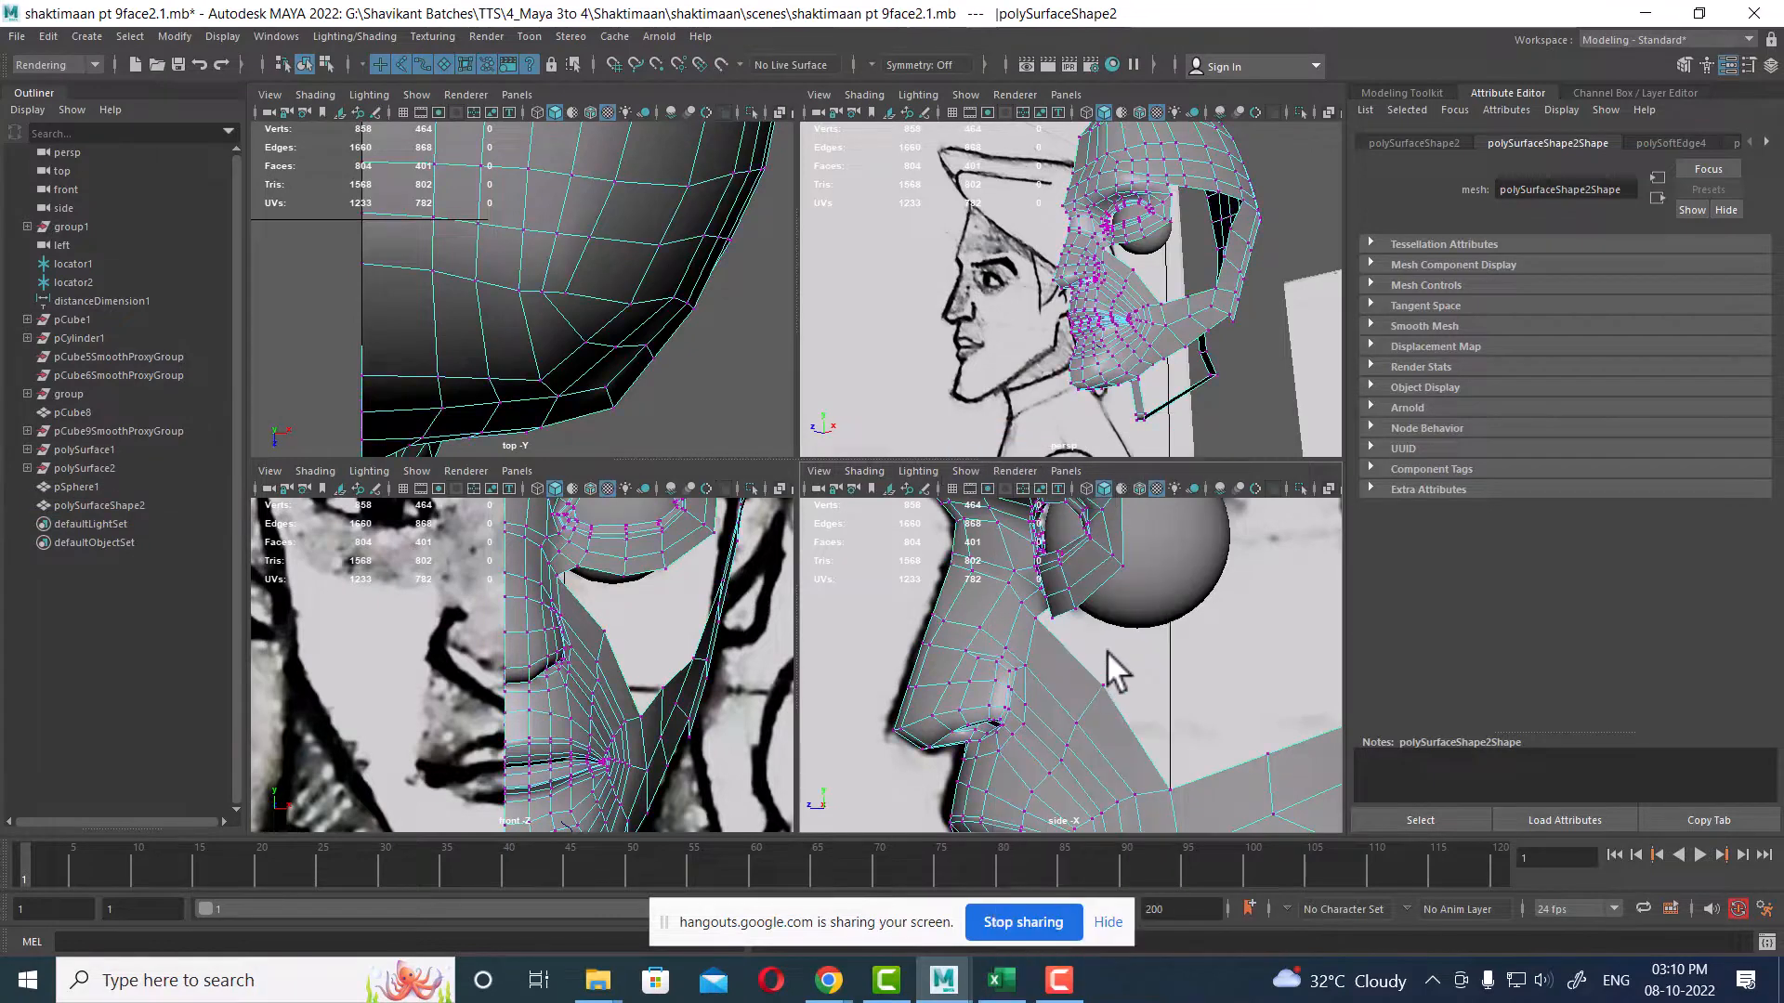
Step: Select the cheek vertex just below the eye socket and move it upward in the front view
left_click(1101, 687)
left_click_drag(1100, 691, 1073, 686)
middle_click_drag(578, 601, 565, 700, "alt")
right_click_drag(565, 701, 632, 683, "alt")
middle_click_drag(633, 683, 629, 635, "alt")
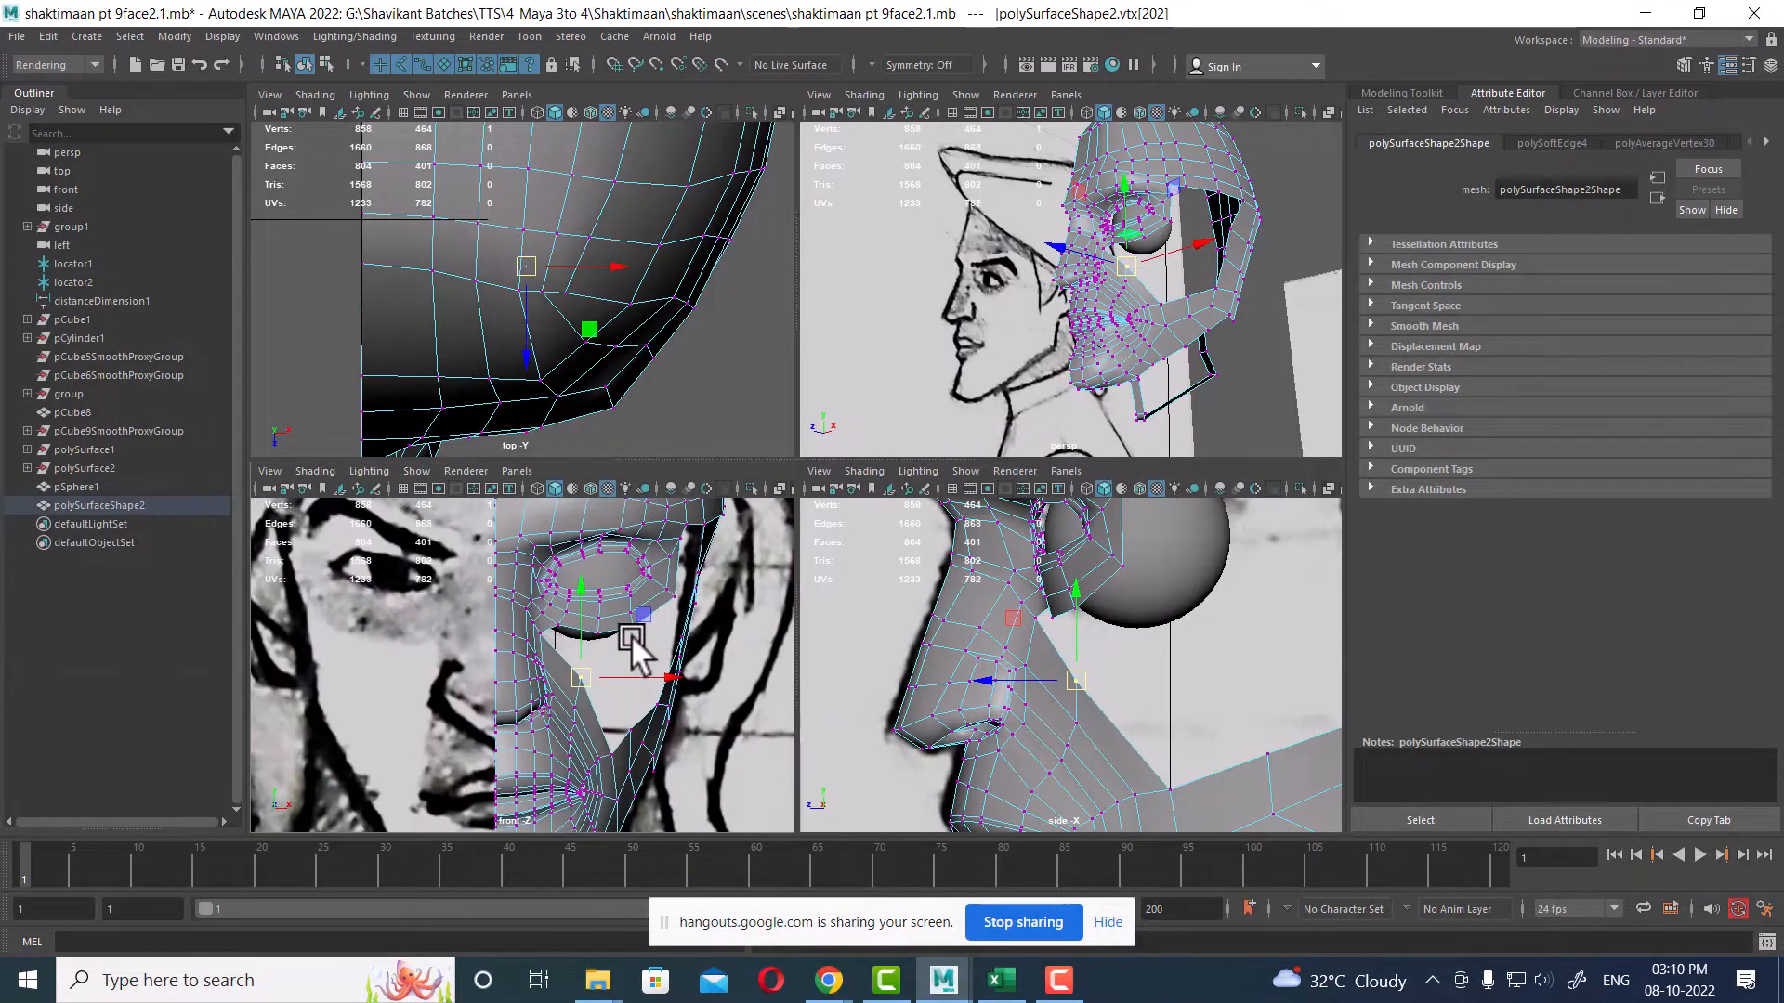
middle_click_drag(629, 722, 629, 613, "alt")
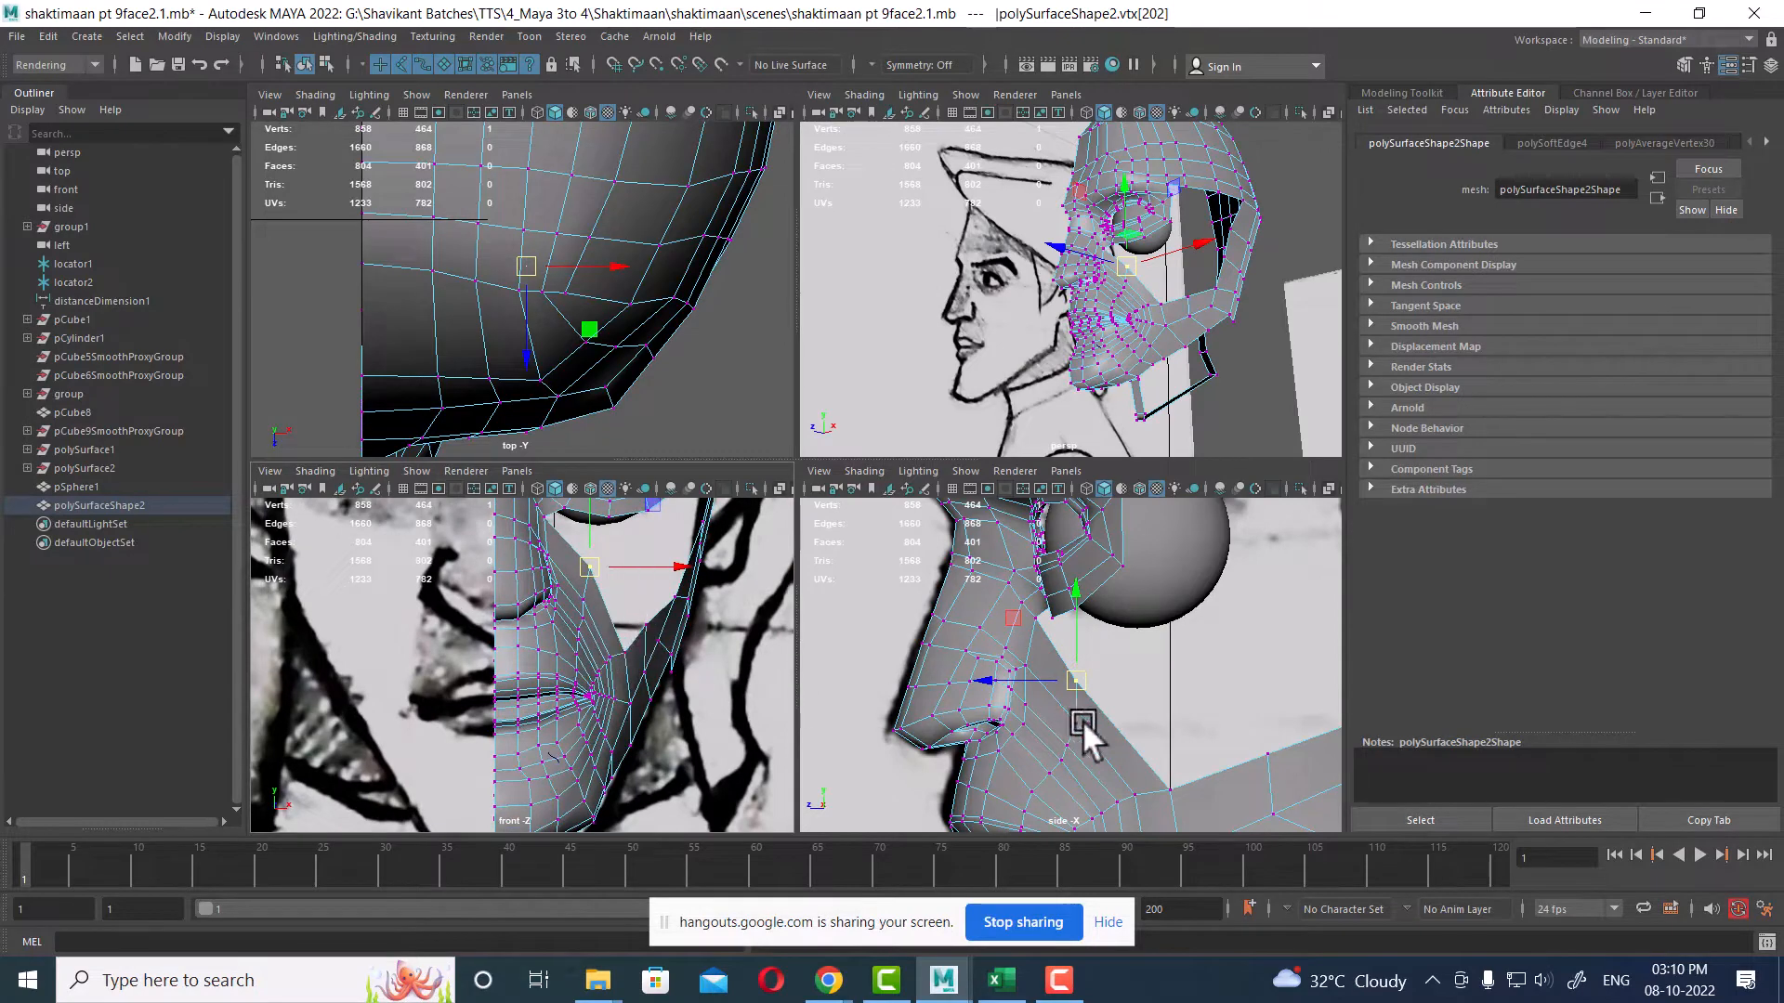
Step: Move the selected cheek vertices in the side view so they follow the face contour
middle_click_drag(1083, 721, 1113, 550, "alt")
left_click_drag(1046, 645, 1041, 606)
right_click_drag(1042, 607, 1096, 660, "alt")
middle_click_drag(1088, 576, 1094, 665, "alt")
left_click_drag(1086, 573, 1029, 650)
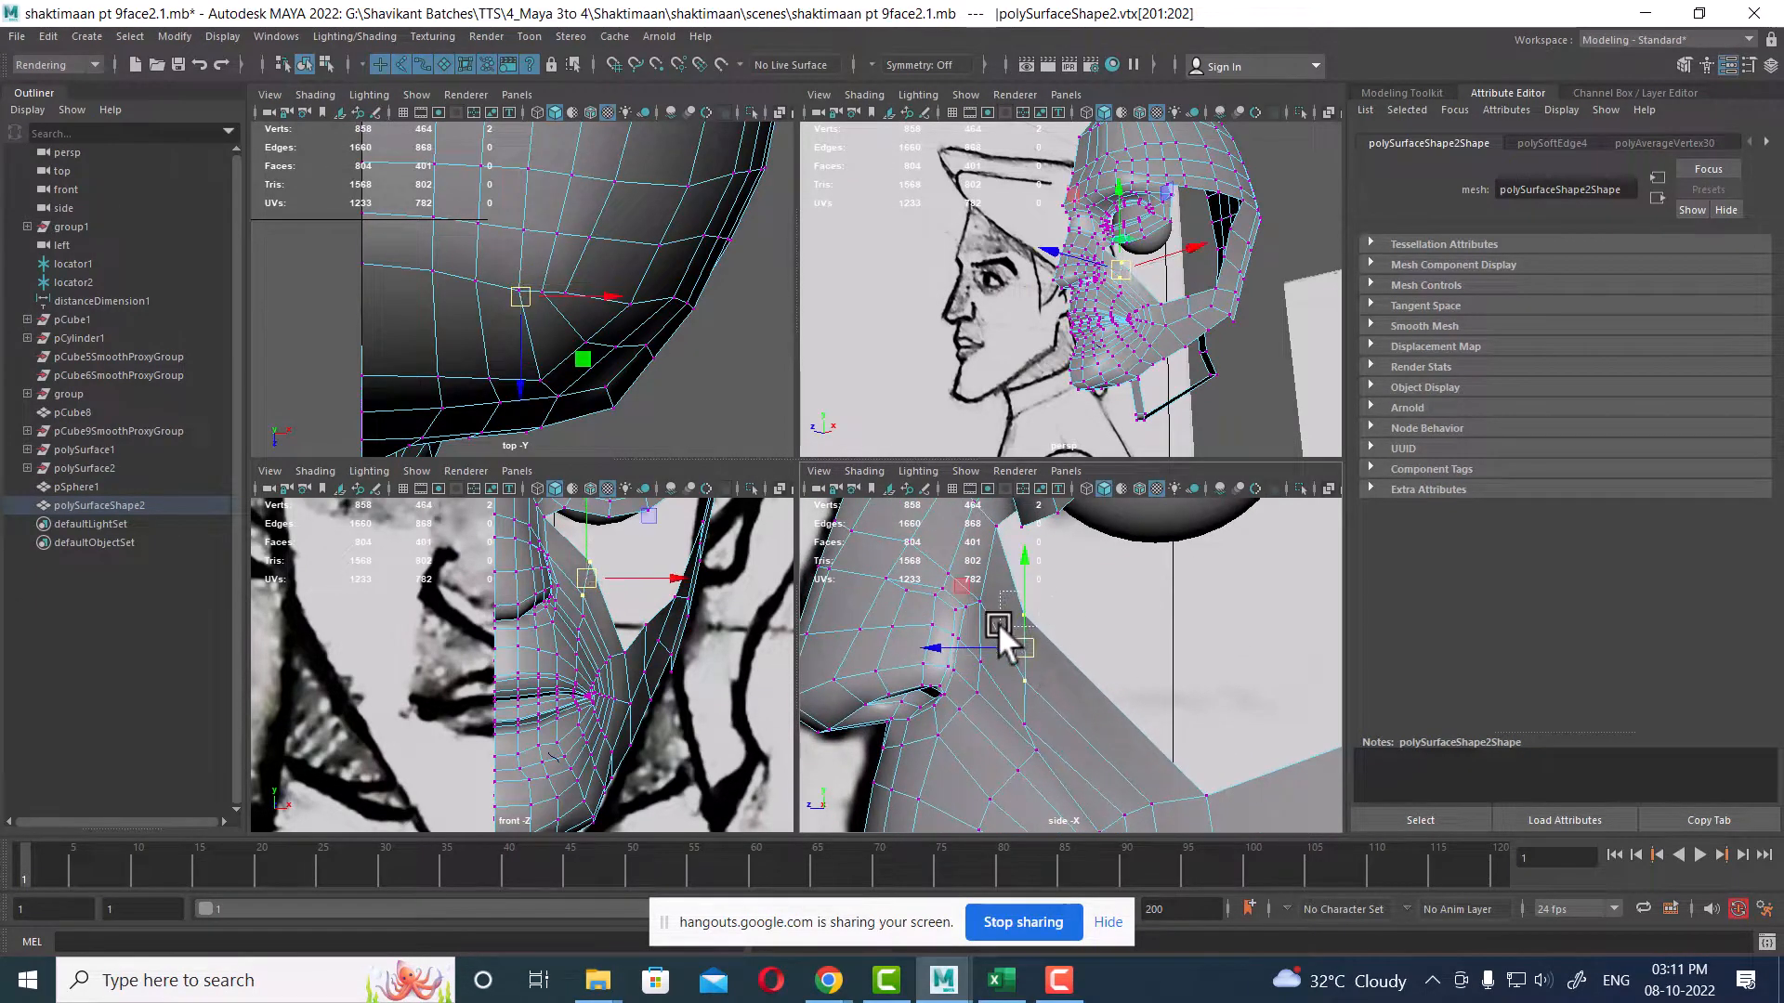
Step: Reselect the cheek vertex under the eye and adjust its position in the perspective and front views
left_click(1025, 612)
left_click_drag(1152, 279, 1168, 315, "alt")
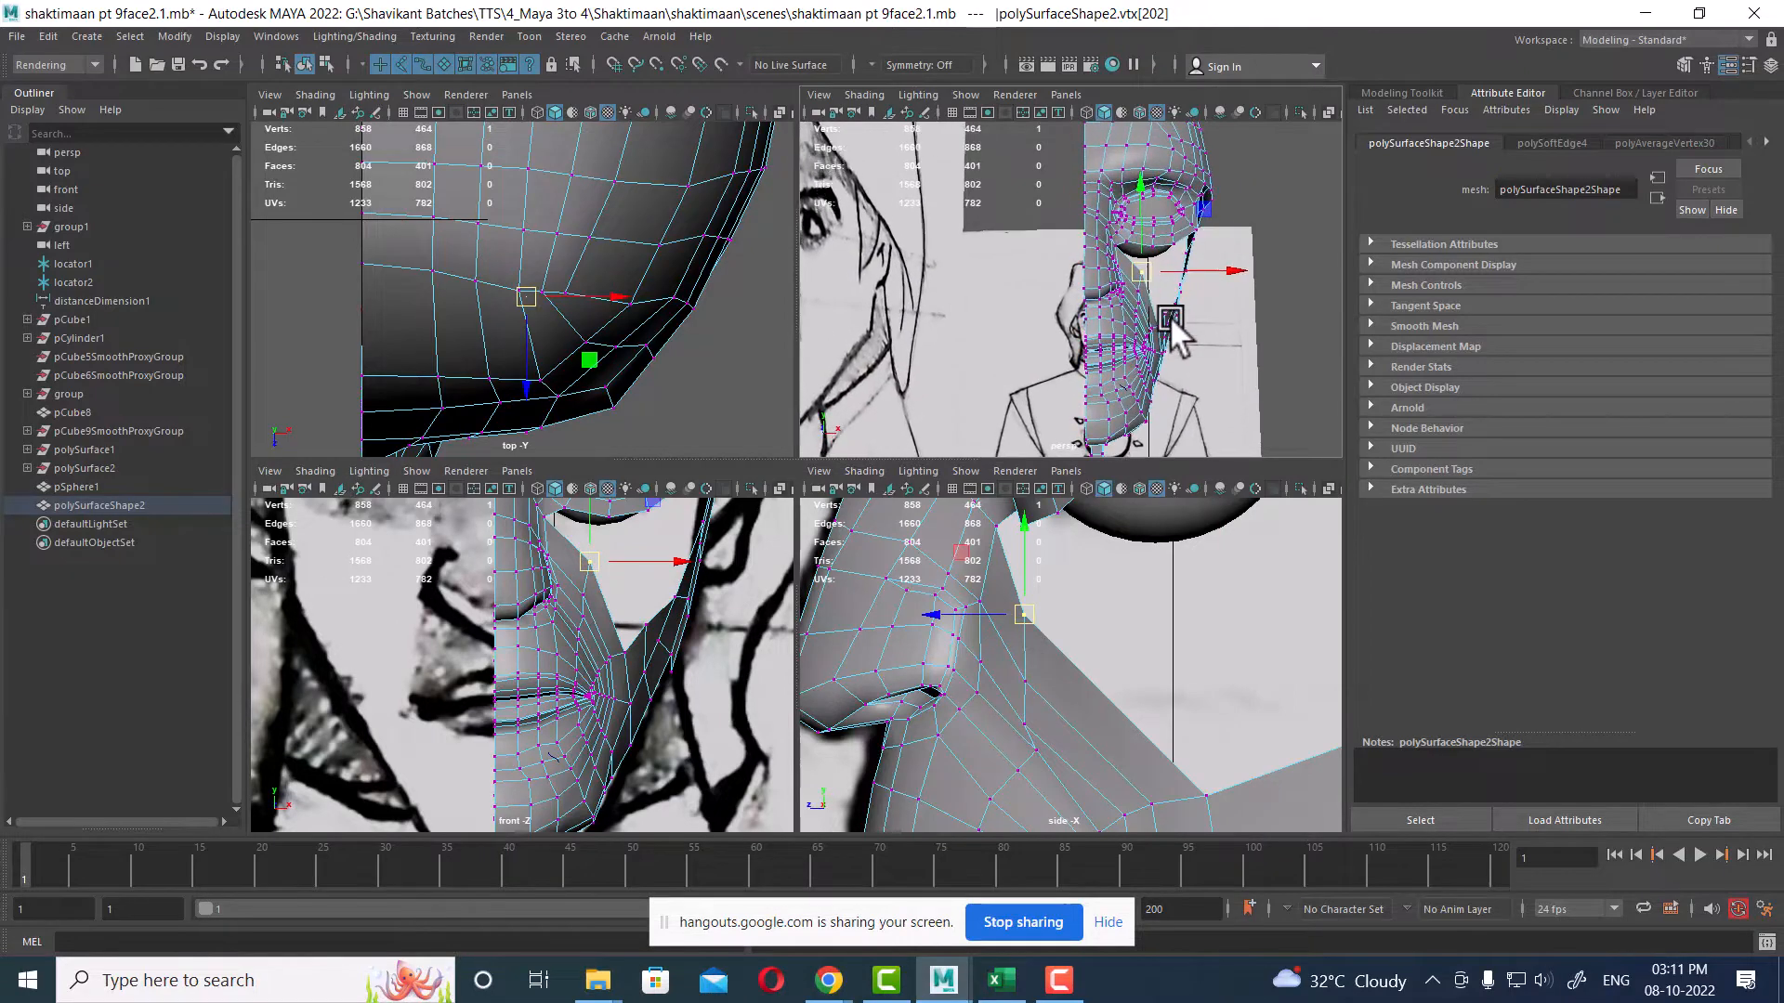
right_click_drag(621, 594, 671, 634, "alt")
middle_click_drag(665, 522, 649, 644, "alt")
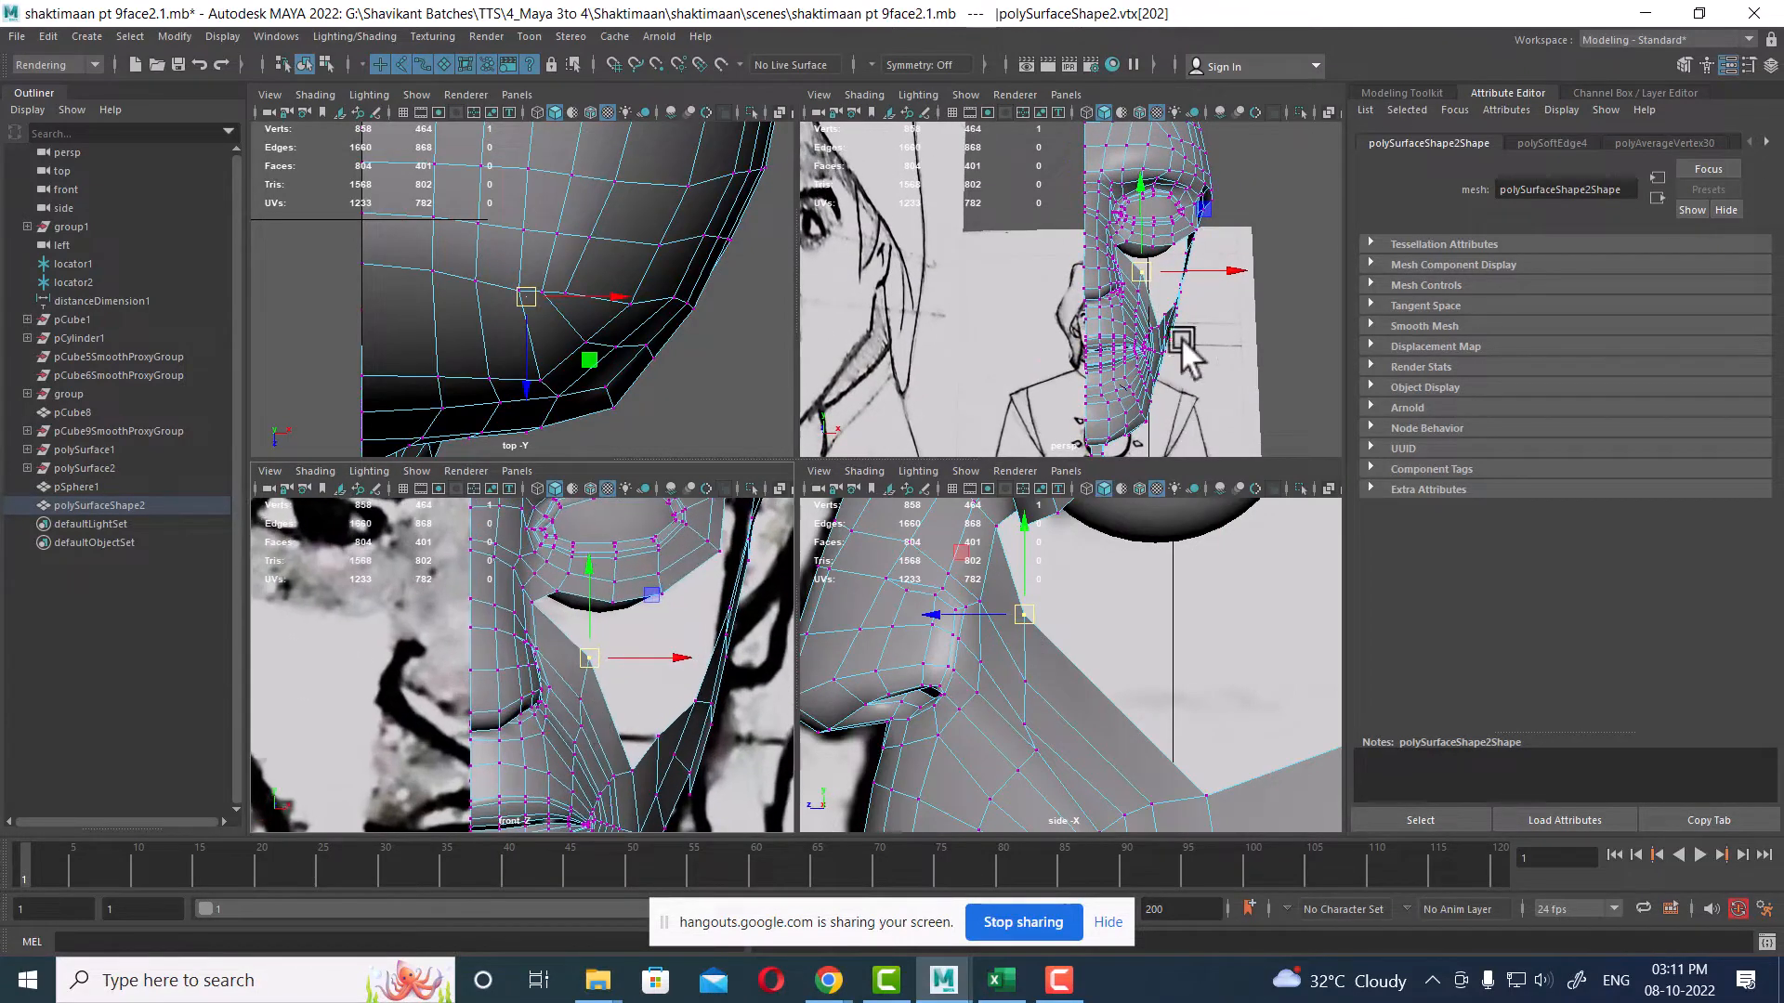
middle_click_drag(1176, 304, 1157, 349, "alt")
left_click_drag(1157, 349, 1126, 368, "alt")
middle_click_drag(587, 652, 576, 687, "alt")
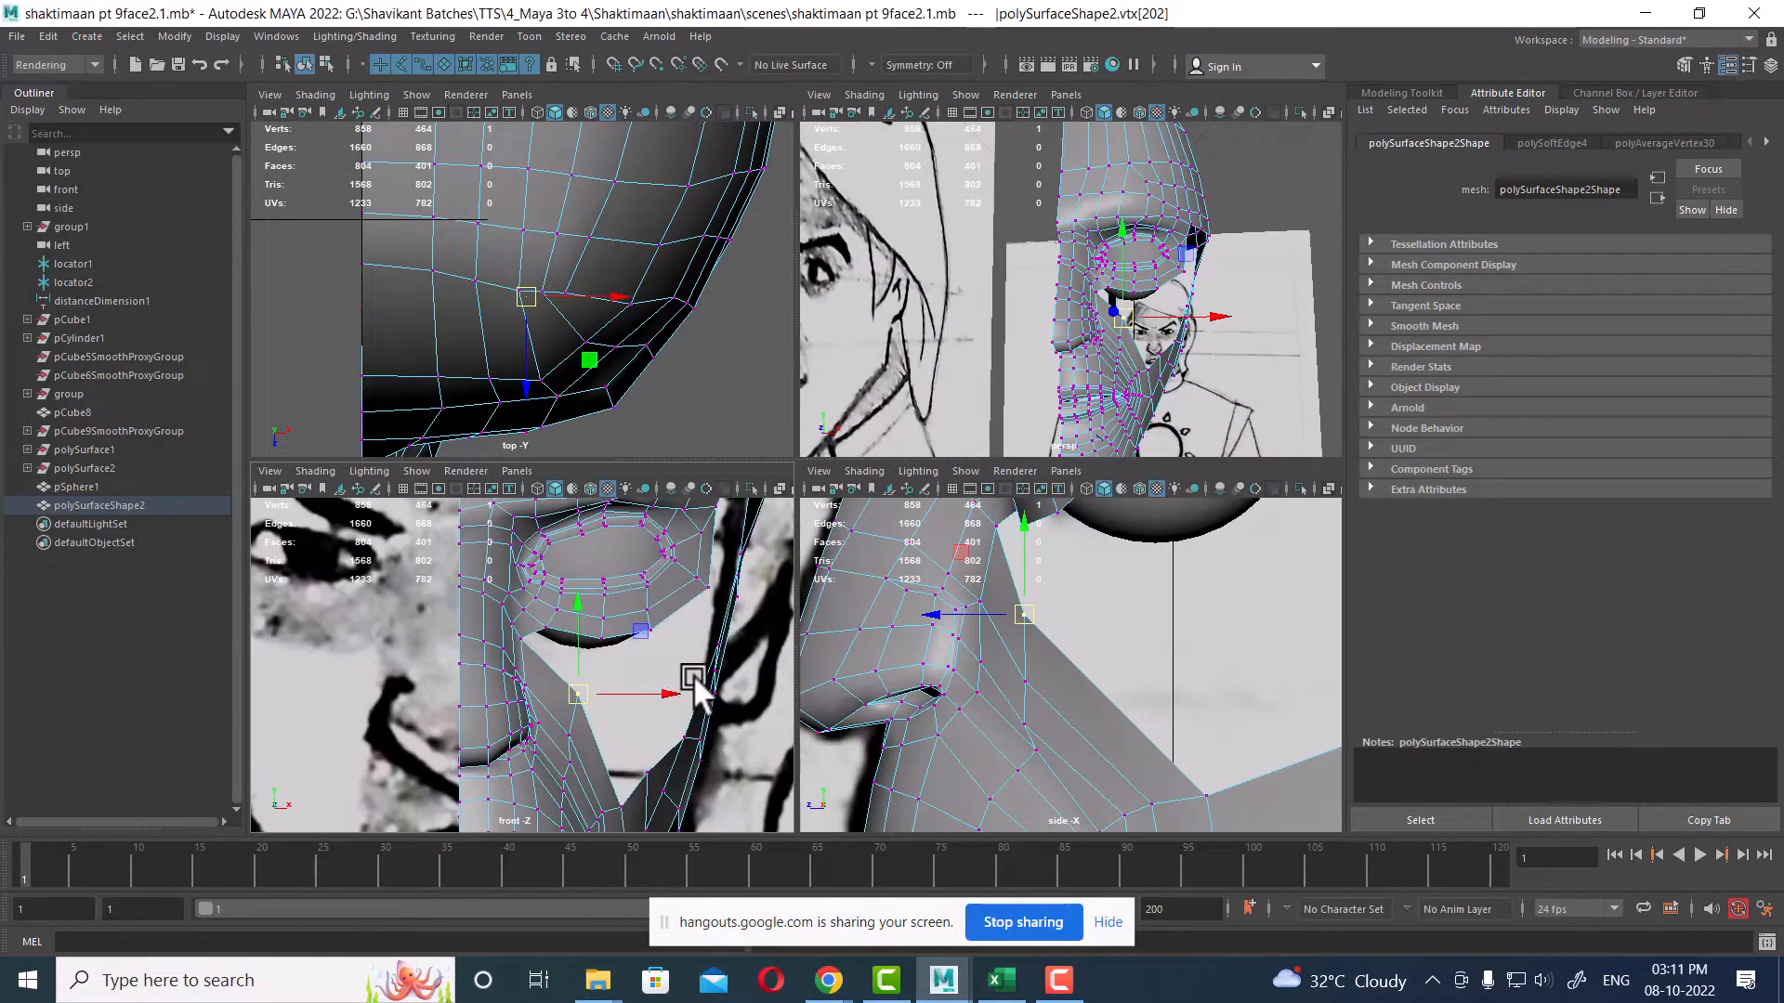
Step: Select the edge loop along the lower border beneath the eye socket and extrude it downward to add a row of faces
key("space")
right_click_drag(938, 531, 964, 521, "alt")
middle_click_drag(964, 520, 845, 576, "alt")
right_click_drag(918, 395, 915, 342)
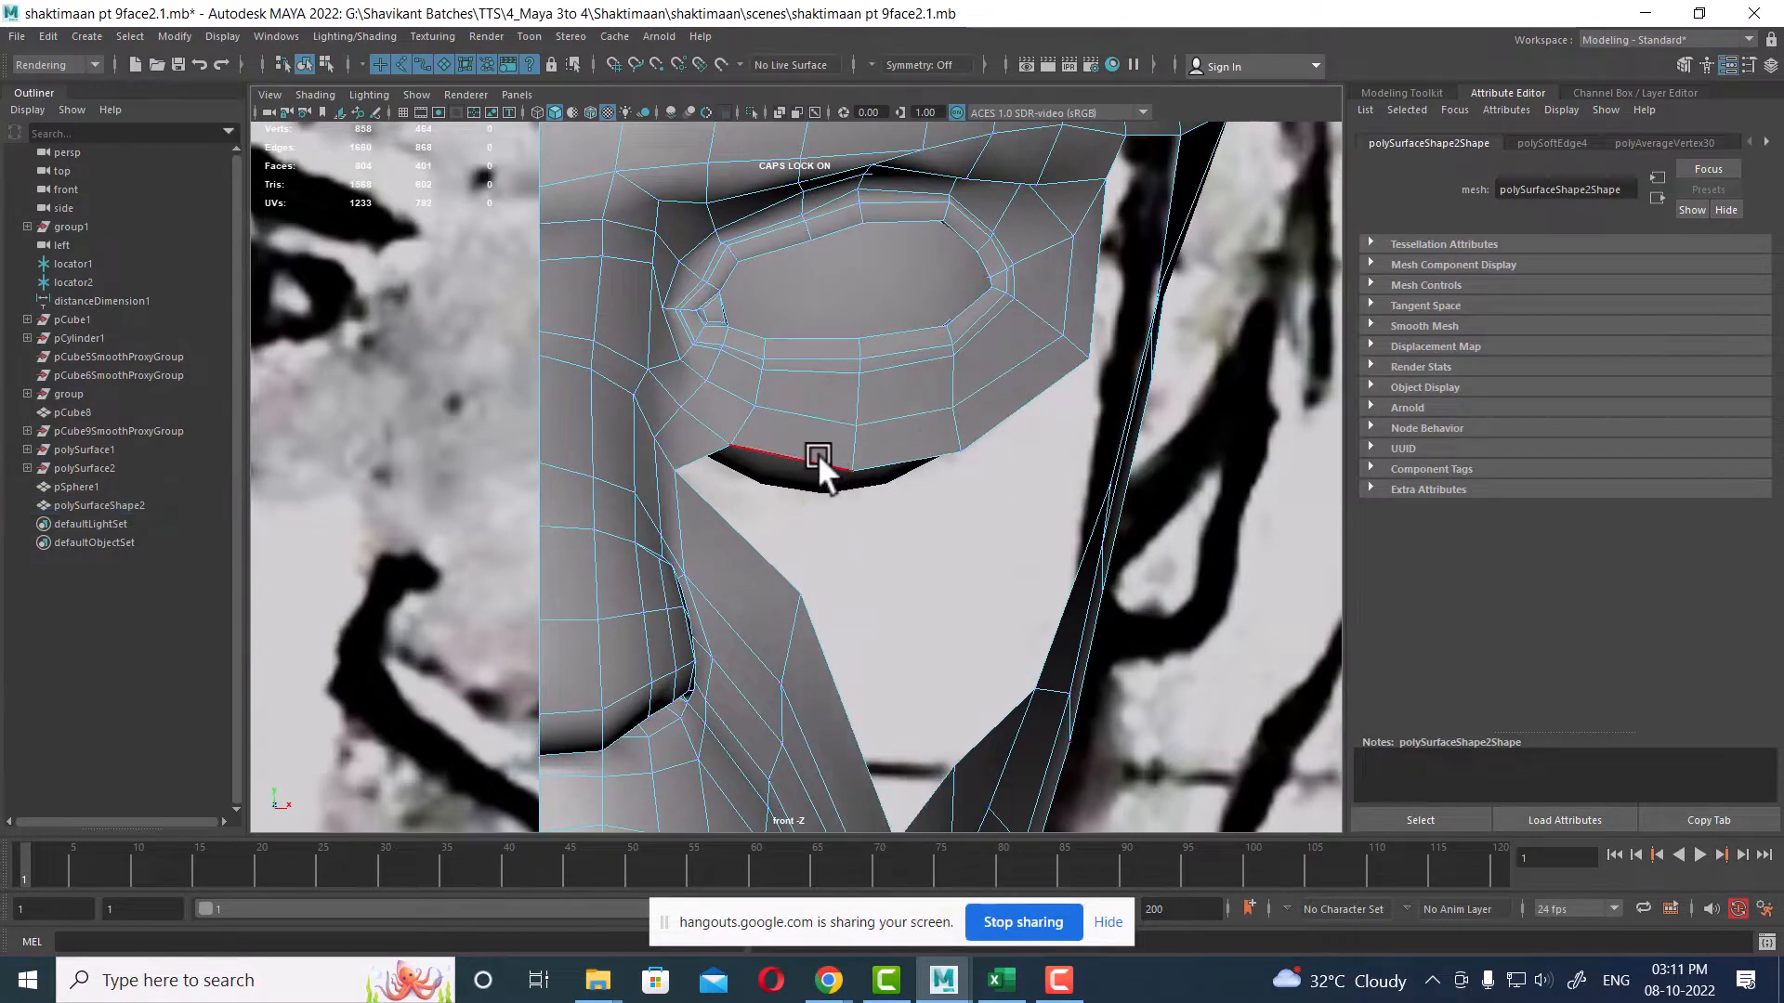
left_click(817, 453)
left_click(1090, 315, "shift")
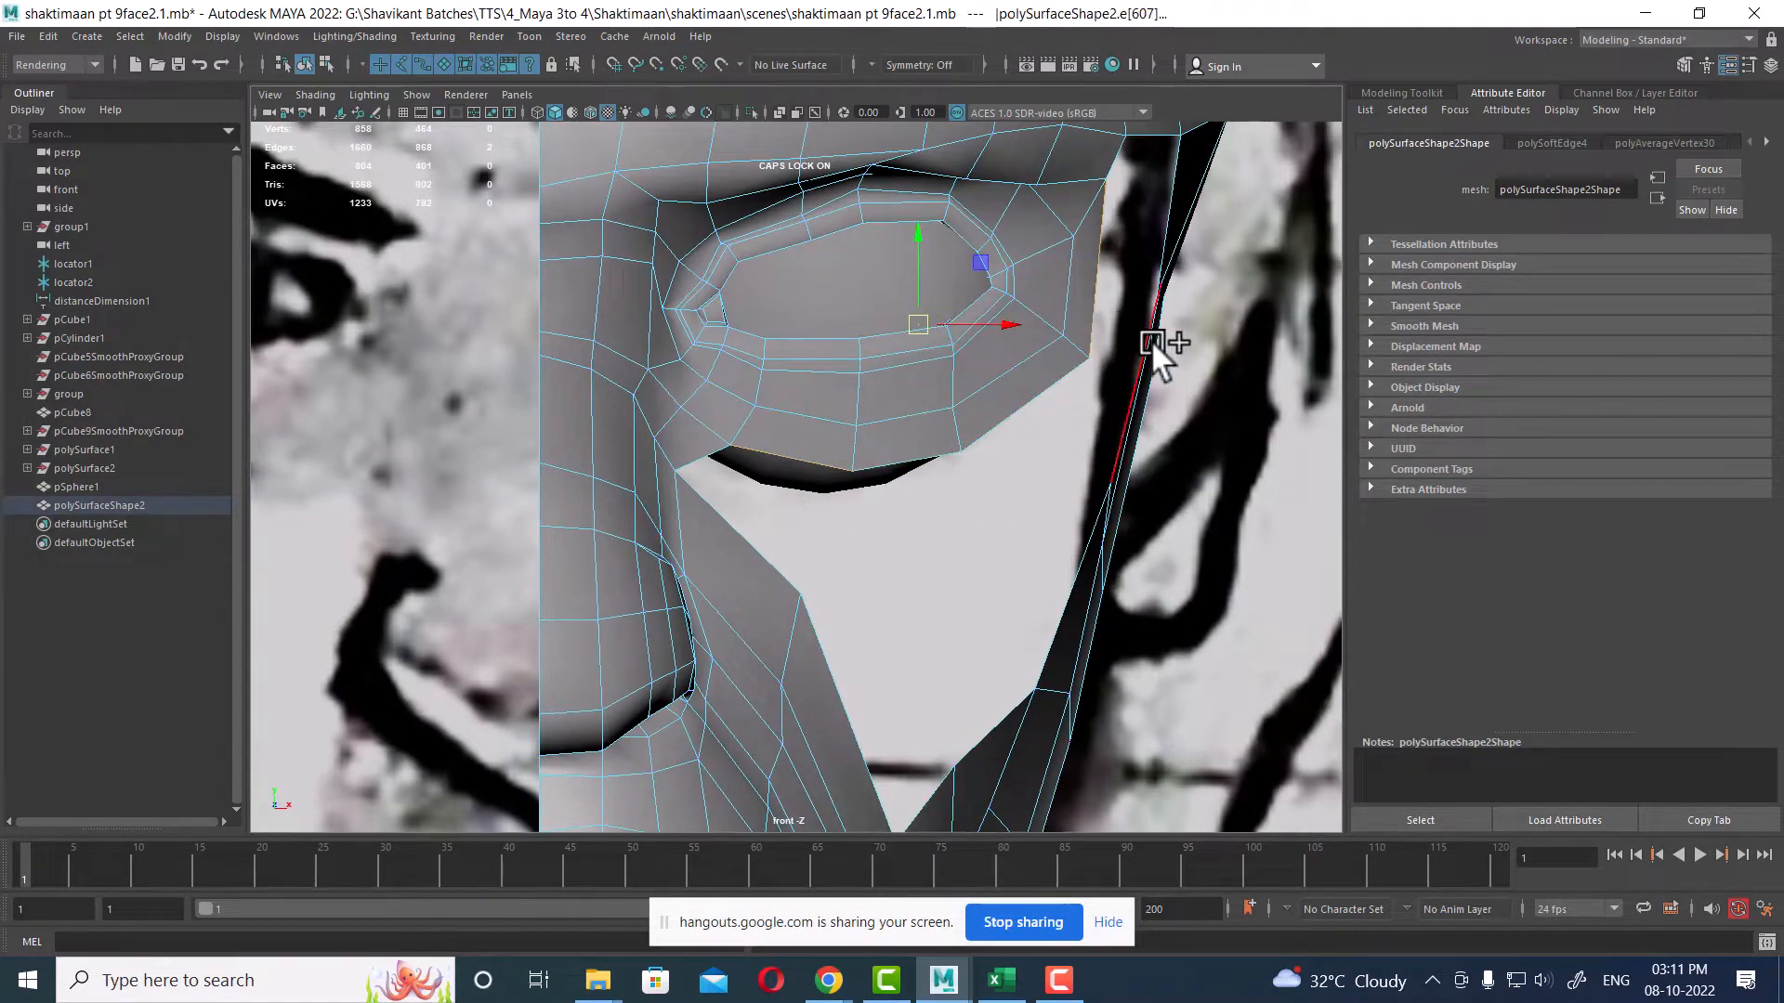
left_click(1096, 303)
double_click(824, 463, "shift")
left_click_drag(927, 262, 918, 337, "shift")
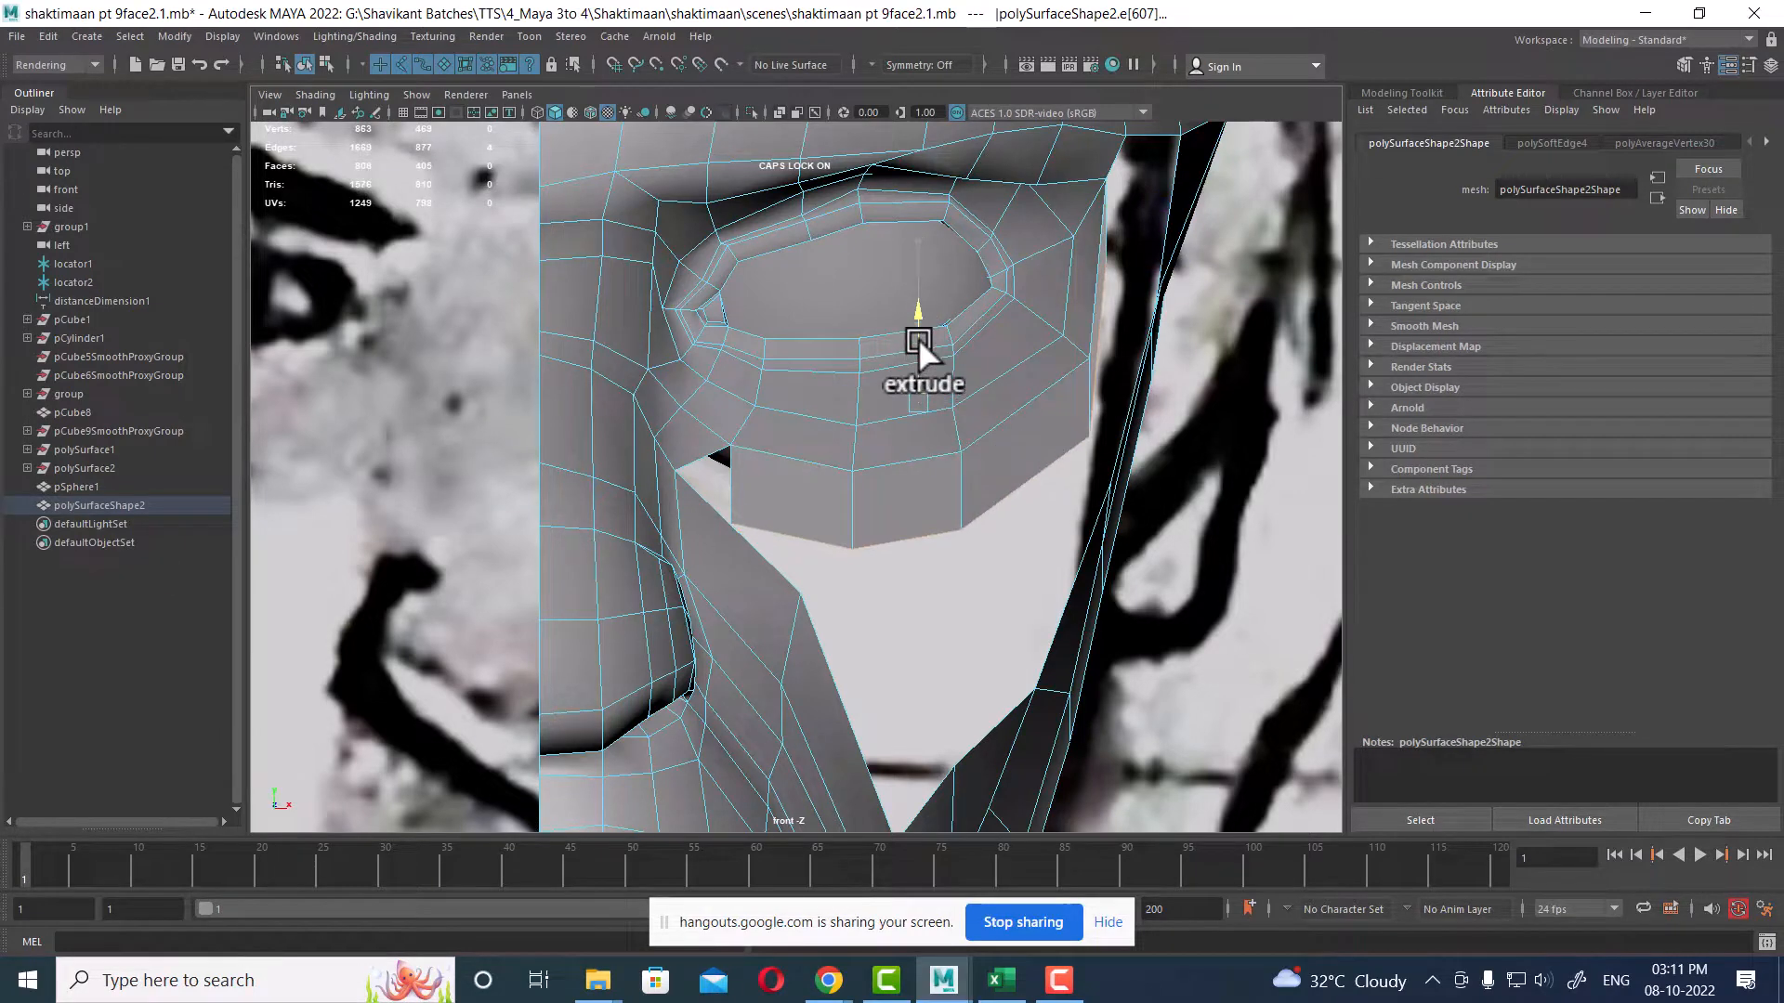
Step: Position the extruded edge row in the side view so it sits against the cheek
key("space")
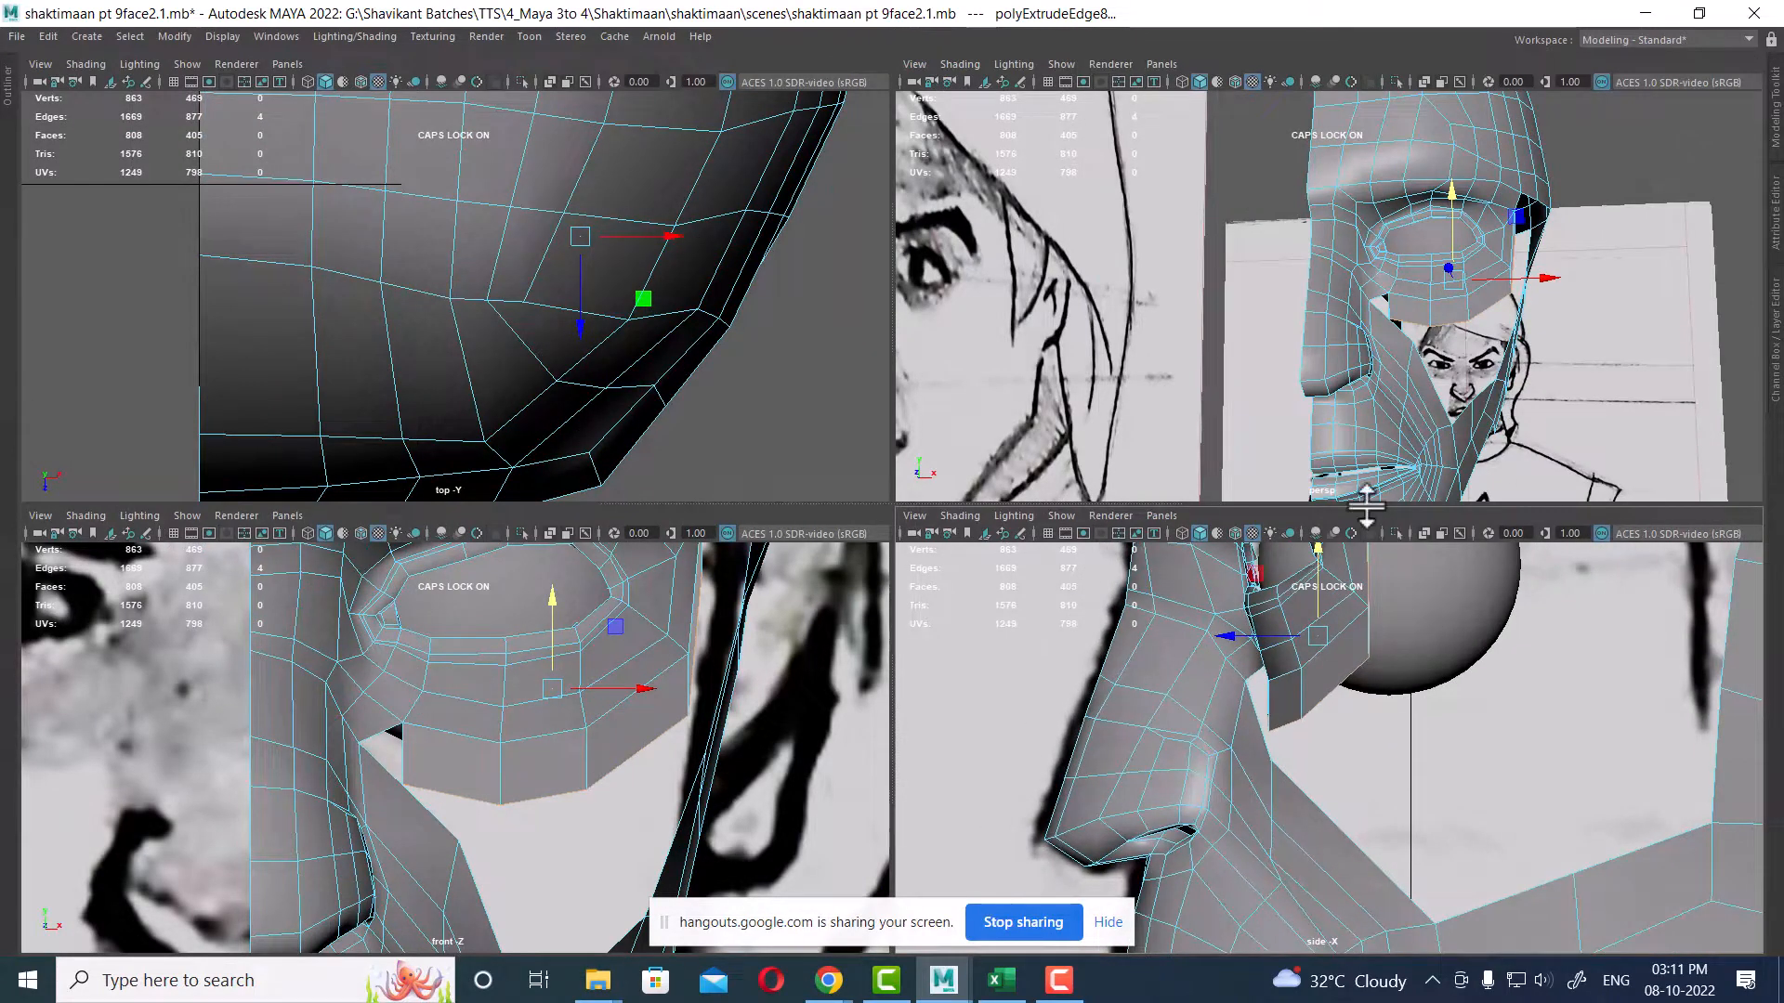
left_click_drag(1364, 497, 1364, 435)
scroll(1407, 736, "up", 2)
middle_click_drag(1402, 699, 1402, 752, "alt")
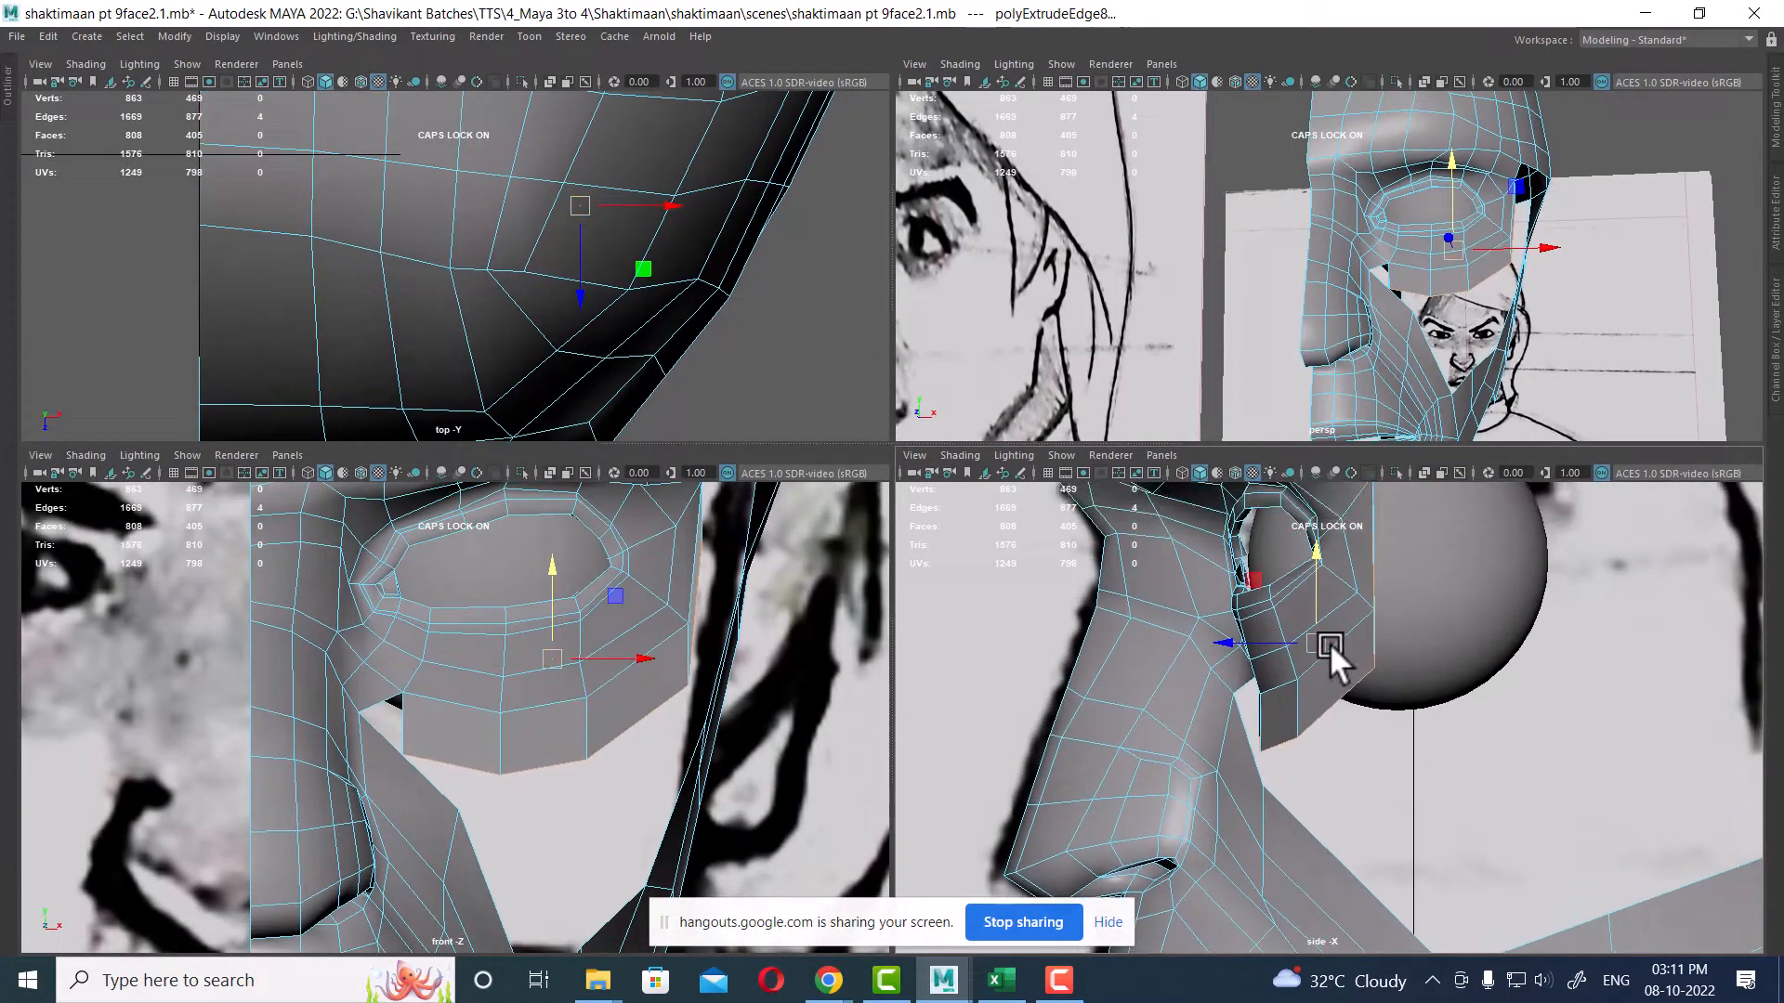
left_click_drag(1319, 641, 1318, 638)
scroll(699, 711, "up", 1)
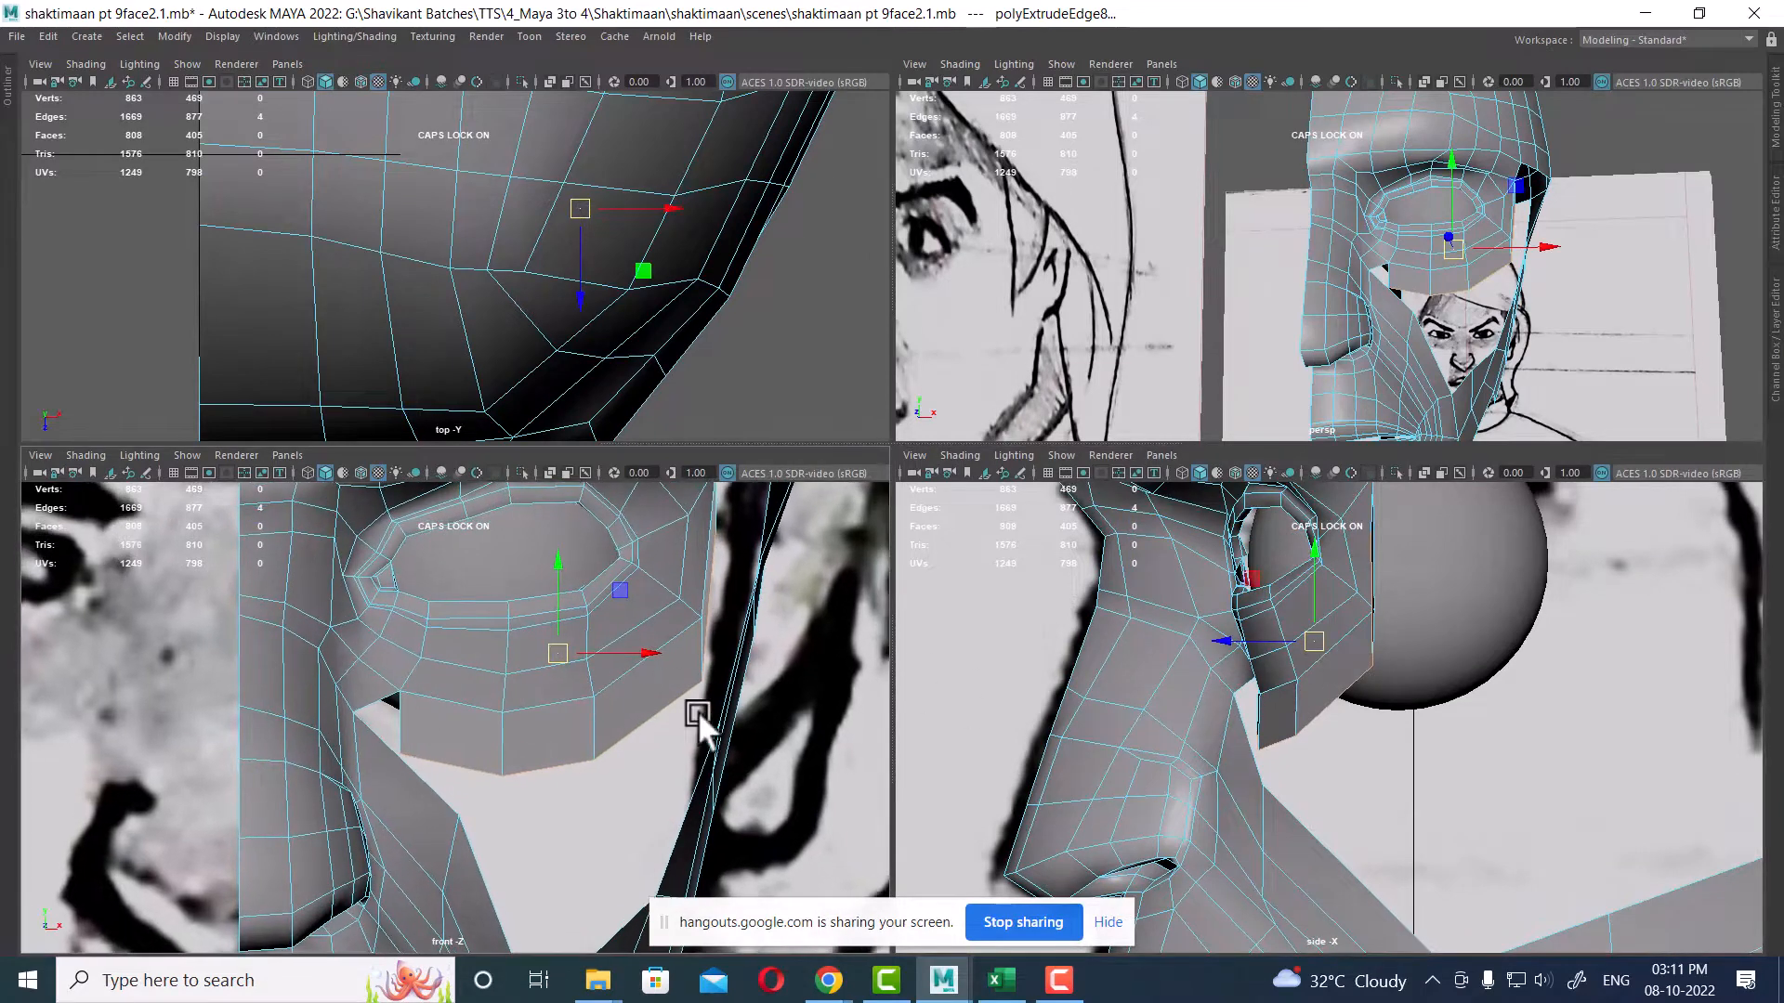
left_click_drag(1533, 237, 1486, 243, "alt")
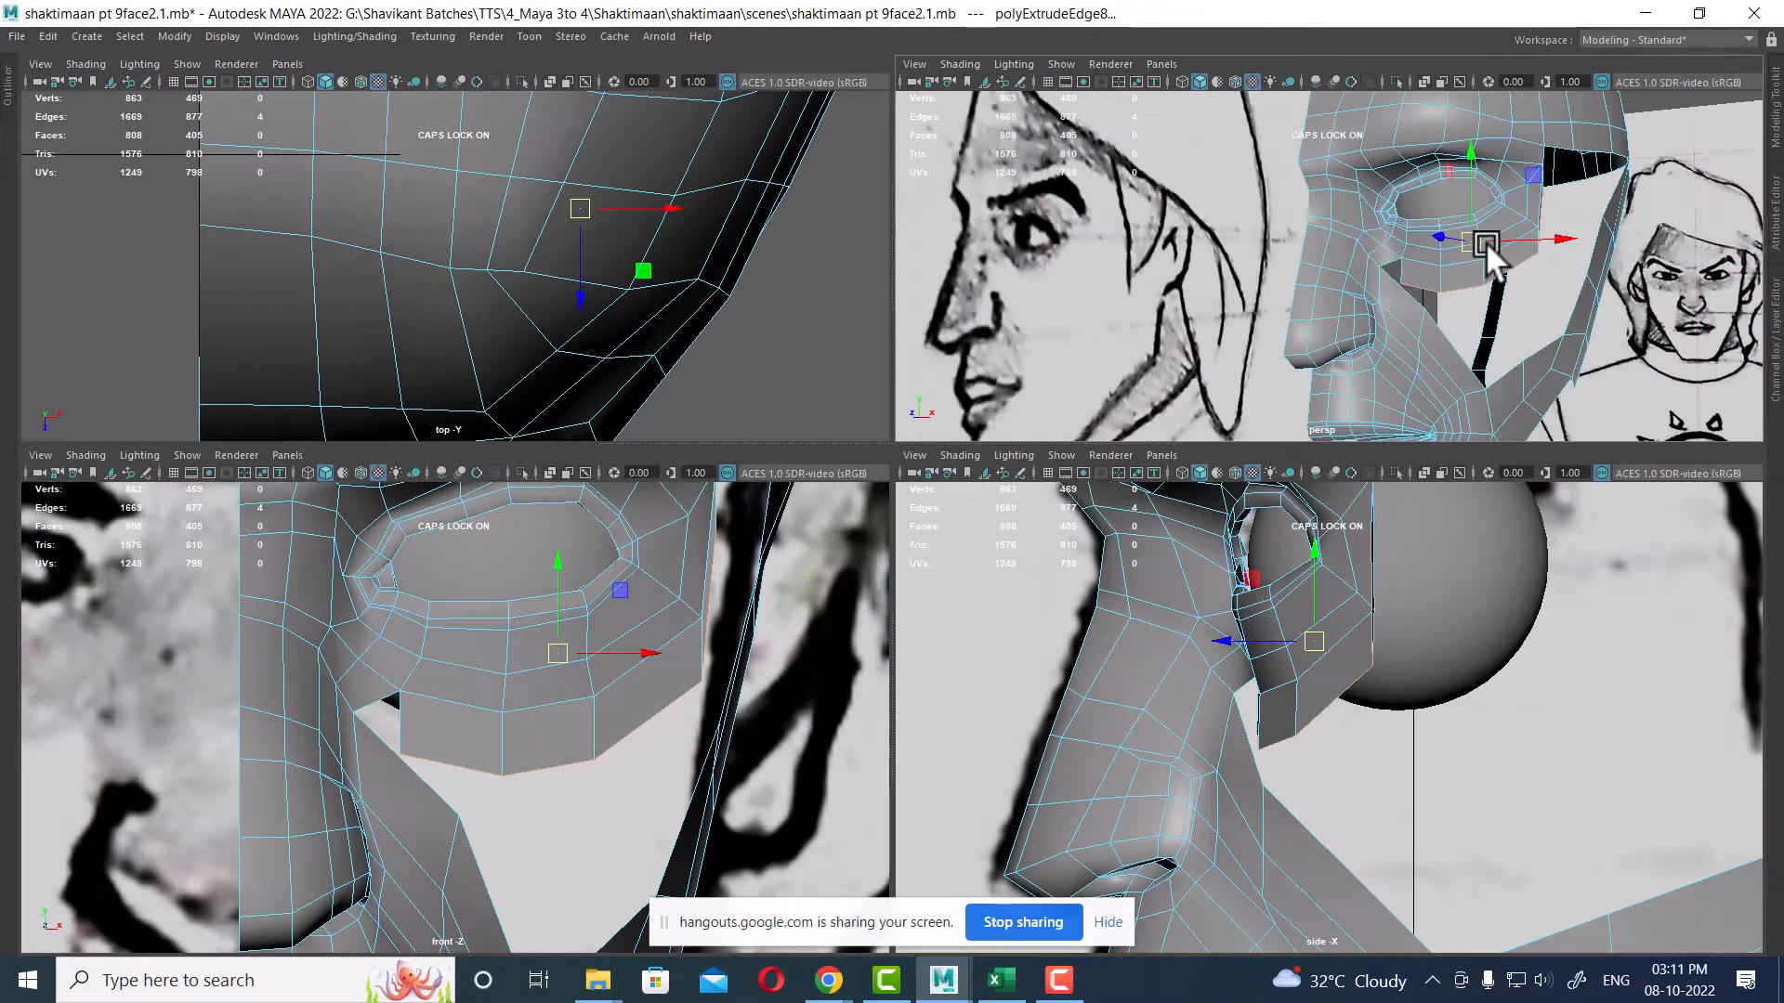
right_click_drag(1485, 243, 1592, 301, "alt")
middle_click_drag(1592, 301, 1513, 311, "alt")
left_click_drag(1512, 312, 1367, 406, "ctrl")
scroll(1537, 767, "up", 1)
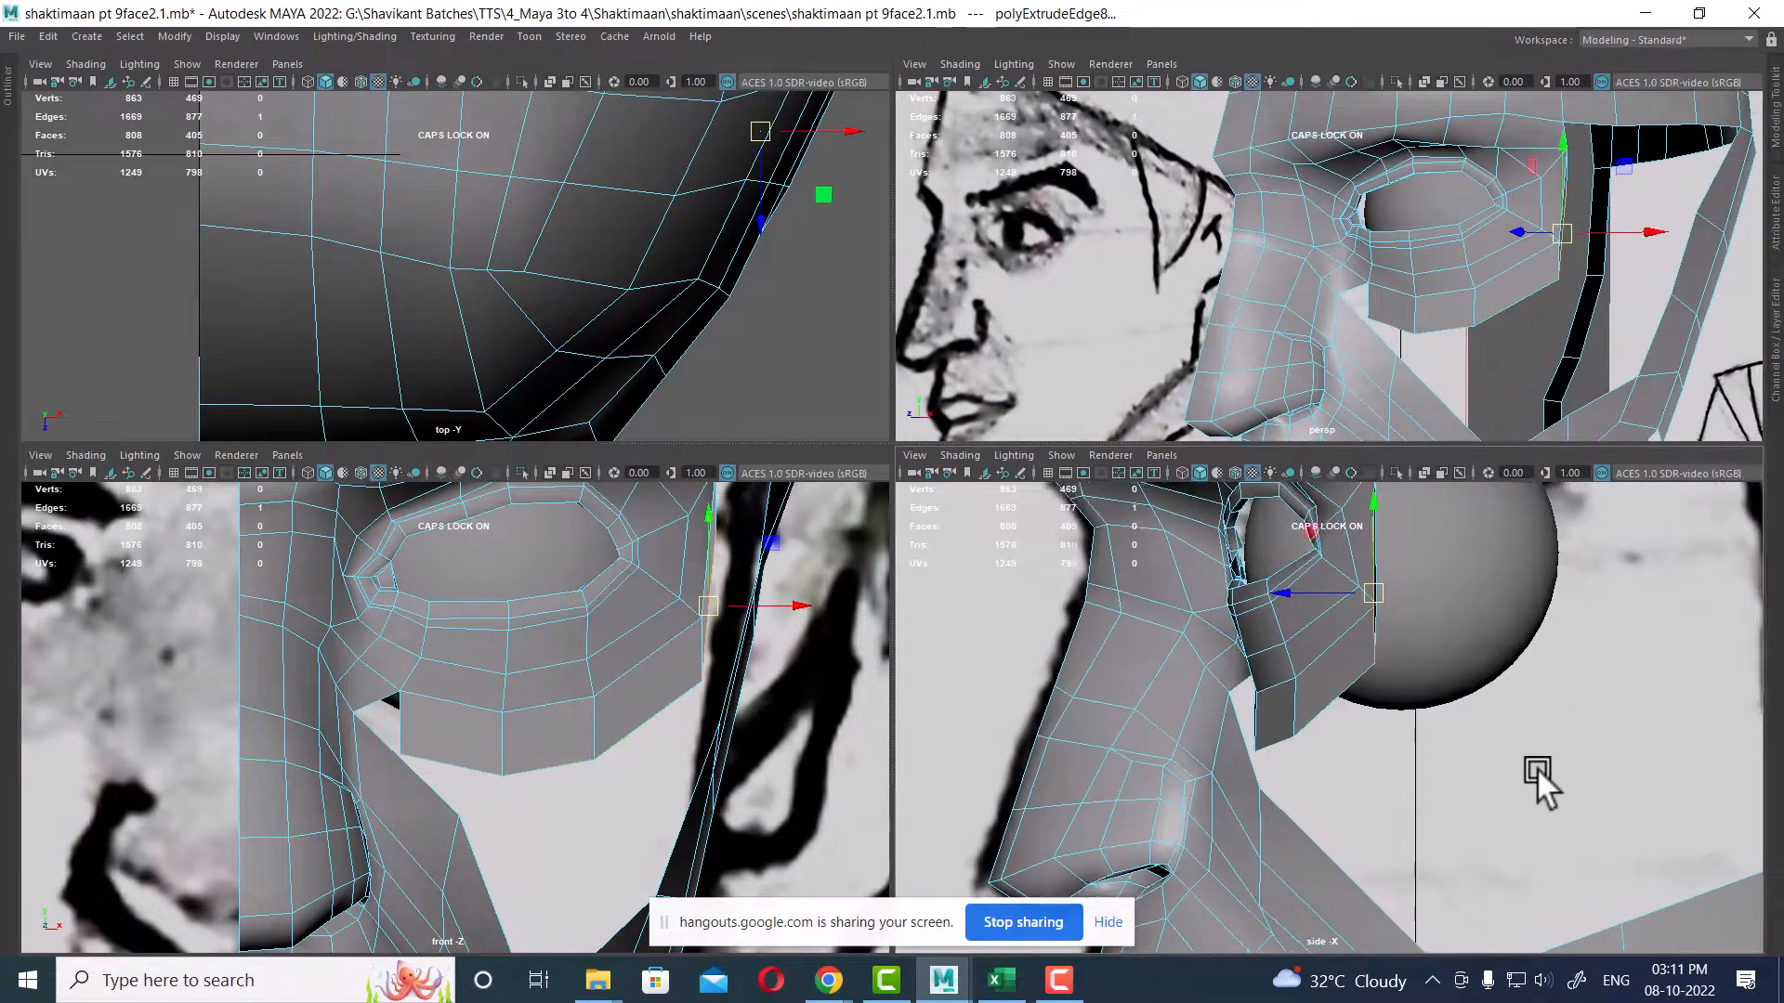
middle_click_drag(1537, 768, 1520, 842, "alt")
left_click_drag(1365, 668, 1407, 663)
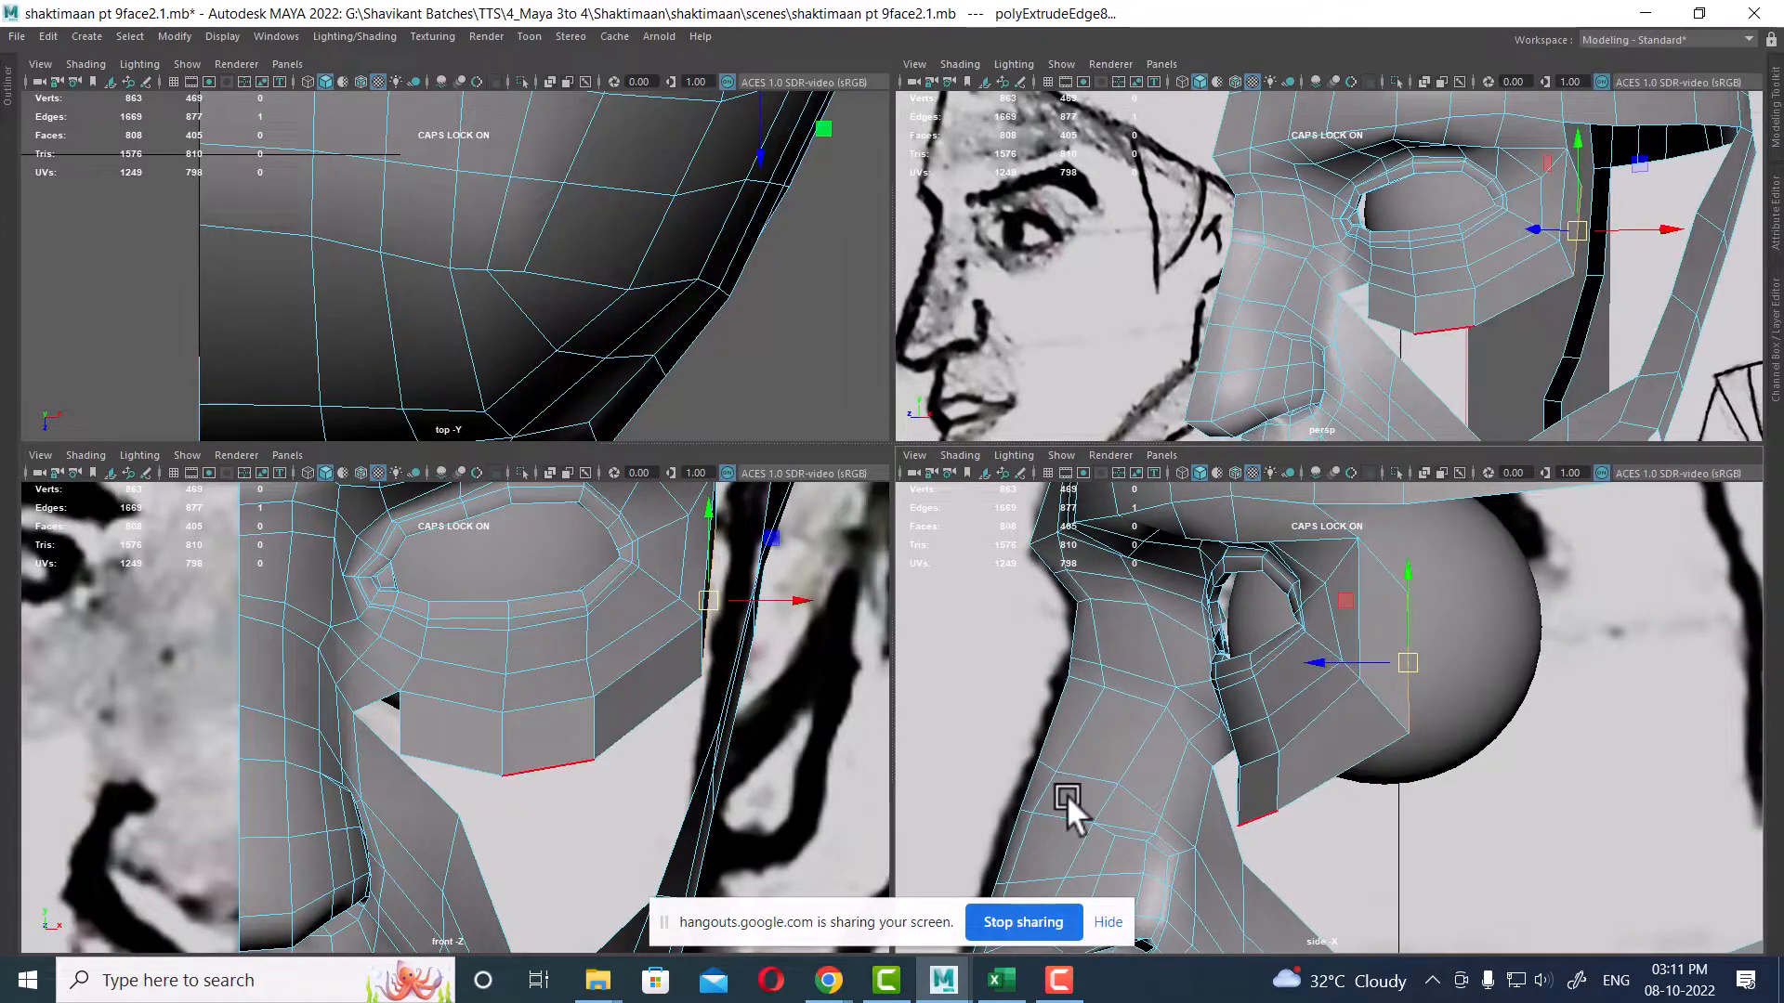
Step: Select the inner corner vertex of the extruded row and move it onto the cheek surface in the side view
scroll(561, 756, "down", 1)
right_click_drag(591, 449, 442, 429)
scroll(459, 794, "up", 1)
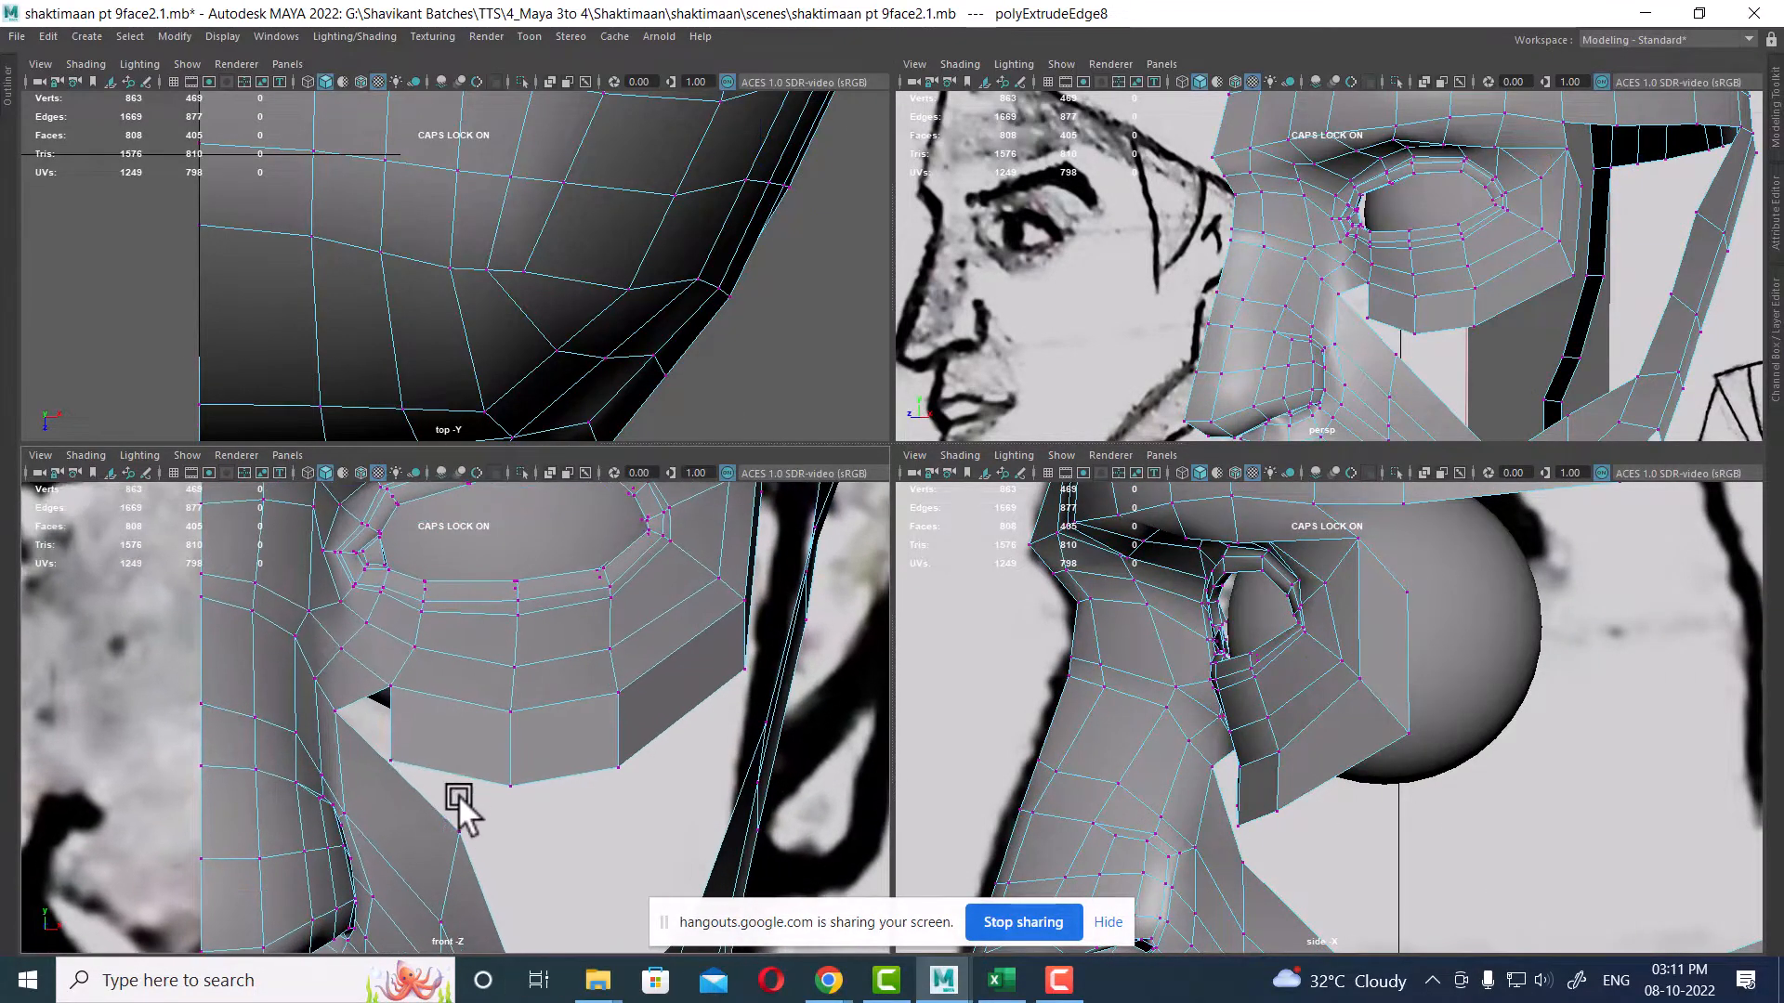
left_click(394, 754)
left_click_drag(399, 765, 382, 750)
scroll(1301, 901, "up", 1)
scroll(1300, 899, "up", 1)
scroll(1146, 763, "up", 1)
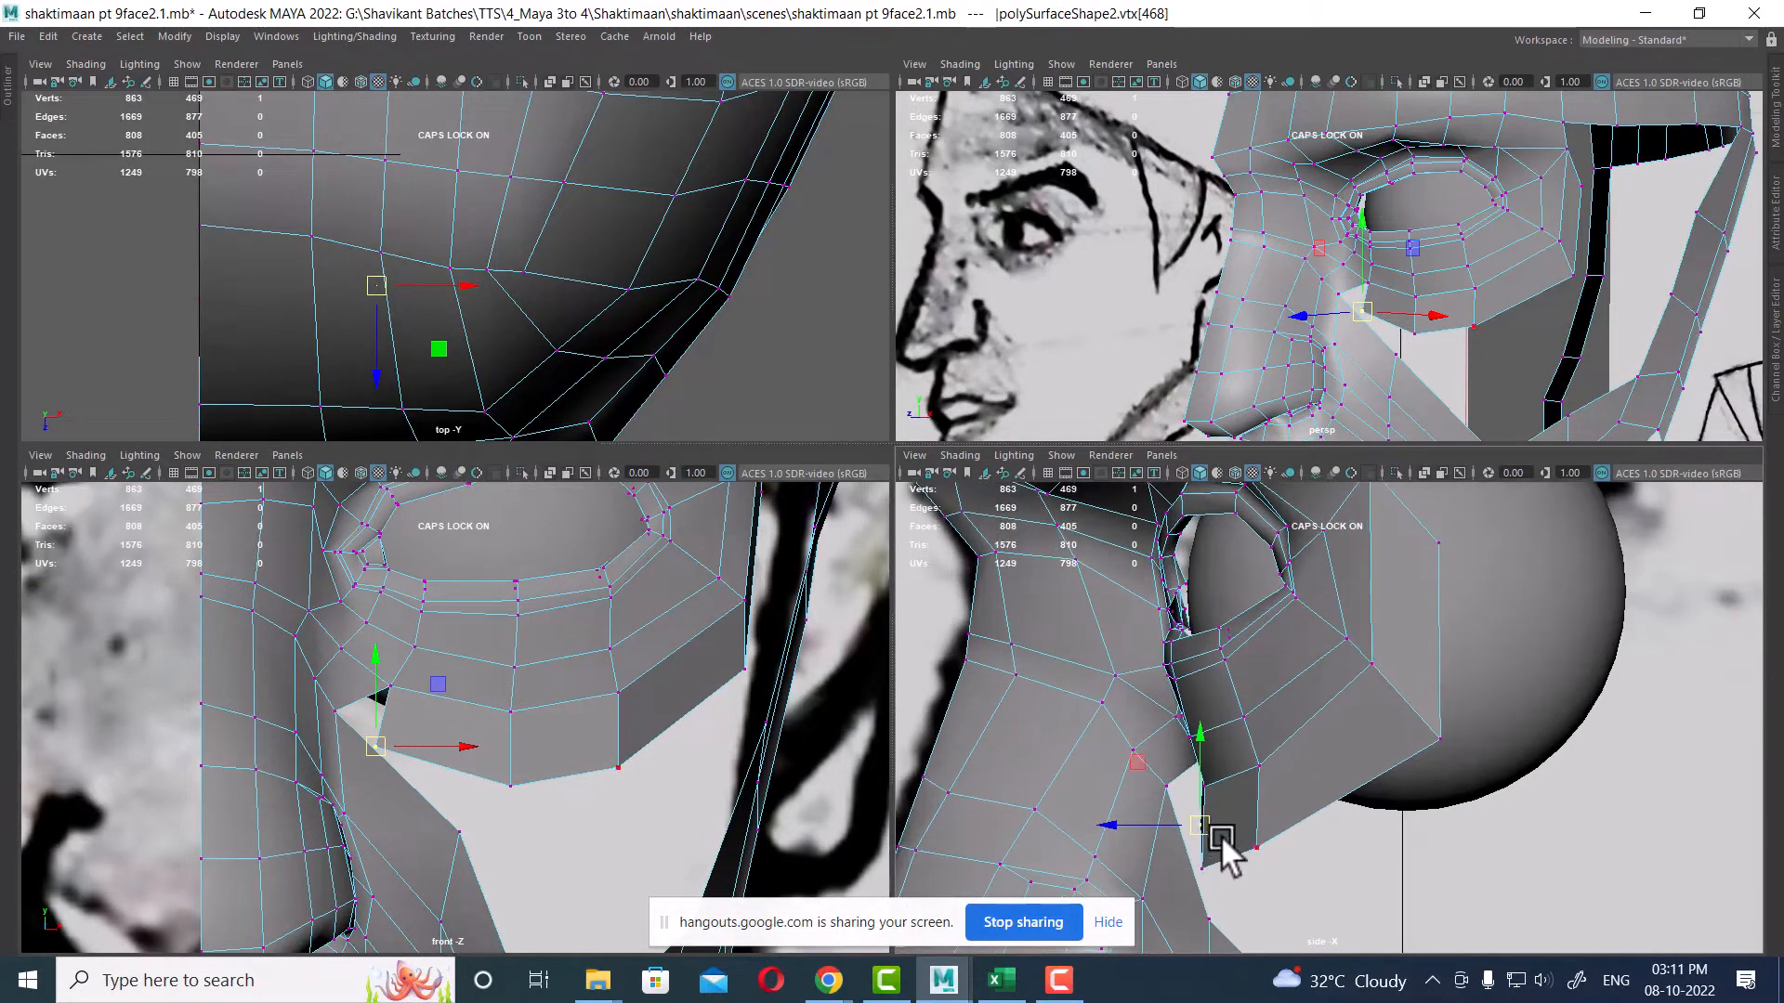
left_click_drag(1218, 835, 1180, 795)
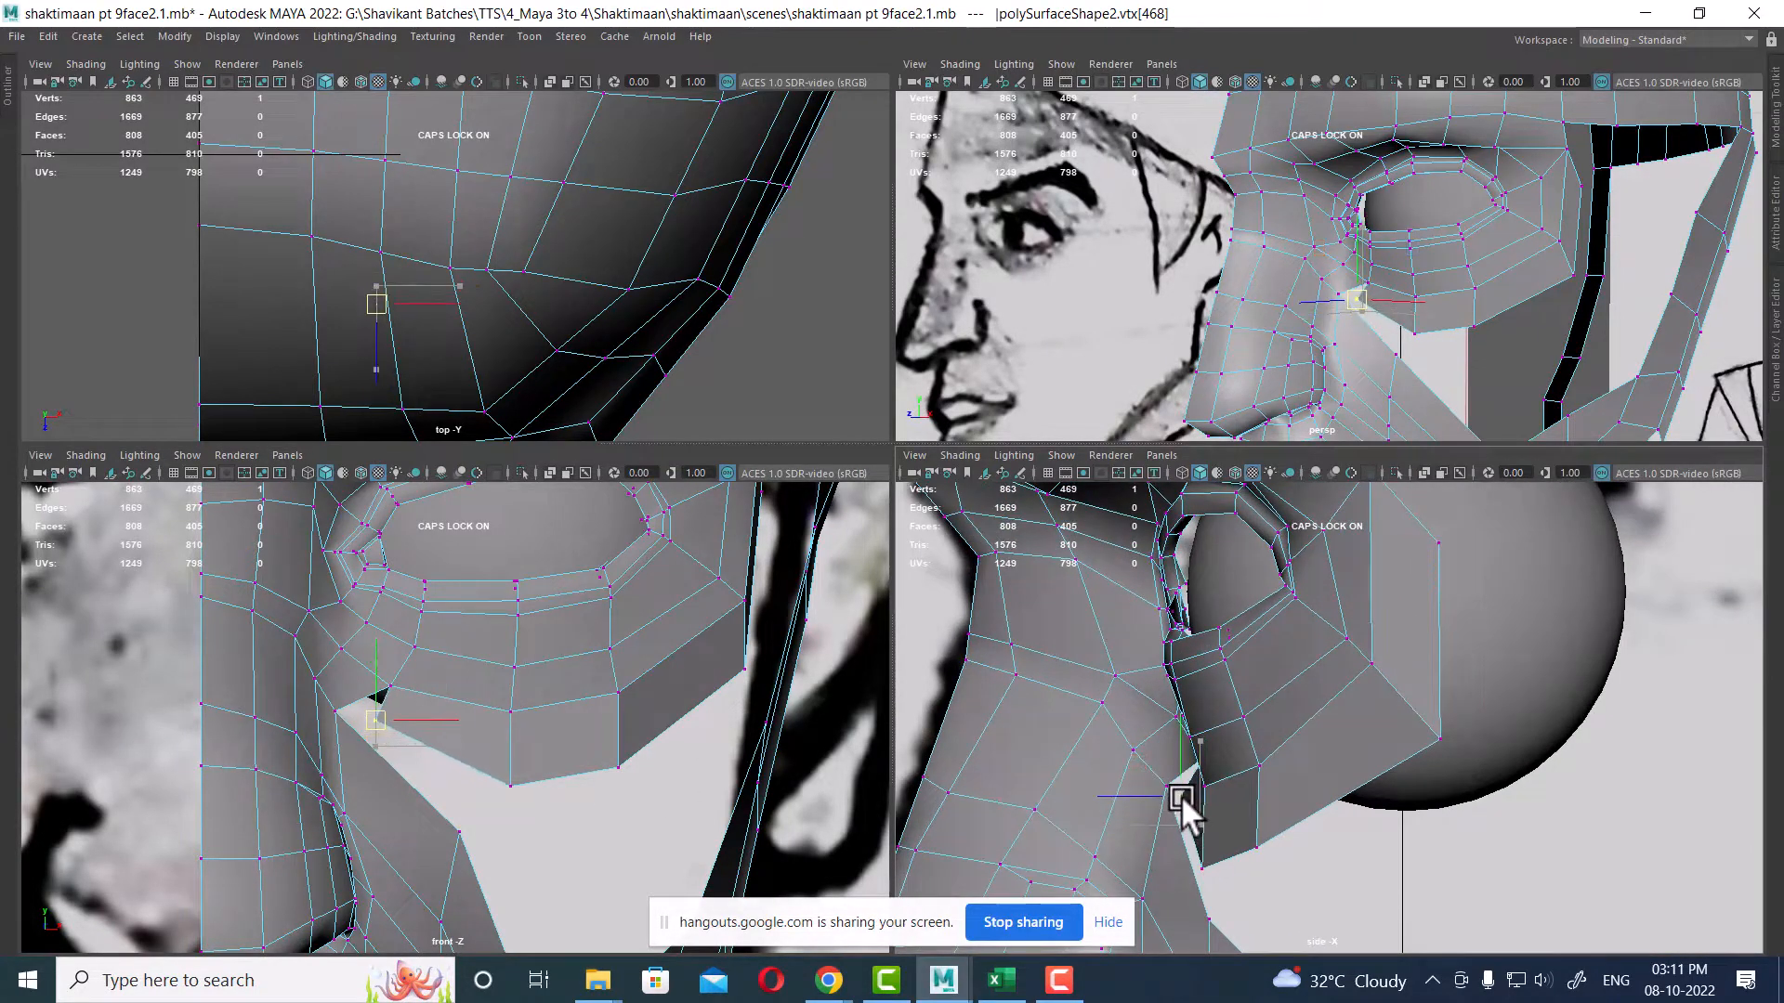
Step: Select the next vertex along the extruded row and pull it inward toward the cheek
left_click(510, 786)
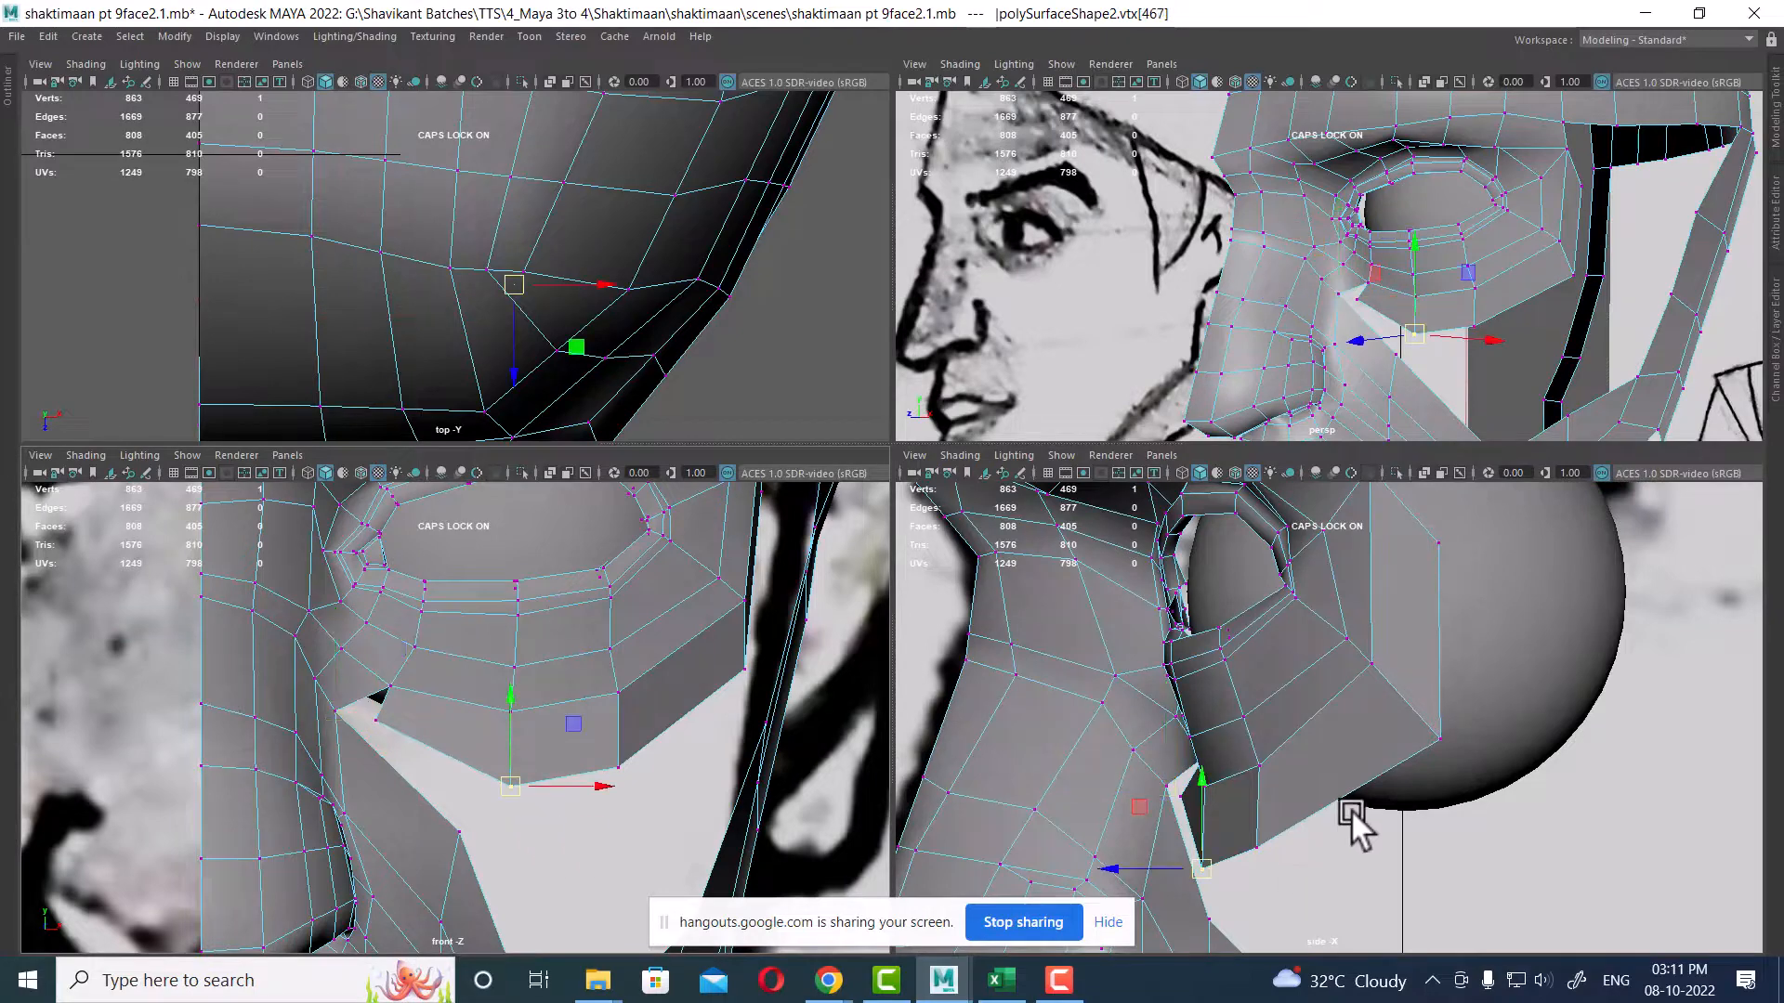
middle_click_drag(1351, 812, 1367, 674, "alt")
scroll(1273, 697, "up", 2)
left_click_drag(1207, 735, 1204, 733)
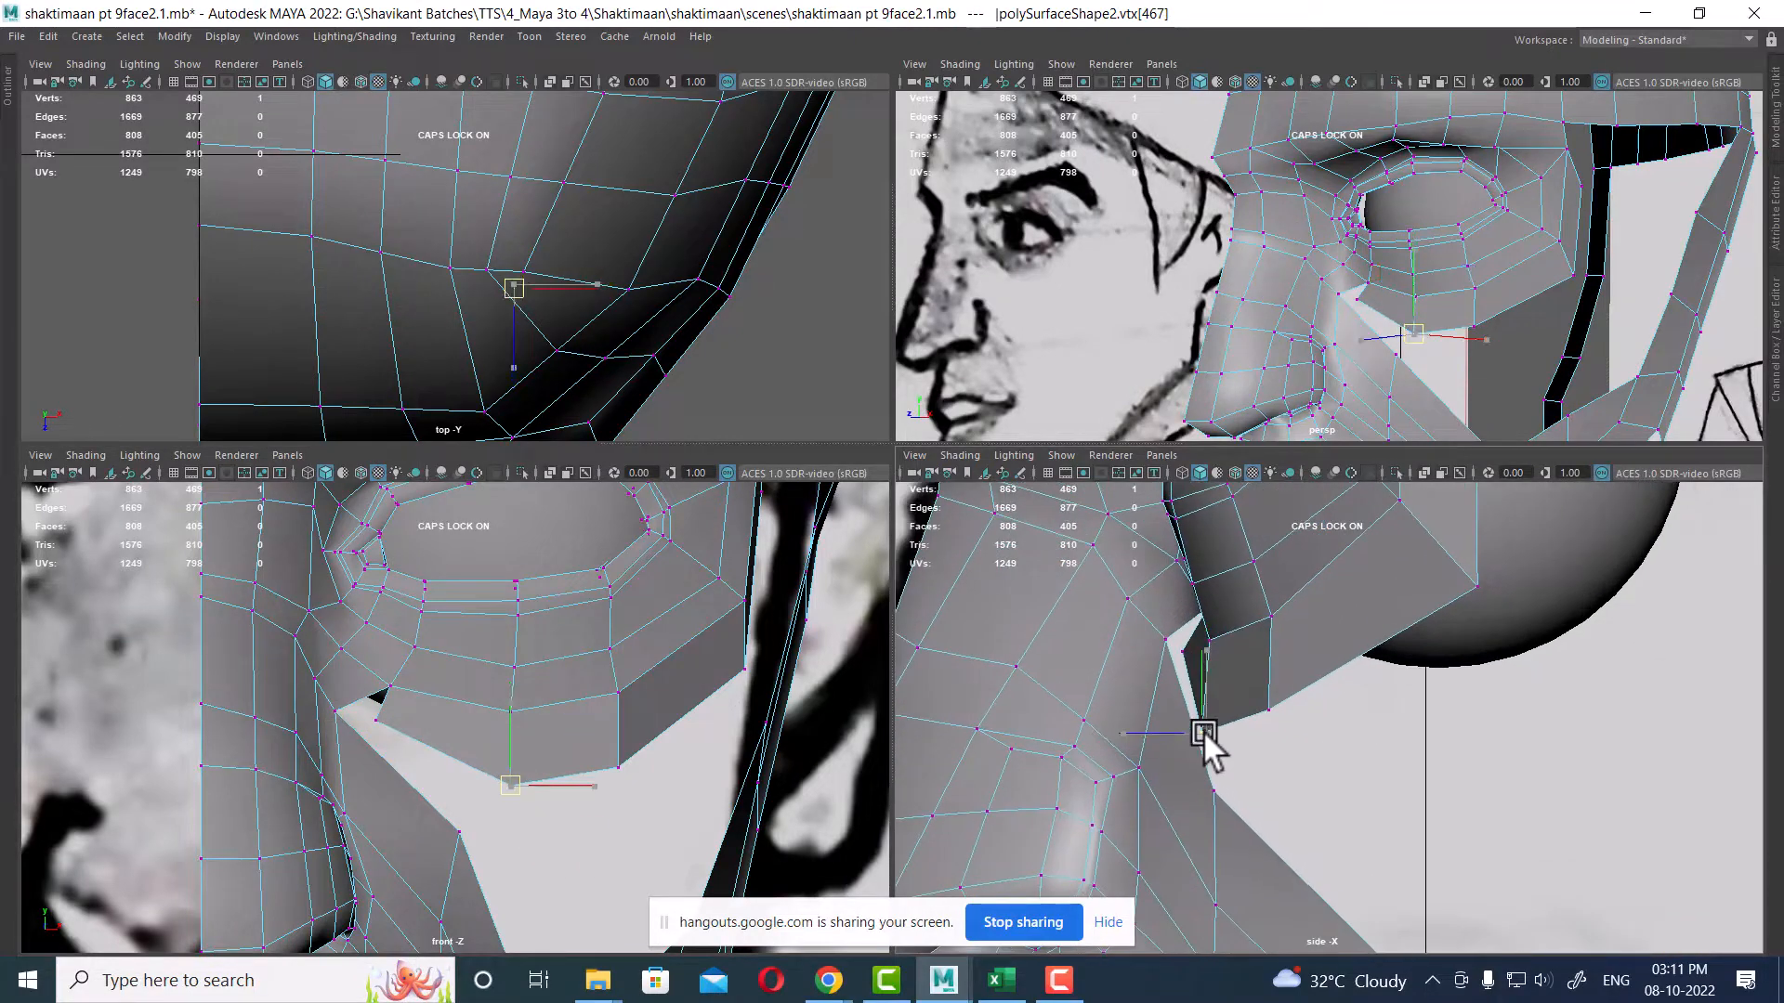
left_click(1265, 712)
middle_click_drag(1273, 784, 1156, 784, "alt")
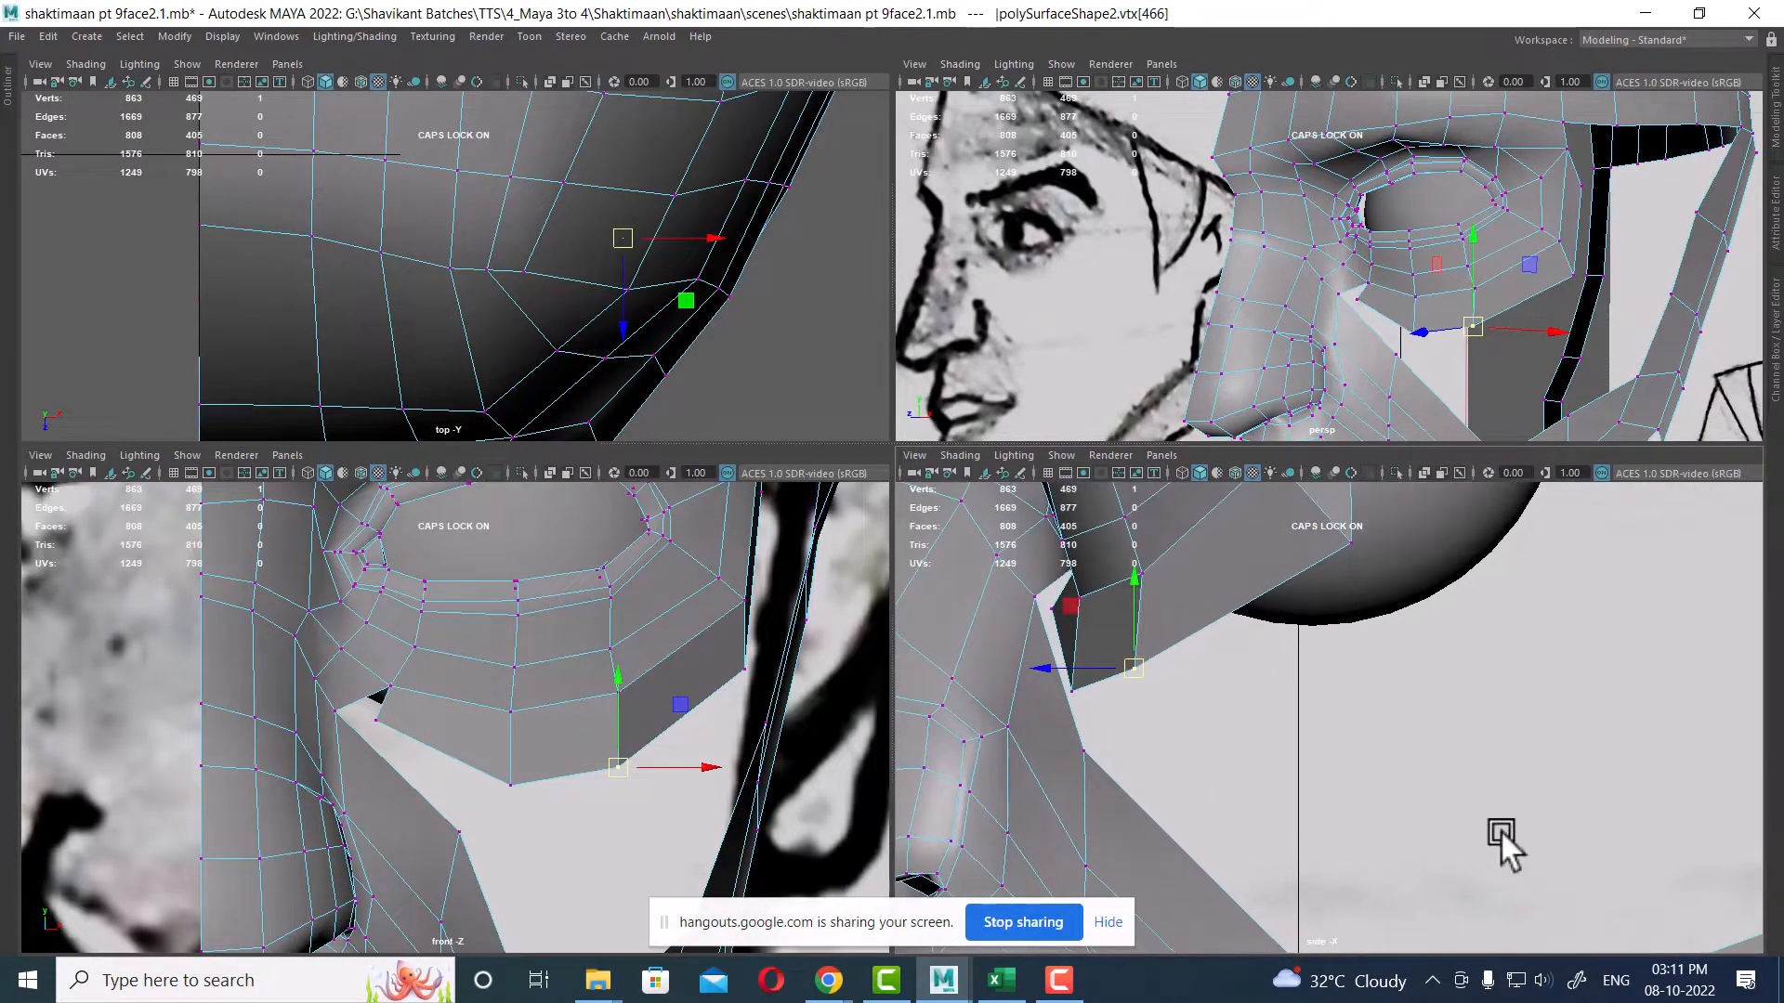
Step: Move the following vertex of the extruded row inward in the side view to close the gap with the face
middle_click_drag(1530, 742, 1551, 873, "alt")
middle_click_drag(470, 761, 424, 799, "alt")
left_click(700, 709)
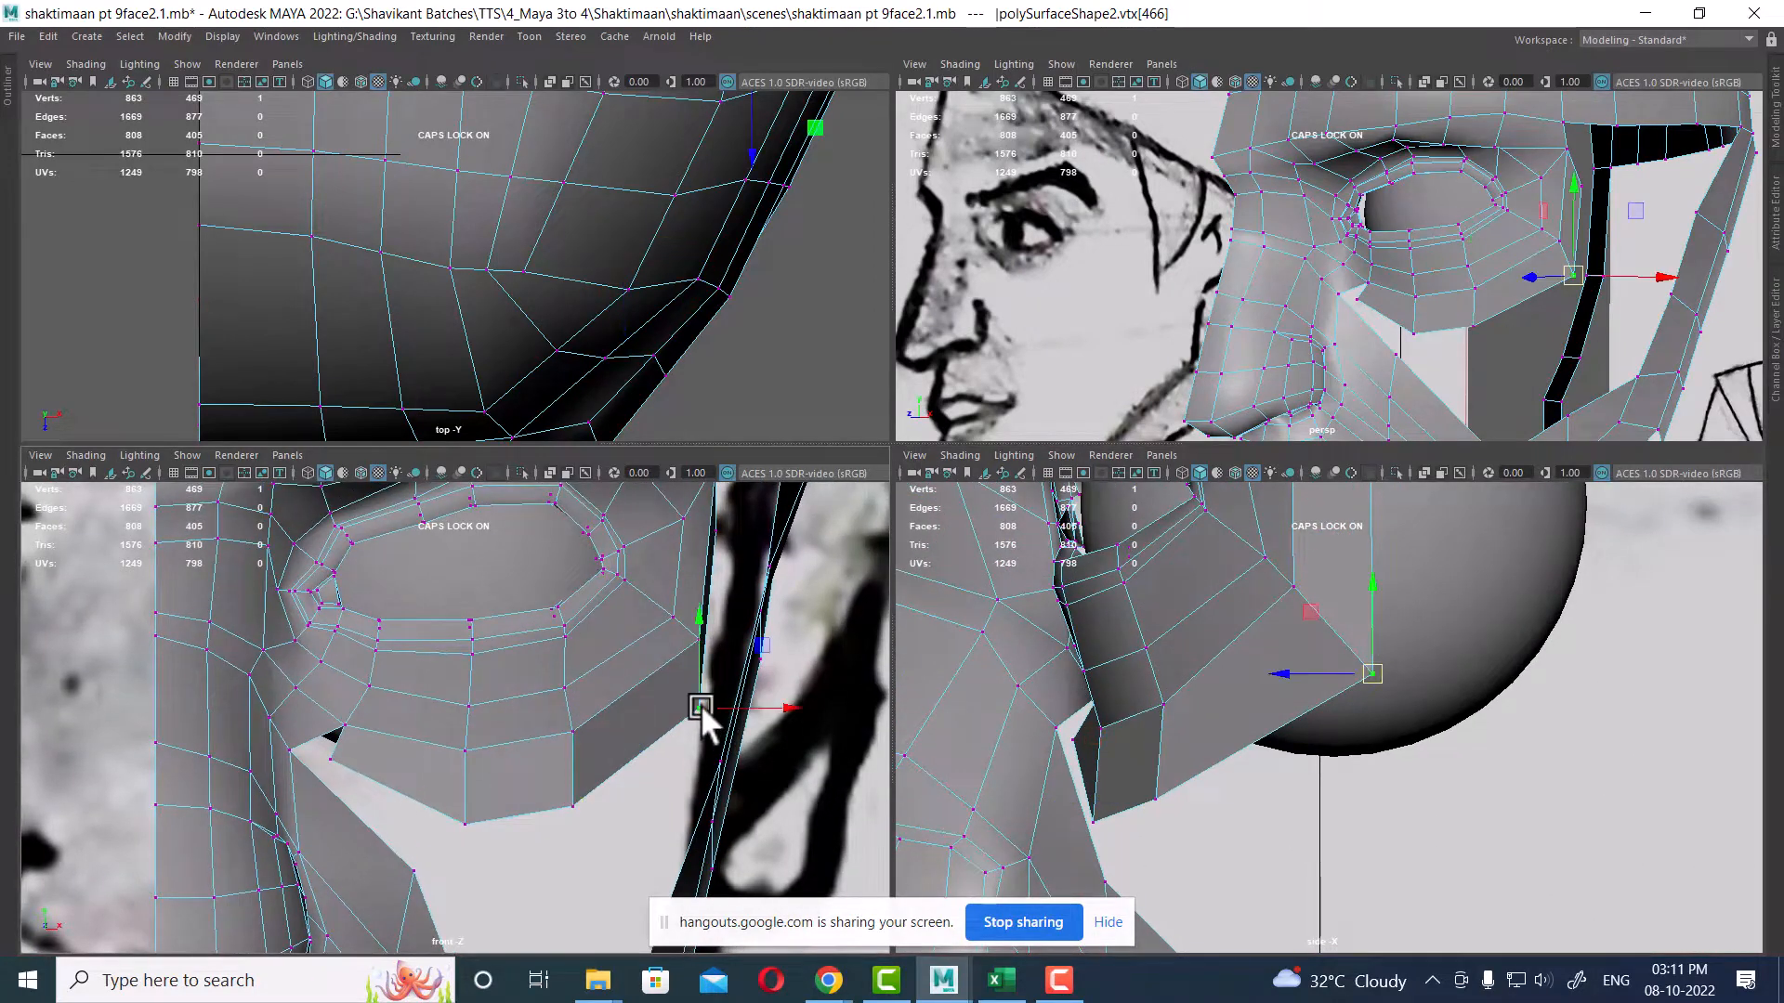
left_click_drag(700, 709, 701, 717)
middle_click_drag(1641, 724, 1643, 914, "alt")
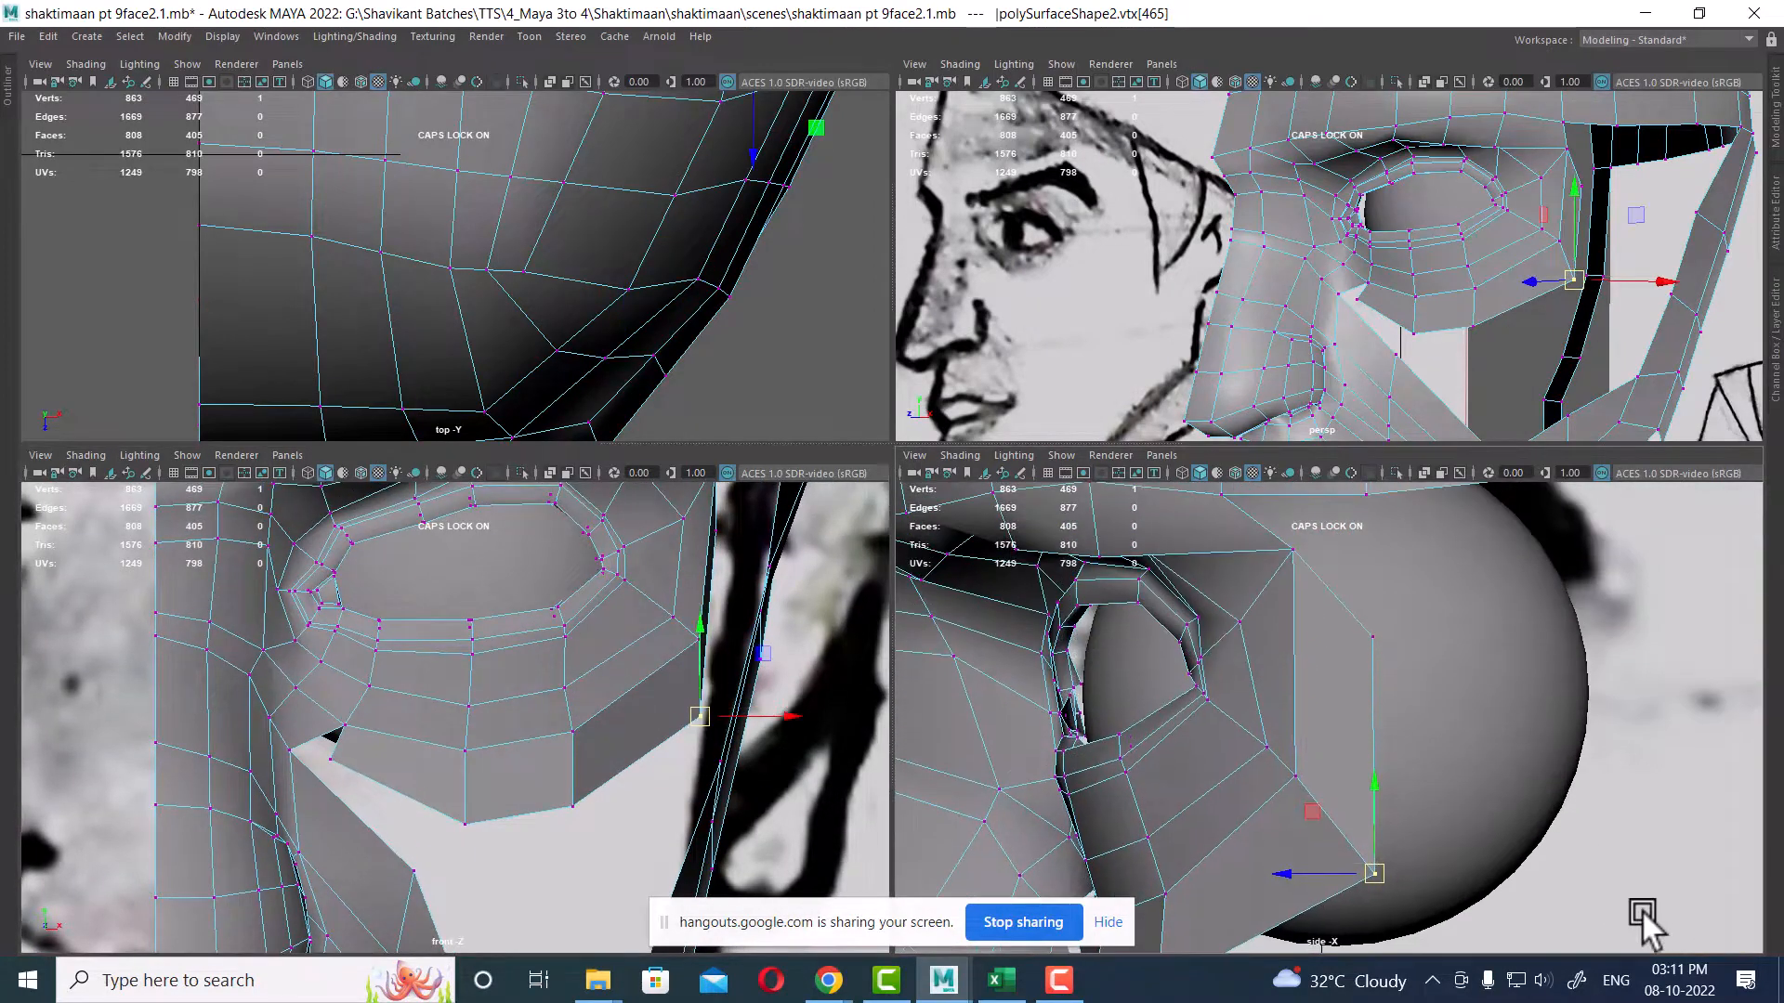
left_click(1374, 636)
Step: Adjust the vertices at the outer end of the extruded row in the front and side views
middle_click_drag(639, 729, 597, 776, "alt")
left_click_drag(680, 583, 705, 599)
left_click(657, 761)
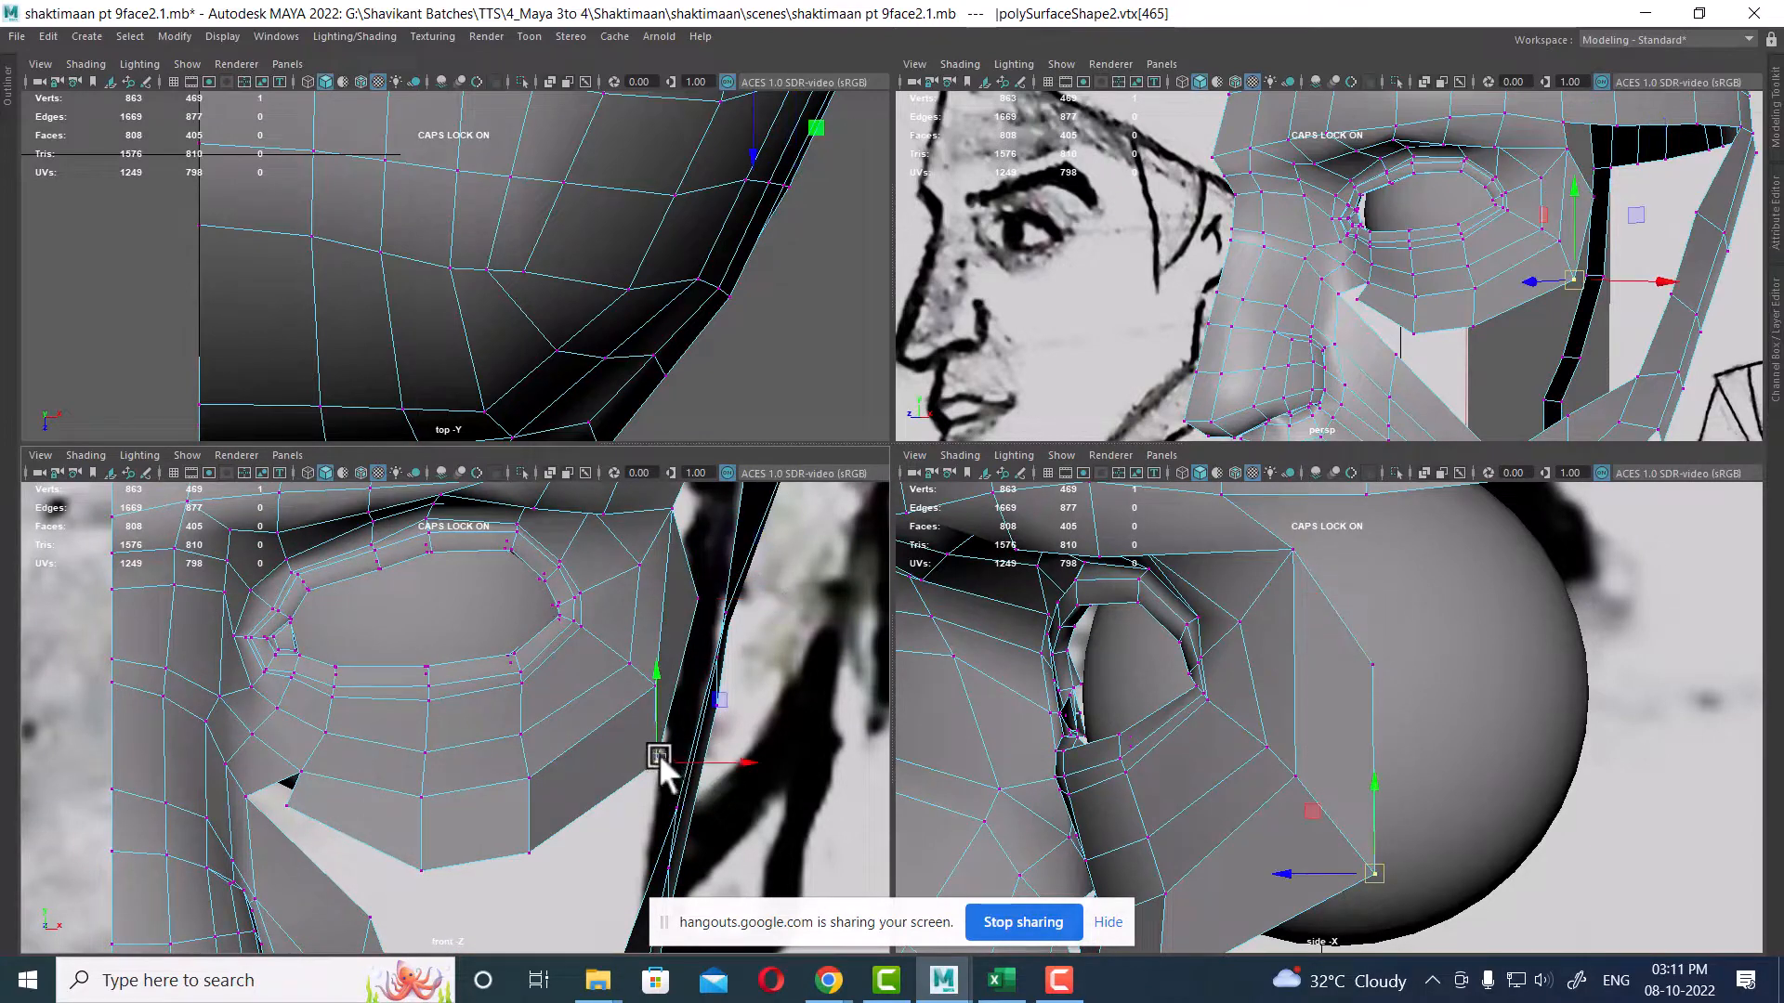
left_click_drag(658, 761, 670, 763)
left_click(654, 685)
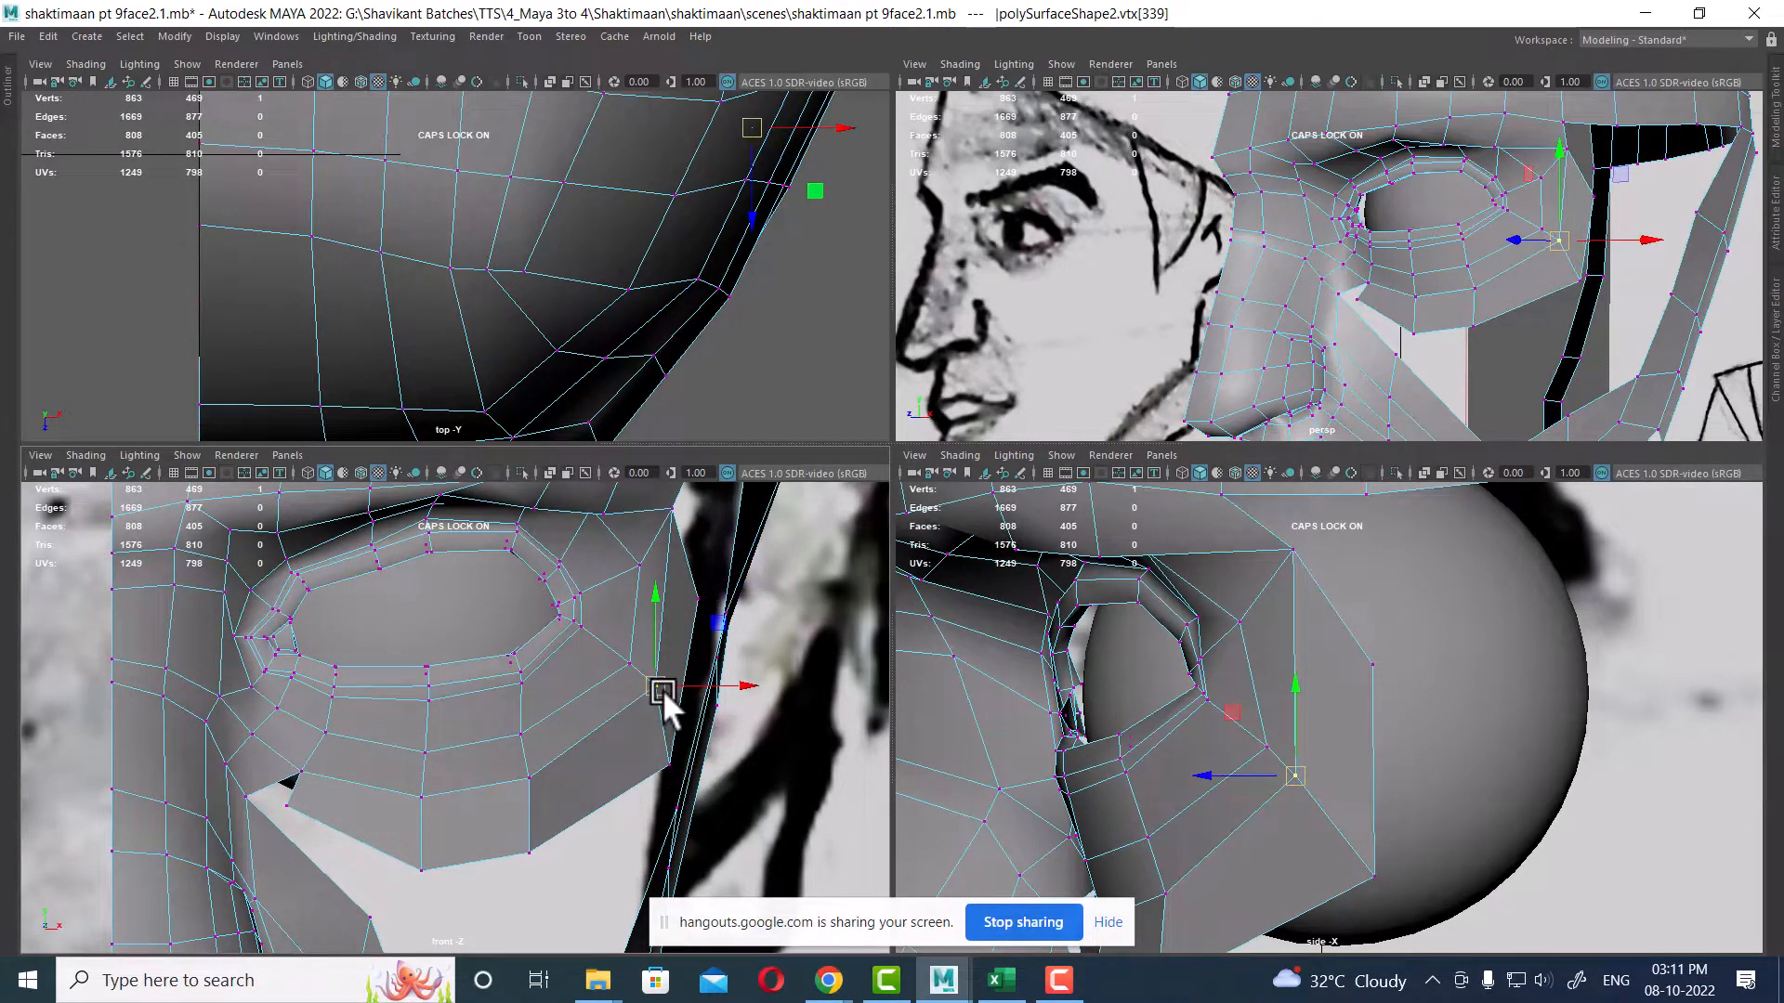
left_click_drag(660, 699, 665, 721)
middle_click_drag(1355, 785, 1424, 605, "alt")
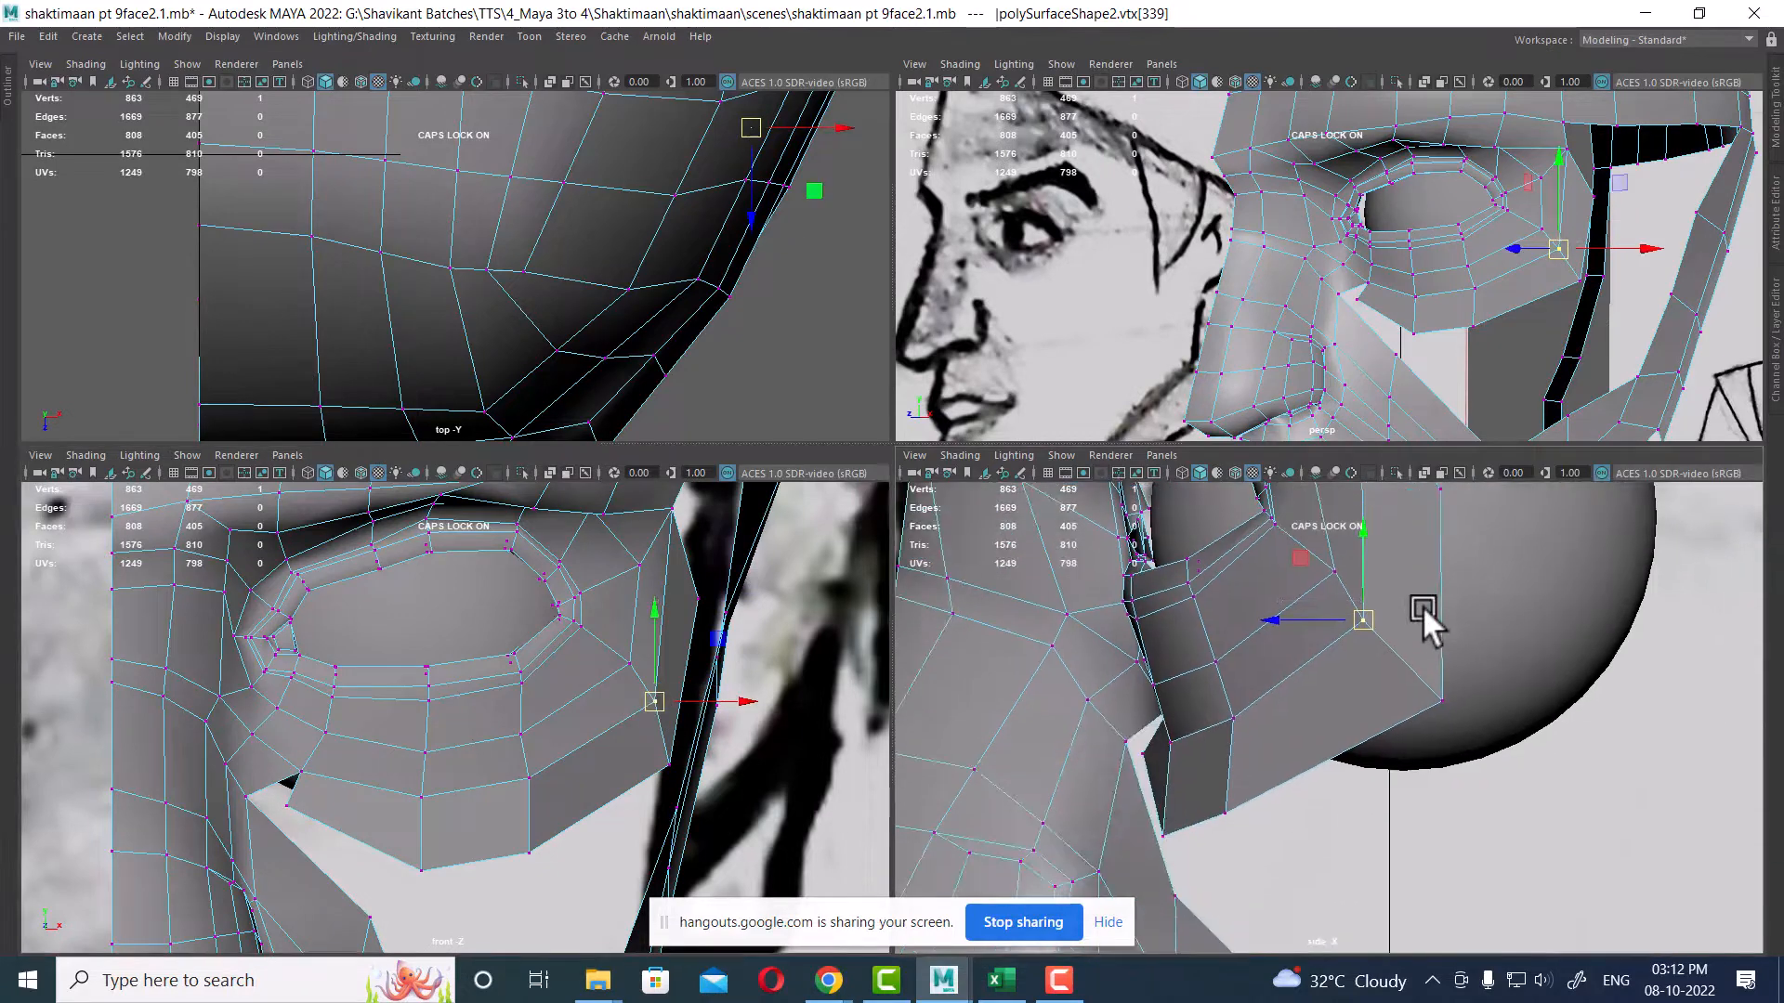
Step: Reposition the cheek vertex below the extruded row in the side and perspective views
scroll(1321, 751, "down", 3)
scroll(433, 706, "up", 1)
middle_click_drag(429, 909, 431, 767, "alt")
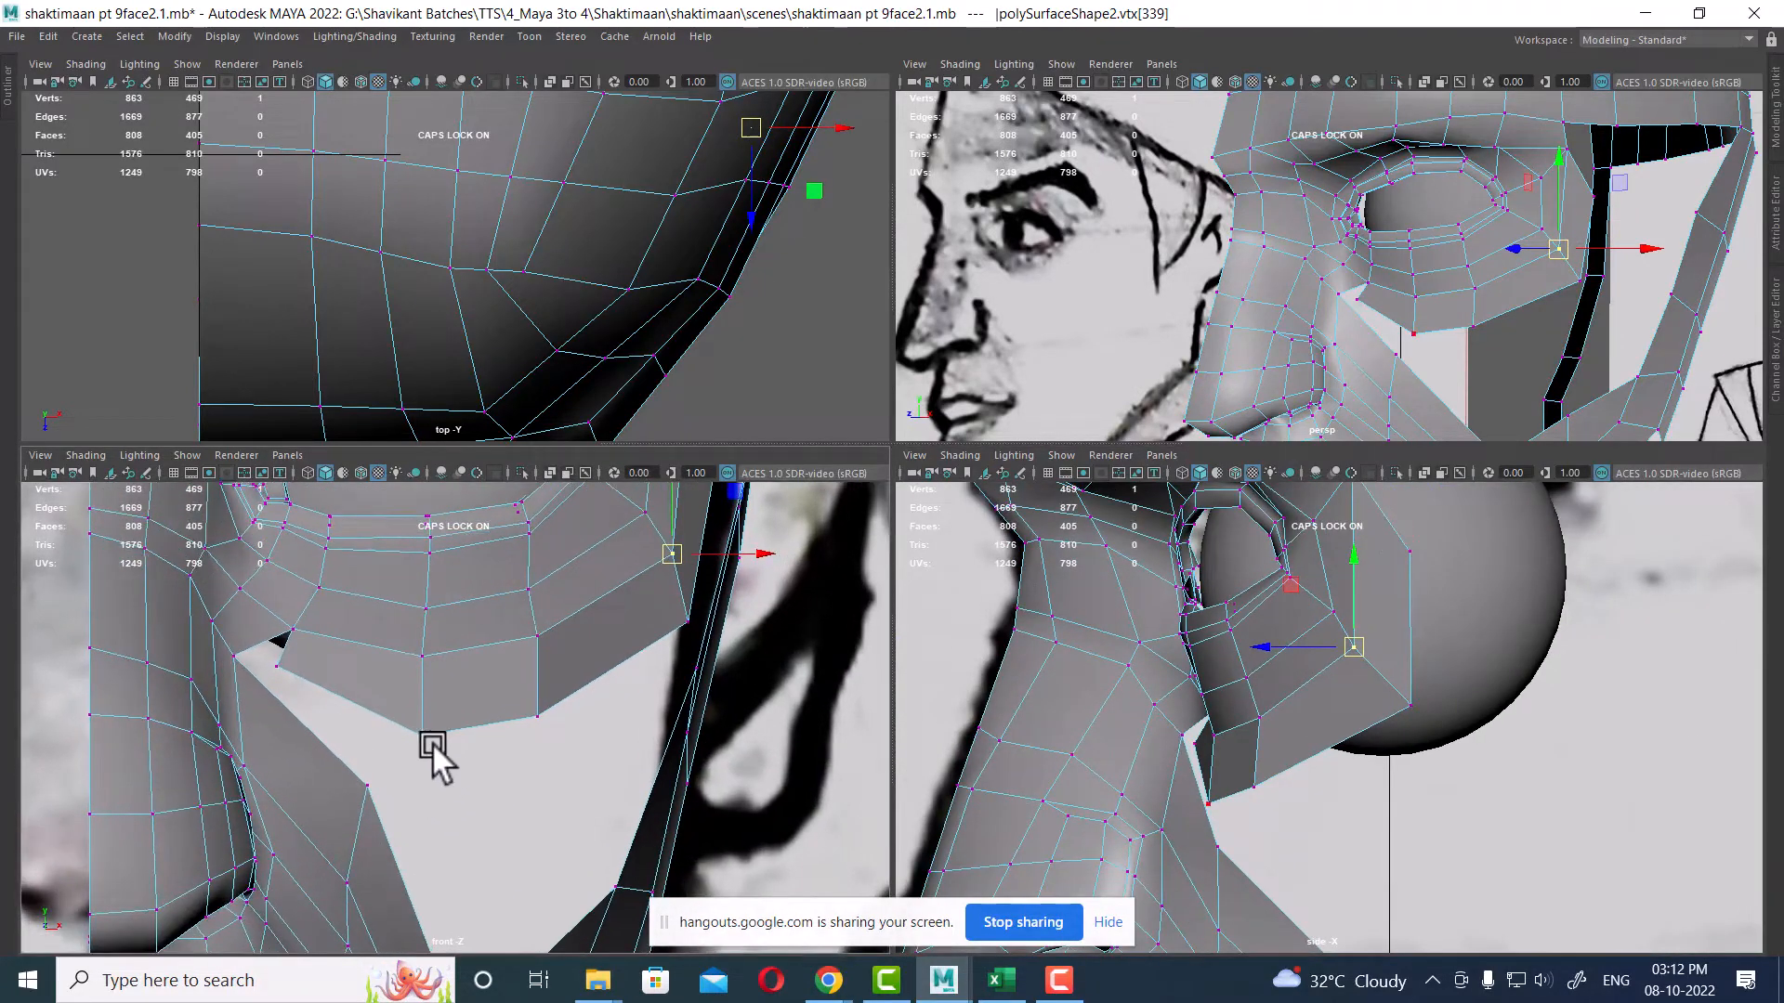
middle_click_drag(1266, 825, 1269, 734, "alt")
left_click(1239, 703)
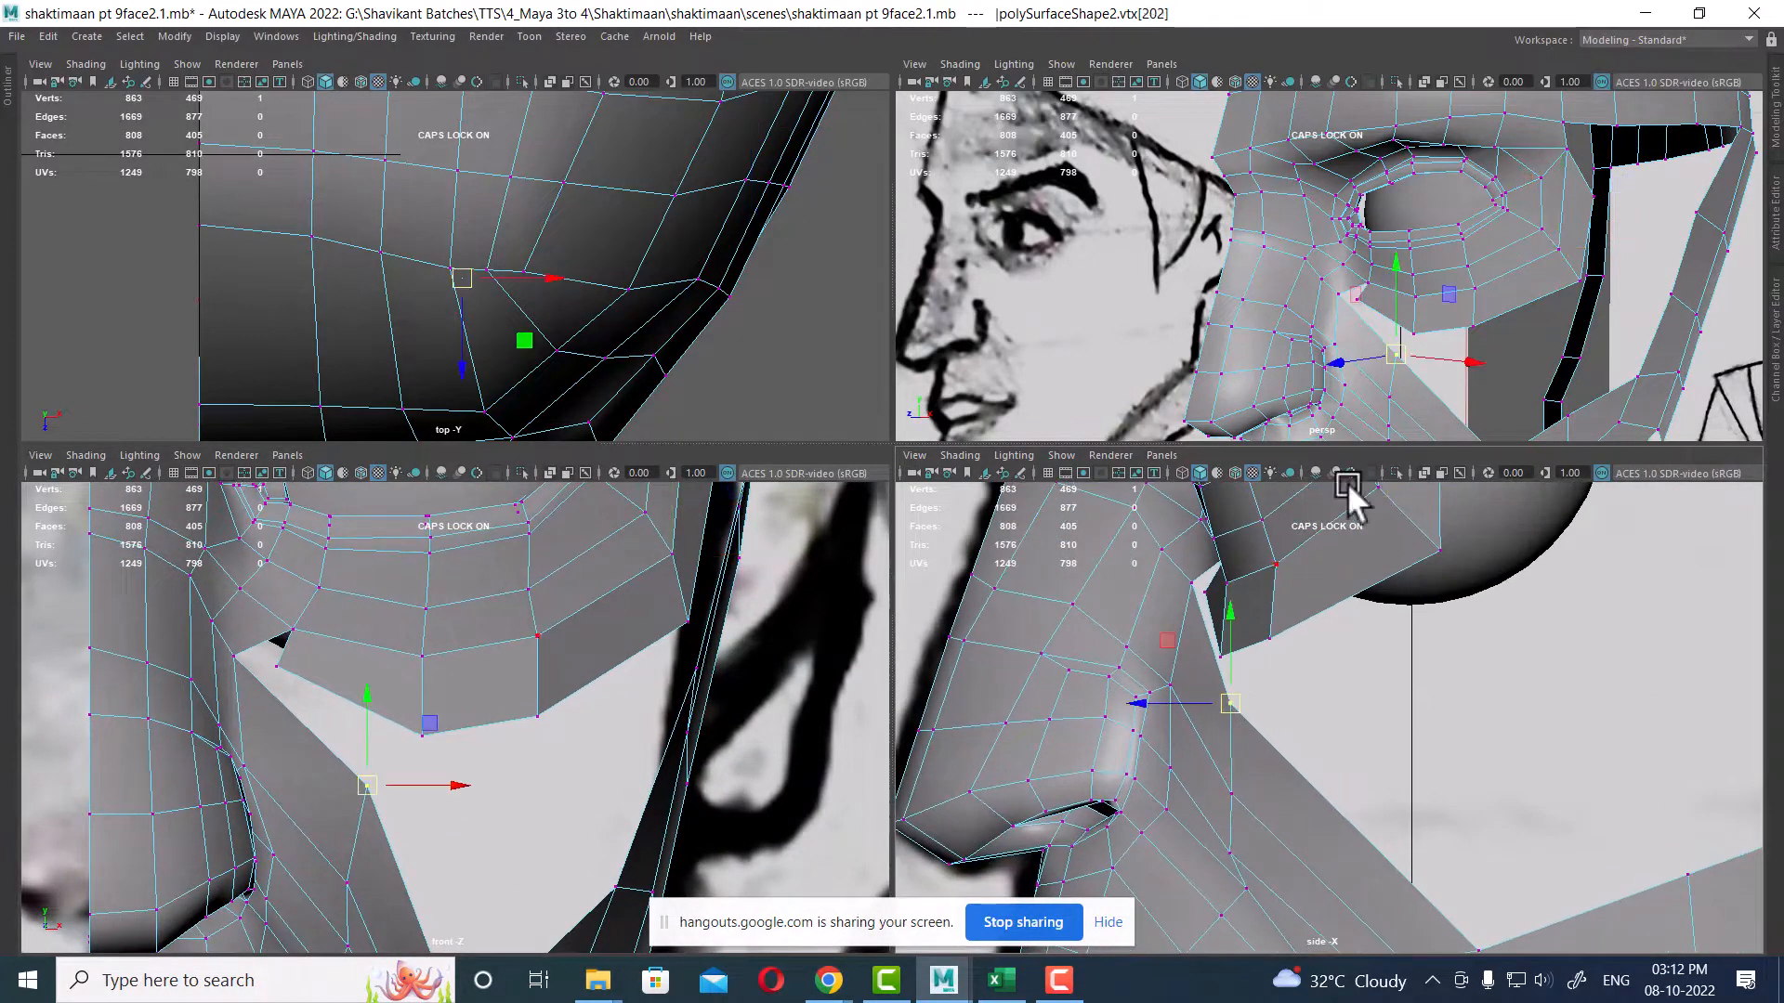
left_click_drag(1454, 282, 1373, 277, "alt")
middle_click_drag(1403, 429, 1381, 329, "alt")
left_click_drag(1401, 363, 1379, 344, "alt")
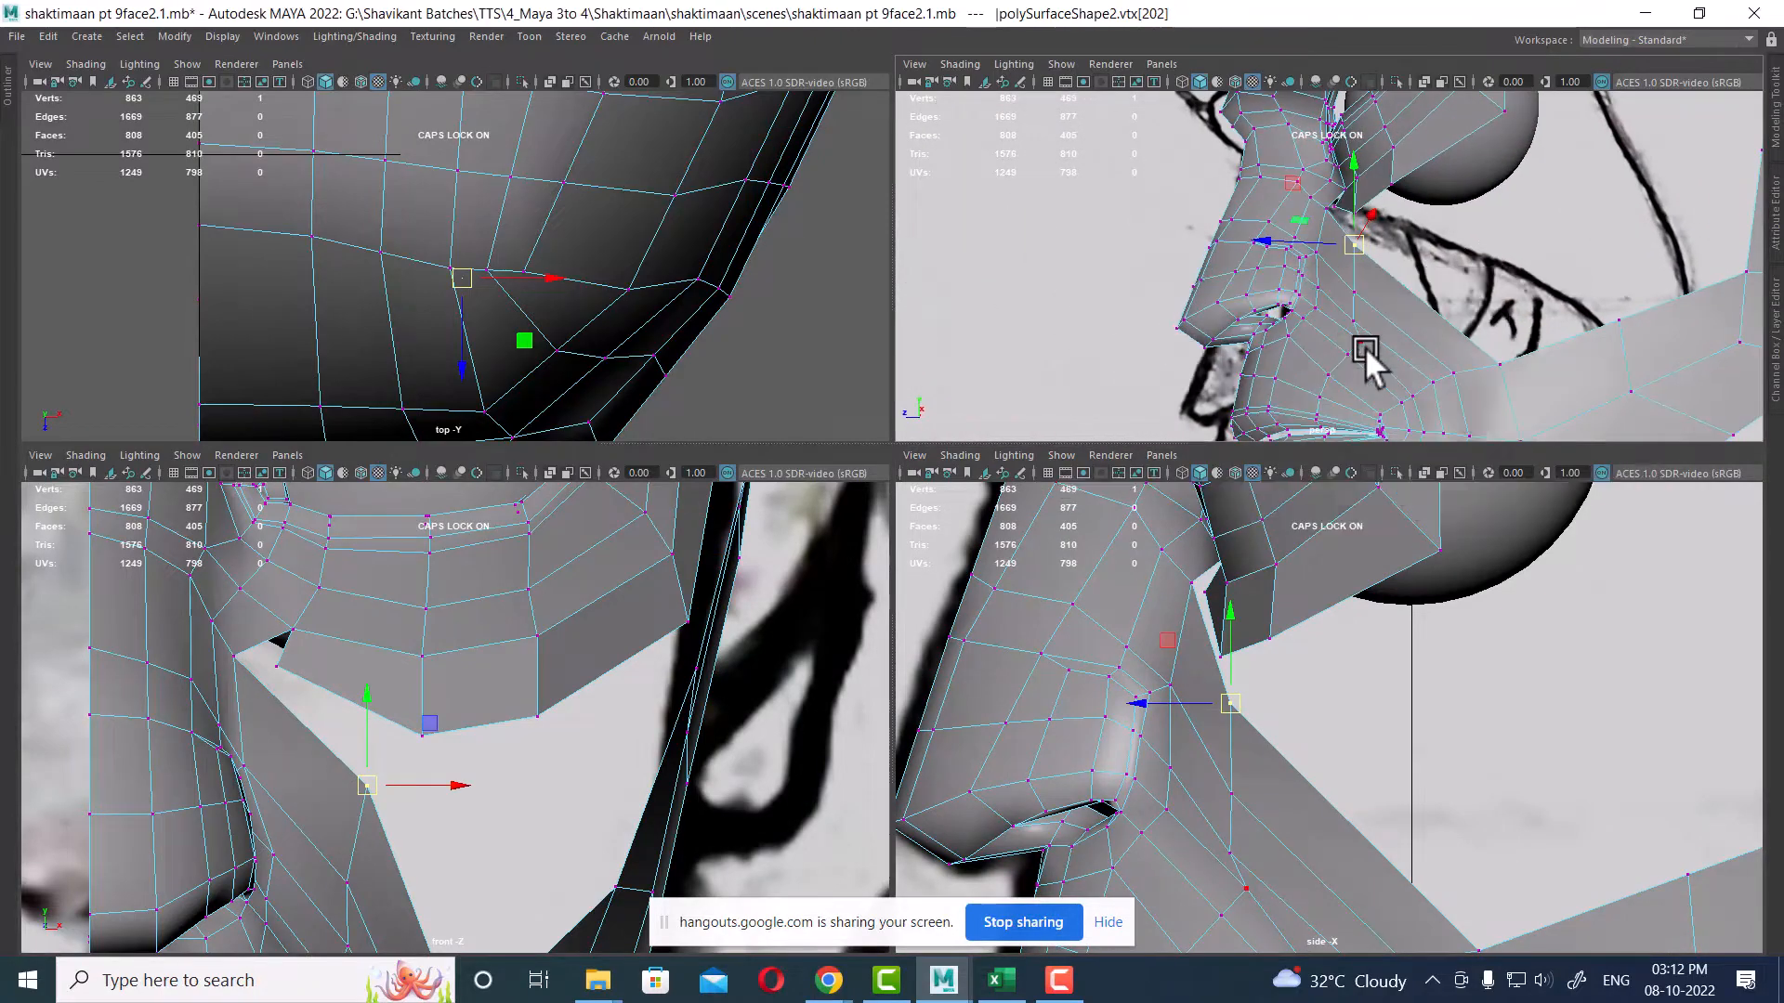
Step: Weld the extruded row's end vertices onto the neighbouring cheek vertices in the maximized perspective view
key("space")
left_click_drag(1191, 437, 1051, 365, "alt")
left_click_drag(994, 442, 874, 569, "alt")
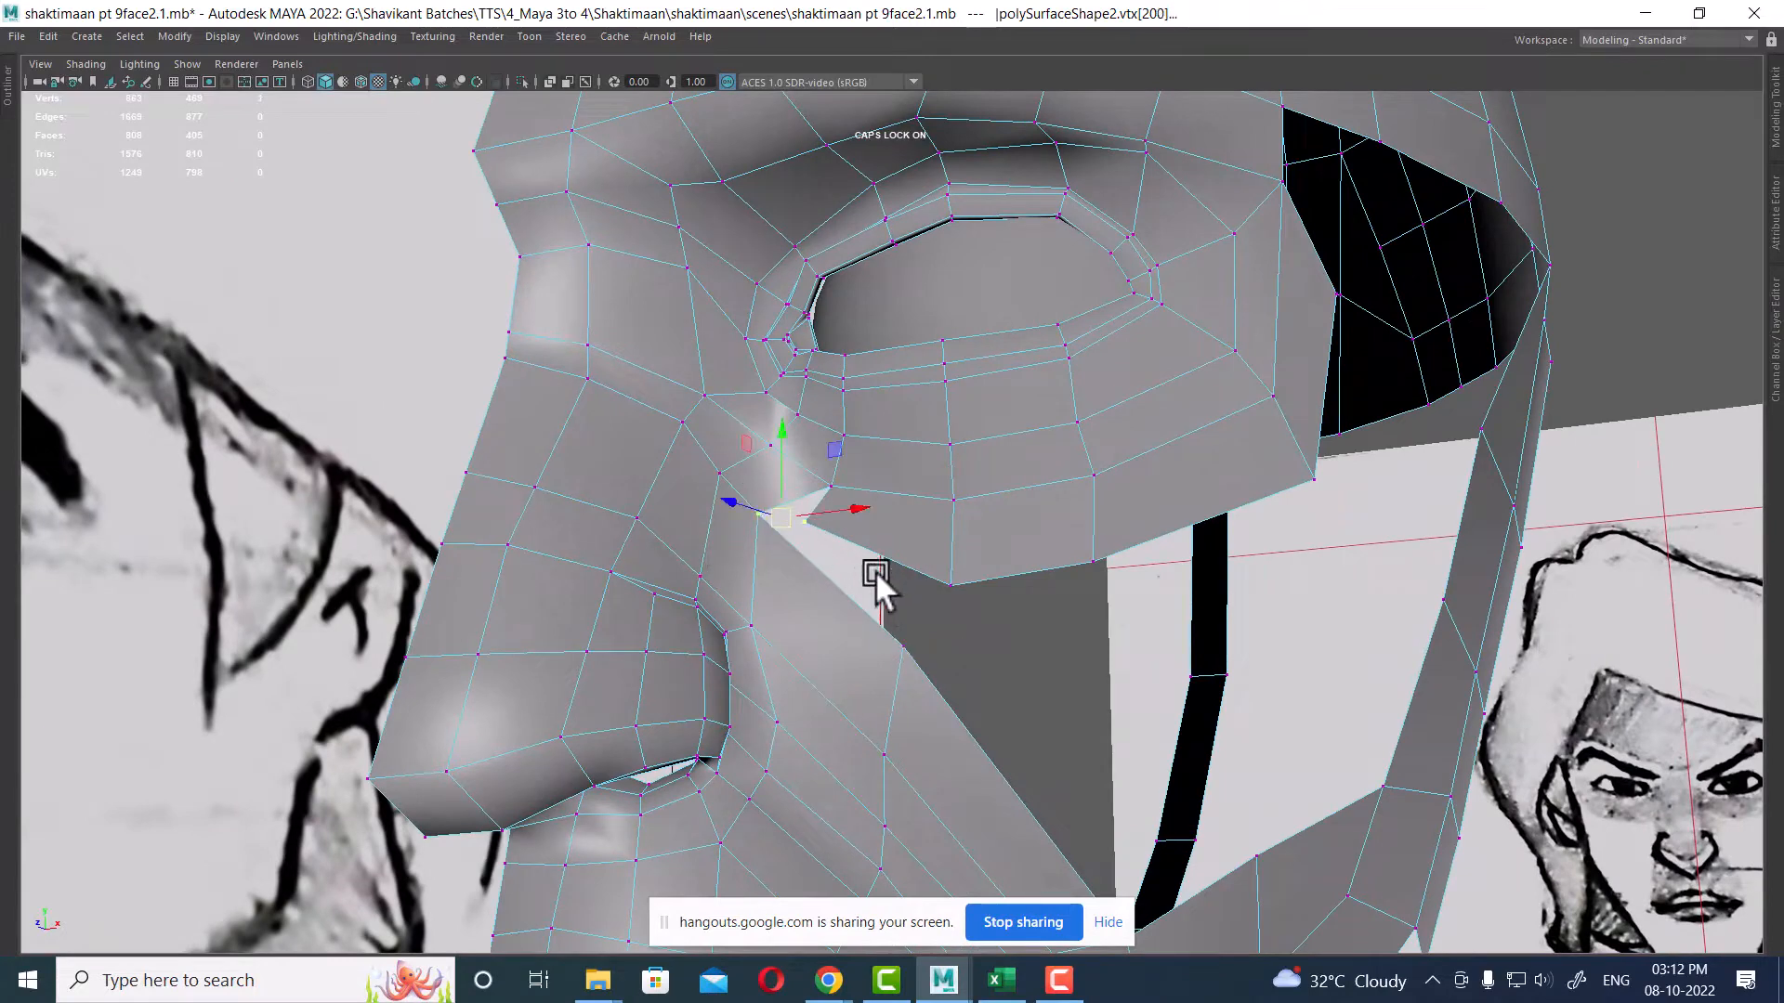
right_click_drag(888, 496, 898, 322, "shift")
left_click_drag(942, 621, 972, 643, "alt")
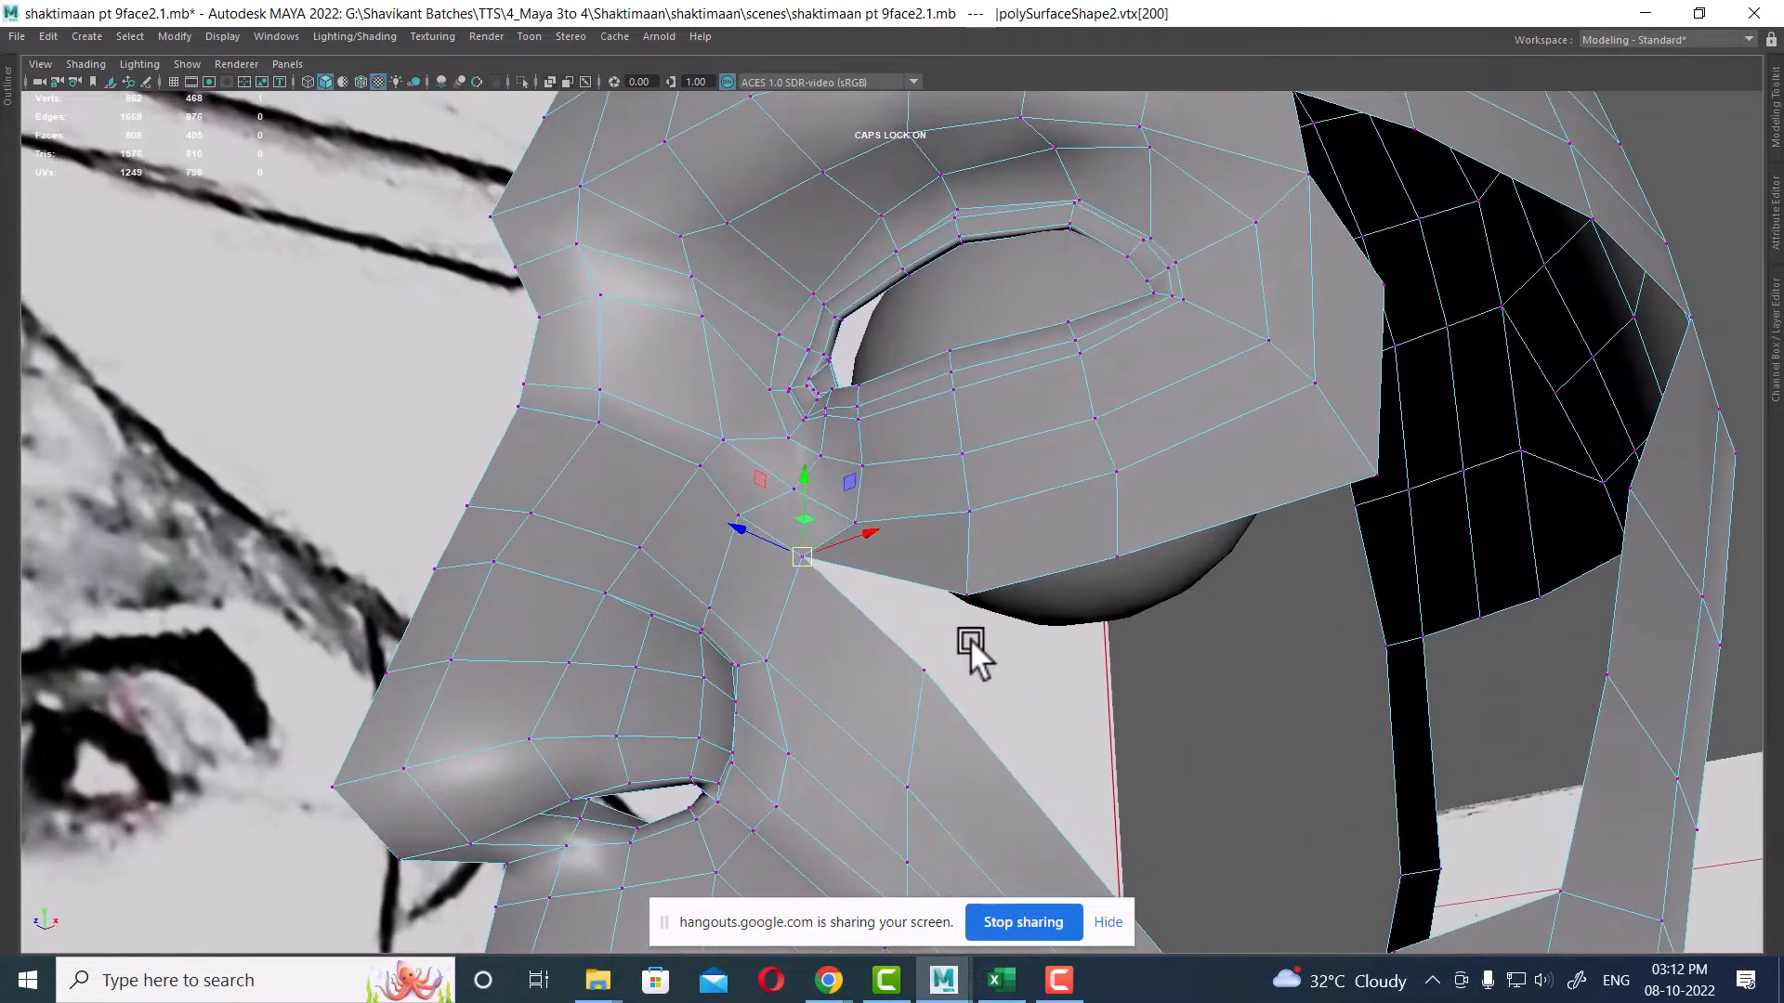
left_click(969, 585, "shift")
right_click_drag(955, 716, 1005, 460, "shift")
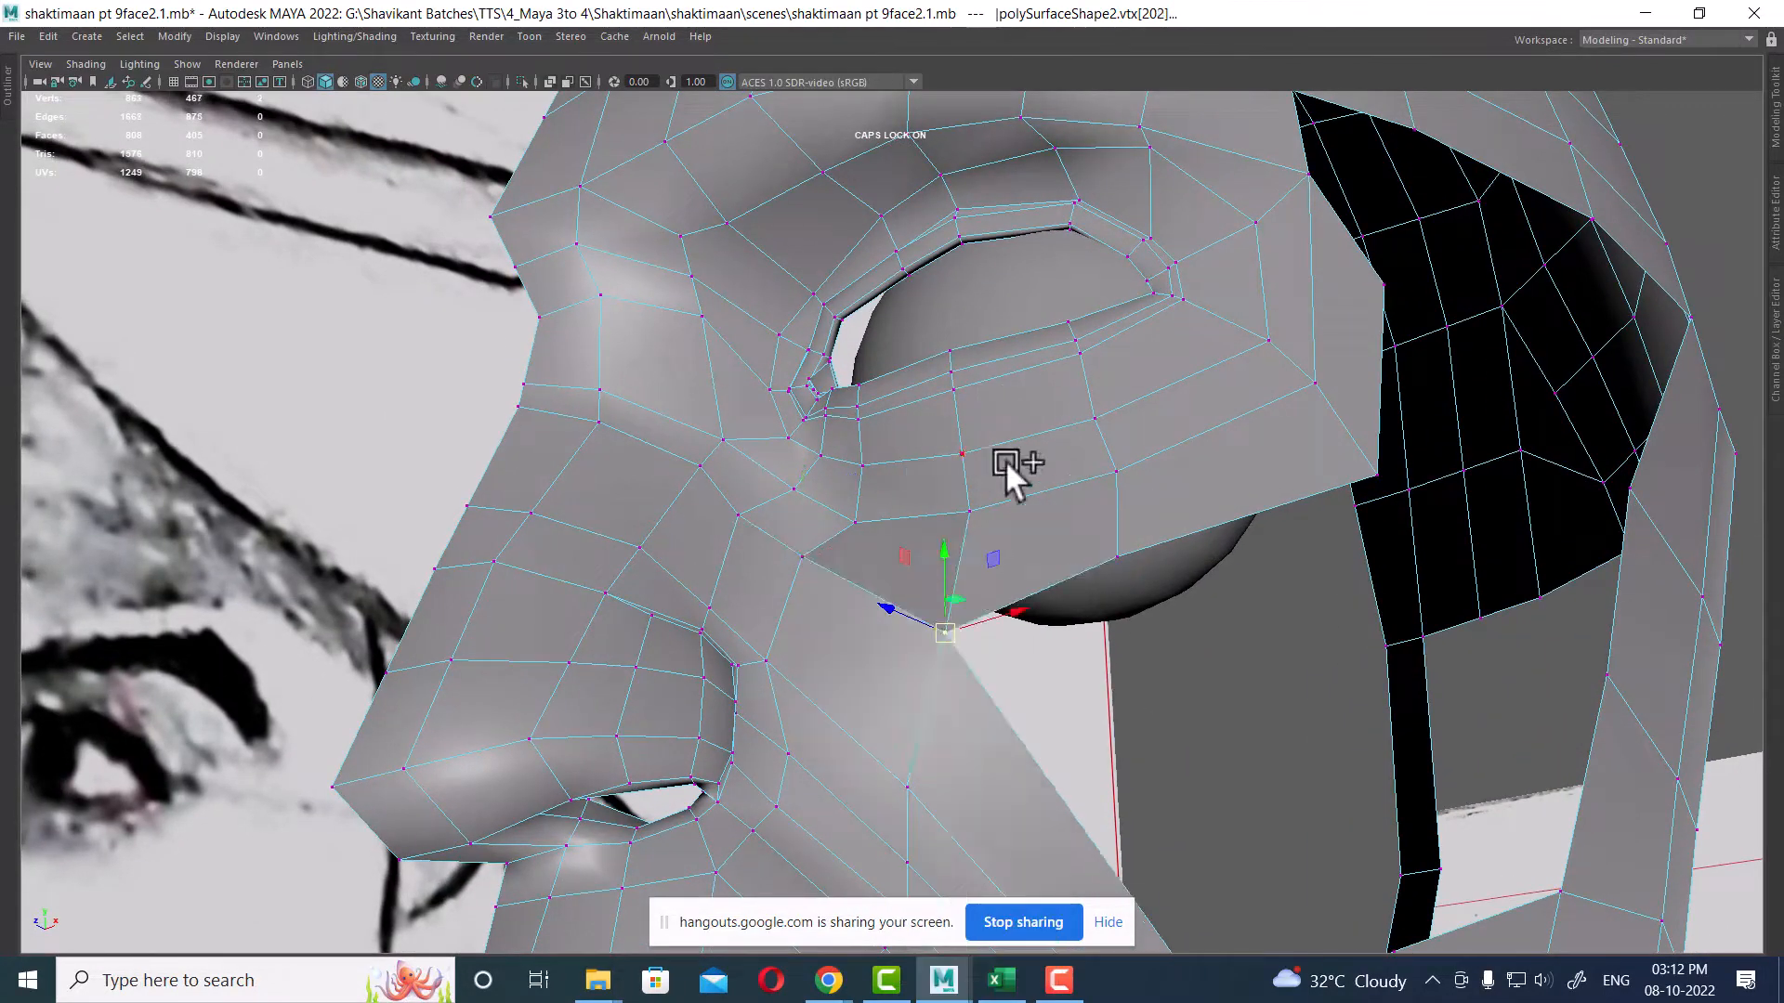
left_click_drag(1005, 460, 955, 633, "alt")
Step: Nudge the welded cheek vertex in the side view to smooth the contour under the eye
key("space")
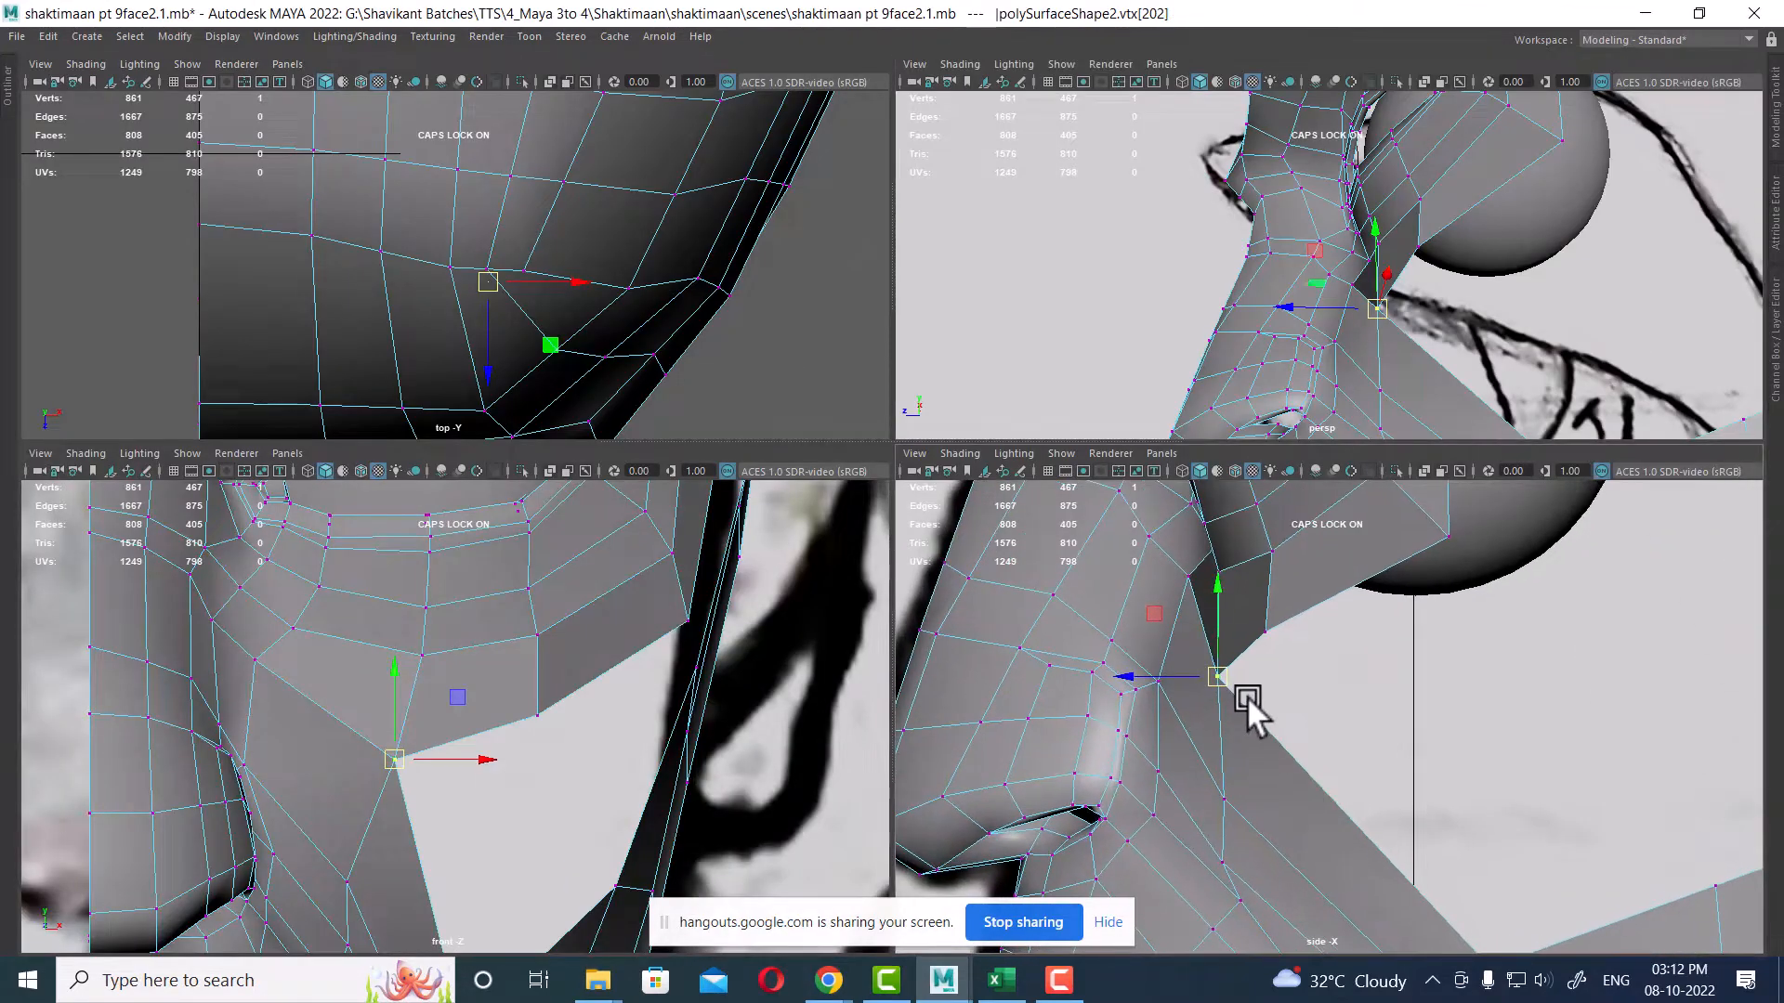
left_click_drag(1217, 678, 1208, 670)
middle_click_drag(1208, 671, 1230, 654, "alt")
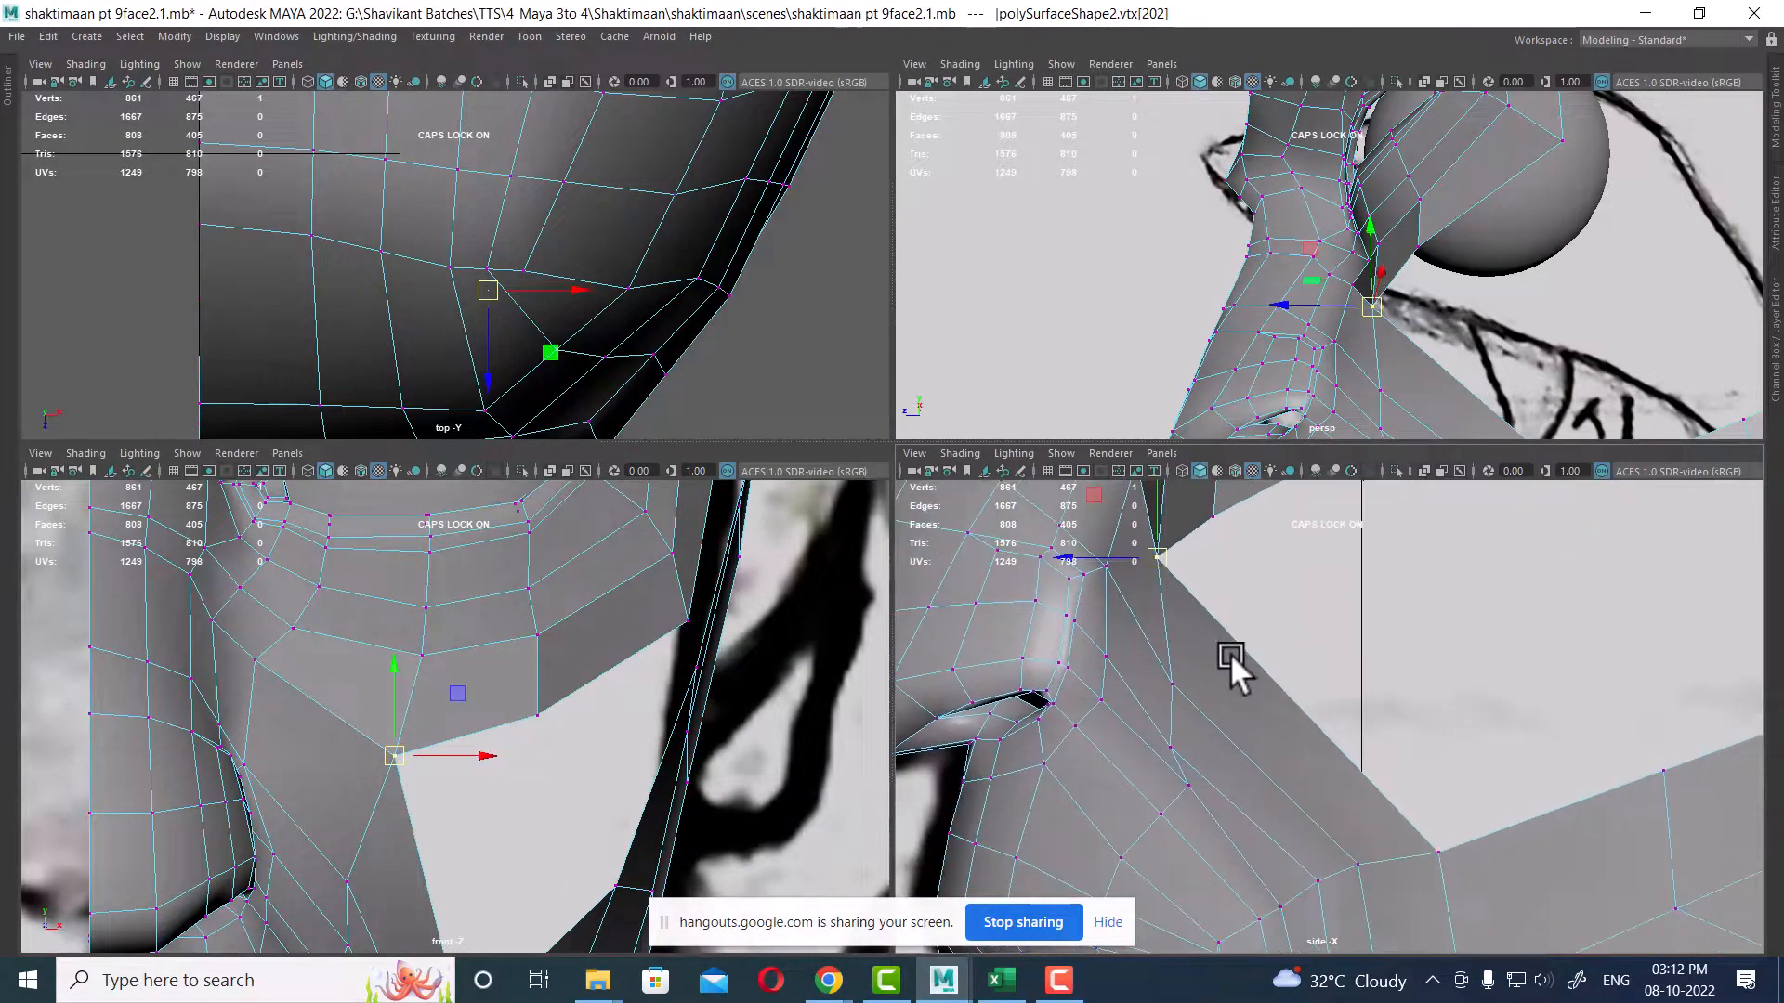
scroll(1467, 249, "up", 3)
middle_click_drag(782, 702, 1330, 149, "alt")
key("space")
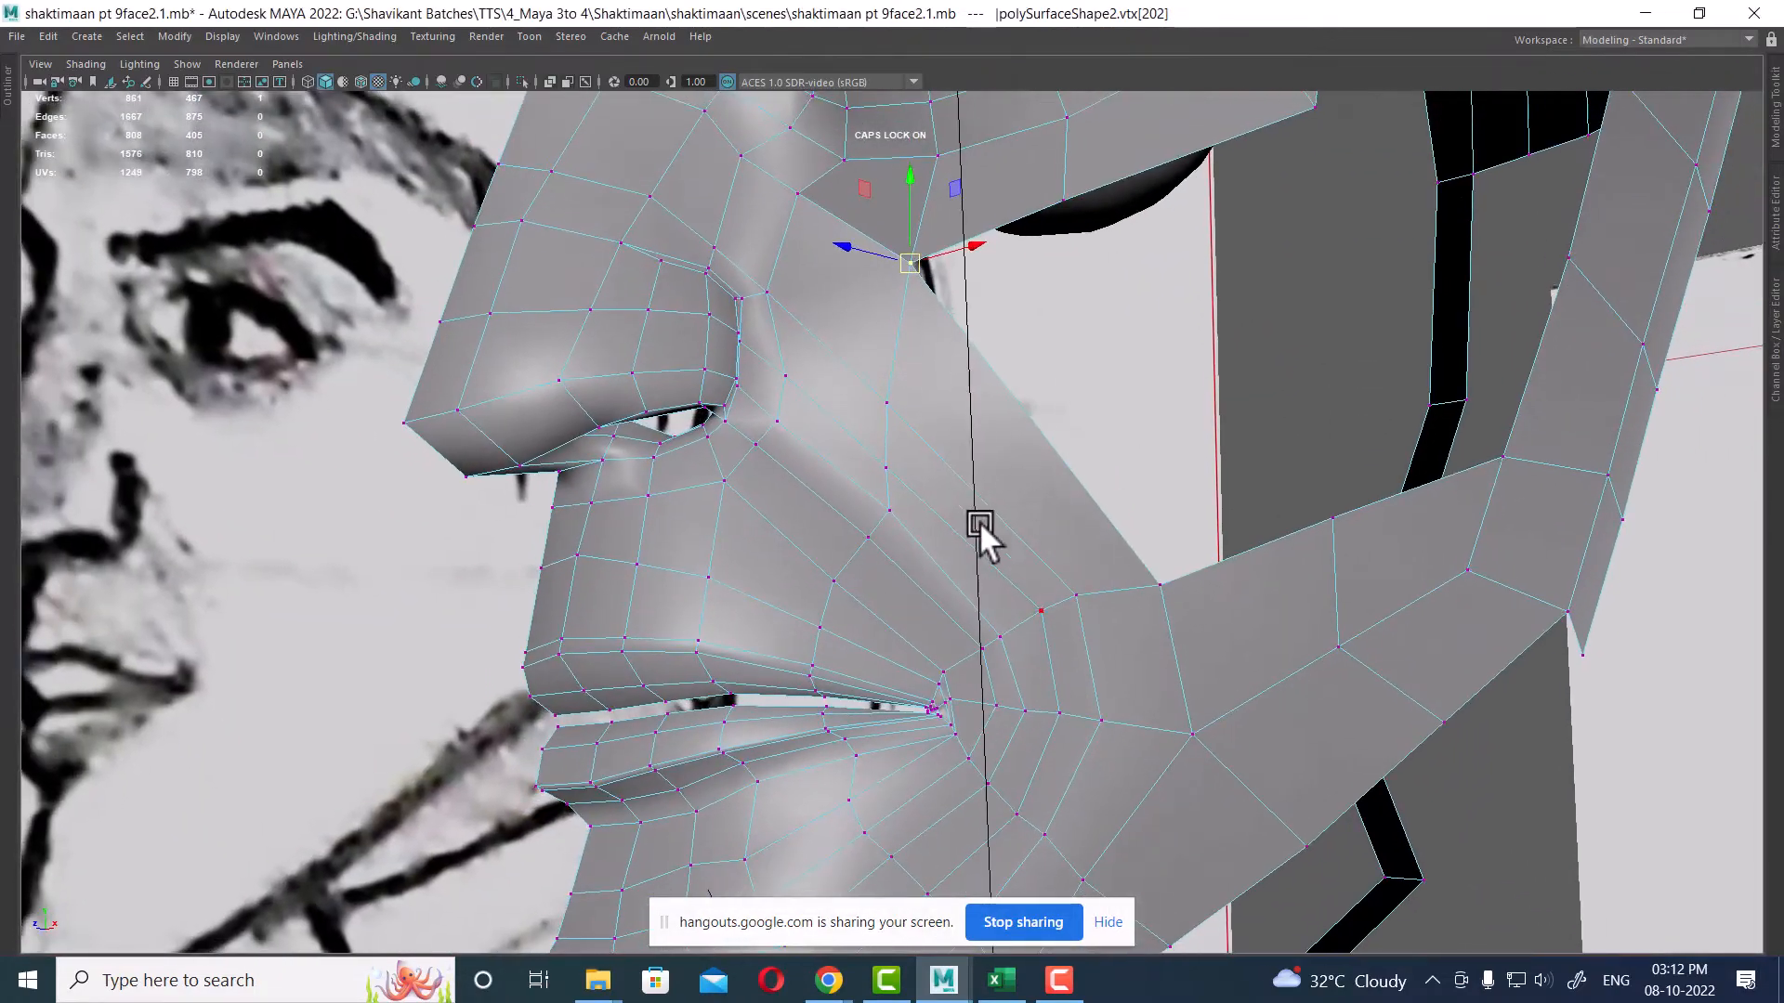
Step: Select an edge on the cheek beside the nose and reposition it in the perspective view
key("F10")
left_click(999, 448)
left_click_drag(1000, 448, 955, 510, "alt")
right_click_drag(988, 426, 944, 498, "shift")
left_click_drag(944, 498, 1032, 571, "alt")
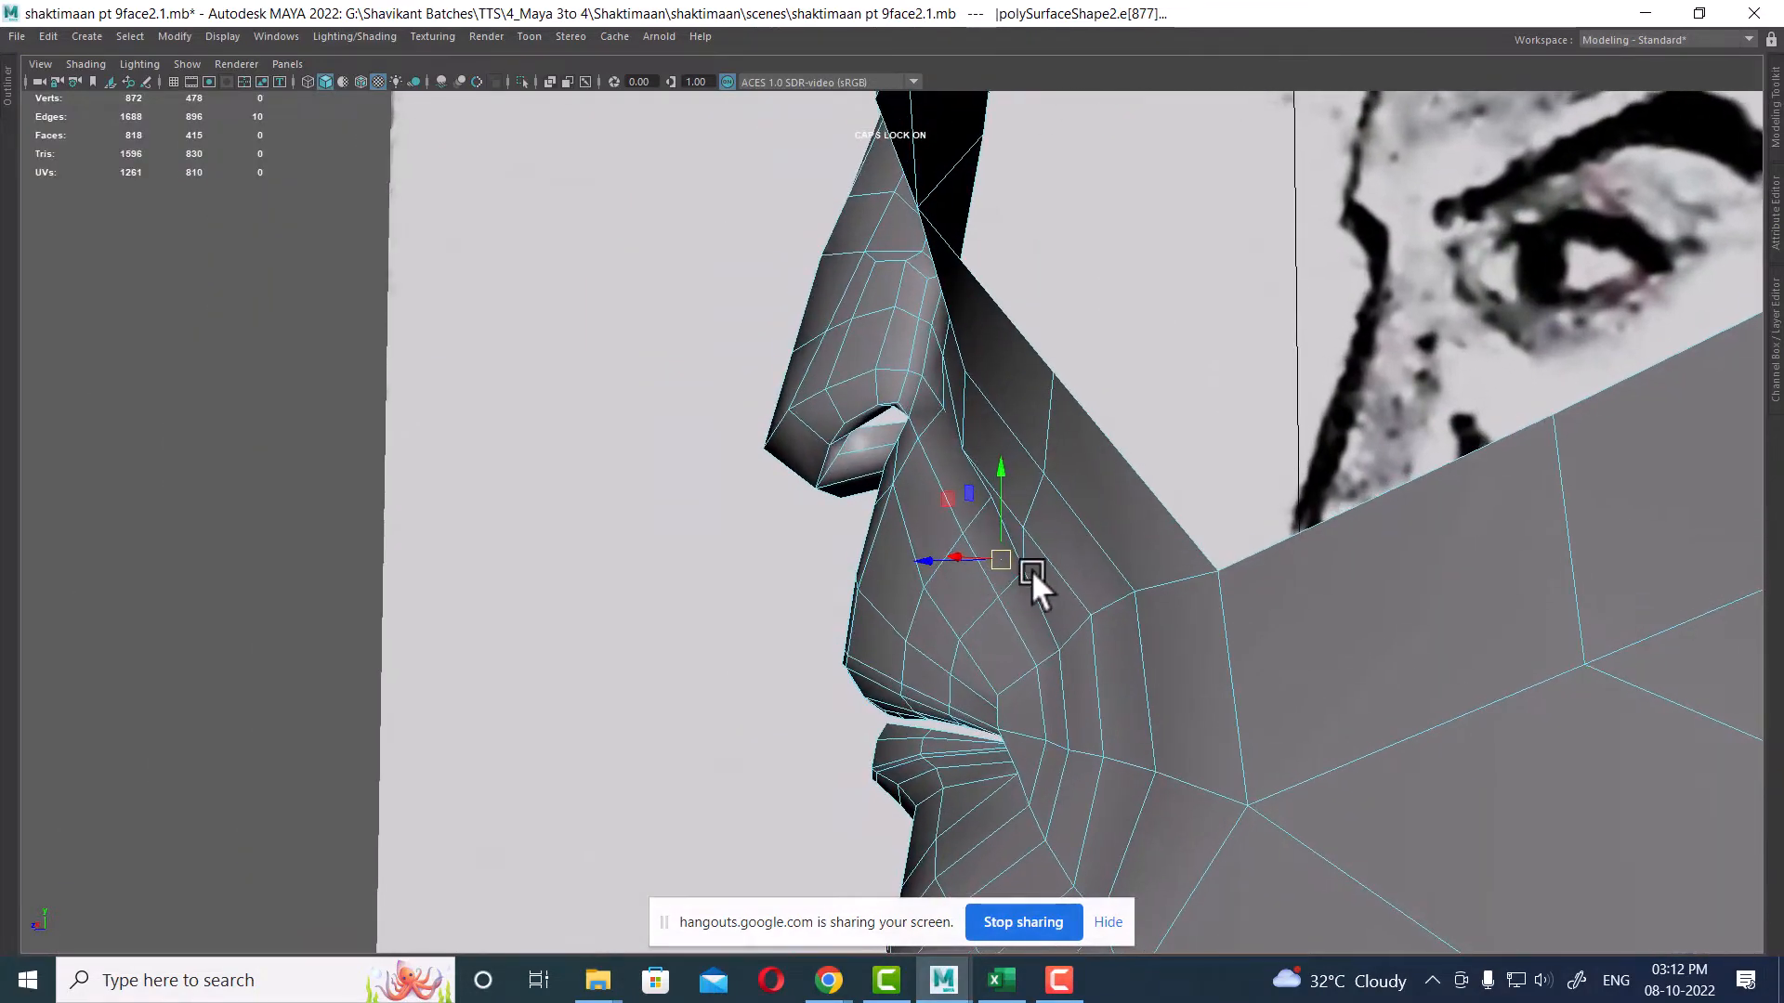
right_click_drag(1051, 390, 1141, 327)
left_click(1014, 409)
key("space")
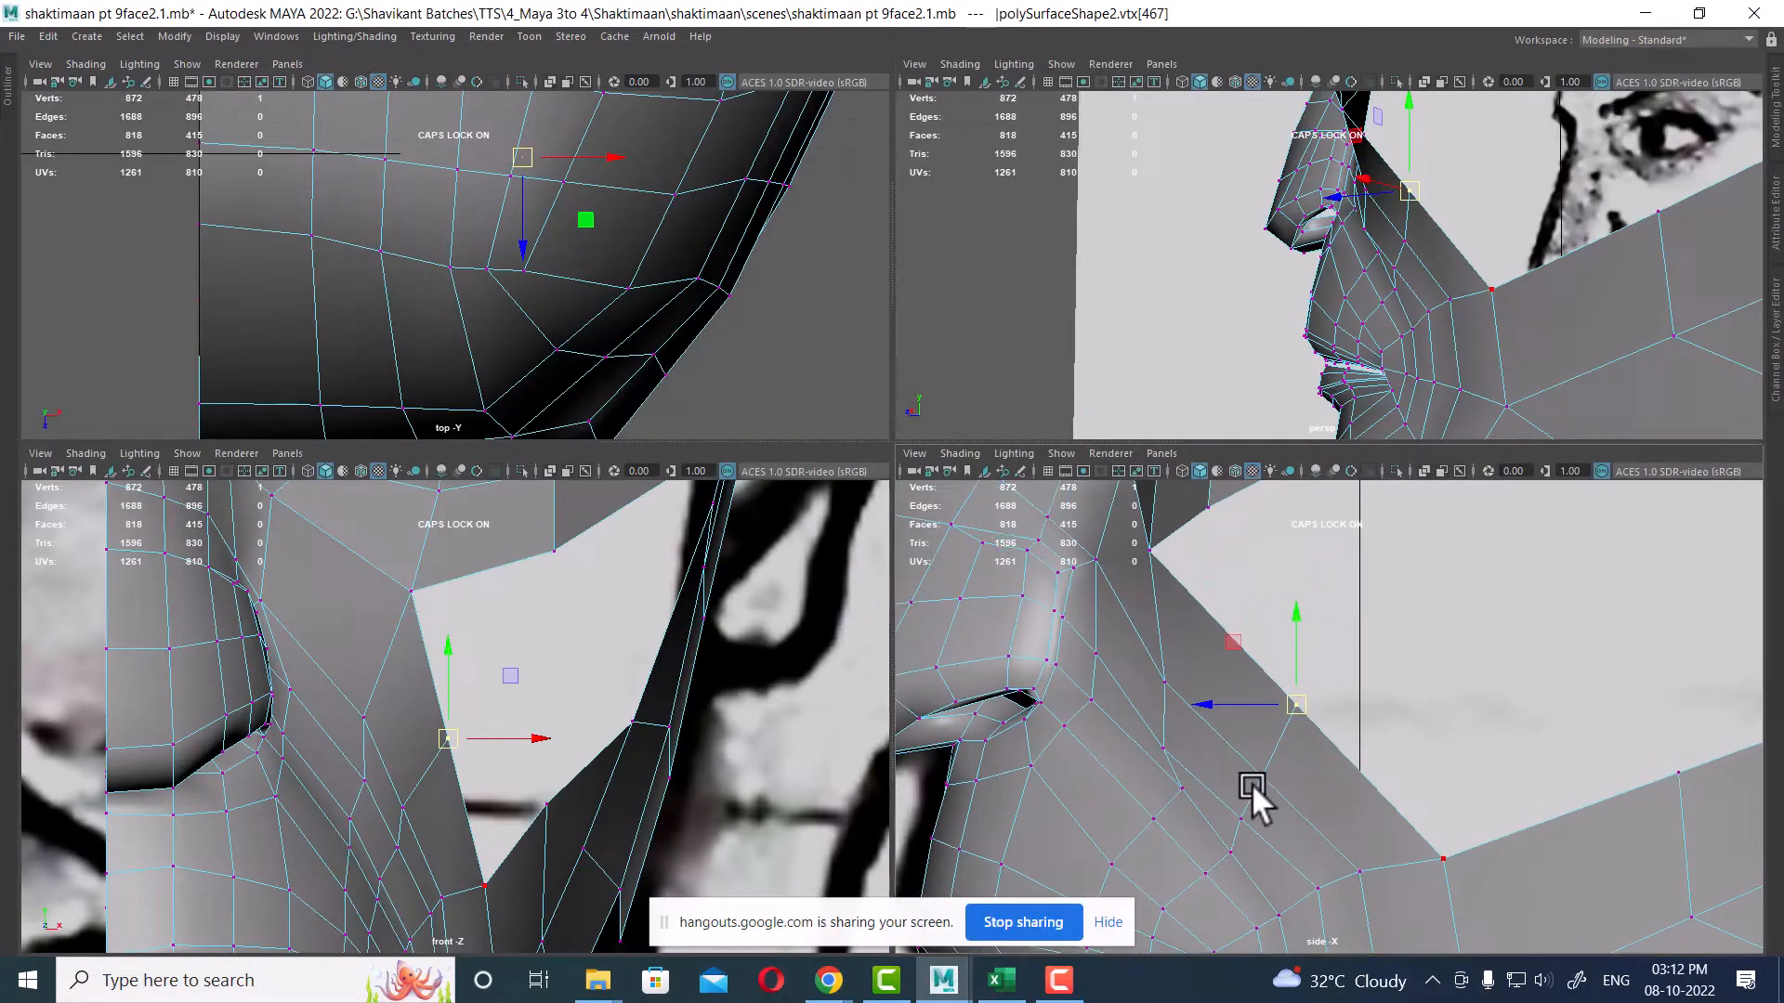
Step: Move the vertices under the eye socket in the side view to match the cheek contour
middle_click_drag(1252, 783, 1166, 728, "alt")
left_click_drag(1193, 663, 1126, 611)
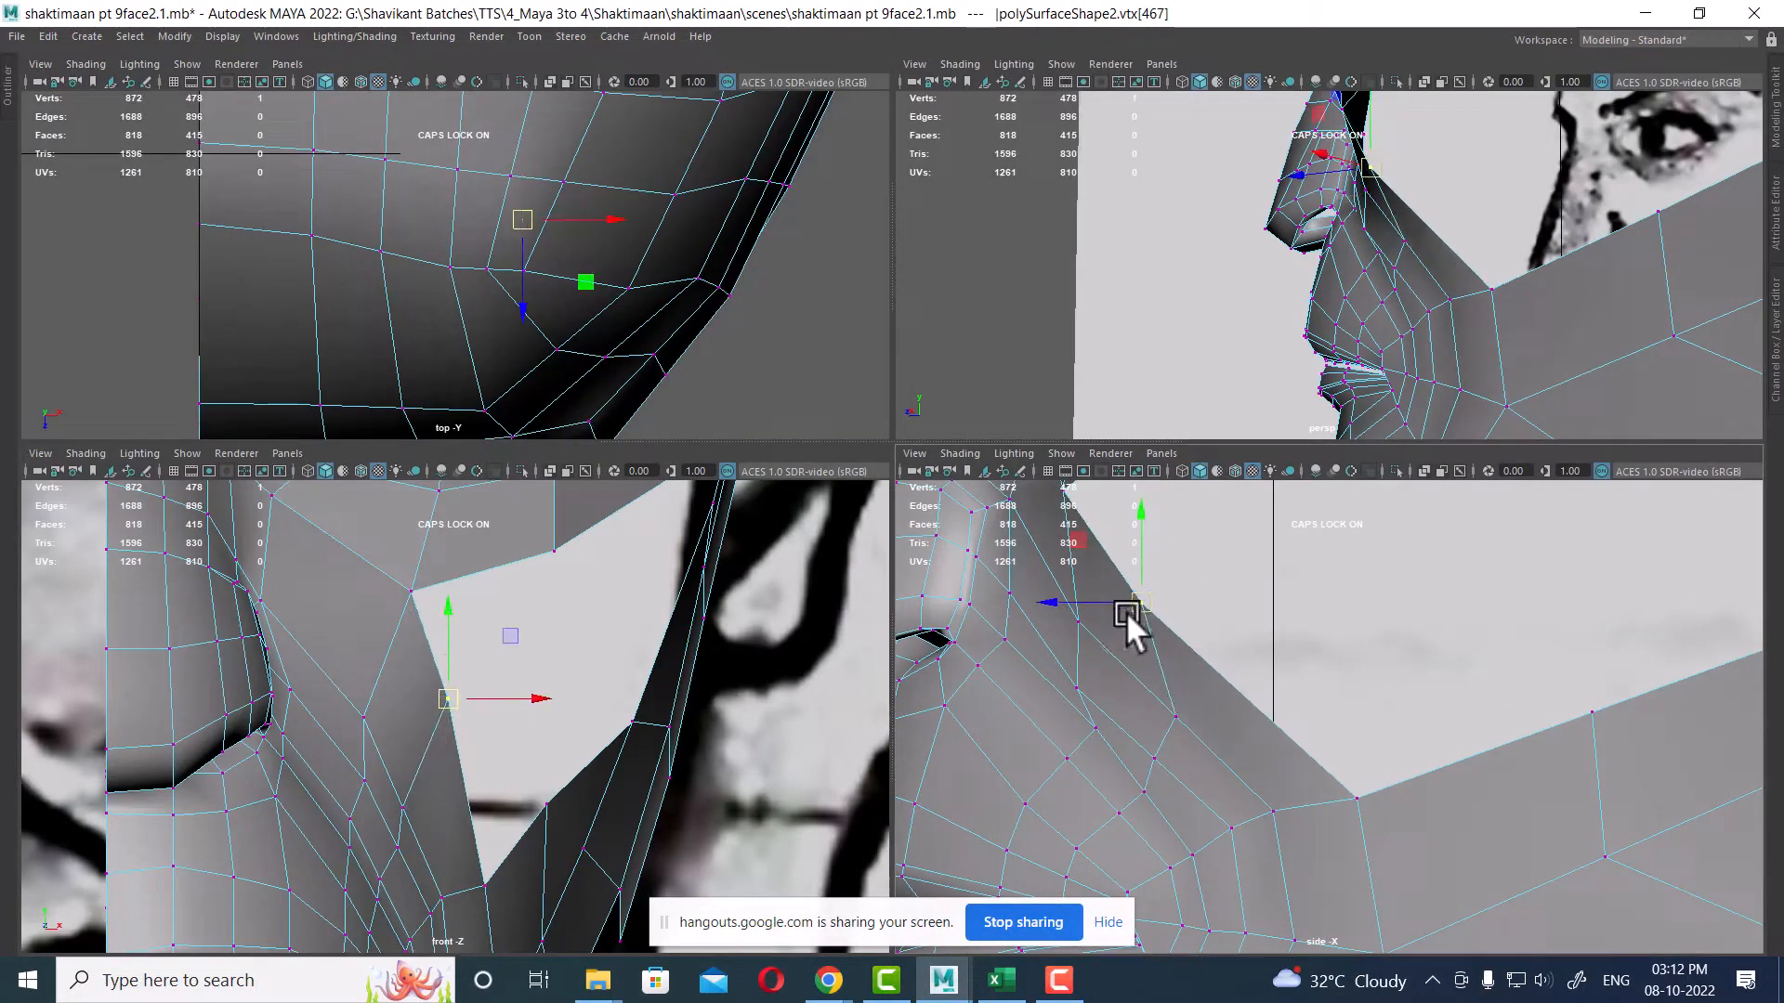
left_click(1180, 715)
left_click_drag(1185, 717, 1115, 676)
middle_click_drag(1098, 645, 1102, 717, "alt")
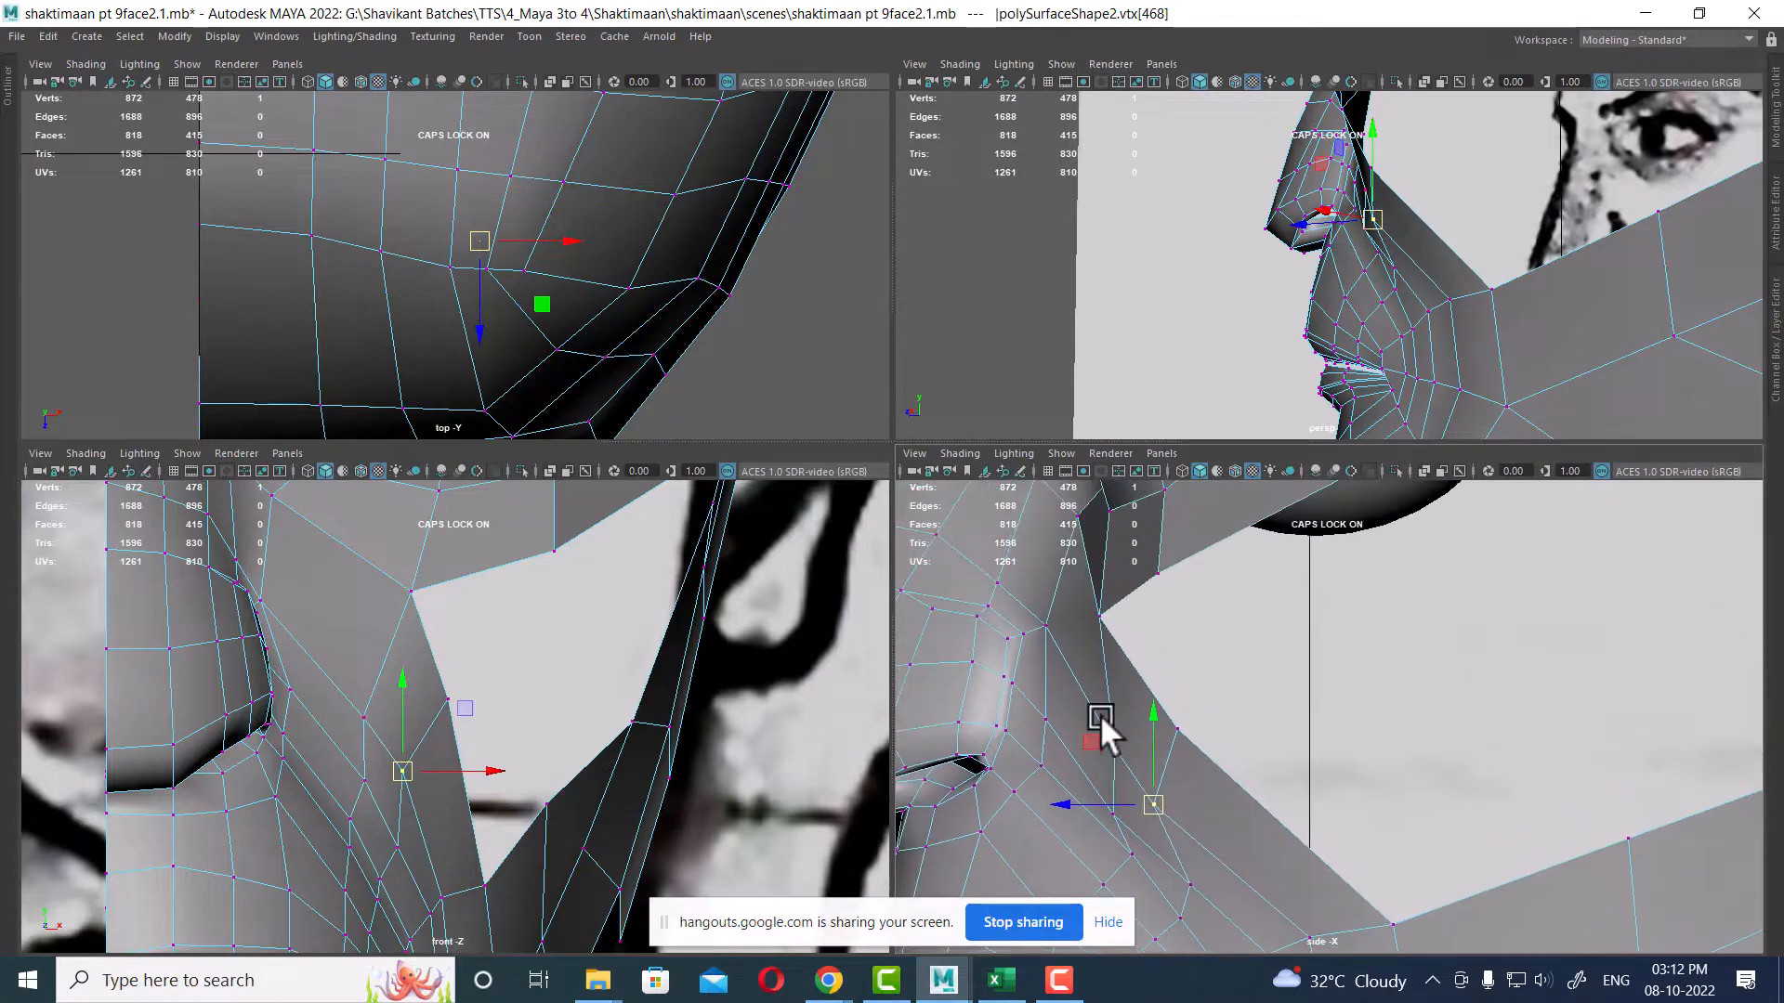
left_click(1119, 747)
left_click_drag(1118, 747, 1145, 700)
scroll(1184, 719, "up", 1)
left_click(1161, 723)
Step: Shift the cheek vertices horizontally in the front view to even out the edge flow
middle_click_drag(438, 677, 506, 673, "alt")
left_click_drag(505, 673, 554, 671)
left_click(469, 765)
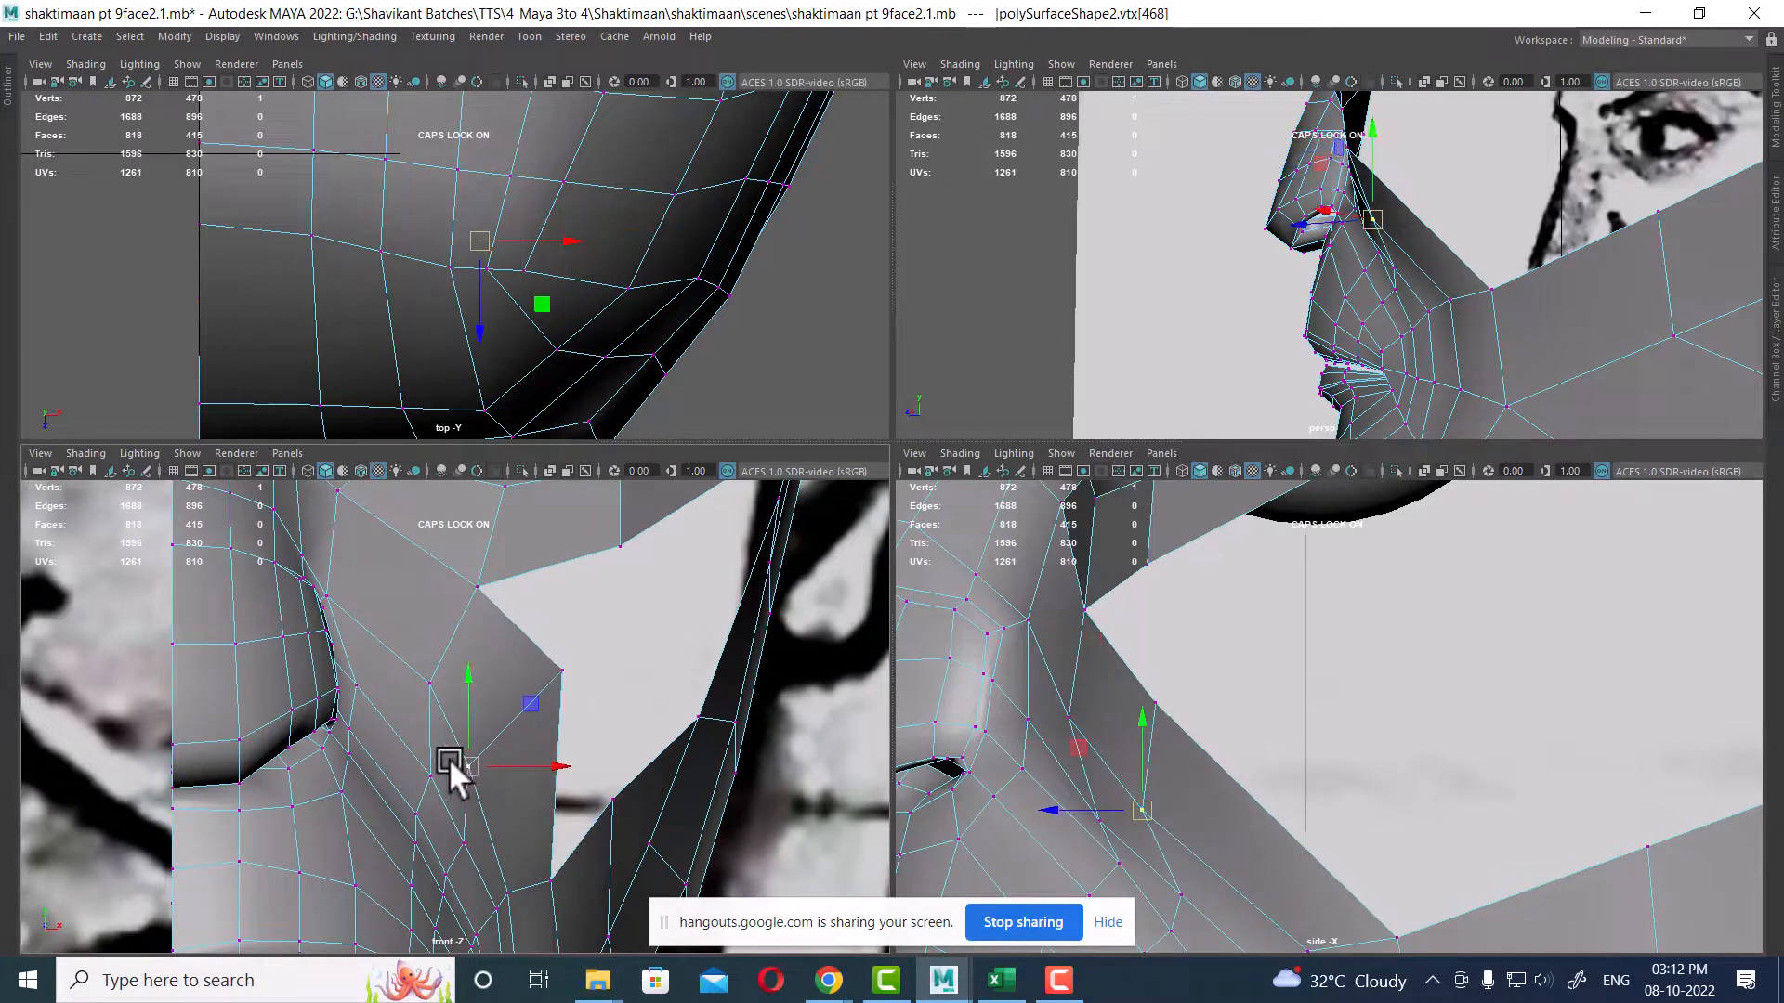
left_click_drag(469, 766, 500, 767)
left_click(560, 666)
left_click_drag(561, 665, 594, 662)
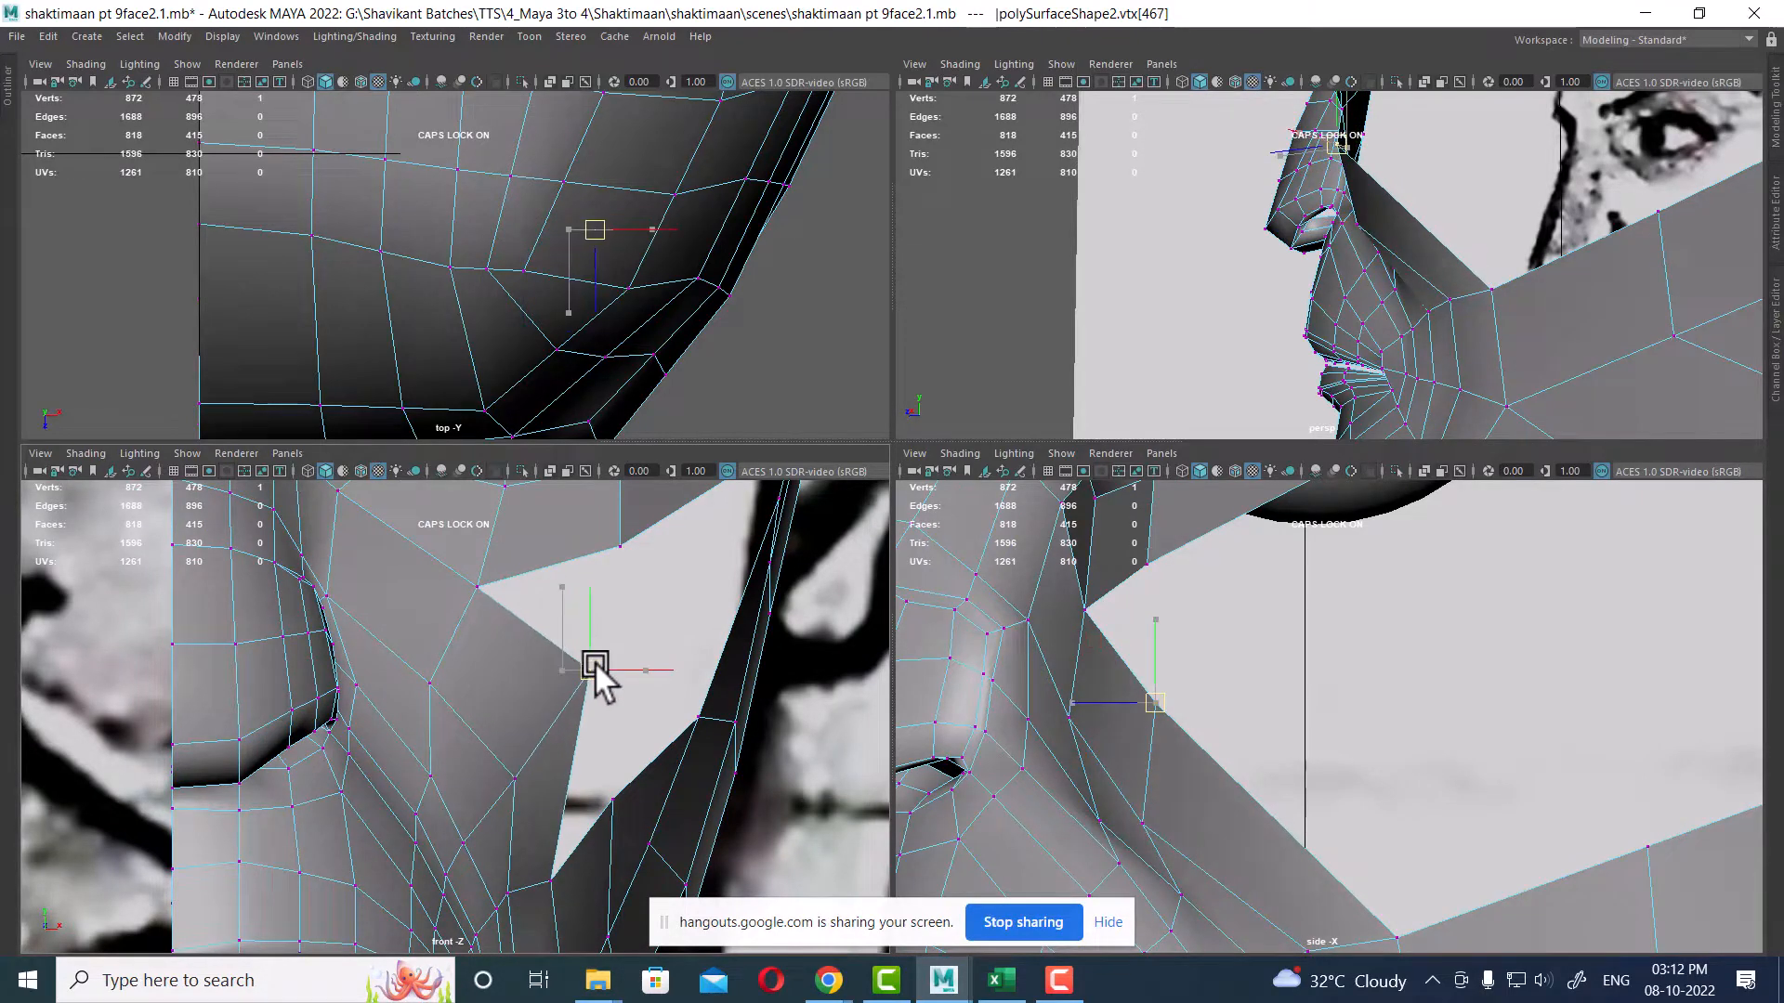
Step: Reposition the vertices near the jaw corner in the front view
middle_click_drag(597, 803, 632, 606, "alt")
scroll(632, 607, "up", 1)
left_click(605, 677)
middle_click_drag(610, 679, 622, 799, "alt")
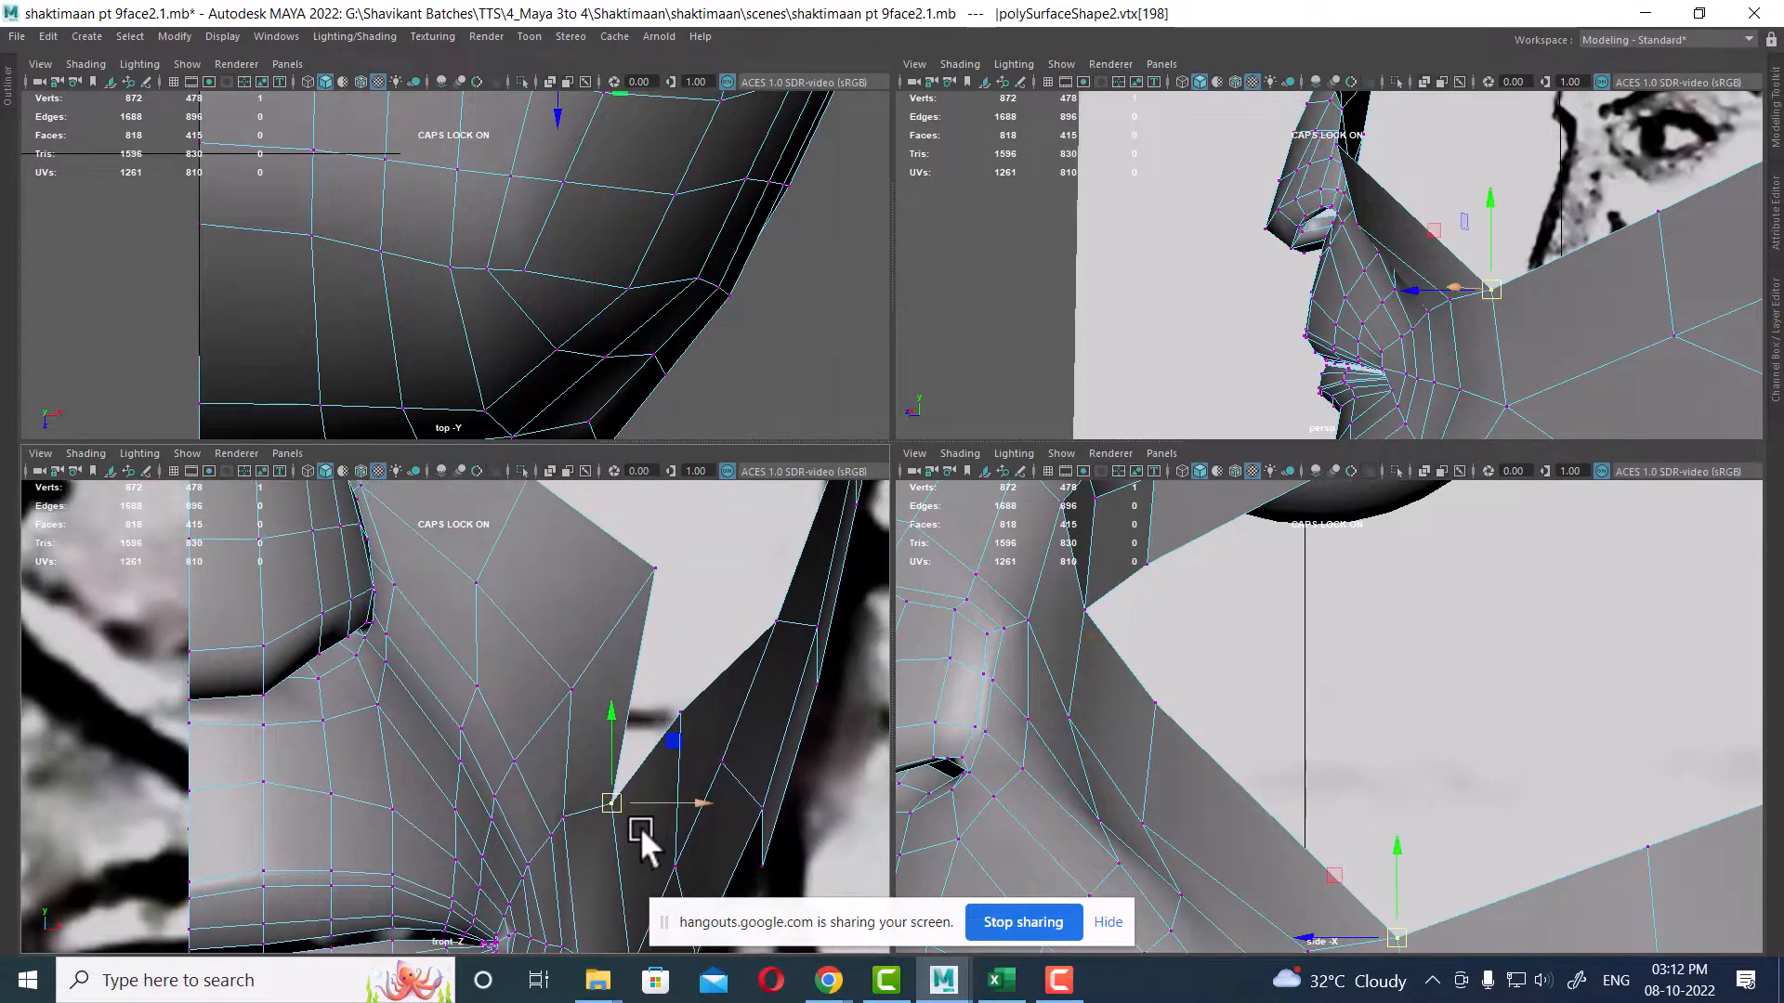
left_click_drag(608, 801, 639, 795)
mouse_move(688, 697)
left_mouse_down()
mouse_move(656, 747)
mouse_move(717, 711)
left_mouse_up()
left_click(643, 795)
left_click_drag(644, 796, 602, 828)
left_click(564, 816)
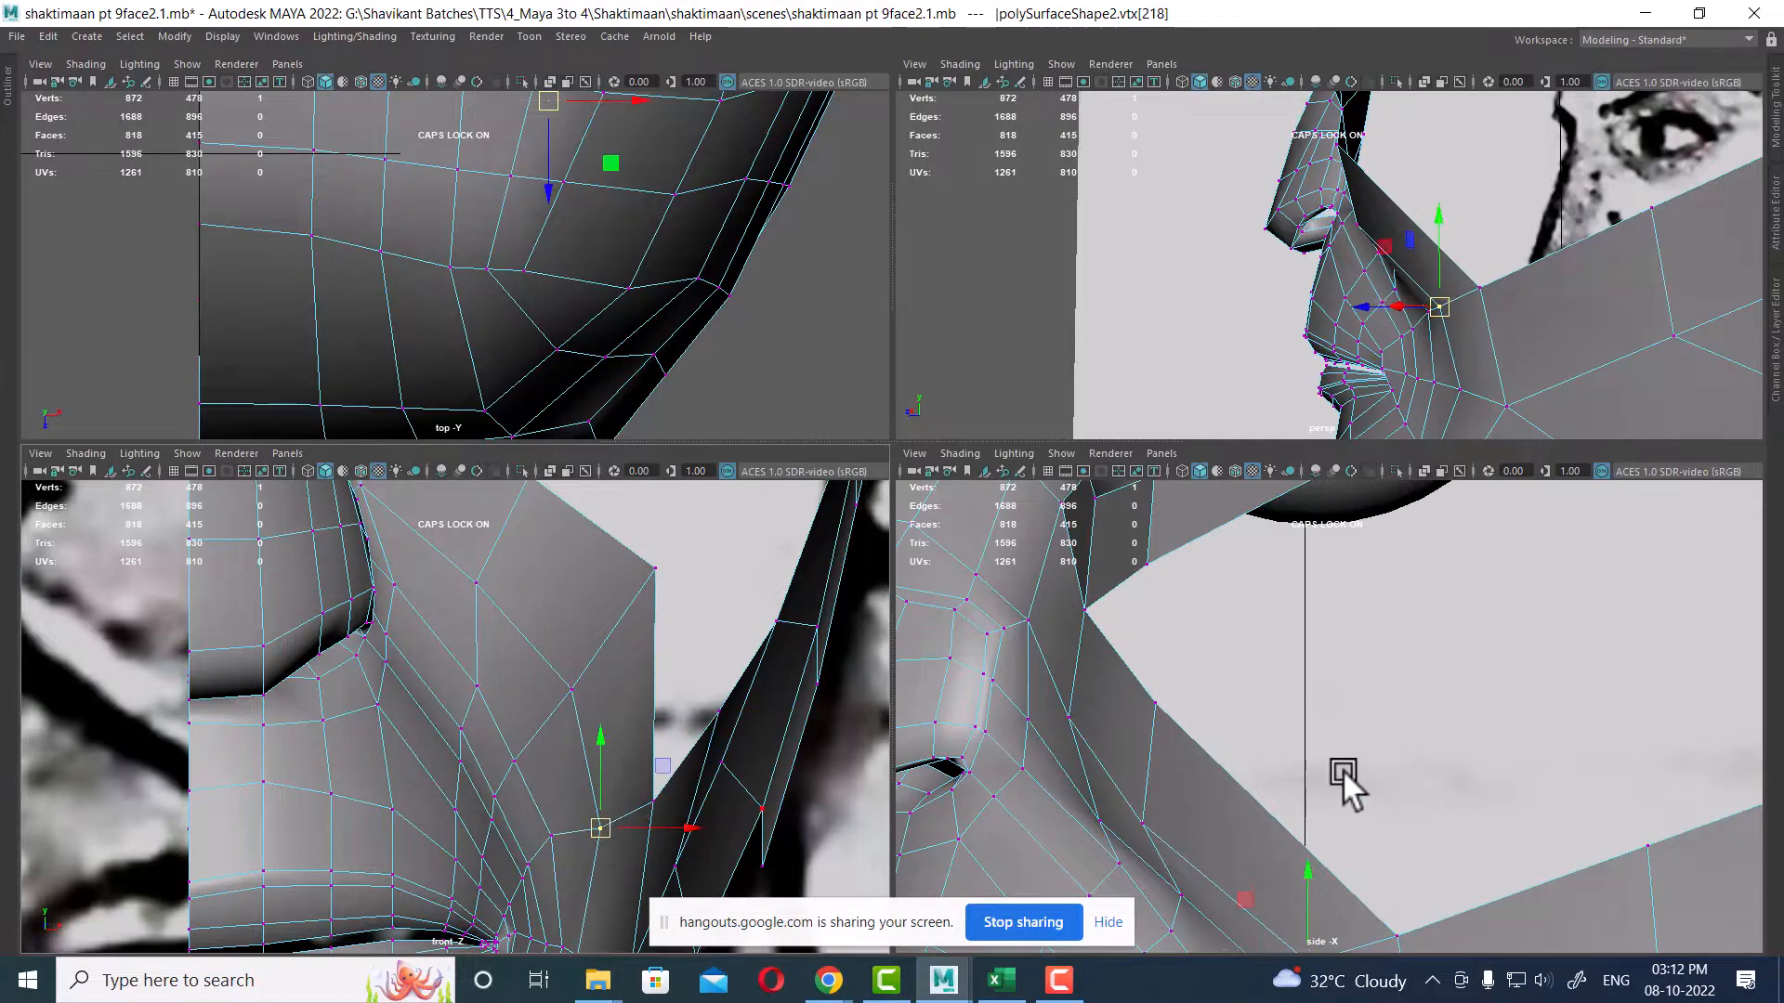
Step: Adjust the cheek vertices in the side and front views to follow the reference profile
scroll(1344, 773, "down", 1)
middle_click_drag(1364, 863, 1379, 712, "alt")
scroll(1380, 713, "down", 1)
scroll(1380, 743, "up", 1)
left_click_drag(1326, 784, 1321, 782)
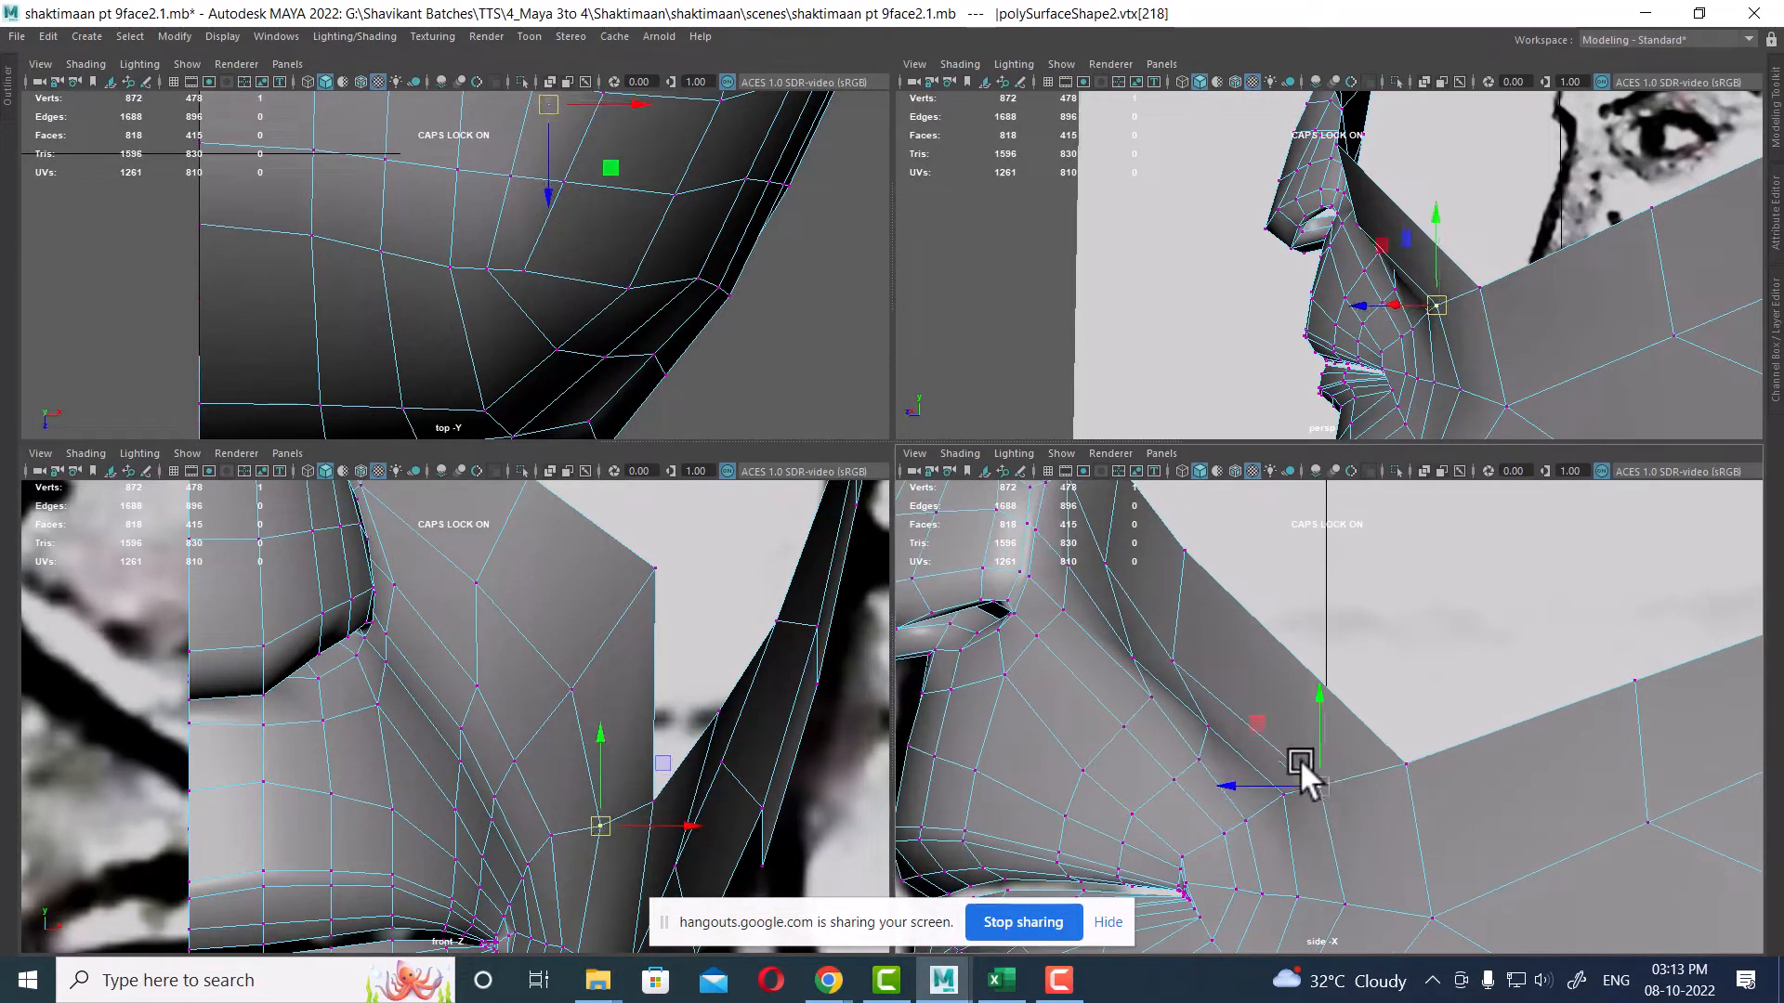
left_click(570, 692)
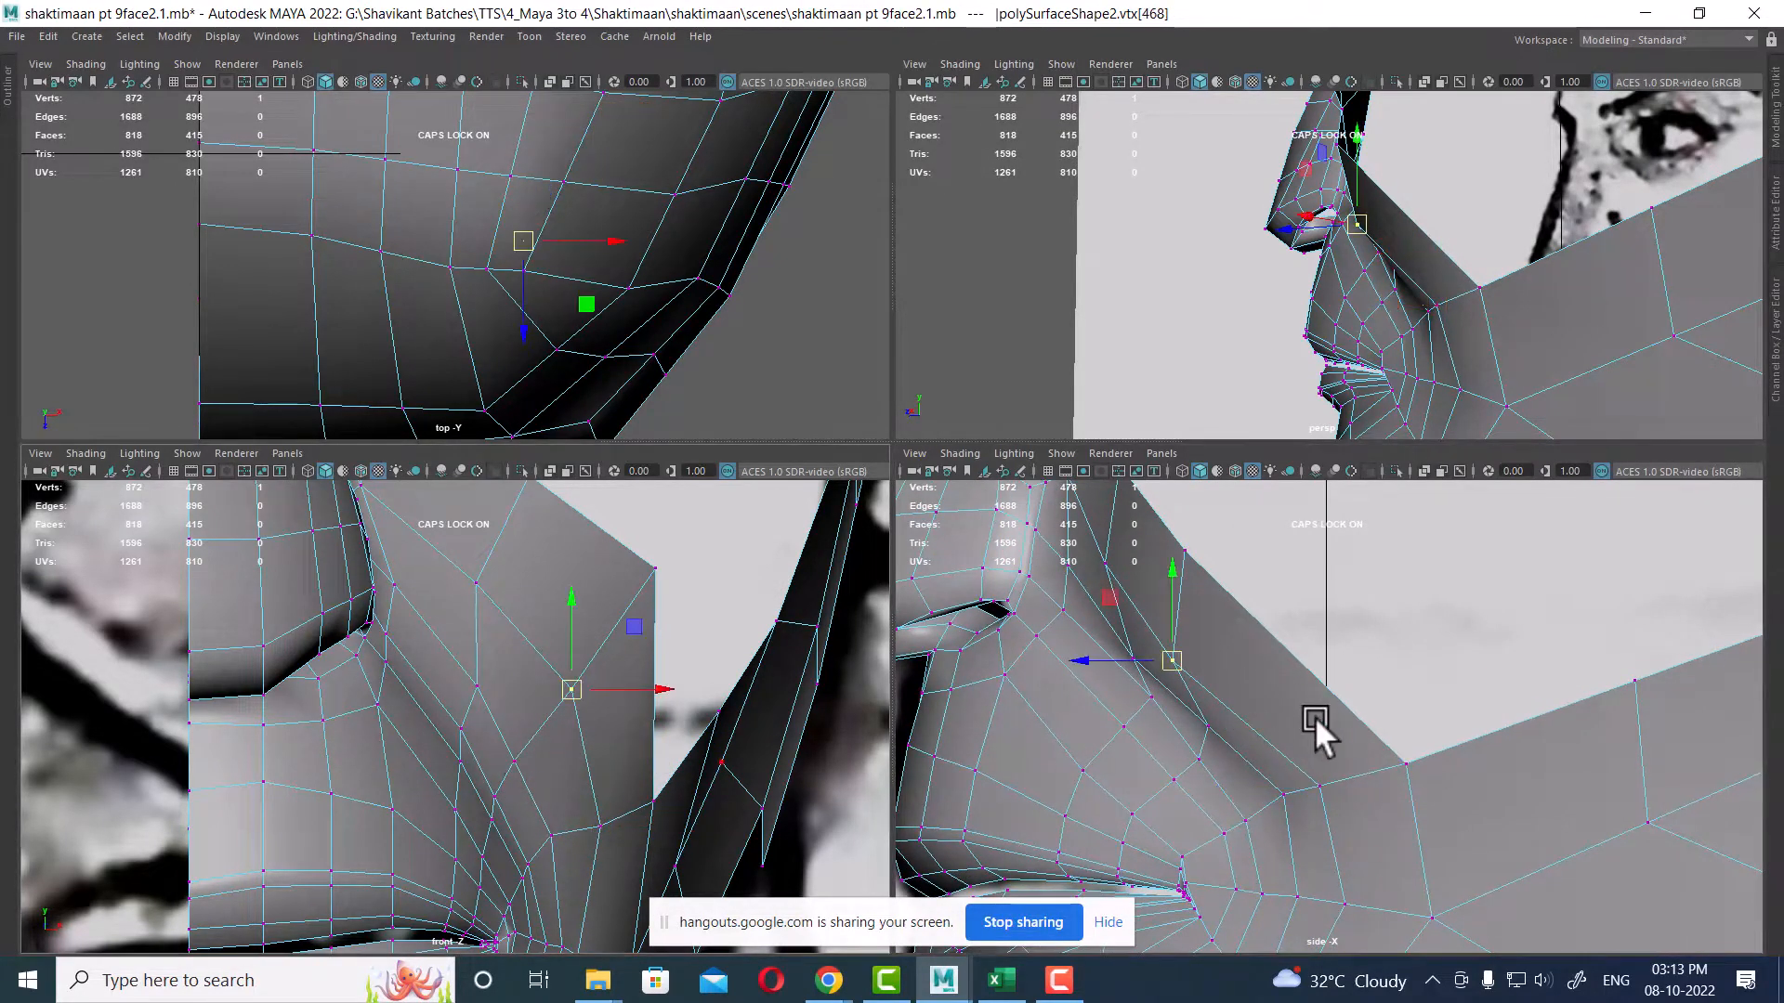
left_click_drag(1161, 661, 1181, 627)
scroll(725, 711, "up", 1)
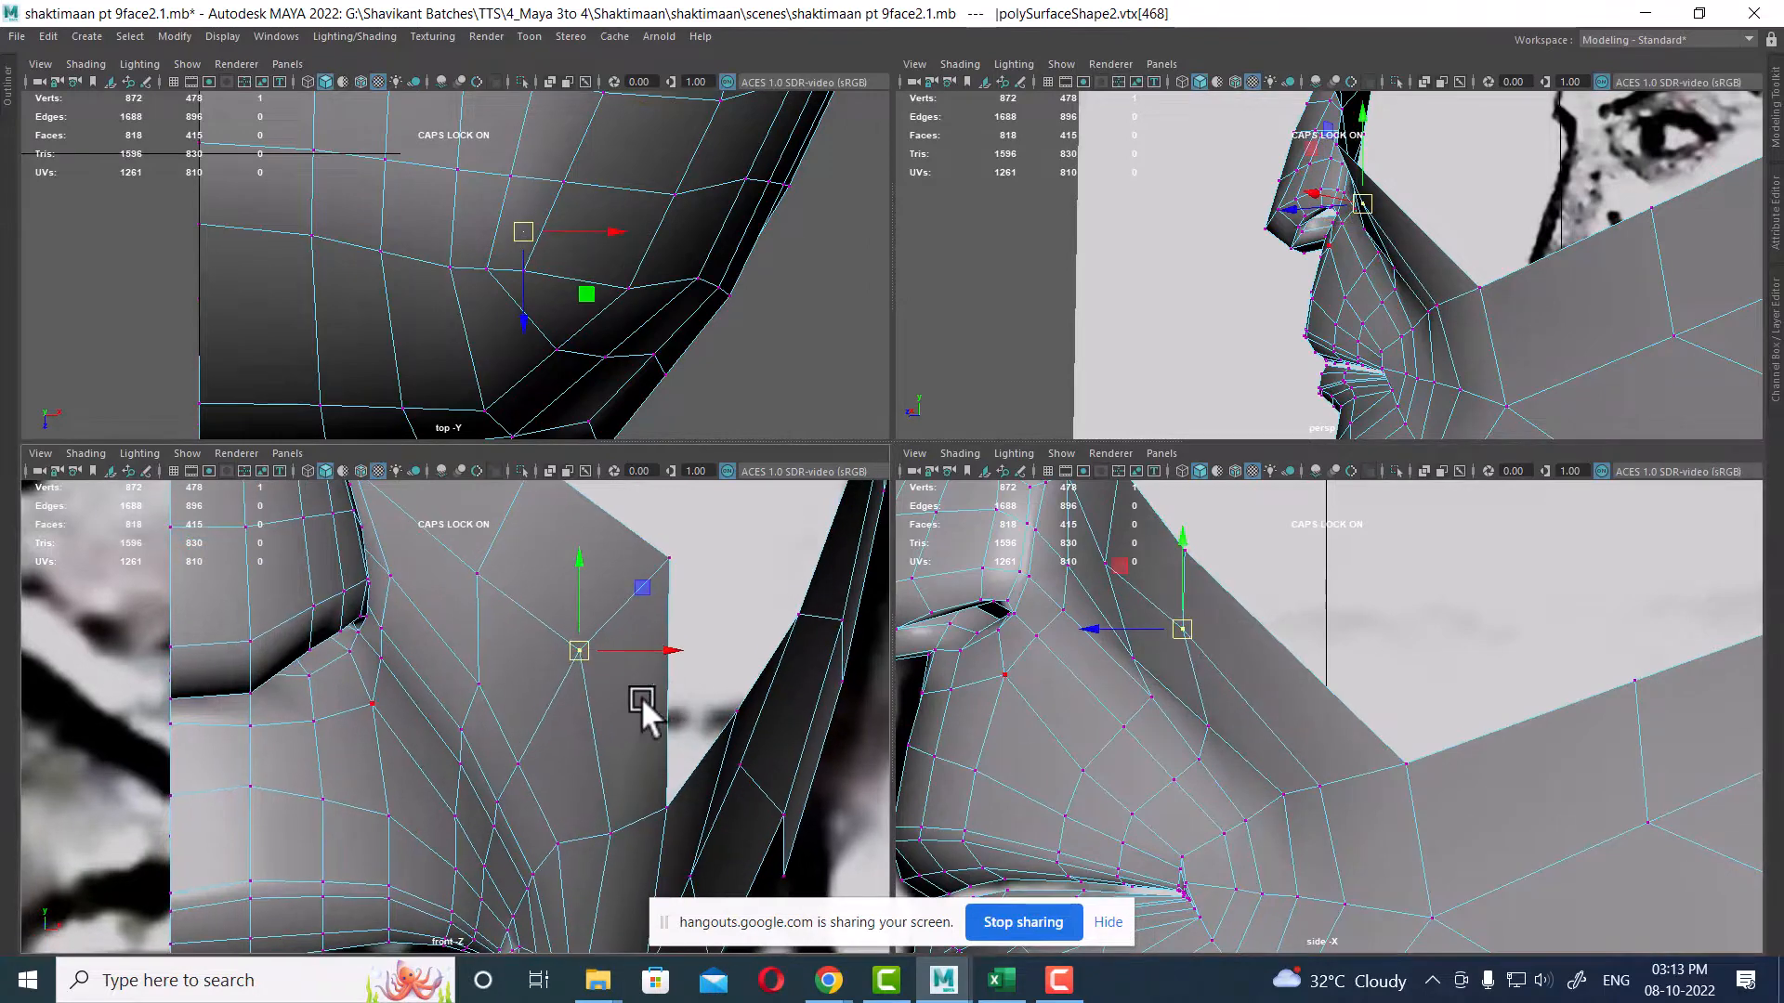
left_click_drag(589, 649, 589, 661)
left_click(612, 832)
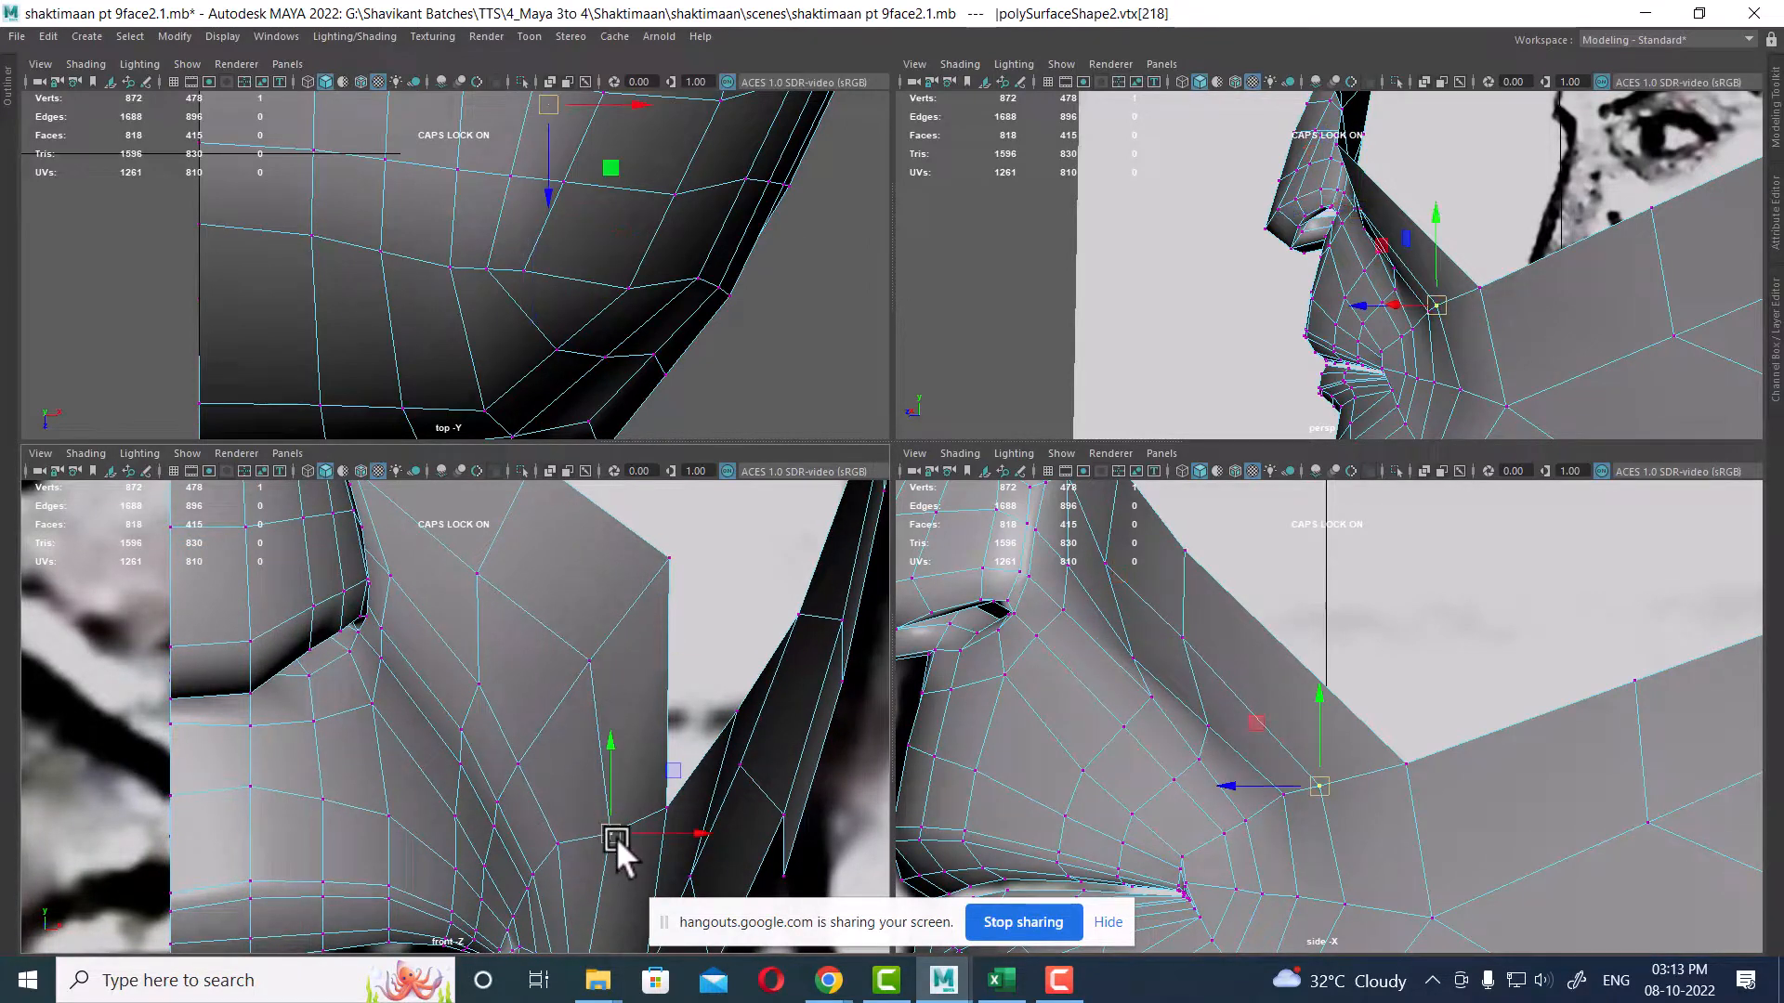
Step: Move the jaw corner vertex in the side and front views
key("f")
left_click_drag(1334, 694, 1358, 691)
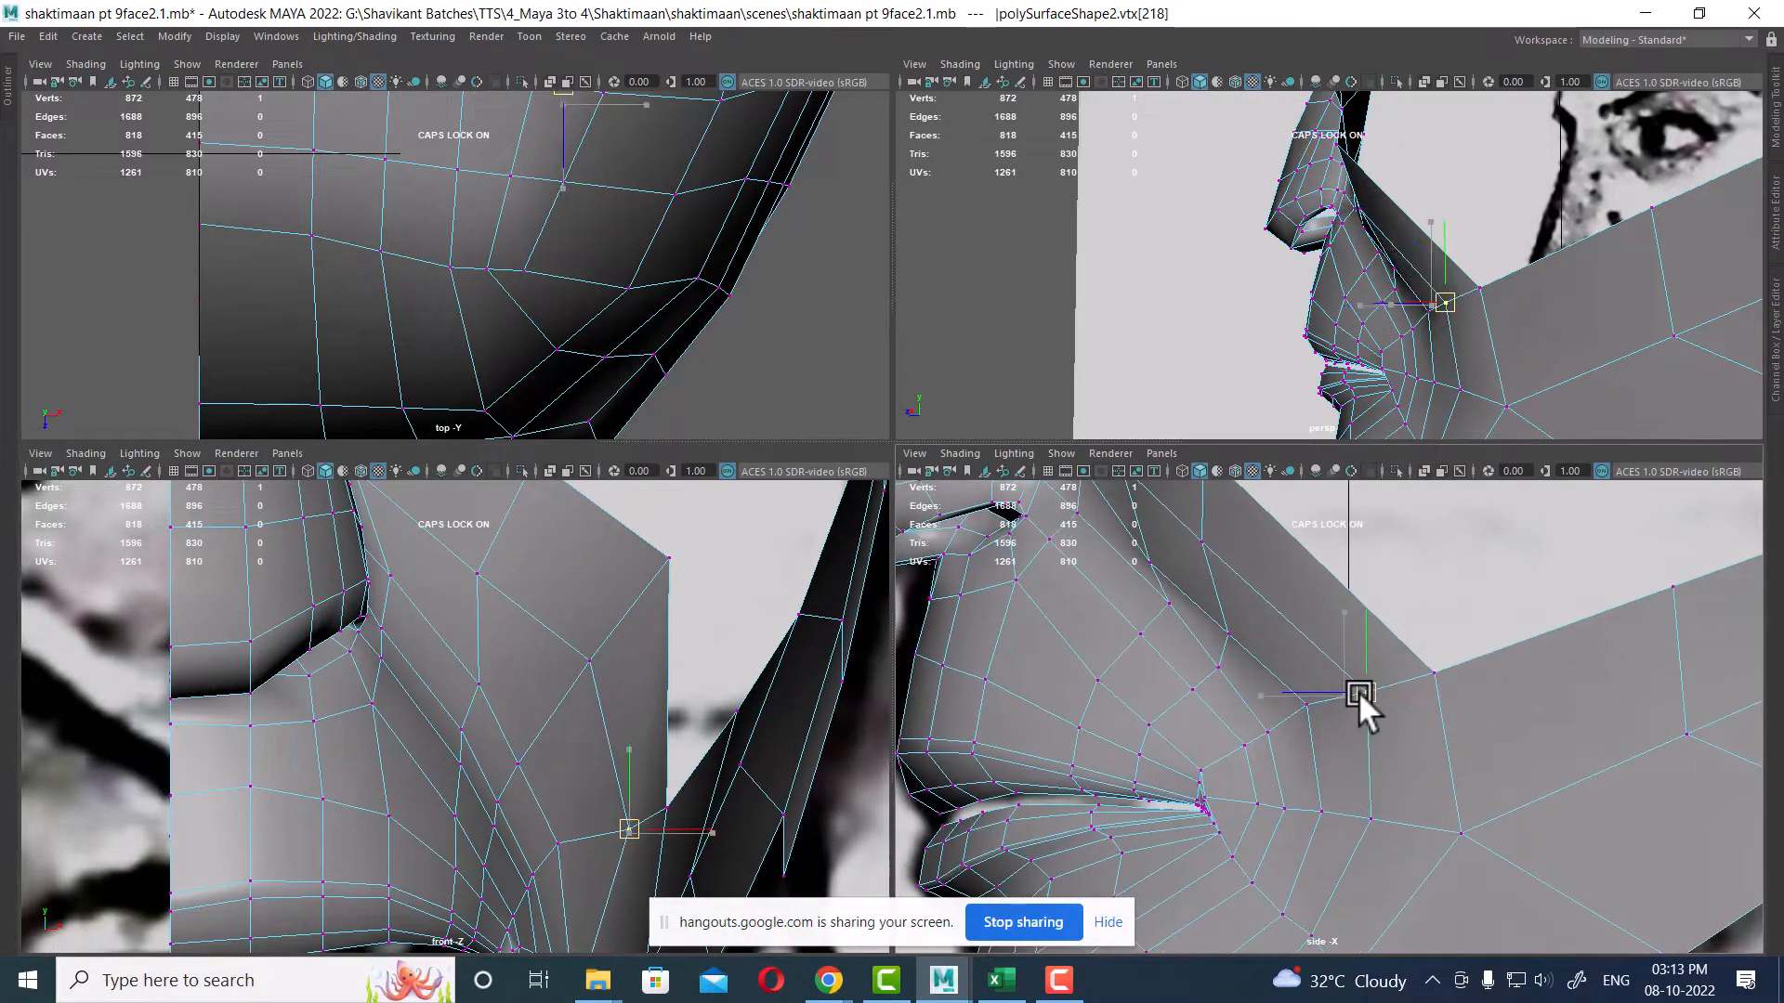
left_click_drag(1541, 271, 1451, 364, "alt")
middle_click_drag(656, 592, 637, 765, "alt")
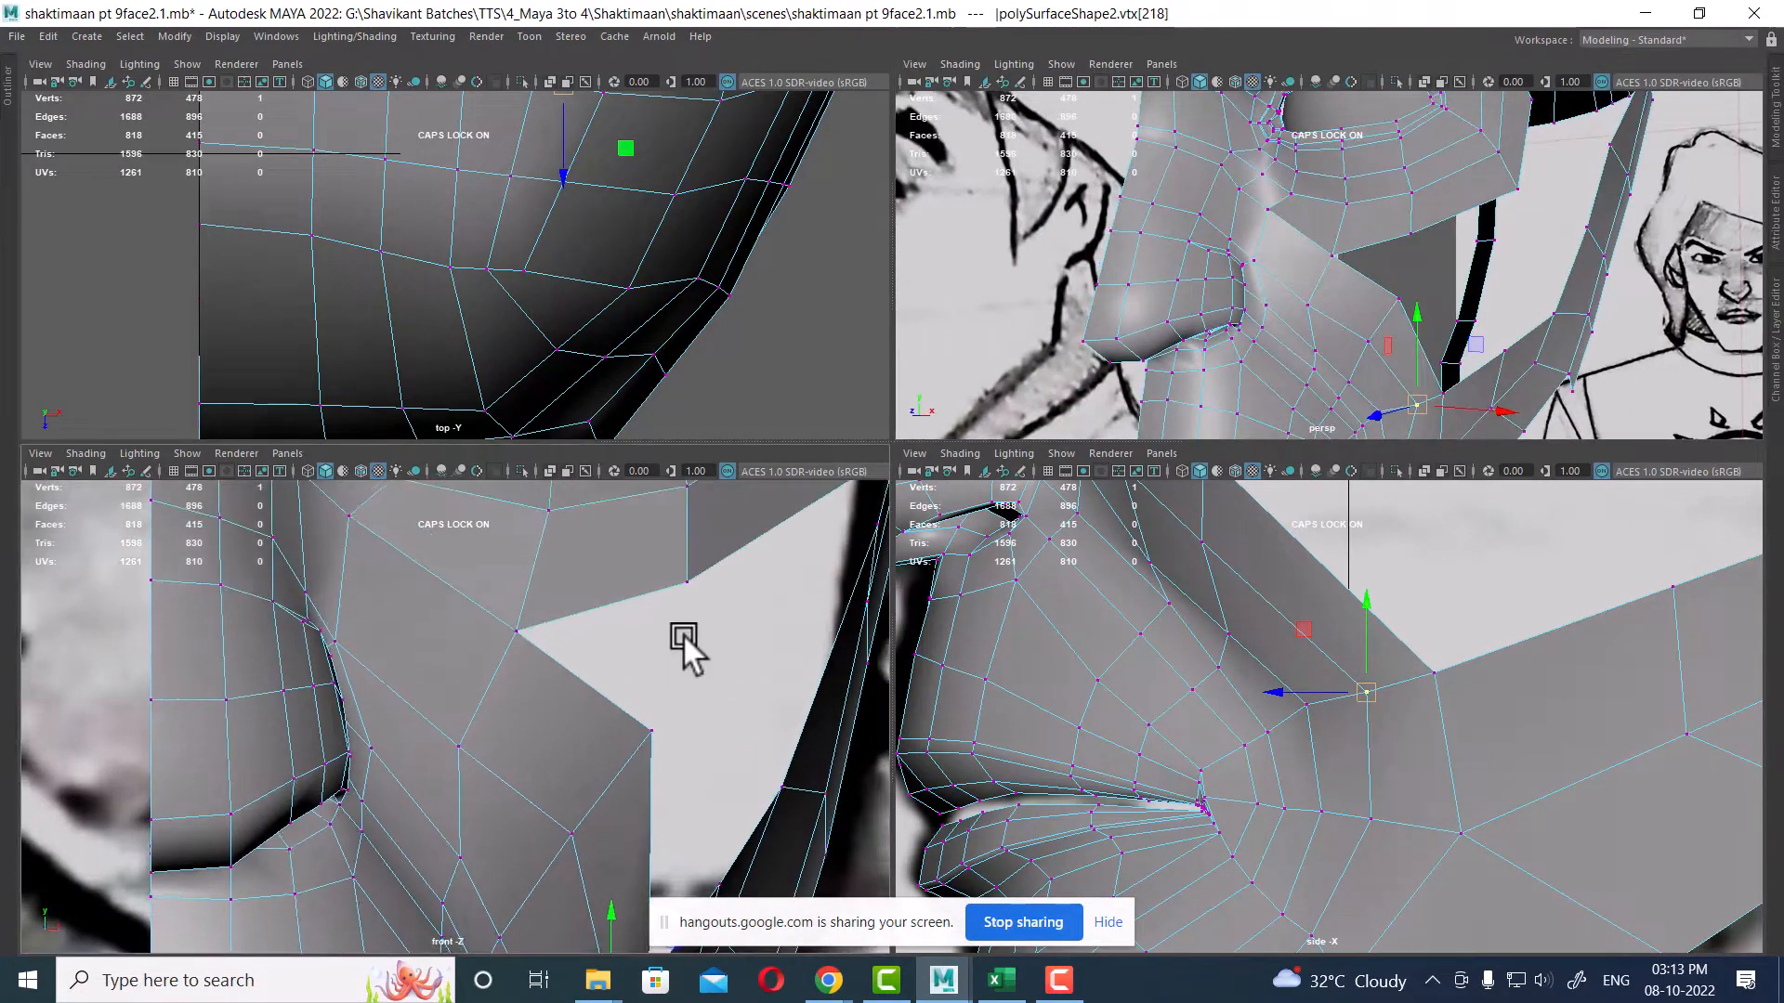
right_click_drag(683, 634, 694, 628, "alt")
left_click_drag(717, 553, 637, 747)
right_click_drag(1365, 791, 1358, 470, "shift")
left_click_drag(1424, 321, 1409, 383, "alt")
Step: Inspect the cheek and jaw panel from several angles in the maximized perspective view
key("space")
right_click_drag(1273, 436, 1297, 452, "alt")
left_click_drag(1297, 452, 1178, 608, "alt")
middle_click_drag(1178, 608, 1251, 433, "alt")
mouse_move(1250, 433)
left_mouse_down("alt")
mouse_move(1274, 528)
mouse_move(1193, 561)
mouse_move(1124, 529)
mouse_move(1101, 427)
mouse_move(1107, 440)
mouse_move(976, 410)
mouse_move(1019, 247)
left_mouse_up("alt")
right_click_drag(1019, 246, 1069, 222)
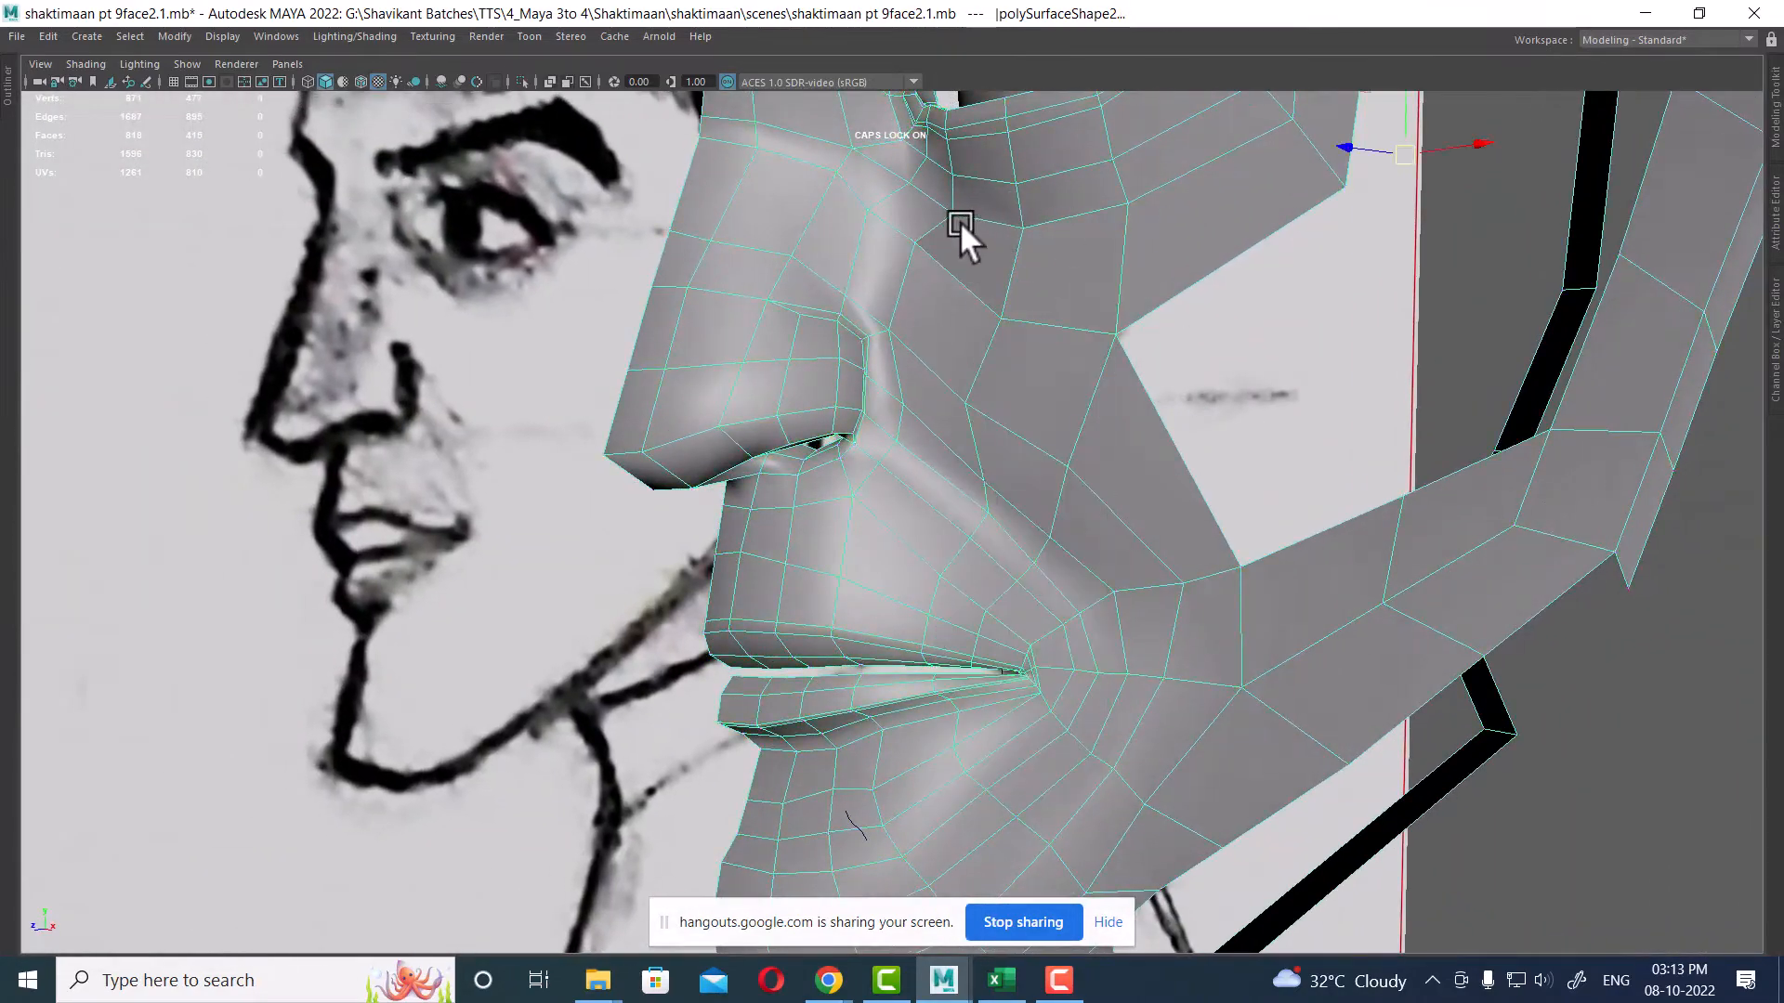
right_click_drag(814, 247, 813, 245)
mouse_move(867, 758)
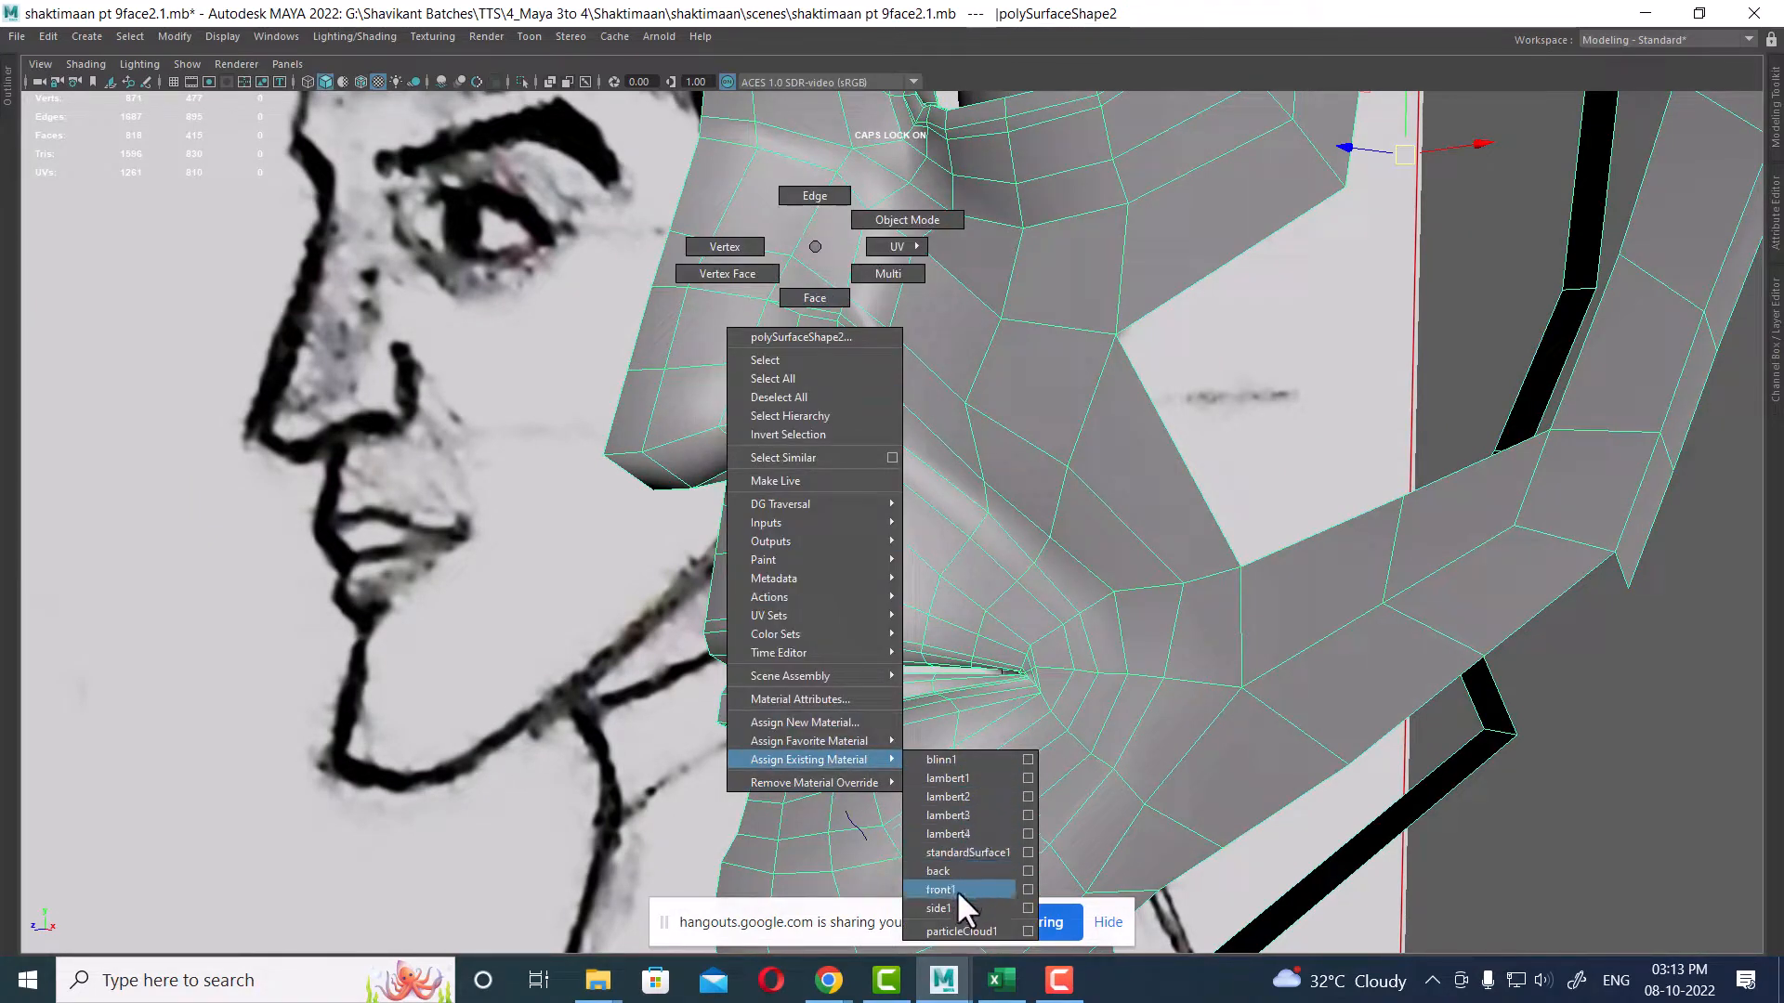
left_click(956, 759)
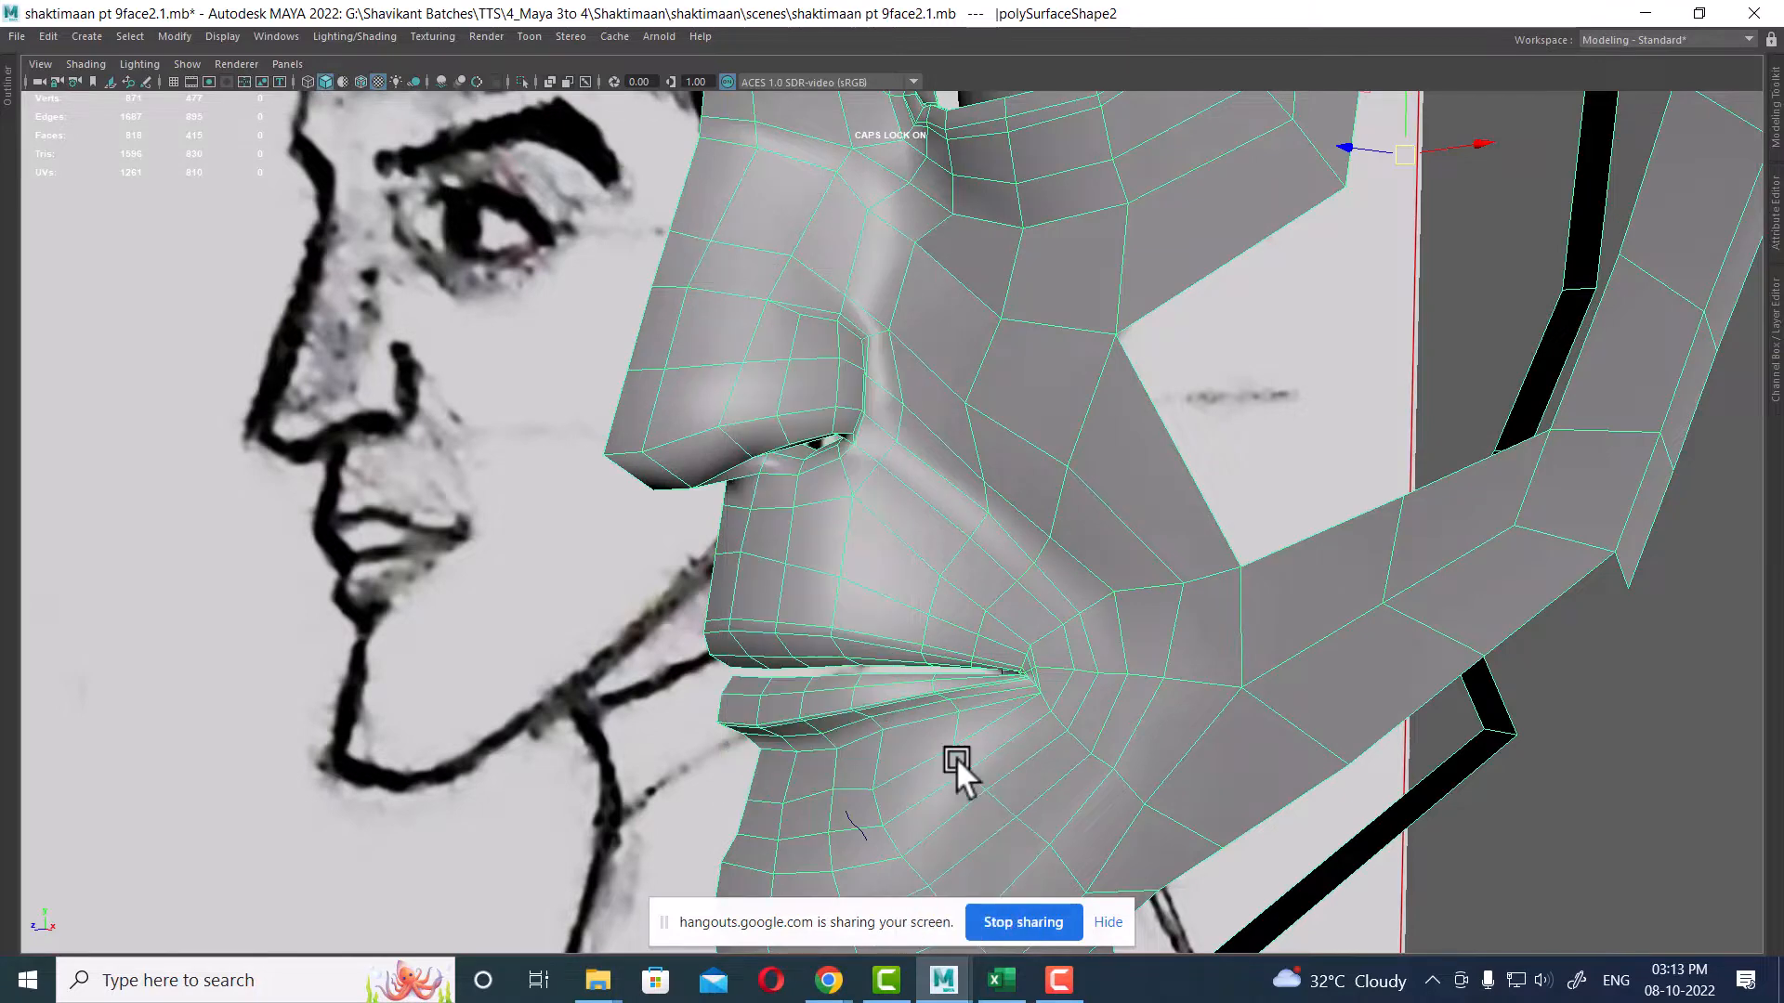
middle_click_drag(1254, 397, 1243, 496, "alt")
left_click(1243, 496)
left_click_drag(1243, 496, 1126, 567, "alt")
left_click(994, 457)
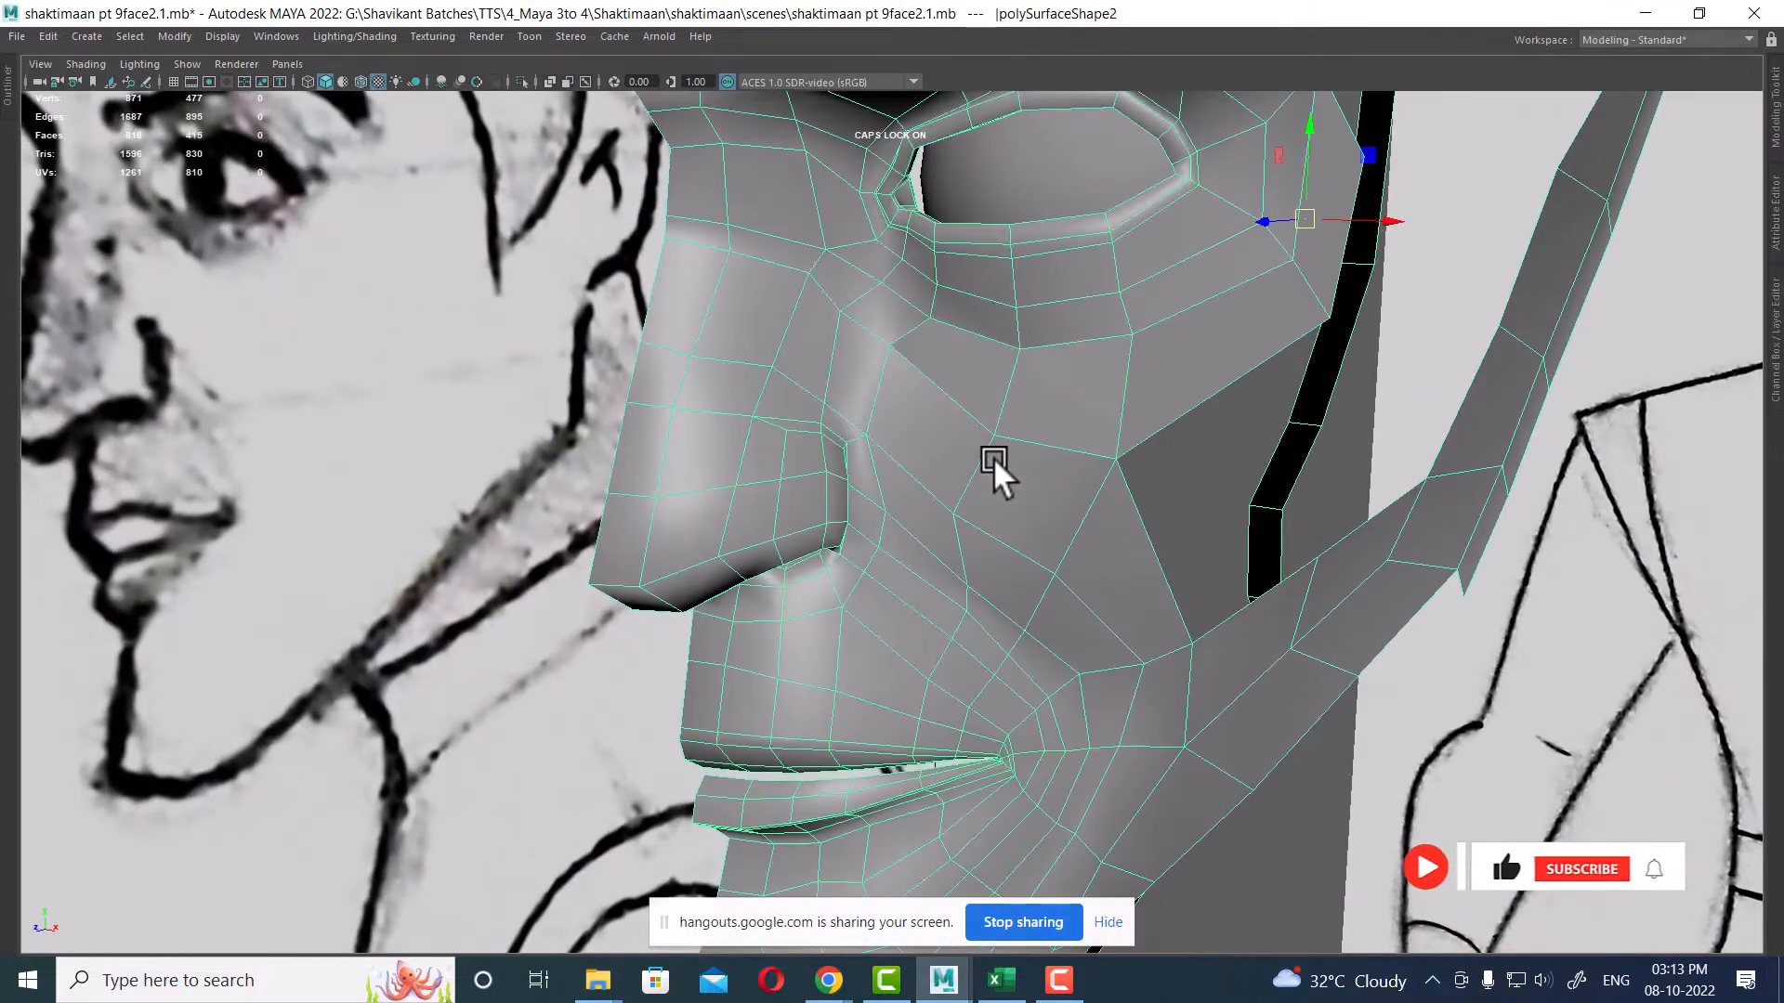
right_click_drag(940, 327, 1189, 280, "shift")
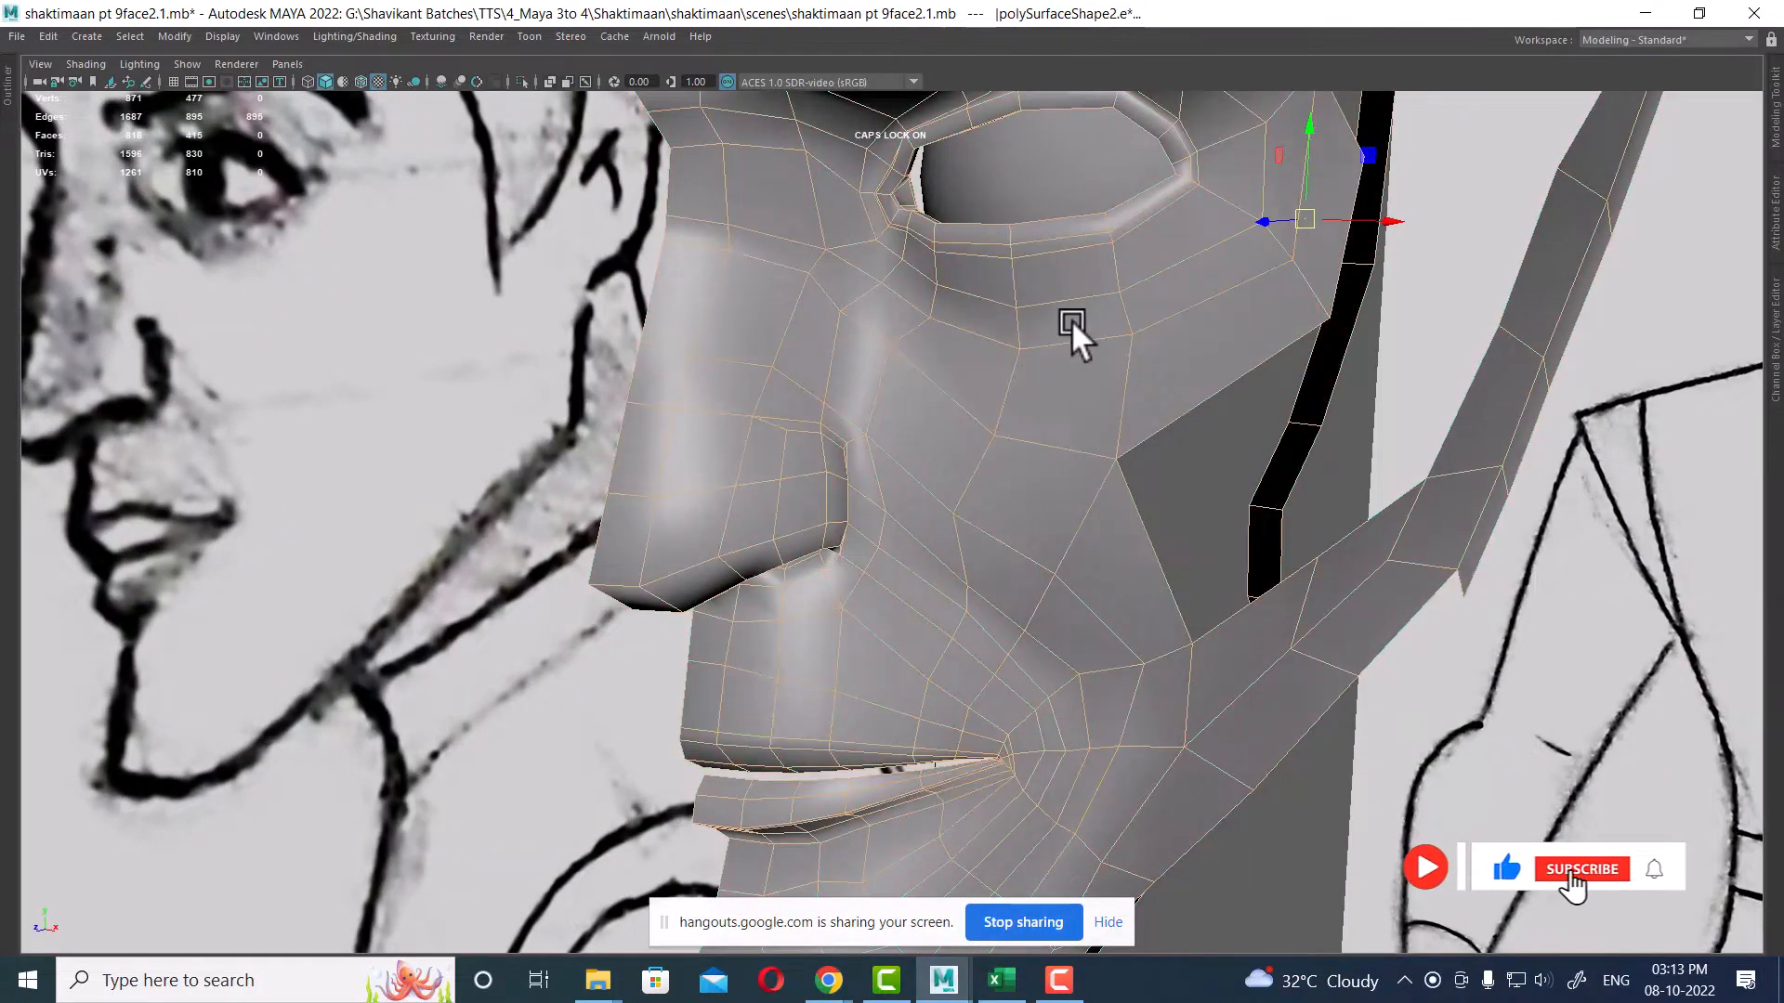
right_click_drag(1072, 319, 1172, 267)
left_click_drag(1301, 414, 1028, 592, "alt")
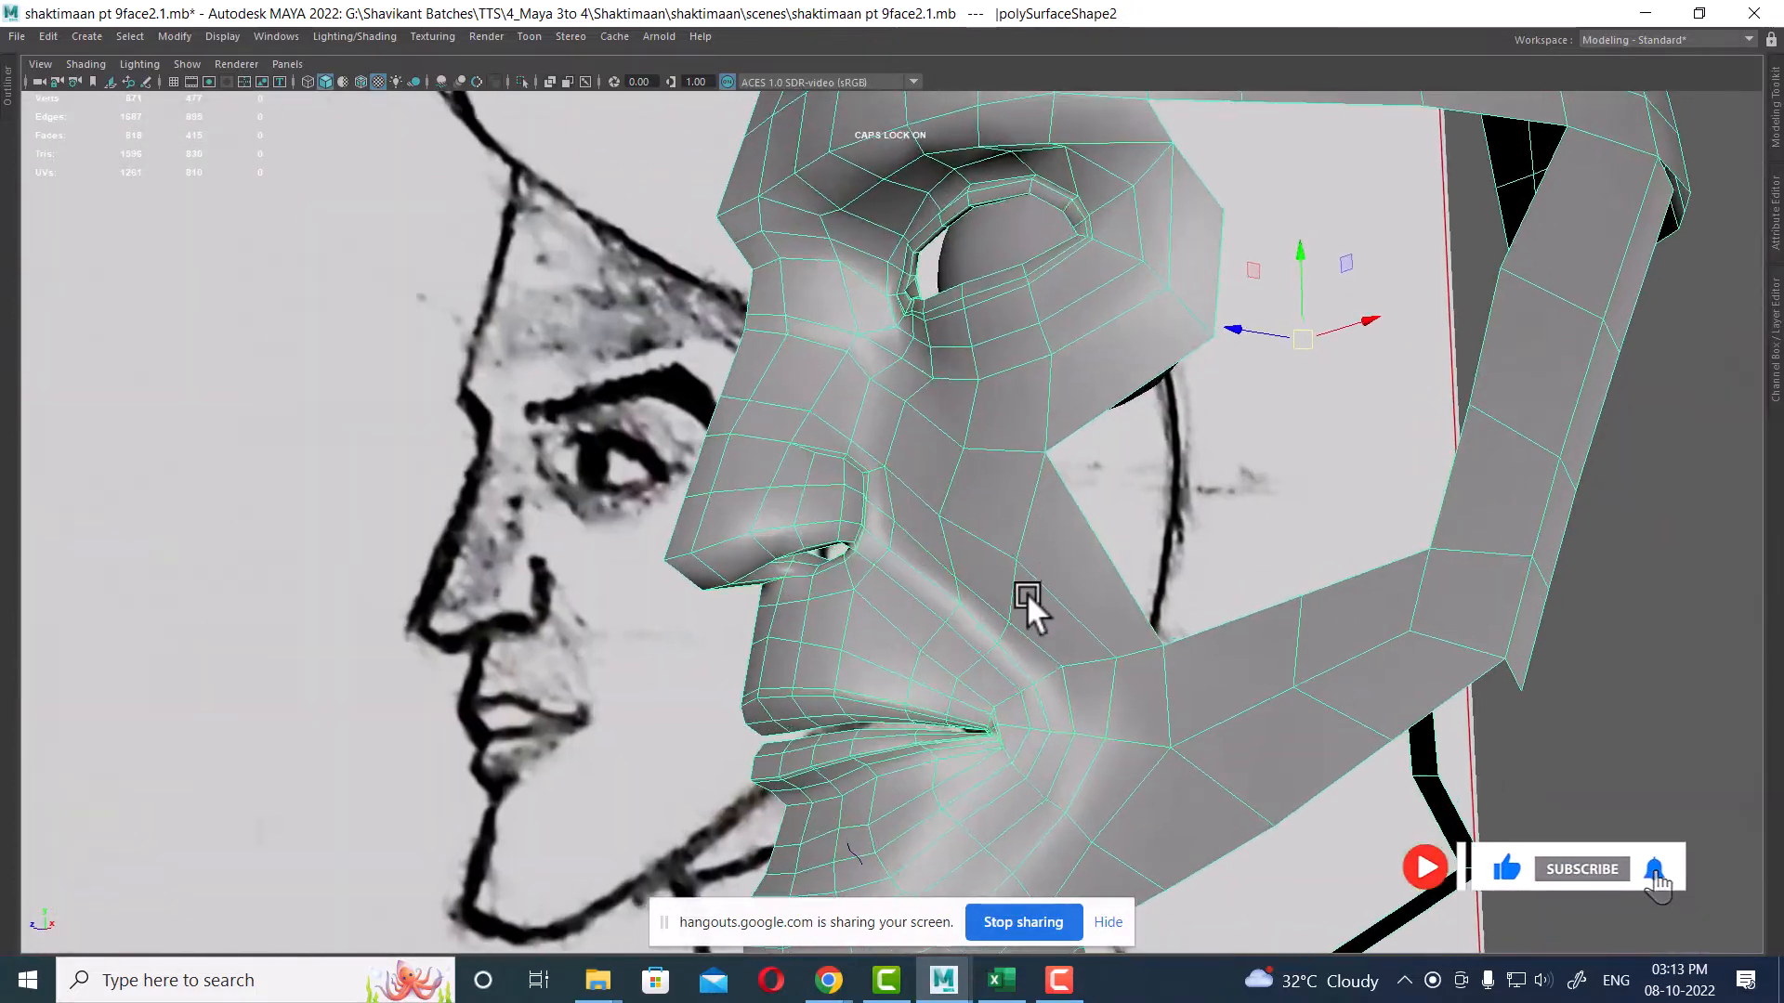
scroll(1027, 592, "down", 2)
middle_click_drag(1028, 593, 1000, 456, "alt")
left_click_drag(1000, 455, 1012, 589, "alt")
scroll(1011, 589, "up", 2)
right_click_drag(1050, 277, 1050, 216)
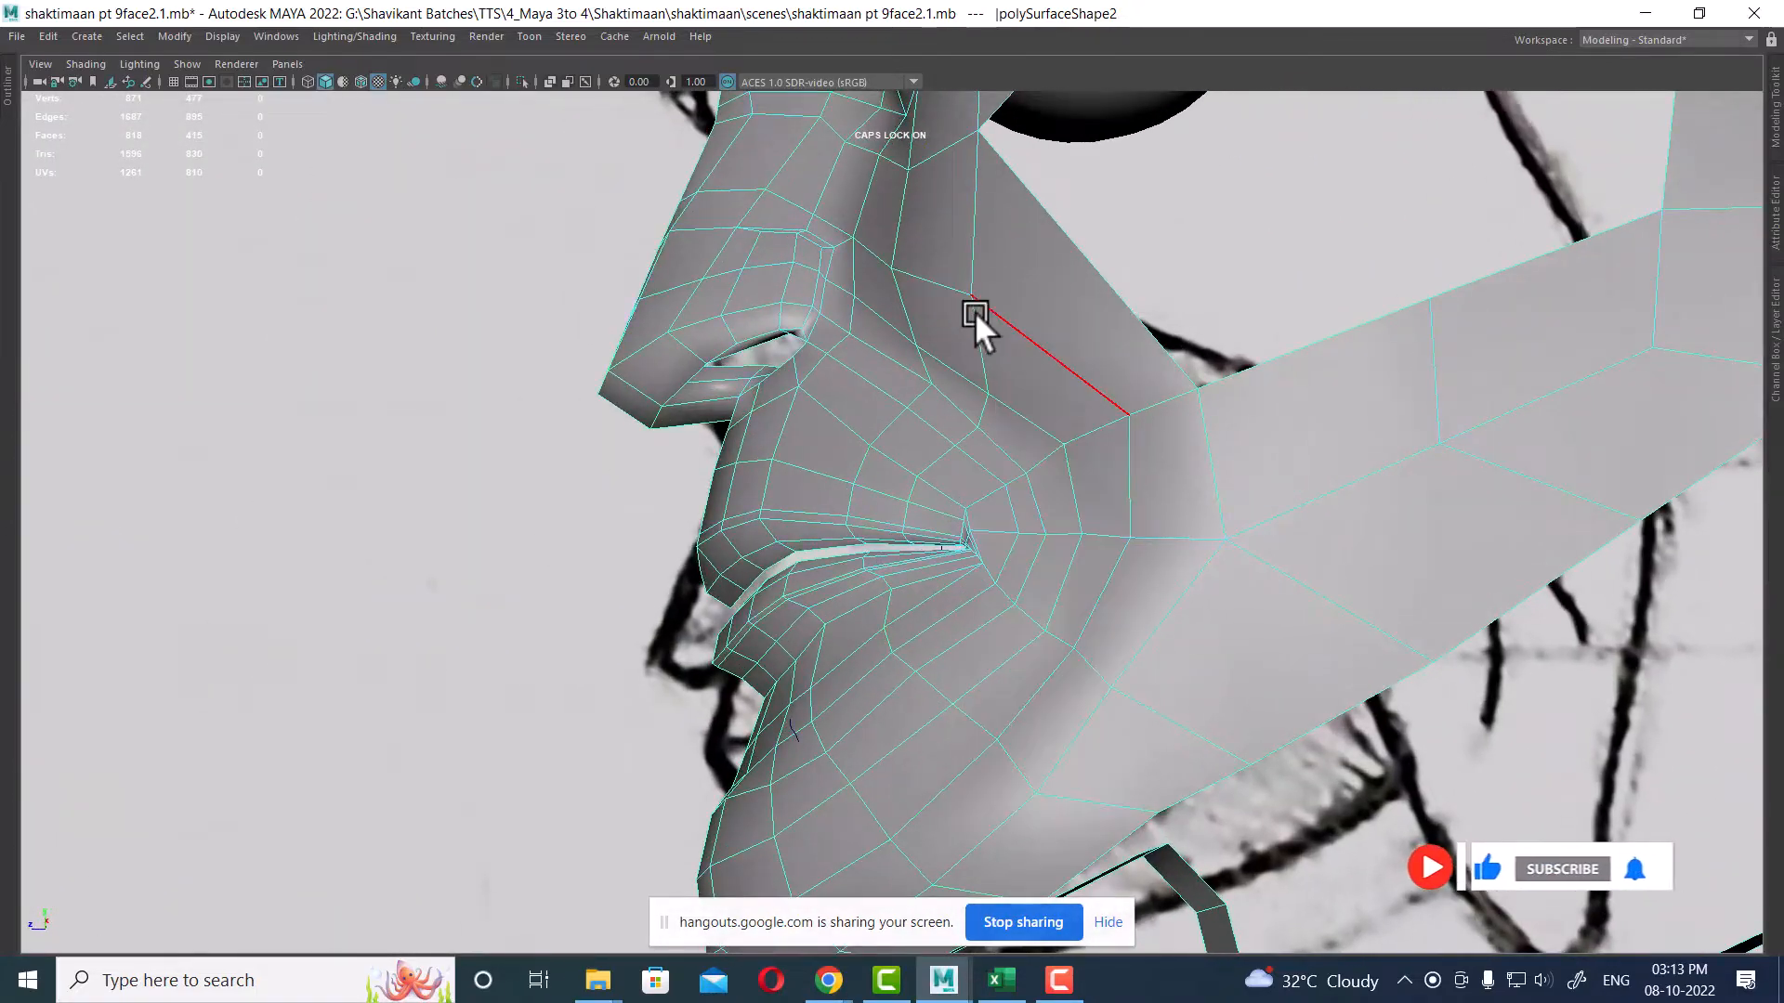
Step: Tweak the vertex at the cheek's outer border in the perspective and front views
left_click(960, 364)
left_click_drag(960, 364, 1098, 423, "alt")
left_click_drag(974, 390, 974, 379)
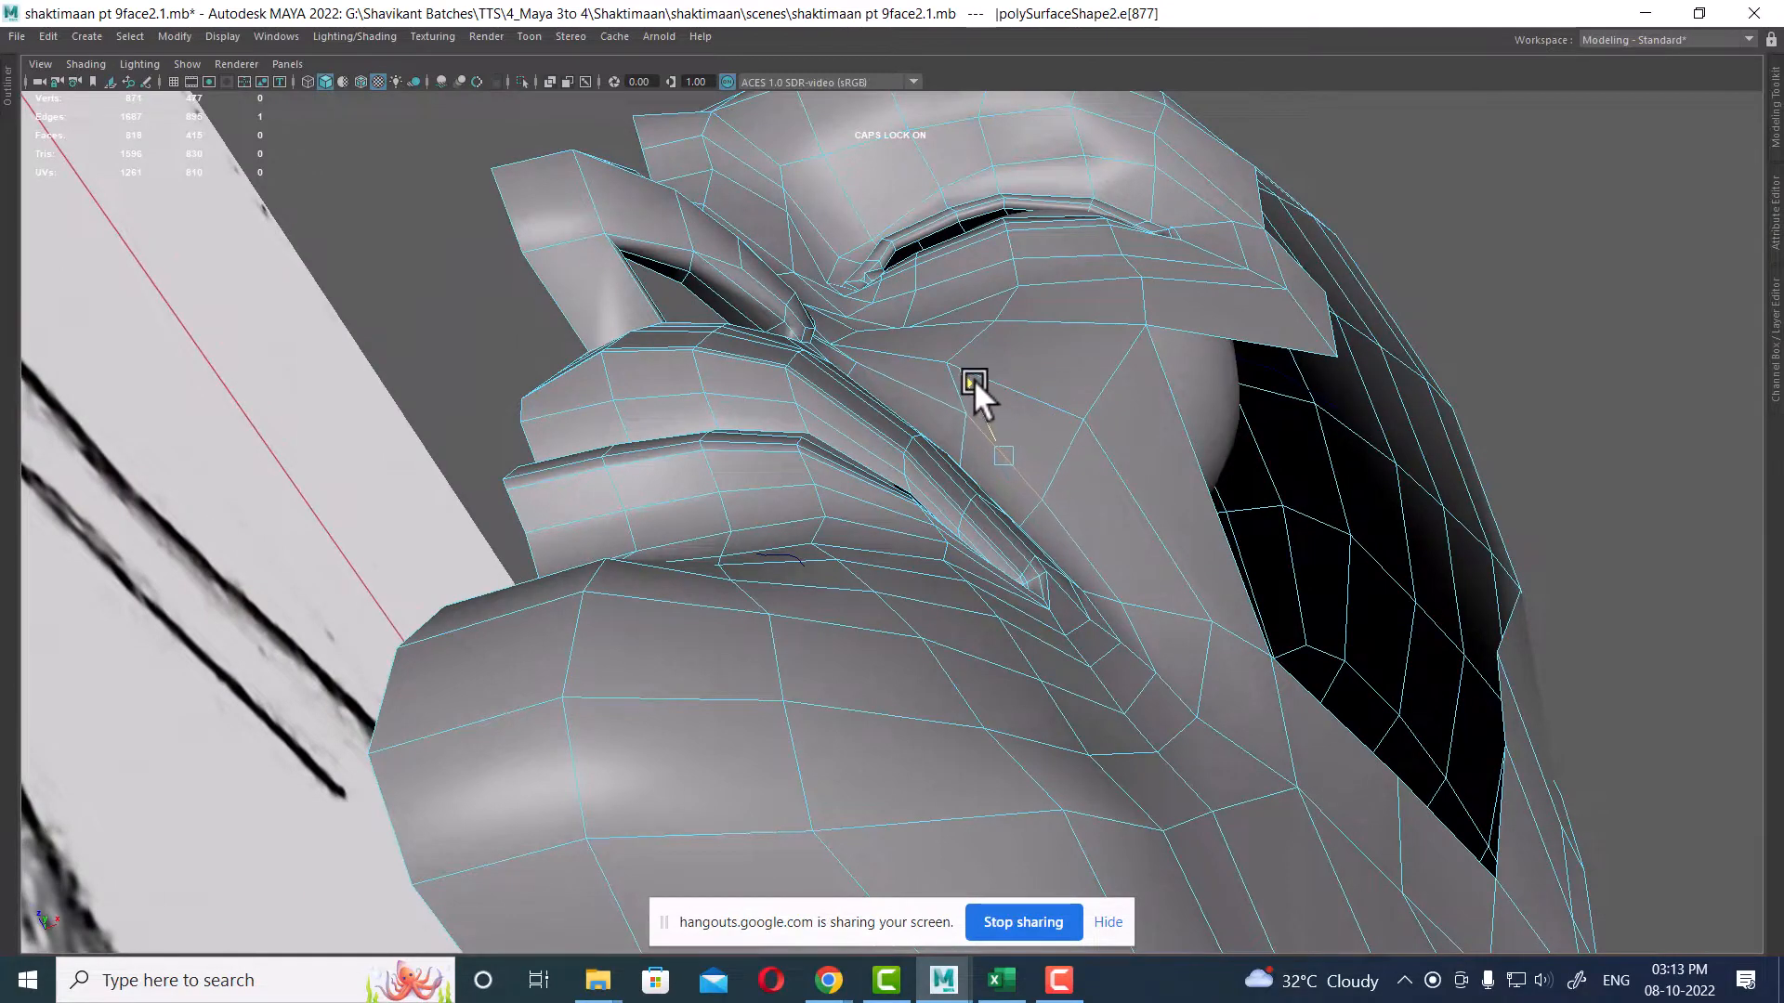
left_click(1059, 517)
left_click_drag(1061, 519, 1197, 606, "alt")
left_click_drag(1090, 550, 1250, 481)
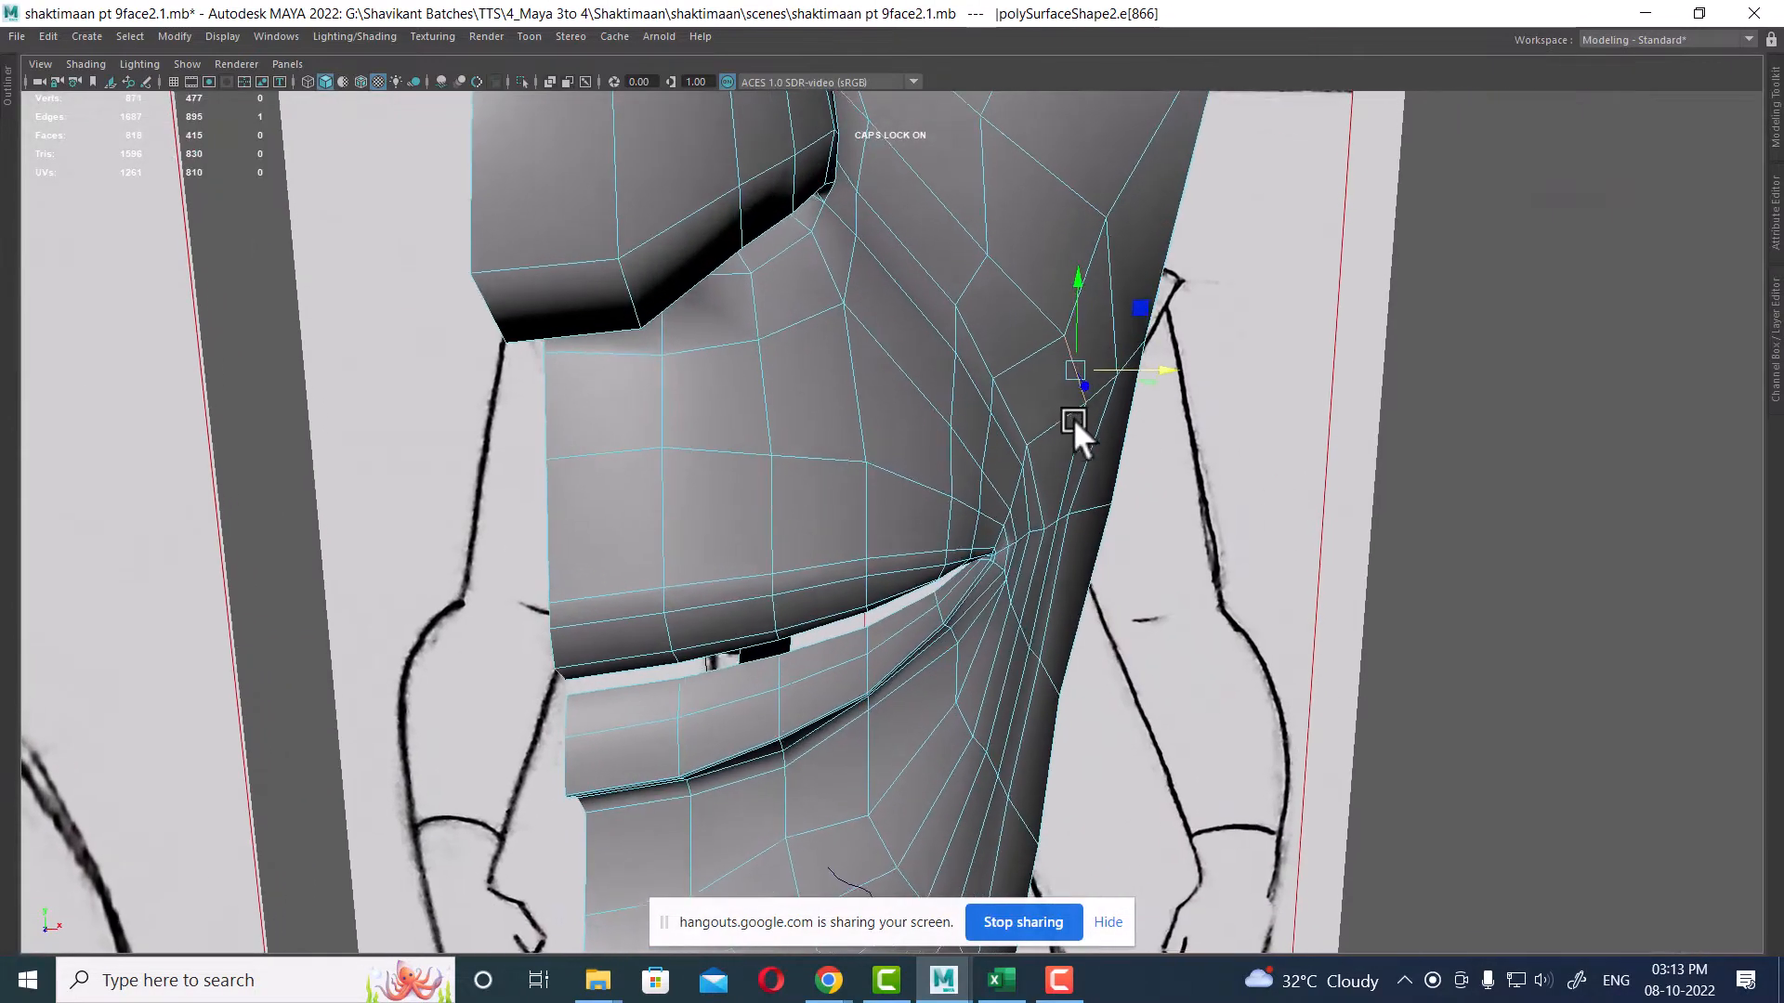
left_click_drag(1072, 416, 1002, 325, "alt")
right_click_drag(1002, 325, 911, 310)
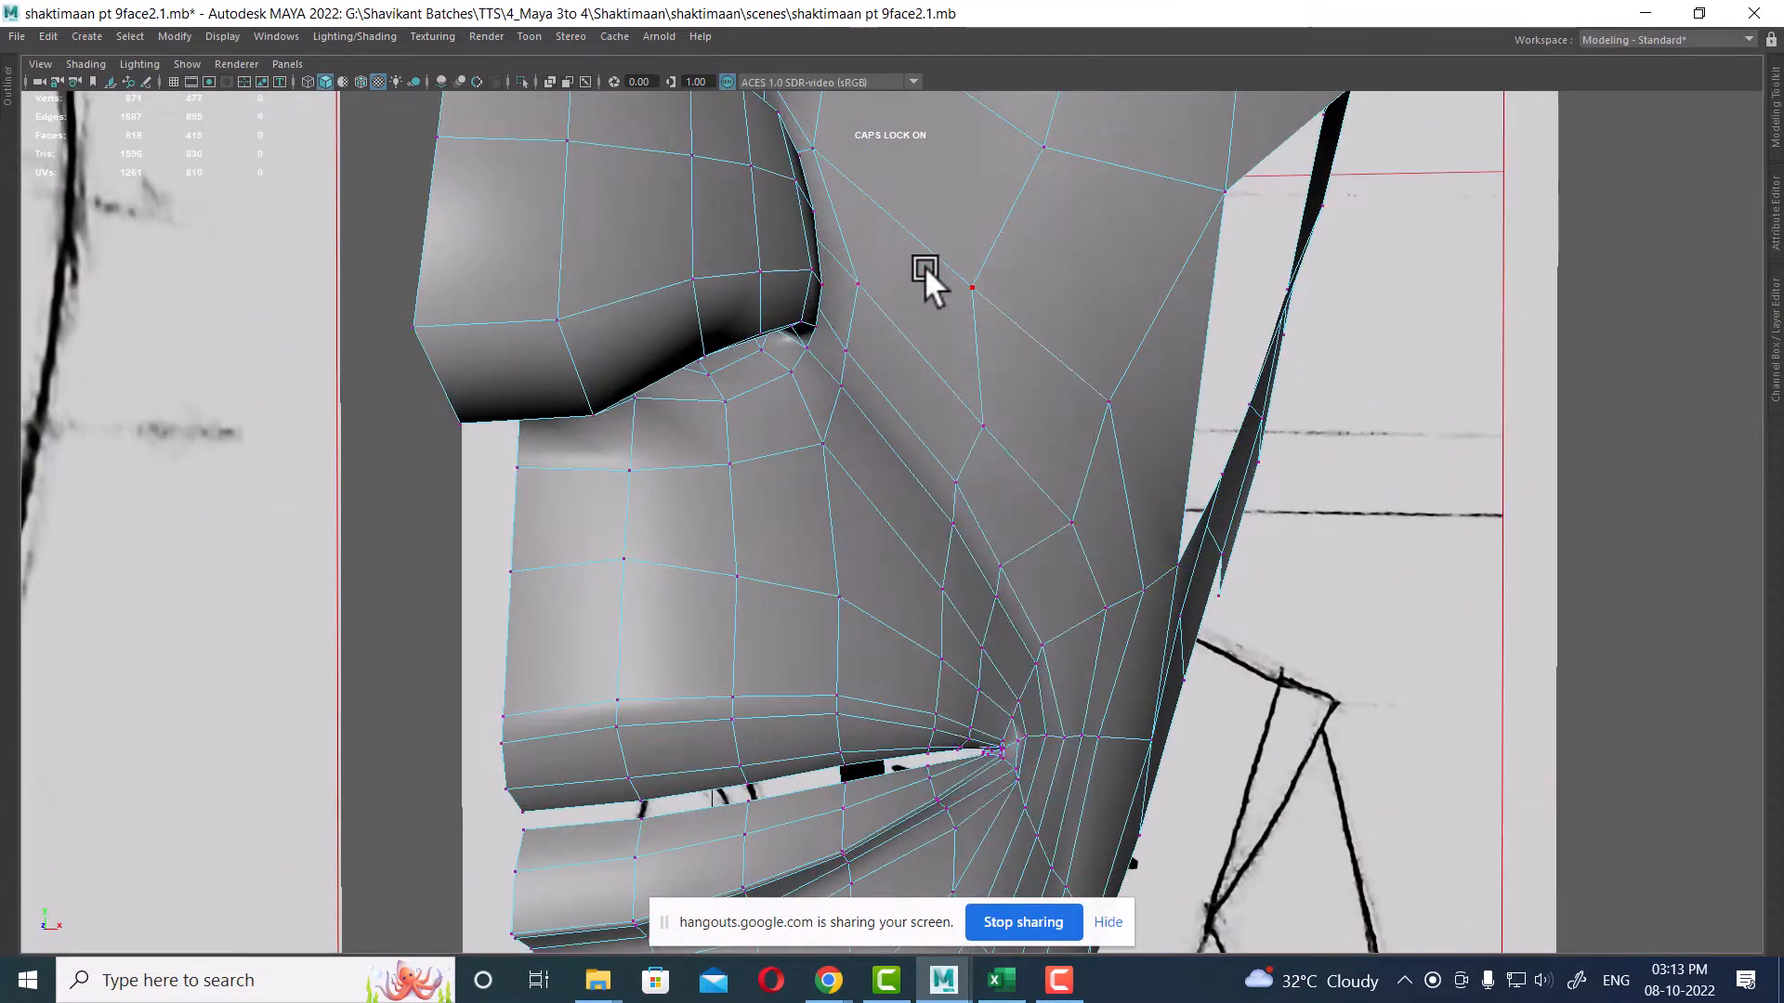
left_click(968, 288)
left_click_drag(969, 288, 1140, 349, "alt")
left_click_drag(1066, 279, 1100, 287)
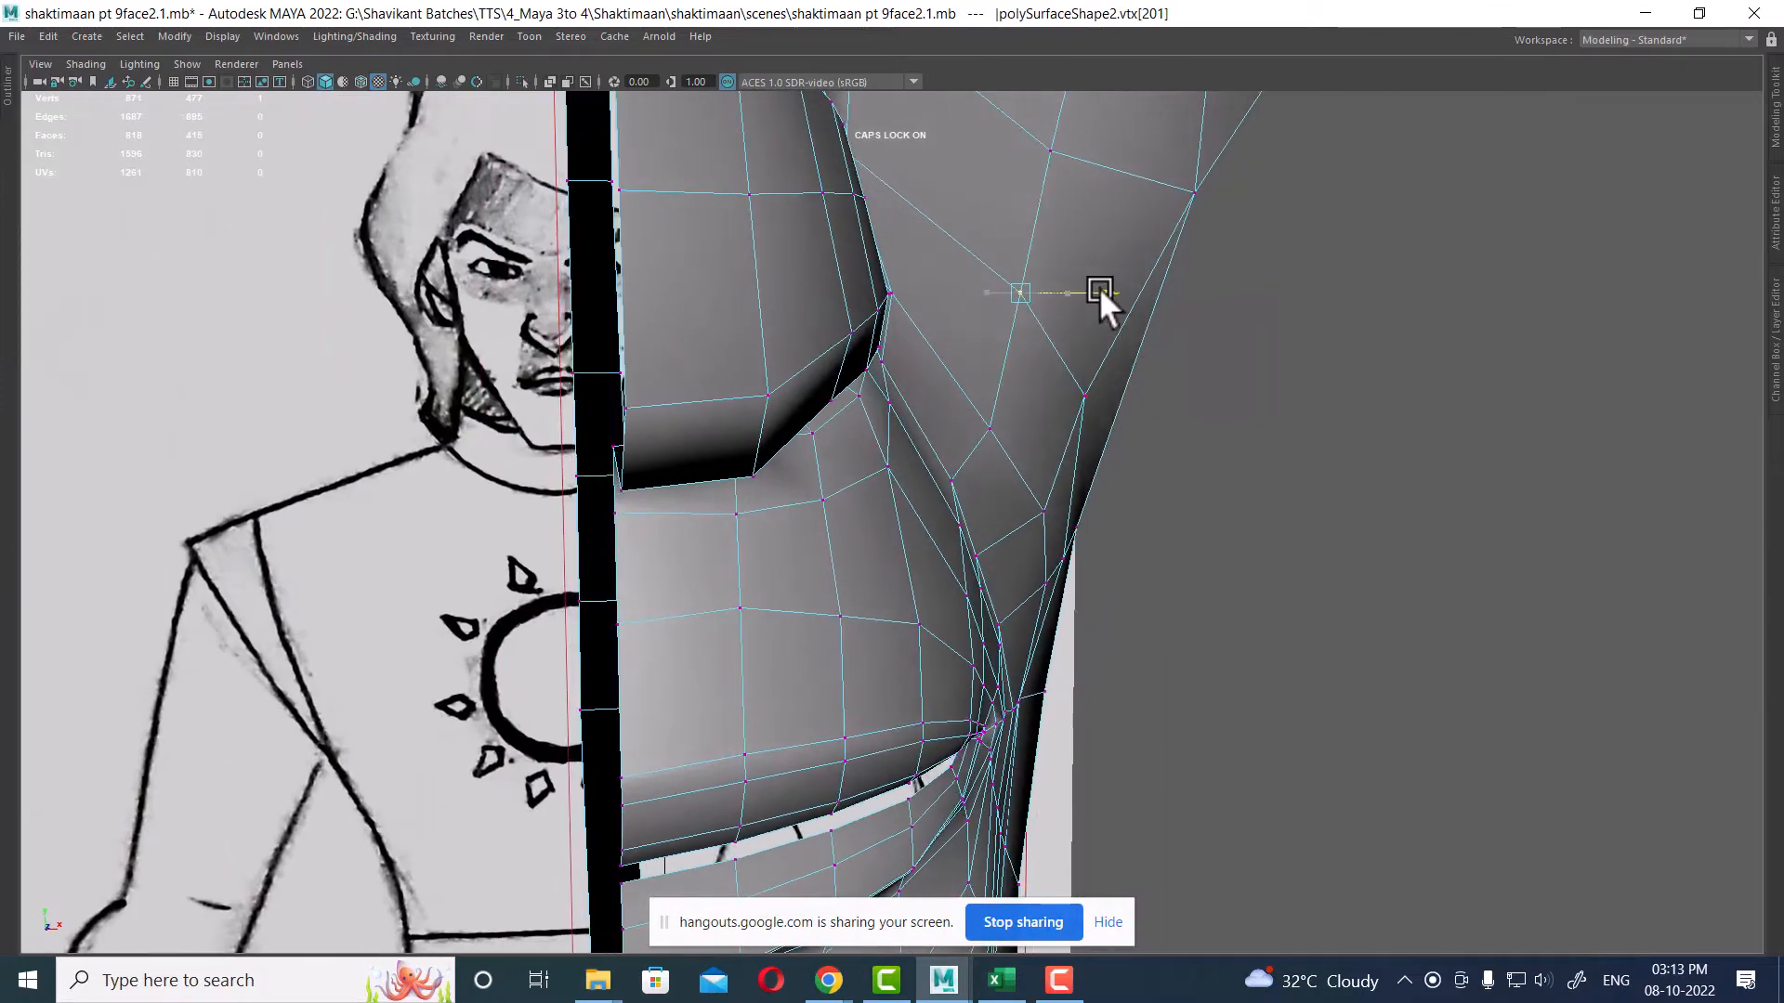
mouse_move(1208, 339)
left_mouse_down("alt")
mouse_move(1102, 355)
mouse_move(1206, 365)
left_mouse_up("alt")
middle_click_drag(1206, 365, 1079, 522, "alt")
scroll(1080, 521, "down", 4)
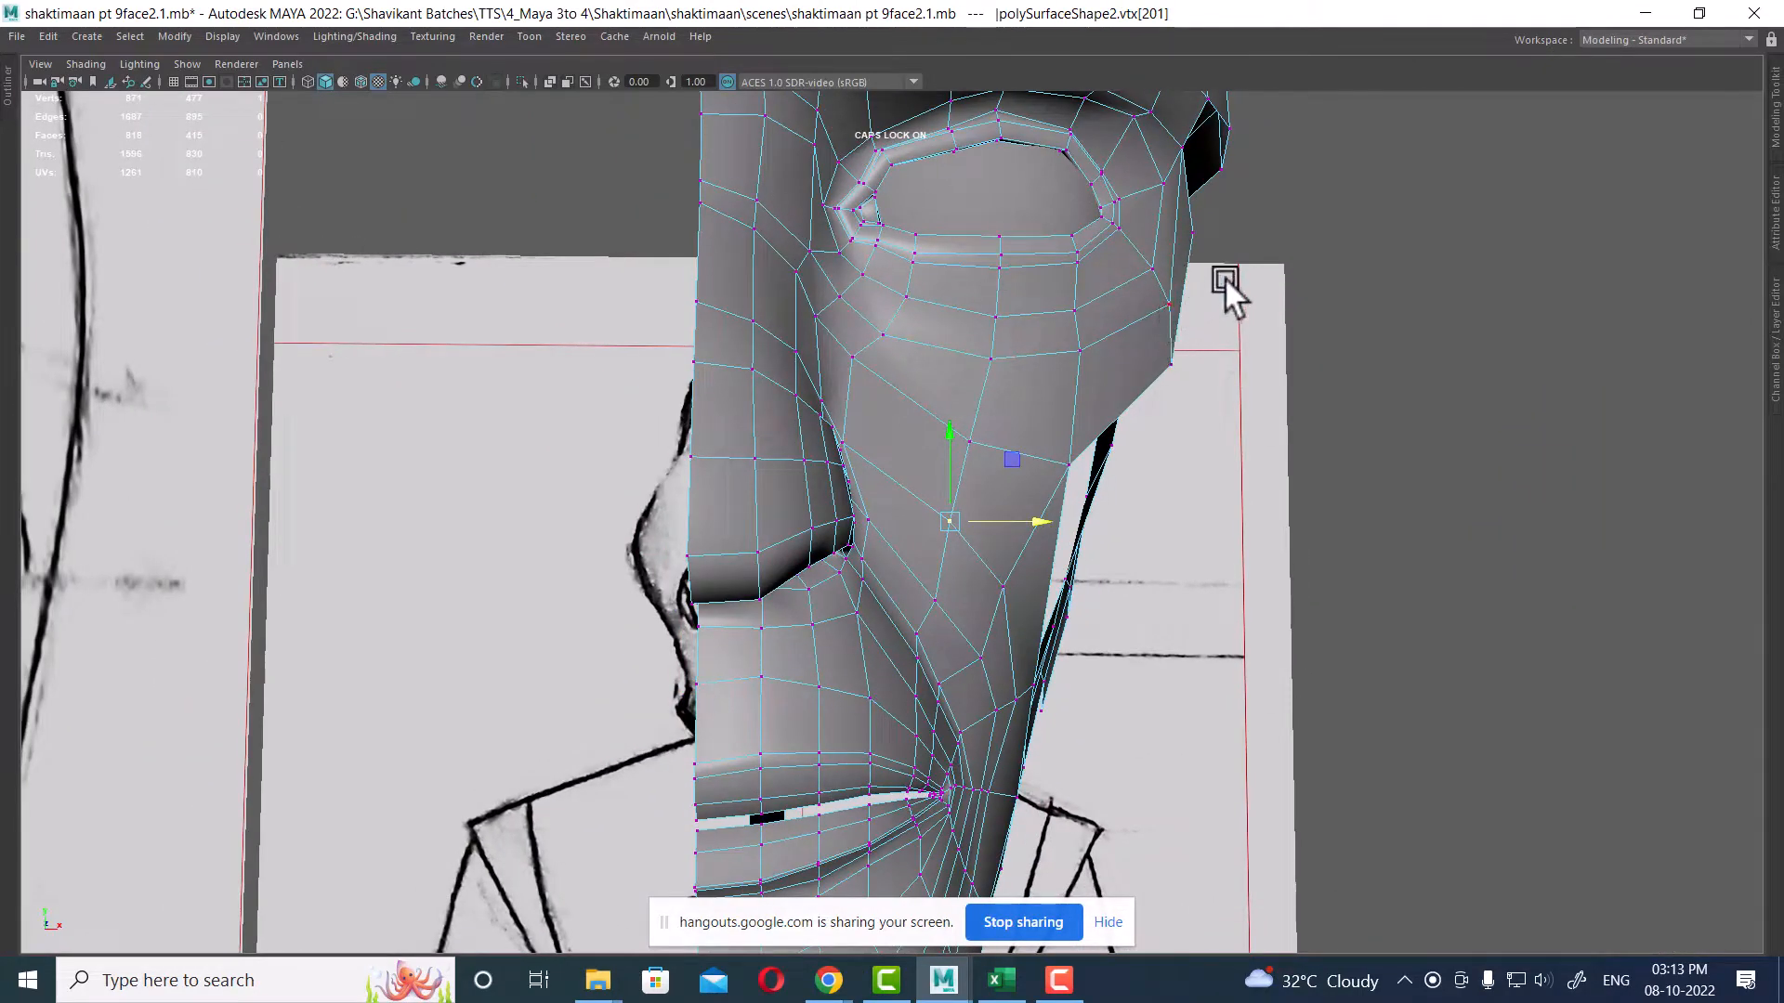
left_click_drag(1090, 608, 1117, 320, "alt")
Step: Bridge the cheek's lower border edge to the jaw panel's edge to close the gap
left_click(1161, 371)
left_click(1228, 639, "shift")
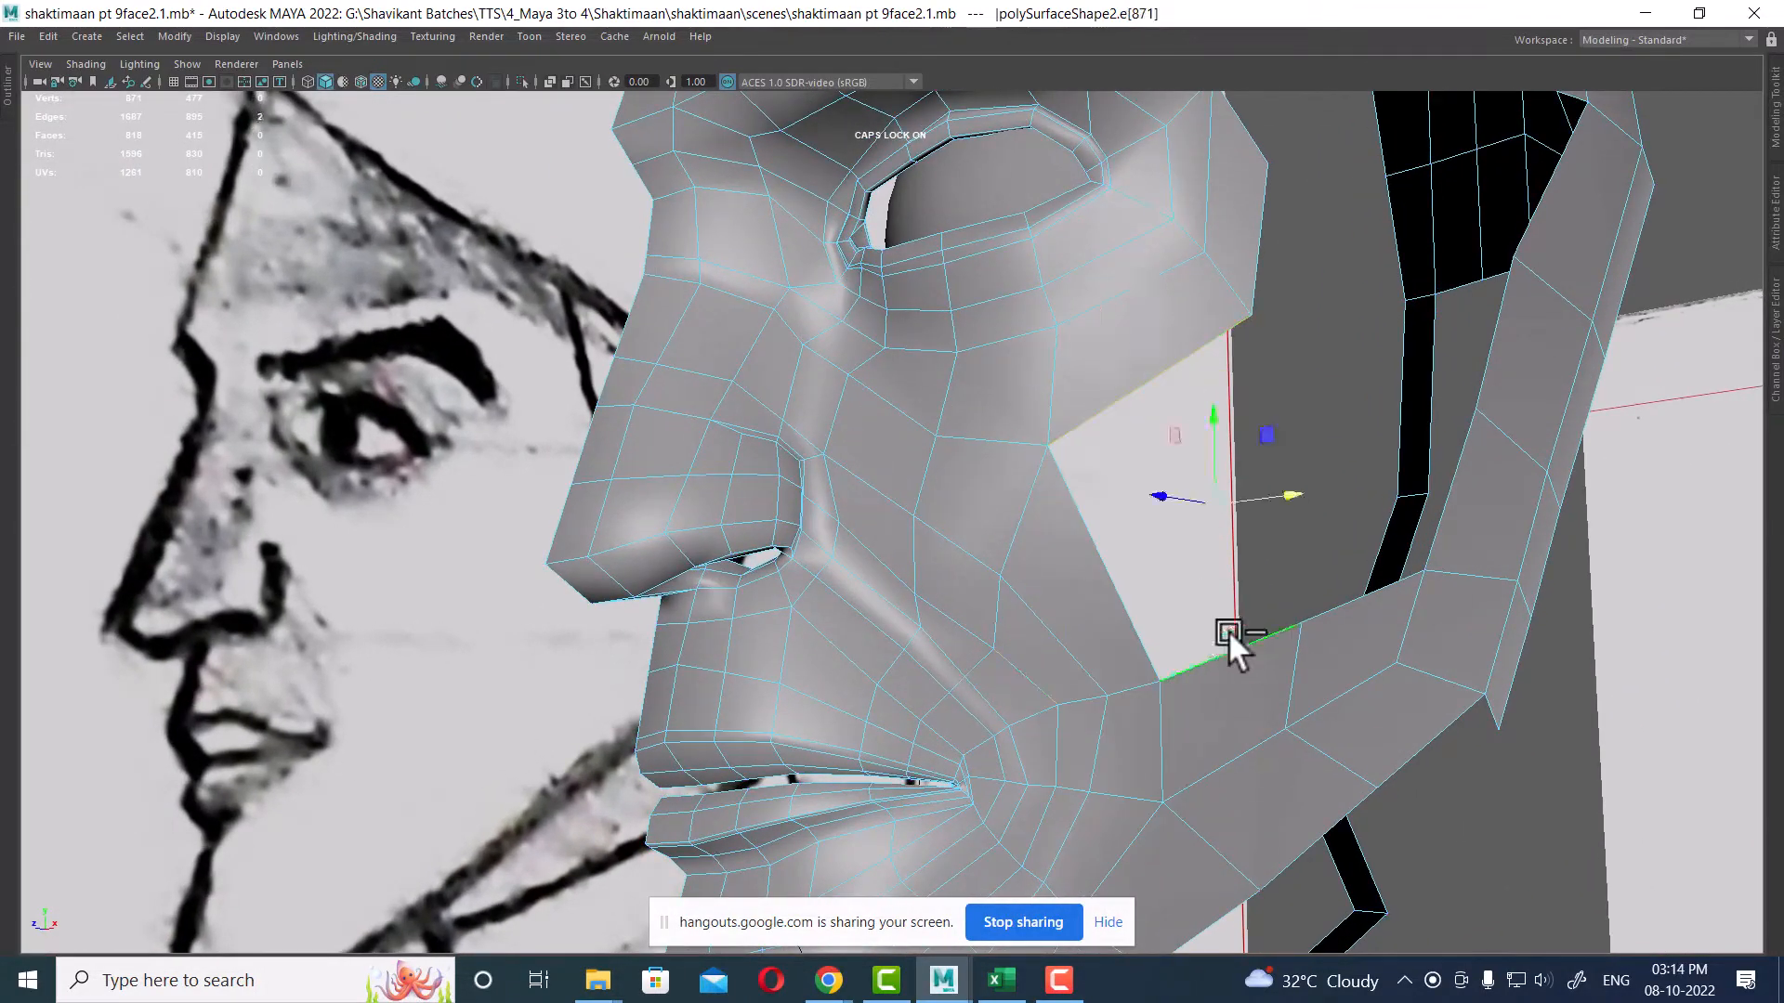
right_click_drag(1222, 385, 1206, 612, "shift")
left_click_drag(1162, 576, 1107, 583, "alt")
key("space")
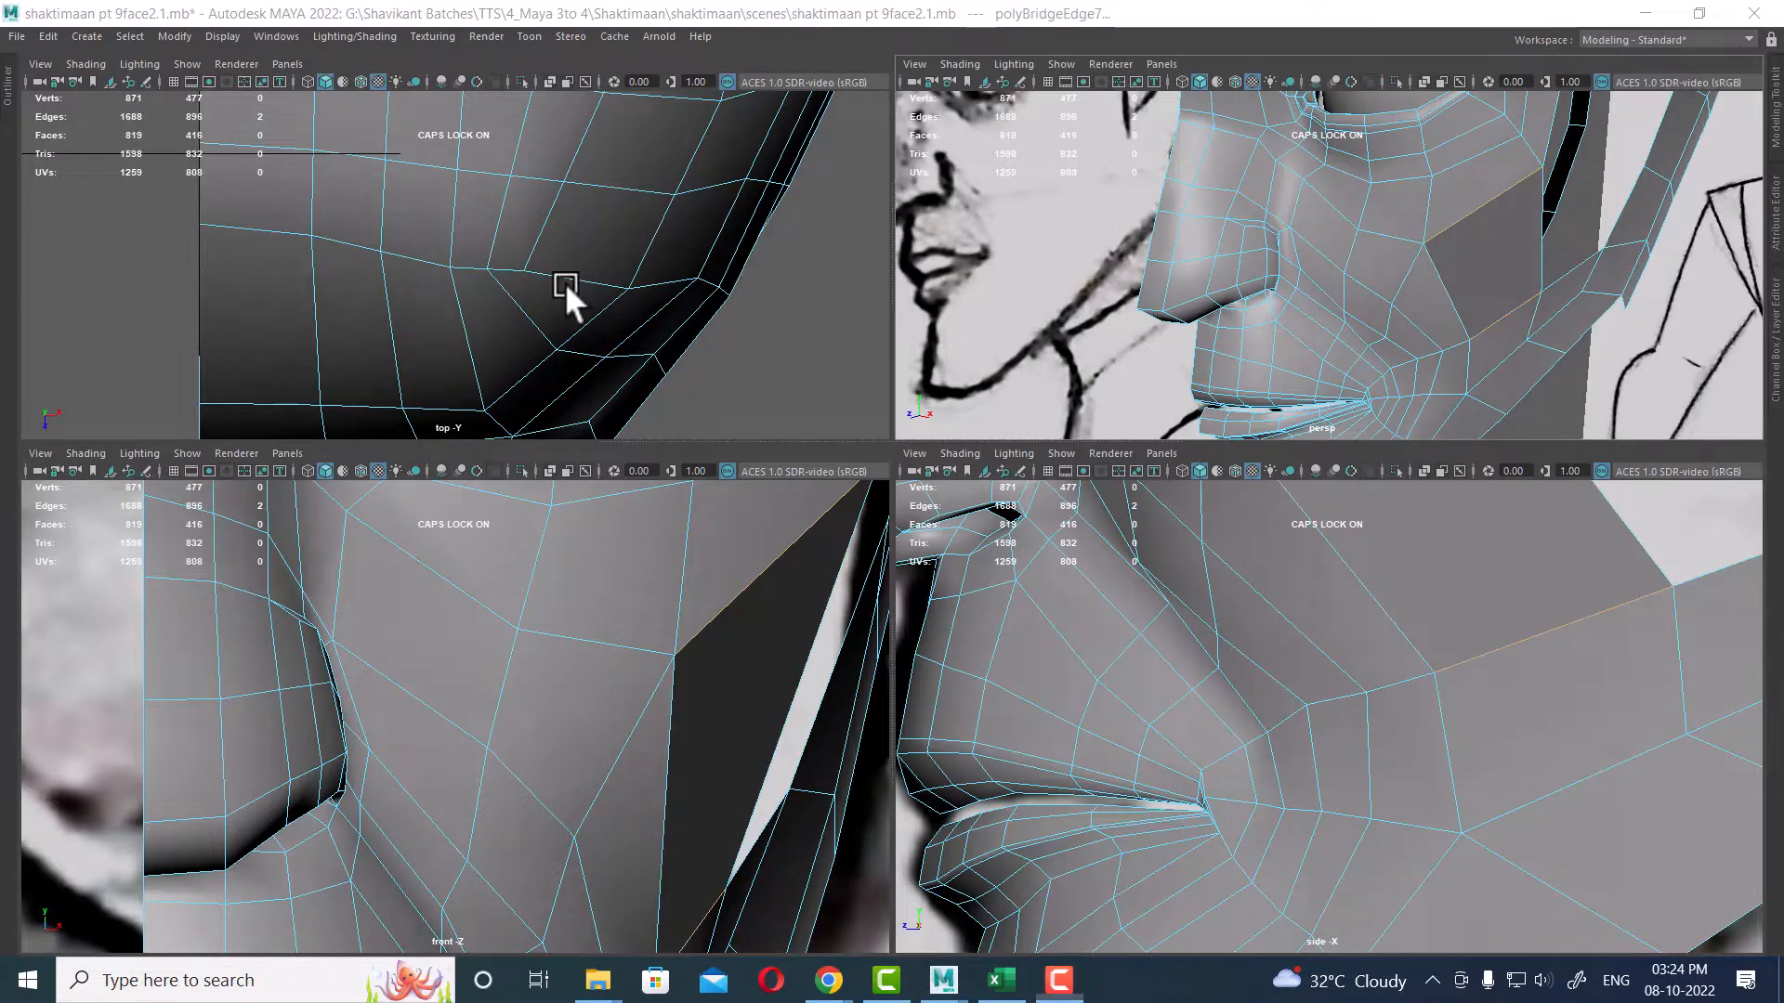
Step: Inspect the bridged cheek area in the maximized perspective view
scroll(1379, 744, "down", 5)
scroll(1533, 232, "down", 4)
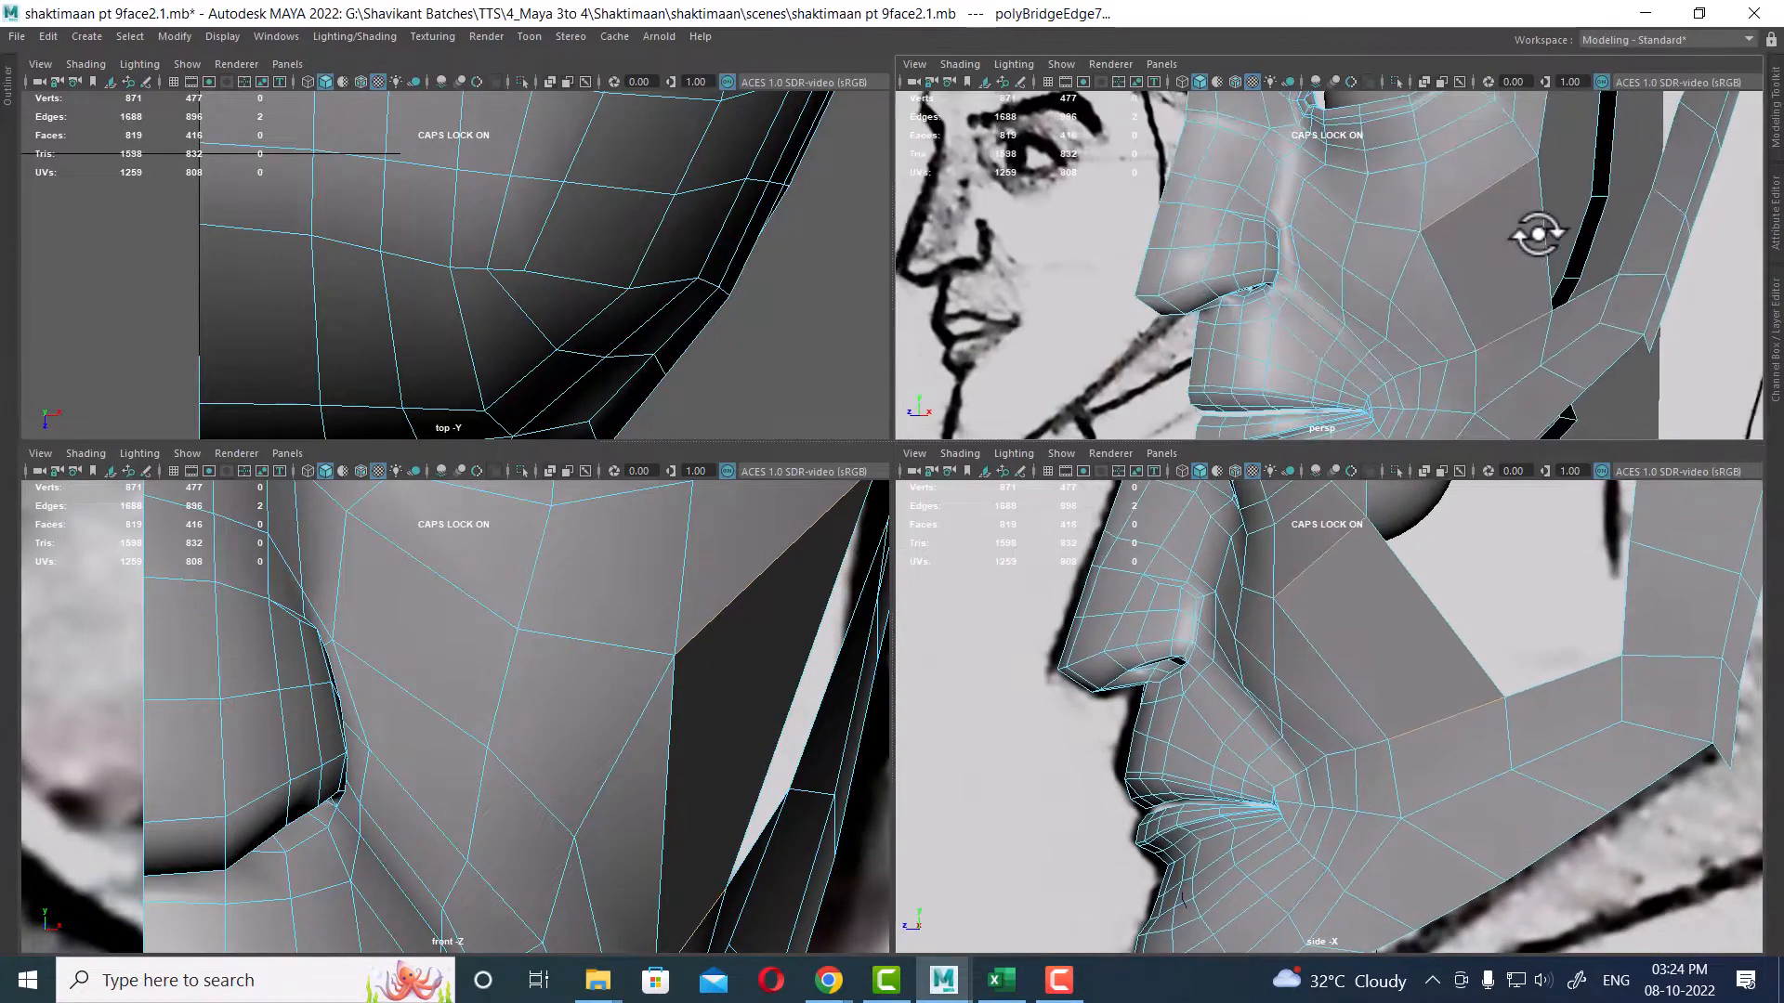
key("F8")
key("space")
left_click_drag(1422, 322, 1018, 450, "alt")
right_click_drag(1018, 449, 1184, 429, "shift")
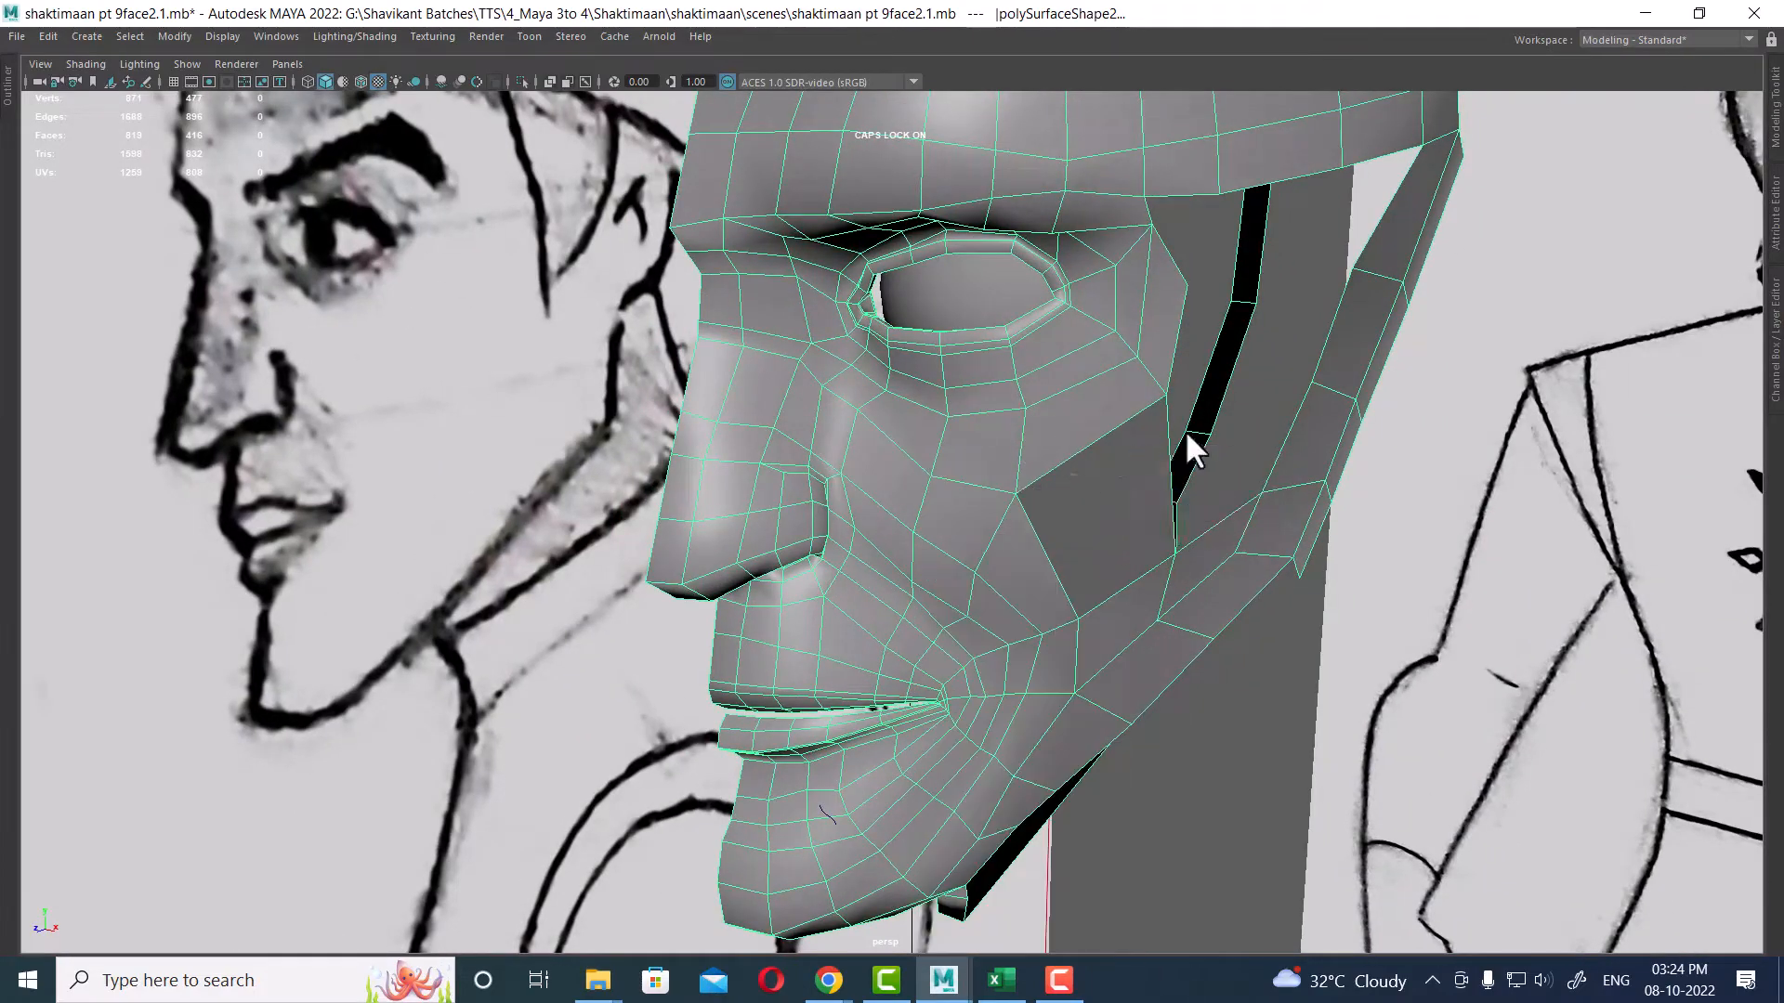
left_click(1467, 625)
left_click_drag(1468, 625, 1059, 569, "alt")
left_click(1118, 561)
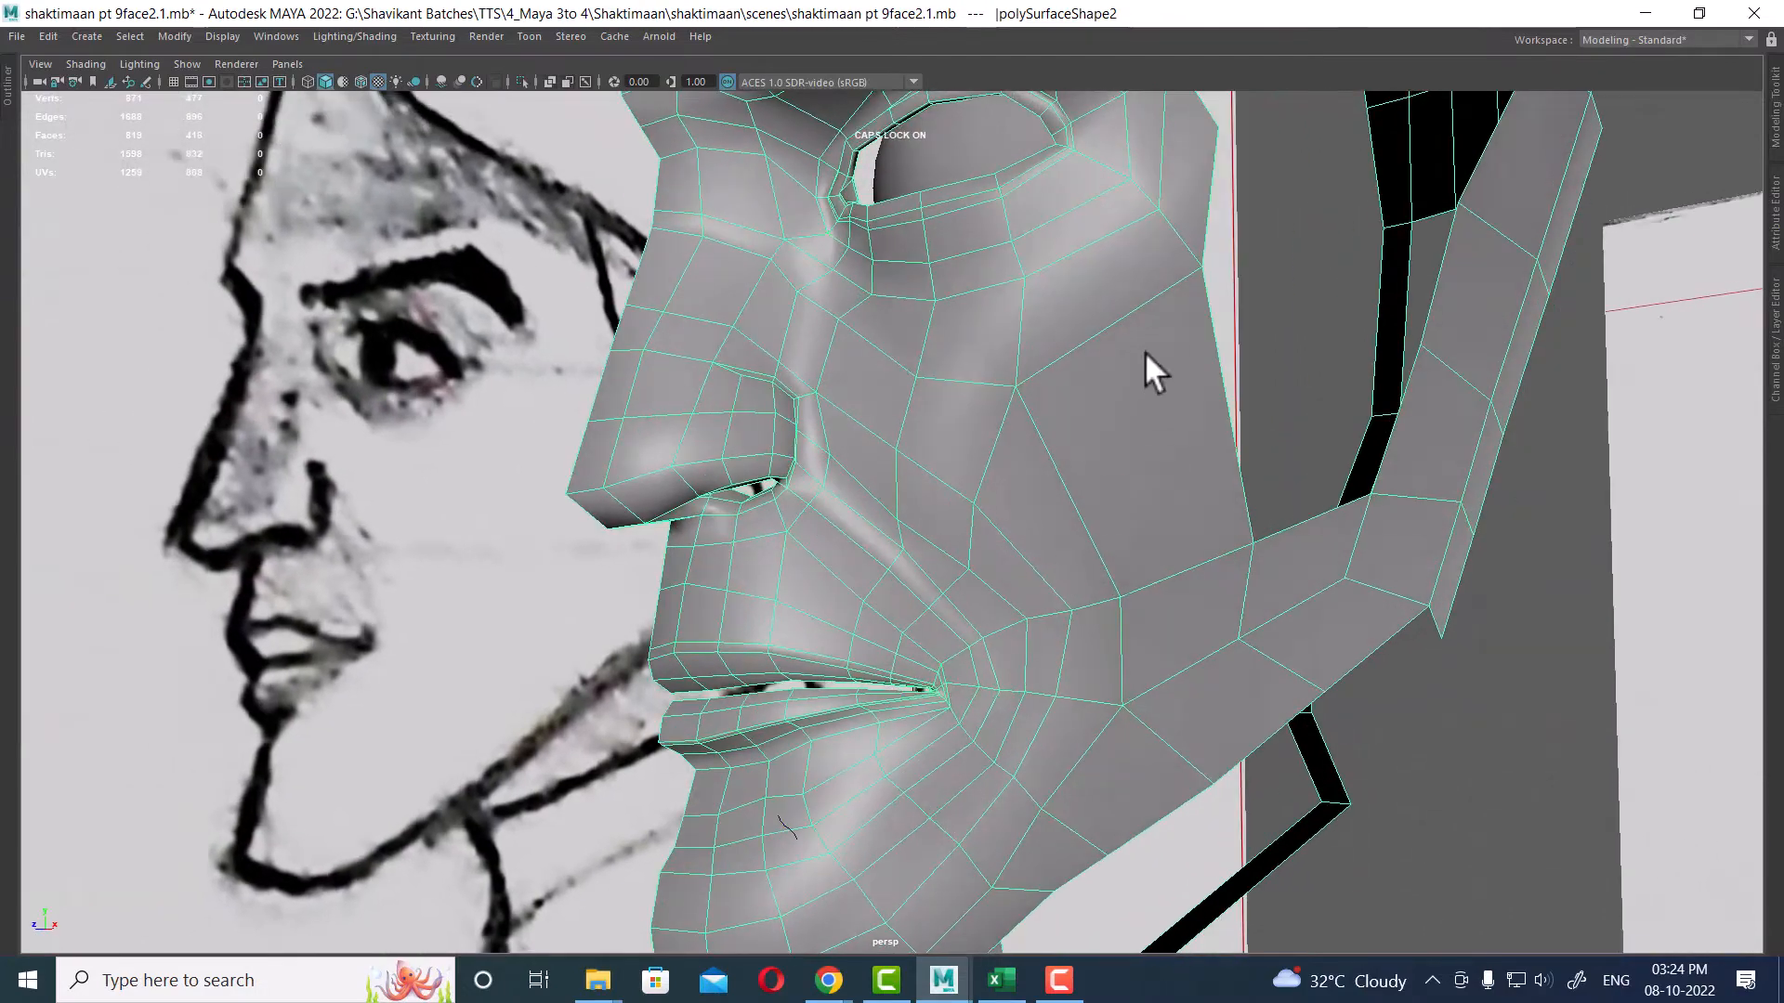
left_click_drag(1151, 370, 1161, 542, "alt")
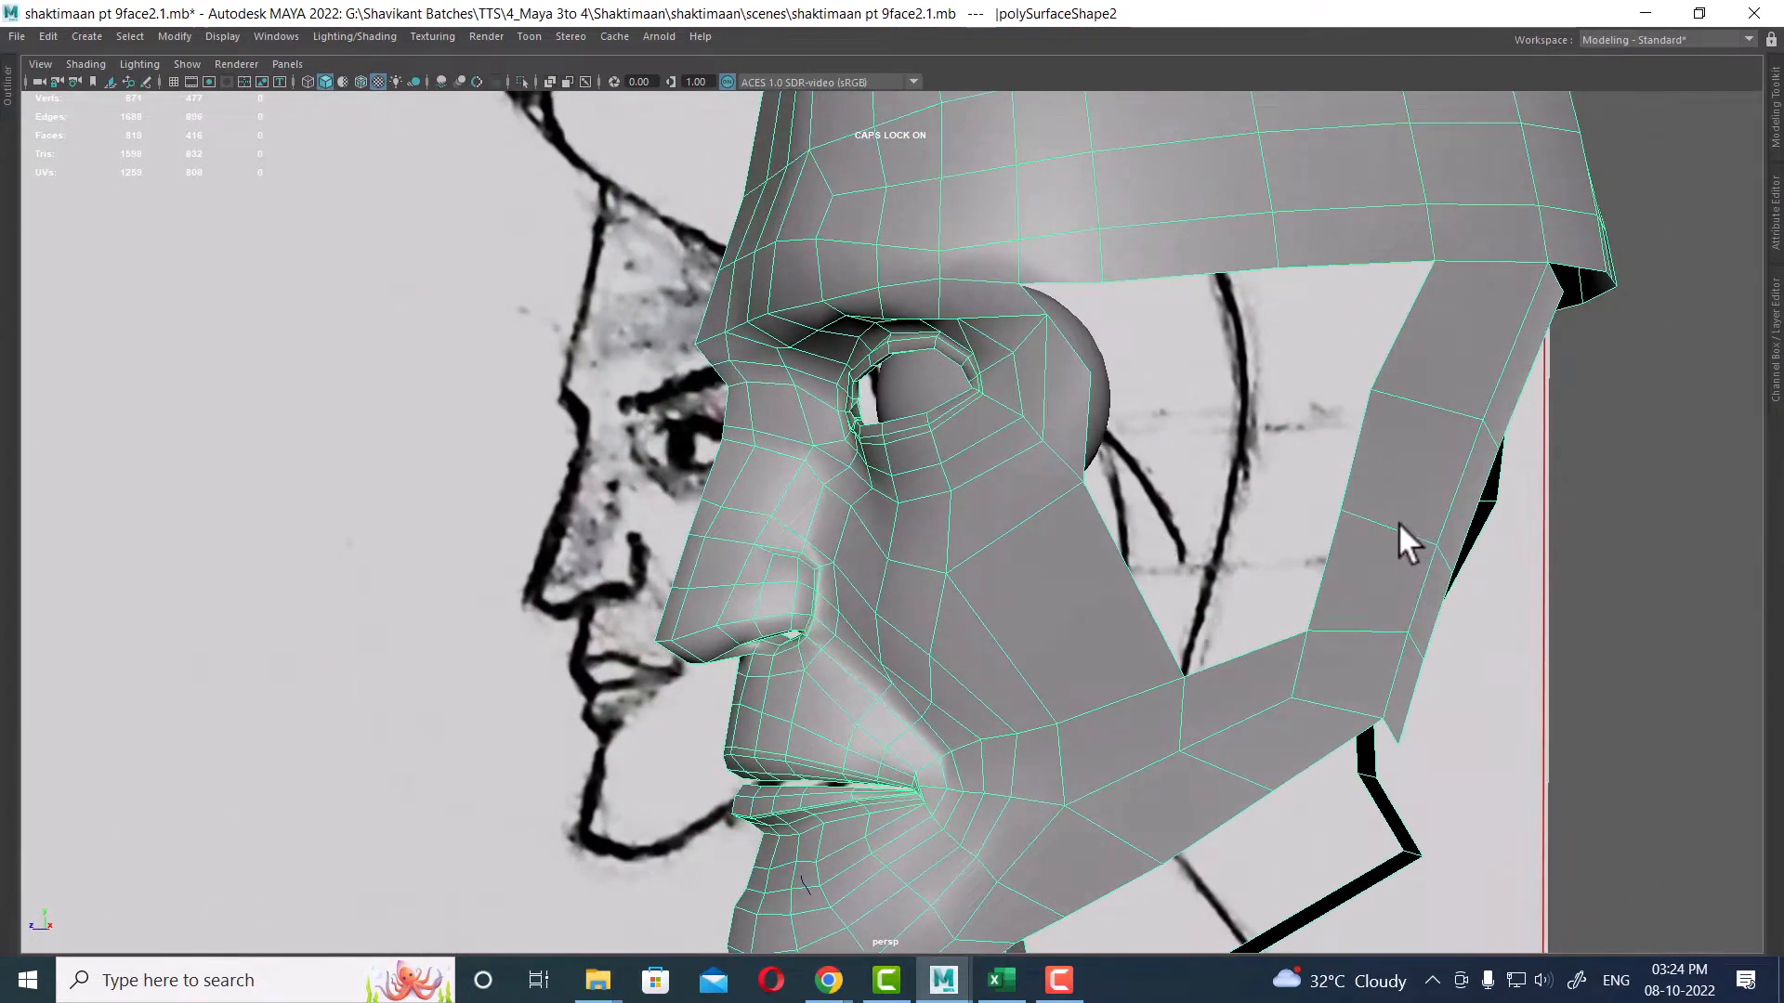
right_click_drag(1397, 523, 1398, 359)
Step: Bridge the cheek edge below the eye socket to the jaw panel's upper edge to fill the opening
left_click(1085, 617)
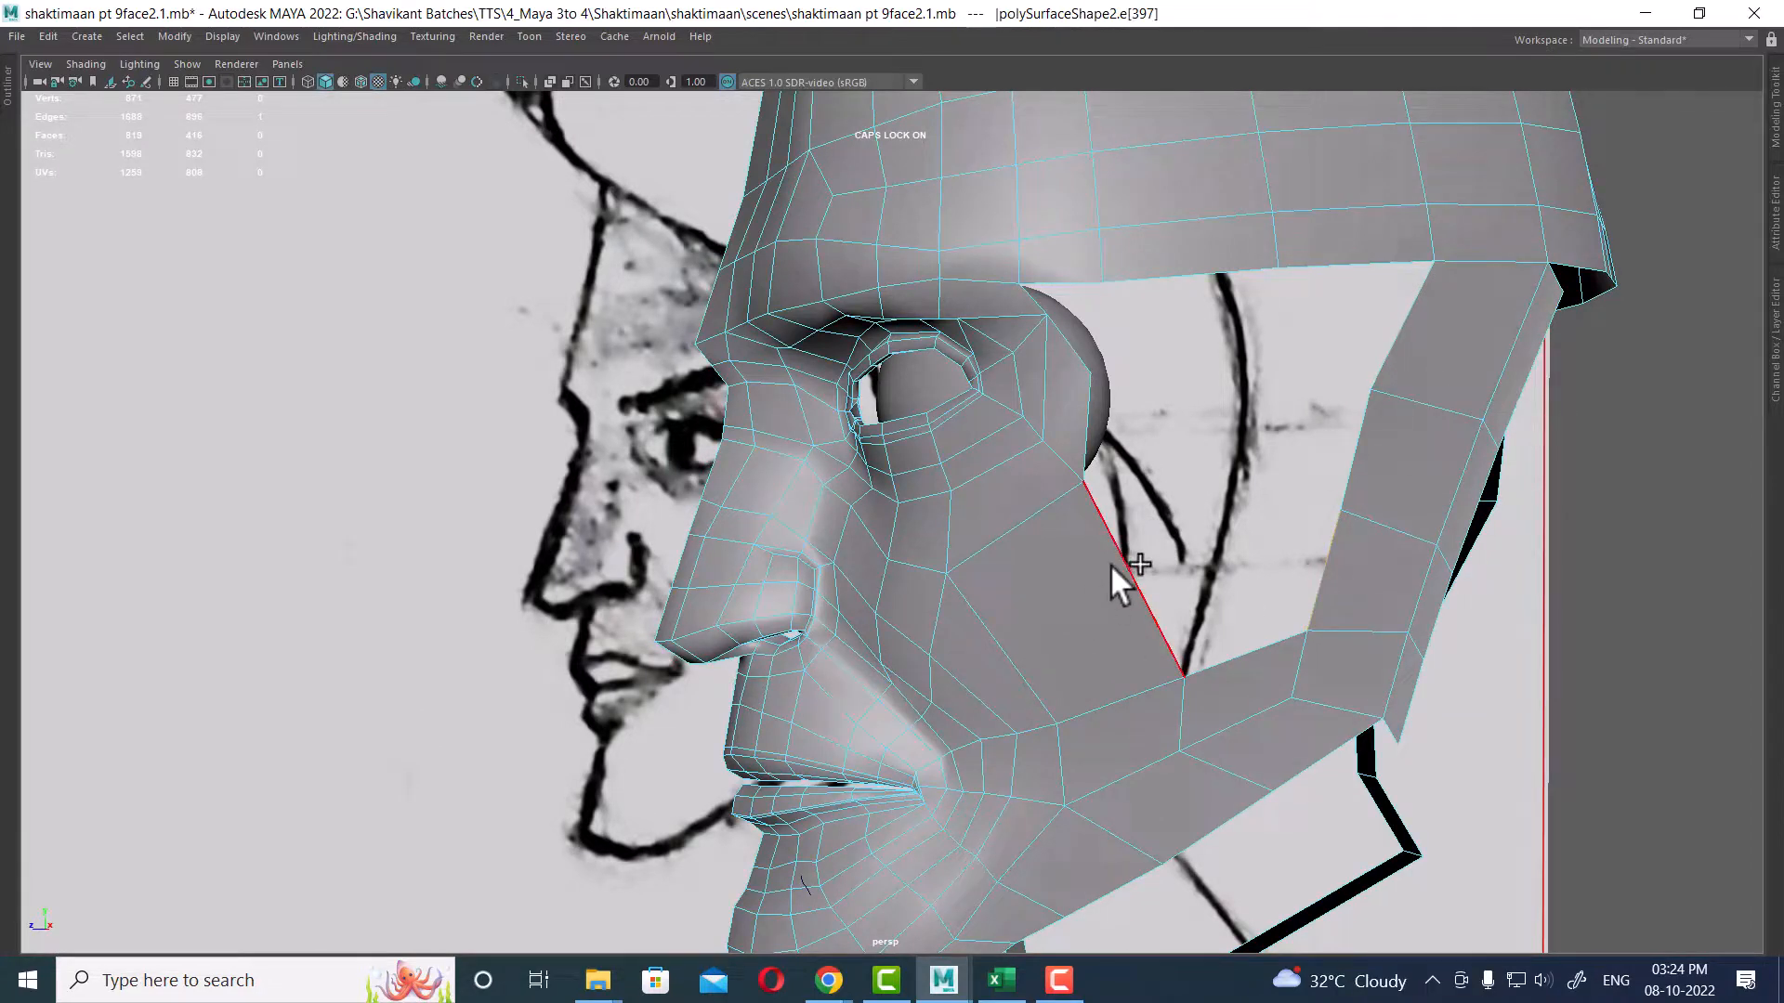
left_click(1450, 515, "shift")
right_click_drag(1457, 606, 1449, 671, "shift")
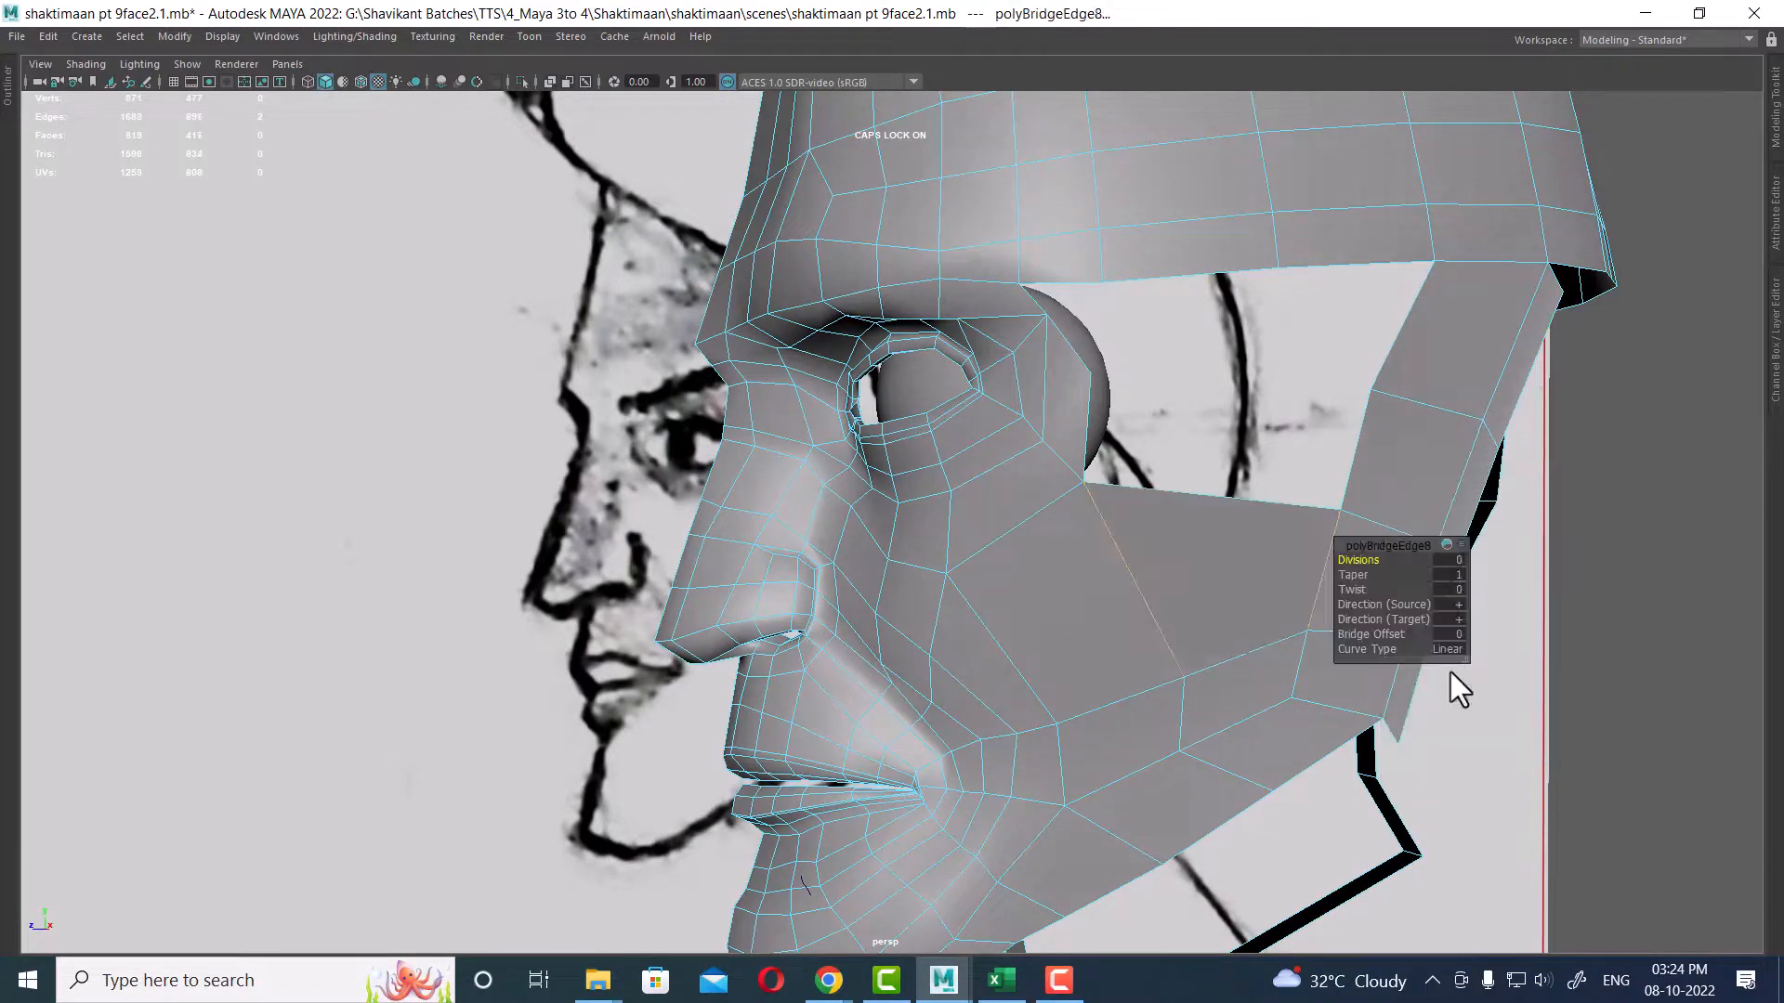
left_click(1076, 420, "shift")
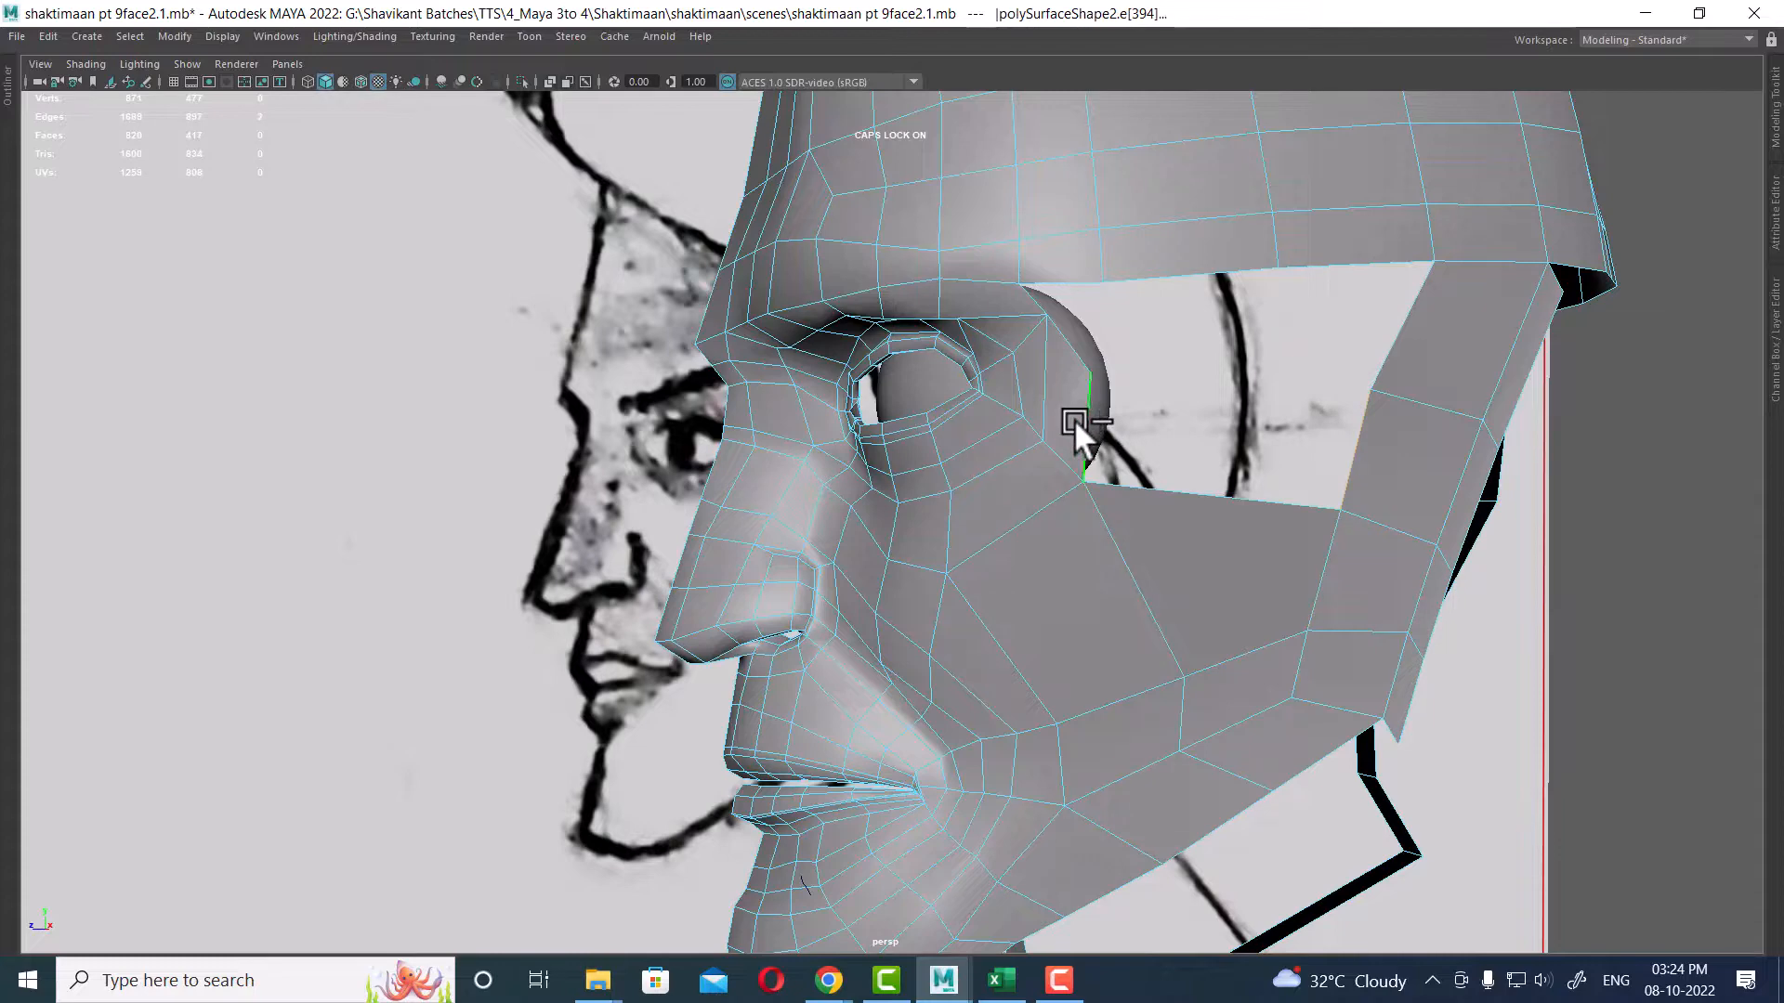
Step: Repeat the bridge to close the opening between the cheek below the eye and the jaw panel
key("g")
left_click(1395, 339)
left_click_drag(1159, 400, 1354, 411, "alt")
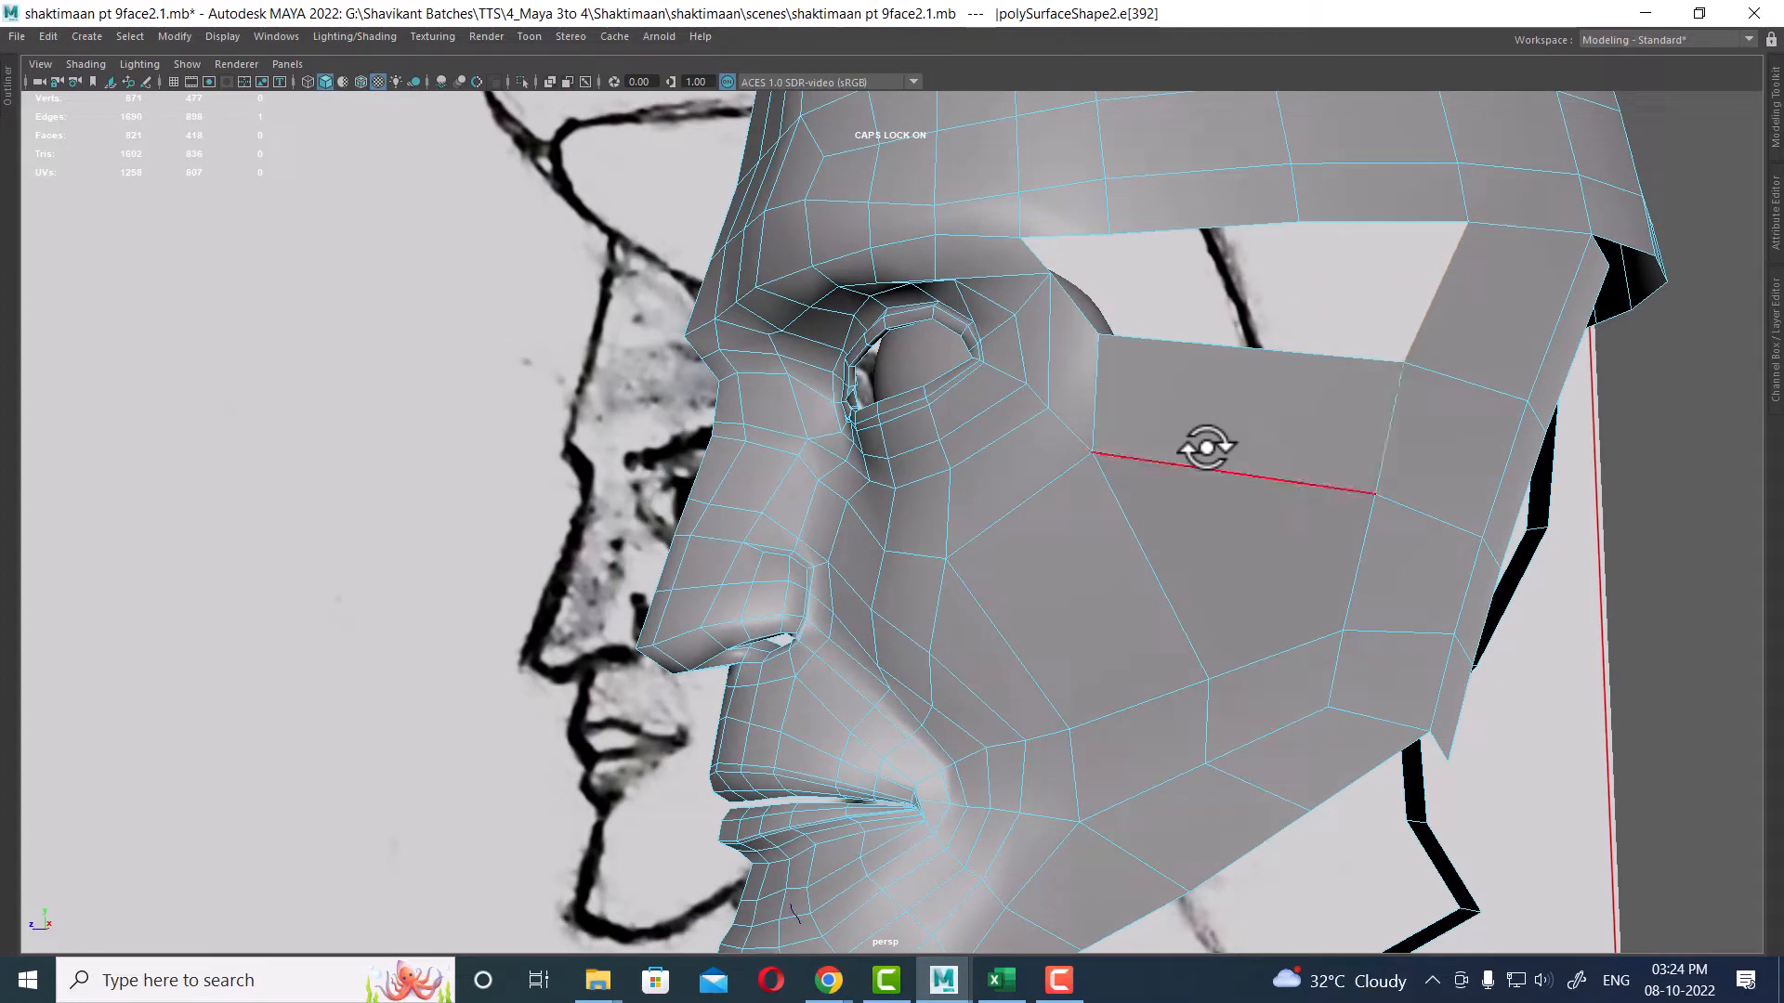
middle_click_drag(1079, 371, 1051, 493, "alt")
left_click_drag(1051, 493, 1115, 520, "alt")
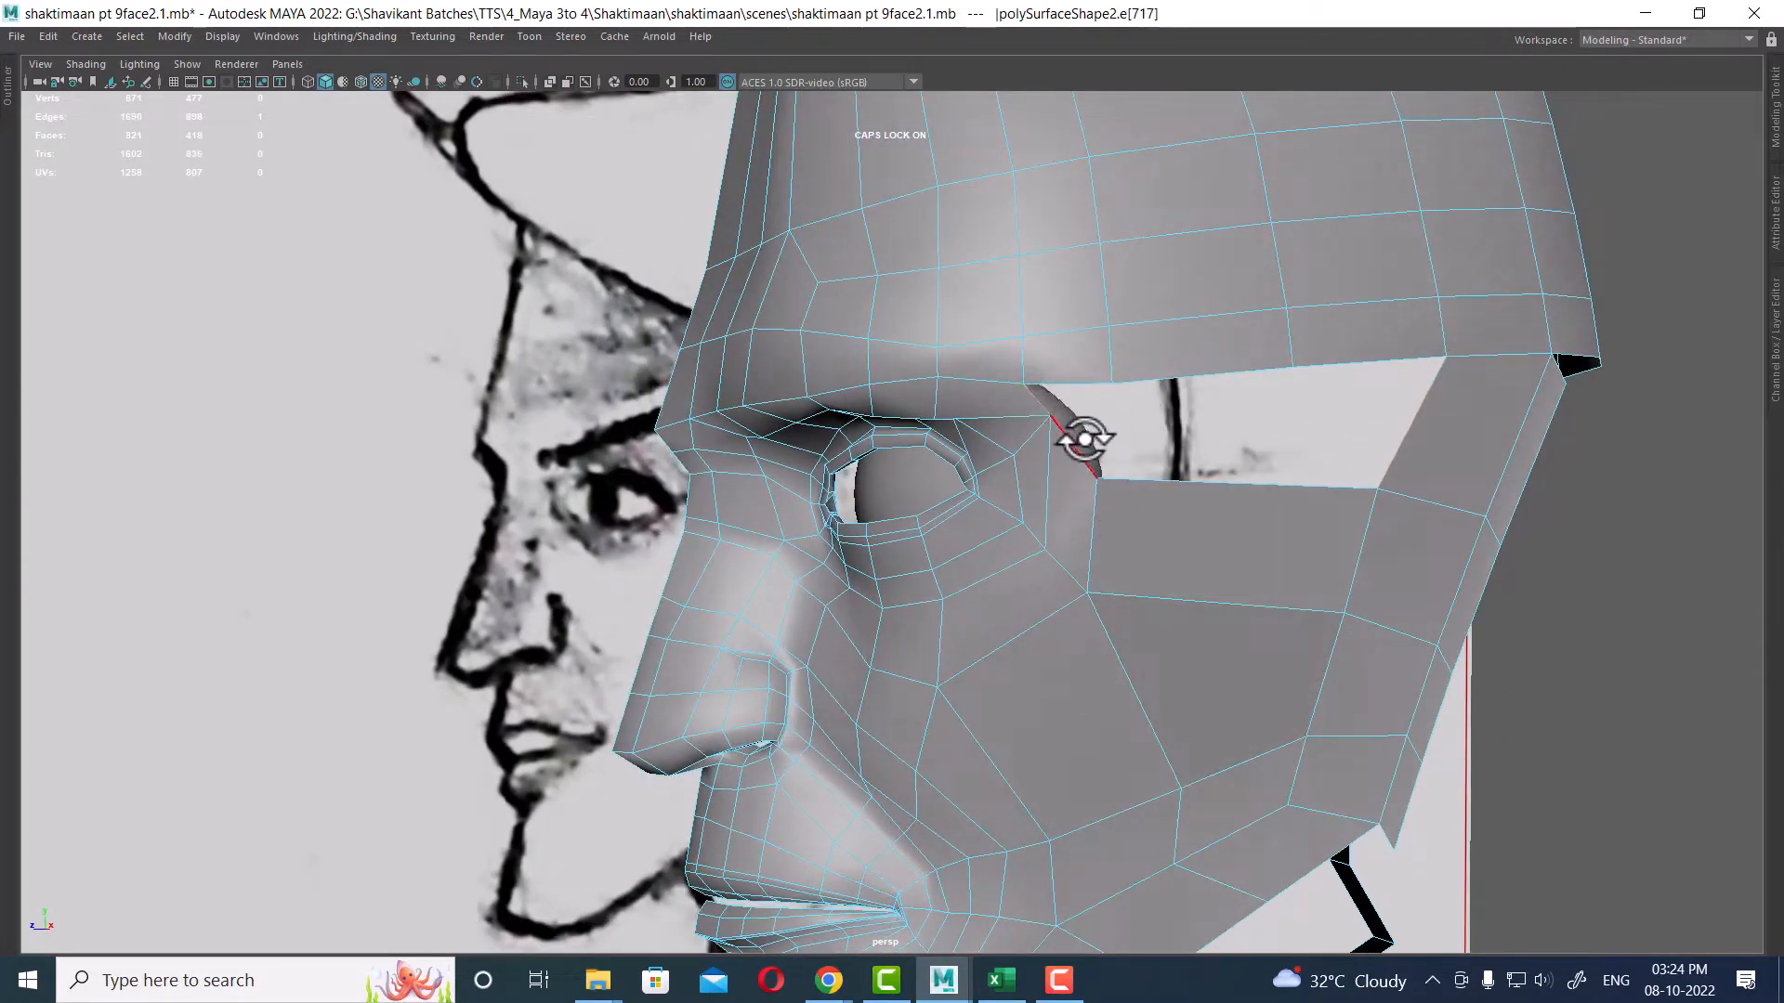
right_click_drag(1494, 396, 1291, 421, "ctrl")
Step: Maximize the side view and show the time slider
key("space")
scroll(1429, 698, "down", 4)
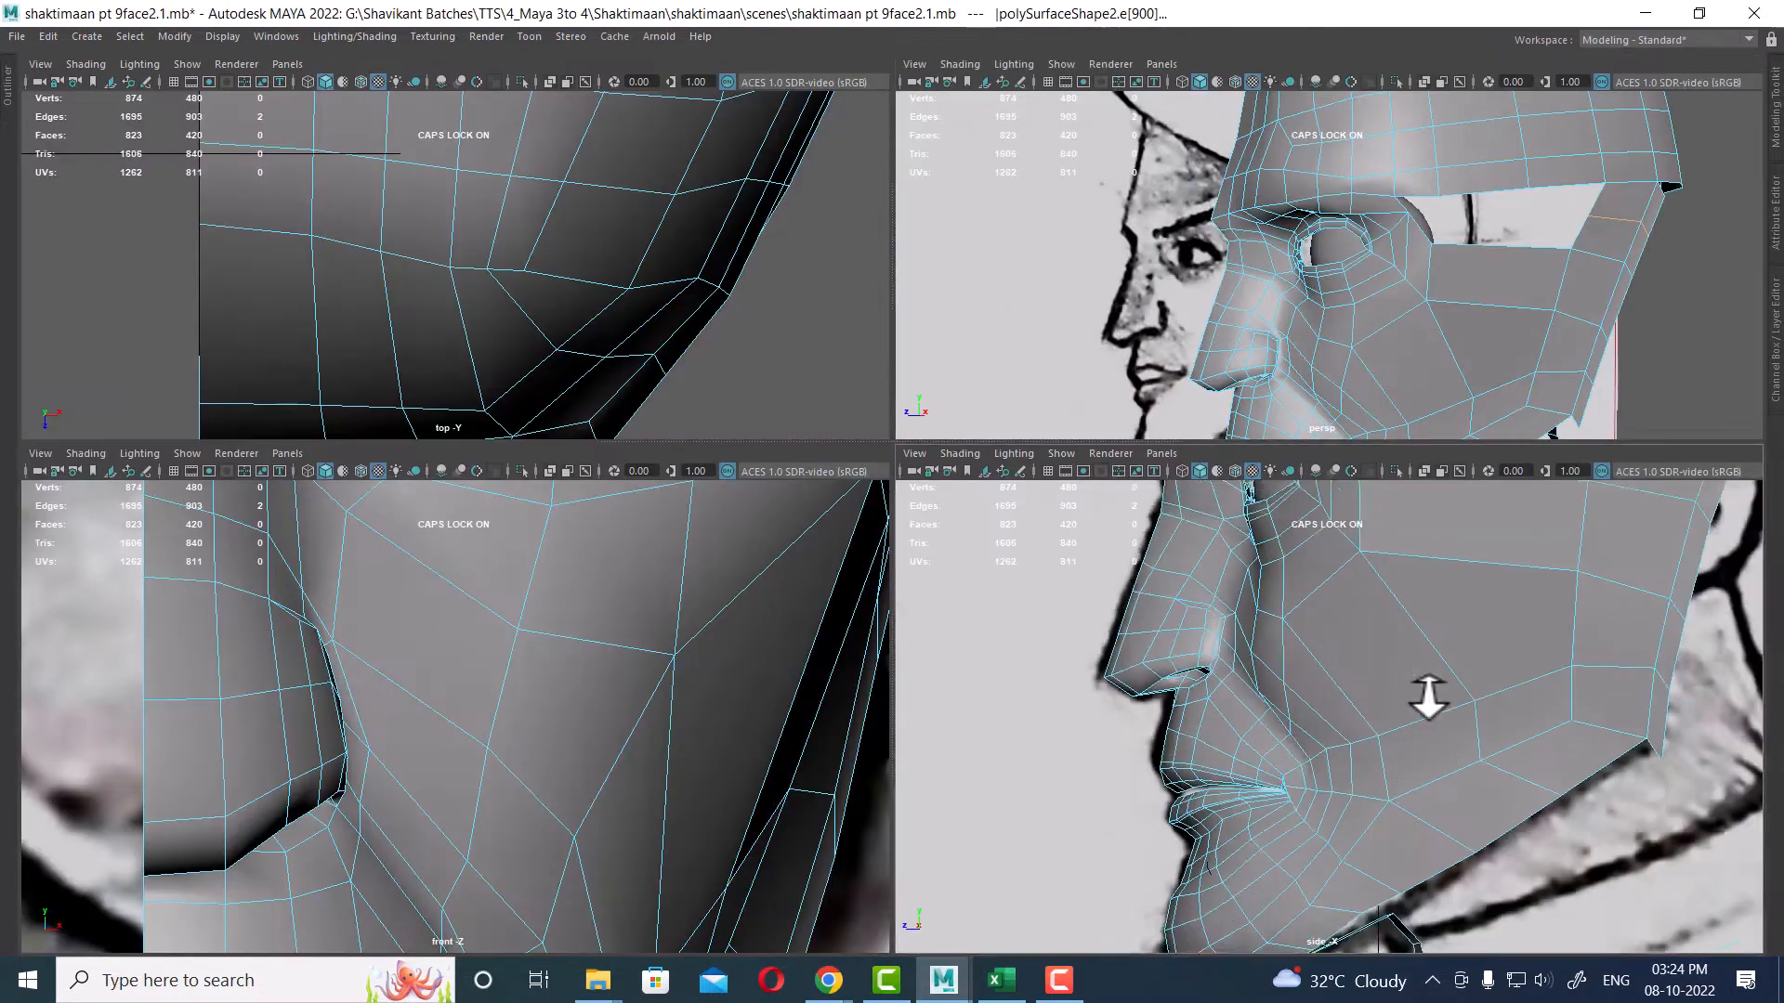
middle_click_drag(1438, 624, 1283, 753, "alt")
scroll(1285, 756, "up", 2)
key("w")
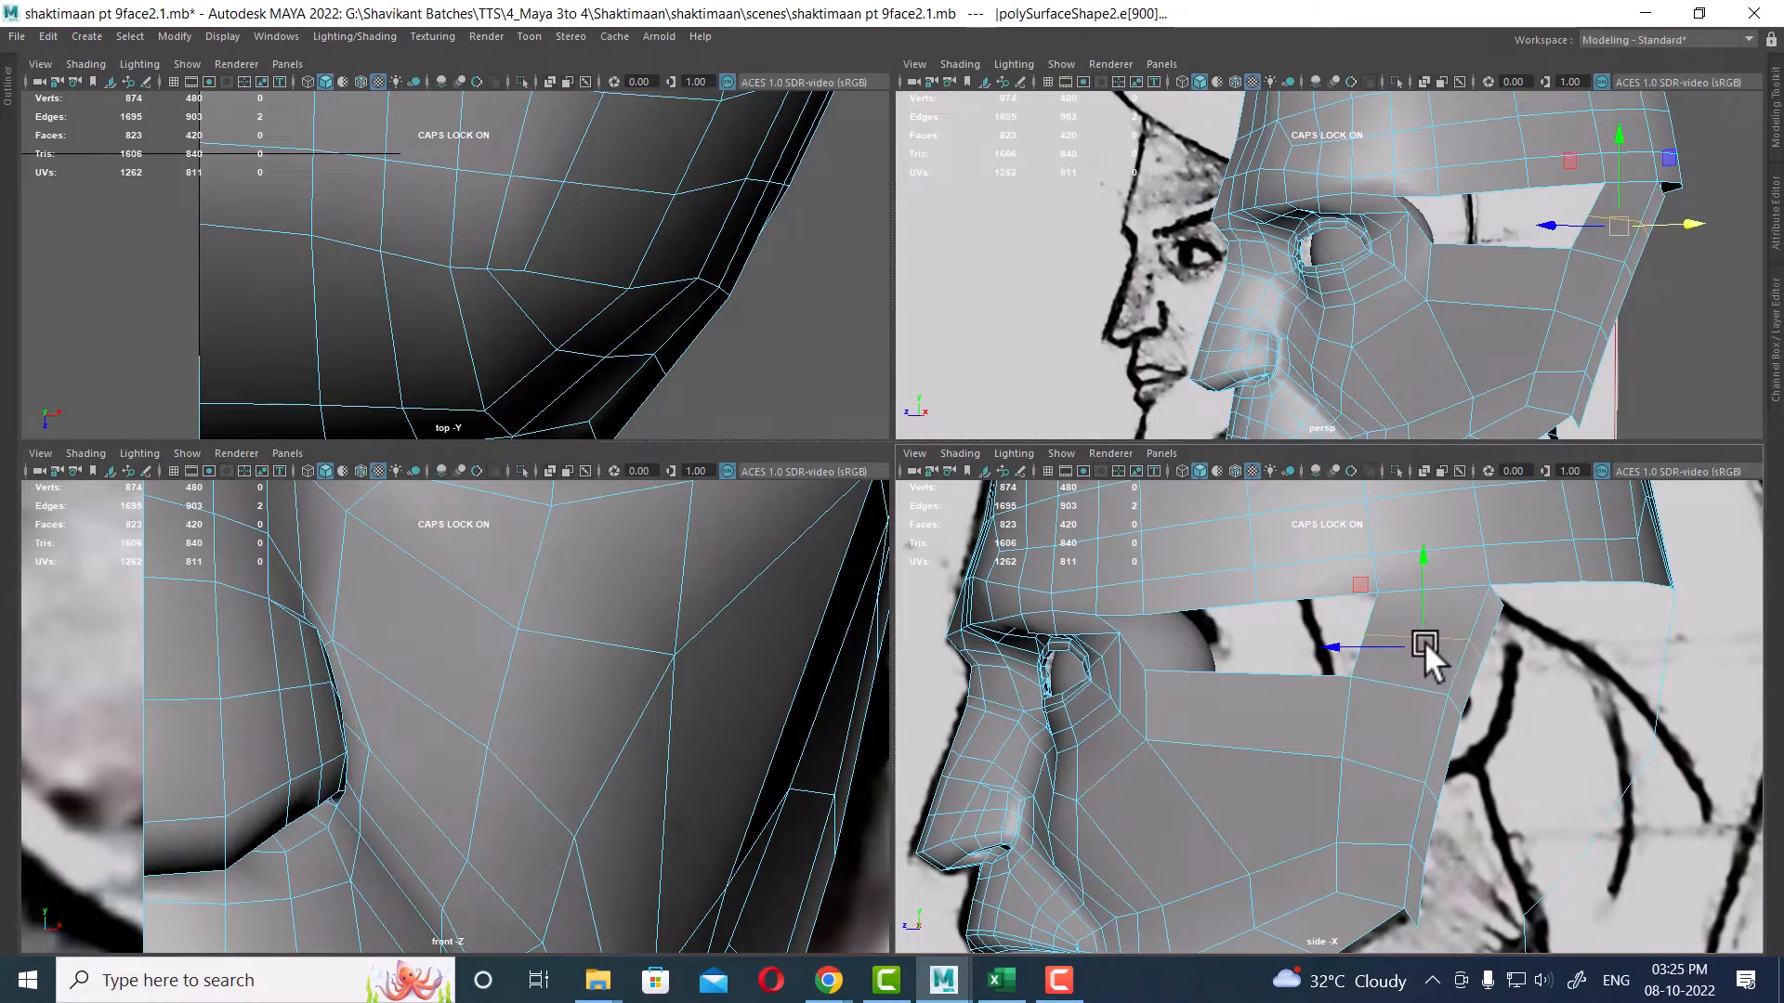
scroll(1429, 704, "up", 1)
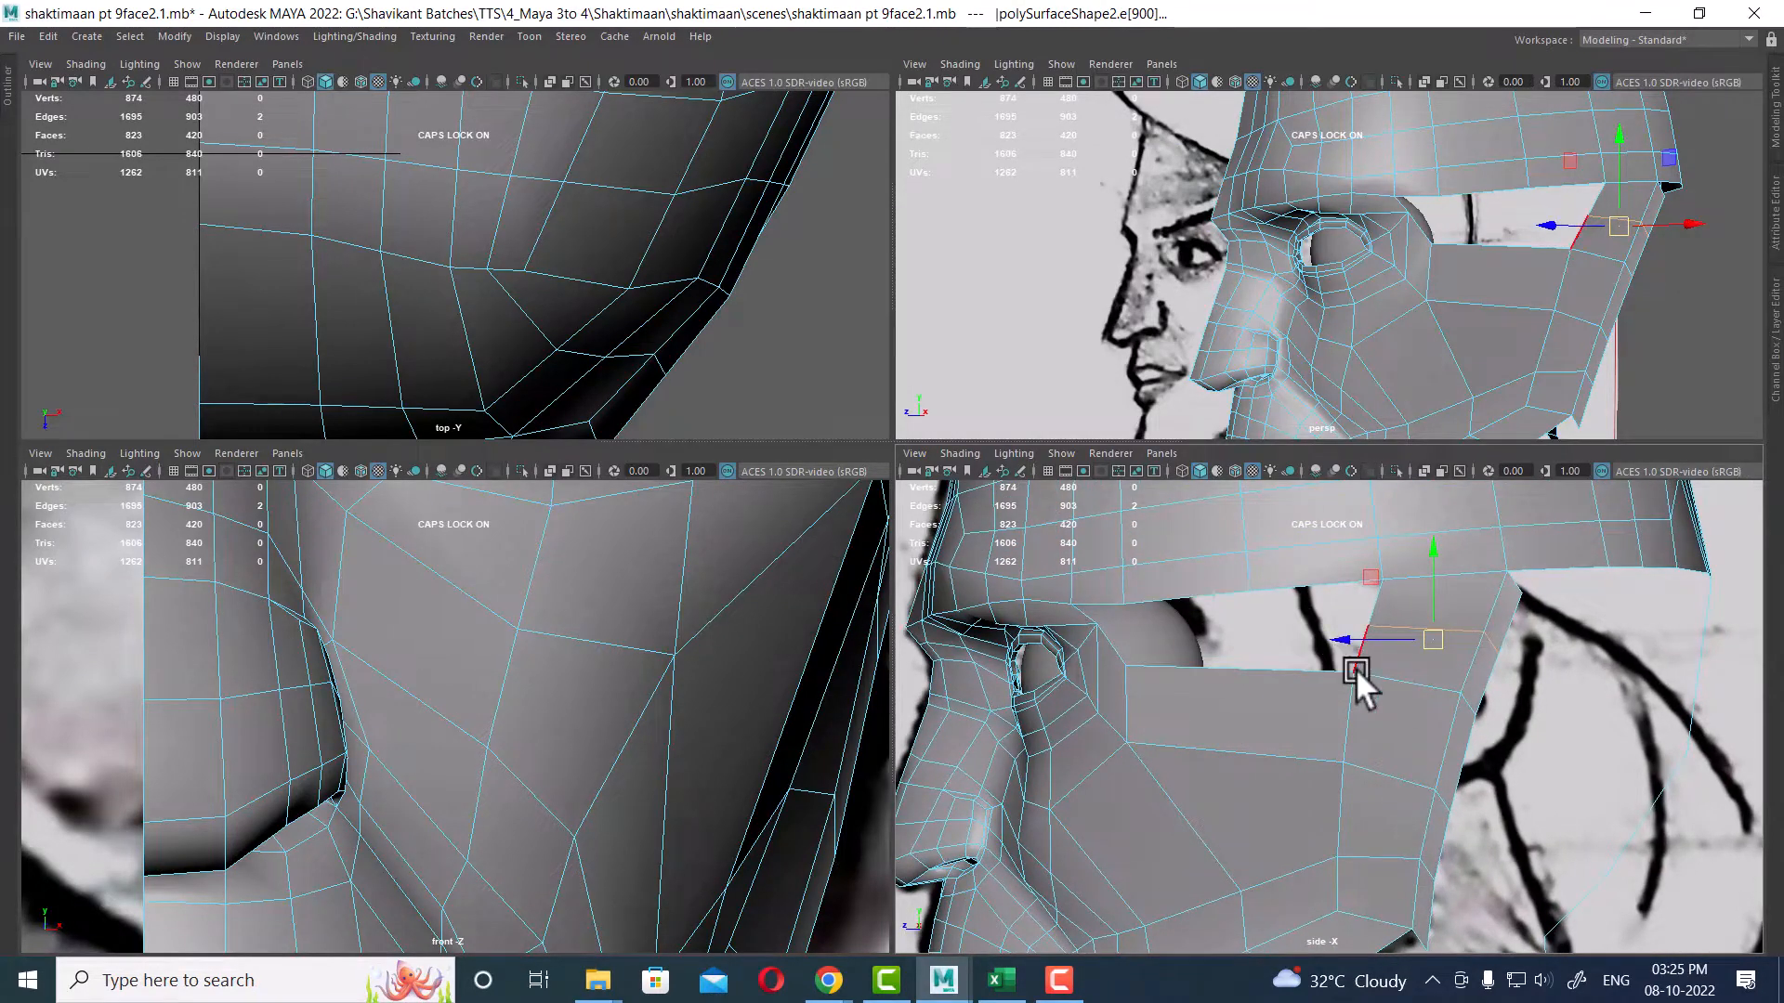
key("space")
scroll(994, 507, "down", 1)
key("space")
left_click(1411, 477)
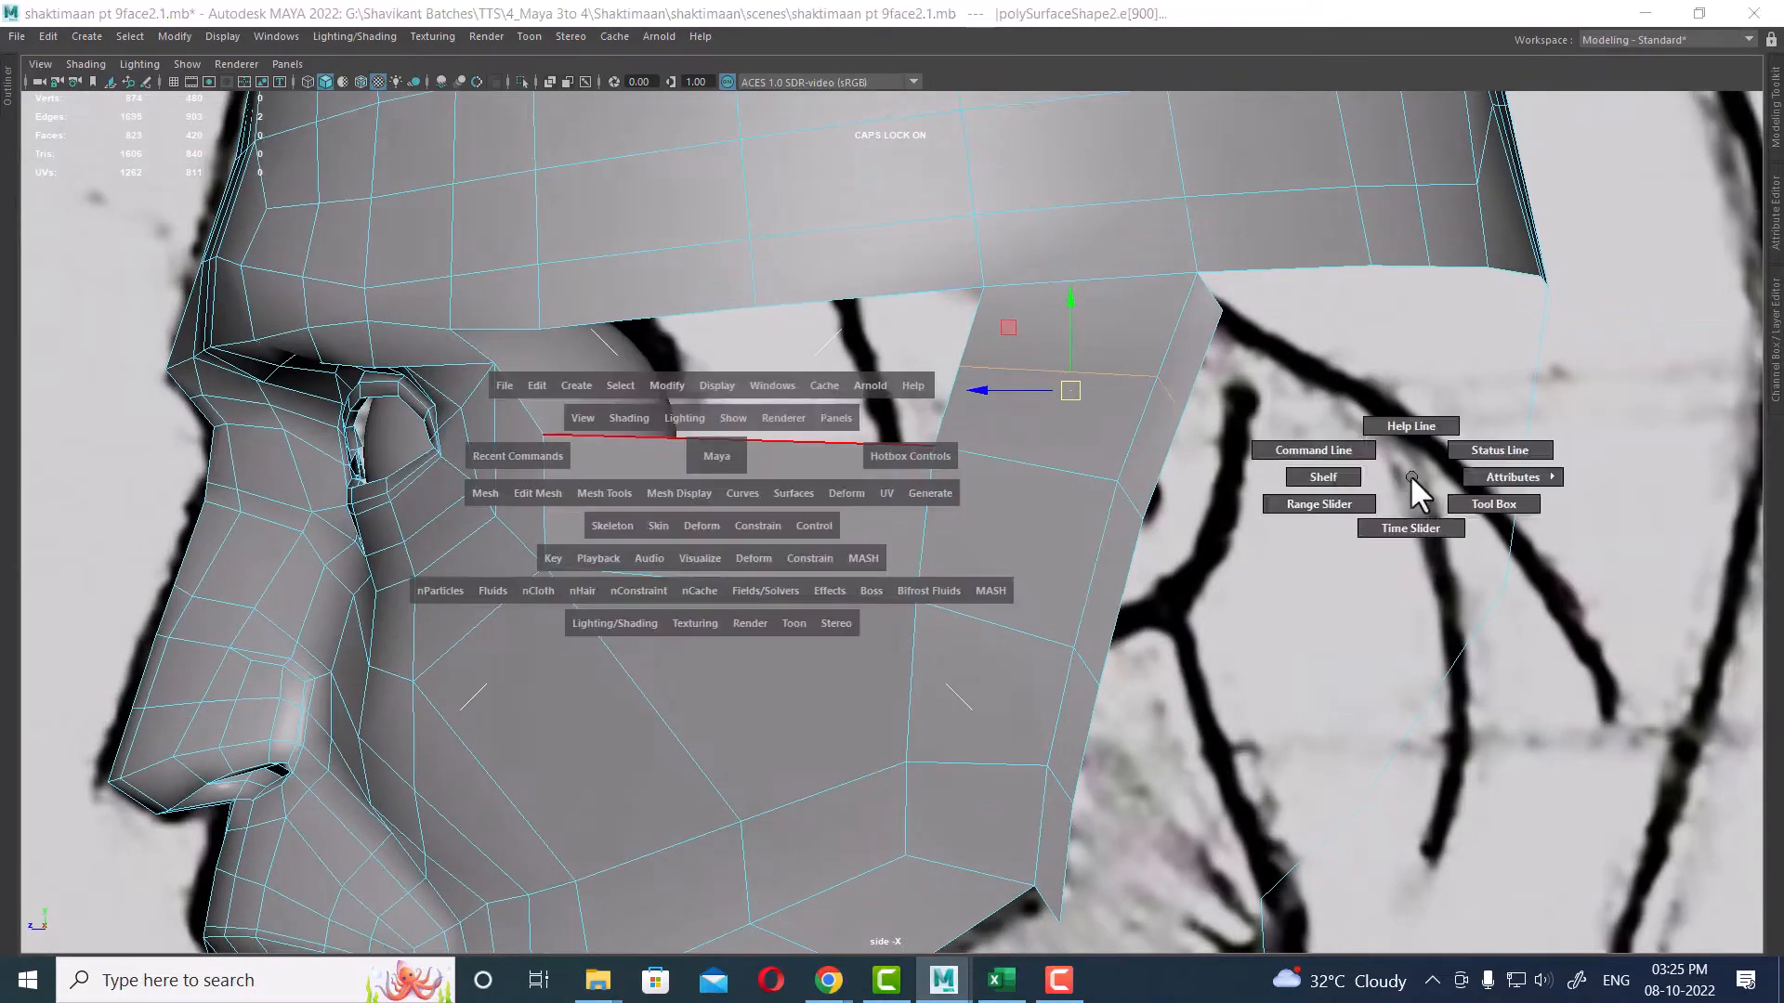
left_click_drag(1408, 474, 1403, 553)
left_click(675, 938)
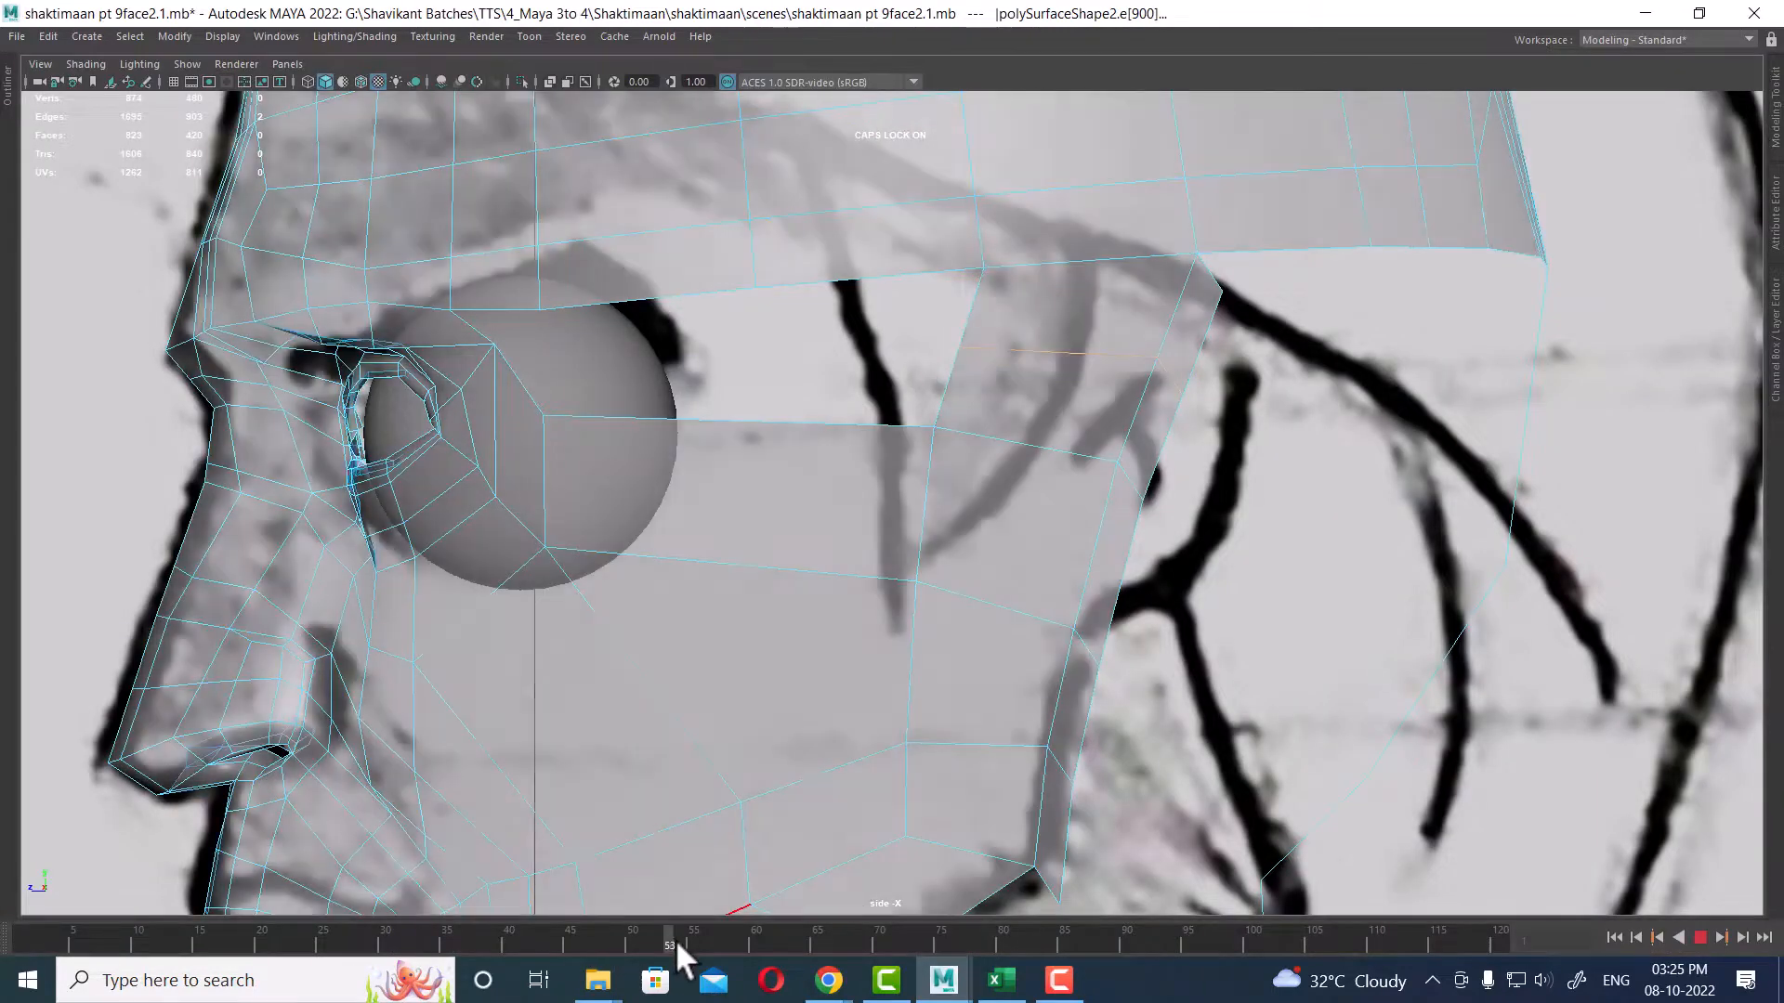
left_click_drag(676, 939, 962, 935)
Step: Move the vertices at the jaw panel's upper rear corner in the side view to follow the reference outline
right_click_drag(1184, 335, 978, 325)
scroll(1279, 442, "up", 1)
left_click_drag(1189, 383, 1170, 359)
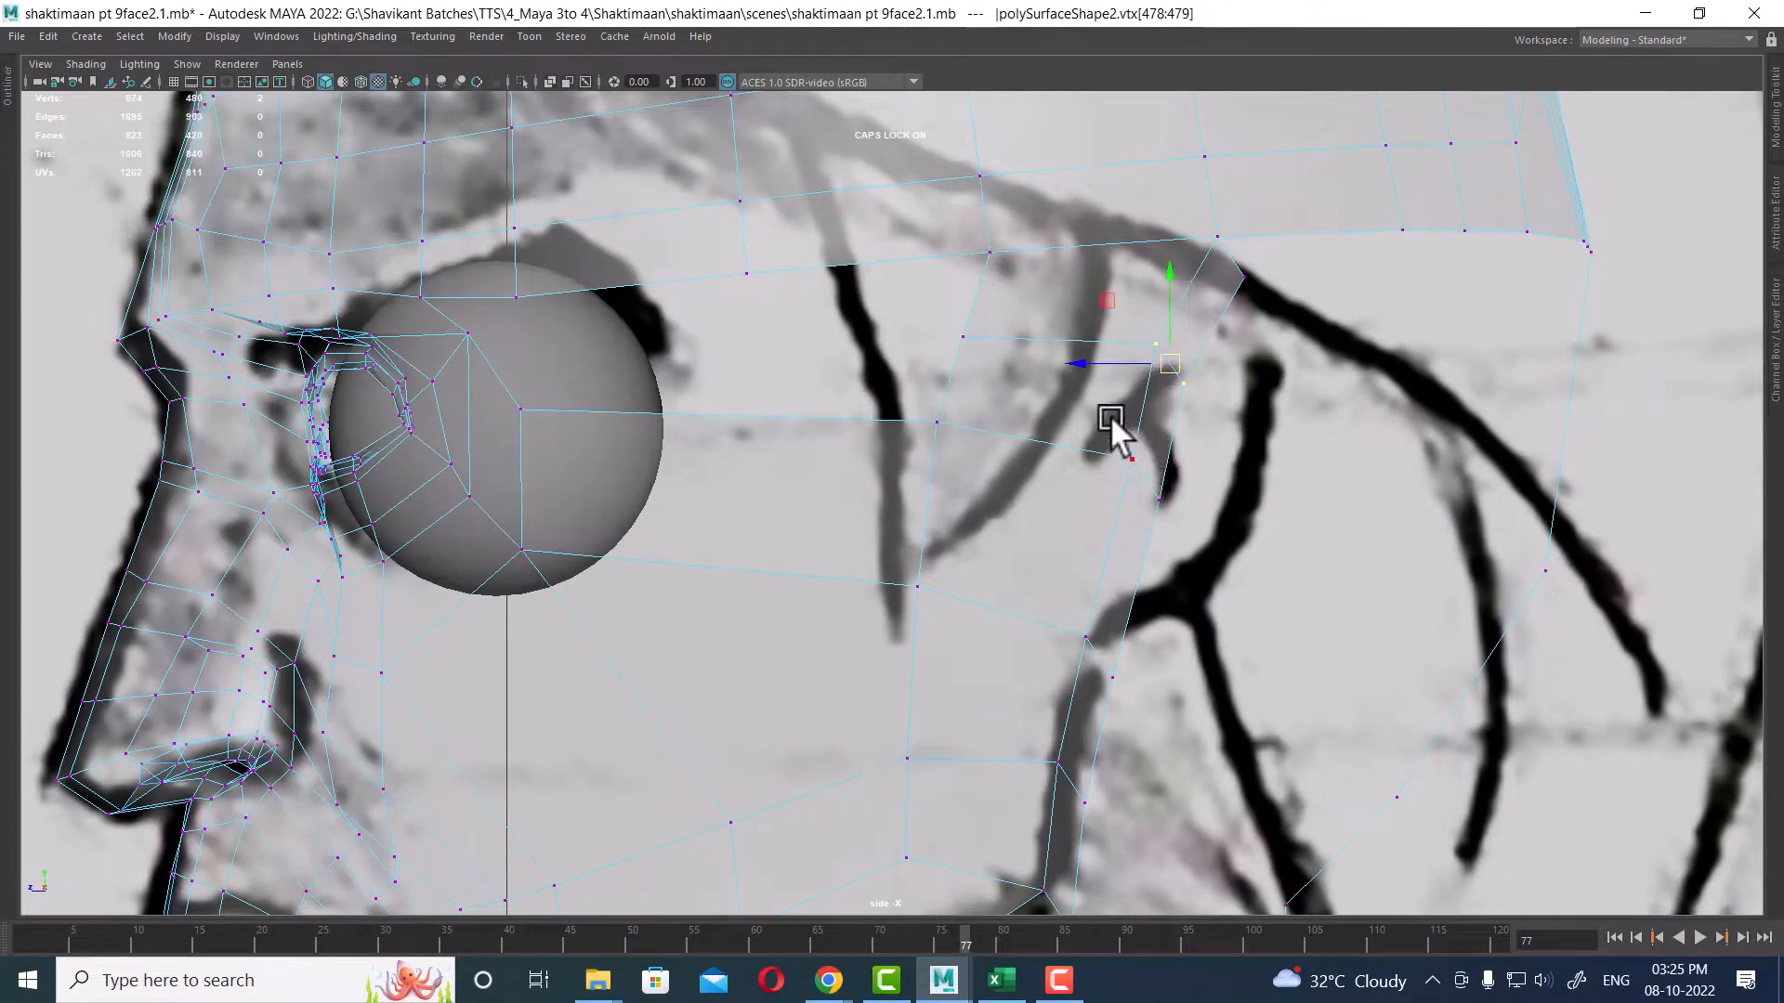
left_click_drag(1110, 417, 1178, 522)
left_click_drag(1106, 474, 1098, 470)
left_click_drag(1105, 324, 1196, 406)
left_click_drag(1157, 348, 1104, 341)
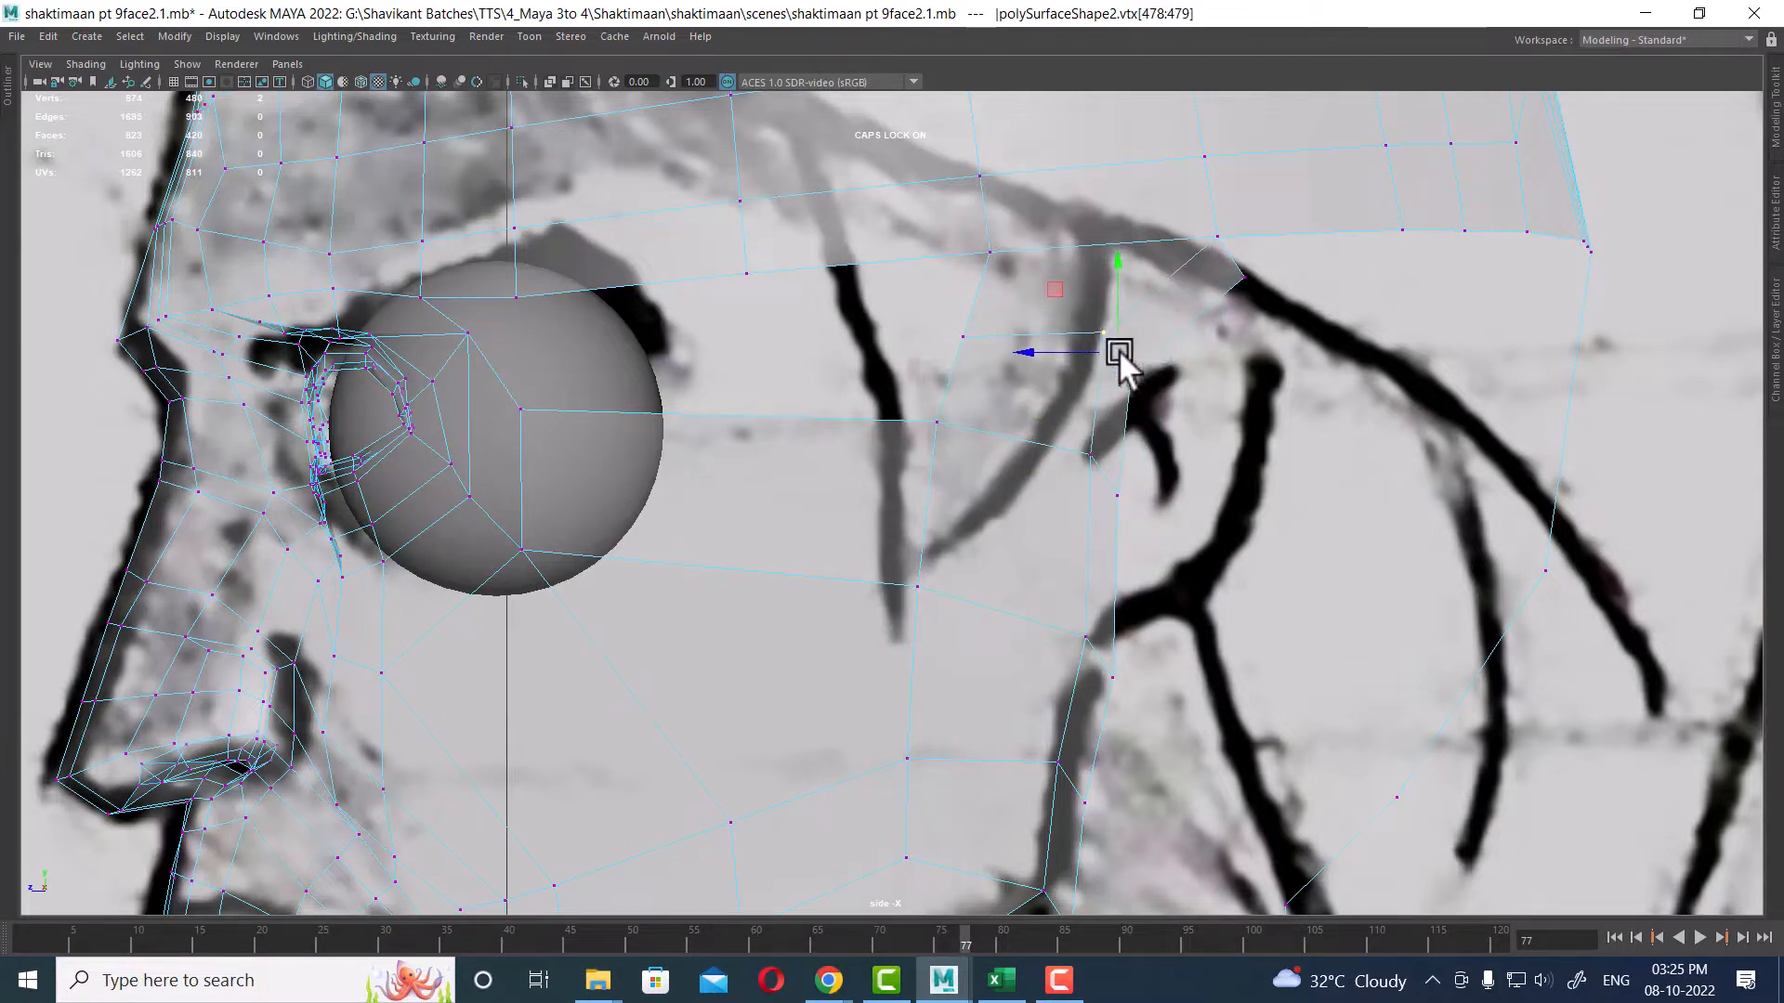
left_click_drag(1096, 471, 1096, 471)
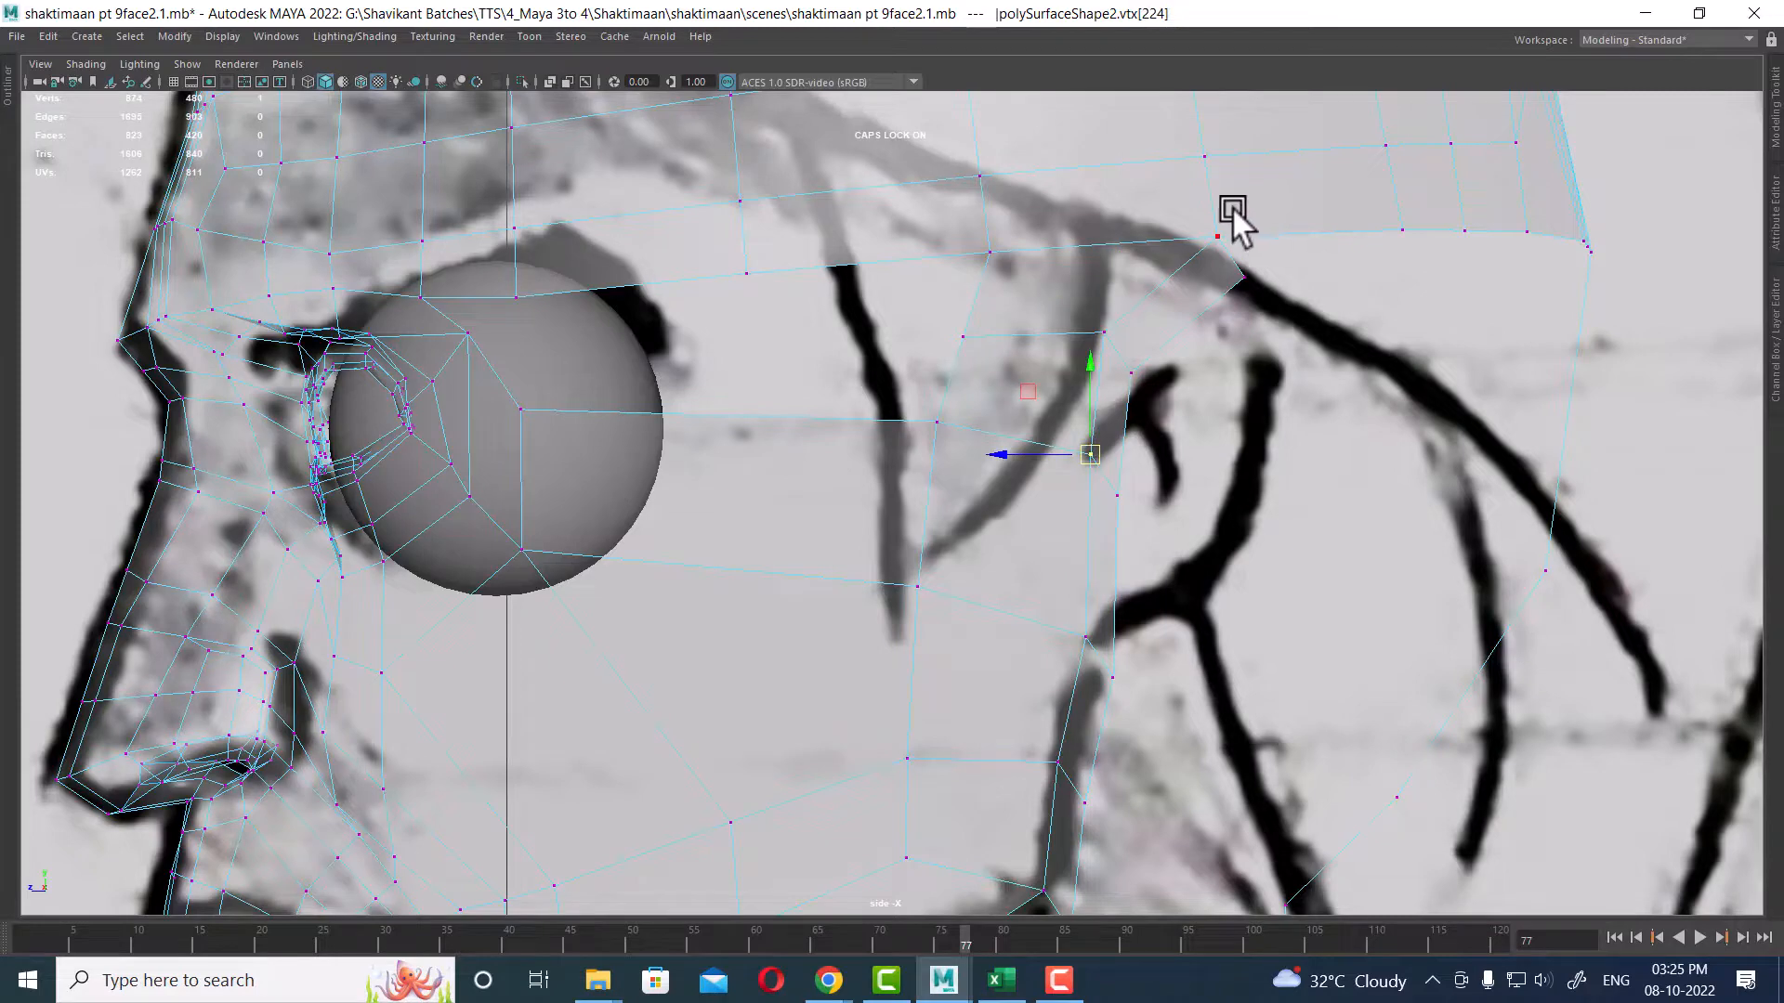
left_click(1217, 236)
left_click_drag(1217, 238, 1148, 223)
middle_click_drag(1219, 281, 1217, 470, "alt")
left_click_drag(1219, 303, 1163, 384)
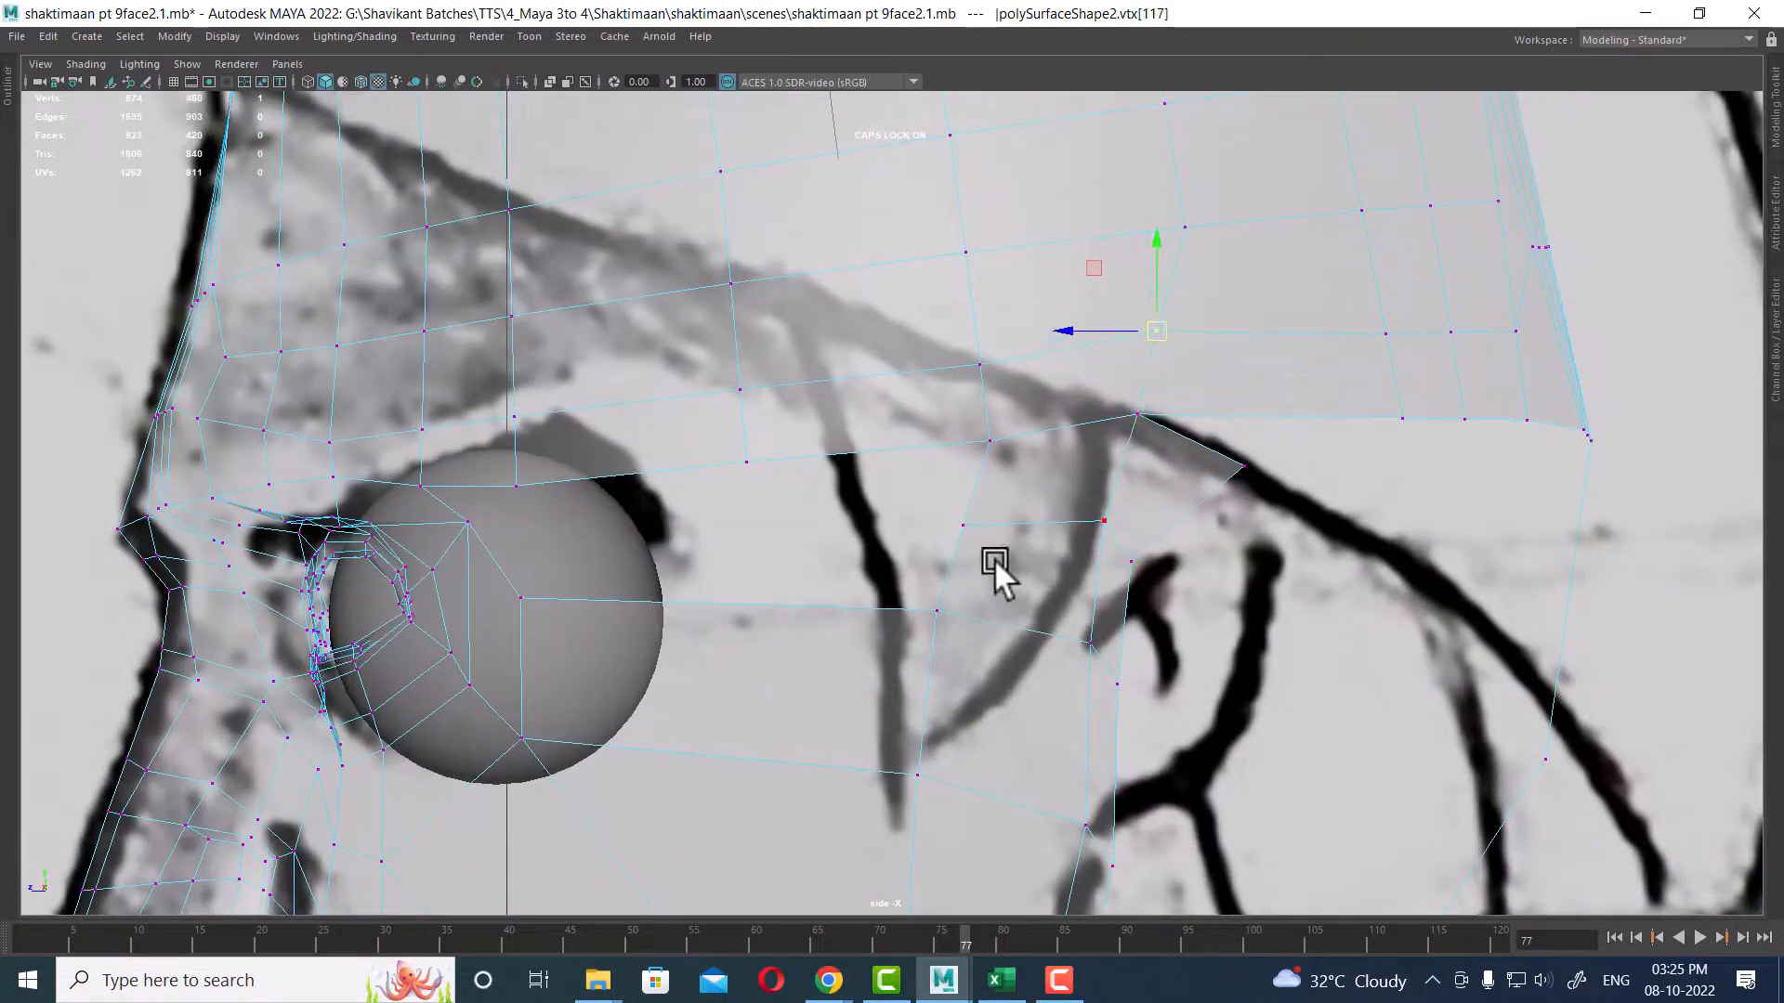
middle_click_drag(994, 559, 1120, 565, "alt")
Step: Inspect the adjusted cheek and jaw panel in the perspective view
key("space")
left_click_drag(1213, 637, 1213, 366)
left_click_drag(1384, 501, 1207, 594, "alt")
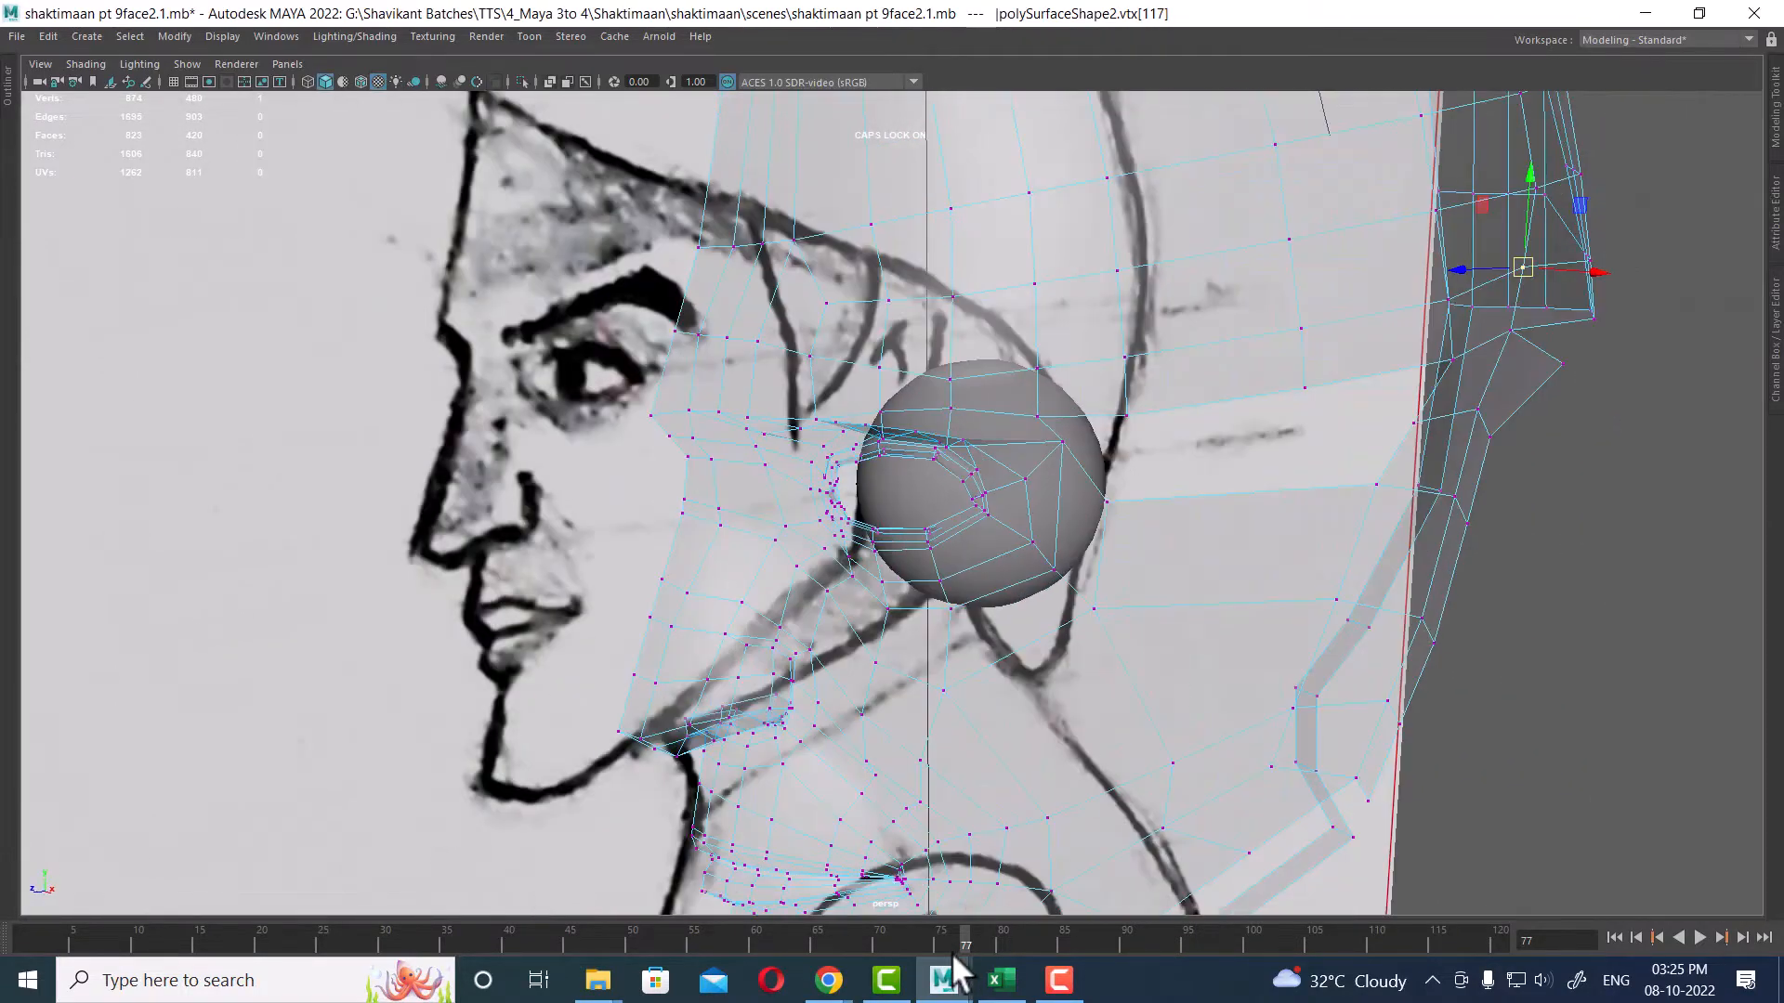
left_click_drag(944, 940, 285, 900)
left_click_drag(1158, 569, 1274, 632, "alt")
right_click_drag(1379, 228, 1377, 177)
left_click_drag(1377, 229, 1282, 304, "alt")
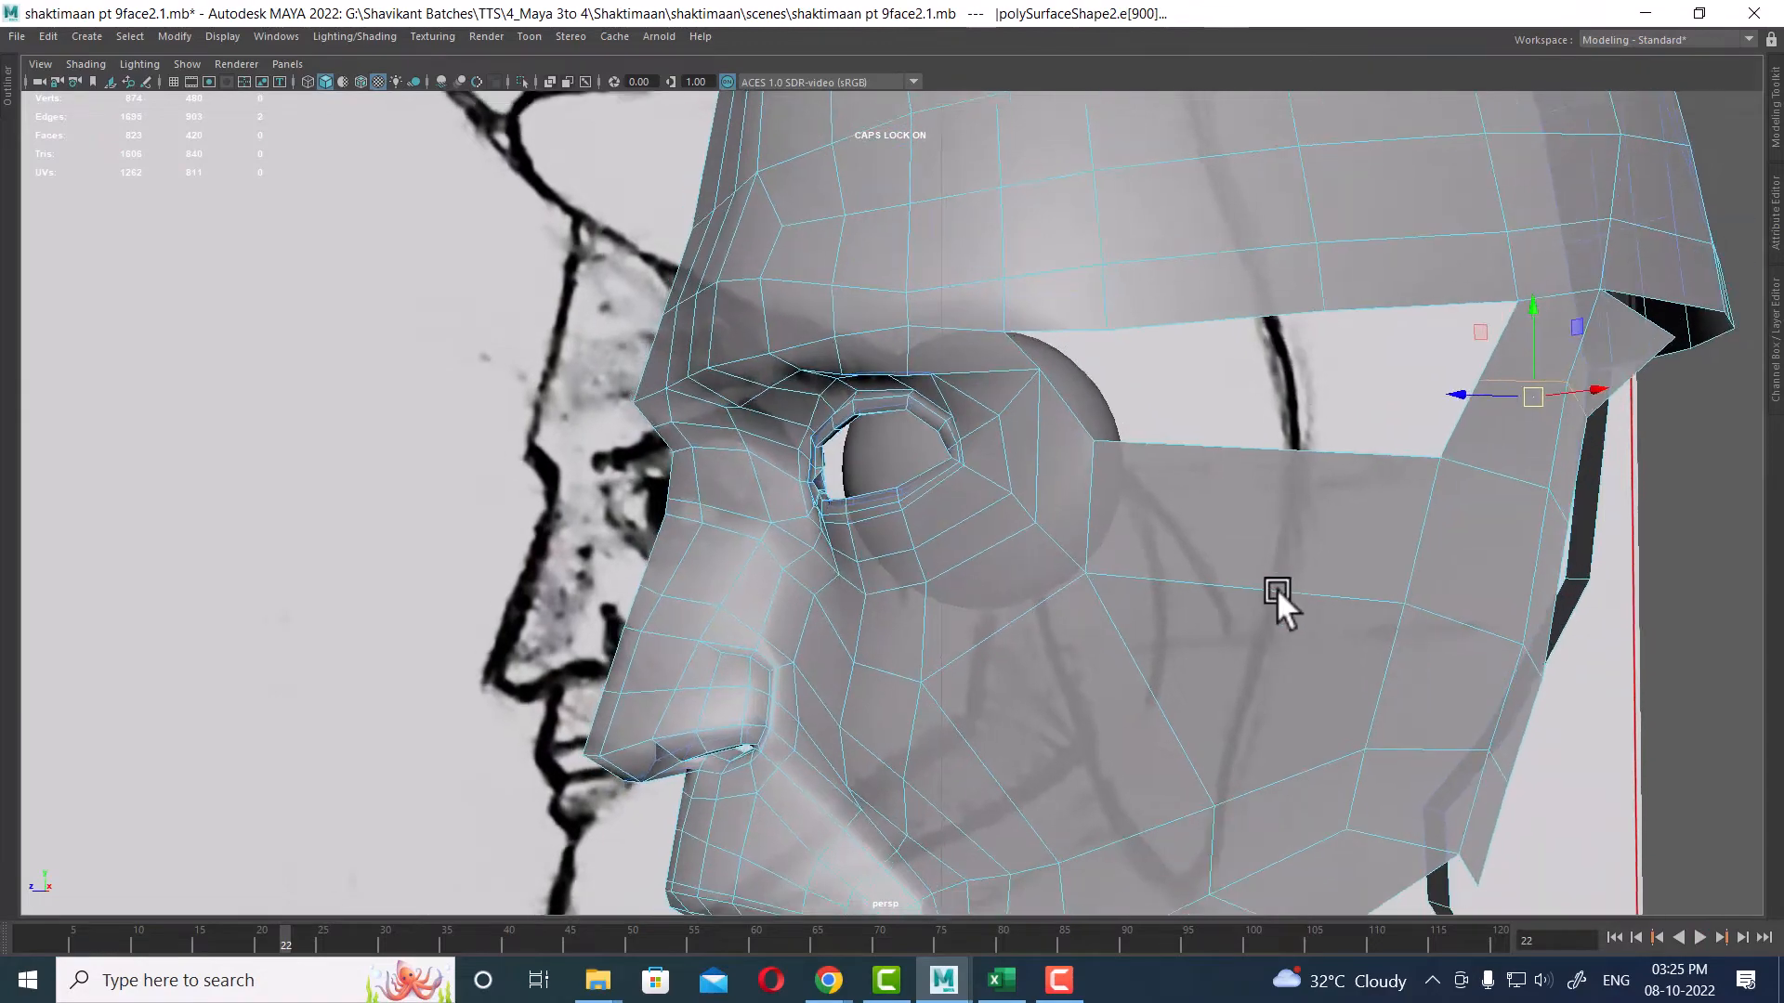
middle_click_drag(1276, 588, 1139, 449, "alt")
left_click_drag(1139, 450, 1245, 298, "alt")
left_click_drag(1173, 707, 1176, 548, "alt")
right_click_drag(1216, 448, 1214, 182)
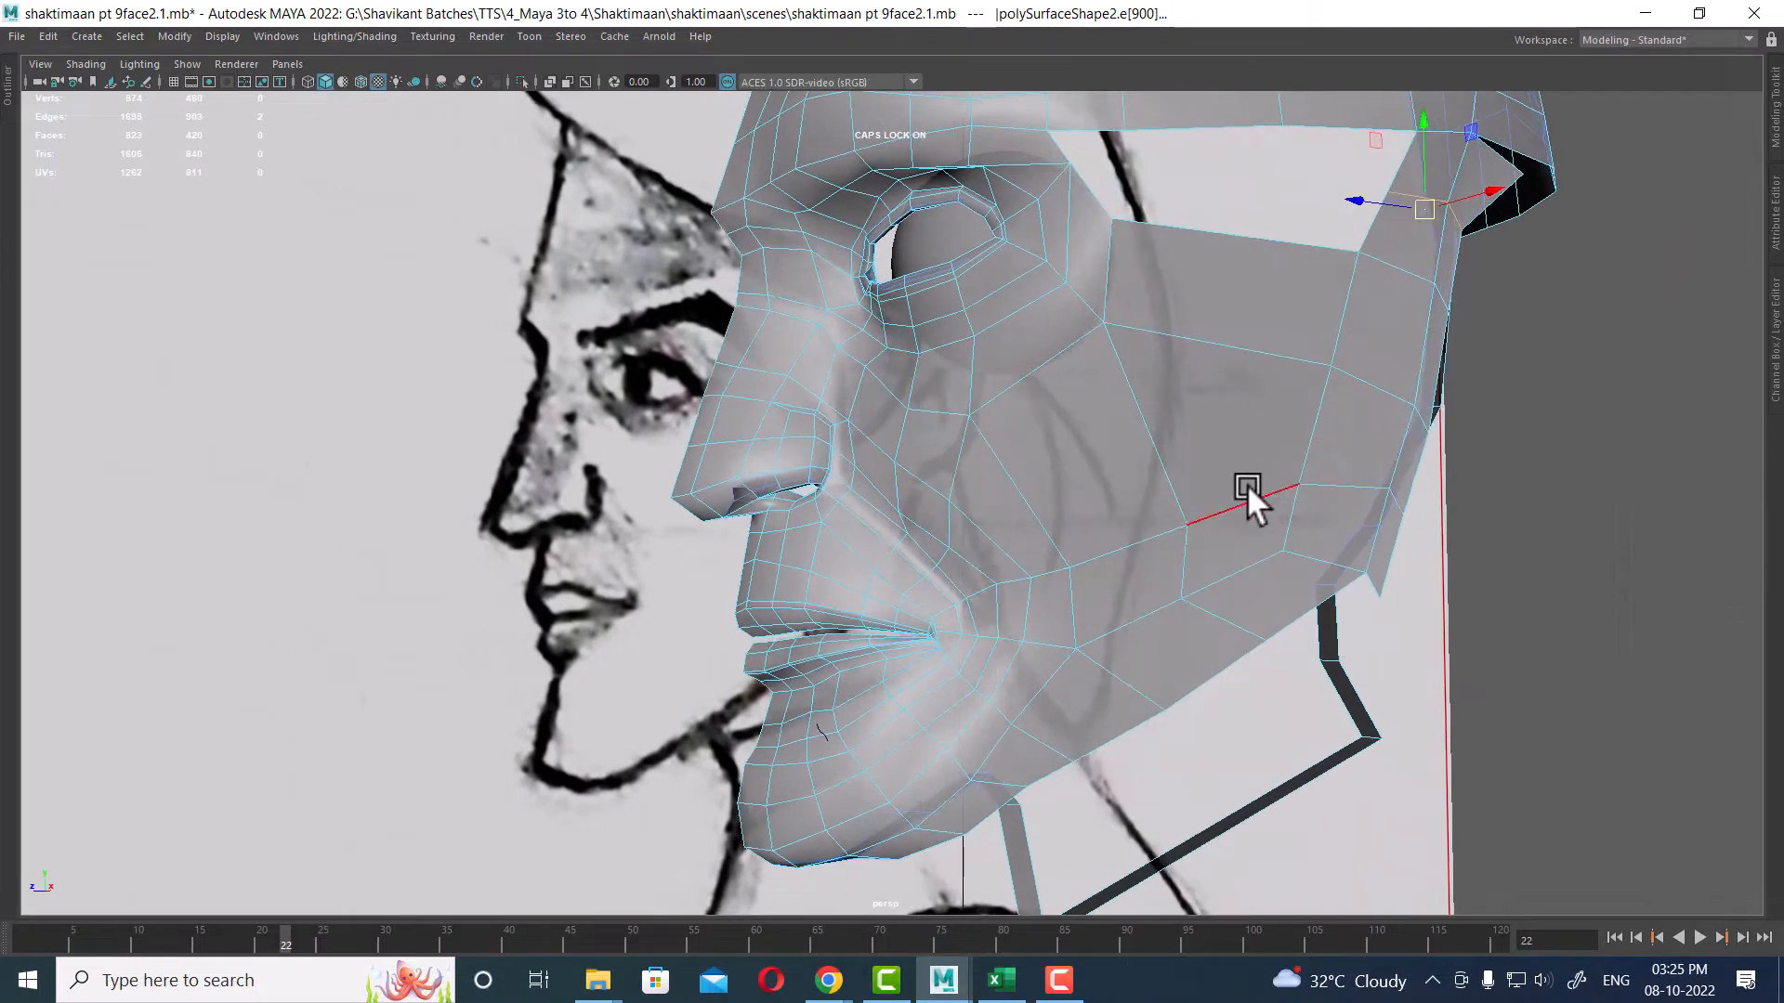
double_click(1247, 485)
left_click_drag(932, 550, 849, 715, "ctrl")
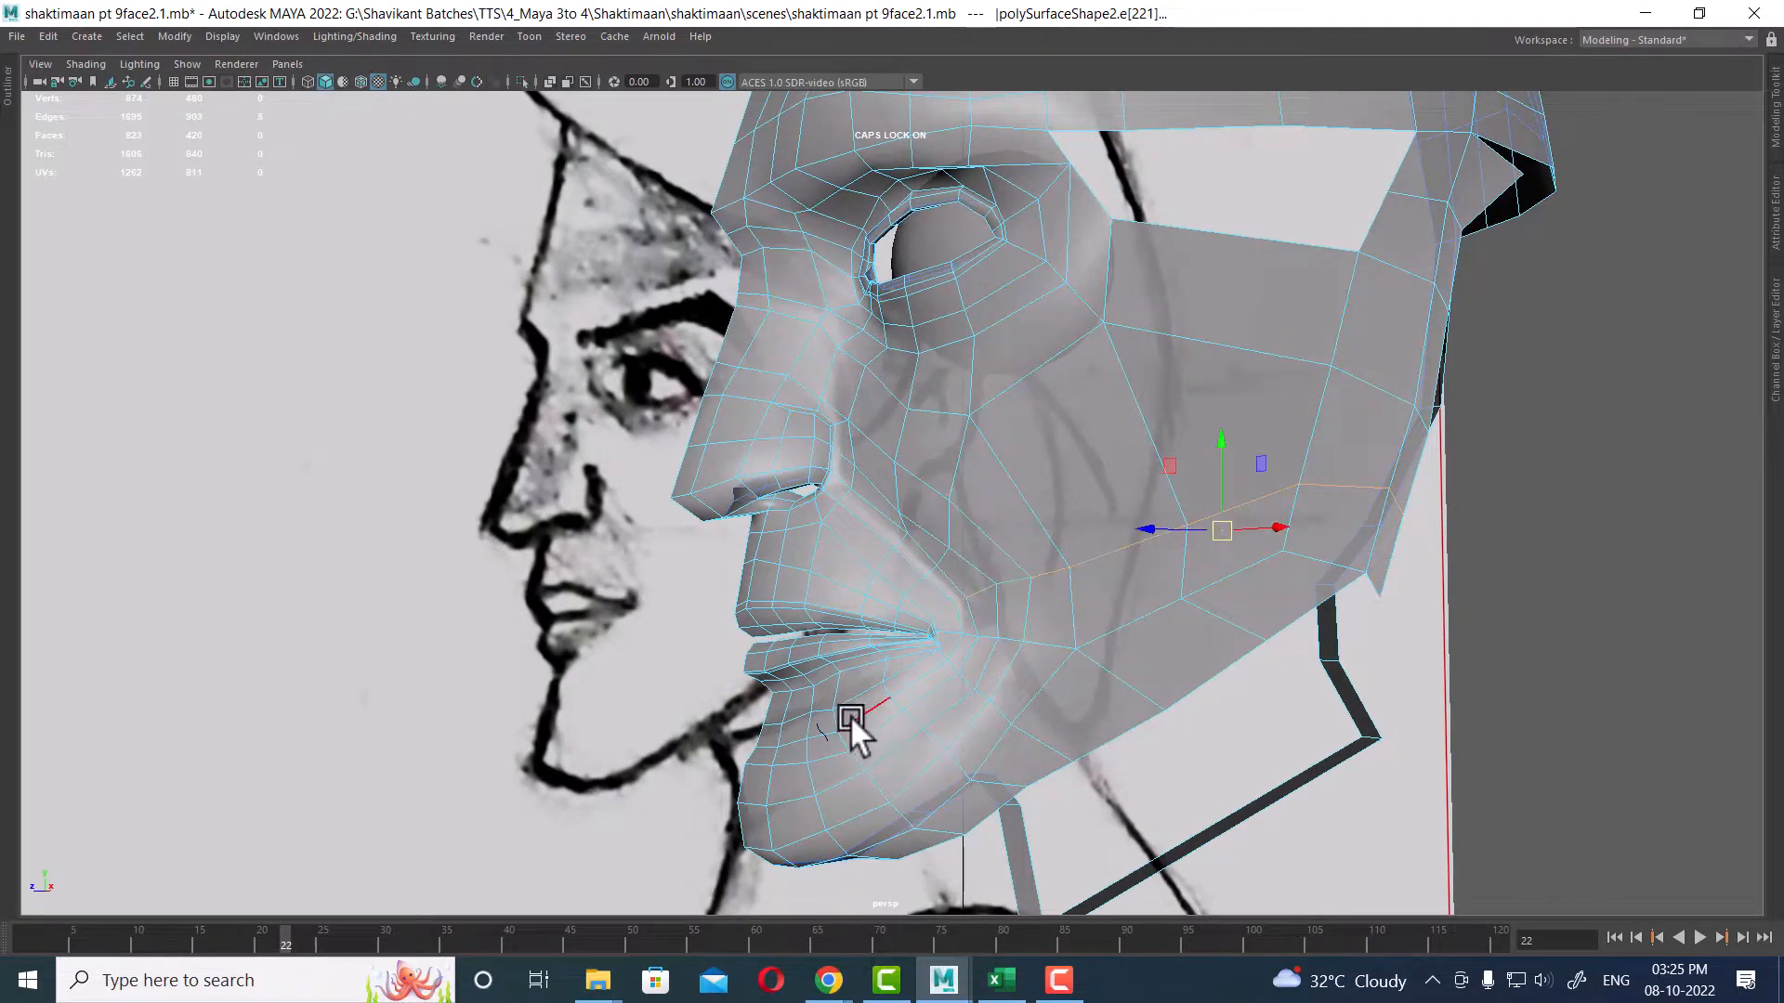
right_click_drag(1083, 416, 1072, 649, "shift")
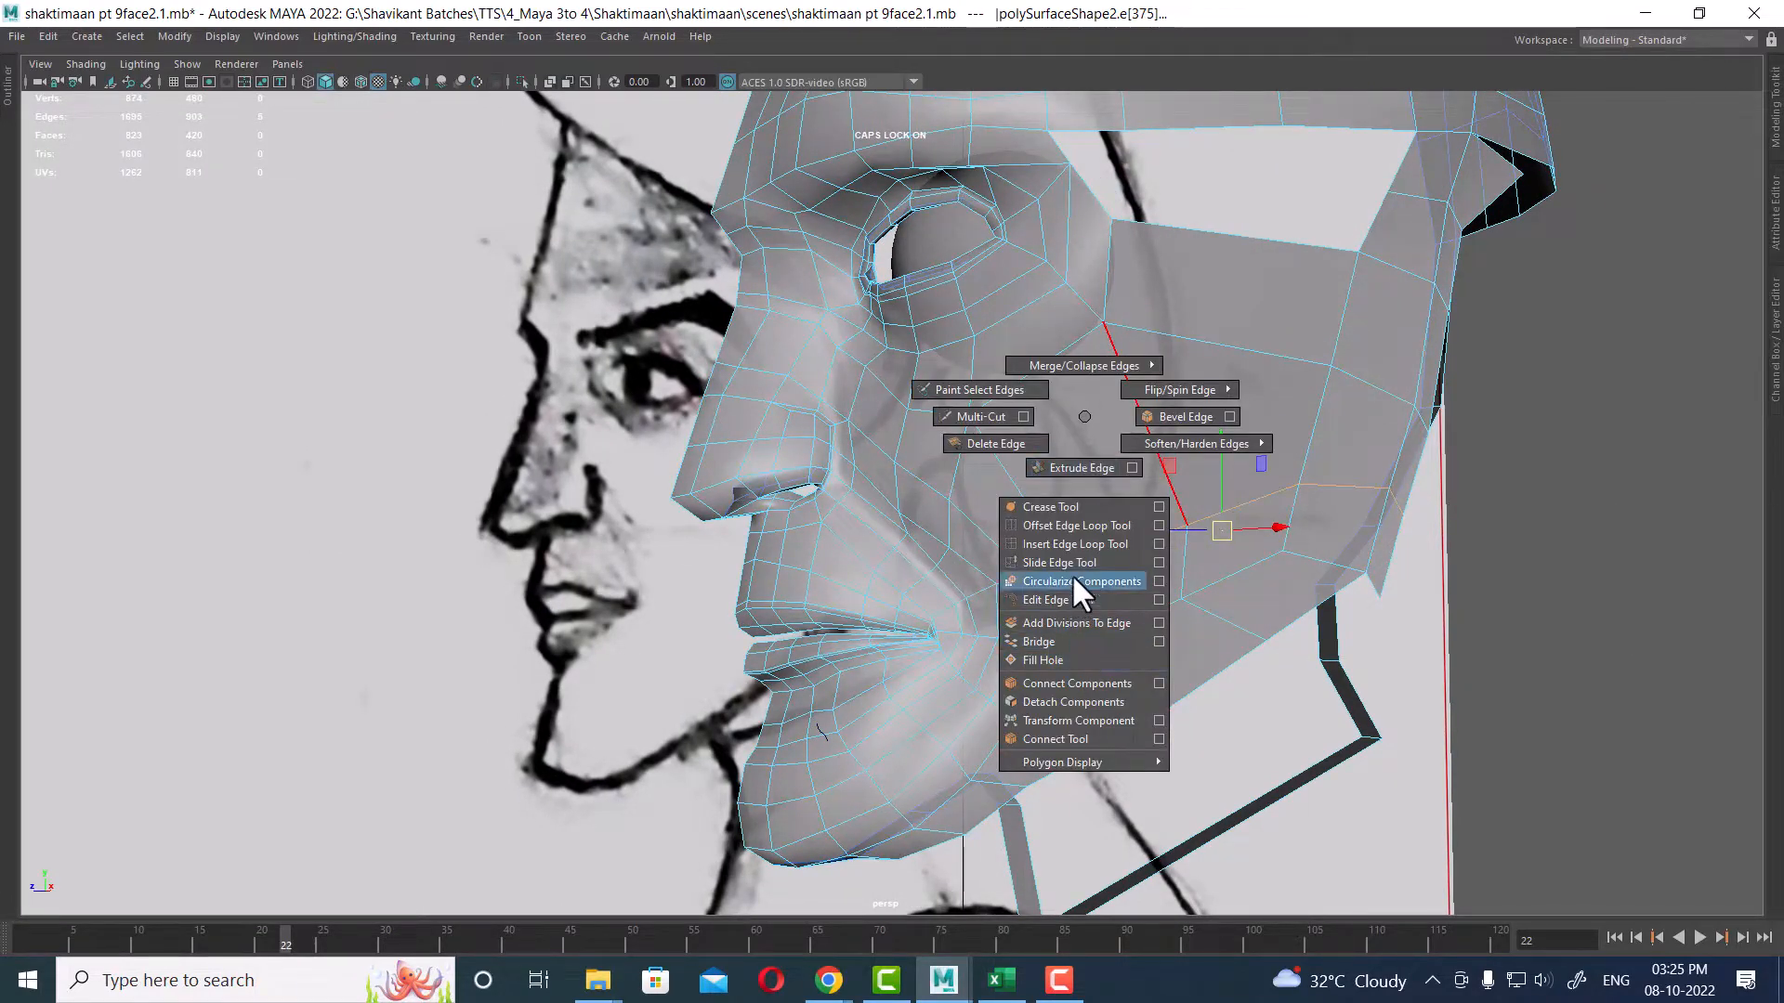
right_click_drag(1074, 578, 1075, 576, "shift")
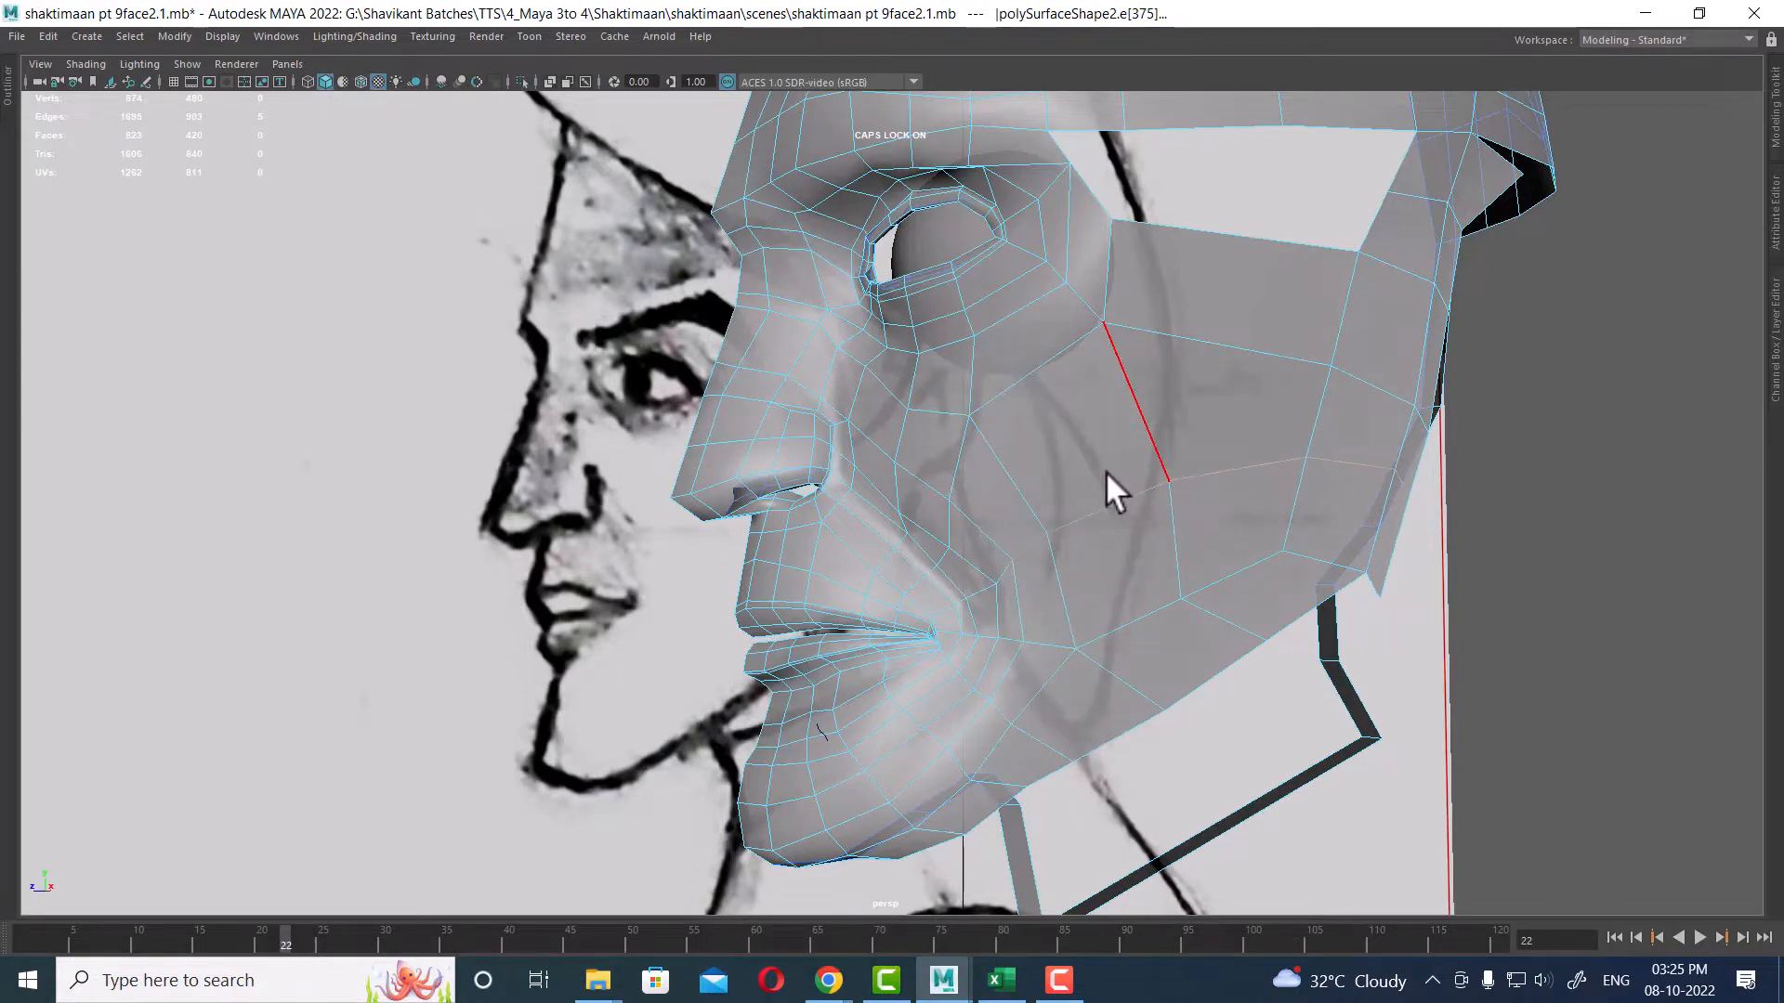
Step: Orbit around the cheek and jaw panel to inspect the topology
left_click_drag(1150, 505, 1167, 337, "alt")
right_click_drag(1167, 337, 1240, 357)
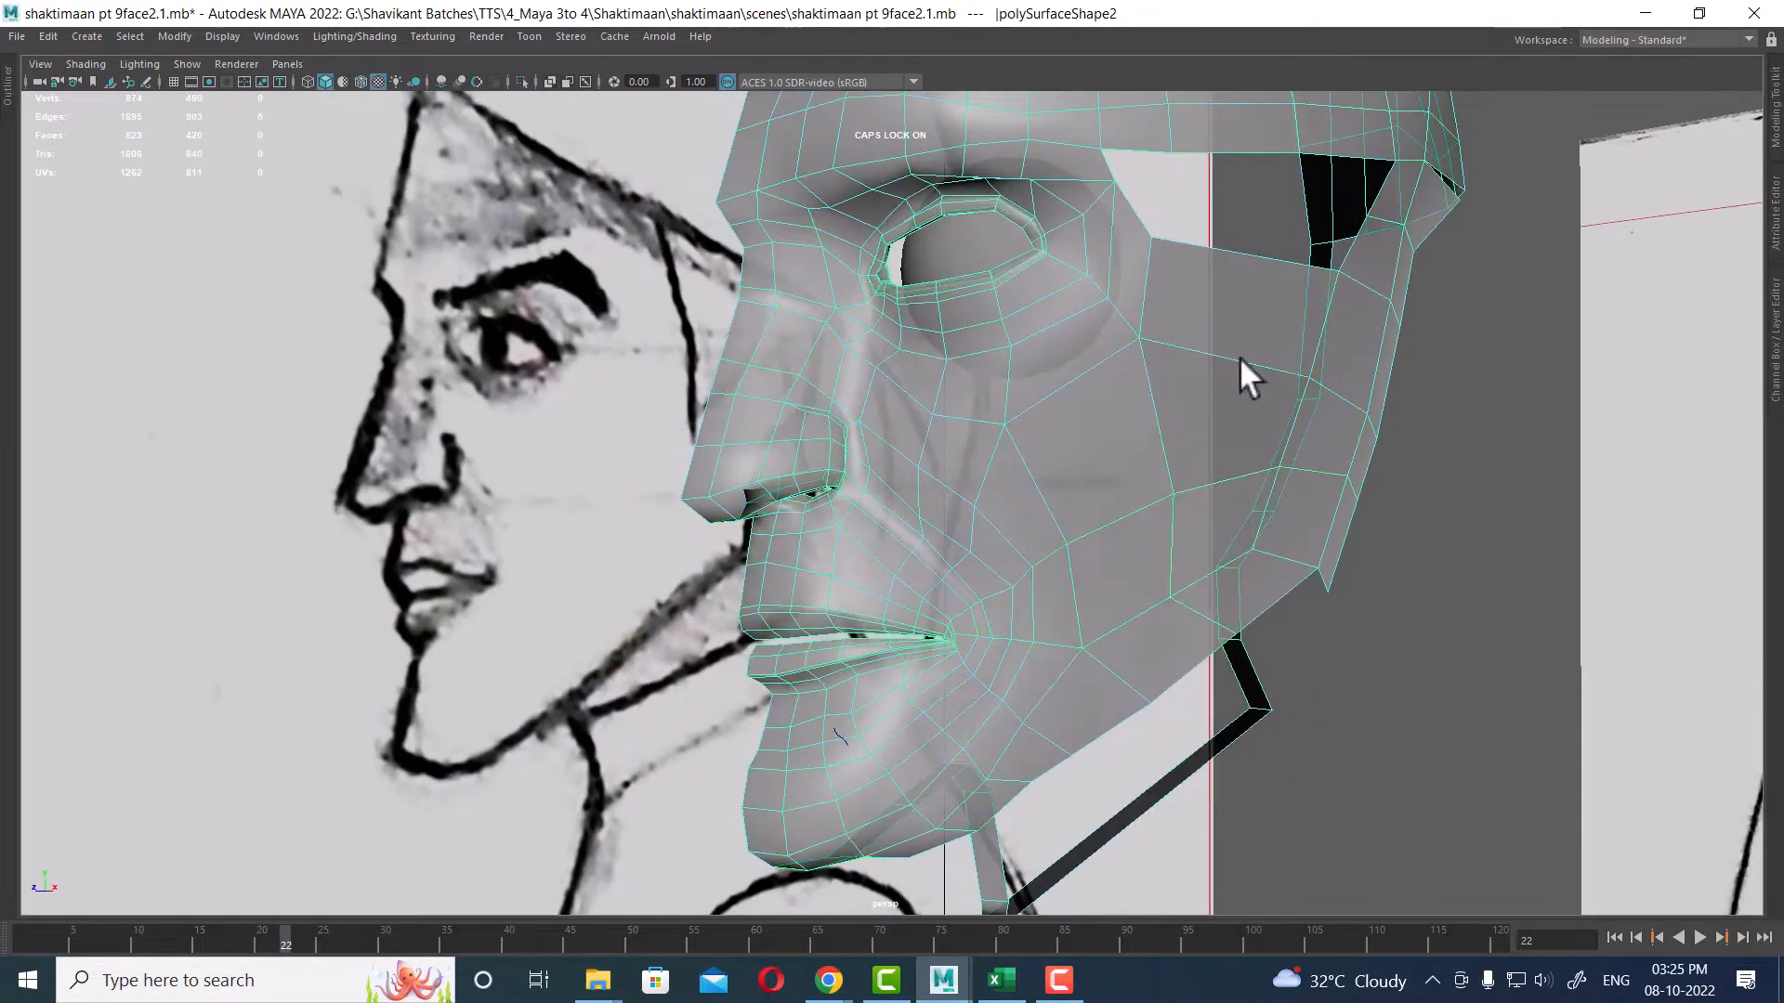
left_click_drag(1240, 357, 1068, 634, "alt")
mouse_move(1069, 633)
right_mouse_down("alt")
mouse_move(1266, 546)
mouse_move(1144, 633)
right_mouse_up("alt")
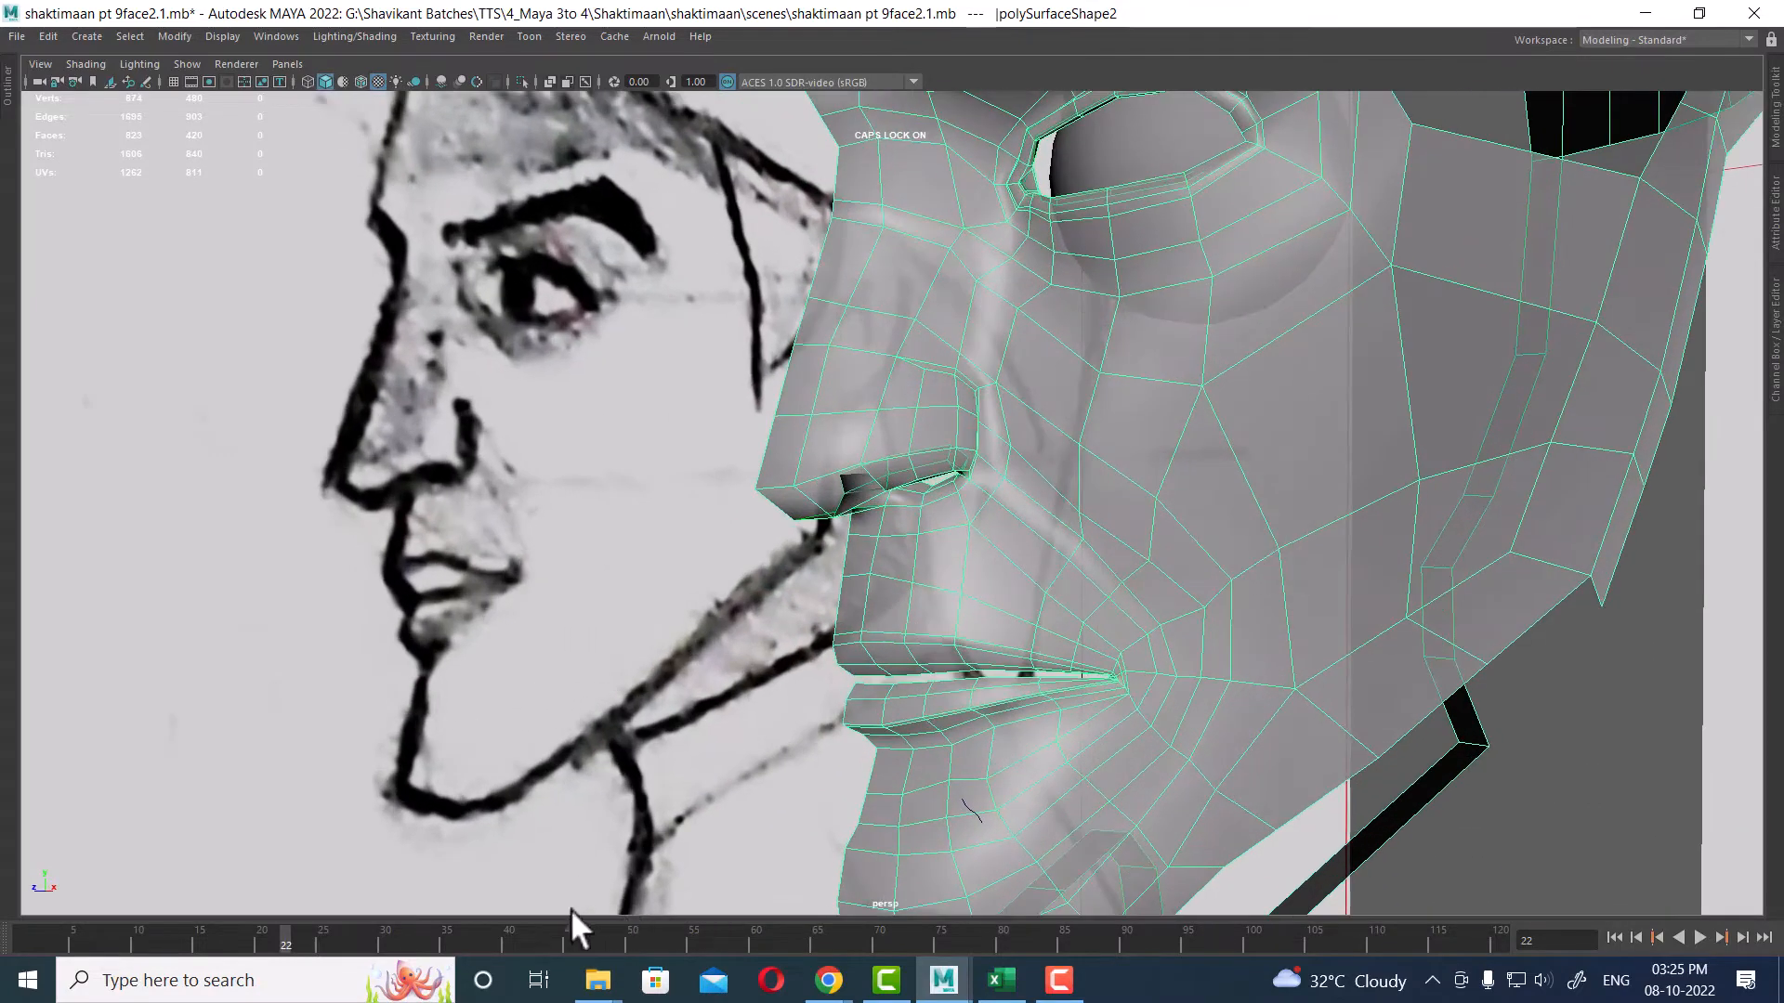
left_click_drag(286, 945, 26, 932)
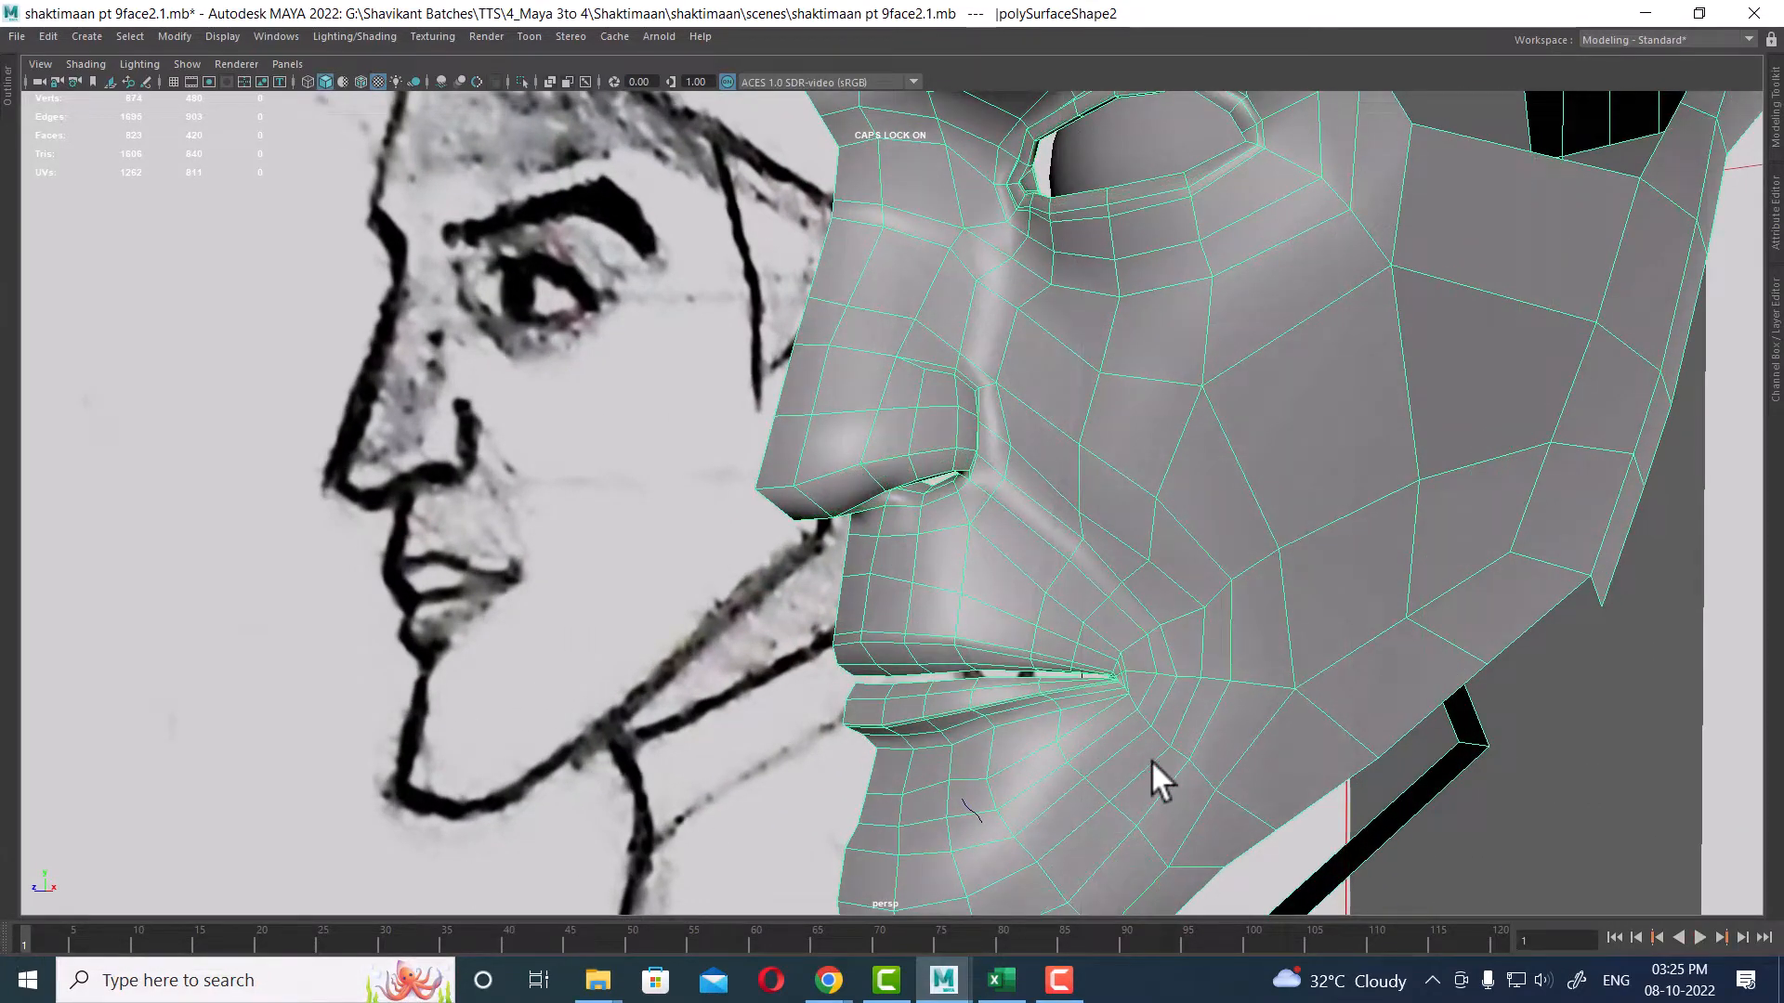
middle_click_drag(1151, 760, 1111, 665, "alt")
mouse_move(1111, 665)
right_mouse_down("alt")
mouse_move(1449, 530)
mouse_move(1274, 625)
mouse_move(1352, 555)
mouse_move(1267, 494)
right_mouse_up("alt")
middle_click_drag(1190, 695, 1223, 431, "alt")
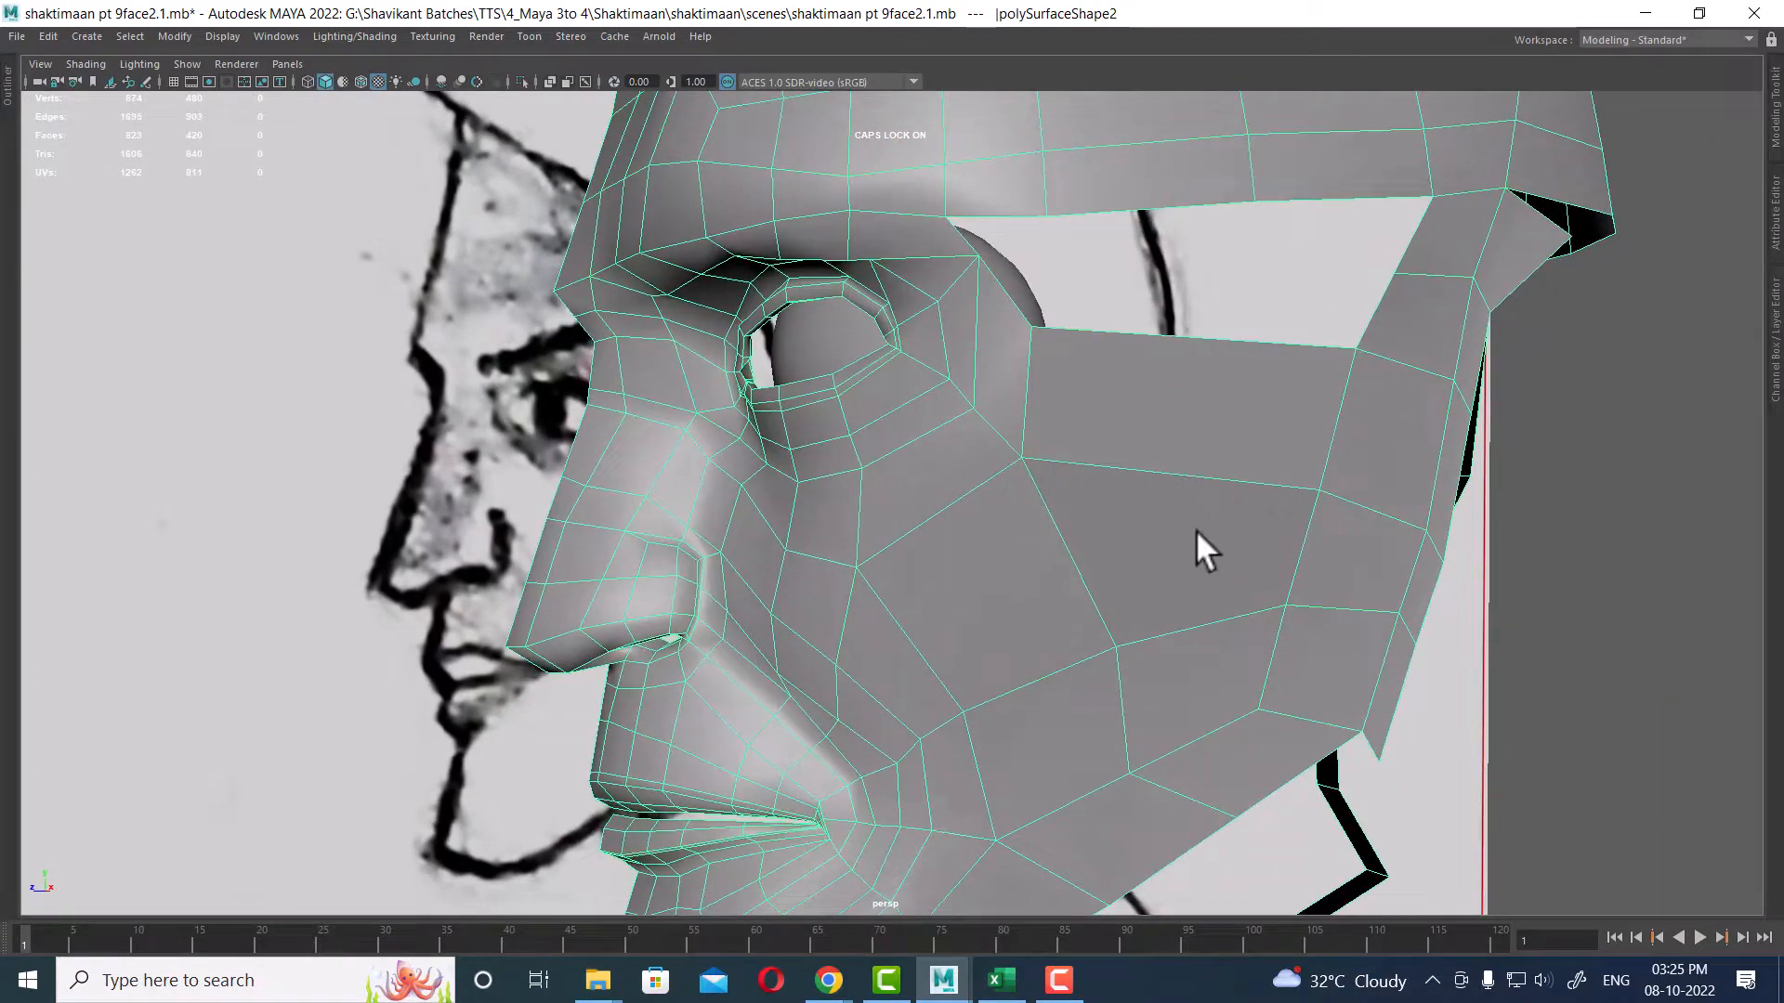
Step: Bridge the side panel's upper edges to the forehead's lower border edges
right_click_drag(1191, 488, 1464, 721)
left_click(1208, 461)
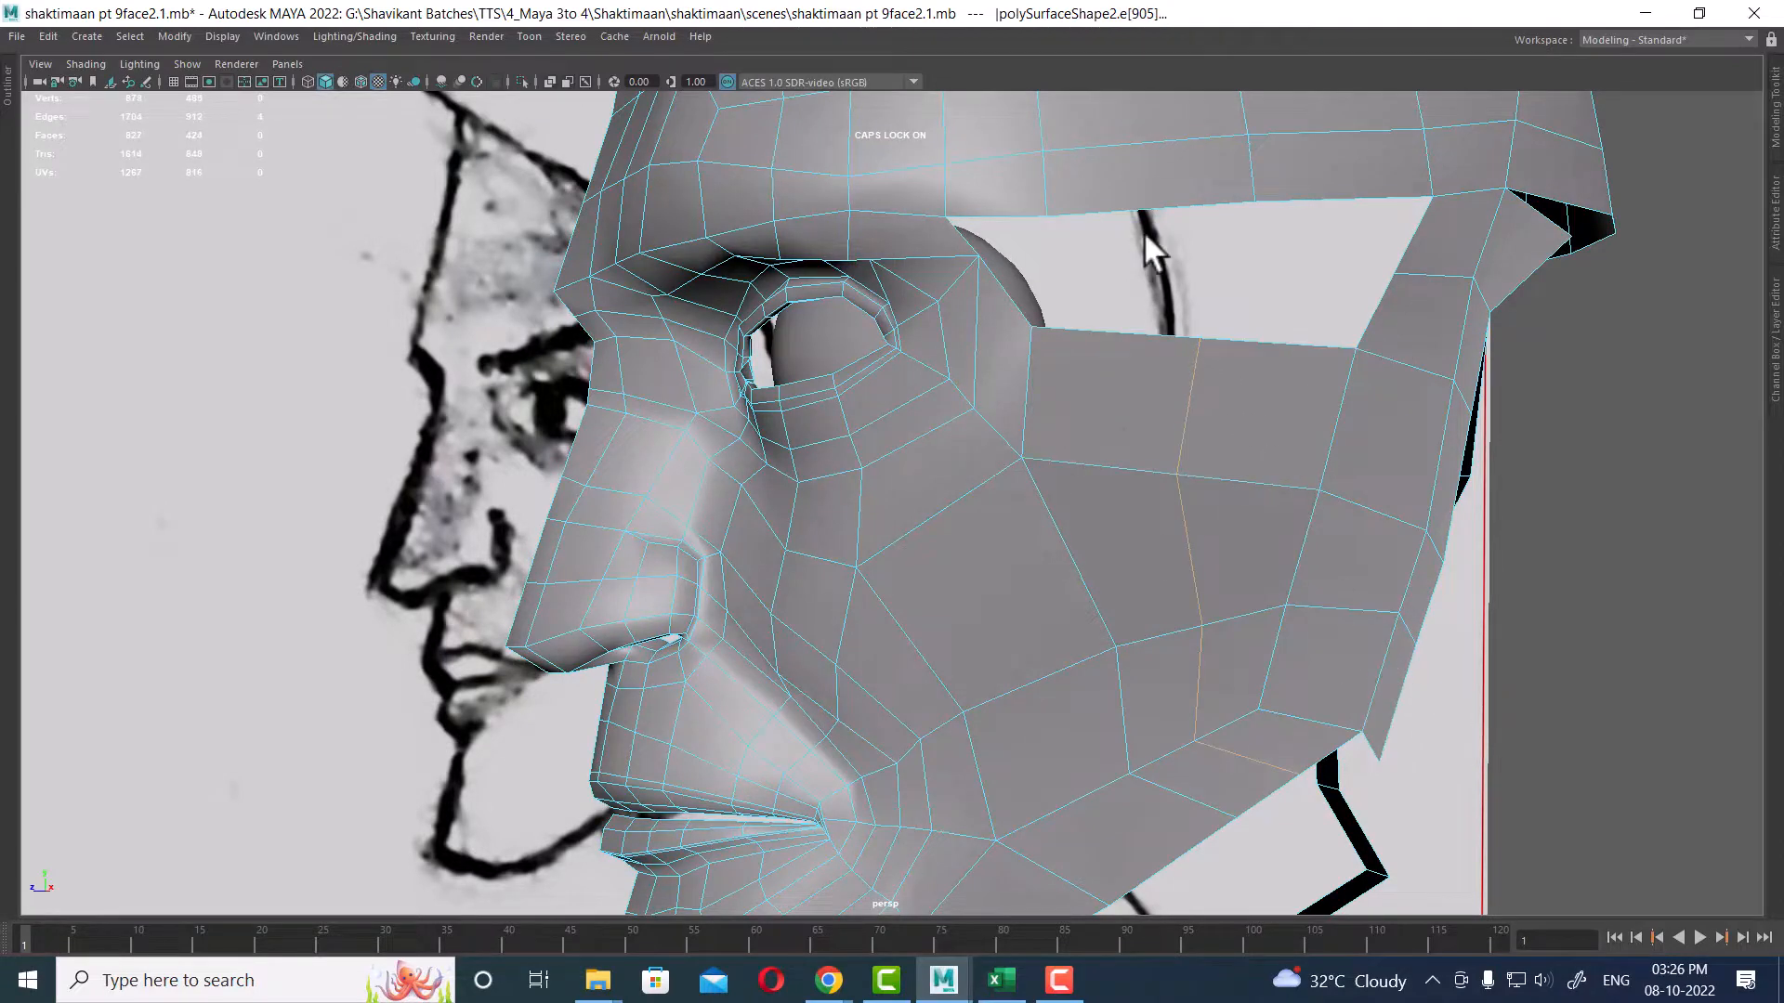
double_click(1121, 199)
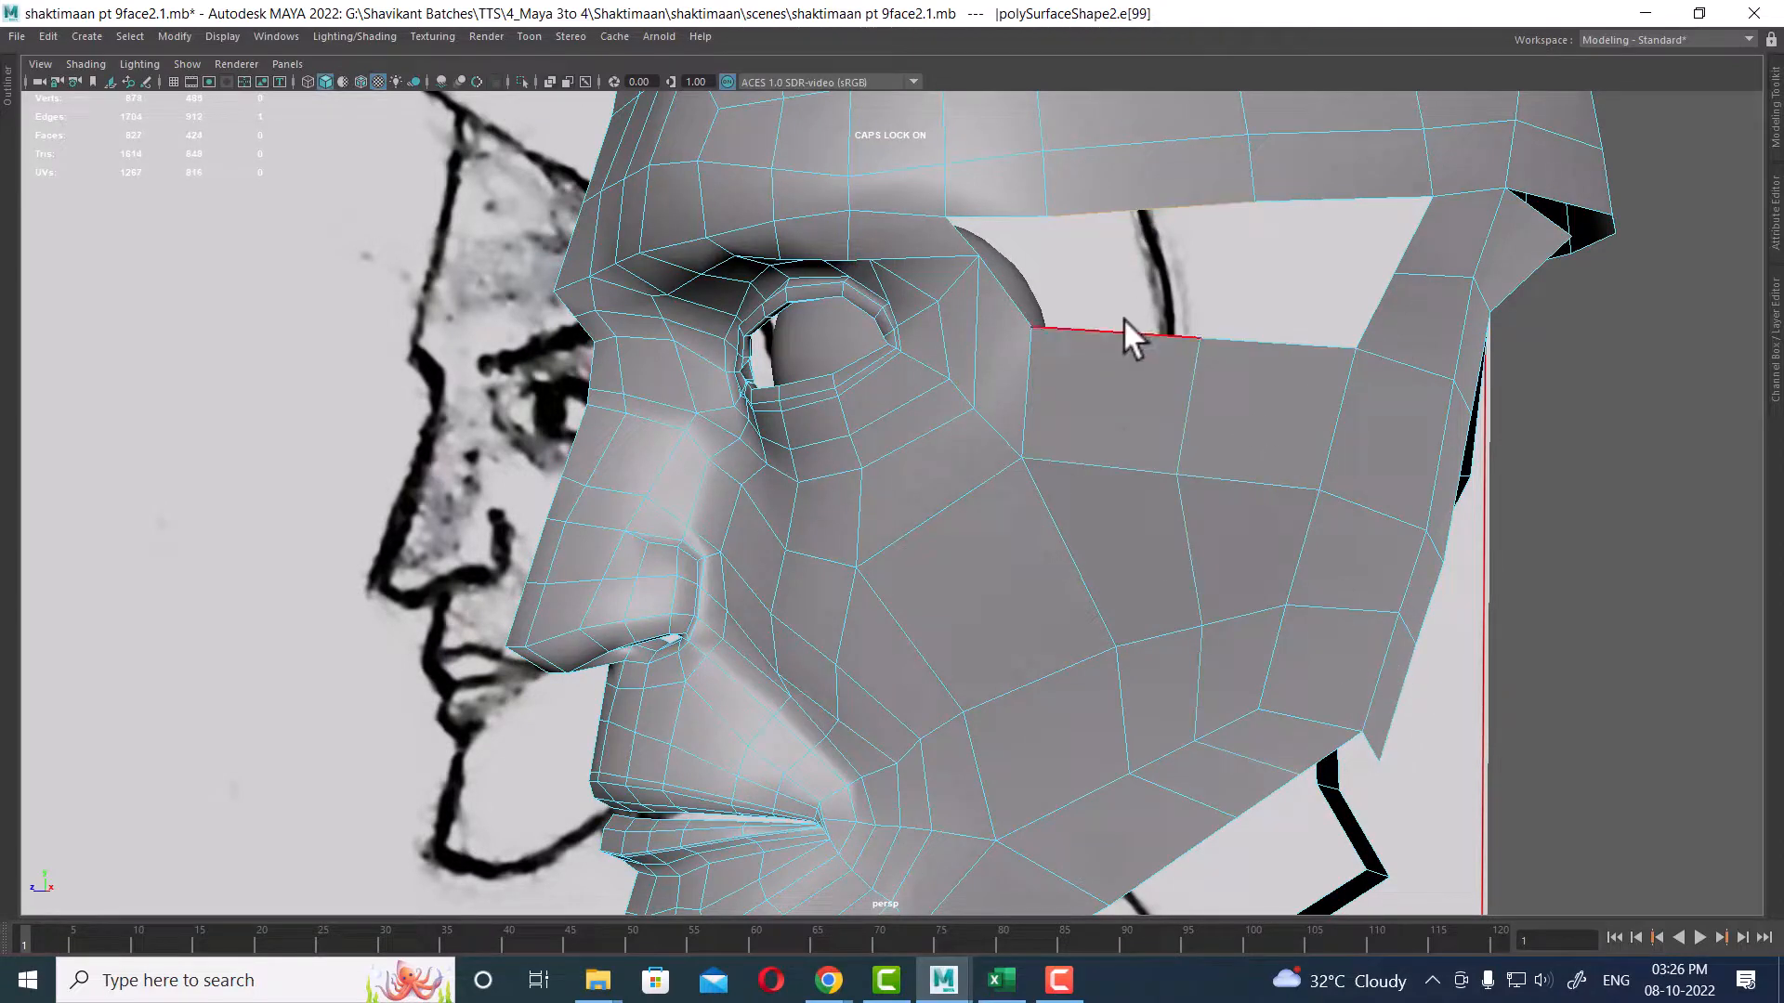
double_click(1289, 335, "shift")
right_click_drag(1304, 219, 1301, 448, "shift")
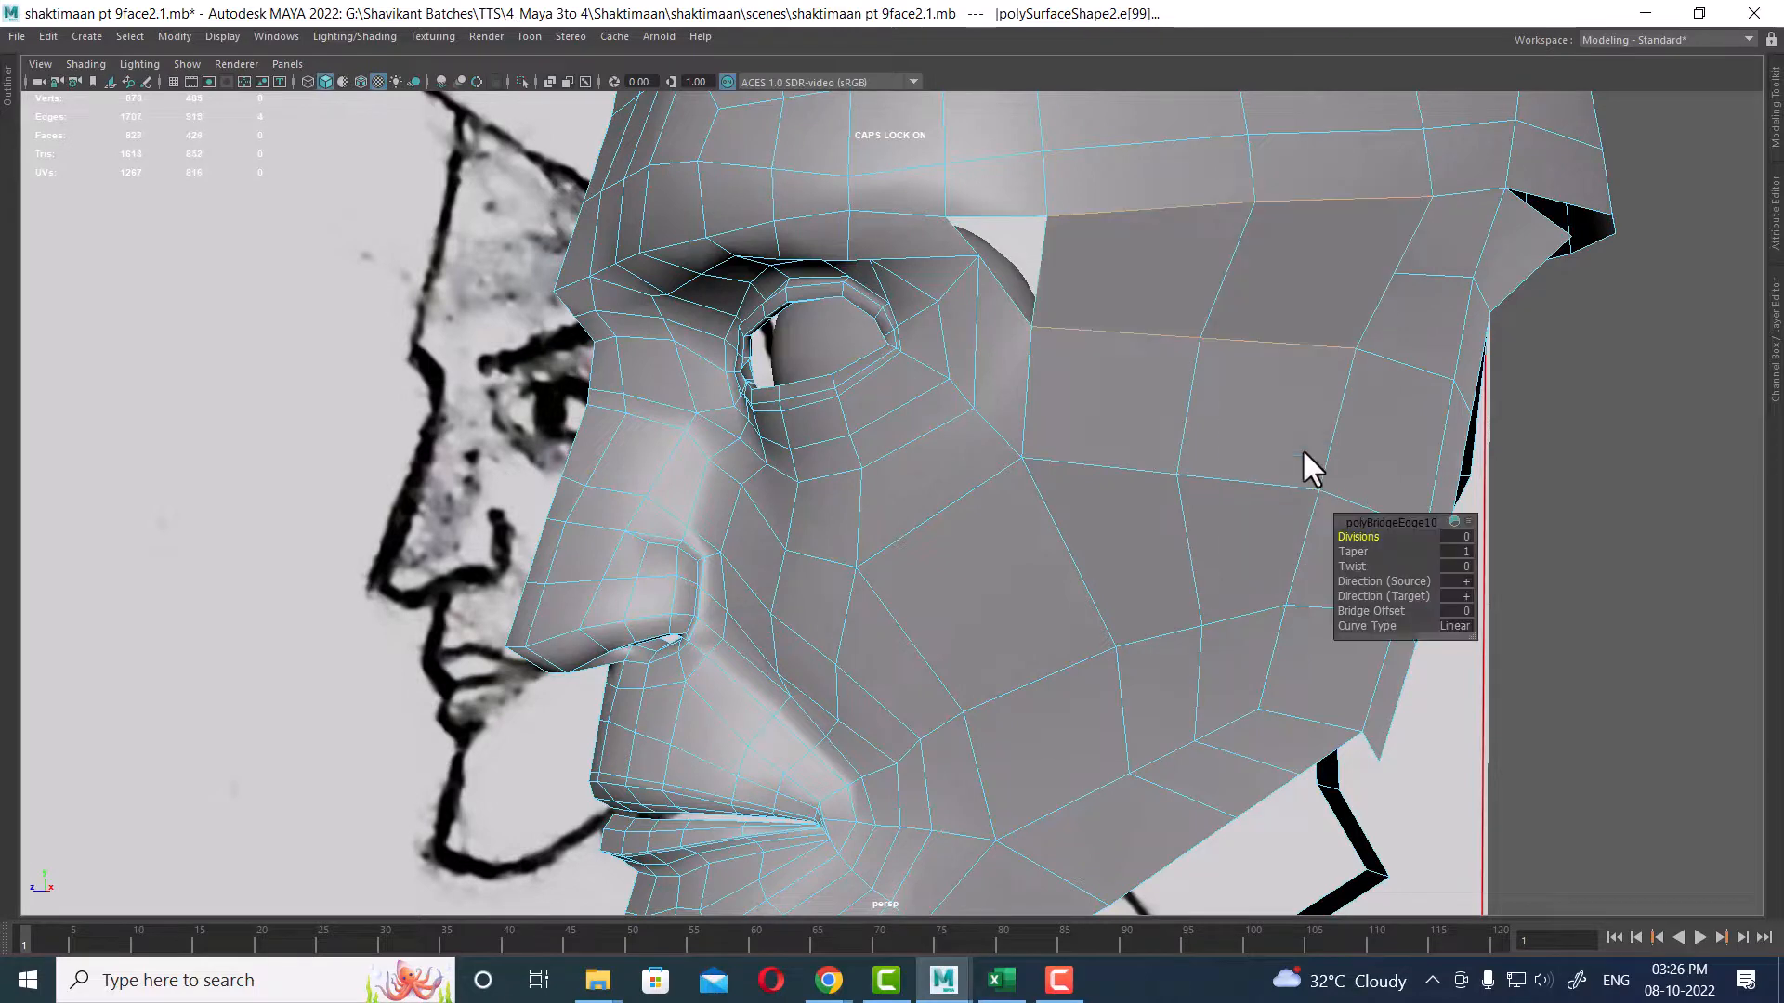
Step: Set the bridge's divisions to 1
left_click_drag(1301, 448, 991, 291, "alt")
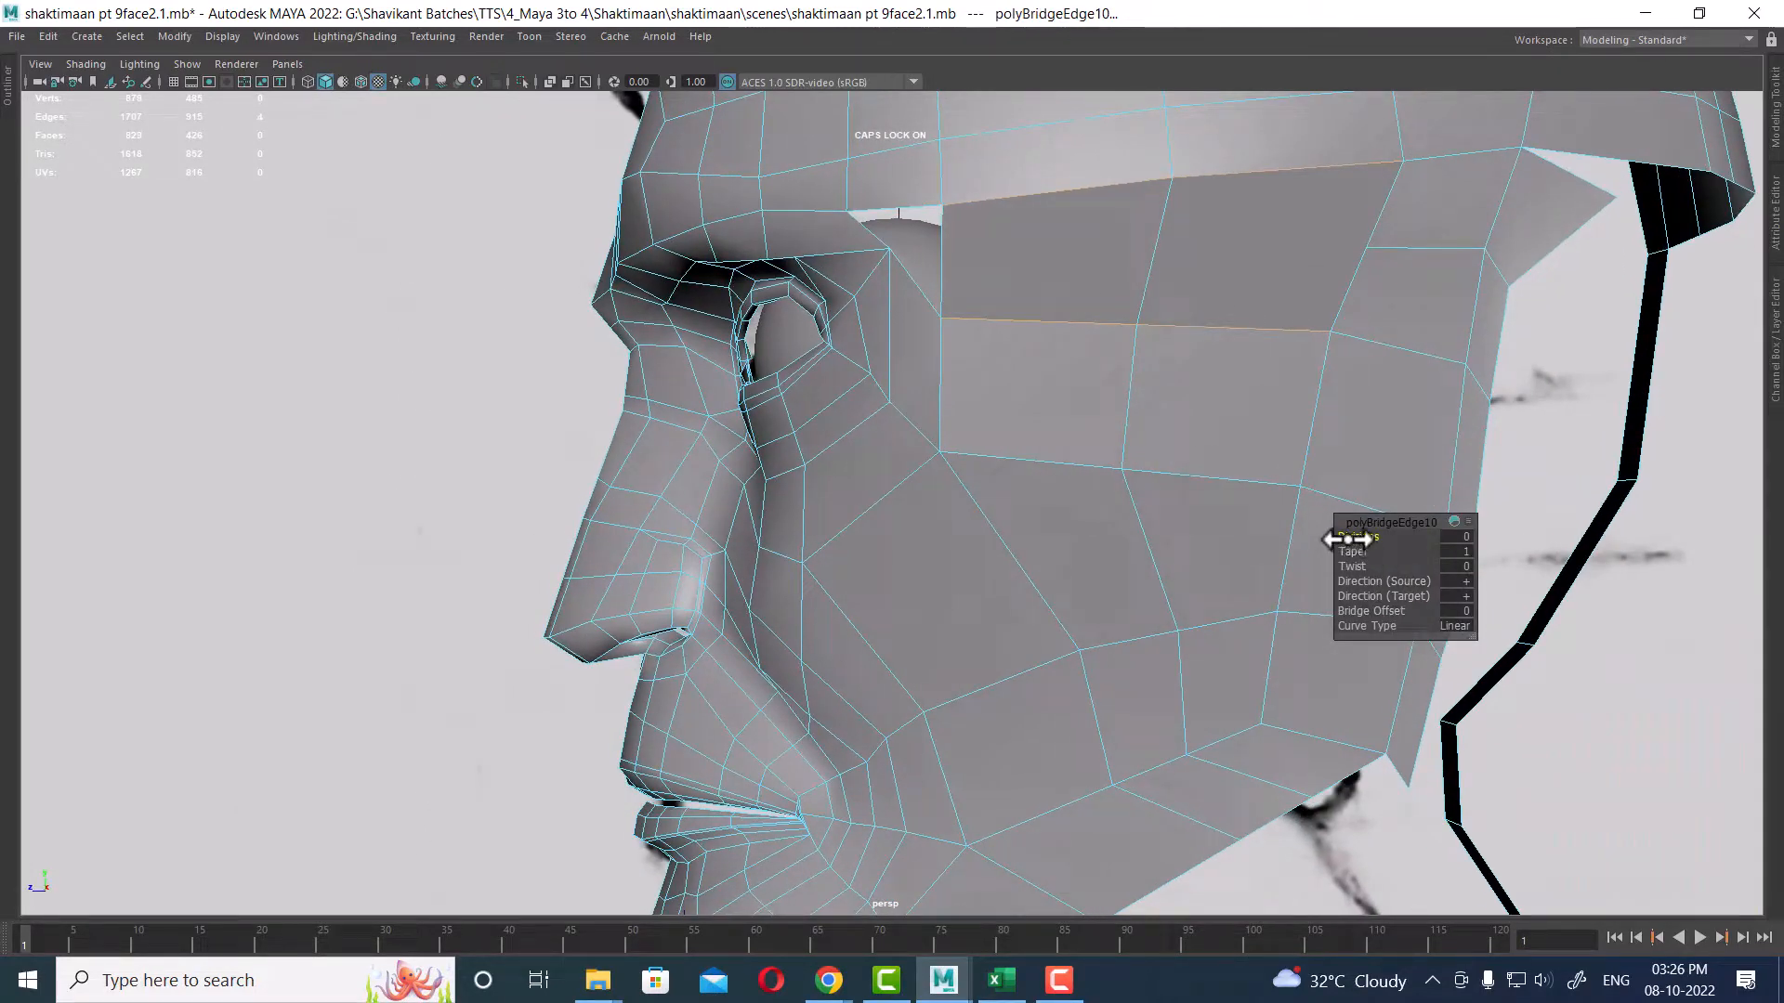
left_click_drag(1347, 539, 1362, 538)
left_click_drag(1258, 382, 1036, 321, "alt")
right_click_drag(1036, 321, 1060, 343, "alt")
middle_click_drag(1042, 259, 1079, 434, "alt")
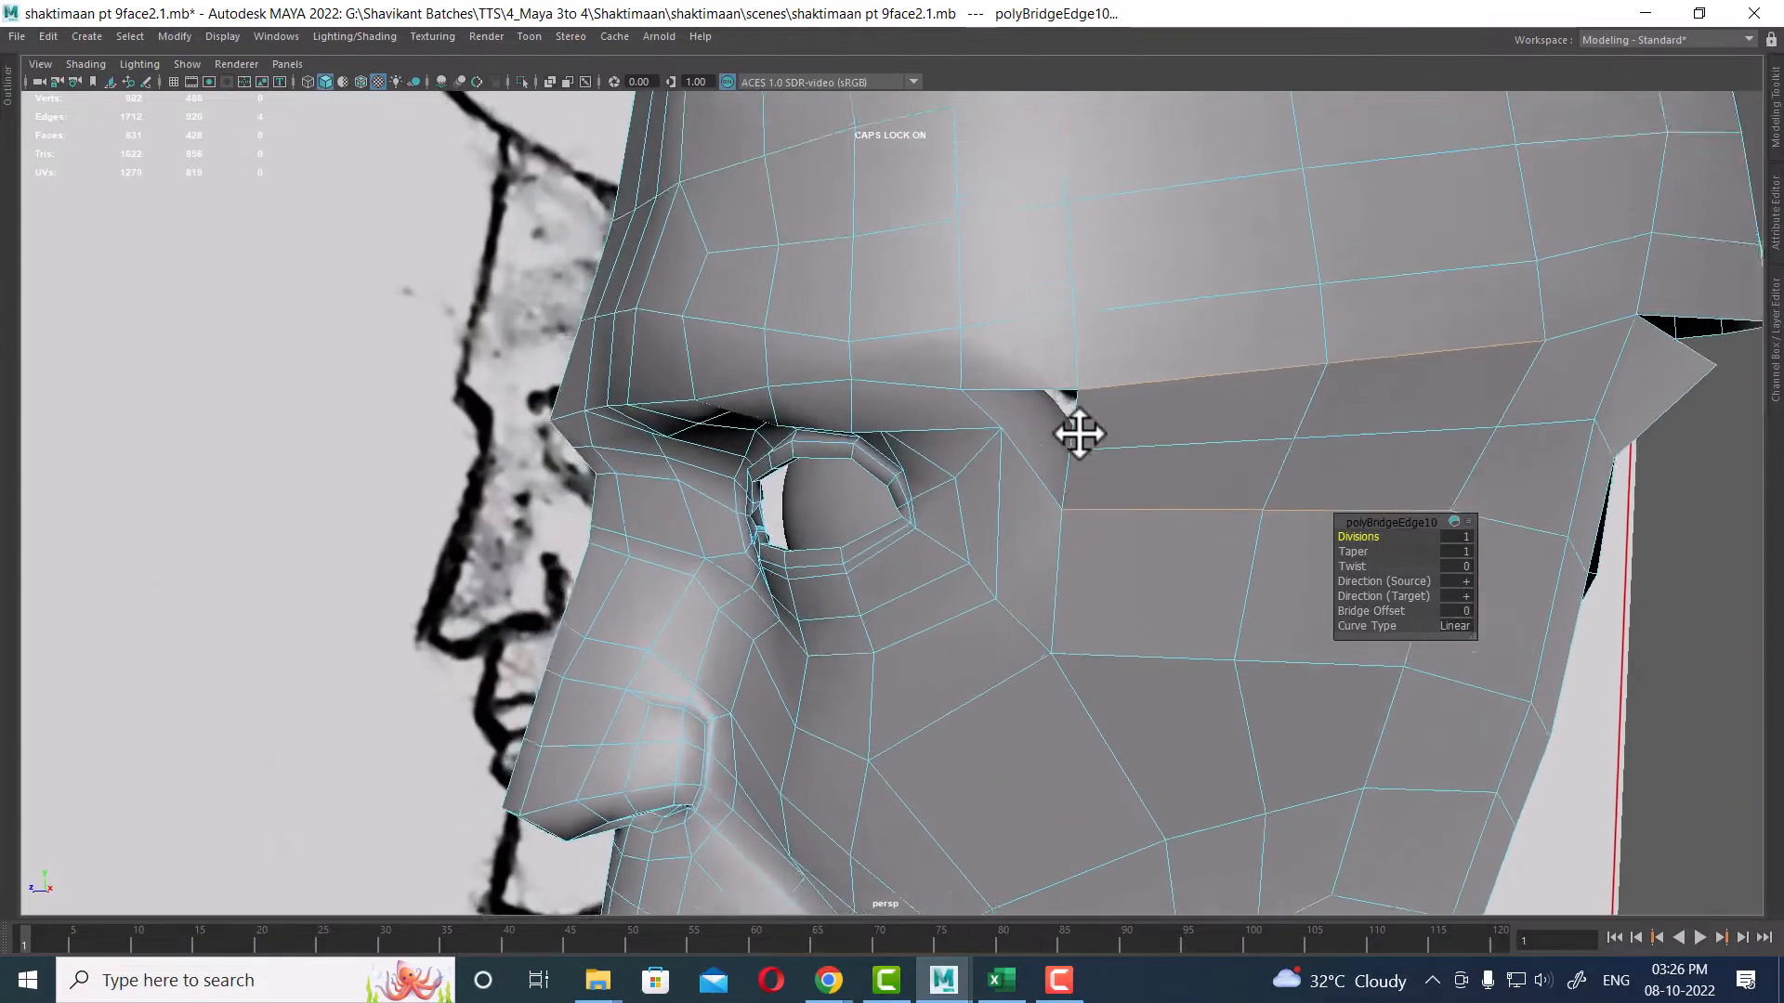
left_click_drag(1078, 434, 1121, 452, "alt")
Step: Fill the triangular gap between the brow and the bridged strip beside the eye
left_click(1153, 400)
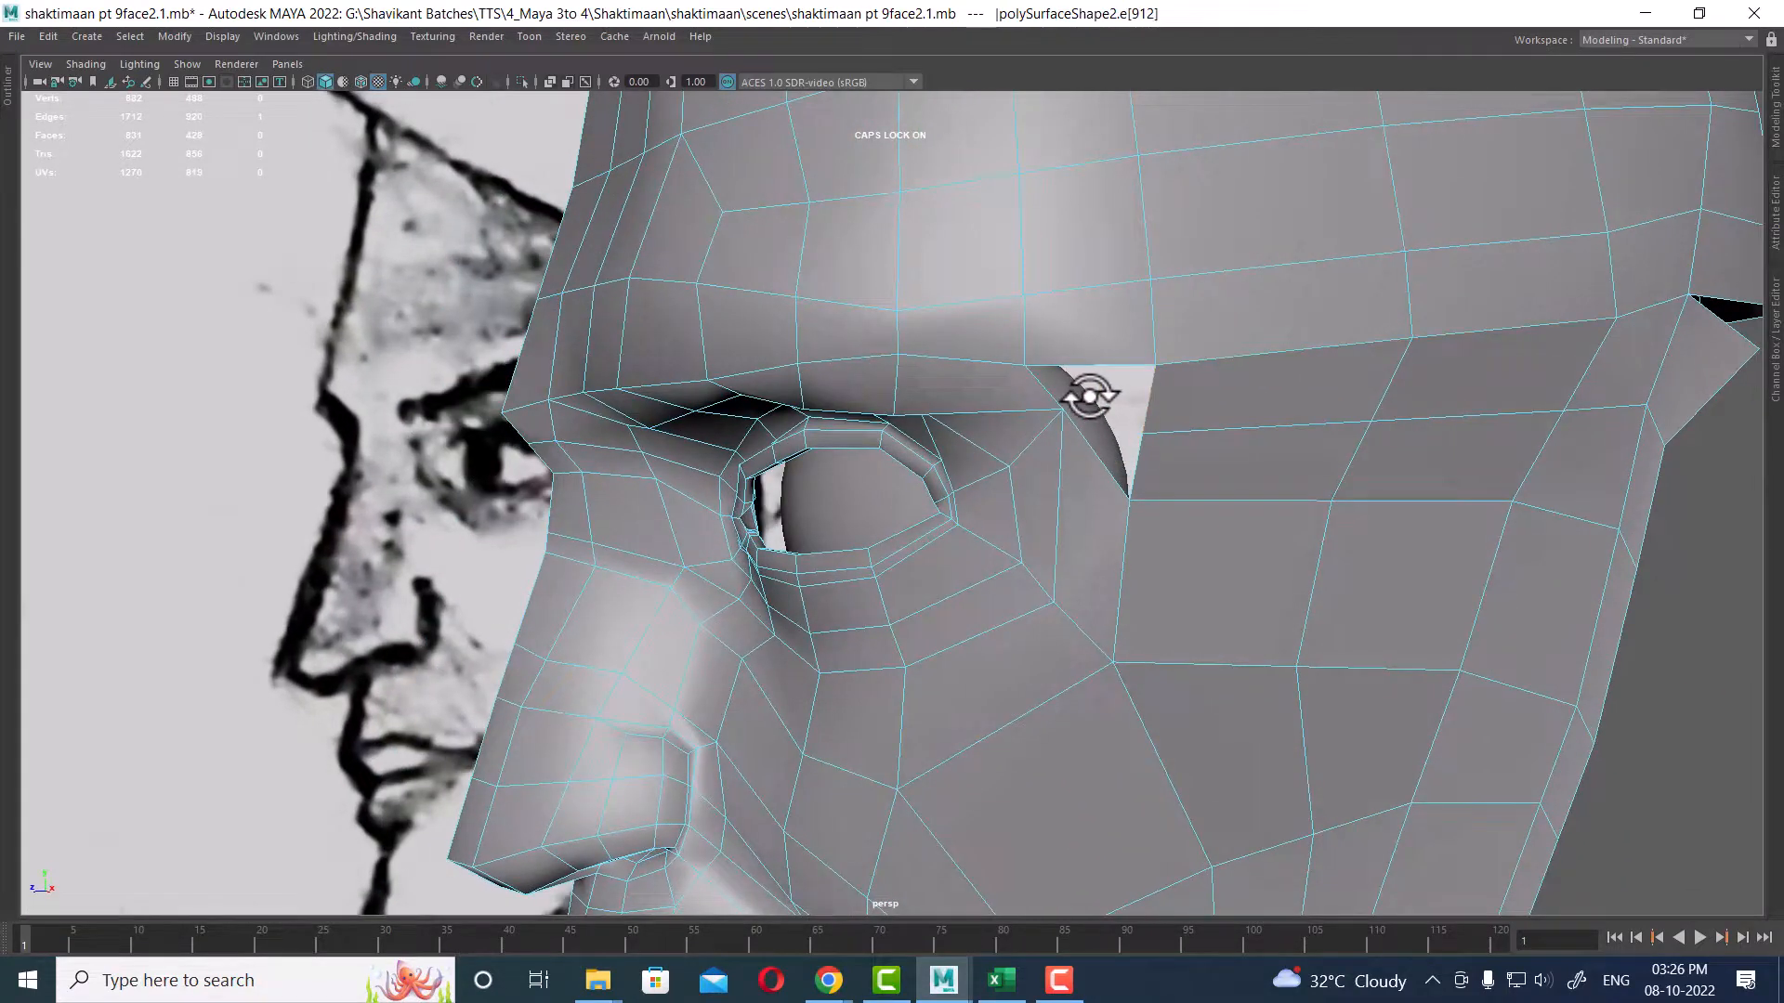
right_click_drag(1063, 386, 1067, 443, "alt")
middle_click_drag(1067, 443, 1087, 486, "alt")
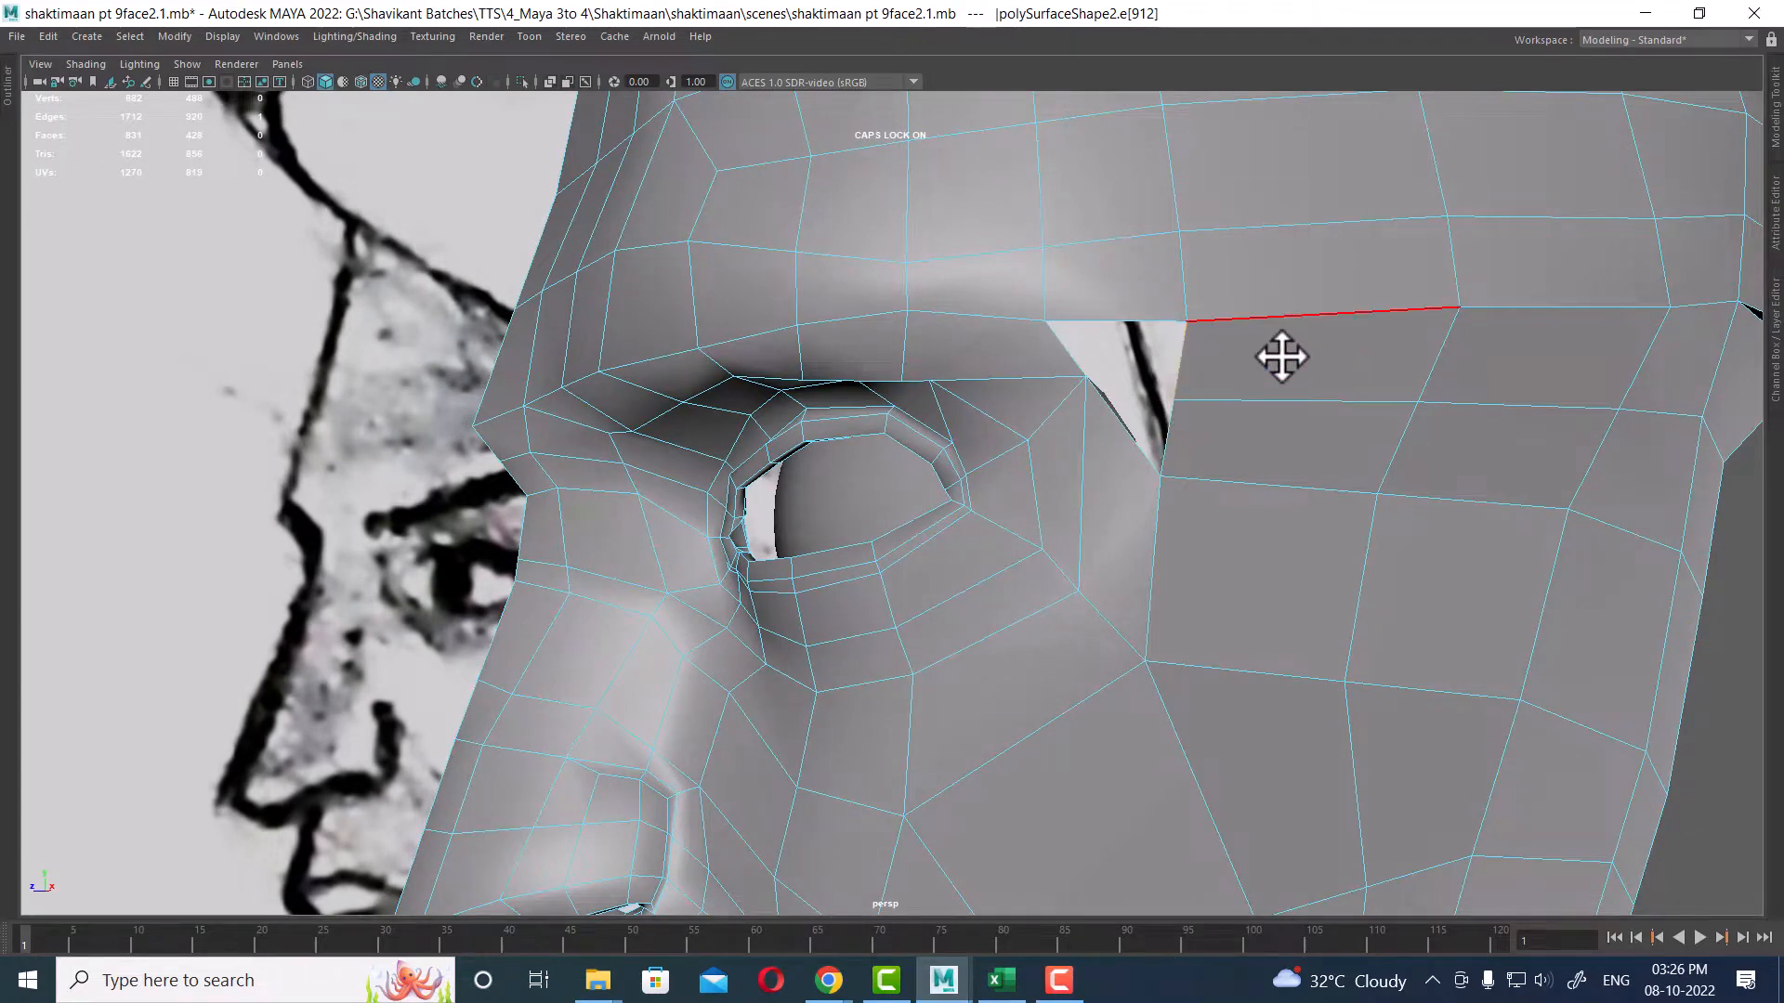
right_click_drag(1282, 357, 1279, 602, "shift")
middle_click_drag(1194, 385, 1183, 482, "alt")
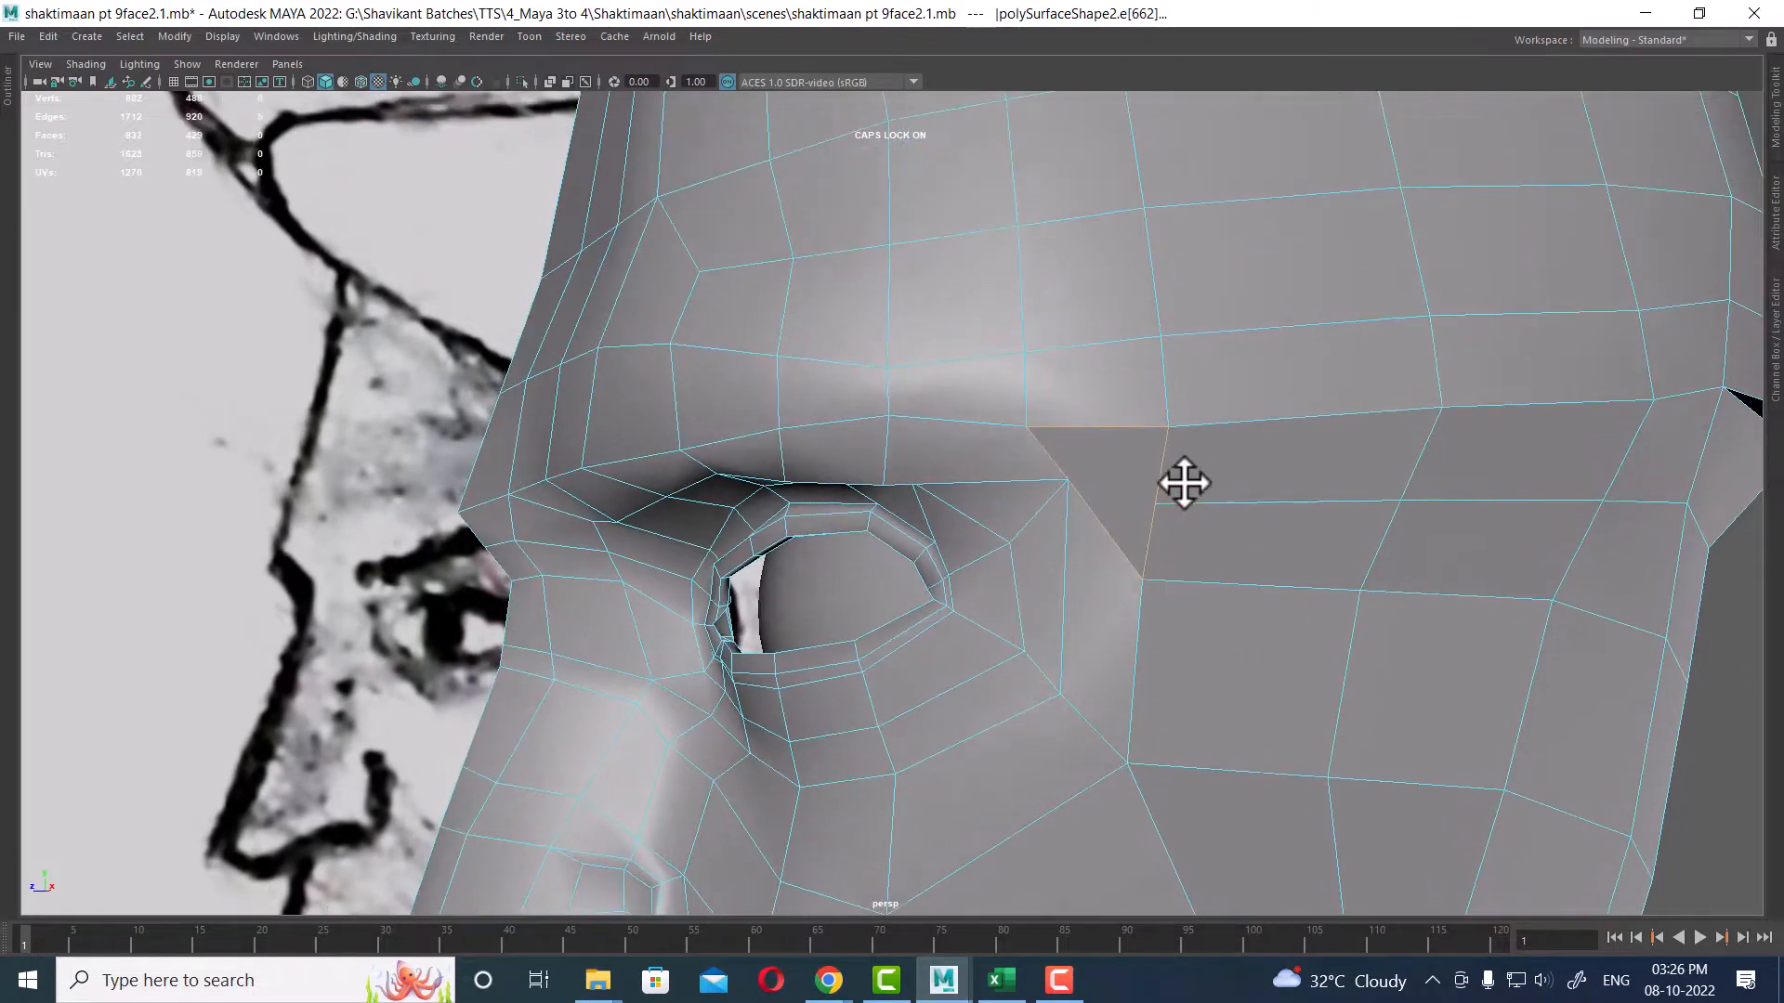
right_click_drag(1184, 482, 1301, 409)
right_click_drag(1235, 522, 1198, 405, "alt")
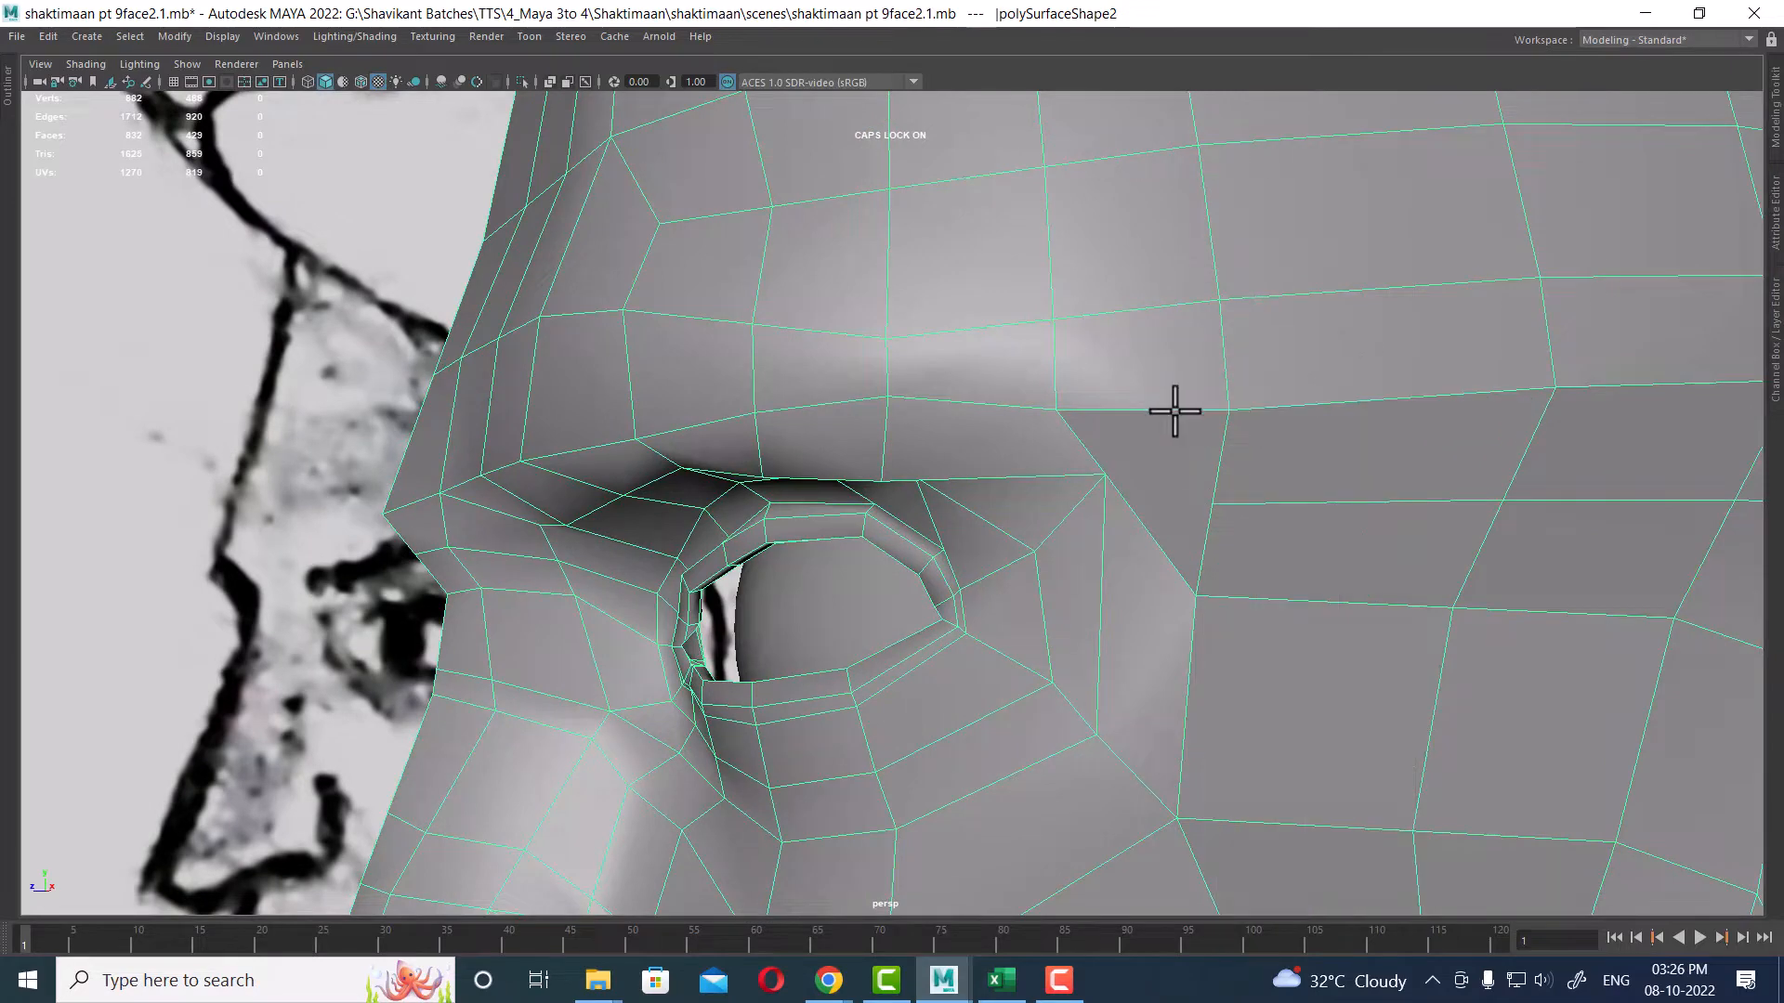
Step: Cut a new edge from the eye's outer brow corner to the neighbouring panel vertex with Multi-Cut
left_click(1104, 472)
left_click(1209, 501)
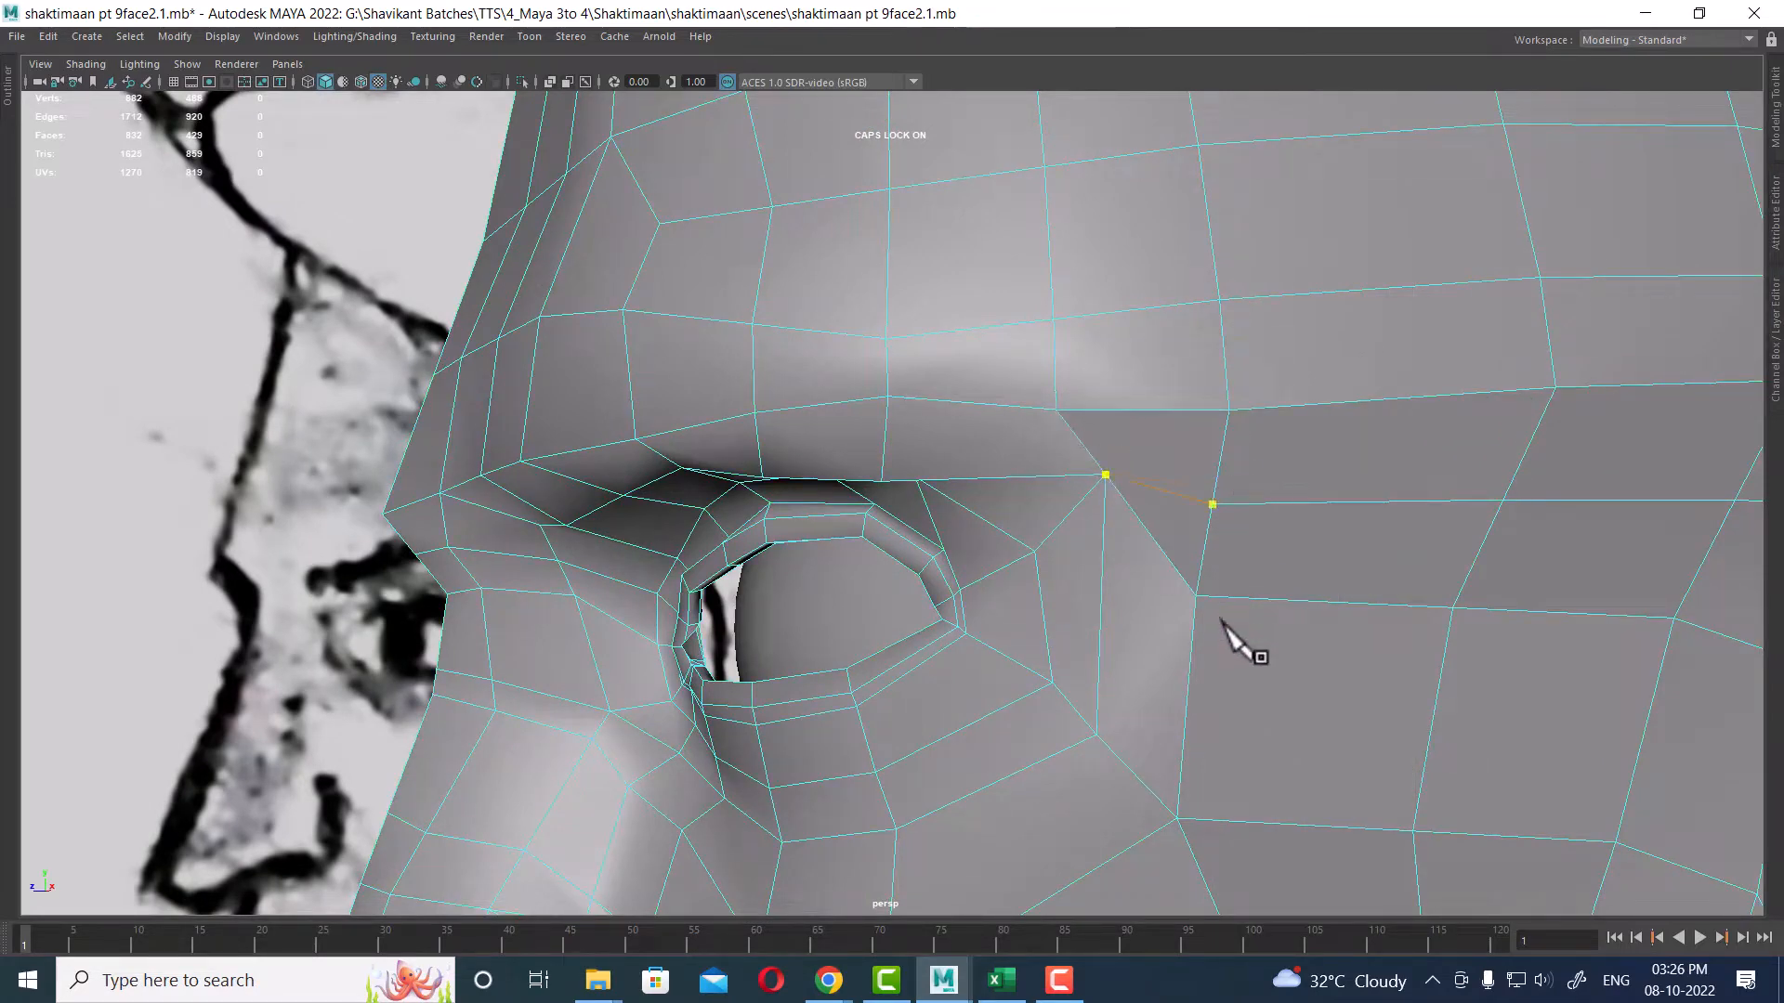
key("Return")
left_click(1188, 576)
key("Return")
Step: Select the vertices around the brow corner and average them to smooth the area
right_click_drag(1239, 409, 1185, 393)
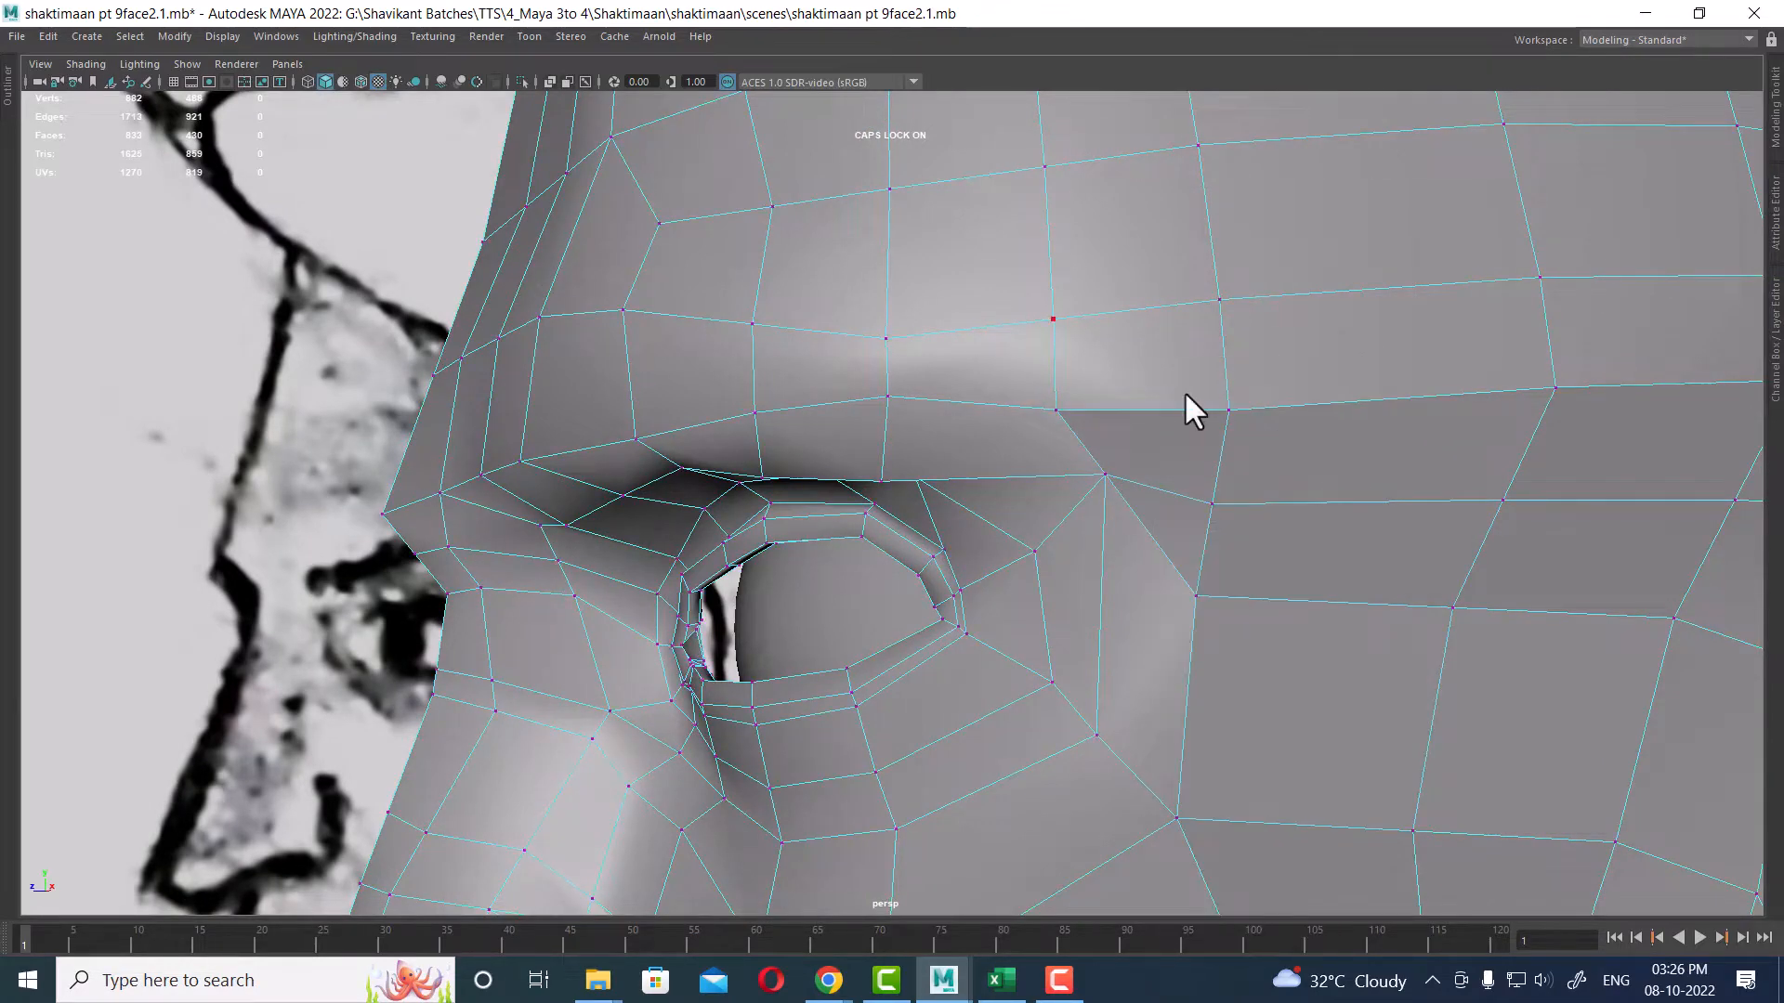
scroll(1171, 413, "up", 1)
left_click(1088, 390)
left_click(1295, 392, "shift")
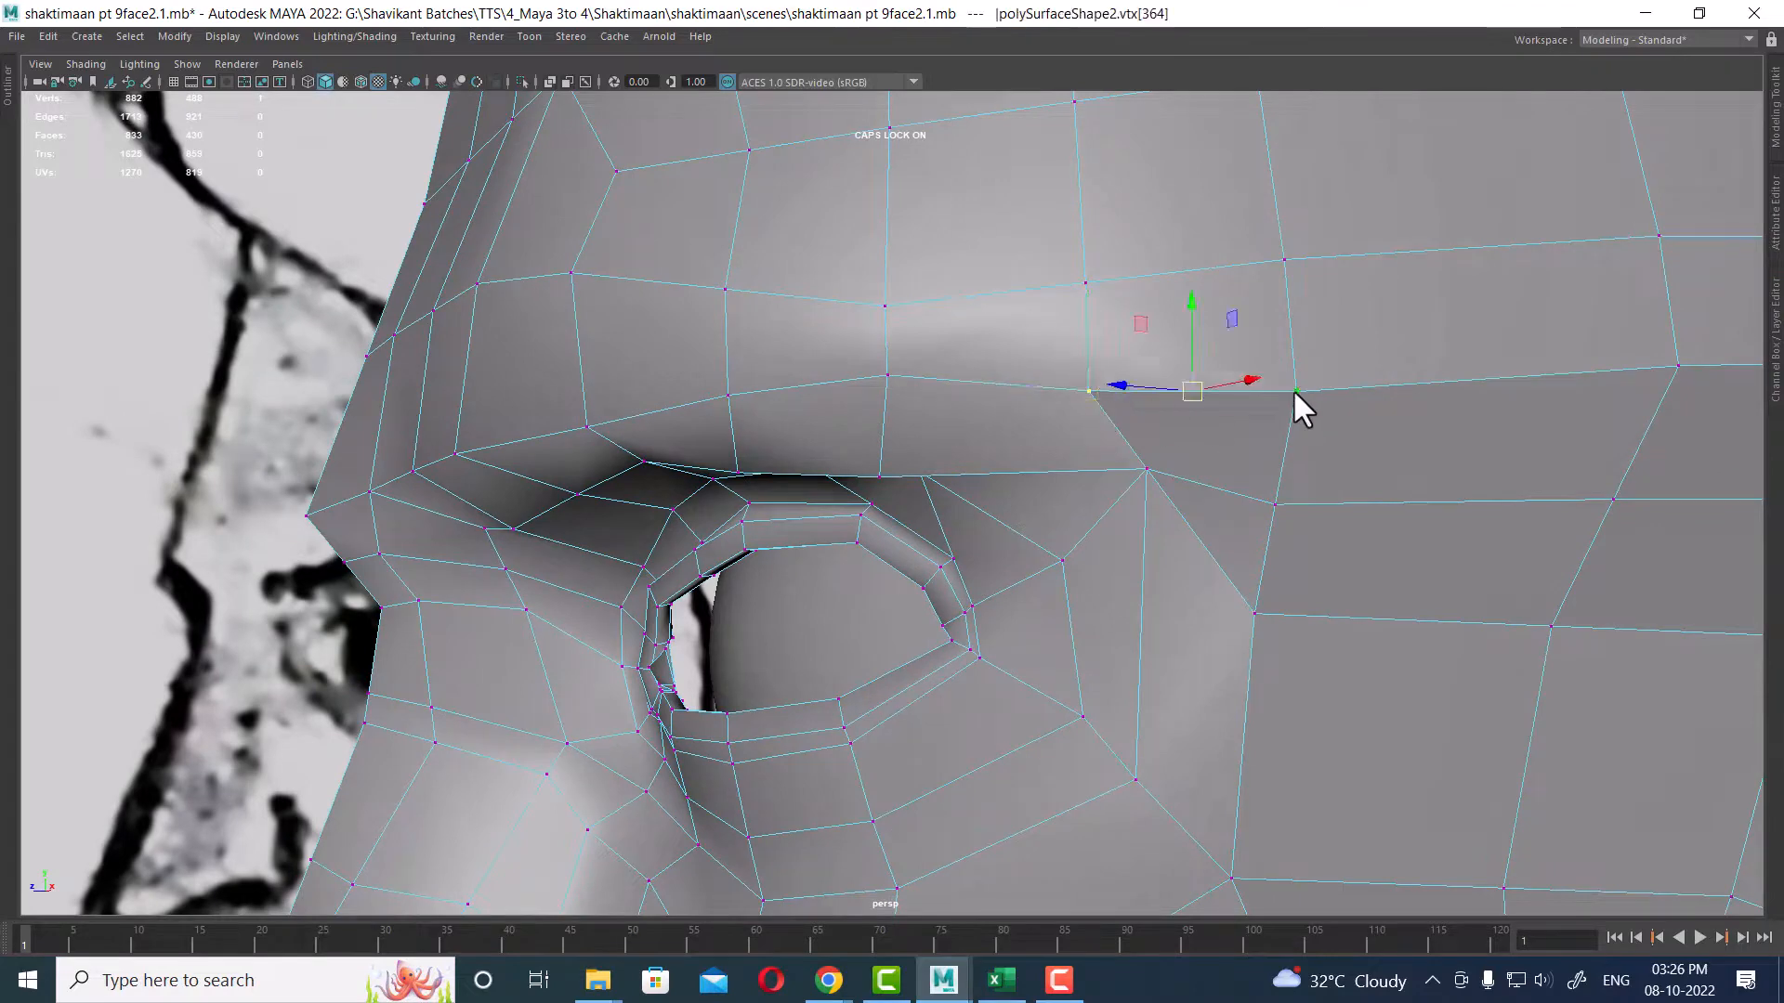
left_click(1275, 504, "shift")
left_click(1147, 468, "shift")
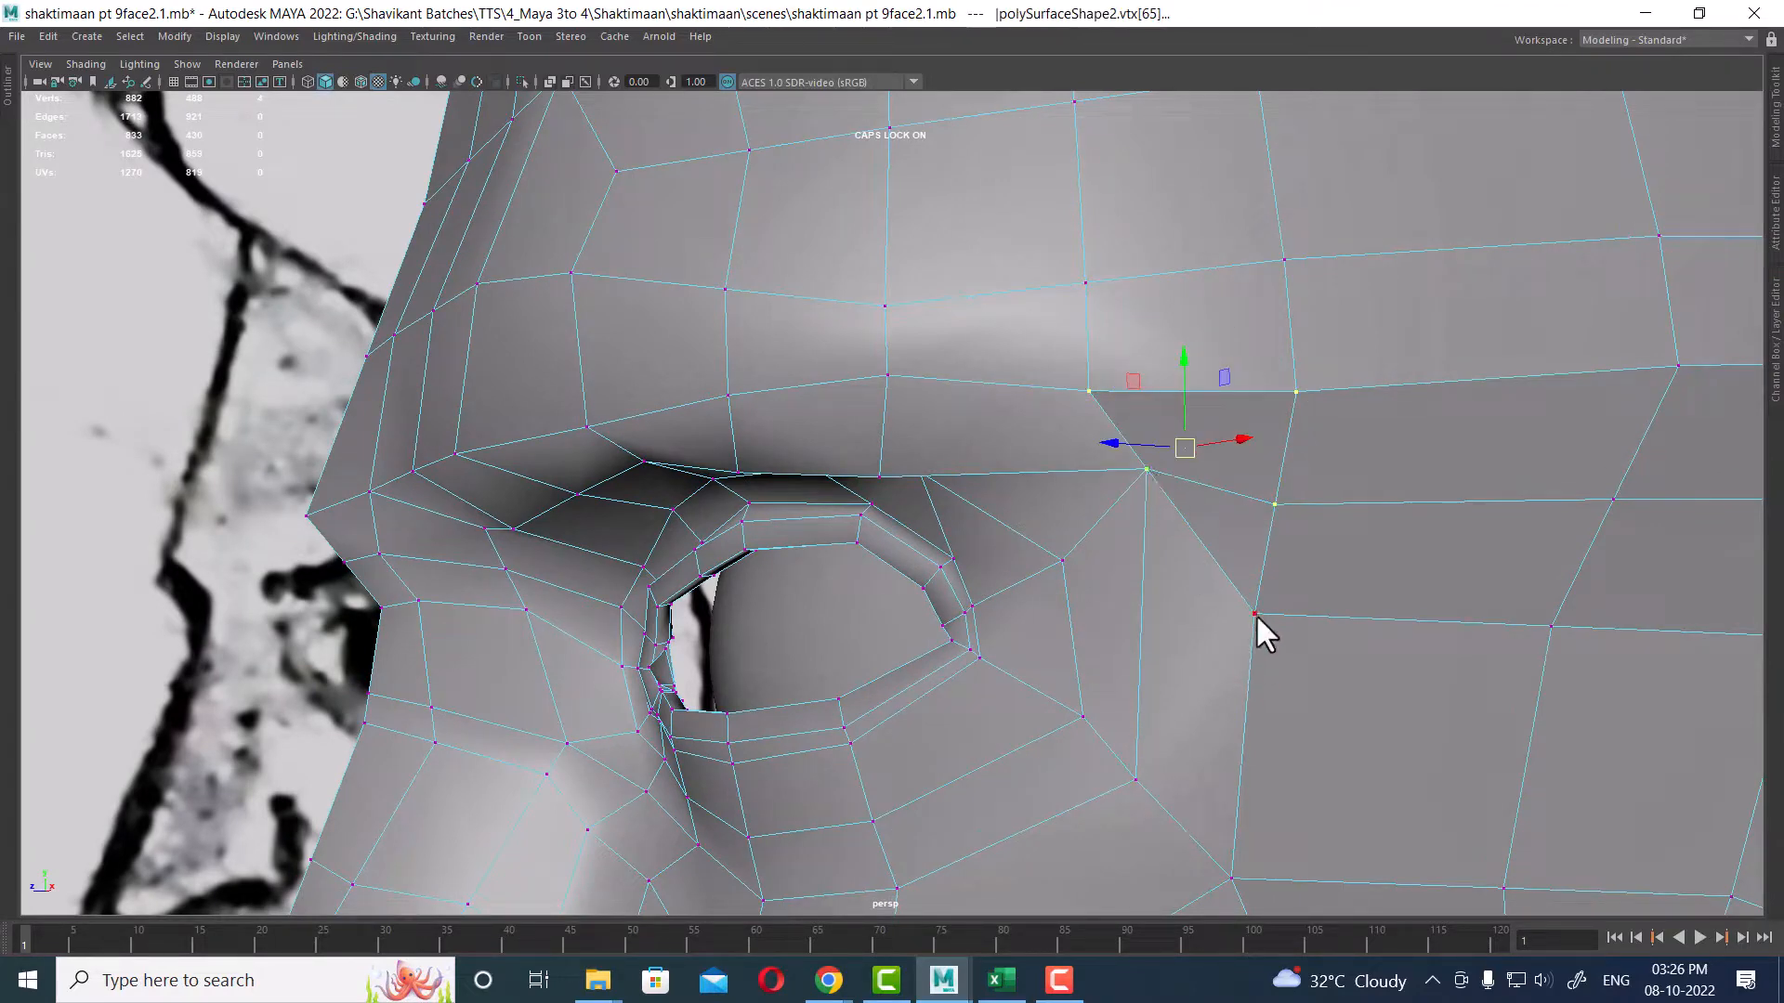
left_click(1255, 614, "shift")
right_click(1348, 521, "shift")
right_click_drag(1348, 521, 1492, 414, "shift")
Step: Orbit around the brow and temple area to inspect the new topology
right_click_drag(1157, 684, 1082, 641, "alt")
mouse_move(1082, 641)
left_mouse_down("alt")
mouse_move(1063, 581)
mouse_move(1096, 613)
left_mouse_up("alt")
middle_click_drag(1096, 614, 910, 625, "alt")
mouse_move(1004, 655)
right_mouse_down("alt")
mouse_move(1102, 677)
mouse_move(1004, 662)
right_mouse_up("alt")
mouse_move(1004, 661)
left_mouse_down("alt")
mouse_move(963, 653)
mouse_move(976, 641)
left_mouse_up("alt")
right_click_drag(976, 641, 1031, 626, "alt")
middle_click_drag(1098, 602, 970, 572, "alt")
right_click_drag(983, 550, 986, 379)
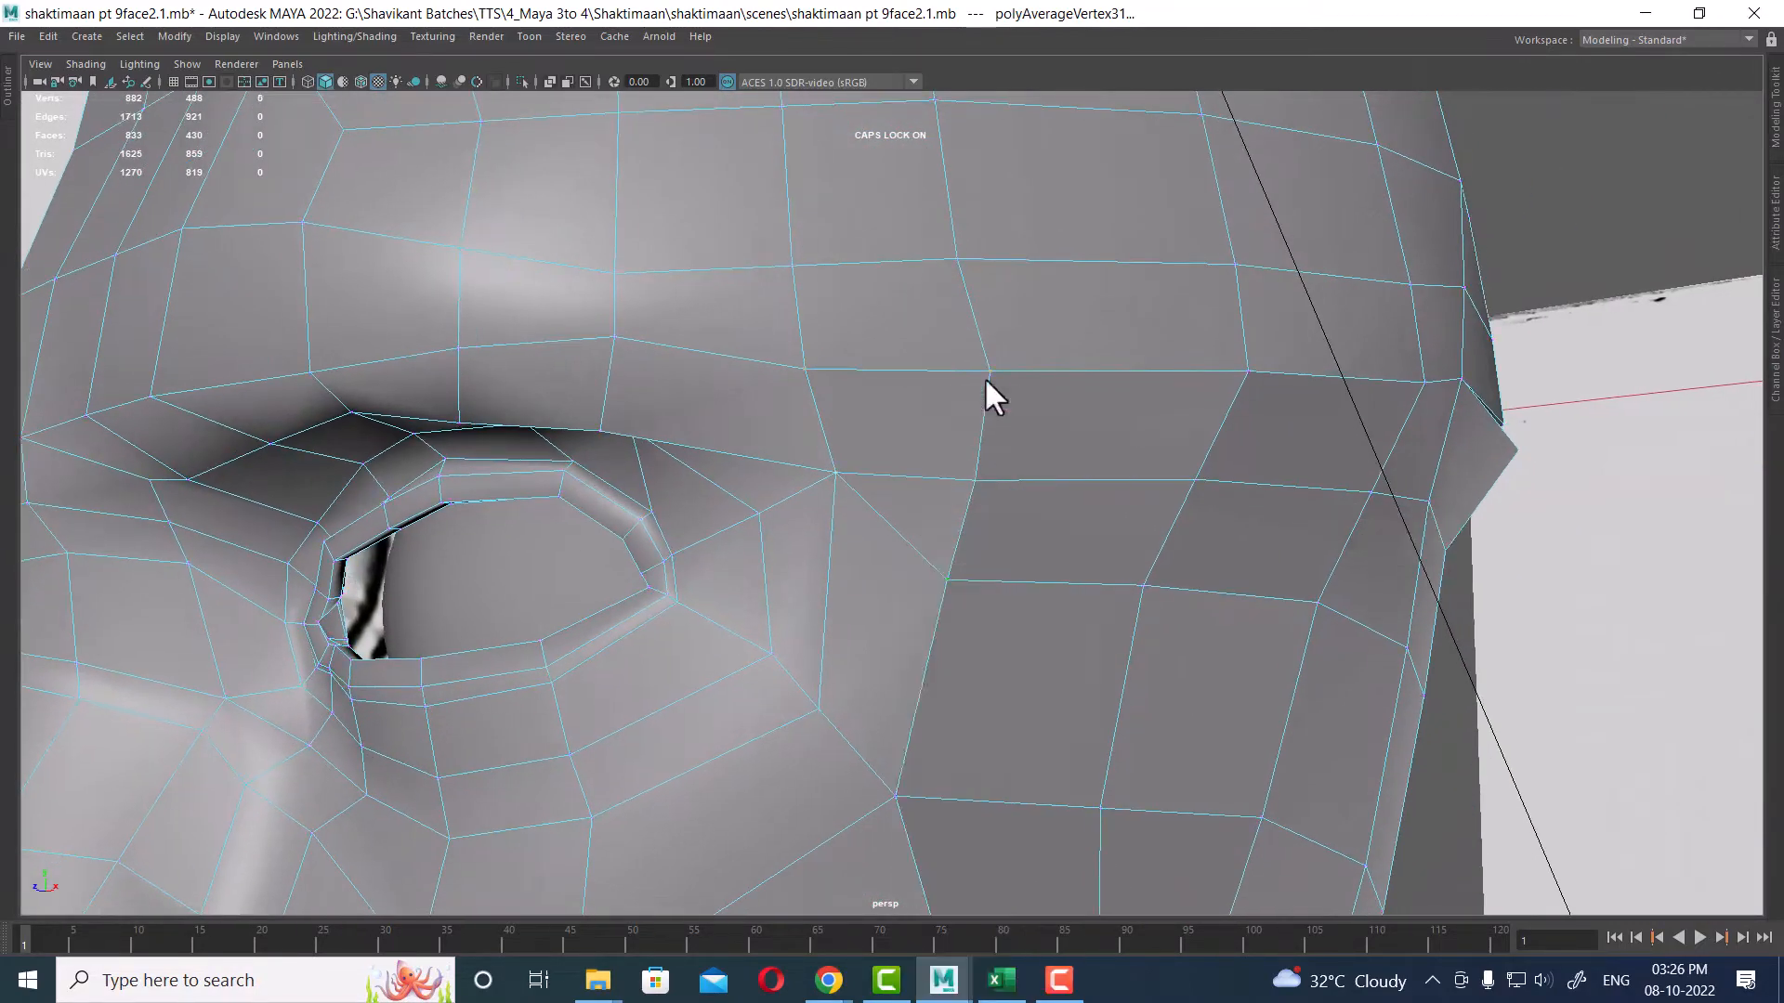
left_click(905, 561)
left_click_drag(1135, 669, 1106, 528, "alt")
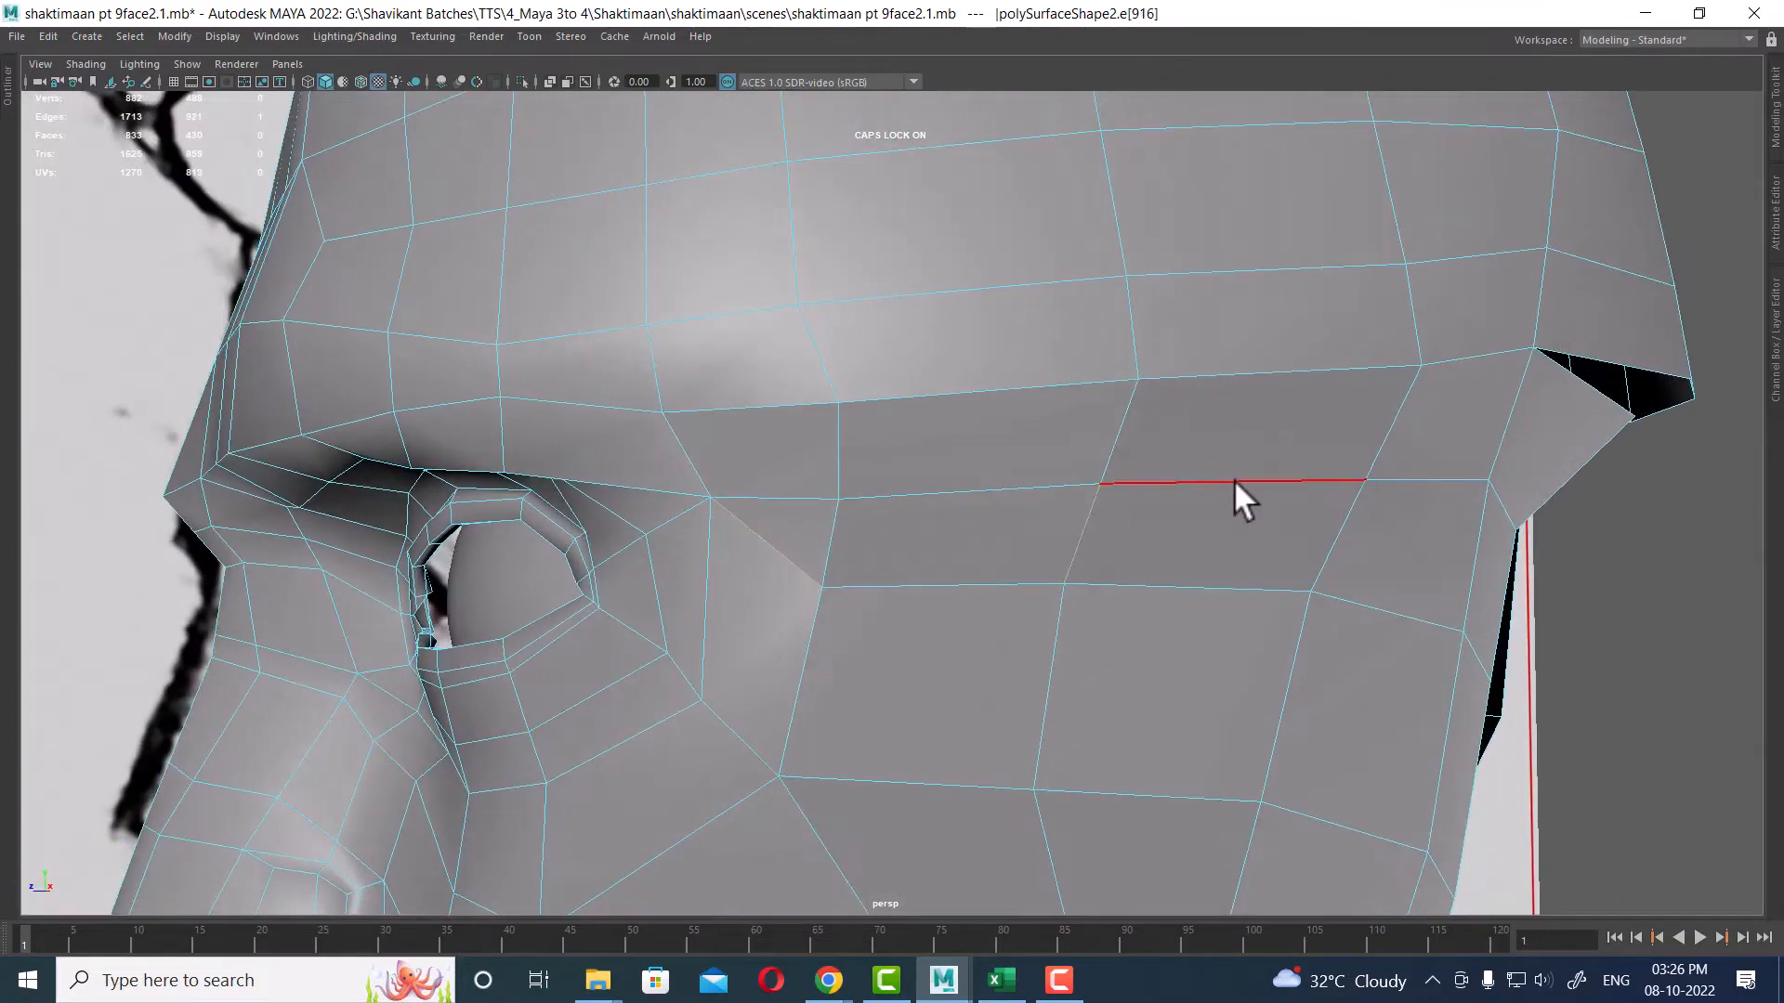
right_click_drag(1310, 449, 1003, 485, "ctrl")
left_click_drag(1303, 667, 1118, 566, "alt")
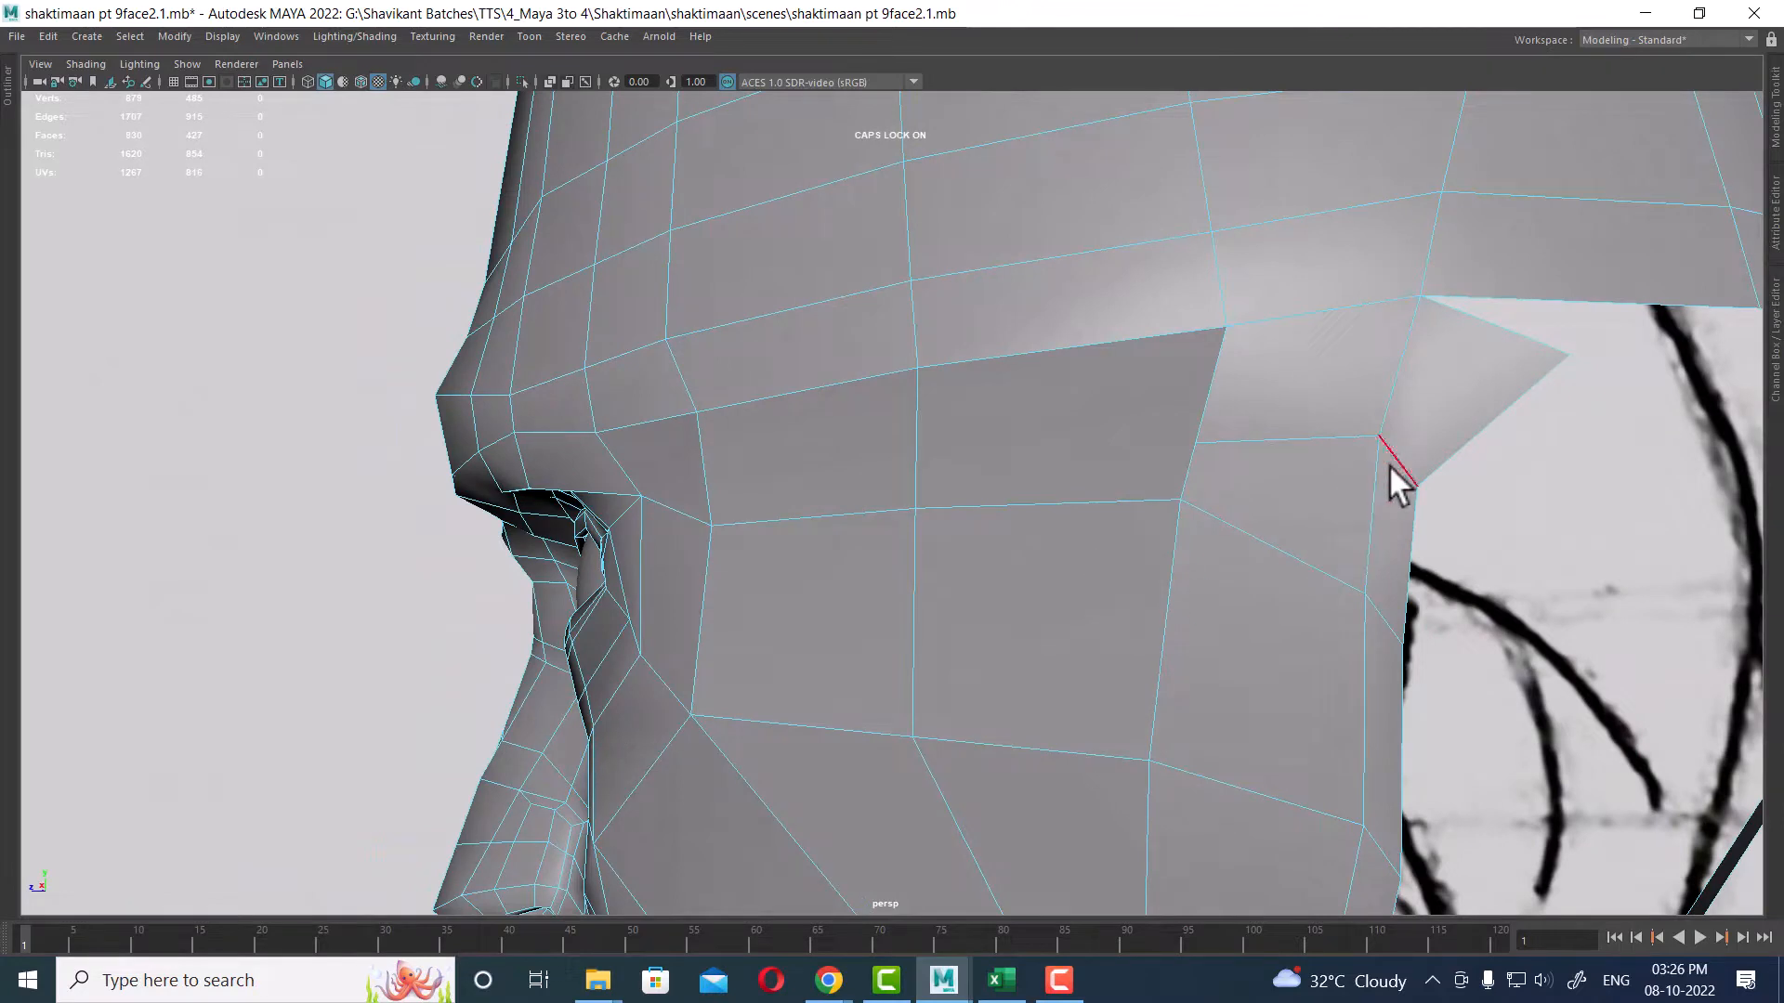
key("ctrl+z")
Step: Delete the extra edge on the brow panel beside the eye
left_click_drag(1267, 511, 1249, 511, "alt")
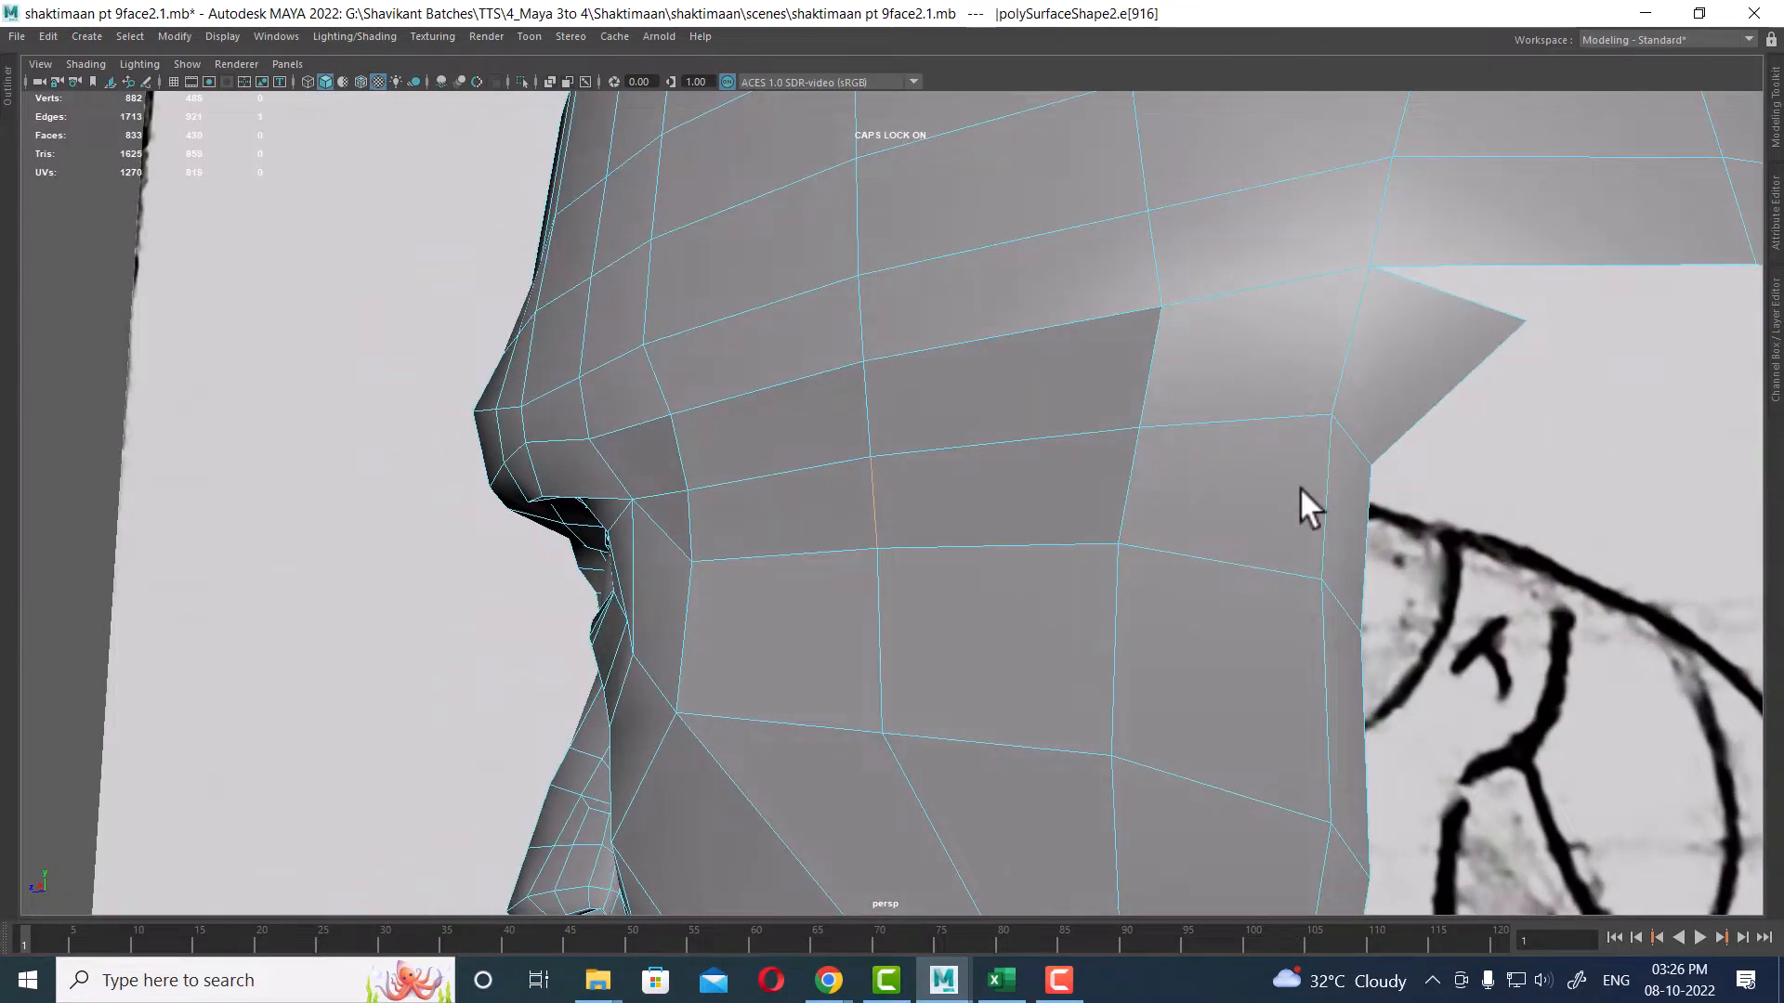
right_click_drag(1247, 366, 1155, 368)
left_click(1140, 428)
left_click_drag(1252, 377, 1262, 486, "alt")
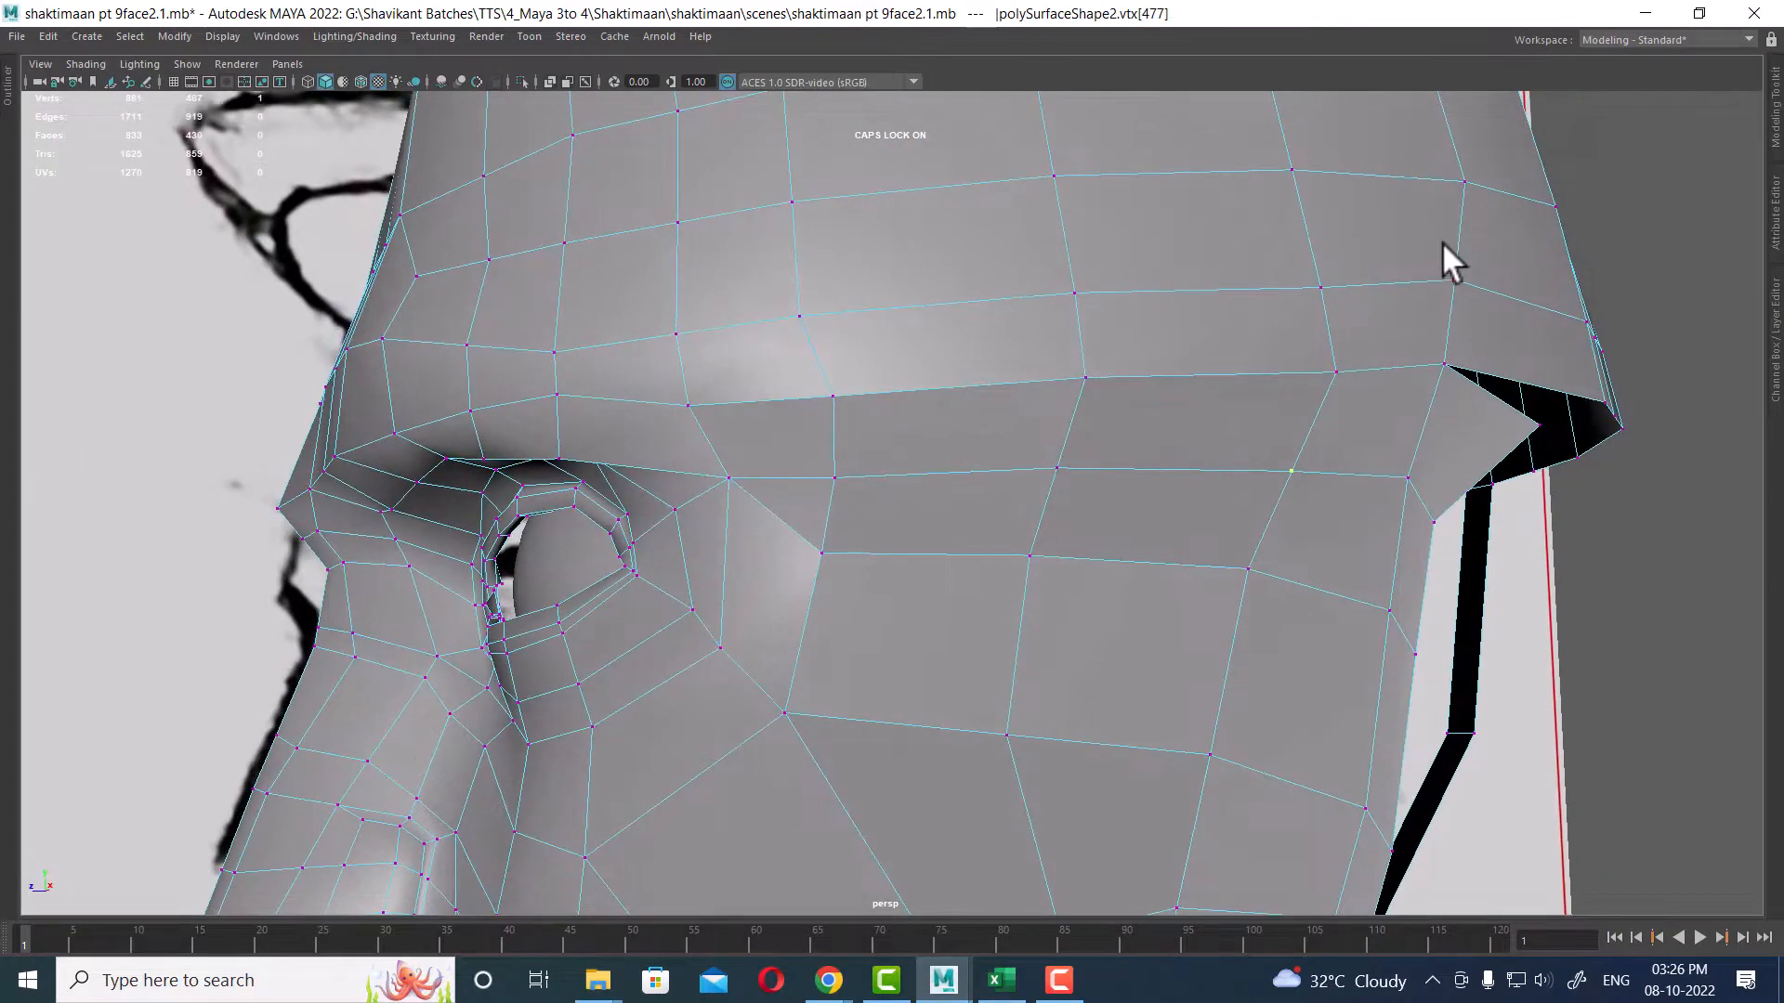
Step: Select the vertices around the brow and temple and merge them with a 0.001 distance threshold
left_click_drag(1442, 256, 662, 667)
right_click_drag(836, 543, 985, 290, "shift")
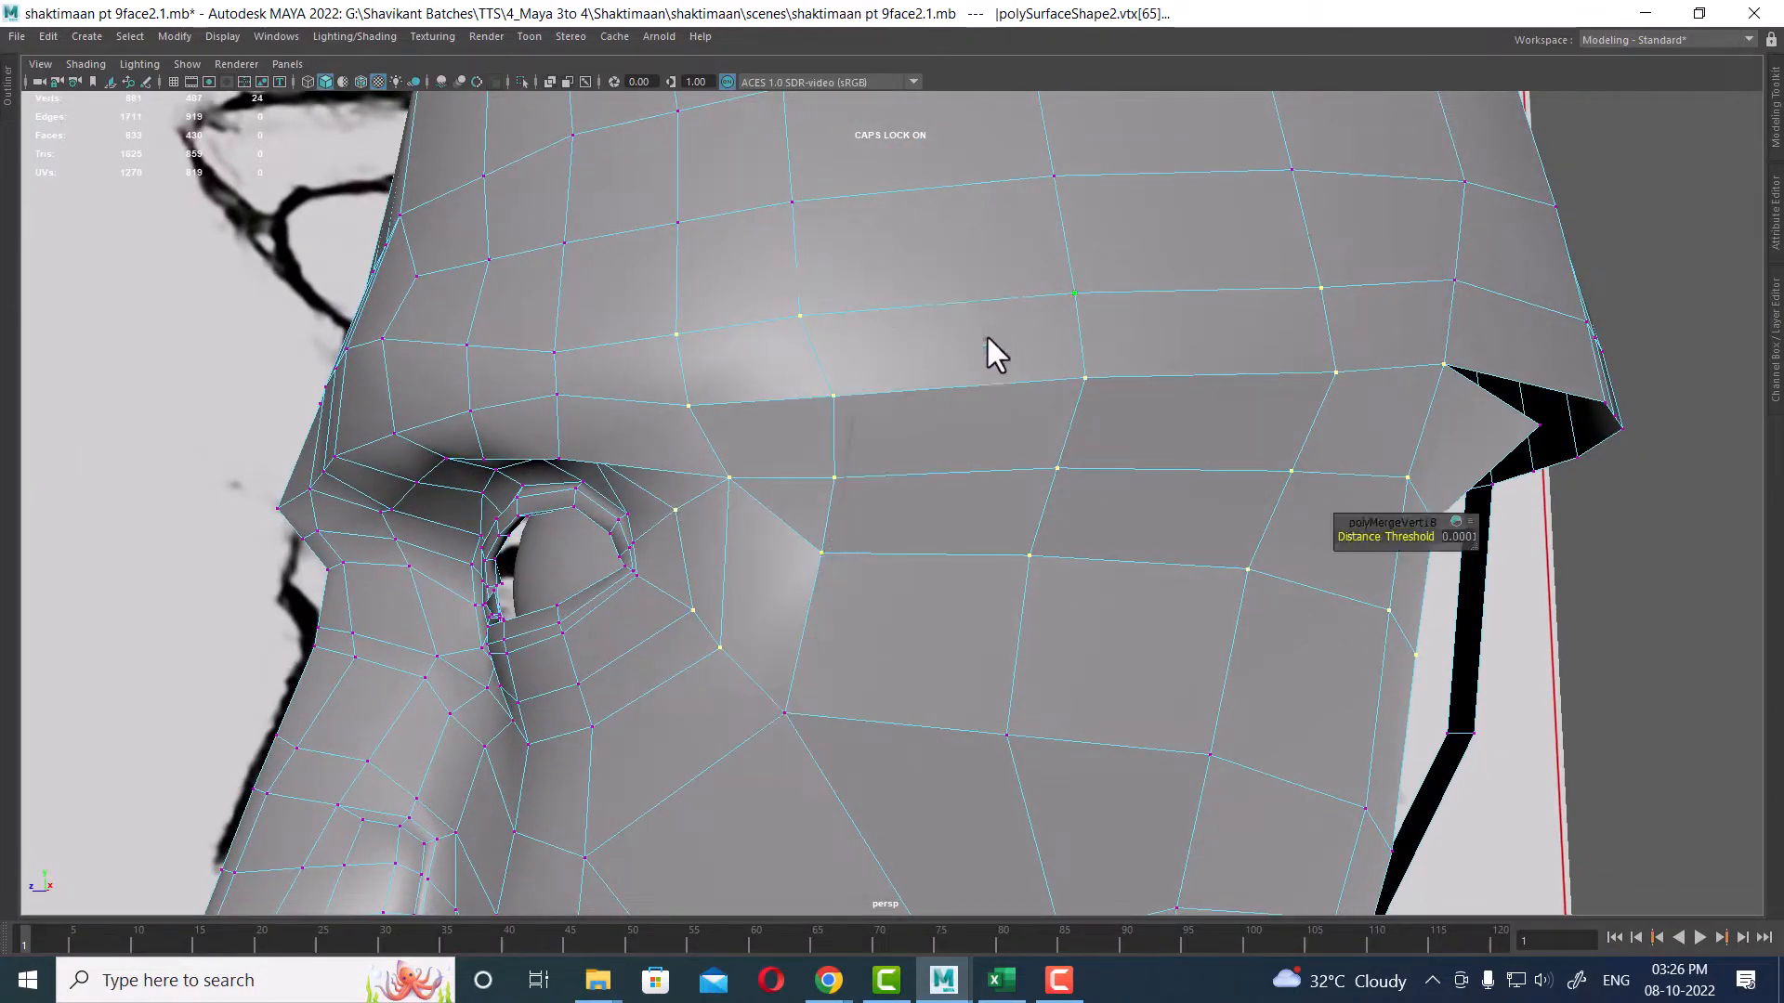
Step: Select and delete the horizontal edge across the brow panel beside the eye
right_click_drag(991, 374, 1031, 175)
left_click(816, 527)
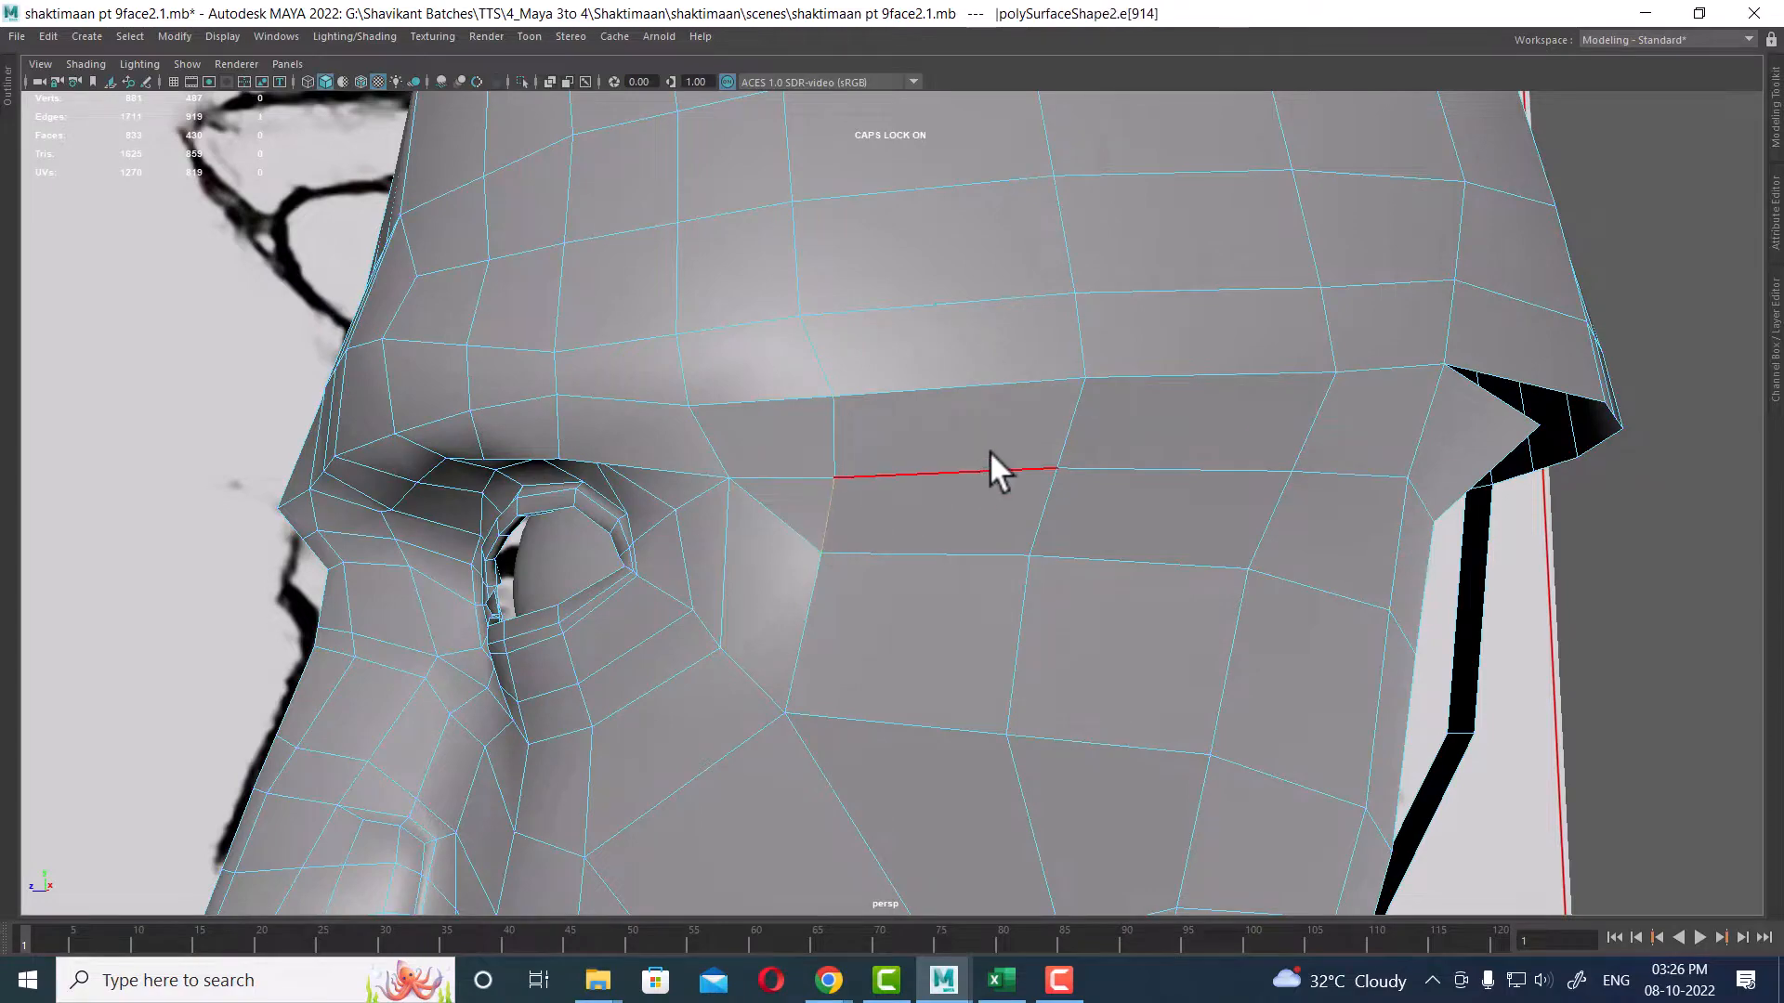
right_click_drag(829, 521, 686, 446, "ctrl")
left_click_drag(1220, 574, 1274, 577, "alt")
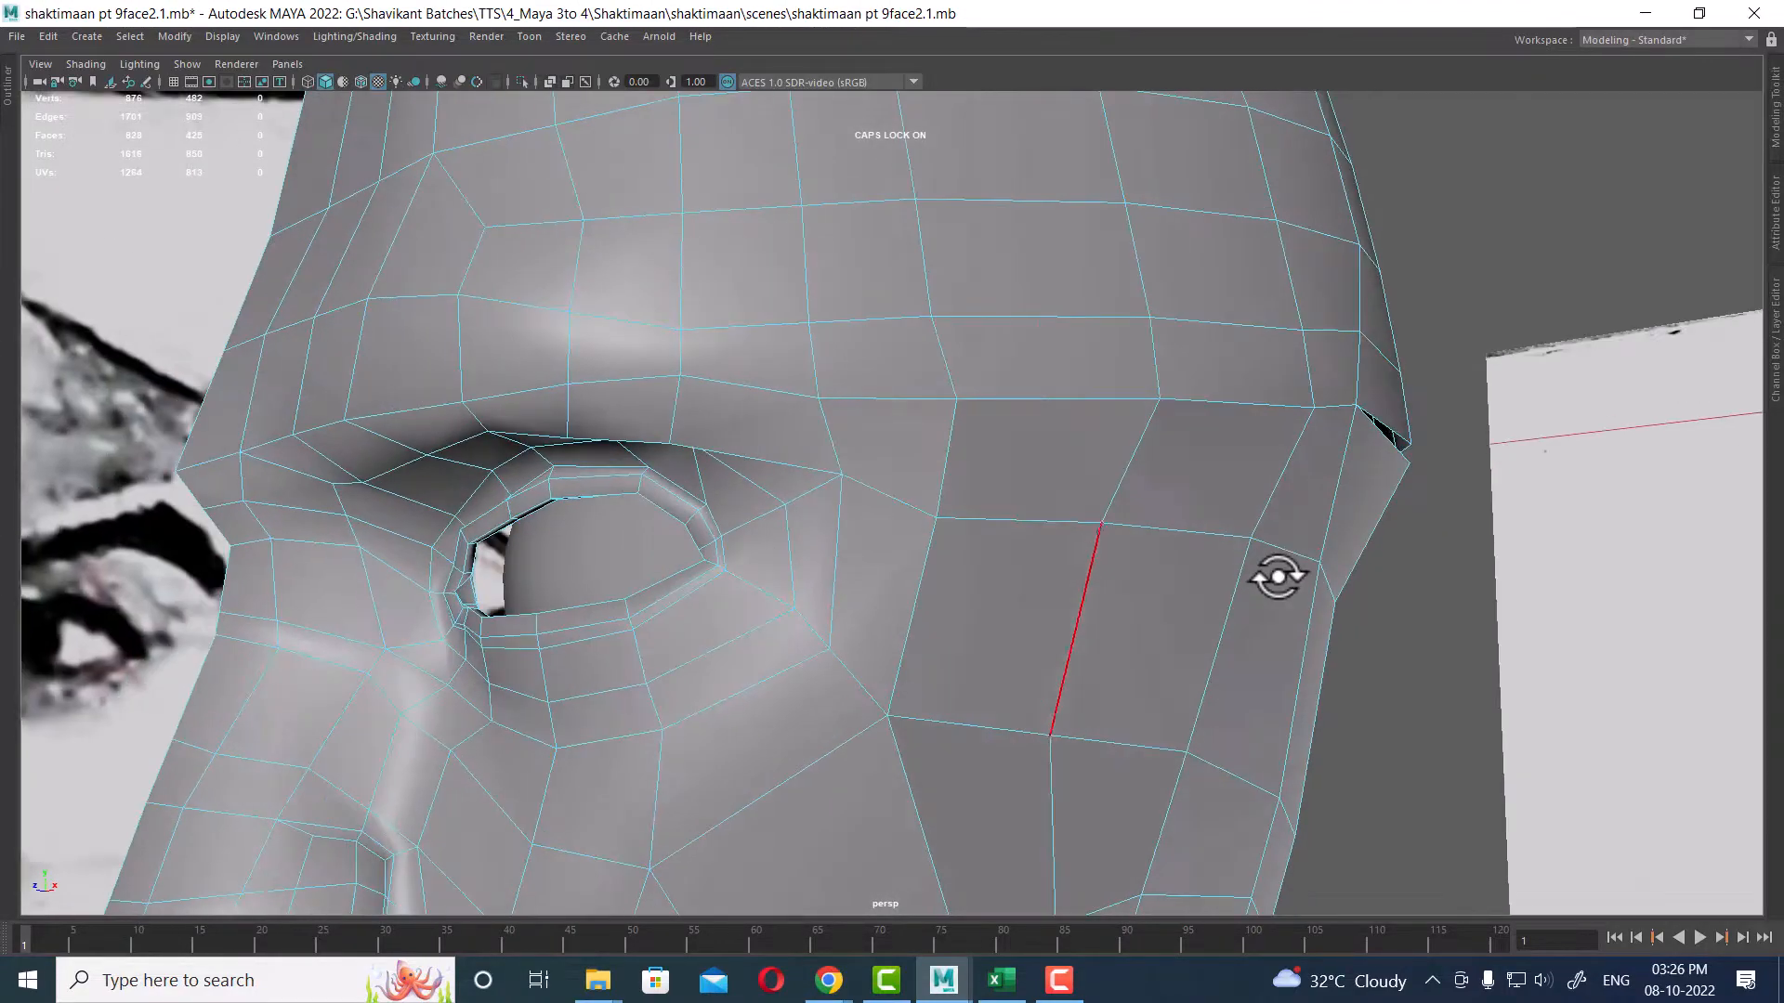
right_click_drag(1274, 576, 1134, 569, "alt")
Step: Orbit to the cheek and select the diagonal edges below the eye for removal
left_click_drag(883, 567, 1013, 511, "alt")
right_click_drag(1013, 511, 912, 421, "alt")
mouse_move(911, 421)
left_mouse_down("alt")
mouse_move(867, 542)
mouse_move(687, 606)
mouse_move(896, 434)
left_mouse_up("alt")
right_click_drag(895, 434, 980, 544, "alt")
middle_click_drag(986, 500, 995, 533, "alt")
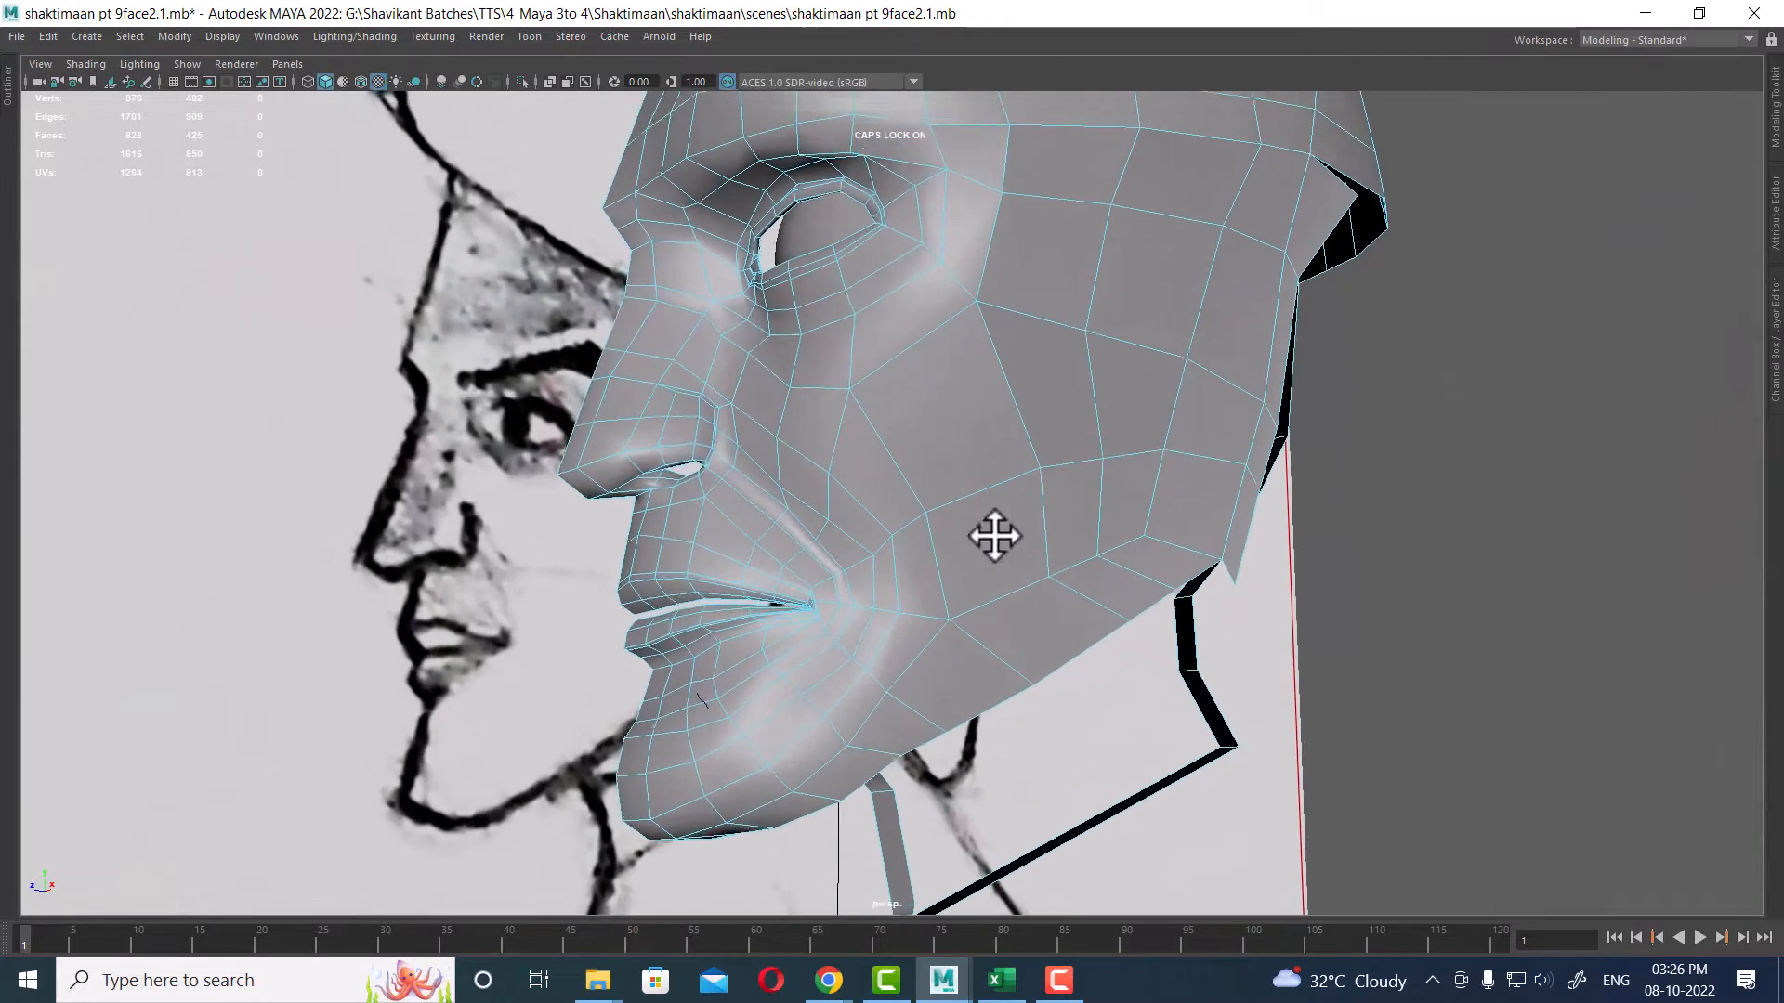
right_click_drag(995, 533, 1008, 540, "alt")
left_click_drag(977, 522, 1003, 524, "alt")
right_click_drag(985, 518, 1000, 533, "alt")
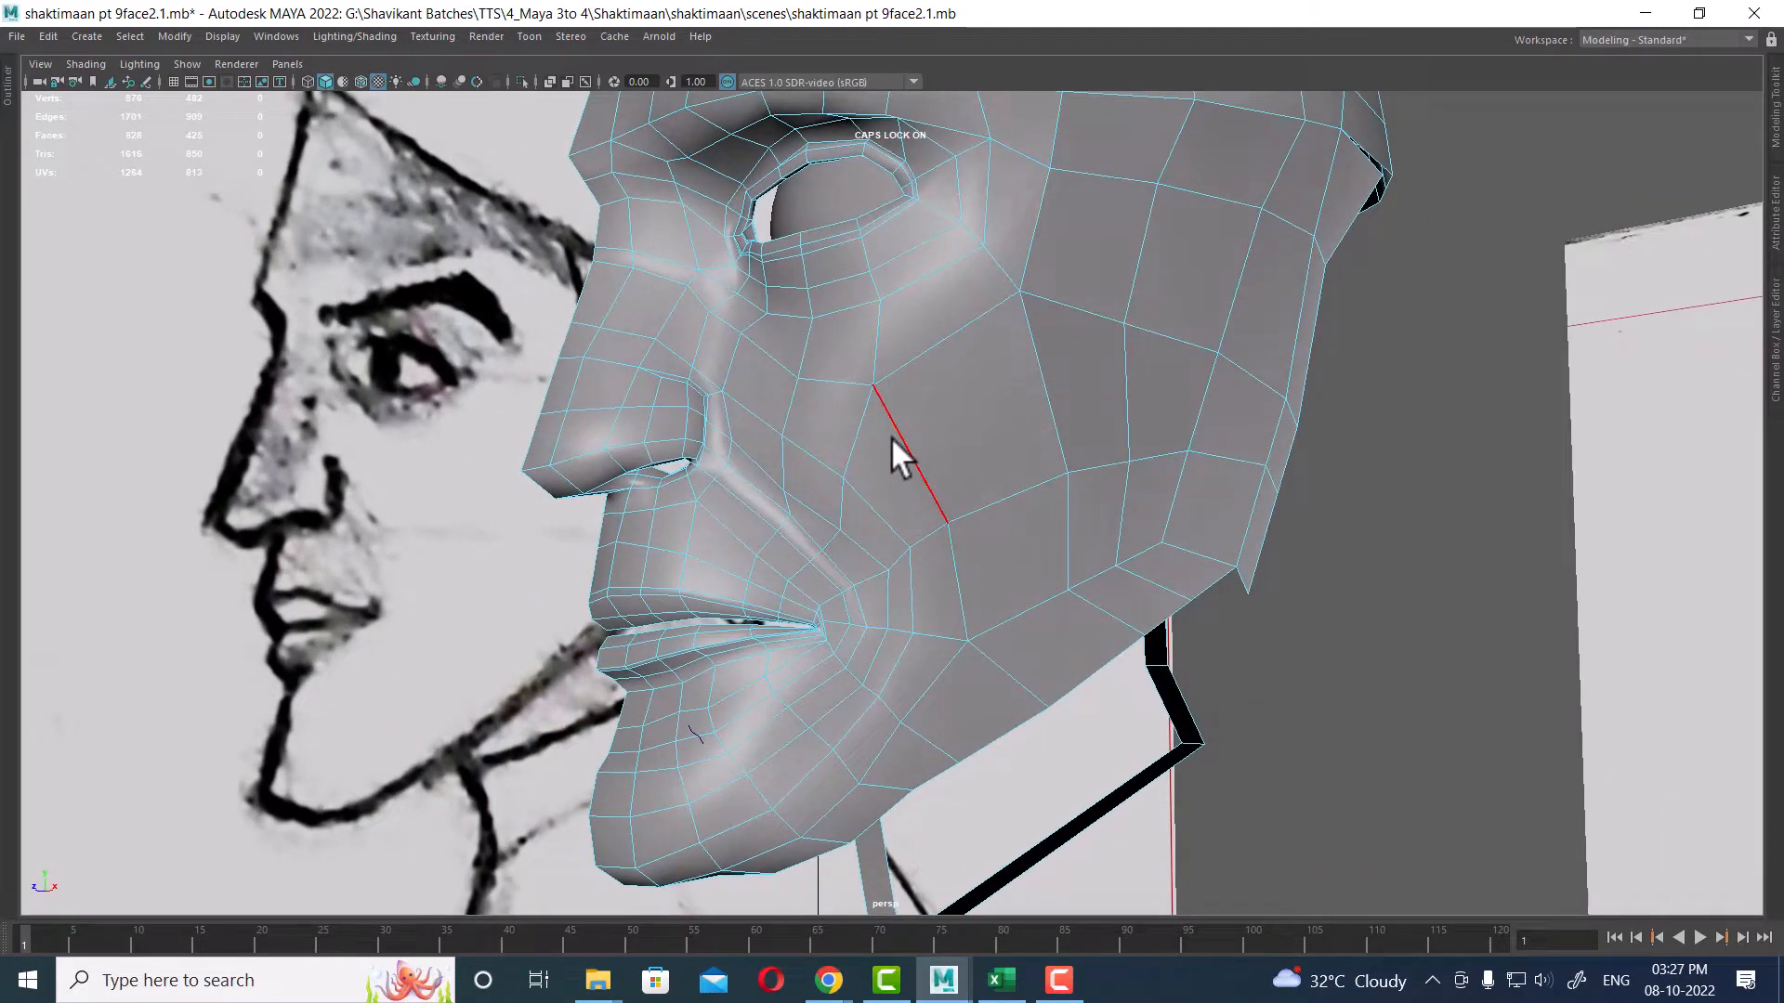
left_click(860, 427)
right_click_drag(999, 377, 504, 511, "ctrl")
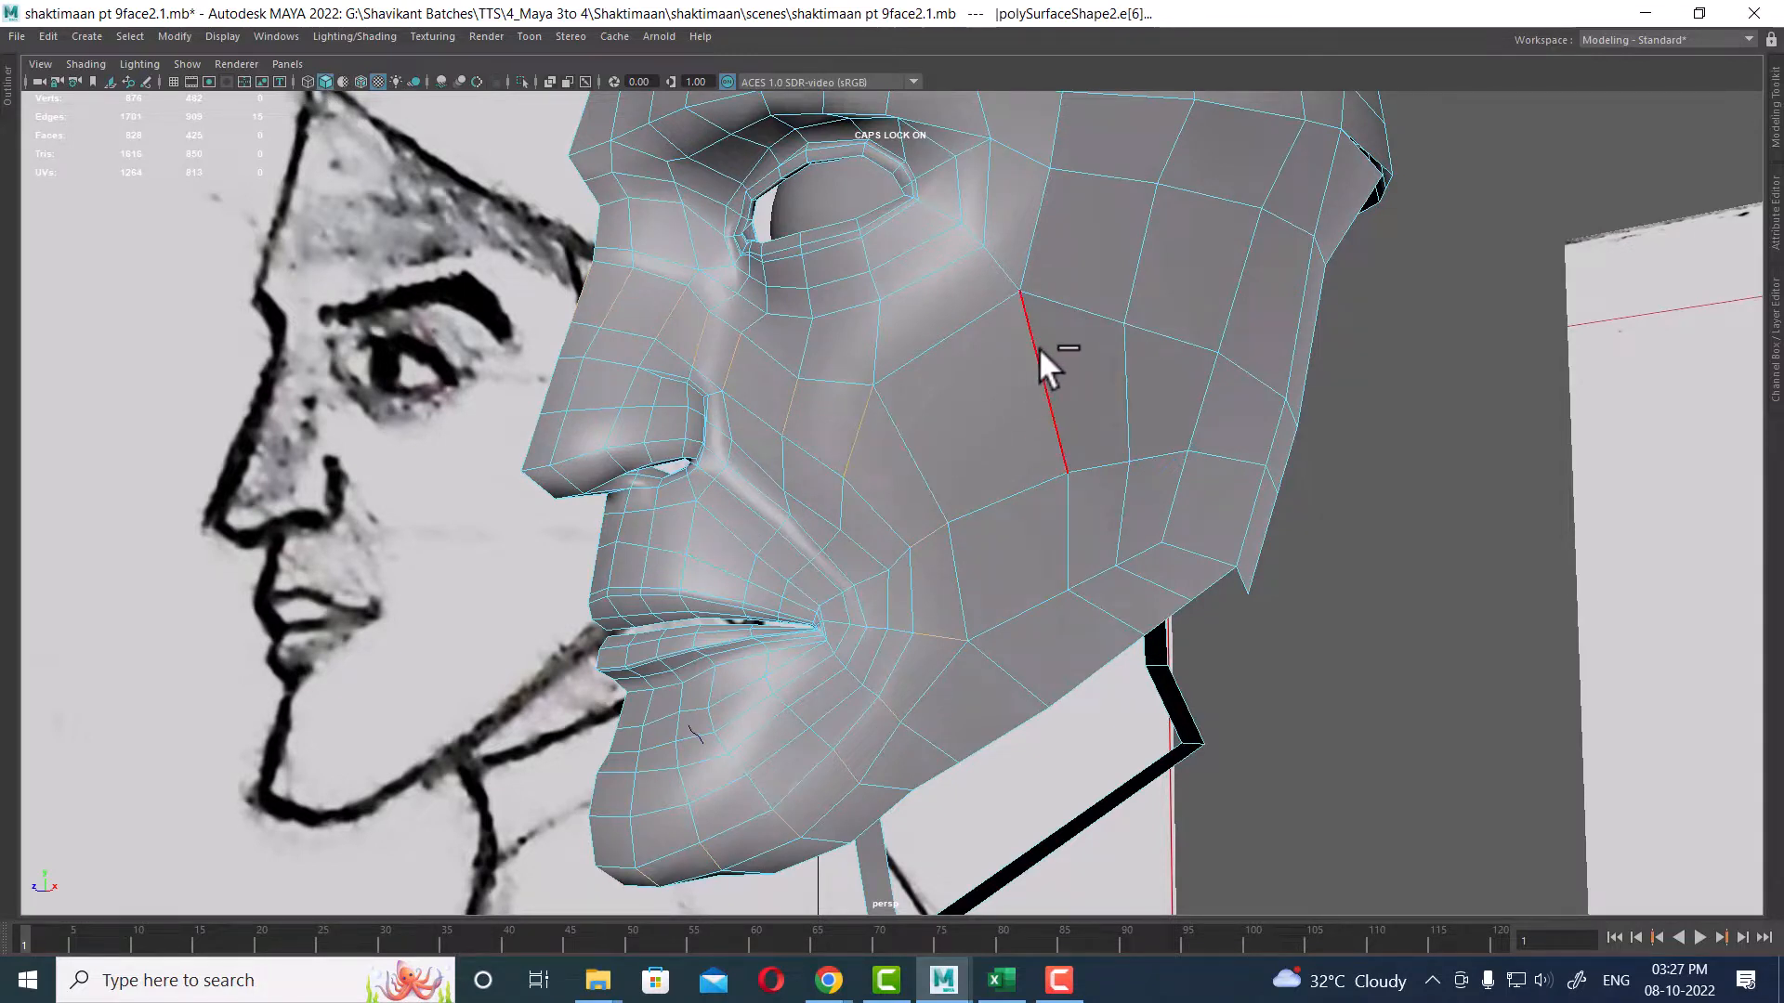
mouse_move(915, 390)
right_mouse_down("ctrl")
mouse_move(929, 398)
mouse_move(923, 383)
right_mouse_up("ctrl")
left_click(895, 425)
Step: Re-route the cheek topology below the eye by cutting new edges with Multi-Cut and deleting stray ones
left_click_drag(1140, 379, 1389, 238, "alt")
left_click_drag(1192, 349, 1017, 418, "alt")
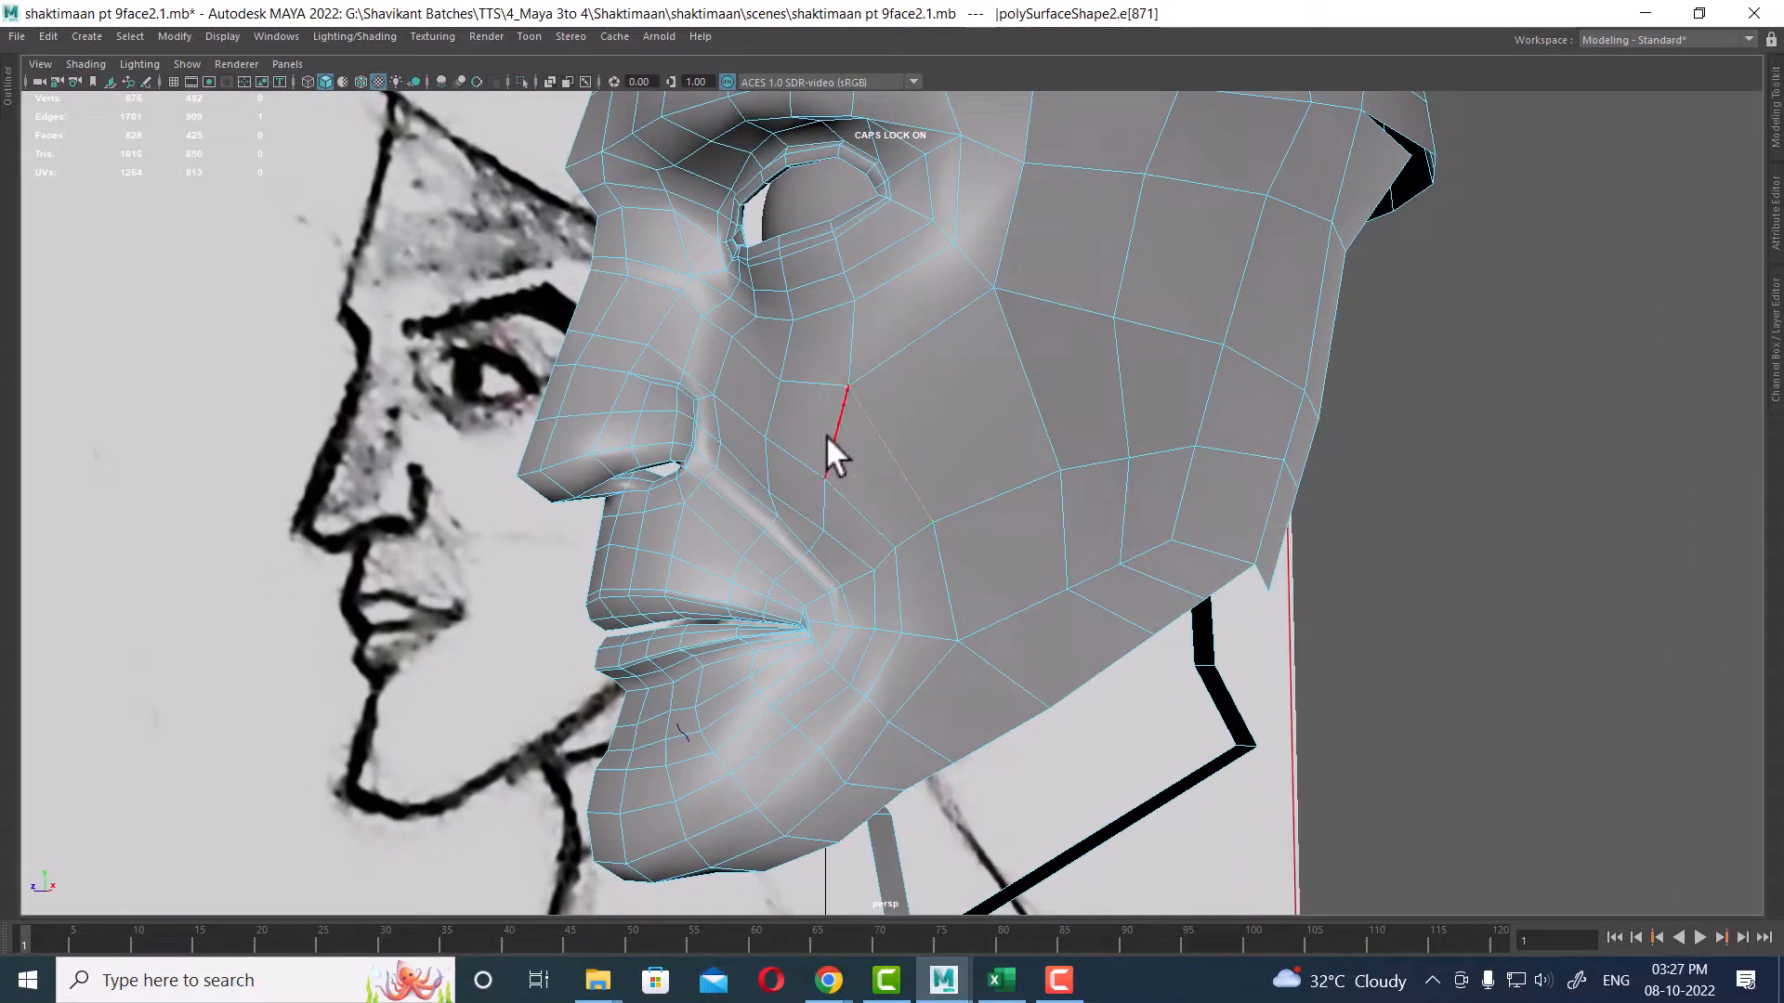
right_click_drag(1039, 323, 808, 427, "ctrl")
right_click_drag(935, 342, 1068, 489, "ctrl")
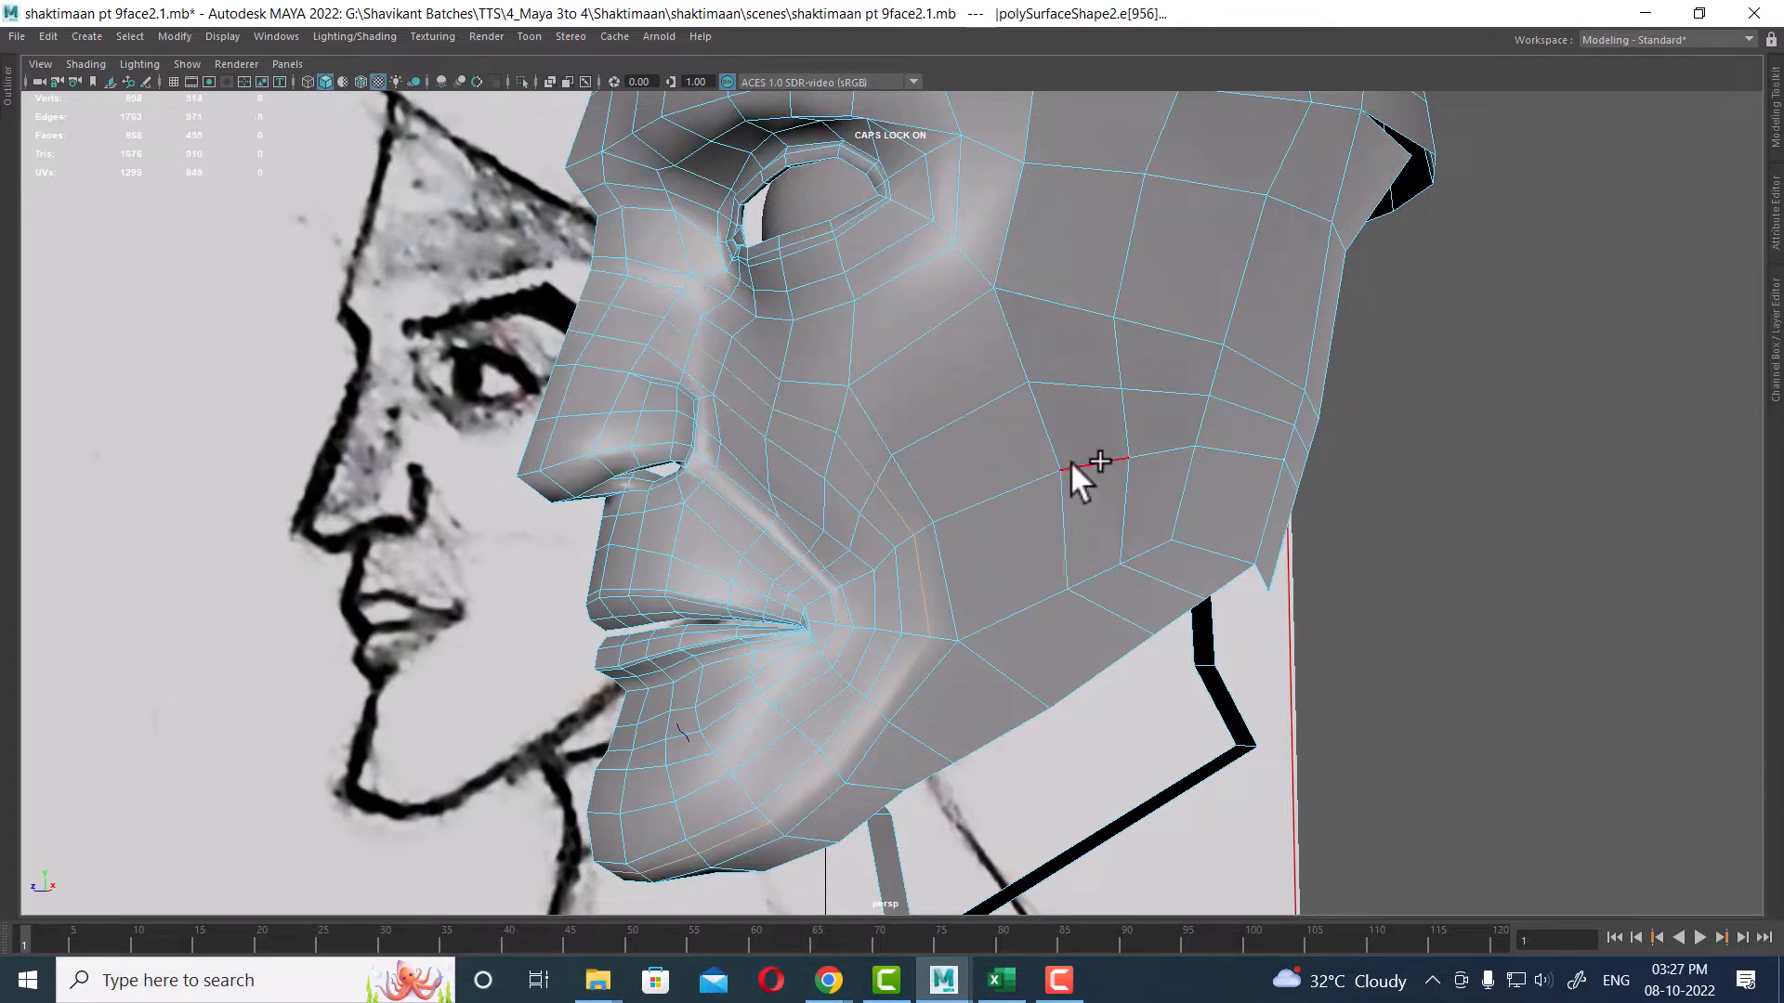
right_click_drag(1071, 460, 605, 697, "ctrl")
left_click(874, 492)
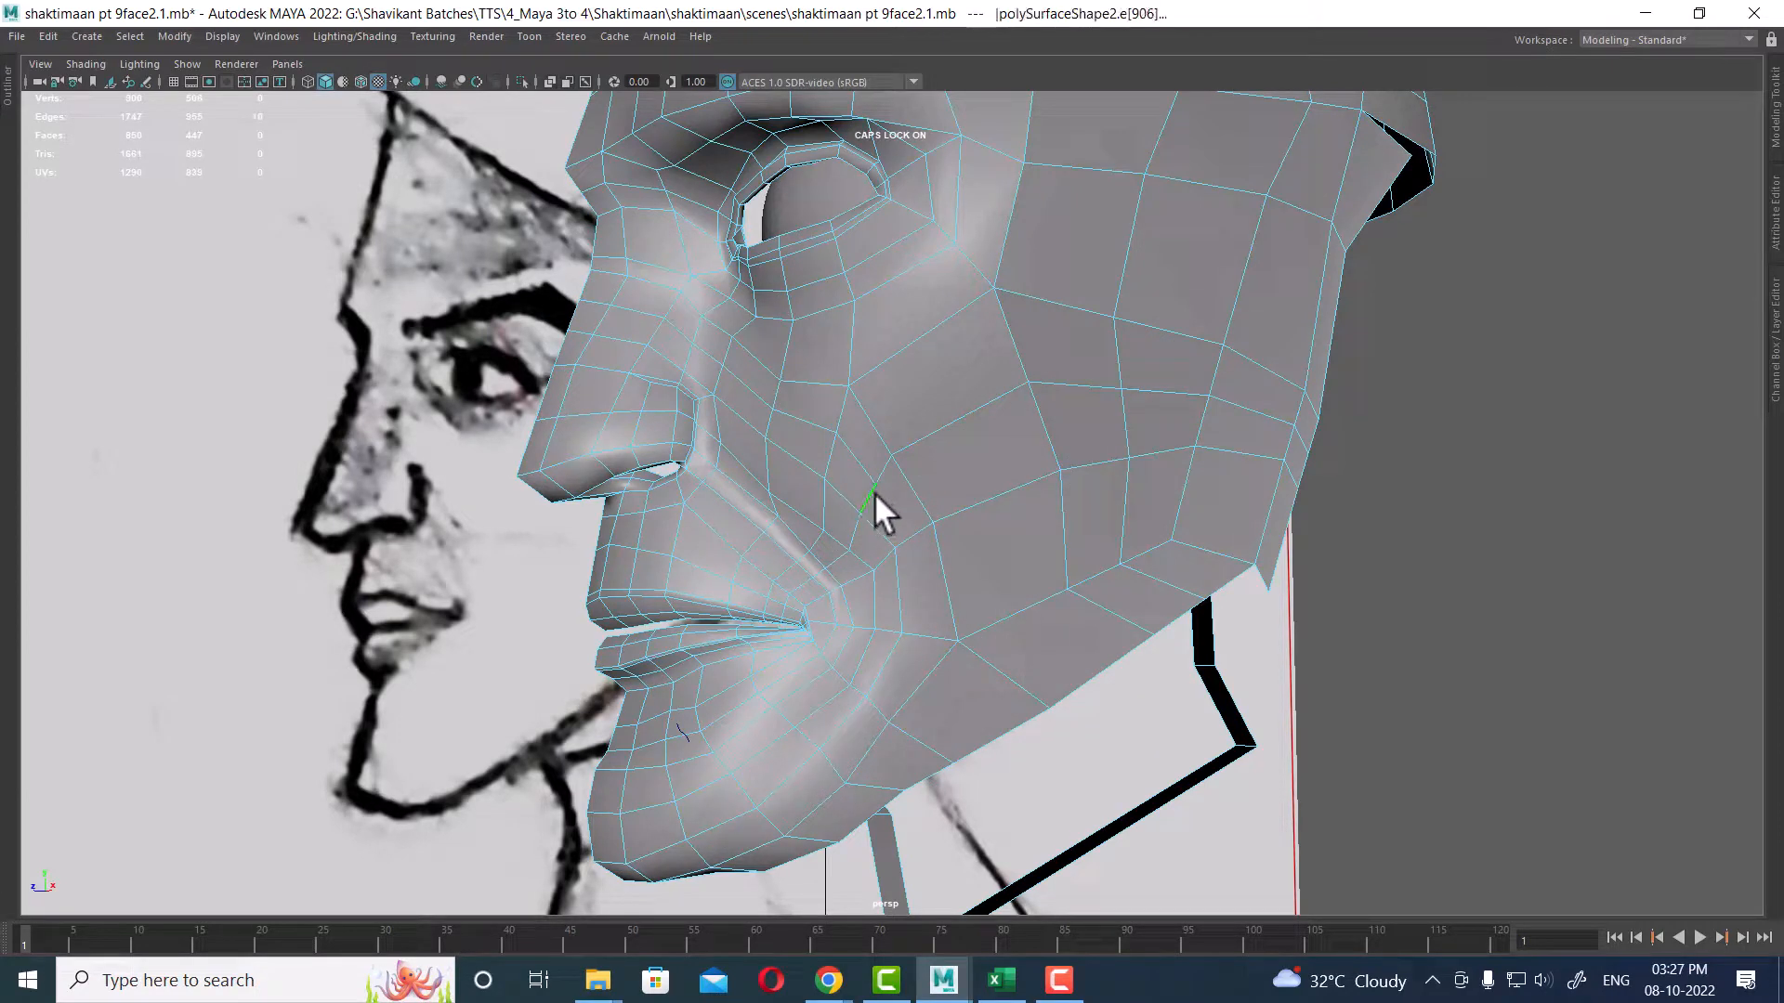
right_click_drag(1023, 453, 585, 628, "ctrl")
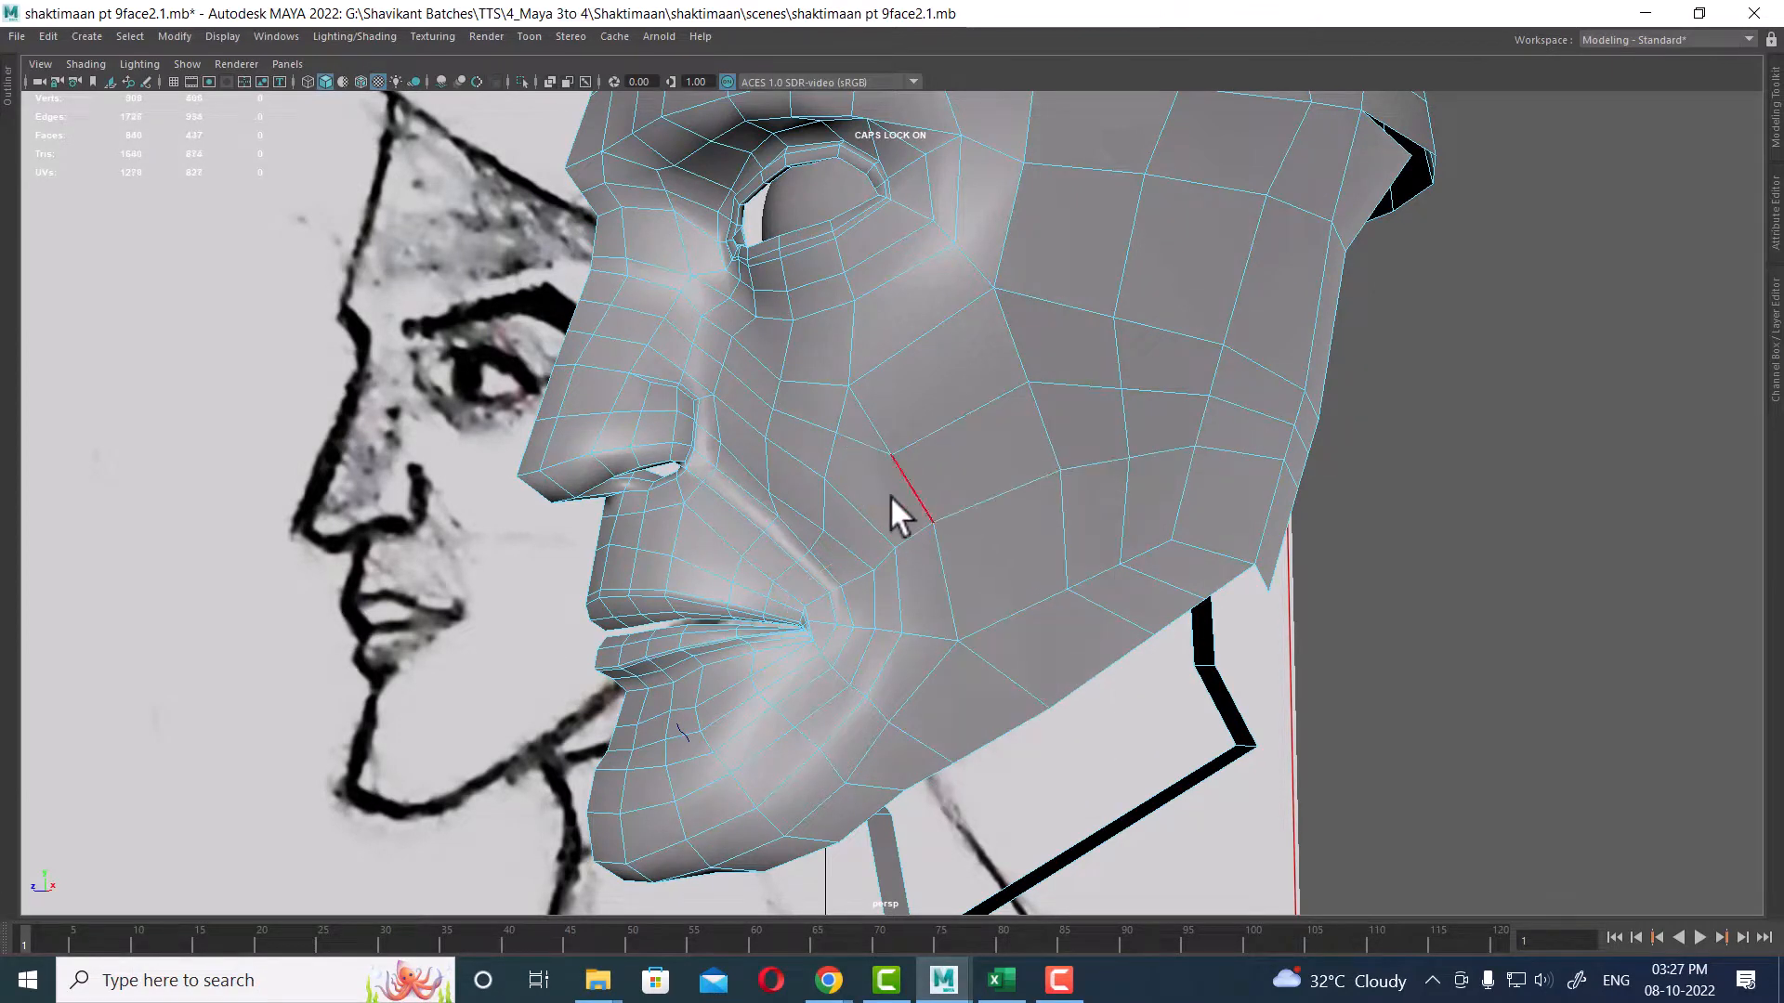
left_click(855, 442)
Step: Select individual cheek vertices near the jaw and move them to follow the reference outline
mouse_move(979, 474)
right_mouse_down("shift")
mouse_move(994, 242)
mouse_move(993, 472)
right_mouse_up("shift")
left_click_drag(993, 472, 1018, 442, "alt")
right_click_drag(1018, 442, 1024, 487, "alt")
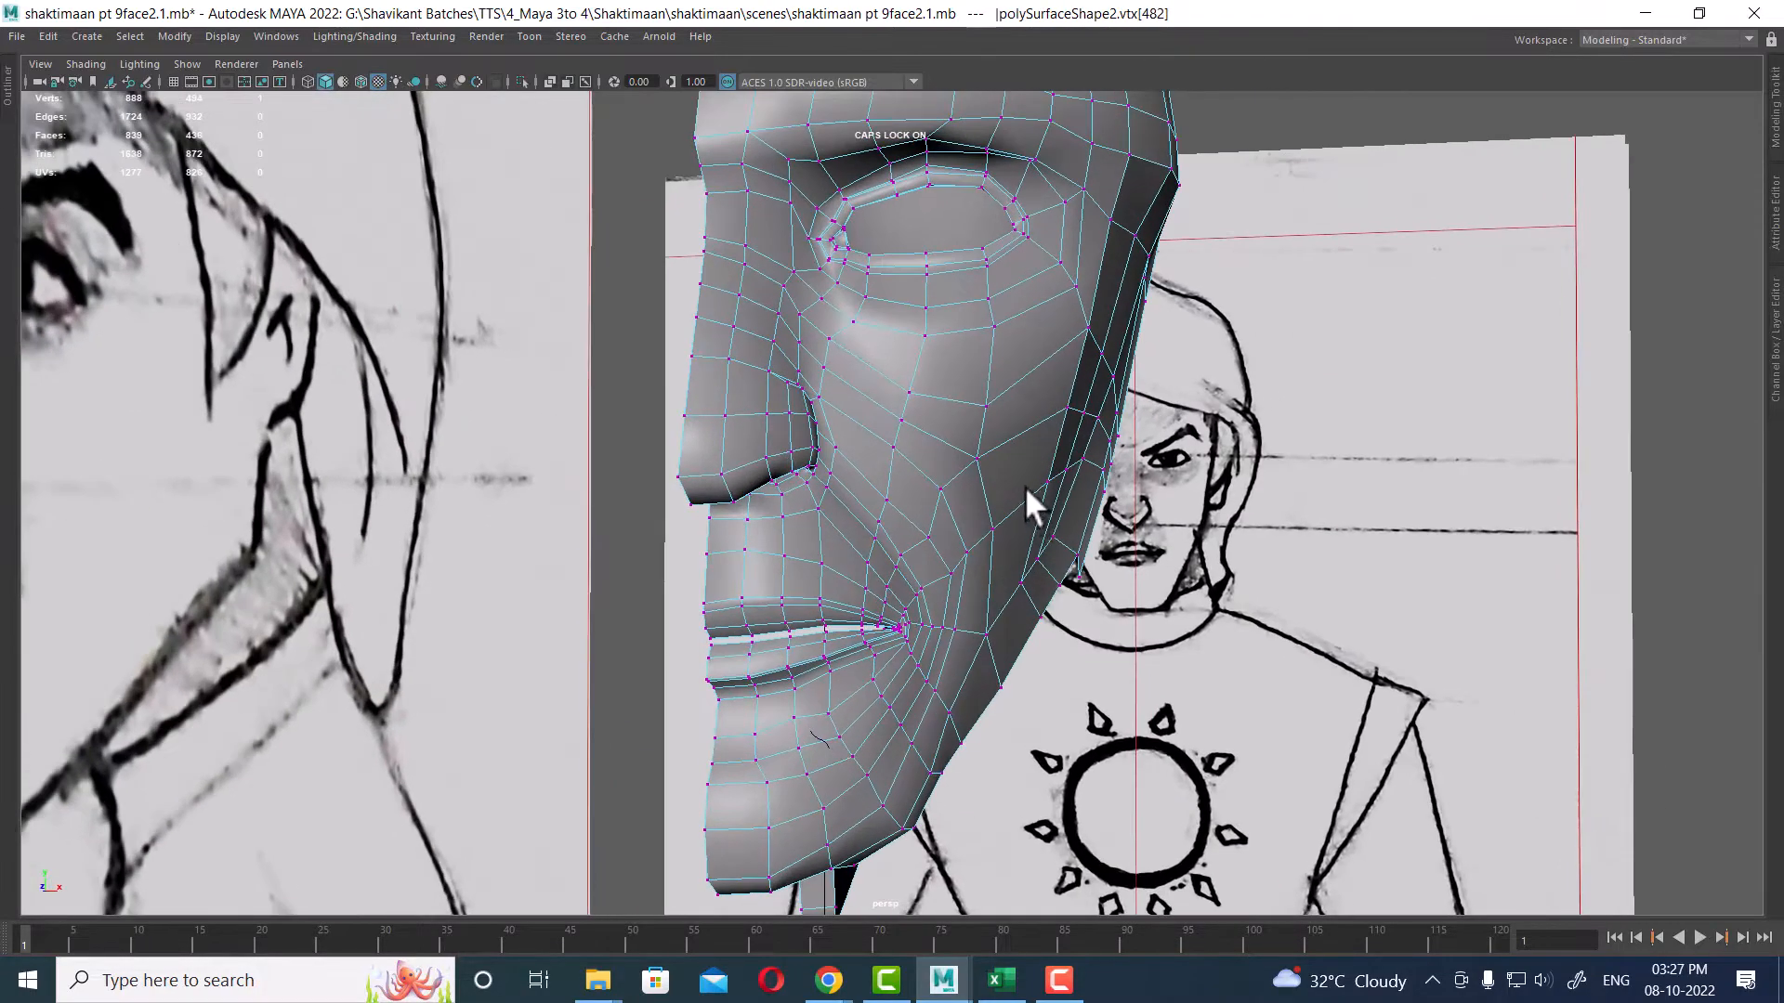
left_click_drag(1024, 487, 1029, 477, "alt")
left_click(993, 459)
right_click_drag(1012, 467, 1064, 571, "alt")
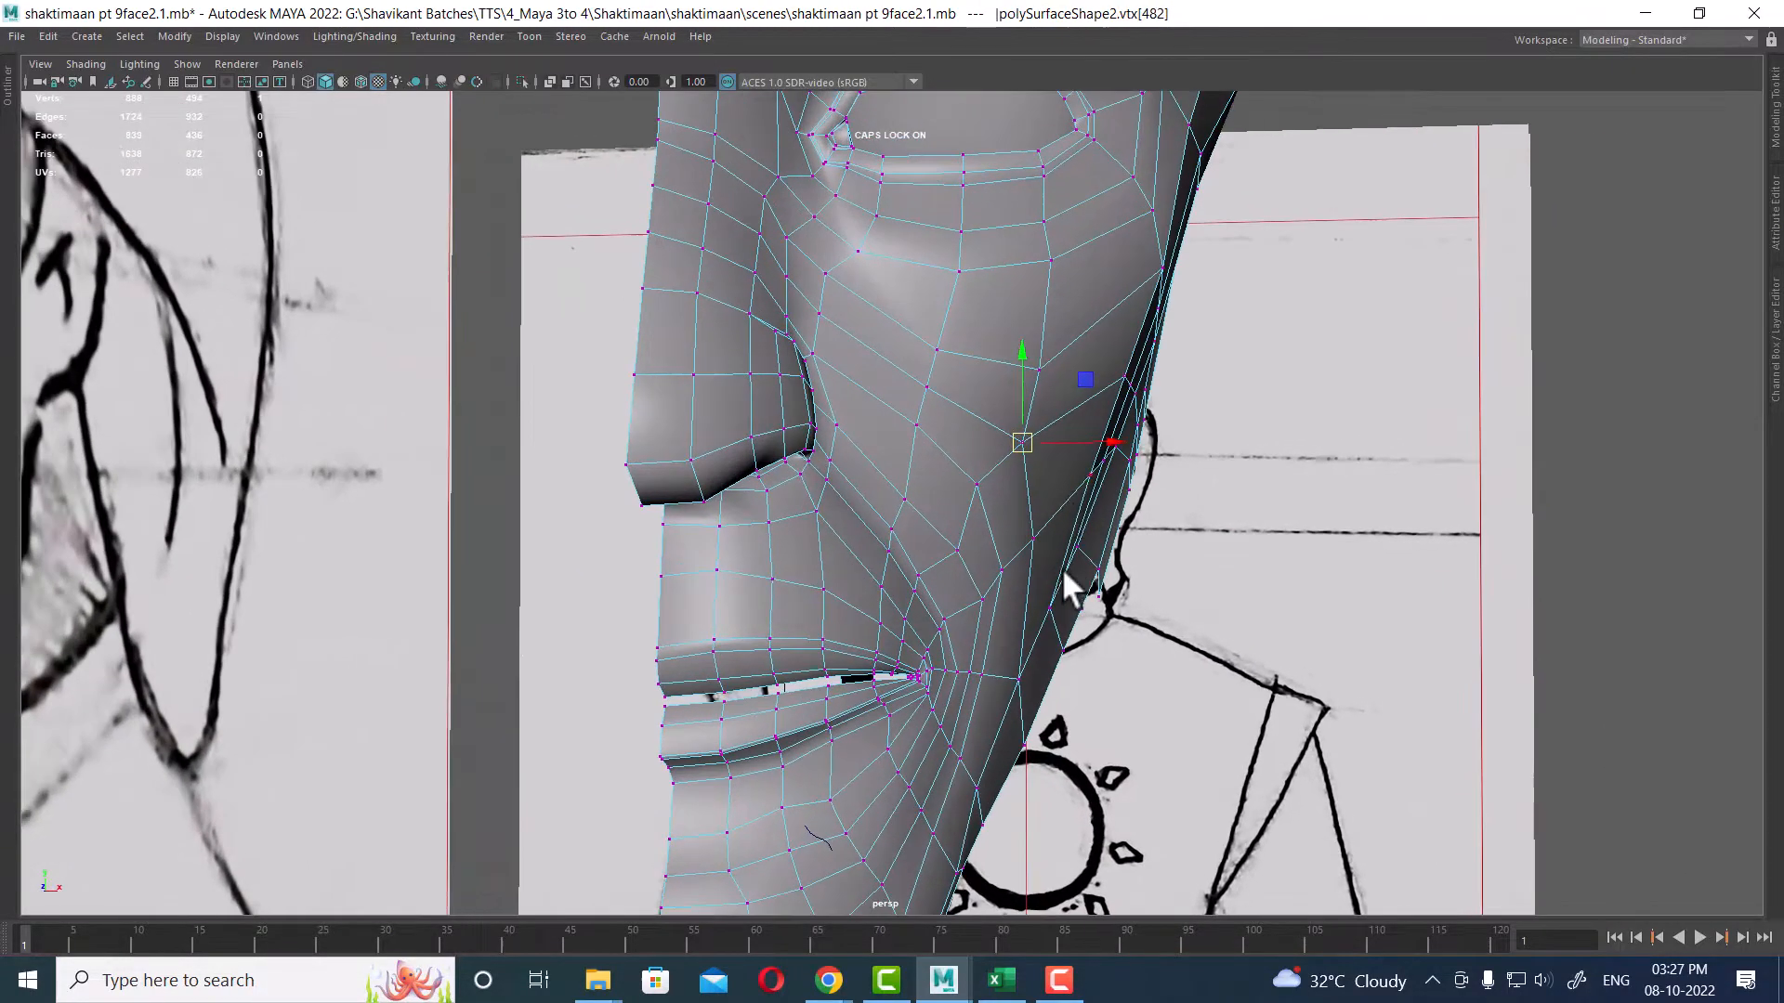
left_click_drag(1022, 442, 827, 537)
left_click_drag(734, 440, 1188, 424, "alt")
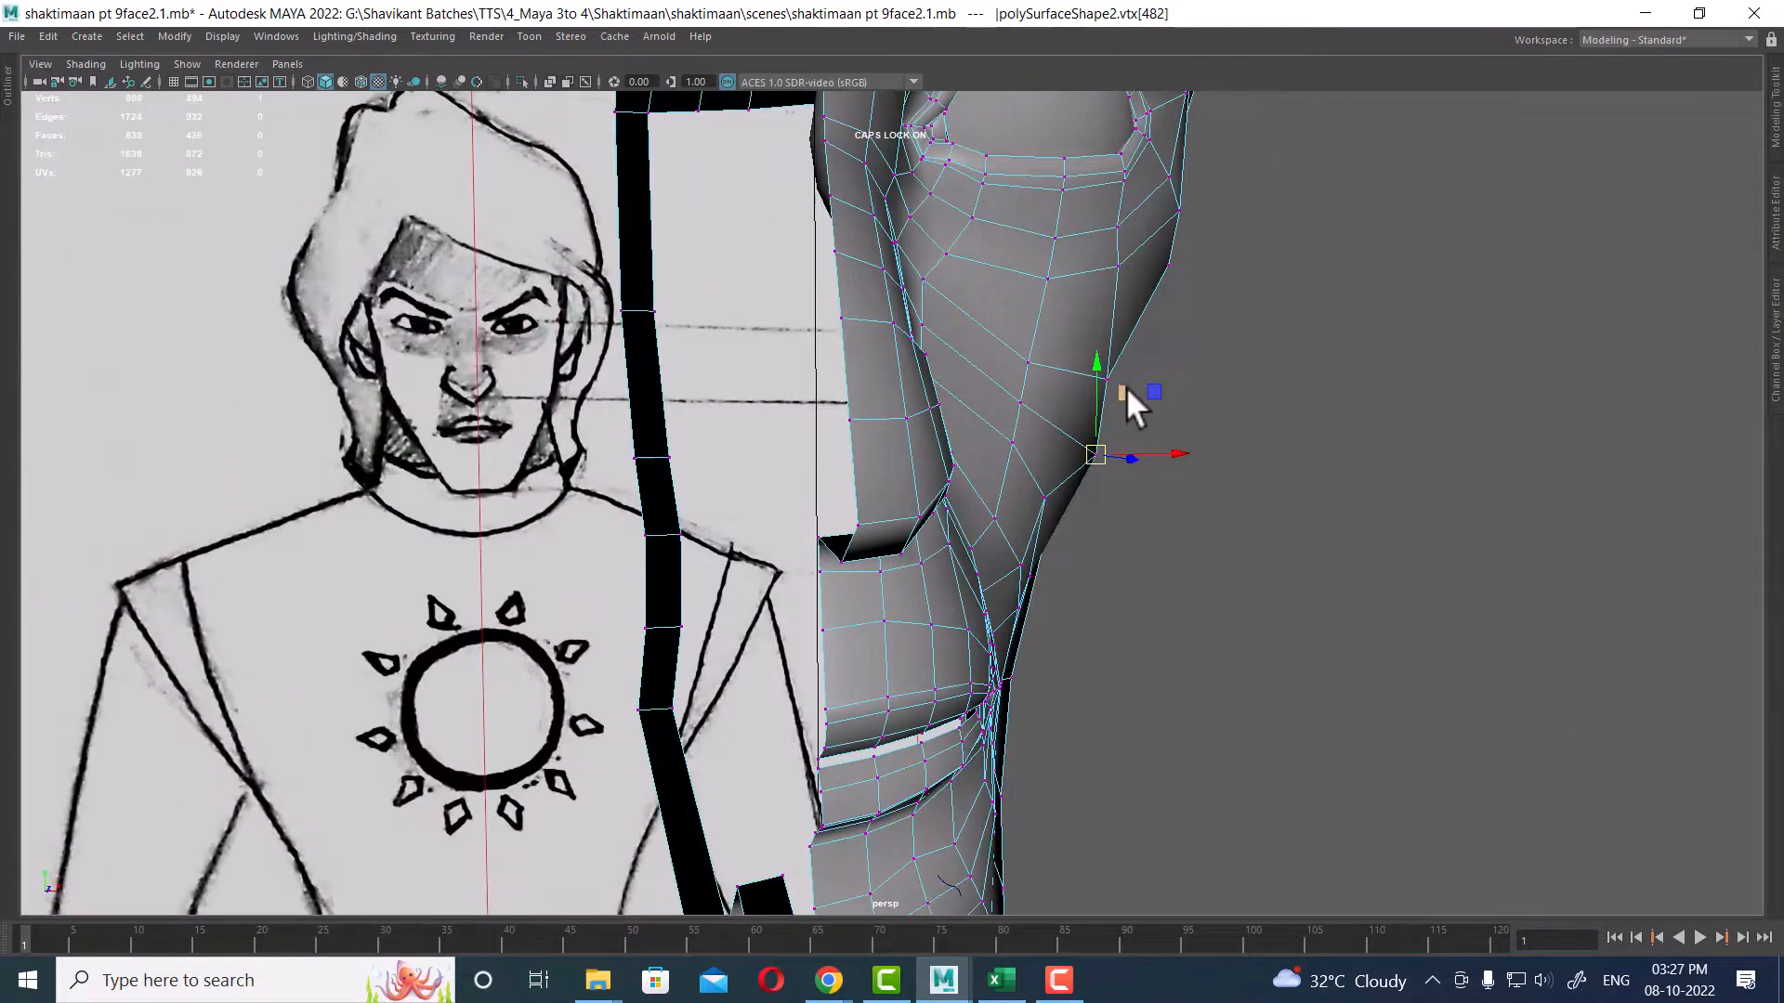
left_click(1213, 311)
left_click_drag(1100, 372, 1070, 433)
left_click_drag(1095, 499, 1092, 531)
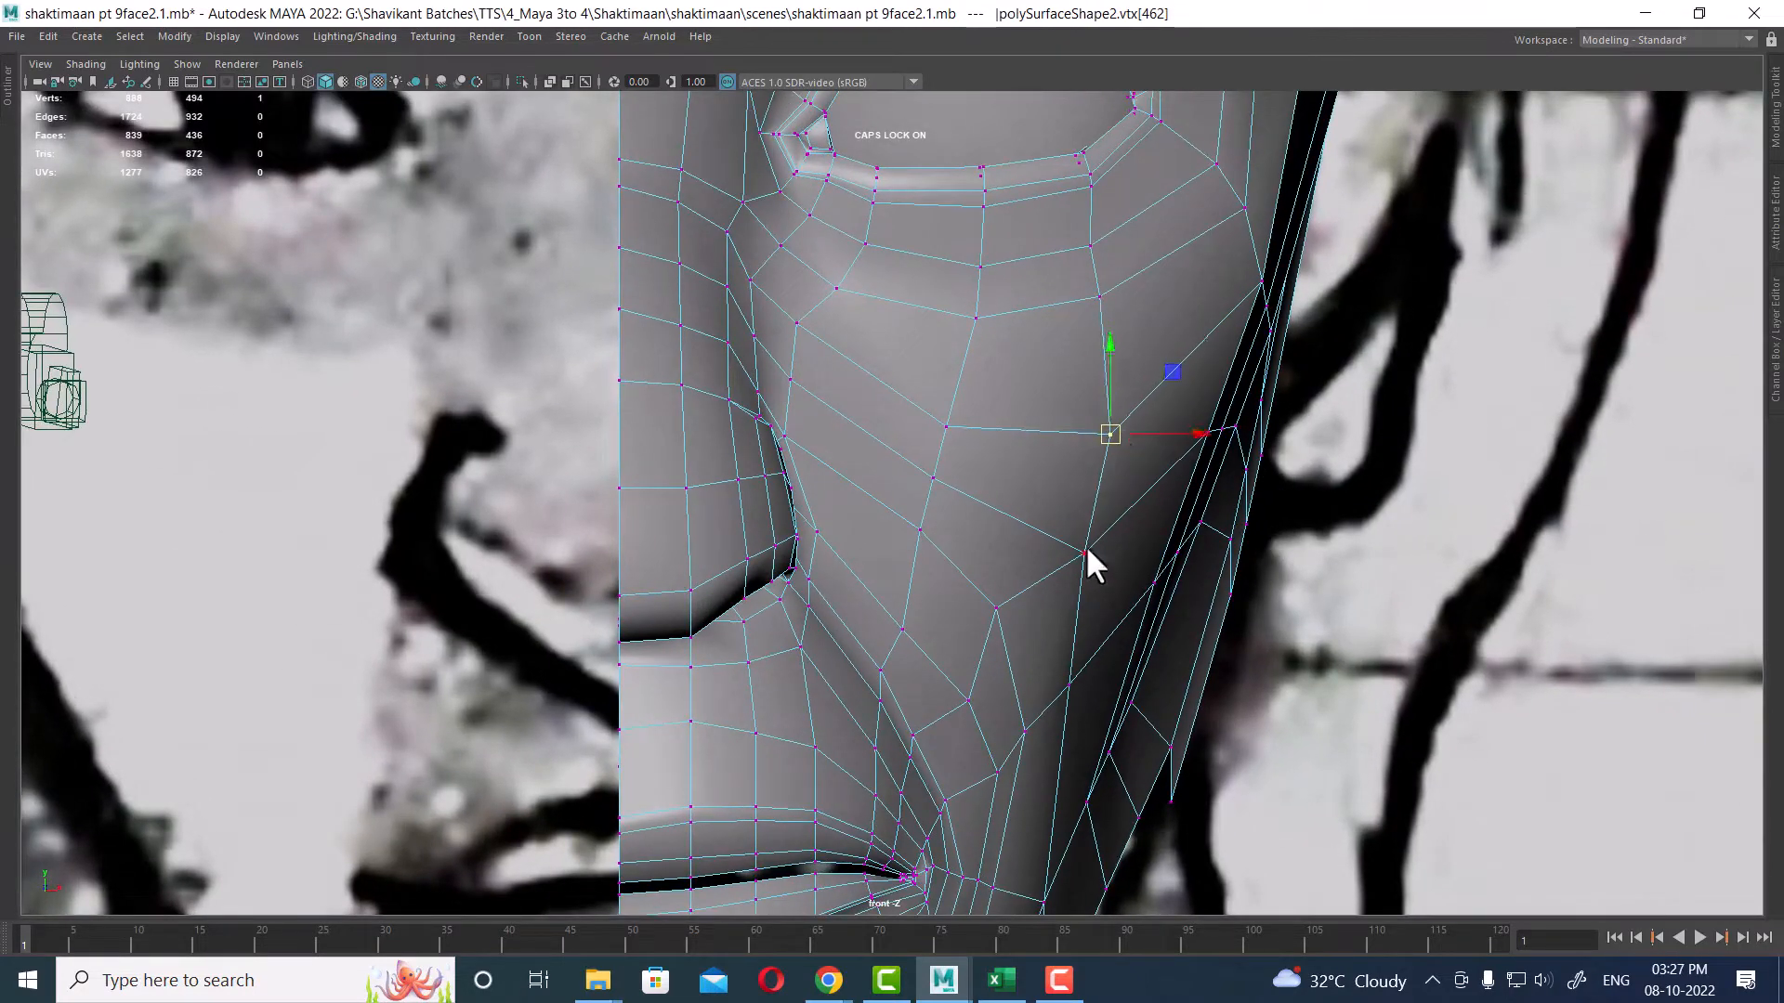
Step: Move the vertices between the cheek and the mouth corner to even out the edge flow
left_click(1085, 554)
left_click_drag(1087, 556, 1112, 550)
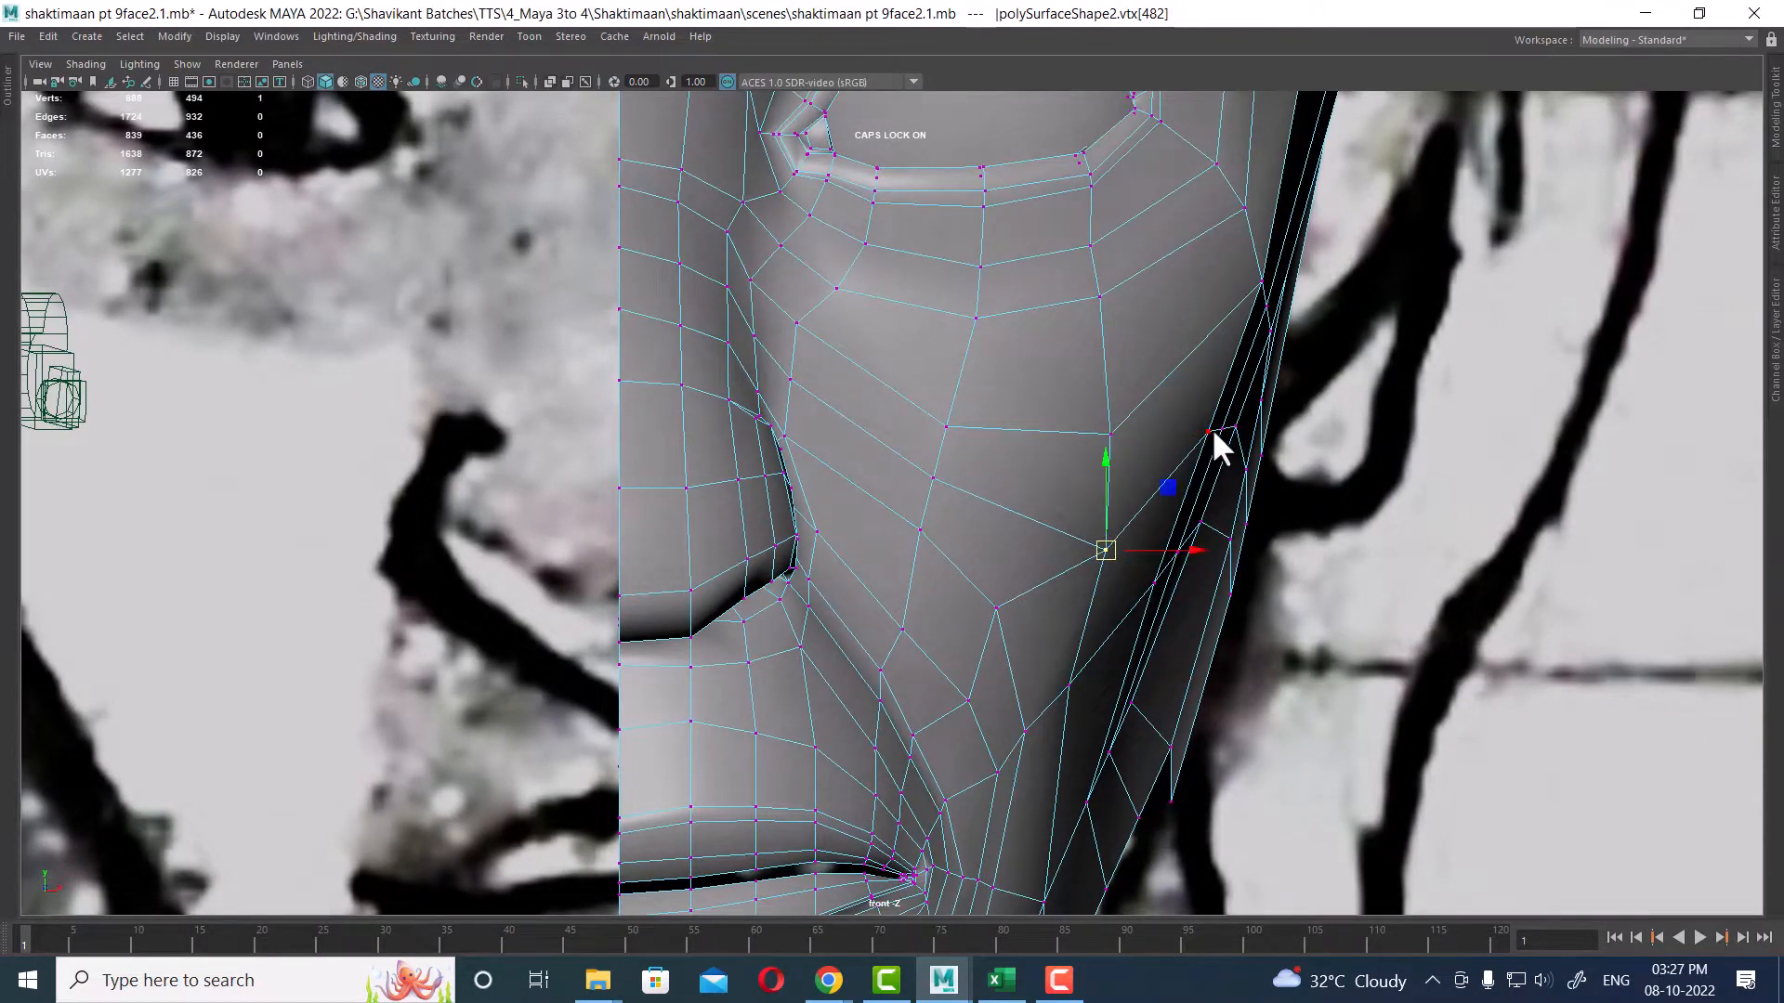
left_click_drag(1211, 437, 1220, 439)
scroll(1183, 620, "down", 1)
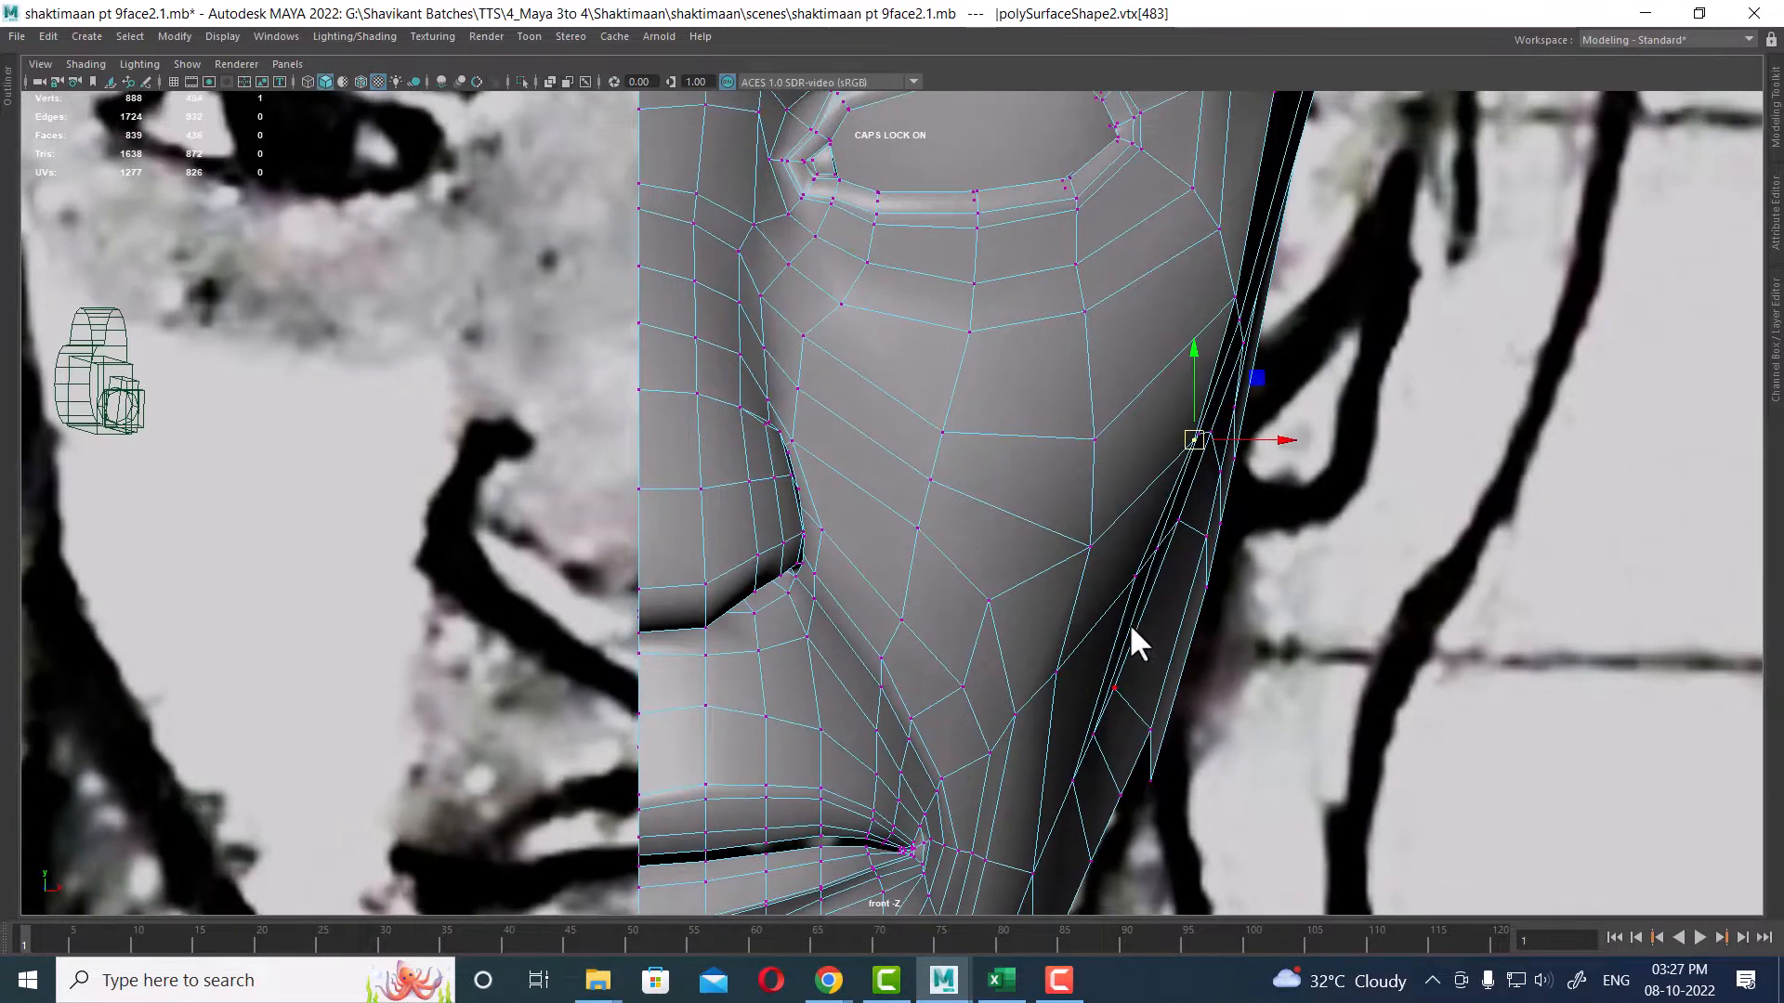
left_click(1014, 714)
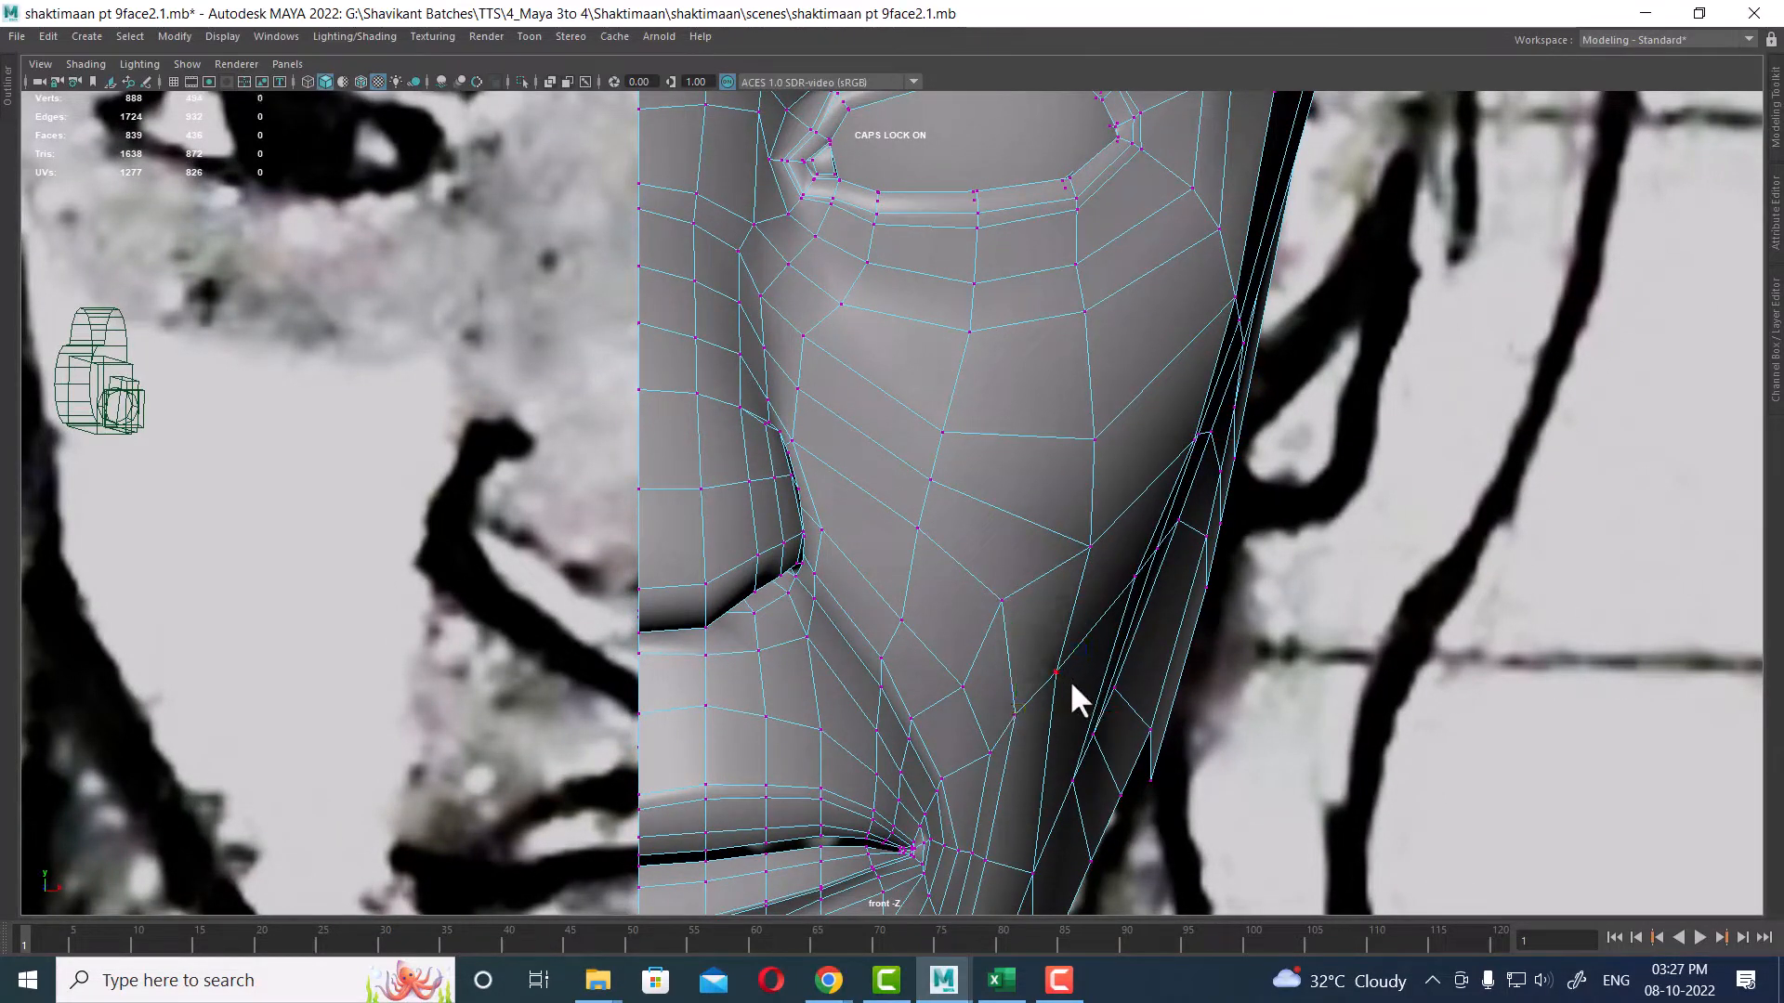
left_click(1059, 674)
left_click_drag(1083, 637, 1091, 639)
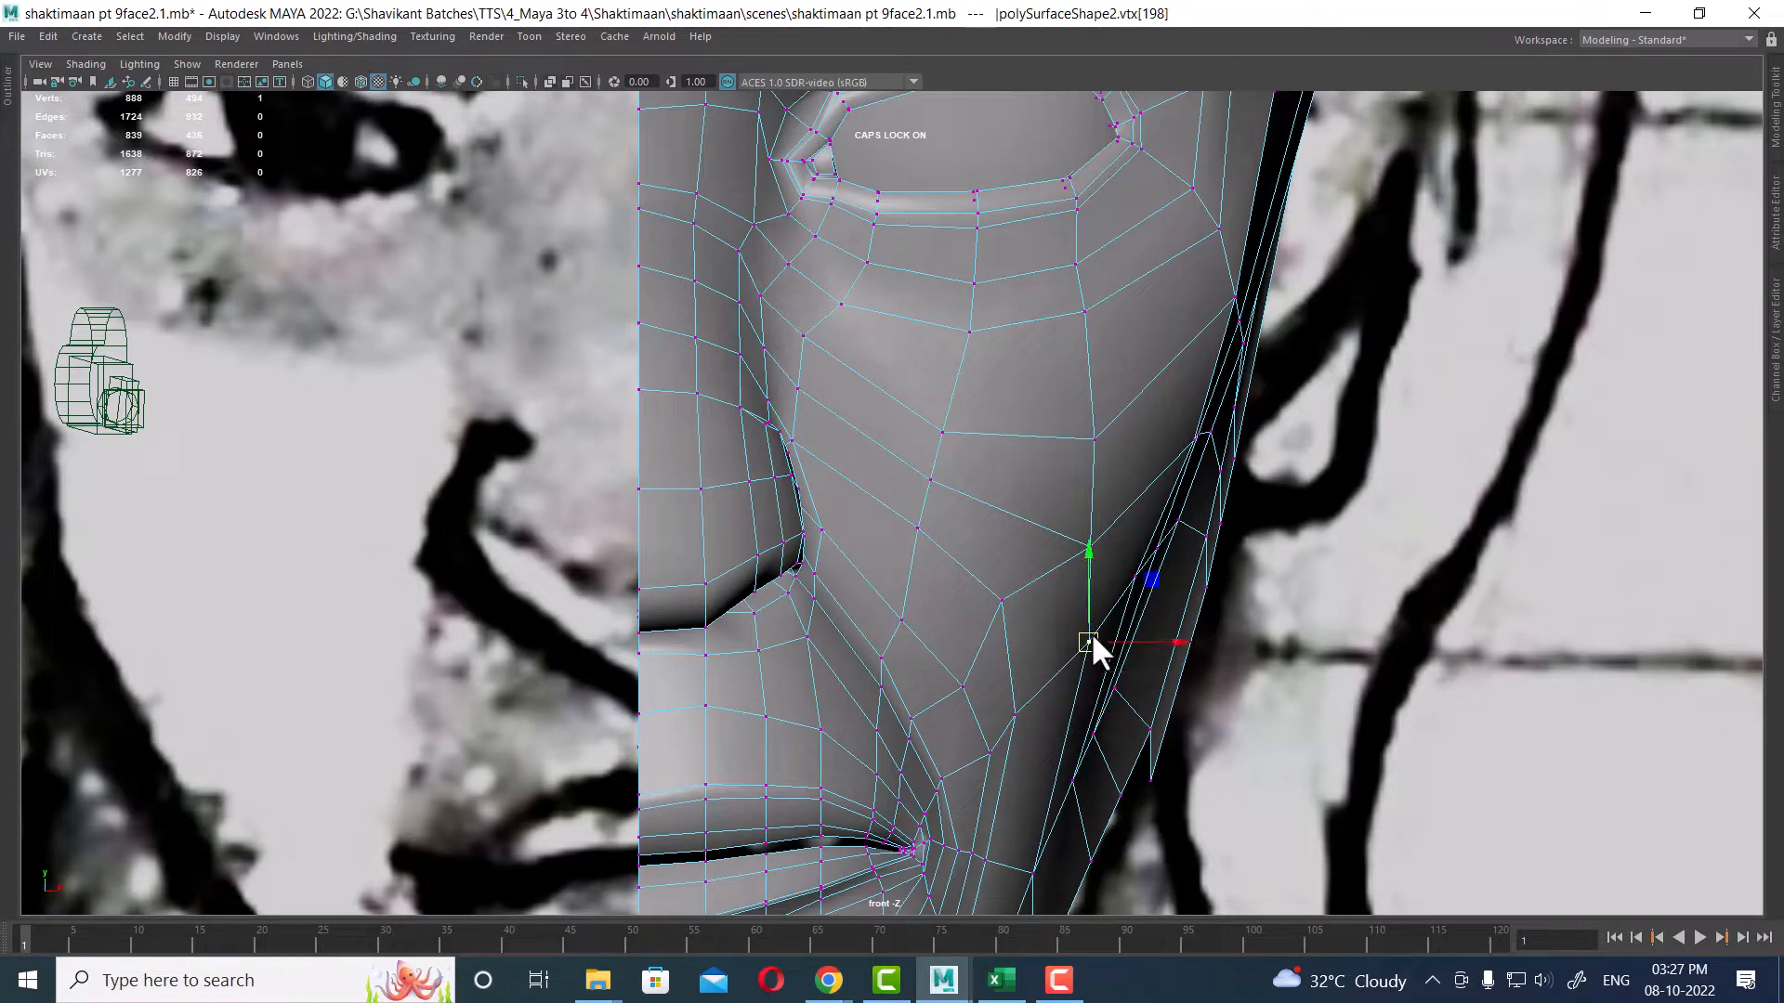
left_click(1016, 715)
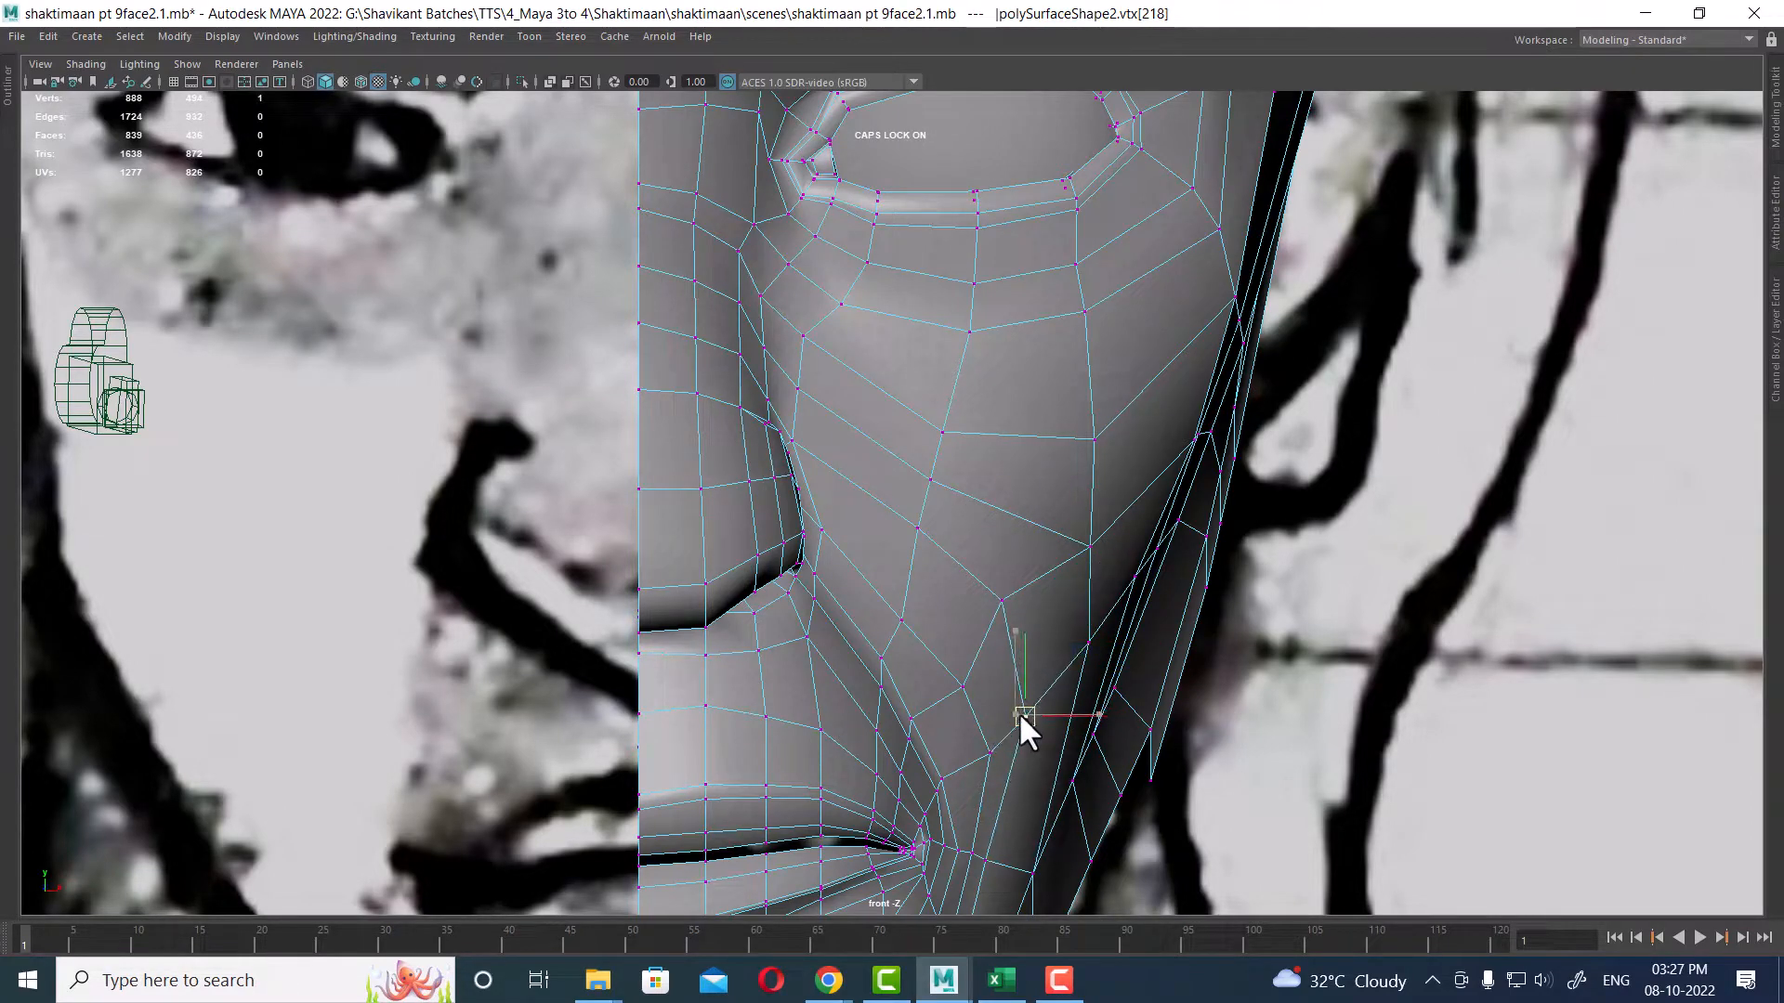
middle_click_drag(1018, 711, 1005, 472, "alt")
scroll(1006, 478, "up", 1)
left_click(982, 648)
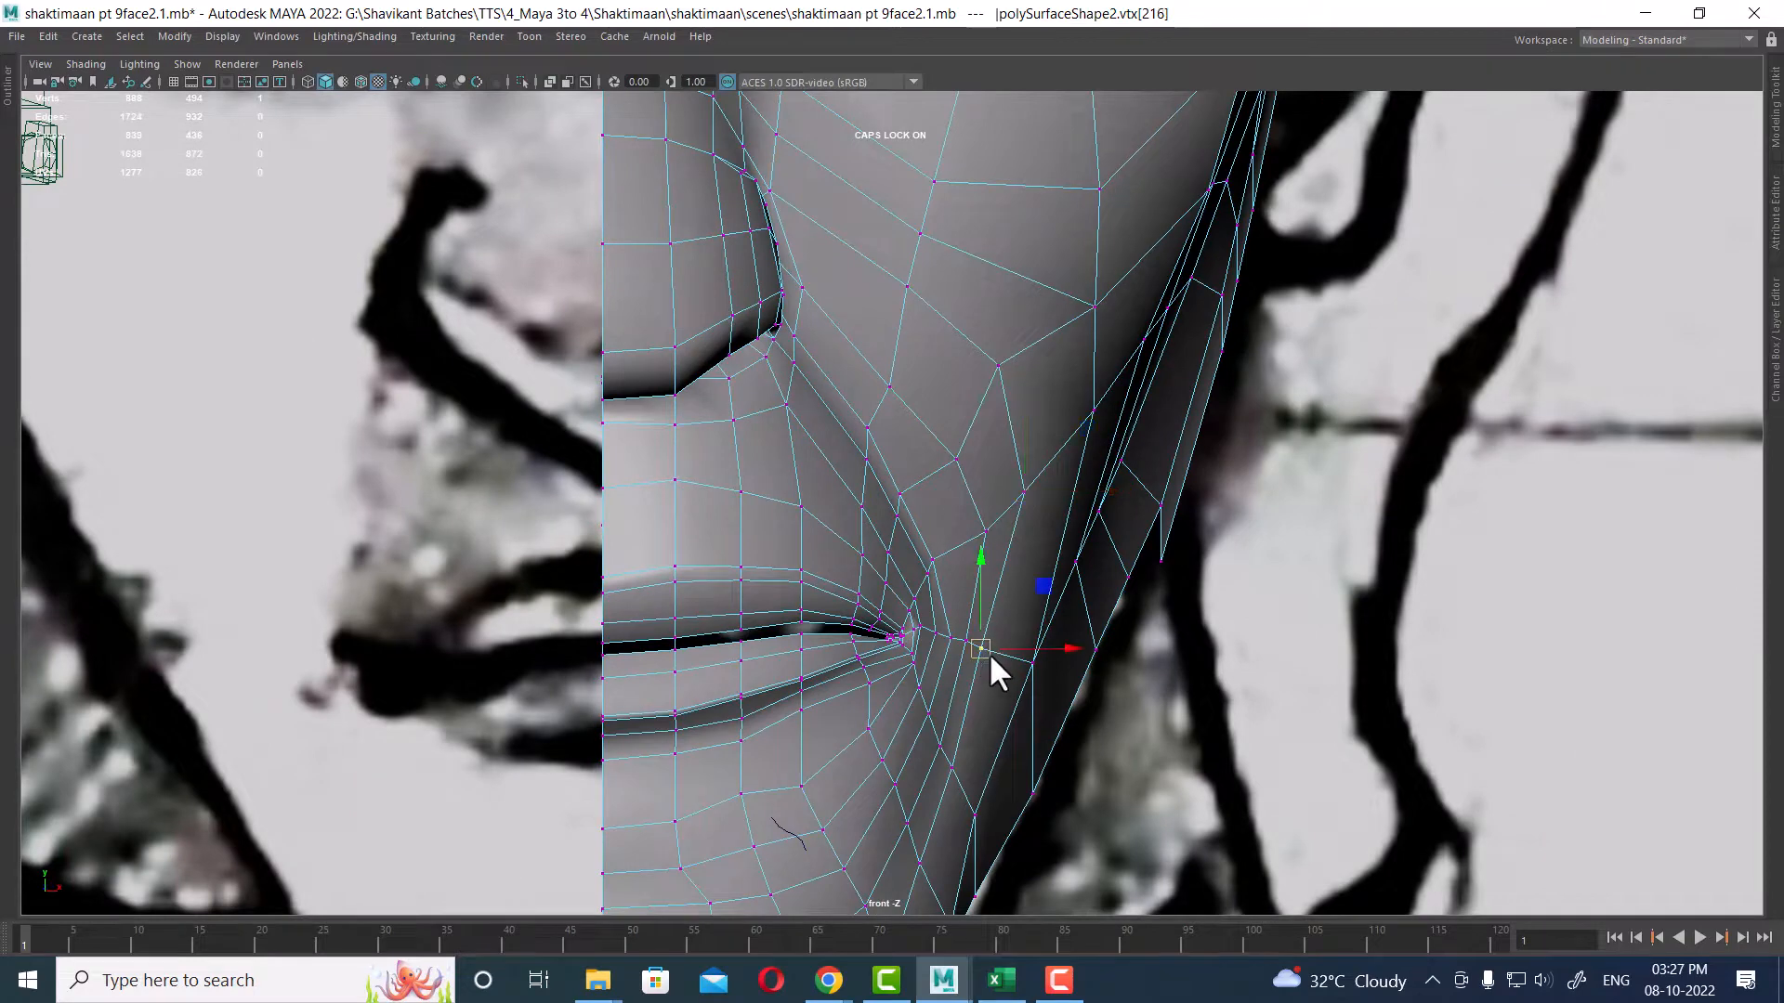
left_click_drag(988, 651, 998, 668)
Step: Switch to the four-view layout and move the vertices around the mouth corner in the front and side views
key("space")
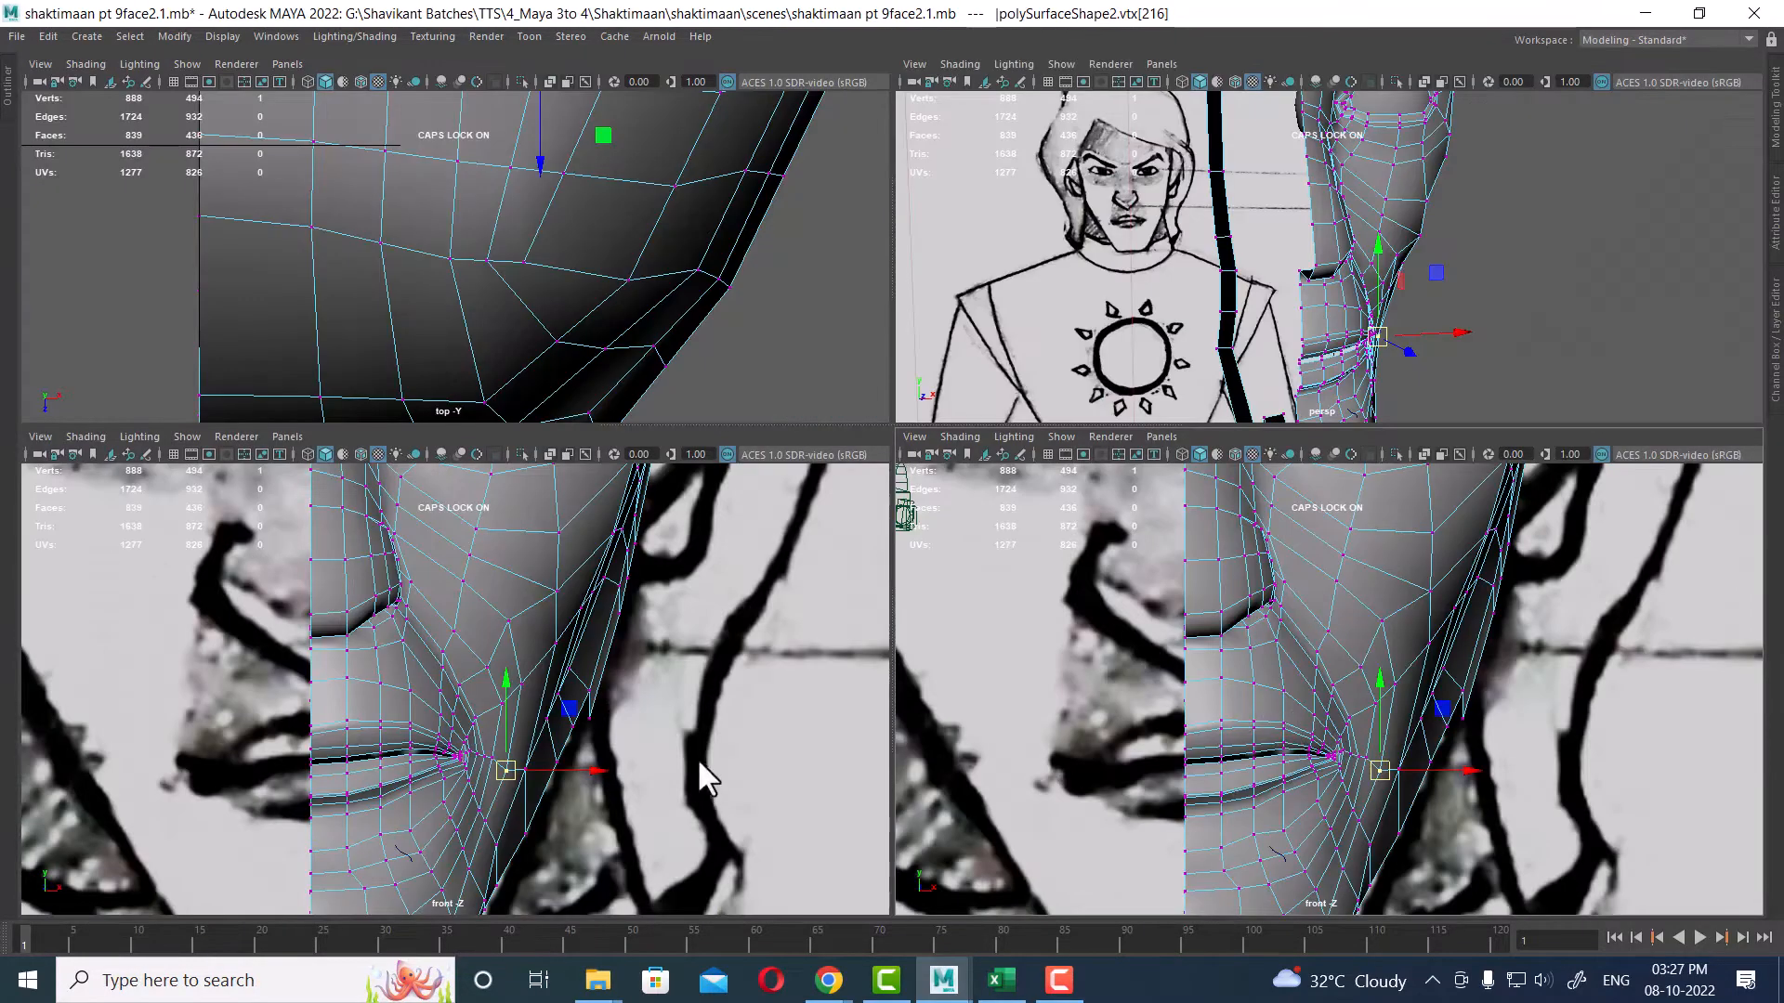
key("space")
left_click_drag(1179, 731, 1267, 718)
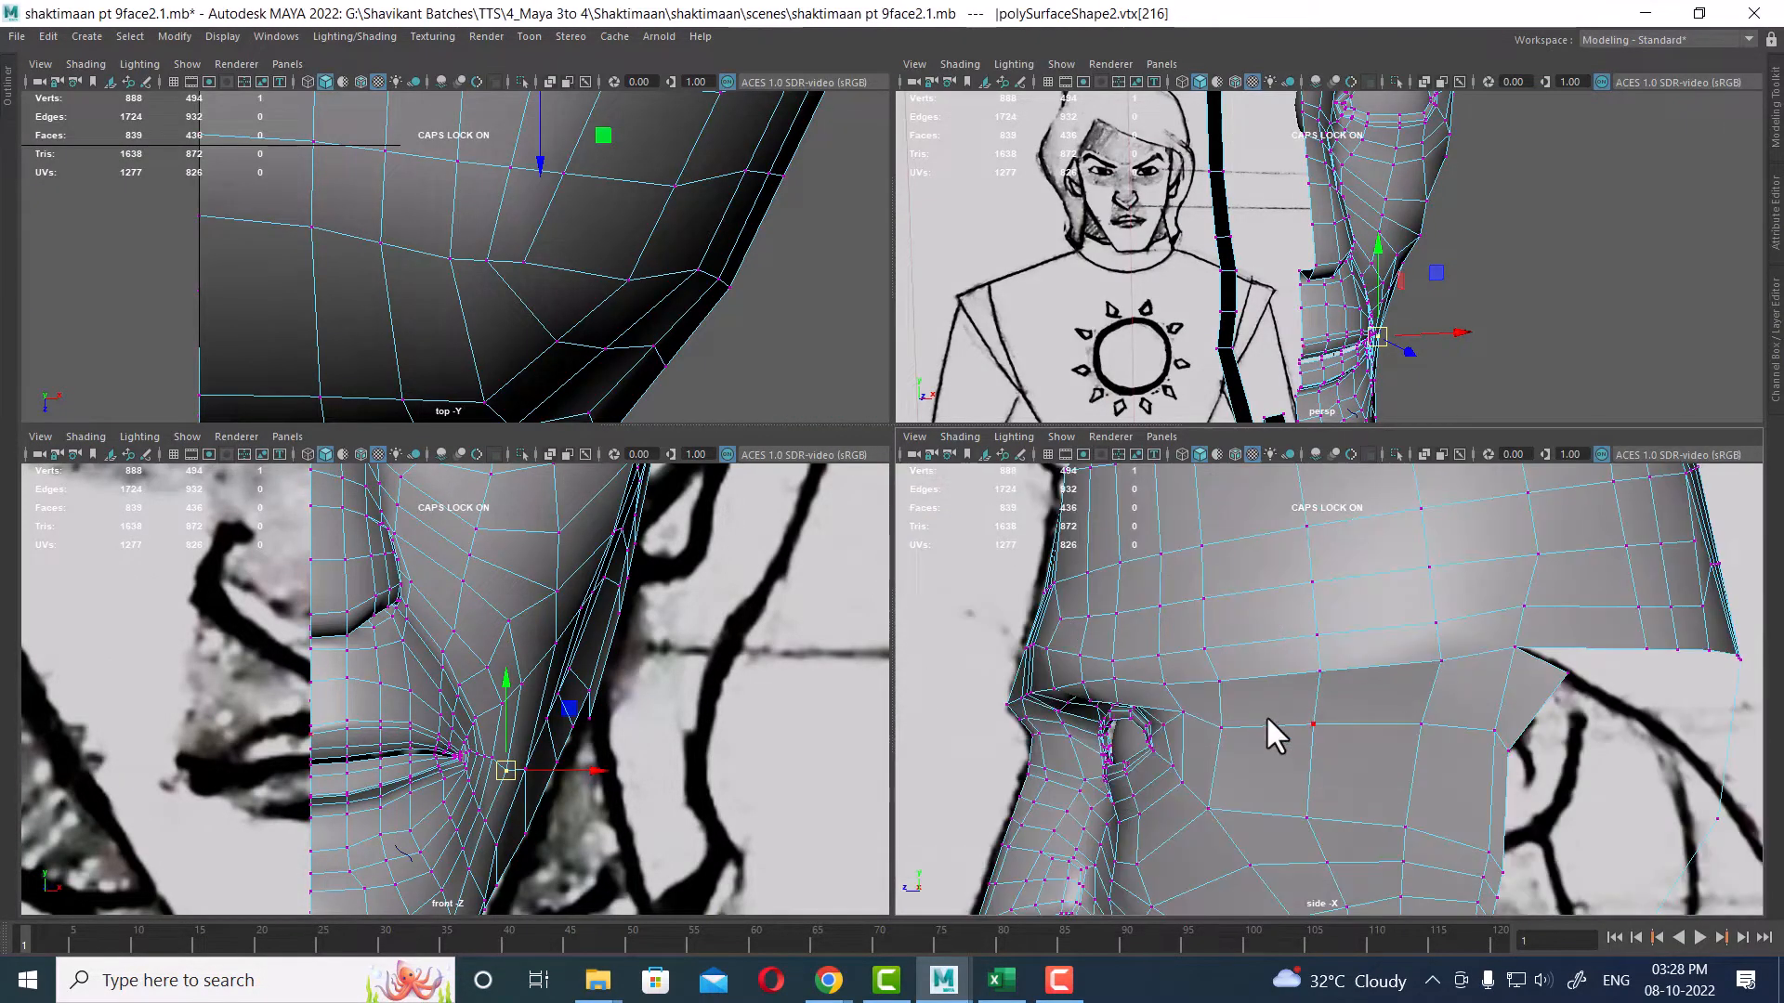
key("f")
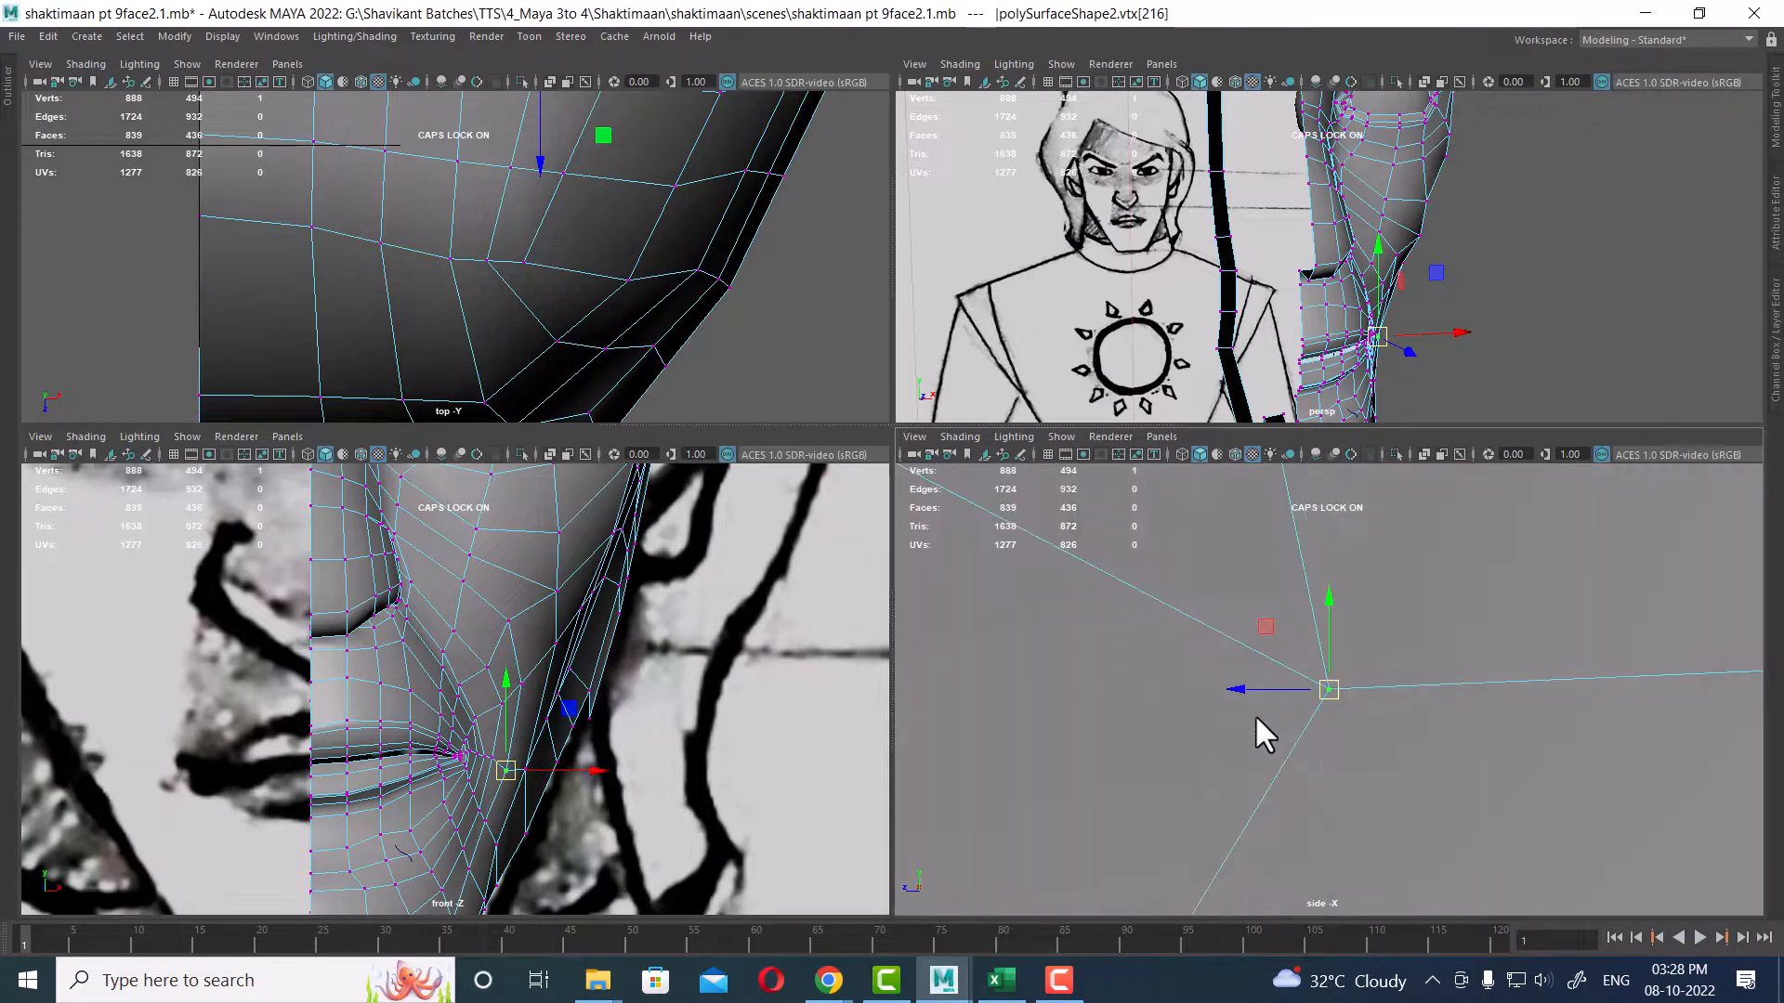
right_click_drag(1449, 854, 1489, 925, "alt")
middle_click_drag(1341, 759, 1382, 891, "alt")
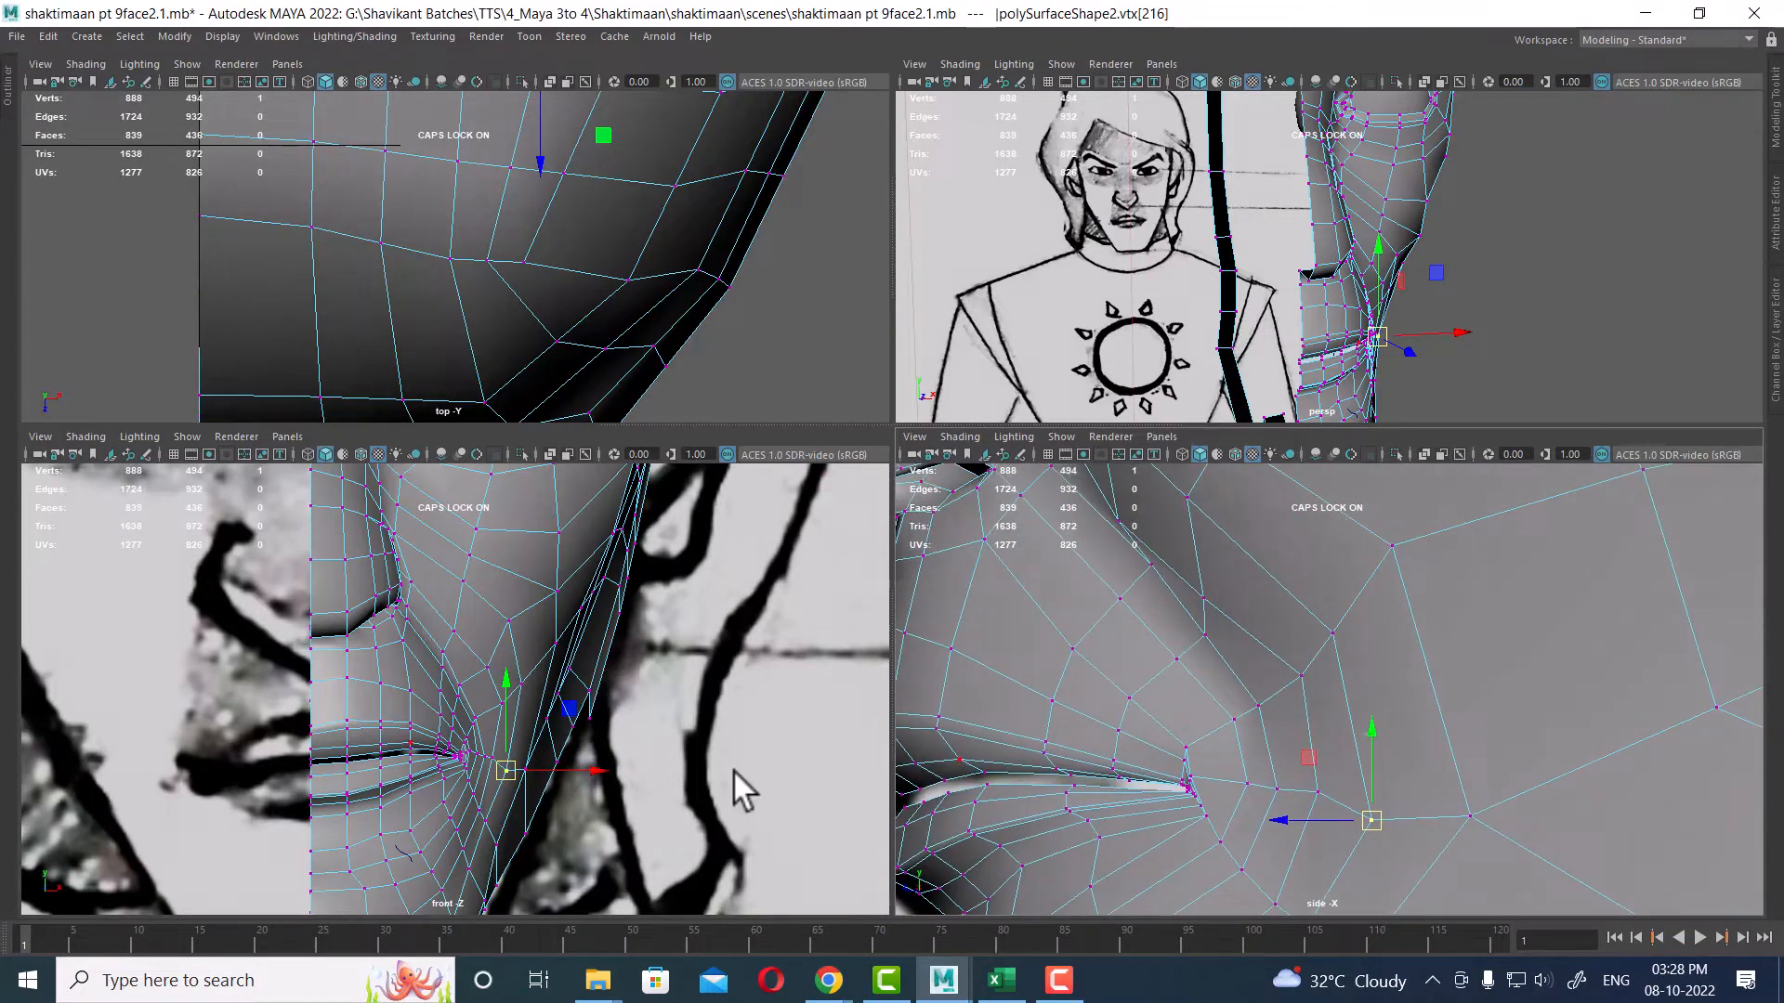
right_click_drag(736, 784, 757, 762, "alt")
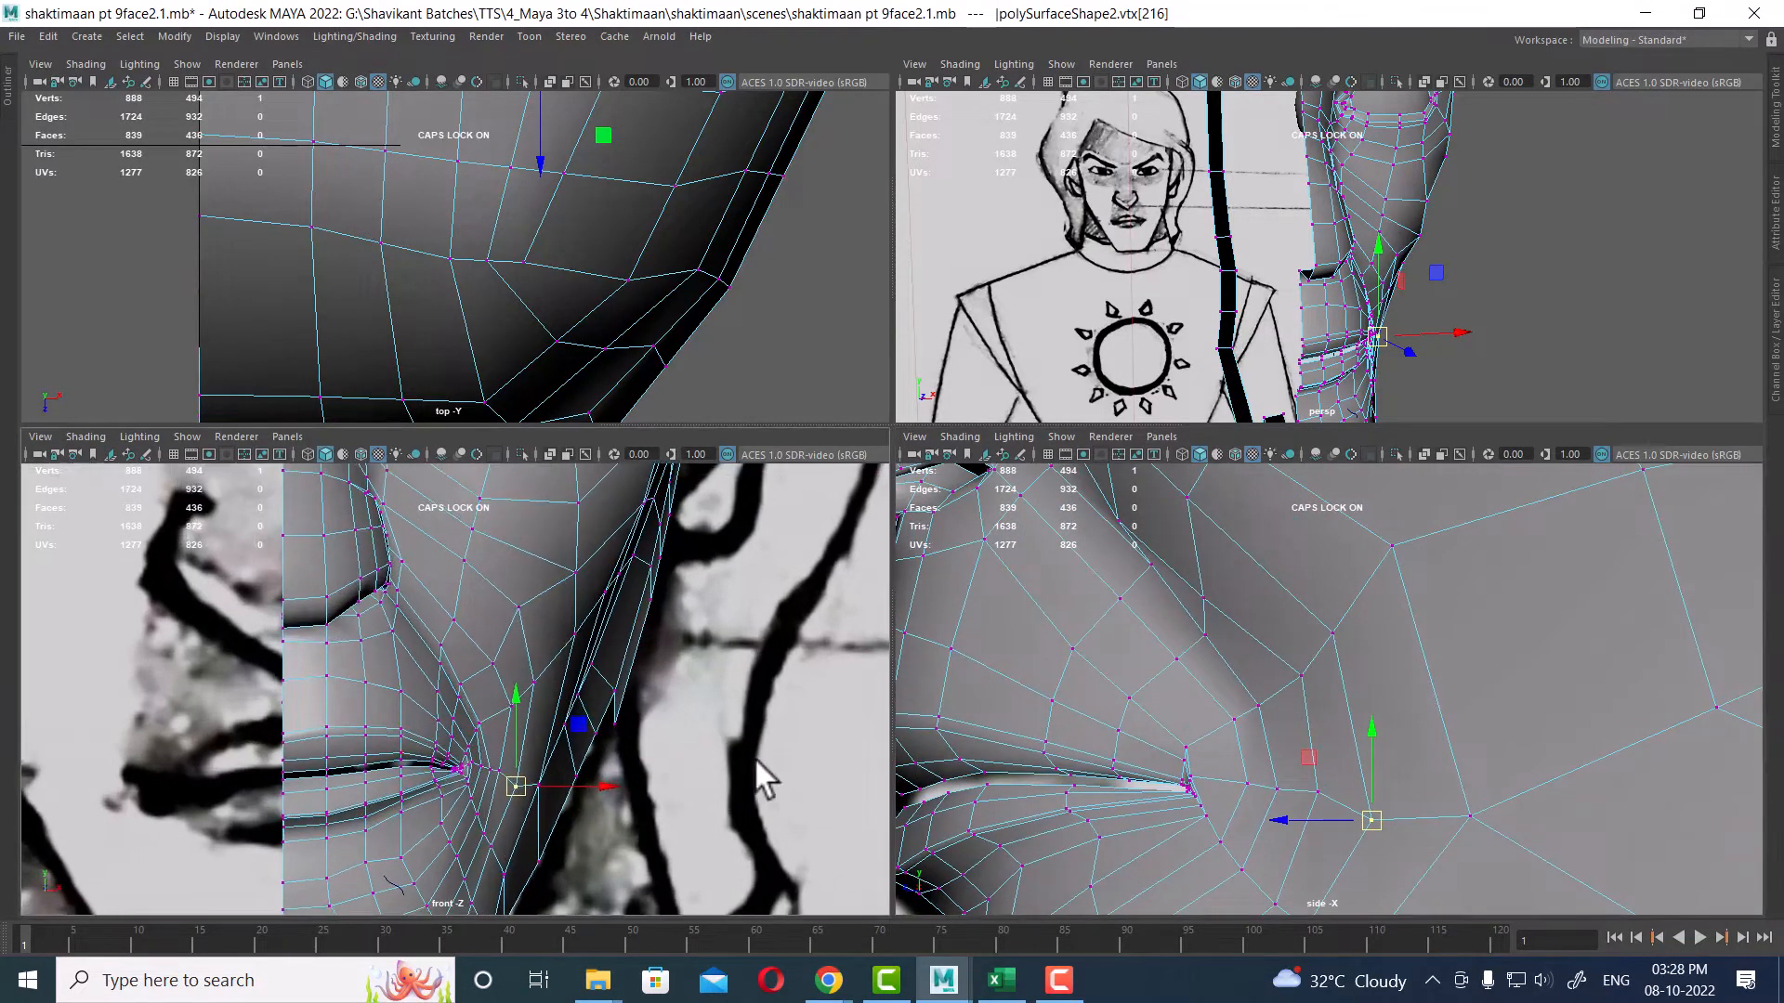
left_click(533, 679)
mouse_move(1365, 681)
right_mouse_down("alt")
mouse_move(1350, 629)
mouse_move(1350, 689)
right_mouse_up("alt")
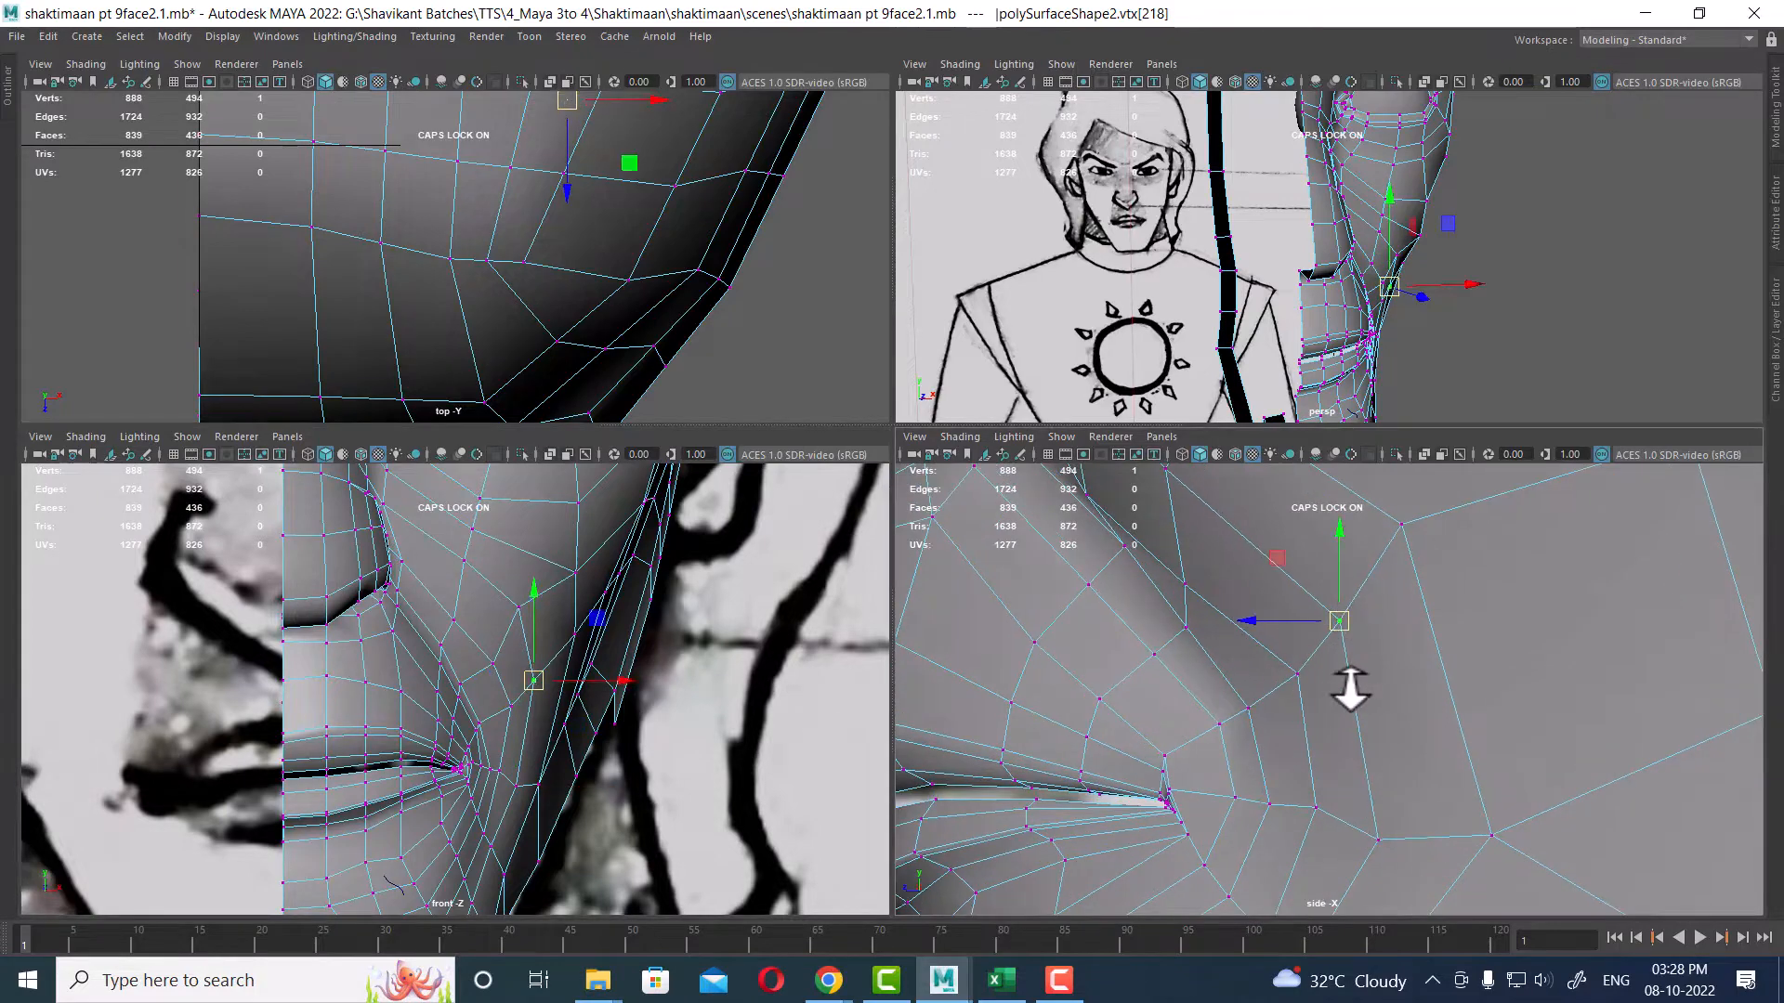
left_click(520, 787)
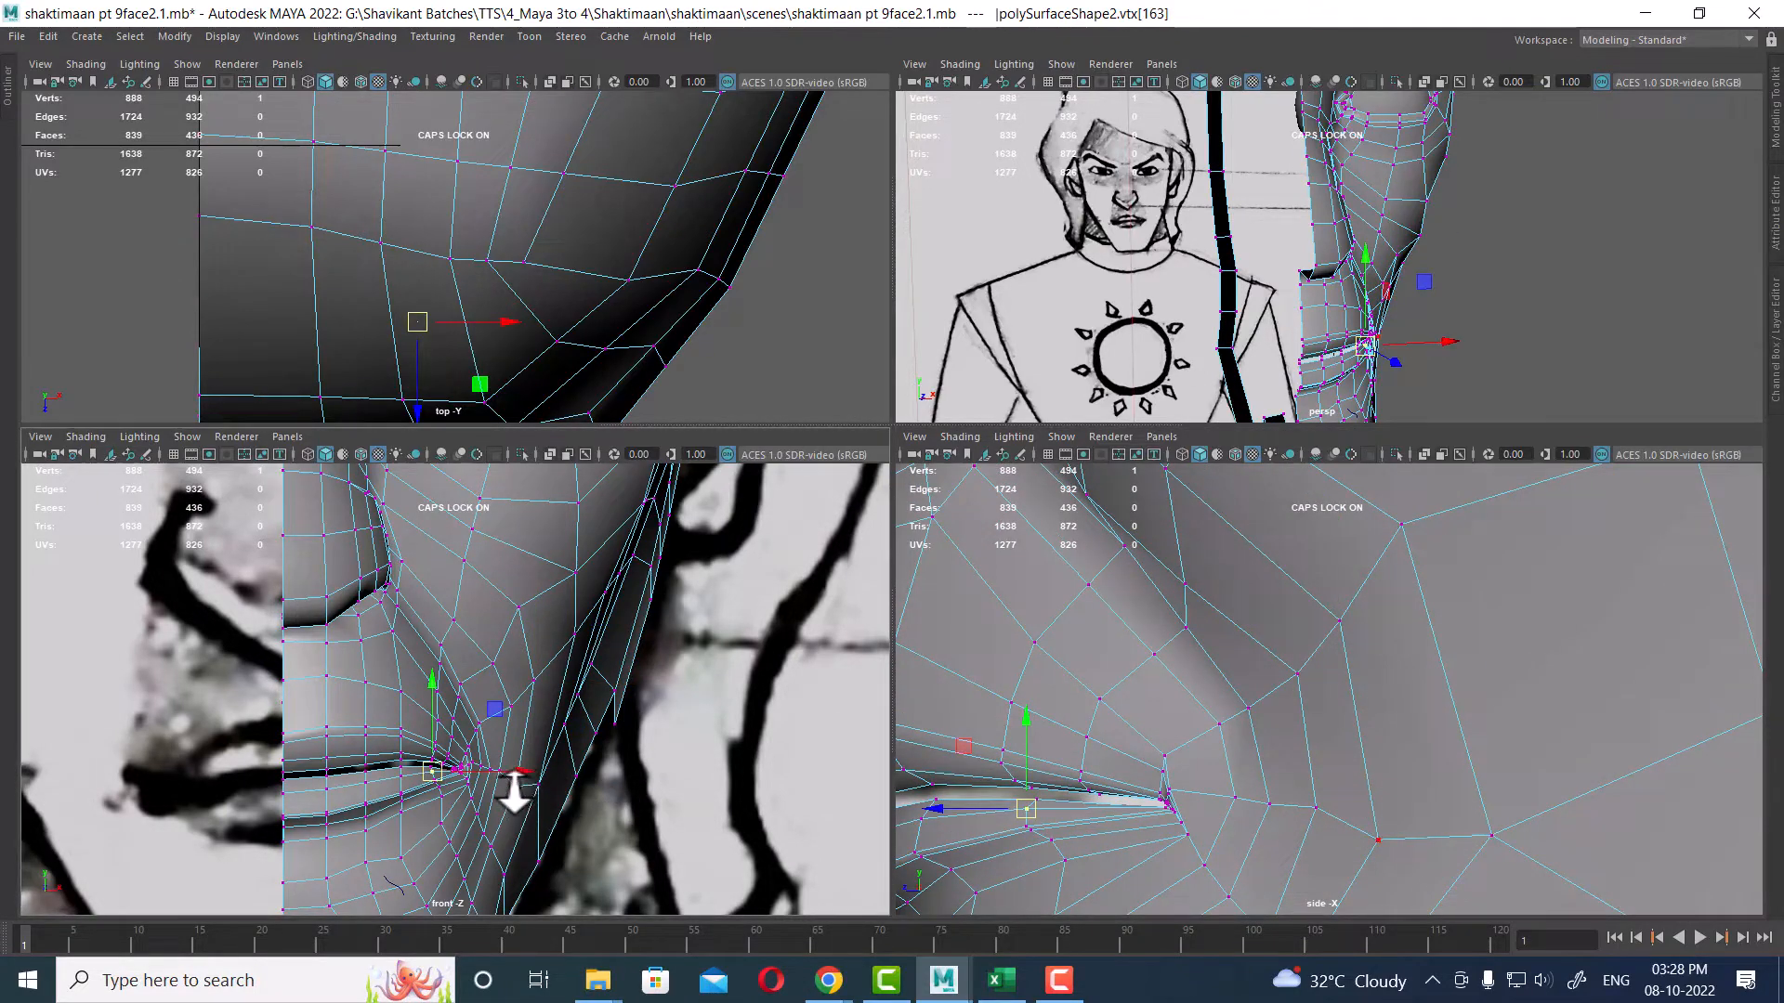
left_click(517, 787)
middle_click_drag(1430, 761, 1410, 708, "alt")
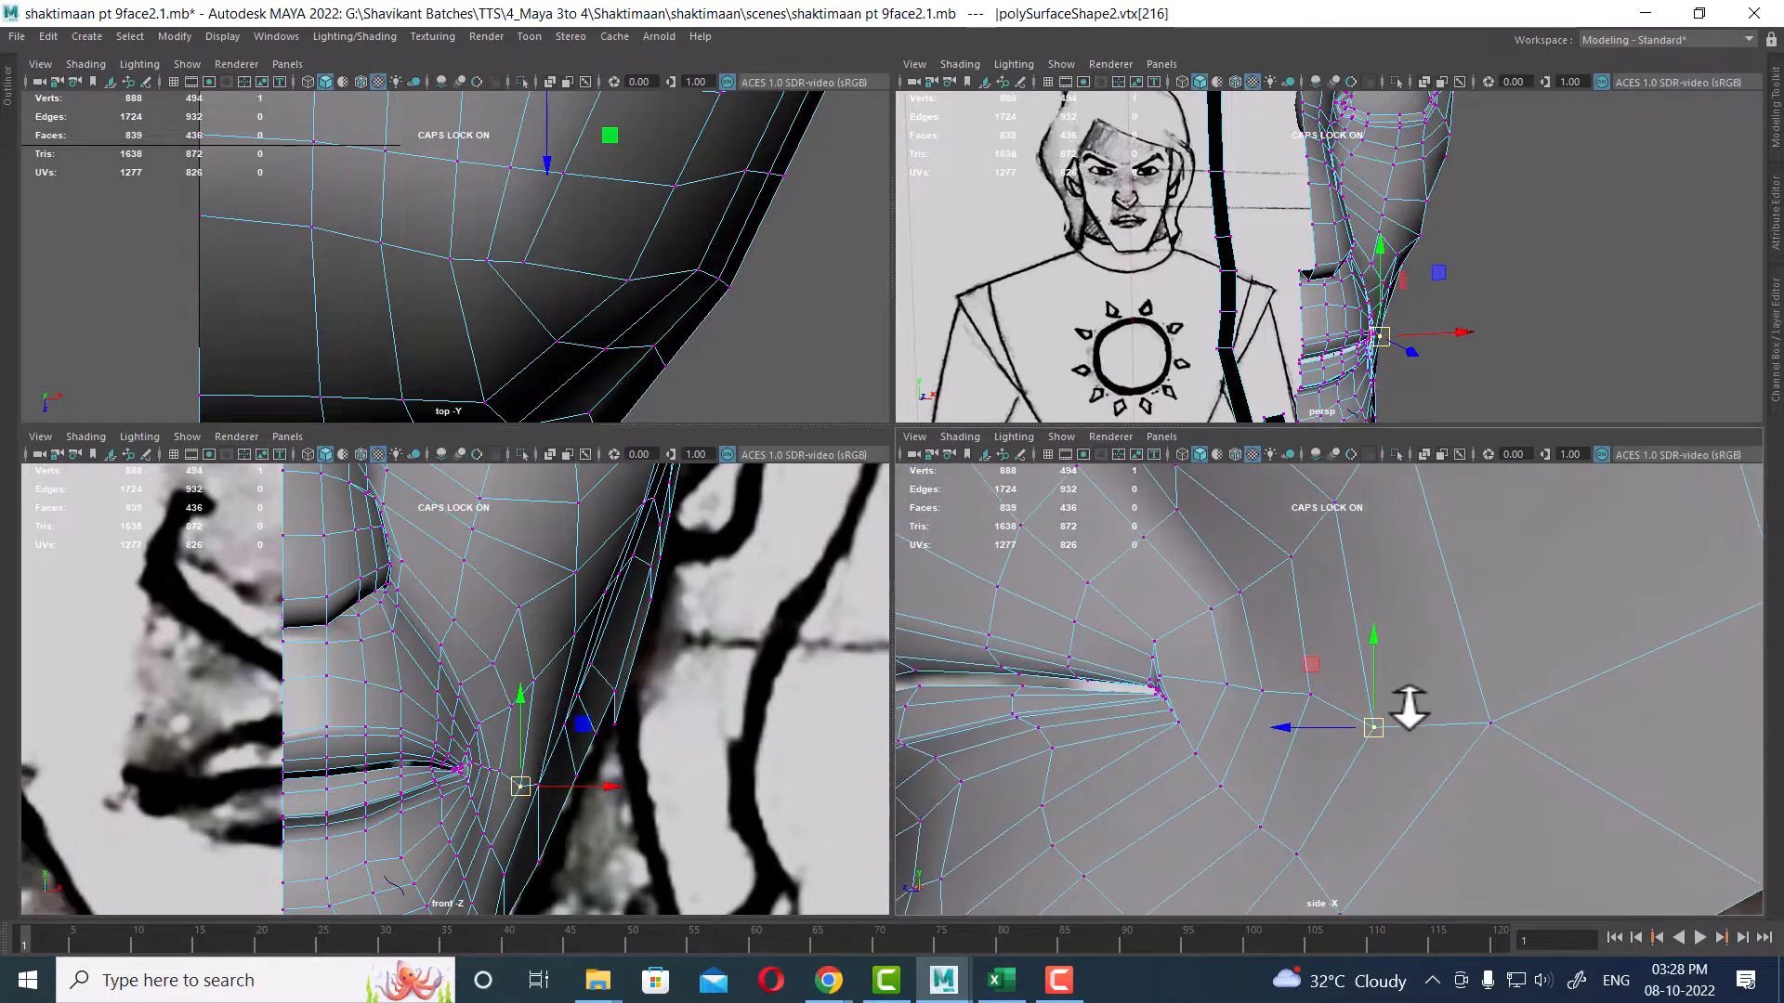
left_click_drag(1373, 727, 1377, 718)
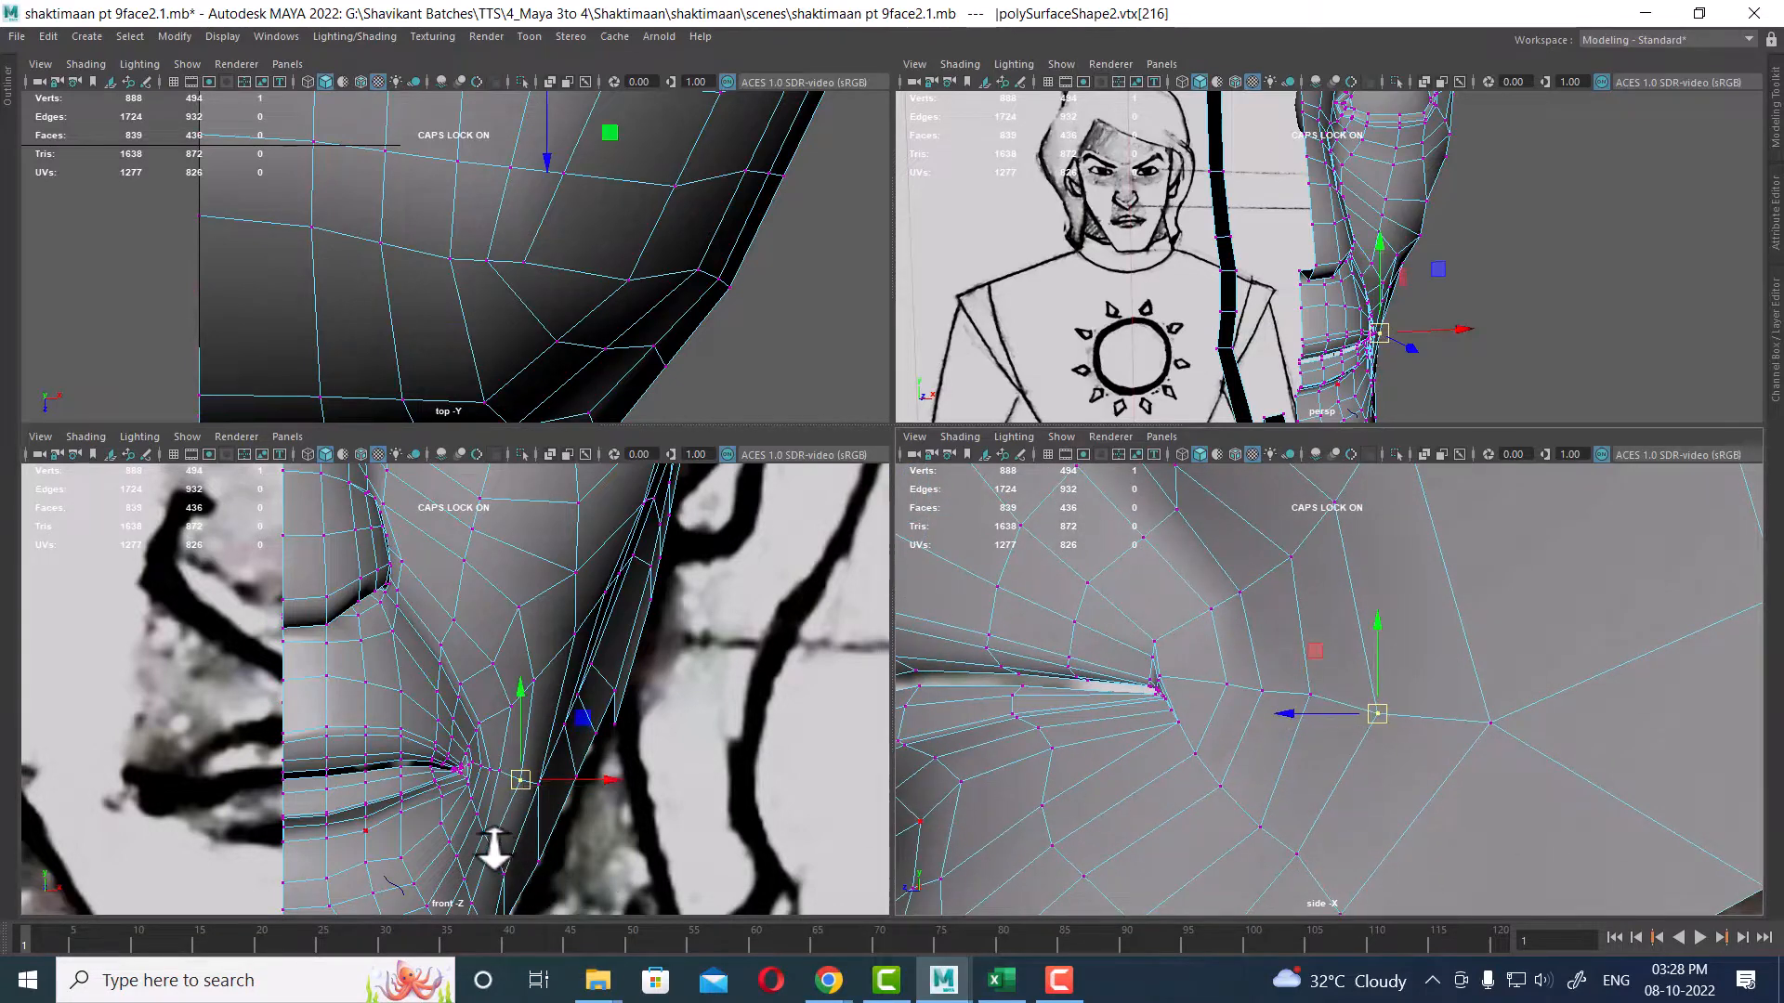
left_click(494, 849)
left_click(496, 847)
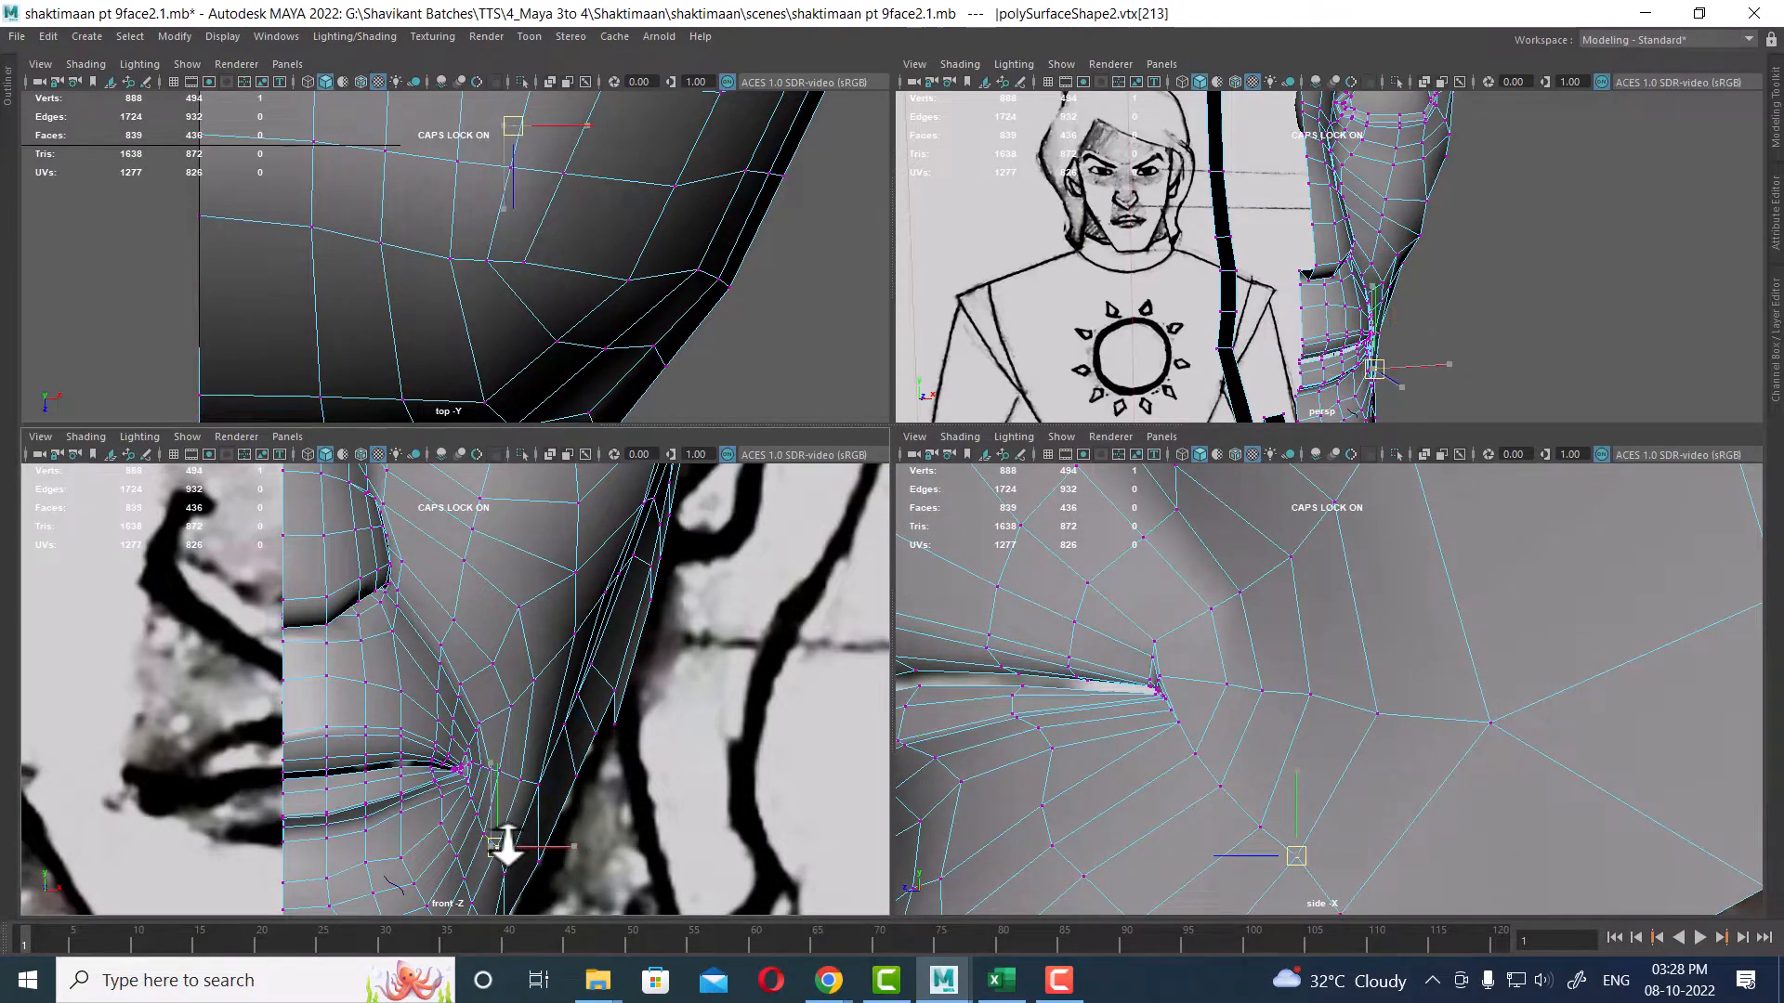
middle_click_drag(1351, 808, 1452, 678, "alt")
left_click_drag(1405, 720, 1408, 725)
Step: Return to the single perspective view and orbit around the head to inspect the cheek and jaw topology
left_click_drag(1587, 268, 1384, 310, "alt")
key("space")
left_click_drag(1118, 293, 1012, 311, "alt")
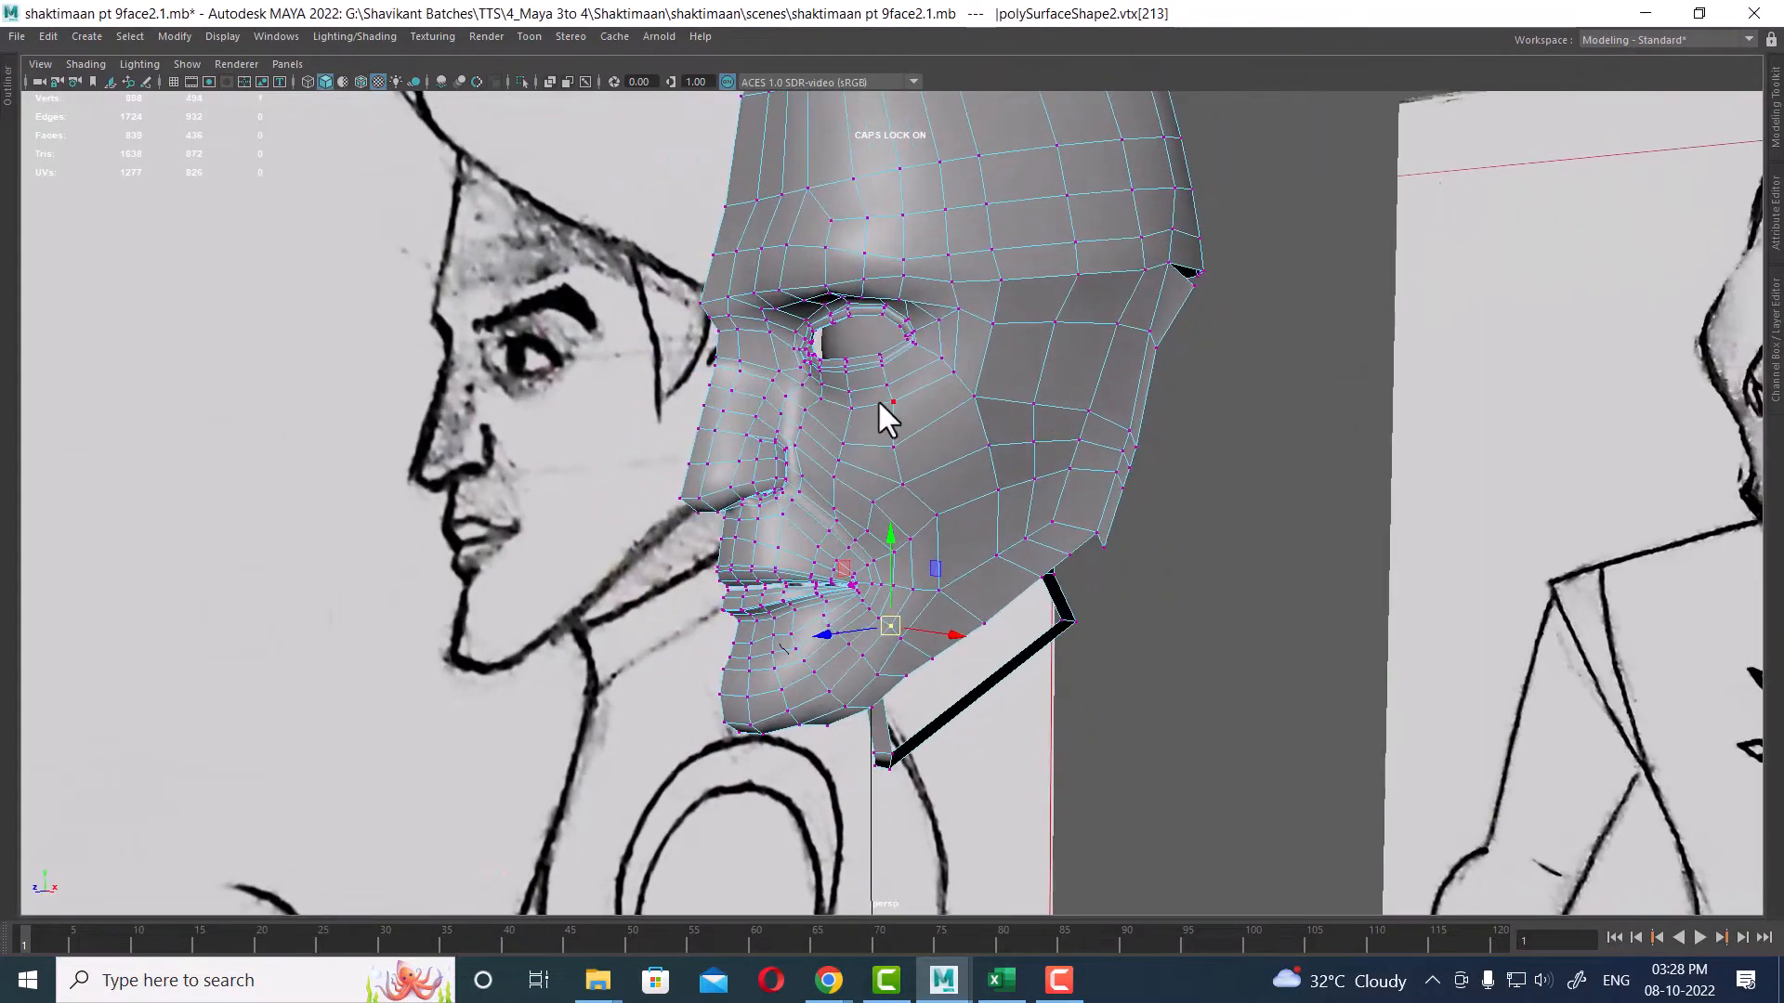
right_click_drag(878, 422, 1050, 410)
left_click(1161, 539)
left_click(925, 390)
right_click_drag(996, 466, 1131, 516, "alt")
left_click(1204, 522)
left_click_drag(1198, 517, 1047, 613, "alt")
left_click(947, 474)
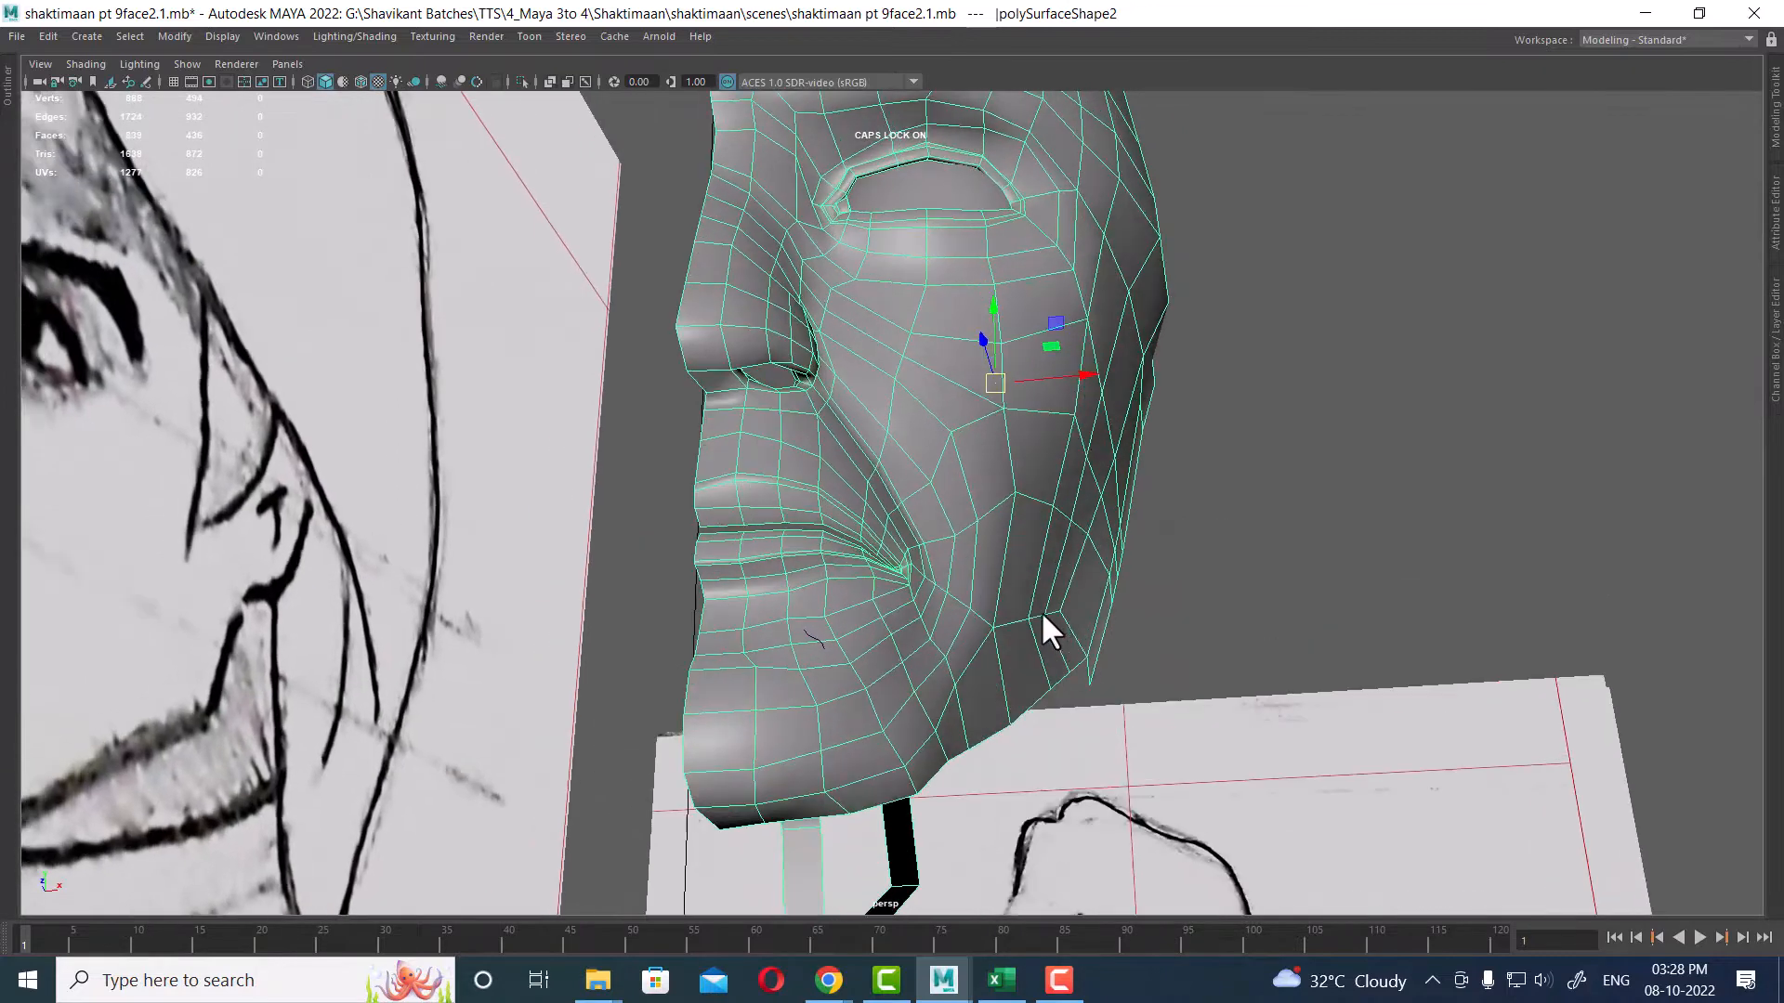
Step: Zoom in on the cheek edges near the jaw and switch to the four-view layout
right_click_drag(1047, 608, 1128, 808)
left_click(1056, 611)
left_click(1081, 669, "shift")
right_click_drag(1083, 674, 1412, 878, "alt")
middle_click_drag(1412, 878, 1019, 589, "alt")
left_click(1111, 598)
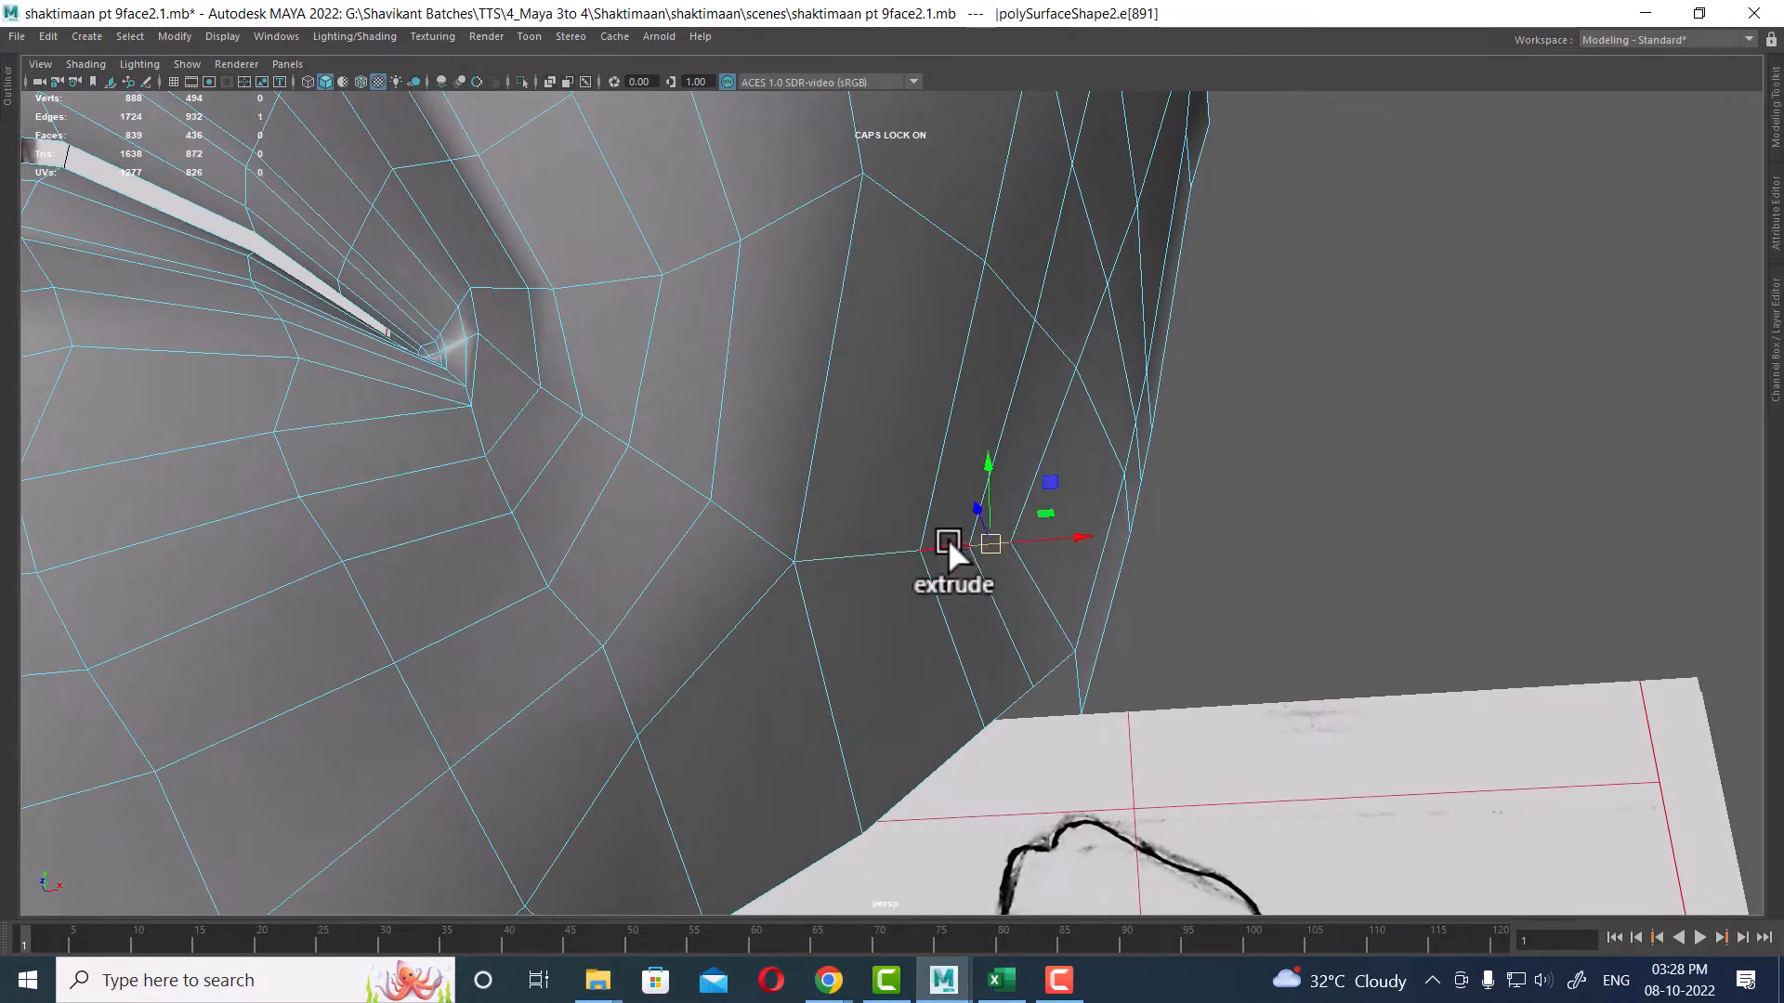
left_click(840, 550, "shift")
key("space")
Step: Move a vertex on the jaw edge in the front view to follow the reference outline
right_click_drag(679, 712, 654, 773, "alt")
middle_click_drag(654, 773, 641, 609, "alt")
left_click_drag(589, 561, 609, 565)
mouse_move(656, 587)
middle_mouse_down("alt")
mouse_move(684, 776)
mouse_move(653, 719)
mouse_move(650, 607)
middle_mouse_up("alt")
middle_click_drag(592, 709, 580, 616, "alt")
right_click_drag(580, 617, 588, 656, "alt")
right_click_drag(576, 476, 441, 478)
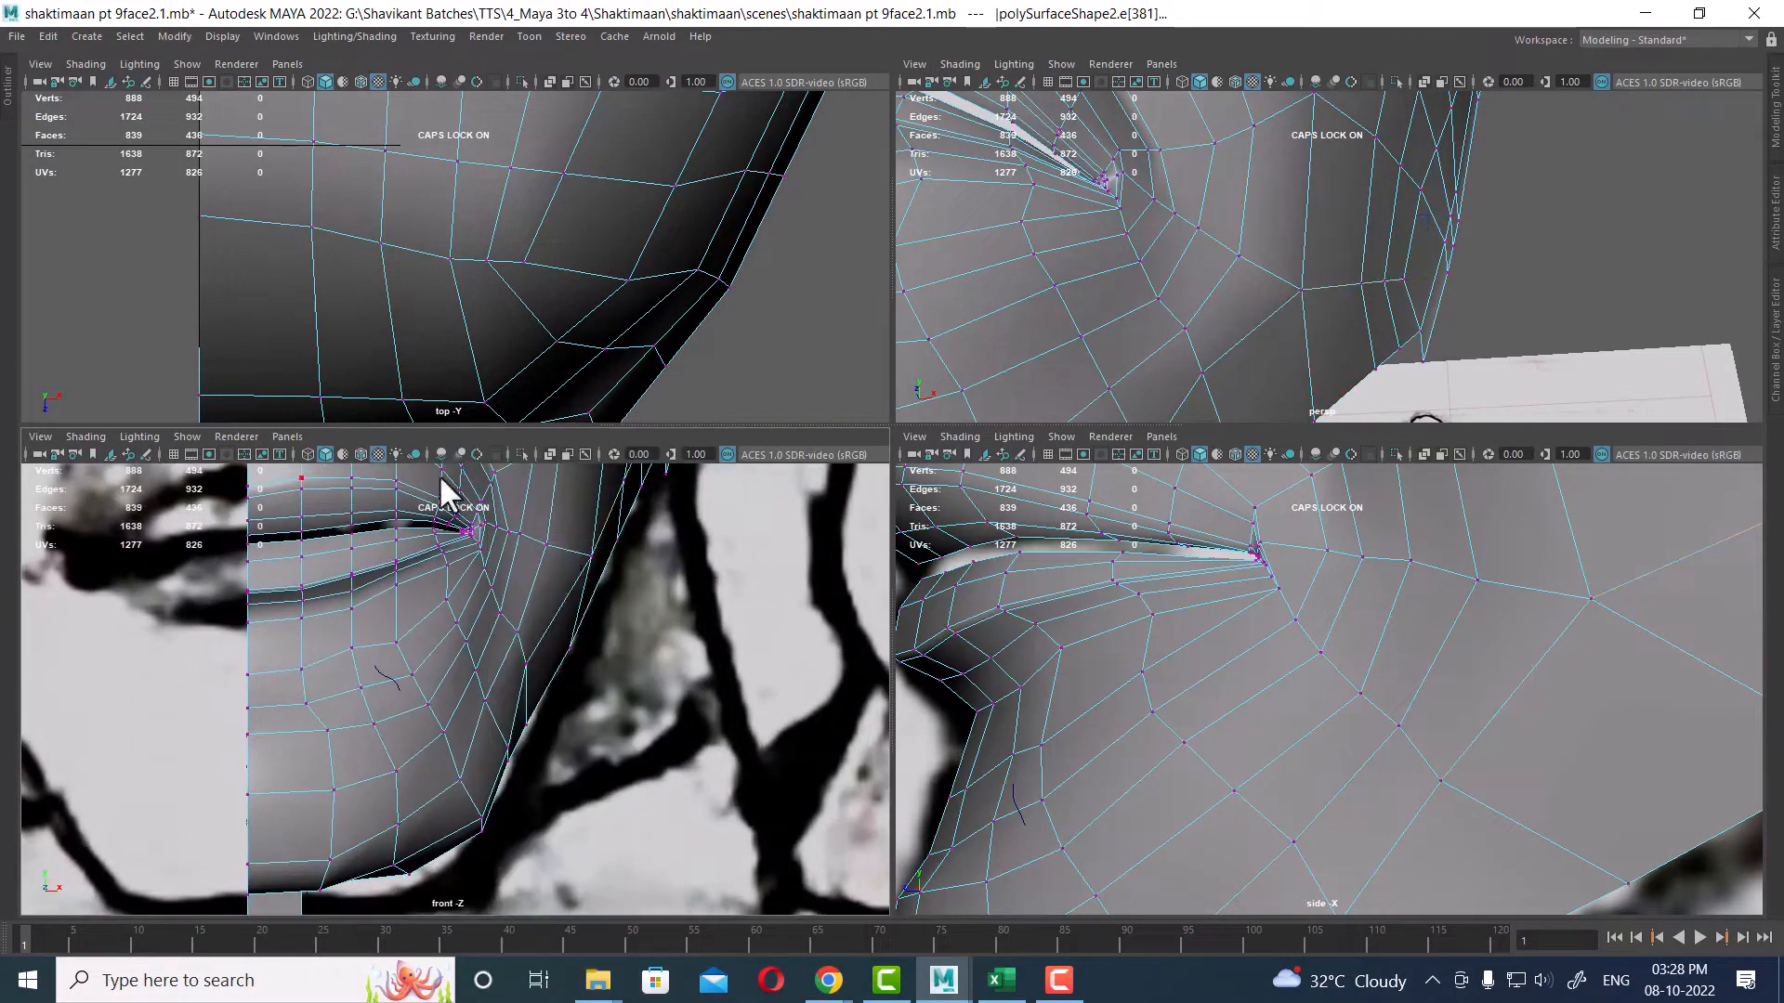
right_click_drag(587, 540, 437, 470)
right_click_drag(582, 635, 600, 691, "alt")
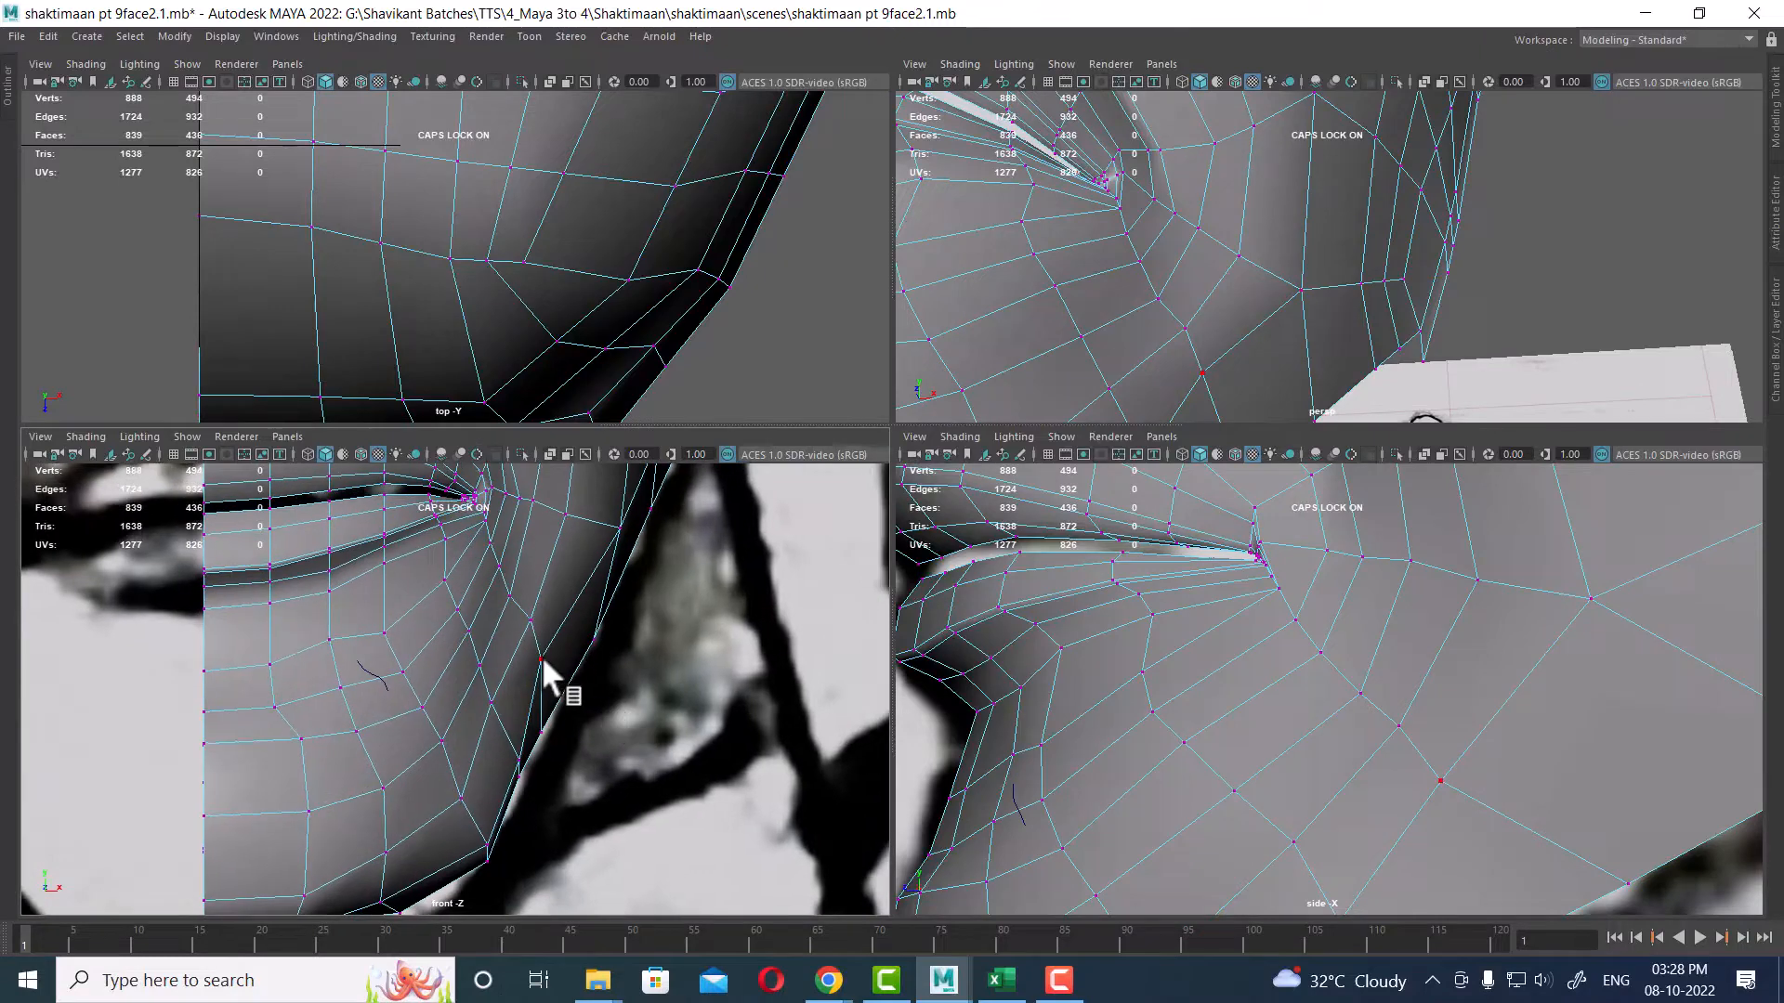
left_click(538, 654)
left_click_drag(539, 656, 570, 683)
middle_click_drag(571, 684, 641, 595, "alt")
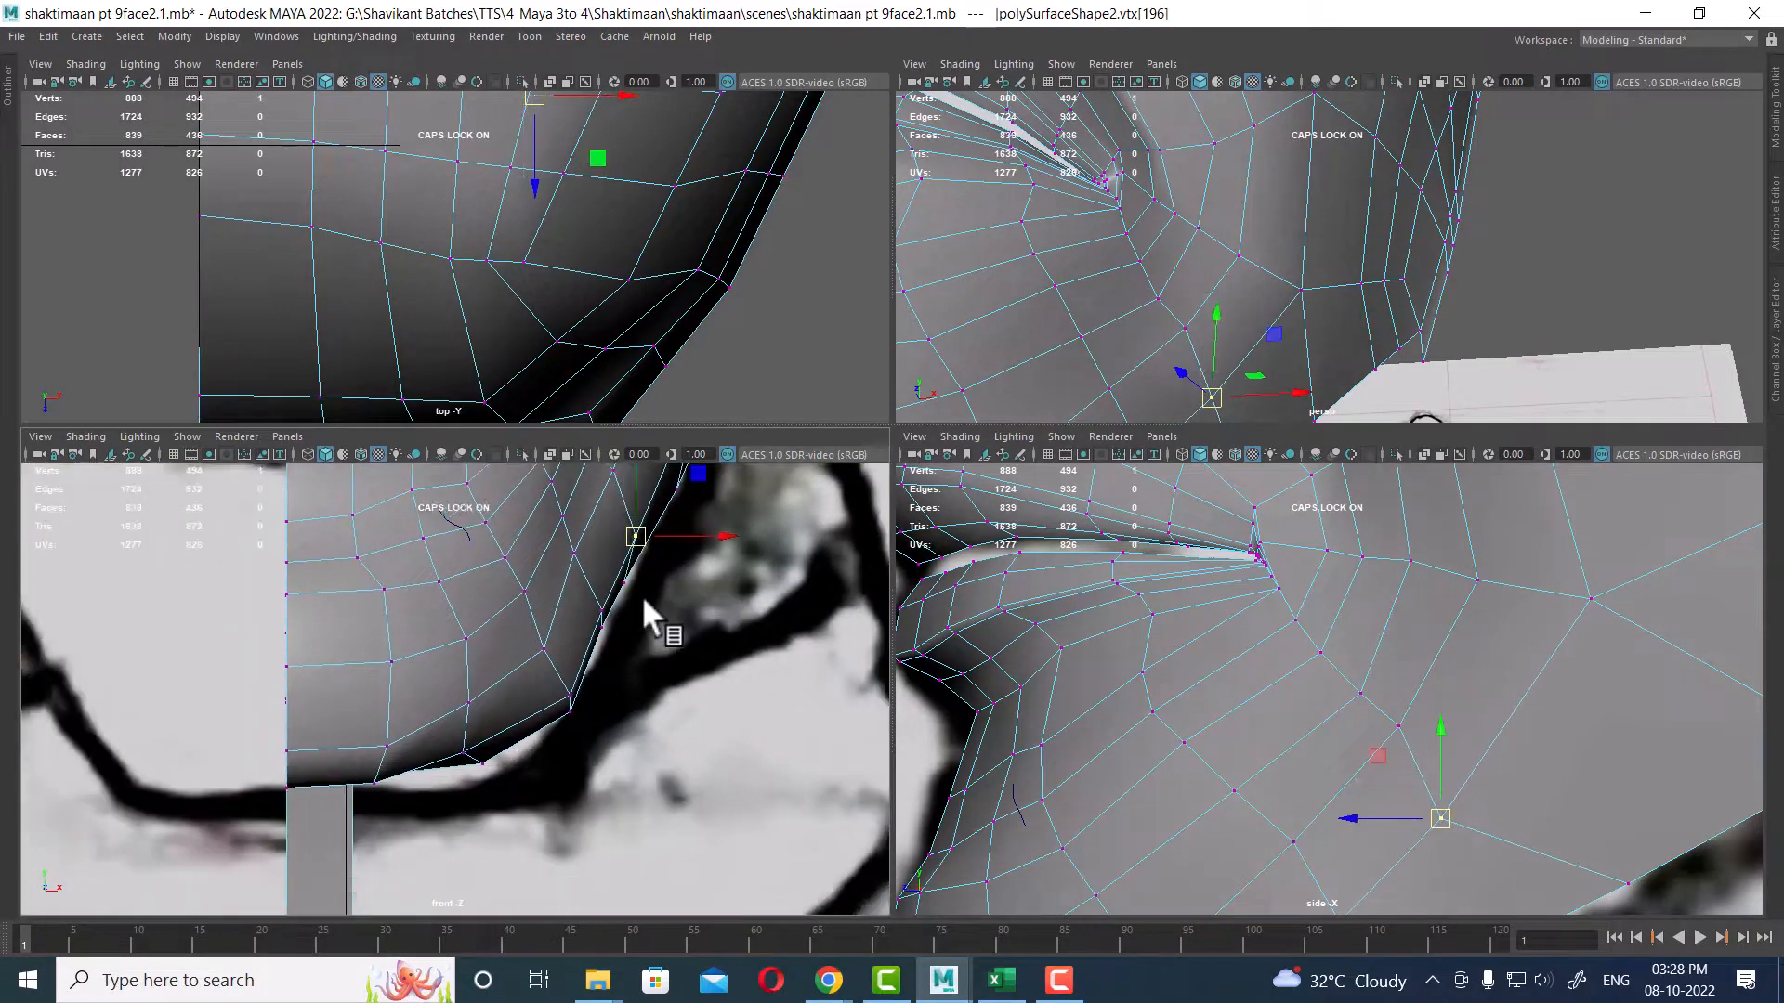
Step: Move the lower cheek vertices near the jaw in the side view to match the reference jawline
right_click_drag(1460, 744, 1408, 645, "alt")
middle_click_drag(1405, 763, 1346, 647, "alt")
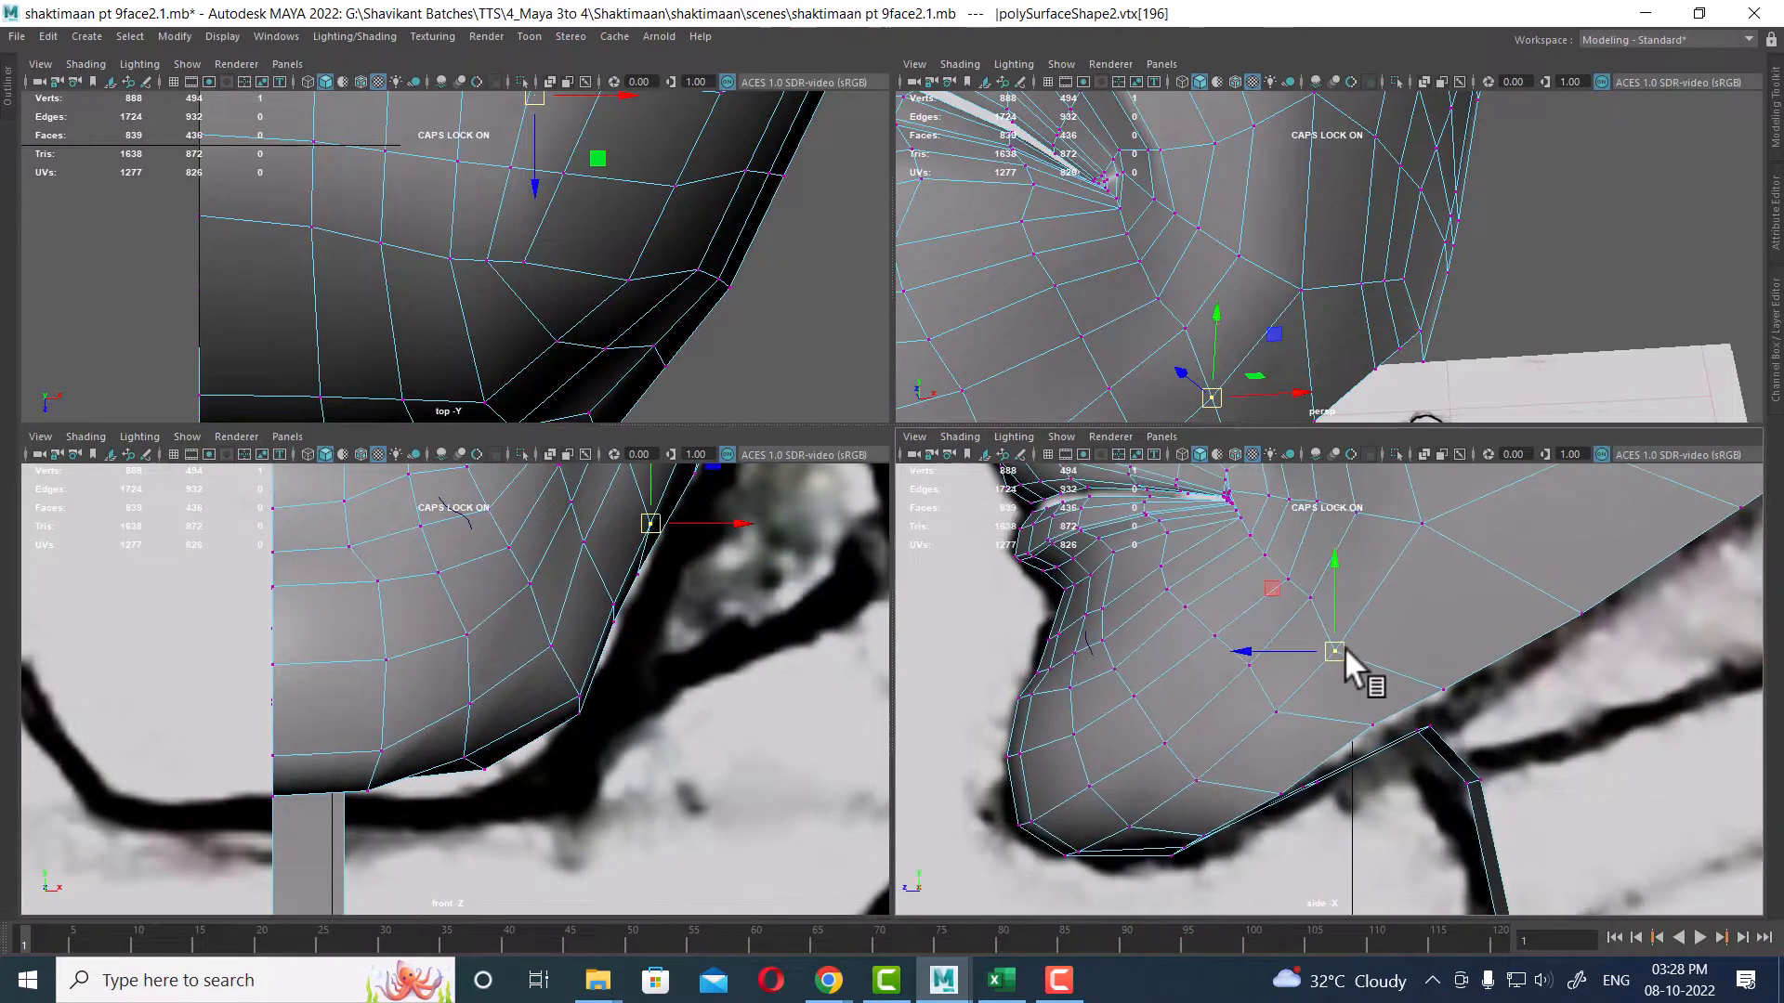
left_click_drag(1332, 649, 1357, 632)
middle_click_drag(1325, 646, 1320, 740, "alt")
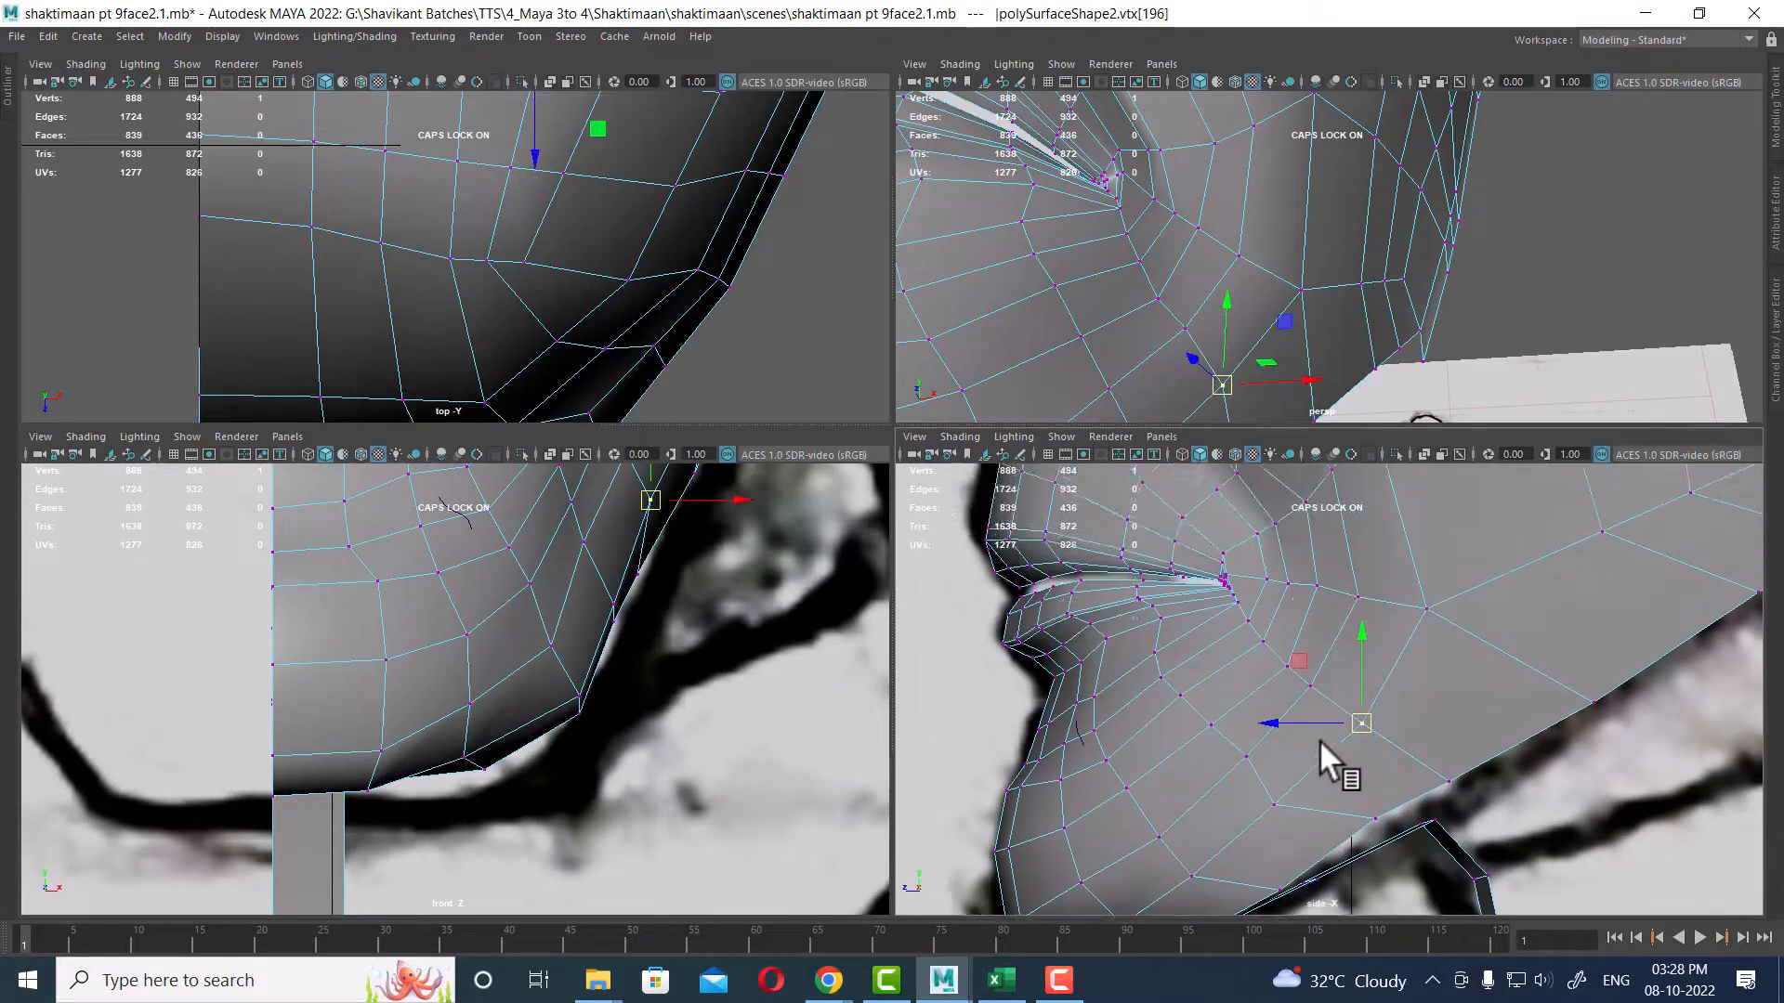
right_click_drag(1319, 740, 1282, 806, "alt")
left_click(1280, 810)
left_click(1286, 809)
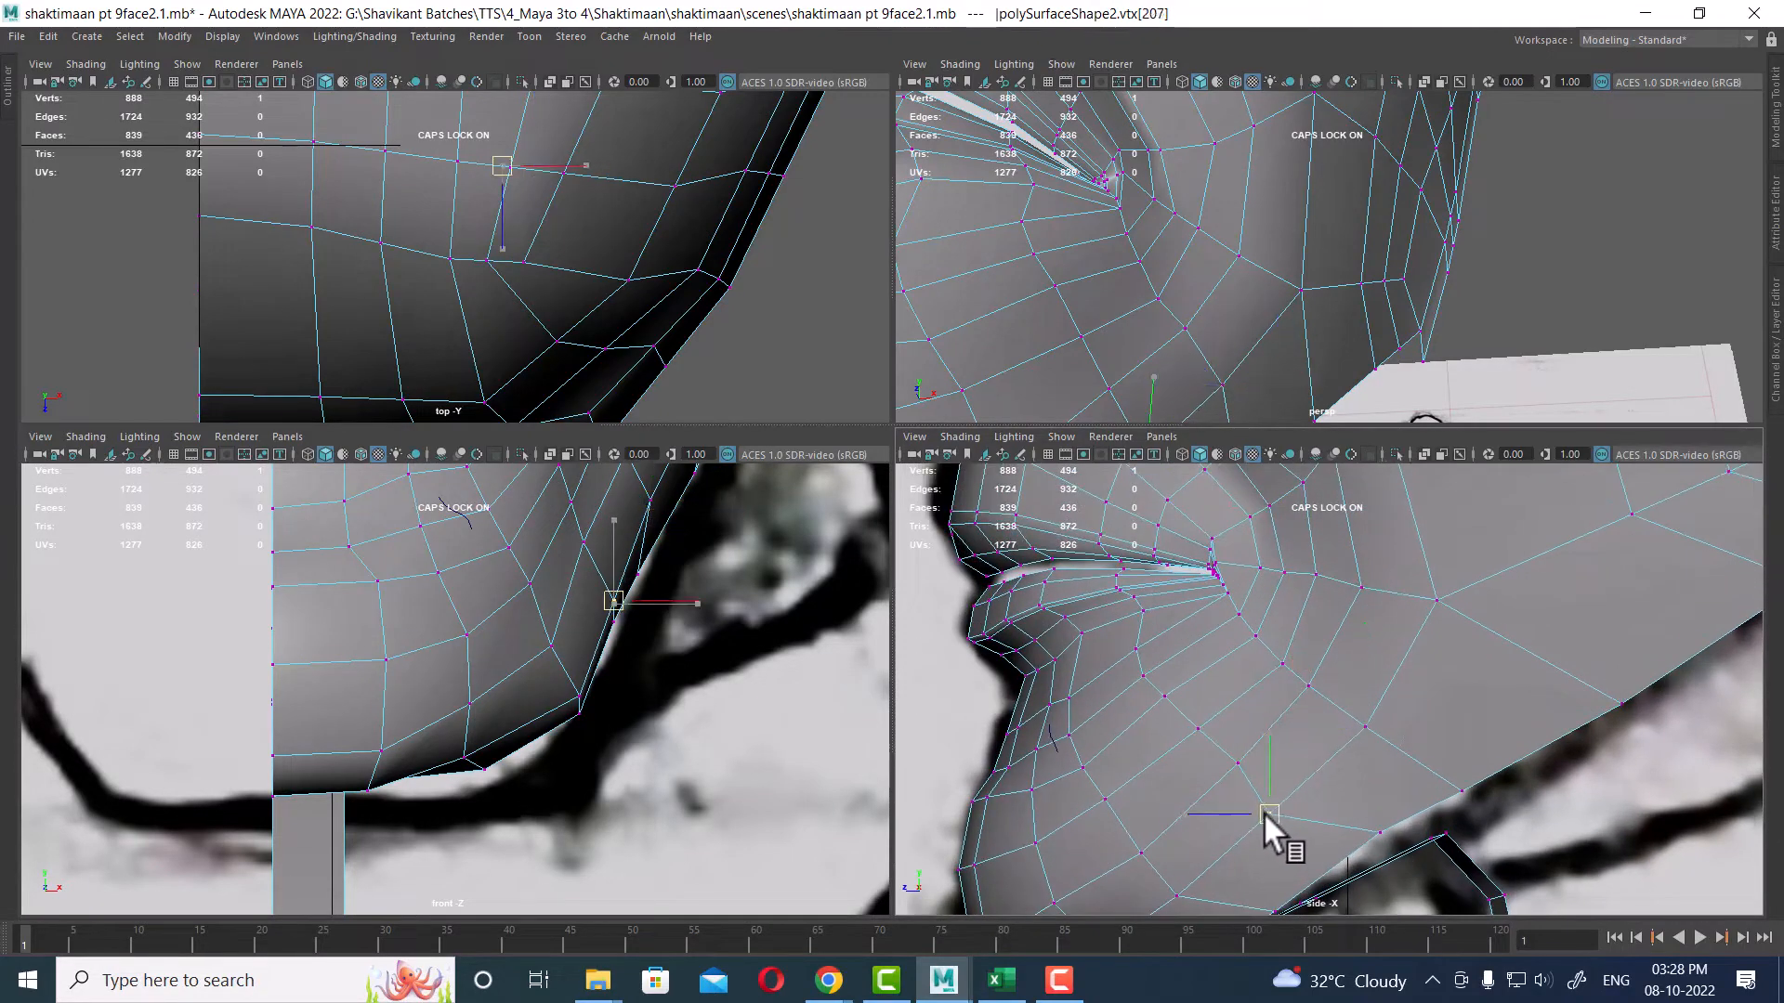
left_click(1379, 829)
left_click_drag(1385, 829, 1373, 850)
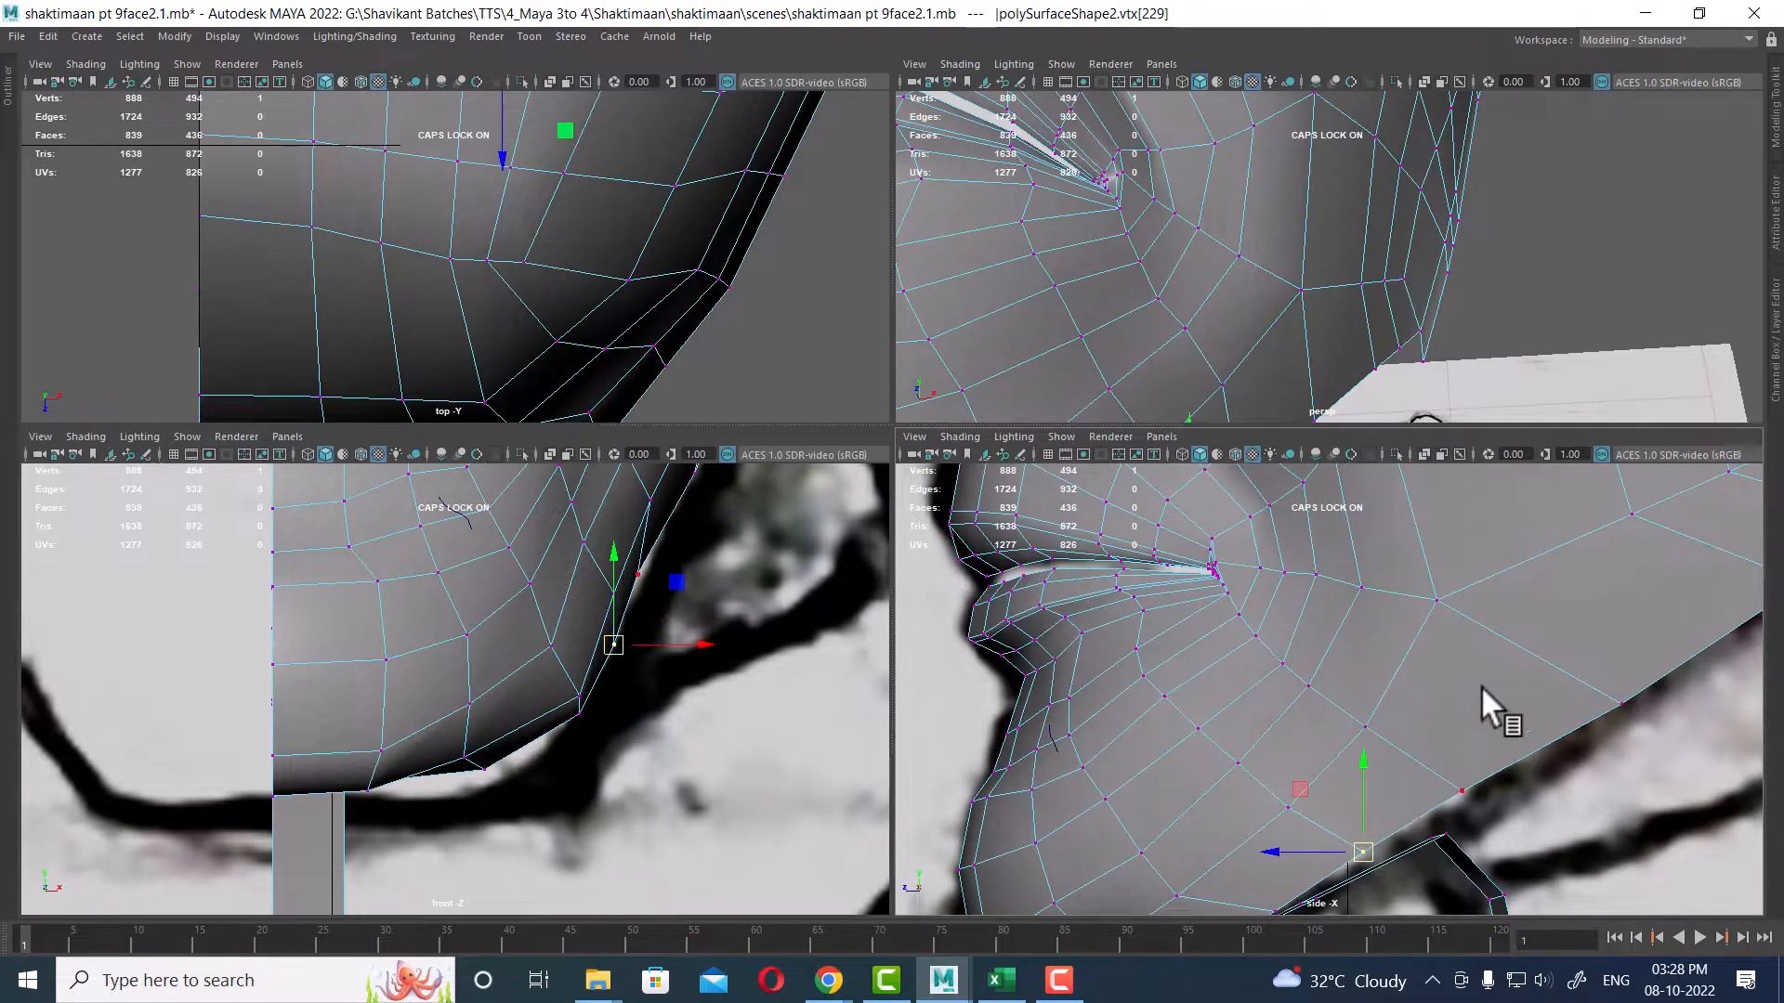
middle_click_drag(1481, 686, 1384, 888, "alt")
Step: Move the jaw-edge vertices in the front view to tighten the jawline against the reference
middle_click_drag(614, 598, 569, 830, "alt")
middle_click_drag(698, 586, 632, 754, "alt")
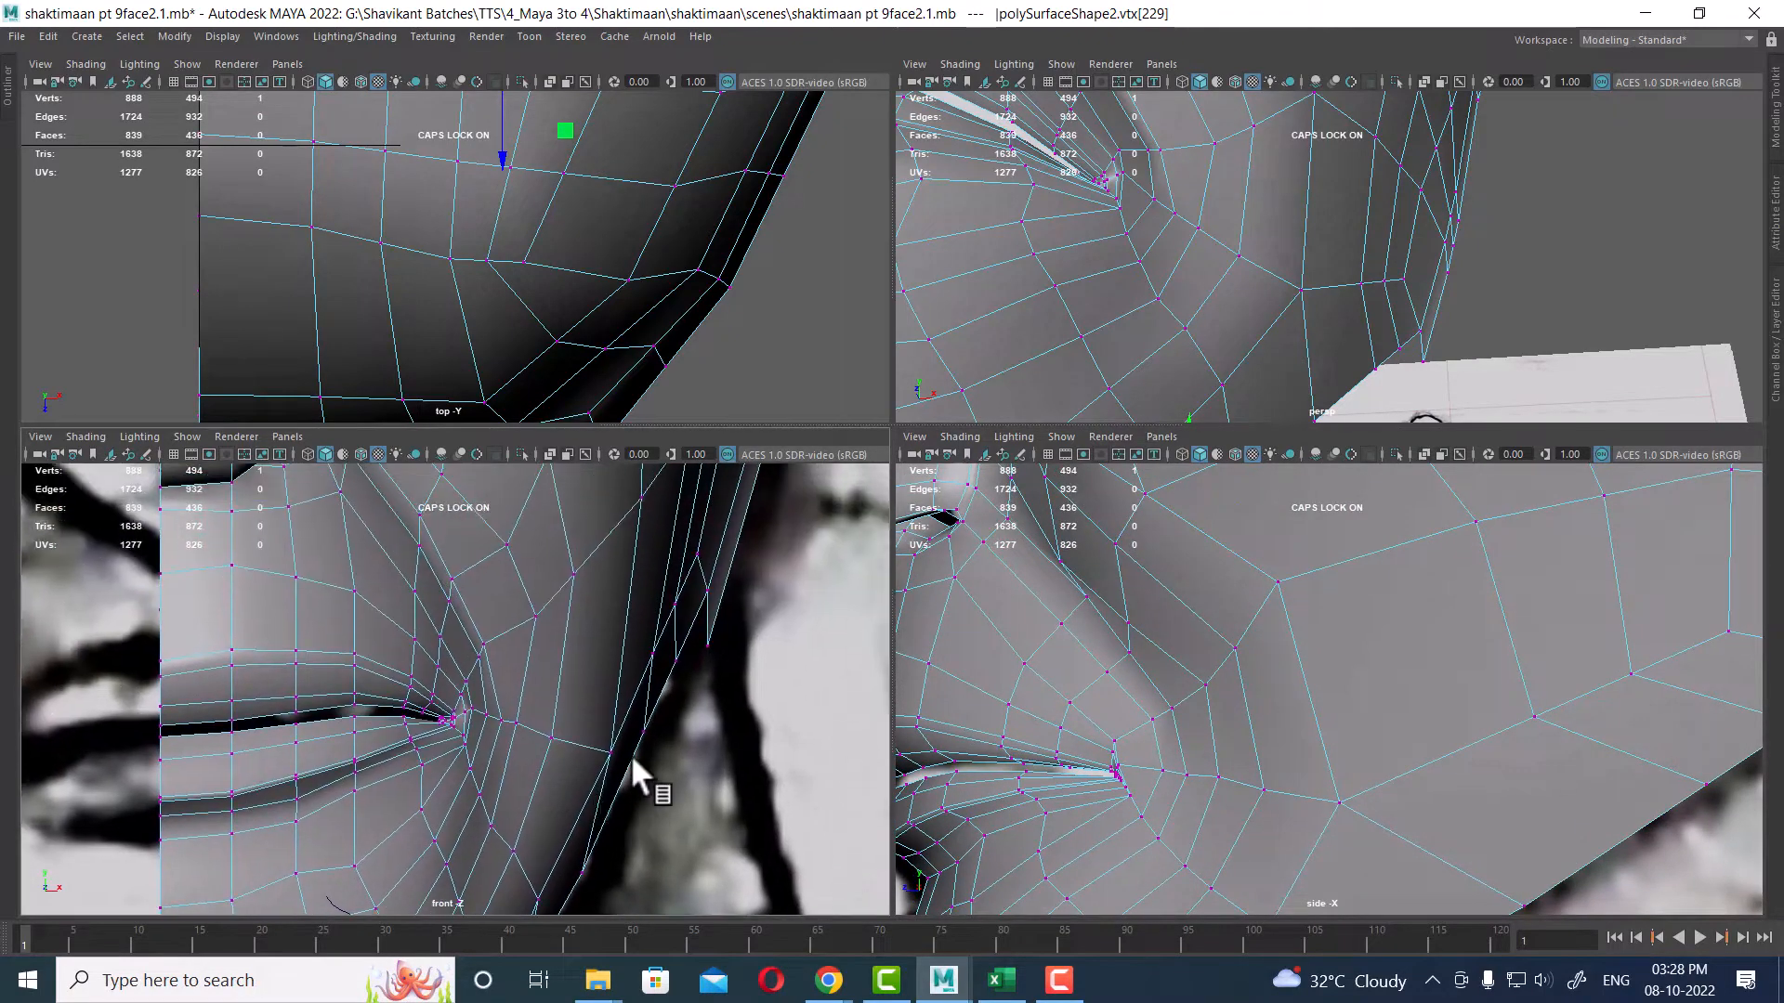
left_click(697, 555)
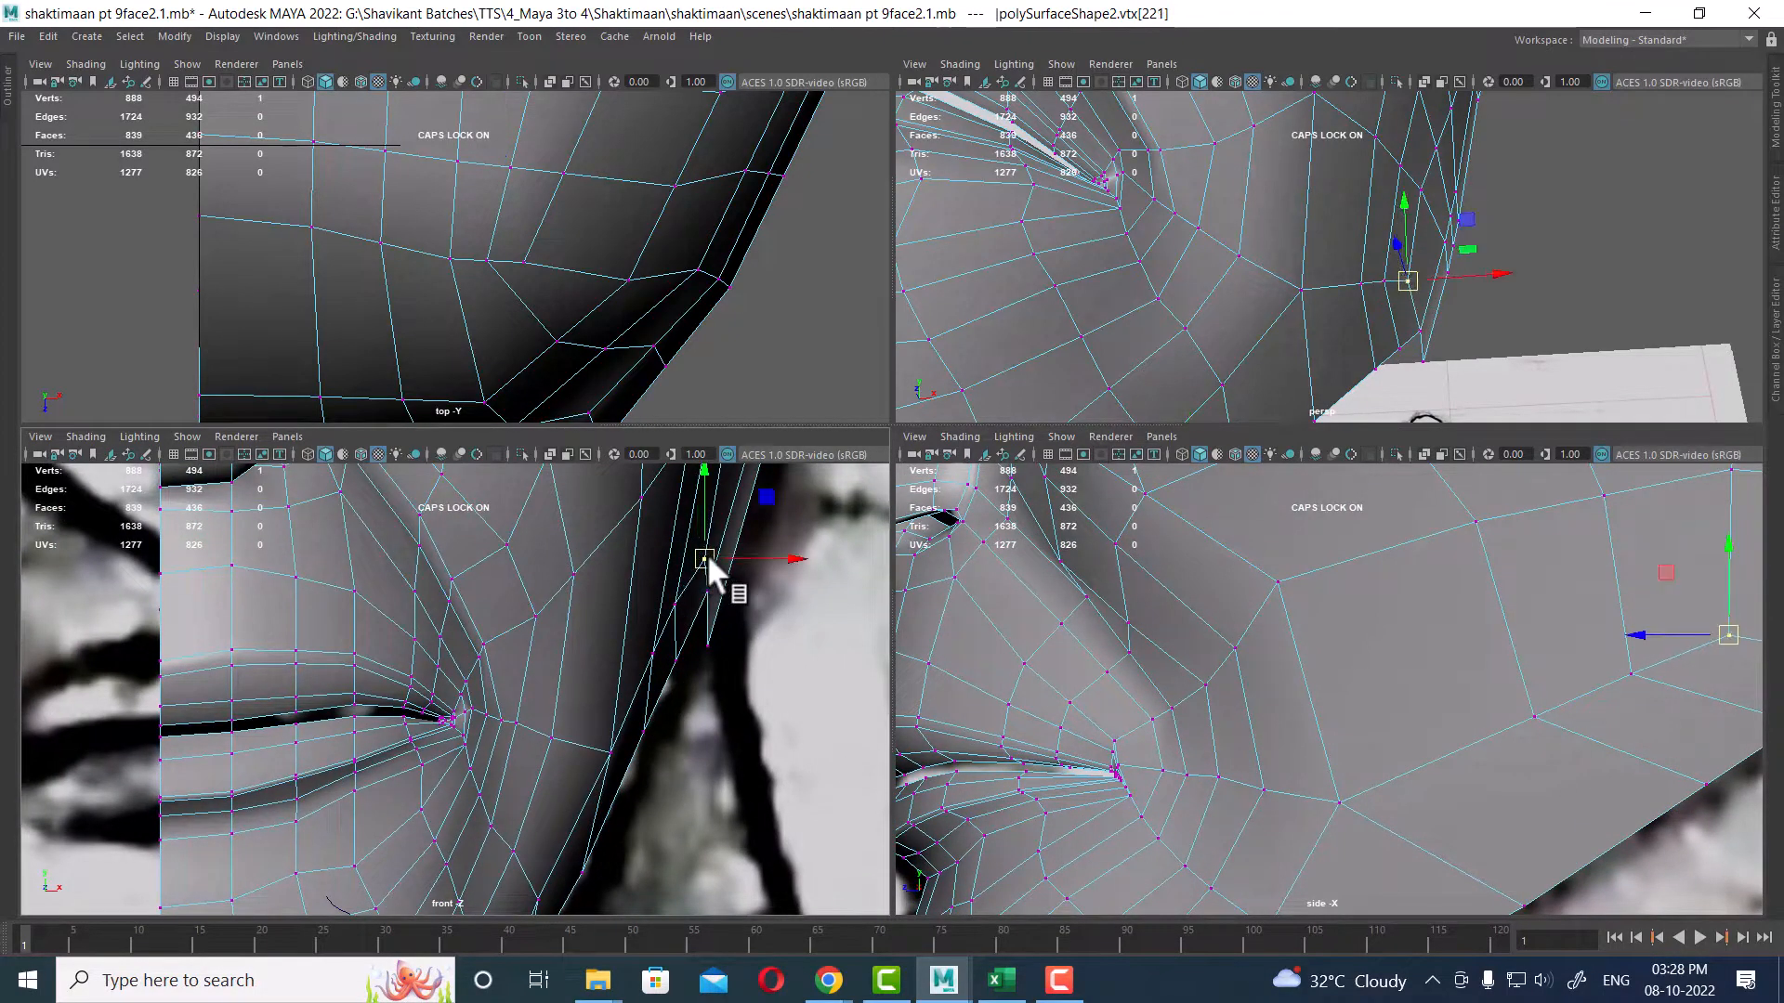
left_click_drag(699, 557, 655, 656)
left_click(648, 653)
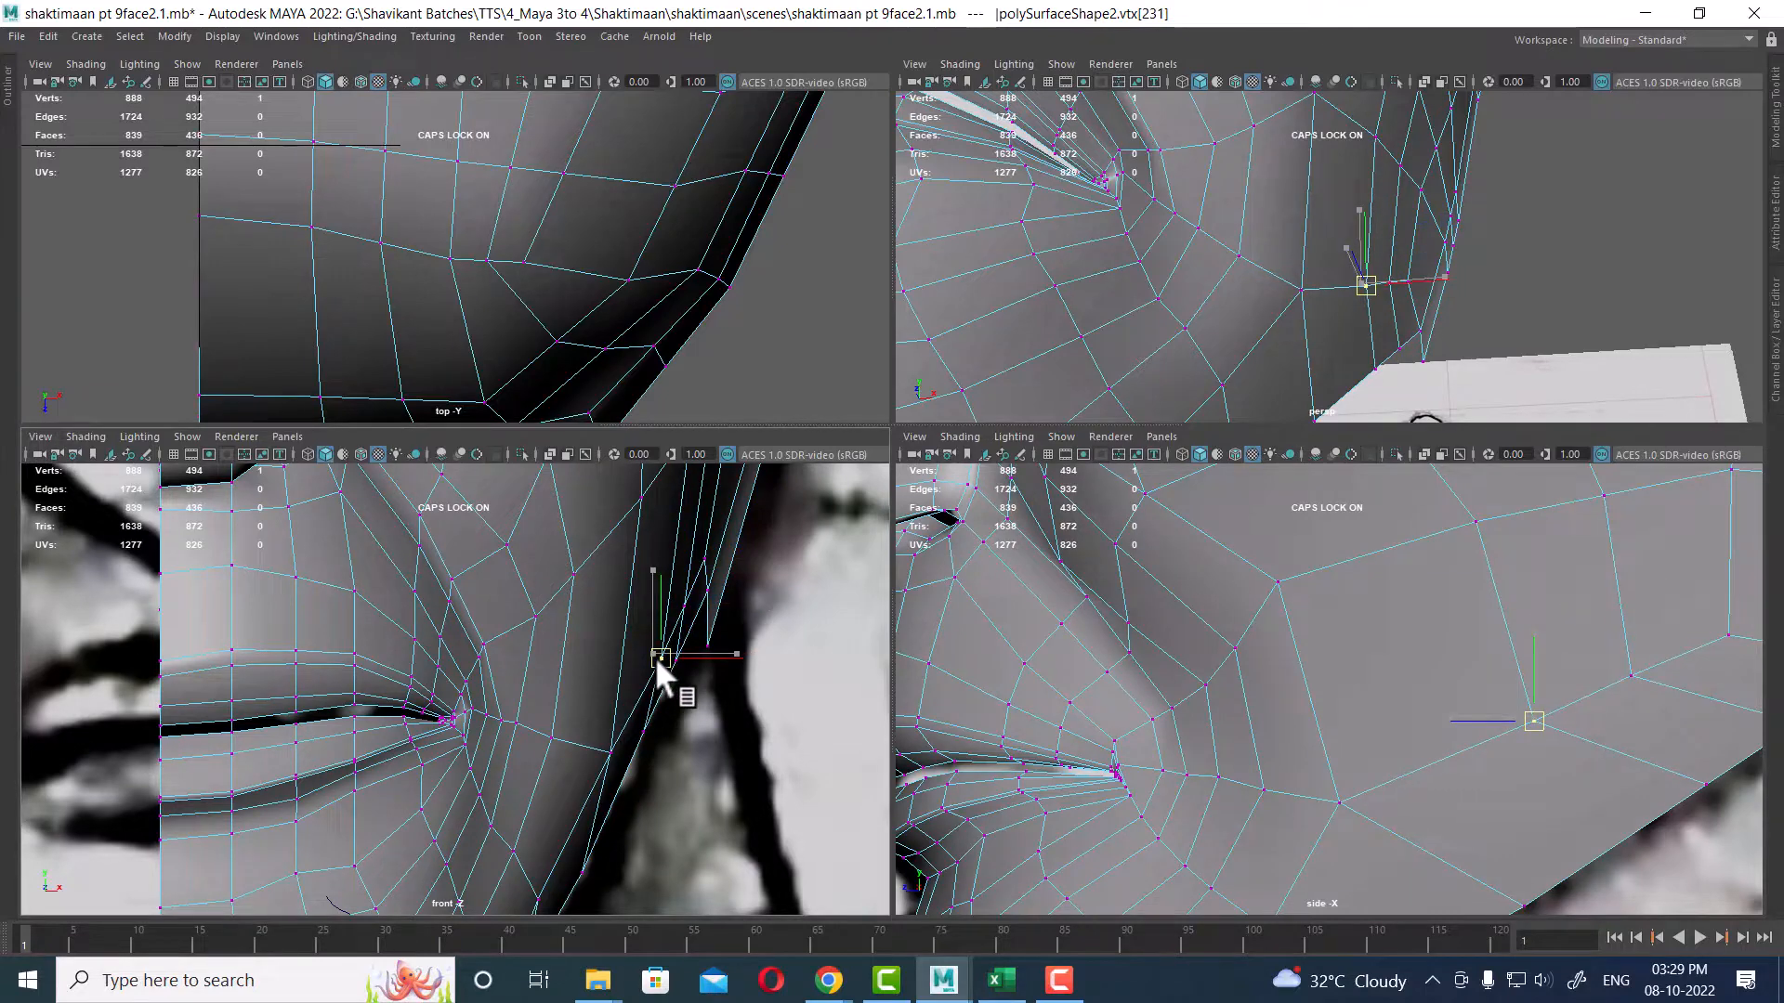
left_click(611, 750)
scroll(627, 706, "up", 3)
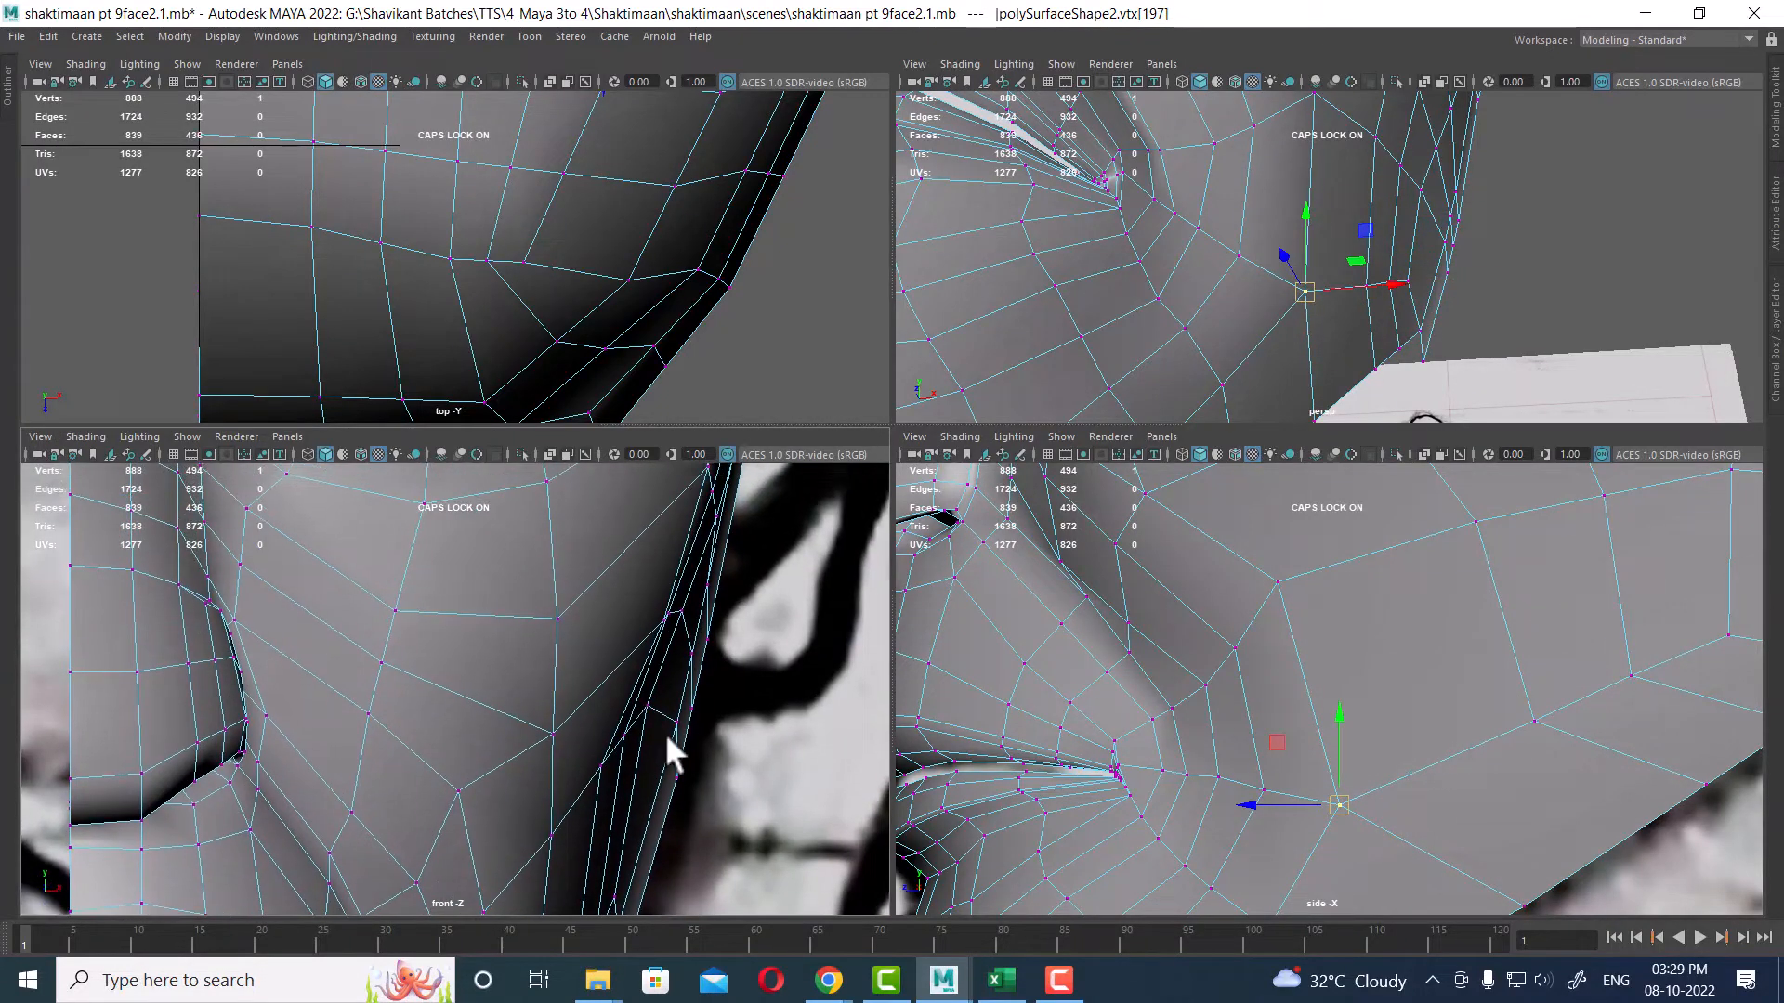
mouse_move(620, 749)
left_mouse_down()
mouse_move(594, 773)
mouse_move(631, 764)
mouse_move(629, 780)
mouse_move(631, 764)
left_mouse_up()
Step: Move the vertex at the back of the jaw in the side view to align with the reference
left_click_drag(1584, 350, 1469, 248, "alt")
scroll(670, 743, "up", 3)
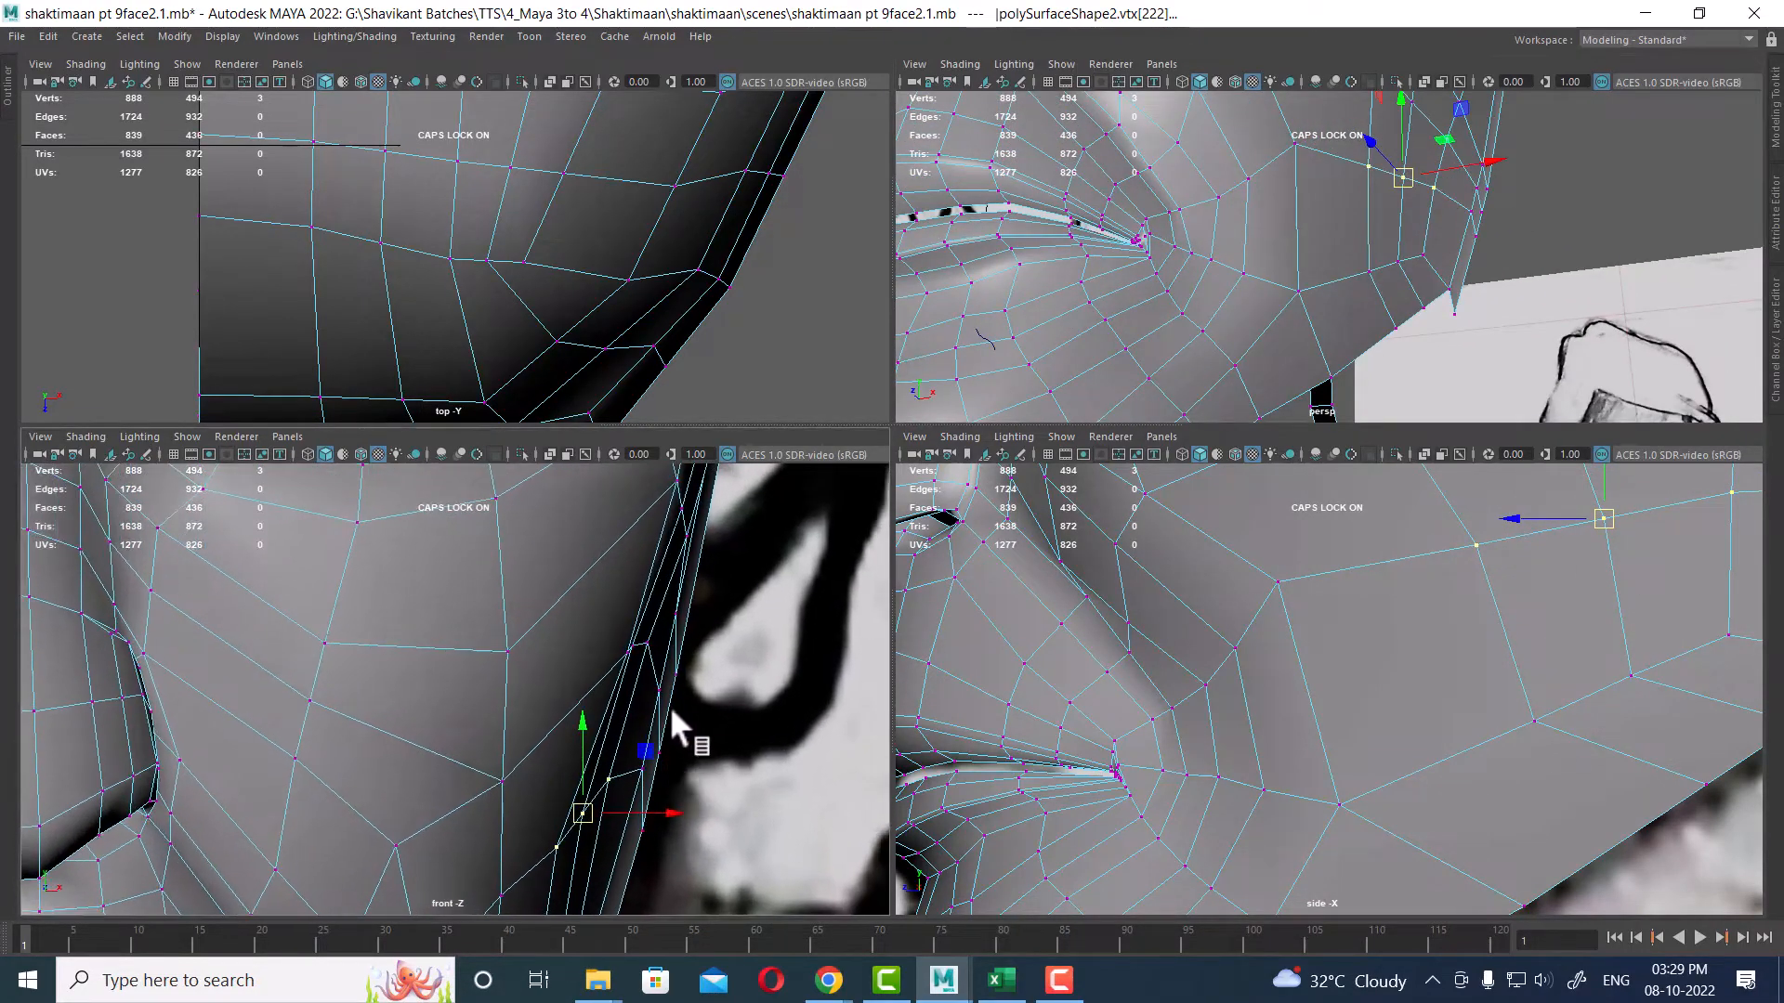
left_click(660, 692)
scroll(1584, 740, "down", 5)
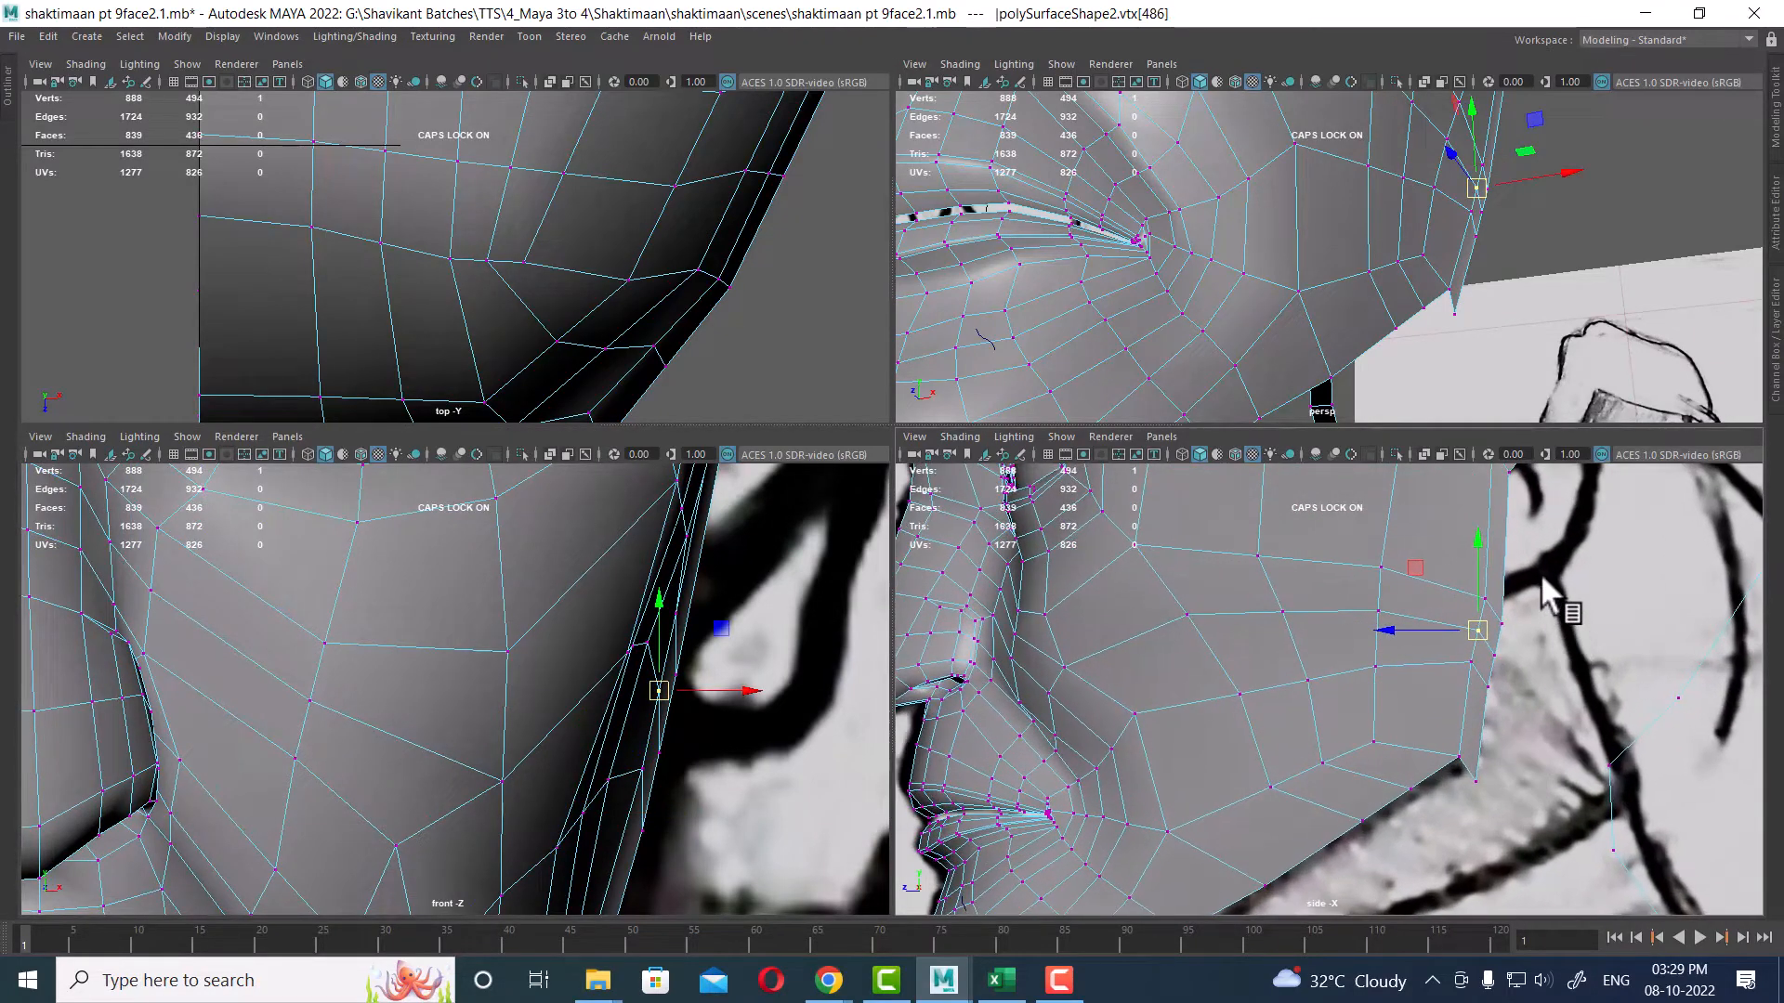
left_click_drag(1490, 689, 1490, 689, "shift")
middle_click_drag(1453, 644, 1482, 568, "alt")
right_click_drag(1453, 637, 1473, 544)
middle_click_drag(1473, 544, 1420, 691, "alt")
Step: Select the edges along the rear border of the cheek and move them in the front and side views
left_click(1461, 599)
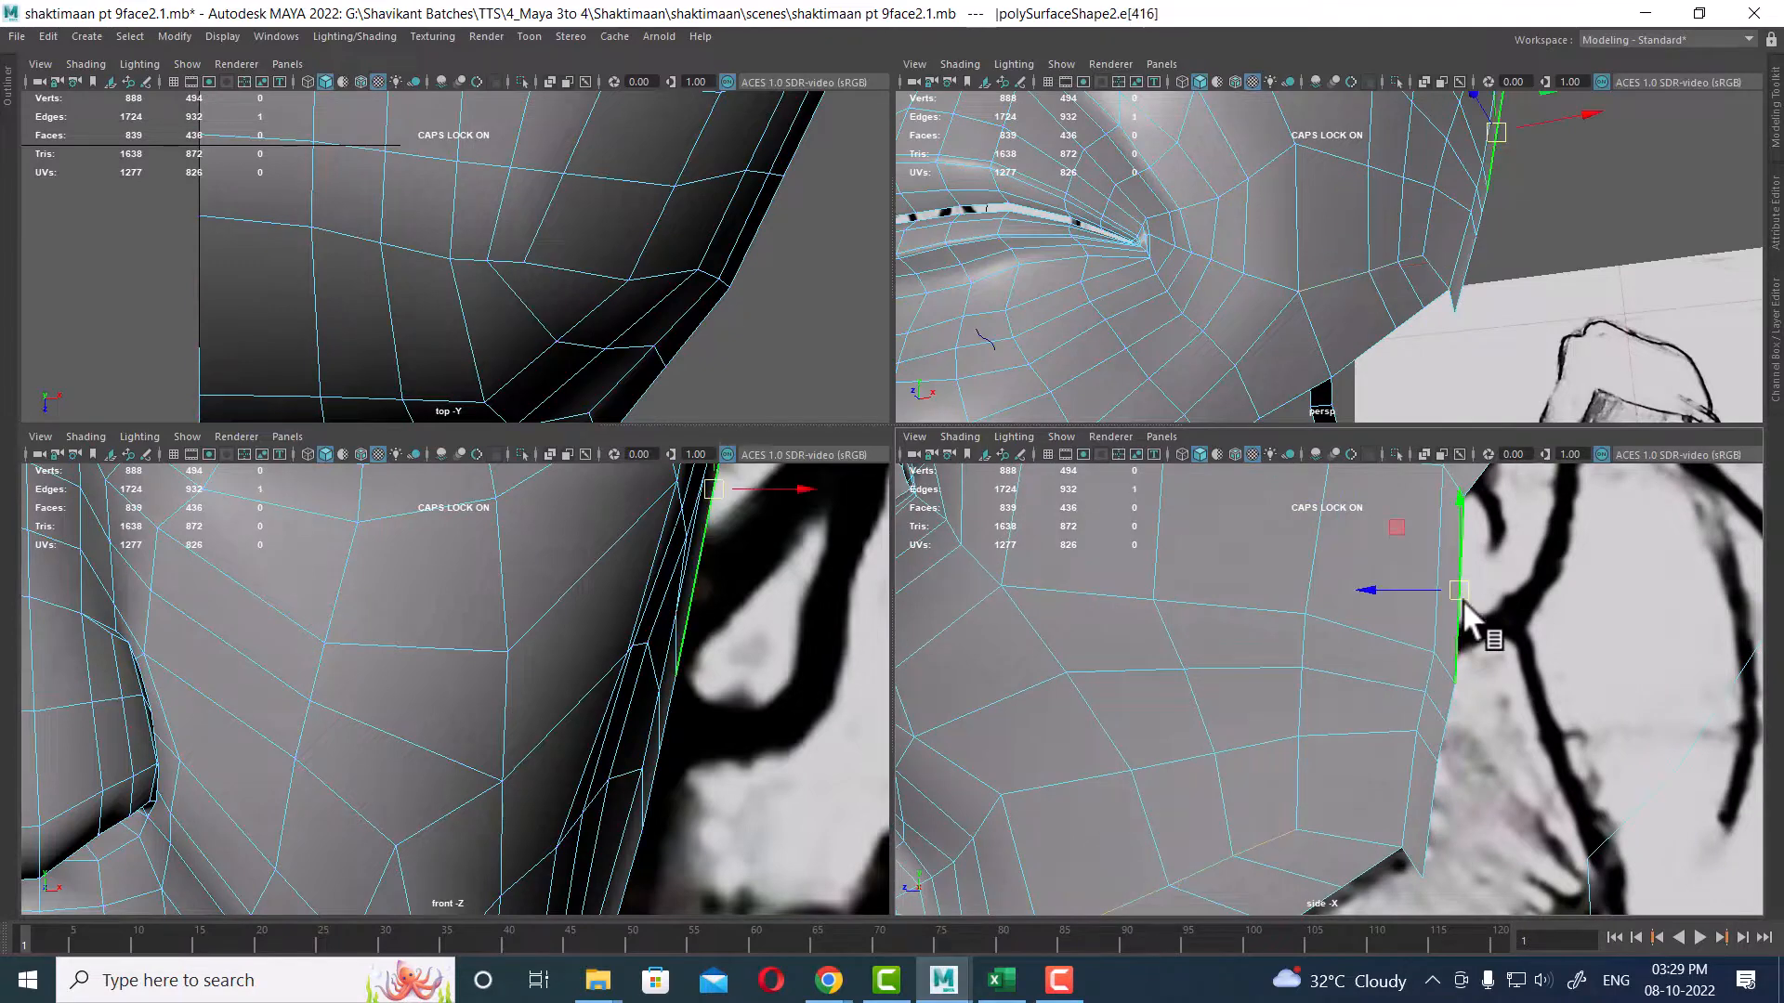
left_click(1451, 698, "shift")
left_click(1444, 741, "shift")
left_click(1430, 795, "shift")
middle_click_drag(1459, 606, 1438, 809, "alt")
left_click(1481, 632, "shift")
middle_click_drag(709, 737, 783, 590, "alt")
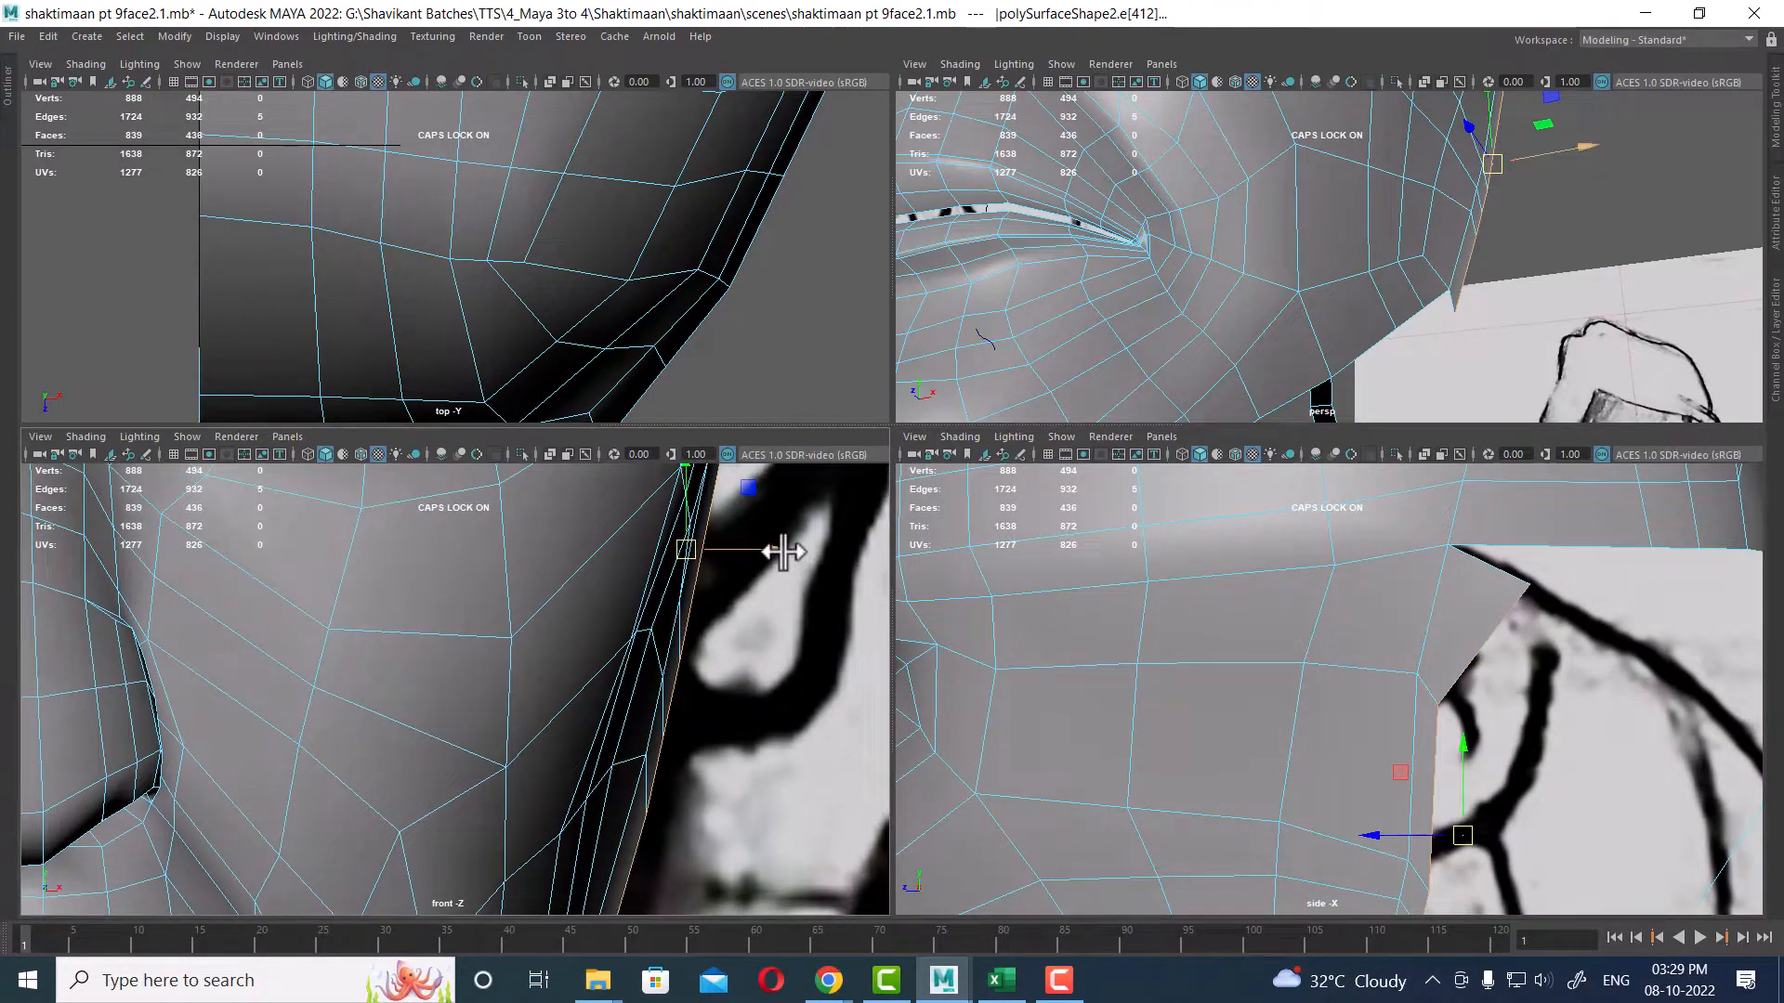
left_click_drag(783, 552, 769, 546)
middle_click_drag(1496, 748, 1503, 609, "alt")
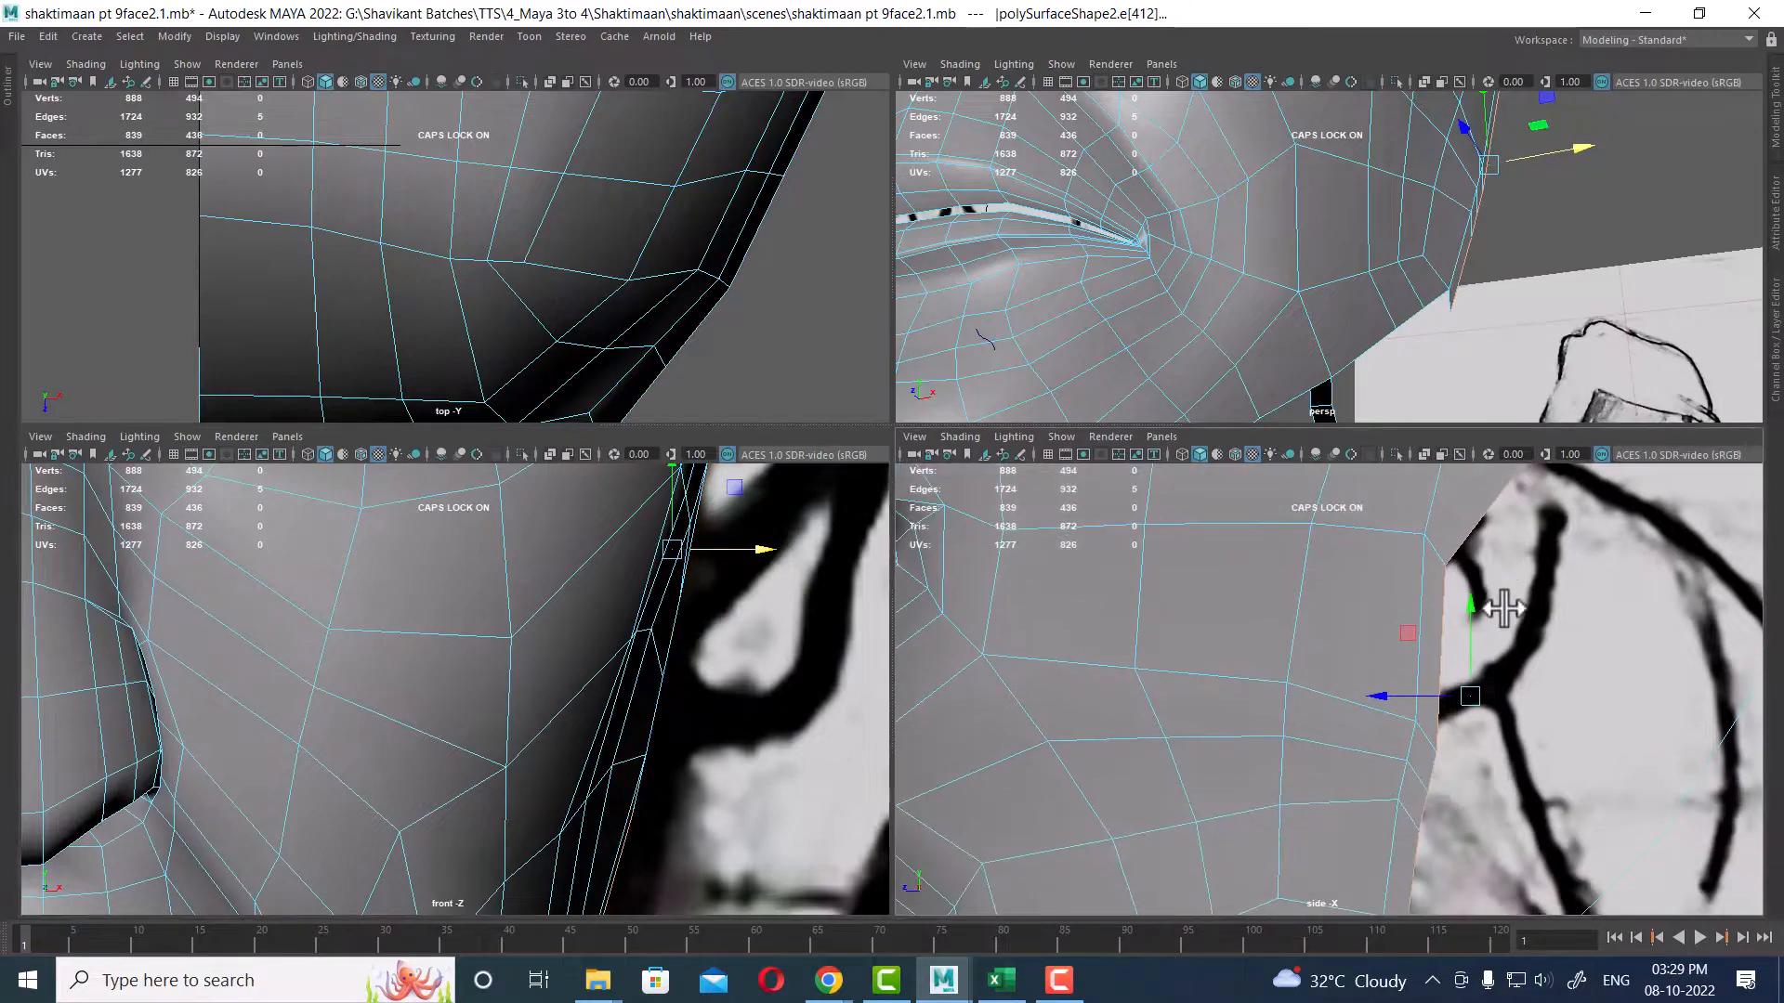
Step: Switch to the single perspective view and move the head shell's lower back corner vertex upward
key("space")
left_click_drag(1417, 383, 1162, 741, "alt")
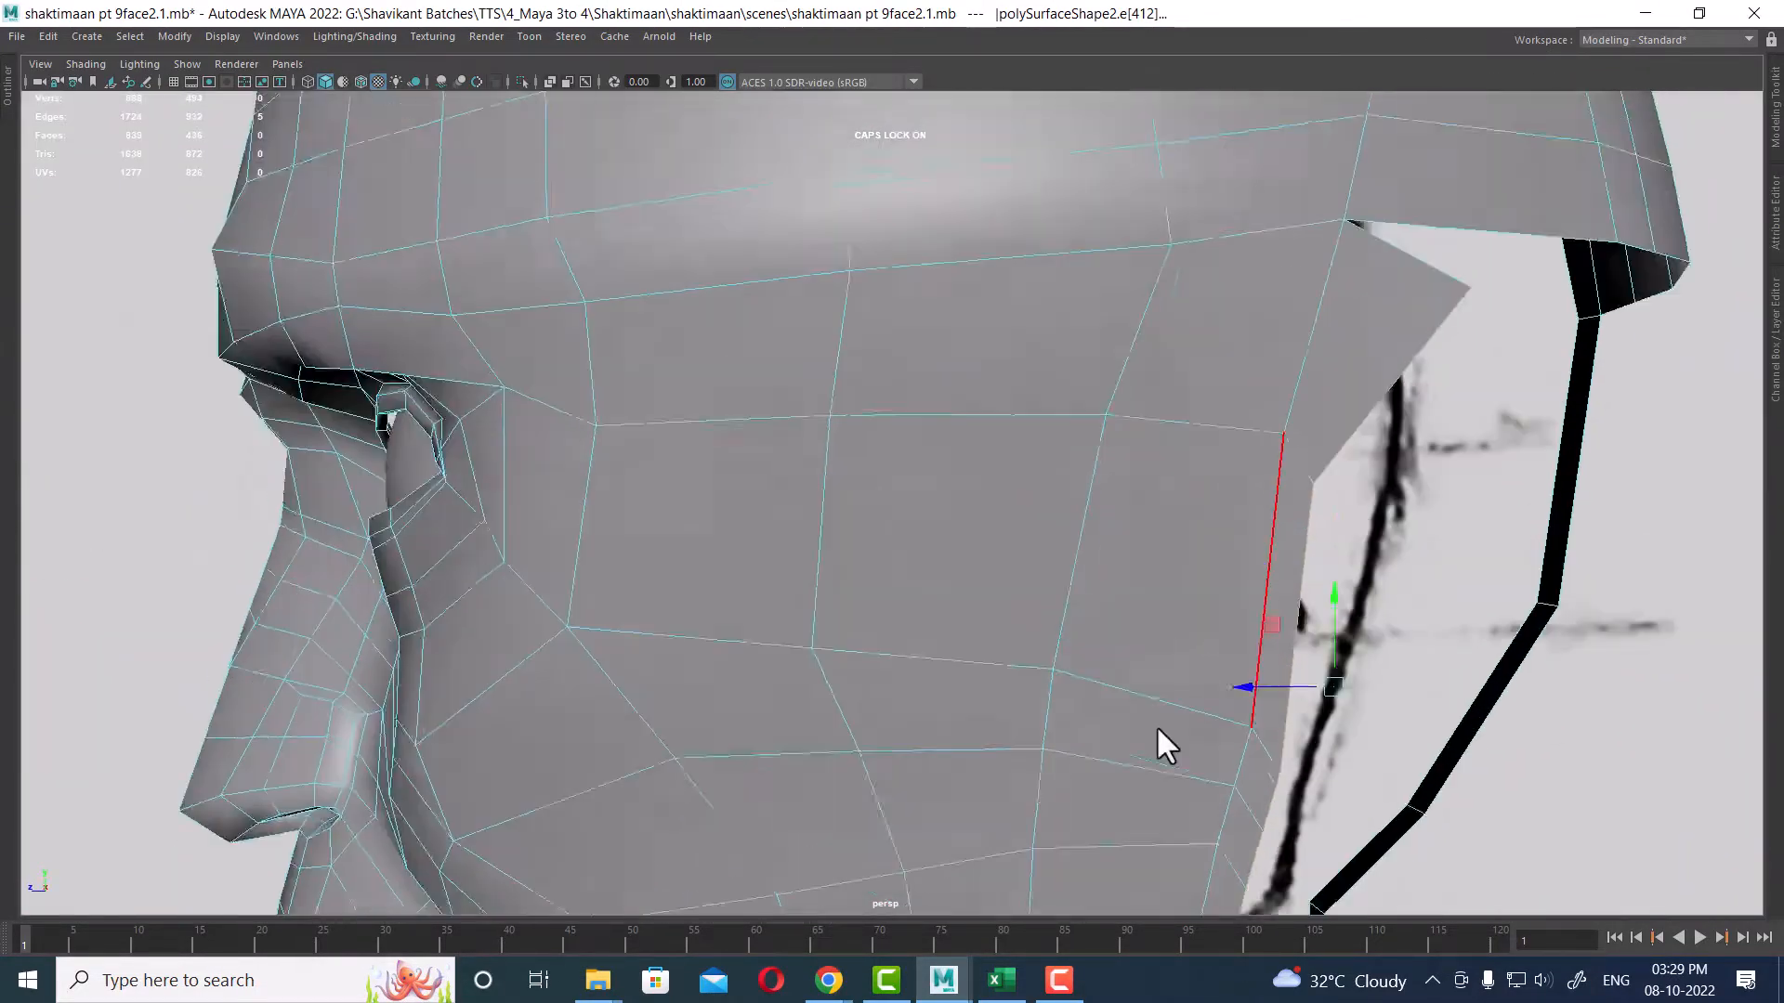
scroll(1176, 550, "up", 3)
key("F9")
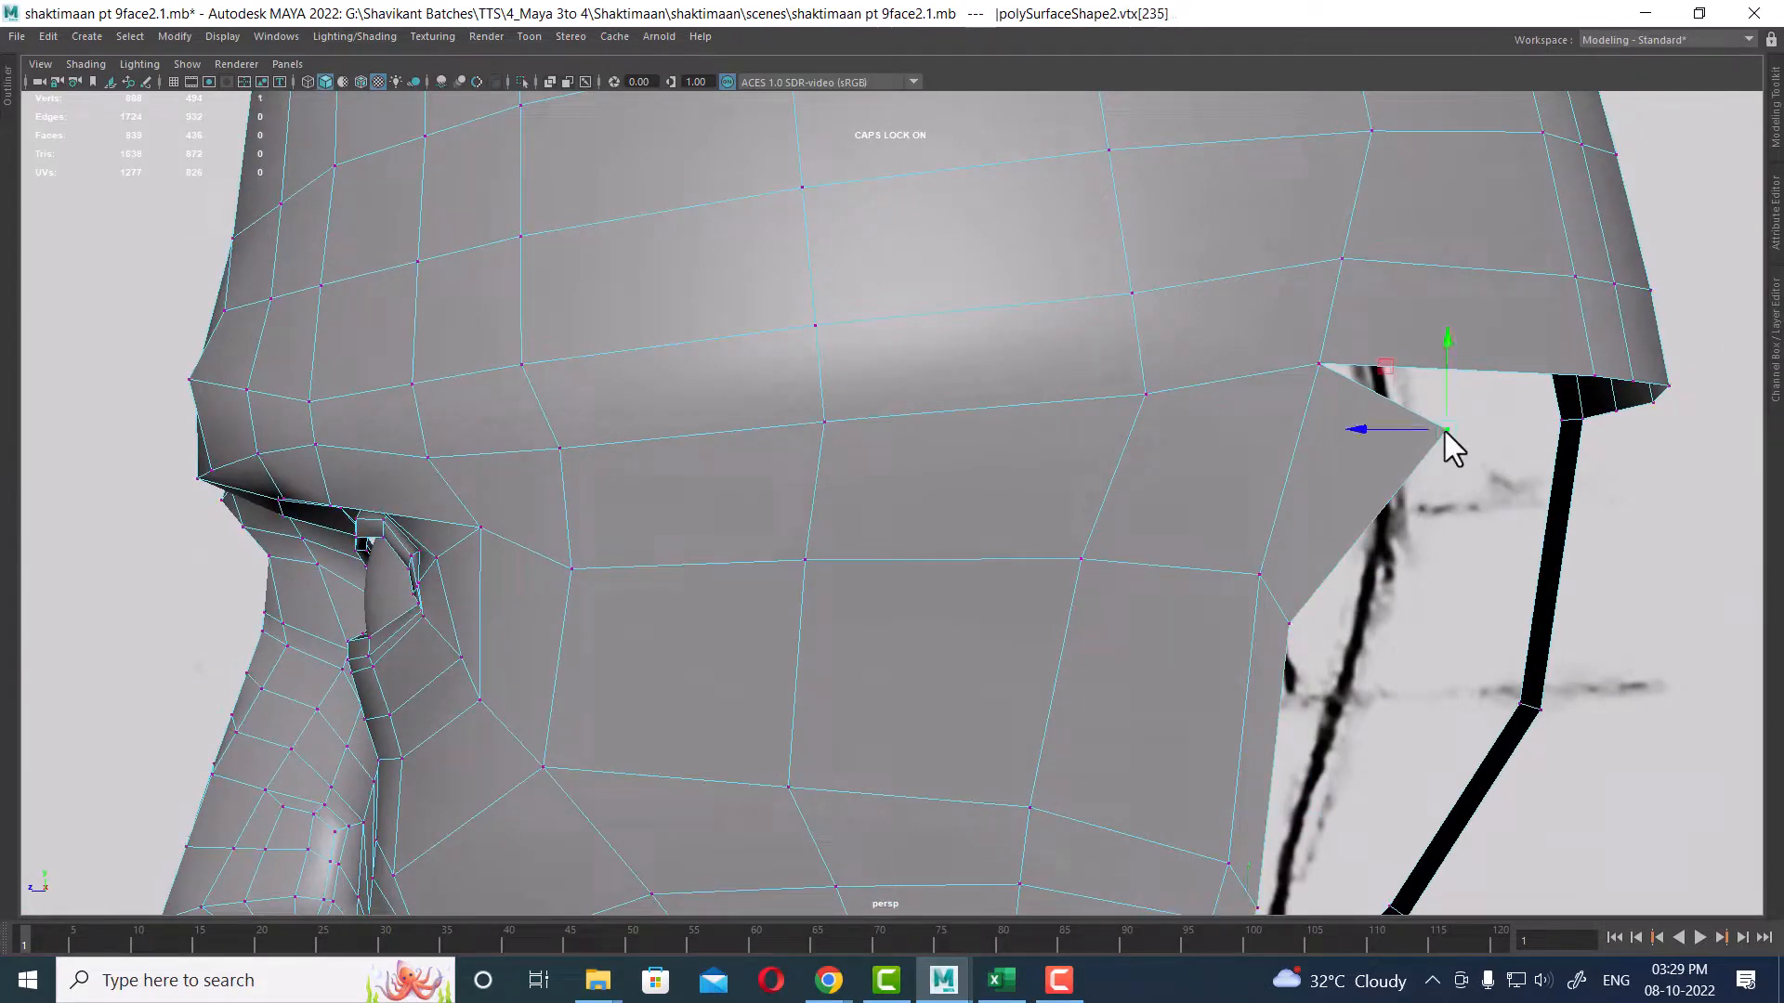
left_click_drag(1447, 432, 1420, 387)
right_click_drag(1419, 386, 1161, 604, "alt")
left_click_drag(1161, 604, 1139, 673, "alt")
right_click_drag(1139, 673, 1251, 472, "alt")
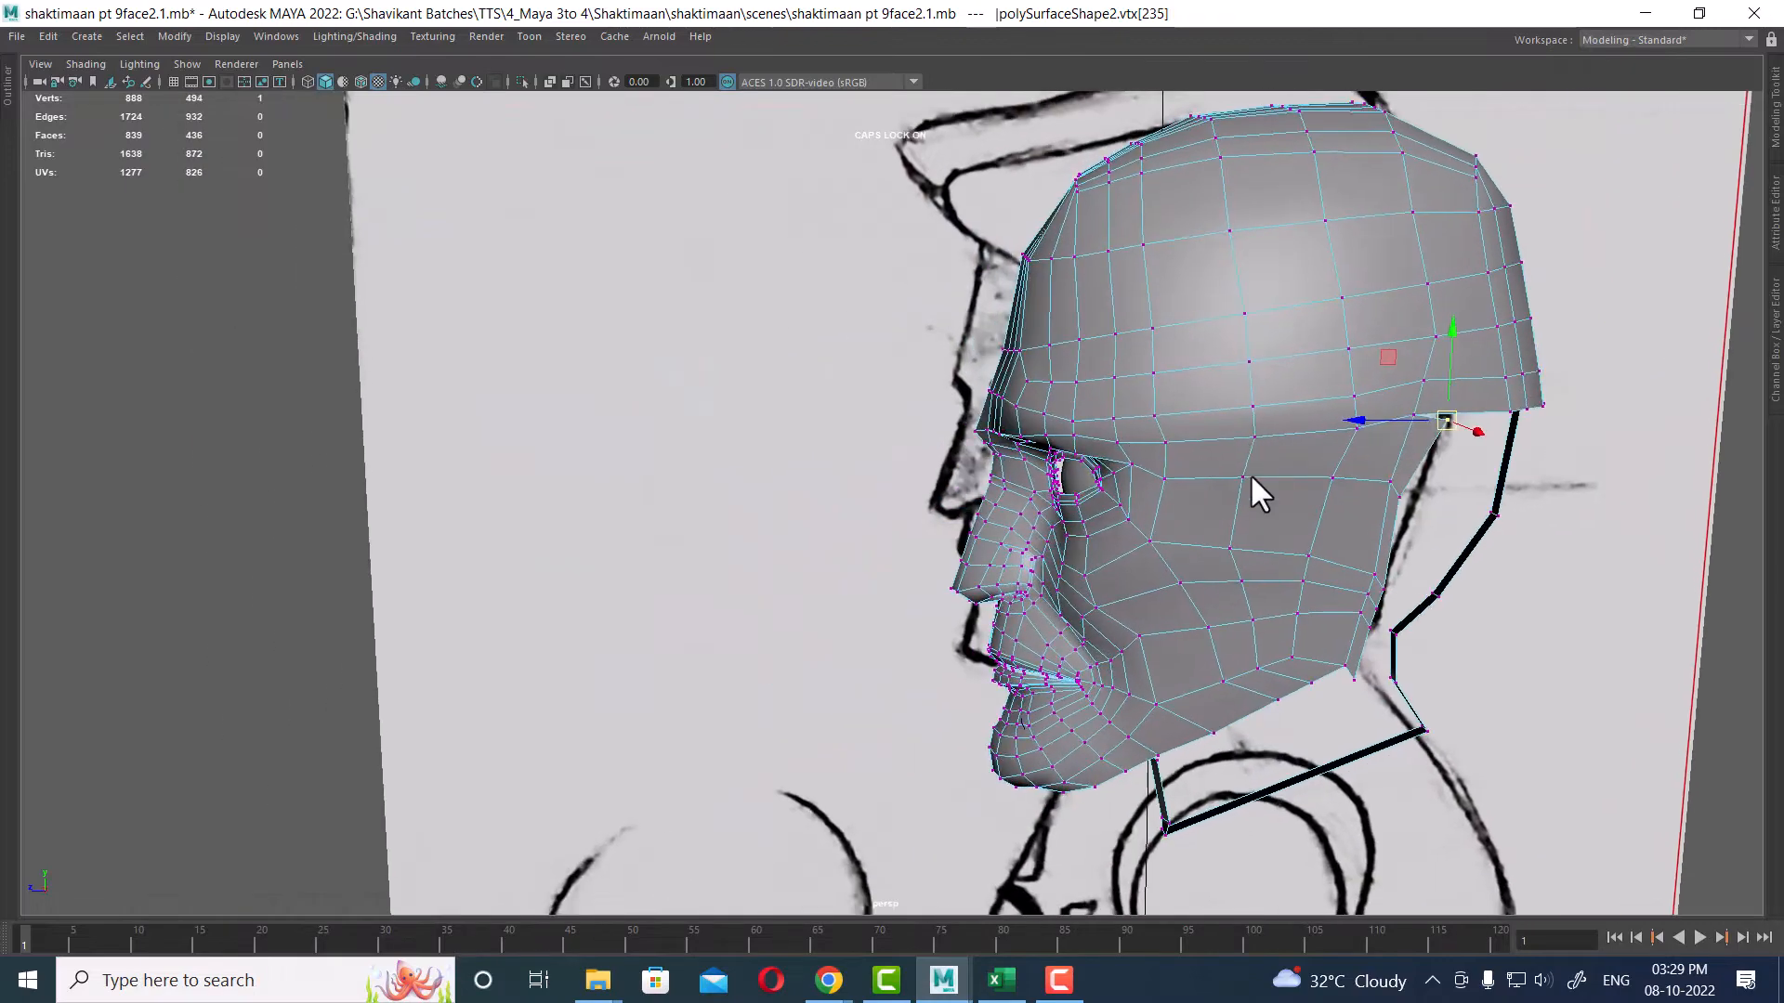
left_click_drag(1250, 472, 1353, 627, "alt")
Step: Orbit around the head and examine its profile against the front and side reference sketches
right_click_drag(1043, 450, 1220, 410)
left_click_drag(1226, 427, 944, 460, "alt")
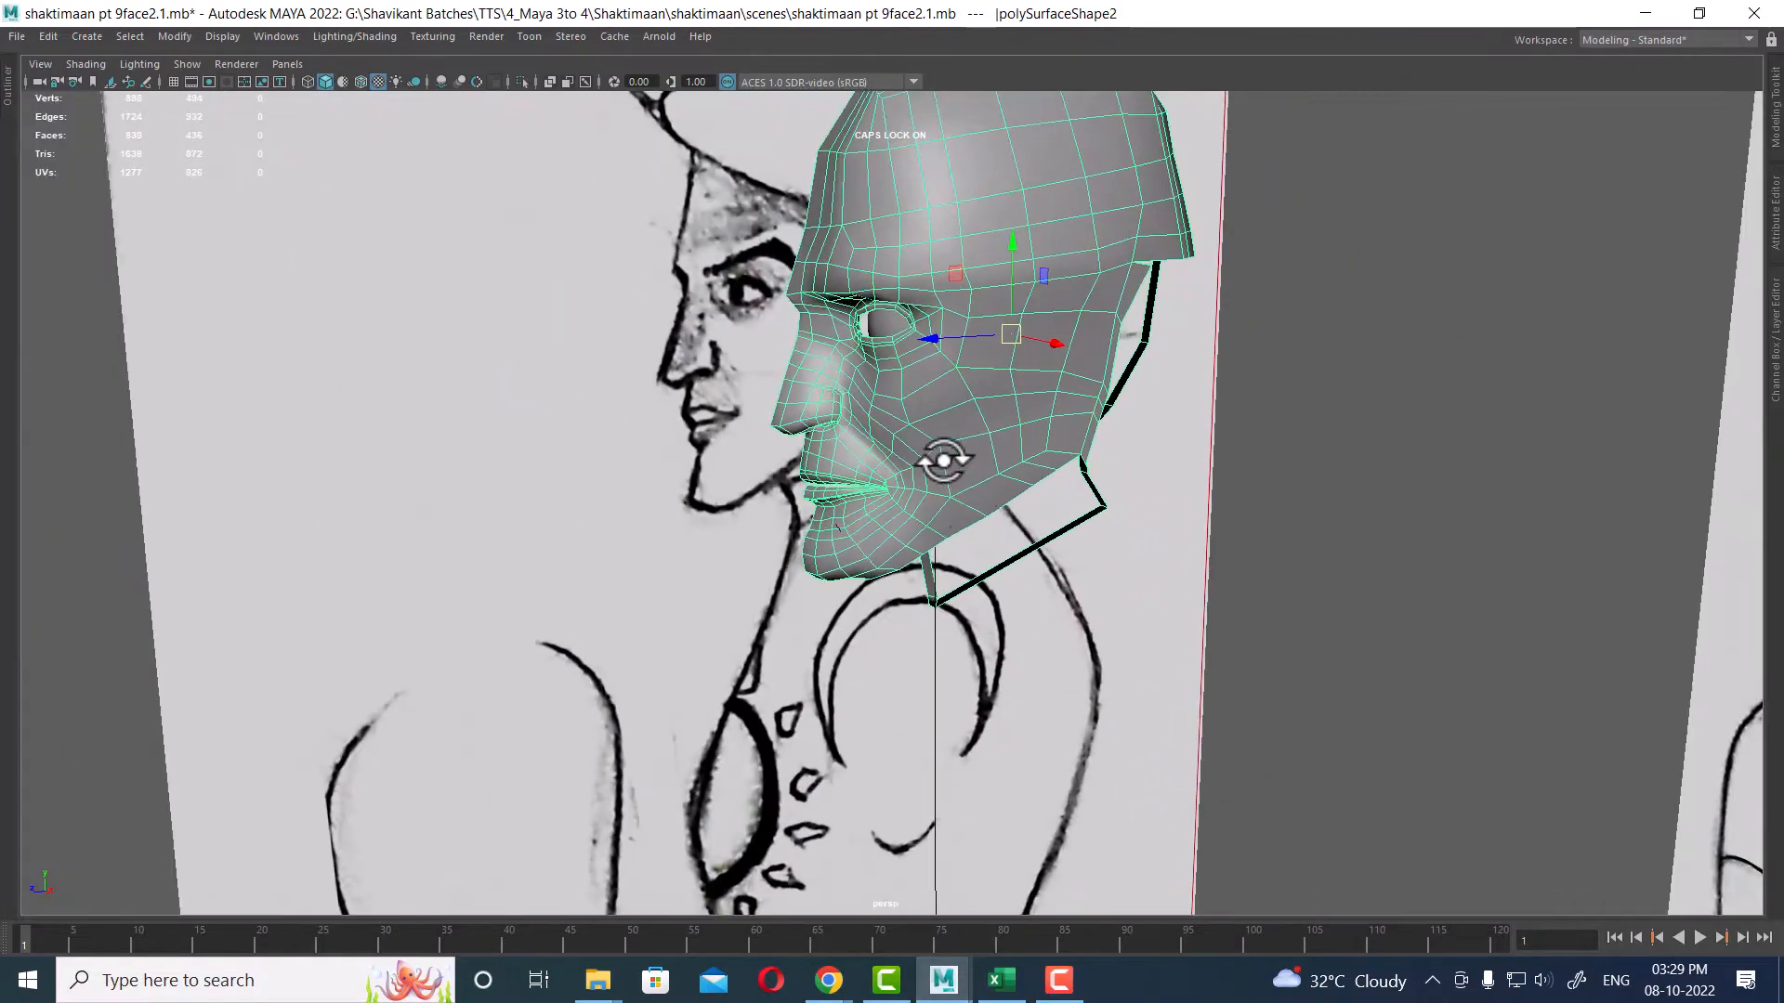
left_click_drag(986, 530, 1043, 524, "alt")
key("space")
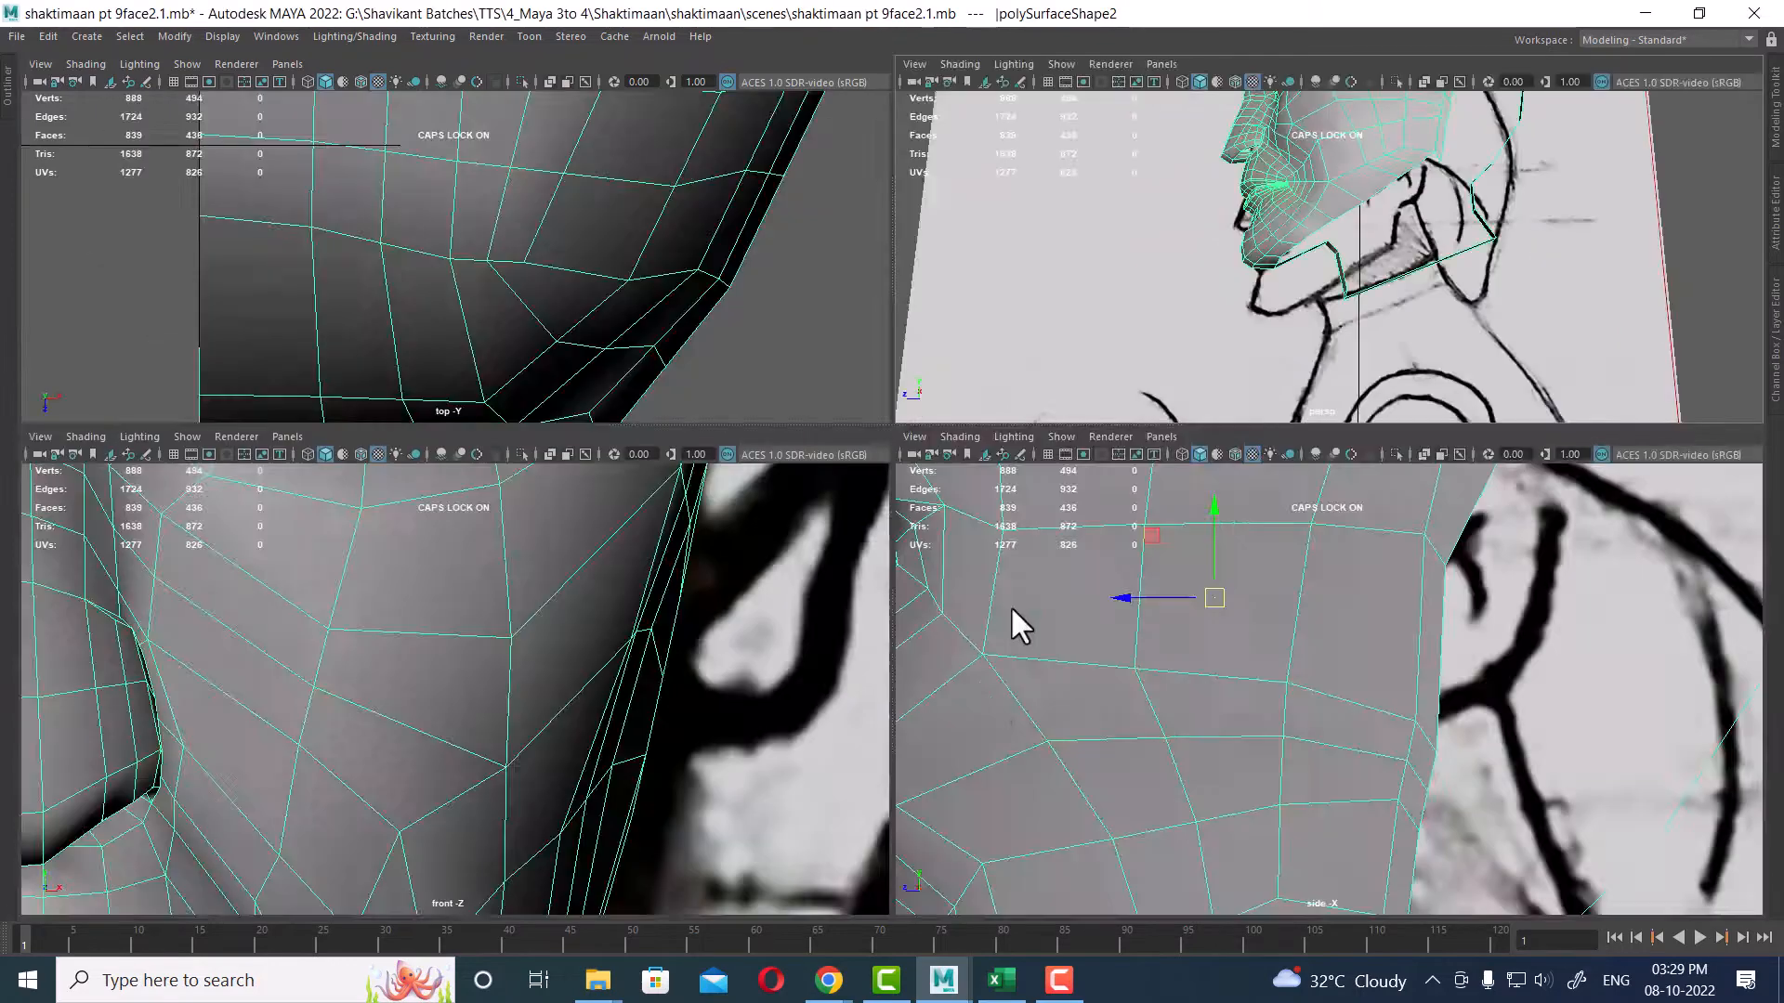
right_click_drag(604, 805, 598, 691, "alt")
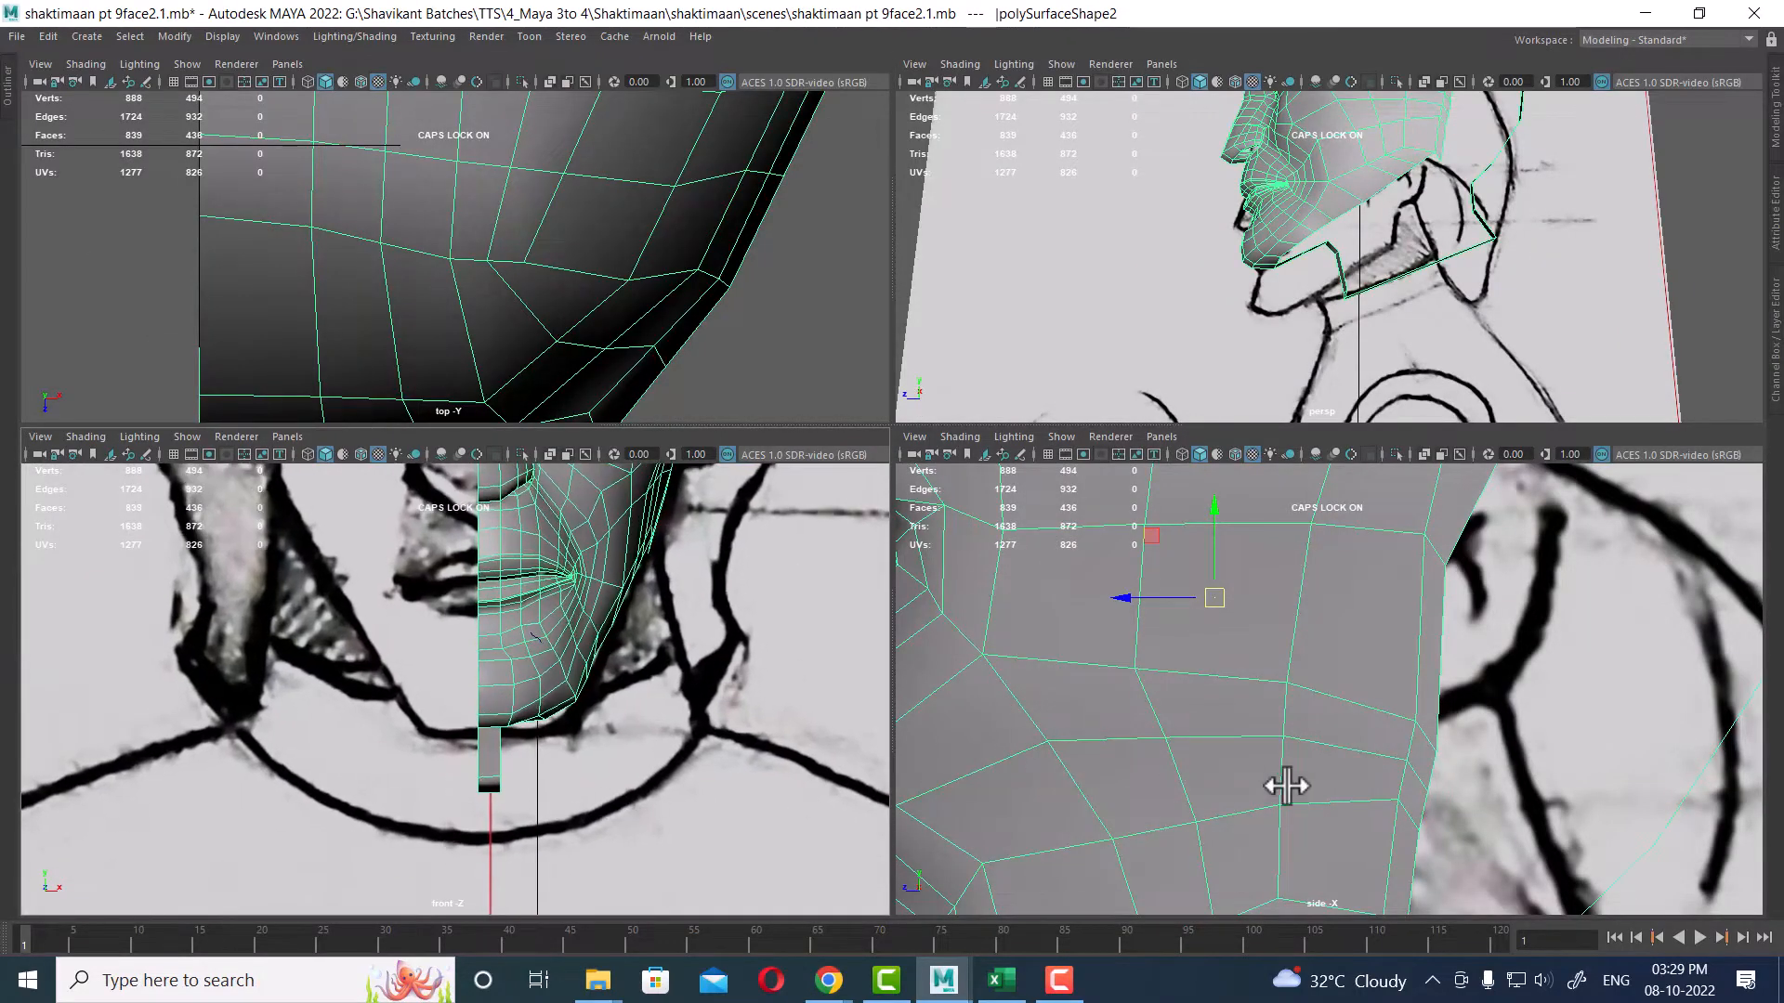
right_click_drag(1285, 784, 1222, 673, "alt")
middle_click_drag(1235, 711, 1269, 553, "alt")
right_click_drag(1269, 553, 1302, 687, "alt")
left_click_drag(1327, 177, 1384, 297, "alt")
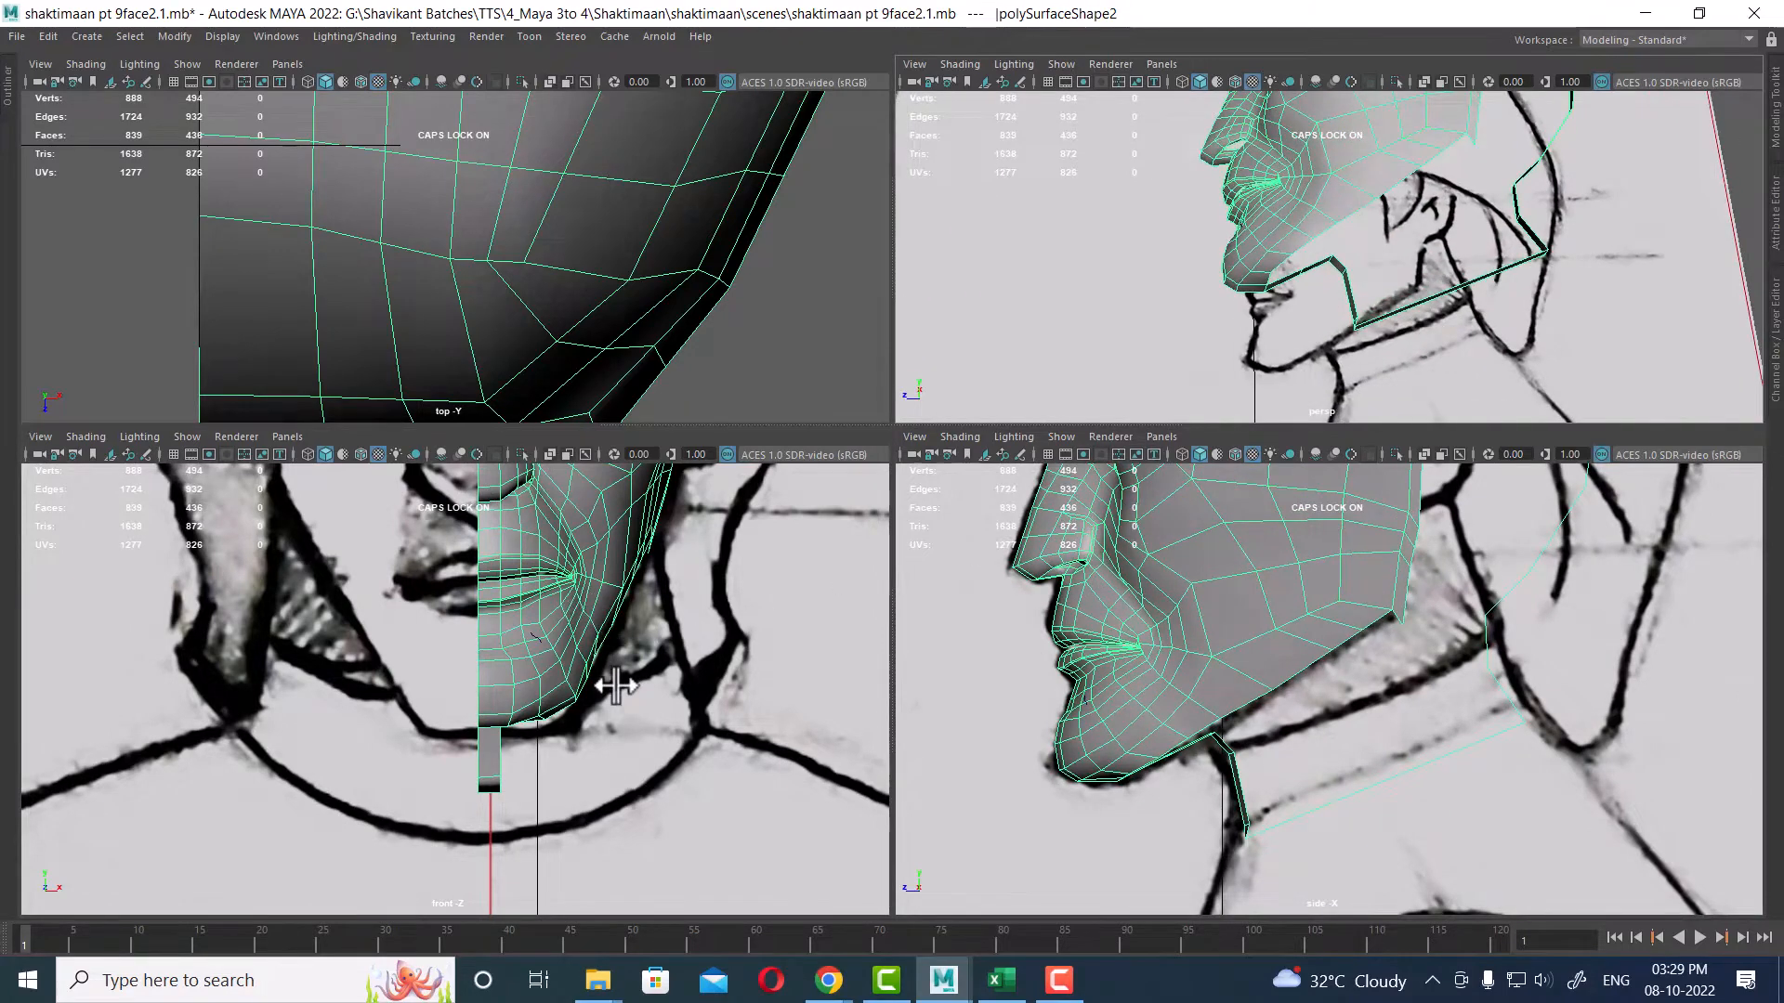
middle_click_drag(641, 646, 669, 812, "alt")
middle_click_drag(676, 600, 681, 713, "alt")
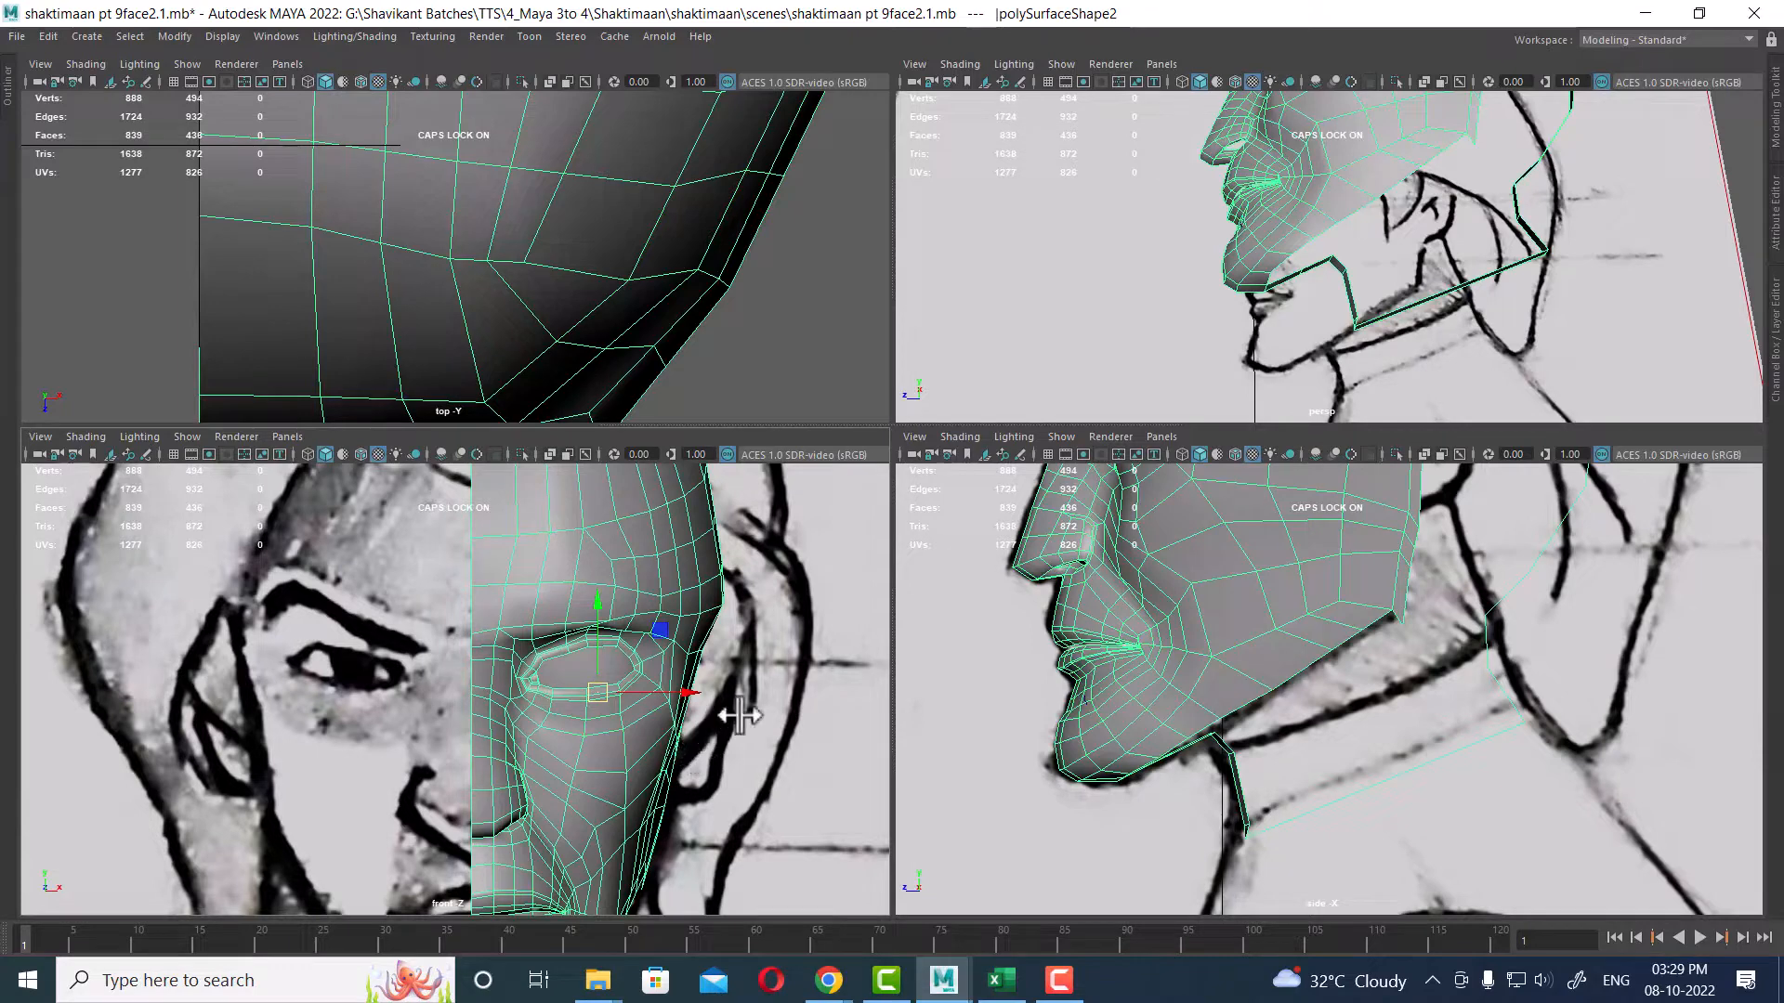
middle_click_drag(1477, 191, 1421, 437, "alt")
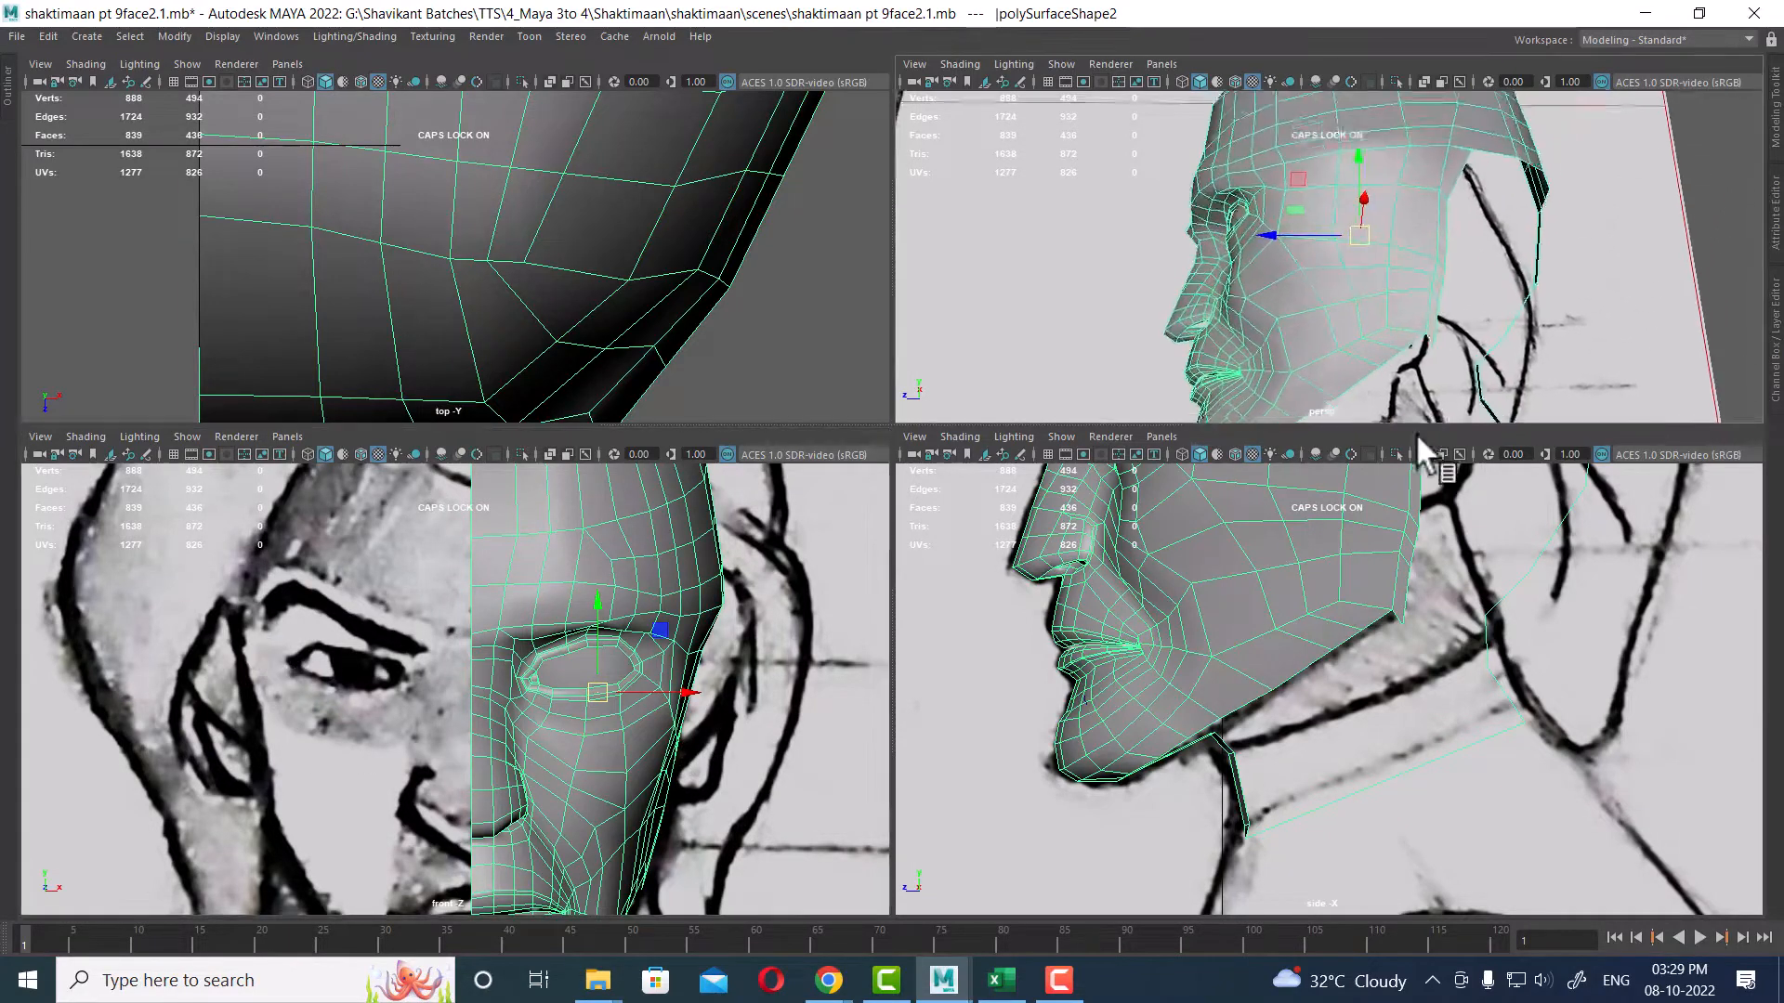
left_click_drag(1531, 293, 1237, 469, "alt")
Step: Inspect the back of the head outline in the perspective and side views
key("space")
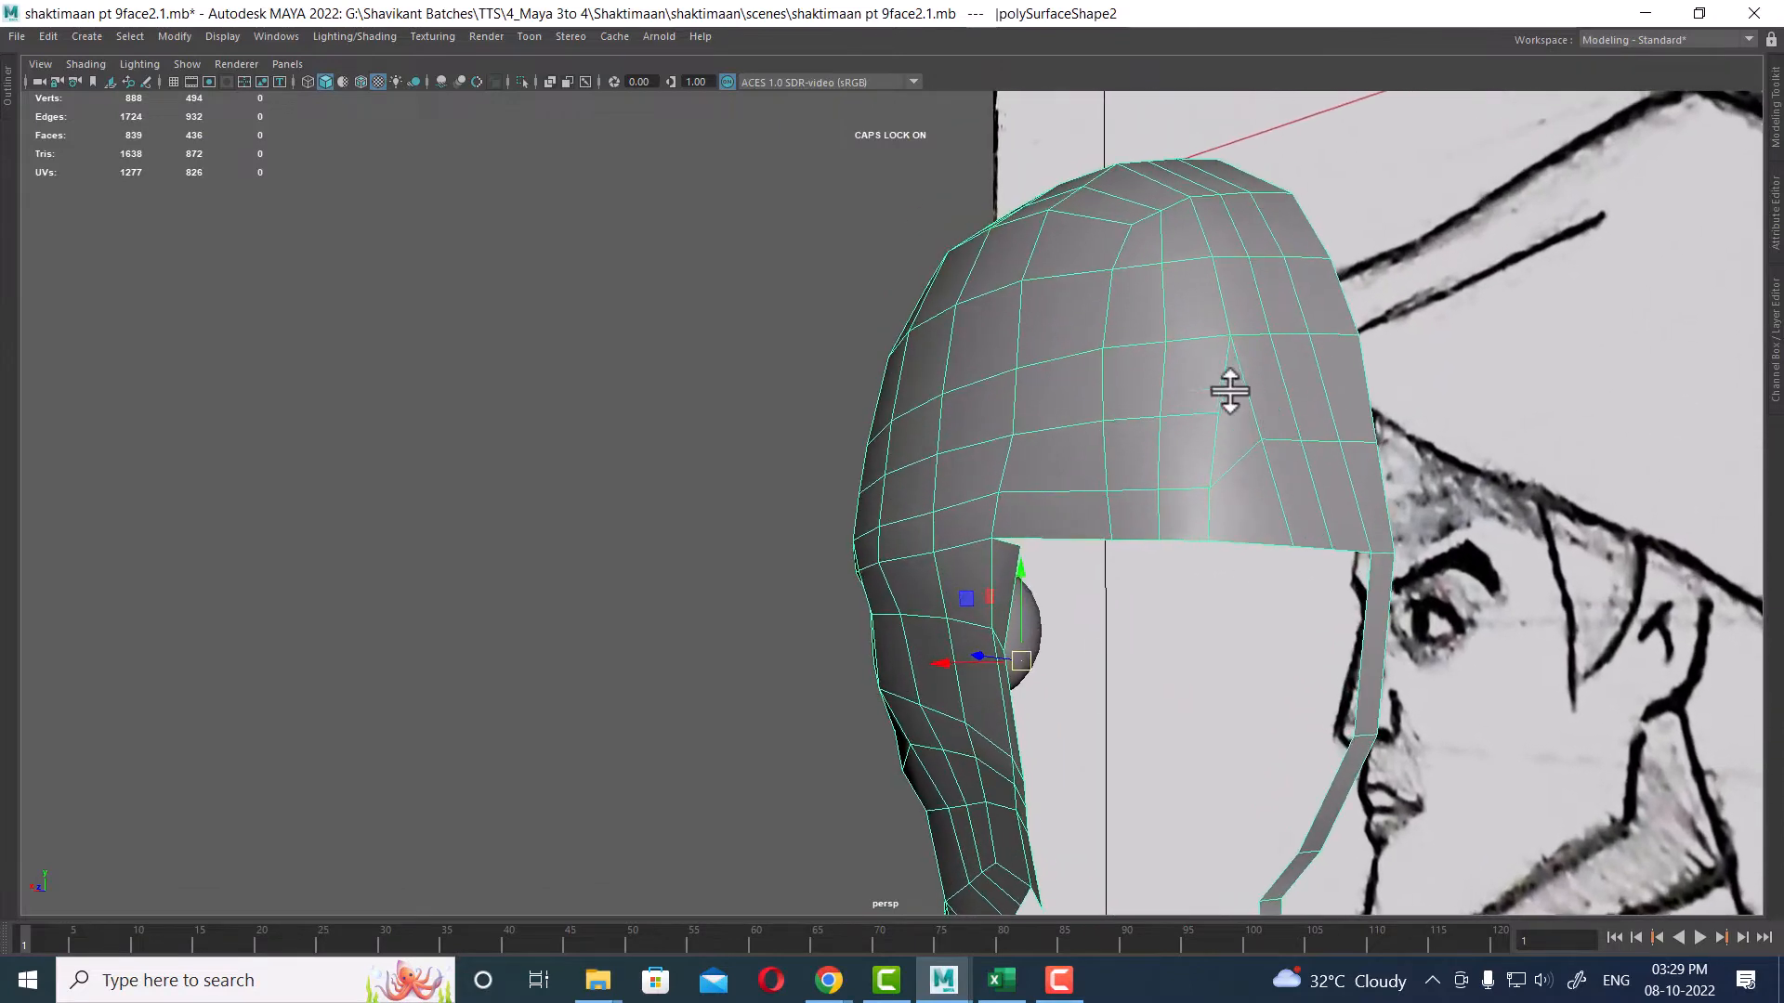
scroll(1334, 476, "up", 2)
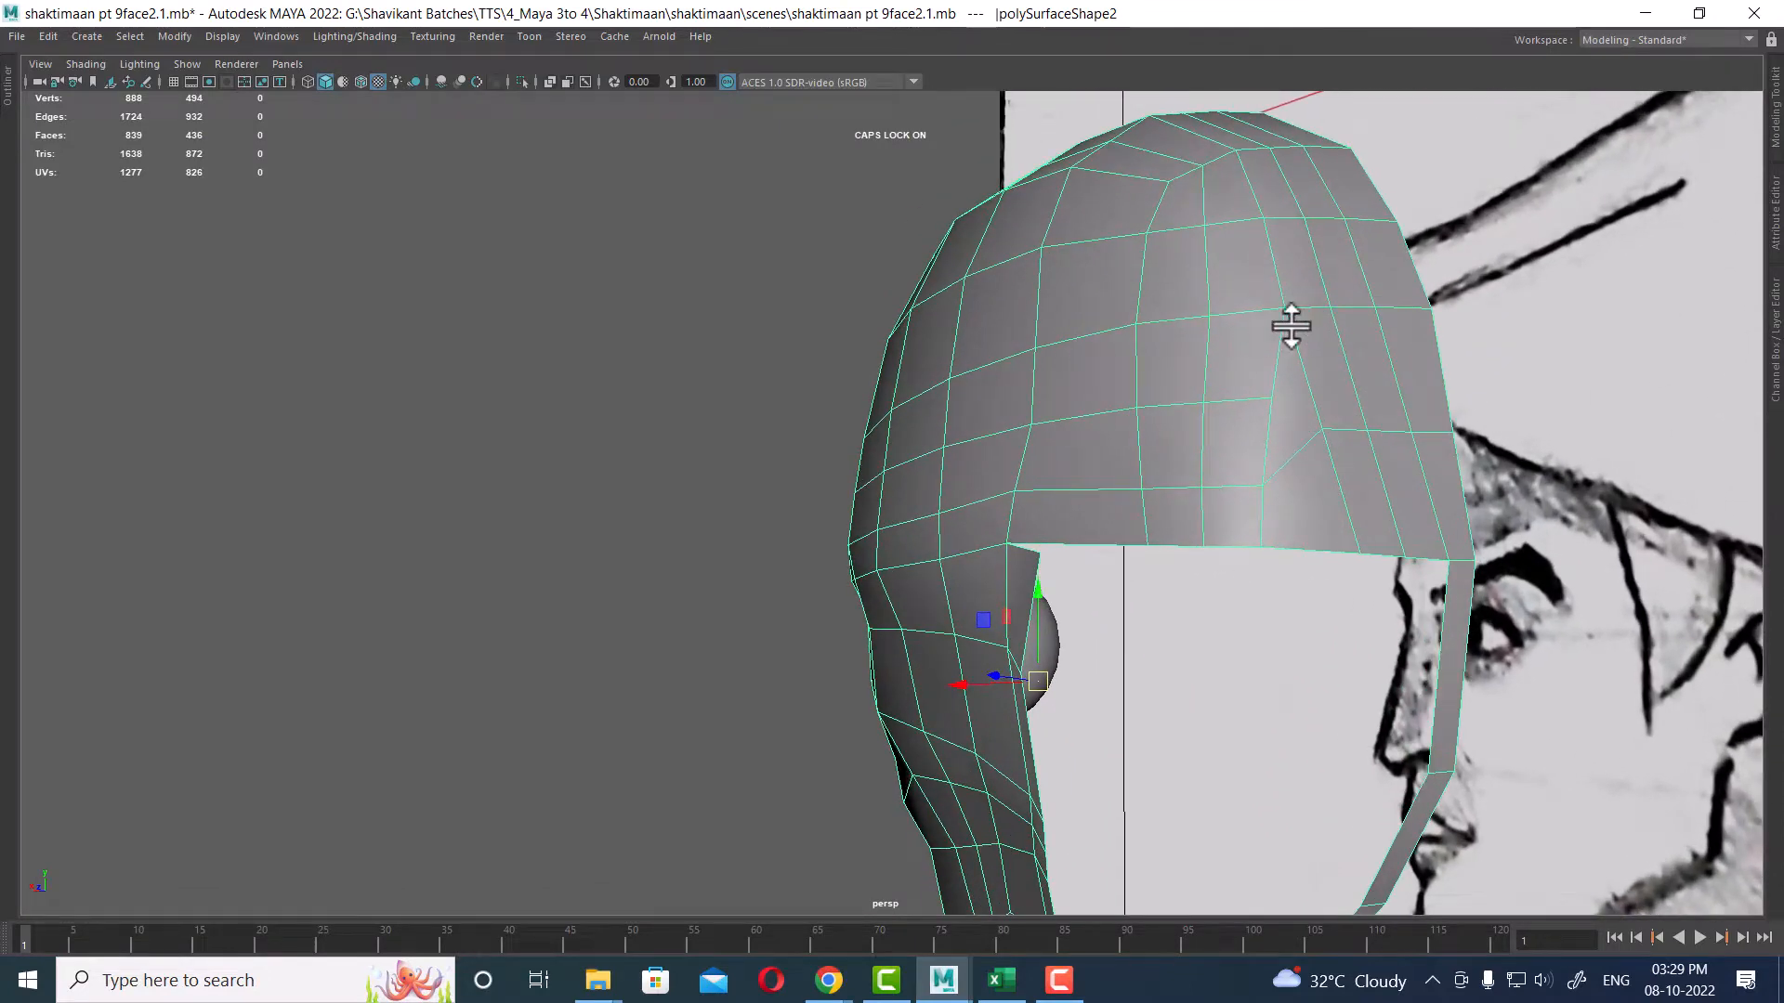
middle_click_drag(1301, 552, 1258, 427, "alt")
scroll(1258, 427, "down", 2)
left_click_drag(1258, 427, 1278, 394, "alt")
key("space")
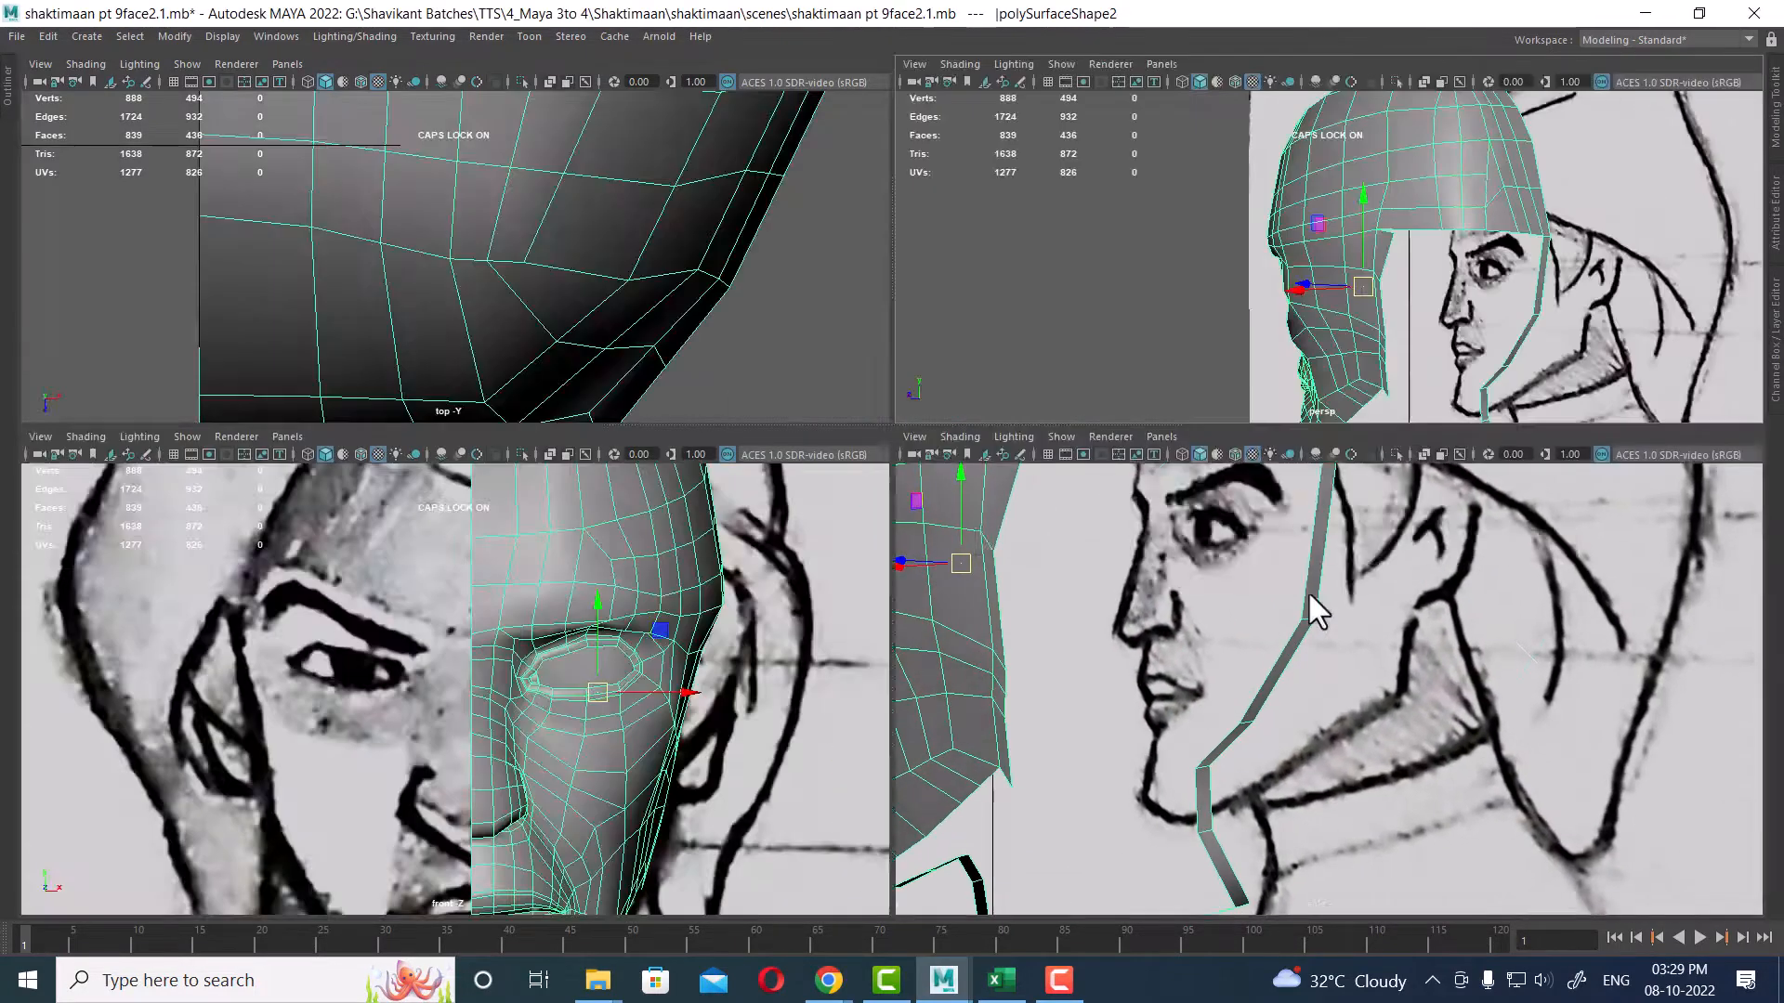
middle_click_drag(1308, 594, 1299, 916, "alt")
middle_click_drag(1382, 591, 1335, 811, "alt")
scroll(1436, 724, "up", 3)
middle_click_drag(1436, 725, 1425, 765, "alt")
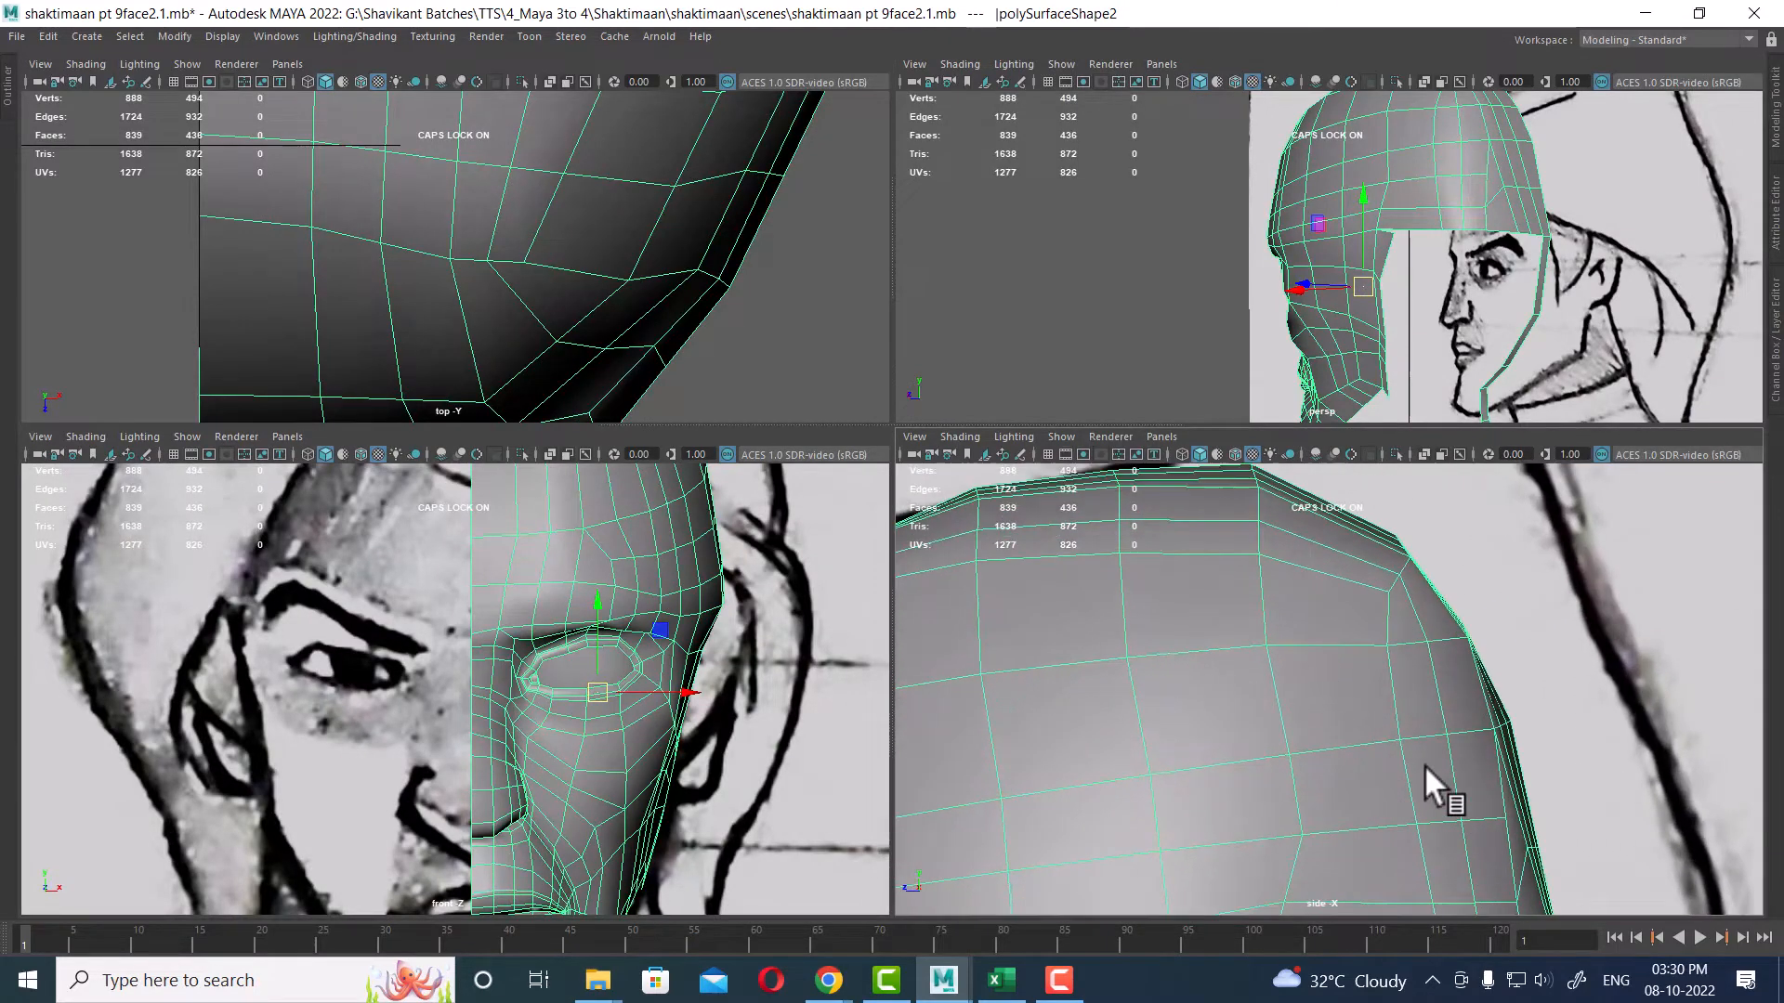
right_click_drag(1424, 766, 1278, 406)
scroll(1603, 799, "up", 4)
middle_click_drag(1603, 799, 1434, 891, "alt")
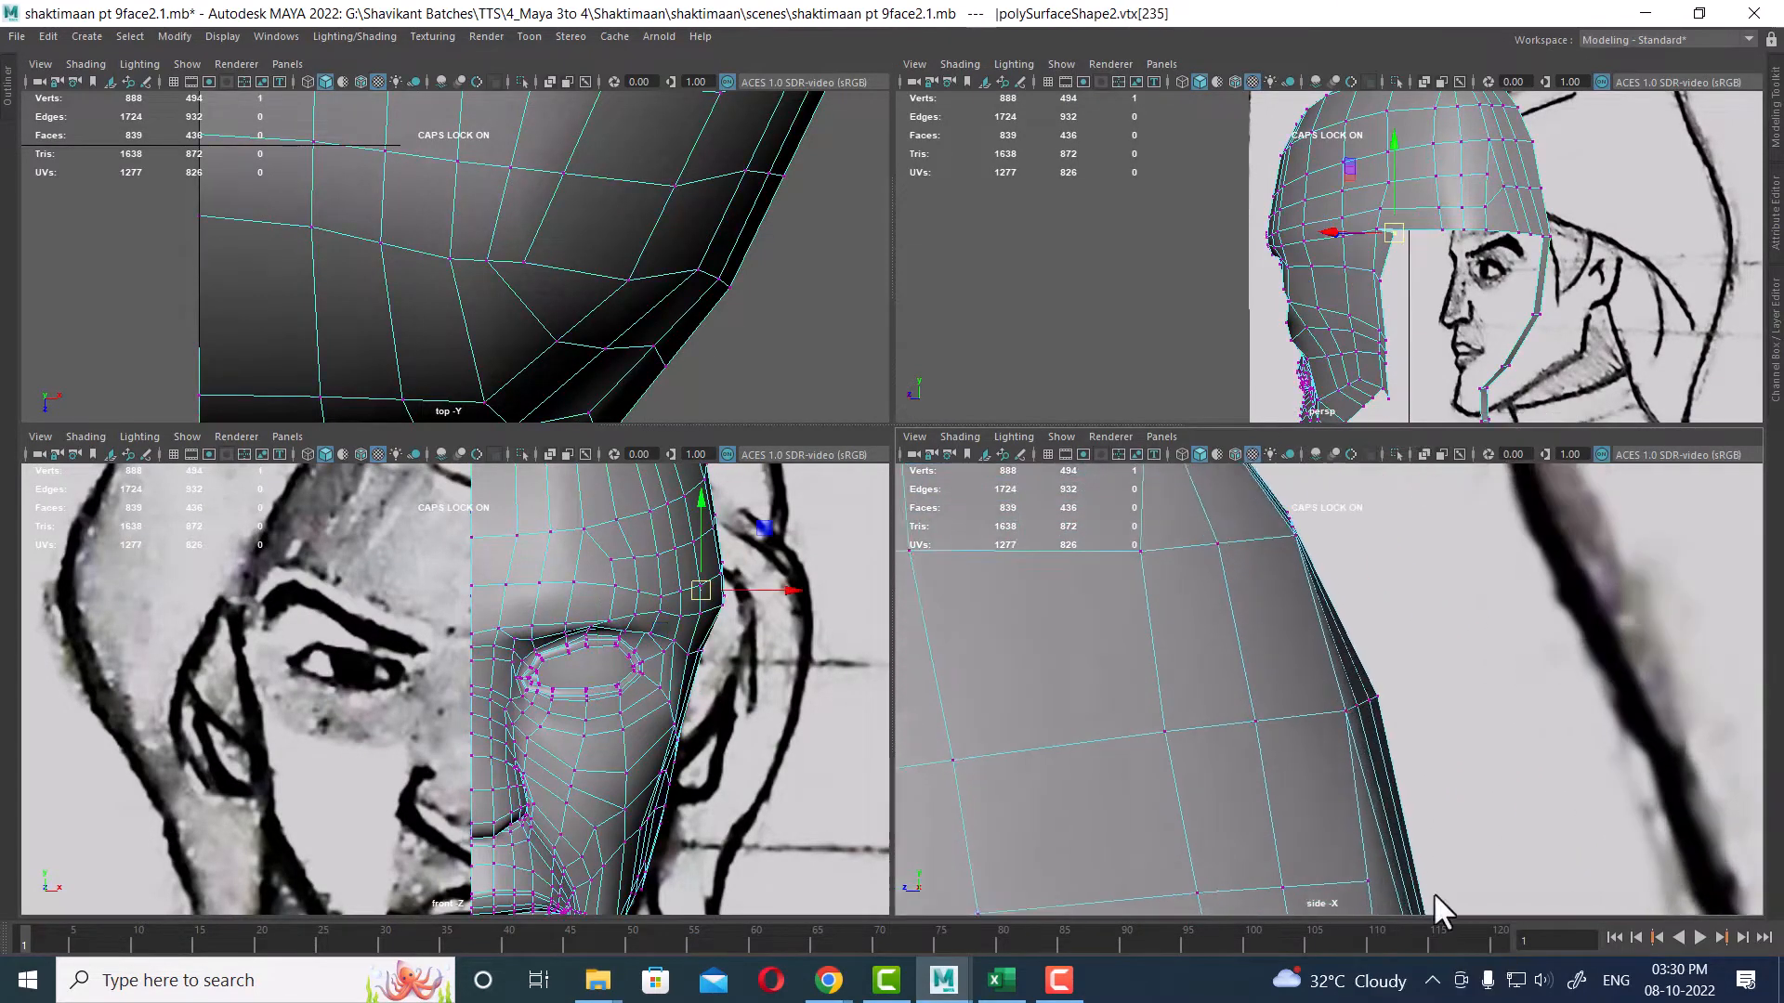
Step: Move the back-of-skull vertices in the side view to follow the reference curve
scroll(1375, 786, "up", 3)
scroll(1389, 751, "up", 1)
mouse_move(1360, 721)
left_mouse_down()
mouse_move(1391, 715)
mouse_move(1362, 716)
left_mouse_up()
middle_click_drag(1296, 490, 1346, 685, "alt")
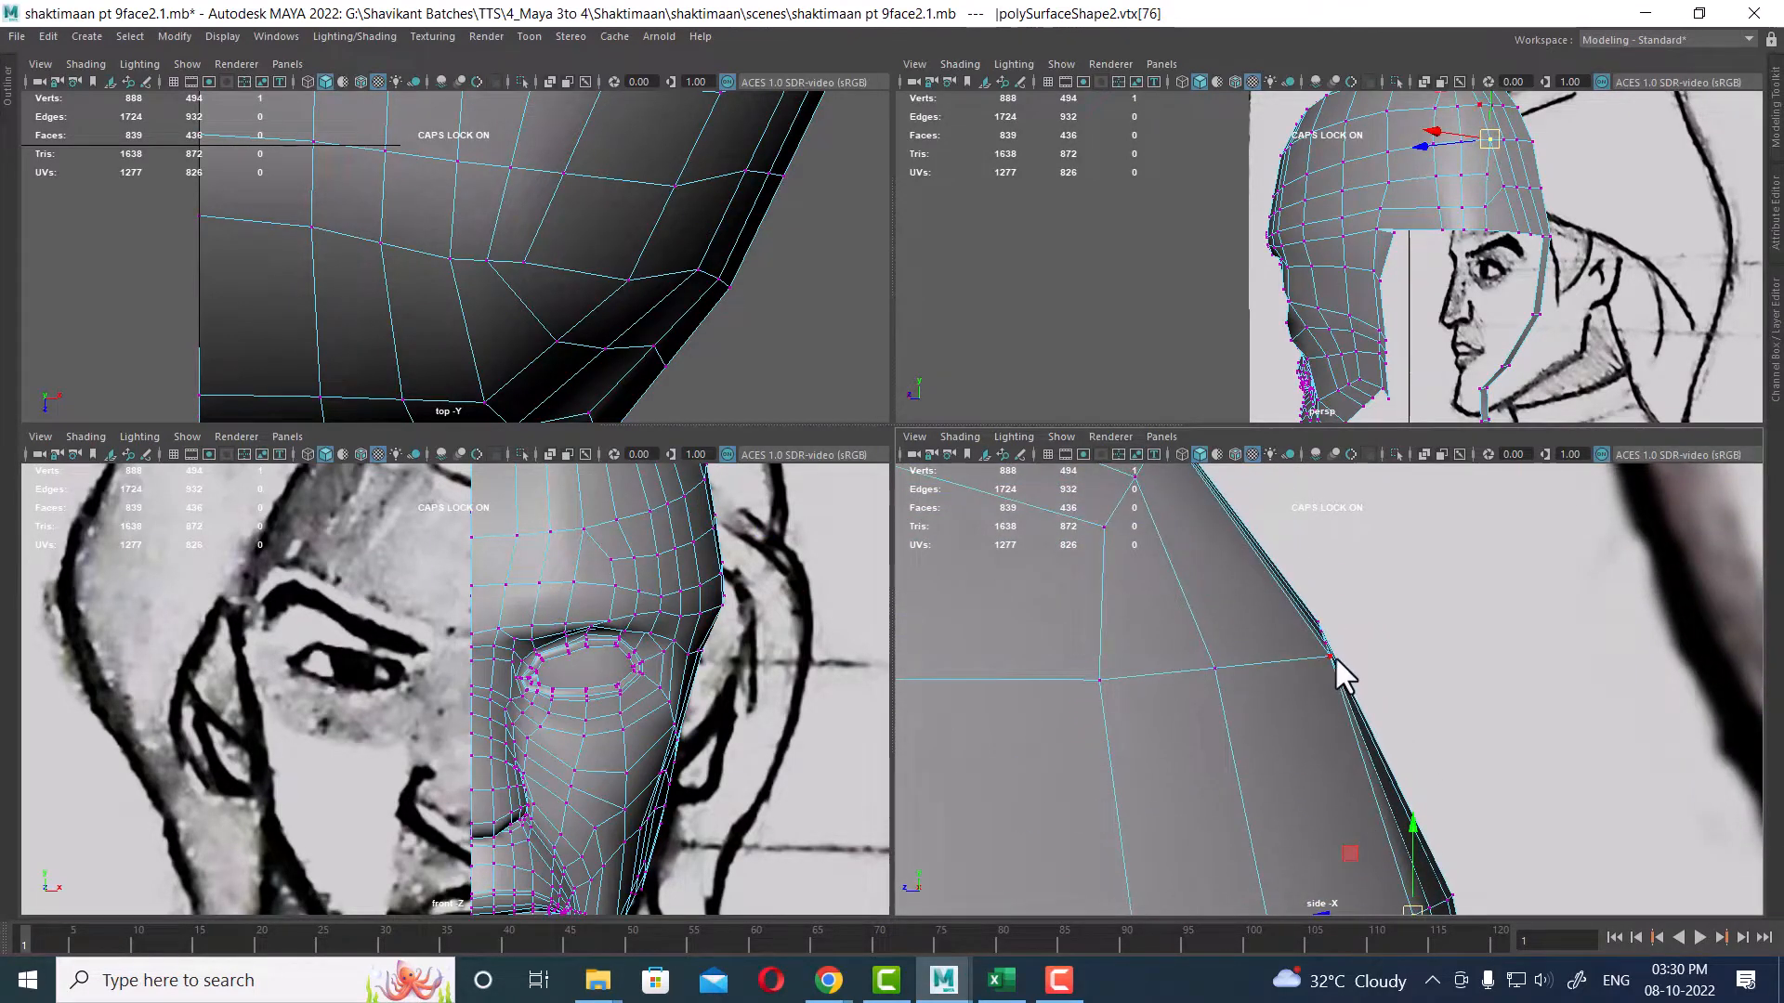
left_click(1334, 656)
left_click_drag(1328, 655, 1303, 649)
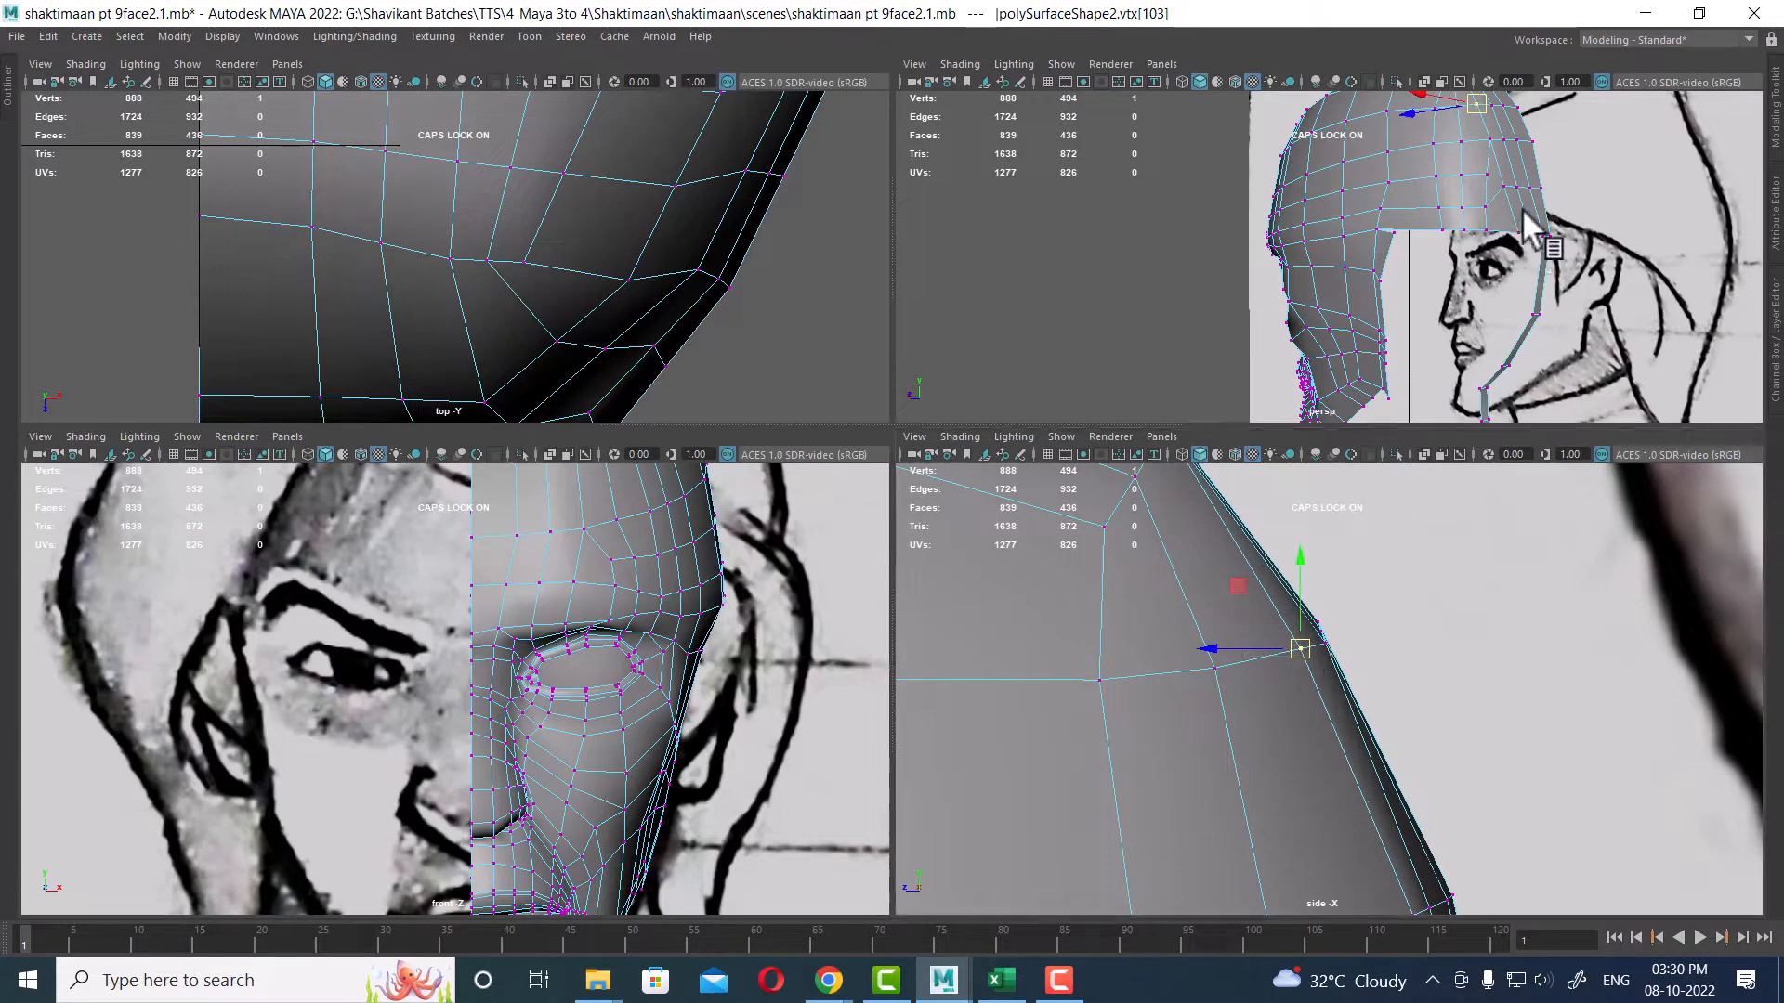
Step: Move the back-of-skull vertices in the side view so the outline follows the reference curve
left_click_drag(1528, 228, 1565, 420, "alt")
scroll(1339, 736, "up", 4)
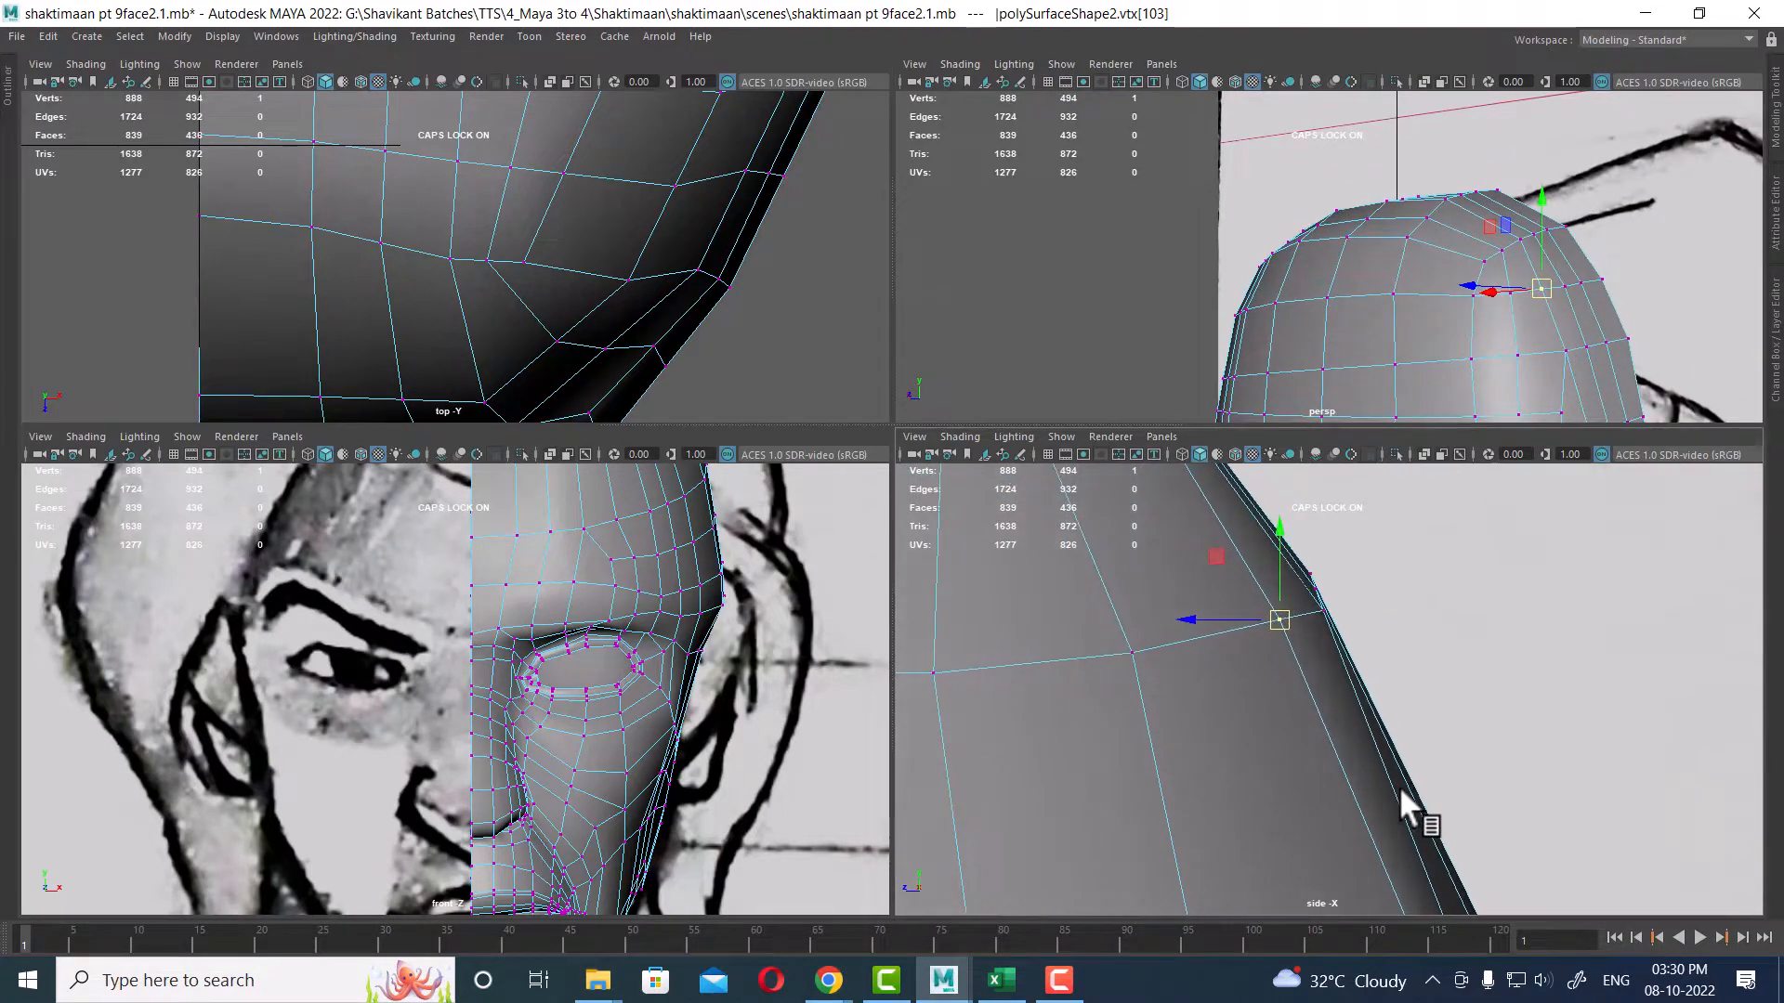
middle_click_drag(1335, 627, 1373, 743, "alt")
left_click_drag(1384, 673, 1302, 751)
right_click_drag(1301, 713, 1406, 667, "shift")
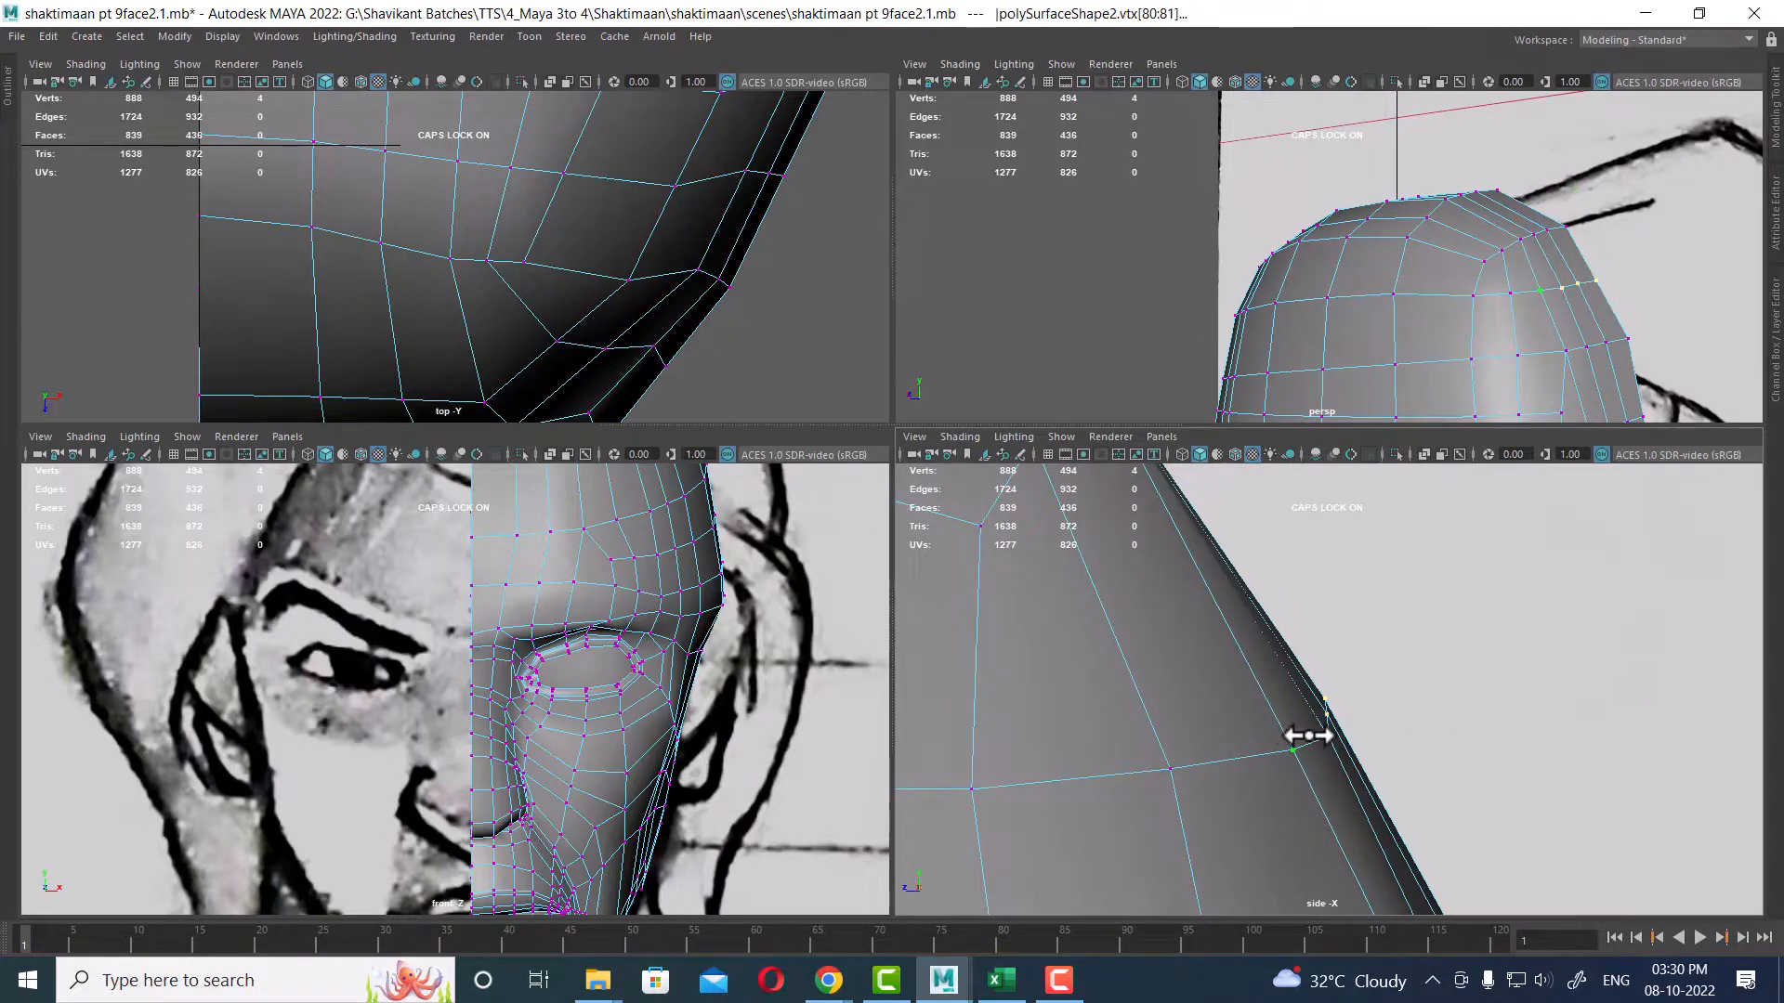
scroll(1338, 725, "down", 5)
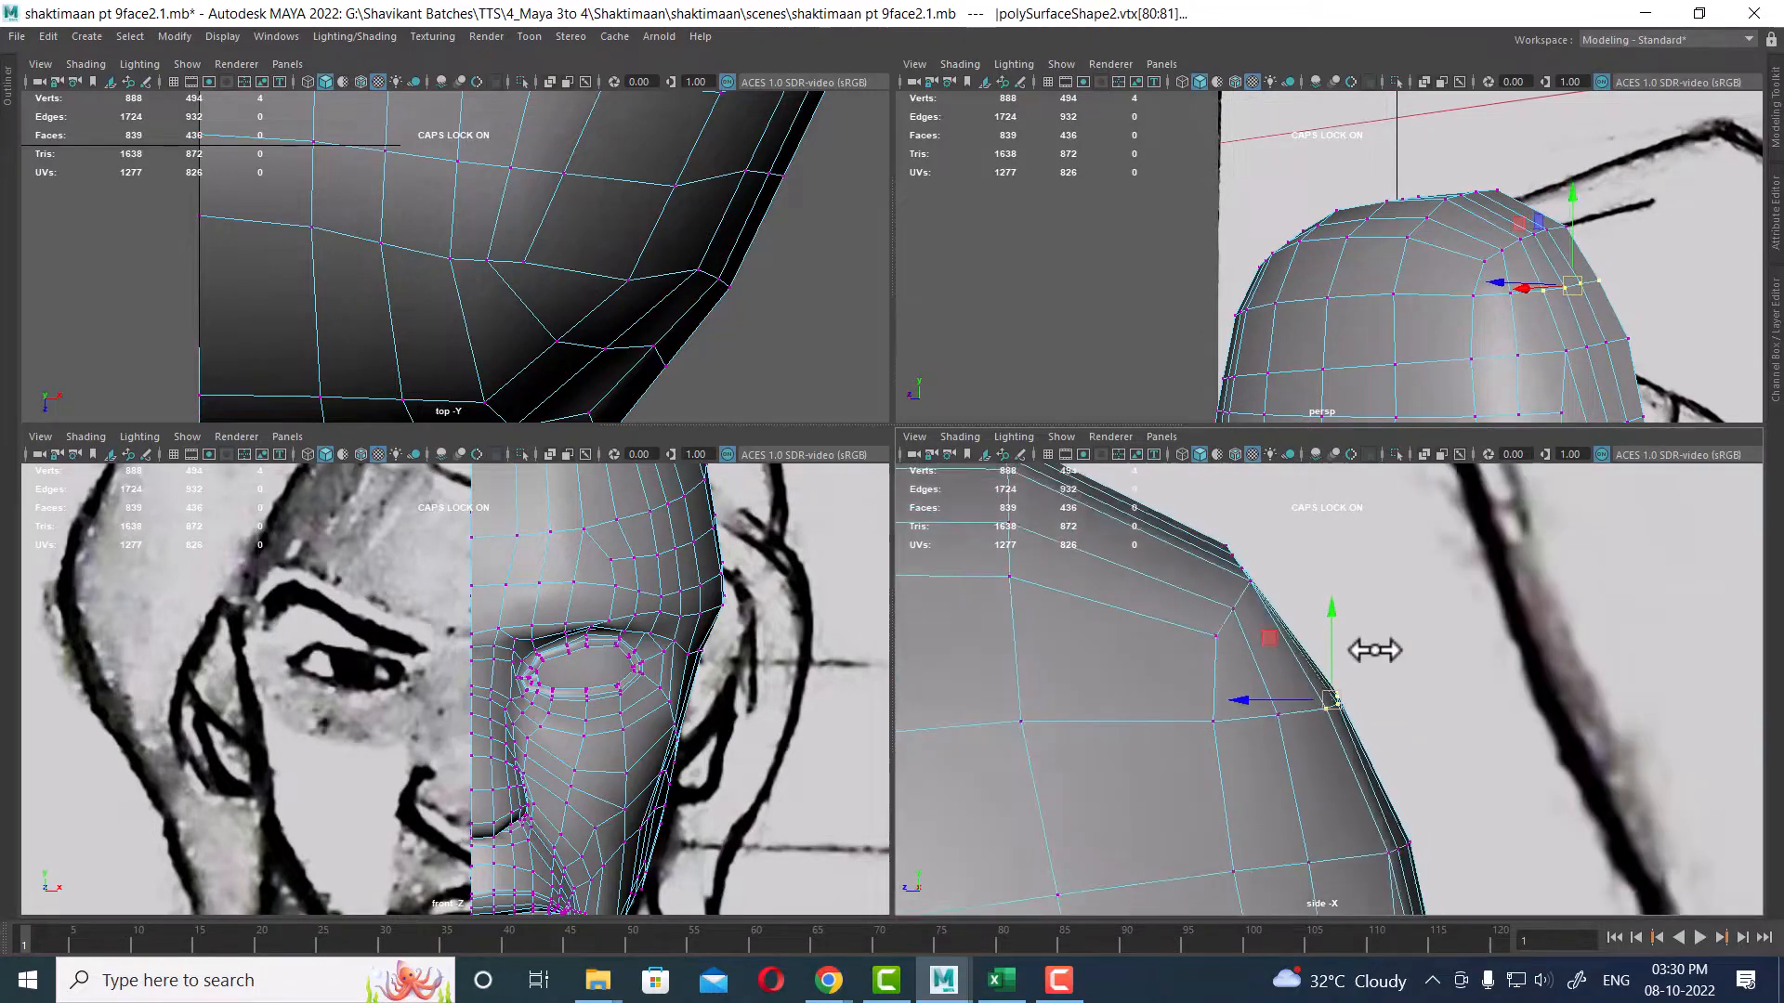
scroll(1329, 802, "down", 3)
Step: Select a vertex on the back of the skull and average its surrounding vertices to smooth the area
middle_click_drag(1381, 841, 1413, 682, "alt")
scroll(1340, 887, "up", 5)
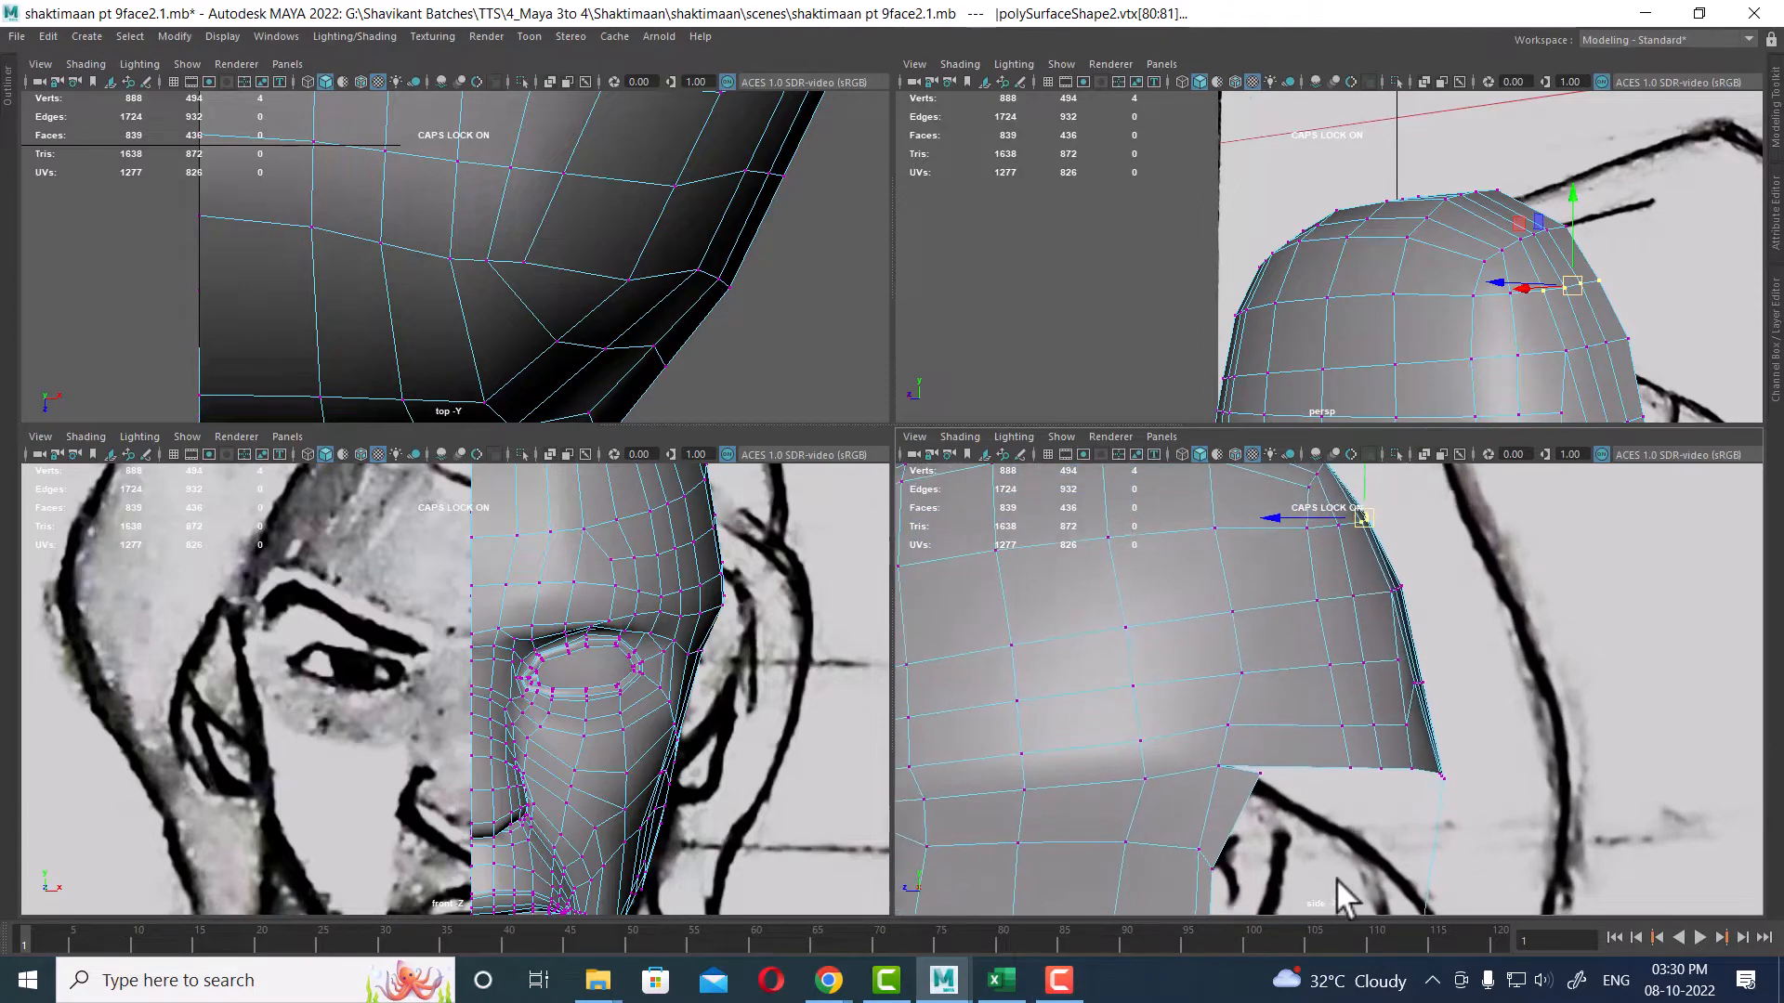
scroll(1471, 762, "up", 3)
left_click(1434, 623)
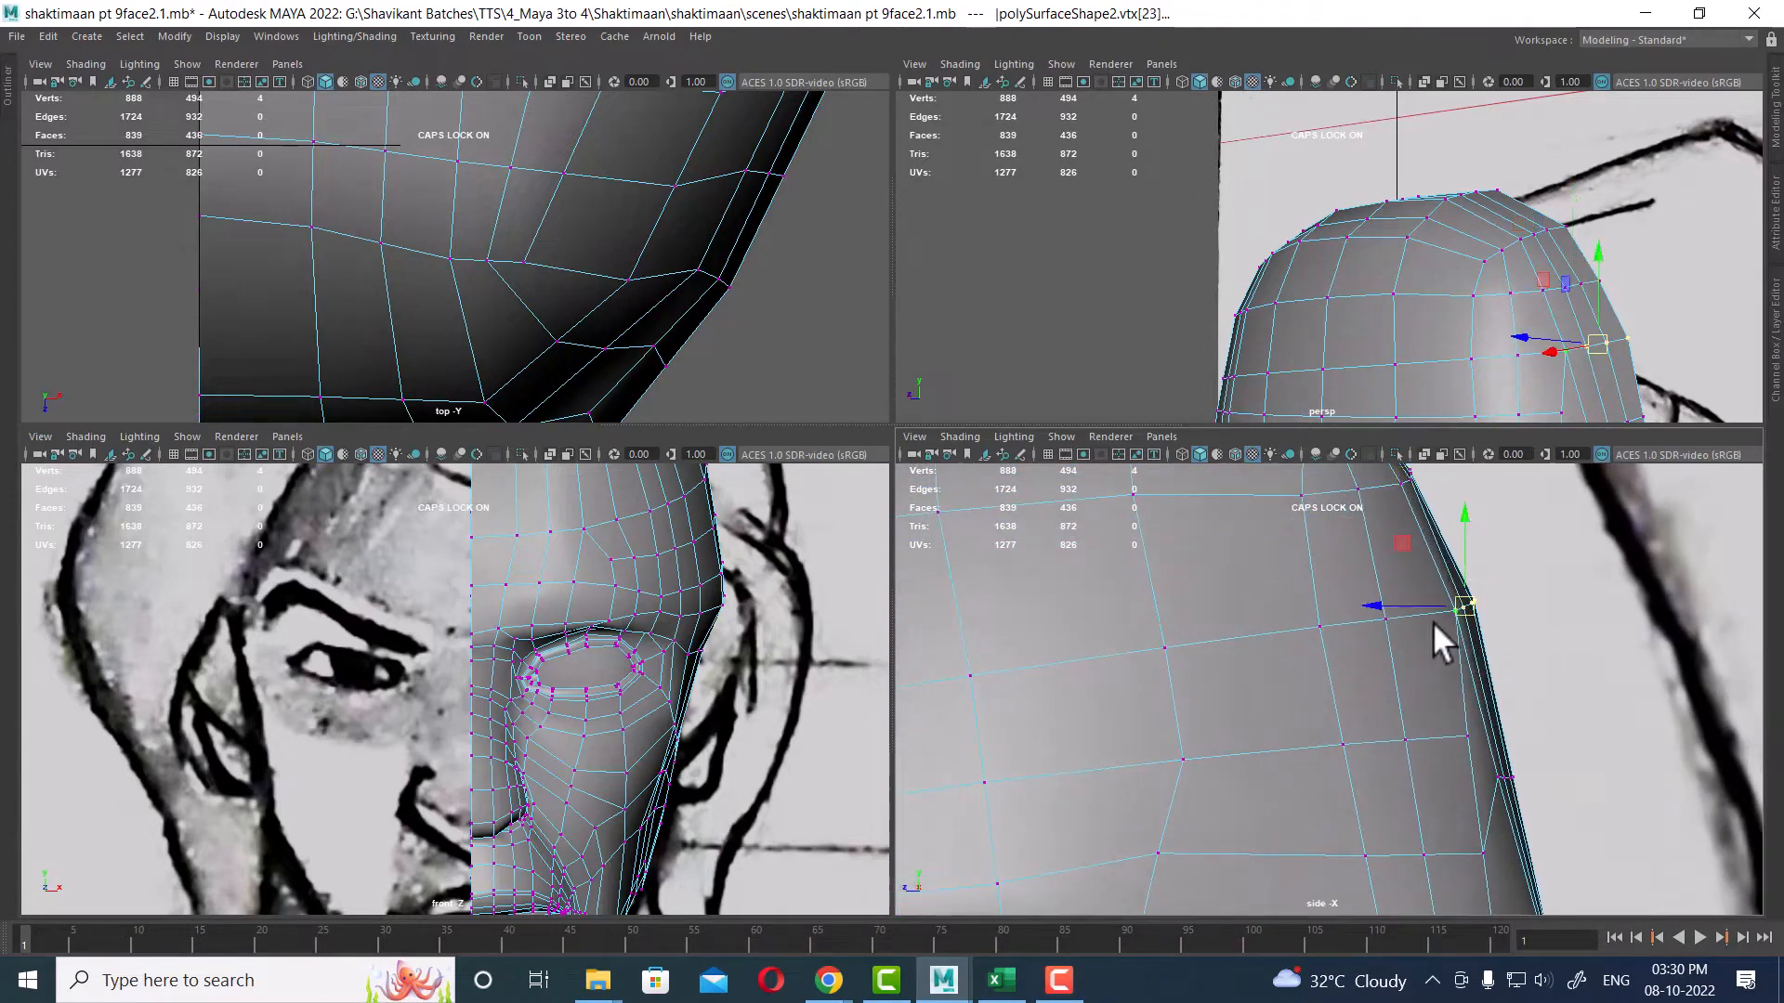
right_click_drag(1434, 625, 1544, 595, "shift")
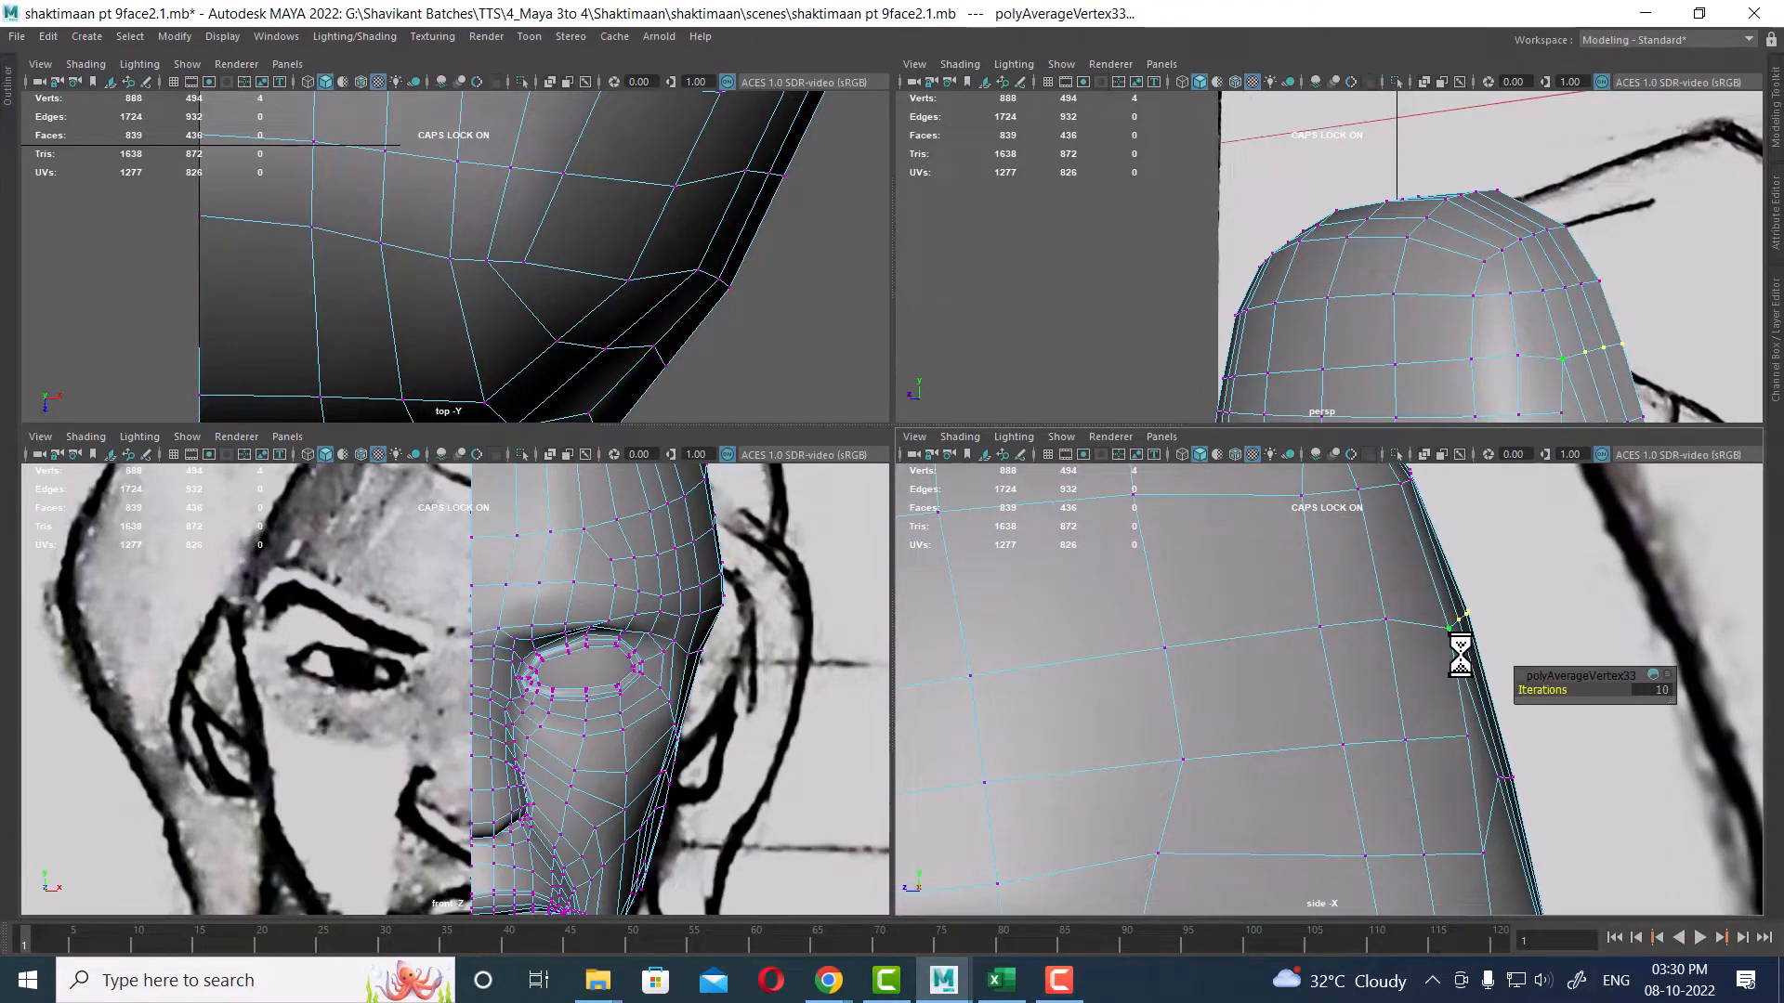
Step: Move the back-of-skull vertex in the side view to match the reference outline
key("w")
left_click_drag(1452, 625, 1471, 621)
middle_click_drag(1465, 693, 1496, 836, "alt")
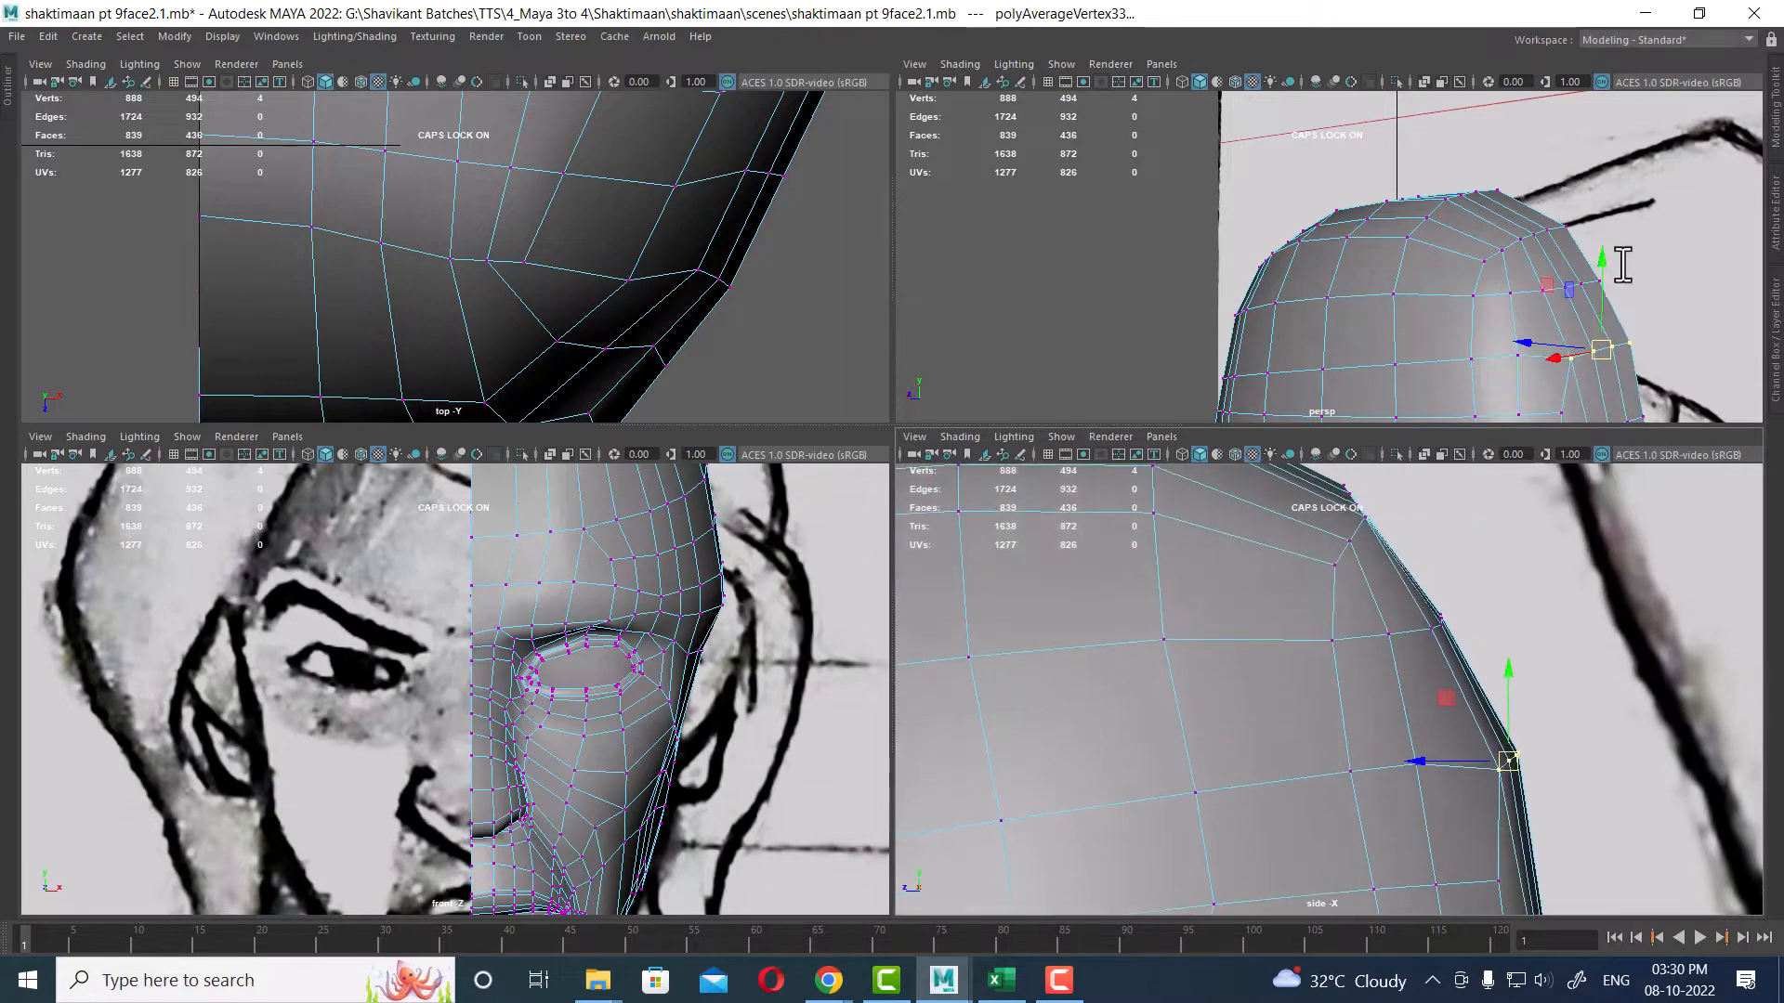
left_click_drag(1622, 264, 1579, 358, "alt")
left_click(1643, 283)
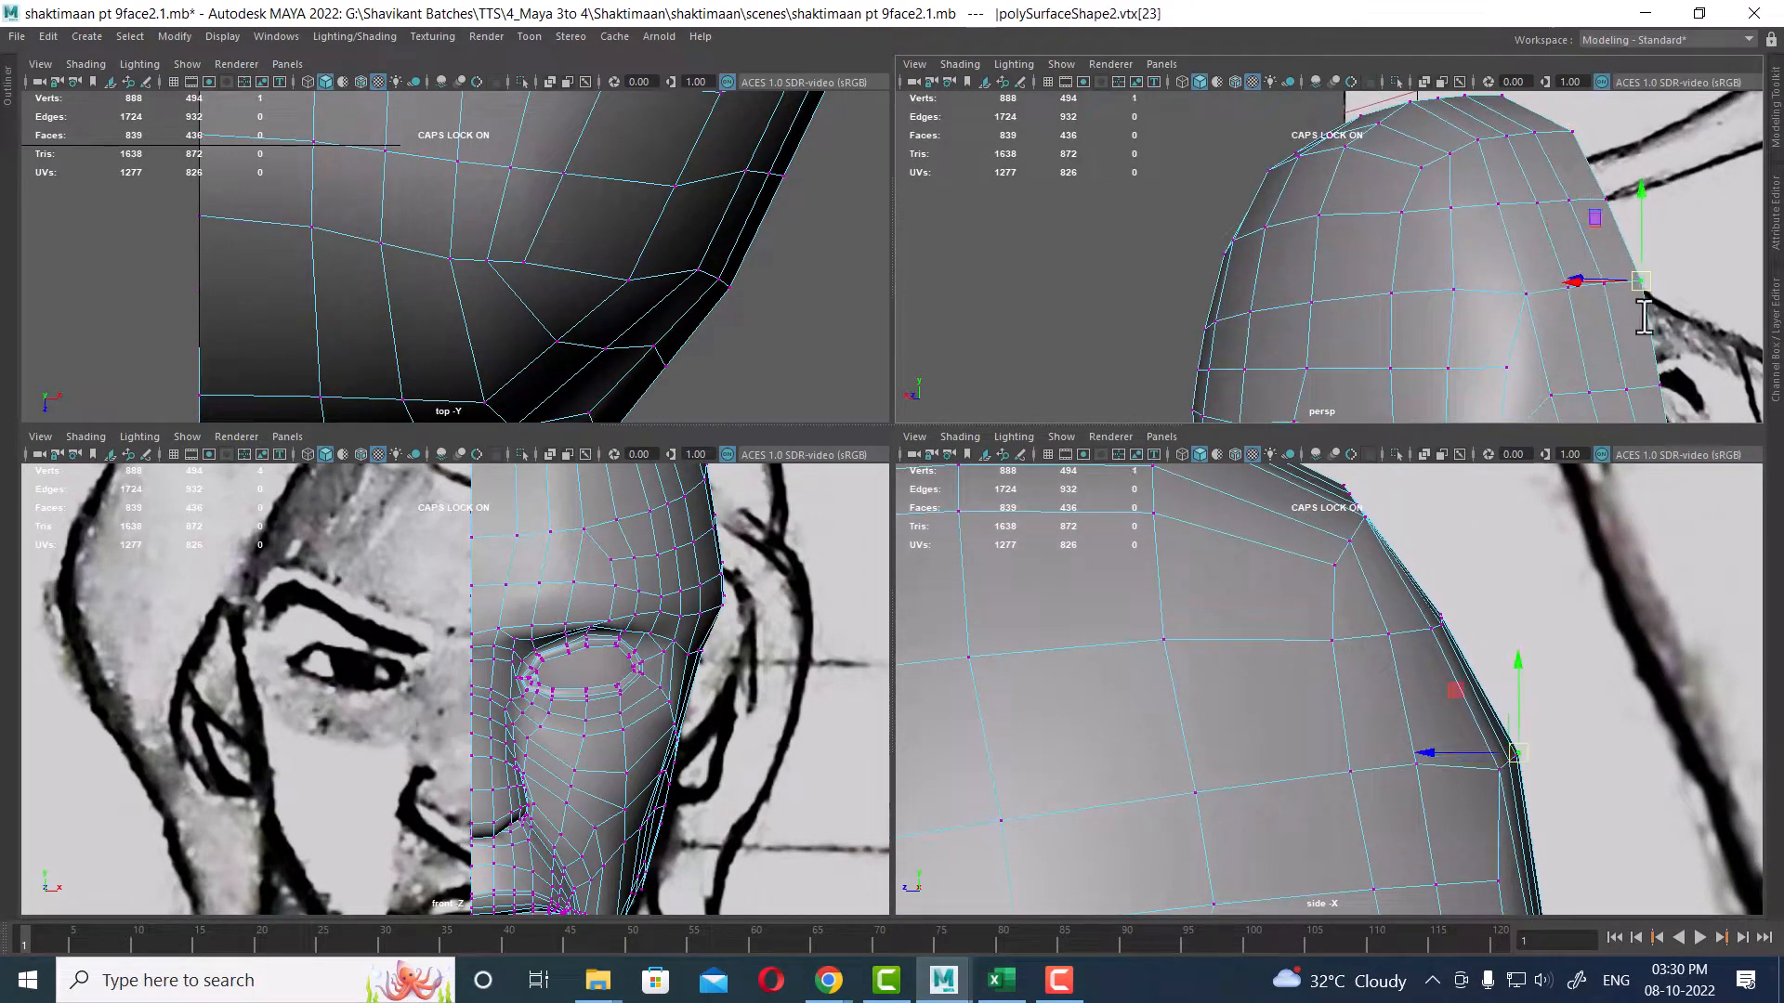
Step: Adjust the upper skull vertices in the side view to round the top of the head
scroll(1517, 734, "up", 3)
middle_click_drag(1520, 554, 1602, 775, "alt")
scroll(1548, 751, "up", 2)
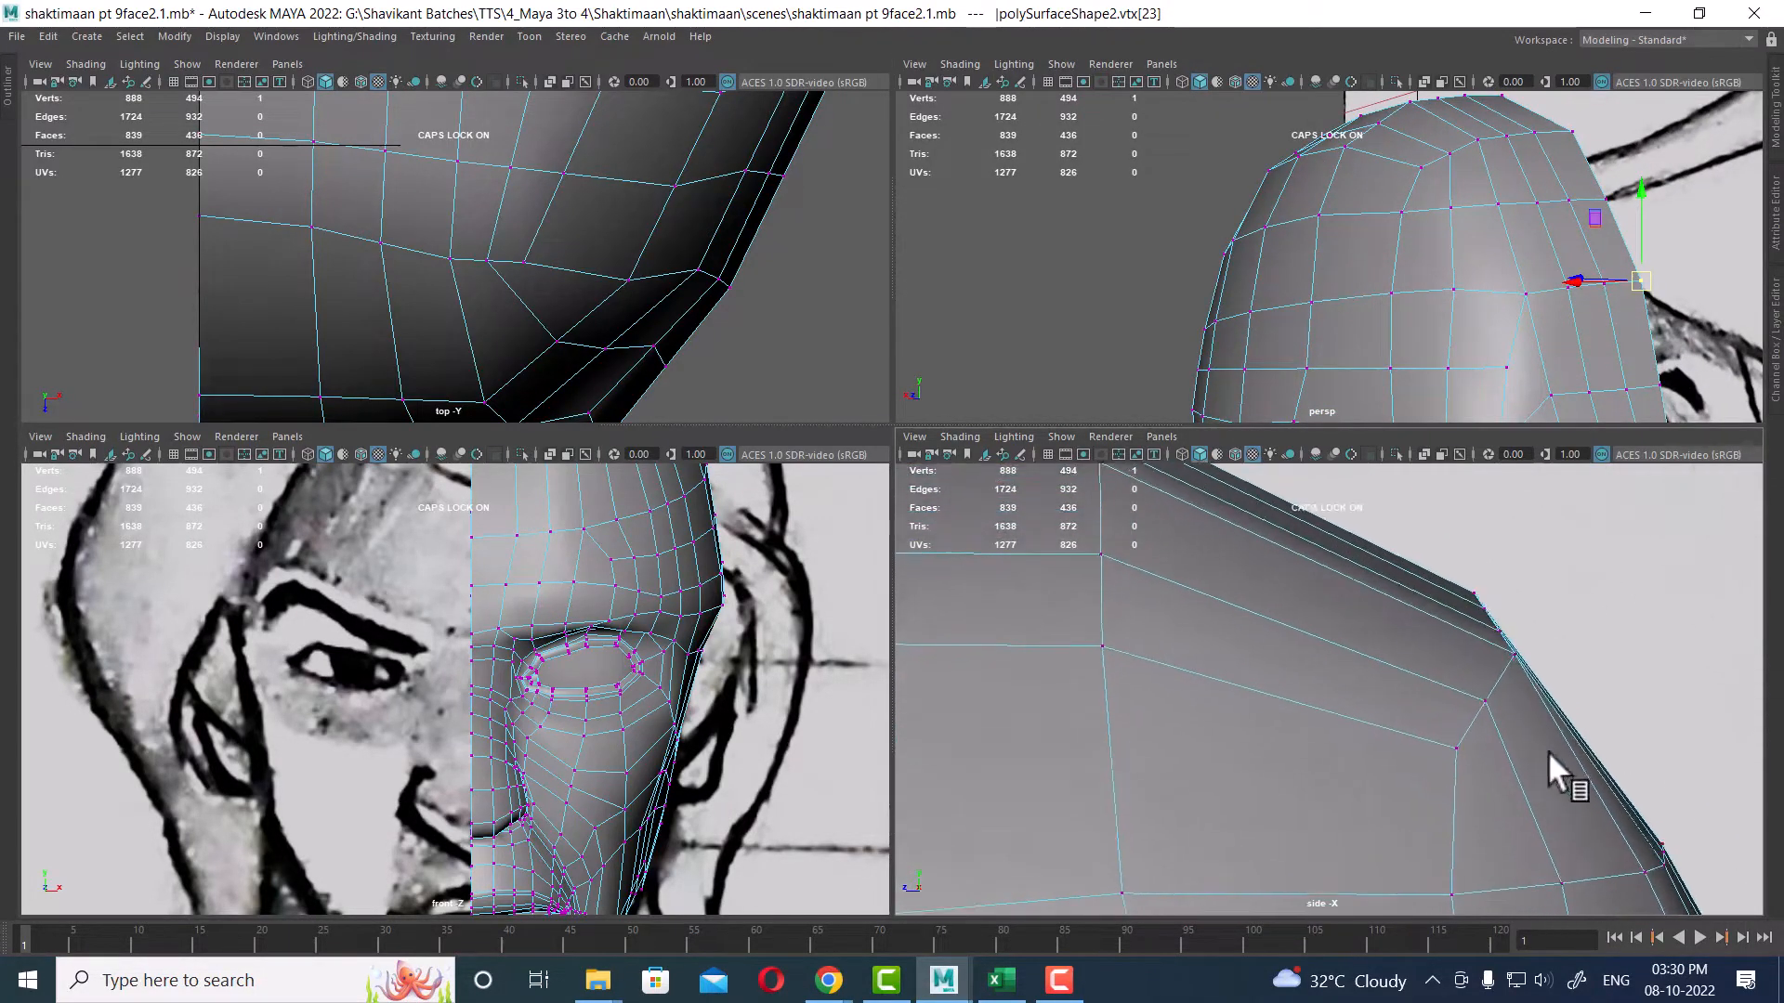
middle_click_drag(1515, 569, 1516, 641, "alt")
mouse_move(1467, 709)
left_mouse_down()
mouse_move(1512, 678)
mouse_move(1479, 698)
left_mouse_up()
scroll(1463, 711, "down", 5)
scroll(1463, 711, "up", 3)
left_click(1474, 697)
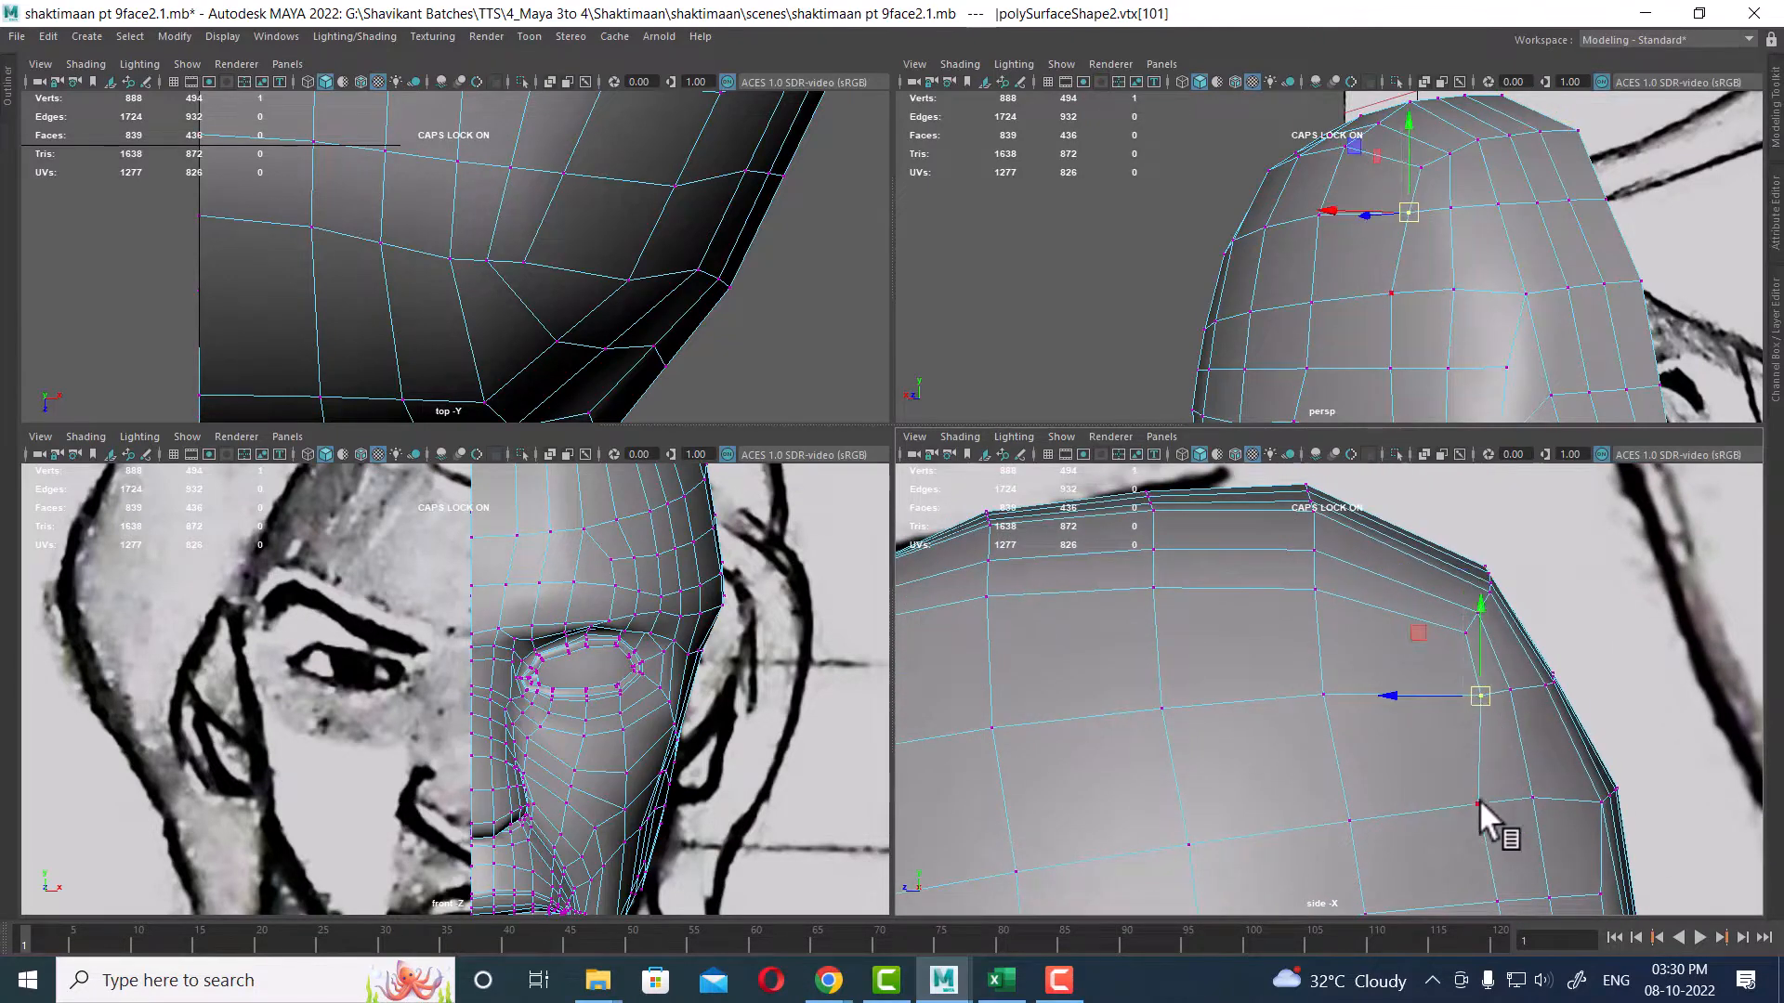
left_click_drag(1457, 827, 1457, 829)
left_click_drag(1465, 810, 1476, 810)
middle_click_drag(1504, 855, 1525, 606, "alt")
scroll(1527, 669, "down", 2)
middle_click_drag(1530, 742, 1538, 625, "alt")
left_click_drag(1561, 321, 1469, 220, "alt")
key("space")
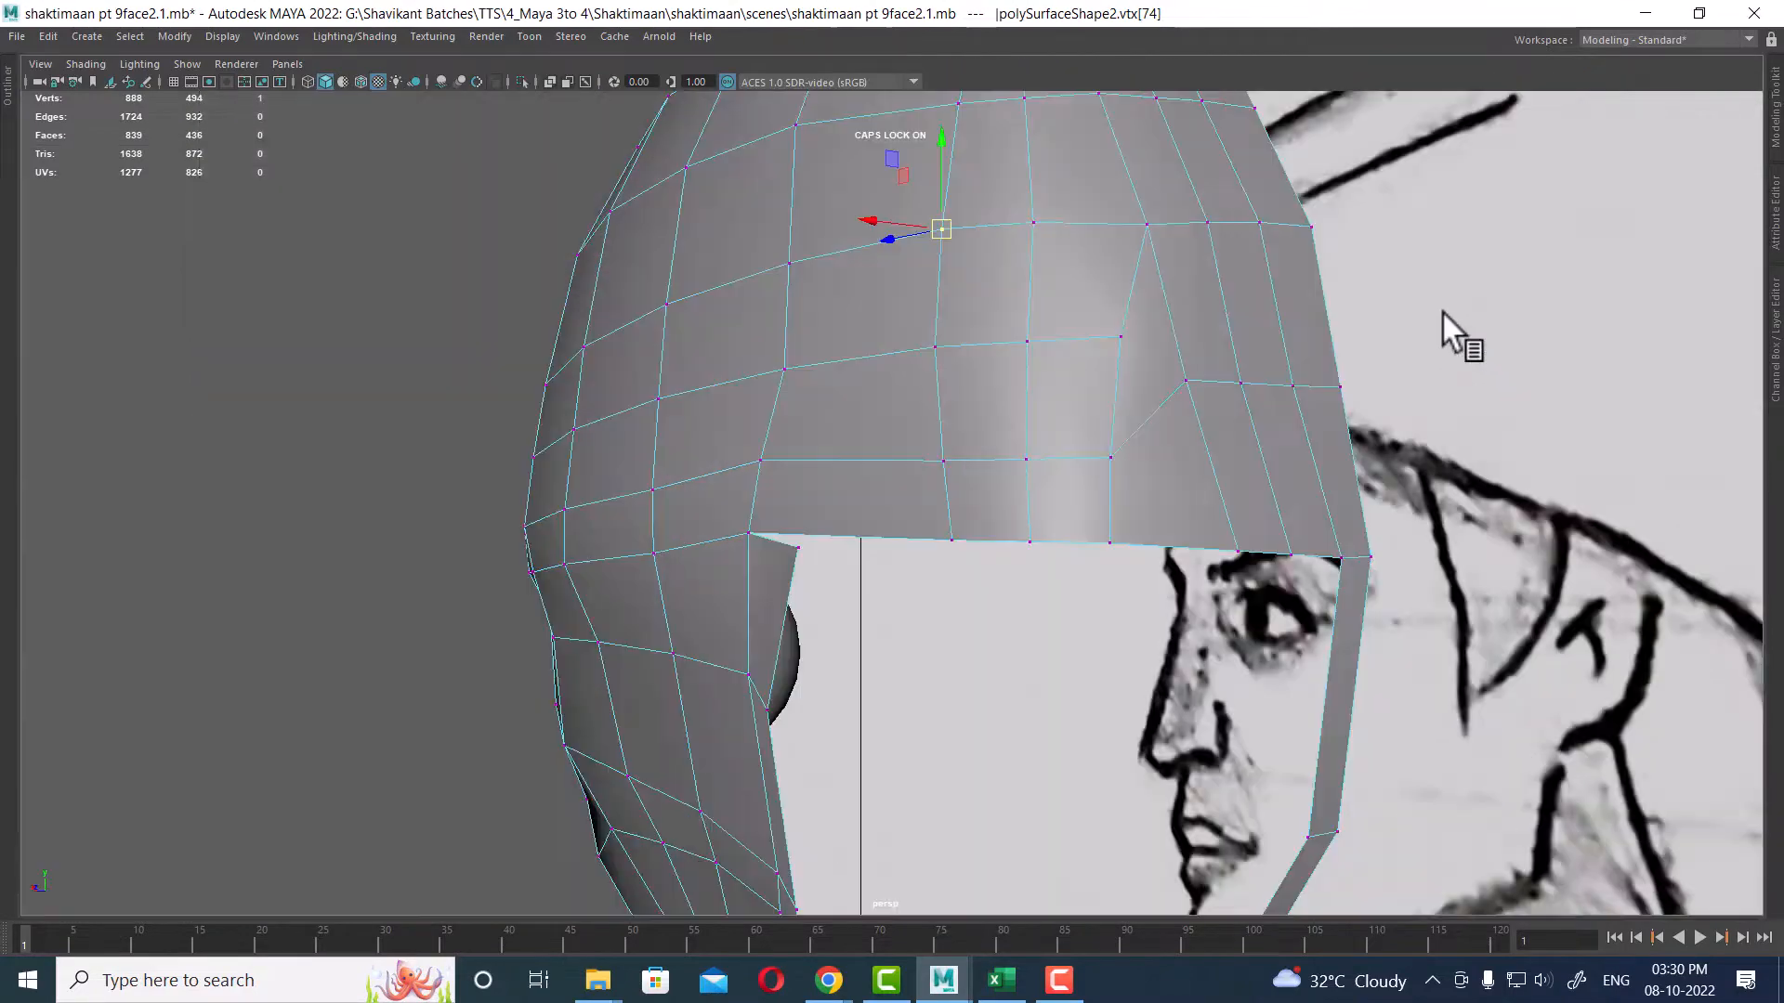
Step: Try to insert an edge loop across the back of the skull with the Insert Edge Loop Tool
left_click_drag(1441, 310, 1224, 490, "alt")
left_click(1187, 309)
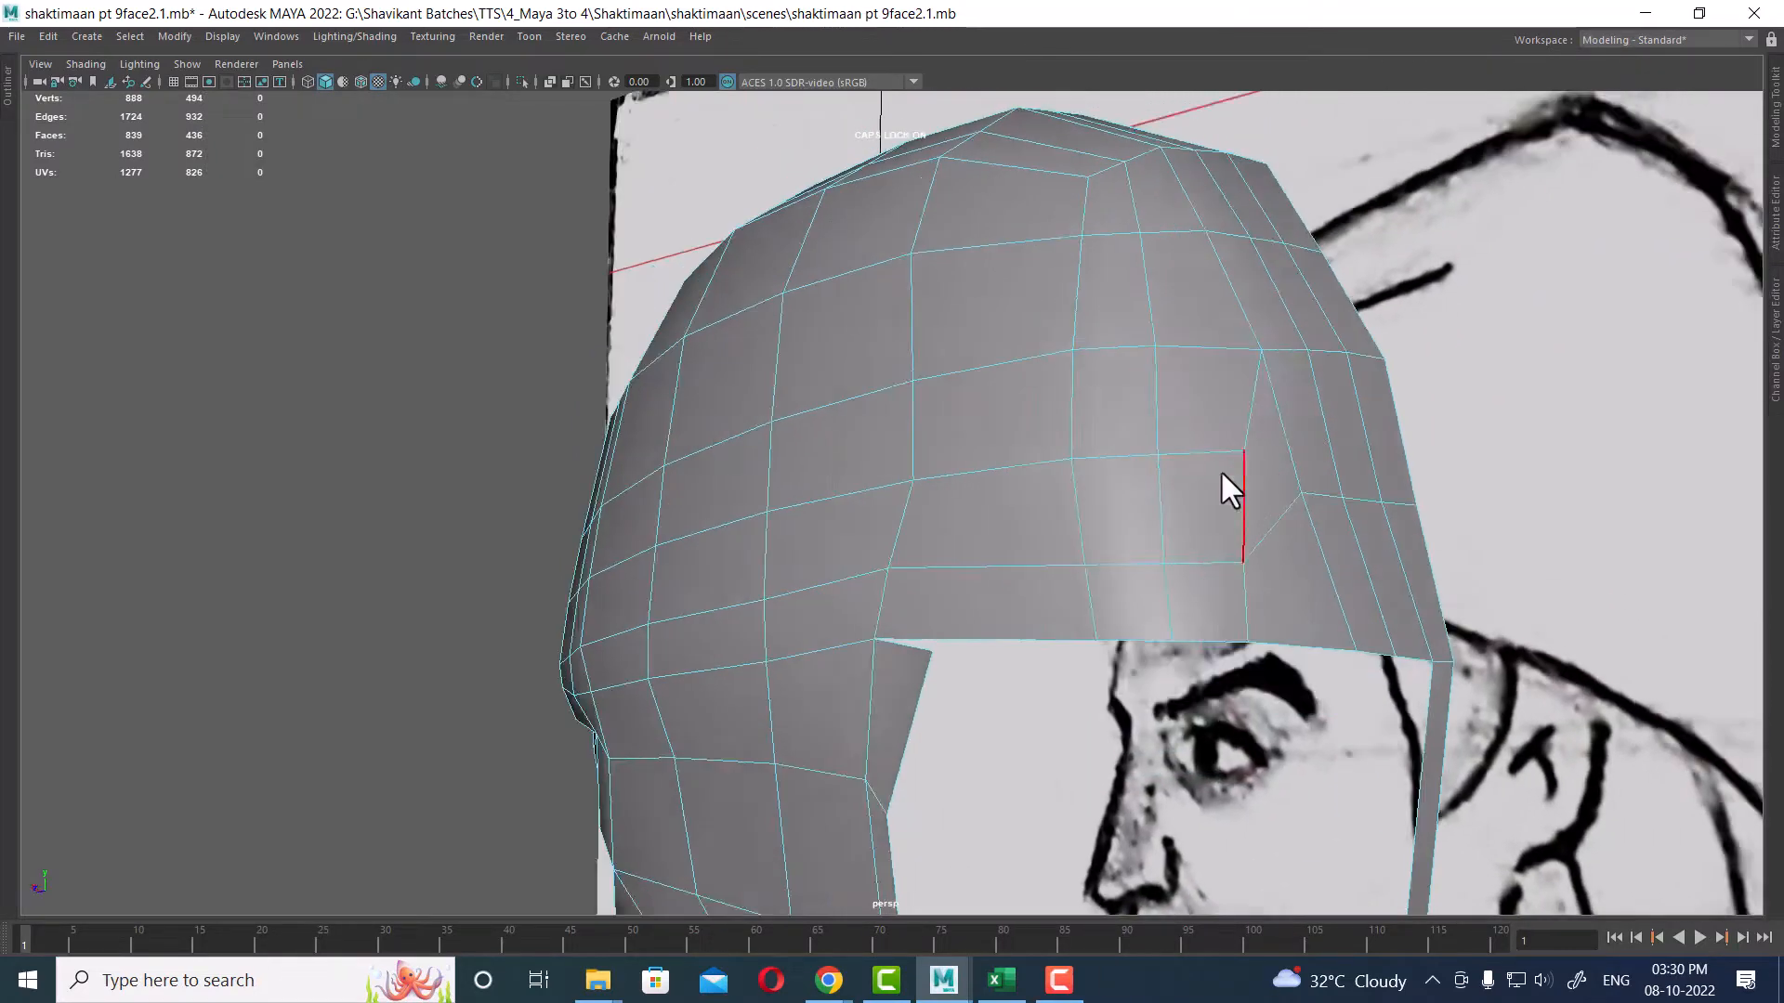
left_click_drag(1239, 567, 1083, 413, "alt")
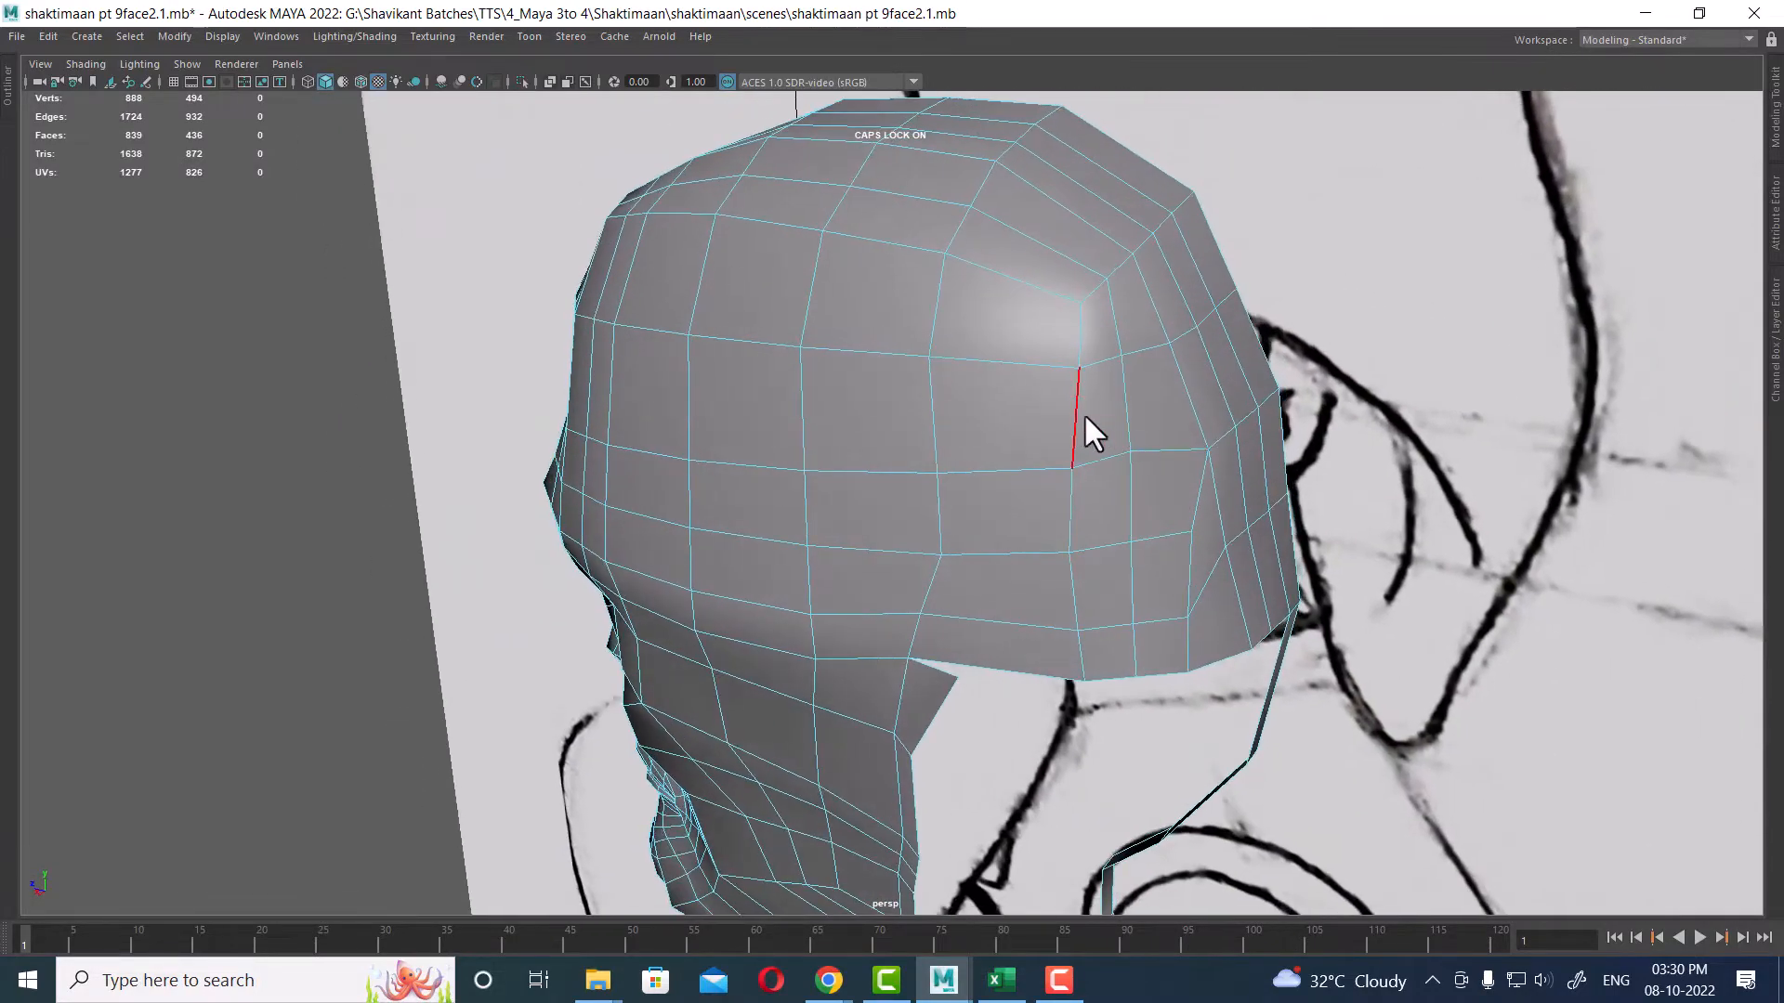
double_click(1079, 410)
right_click(1172, 355, "shift")
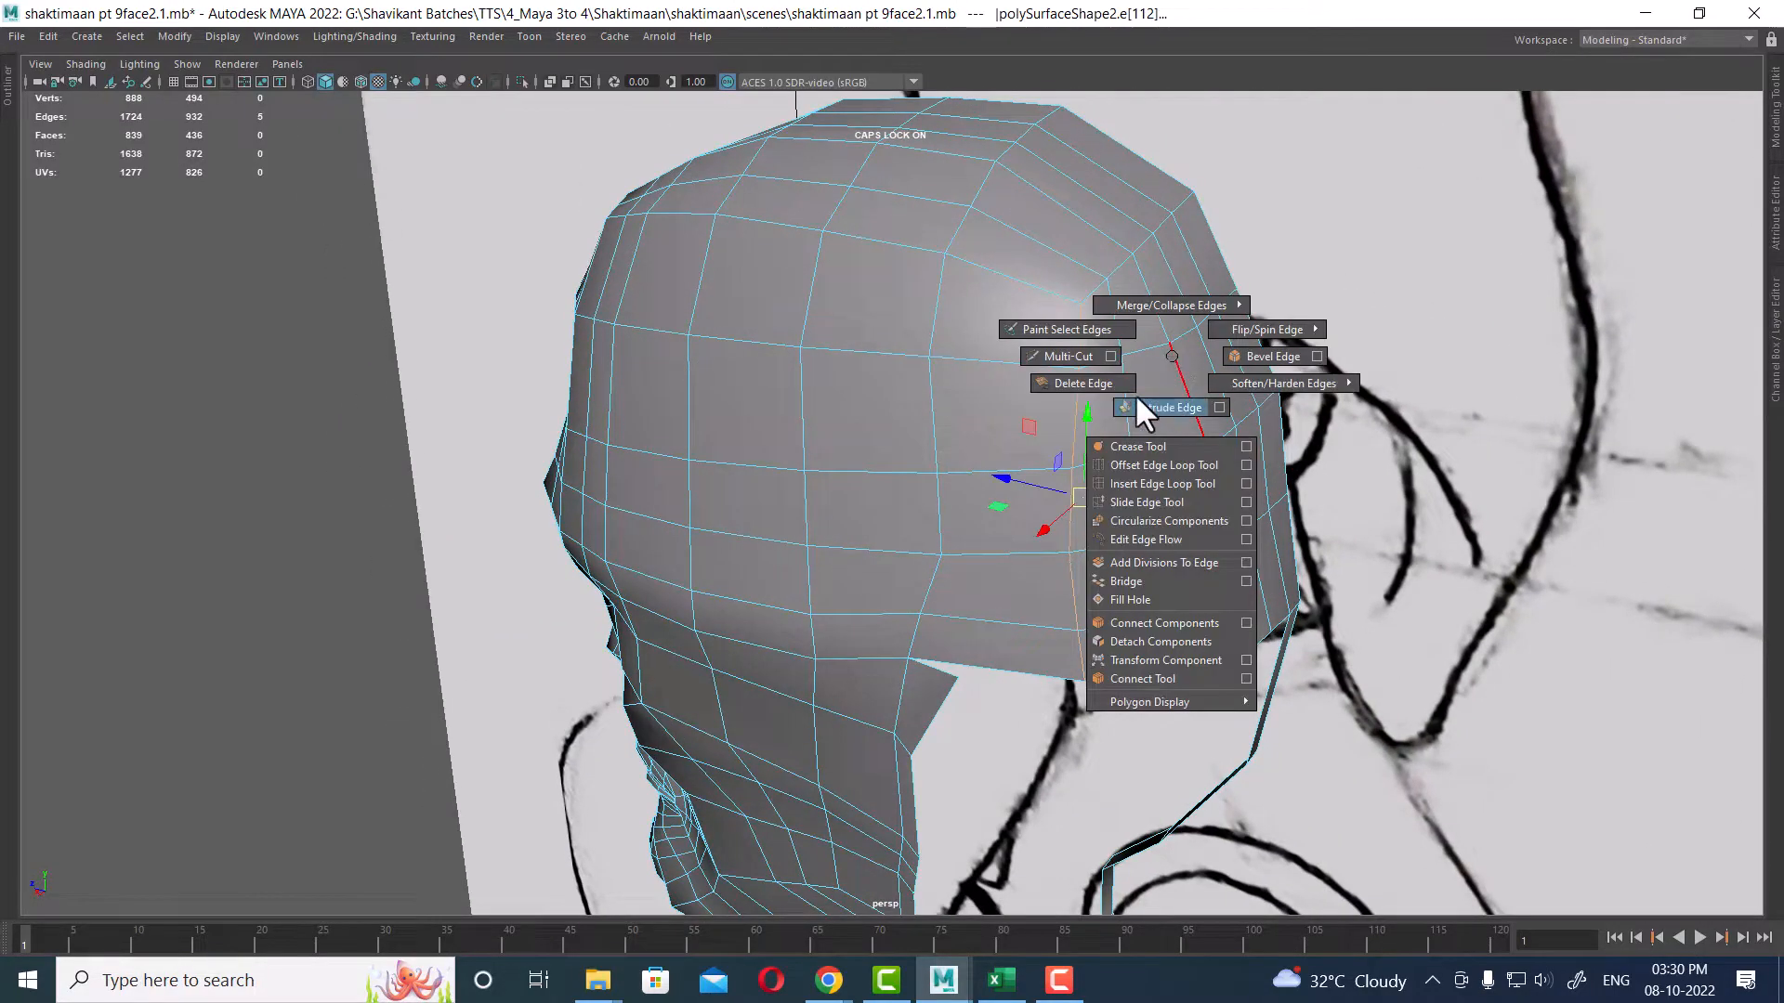
left_click(1156, 484)
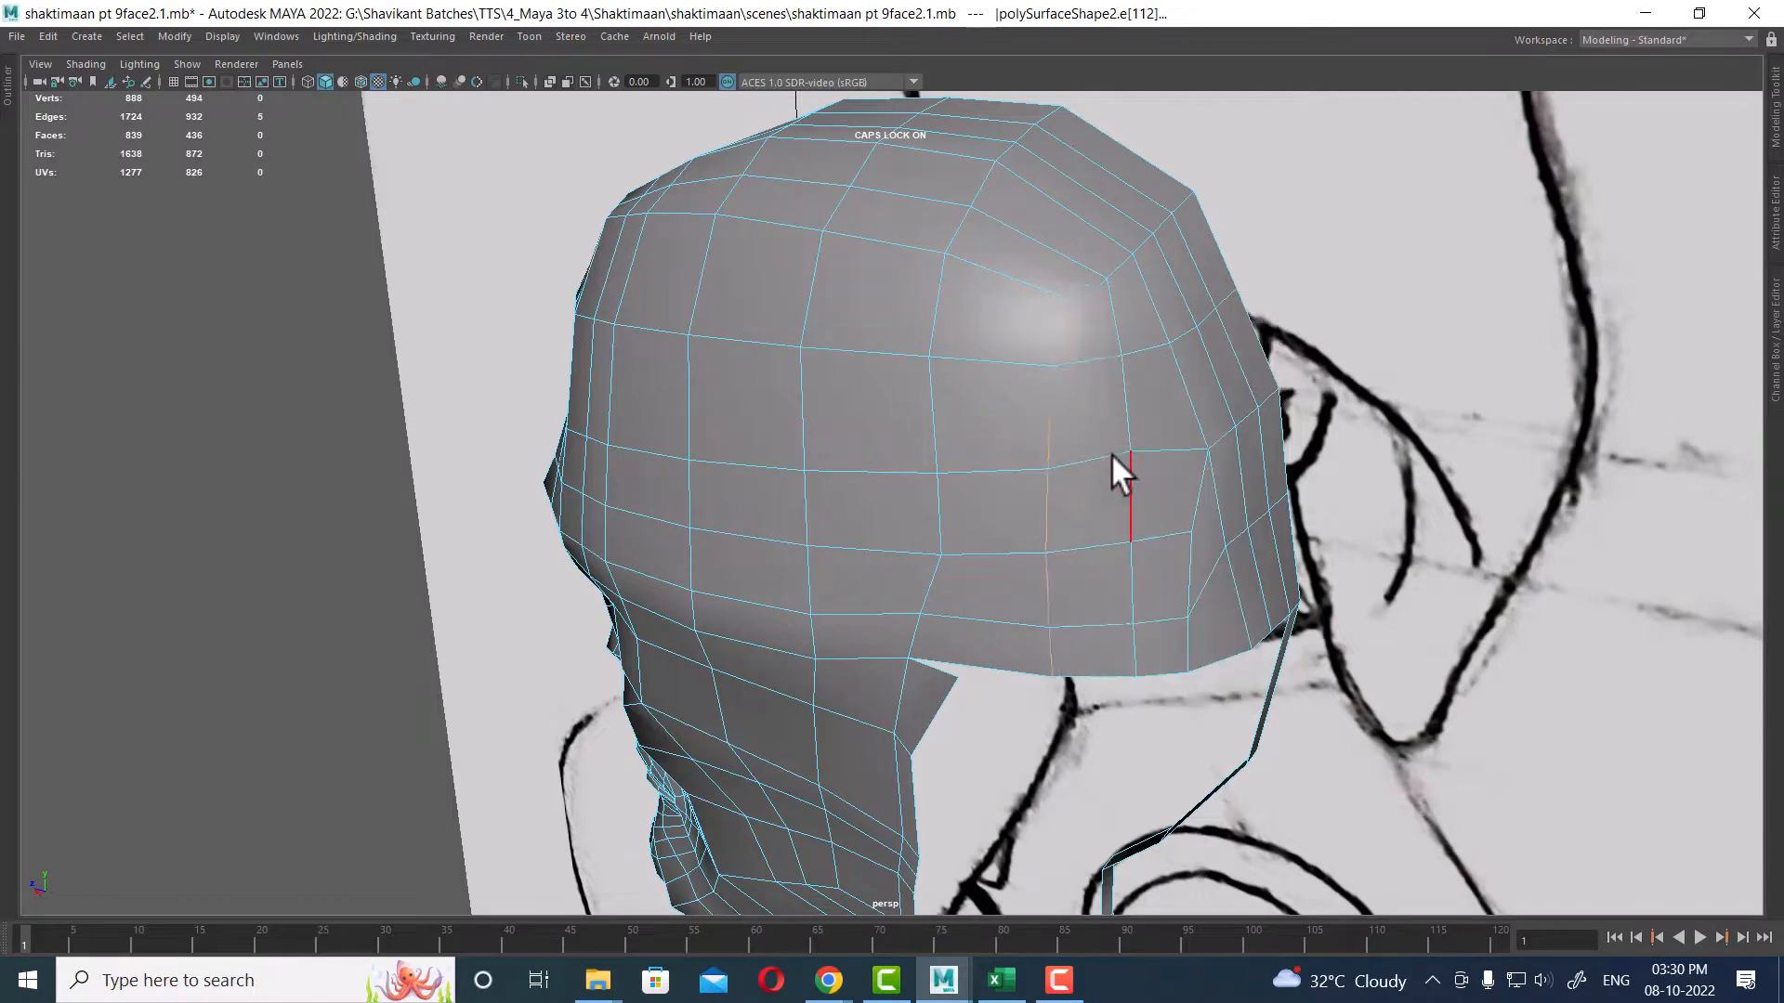
right_click_drag(1109, 453, 1076, 449, "alt")
Step: Select an edge loop on the top of the skull and slide it with the Slide Edge Tool
left_click_drag(1134, 483, 862, 391, "alt")
left_click(704, 388)
left_click_drag(705, 389, 985, 344, "alt")
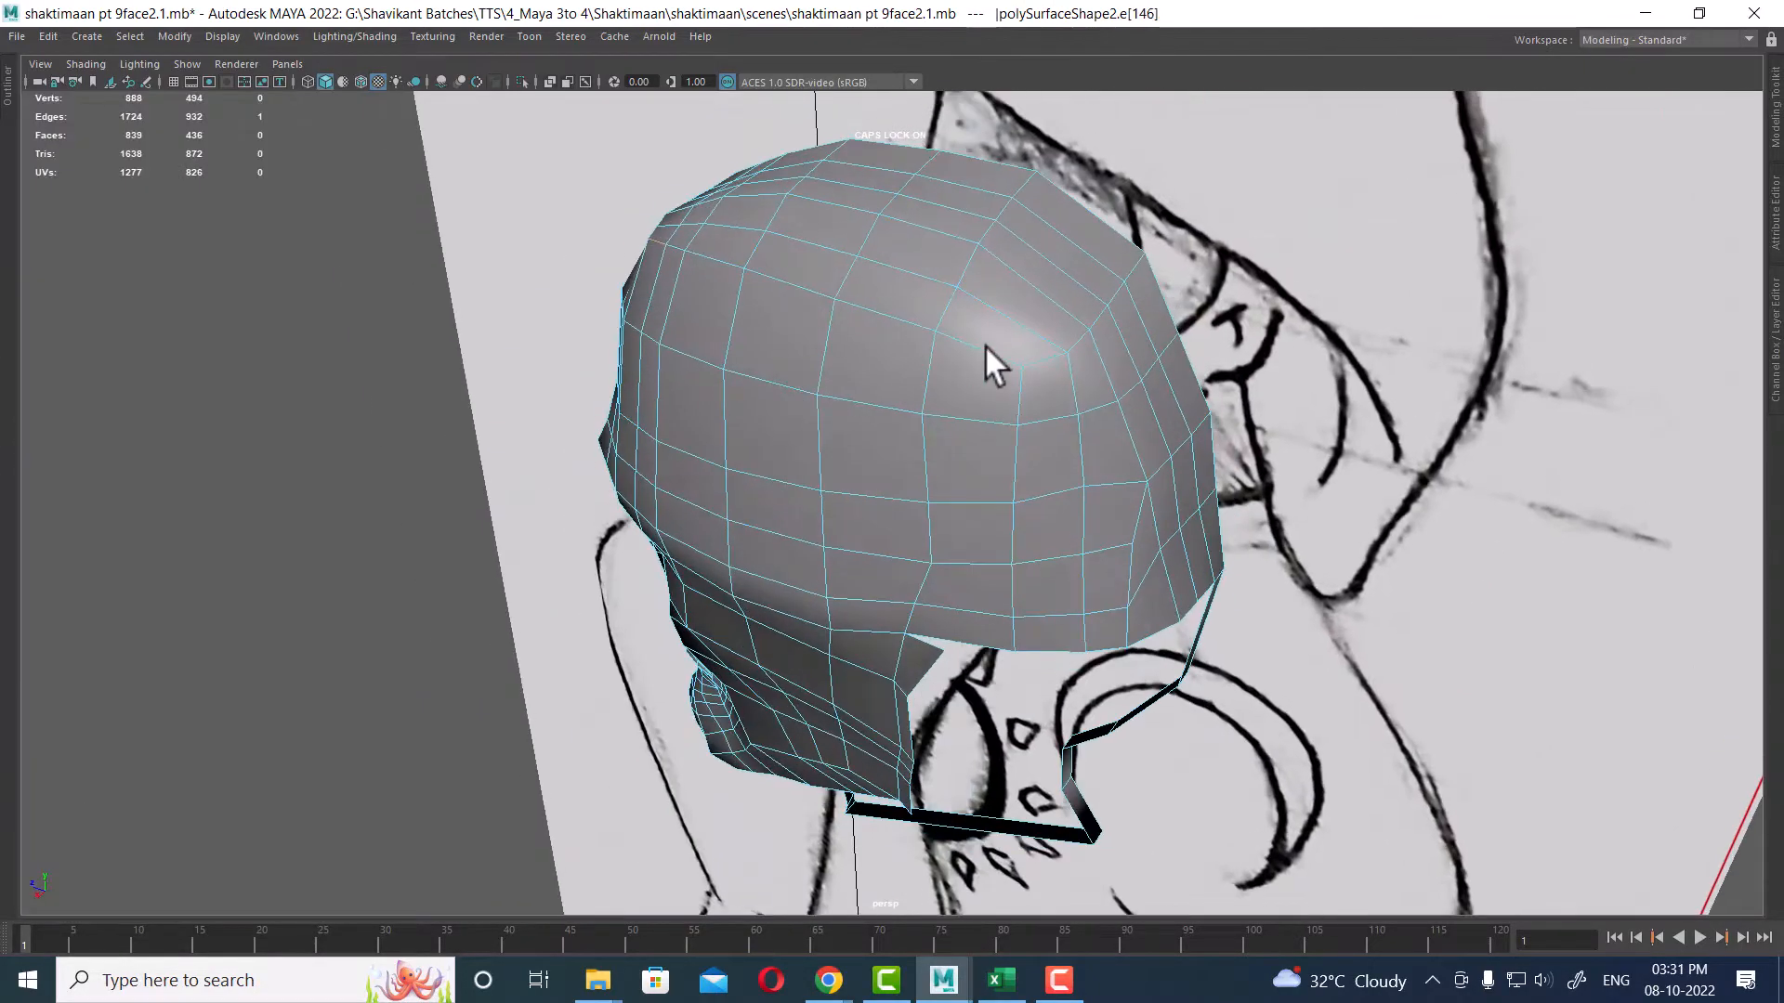
double_click(979, 348)
right_click(960, 292, "shift")
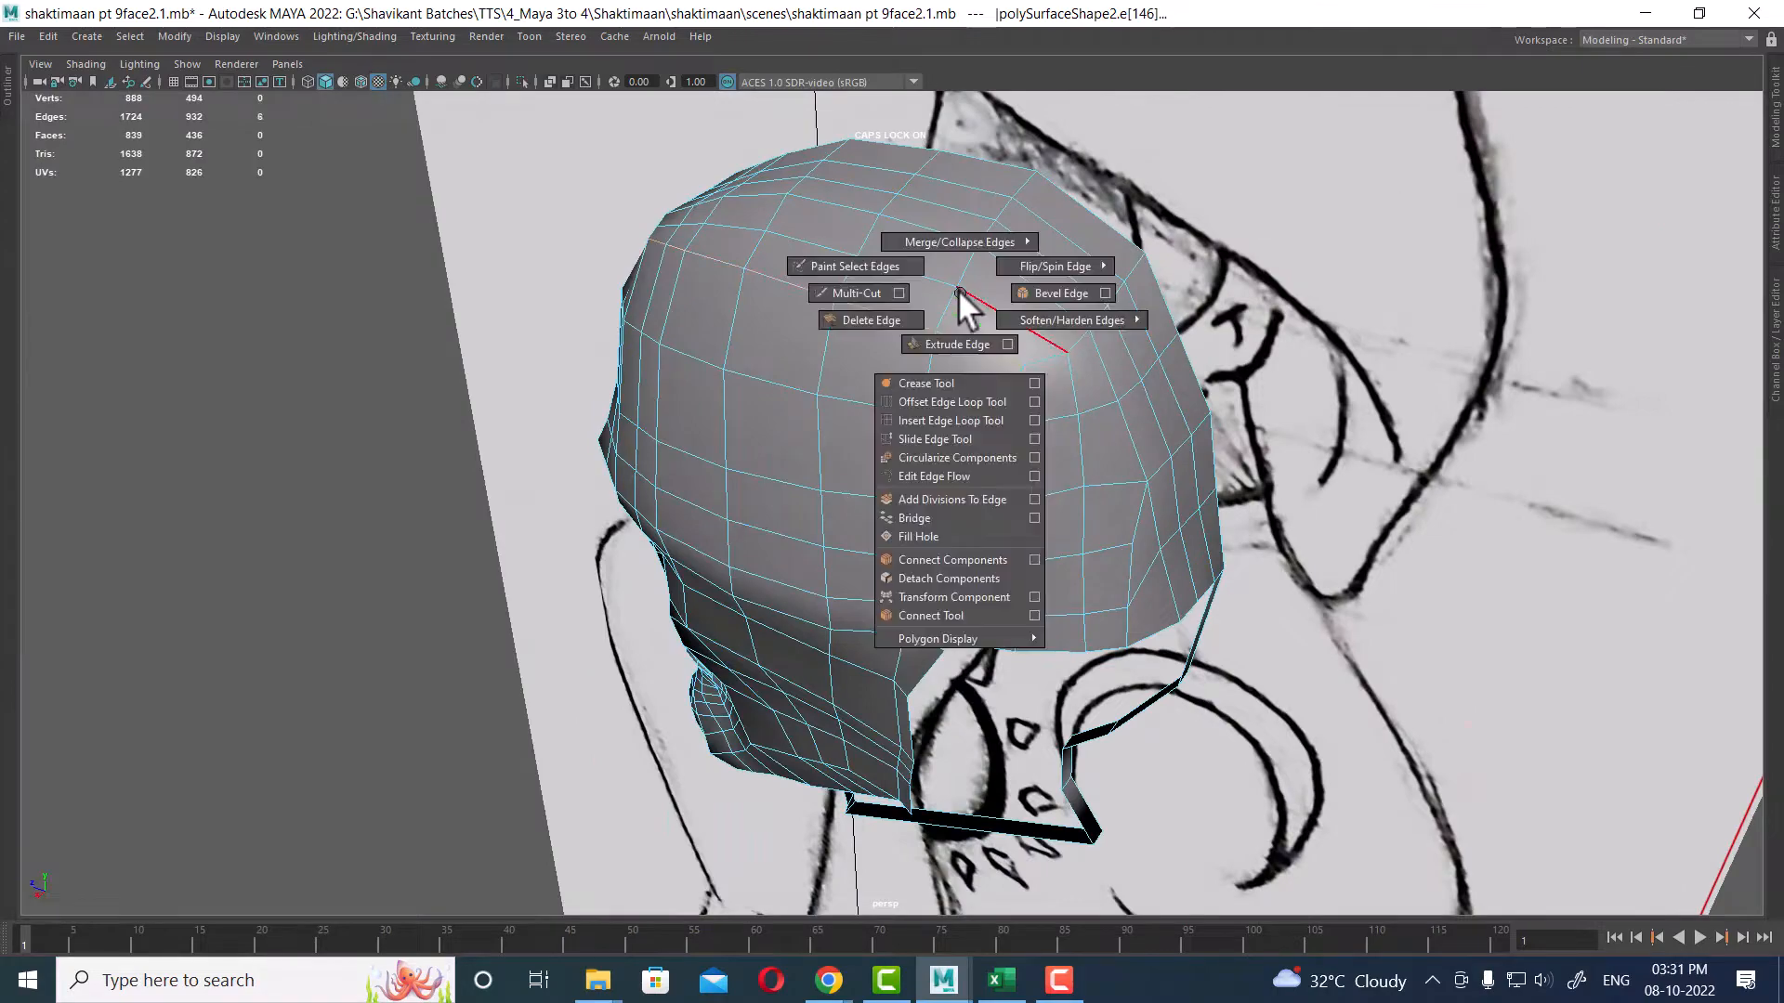
left_click(944, 433)
left_click_drag(914, 366, 1044, 521, "alt")
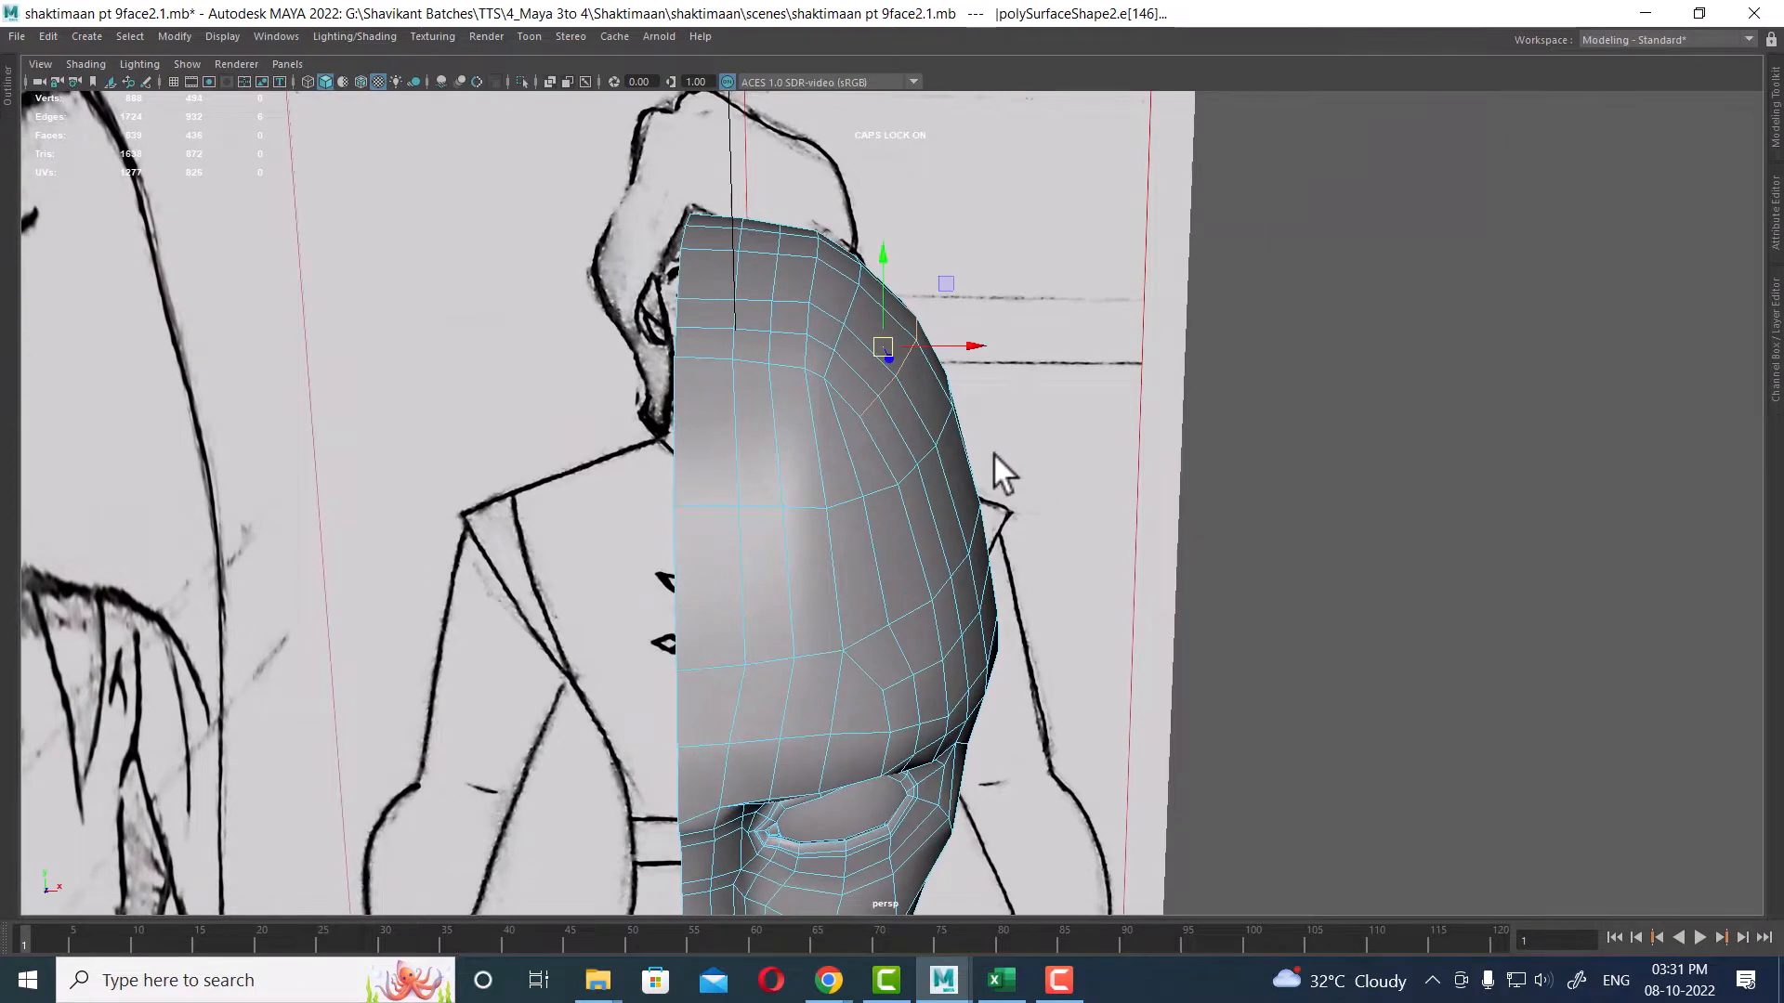
left_click_drag(995, 455, 1033, 511, "alt")
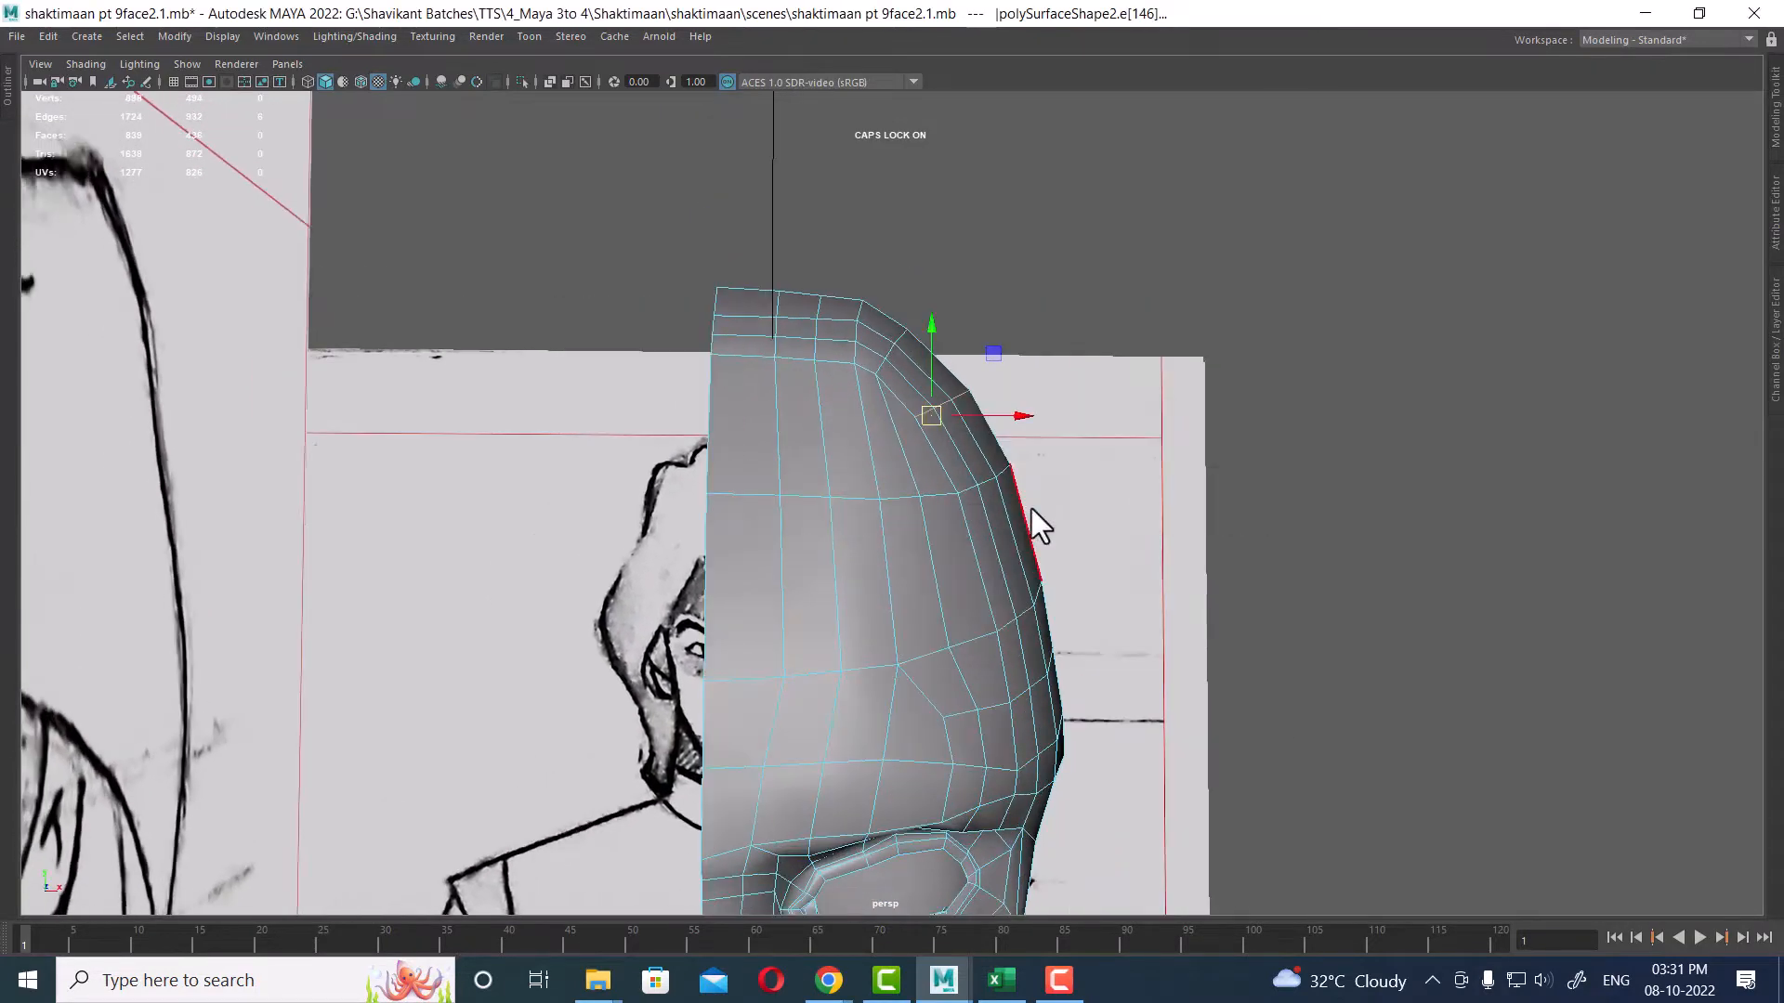
Step: Select the skull edge loop near the forehead corner and move it in the front view
key("space")
scroll(627, 661, "up", 5)
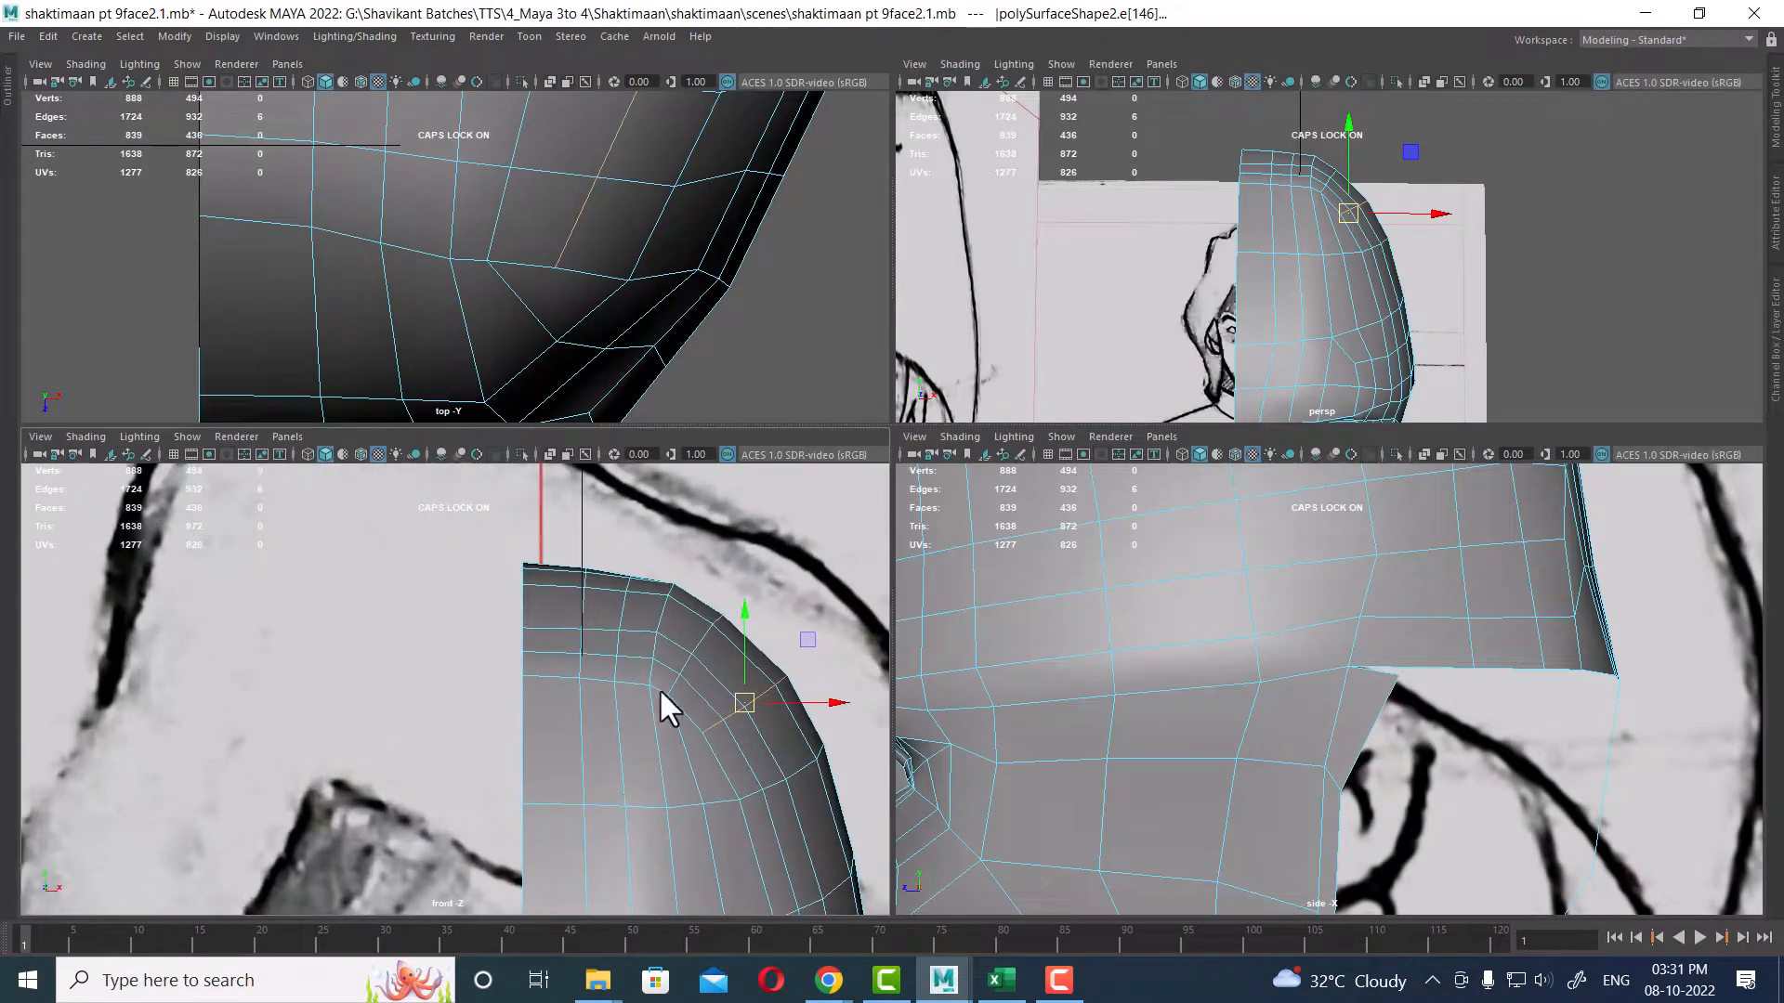
key("space")
scroll(838, 615, "up", 4)
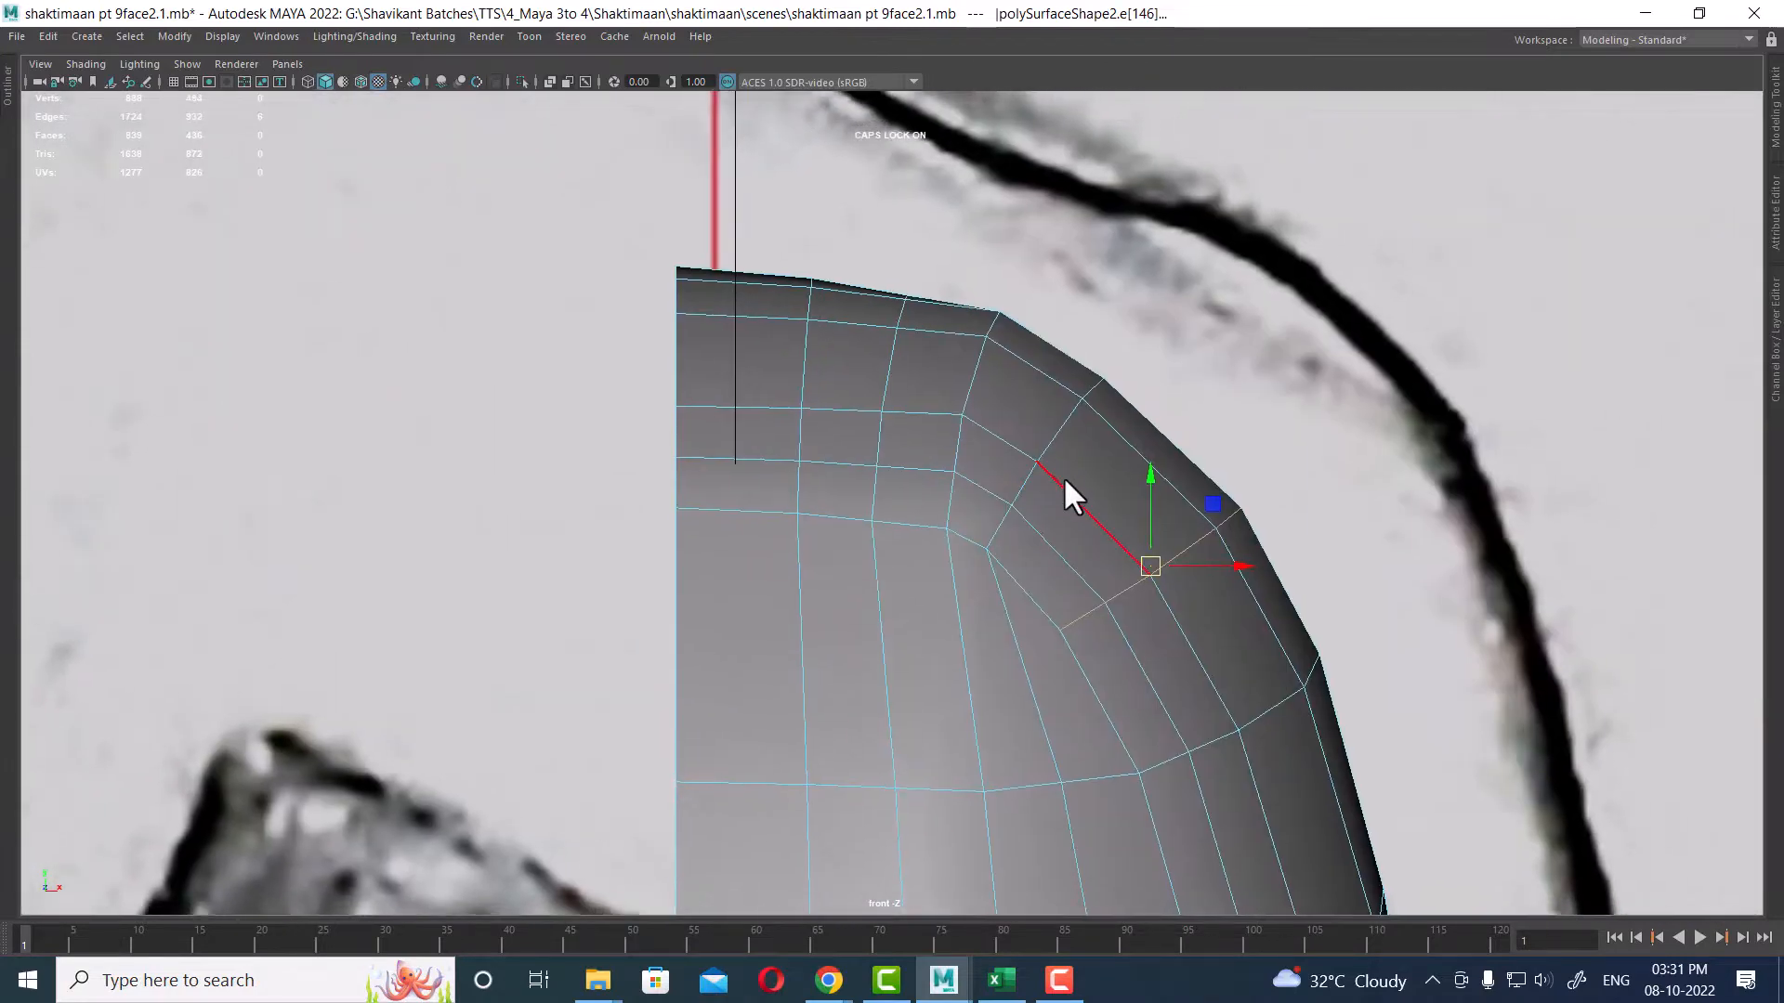
left_click(1005, 521)
key("space")
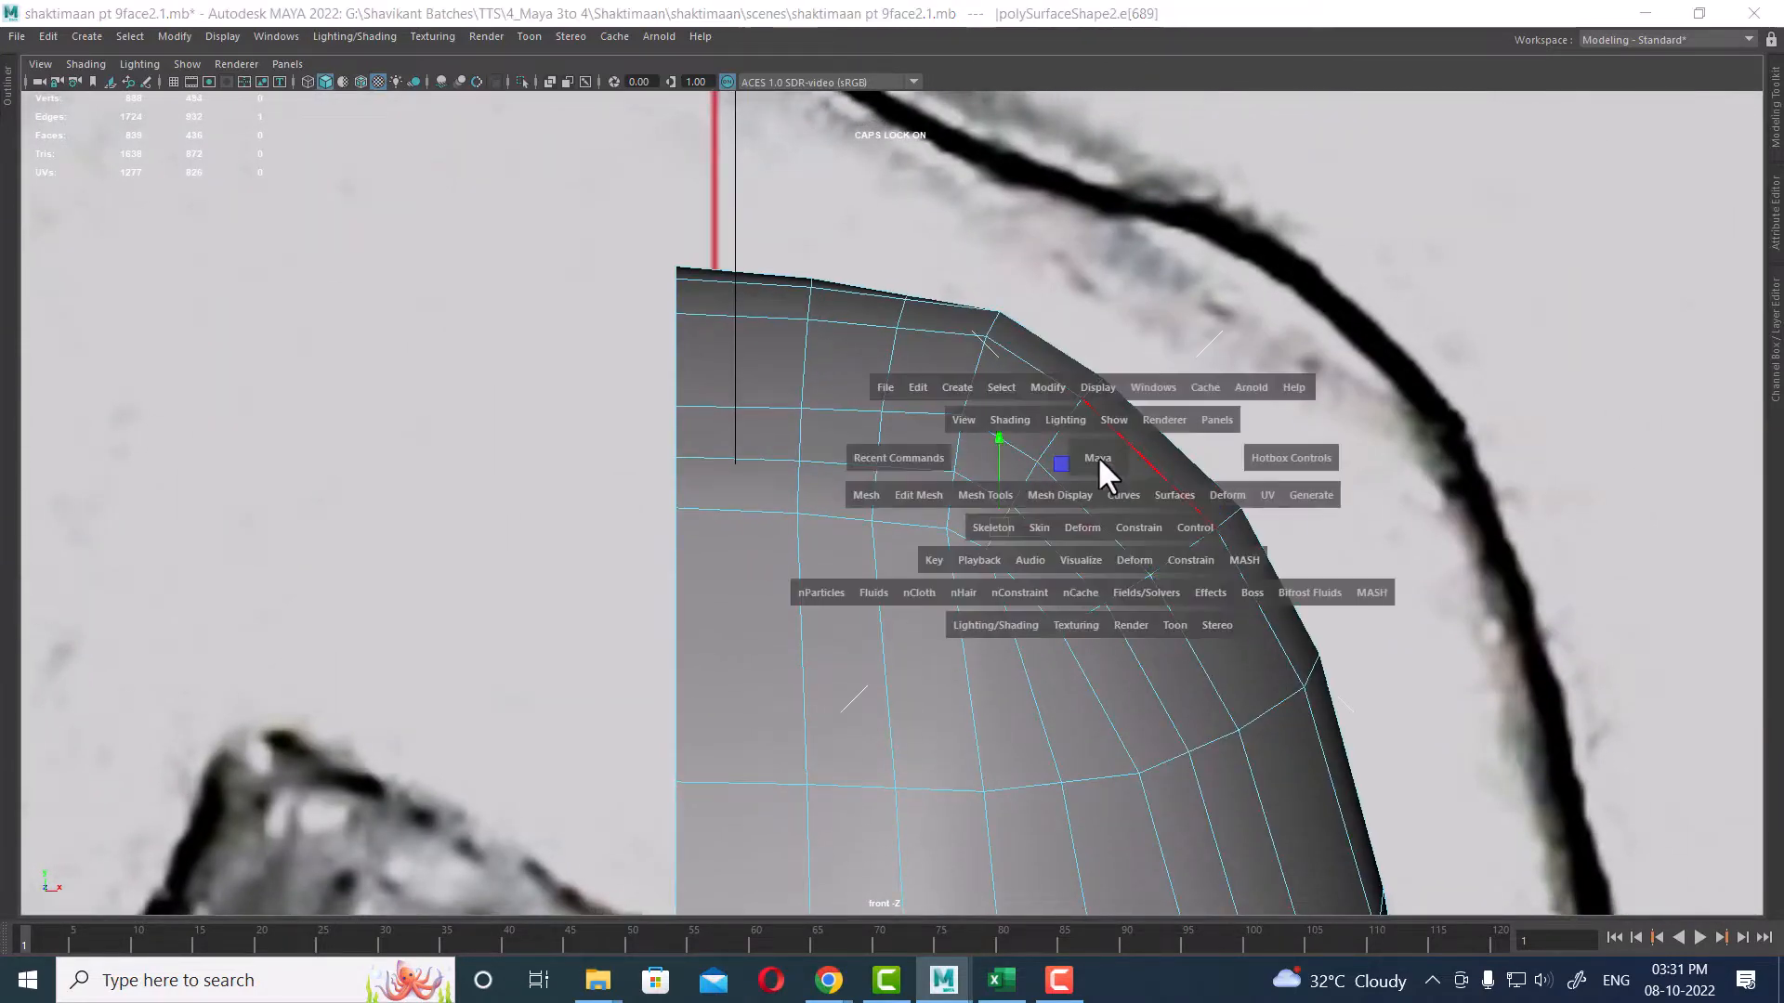
left_click_drag(1470, 375, 1378, 371, "alt")
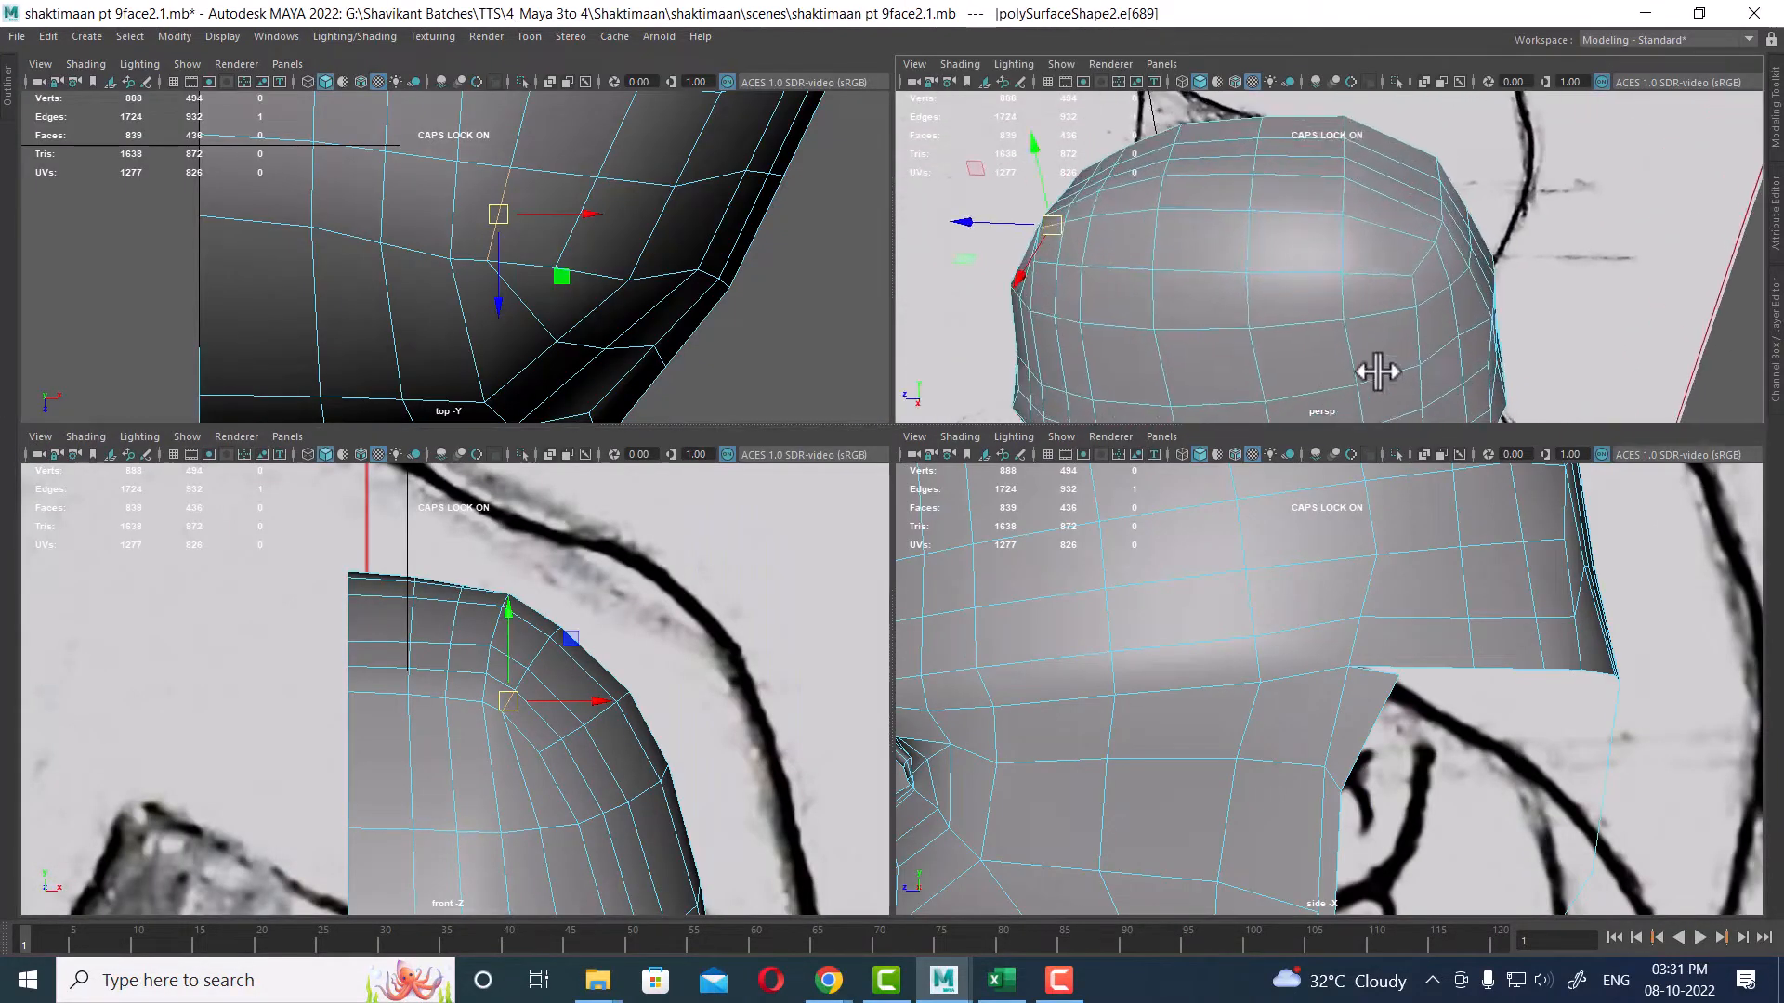
double_click(1383, 232)
scroll(557, 678, "up", 2)
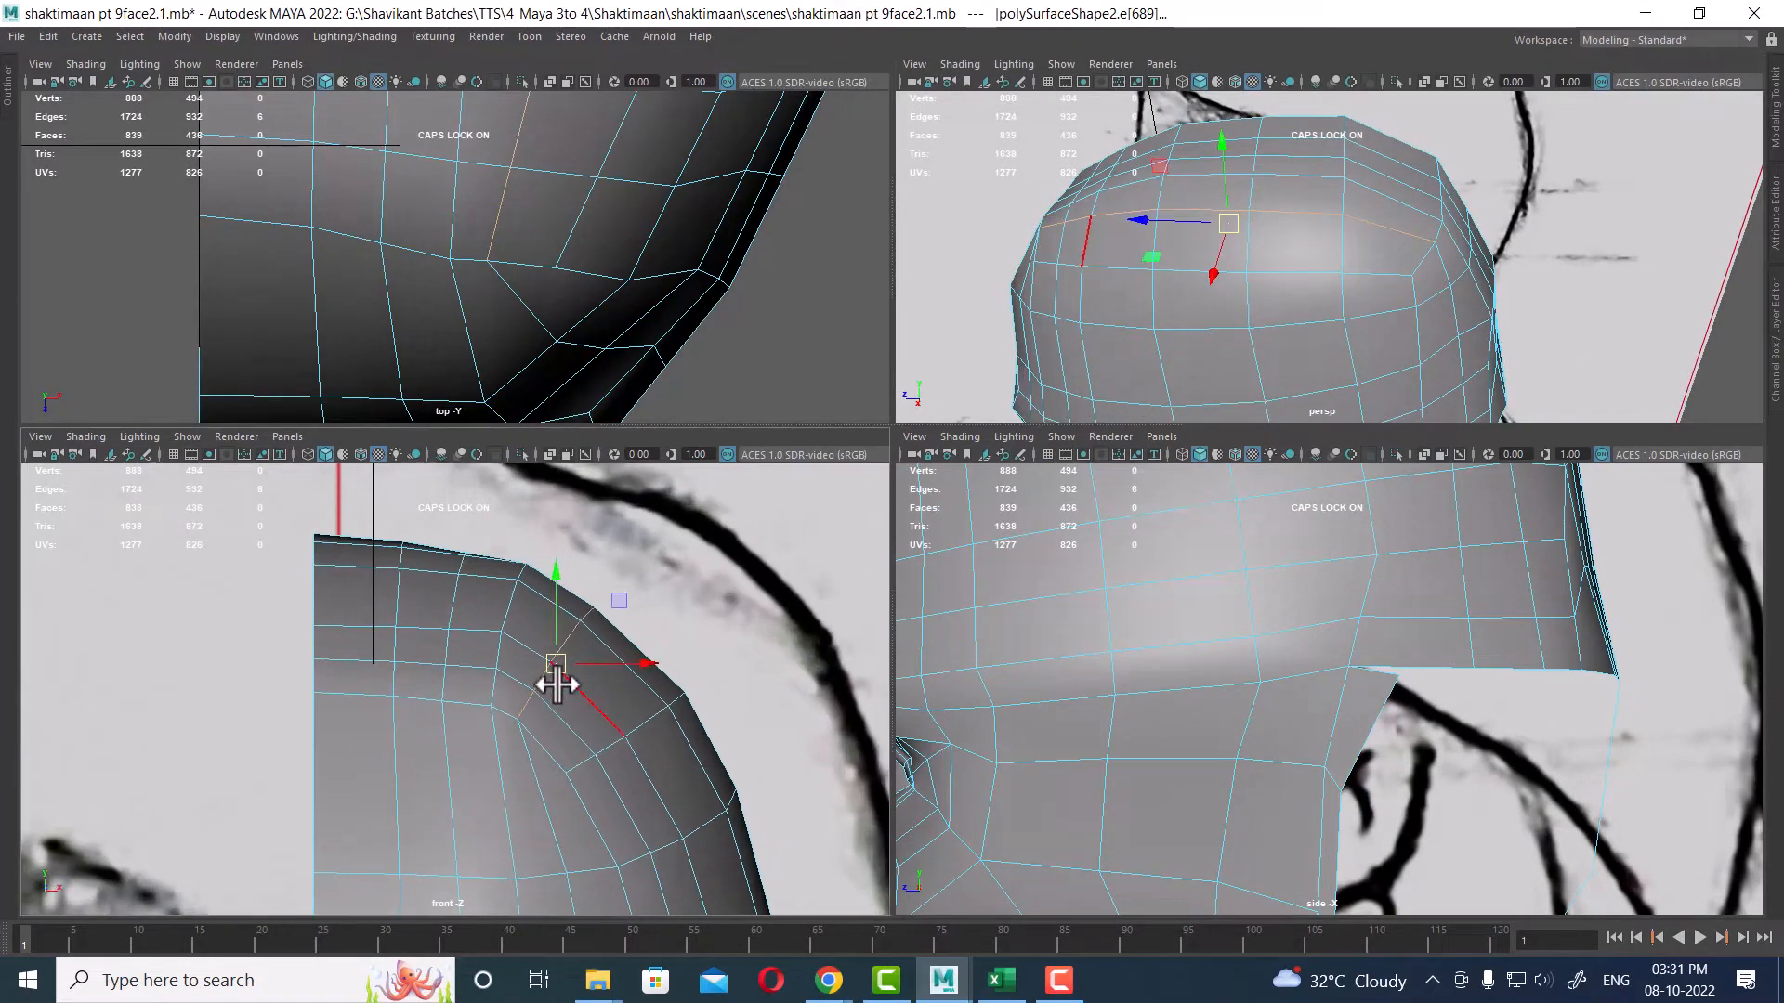
left_click_drag(557, 671, 574, 682)
left_click(588, 766)
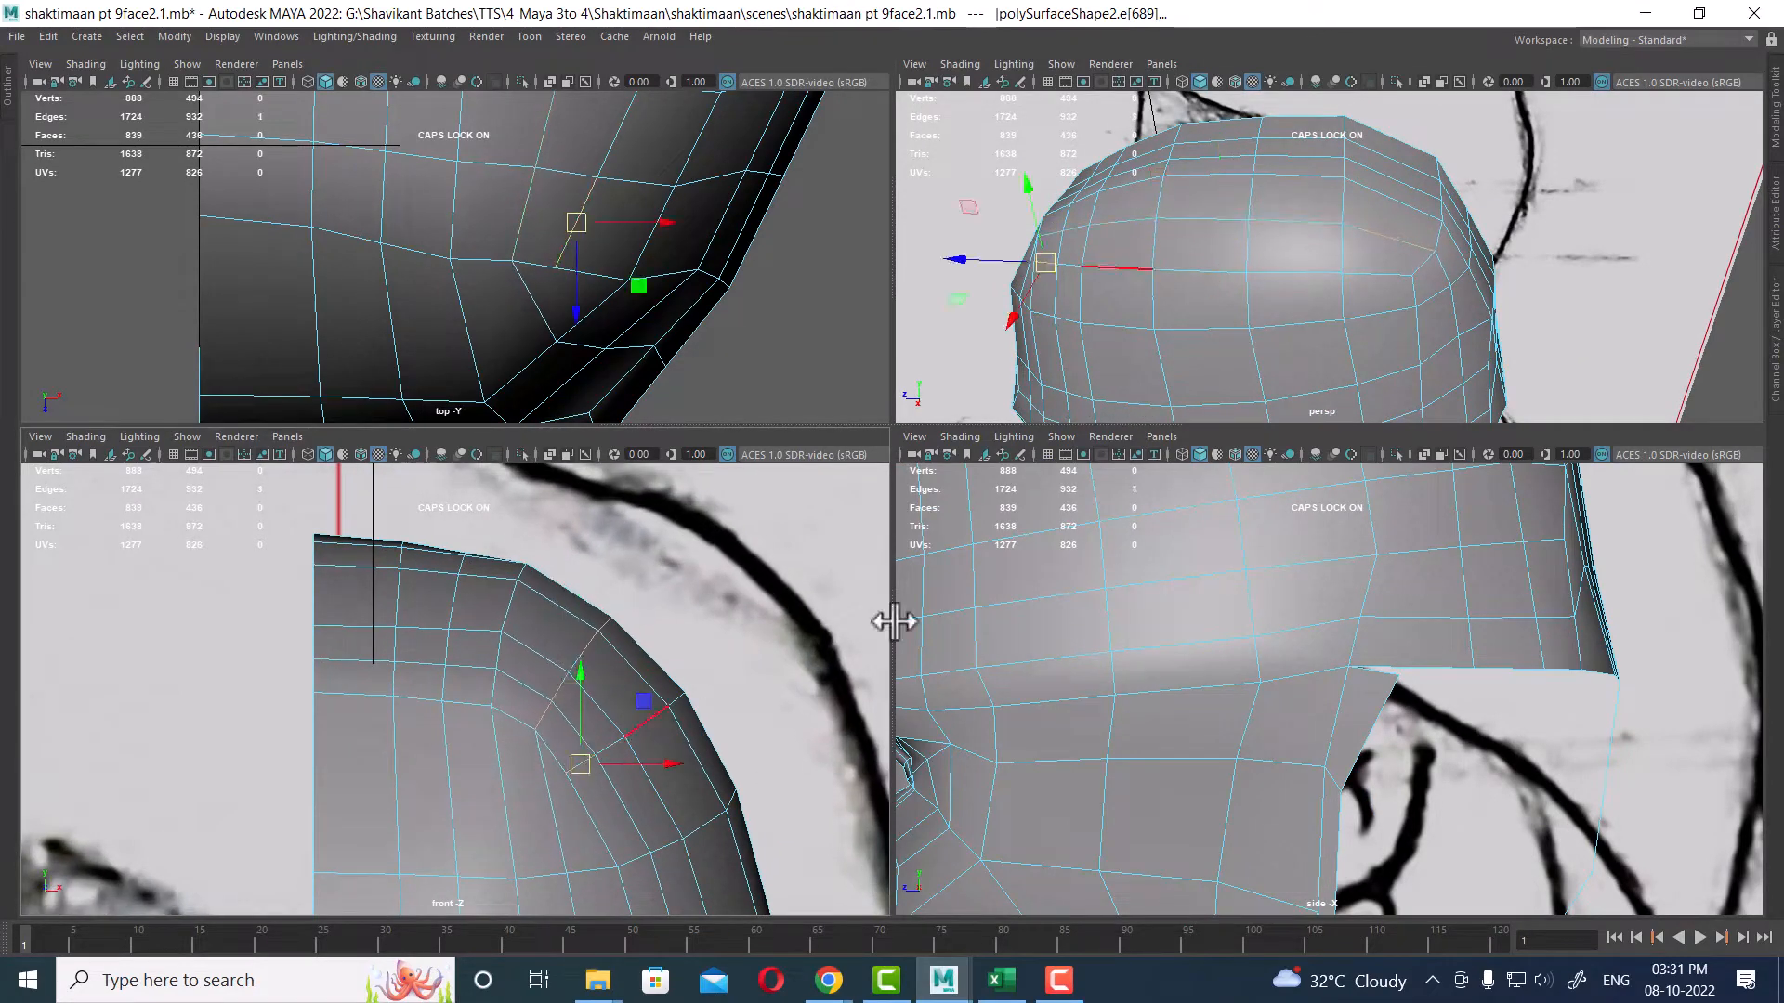
Step: Select neighbouring skull edge loops and nudge them in the front view to even out the curvature
left_click(1375, 276)
left_click(1035, 275)
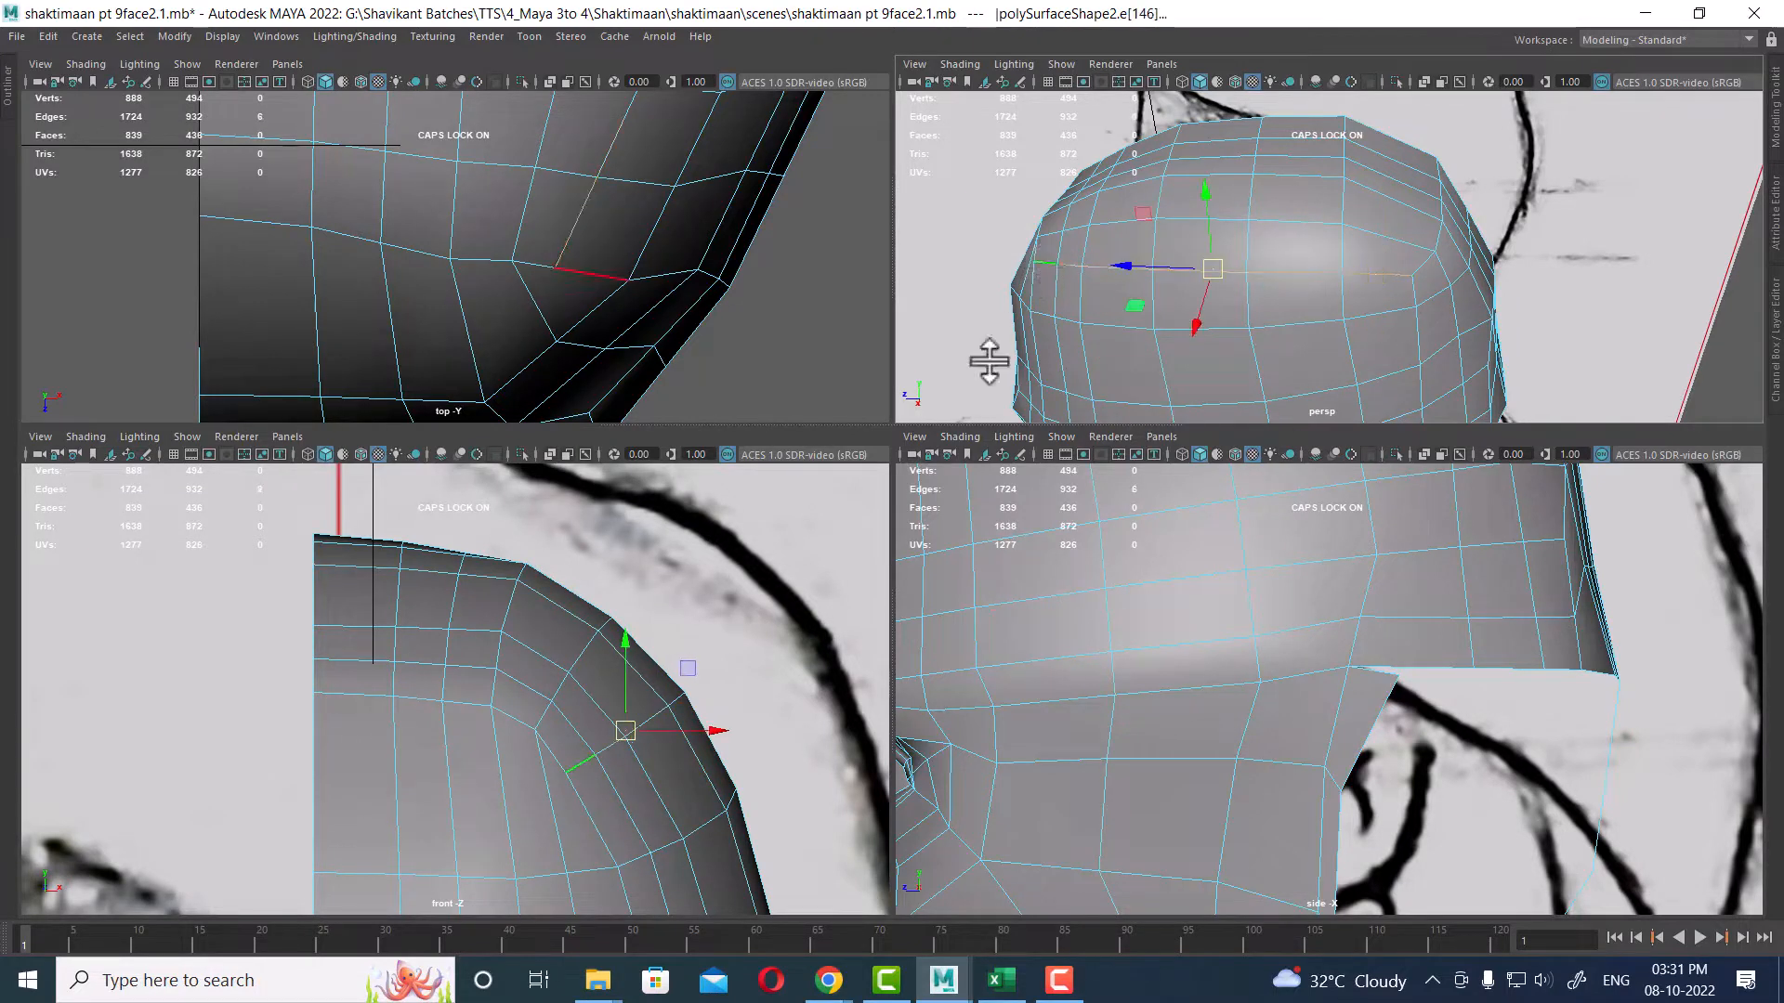
double_click(638, 751)
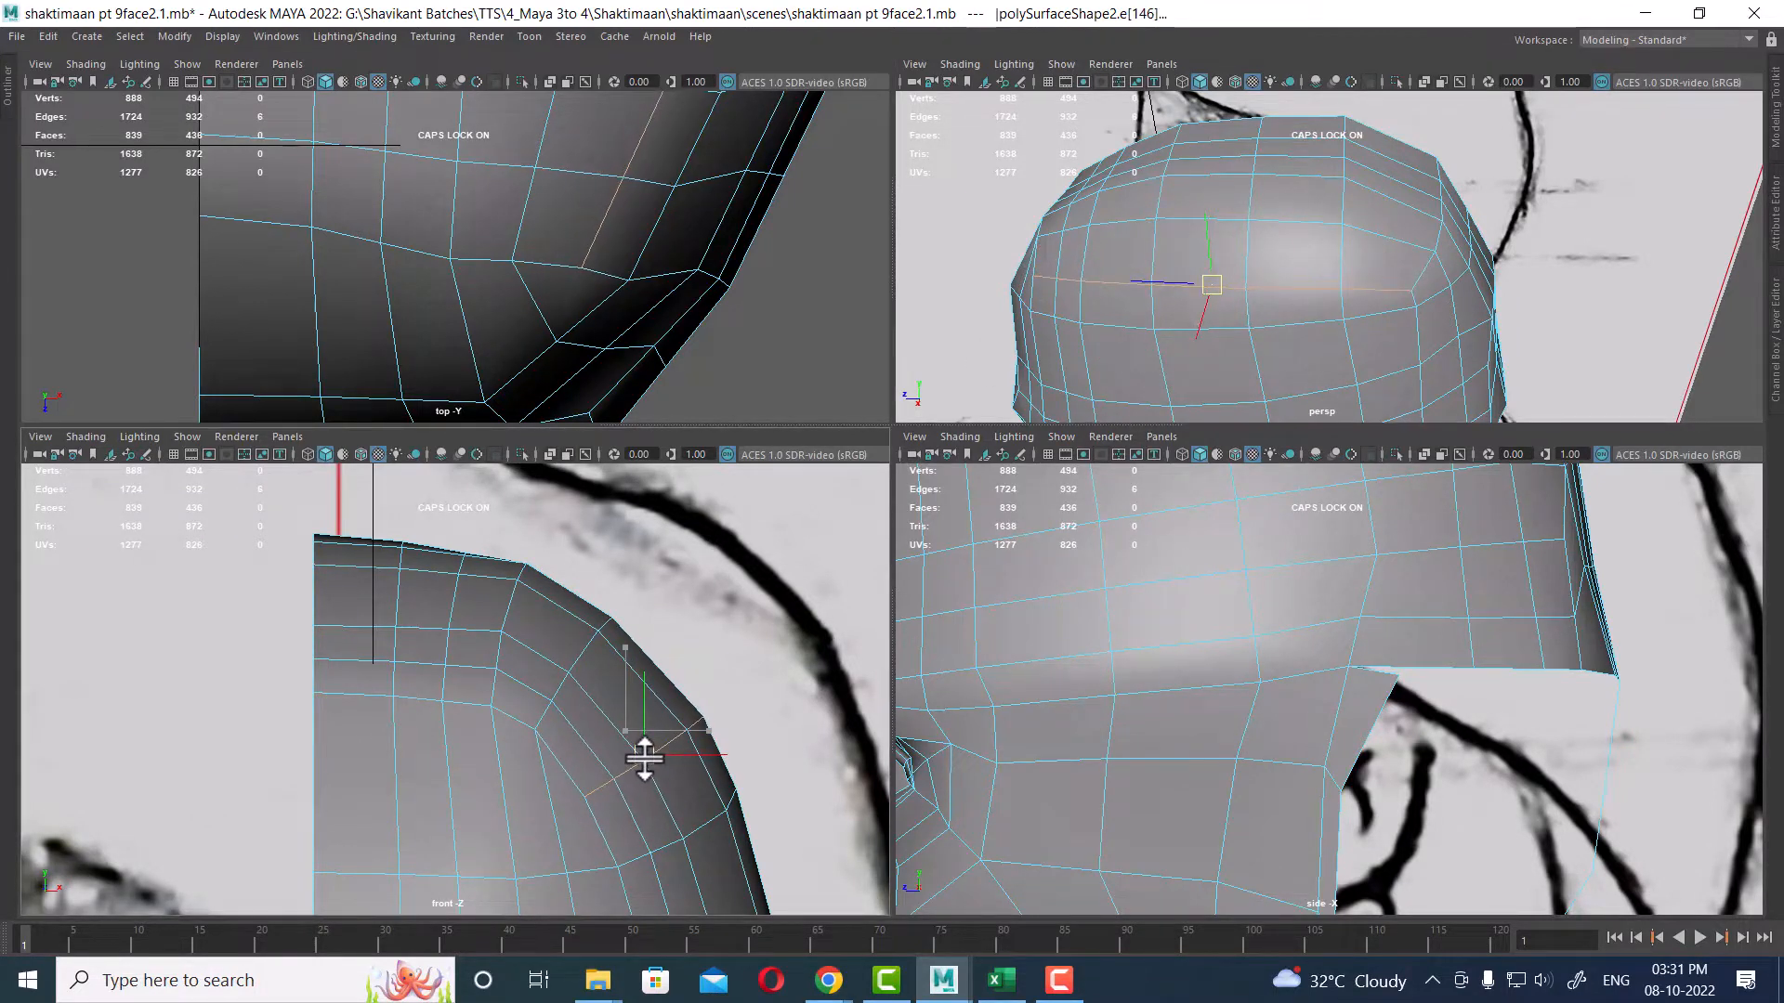
left_click(493, 687)
left_click_drag(1386, 258, 1394, 253, "alt")
double_click(1429, 232, "shift")
right_click_drag(491, 755, 505, 760, "alt")
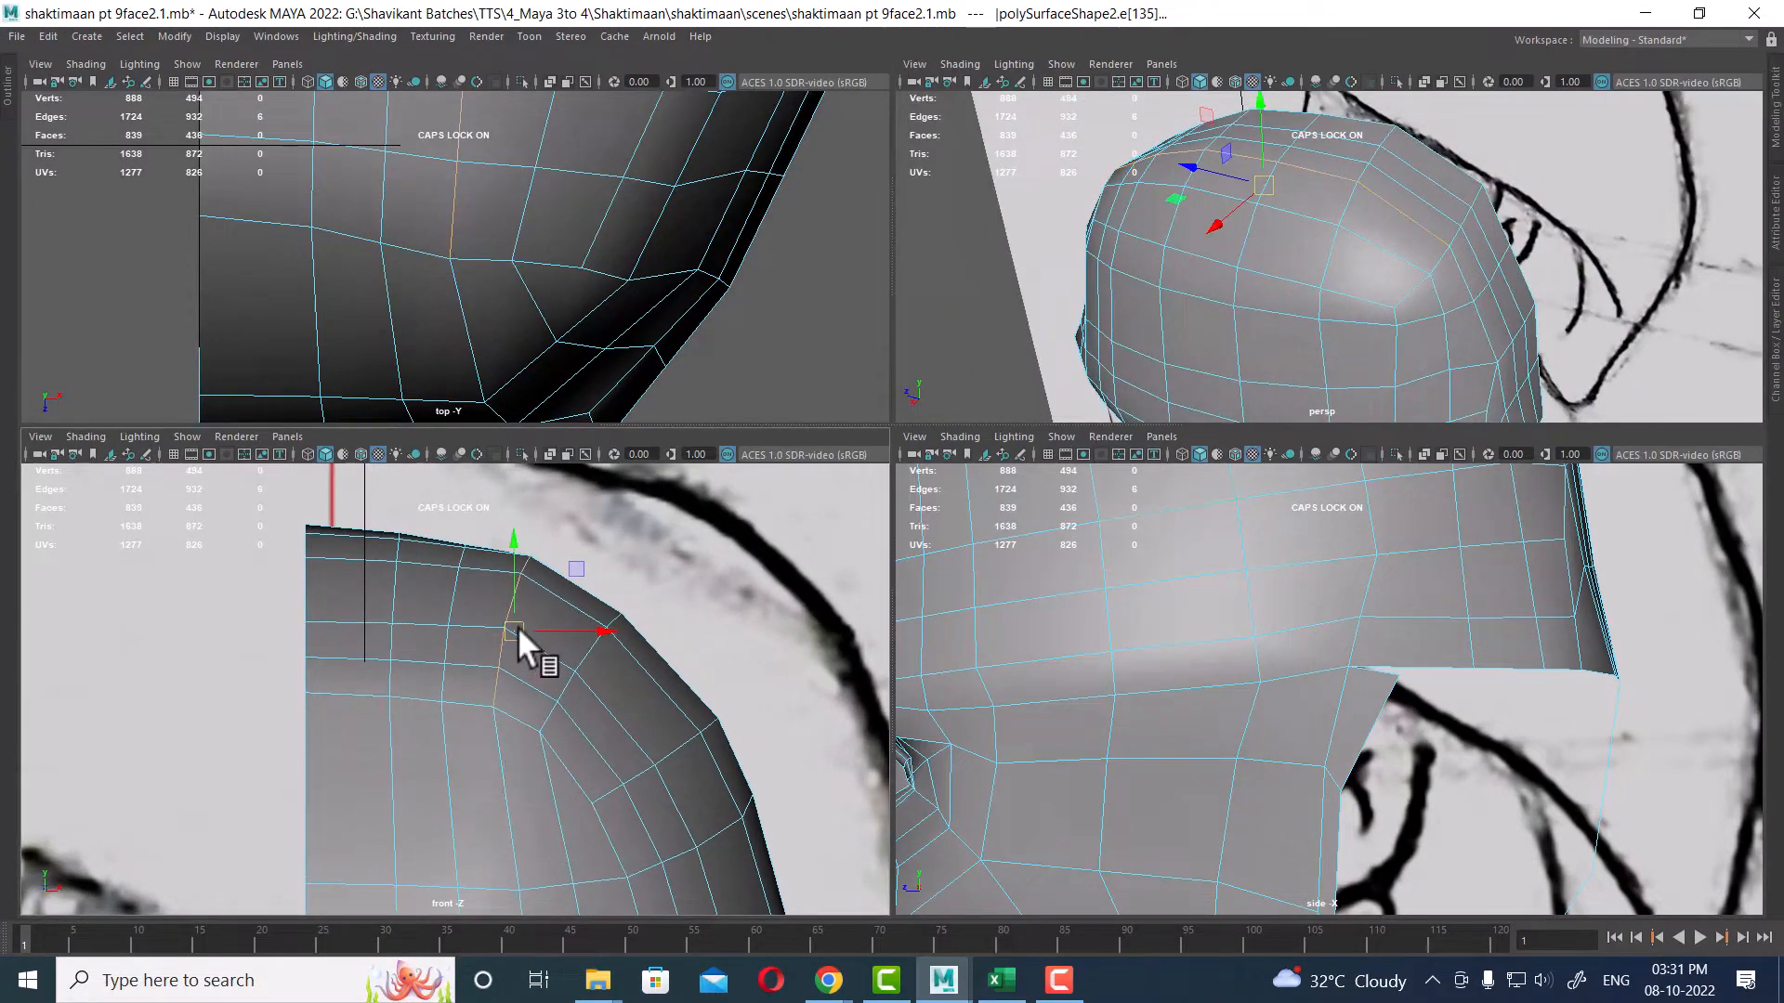
left_click_drag(517, 627, 528, 630)
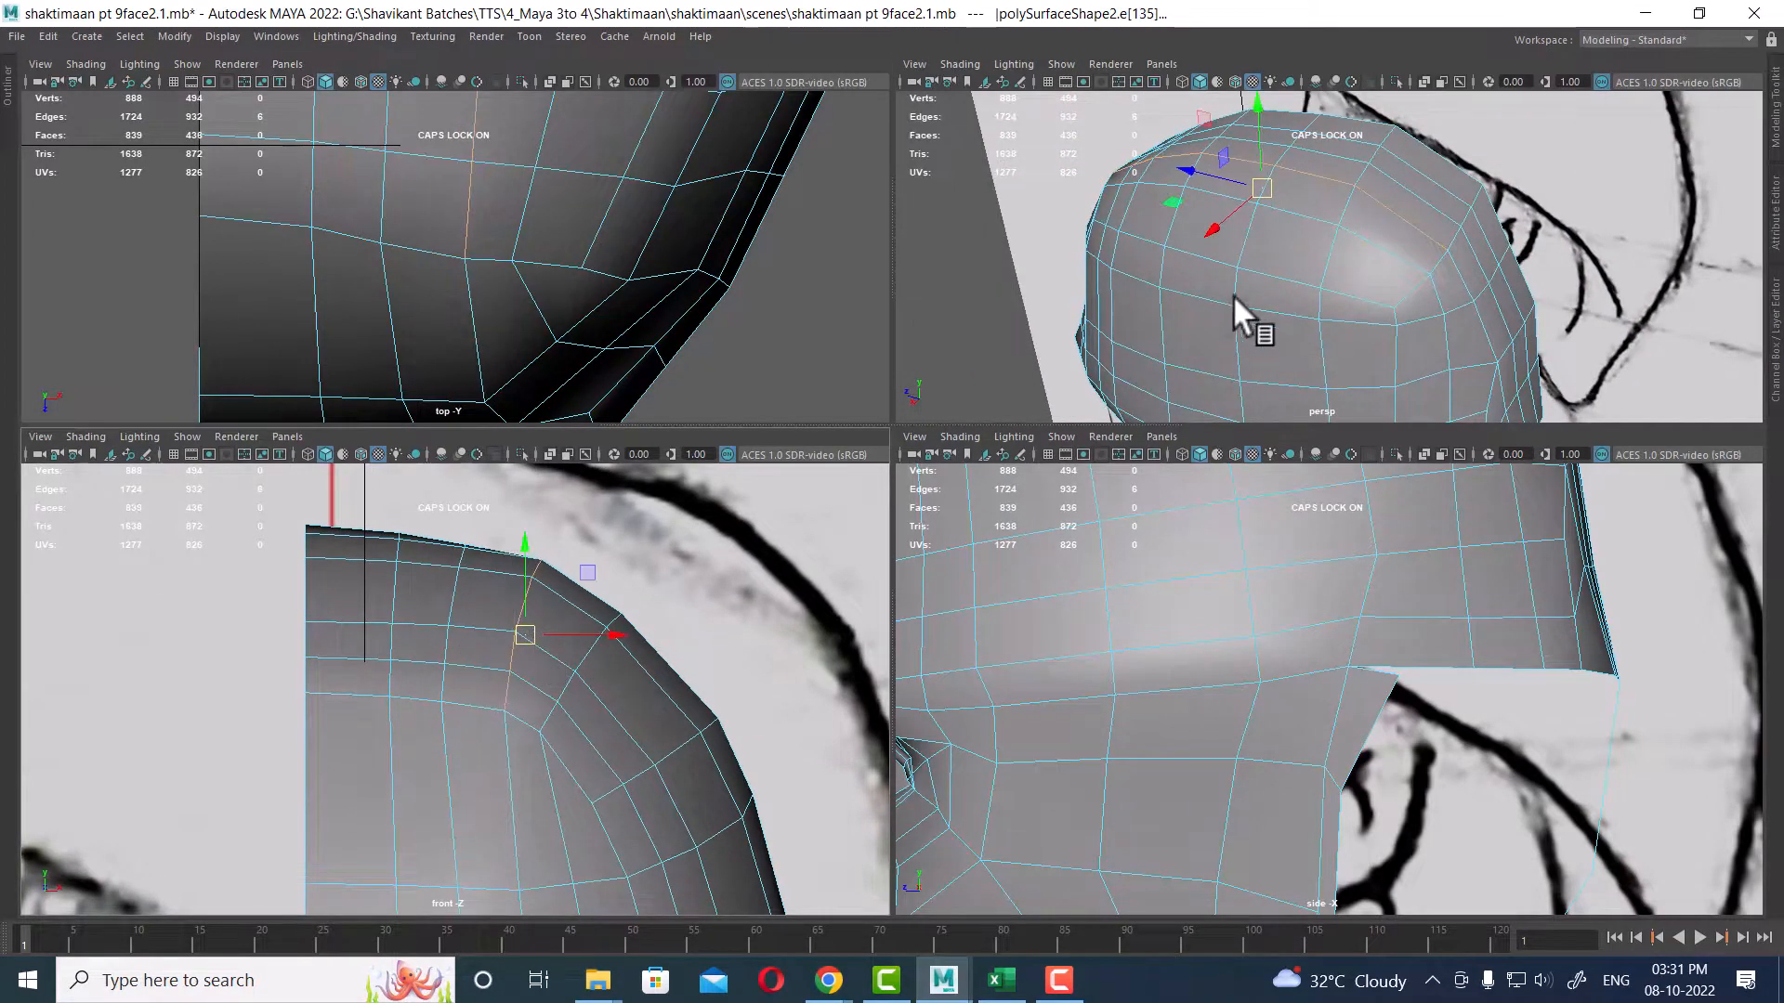
Step: Select another edge loop on the top of the skull and move it in the front view
left_click_drag(1234, 293, 1441, 180, "alt")
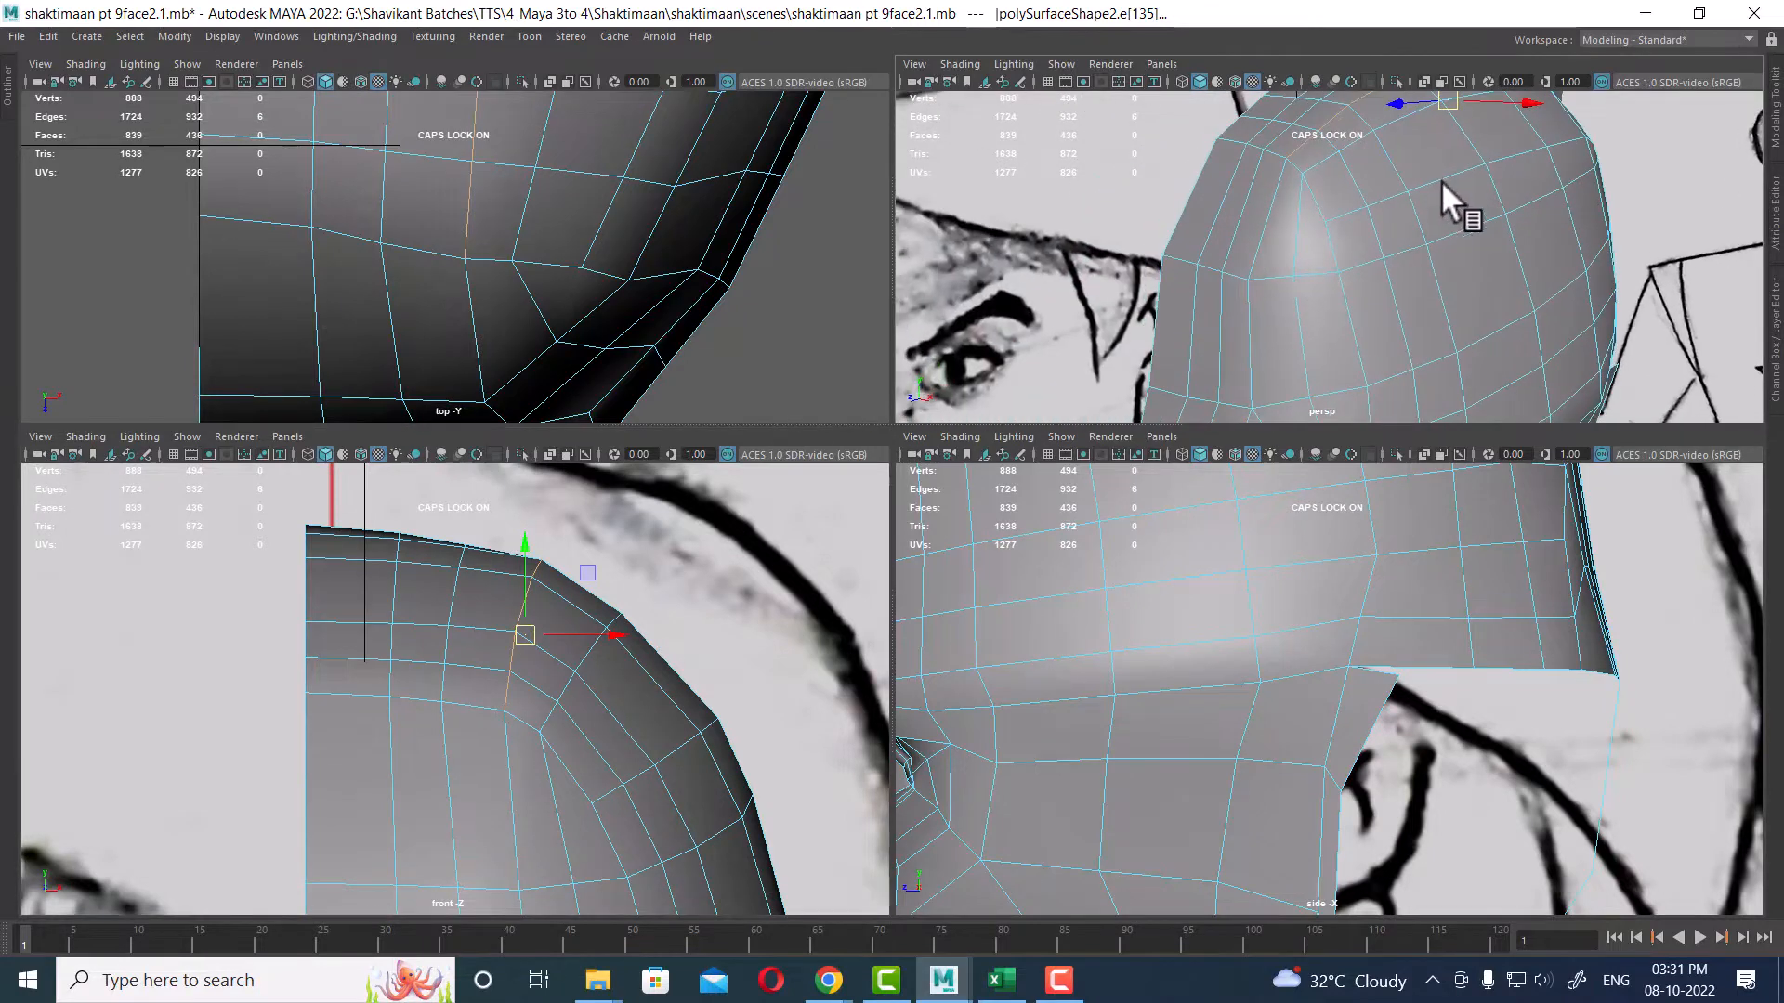
left_click(388, 675)
left_click_drag(1285, 338, 1142, 275, "alt")
left_click_drag(1430, 282, 1463, 346, "alt")
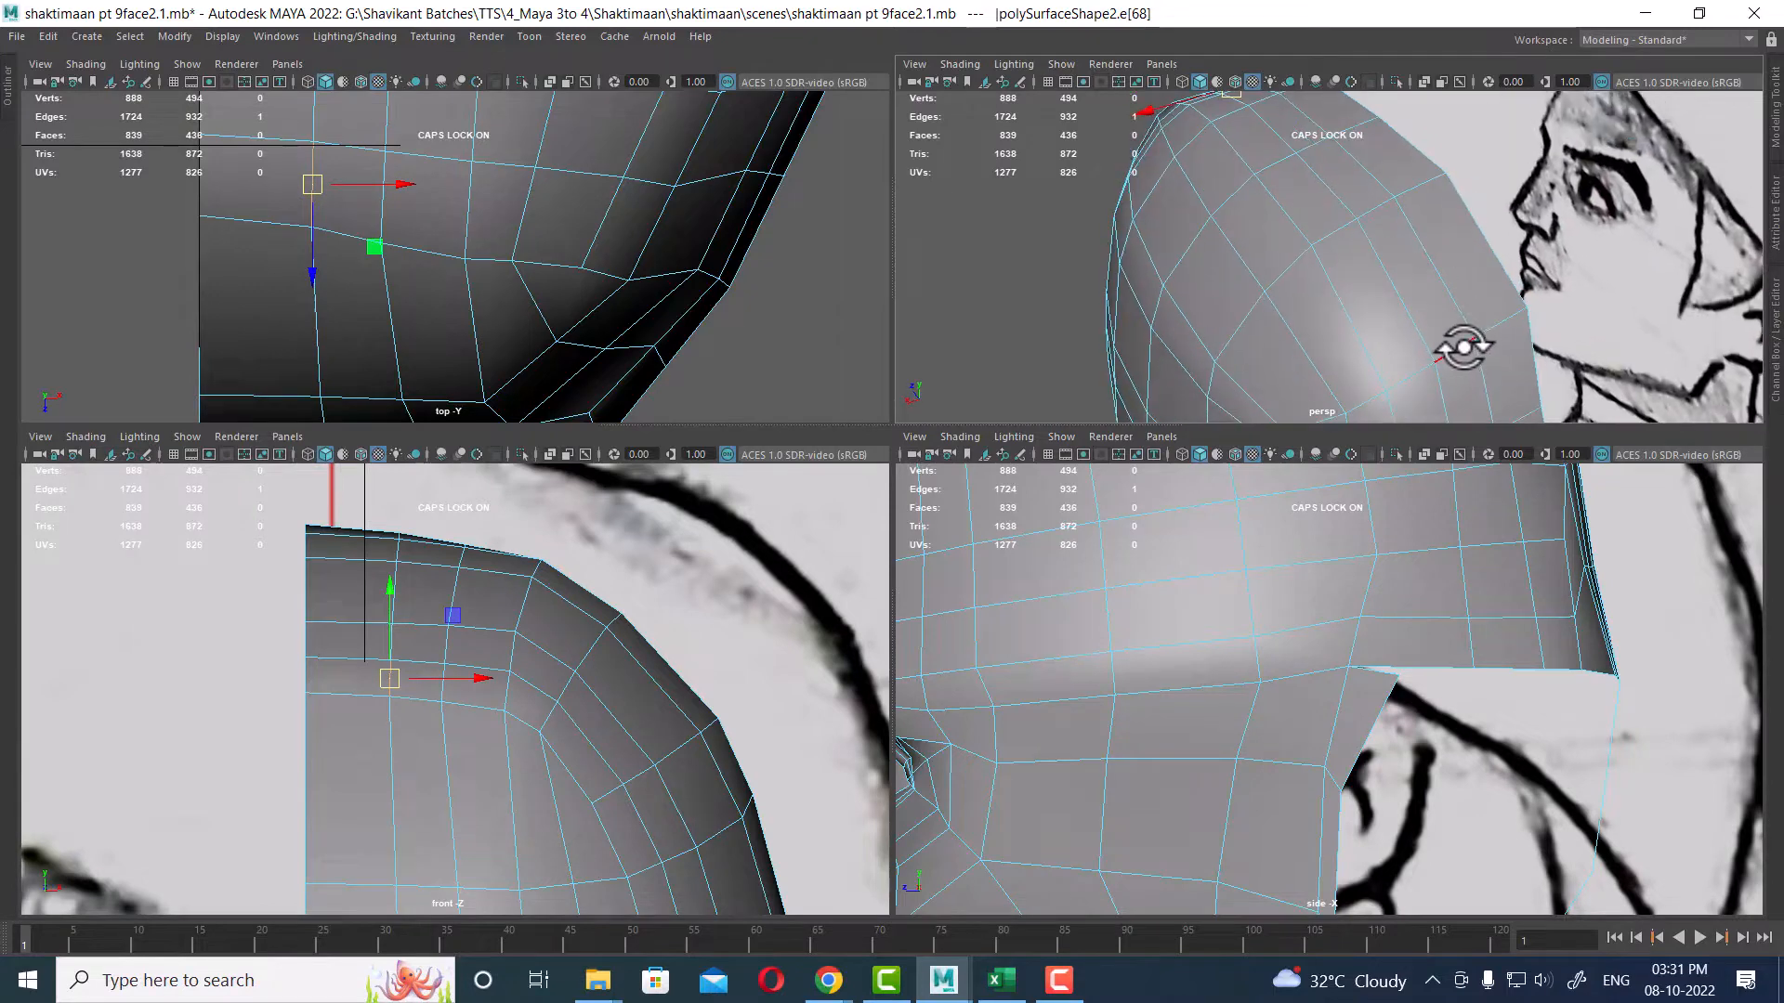
double_click(1478, 361, "shift")
scroll(454, 680, "up", 1)
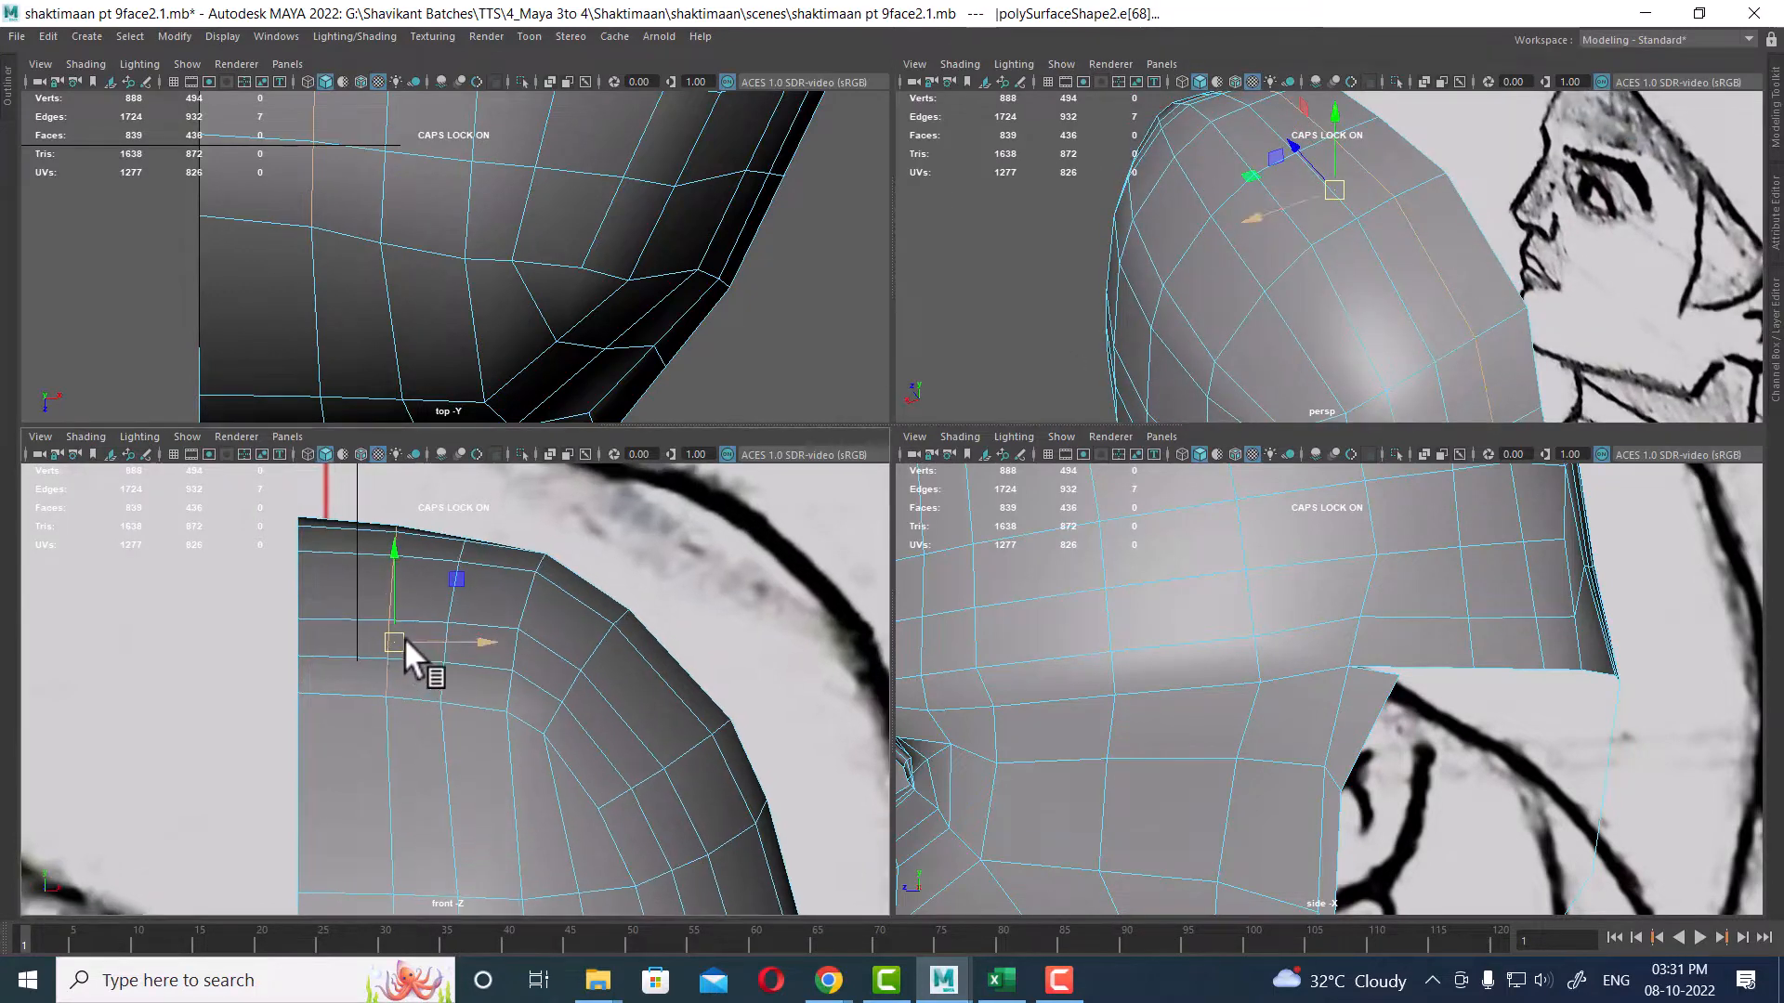
left_click(446, 669)
Step: Select the edge loop along the crown and move it to smooth the skull shape
left_click_drag(1421, 200, 1575, 351, "alt")
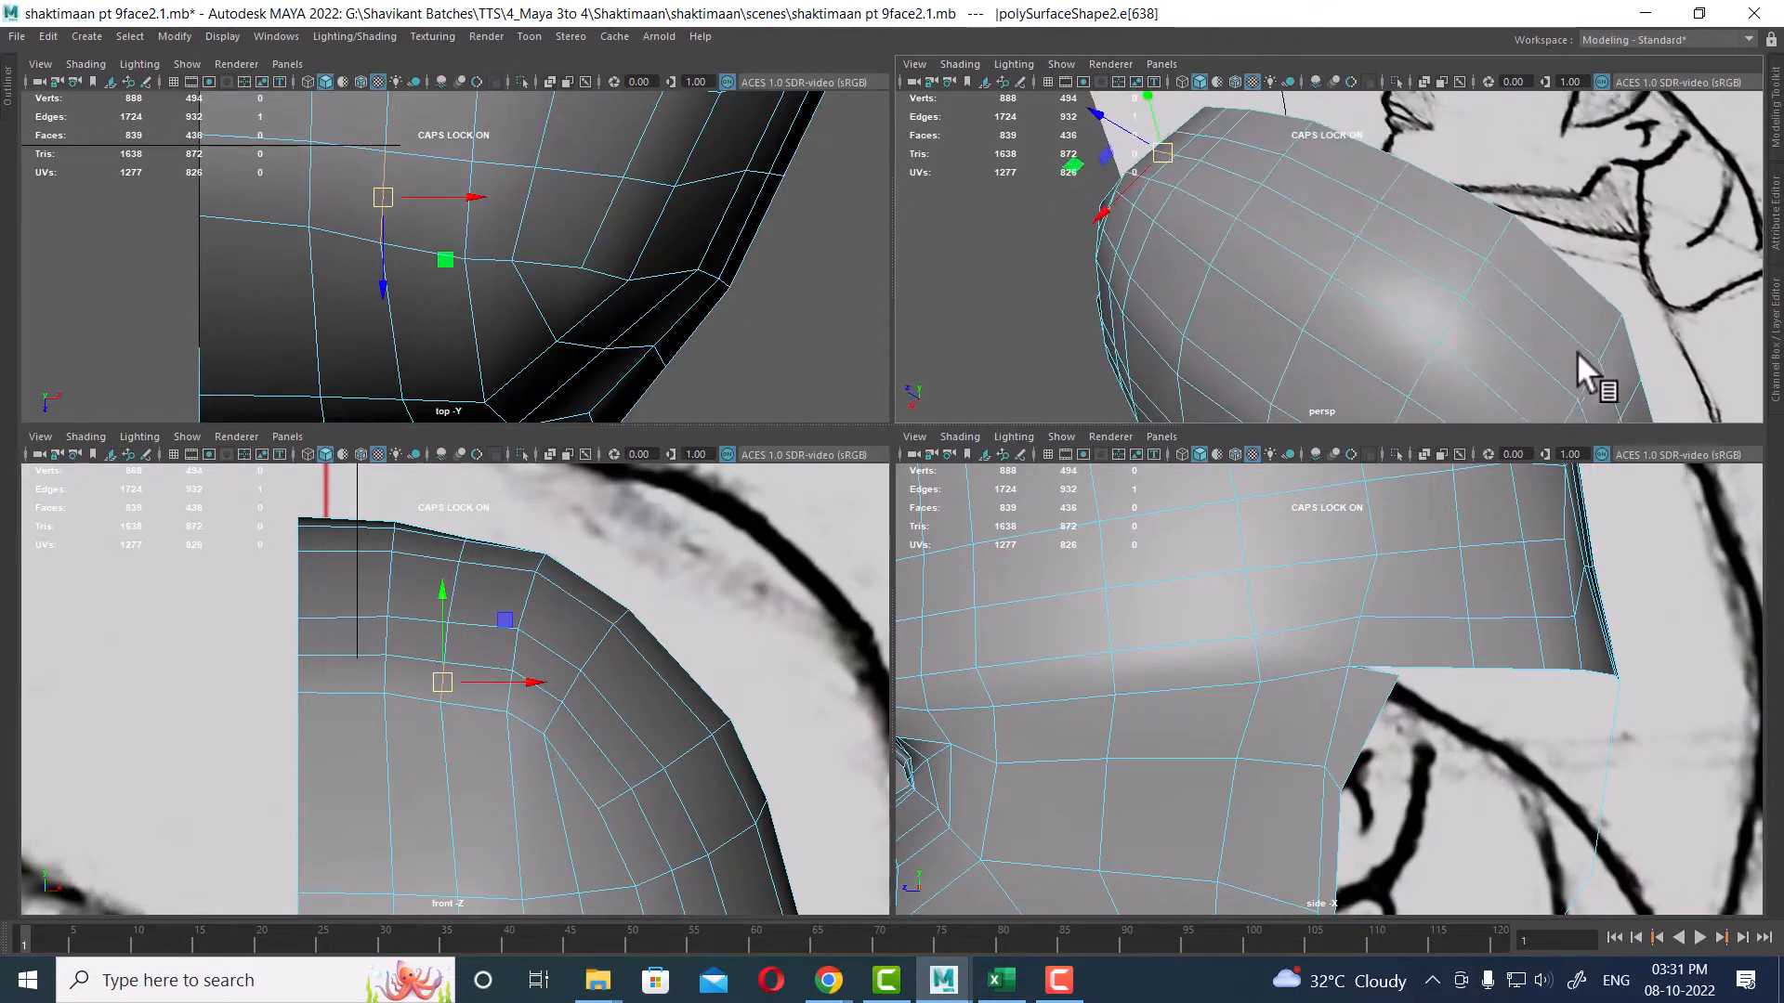
double_click(1587, 410)
scroll(470, 674, "up", 1)
key("w")
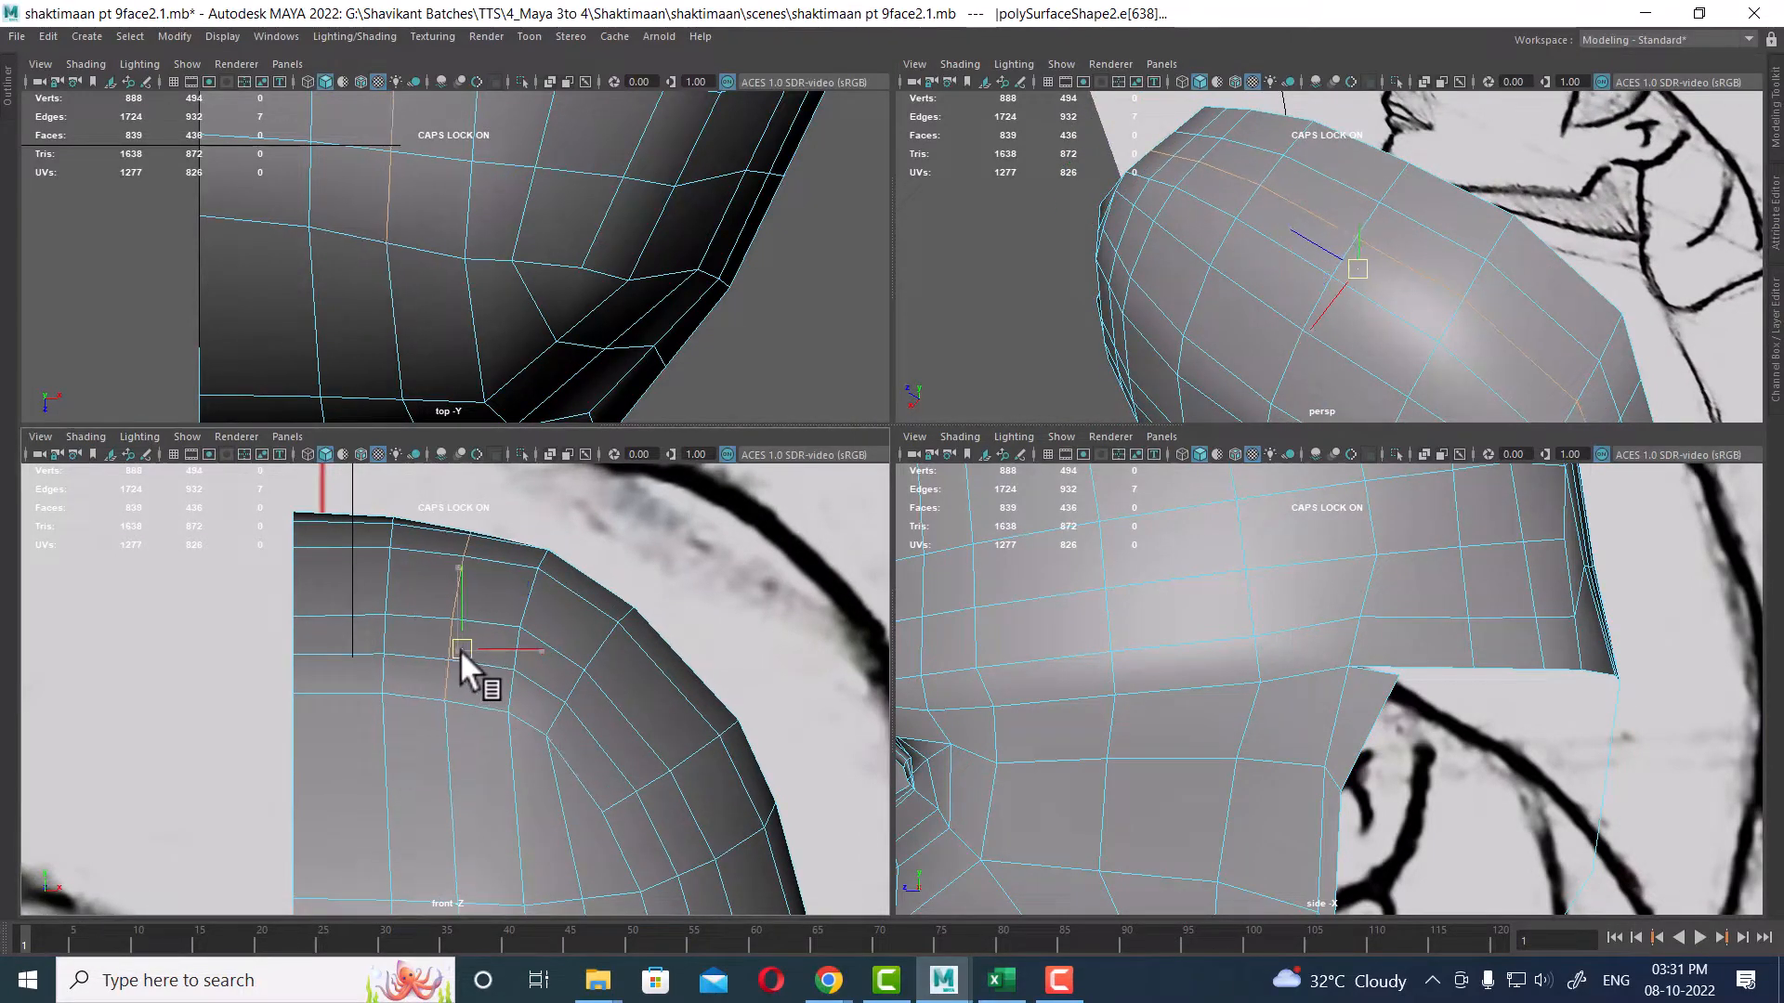
mouse_move(1278, 344)
left_mouse_down("alt")
mouse_move(1236, 321)
mouse_move(1445, 270)
mouse_move(1368, 310)
mouse_move(1385, 300)
left_mouse_up("alt")
key("space")
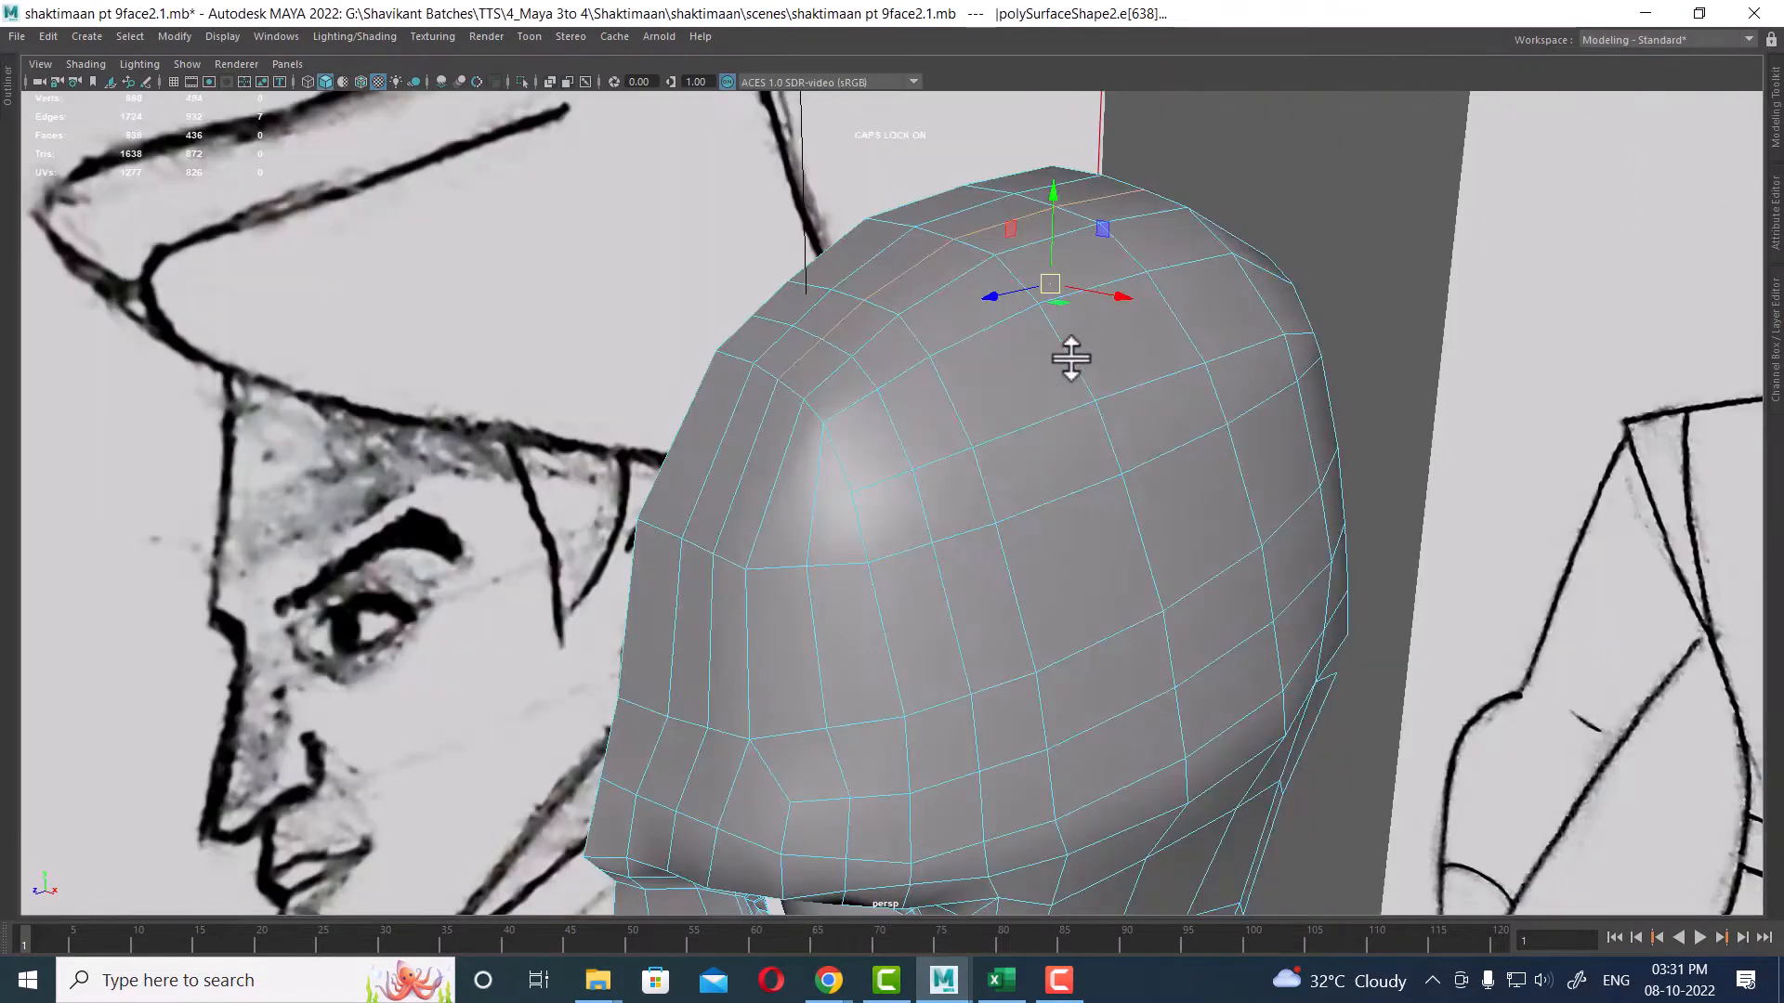
Step: Move a skull edge loop near the upper forehead, then undo the last move
middle_click_drag(1071, 359, 1254, 291, "alt")
left_click_drag(1255, 291, 1194, 340, "alt")
left_click(1043, 335)
right_click_drag(1238, 254, 1451, 495, "ctrl")
scroll(1068, 334, "down", 2)
scroll(1074, 316, "down", 2)
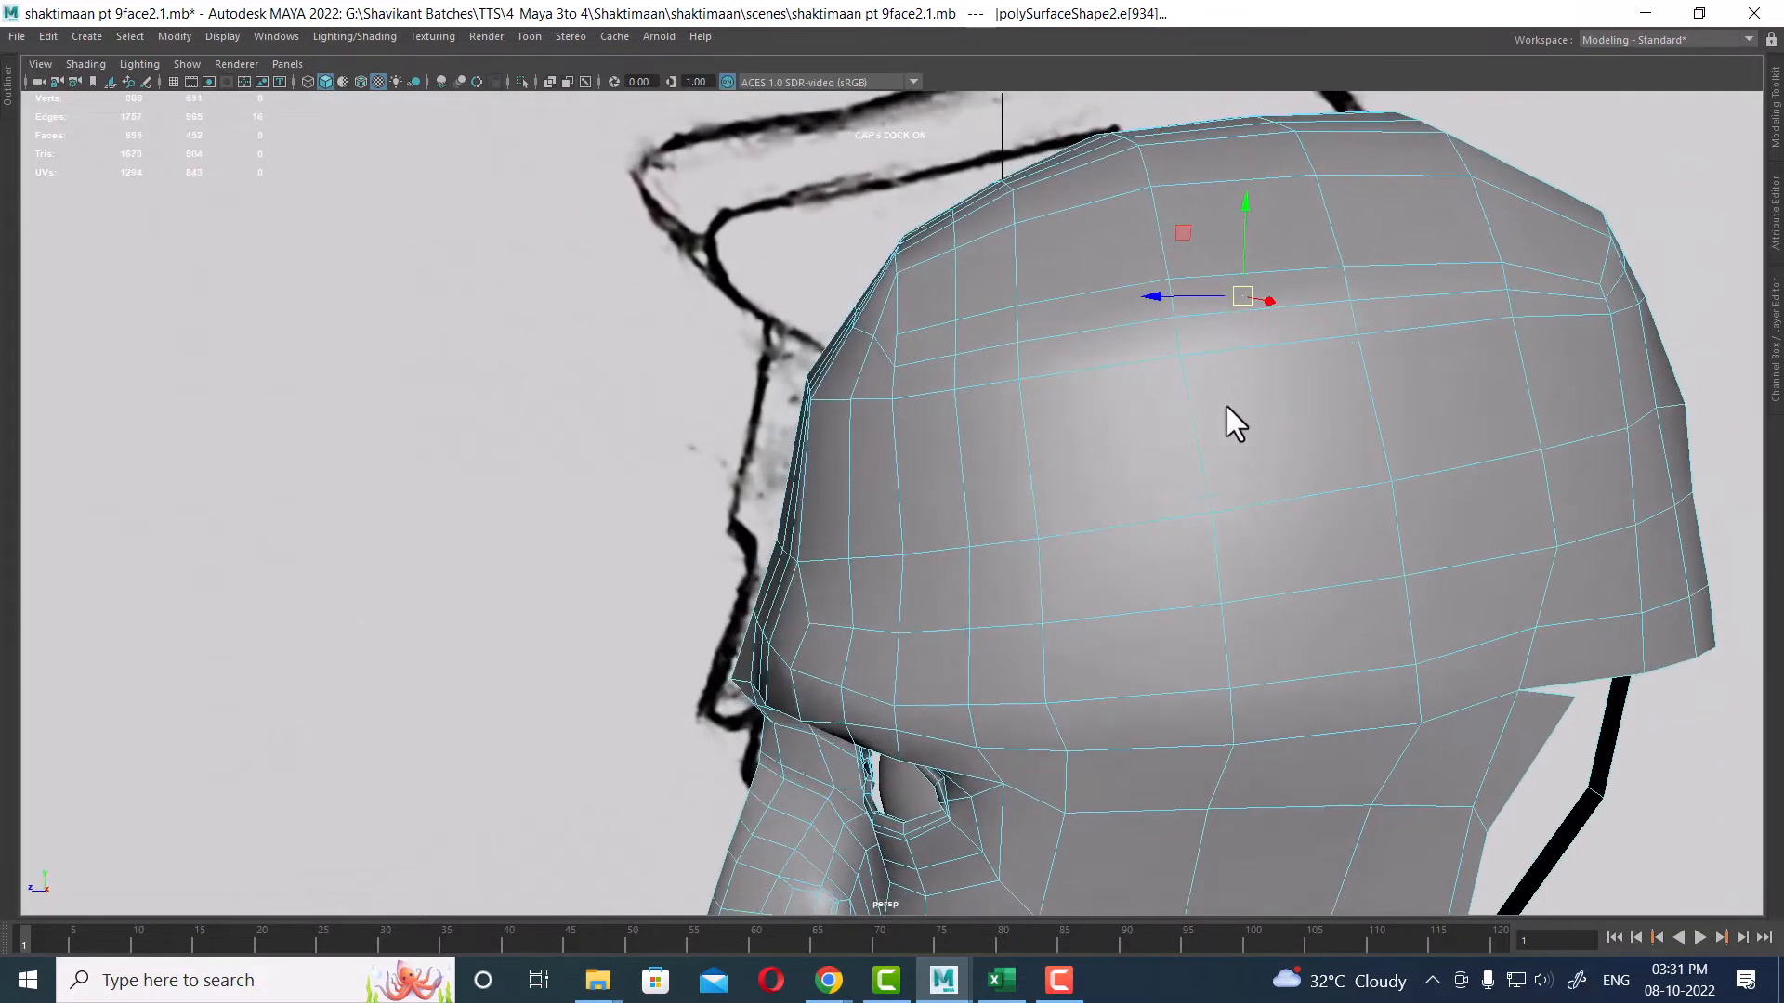
left_click_drag(1226, 409, 1056, 446, "alt")
key("ctrl+z")
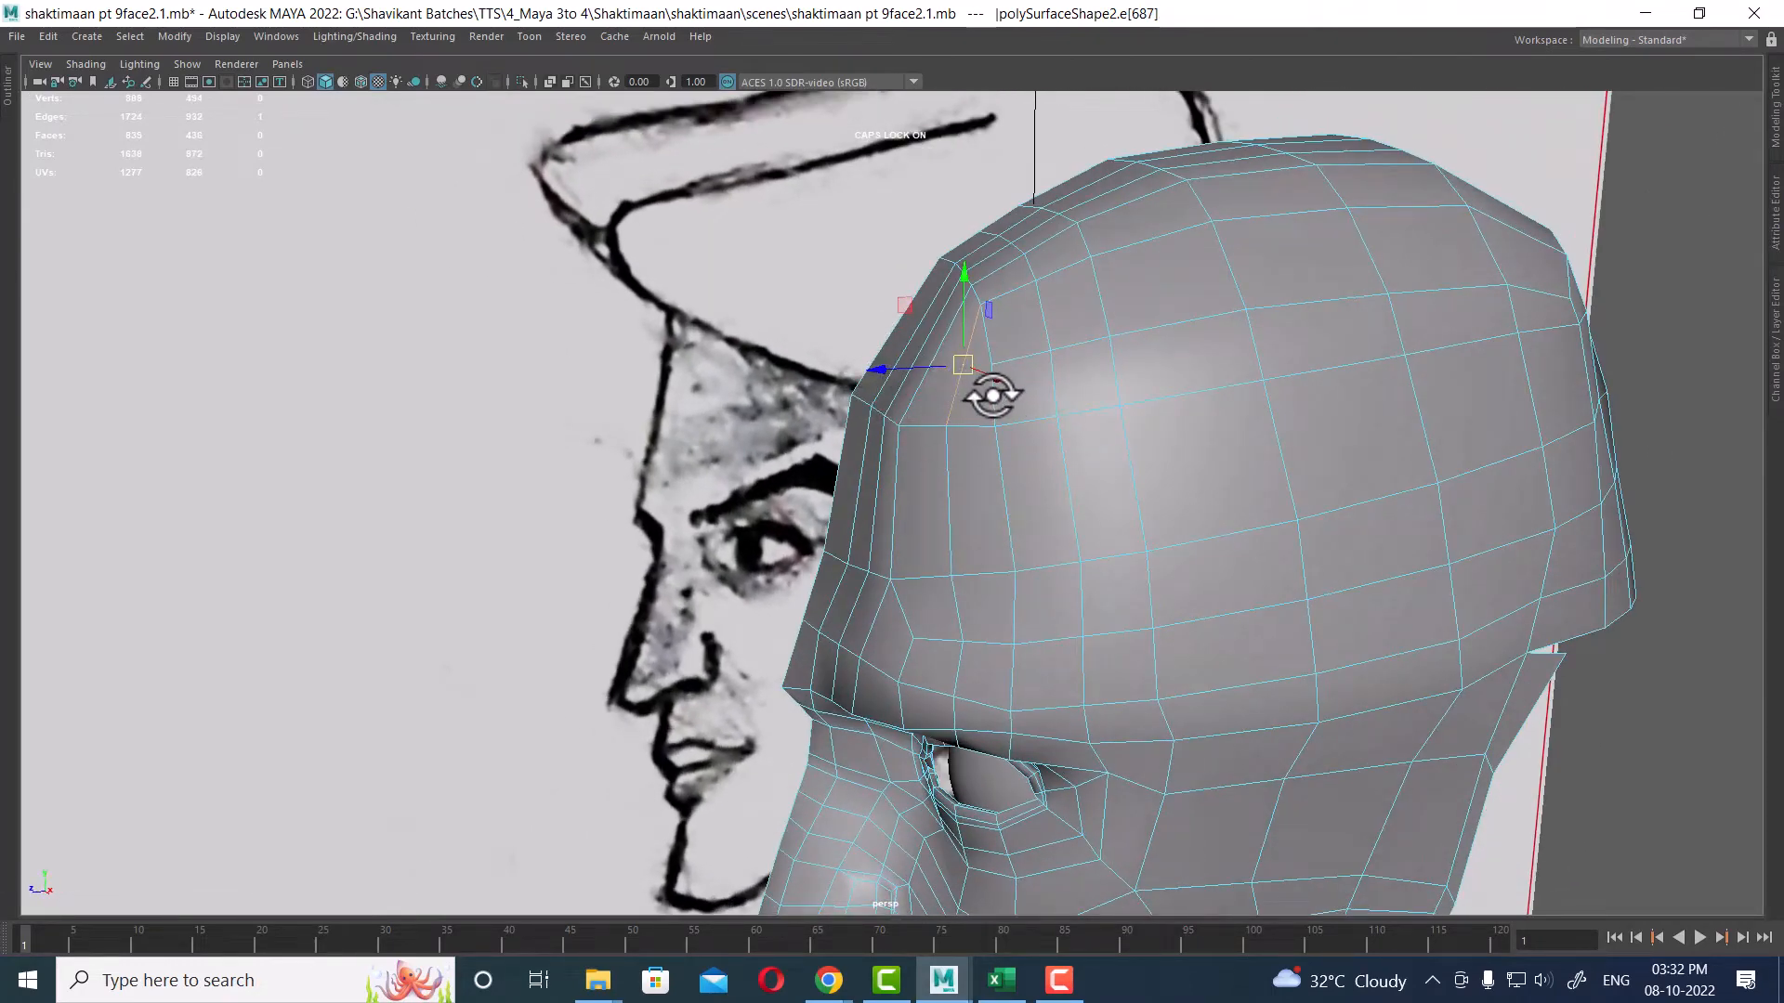
Step: Select the forehead edge loop and slide it along the skull to even out the spacing
left_click_drag(952, 381, 991, 370, "alt")
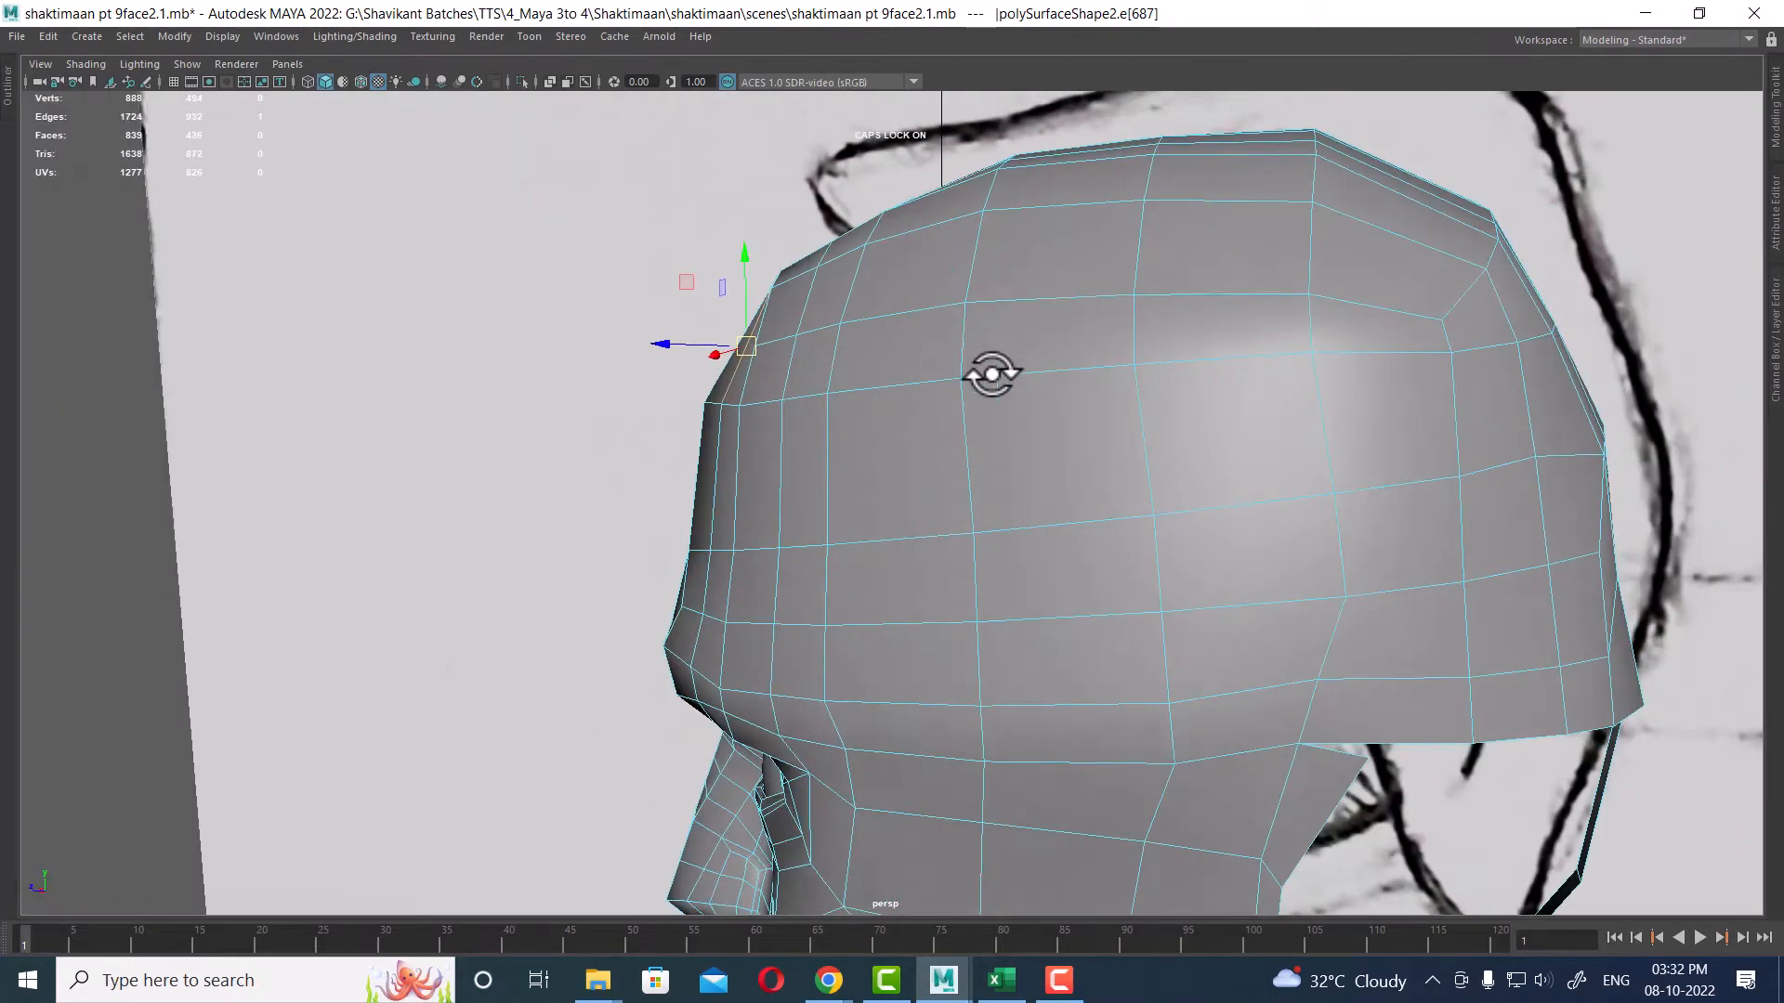
left_click(1374, 308)
left_click_drag(1146, 446, 1266, 446, "alt")
double_click(1009, 391)
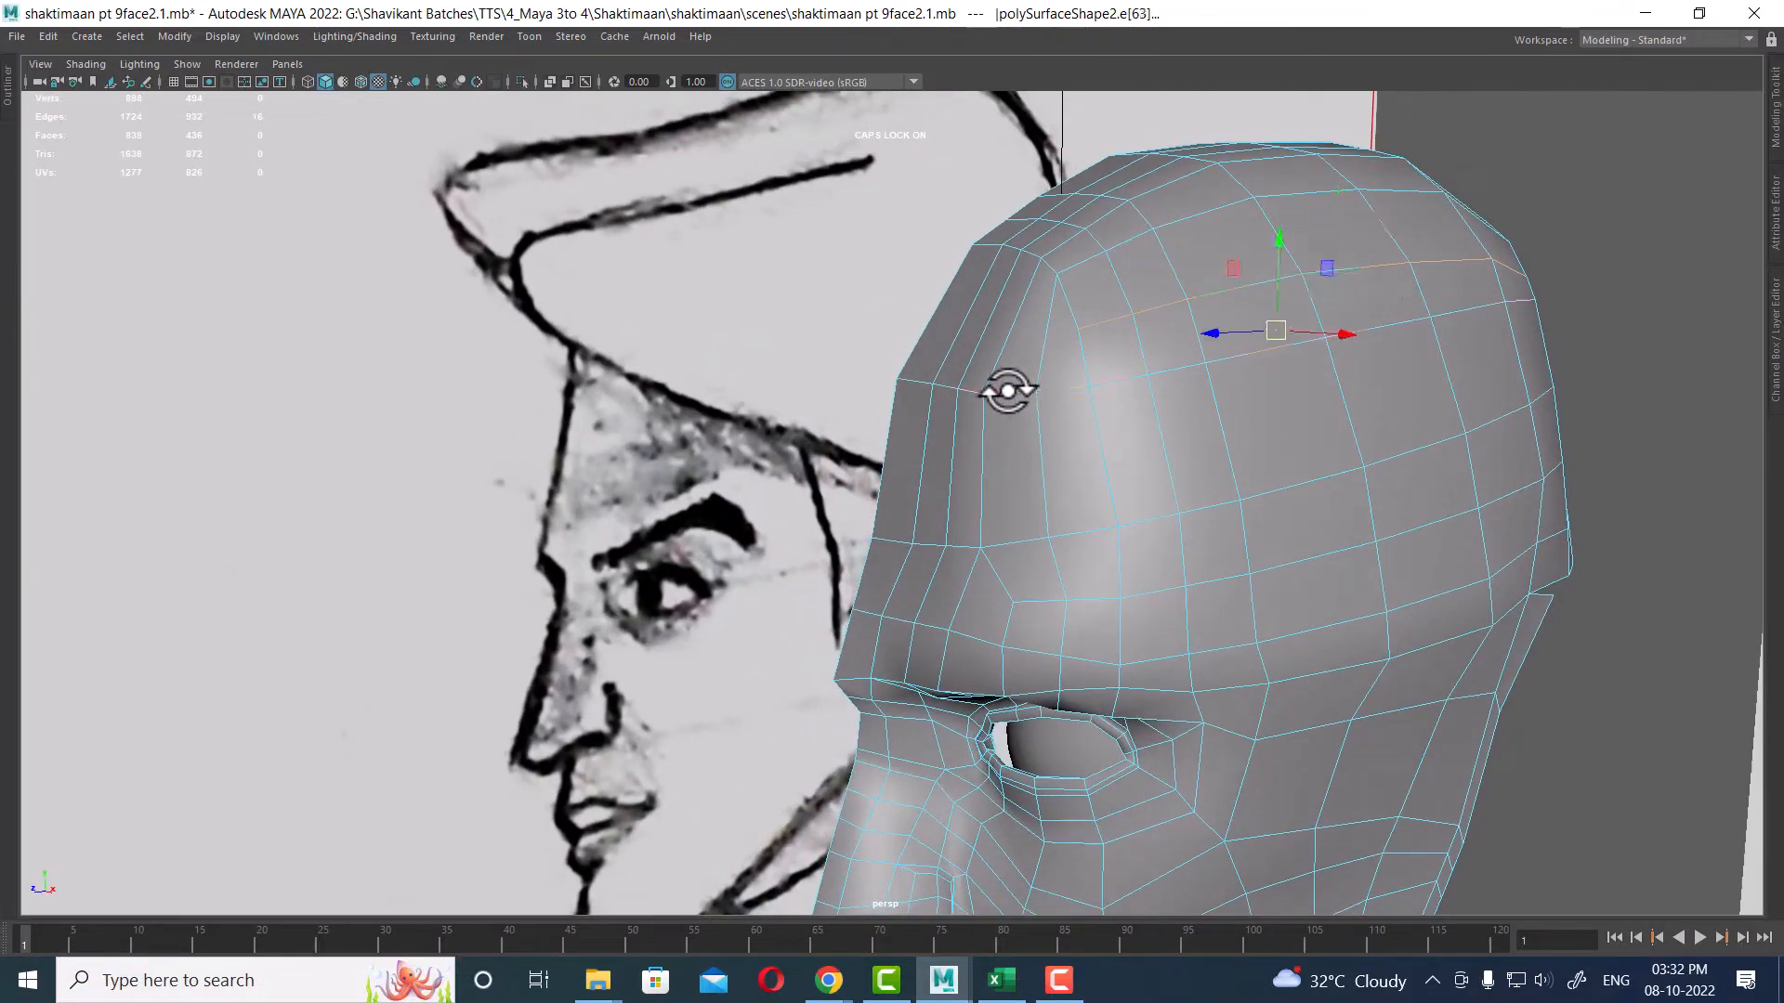
left_click_drag(1157, 418, 1003, 427, "alt")
left_click(1003, 427)
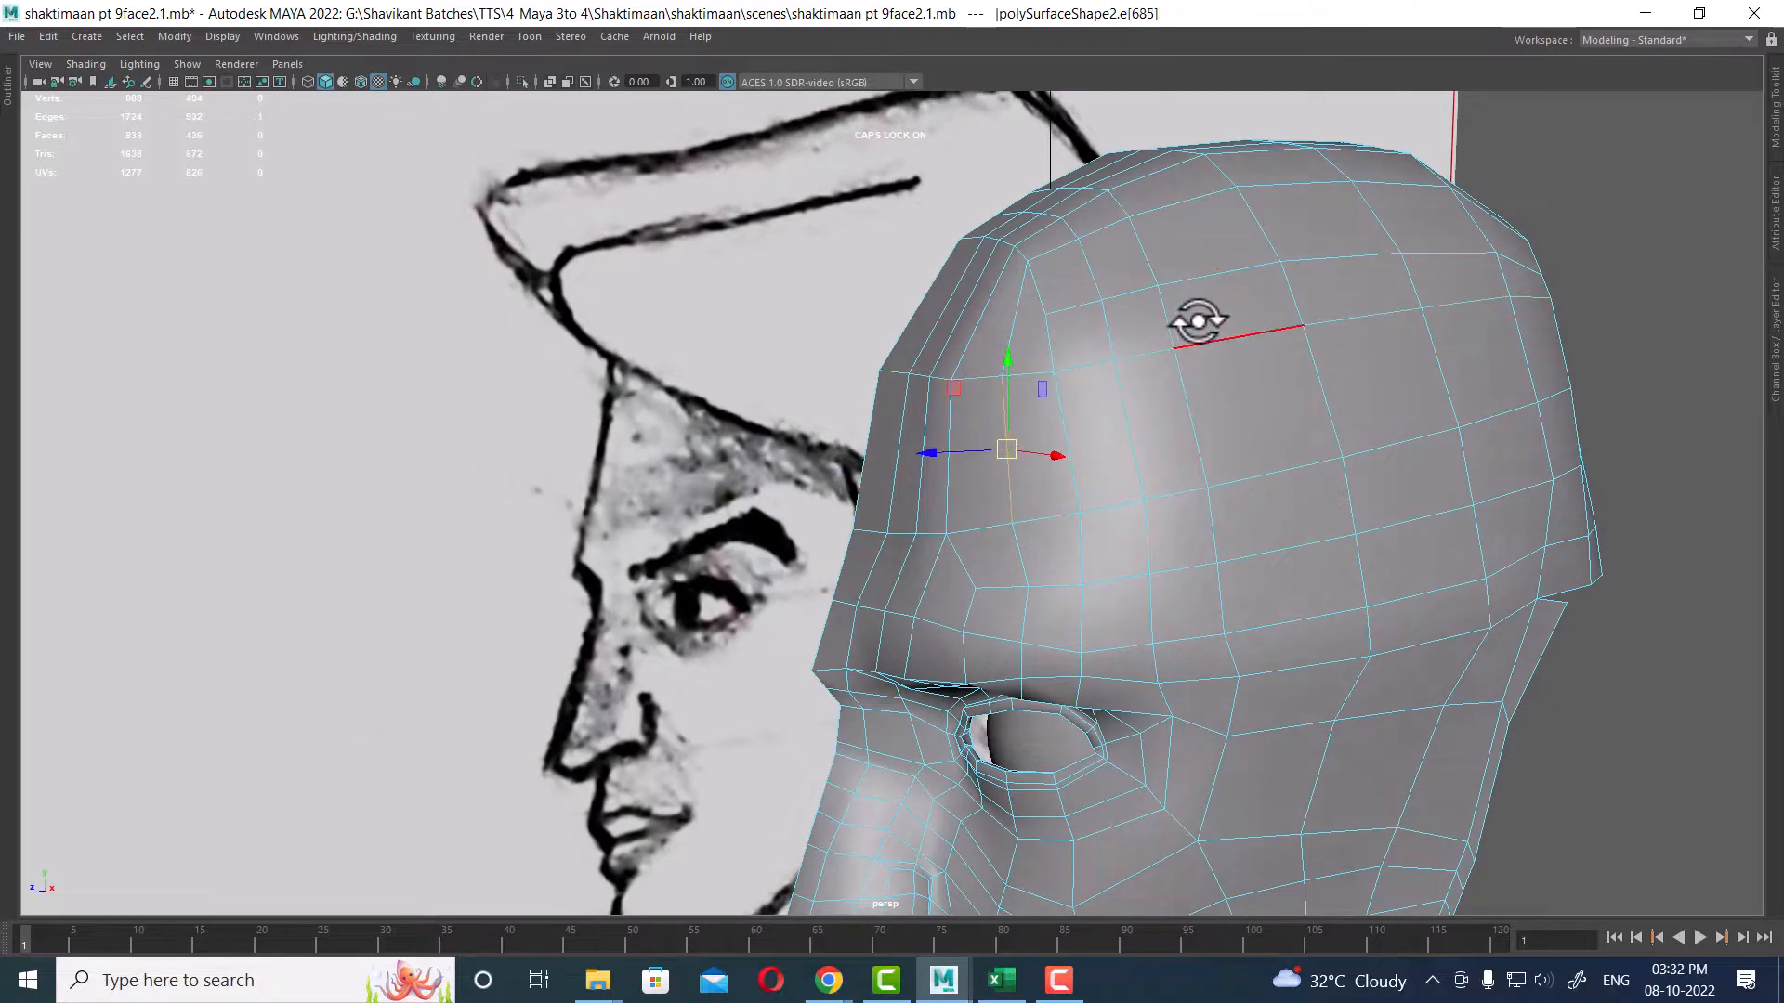
right_click_drag(1199, 319, 1440, 485, "ctrl")
mouse_move(1440, 485)
left_mouse_down("alt")
mouse_move(1217, 483)
mouse_move(1195, 493)
mouse_move(1209, 505)
left_mouse_up("alt")
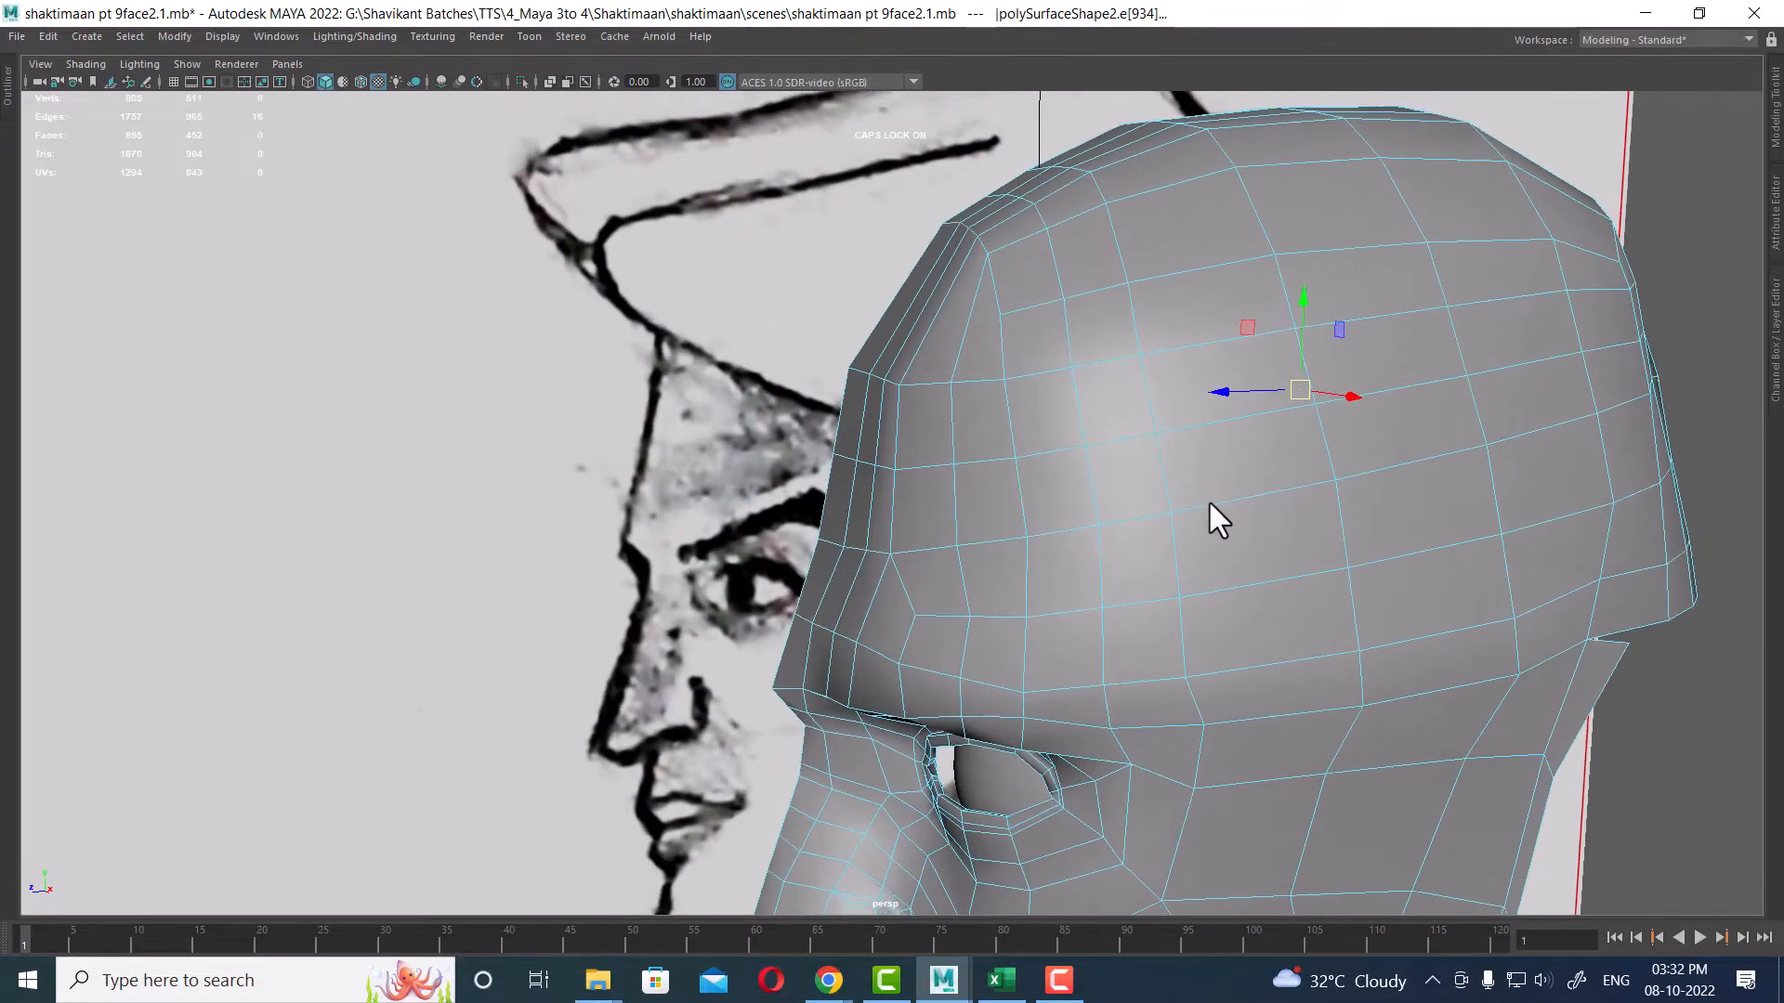
left_click_drag(885, 397, 962, 383, "alt")
Step: Select the front forehead edge and move it in the side view to follow the sketch outline
left_click(927, 367, "shift")
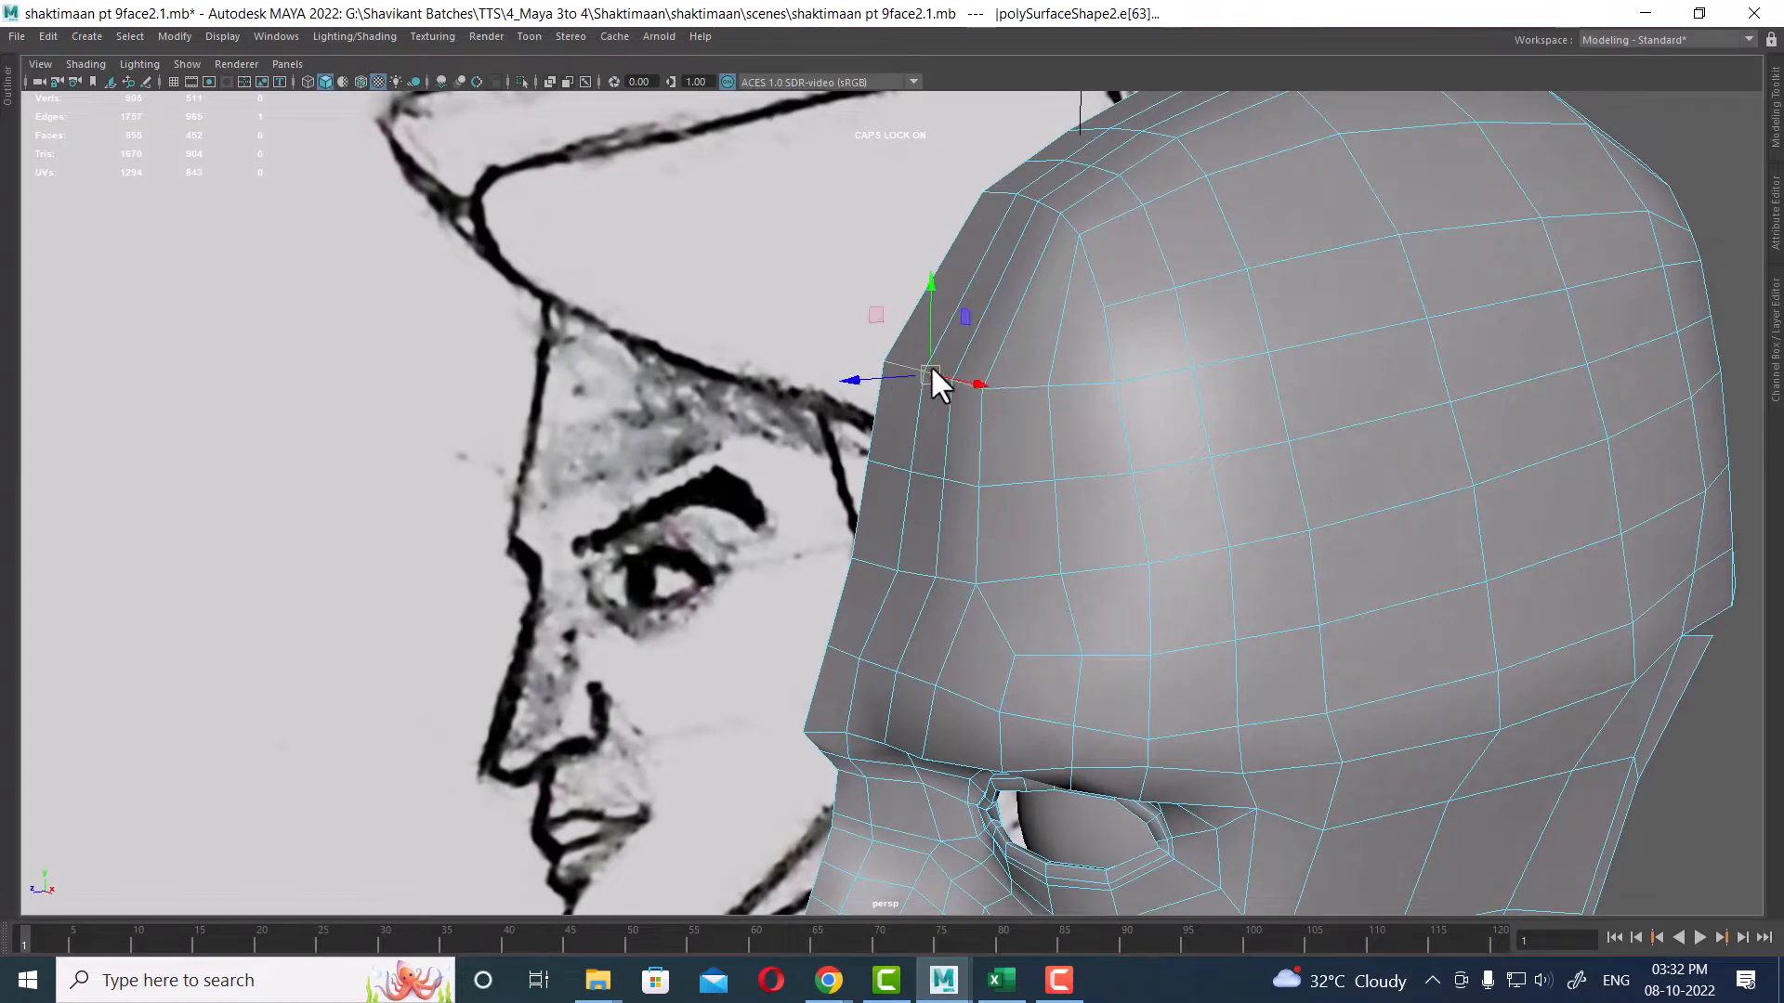
key("space")
scroll(929, 555, "down", 3)
middle_click_drag(929, 556, 1196, 730, "alt")
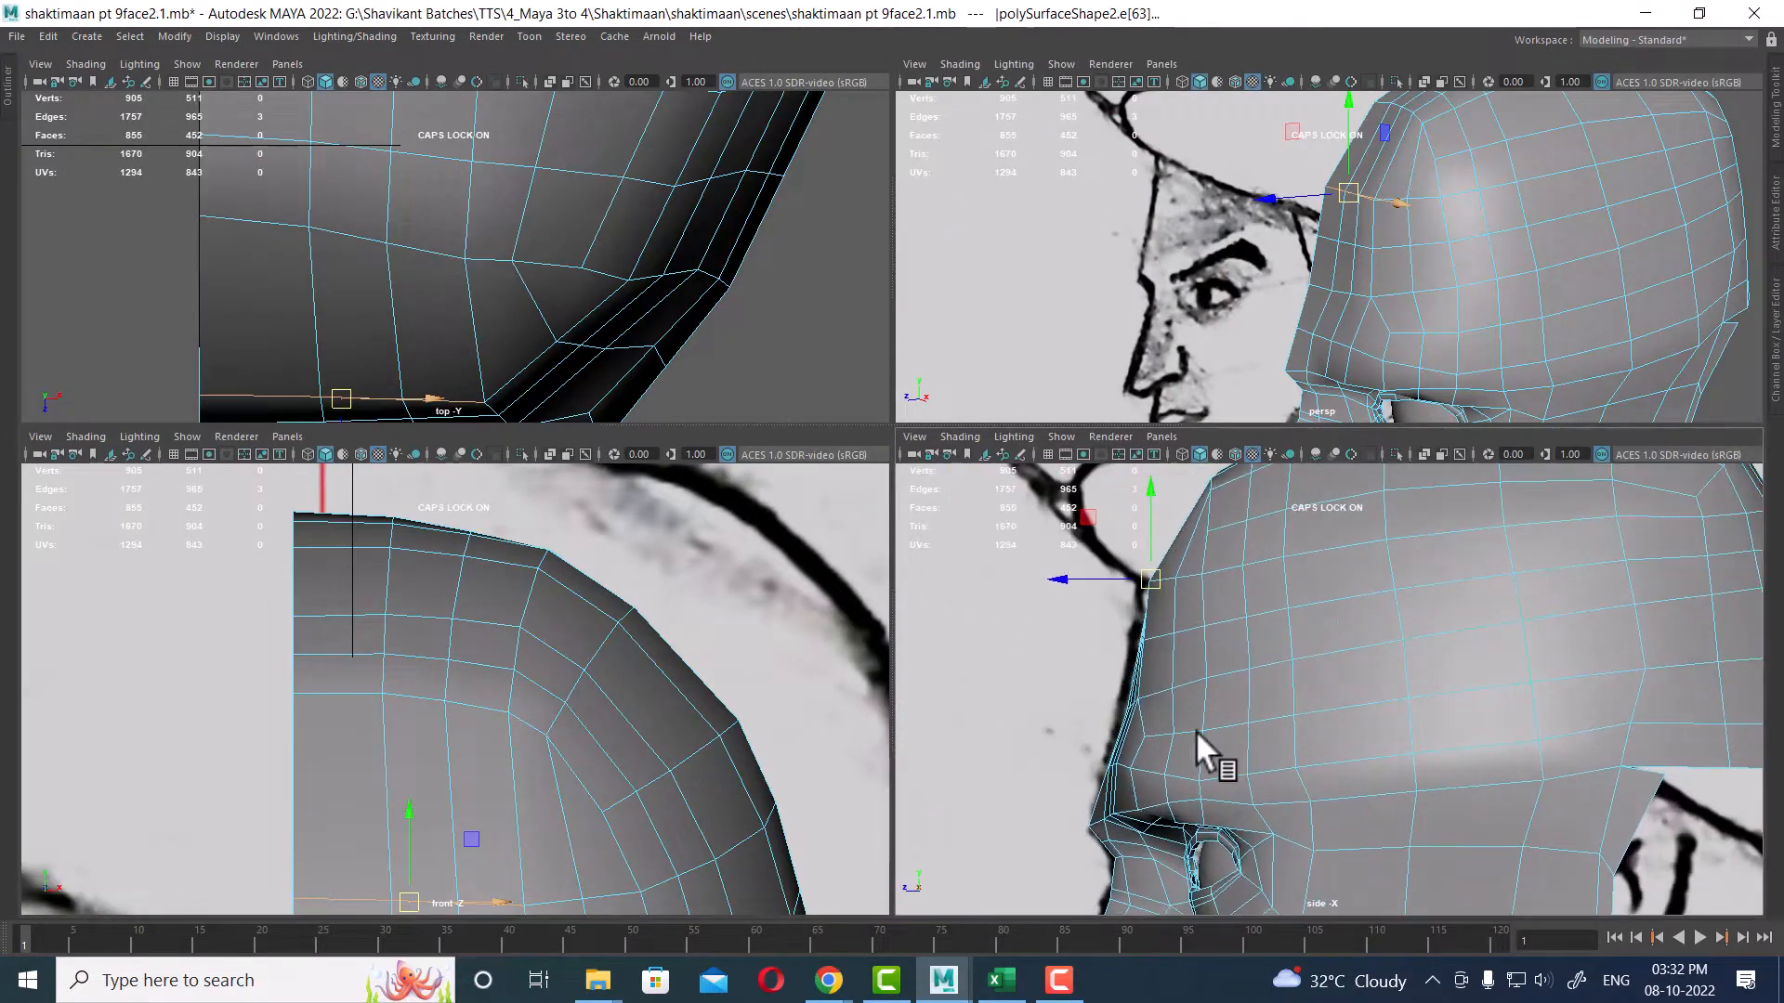
scroll(1196, 730, "up", 3)
middle_click_drag(1114, 576, 1167, 683, "alt")
left_click_drag(1167, 684, 1182, 661)
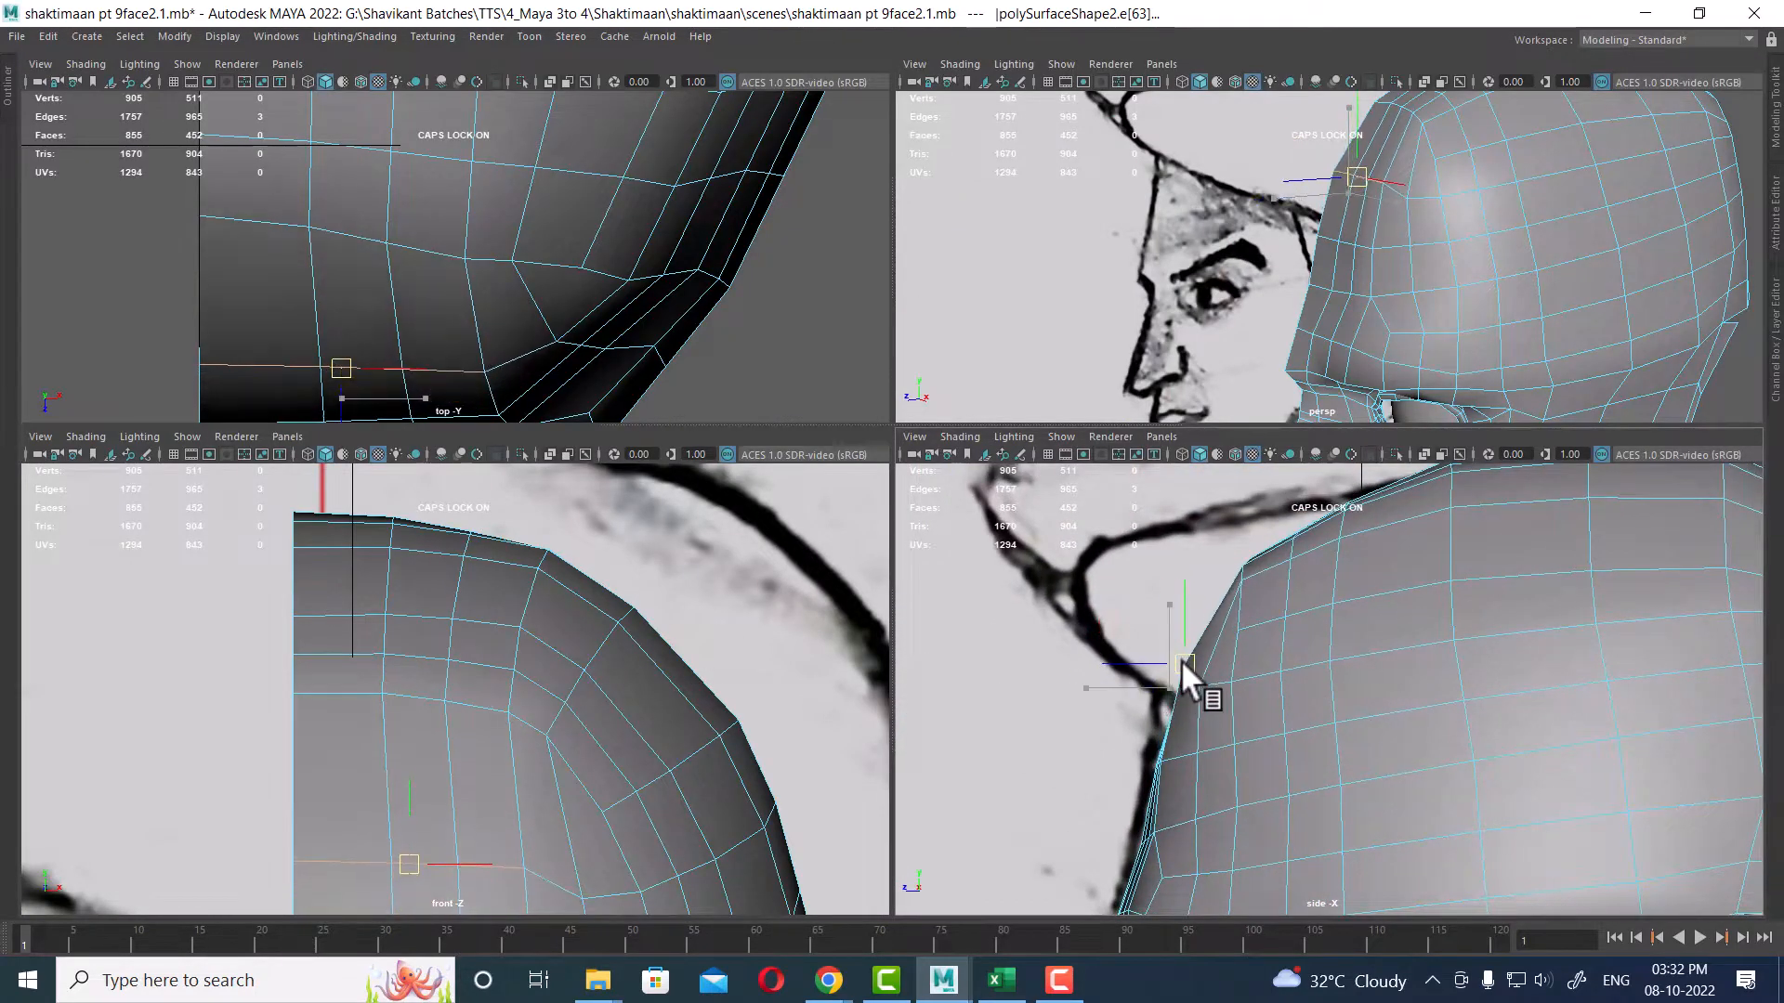
Step: Select forehead vertices and move them in the side view to match the sketch profile
right_click_drag(1422, 244, 1460, 218, "alt")
left_click(1446, 201)
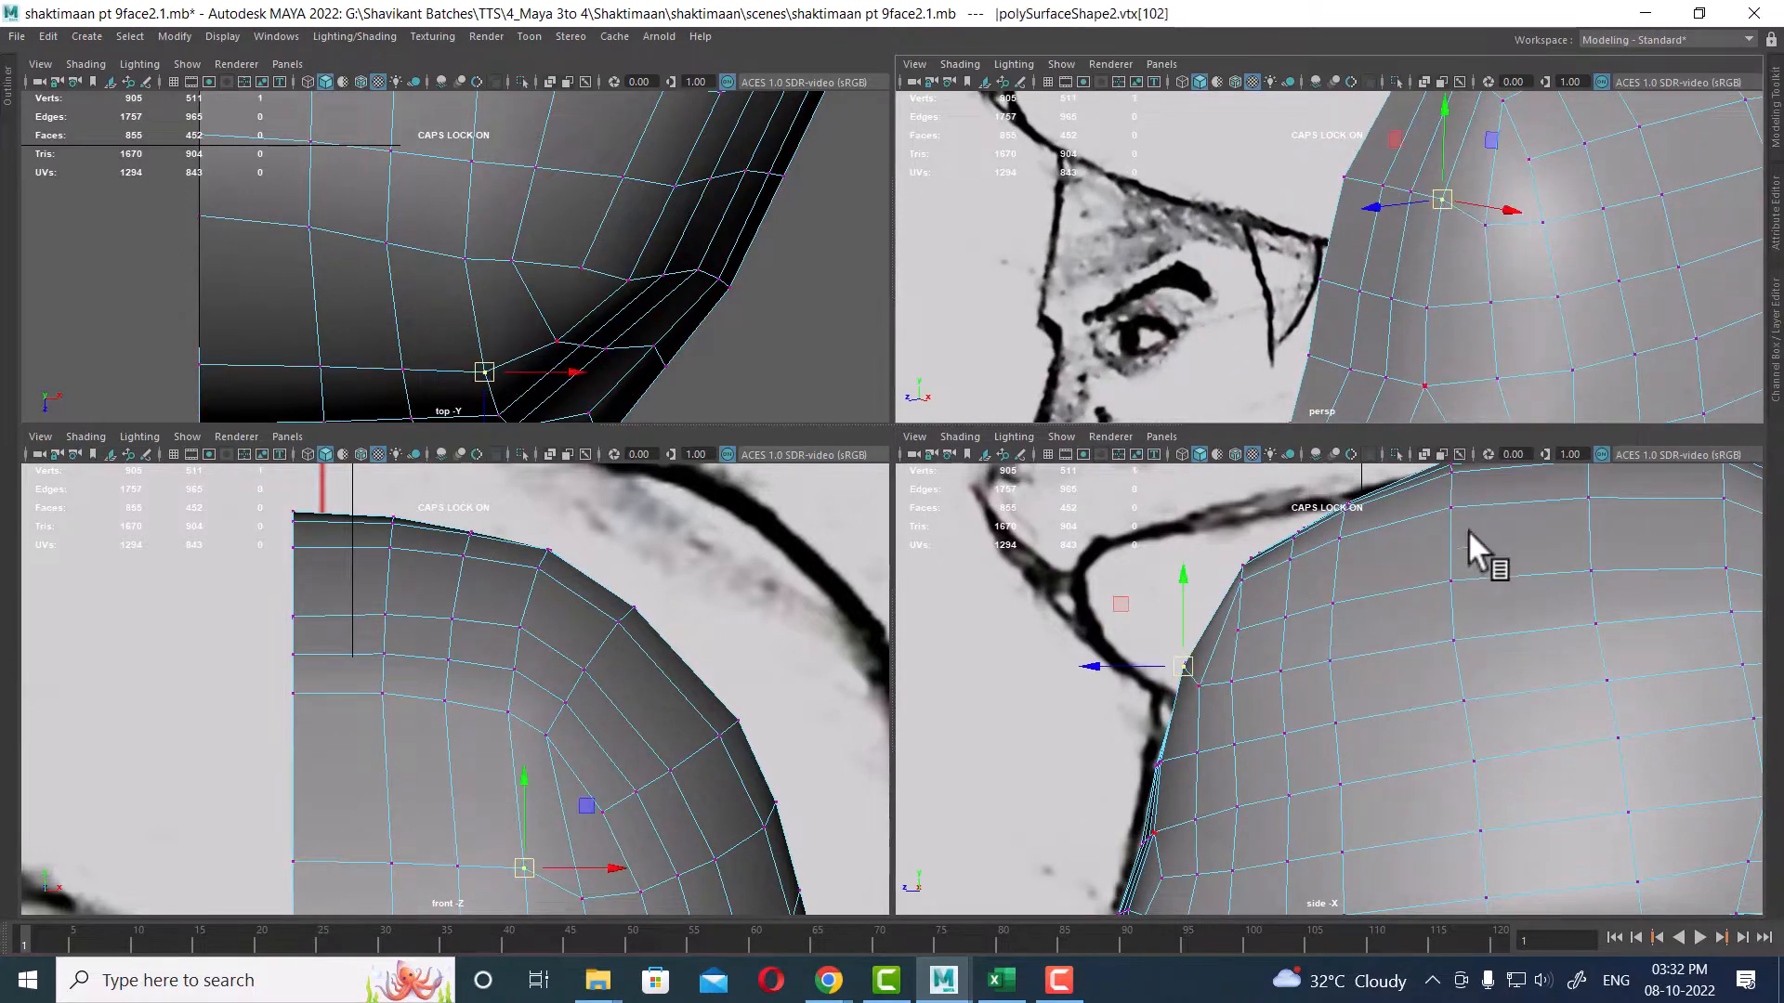
left_click_drag(1446, 212, 1446, 214)
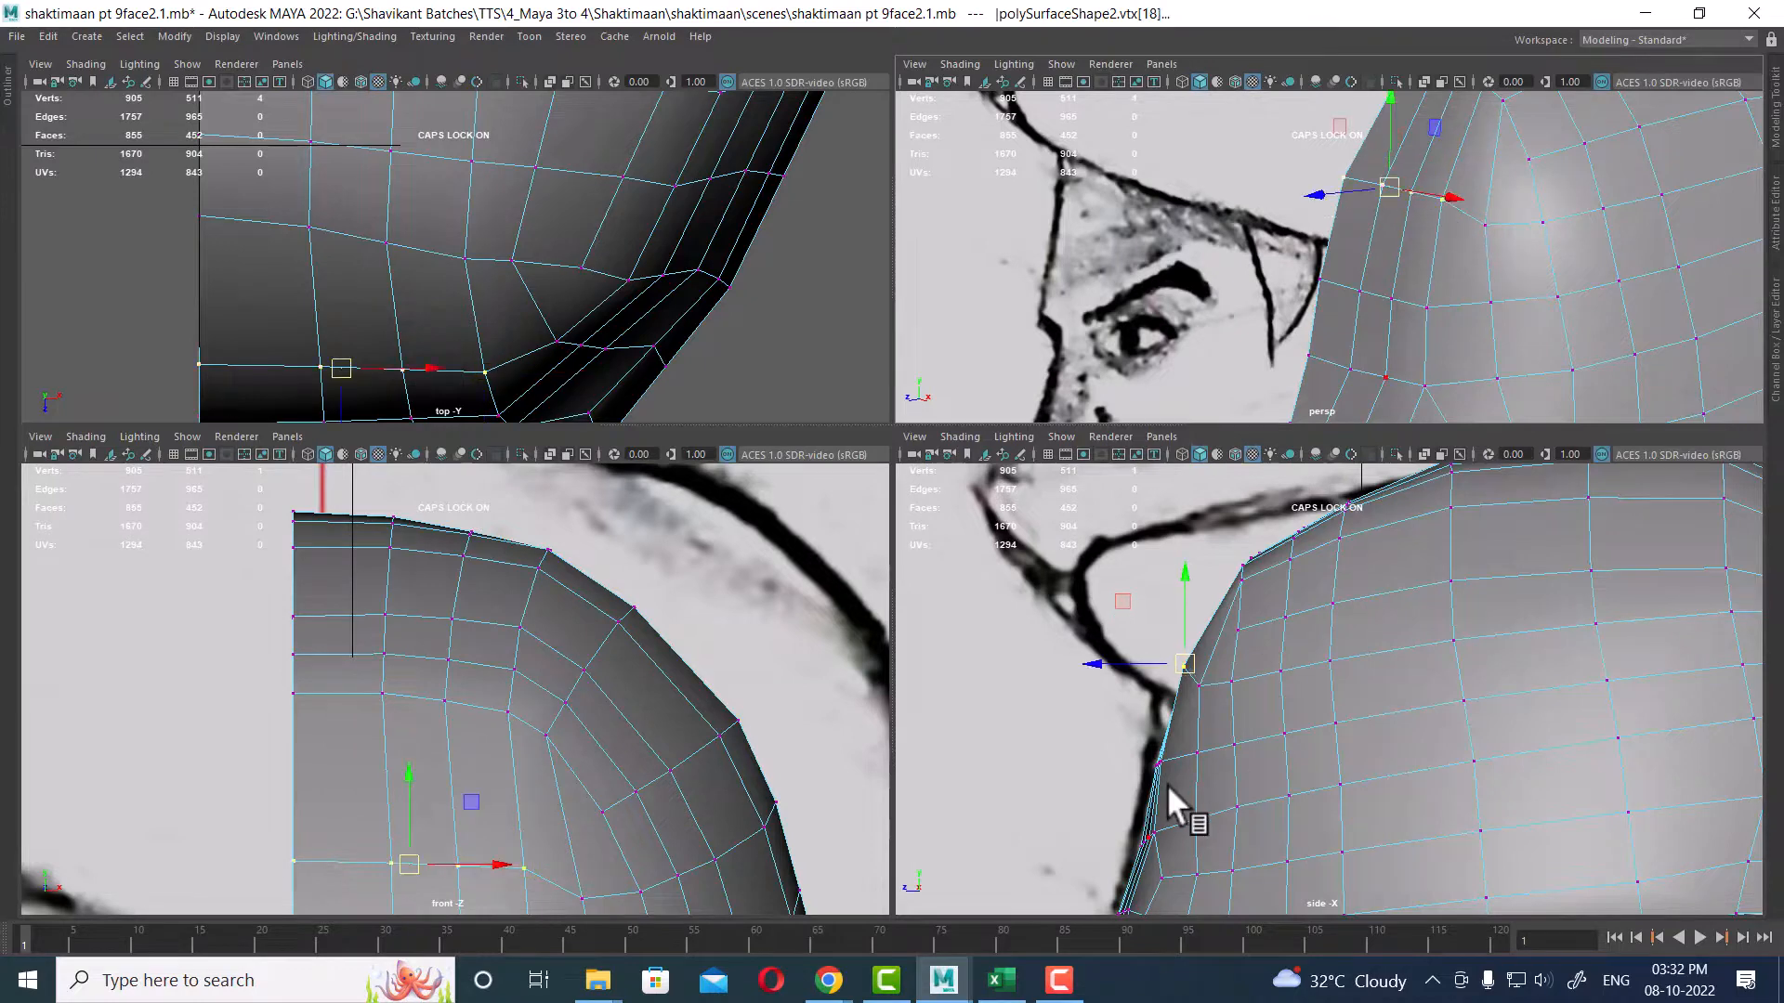
middle_click_drag(577, 745, 511, 655, "alt")
left_click_drag(1603, 191, 1327, 229, "alt")
left_click(1329, 195, "ctrl")
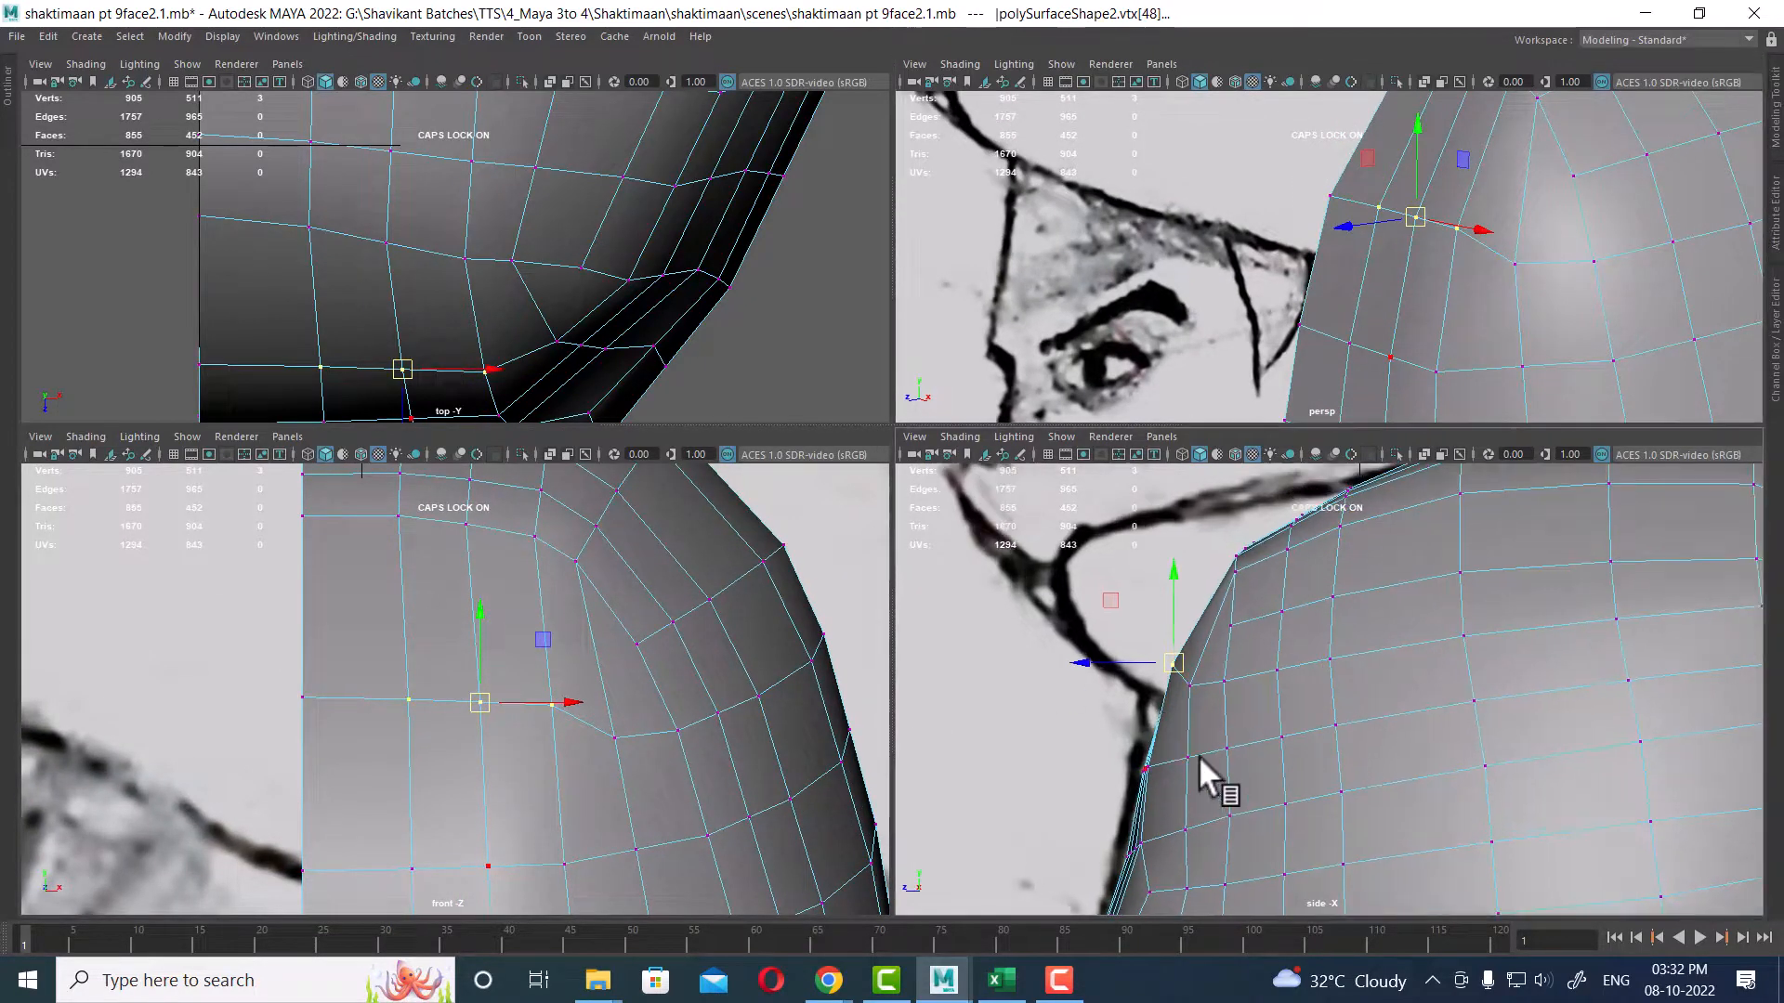
right_click_drag(1180, 659, 1117, 725, "shift")
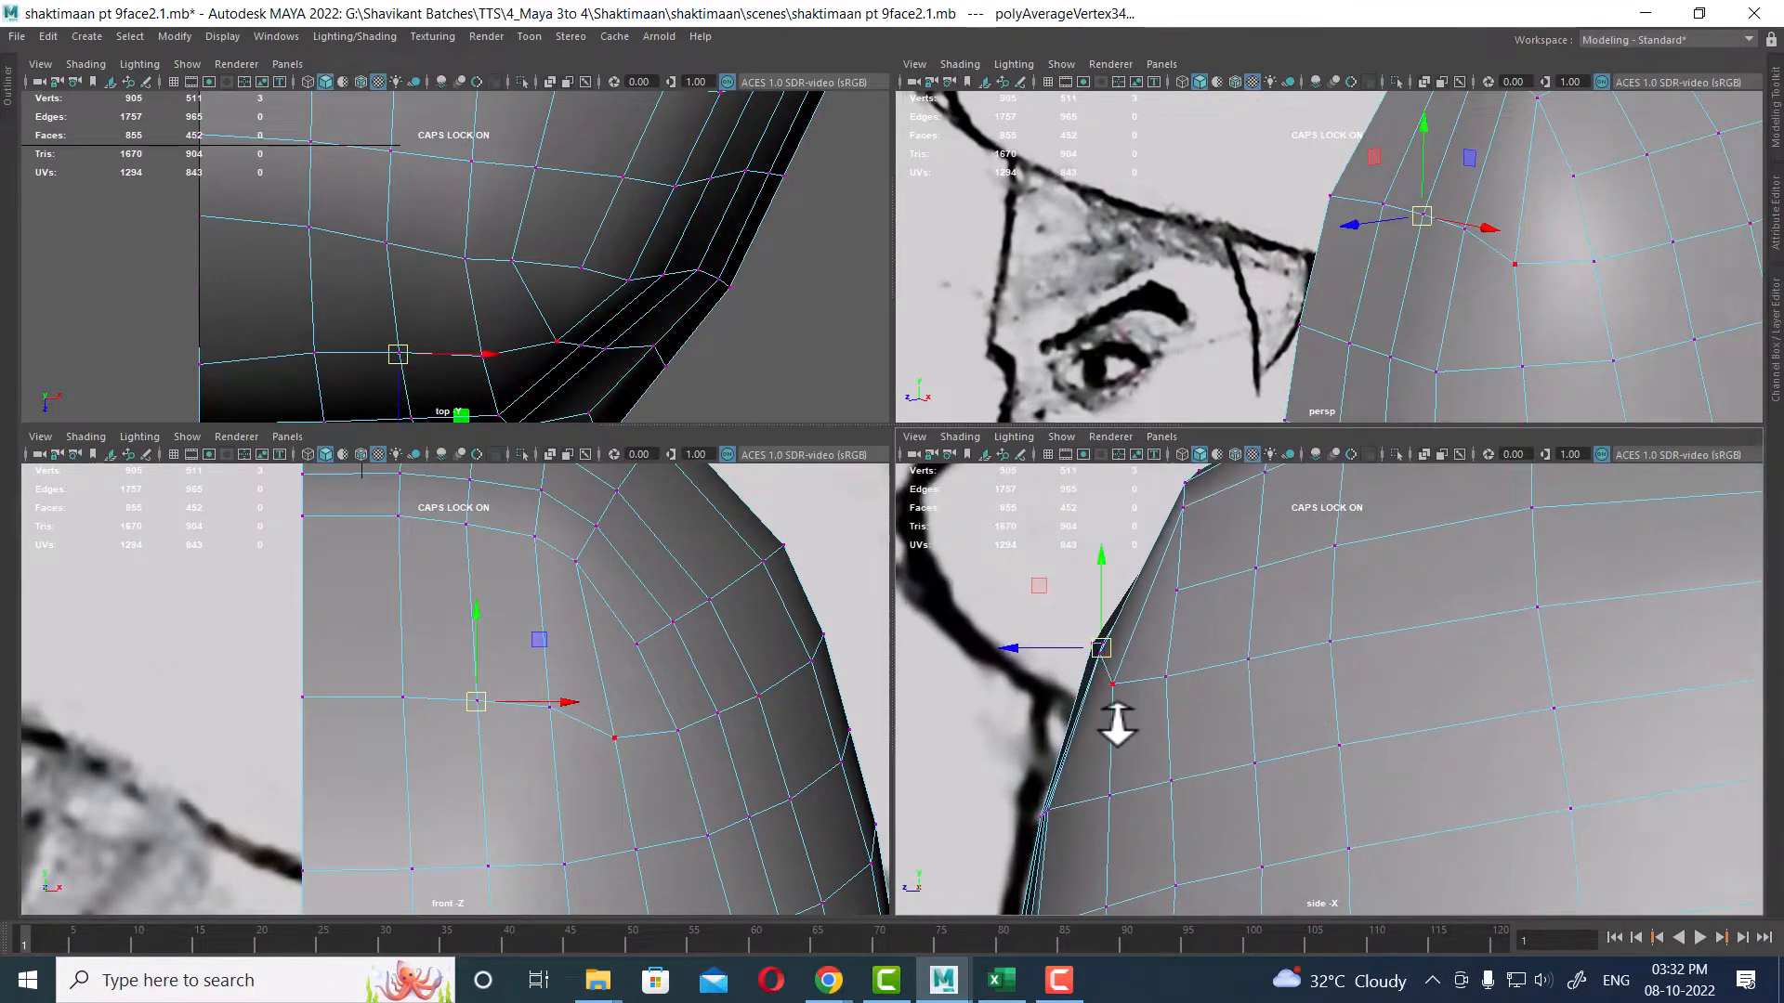
Step: Average the forehead vertices with 10 iterations and nudge the surrounding vertices in the side view
left_click(1111, 683)
right_click_drag(1195, 645, 1289, 623, "shift")
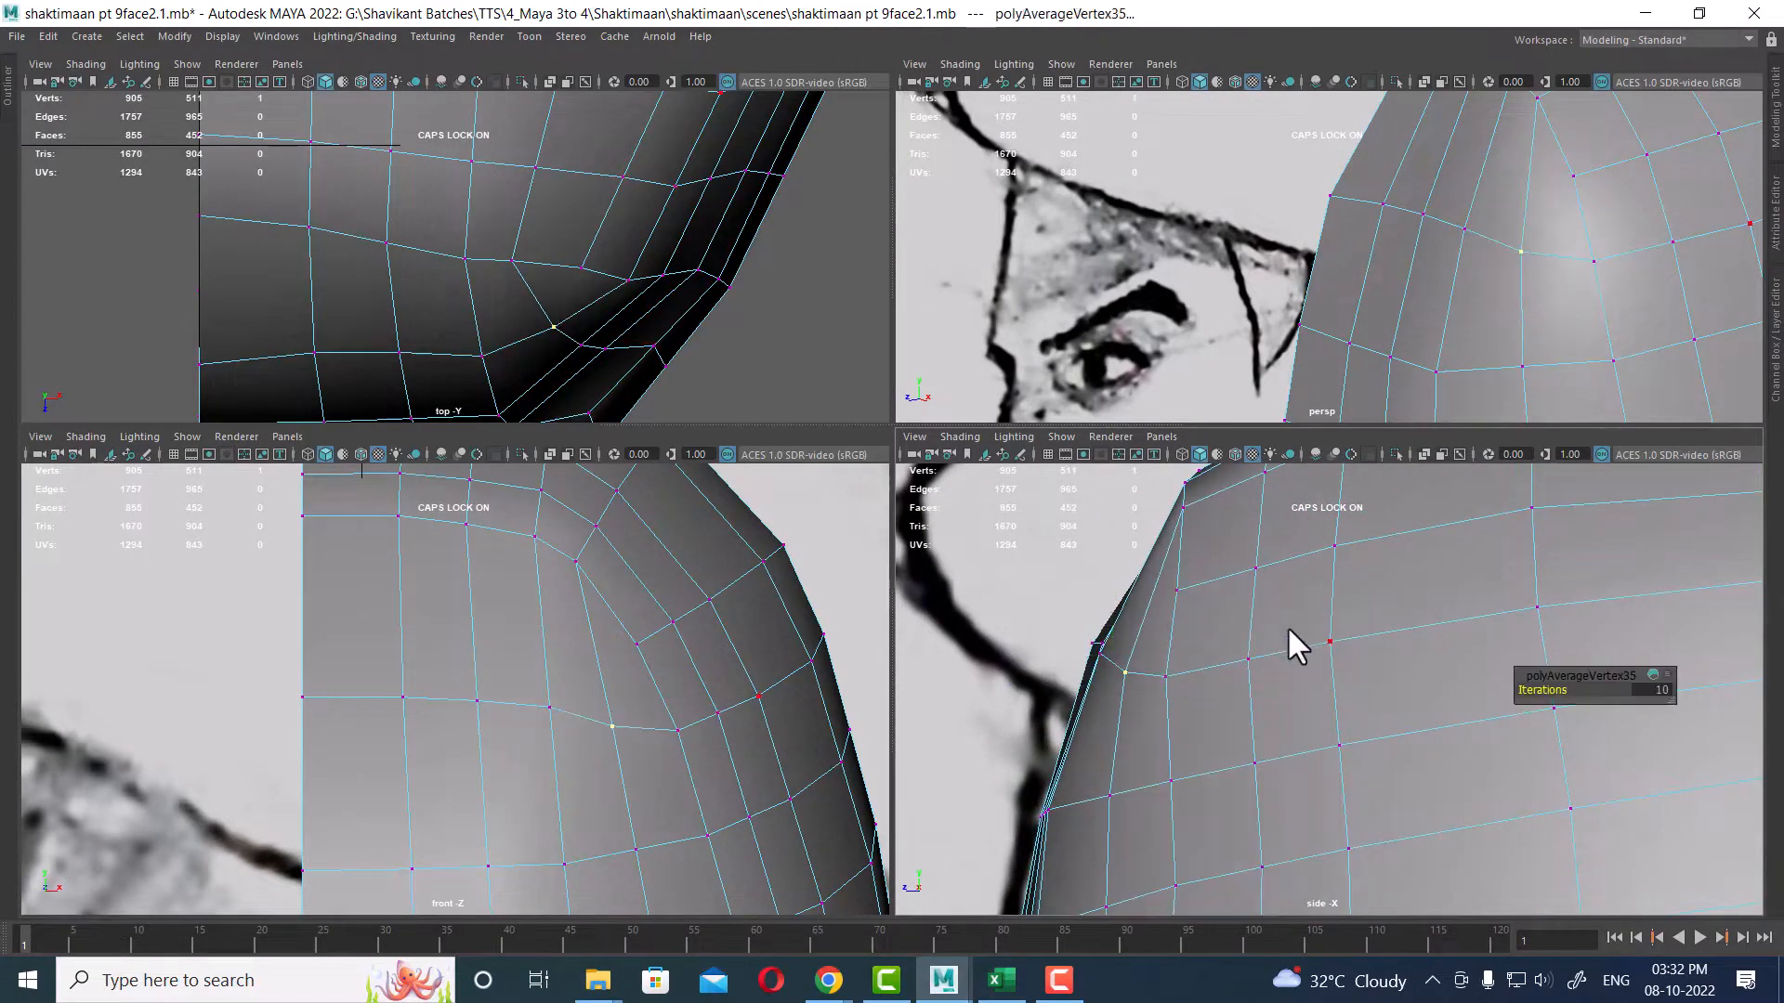
left_click_drag(1358, 181, 1531, 282)
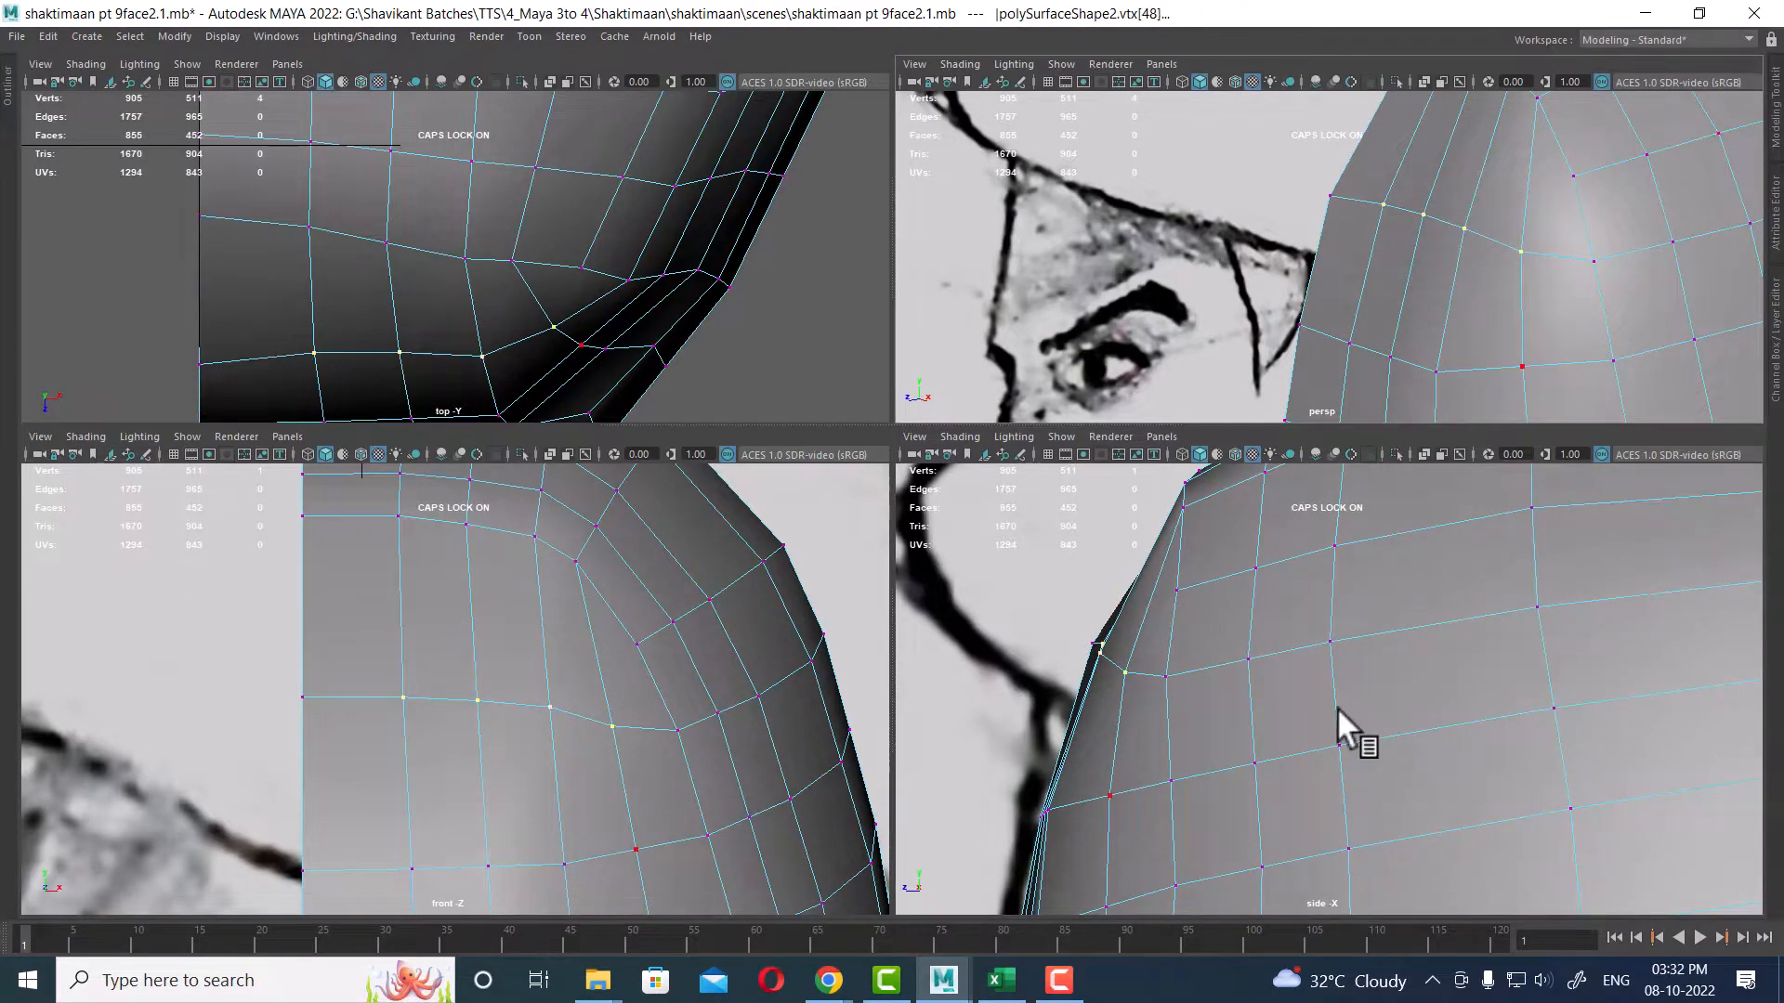
right_click_drag(1345, 728, 1157, 729, "alt")
left_click_drag(1099, 657, 1076, 632)
Step: Select a forehead vertex and move it in the side view to align with the sketch outline
left_click(1381, 204)
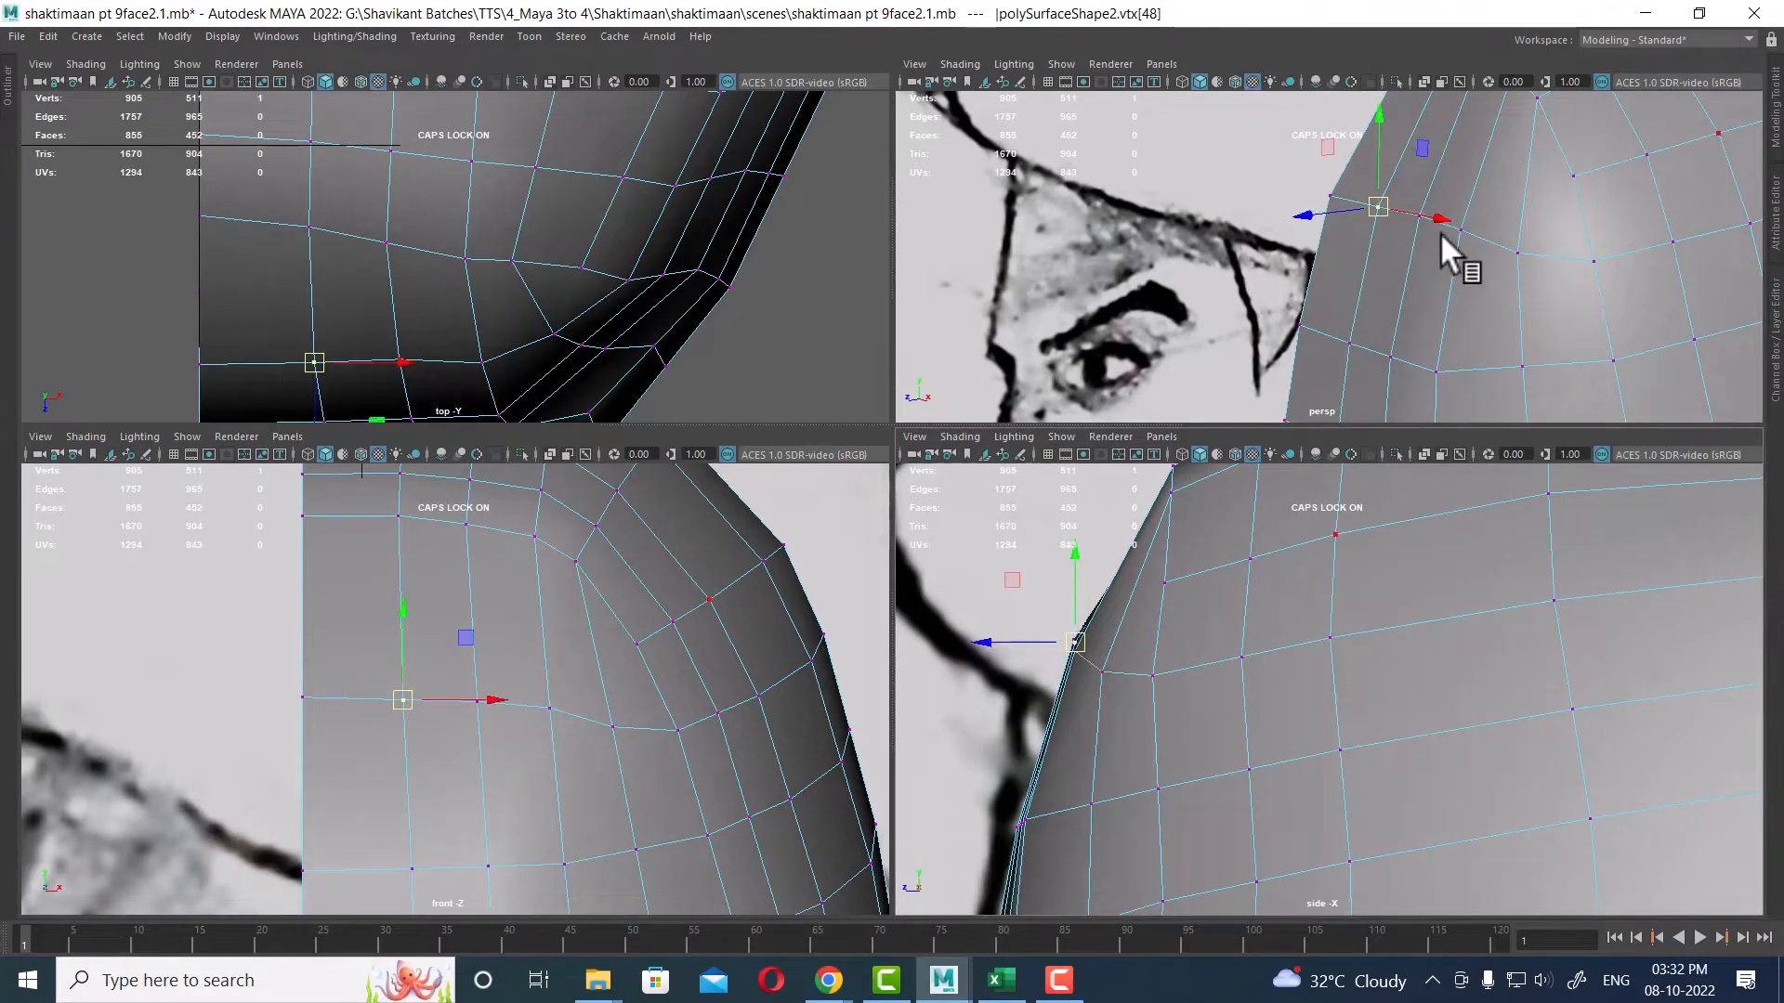
scroll(1439, 233, "down", 10)
scroll(1229, 554, "up", 3)
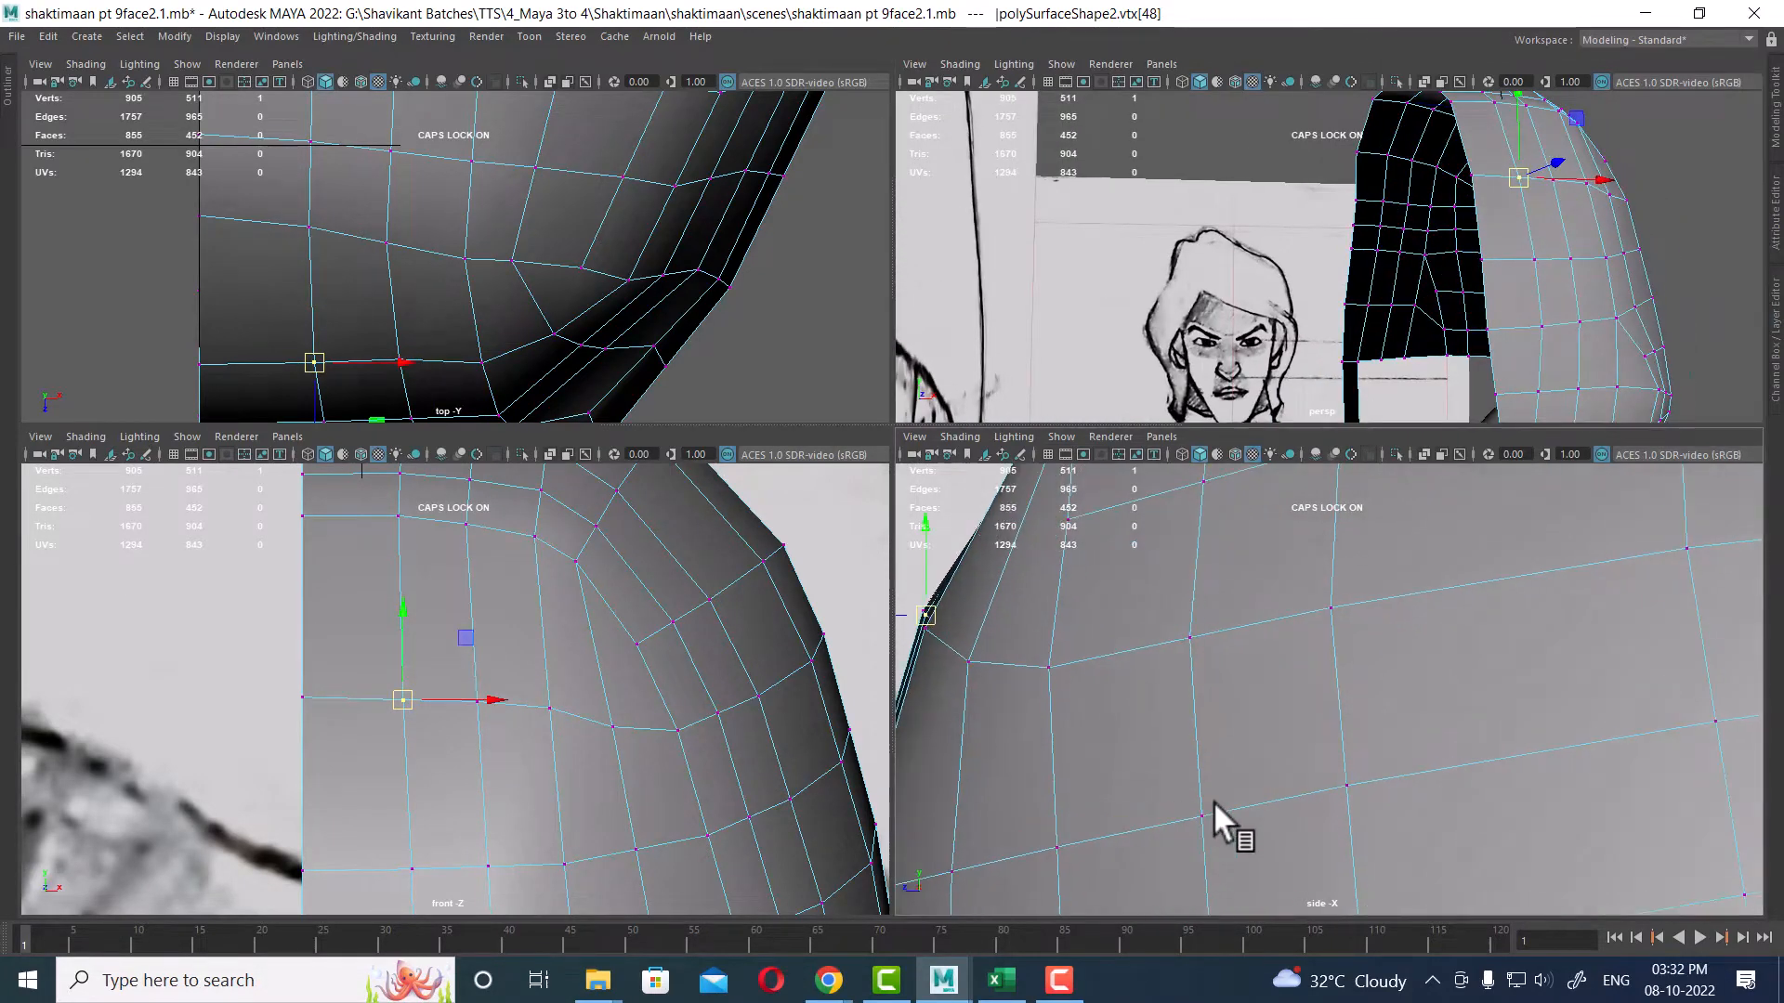
middle_click_drag(1087, 594, 1240, 671, "alt")
scroll(1241, 670, "down", 2)
scroll(1208, 687, "up", 2)
middle_click_drag(1295, 548, 1442, 699, "alt")
scroll(1454, 650, "down", 2)
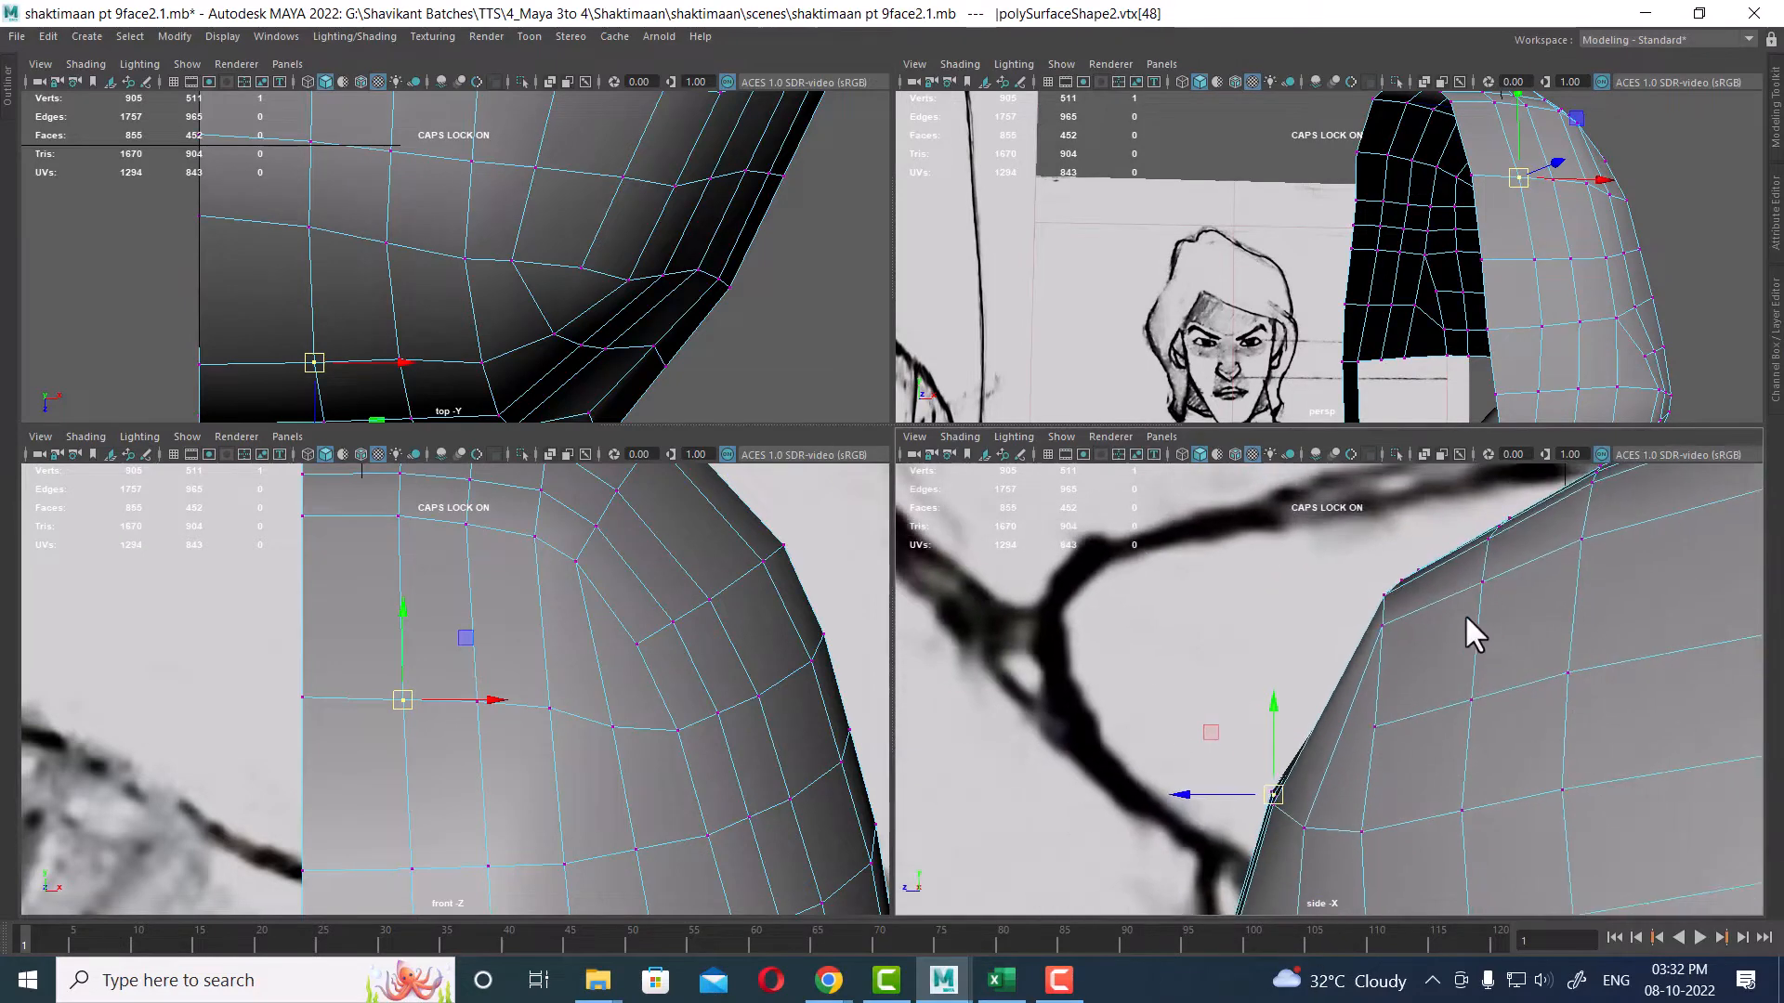
scroll(1454, 650, "up", 2)
middle_click_drag(1382, 819, 1362, 605, "alt")
scroll(1440, 743, "down", 2)
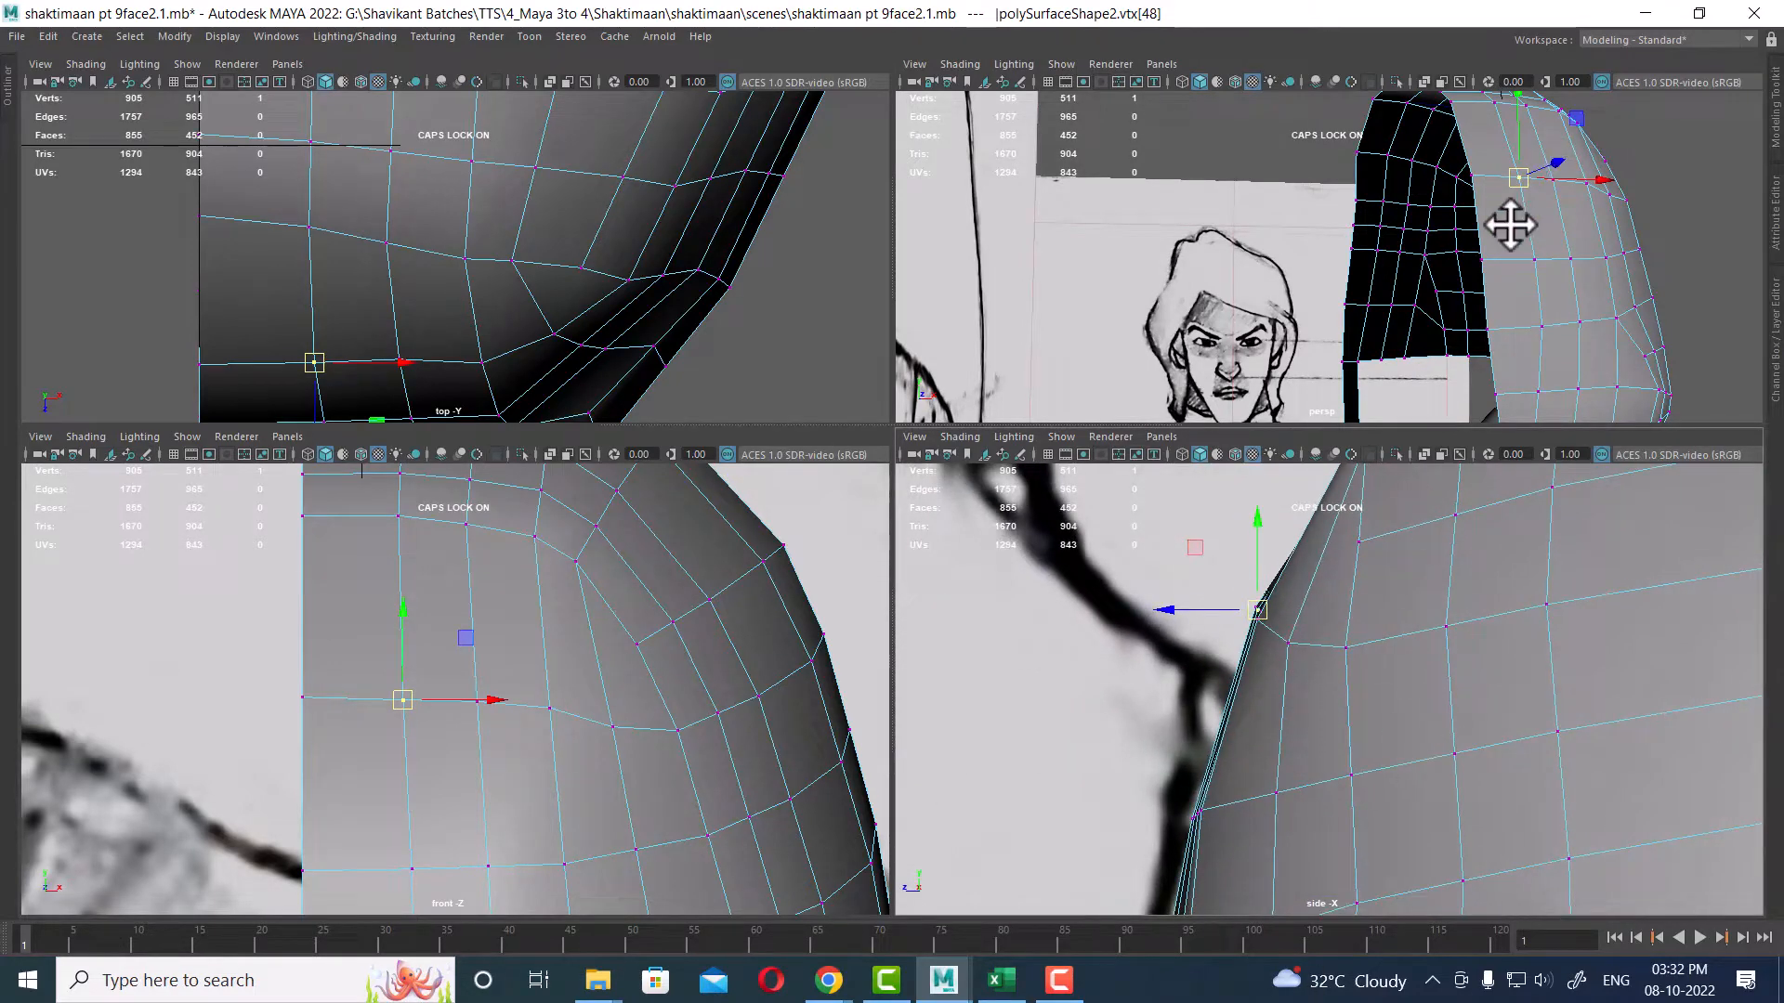
left_click_drag(1590, 219, 1477, 243, "alt")
scroll(1456, 208, "down", 4)
left_click_drag(1584, 237, 1480, 270, "alt")
key("space")
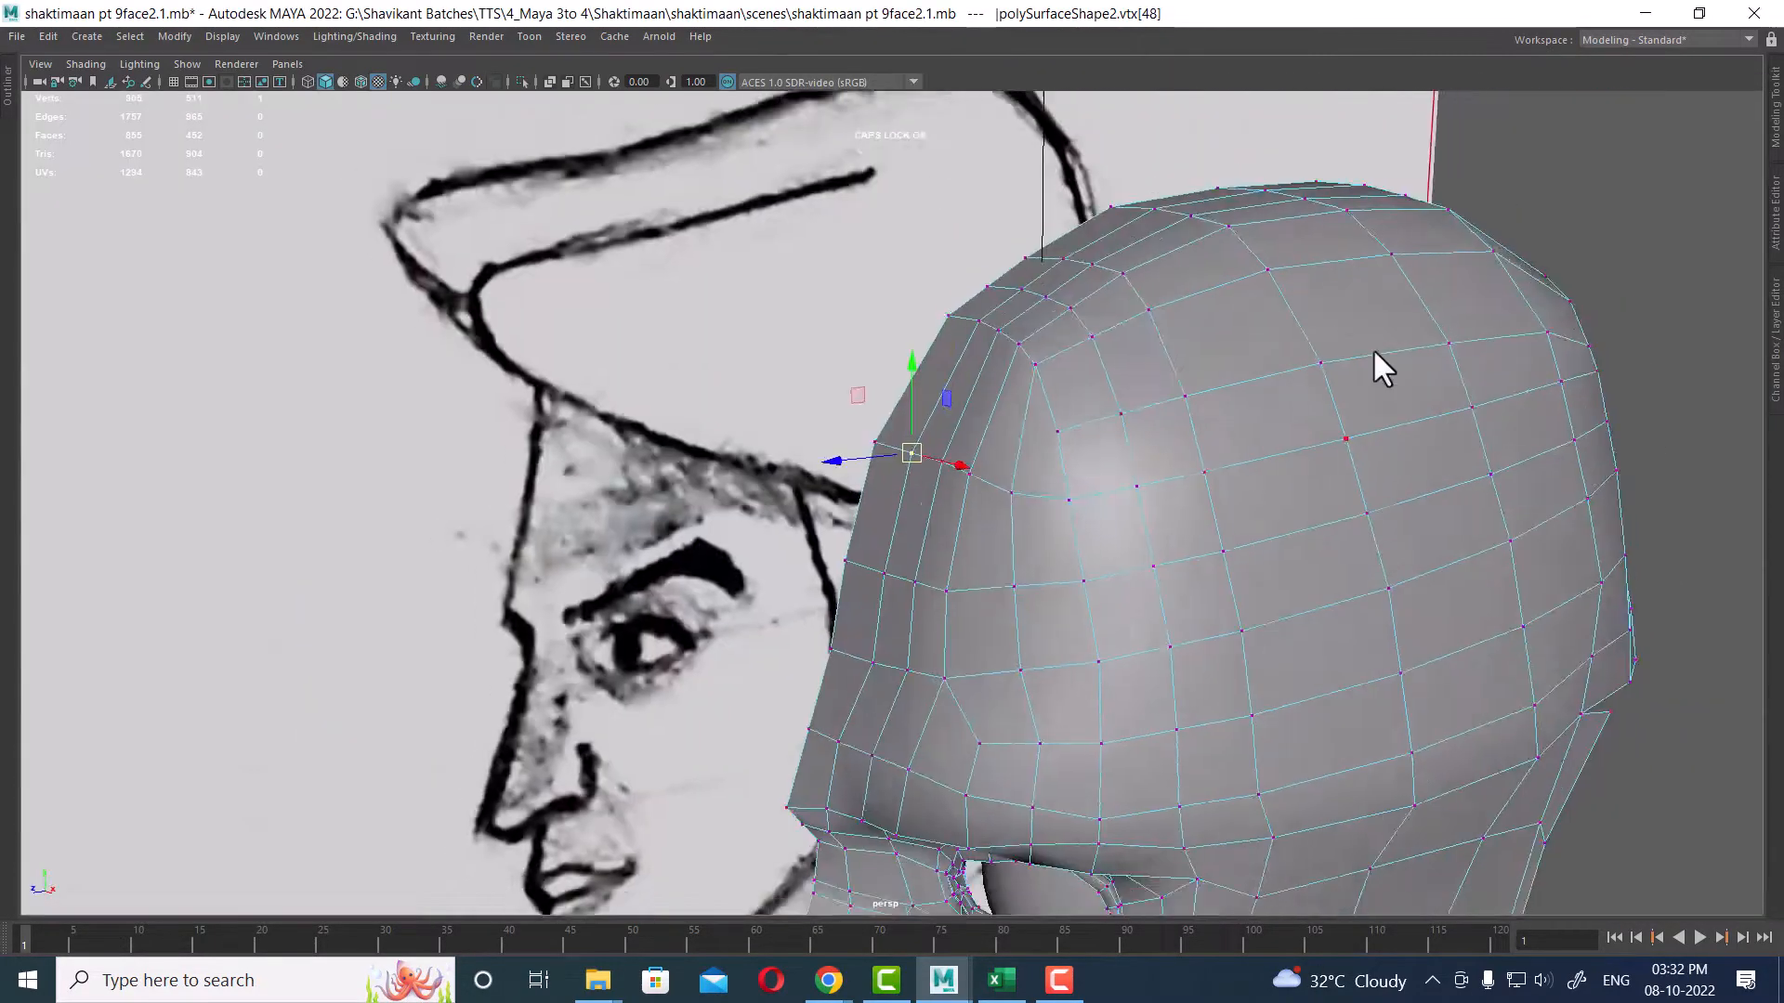
Step: Move a vertex on the back of the skull upward to round the contour
mouse_move(1375, 351)
left_mouse_down("alt")
mouse_move(1285, 737)
mouse_move(1282, 497)
mouse_move(1214, 505)
mouse_move(1286, 446)
mouse_move(1306, 482)
left_mouse_up("alt")
scroll(1319, 427, "up", 3)
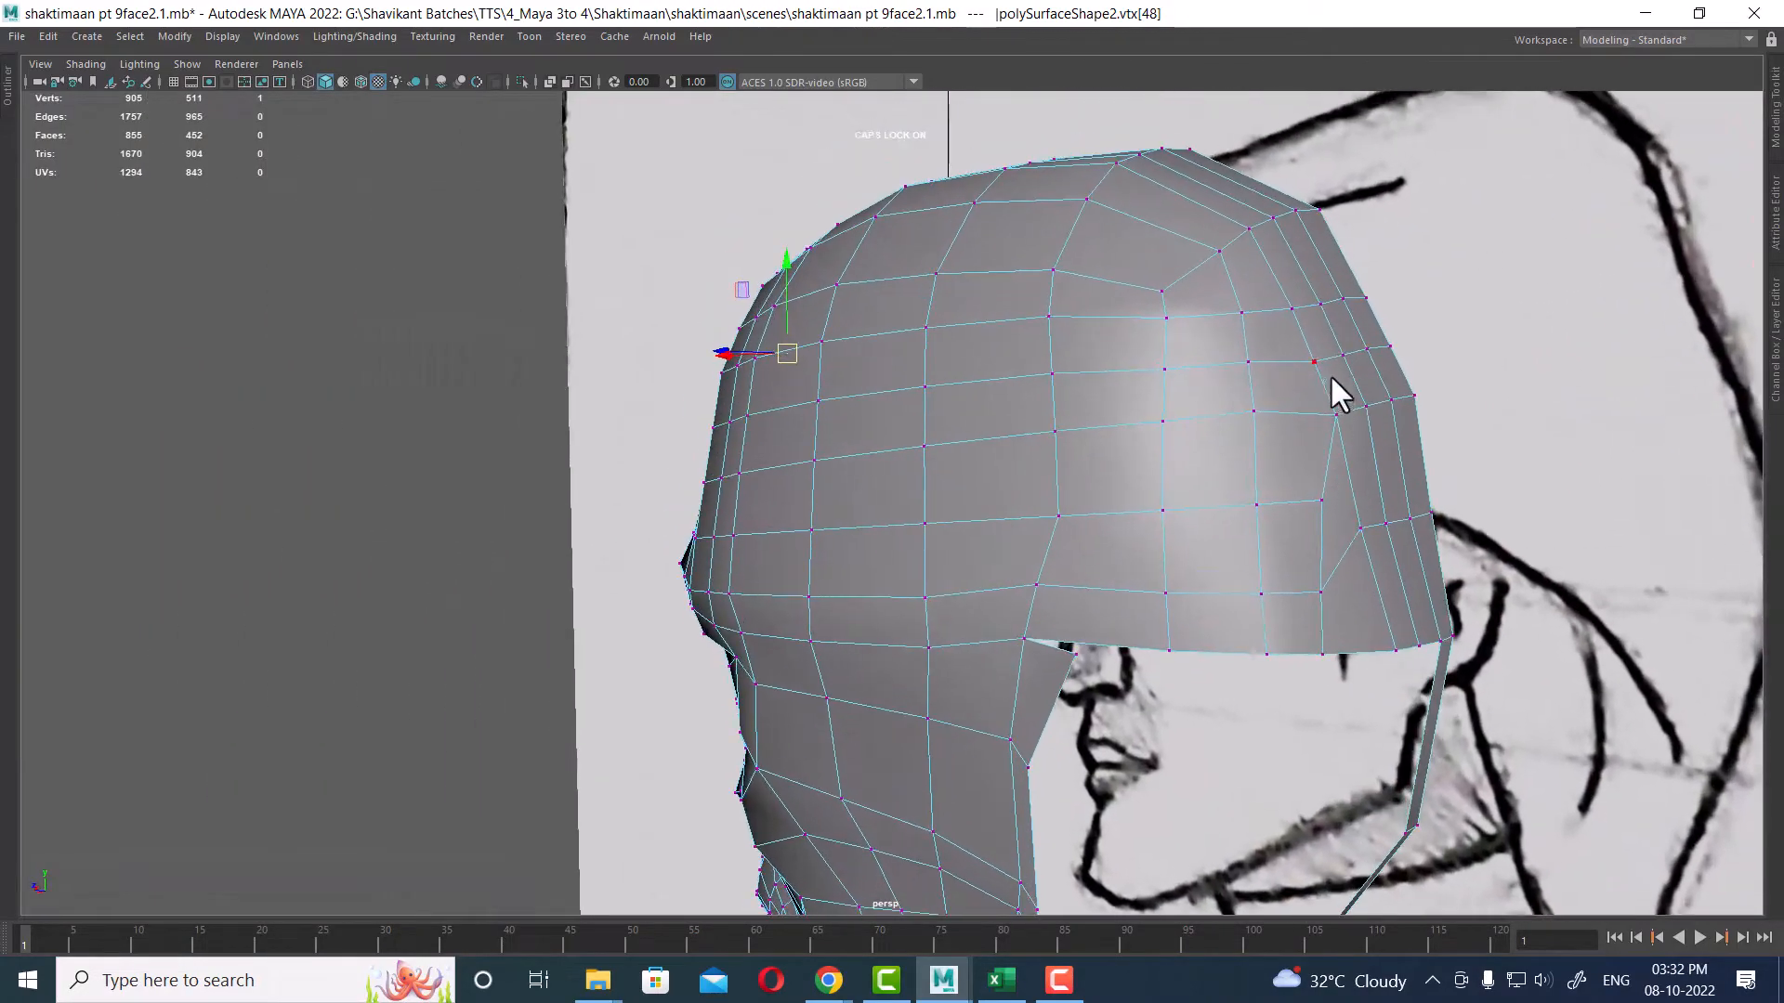
right_click_drag(1330, 376, 1334, 325)
left_click_drag(1392, 401, 1338, 455, "alt")
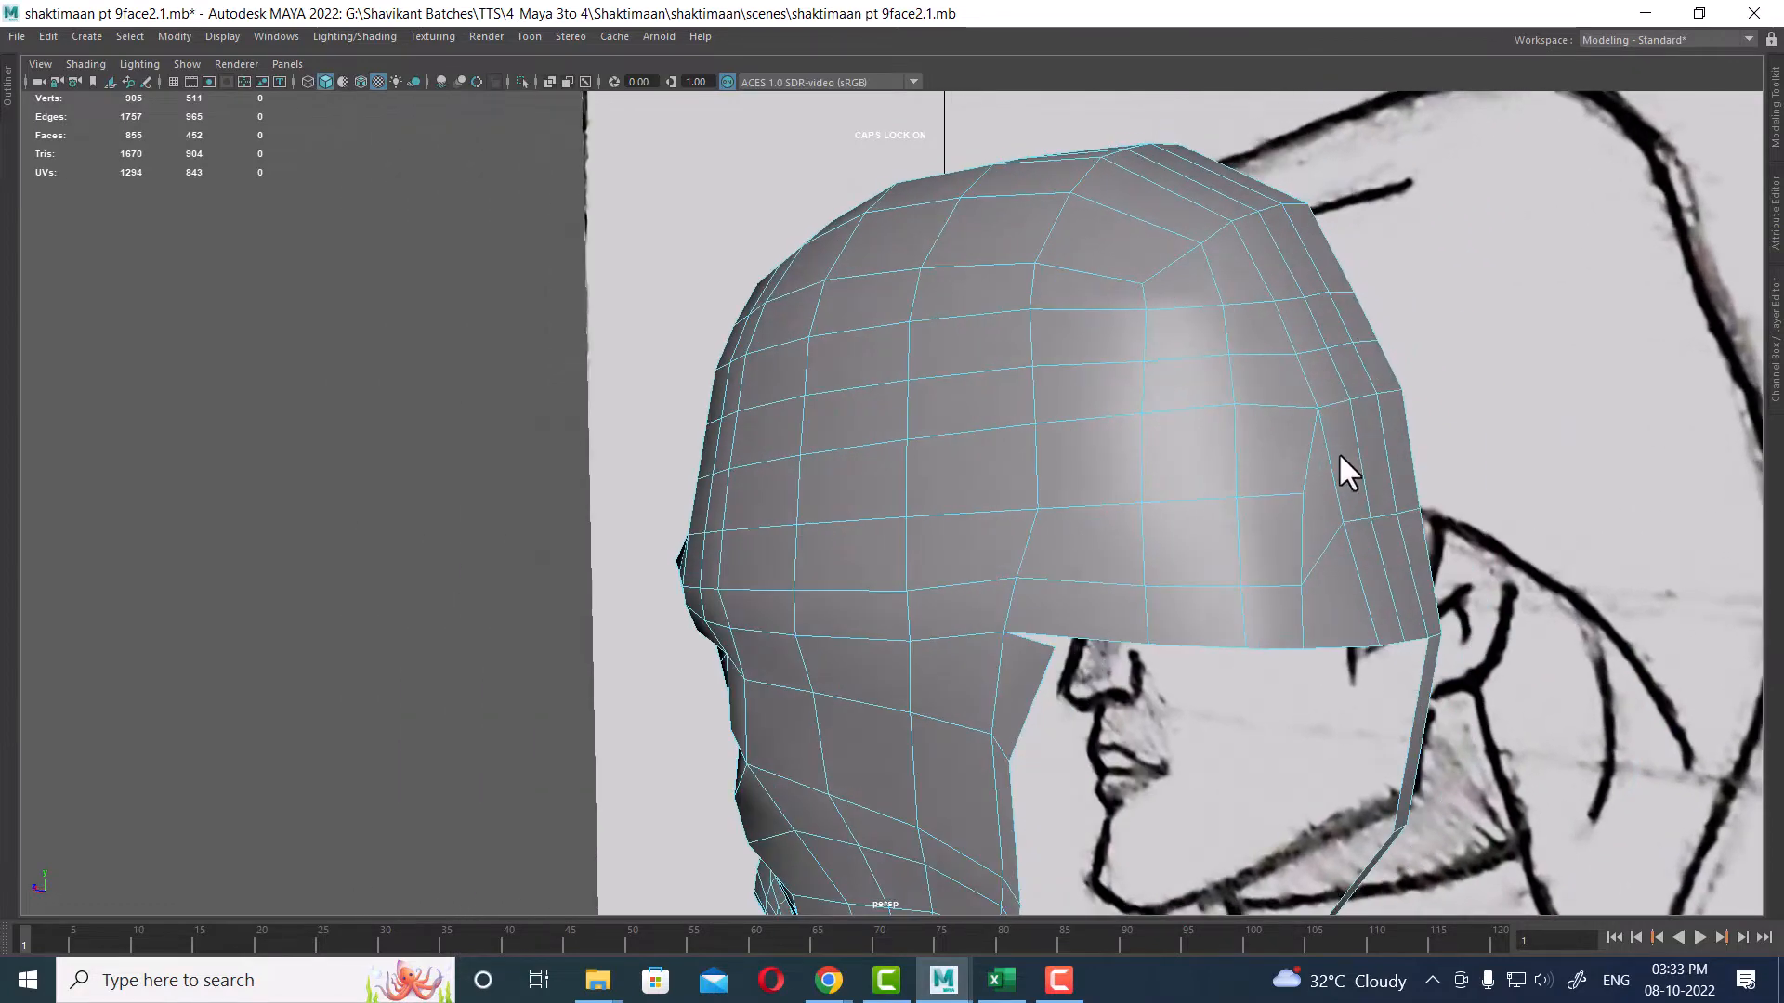
Step: Select the vertical edges near the back of the skull and adjust their position
double_click(1284, 412)
left_click_drag(1217, 457, 1332, 478, "alt")
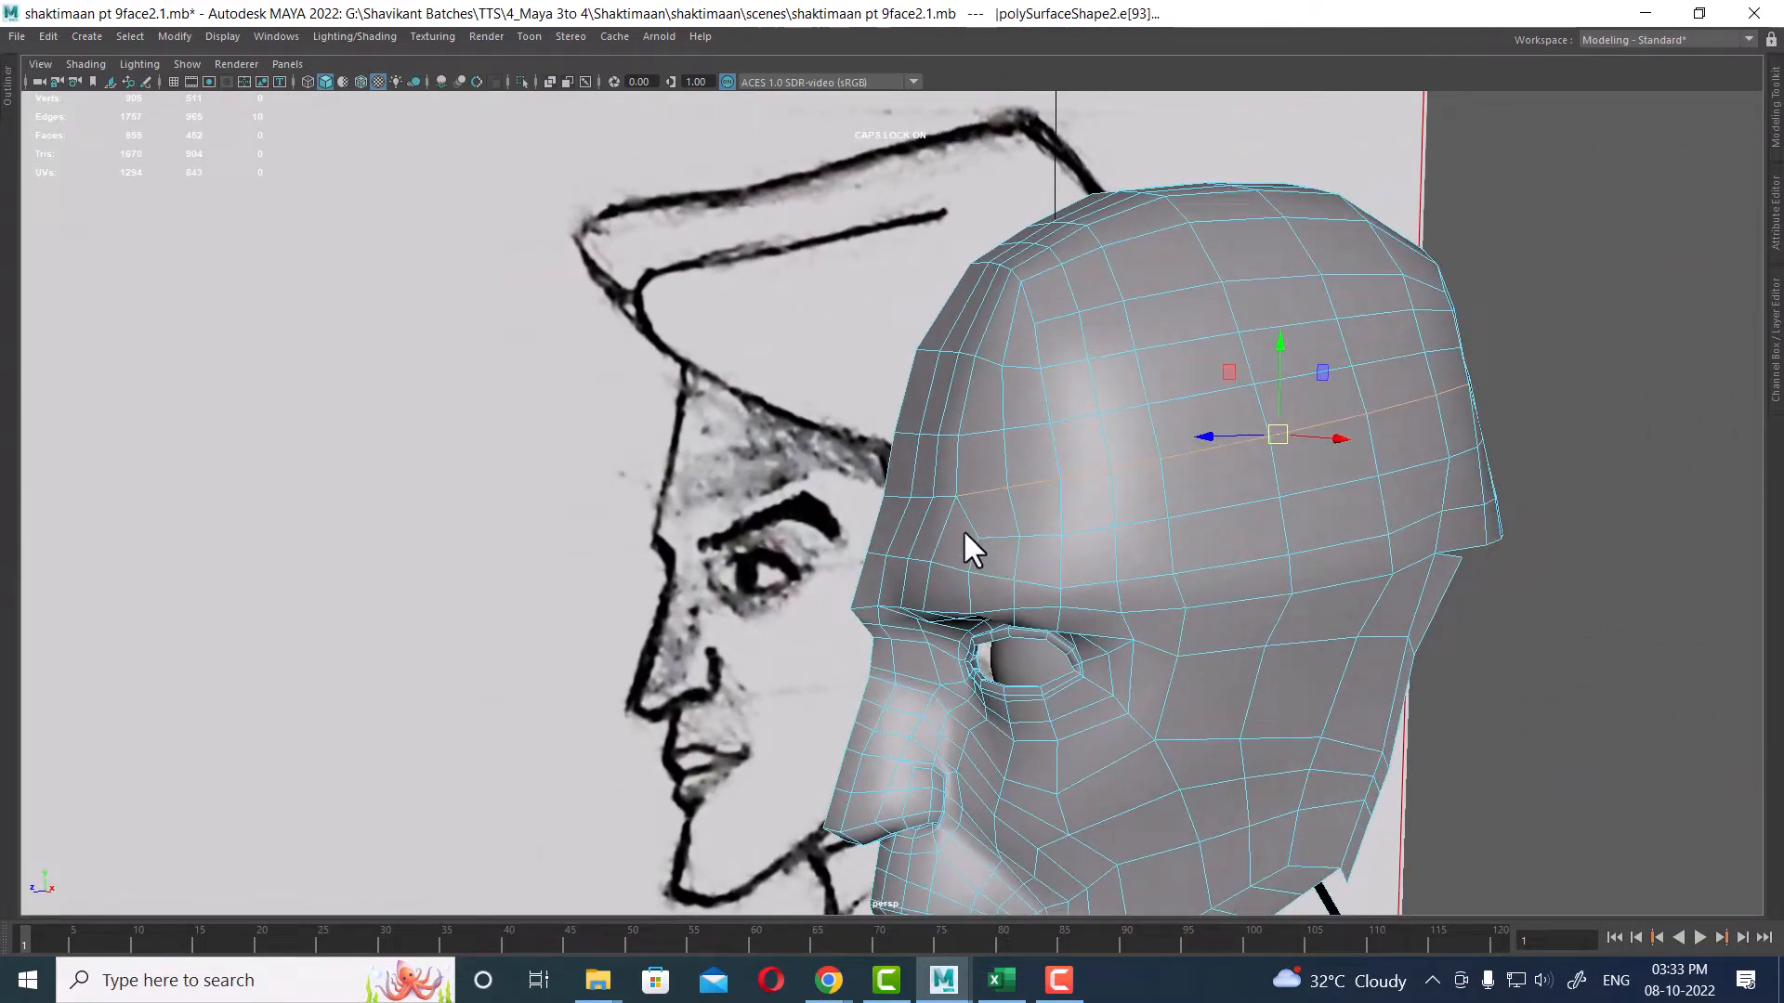
left_click_drag(964, 535, 1058, 300, "alt")
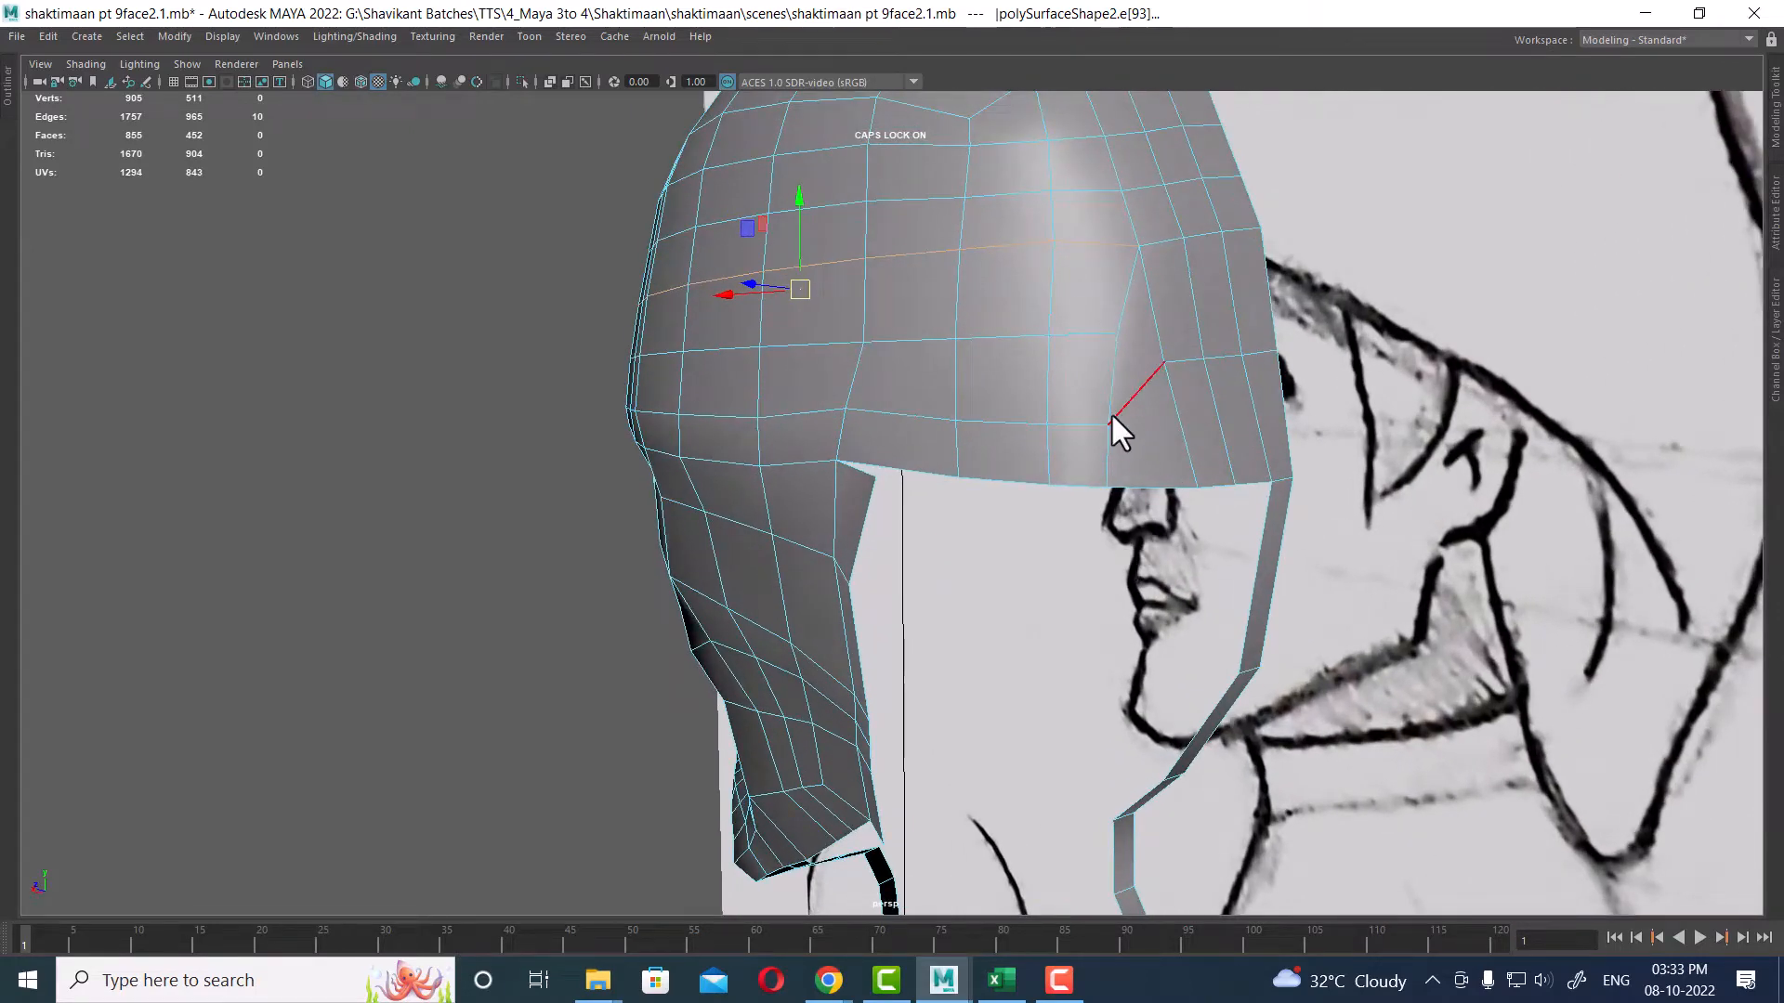
left_click(1101, 332)
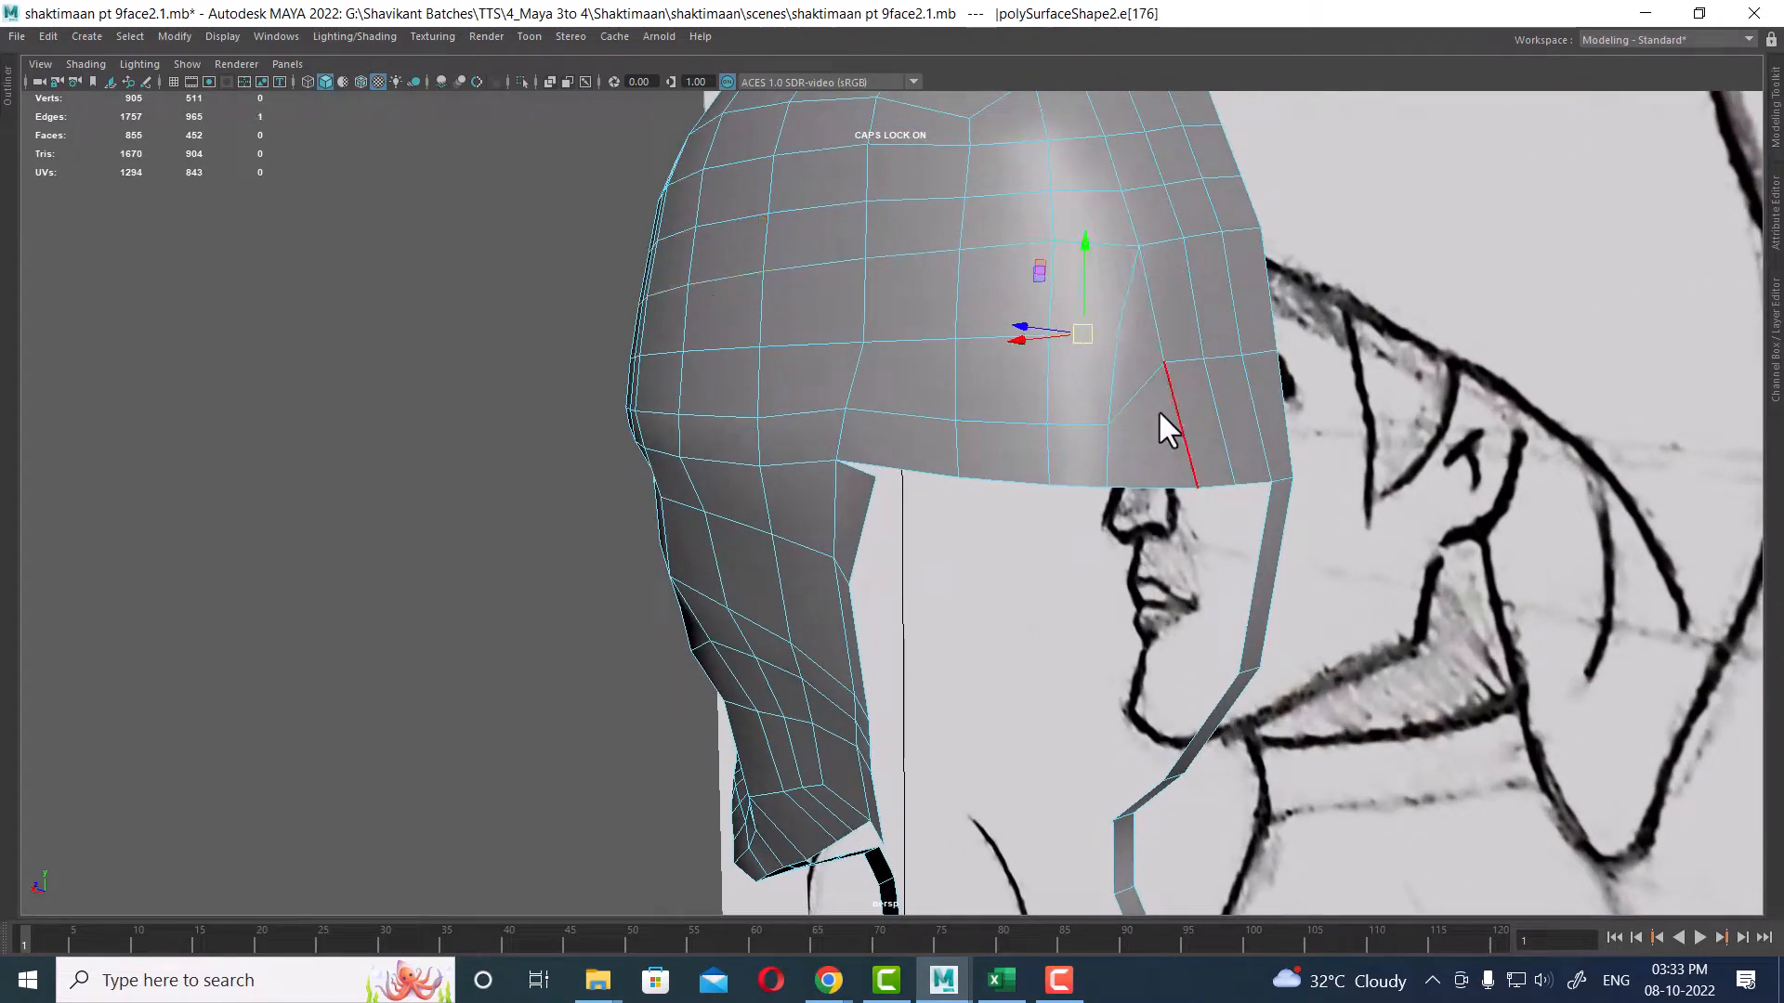
left_click(1113, 370)
left_click_drag(1133, 373, 1250, 373, "alt")
middle_click_drag(1251, 373, 1252, 448, "alt")
scroll(1263, 436, "up", 1)
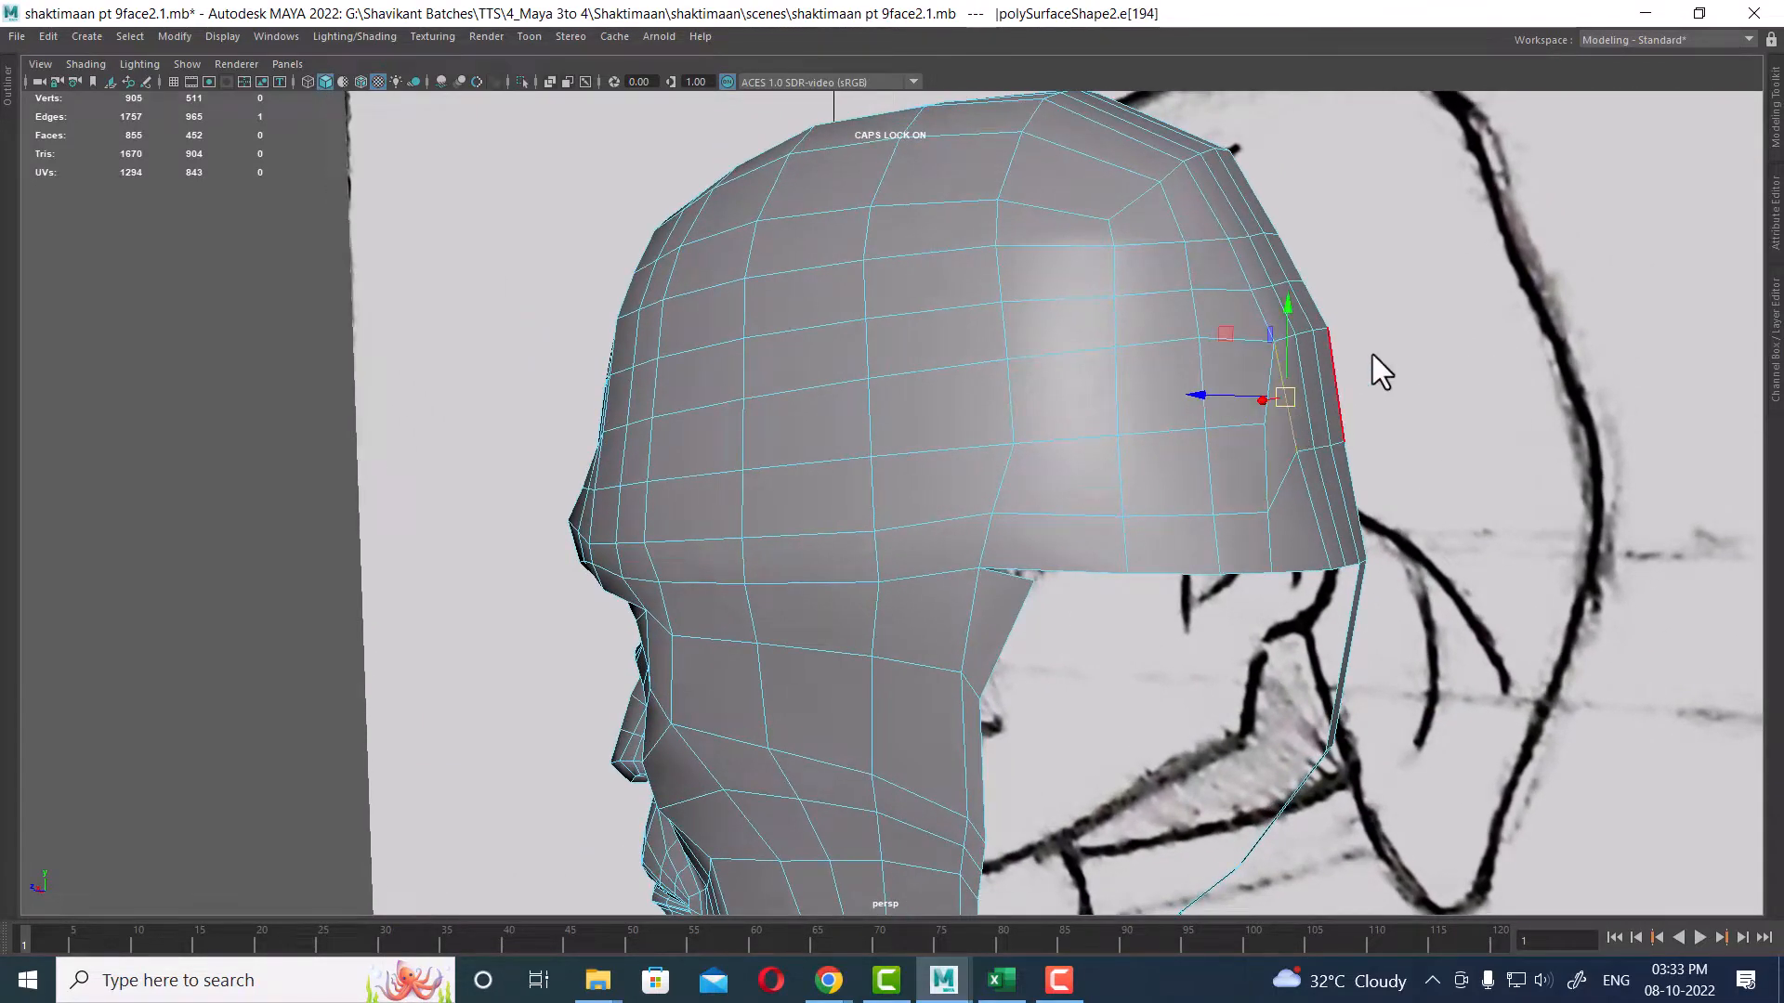
Step: Select a vertex on the rear of the skull and move it upward to smooth the curve
right_click_drag(1361, 371, 1096, 430, "shift")
left_click_drag(935, 491, 1055, 474, "alt")
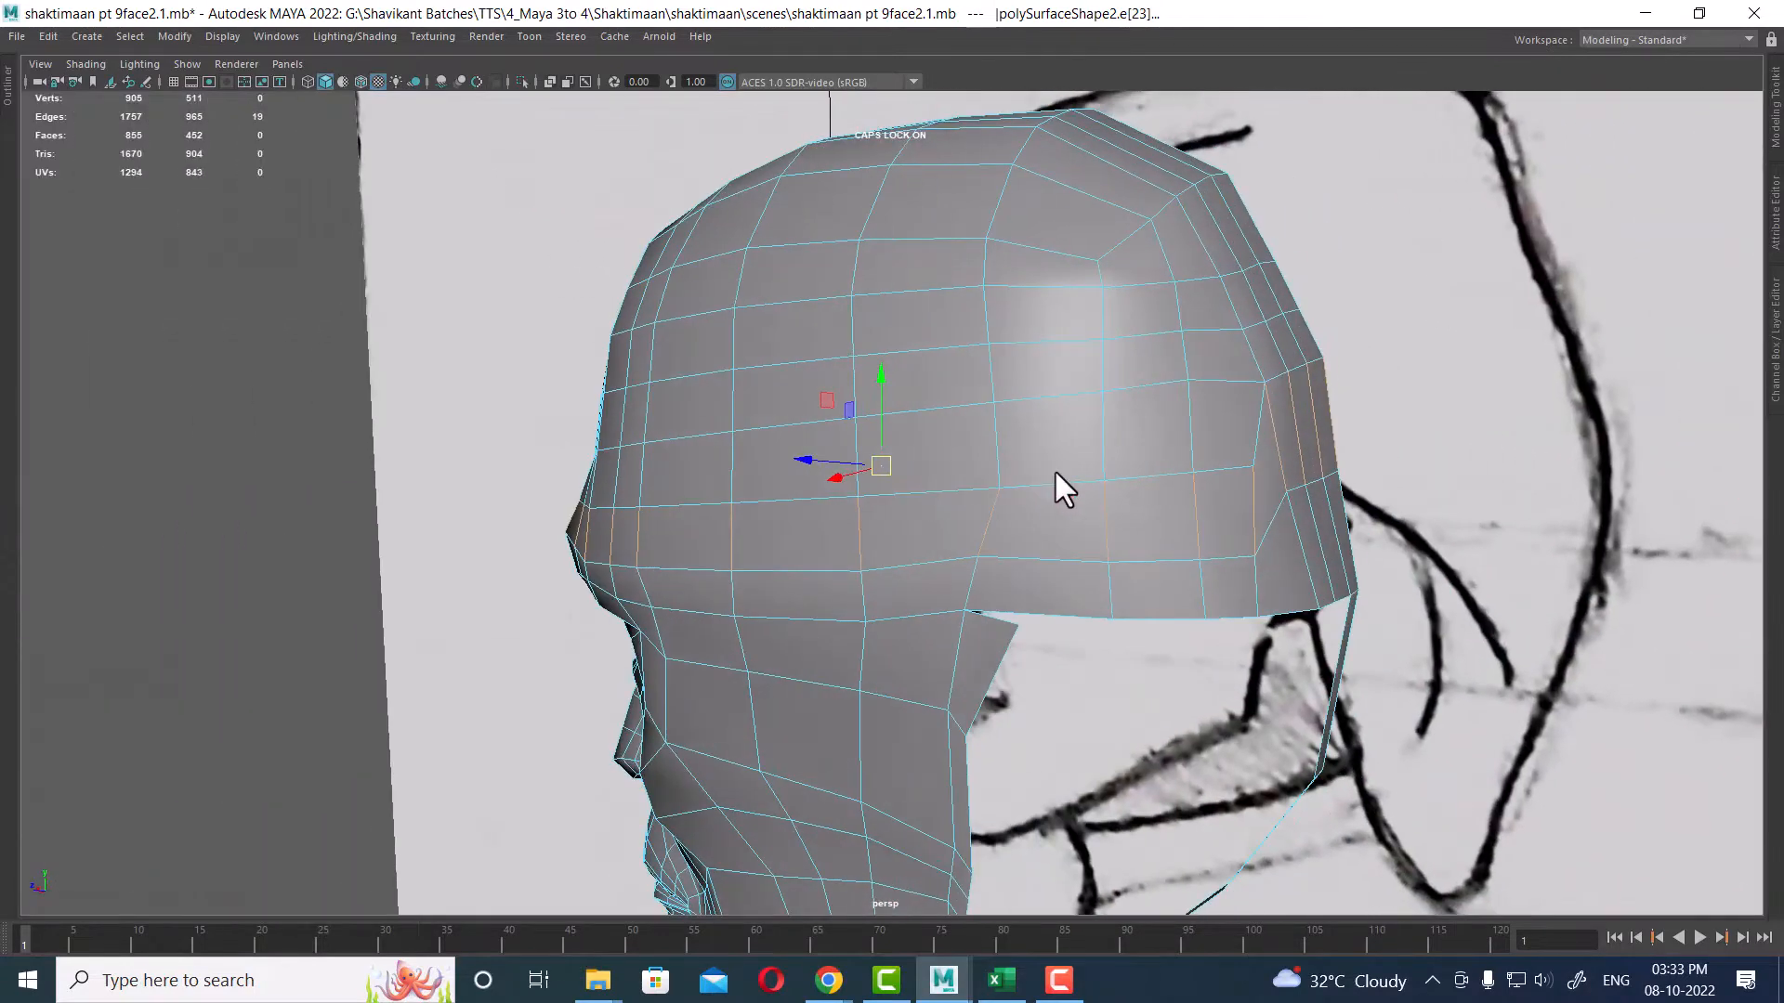
left_click(1254, 421)
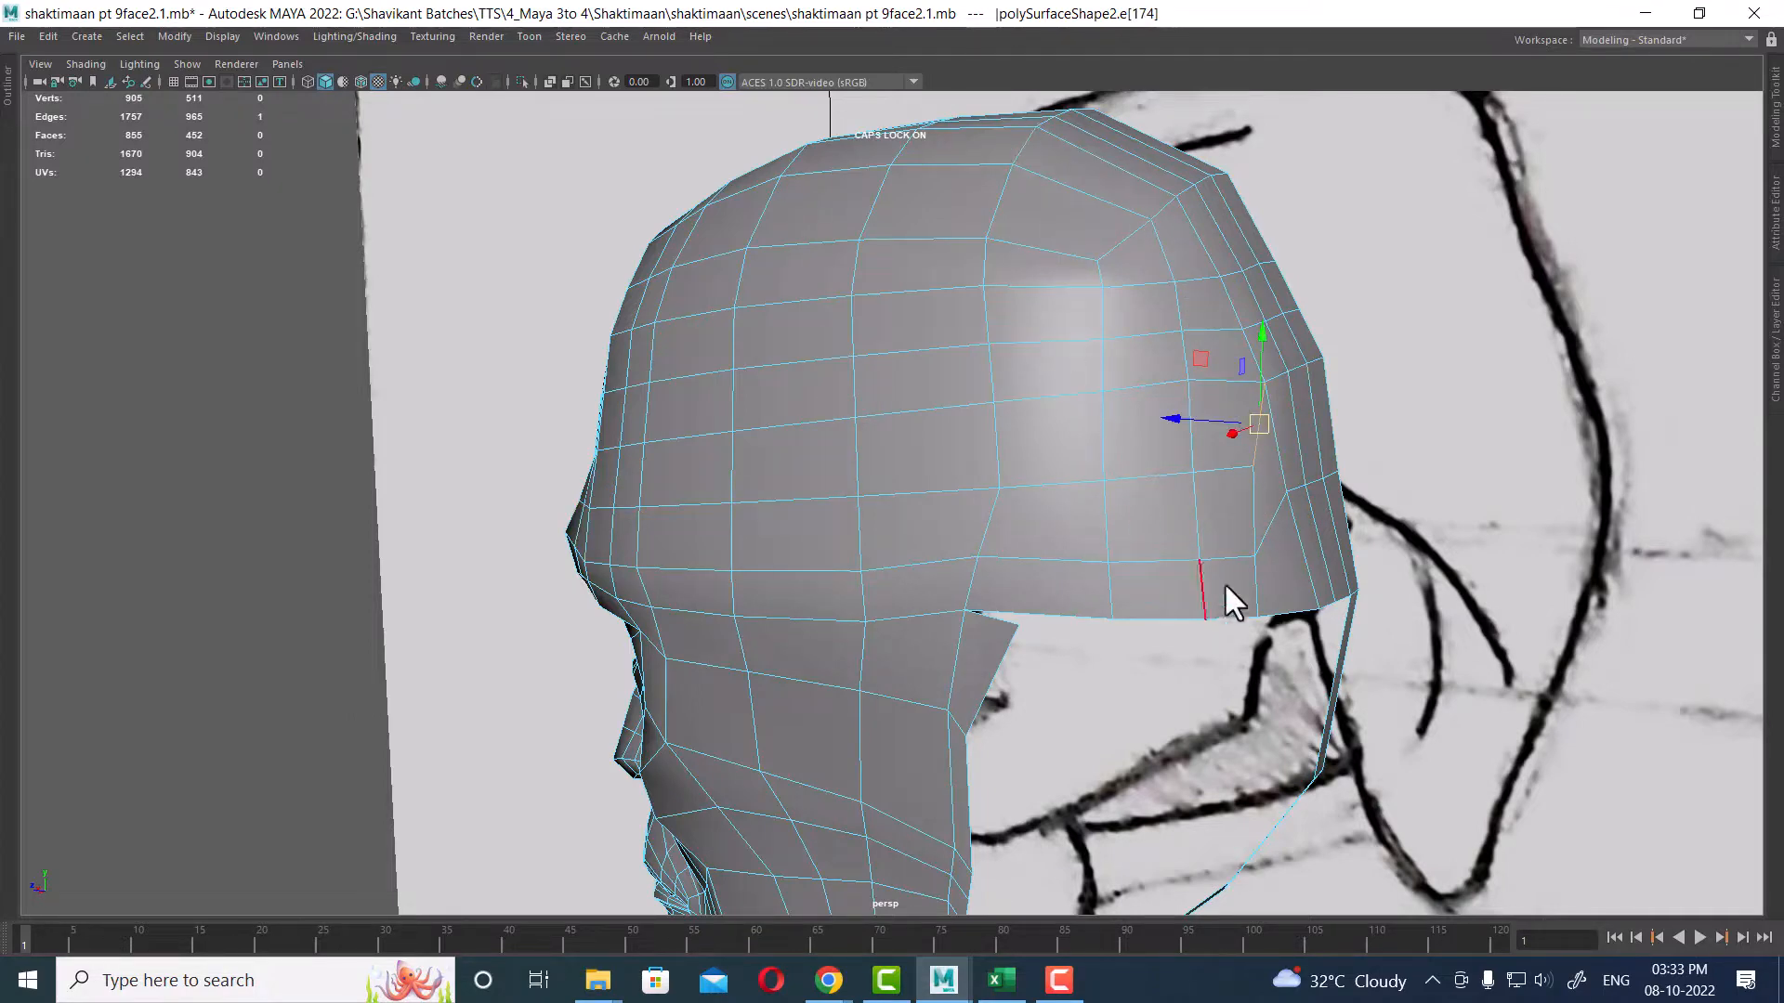
scroll(1226, 594, "up", 3)
right_click_drag(1198, 363, 1155, 378)
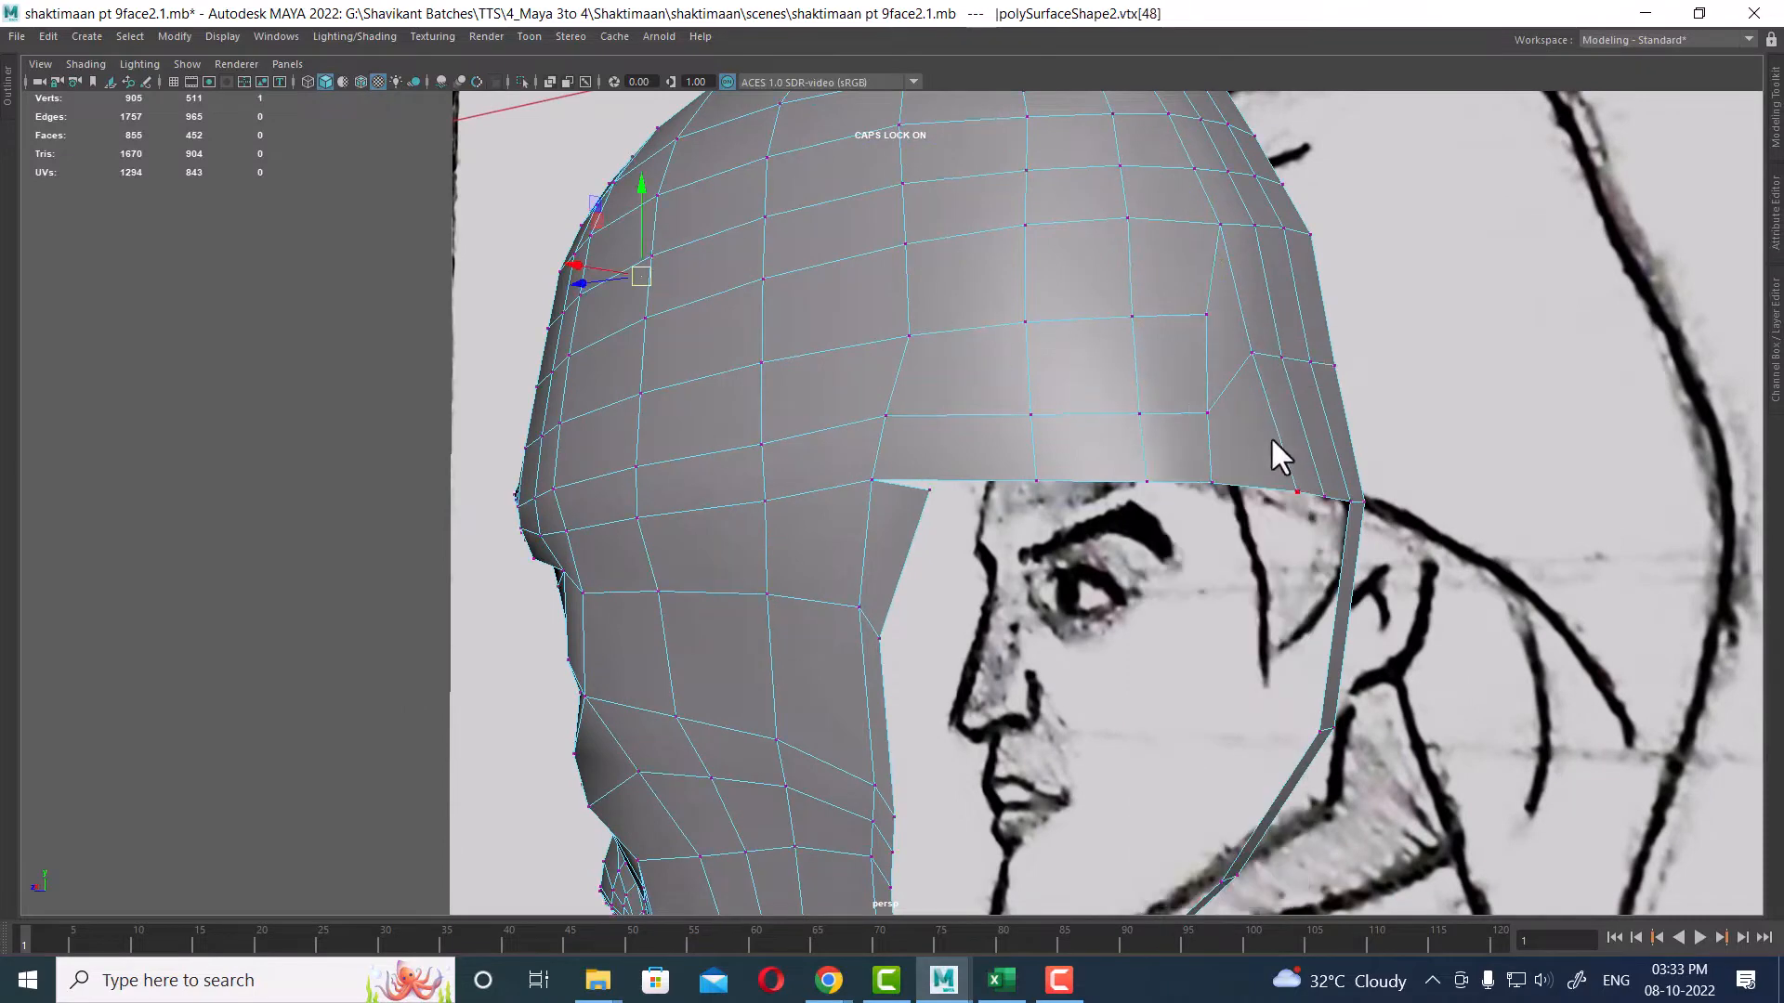
left_click(1205, 413)
left_click_drag(1207, 331, 1204, 288)
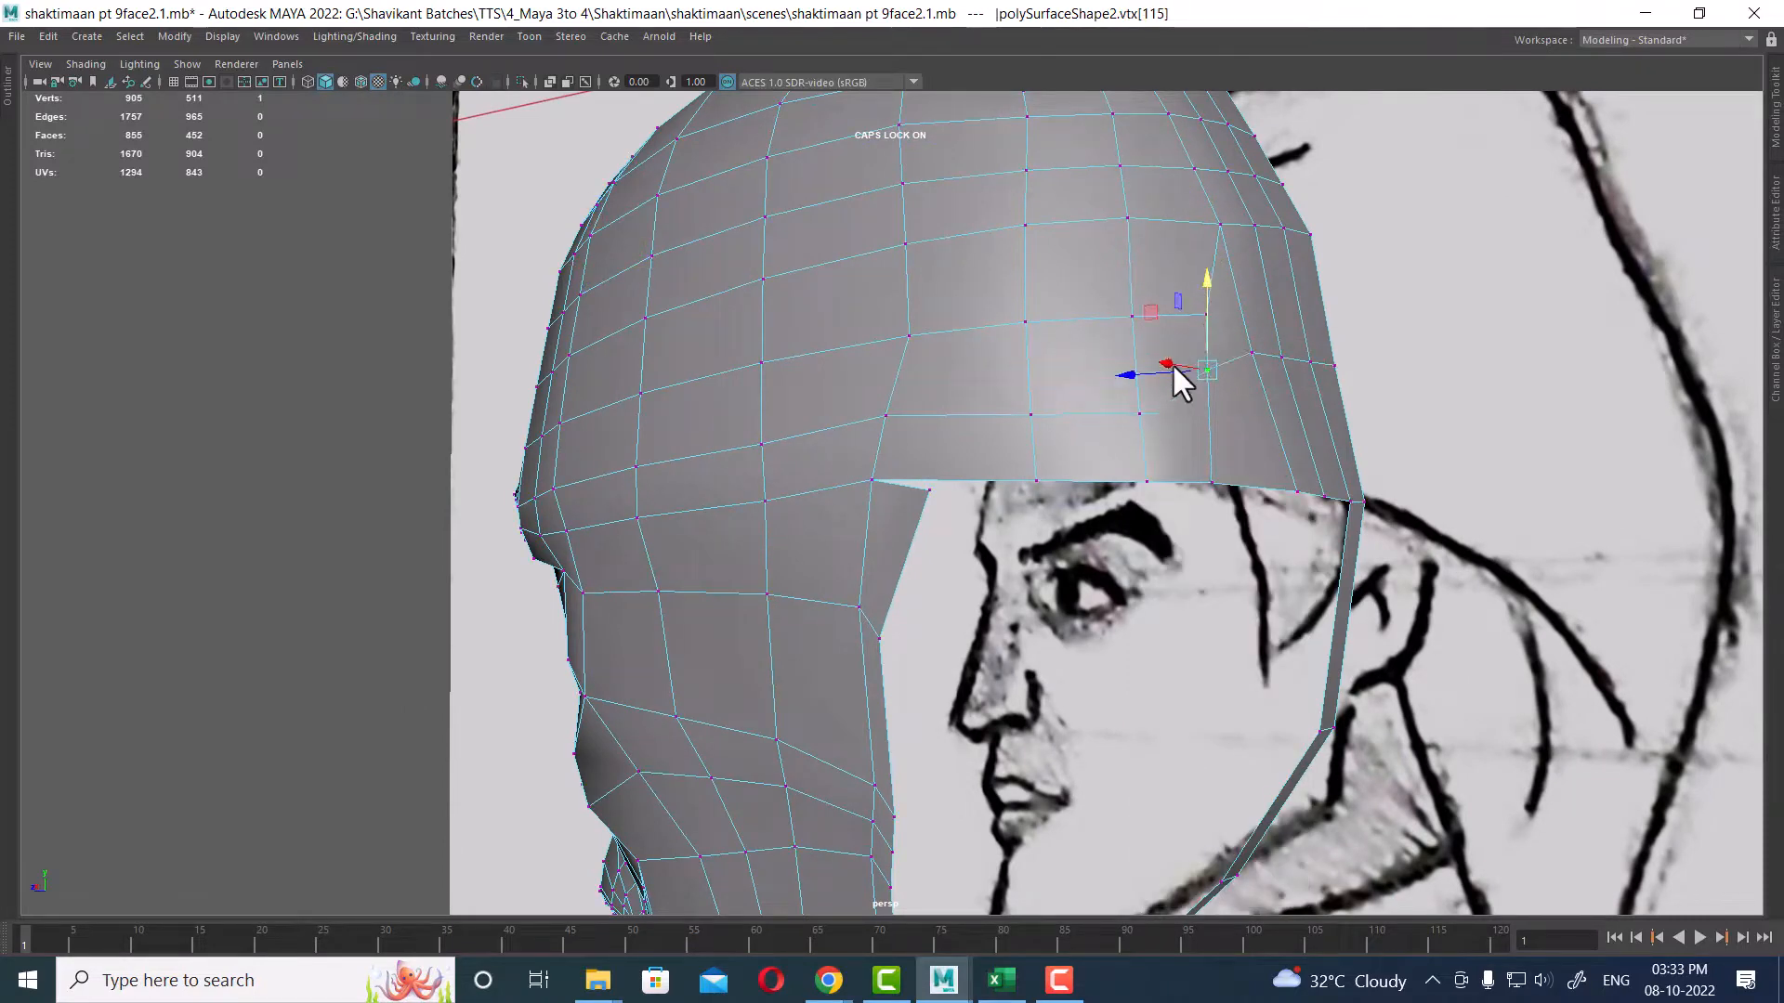
Step: Select an edge on the underside of the neck and move it to refine the shape
scroll(1139, 368, "down", 2)
mouse_move(1050, 632)
left_mouse_down("alt")
mouse_move(1145, 645)
mouse_move(960, 561)
mouse_move(1224, 615)
left_mouse_up("alt")
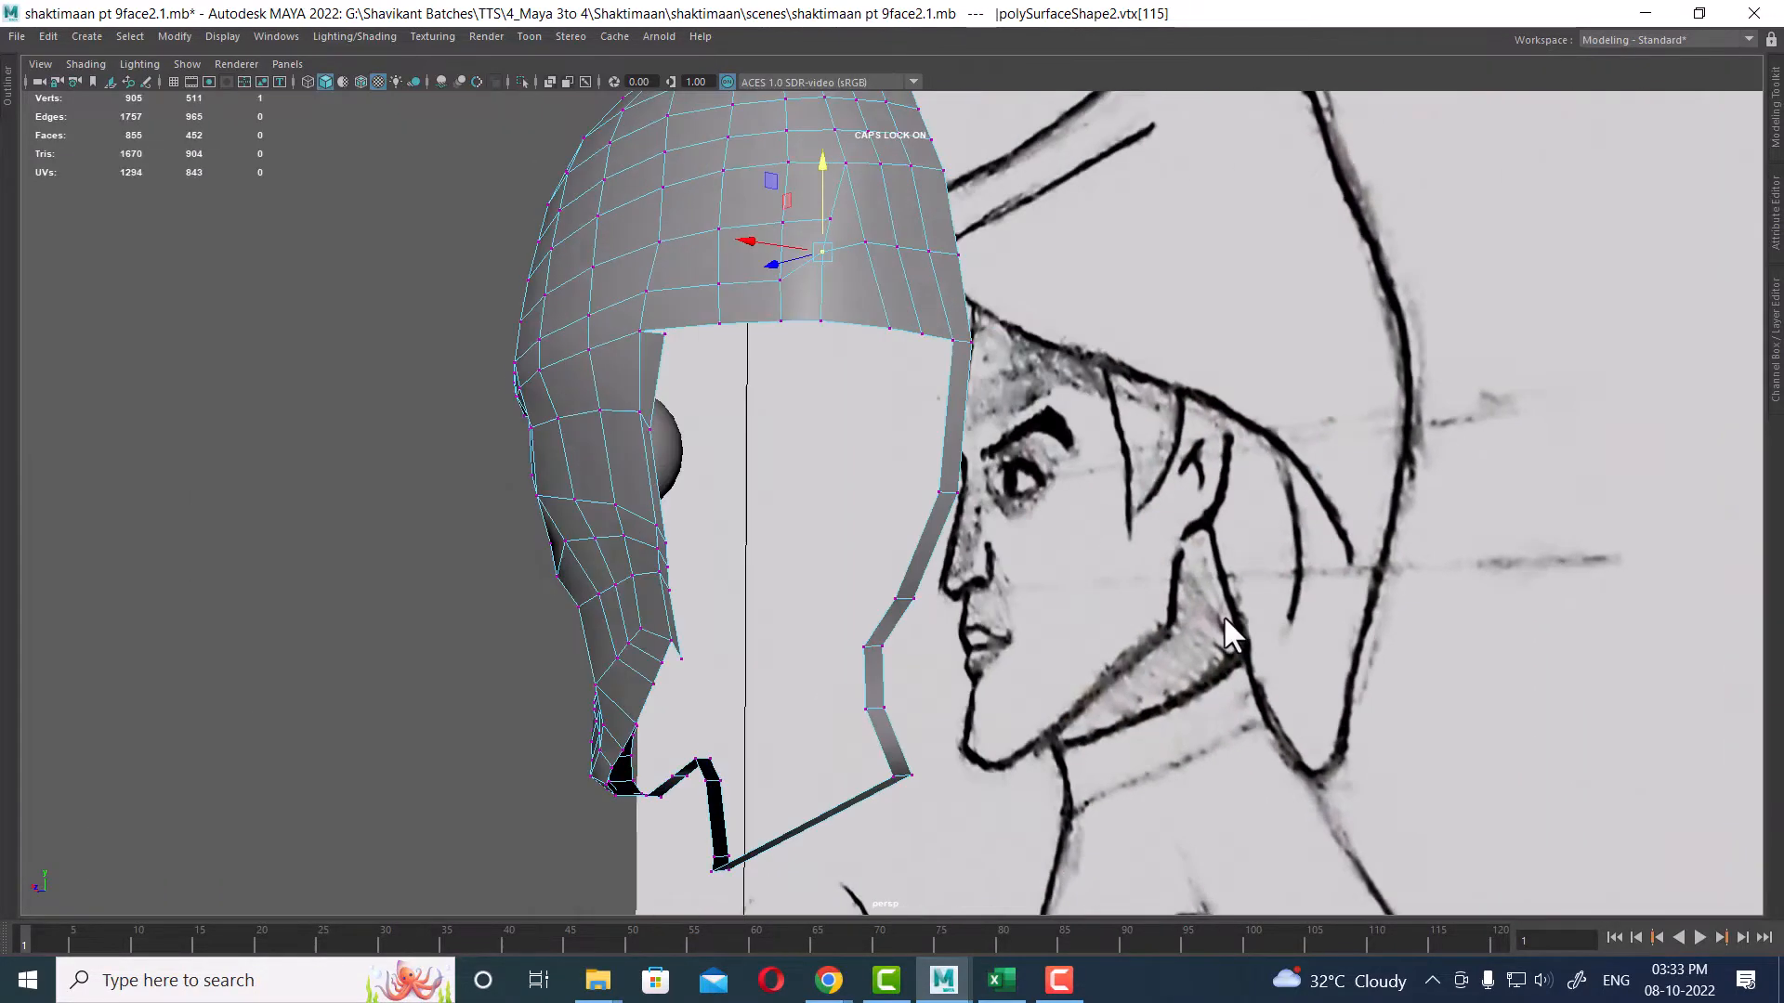
scroll(842, 333, "up", 2)
right_click_drag(890, 109, 890, 110)
left_click(869, 241)
left_click_drag(873, 335, 897, 411, "alt")
mouse_move(784, 427)
left_mouse_down("alt")
mouse_move(956, 287)
mouse_move(1015, 518)
mouse_move(991, 545)
mouse_move(1011, 490)
mouse_move(1134, 382)
mouse_move(1113, 437)
mouse_move(1131, 449)
mouse_move(1048, 429)
mouse_move(1068, 322)
mouse_move(1126, 567)
left_mouse_up("alt")
left_click(1085, 349)
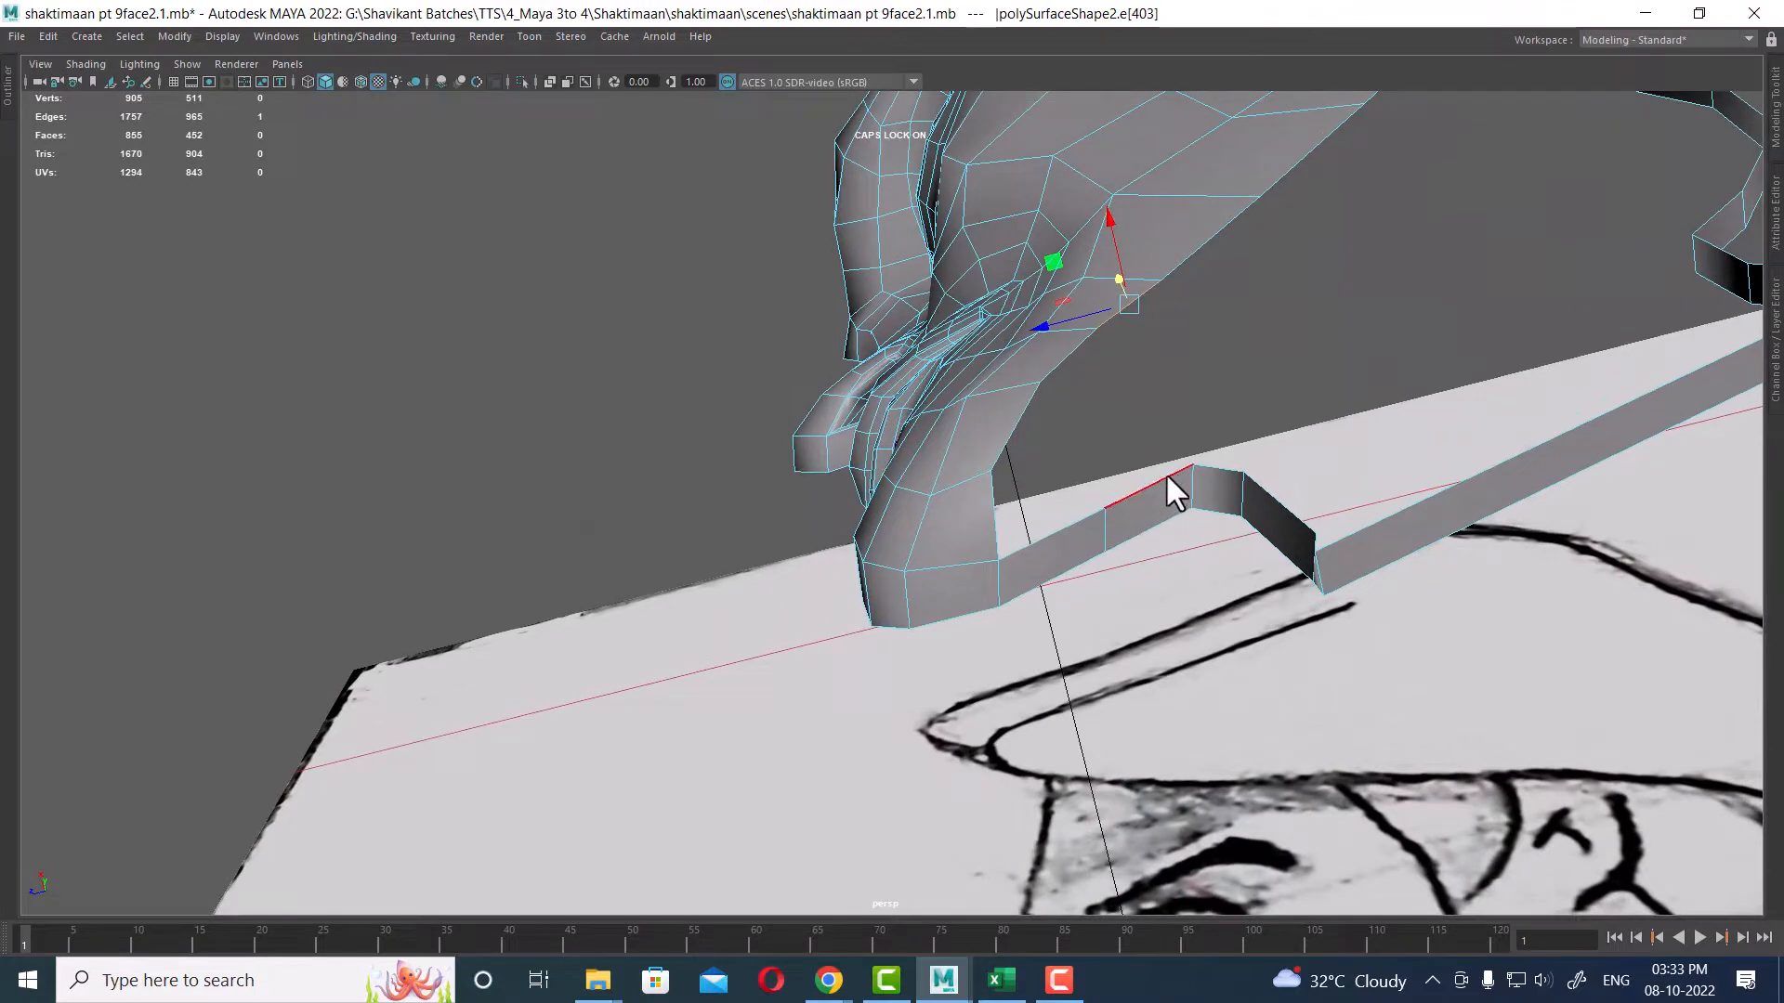
mouse_move(1171, 505)
left_mouse_down("alt")
mouse_move(1087, 515)
mouse_move(1130, 493)
mouse_move(1074, 426)
left_mouse_up("alt")
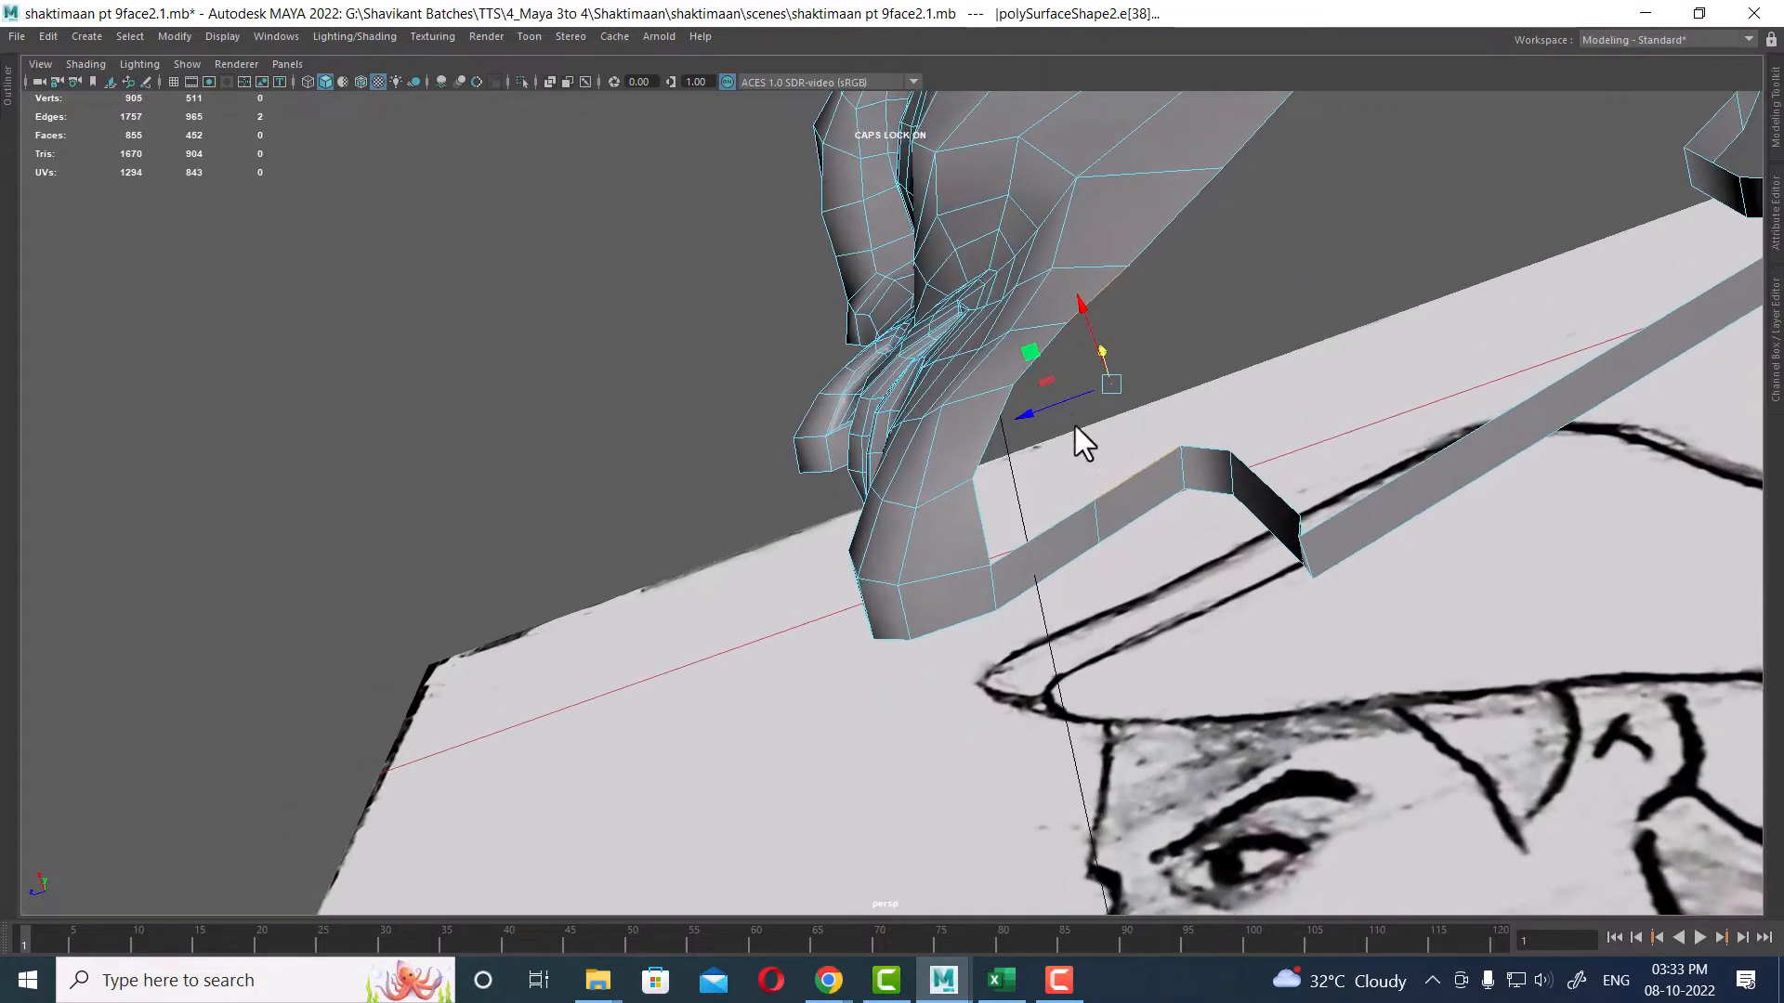
left_click(990, 429, "shift")
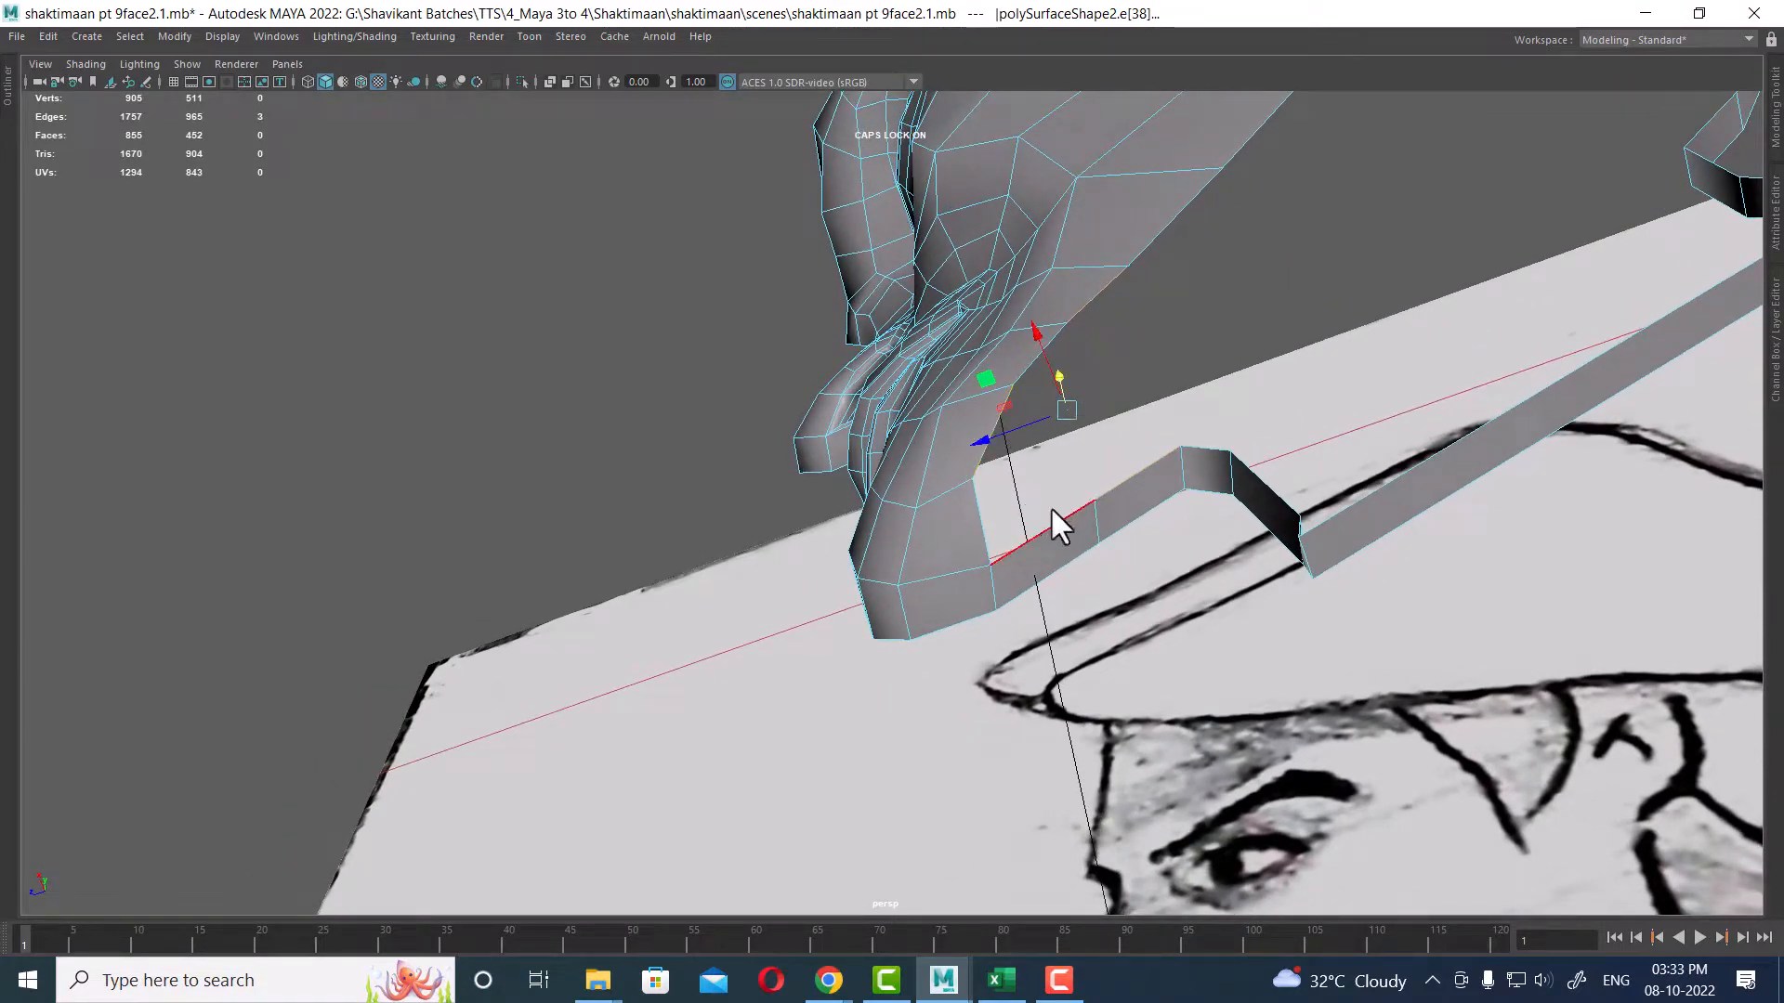
scroll(1115, 382, "up", 2)
middle_click_drag(1126, 365, 1128, 426, "alt")
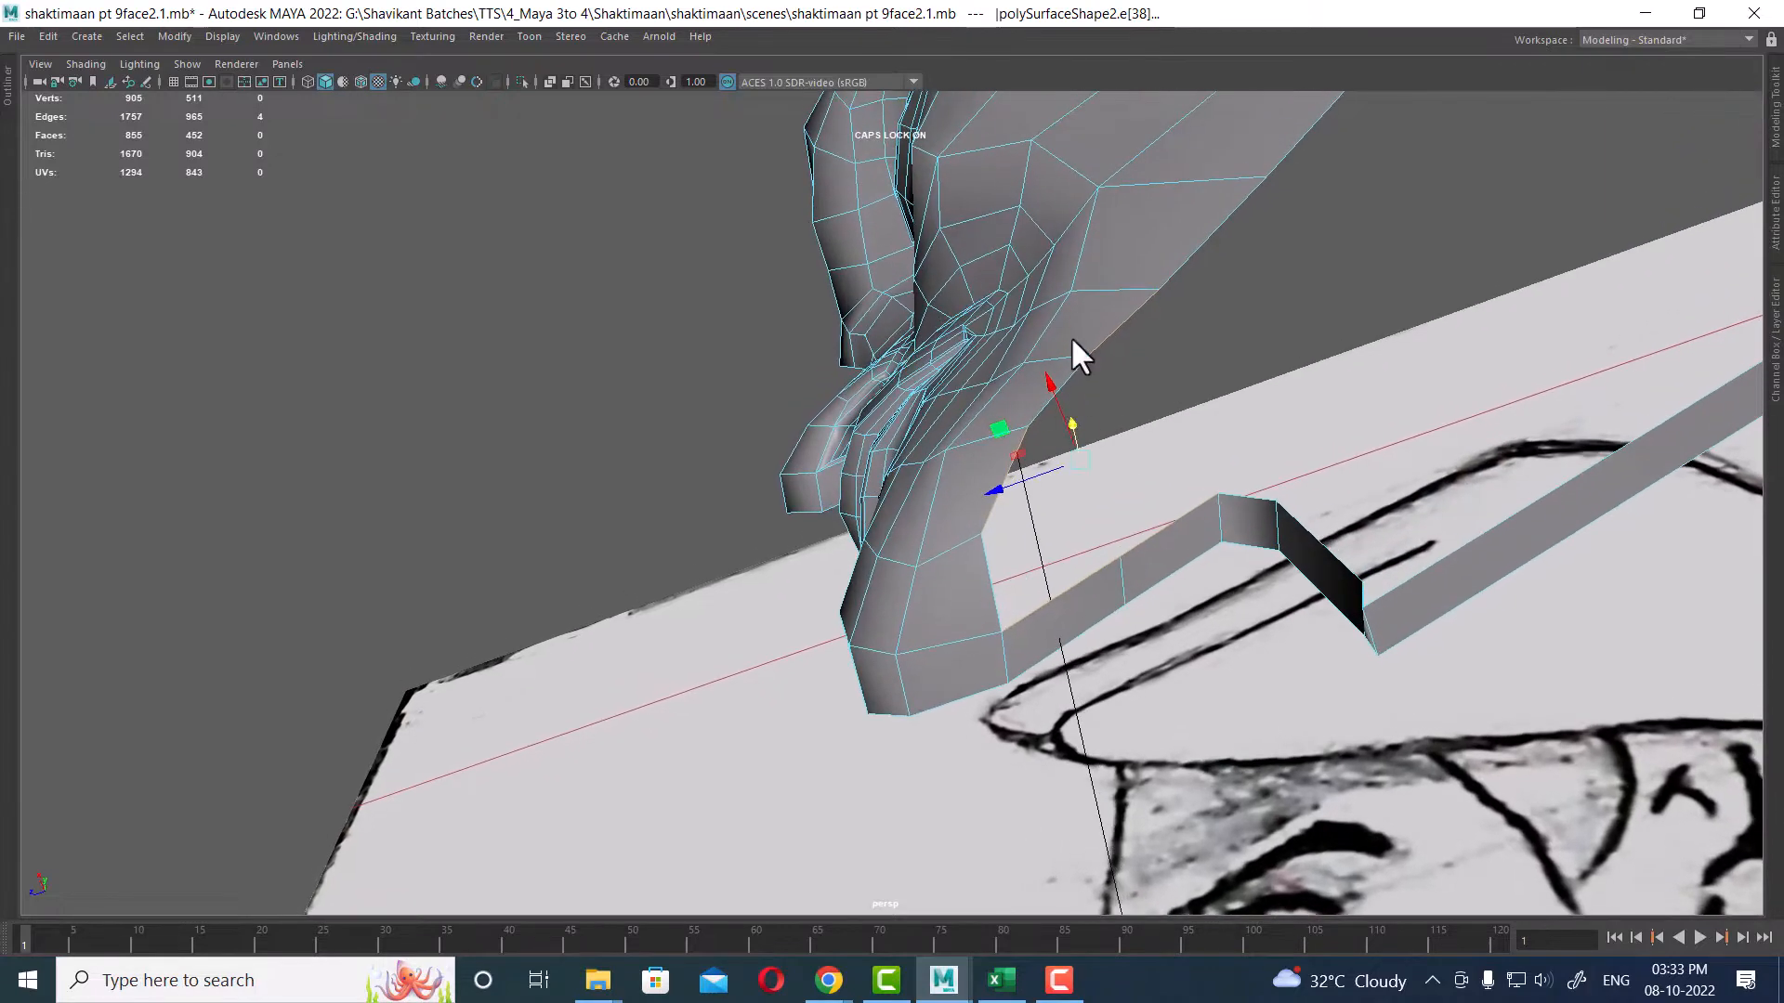
Step: Select the open border edges beneath the jaw and bridge them to close the gap at the neck with 0 divisions
left_click(1151, 537)
right_click_drag(1232, 400, 1325, 558, "ctrl")
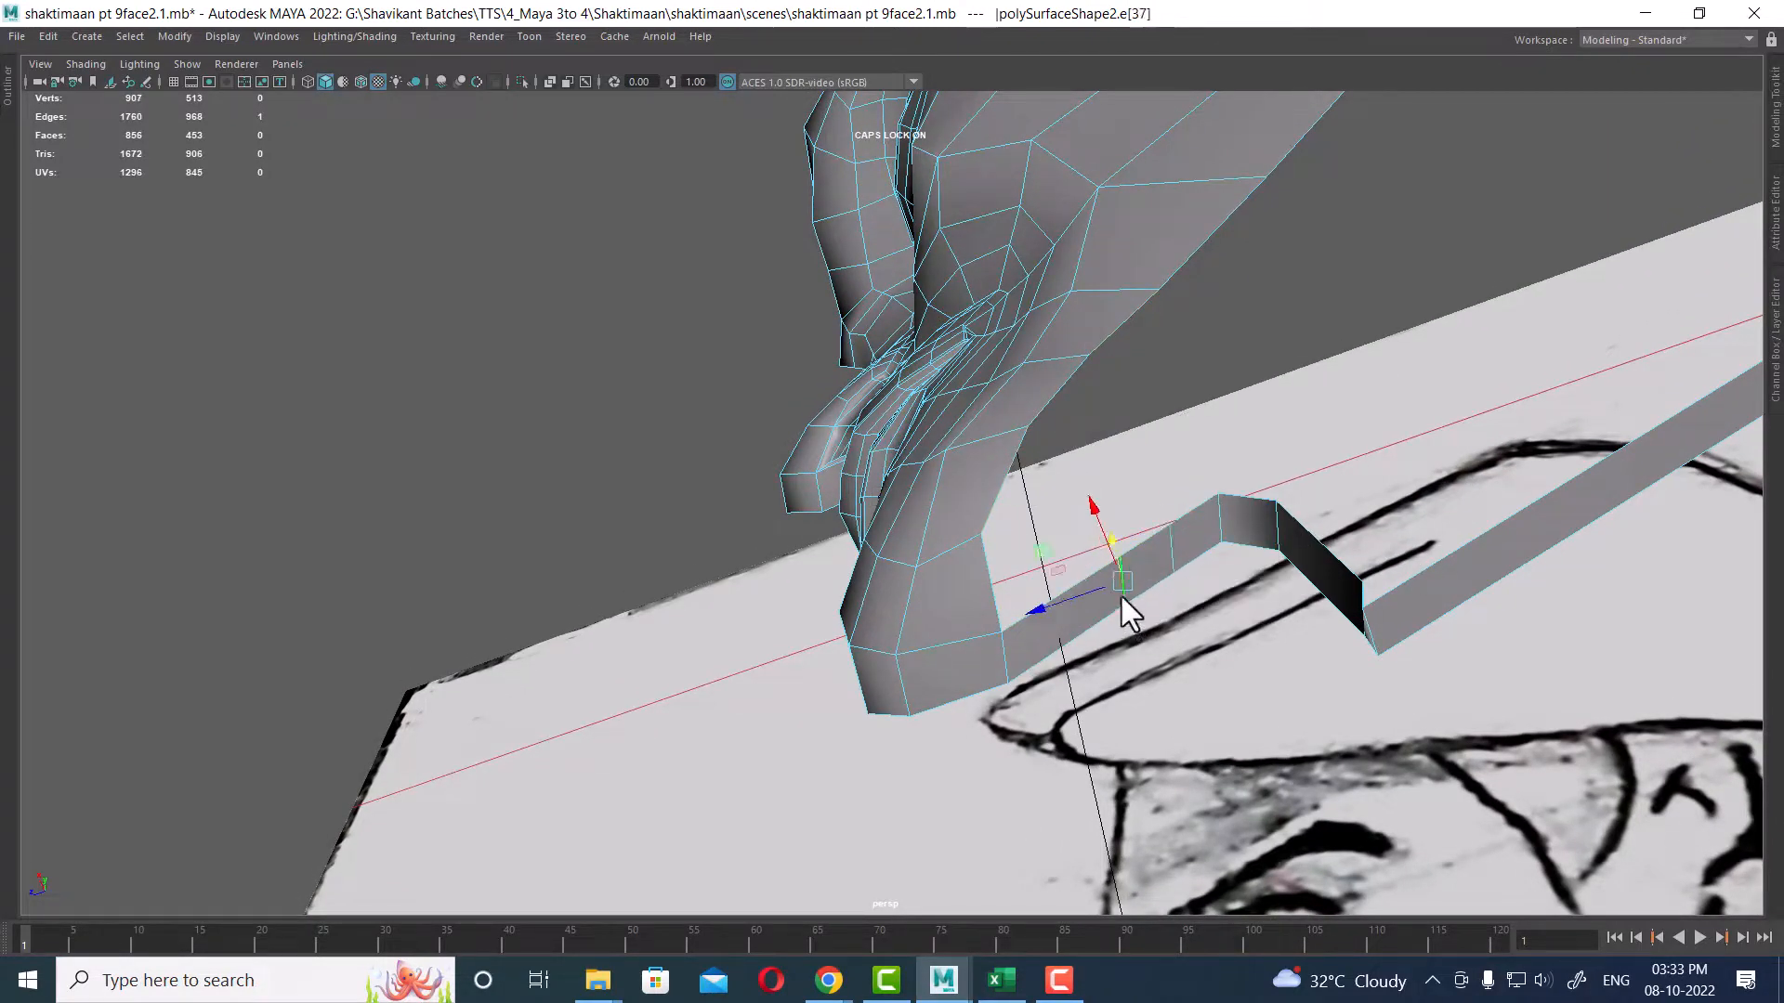
right_click_drag(1206, 423, 1204, 560, "ctrl")
middle_click_drag(1193, 543, 1168, 553)
left_click(1085, 576)
mouse_move(1162, 259)
right_mouse_down("shift")
mouse_move(1167, 395)
mouse_move(1140, 256)
mouse_move(1163, 257)
right_mouse_up("shift")
right_click_drag(1102, 346, 1085, 564, "shift")
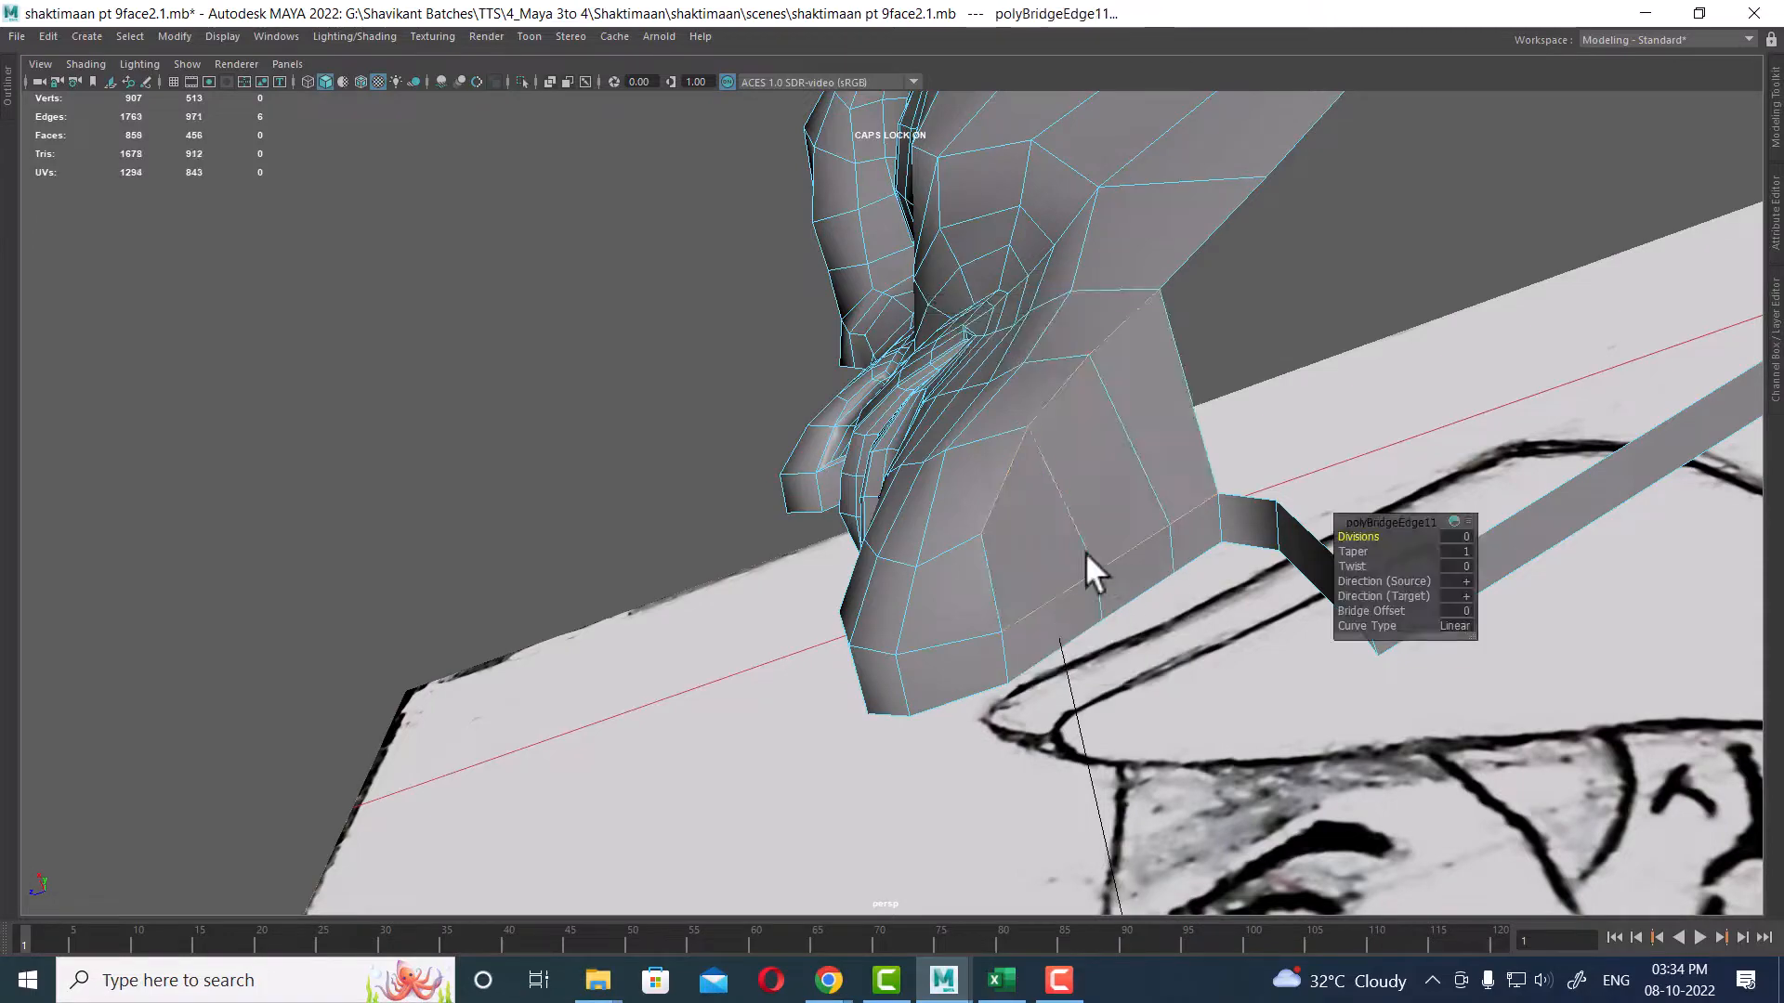
Step: Try to bridge the jaw's side edge to the neck strip, then undo the bridge
mouse_move(1106, 554)
left_mouse_down("alt")
mouse_move(1107, 586)
mouse_move(1127, 518)
mouse_move(1099, 628)
mouse_move(1064, 625)
mouse_move(1075, 669)
mouse_move(1012, 510)
mouse_move(1119, 604)
mouse_move(1061, 669)
mouse_move(856, 585)
mouse_move(855, 546)
mouse_move(1028, 518)
mouse_move(1099, 548)
left_mouse_up("alt")
middle_click_drag(1099, 549, 920, 534, "alt")
left_click_drag(919, 533, 927, 625, "alt")
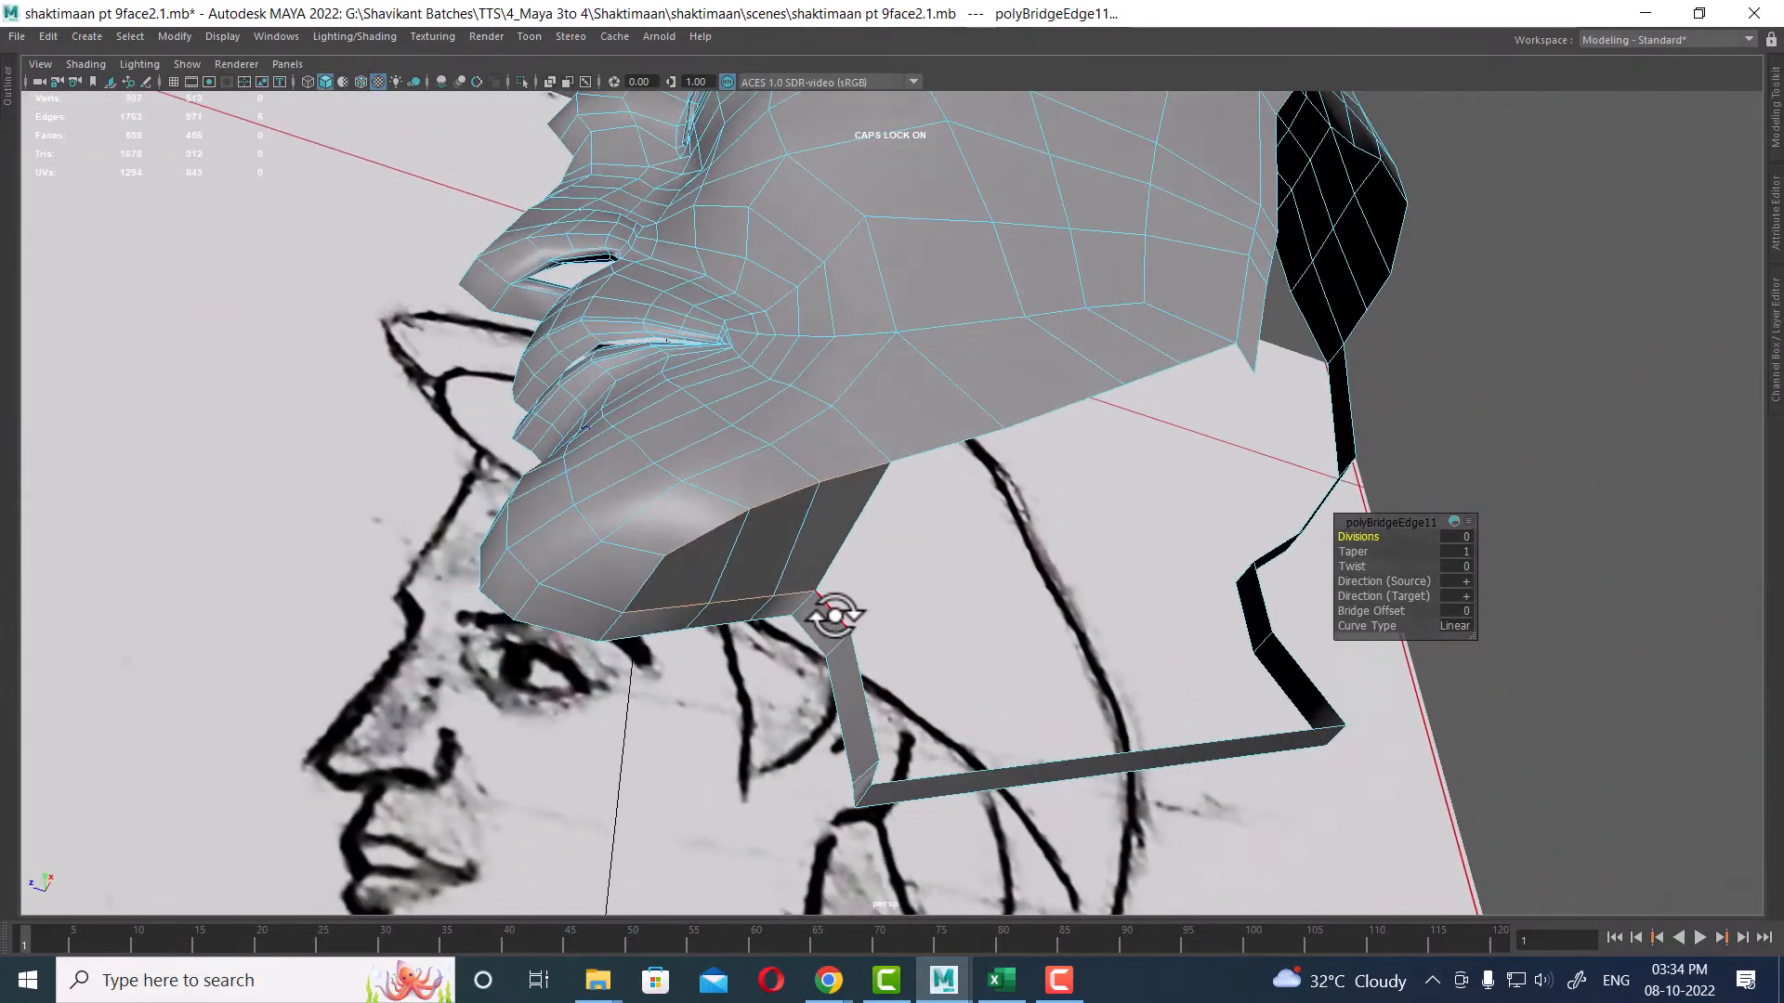
left_click(836, 615)
middle_click_drag(836, 615, 687, 601, "alt")
middle_click_drag(1066, 578, 1095, 598, "alt")
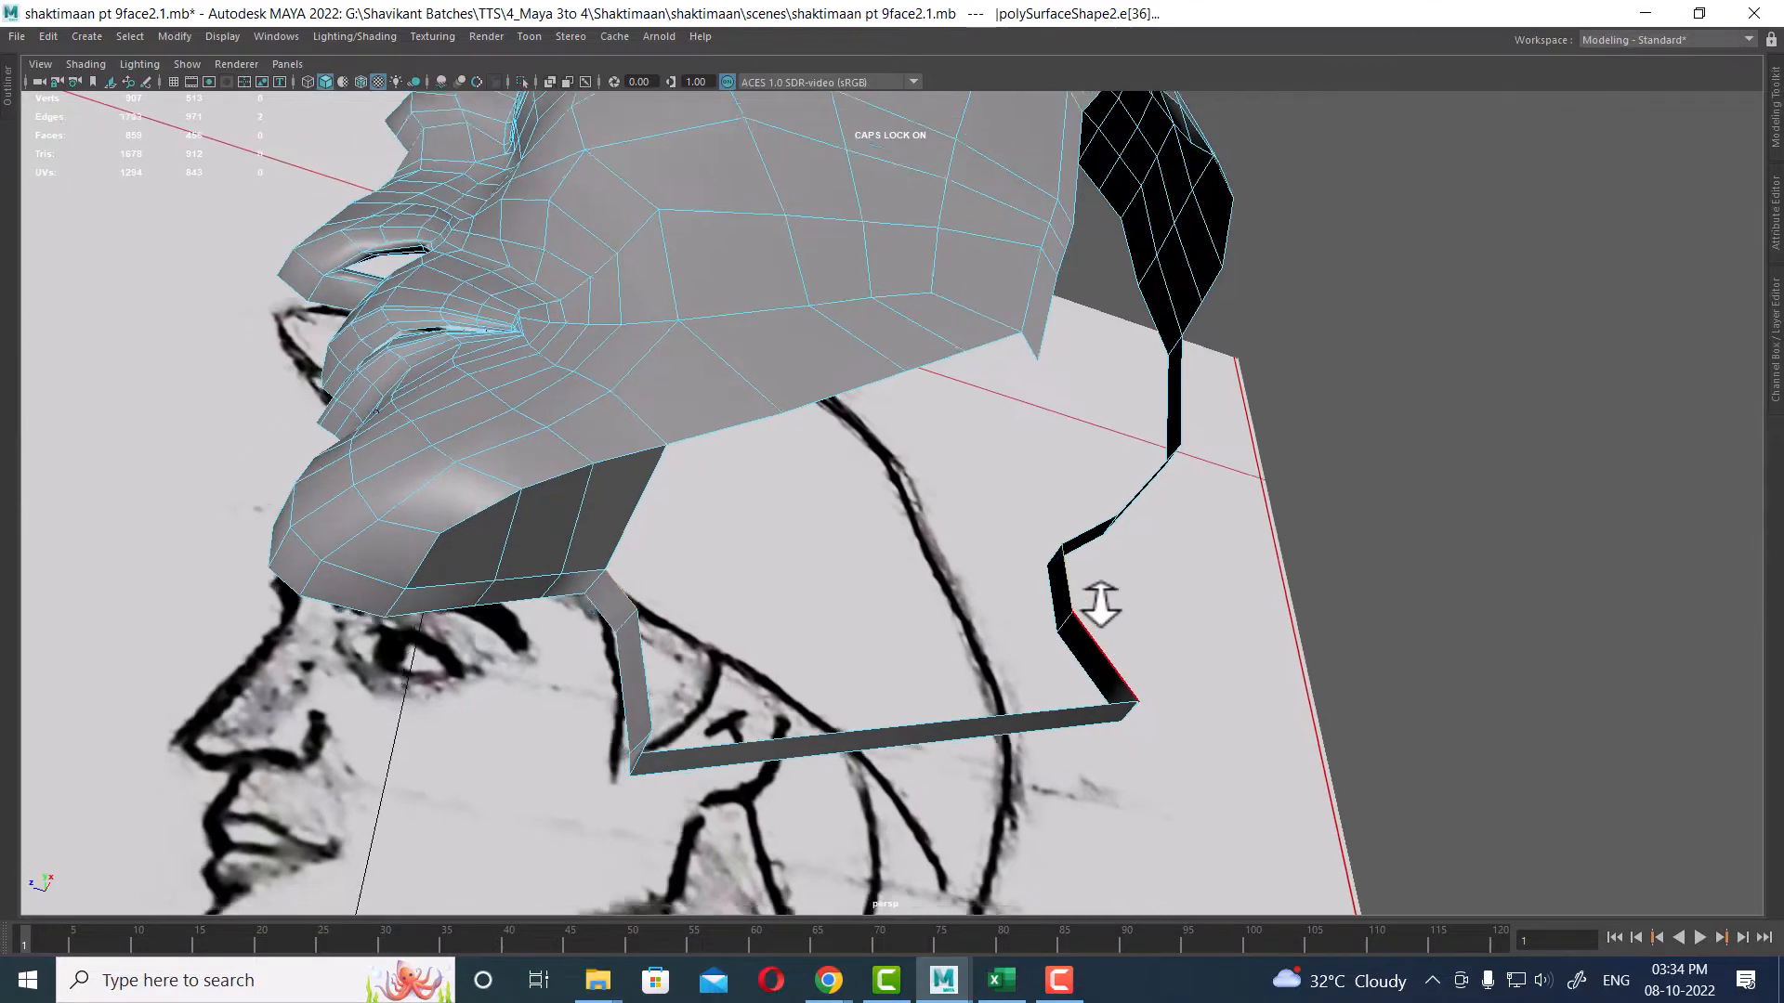
left_click_drag(1095, 598, 1067, 403, "alt")
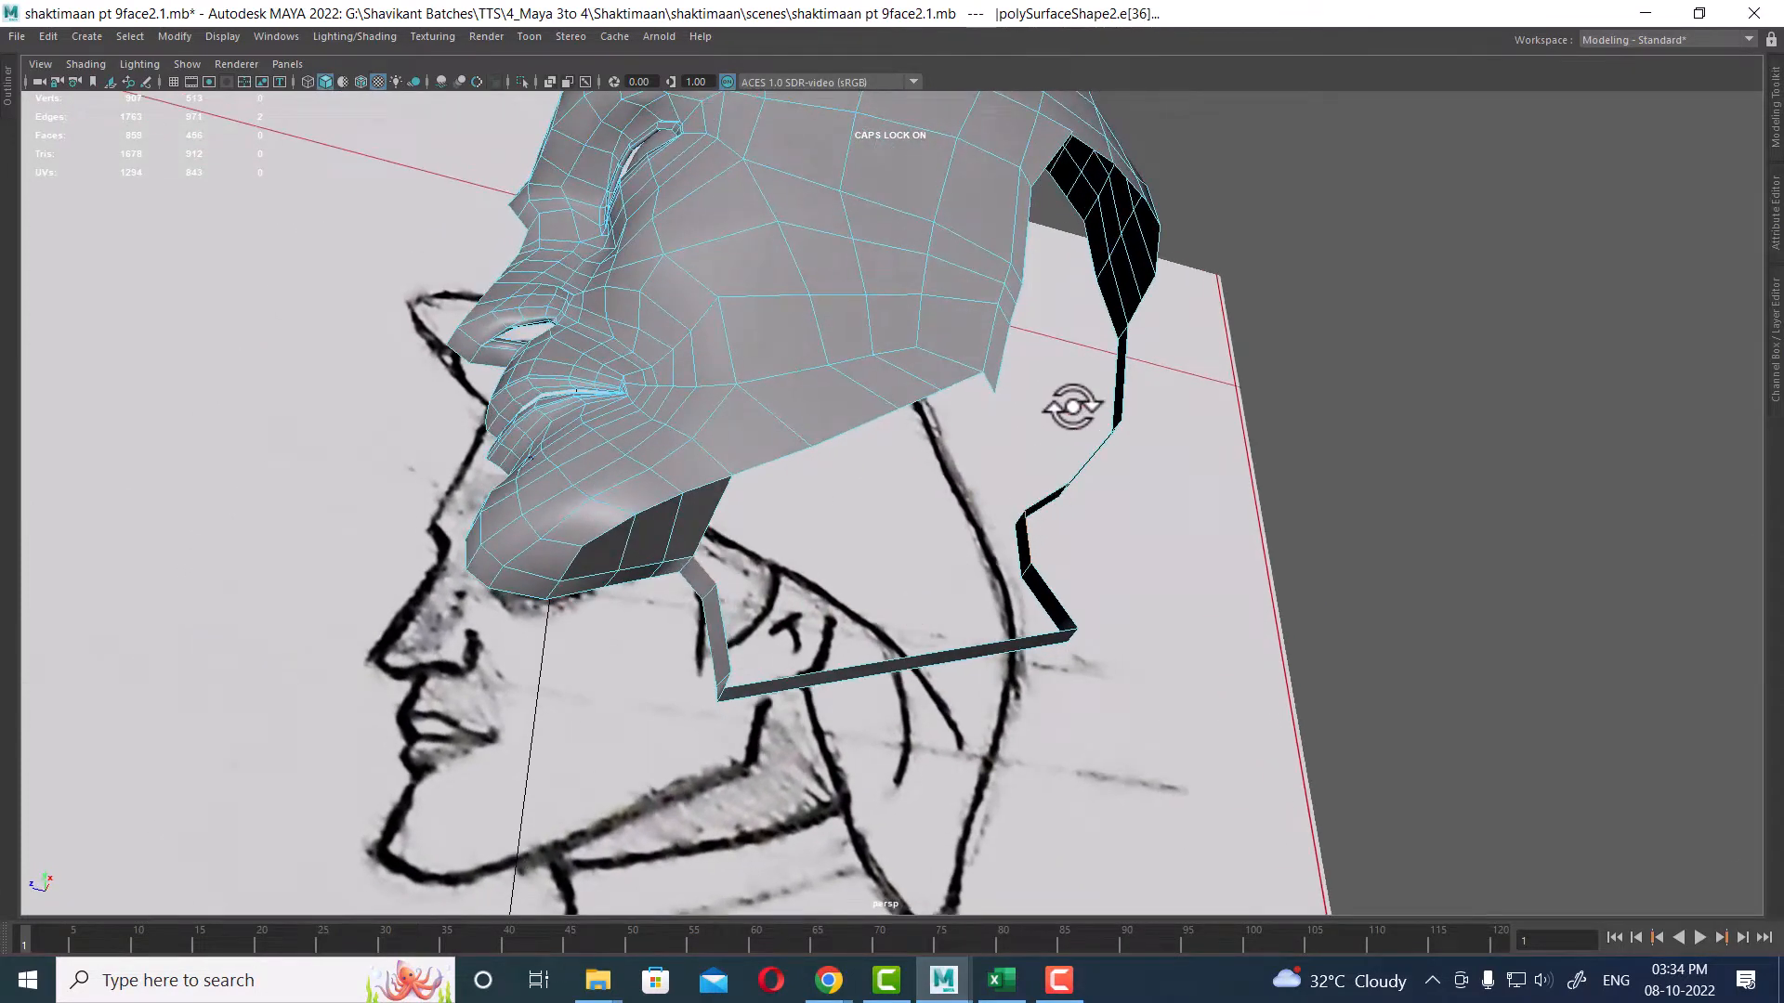
right_click_drag(1073, 407, 1081, 516, "shift")
right_click_drag(1067, 638, 1067, 637, "shift")
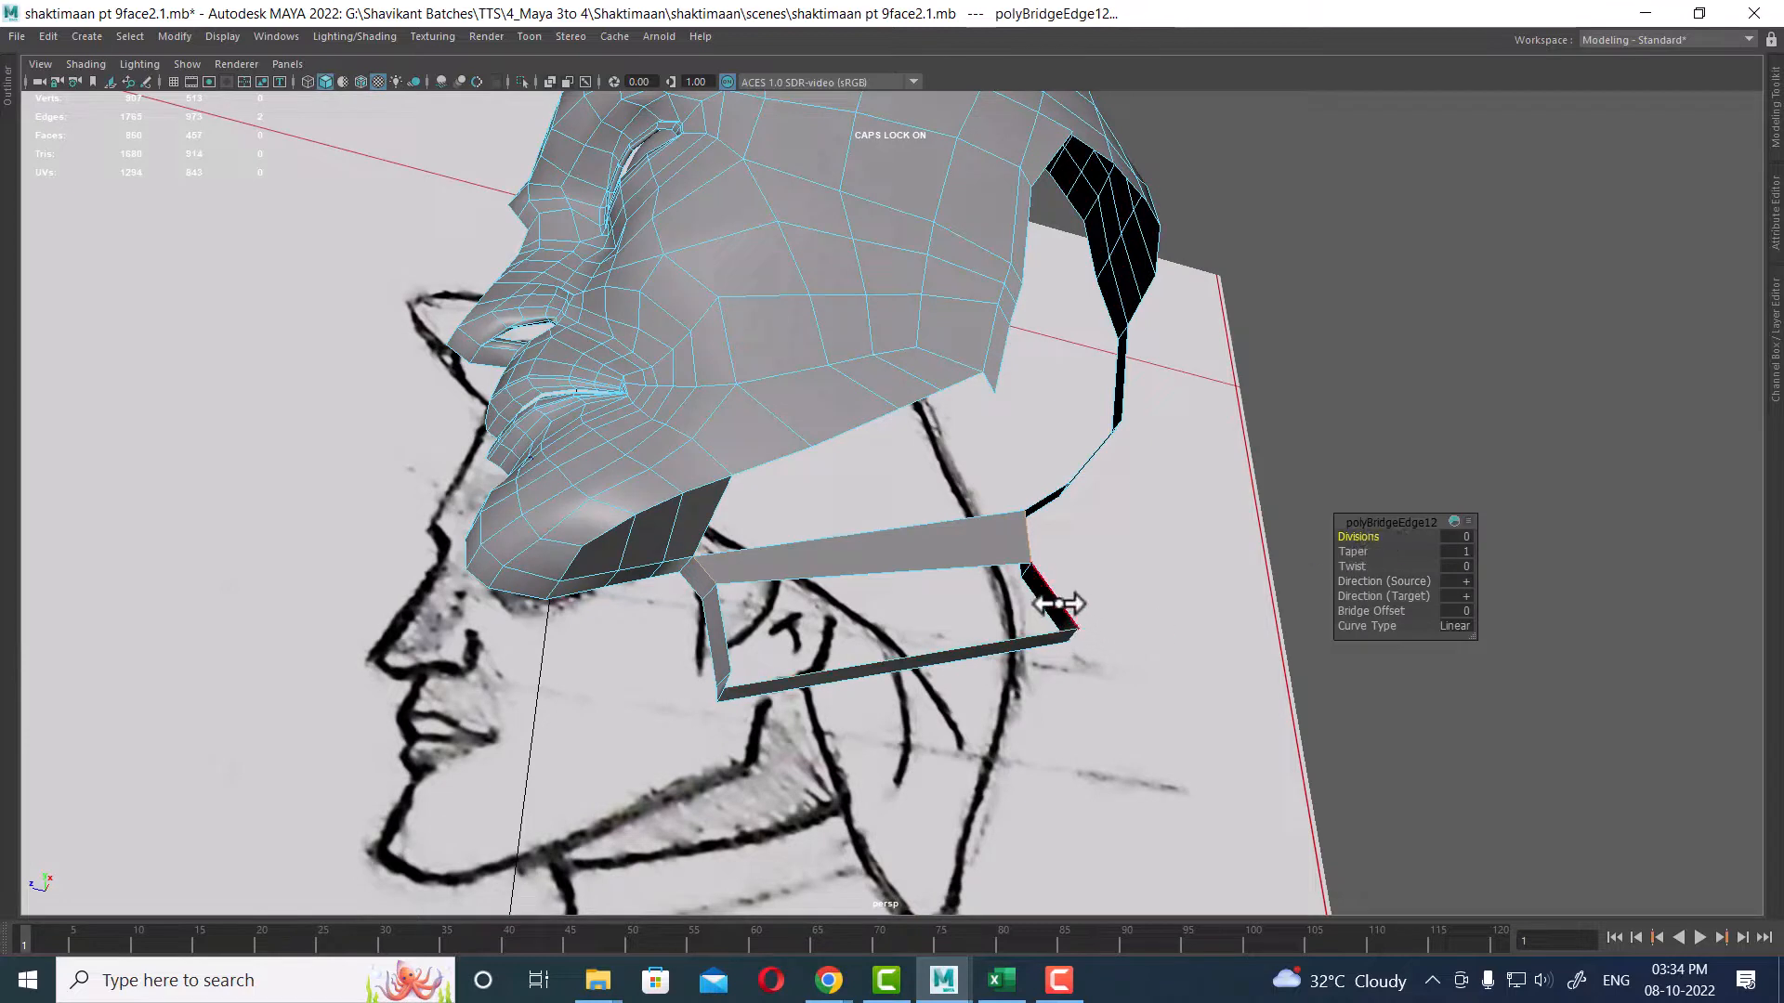
key("ctrl+z")
Step: Select the neck border edges and open the Bridge options to set the bridge settings
right_click_drag(1127, 446, 1202, 673, "shift")
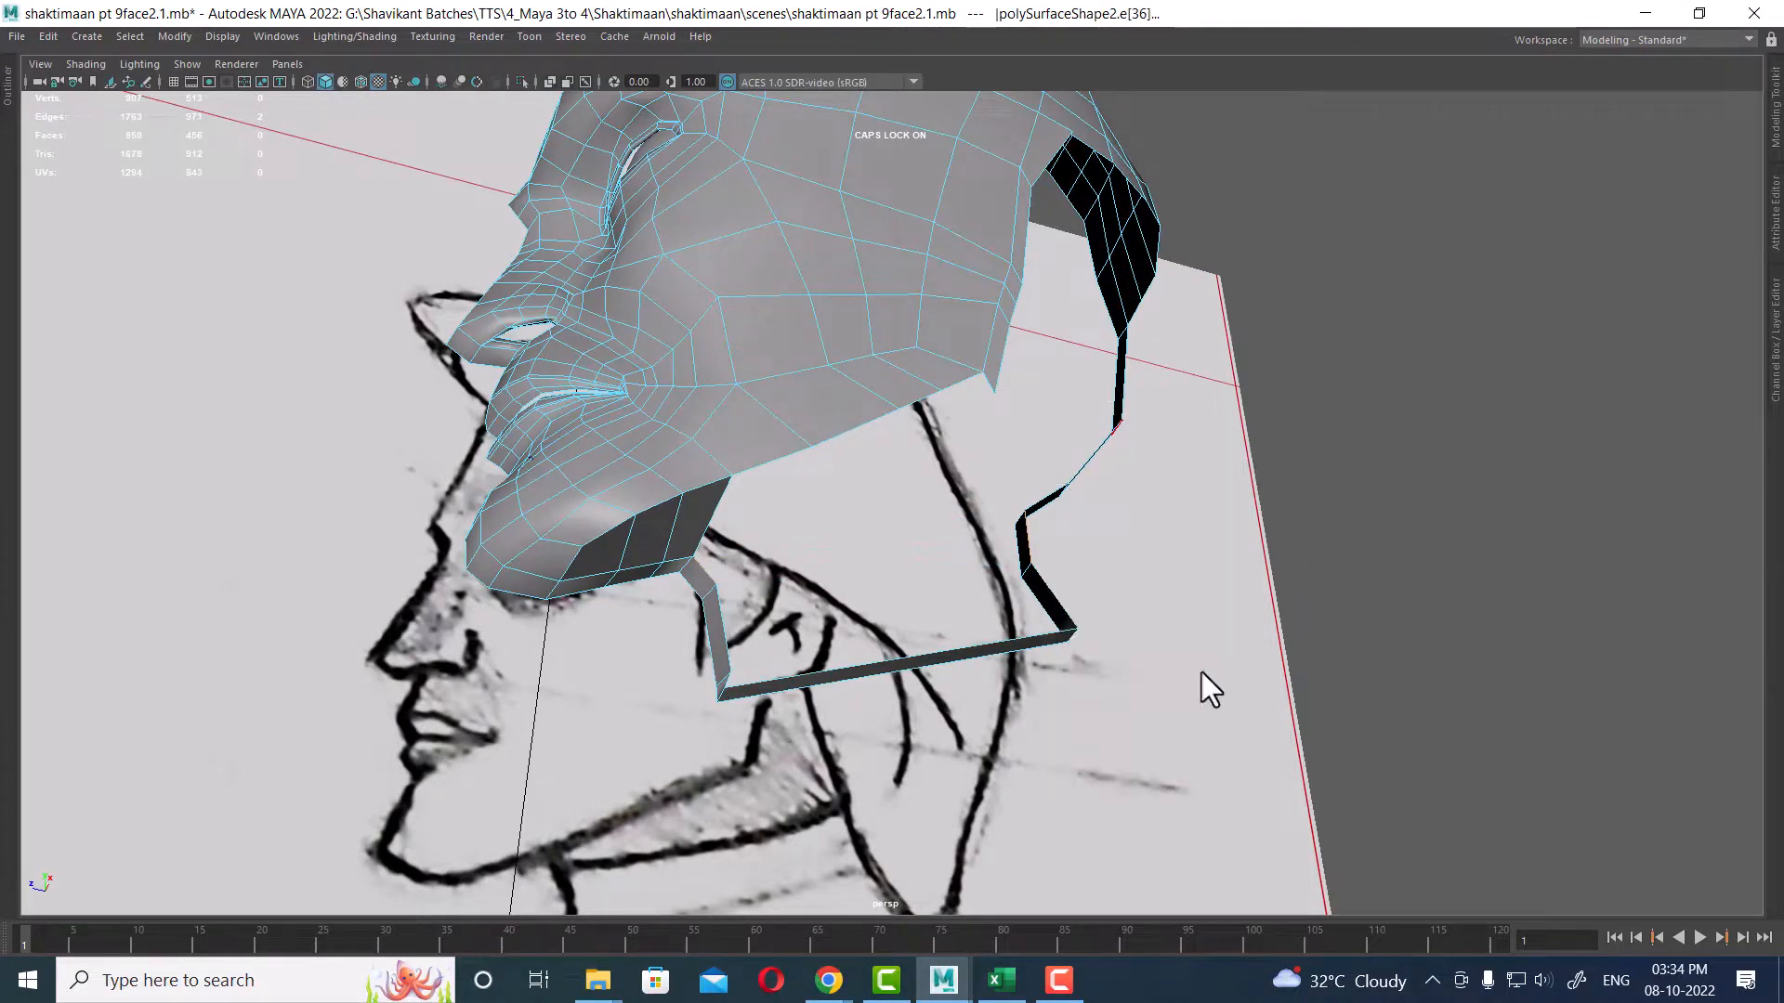
left_click(1419, 345)
left_click(1518, 578)
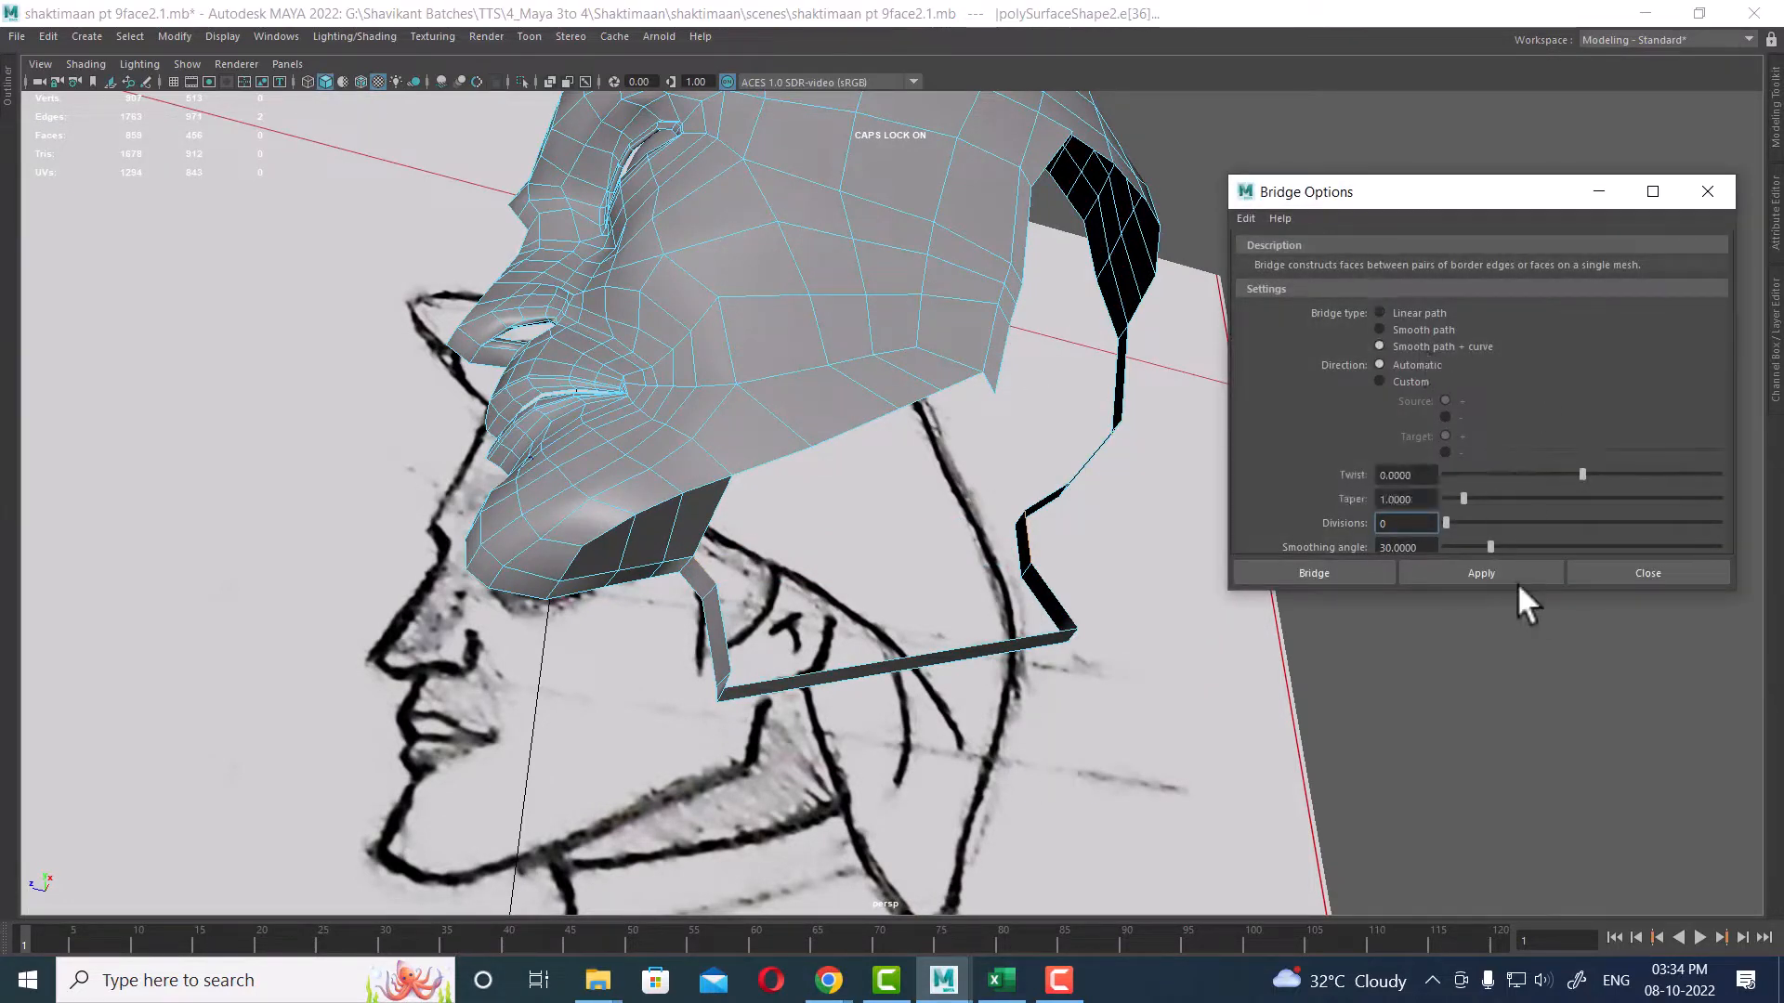
left_click_drag(1271, 603, 844, 610, "alt")
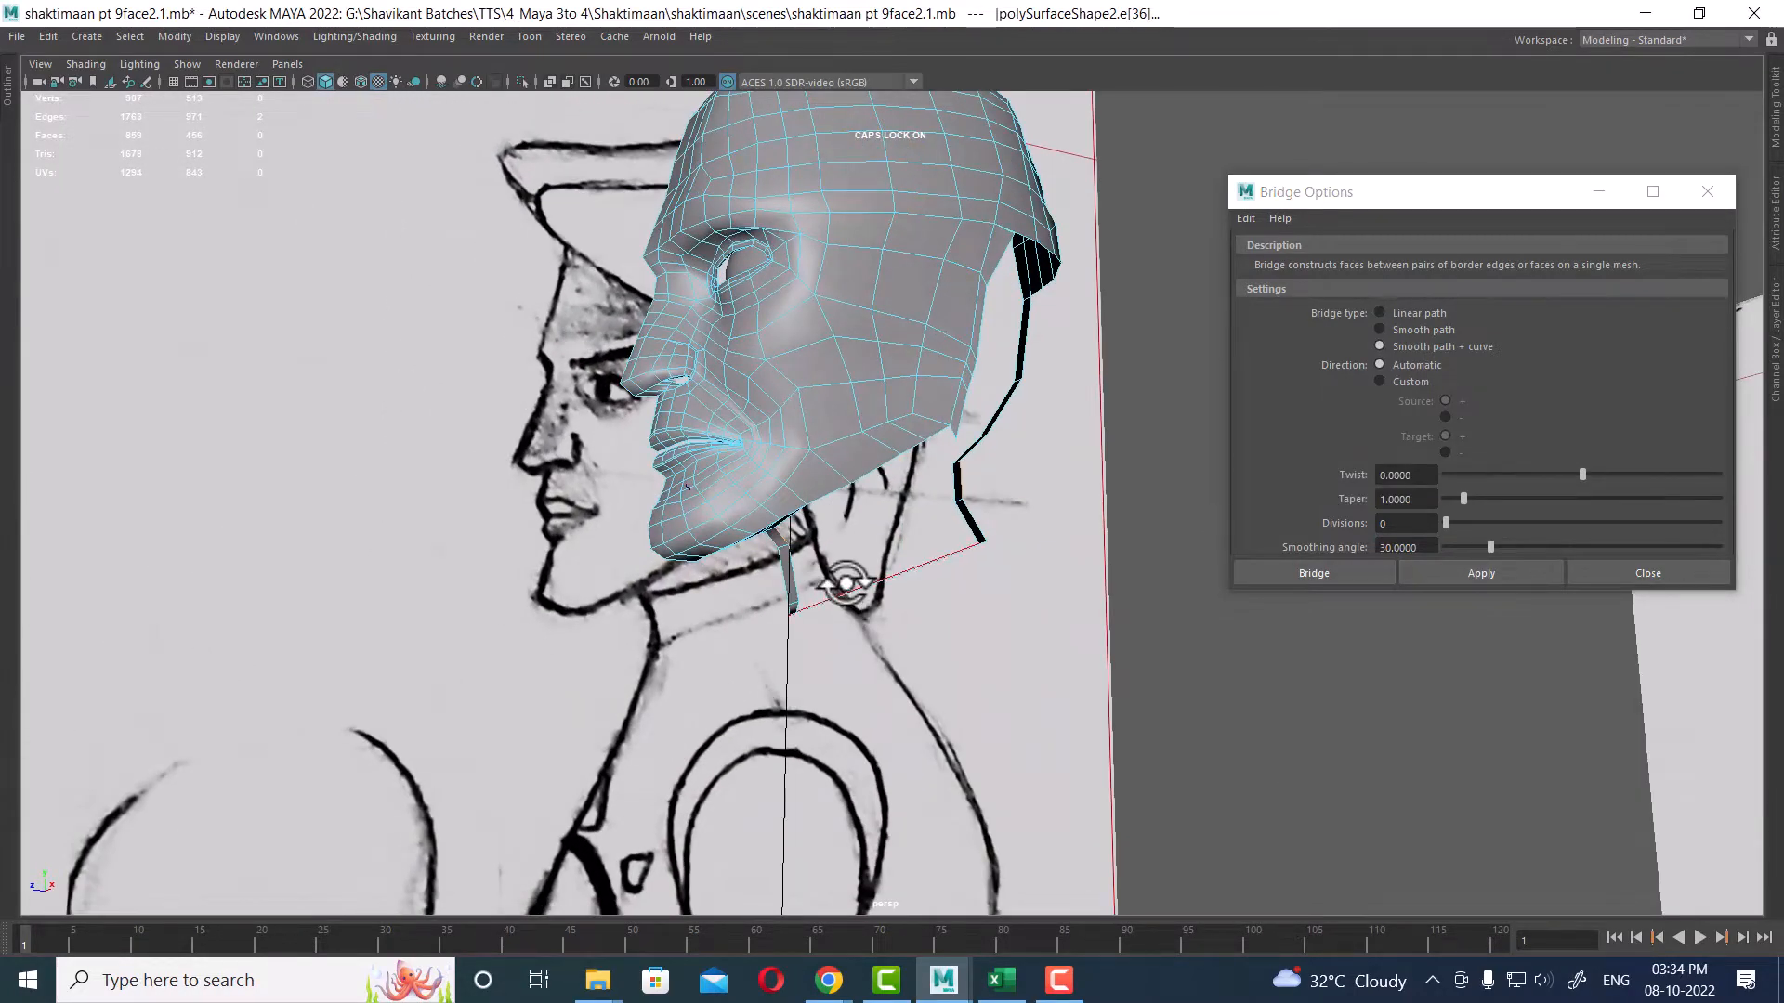
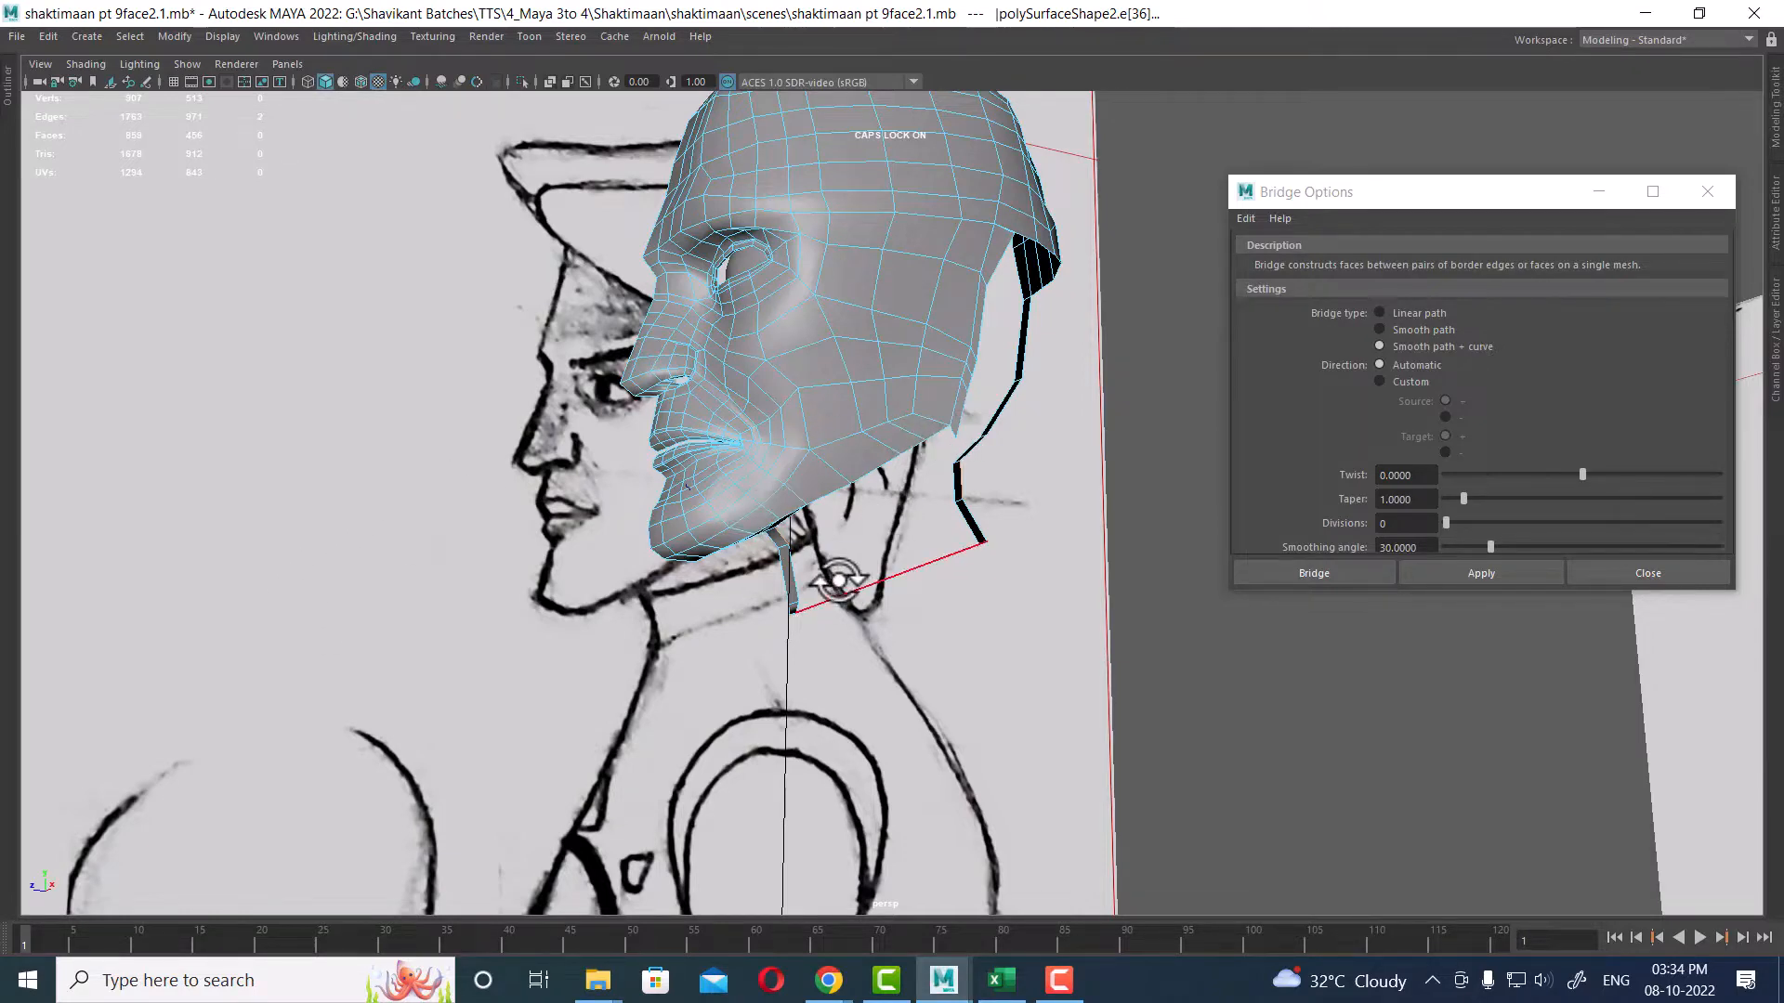
Step: Bridge the selected neck border edges with the Bridge options Divisions set to 10, then close the options
mouse_move(797, 605)
left_mouse_down("alt")
mouse_move(907, 546)
mouse_move(844, 530)
mouse_move(848, 605)
mouse_move(885, 599)
mouse_move(818, 568)
mouse_move(885, 582)
mouse_move(852, 609)
mouse_move(943, 775)
mouse_move(915, 734)
mouse_move(927, 698)
left_mouse_up("alt")
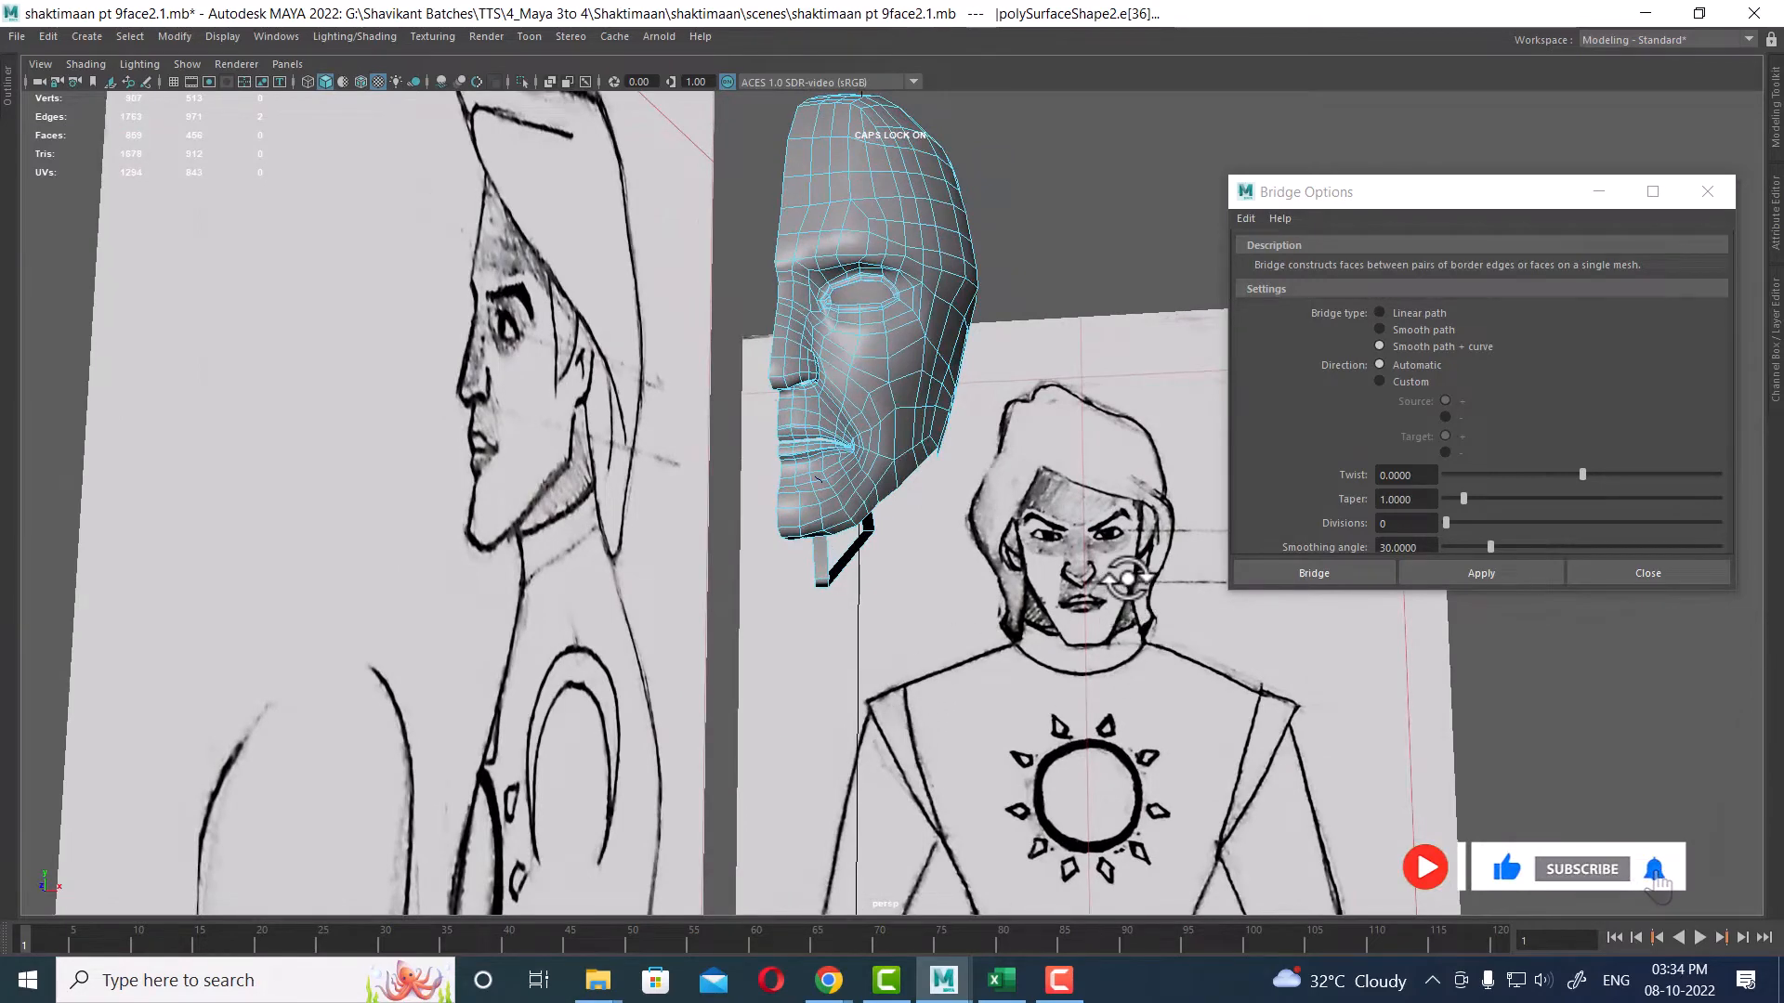
mouse_move(1129, 580)
left_mouse_down("alt")
mouse_move(857, 458)
mouse_move(801, 460)
left_mouse_up("alt")
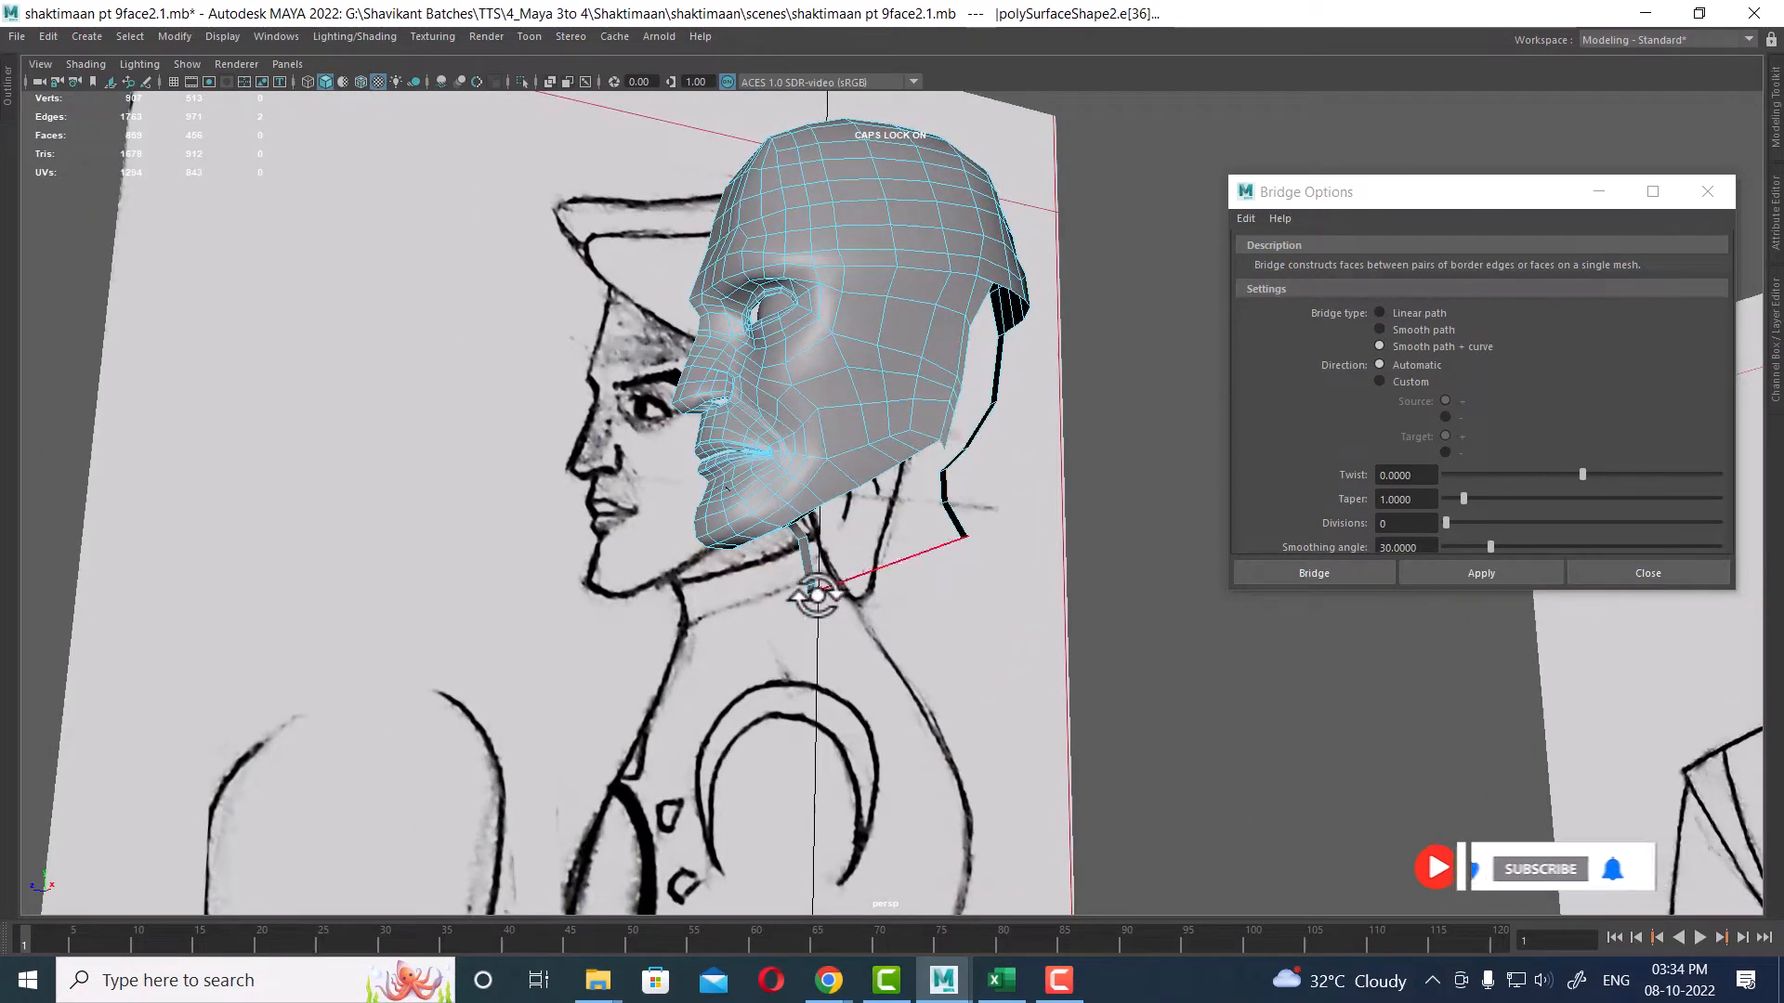
mouse_move(948, 570)
left_mouse_down("alt")
mouse_move(956, 669)
mouse_move(844, 628)
mouse_move(958, 697)
mouse_move(1119, 662)
left_mouse_up("alt")
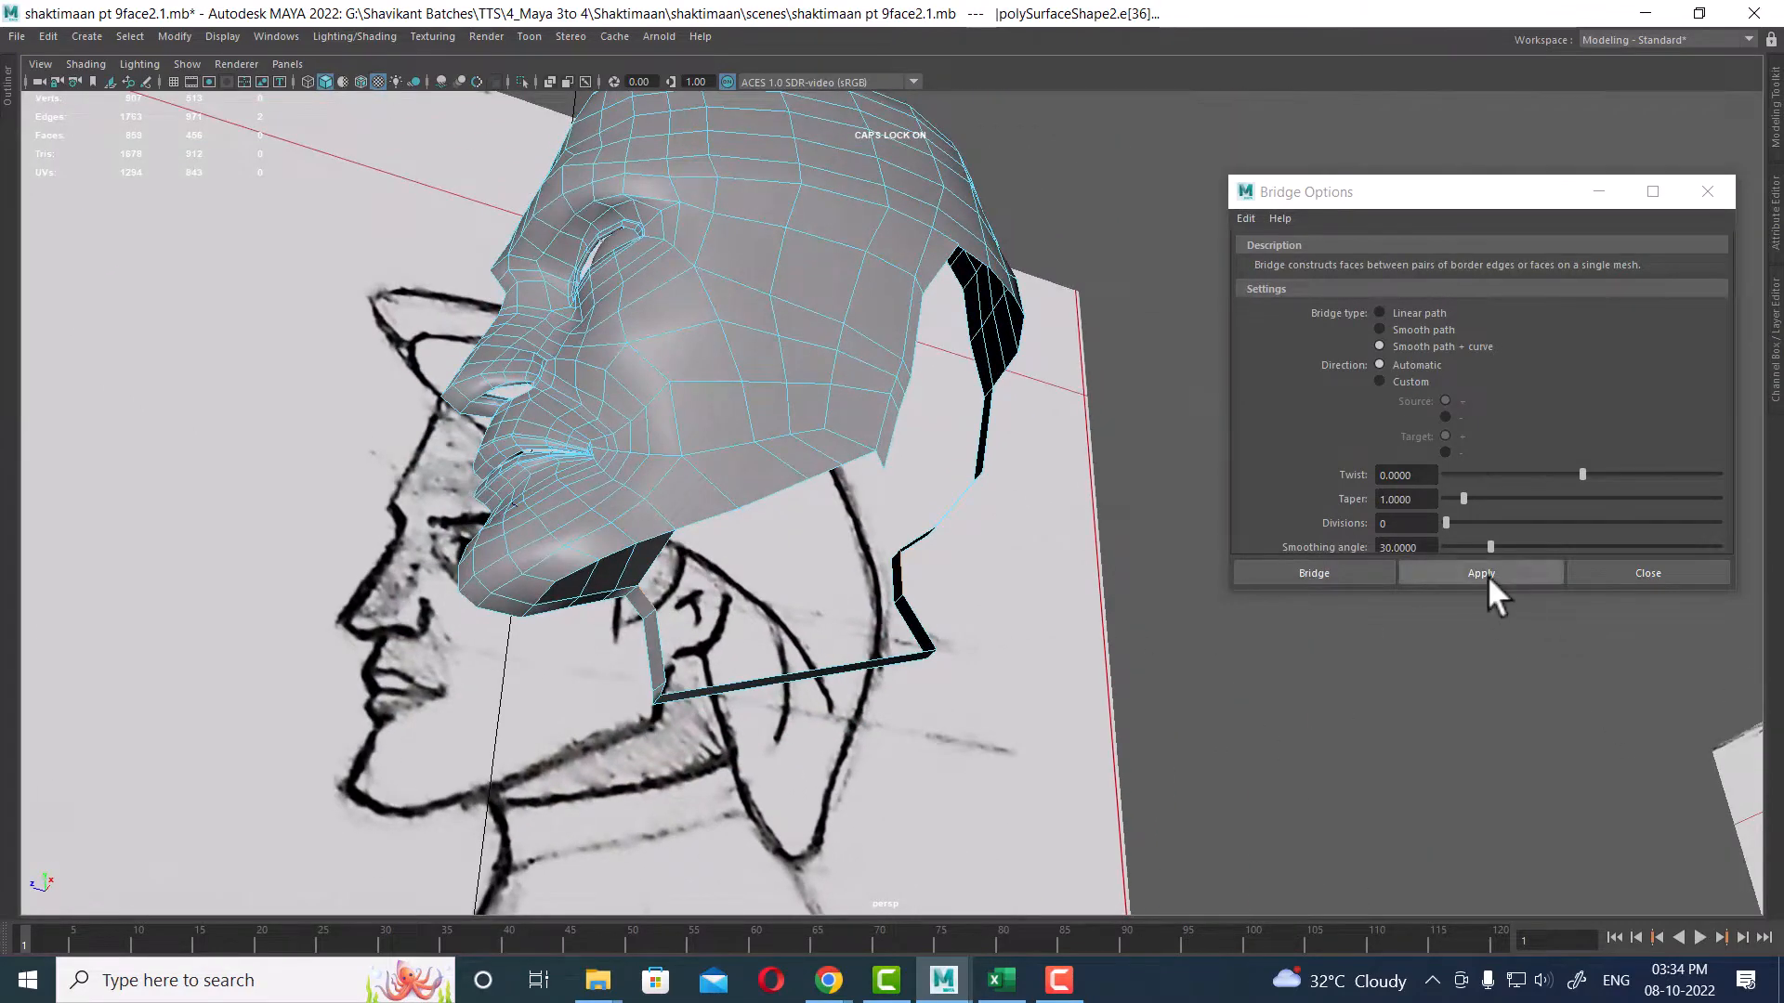
left_click(1402, 523)
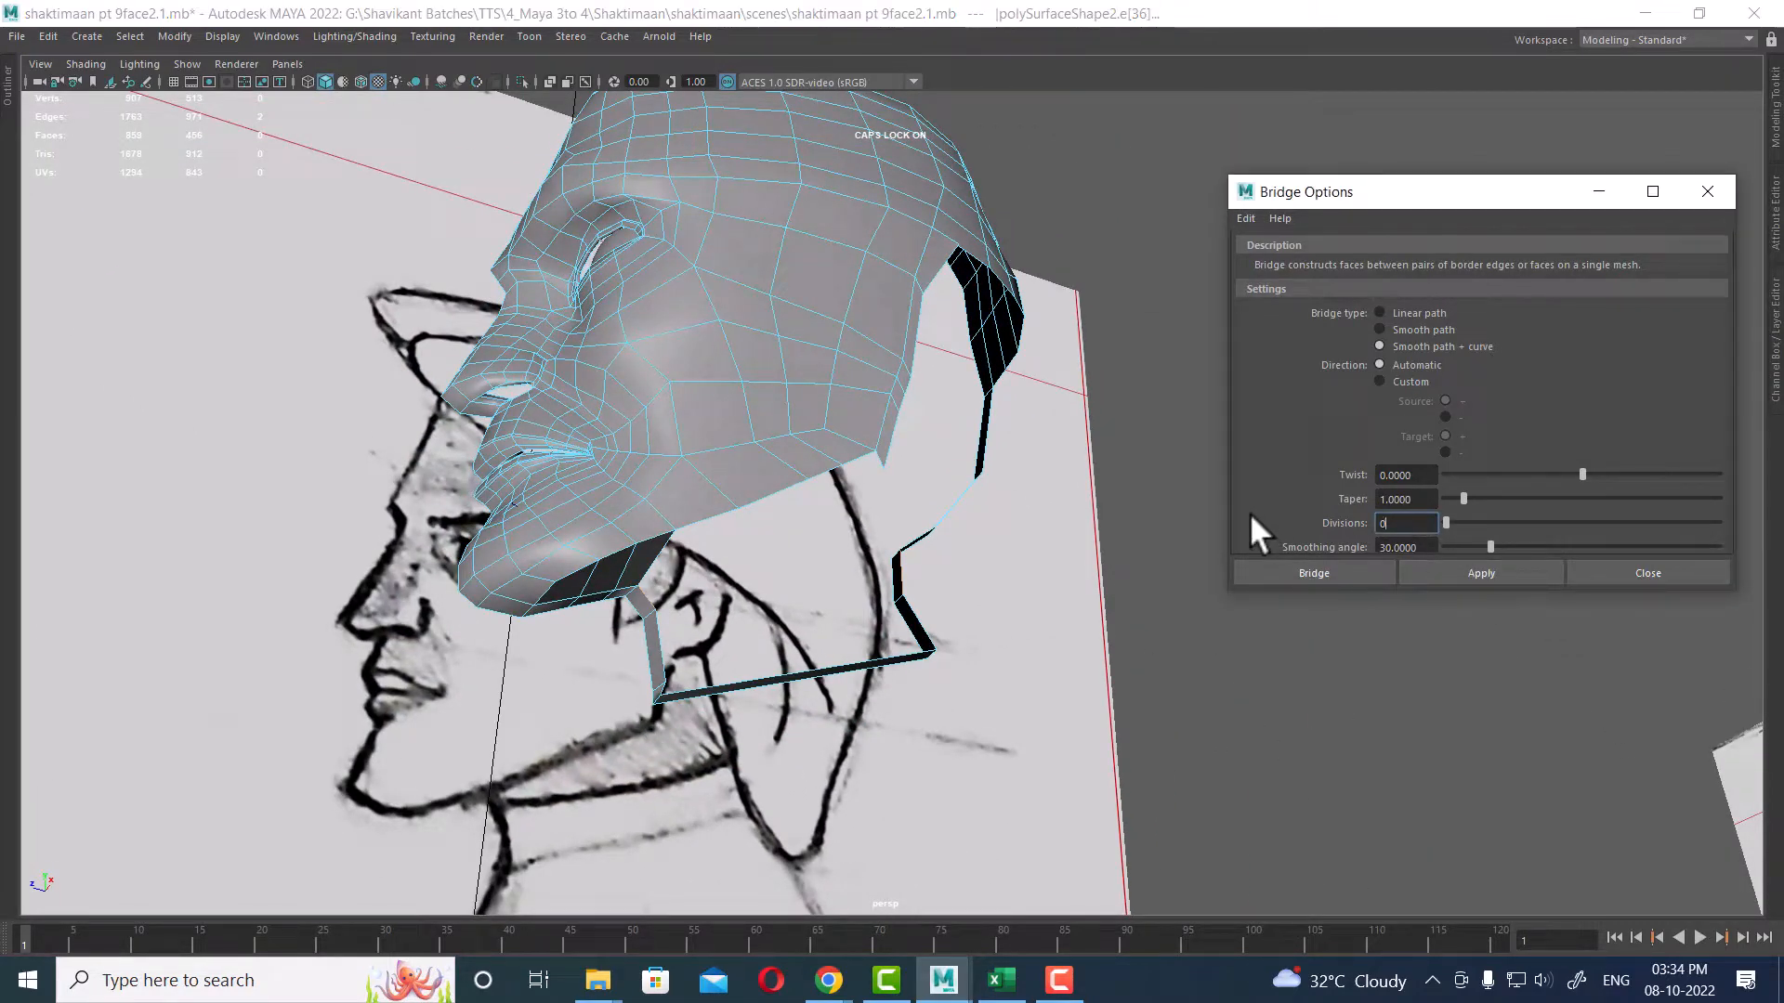
key("BackSpace")
type("10")
left_click(1446, 572)
left_click_drag(544, 649, 891, 557, "alt")
left_click(1662, 578)
Step: Select the edge loop running along the flat underside face of the jaw
left_click_drag(537, 600, 716, 602, "alt")
right_click_drag(715, 602, 809, 597, "alt")
left_click_drag(808, 598, 833, 598, "alt")
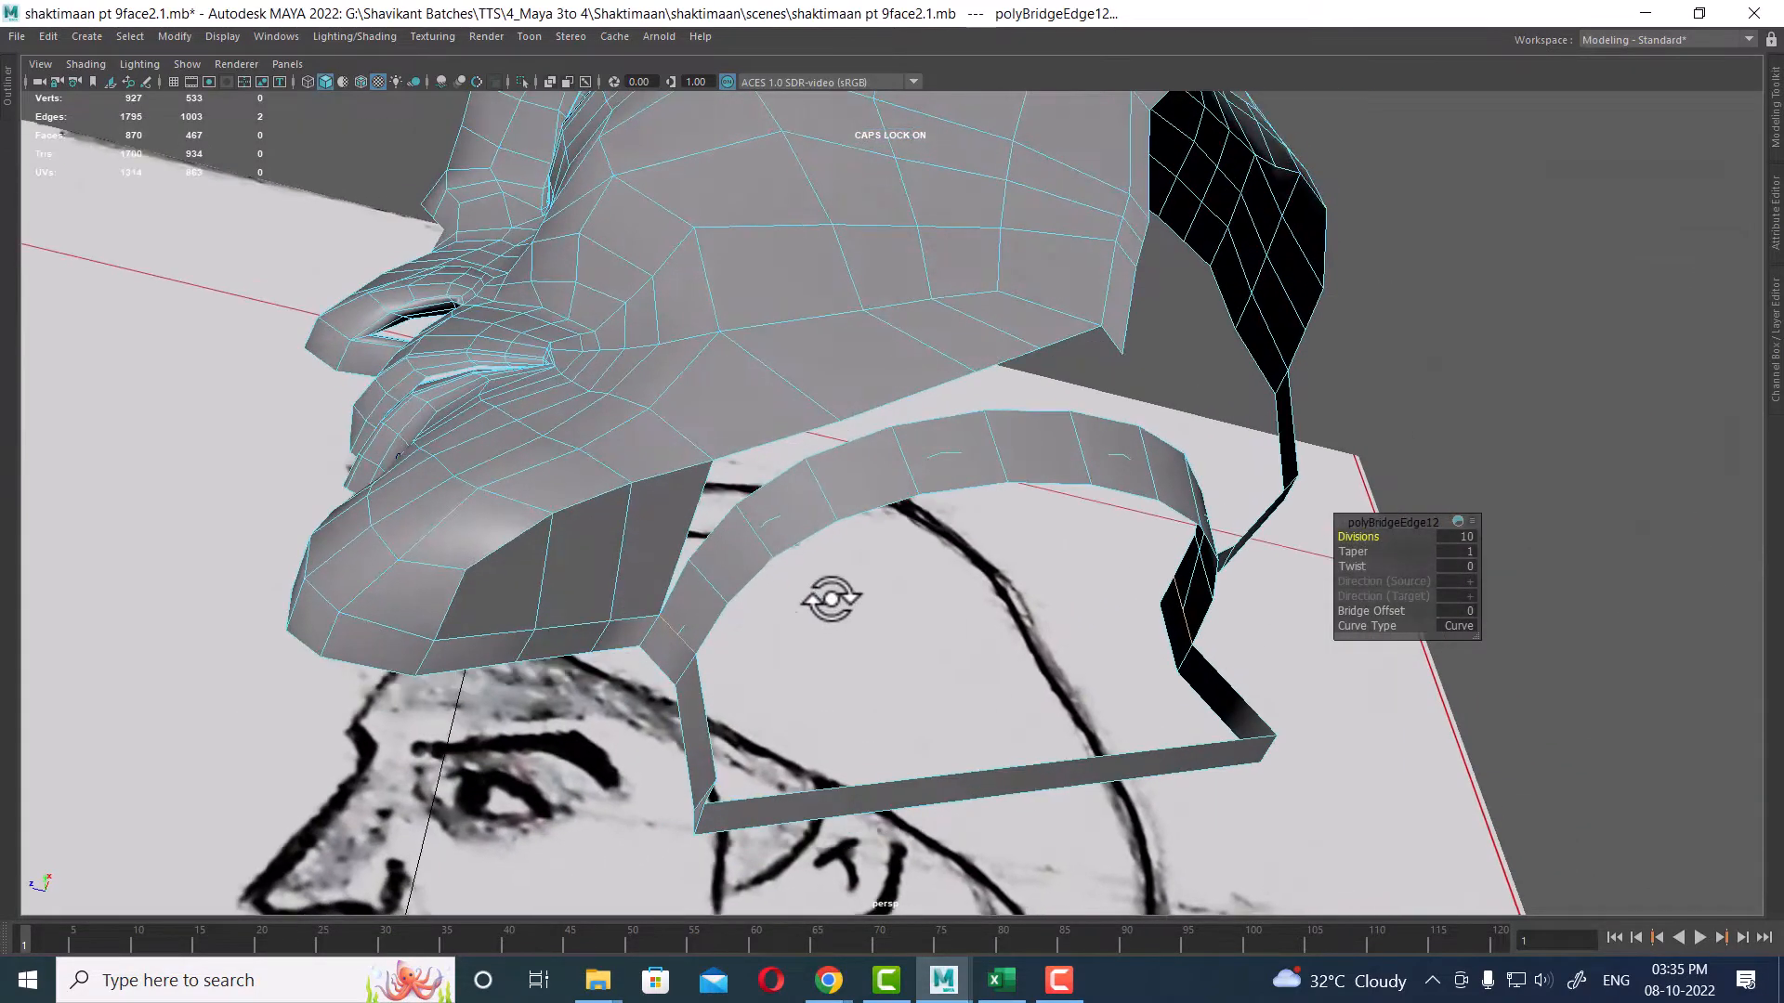
middle_click_drag(782, 557, 852, 518, "alt")
right_click_drag(852, 517, 788, 572, "alt")
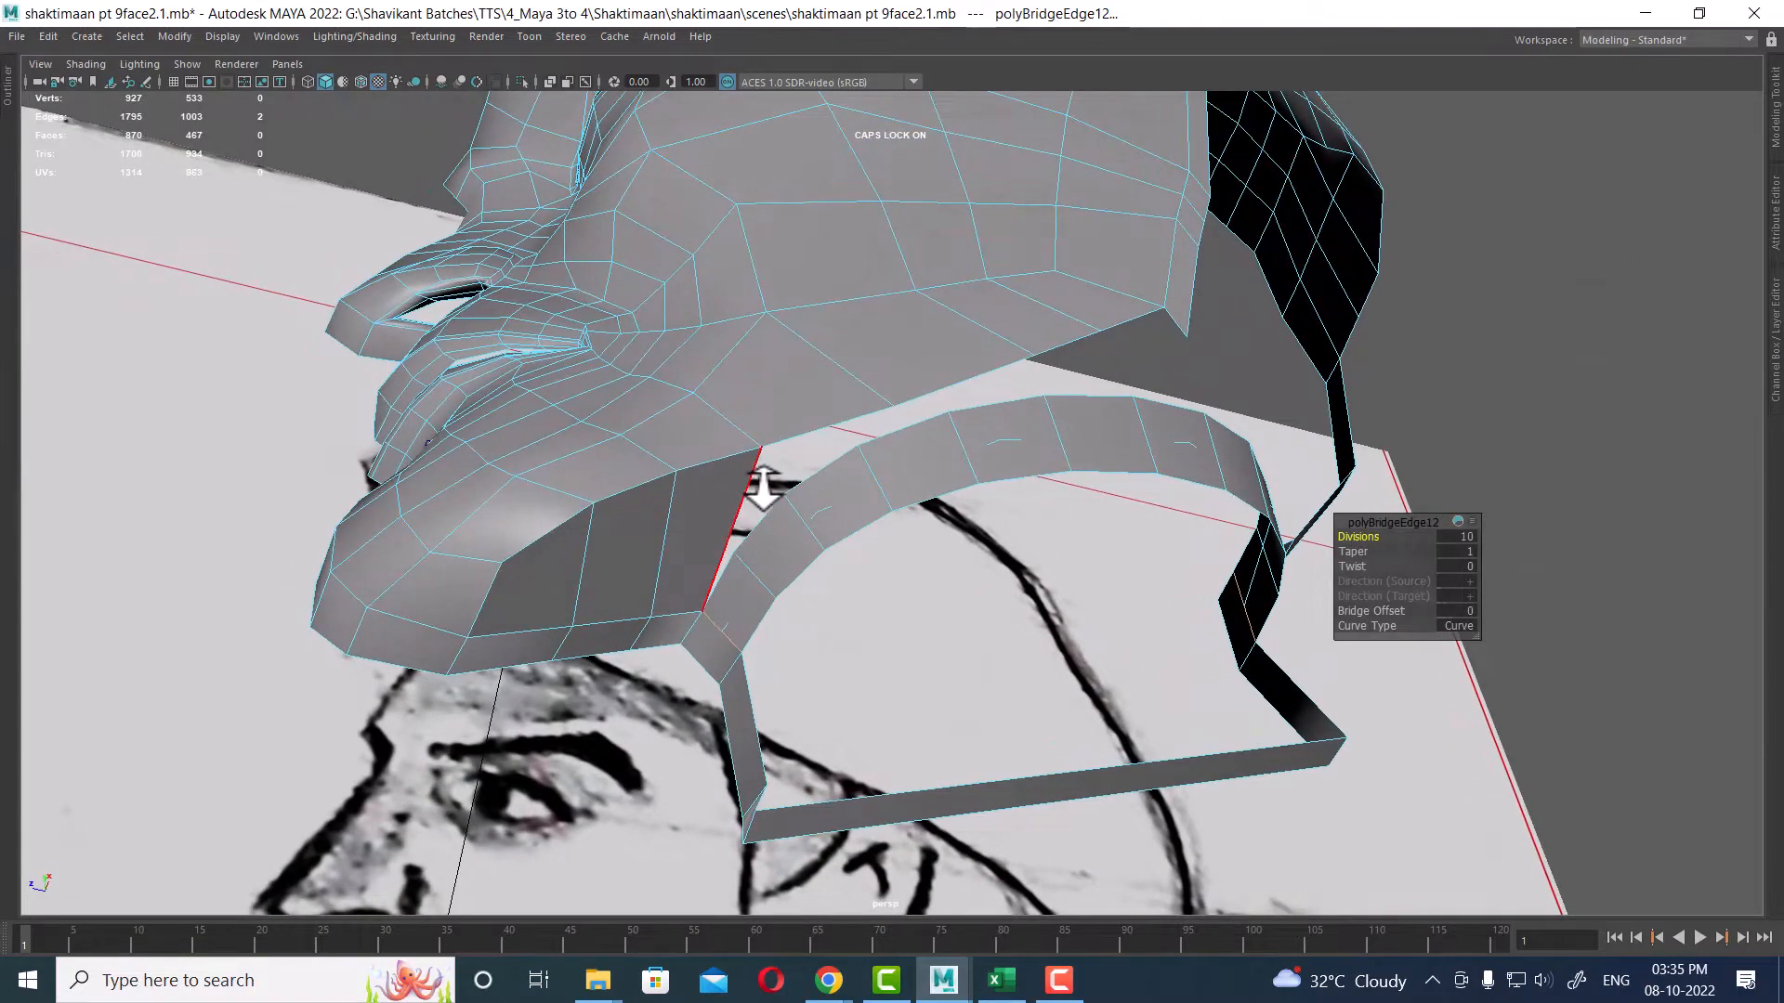
left_click(739, 509)
right_click_drag(835, 409, 916, 601, "ctrl")
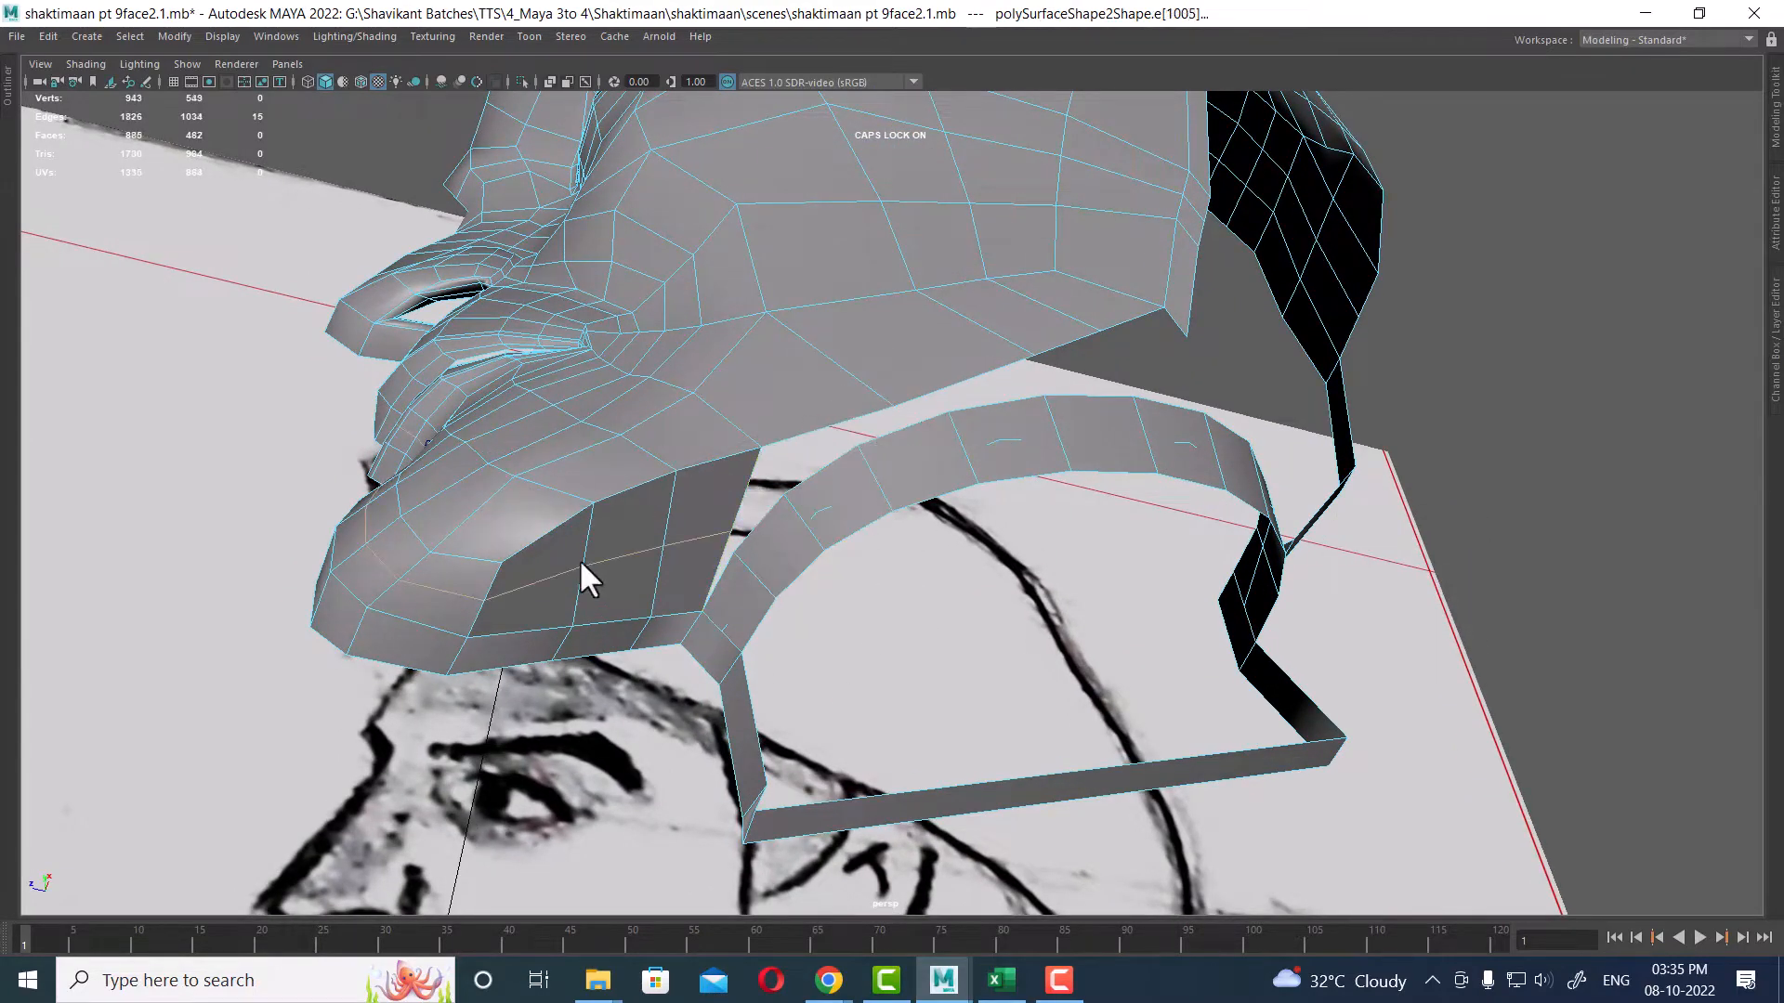
left_click_drag(578, 559, 604, 421, "alt")
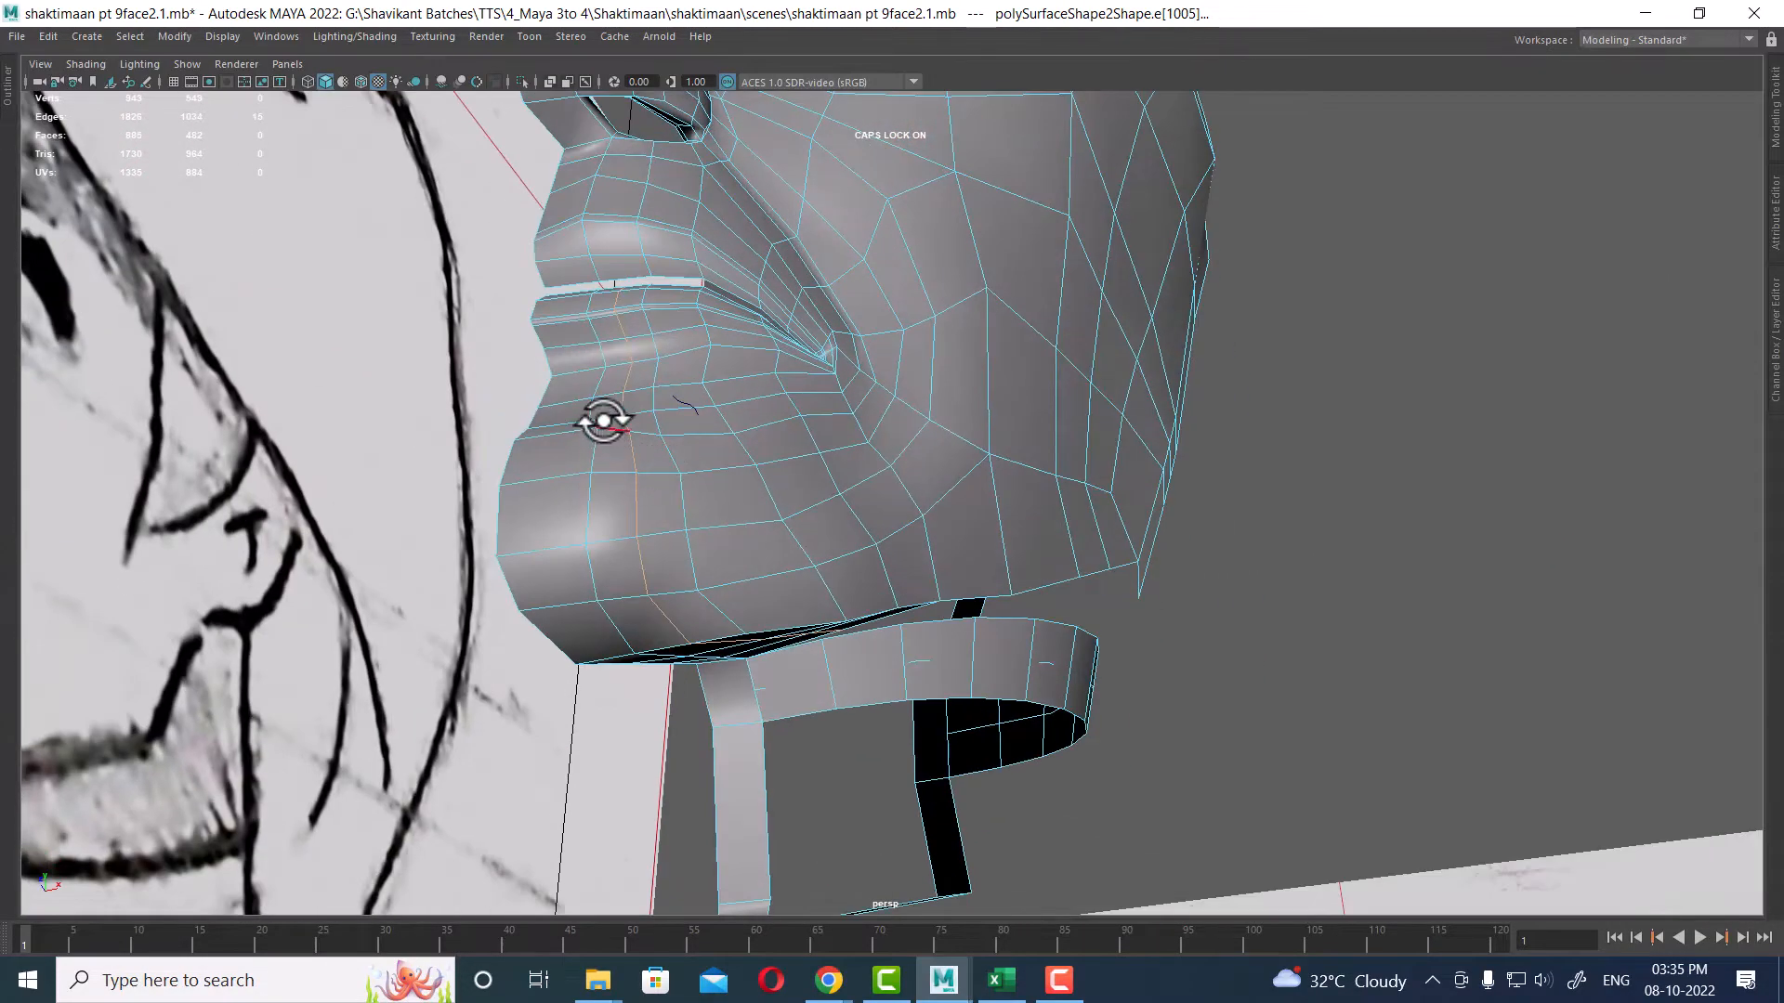
double_click(598, 352)
left_click_drag(750, 568, 797, 410, "alt")
right_click_drag(803, 408, 805, 545, "shift")
left_click_drag(763, 478, 741, 483)
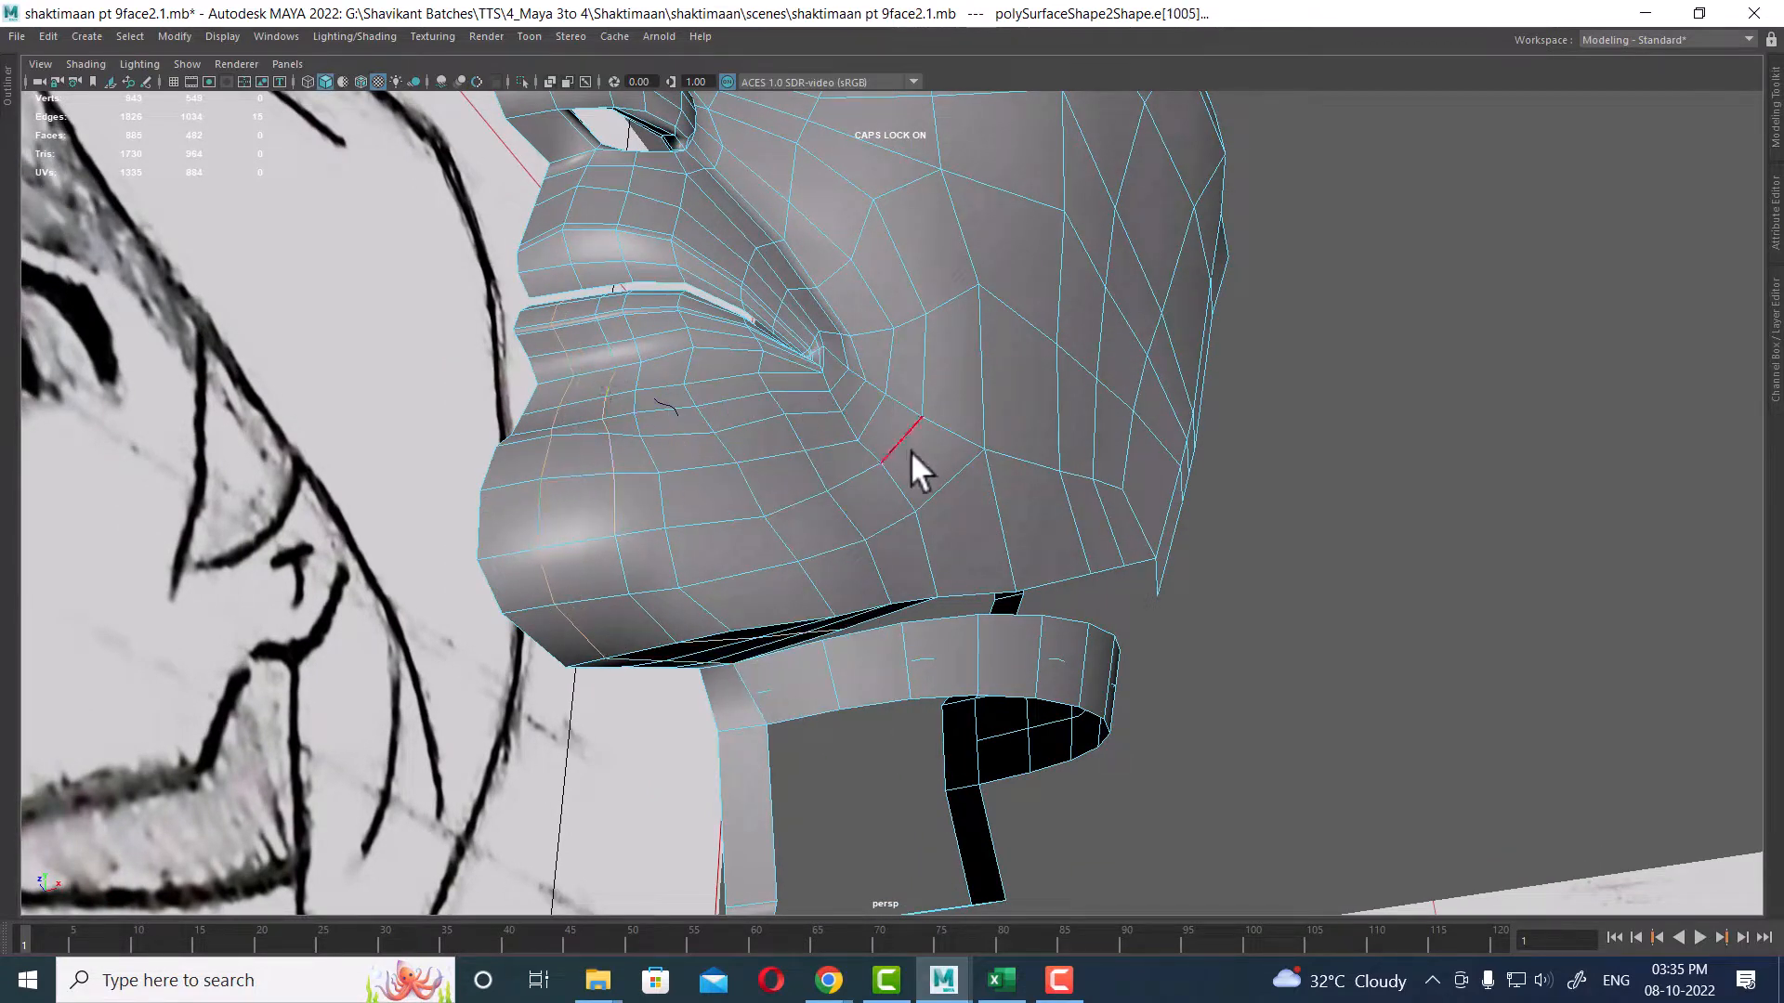
right_click_drag(911, 451, 911, 589, "shift")
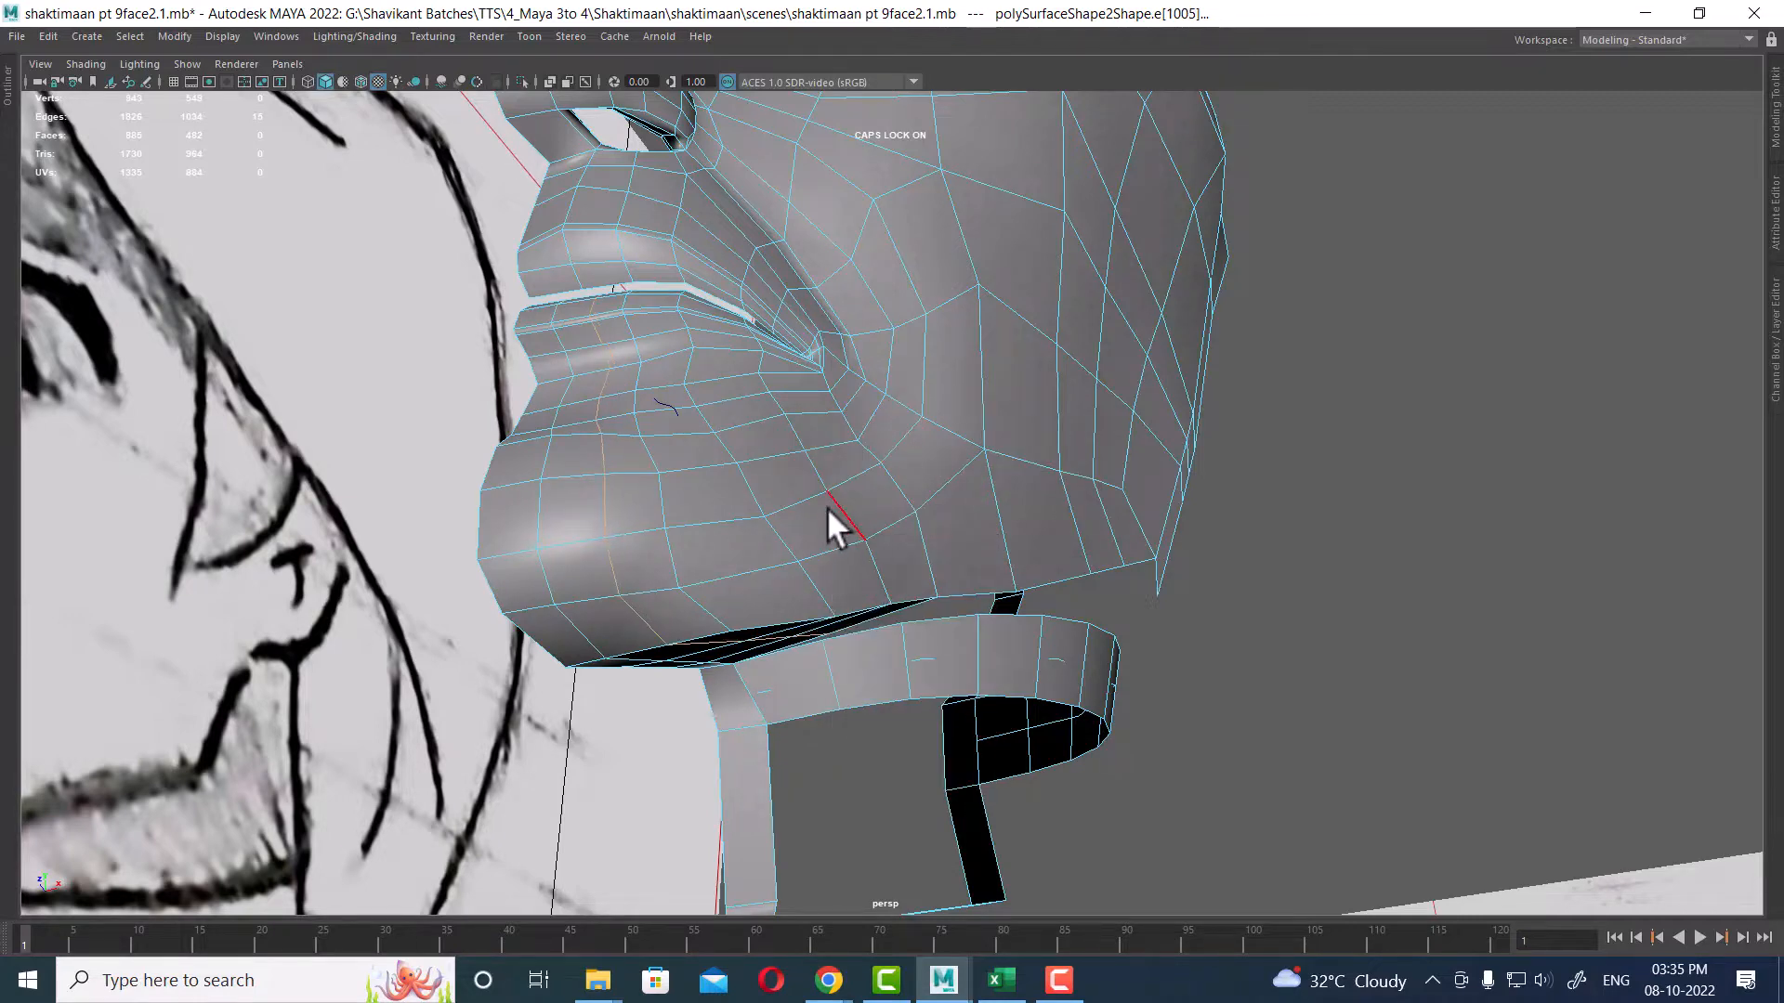
left_click_drag(827, 507, 769, 647, "alt")
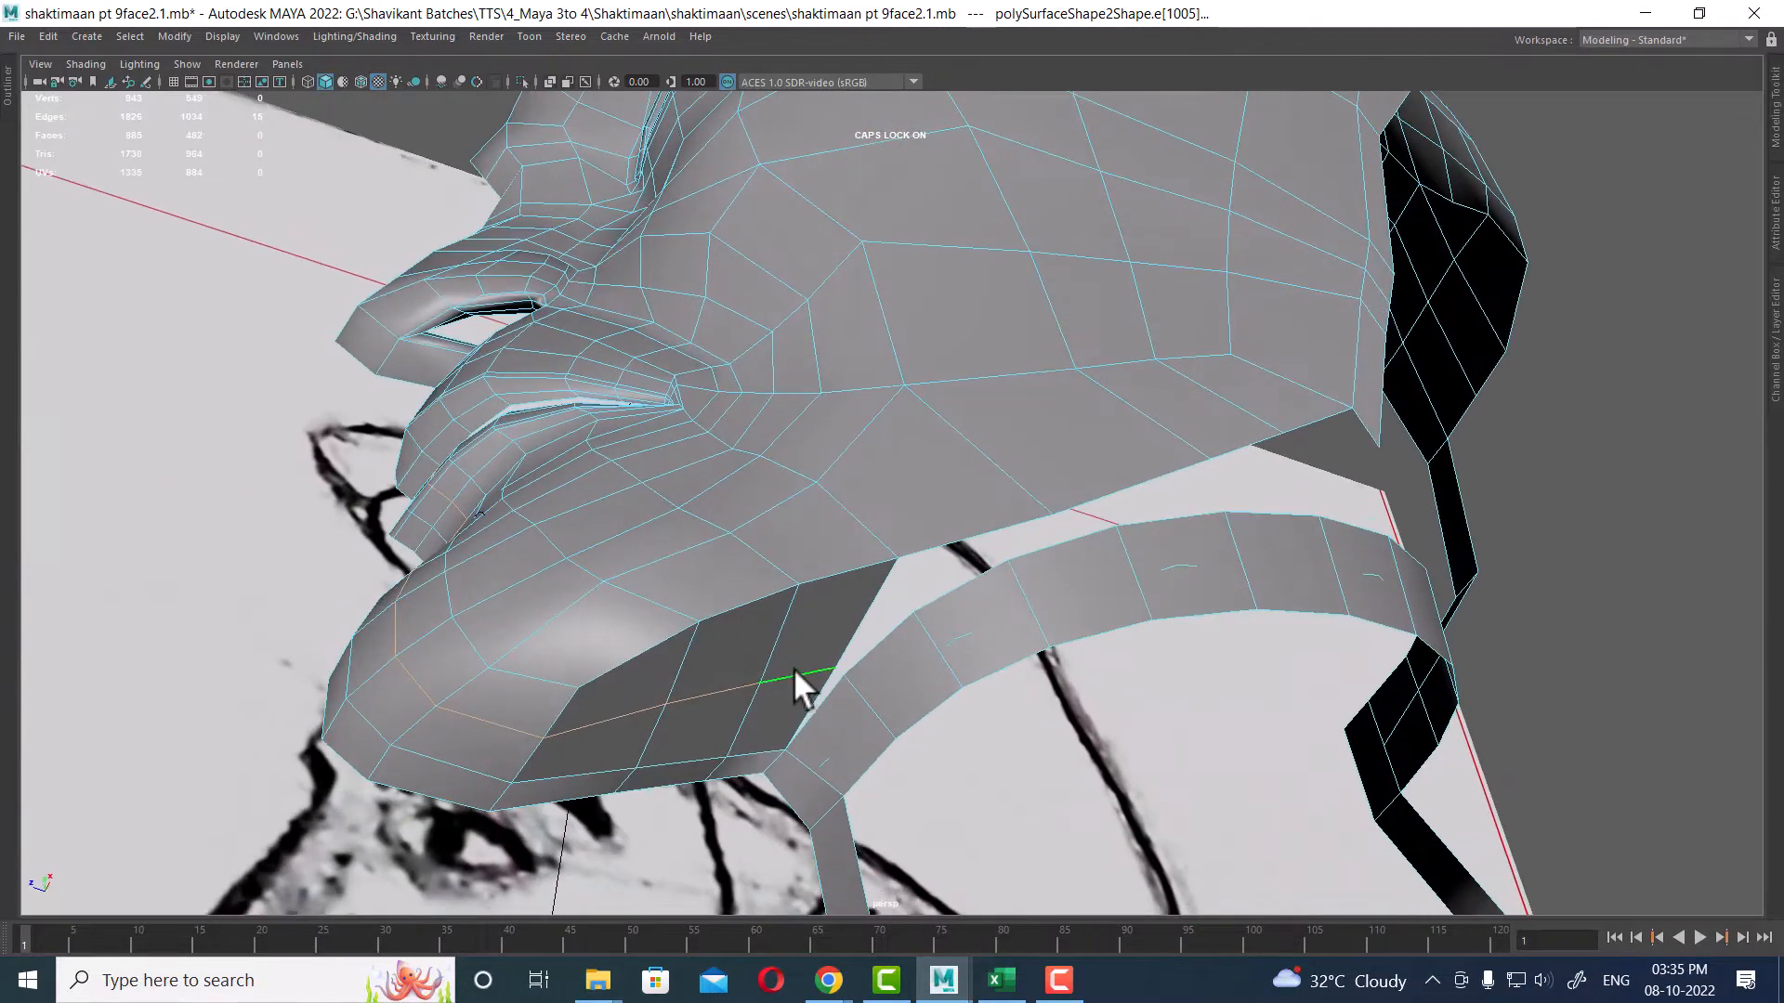
Step: Move the selected jaw edges in the four-view layout so the jaw underside follows the side sketch
key("w")
key("space")
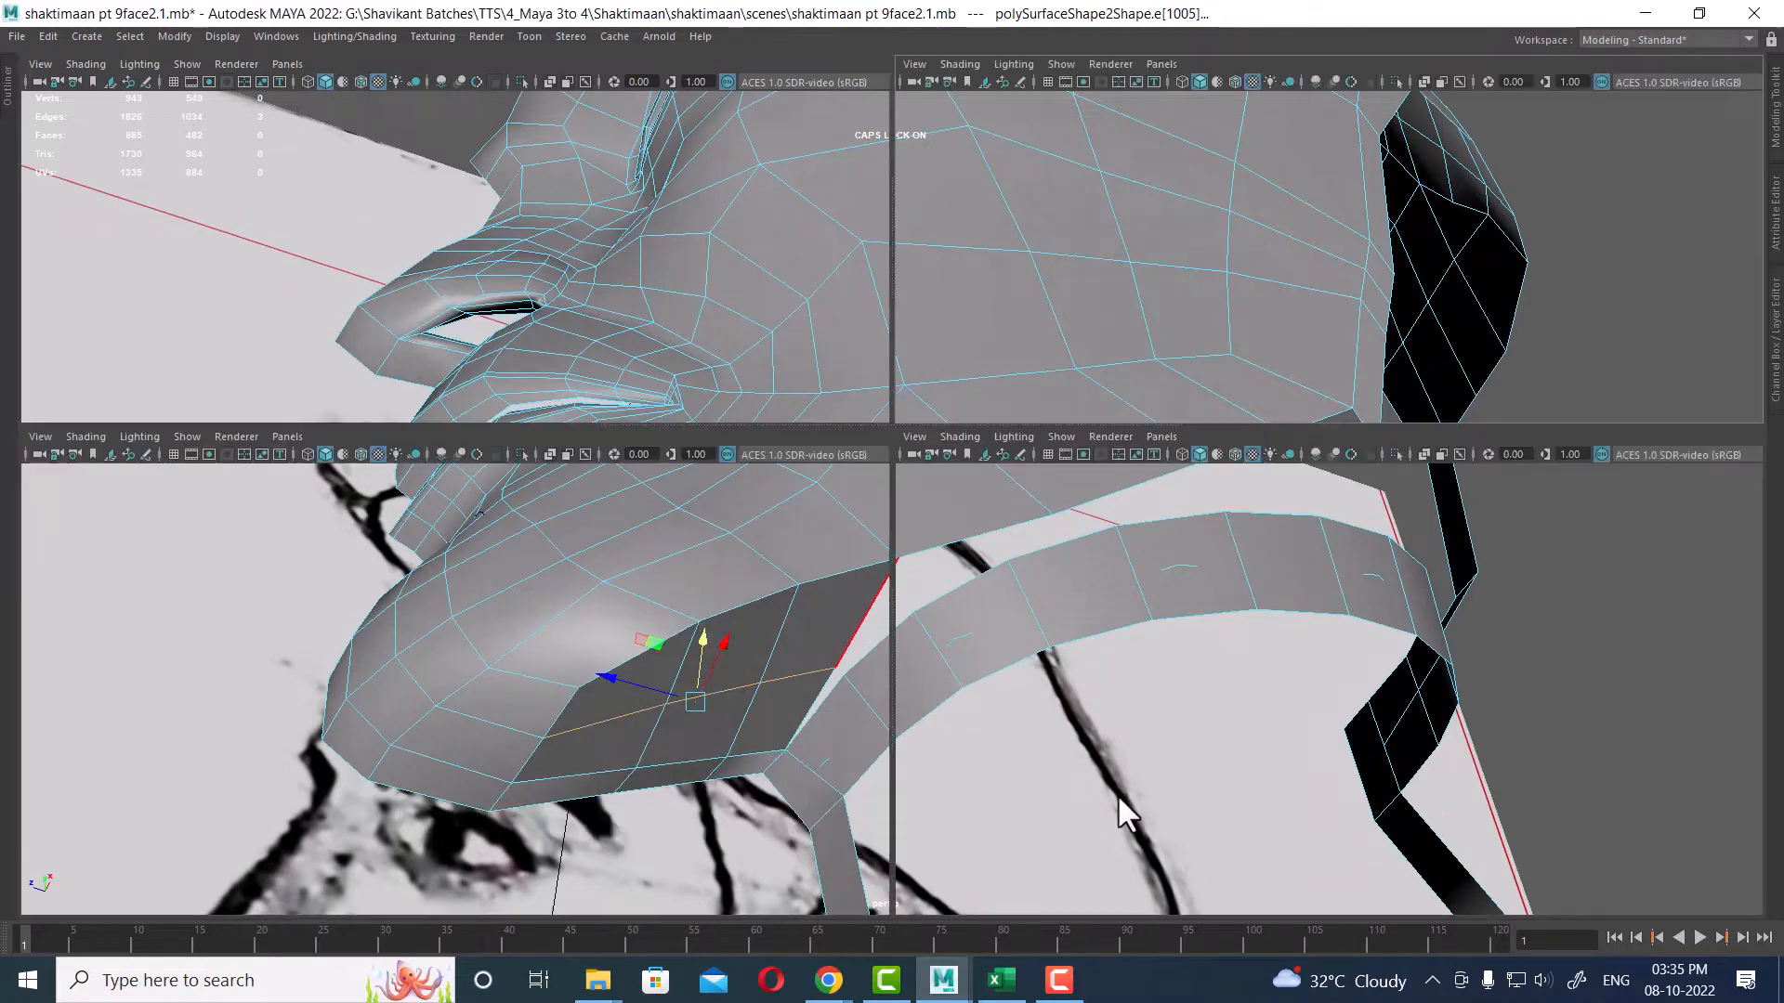
middle_click_drag(1222, 772, 1189, 474, "alt")
middle_click_drag(1280, 878, 1256, 627, "alt")
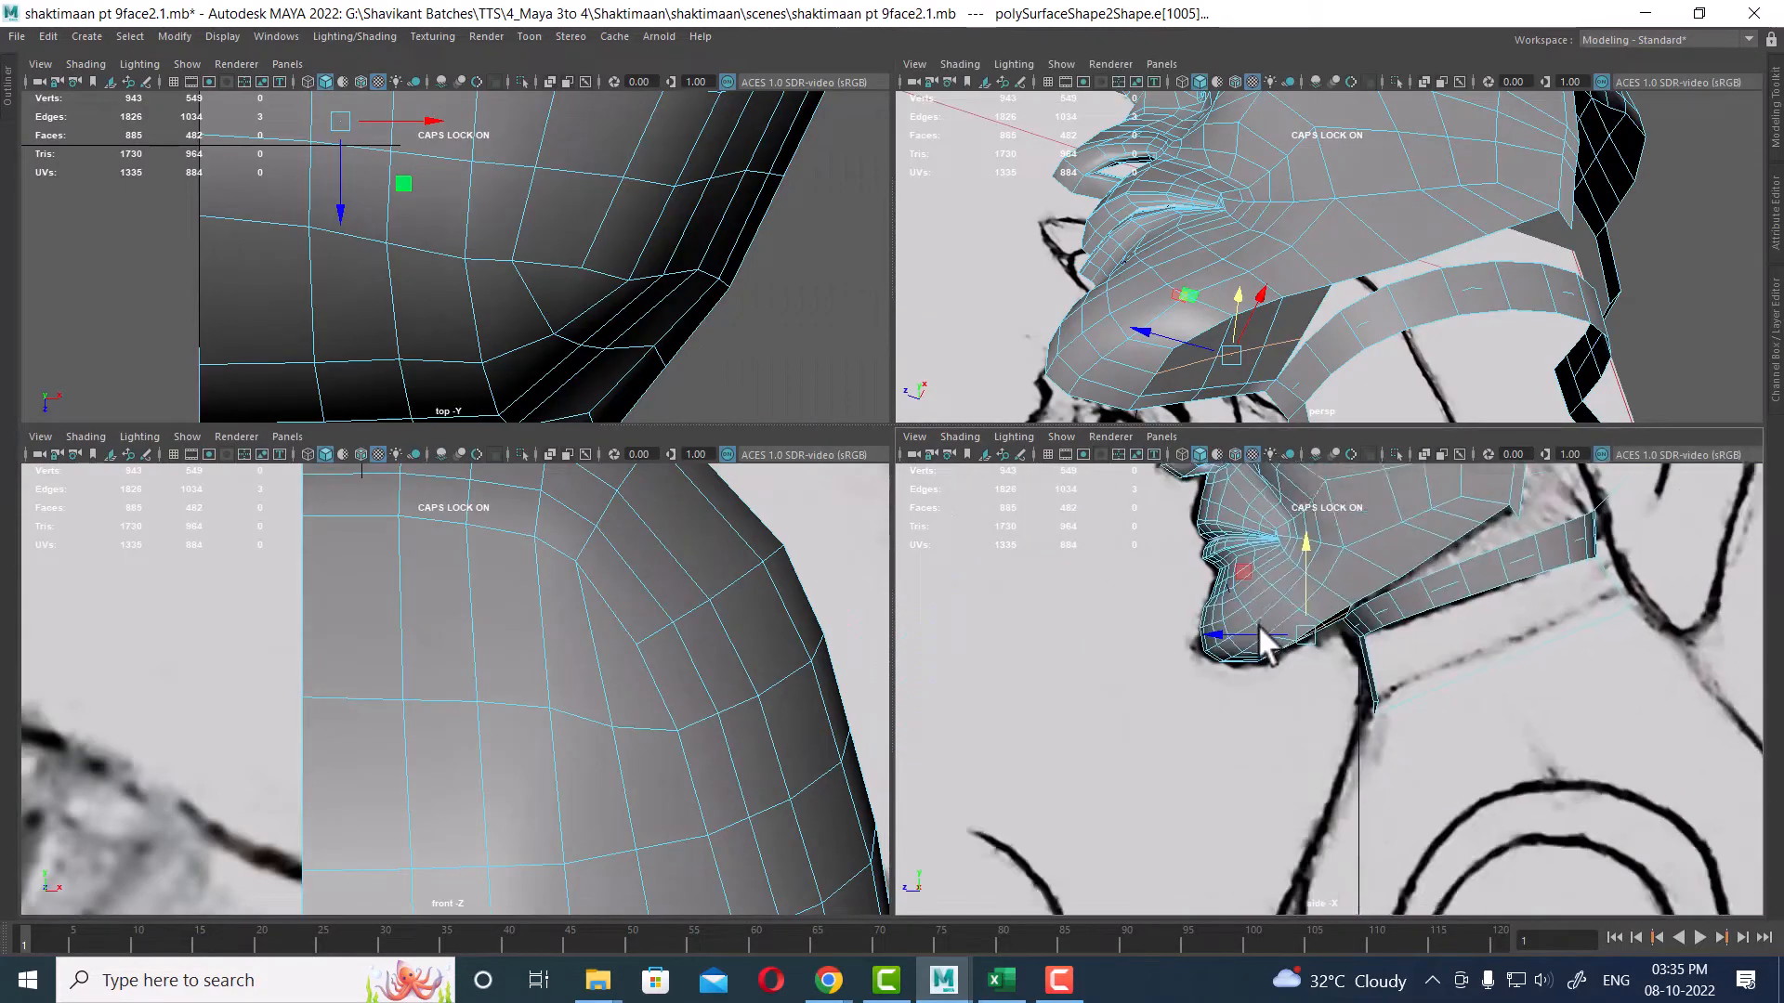
right_click_drag(1256, 627, 1300, 706, "alt")
middle_click_drag(1231, 587, 1328, 736, "alt")
left_click_drag(1347, 703, 1349, 705)
left_click_drag(1346, 359, 1294, 302, "alt")
middle_click_drag(1294, 302, 1324, 196, "alt")
right_click_drag(1324, 195, 1292, 329, "alt")
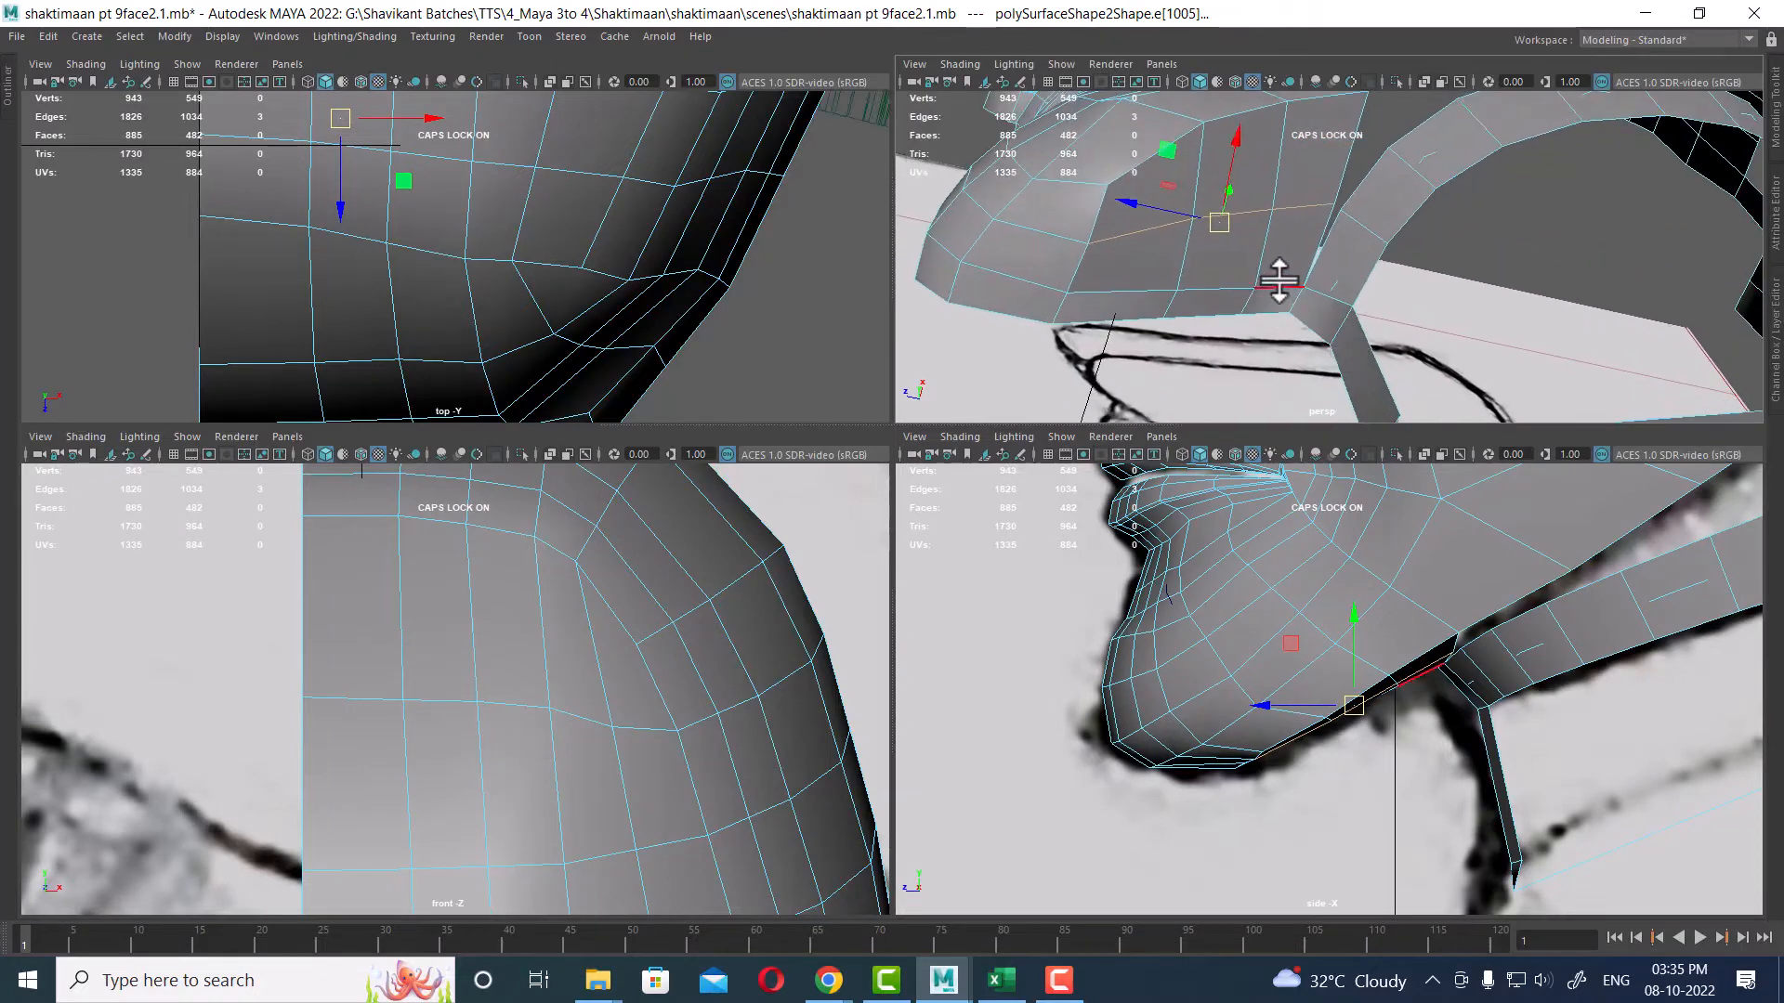
left_click(1143, 288)
right_click_drag(1283, 728, 1378, 661, "alt")
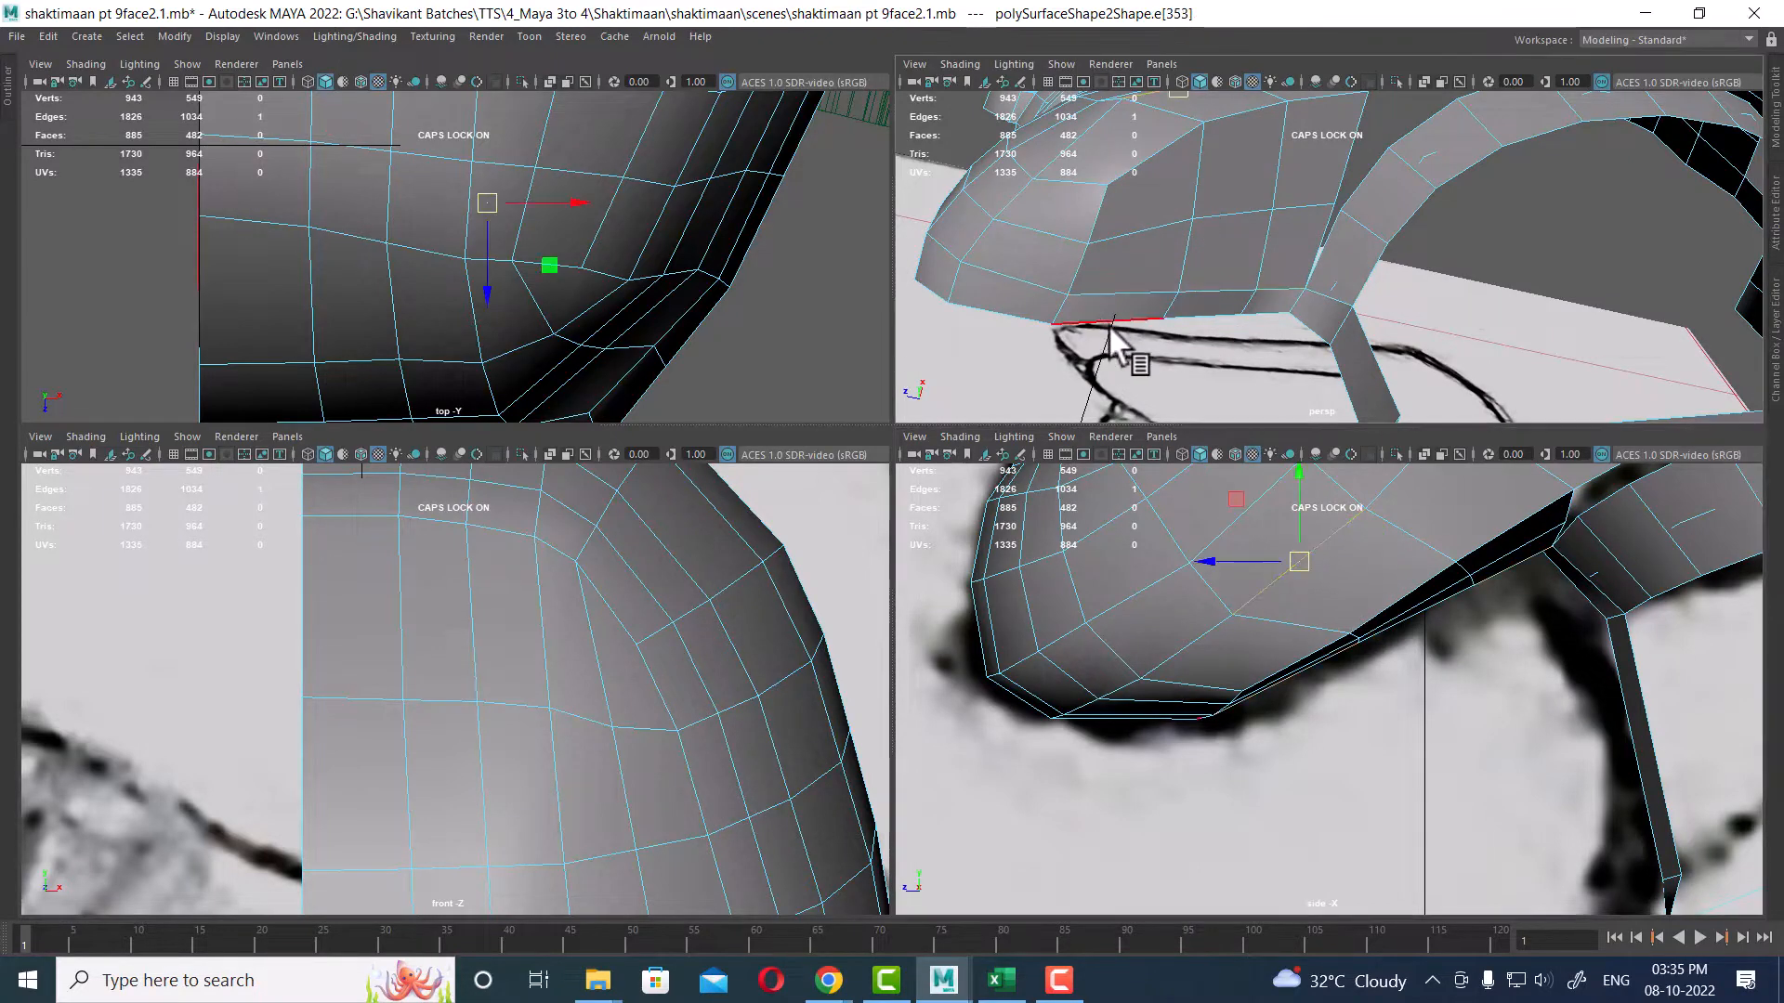
left_click(1189, 321, "shift")
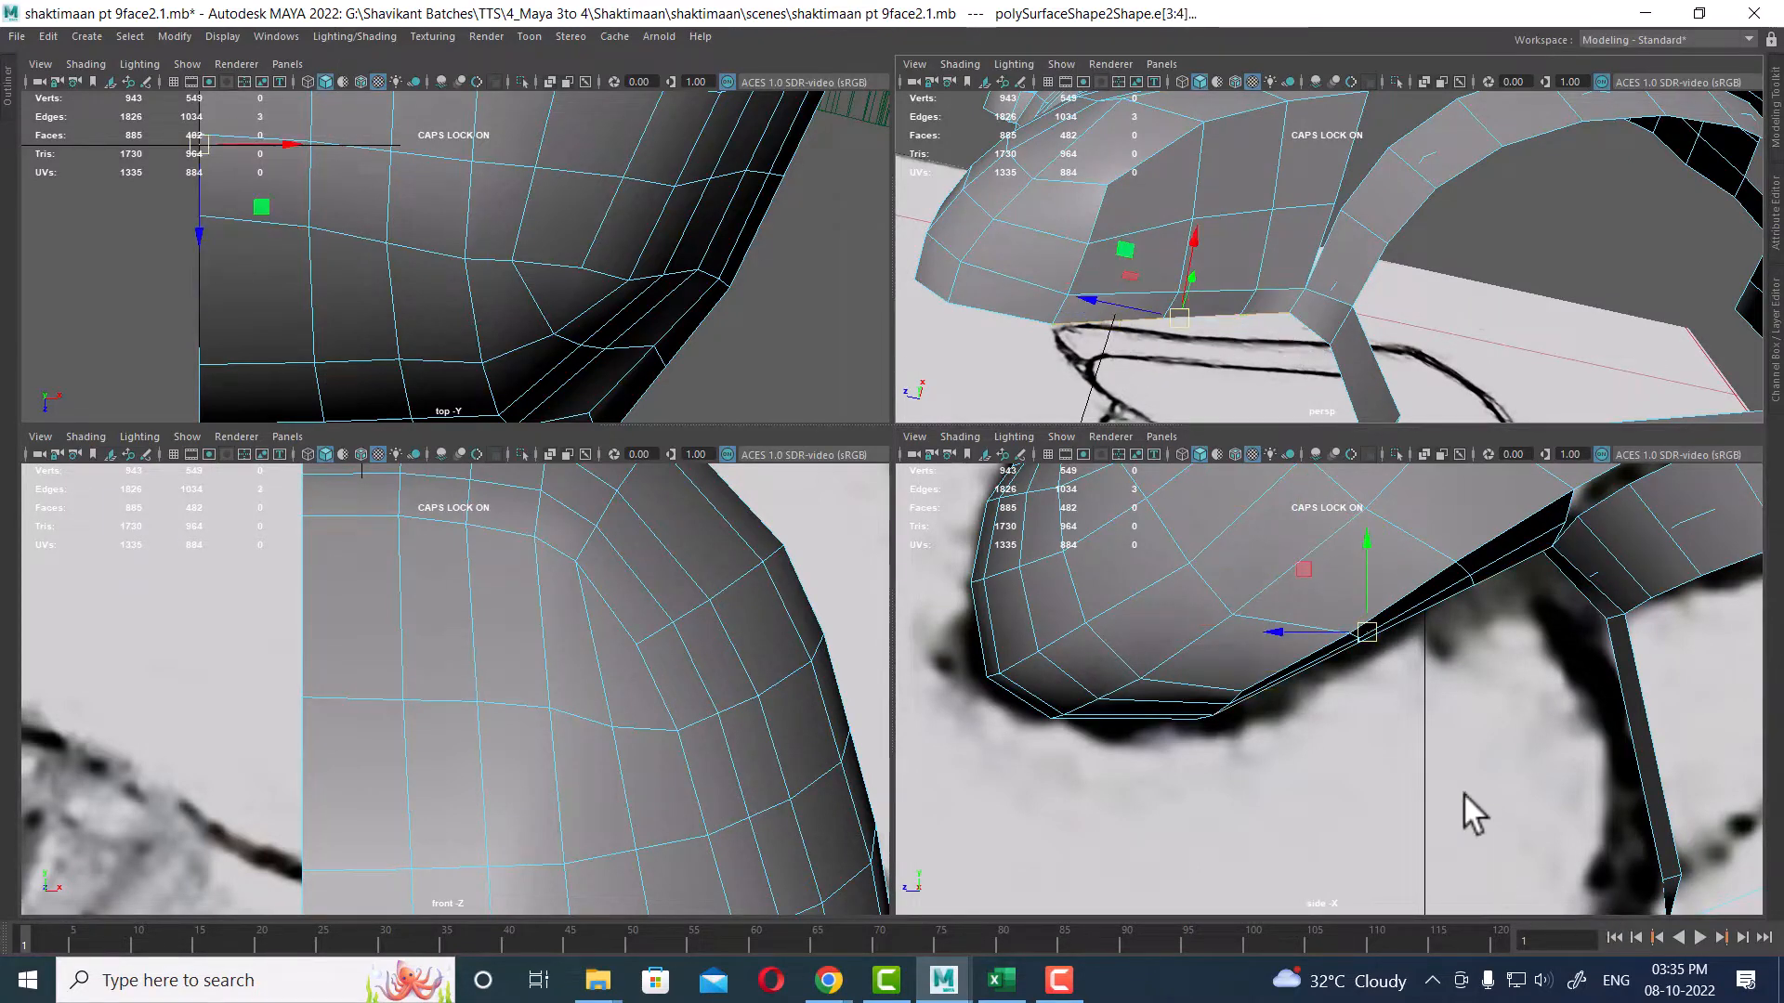
left_click_drag(1367, 628, 1371, 634)
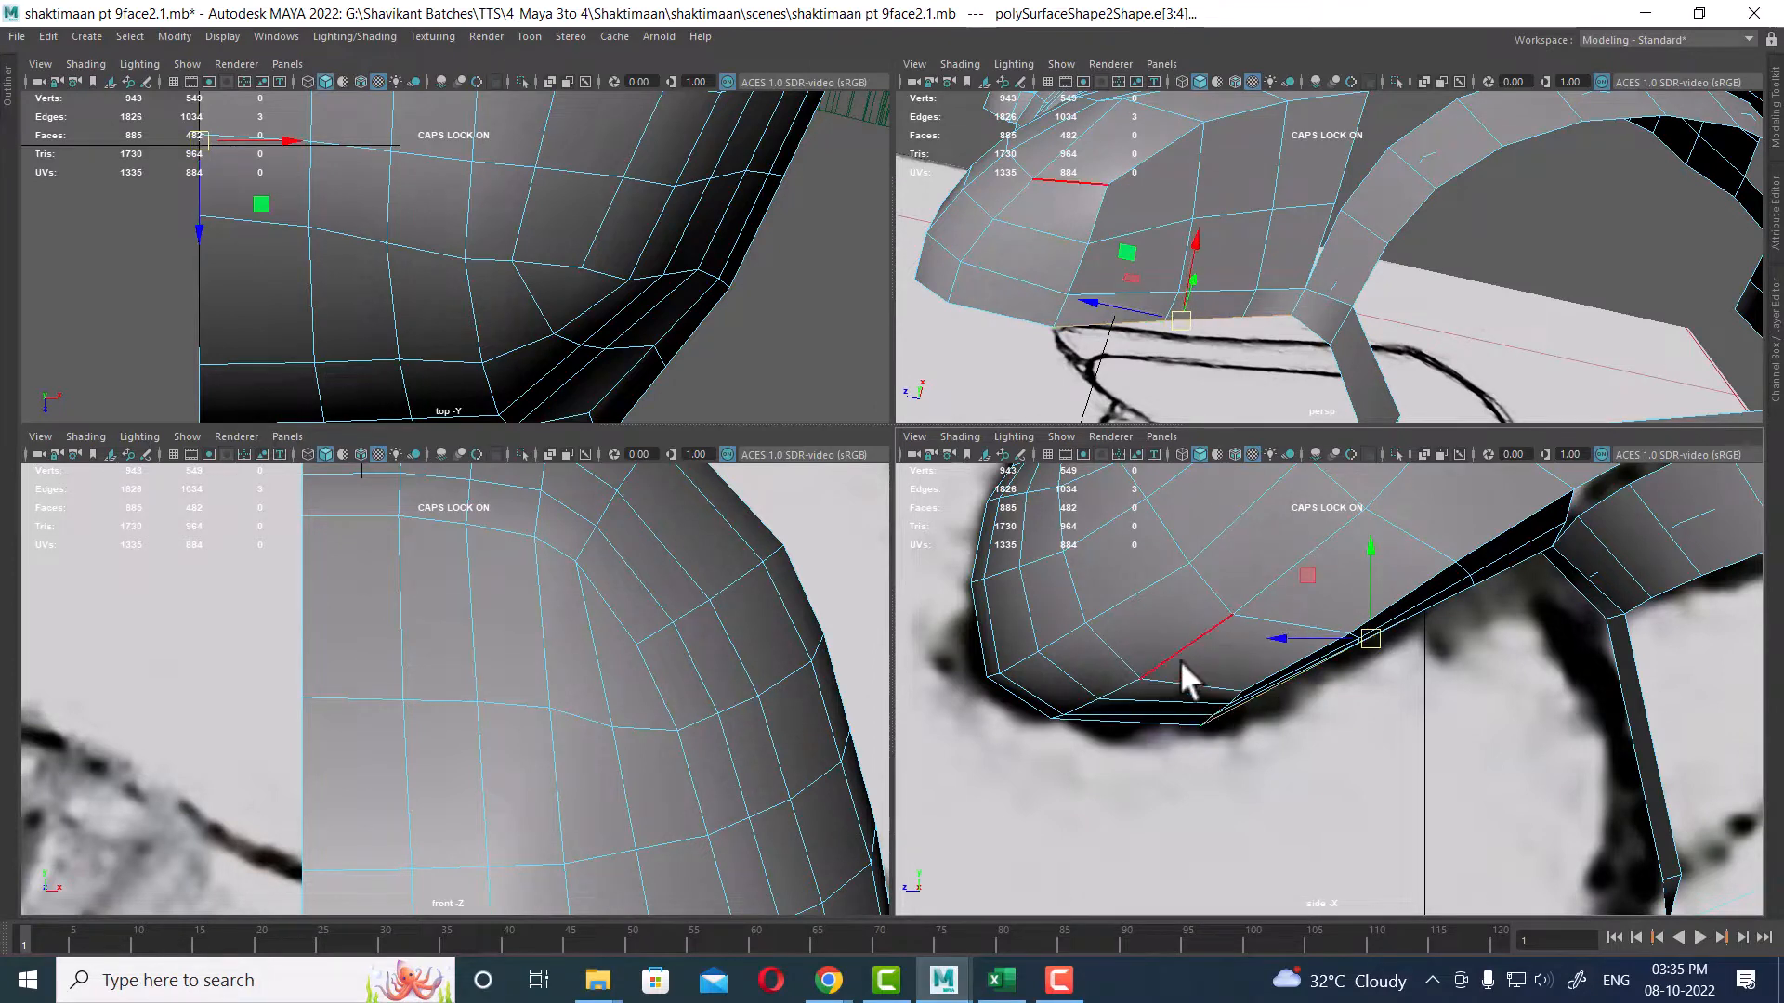
left_click_drag(1231, 660, 1254, 752, "ctrl")
left_click_drag(1446, 604, 1452, 604)
mouse_move(1272, 297)
left_mouse_down("alt")
mouse_move(1266, 223)
mouse_move(1214, 263)
mouse_move(1282, 265)
left_mouse_up("alt")
key("space")
scroll(896, 404, "up", 3)
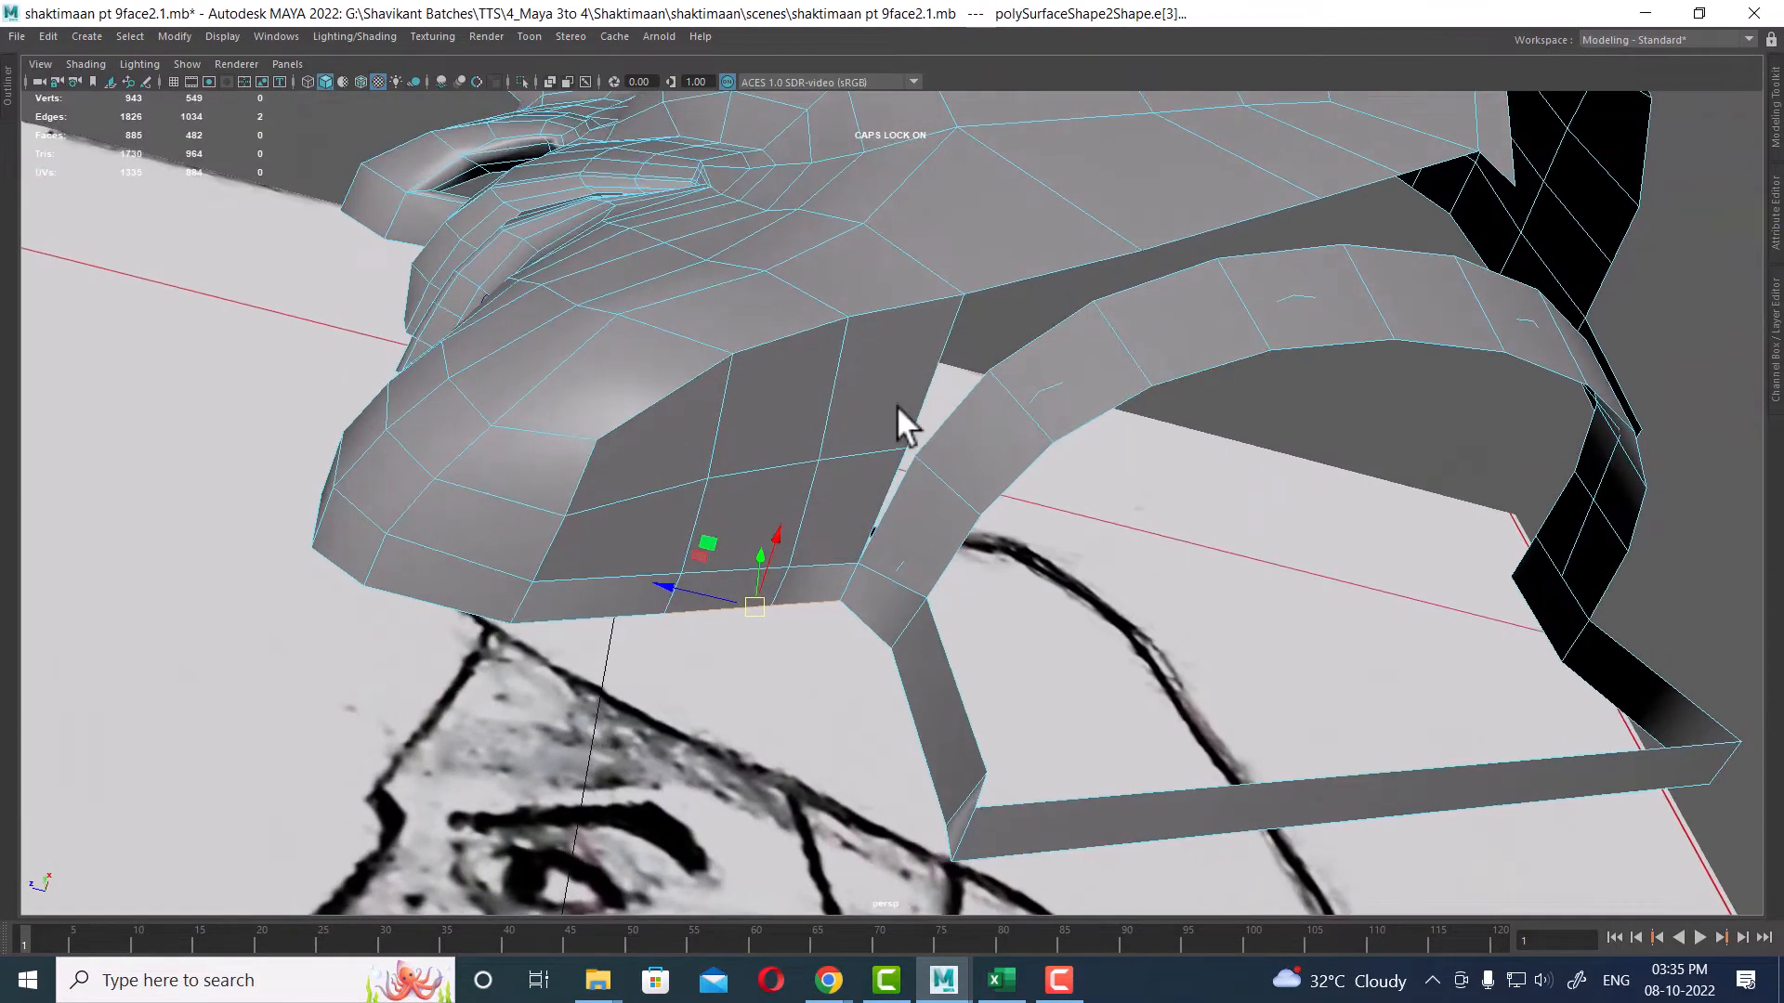
Step: Merge the neck strip's upper vertices onto the neighbouring jaw vertices to close the gap between them
left_click(906, 316)
left_click(738, 364, "shift")
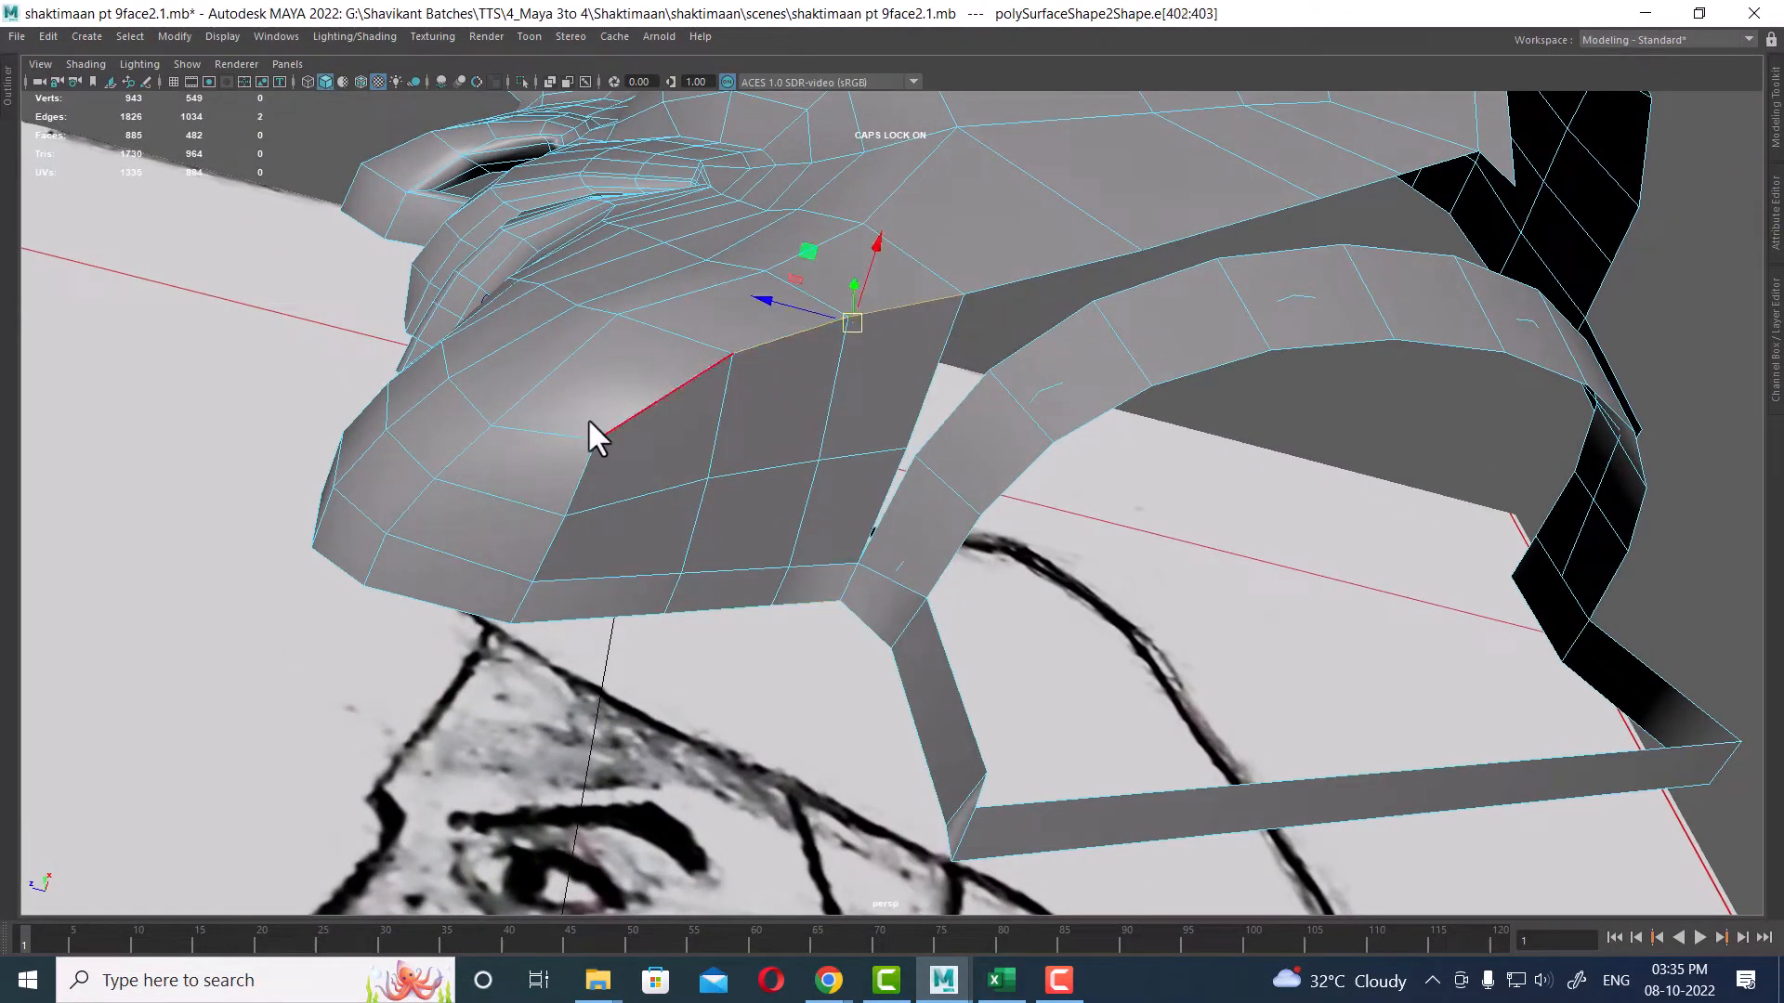
left_click(626, 411, "shift")
right_click_drag(693, 331, 878, 316, "shift")
key("F8")
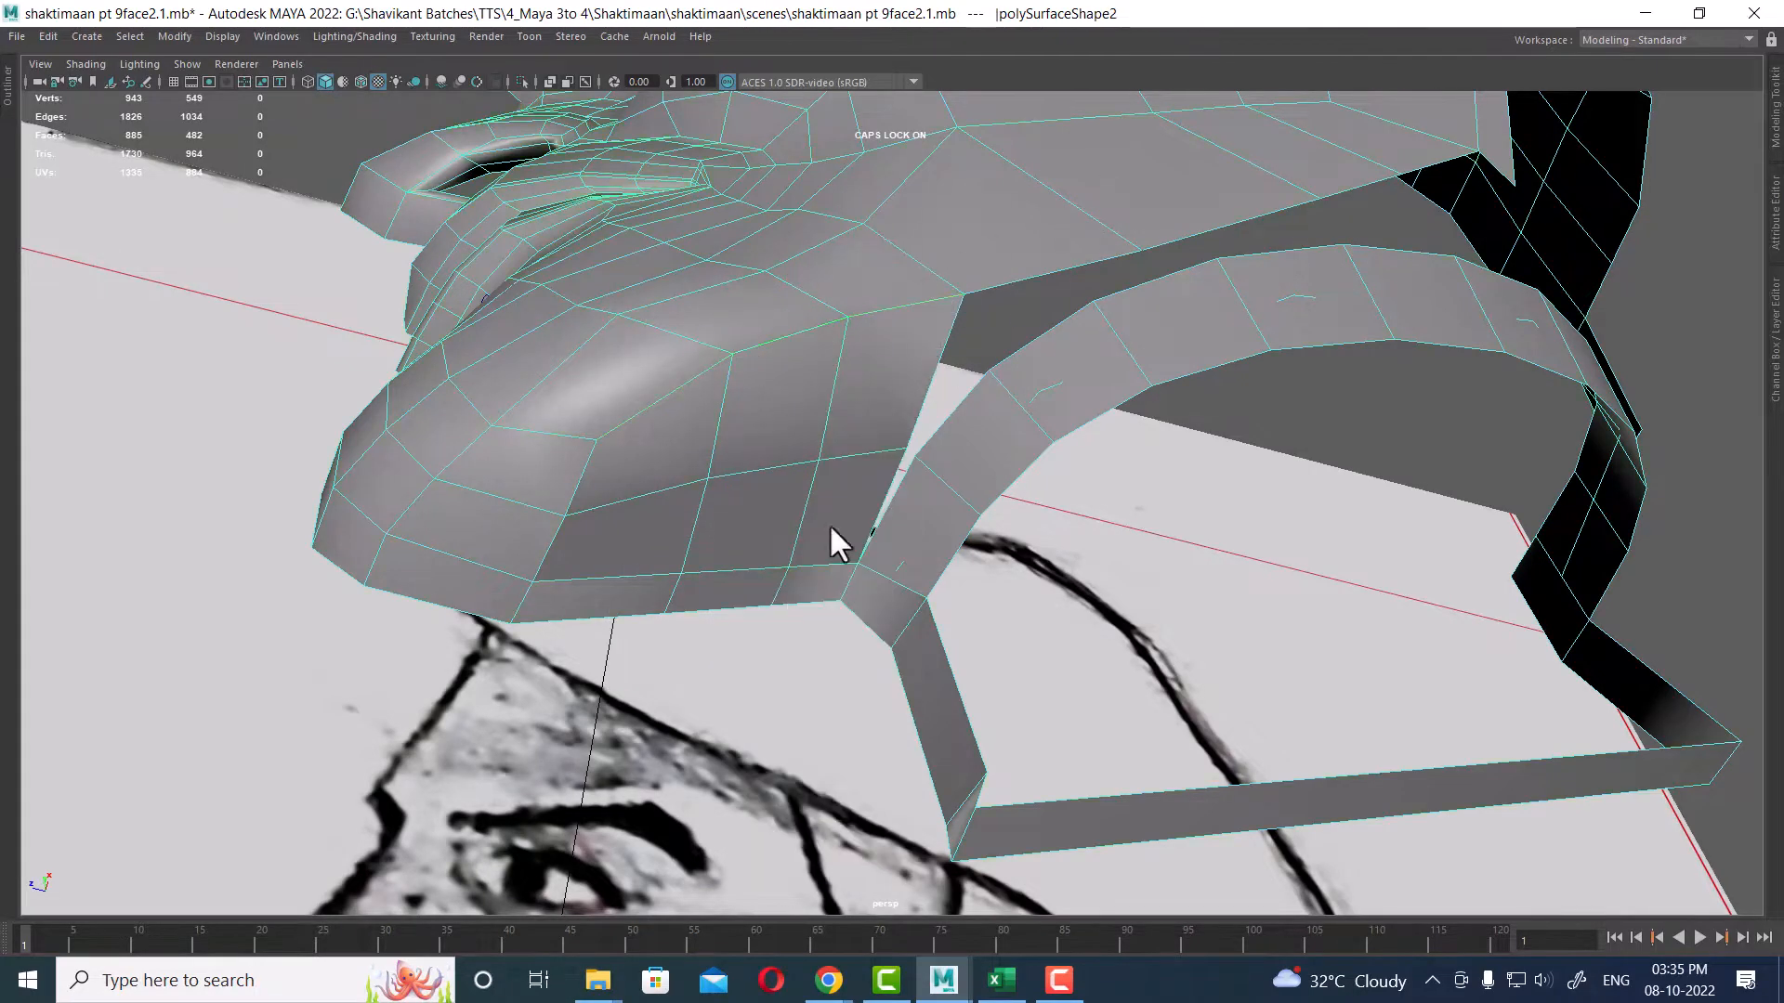
left_click_drag(829, 522, 875, 533, "alt")
right_click_drag(875, 534, 861, 281)
left_click_drag(860, 282, 959, 510, "alt")
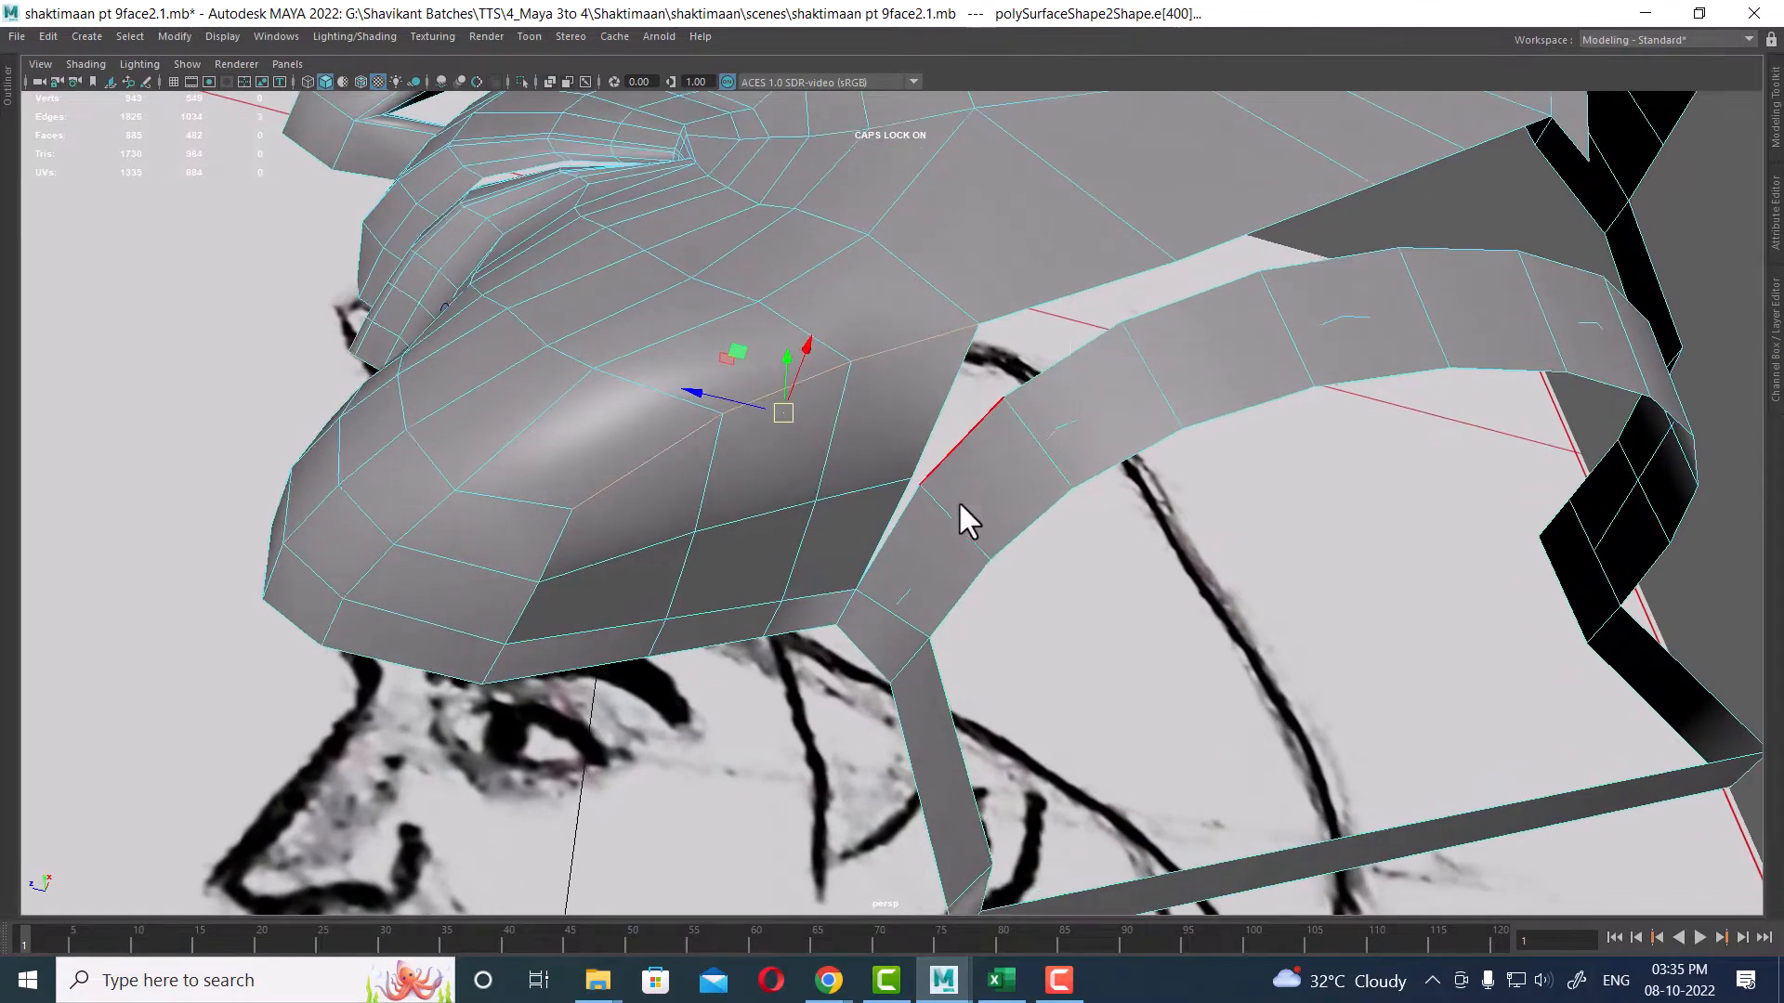
right_click_drag(1035, 410, 982, 326)
left_click(892, 523)
left_click_drag(1049, 392, 901, 425, "alt")
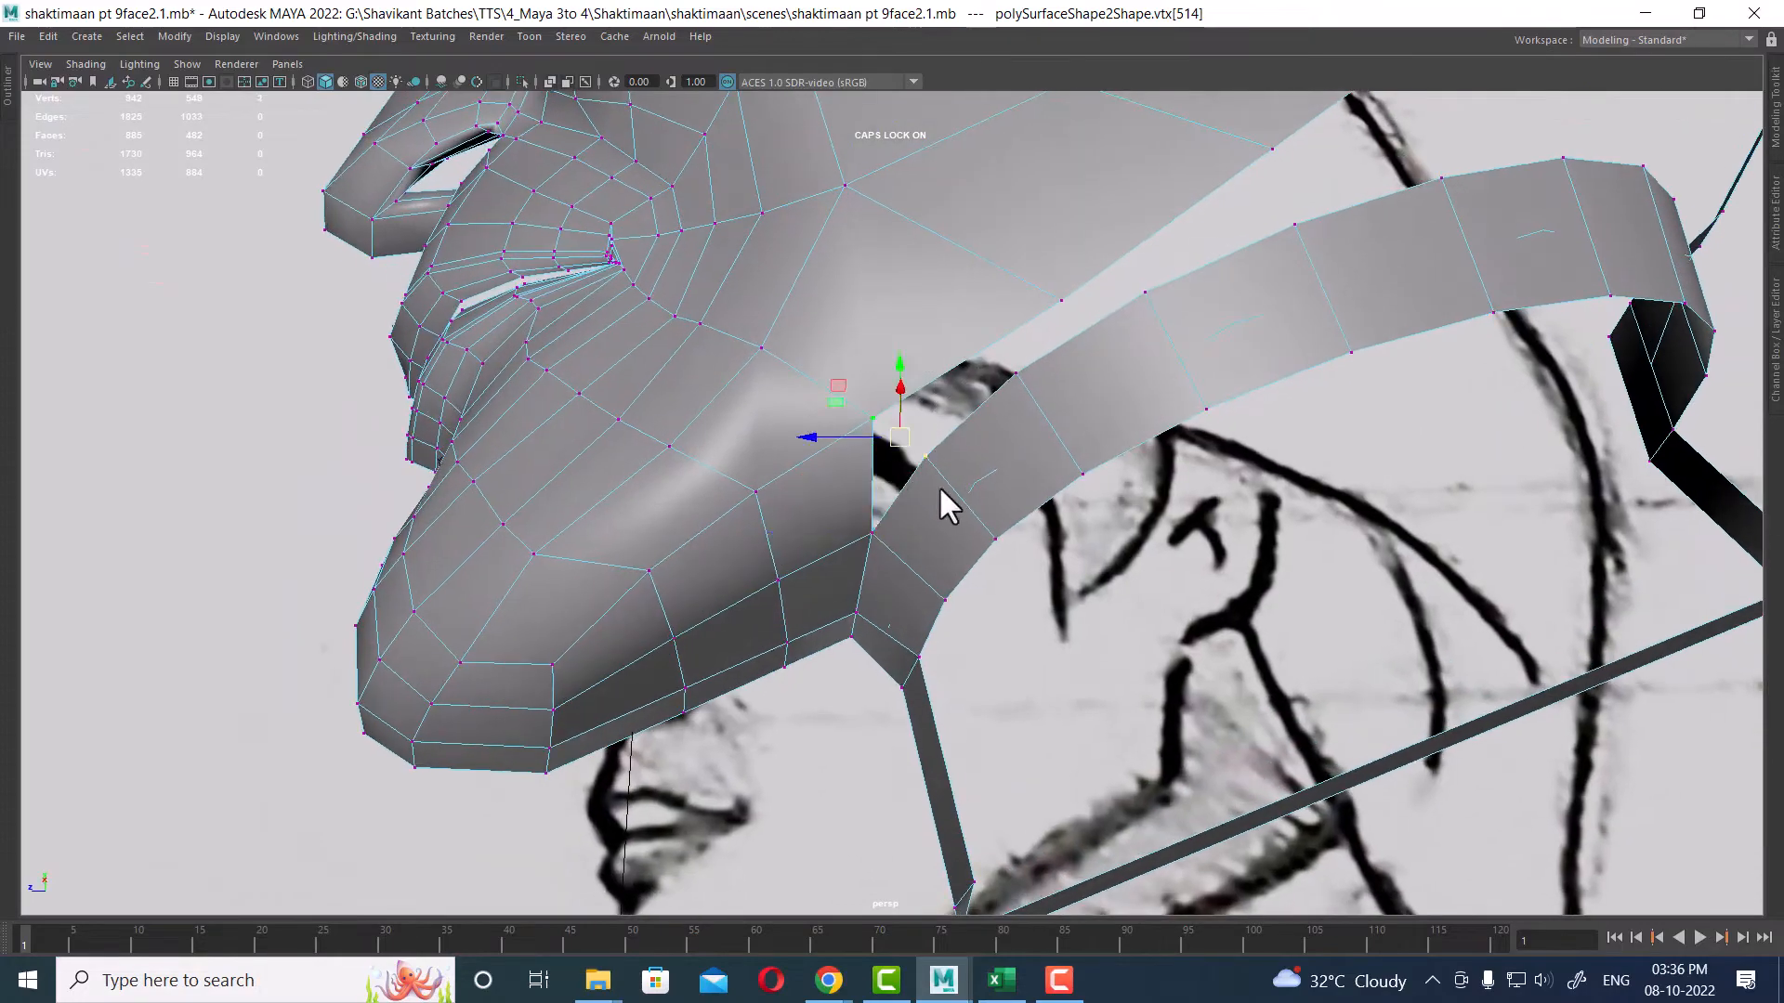
right_click_drag(936, 472, 938, 470, "shift")
mouse_move(1005, 467)
left_mouse_down("alt")
mouse_move(1180, 505)
mouse_move(944, 570)
mouse_move(906, 671)
mouse_move(1071, 588)
mouse_move(1055, 438)
mouse_move(1083, 555)
mouse_move(983, 418)
mouse_move(1045, 422)
mouse_move(1068, 386)
mouse_move(1052, 393)
left_mouse_up("alt")
key("g")
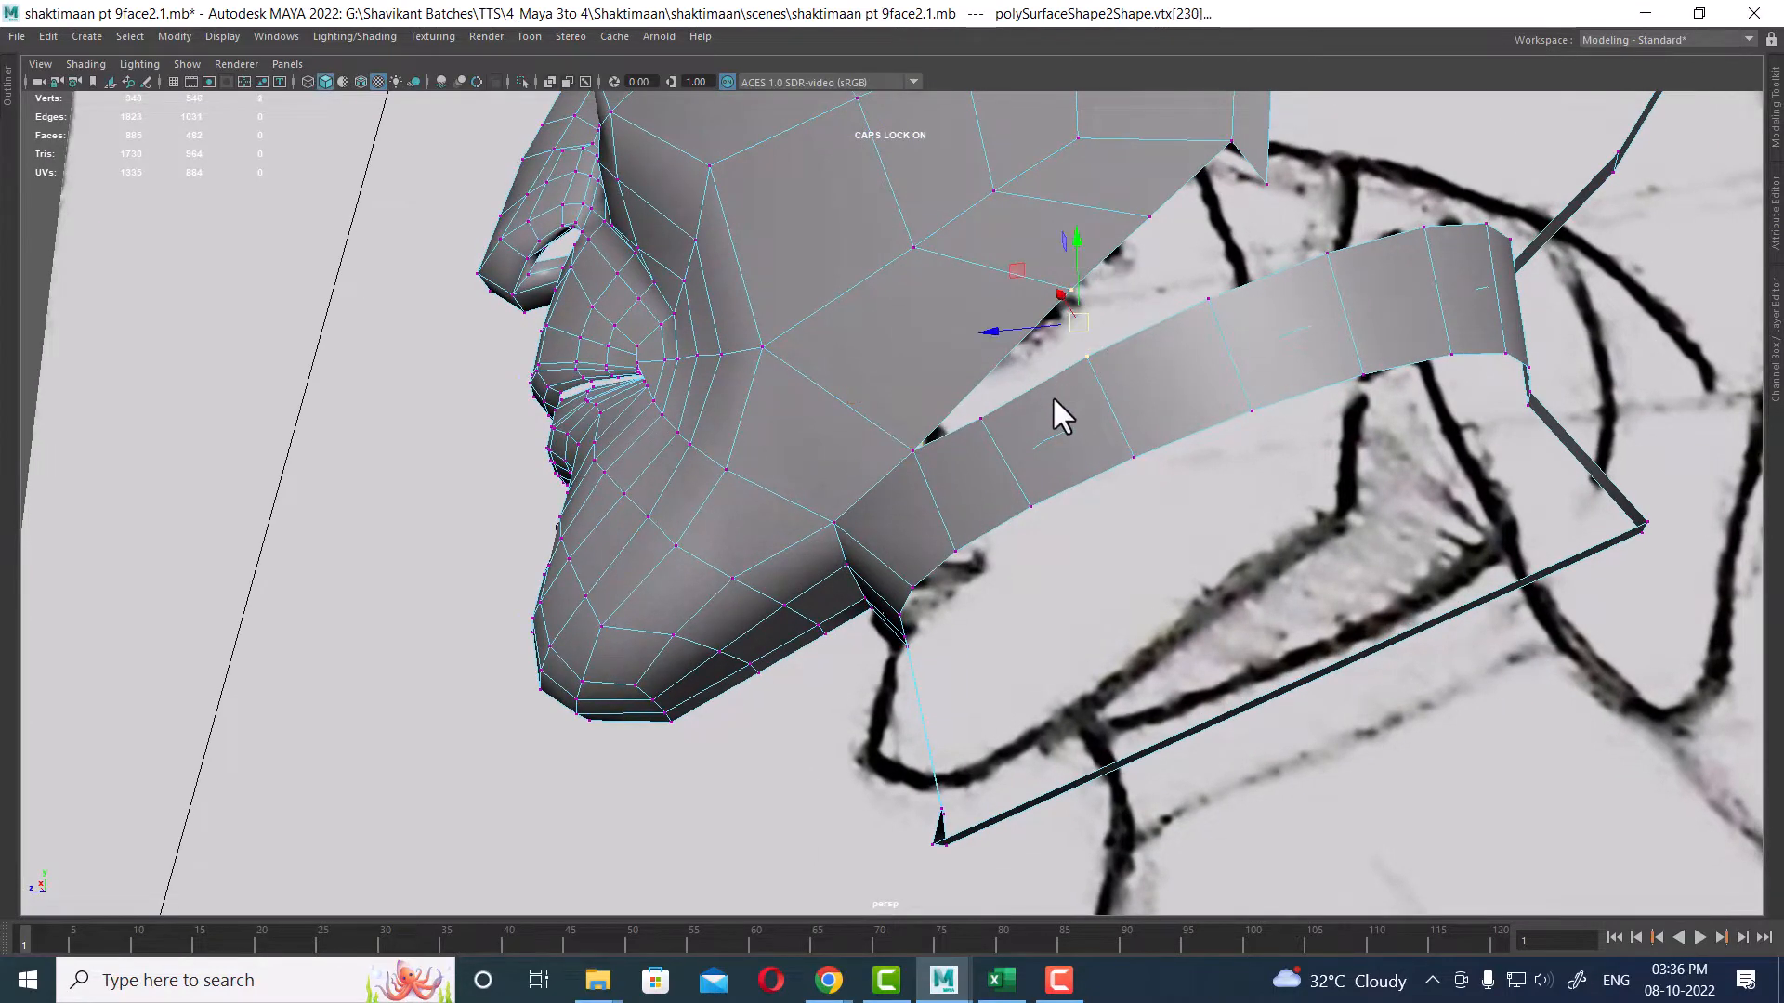
Step: Continue merging the remaining neck strip vertices onto the jaw's lower corner vertices
key("g")
key("F10")
left_click(1019, 478)
right_click_drag(1011, 465, 1209, 325, "shift")
left_click_drag(1209, 325, 1107, 370, "alt")
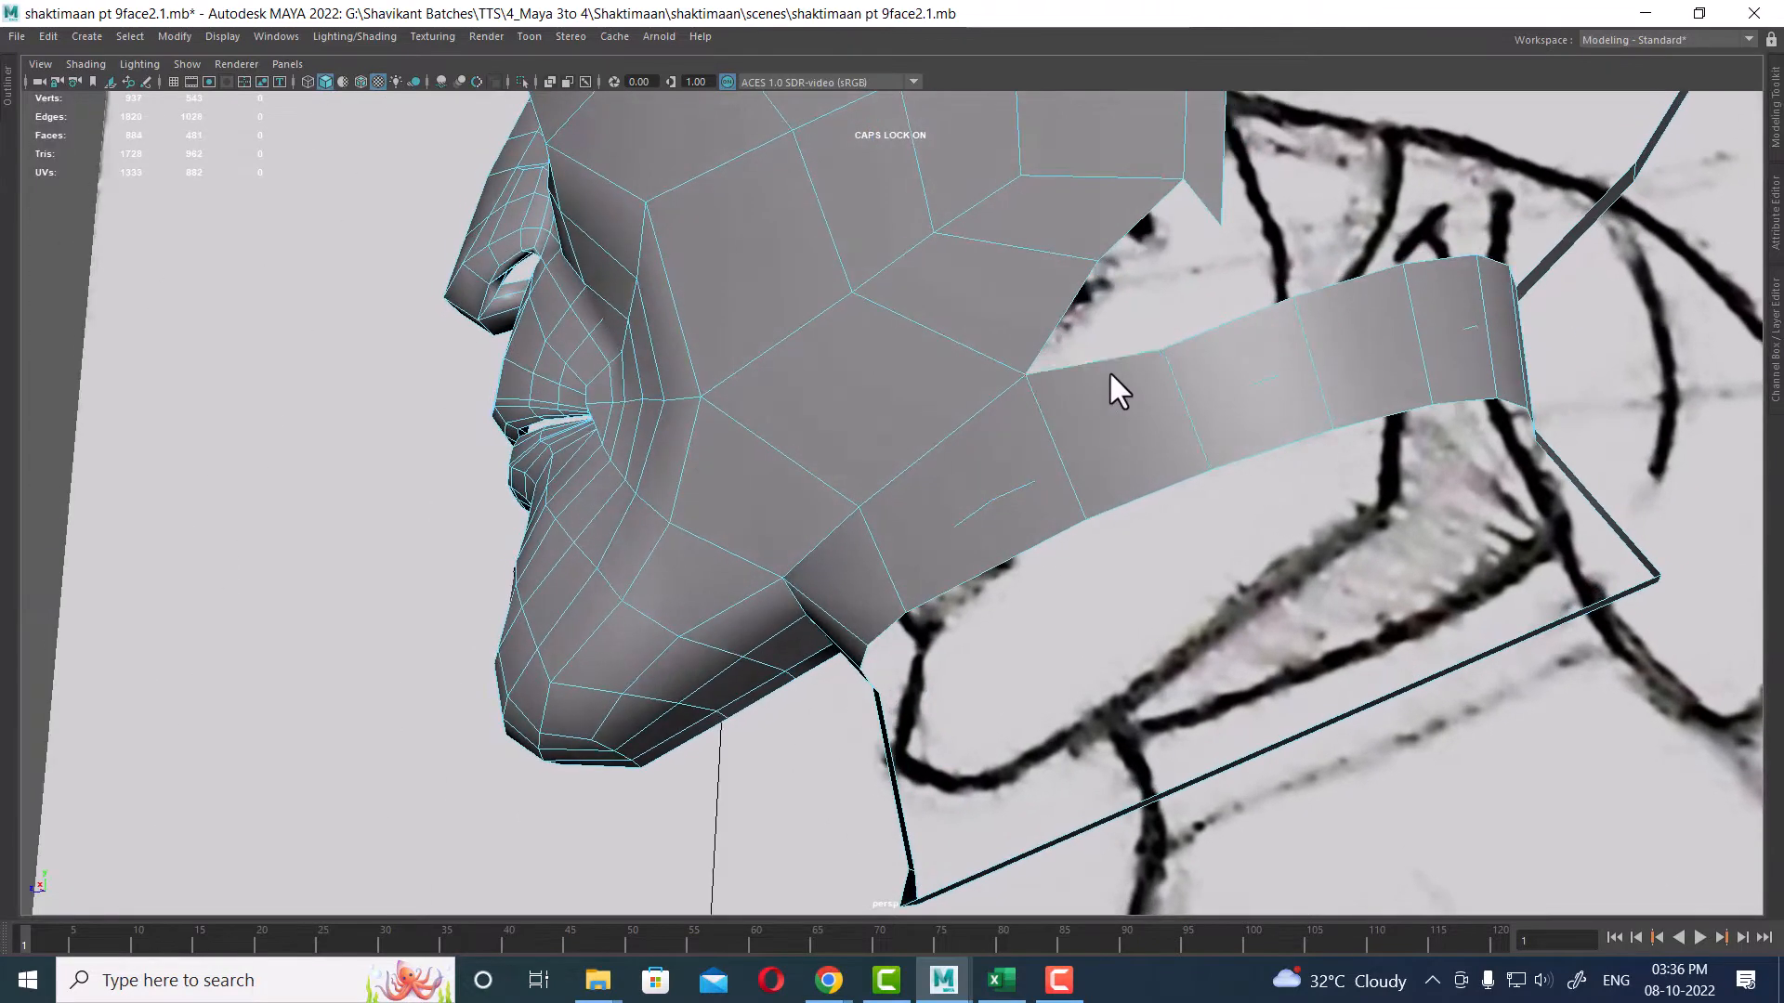
right_click_drag(1091, 368, 1046, 242)
left_click(1098, 262)
left_click(1165, 340, "shift")
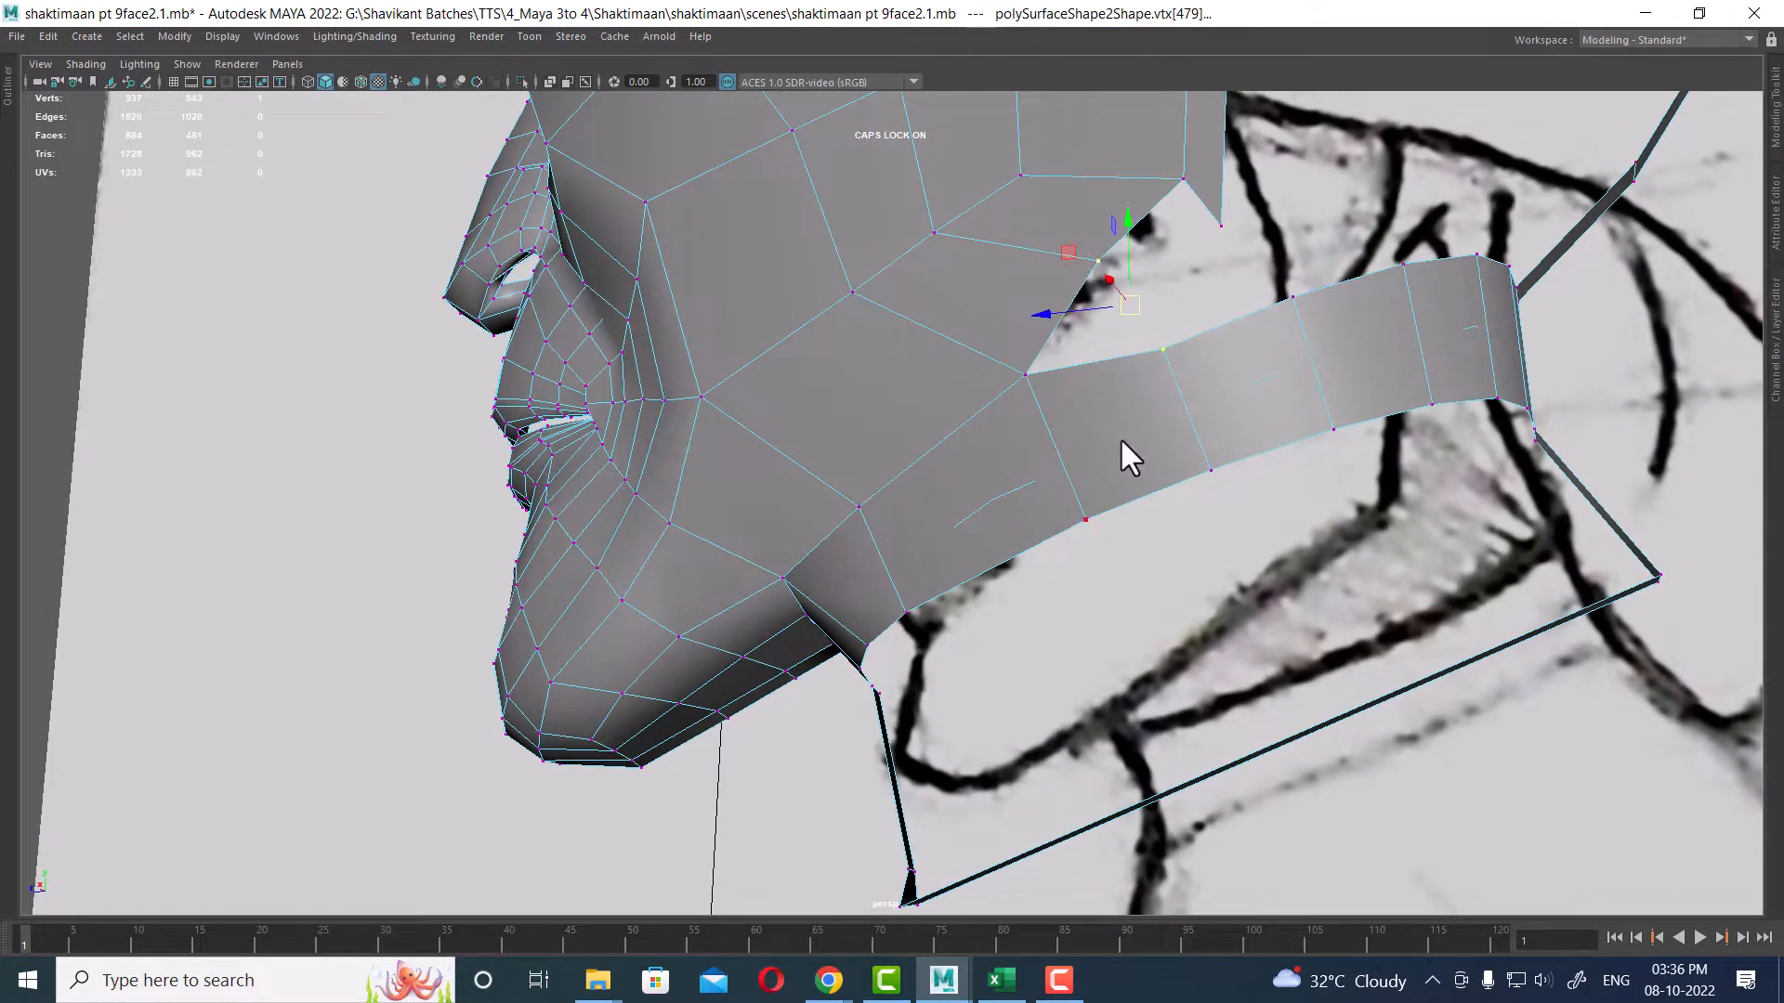
right_click_drag(1137, 426, 1126, 275, "shift")
left_click_drag(1126, 279, 1143, 323, "alt")
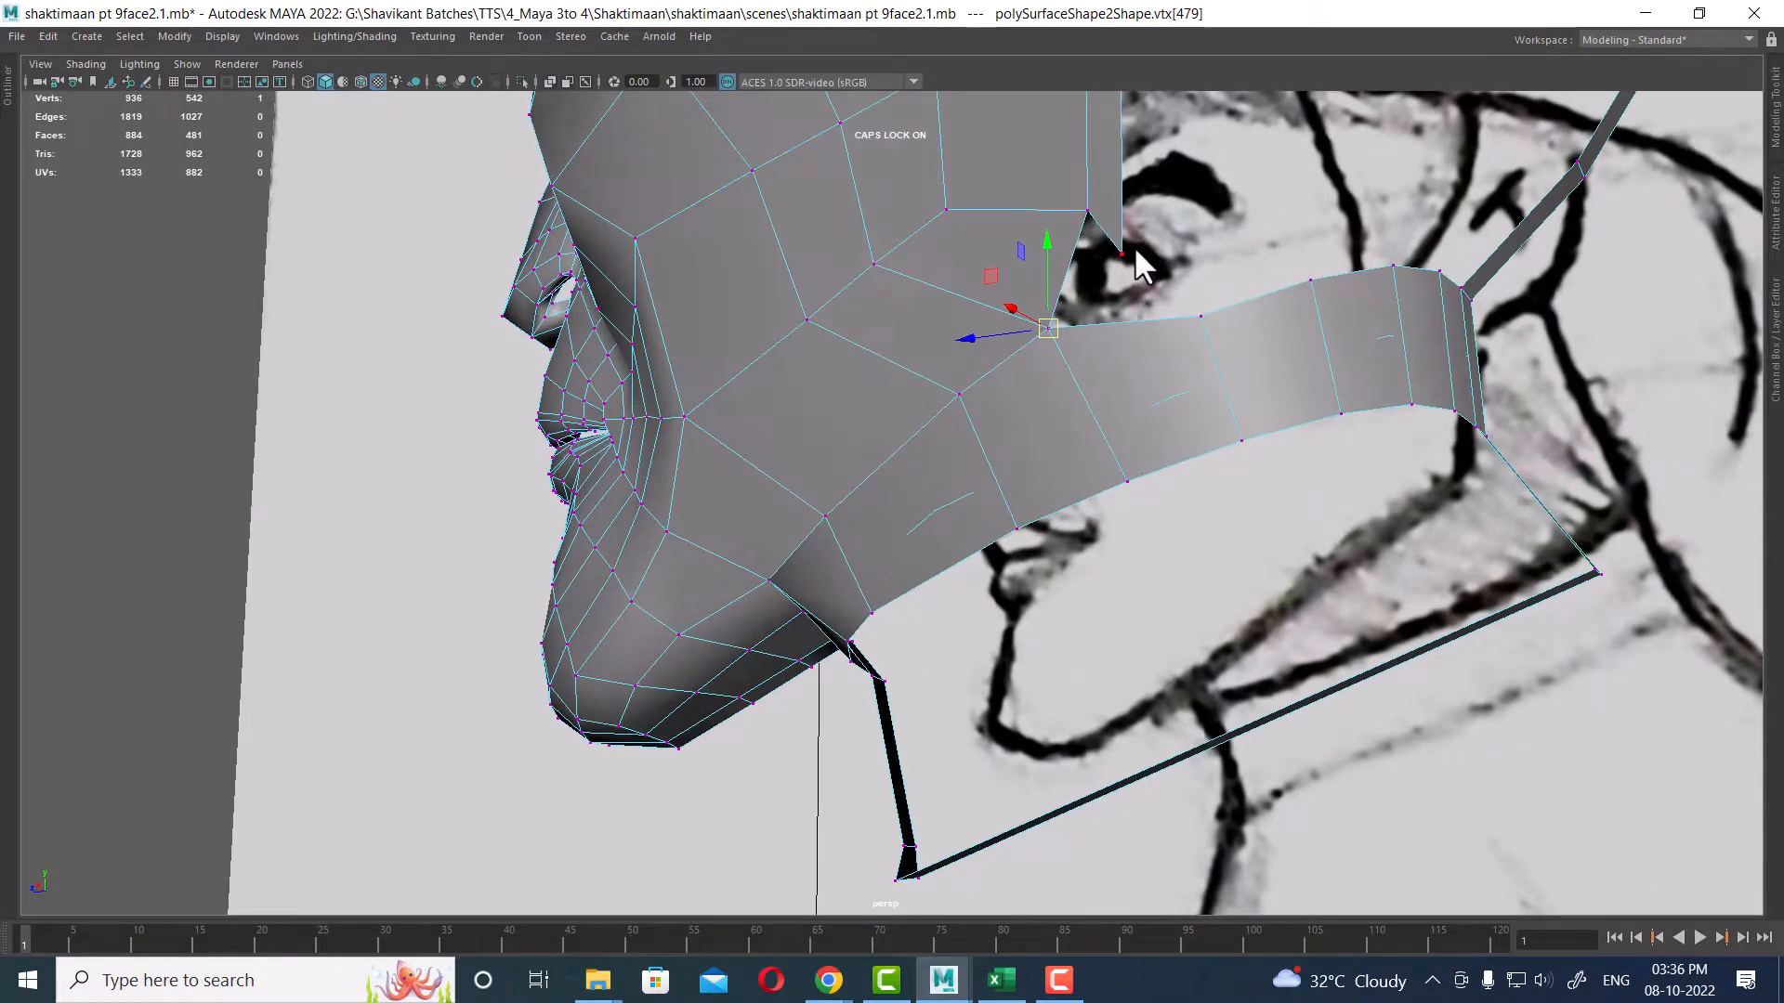
Step: In the side view, move the vertex at the neck strip's upper corner to straighten the join with the jaw
key("space")
scroll(1496, 787, "down", 4)
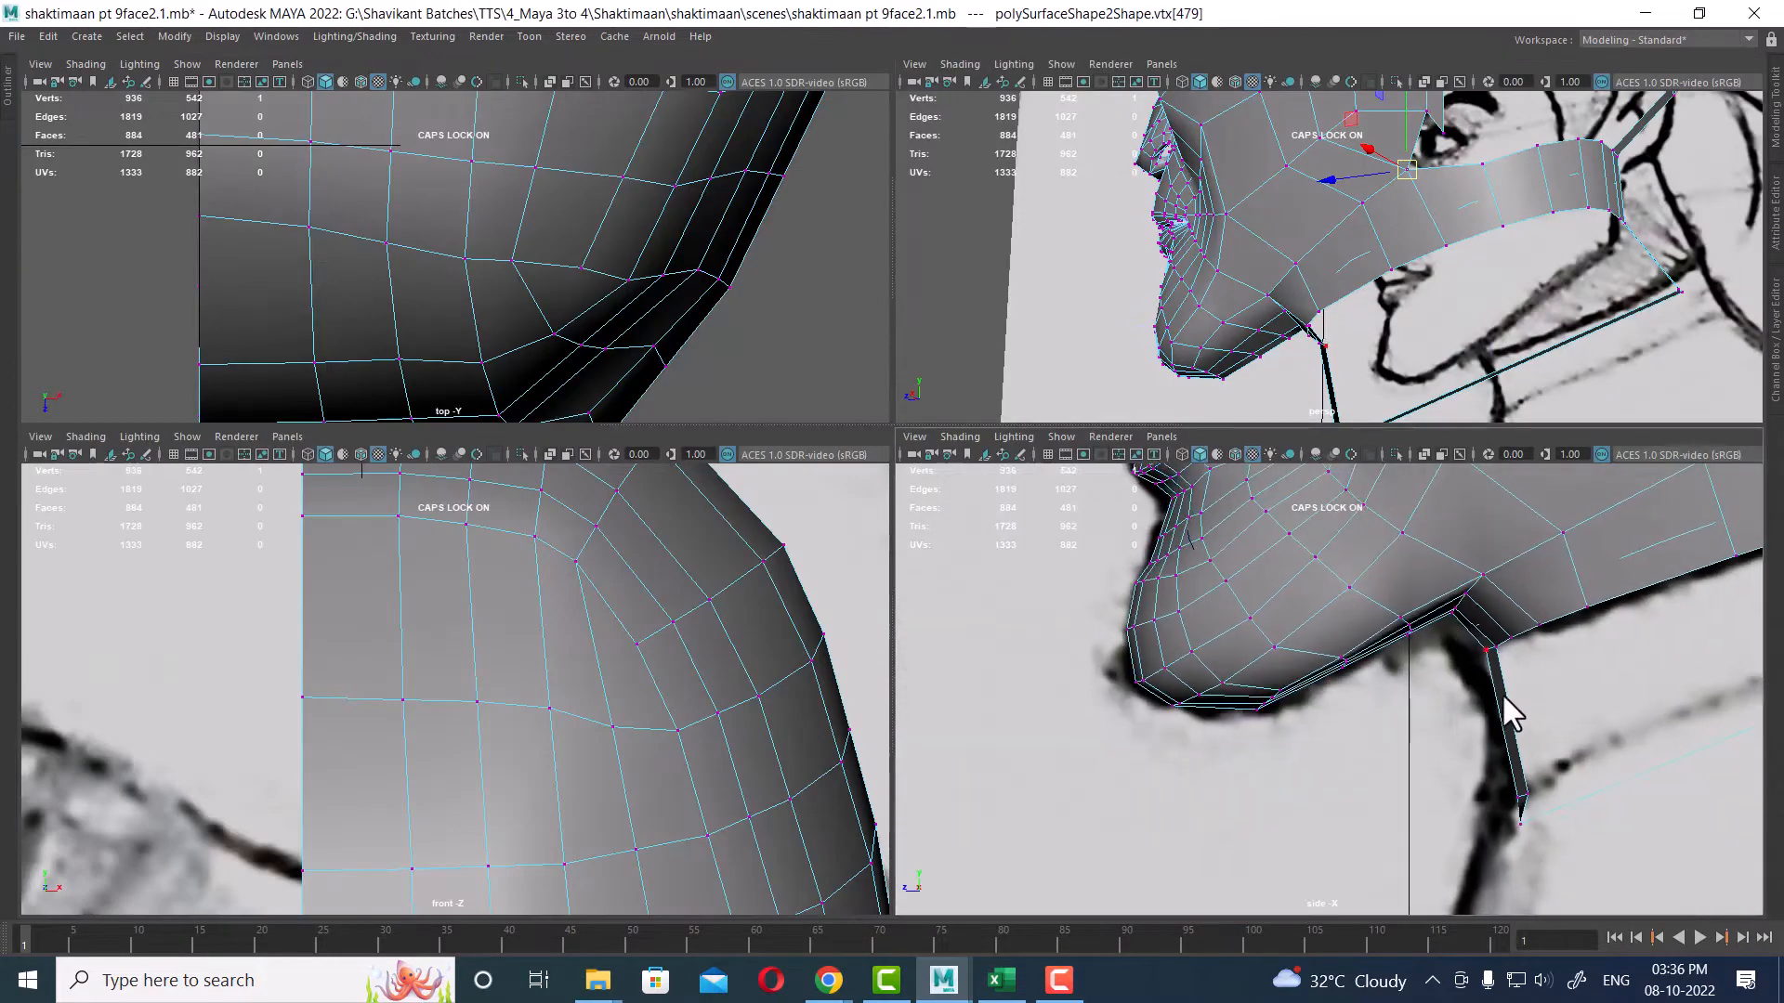
key("space")
middle_click_drag(1598, 200, 1367, 481, "alt")
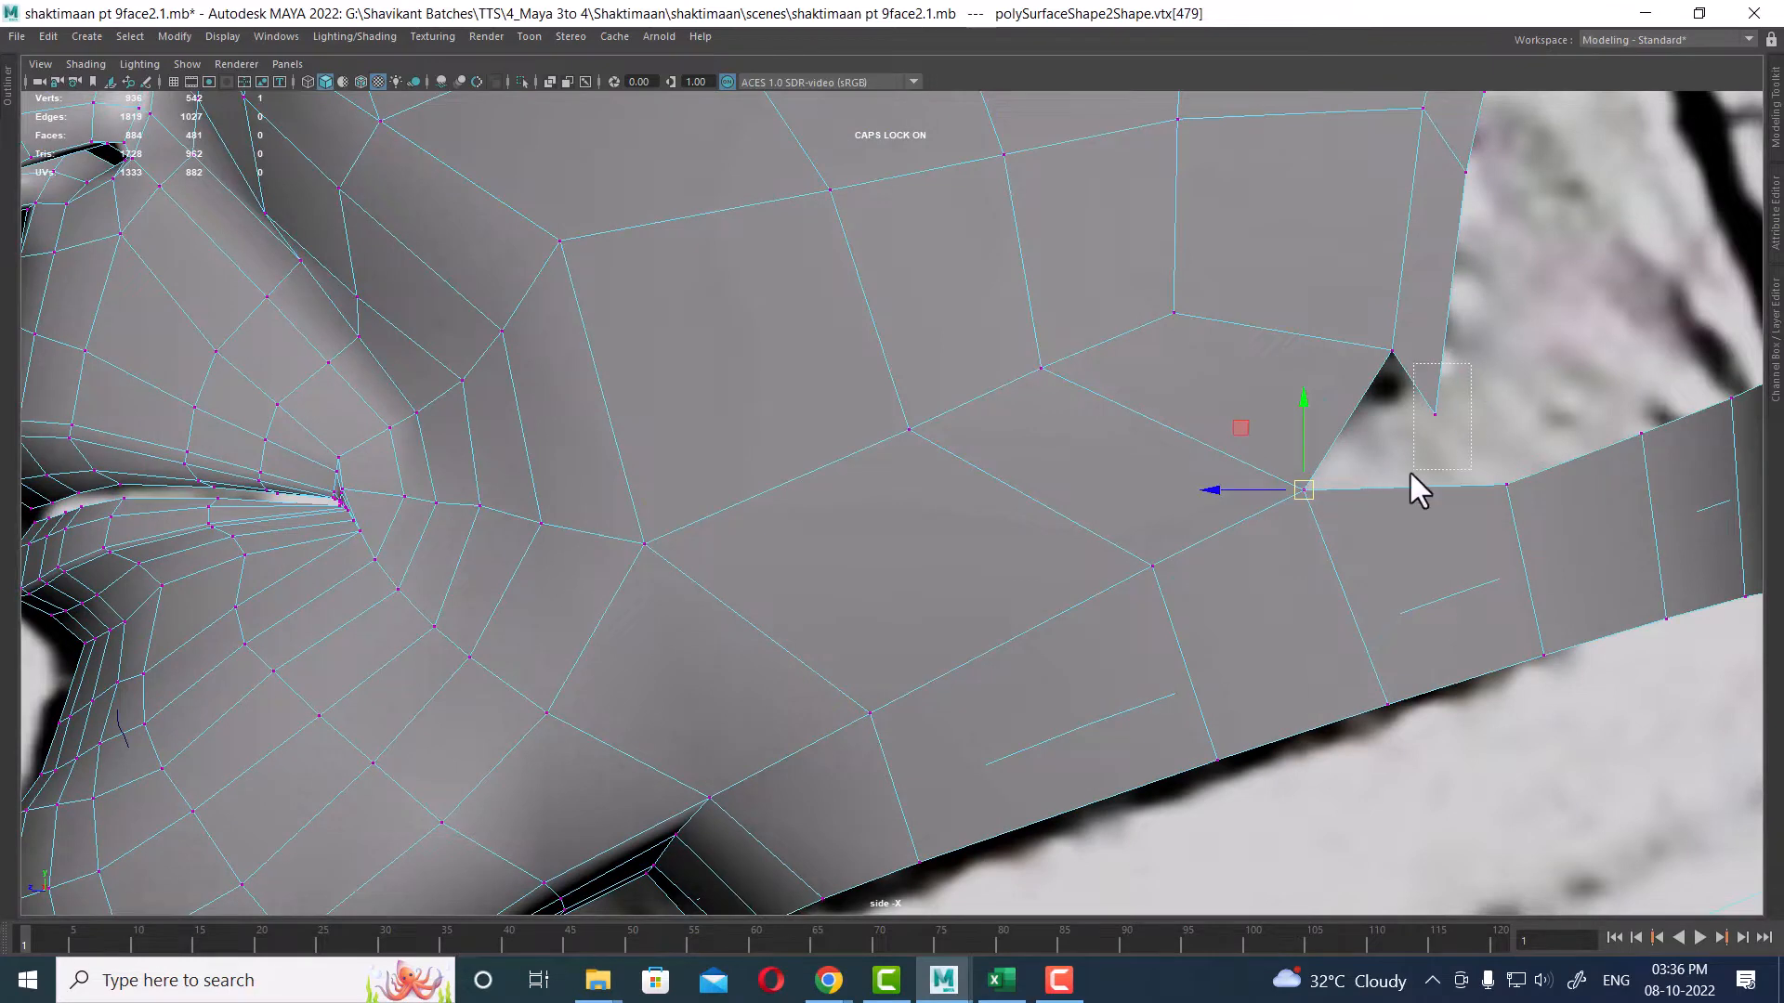
left_click_drag(1459, 397, 1475, 363)
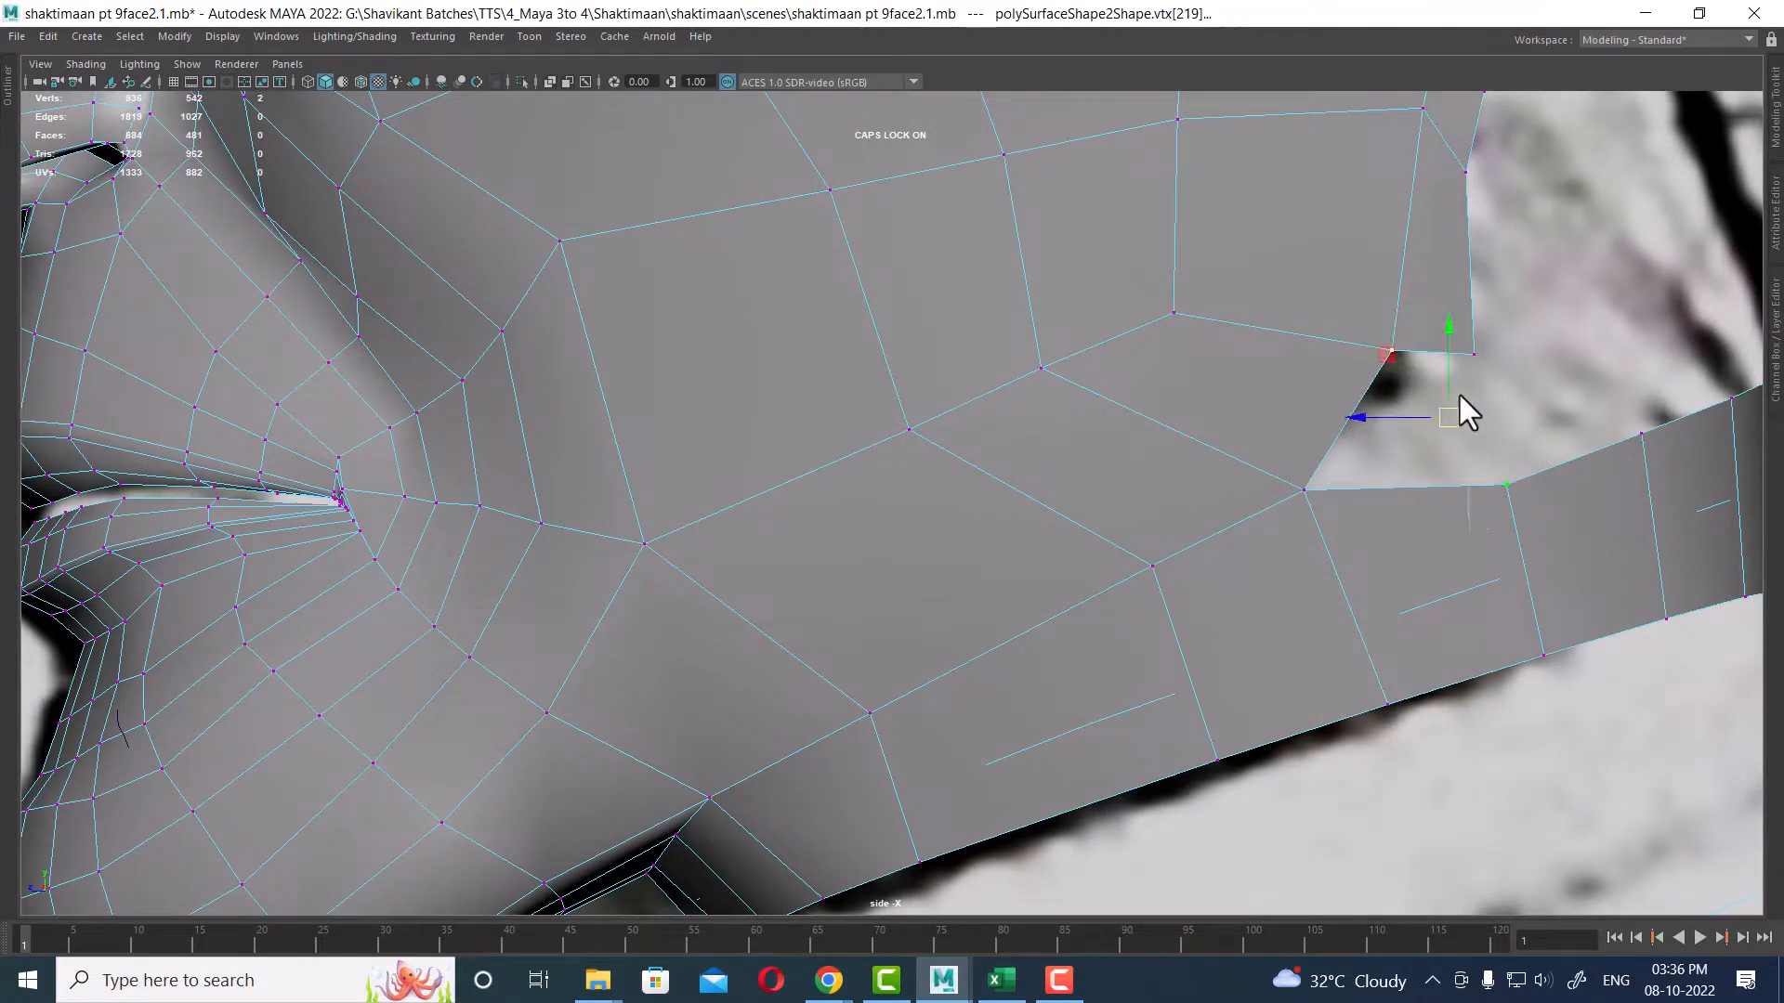
right_click_drag(1459, 394, 1414, 197, "shift")
left_click_drag(1448, 429, 1436, 420)
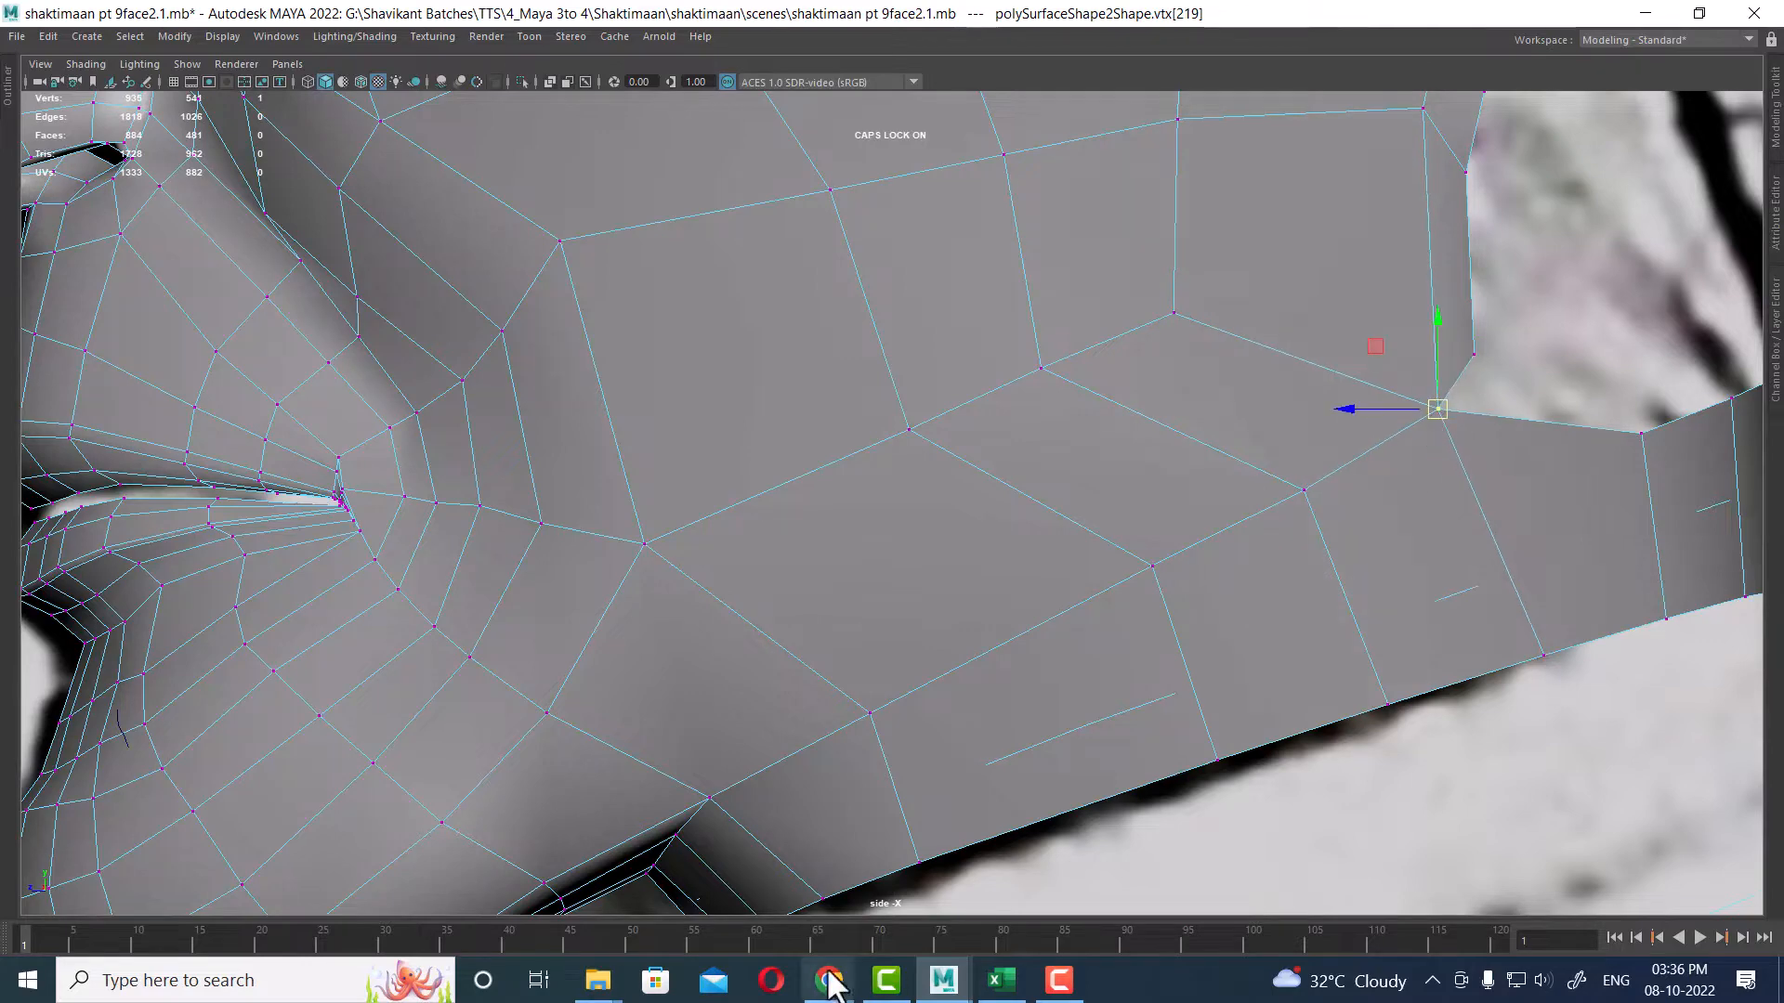
Step: Move the jaw and neck vertices in the side view so the jawline follows the reference sketch outline
left_click_drag(700, 923, 1018, 927)
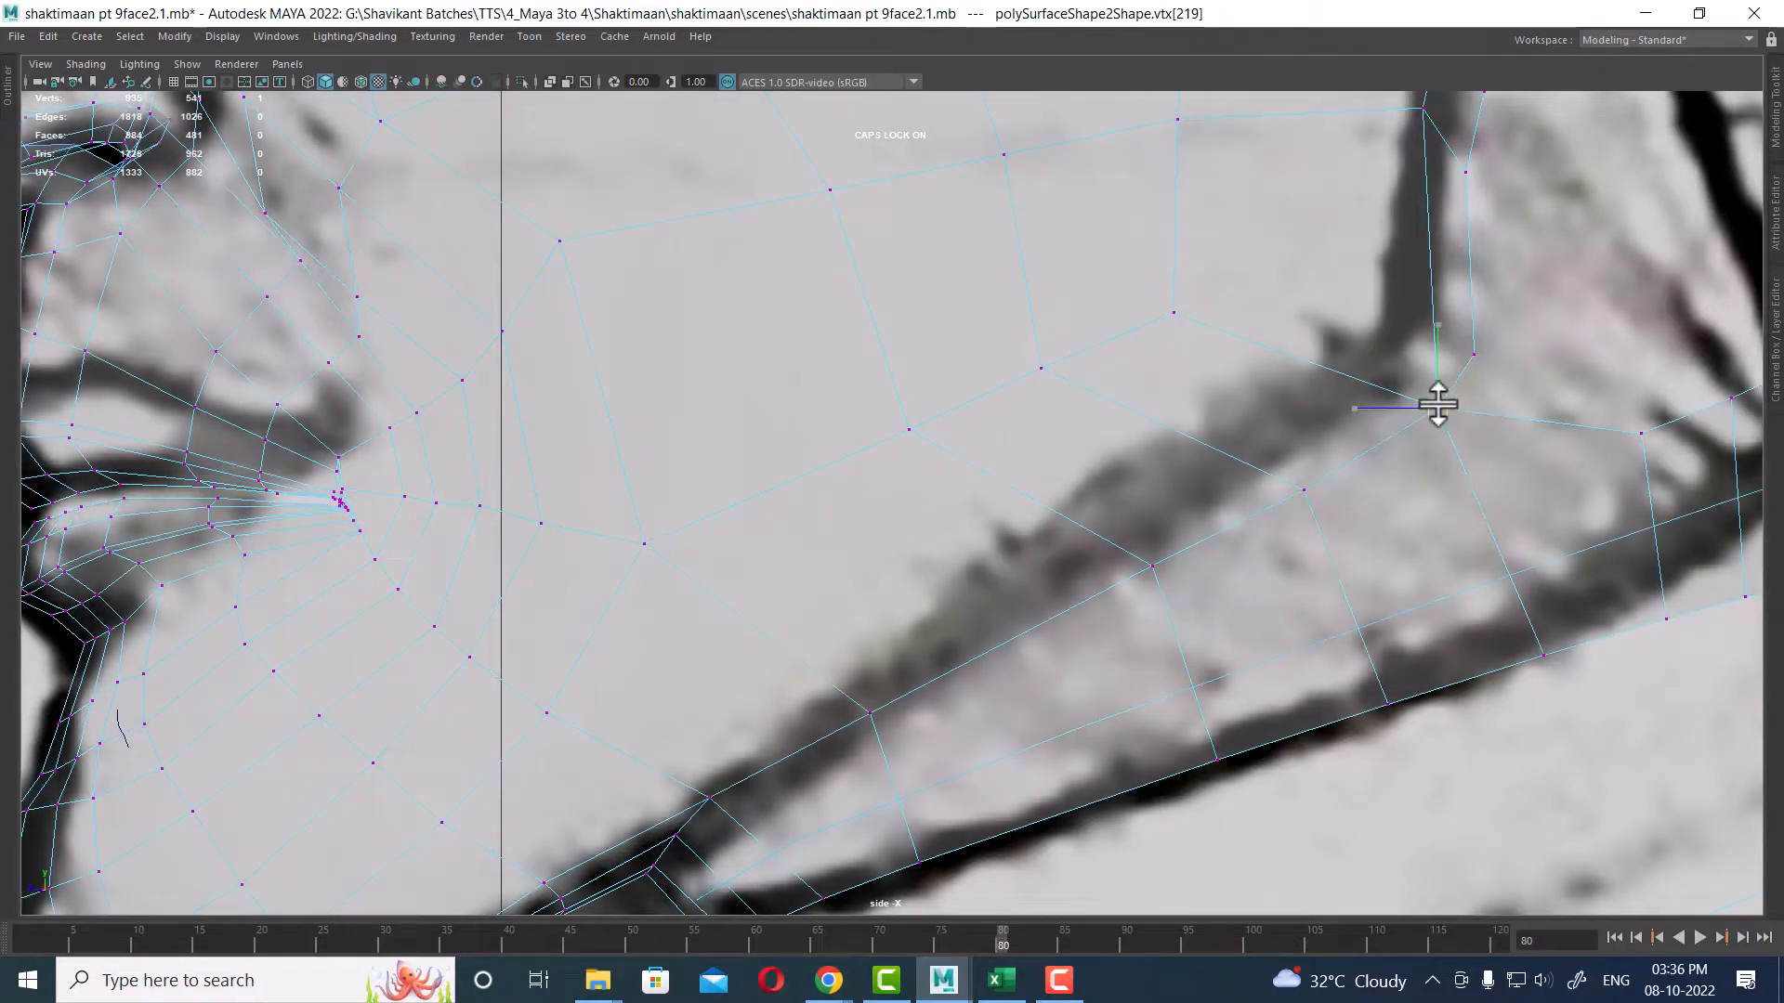
left_click_drag(1437, 407, 1396, 343)
left_click(1304, 490)
left_click_drag(1304, 490, 1235, 417)
left_click(1152, 565)
left_click_drag(1152, 565, 1090, 510)
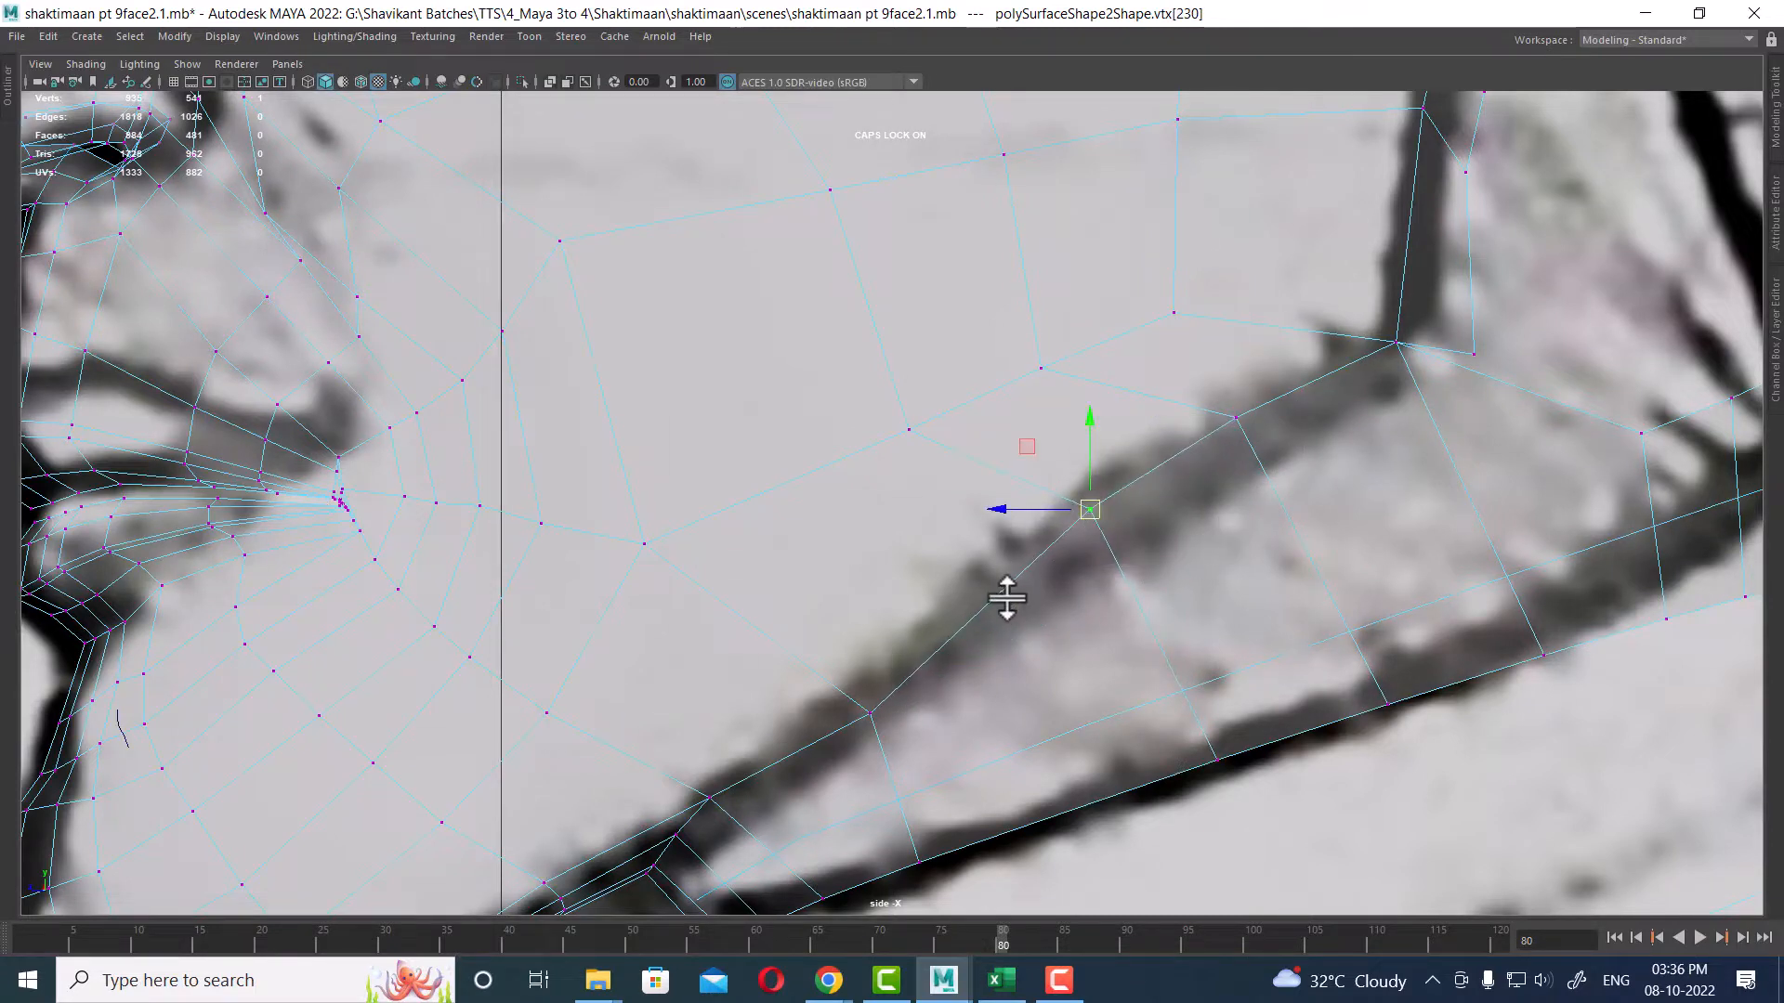
left_click(870, 713)
left_click_drag(869, 713, 862, 681)
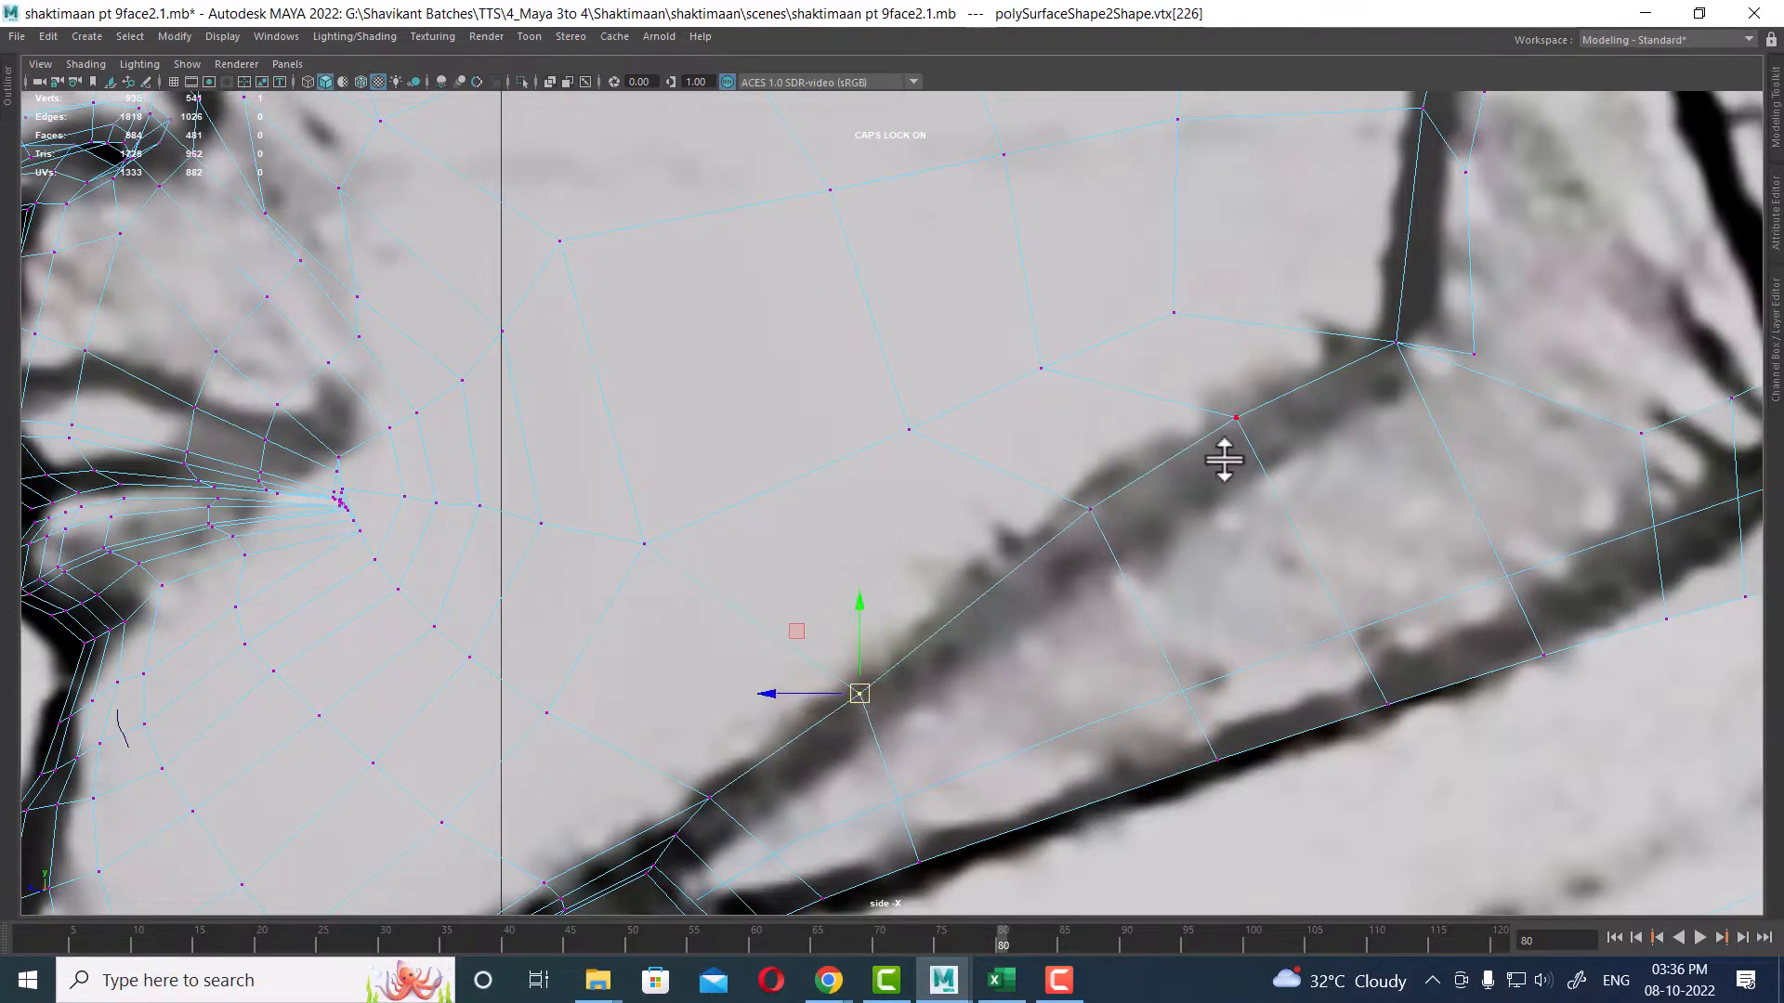
left_click(1395, 343)
left_click_drag(1395, 343, 1396, 335)
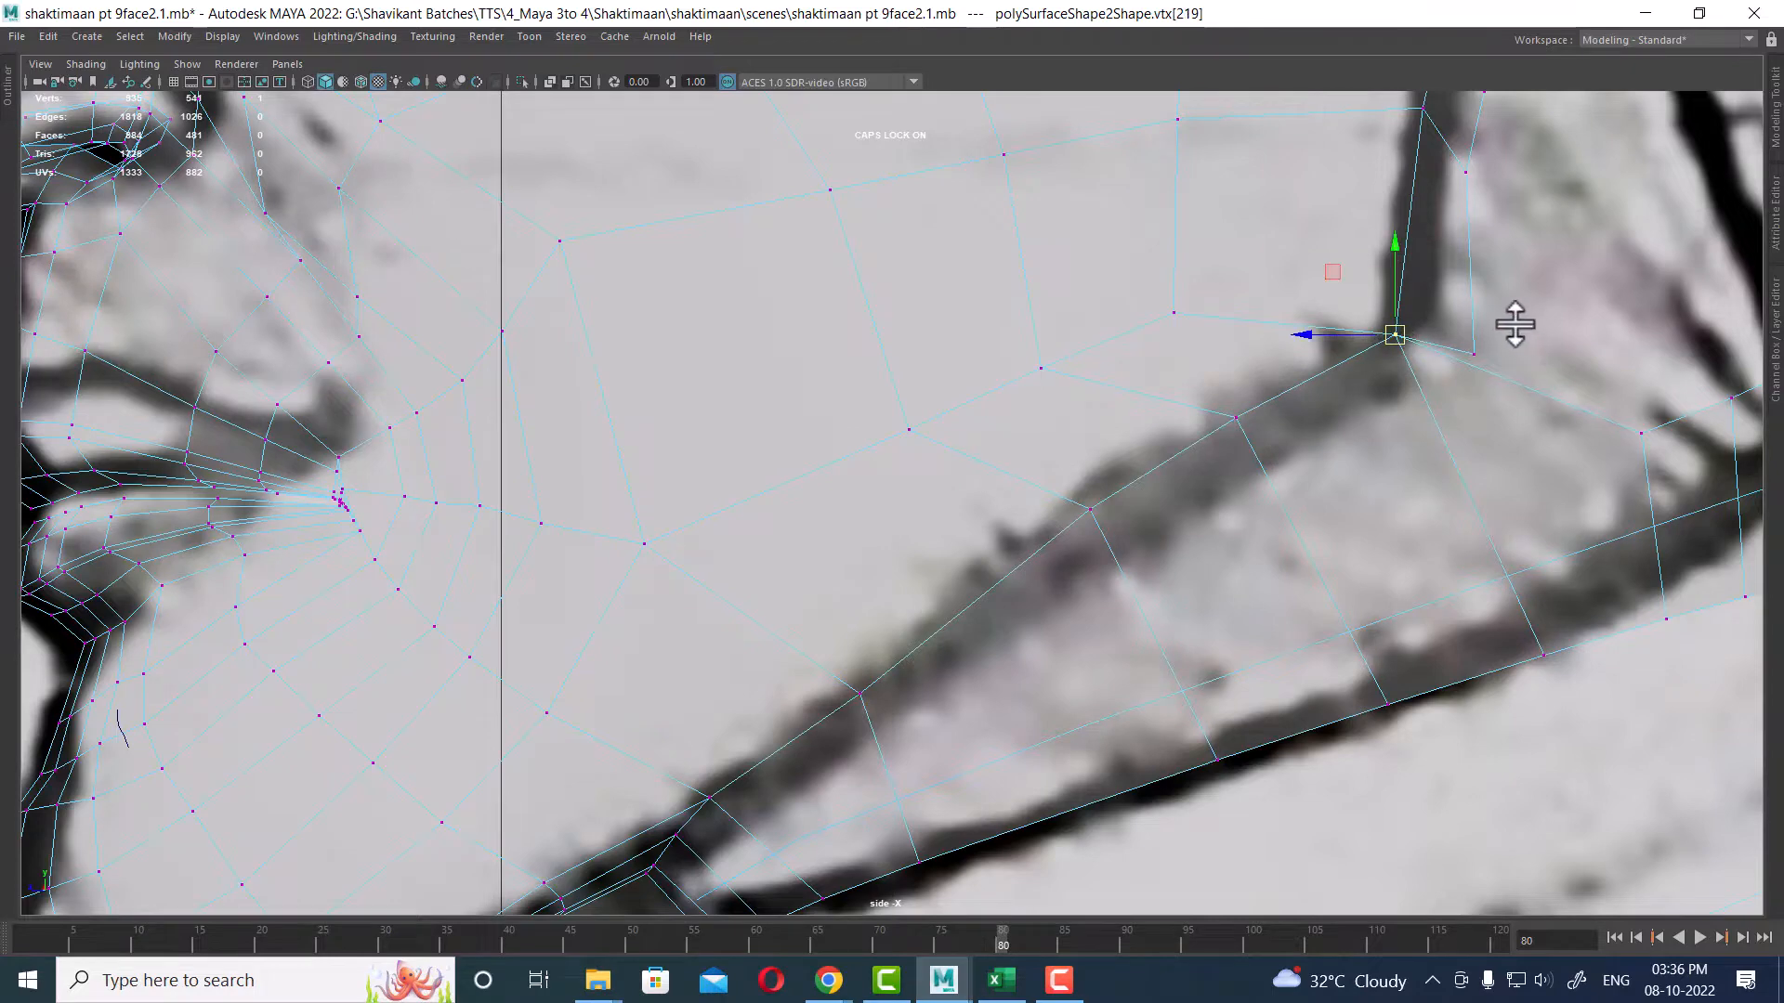
left_click(1474, 354)
scroll(1477, 362, "down", 4)
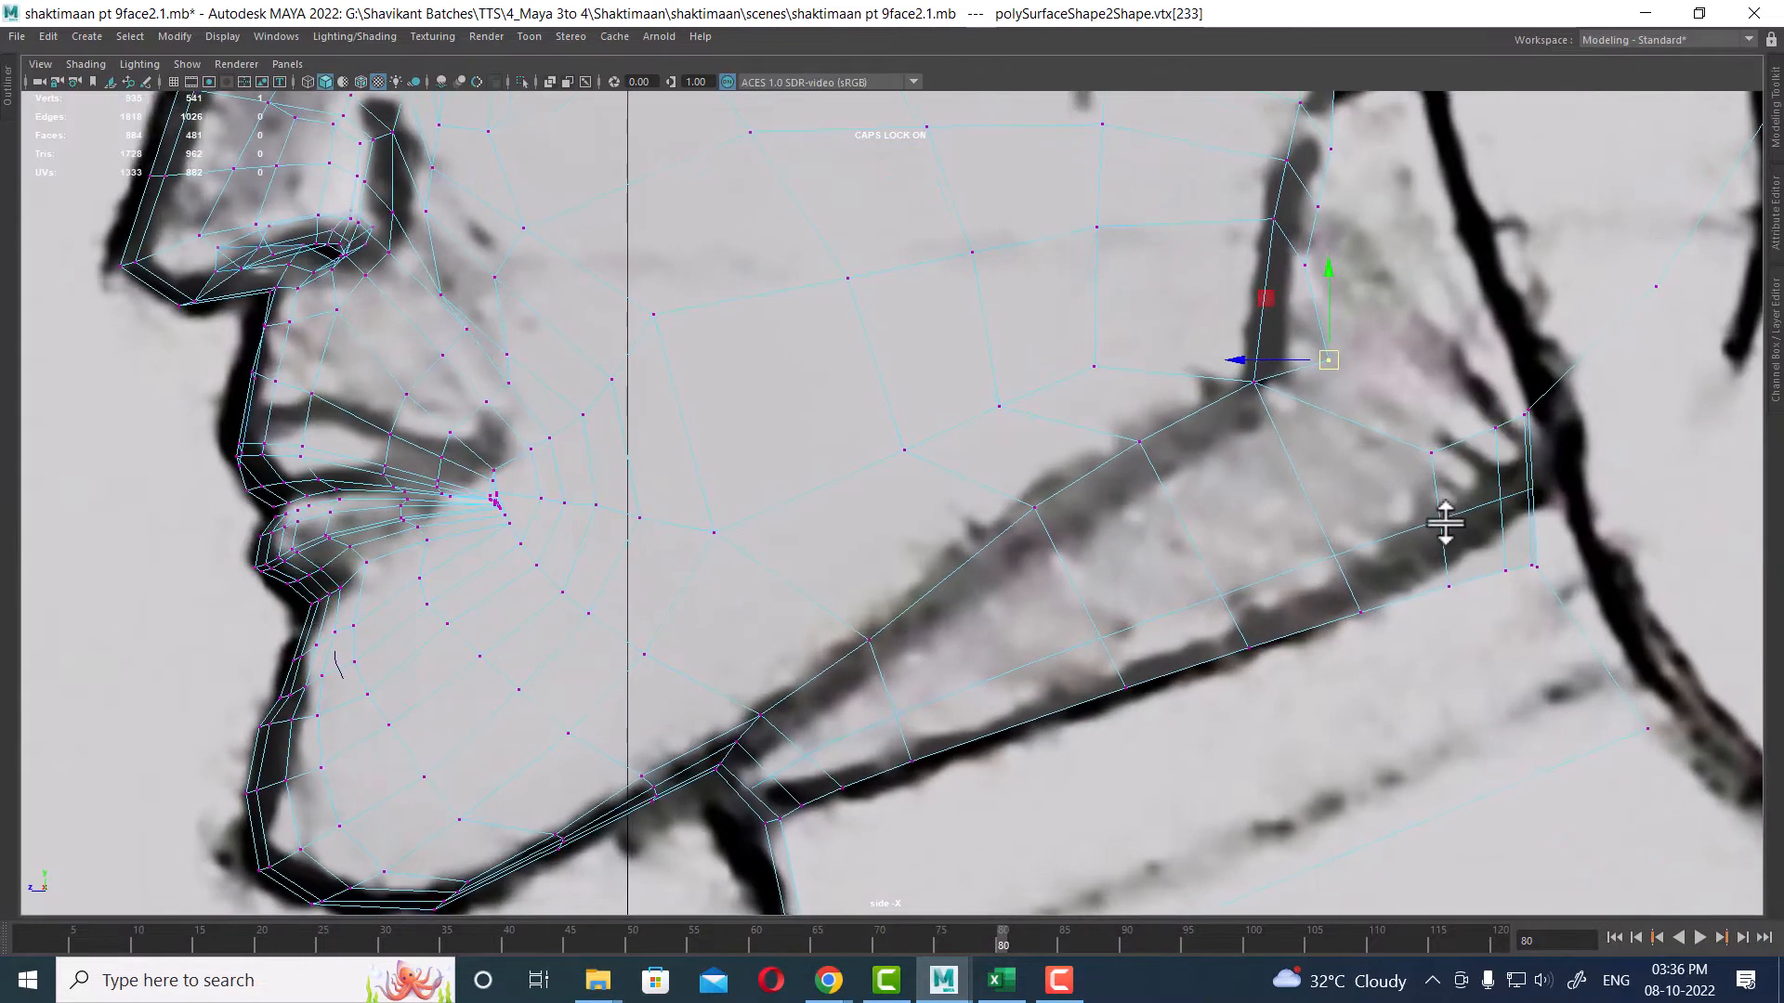
scroll(1401, 510, "down", 3)
key("space")
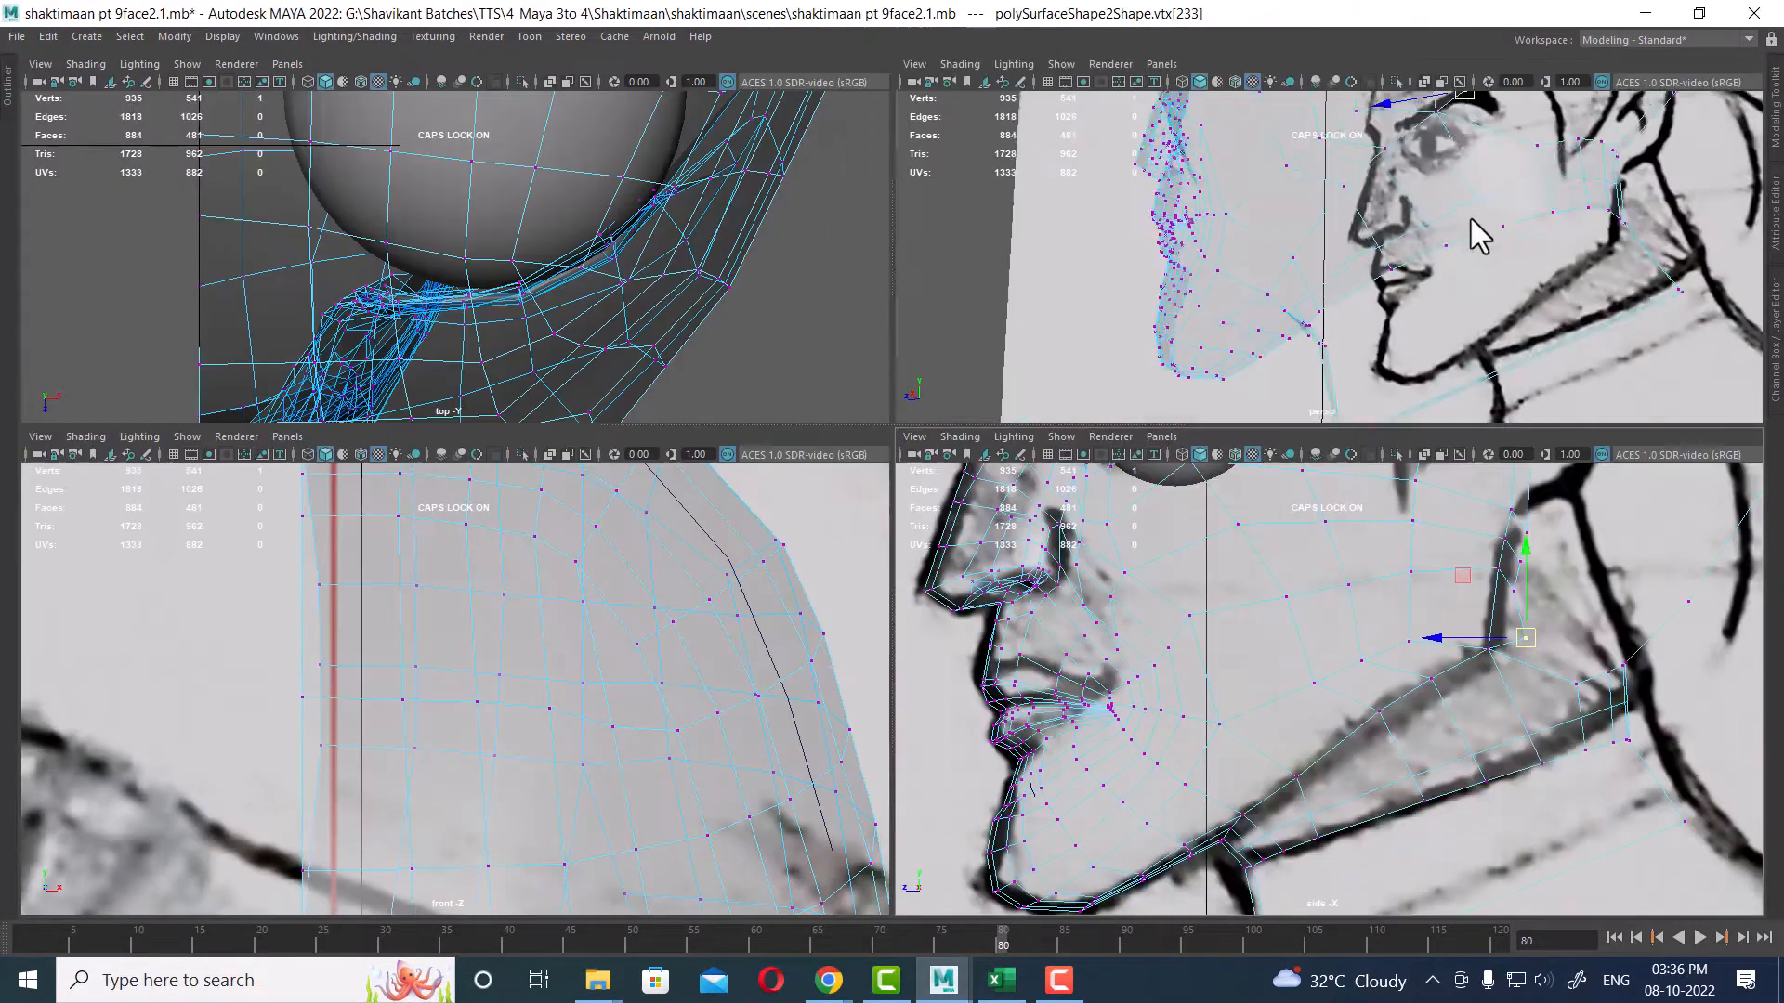
left_click_drag(290, 941, 3, 948)
left_click_drag(1468, 260, 1346, 237, "alt")
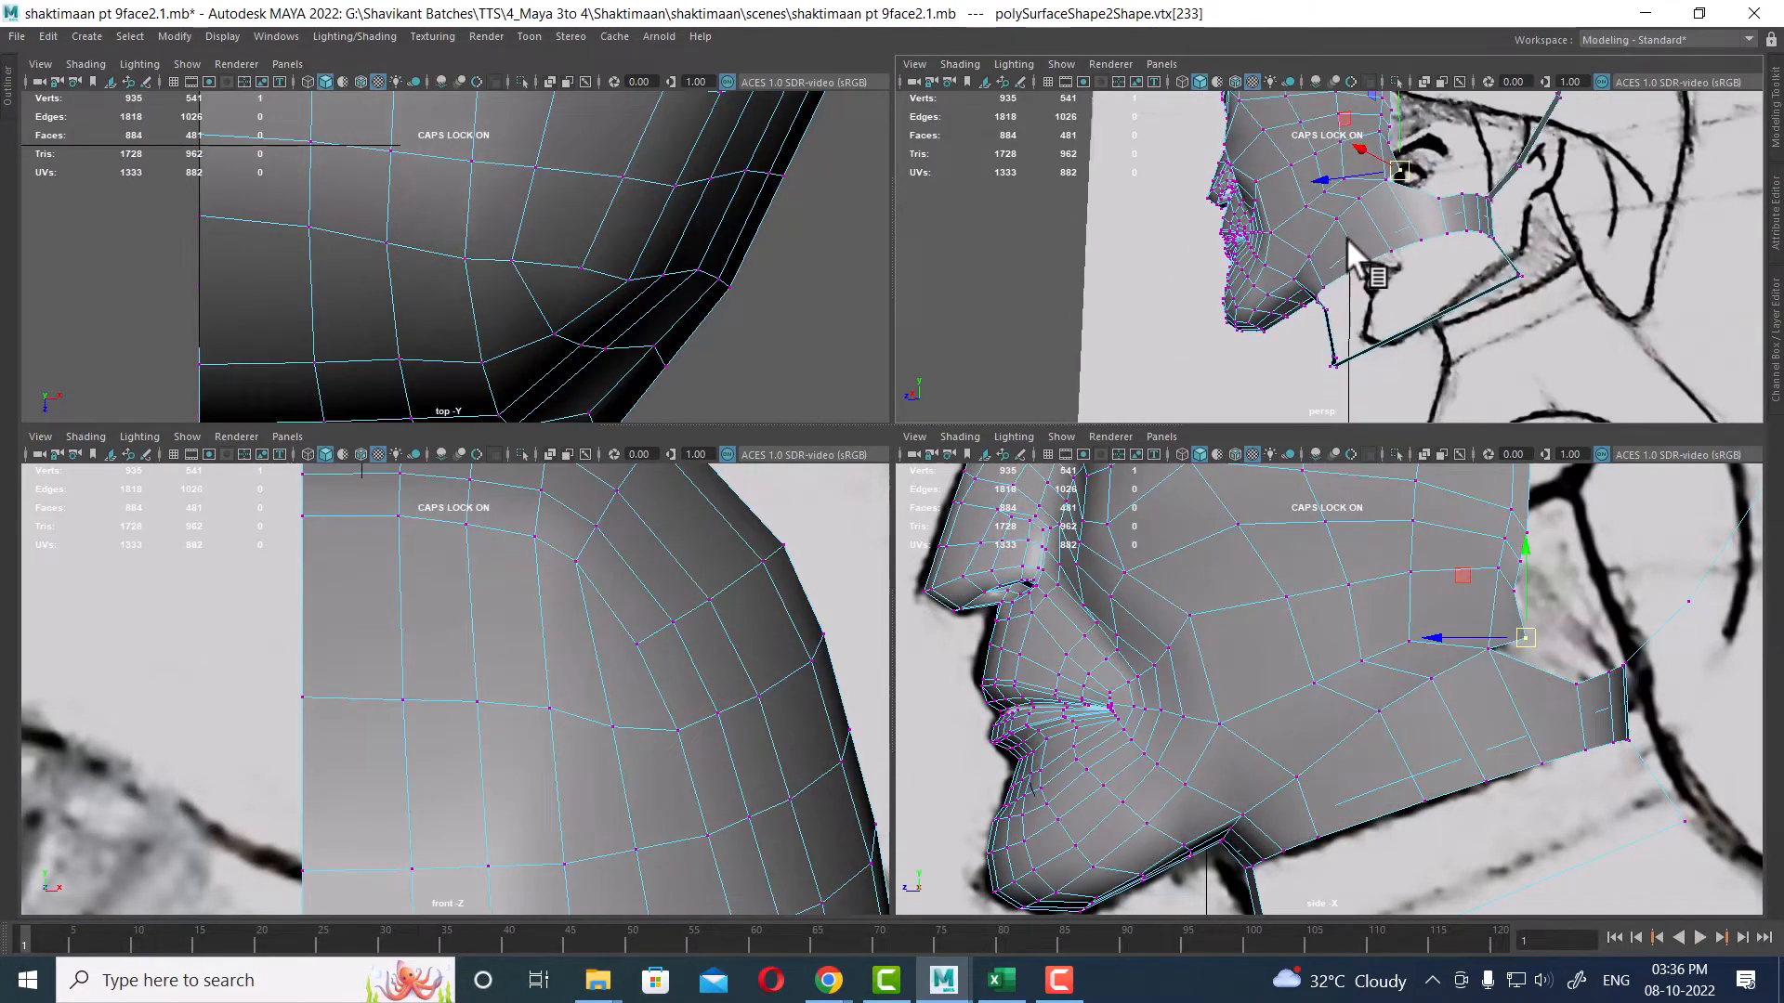
key("space")
left_click_drag(1366, 350, 1124, 472, "alt")
key("F10")
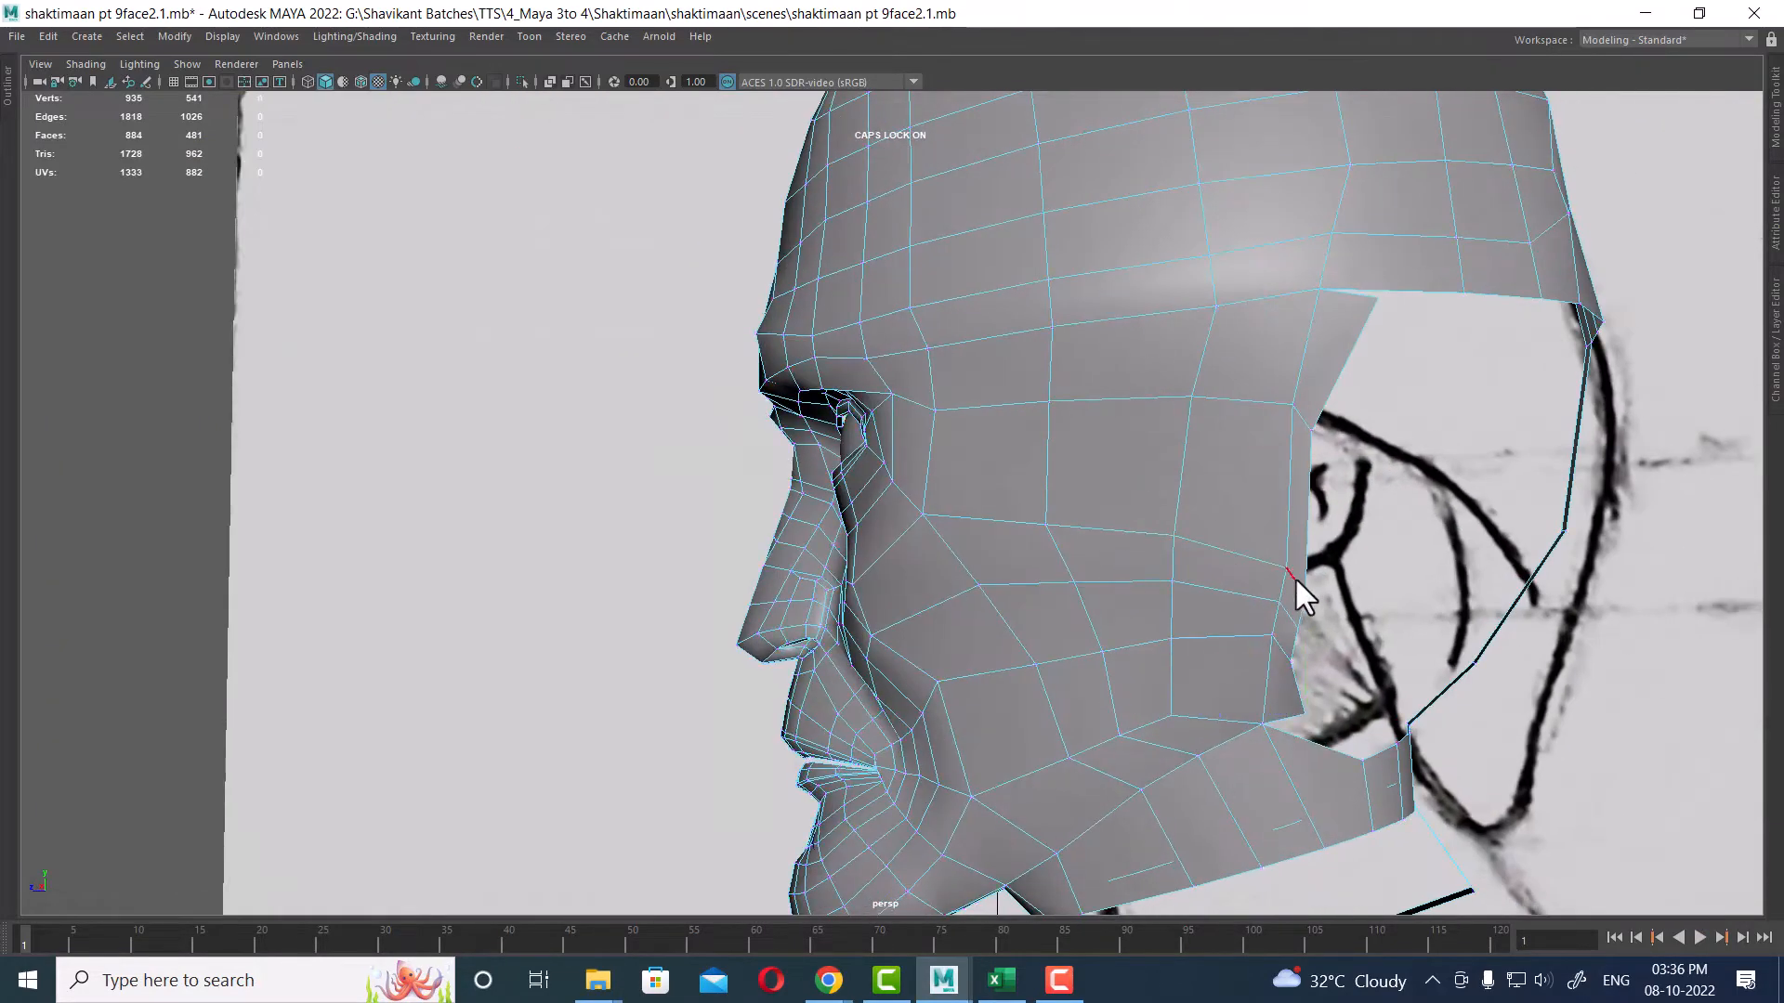
left_click(1295, 577)
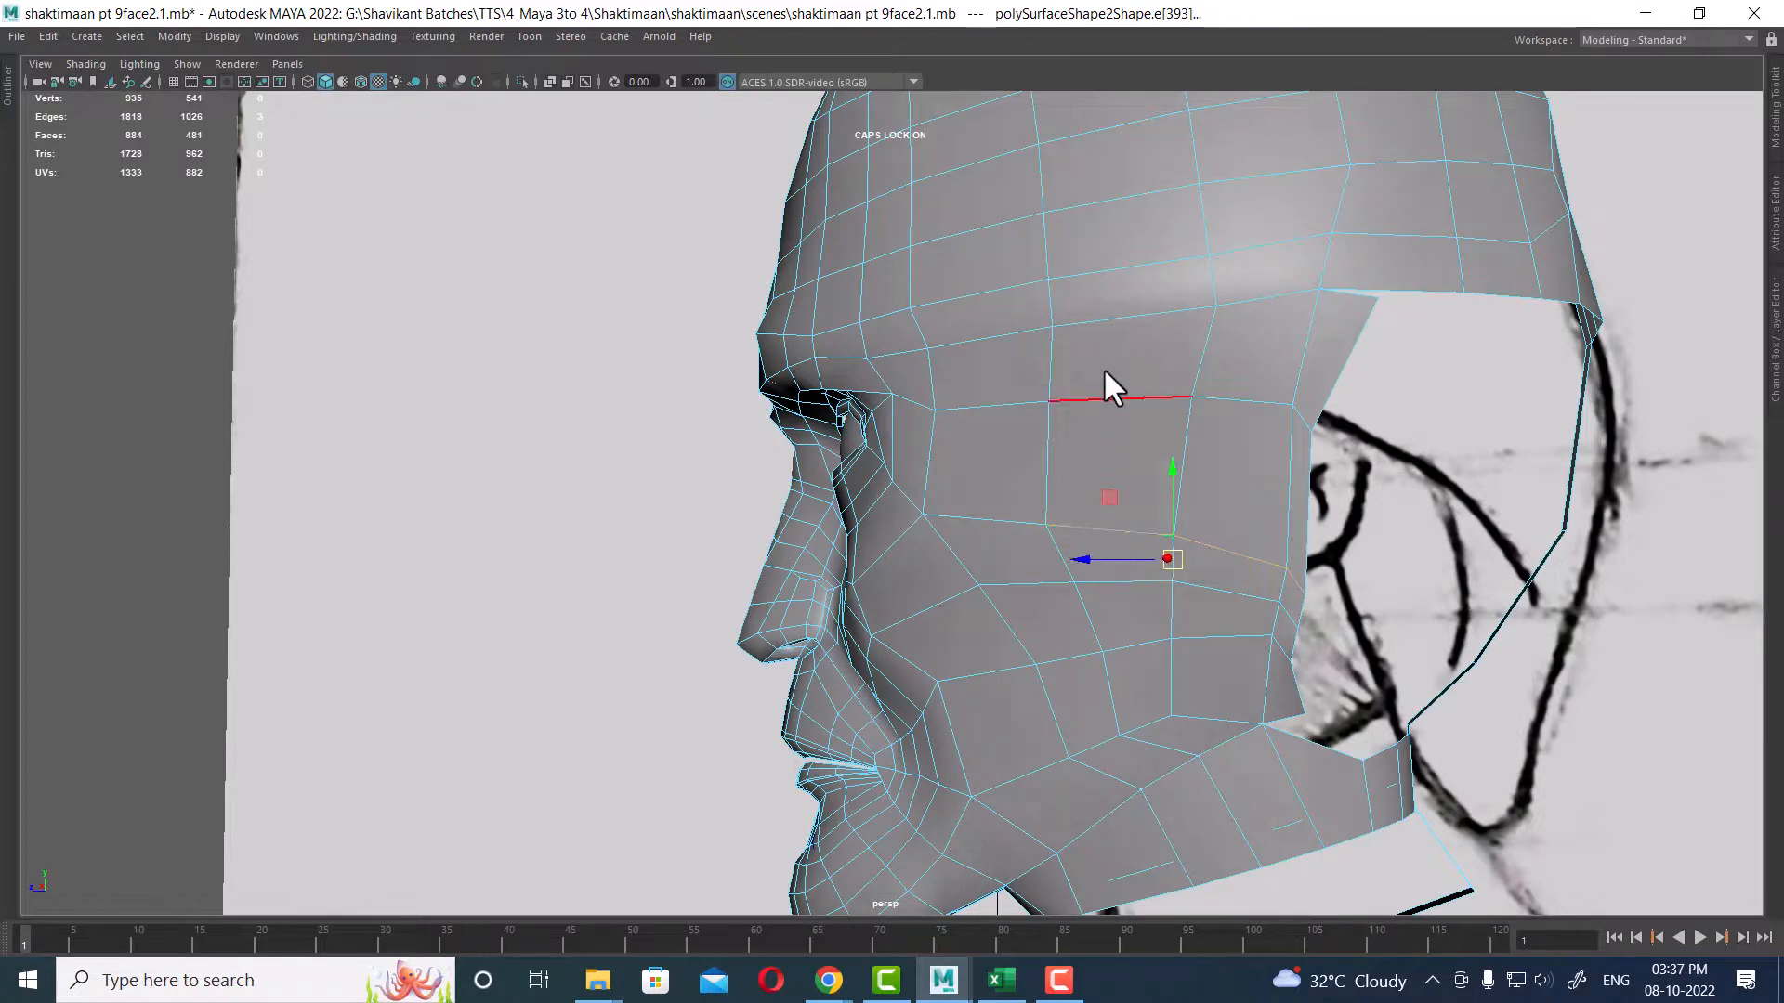
right_click_drag(1105, 369, 1101, 502, "shift")
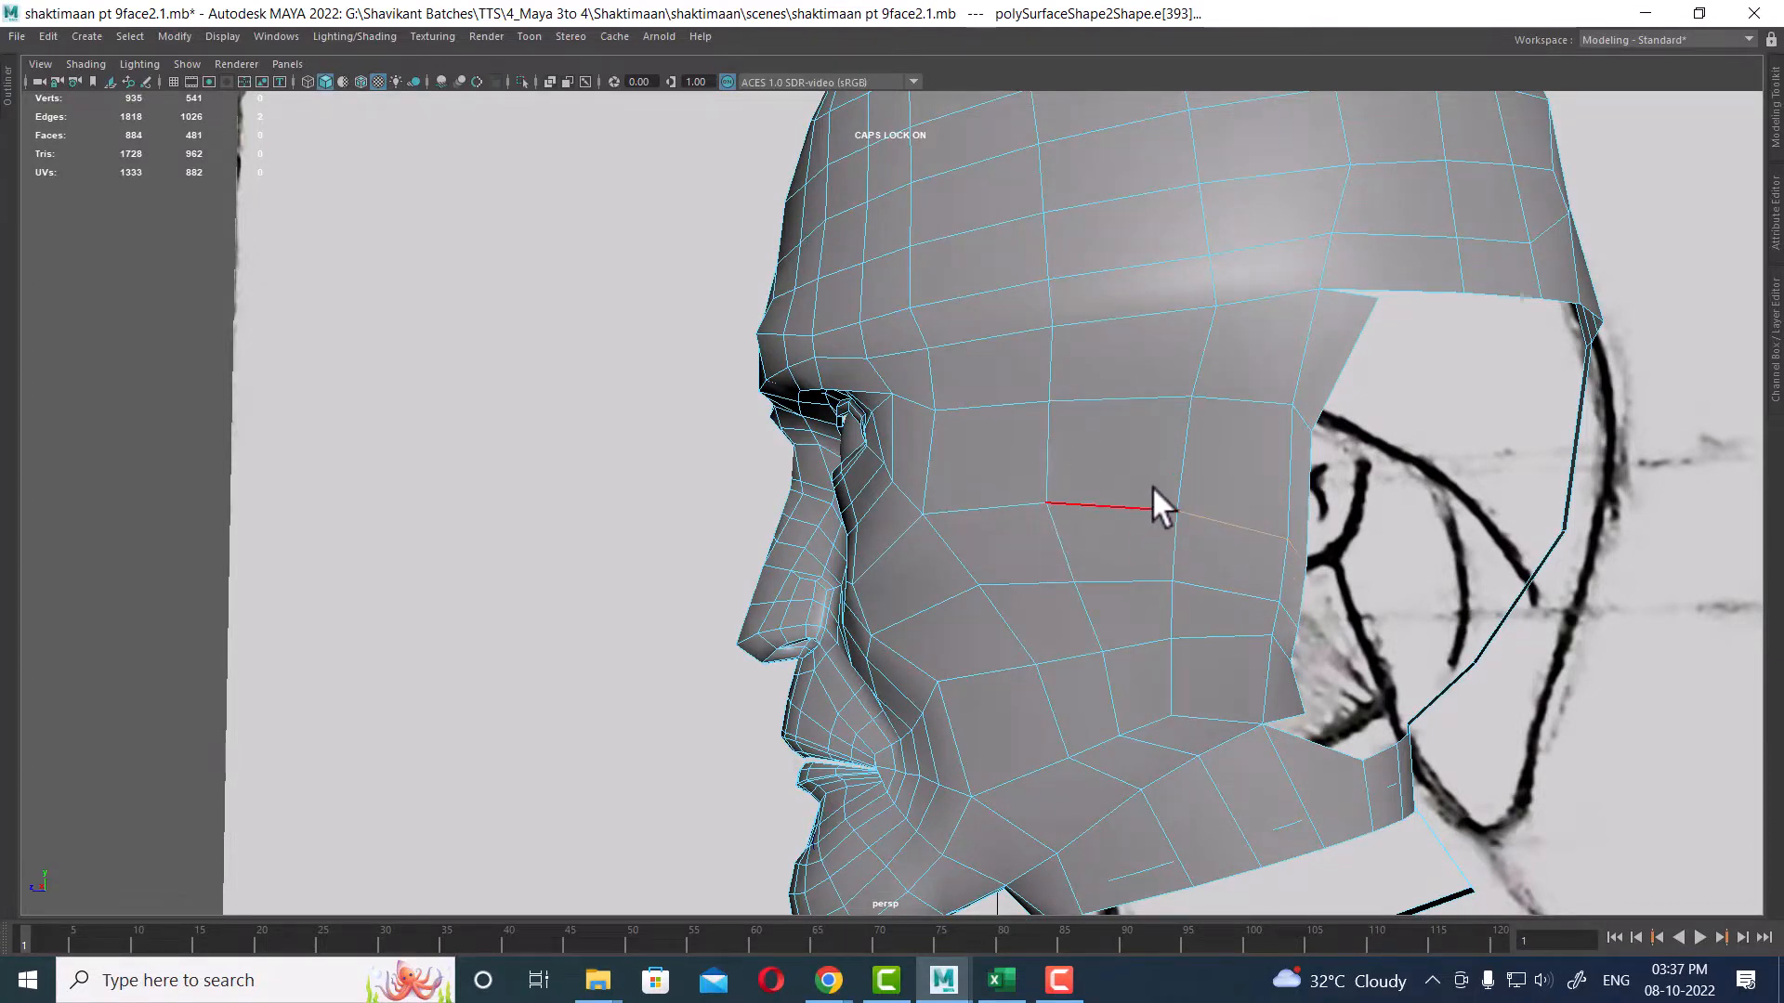
key("ctrl+z")
key("ctrl+z")
key("ctrl+z")
Step: In the side view, move the vertices along the cheek panel's rear edge to follow the reference sketch outline
right_click_drag(1228, 482, 1275, 474, "alt")
key("space")
left_click_drag(1279, 474, 1341, 475)
right_click_drag(1172, 425, 934, 457)
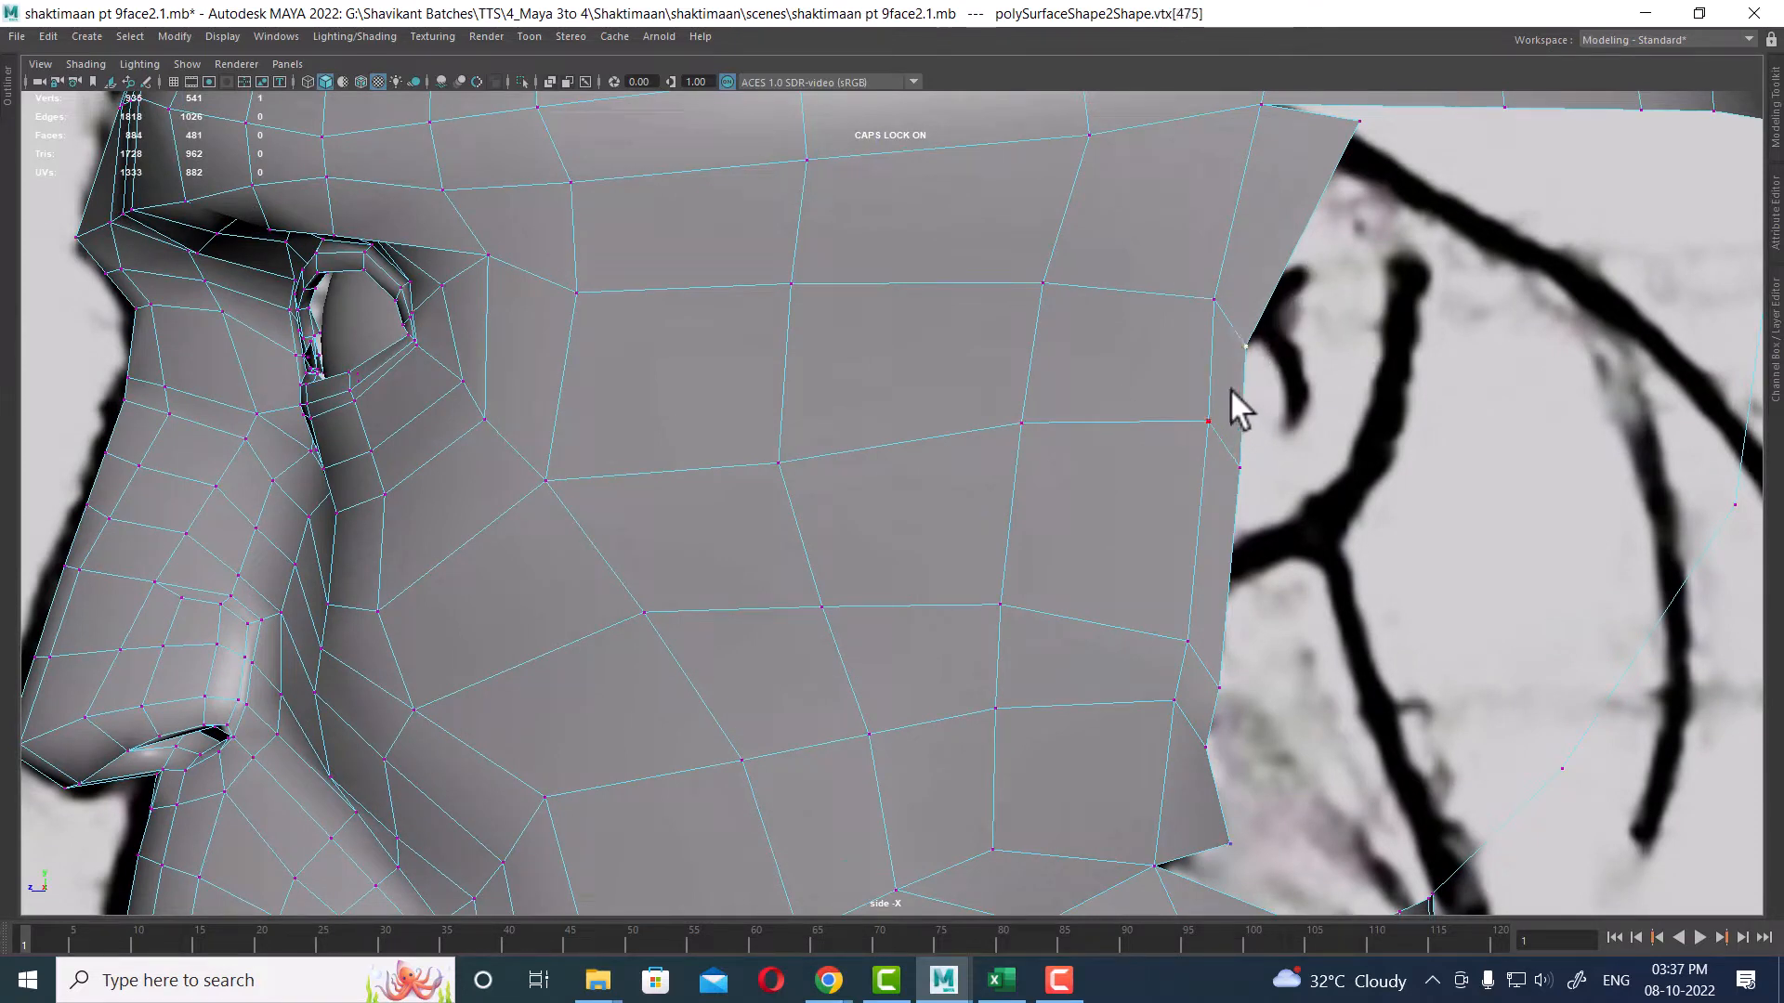
middle_click_drag(1275, 346, 1267, 288)
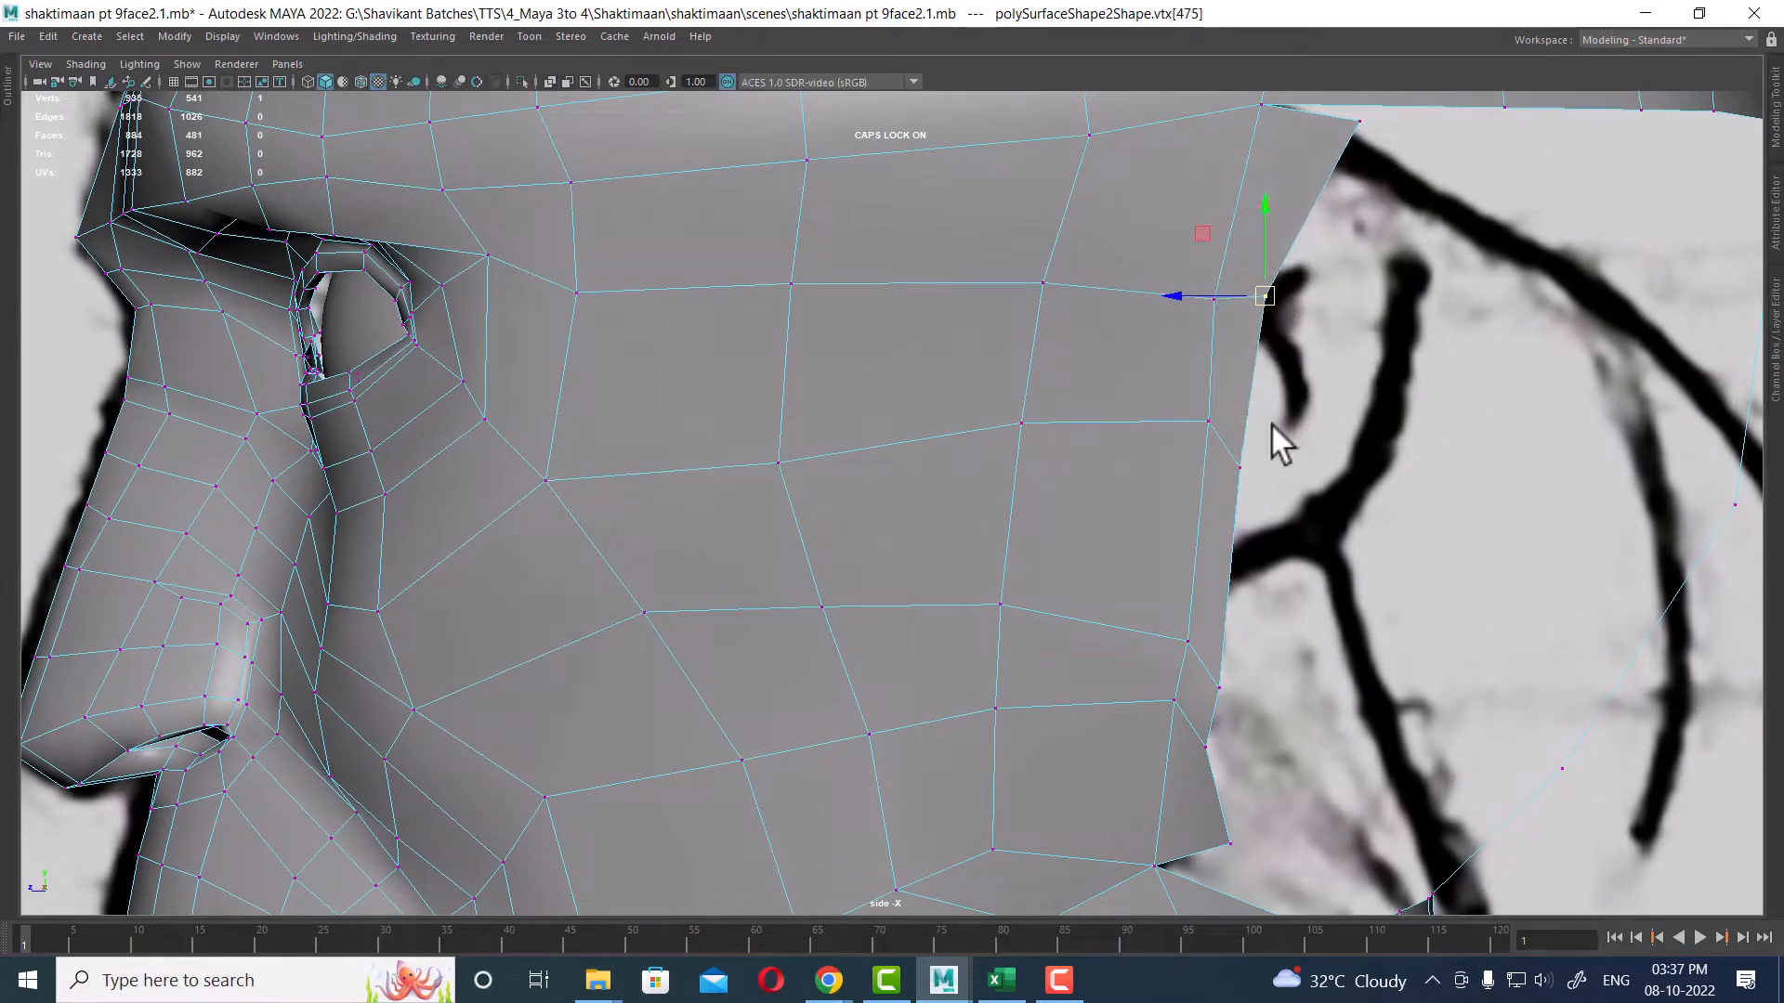
left_click(1241, 467)
middle_click_drag(1241, 467, 1258, 416)
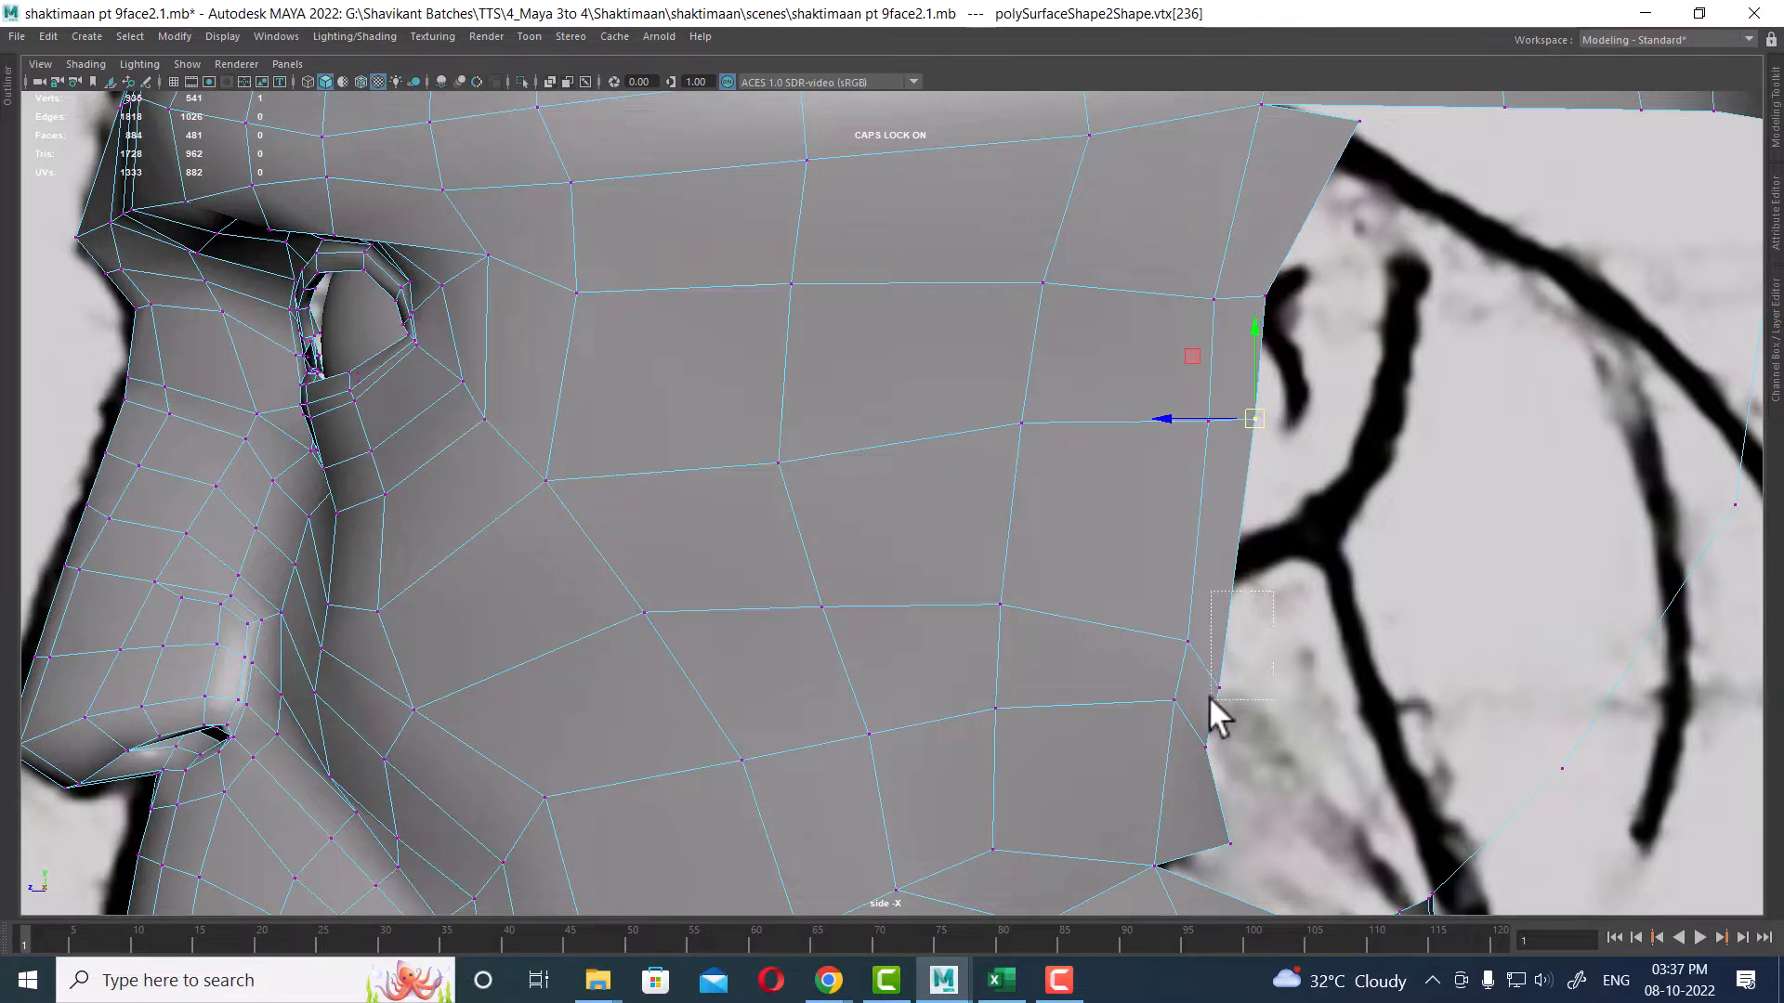
left_click_drag(1209, 698, 1209, 698)
middle_click_drag(1210, 699, 1264, 599)
Step: Adjust the inner cheek vertices and the rear upper corner vertex to even out the cheek's grid
left_click(1203, 409)
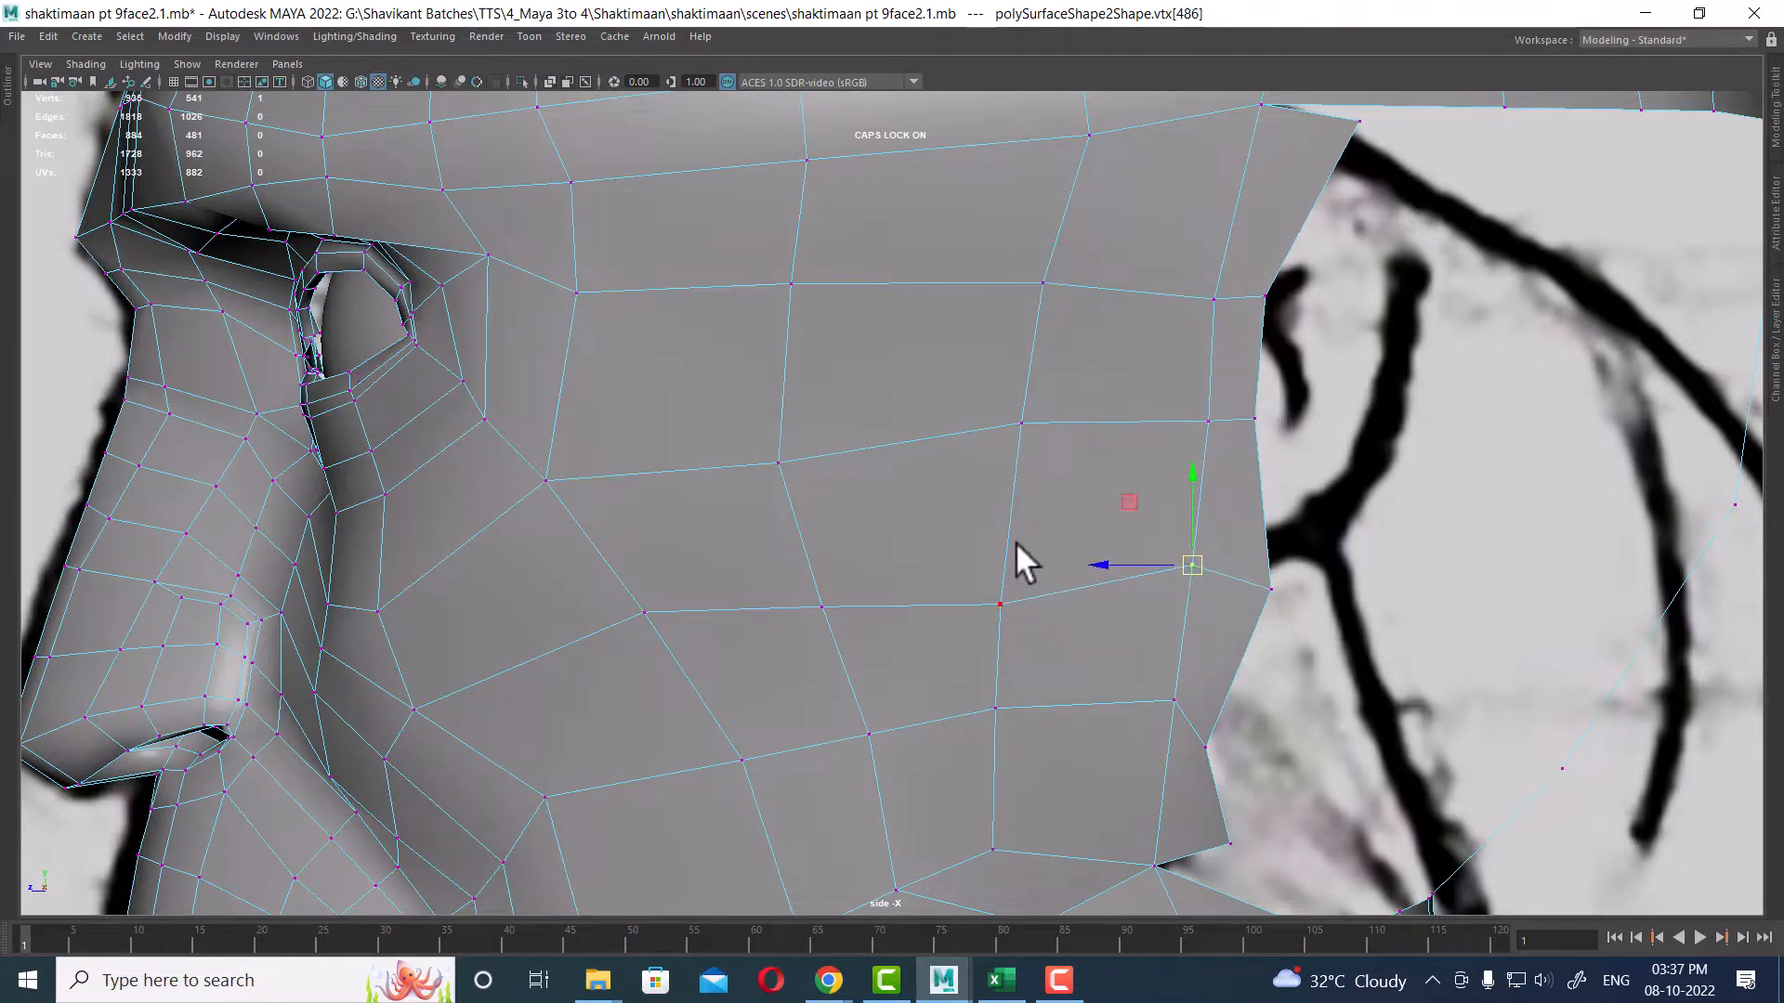
left_click(995, 617)
middle_click_drag(995, 616, 1001, 600)
left_click(784, 444)
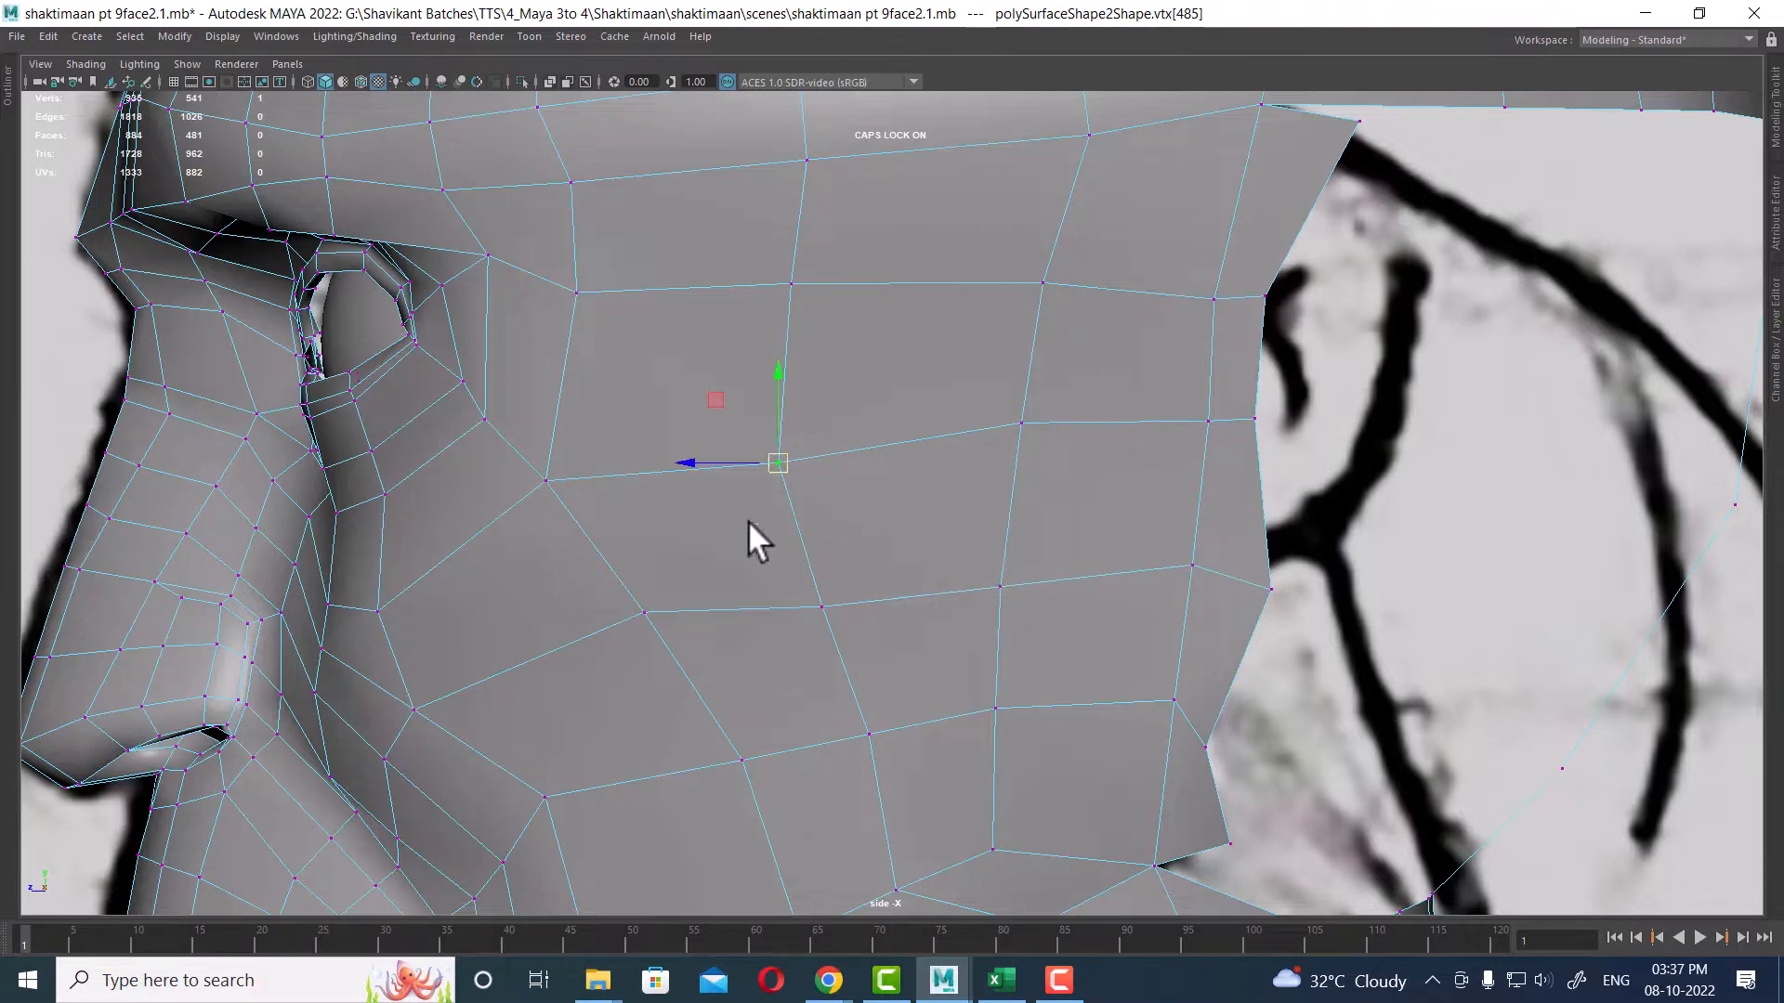
left_click_drag(784, 464, 787, 455)
middle_click_drag(963, 617, 919, 431, "alt")
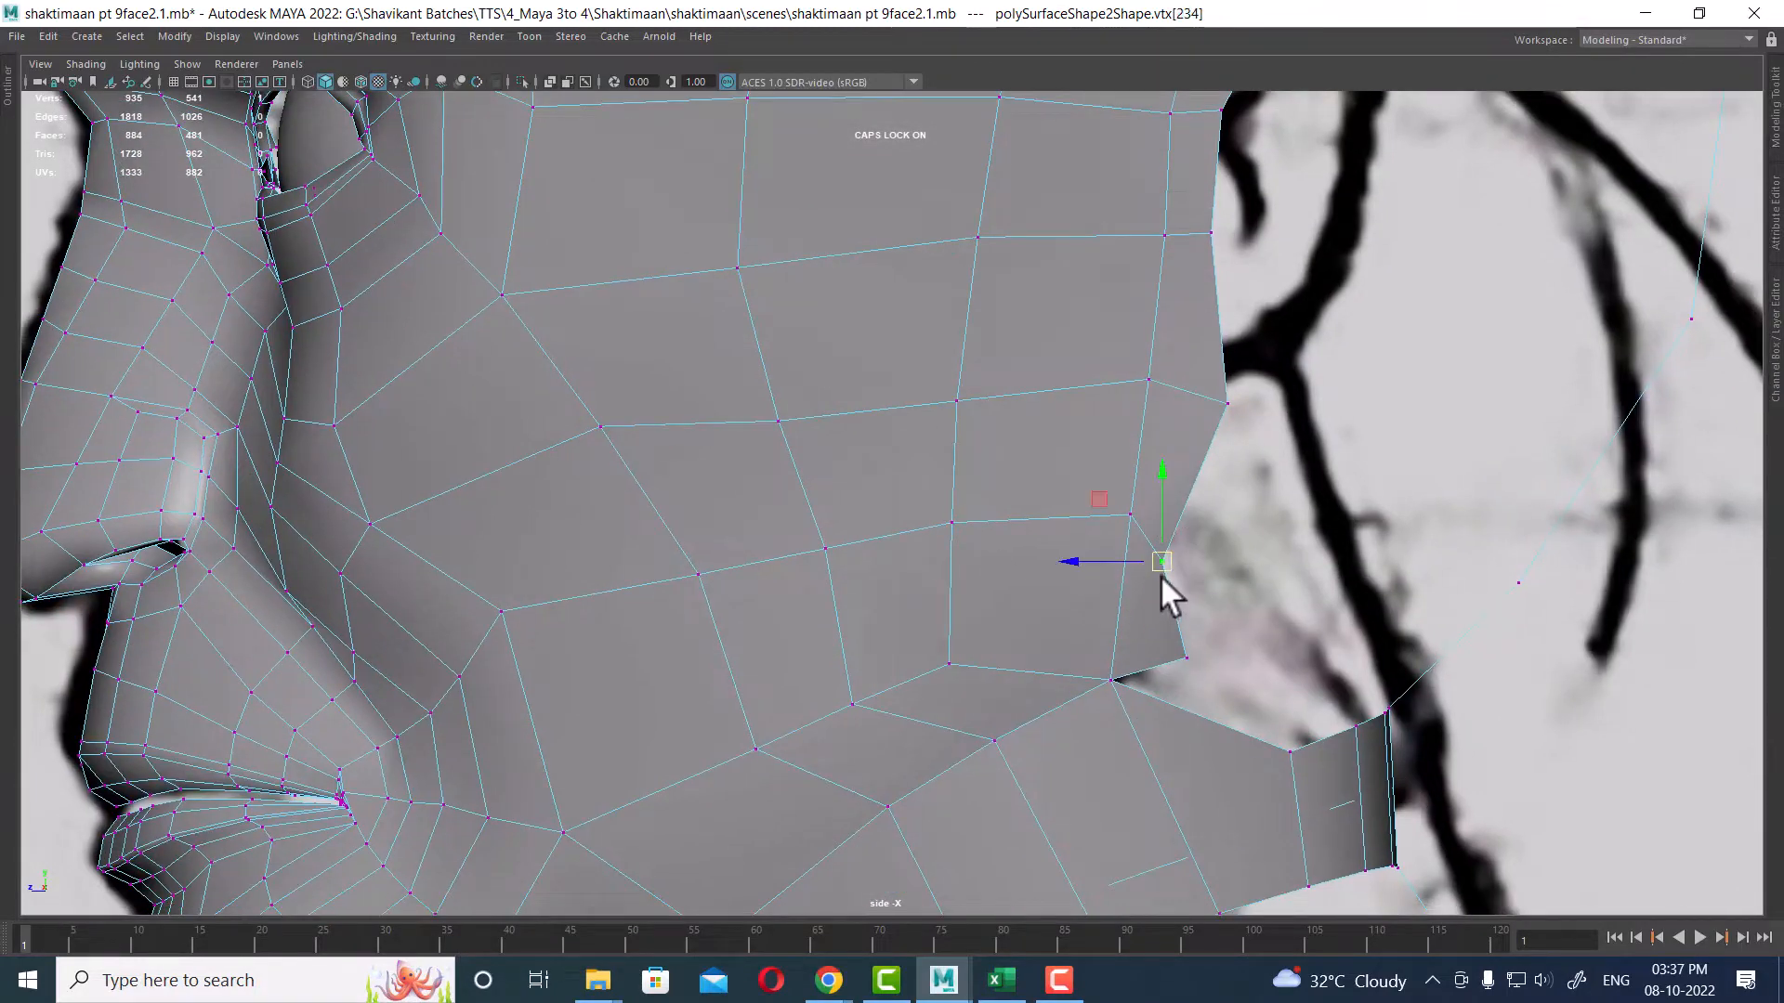
left_click(1227, 407)
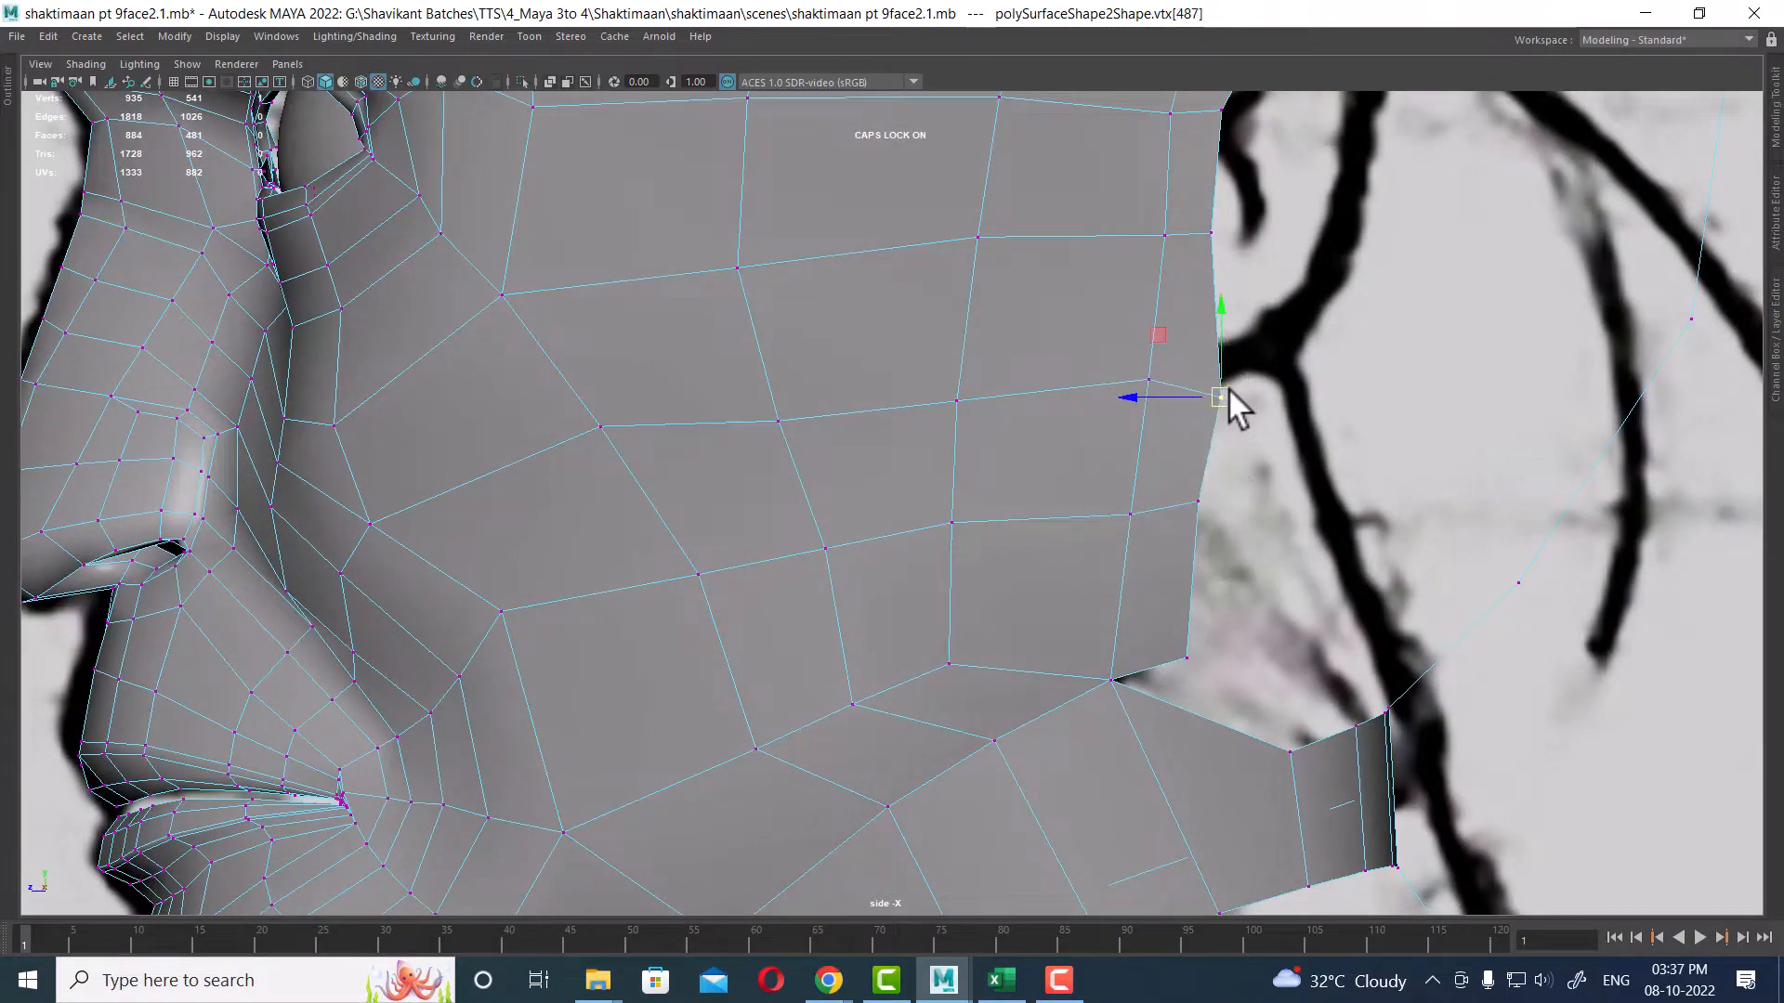
middle_click_drag(1228, 387, 1217, 574, "alt")
left_click_drag(1198, 420, 1203, 411)
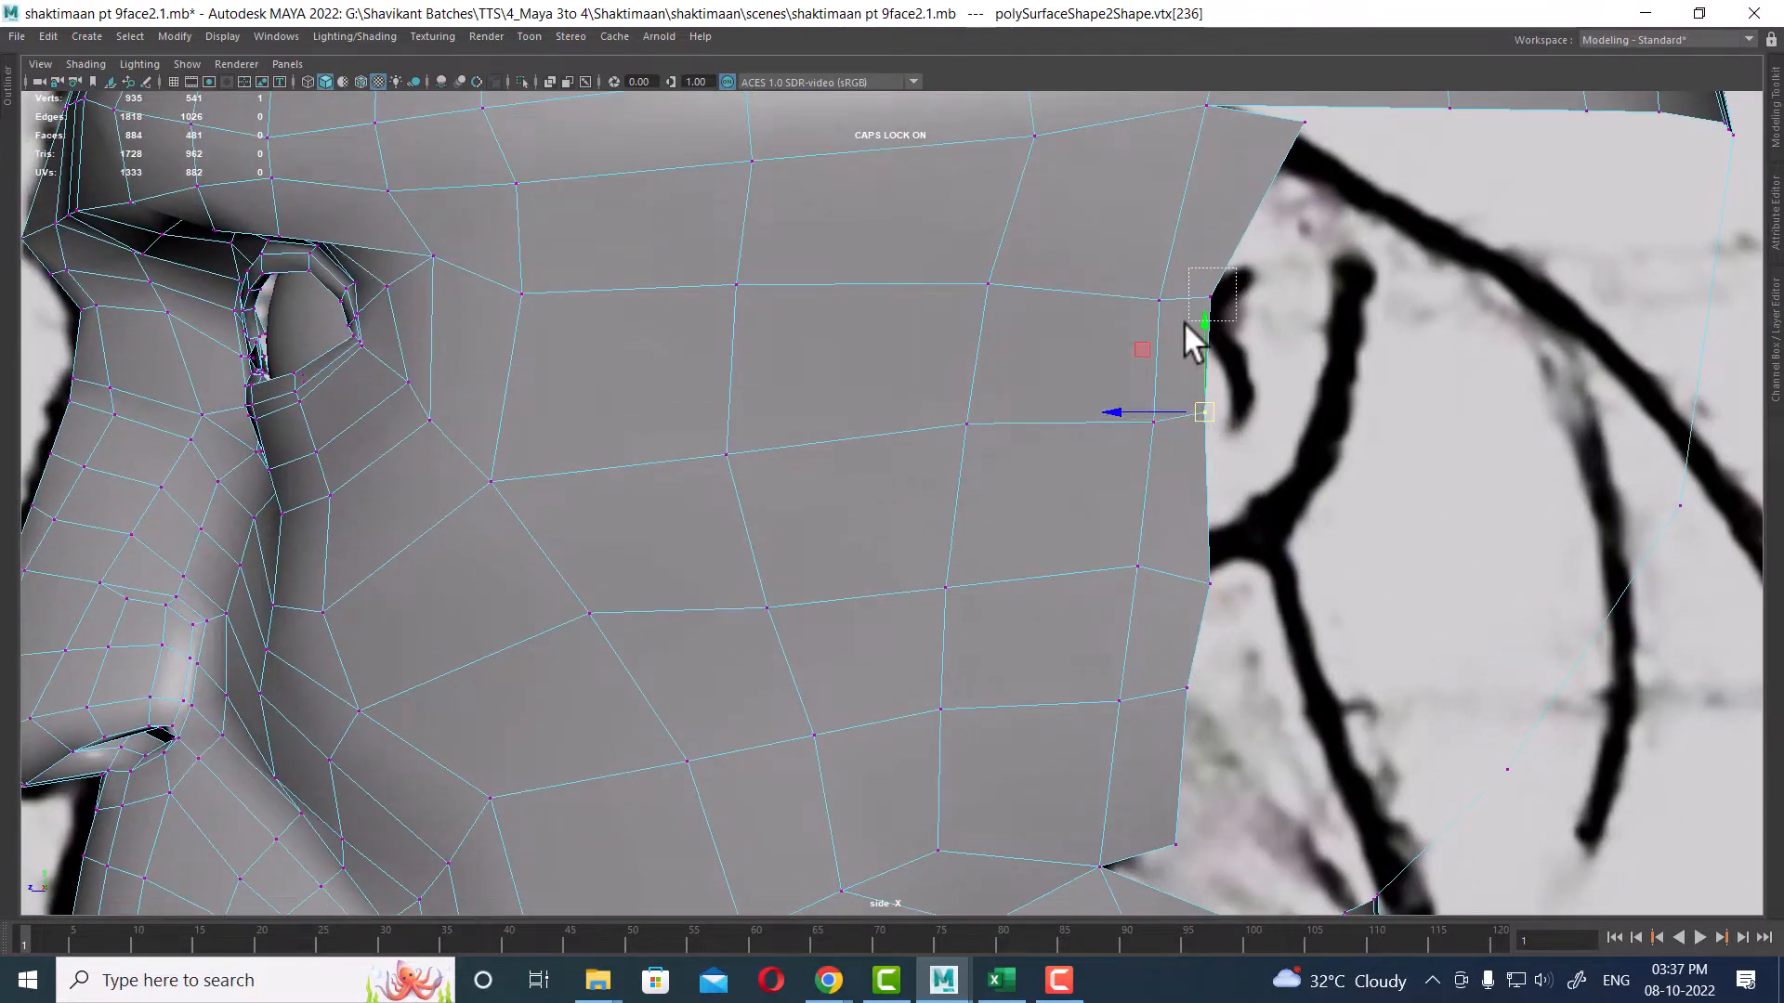
left_click(1207, 295)
middle_click_drag(1262, 249, 1293, 258, "alt")
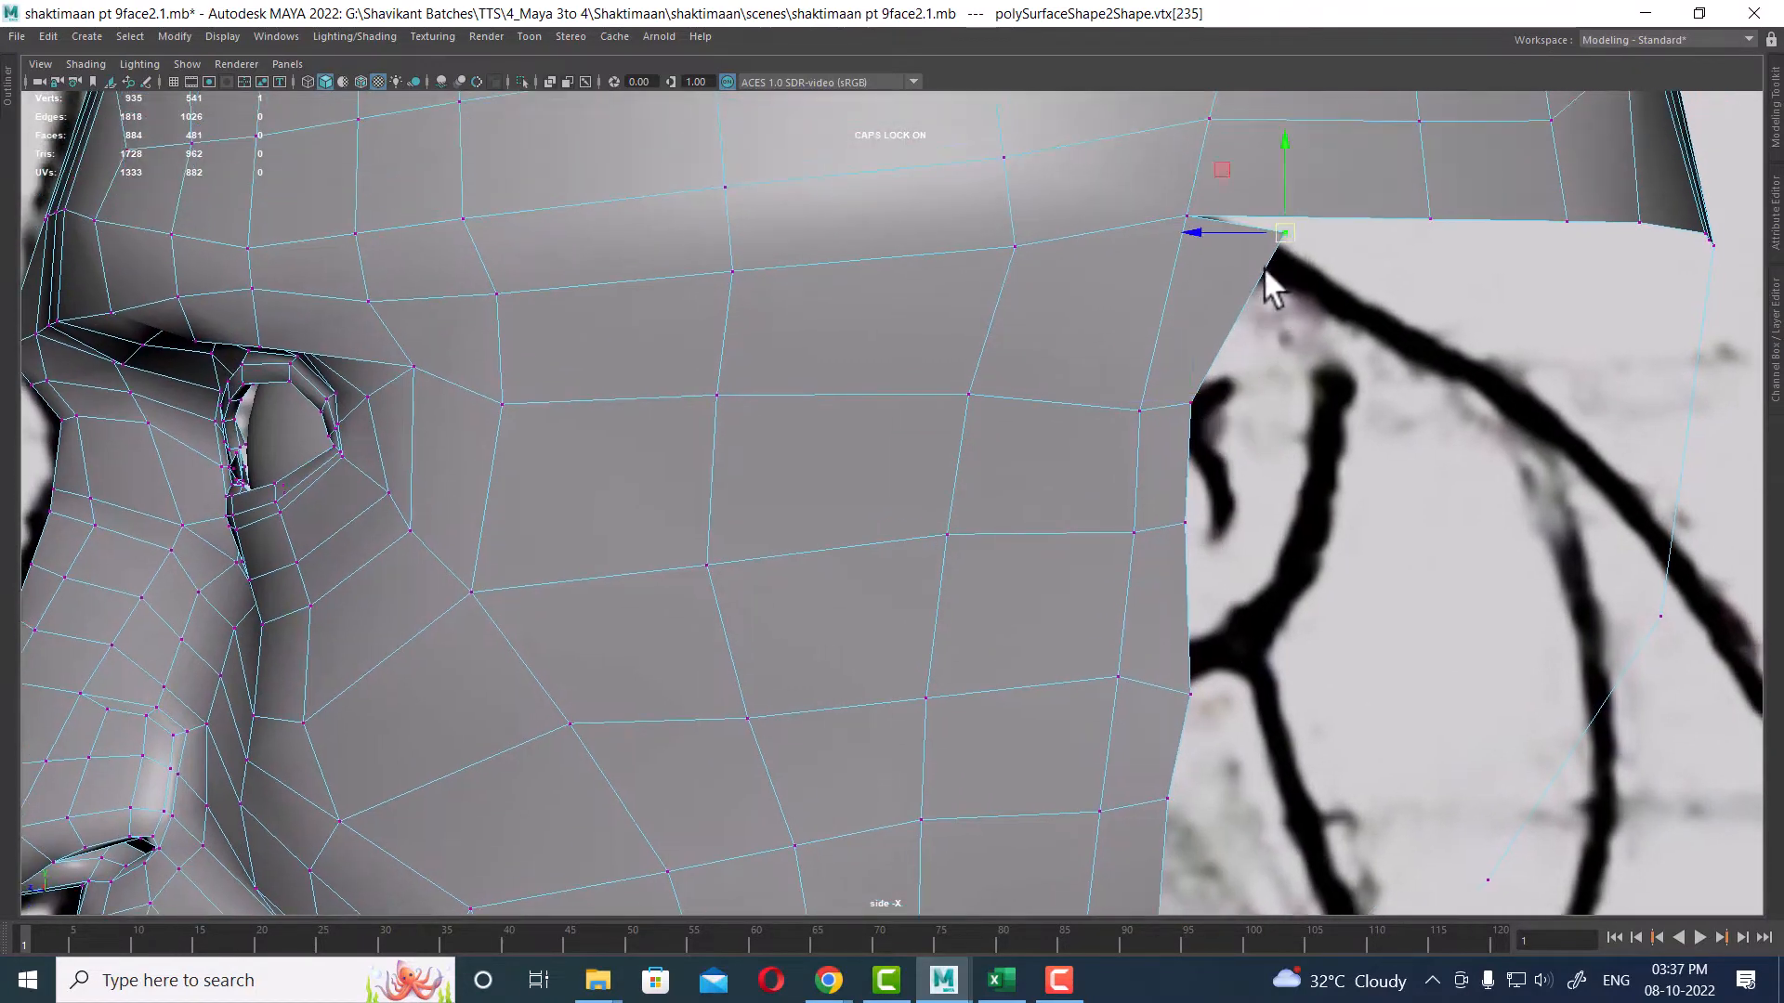
Step: Reposition the vertex at the jaw's rear corner where it meets the neck strip in the side view
scroll(1180, 649, "down", 2)
middle_click_drag(1122, 658, 1128, 259, "alt")
scroll(1133, 269, "up", 2)
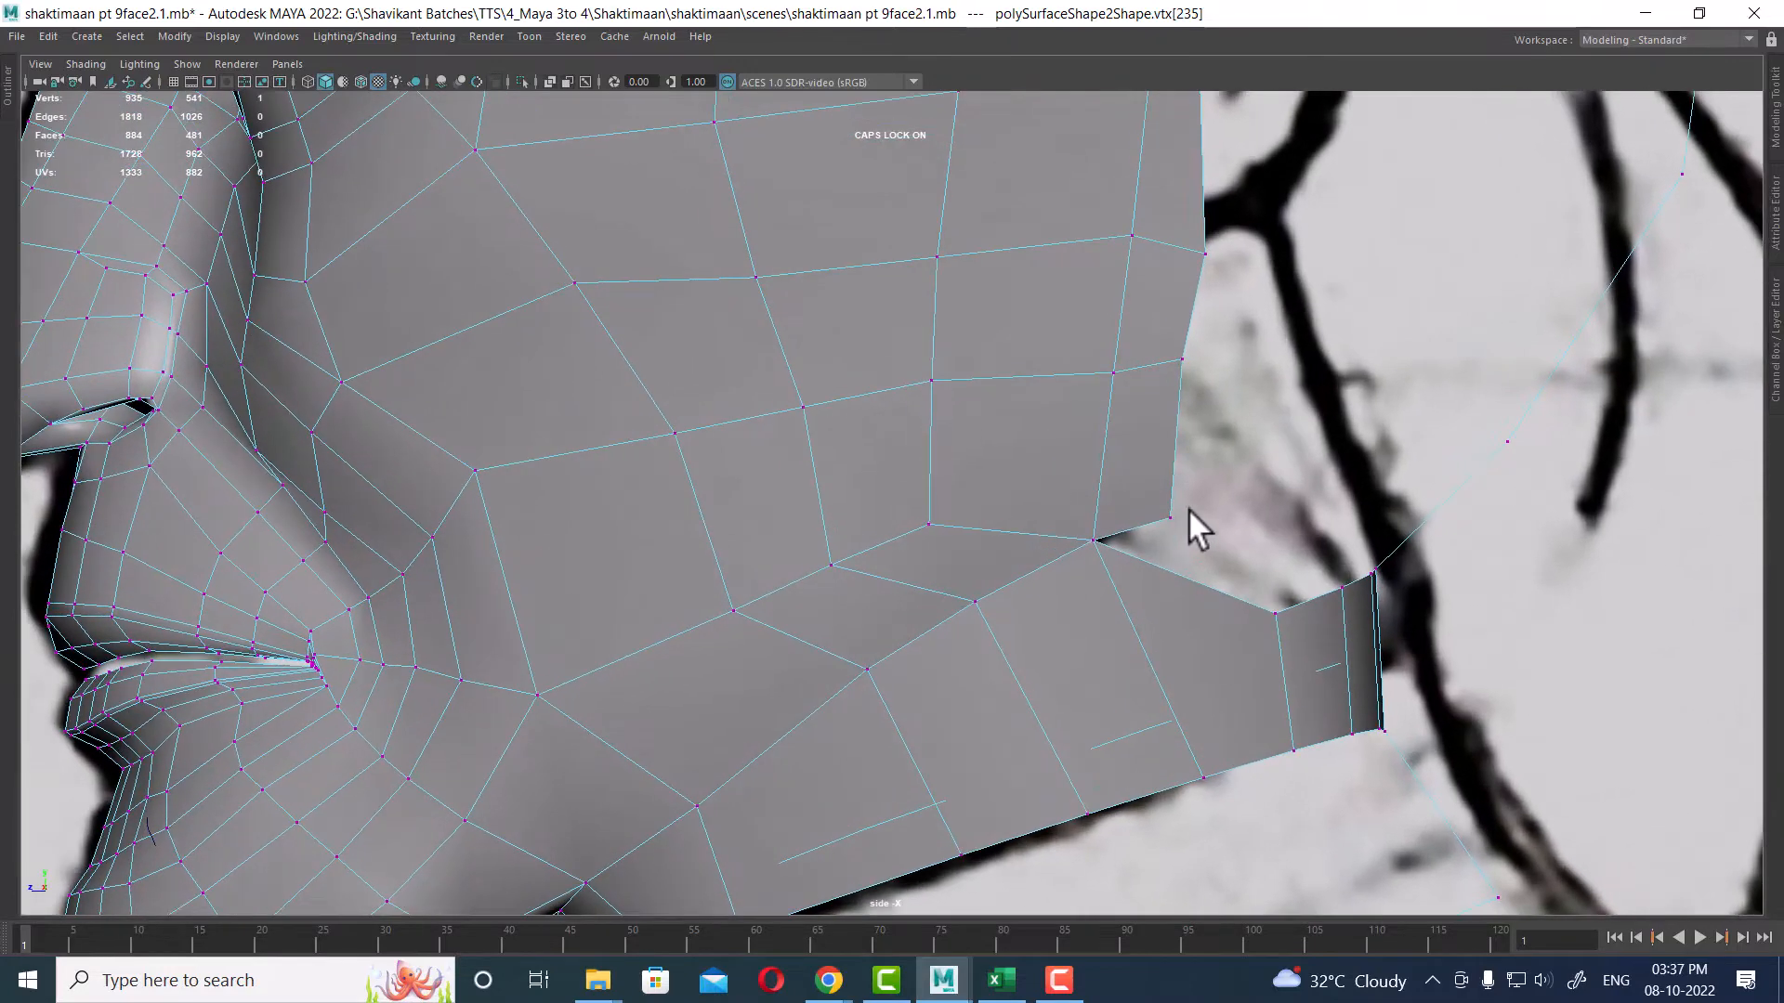
scroll(1195, 609, "down", 2)
scroll(1133, 610, "up", 2)
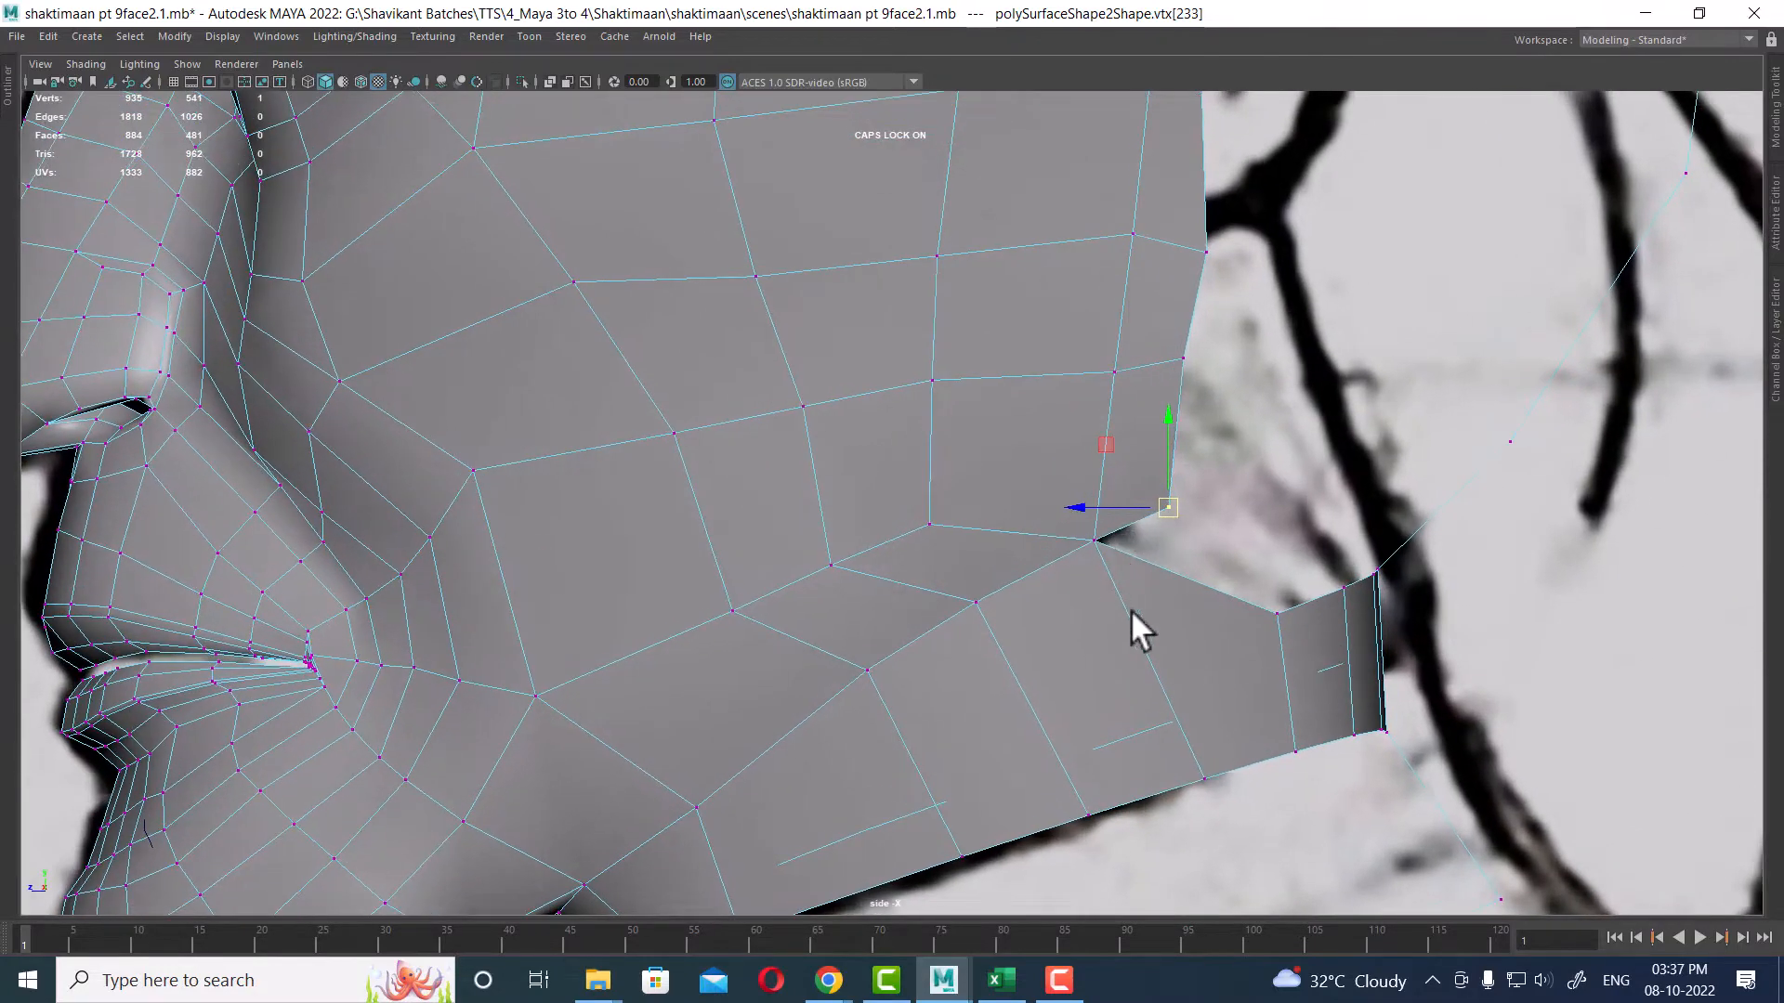
scroll(1254, 641, "down", 2)
scroll(1207, 464, "up", 2)
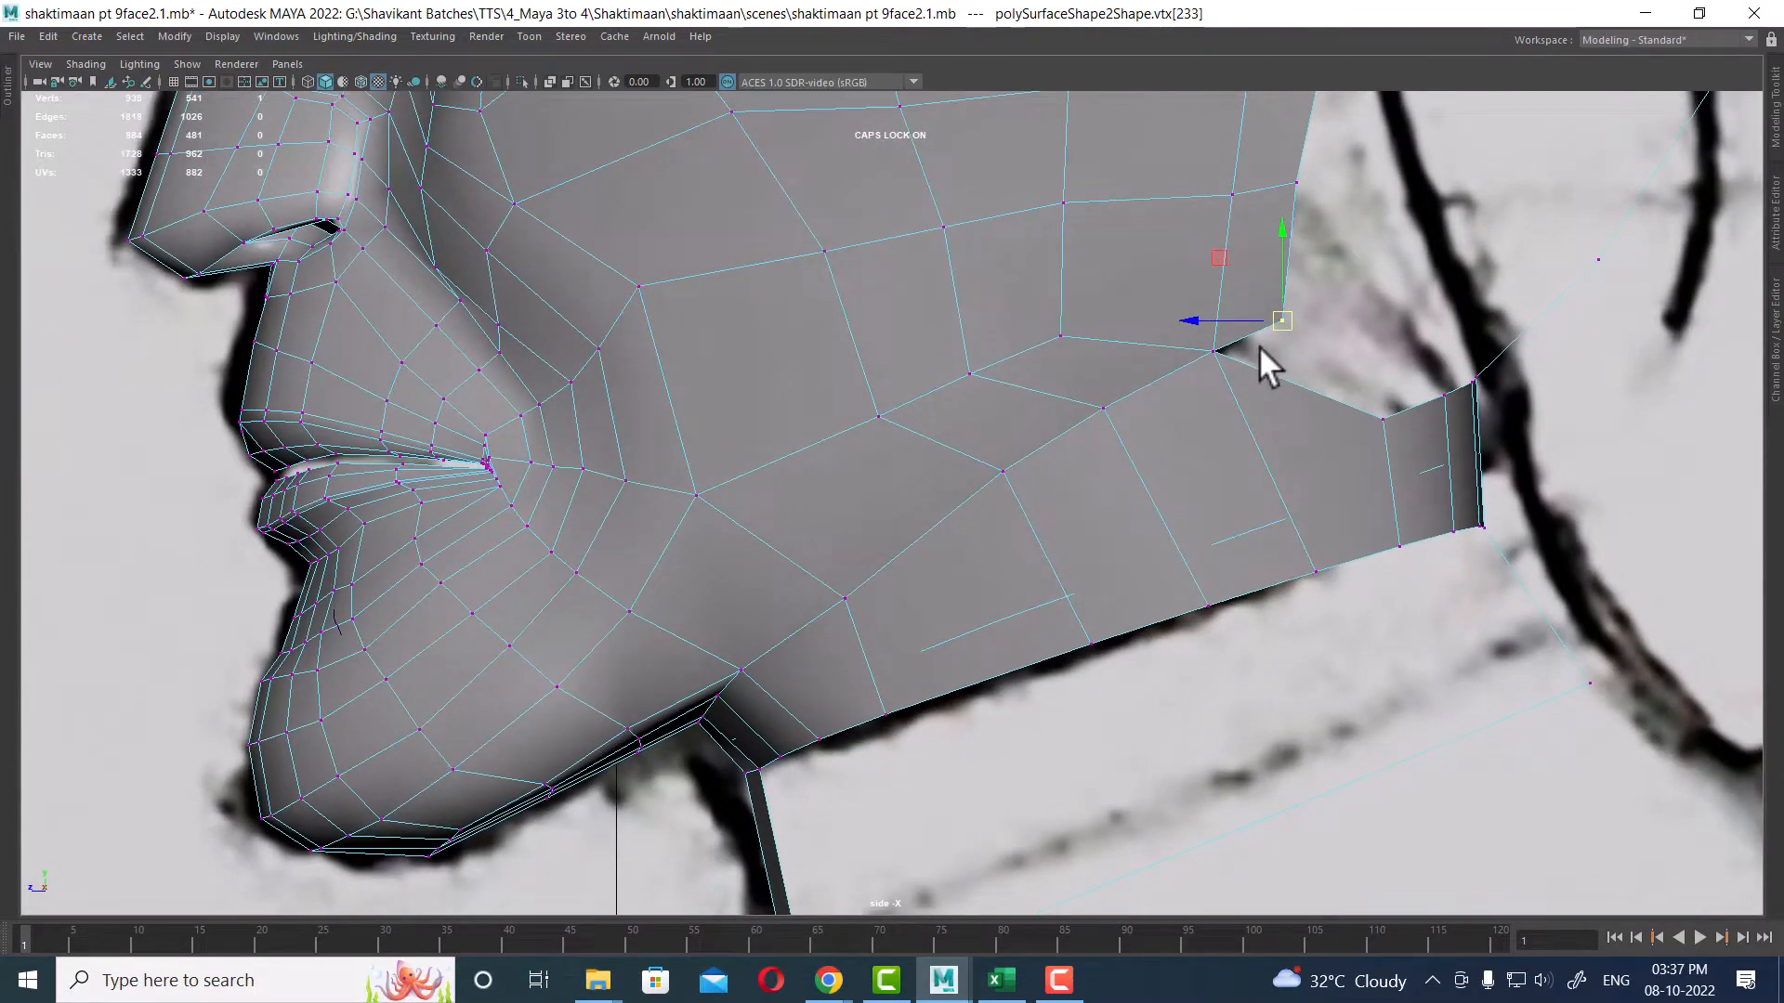
middle_click_drag(1044, 663, 1162, 324, "alt")
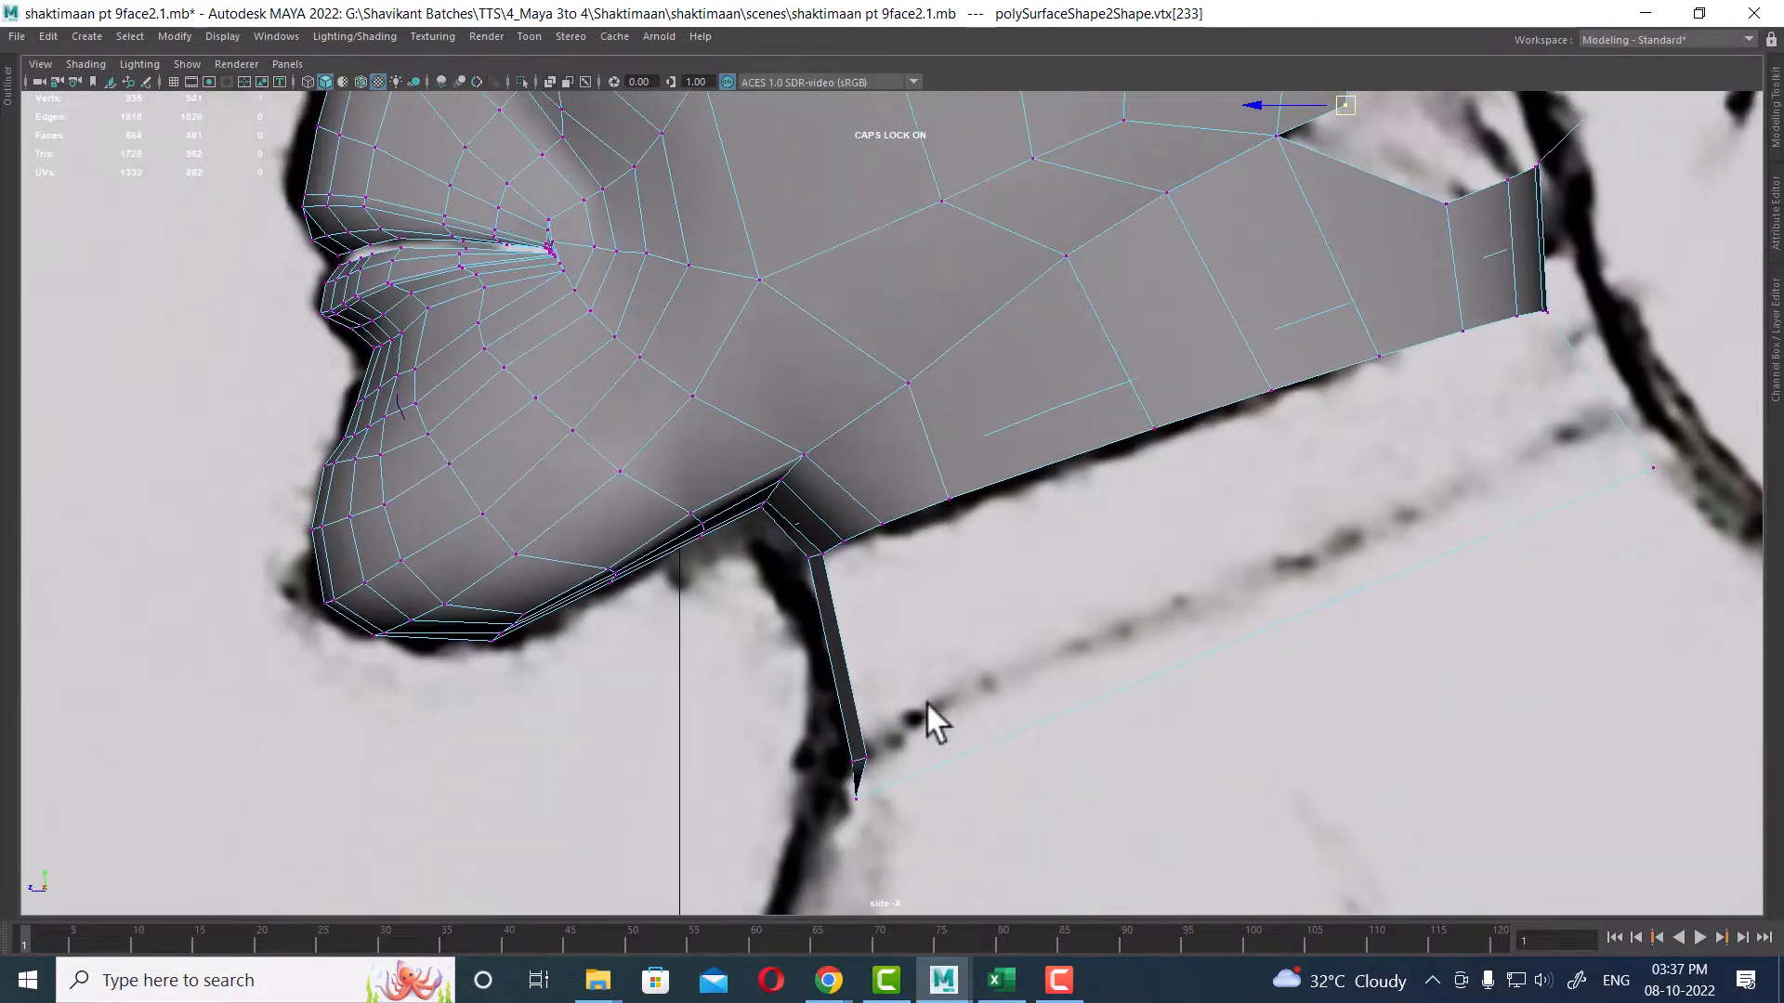
middle_click_drag(1284, 442, 1191, 806, "alt")
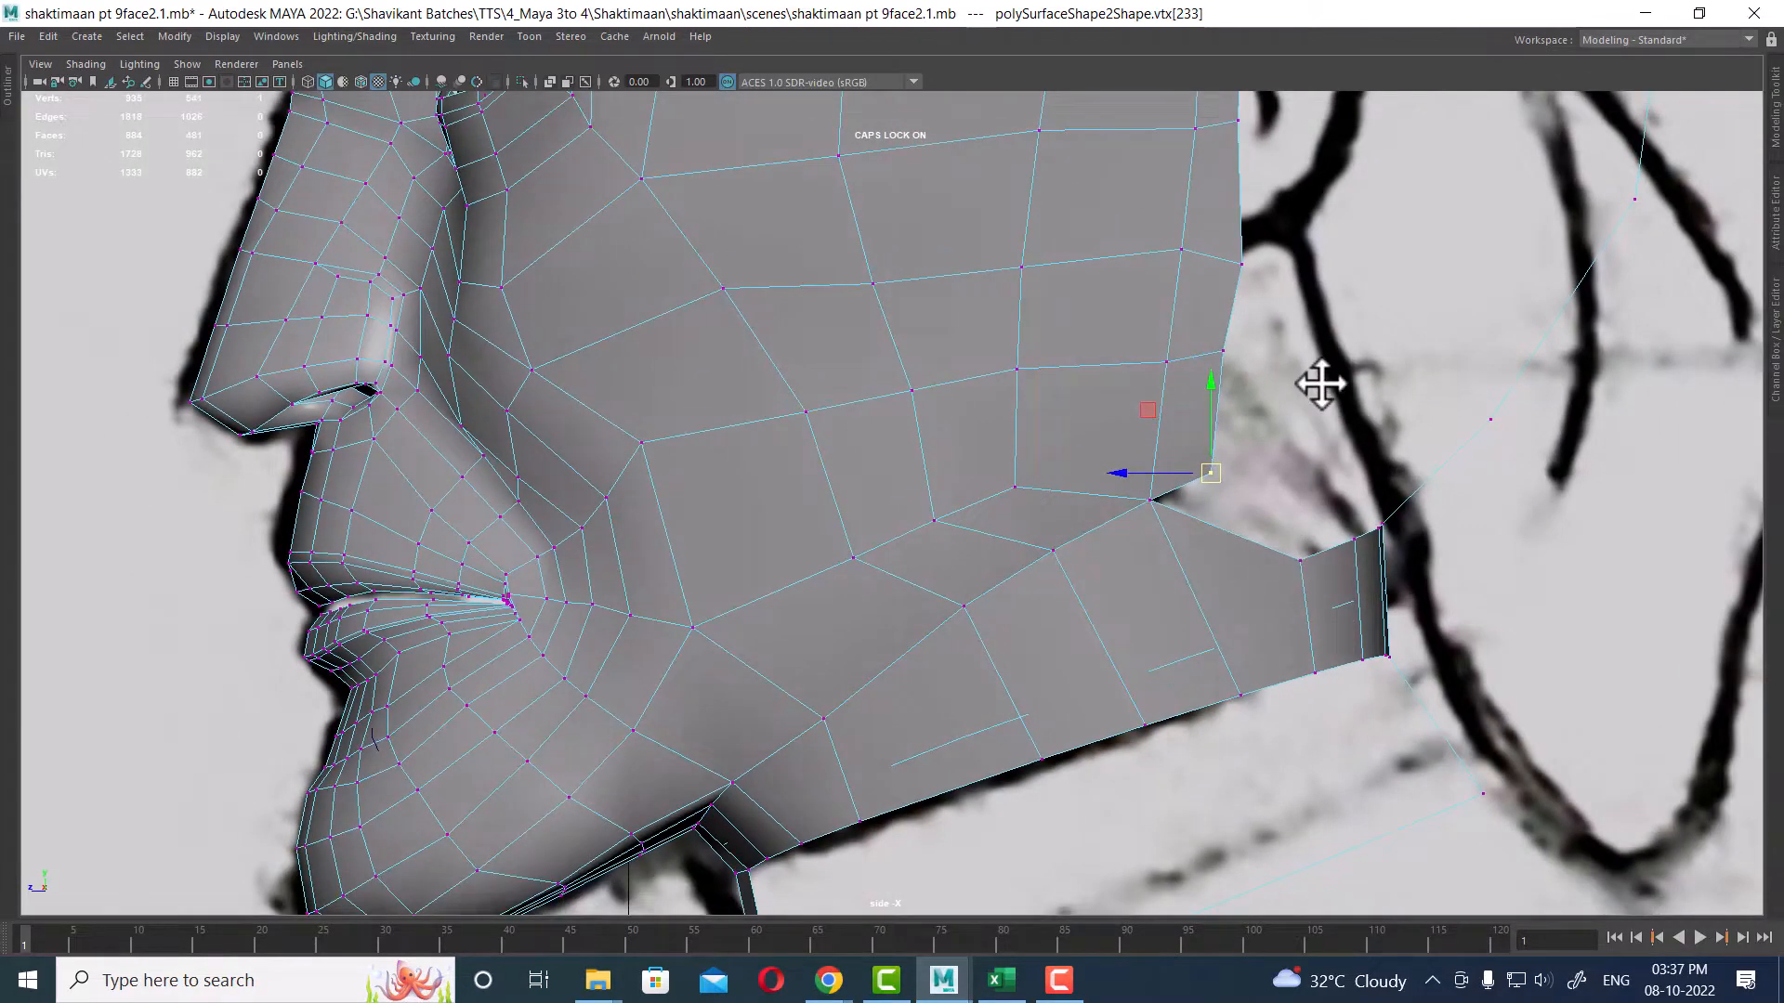
key("space")
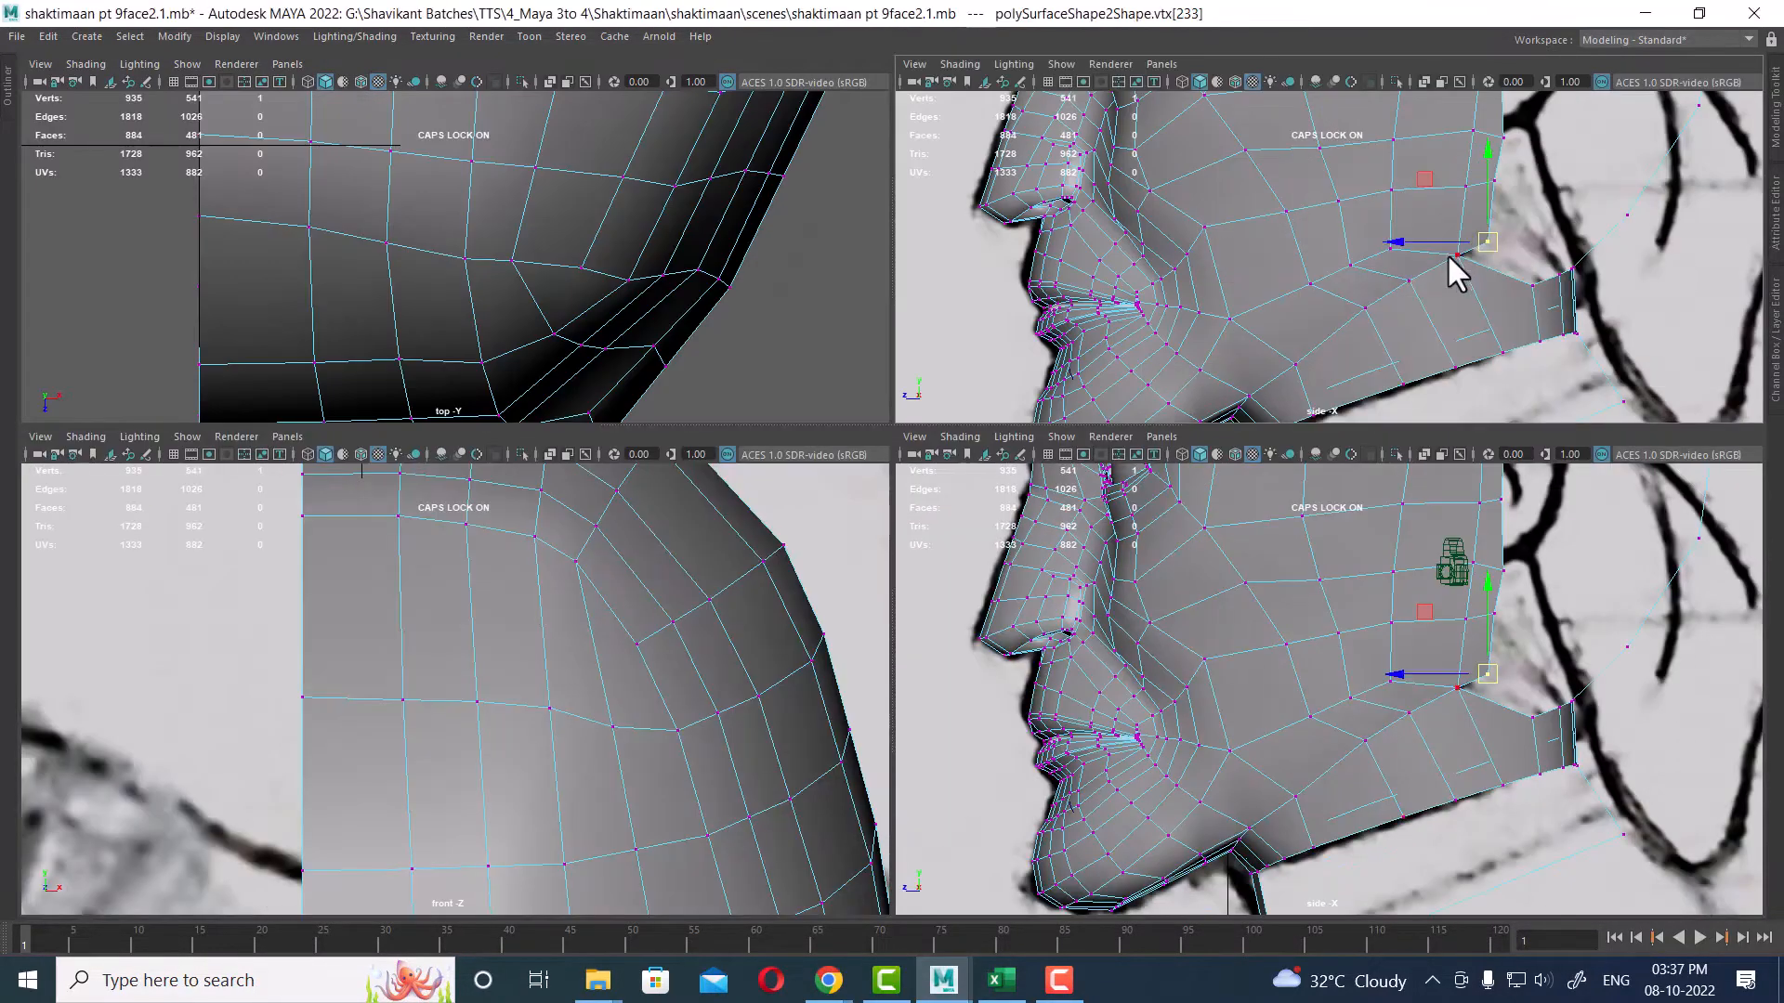
key("space")
key("space")
key("space")
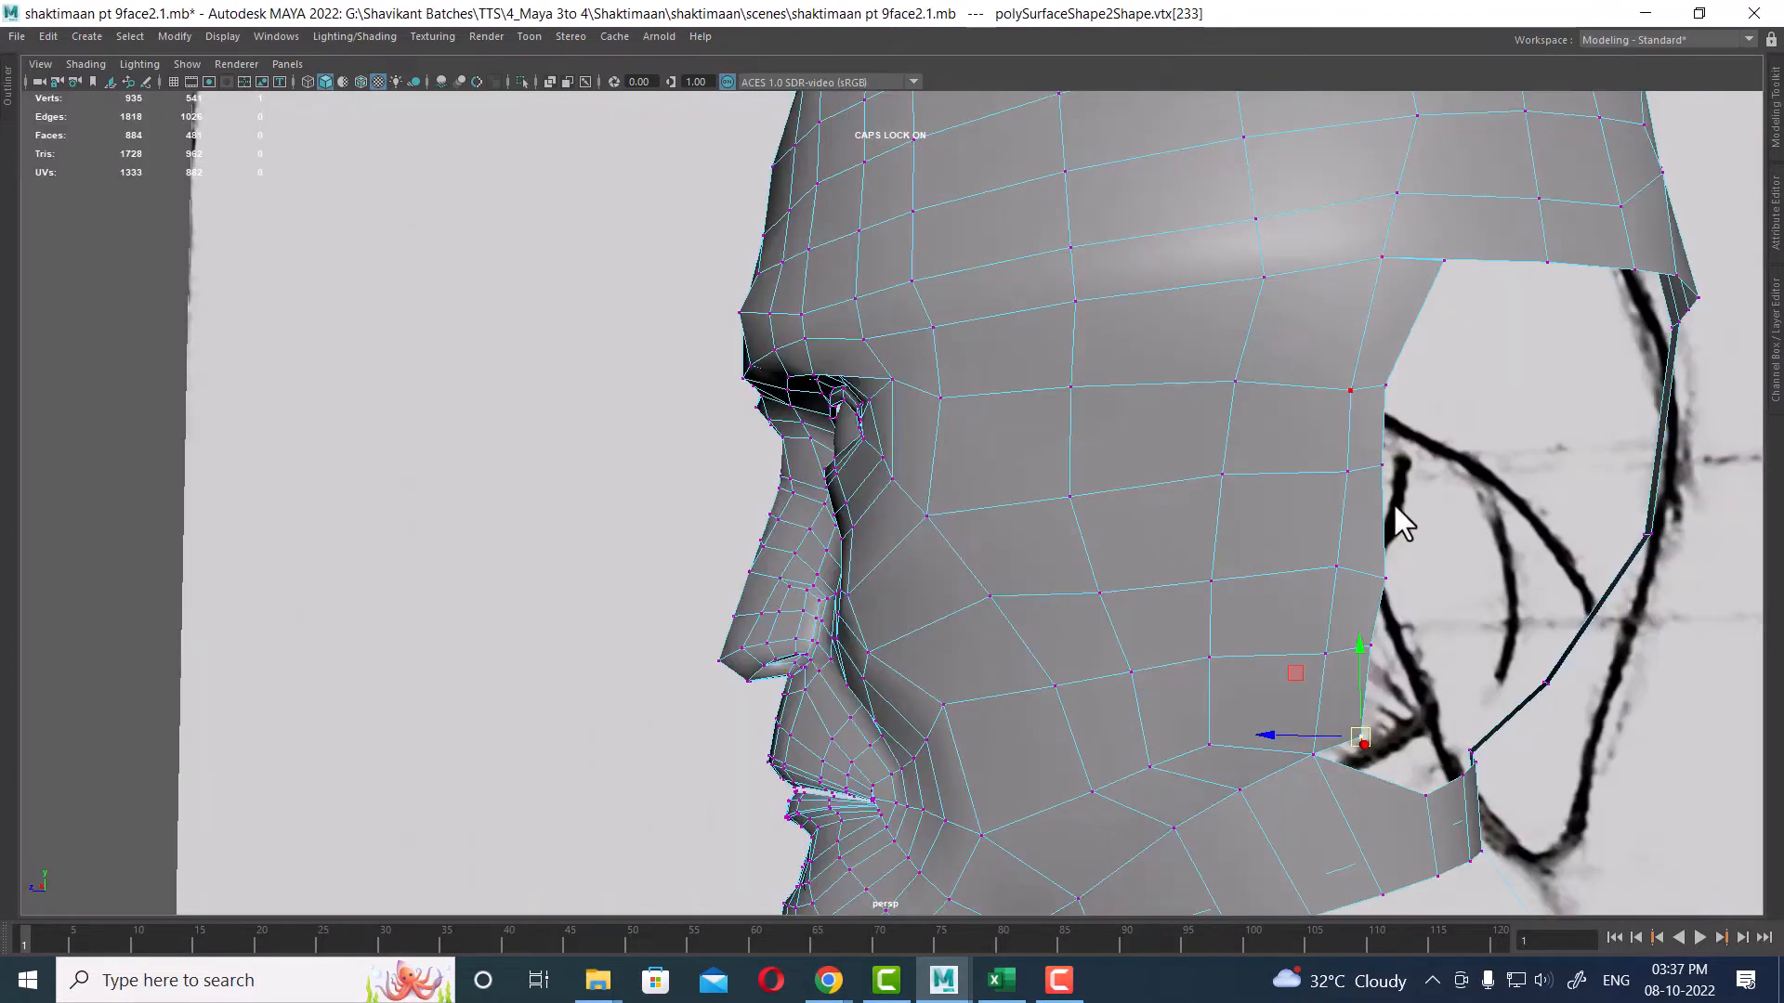
Step: Select and reposition vertices along the skull cap's lower rear edge, checking them in the perspective and side views
left_click_drag(1392, 501, 1257, 498, "alt")
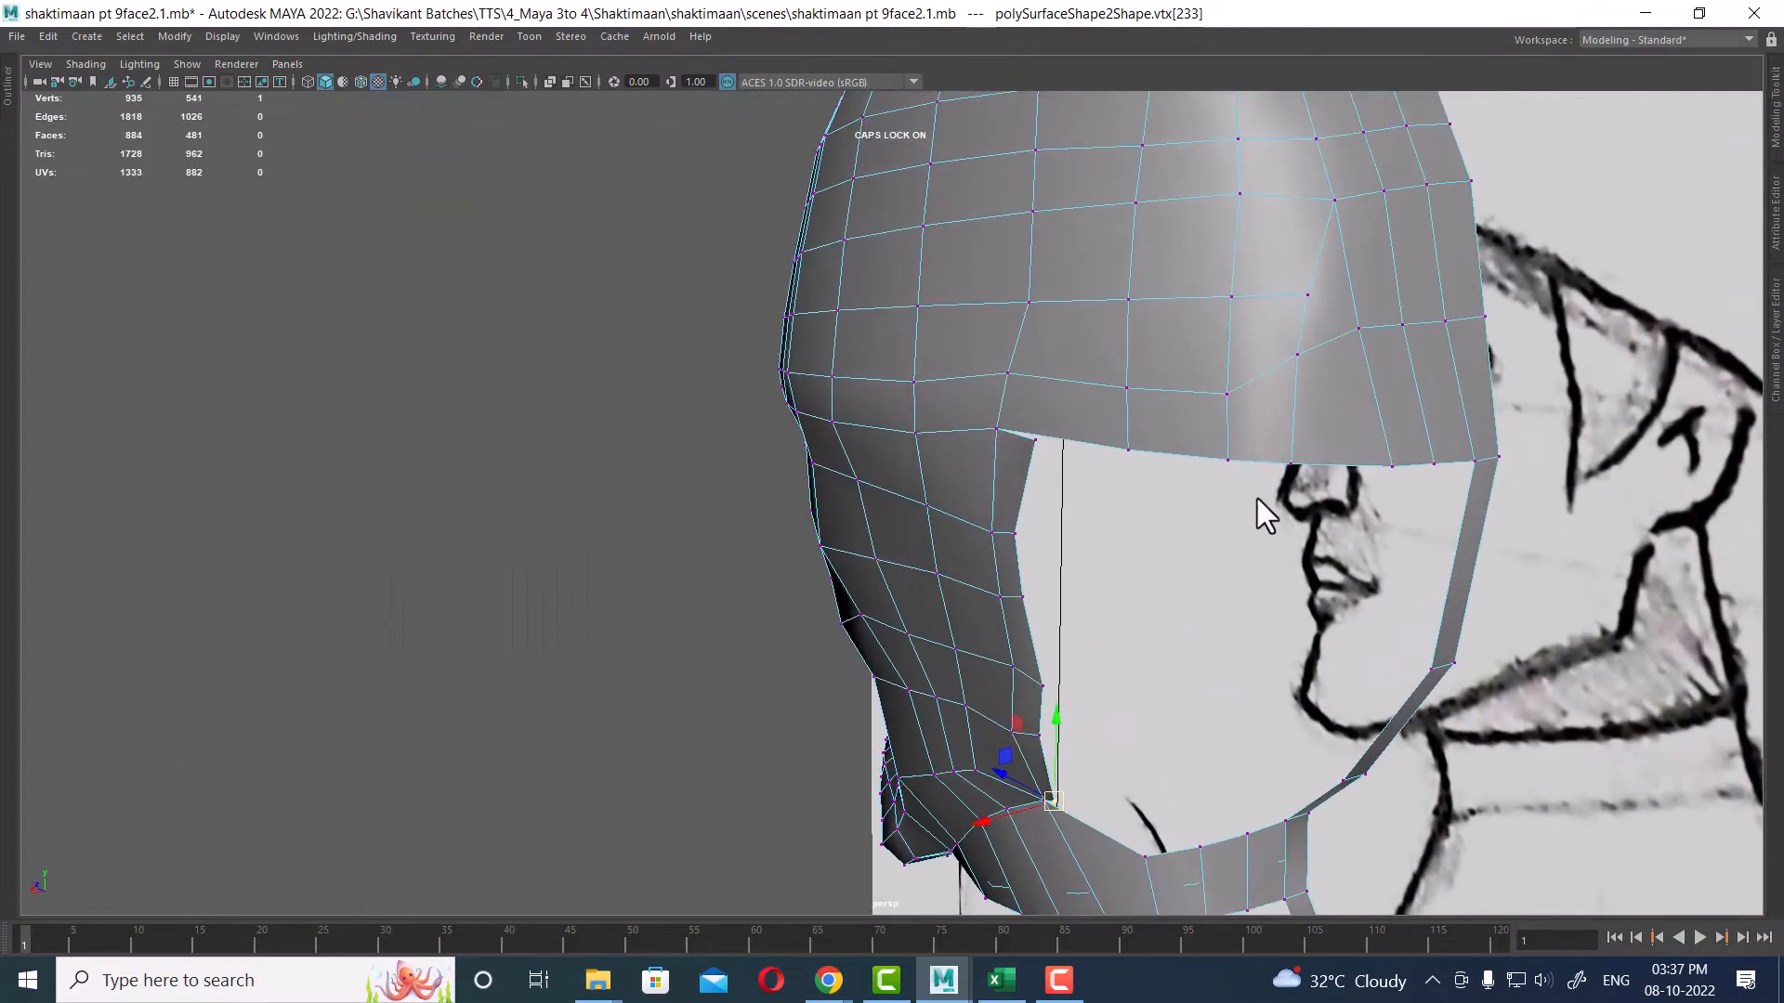
left_click(1300, 355)
left_click(1292, 458, "shift")
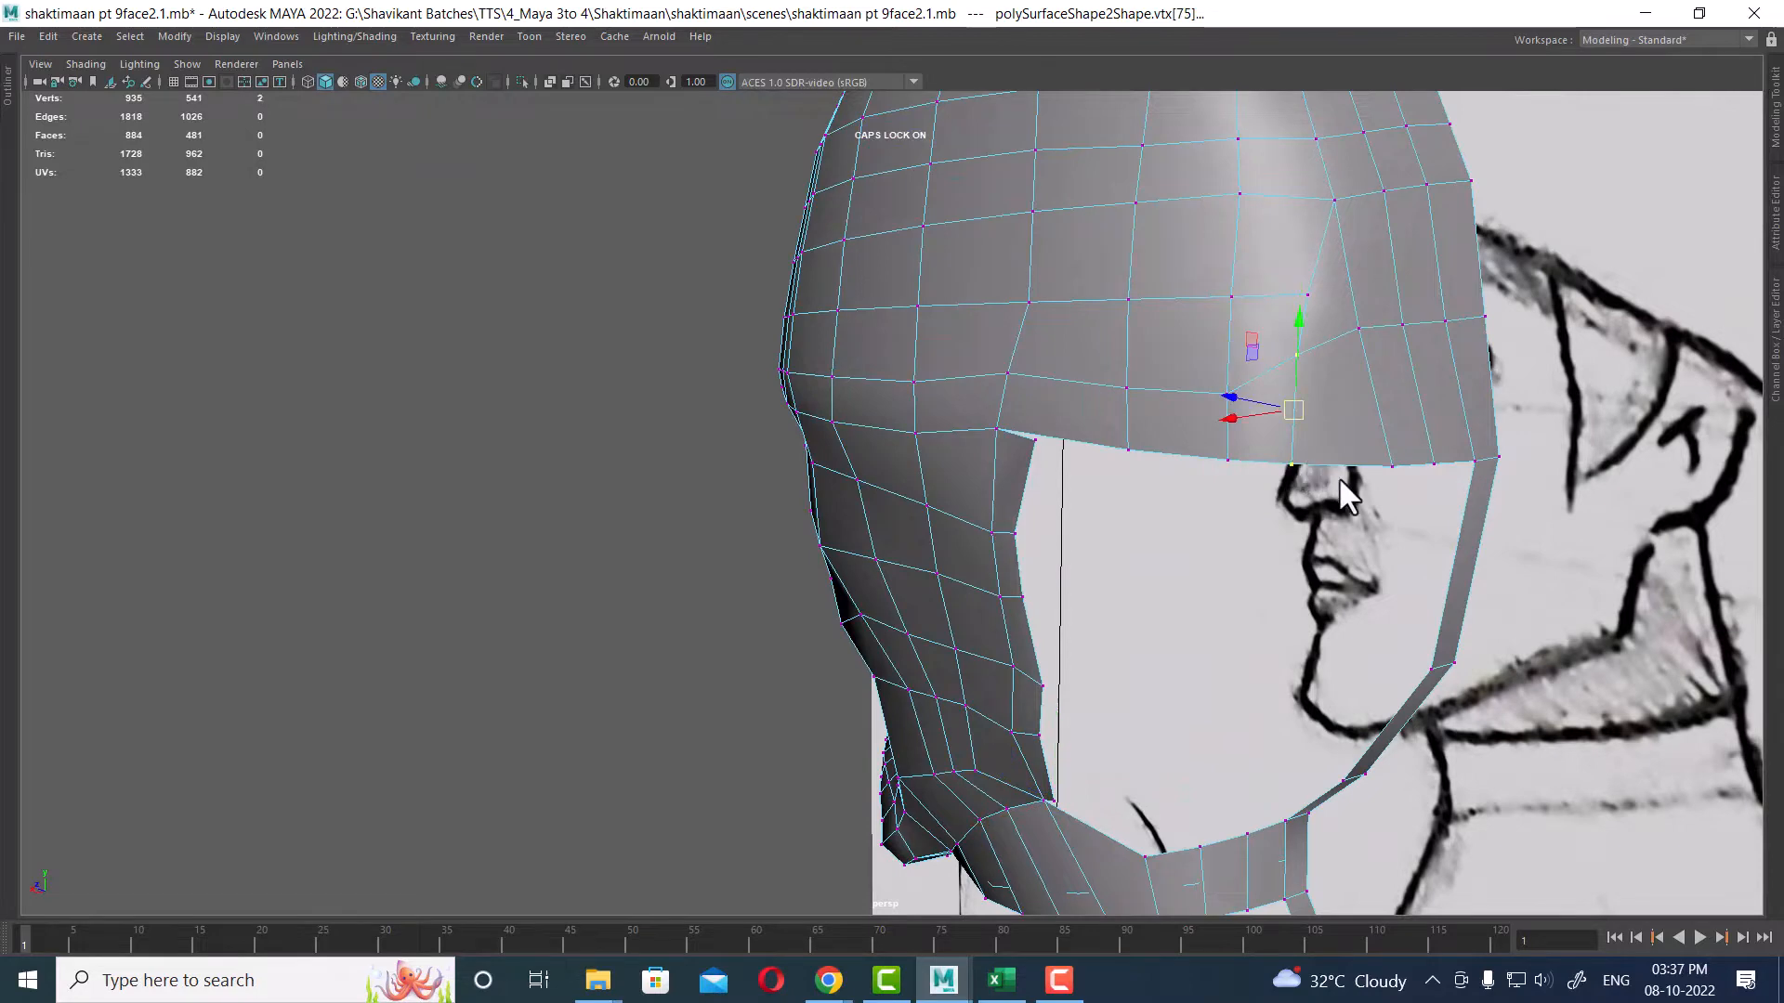
key("space")
middle_click_drag(1542, 641, 1353, 935, "alt")
scroll(1459, 728, "up", 3)
scroll(1459, 728, "up", 2)
middle_click_drag(1631, 671, 1485, 738, "alt")
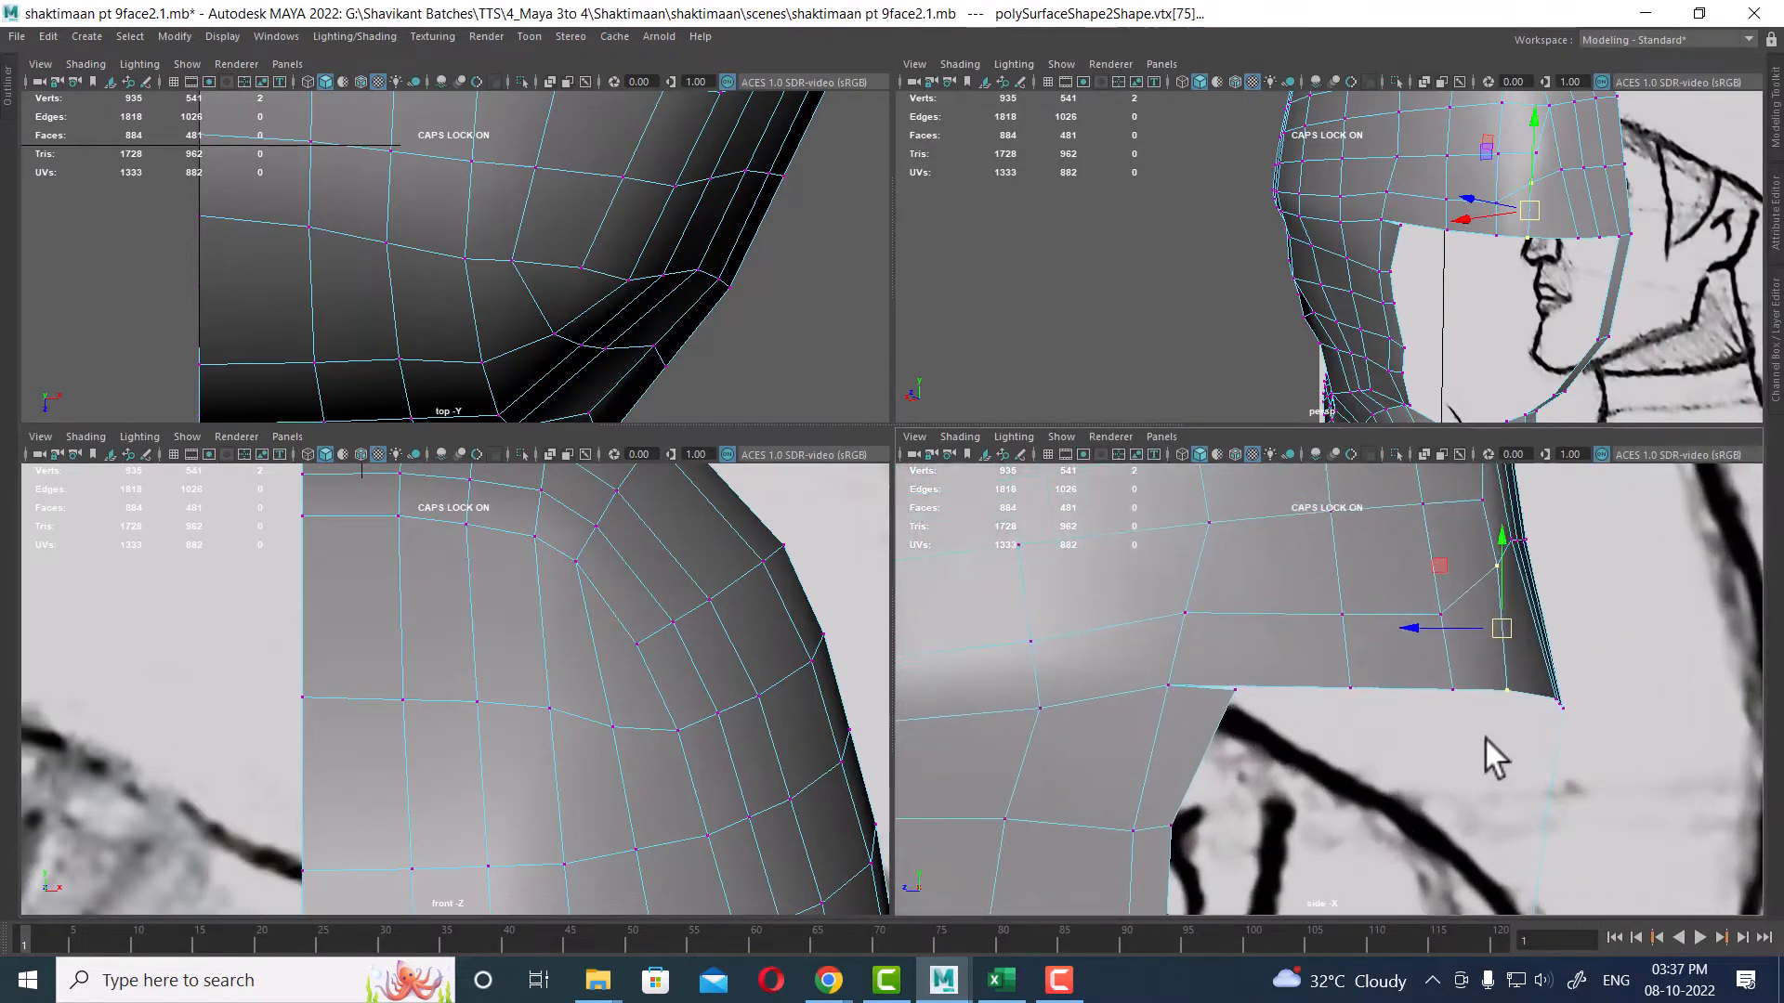
left_click_drag(1517, 622, 1520, 623)
right_click_drag(1597, 238, 1691, 242, "alt")
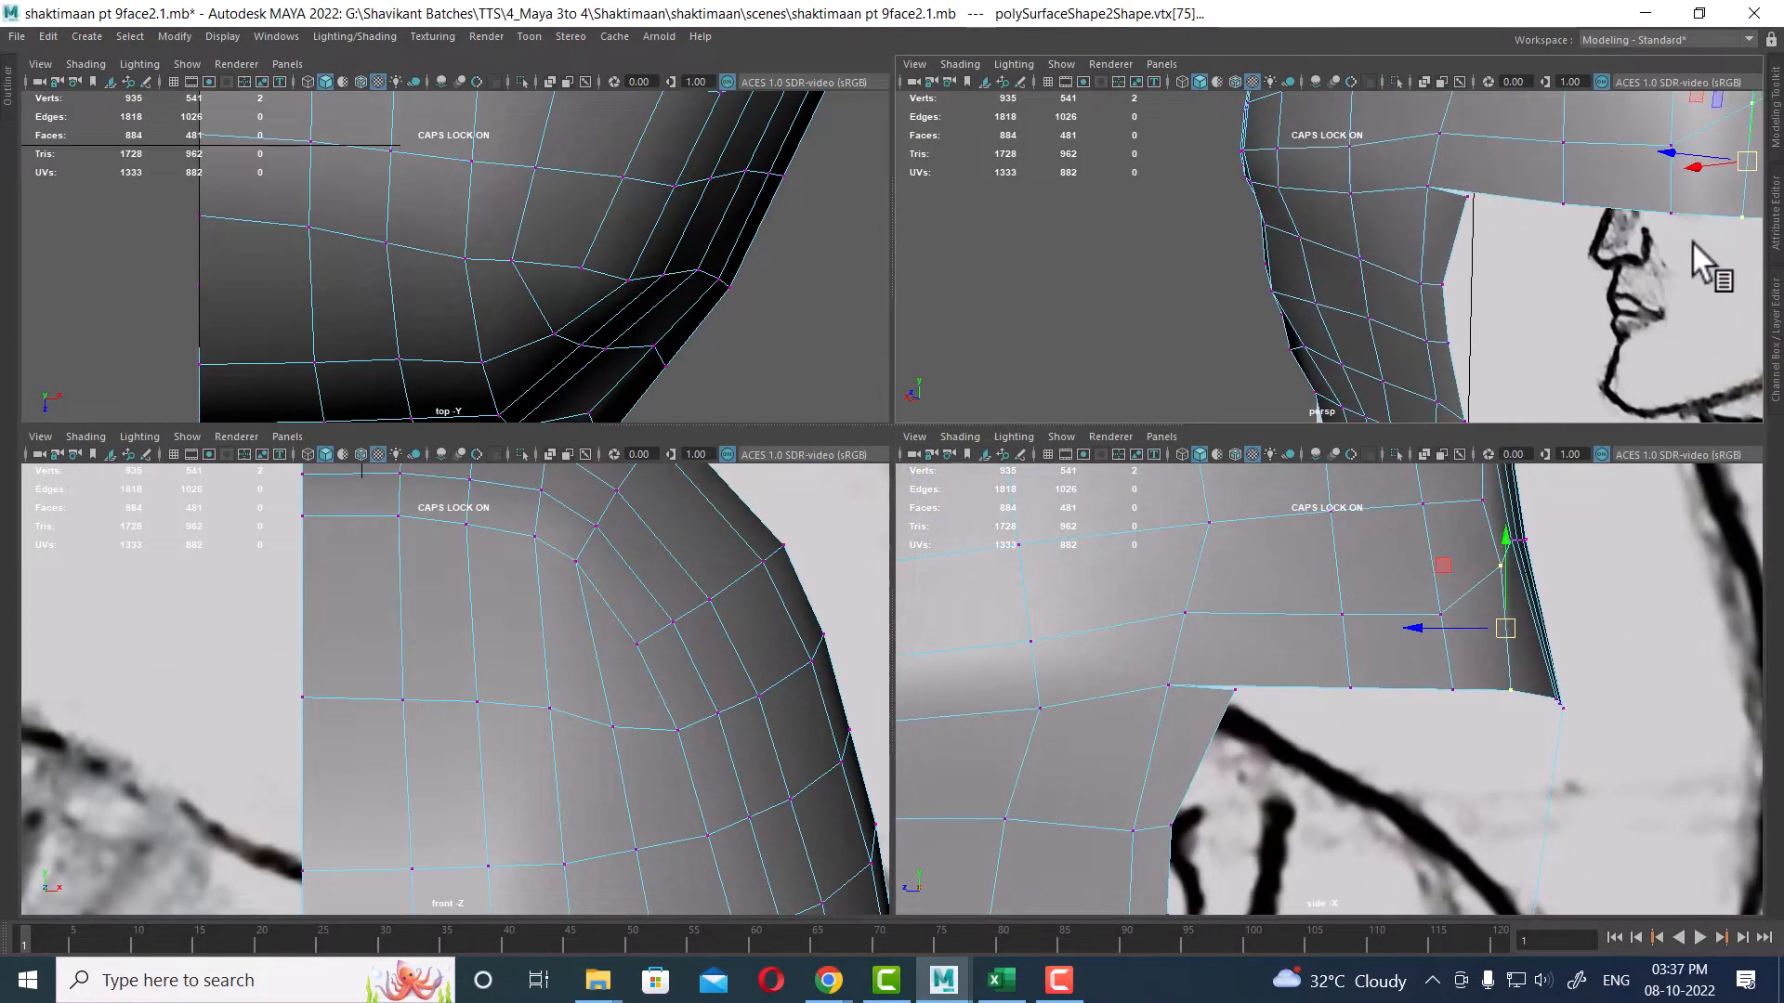
middle_click_drag(1691, 241, 1554, 306, "alt")
left_click_drag(1542, 156, 1505, 206)
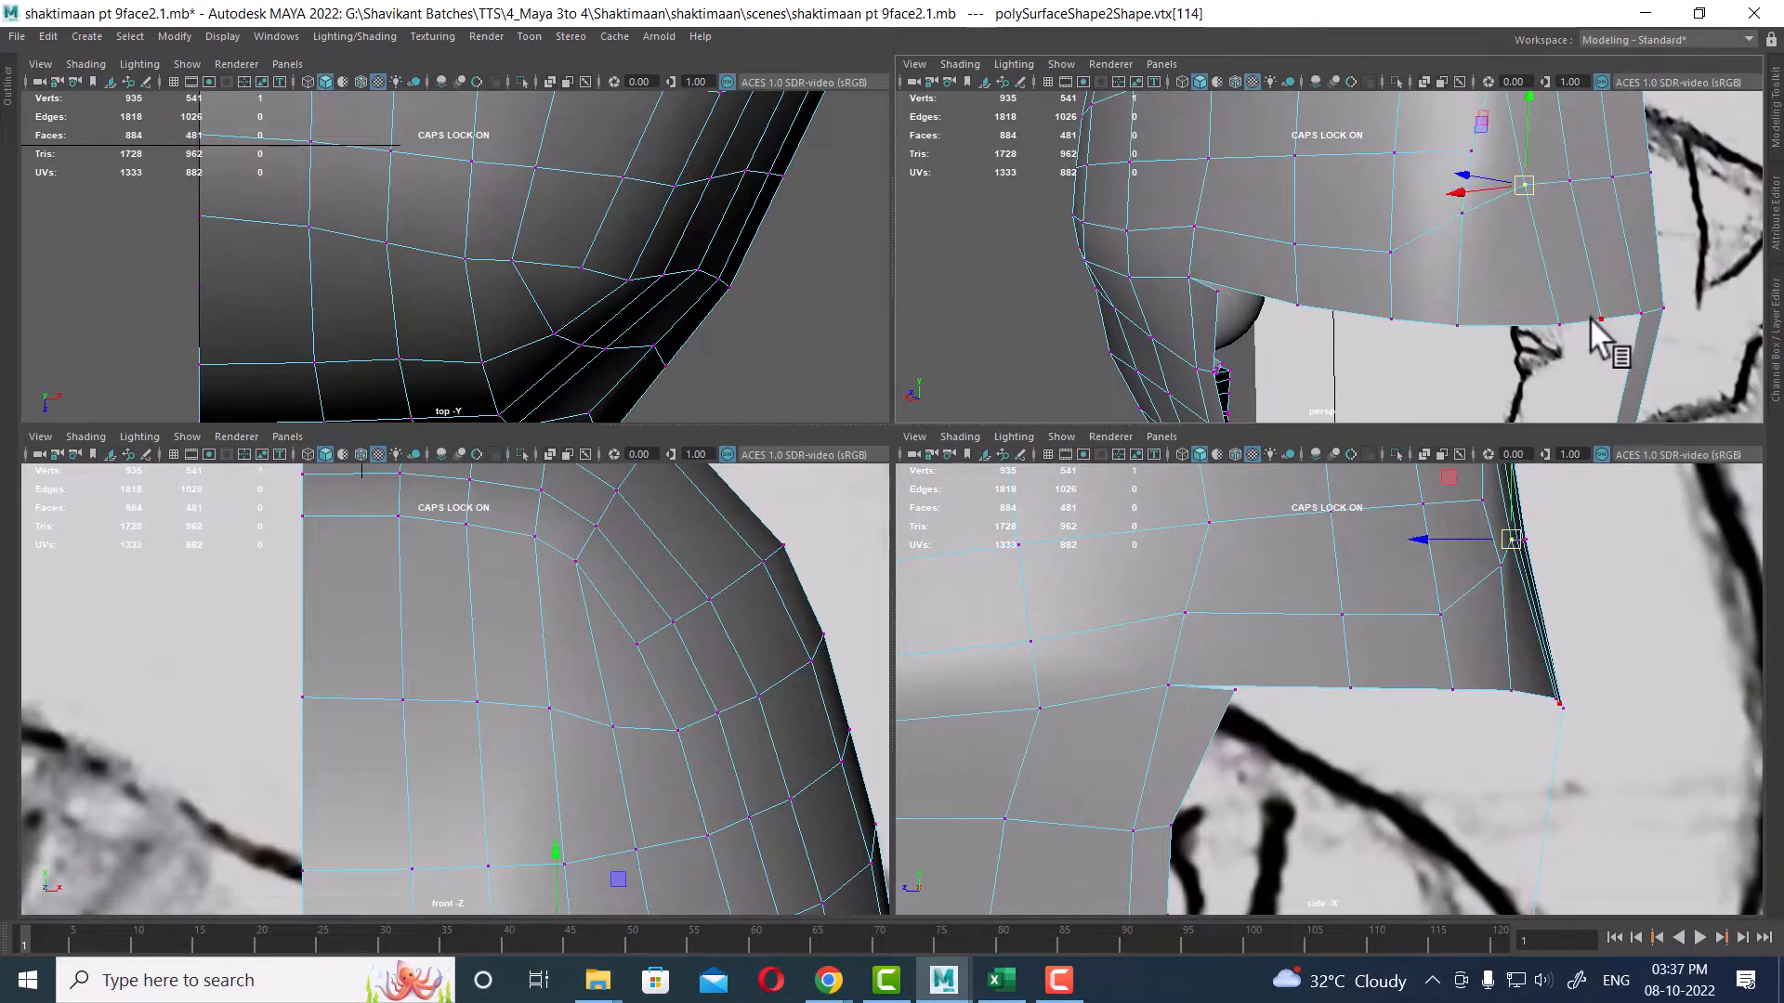
left_click_drag(1581, 305, 1531, 369, "shift")
Step: Pull the vertices along the back edge of the skull inward in the side view to follow the sketch
scroll(1558, 733, "up", 1)
middle_click_drag(1559, 733, 1539, 780, "alt")
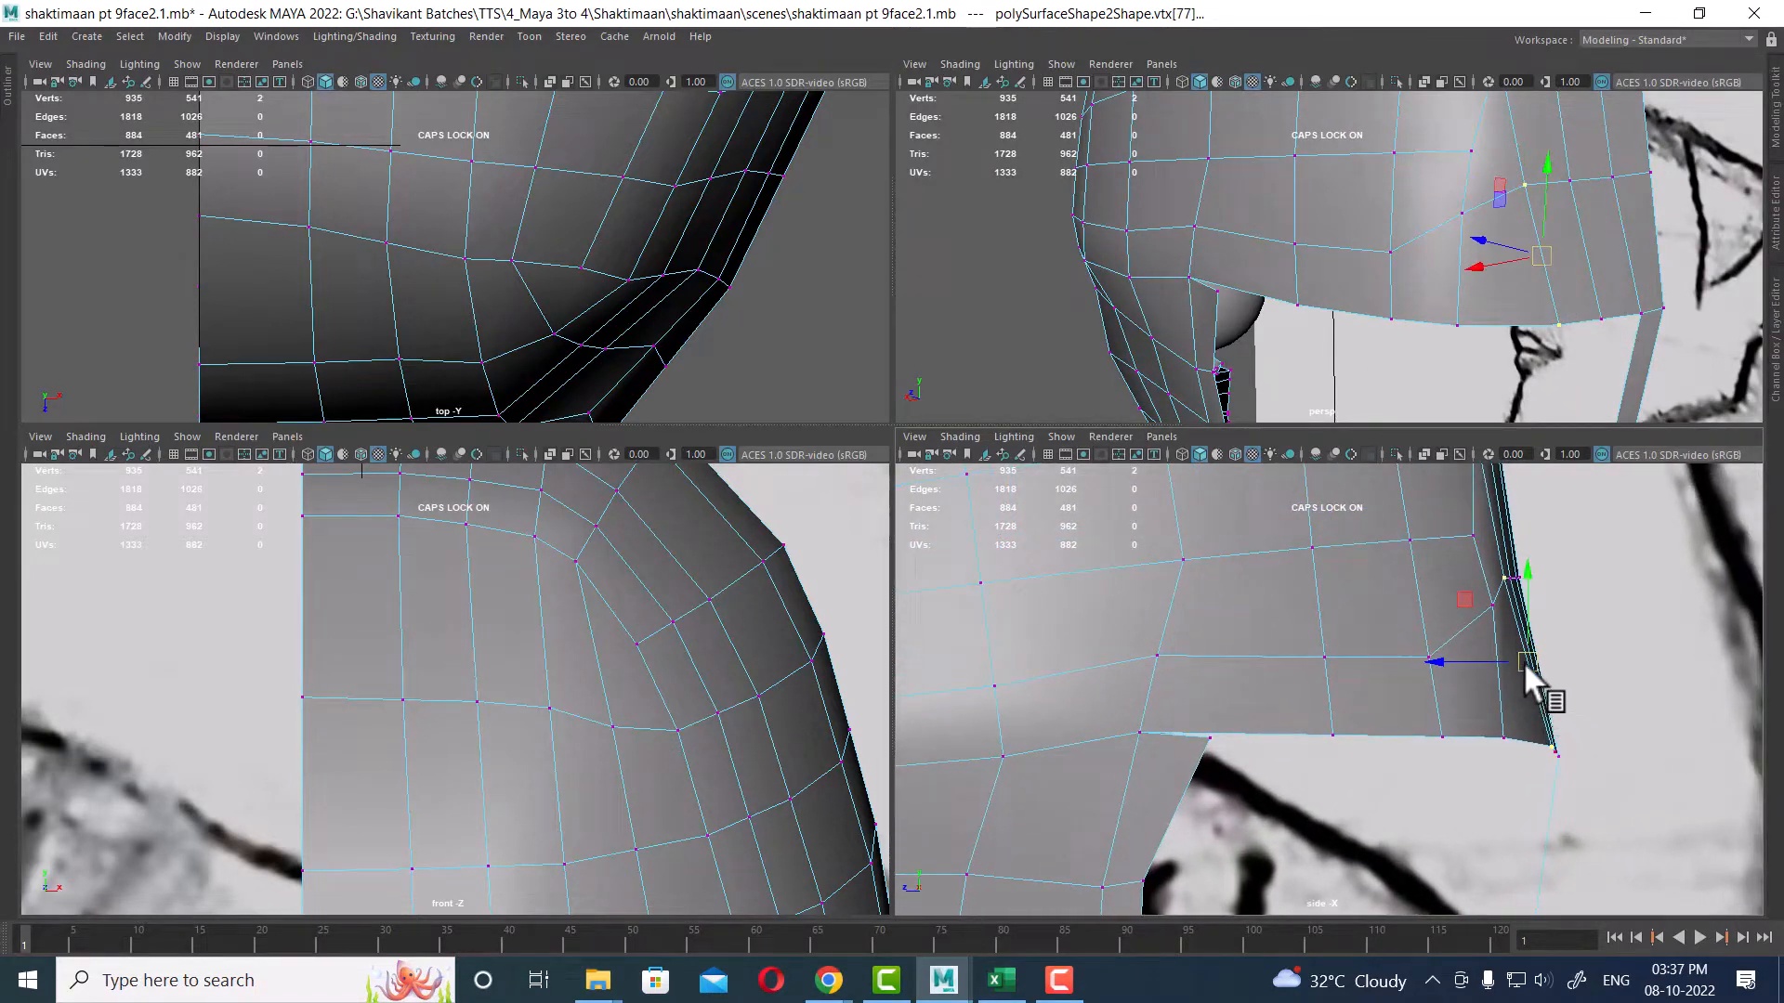
left_click_drag(1524, 661, 1528, 660)
left_click_drag(1547, 565, 1492, 606, "ctrl")
mouse_move(1554, 751)
left_mouse_down()
mouse_move(1514, 772)
mouse_move(1527, 751)
left_mouse_up()
middle_click_drag(1546, 591, 1490, 773, "alt")
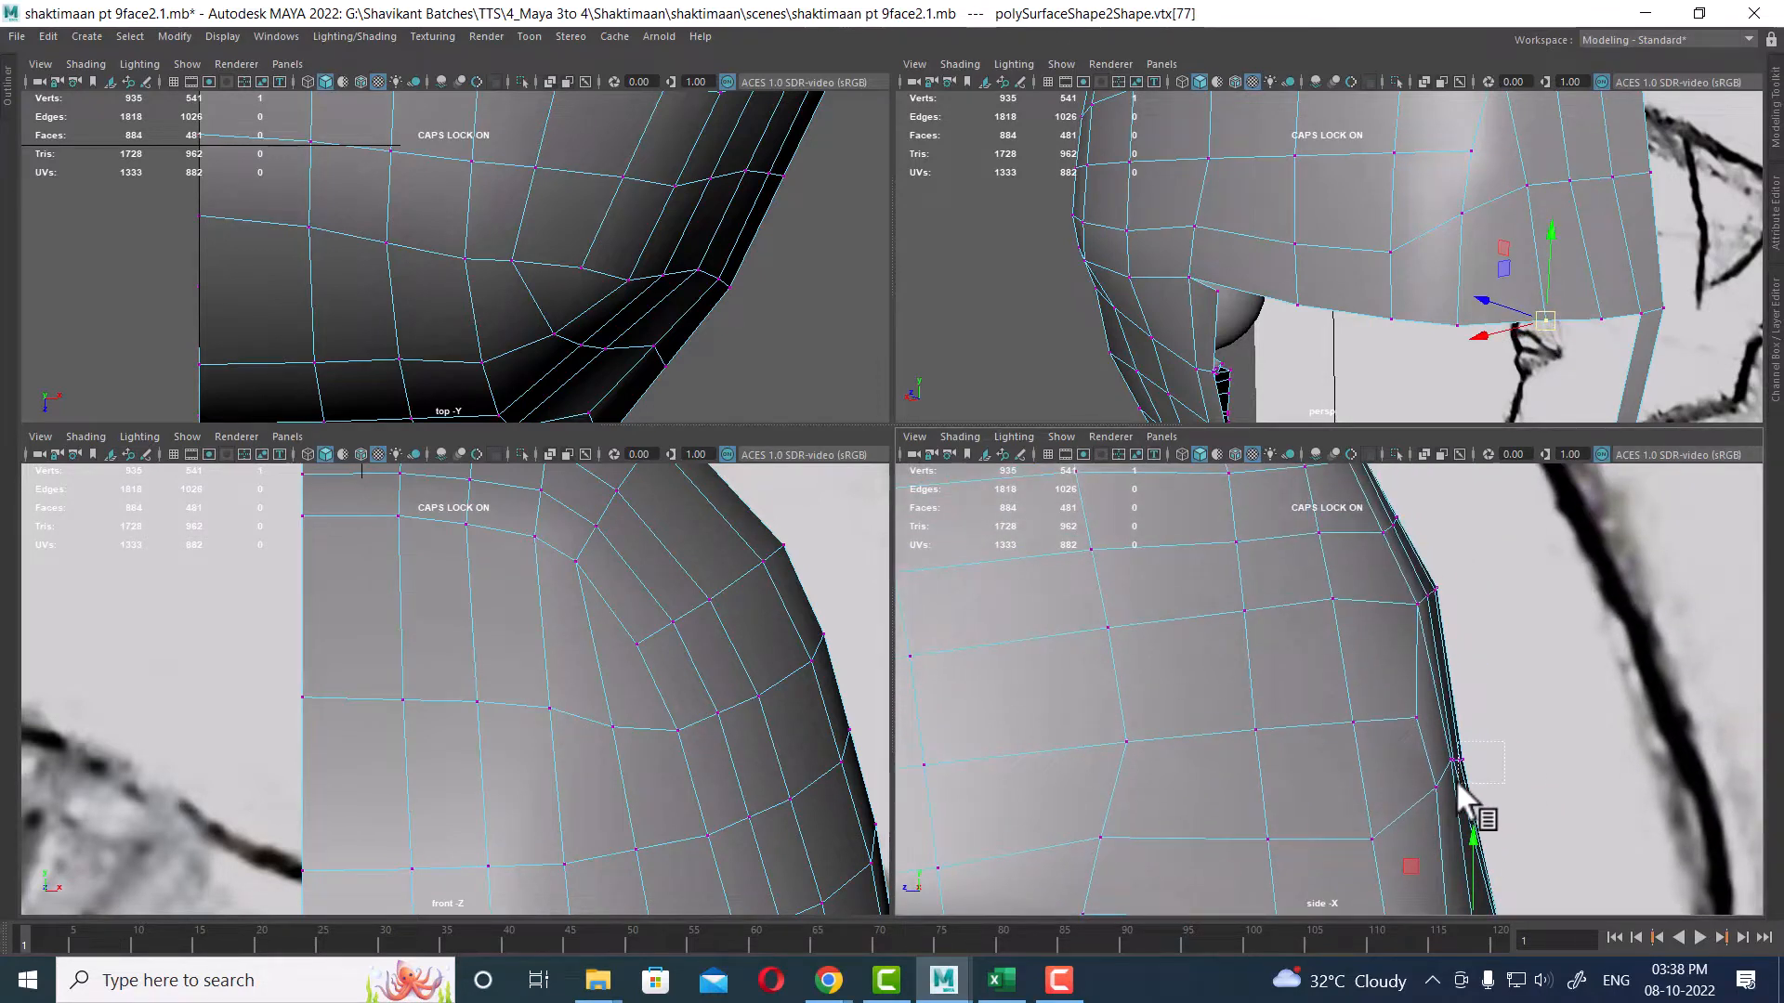
left_click_drag(1457, 783, 1458, 781)
middle_click_drag(1447, 658, 1458, 717, "alt")
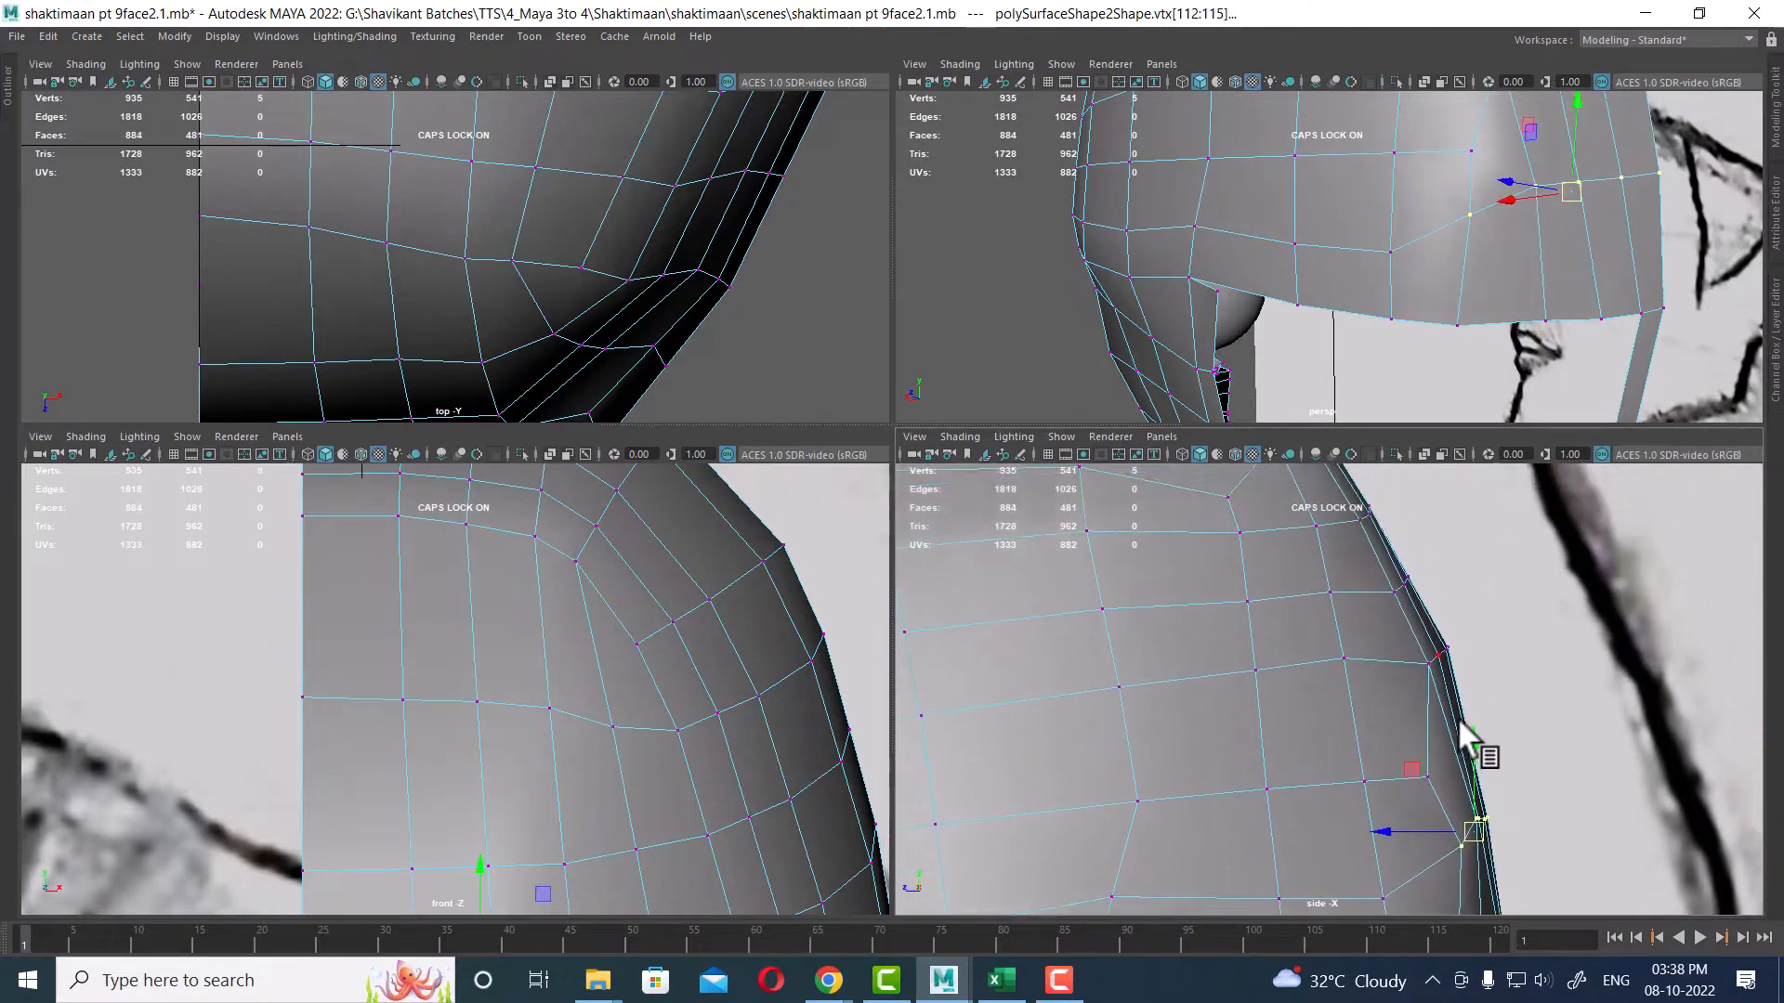
Step: Continue moving the back-of-head vertices in the side view to smooth the skull's rear curve
left_click_drag(1418, 690, 1421, 689)
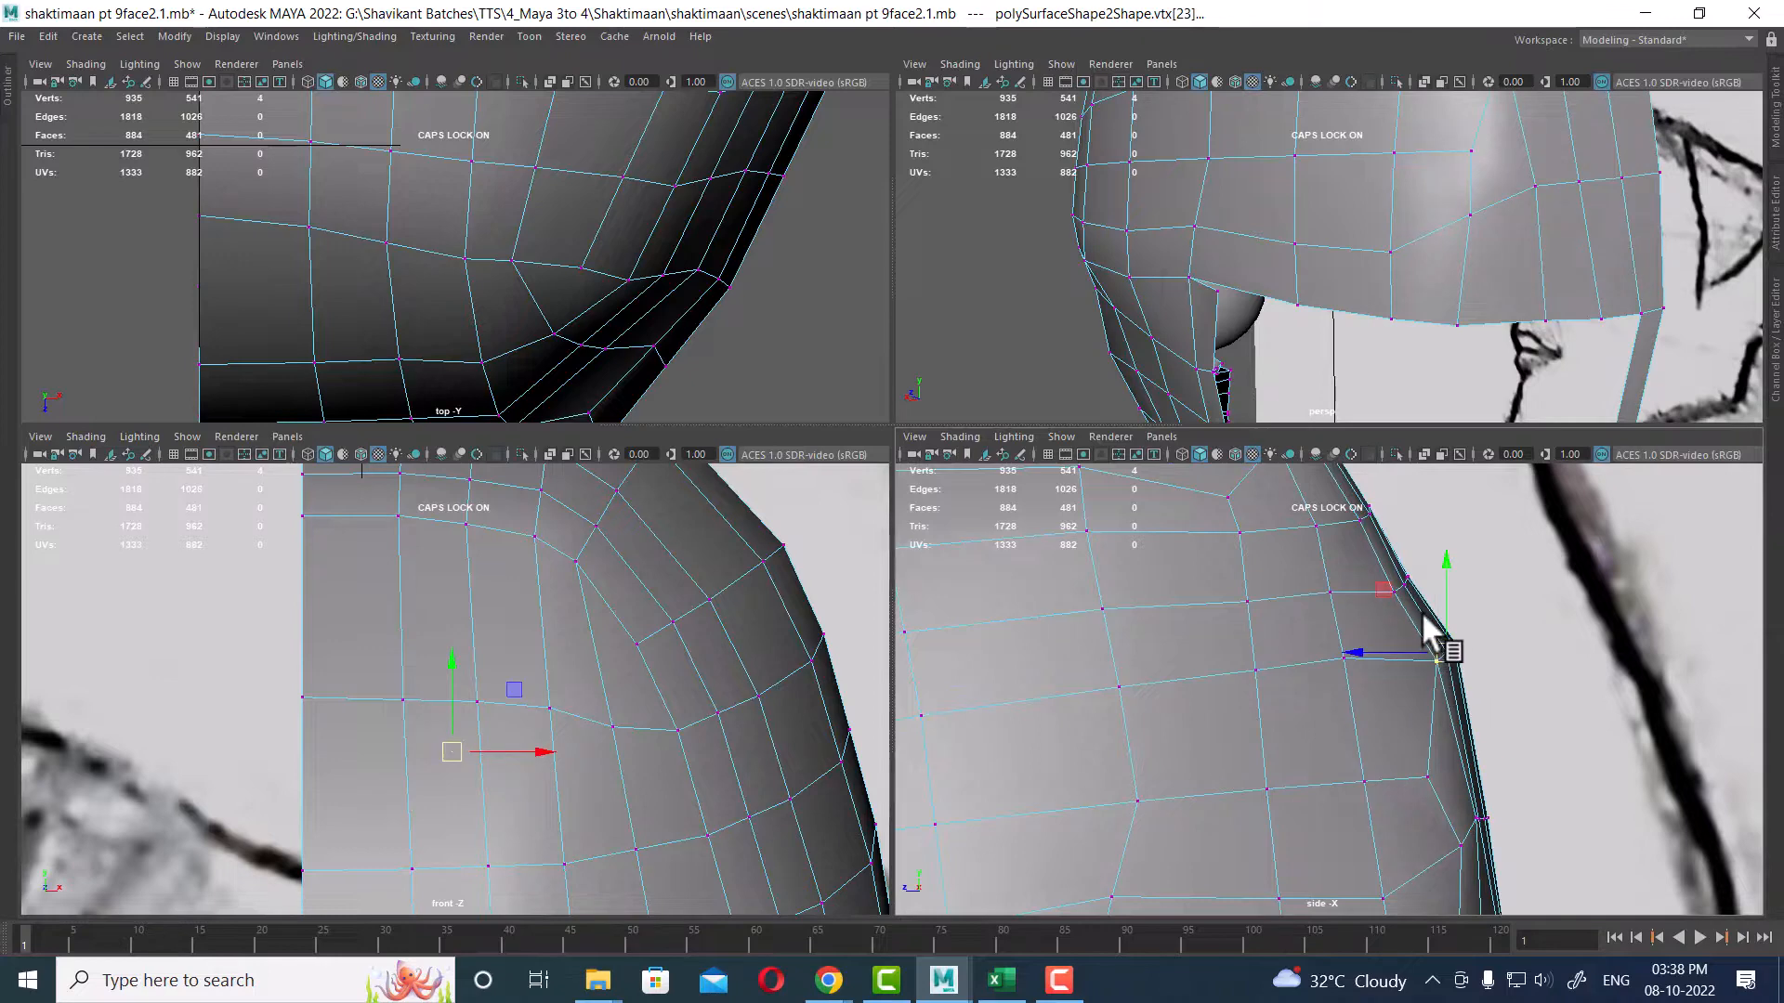
middle_click_drag(1446, 546, 1446, 632, "alt")
left_click_drag(1415, 677, 1419, 682)
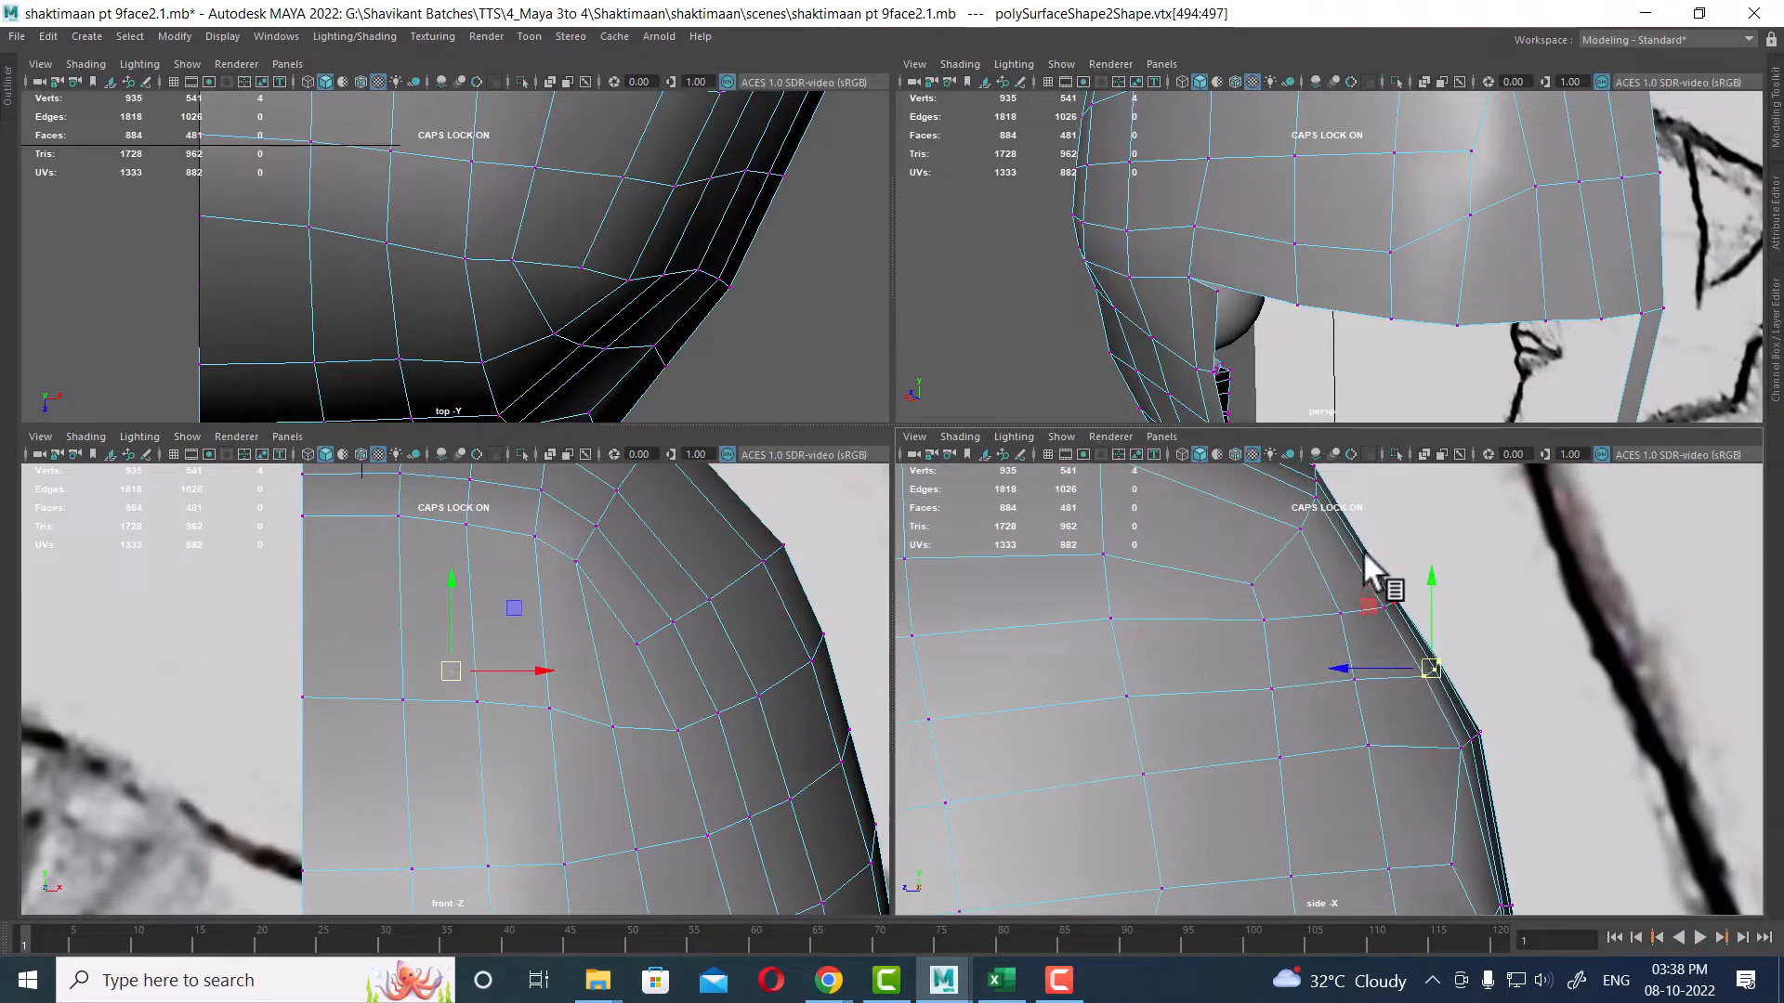
middle_click_drag(1425, 644, 1459, 784, "alt")
mouse_move(1411, 717)
left_mouse_down()
mouse_move(1442, 759)
mouse_move(1429, 721)
left_mouse_up()
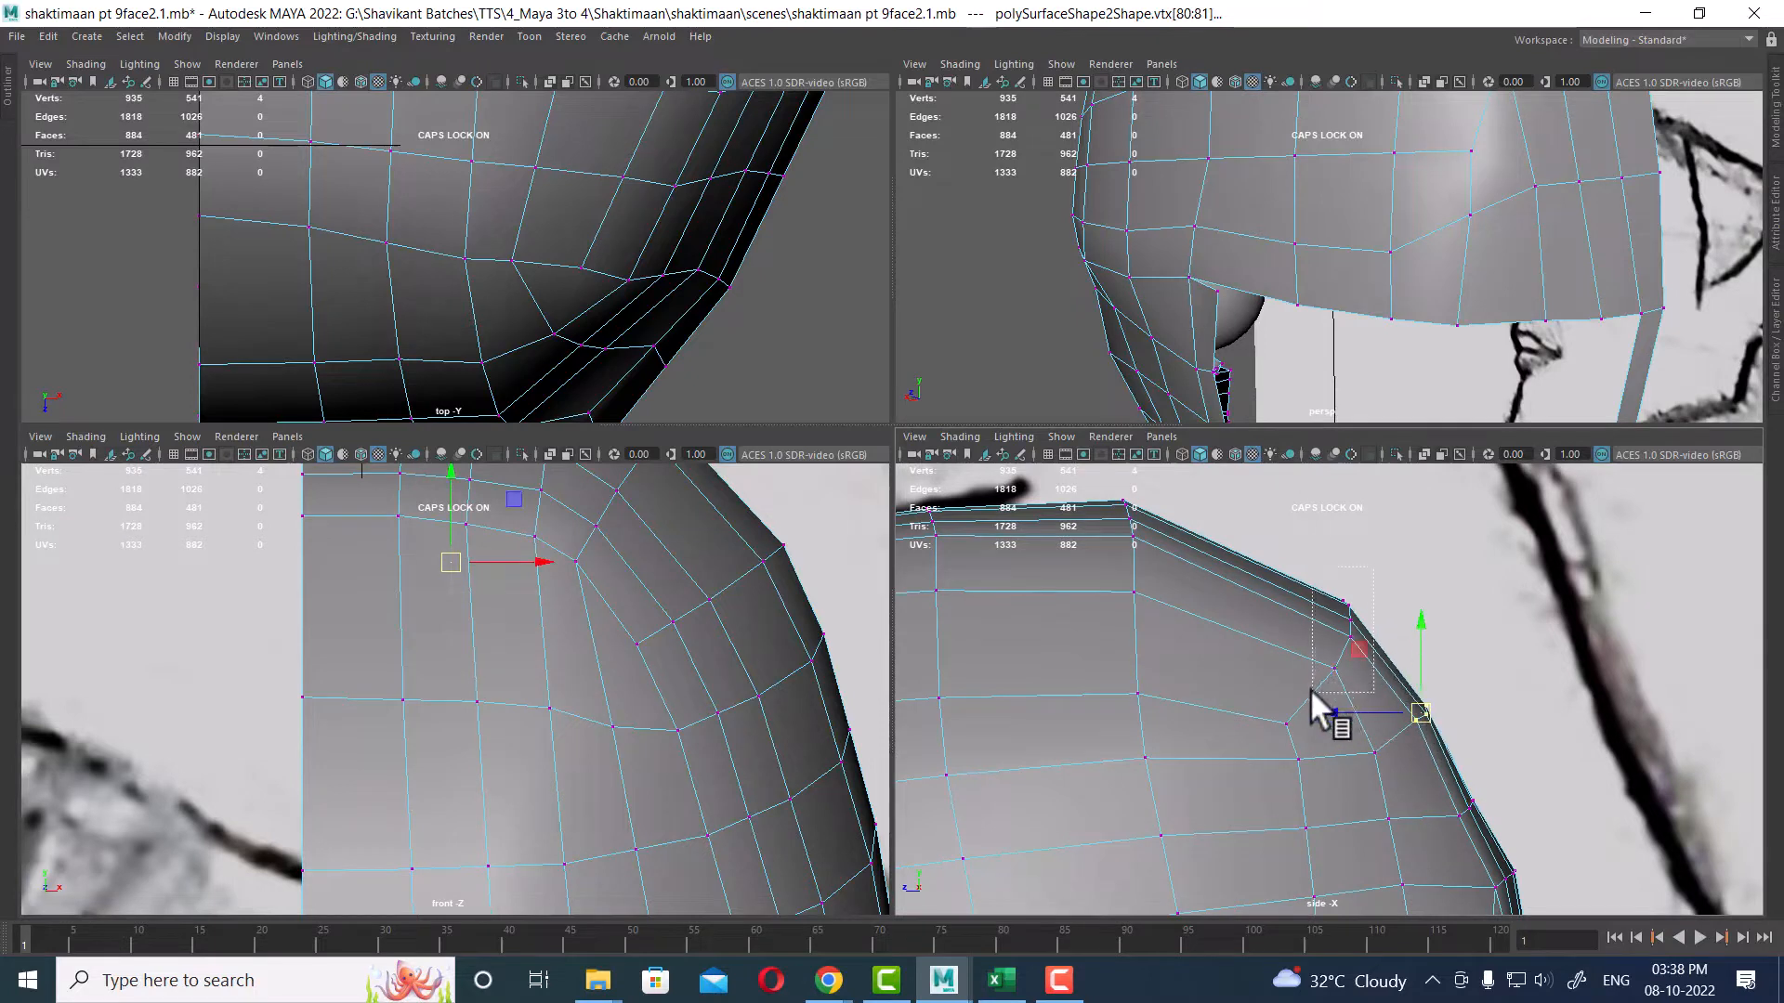
left_click_drag(1310, 688, 1301, 576)
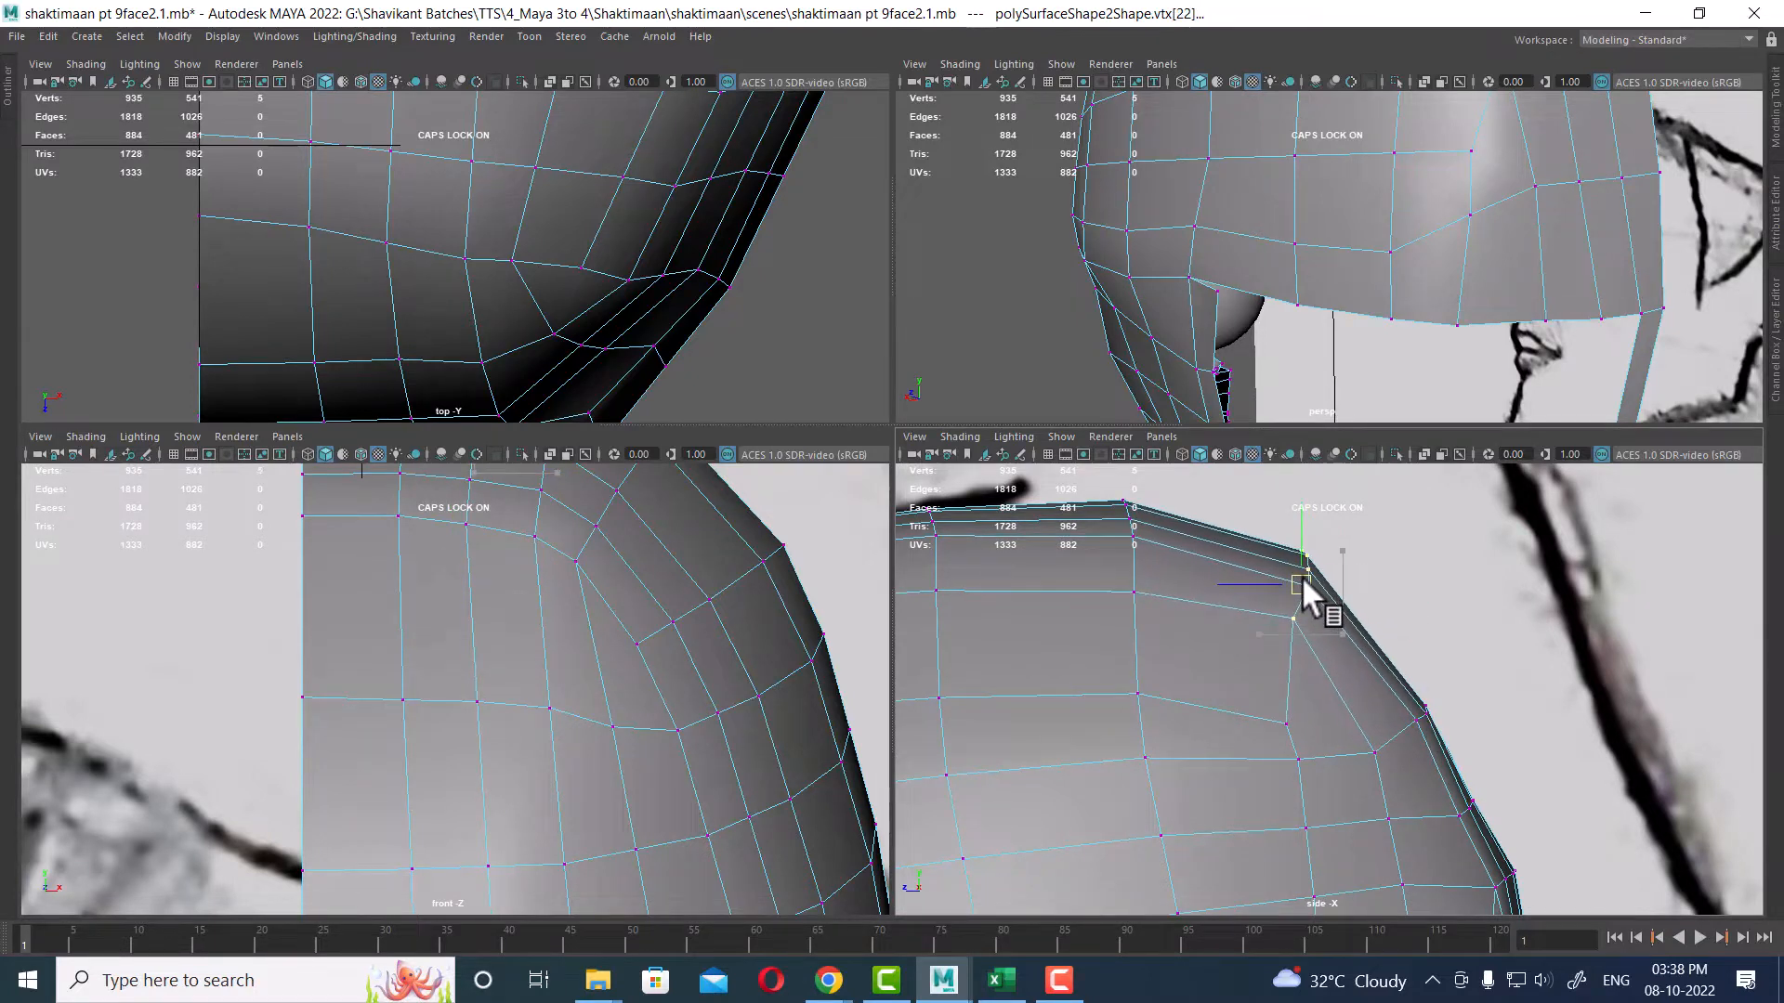
scroll(1341, 683, "down", 2)
middle_click_drag(1385, 734, 1331, 689, "alt")
left_click_drag(1324, 691, 1323, 694)
left_click_drag(1356, 669, 1358, 666)
middle_click_drag(1363, 745, 1368, 632, "alt")
left_click_drag(1429, 620, 1373, 661)
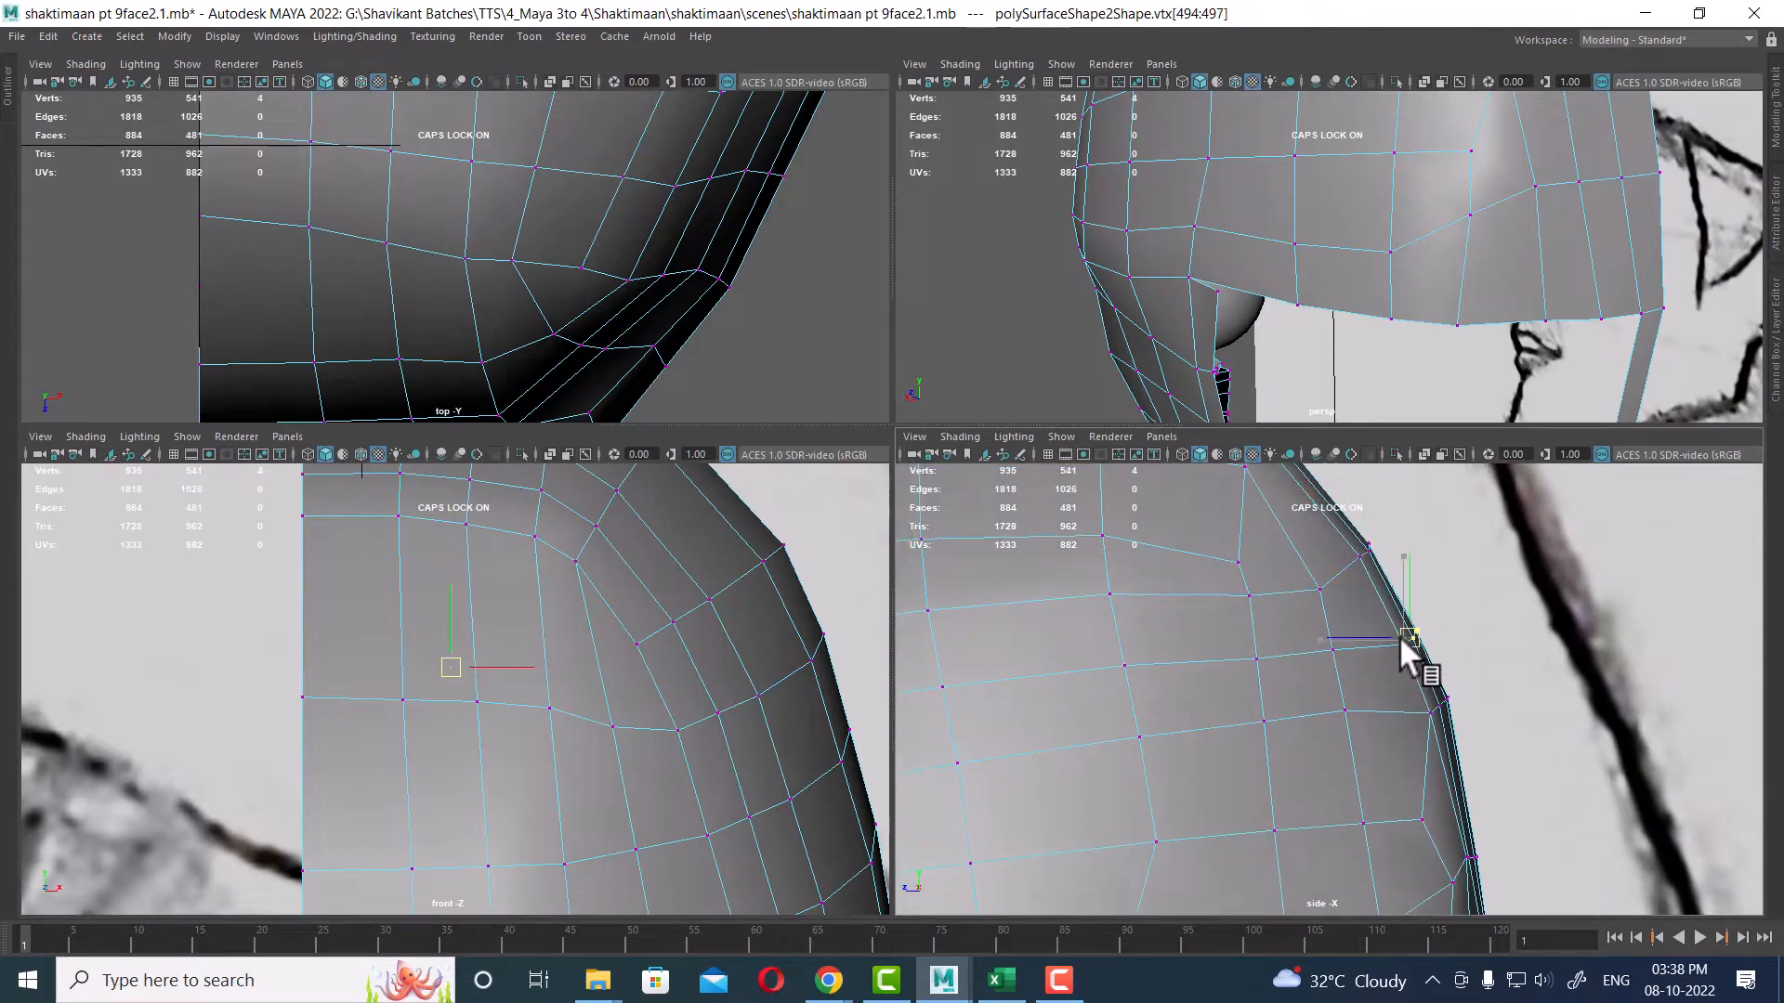
scroll(1300, 693, "down", 3)
middle_click_drag(1299, 690, 1318, 624, "alt")
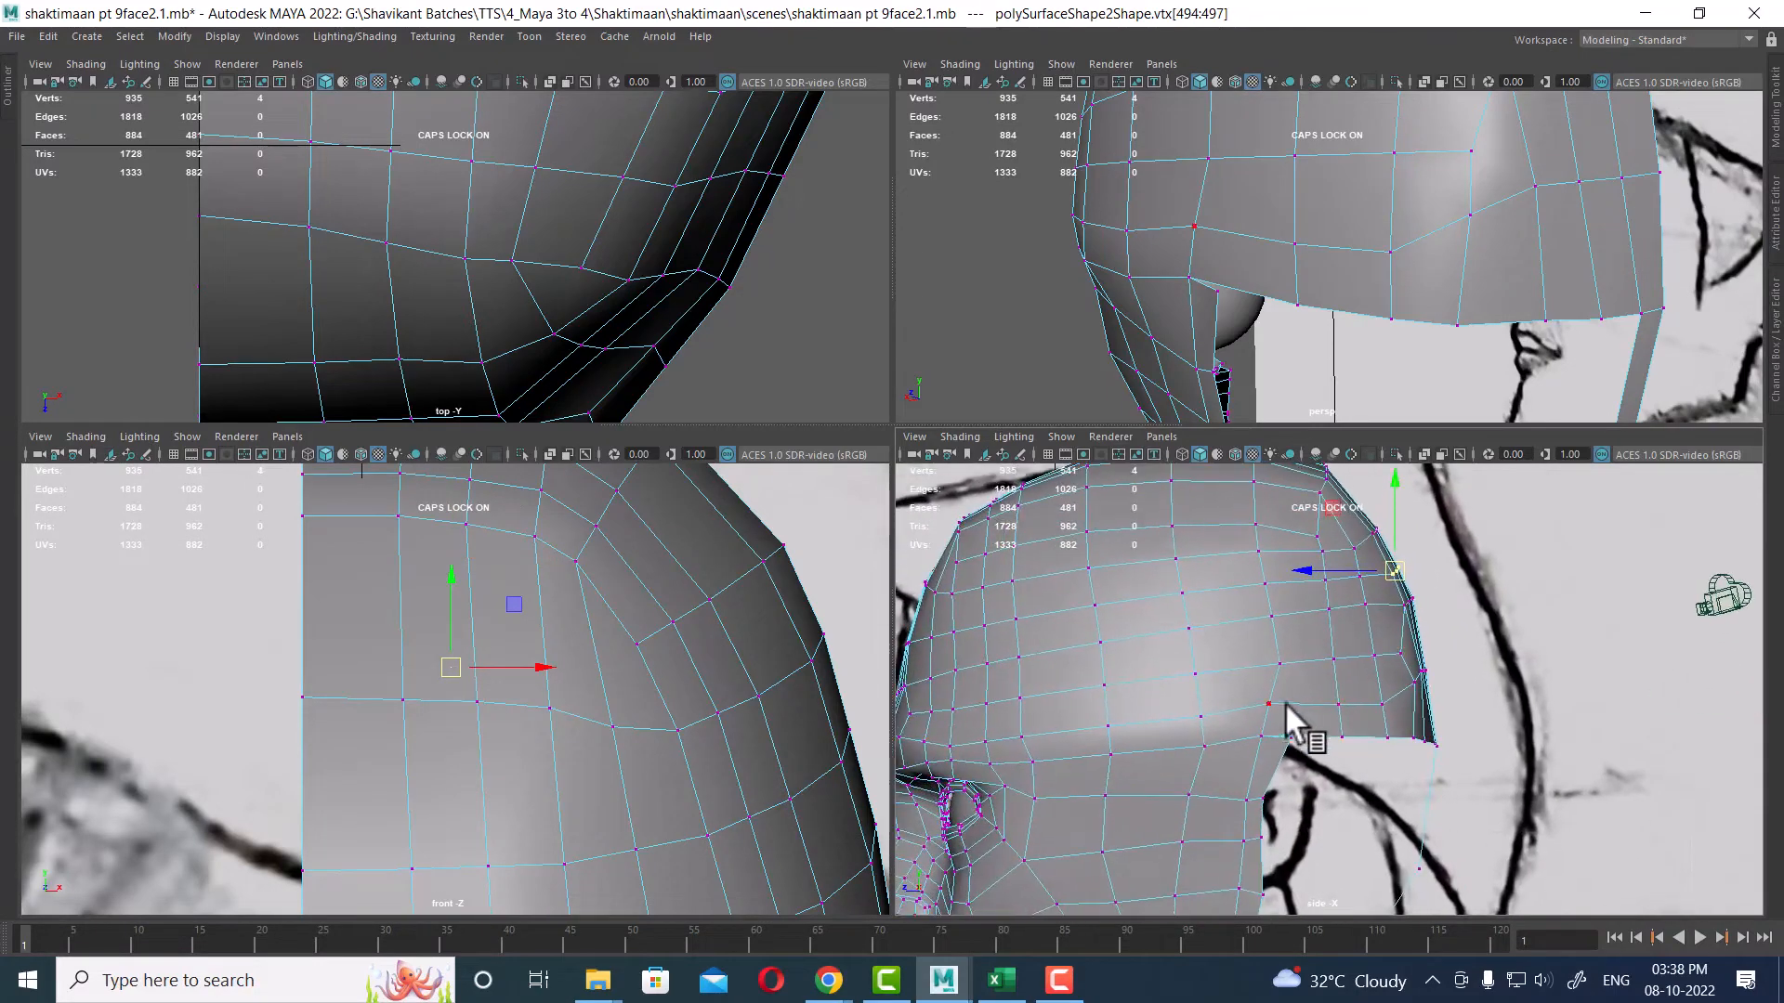
Step: Add a polygon sphere and move it up onto the side of the head near the ear in the side view
right_click_drag(1247, 695, 1423, 357)
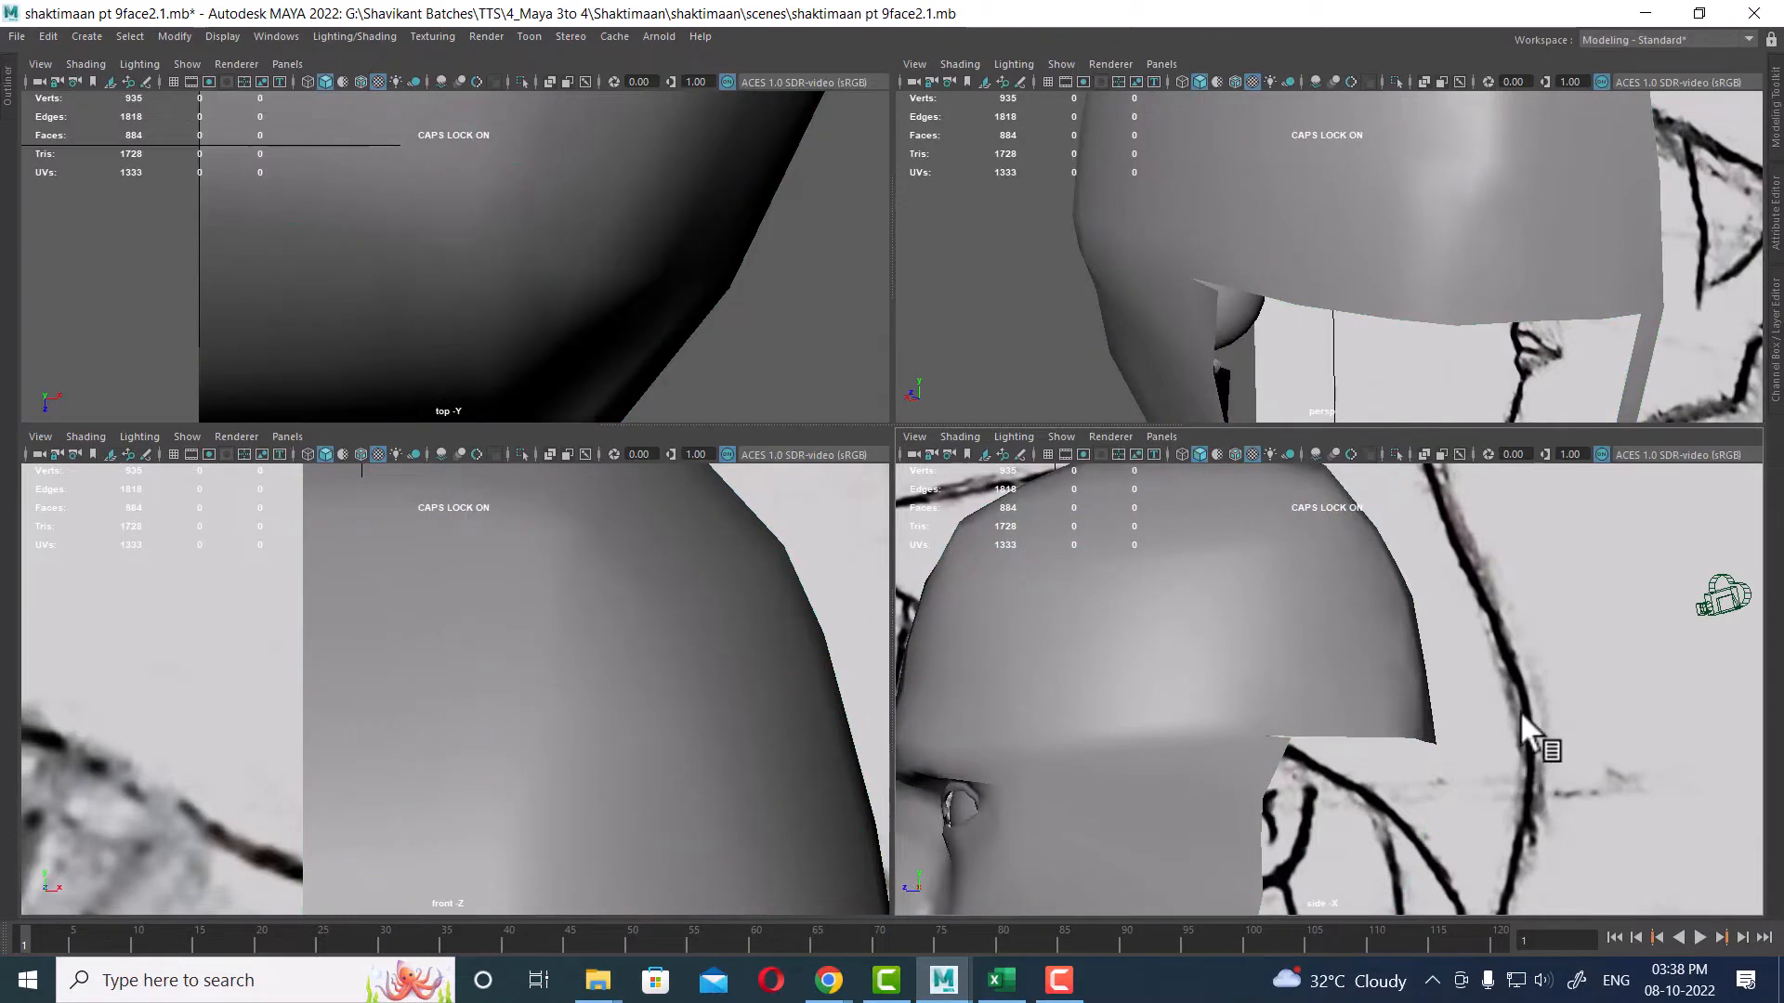
right_click_drag(1519, 677, 1598, 604, "shift")
scroll(1430, 684, "down", 5)
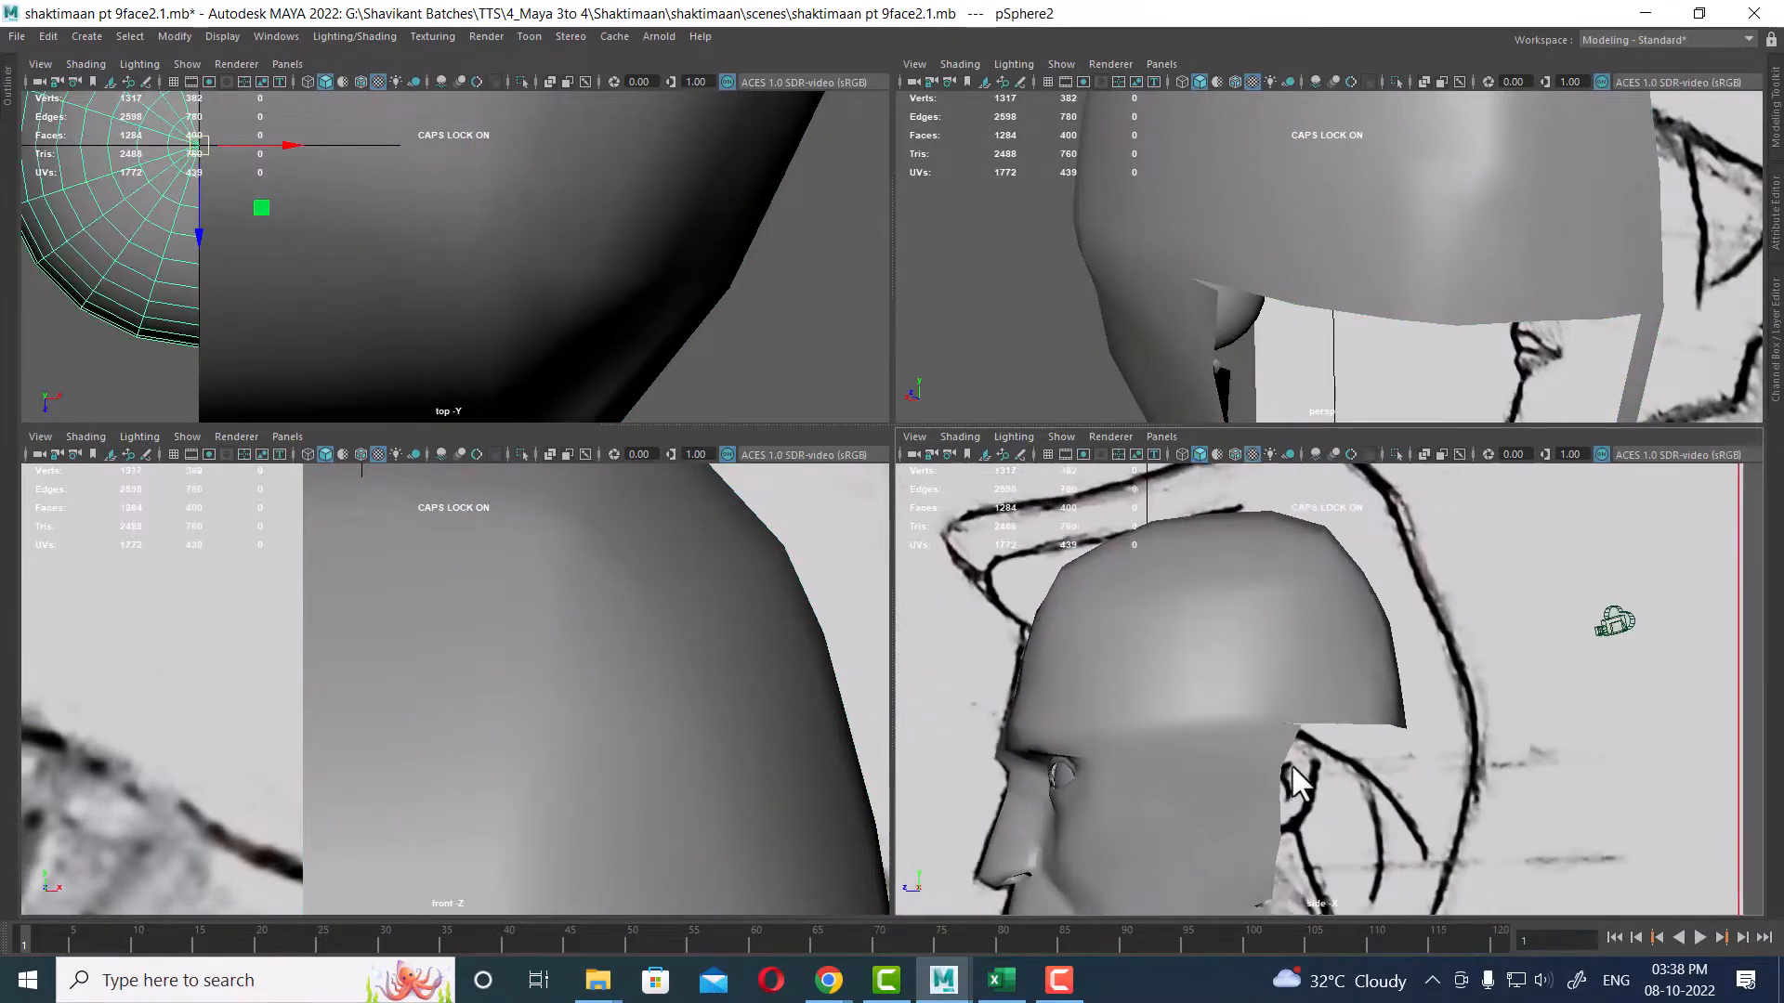
scroll(1274, 730, "down", 6)
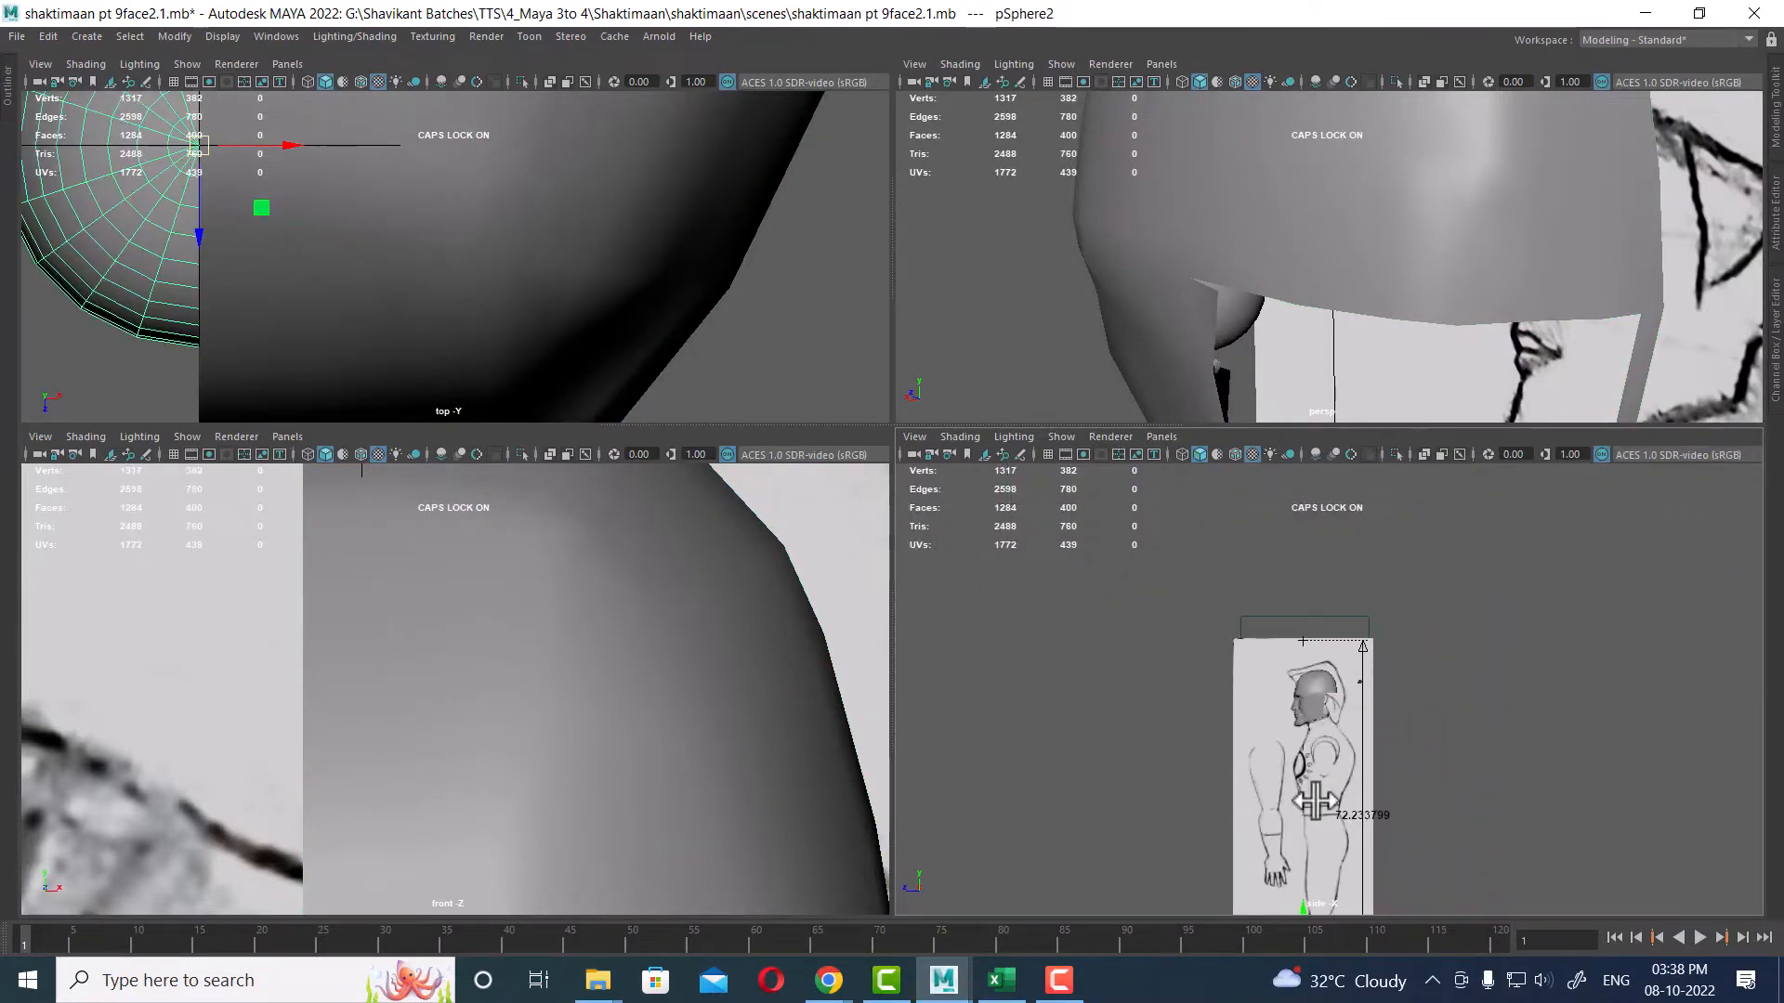
scroll(1310, 743, "up", 4)
left_click_drag(1310, 743, 1310, 494)
scroll(1347, 595, "up", 6)
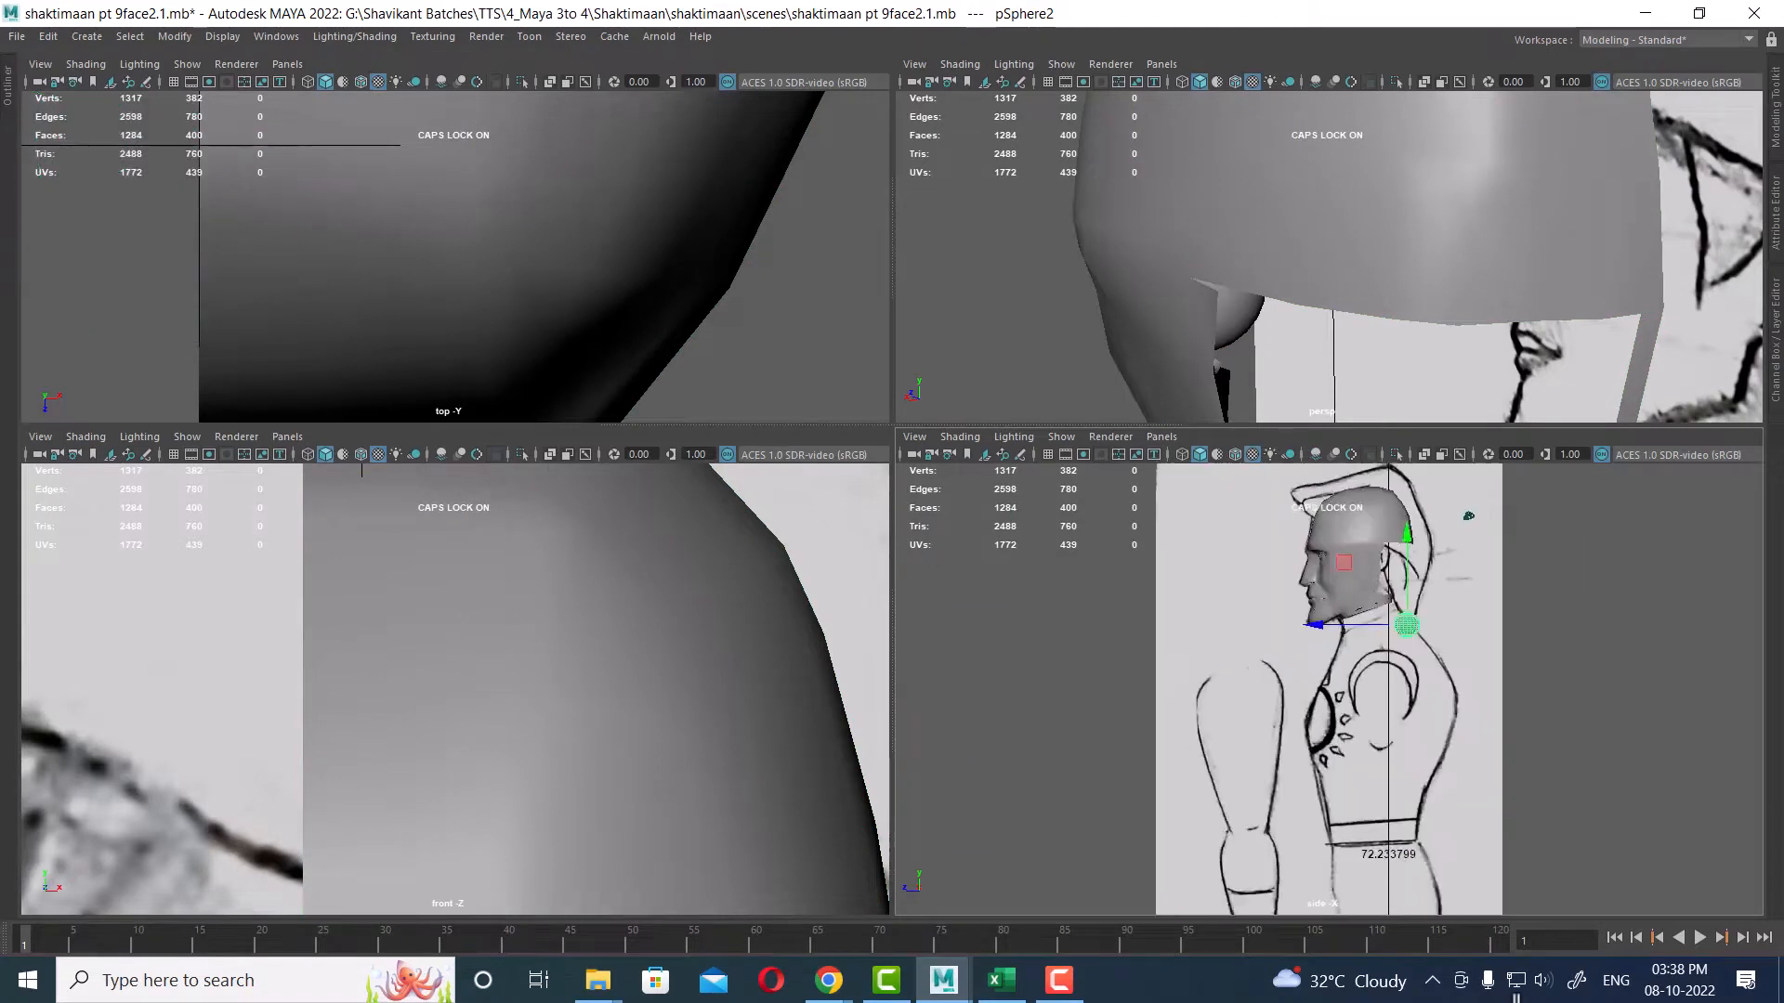
left_click_drag(1434, 829, 1390, 714)
Step: Reduce the sphere's subdivisions axis and subdivisions height to 10 each
key("ctrl+a")
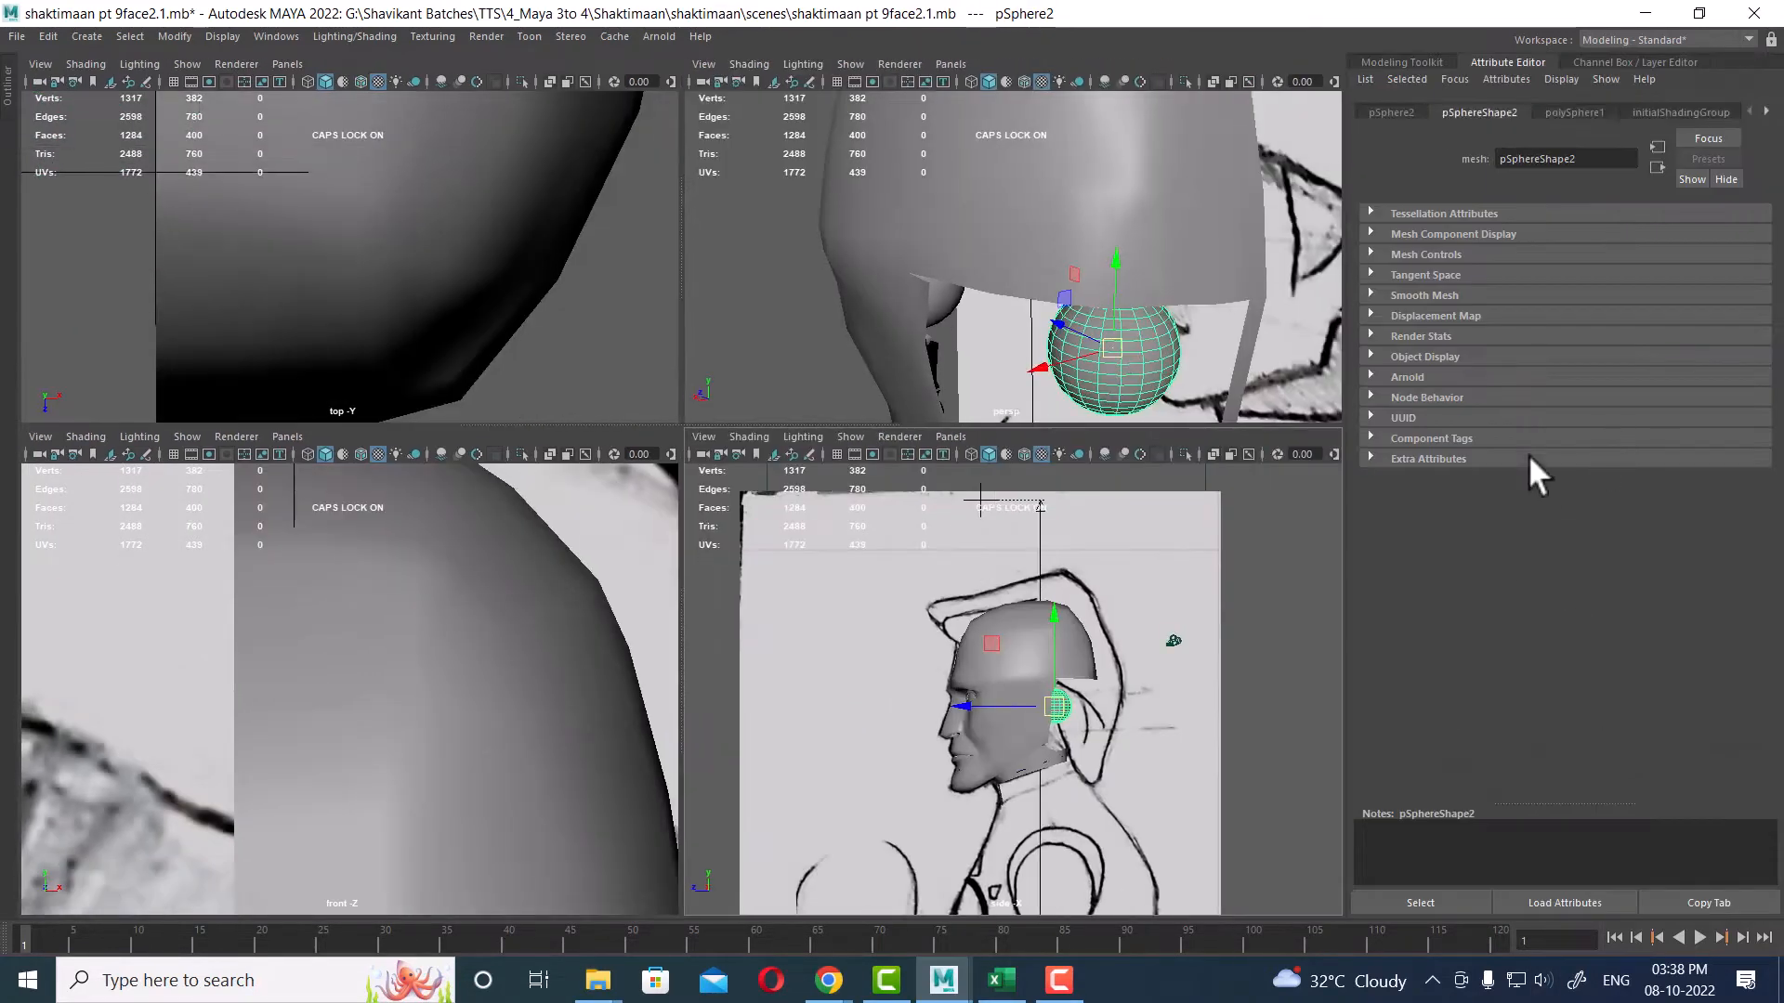
key("space")
left_click_drag(1438, 565, 1519, 569)
left_click(1607, 327)
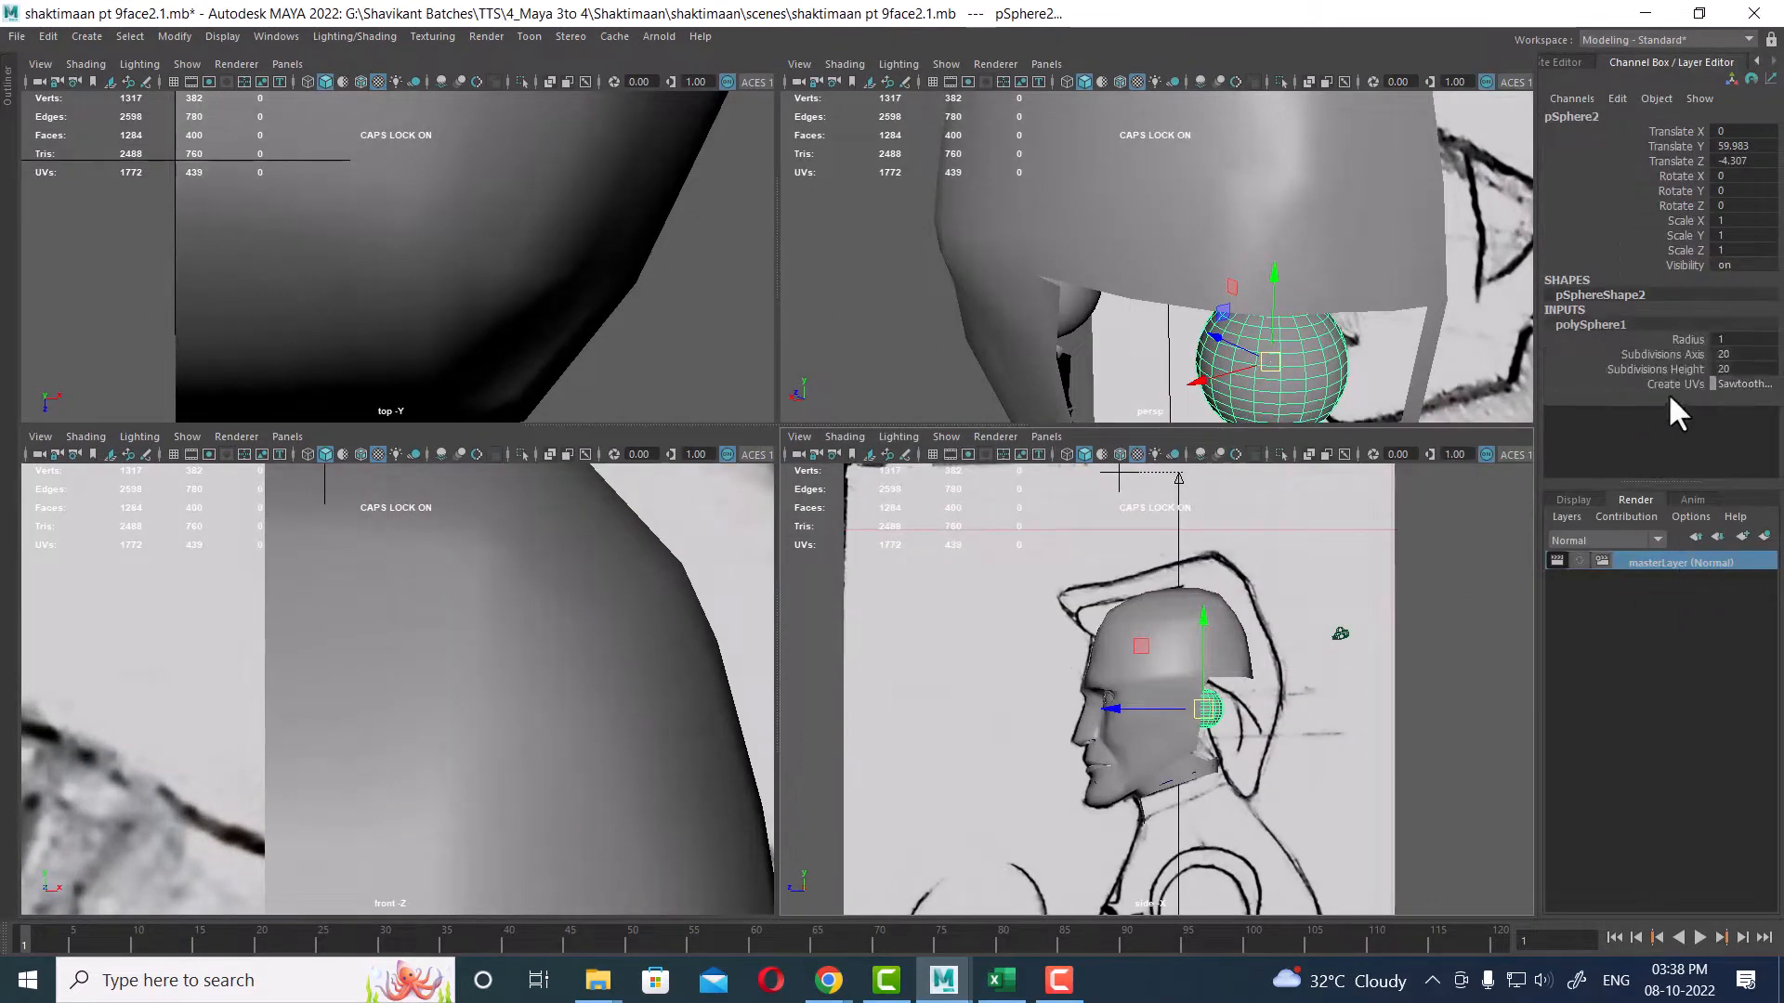
left_click_drag(1671, 358, 1635, 372)
middle_click_drag(1285, 615, 1142, 627)
Step: Scale the sphere up to about 4.4 and position it over the cranium as a skull-shape guide in the side view
key("w")
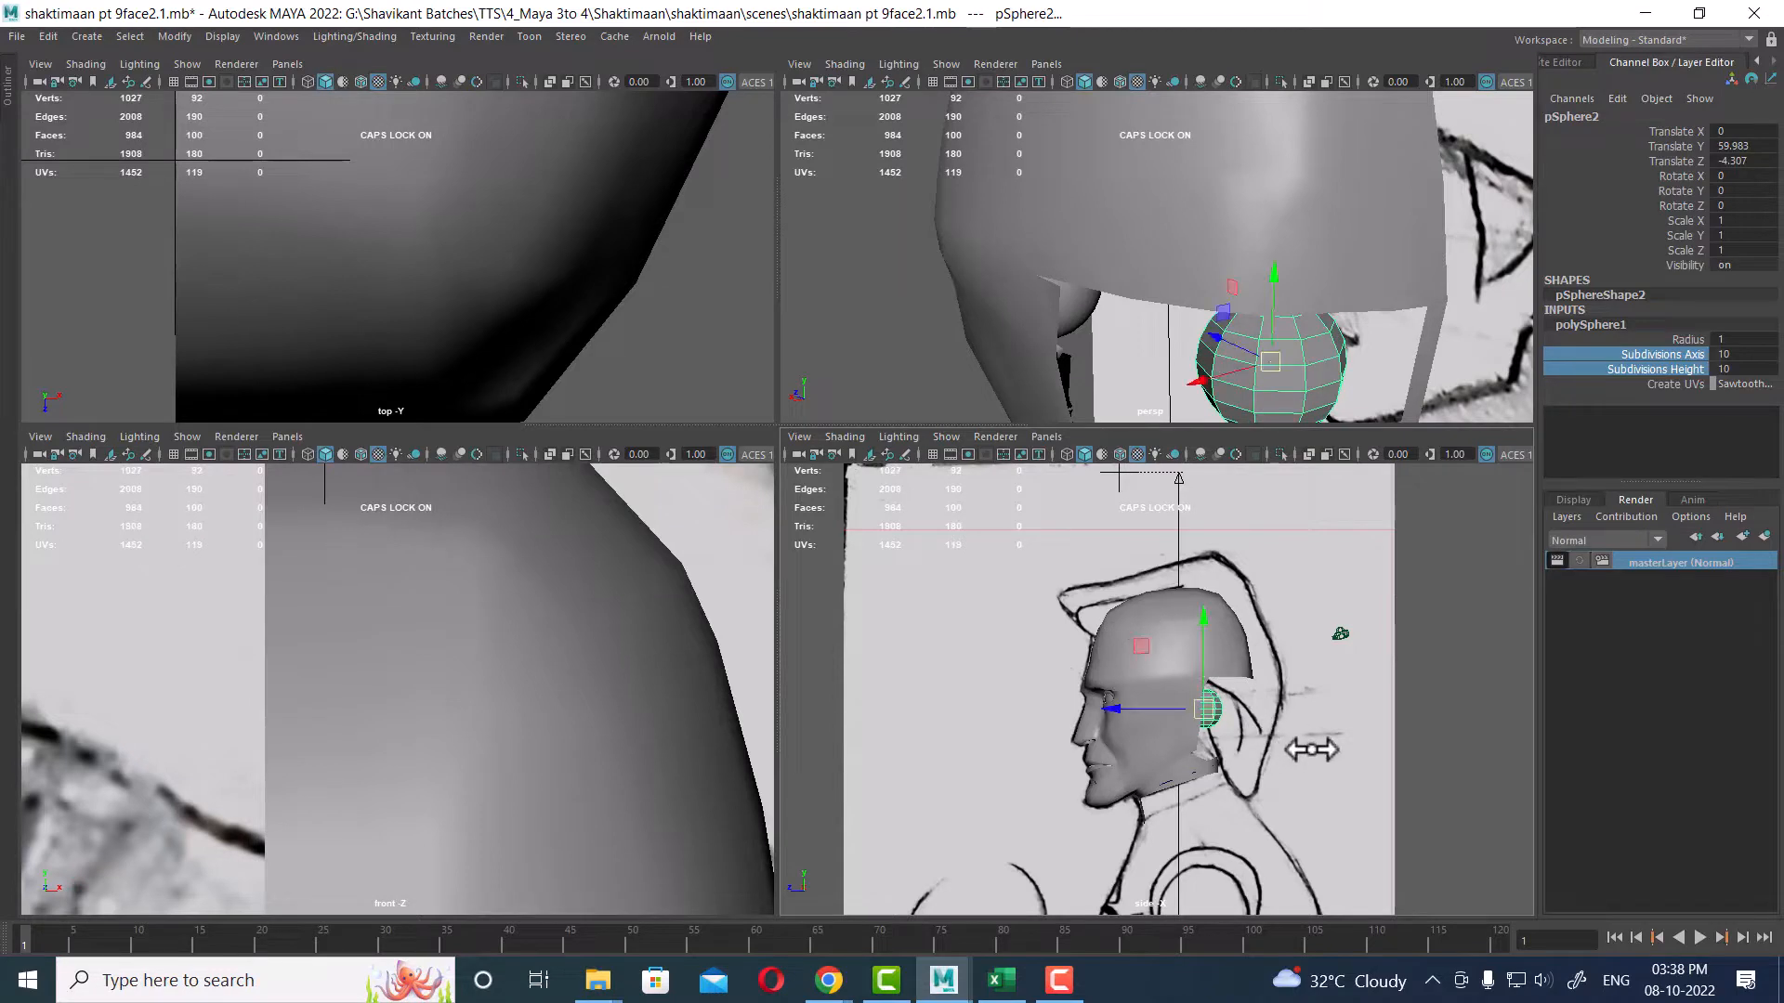
scroll(1301, 789, "up", 2)
key("r")
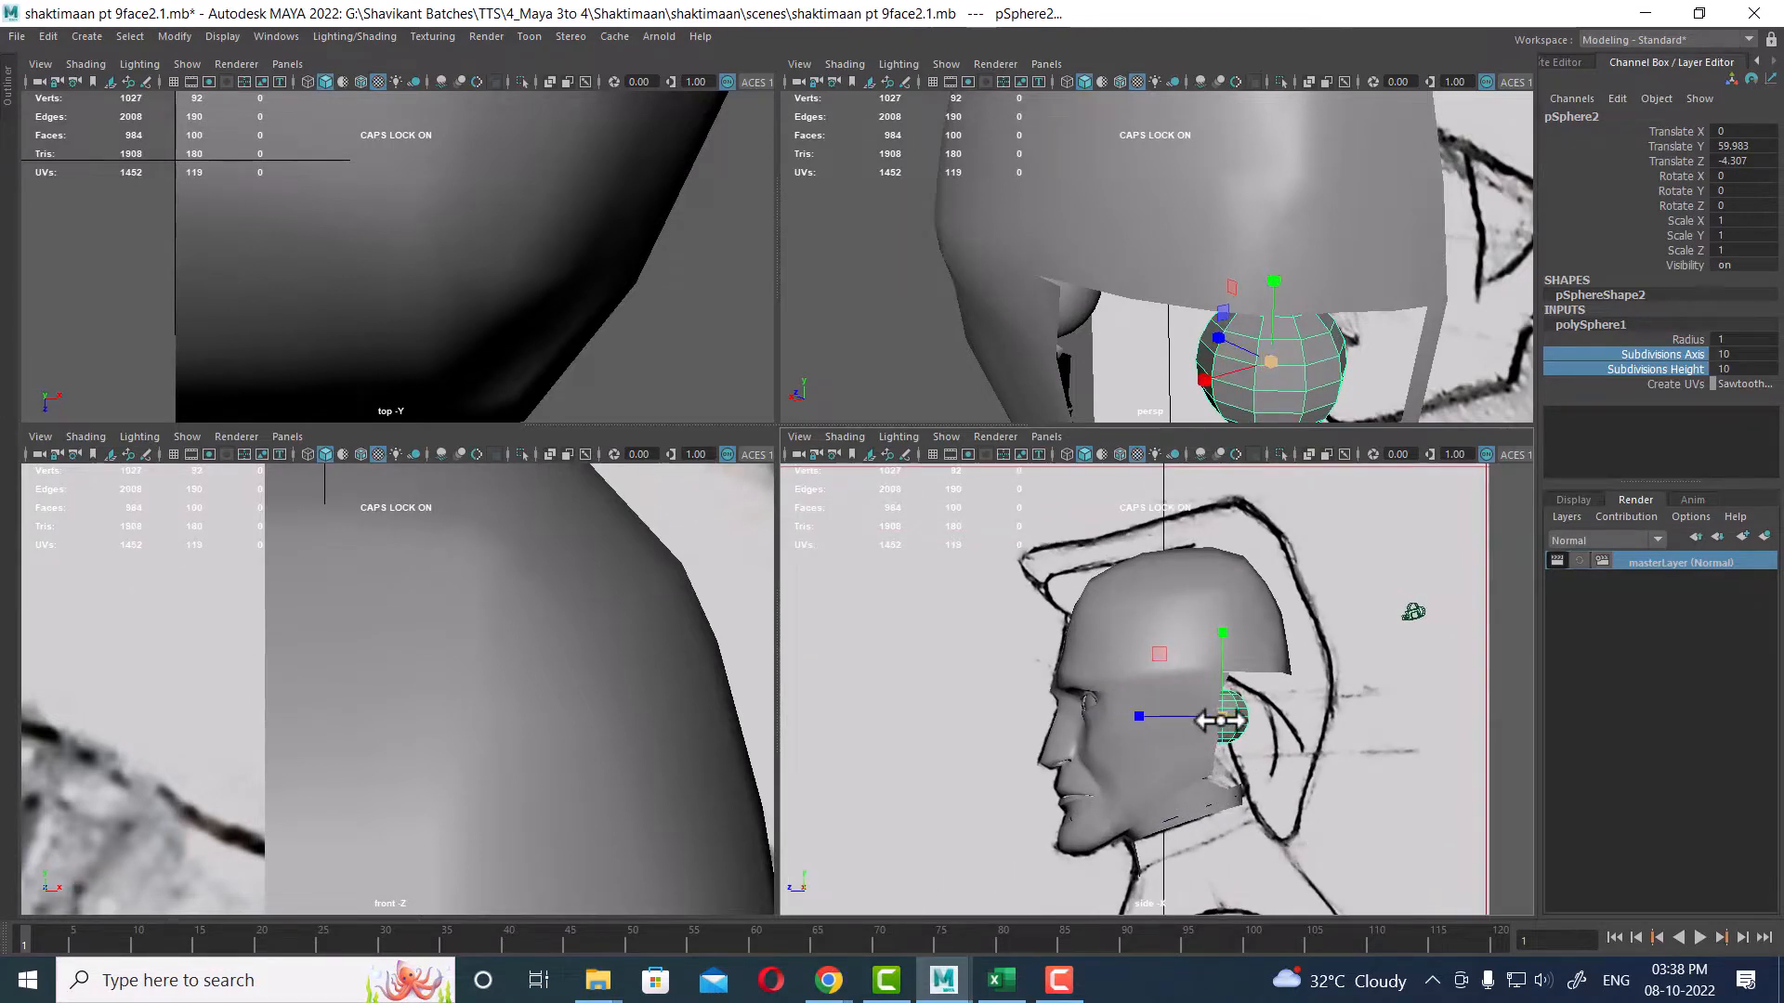
left_click_drag(1221, 717, 1334, 650)
scroll(1258, 671, "up", 2)
key("w")
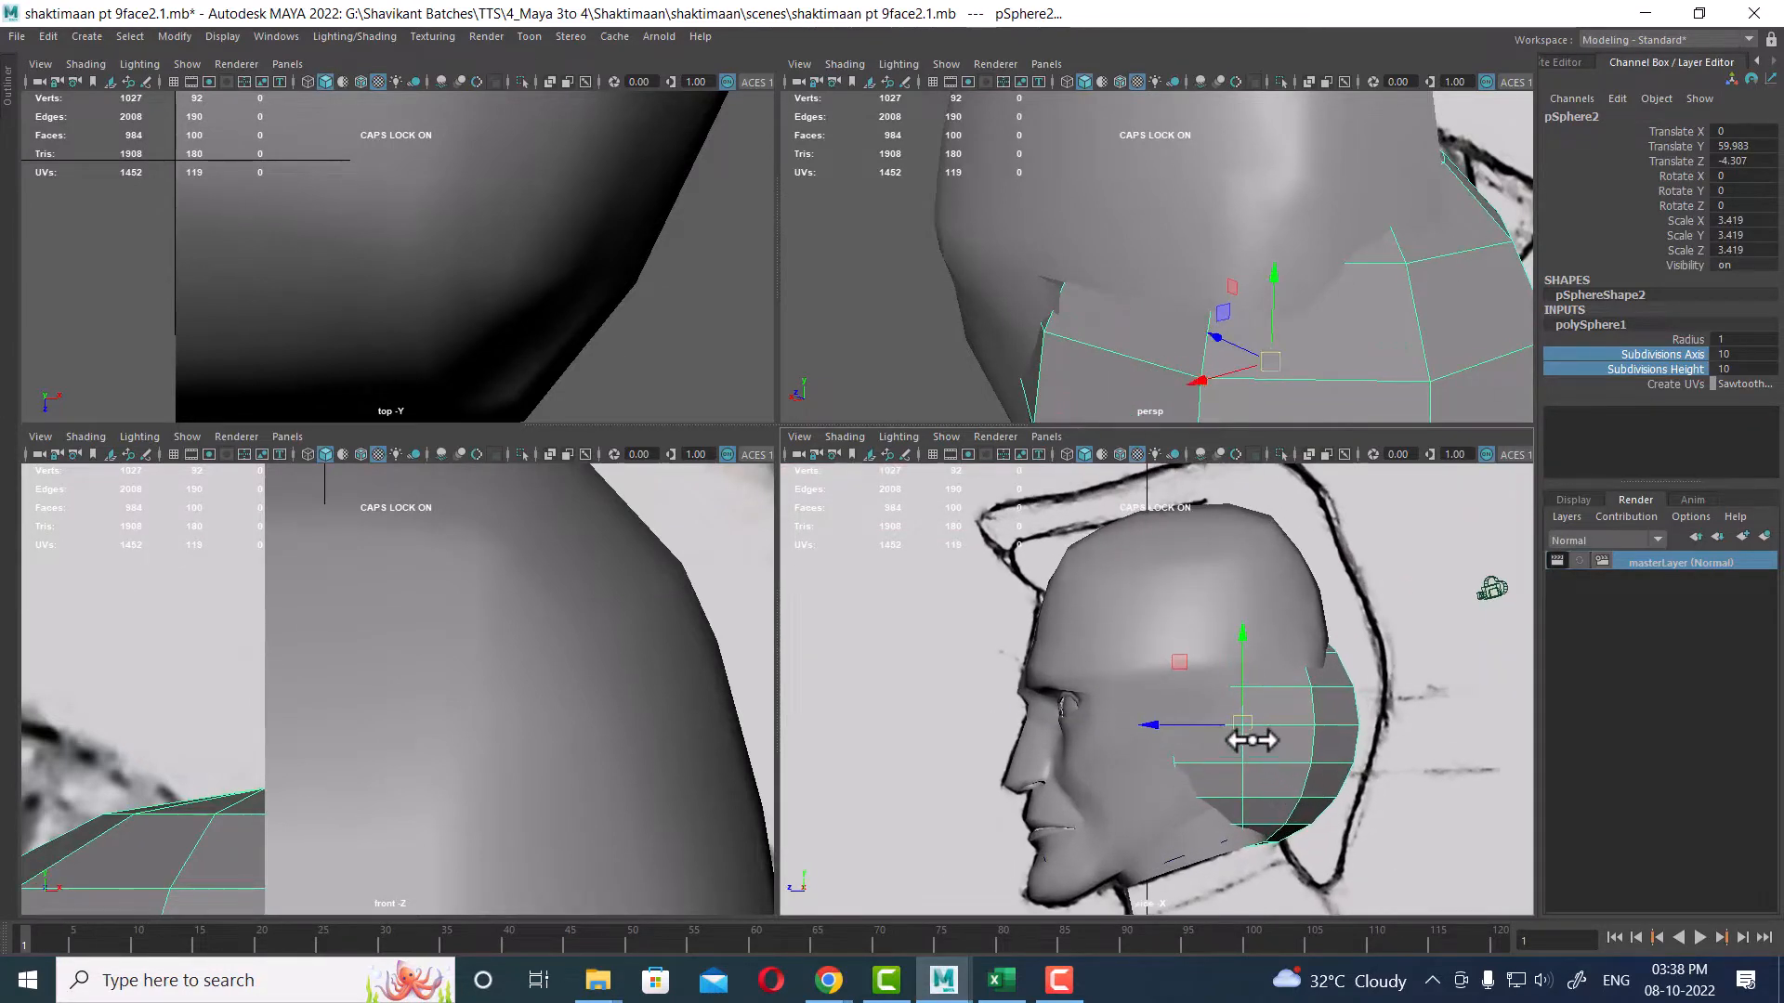
left_click_drag(1245, 732, 1226, 617)
key("4")
scroll(1398, 855, "up", 3)
middle_click_drag(1309, 791, 1158, 582, "alt")
scroll(1287, 698, "down", 2)
key("r")
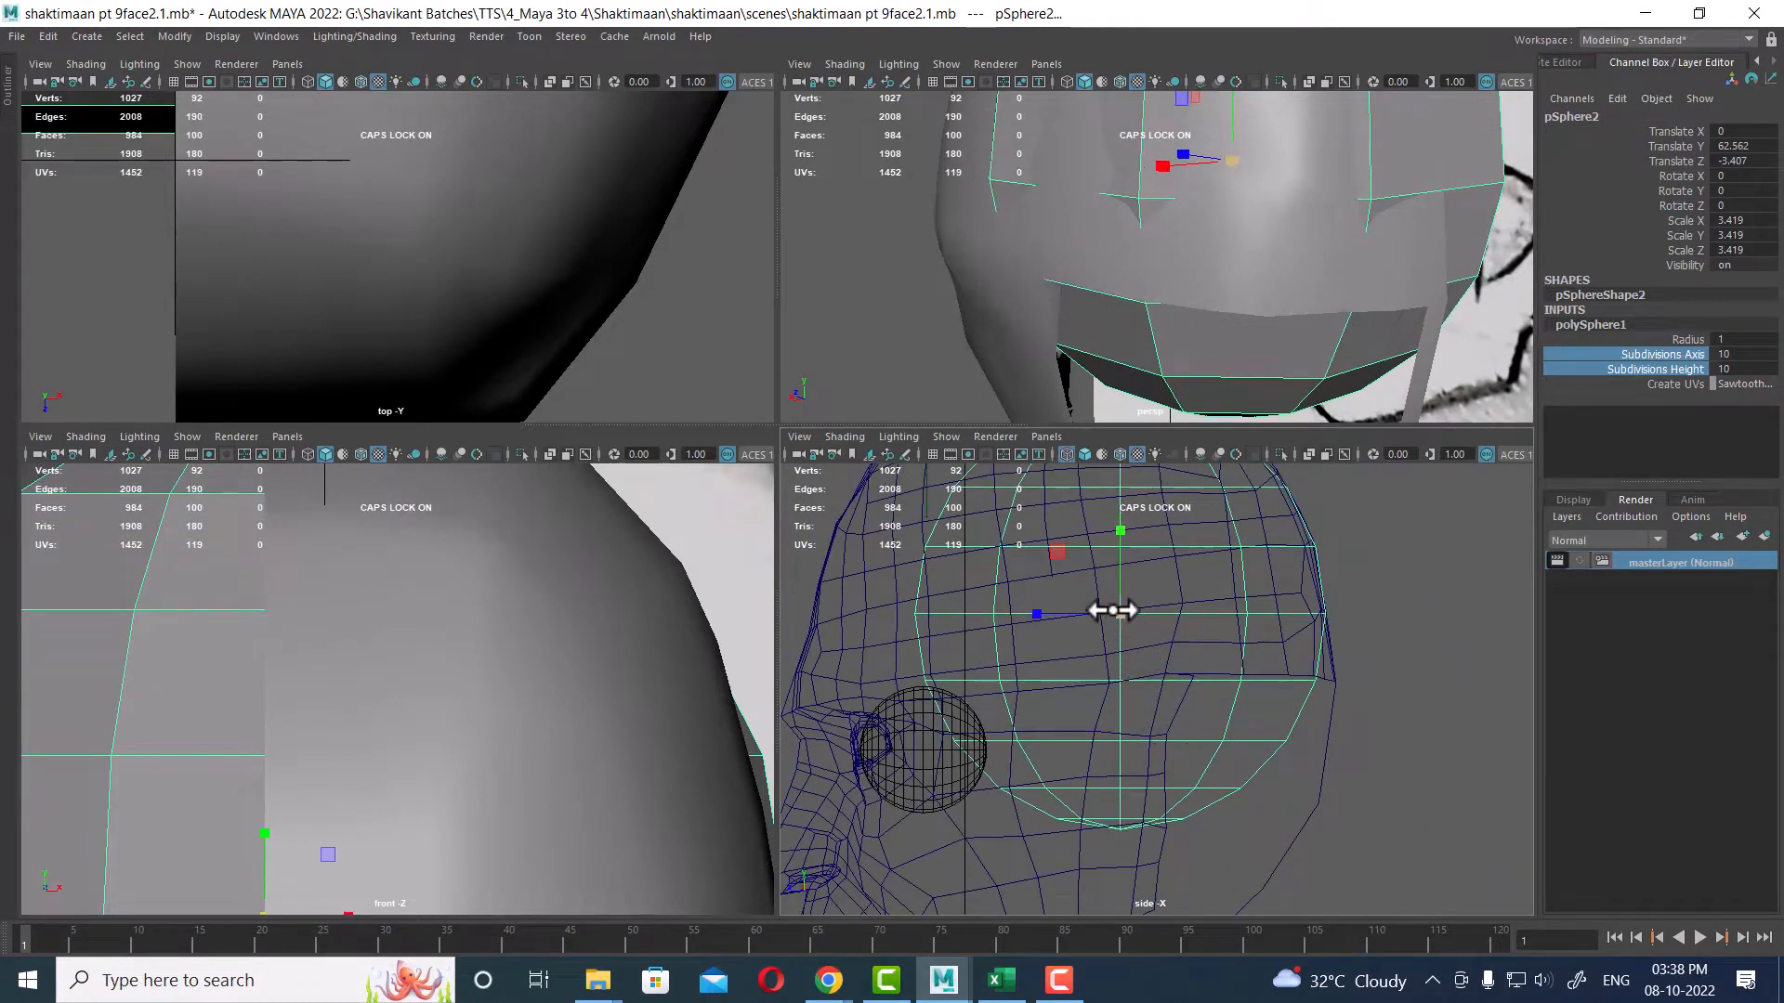
left_click_drag(1119, 613, 1201, 556)
scroll(1254, 820, "down", 5)
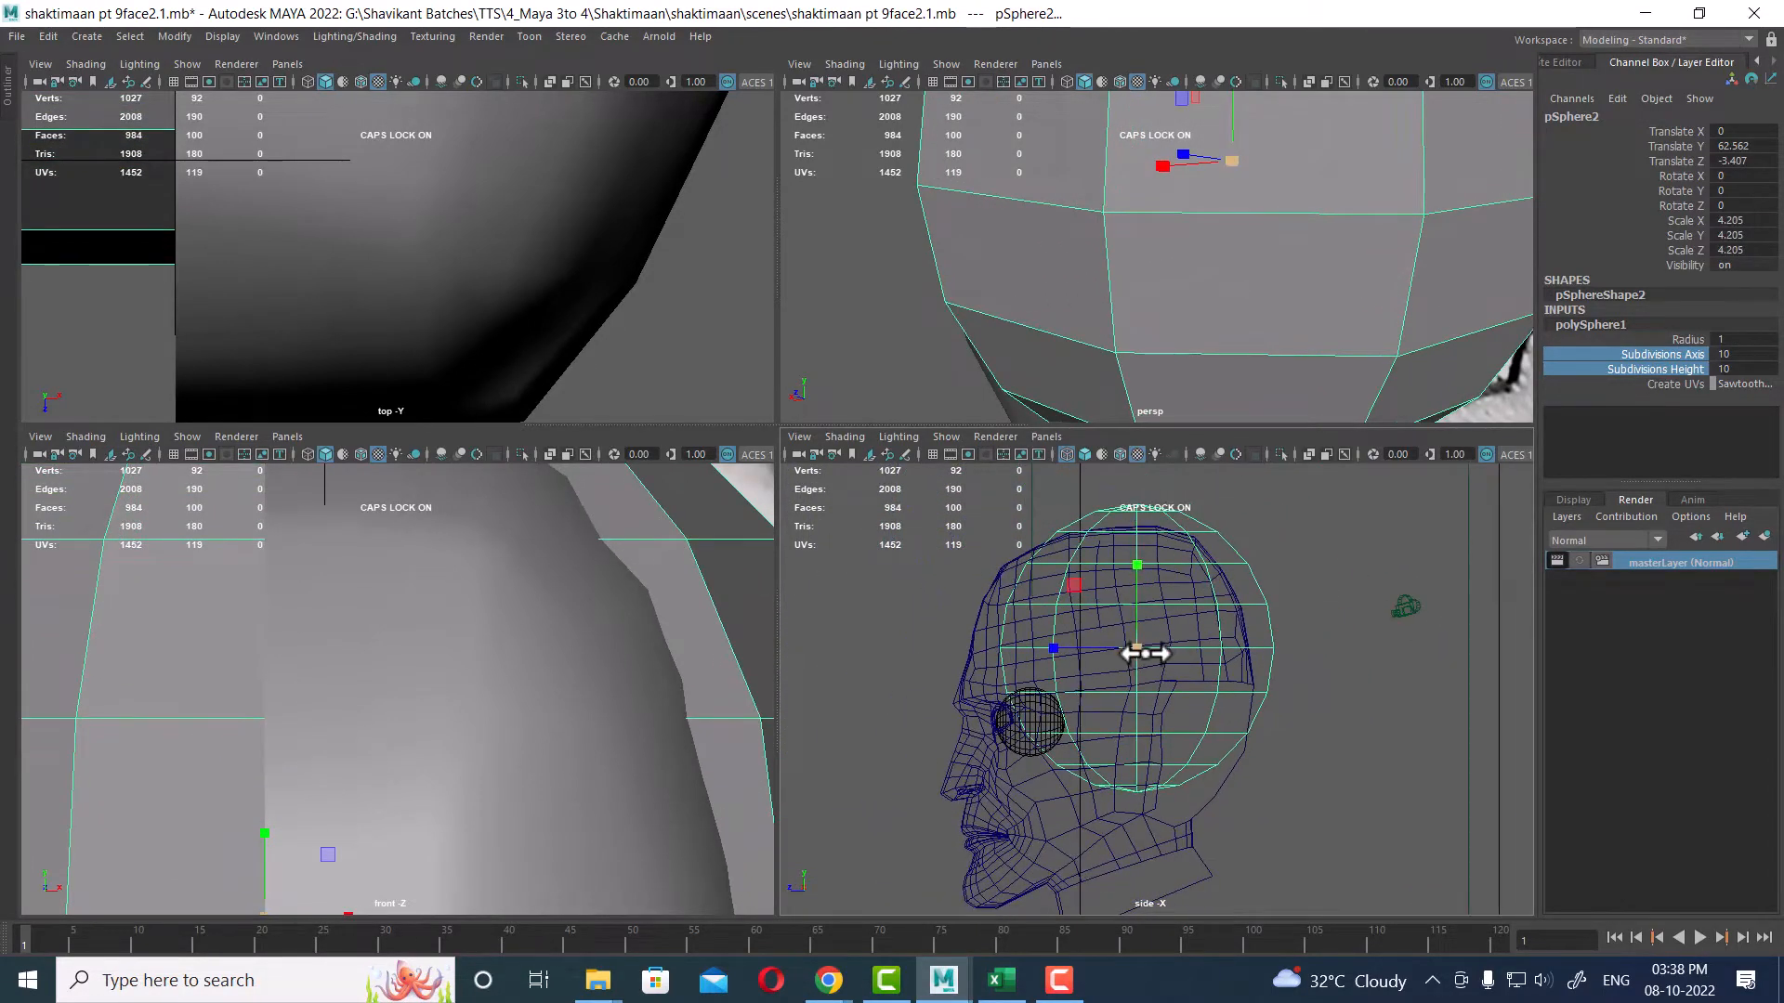
left_click_drag(1138, 648, 1155, 645)
key("w")
middle_click_drag(1135, 677, 1121, 678)
scroll(1262, 784, "up", 10)
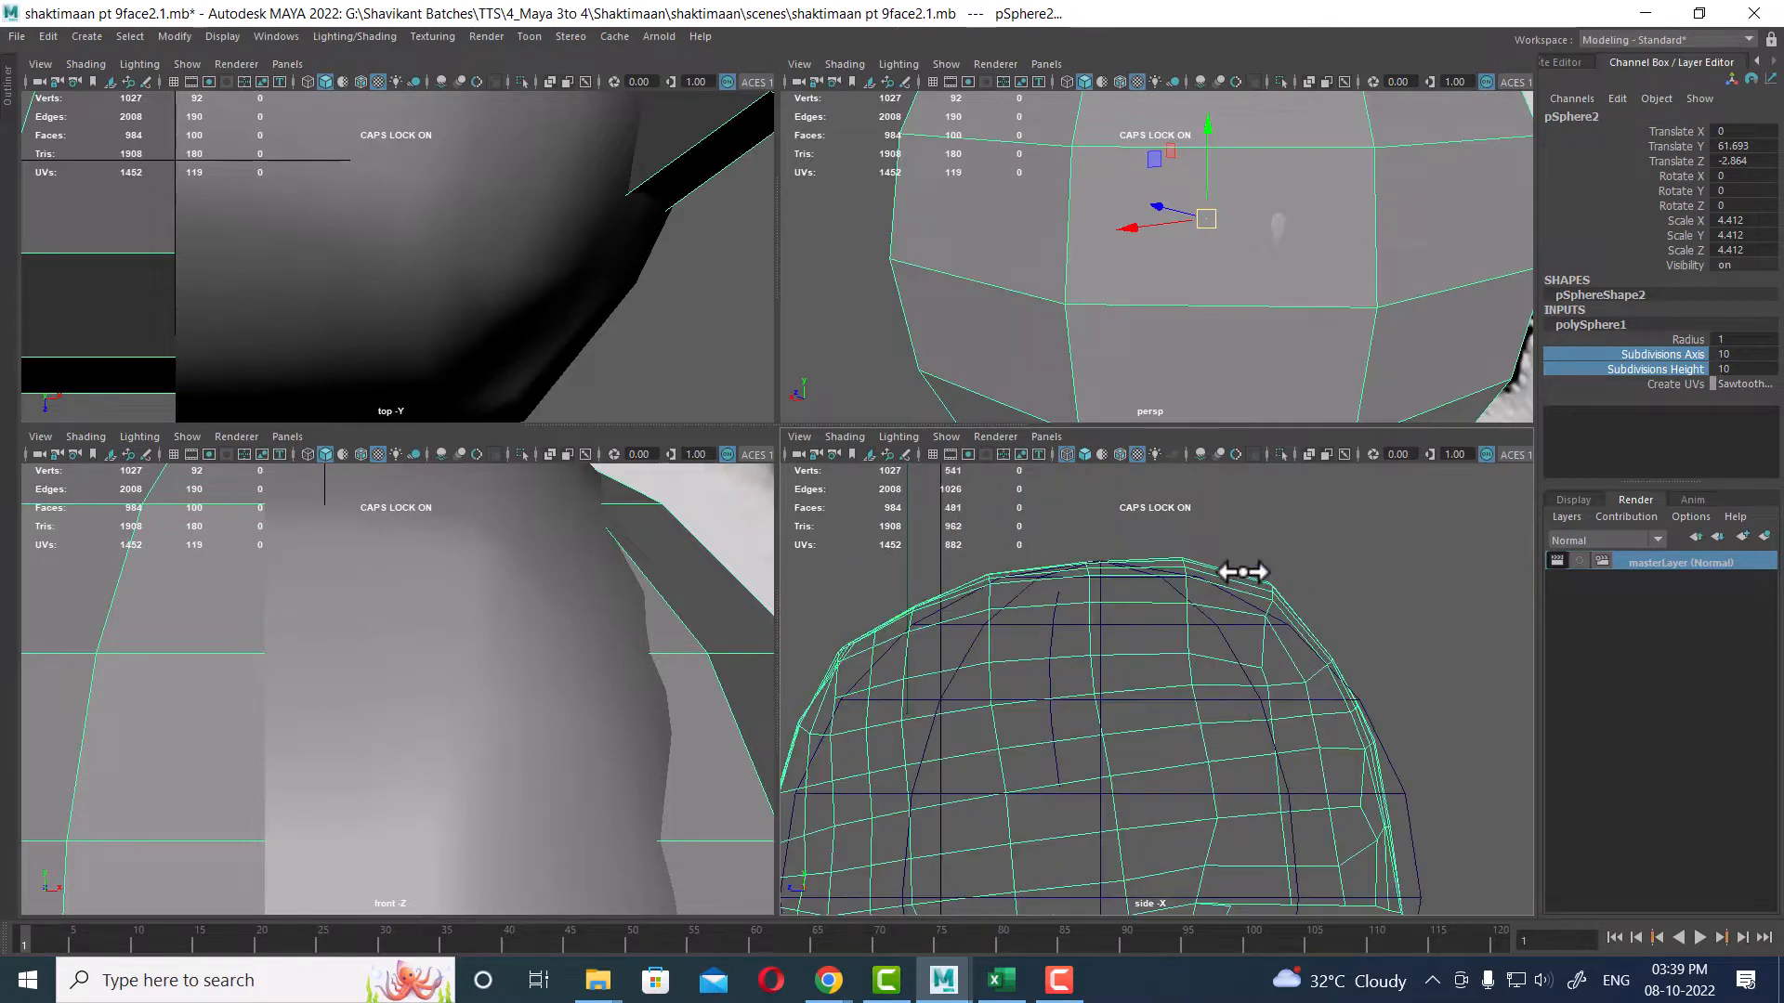
Step: Put the guide sphere on a new display layer and set that layer to reference
left_click(1240, 571)
scroll(1245, 613, "up", 3)
right_click(1370, 587)
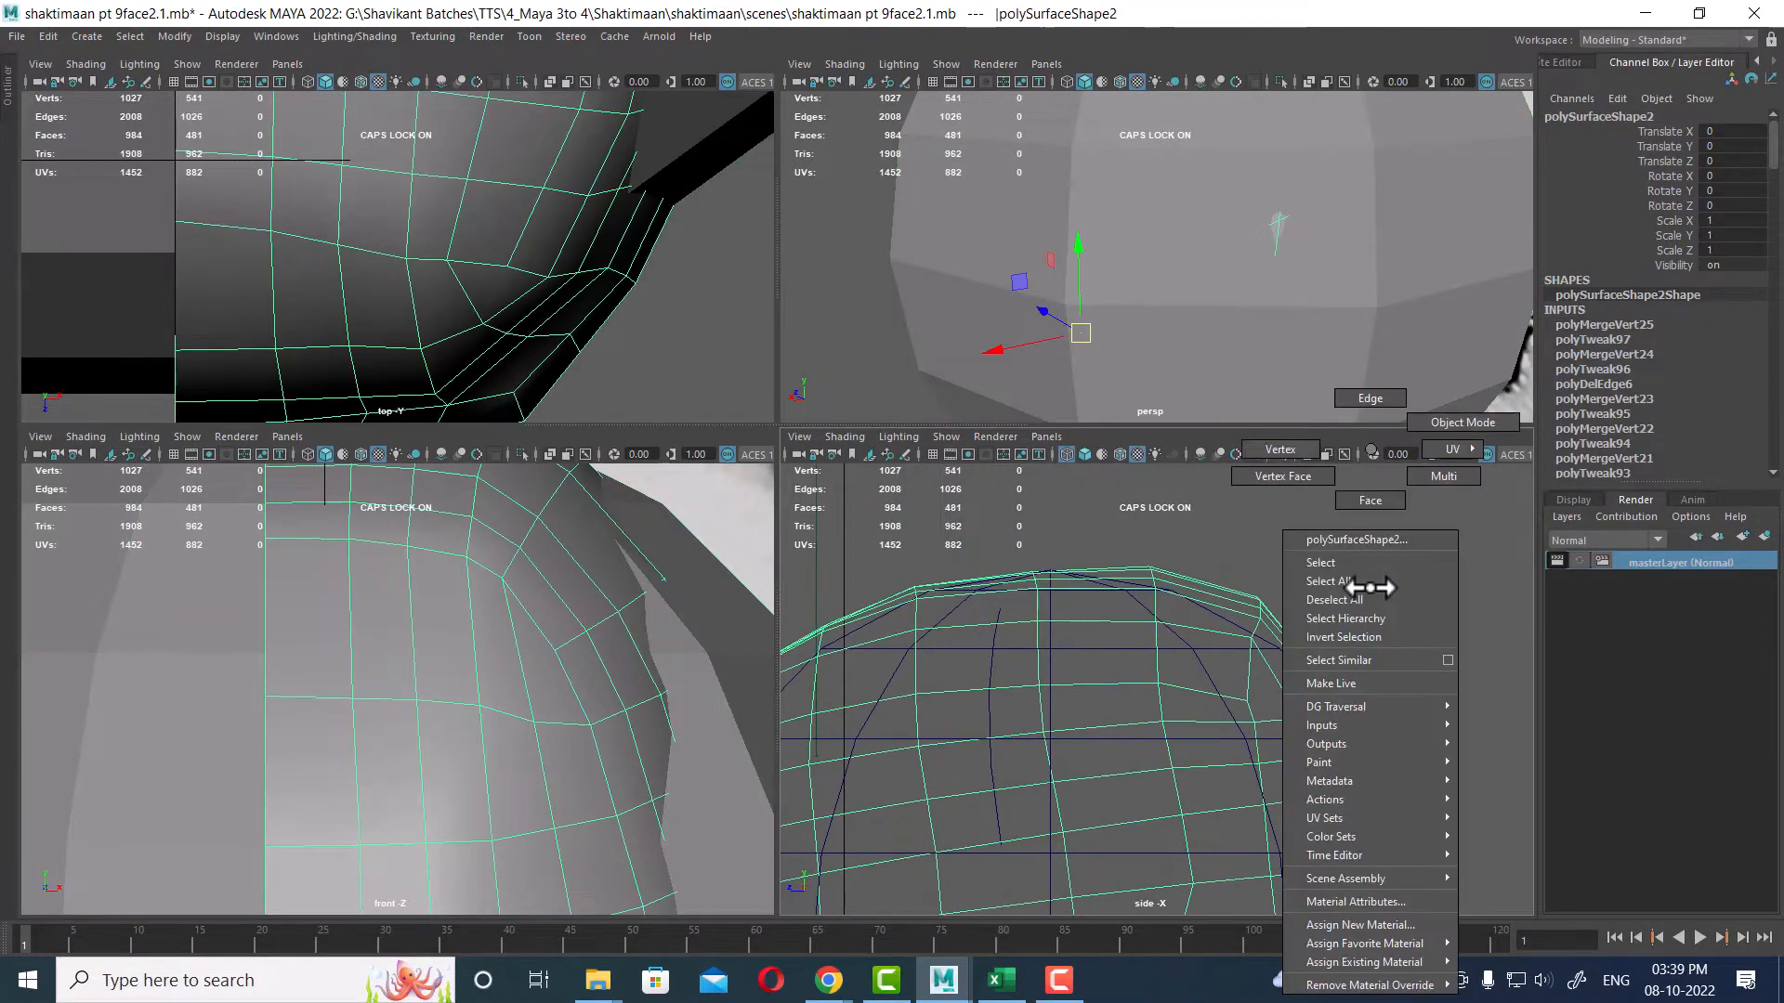
left_click(1429, 475)
scroll(1329, 734, "up", 4)
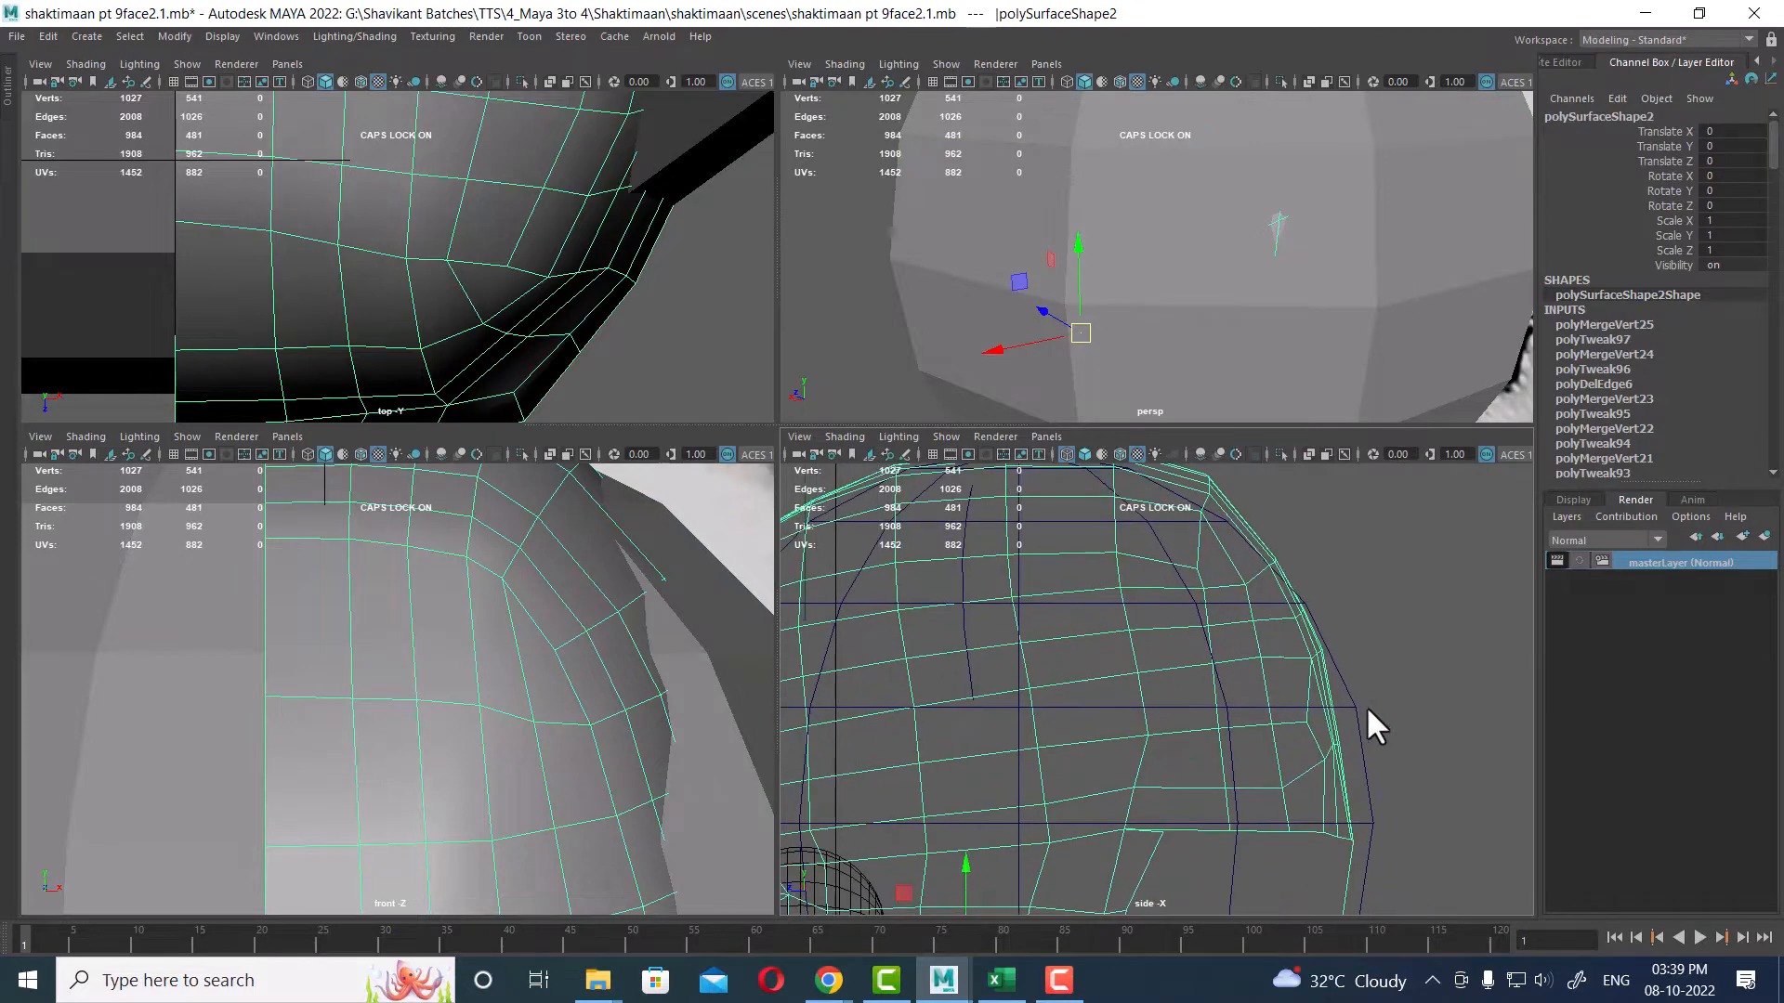
left_click_drag(1349, 727, 1351, 729)
left_click(1573, 499)
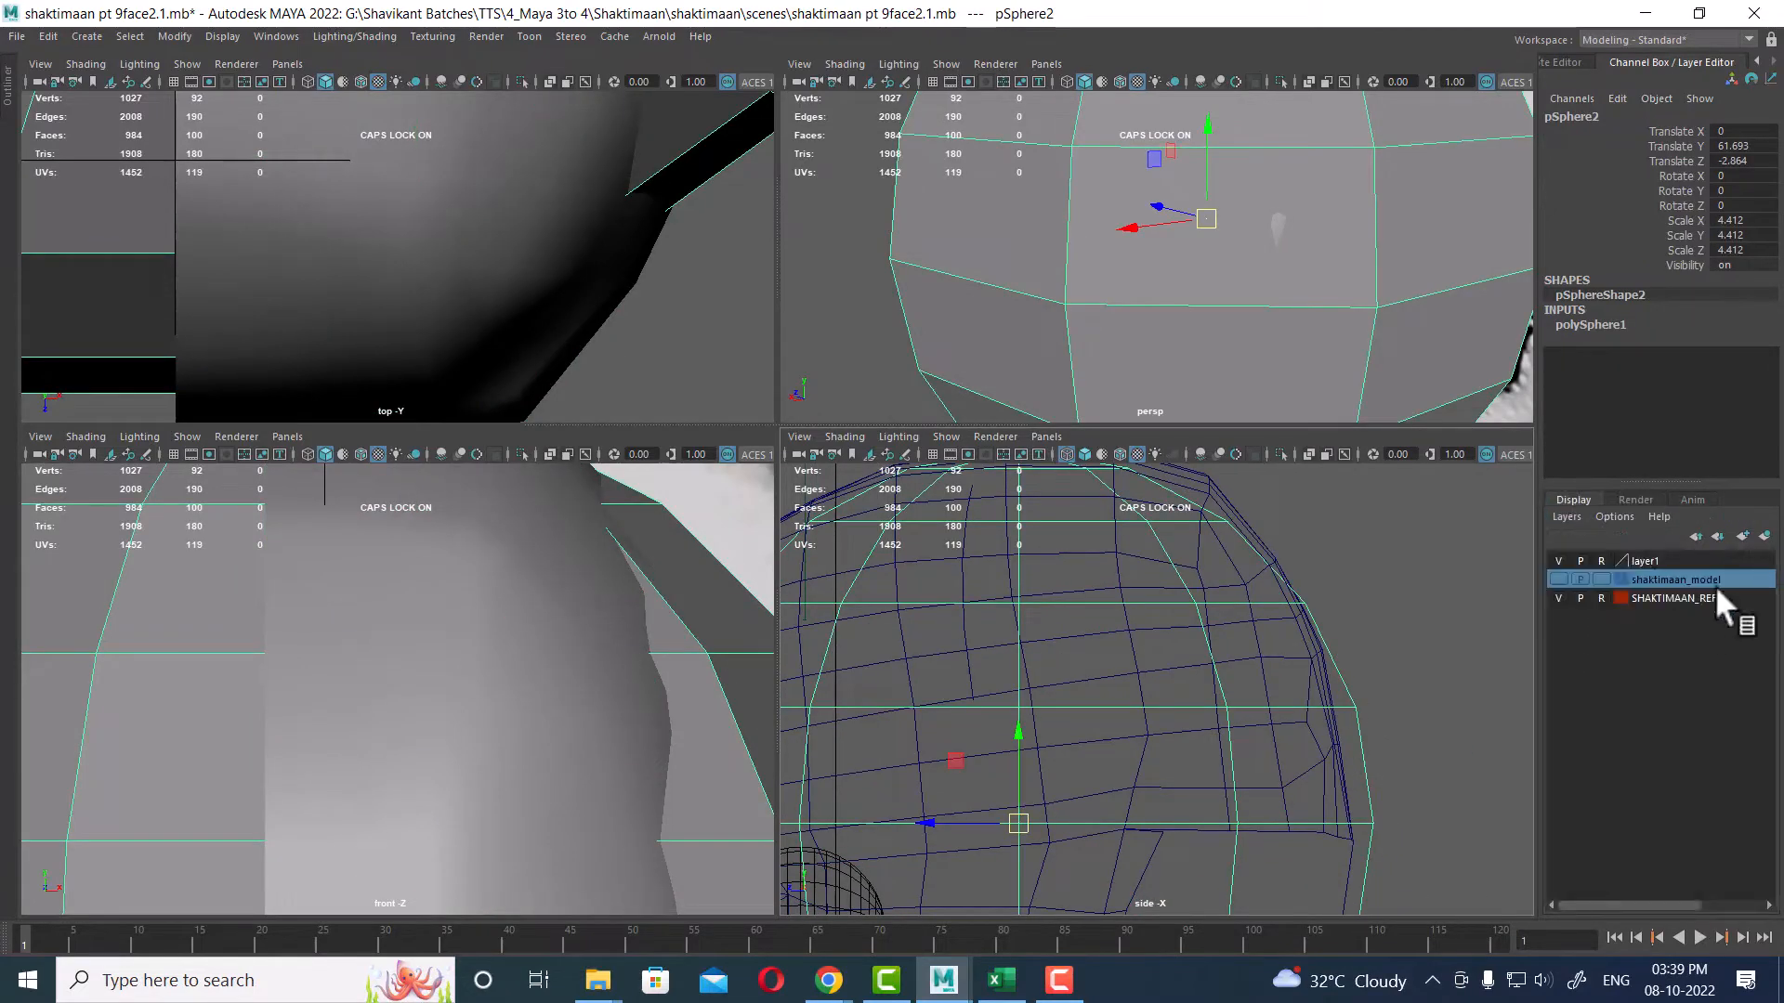
left_click(1764, 536)
left_click(1599, 560)
left_click(1600, 560)
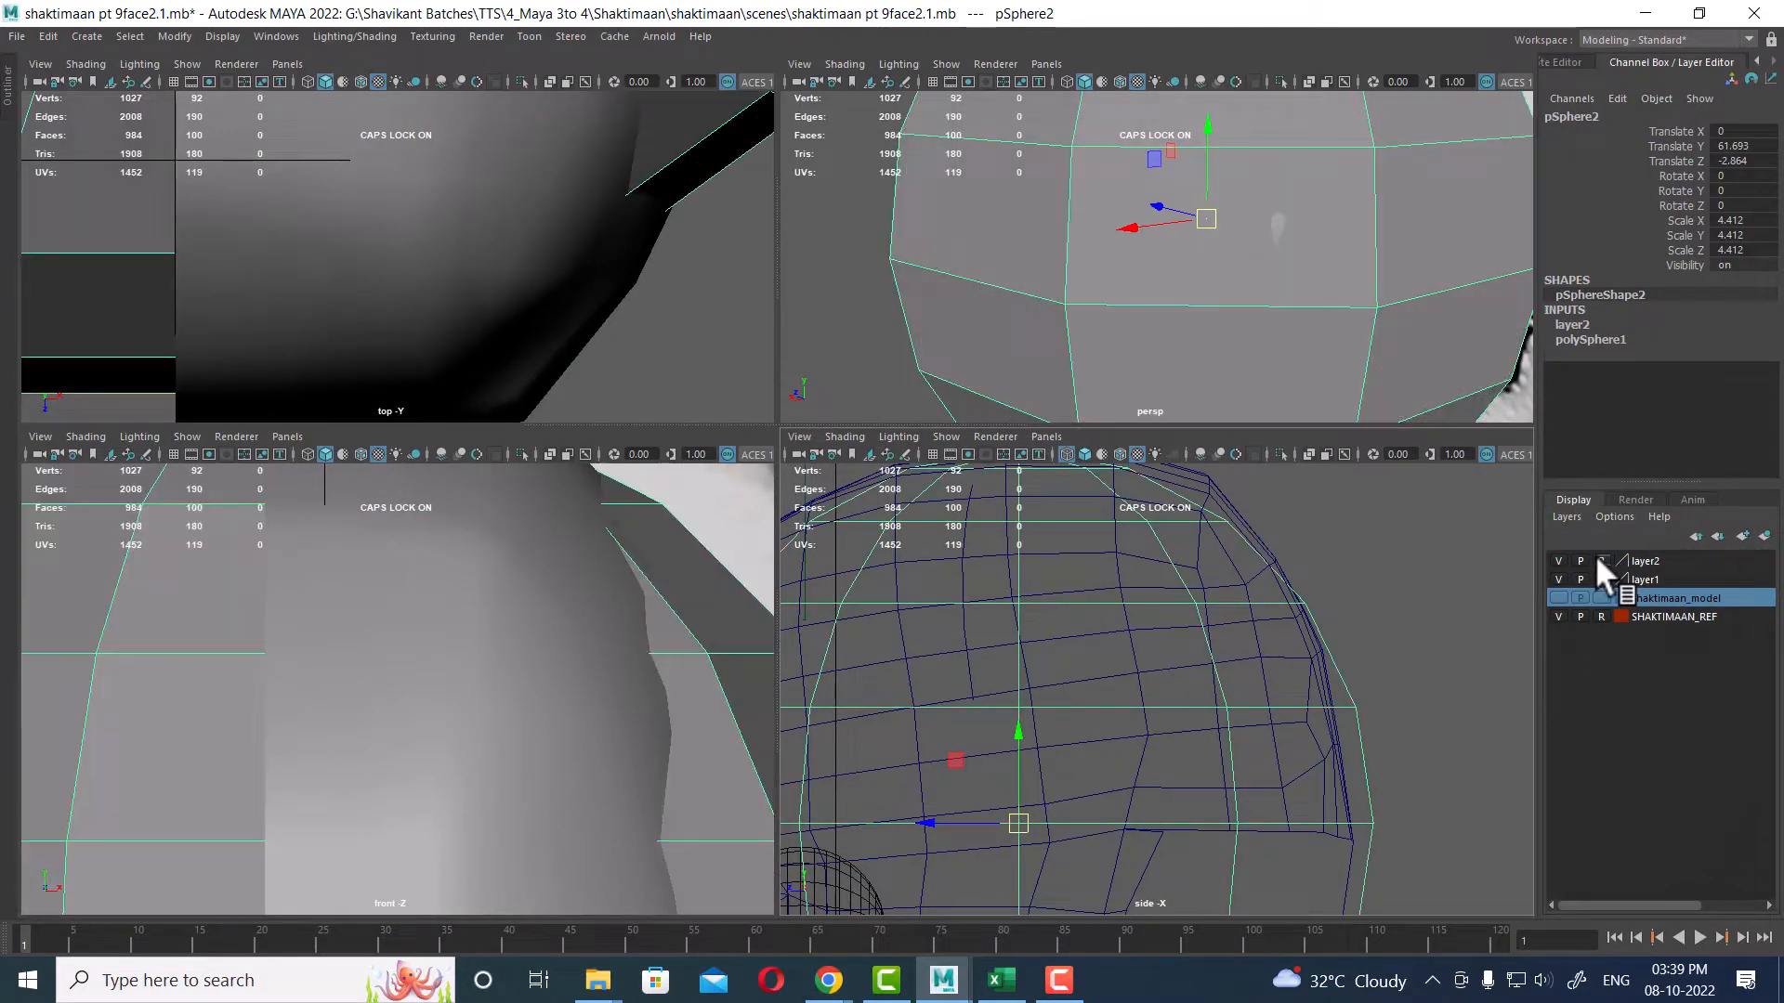
Step: Select vertices along the back of the head mesh and move them to follow the sphere's outline in the side view
left_click(1216, 591)
right_click_drag(1321, 570, 1130, 398)
left_click_drag(1187, 628, 1191, 632)
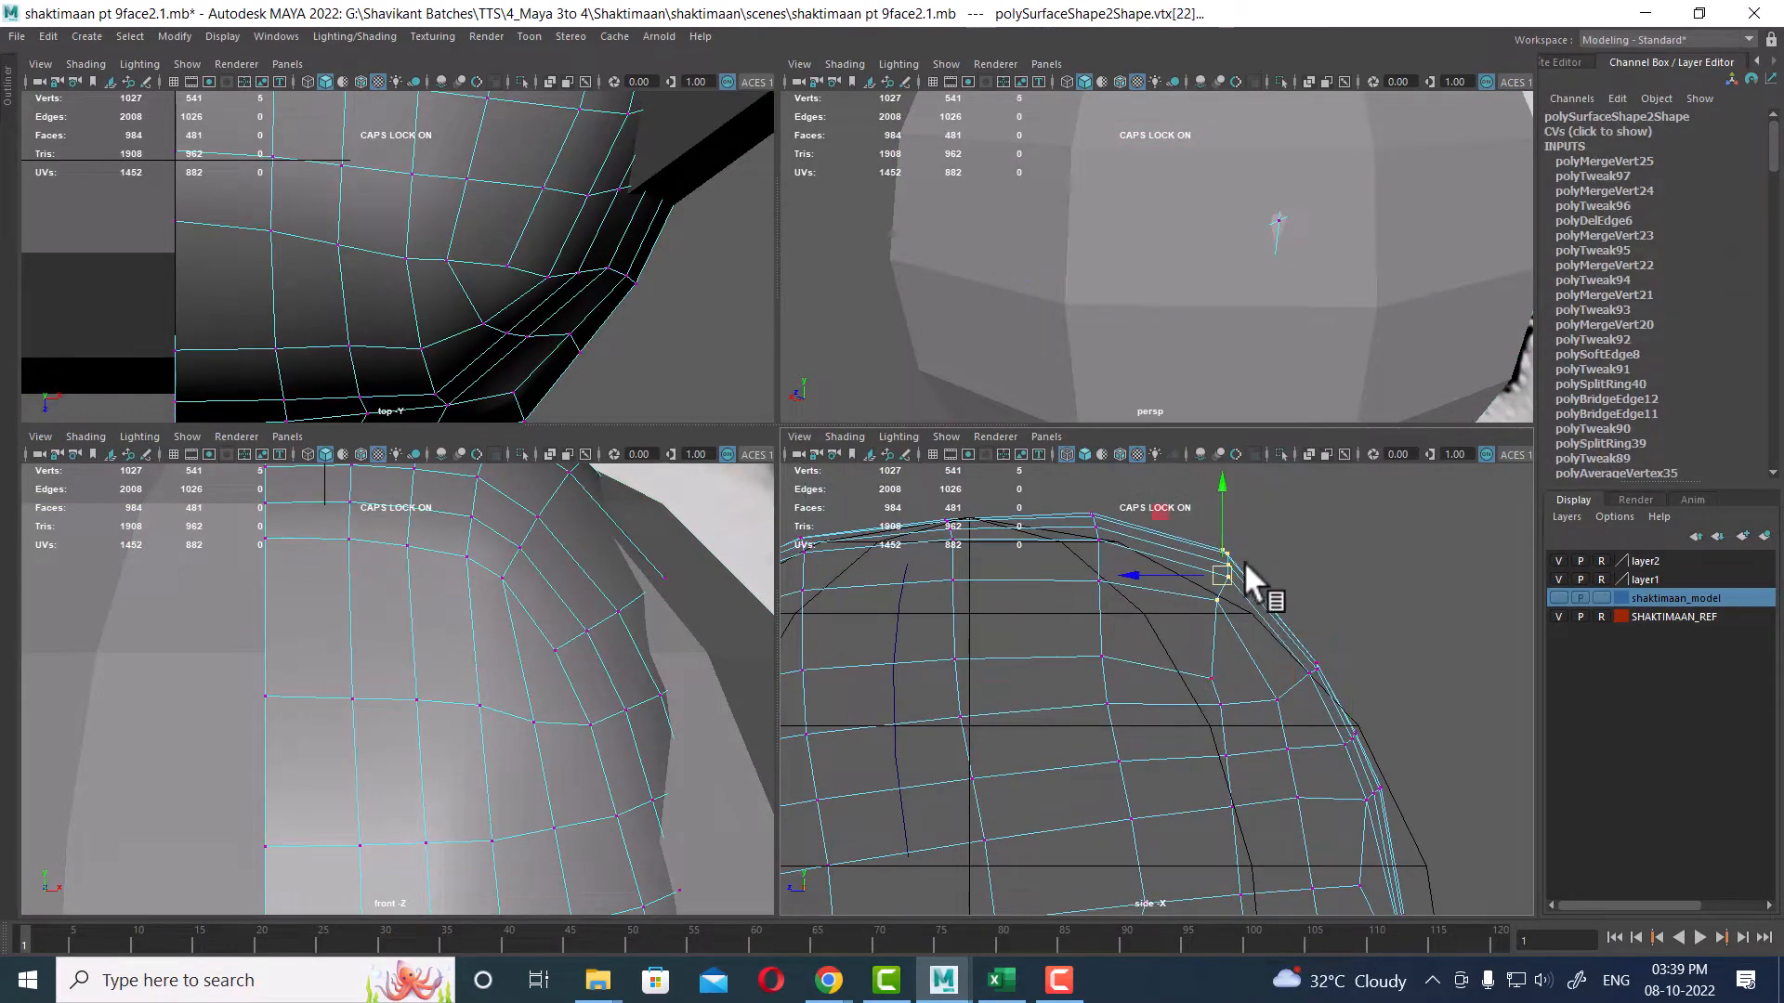
middle_click_drag(1218, 589, 1122, 537, "alt")
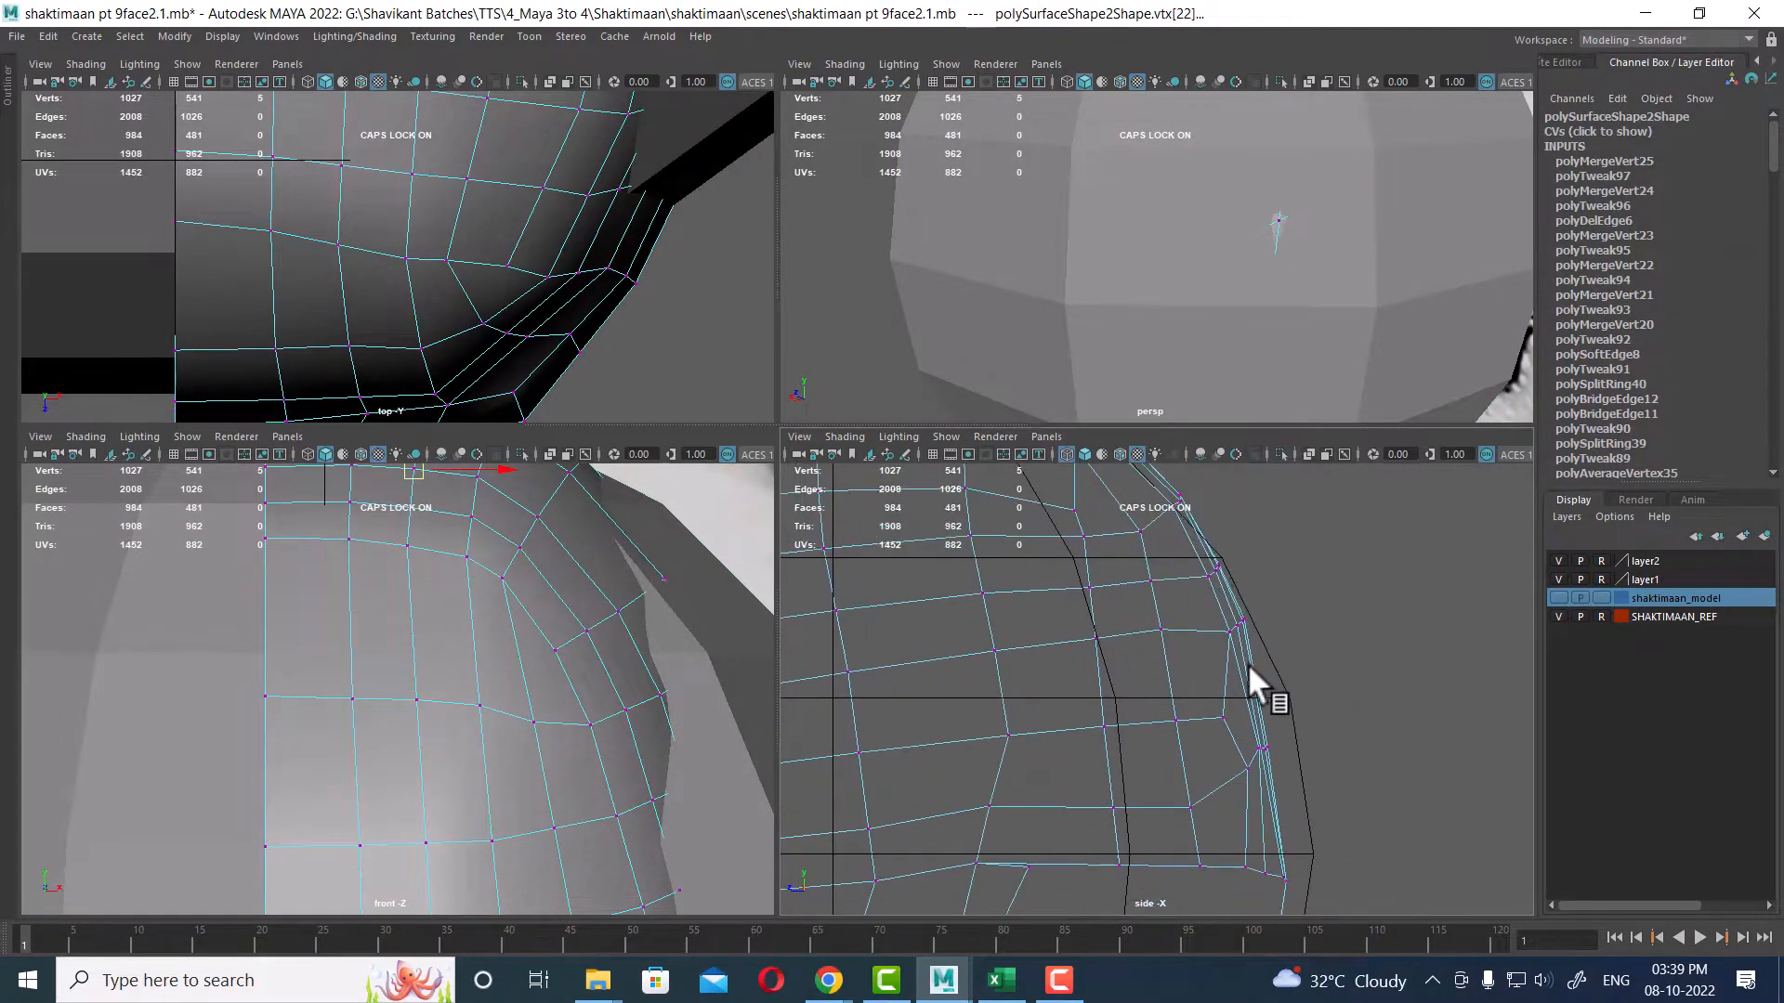
middle_click_drag(1250, 667, 1250, 589, "alt")
middle_click_drag(1370, 772, 1308, 643, "alt")
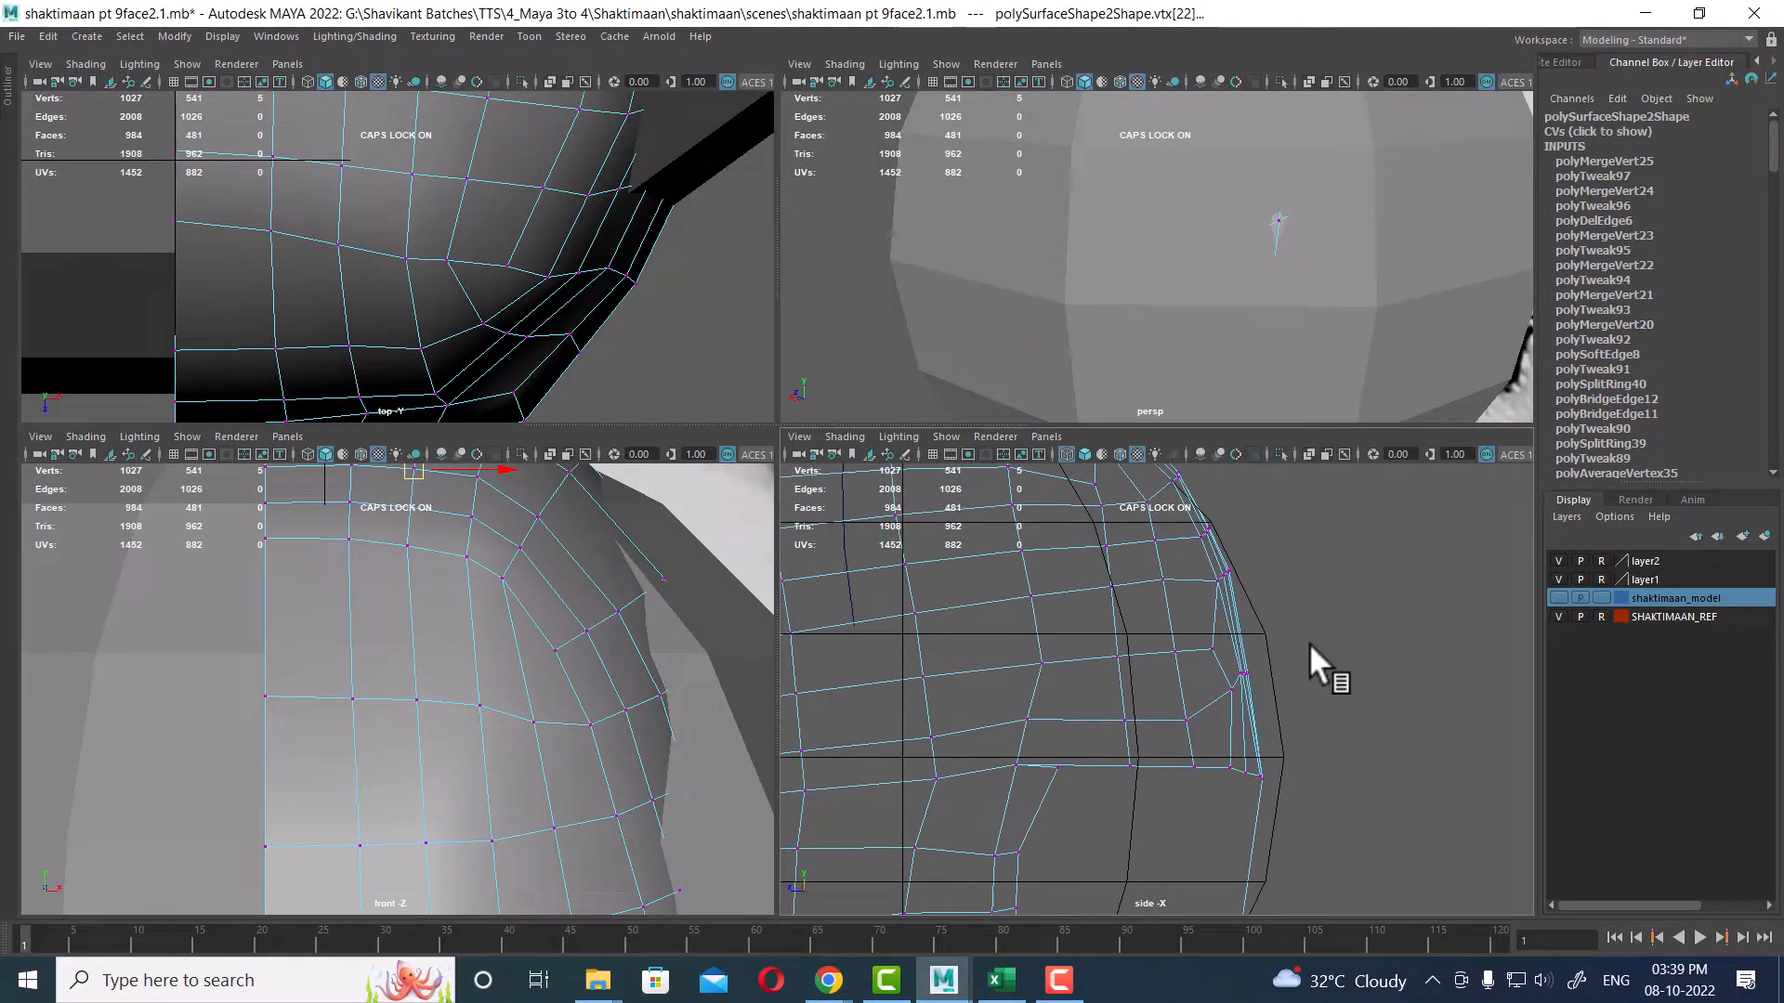
Step: In the enlarged side view, pull the rear skull vertices outward and smooth their curve to match the guide sphere
key("space")
scroll(938, 548, "up", 1)
middle_click_drag(933, 539, 1089, 610, "alt")
left_click_drag(1260, 661, 995, 841)
left_click(1305, 639)
left_click_drag(1310, 636, 1001, 794)
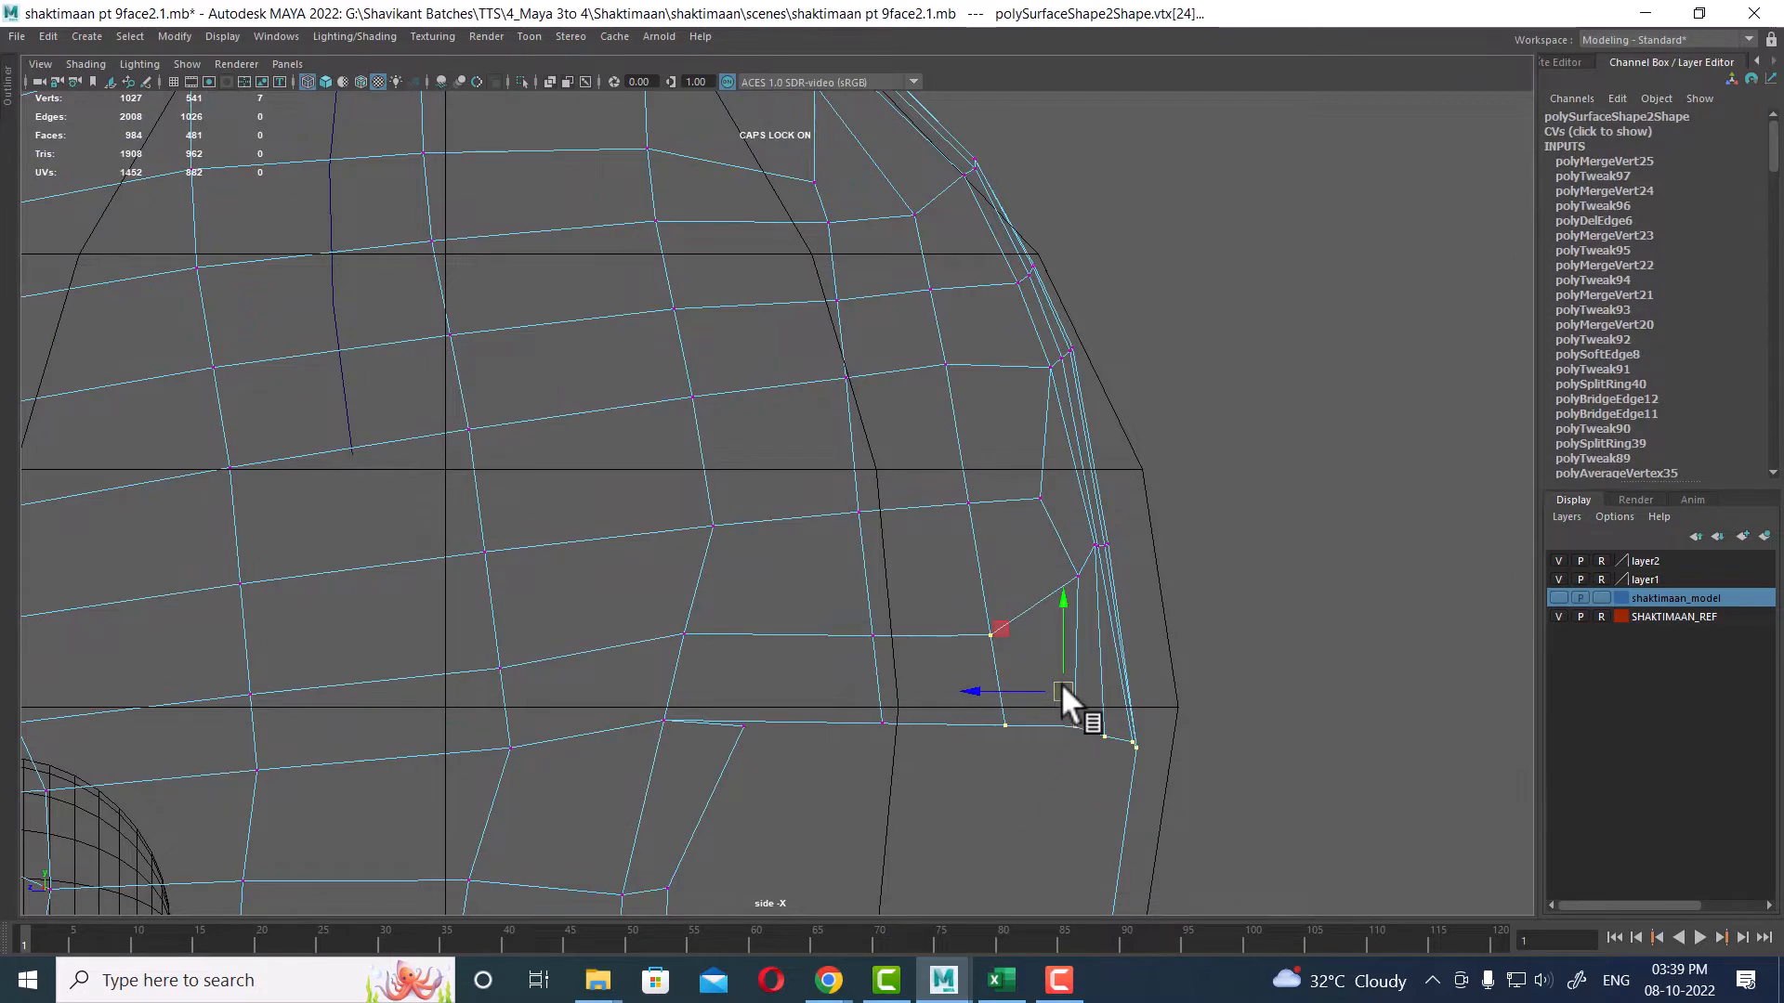
left_click_drag(1254, 684, 938, 780)
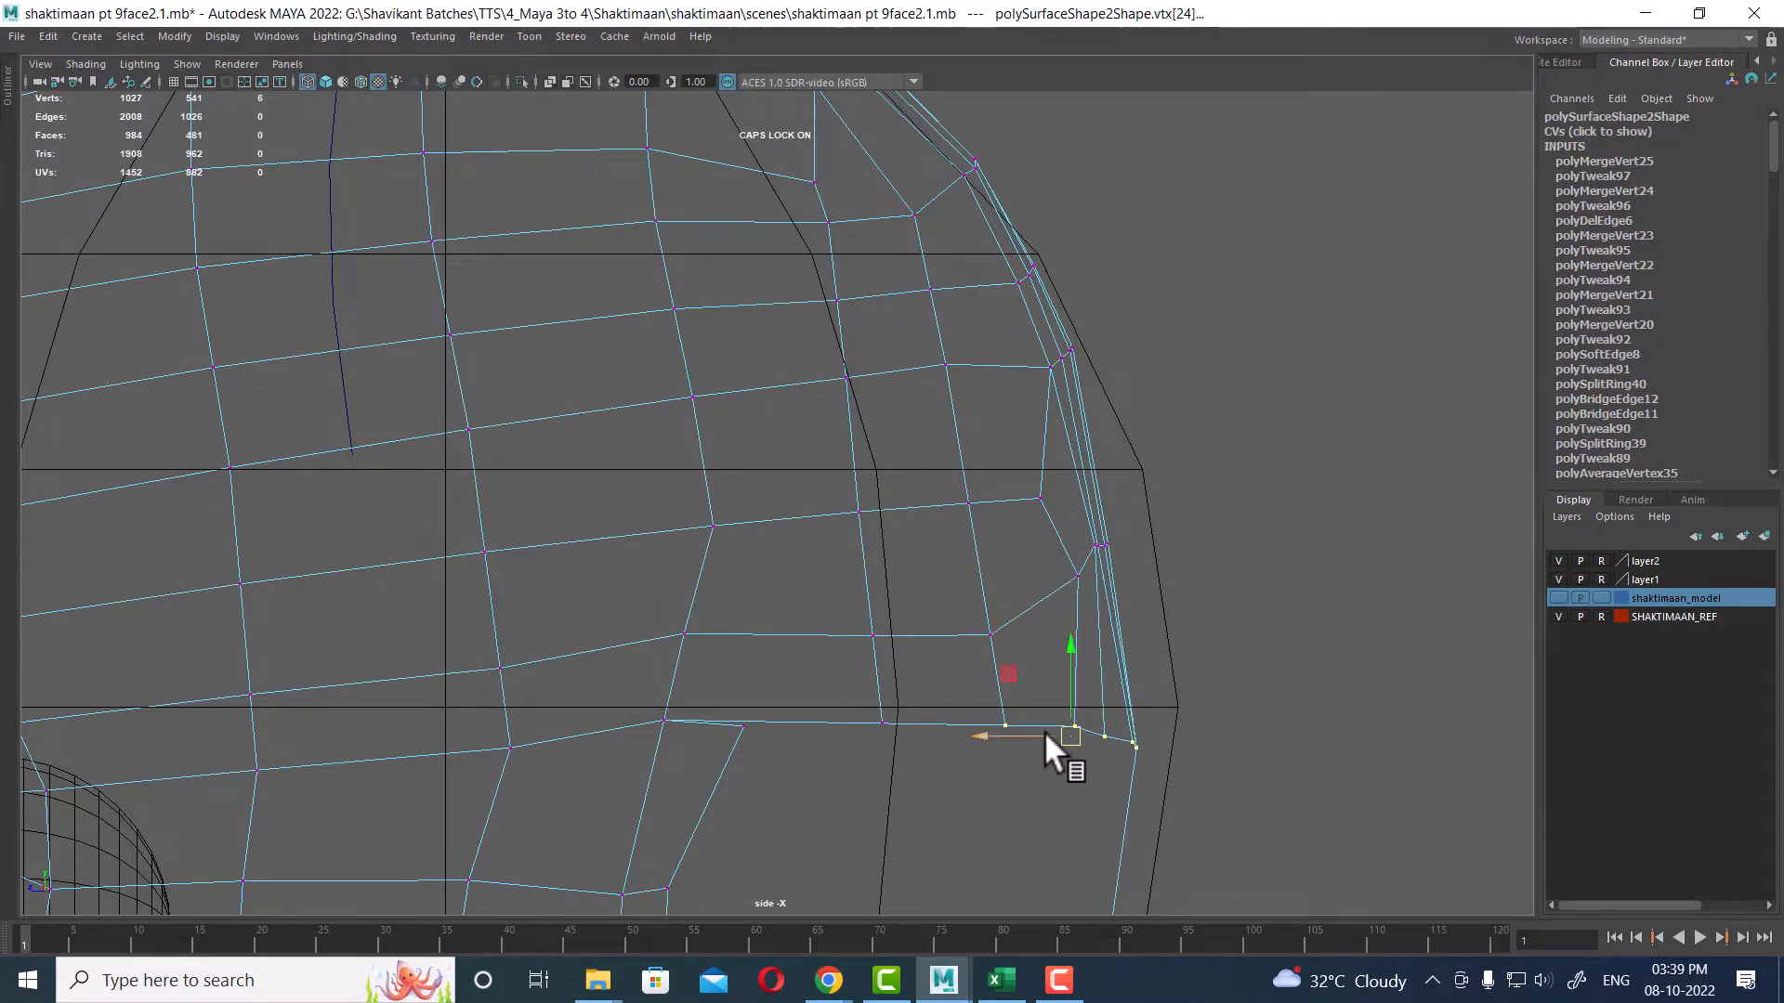
left_click_drag(1044, 732, 1083, 733)
left_click_drag(983, 629, 985, 638)
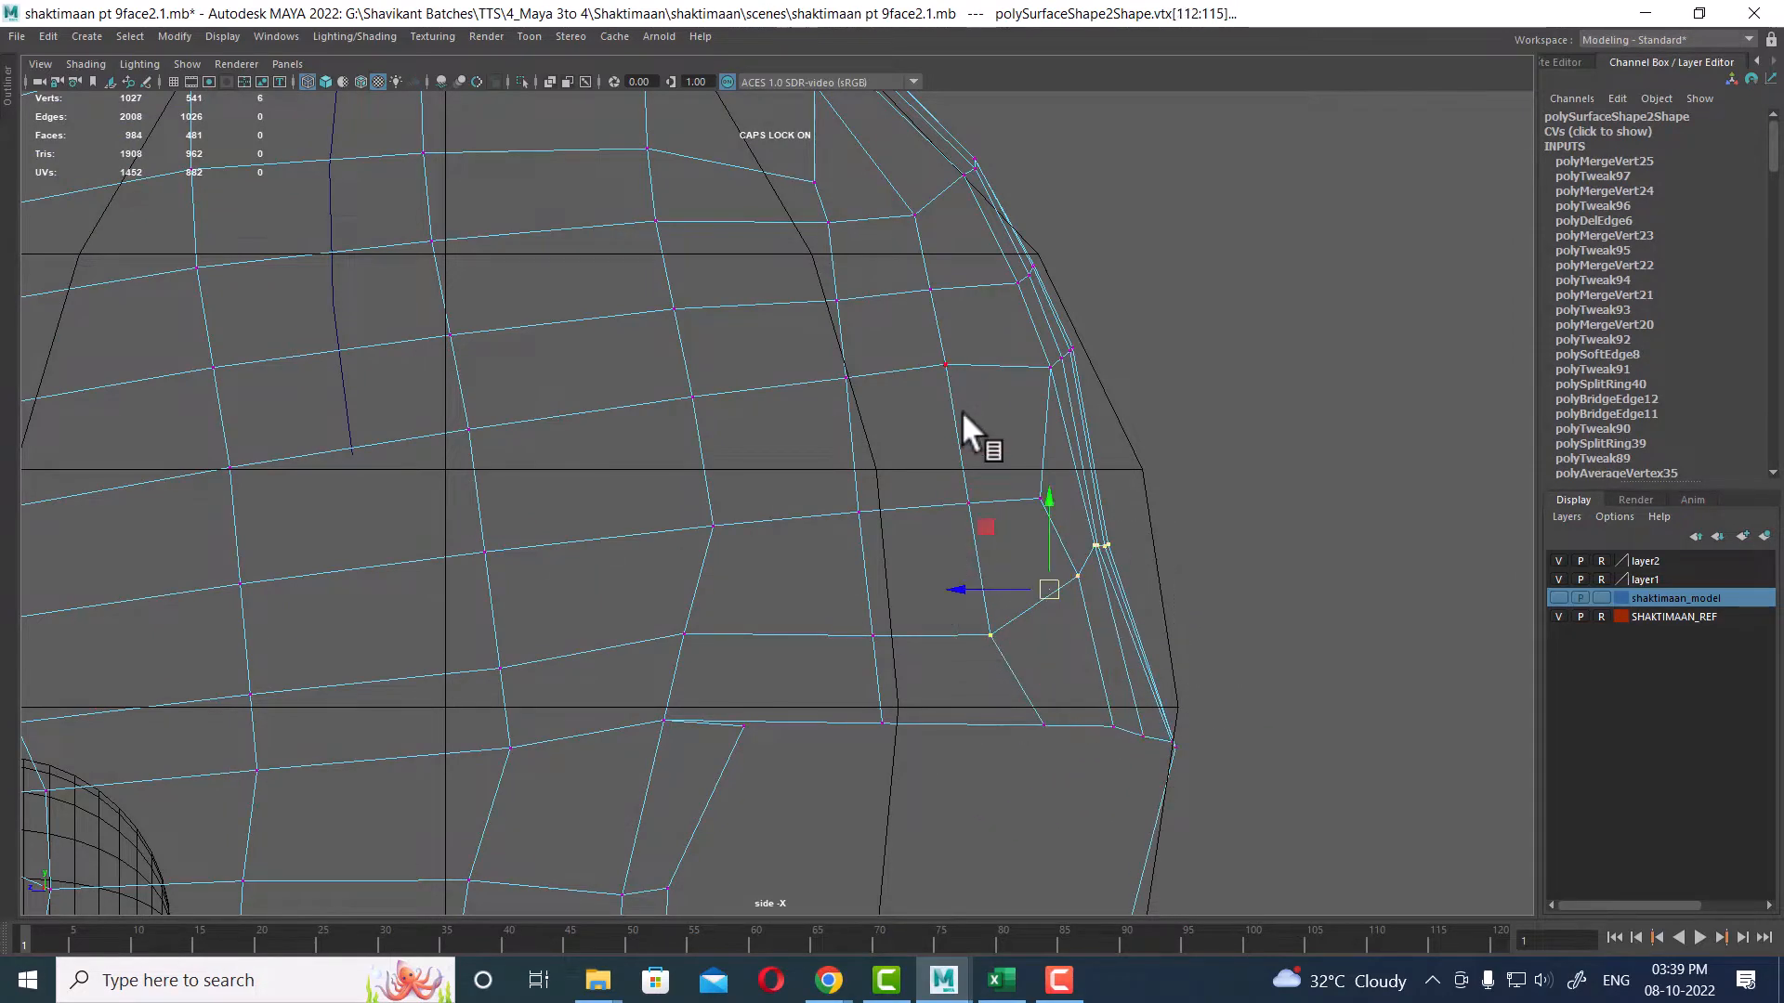
left_click_drag(977, 399, 1139, 639)
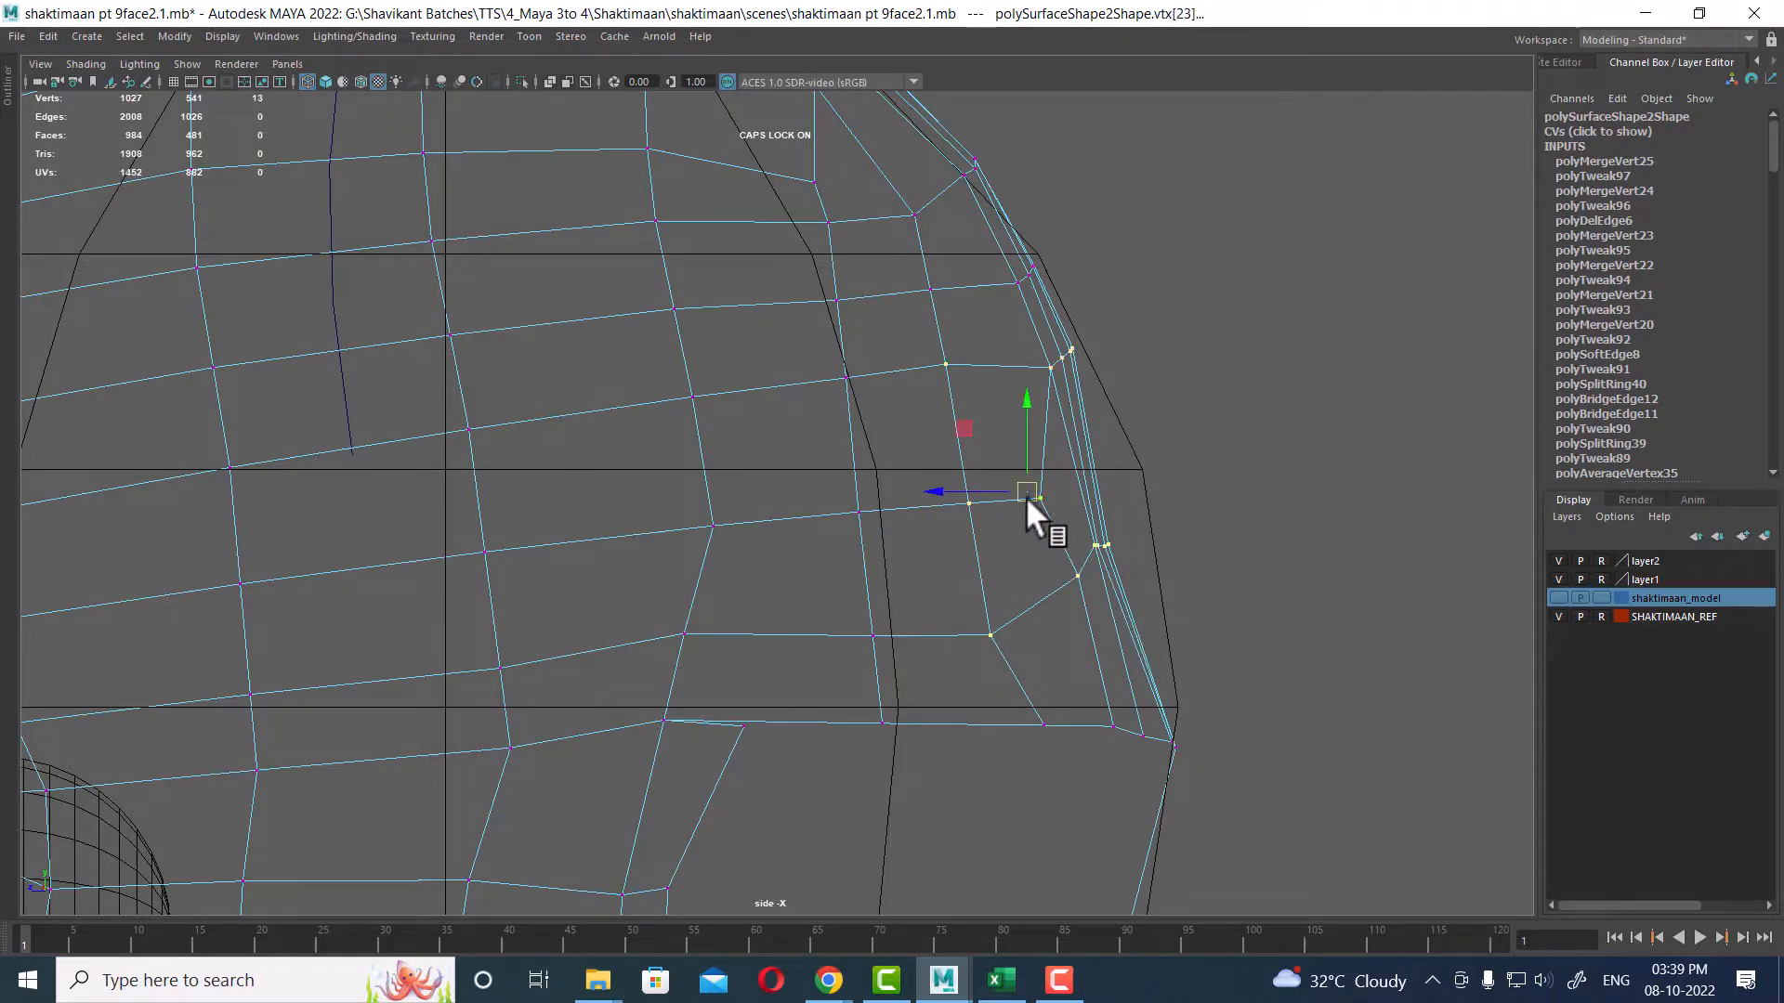
left_click_drag(1026, 496, 1044, 489)
left_click_drag(1165, 288, 980, 368, "ctrl")
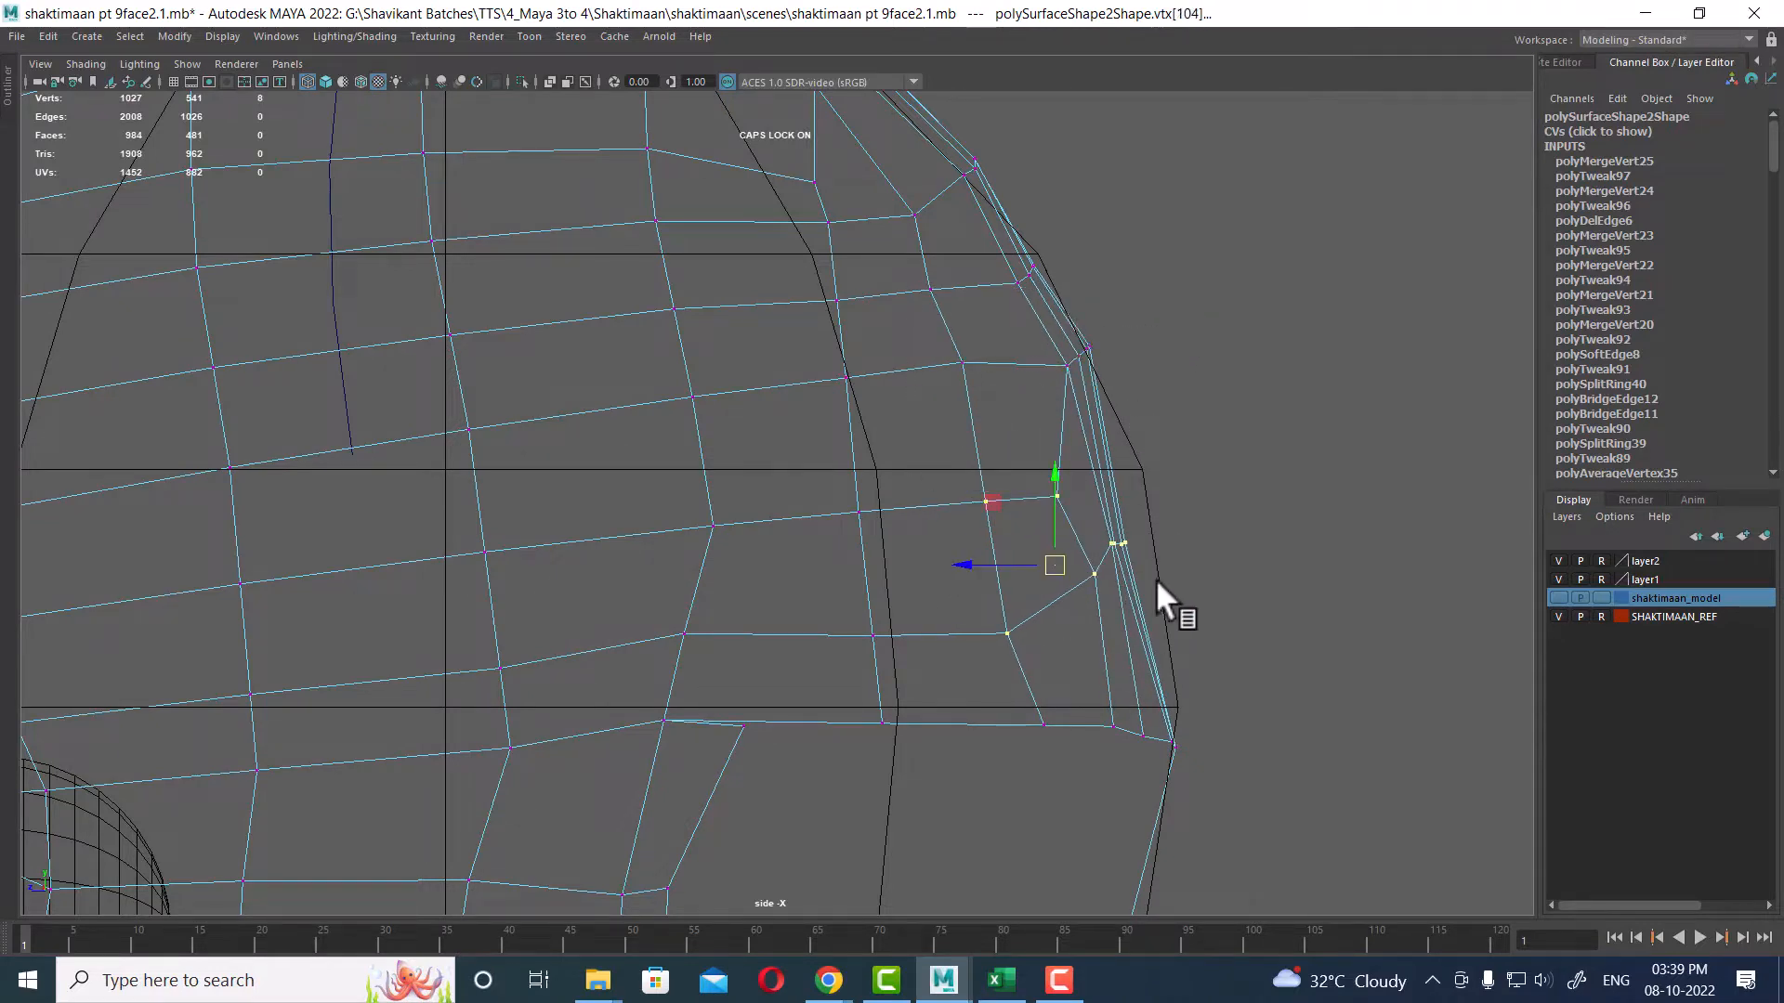
left_click_drag(1065, 543, 1091, 548)
middle_click_drag(1091, 548, 1182, 773, "alt")
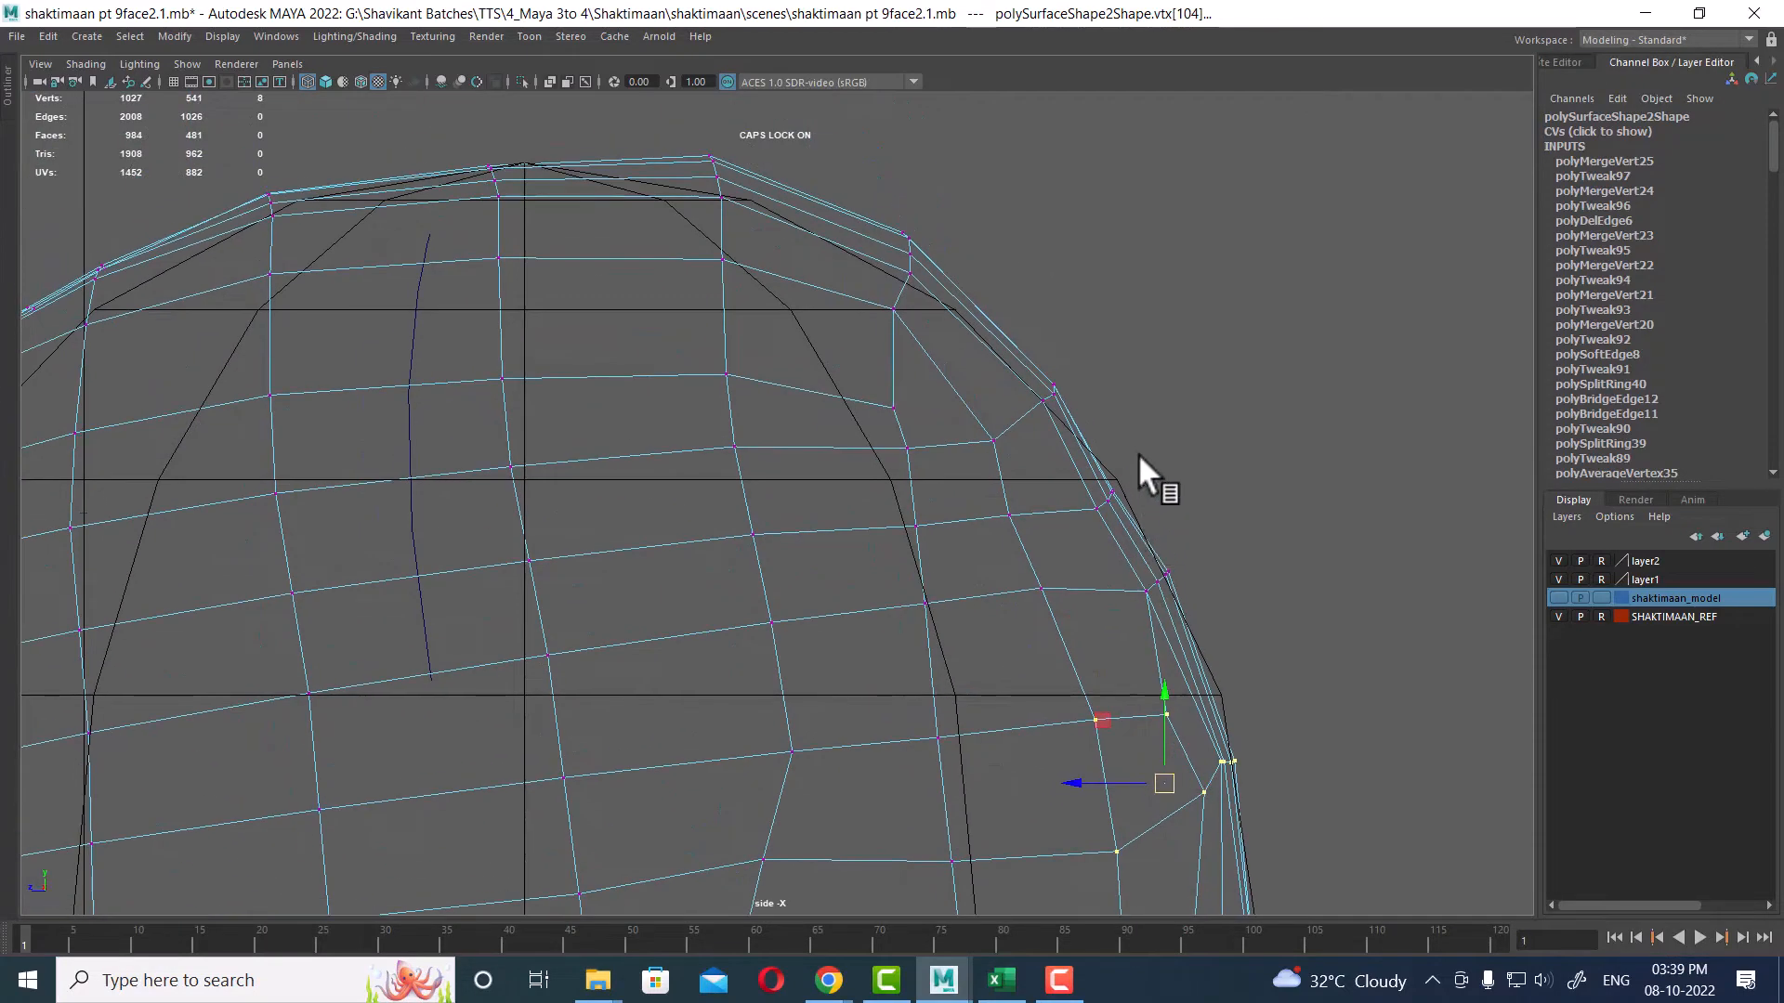
Step: Adjust the vertices around the upper rear and top of the skull to follow the sphere's curve
left_click_drag(993, 548, 1064, 492)
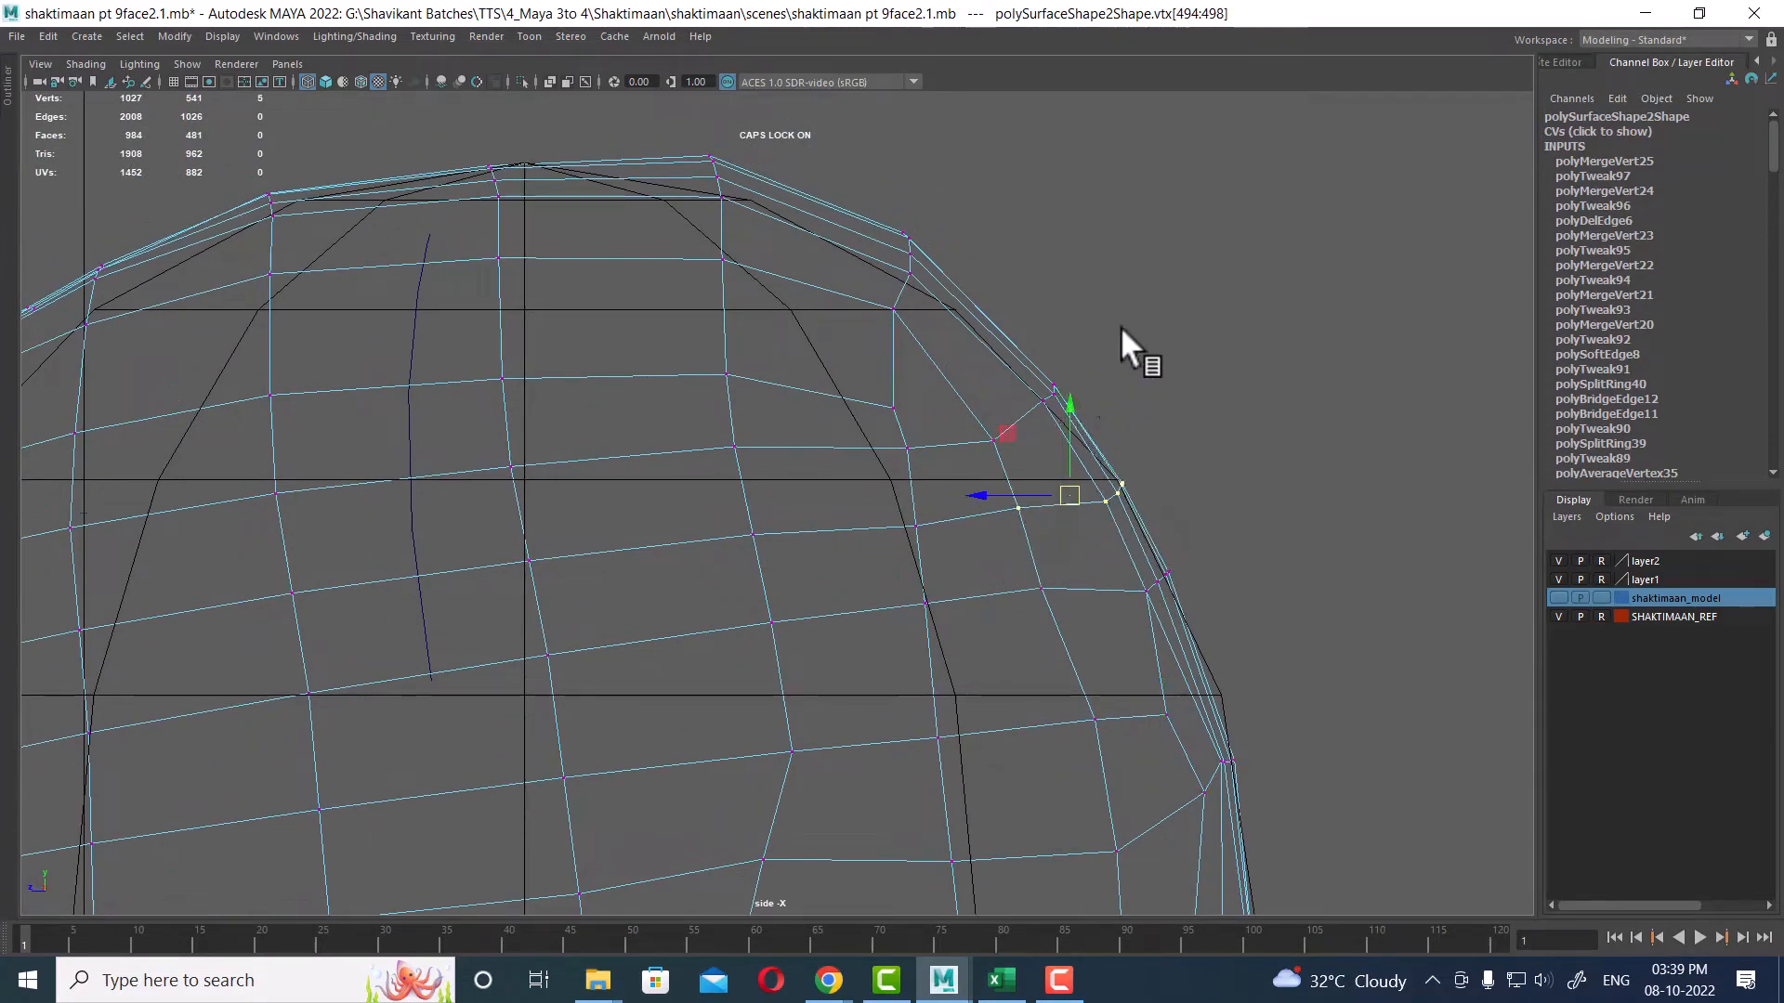
left_click_drag(965, 465, 966, 467)
left_click_drag(1029, 405, 1010, 377)
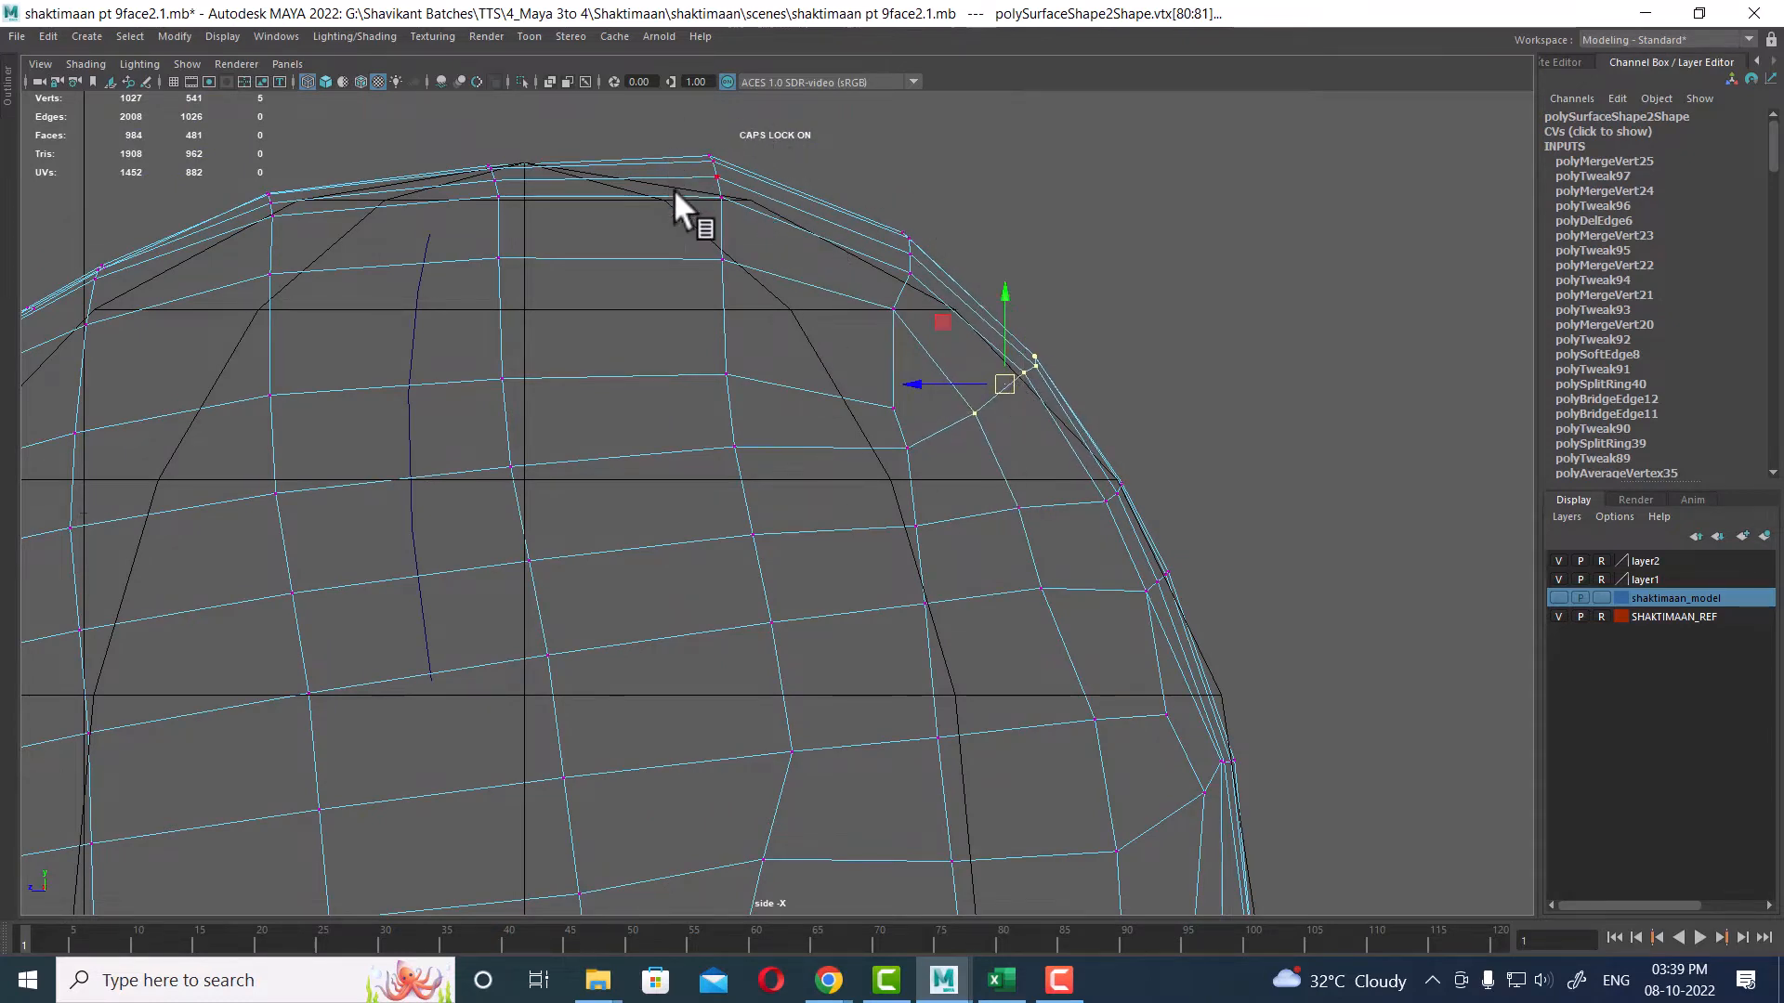
middle_click_drag(675, 193, 658, 300, "alt")
left_click_drag(653, 247, 1082, 595)
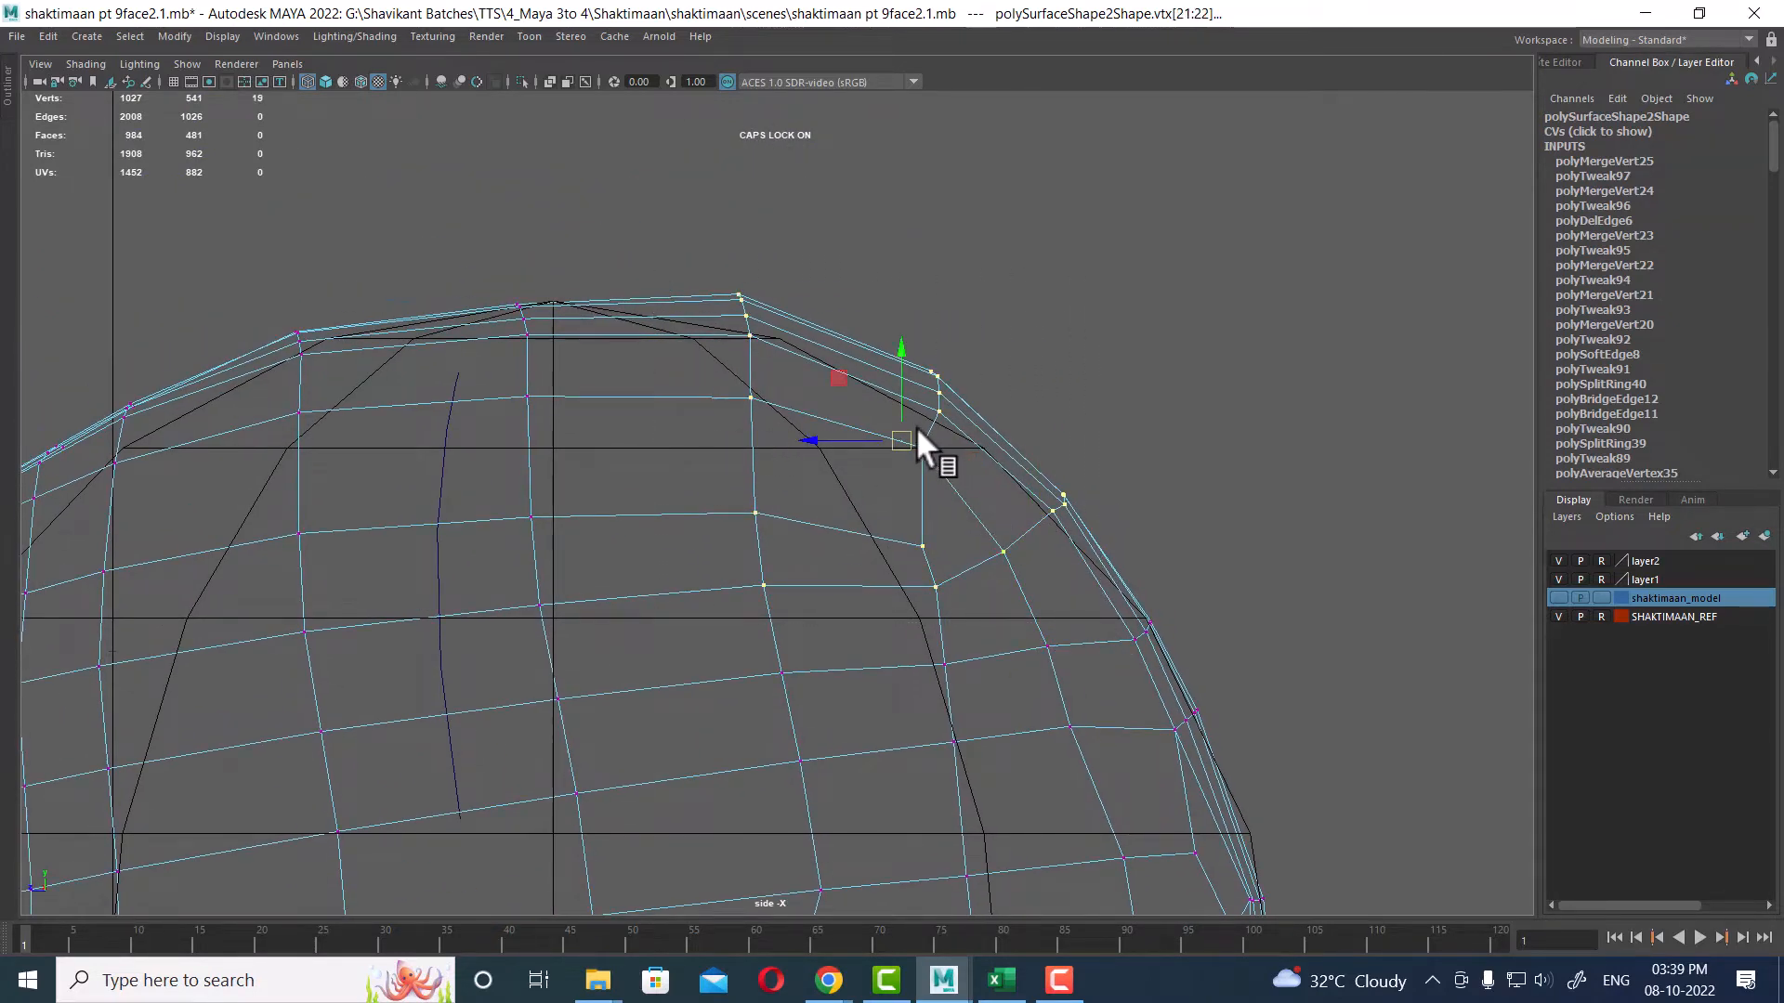
left_click_drag(916, 428, 878, 447)
left_click_drag(1118, 480, 961, 617, "ctrl")
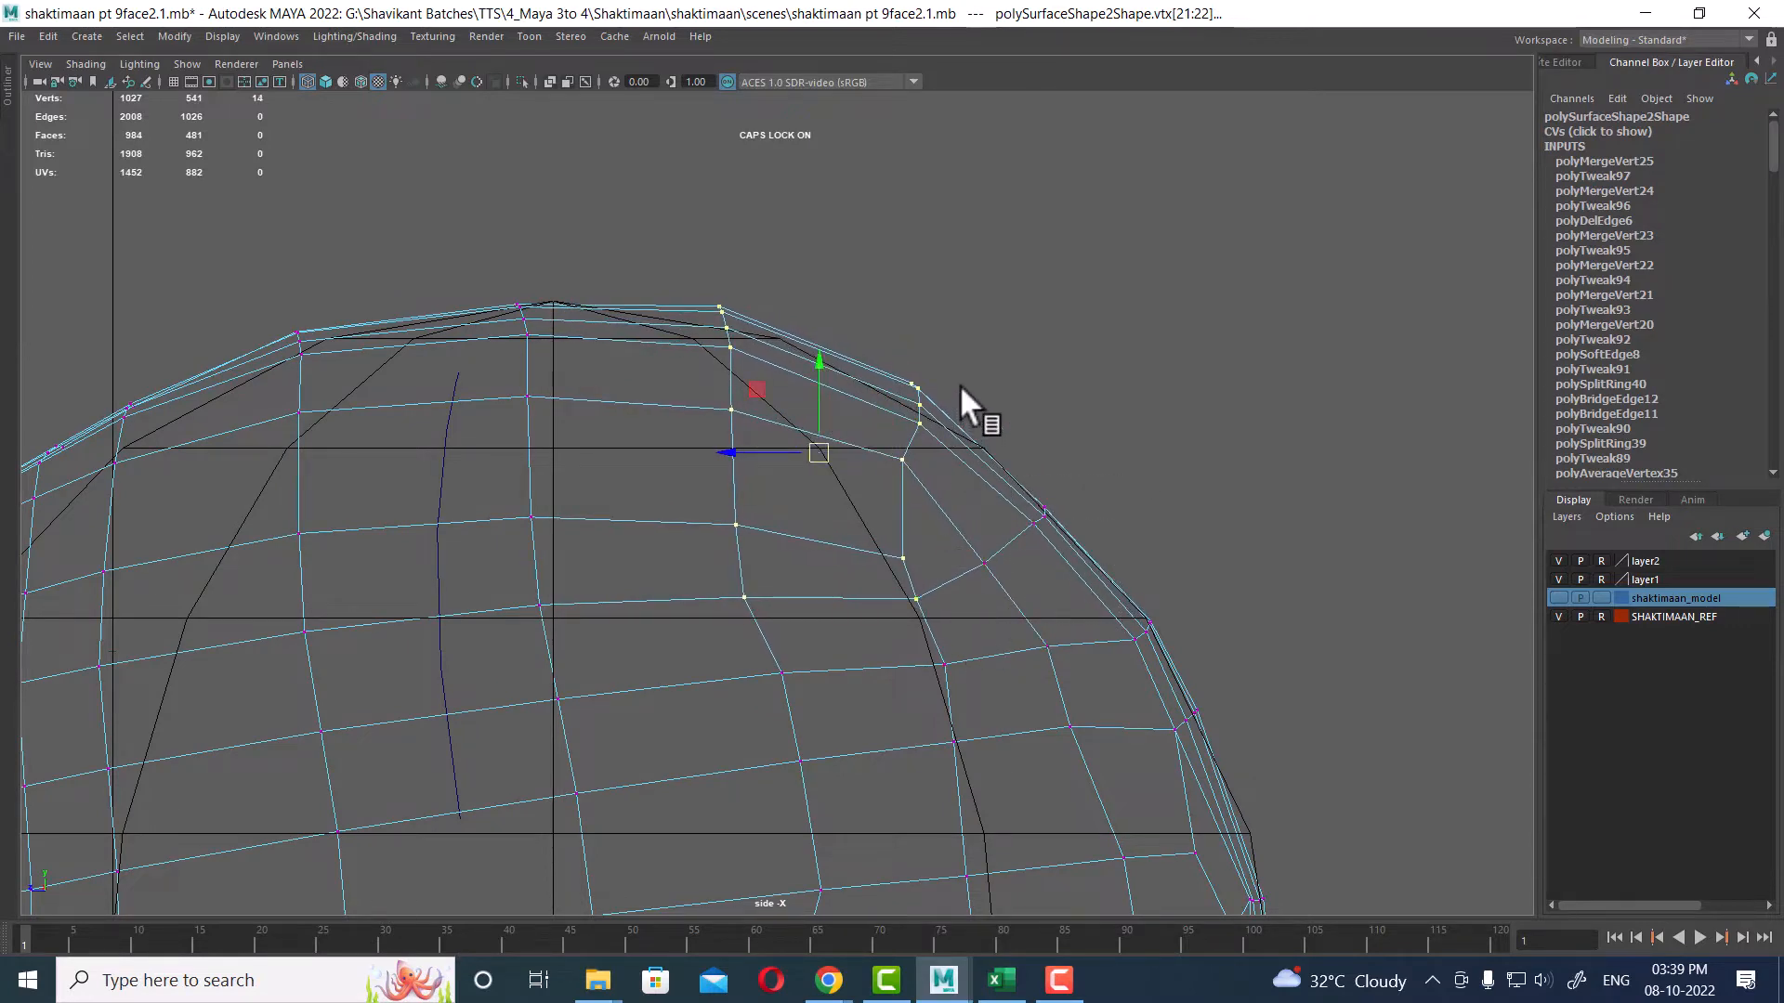
left_click_drag(1000, 509, 584, 717, "ctrl")
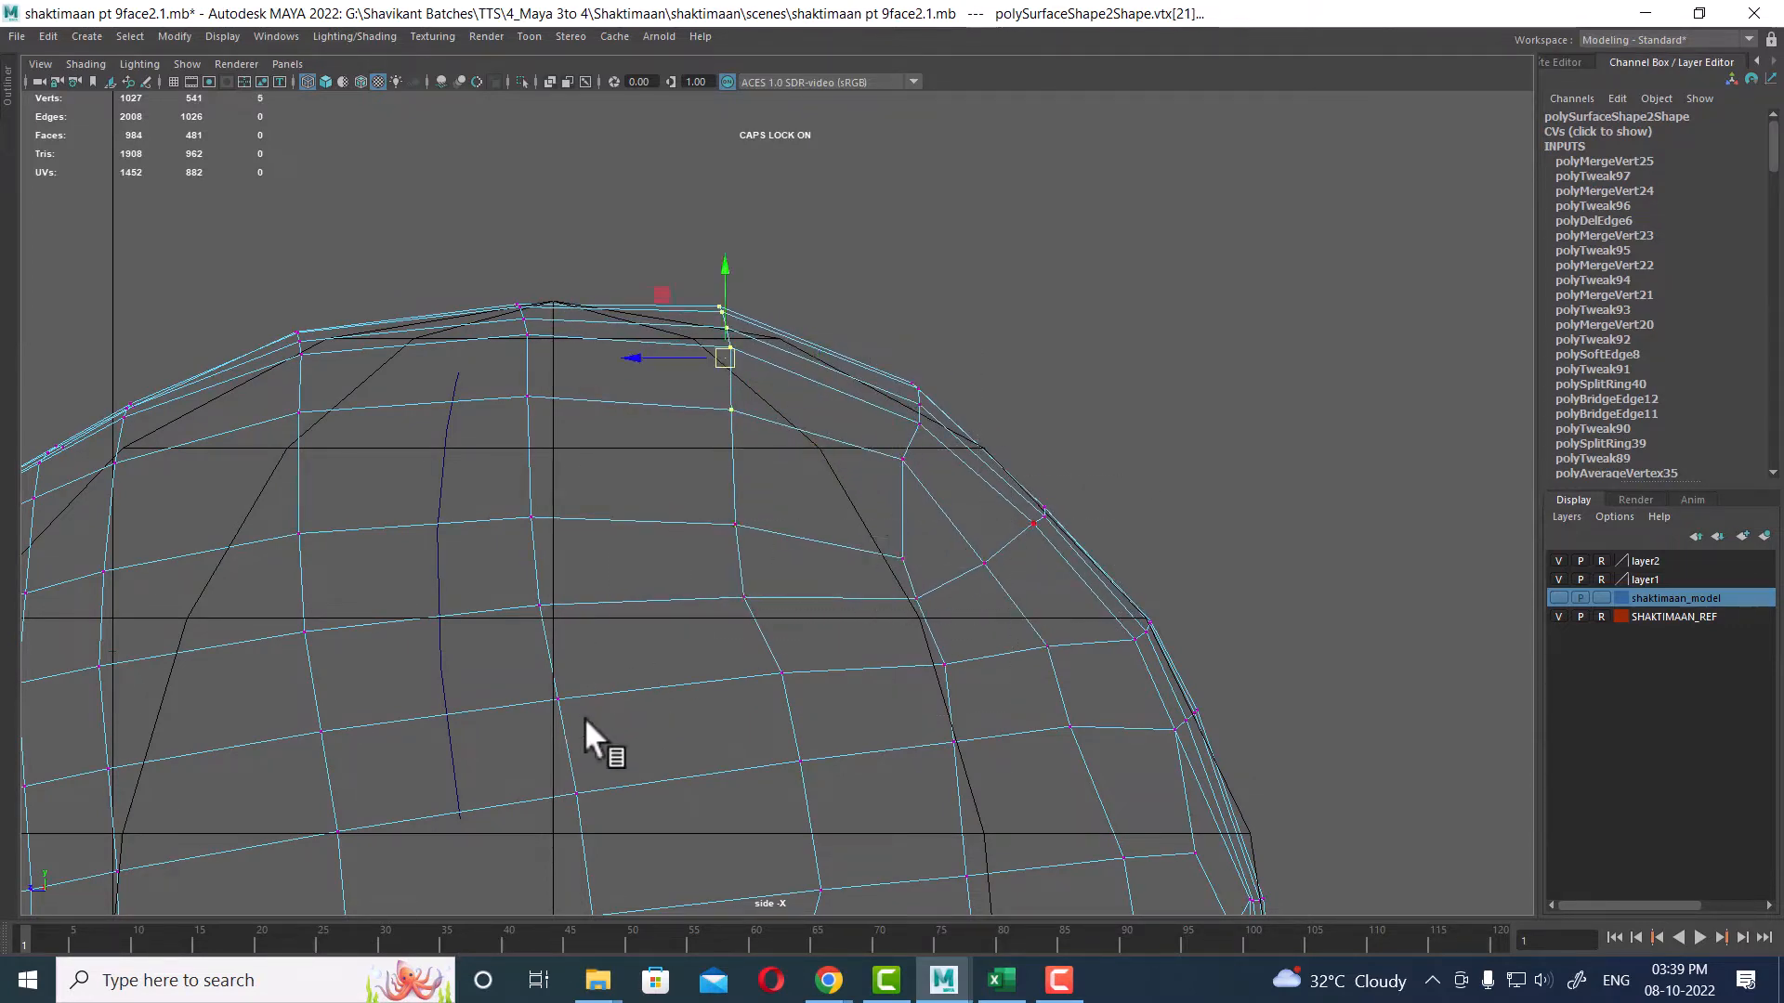
left_click_drag(729, 346, 728, 348)
scroll(967, 669, "down", 1)
middle_click_drag(1008, 692, 976, 483, "alt")
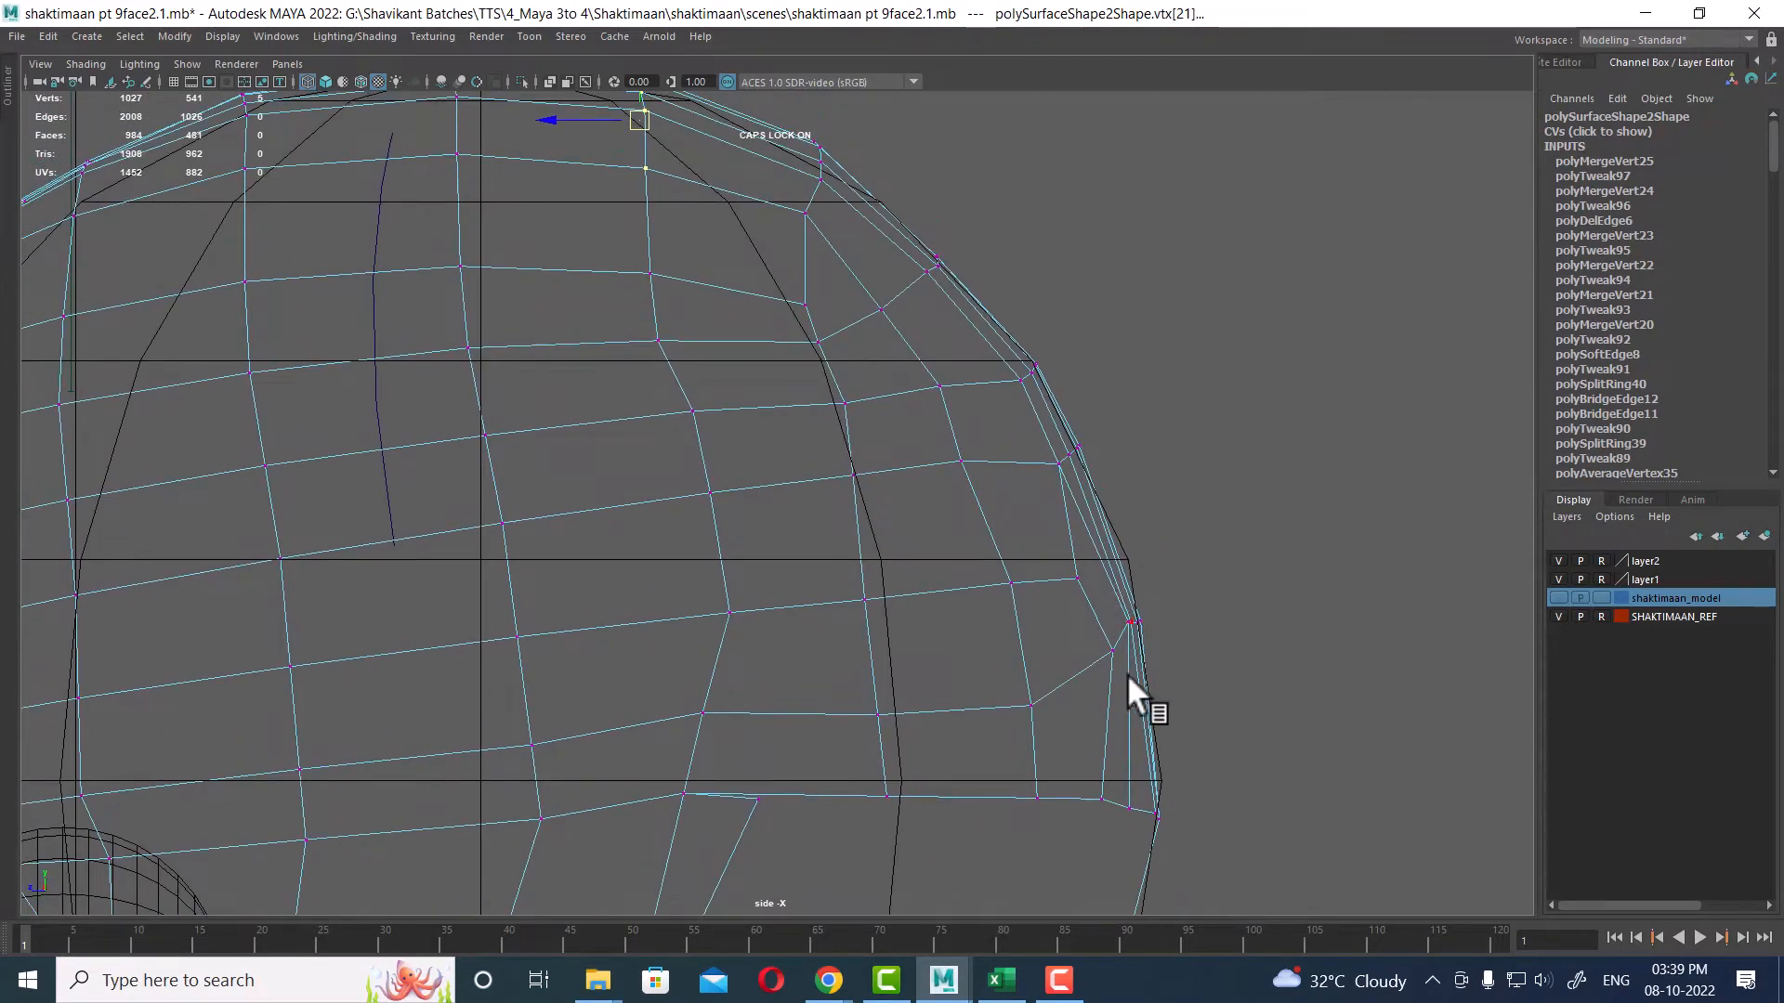
scroll(1105, 641, "down", 1)
Step: Hide the guide sphere's layer and inspect the reshaped head with smooth shading in the perspective view
key("space")
left_click_drag(1163, 667, 1192, 415)
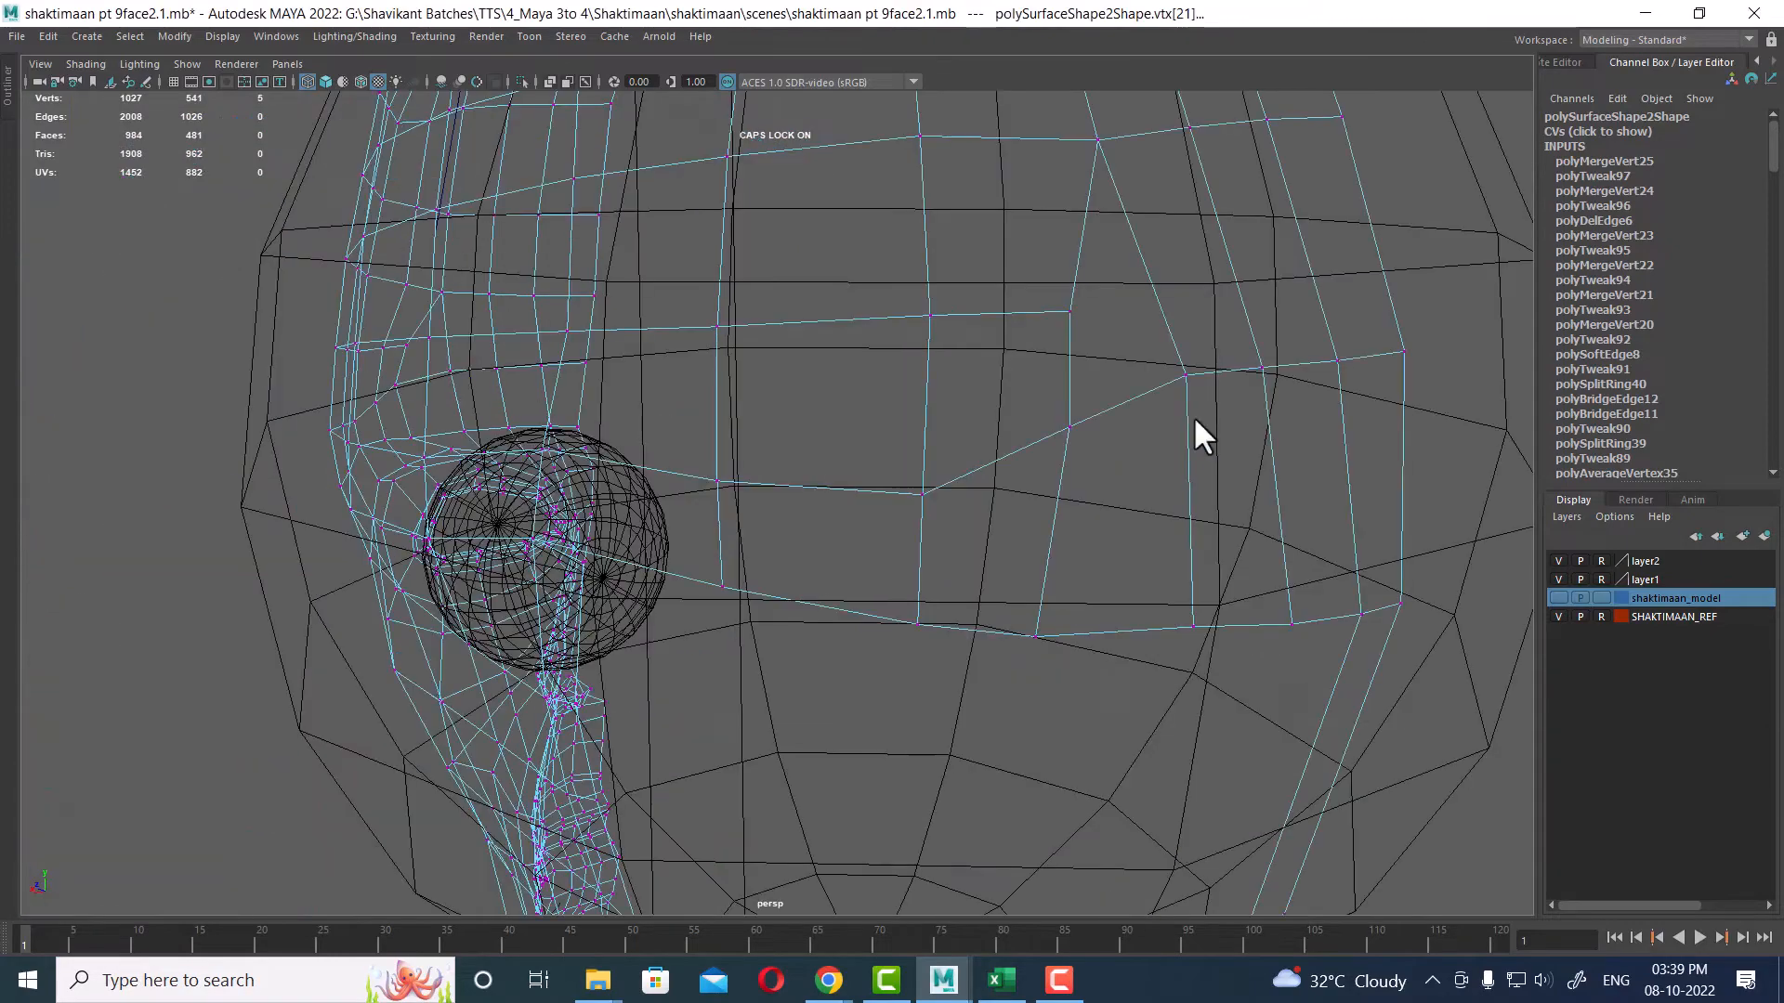
scroll(1172, 558, "down", 5)
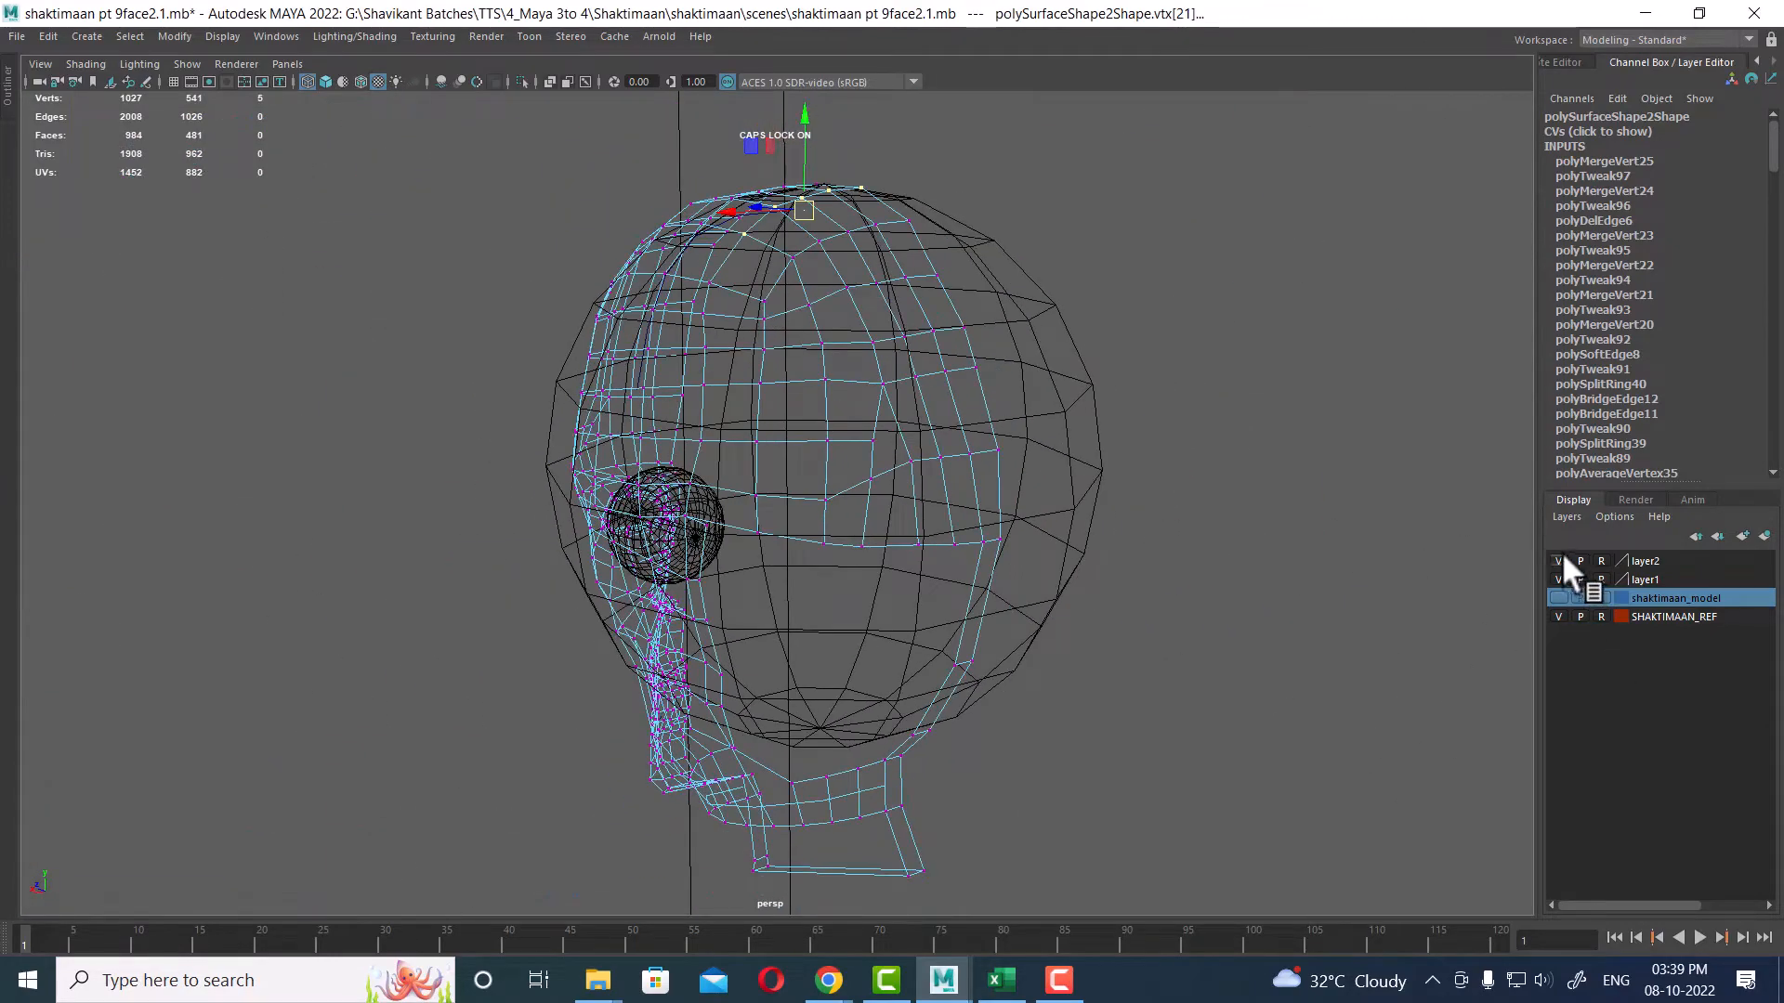
left_click(1558, 560)
left_click_drag(1027, 557, 1016, 548, "alt")
key("5")
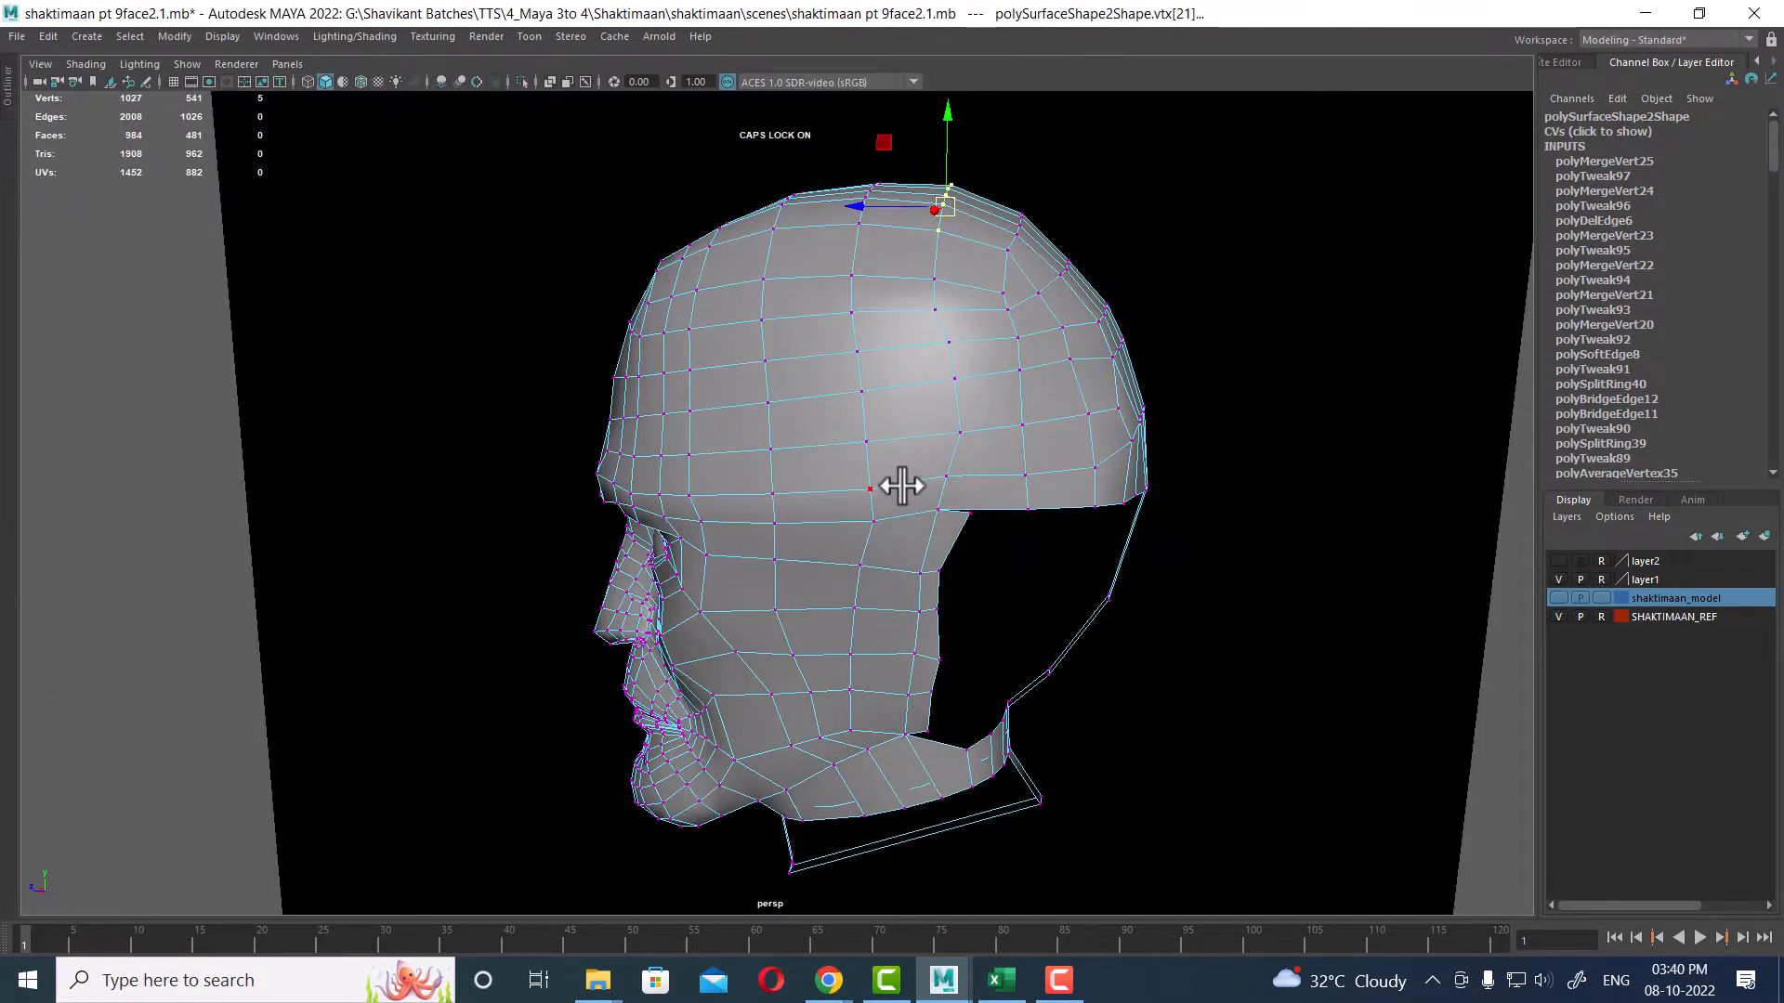
mouse_move(896, 485)
left_mouse_down("alt")
mouse_move(947, 505)
mouse_move(1112, 665)
mouse_move(1096, 582)
left_mouse_up("alt")
left_click_drag(1135, 462, 1012, 533, "alt")
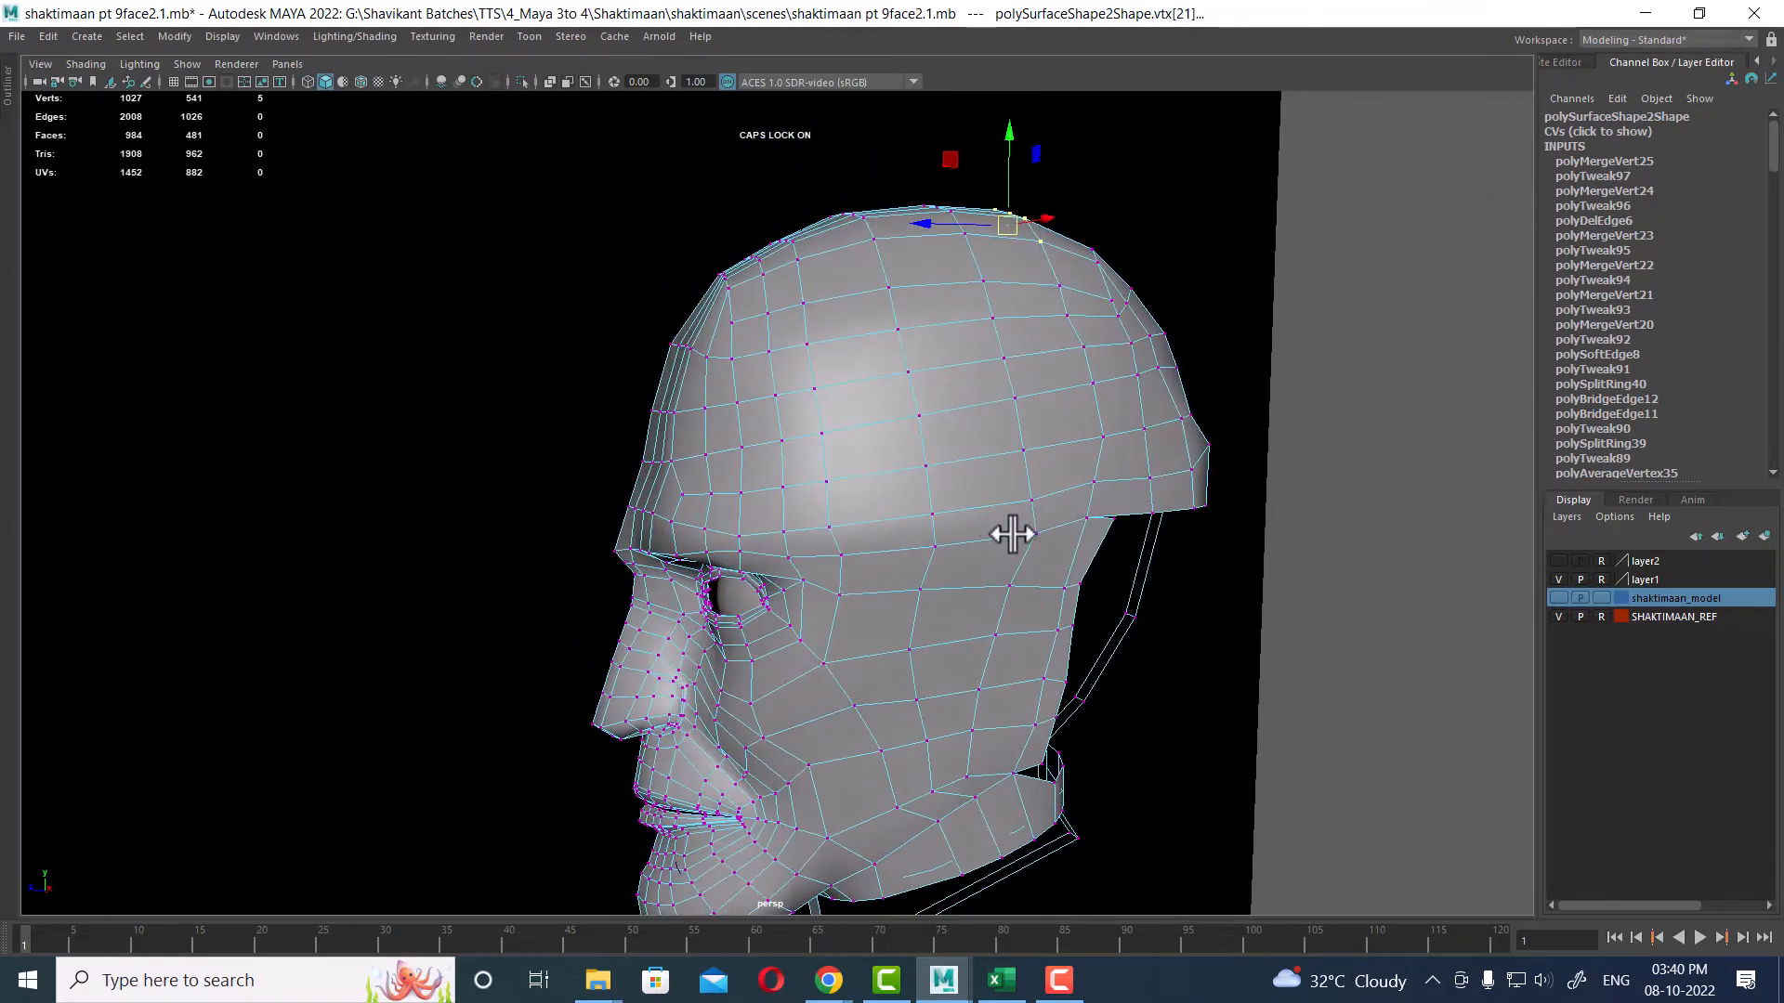
Step: Delete an edge loop running across the side of the skull
middle_click_drag(1012, 534, 856, 498, "alt")
right_click_drag(856, 498, 932, 422, "alt")
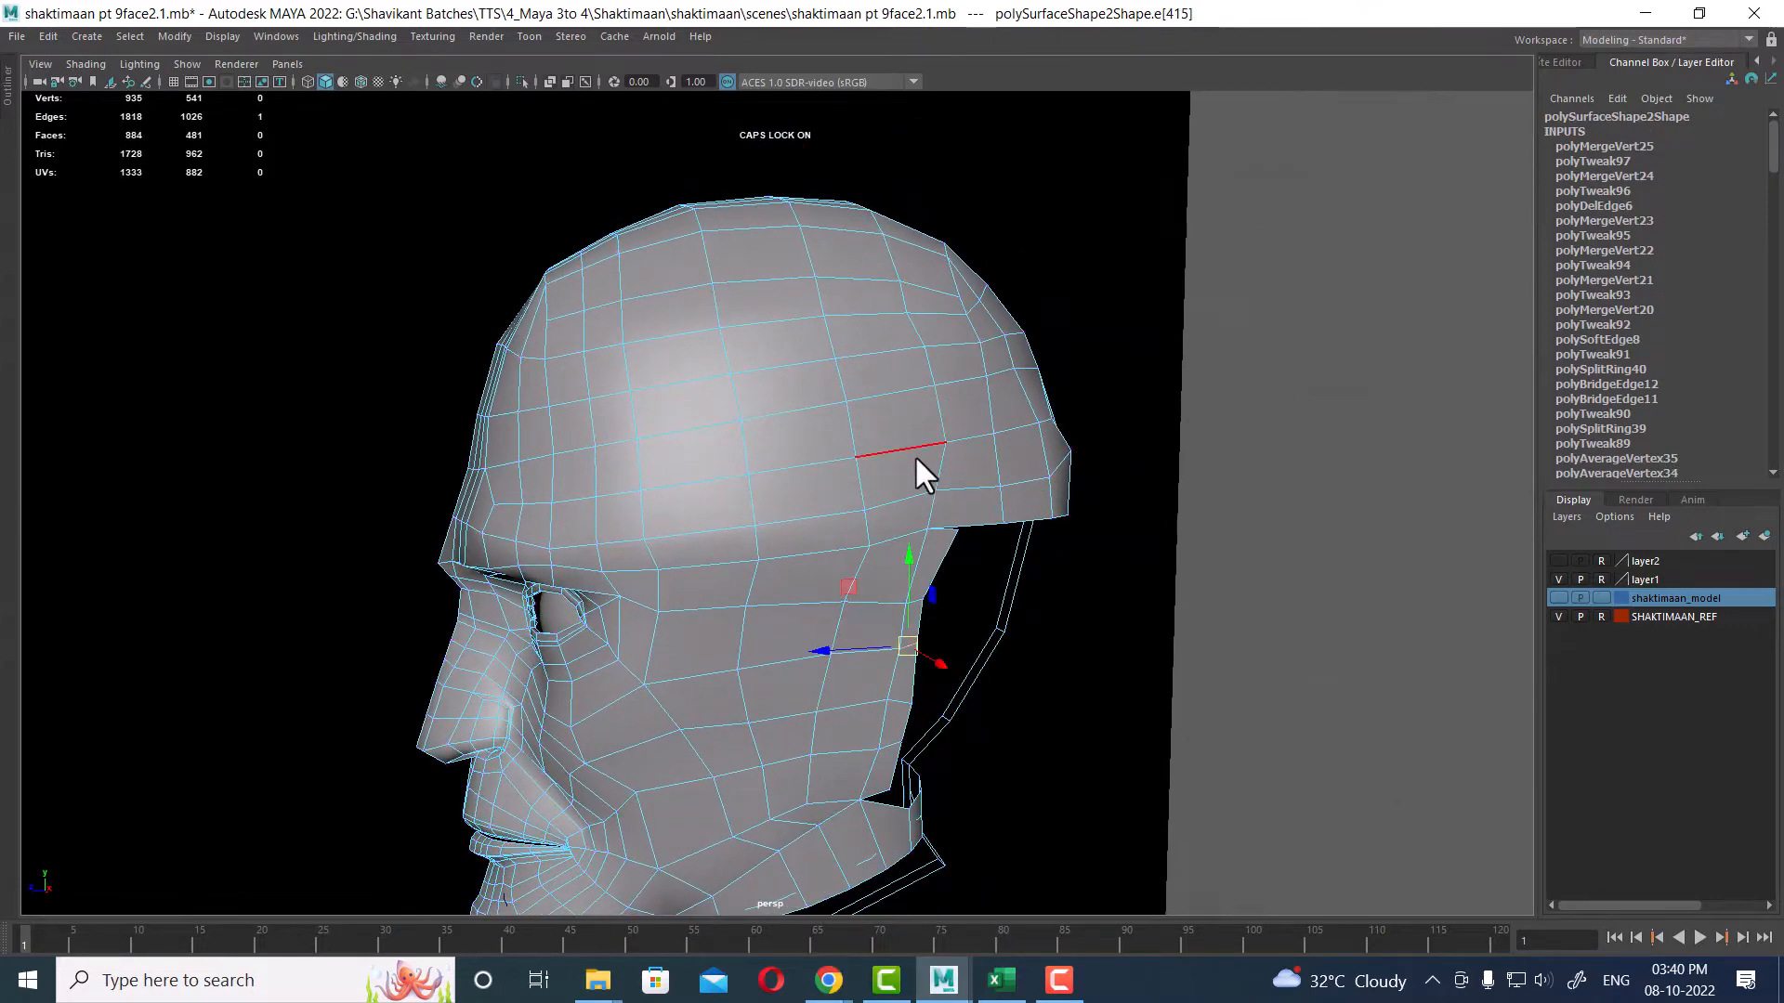
left_click(914, 453)
double_click(1007, 420)
left_click_drag(1007, 420, 899, 483, "alt")
right_click(917, 427, "shift")
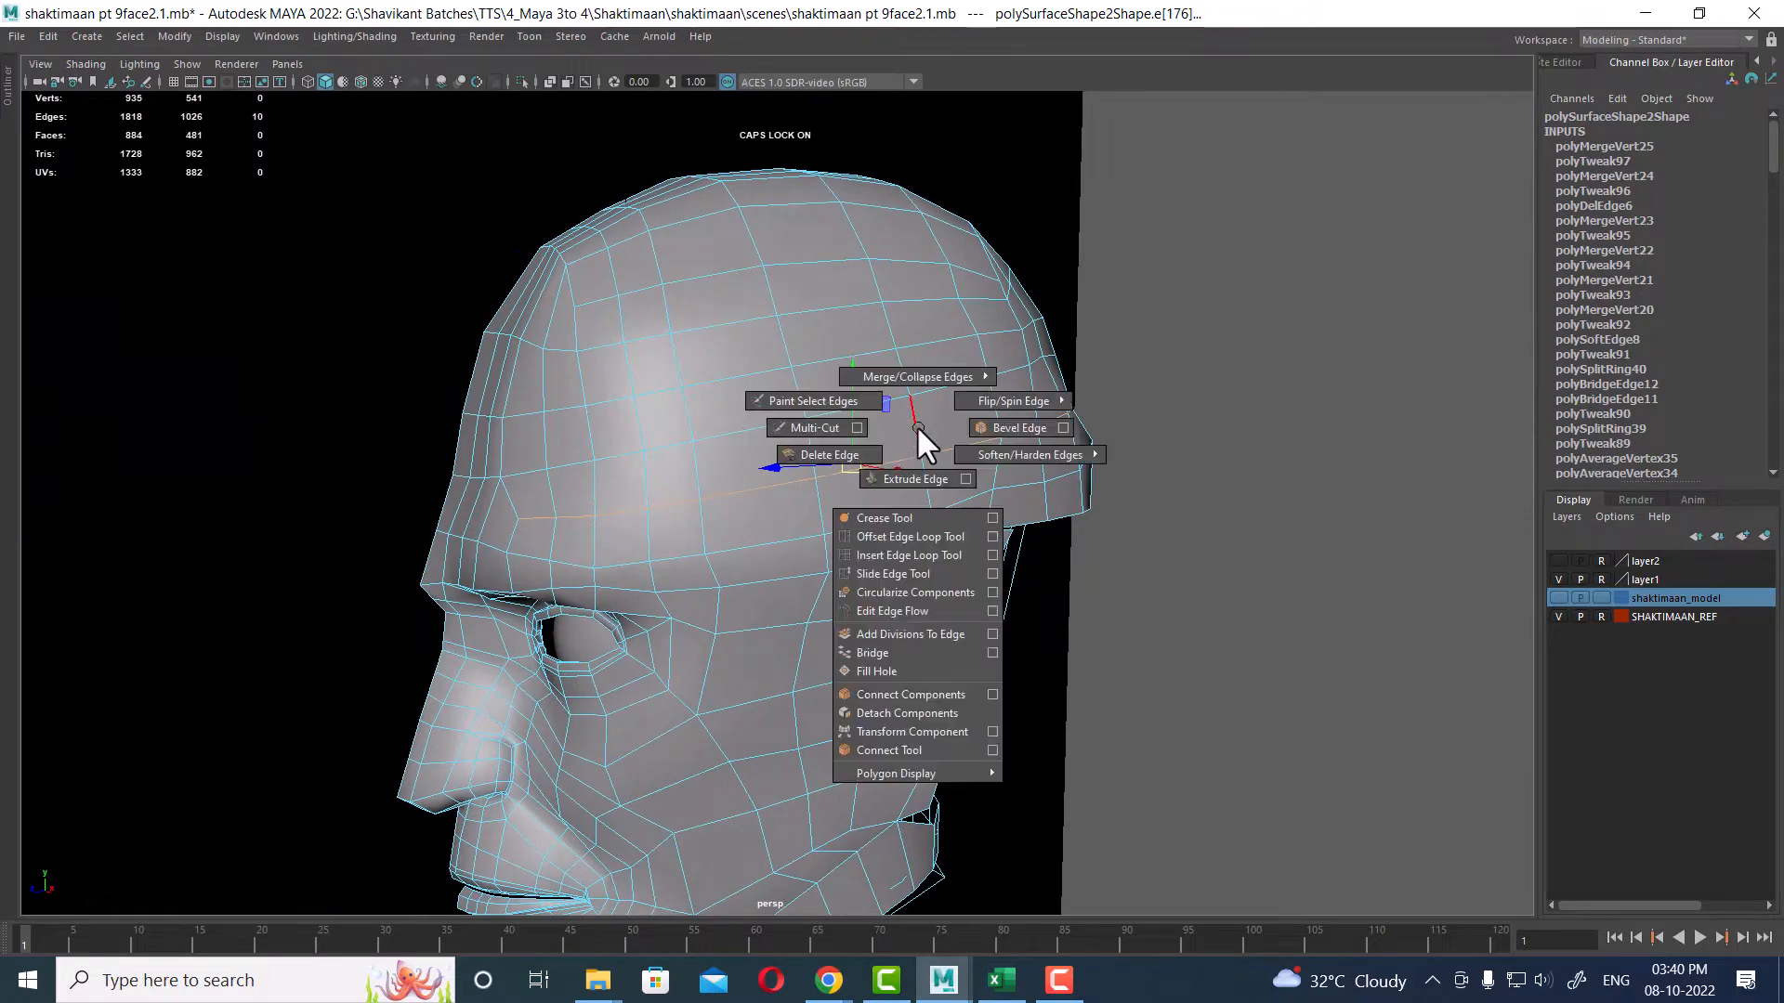
right_click_drag(917, 427, 613, 551, "shift")
Step: Collapse a leftover short edge on the side of the skull
mouse_move(900, 482)
left_mouse_down("alt")
mouse_move(747, 487)
mouse_move(839, 517)
mouse_move(901, 494)
left_mouse_up("alt")
left_click(908, 466)
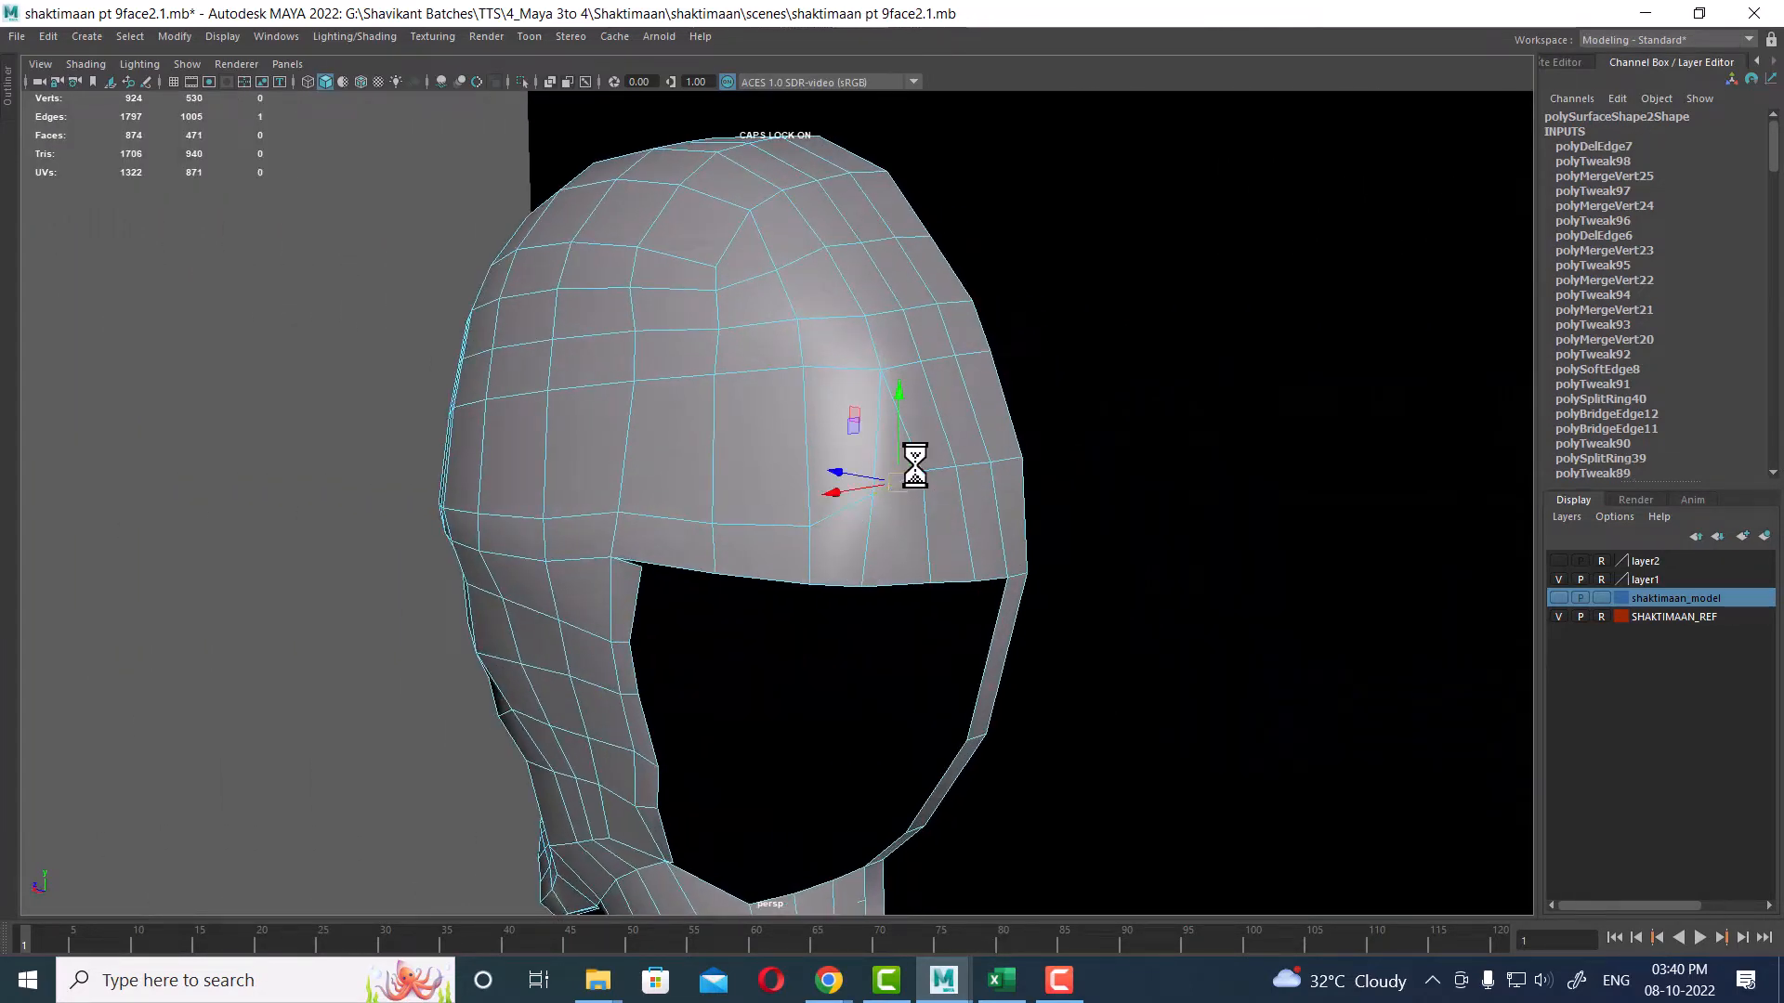
right_click_drag(940, 444, 727, 346, "shift")
left_click_drag(928, 498, 846, 396, "alt")
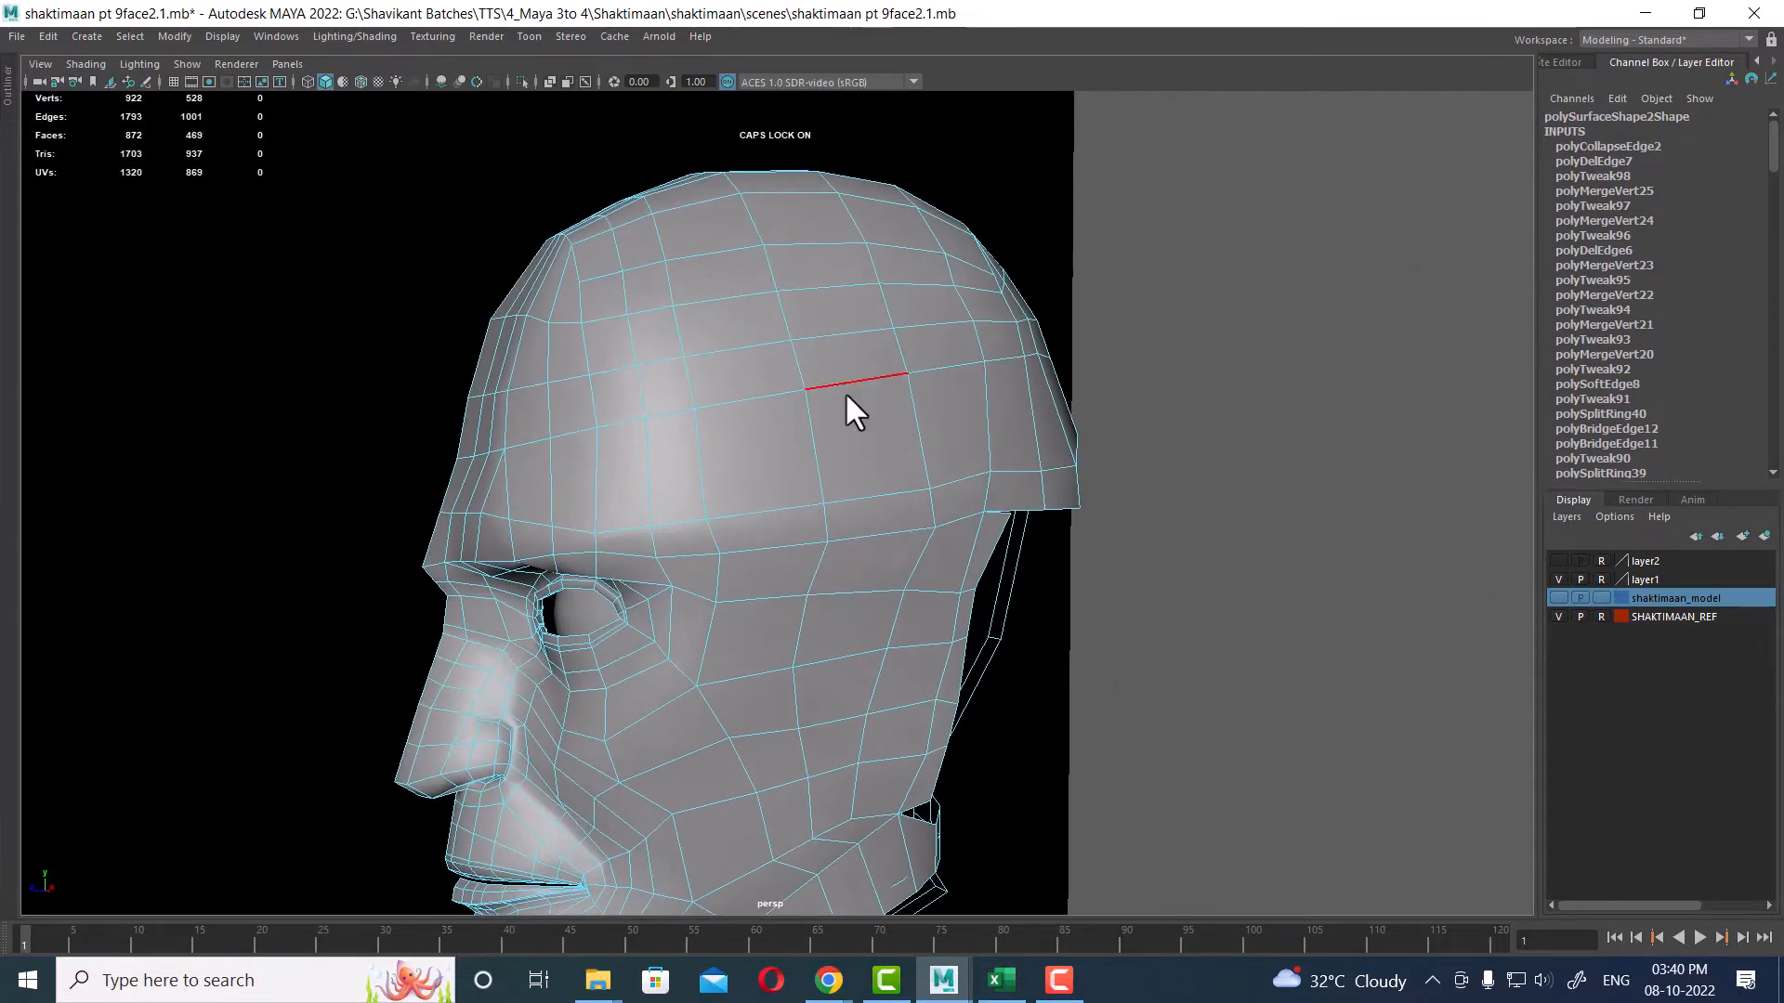
Step: Examine the skull's edge loops and the rear head opening from several angles
double_click(745, 400)
scroll(839, 465, "down", 3)
scroll(695, 398, "up", 1)
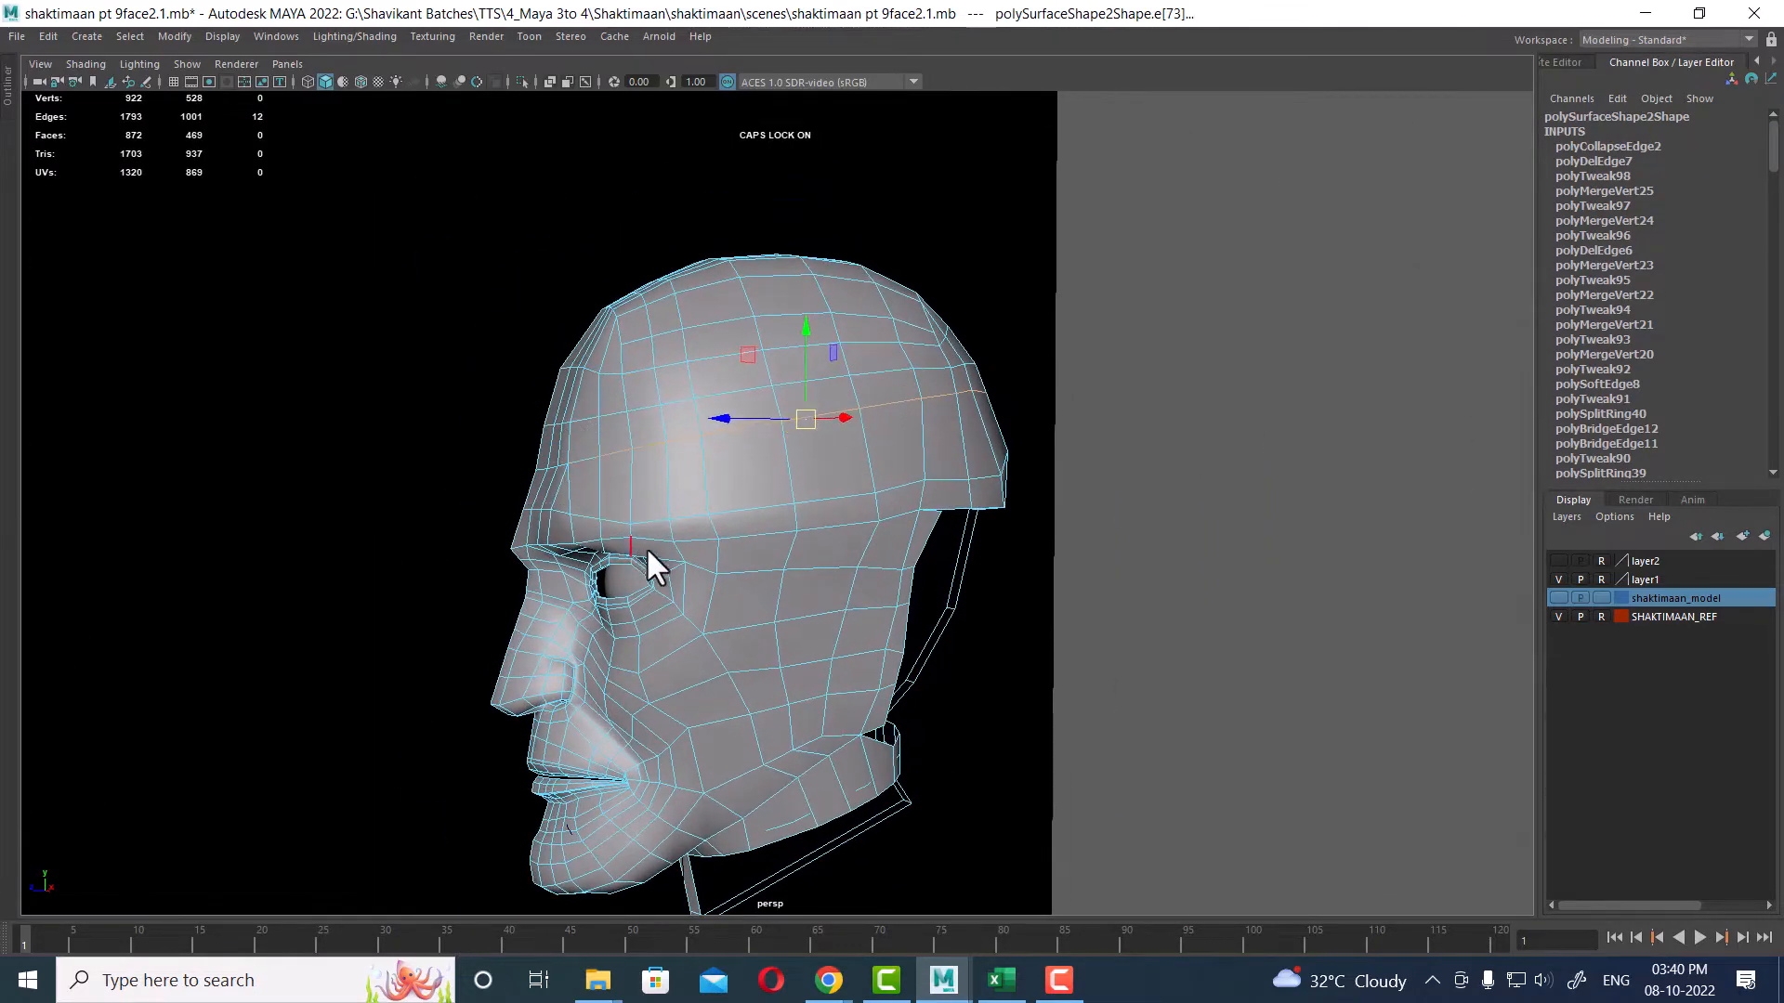
right_click_drag(726, 366, 730, 511, "shift")
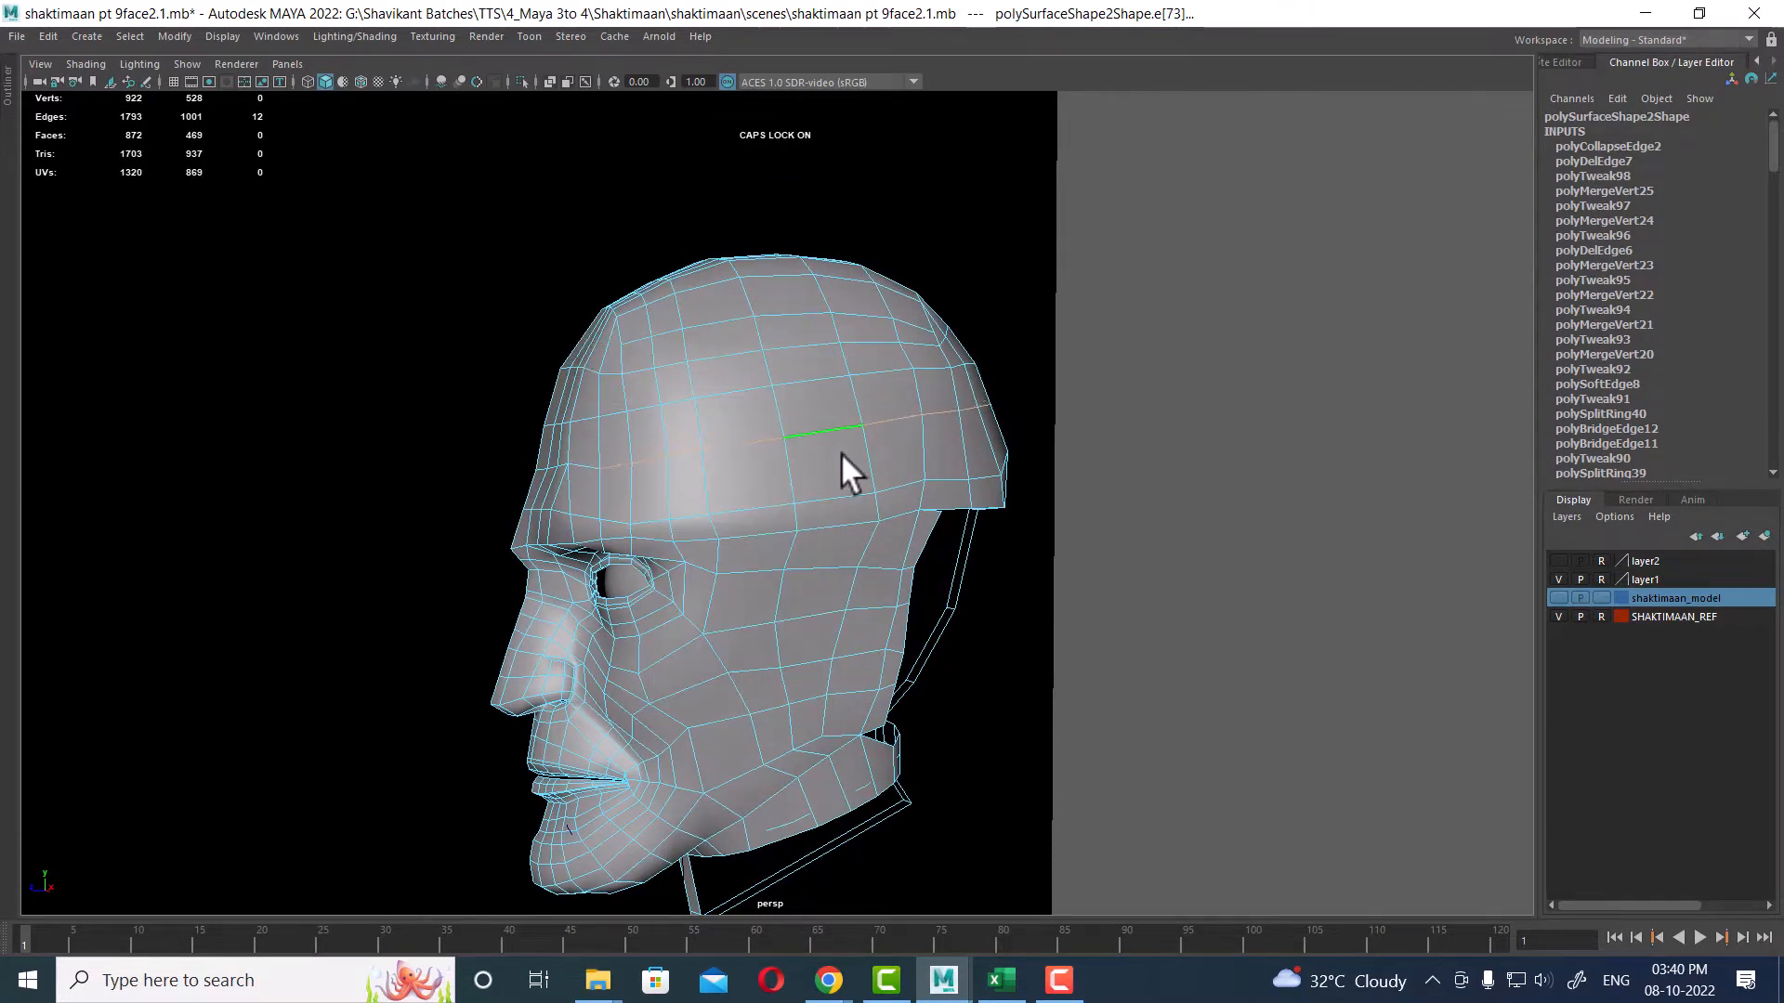
left_click_drag(851, 461, 733, 496, "alt")
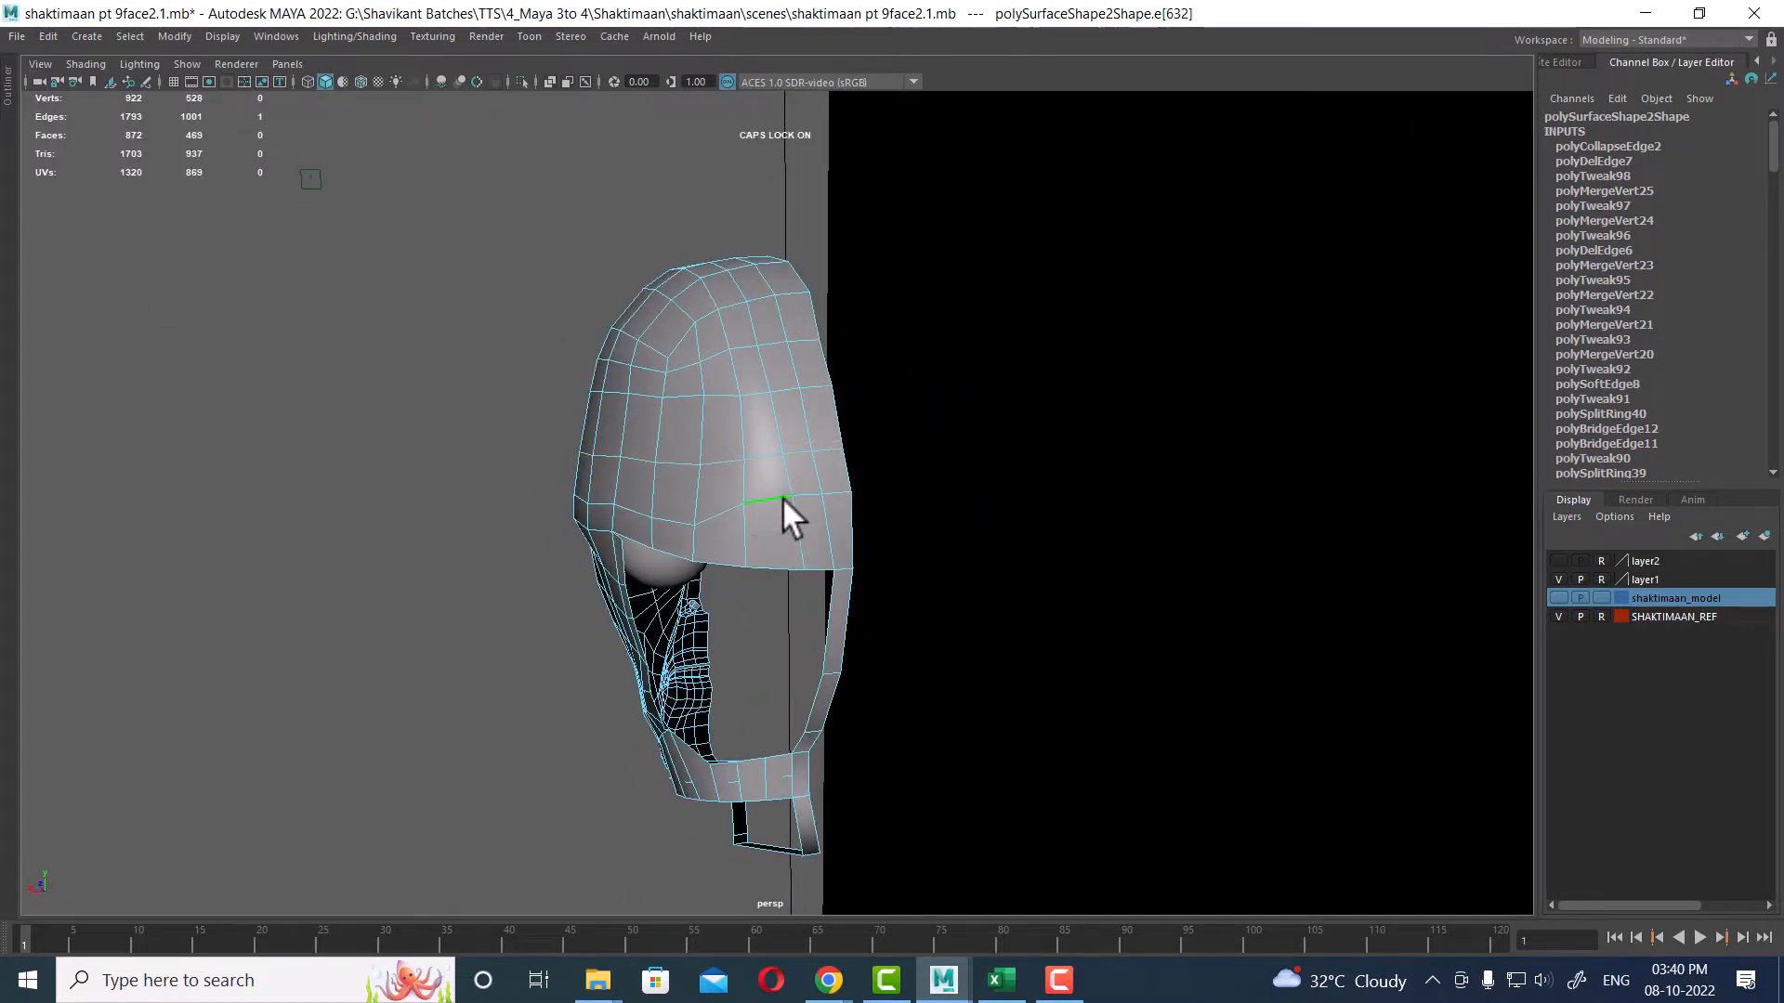
left_click(842, 488, "shift")
double_click(721, 394)
left_click_drag(723, 388, 871, 565, "alt")
scroll(871, 565, "up", 3)
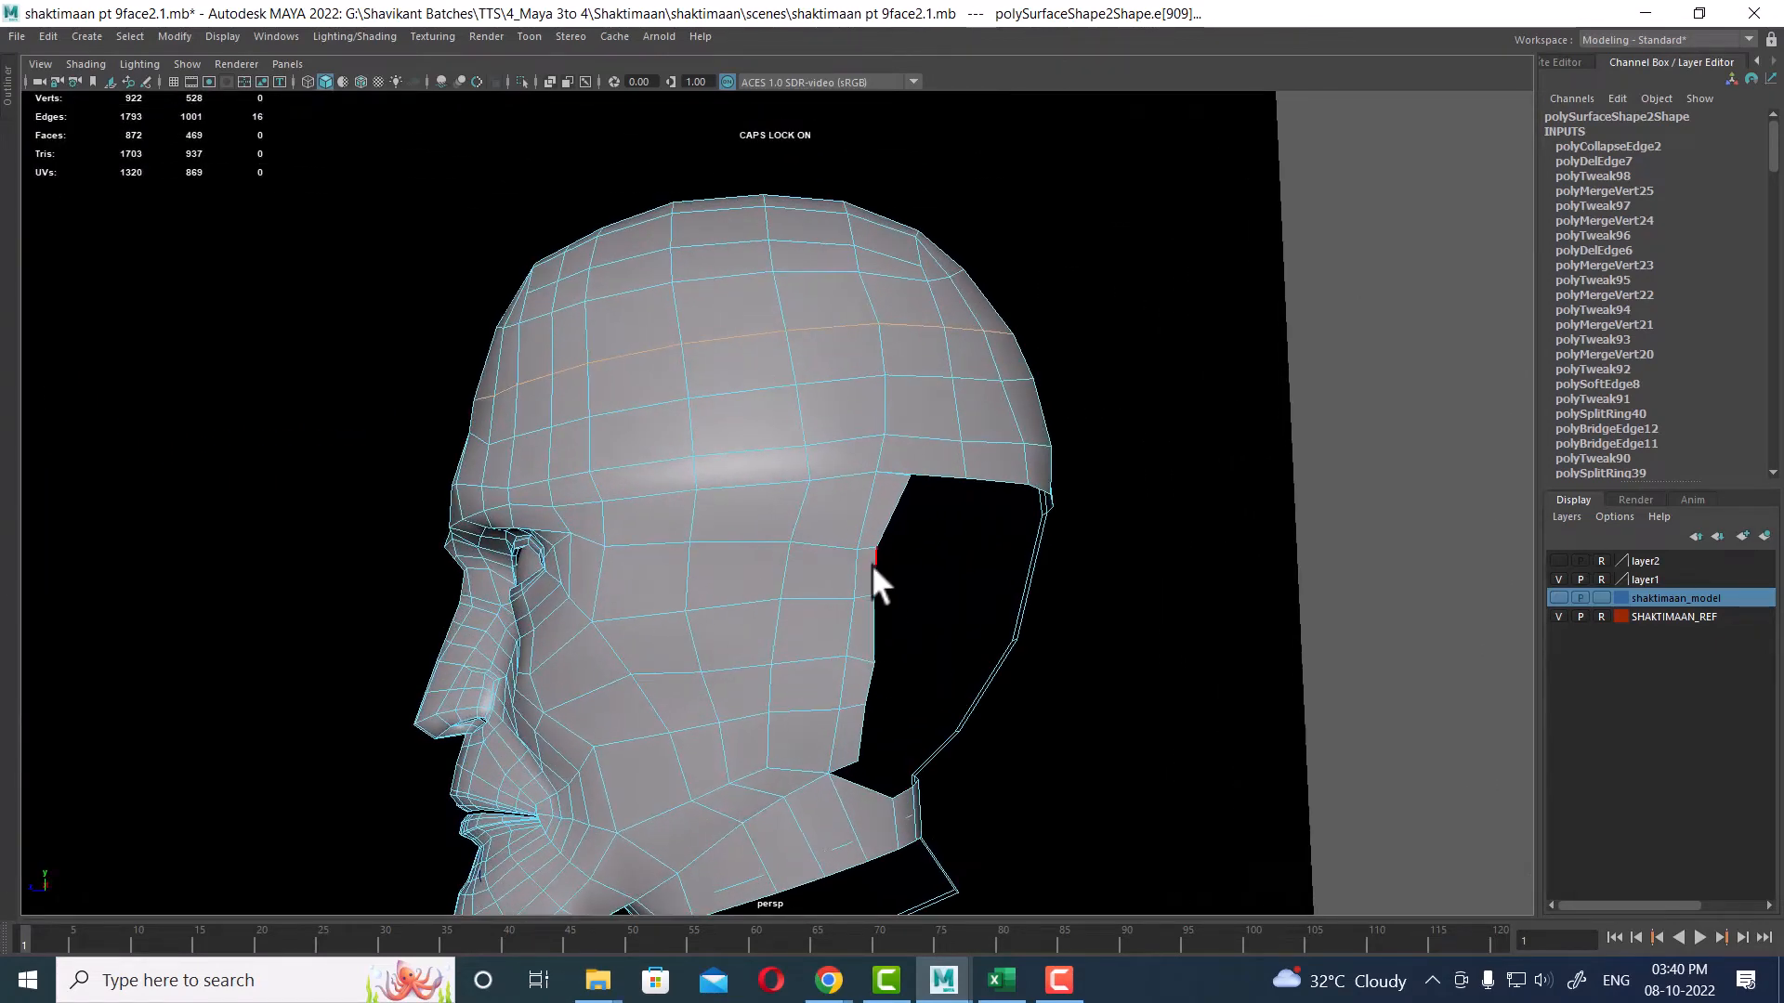
left_click(635, 498, "shift")
left_click_drag(748, 532, 864, 343, "alt")
middle_click_drag(864, 343, 906, 374, "alt")
right_click_drag(906, 373, 947, 371, "alt")
left_click_drag(947, 372, 901, 320, "alt")
right_click_drag(901, 320, 966, 343, "alt")
left_click_drag(966, 343, 910, 356, "alt")
right_click_drag(910, 357, 928, 366, "alt")
middle_click_drag(927, 366, 943, 438, "alt")
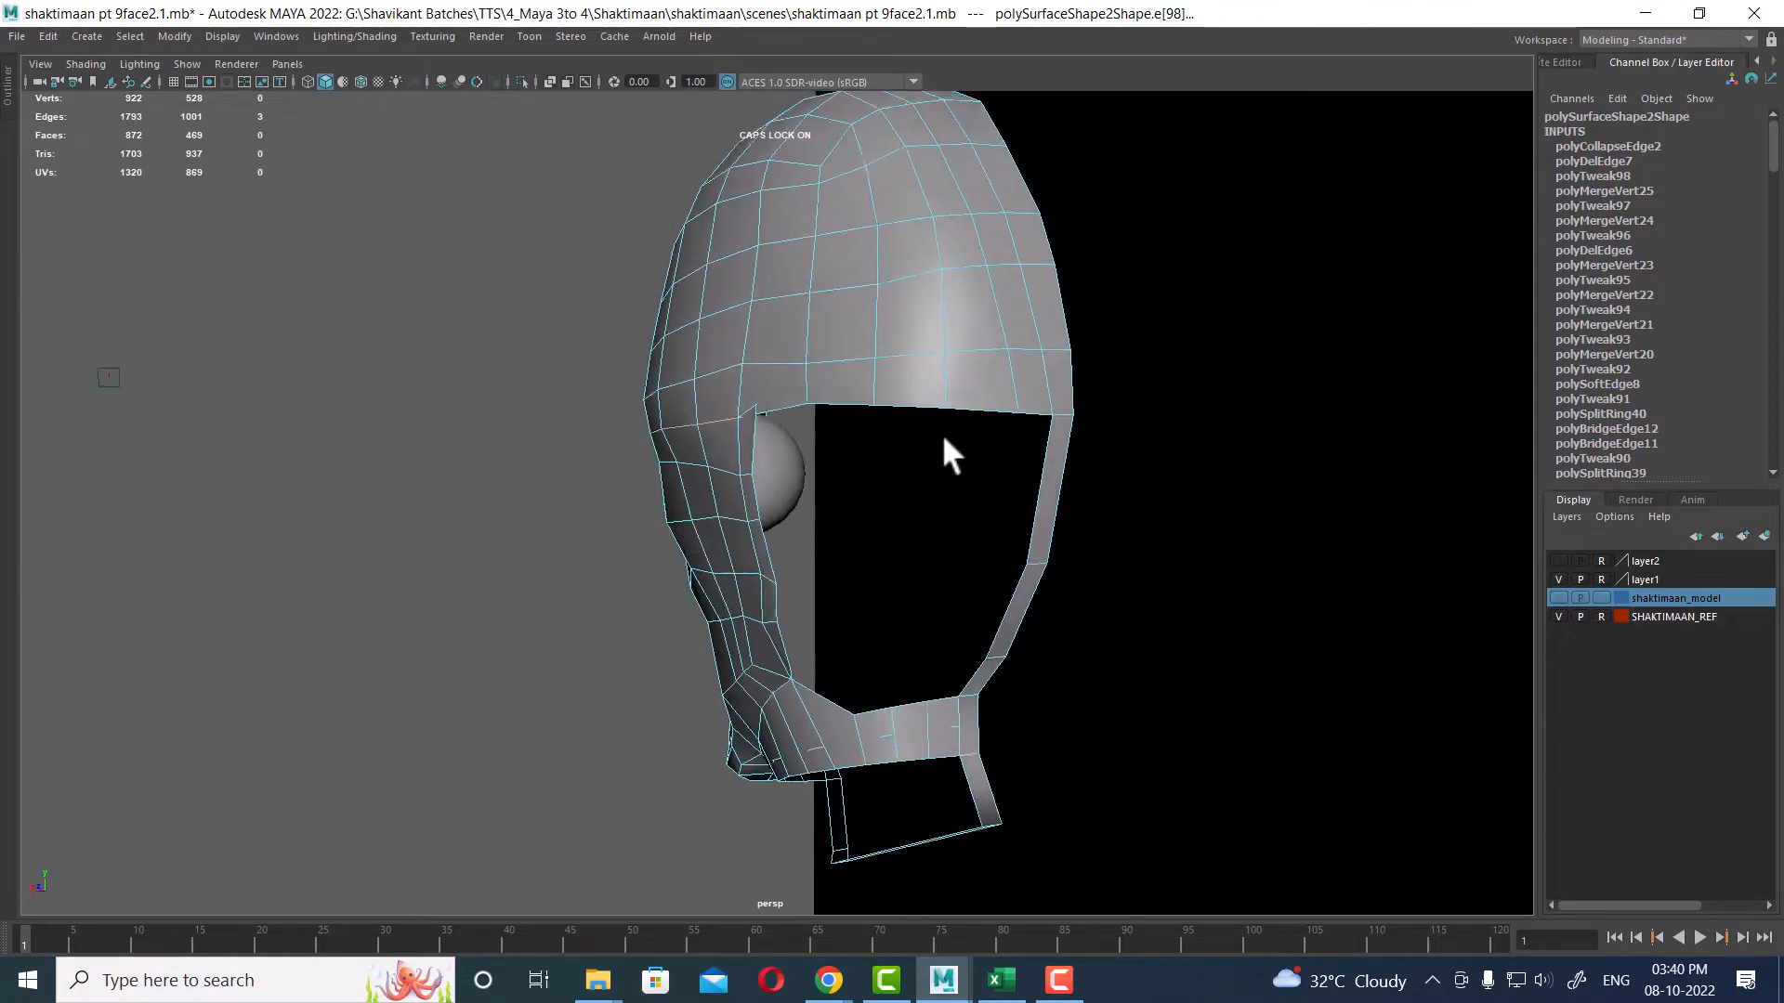
left_click_drag(944, 440, 964, 411, "alt")
left_click_drag(1085, 447, 1043, 460, "alt")
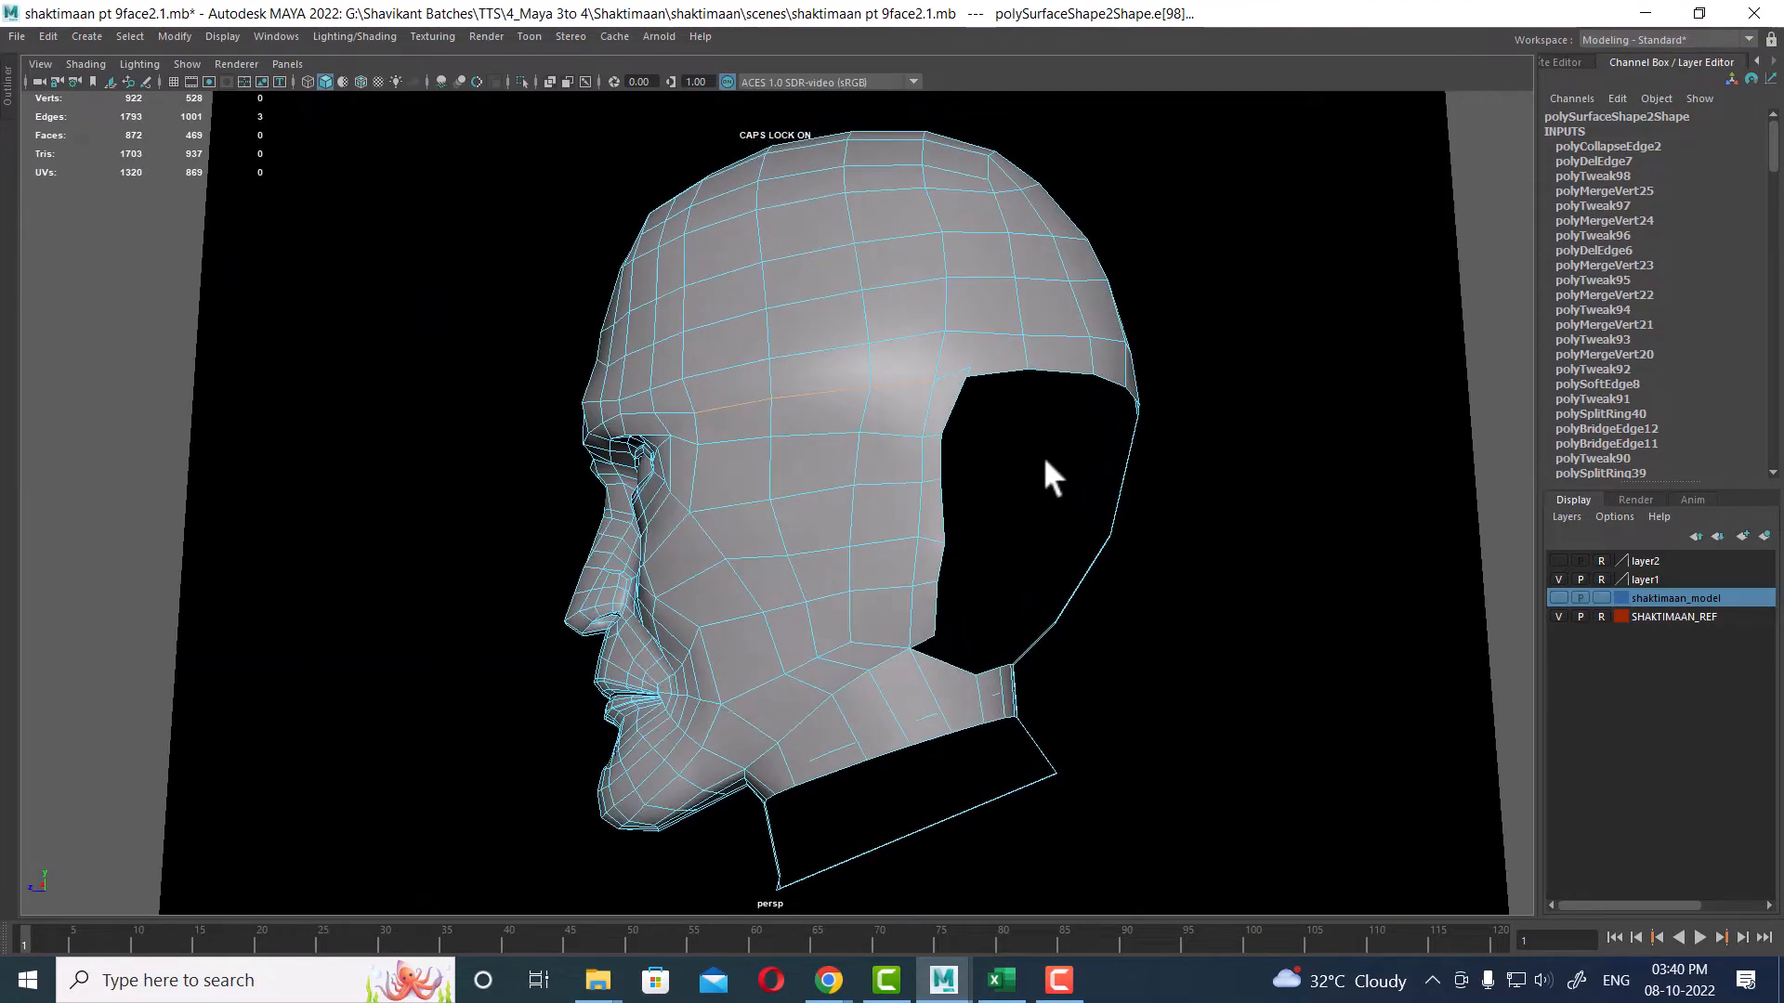
right_click_drag(1042, 460, 963, 470, "alt")
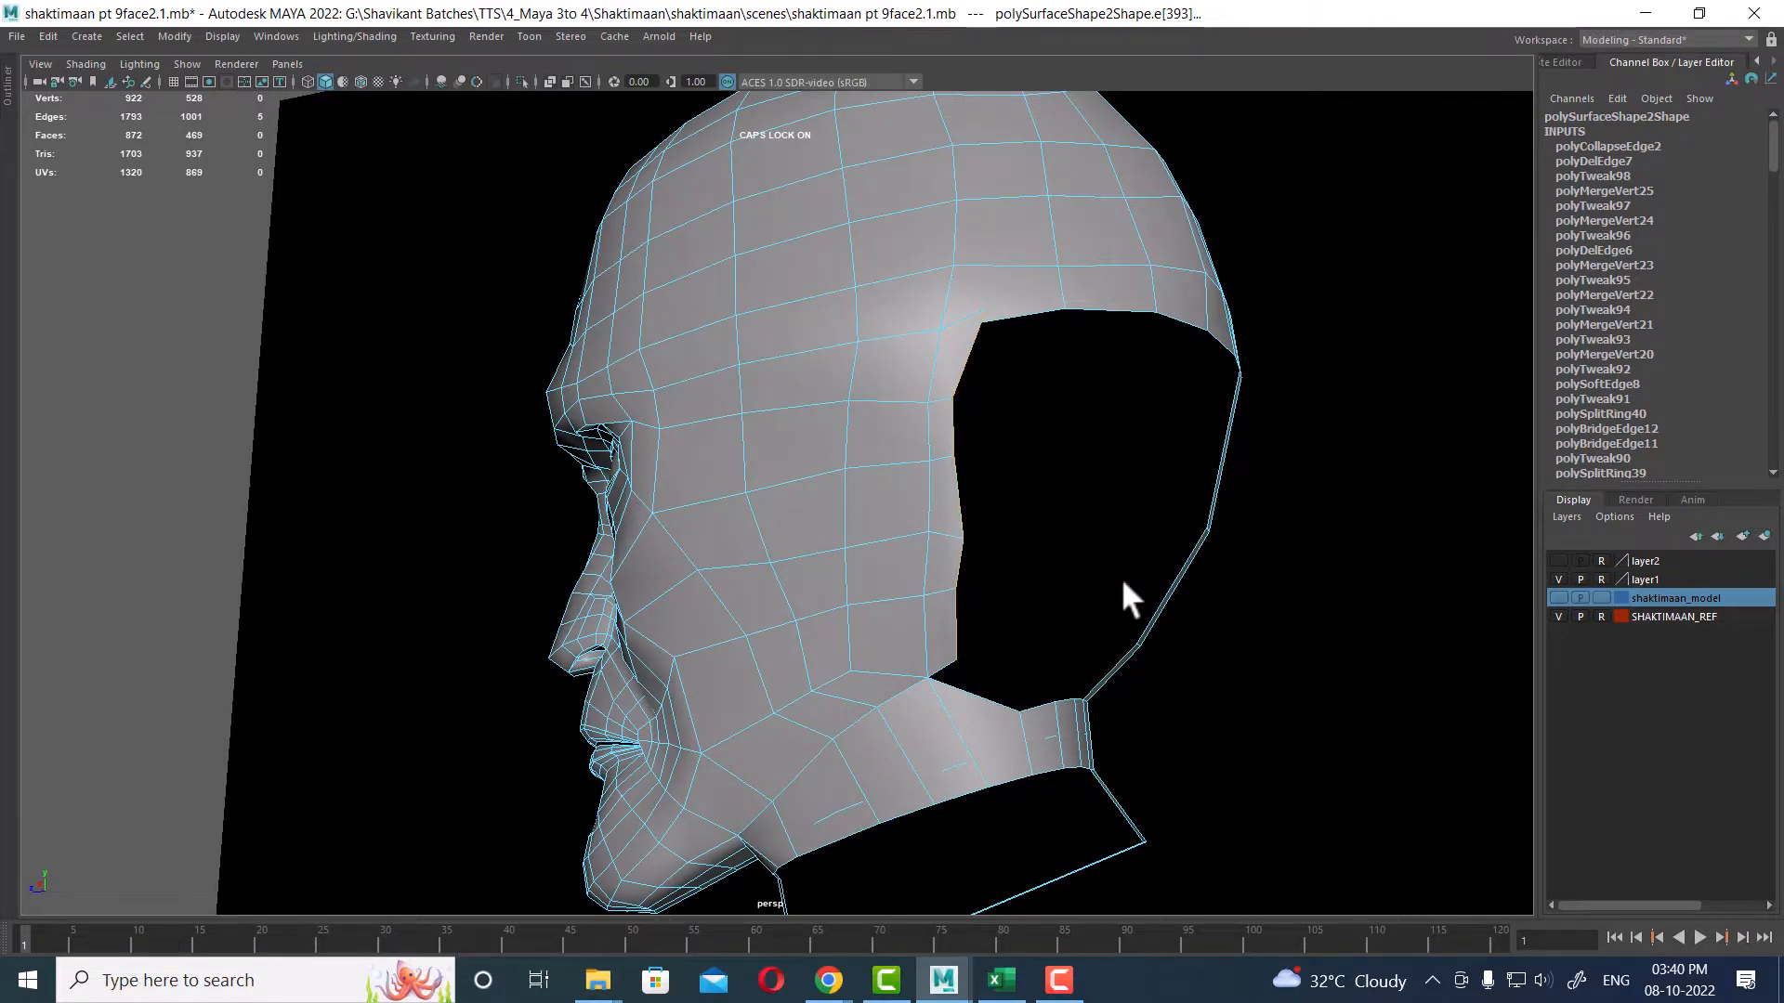
mouse_move(1122, 582)
left_mouse_down("alt")
mouse_move(1095, 566)
mouse_move(1100, 585)
left_mouse_up("alt")
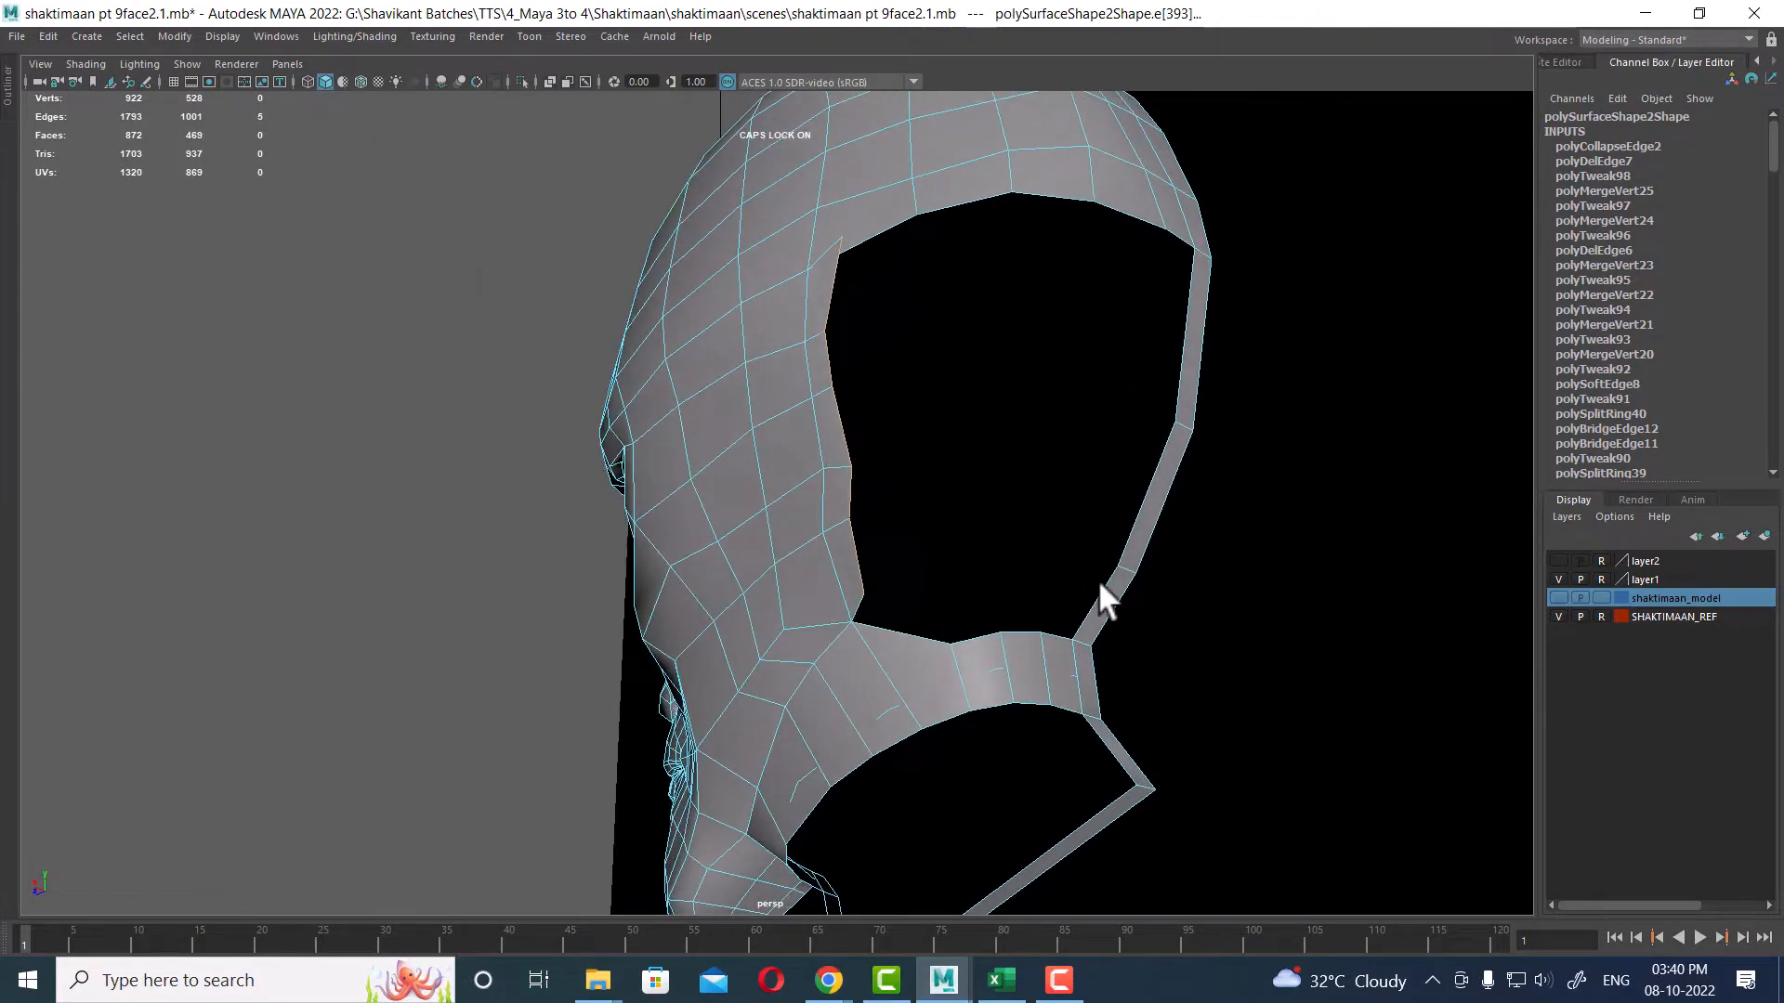
Step: Insert two new edge loops along the border of the rear head opening
left_click(1186, 338)
right_click_drag(1198, 270, 1431, 469, "shift")
left_click(1197, 423)
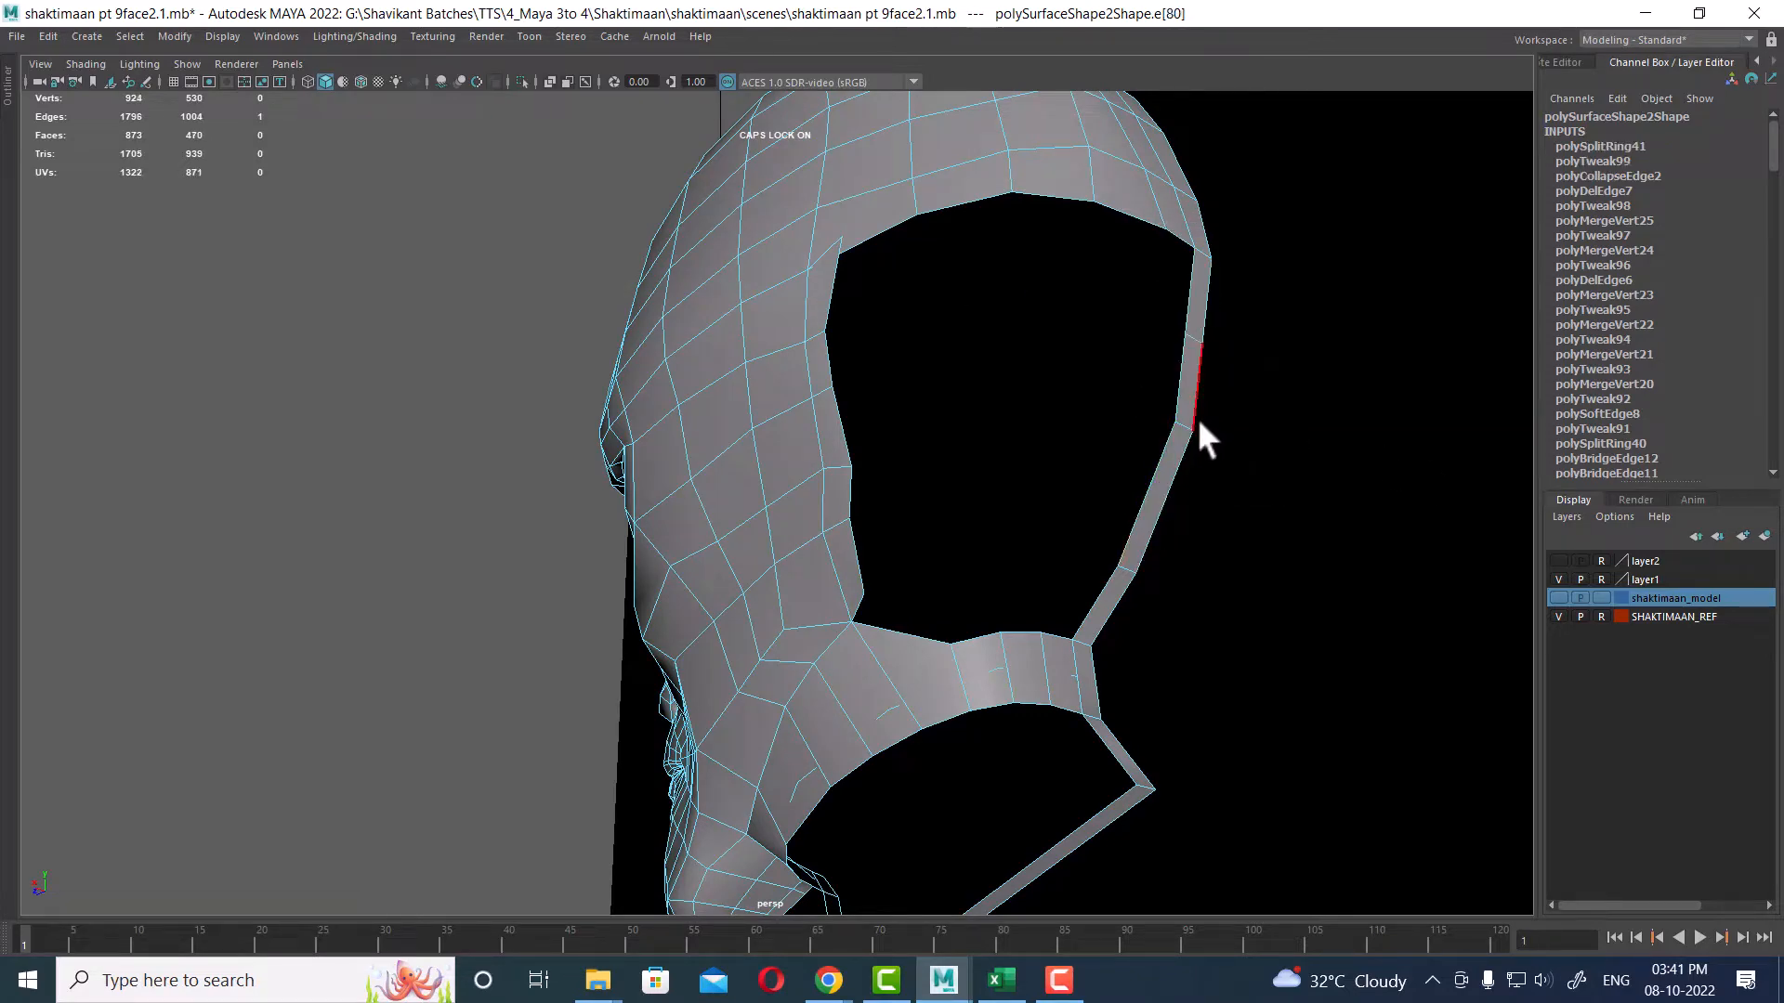
key("g")
key("space")
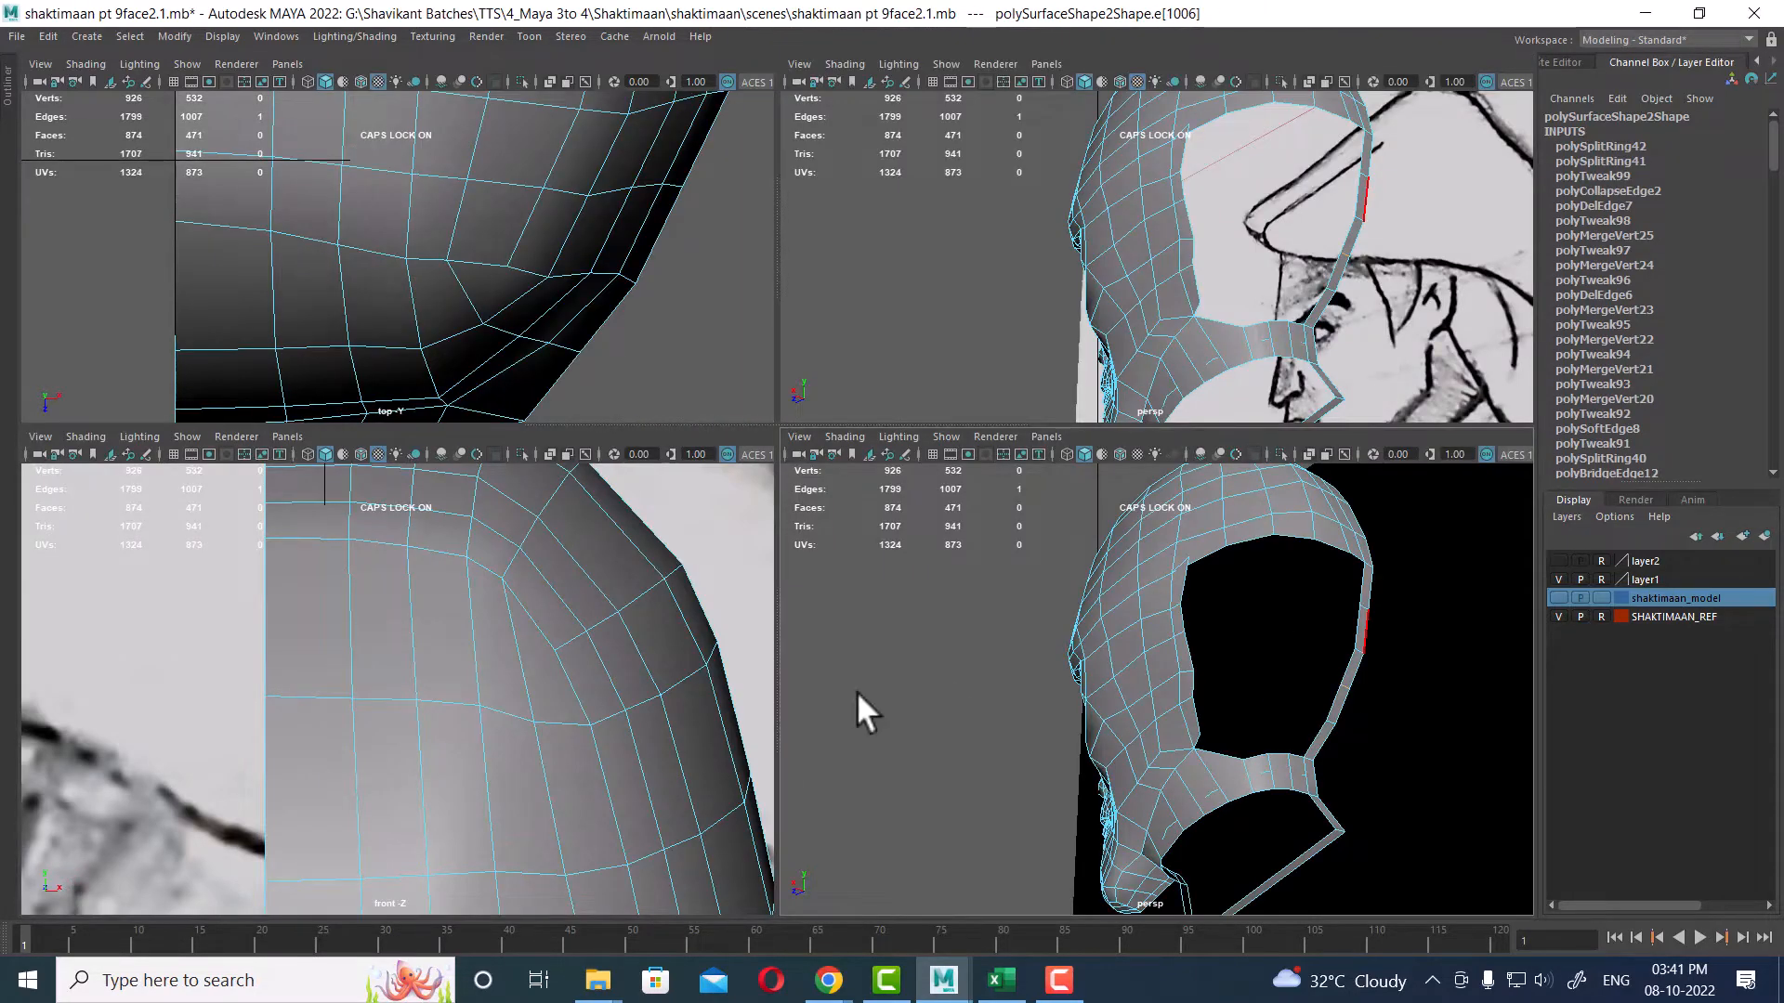
Step: In the side view, move vertices on the rear opening's border to follow the guide sphere's outline
left_click_drag(1219, 689, 1292, 686)
right_click_drag(1245, 591, 1214, 563, "alt")
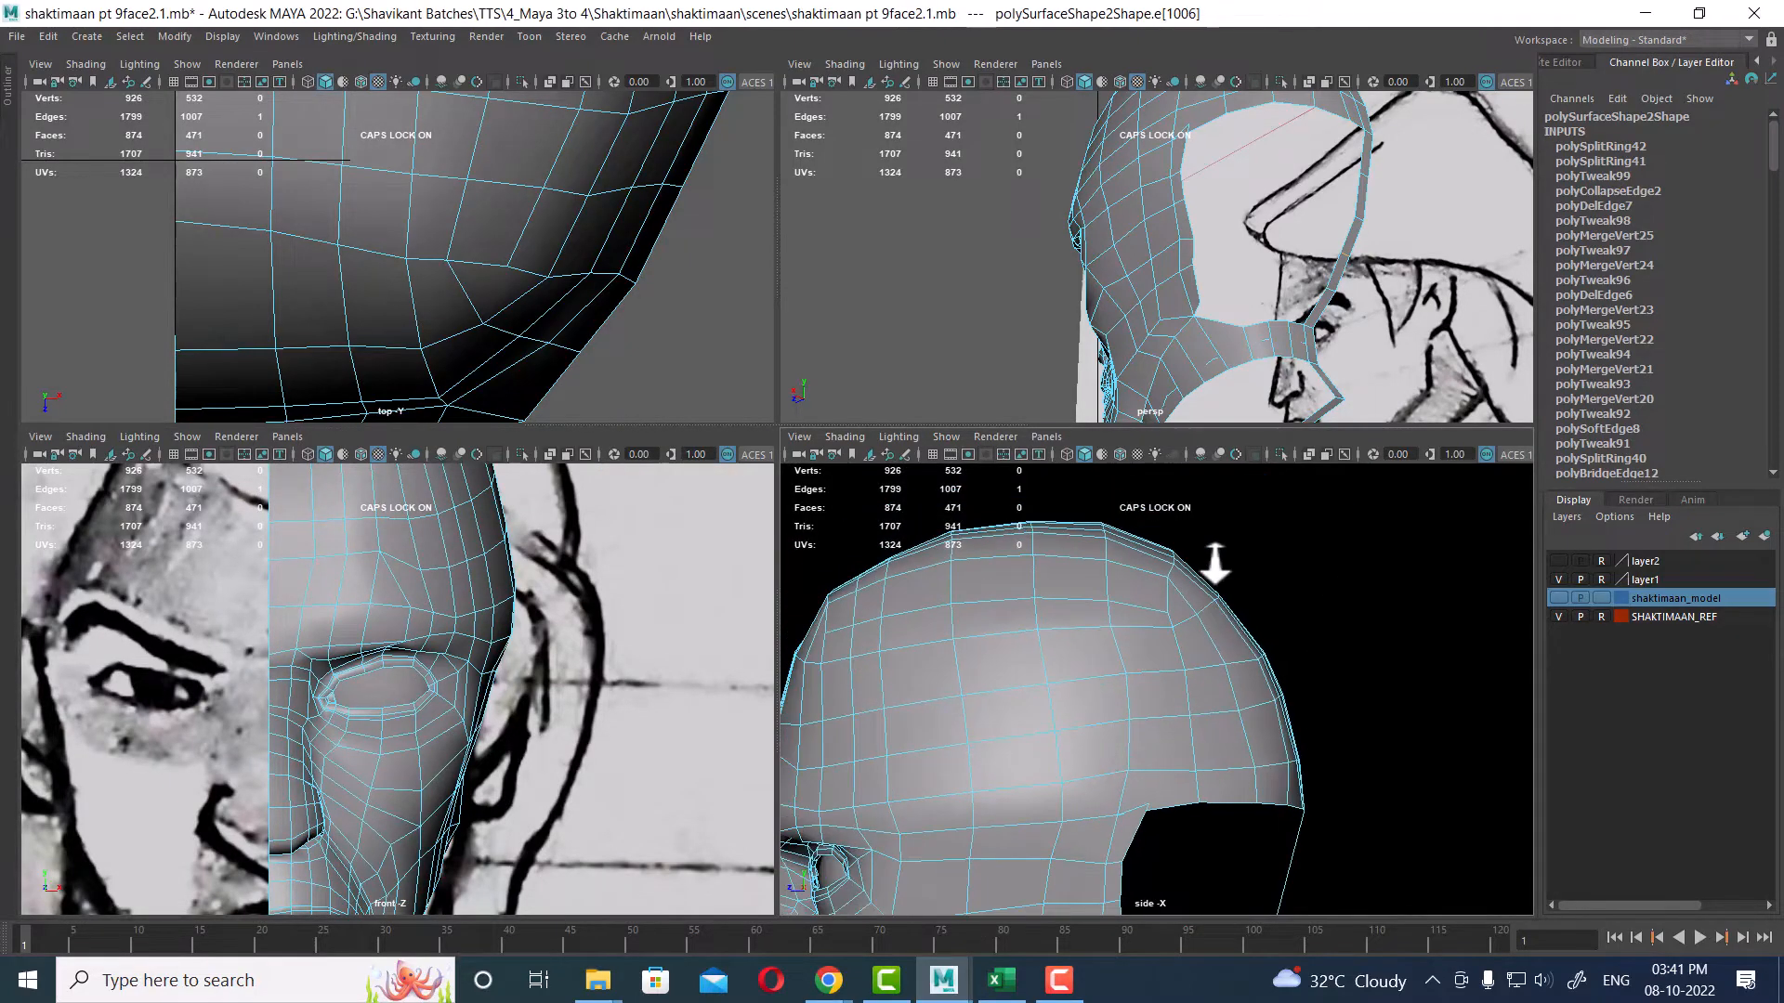
key("space")
middle_click_drag(1187, 753, 1043, 583, "alt")
right_click_drag(1042, 583, 911, 540, "alt")
middle_click_drag(907, 539, 994, 601, "alt")
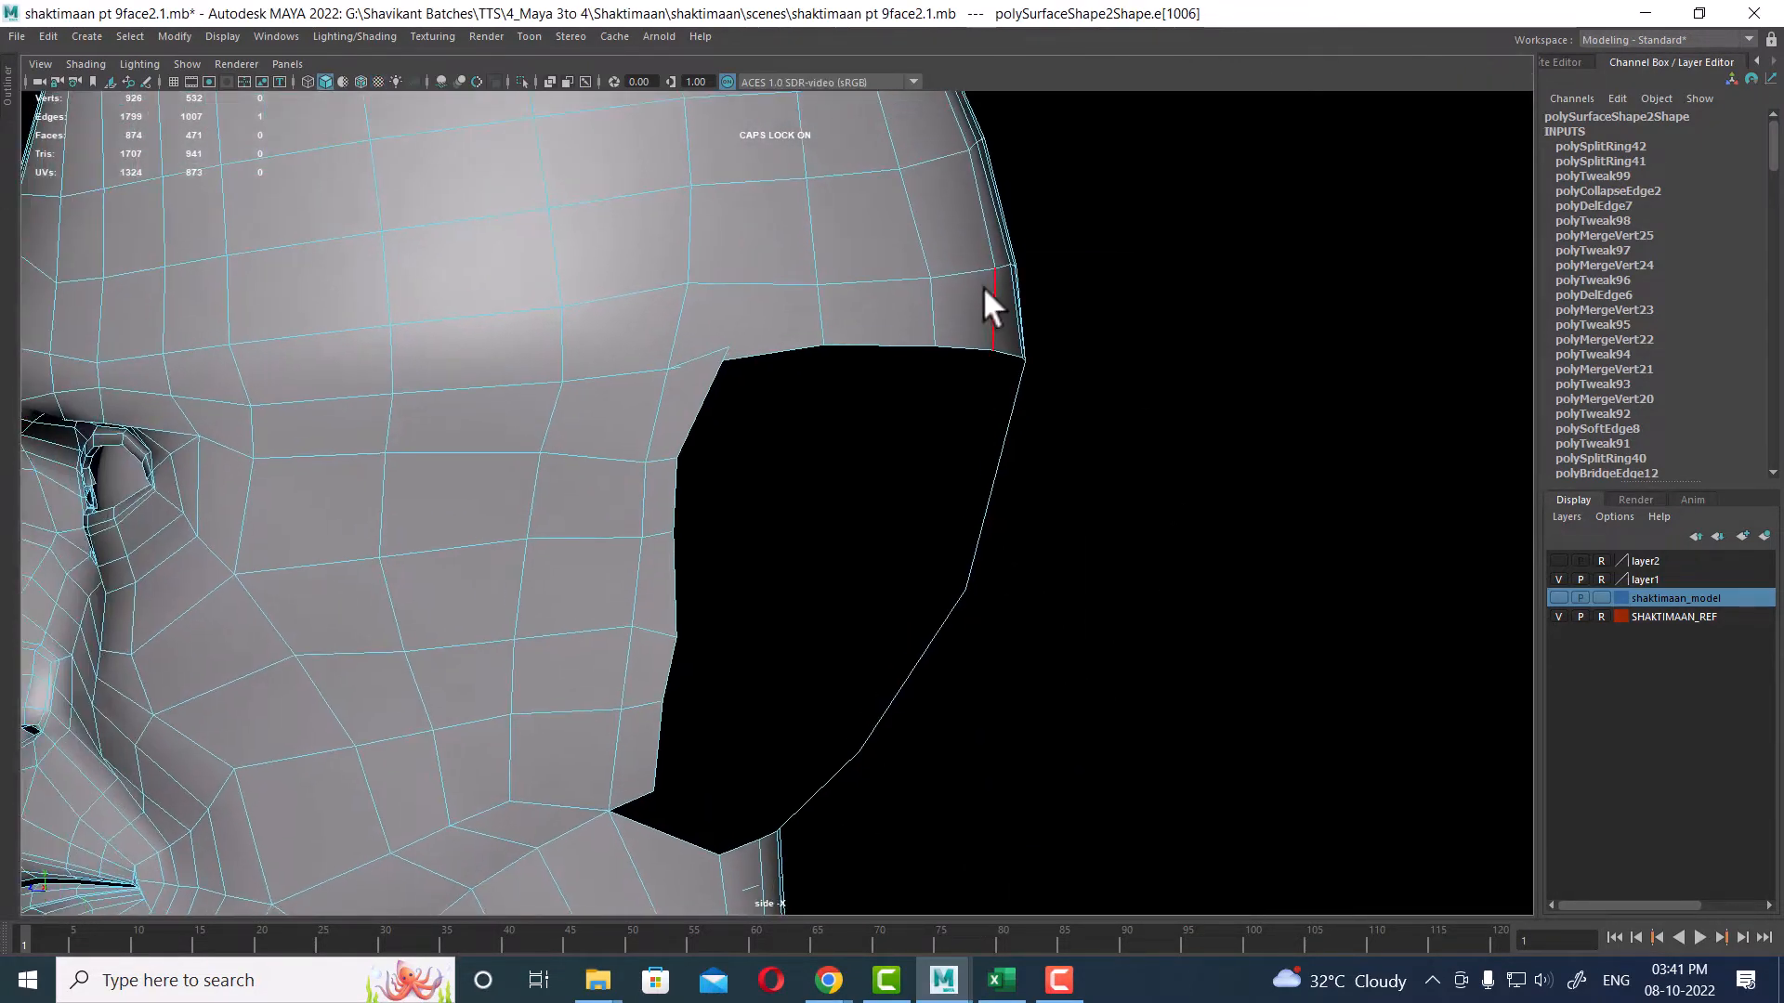
right_click_drag(983, 286, 1097, 427)
left_click_drag(1099, 432, 975, 520)
key("w")
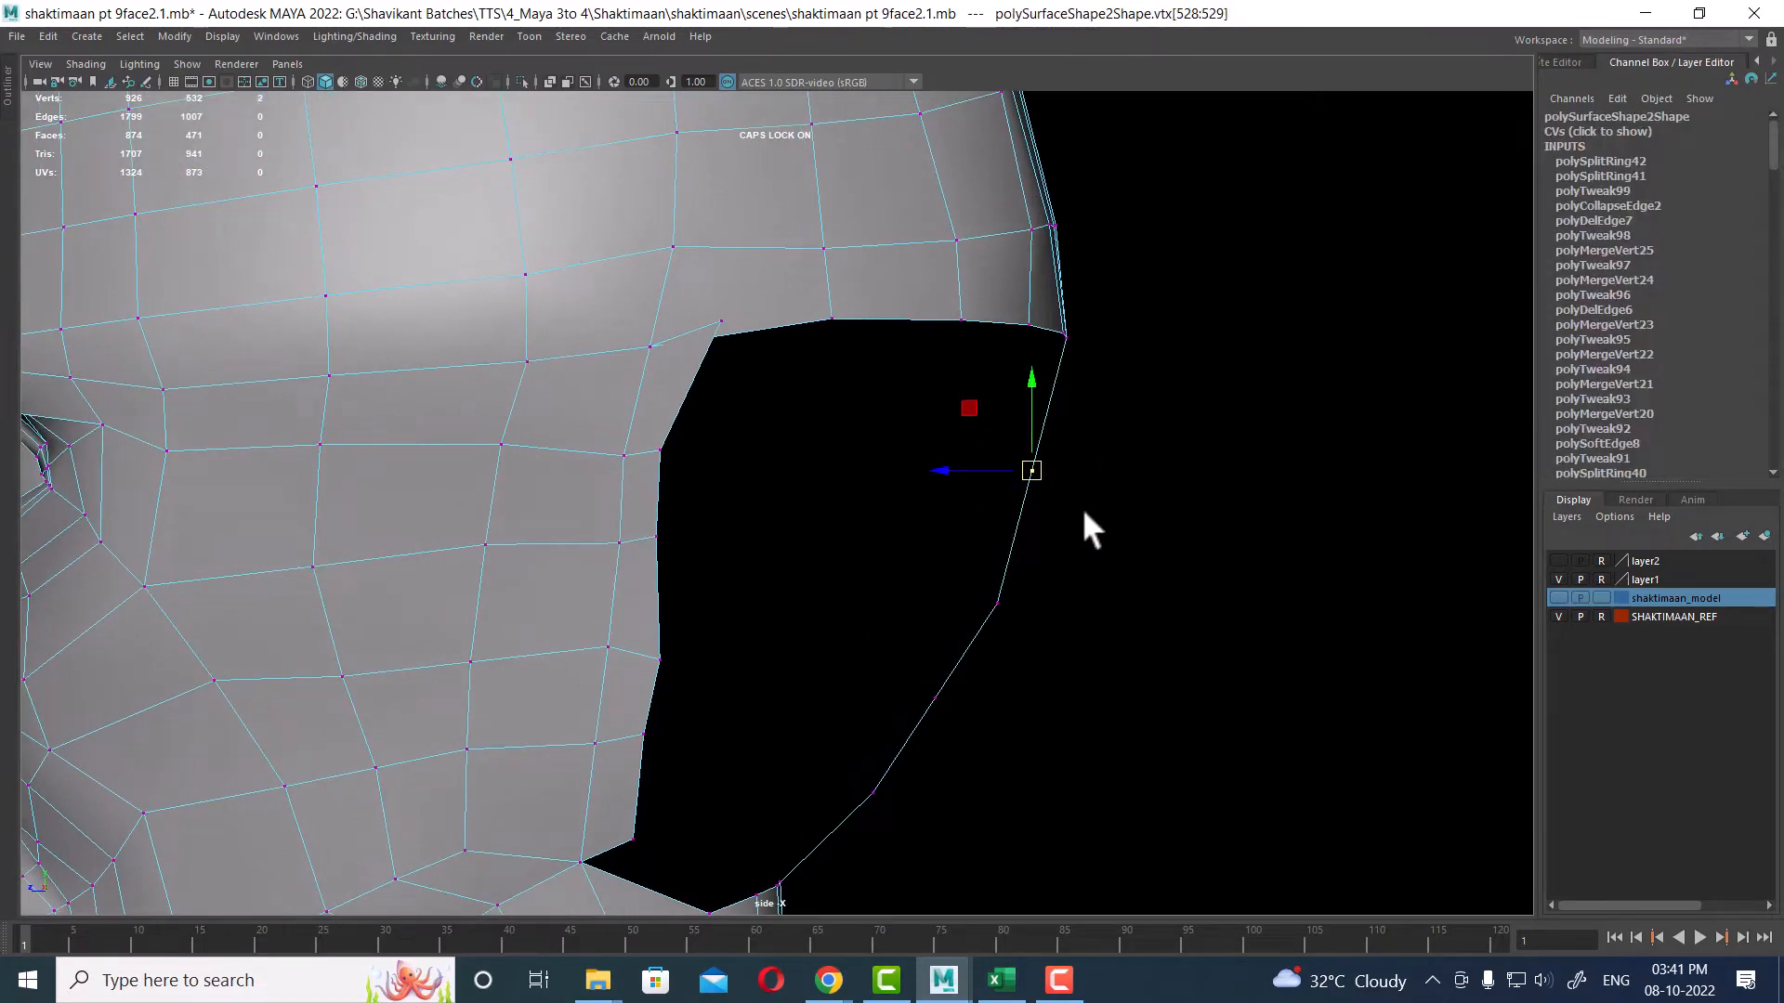
left_click_drag(1031, 467, 1040, 477)
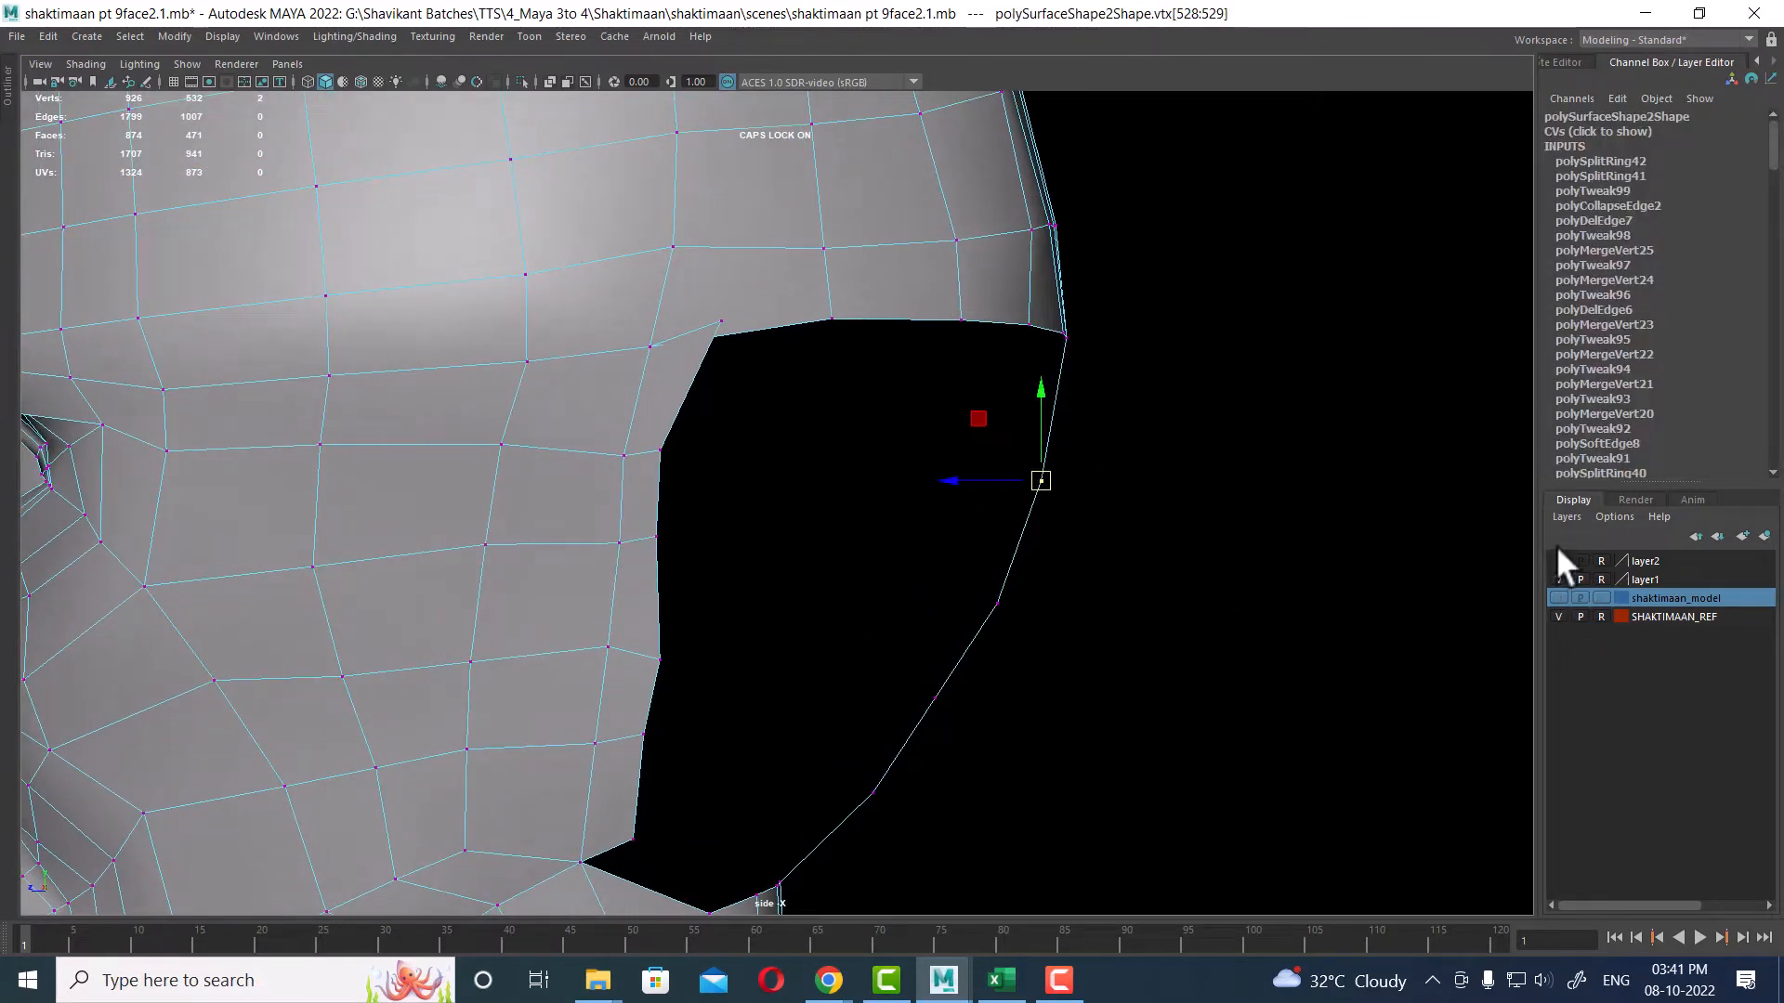
left_click(1559, 561)
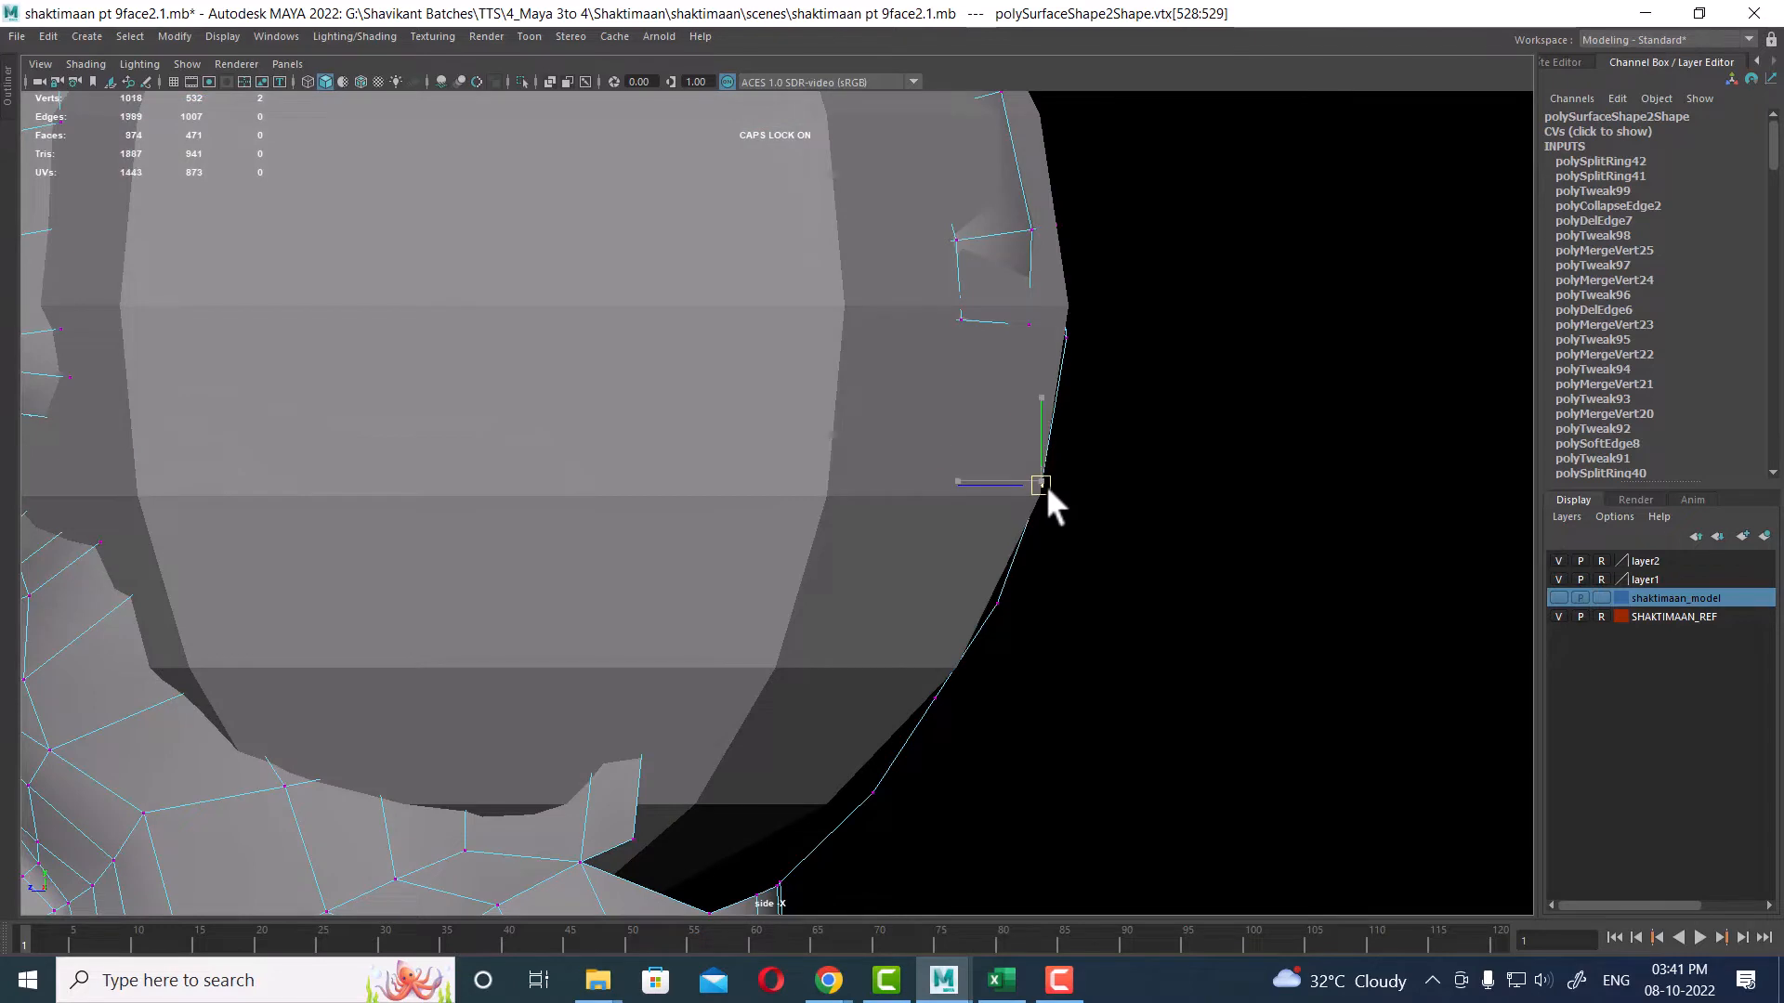
left_click_drag(1038, 587, 948, 727)
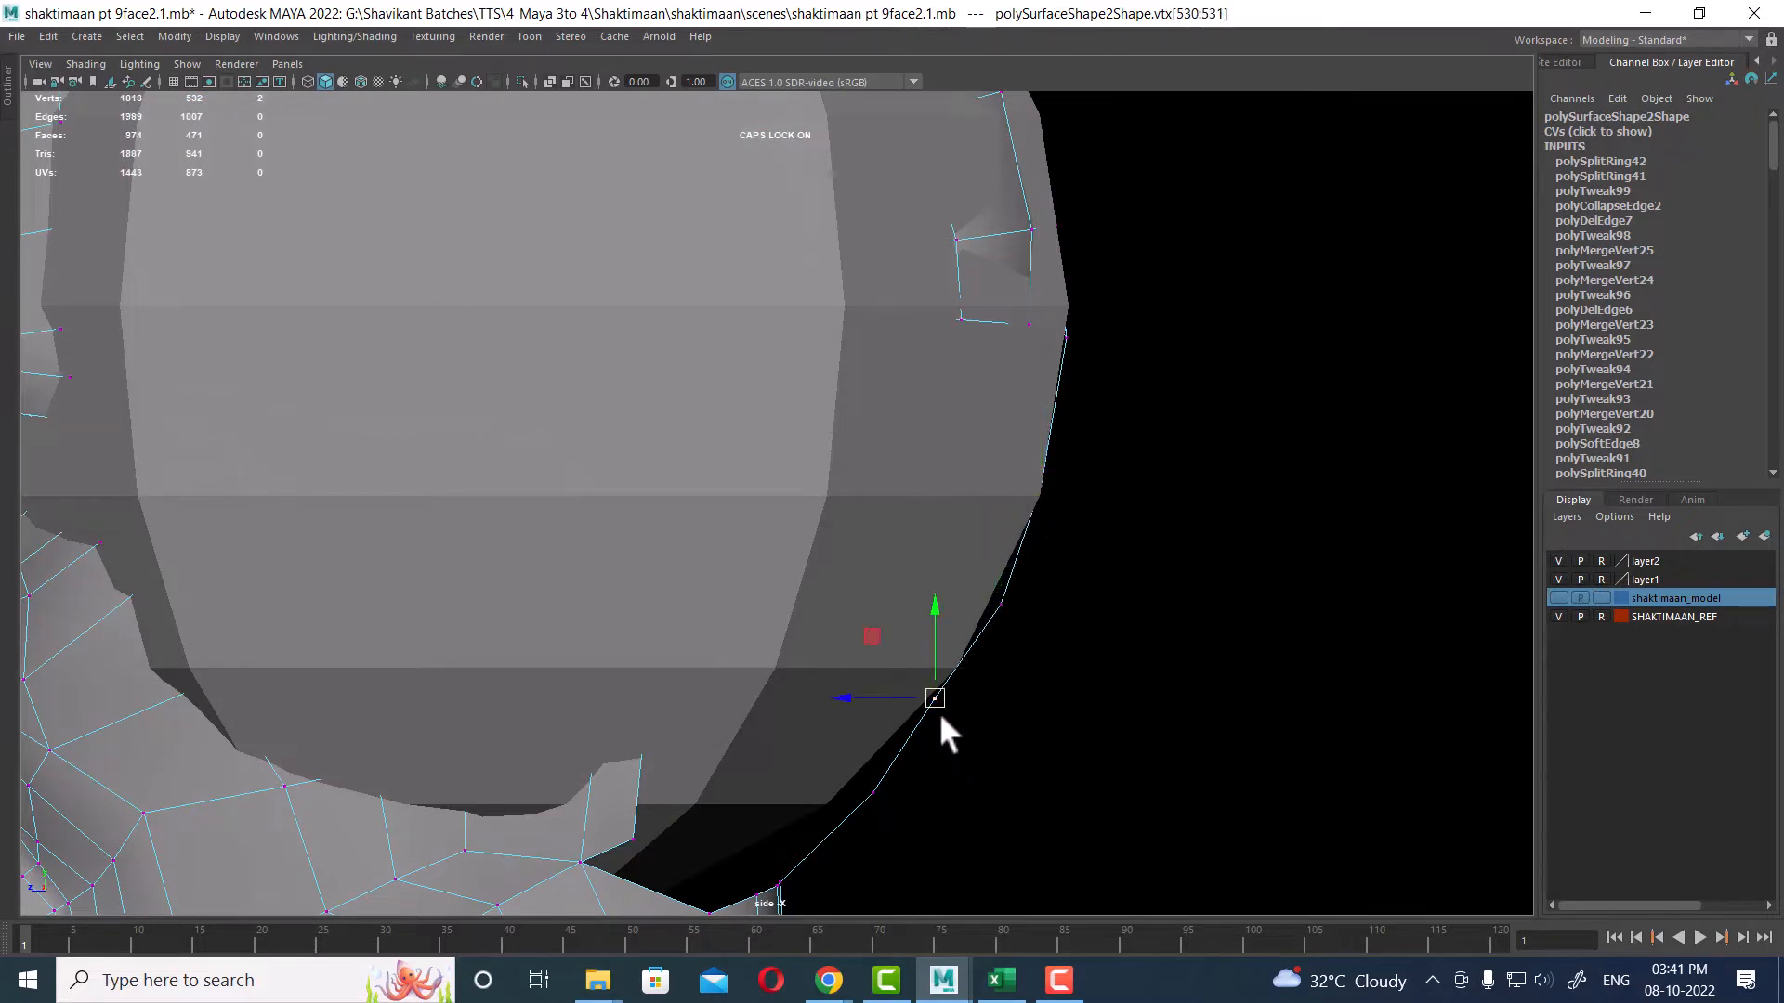
left_click(1559, 561)
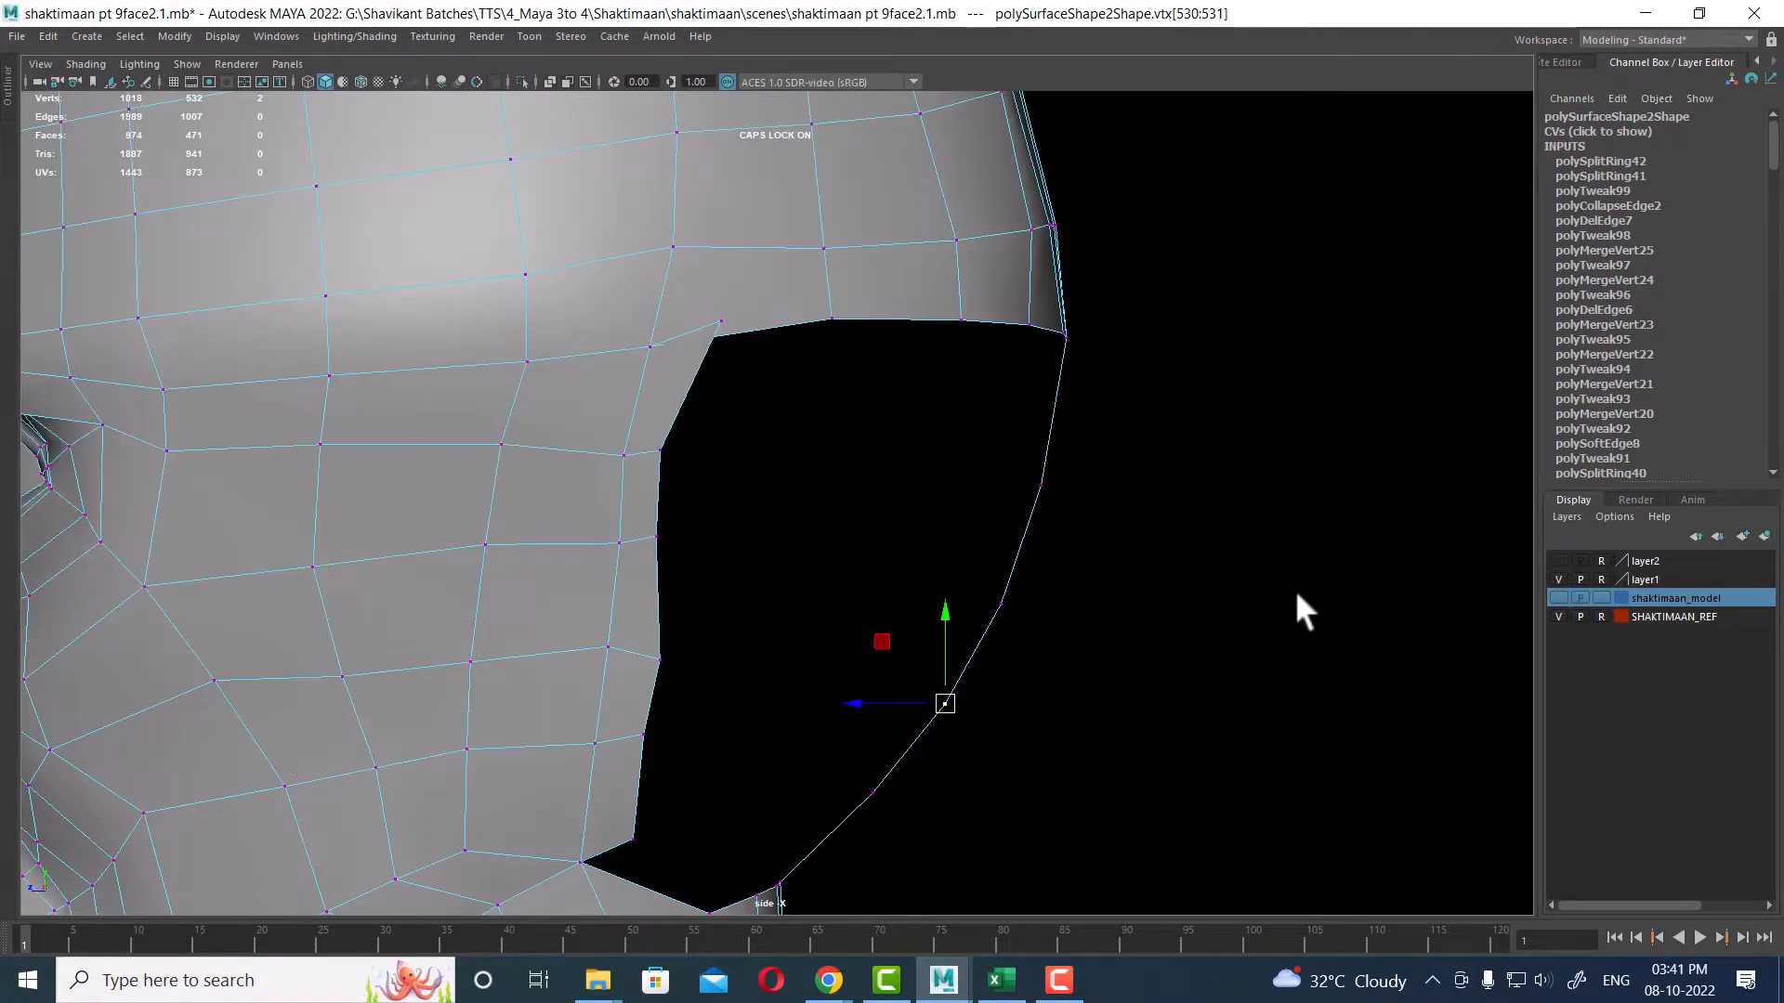
Step: Delete the column of faces along the front border of the rear head opening
scroll(1033, 654, "down", 1)
key("space")
left_click_drag(995, 750, 1182, 520)
key("F10")
left_click(1193, 340)
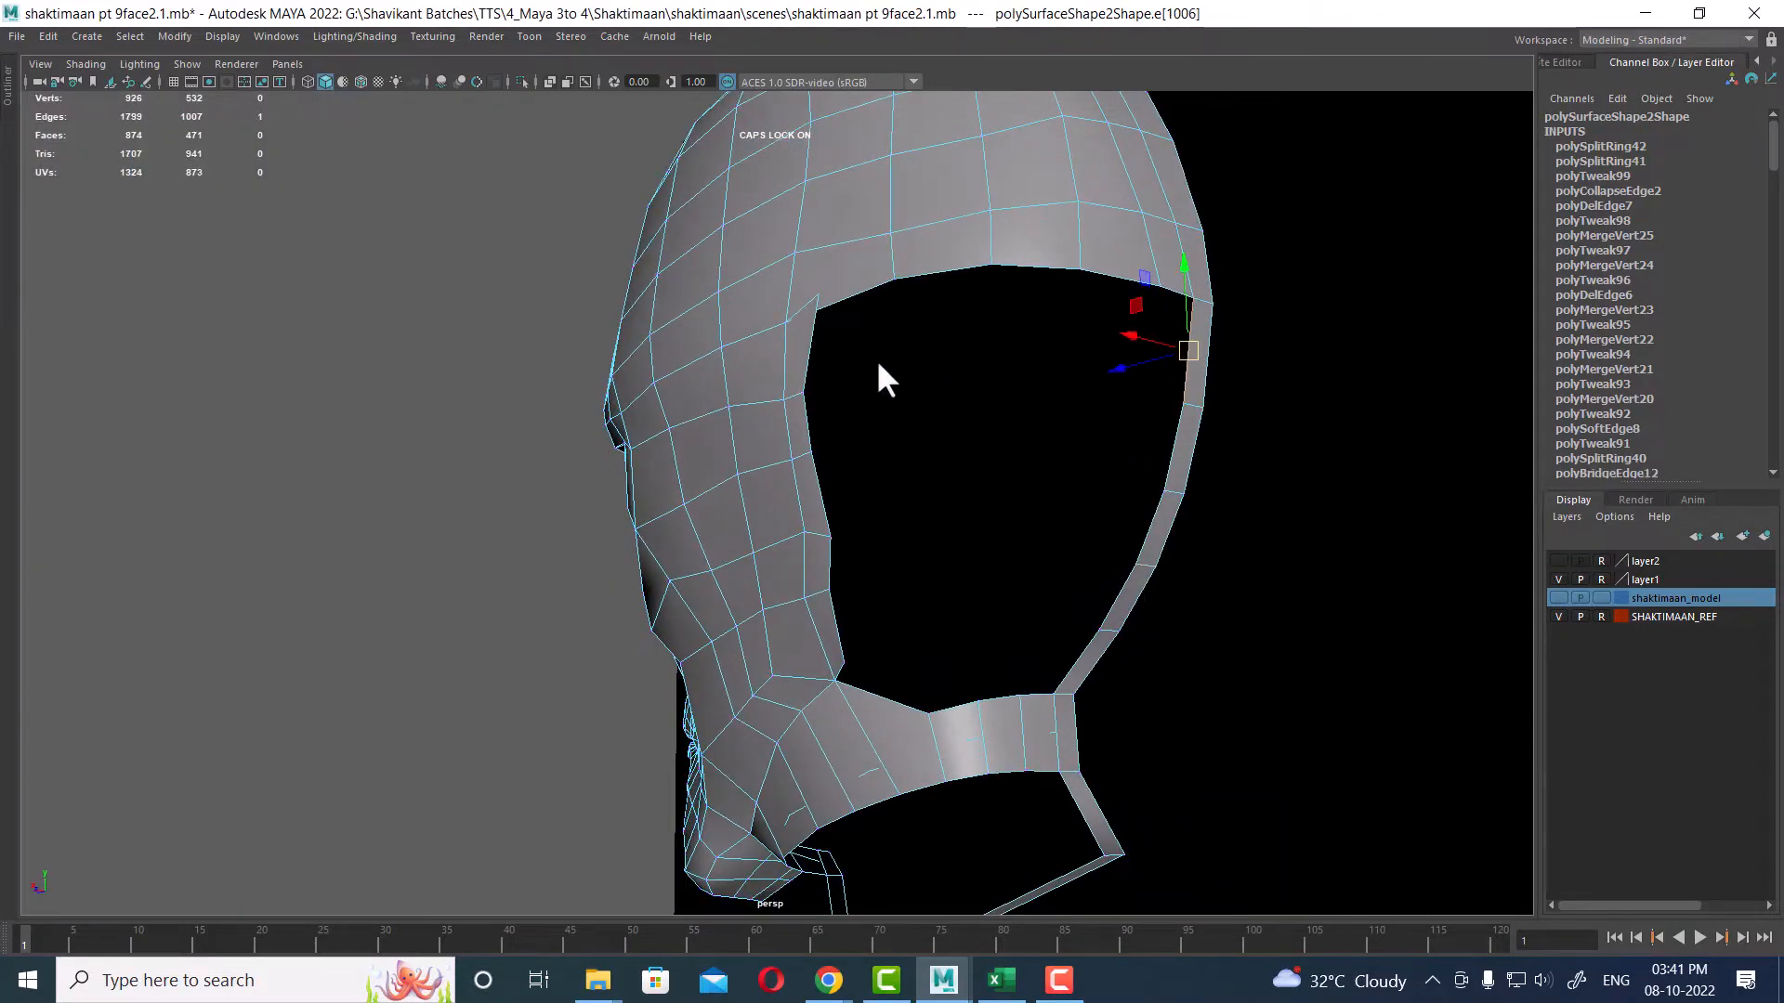
left_click(814, 343, "shift")
left_click_drag(813, 343, 892, 477, "alt")
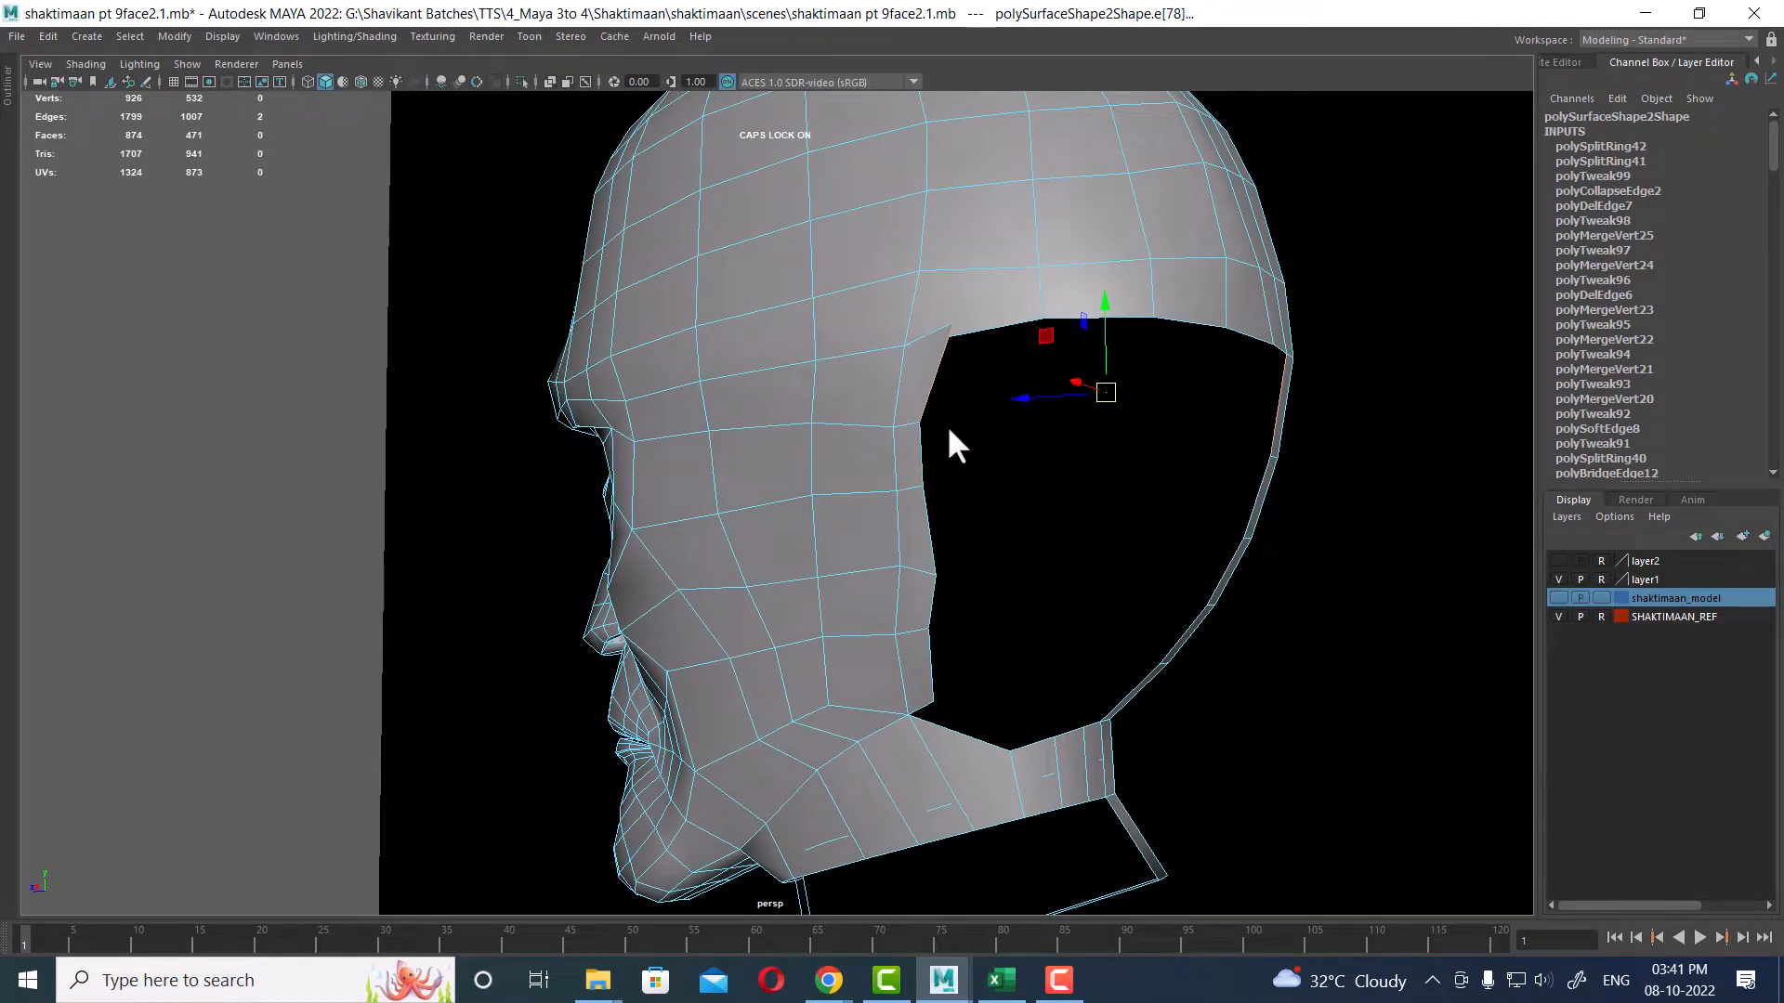
mouse_move(910, 388)
right_mouse_down()
mouse_move(903, 418)
mouse_move(914, 372)
right_mouse_up()
left_click(916, 386)
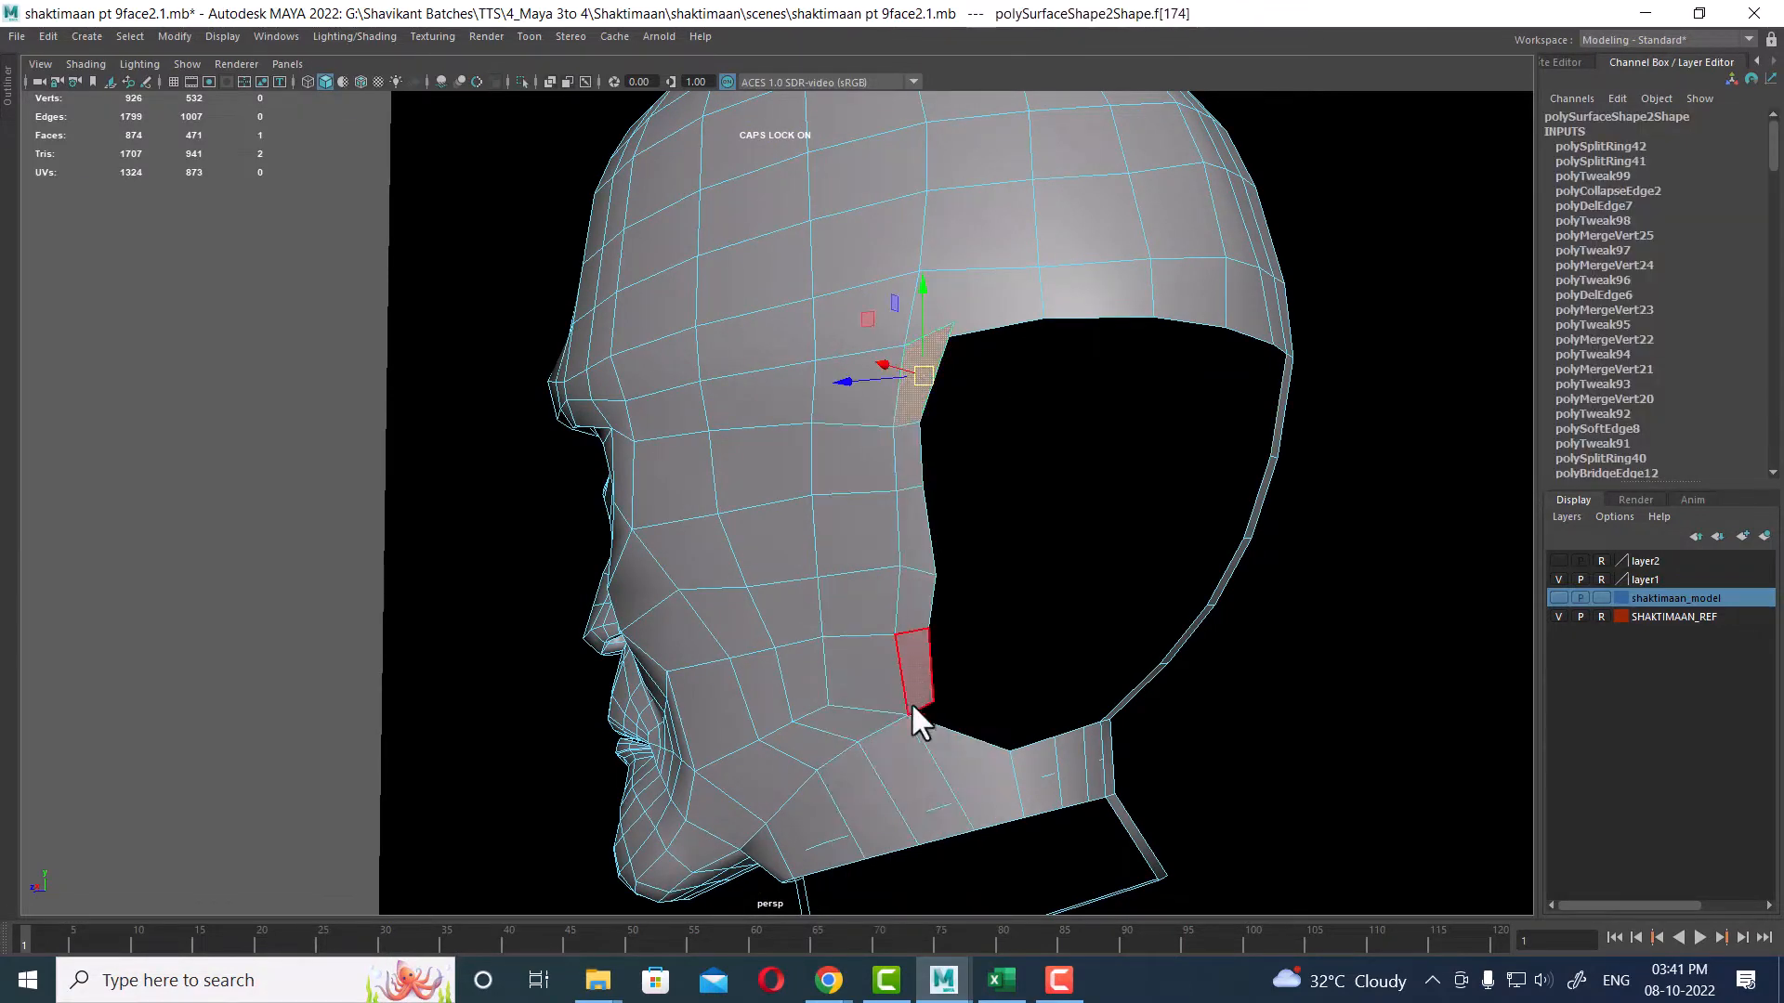
double_click(920, 683, "shift")
key("Delete")
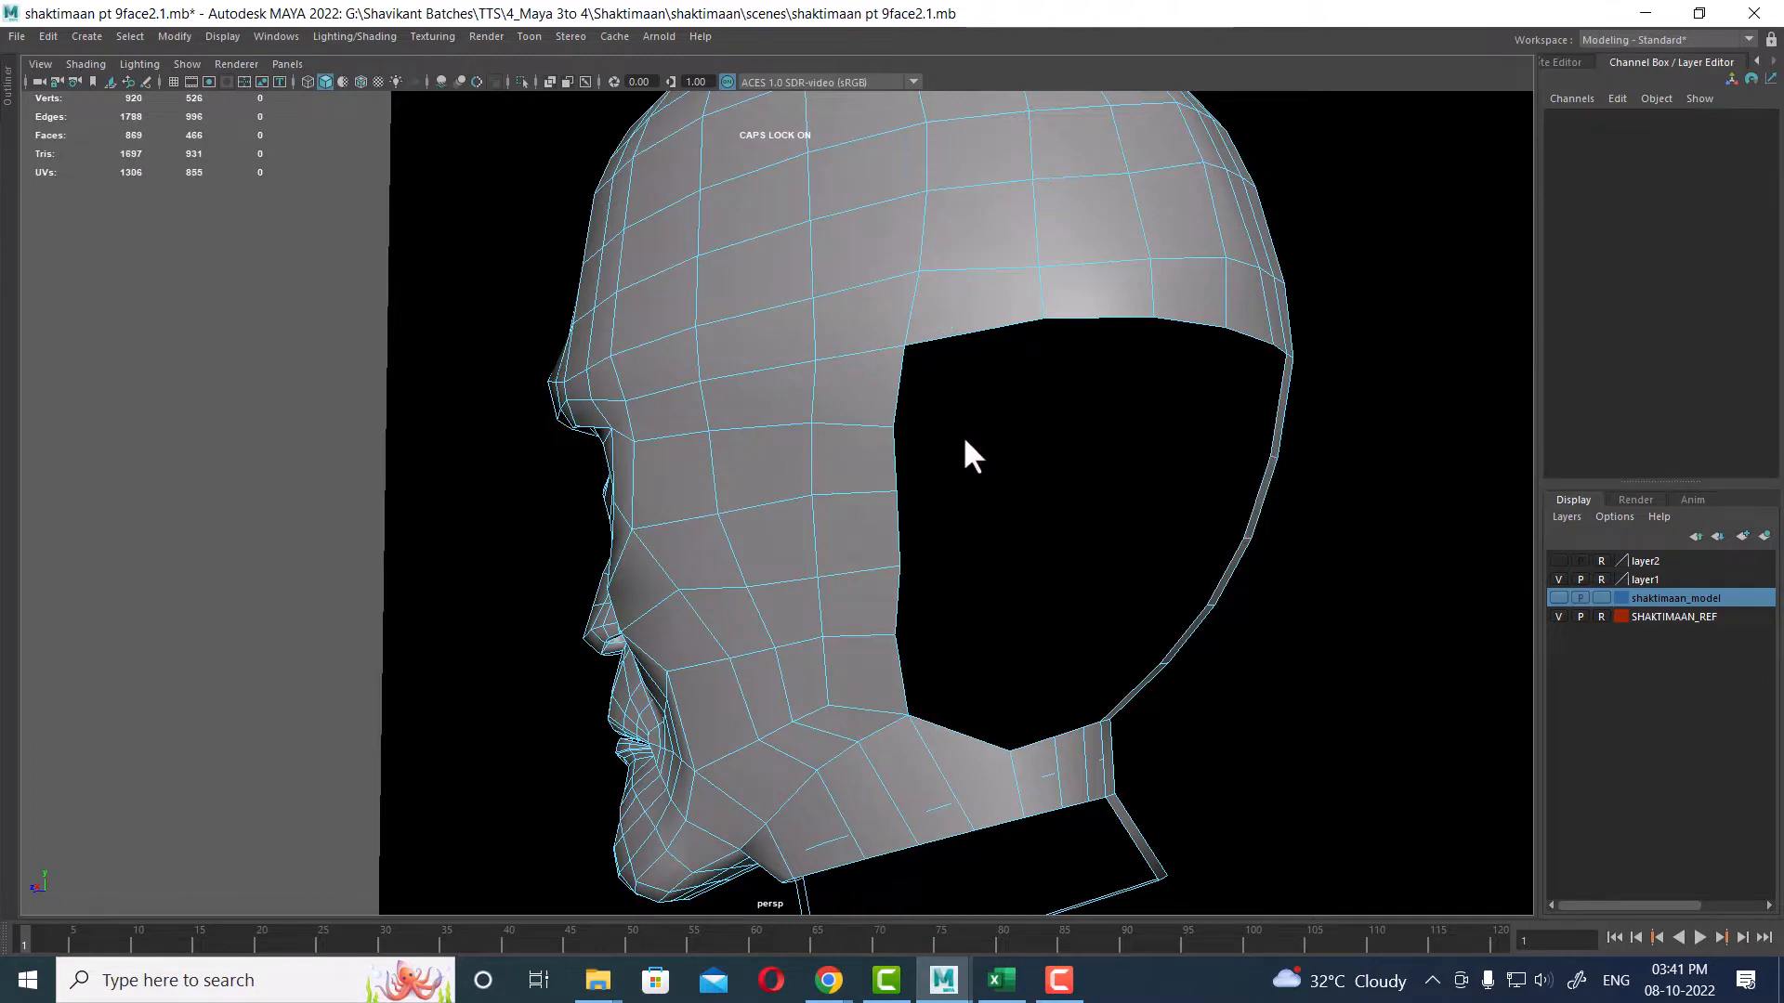
Step: Select the opposite border edges of the rear head opening and bridge them with 4 divisions
left_click_drag(963, 434, 1185, 401, "alt")
left_click(1261, 399)
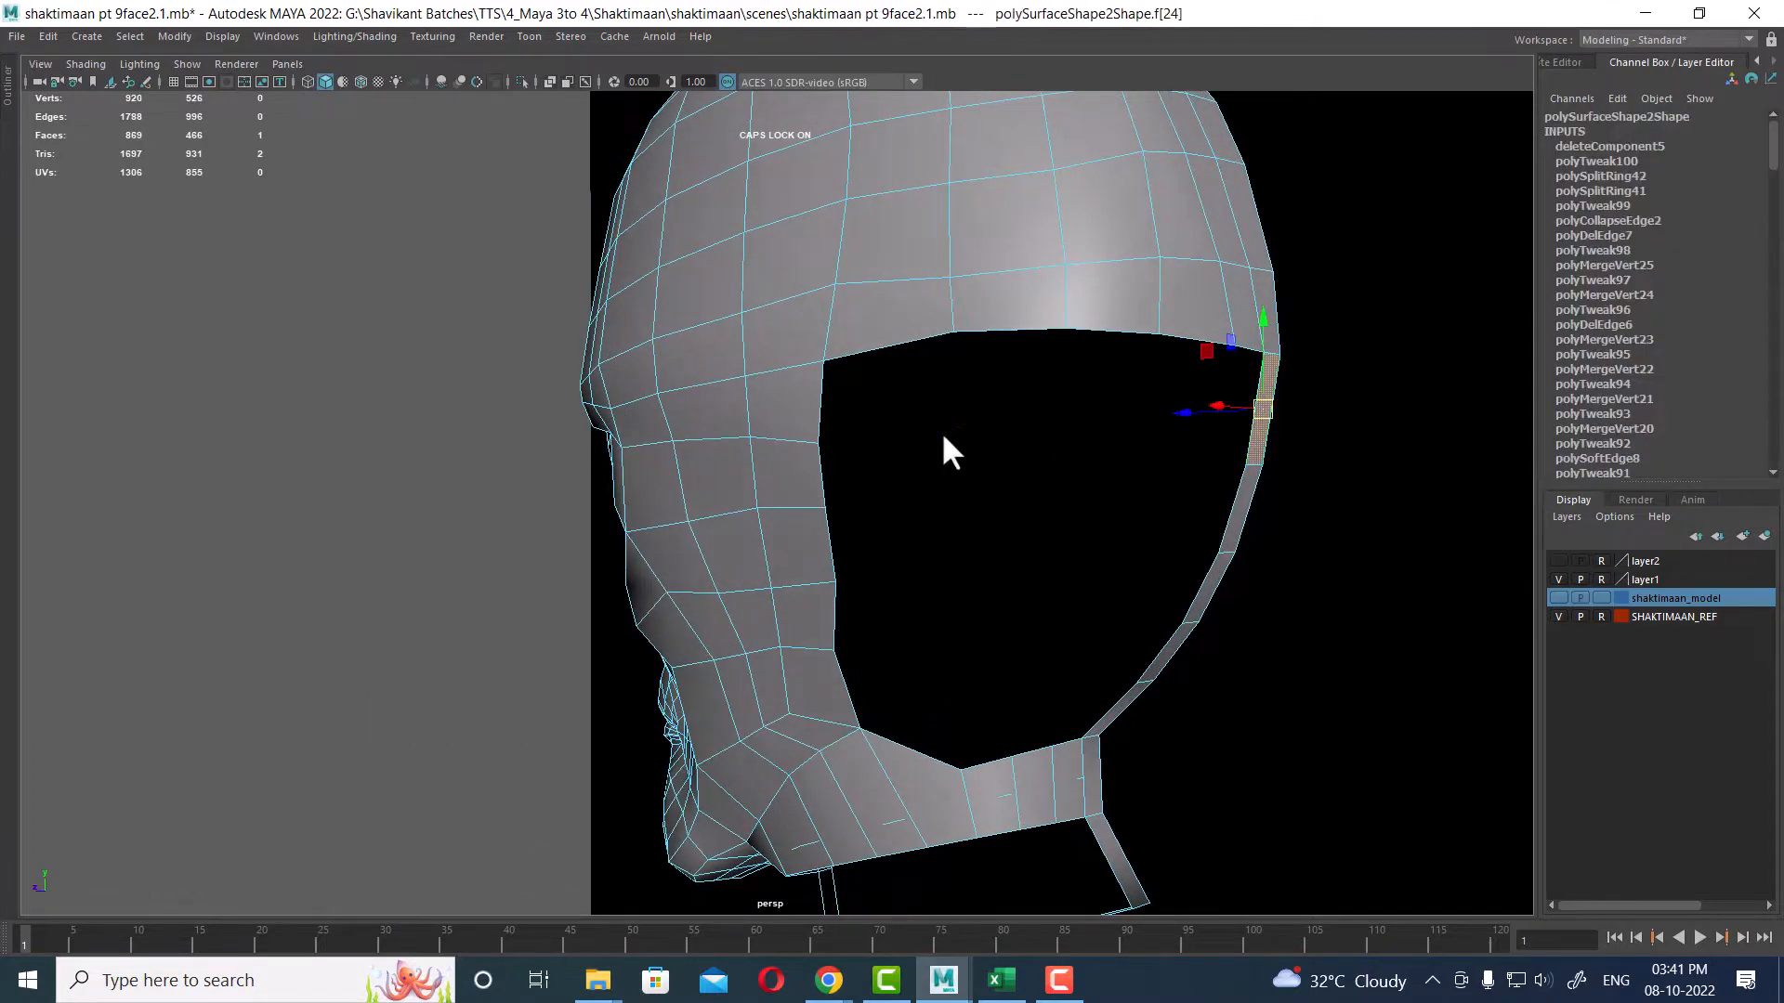
left_click(814, 401, "shift")
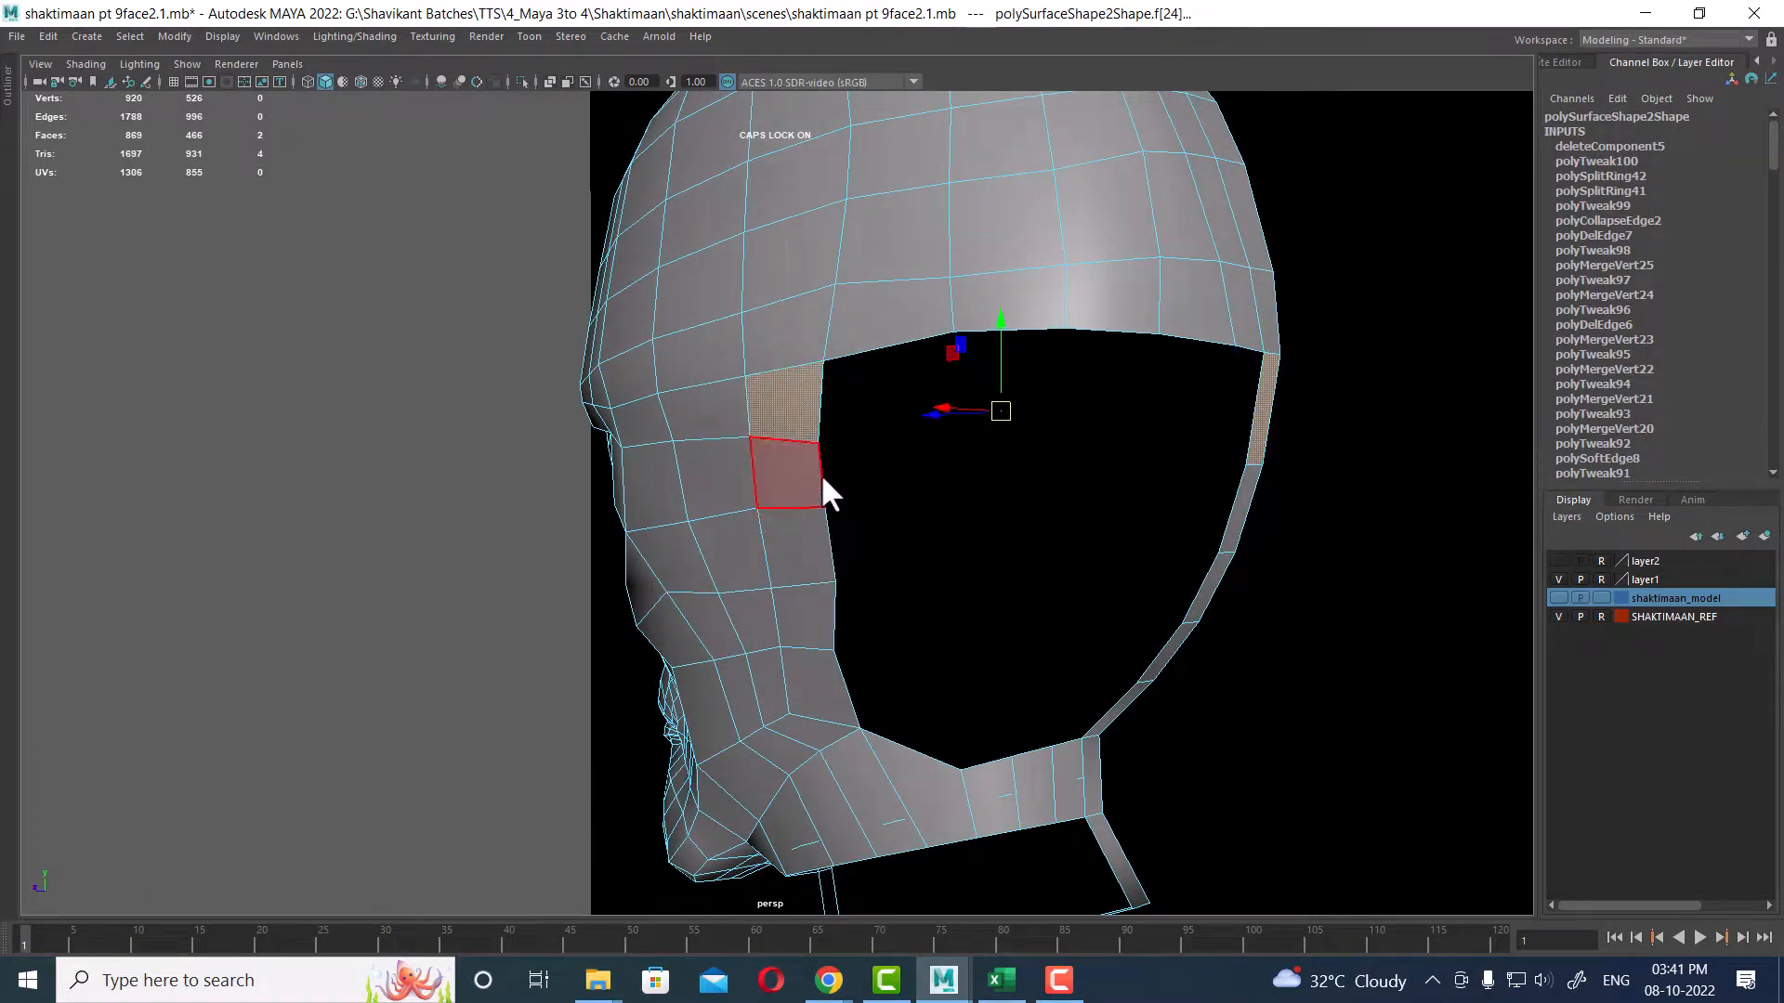
left_click(821, 474, "shift")
right_click_drag(822, 393, 835, 288)
left_click(823, 402)
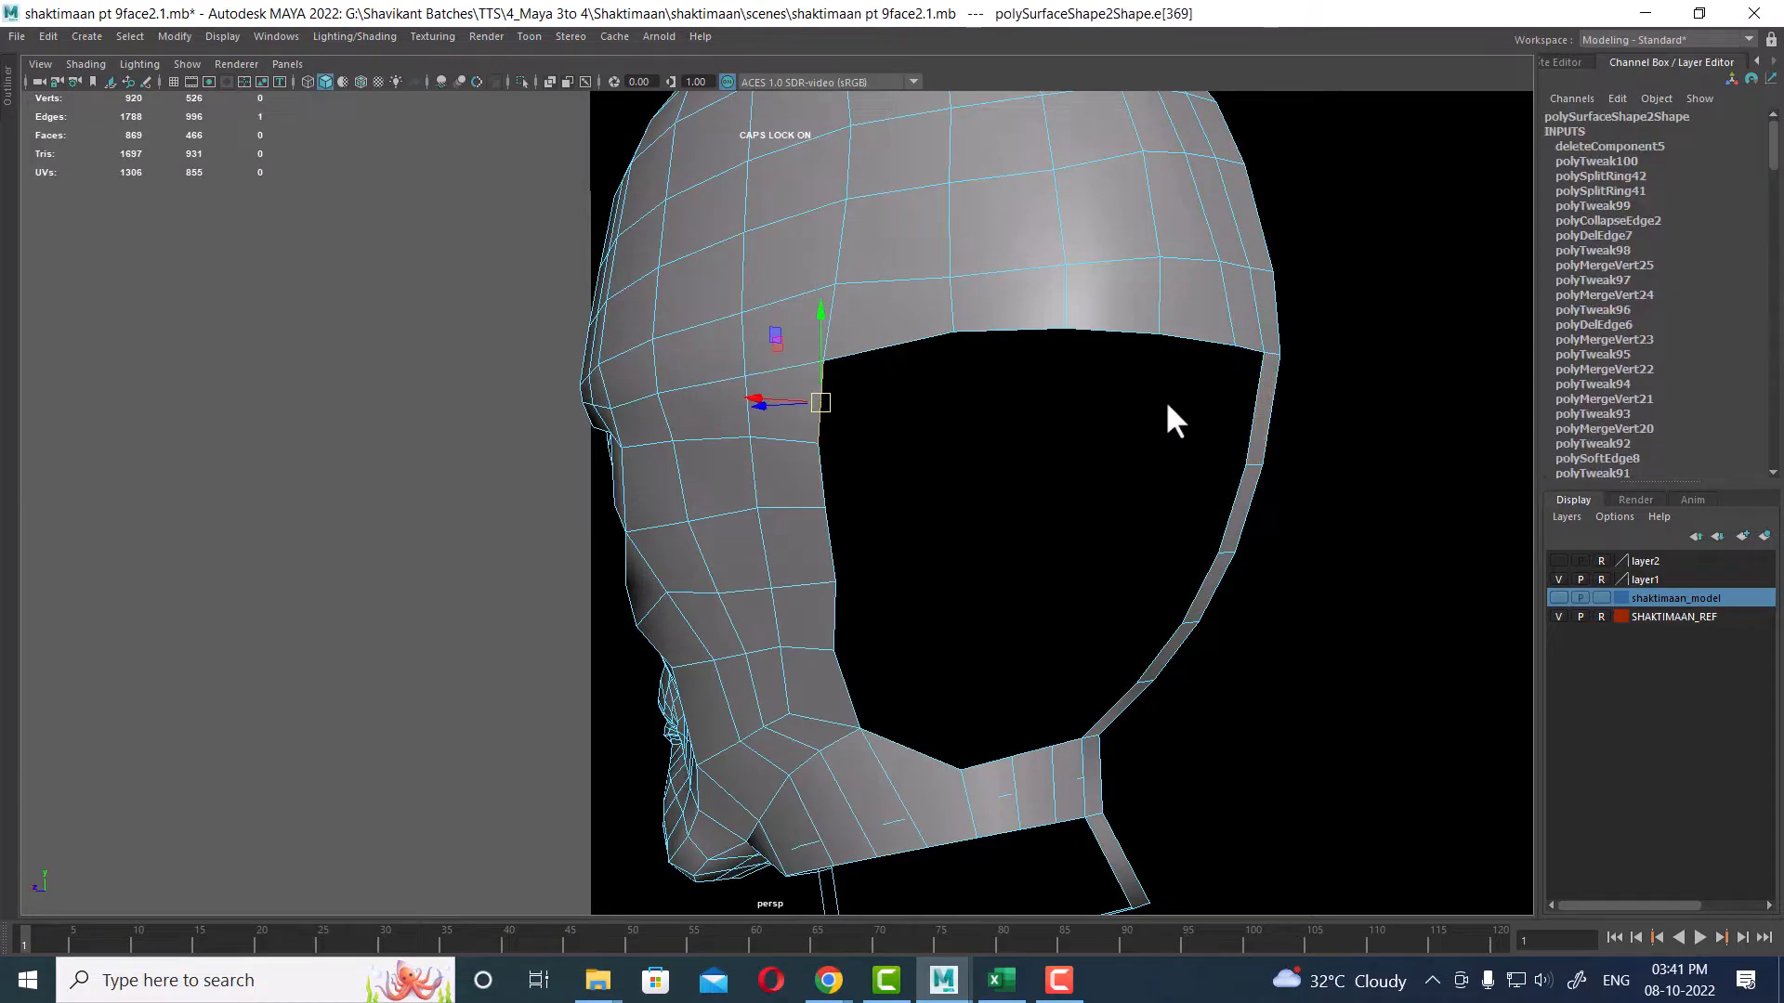
left_click(1260, 397, "shift")
left_click(1234, 507, "shift")
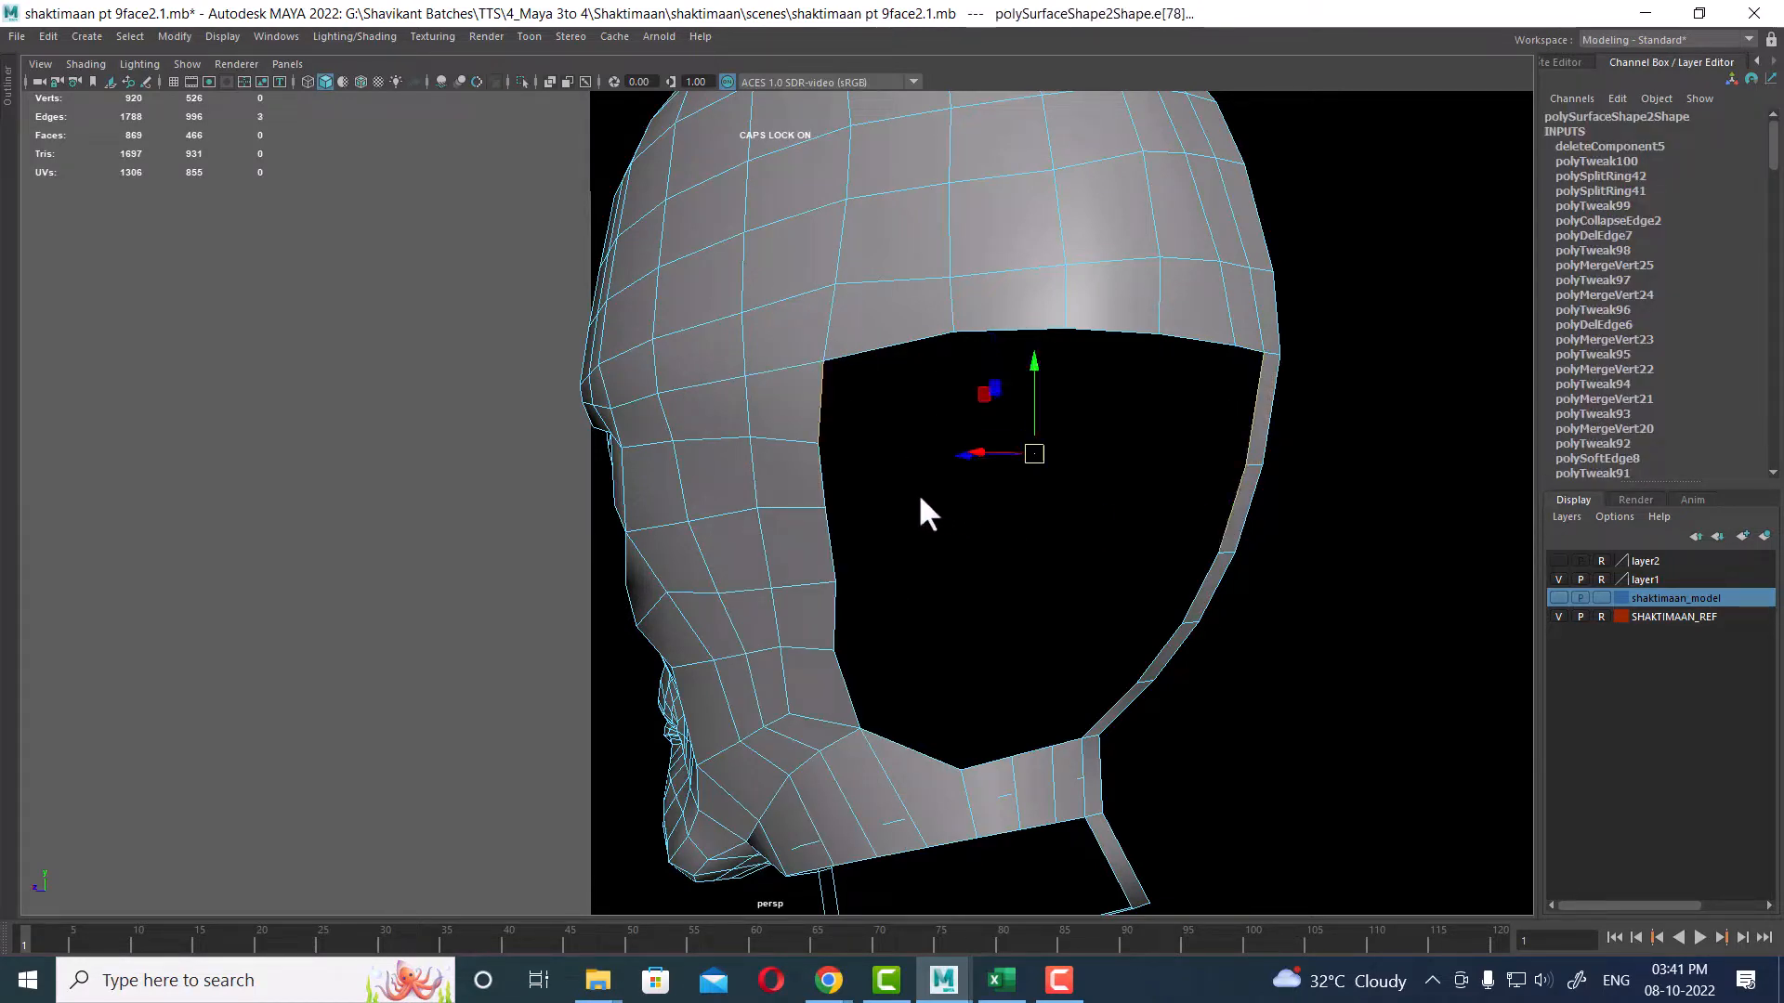
left_click(823, 476, "shift")
left_click(834, 528, "shift")
left_click(1215, 565, "shift")
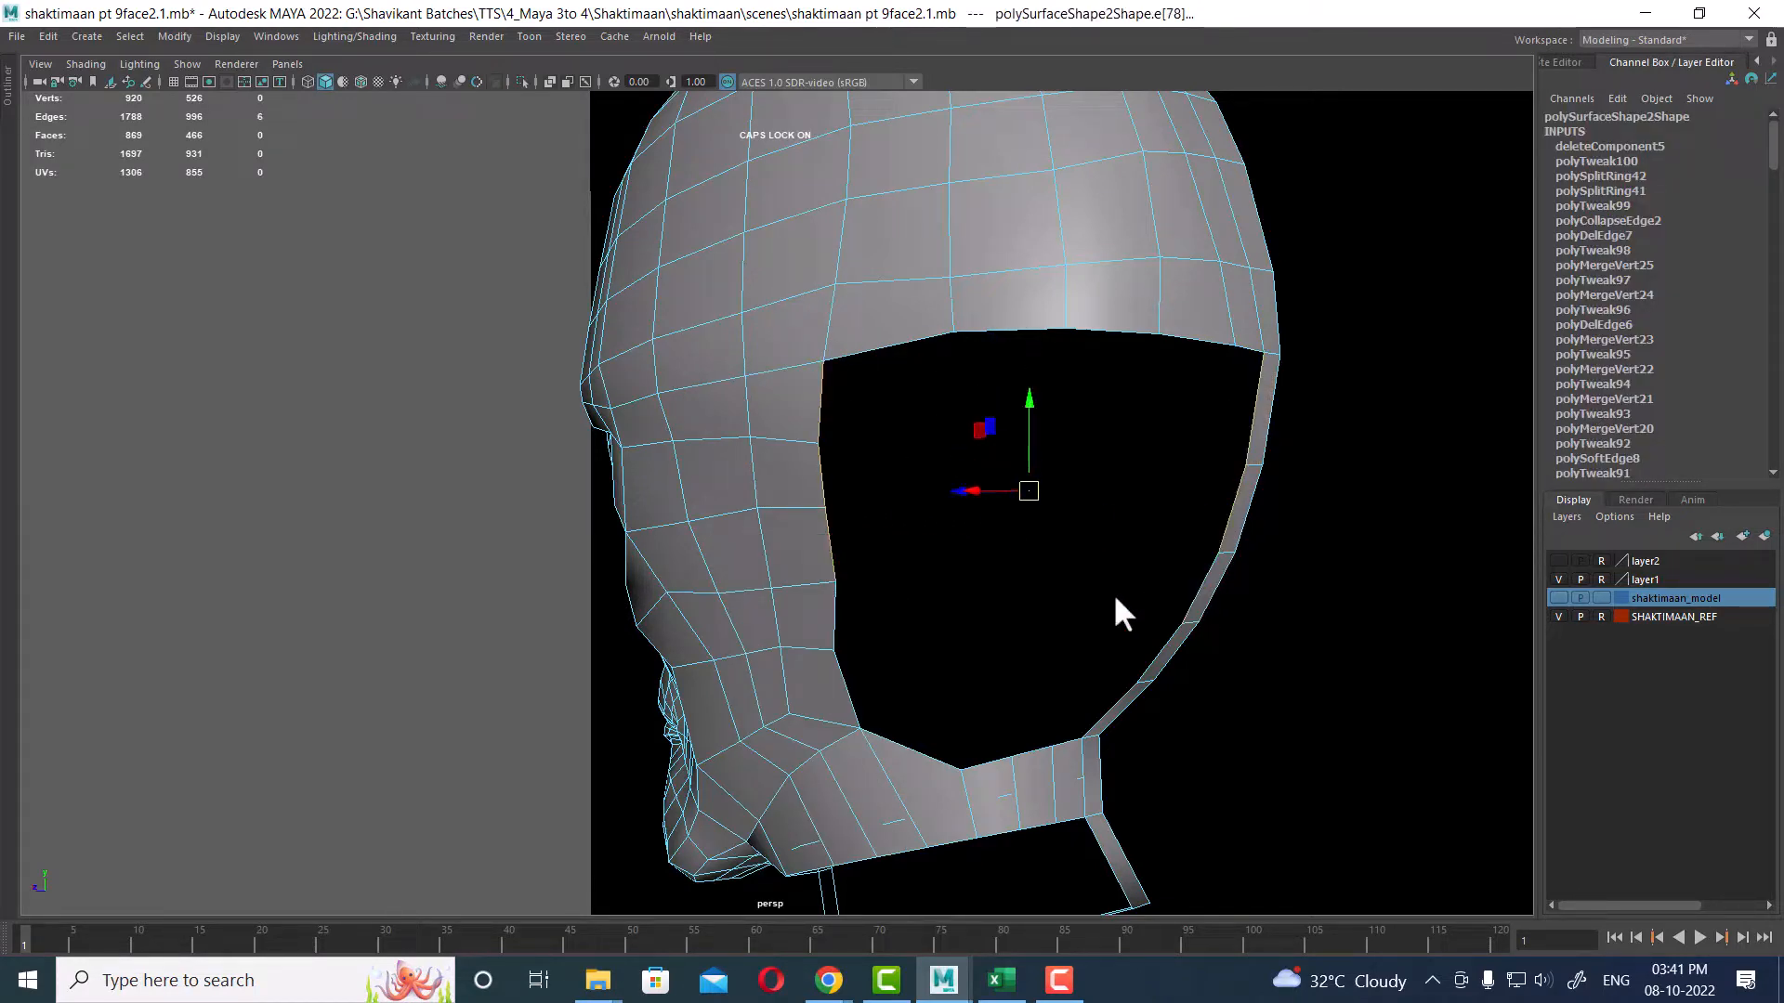
left_click(840, 606, "shift")
left_click(1157, 650, "shift")
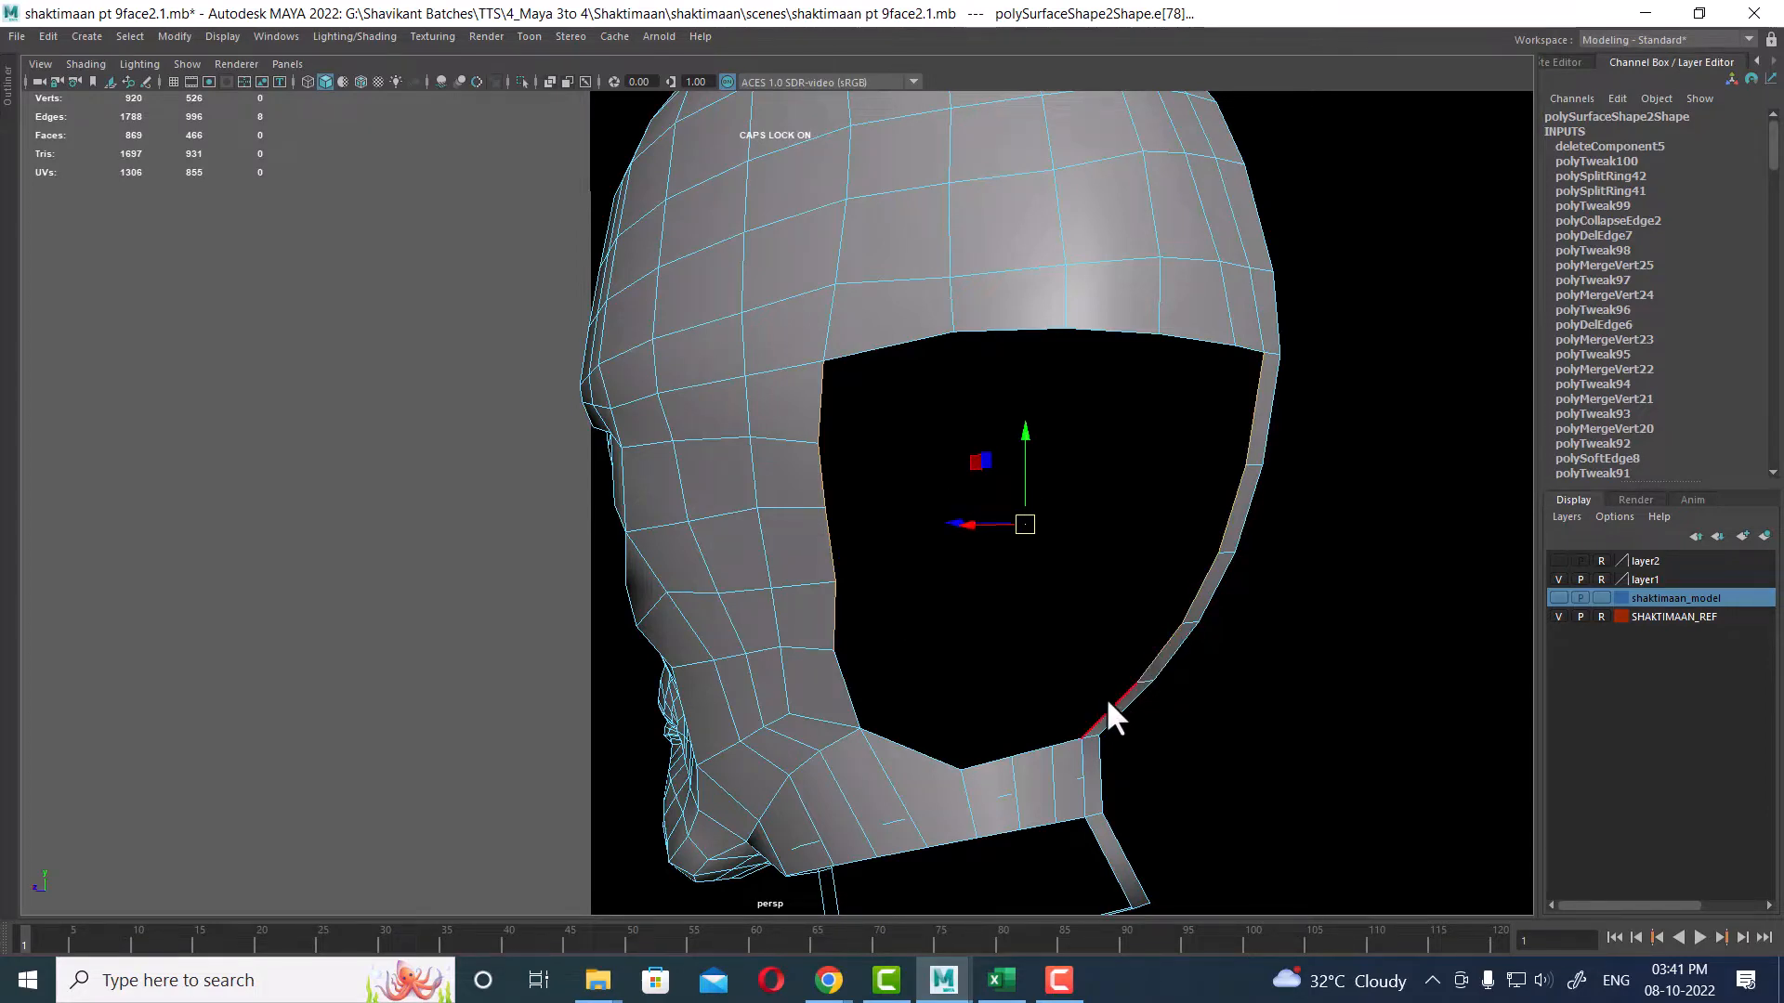
left_click(1105, 698, "shift")
left_click(846, 687, "shift")
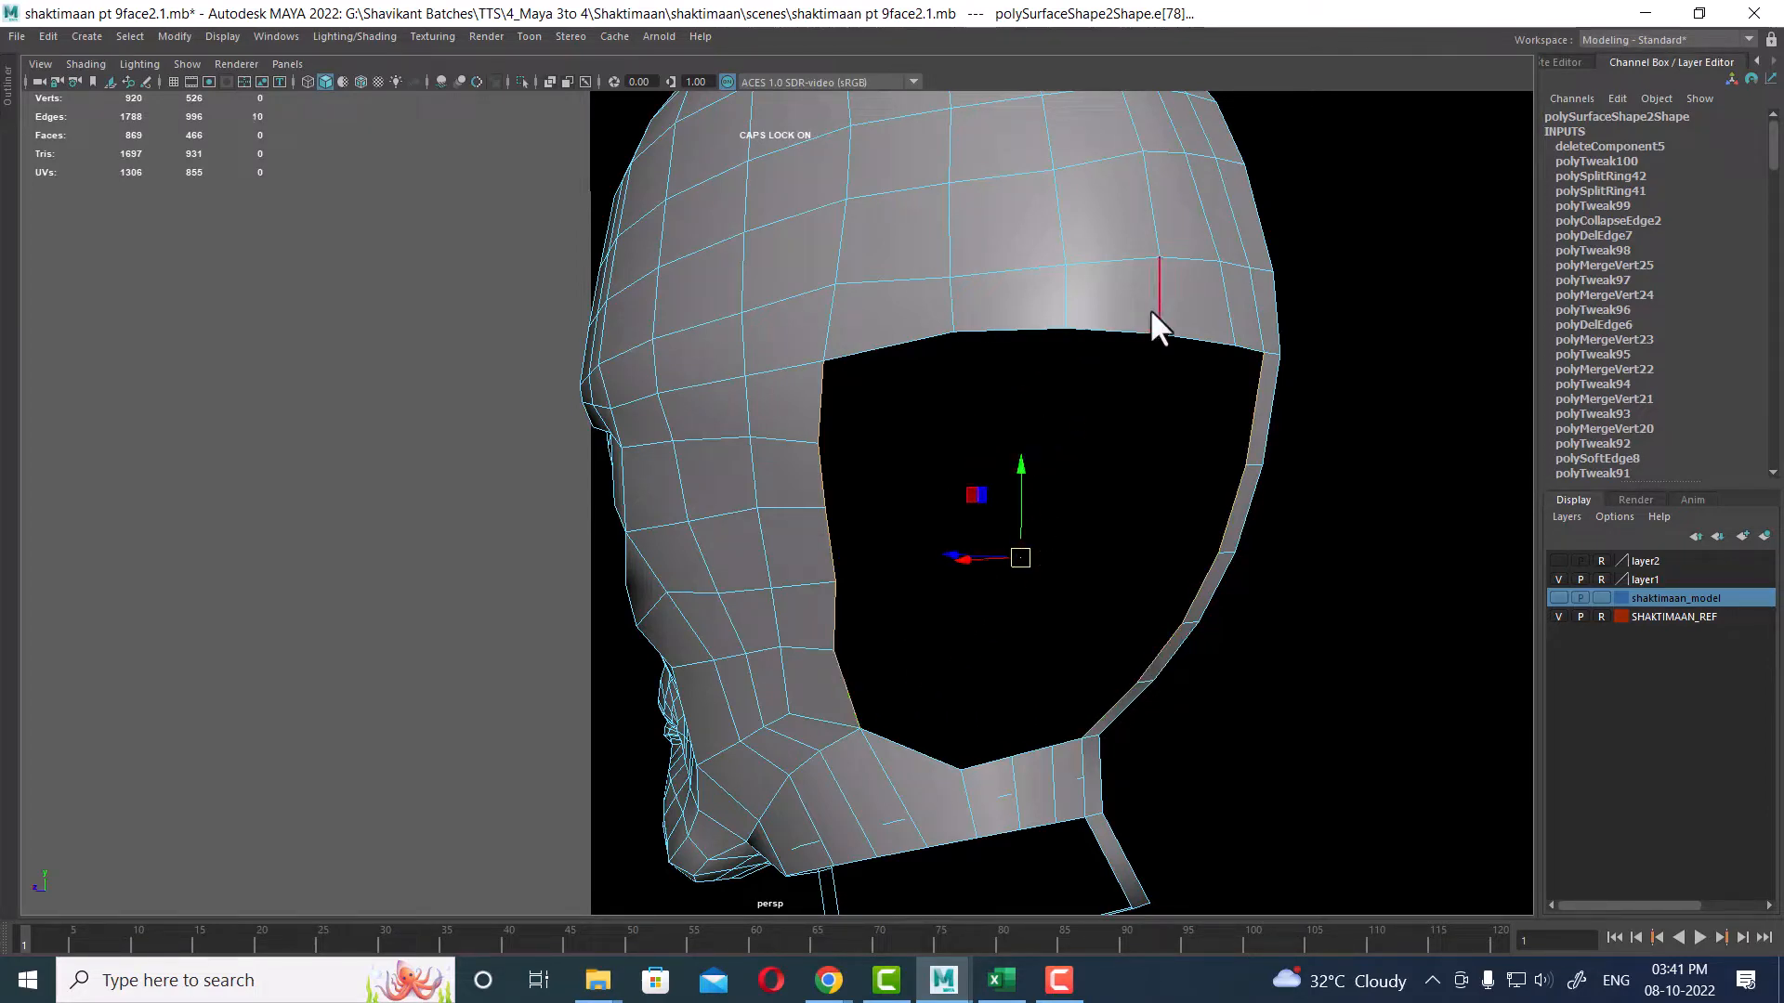
right_click(1033, 459, "shift")
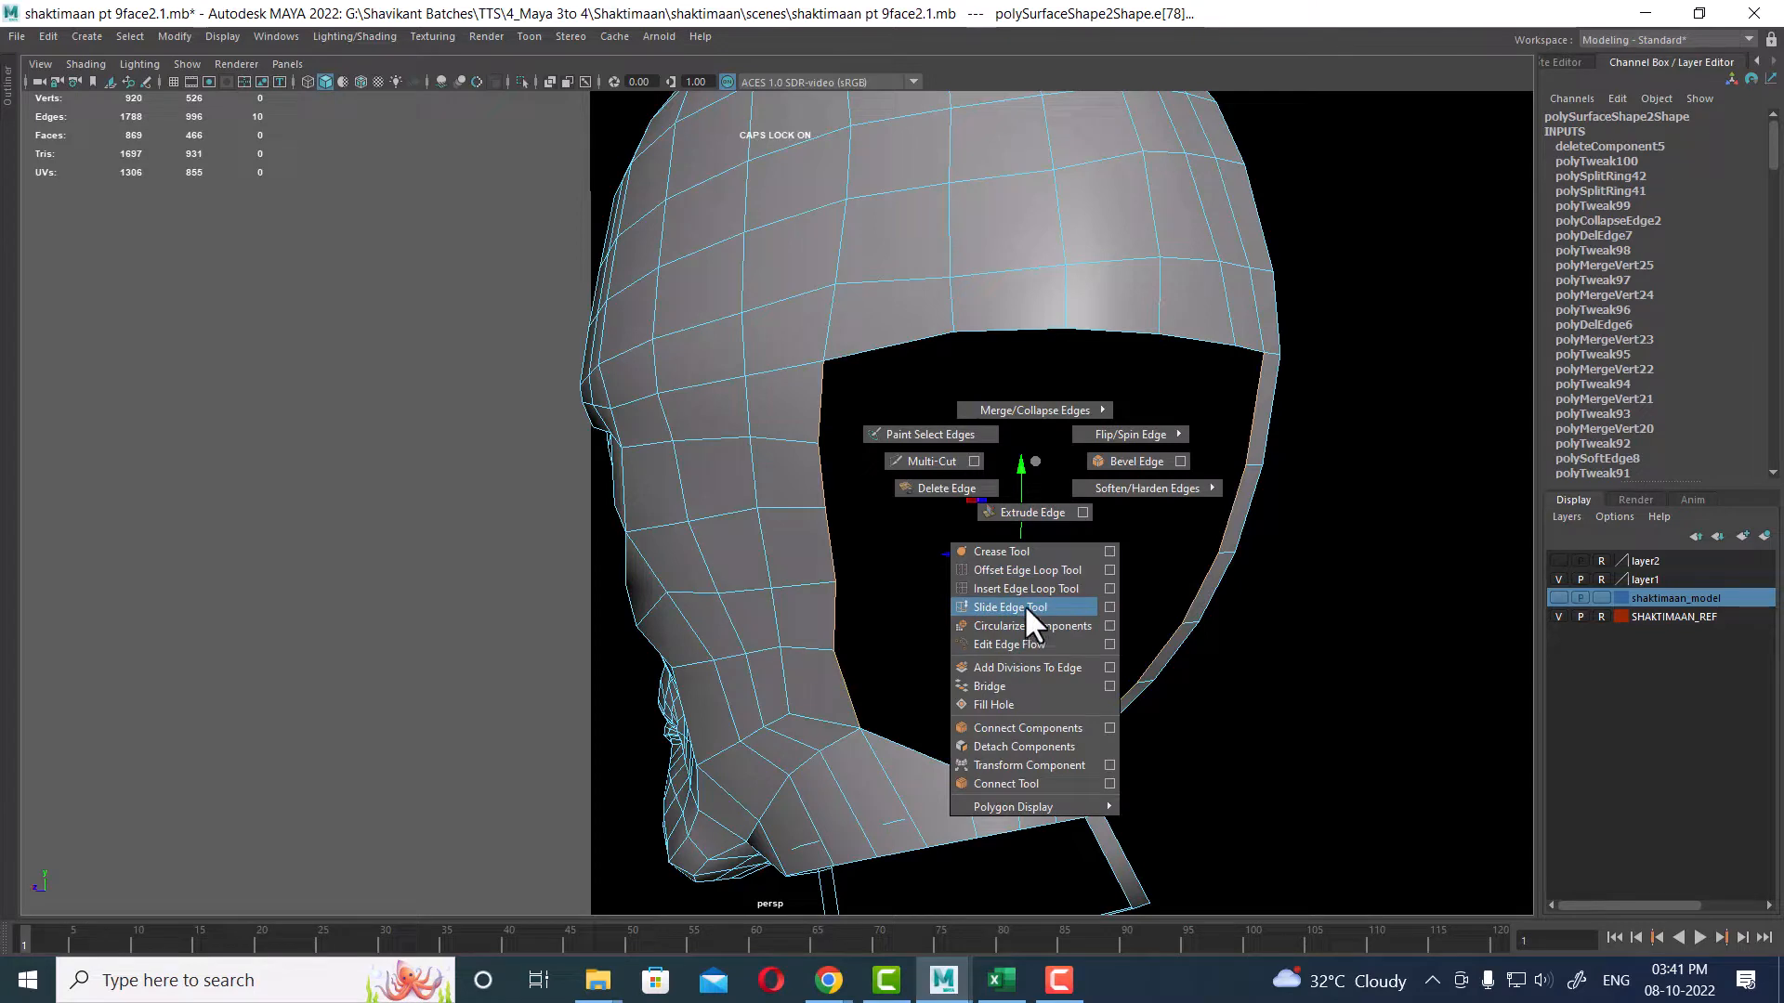
left_click(1110, 685)
right_click_drag(969, 460, 1028, 402, "alt")
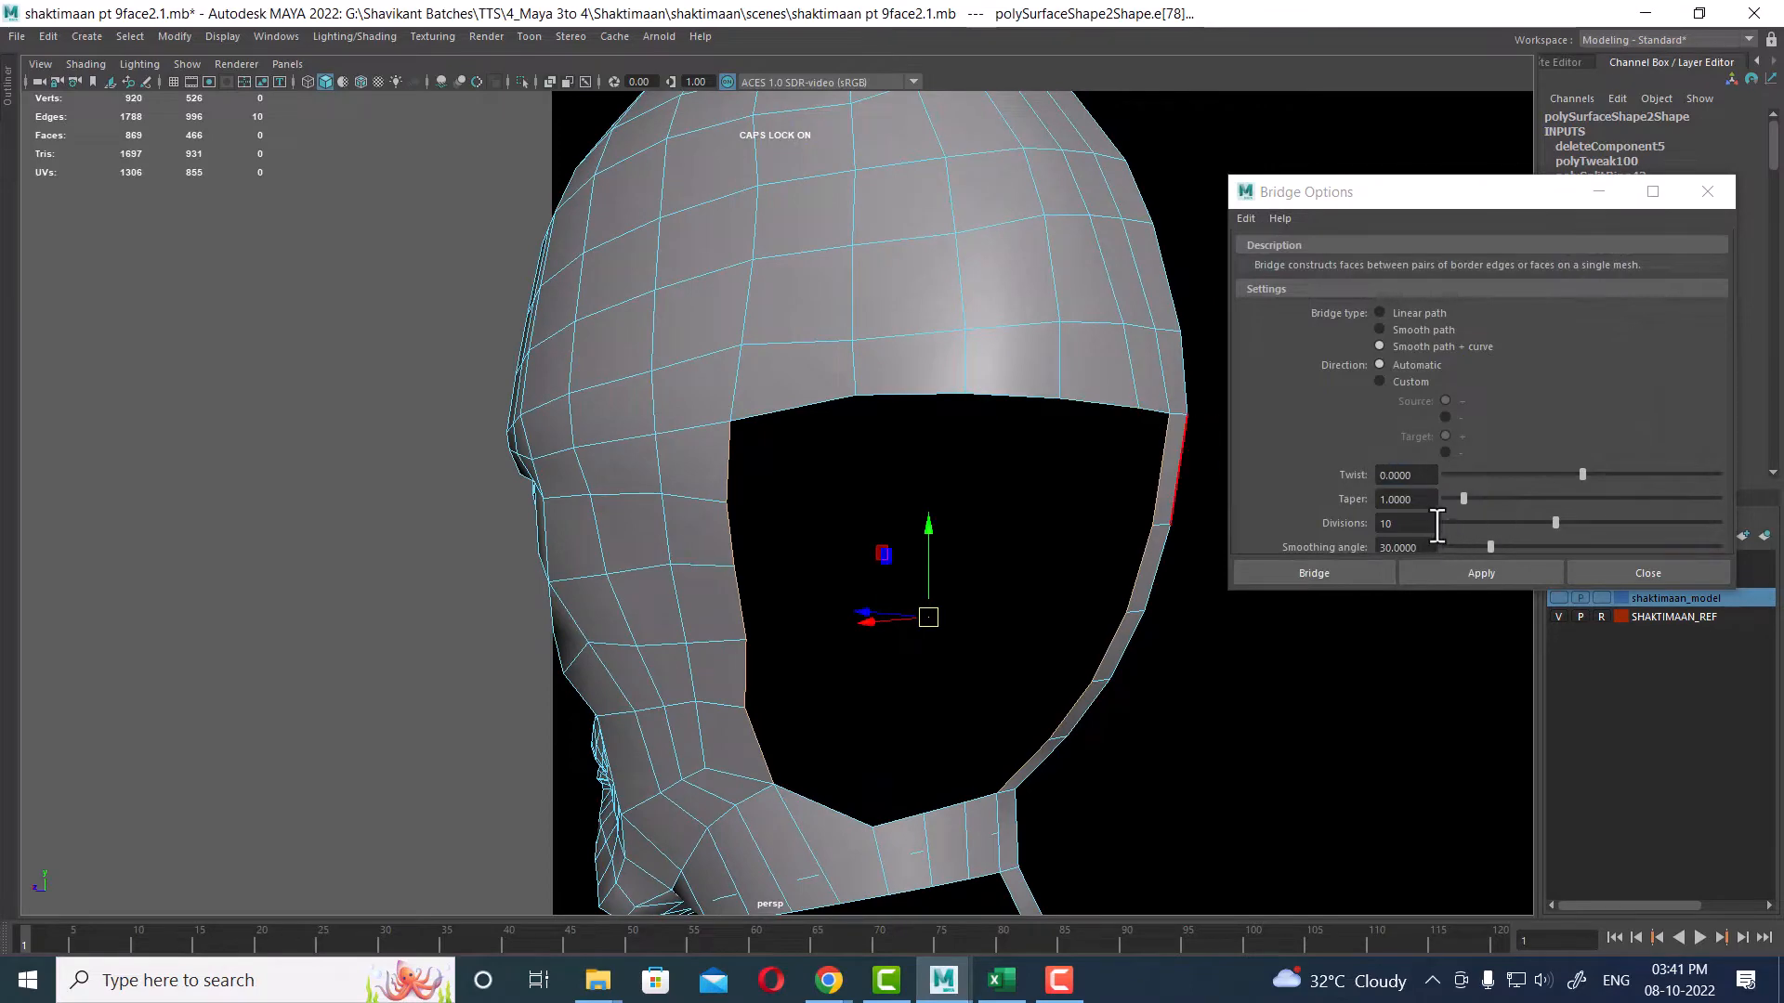
double_click(1405, 523)
type("4")
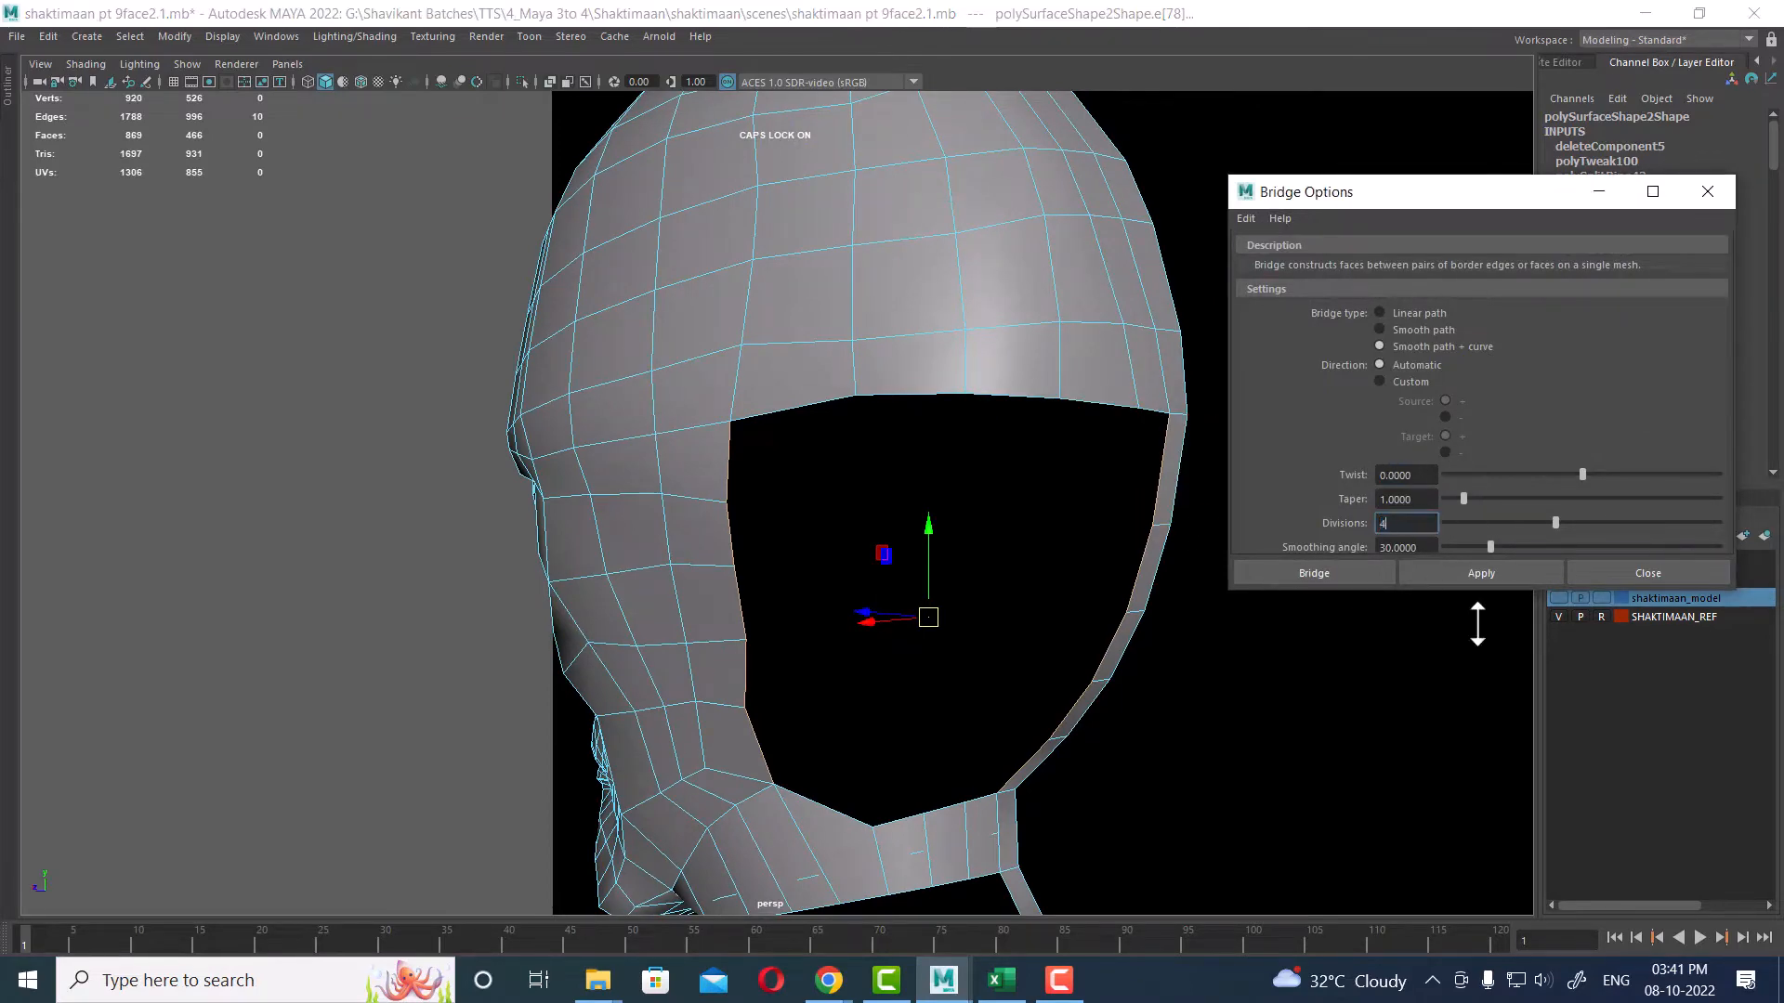
left_click(1498, 568)
Step: Examine the bridged faces across the back of the head from several angles
left_click_drag(1254, 593, 737, 537, "alt")
right_click_drag(737, 537, 760, 537, "alt")
left_click_drag(759, 537, 860, 546, "alt")
middle_click_drag(861, 546, 666, 543, "alt")
right_click_drag(665, 543, 828, 549, "alt")
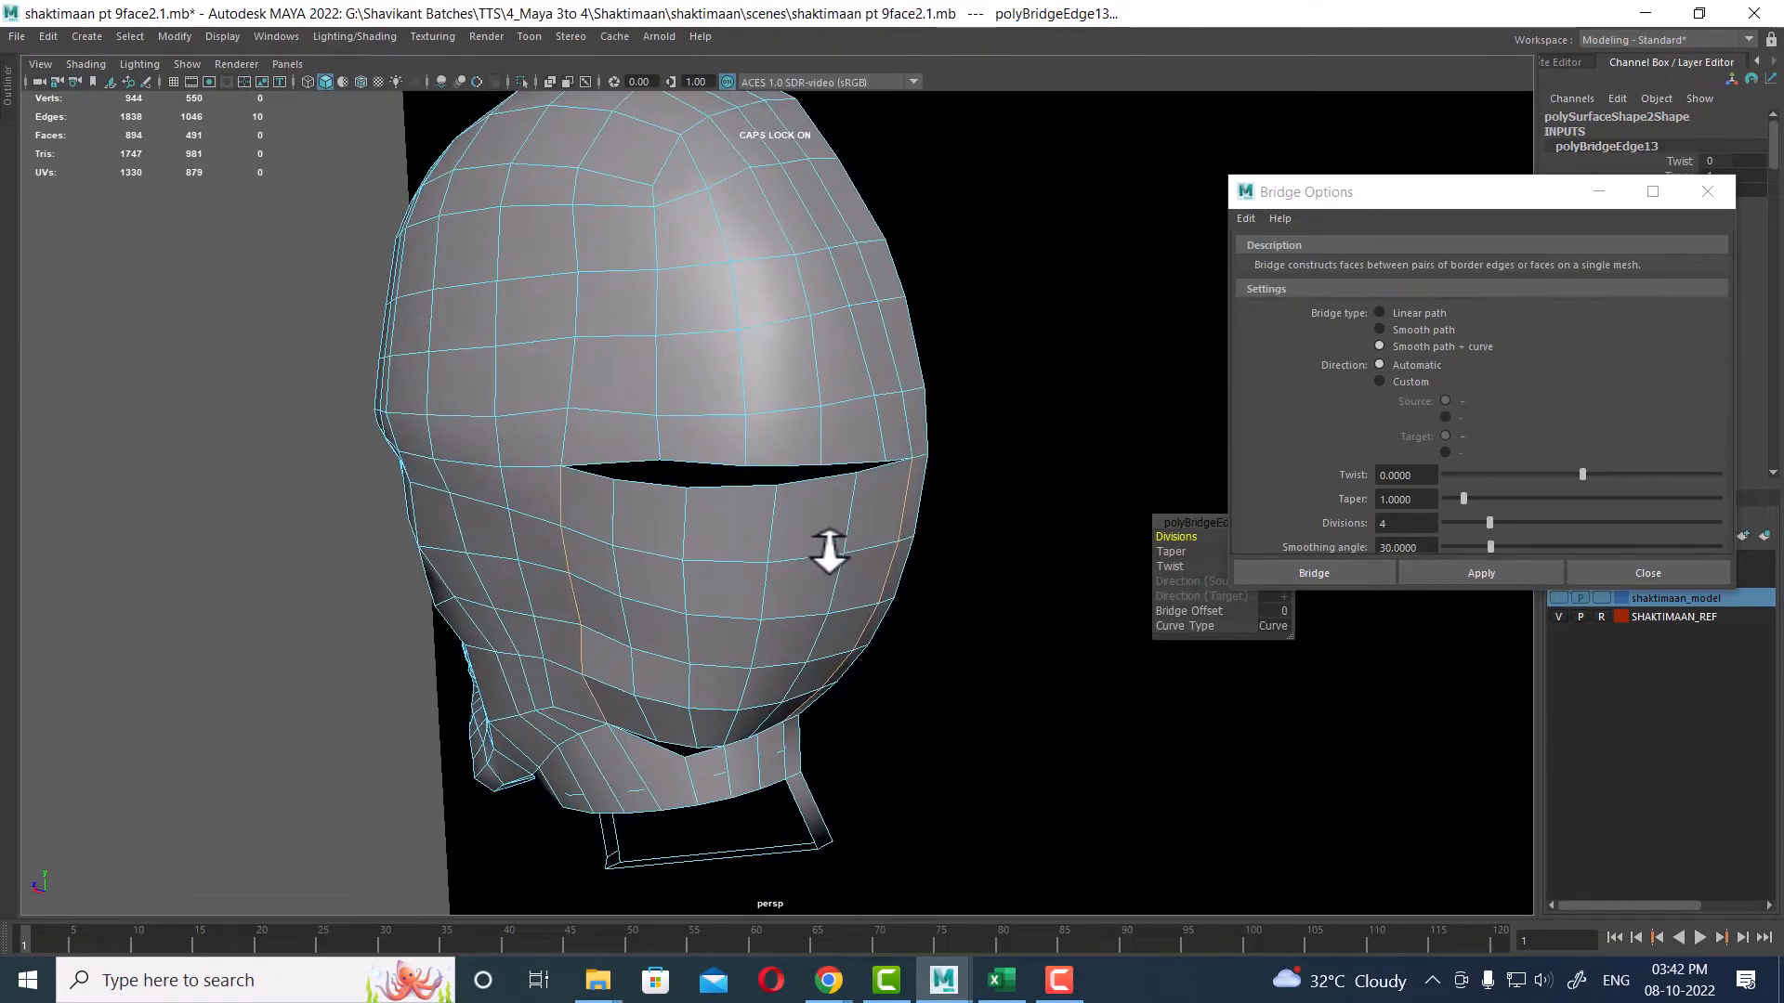
left_click_drag(728, 521, 800, 478, "alt")
right_click(832, 367)
right_click_drag(831, 367, 742, 366)
right_click_drag(688, 399, 681, 458, "alt")
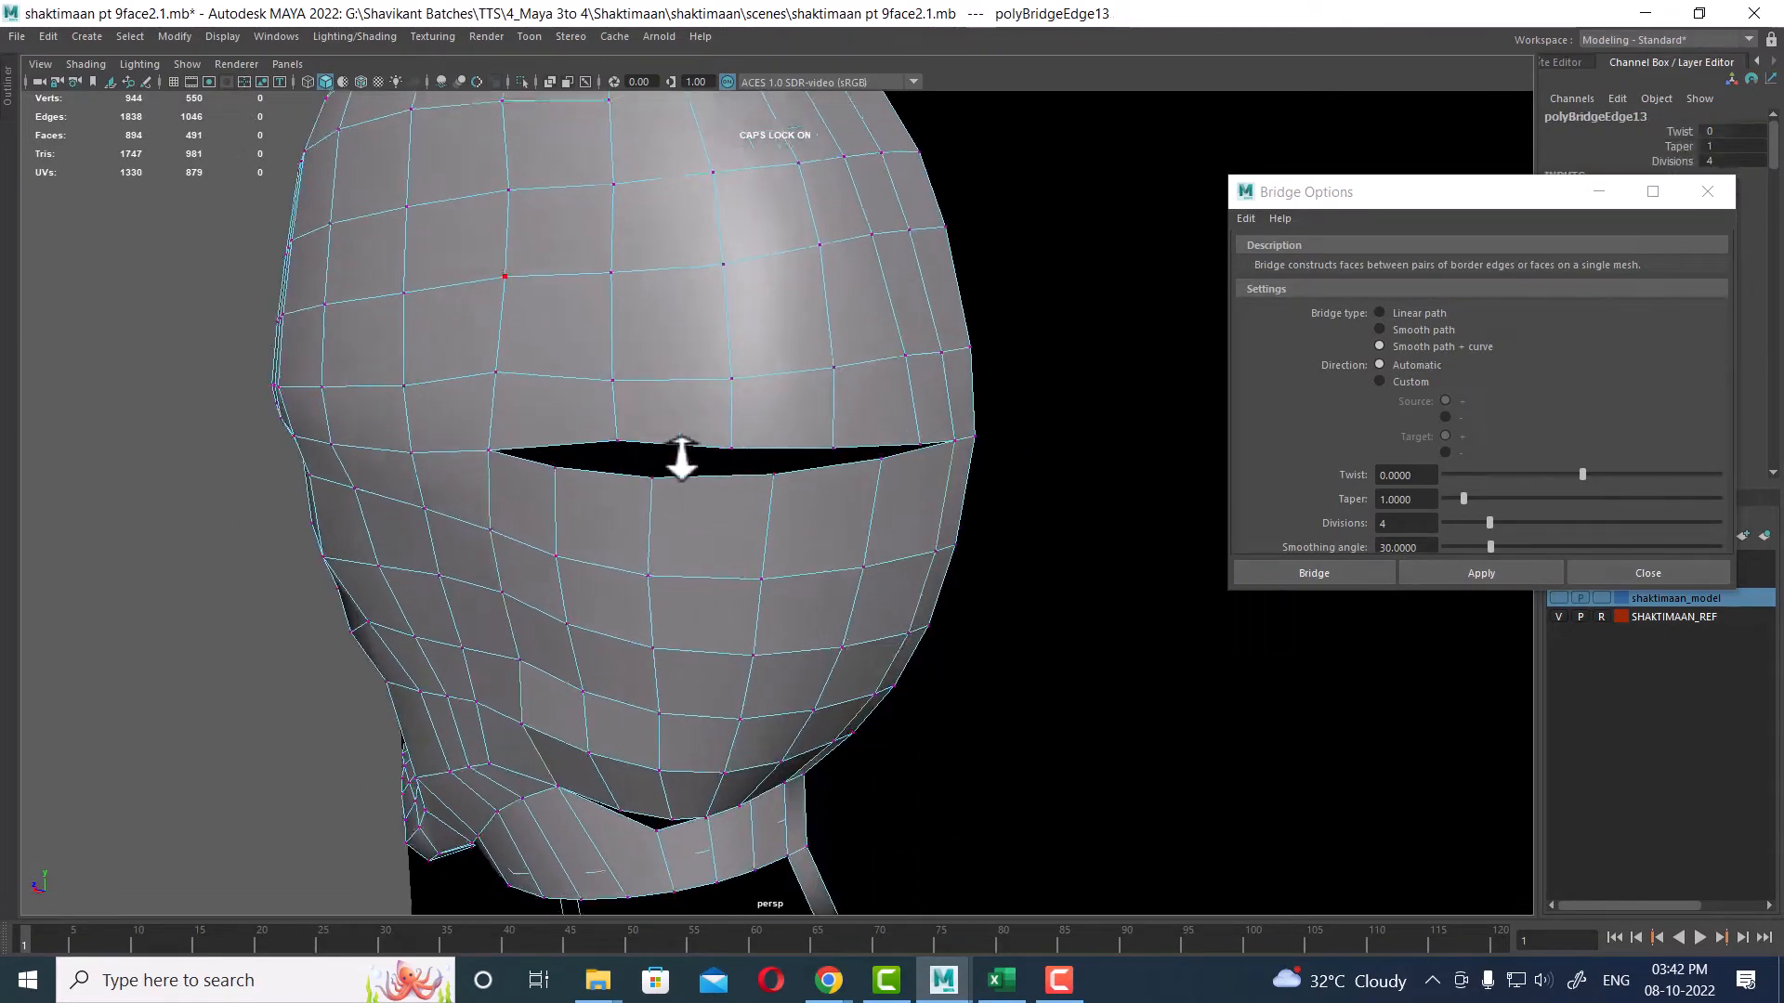
left_click_drag(681, 458, 879, 510, "alt")
right_click_drag(879, 510, 905, 461, "alt")
left_click_drag(905, 461, 900, 555, "alt")
right_click_drag(900, 554, 968, 500, "alt")
Step: Select the guide curve and center its pivot
left_click(825, 578)
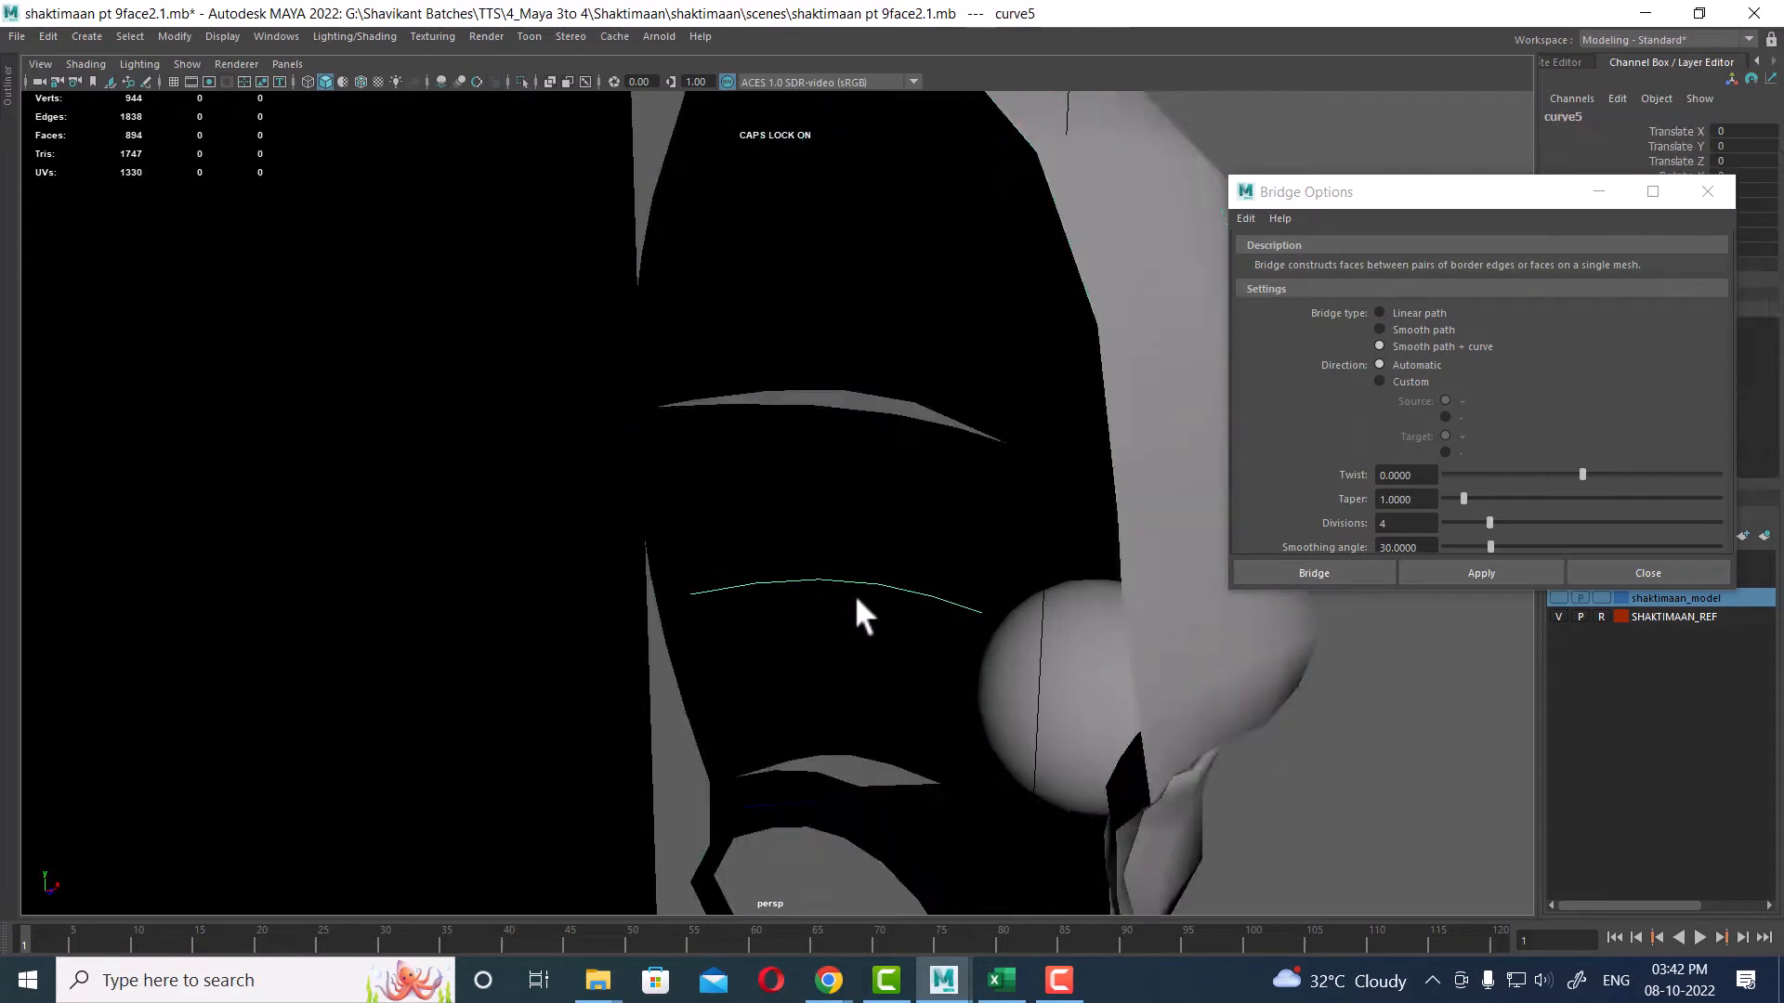
mouse_move(882, 602)
left_mouse_down("alt")
mouse_move(1035, 612)
mouse_move(743, 554)
mouse_move(836, 626)
left_mouse_up("alt")
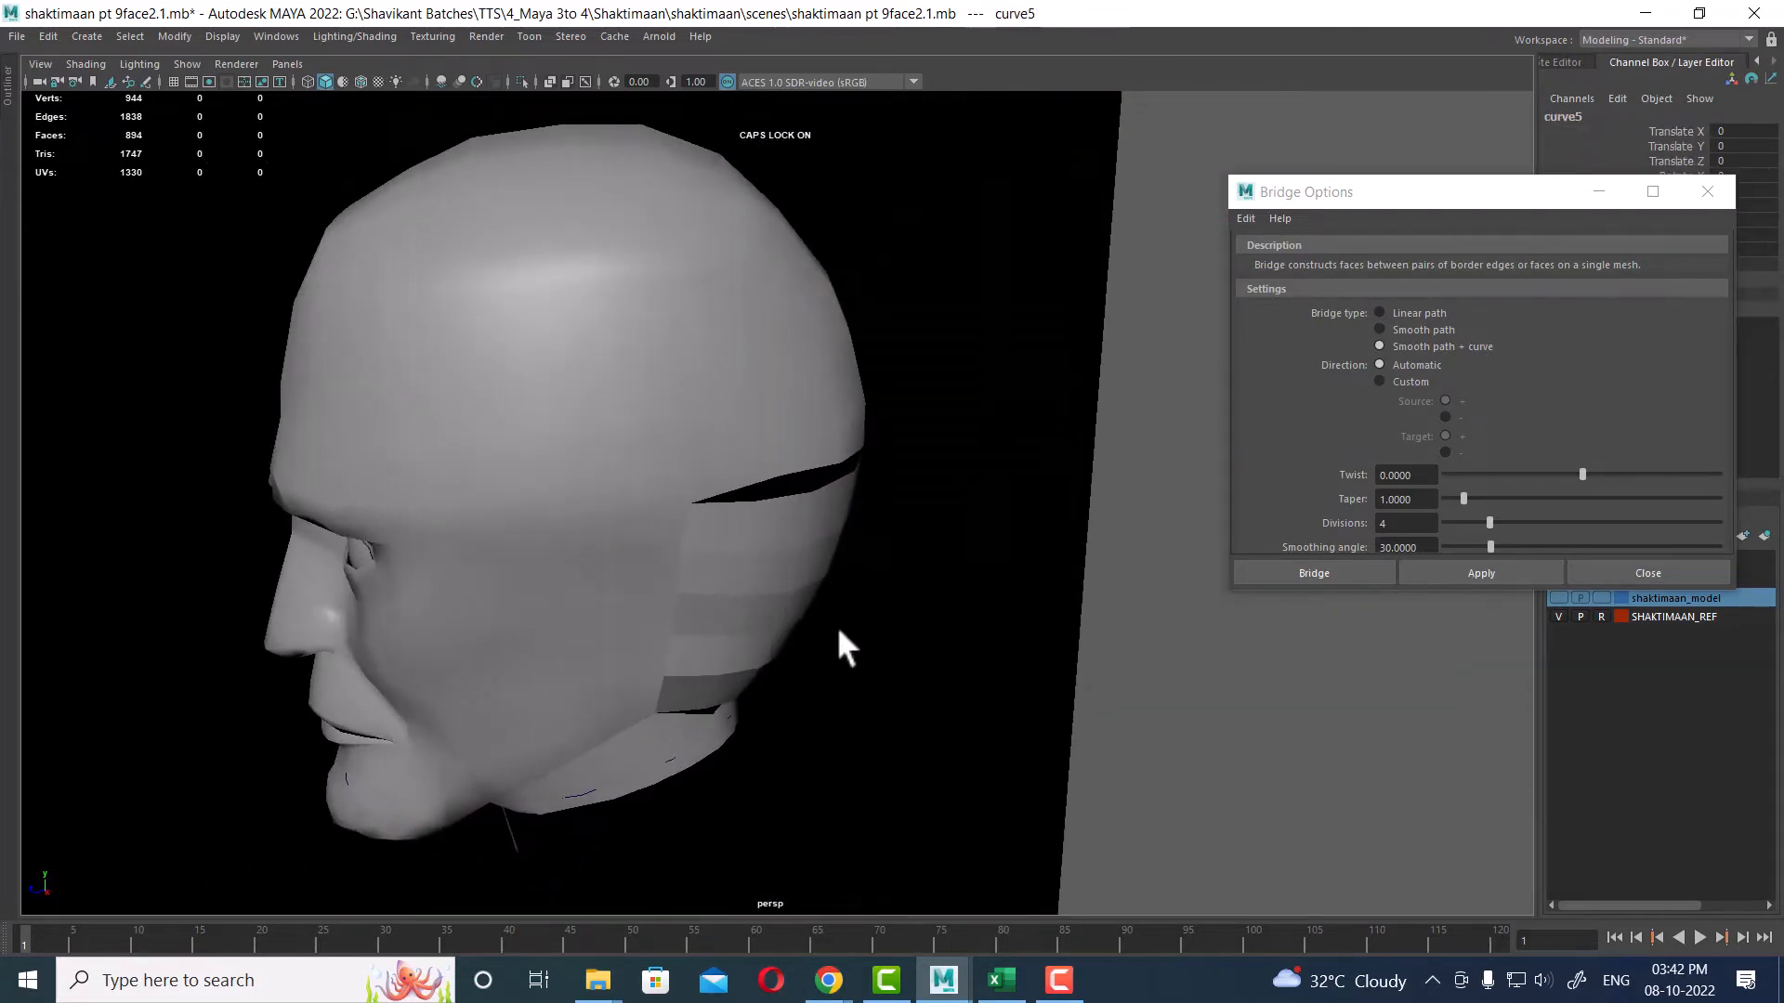
right_click_drag(812, 474, 375, 241, "alt")
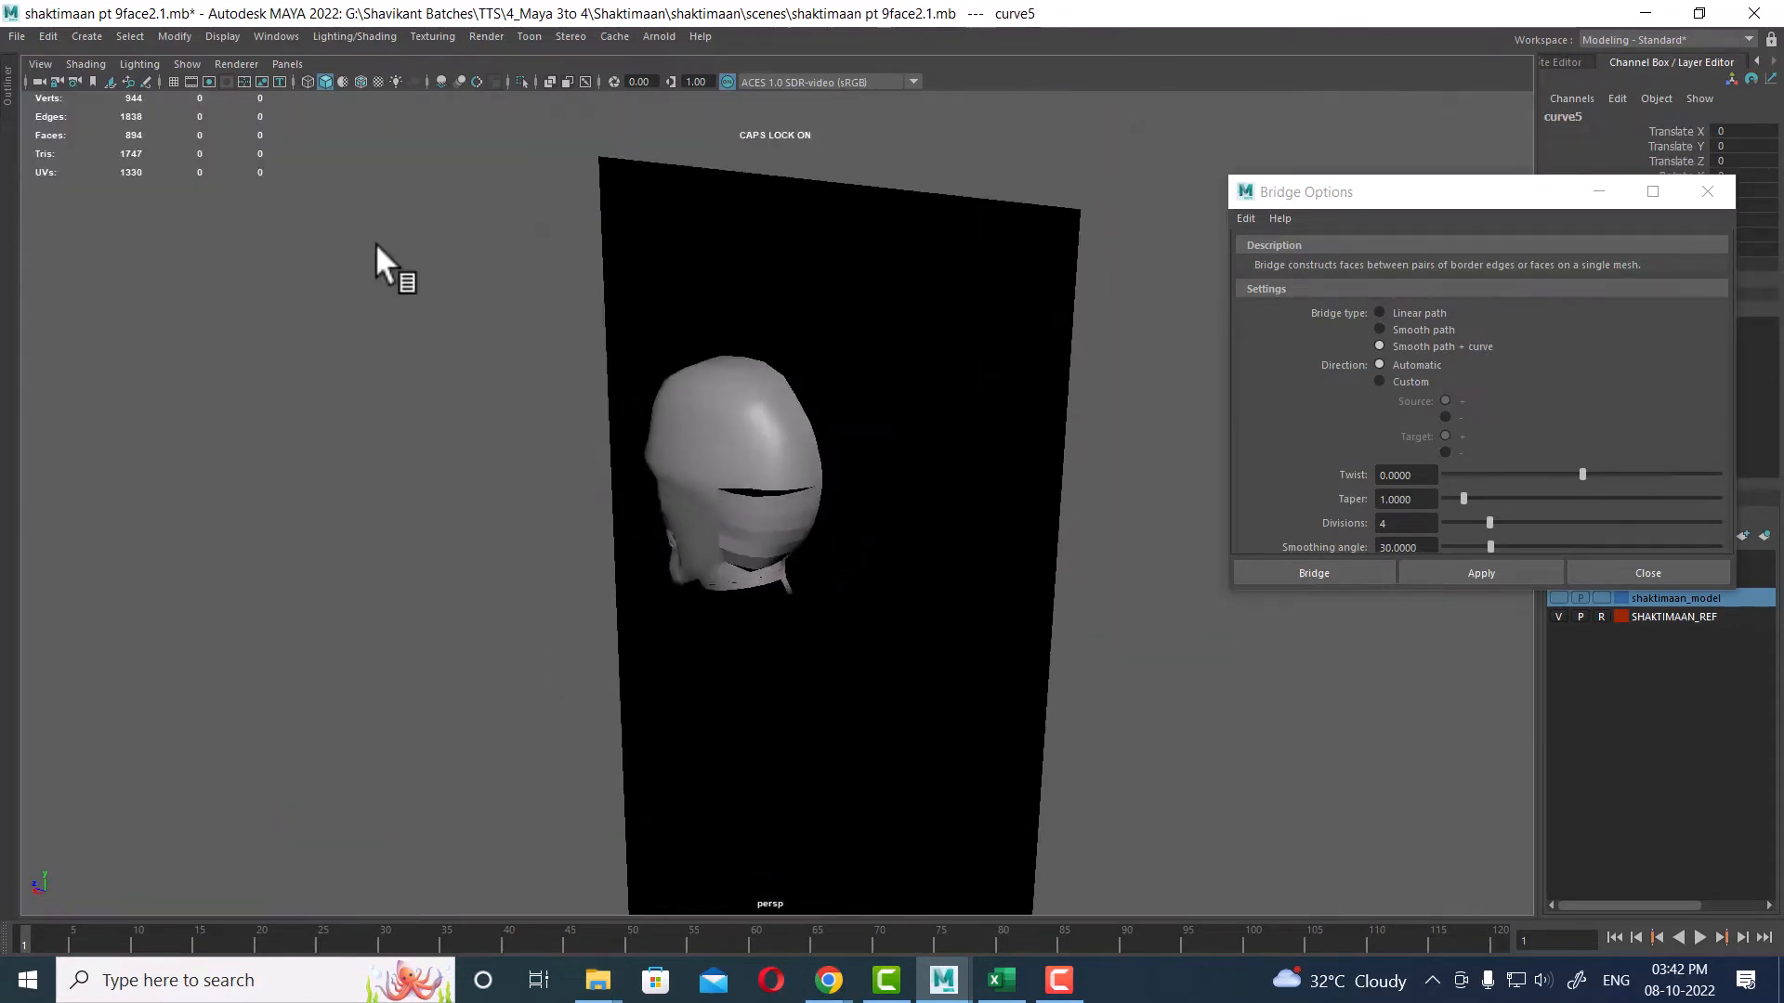
left_click(181, 36)
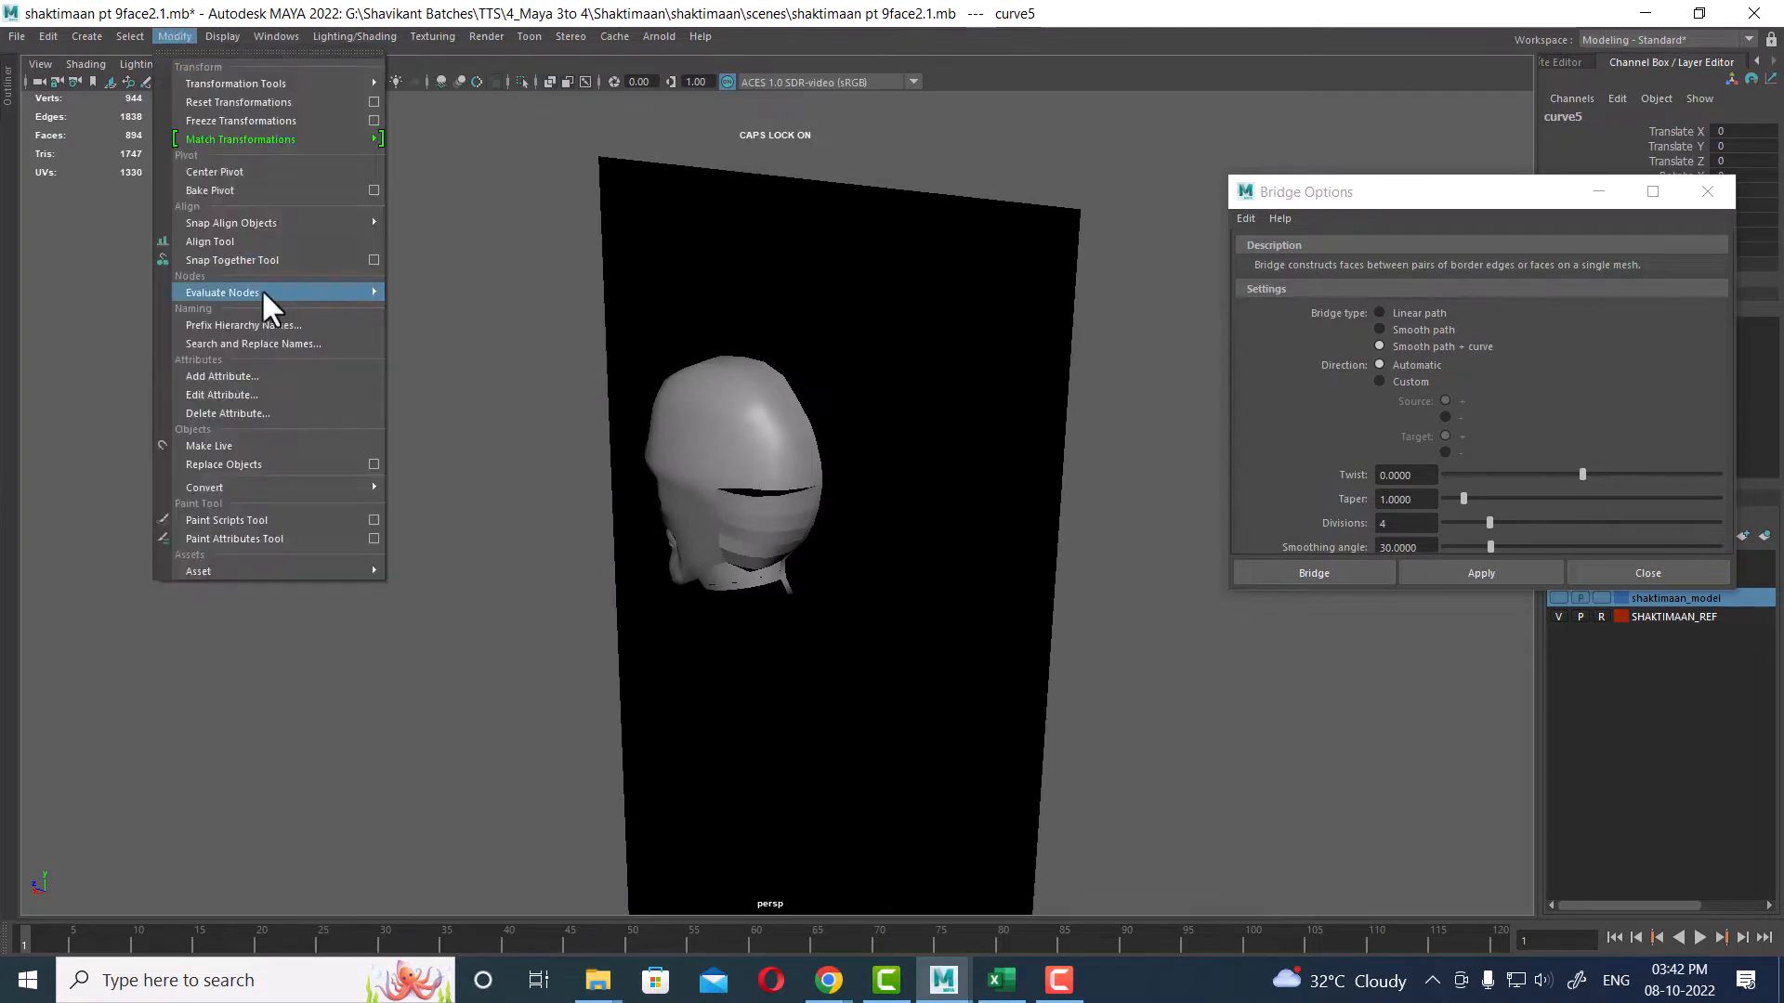
left_click(275, 170)
Step: Weld pairs of vertices across the narrow slit between the bridged faces and the skull
right_click_drag(850, 461, 752, 615, "alt")
left_click_drag(752, 615, 862, 656, "alt")
right_click_drag(862, 655, 837, 729, "alt")
left_click_drag(741, 635, 865, 598, "alt")
left_click(812, 474)
left_click_drag(864, 472, 780, 465, "alt")
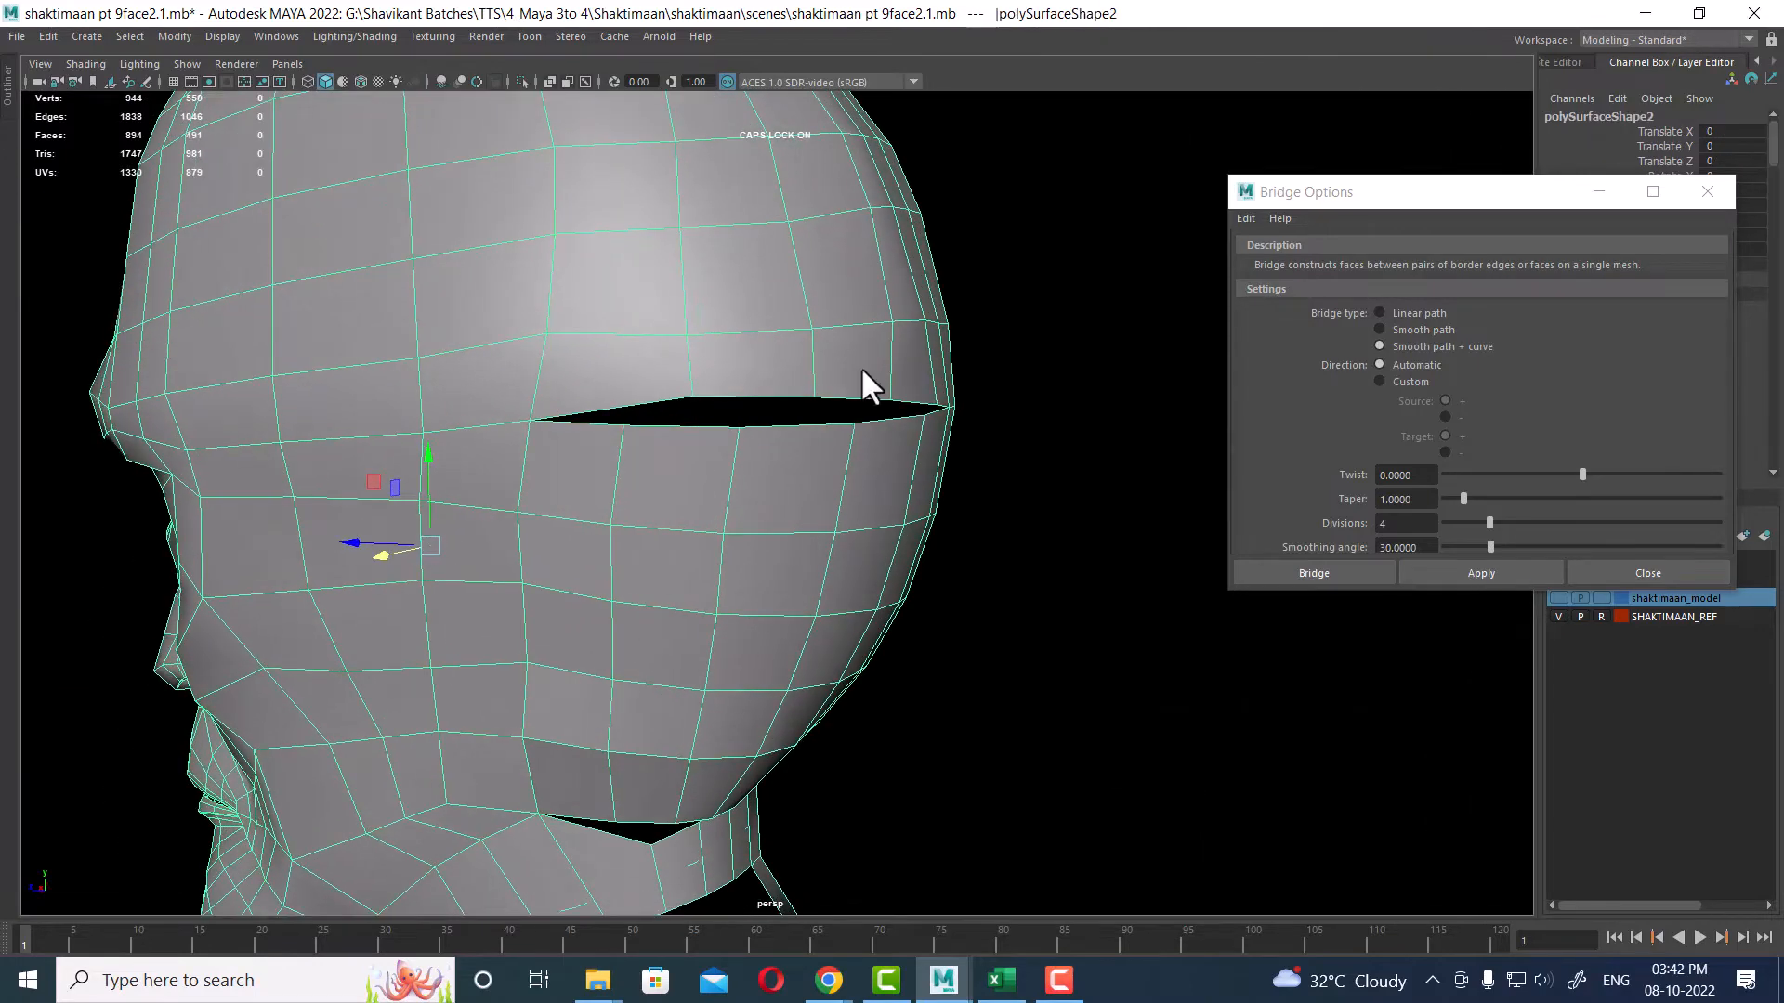
right_click_drag(860, 366, 769, 359)
left_click_drag(769, 359, 895, 424, "alt")
right_click_drag(922, 187, 922, 186, "shift")
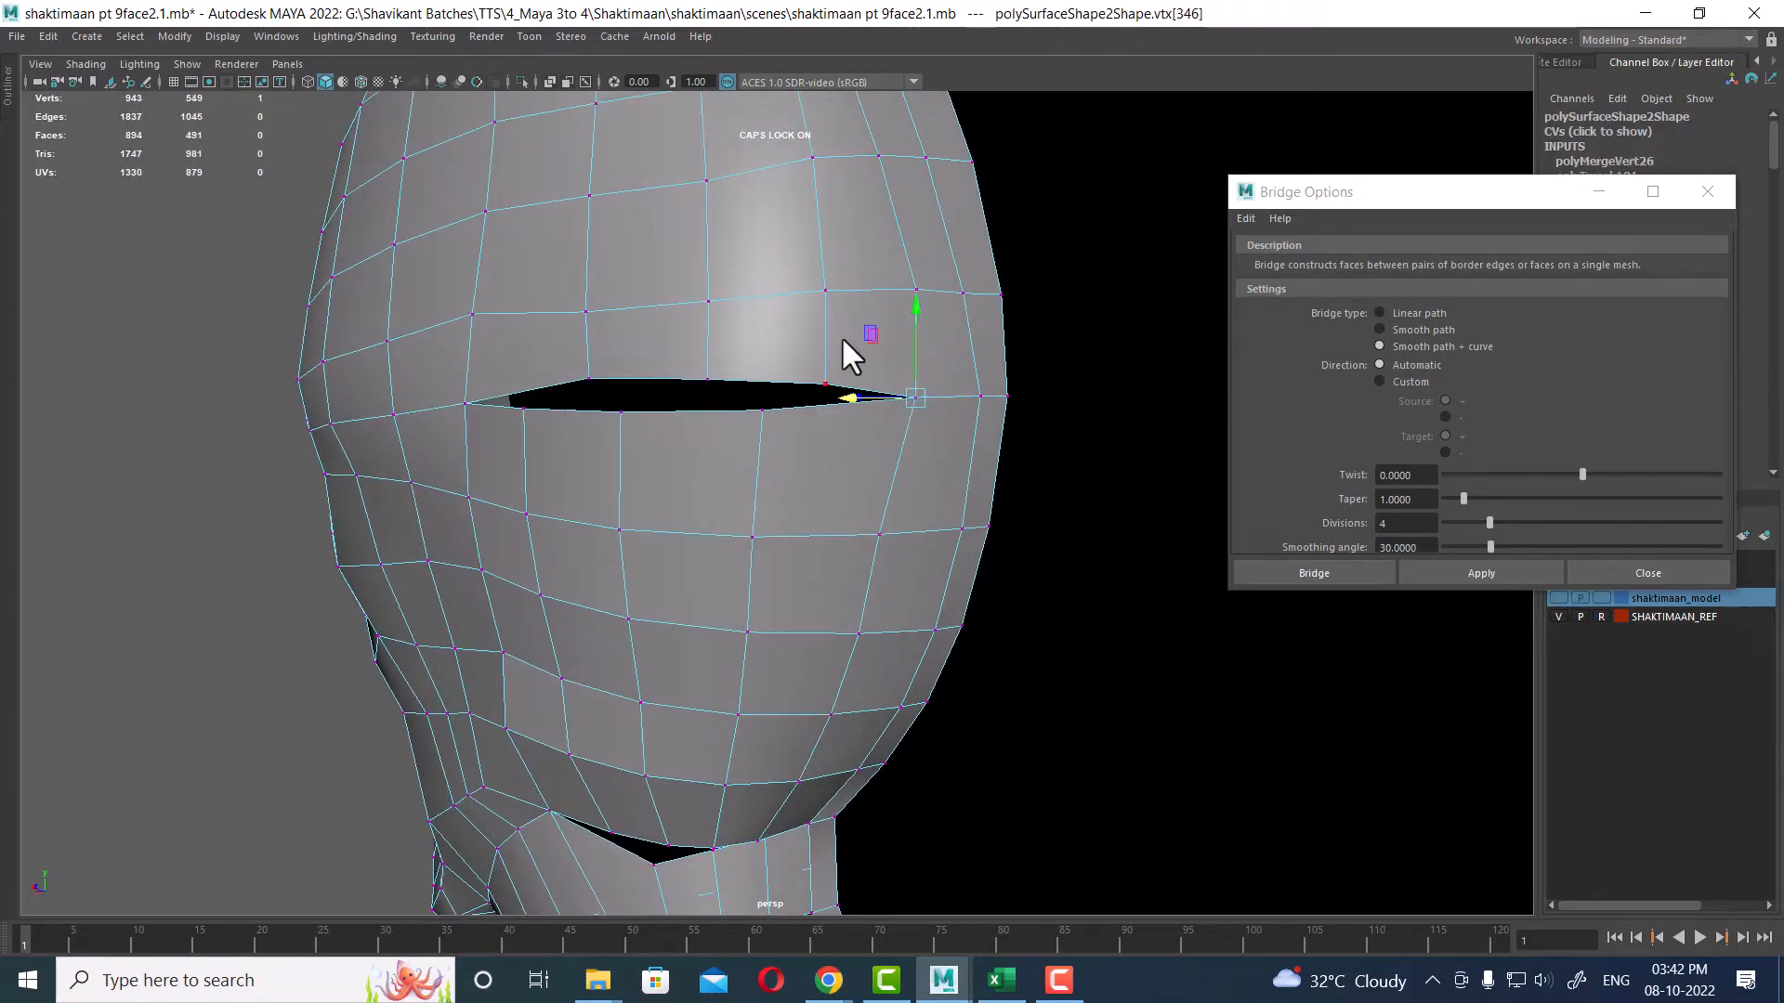
mouse_move(561, 409)
left_mouse_down("alt")
mouse_move(641, 428)
mouse_move(541, 454)
left_mouse_up("alt")
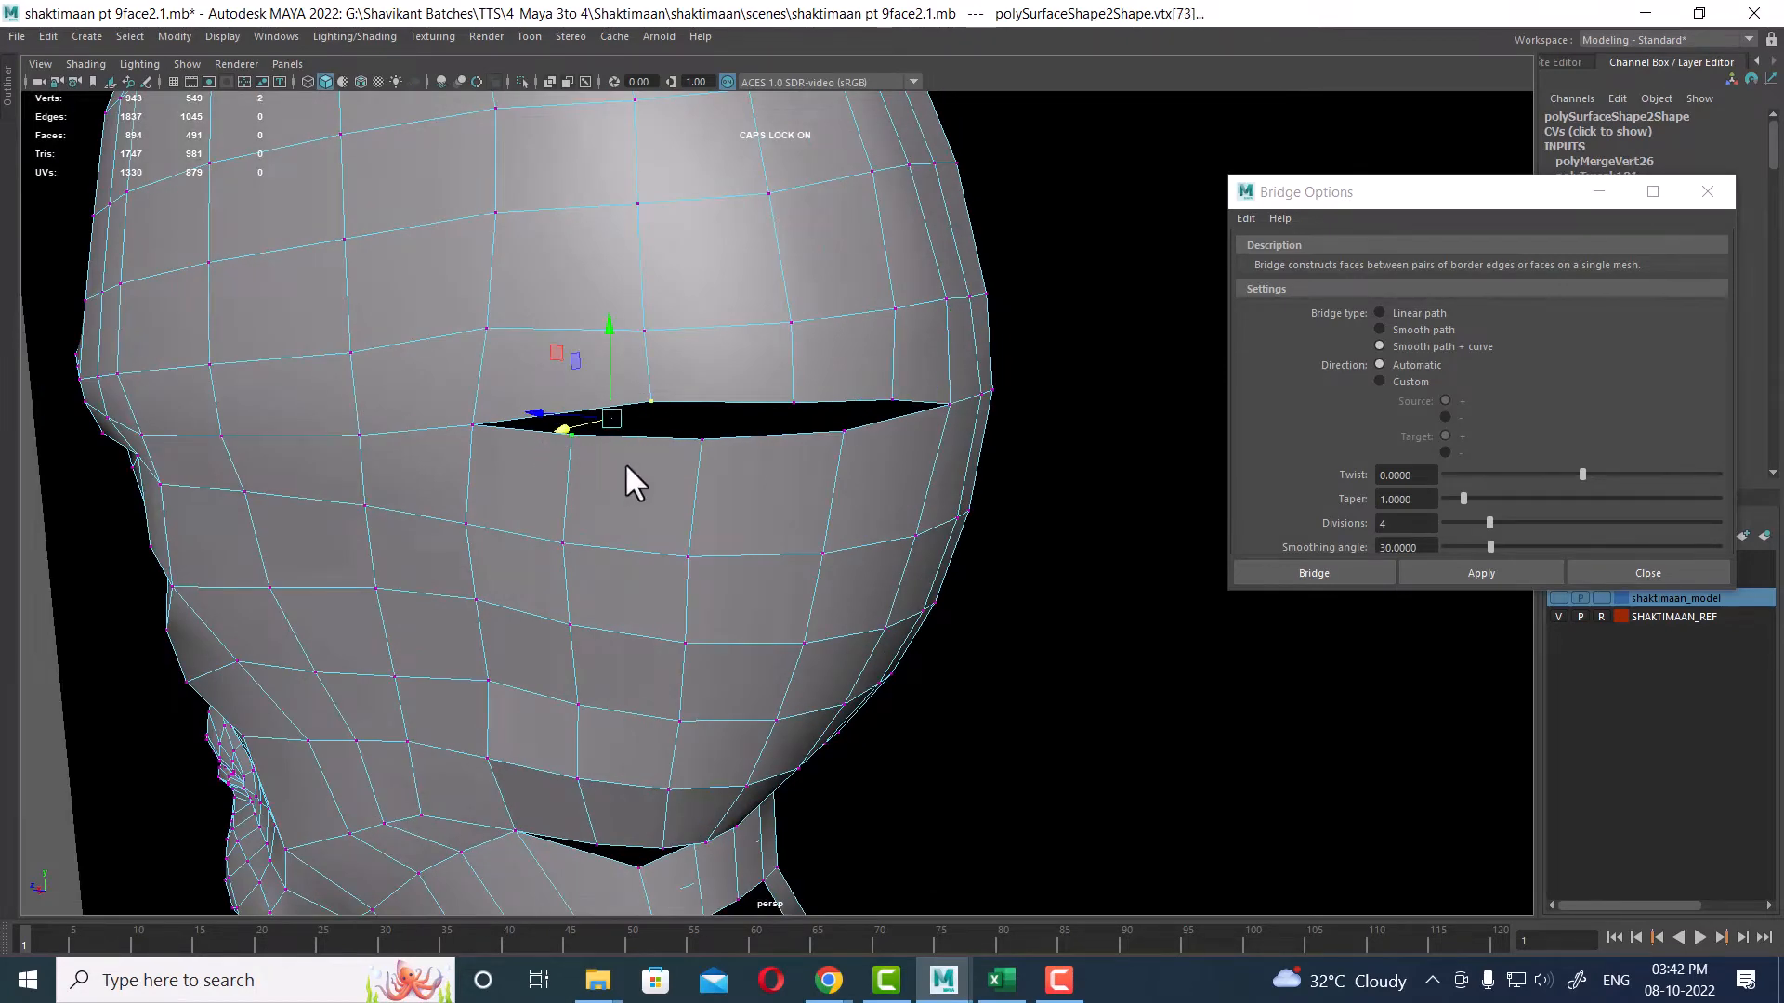
right_click_drag(624, 460, 781, 438, "shift")
left_click_drag(797, 398, 697, 457)
right_click_drag(728, 456, 836, 446, "shift")
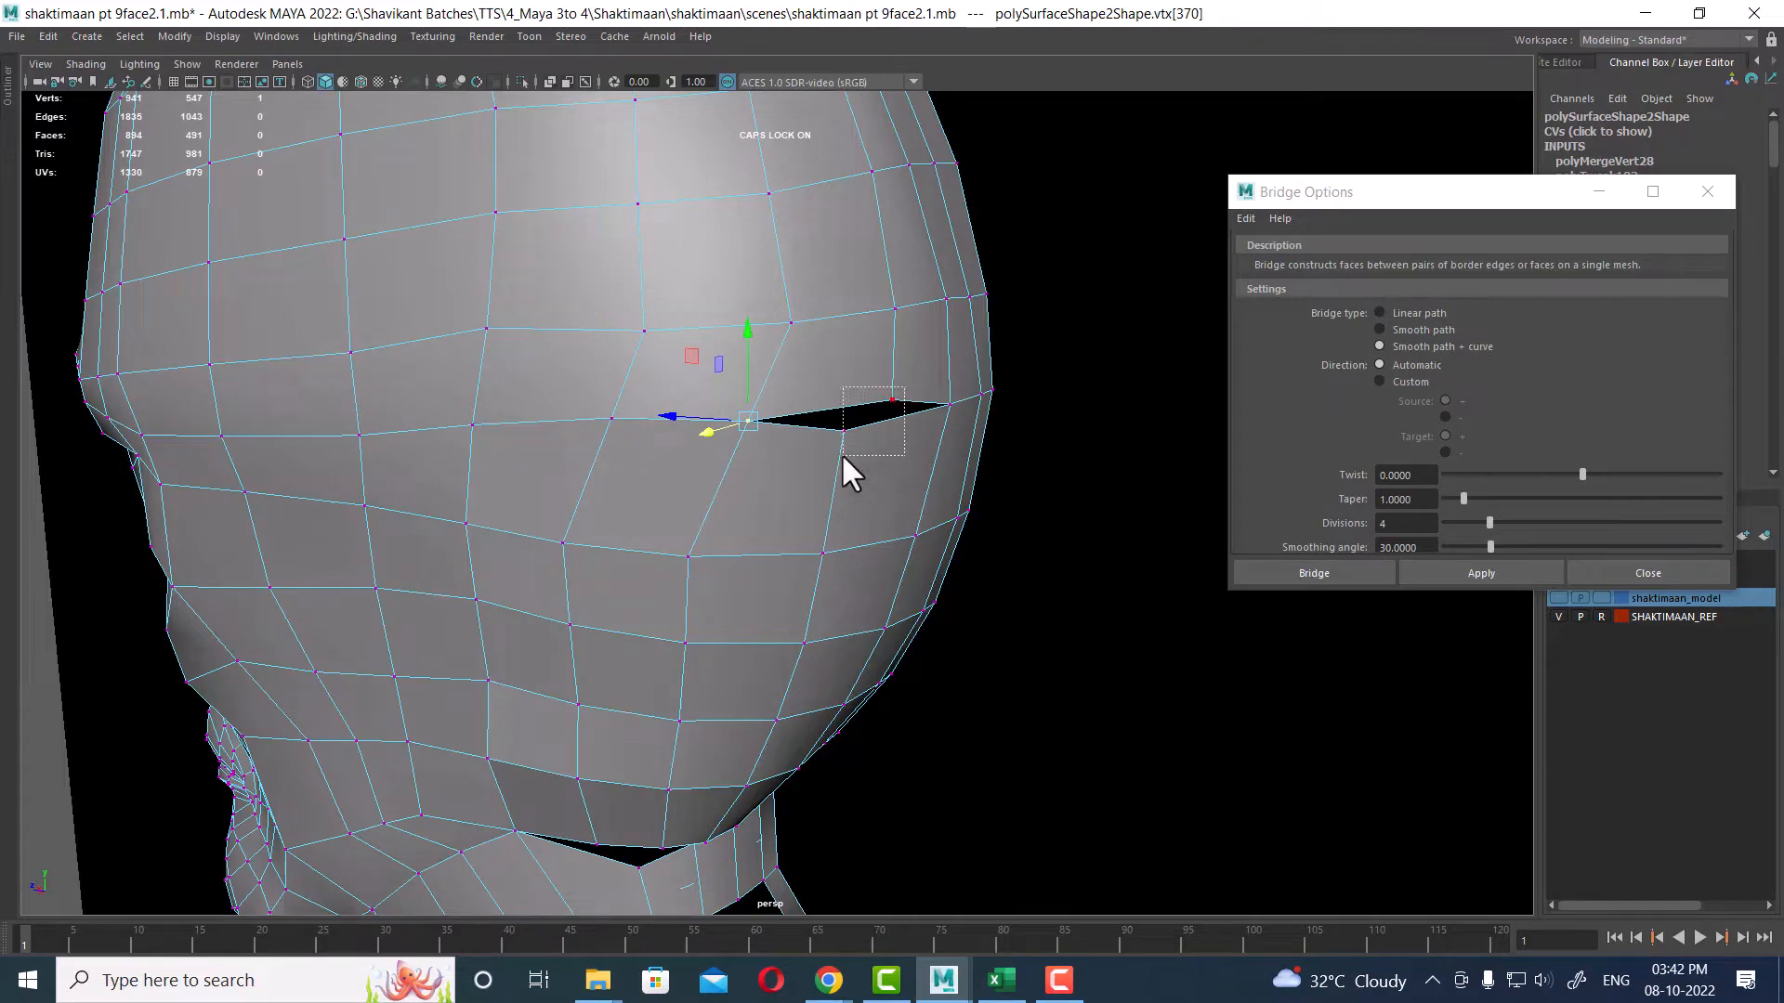
Step: Weld the vertices across the remaining gap on the underside of the bridged faces
left_click_drag(839, 454, 831, 448)
right_click_drag(831, 448, 644, 357, "shift")
left_click_drag(648, 361, 812, 476, "alt")
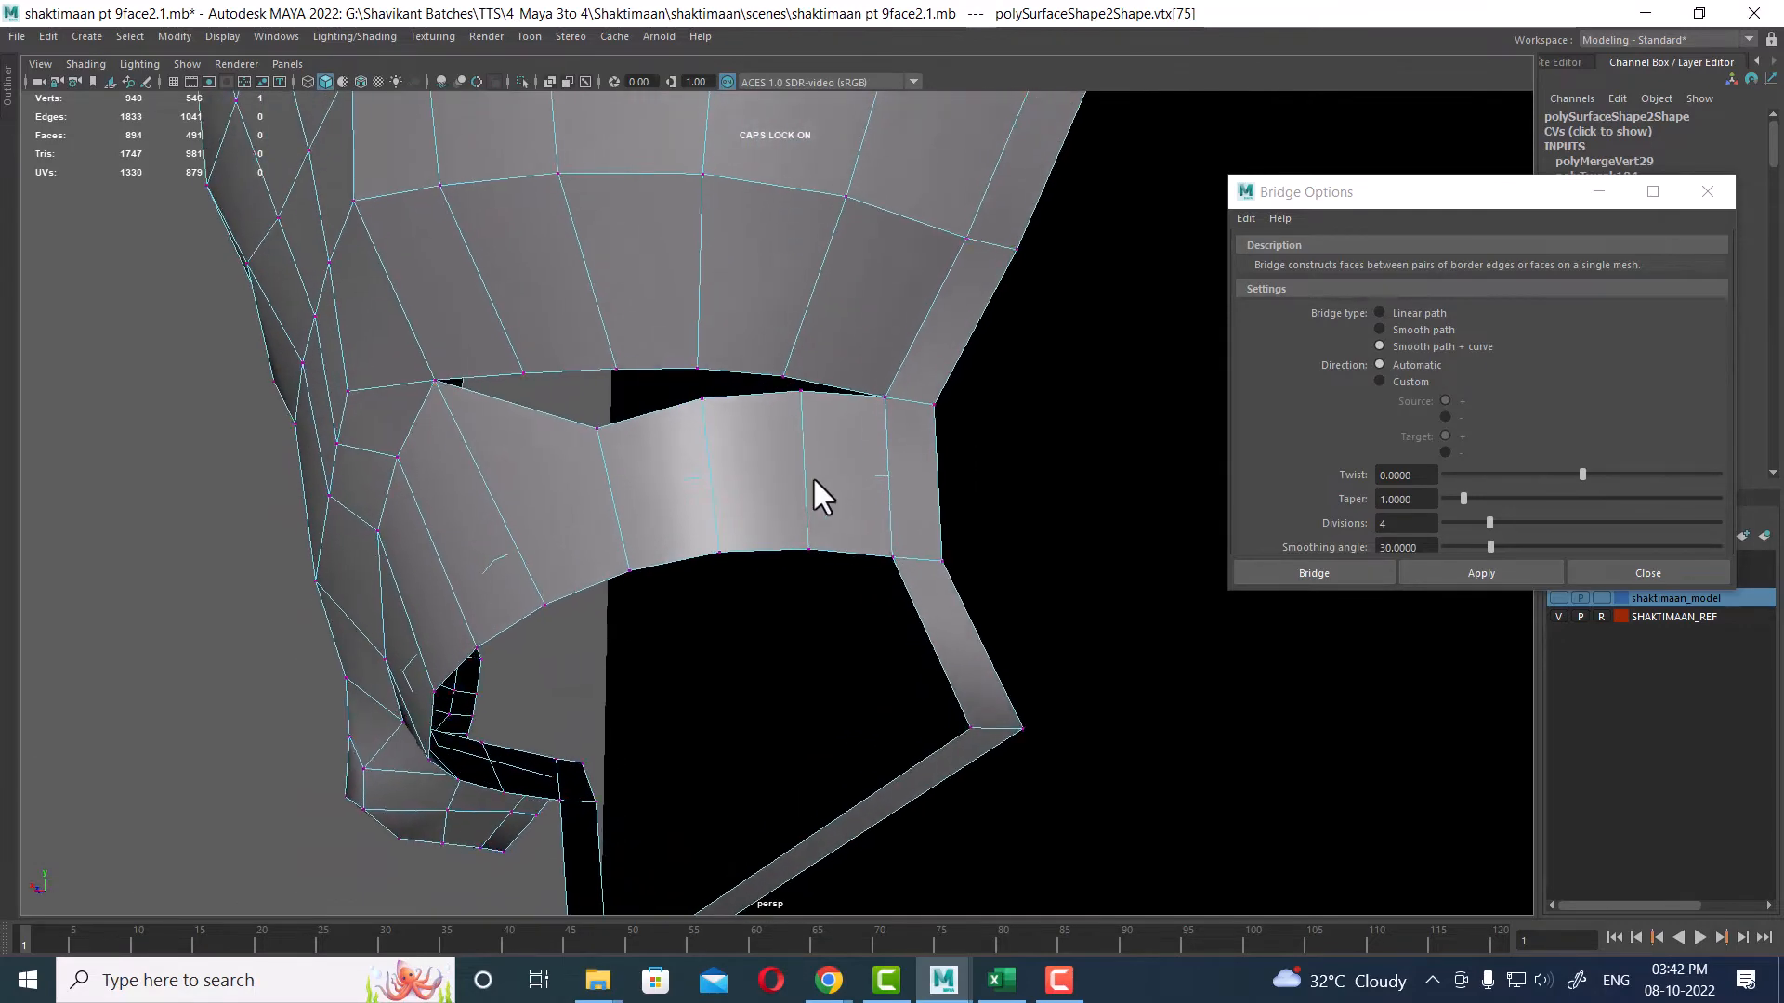
mouse_move(773, 387)
left_mouse_down()
mouse_move(761, 412)
mouse_move(789, 484)
mouse_move(723, 390)
mouse_move(737, 389)
left_mouse_up()
key("g")
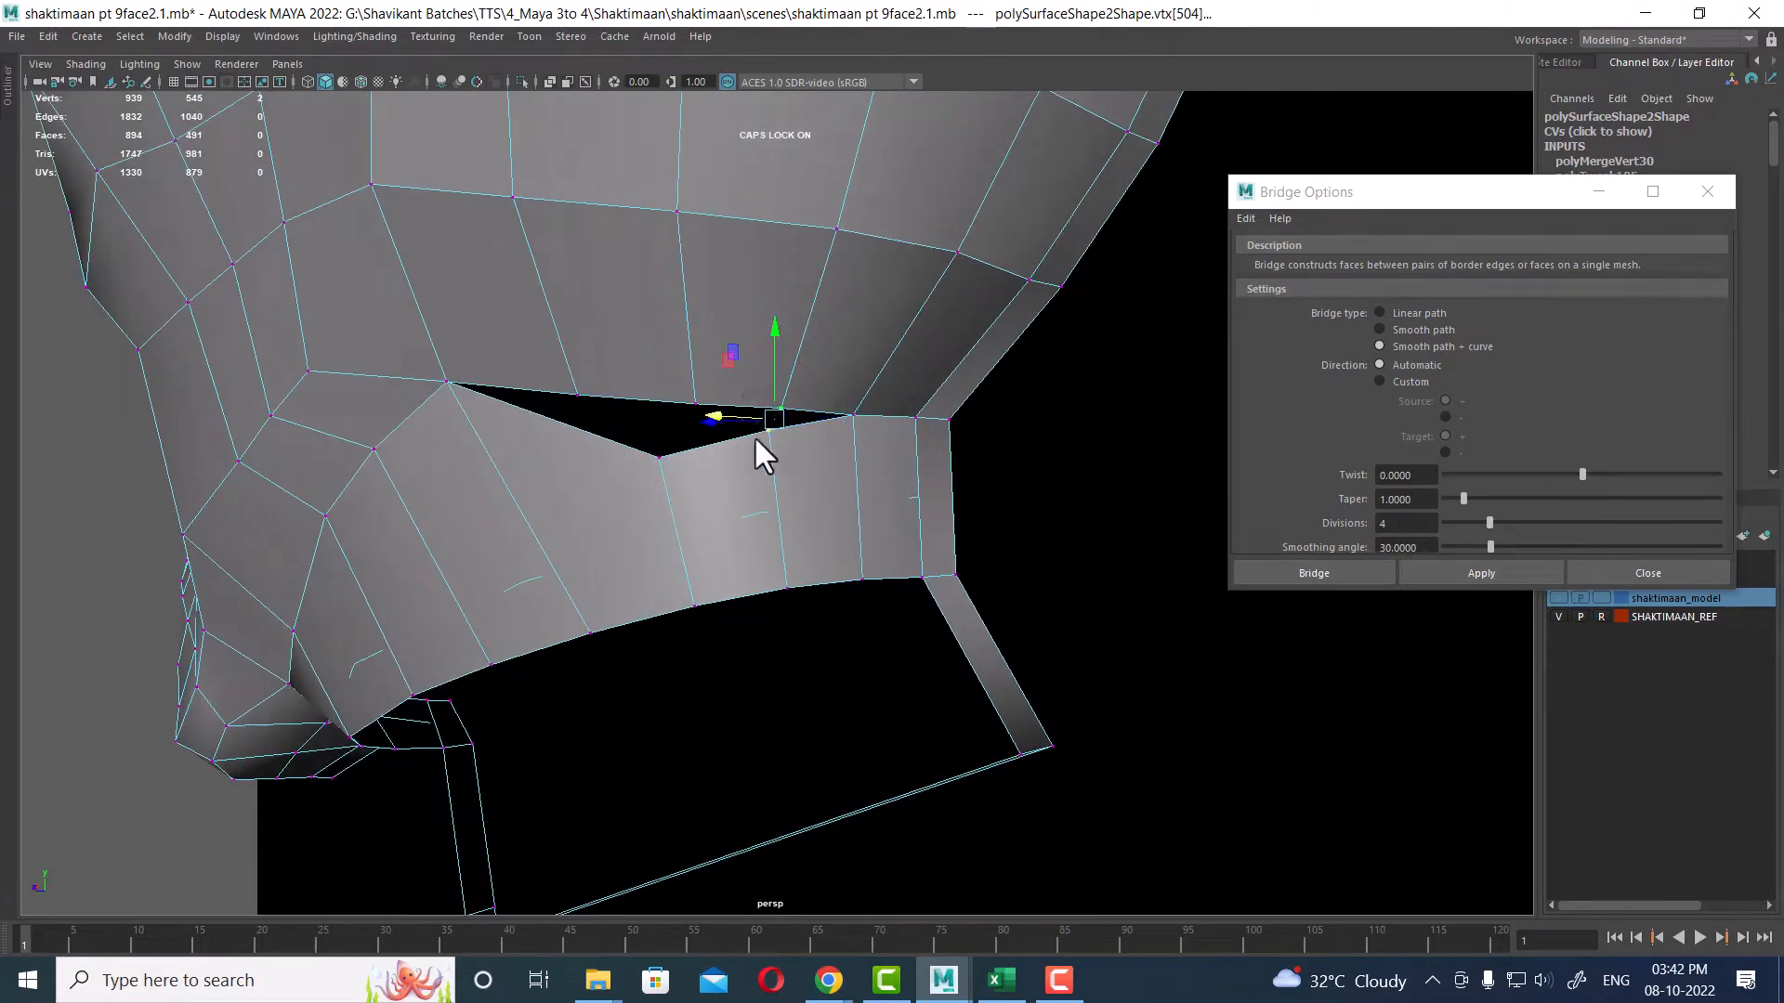
key("g")
left_click_drag(677, 452, 677, 529)
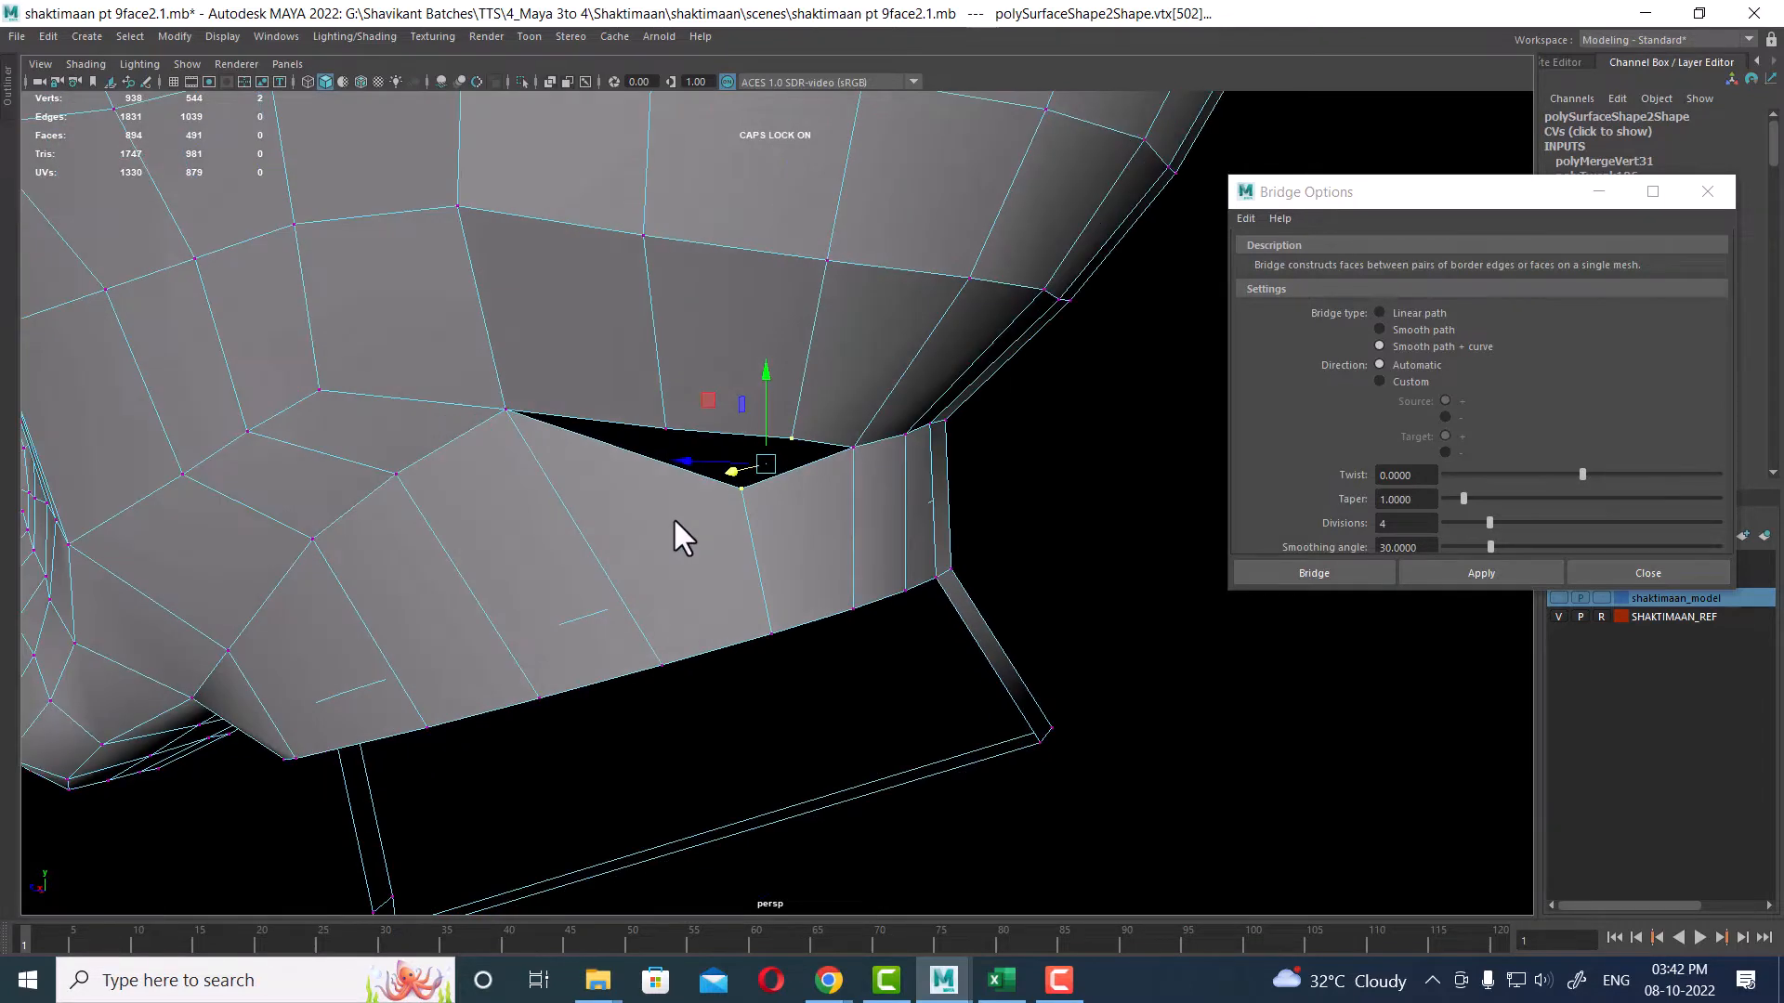
Step: Insert an edge loop through the bridged faces beside the remaining triangular gap
key("F10")
left_click(727, 643)
right_click_drag(548, 494, 665, 517, "shift")
right_click_drag(810, 418, 674, 405)
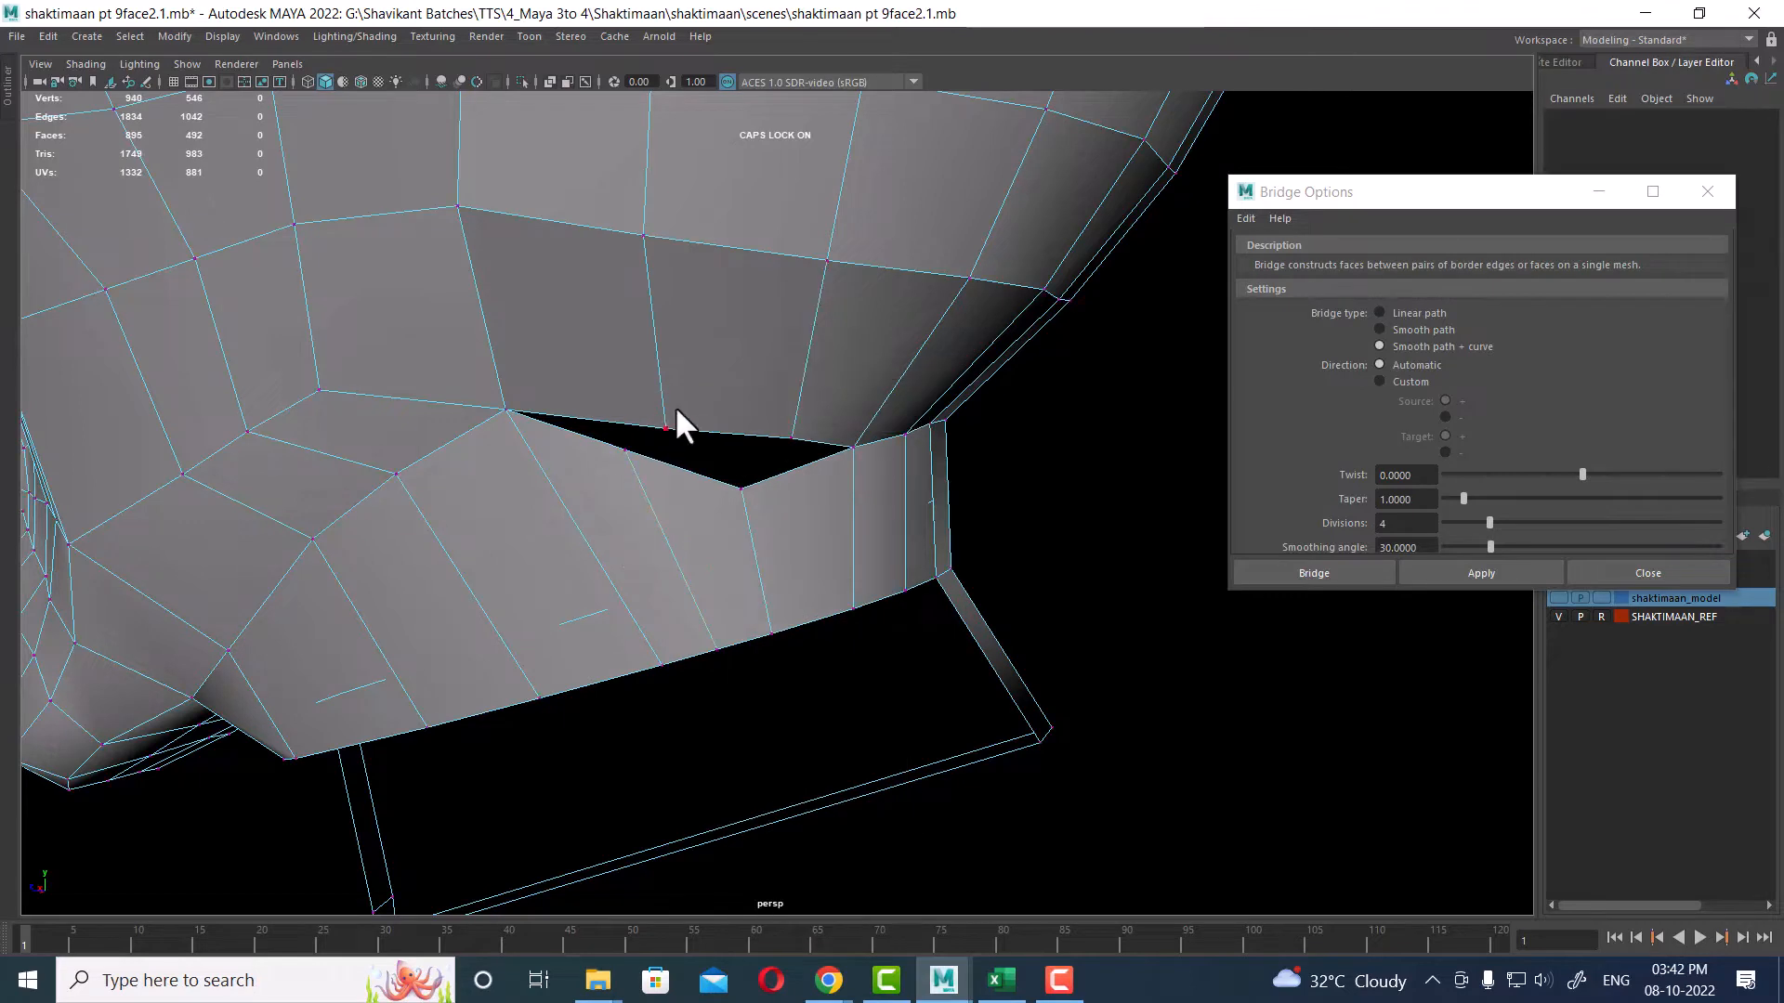
left_click_drag(674, 405, 588, 485)
right_click_drag(733, 474, 815, 412, "shift")
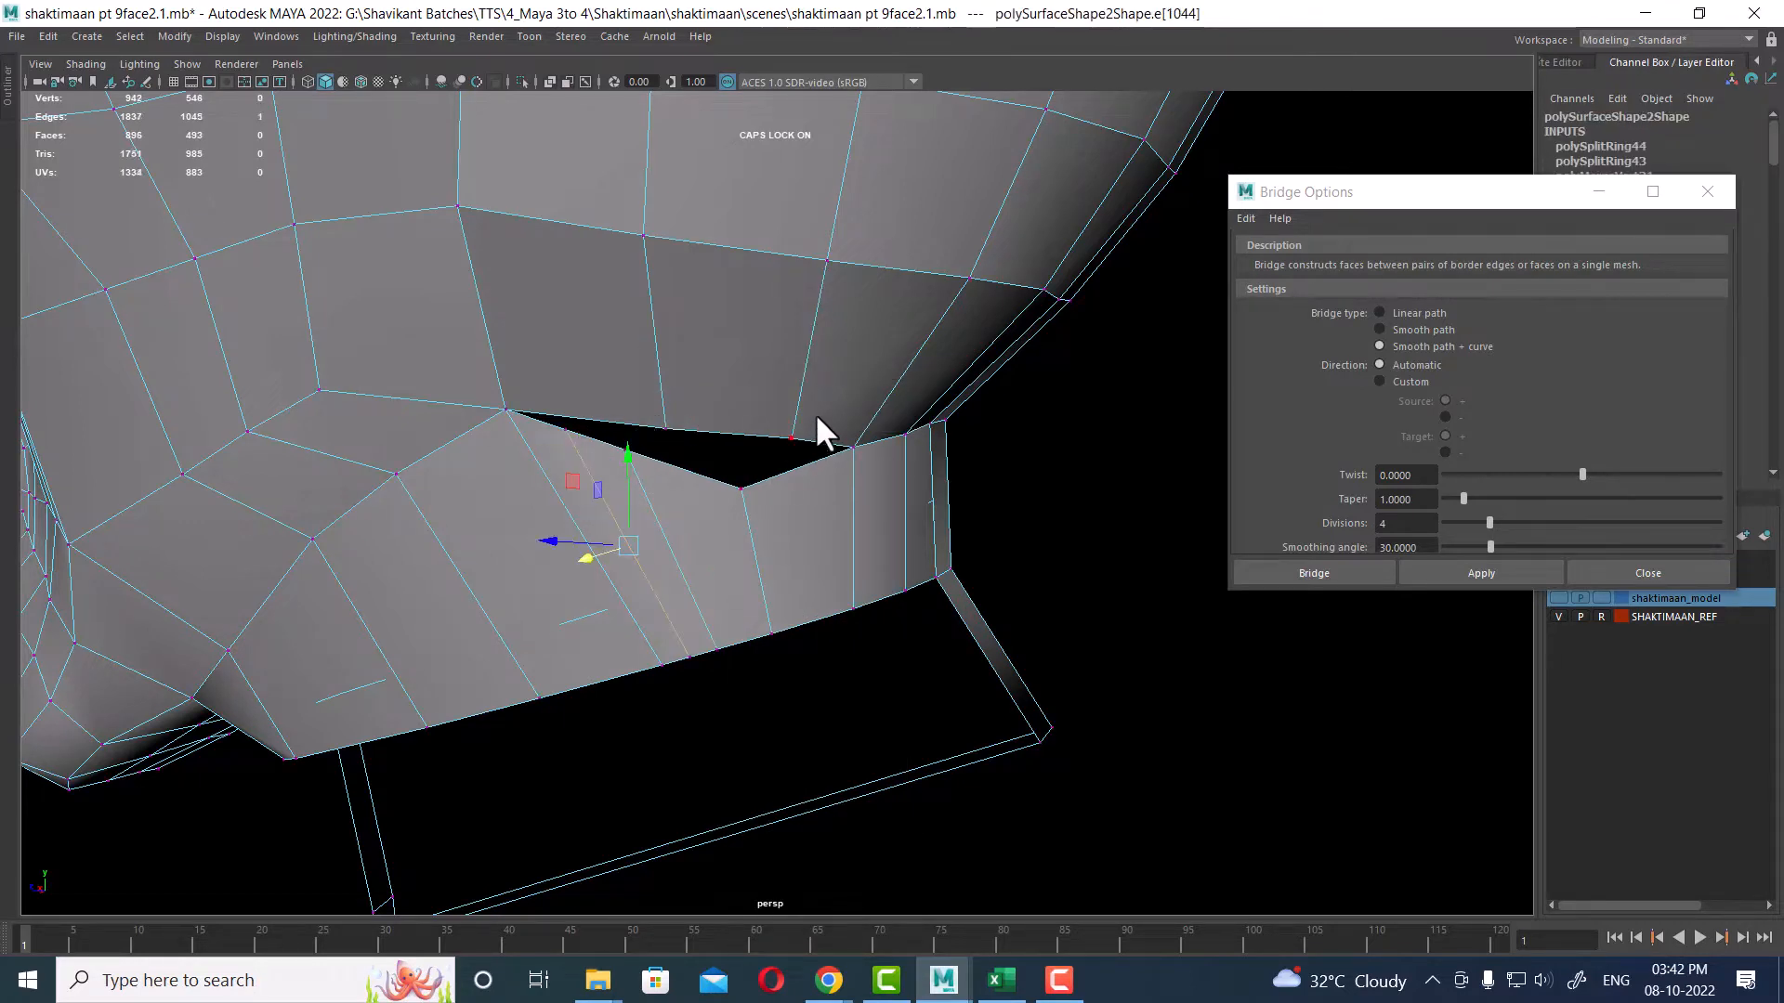
key("ctrl+z")
Step: Weld the last vertices together to close the triangular gap
left_click_drag(617, 465, 618, 467)
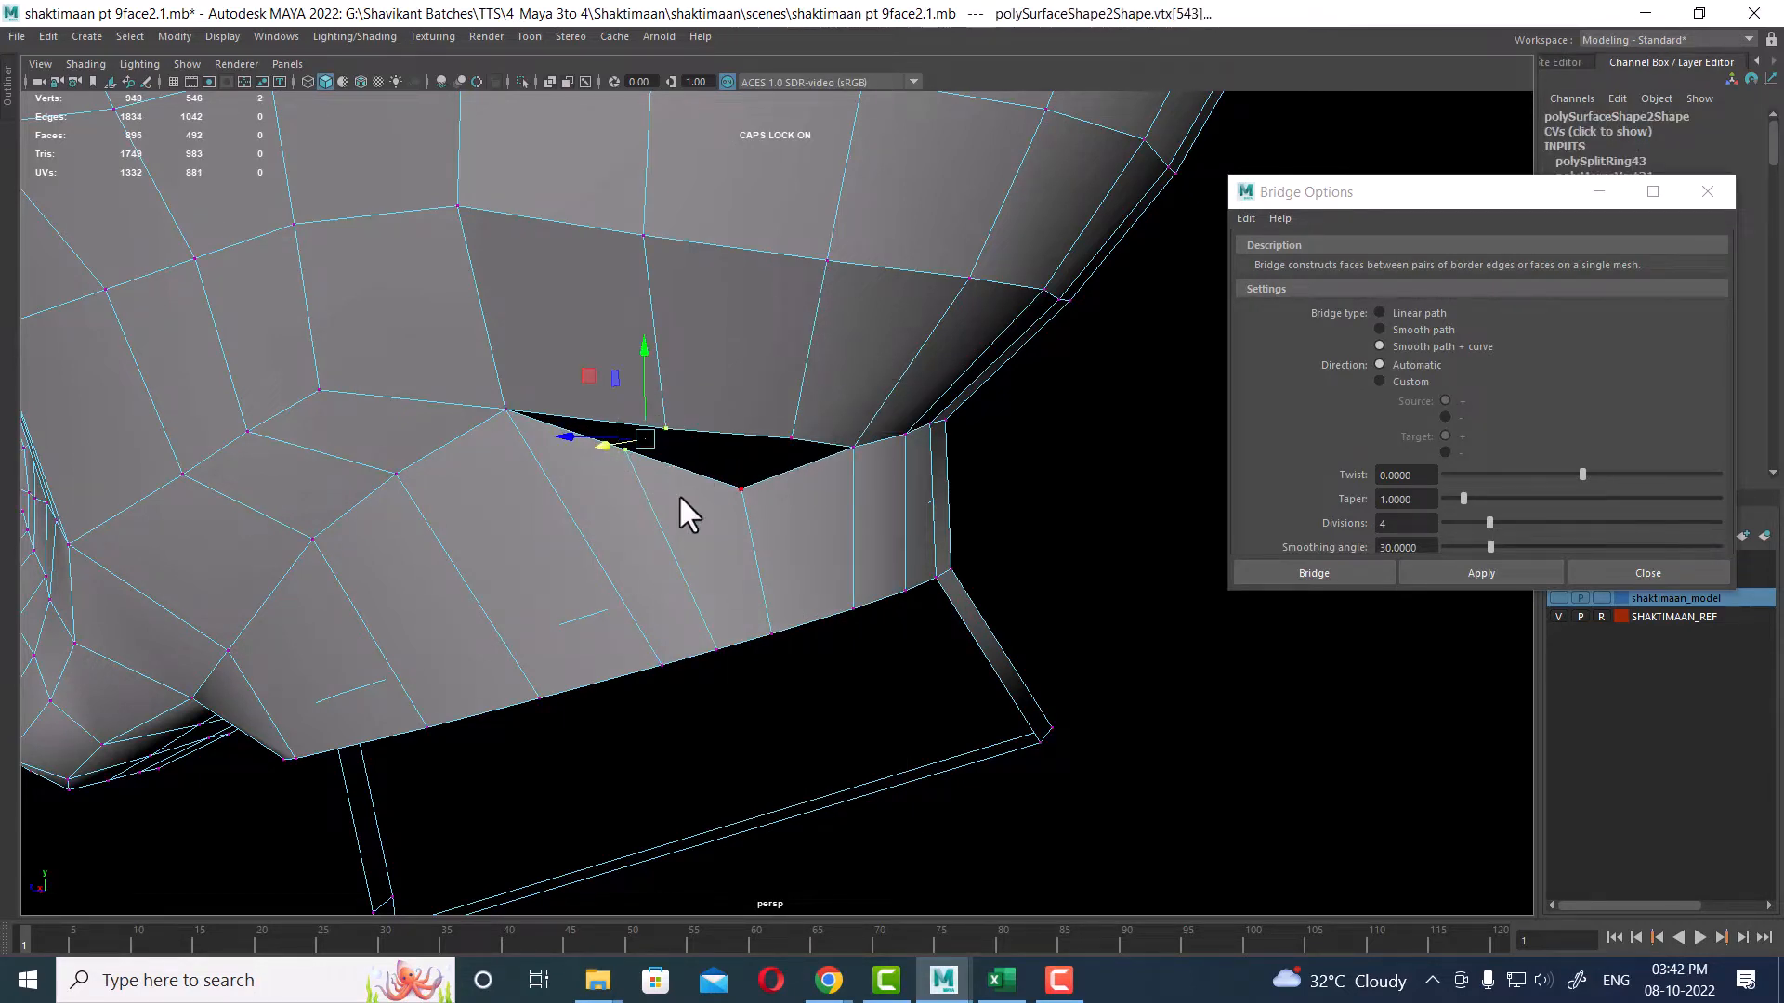
right_click_drag(679, 494, 713, 288, "shift")
left_click_drag(816, 415, 721, 499)
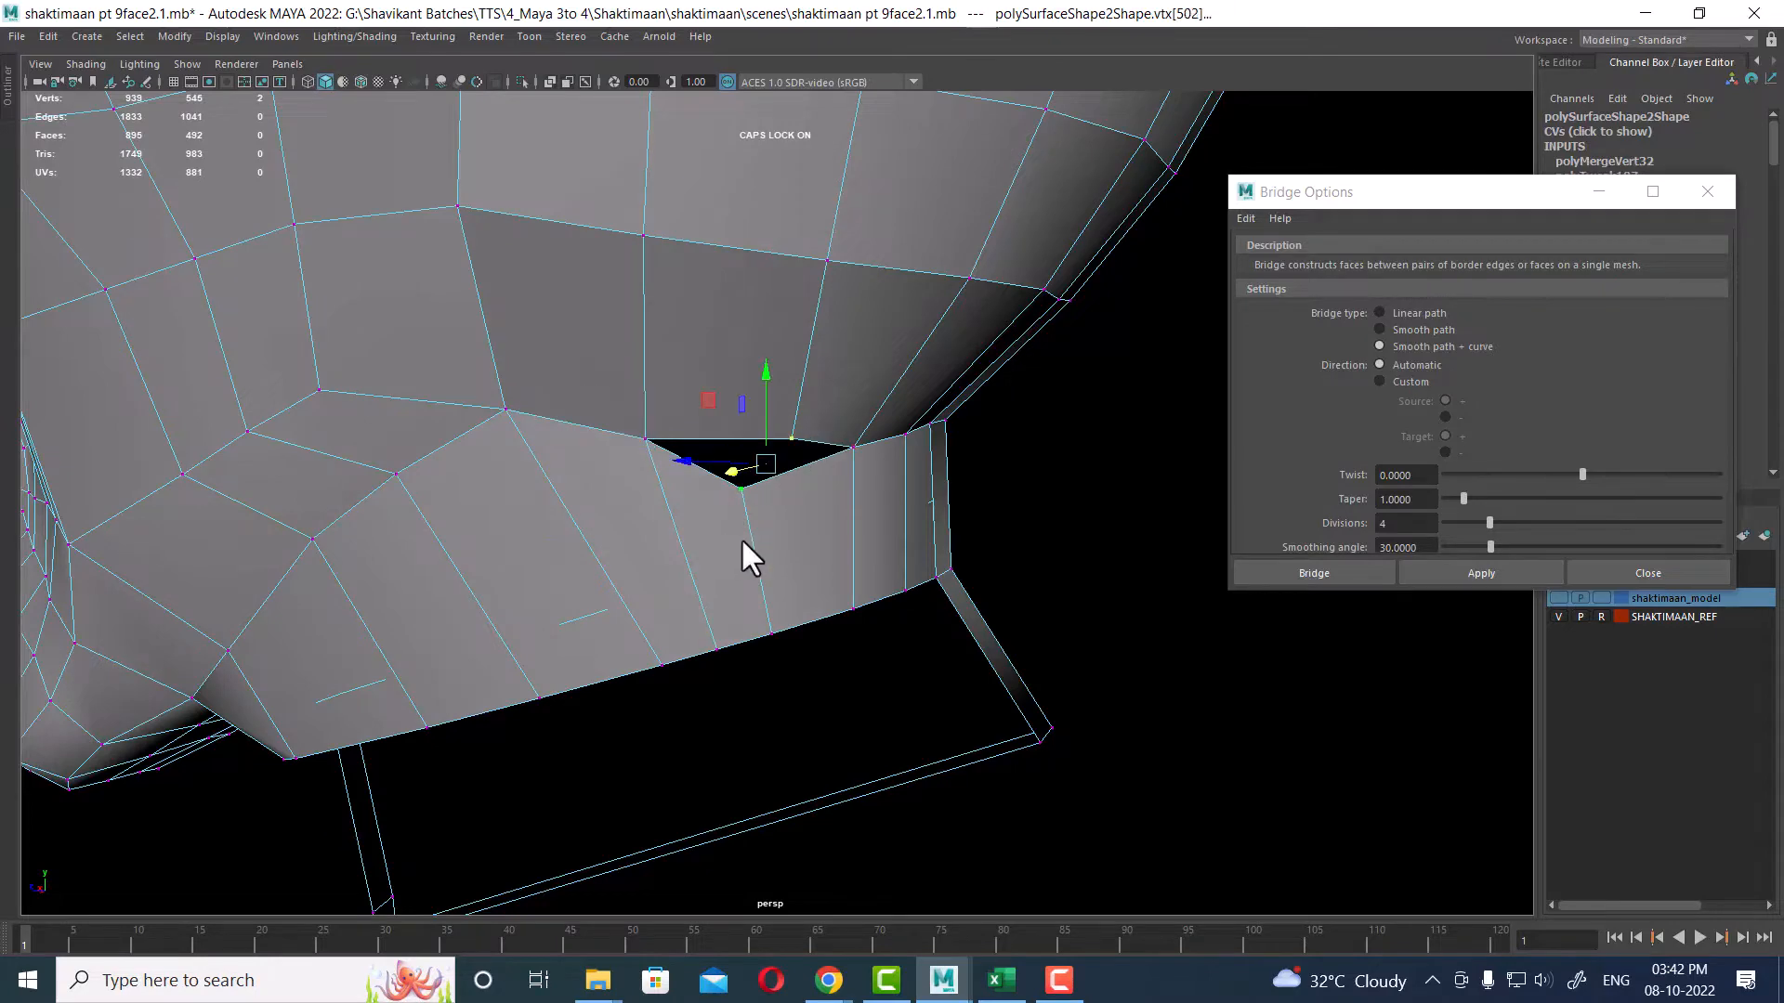
key("g")
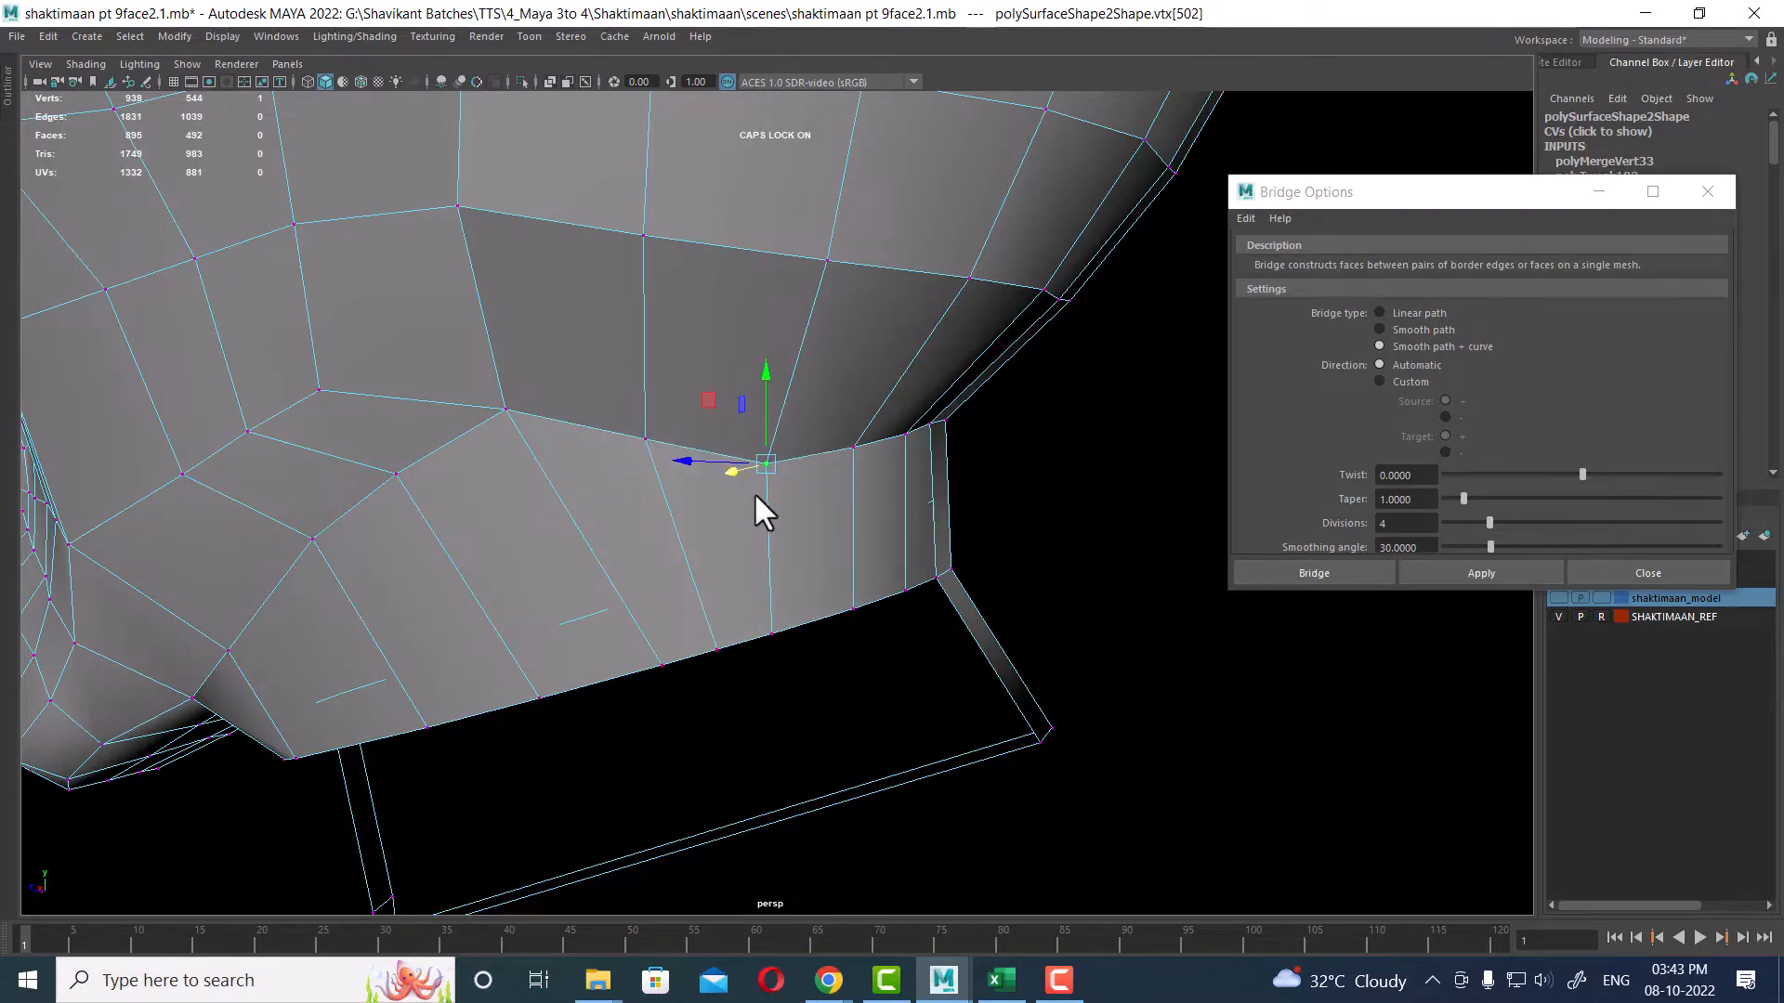
right_click_drag(755, 493, 671, 199, "alt")
Step: In the side view, select the vertex rows on the back of the head and move them to fit the reference
middle_click_drag(801, 305, 792, 432, "alt")
left_click_drag(785, 430, 823, 426, "alt")
right_click_drag(823, 426, 814, 461, "alt")
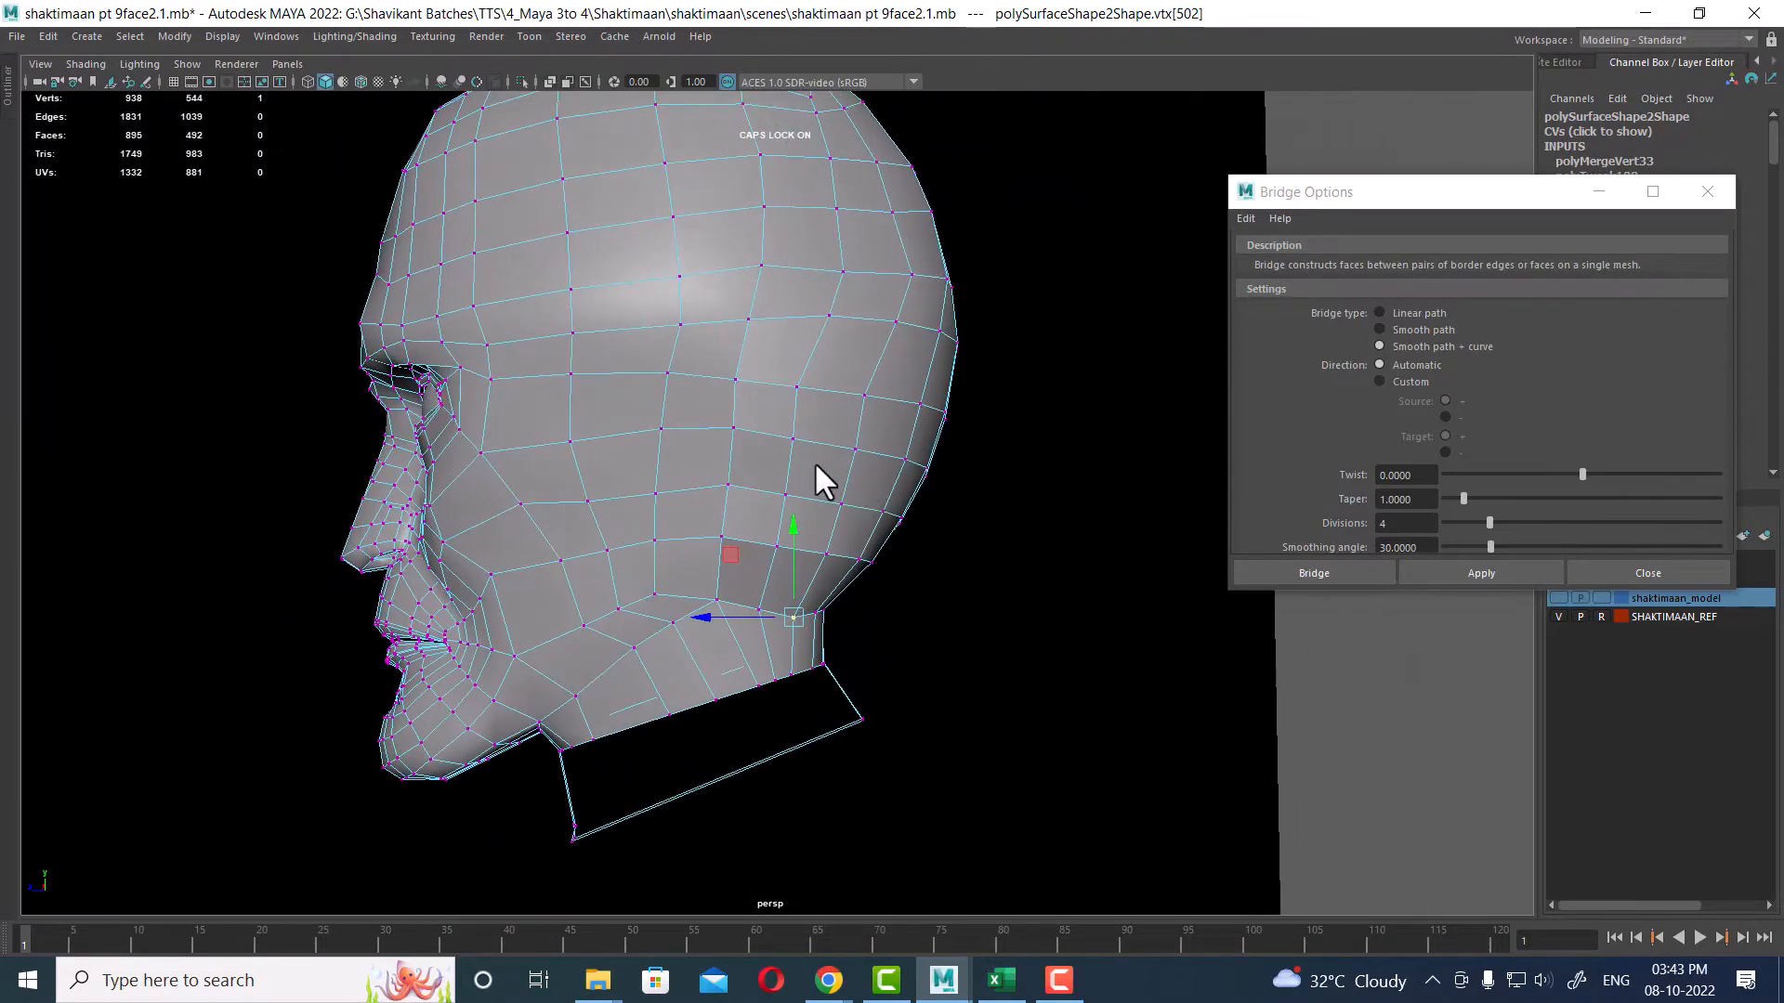
left_click_drag(814, 460, 748, 446, "alt")
key("space")
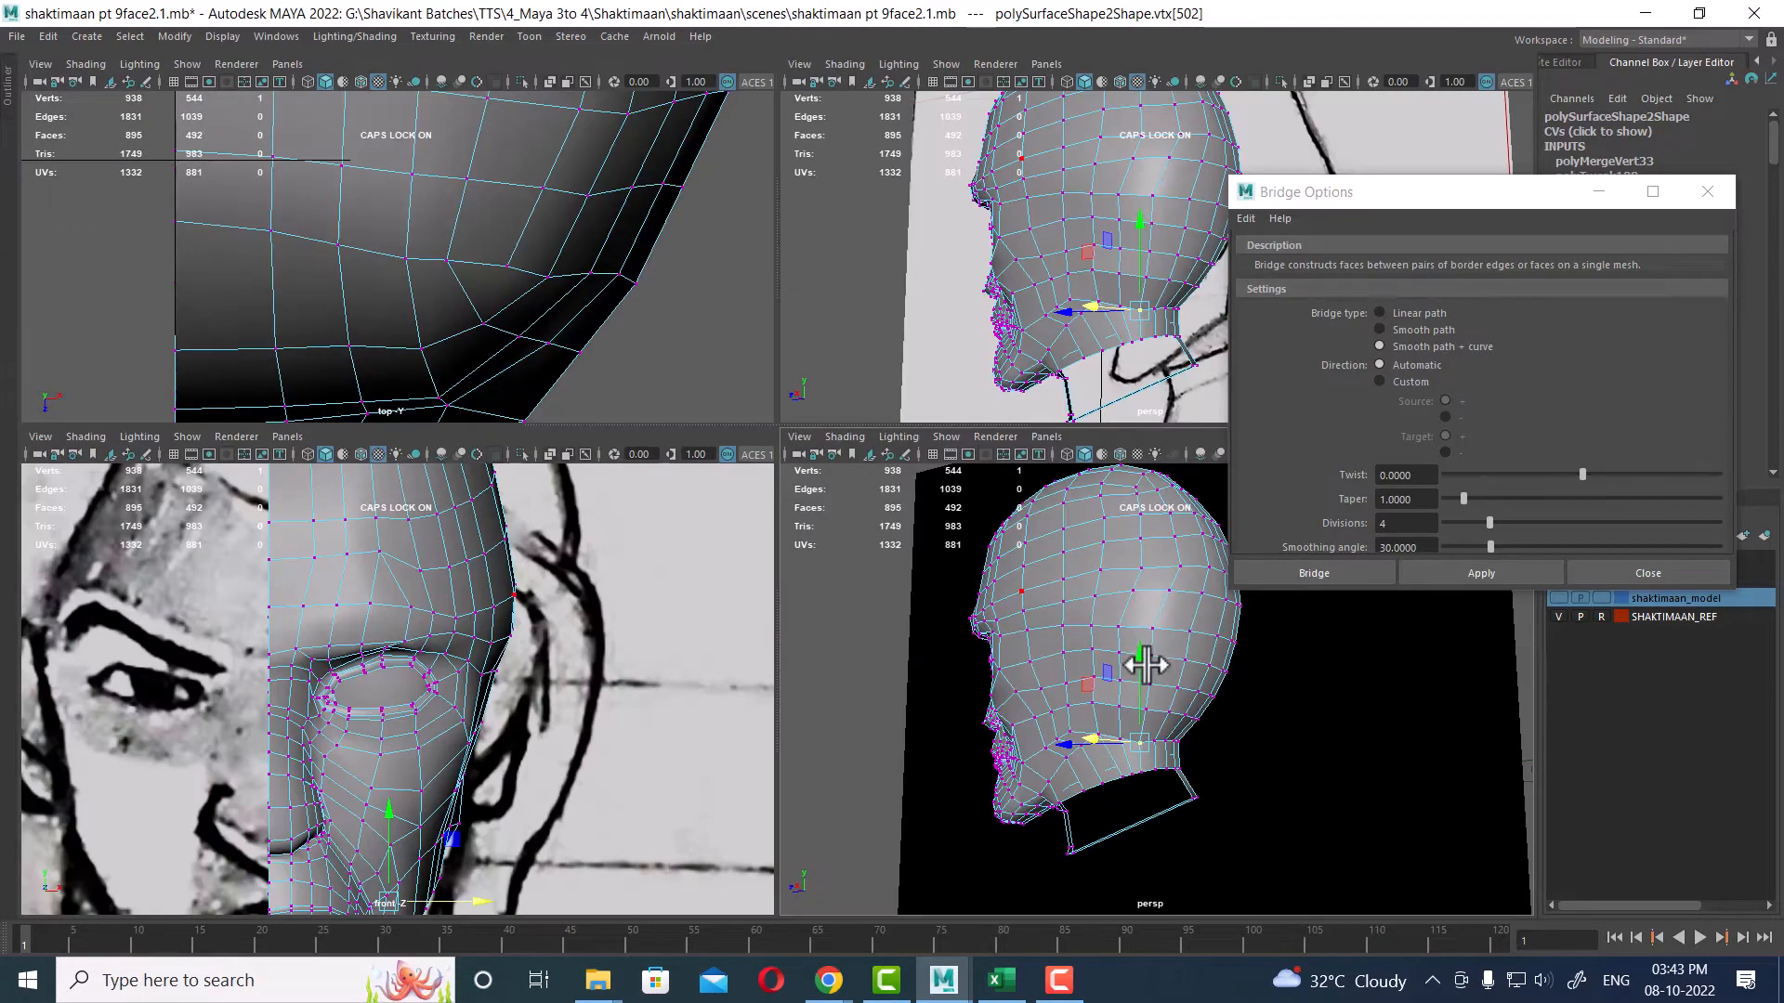
key("space")
left_click_drag(1195, 666, 1275, 669)
left_click(1676, 571)
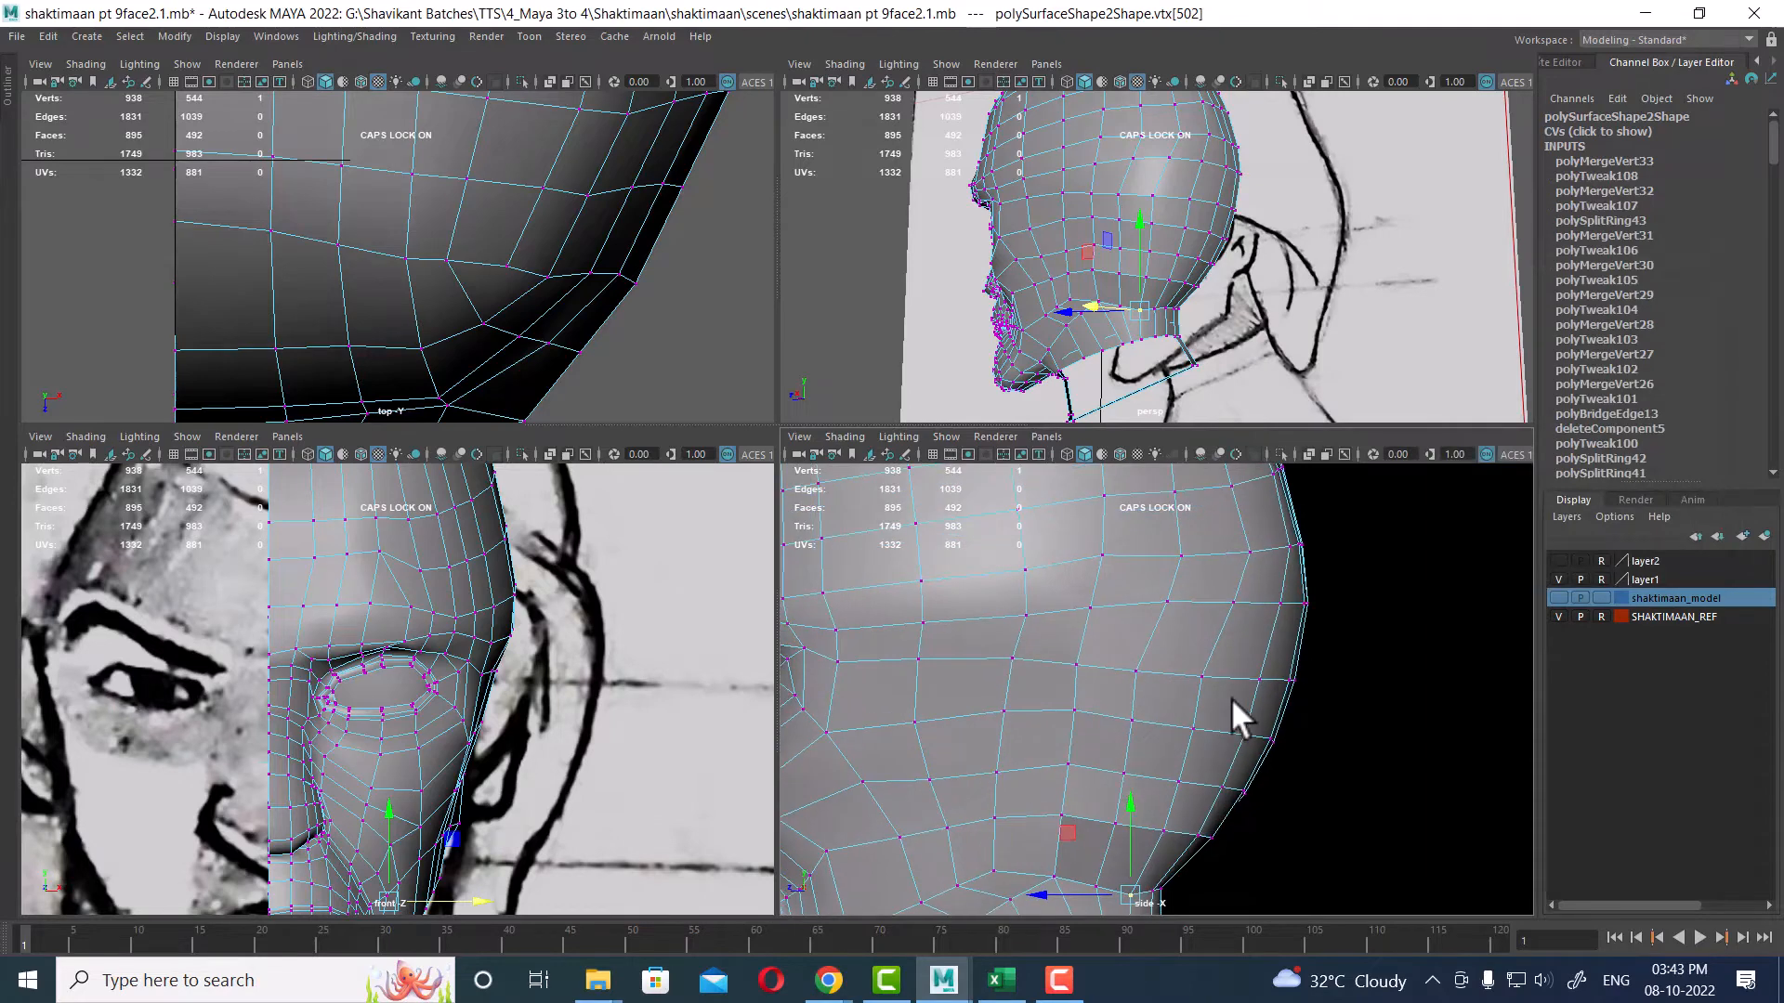
left_click_drag(1331, 648, 1091, 855)
left_click_drag(1215, 297, 1268, 354, "alt")
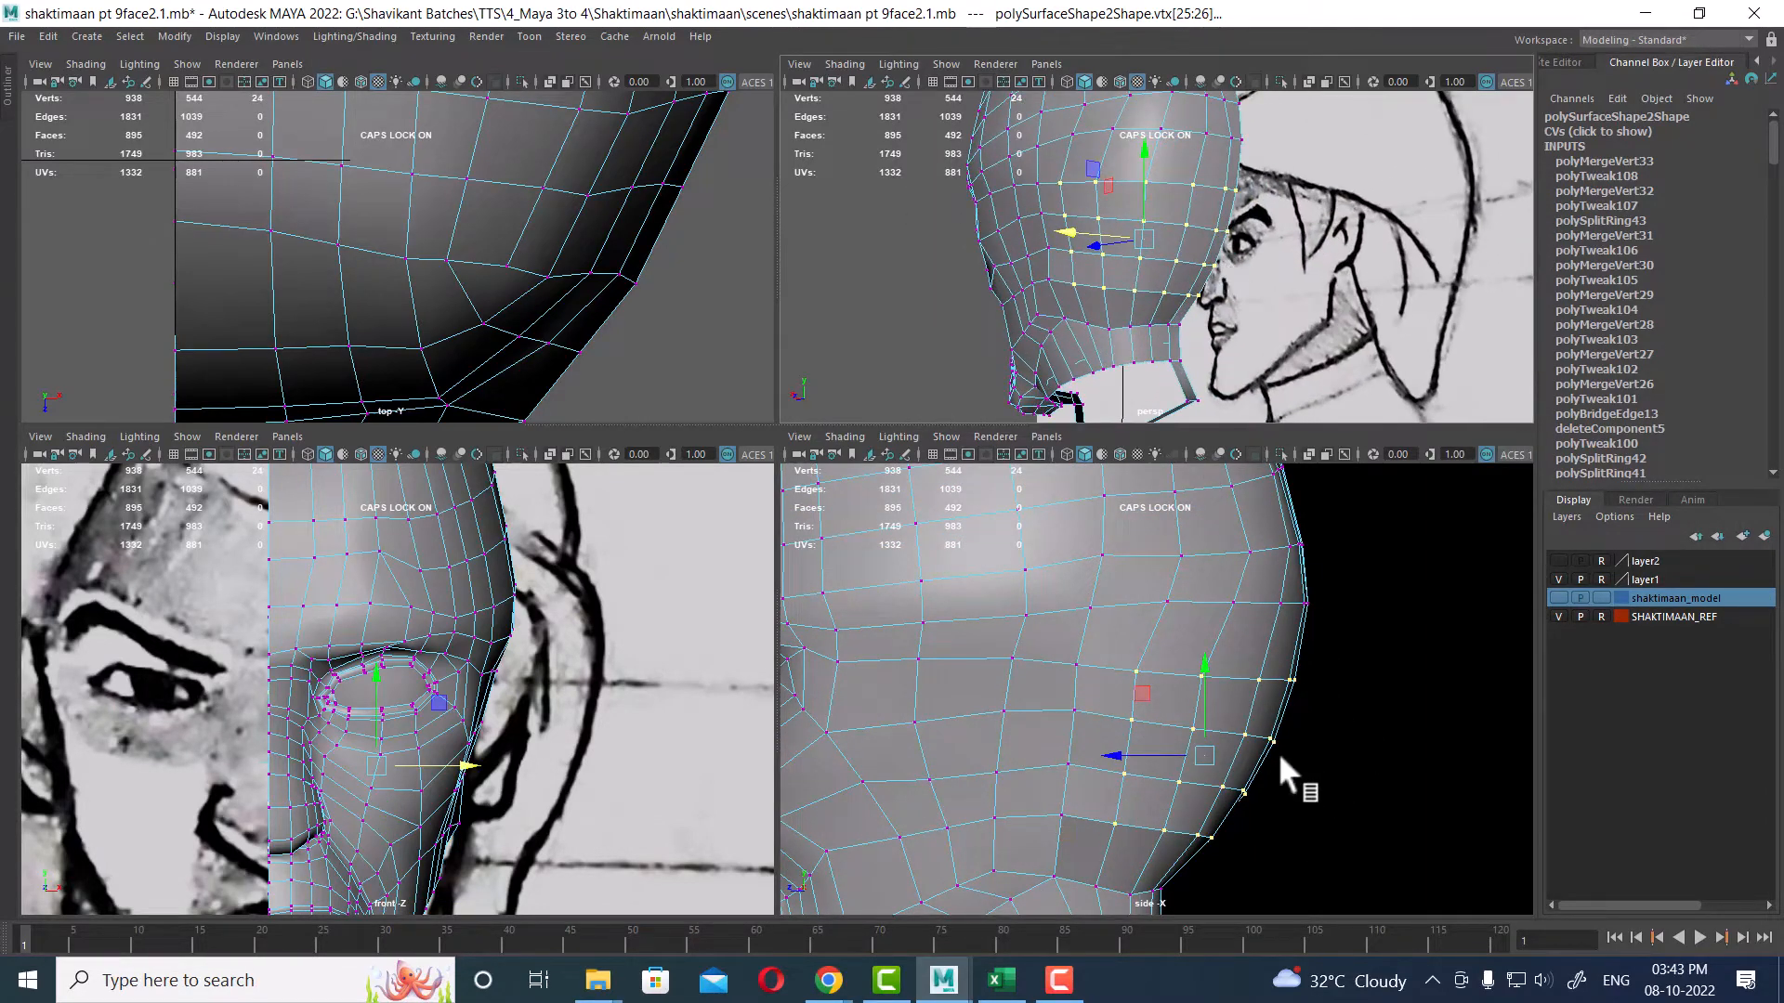
Step: Select an edge loop around the back of the skull and move it outward
left_click_drag(1246, 156, 740, 446)
key("space")
right_click_drag(740, 446, 741, 234)
double_click(671, 270)
left_click_drag(670, 270, 791, 351, "alt")
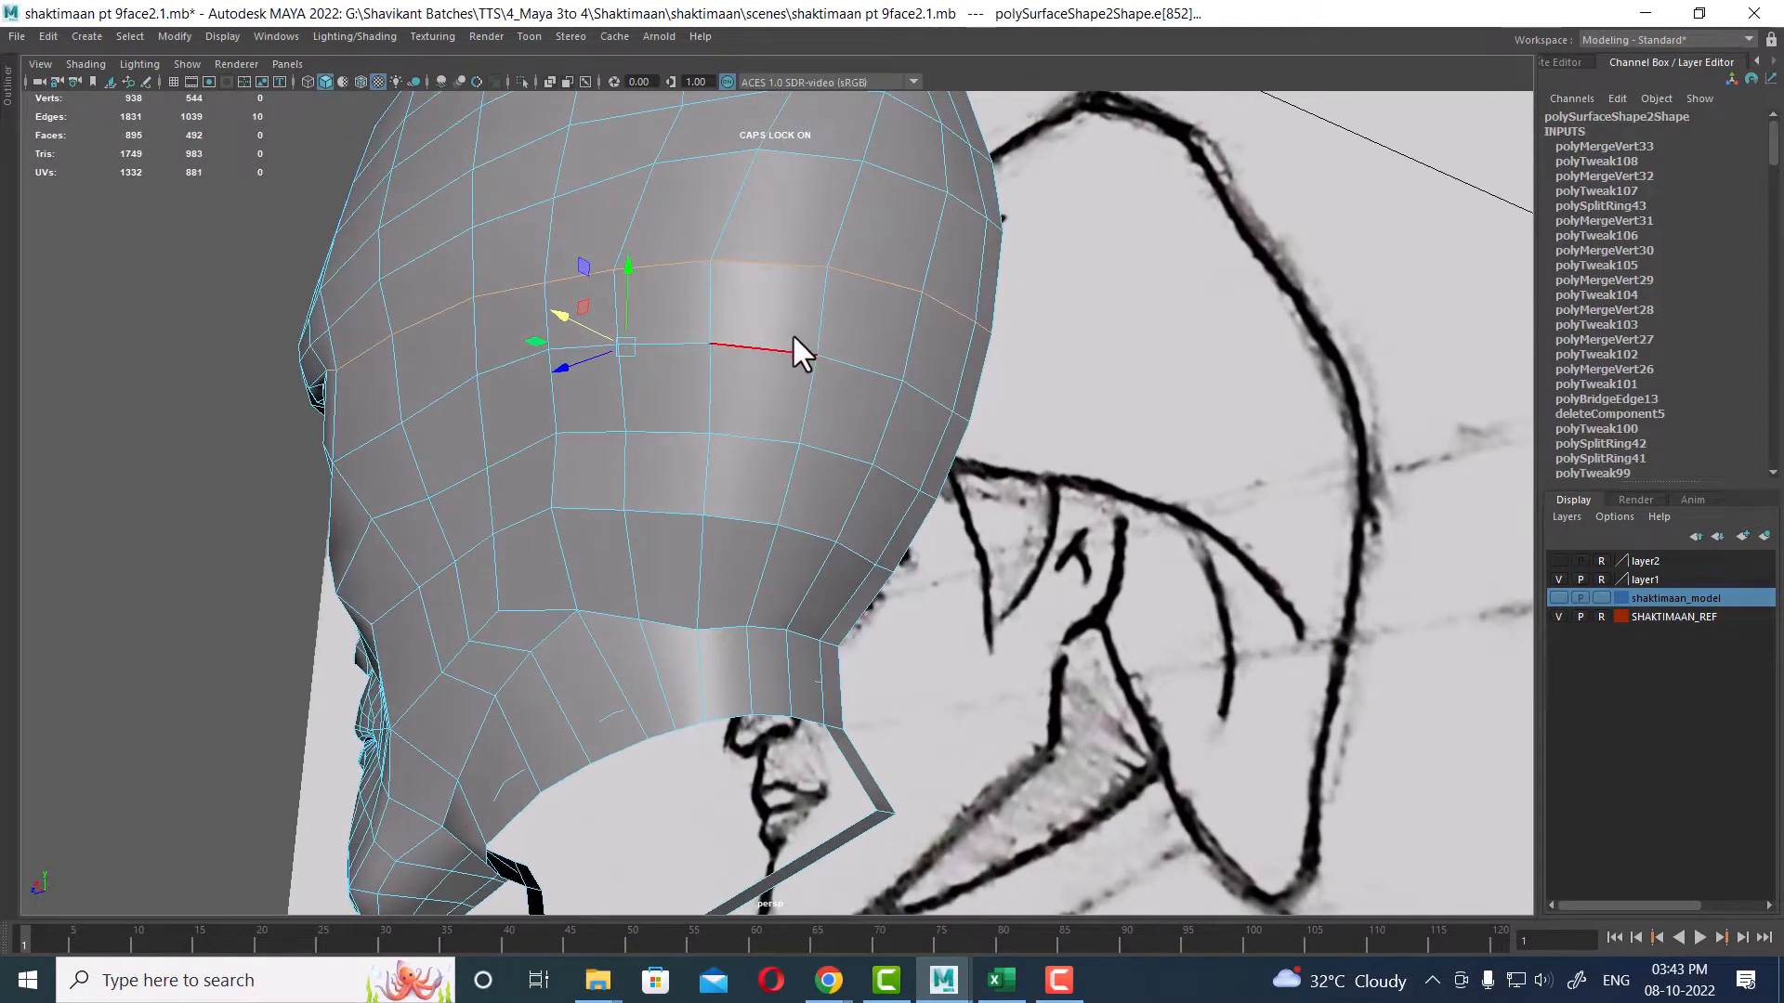
right_click_drag(811, 247, 815, 296)
Step: Select the faces across the upper back of the skull and average their vertices with 10 iterations
left_click(624, 223)
left_click_drag(604, 236, 873, 555)
left_click_drag(874, 556, 851, 504, "alt")
left_click(860, 240, "shift")
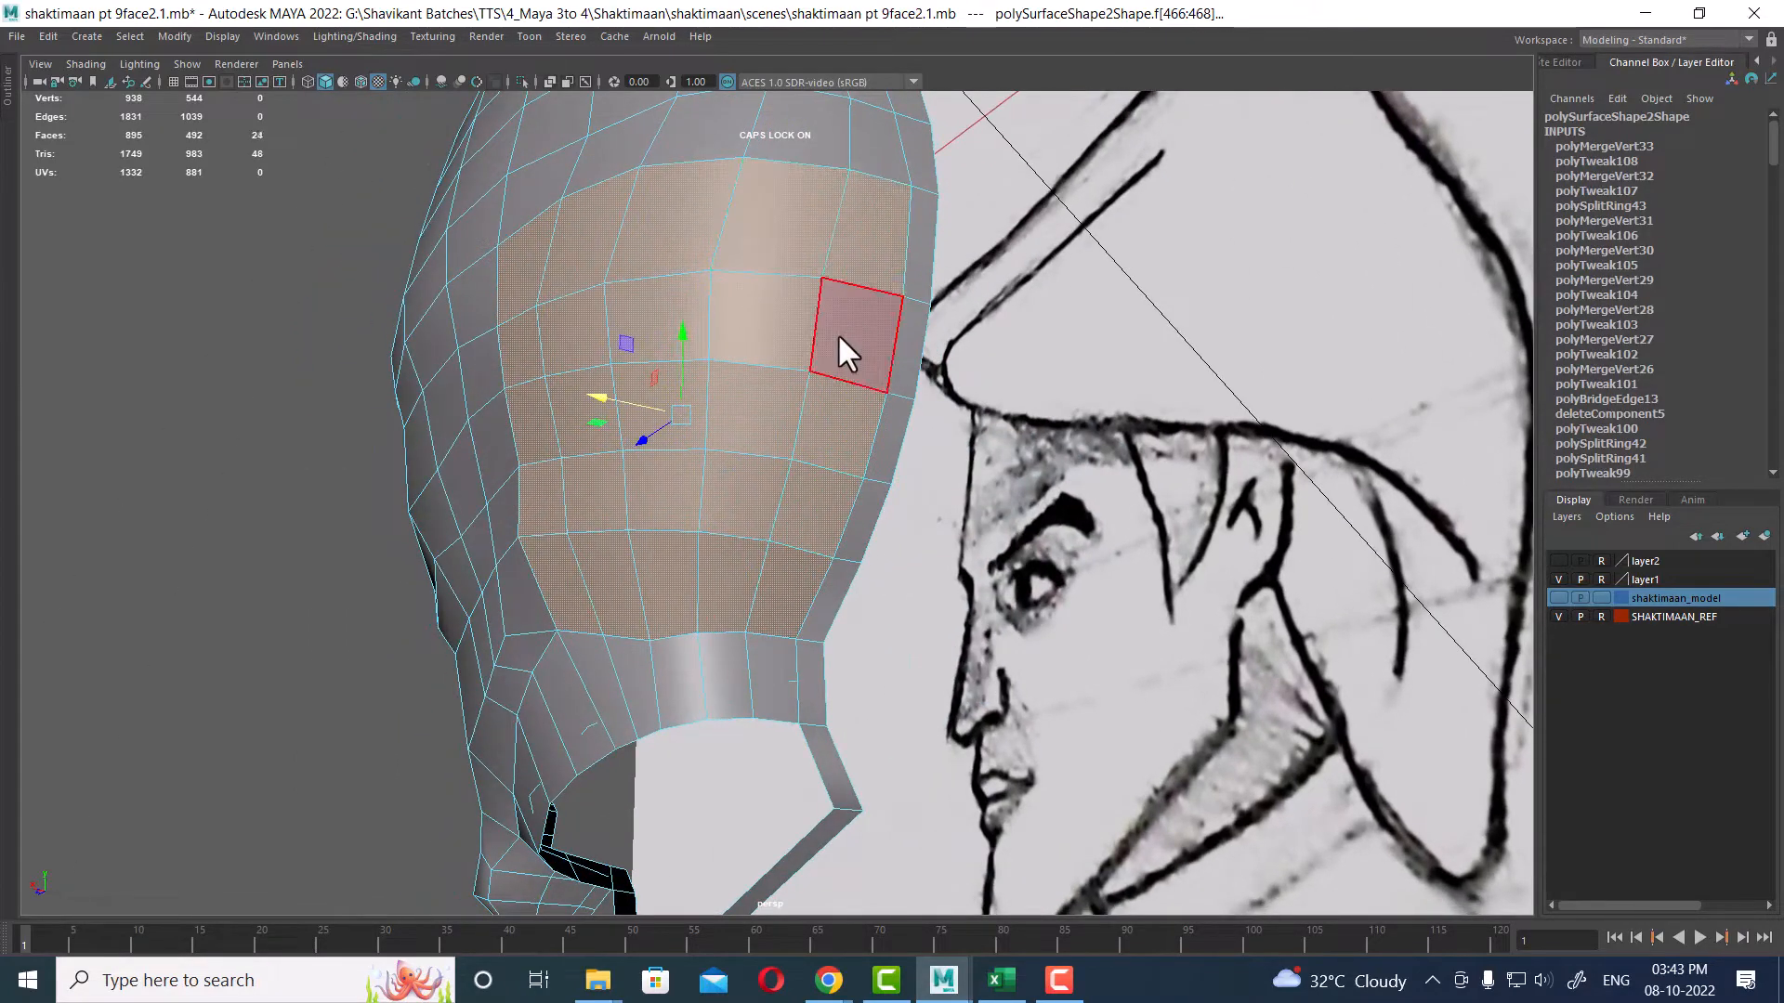
left_click(849, 327, "shift")
right_click_drag(843, 296, 858, 217, "shift")
left_click_drag(750, 372, 818, 387, "alt")
right_click_drag(757, 358, 823, 326)
left_click_drag(844, 492, 921, 511, "alt")
right_click_drag(922, 511, 866, 511, "alt")
left_click_drag(866, 511, 779, 415, "alt")
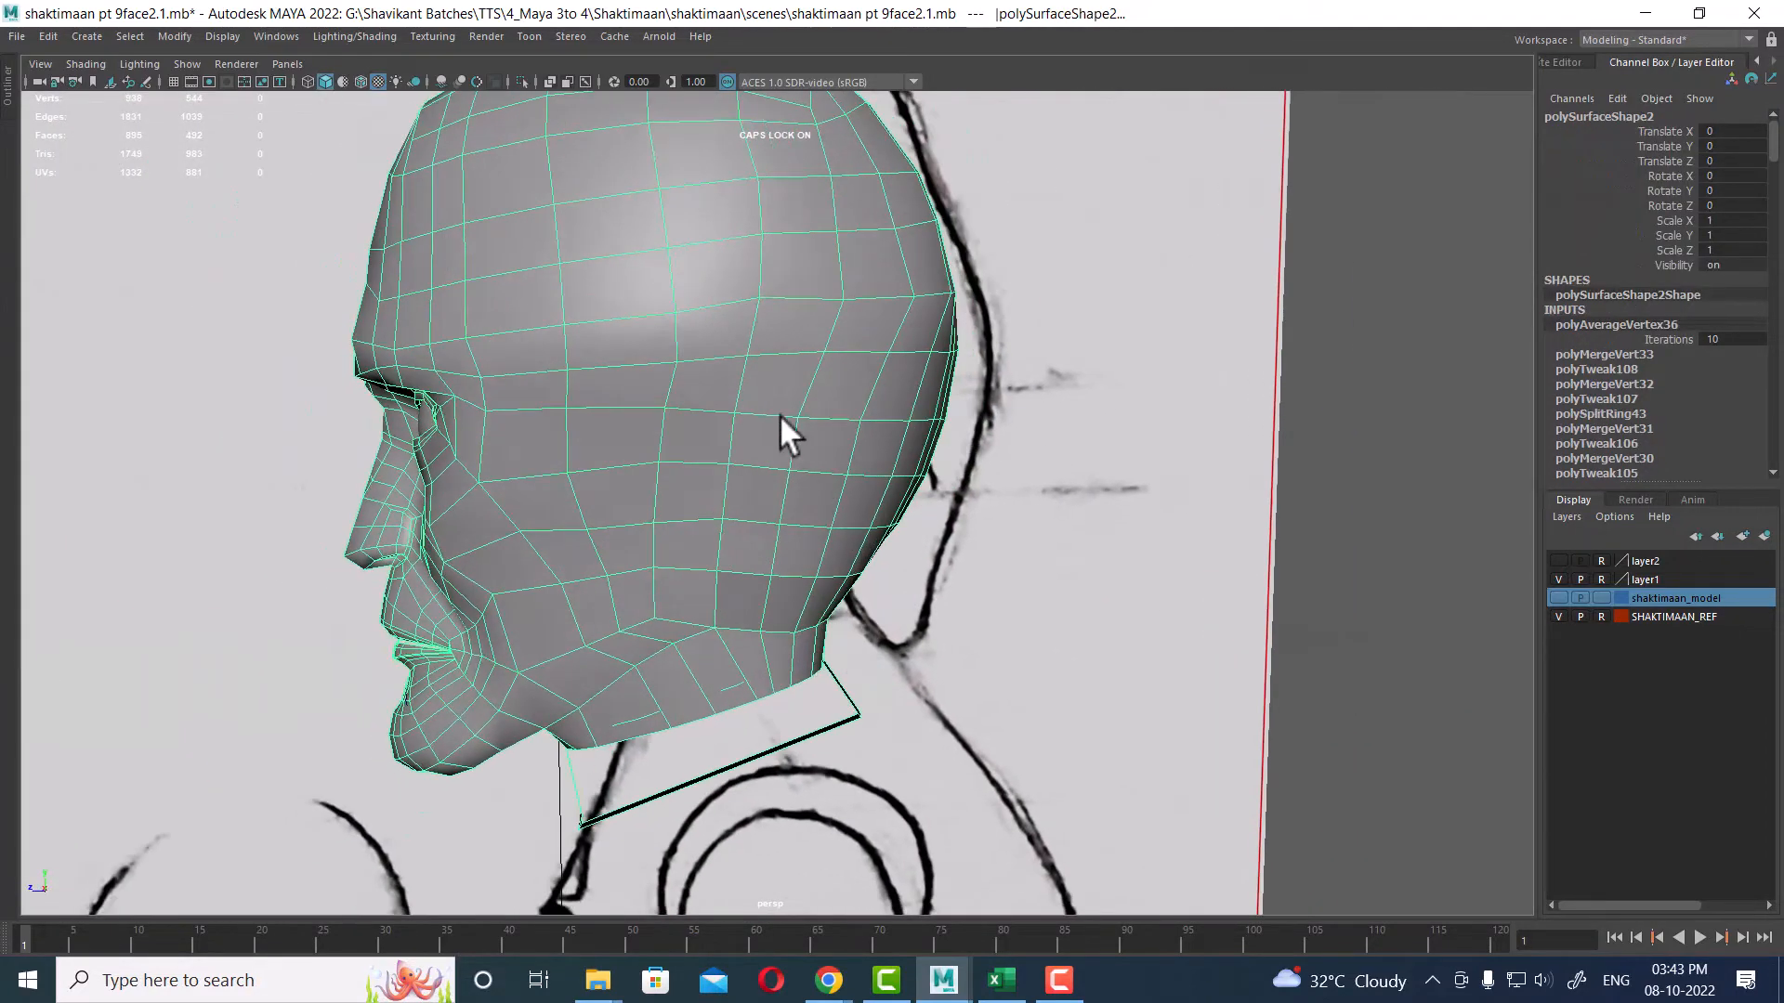
Step: Soften the edges of the whole head mesh
right_click_drag(756, 340, 1033, 269, "shift")
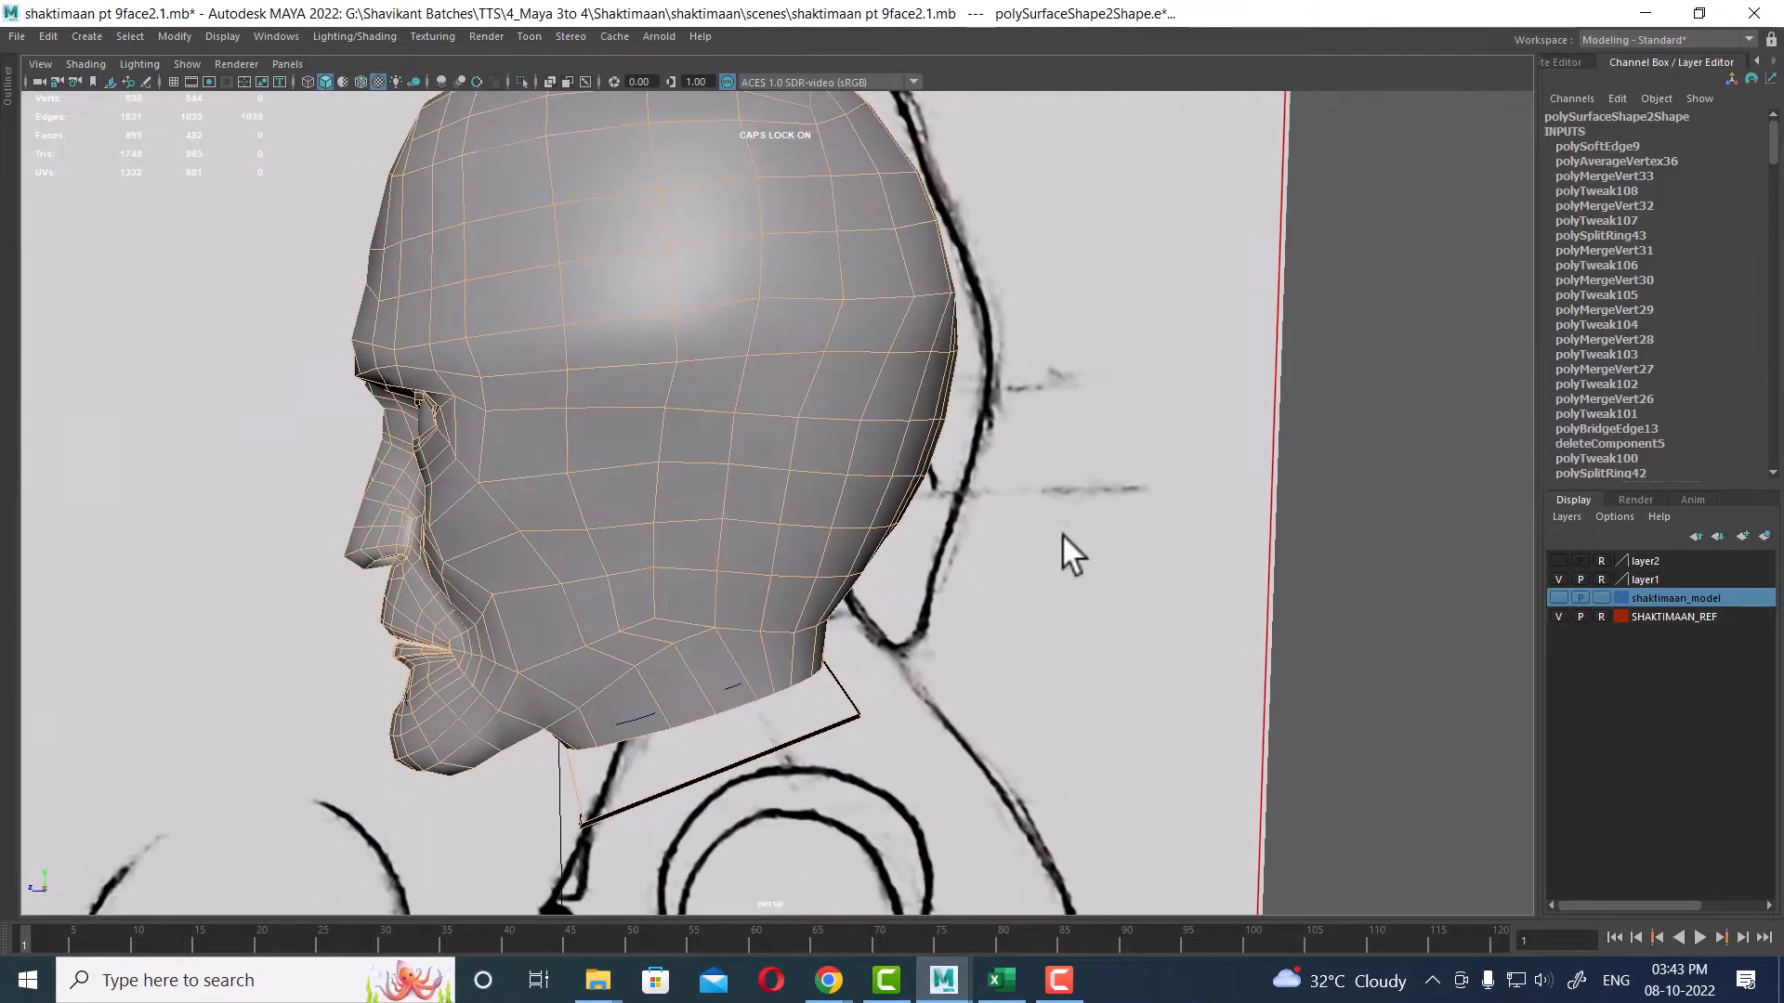
left_click_drag(994, 565, 851, 572, "alt")
right_click_drag(851, 572, 780, 558, "alt")
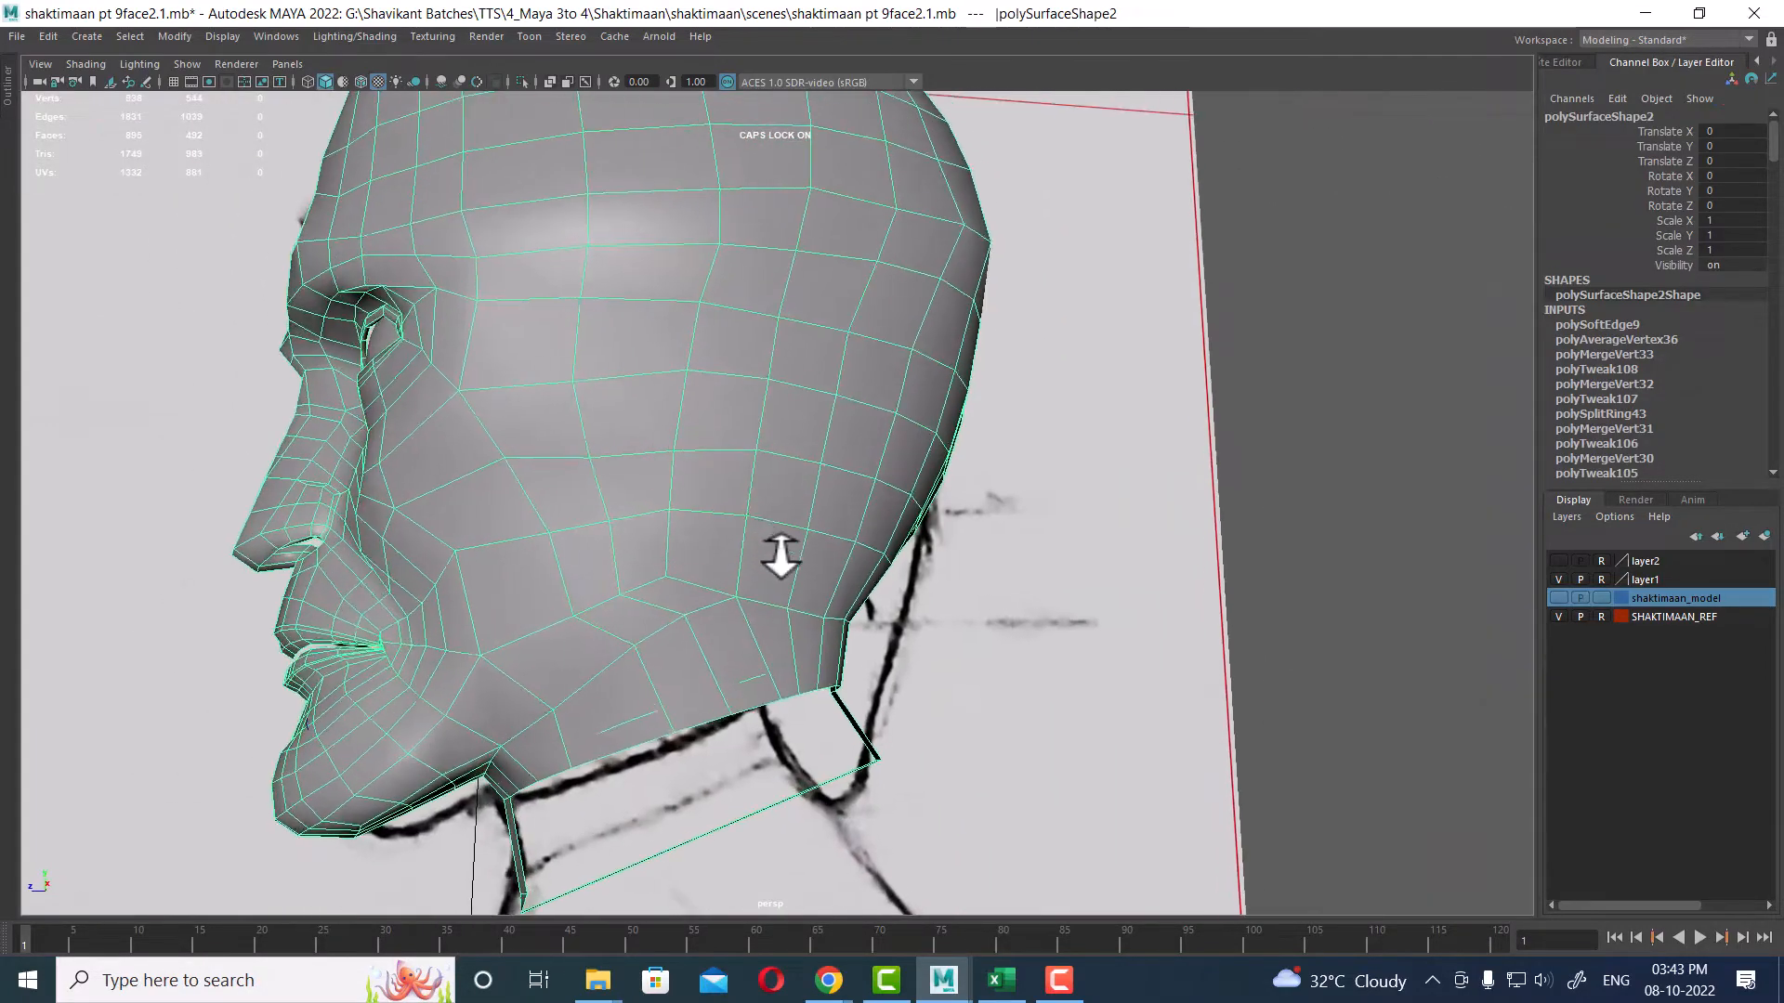
left_click_drag(781, 558, 860, 534, "alt")
middle_click_drag(859, 534, 888, 549, "alt")
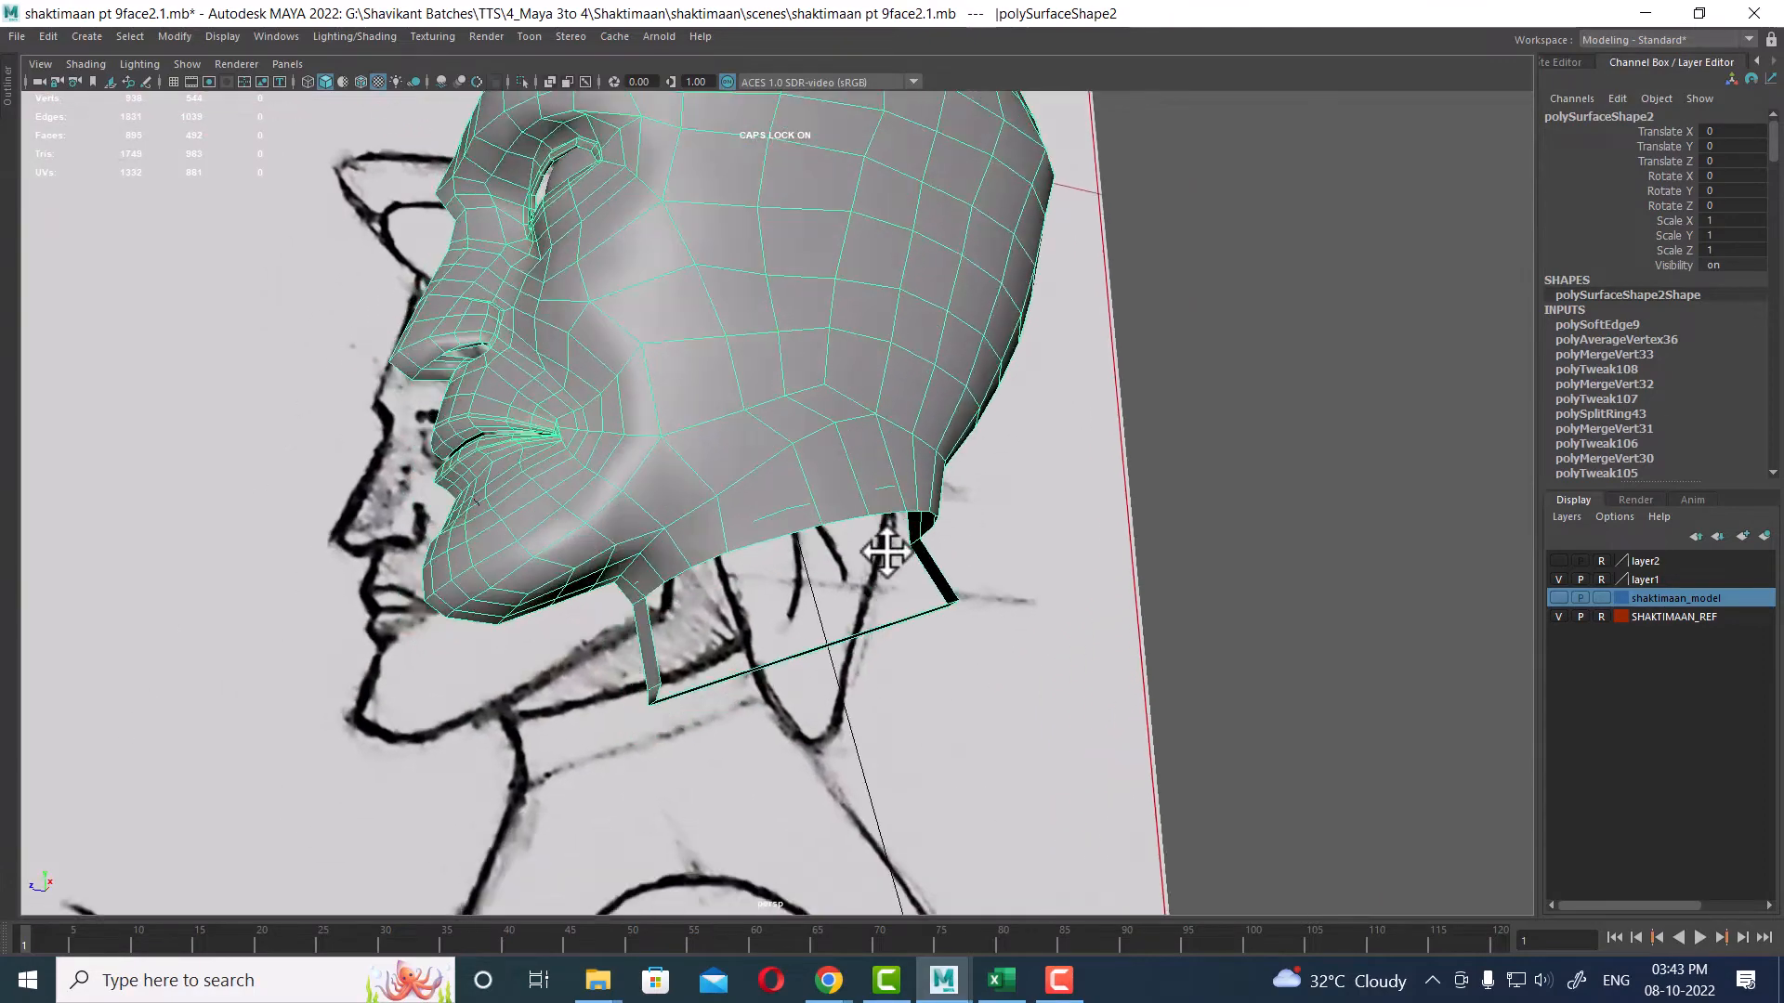
left_click_drag(888, 549, 844, 465, "alt")
middle_click_drag(844, 464, 859, 567, "alt")
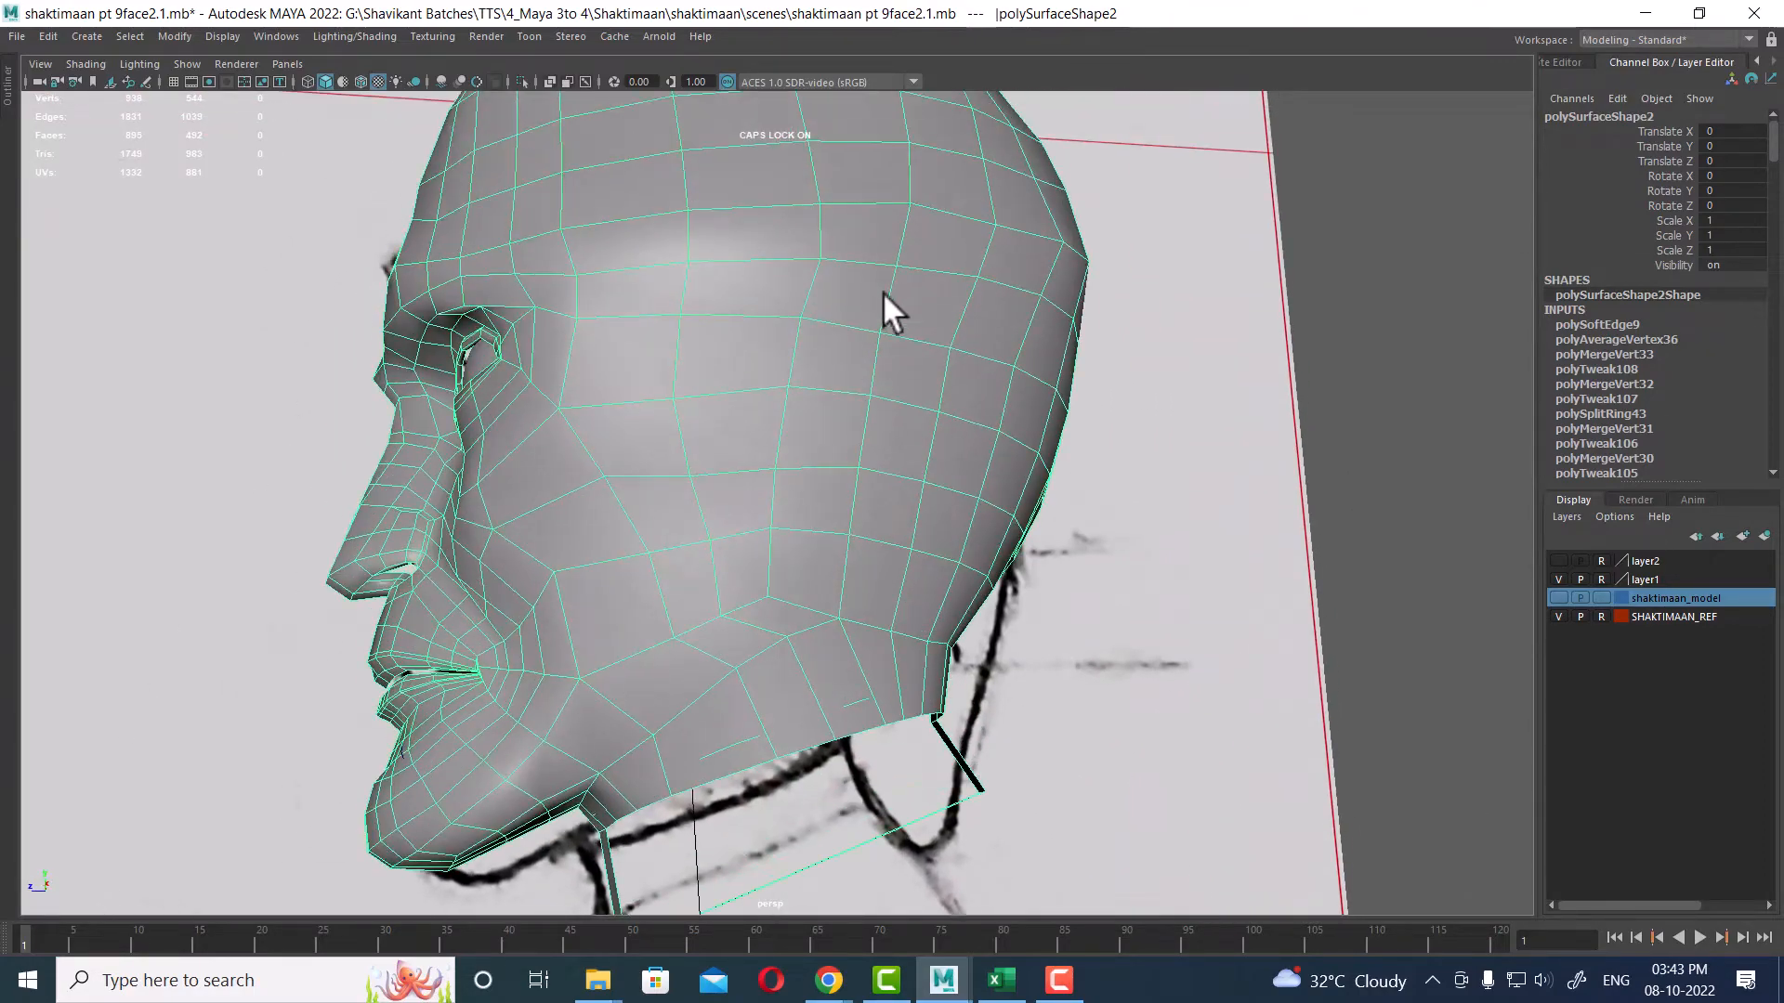
left_click_drag(882, 292, 1035, 351, "alt")
right_click_drag(1035, 351, 948, 414, "alt")
left_click_drag(947, 414, 892, 558, "alt")
right_click_drag(892, 557, 908, 446, "alt")
Step: Compare the head against the references in the four-view layout and the perspective view
key("space")
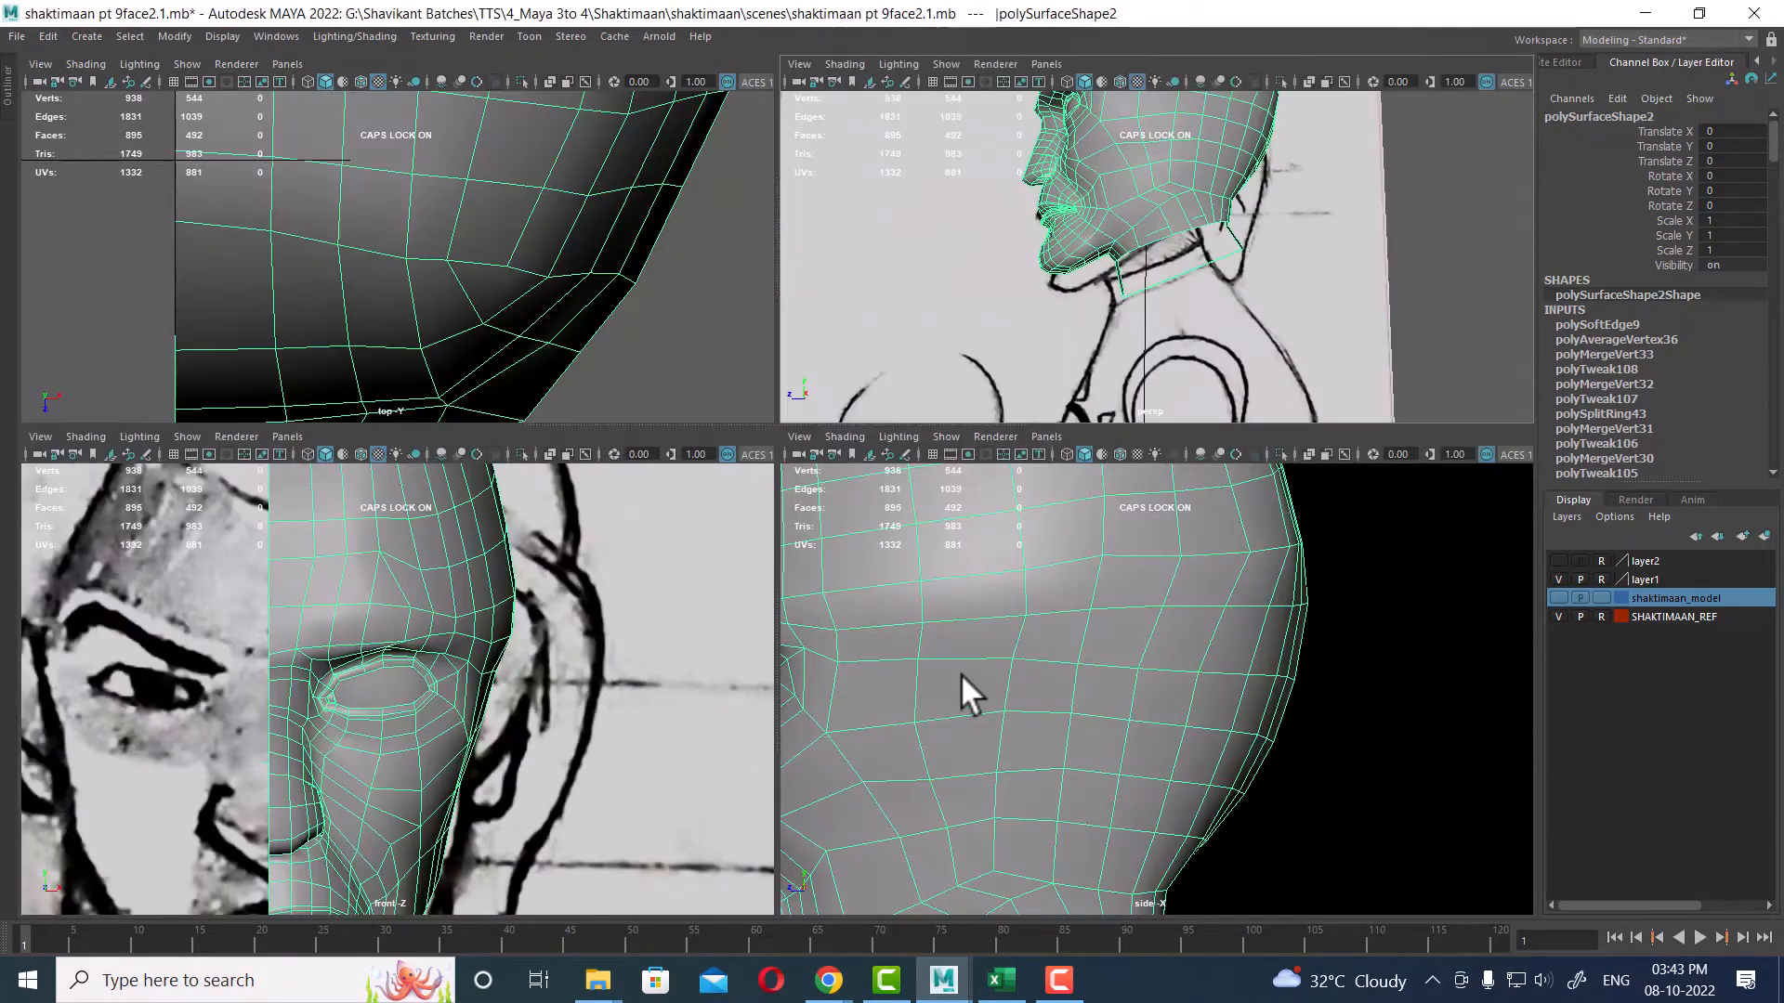
right_click_drag(961, 672, 1002, 790, "alt")
middle_click_drag(1094, 760, 1113, 528, "alt")
right_click_drag(1039, 650, 1117, 795, "alt")
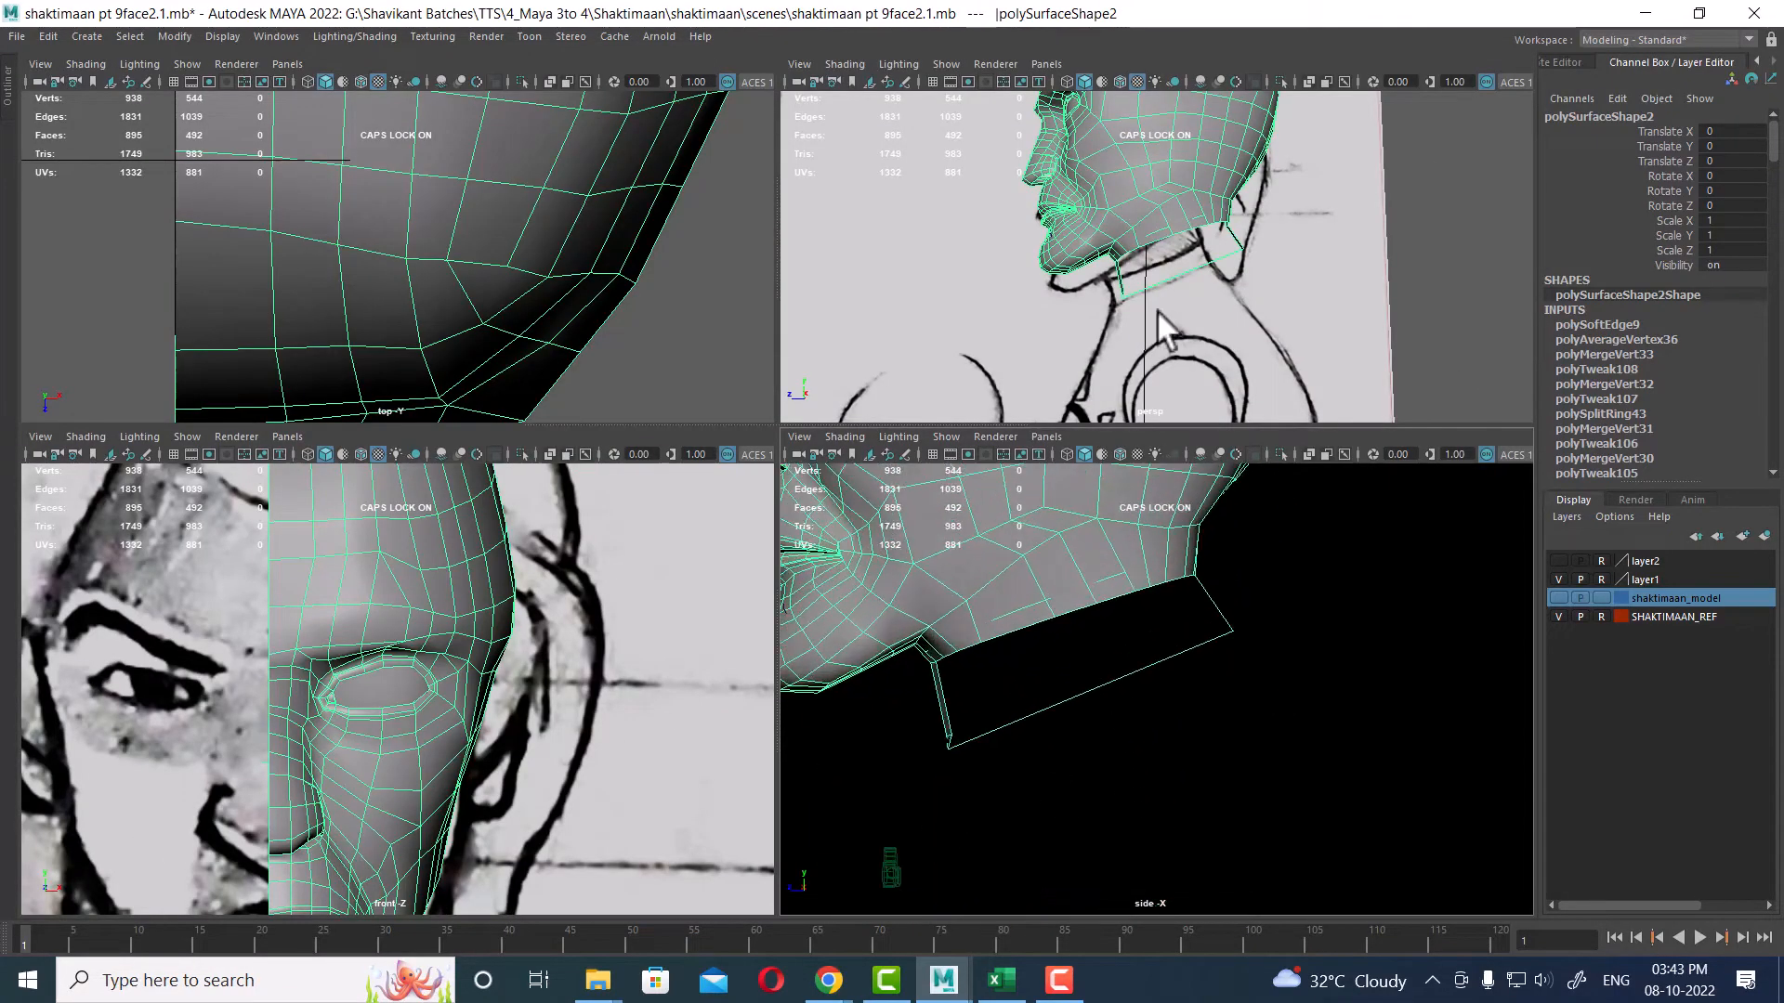
key("space")
middle_click_drag(999, 479, 1121, 382, "alt")
right_click_drag(972, 314, 965, 264)
key("space")
left_click_drag(977, 396, 1022, 377, "alt")
left_click_drag(883, 481, 963, 451, "alt")
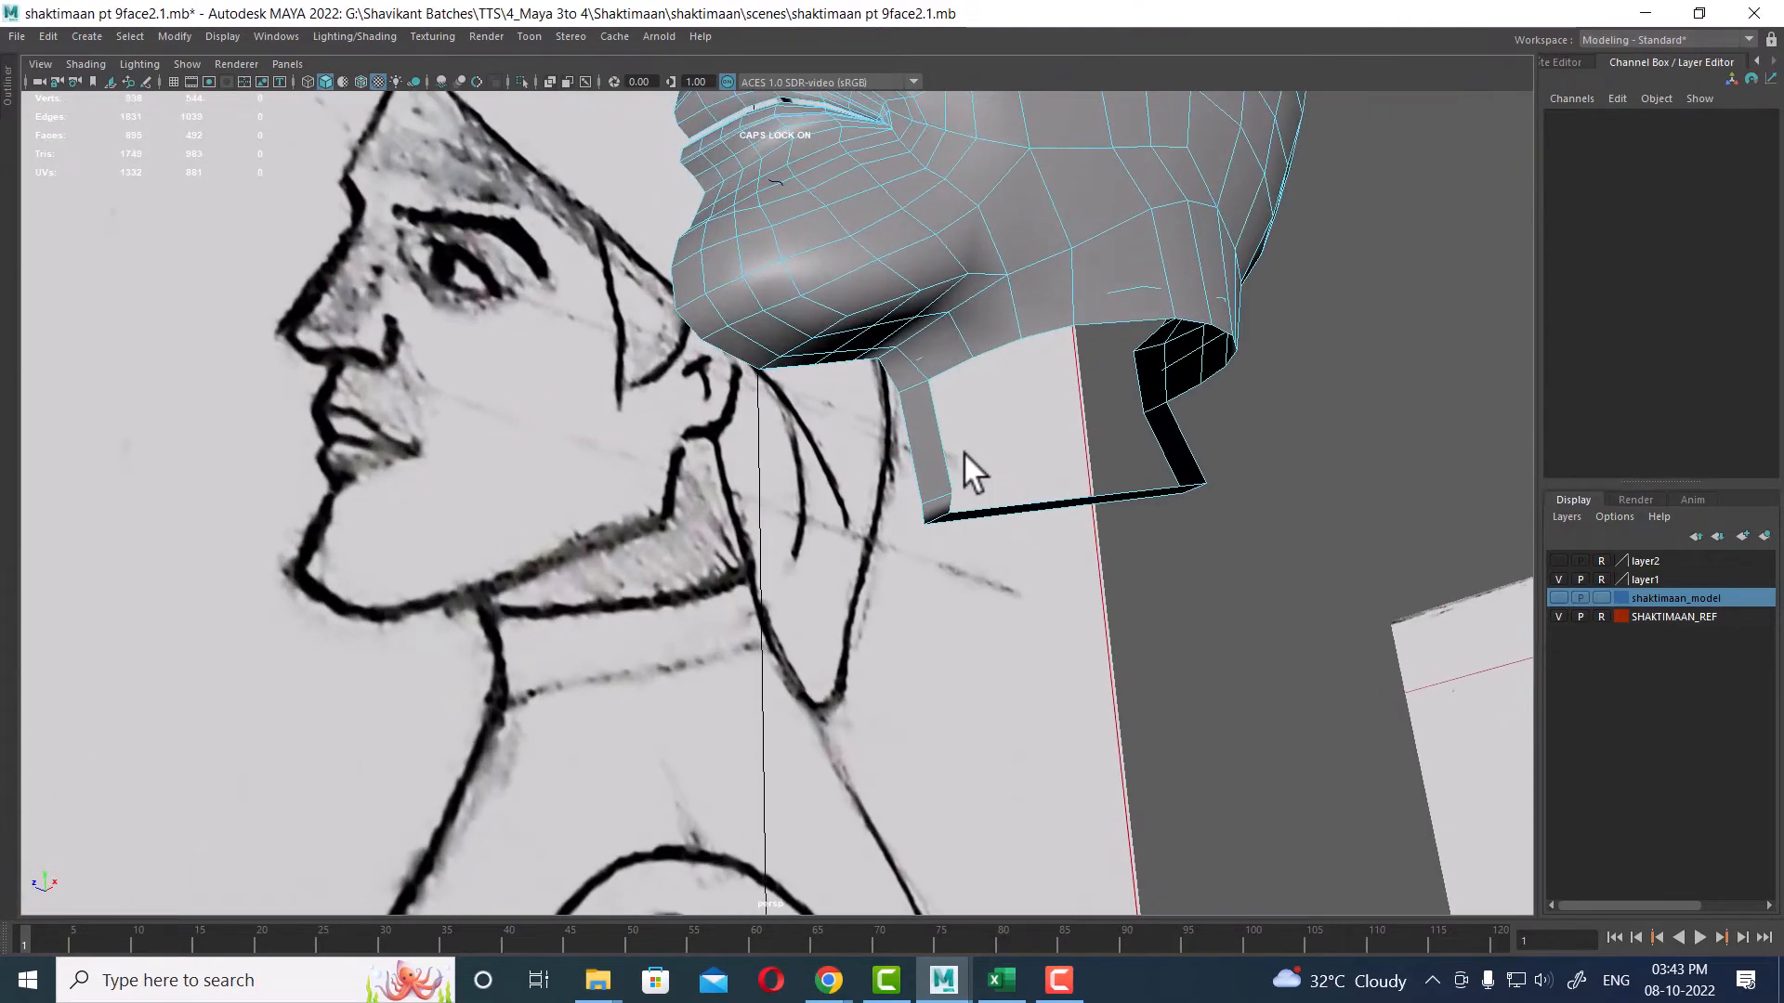
Step: Select edge loops along the neck opening to inspect the lower border of the head
left_click(952, 374)
left_click_drag(952, 374, 885, 376, "alt")
left_click_drag(1050, 305, 1047, 402, "alt")
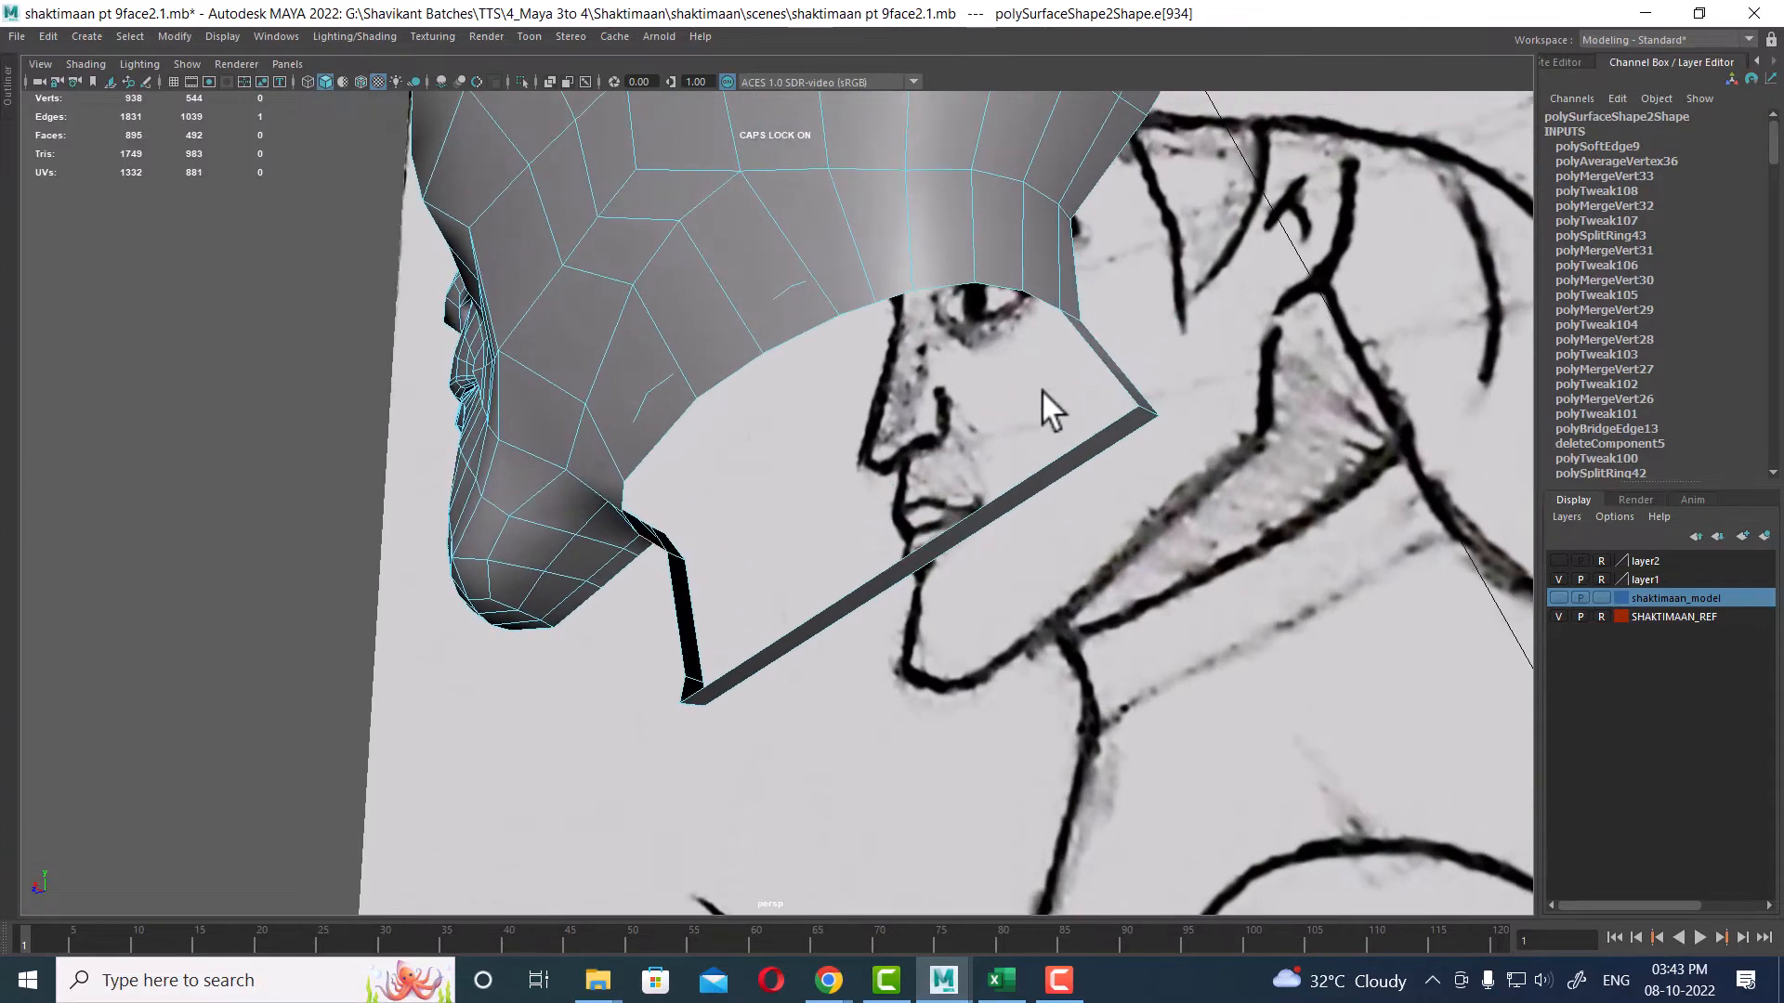
double_click(1044, 305)
left_click_drag(1050, 294, 884, 427, "alt")
left_click(910, 517)
left_click_drag(910, 517, 1080, 453, "alt")
double_click(911, 499)
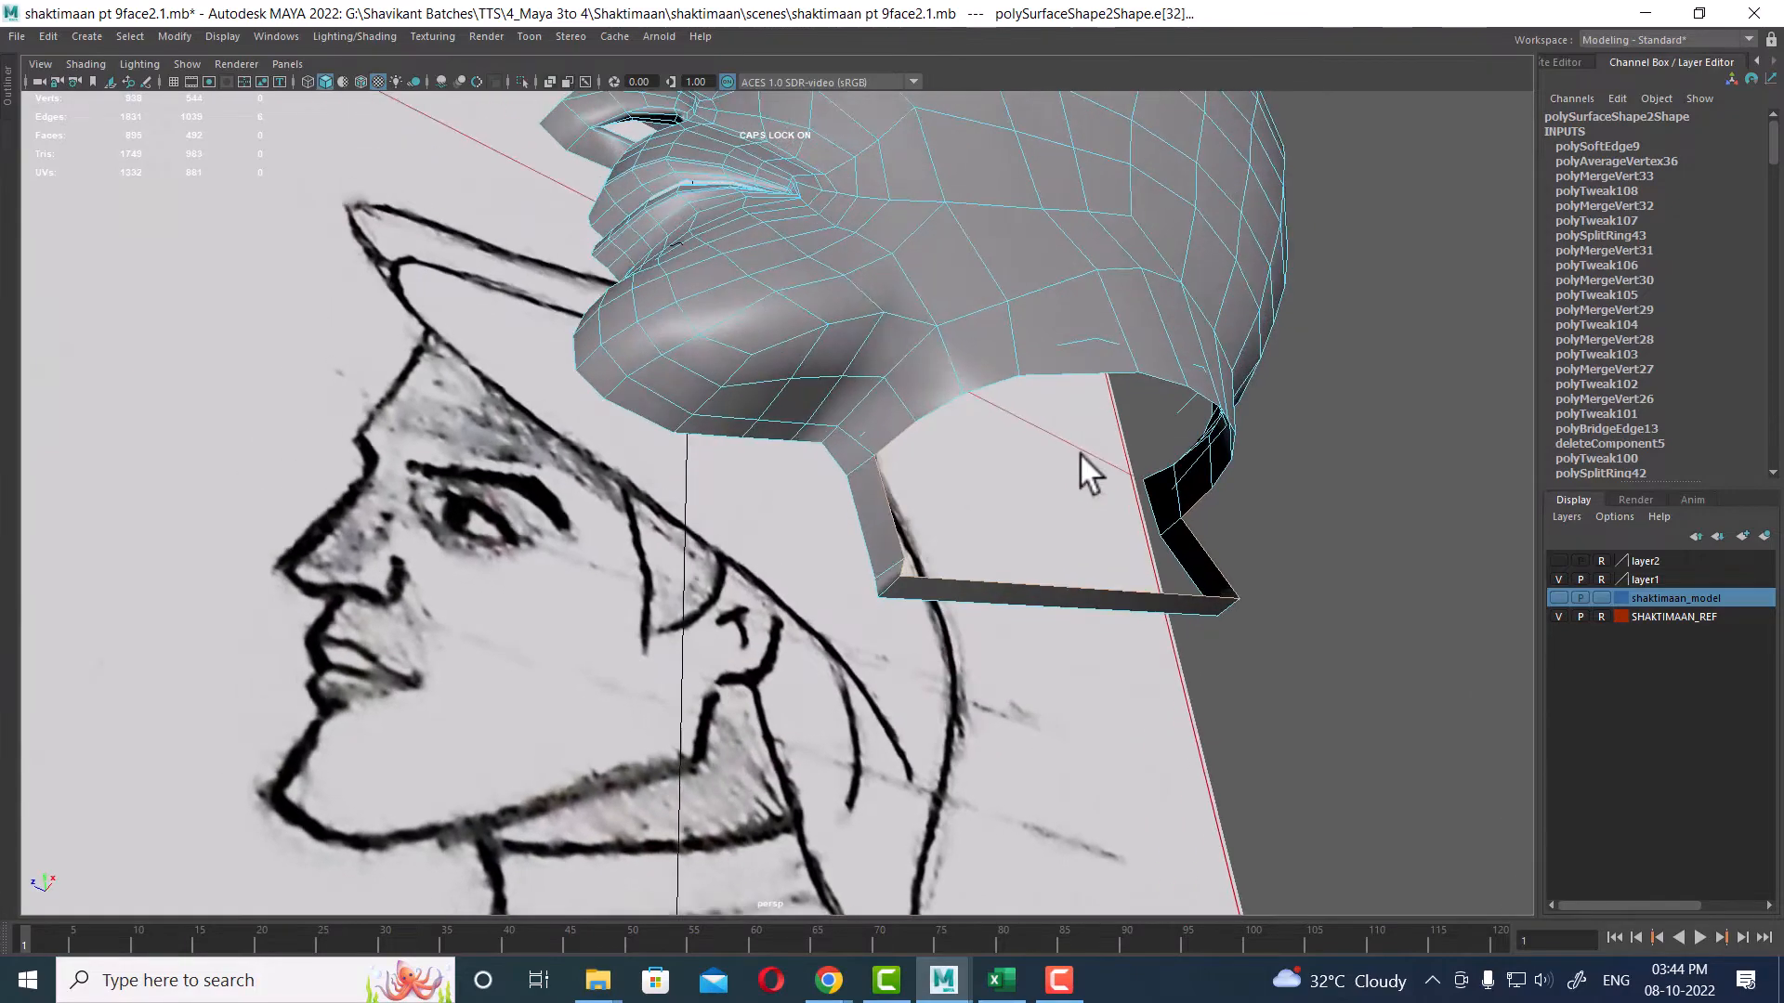
left_click(1052, 366)
left_click_drag(1112, 364, 1056, 489, "alt")
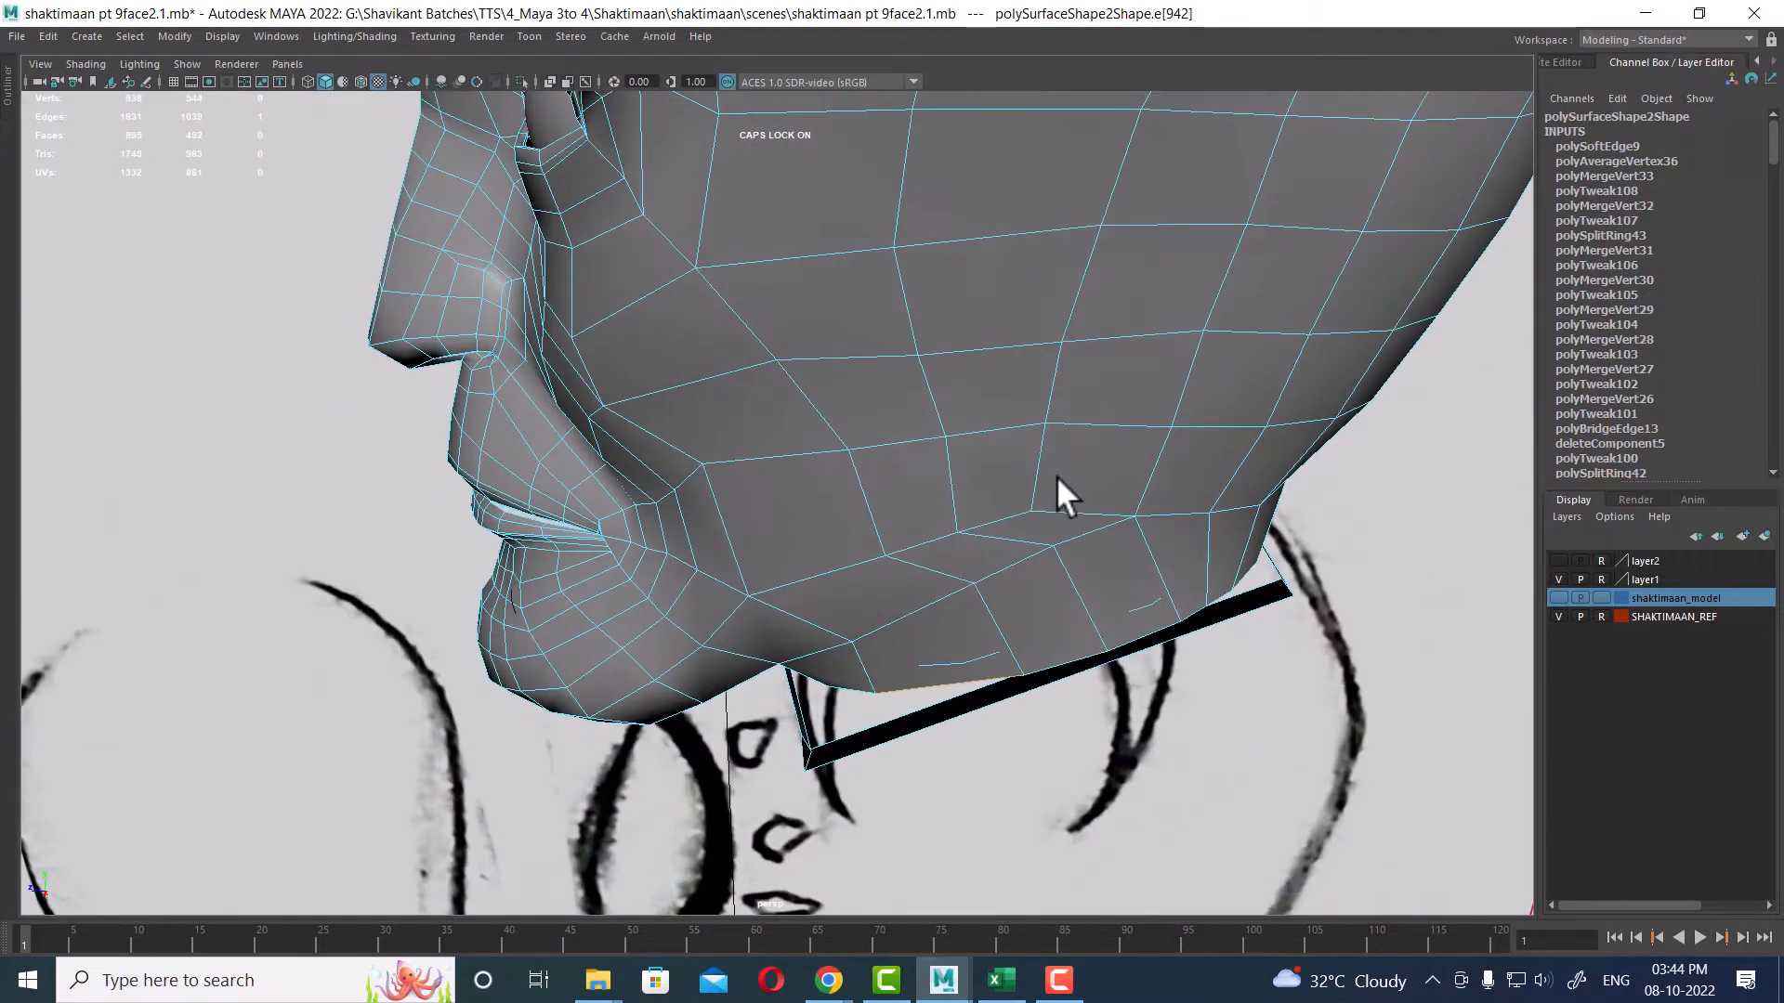
Step: Delete the construction history of the head mesh
right_click_drag(1055, 490, 552, 114, "alt")
right_click_drag(842, 418, 1127, 438)
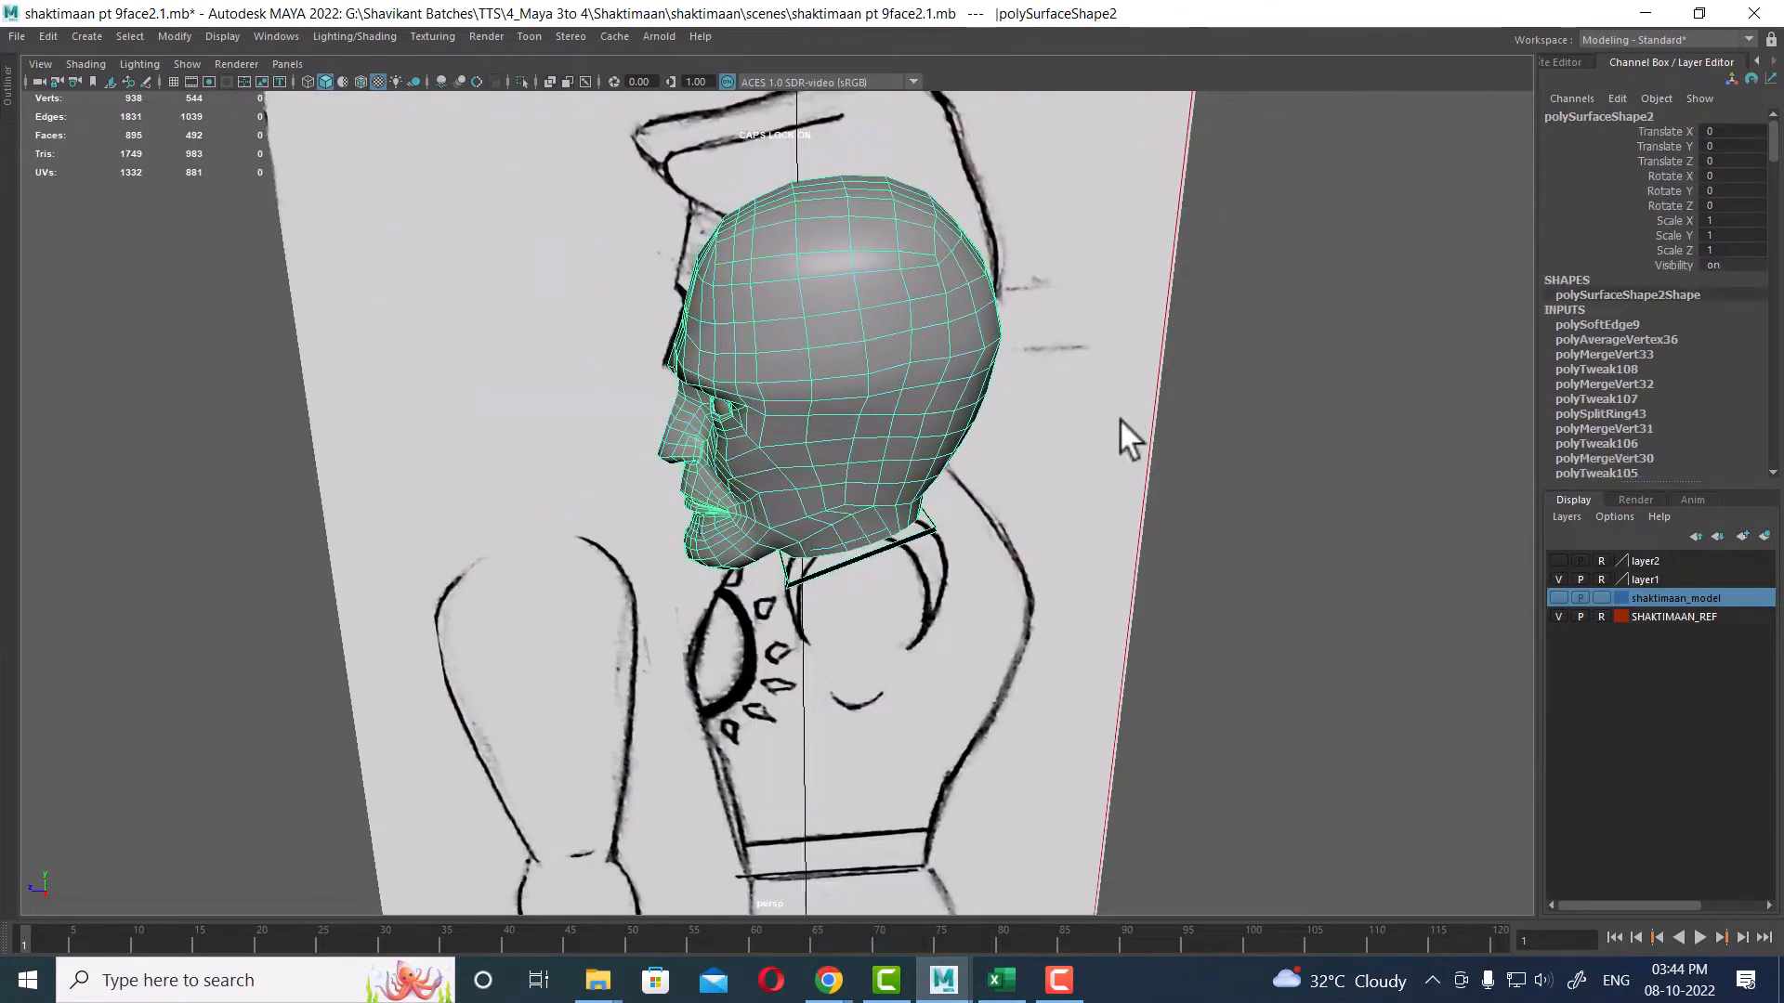
left_click_drag(1127, 437, 860, 439, "alt")
left_click(56, 36)
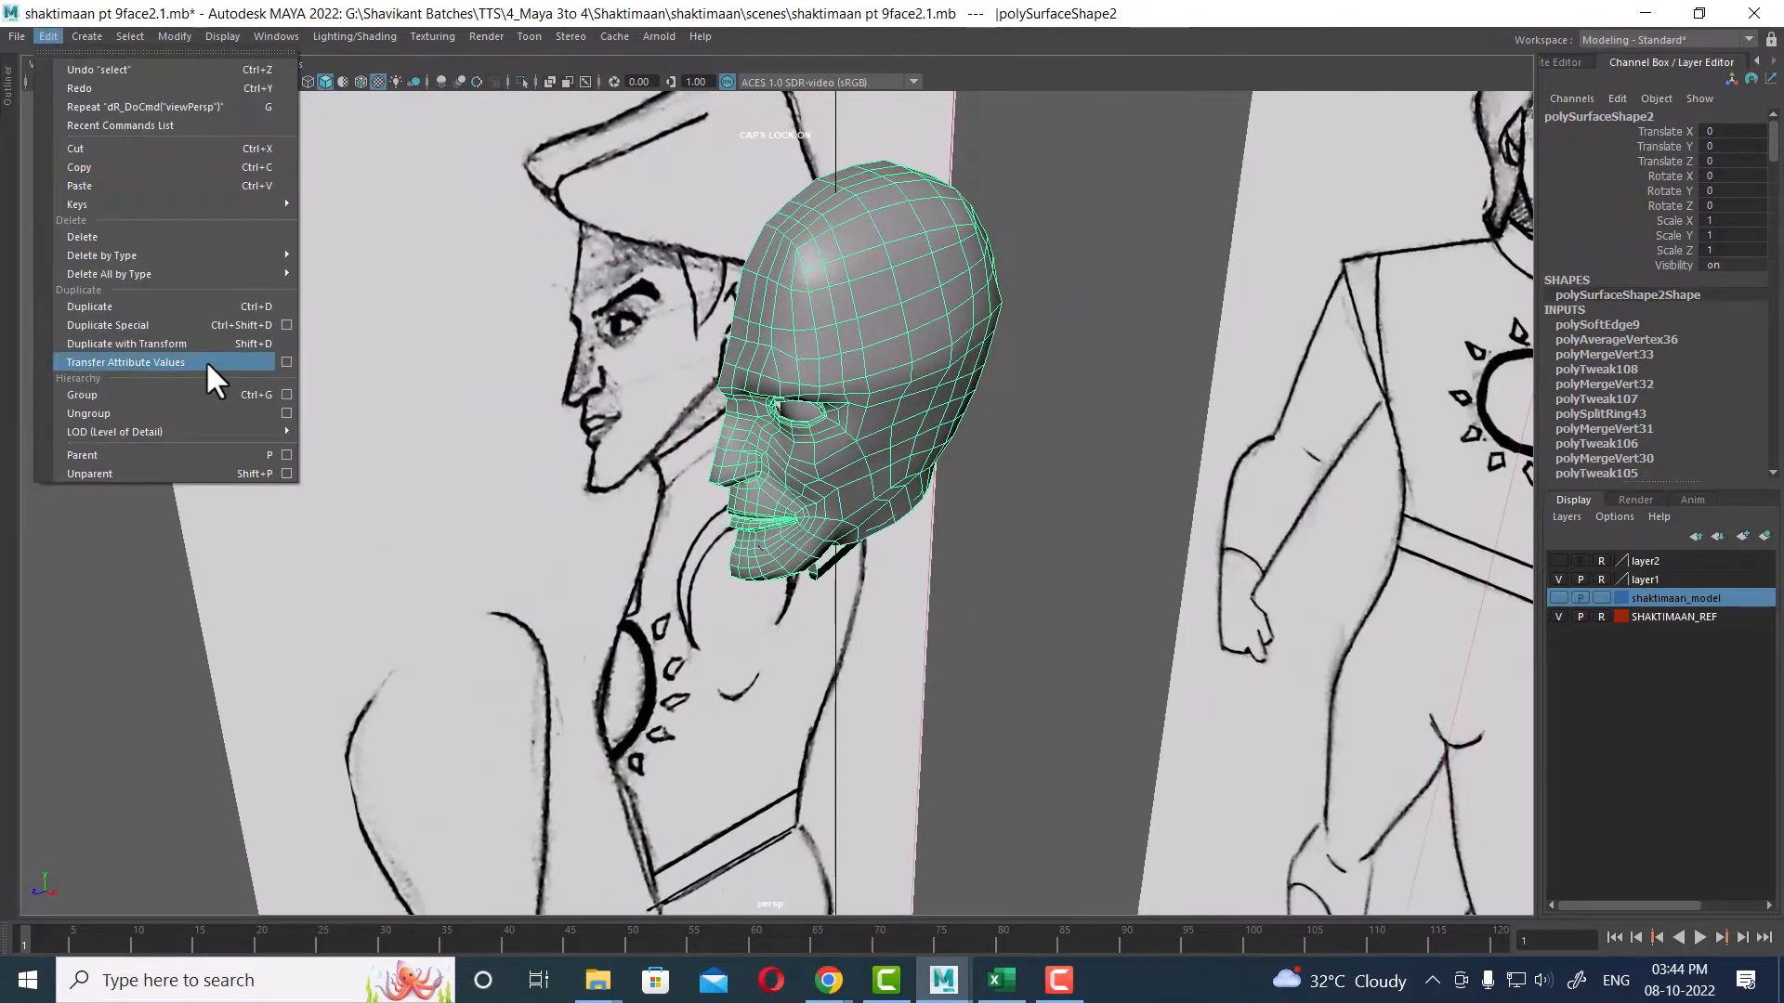
mouse_move(251, 258)
left_click(349, 256)
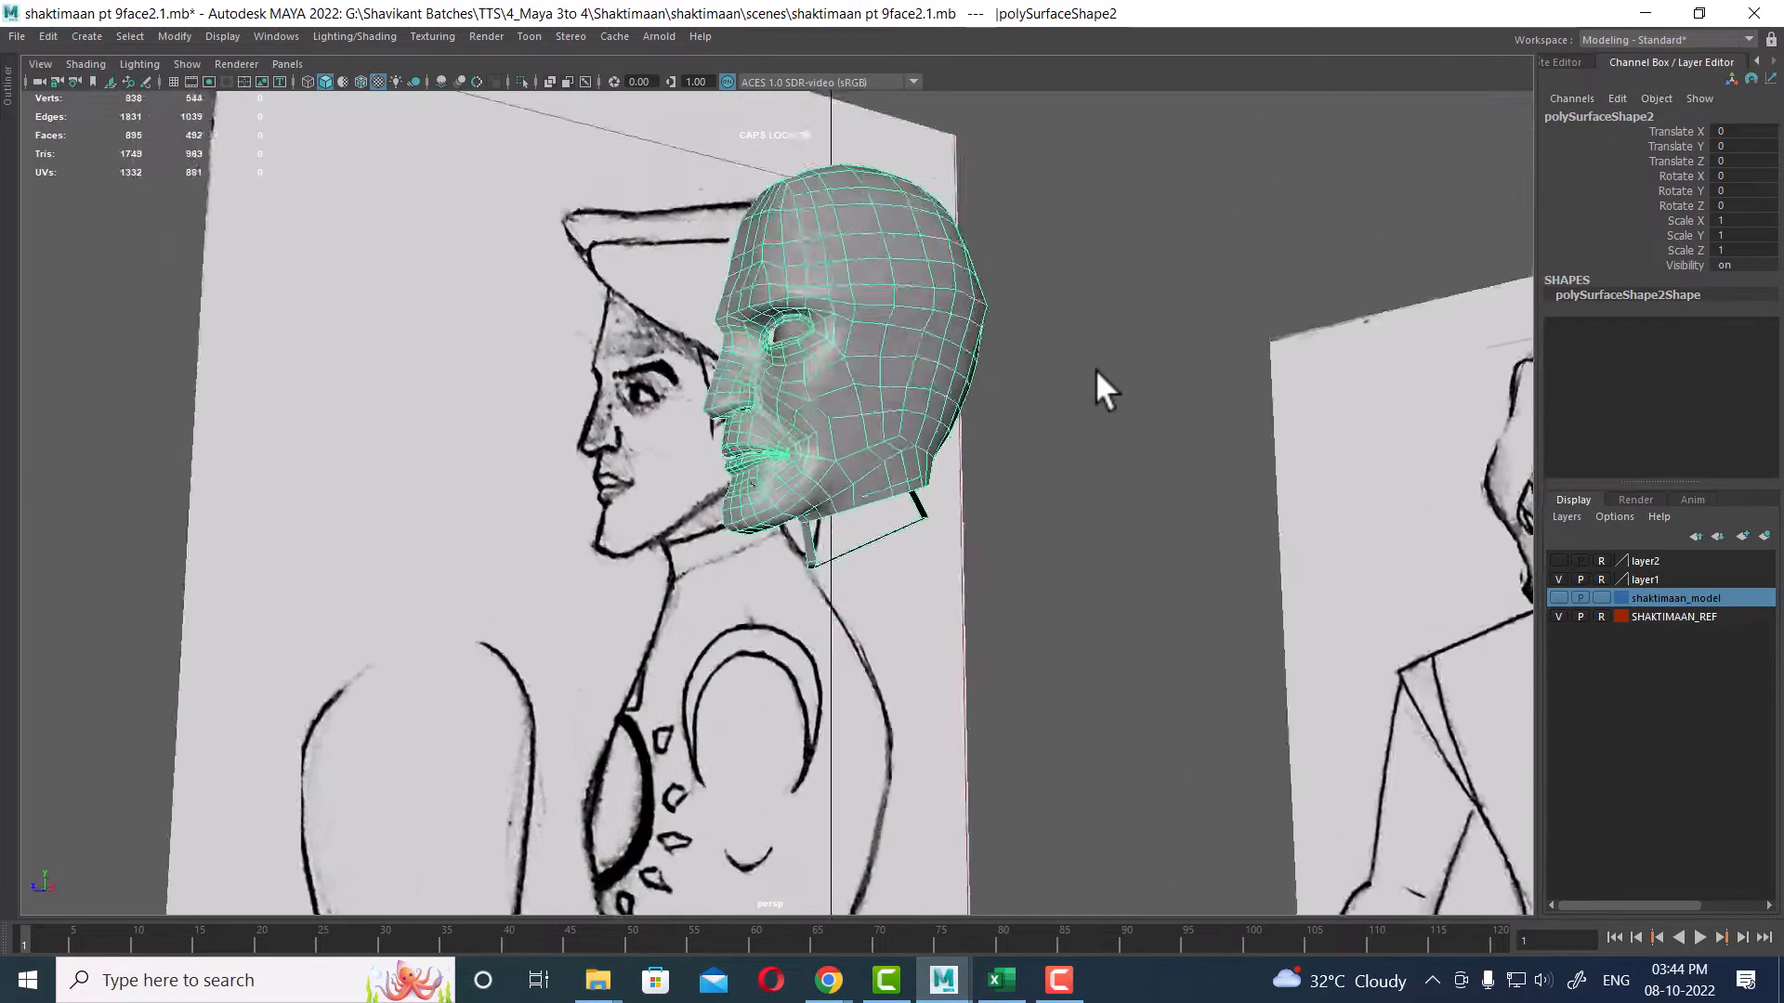
Step: Scrub the timeline and compare the head with the side reference in the four-view layout
right_click_drag(1095, 369, 1069, 571, "alt")
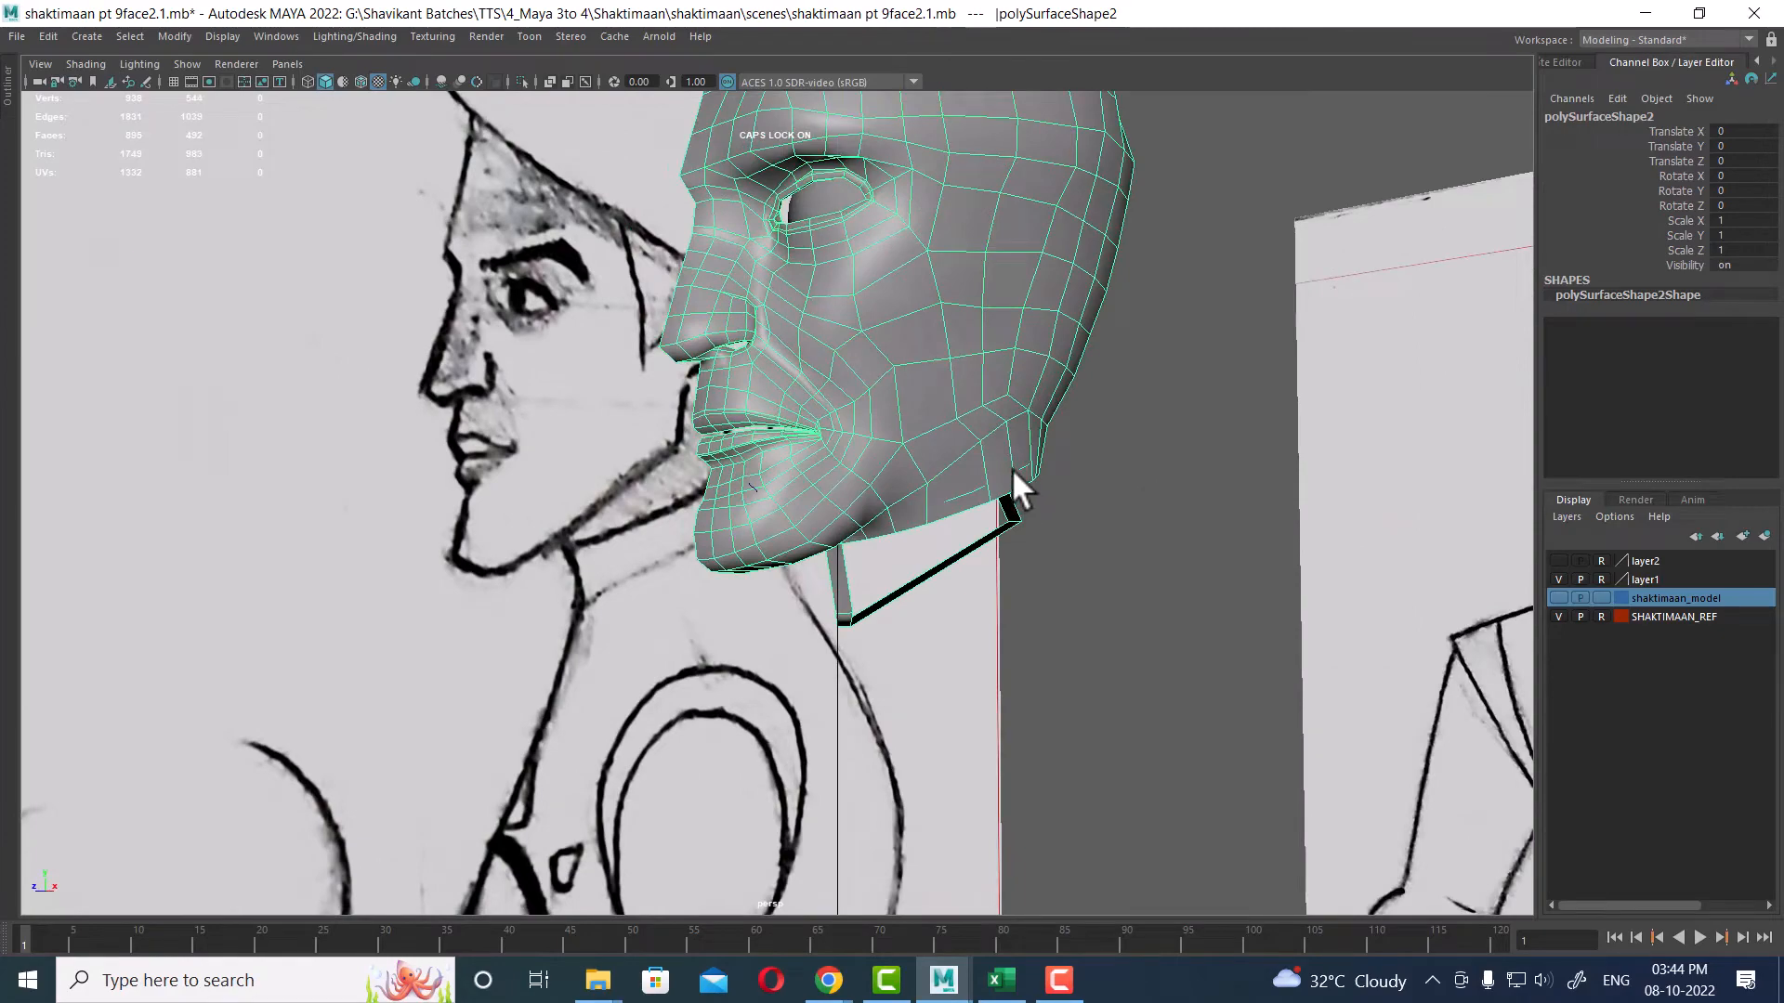
left_click_drag(1015, 418, 922, 485, "alt")
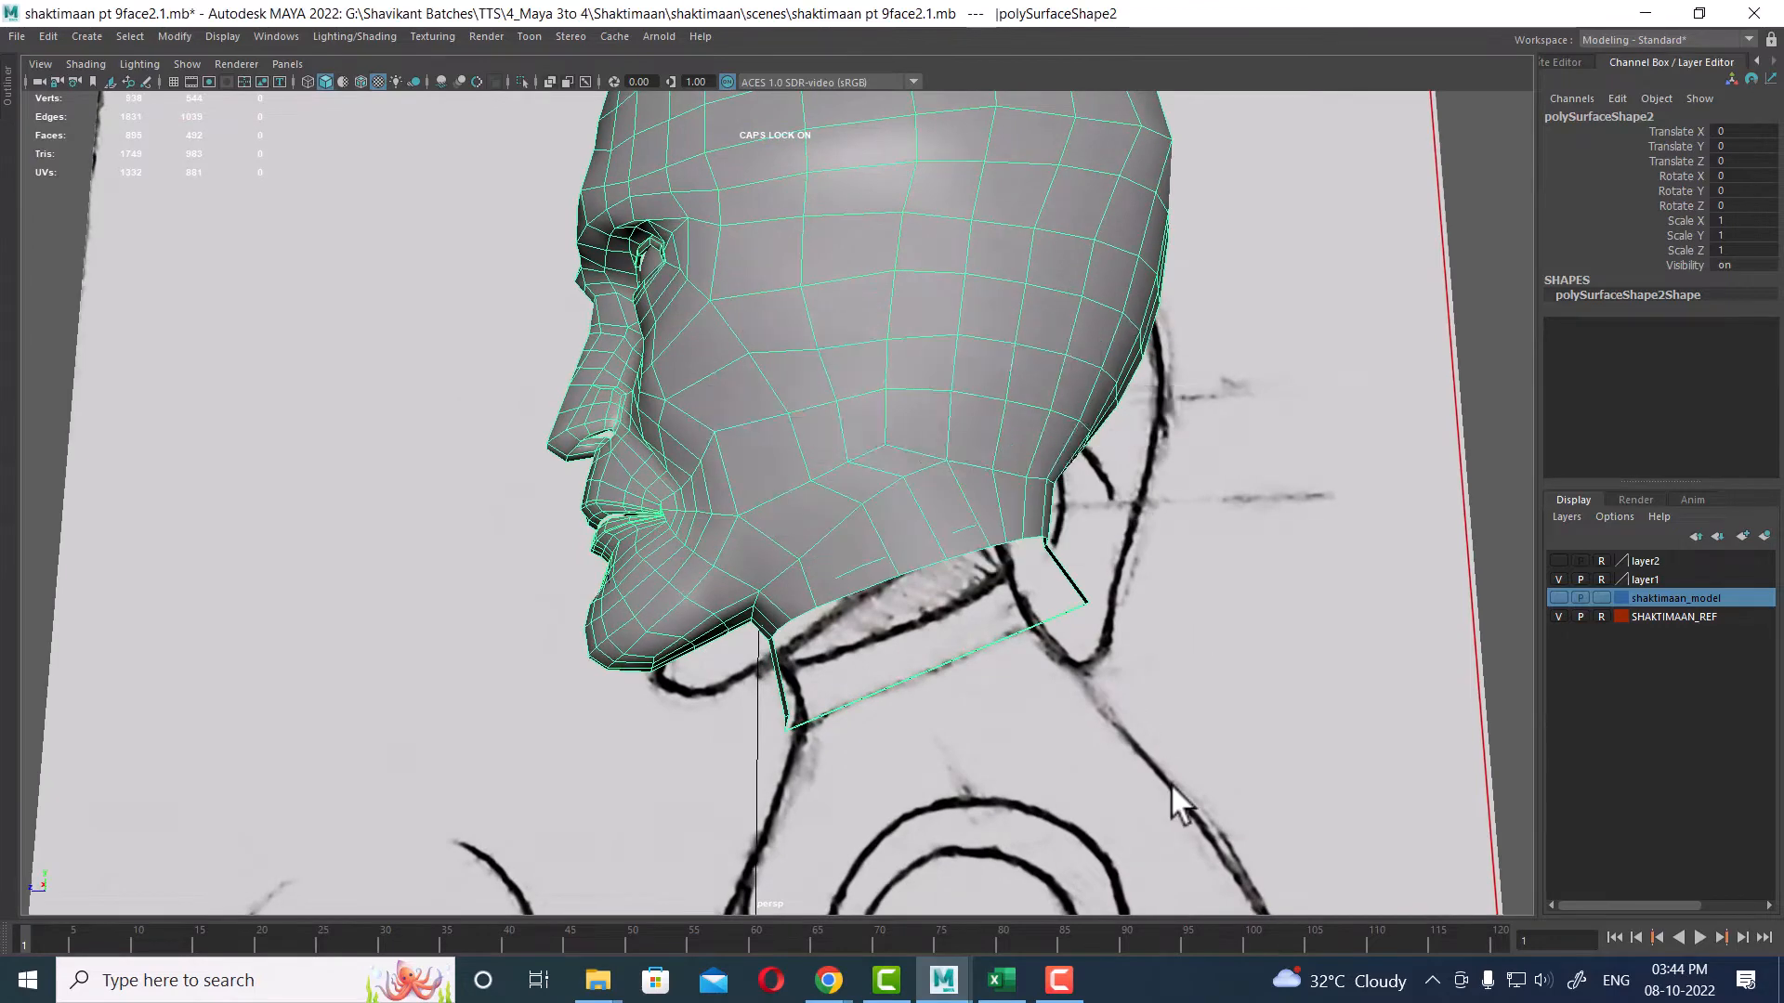
key("space")
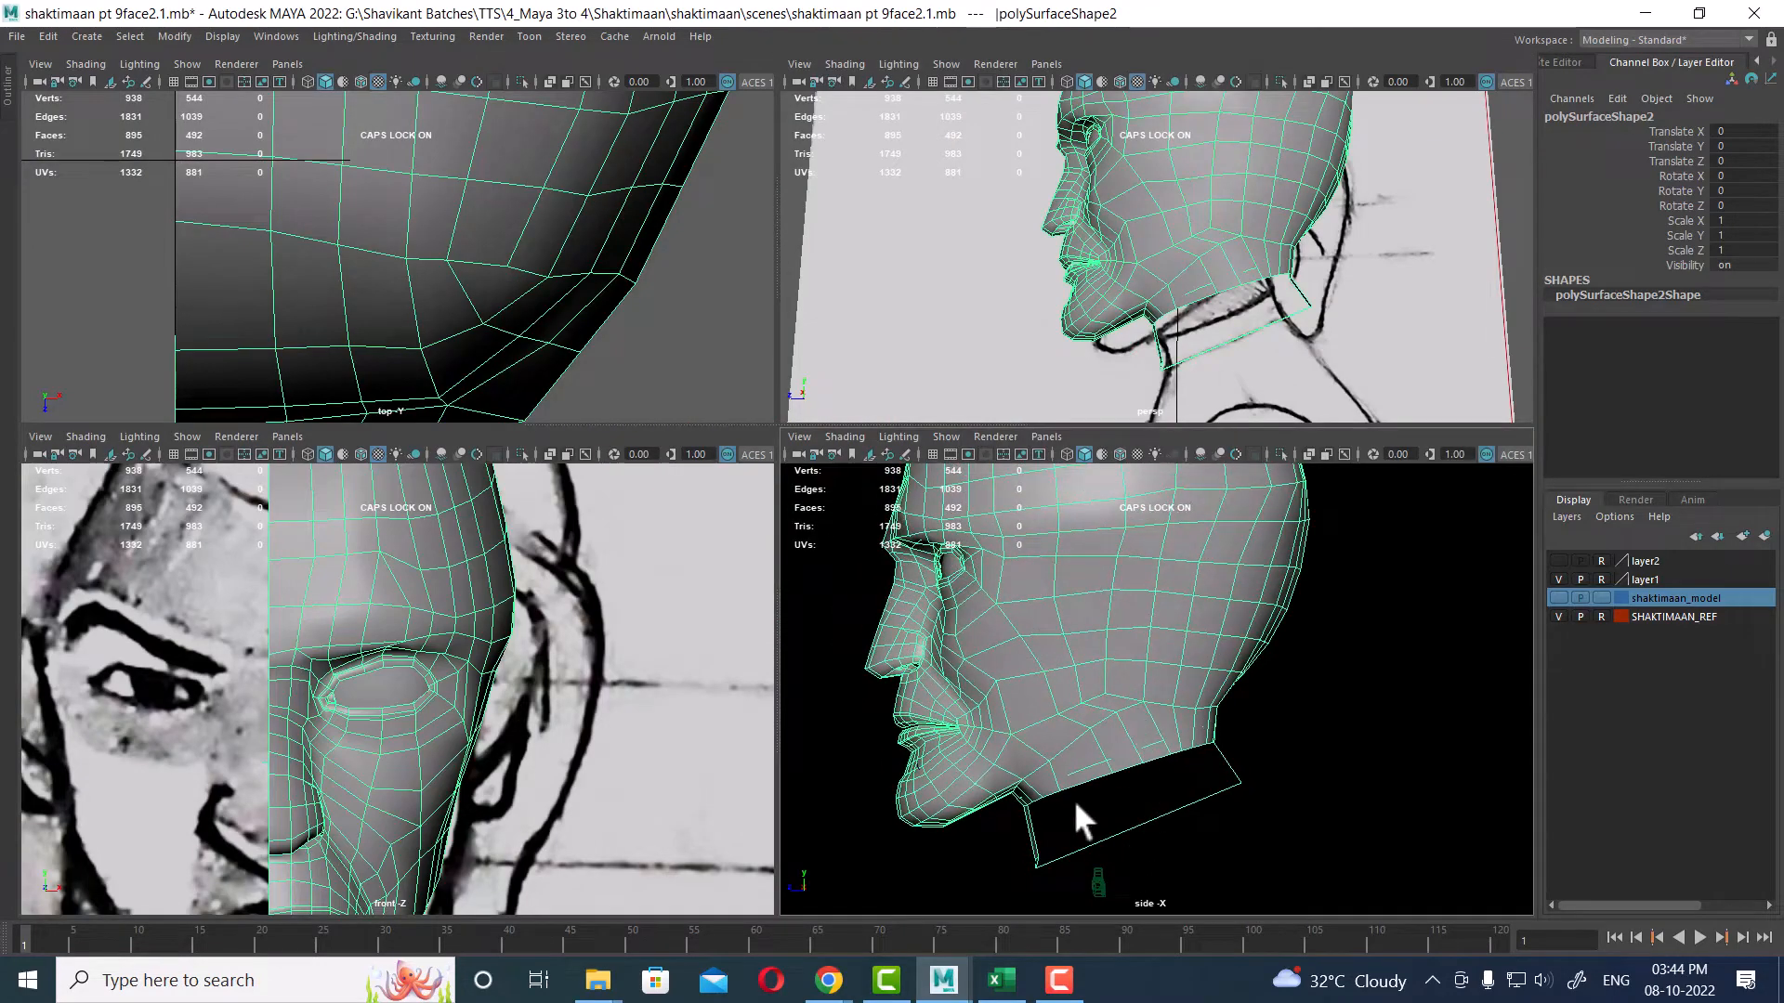
left_click(953, 938)
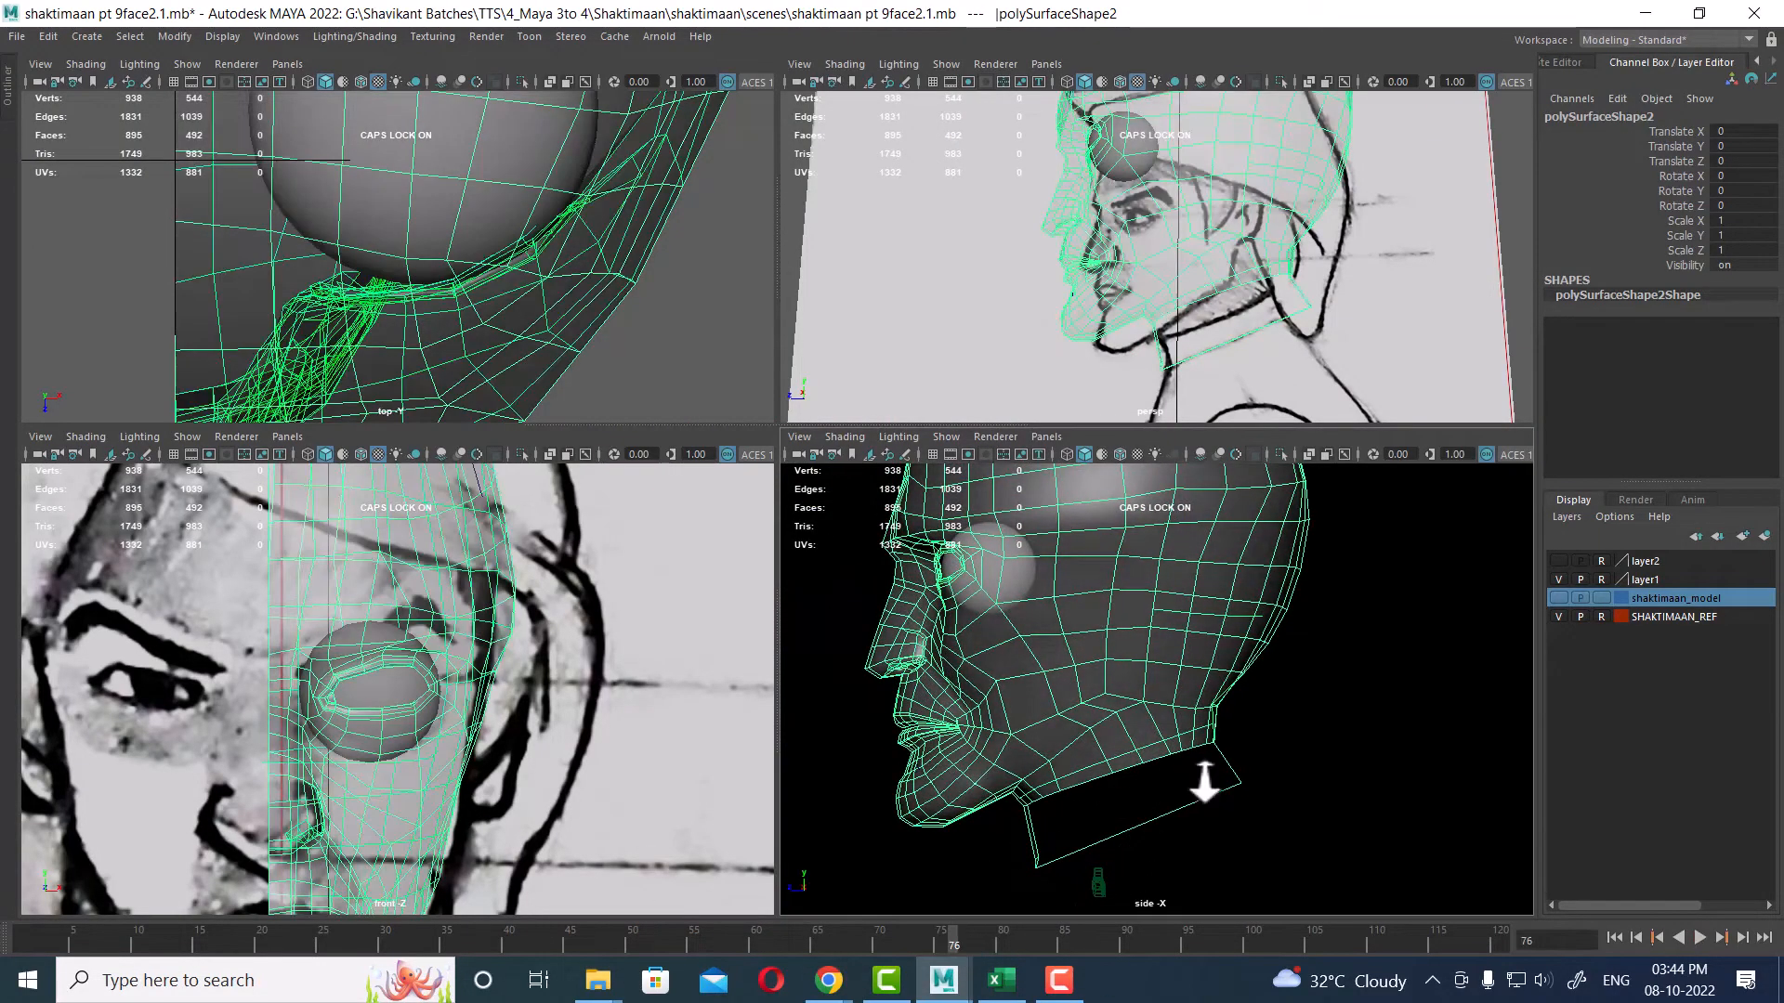
key("6")
right_click_drag(1206, 699, 1202, 816, "alt")
middle_click_drag(1180, 706, 1206, 769, "alt")
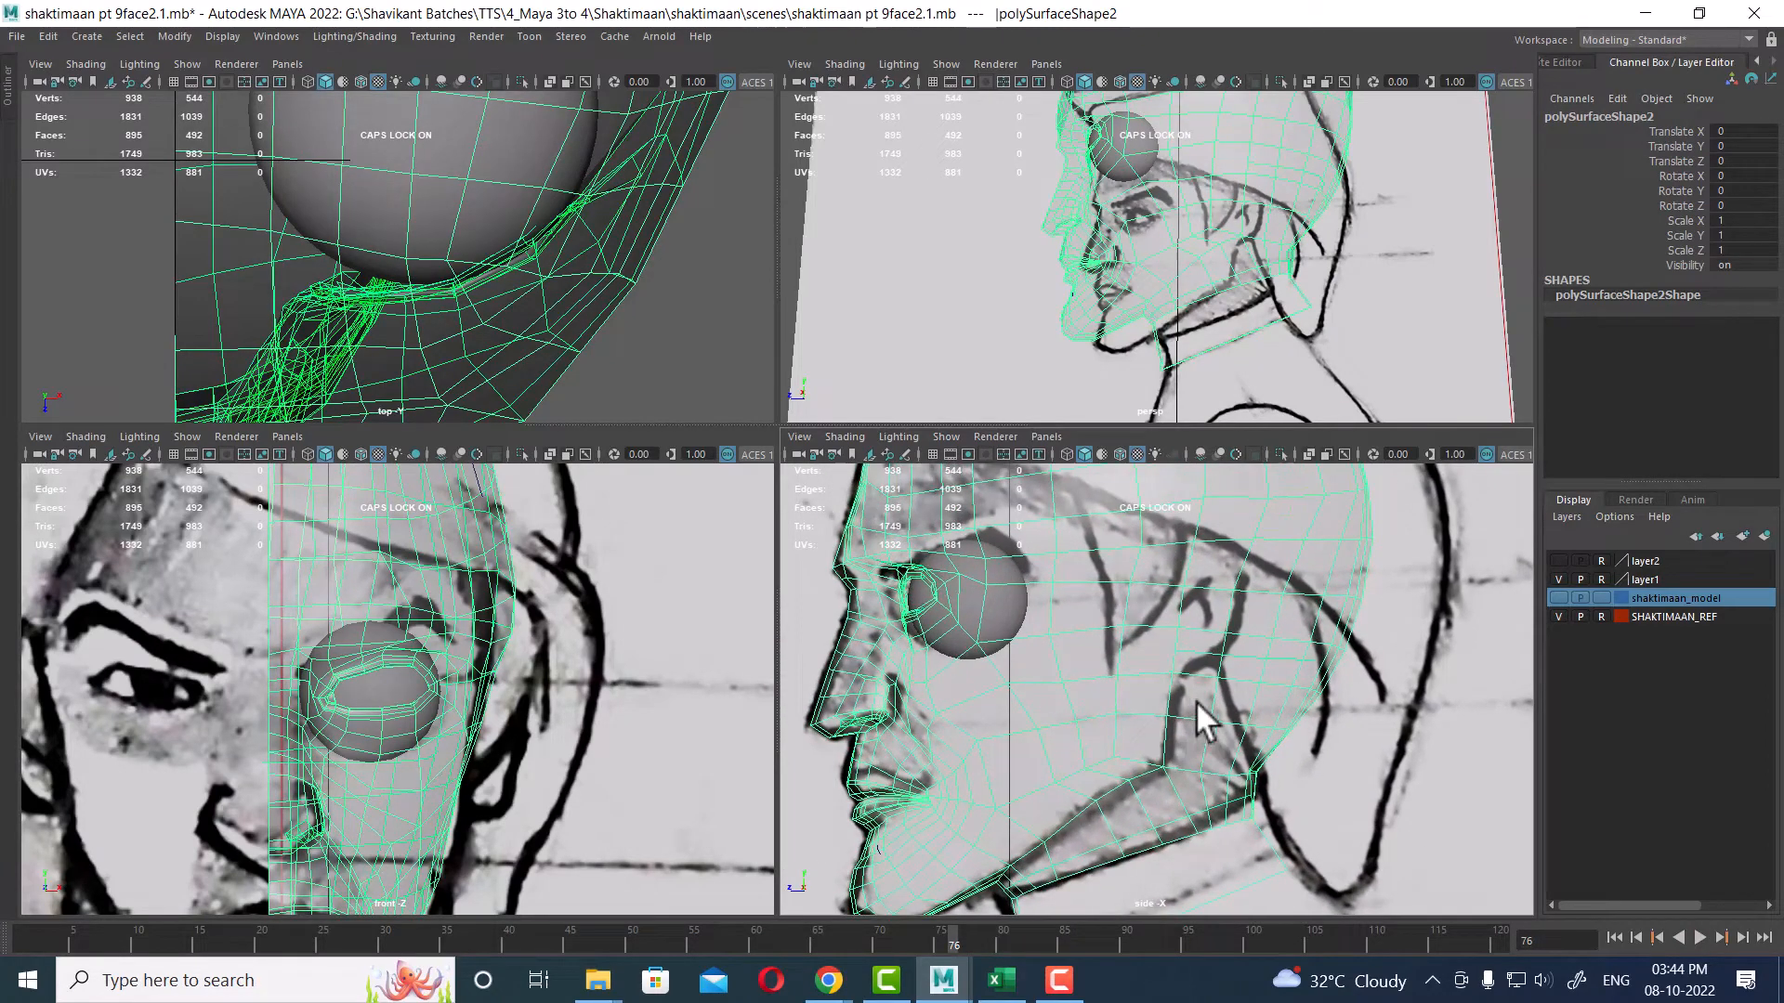
key("alt+v")
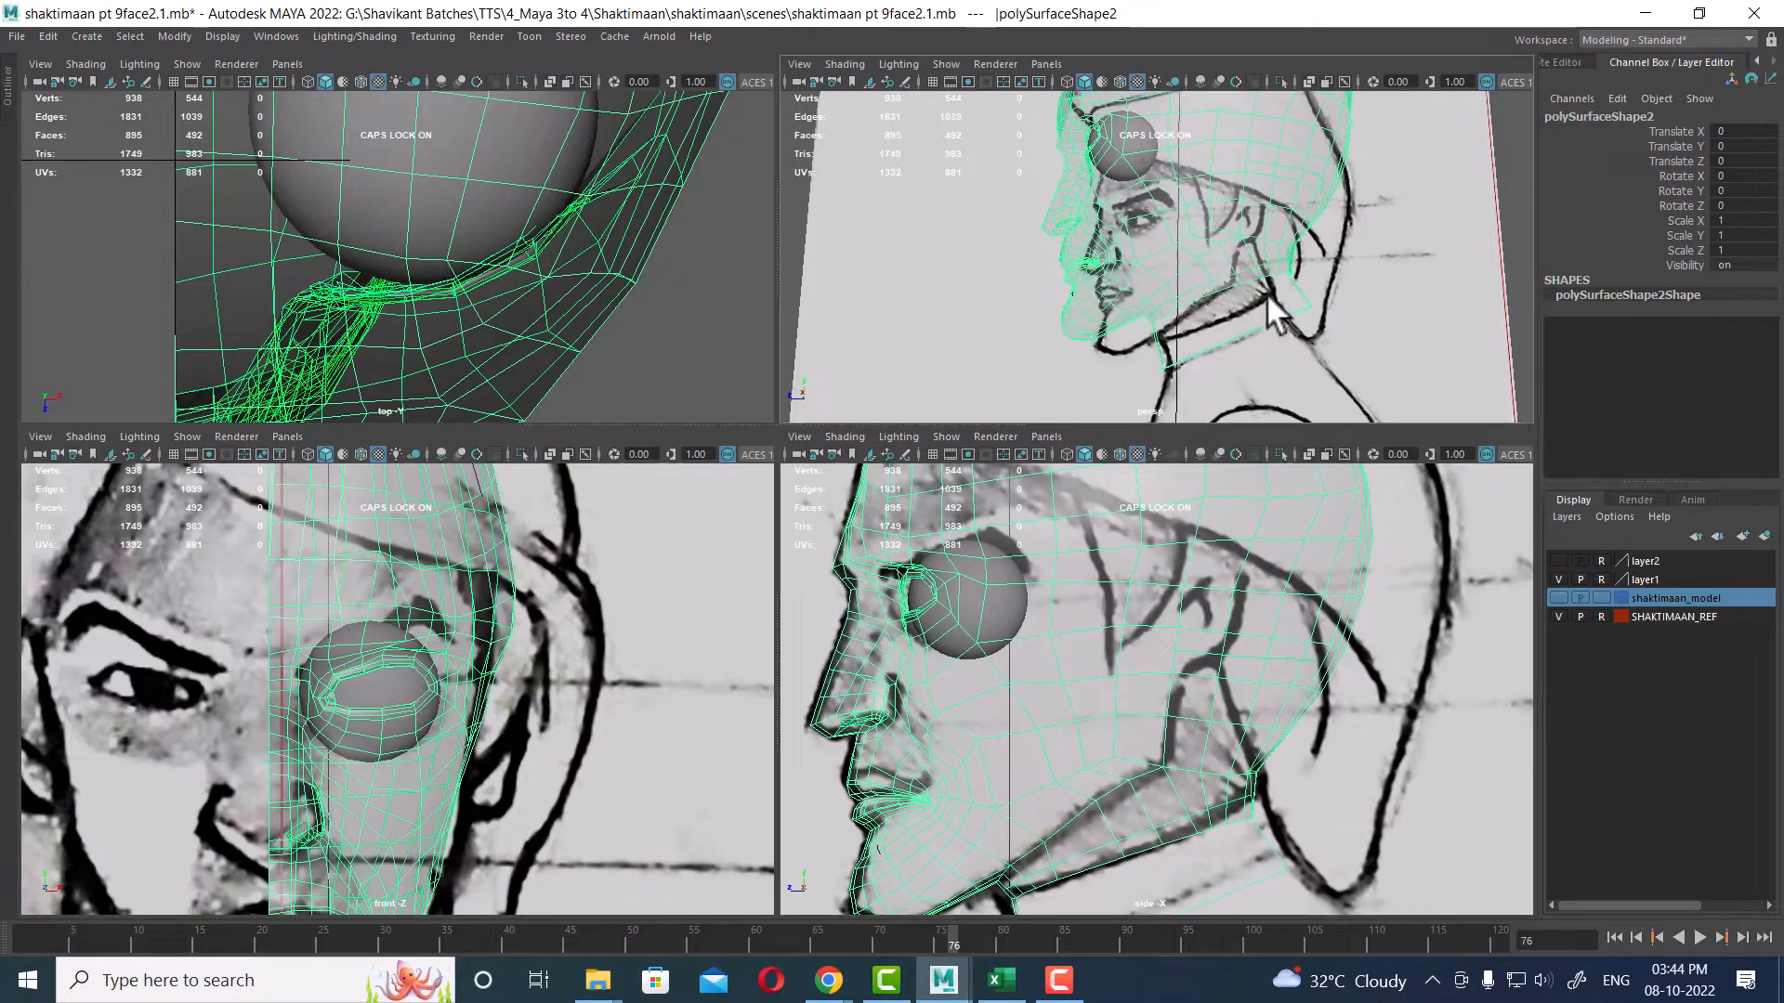
left_click(152, 943)
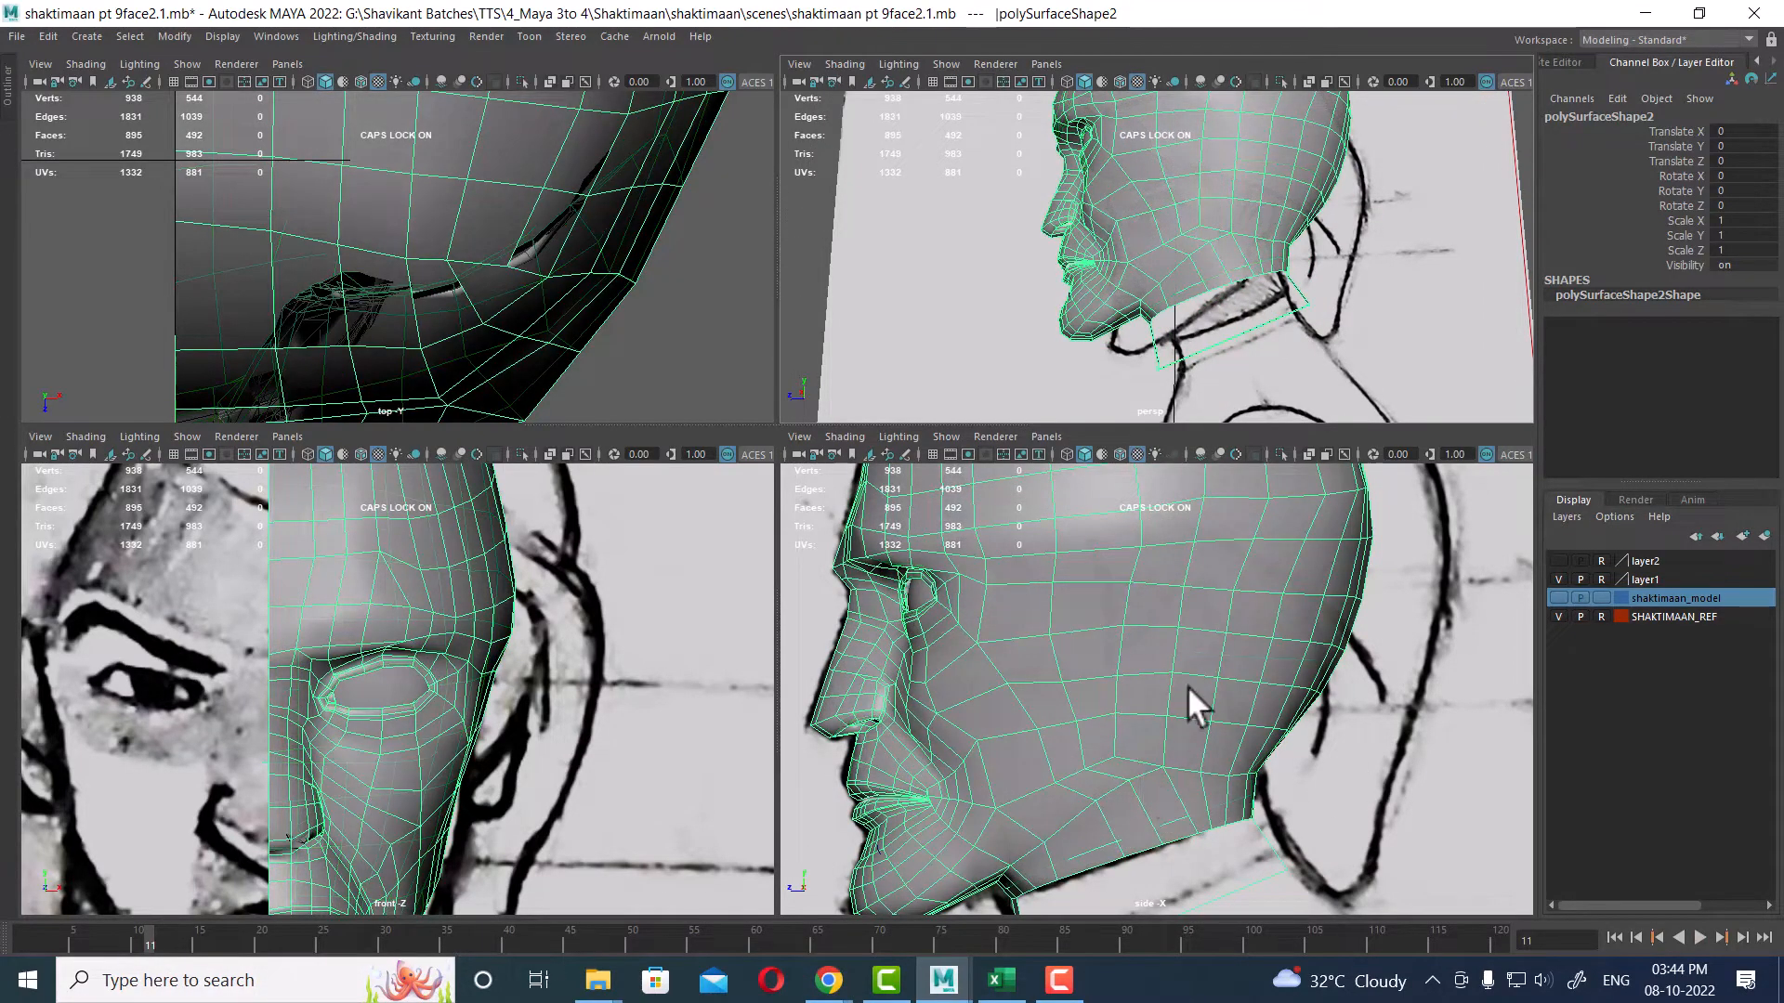
left_click_drag(1198, 286, 1078, 390, "alt")
key("space")
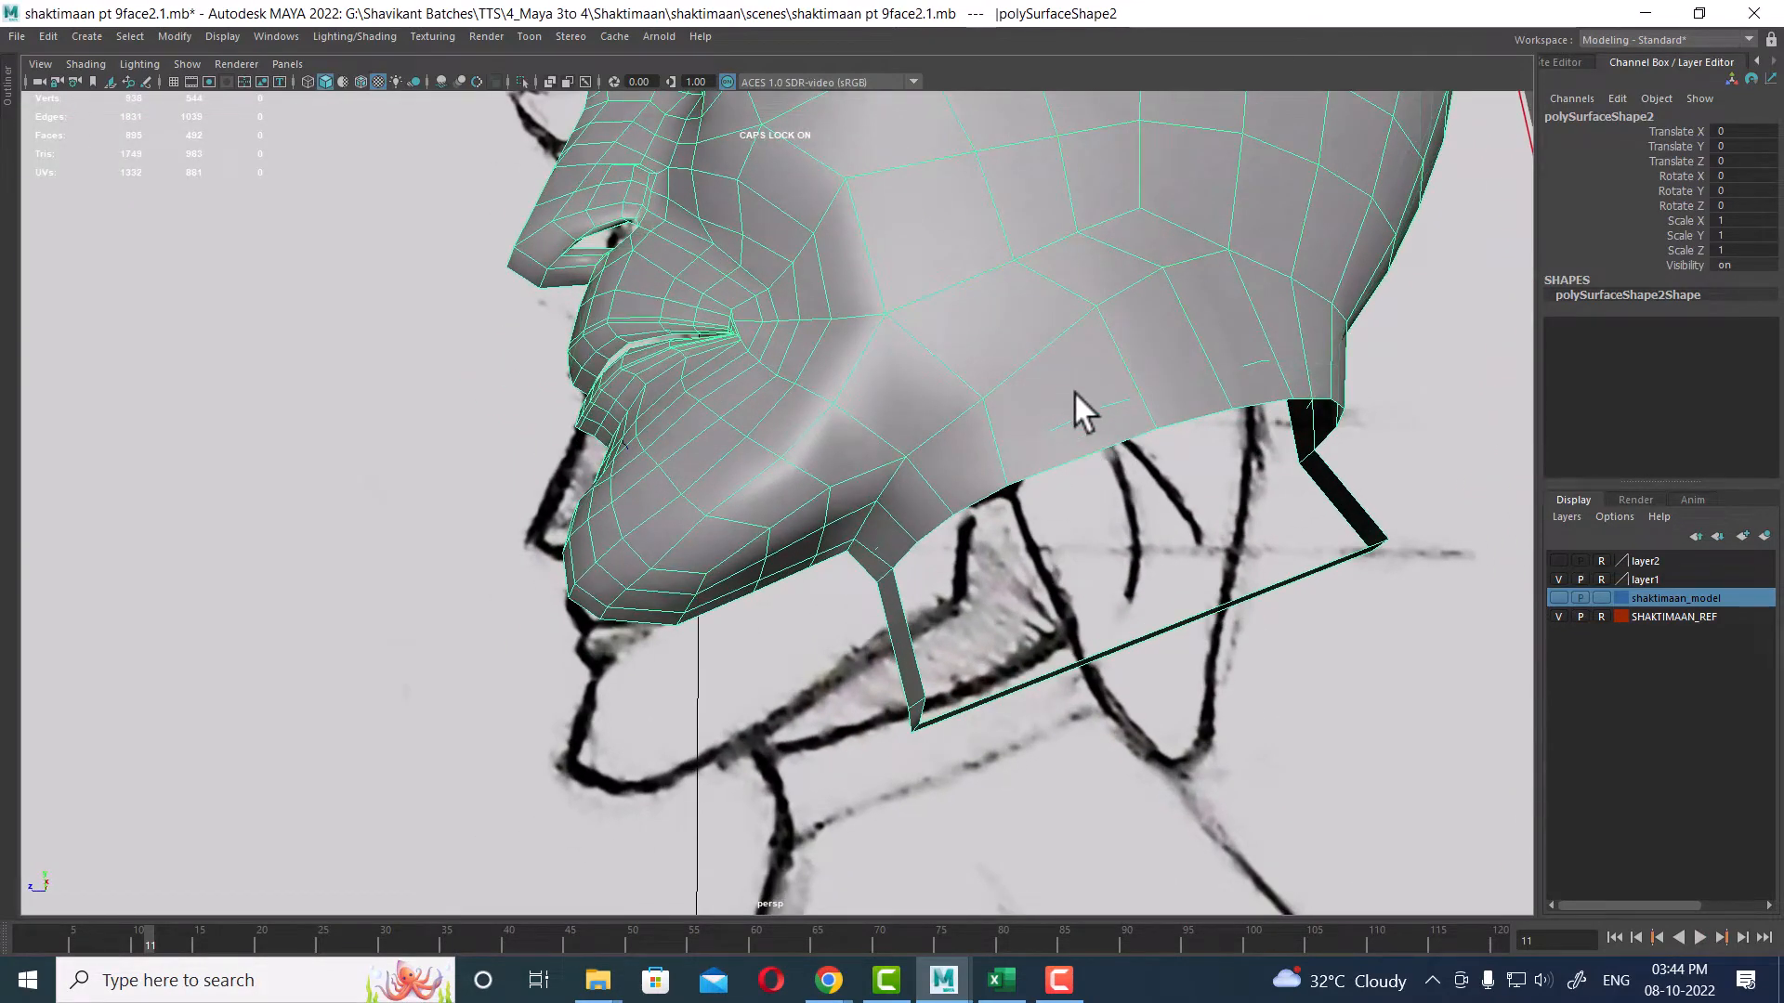
Step: Insert two edge loops running vertically over the side of the skull down to the jaw
right_click_drag(1039, 299, 943, 431)
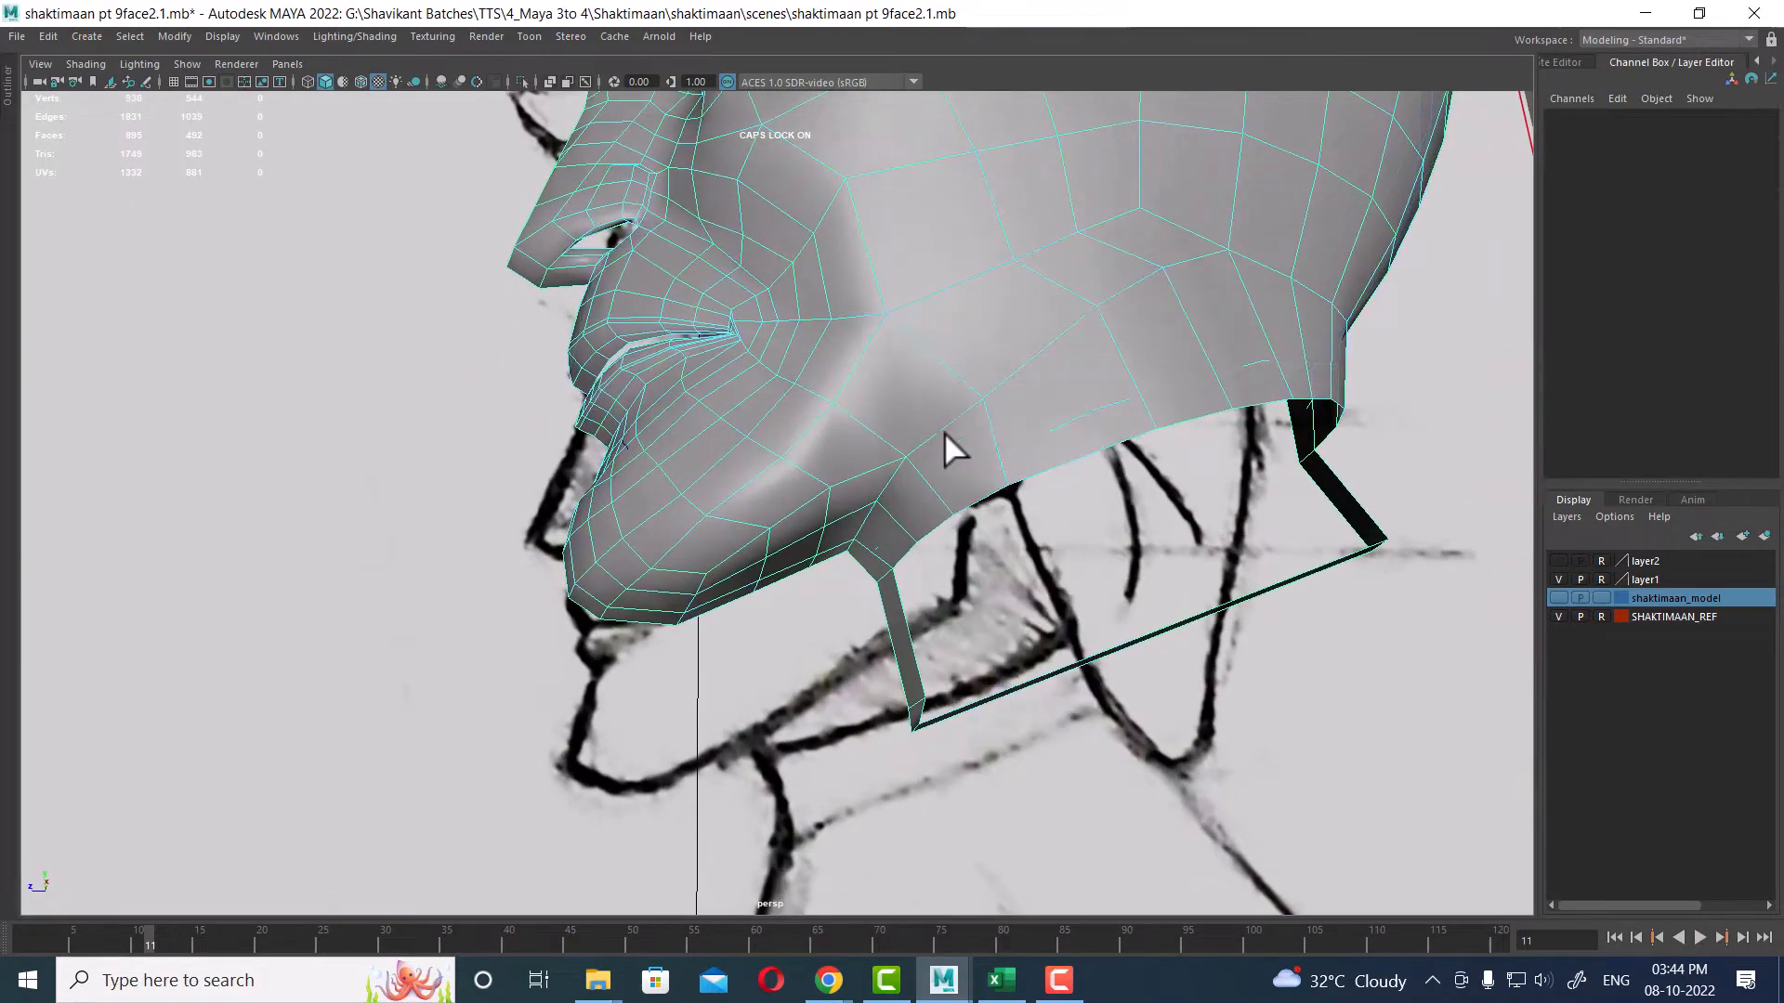
left_click(925, 476)
left_click_drag(928, 465, 1026, 484, "alt")
left_click(1034, 544)
right_click_drag(1025, 484, 1008, 446, "alt")
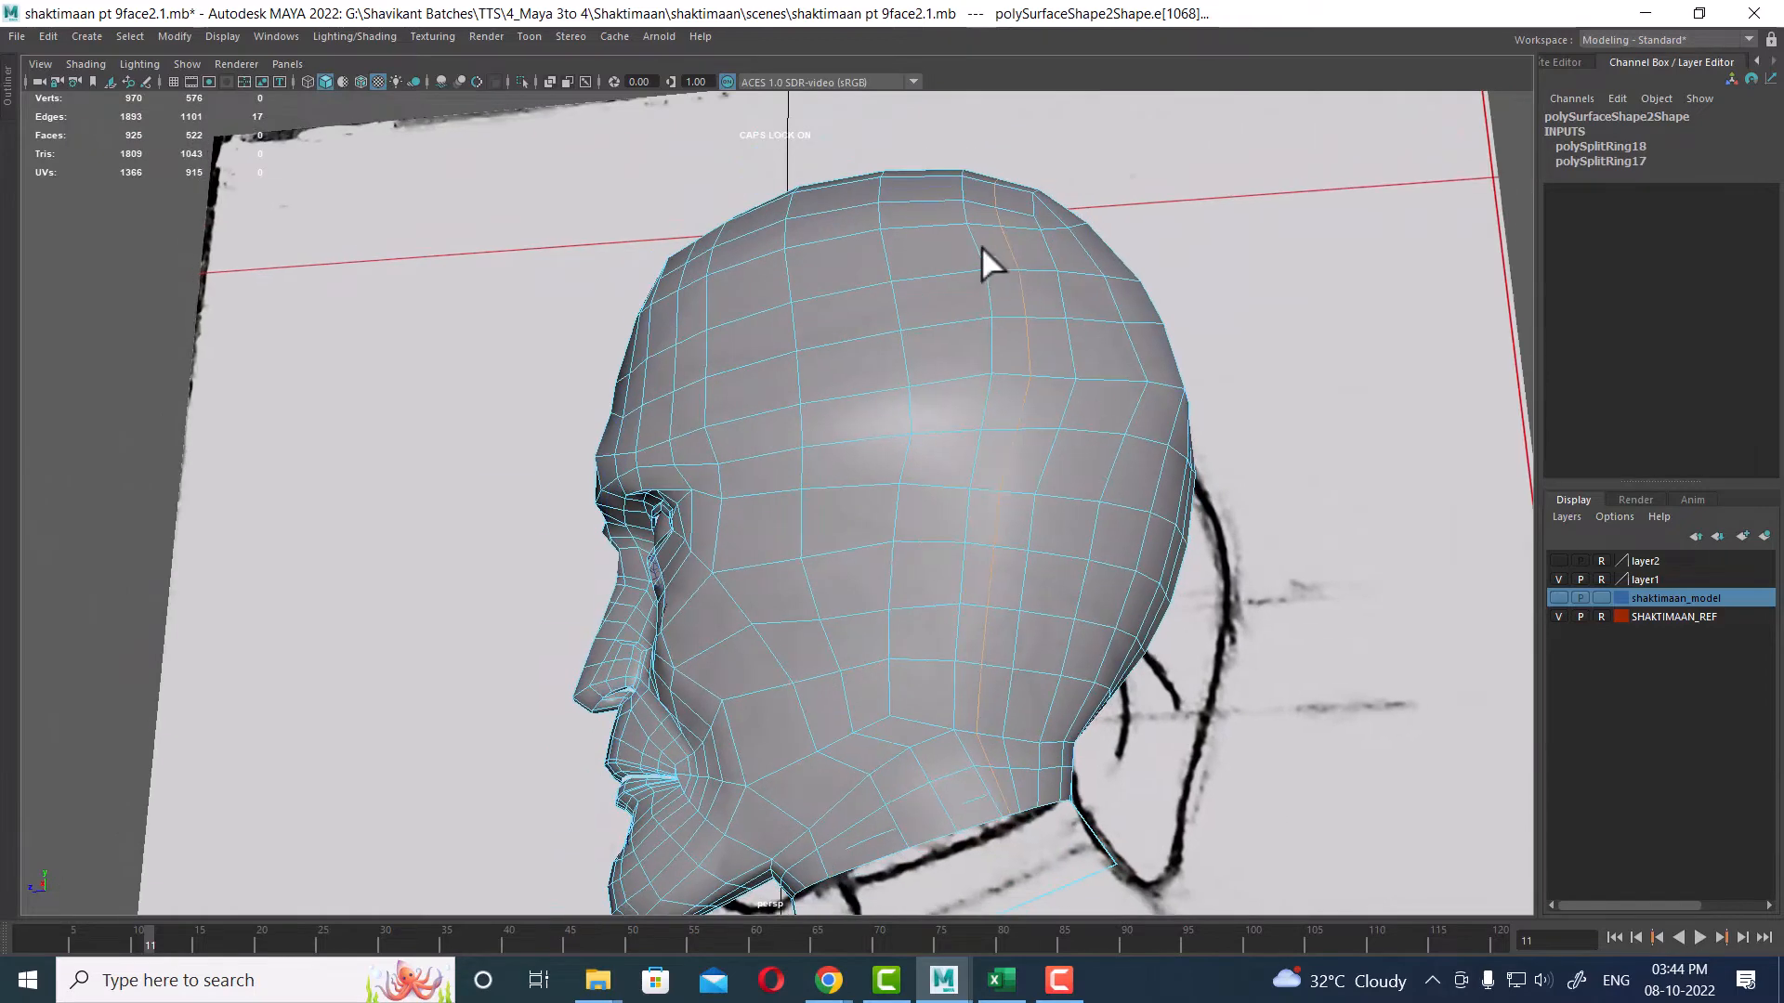
middle_click_drag(1041, 476, 1023, 398, "alt")
right_click_drag(1023, 398, 1062, 444, "alt")
Step: Move the newly inserted edges on the side of the skull to round out its shape
key("w")
right_click_drag(929, 641, 958, 672, "alt")
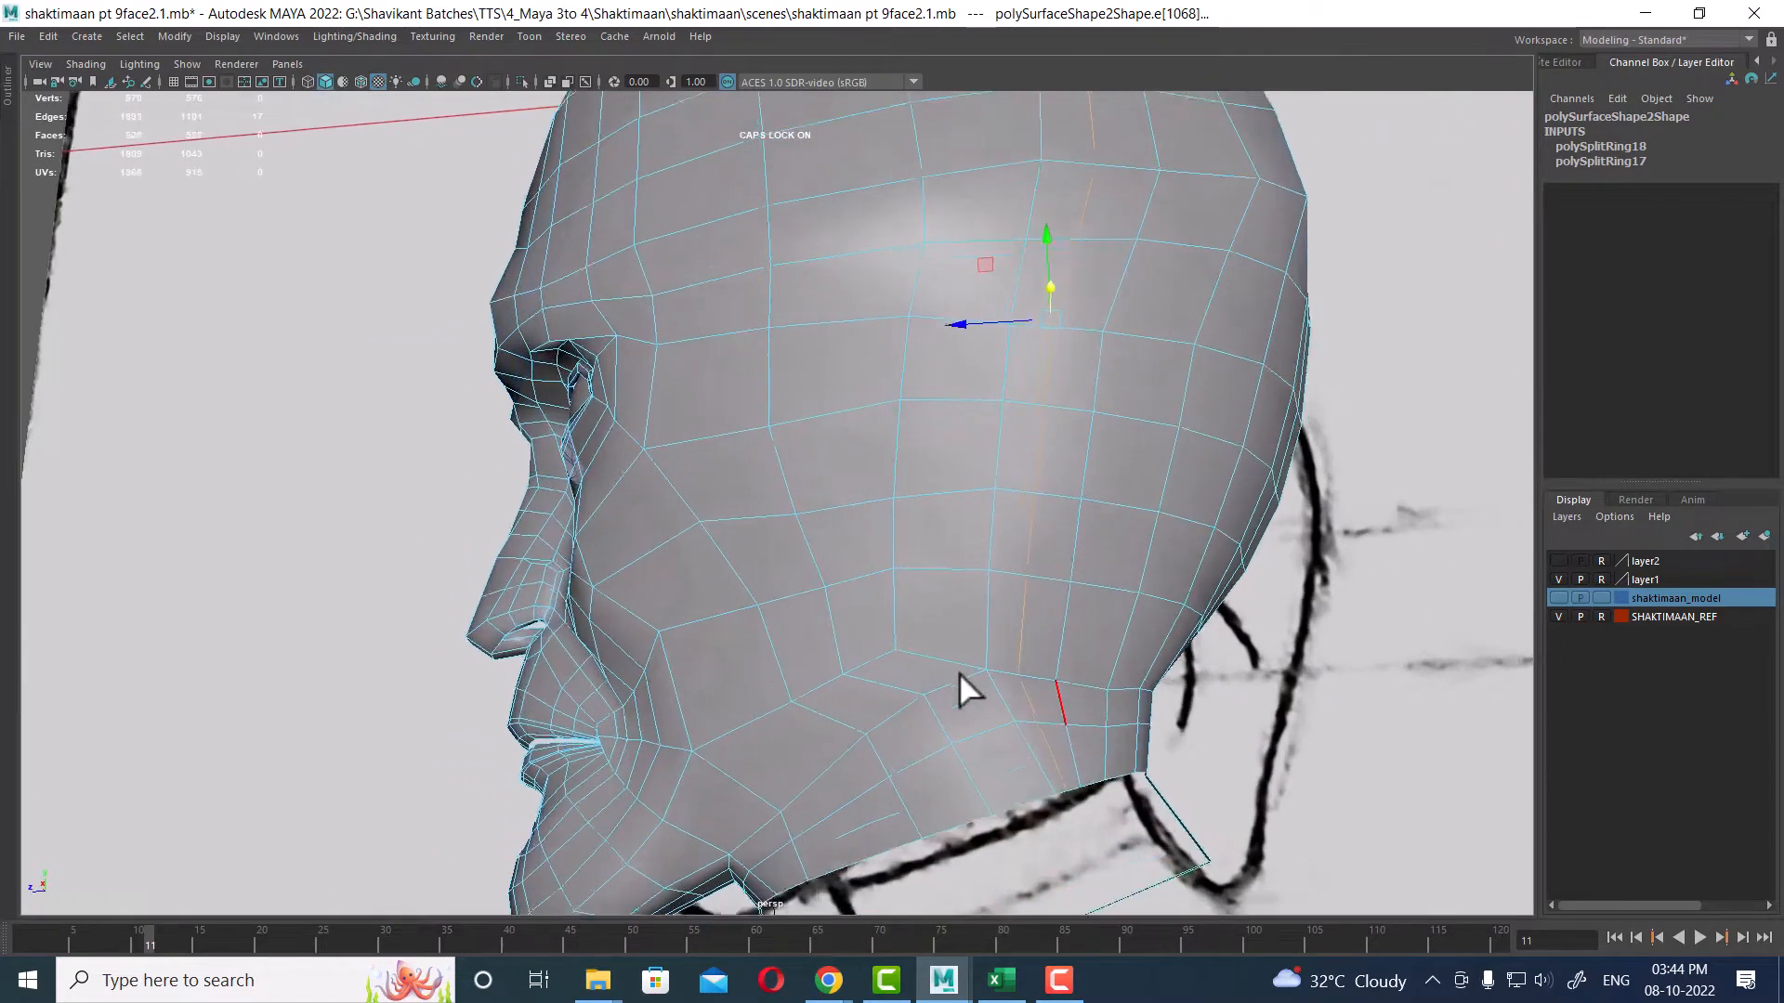
middle_click_drag(1008, 655, 960, 790, "alt")
right_click_drag(961, 790, 932, 514, "alt")
left_click_drag(931, 514, 897, 517, "alt")
right_click_drag(896, 517, 926, 537, "alt")
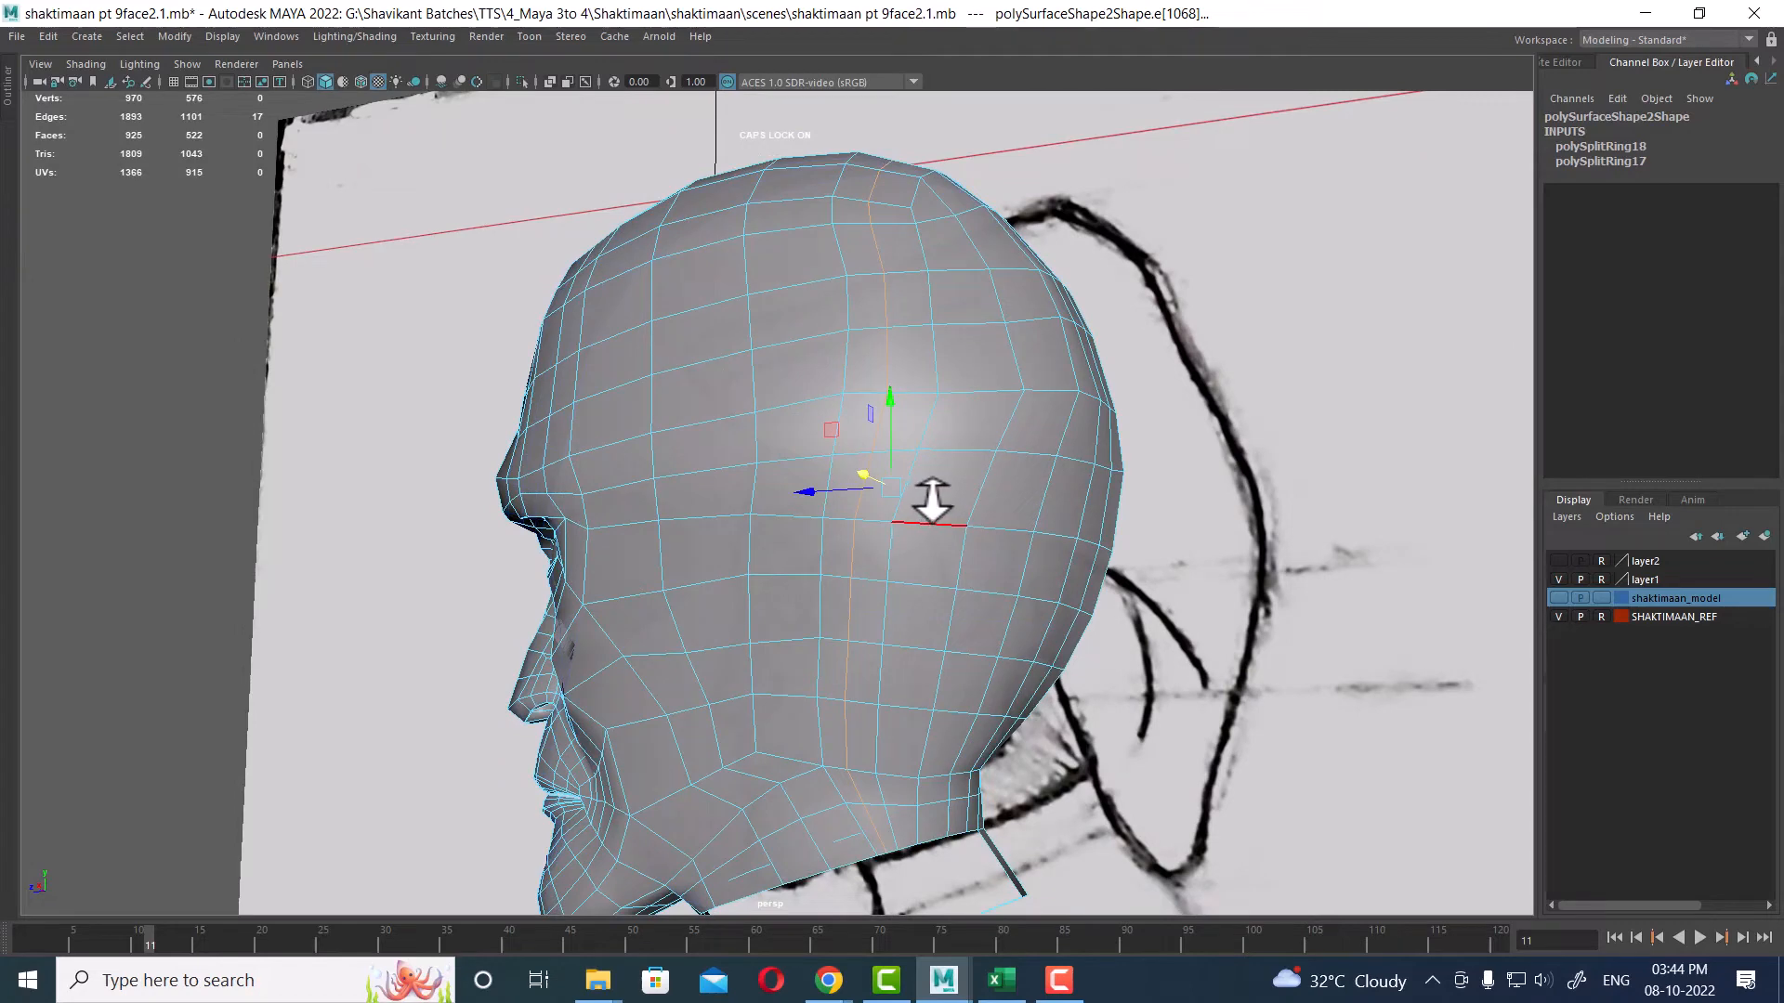
mouse_move(876, 530)
left_mouse_down("alt")
mouse_move(883, 502)
mouse_move(877, 531)
left_mouse_up("alt")
left_click_drag(1008, 190, 725, 275, "ctrl")
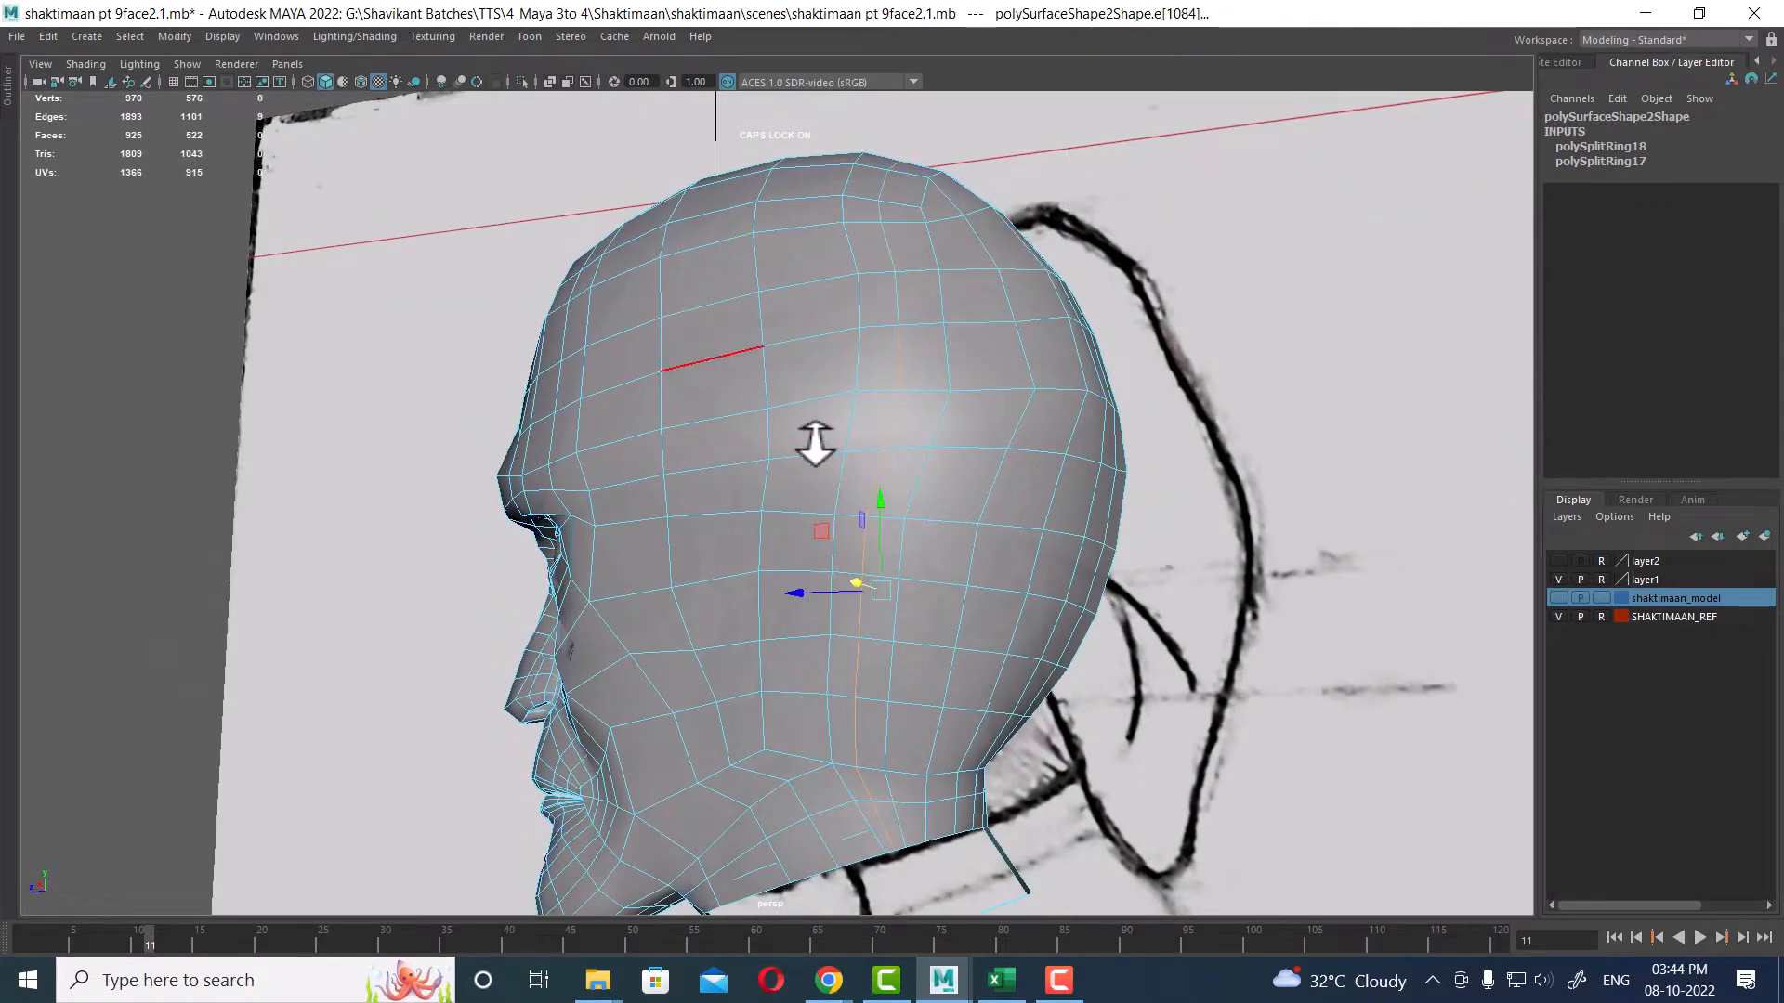
left_click_drag(1048, 209, 764, 374, "ctrl")
left_click_drag(866, 530, 794, 521, "alt")
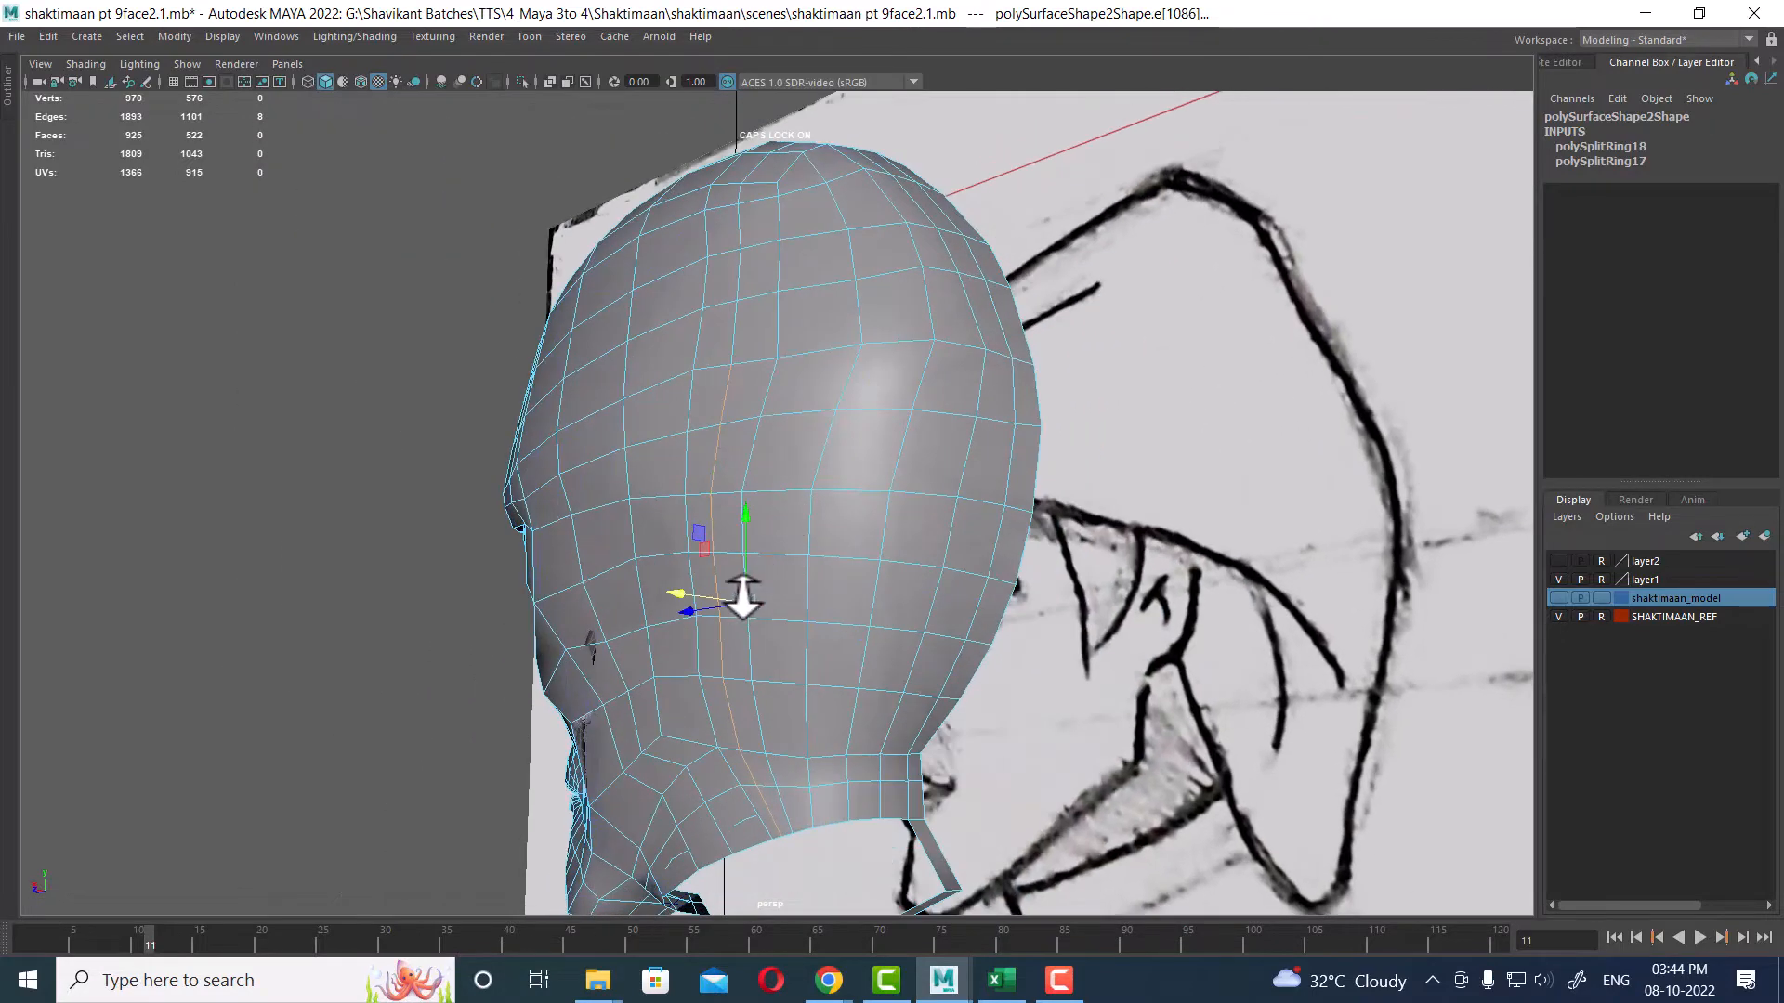
Step: Average the vertices across the side and back of the head with 10 iterations
left_click_drag(870, 786, 672, 884, "ctrl")
scroll(732, 663, "up", 1)
left_click_drag(732, 662, 792, 578, "alt")
left_click(765, 474)
left_click_drag(769, 644, 855, 465, "alt")
right_click_drag(884, 350, 906, 316, "ctrl")
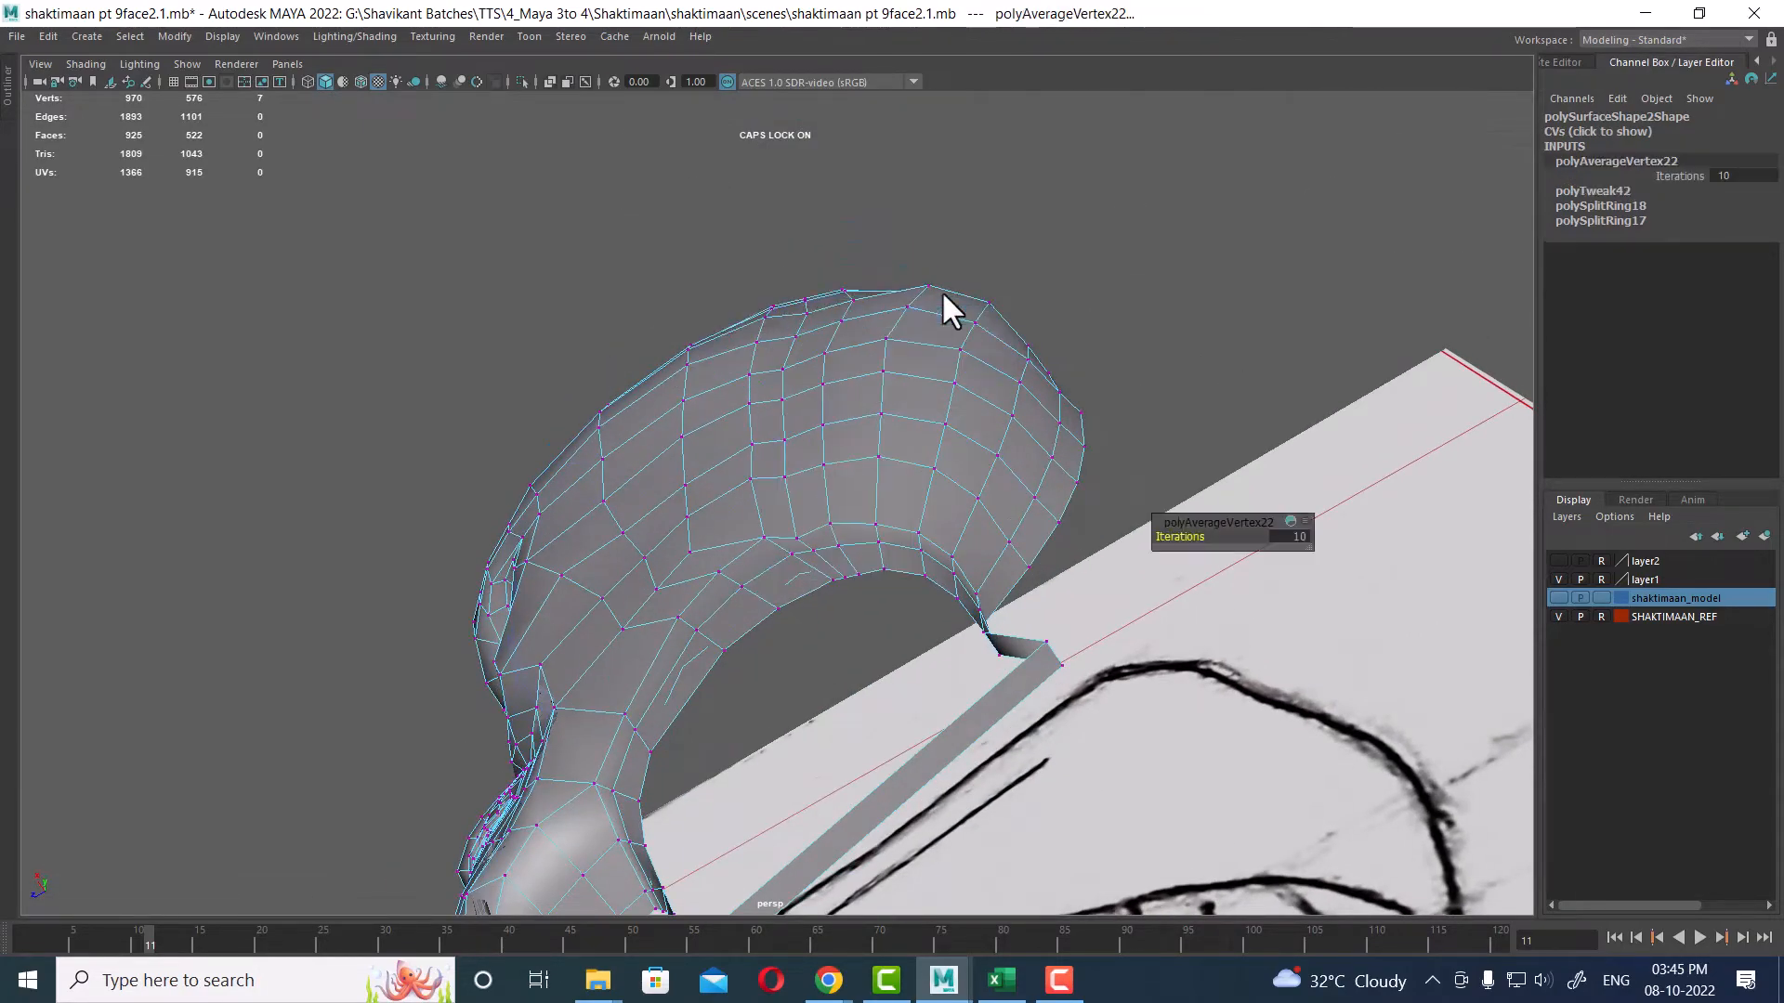
left_click_drag(940, 289, 905, 476, "alt")
right_click_drag(904, 476, 952, 436)
left_click_drag(952, 437, 924, 697, "alt")
middle_click_drag(924, 697, 915, 553, "alt")
Step: Select a vertex on the lower jaw border near the neck and move it to fit the reference
left_click_drag(150, 944, 3, 948)
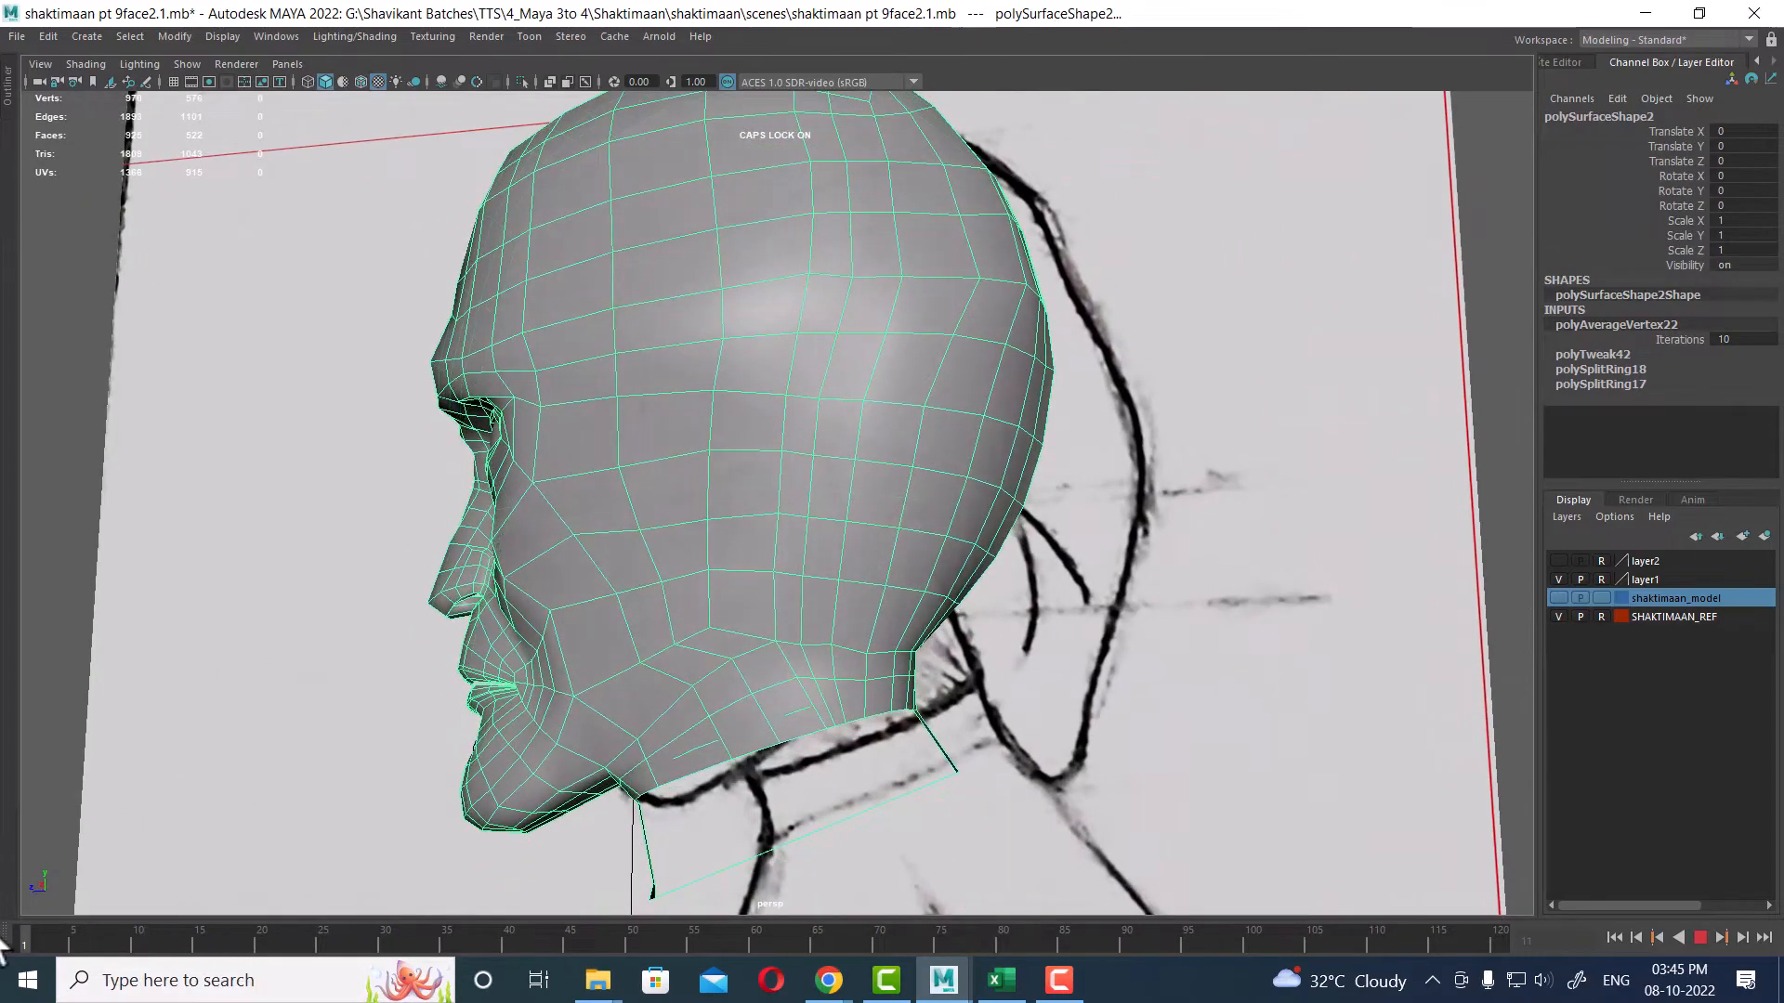
left_click_drag(864, 604, 855, 432, "alt")
right_click_drag(855, 432, 955, 561, "alt")
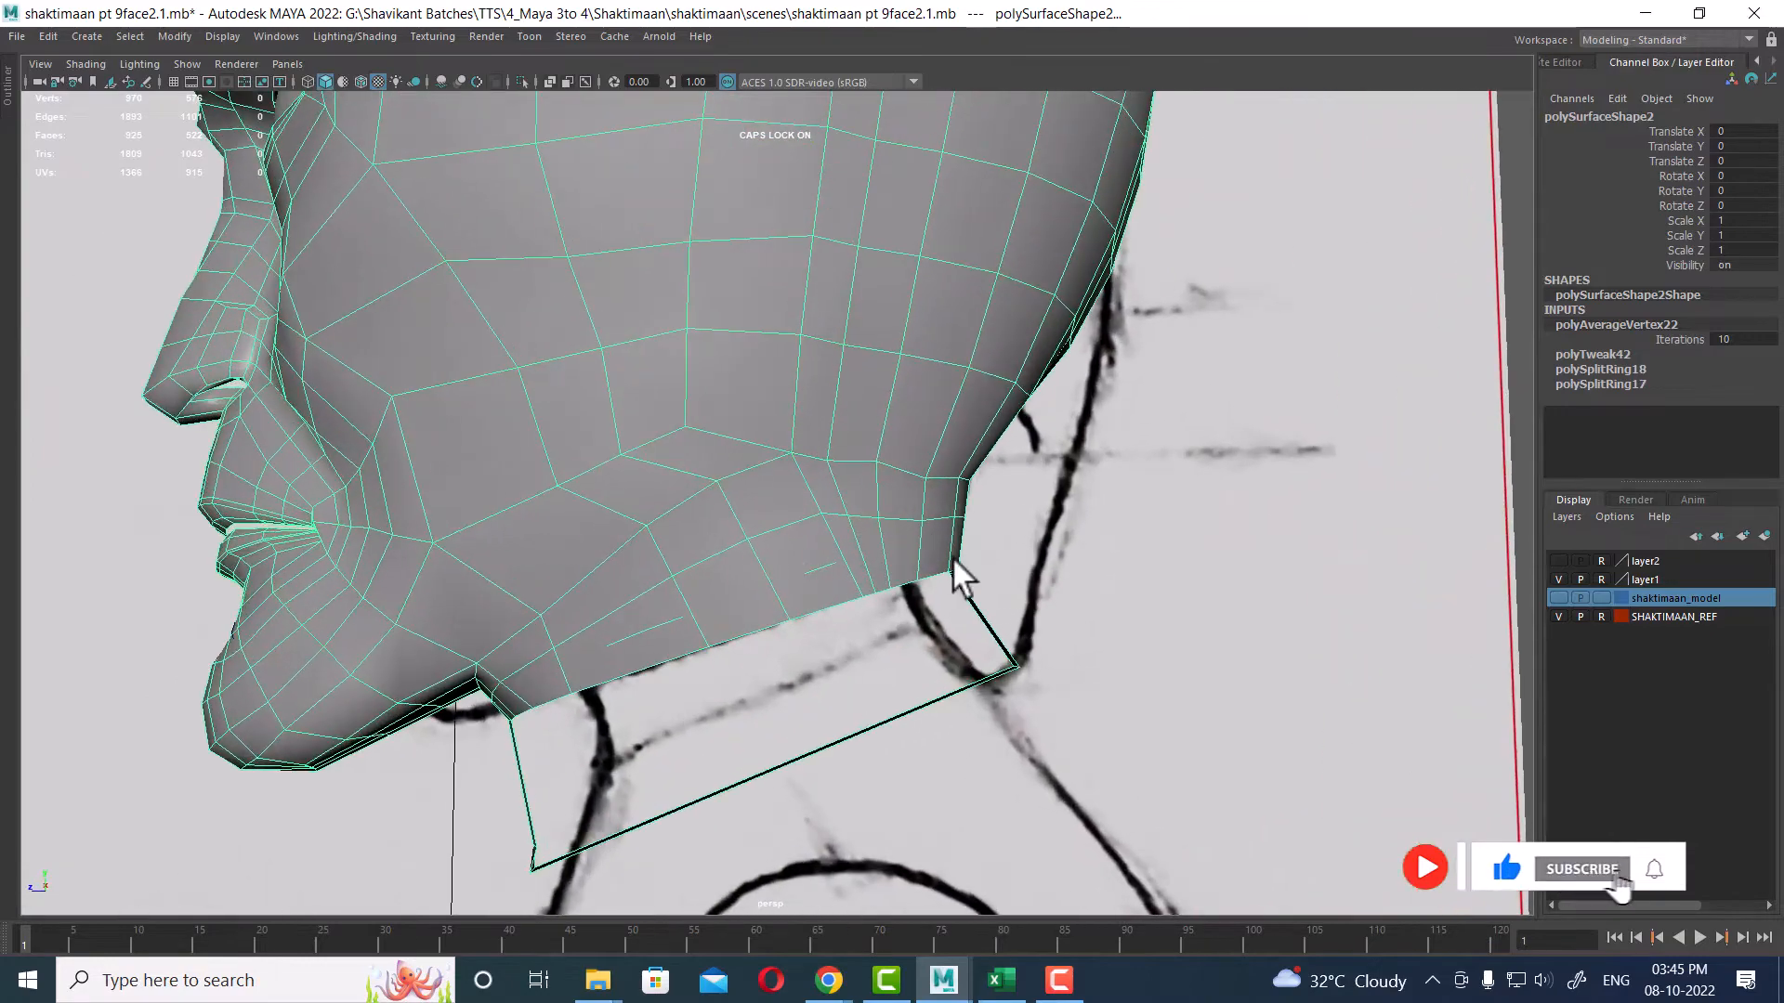
right_click_drag(829, 479, 856, 505, "alt")
left_click_drag(855, 505, 794, 503, "alt")
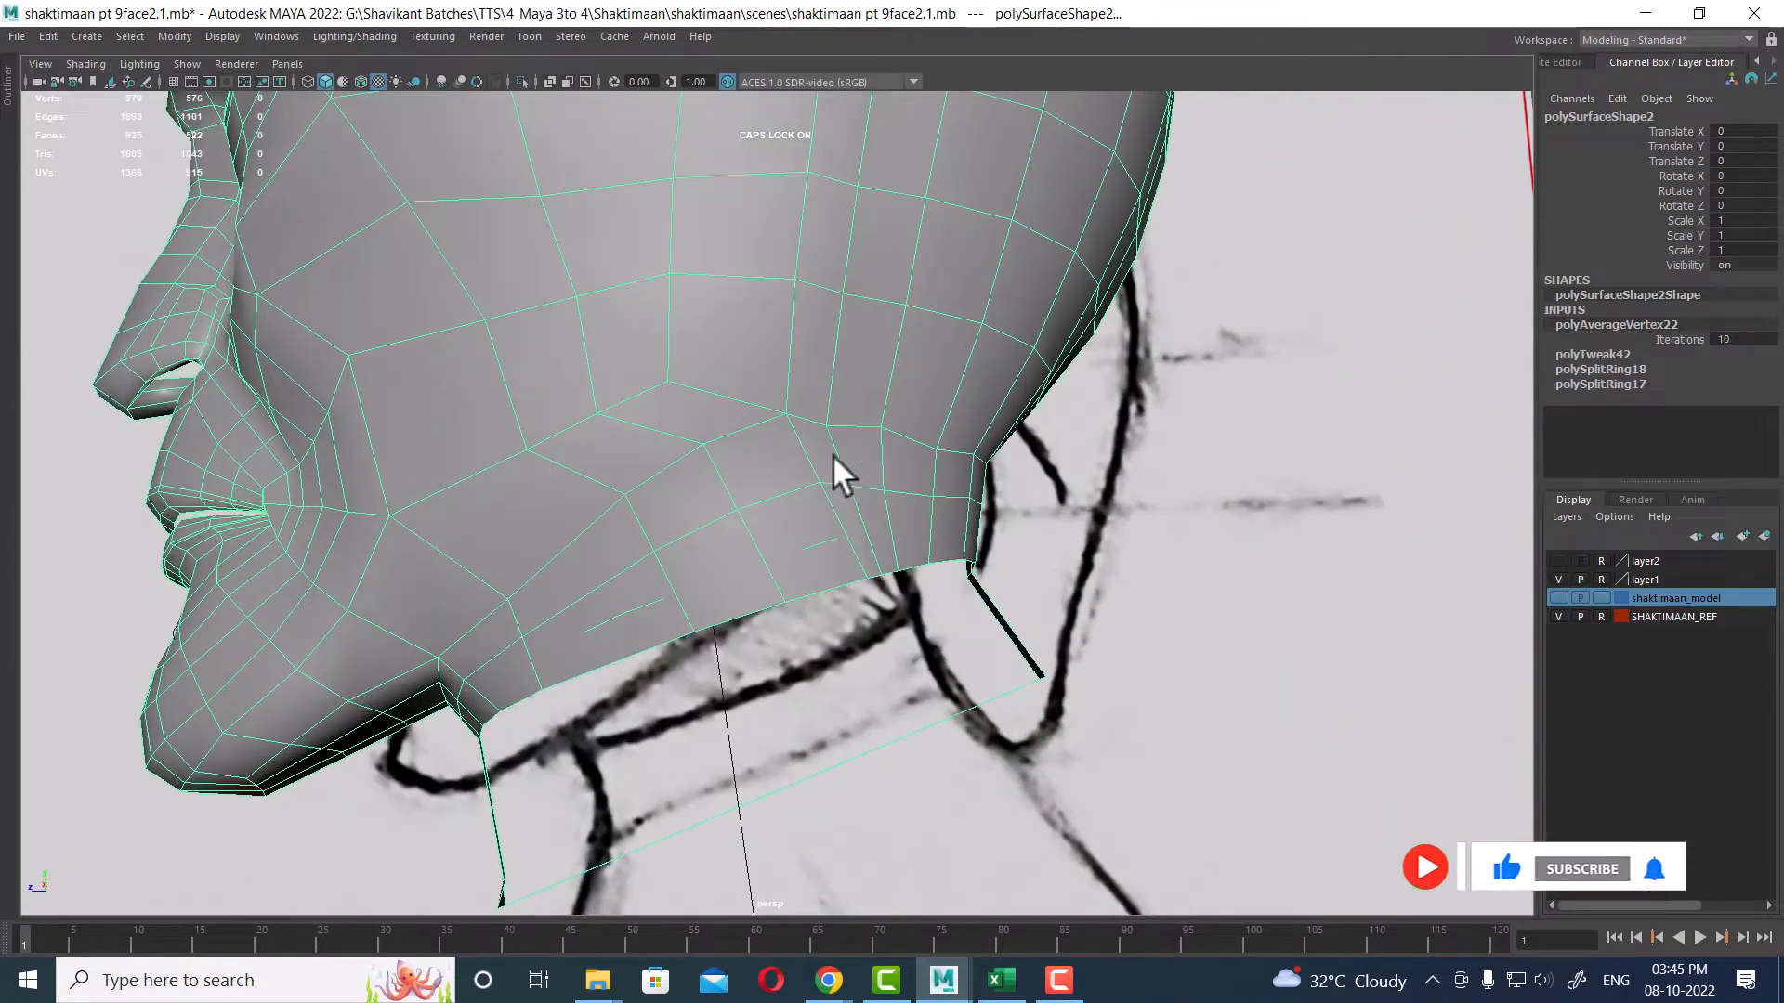
left_click_drag(806, 568, 724, 590, "alt")
middle_click_drag(724, 501, 760, 421, "alt")
right_click_drag(760, 421, 754, 380, "alt")
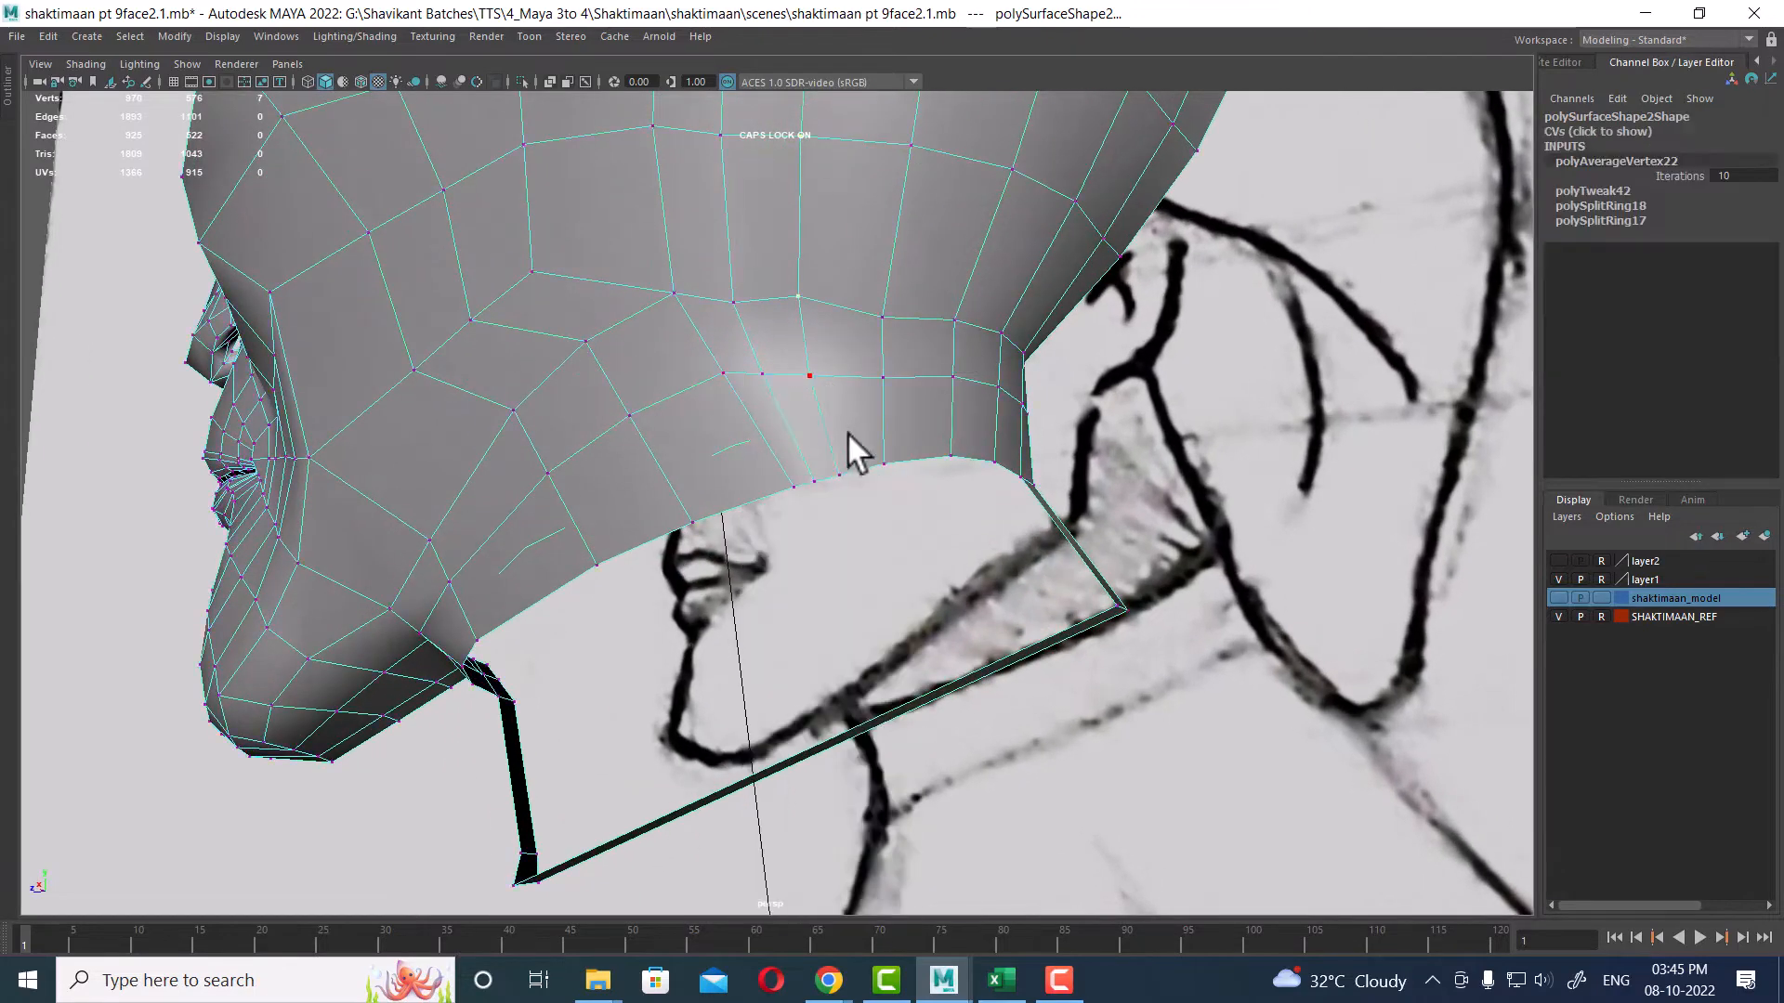
left_click(788, 486)
key("w")
left_click_drag(797, 522, 804, 397, "alt")
left_click_drag(806, 324, 827, 481, "alt")
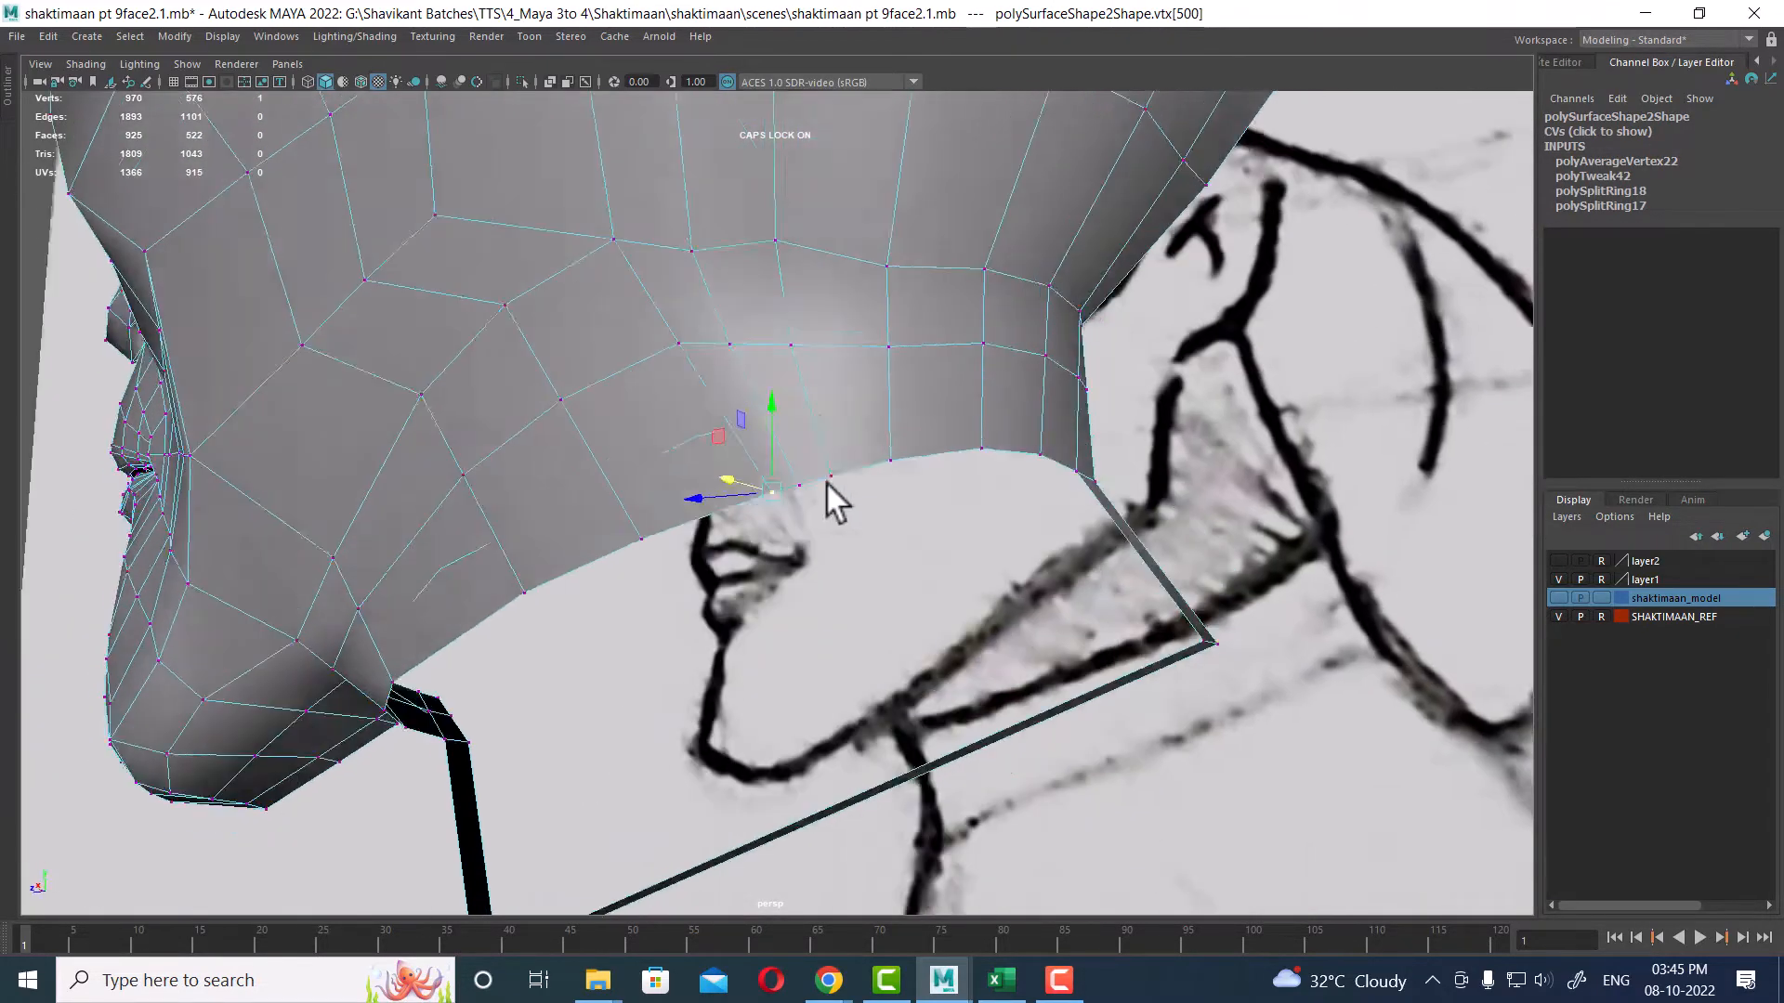
right_click_drag(827, 481, 844, 420, "alt")
Step: Select the lower jaw border edges and extrude them downward to start the neck, adjusting the new edges to the reference
left_click(686, 396)
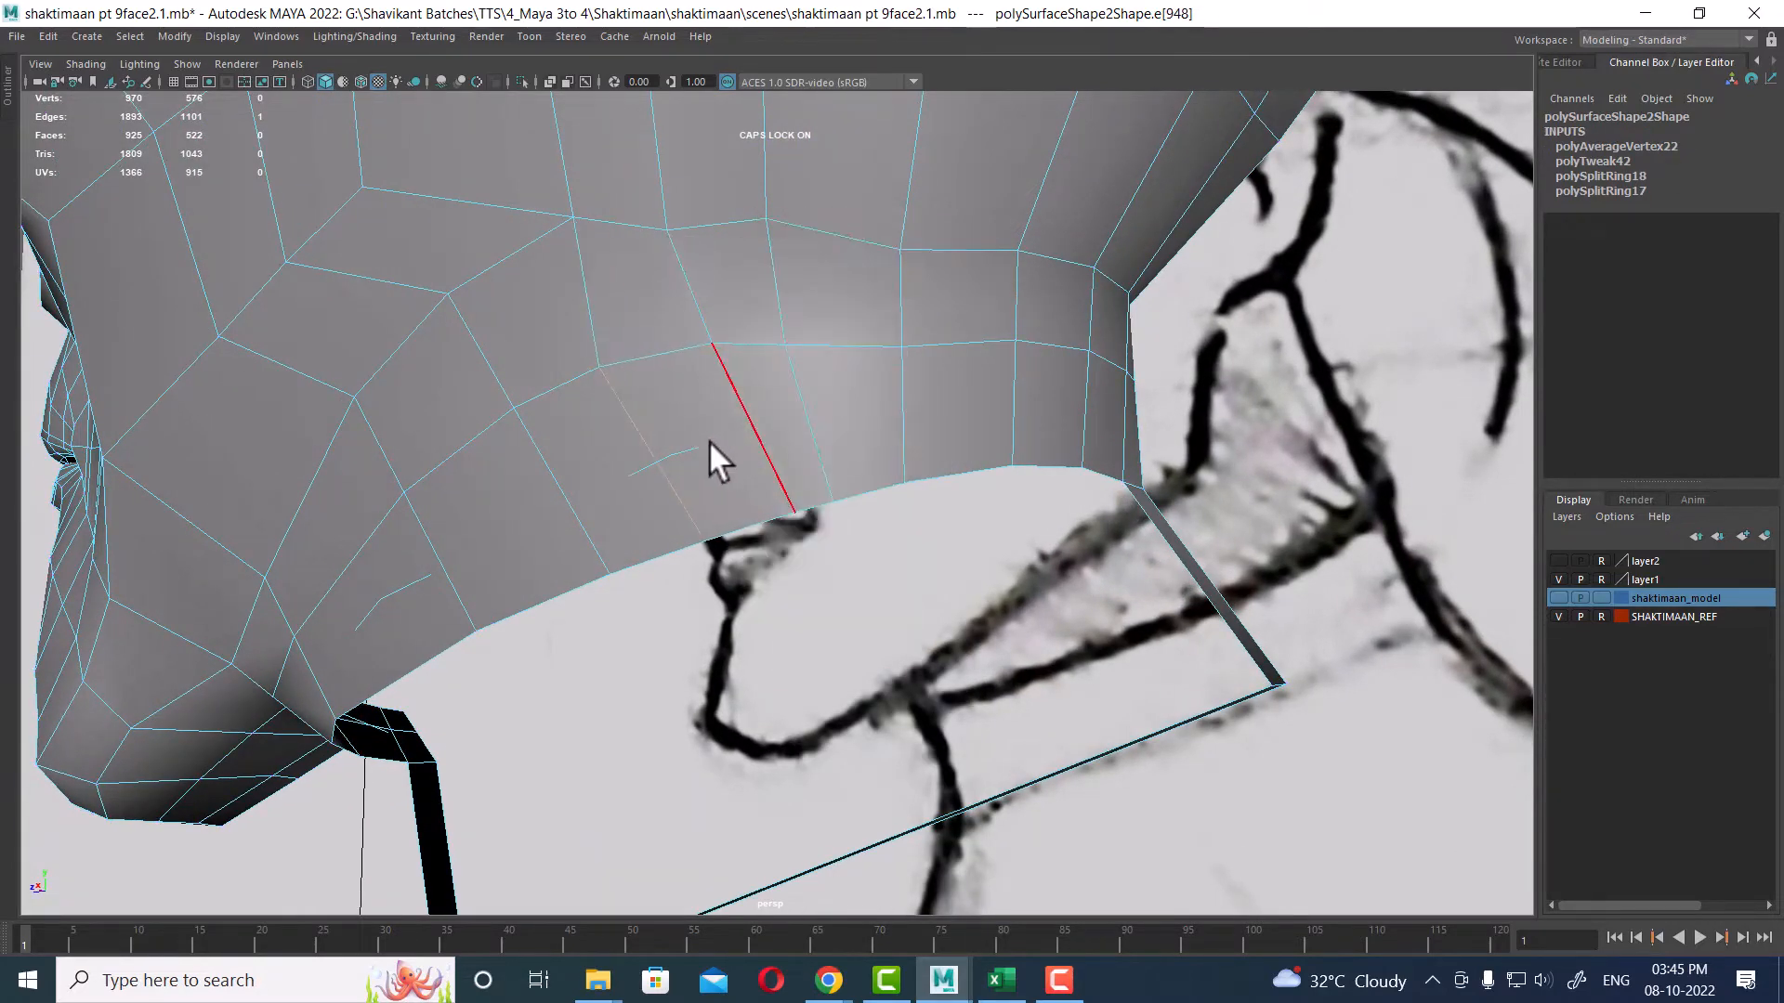
left_click_drag(712, 440, 556, 578)
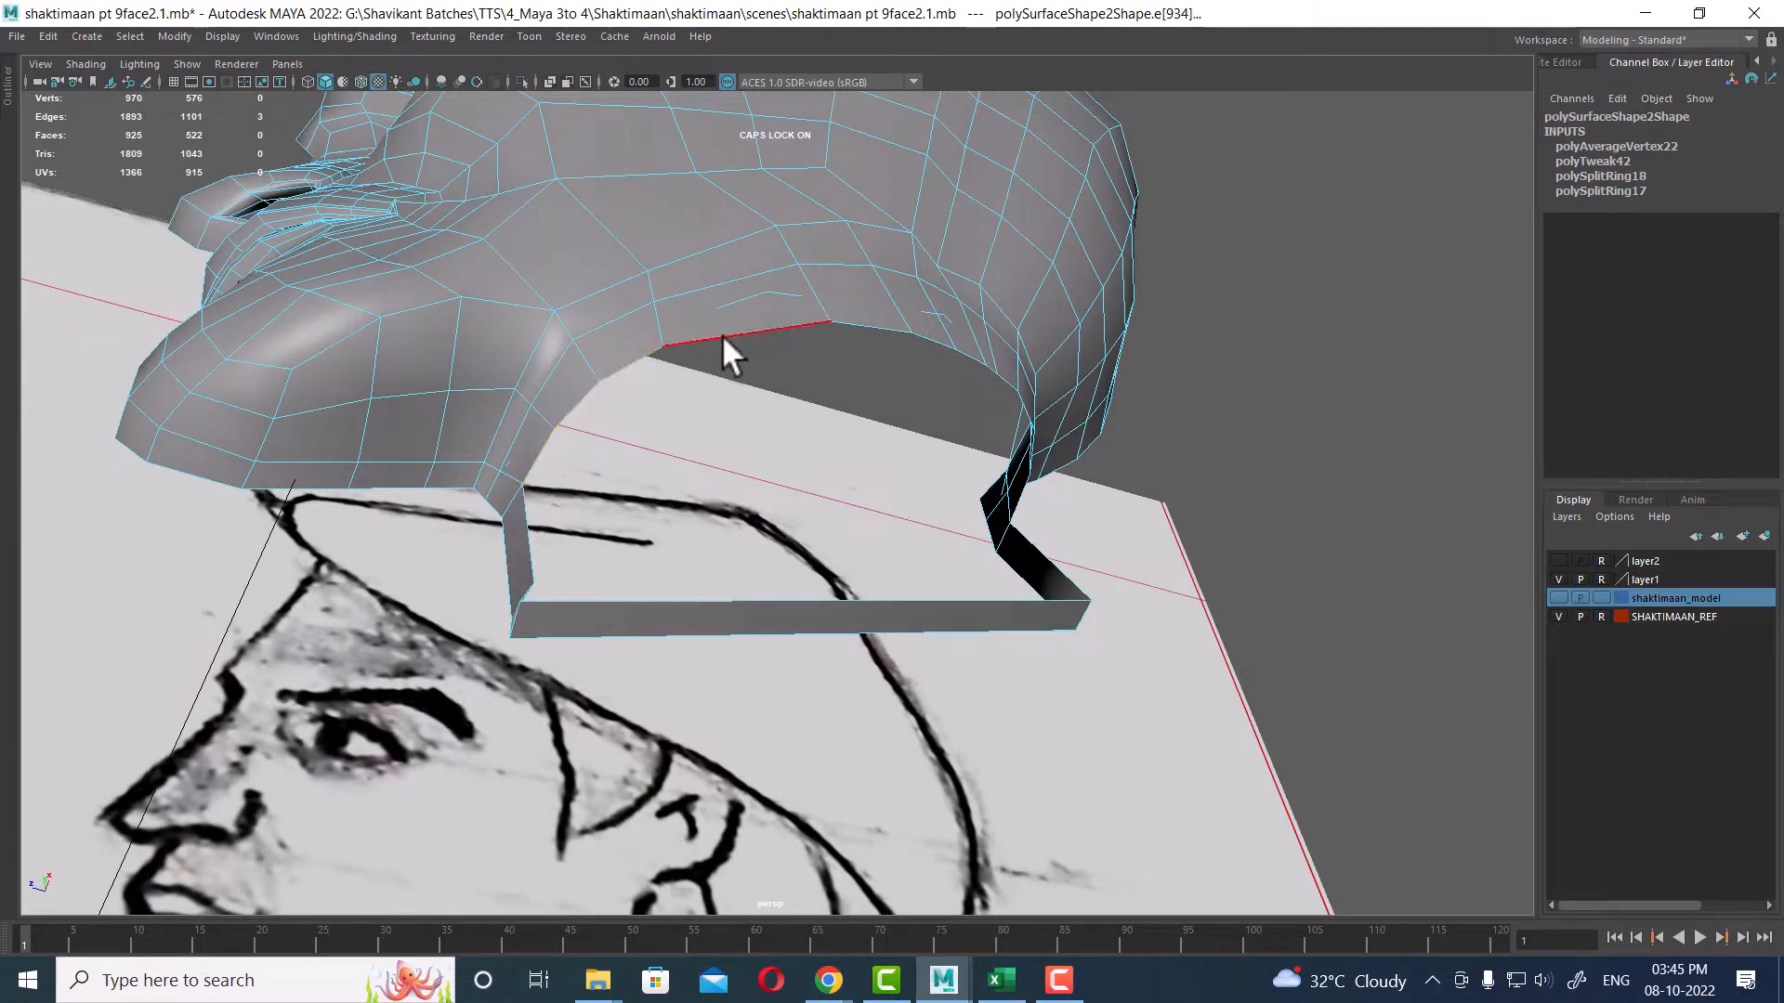
left_click_drag(924, 390, 751, 631, "alt")
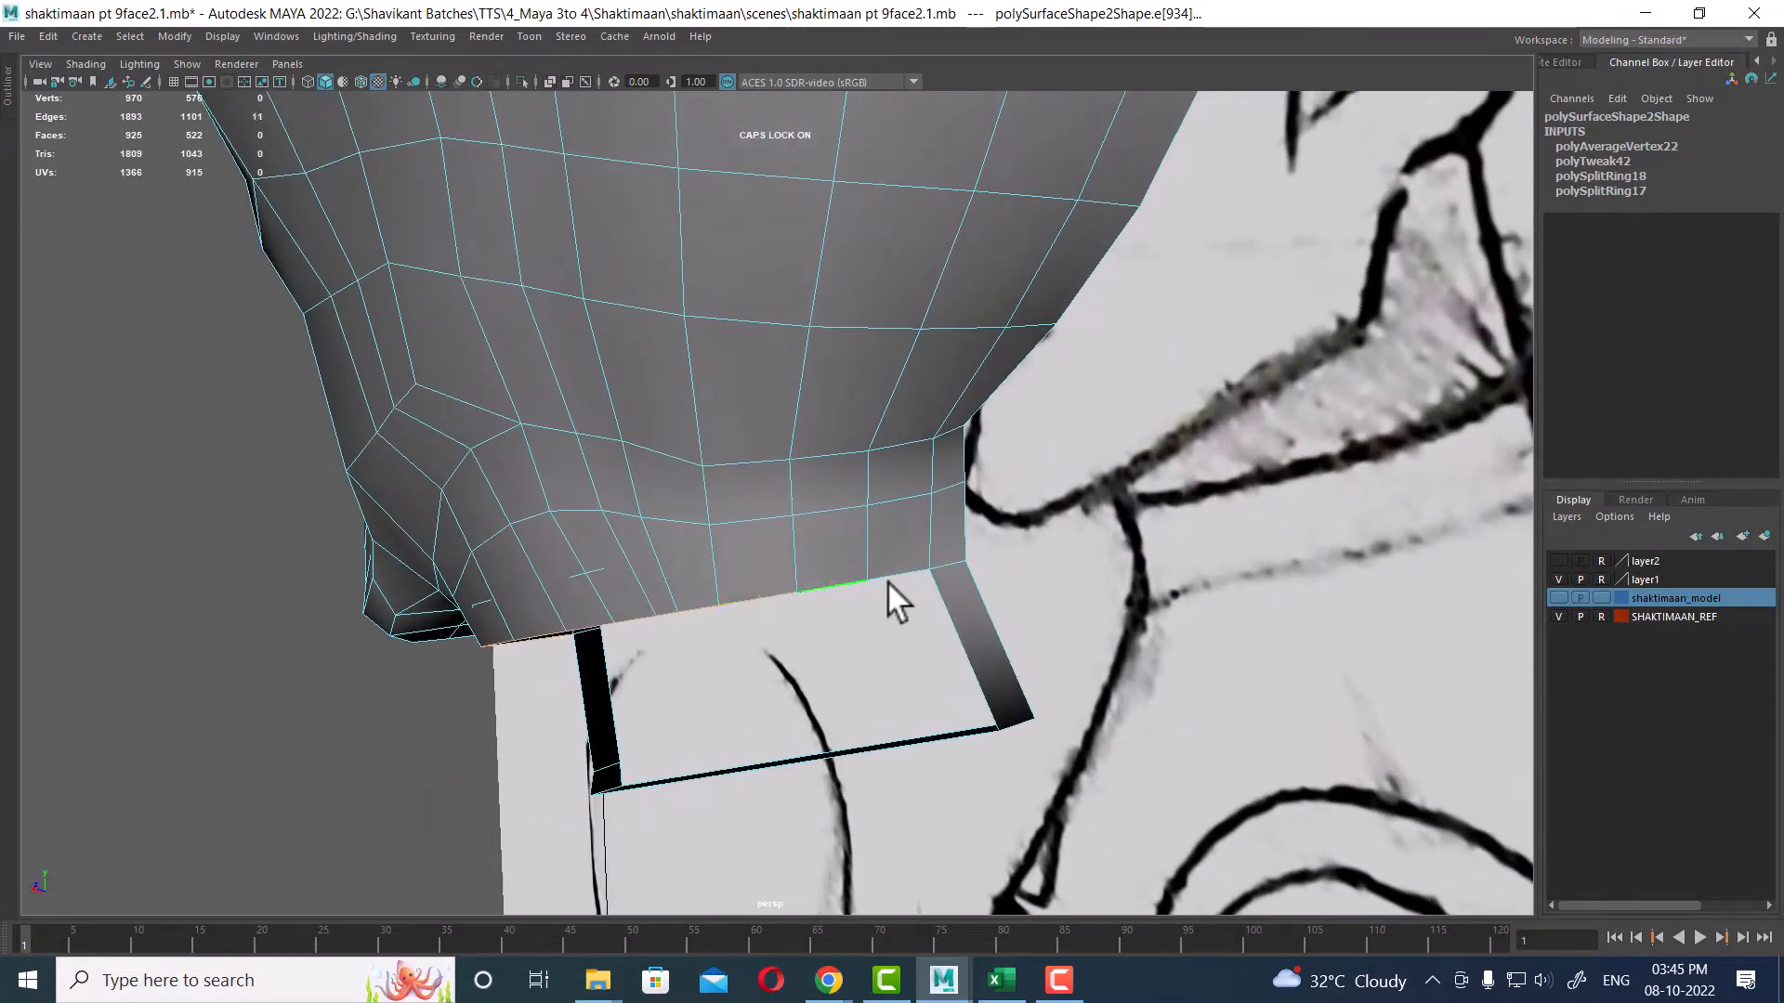
key("w")
mouse_move(900, 682)
left_mouse_down("alt")
mouse_move(854, 712)
mouse_move(889, 696)
left_mouse_up("alt")
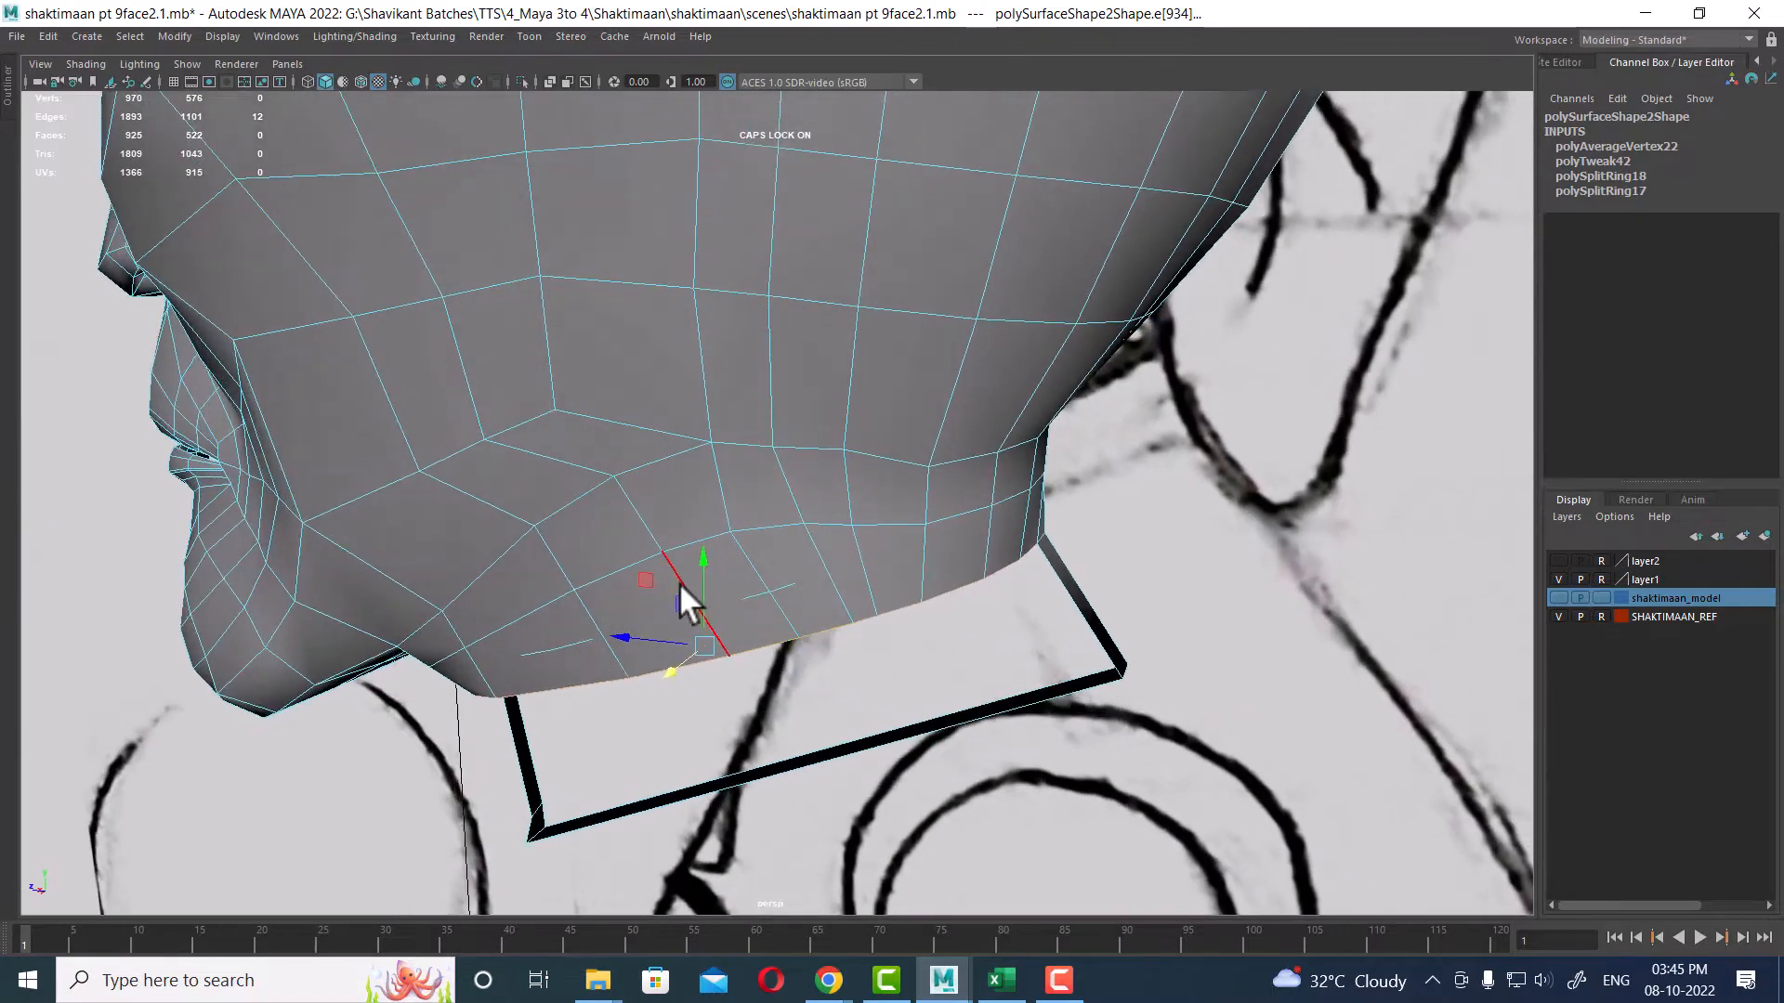
left_click_drag(712, 565, 754, 667, "shift")
key("space")
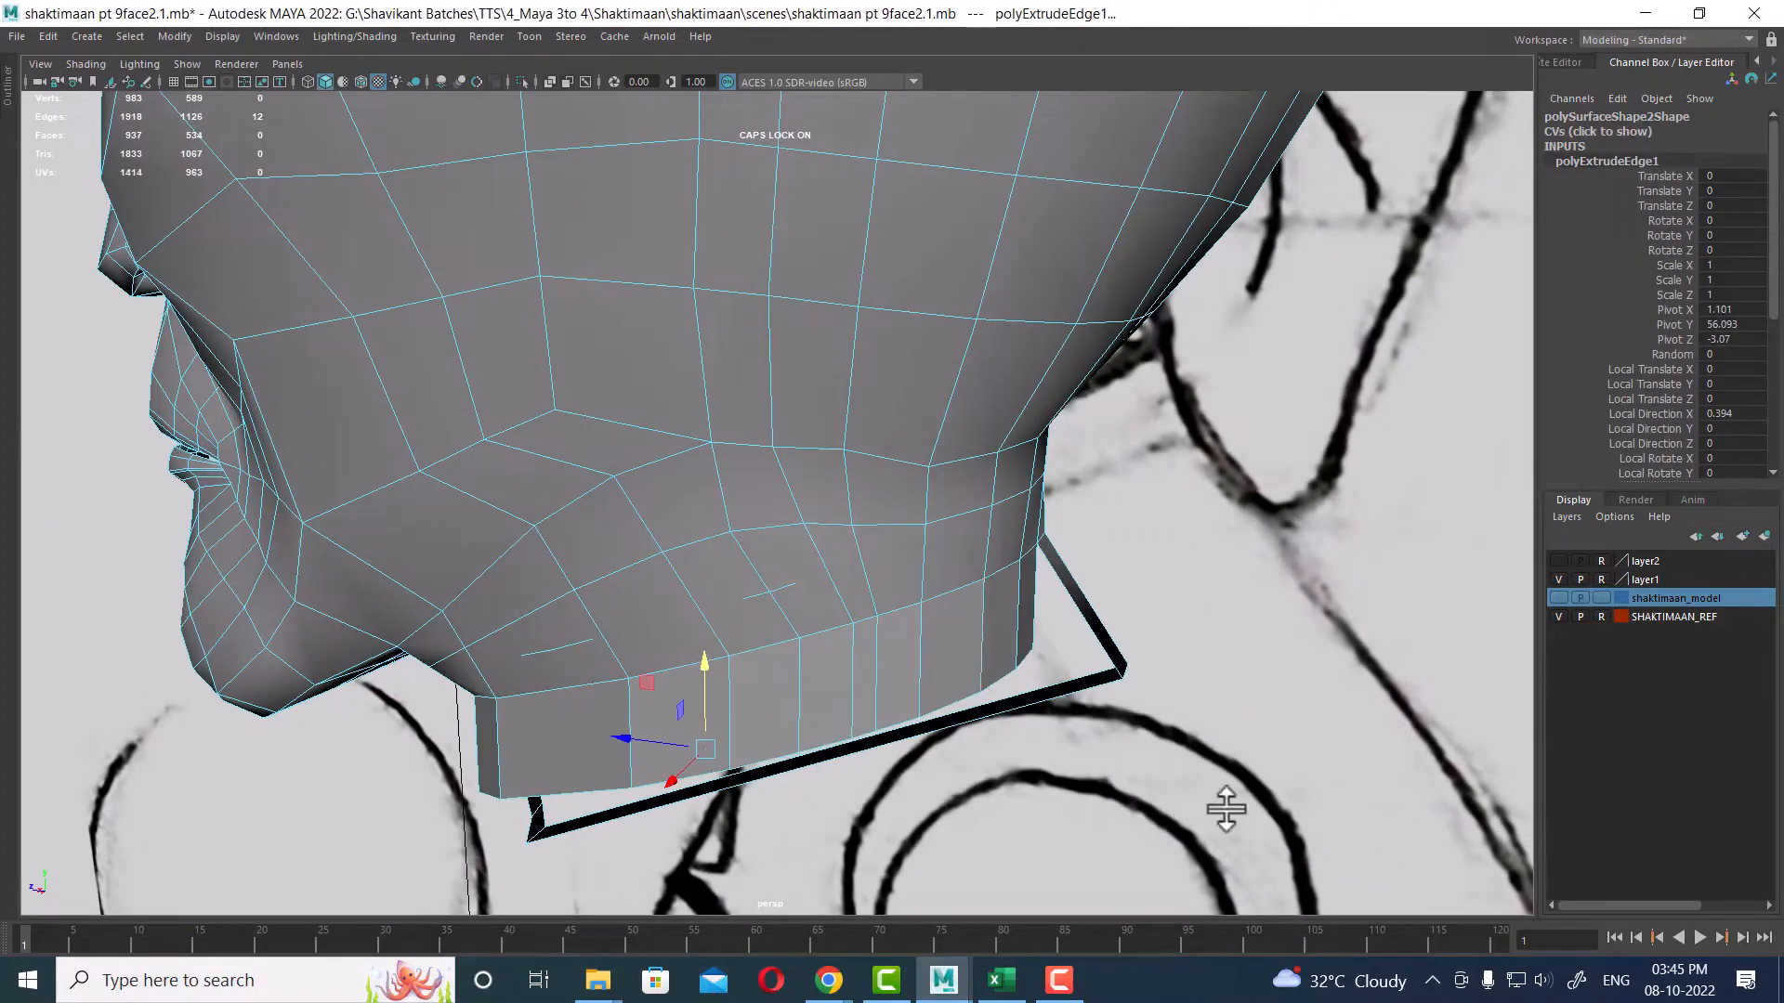
scroll(1167, 736, "up", 3)
scroll(1055, 649, "up", 2)
key("space")
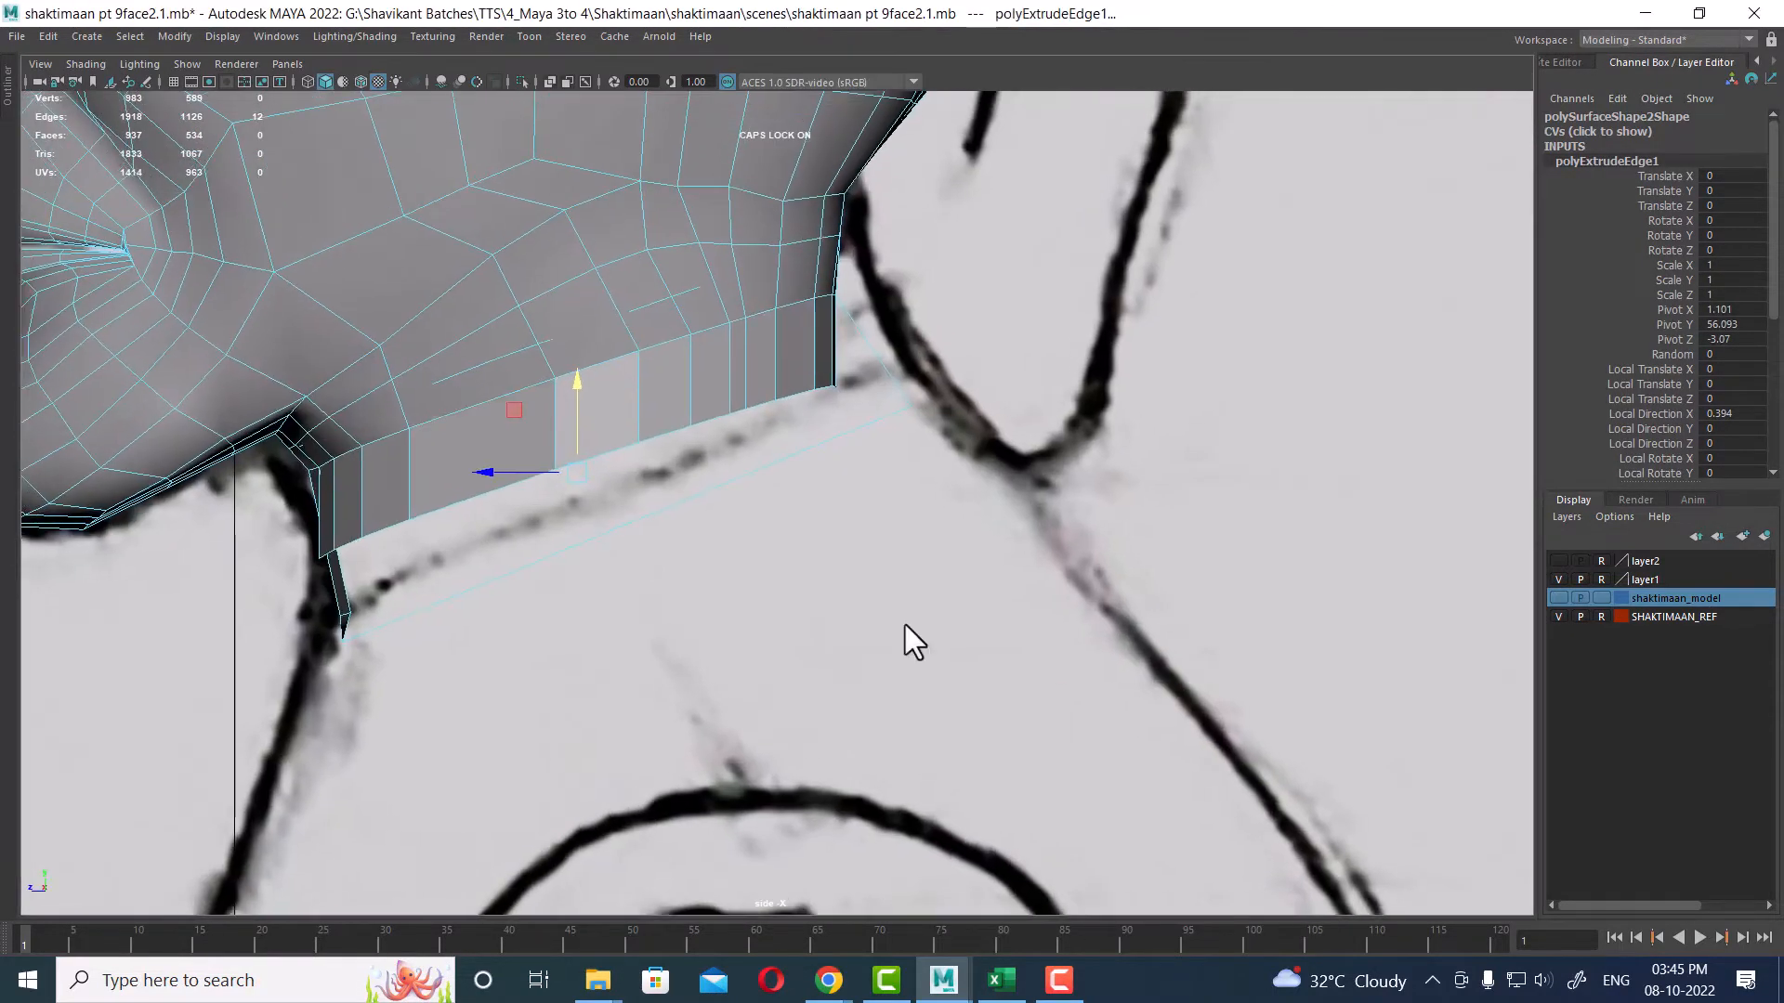
left_click_drag(572, 480, 615, 507)
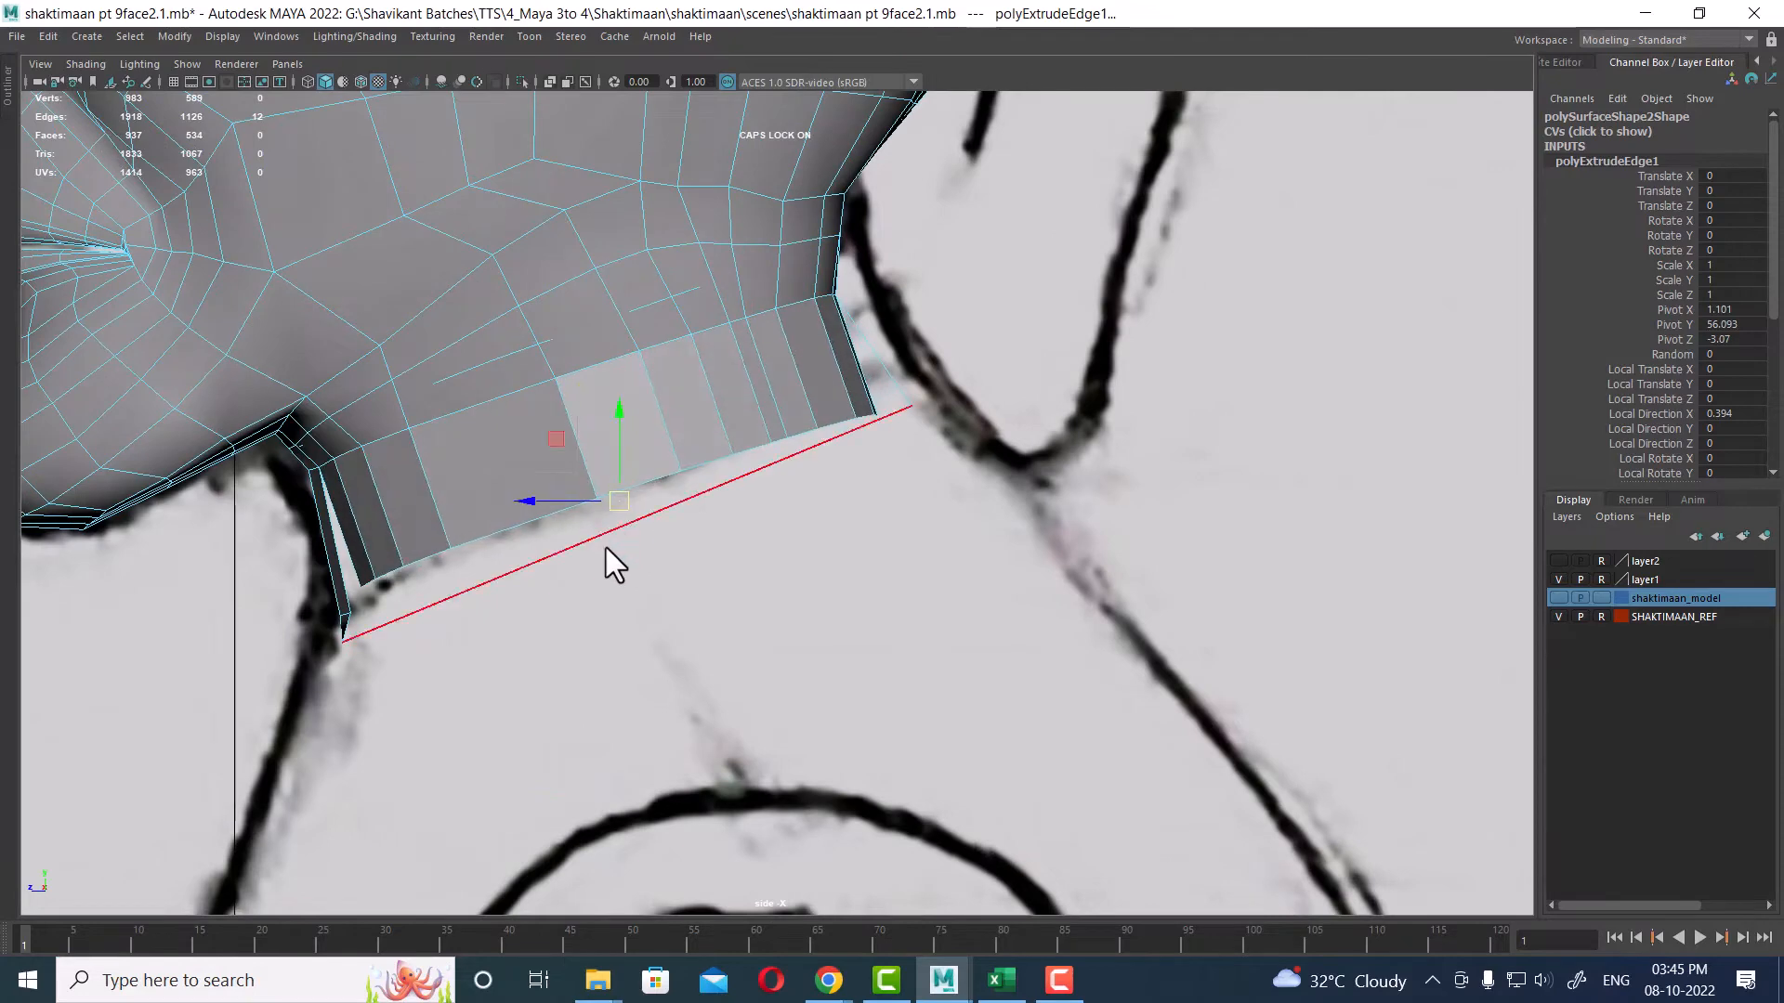
left_click(556, 562)
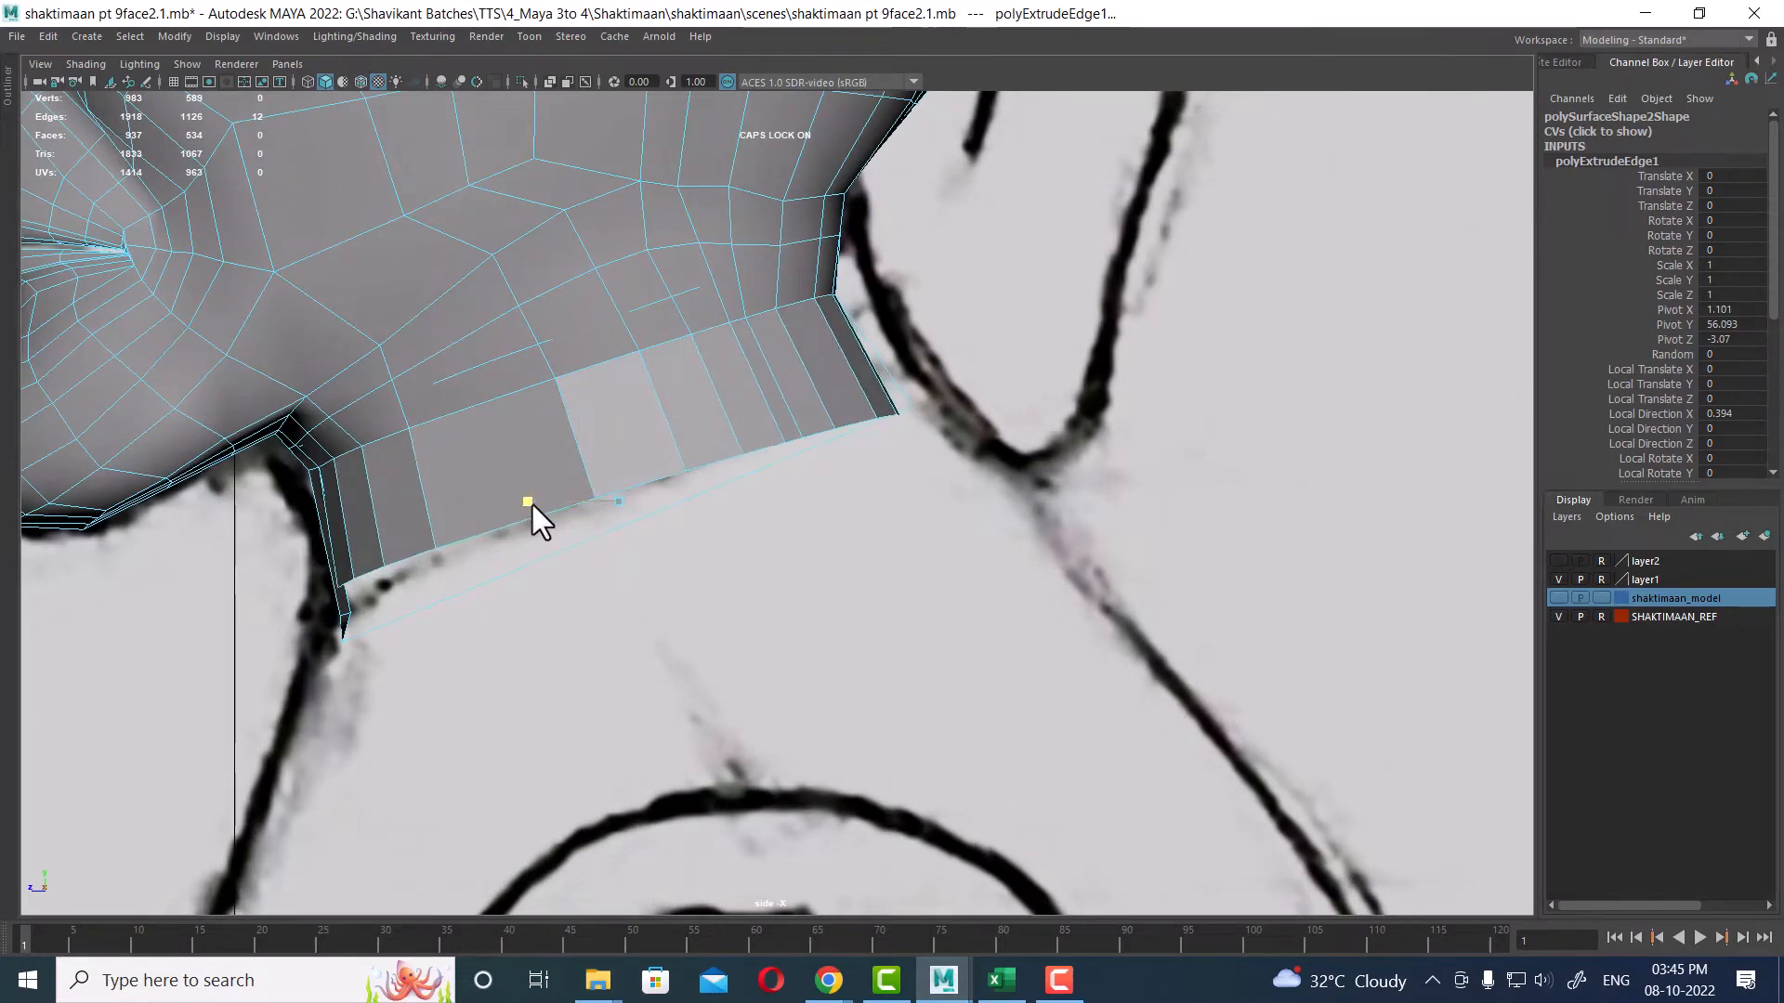
key("space")
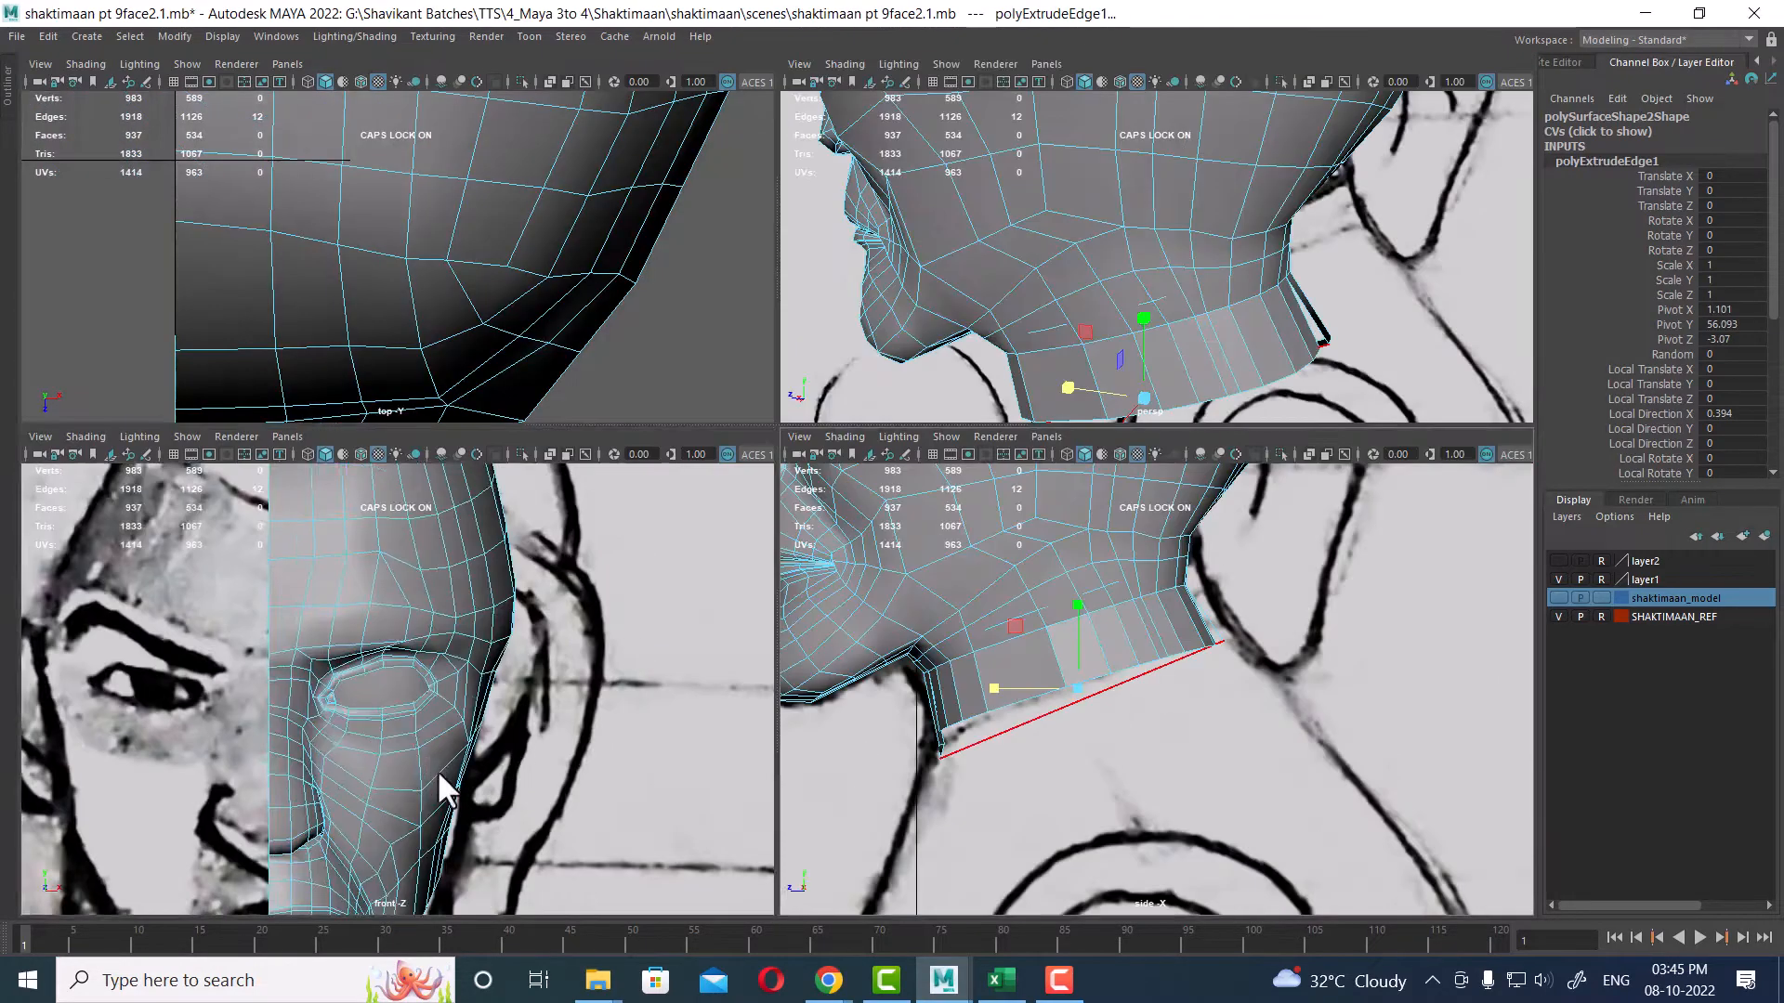
key("space")
scroll(569, 617, "up", 5)
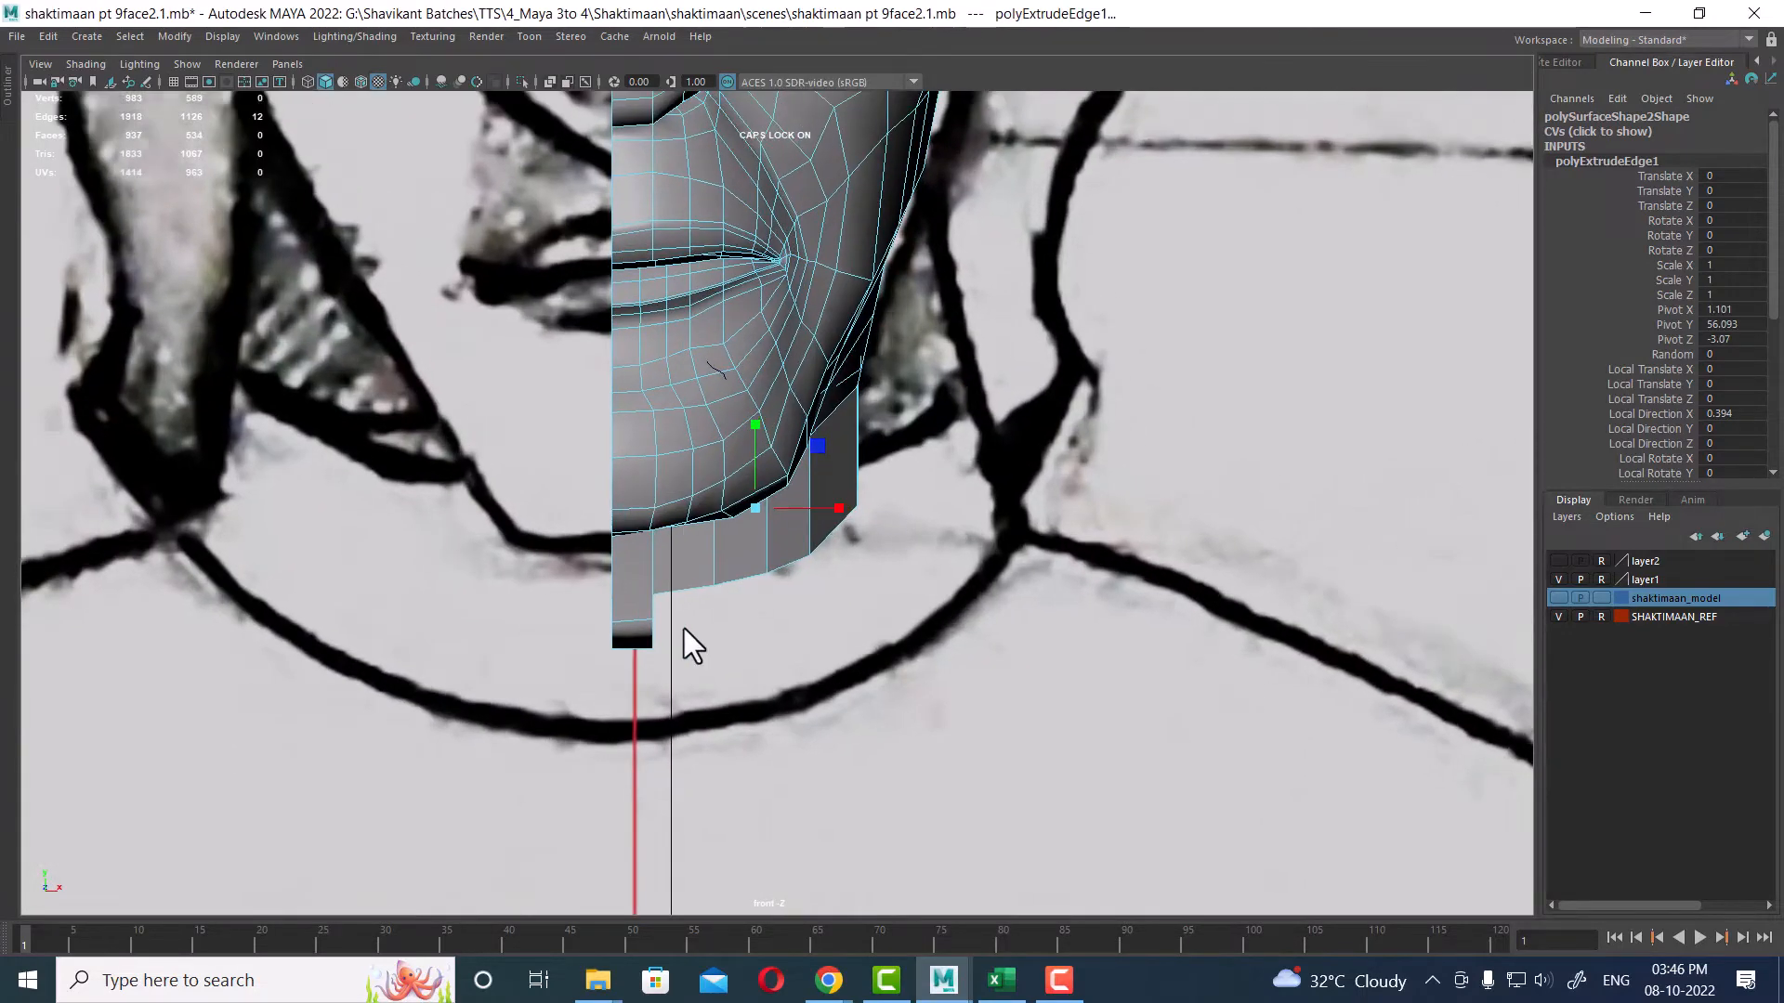
left_click_drag(834, 516, 877, 505)
scroll(877, 504, "down", 6)
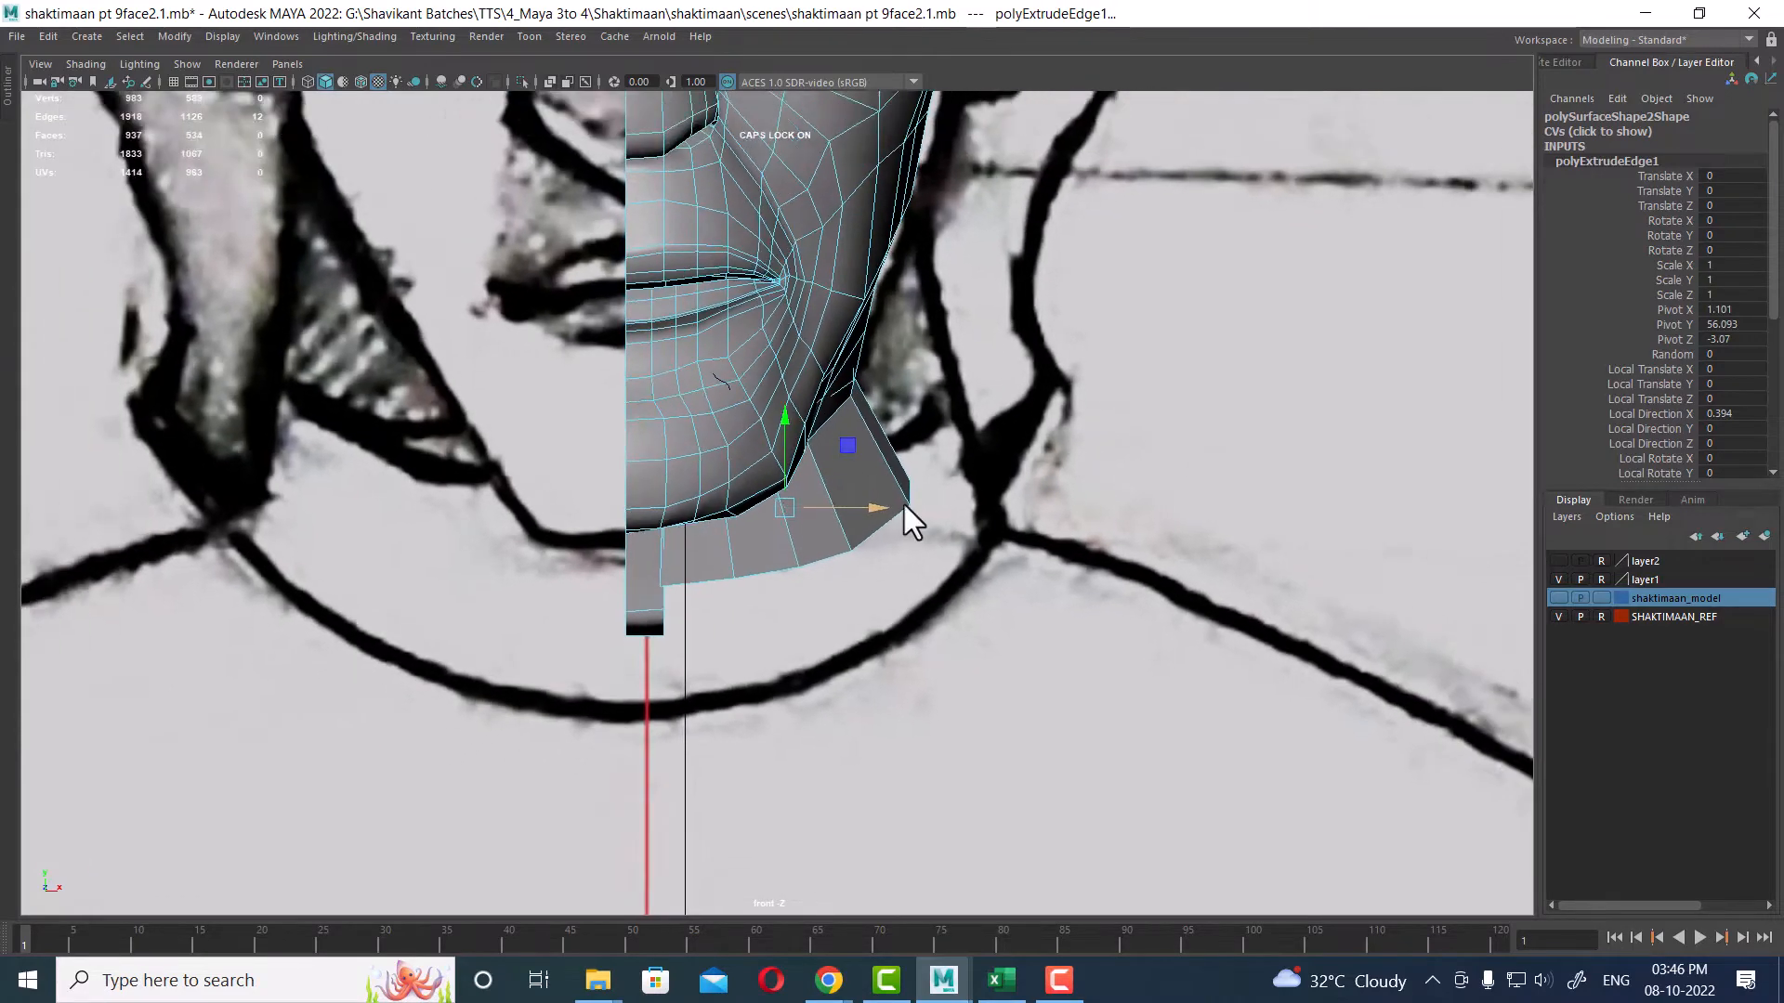
scroll(762, 461, "up", 1)
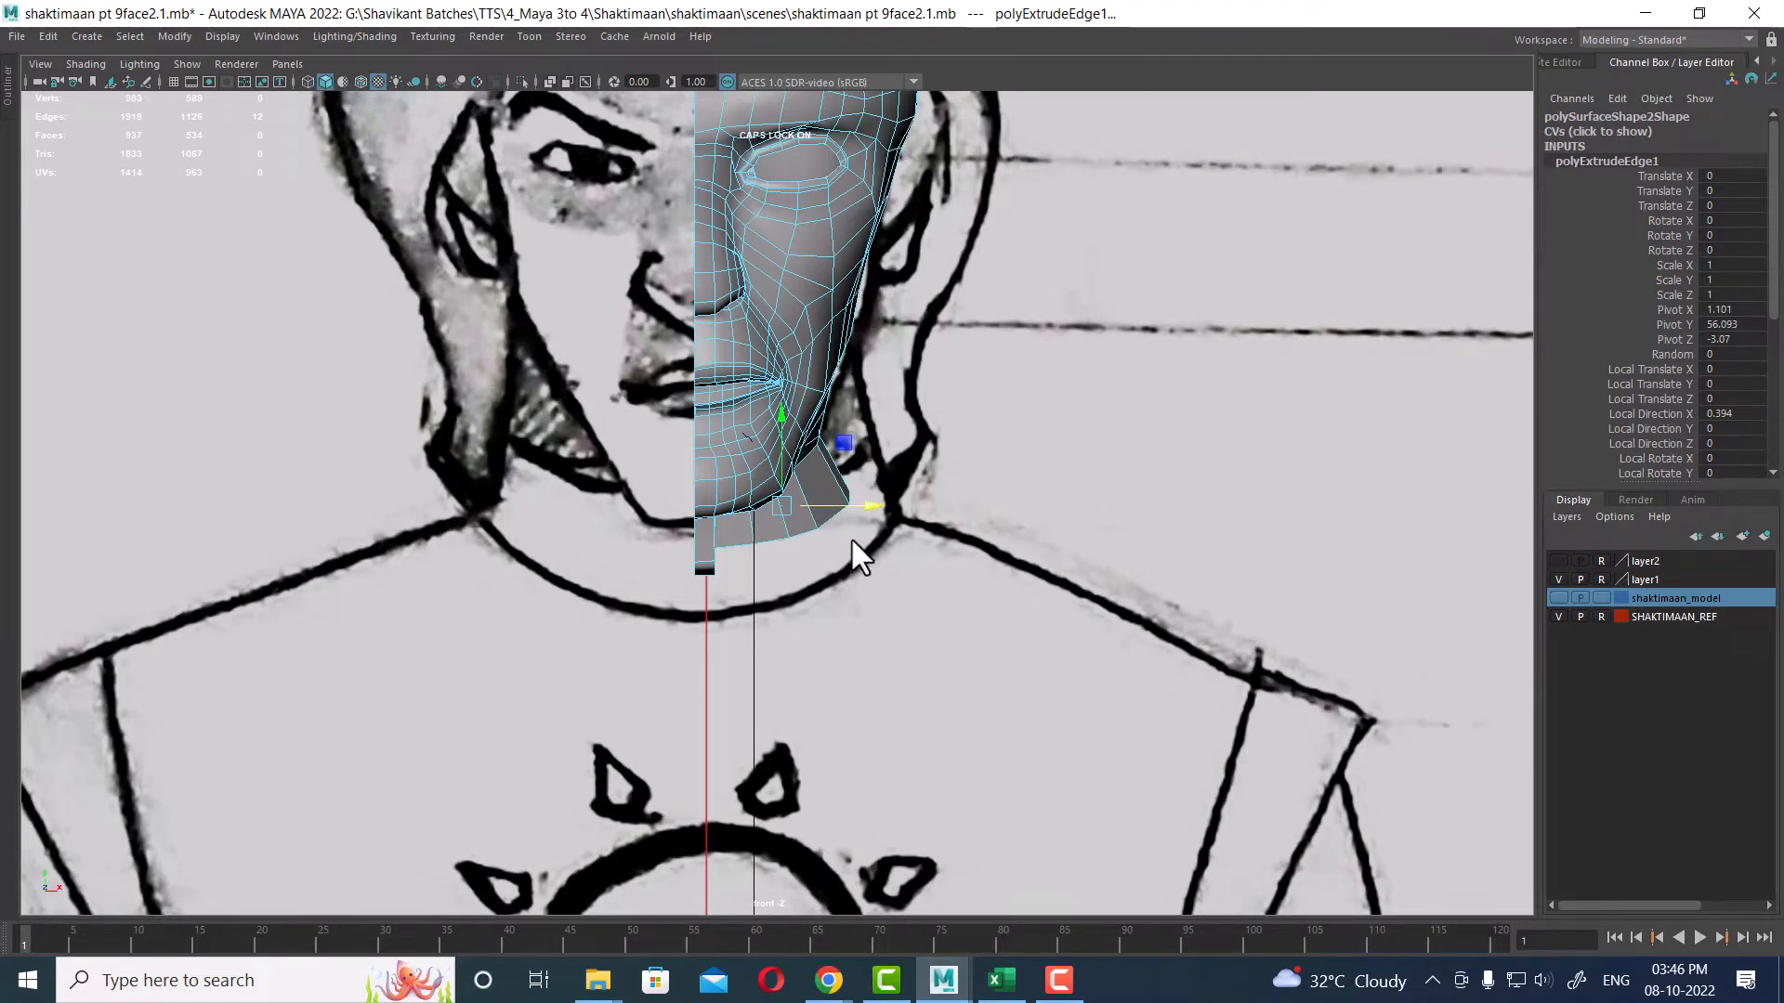
Step: Merge the extruded neck's front corner vertices into the chin border and collapse the leftover short edge
key("space")
left_click_drag(1282, 251, 1208, 274, "alt")
key("space")
key("space")
left_click_drag(963, 364, 805, 521, "alt")
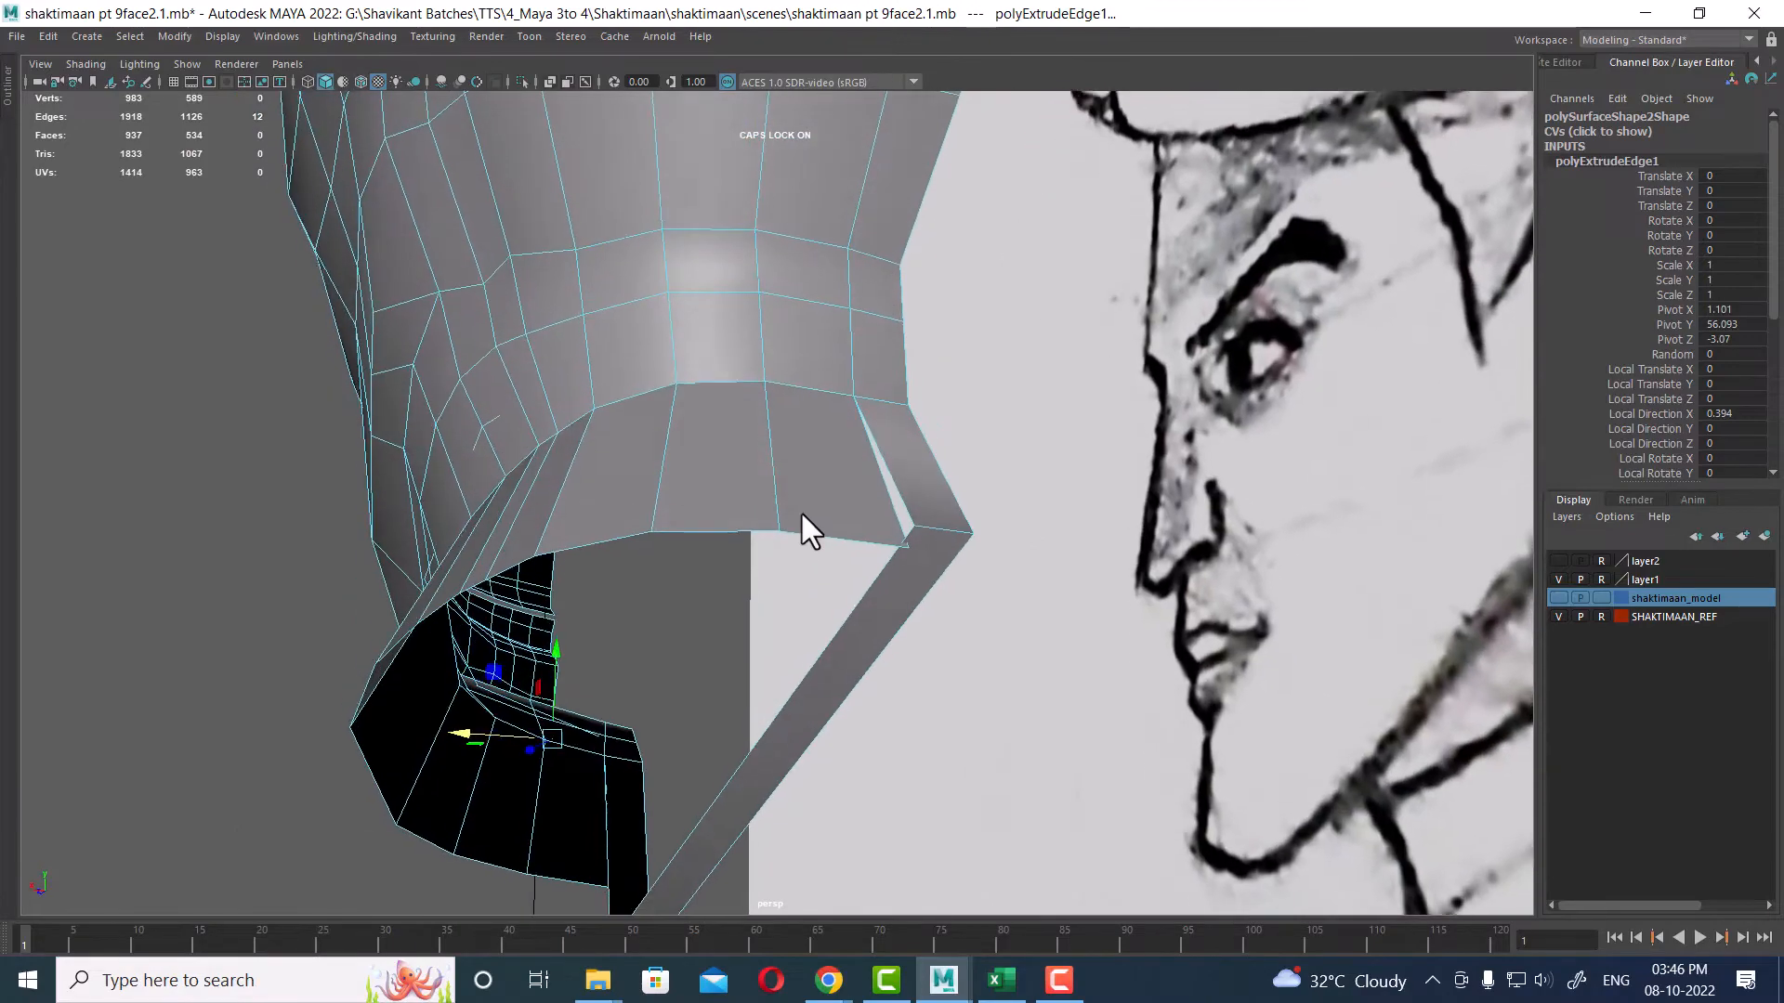
left_click_drag(927, 520, 907, 593)
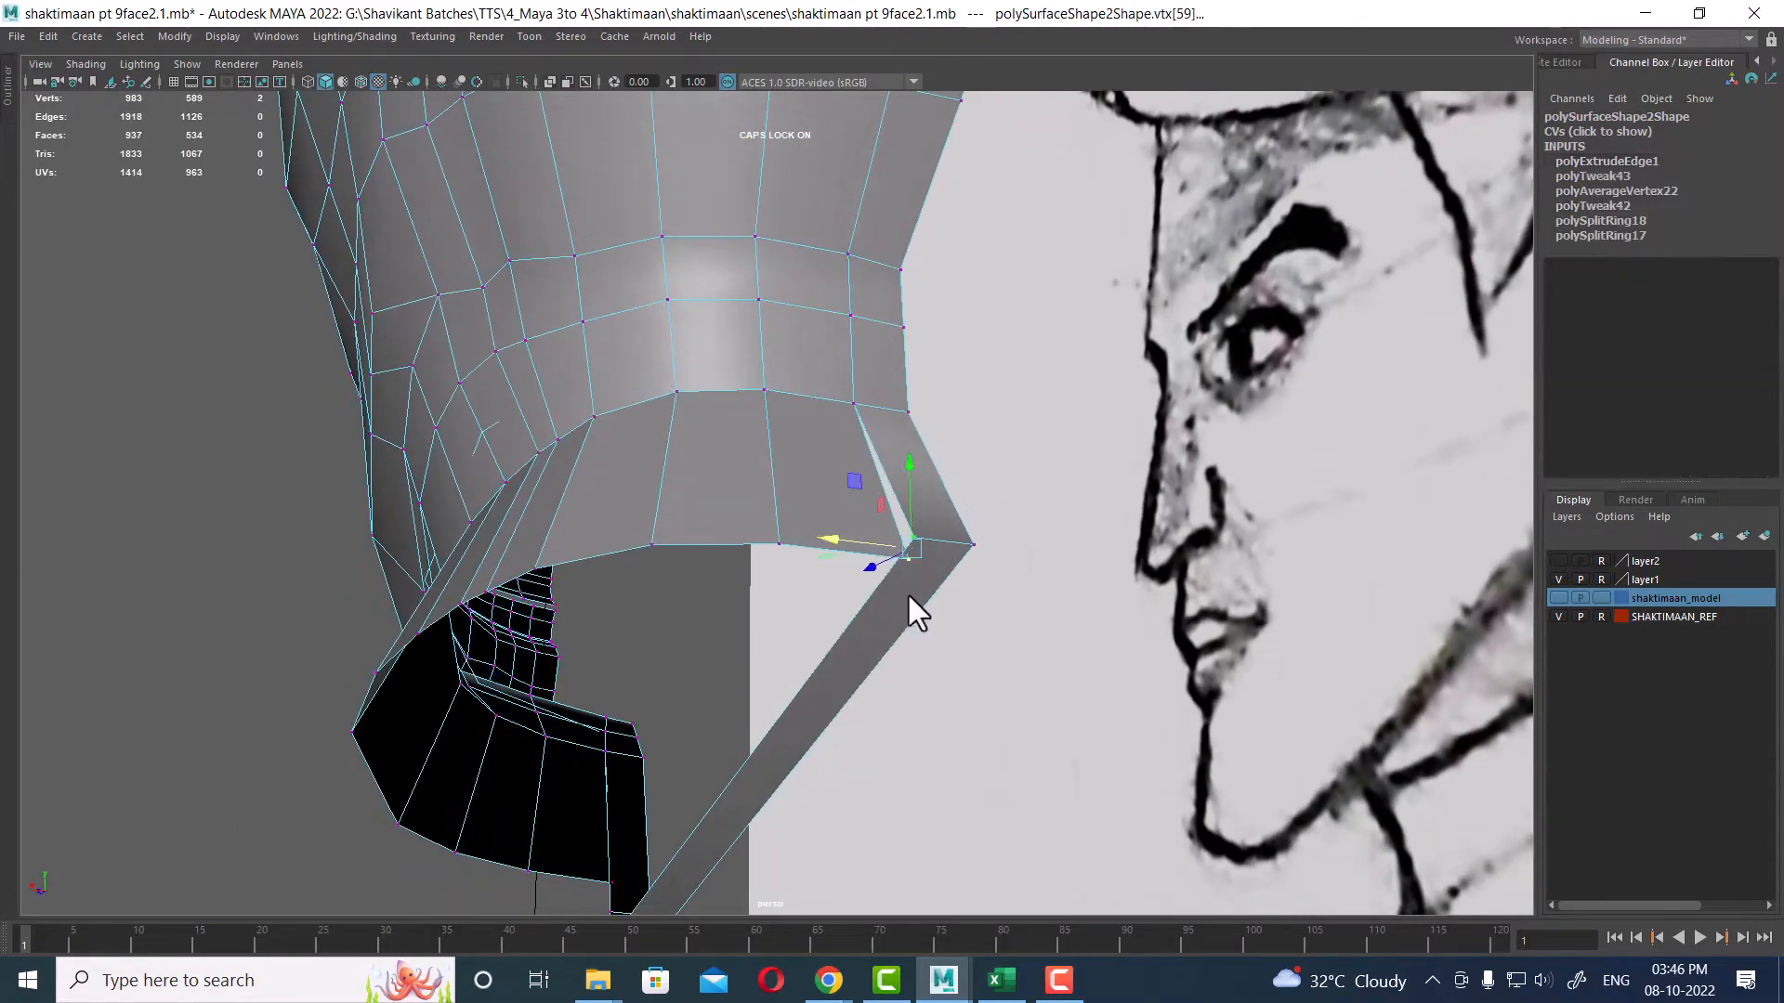
right_click_drag(905, 581, 907, 424, "shift")
left_click_drag(907, 424, 823, 660, "alt")
left_click(960, 715, "shift")
right_click_drag(812, 660, 924, 557, "shift")
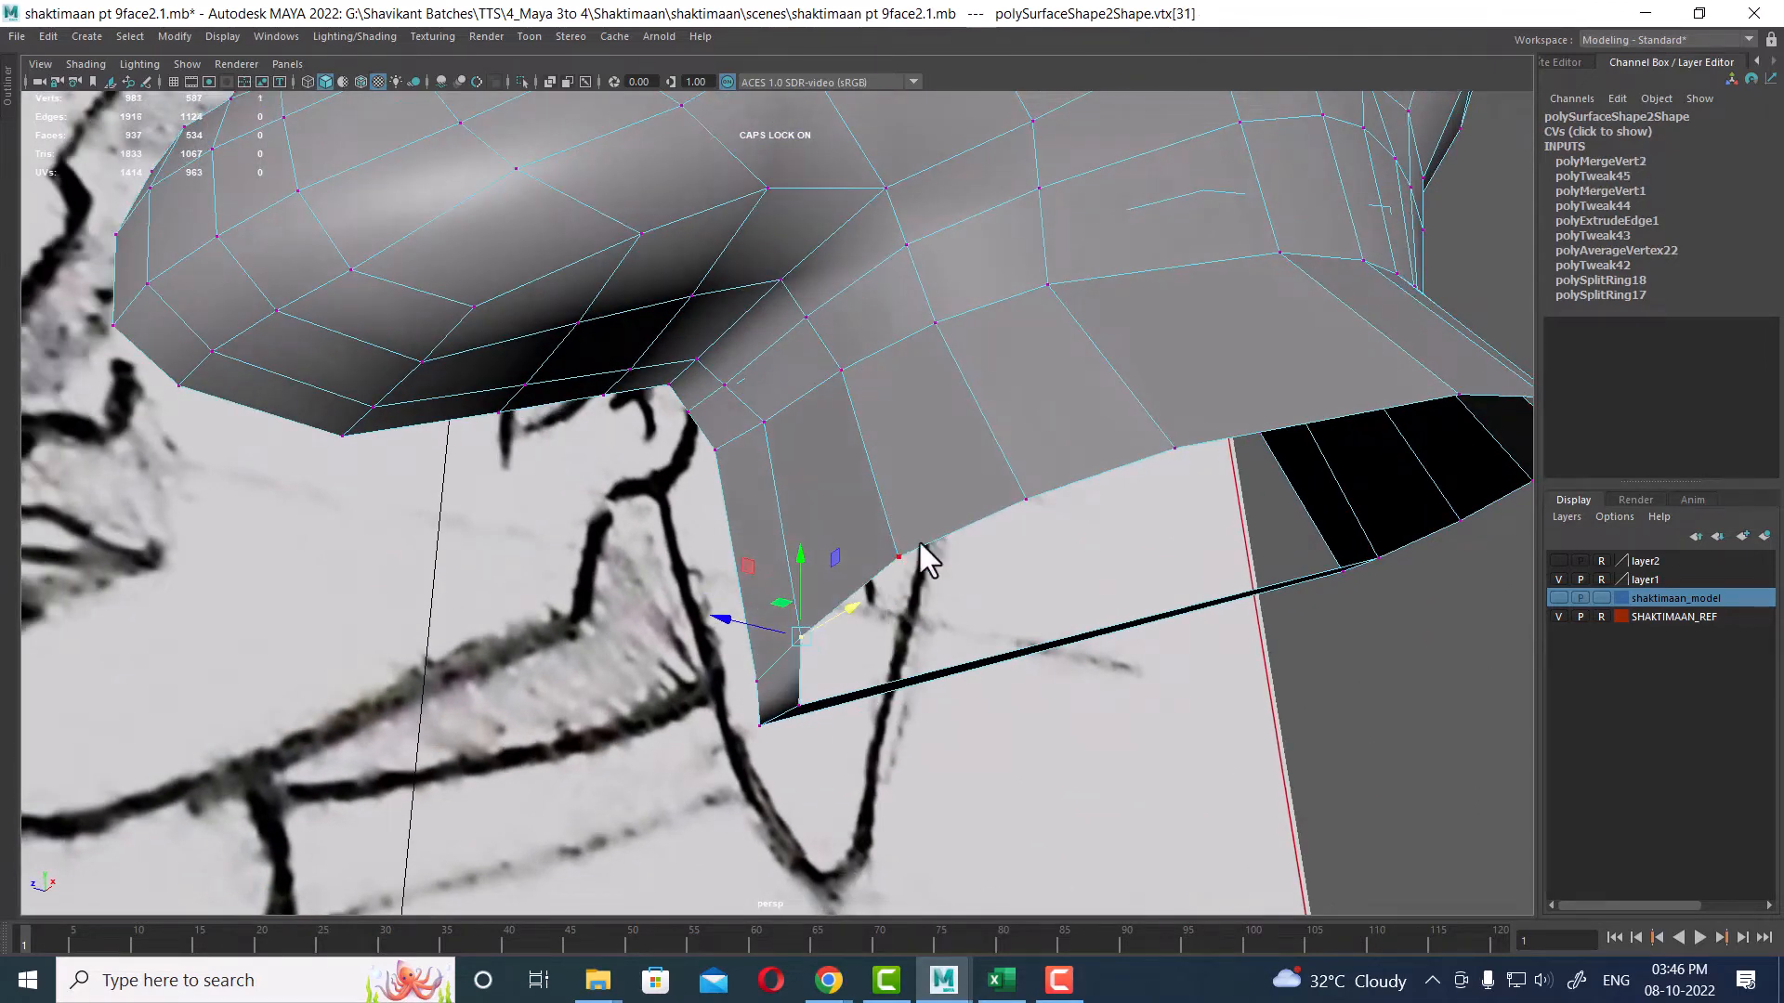
left_click_drag(924, 557, 761, 543, "alt")
scroll(759, 548, "up", 2)
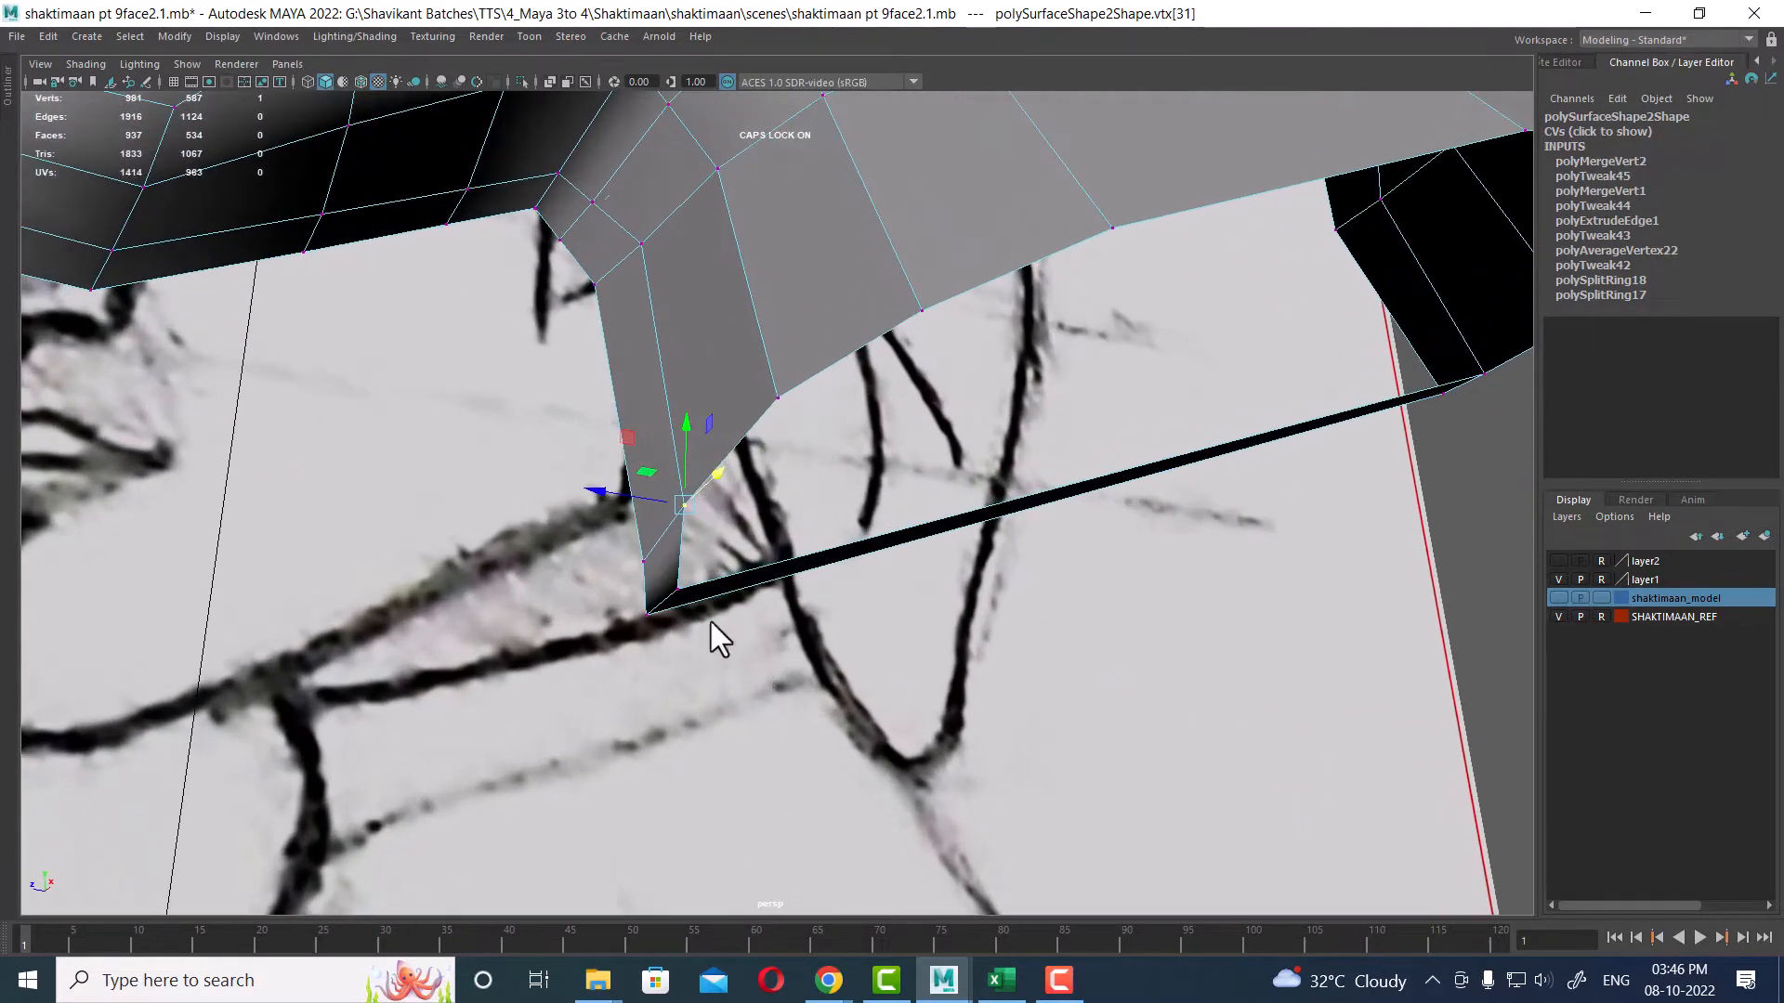
right_click_drag(686, 576, 561, 444)
left_click(685, 584)
left_click_drag(561, 444, 939, 510, "alt")
Step: Select and delete the thin stray sliver piece left along the bottom of the neck extrusion
right_click_drag(1064, 395, 1064, 446)
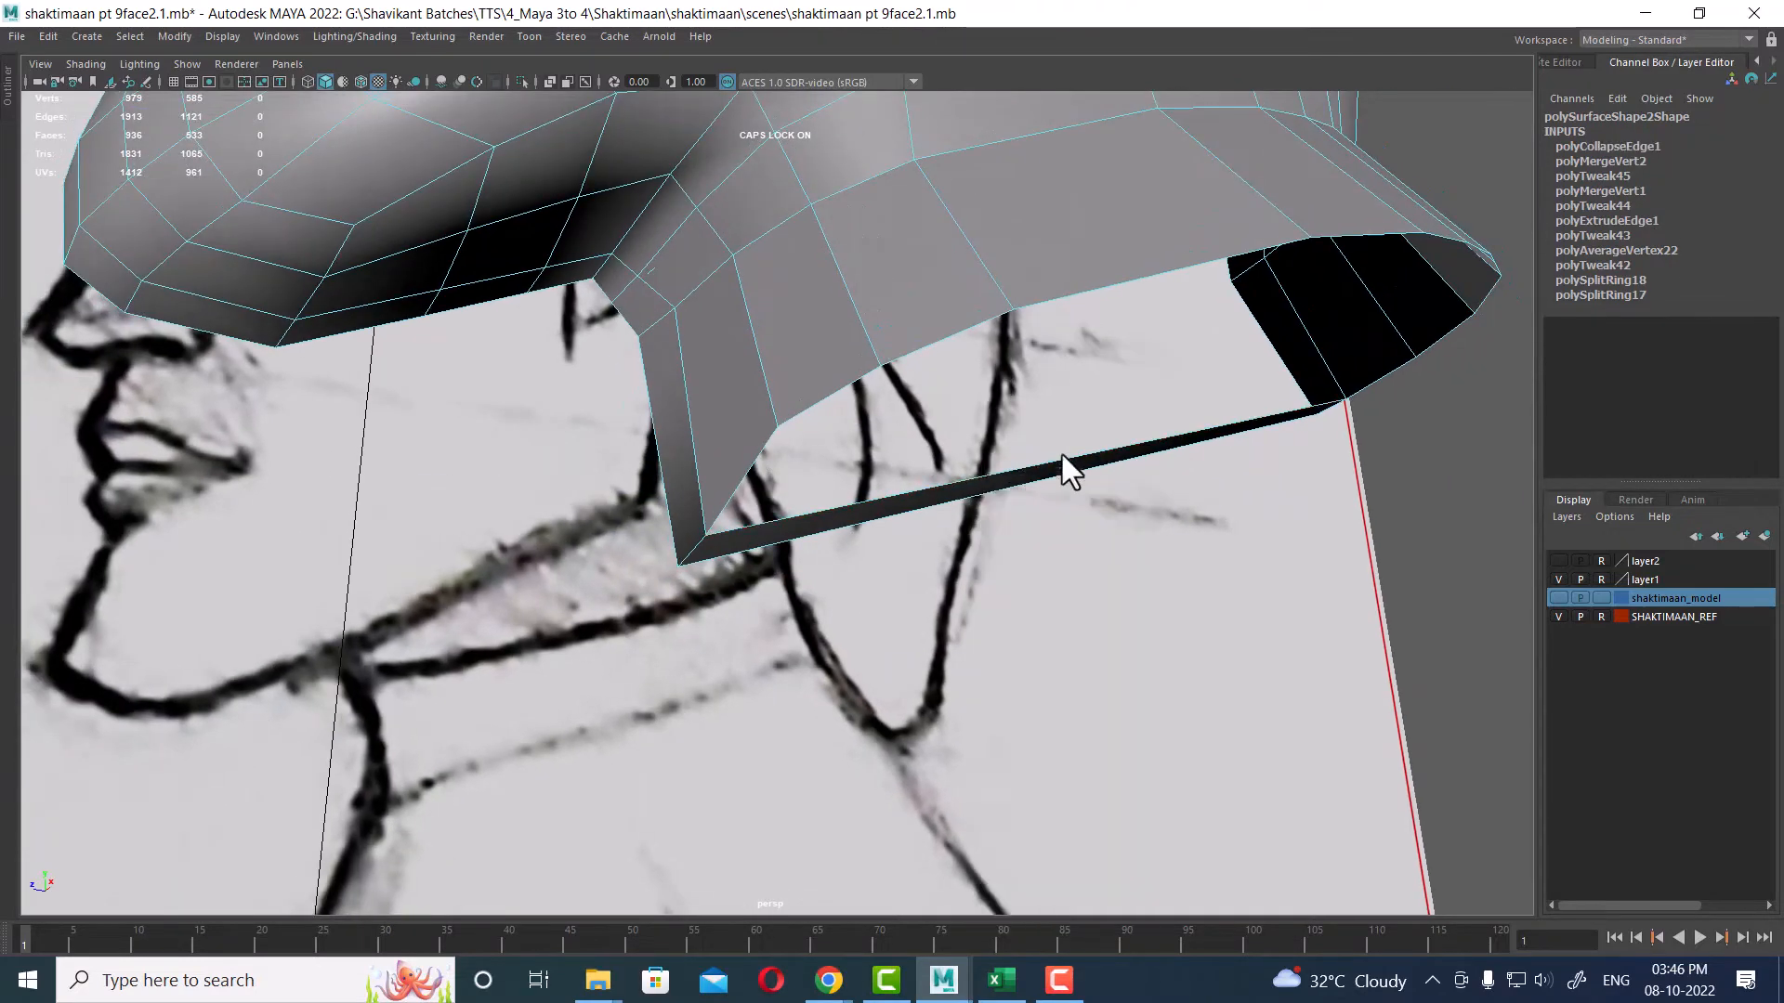
left_click(1062, 457)
key("Delete")
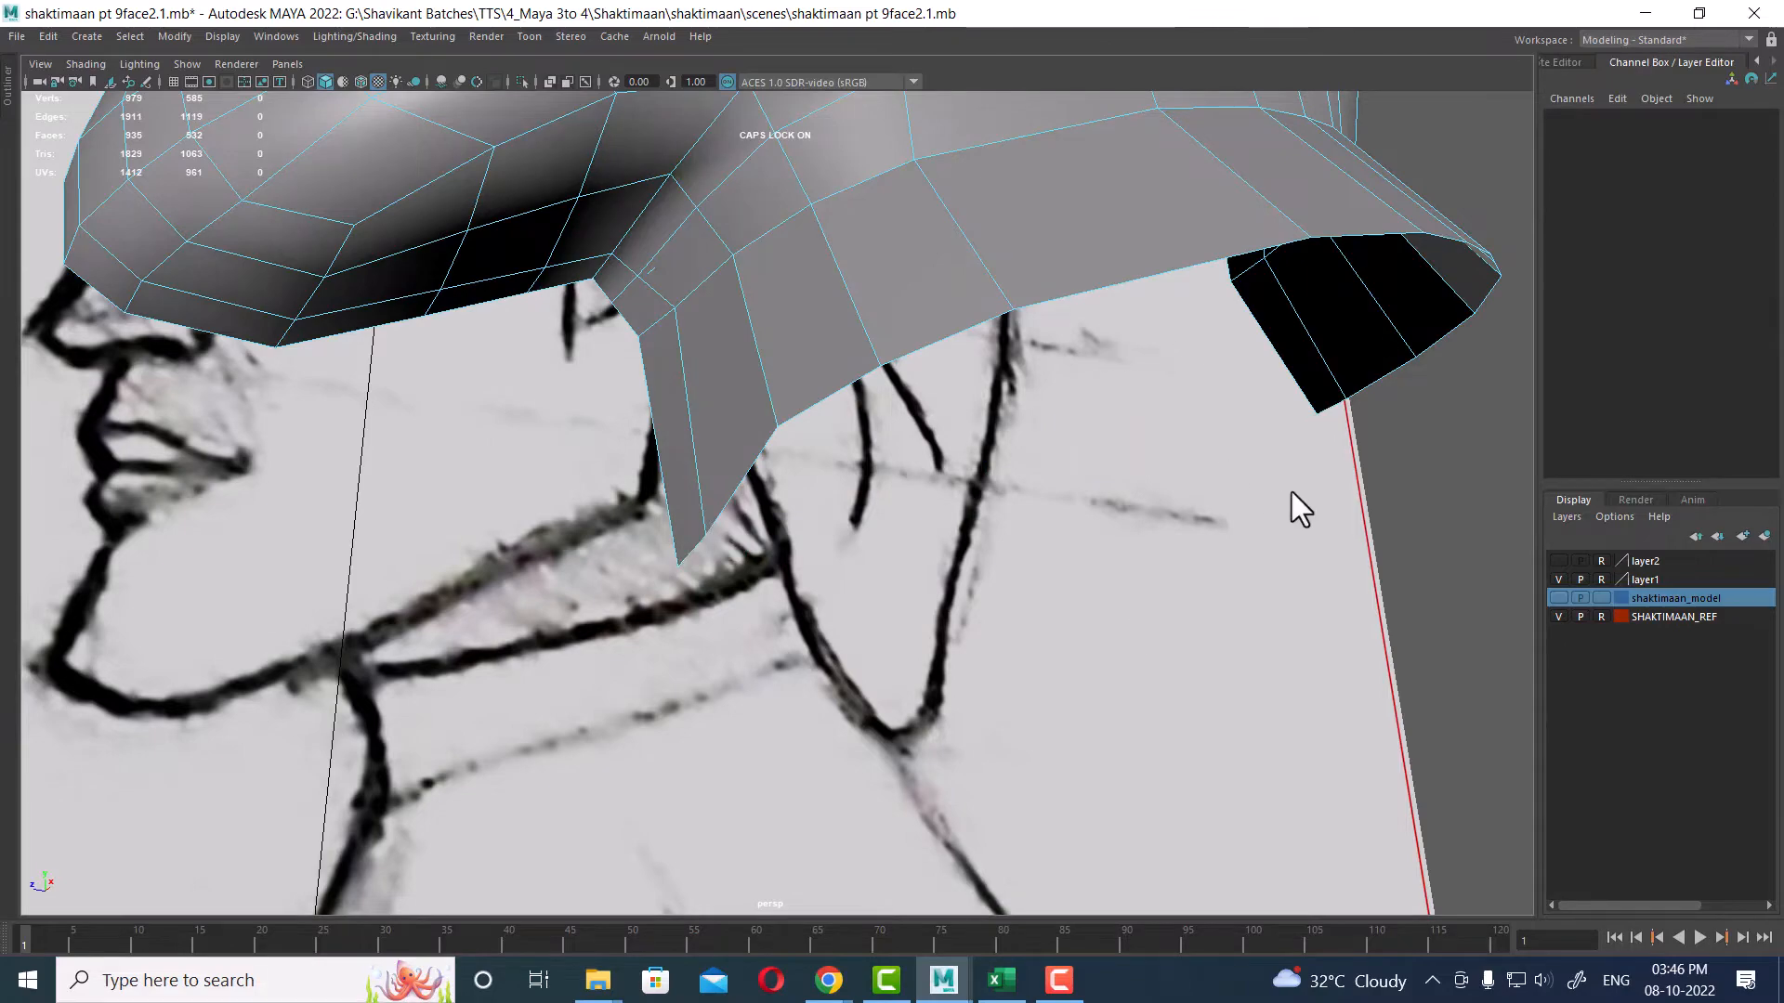
Step: Move vertices along the jaw line above the neck to fit the front and side references
right_click_drag(1291, 493, 1032, 513, "alt")
left_click_drag(1032, 513, 913, 627, "alt")
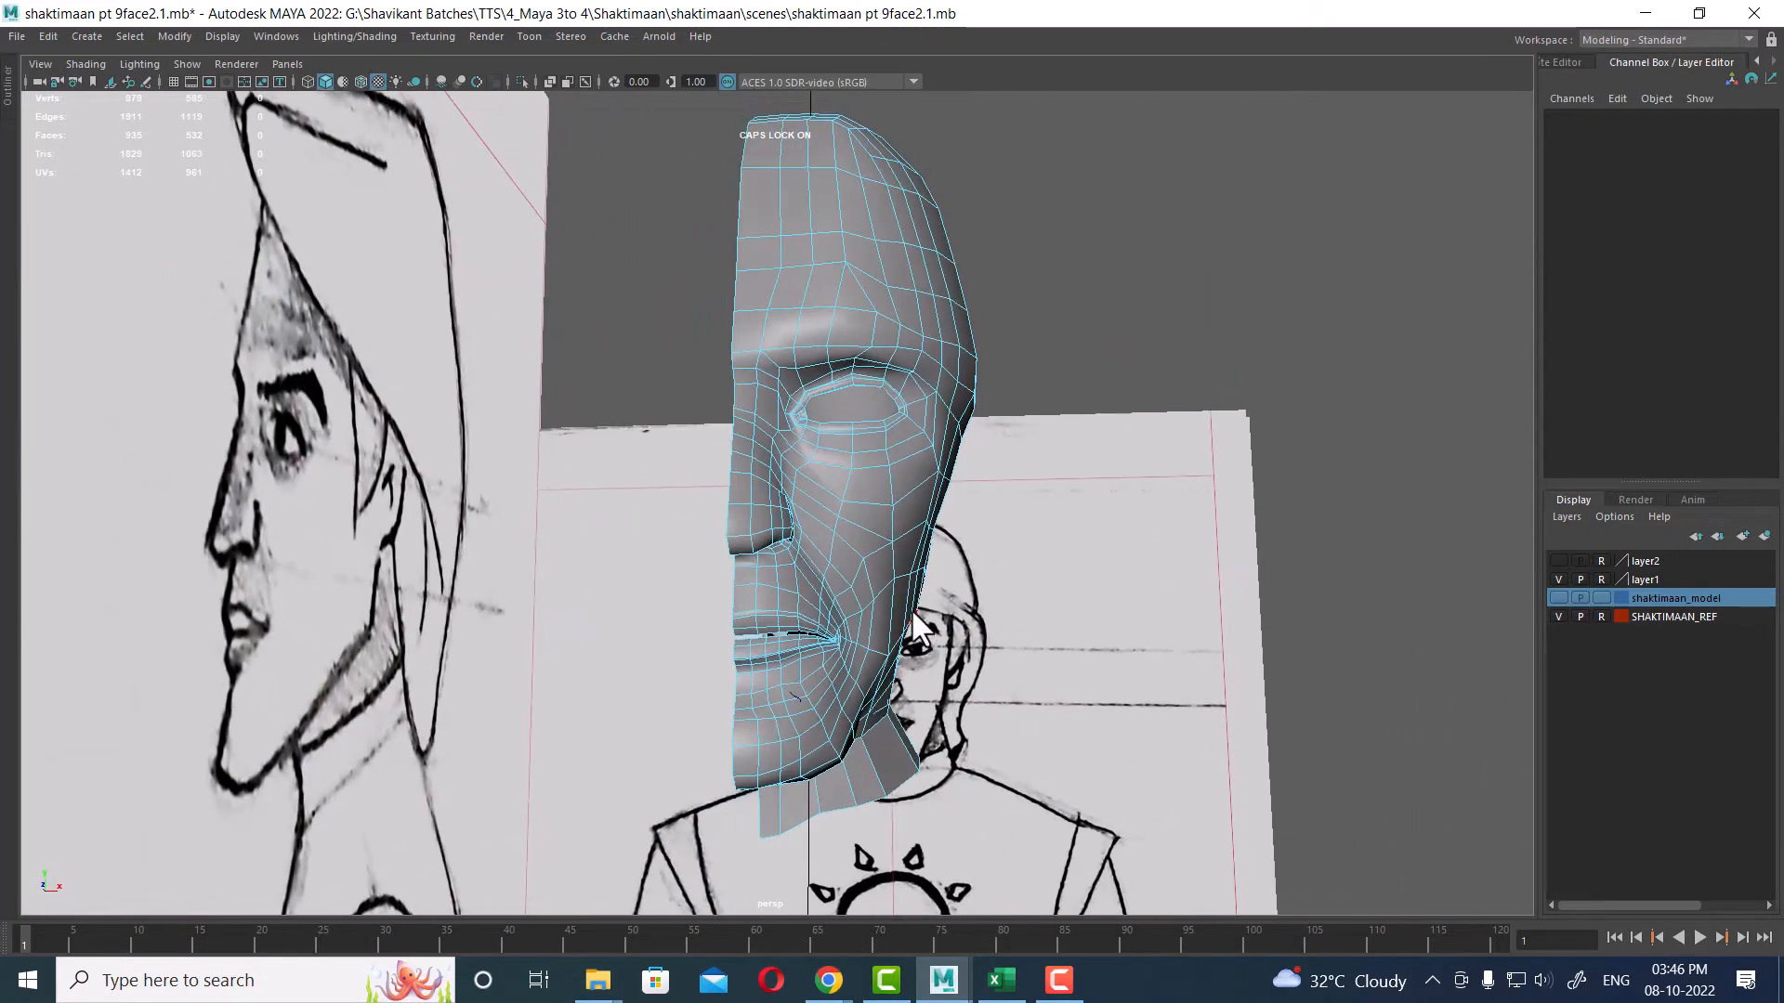
key("space")
right_click_drag(687, 685, 611, 685, "alt")
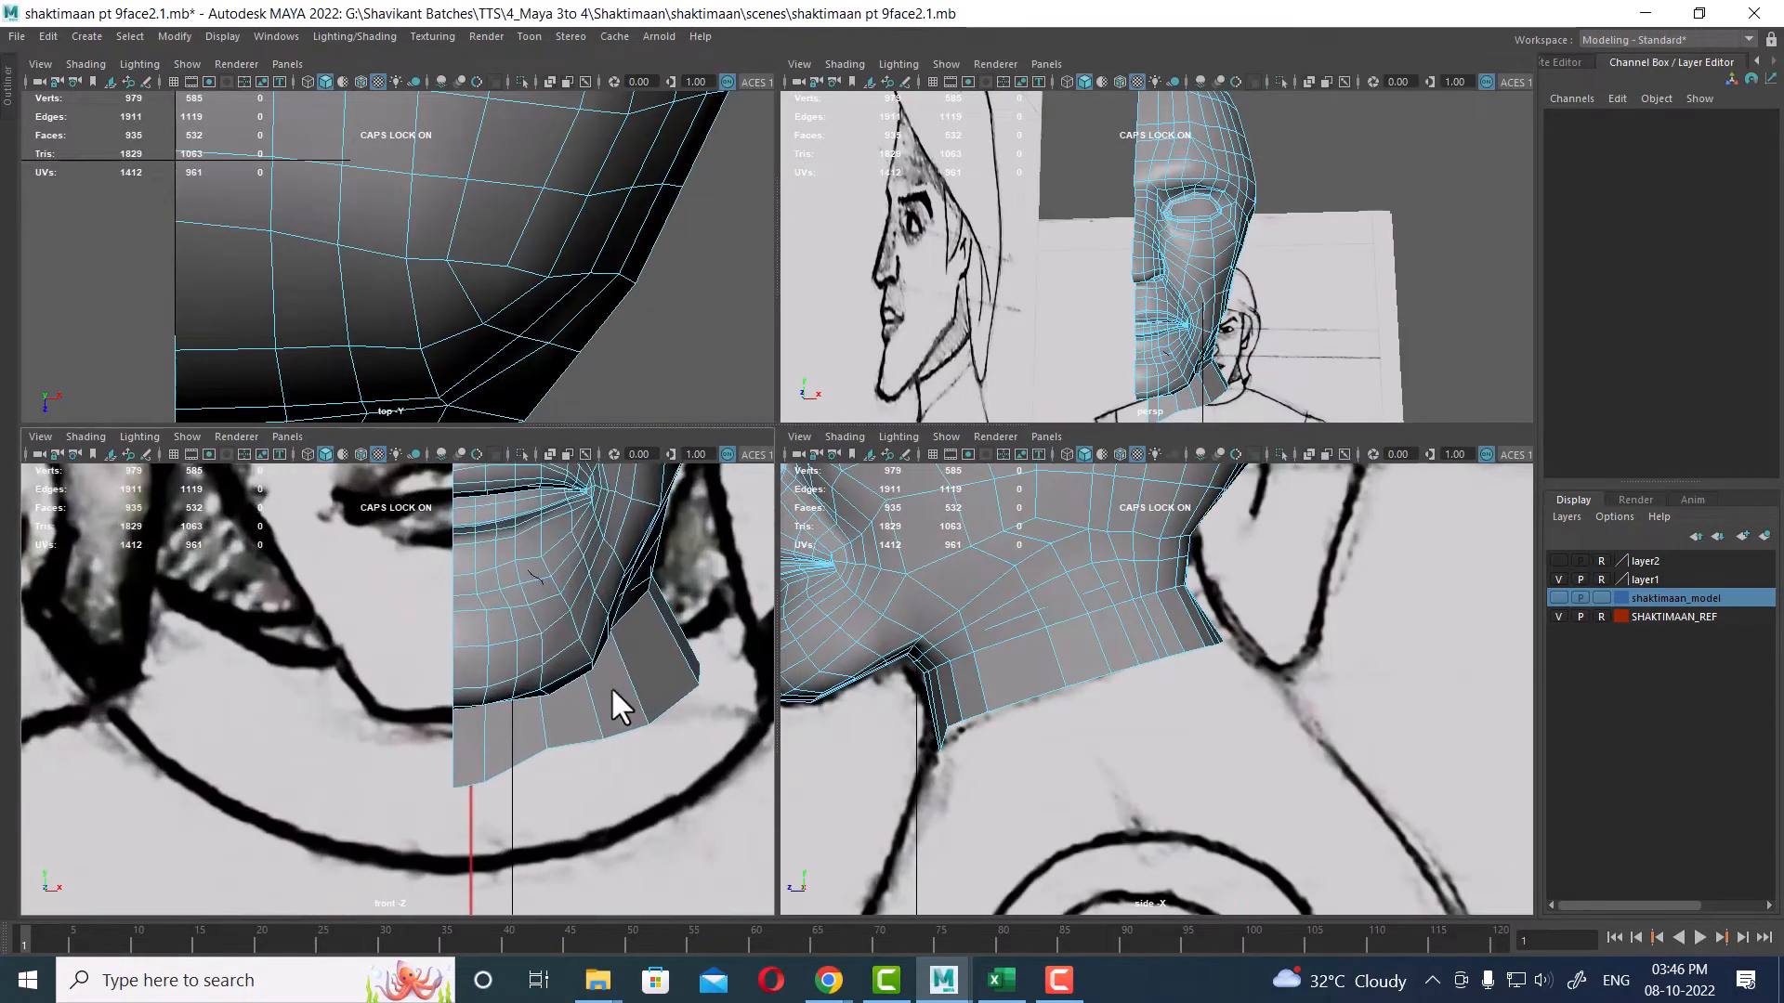
middle_click_drag(561, 663, 559, 678, "alt")
right_click_drag(984, 733, 1106, 717, "alt")
middle_click_drag(929, 729, 1219, 762, "alt")
right_click(1146, 584)
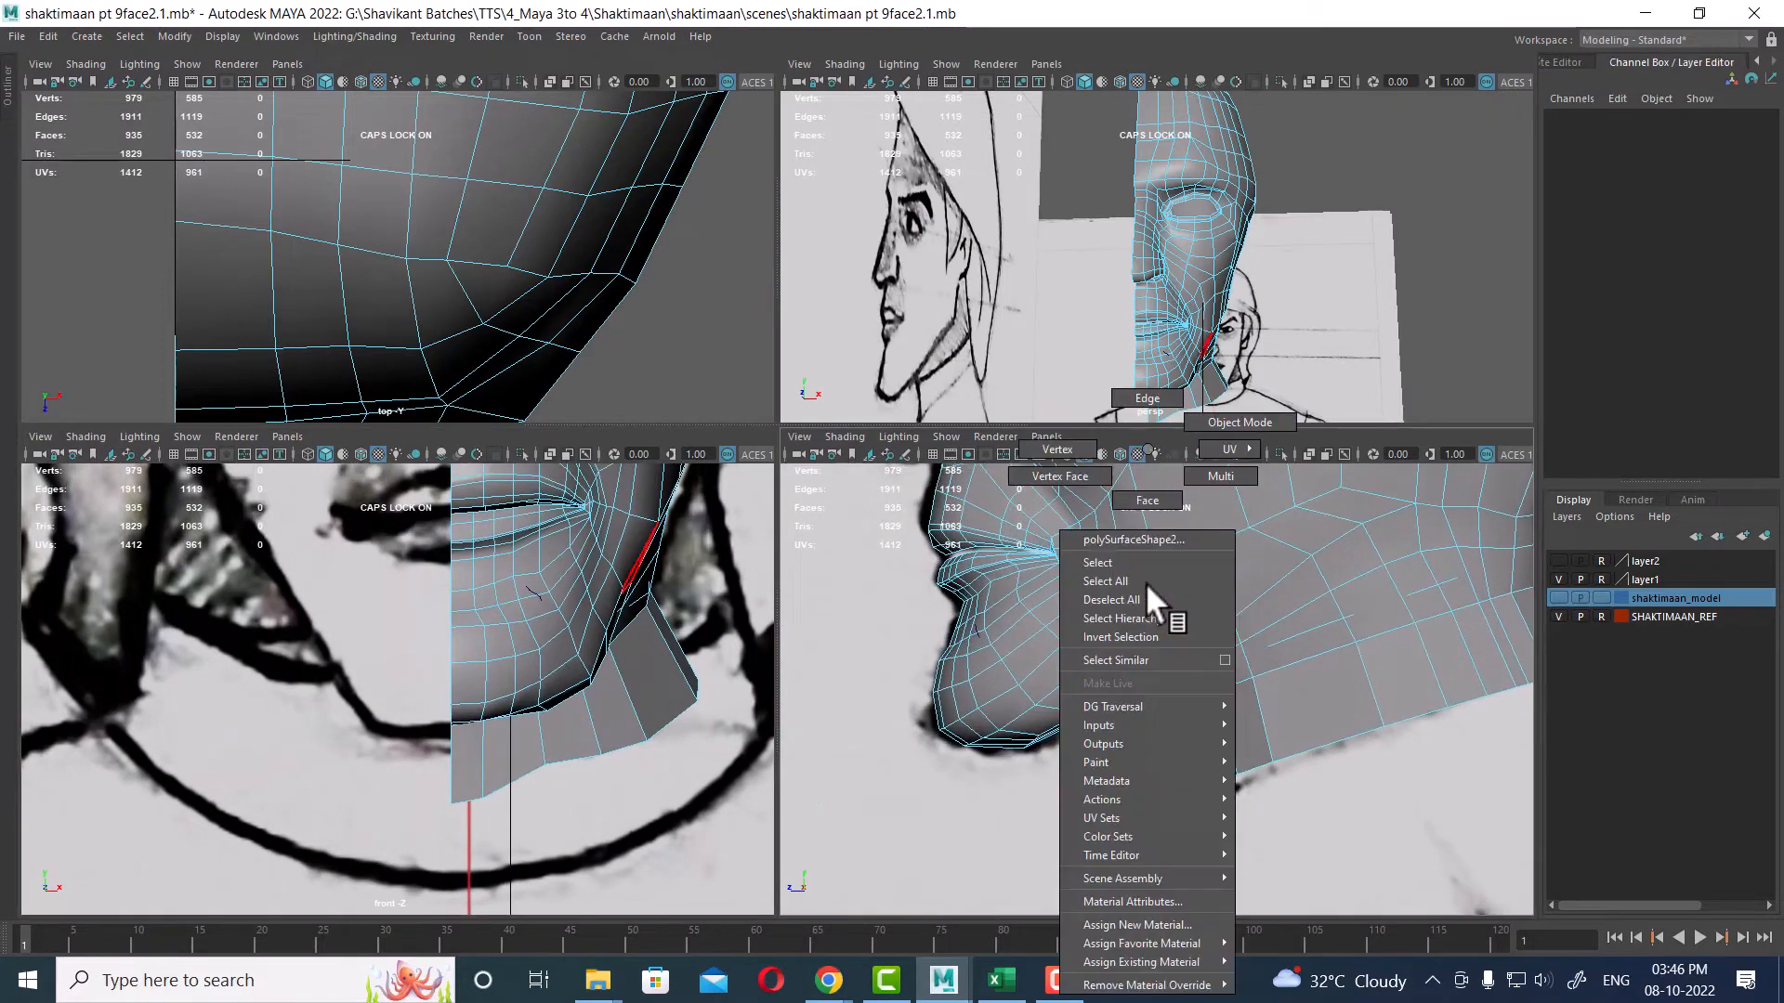
right_click_drag(1144, 582, 1001, 435)
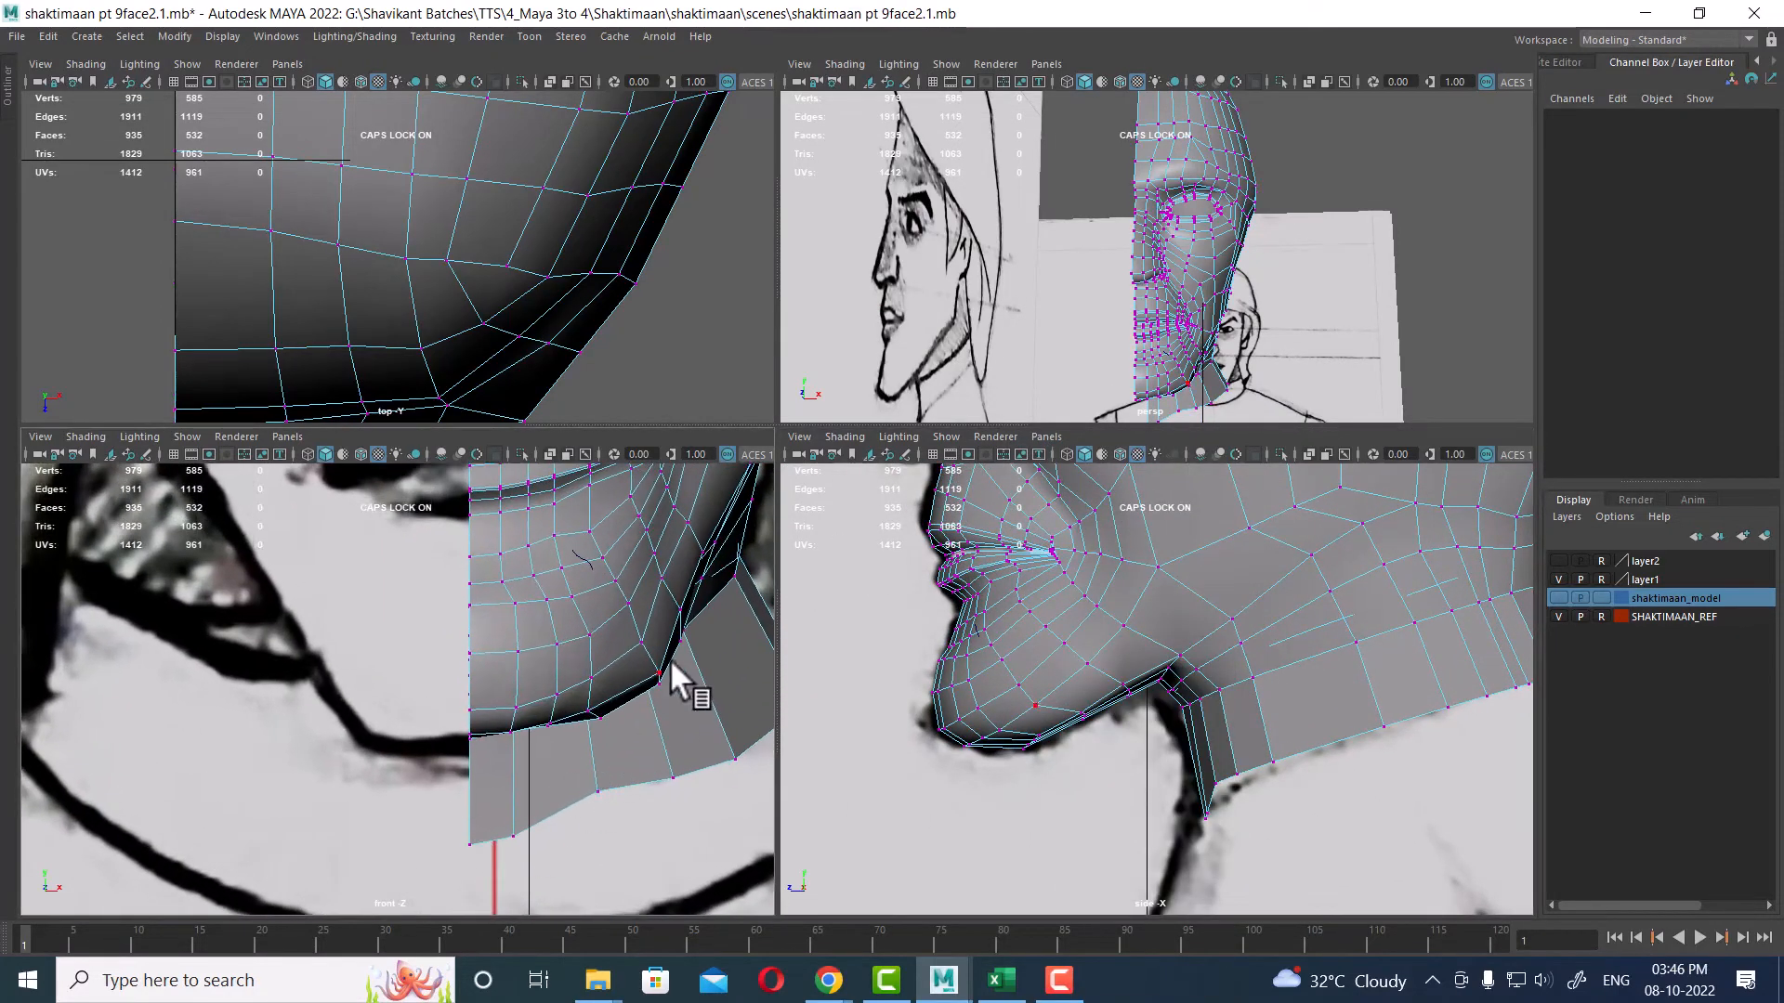
left_click_drag(643, 657, 673, 699)
right_click_drag(1184, 754, 1284, 754, "alt")
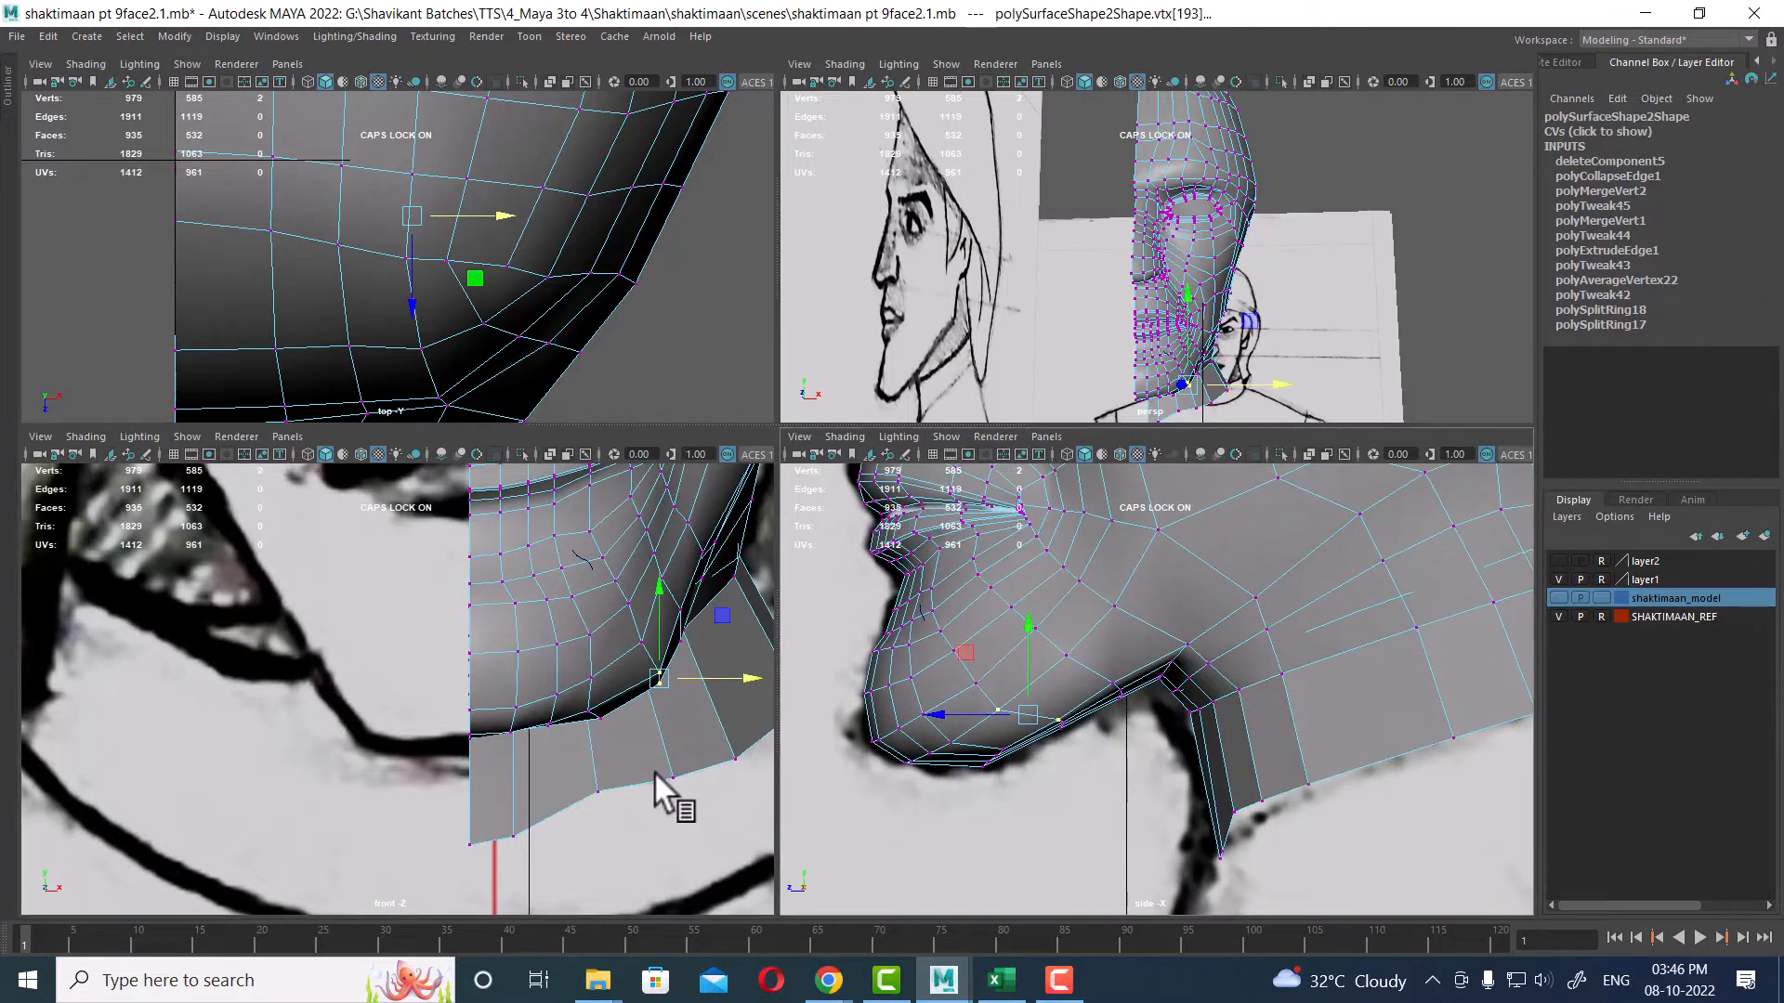
right_click_drag(654, 770, 700, 697, "alt")
left_click_drag(691, 677, 678, 680)
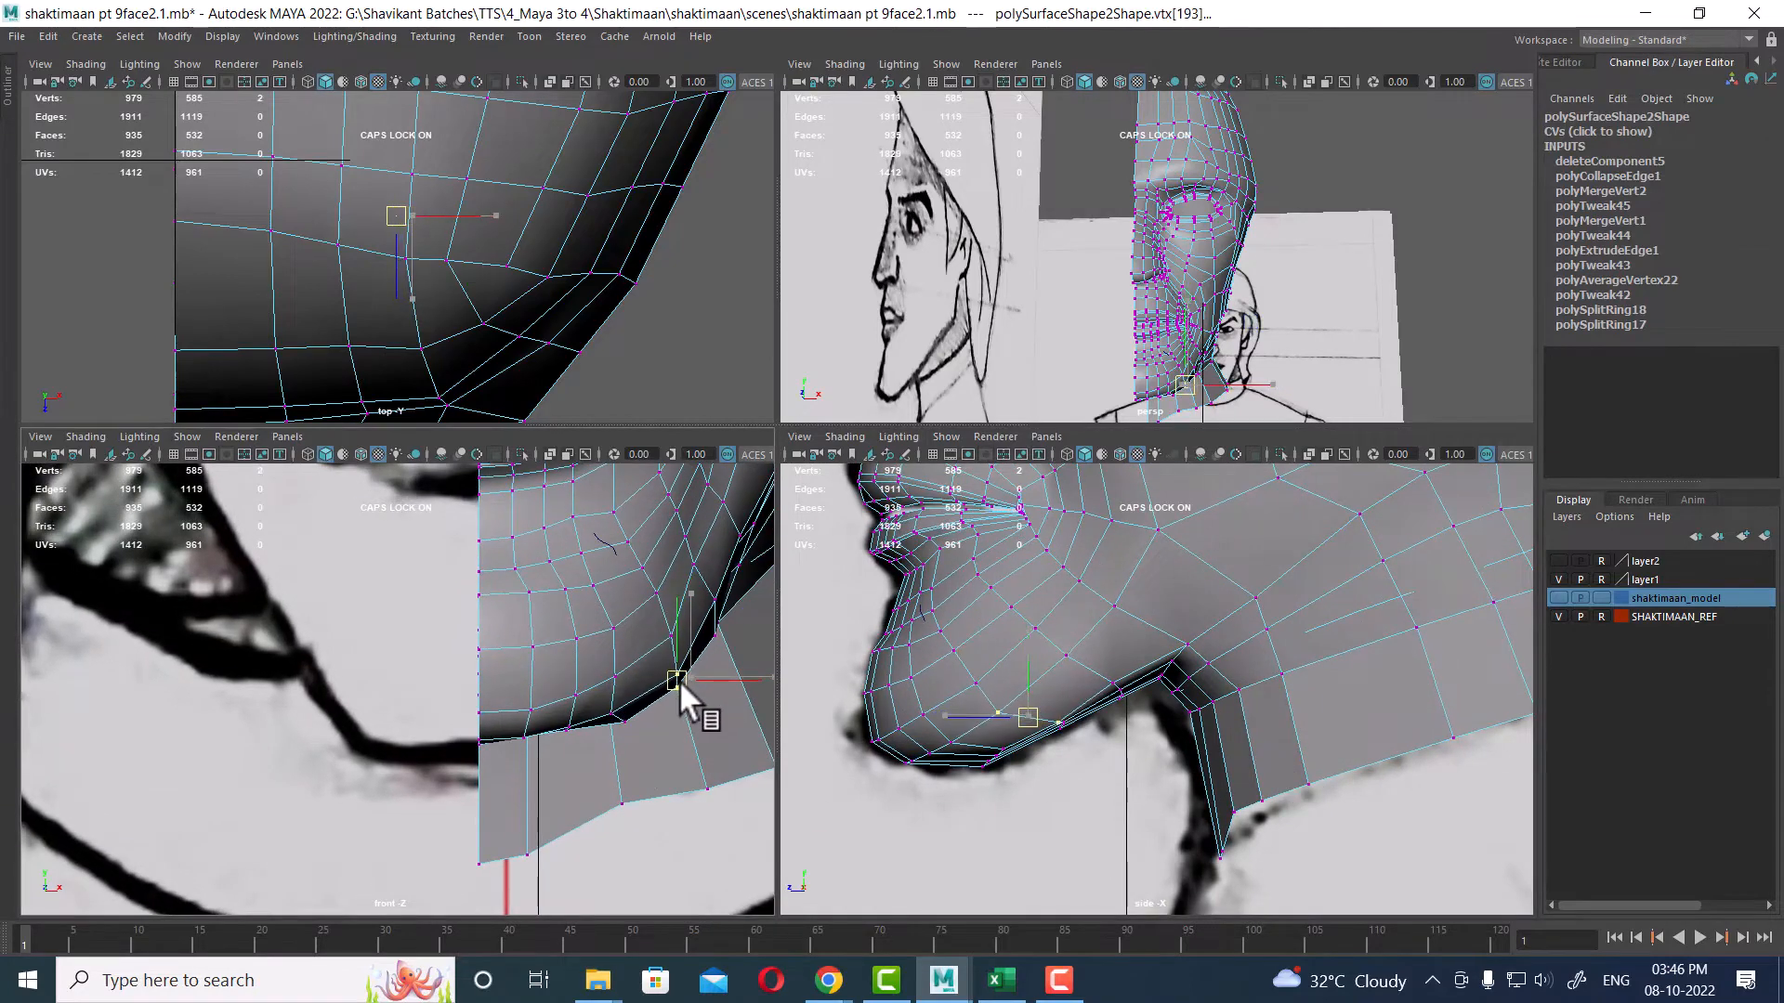
left_click(618, 722)
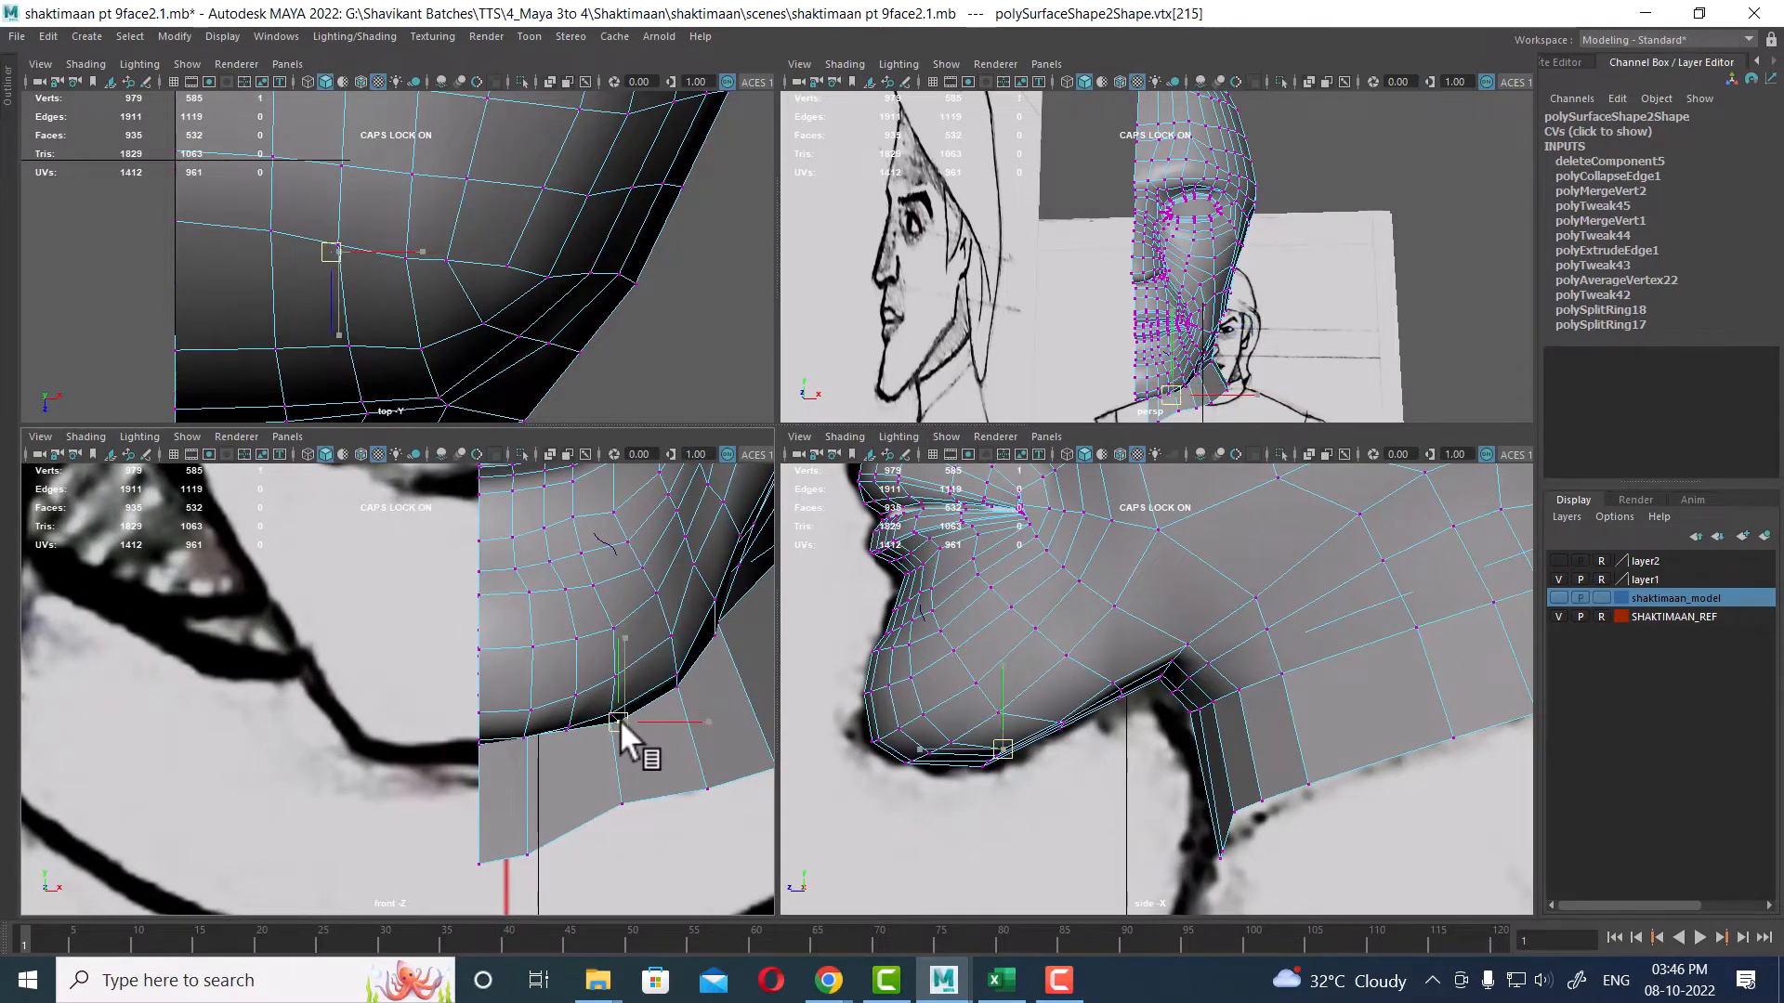
right_click_drag(1150, 721, 1111, 723, "alt")
middle_click_drag(682, 653, 587, 804, "alt")
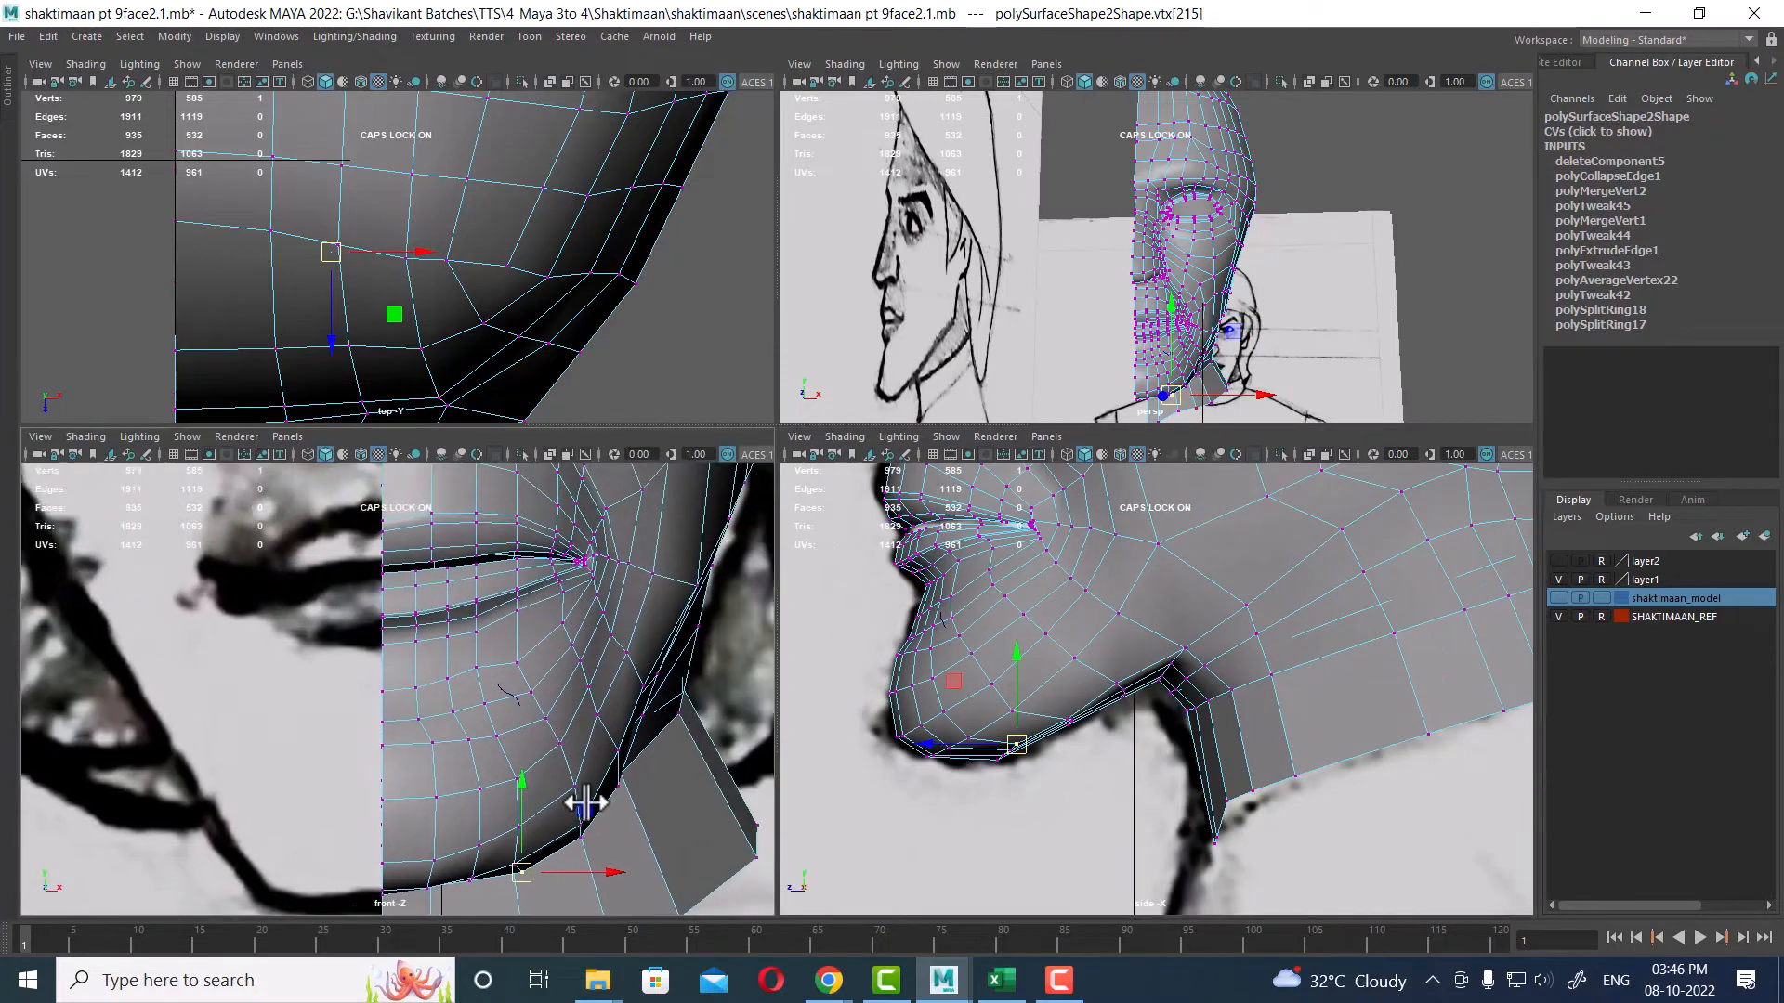
middle_click_drag(962, 757, 1175, 801, "alt")
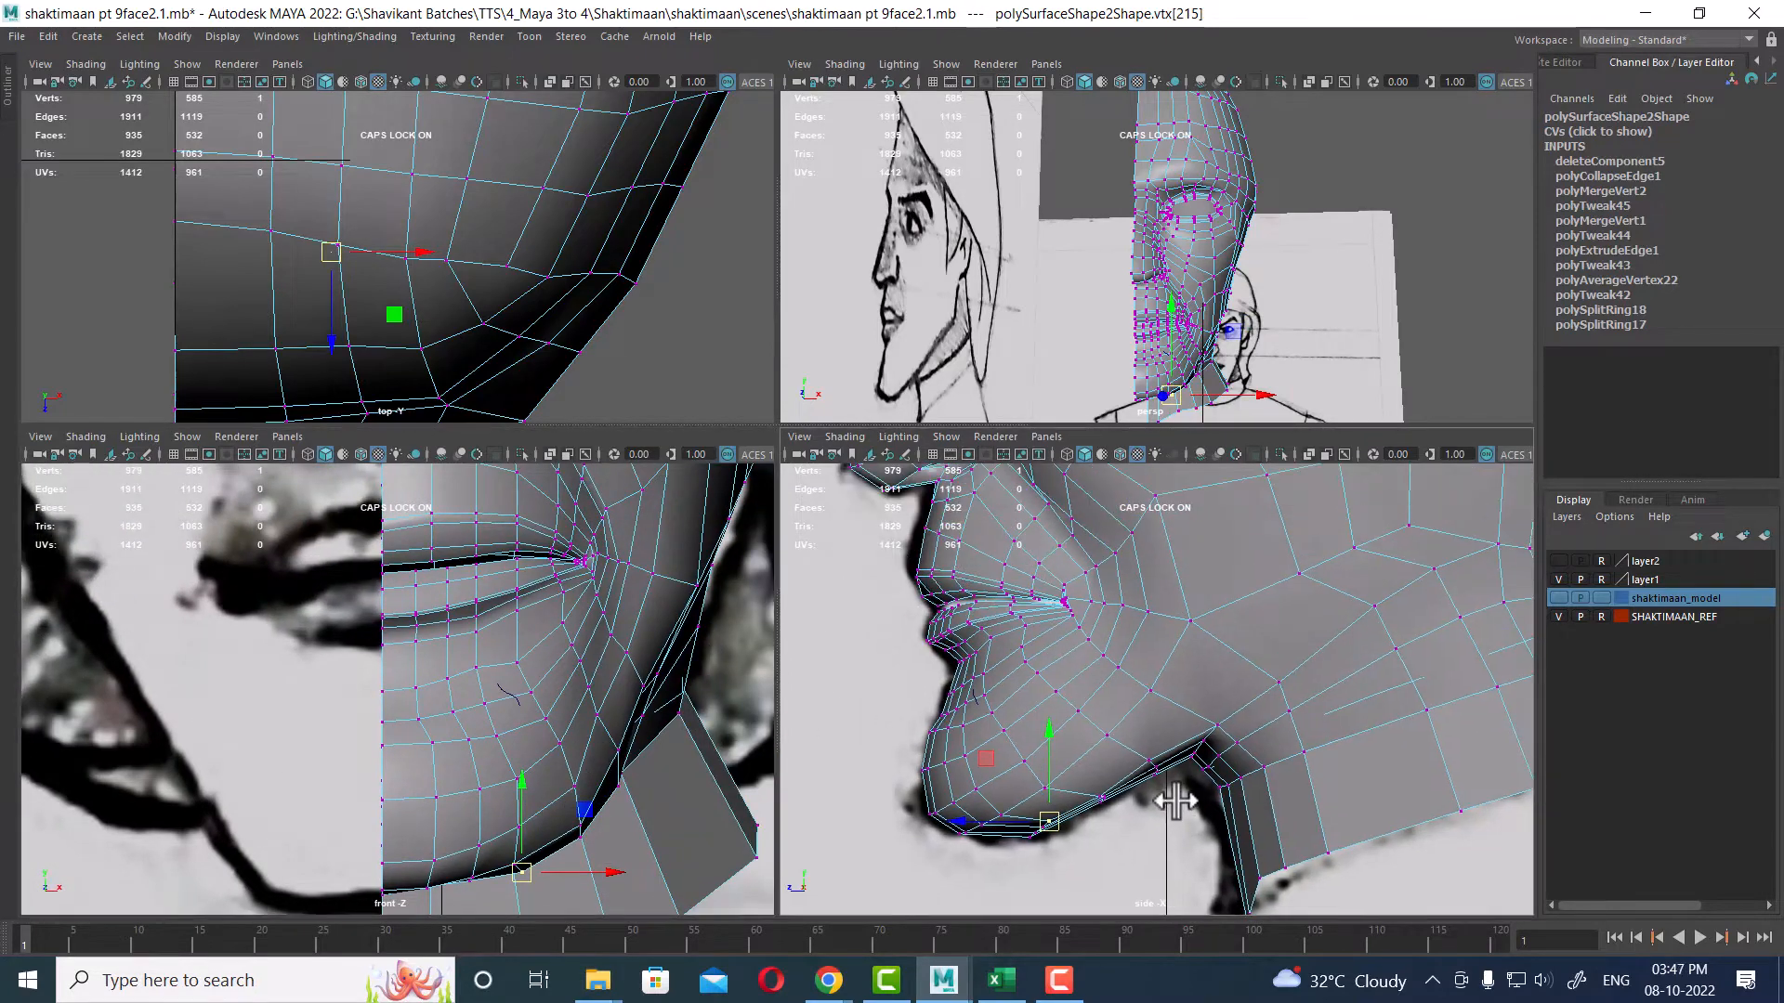
left_click(1107, 733)
left_click(1149, 759, "shift")
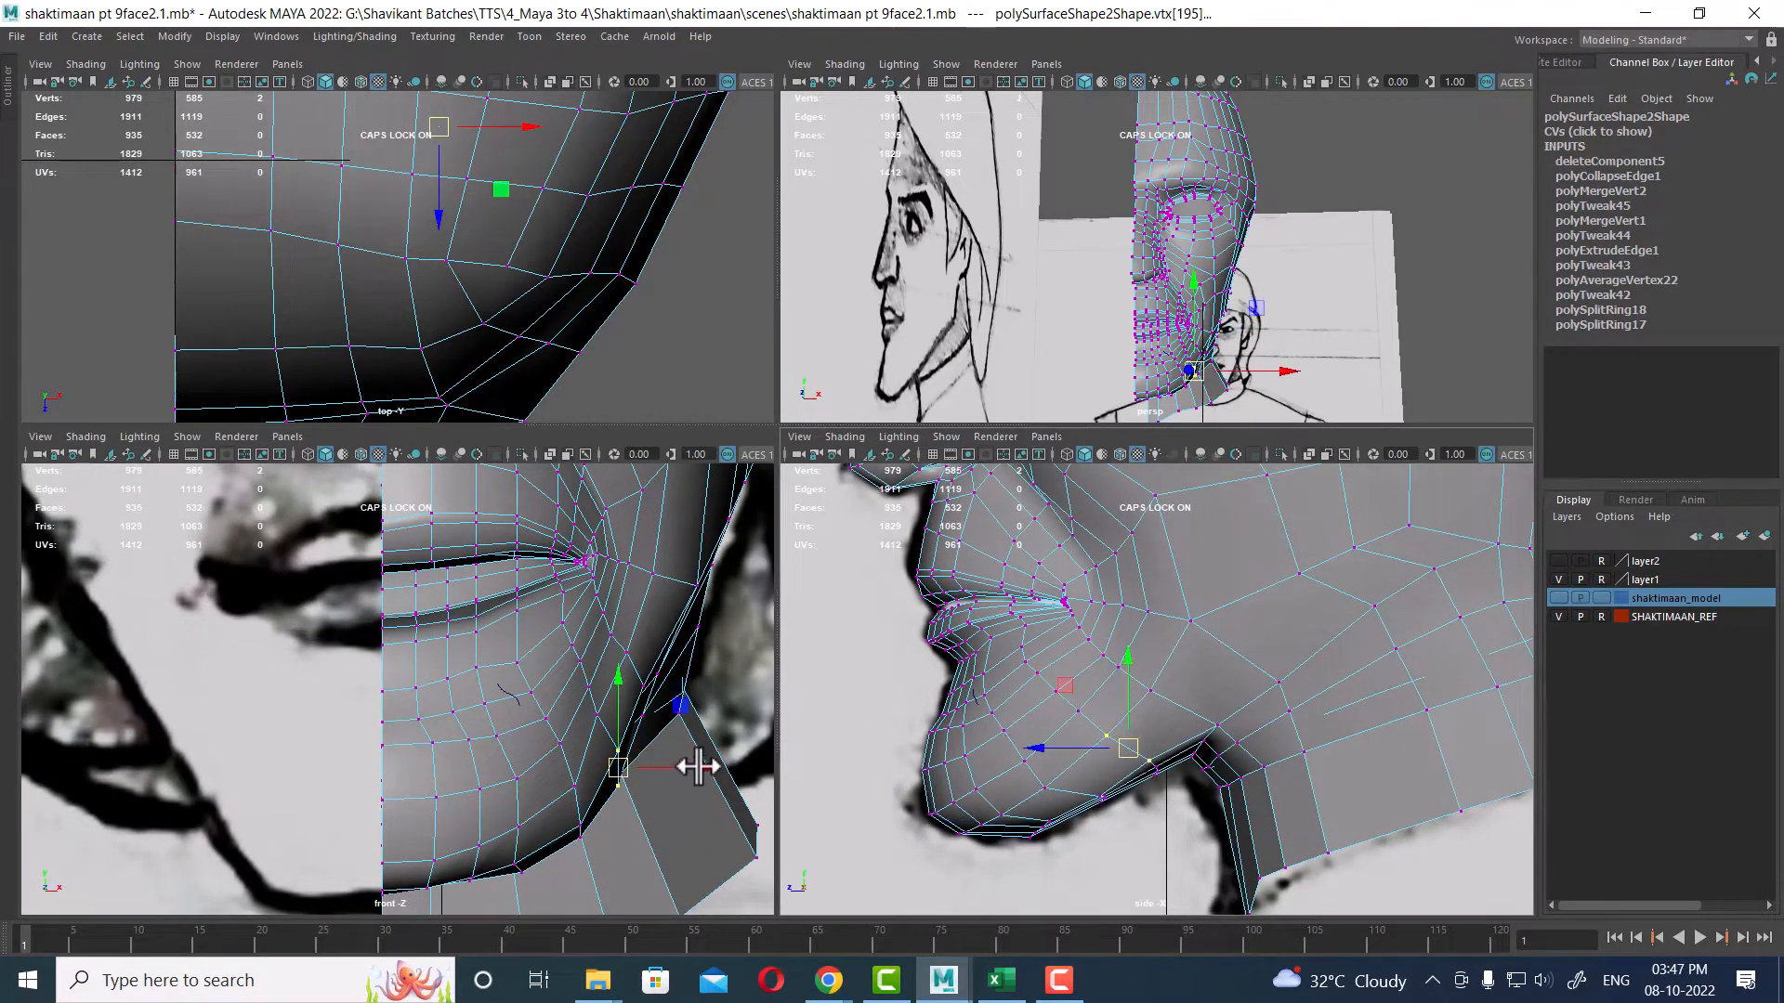
left_click_drag(696, 767, 695, 765)
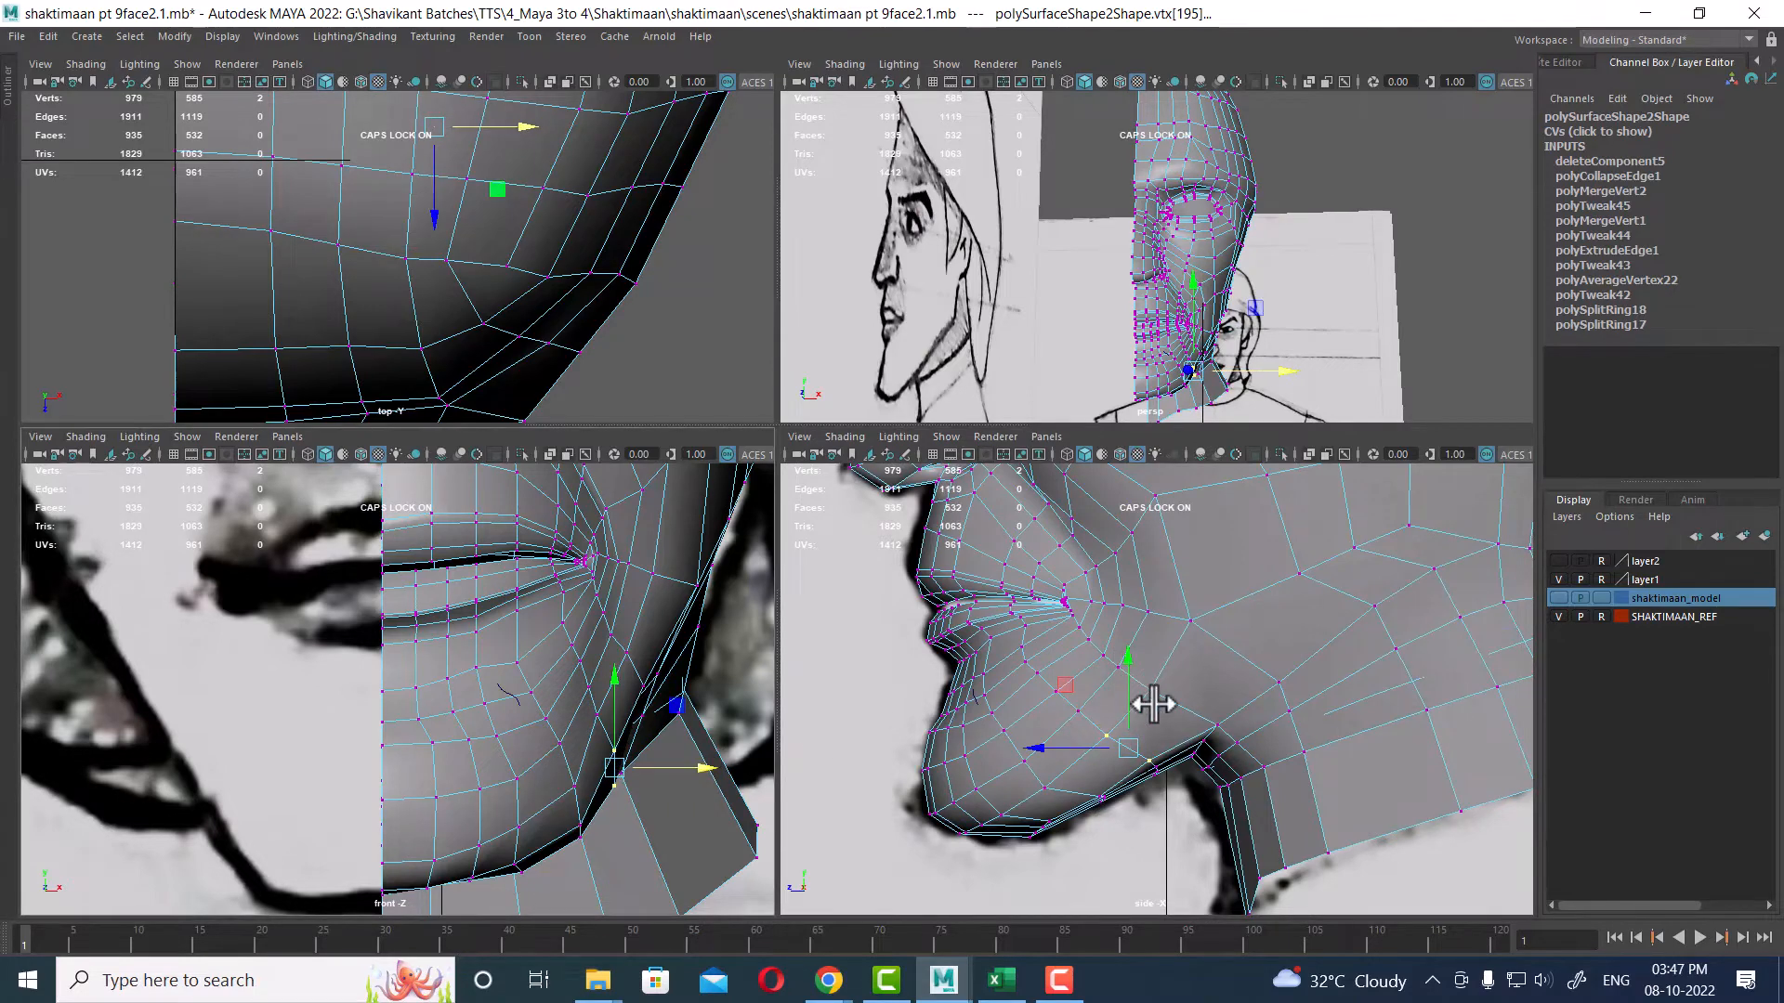
Step: Select vertices along the jaw edge above the neck and move them to follow the front reference outline
left_click(1154, 693)
left_click(1215, 726, "shift")
scroll(661, 750, "up", 2)
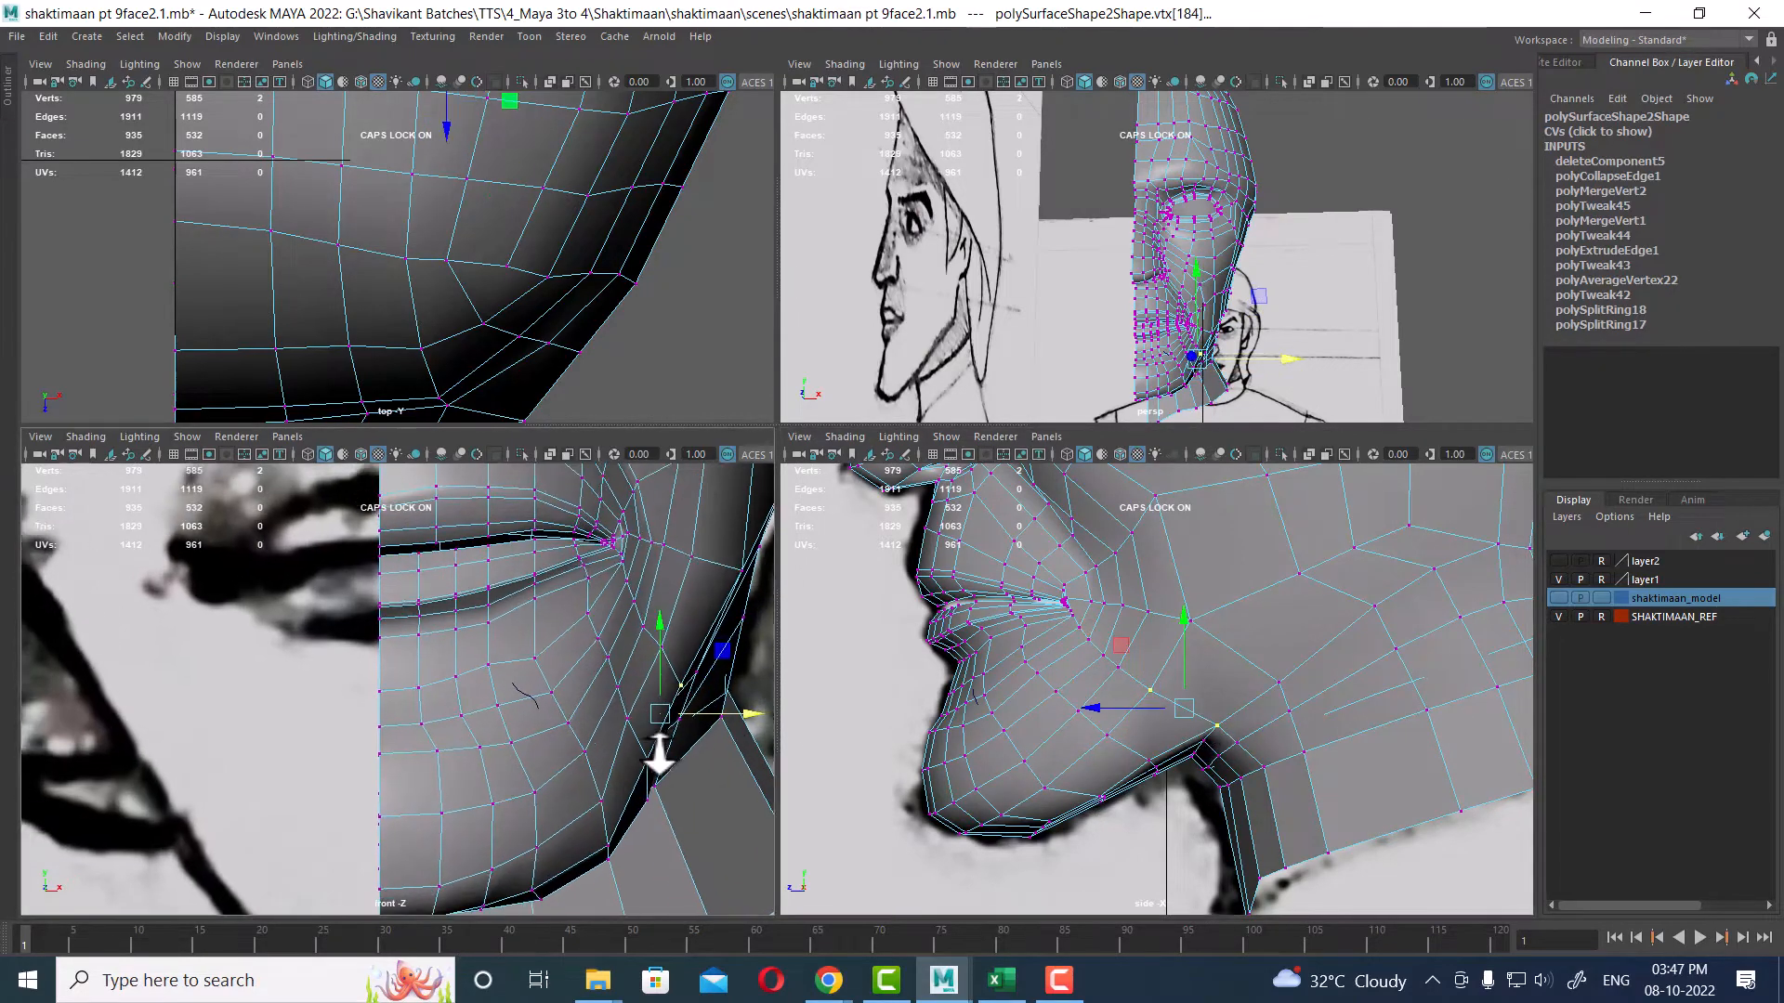
middle_click_drag(762, 730, 608, 874, "alt")
left_click(1275, 678)
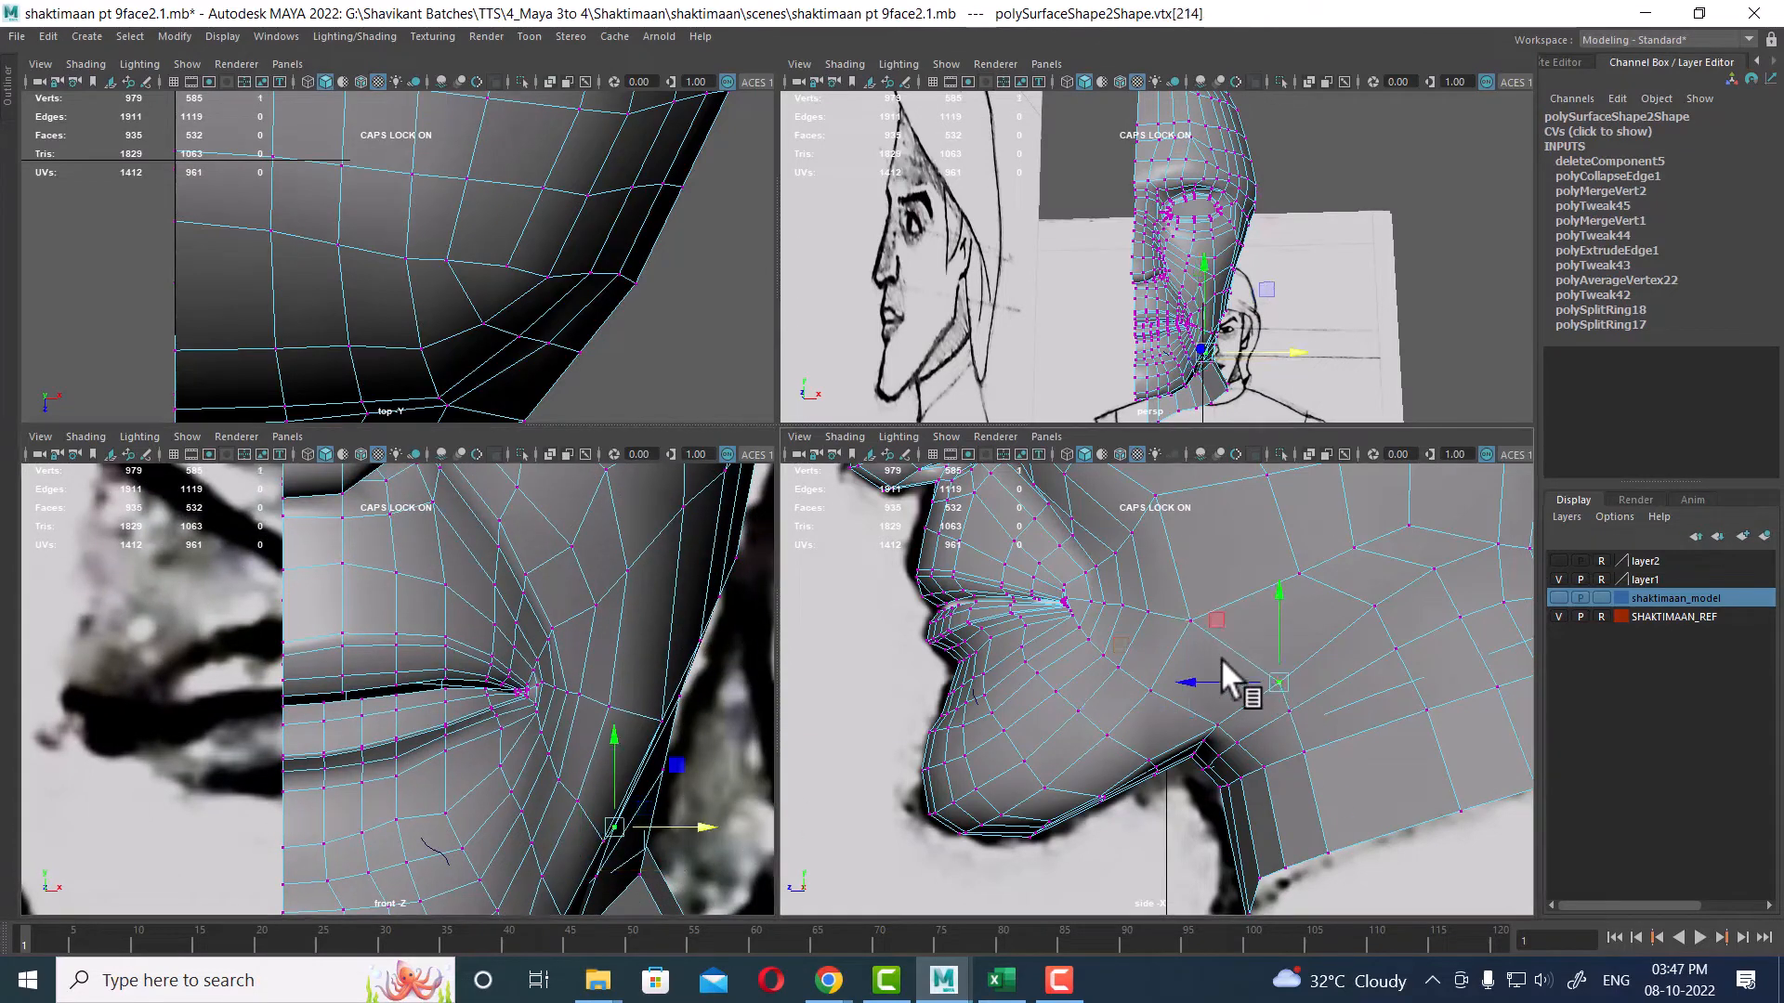
left_click(1192, 619)
left_click_drag(729, 722, 715, 713)
left_click(1271, 681)
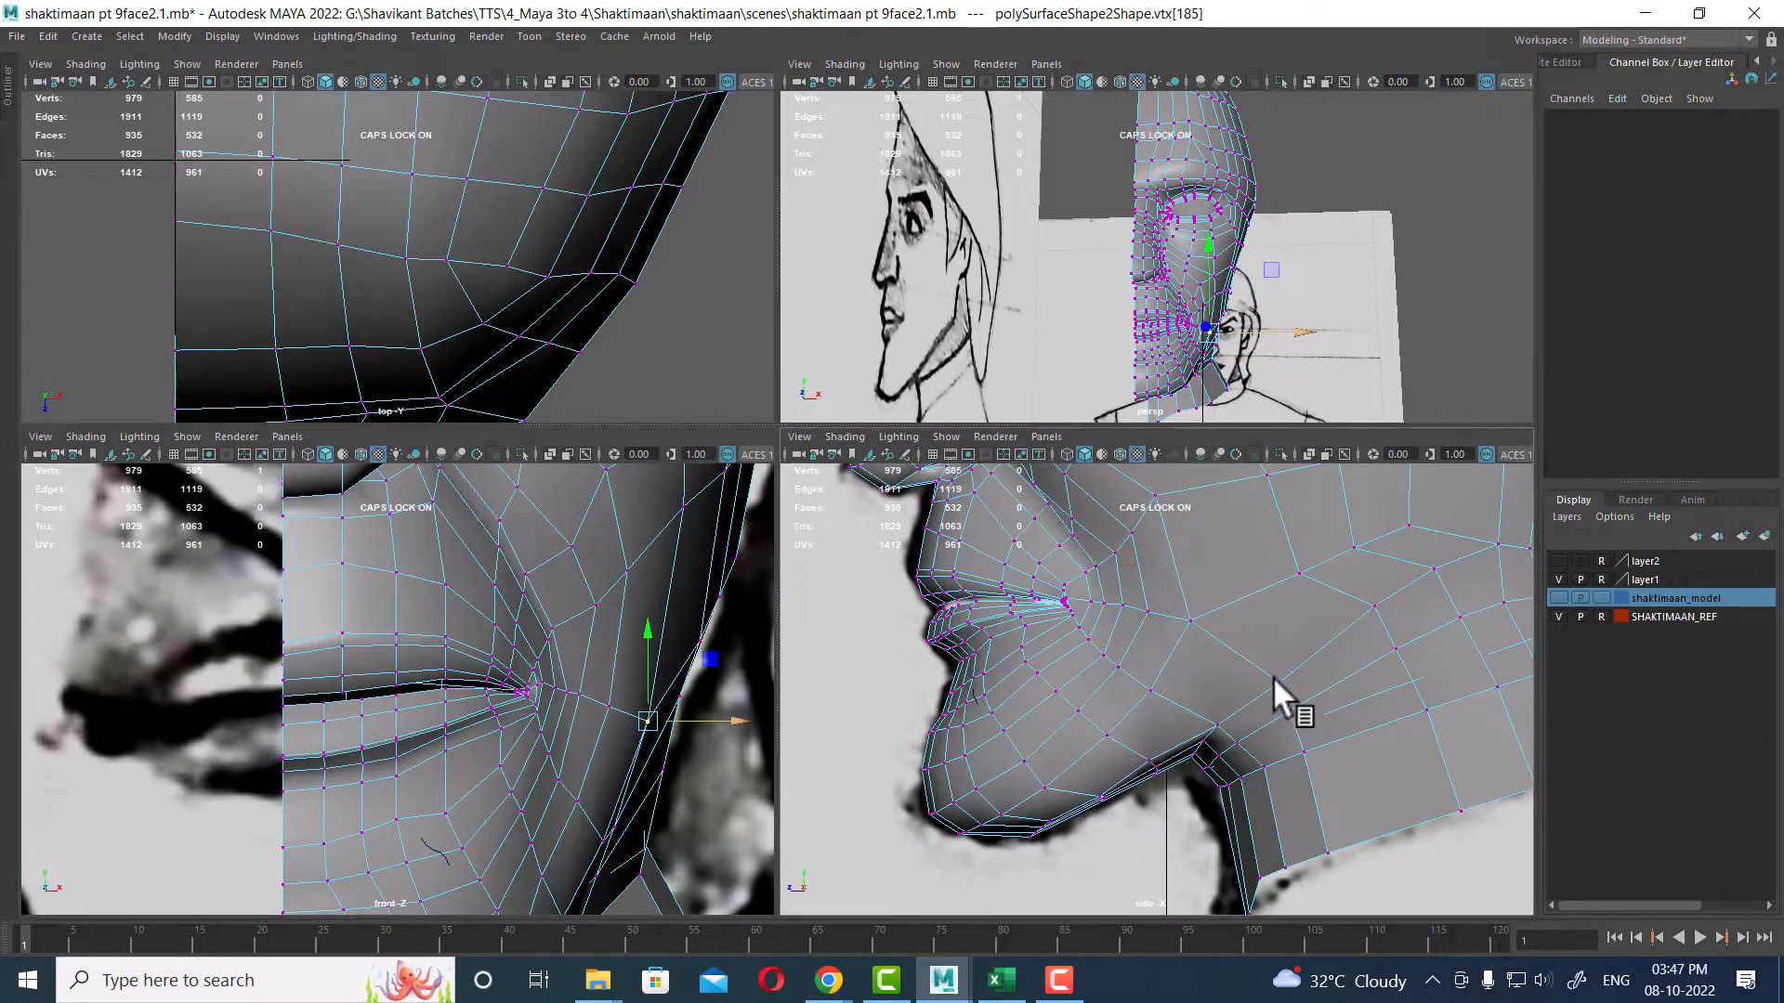
left_click(1191, 621)
left_click_drag(1195, 628, 1212, 641)
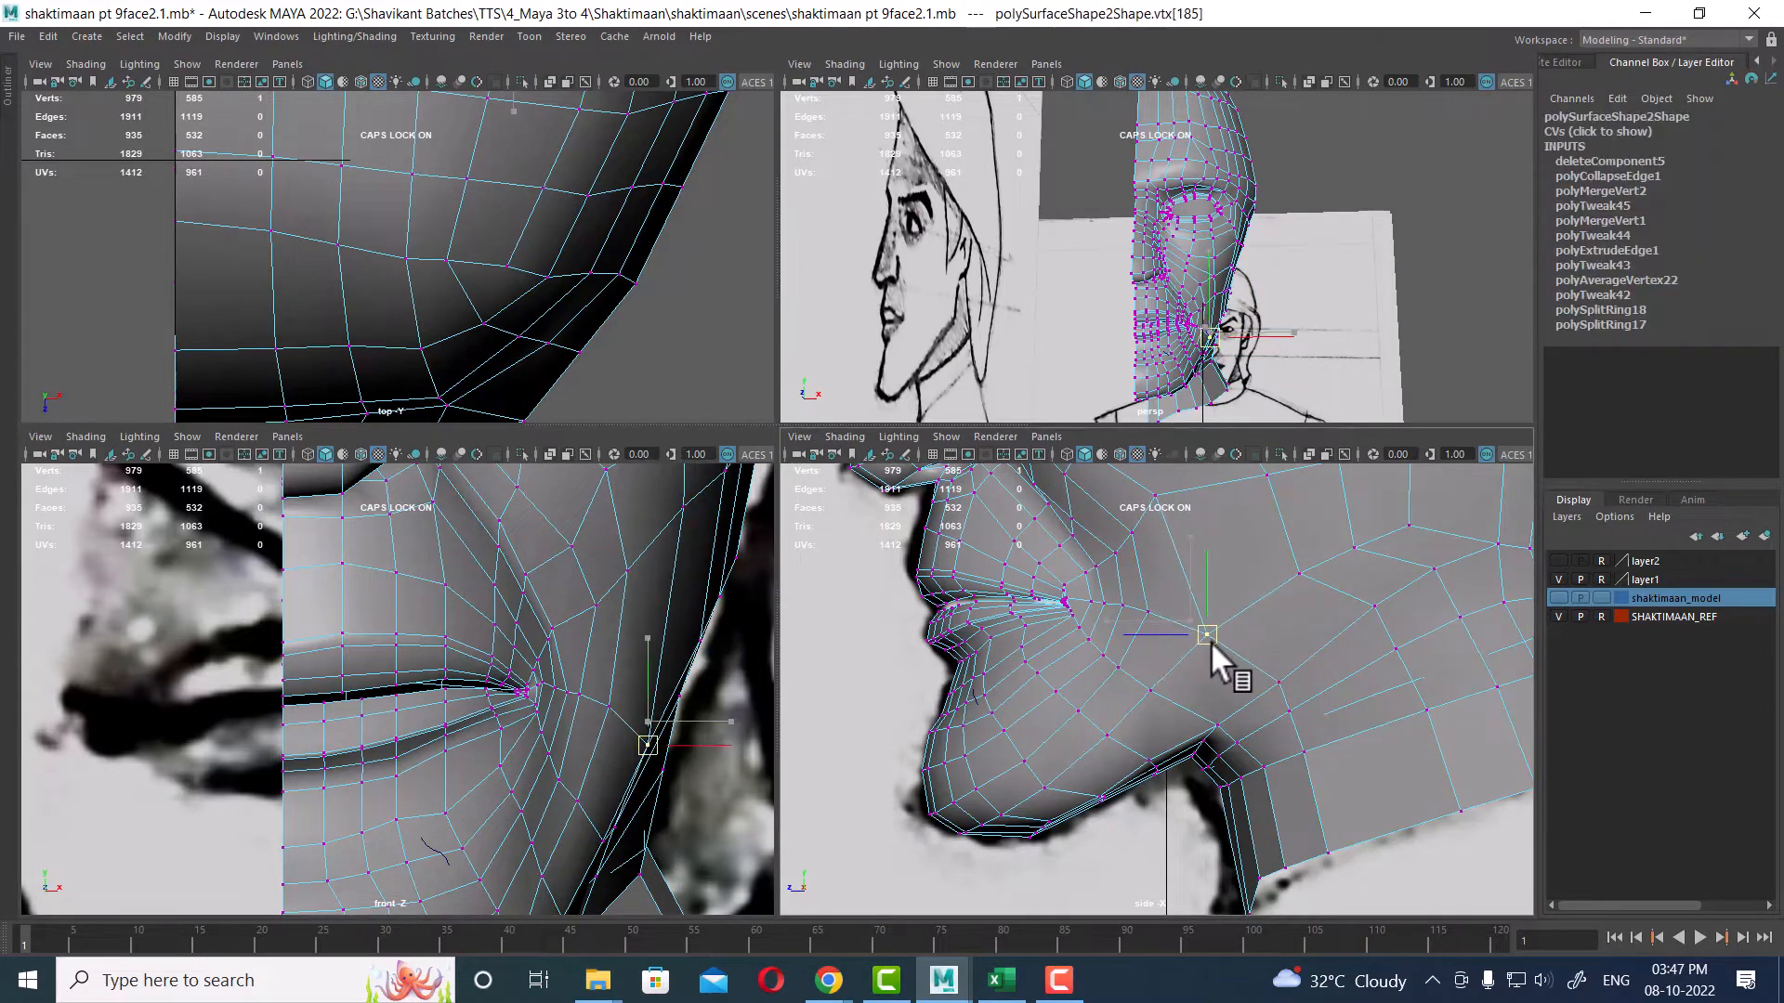
left_click(1279, 682)
left_click_drag(1285, 686, 1261, 671)
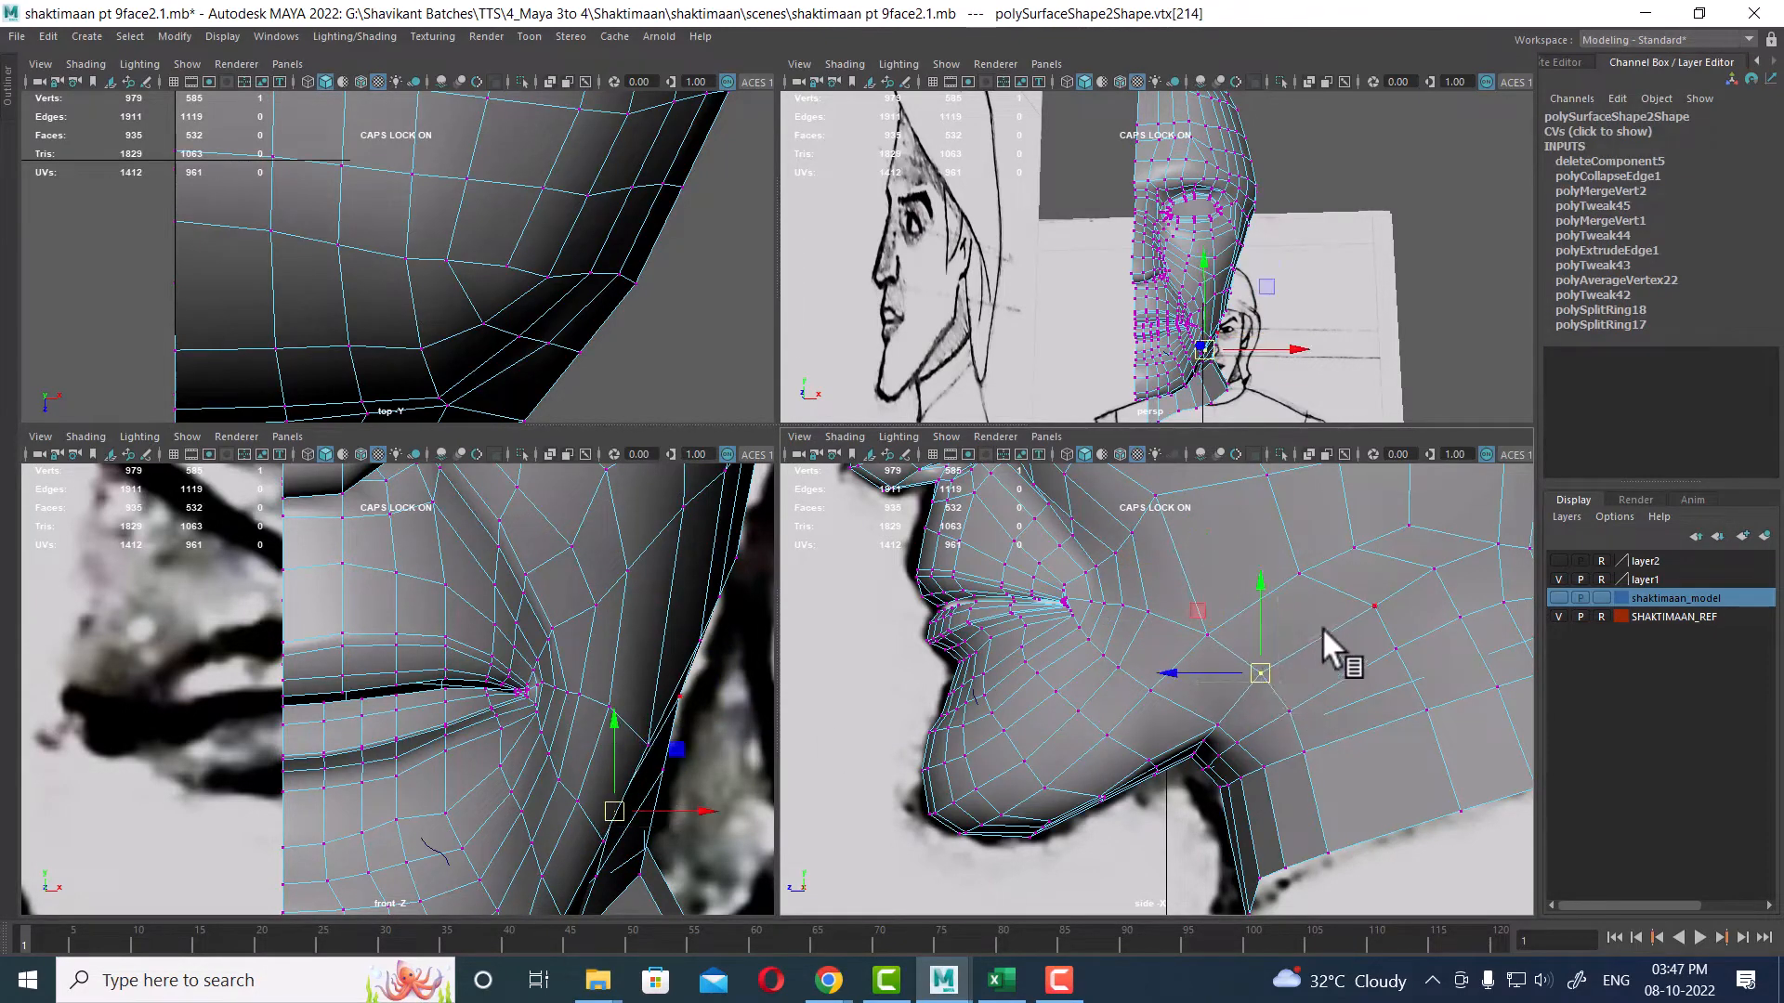
scroll(1208, 743, "up", 3)
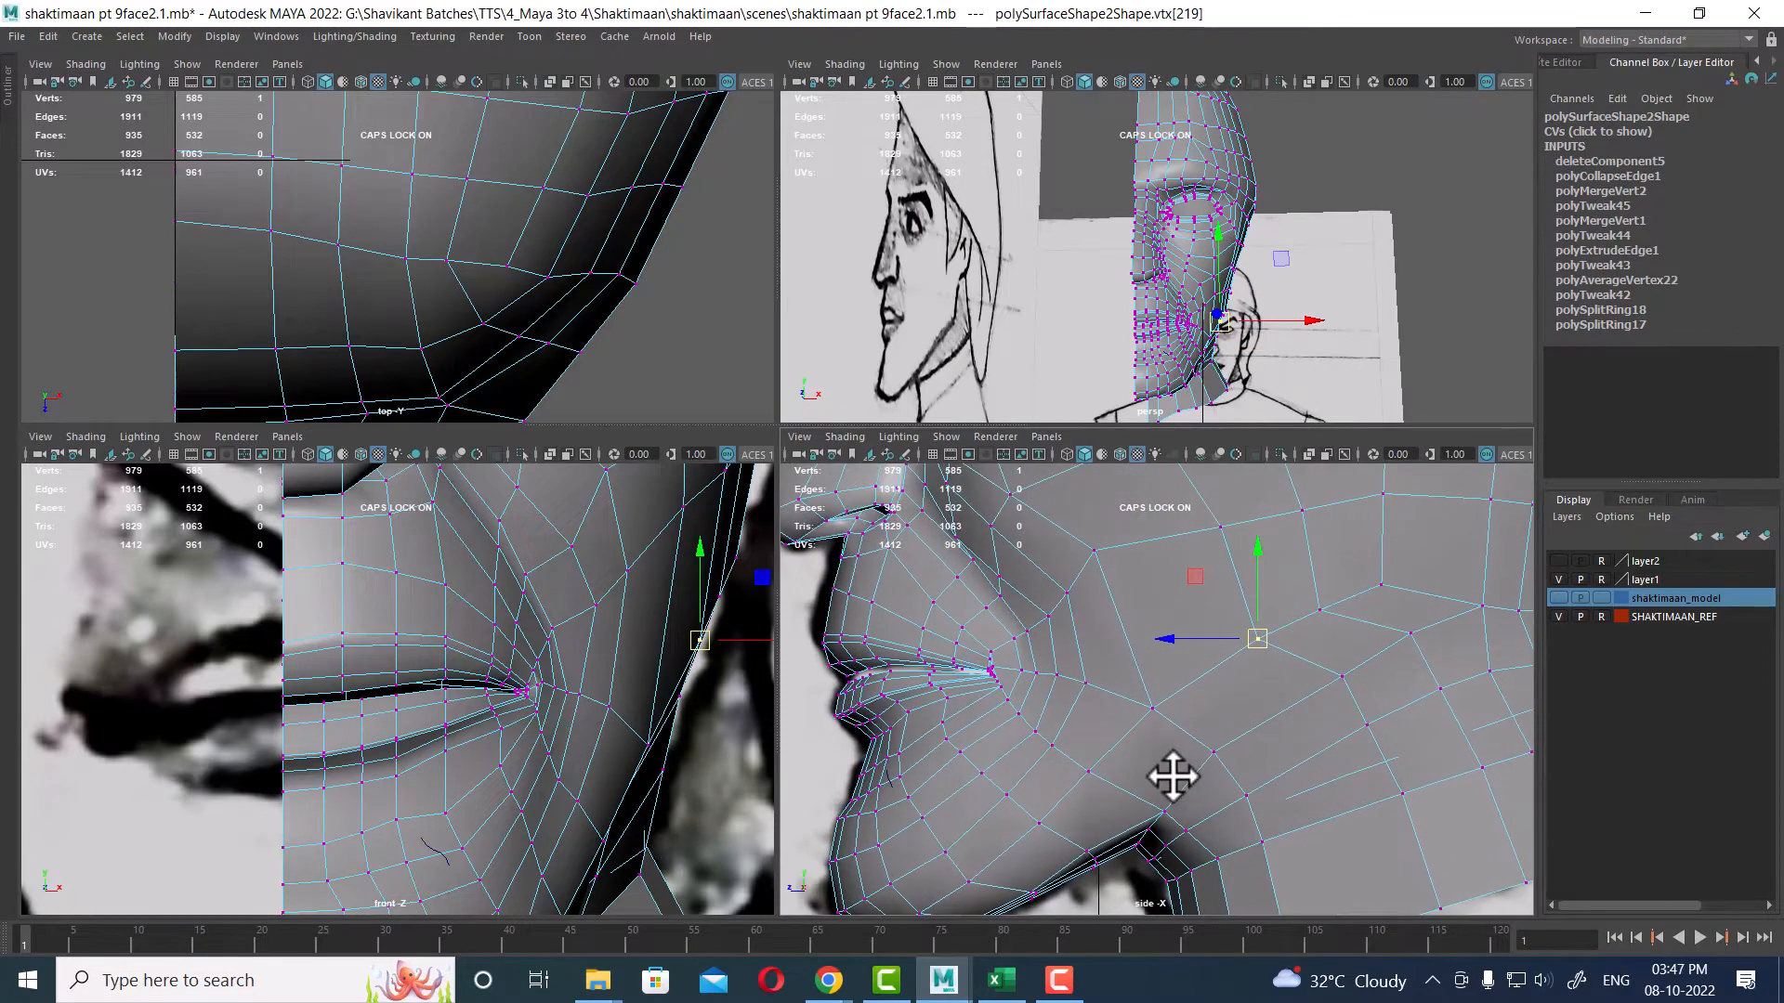
Step: Adjust cheek and chin vertices below the mouth in the side and front views to smooth the facial contour
left_click(1155, 709)
left_click(1258, 639)
scroll(1245, 709, "down", 3)
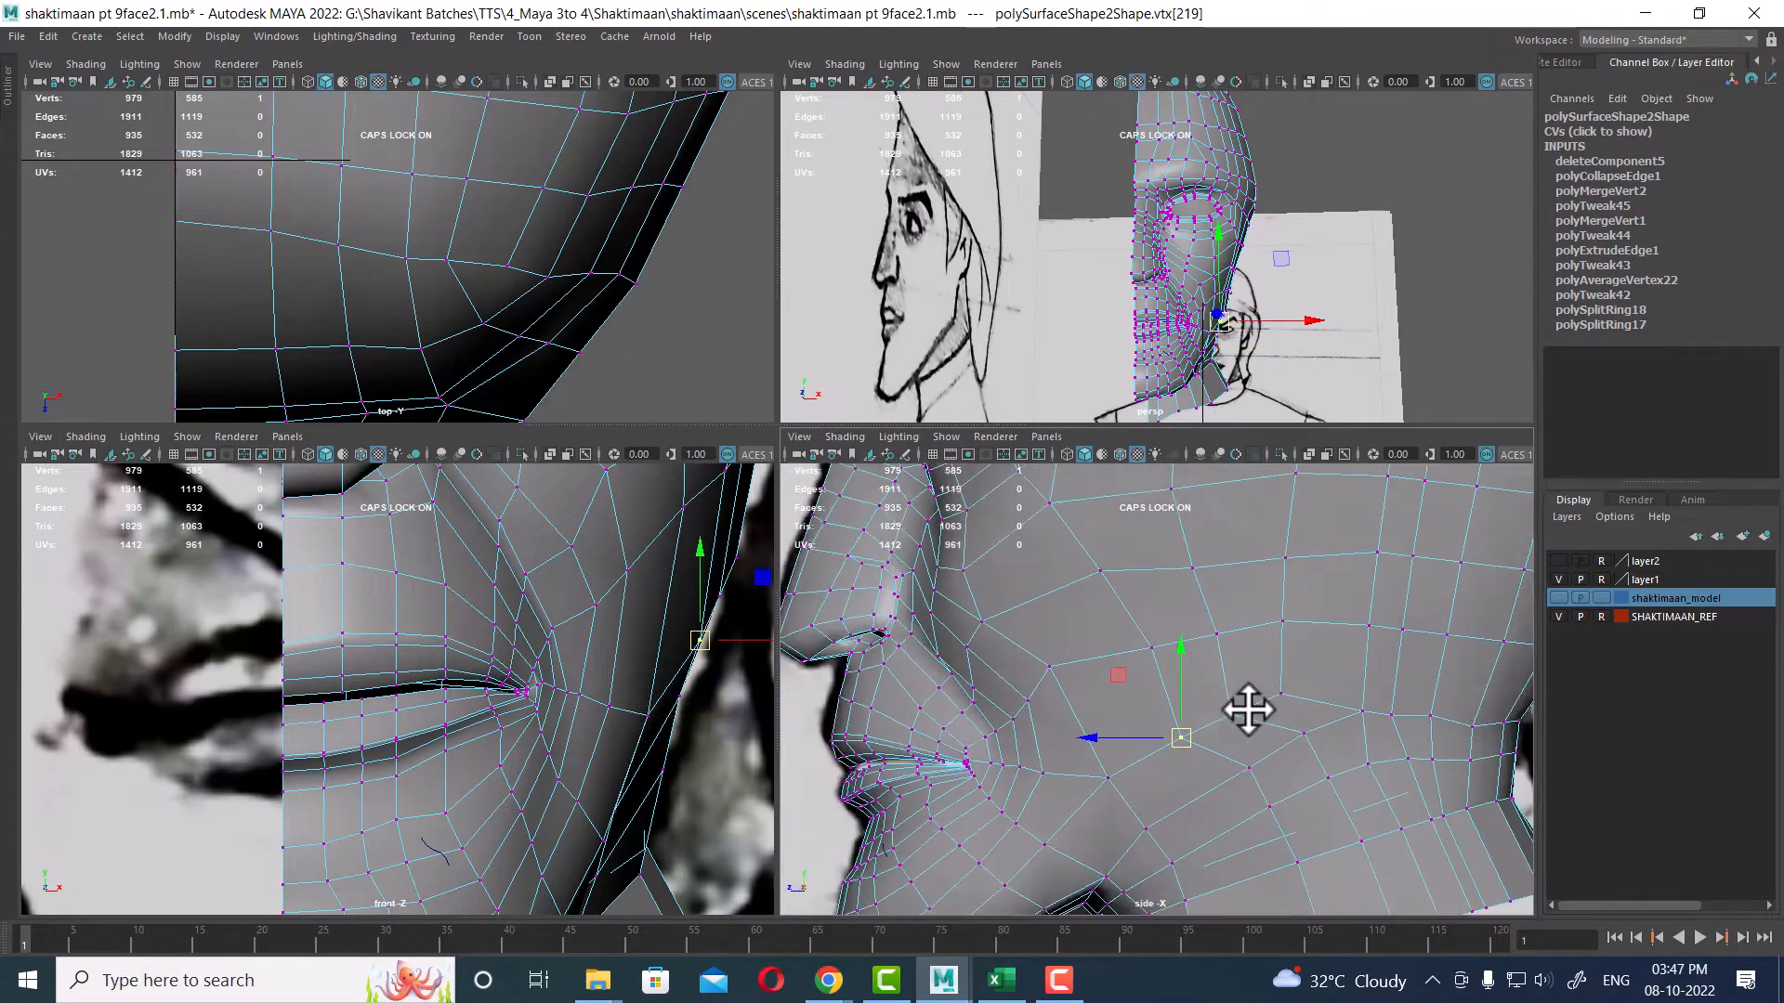
scroll(1276, 771, "up", 1)
left_click(1282, 694)
left_click_drag(1283, 693, 1232, 777)
left_click(1233, 715)
left_click(1182, 741)
left_click(1254, 771)
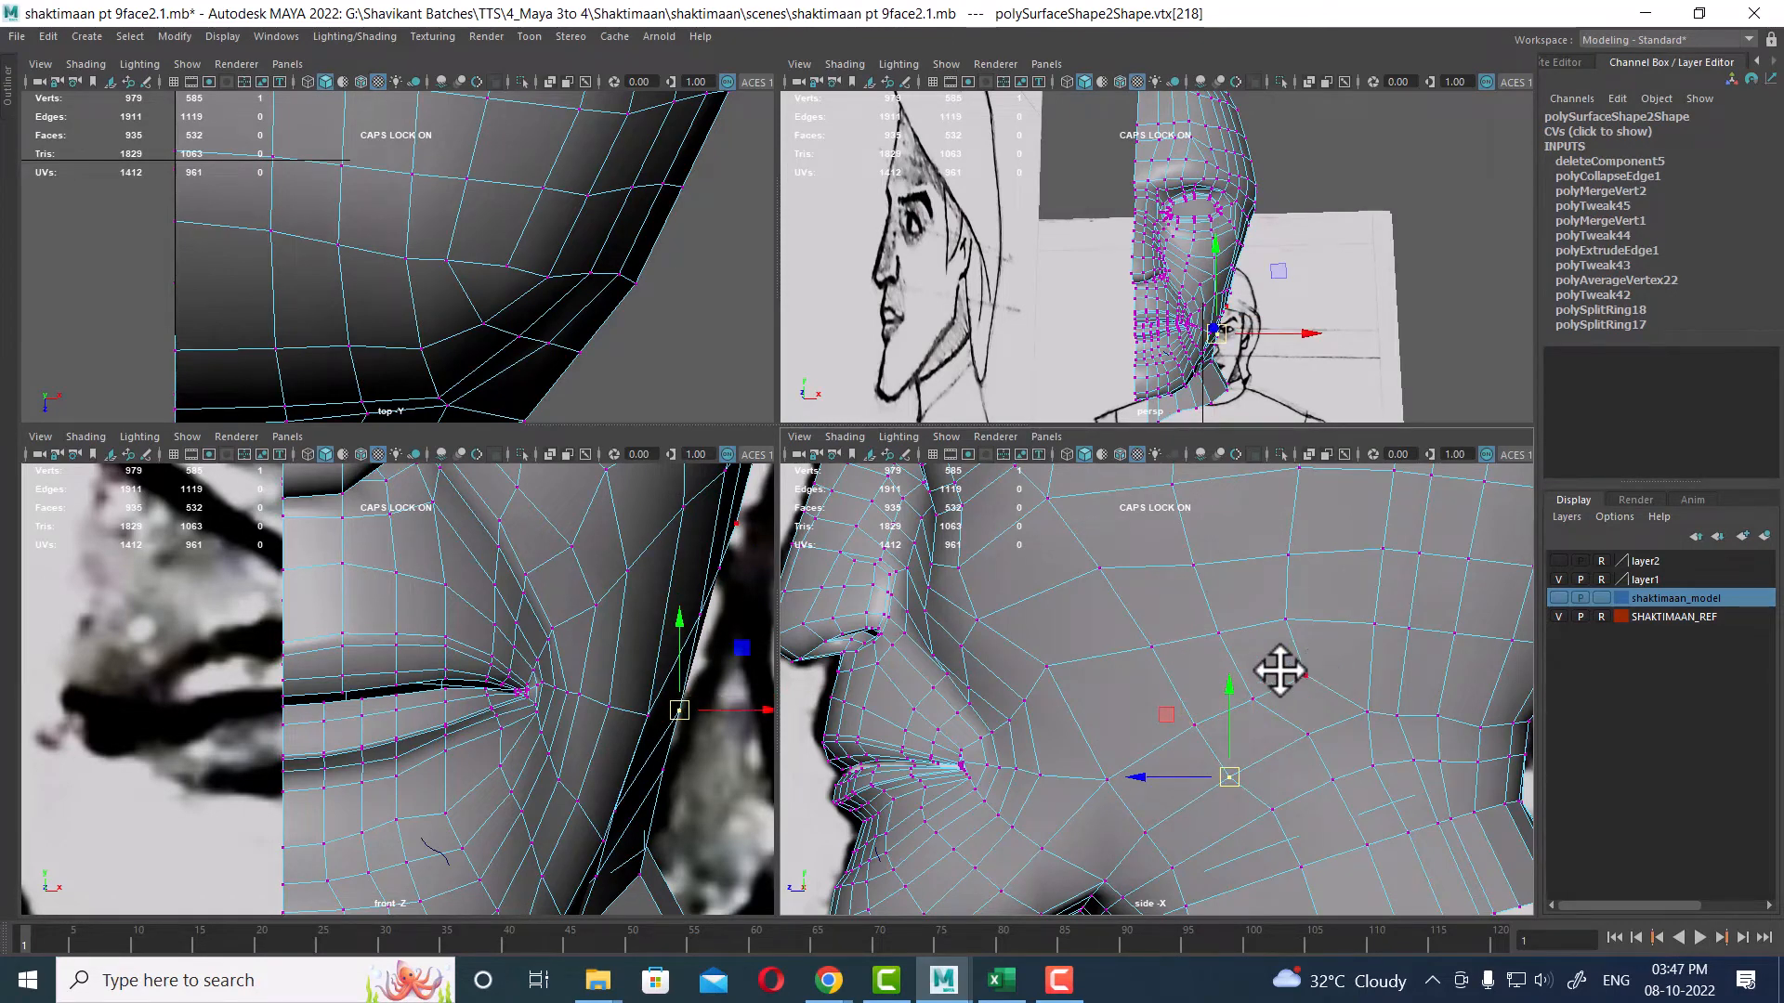
scroll(557, 696, "down", 4)
middle_click_drag(580, 779, 611, 774, "alt")
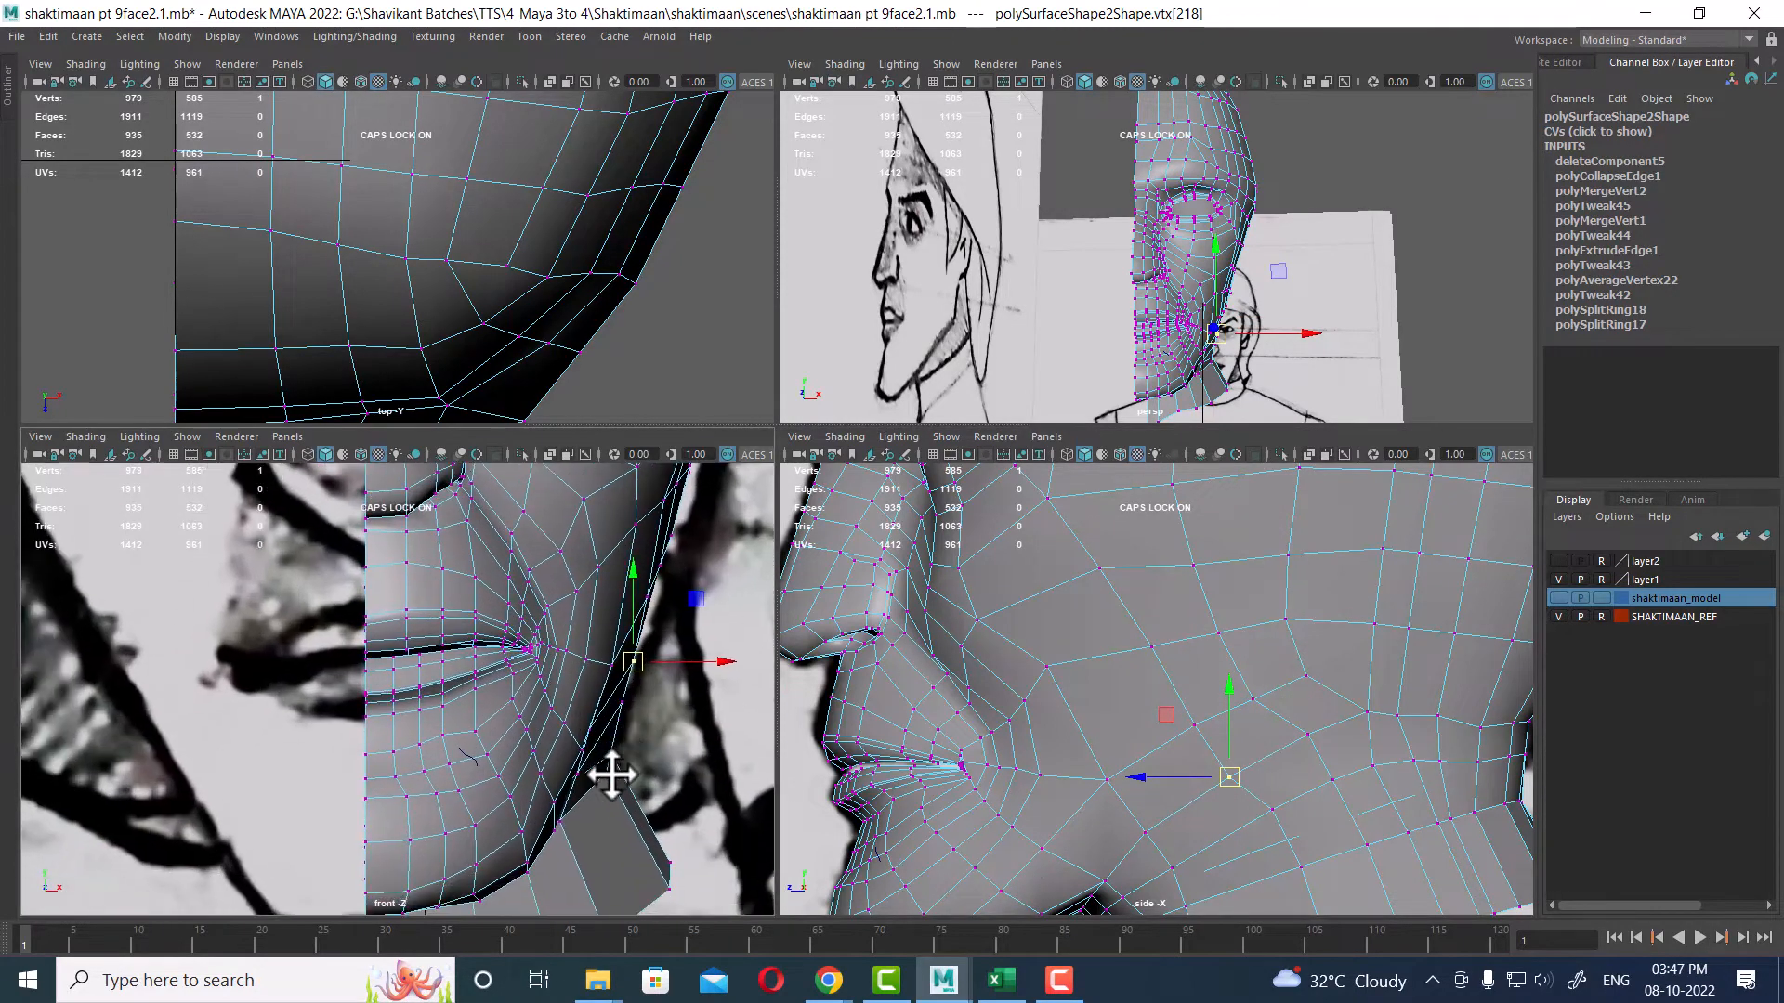
left_click(1087, 798)
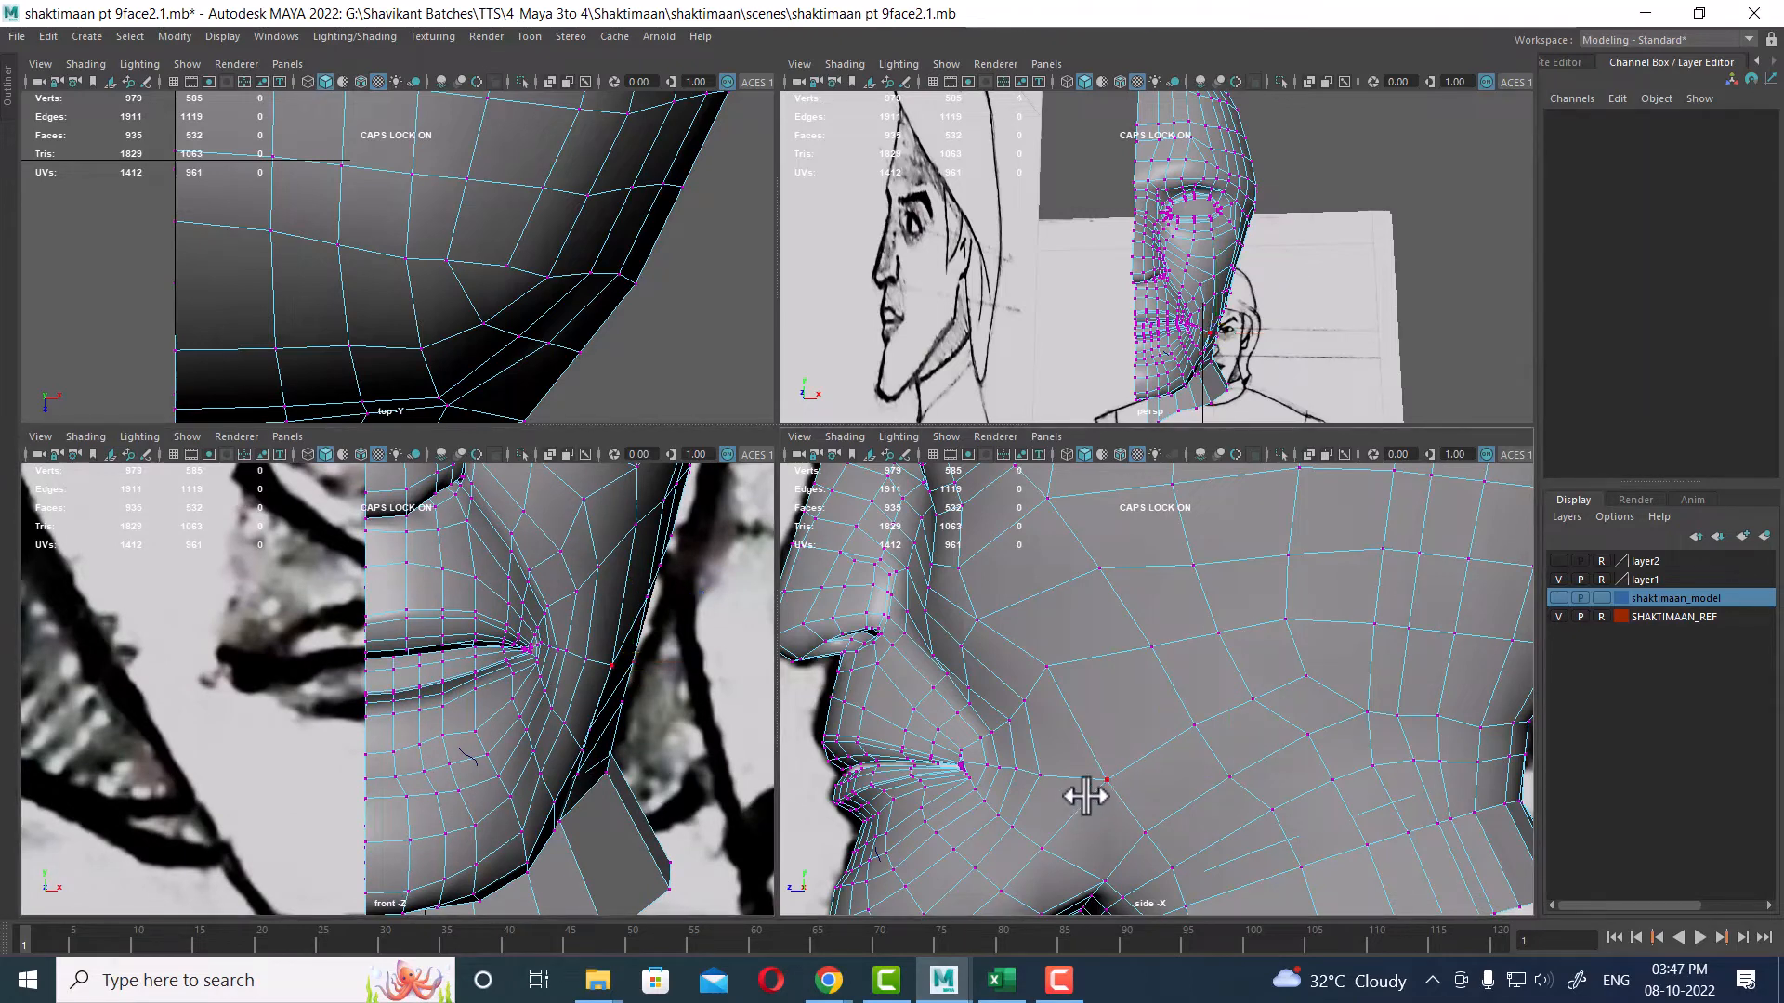
left_click(1107, 780)
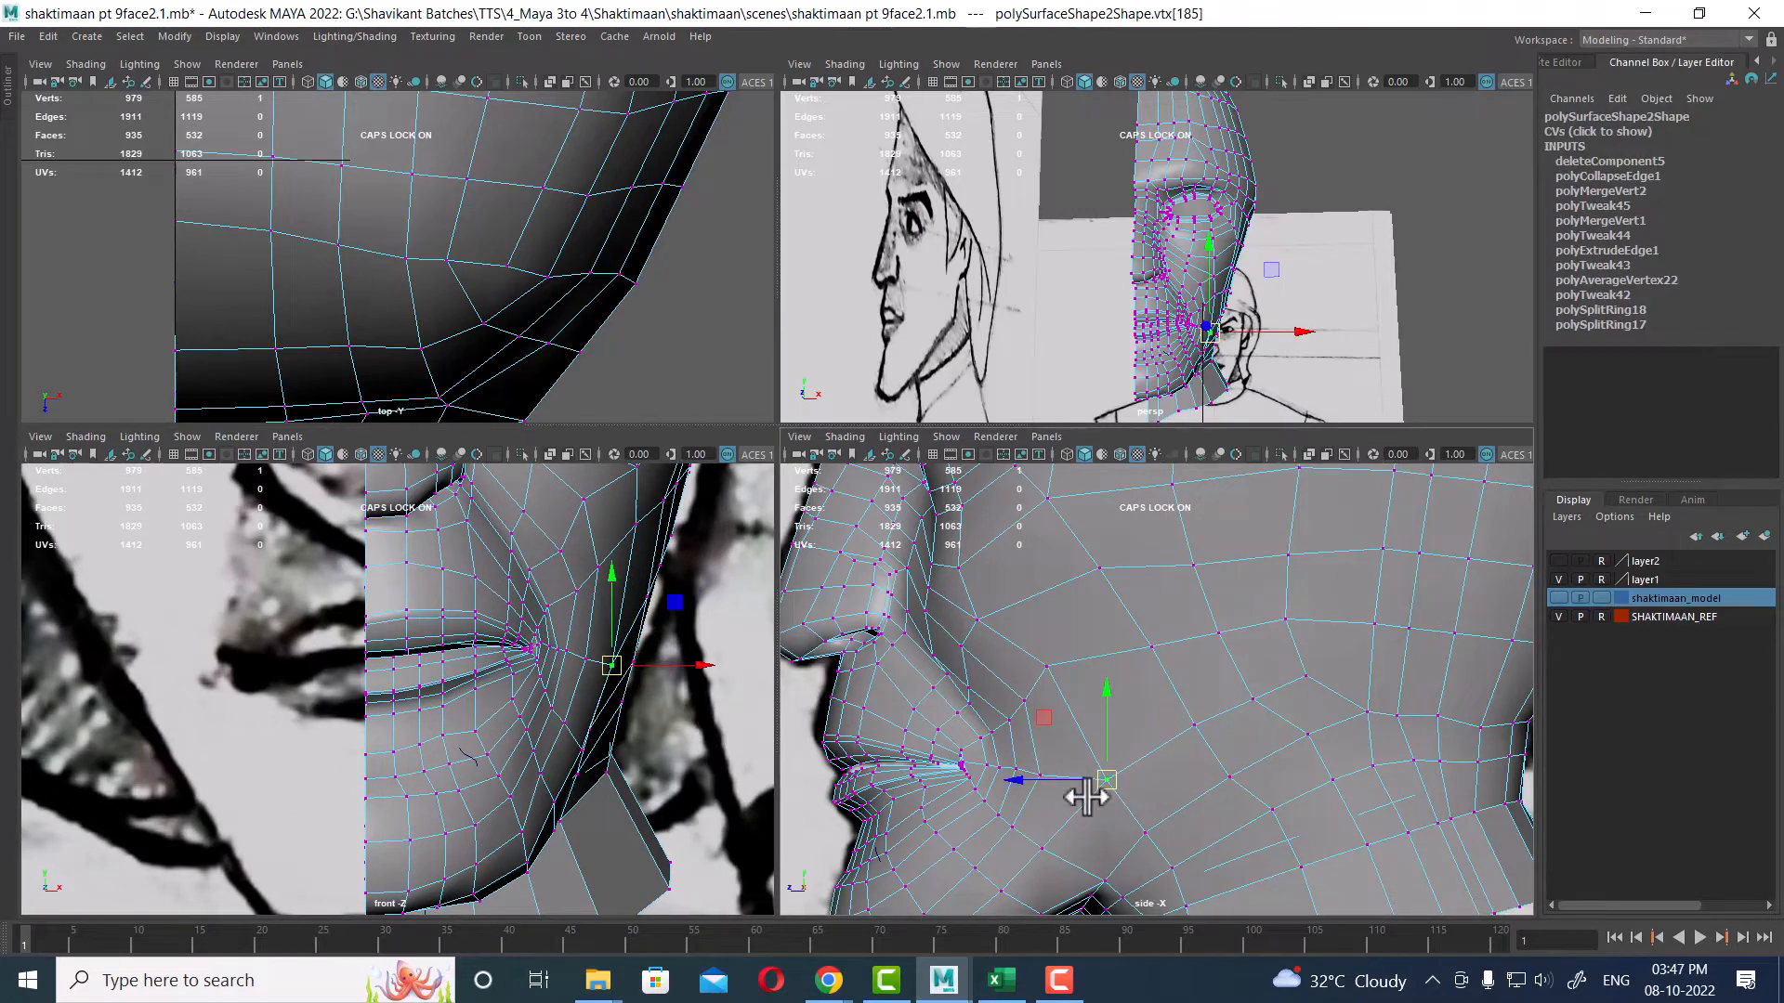
scroll(604, 658, "up", 1)
left_click_drag(704, 660, 702, 660)
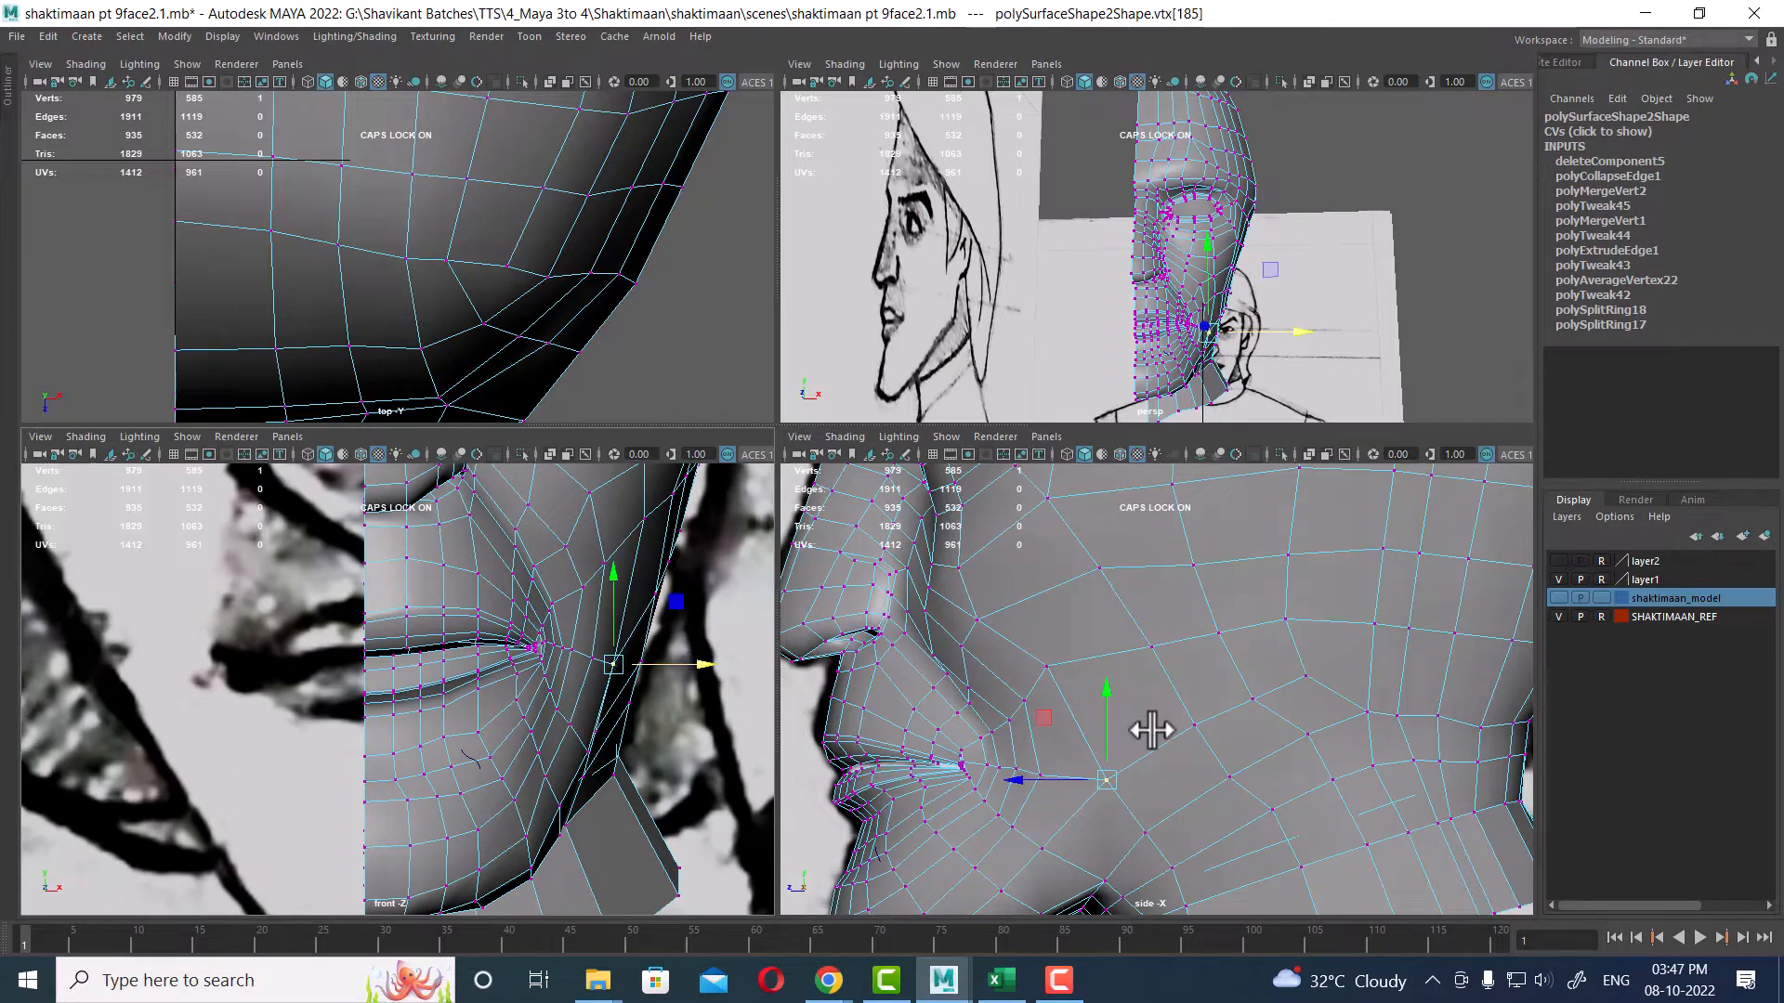
Step: Move more jaw-line vertices in the front view so the jaw and neck silhouette match the reference
left_click(1193, 728)
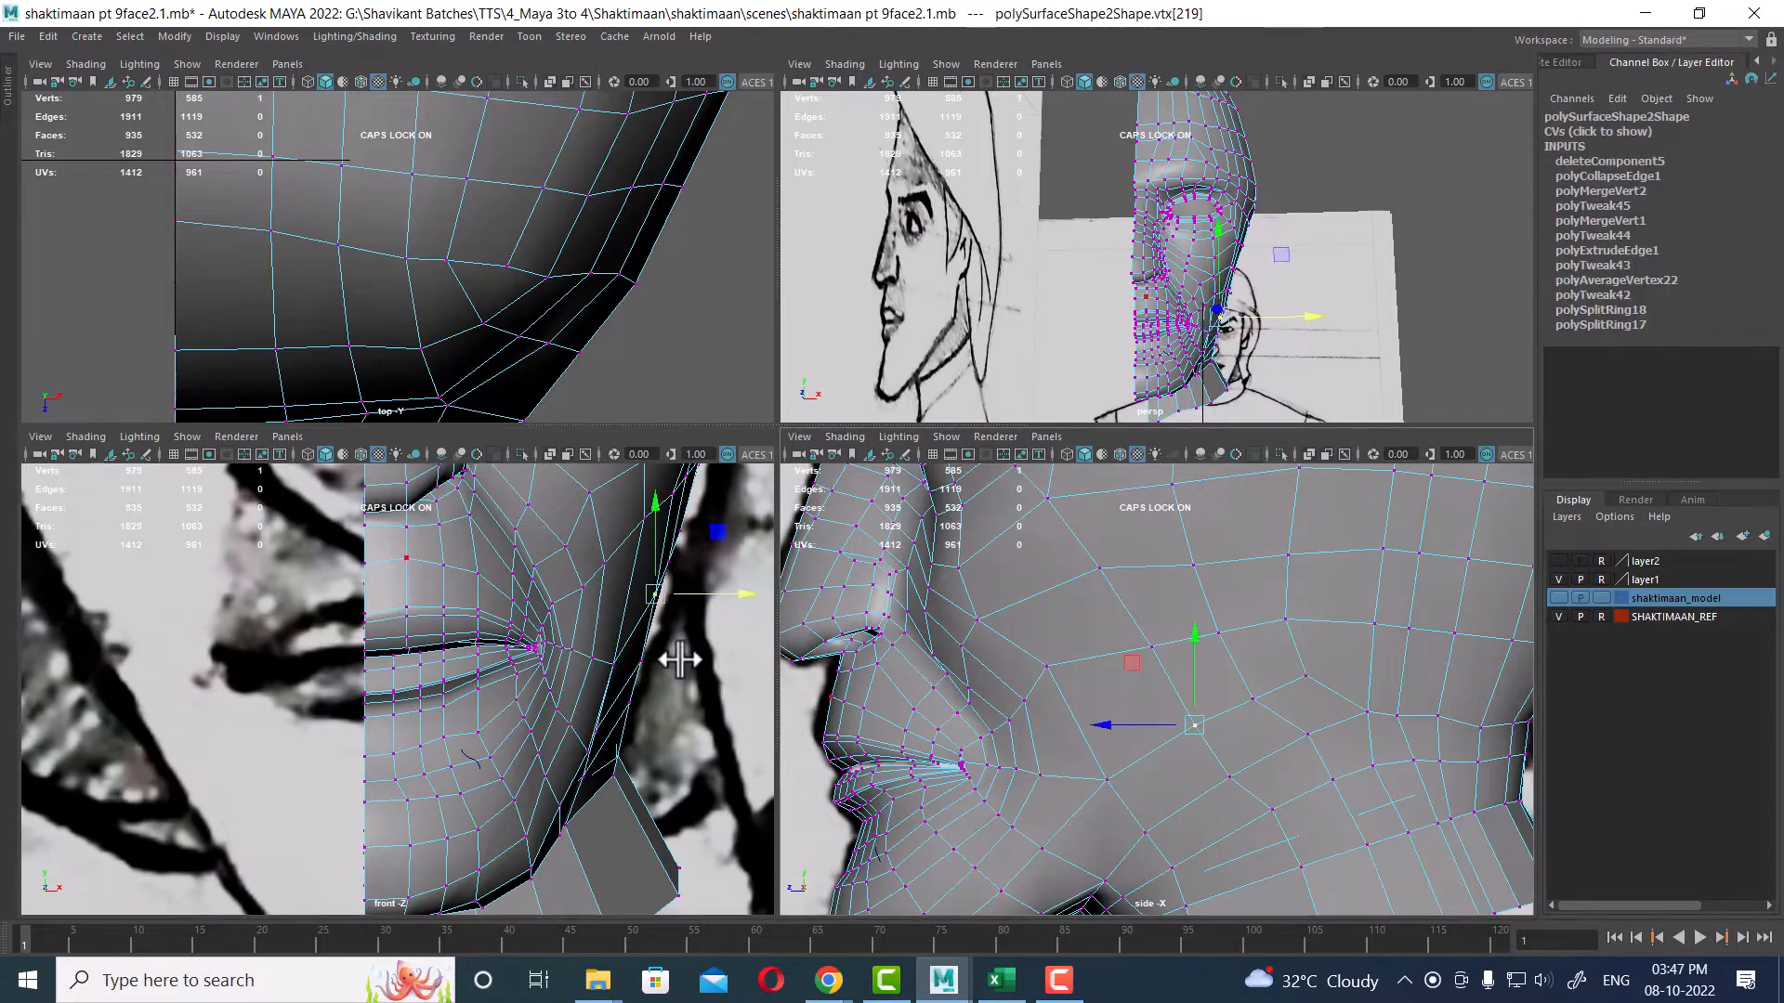
middle_click_drag(549, 657, 550, 668, "alt")
left_click_drag(716, 605, 711, 607)
left_click(1253, 699)
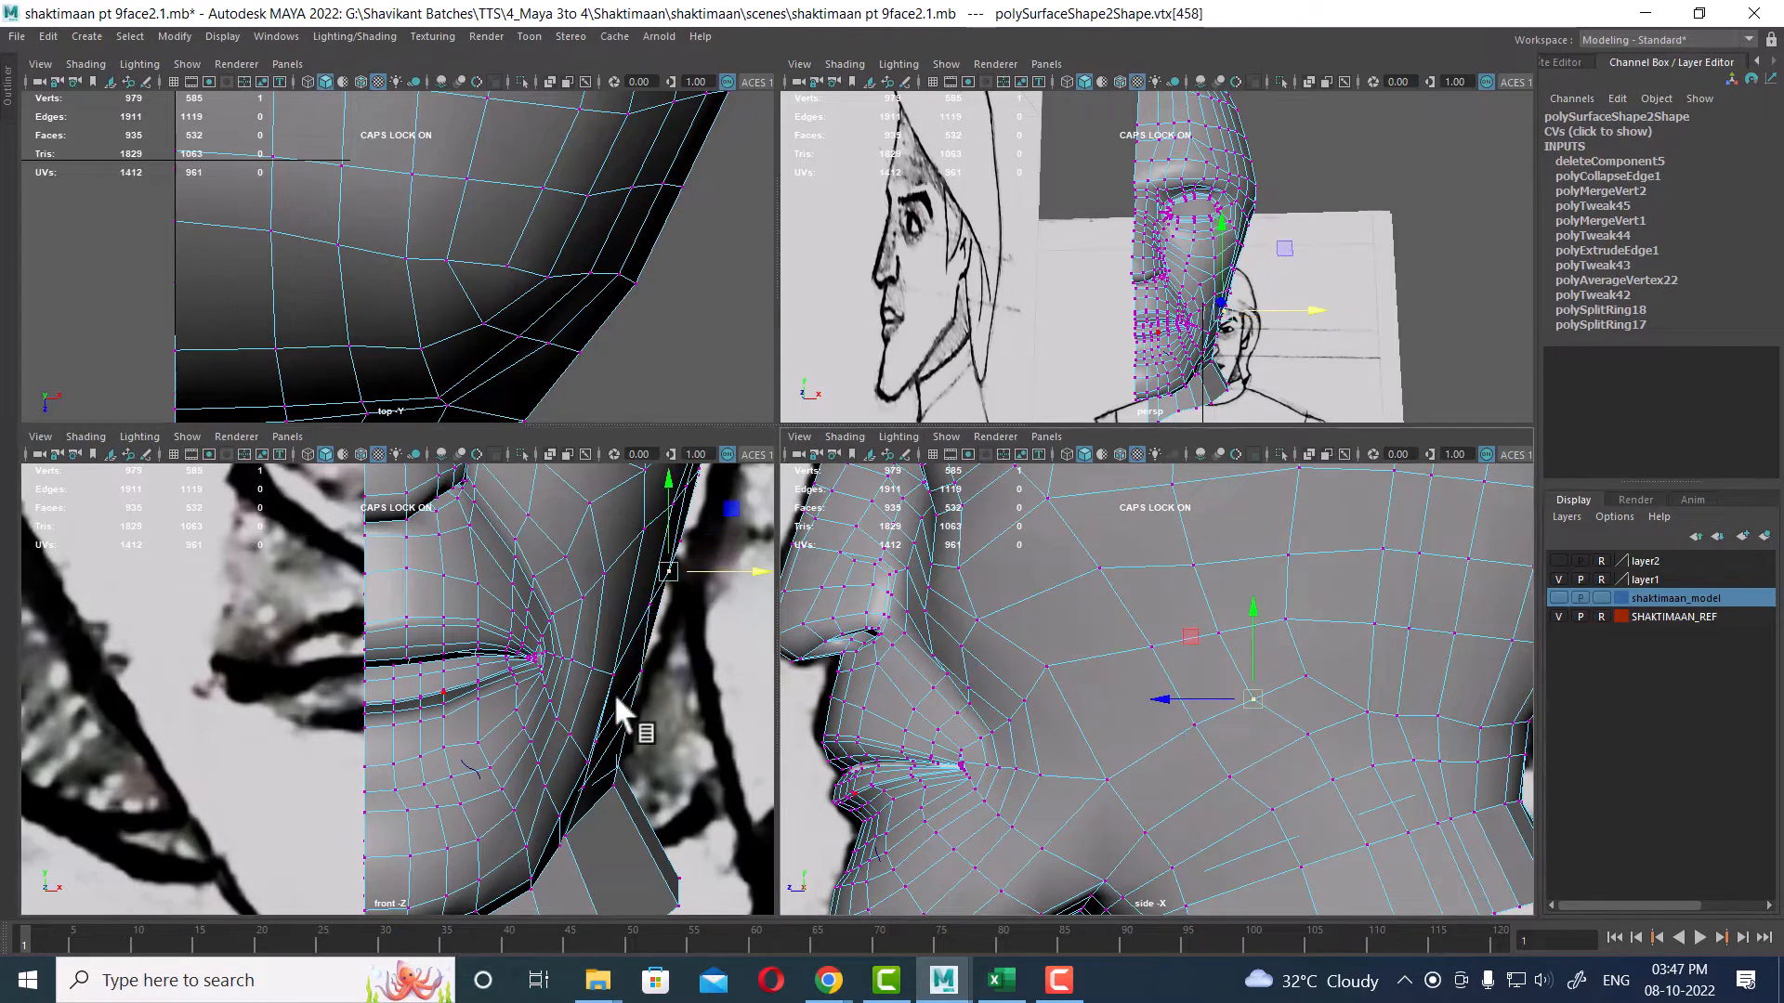
middle_click_drag(638, 712, 633, 654, "alt")
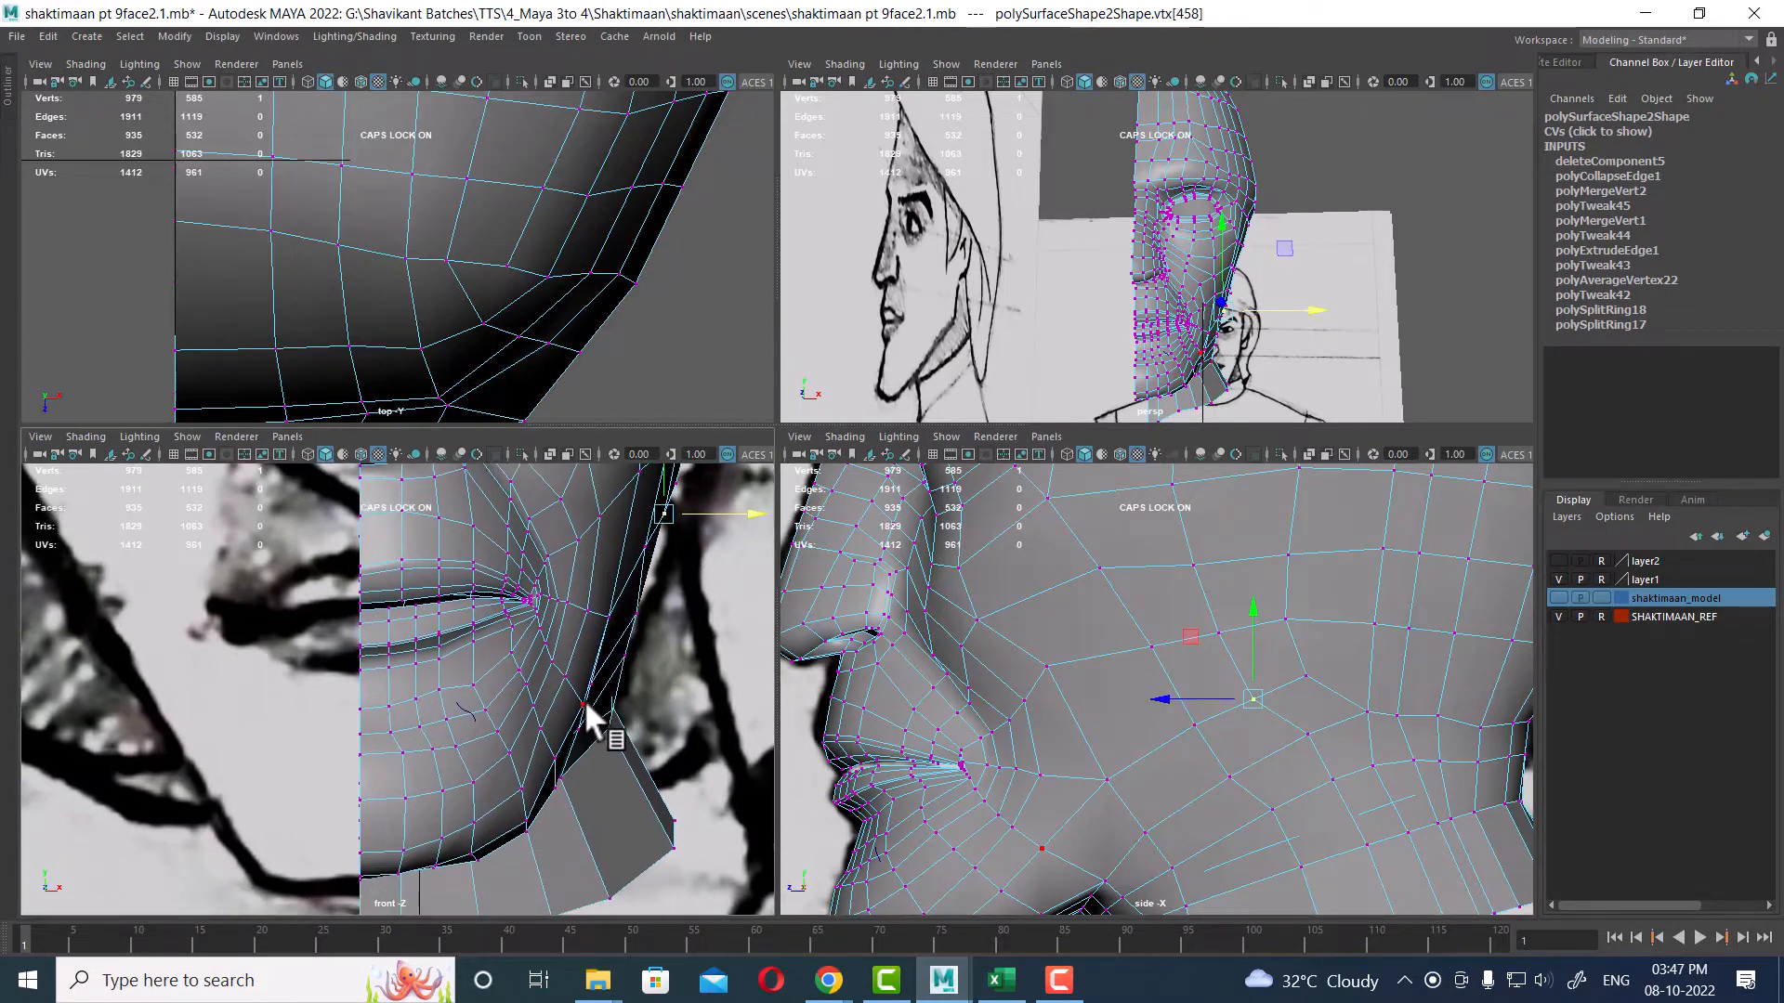
left_click(587, 708)
left_click_drag(674, 708, 665, 699)
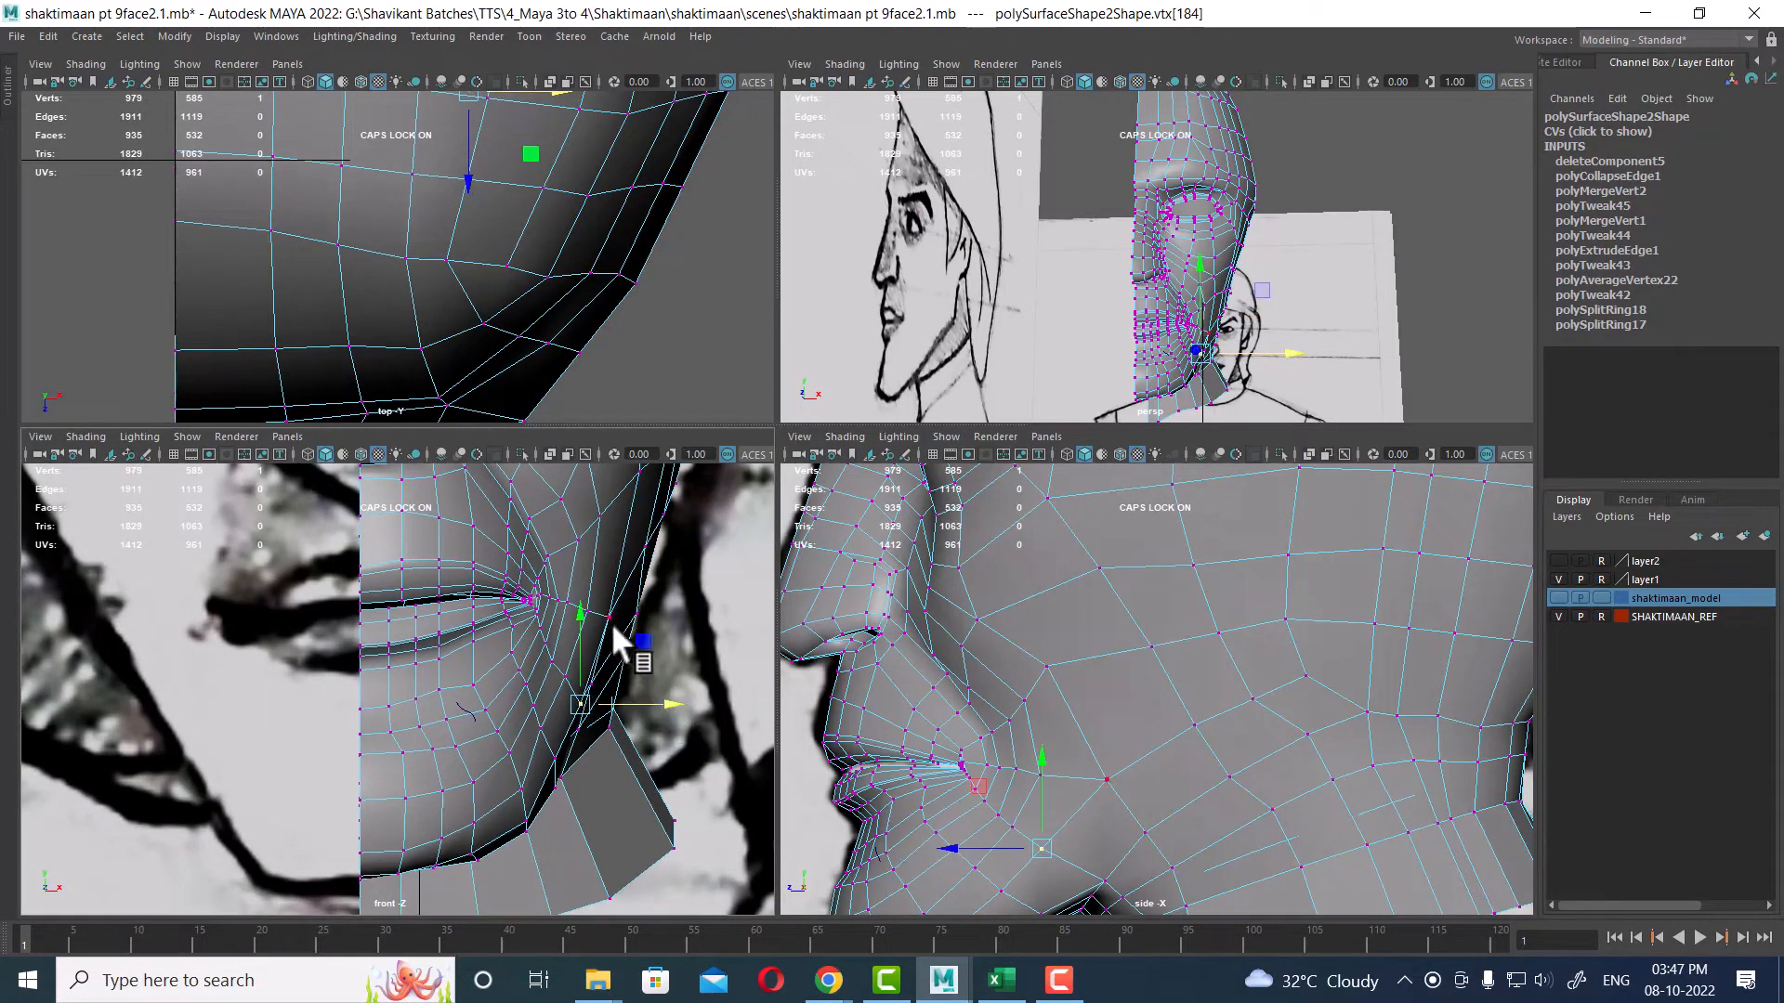
left_click(610, 617)
left_click_drag(674, 613, 671, 610)
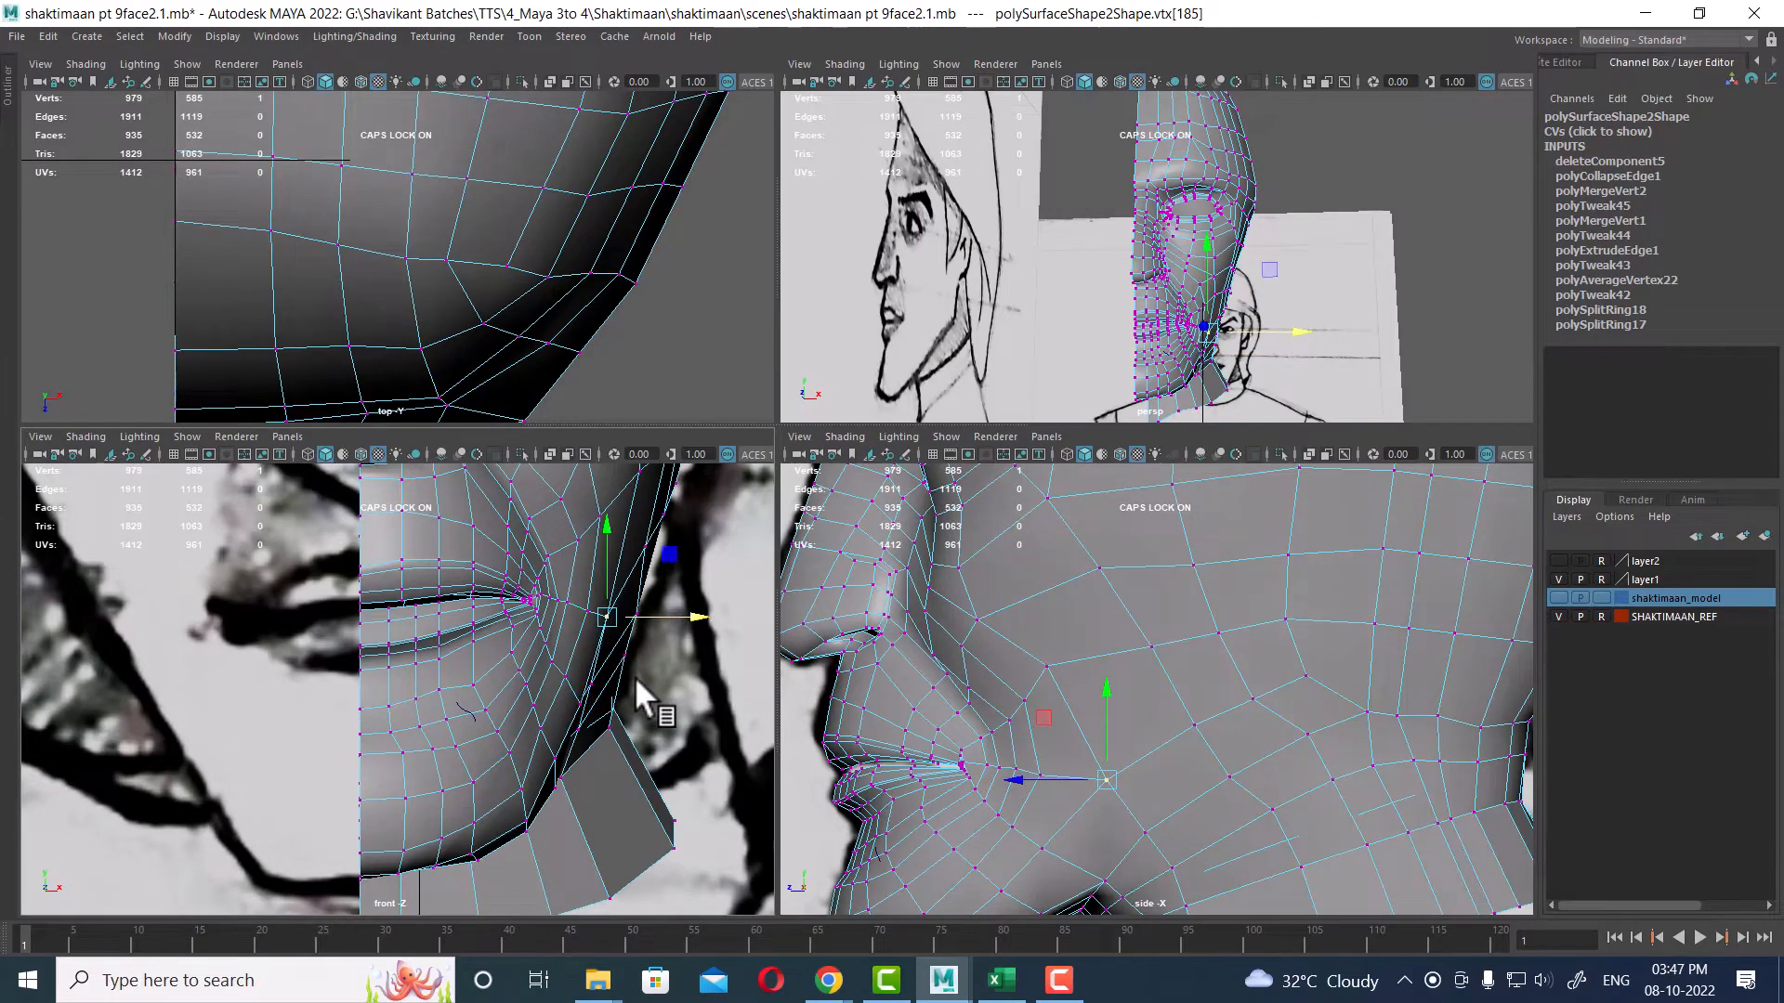
right_click_drag(613, 786, 315, 783, "alt")
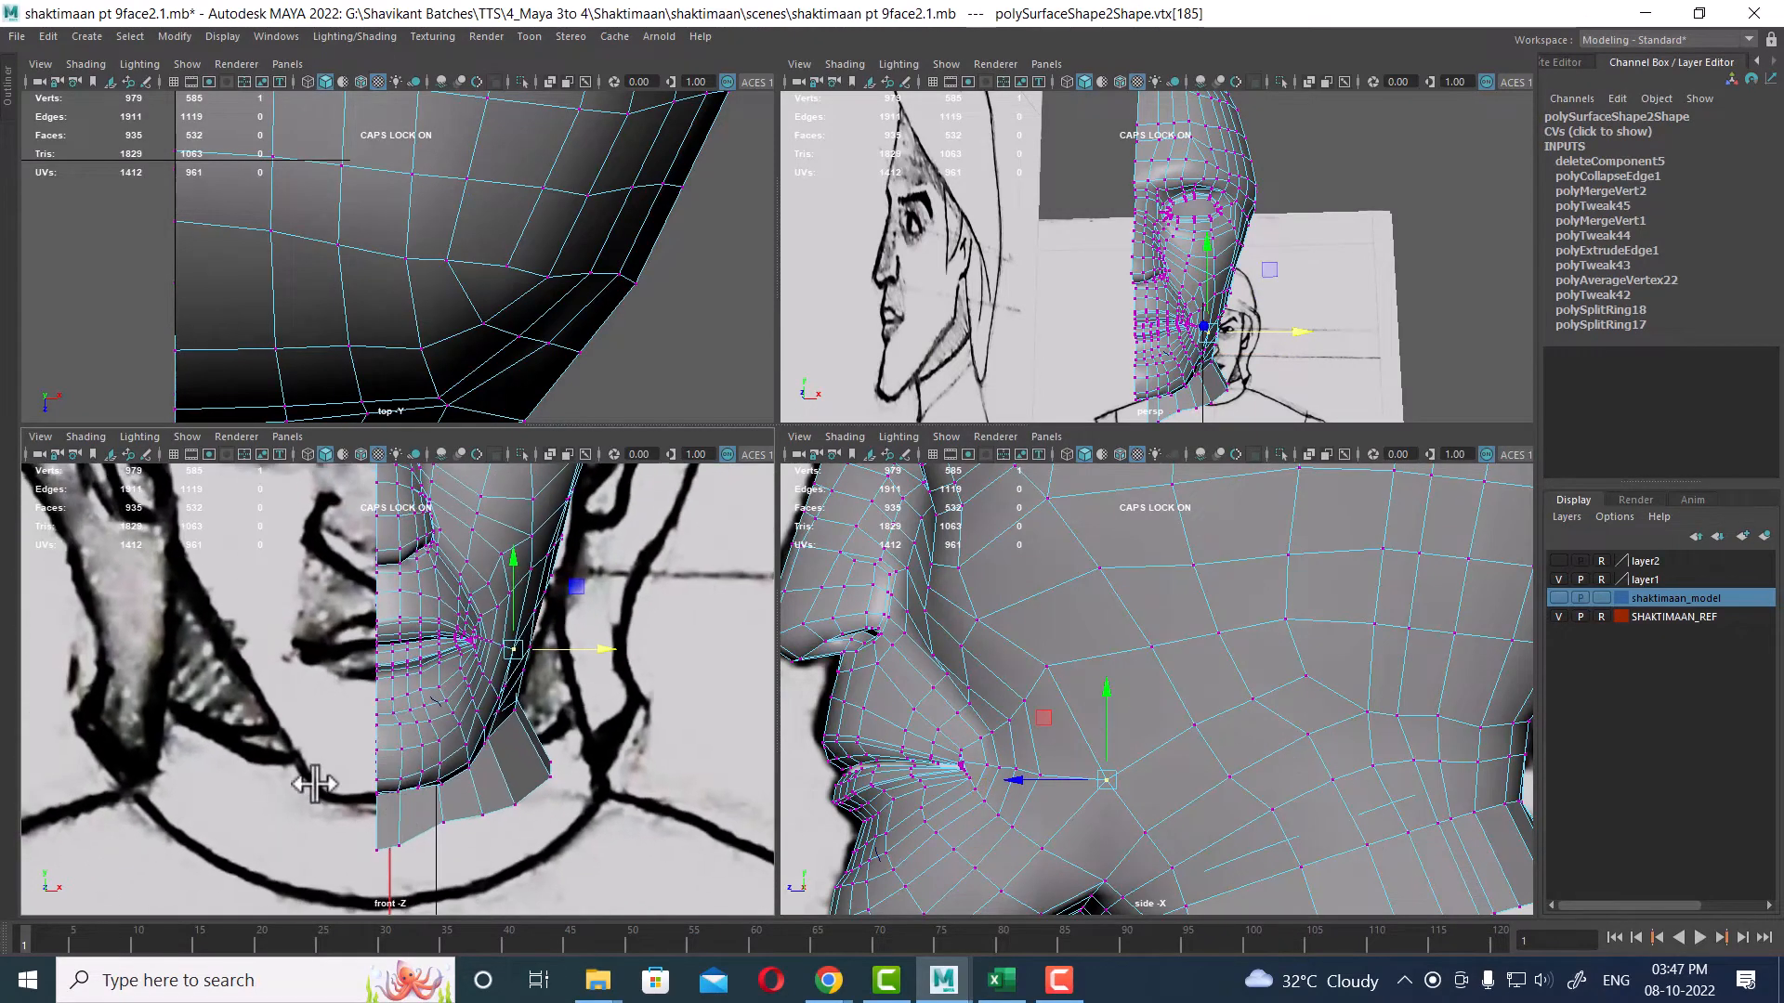
middle_click_drag(1186, 823, 1125, 609, "alt")
scroll(1219, 773, "down", 2)
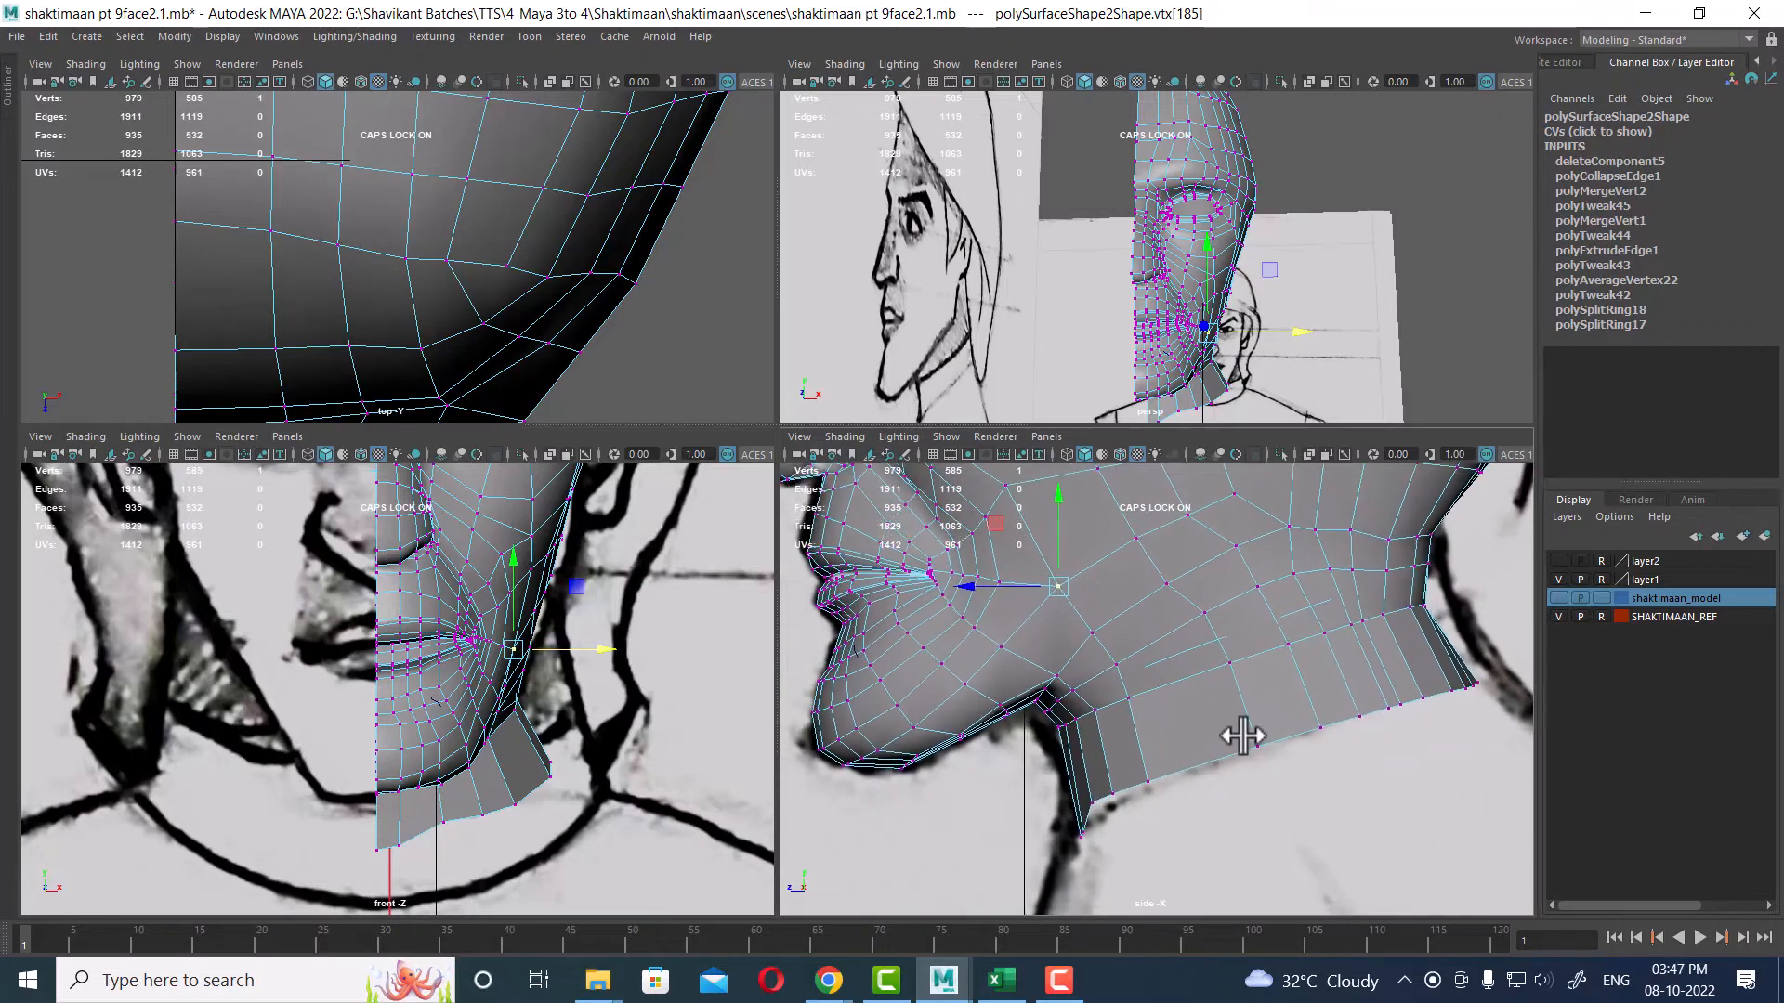
scroll(1242, 743, "up", 2)
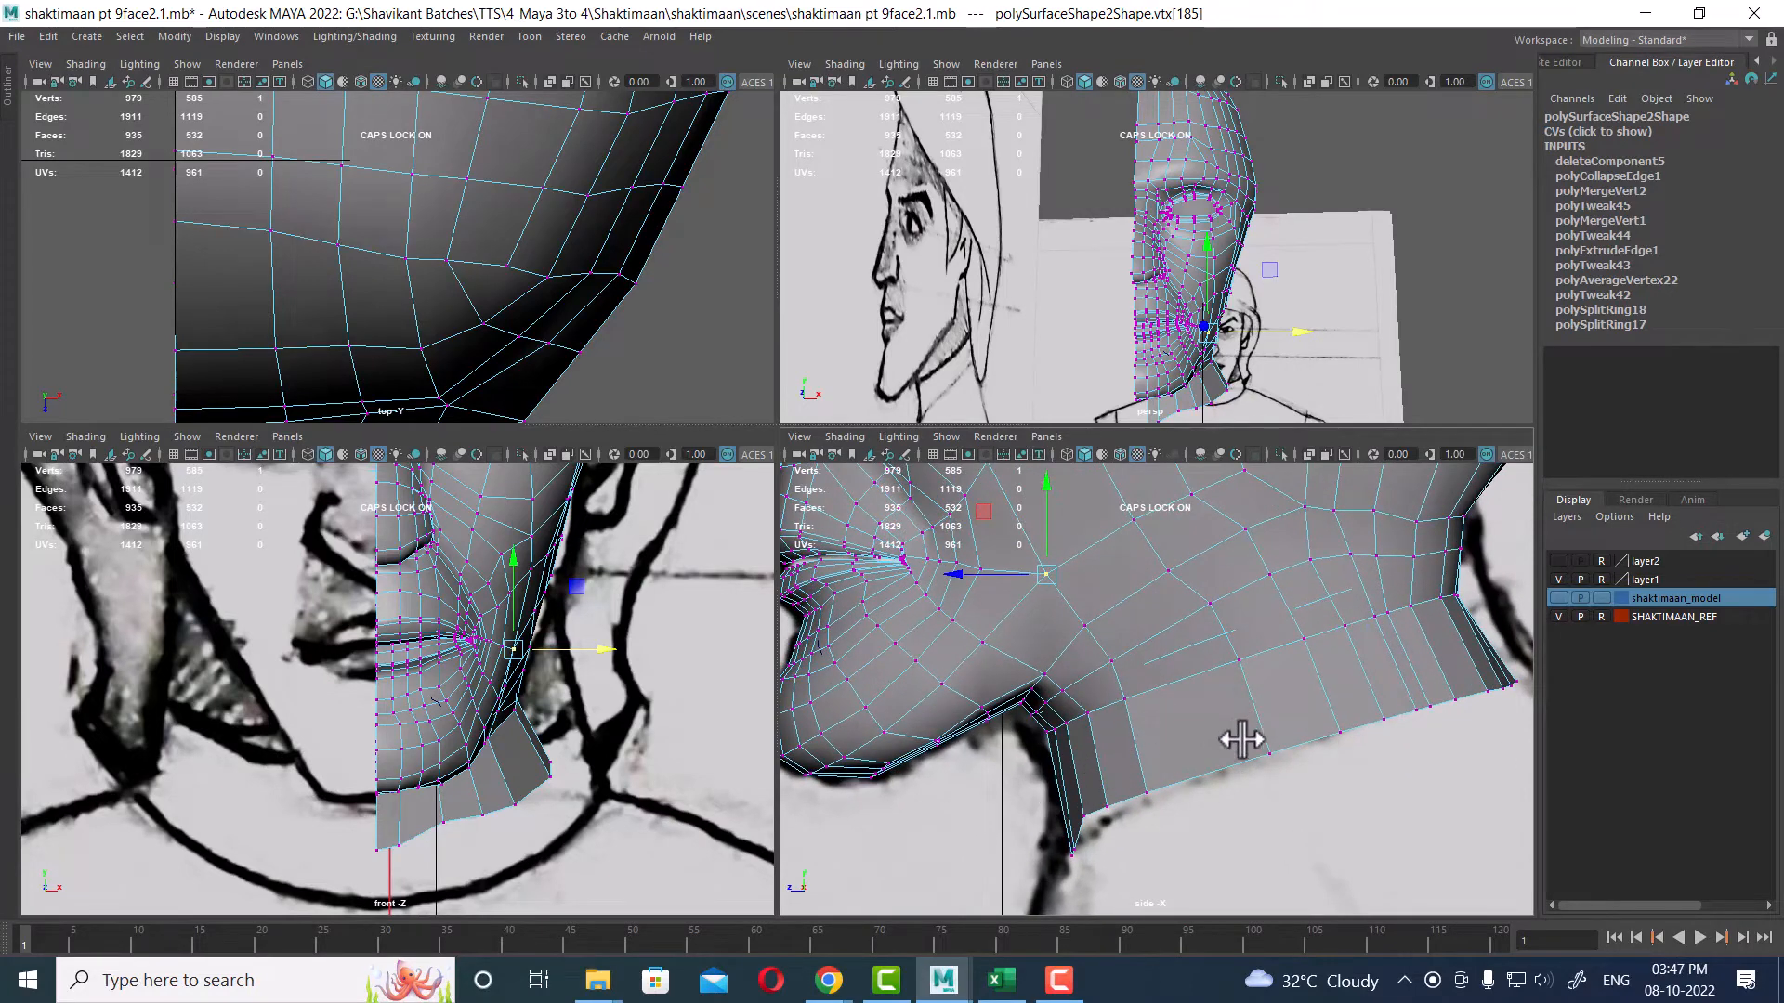
Step: Select a block of vertices on the side of the neck and apply Average Vertices to smooth them
middle_click_drag(1440, 694, 1320, 770, "alt")
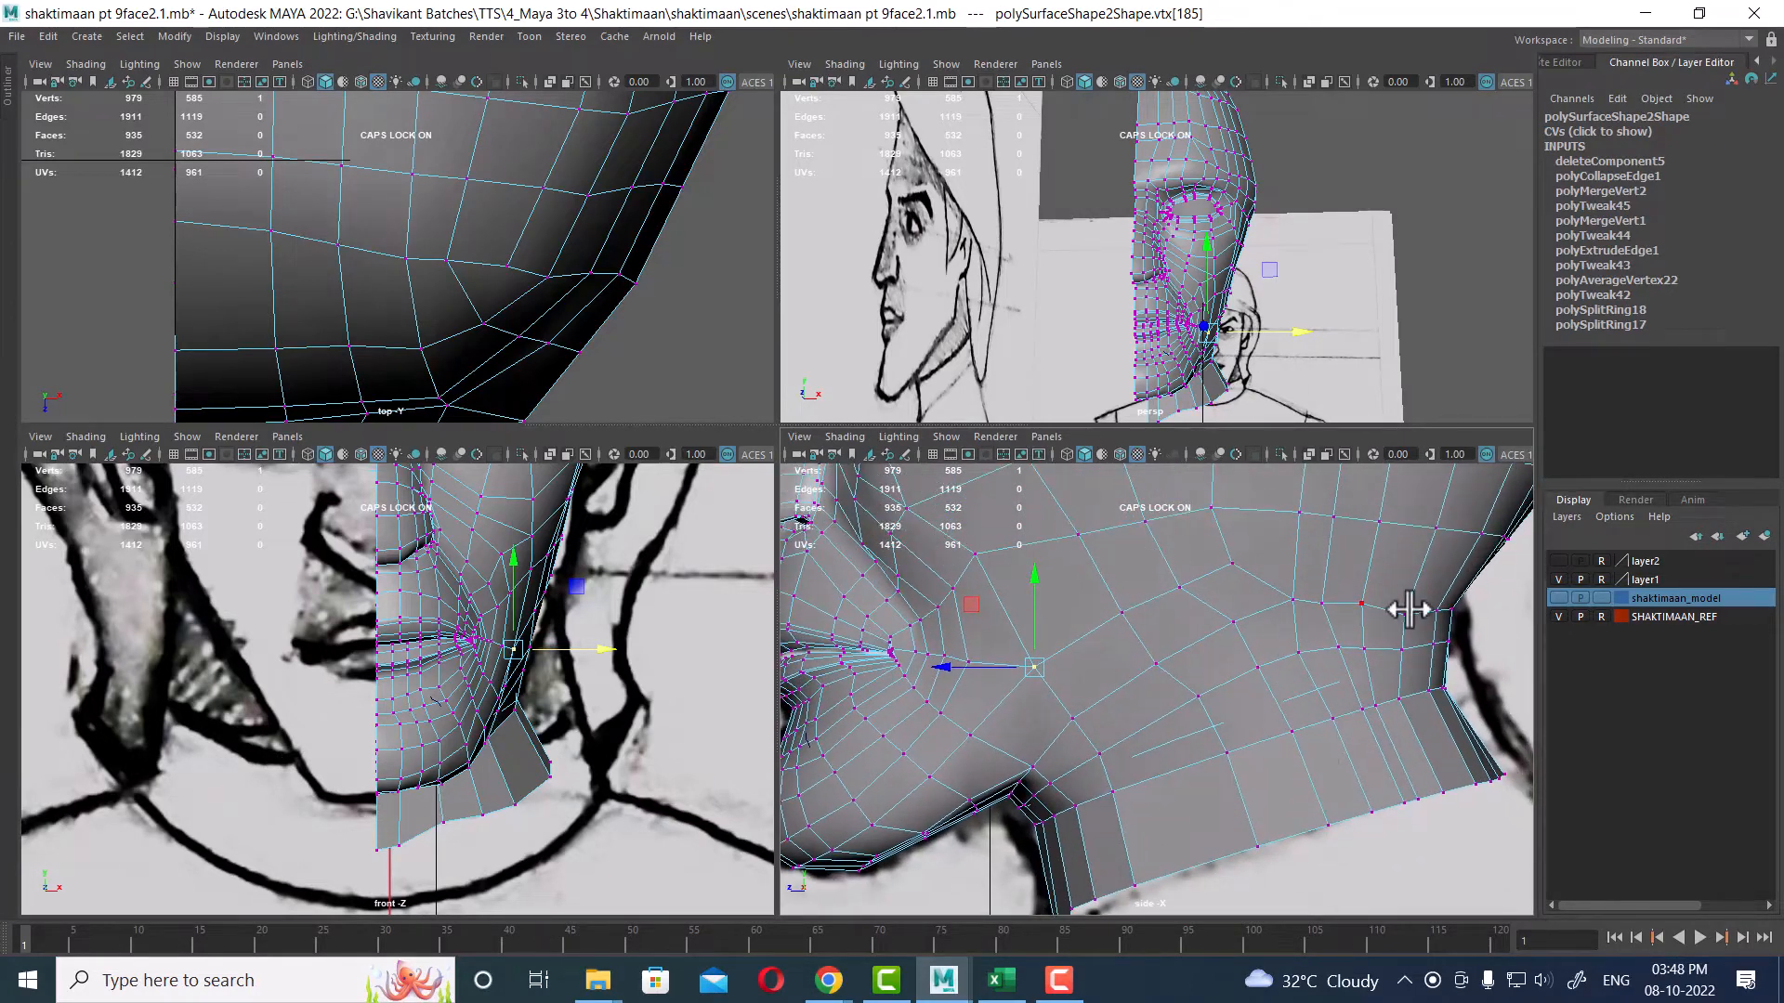
middle_click_drag(1408, 610, 1326, 745, "alt")
left_click_drag(1415, 710, 1192, 761)
scroll(1397, 749, "up", 1)
right_click_drag(1296, 708, 1420, 648, "shift")
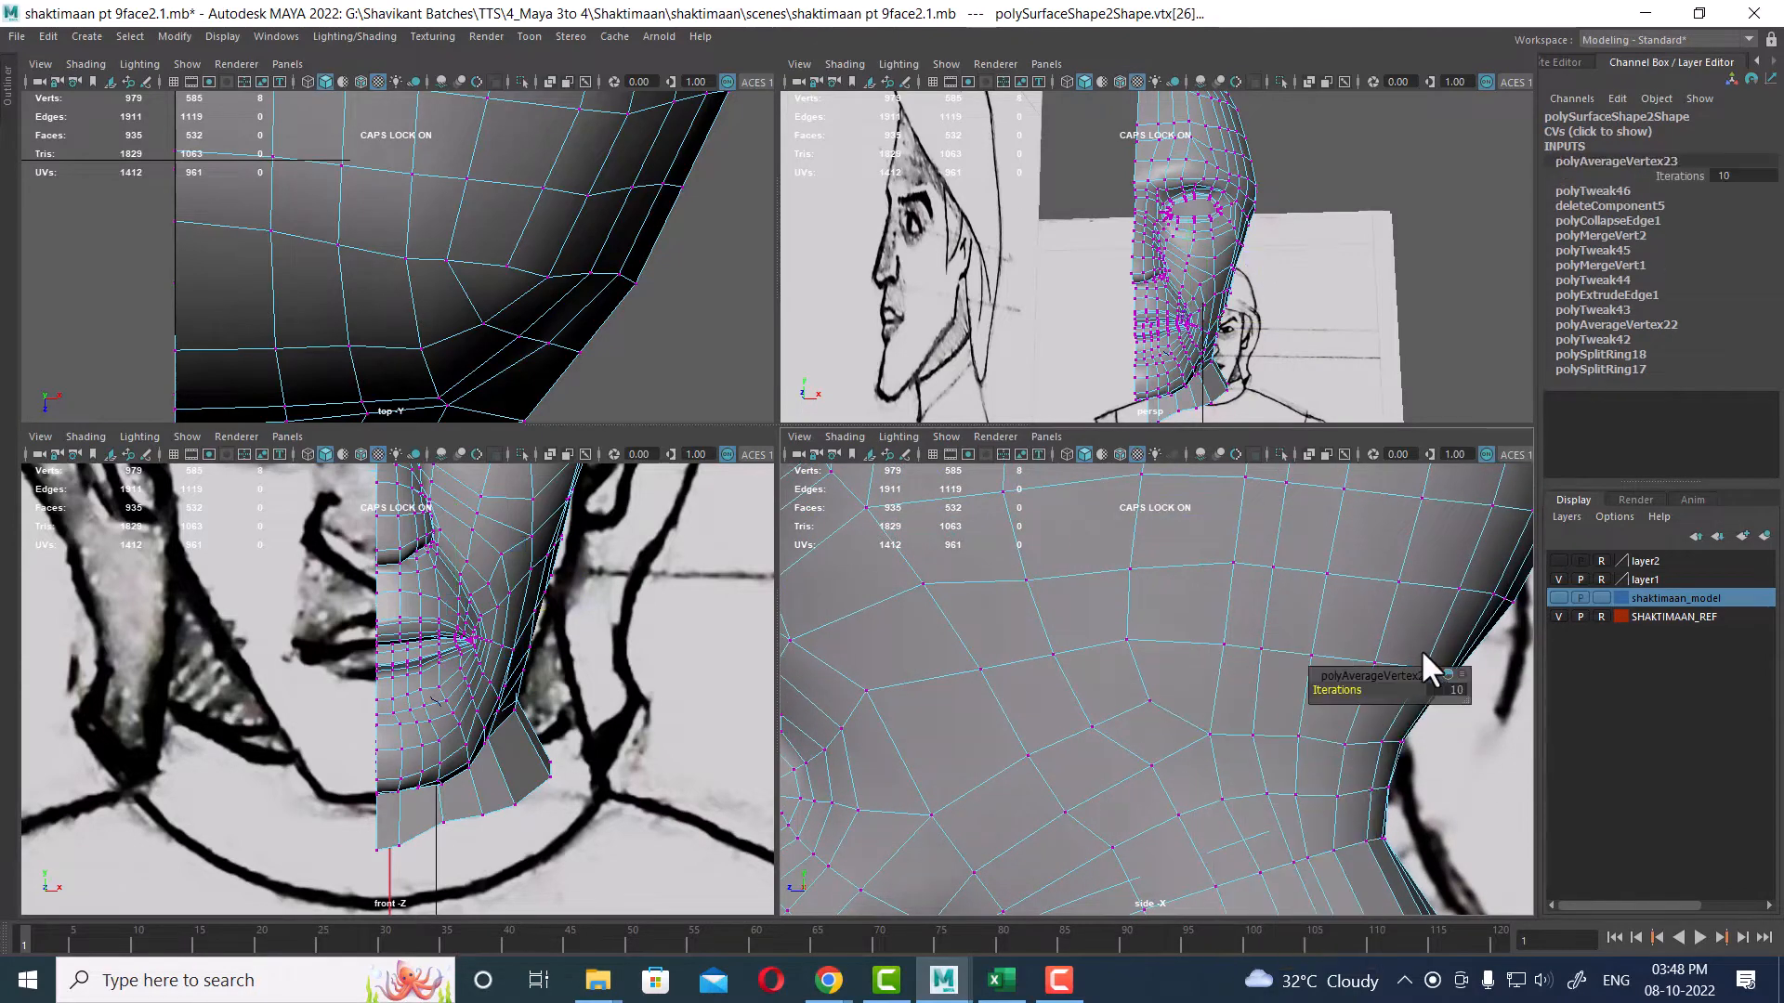
mouse_move(1243, 834)
middle_mouse_down("alt")
mouse_move(1306, 752)
mouse_move(1213, 819)
middle_mouse_up("alt")
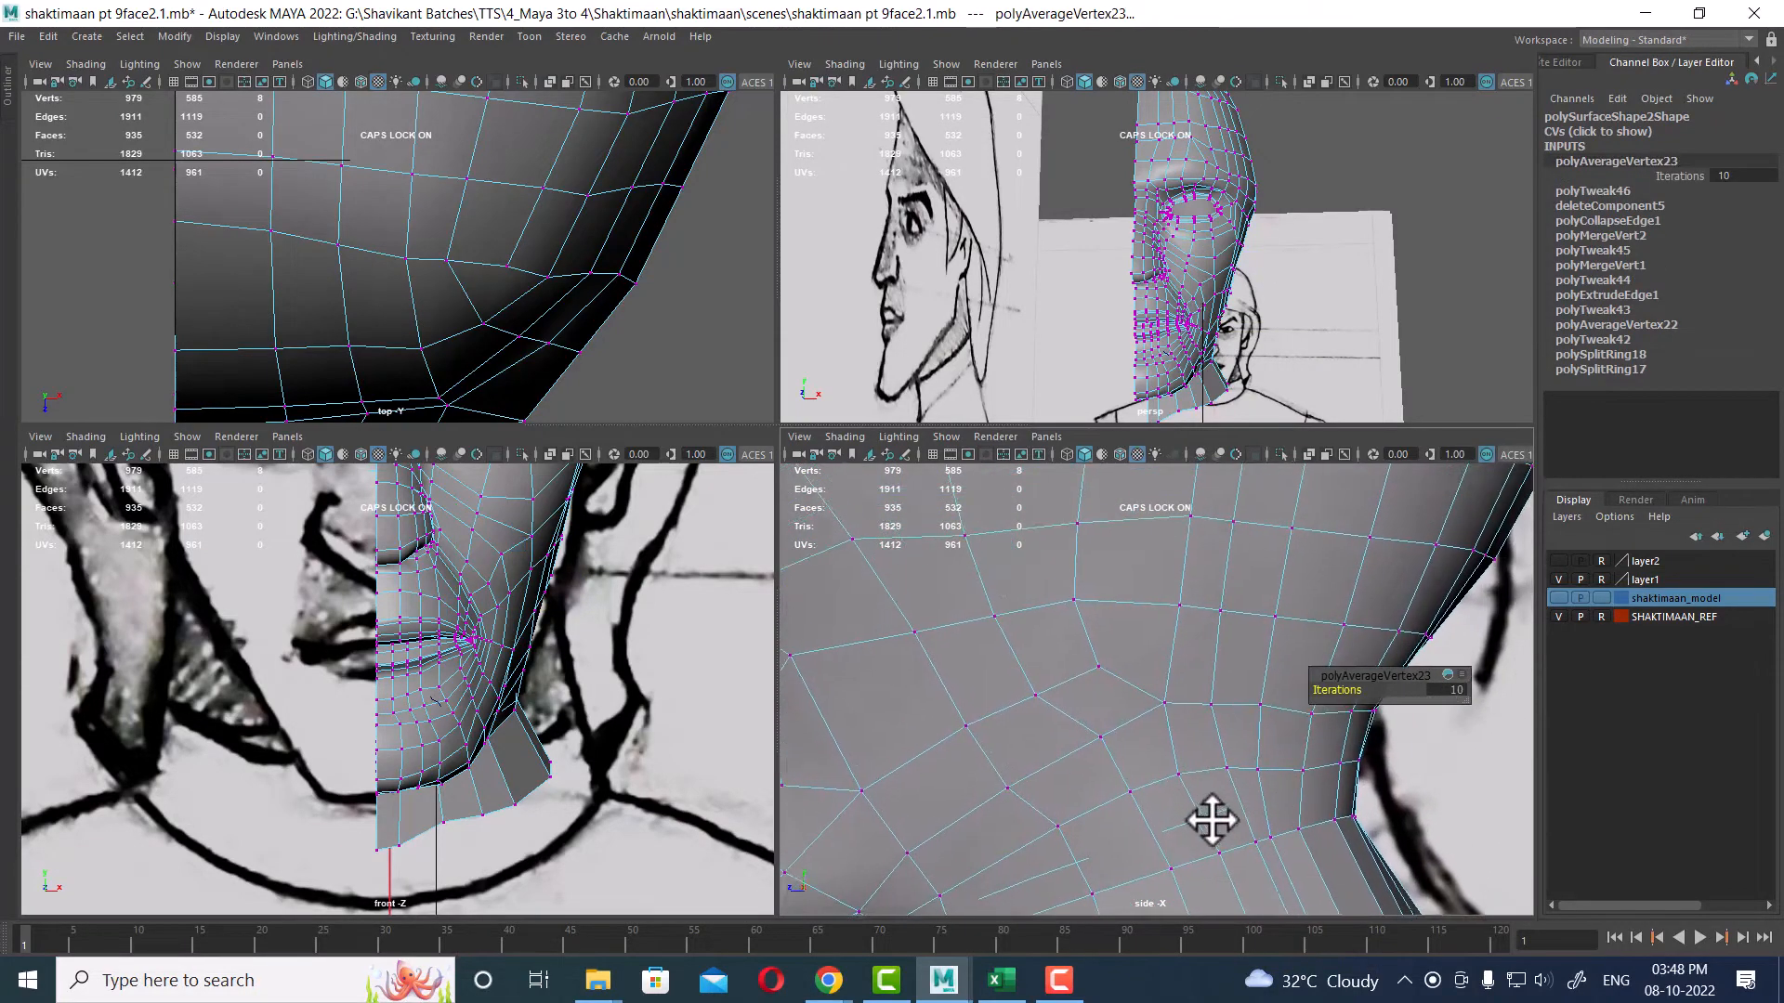
Step: In an enlarged side view, select a horizontal row of neck vertices, reposition it, and average it to even the loop
key("space")
right_click_drag(1302, 787, 999, 698, "alt")
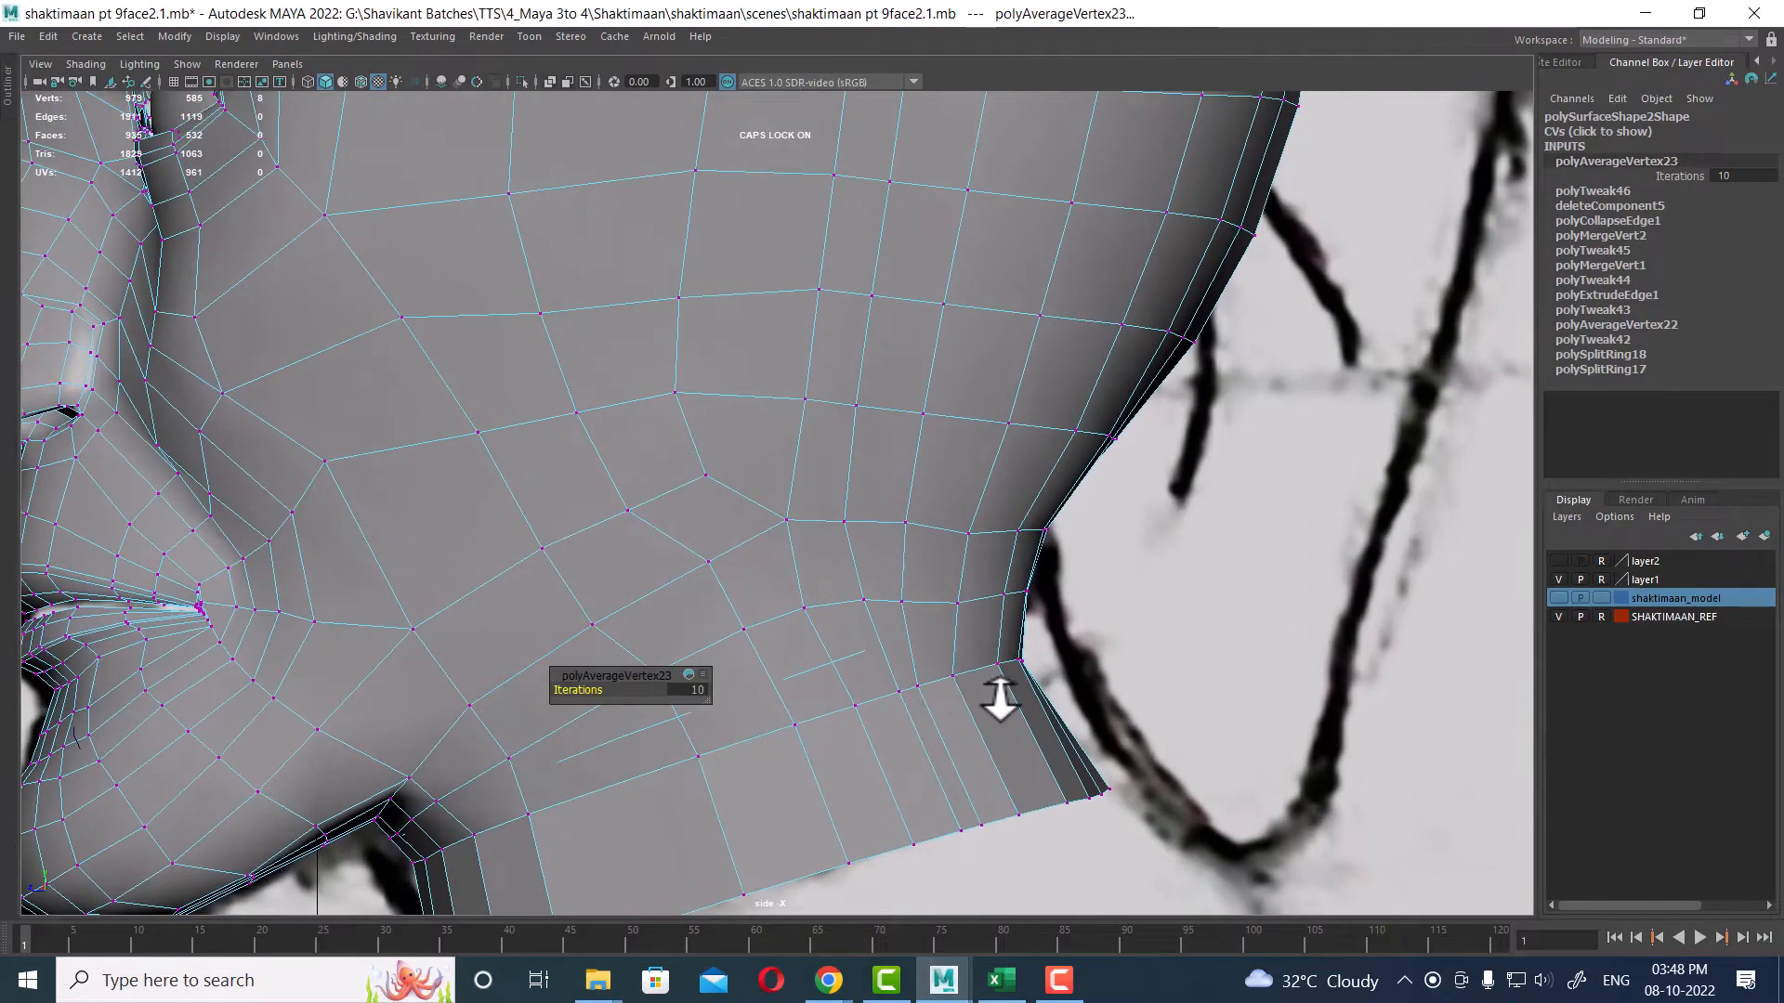
left_click_drag(1038, 523, 794, 557)
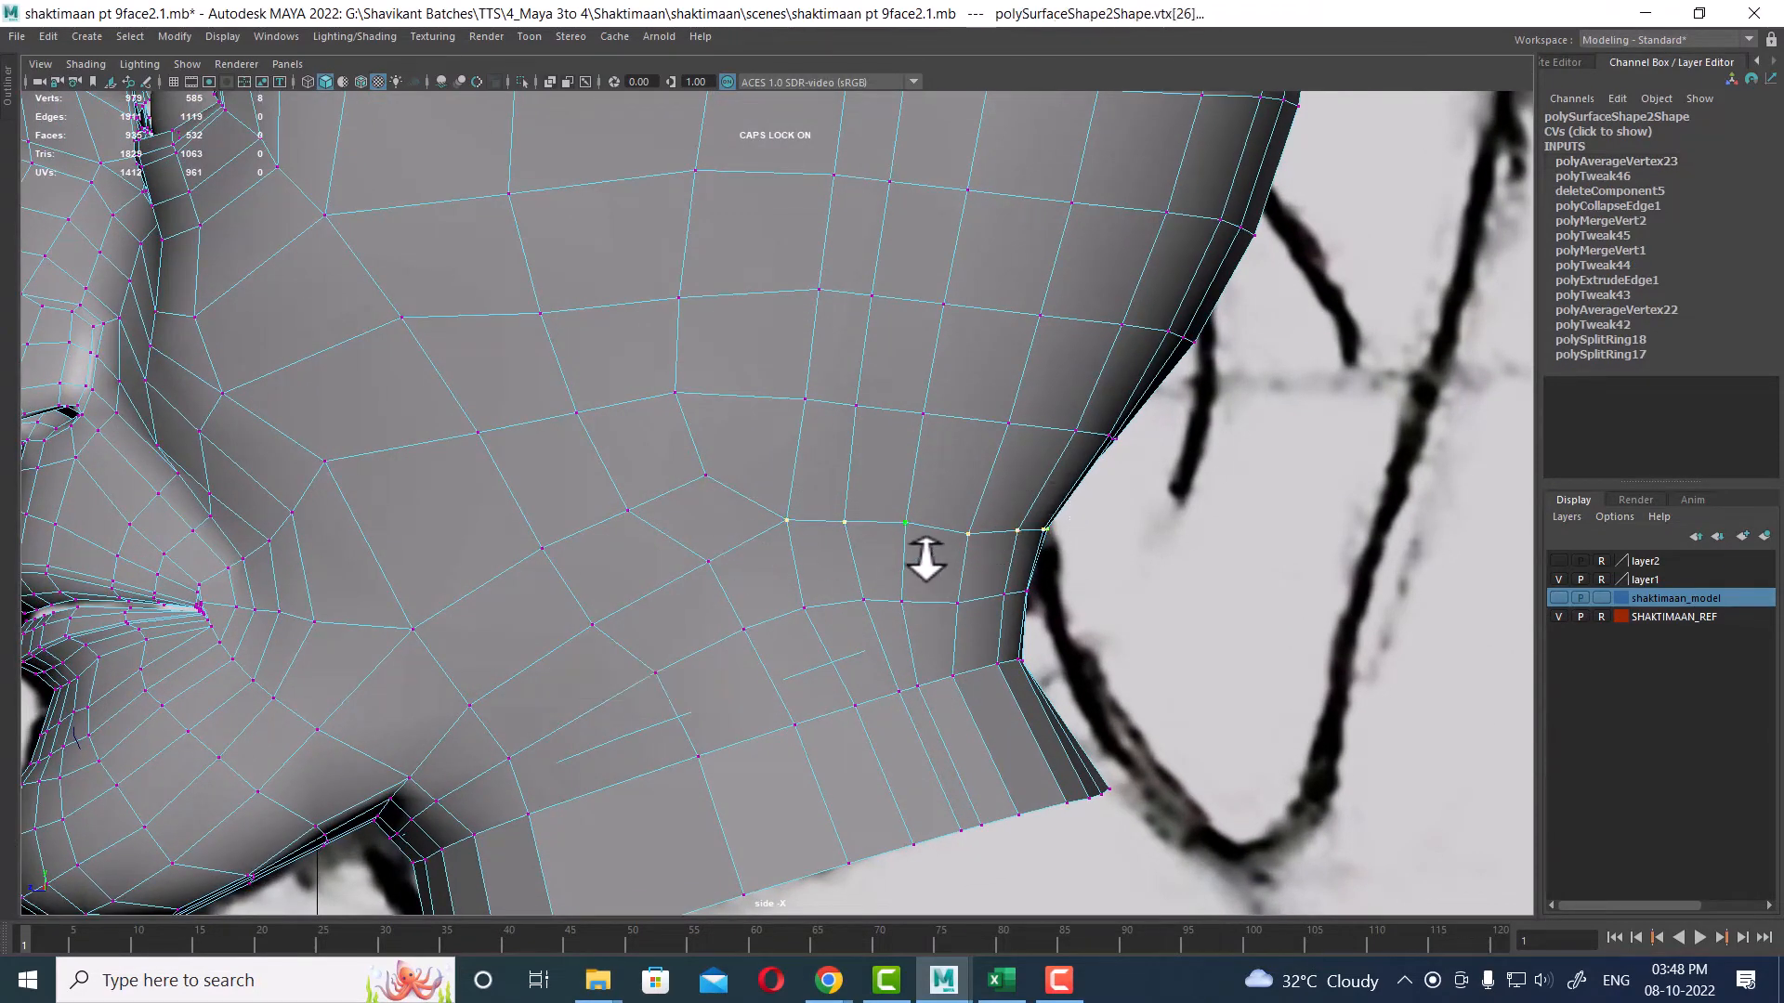
key("w")
left_click_drag(912, 528, 917, 527)
left_click_drag(1059, 571, 799, 641)
right_click_drag(900, 605, 910, 641, "shift")
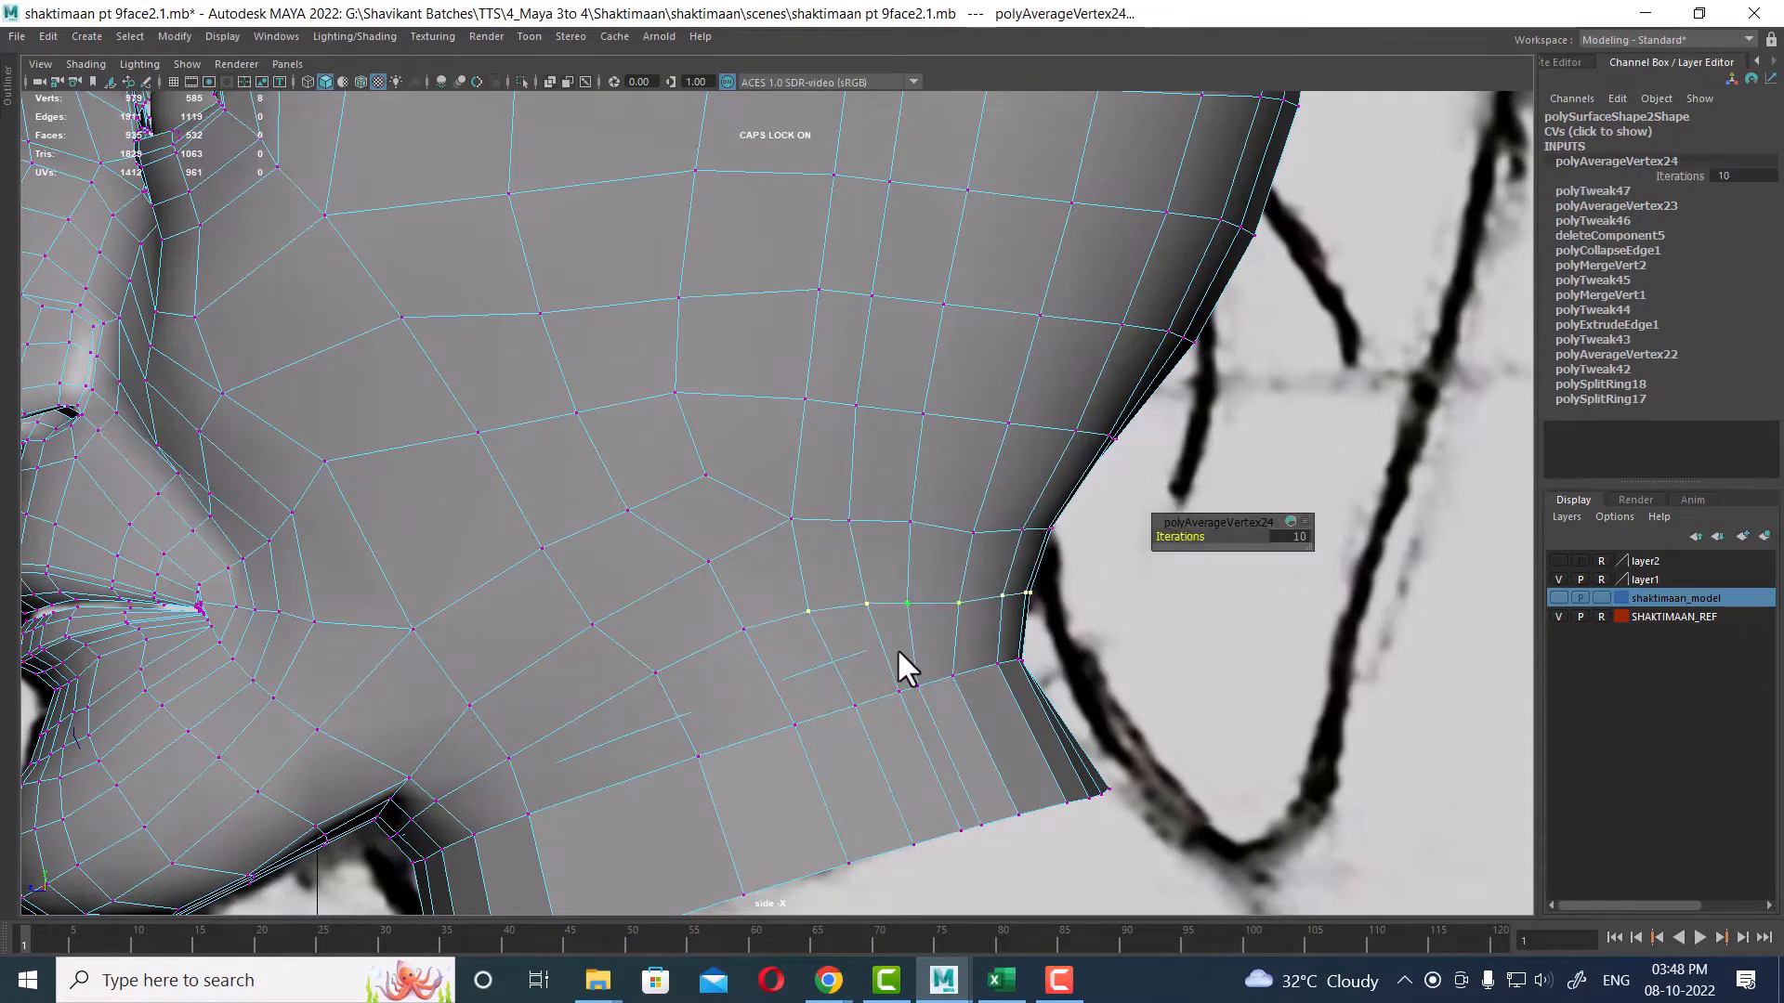
middle_click_drag(883, 732, 1011, 516, "alt")
right_click_drag(974, 644, 917, 474, "alt")
middle_click_drag(920, 503, 929, 622, "alt")
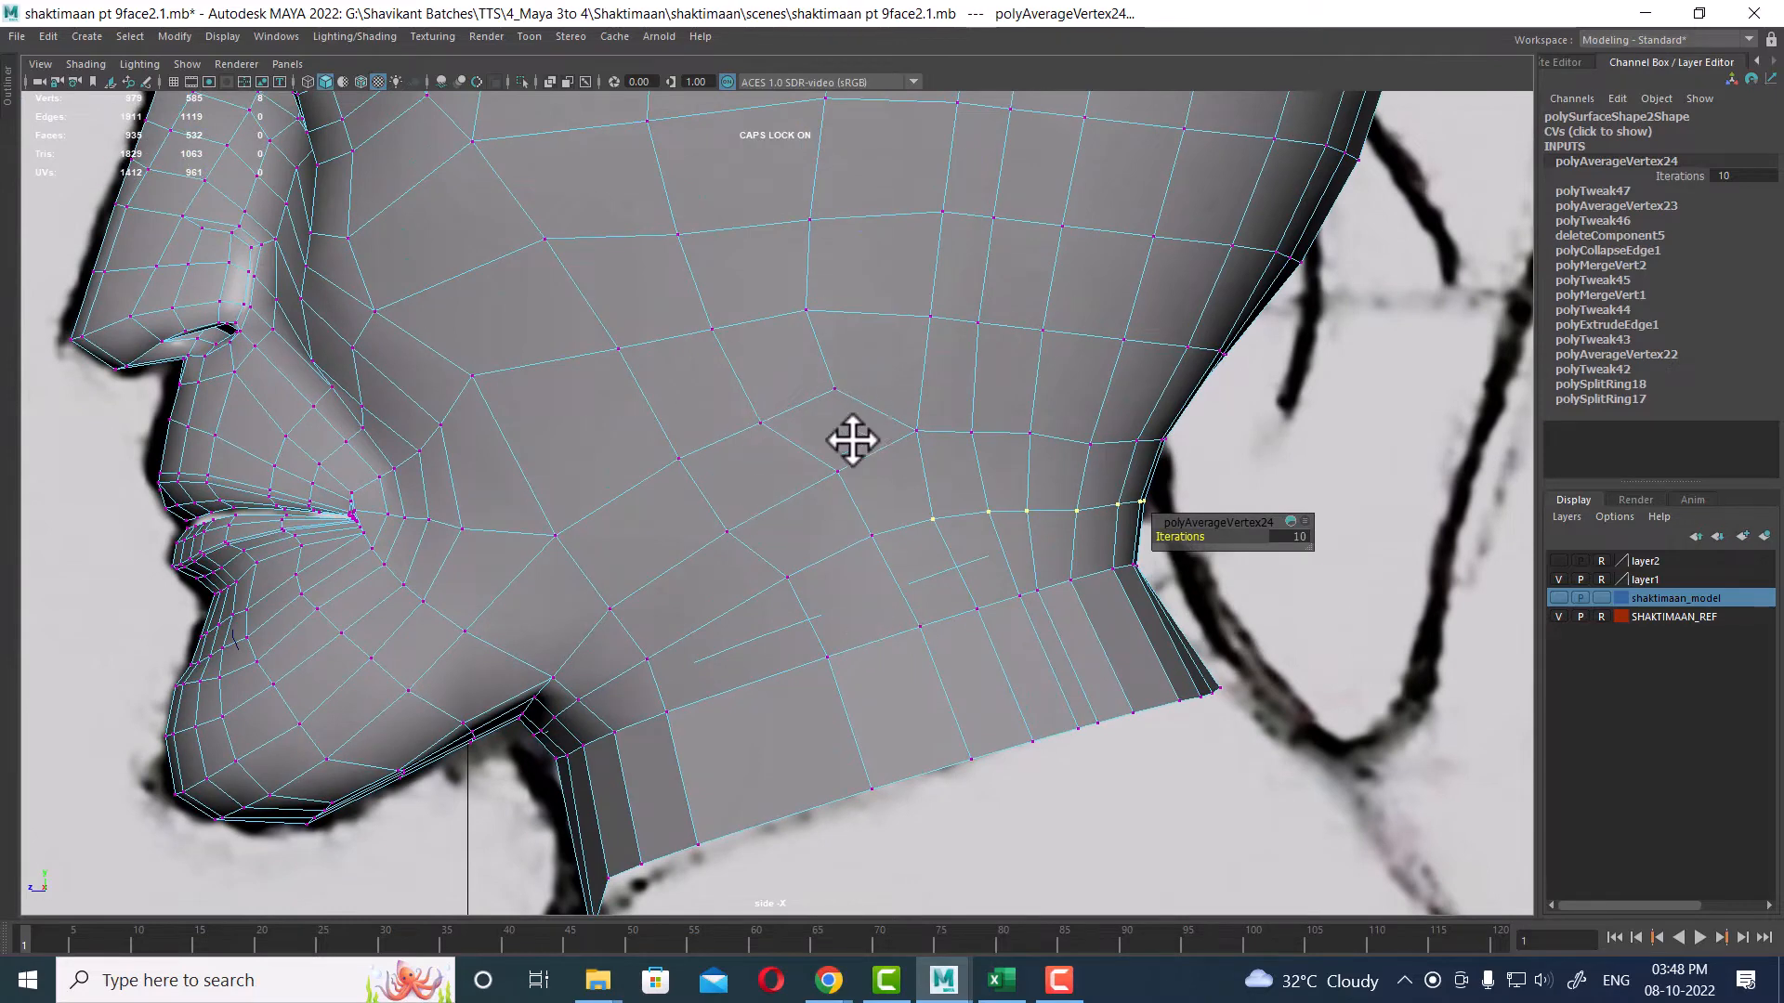
key("space")
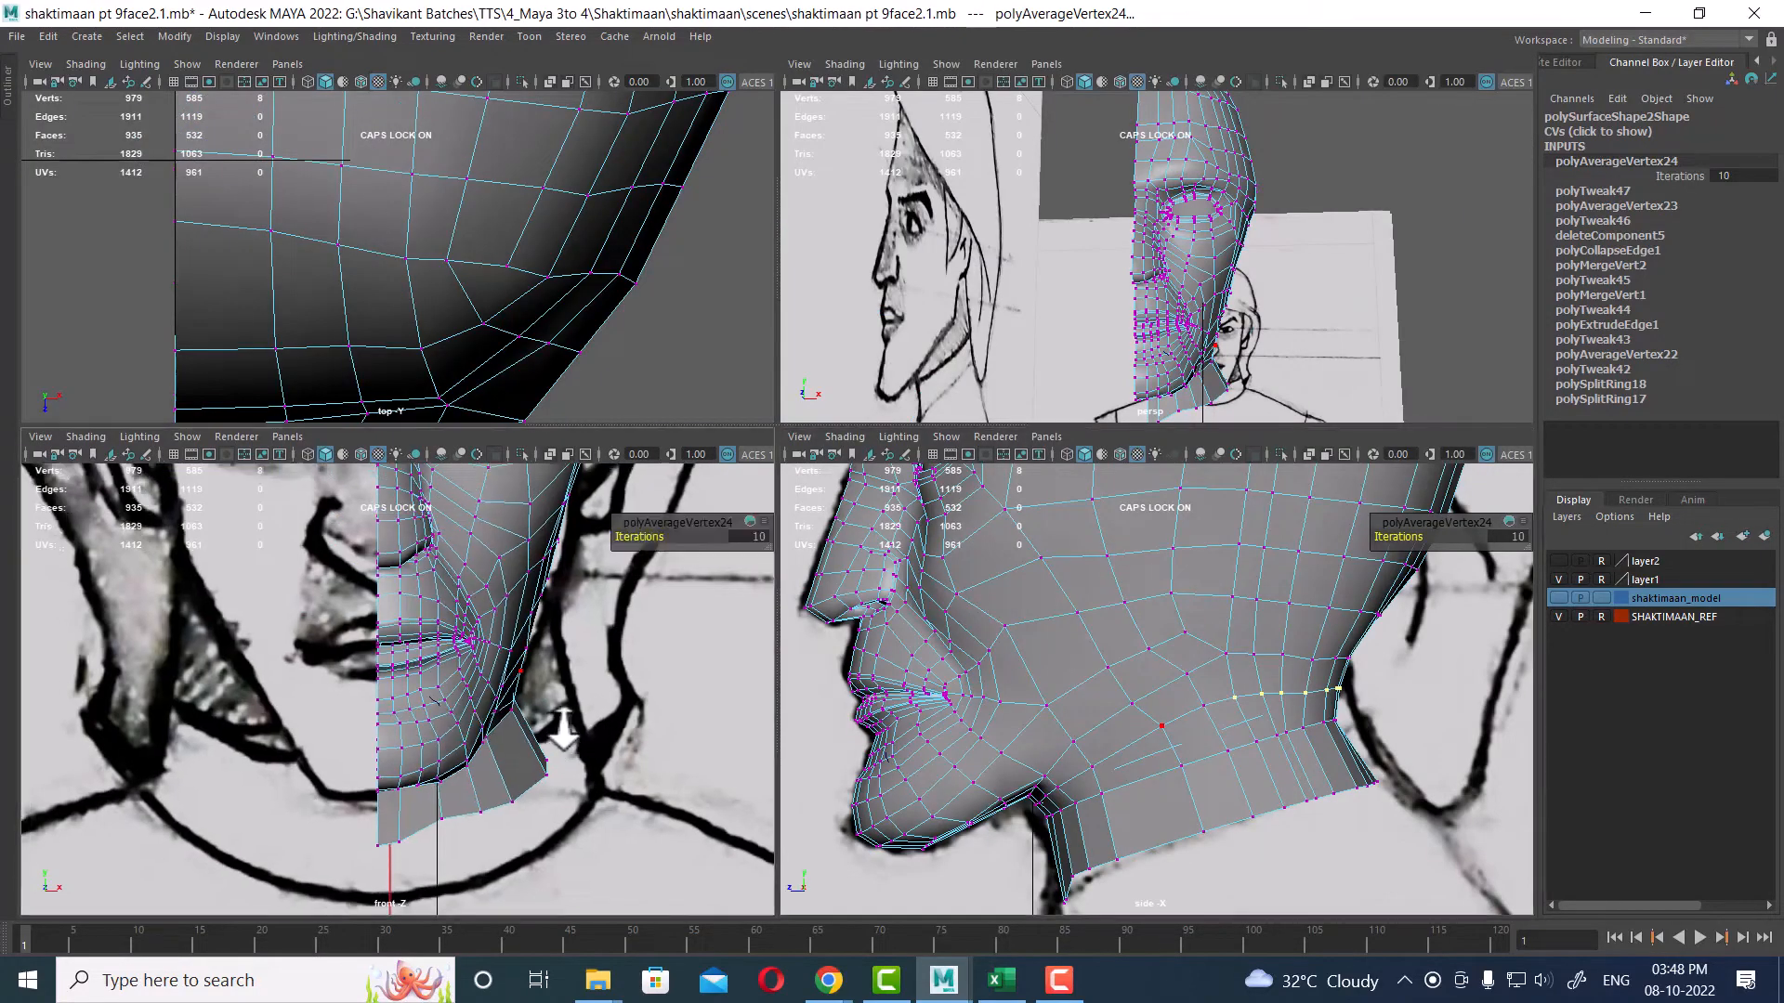
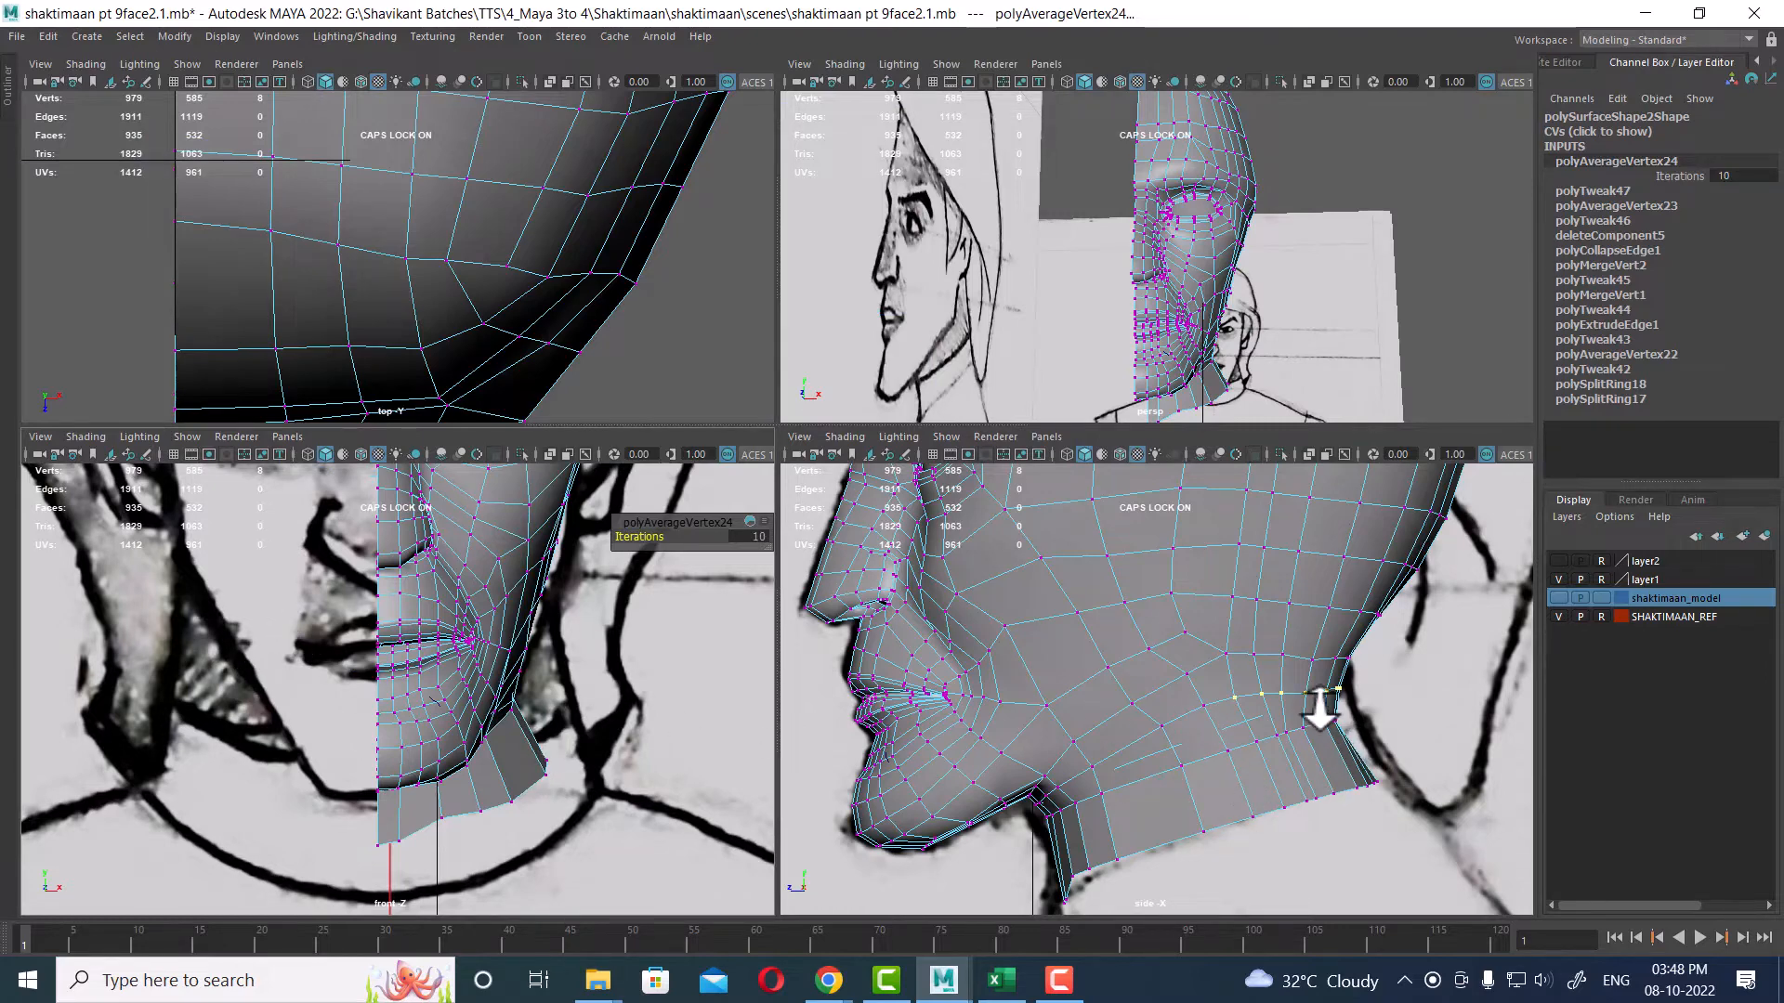
Step: With Soft Select on, select two vertices on the side of the neck and pull them outward in the front view to follow the reference
middle_click_drag(522, 661, 526, 842, "alt")
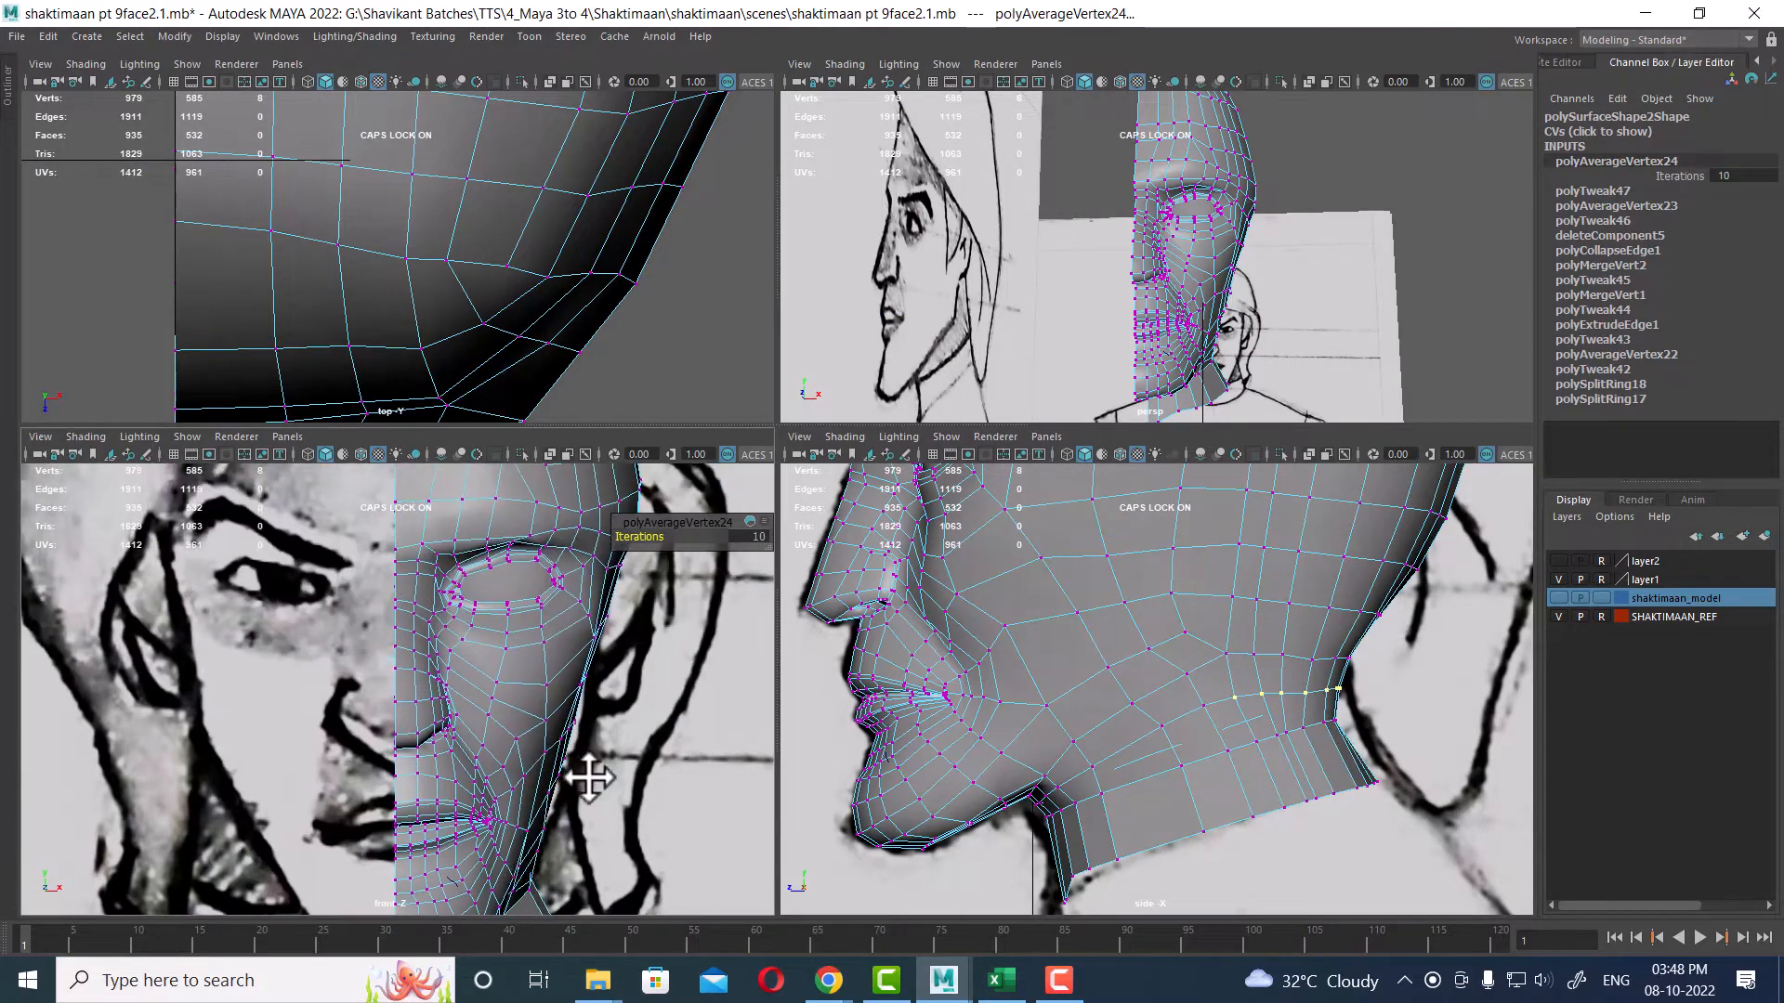
left_click_drag(599, 708, 550, 742)
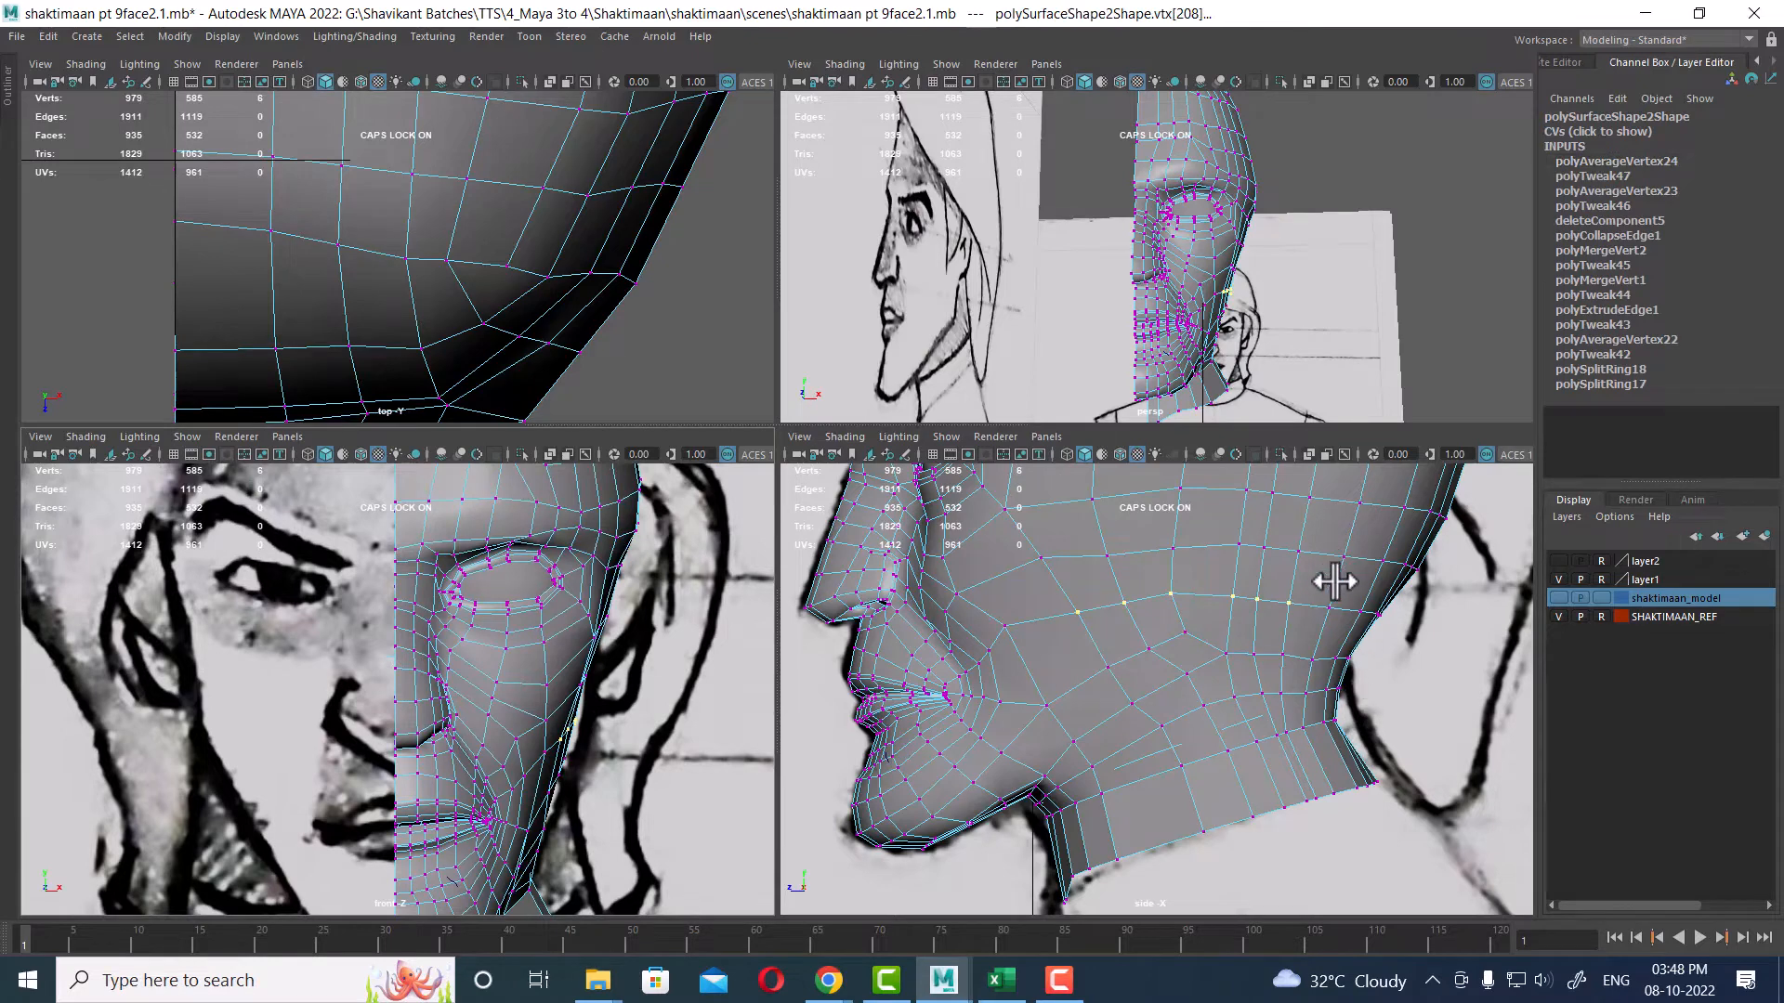
scroll(1334, 582, "up", 1)
middle_click_drag(1271, 620, 1278, 686, "alt")
left_click_drag(1202, 639, 1059, 686)
scroll(1246, 797, "up", 1)
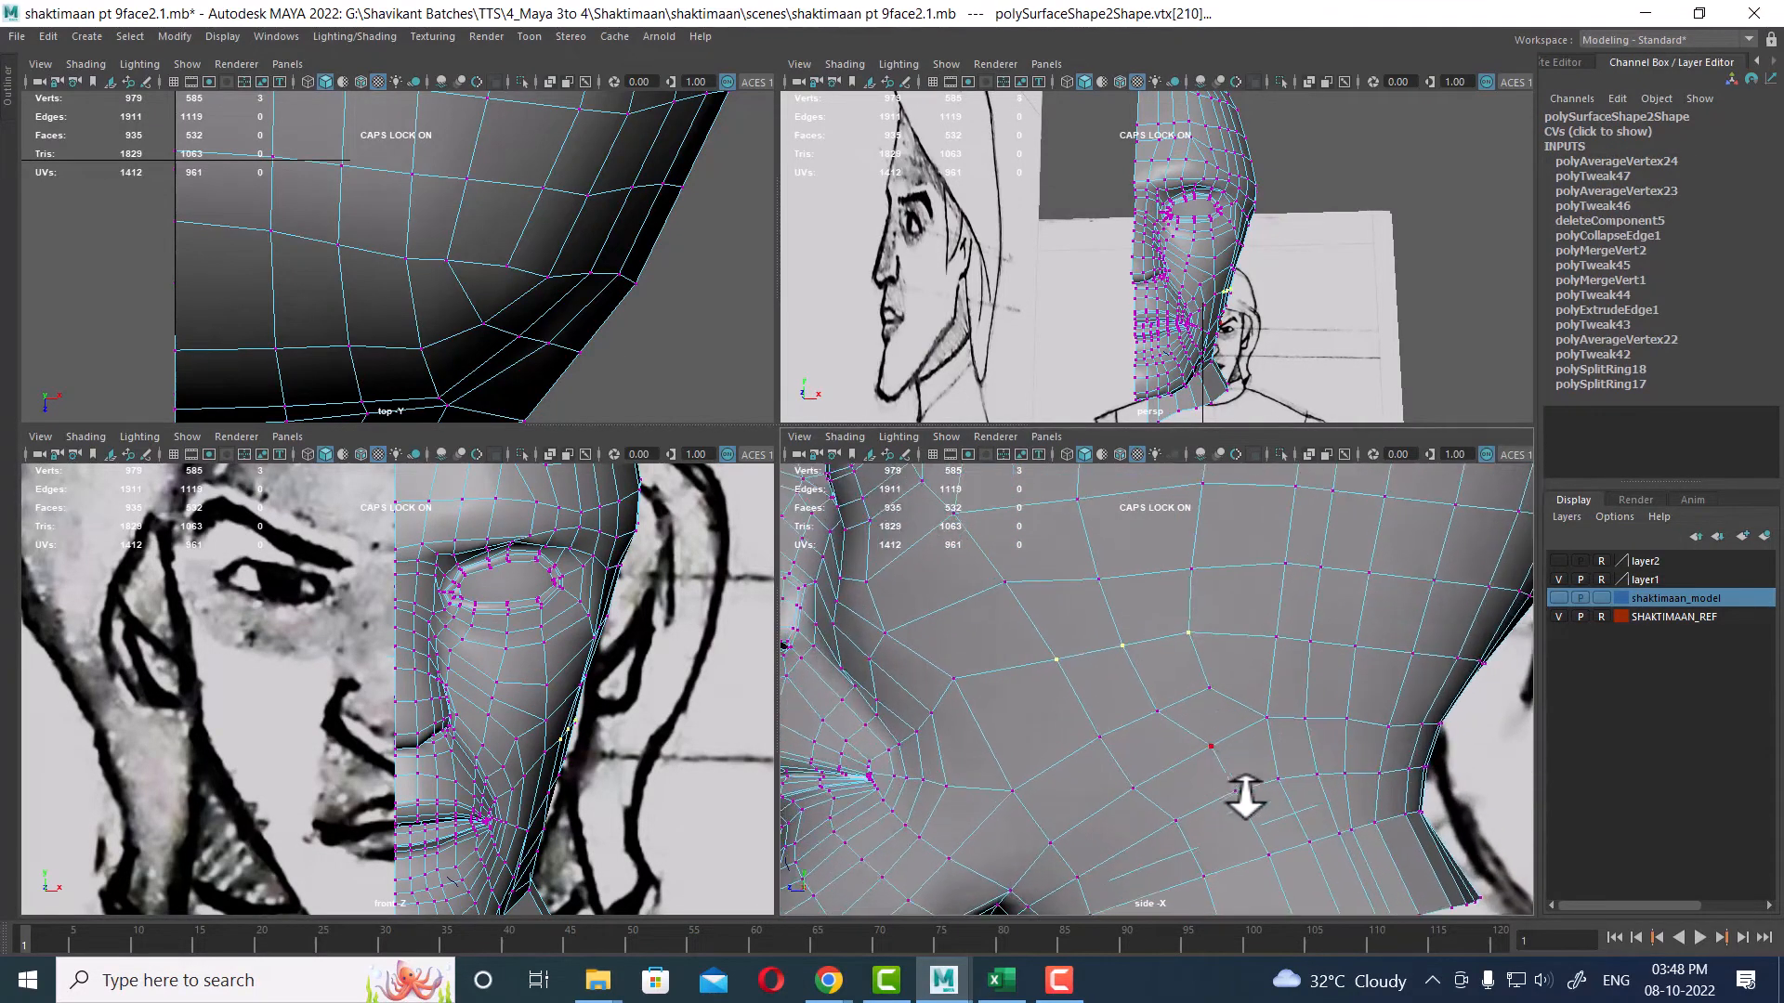
left_click_drag(1226, 677, 1059, 767, "shift")
scroll(608, 809, "up", 2)
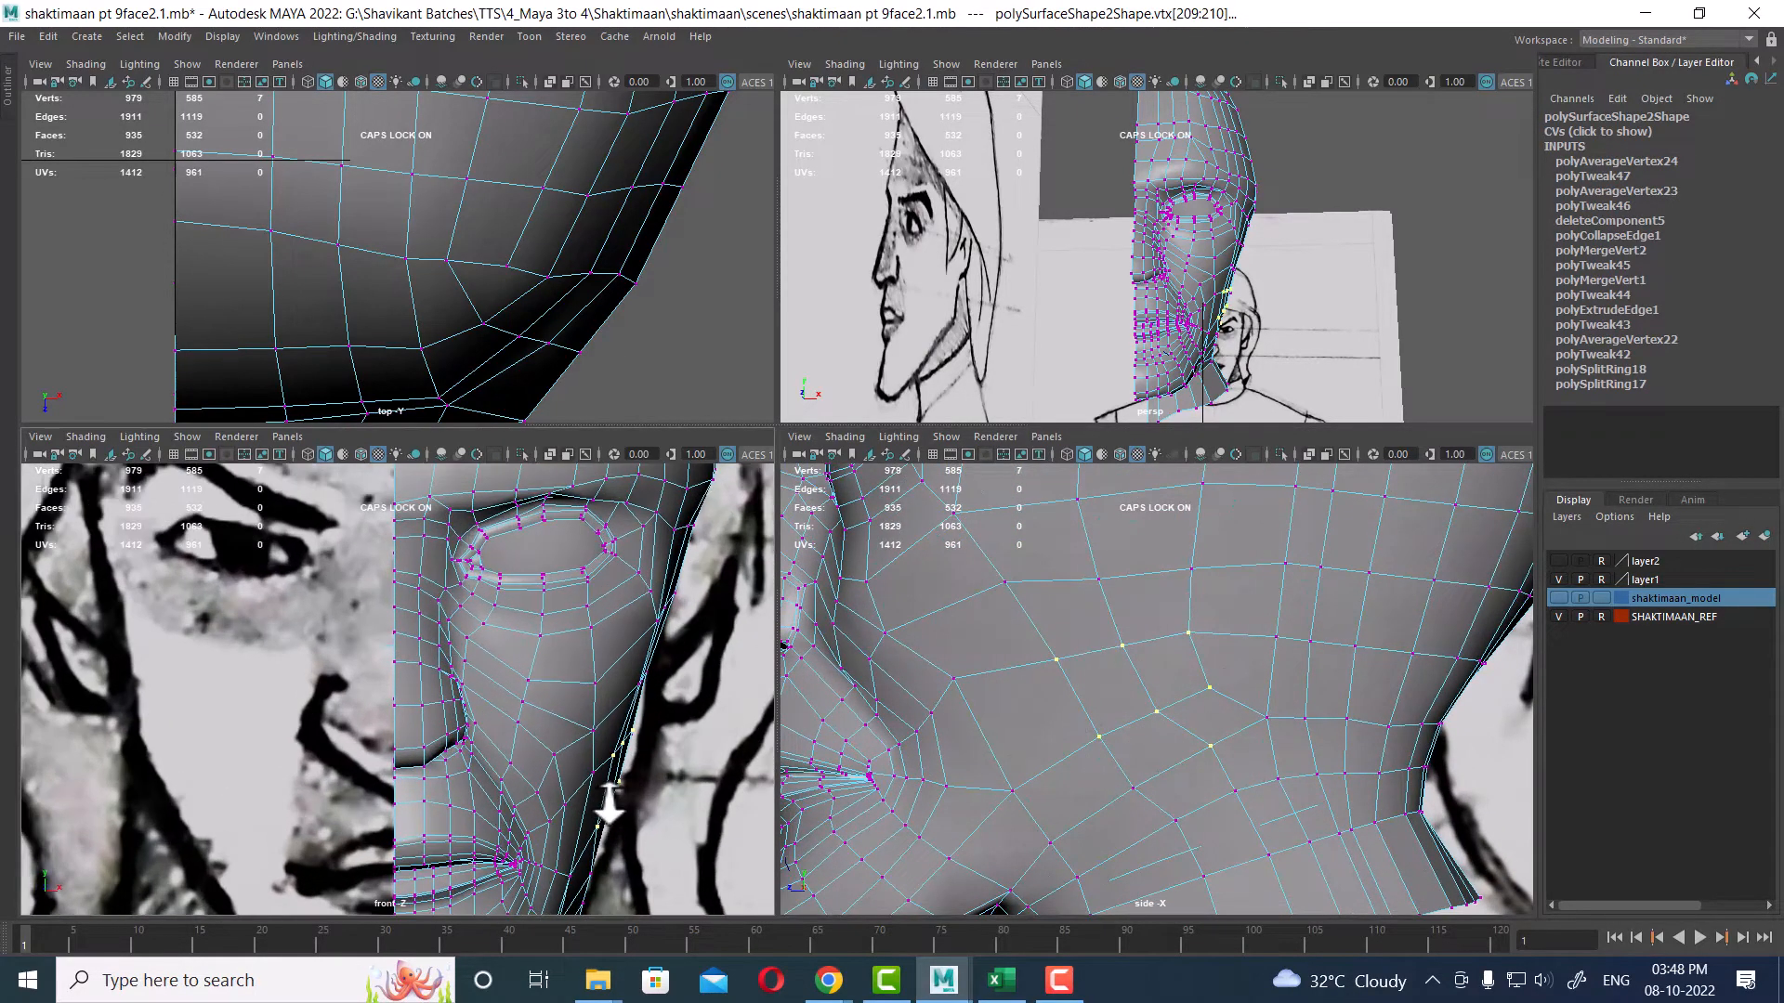
scroll(608, 808, "up", 1)
key("w")
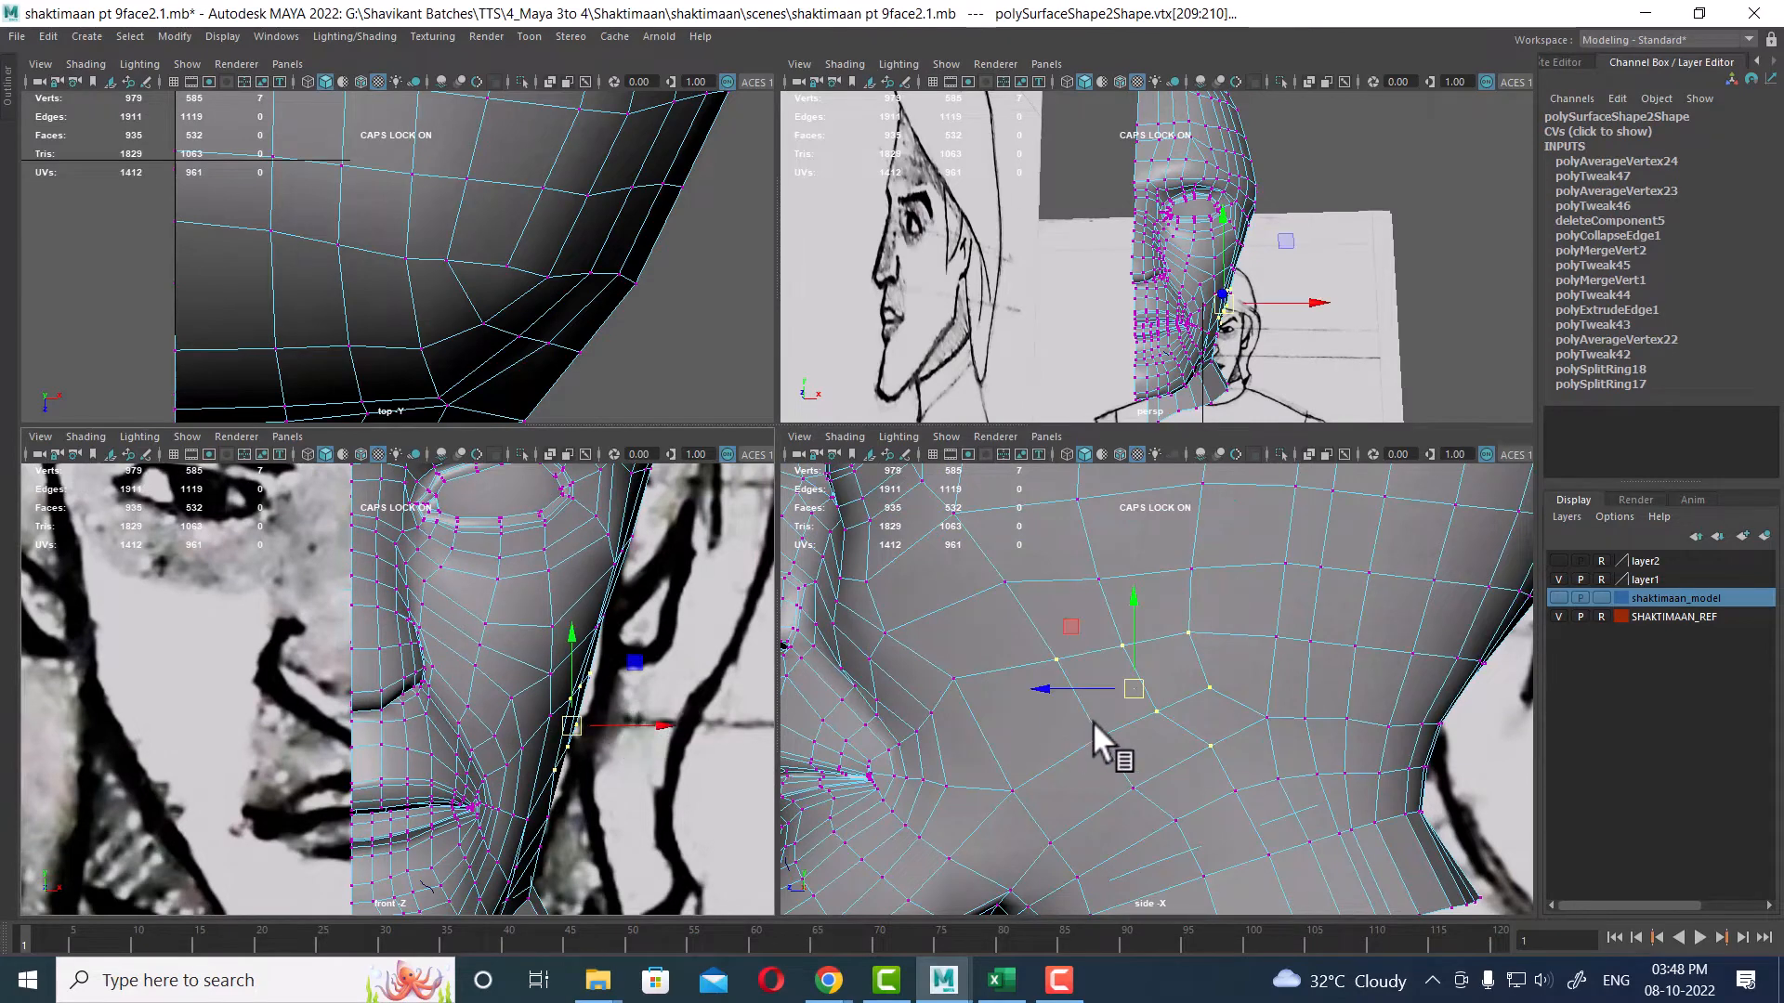
key("b")
left_click_drag(1152, 671, 1107, 723)
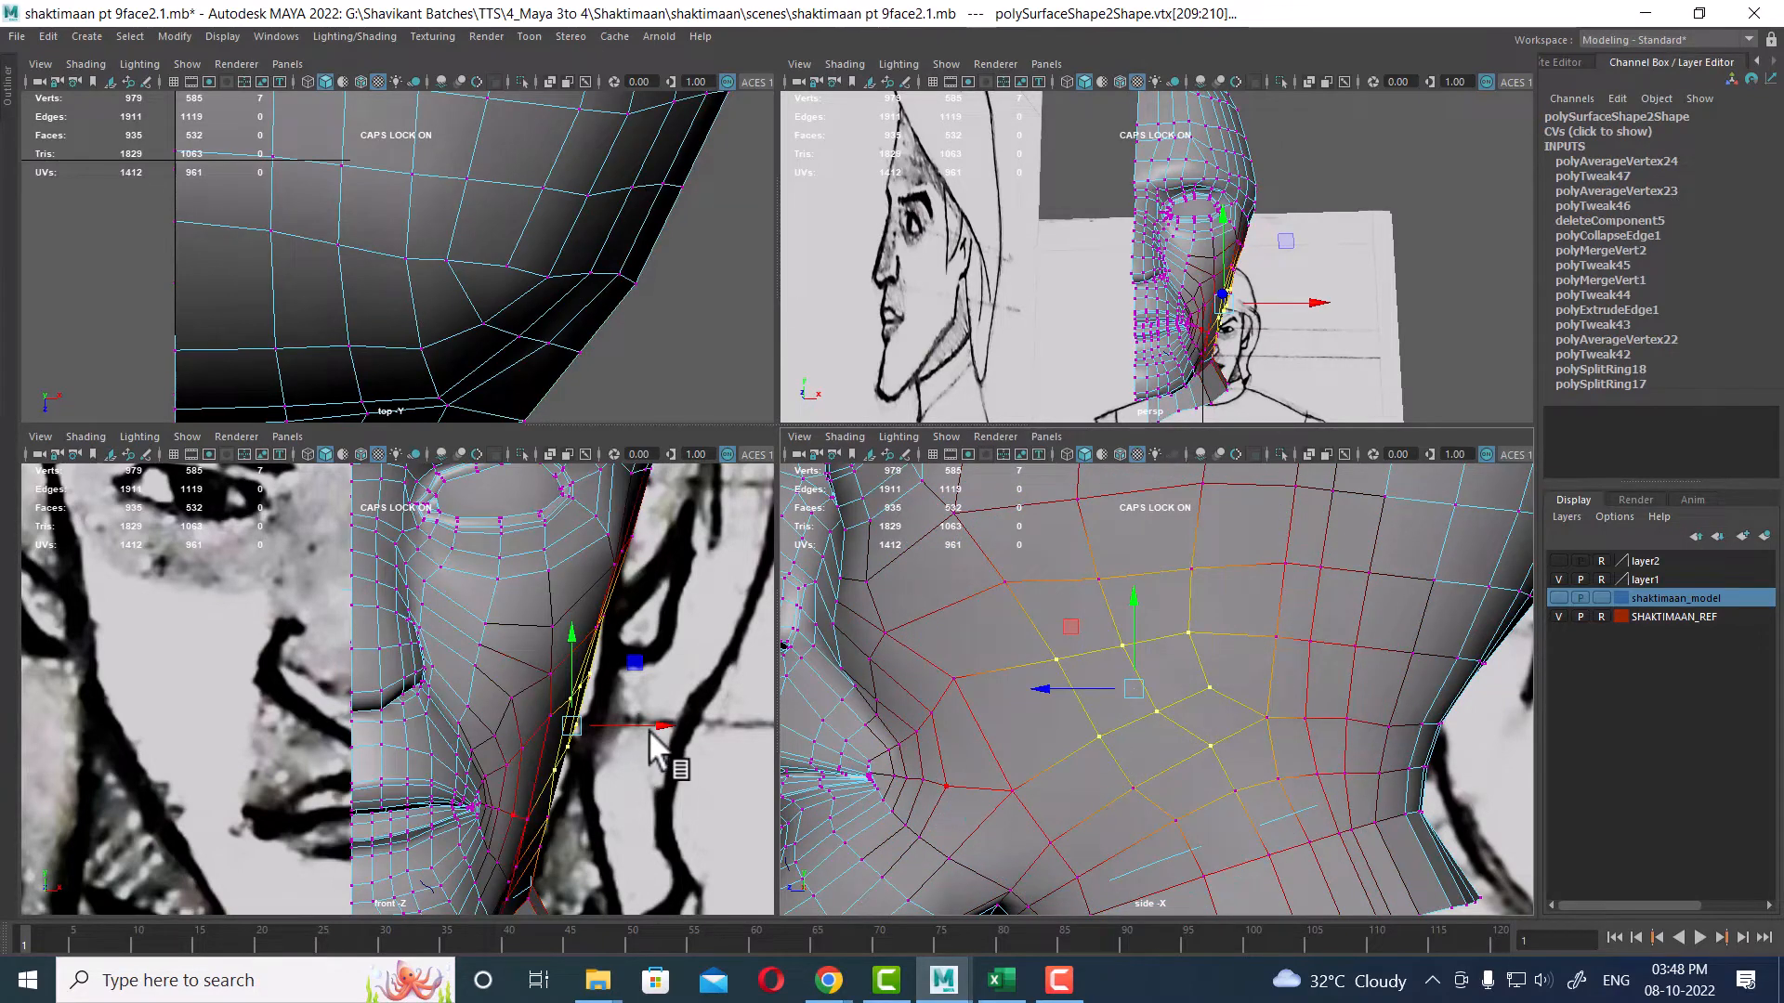
left_click_drag(665, 727, 673, 753)
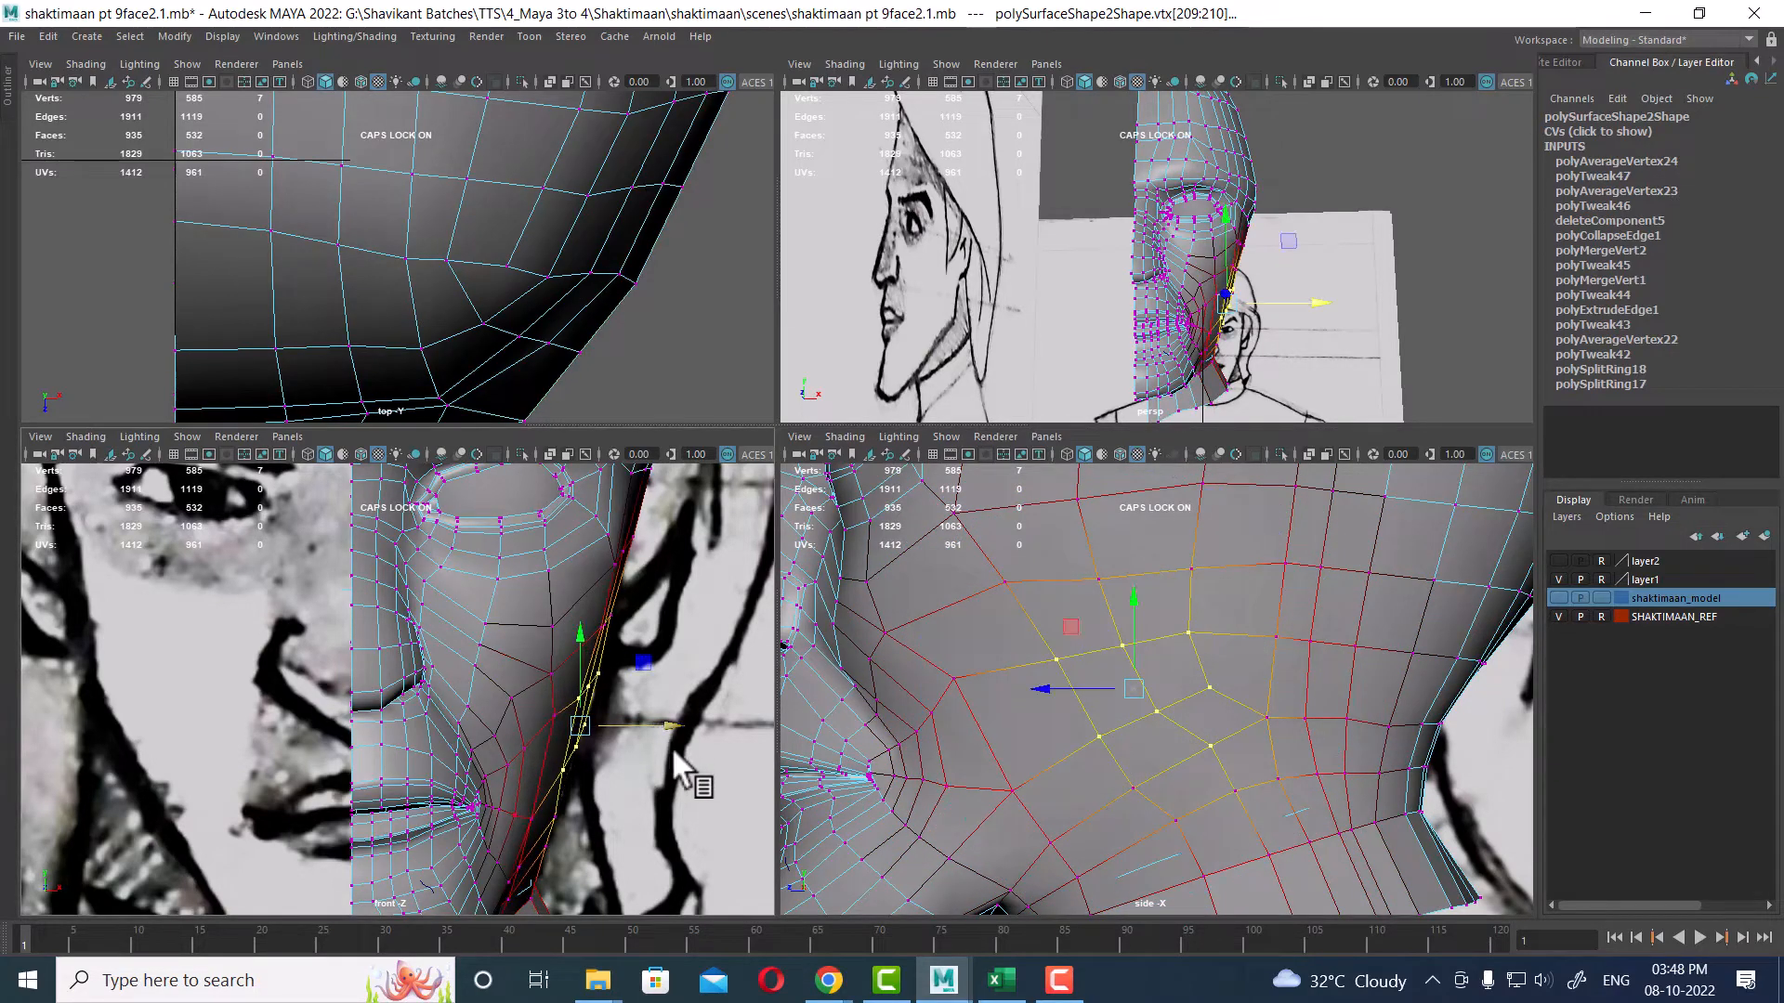
Step: Select a cheek vertex near the jaw and move it outward with soft selection in the front view
middle_click_drag(1137, 714, 1170, 601, "alt")
right_click_drag(1170, 601, 1056, 727, "alt")
middle_click_drag(1008, 674, 1039, 806, "alt")
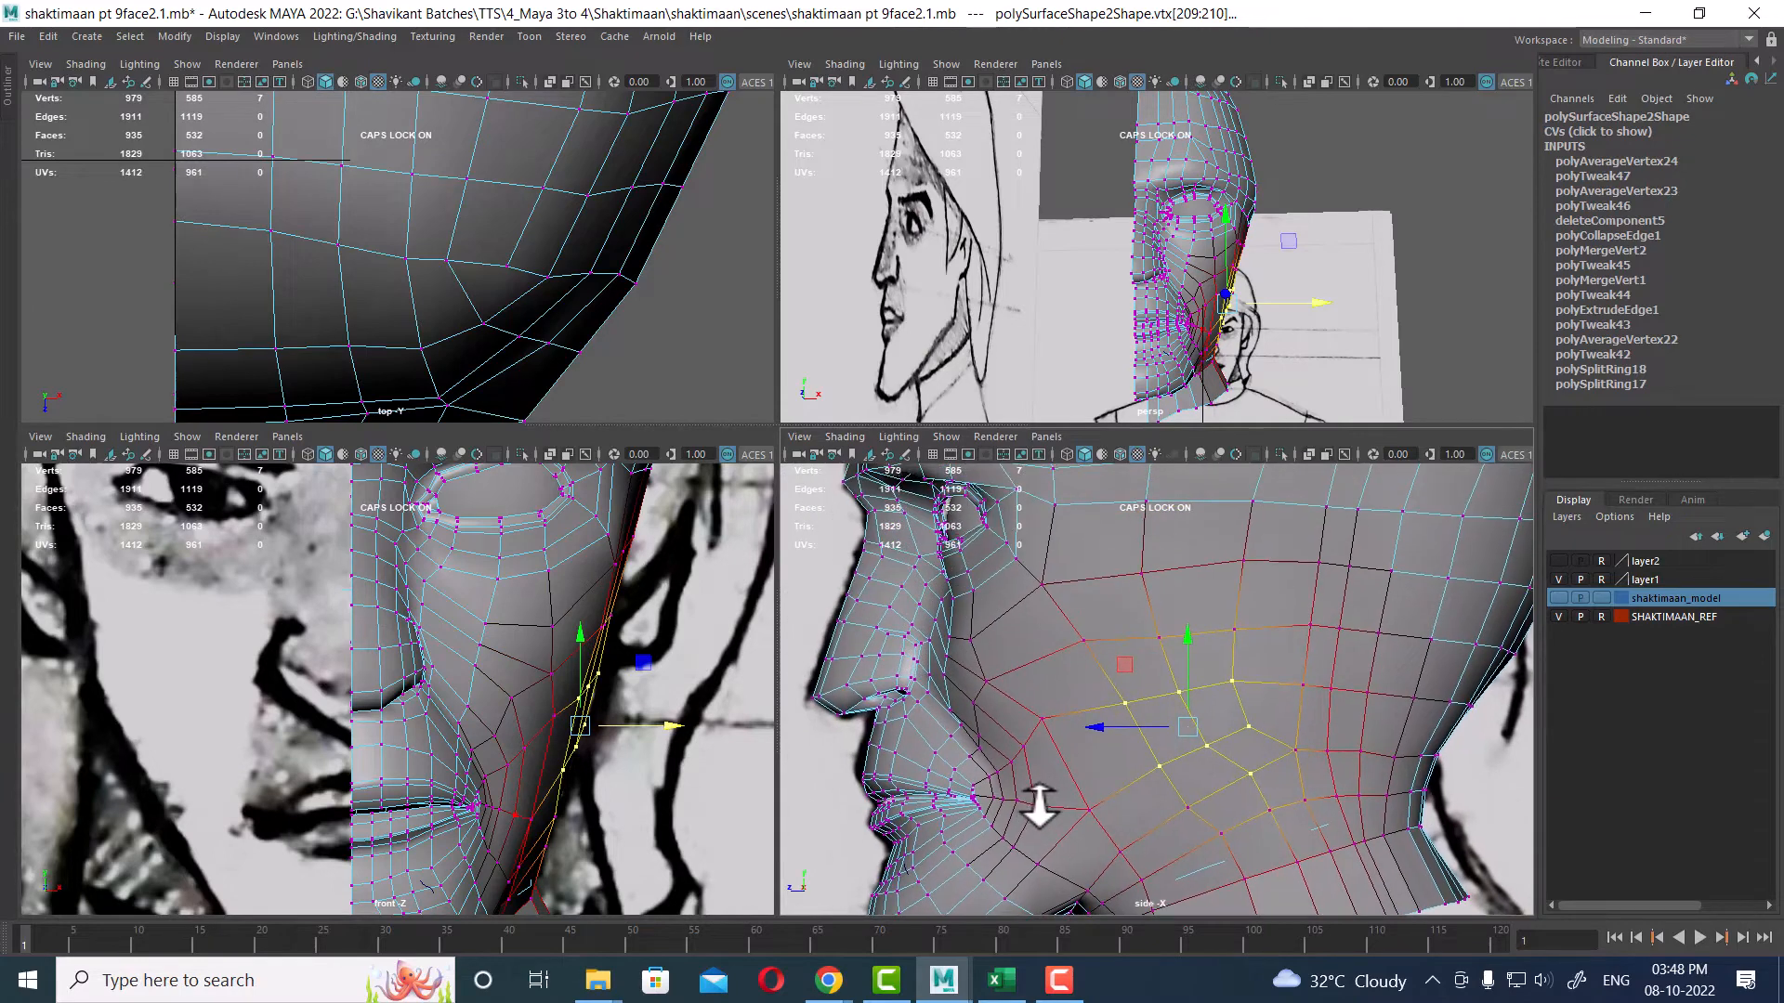
left_click_drag(1274, 316, 1152, 339, "alt")
right_click_drag(1152, 339, 1252, 398, "alt")
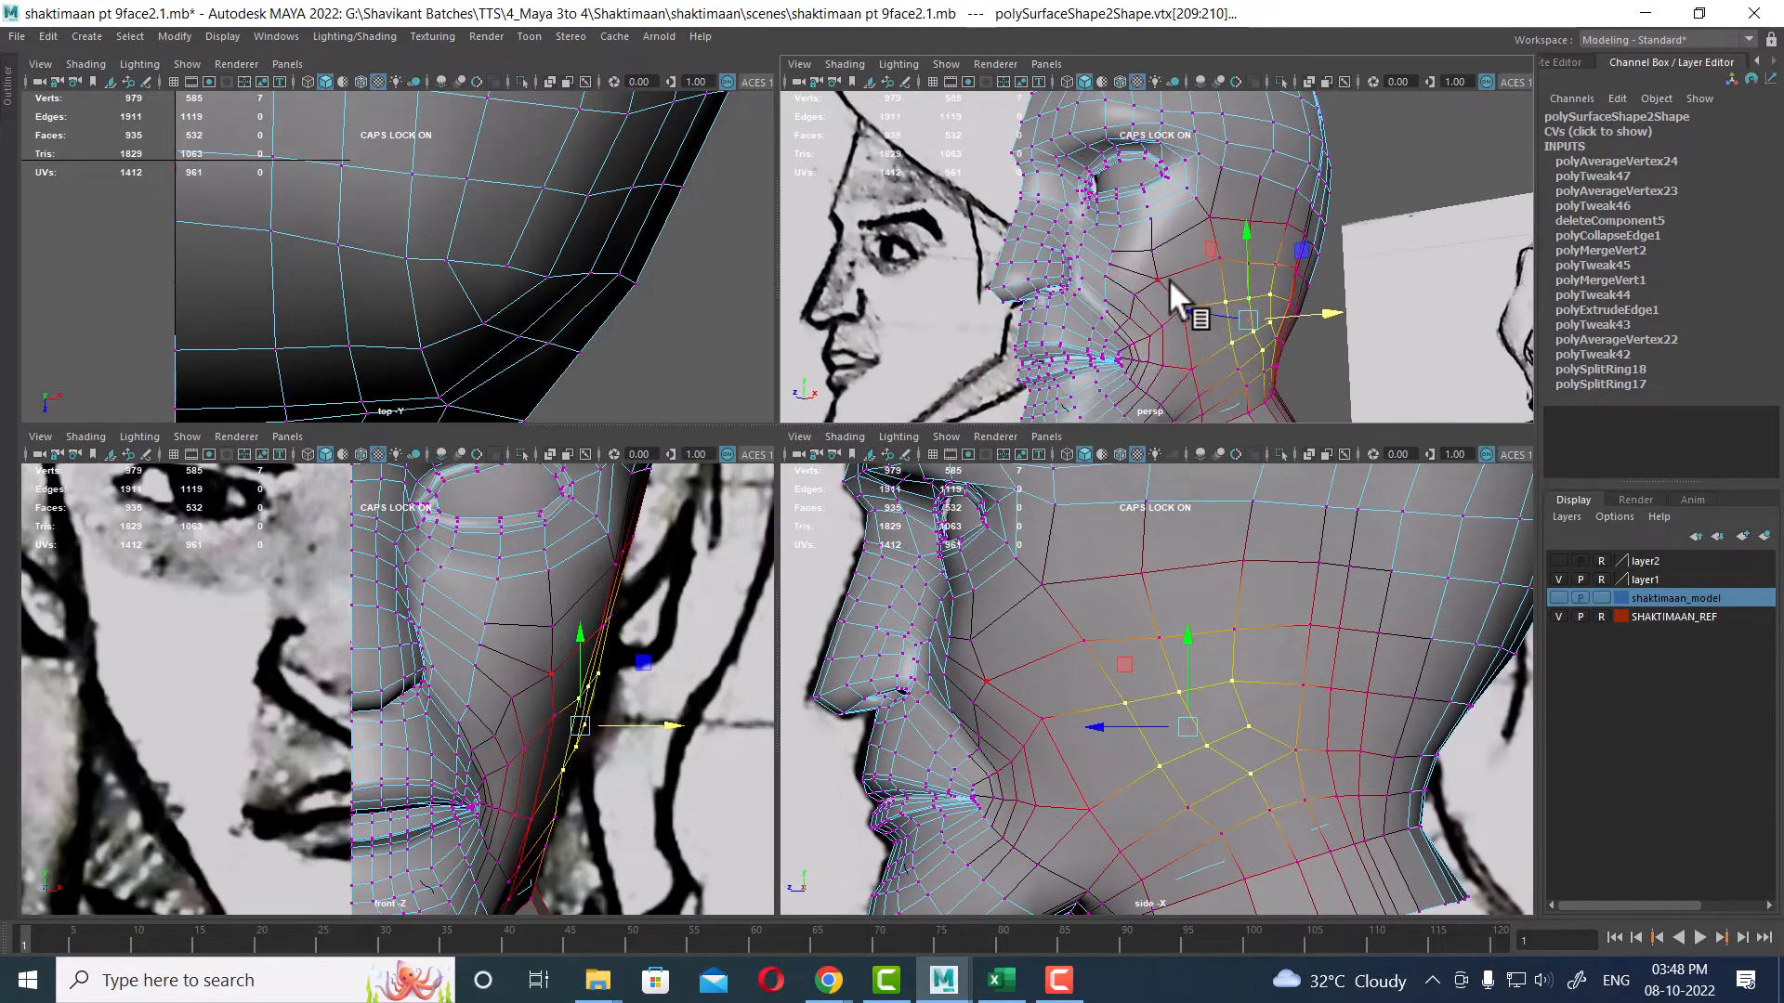
left_click(1157, 270)
right_click_drag(1157, 270, 1223, 452, "alt")
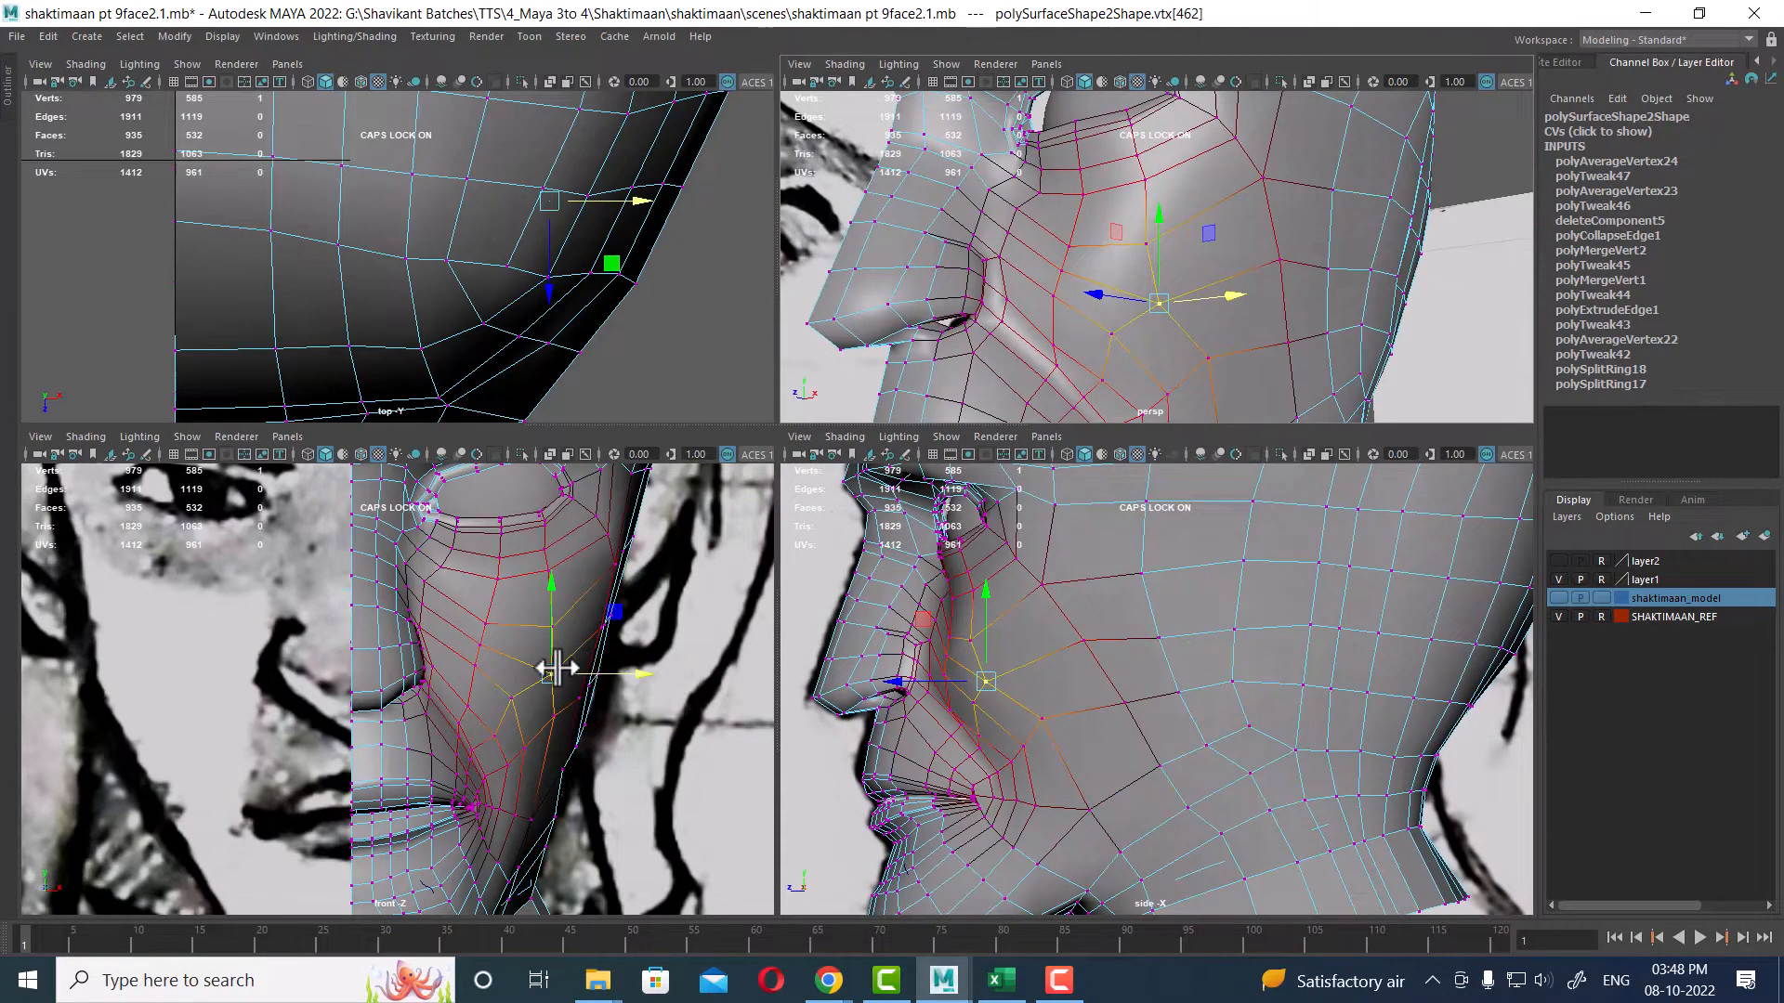
left_click_drag(553, 671, 650, 676)
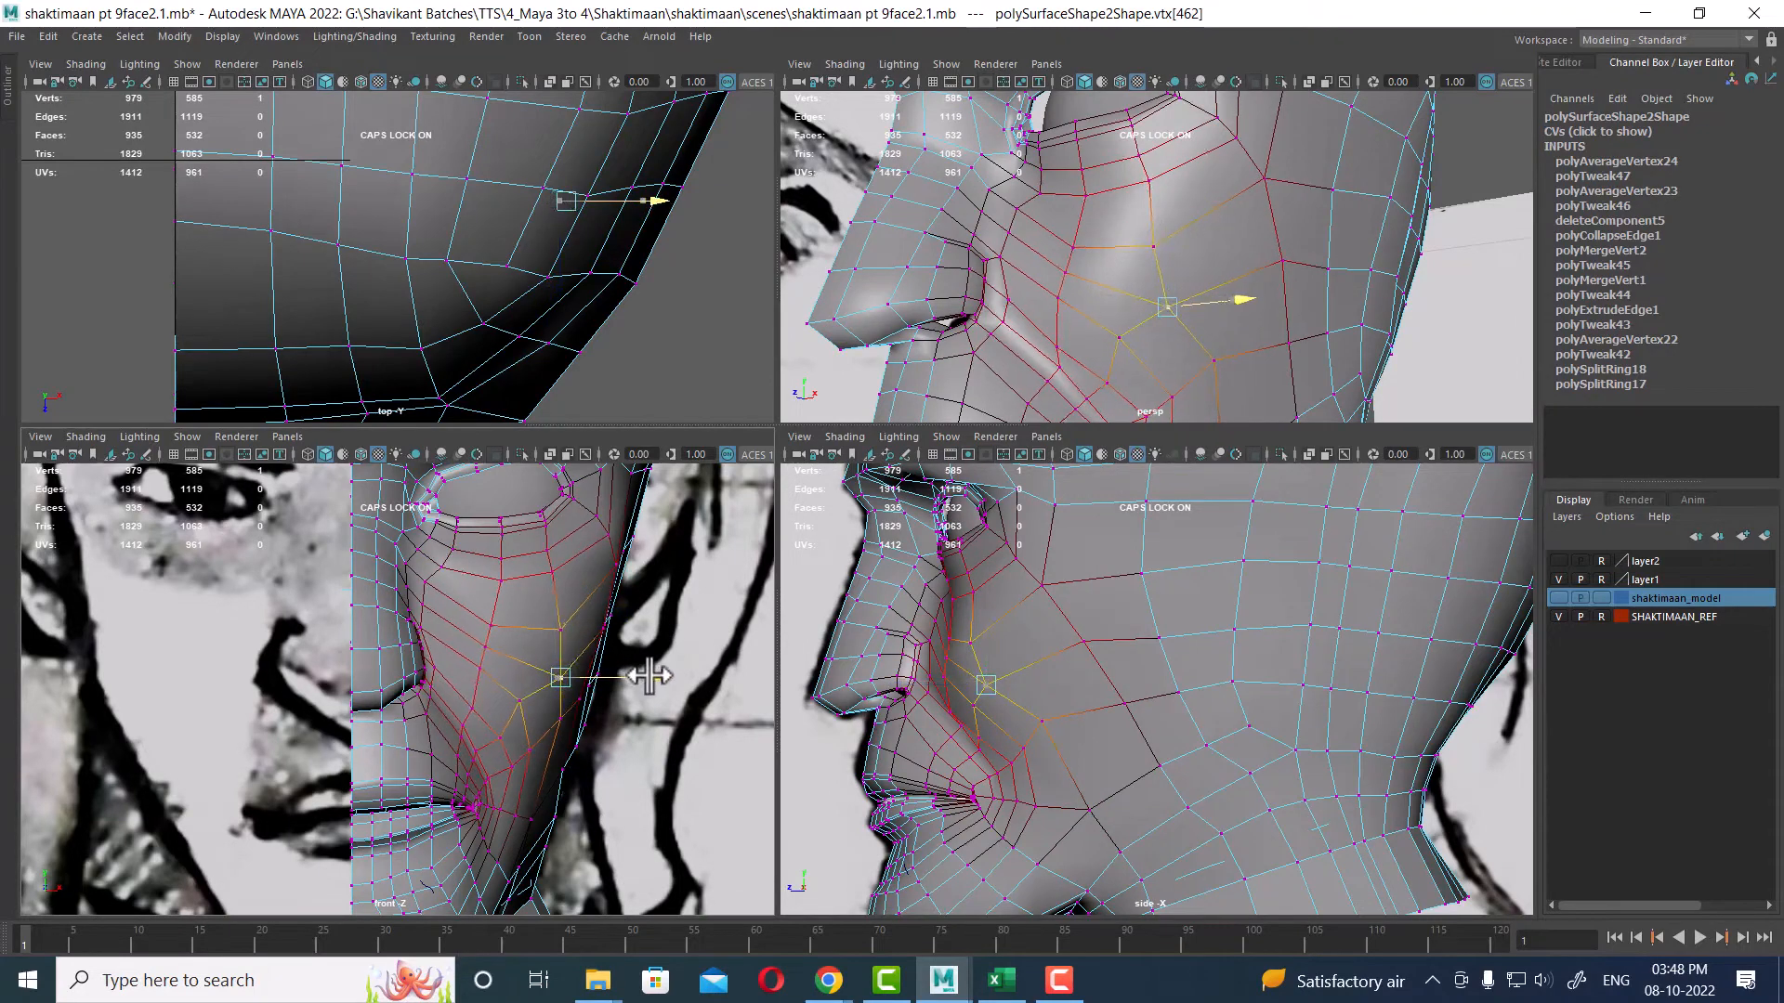
Step: Examine the neck and jaw silhouette against the front and side reference images
left_click_drag(1268, 348, 1125, 296, "alt")
right_click_drag(1124, 296, 1152, 221, "alt")
right_click_drag(451, 748, 432, 752, "alt")
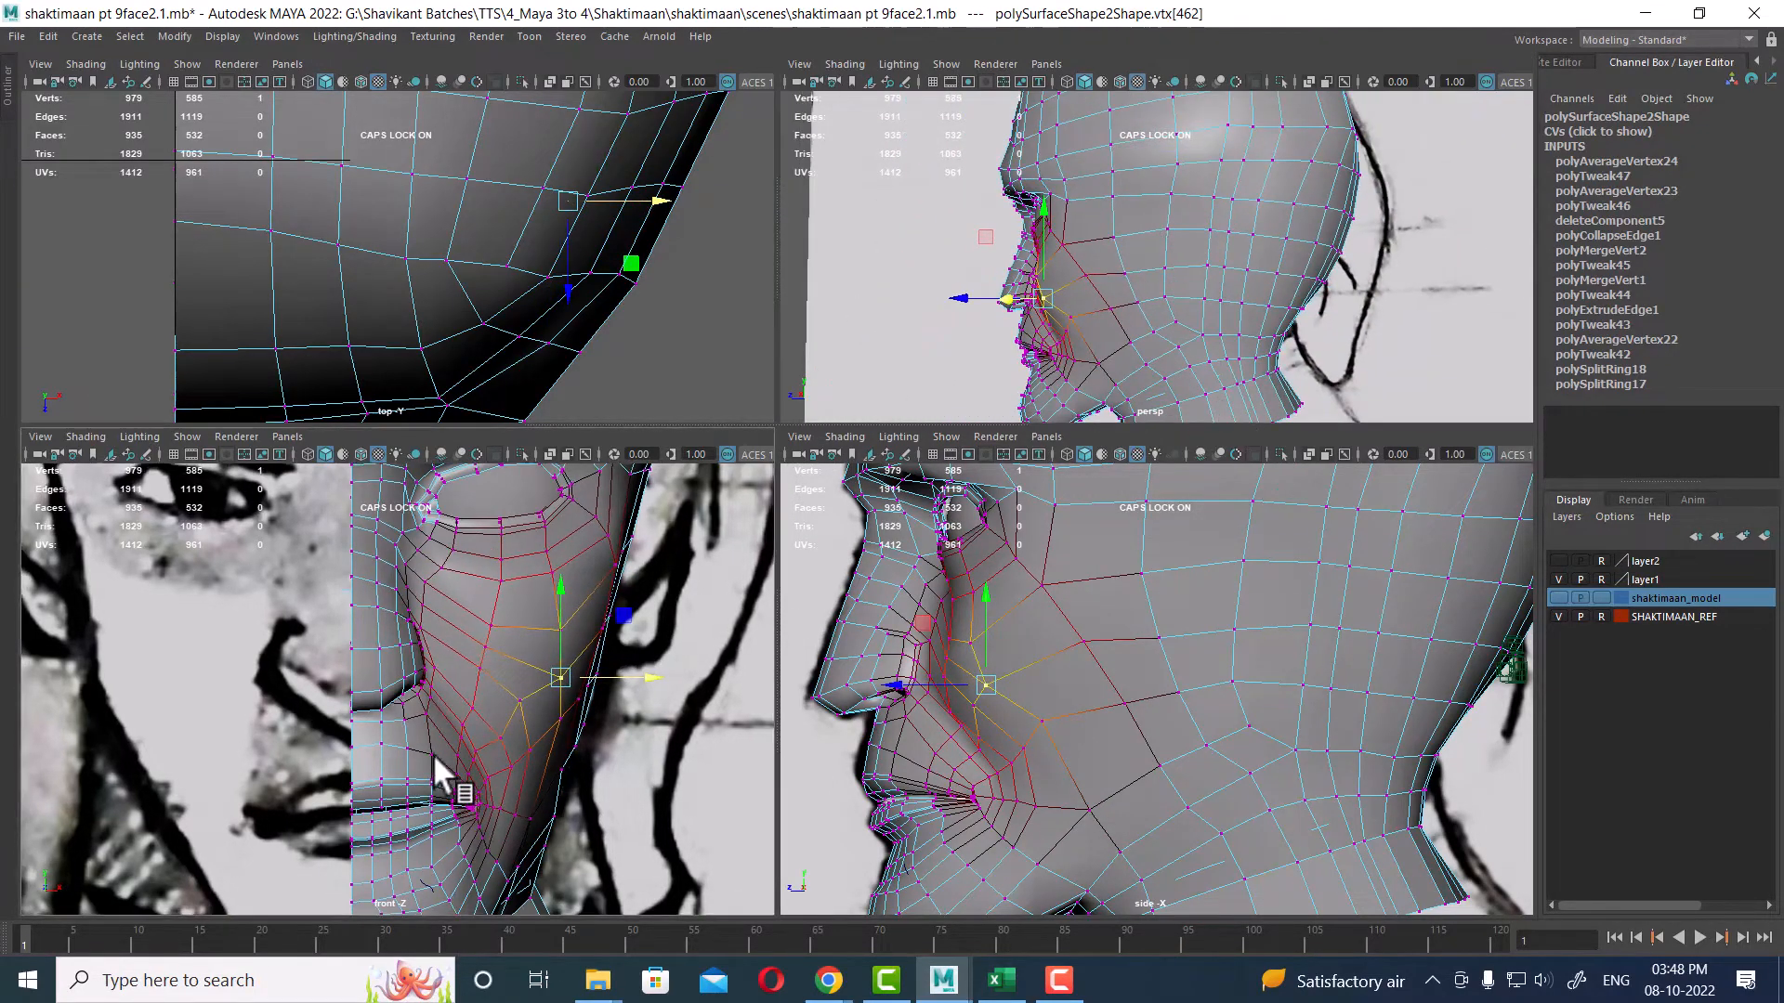
middle_click_drag(434, 764, 442, 620, "alt")
middle_click_drag(1353, 713, 1284, 618, "alt")
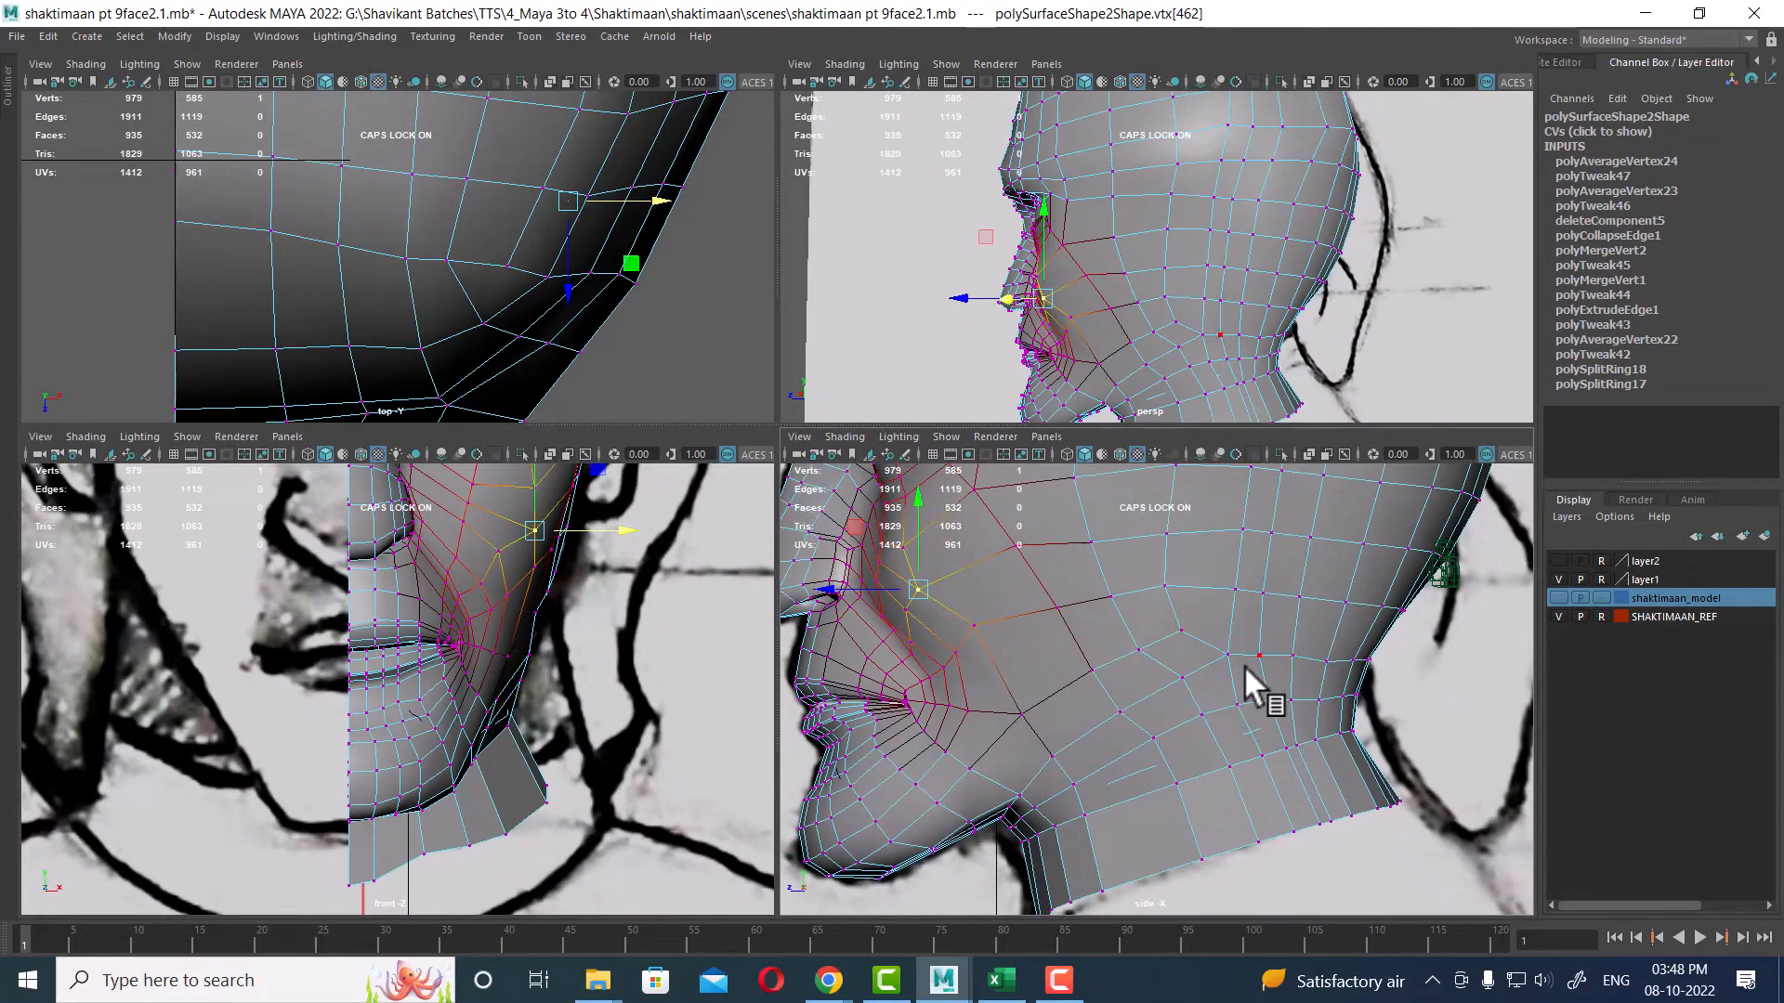
mouse_move(455, 714)
right_mouse_down("alt")
mouse_move(369, 695)
mouse_move(384, 670)
mouse_move(427, 720)
right_mouse_up("alt")
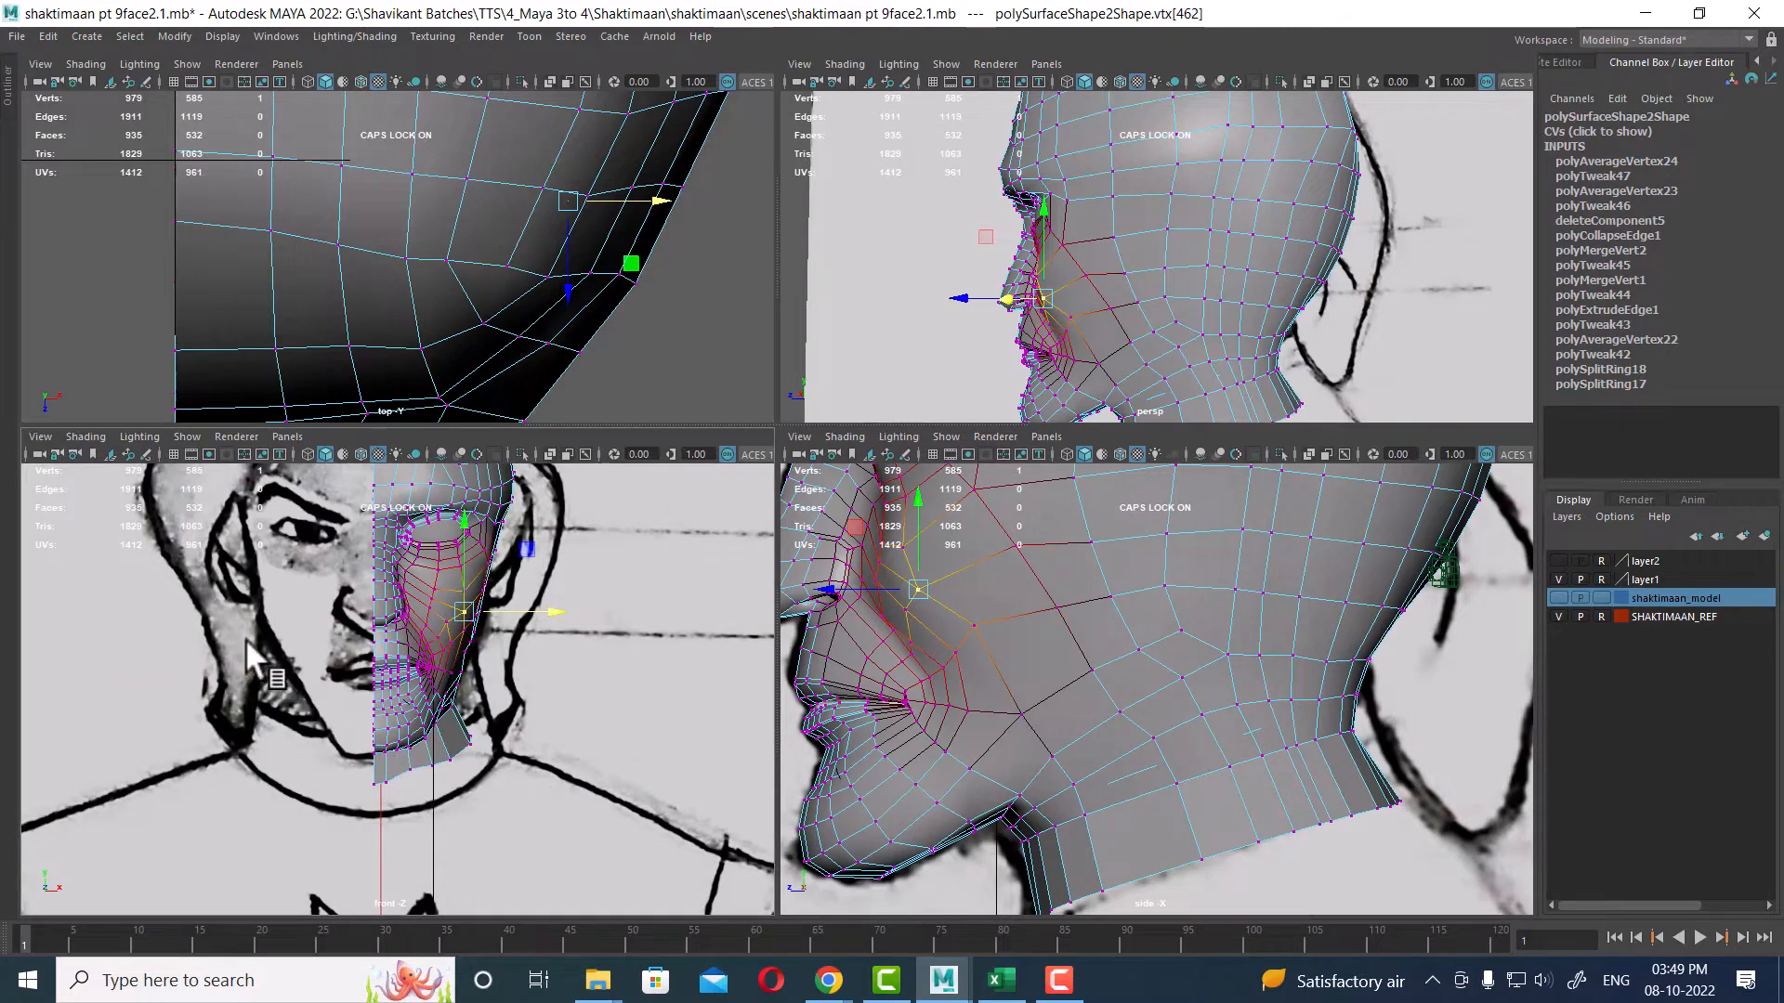
right_click_drag(238, 648, 261, 713, "alt")
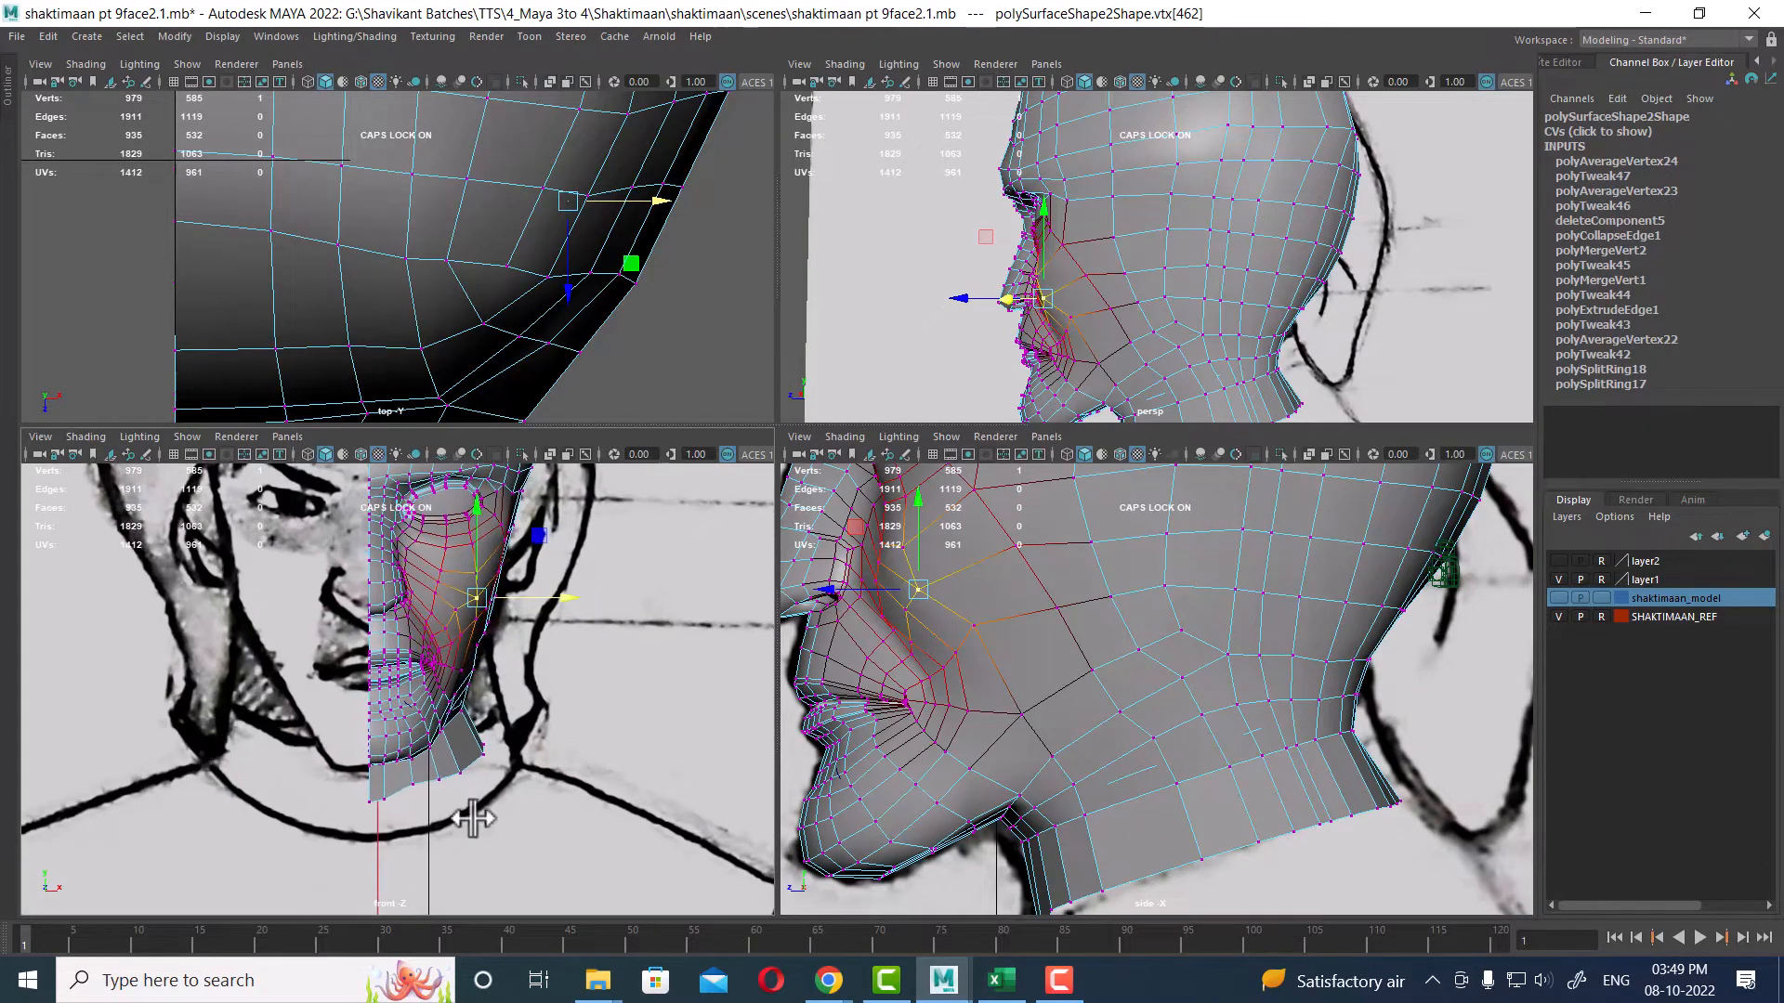
middle_click_drag(1287, 735, 1208, 594, "alt")
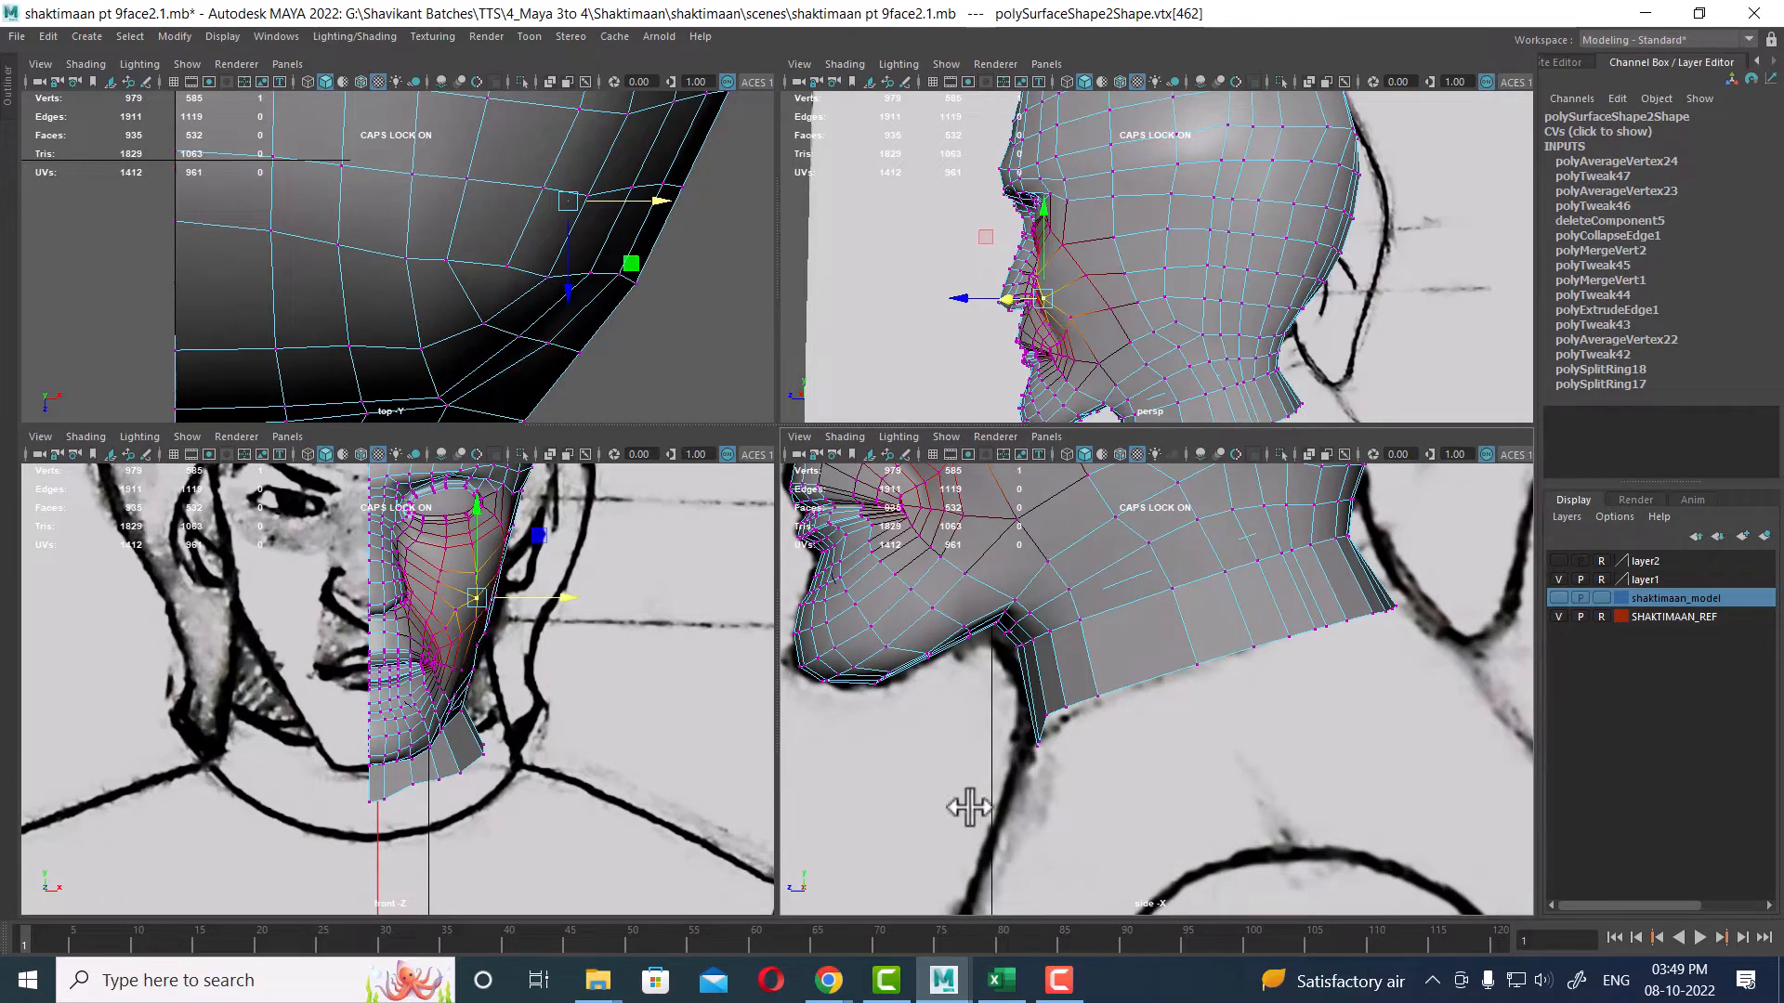
Step: Select rows of lower neck vertices in the side view and move them outward in the front view to match the neck outline
middle_click_drag(1301, 669, 1294, 755, "alt")
left_click_drag(1142, 636, 1274, 749)
middle_click_drag(562, 703, 618, 604)
scroll(595, 606, "up", 1)
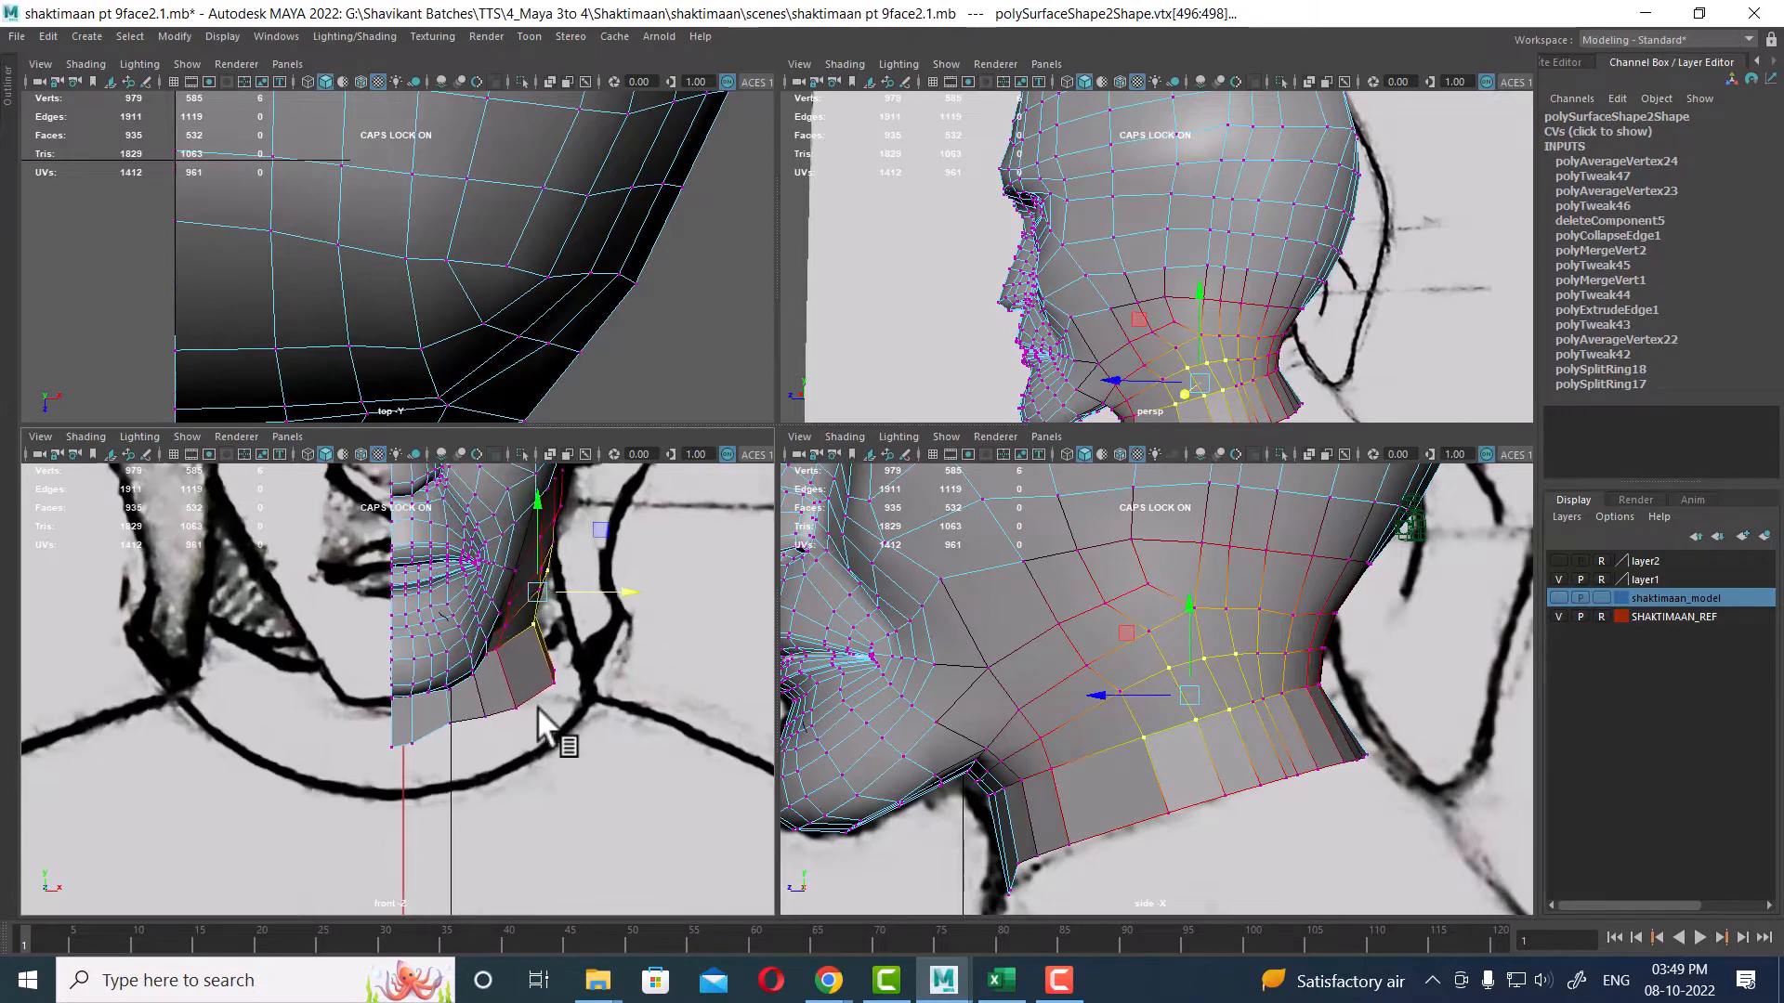
left_click_drag(597, 641, 554, 712)
mouse_move(589, 716)
middle_mouse_down()
mouse_move(577, 685)
mouse_move(598, 685)
middle_mouse_up()
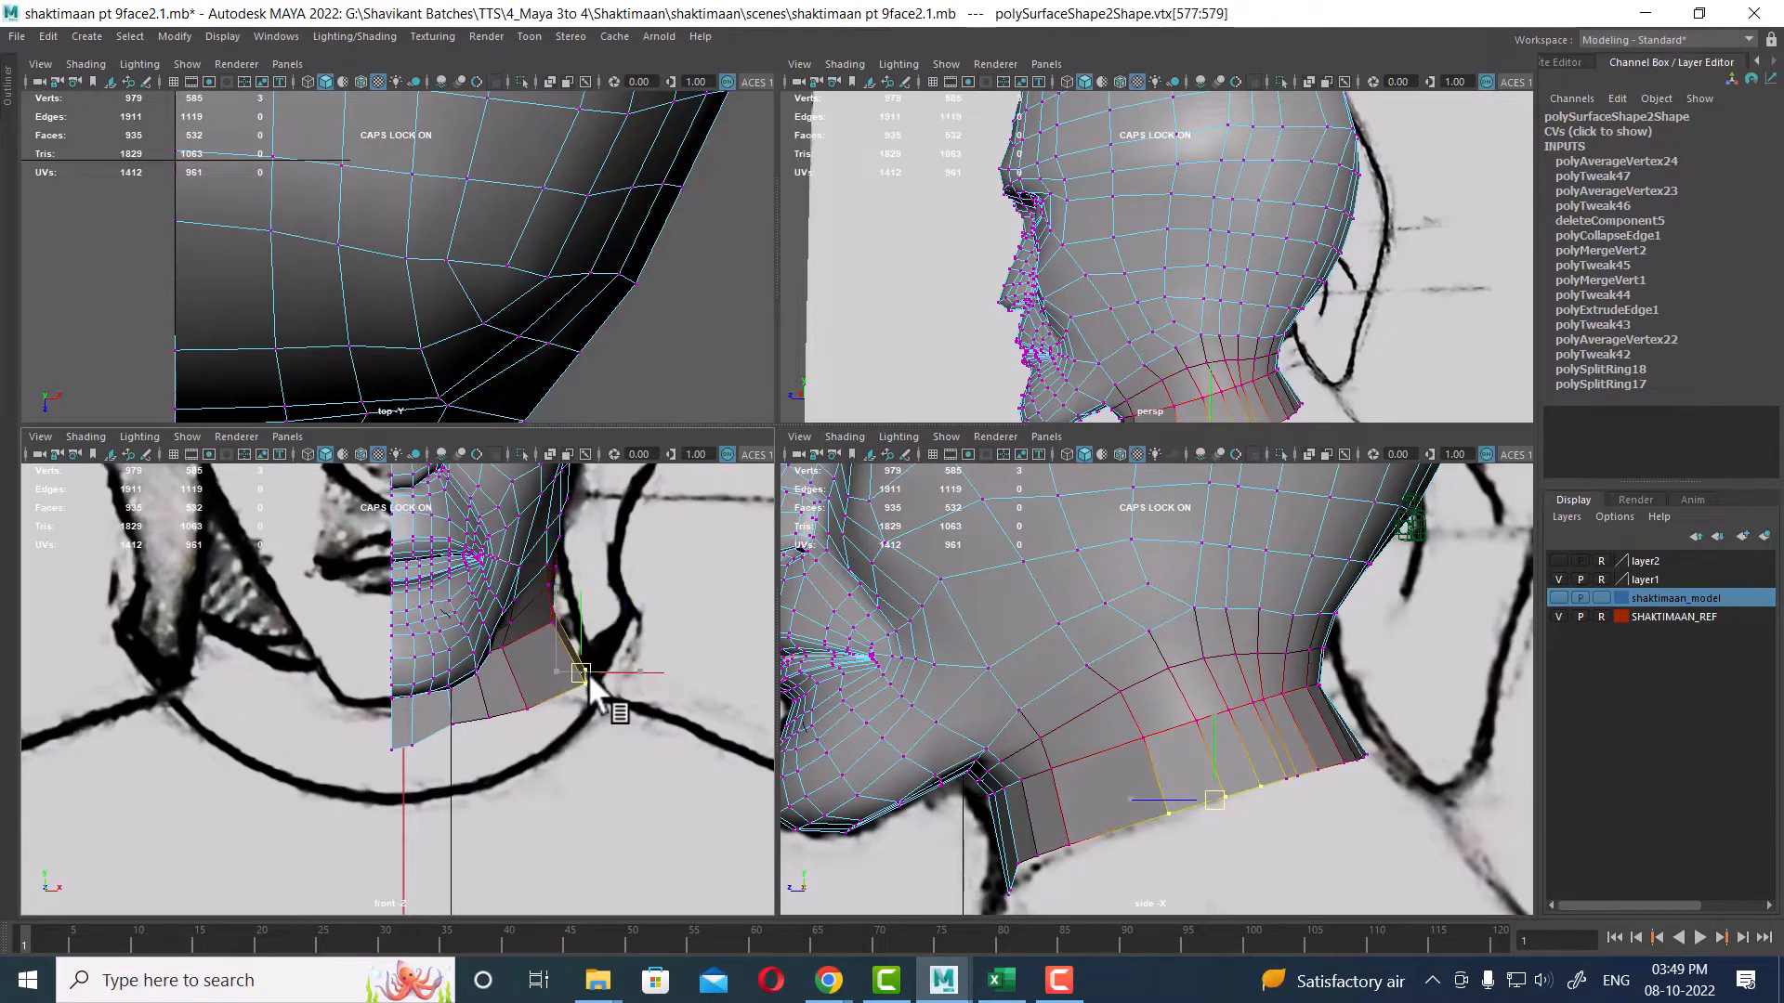
scroll(564, 627, "up", 1)
scroll(582, 605, "up", 3)
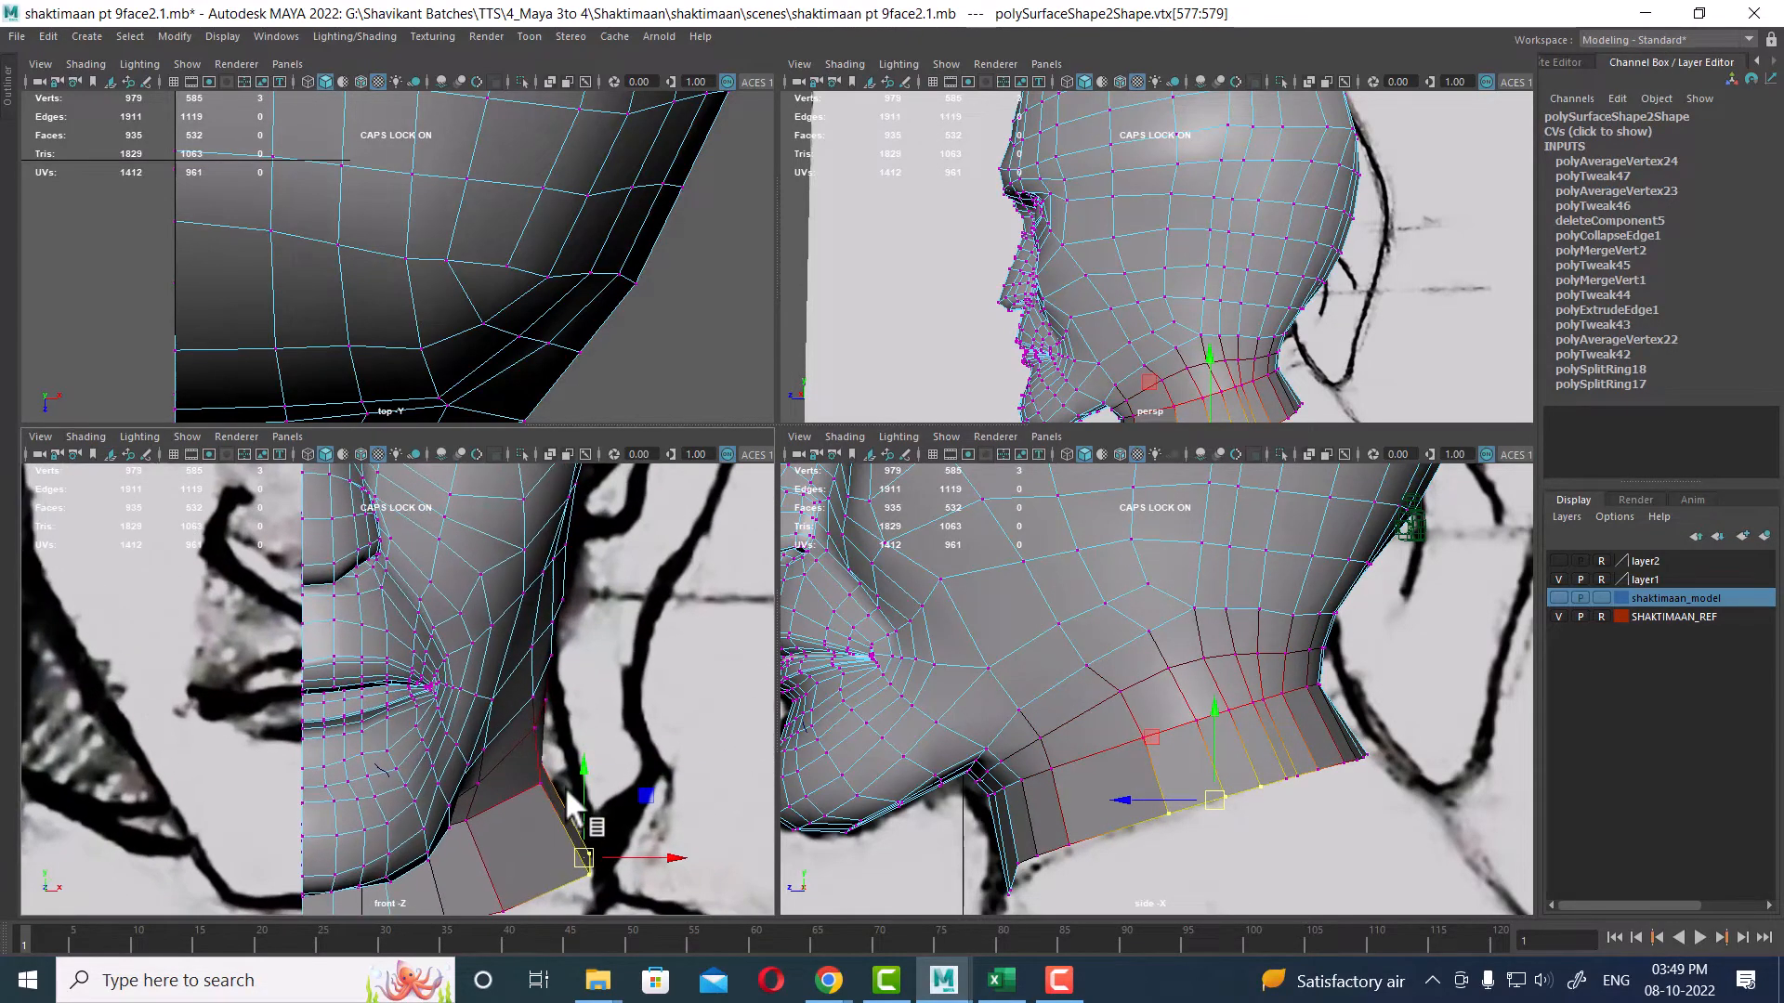
Step: Soft-select a mid-neck vertex in the side view and move it in the front view
left_click_drag(577, 485, 528, 804)
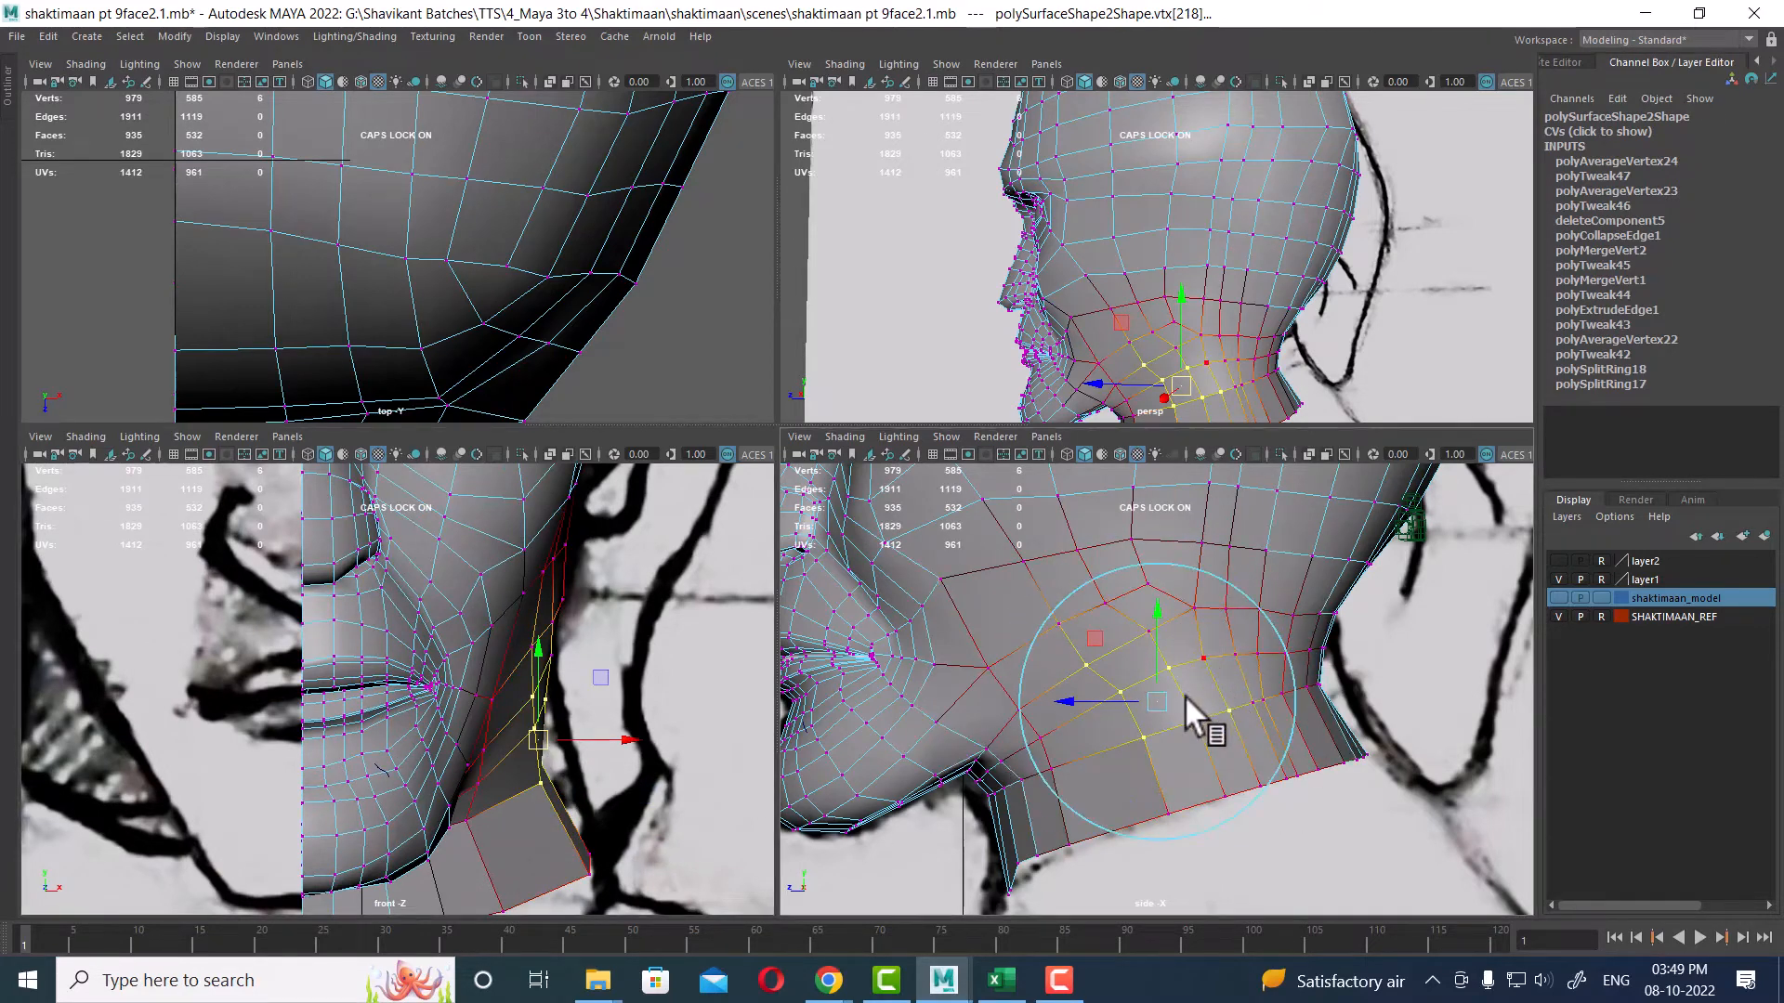
left_click_drag(1184, 695, 1165, 703)
mouse_move(541, 750)
left_mouse_down()
mouse_move(553, 739)
mouse_move(536, 791)
mouse_move(562, 766)
left_mouse_up()
left_click_drag(1148, 332, 1229, 281, "alt")
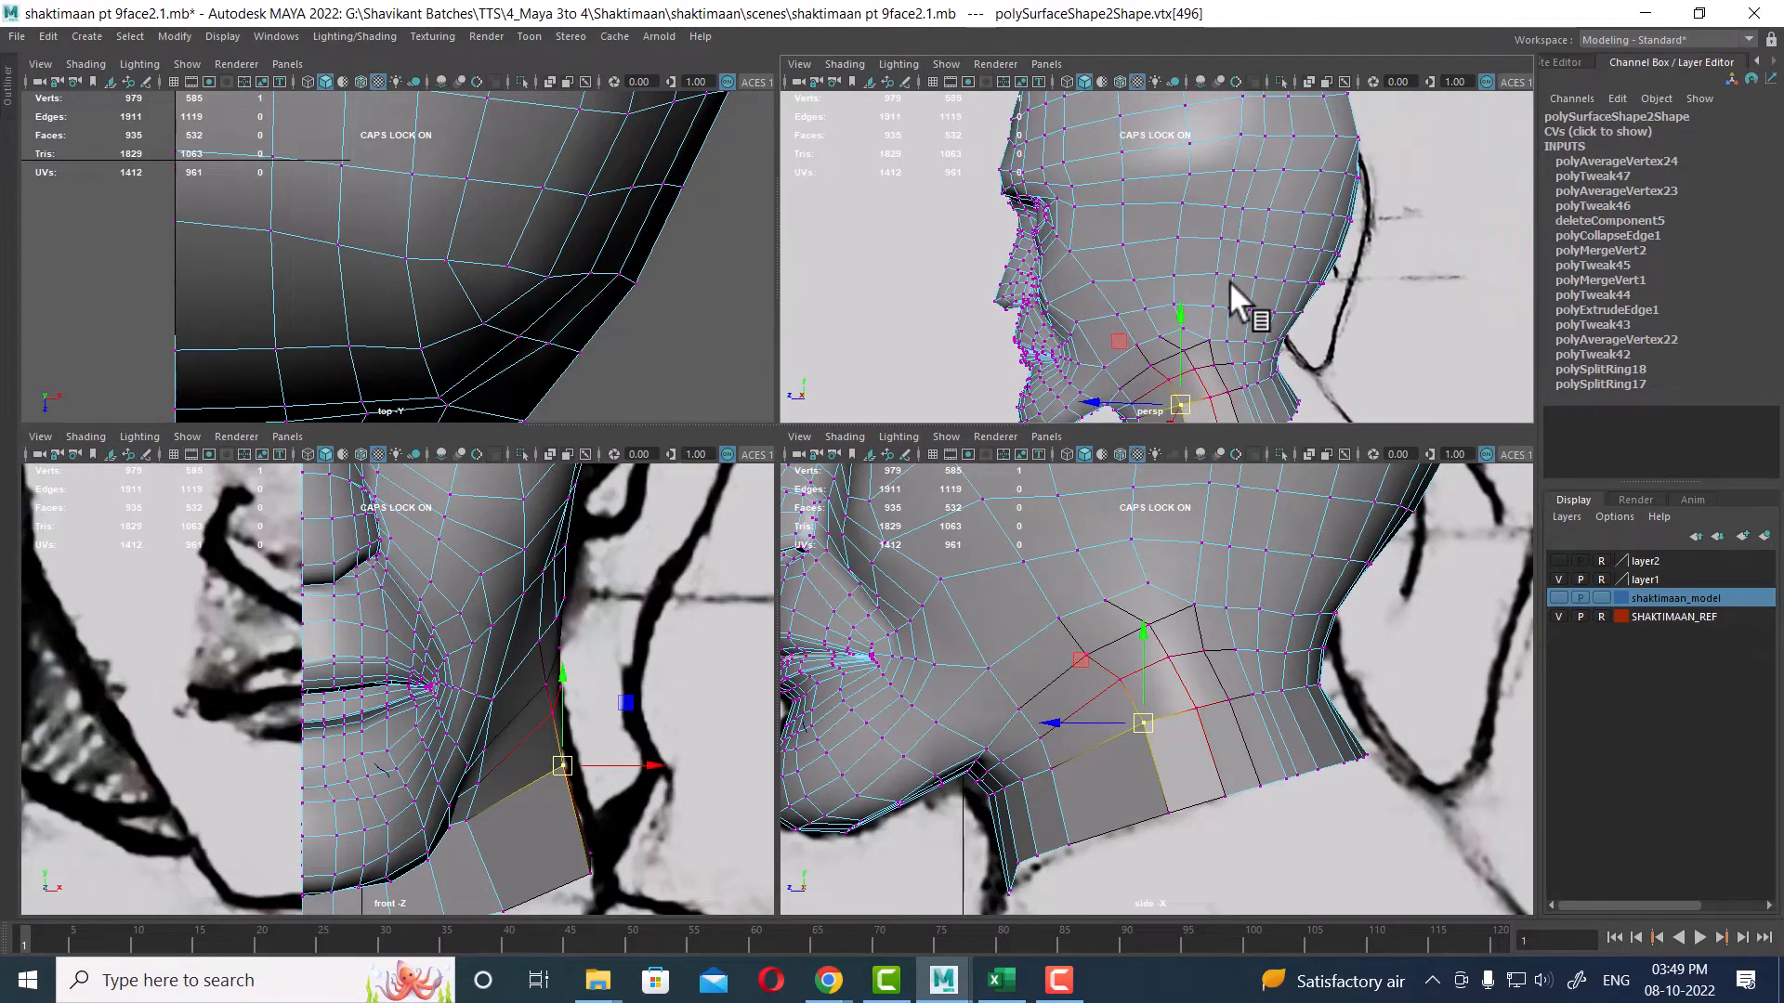
Step: Inspect the neck shape in the maximized perspective view
key("space")
left_click_drag(1158, 387, 966, 520, "alt")
left_click(978, 455, "shift")
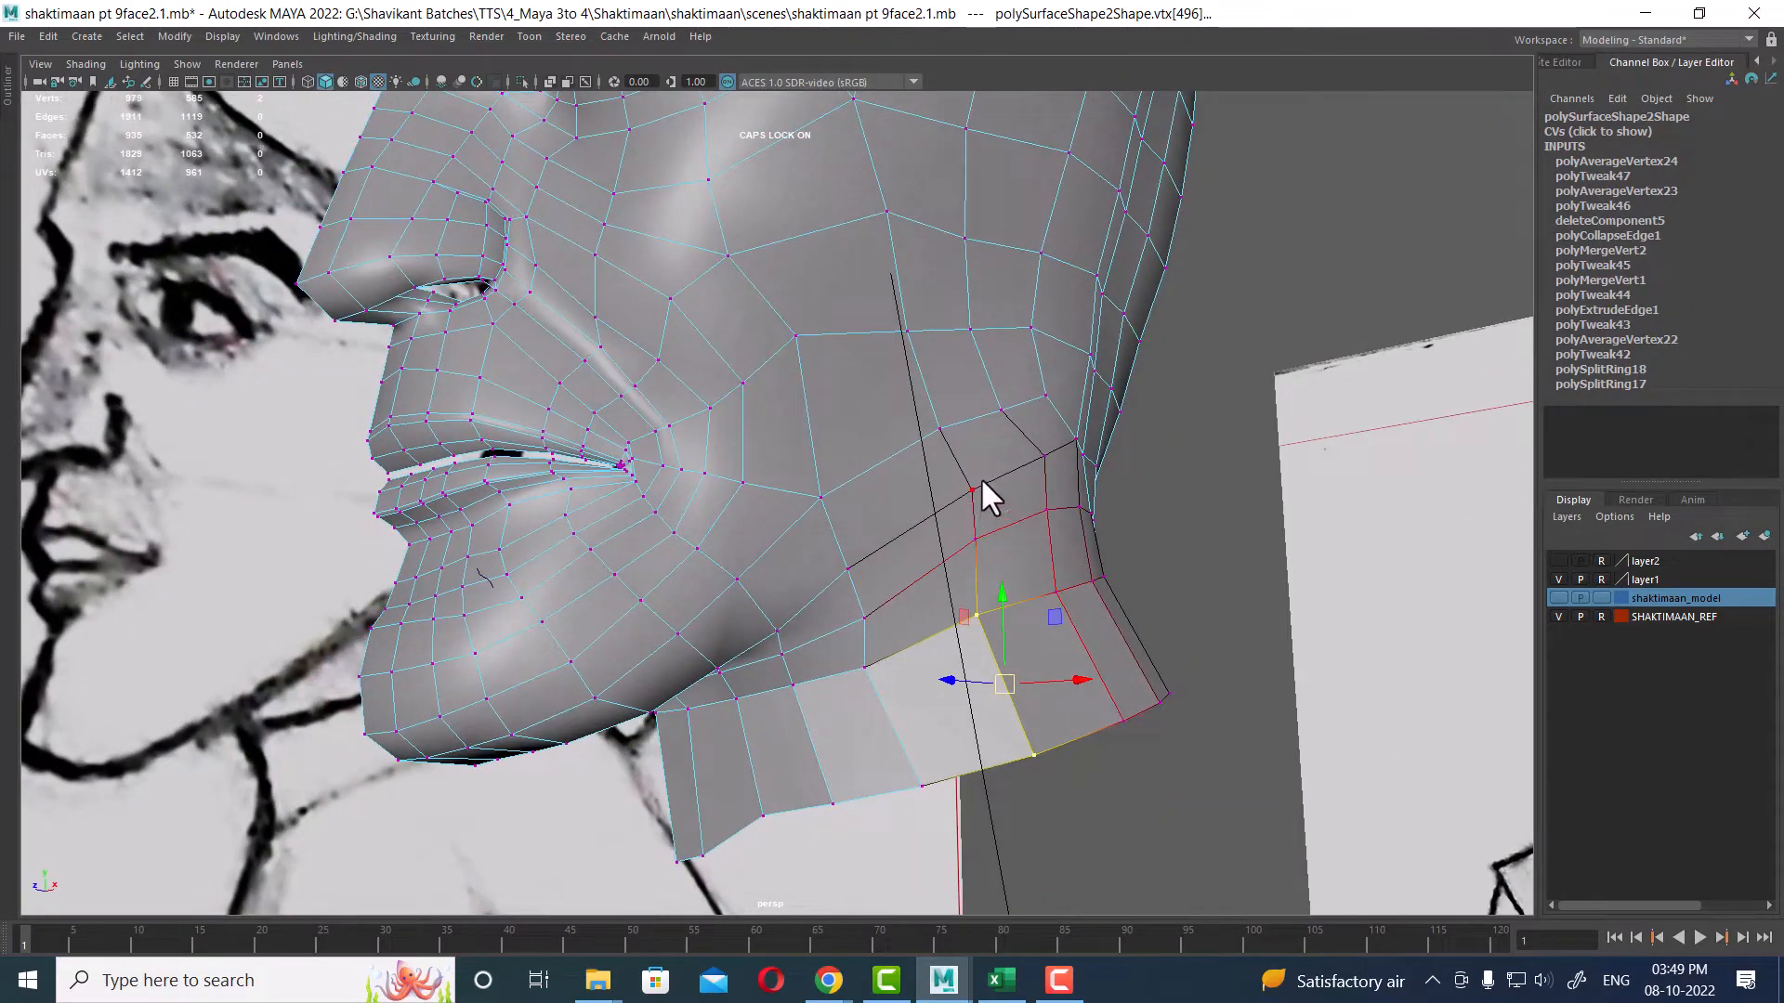
right_click(981, 479)
left_click(972, 488)
key("space")
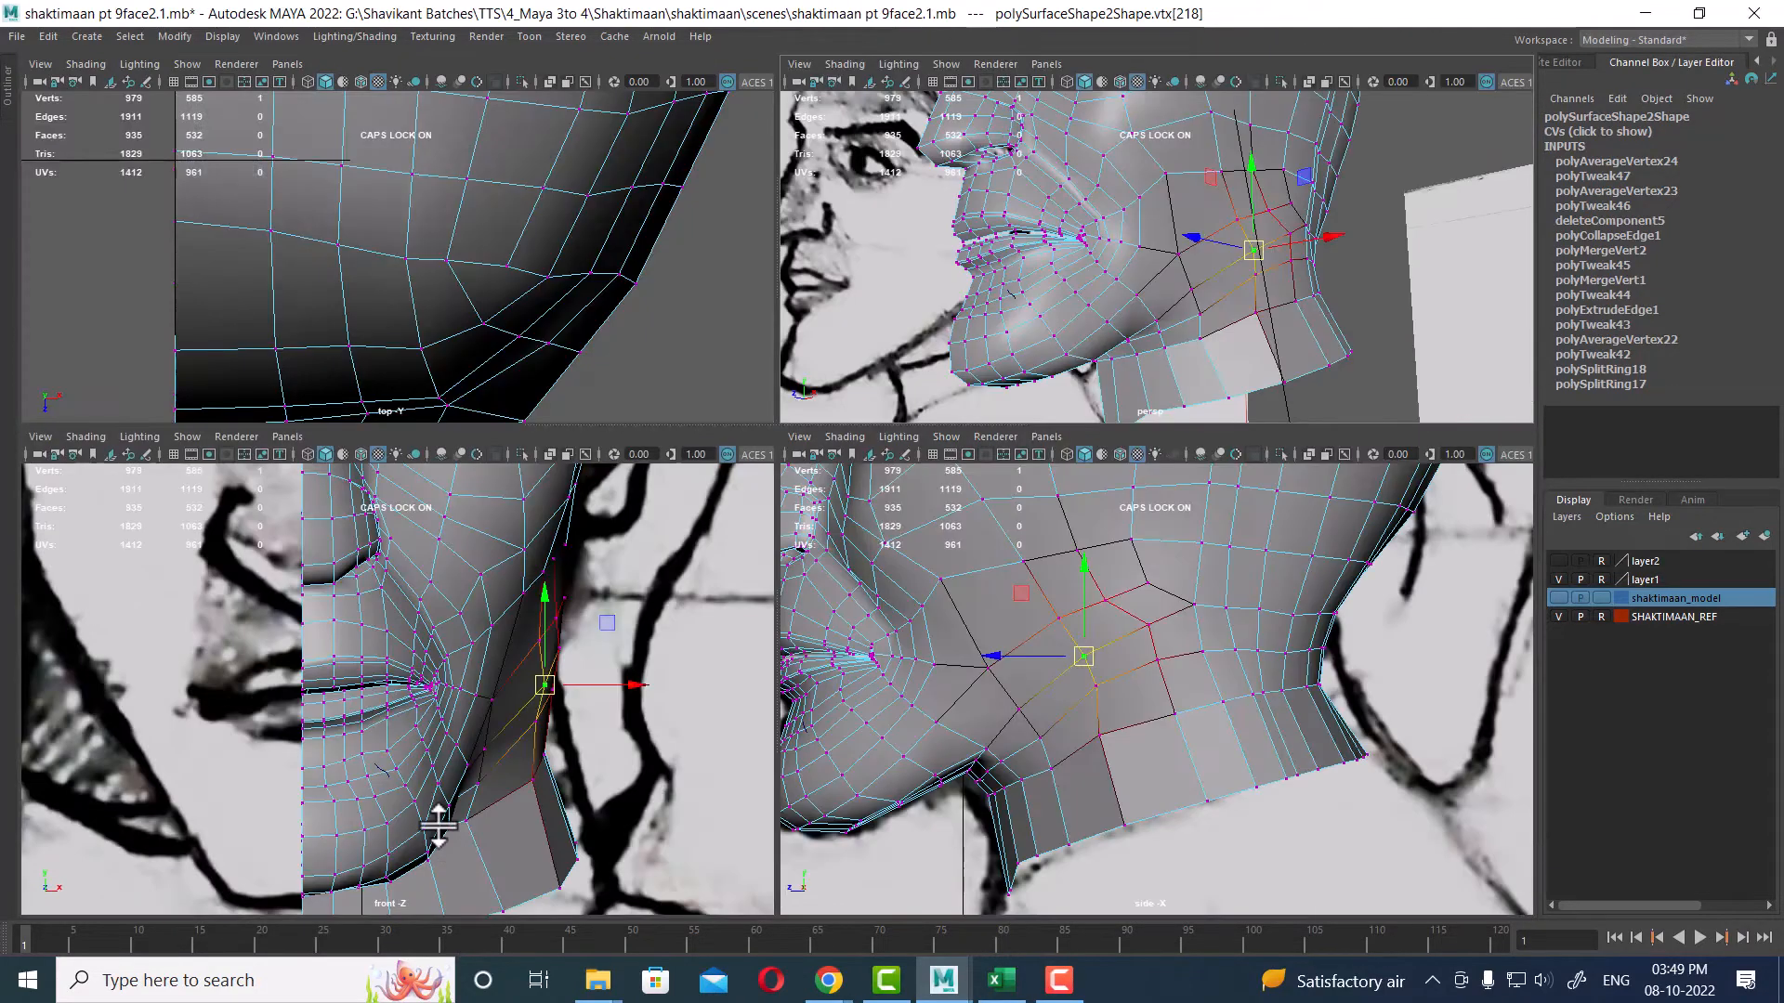
Step: Nudge the selected mid-neck vertex in the front view to refine the neck contour
scroll(1175, 625, "up", 2)
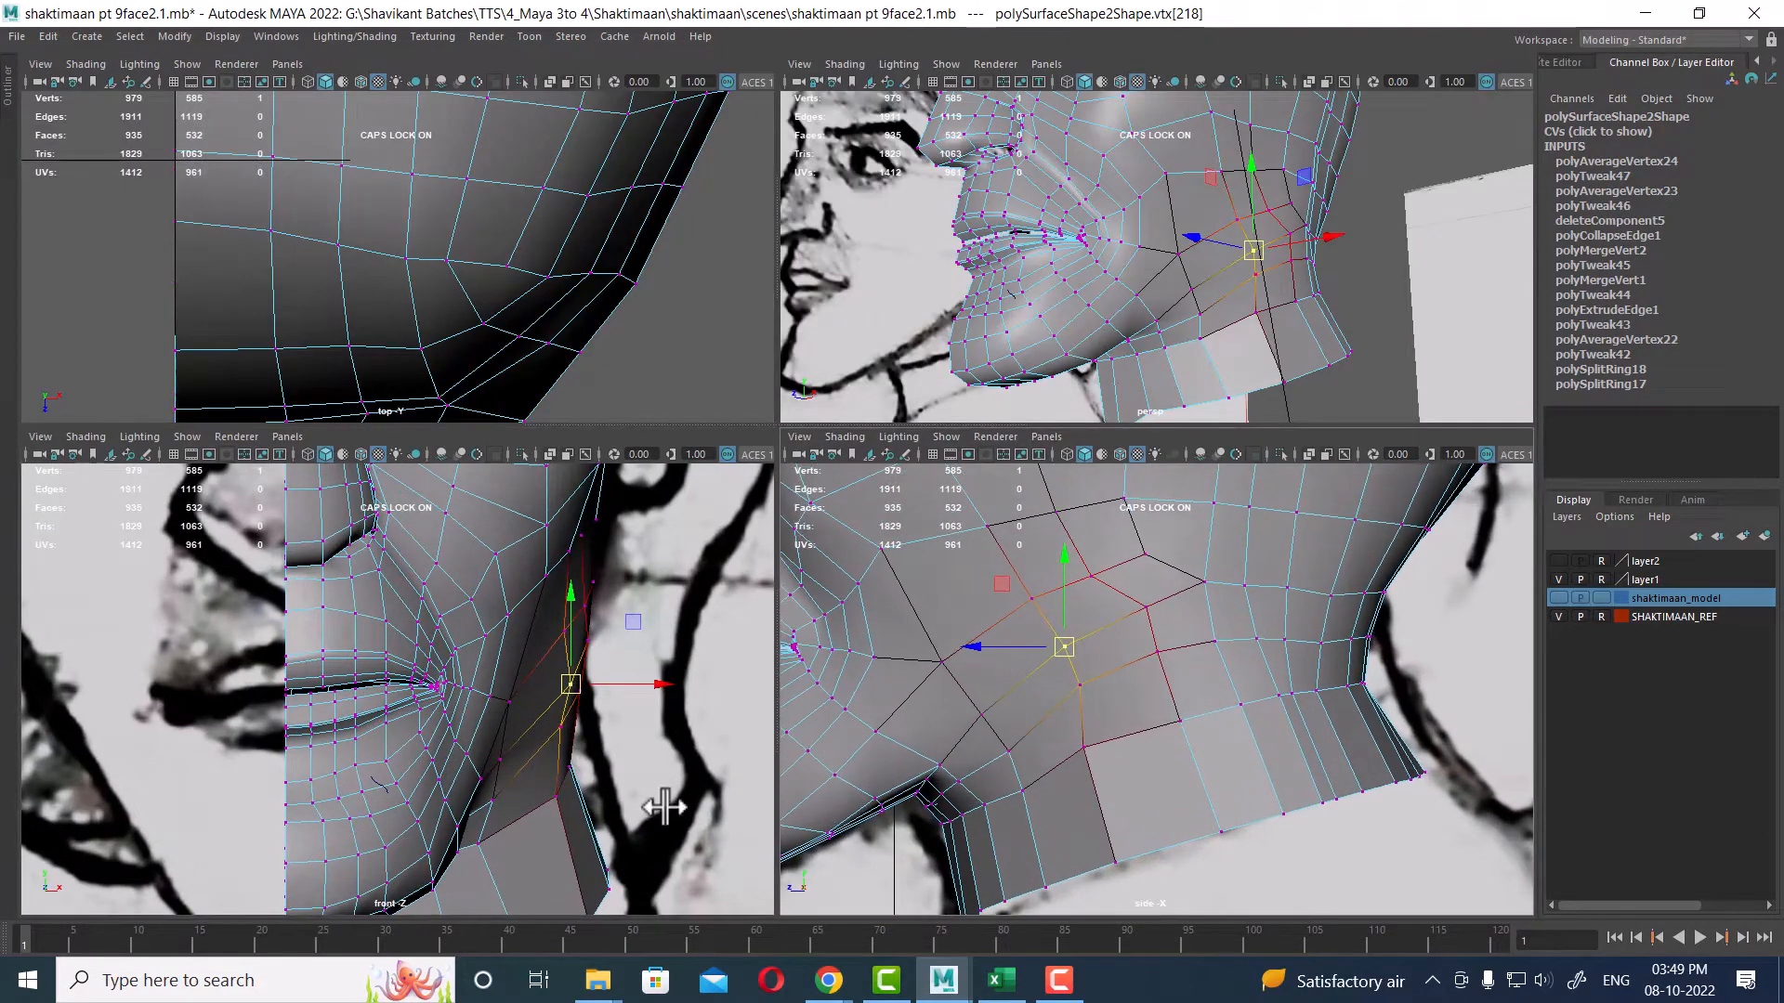
middle_click_drag(1085, 682, 1115, 693, "alt")
right_click_drag(492, 717, 563, 726, "alt")
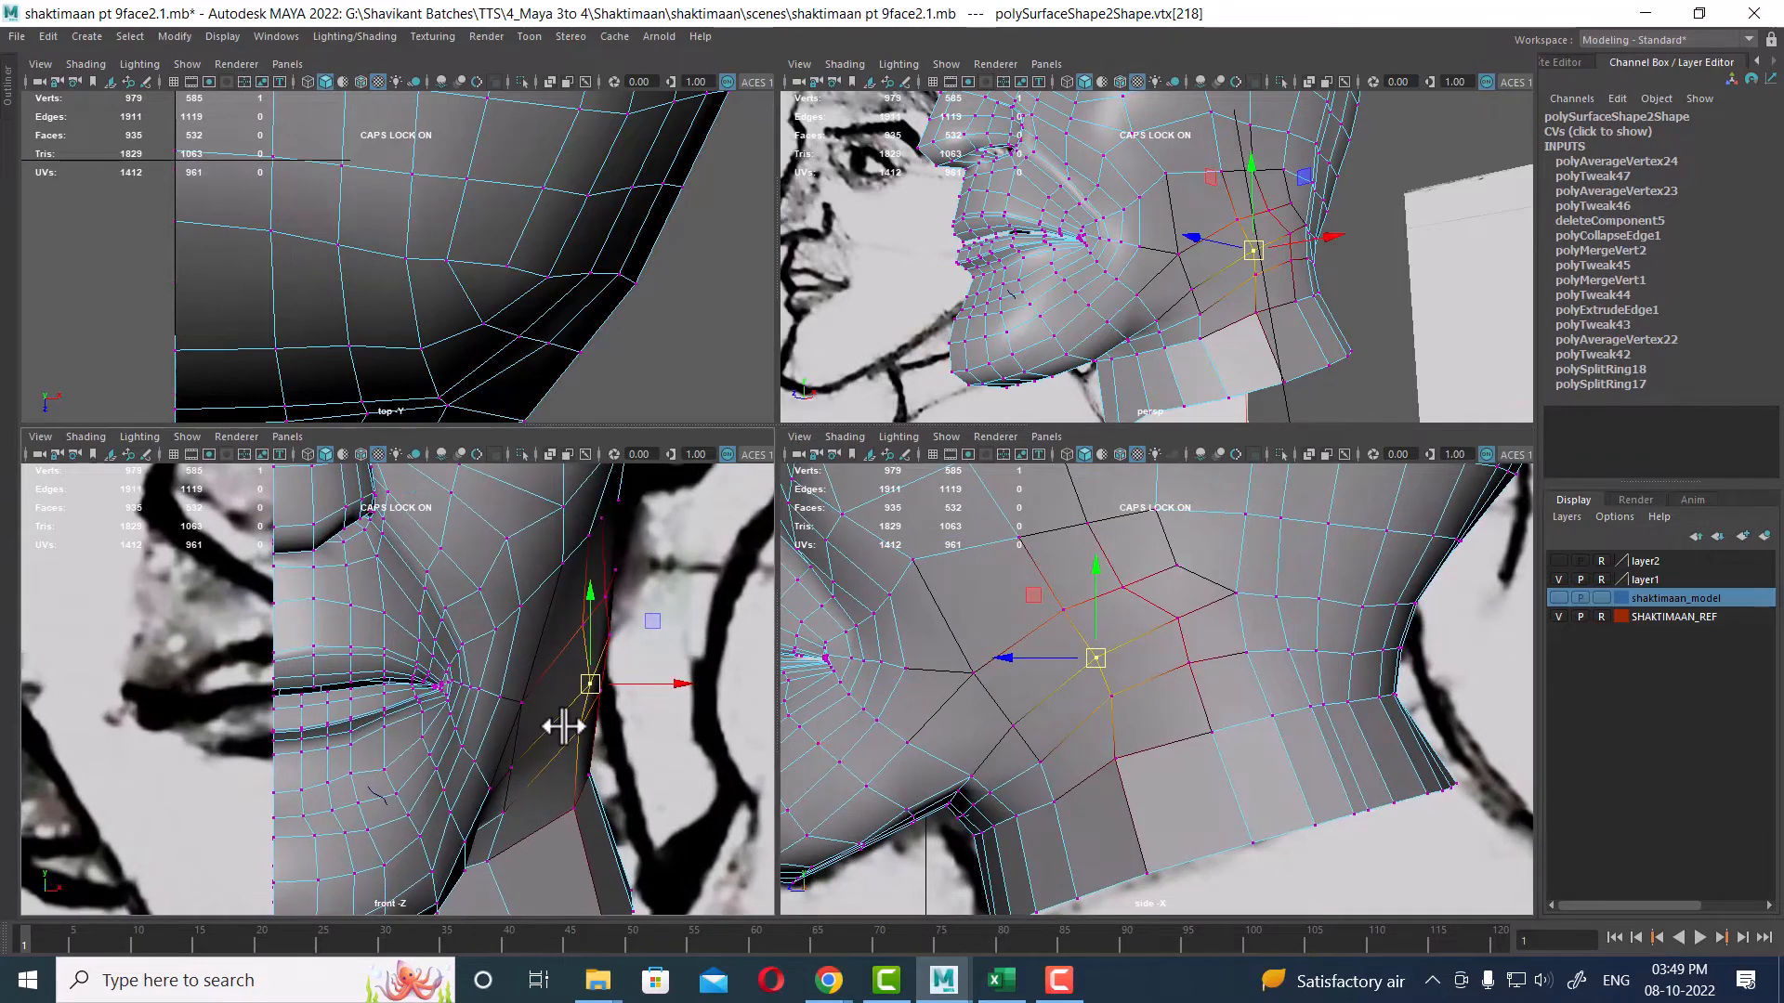
left_click_drag(587, 691, 568, 693)
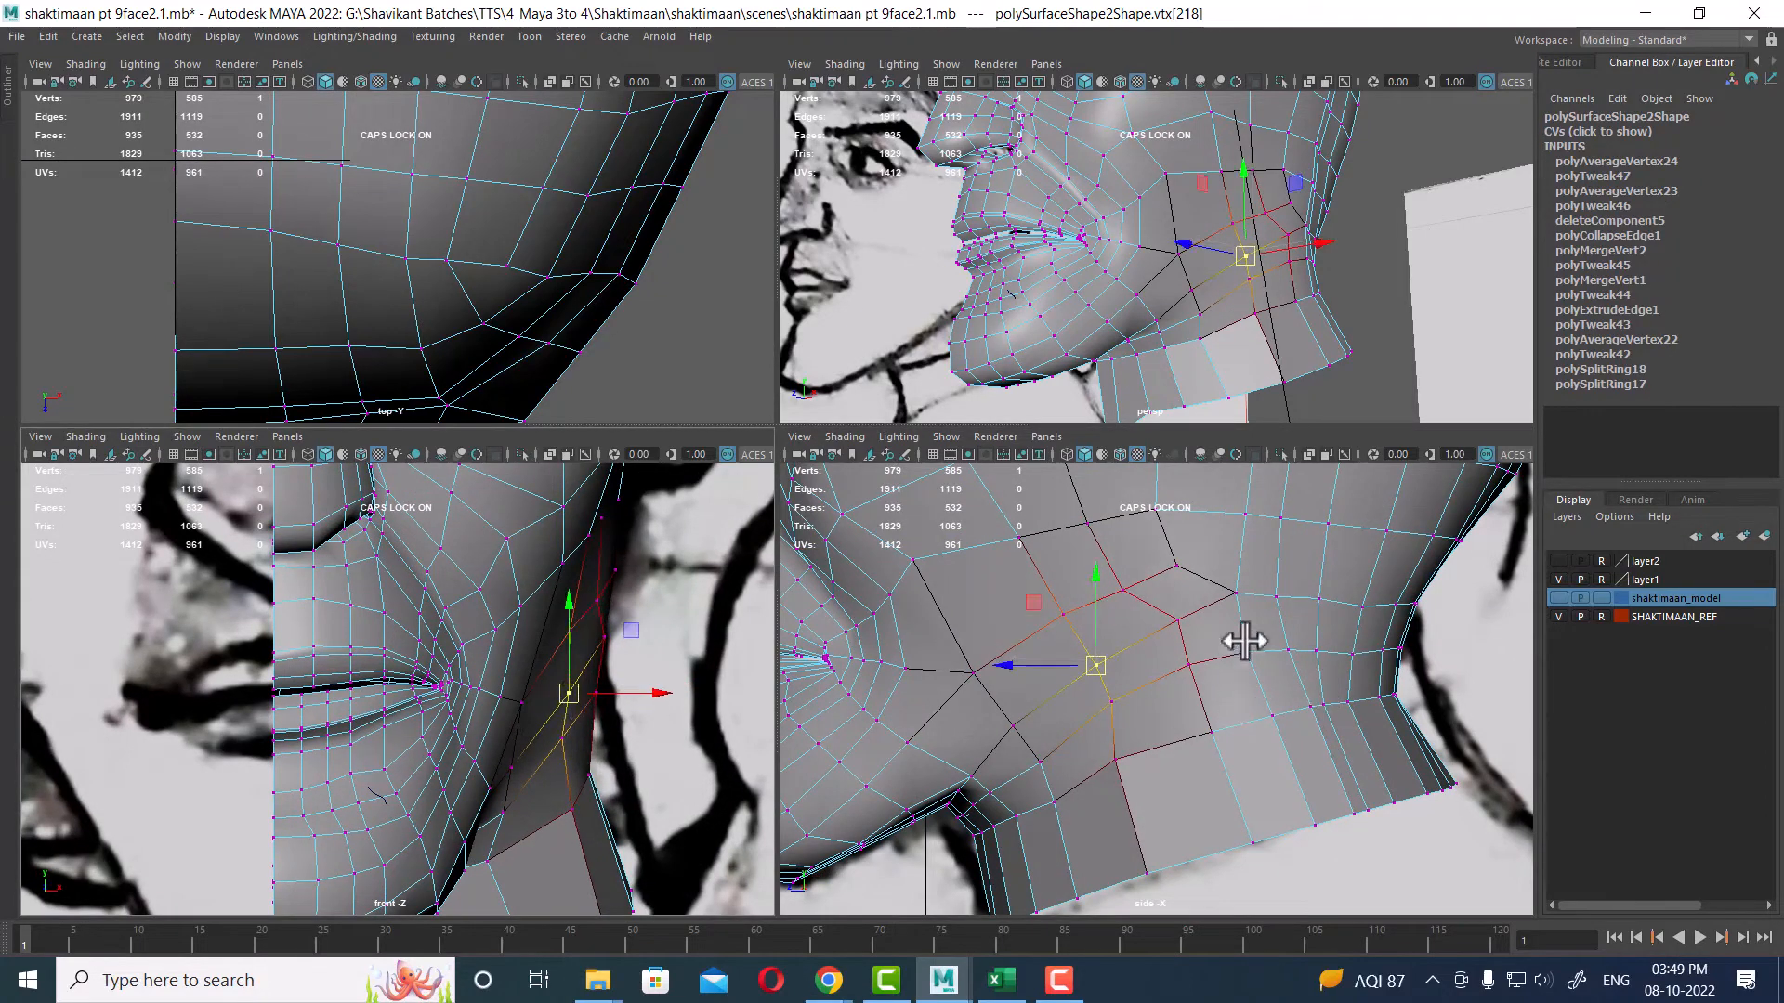
Step: Select two vertices at the back of the neck in the side view and move them outward in the front view
left_click_drag(1306, 563, 1350, 725)
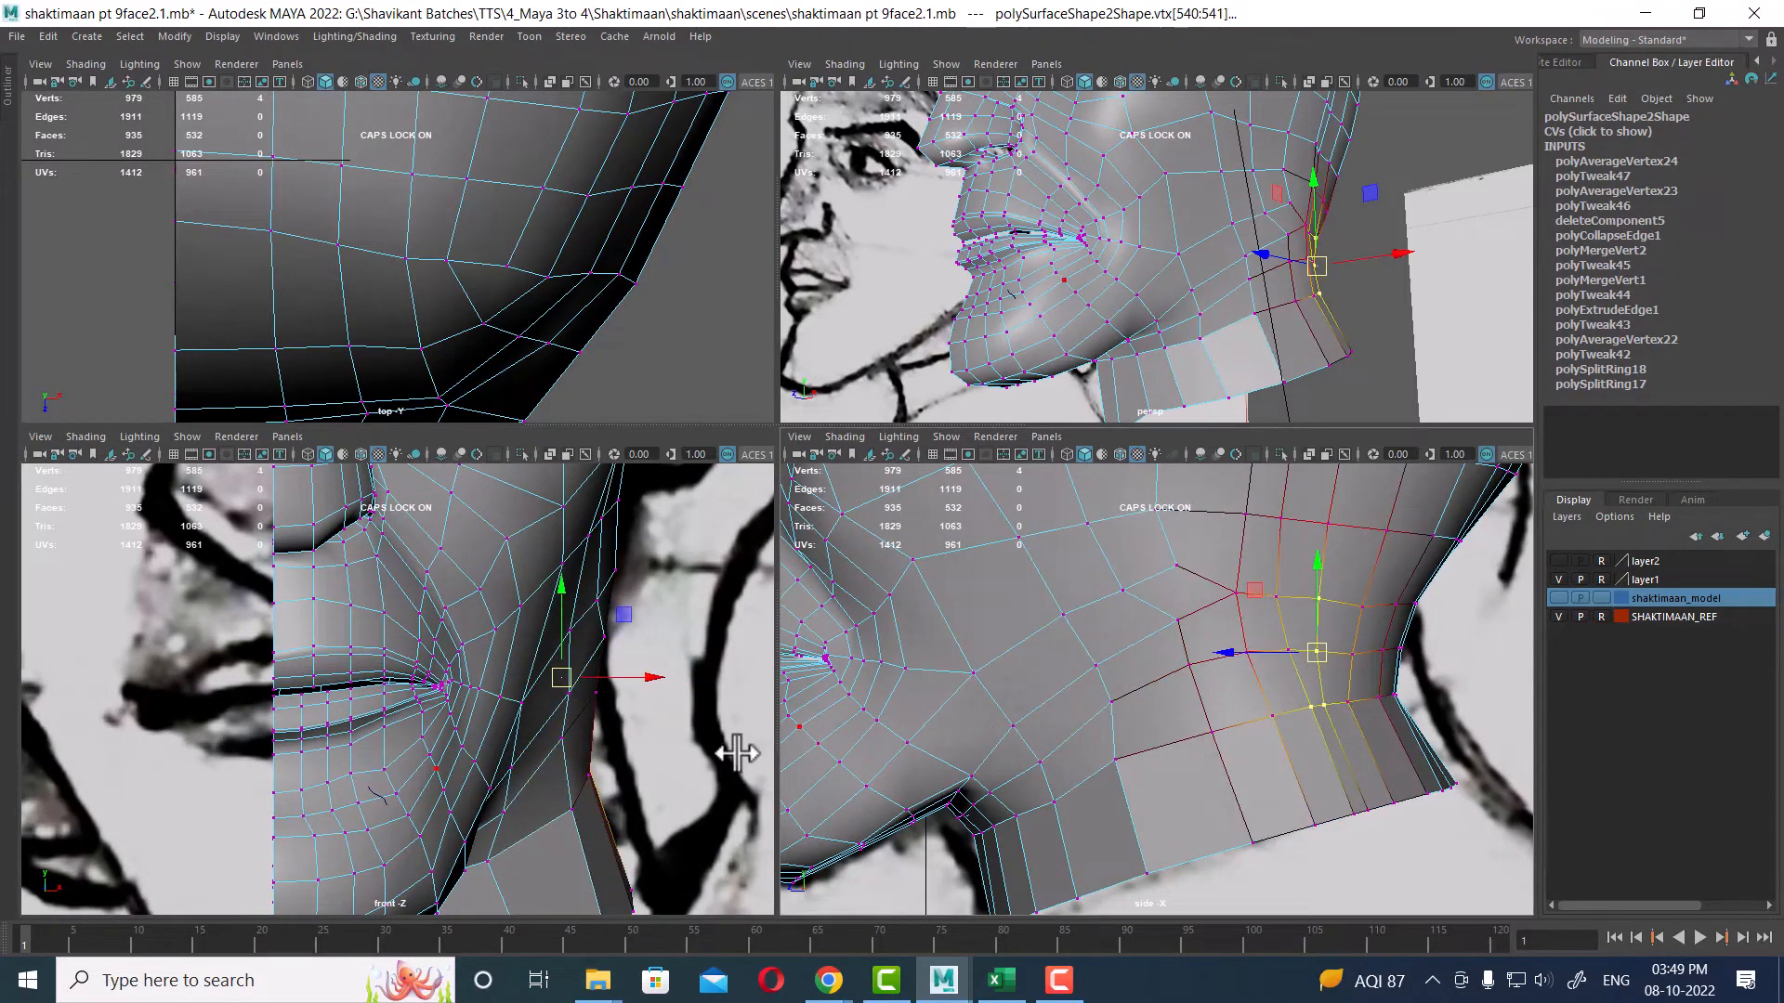
left_click_drag(649, 677, 677, 683)
left_click_drag(1319, 260, 1292, 332, "alt")
Step: In the maximized perspective view, reposition back-of-neck vertices under the skull, then switch the mesh back to Object Mode
key("space")
left_click_drag(1185, 406, 1012, 342, "alt")
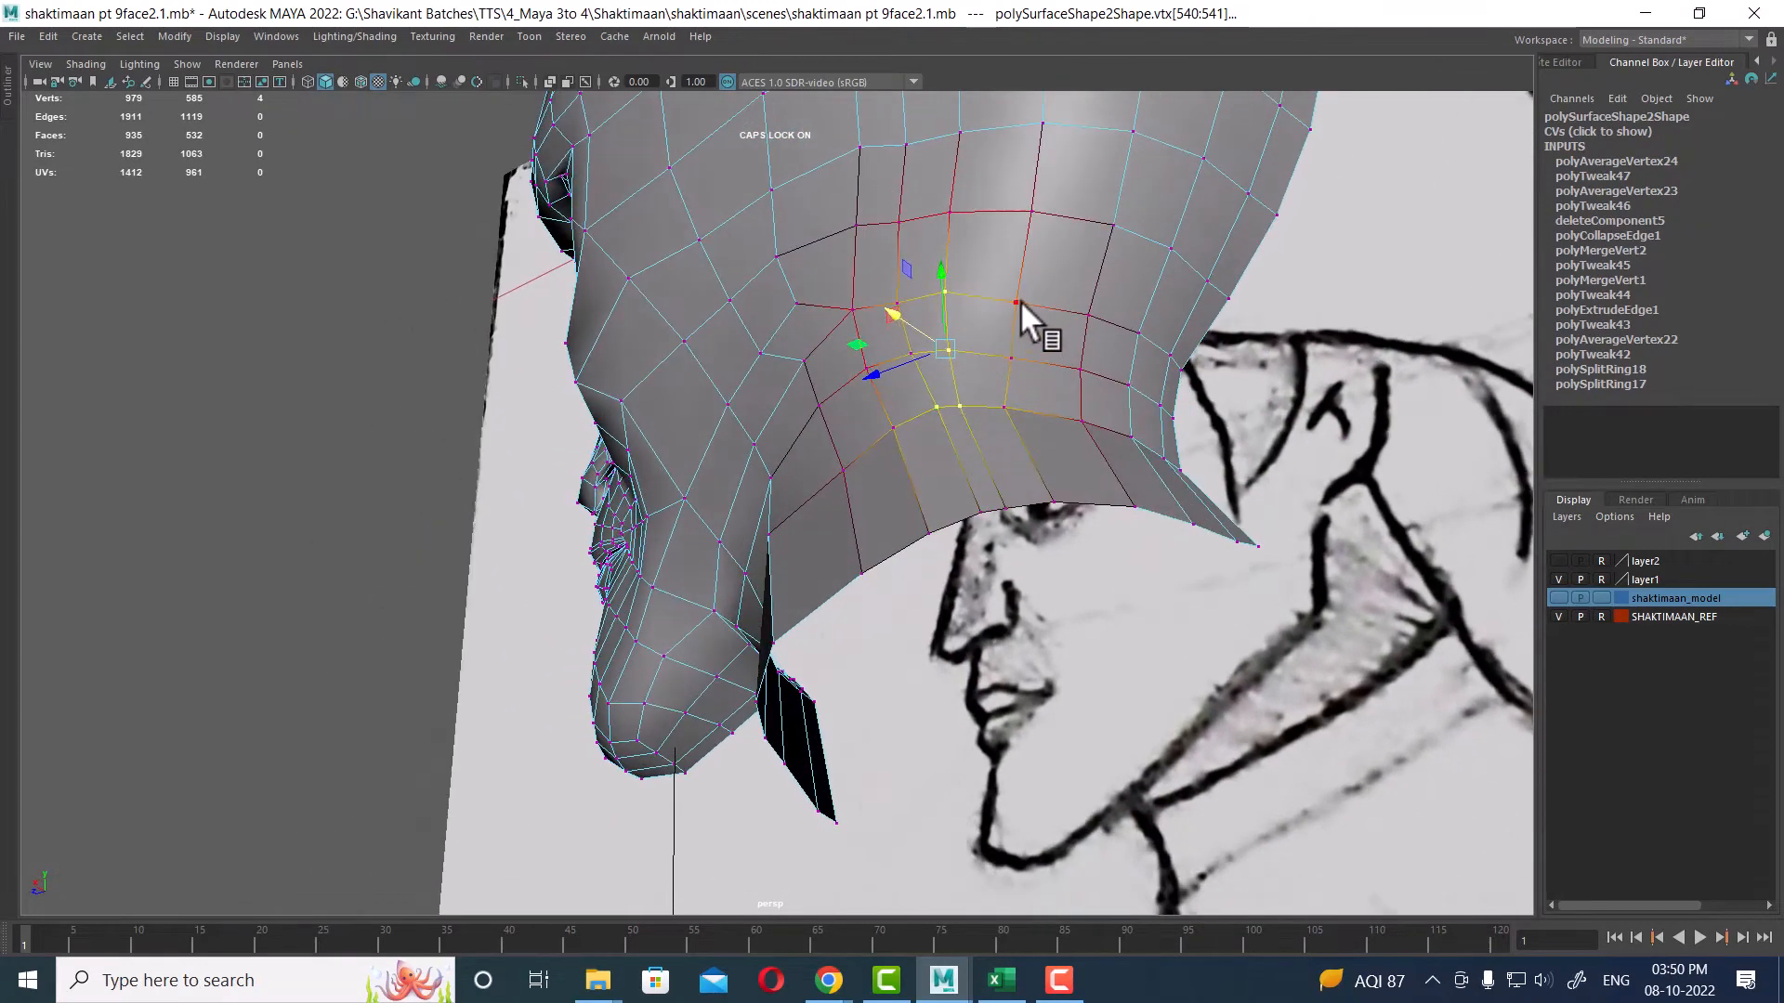
left_click(1009, 356, "ctrl")
left_click_drag(1005, 403, 1083, 463, "alt")
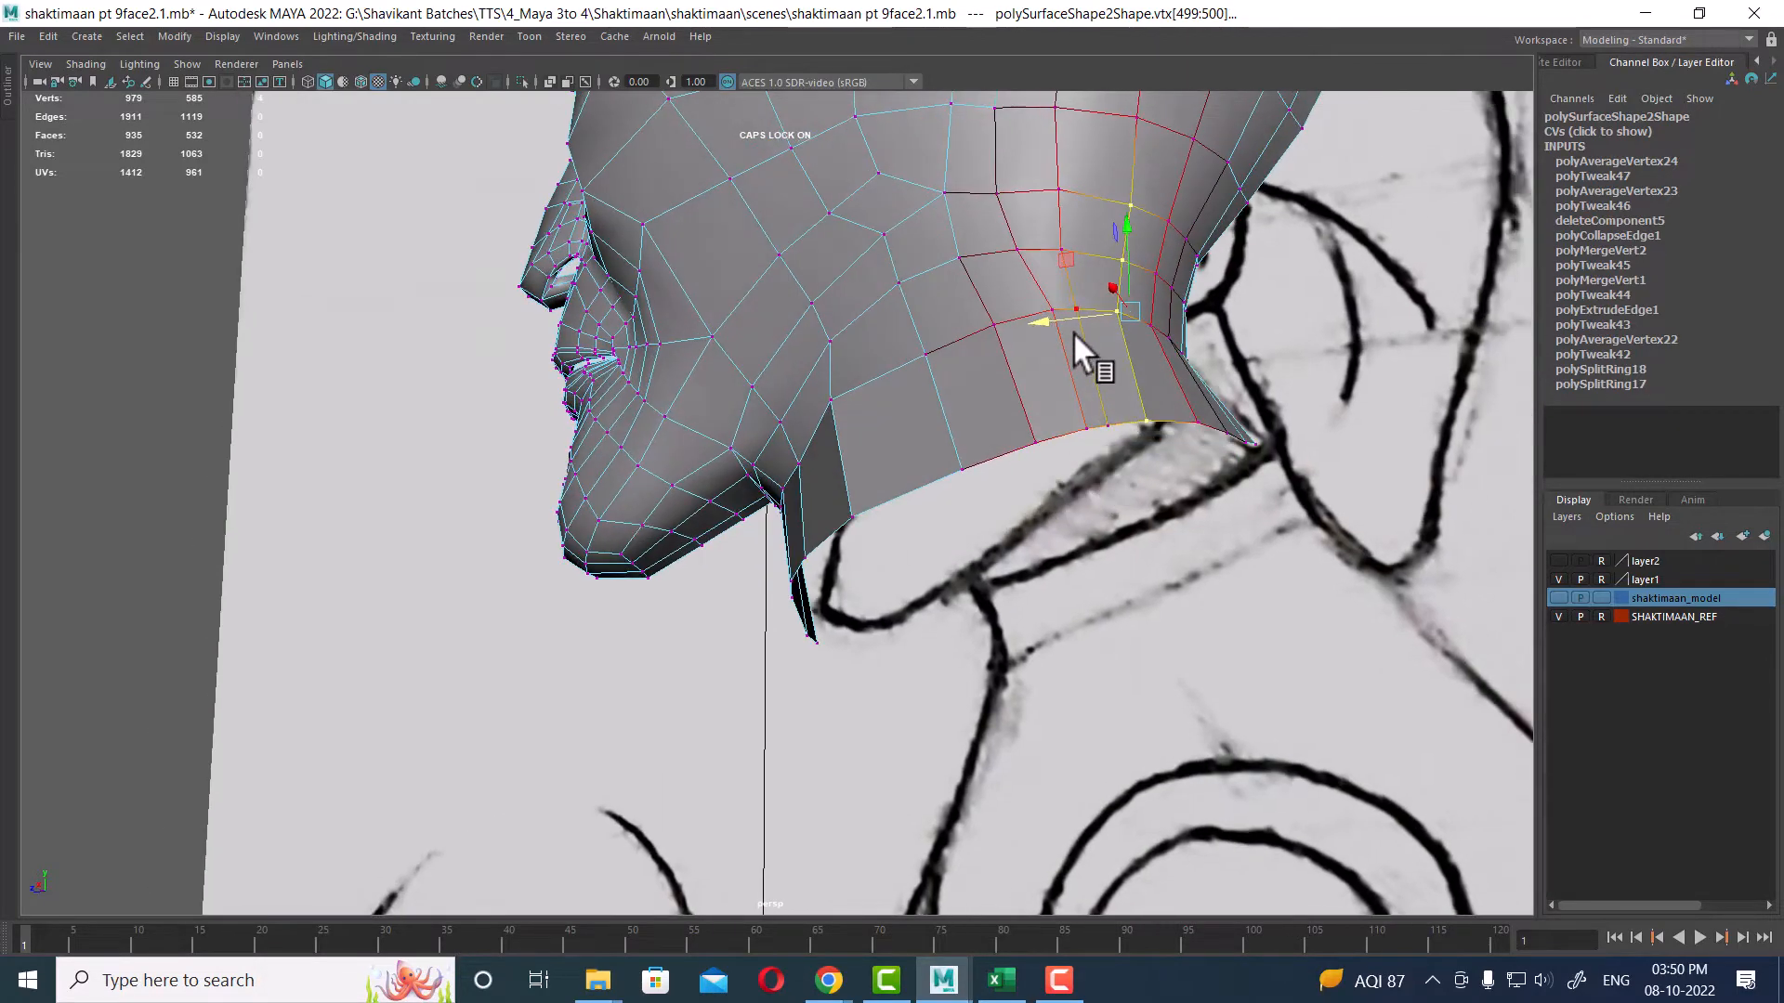
left_click_drag(1193, 319, 1065, 259, "alt")
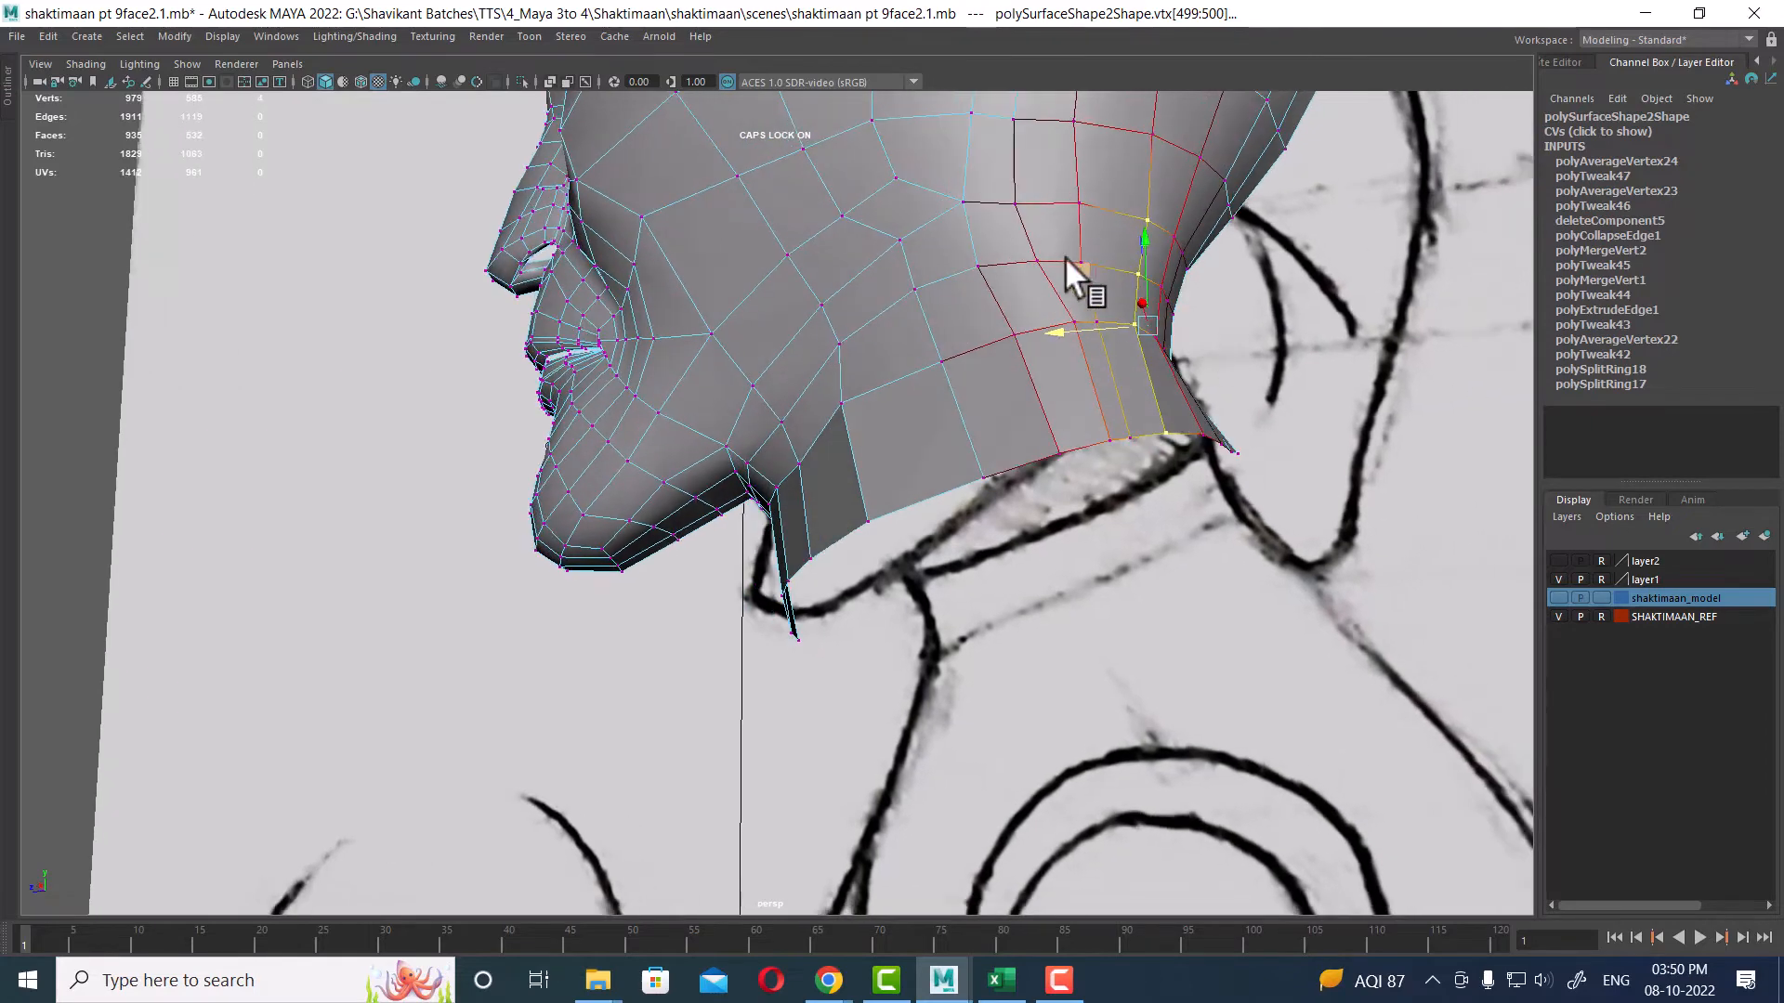
left_click(976, 266)
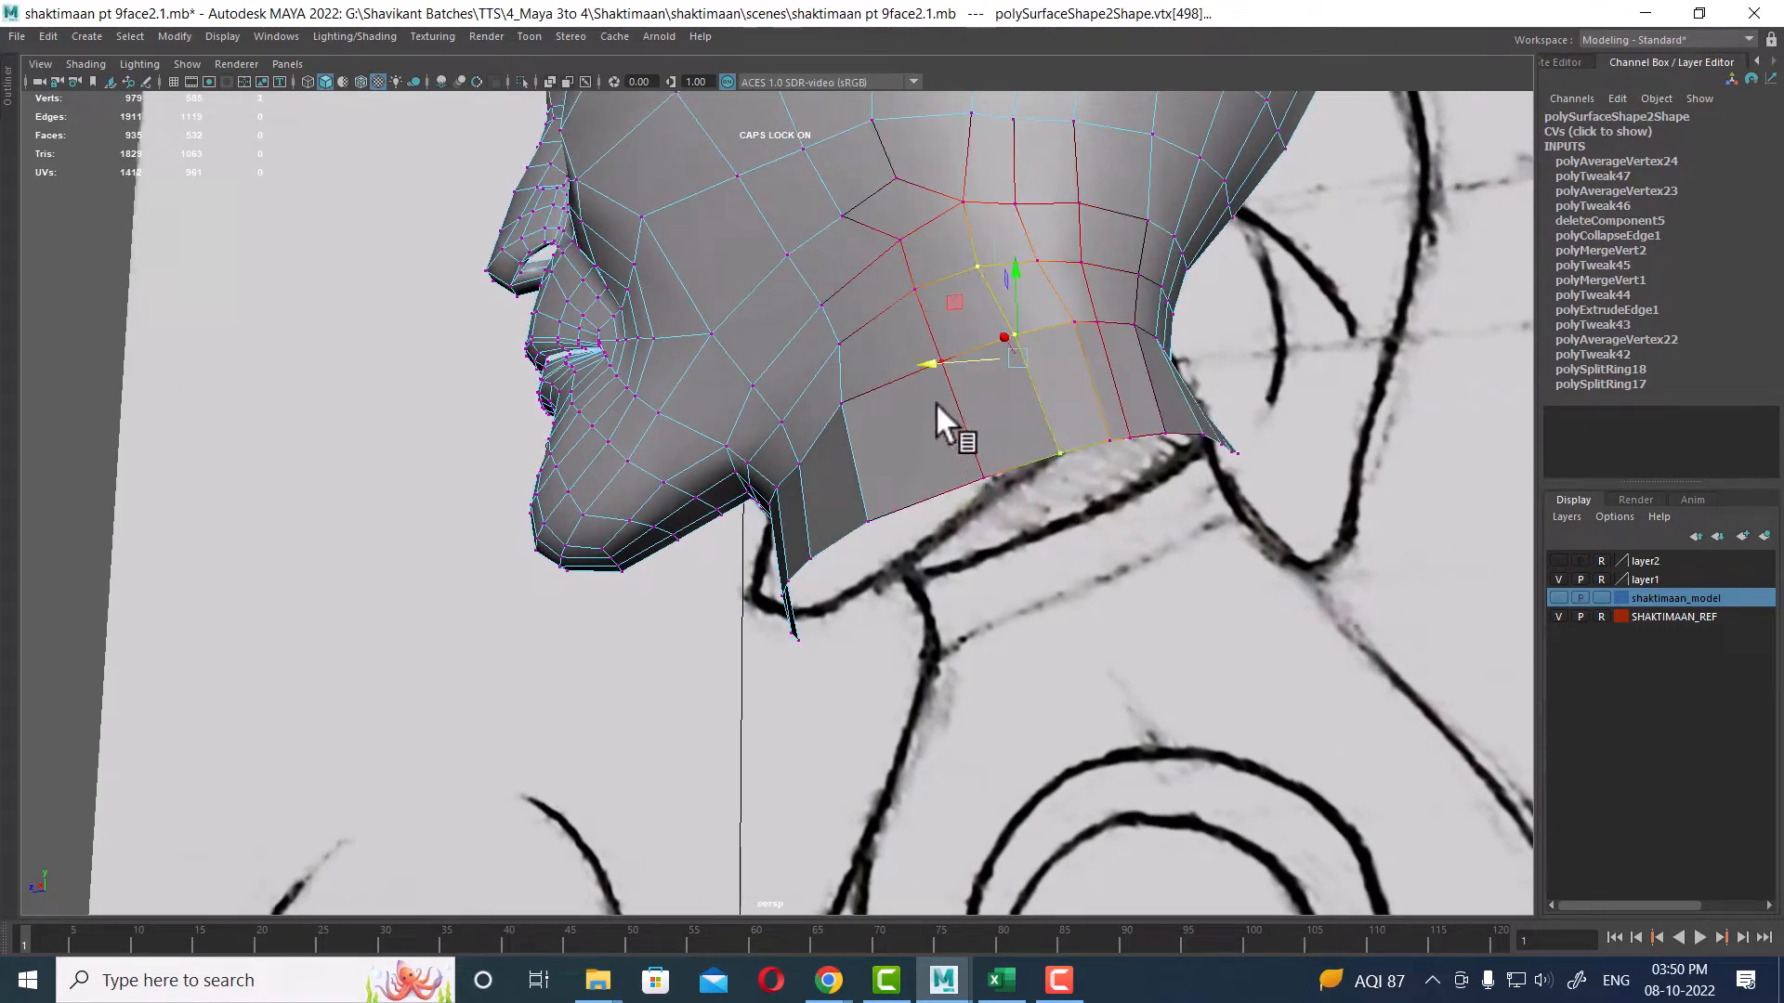
left_click_drag(920, 385, 860, 347, "alt")
right_click_drag(860, 347, 1102, 216)
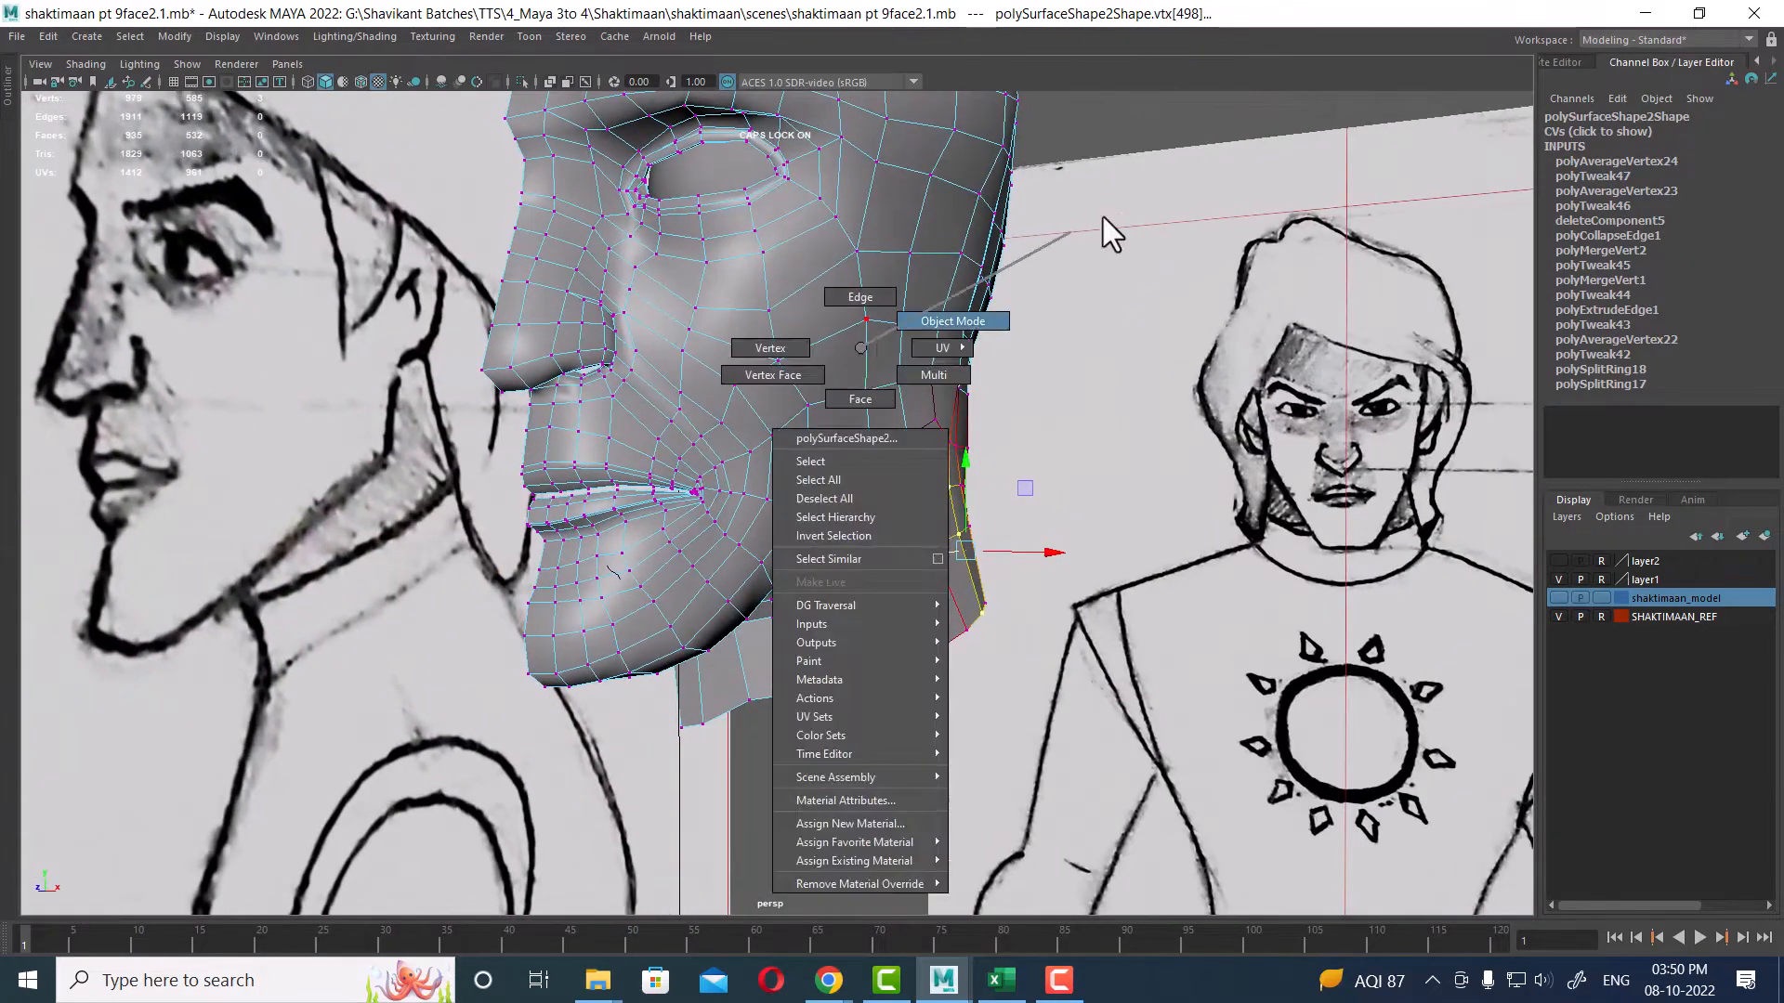
left_click_drag(1102, 215, 884, 601, "alt")
Step: Review the finished neck shape in the front and side views
key("space")
scroll(470, 637, "down", 4)
middle_click_drag(493, 646, 548, 822, "alt")
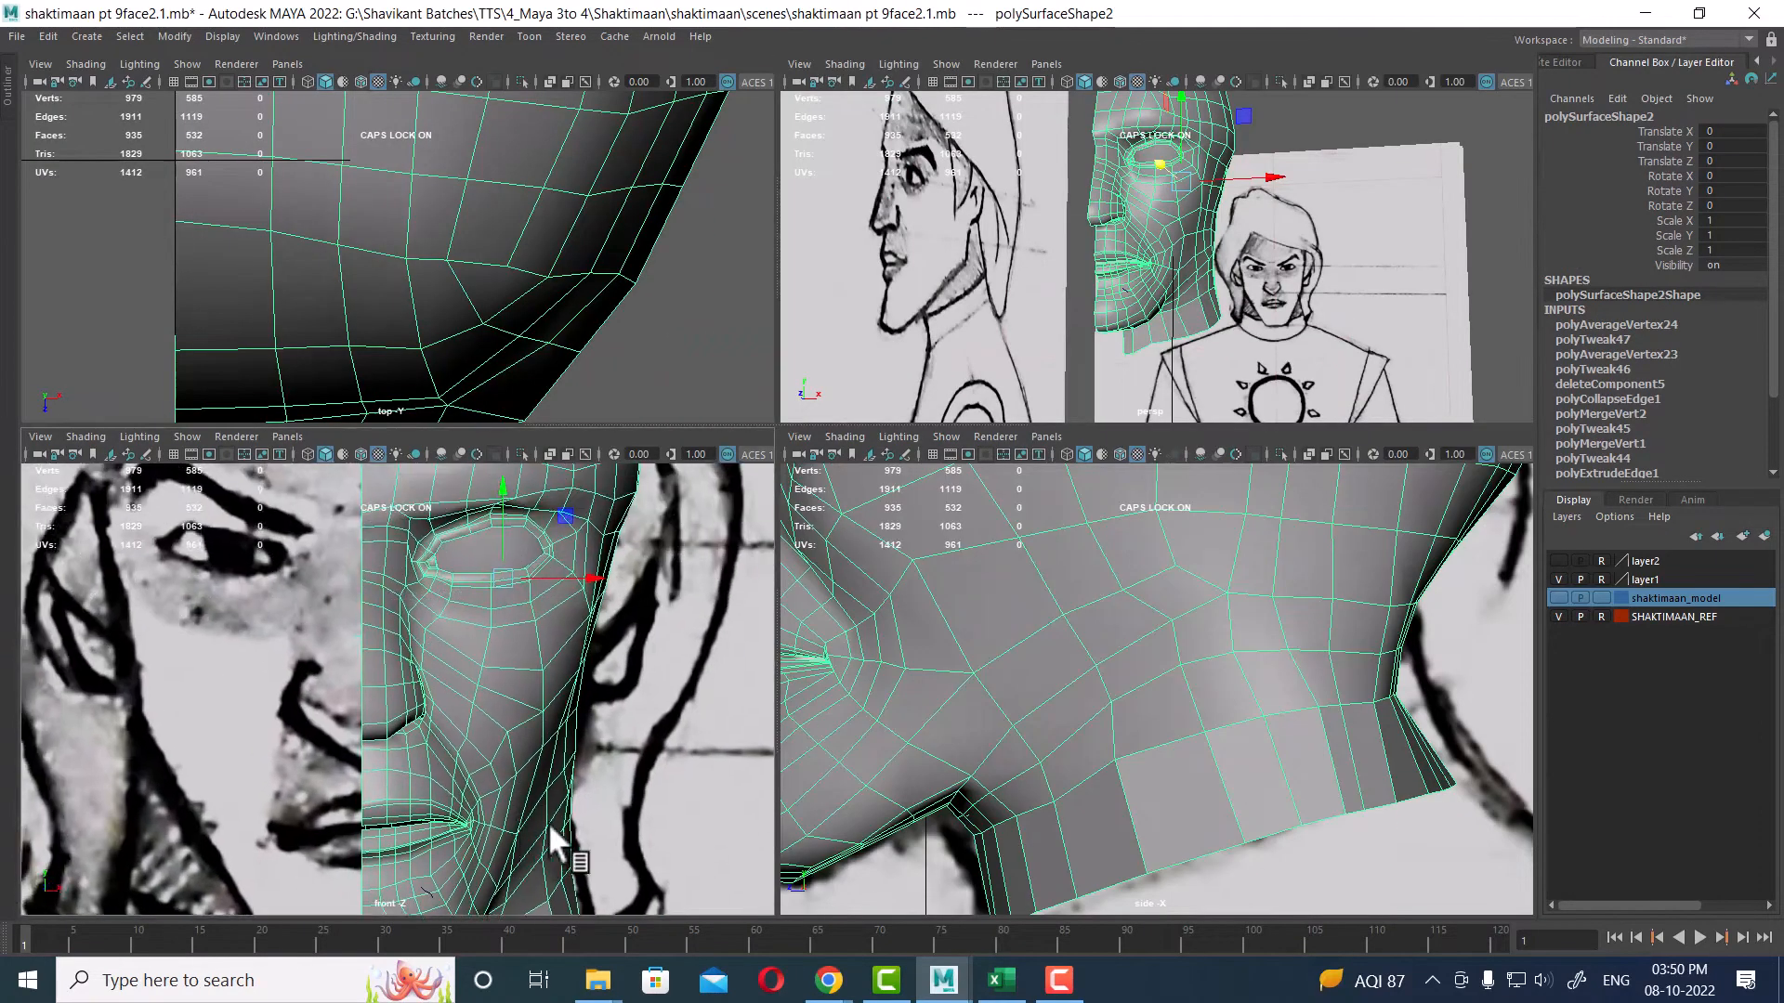
middle_click_drag(570, 722, 643, 754, "alt")
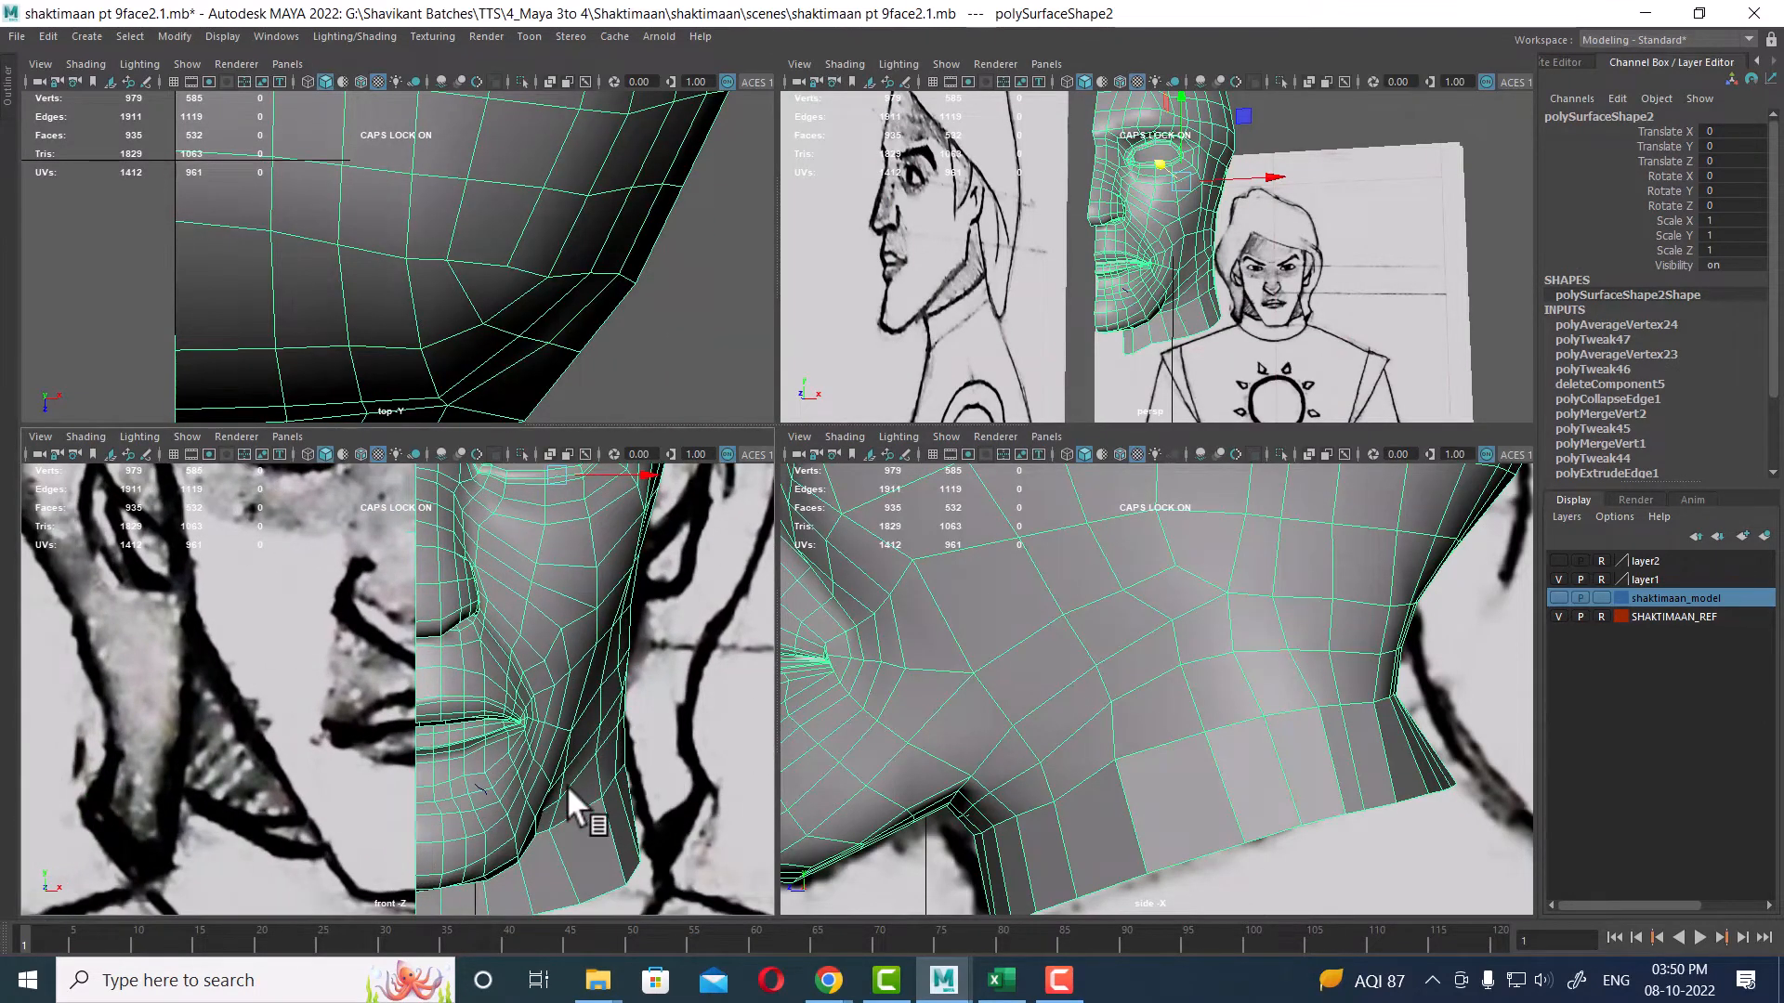
middle_click_drag(1143, 645, 1214, 716, "alt")
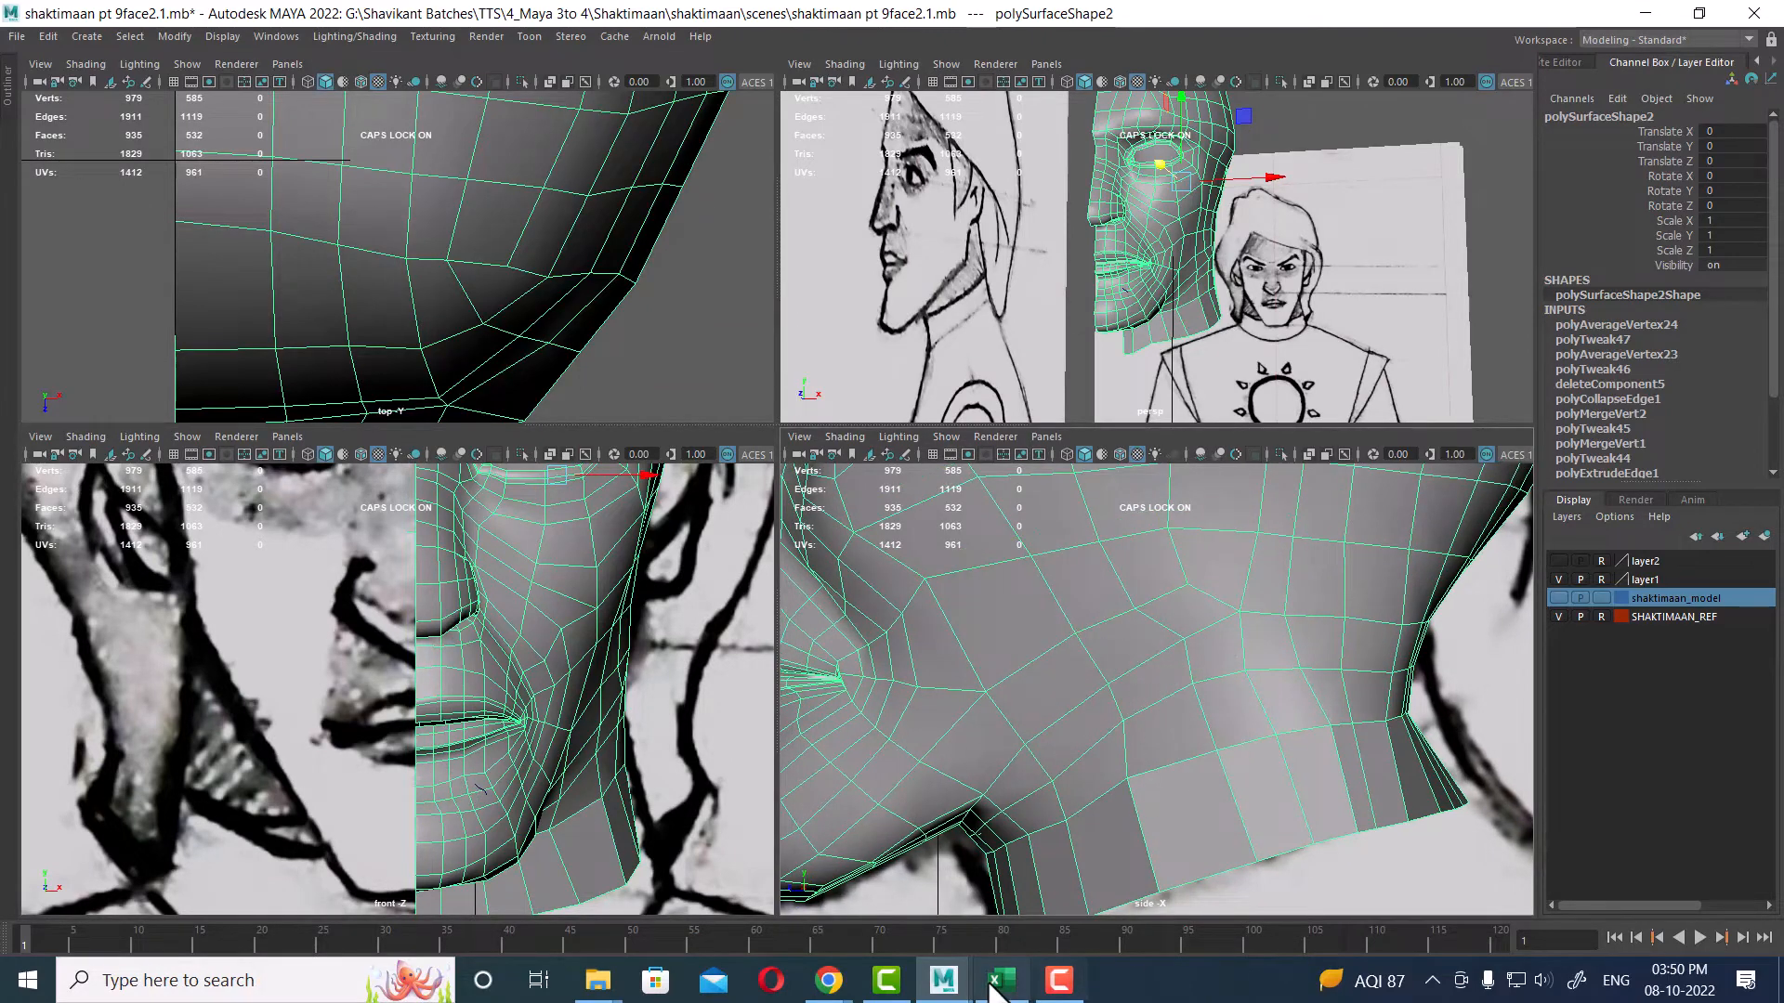
Step: Select a vertex on the side of the neck and nudge it slightly in the side view
left_click(1134, 933)
right_click_drag(1203, 625, 1068, 488)
left_click(1031, 754)
left_click_drag(1027, 745, 1038, 755)
left_click(1108, 688)
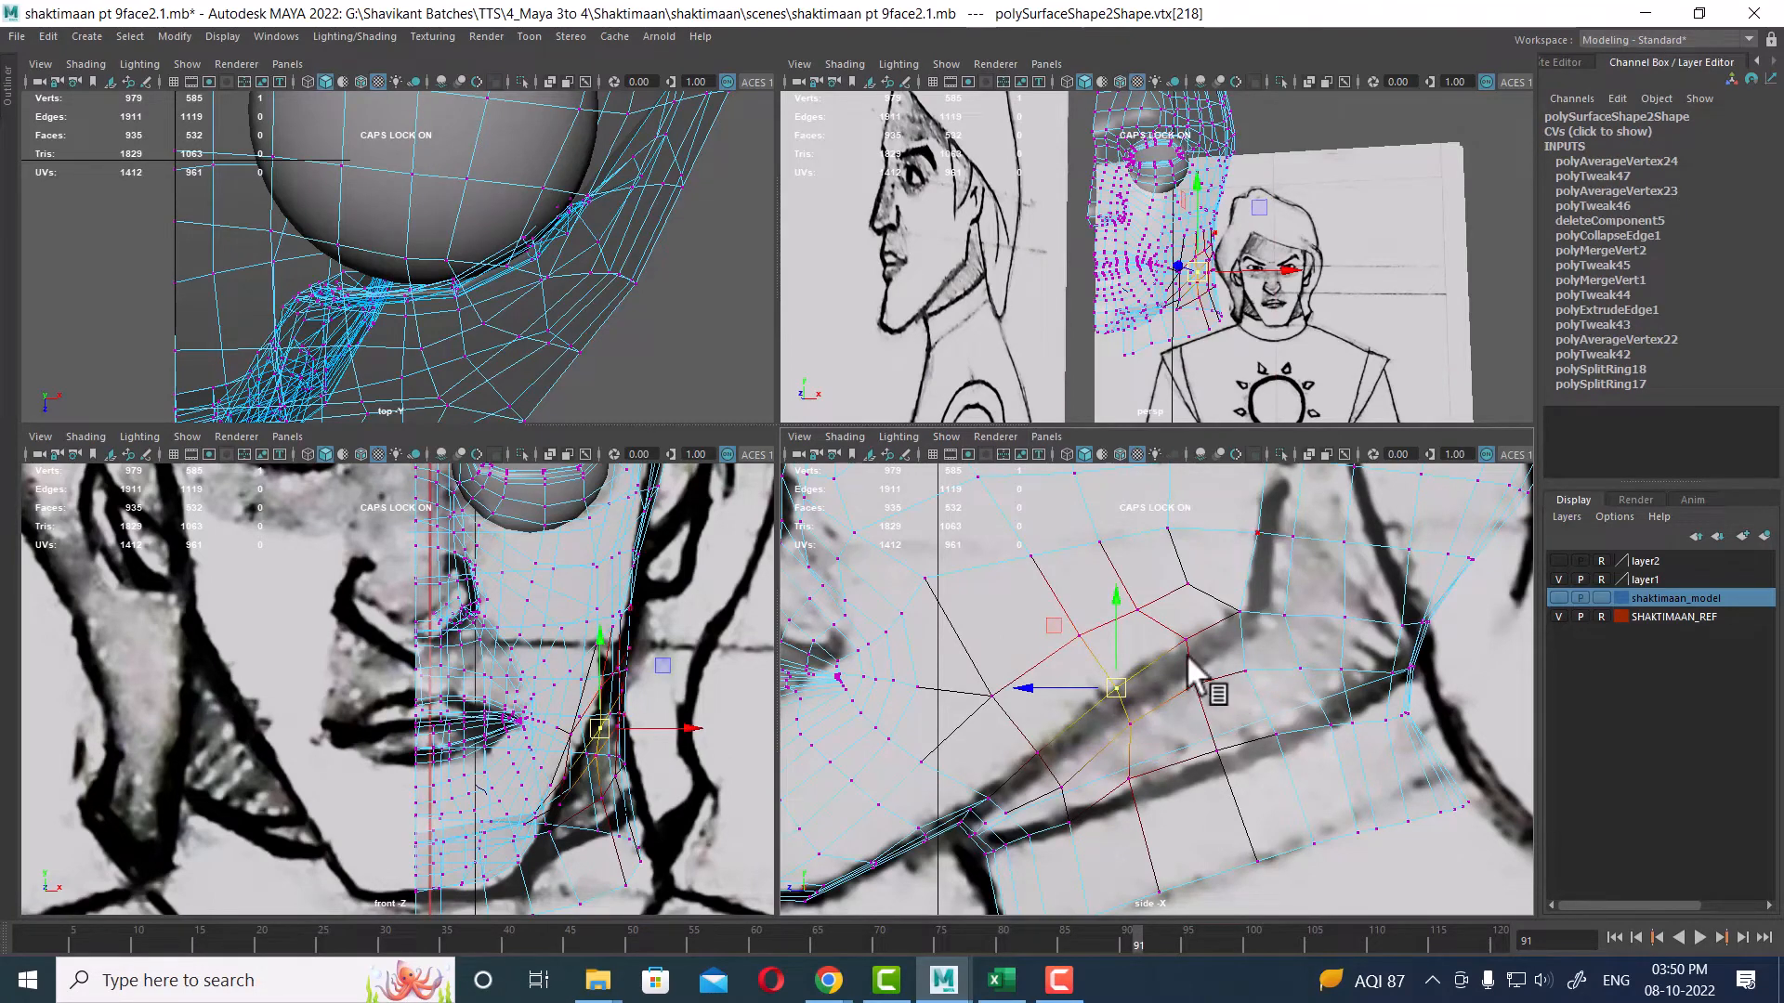
left_click_drag(539, 942, 199, 951)
Step: Orbit the perspective view to examine the topology where the jaw meets the neck
left_click_drag(1381, 306, 1162, 299, "alt")
right_click_drag(1162, 299, 1241, 342, "alt")
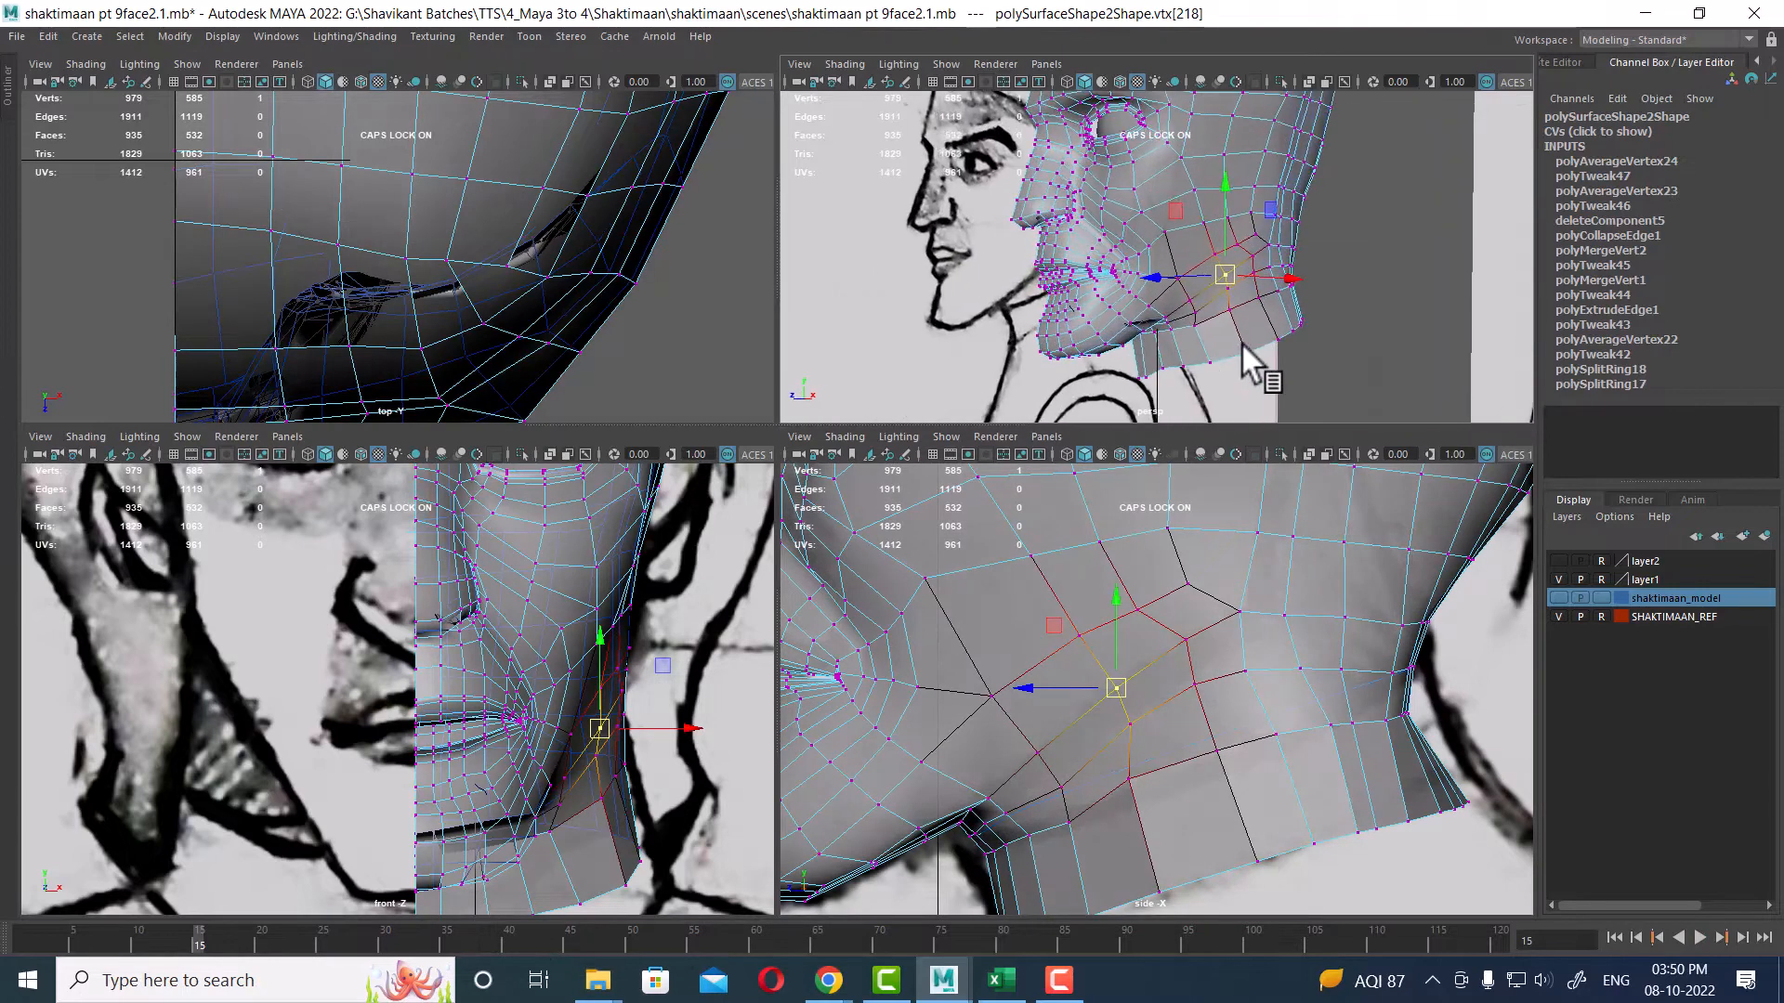
left_click_drag(1241, 342, 1262, 288, "alt")
right_click_drag(1262, 288, 1271, 340, "alt")
middle_click_drag(1271, 340, 1278, 386, "alt")
right_click_drag(1278, 387, 1301, 357, "alt")
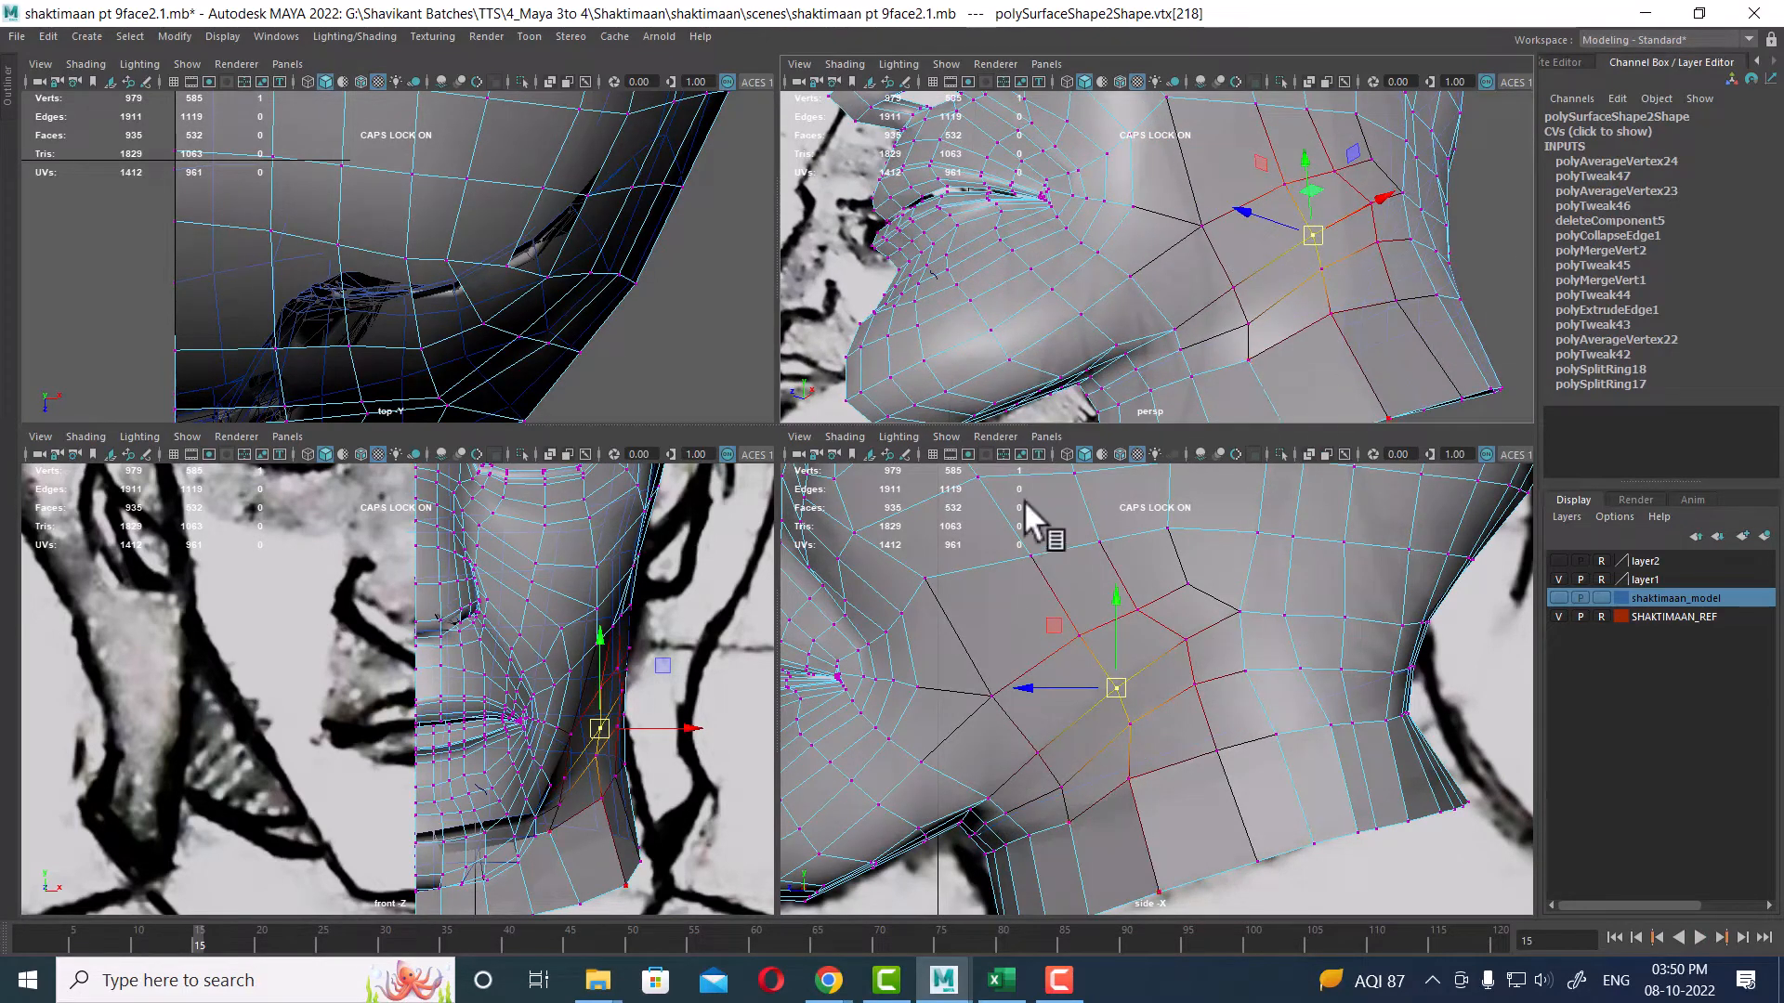
left_click_drag(1393, 289, 1414, 286, "alt")
Step: Toggle soft selection, select a row of jaw-to-neck vertices in the perspective view and adjust them in the maximized view
left_click(1324, 267)
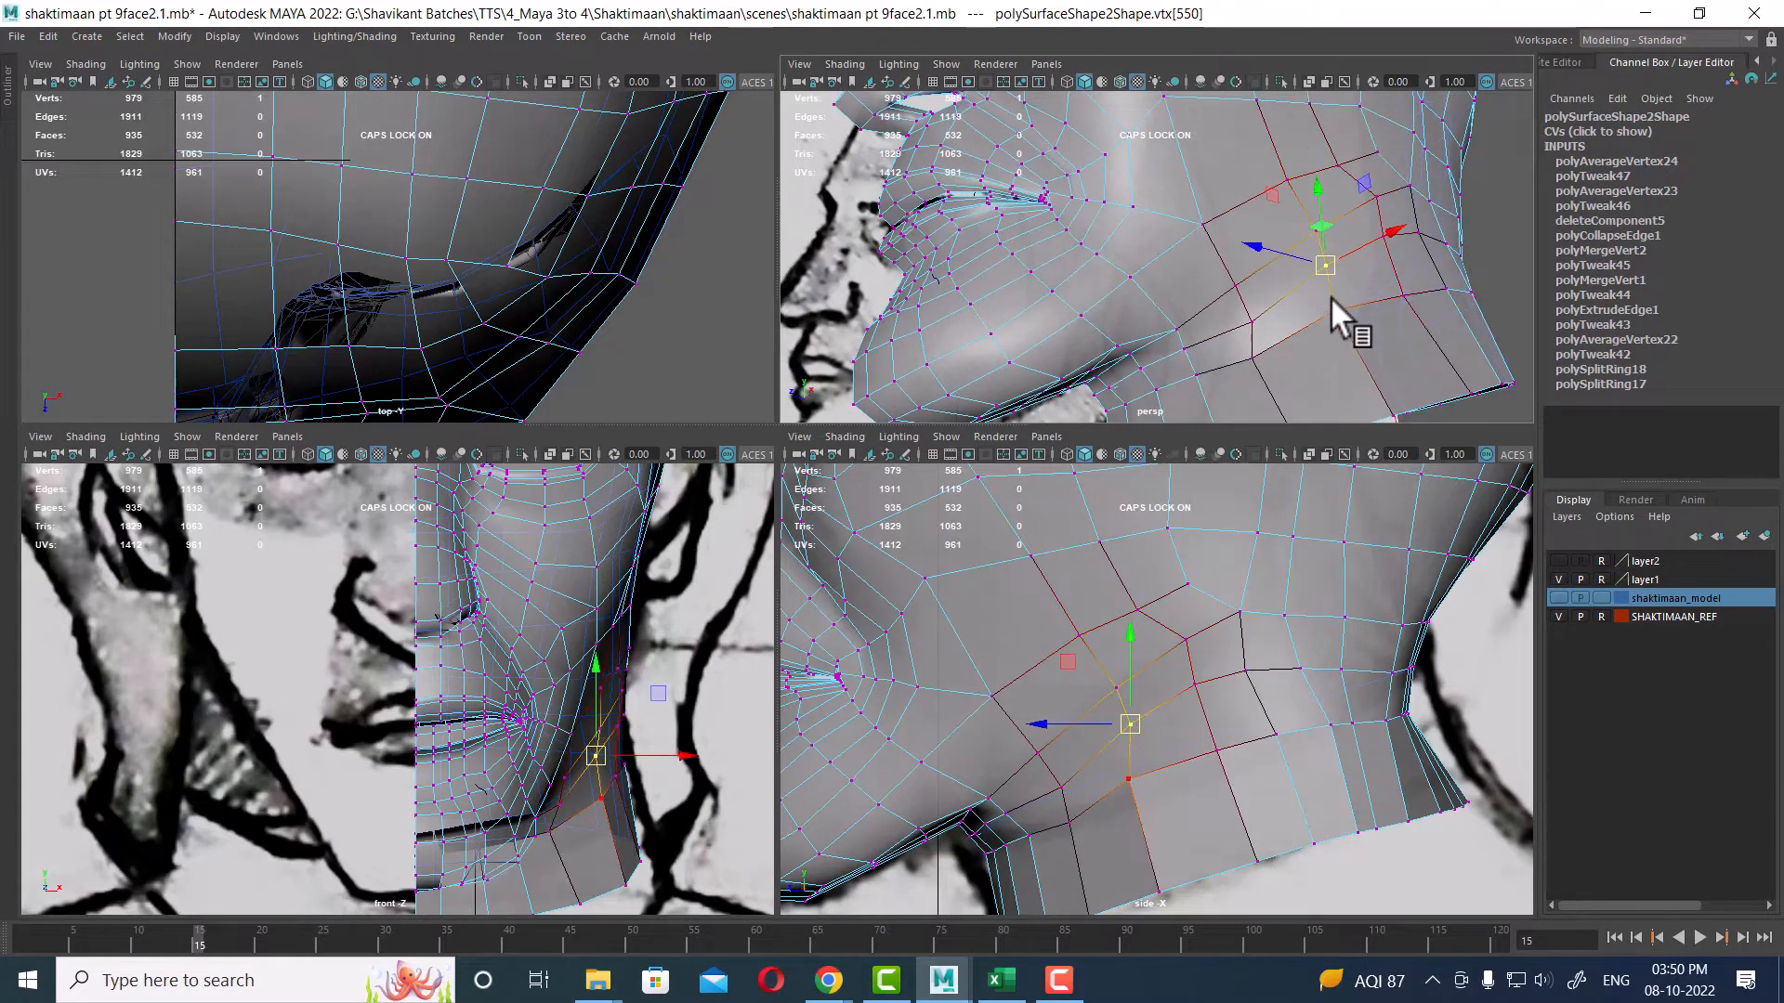
key("b")
left_click(1252, 322, "shift")
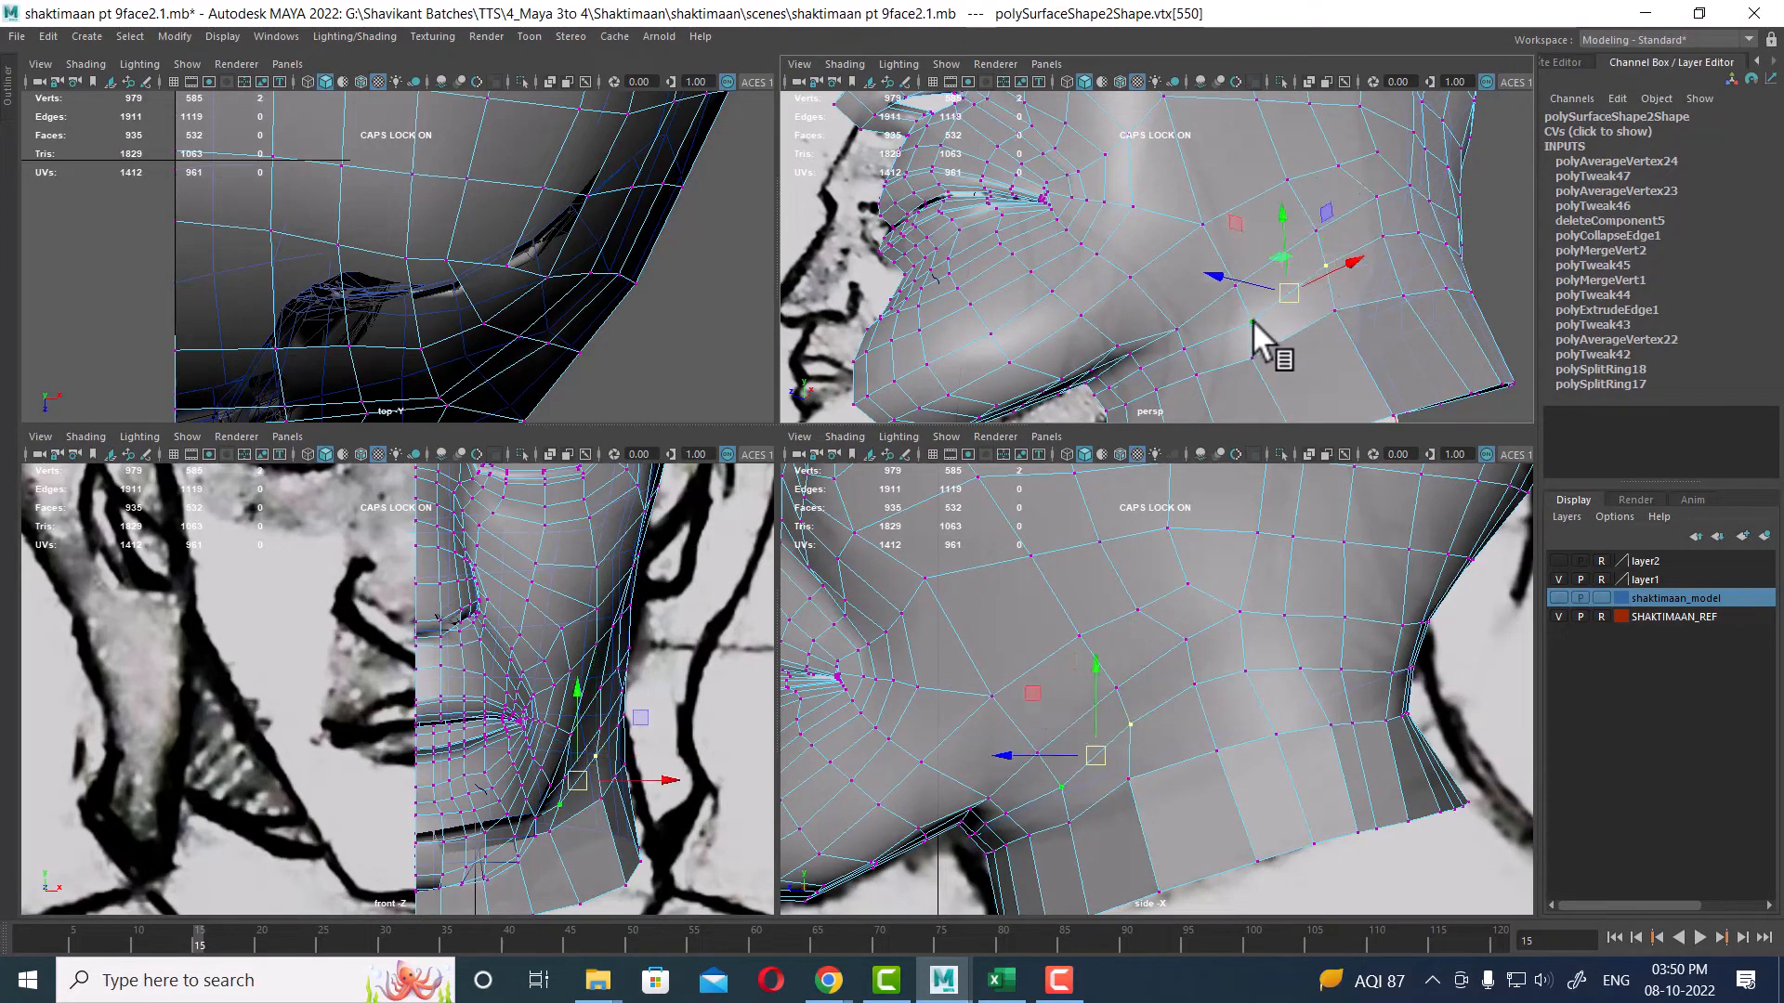
left_click(1383, 236, "shift")
scroll(602, 698, "up", 2)
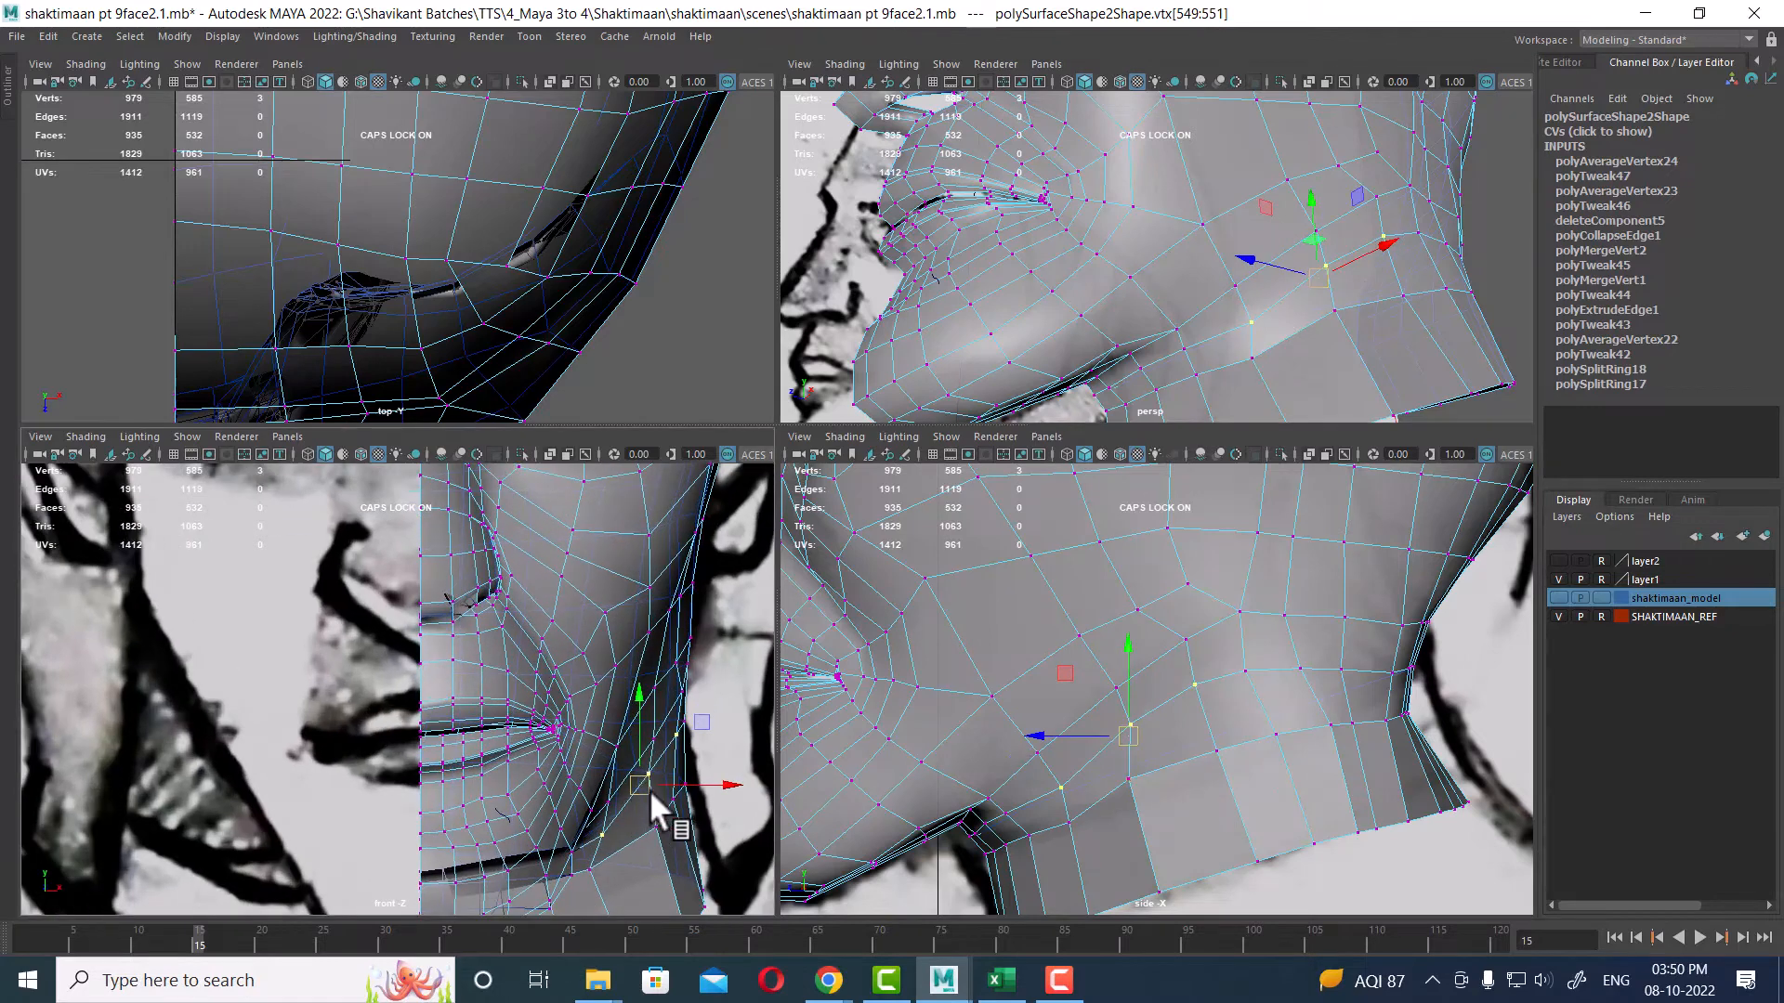
key("space")
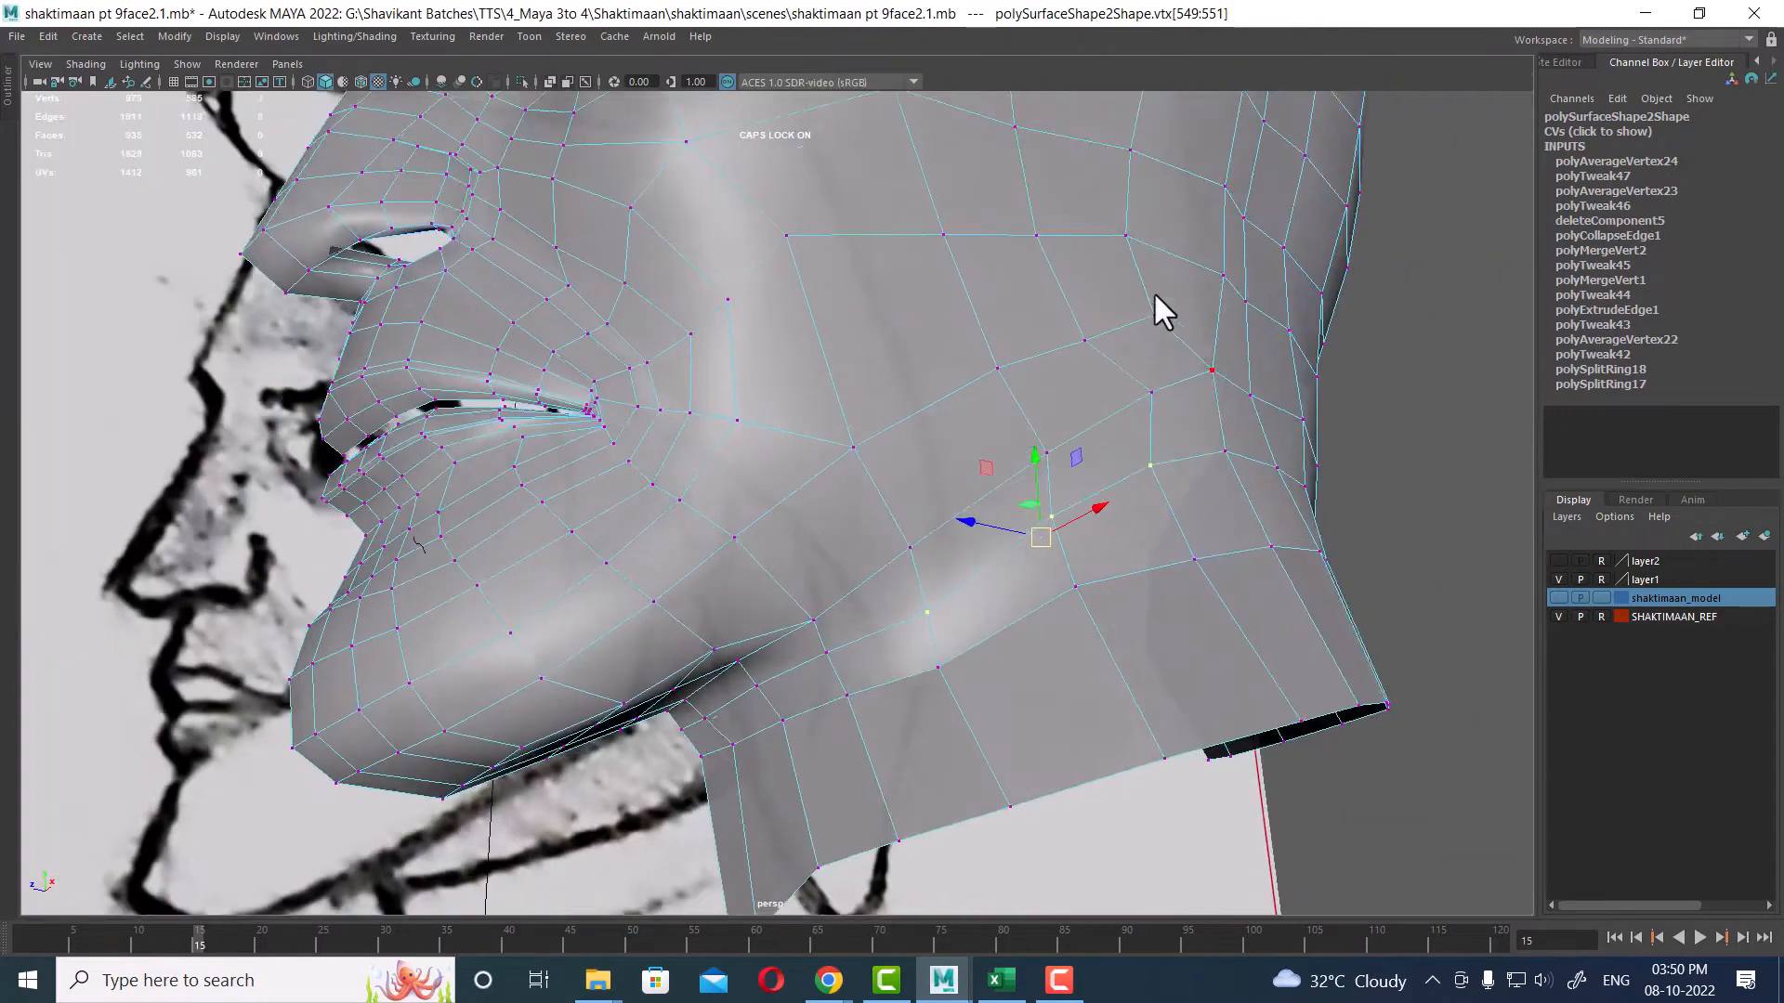
left_click_drag(167, 939, 0, 952)
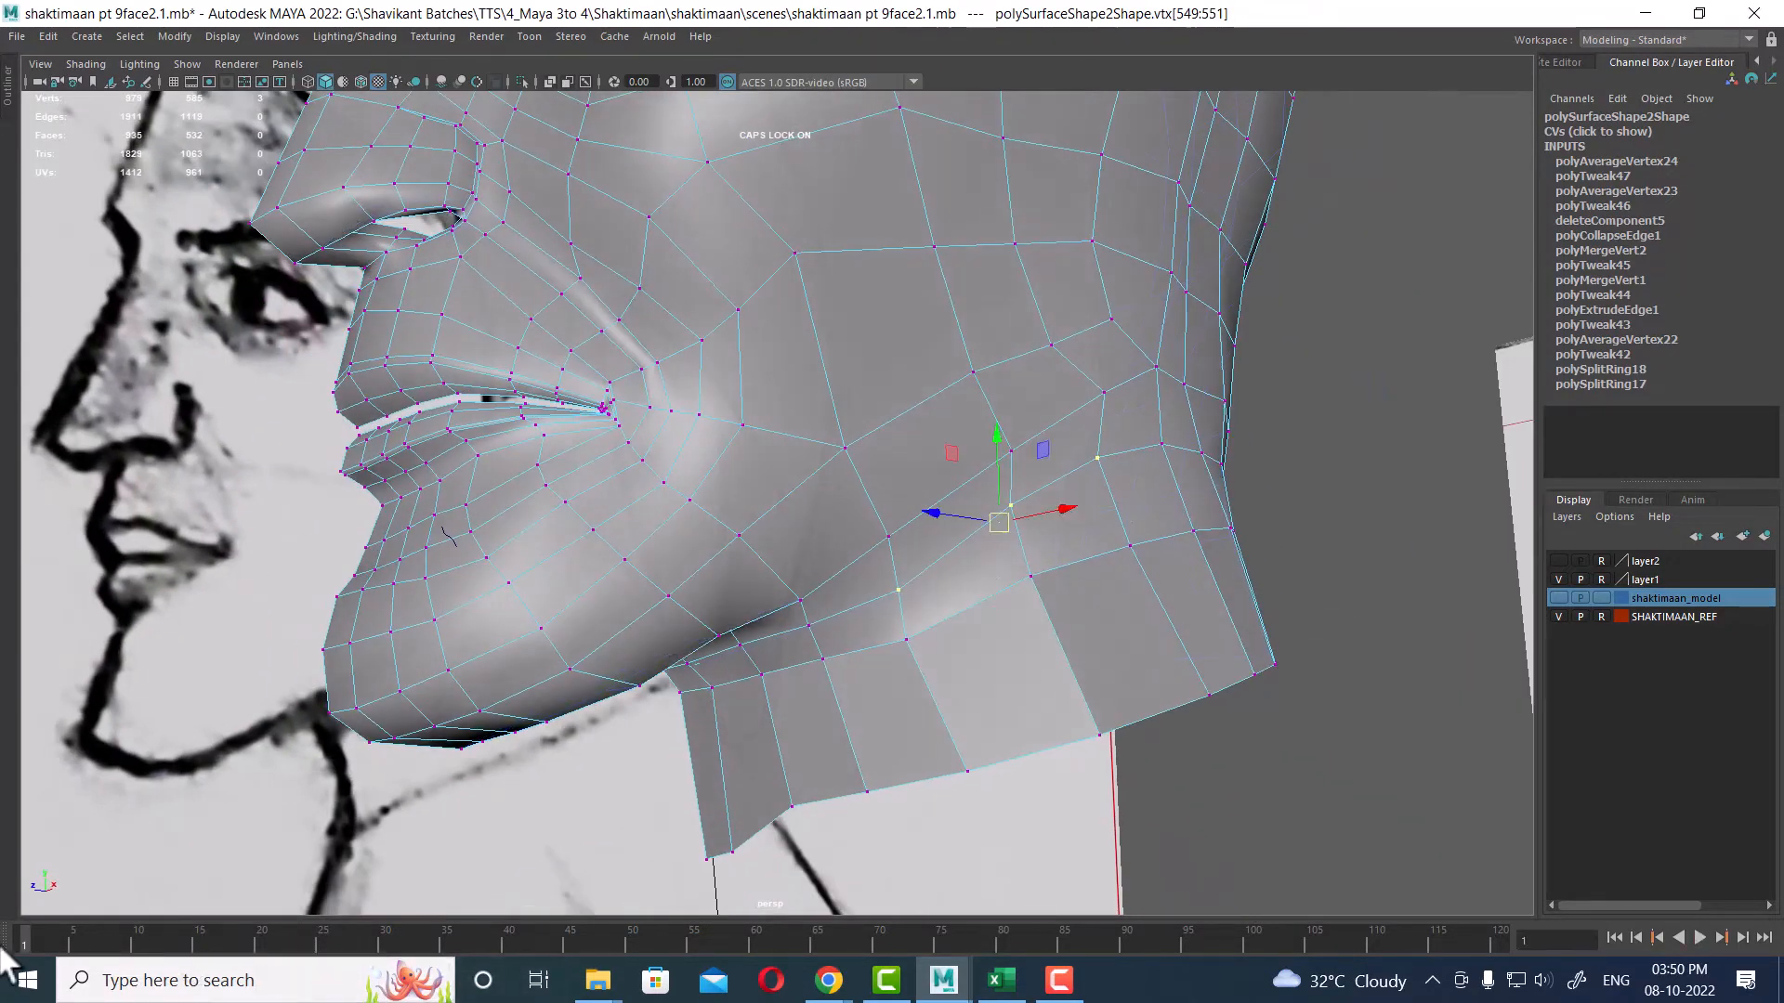
left_click_drag(1111, 516, 955, 521, "alt")
middle_click_drag(1197, 442, 1096, 539, "alt")
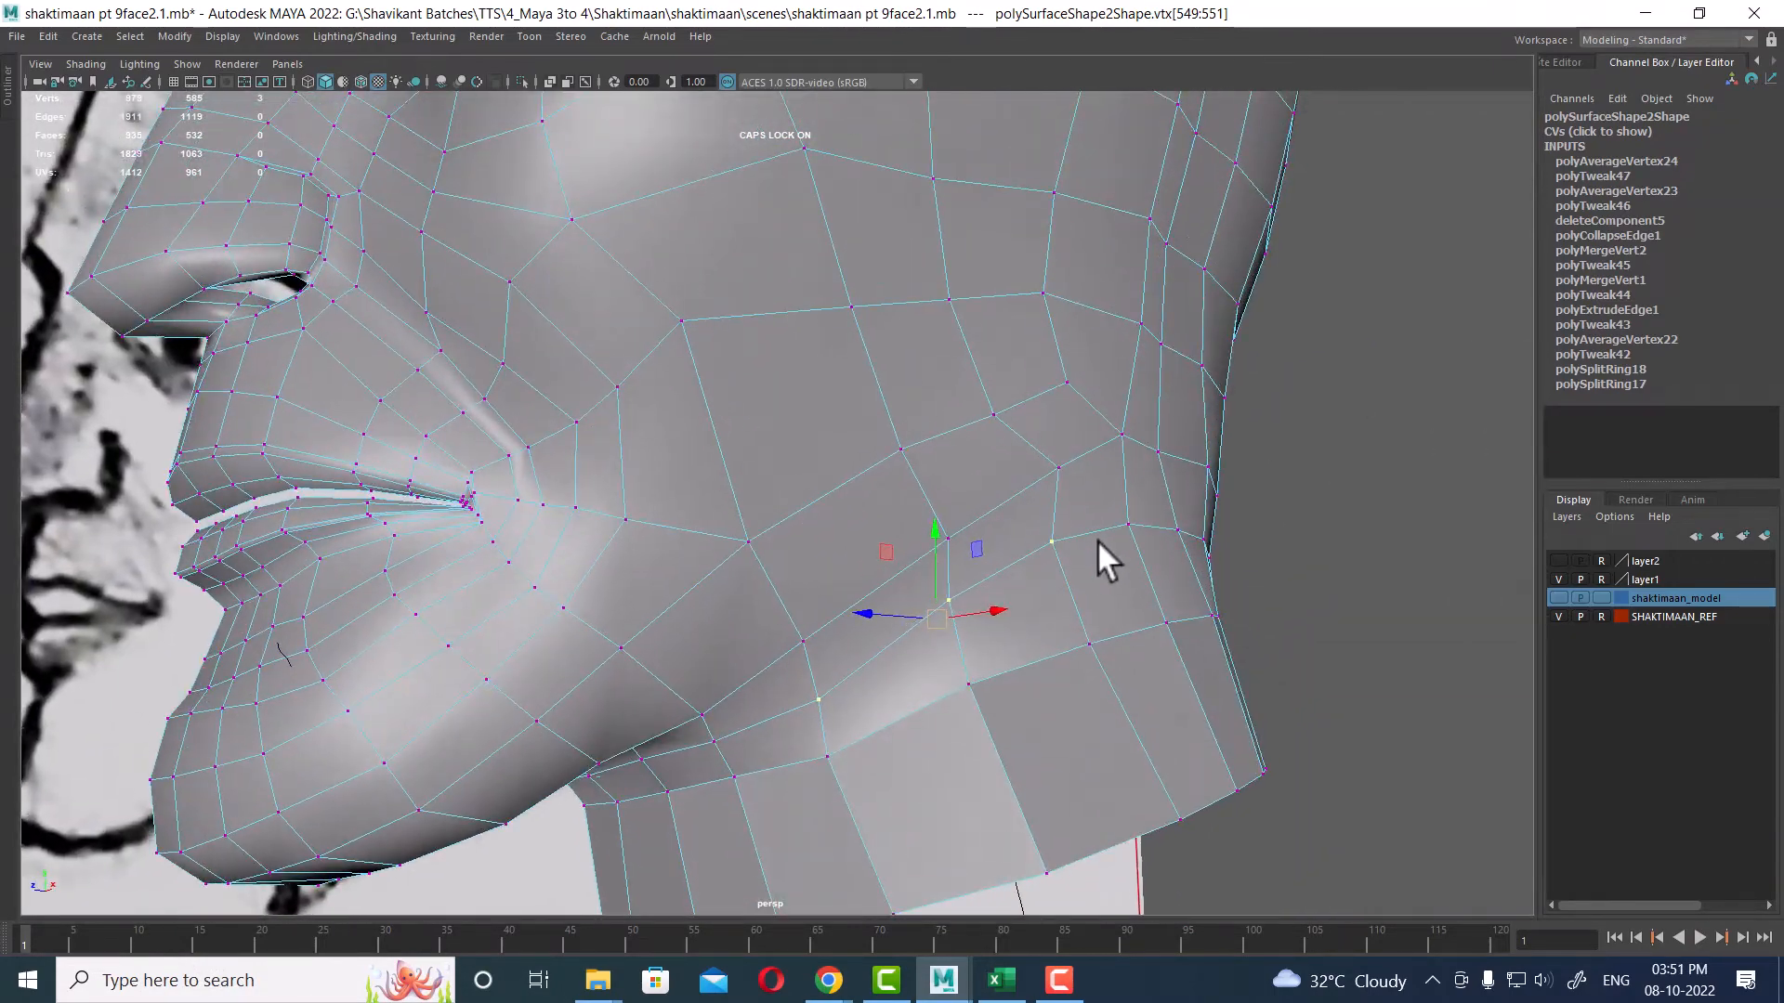
left_click_drag(1139, 537, 1190, 567, "alt")
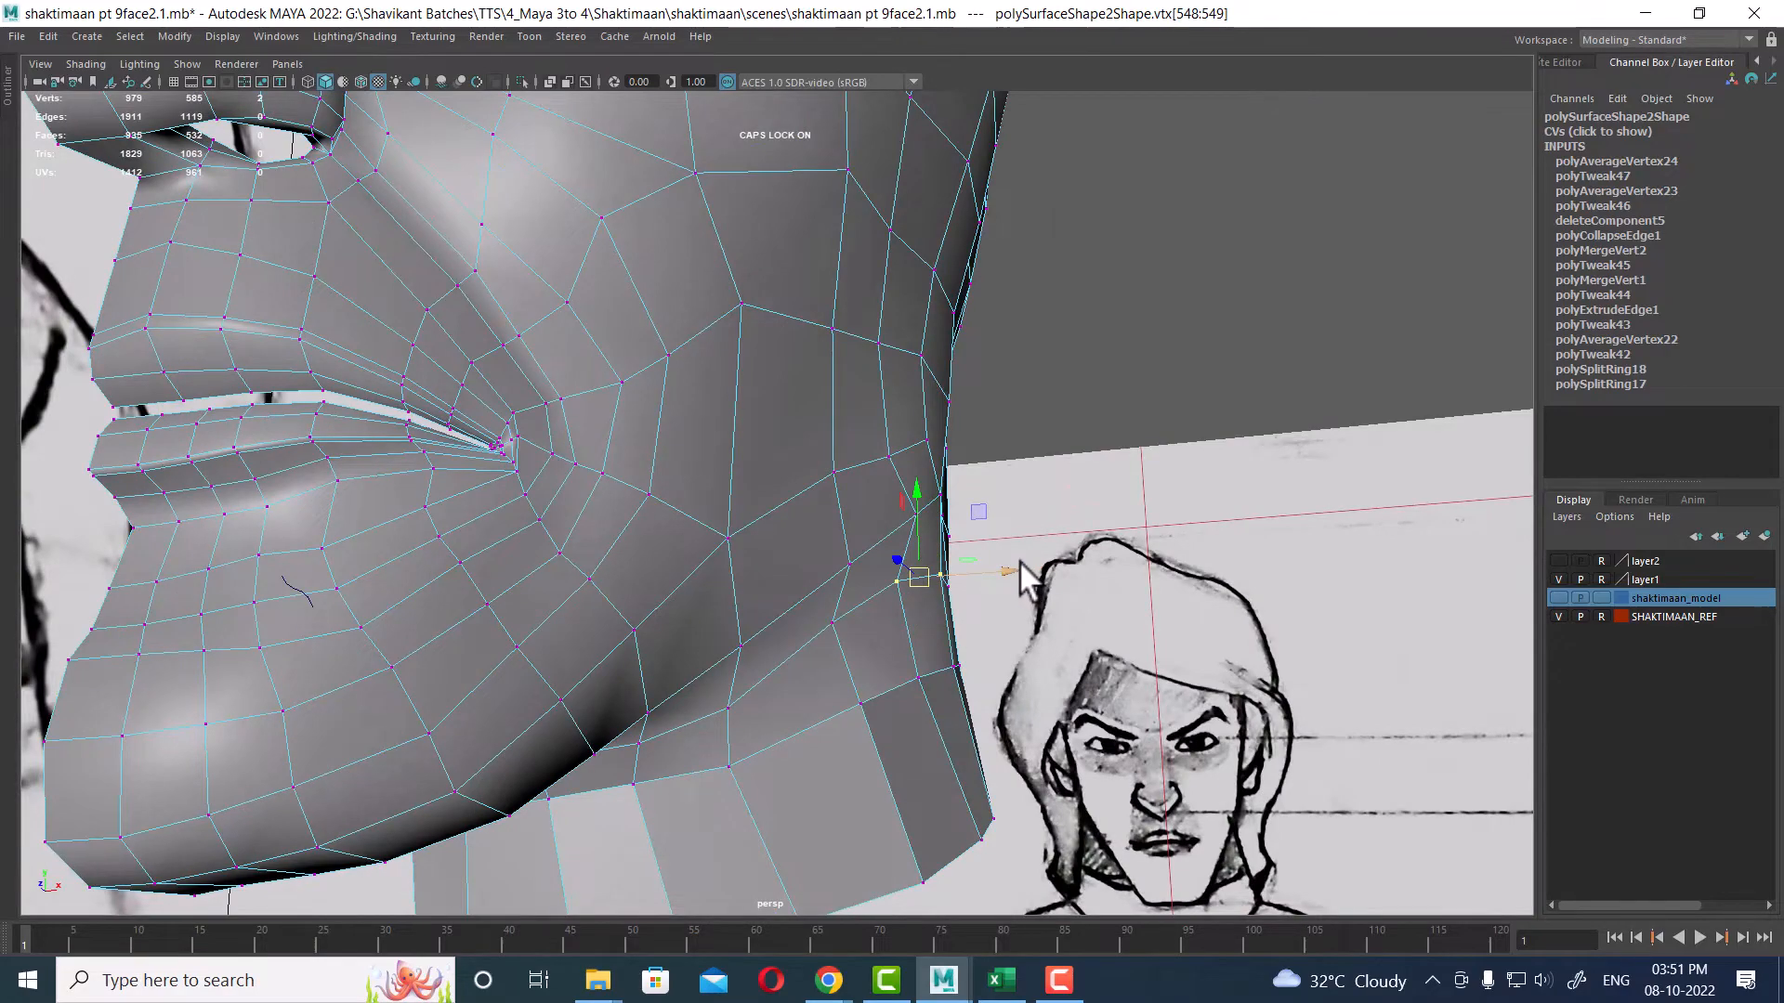
Step: Select and tweak individual vertices along the jaw line and upper neck in the perspective view
left_click(895, 581, "shift")
mouse_move(918, 616)
left_mouse_down()
mouse_move(968, 621)
mouse_move(883, 619)
mouse_move(788, 571)
mouse_move(850, 572)
mouse_move(825, 537)
mouse_move(829, 498)
mouse_move(782, 516)
left_mouse_up()
left_click(728, 538)
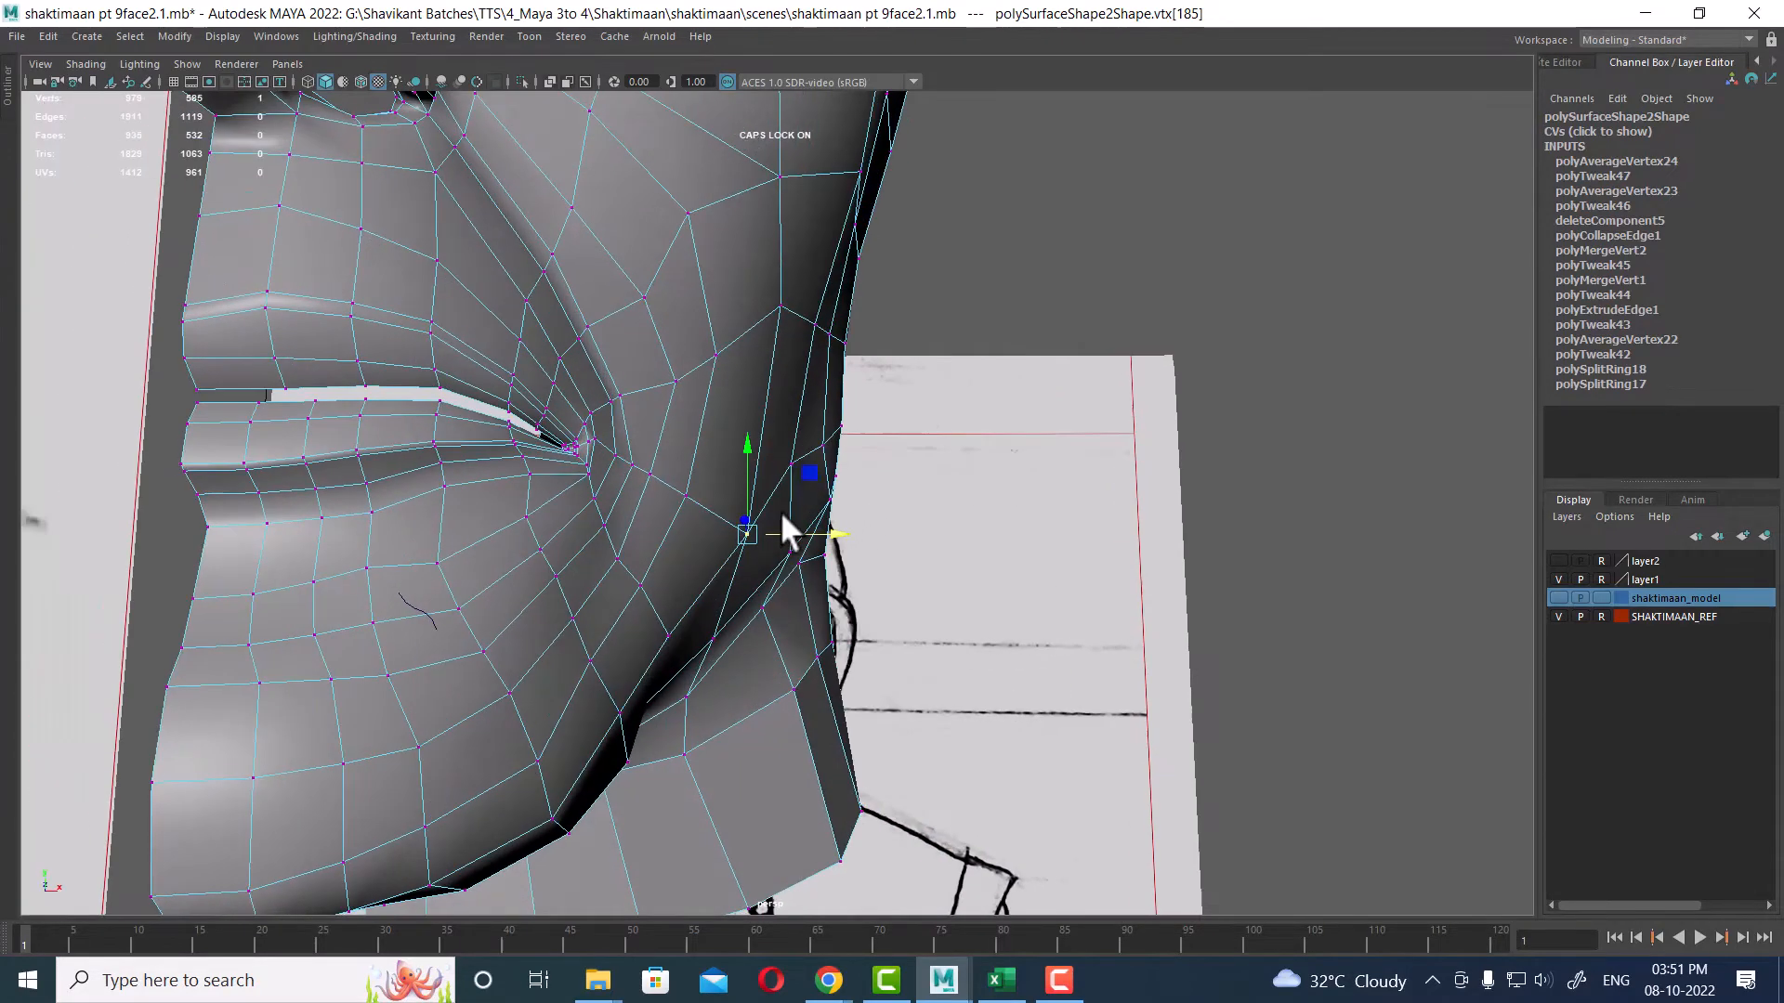
left_click(788, 462)
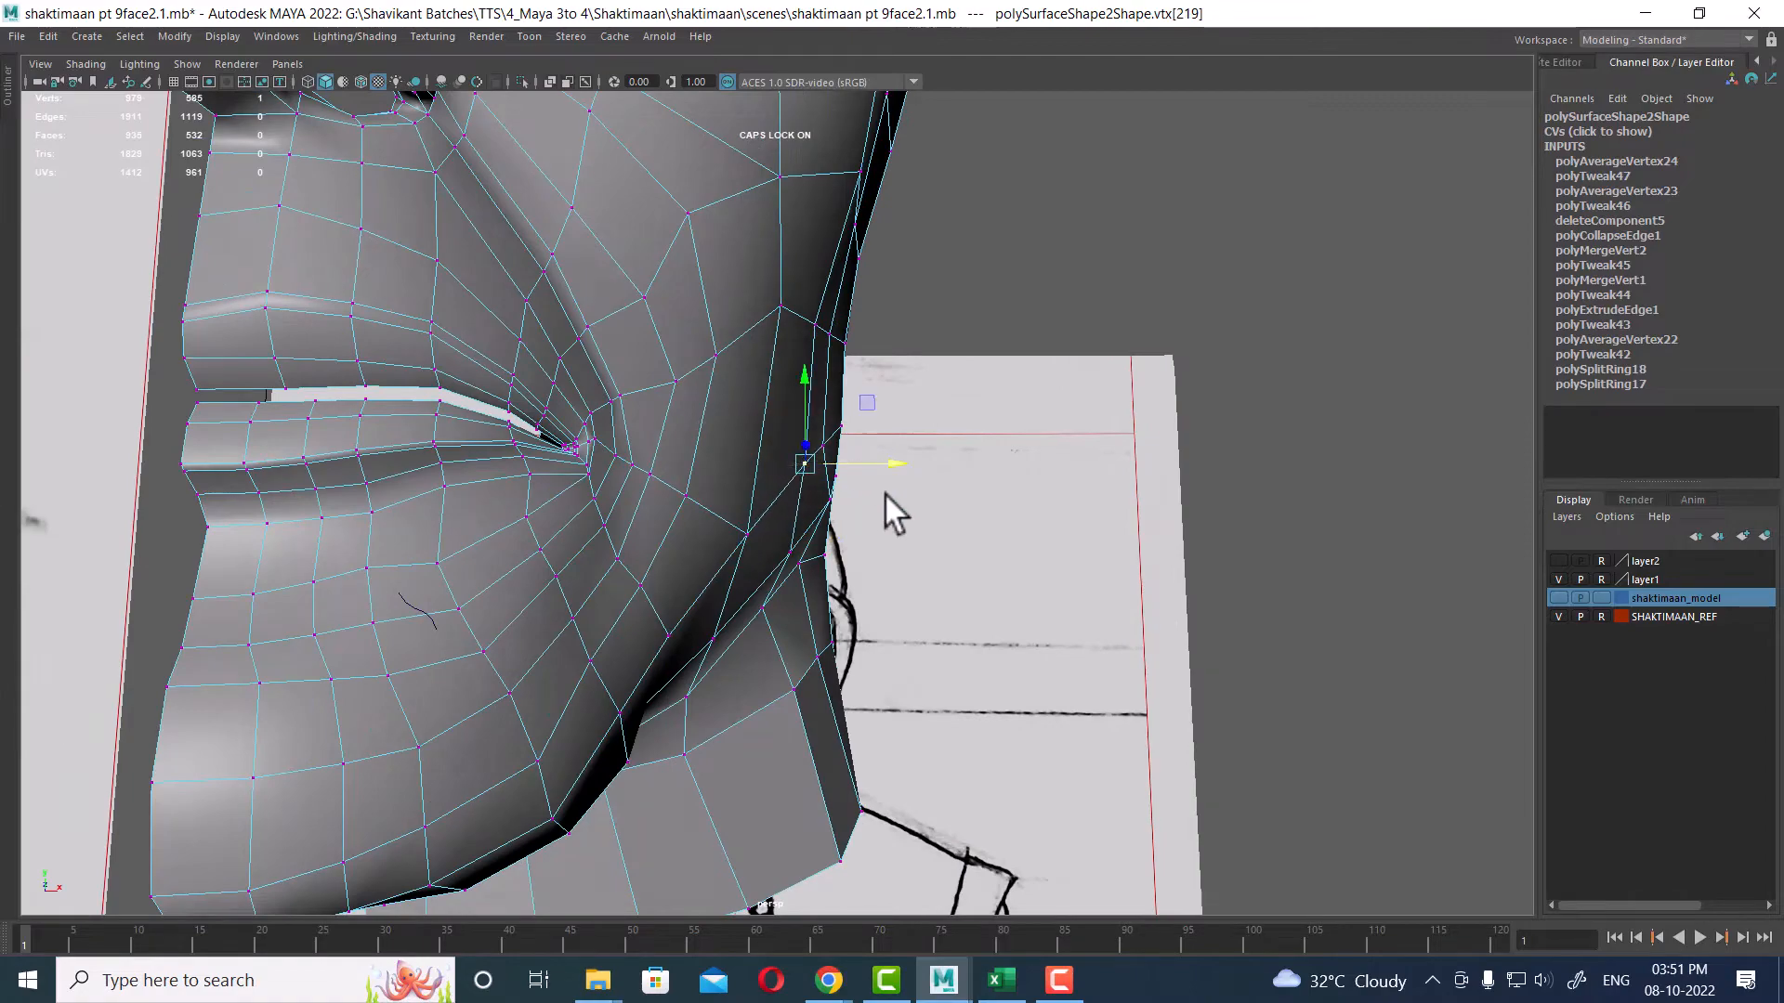
left_click_drag(885, 492, 704, 674, "alt")
left_click(738, 684)
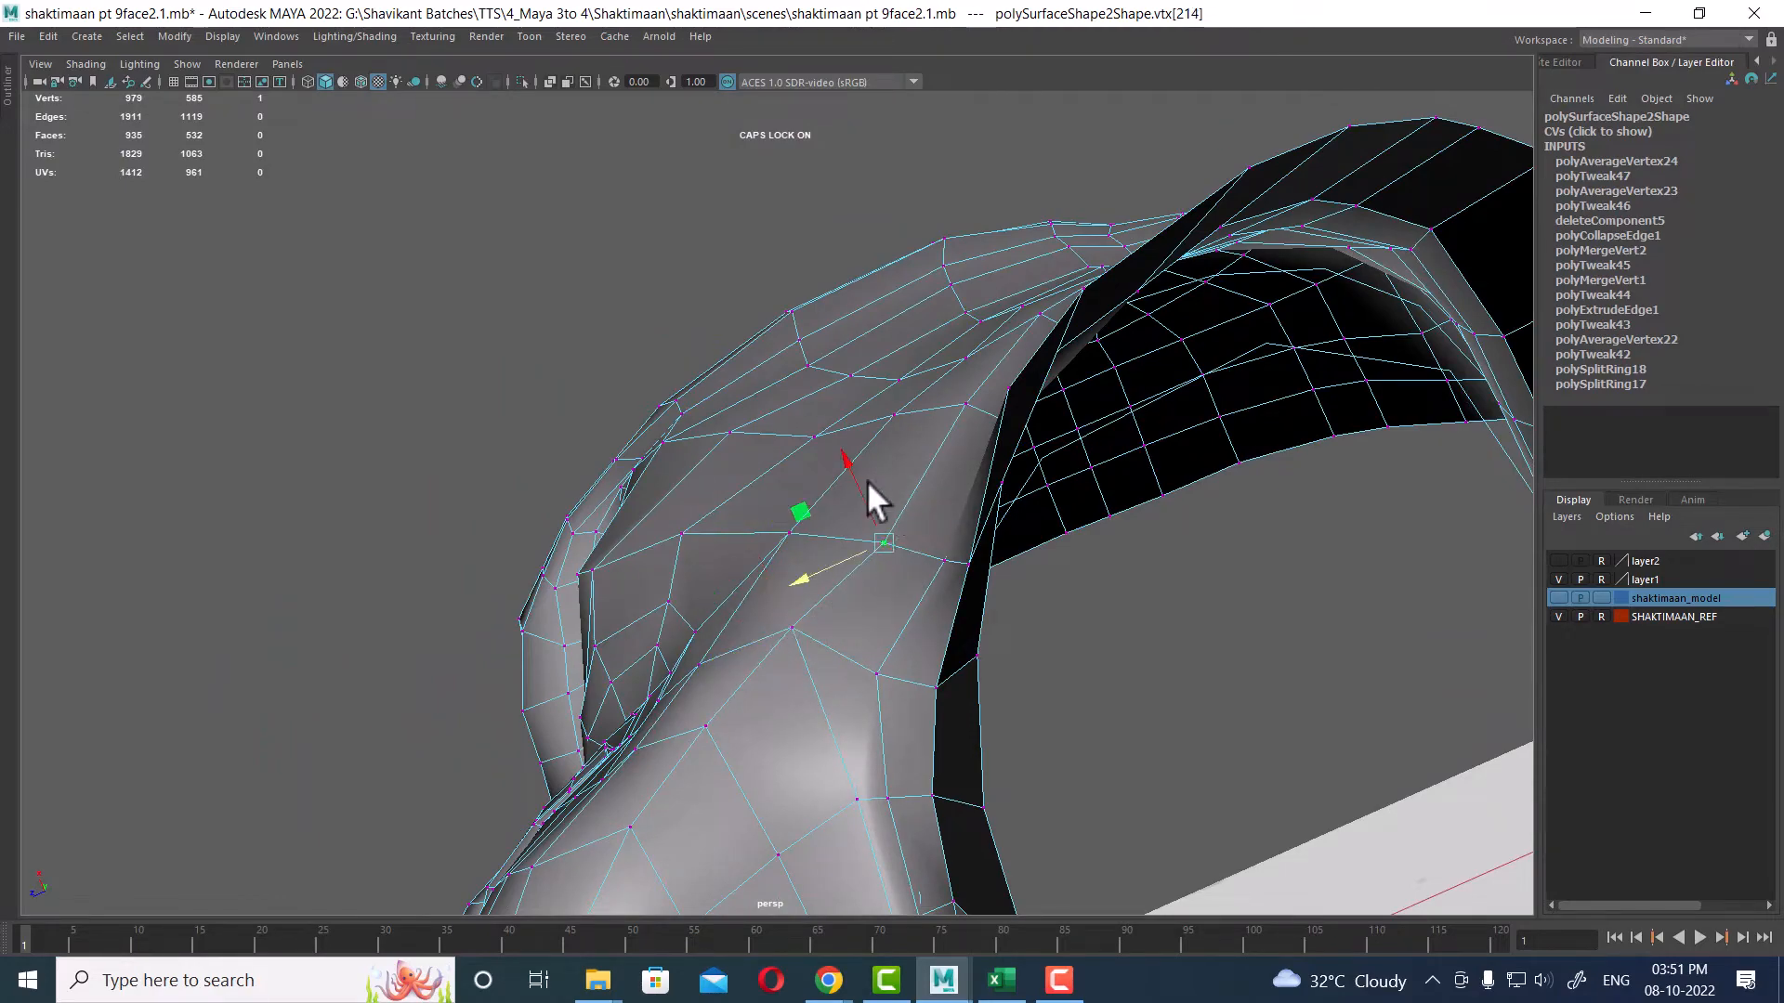
left_click_drag(775, 557, 1106, 721, "alt")
left_click(1109, 509)
middle_click_drag(1160, 704, 1051, 577, "alt")
left_click_drag(1051, 577, 1005, 629, "alt")
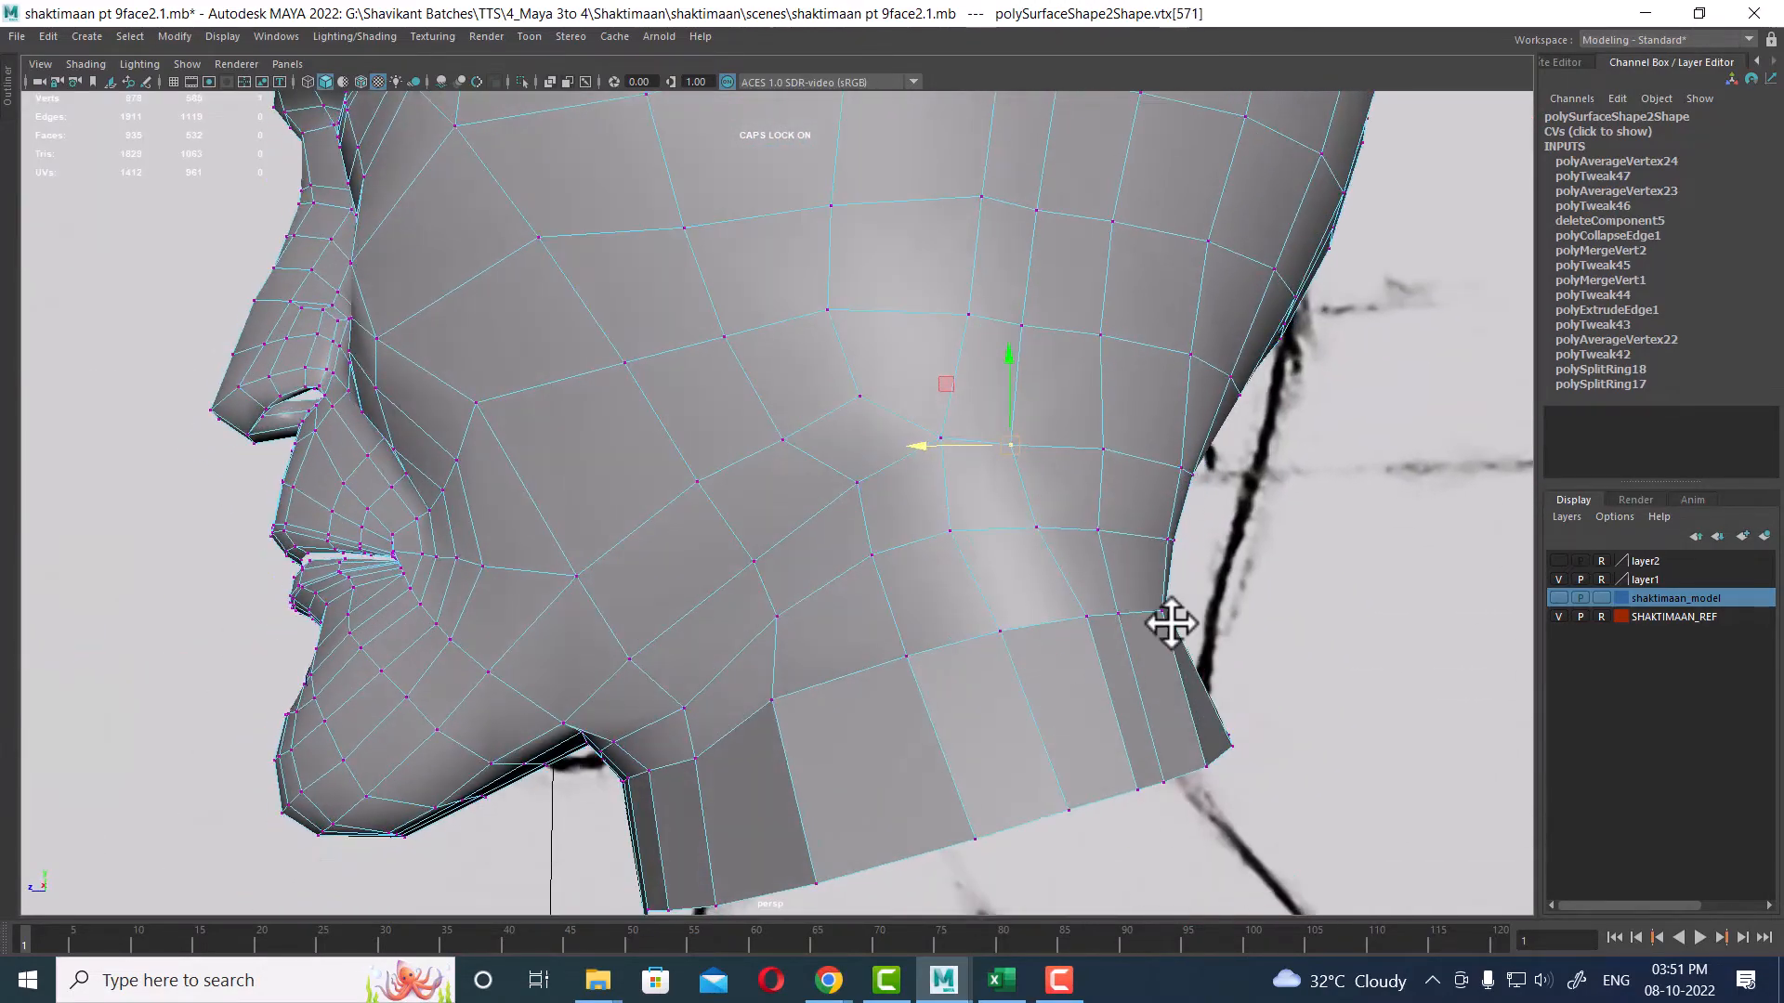
left_click_drag(1171, 622, 1037, 519, "alt")
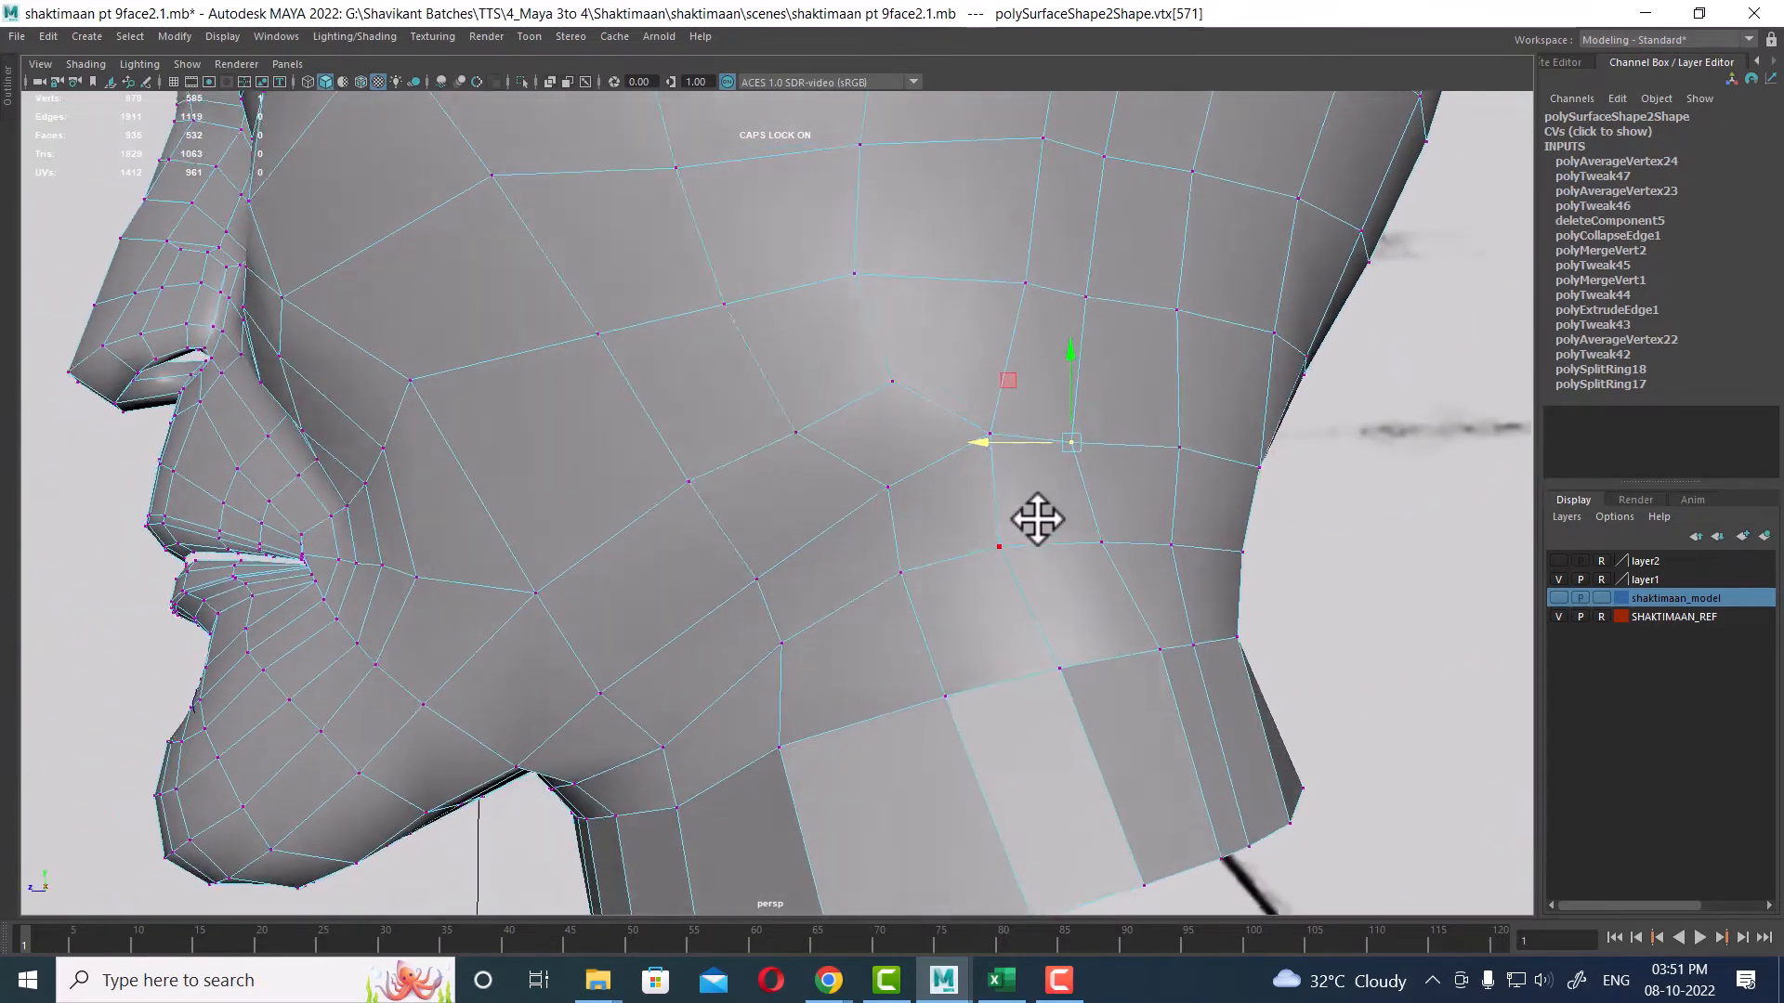
mouse_move(1083, 444)
right_mouse_down()
mouse_move(1256, 325)
mouse_move(1185, 372)
mouse_move(1055, 371)
mouse_move(1070, 447)
right_mouse_up()
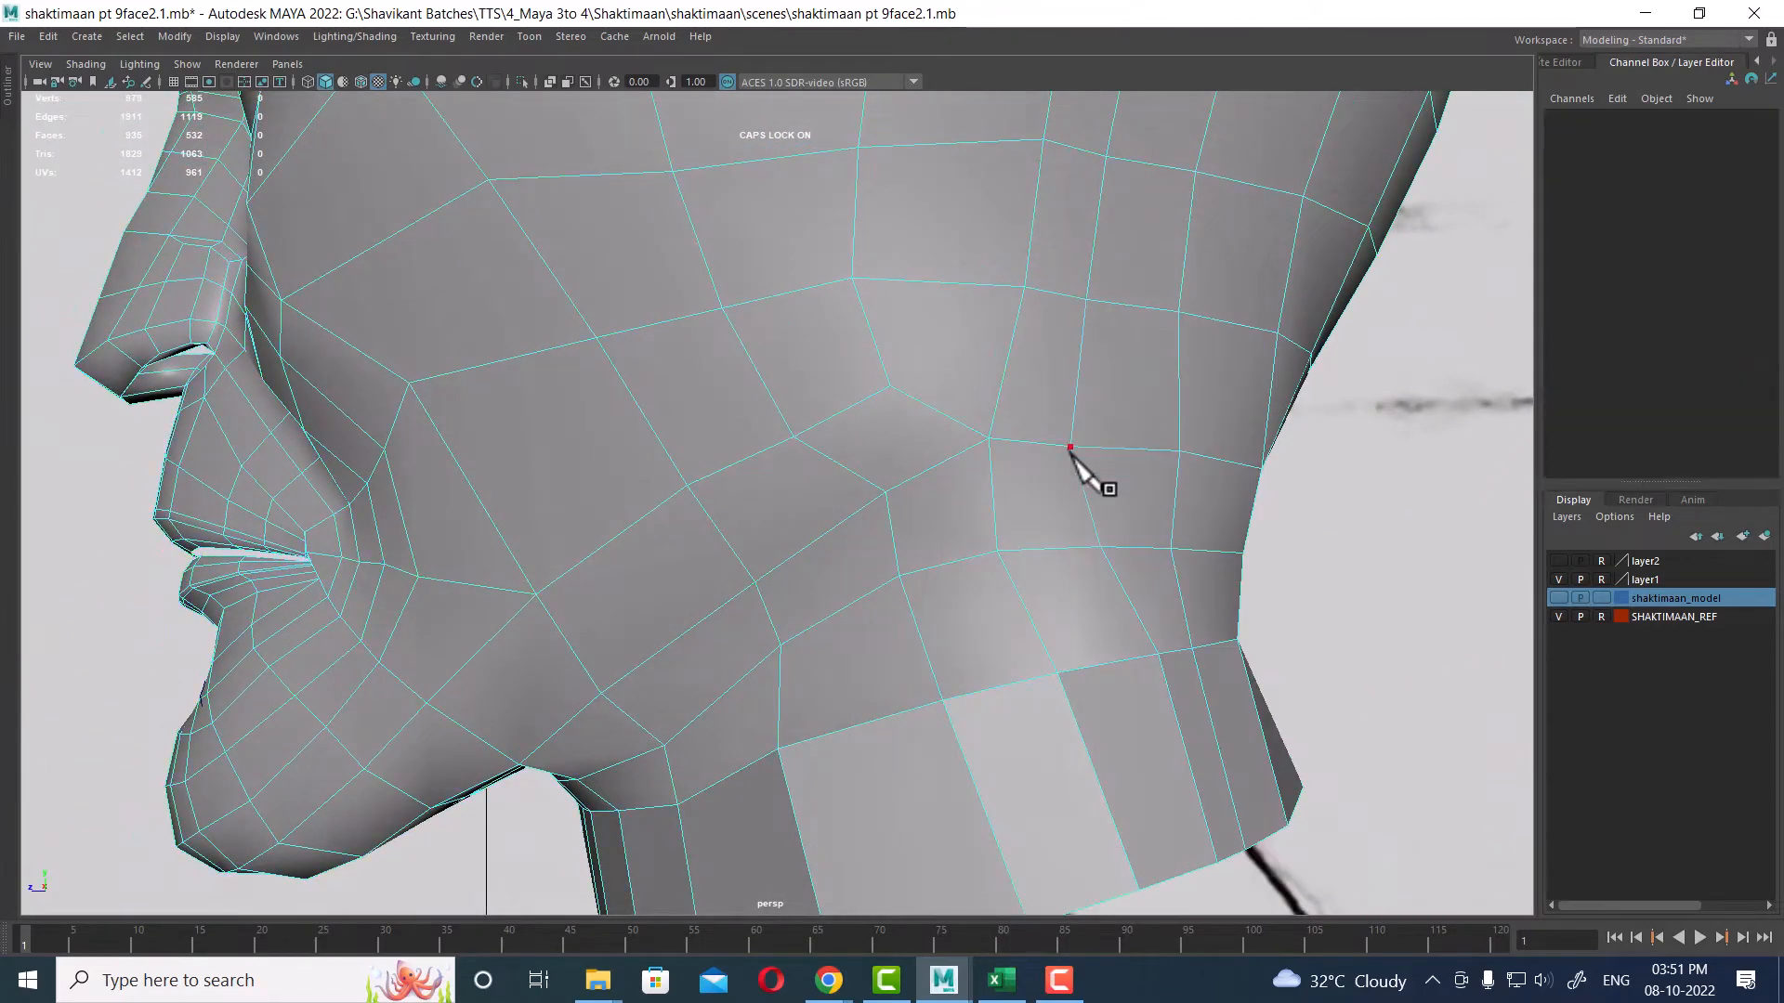
Step: Insert a new edge from a neck vertex with the Multi-Cut tool and delete the edge it replaces
left_click(1070, 446)
right_click(869, 567)
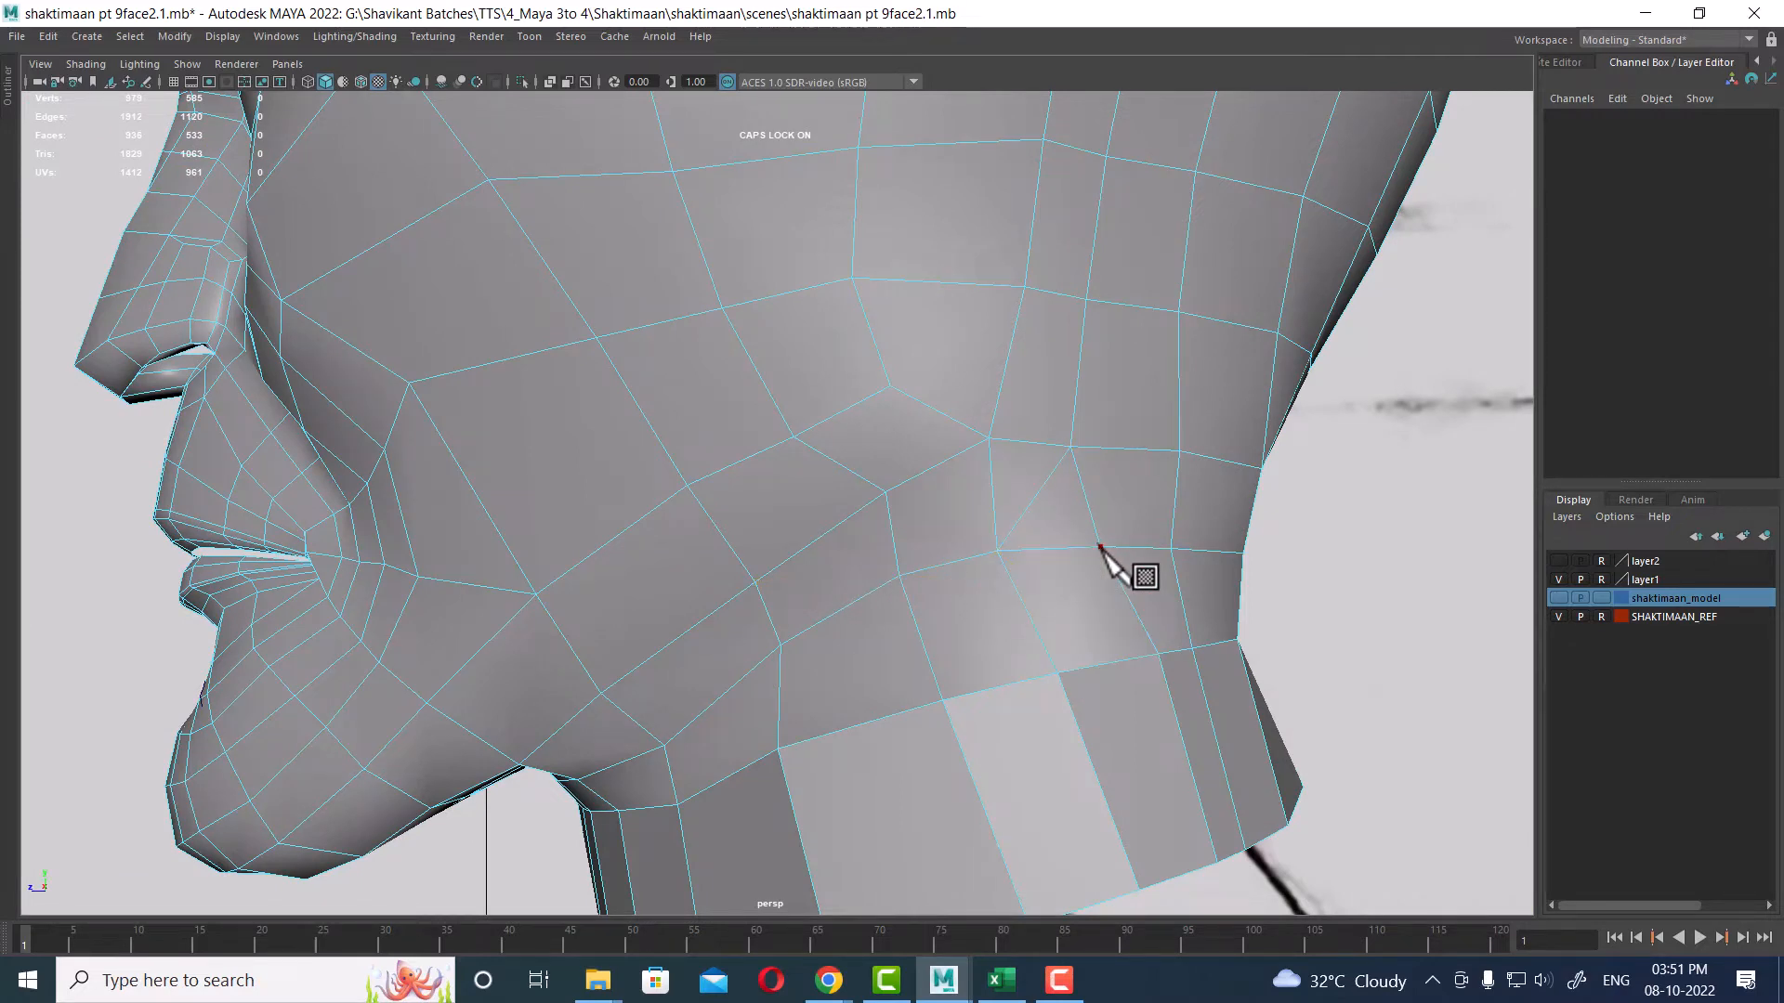
key("Delete")
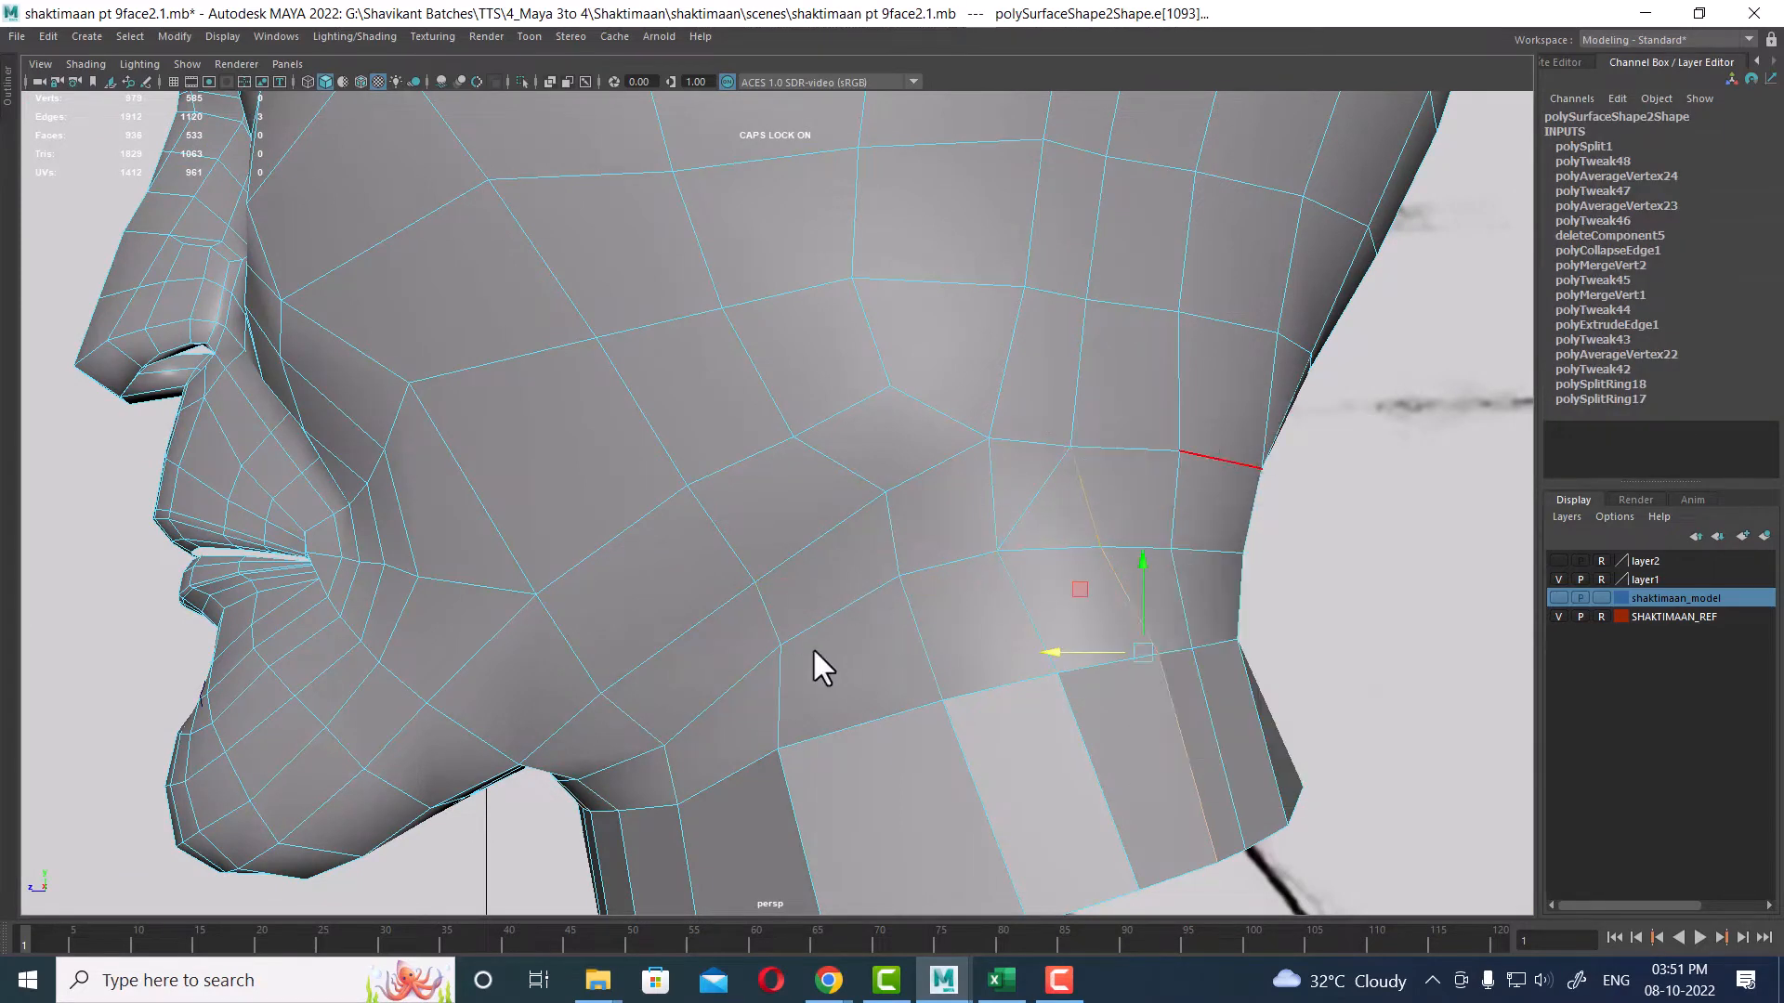
Step: Delete another redundant edge beside the new cut and merge the leftover vertices on the neck
left_click(1061, 550)
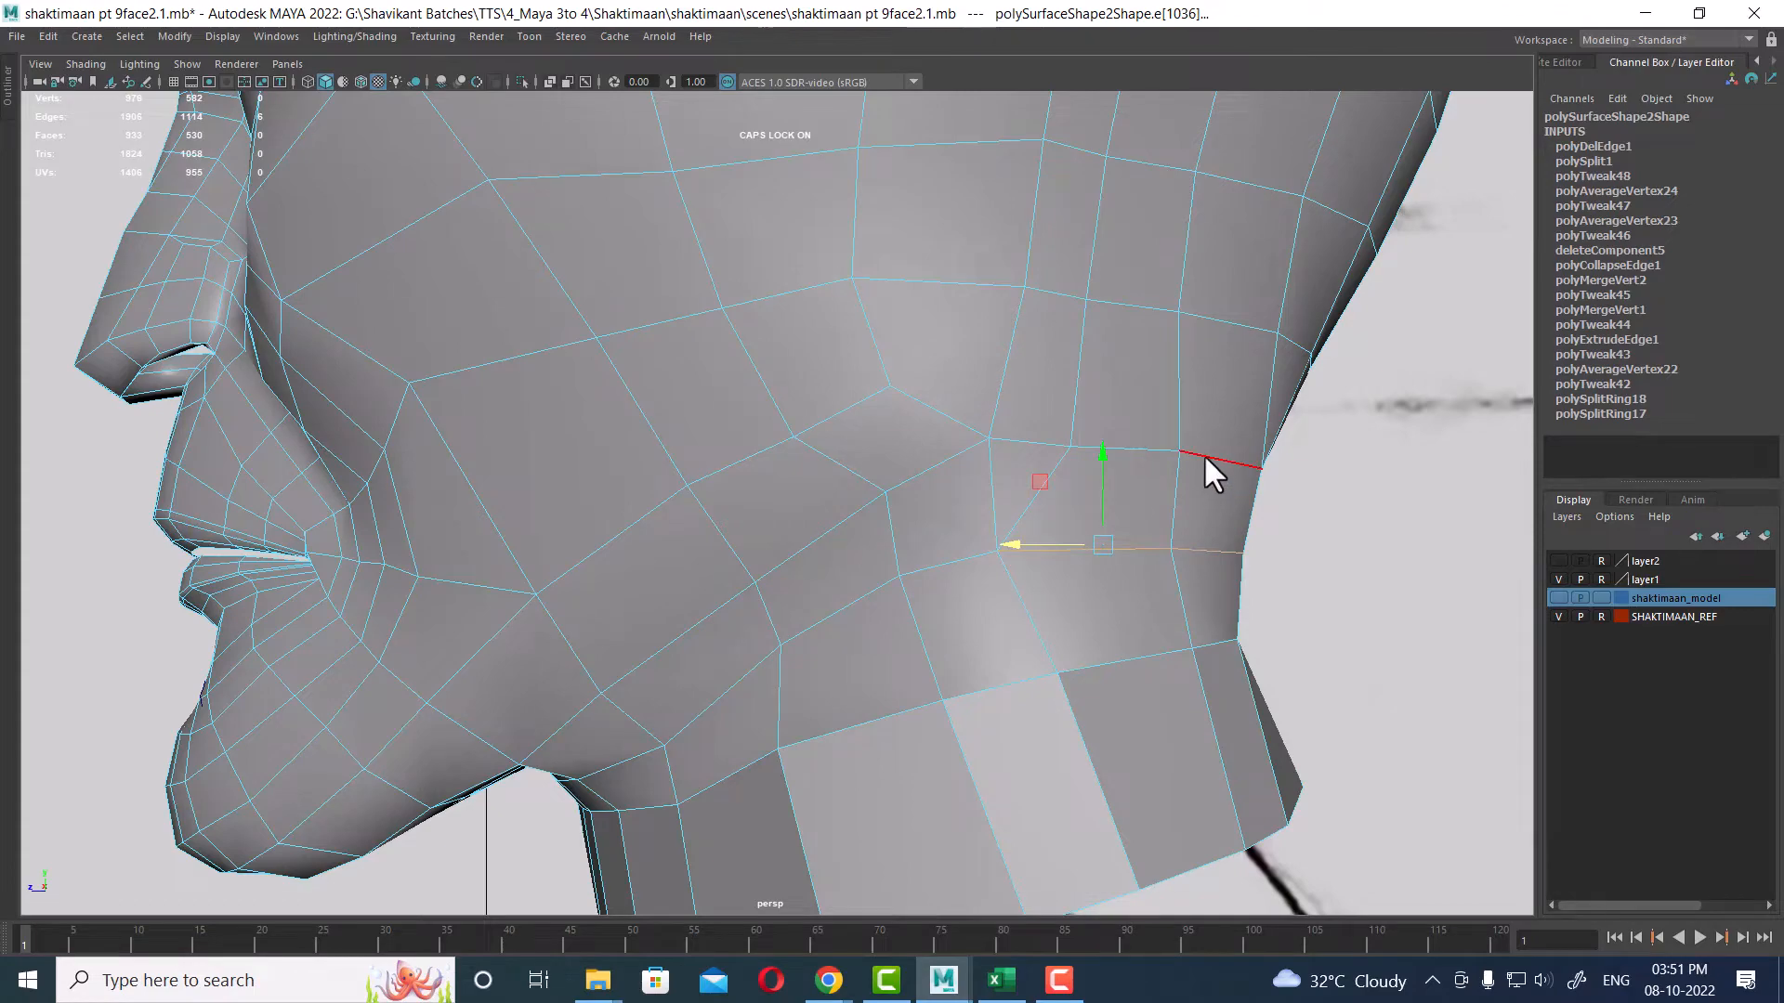
right_click_drag(1202, 454, 840, 624, "shift")
left_click_drag(1040, 561, 989, 545, "alt")
left_click(978, 515)
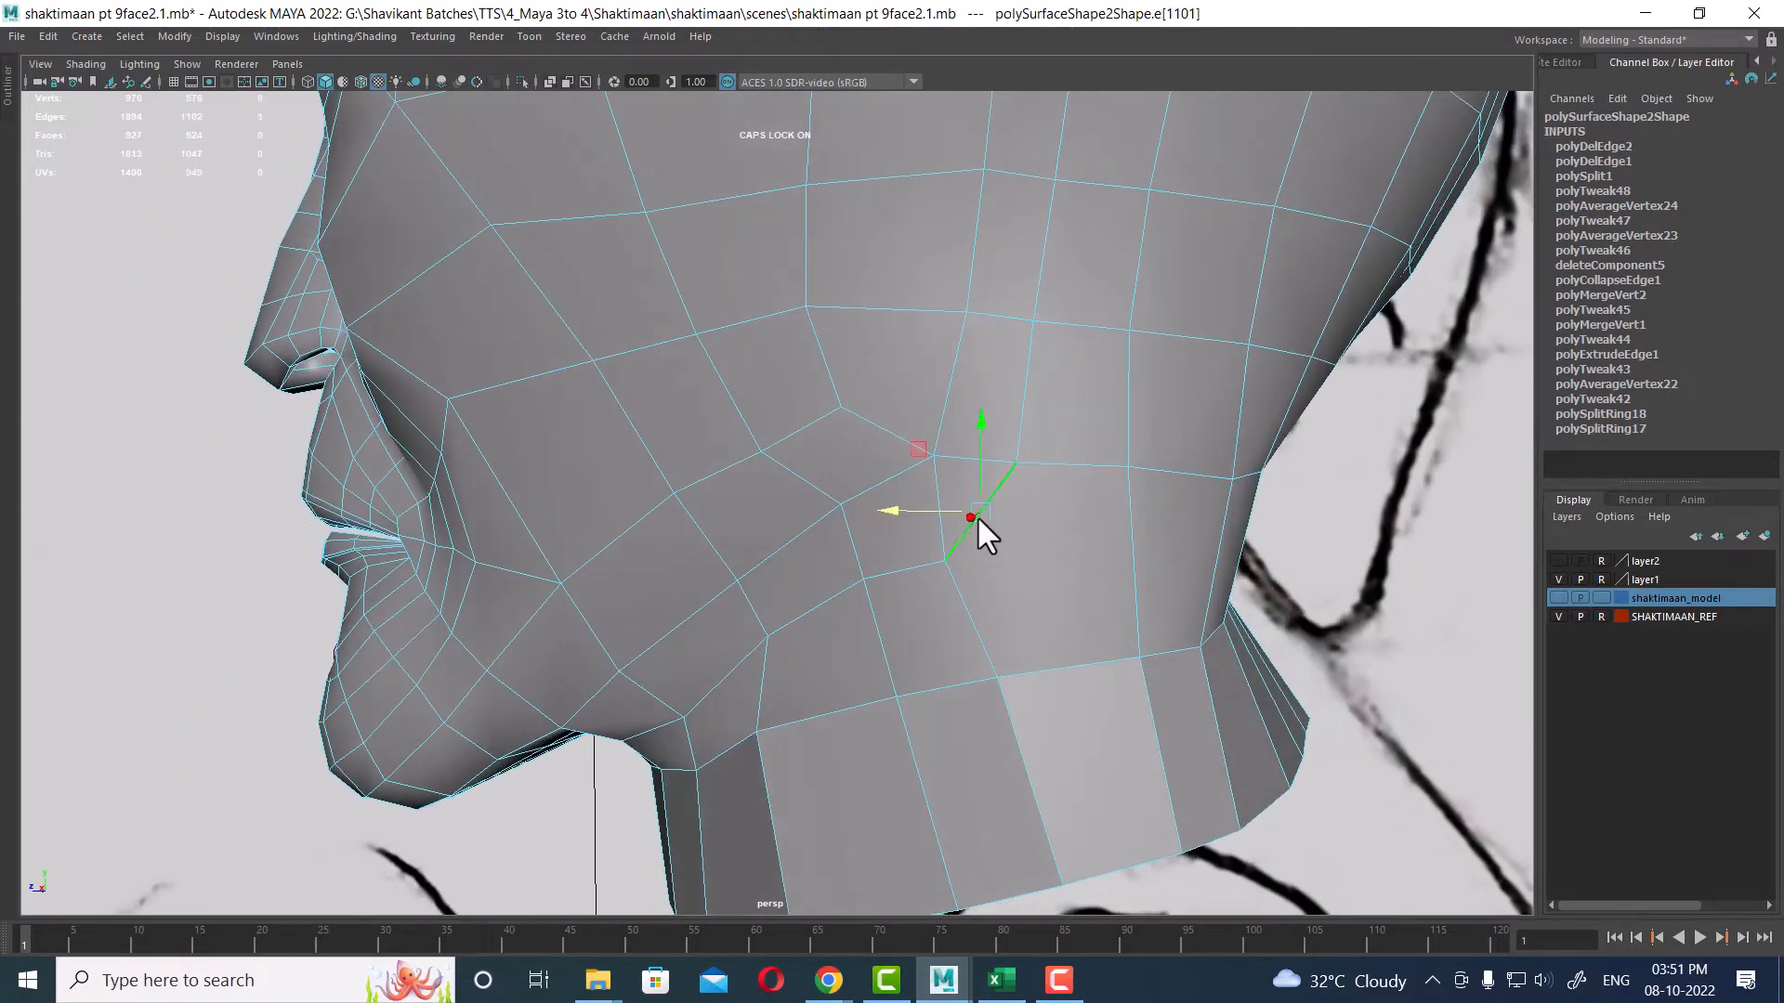
right_click_drag(1147, 476, 1096, 344, "shift")
left_click_drag(1024, 654, 1218, 596, "alt")
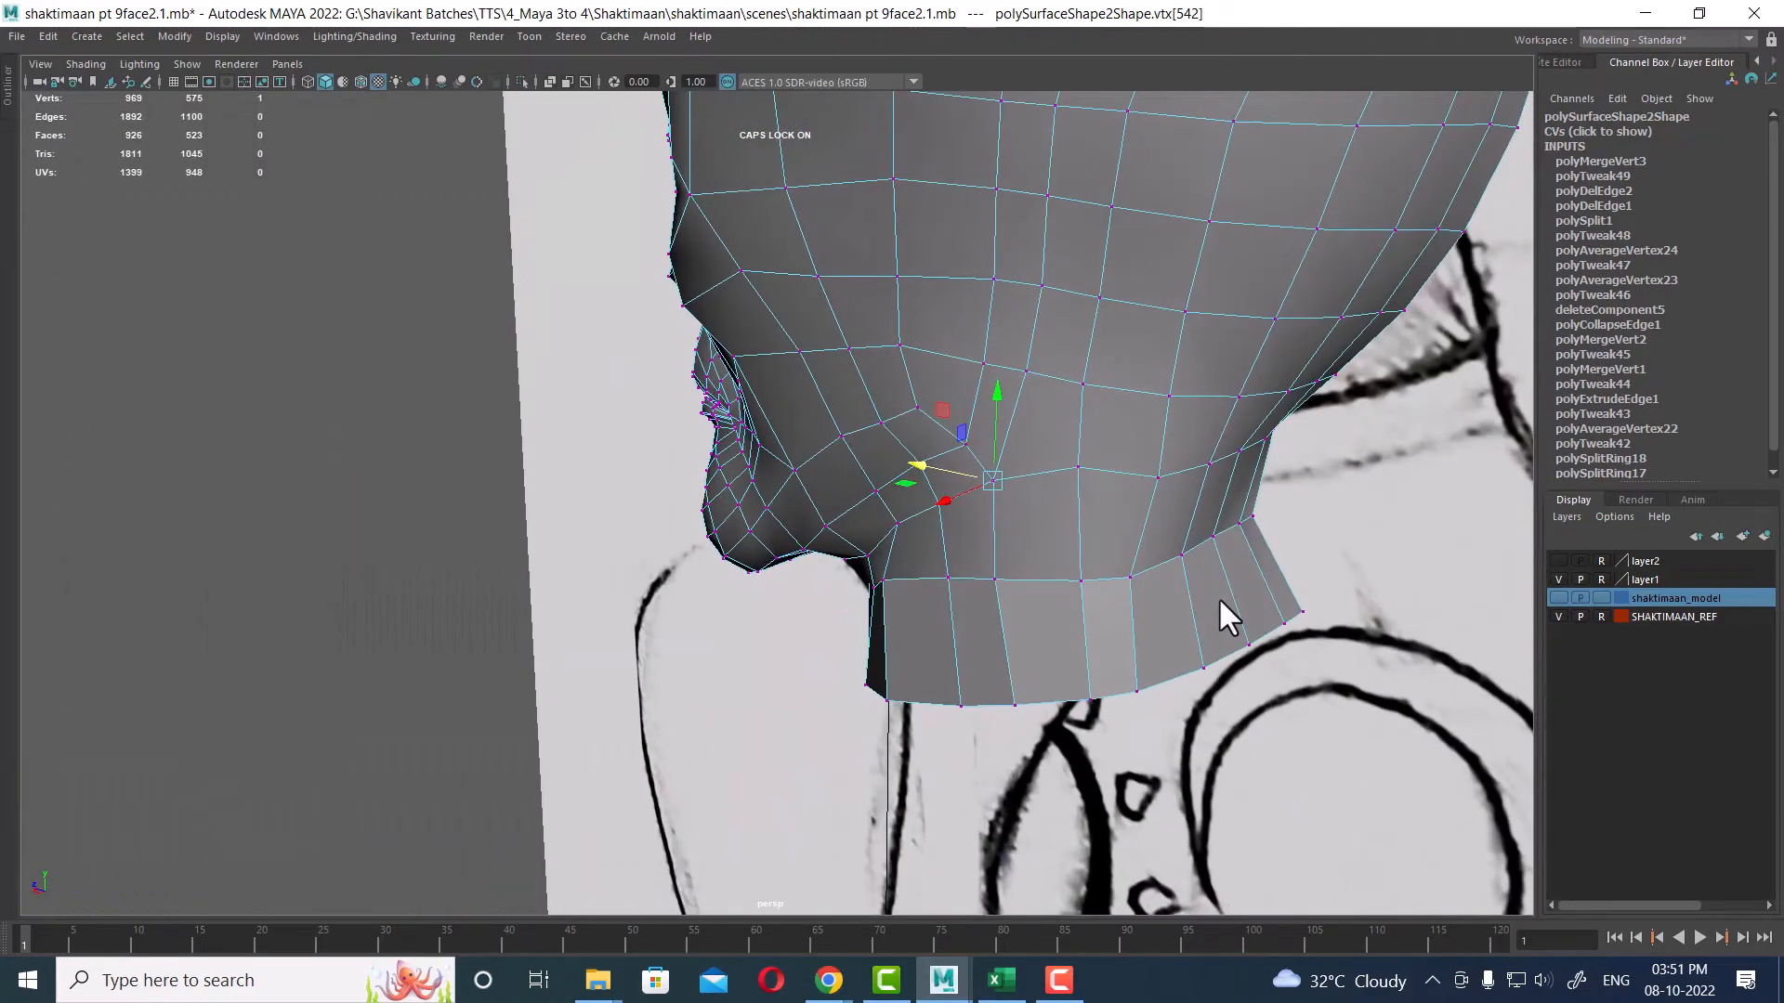
Step: Return to the four-view layout and reposition the selected lower-neck vertices
key("space")
middle_click_drag(1309, 759, 1243, 674, "alt")
left_click_drag(1113, 734, 1164, 699)
left_click_drag(1128, 866, 1226, 812)
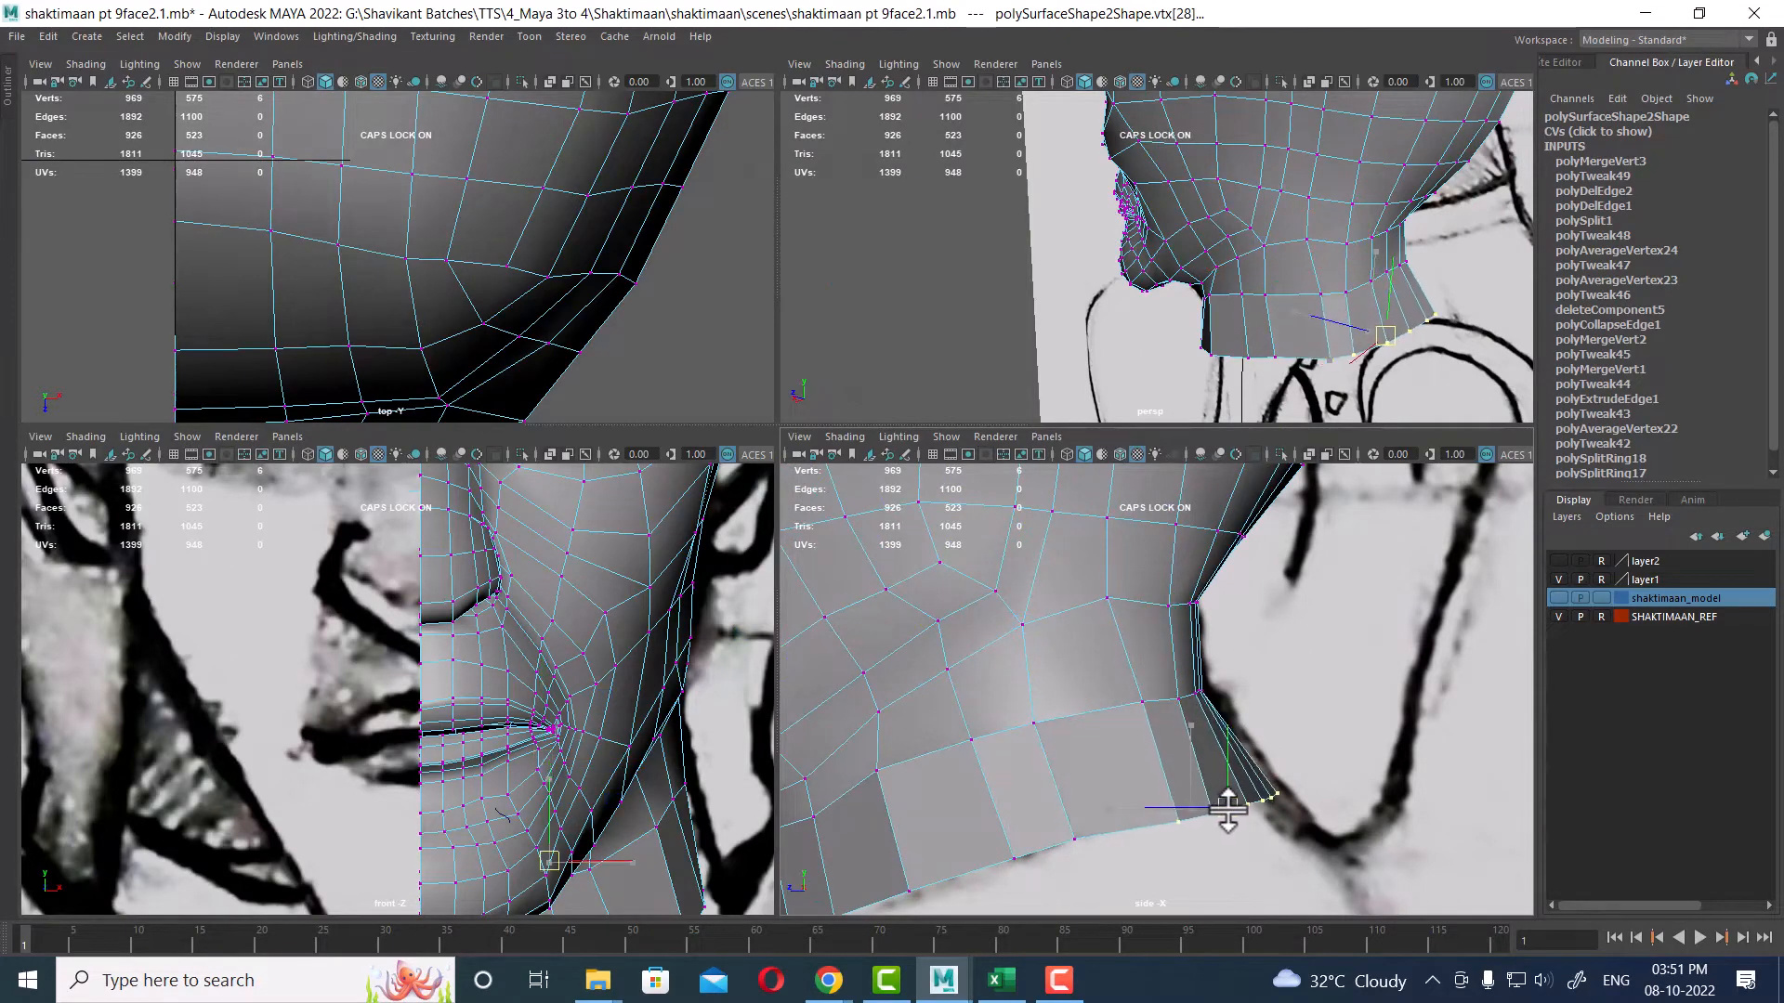
left_click_drag(1331, 172, 1282, 378, "alt")
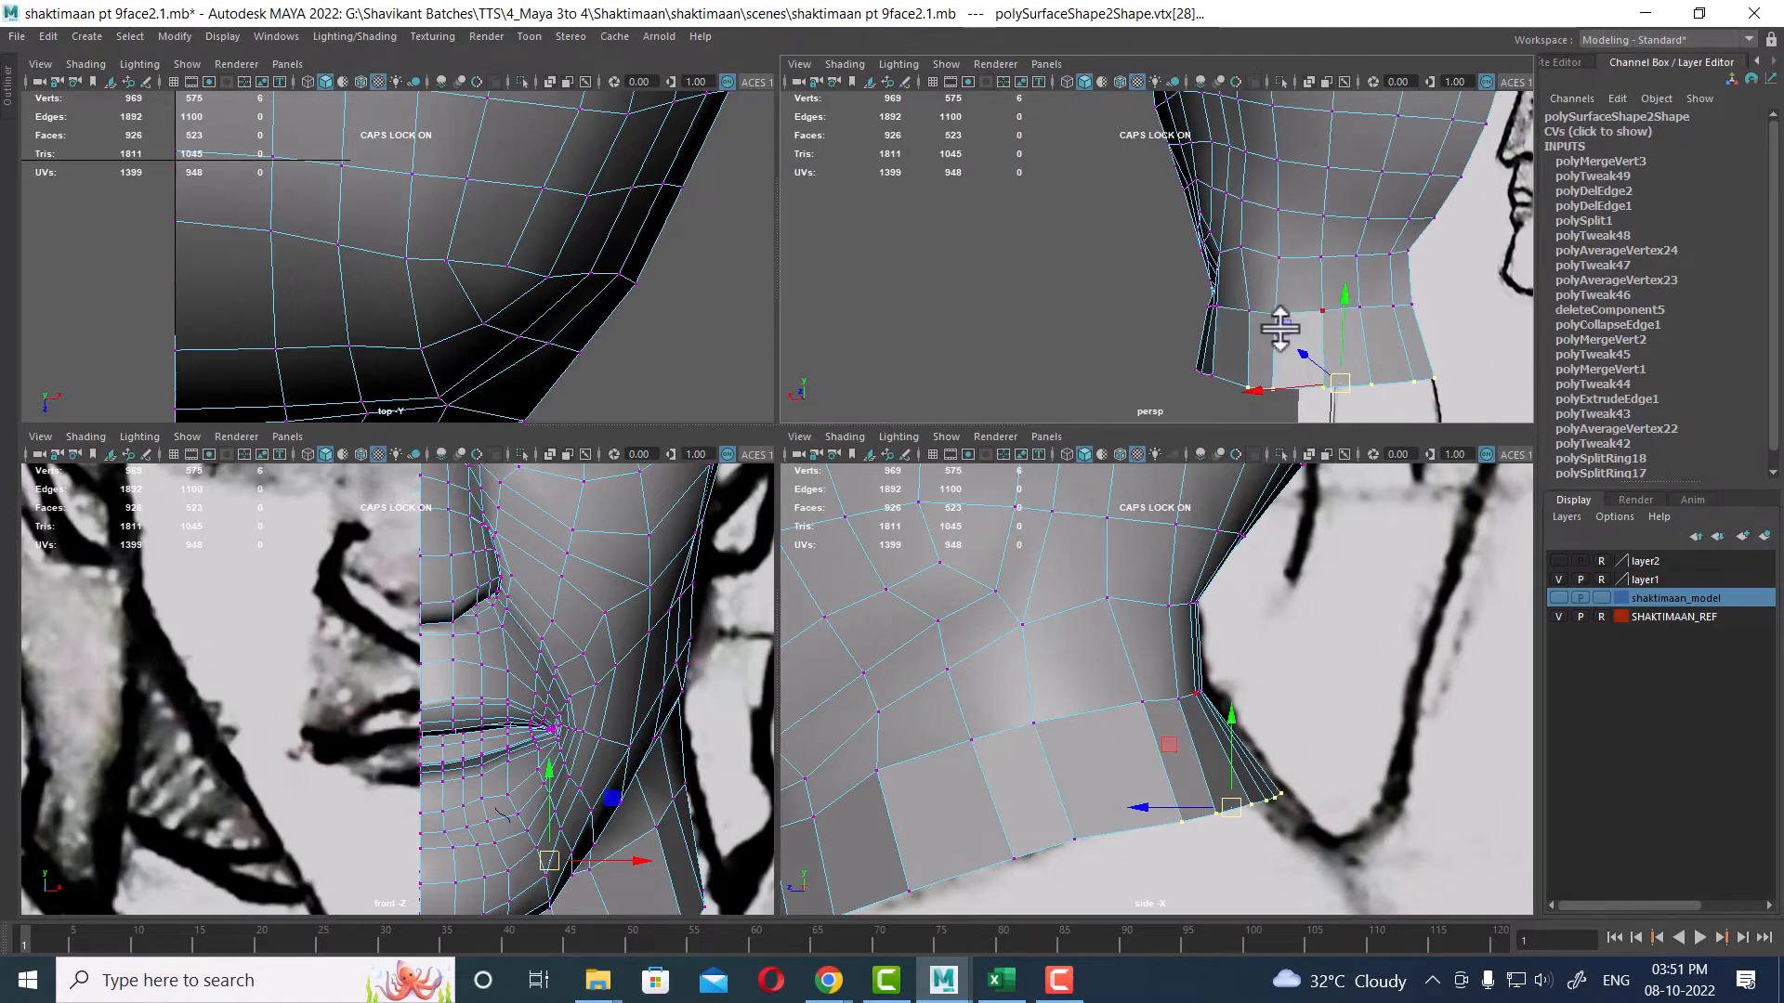
Step: In the maximized perspective view, select and reposition a vertex under the jaw at the front of the neck
key("space")
left_click_drag(1143, 455, 997, 337, "alt")
left_click(950, 332)
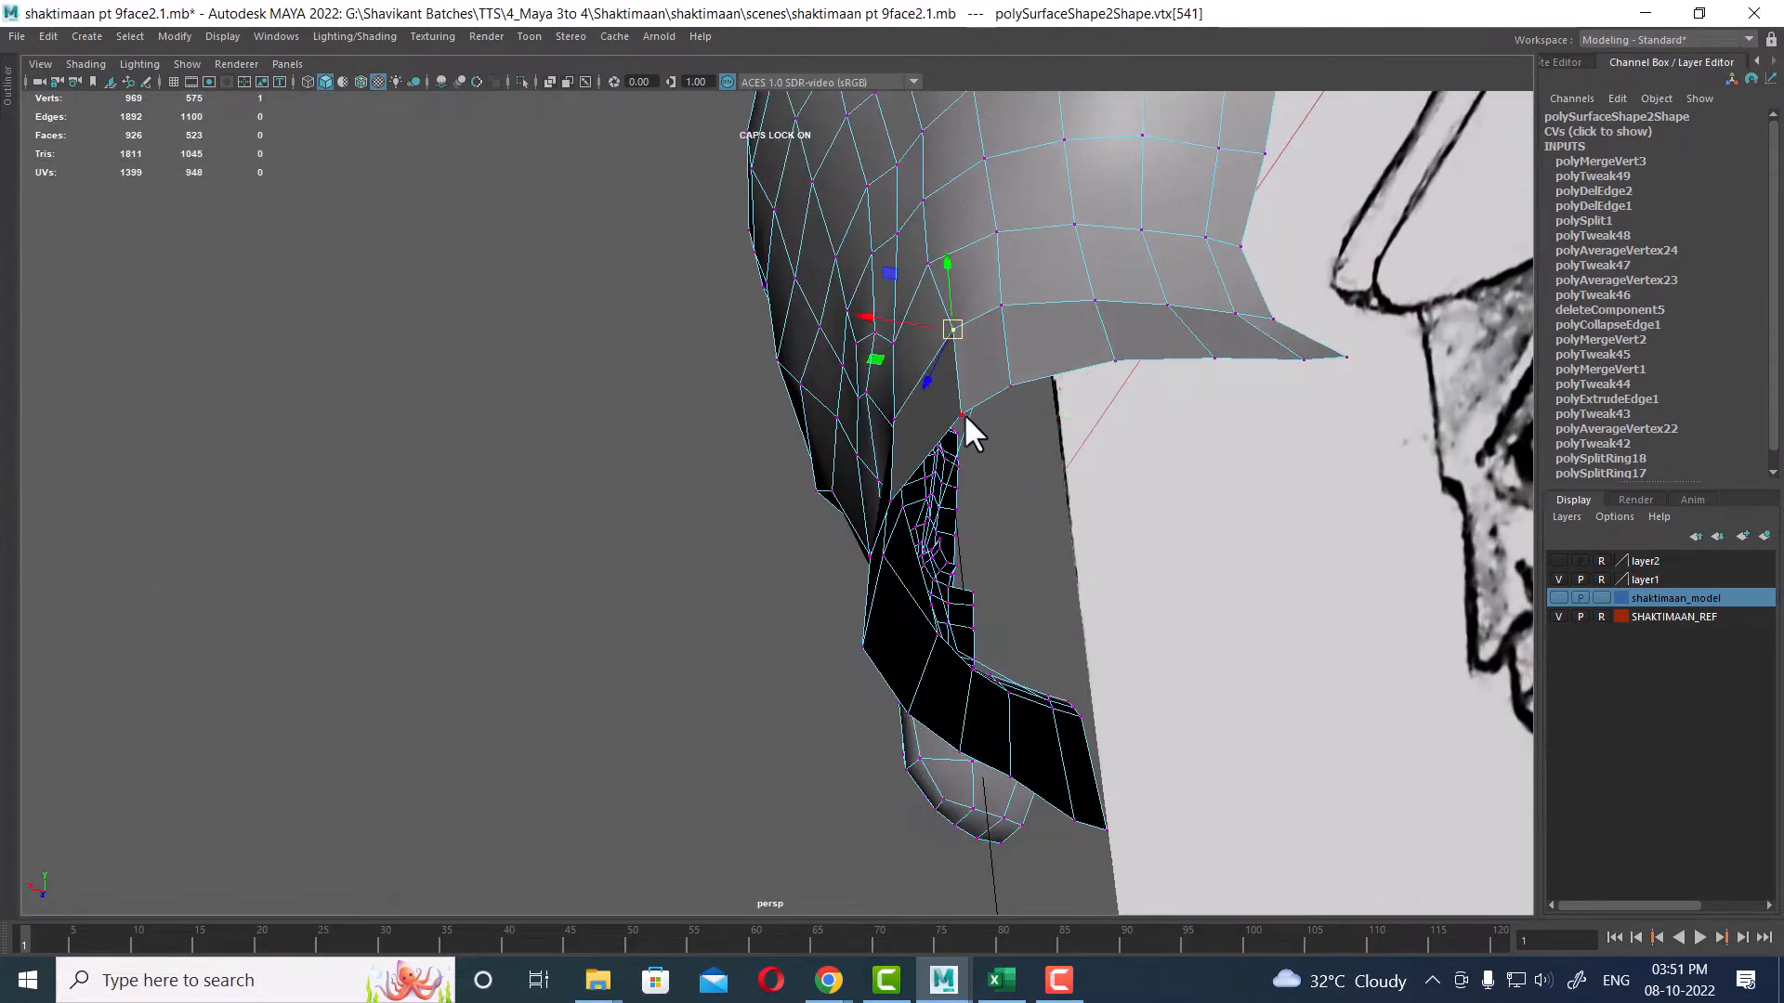
left_click_drag(962, 413, 1002, 526, "alt")
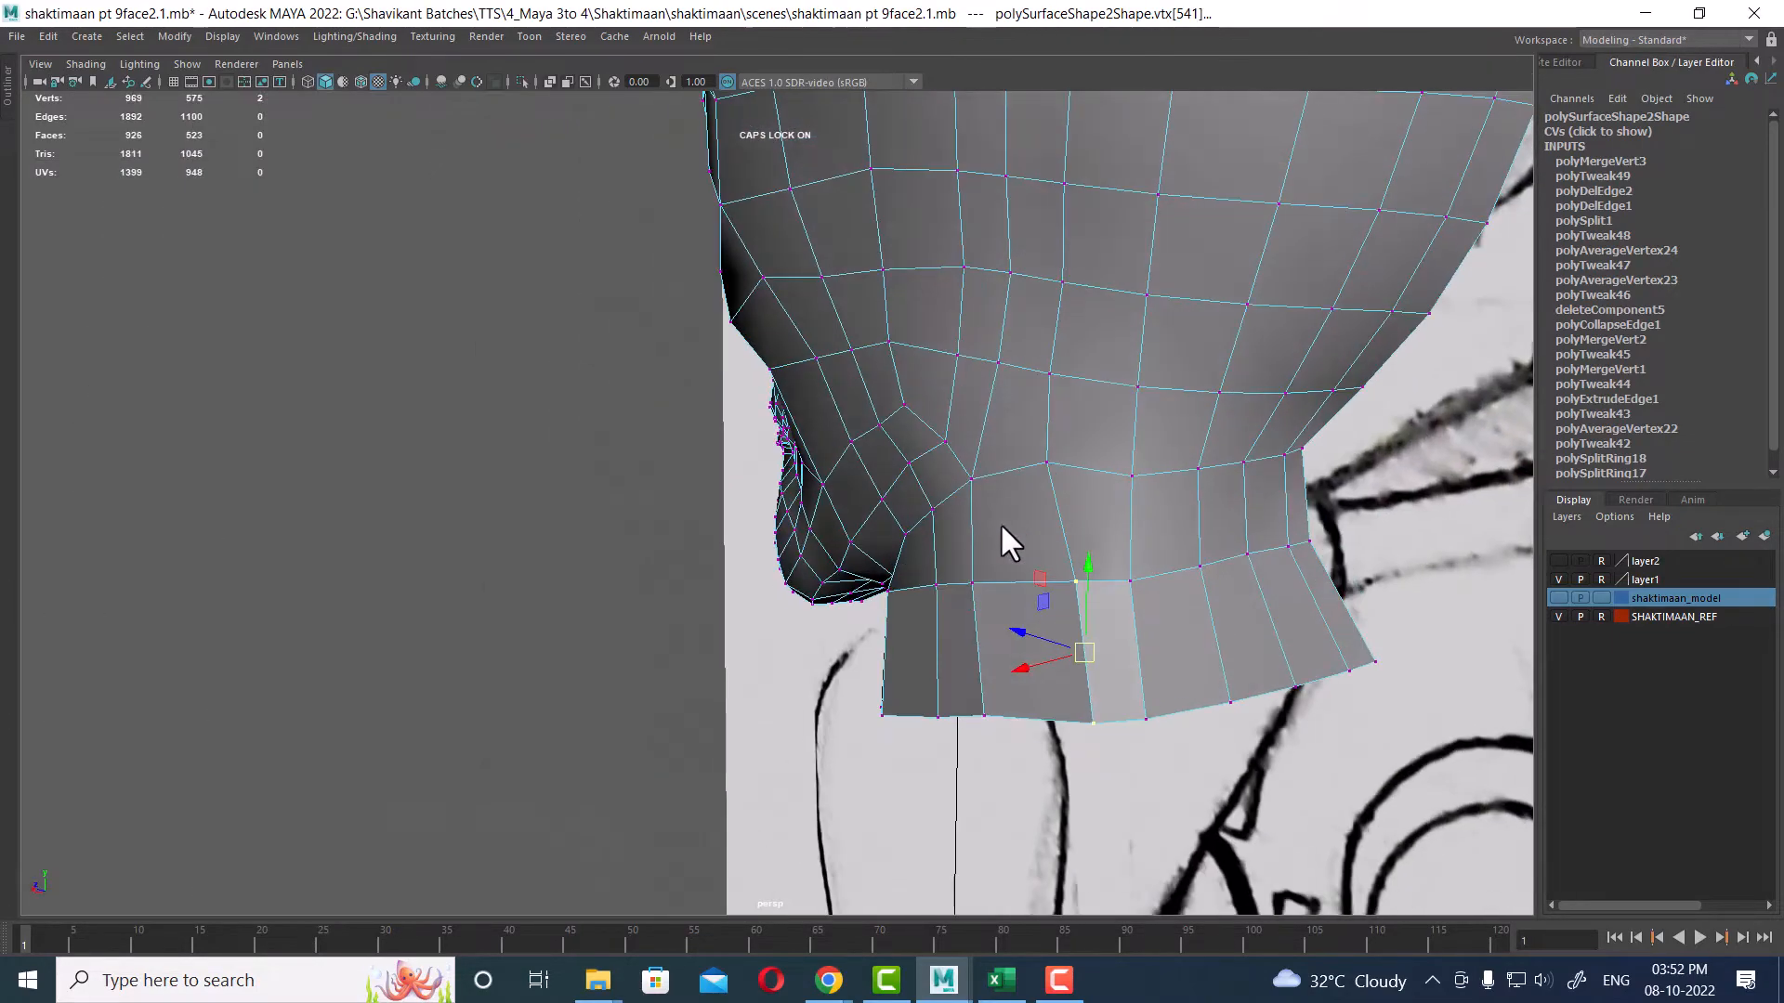
mouse_move(972, 651)
left_mouse_down("alt")
mouse_move(1100, 611)
mouse_move(914, 615)
mouse_move(844, 684)
mouse_move(890, 561)
mouse_move(850, 677)
mouse_move(823, 700)
mouse_move(764, 677)
mouse_move(824, 756)
mouse_move(775, 592)
left_mouse_up("alt")
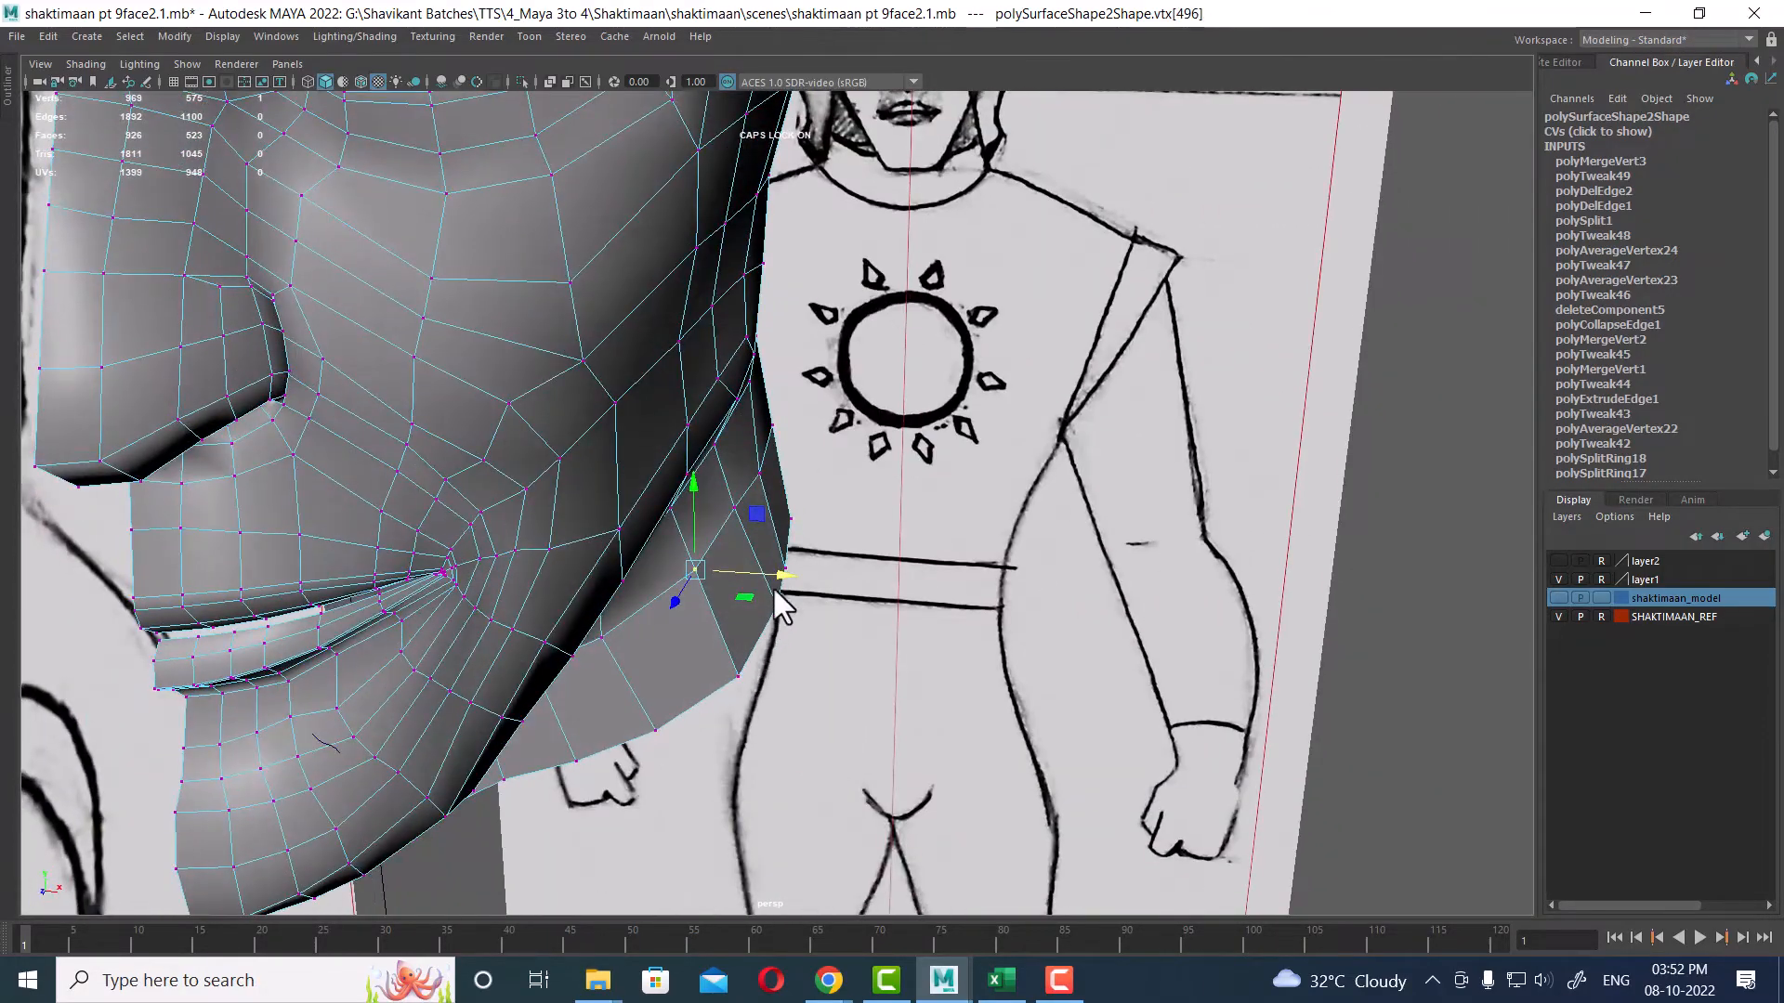
Step: Select a lower front-neck vertex in the side view and move it outward in the front view
key("space")
scroll(650, 769, "down", 2)
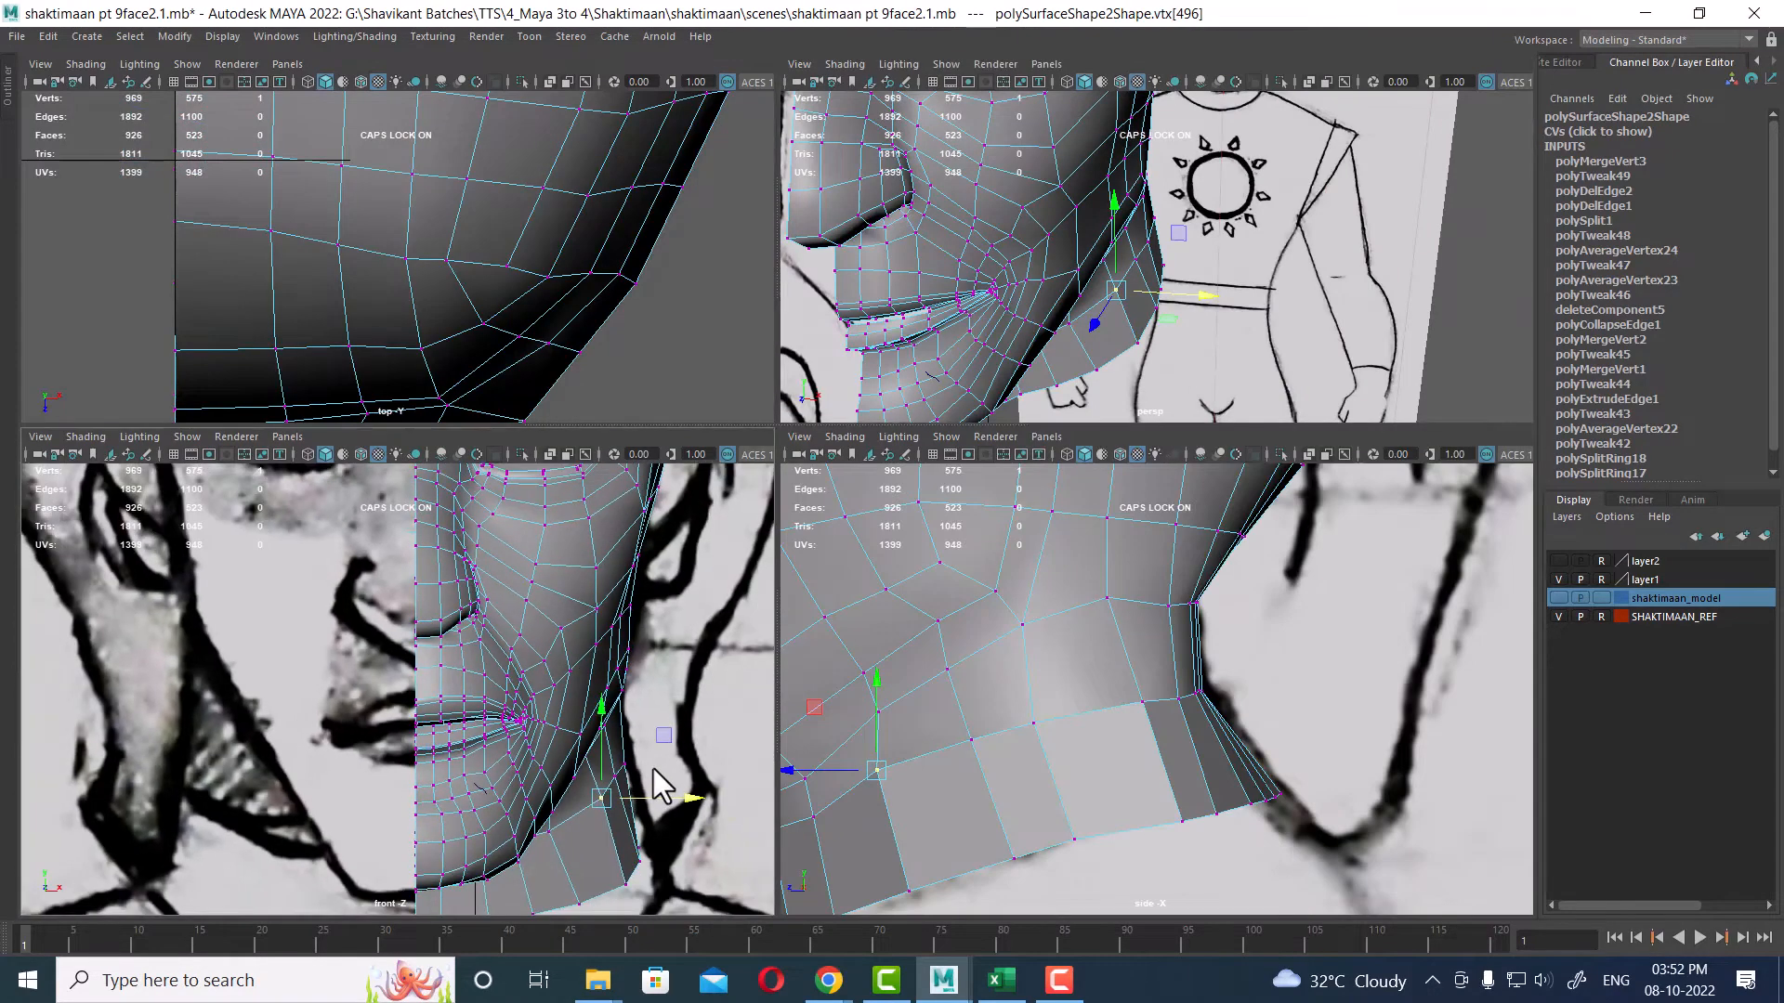
middle_click_drag(654, 767, 539, 613, "alt")
scroll(502, 725, "up", 1)
left_click(552, 731)
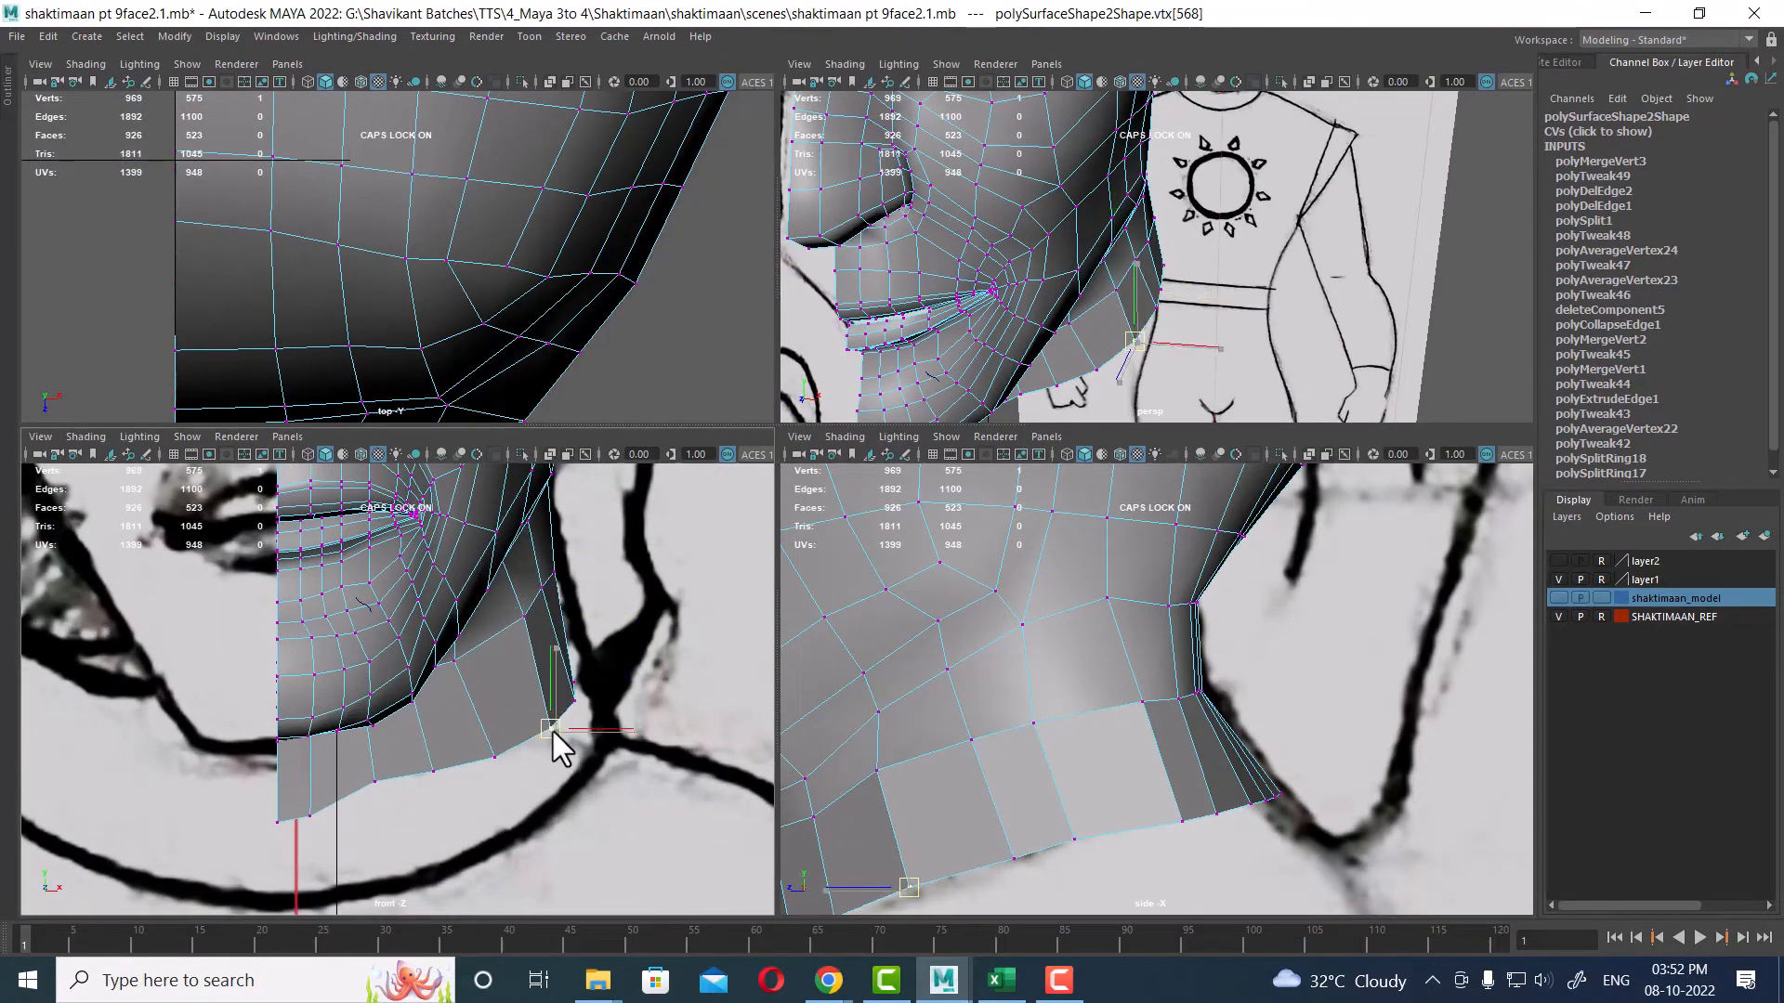
left_click(1217, 816)
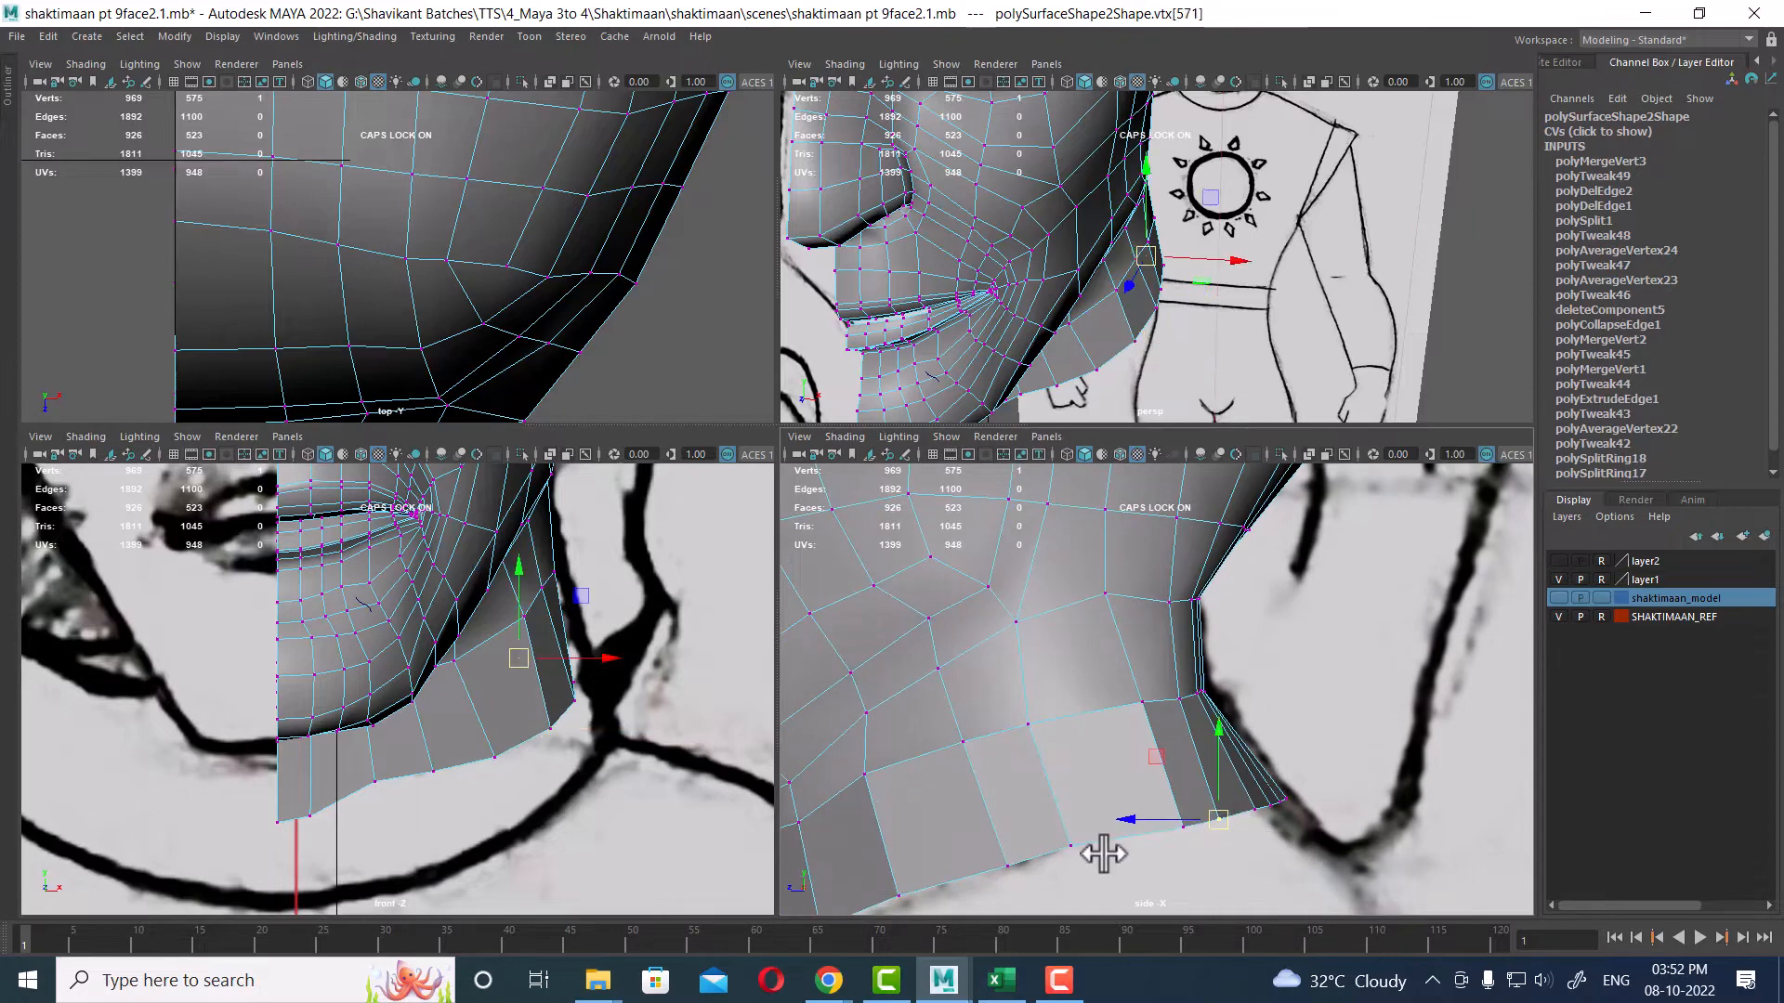
scroll(557, 716, "up", 1)
left_click_drag(557, 656, 585, 648)
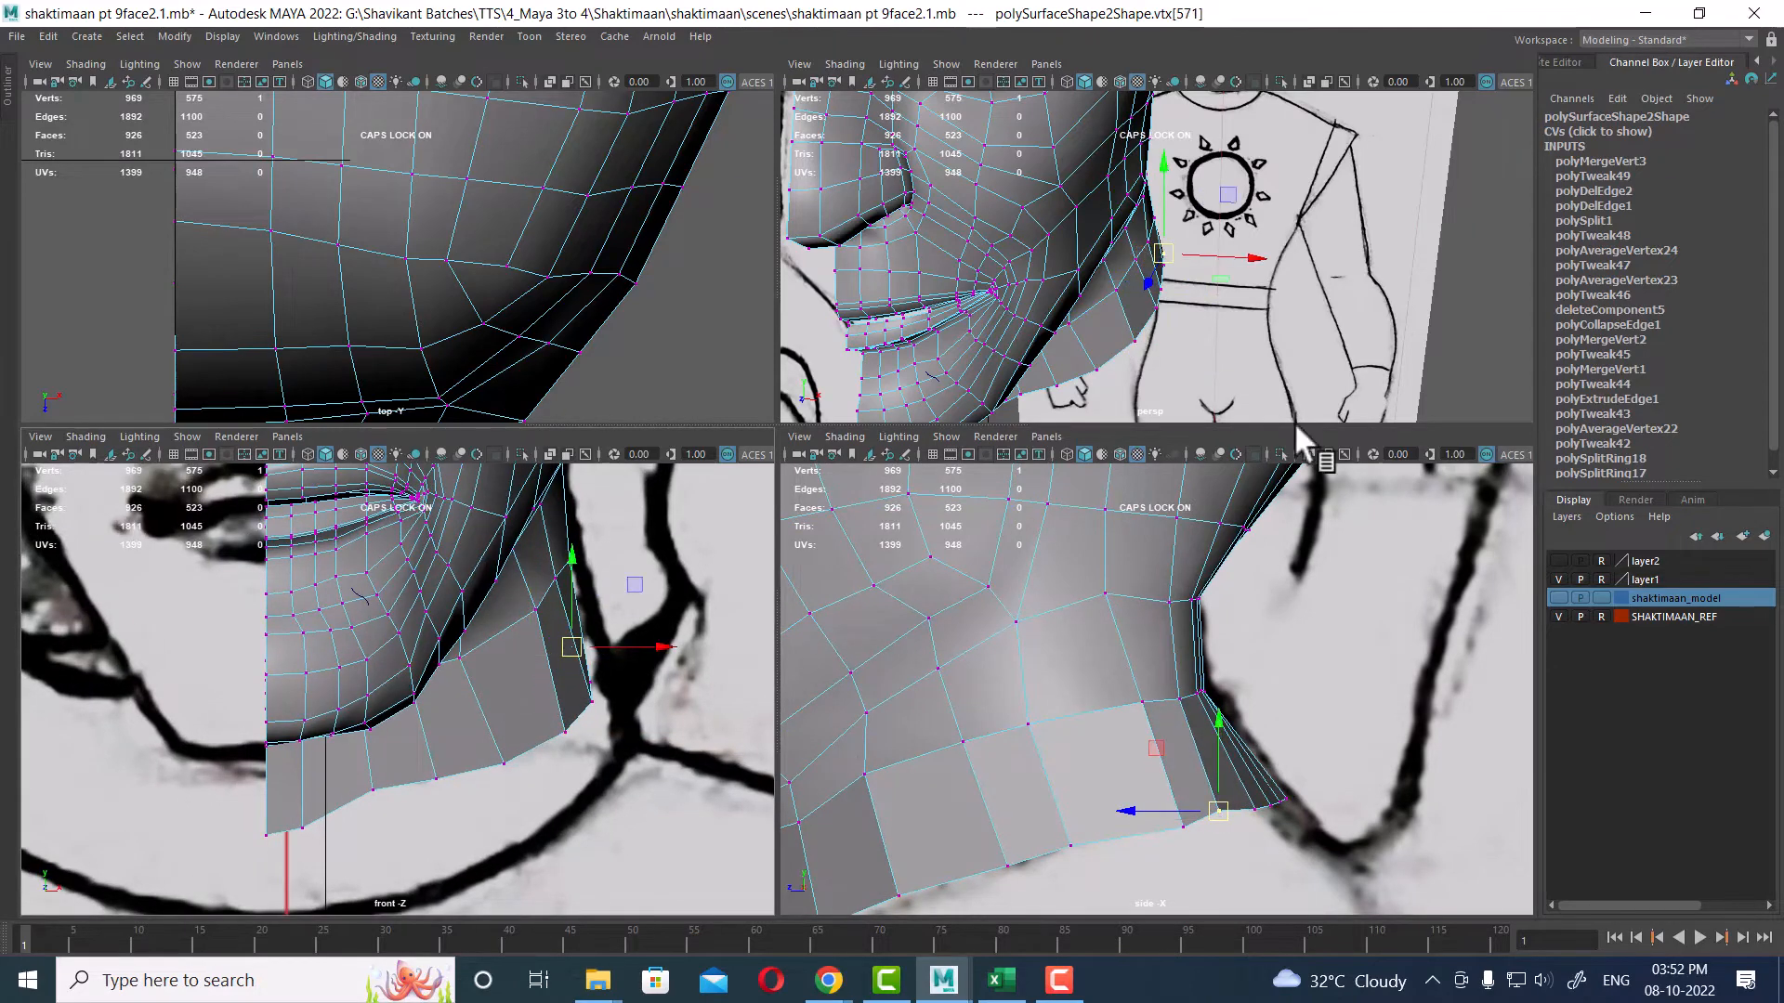
Step: Select another vertex along the neck base and push it outward in the front view to follow the reference
left_click_drag(1219, 288, 1115, 245, "alt")
middle_click_drag(1129, 255, 1246, 331, "alt")
left_click_drag(1246, 331, 1158, 335, "alt")
right_click_drag(1158, 334, 1242, 370, "alt")
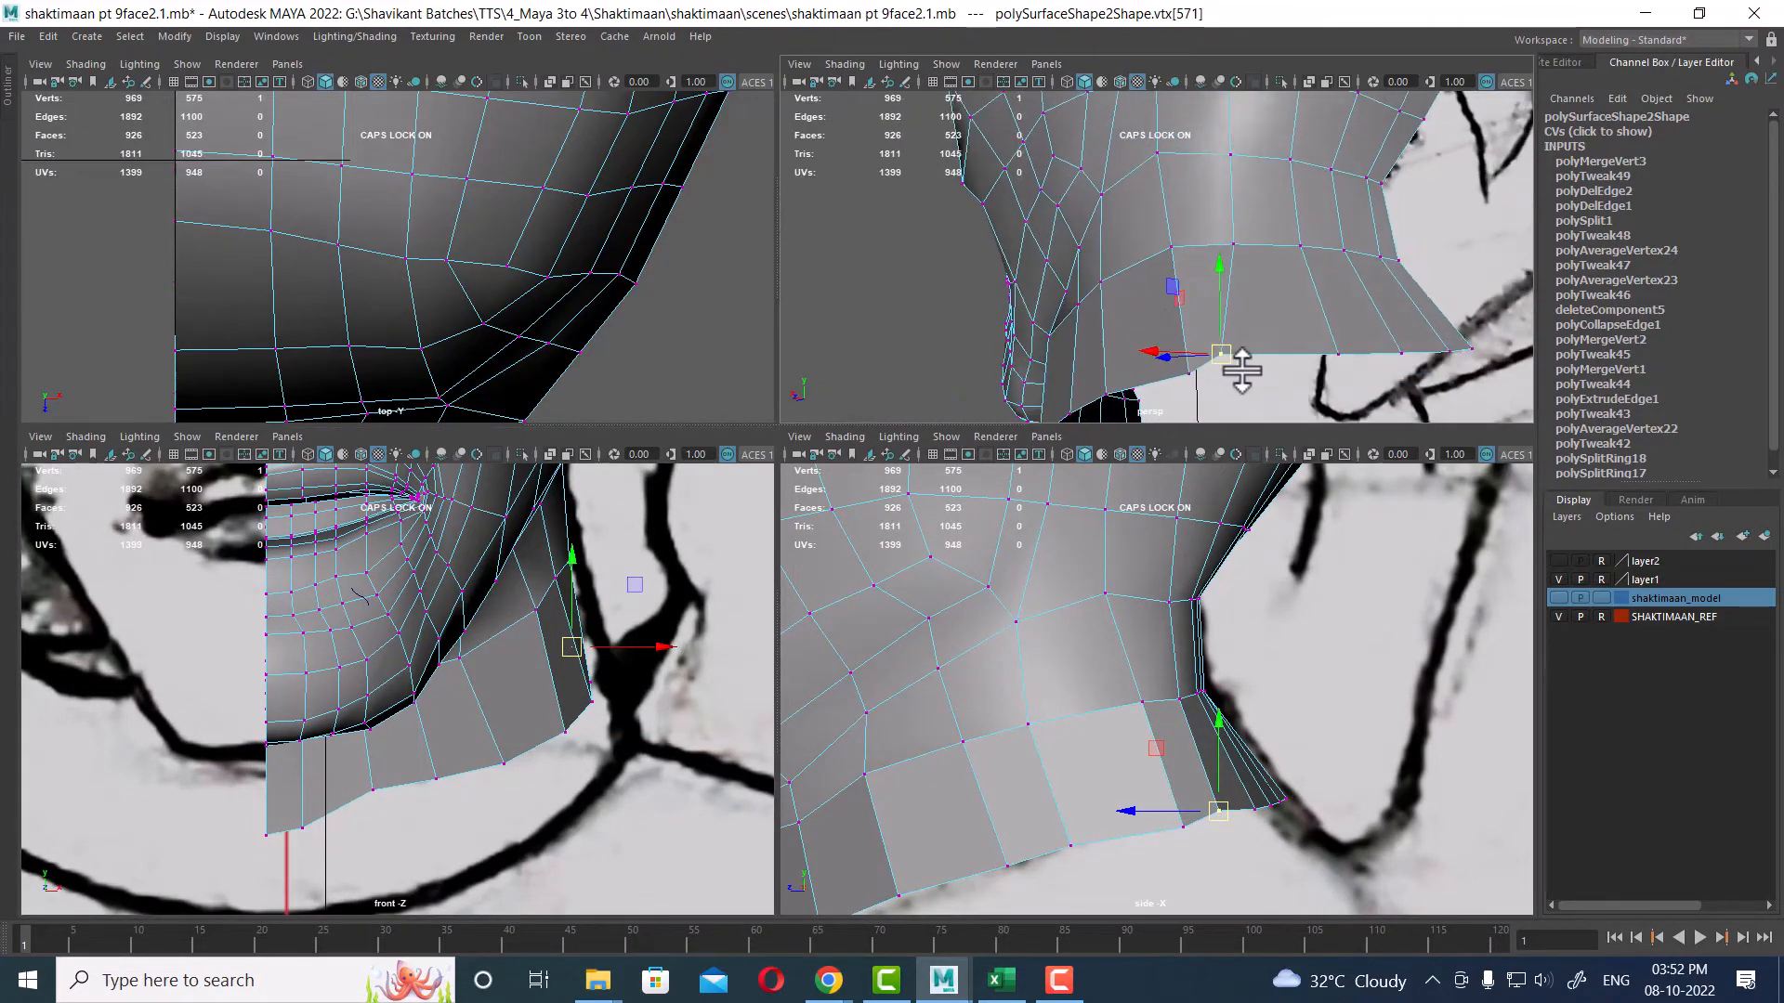
left_click_drag(1243, 371, 1231, 427, "alt")
left_click(1212, 208)
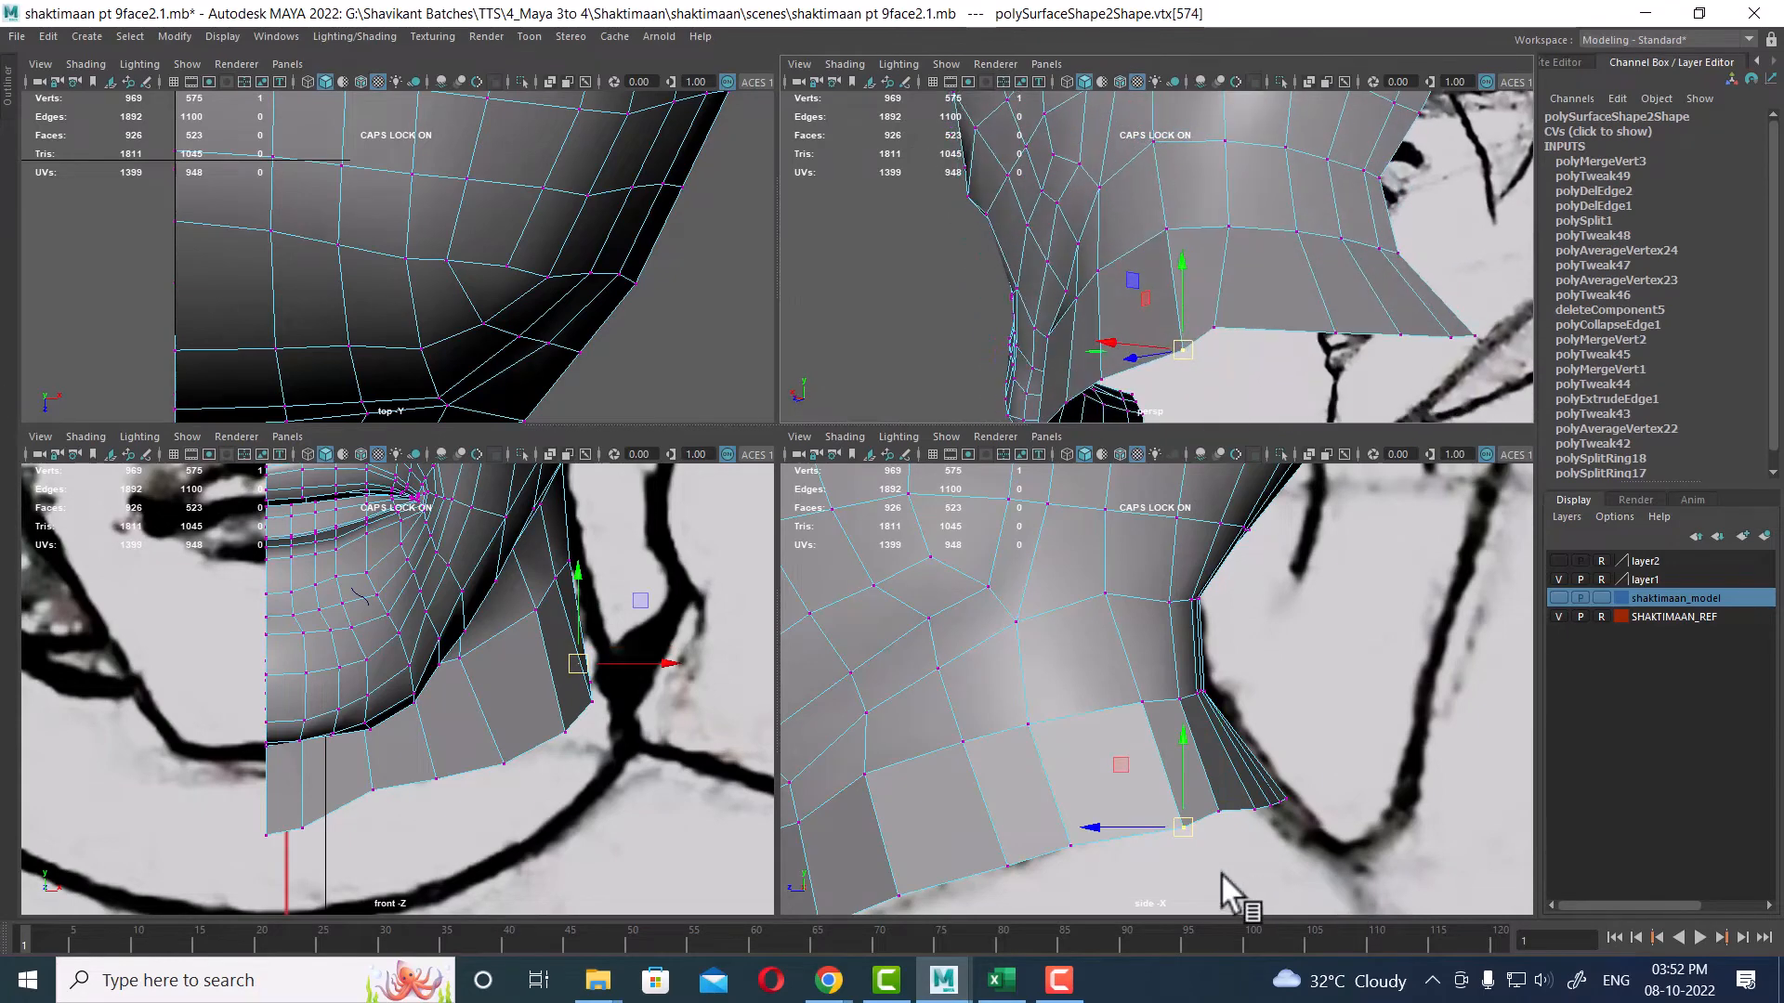
scroll(560, 760, "up", 1)
left_click_drag(599, 660, 626, 660)
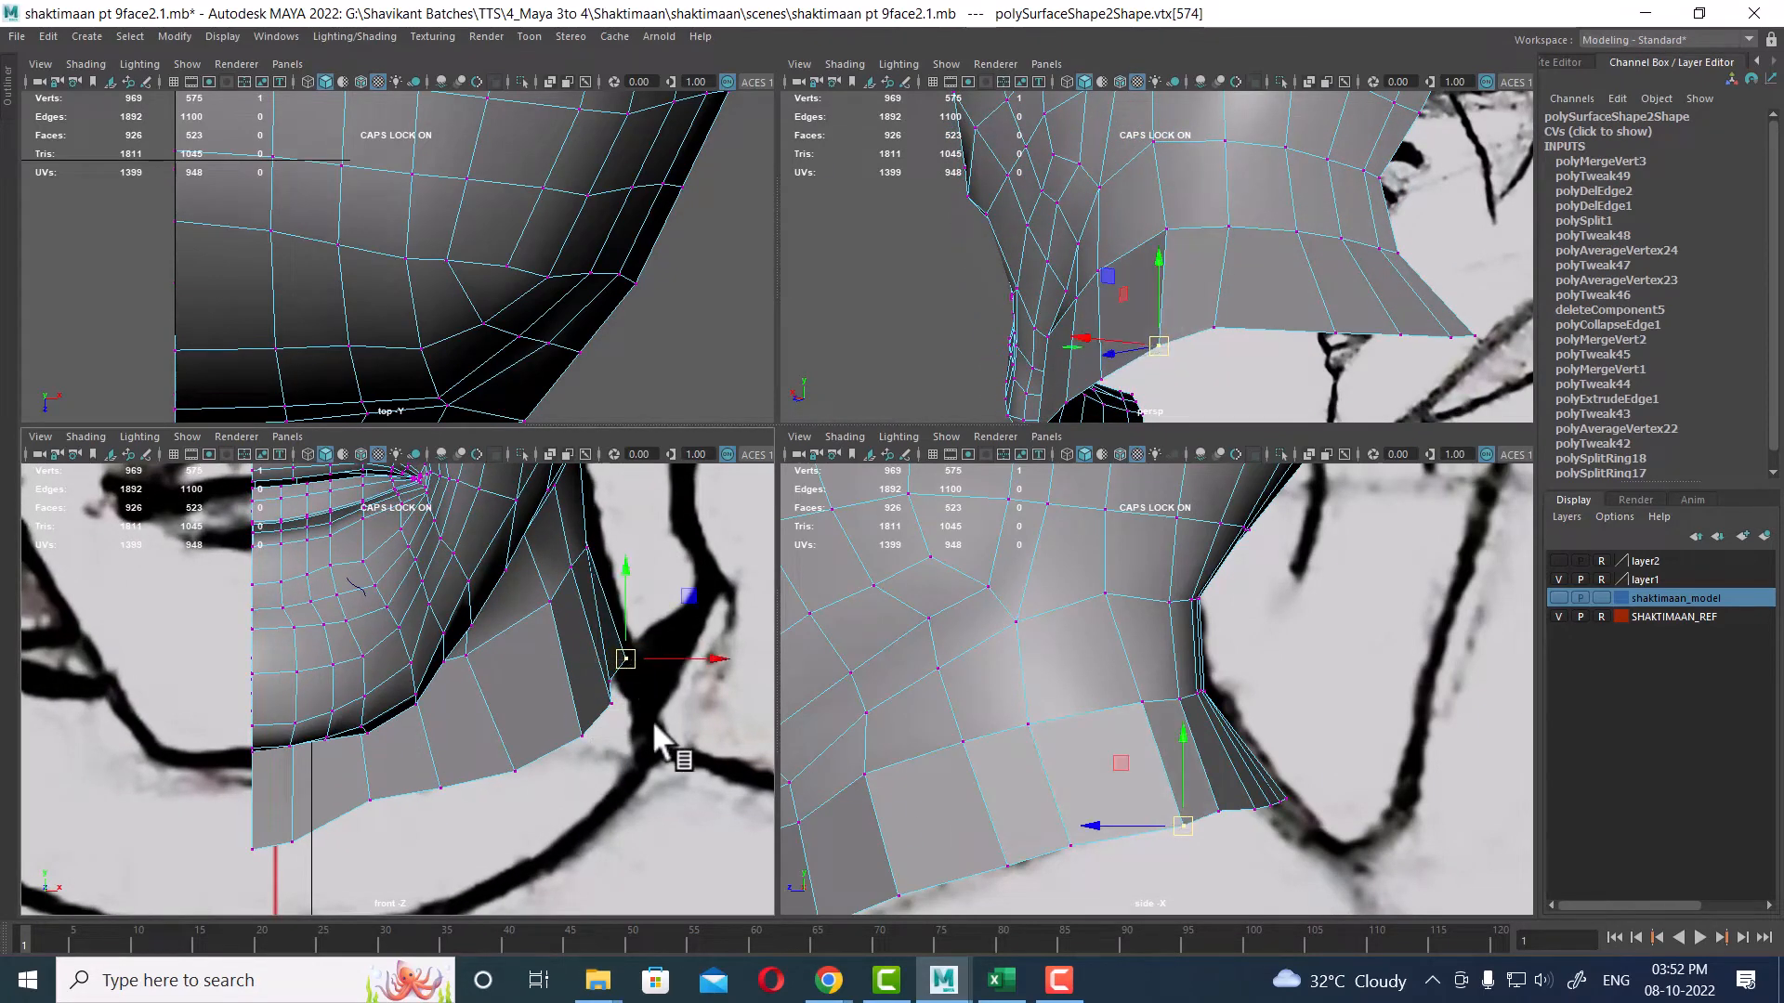
Step: Select the next bottom-neck vertex in the side view and shift it slightly outward in the front view
left_click(1070, 844)
scroll(672, 656, "up", 1)
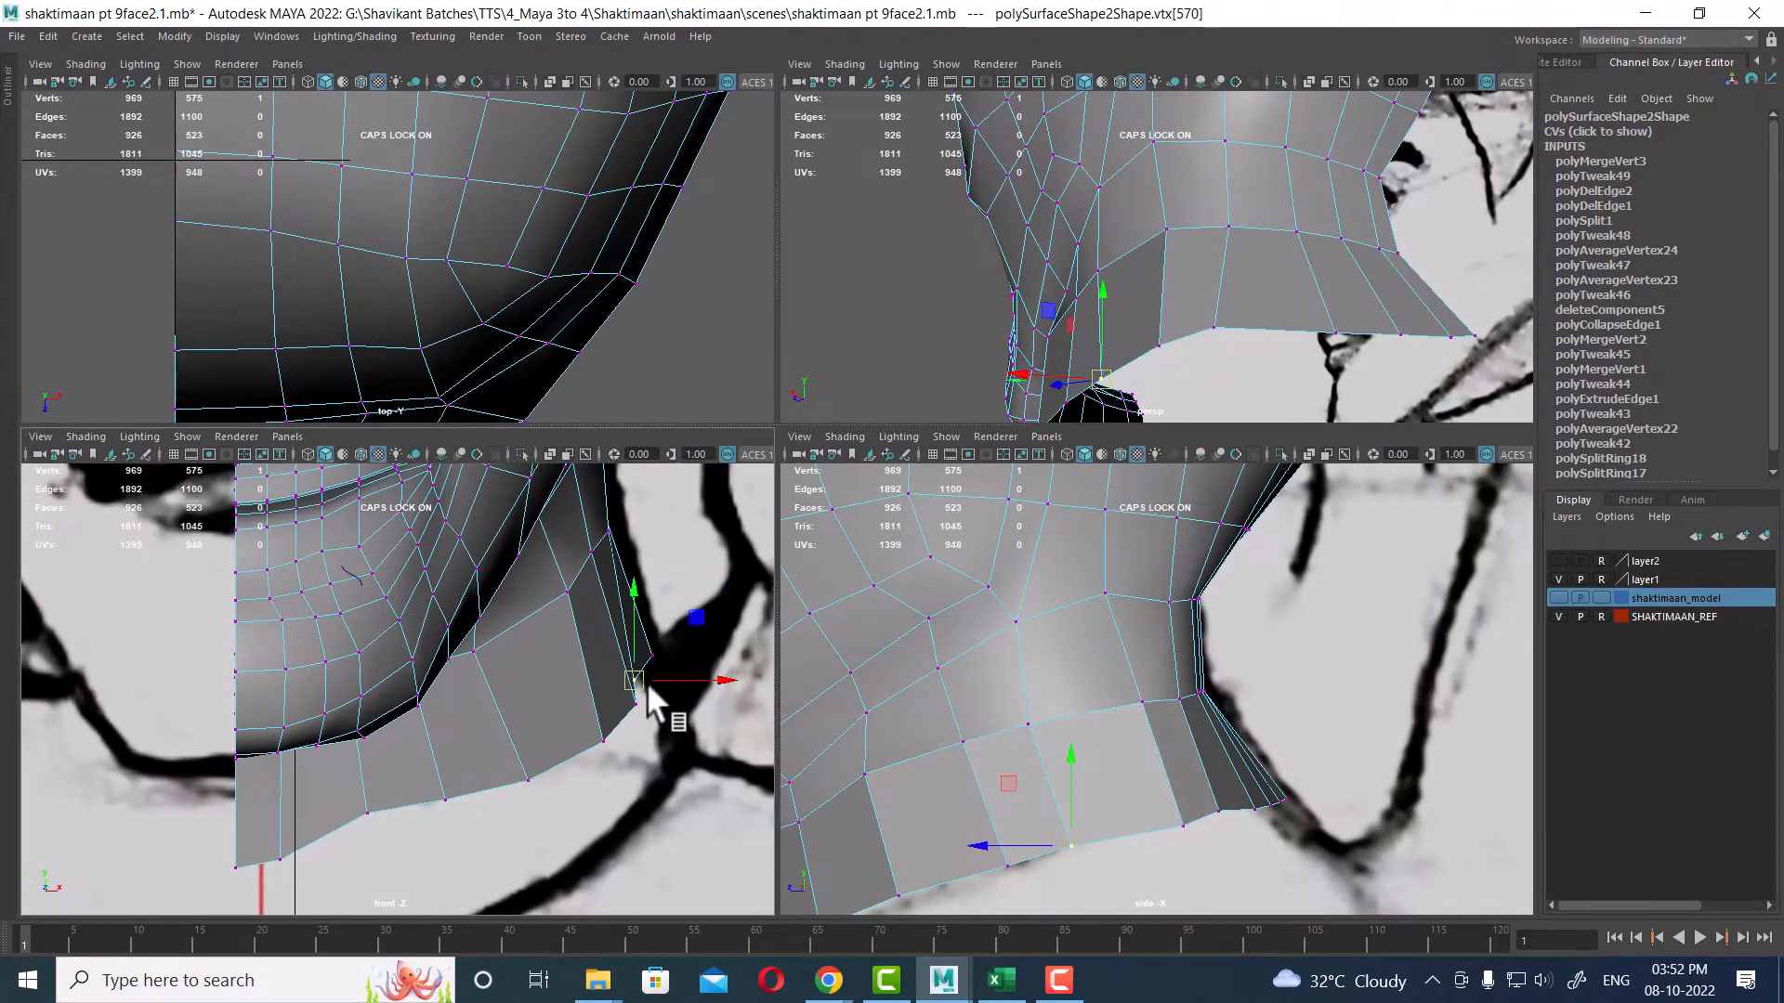
left_click_drag(646, 677, 656, 674)
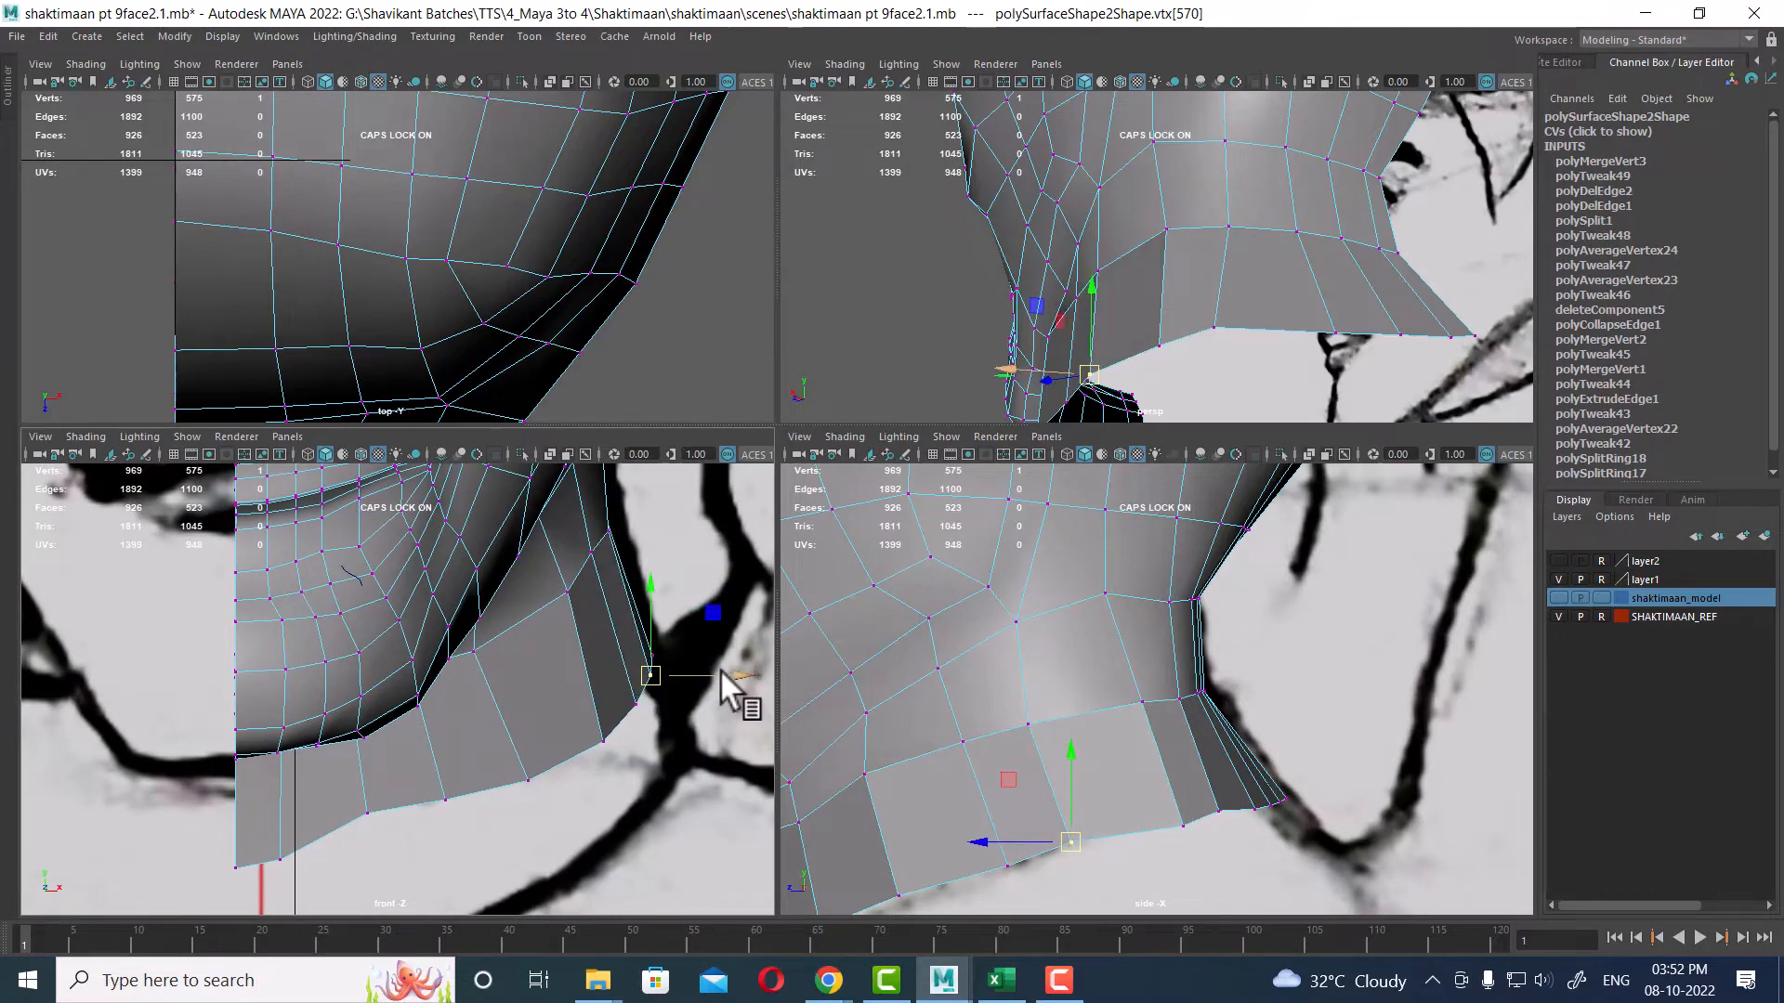
Step: Select two vertices on the side of the neck and nudge them outward in the front view to follow the reference
middle_click_drag(612, 611, 586, 813, "alt")
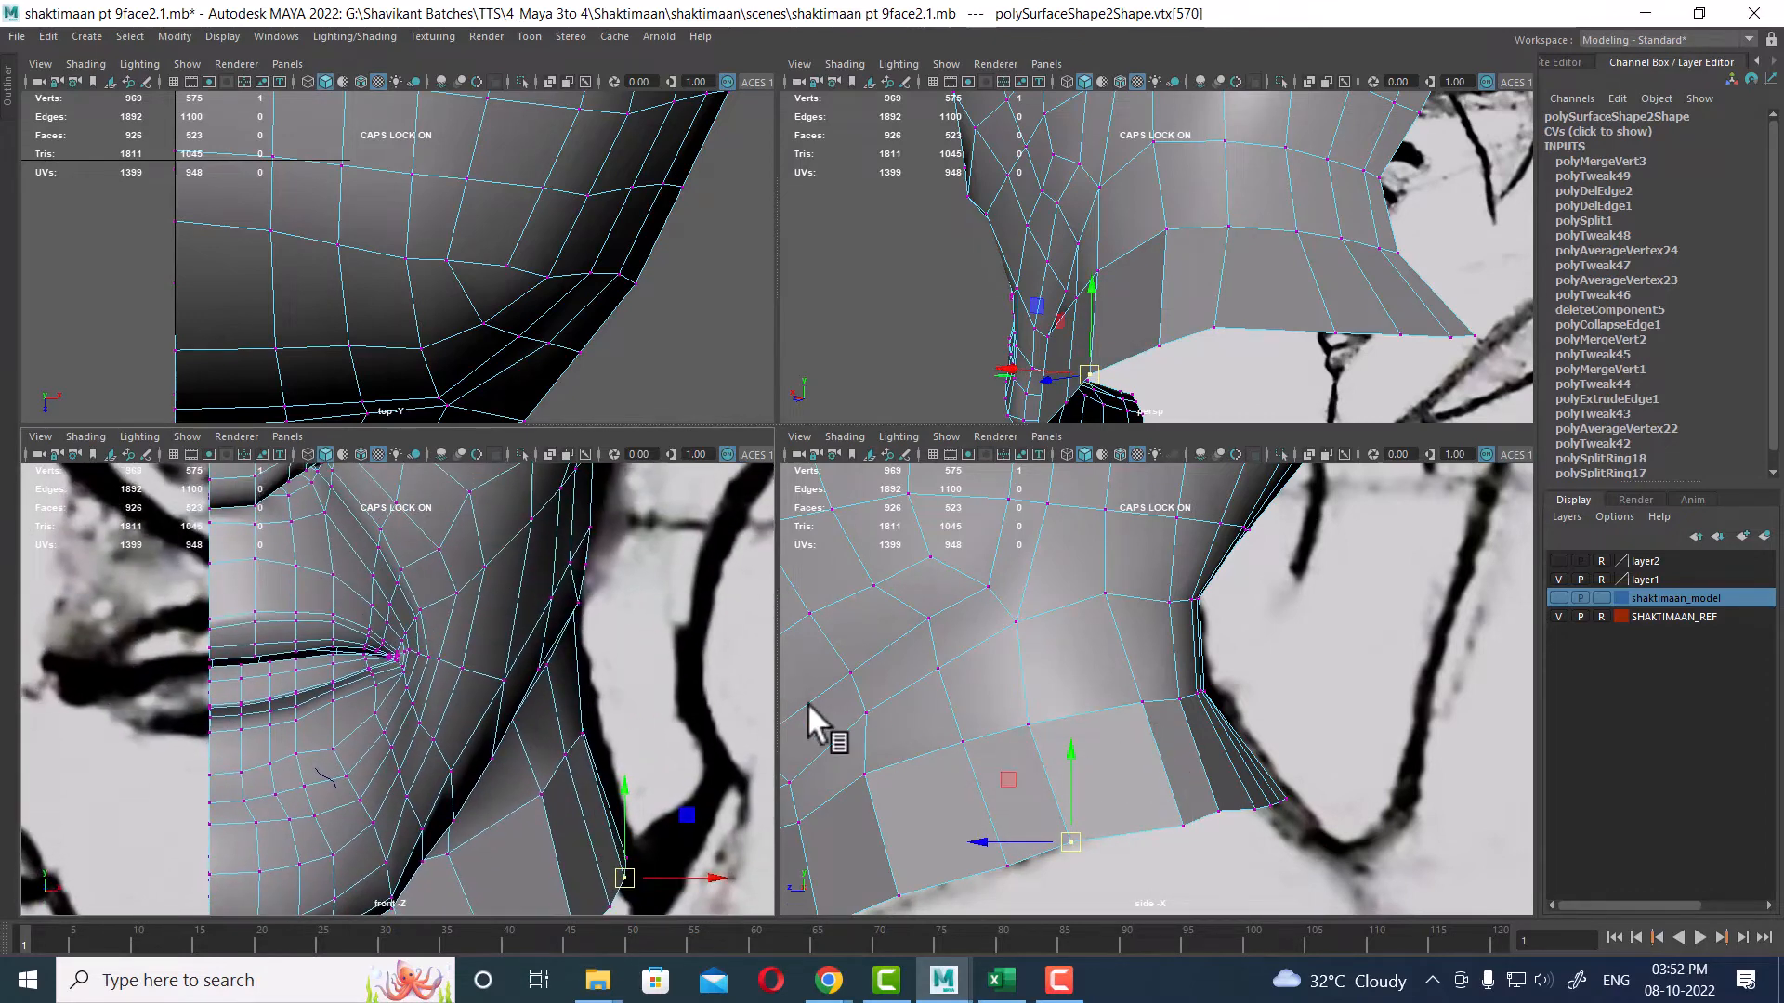
middle_click_drag(543, 650, 540, 751, "alt")
left_click_drag(1243, 416, 1190, 253, "alt")
left_click(1185, 251)
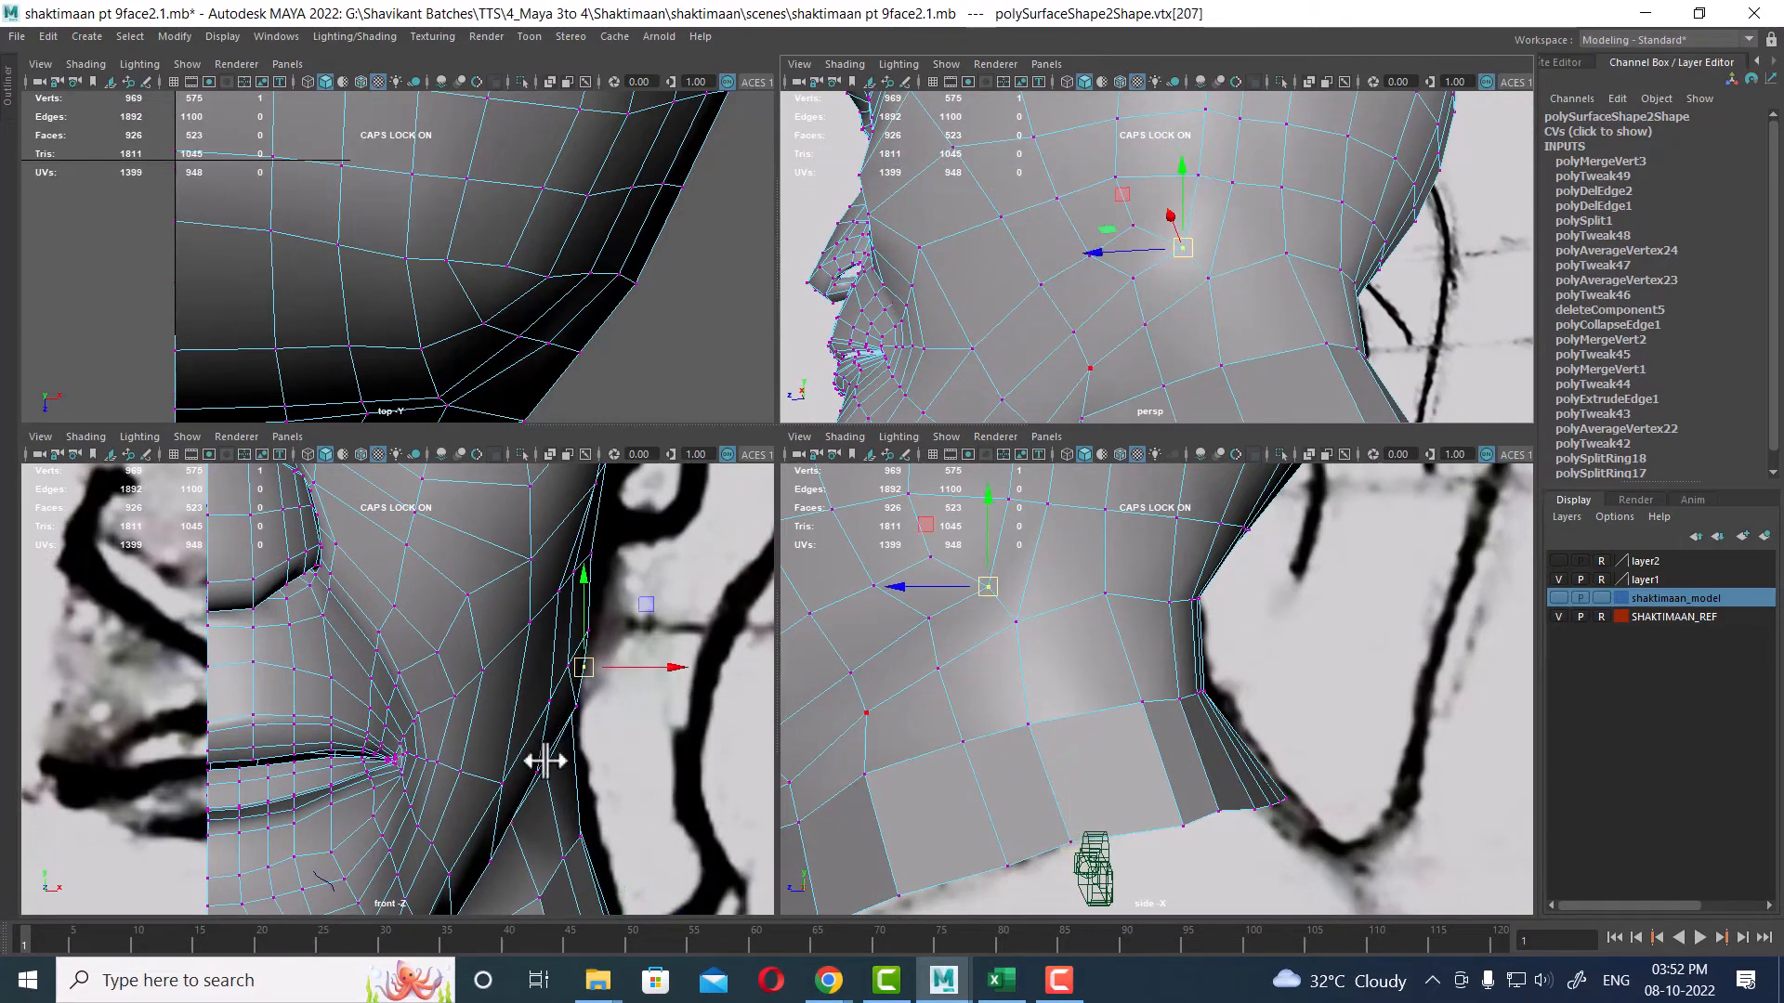
right_click_drag(545, 761, 371, 785, "alt")
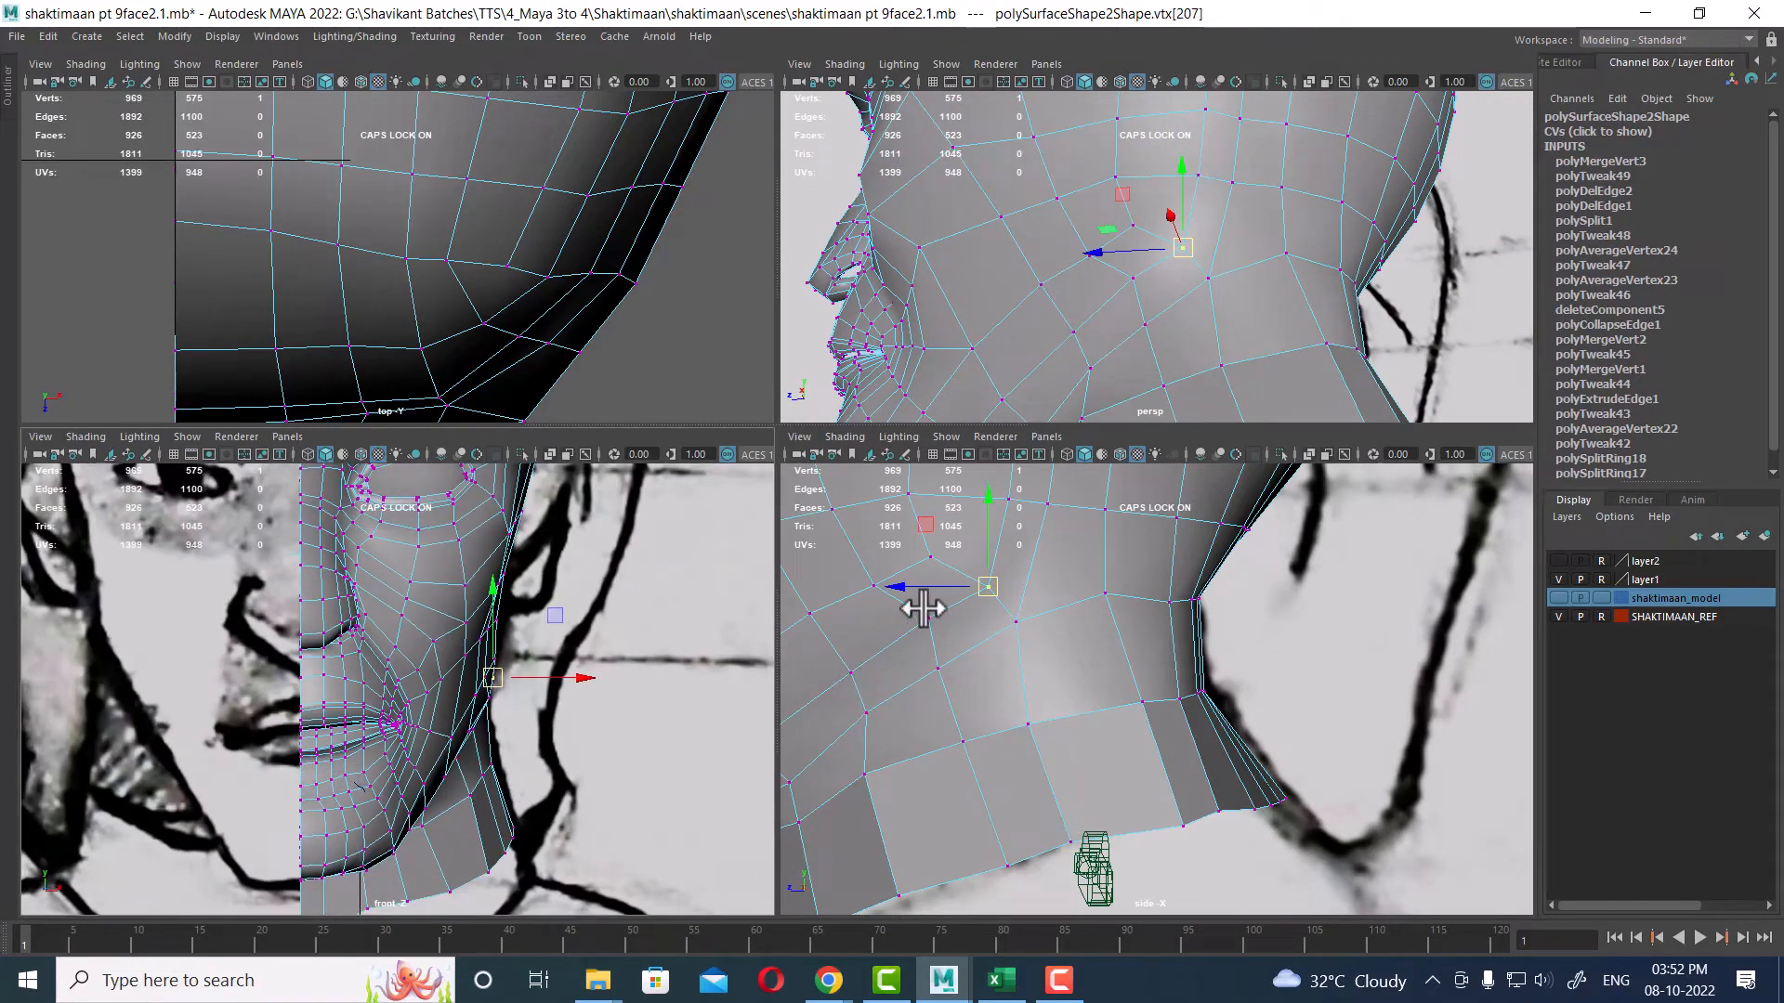
left_click_drag(1297, 259, 1167, 237, "alt")
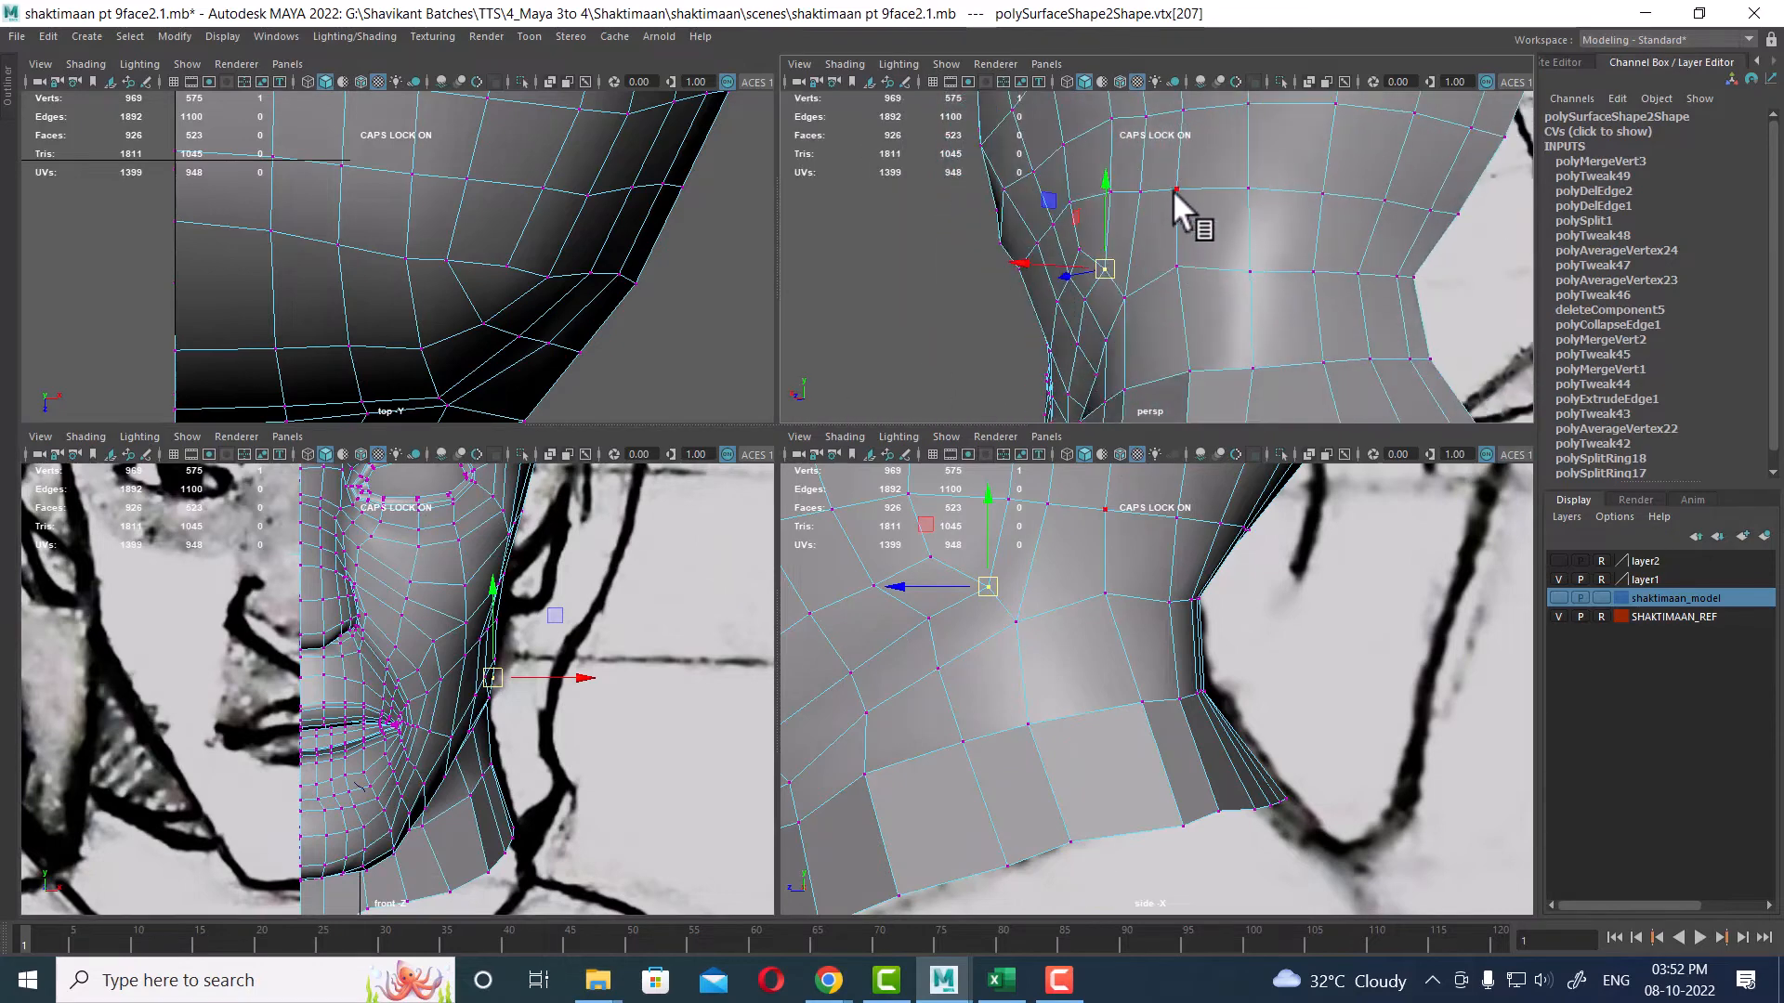
left_click(1175, 190)
left_click(1178, 266, "shift")
right_click_drag(1089, 708, 983, 719, "alt")
middle_click_drag(560, 693, 560, 719, "alt")
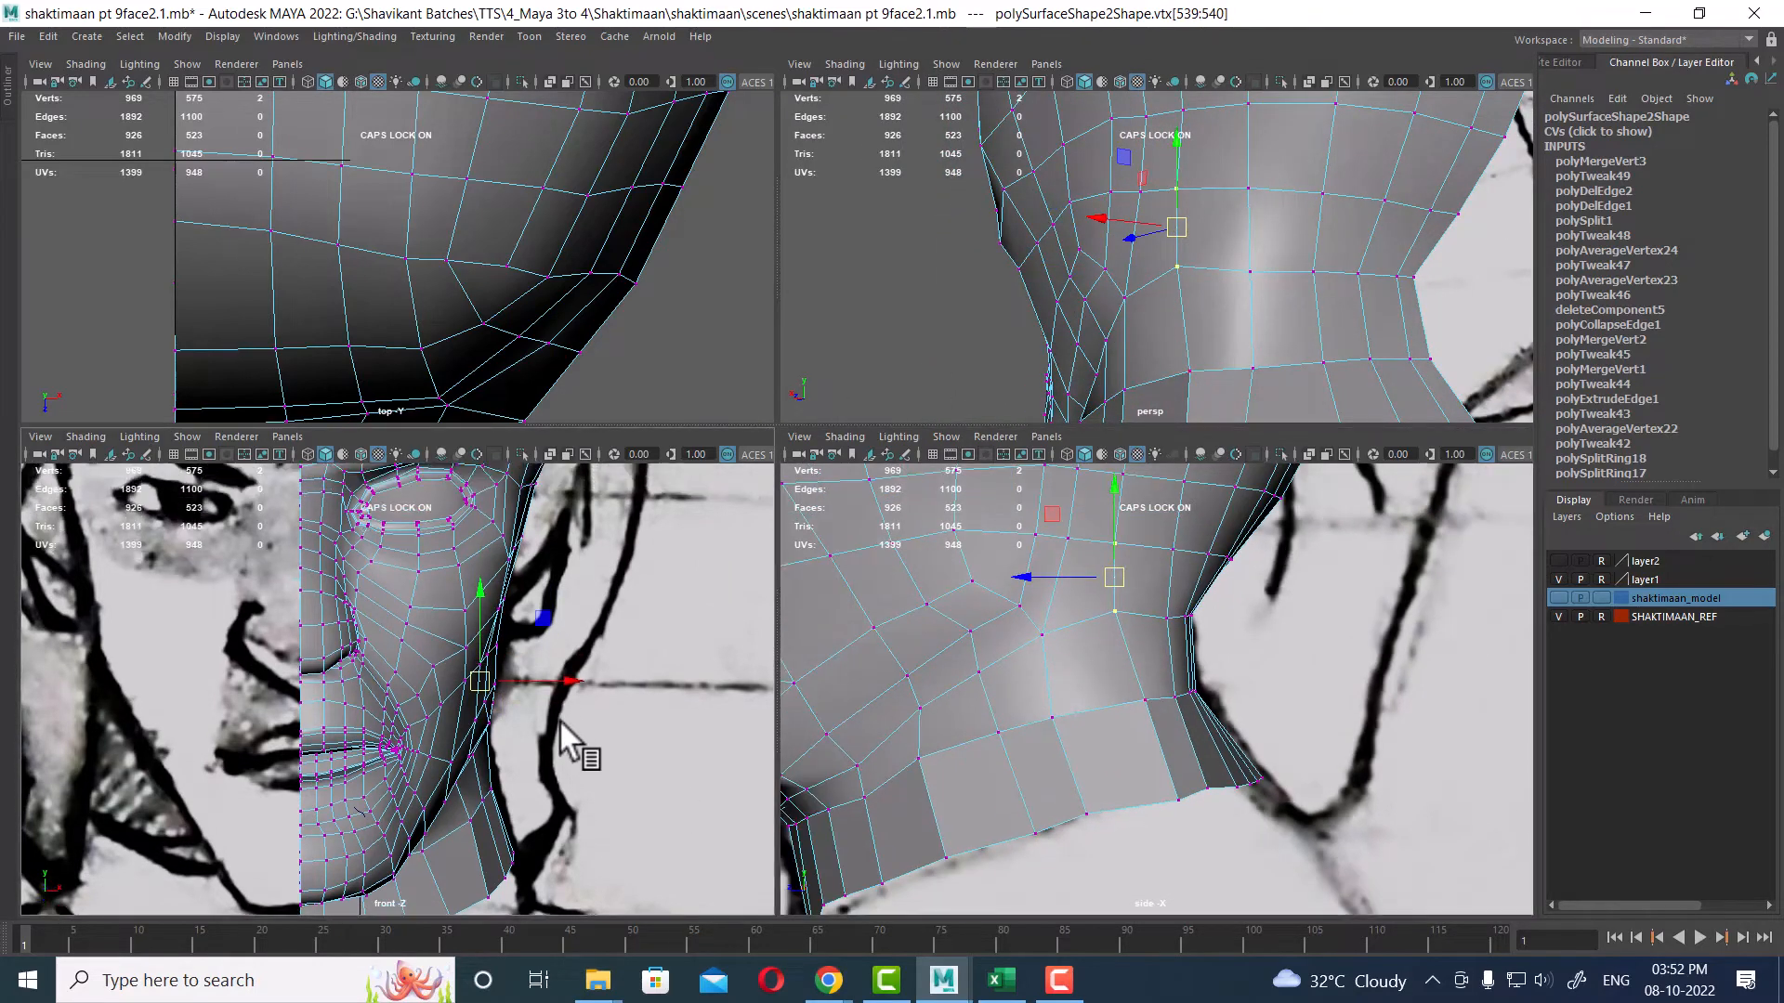
right_click_drag(559, 719, 572, 704, "alt")
Step: Select a column of four neck vertices in the perspective view and move them outward in the front view
mouse_move(1213, 270)
left_mouse_down("alt")
mouse_move(1258, 167)
mouse_move(1257, 358)
mouse_move(1242, 287)
left_mouse_up("alt")
left_click(1248, 277, "shift")
left_click(1256, 342, "shift")
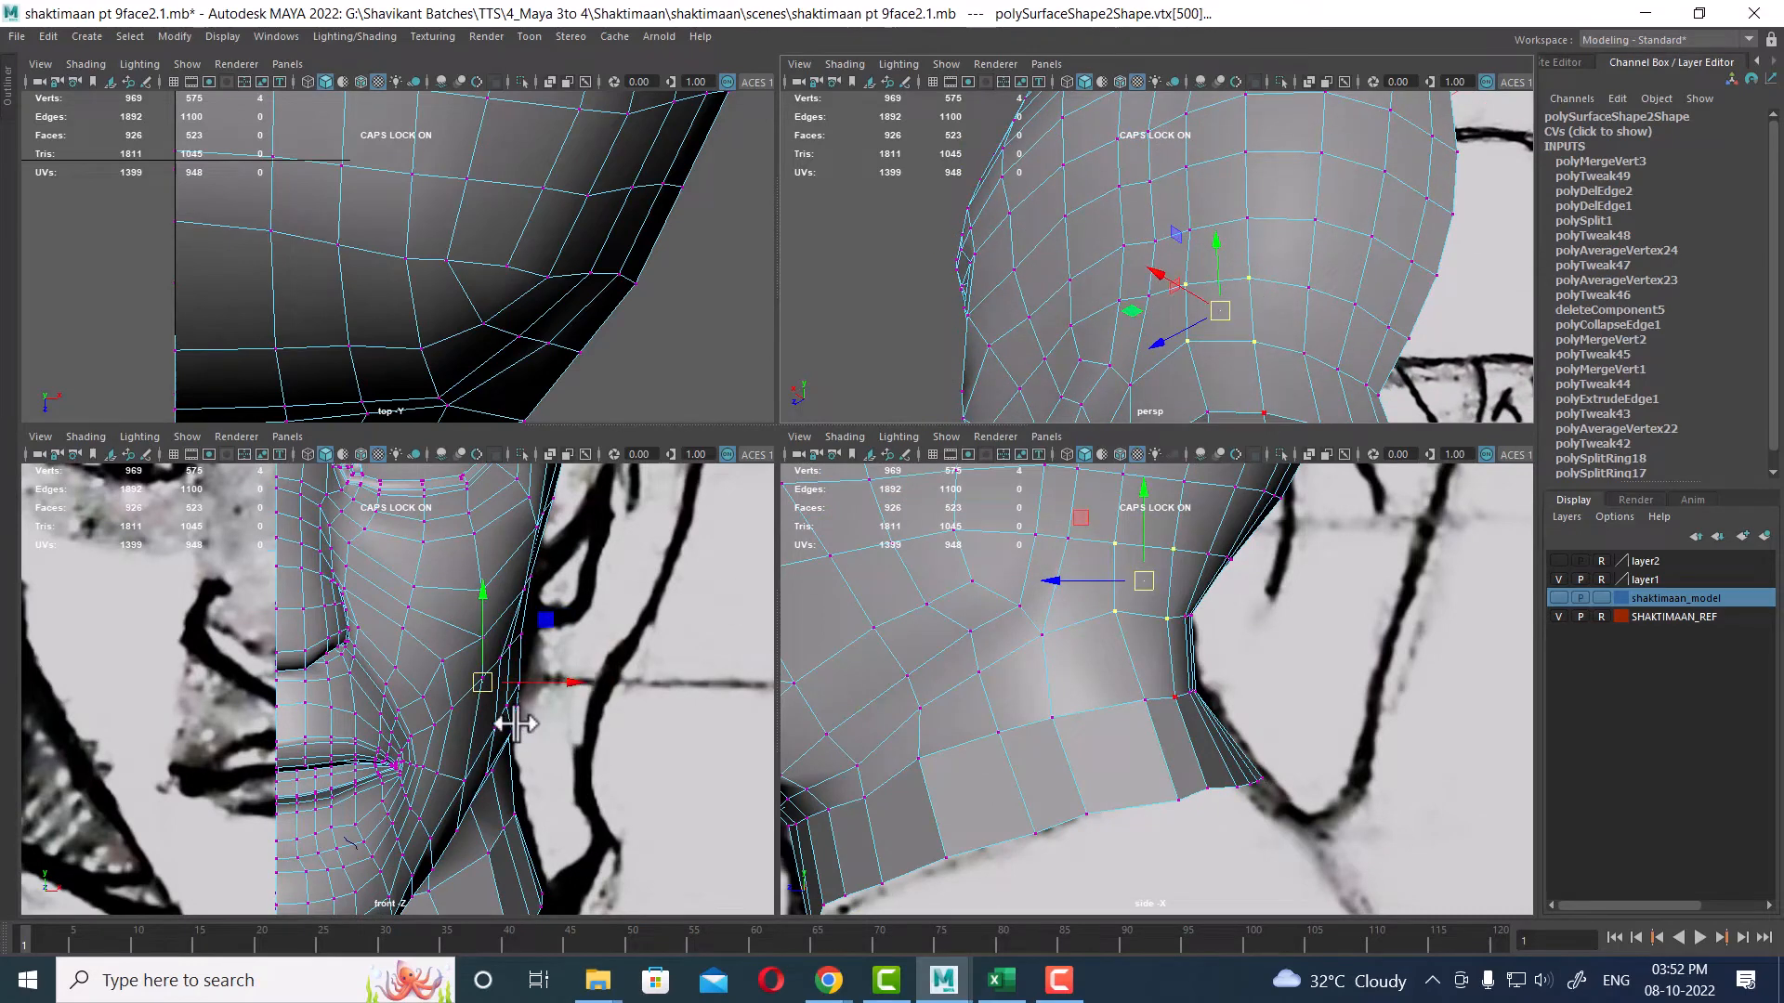
right_click_drag(517, 724, 558, 684, "alt")
left_click_drag(558, 684, 605, 676)
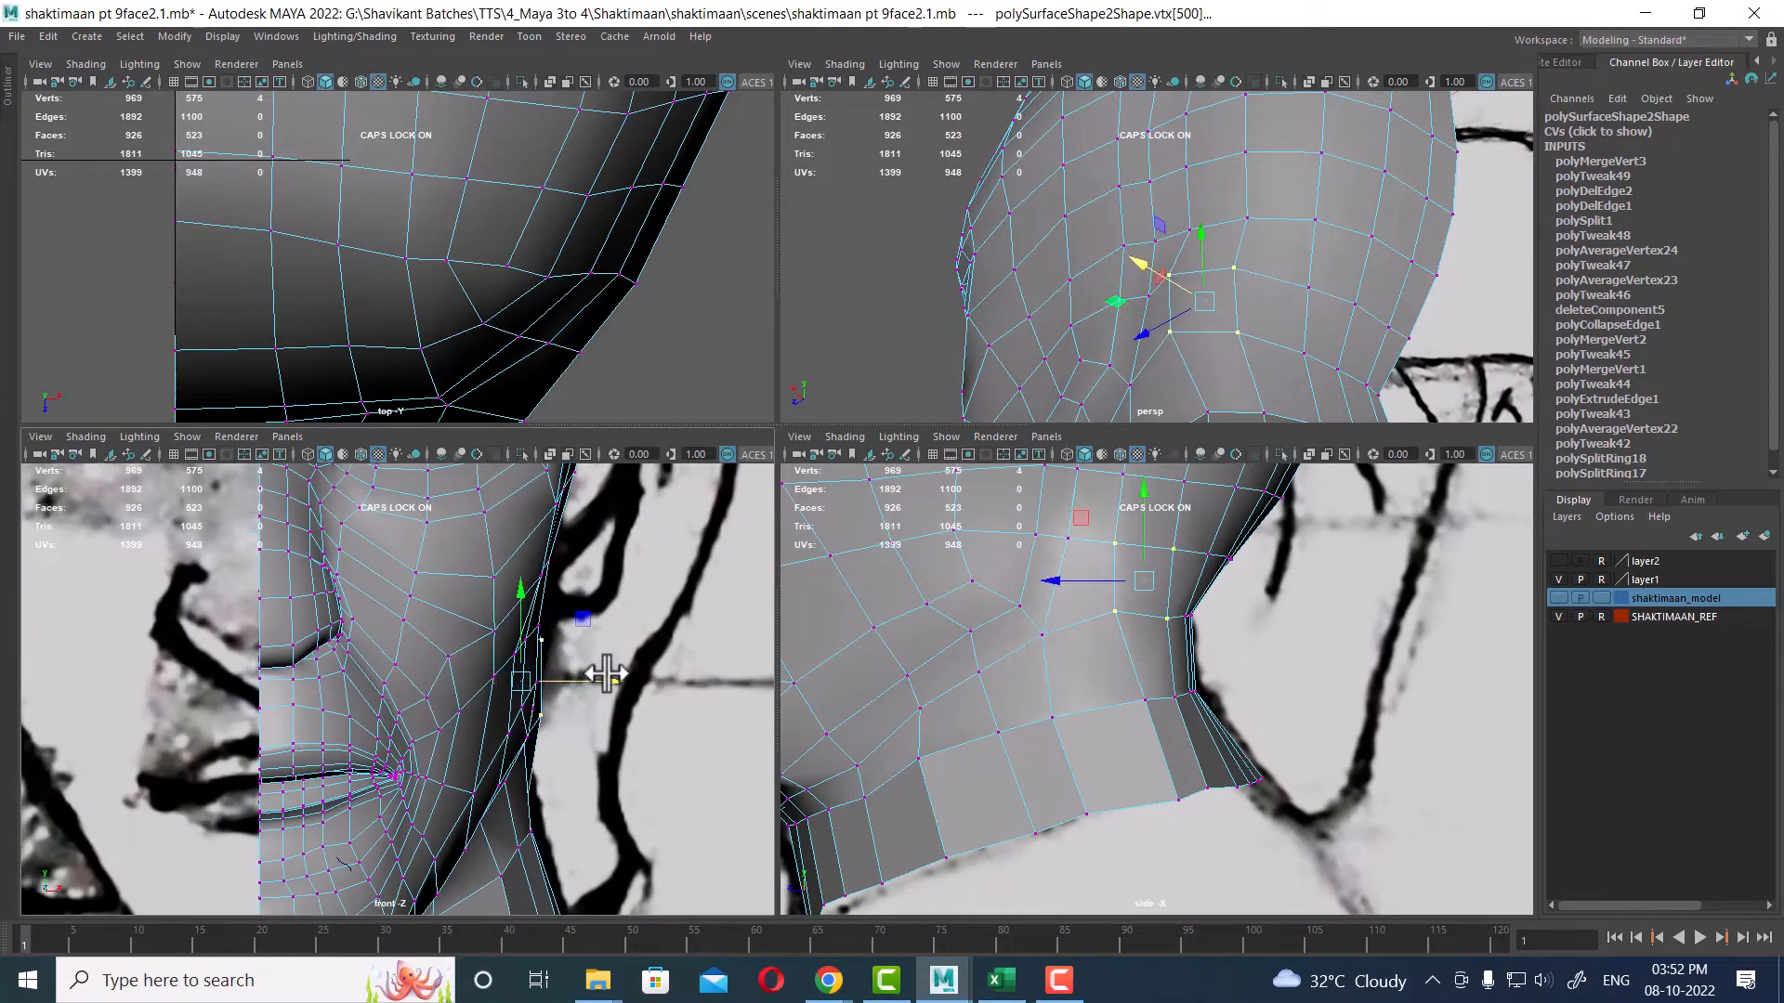
Step: Select a vertex at the rear of the neck, adjust it in the front view, and undo one stray move
left_click(1308, 270)
left_click_drag(1306, 398, 1266, 215, "alt")
left_click(1251, 204)
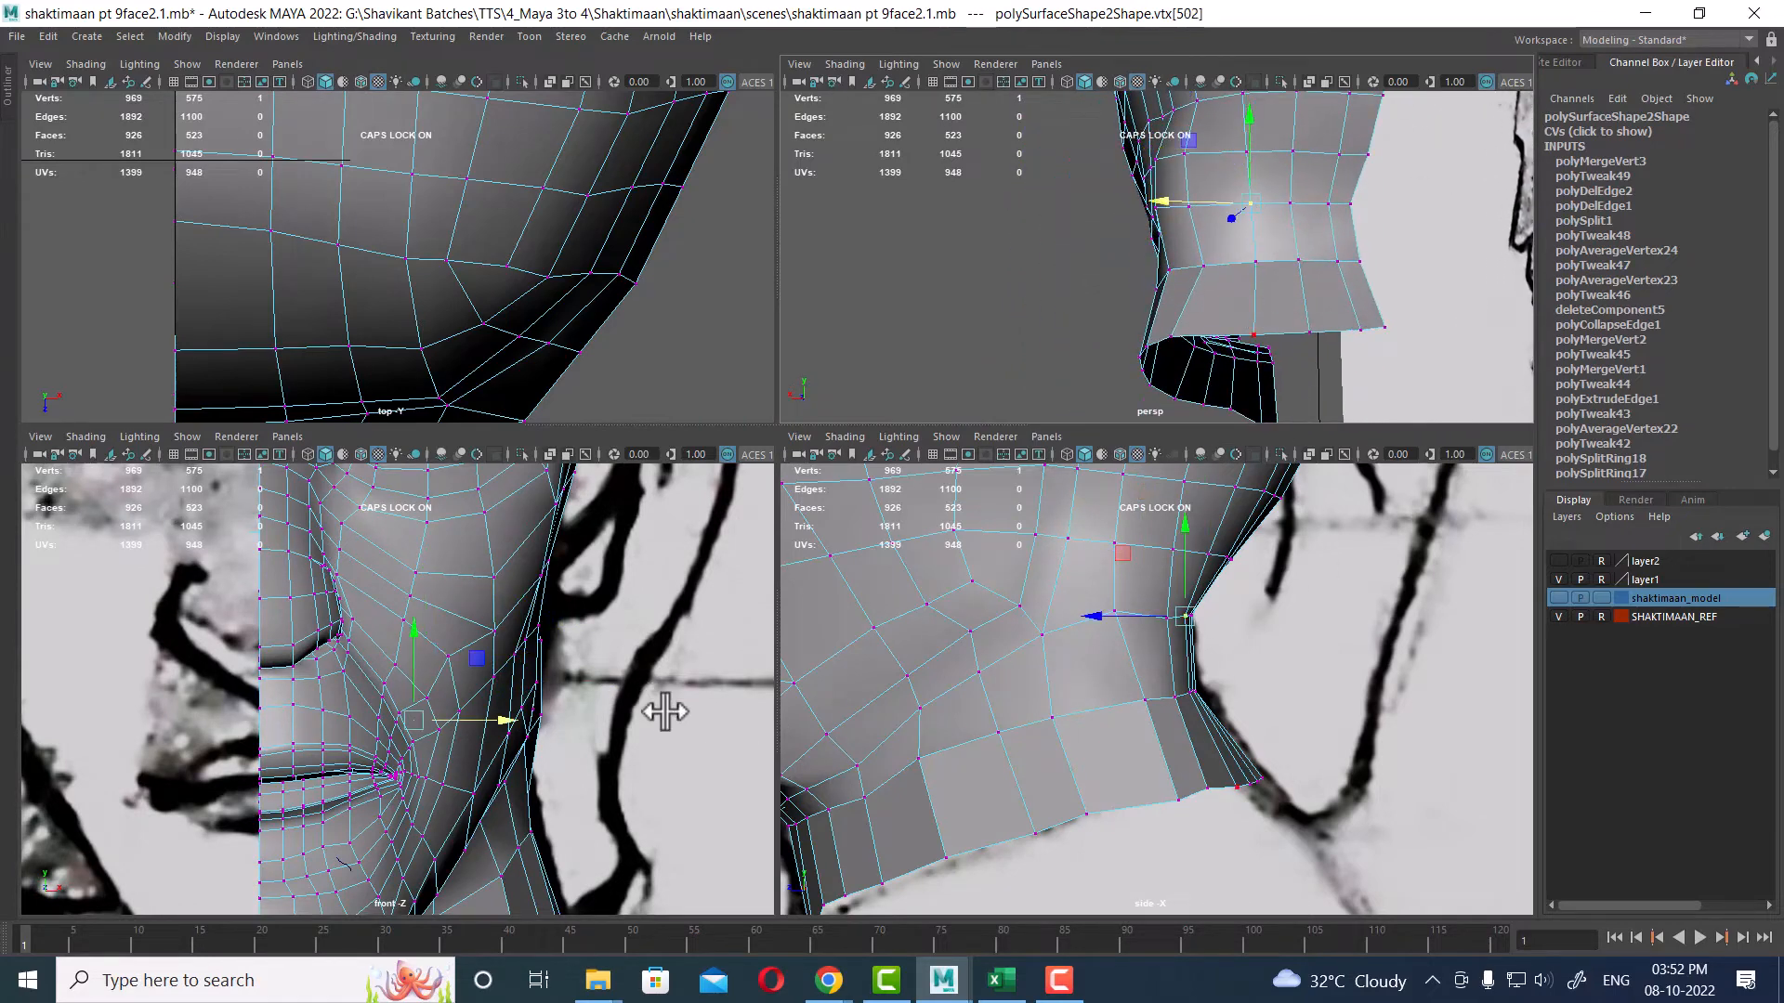
middle_click_drag(664, 711, 539, 748, "alt")
left_click(1296, 229)
left_click_drag(1297, 229, 1229, 270, "alt")
key("ctrl+z")
Step: In the maximized perspective view, select a vertex under the jaw on the neck and move it upward
key("space")
right_click_drag(1229, 270, 875, 544, "alt")
left_click(817, 597)
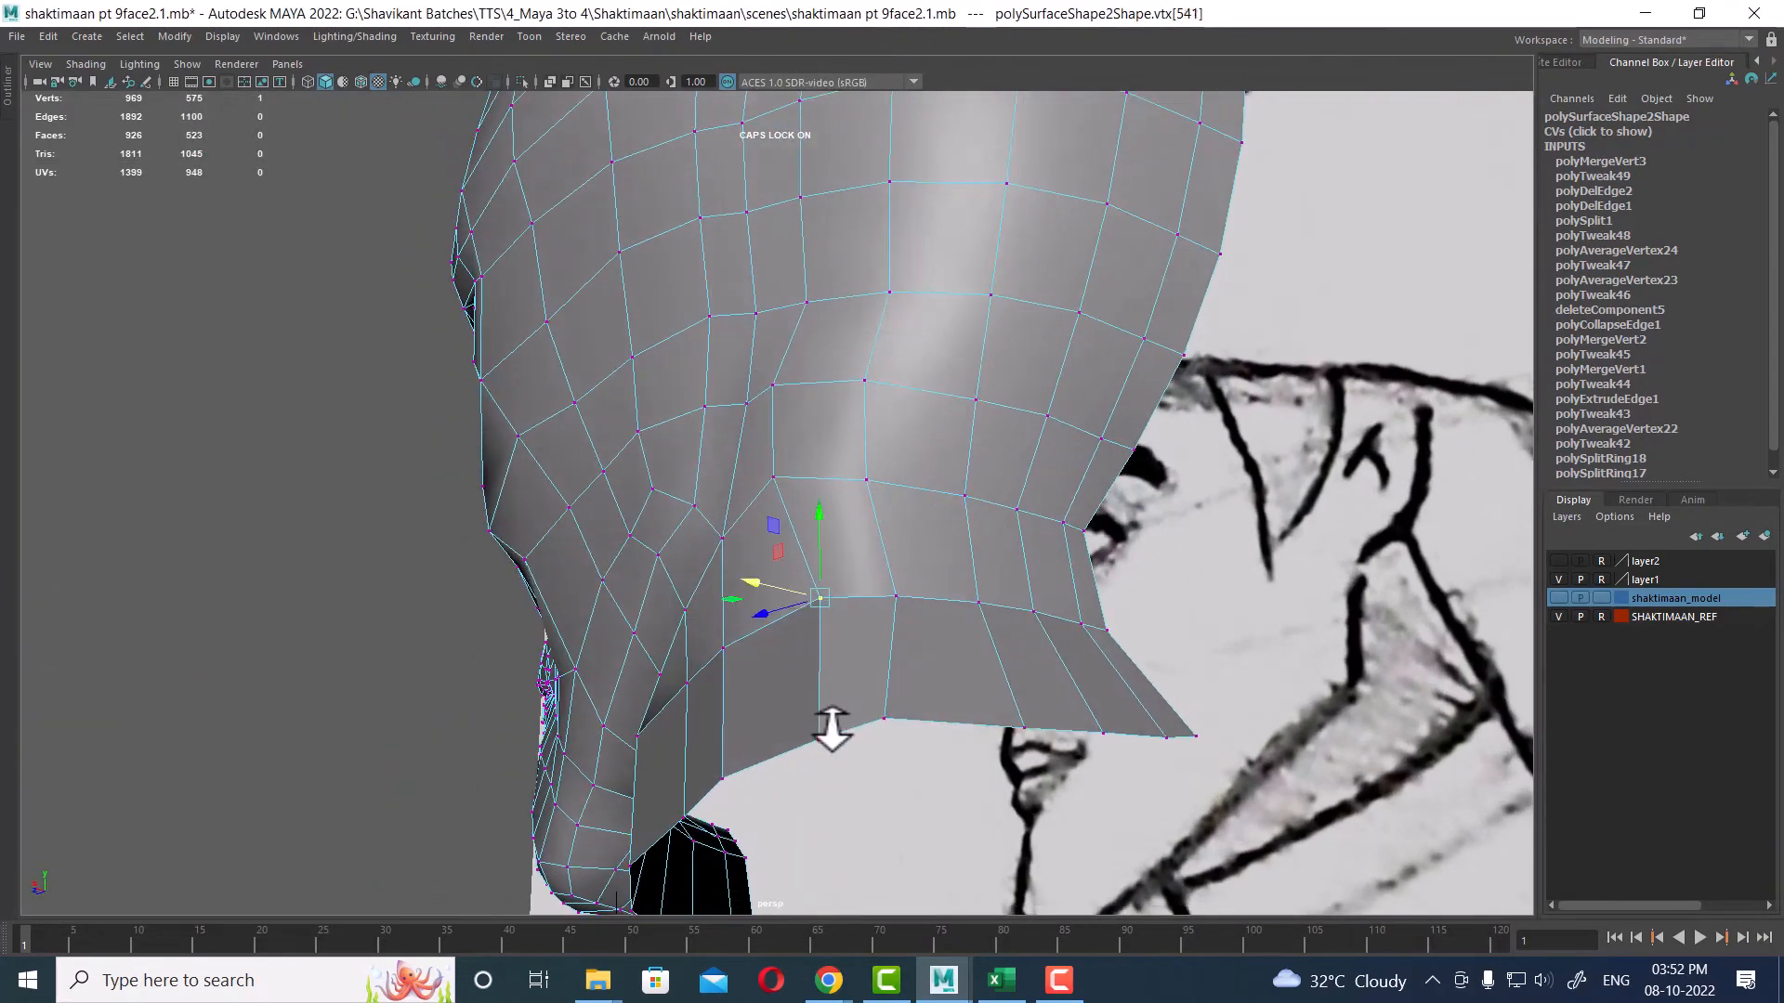
left_click(818, 739, "shift")
left_click_drag(716, 692, 837, 703, "alt")
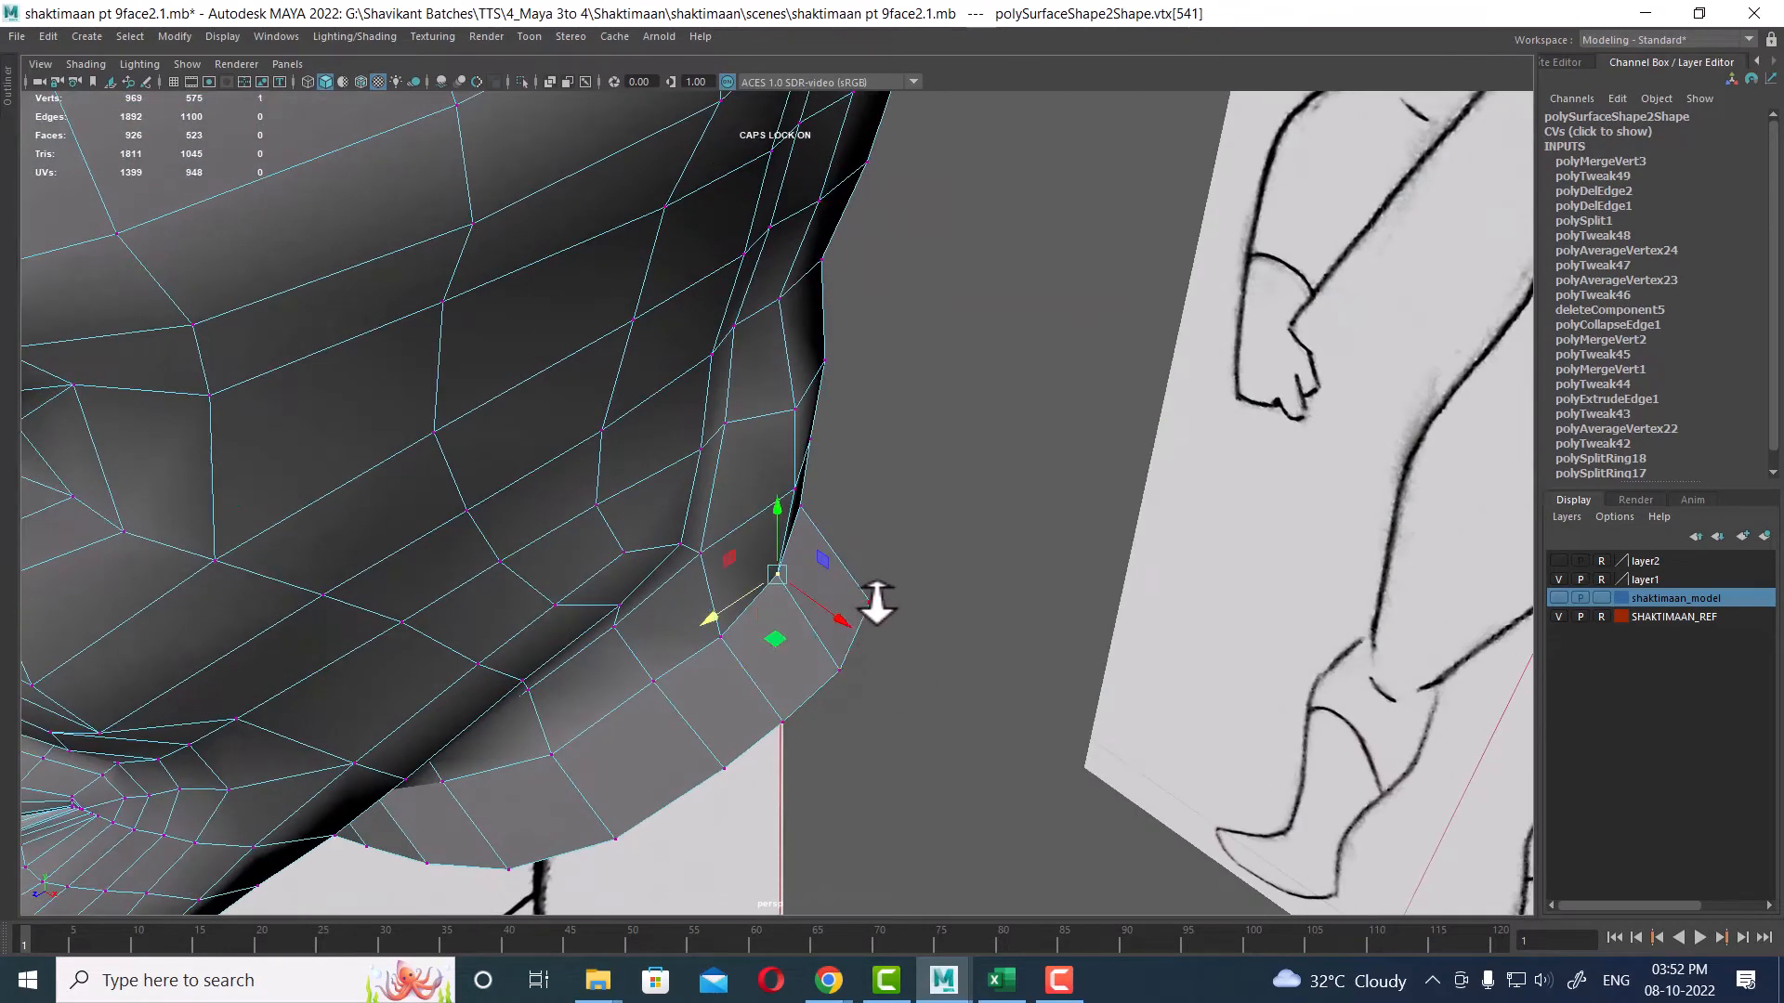
left_click_drag(836, 613, 834, 561)
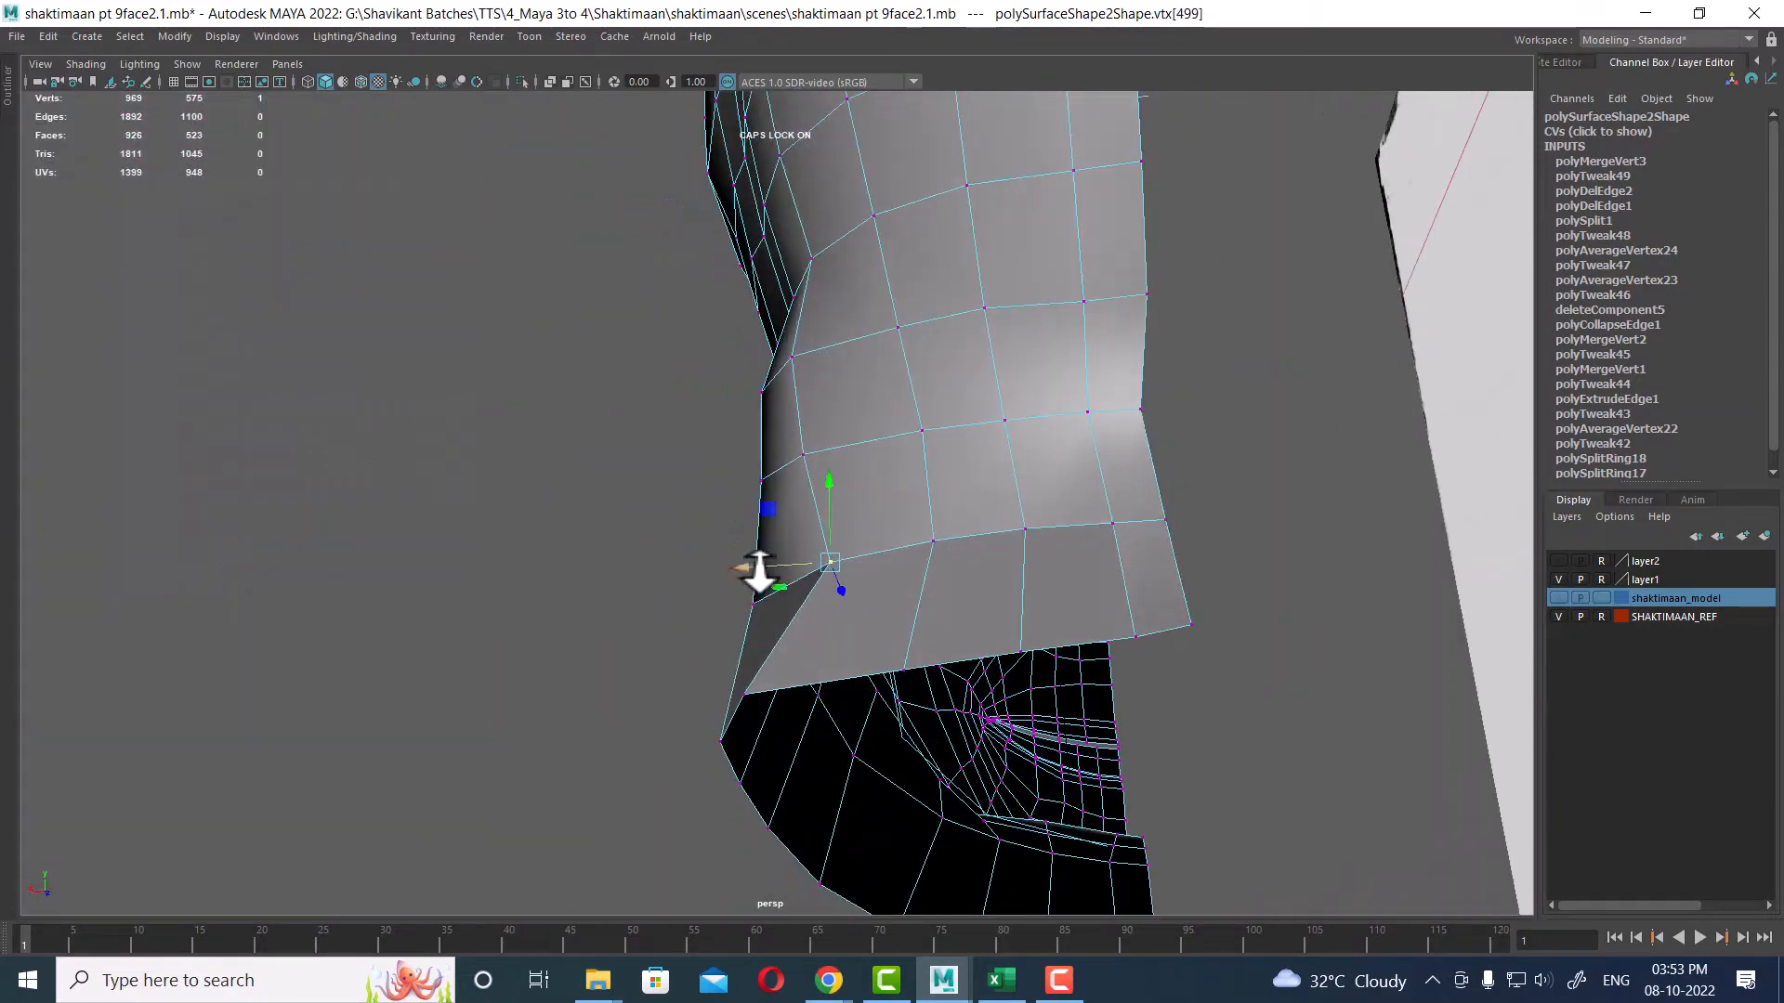
mouse_move(759, 571)
right_mouse_down("alt")
mouse_move(708, 570)
mouse_move(864, 366)
mouse_move(915, 468)
right_mouse_up("alt")
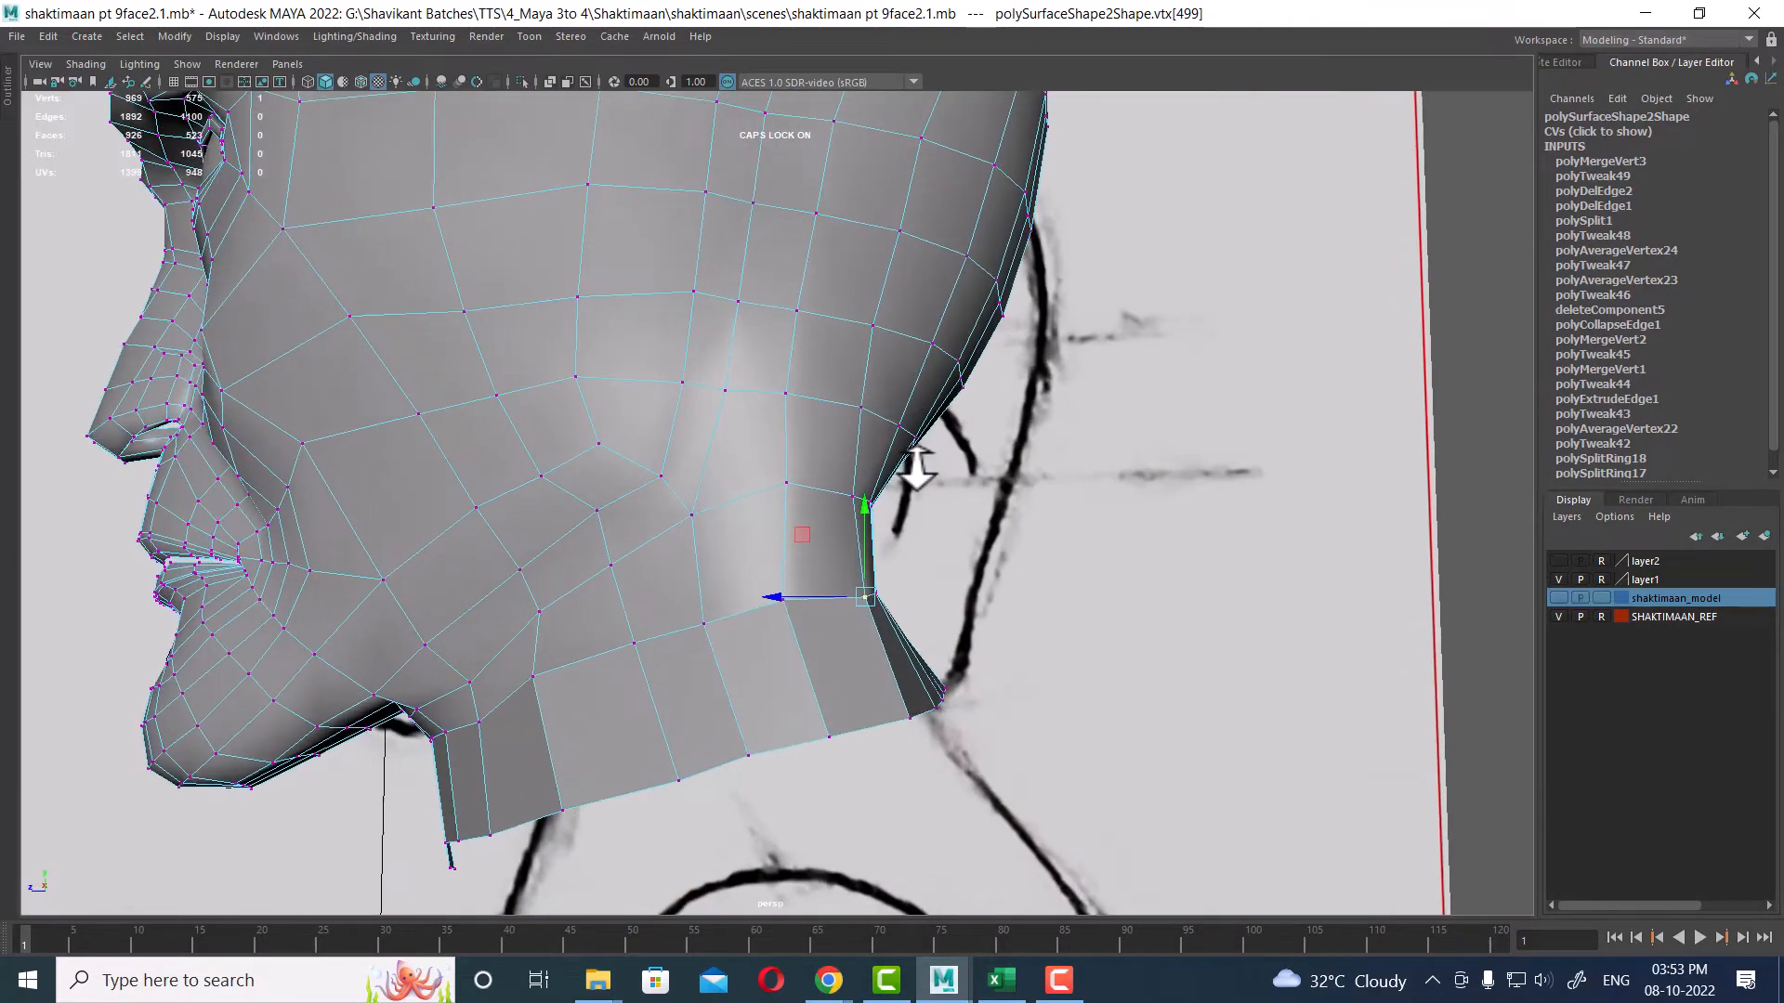
Step: Select neighbouring vertices along the neck base and tweak their position to smooth the neck outline
left_click_drag(915, 467, 802, 443, "alt")
left_click(875, 349)
left_click(907, 443, "shift")
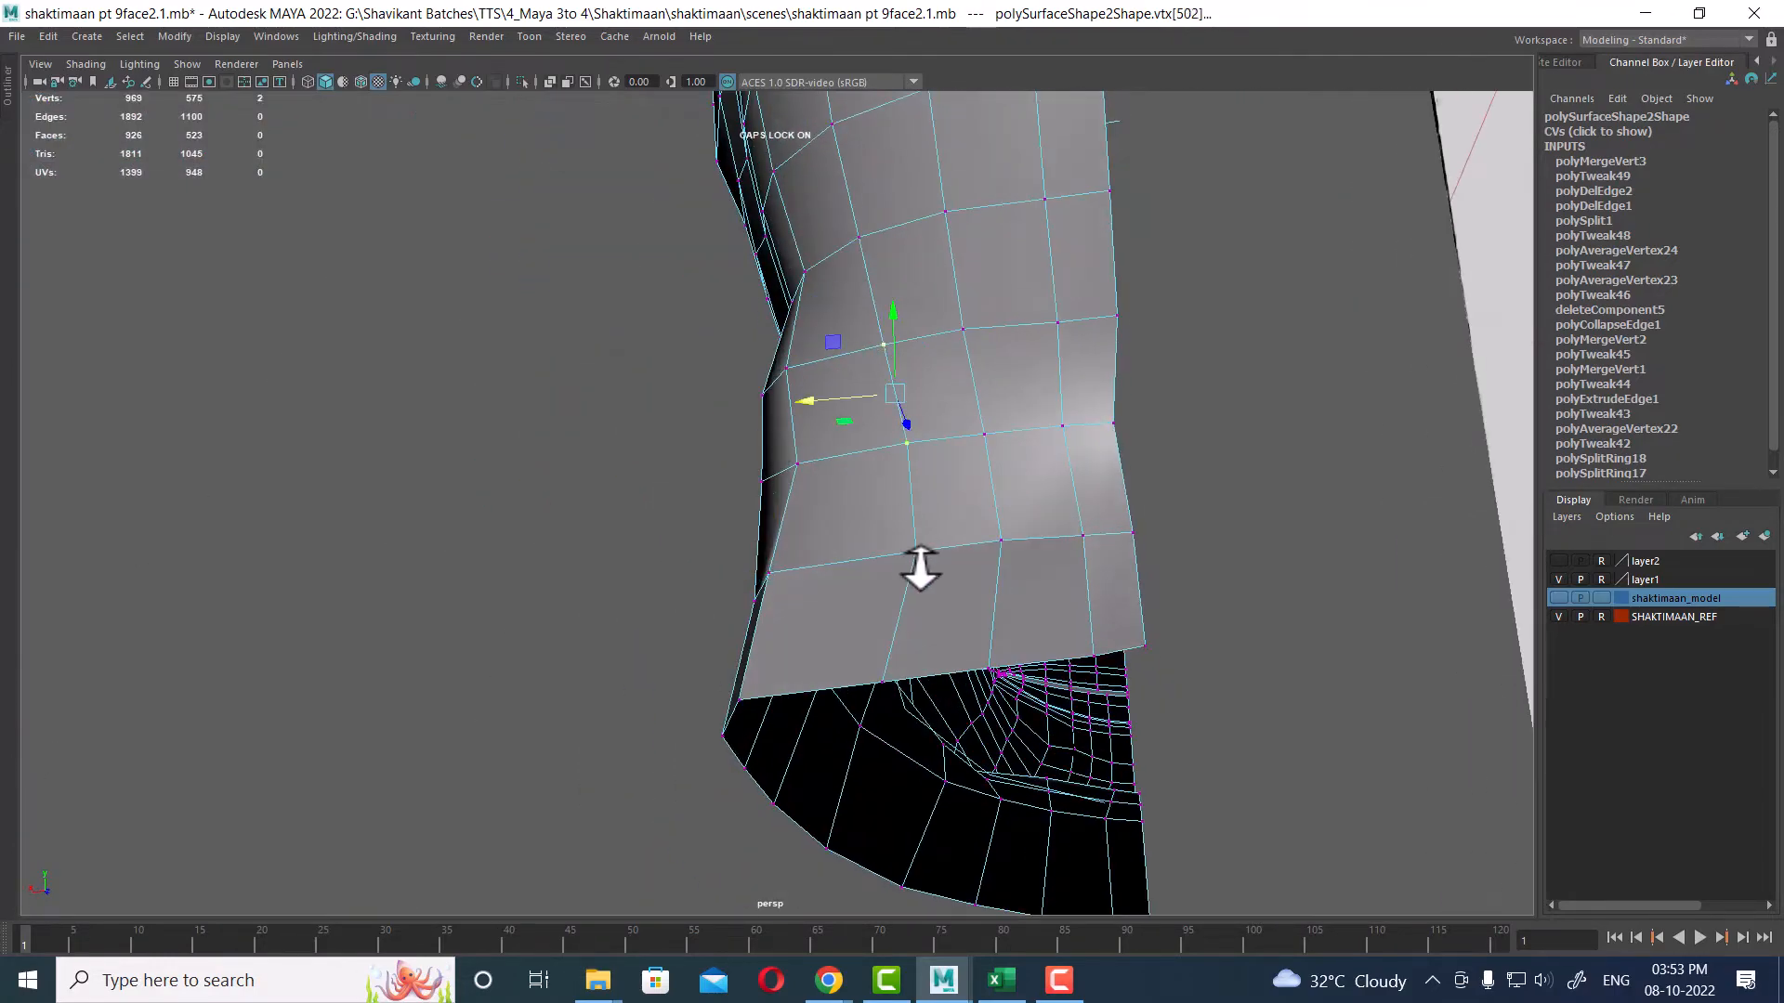
left_click(916, 552, "shift")
left_click_drag(879, 569, 723, 443, "alt")
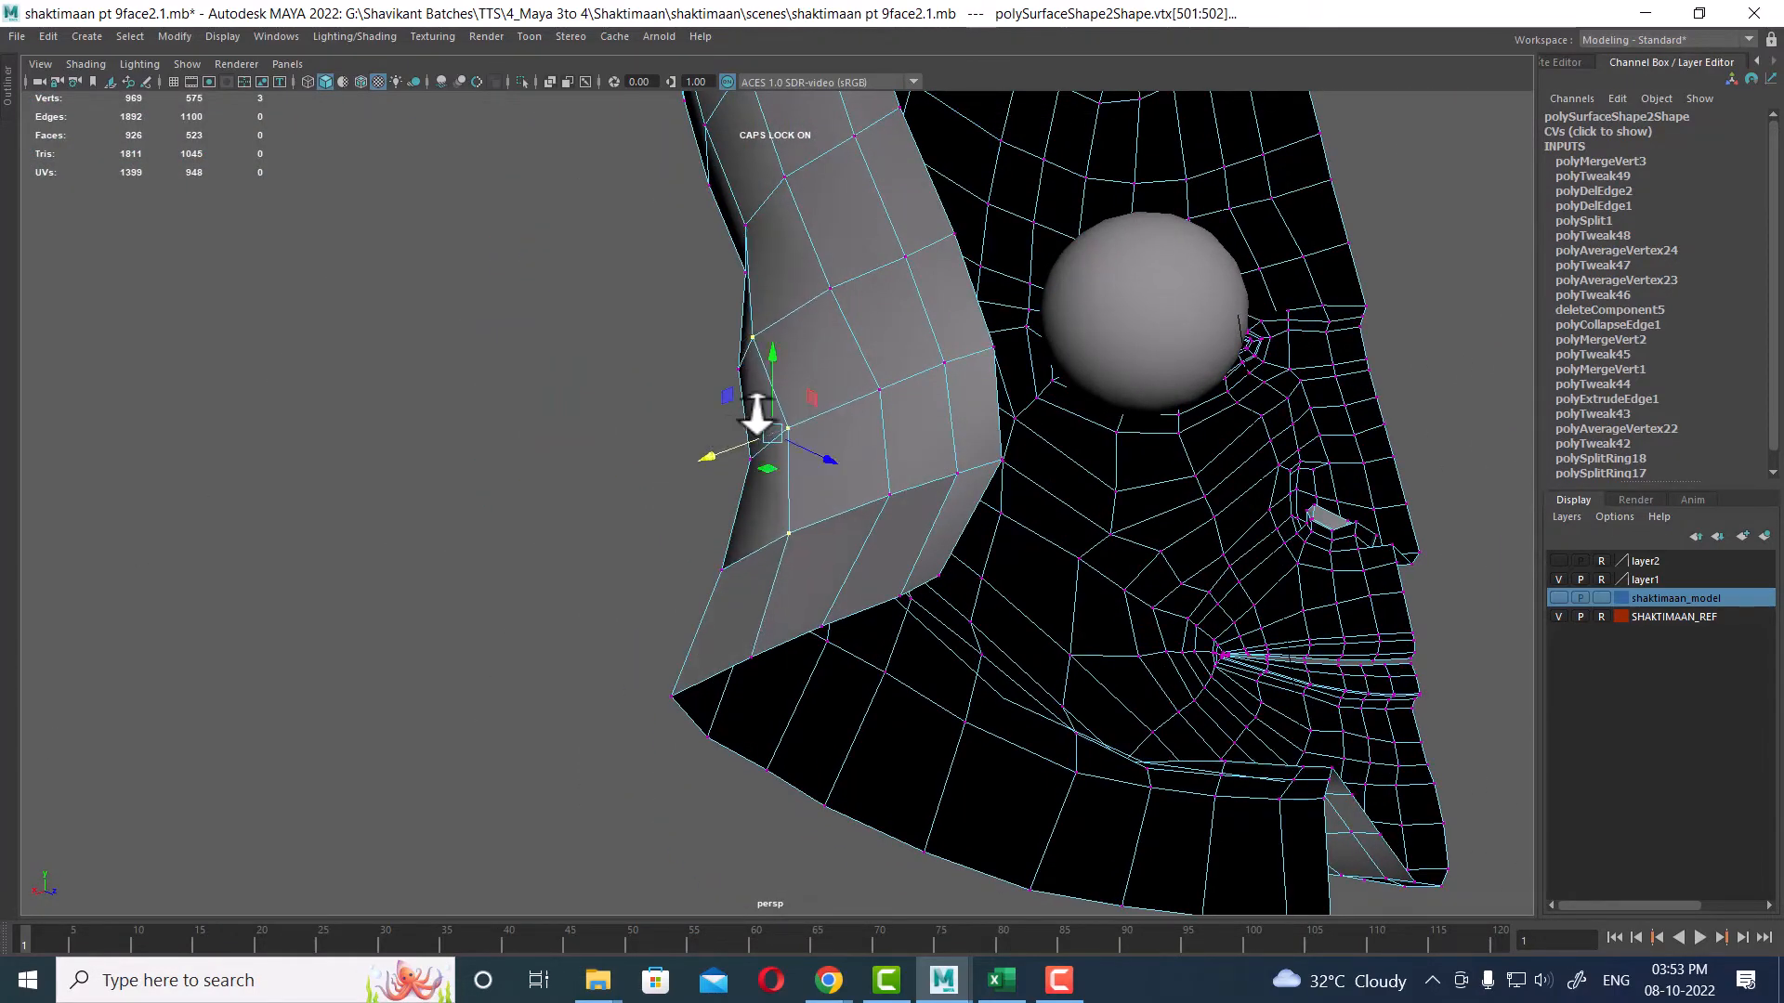
left_click_drag(794, 284, 743, 406, "ctrl")
middle_click_drag(726, 492, 706, 503)
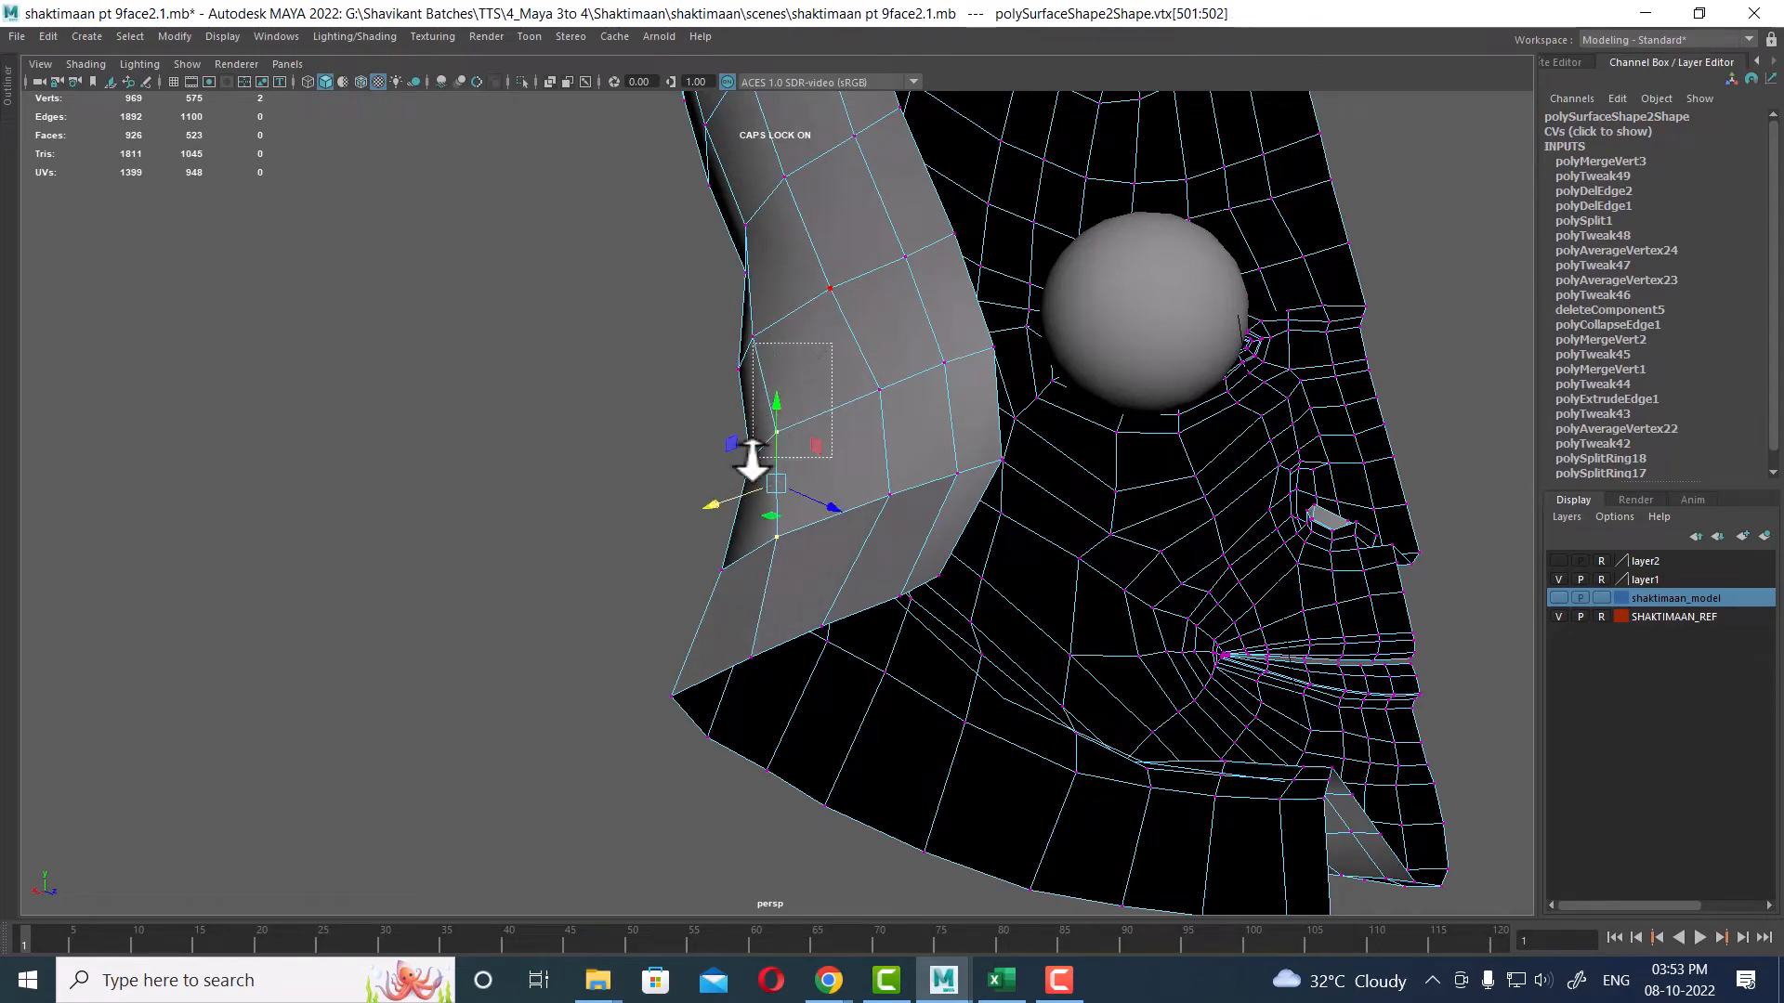
left_click_drag(752, 458, 751, 462, "ctrl")
left_click_drag(724, 555, 709, 556)
Step: Select another neck-base vertex and nudge it sideways to even out the neck's lower edge
left_click_drag(716, 557, 965, 558, "alt")
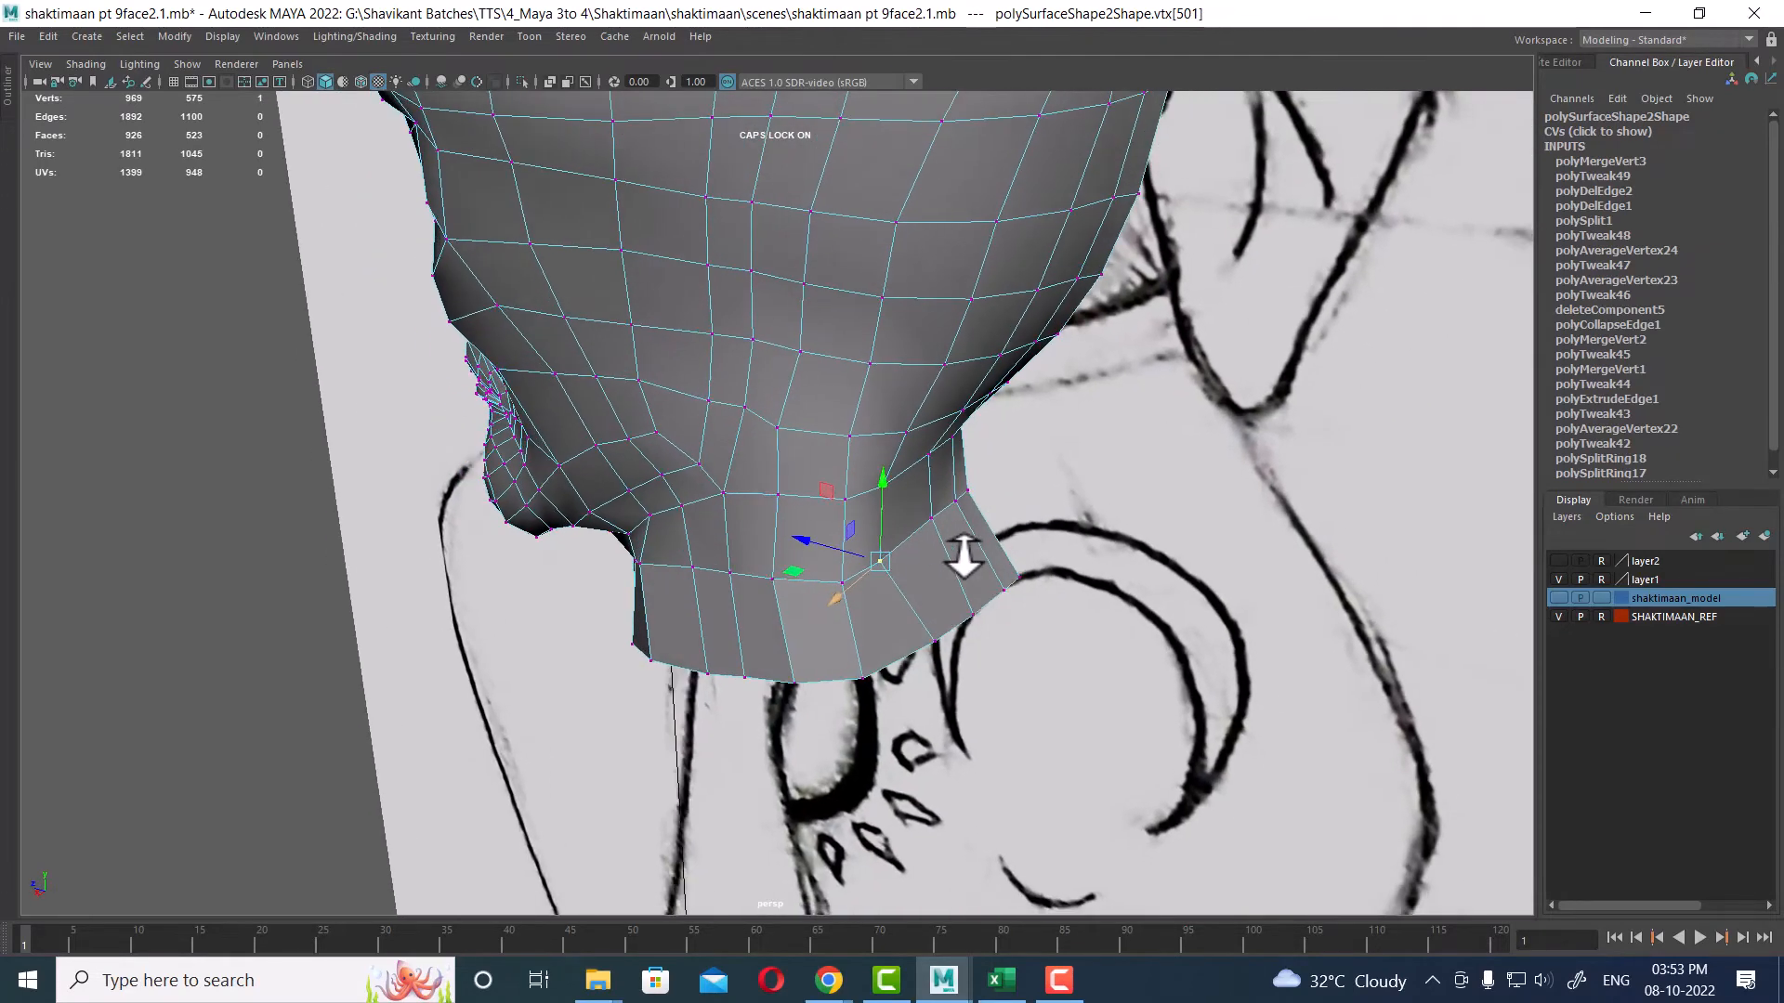
right_click_drag(964, 557, 967, 593, "alt")
left_click_drag(967, 593, 1004, 590, "alt")
right_click_drag(934, 549, 963, 586, "alt")
mouse_move(925, 486)
right_mouse_down("alt")
mouse_move(967, 529)
mouse_move(990, 521)
right_mouse_up("alt")
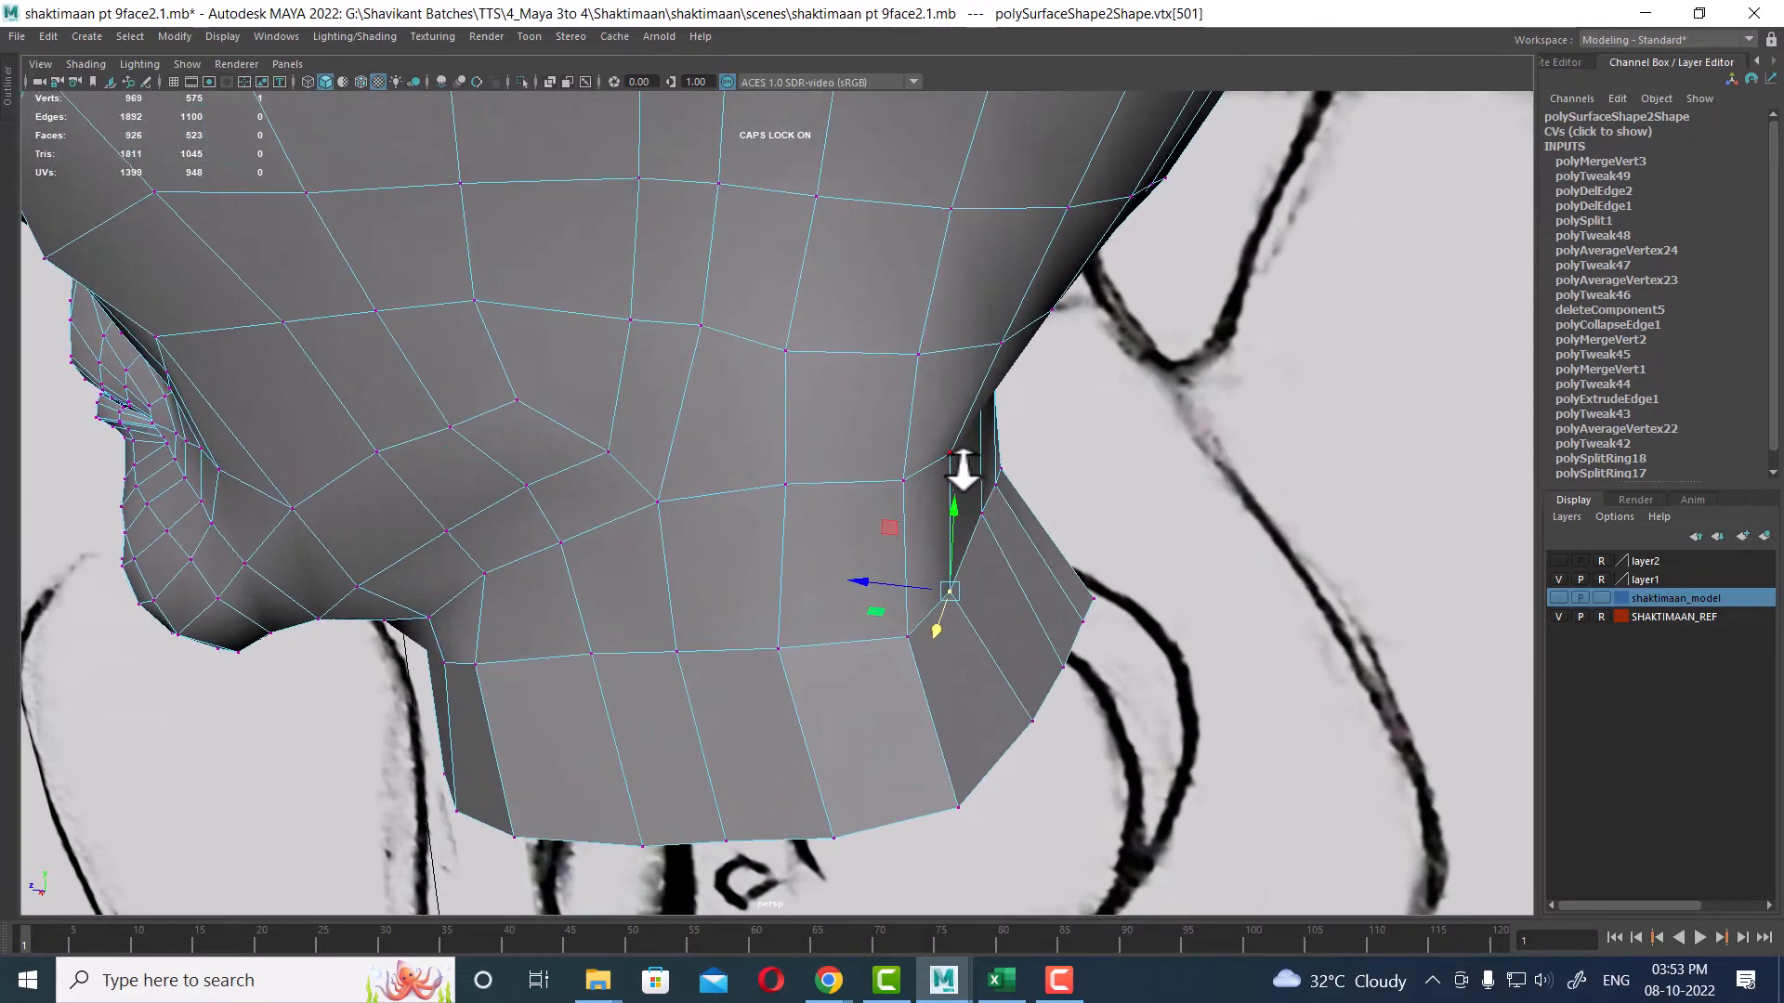
left_click(956, 455, "shift")
left_click_drag(864, 521, 890, 521)
left_click_drag(1034, 557, 794, 683, "alt")
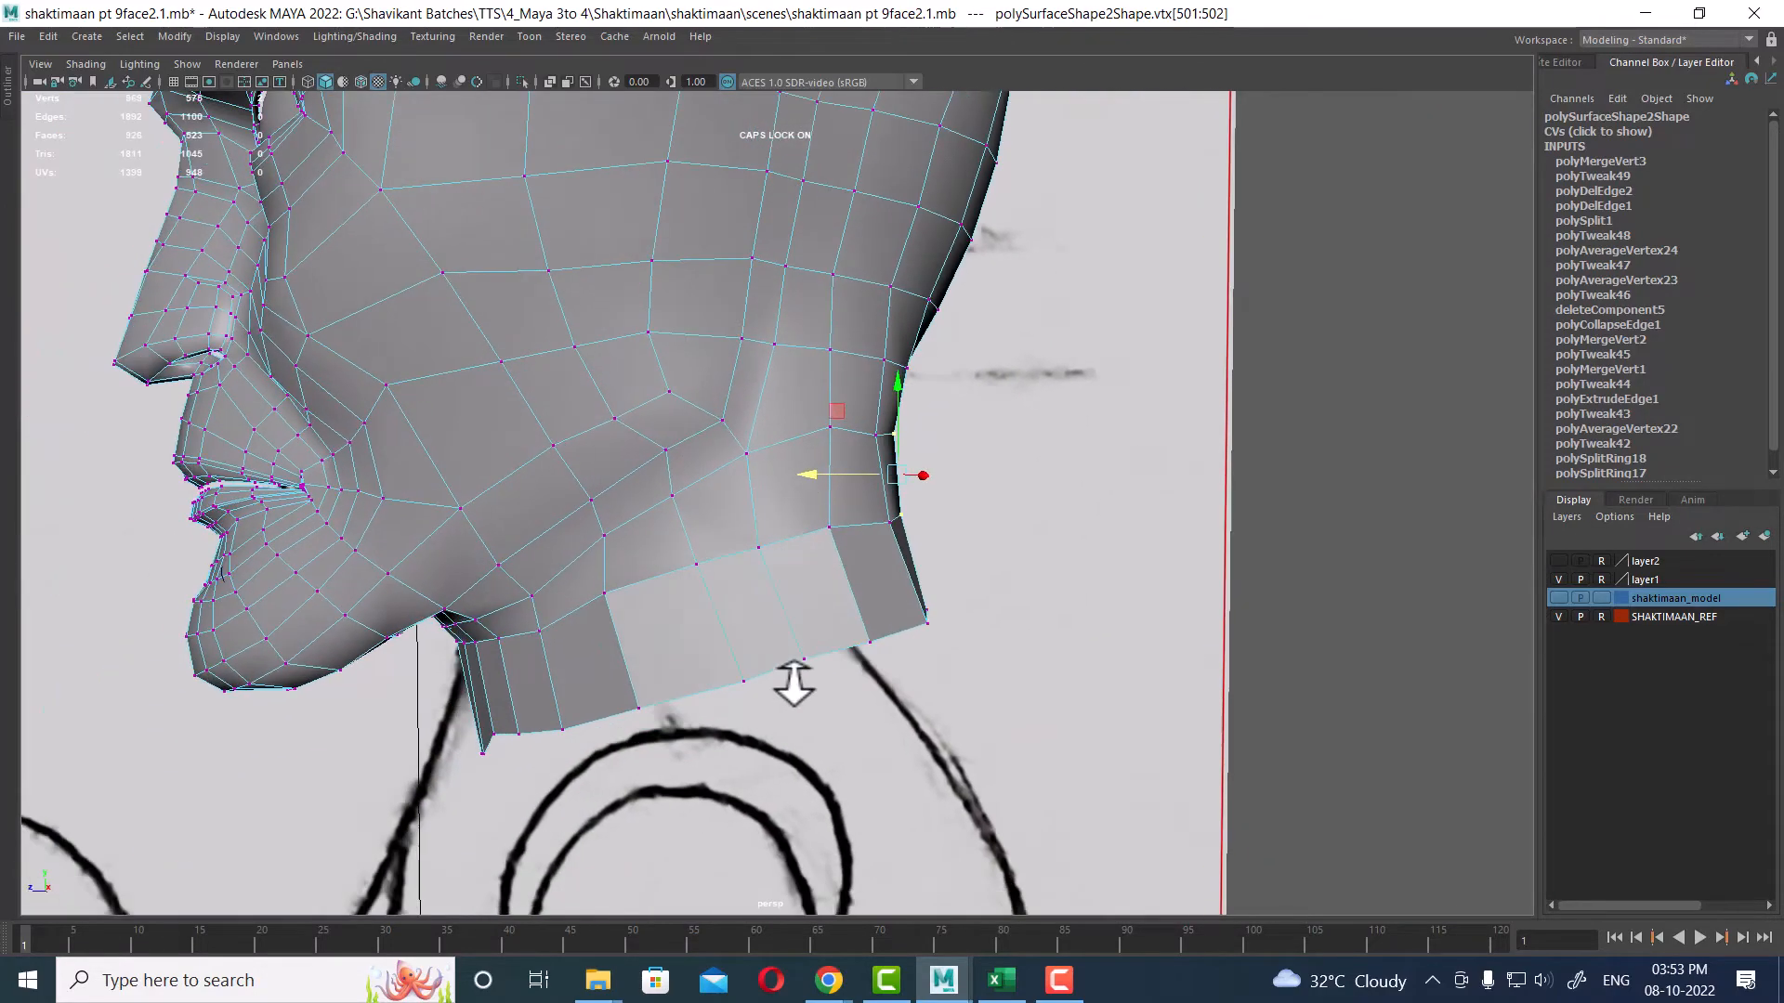
right_click_drag(794, 683, 643, 609, "alt")
Step: Return to object mode and soften the edges of the head mesh
key("F8")
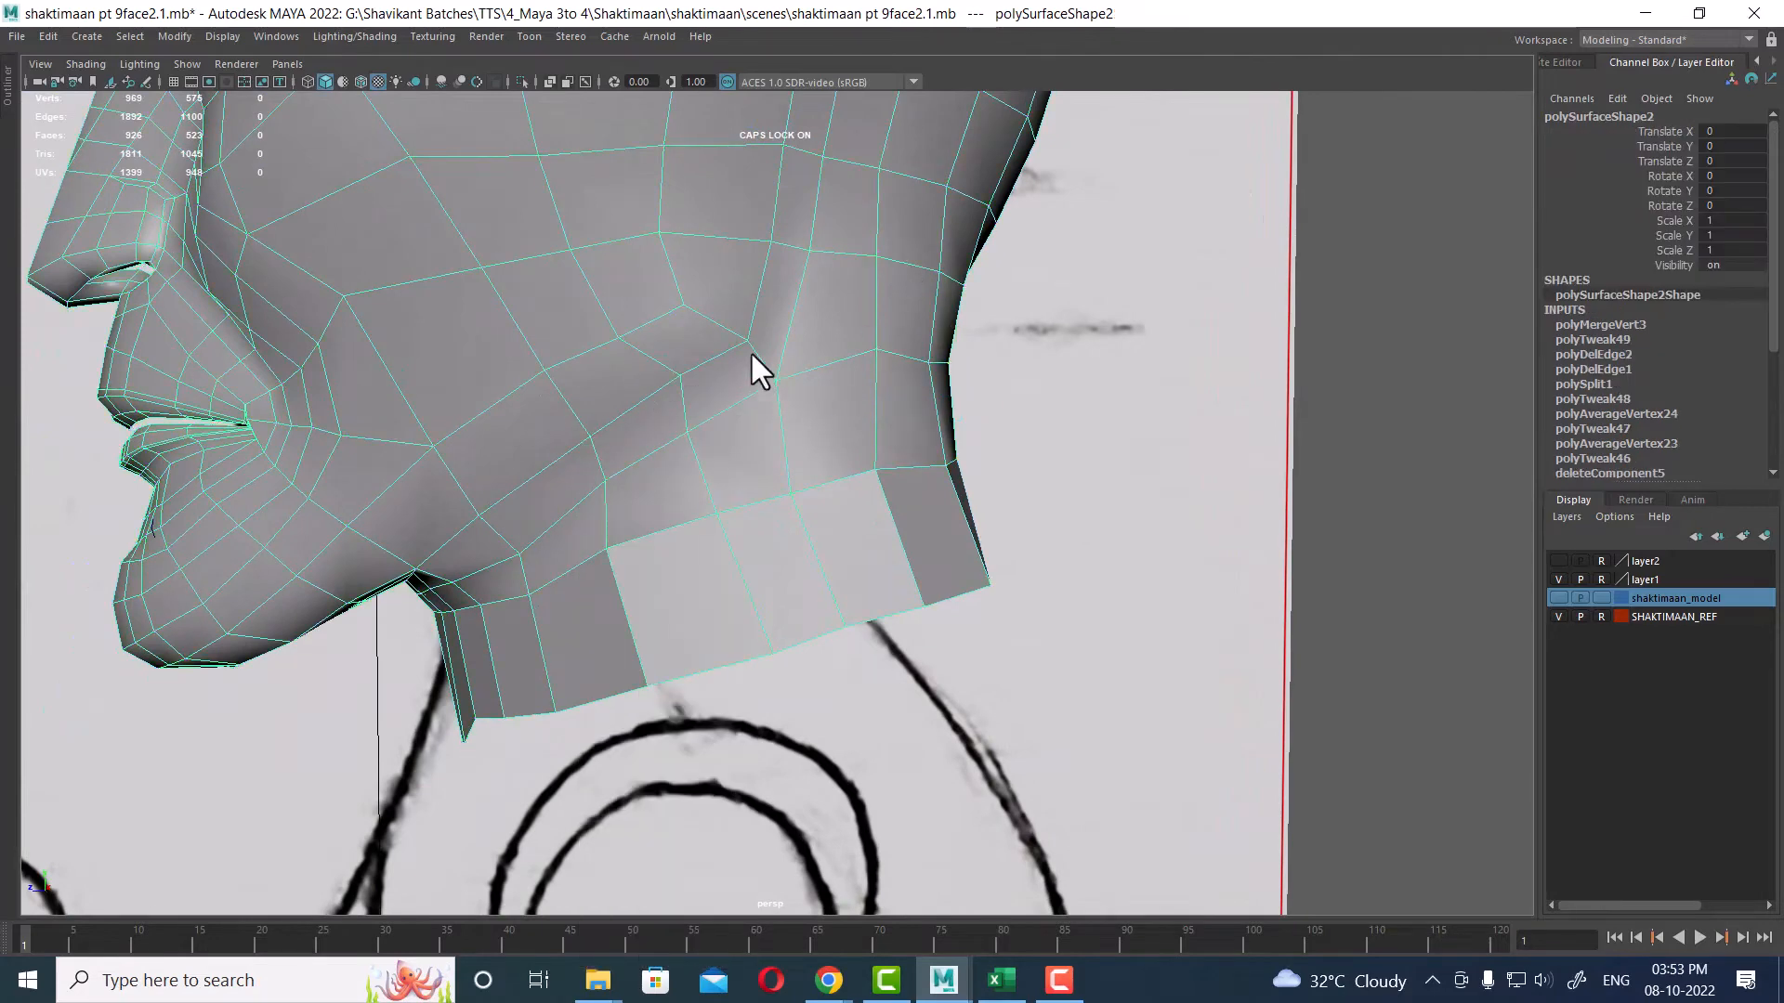
right_click_drag(750, 349, 799, 420, "shift")
left_click_drag(799, 419, 955, 436, "alt")
key("space")
Step: Select vertices along the back of the neck in the side view and pull them inward to follow the reference
middle_click_drag(574, 768, 570, 624, "alt")
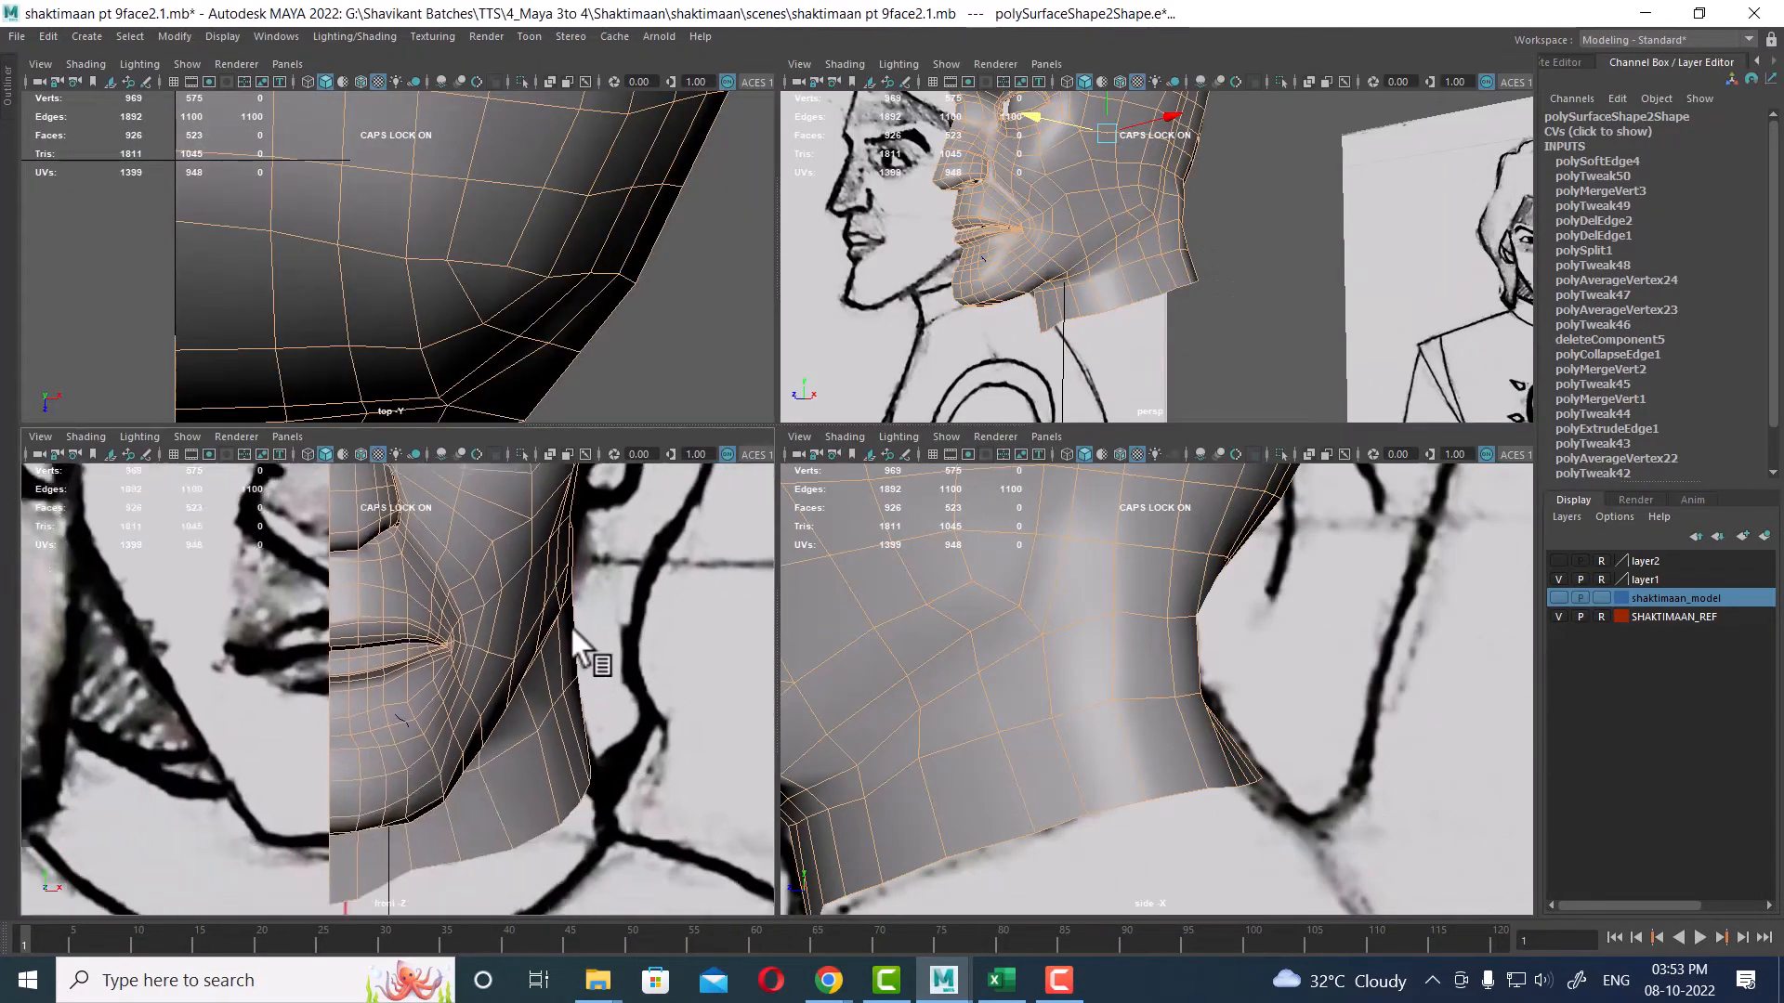
middle_click_drag(1017, 269, 1068, 149, "alt")
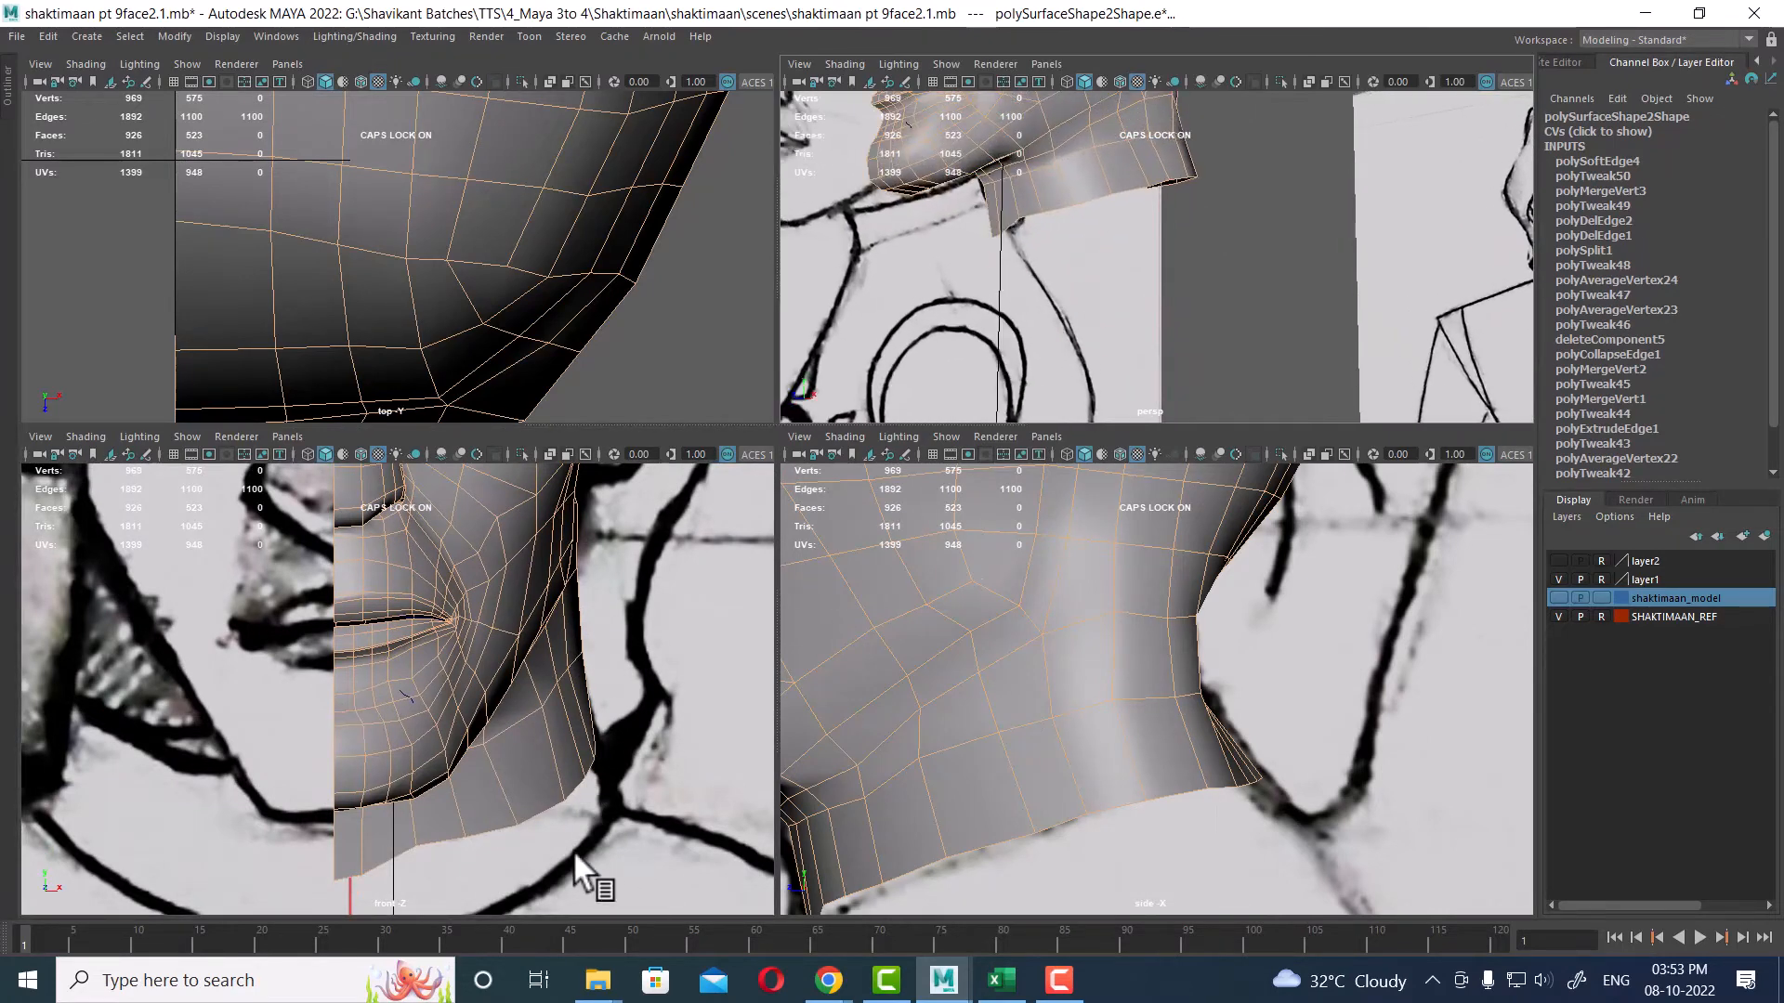
middle_click_drag(1180, 666, 1278, 727, "alt")
left_click_drag(1228, 197, 1151, 177, "alt")
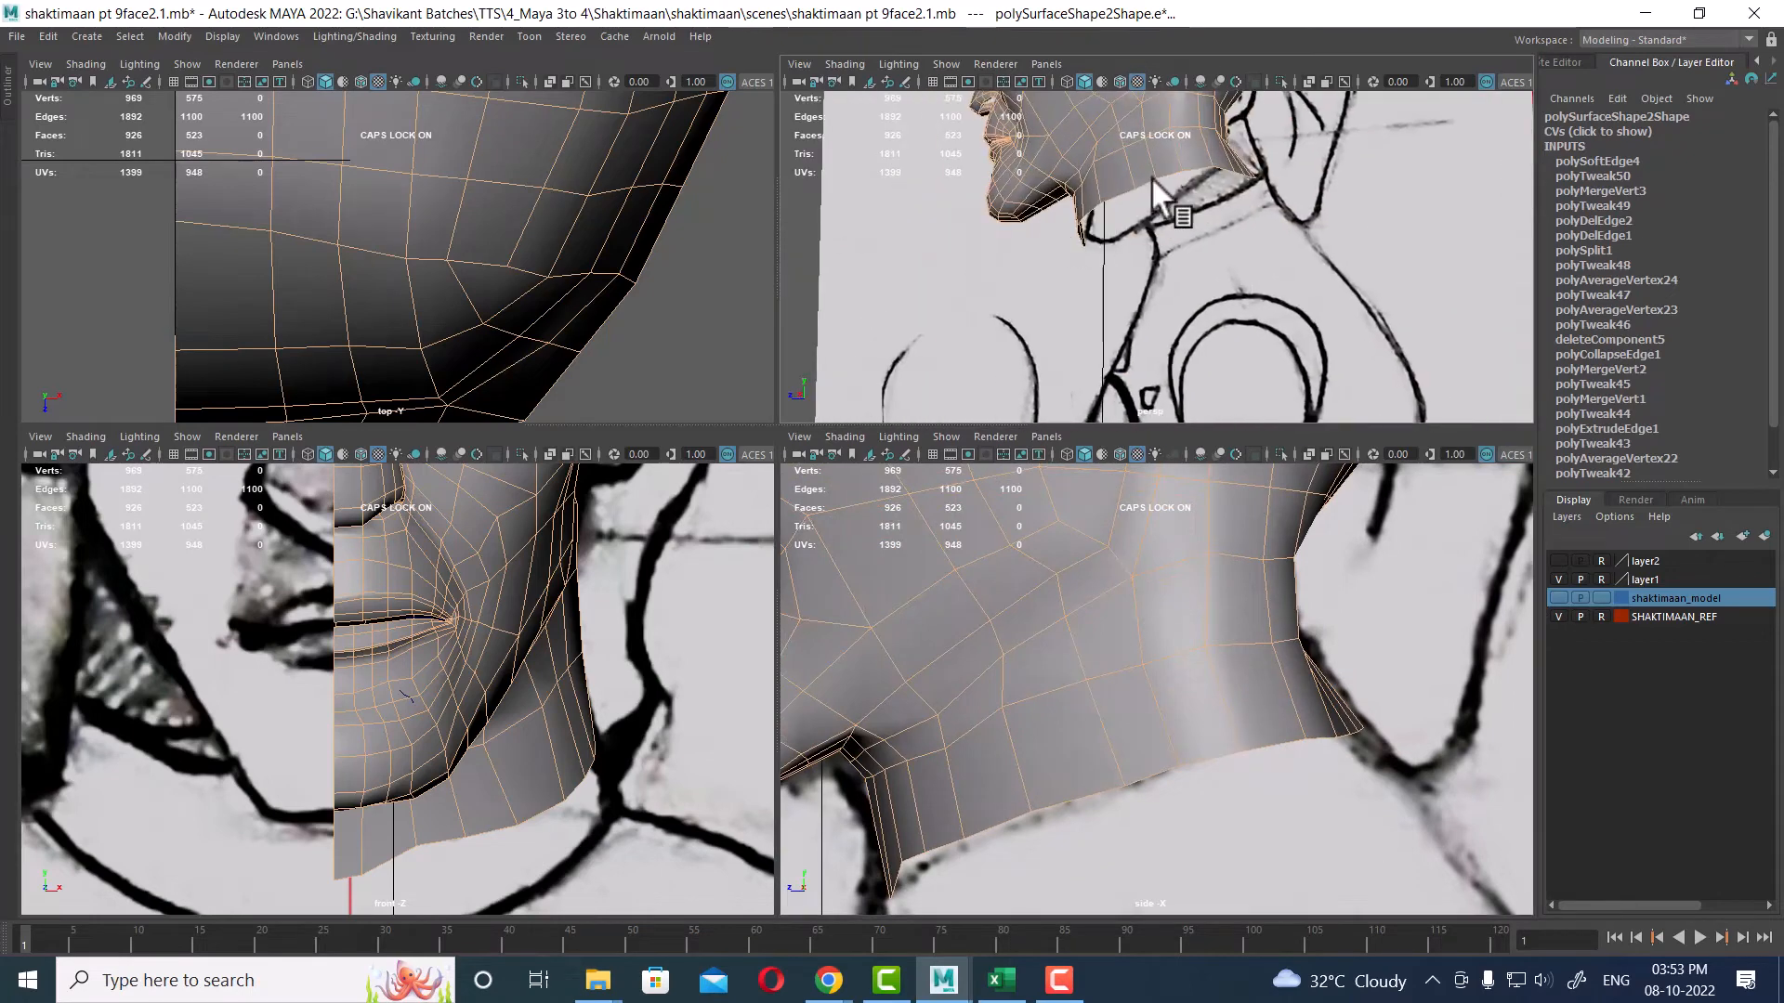
middle_click_drag(1151, 177, 1180, 365, "alt")
middle_click_drag(1287, 669, 1278, 749, "alt")
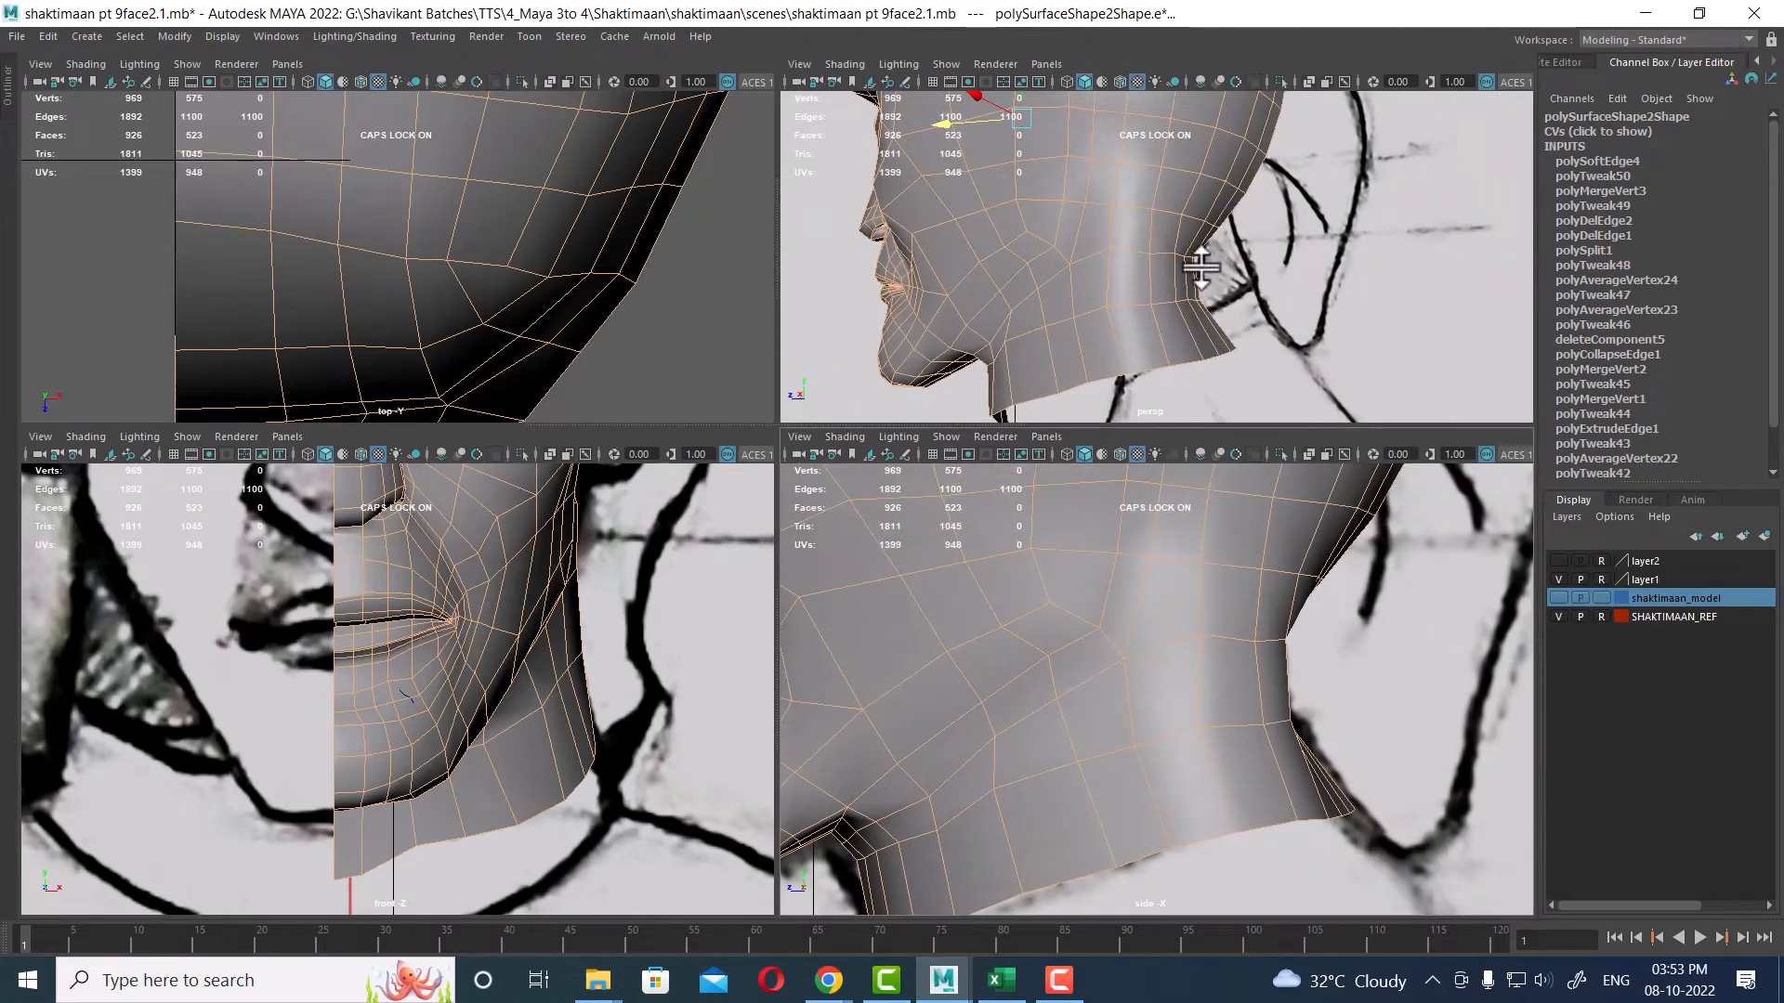
right_click_drag(1197, 256, 1091, 234)
right_click_drag(1185, 307, 1303, 393, "alt")
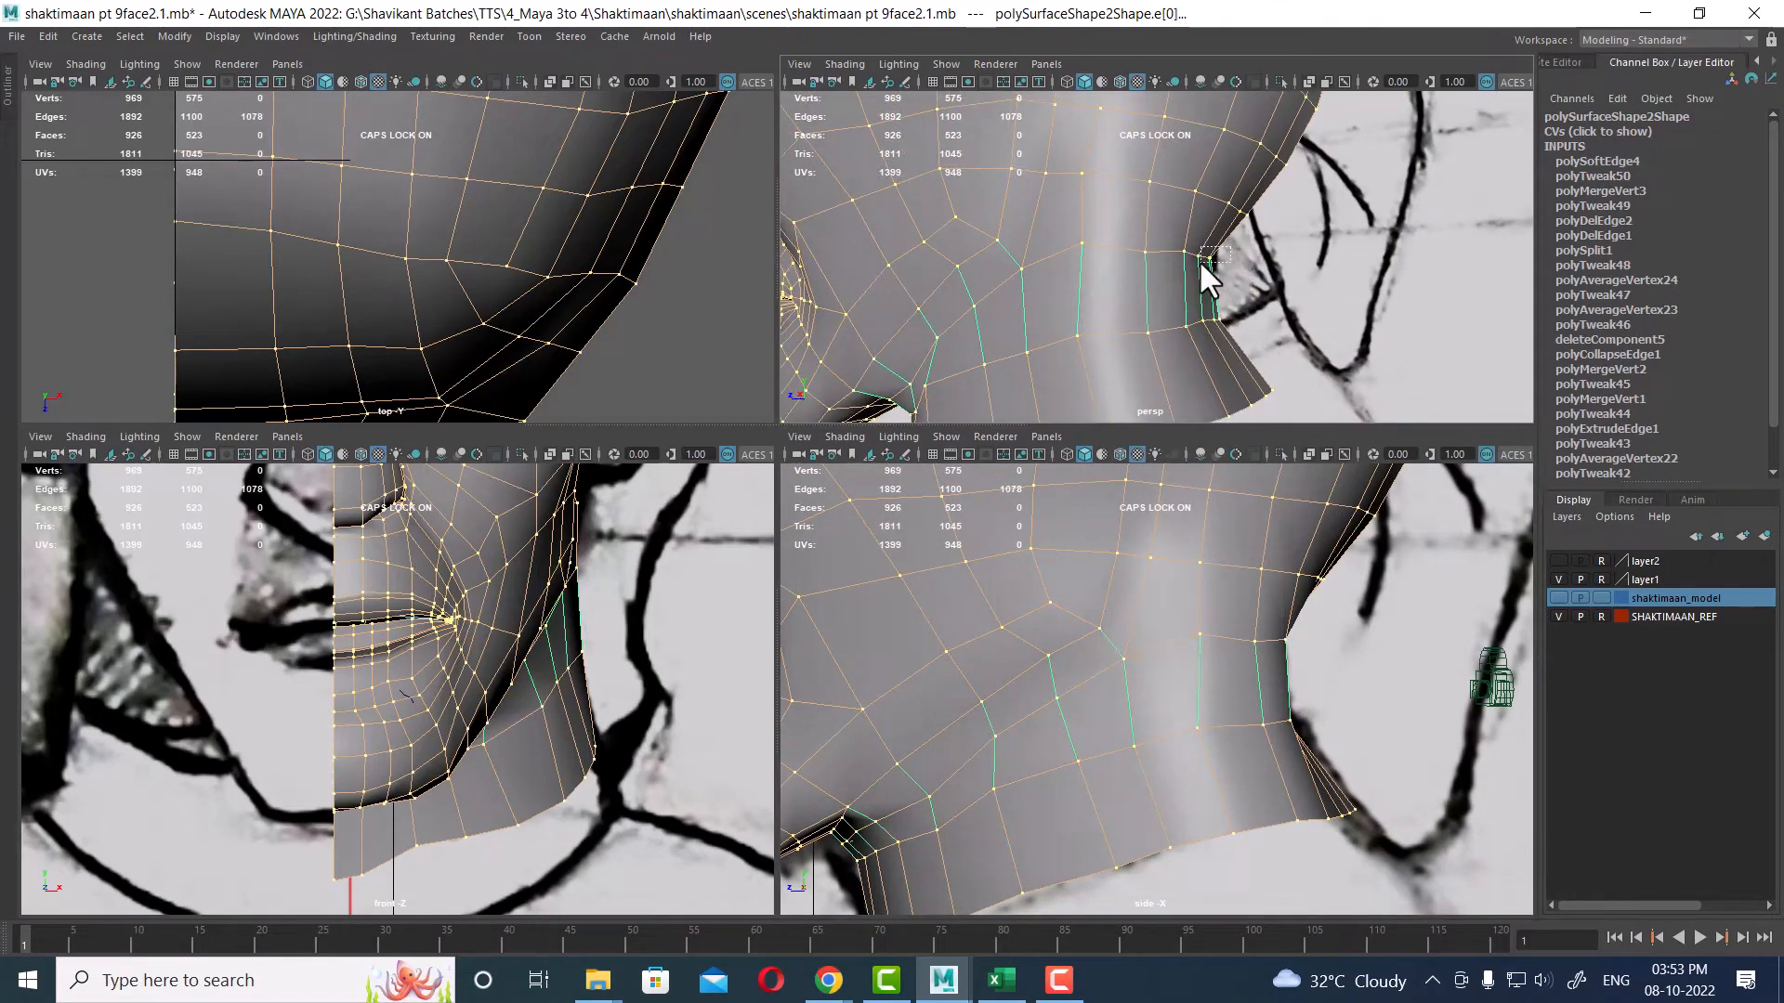
left_click_drag(1200, 261, 1201, 262)
middle_click_drag(1306, 641, 1338, 710, "alt")
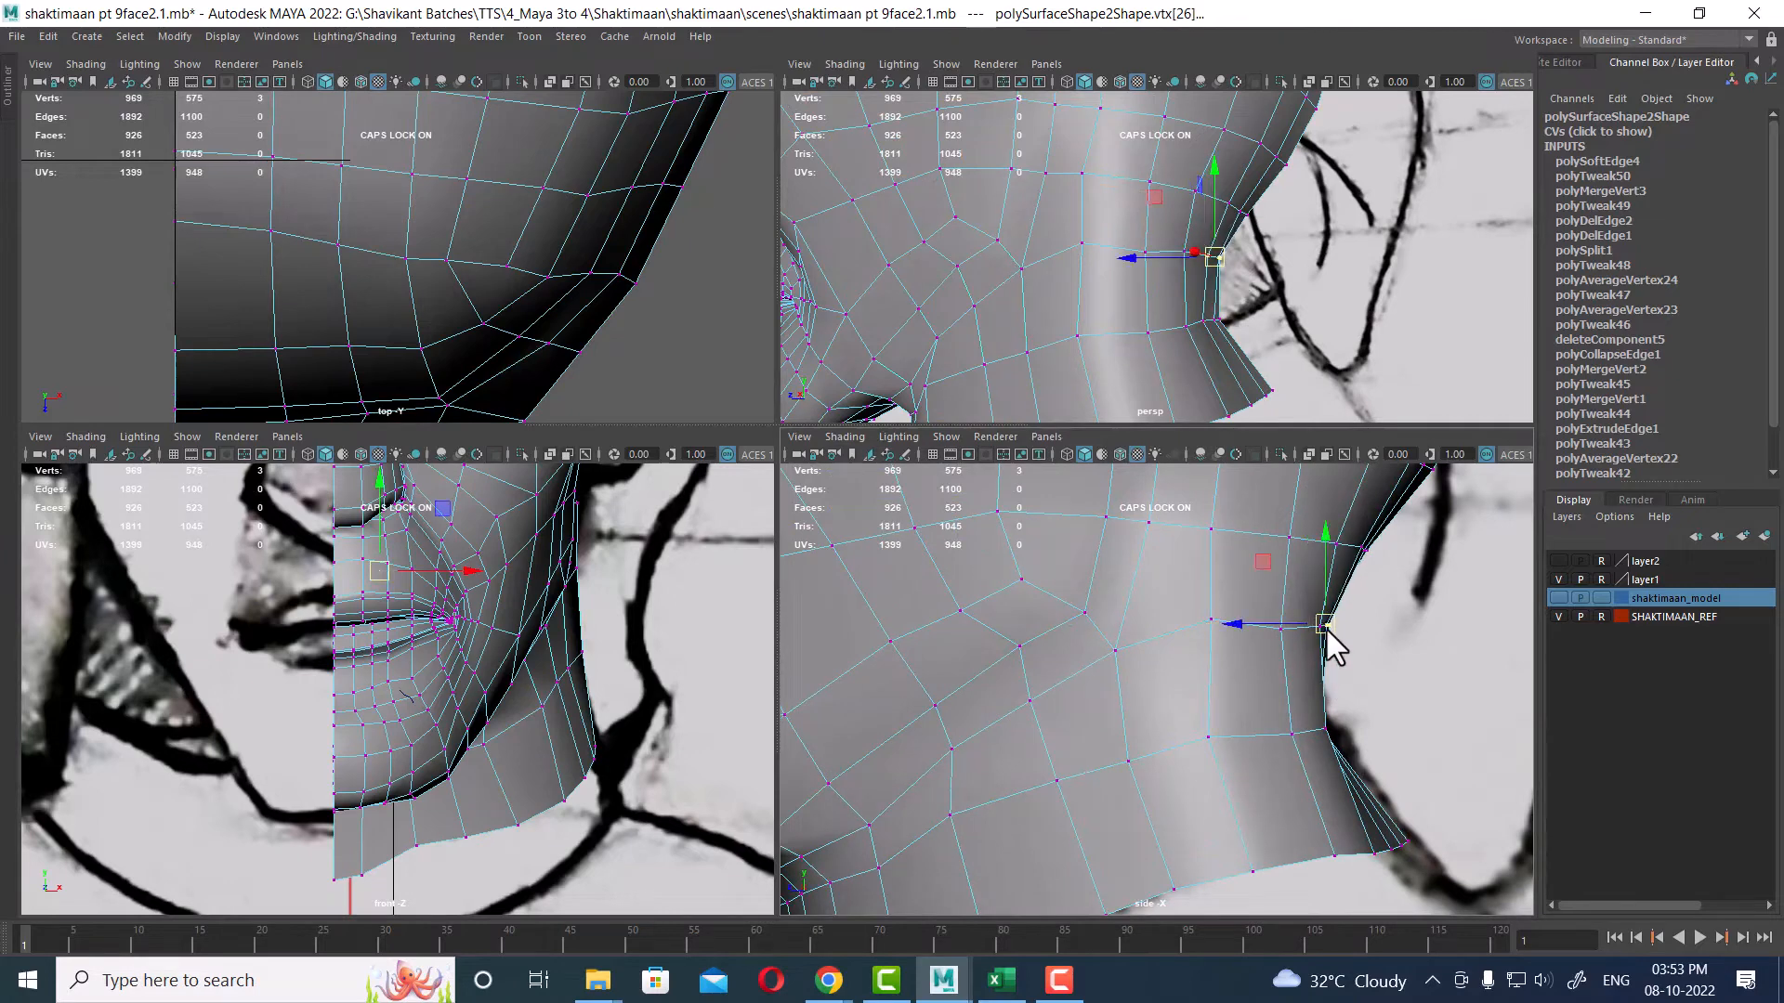
left_click_drag(1336, 592, 1295, 622)
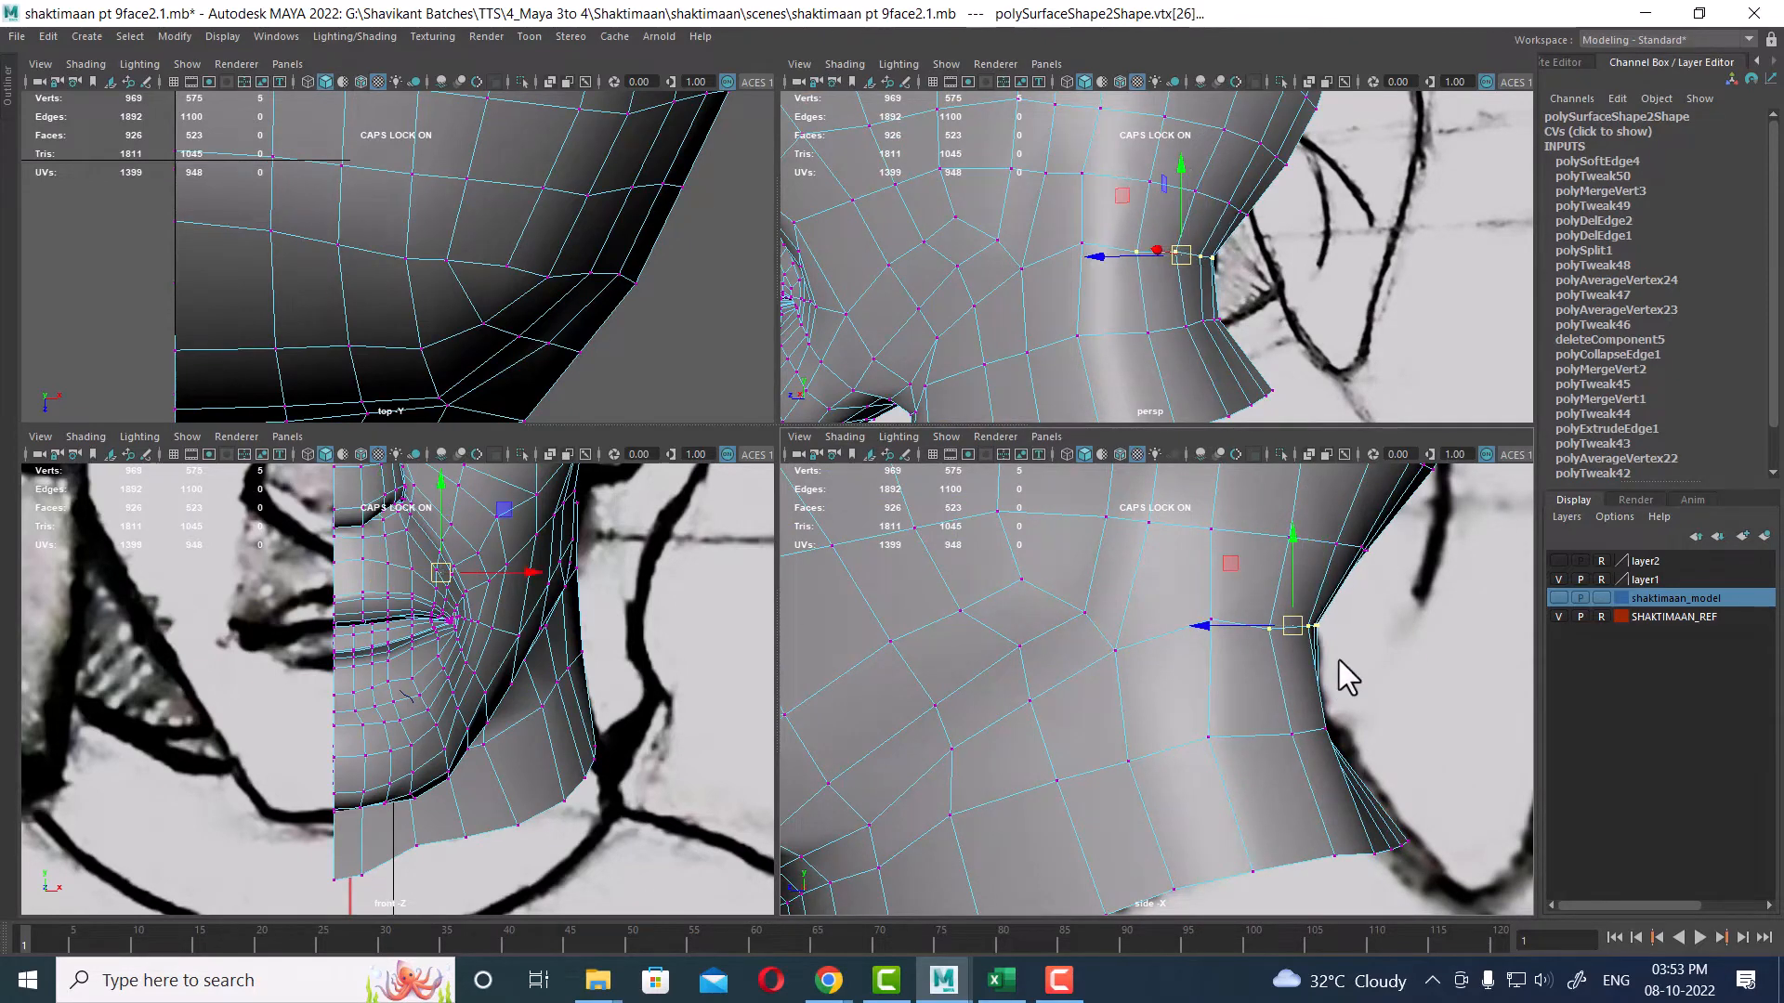
left_click_drag(1257, 292, 1191, 336)
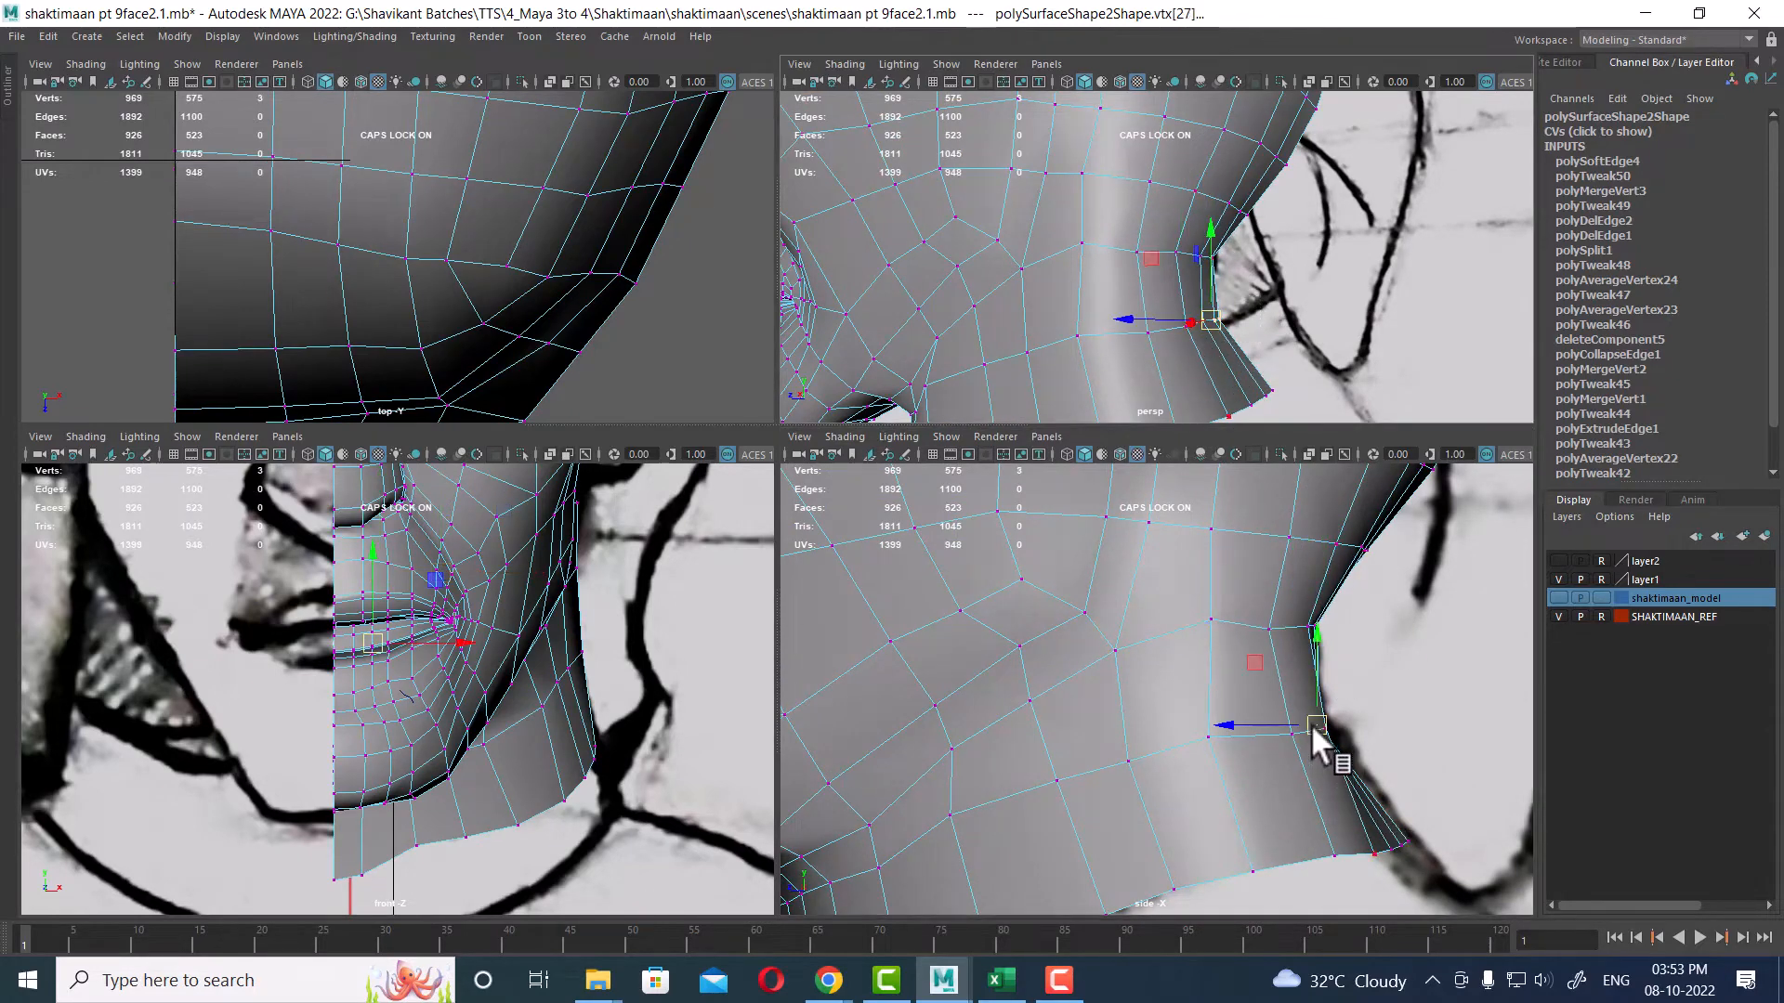
left_click_drag(1312, 725, 1262, 726)
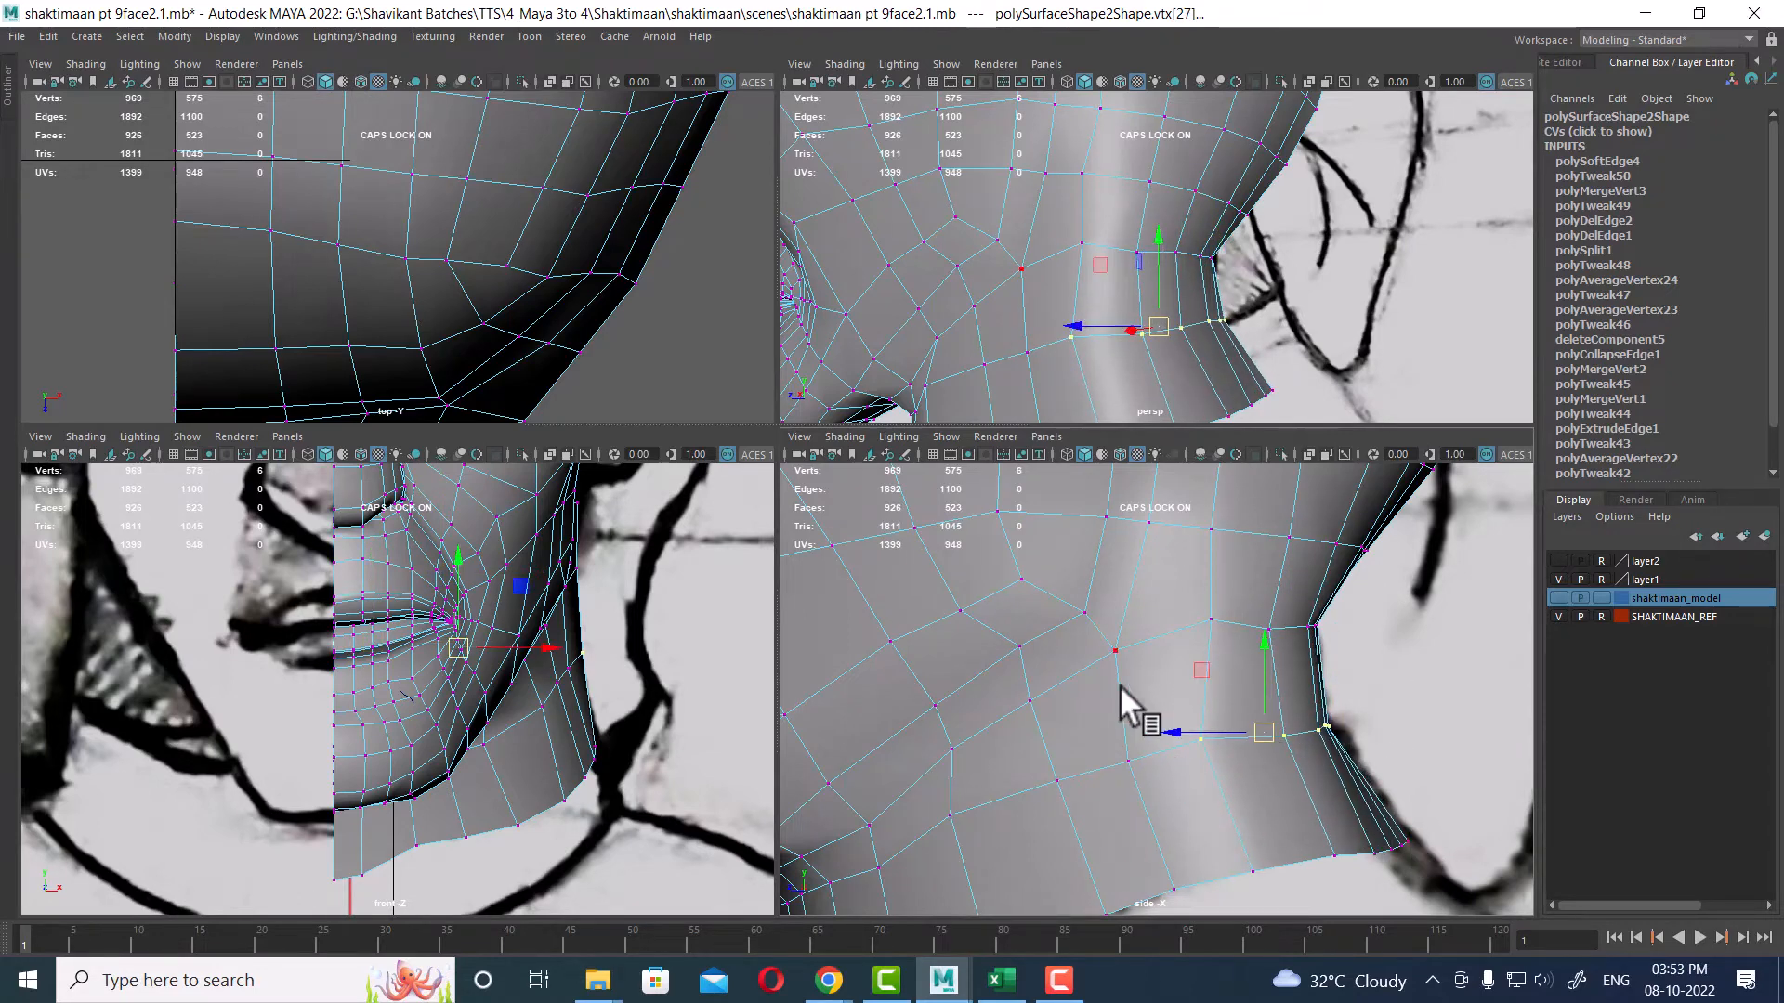
Step: In the maximized perspective view, select a vertex at the front base of the neck and shift it sideways
left_click_drag(1084, 180, 1159, 254, "alt")
key("space")
left_click_drag(1047, 454, 1074, 427, "alt")
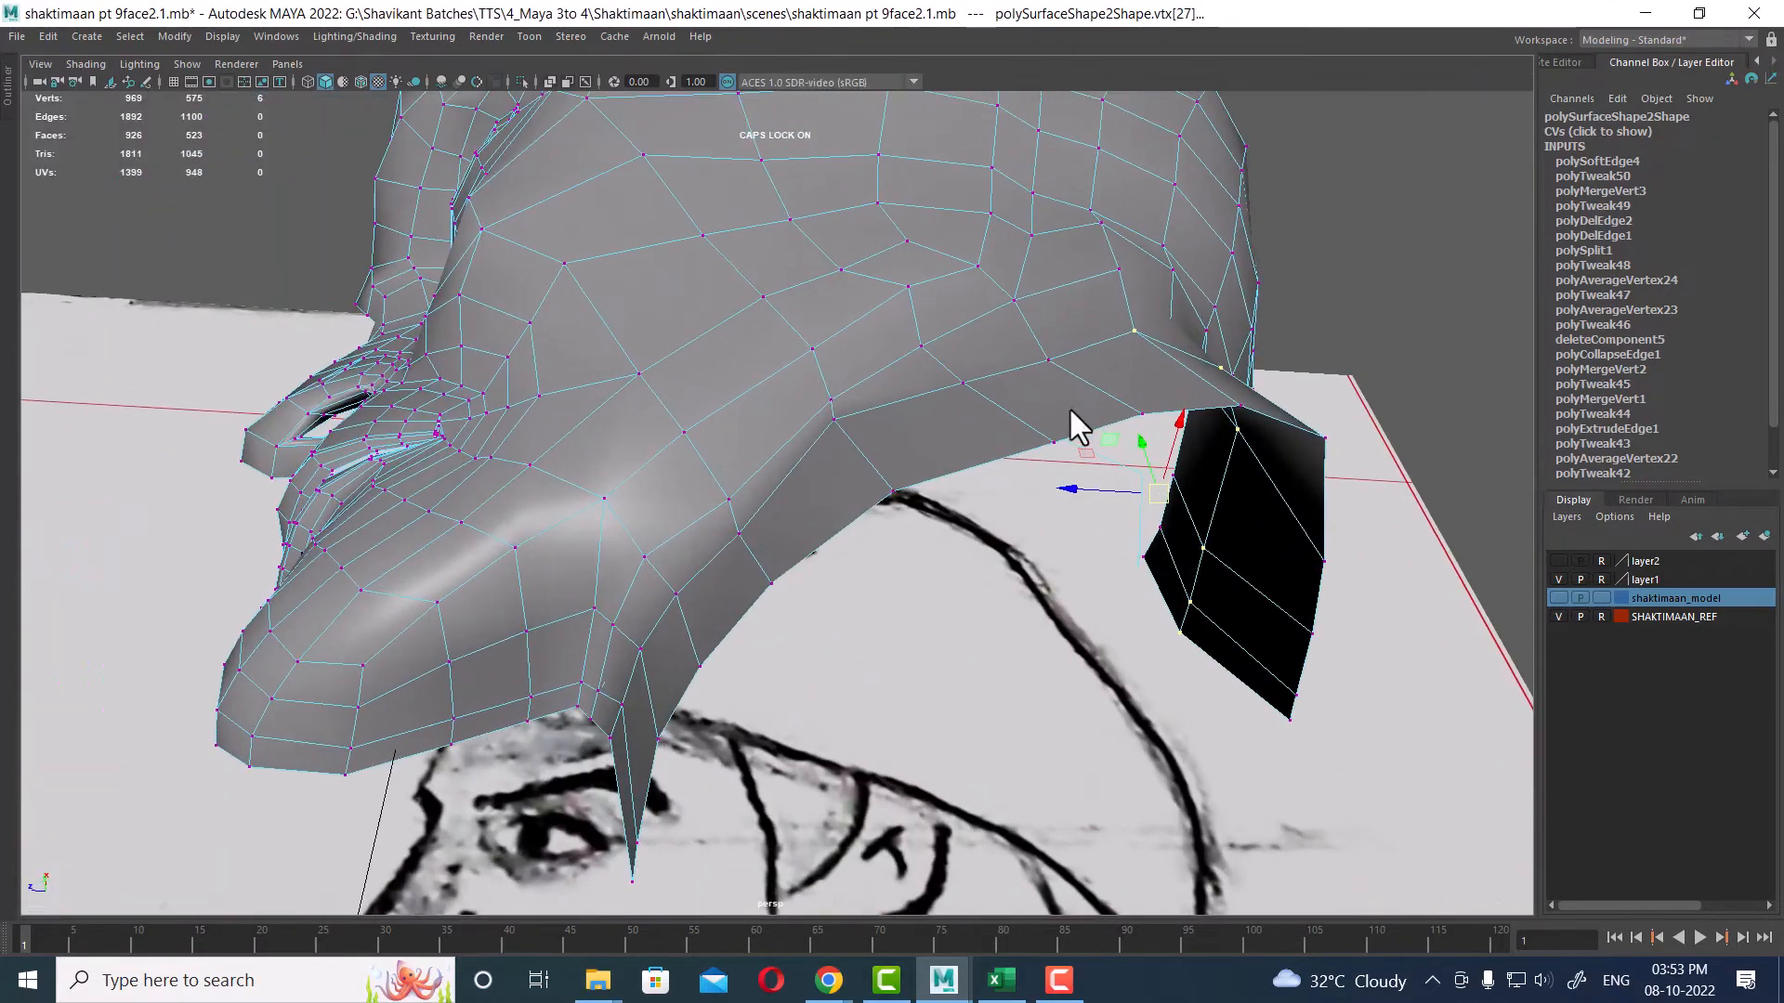
left_click(1053, 357, "shift")
left_click_drag(1052, 357, 872, 488, "alt")
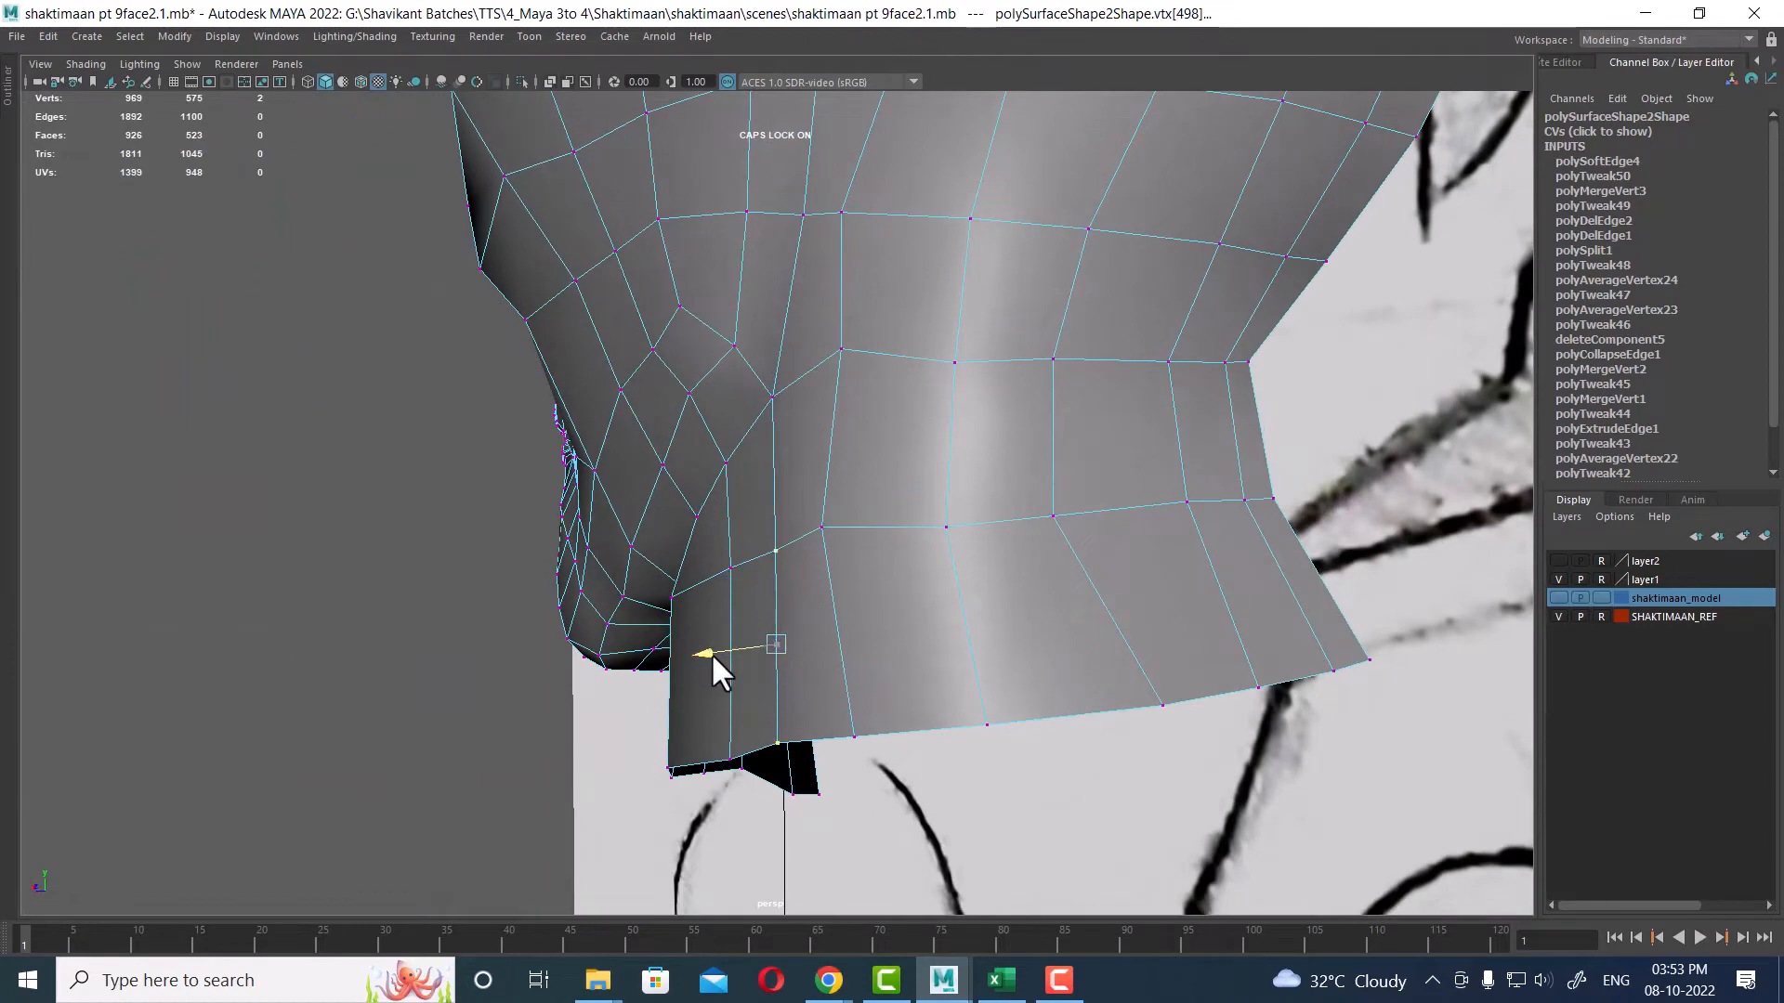
left_click_drag(699, 656, 801, 665, "alt")
left_click(845, 614)
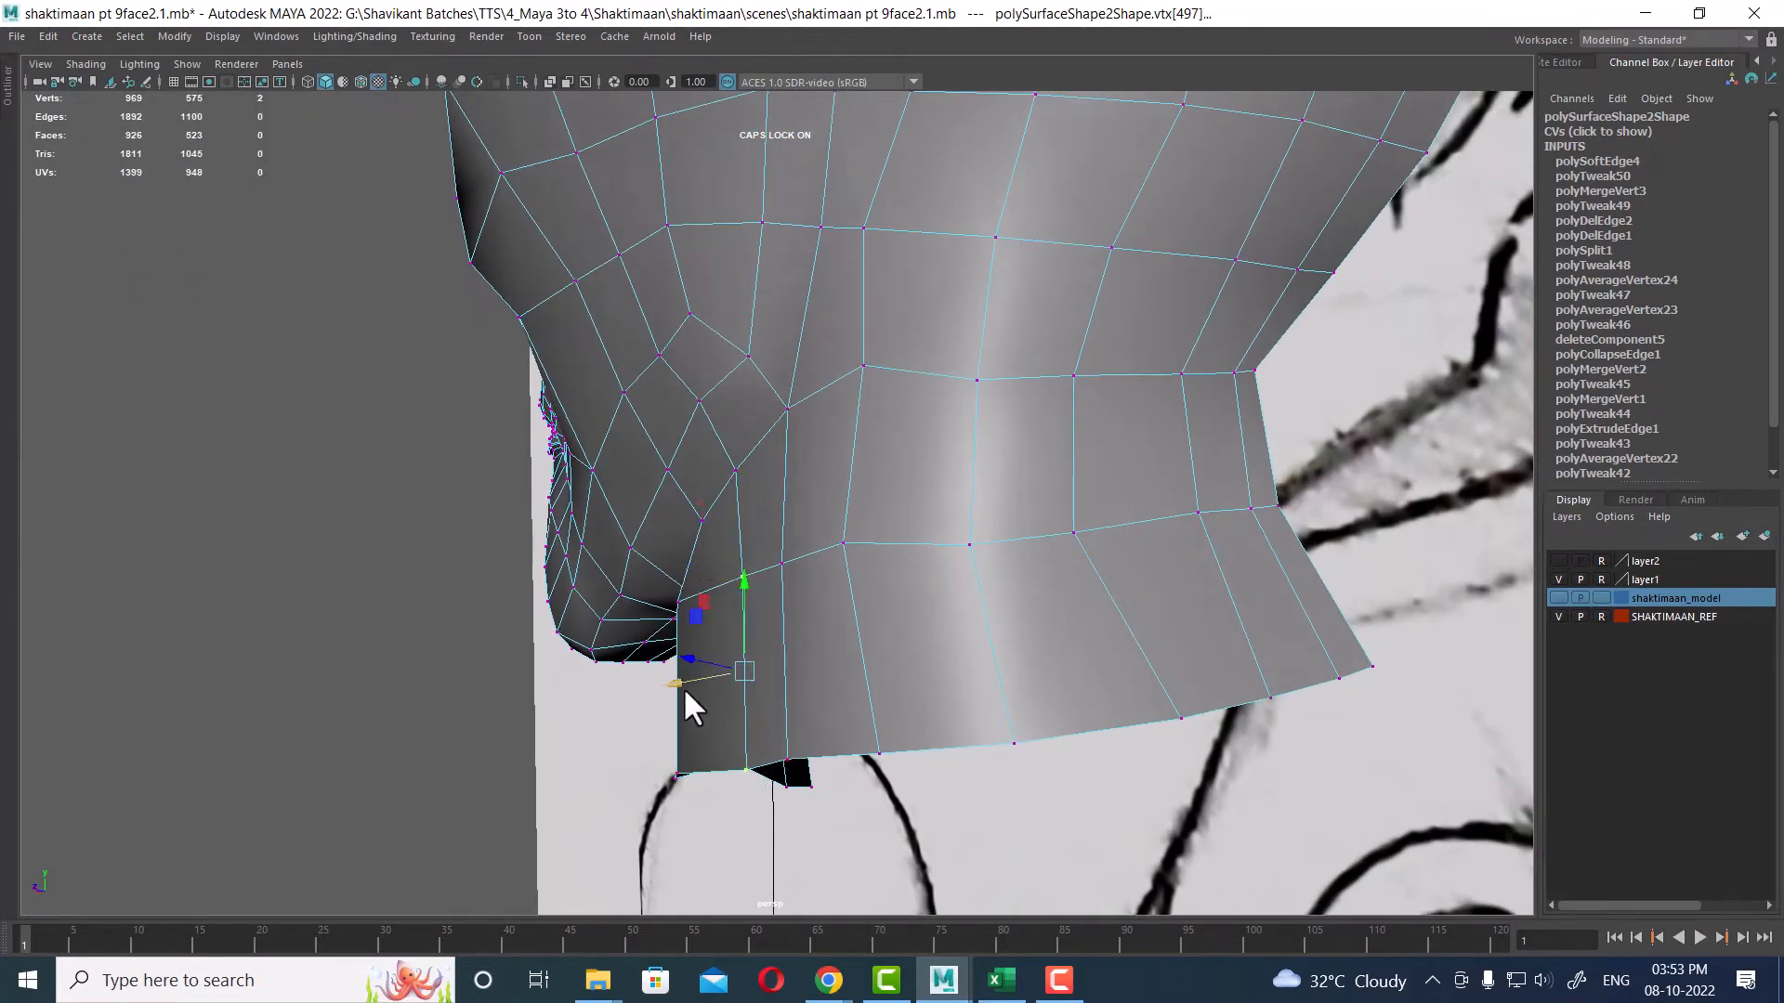
Step: Select a vertex at the lower front of the neck and reposition it in the side view to follow the reference
left_click_drag(663, 688, 1068, 641, "alt")
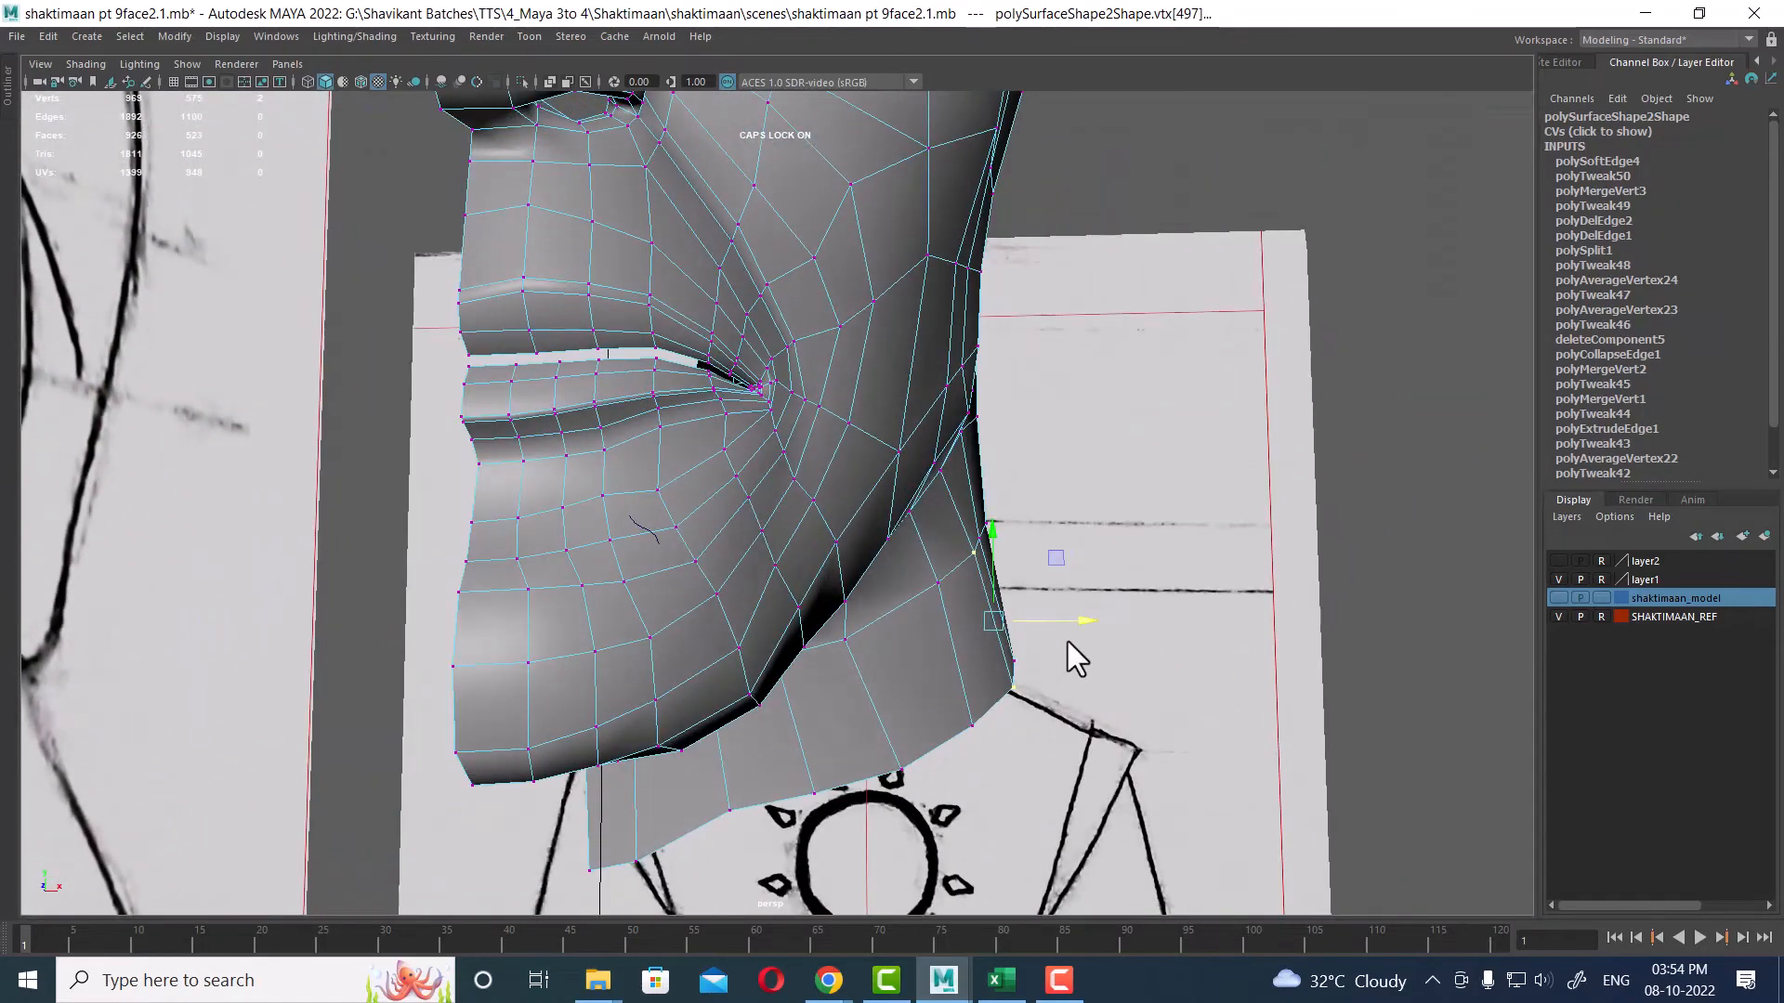
left_click_drag(1094, 577, 936, 697, "alt")
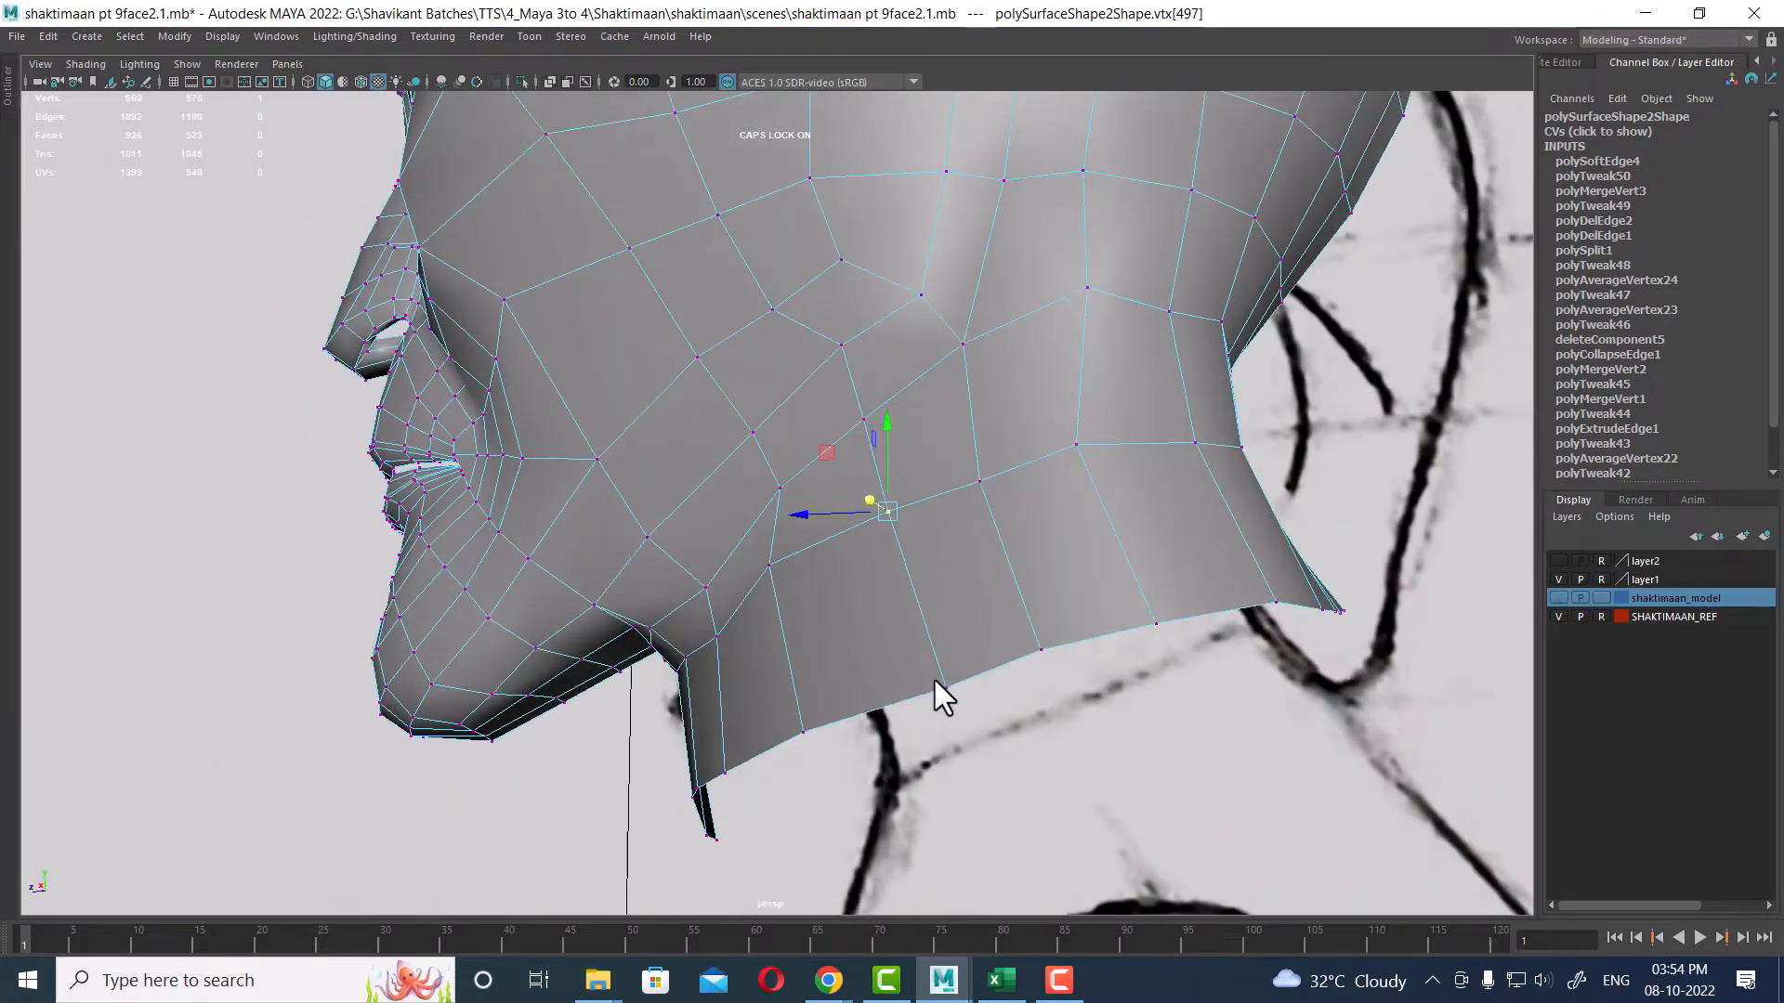
left_click(945, 687)
key("space")
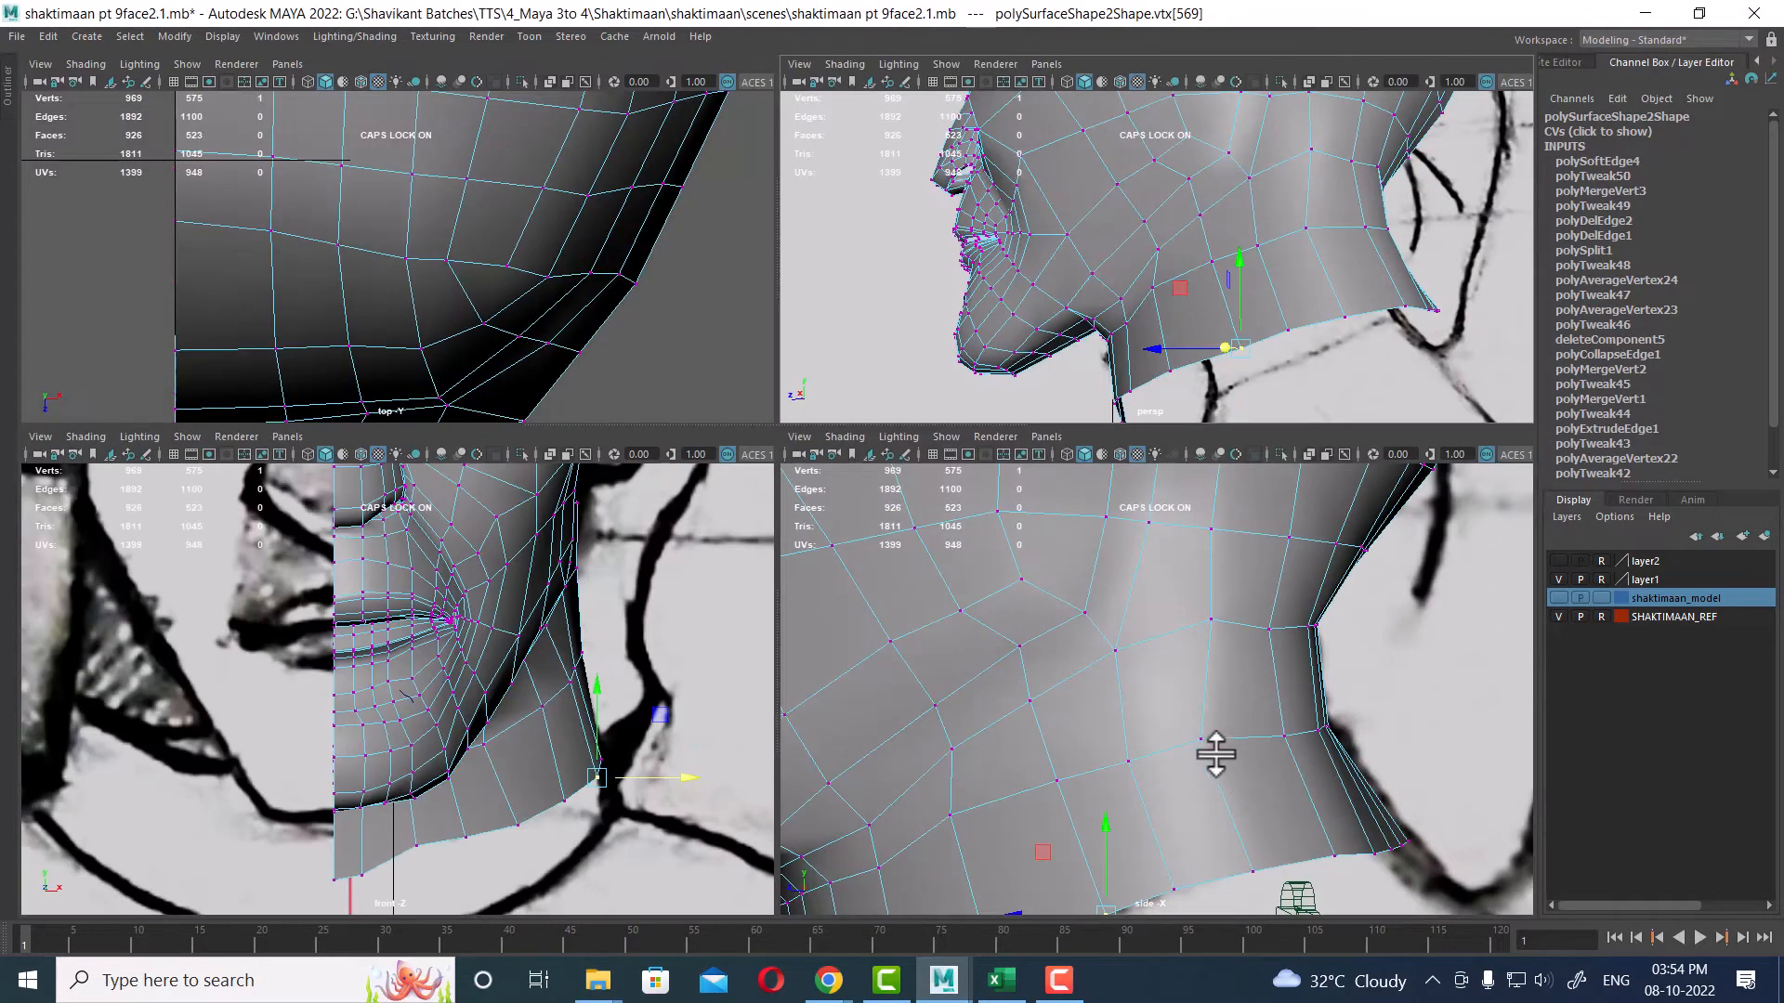
scroll(1214, 749, "down", 3)
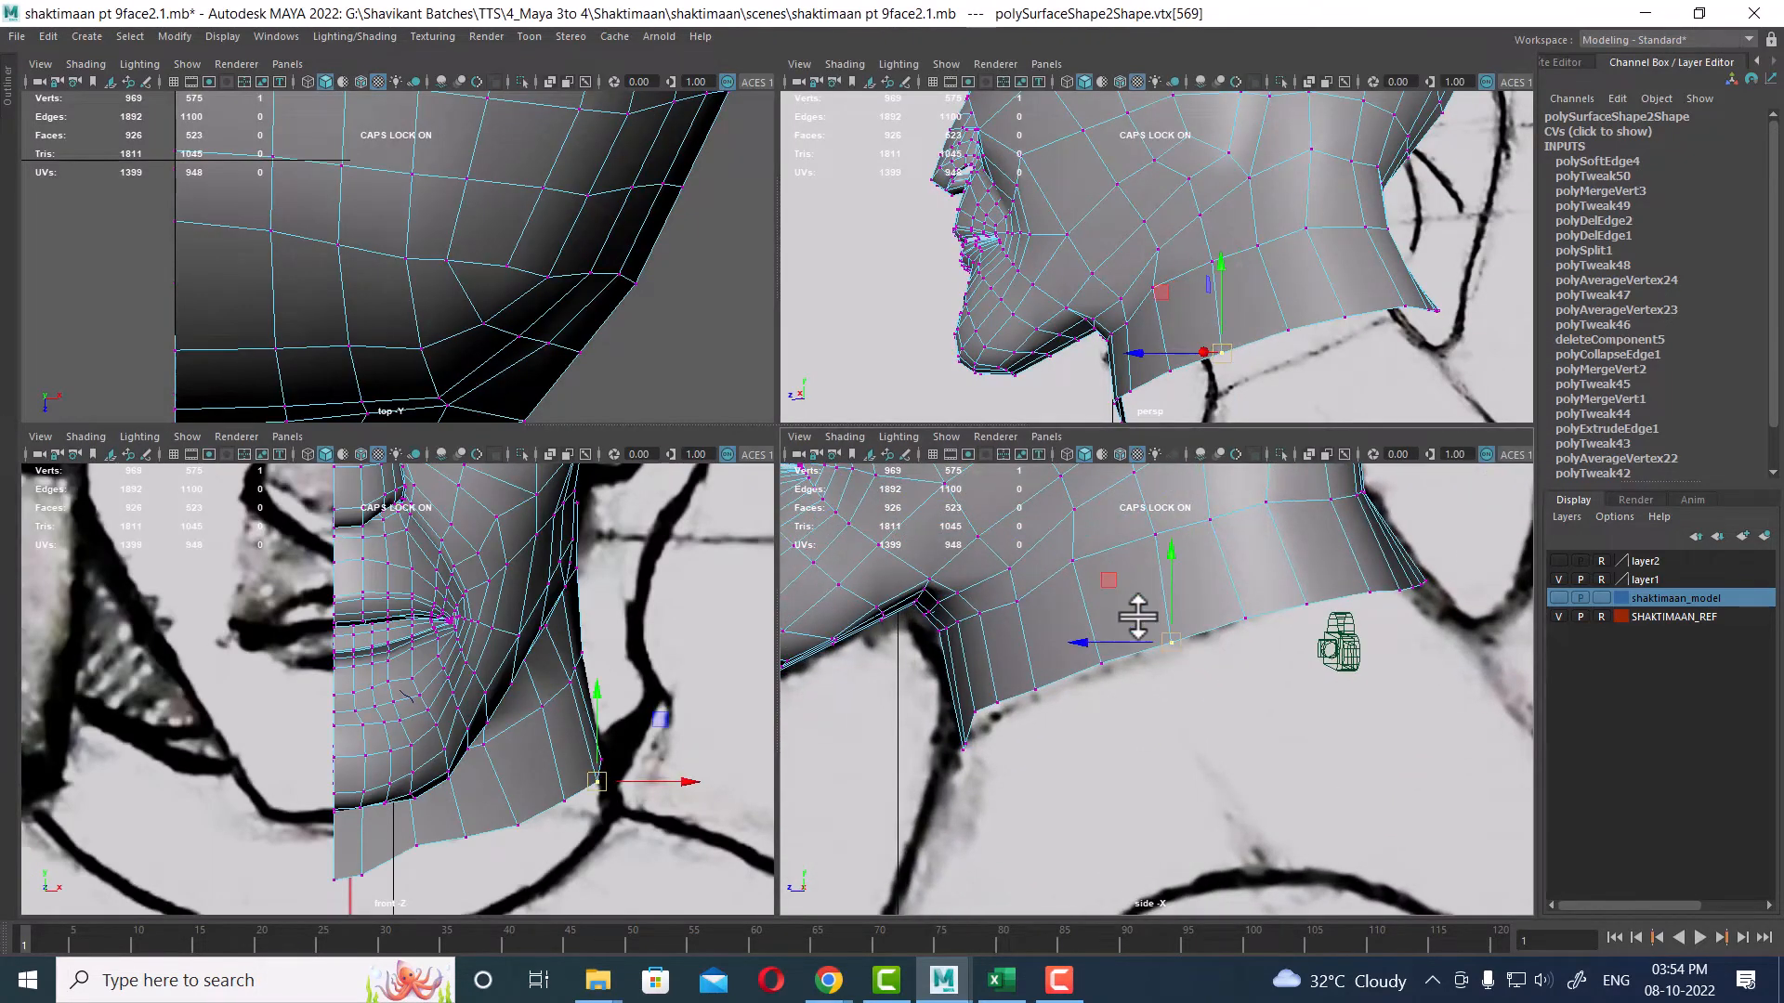
middle_click_drag(1097, 644, 1111, 728, "alt")
scroll(1111, 728, "up", 2)
left_click_drag(1063, 723, 1122, 781)
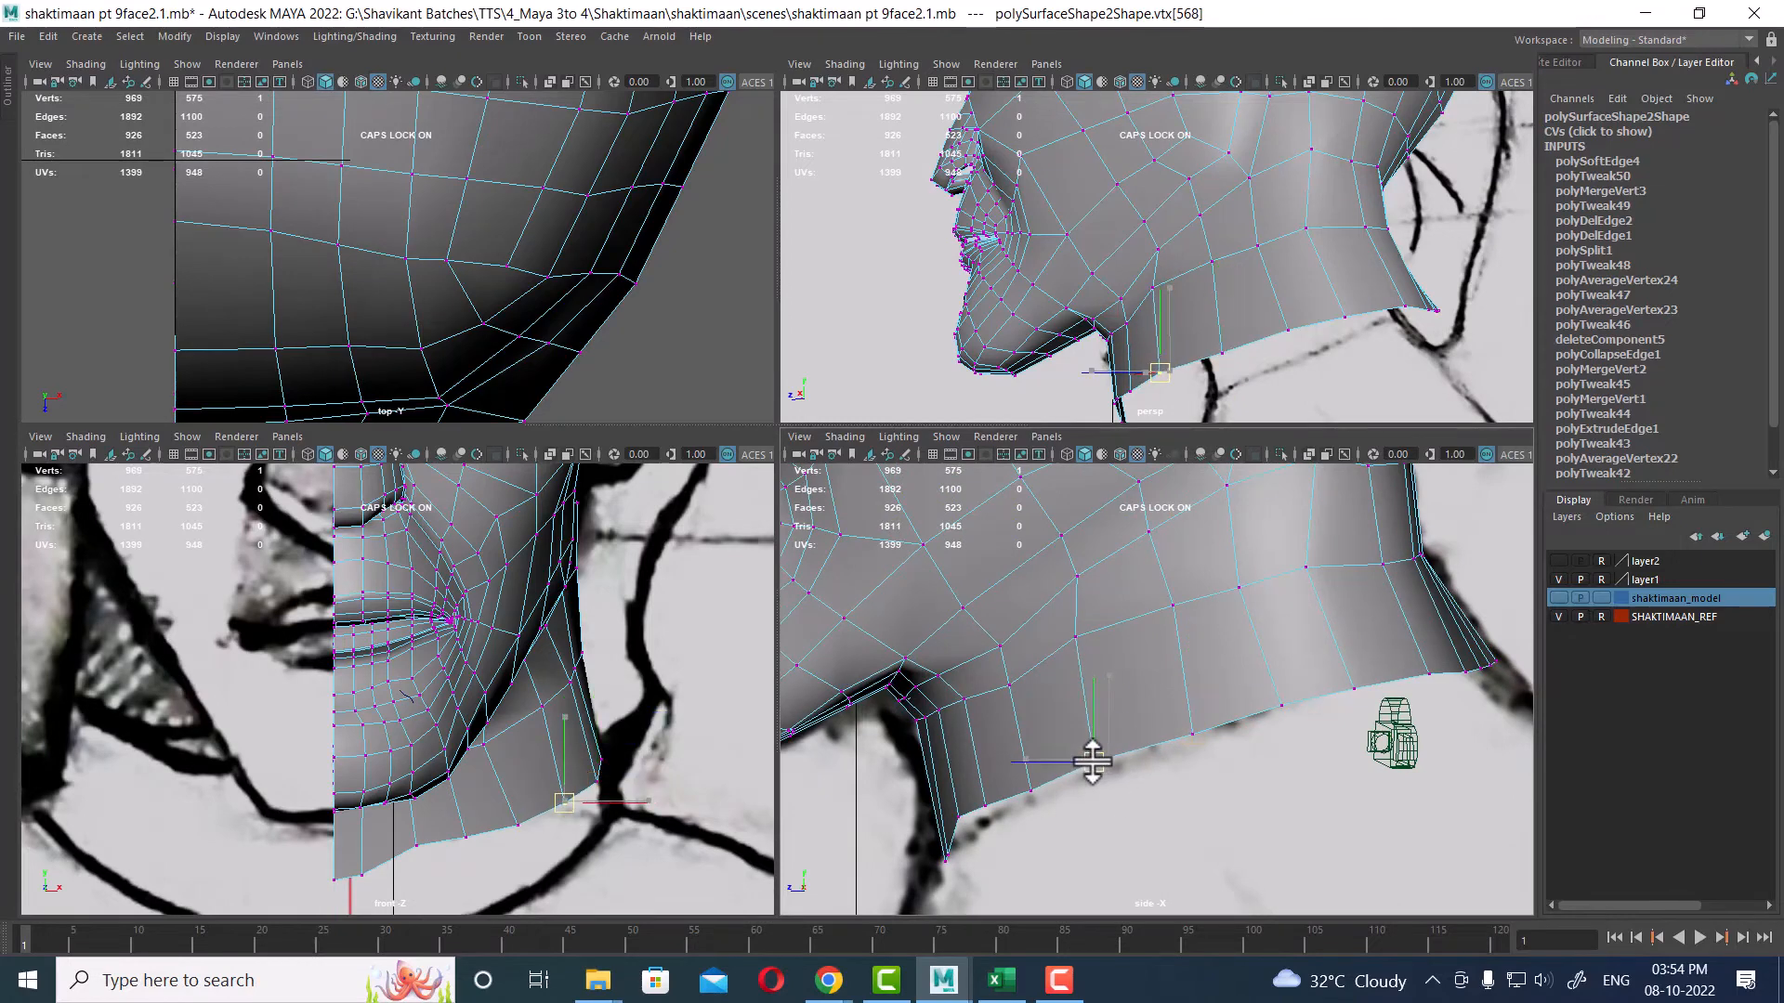
Step: Select neighbouring neck vertices and nudge them to smooth the front contour of the neck
left_click(1075, 638)
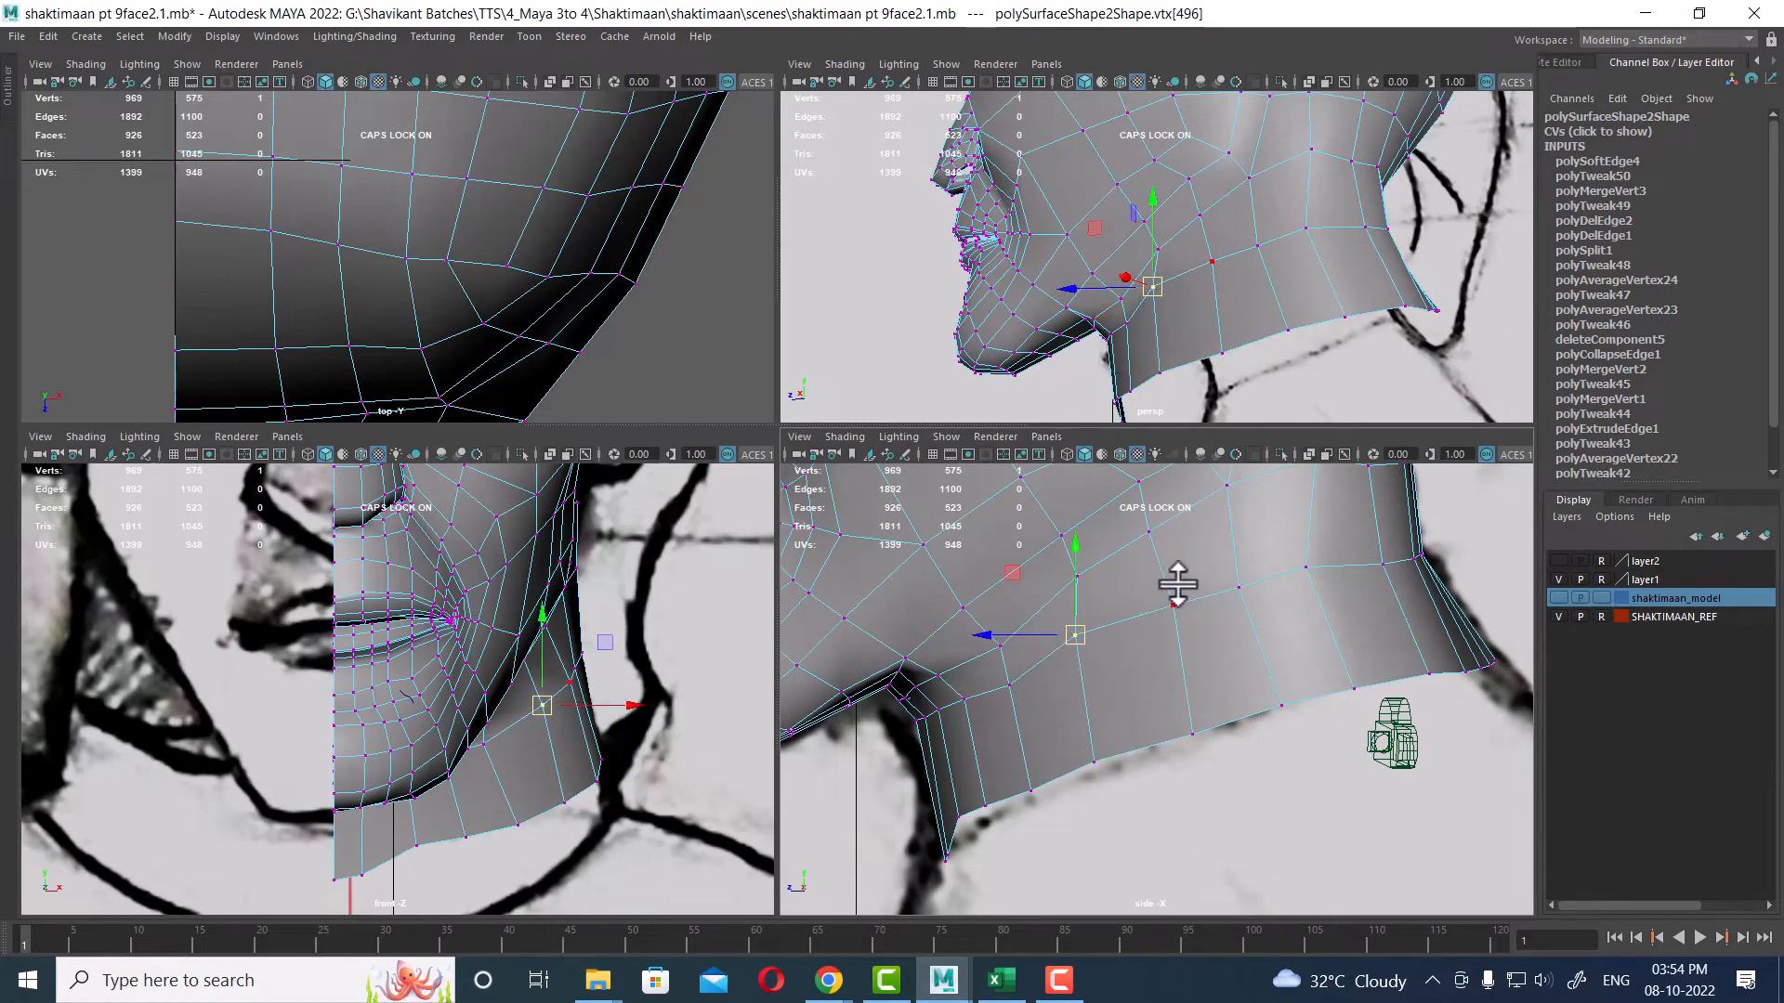
left_click_drag(1178, 581, 1139, 604)
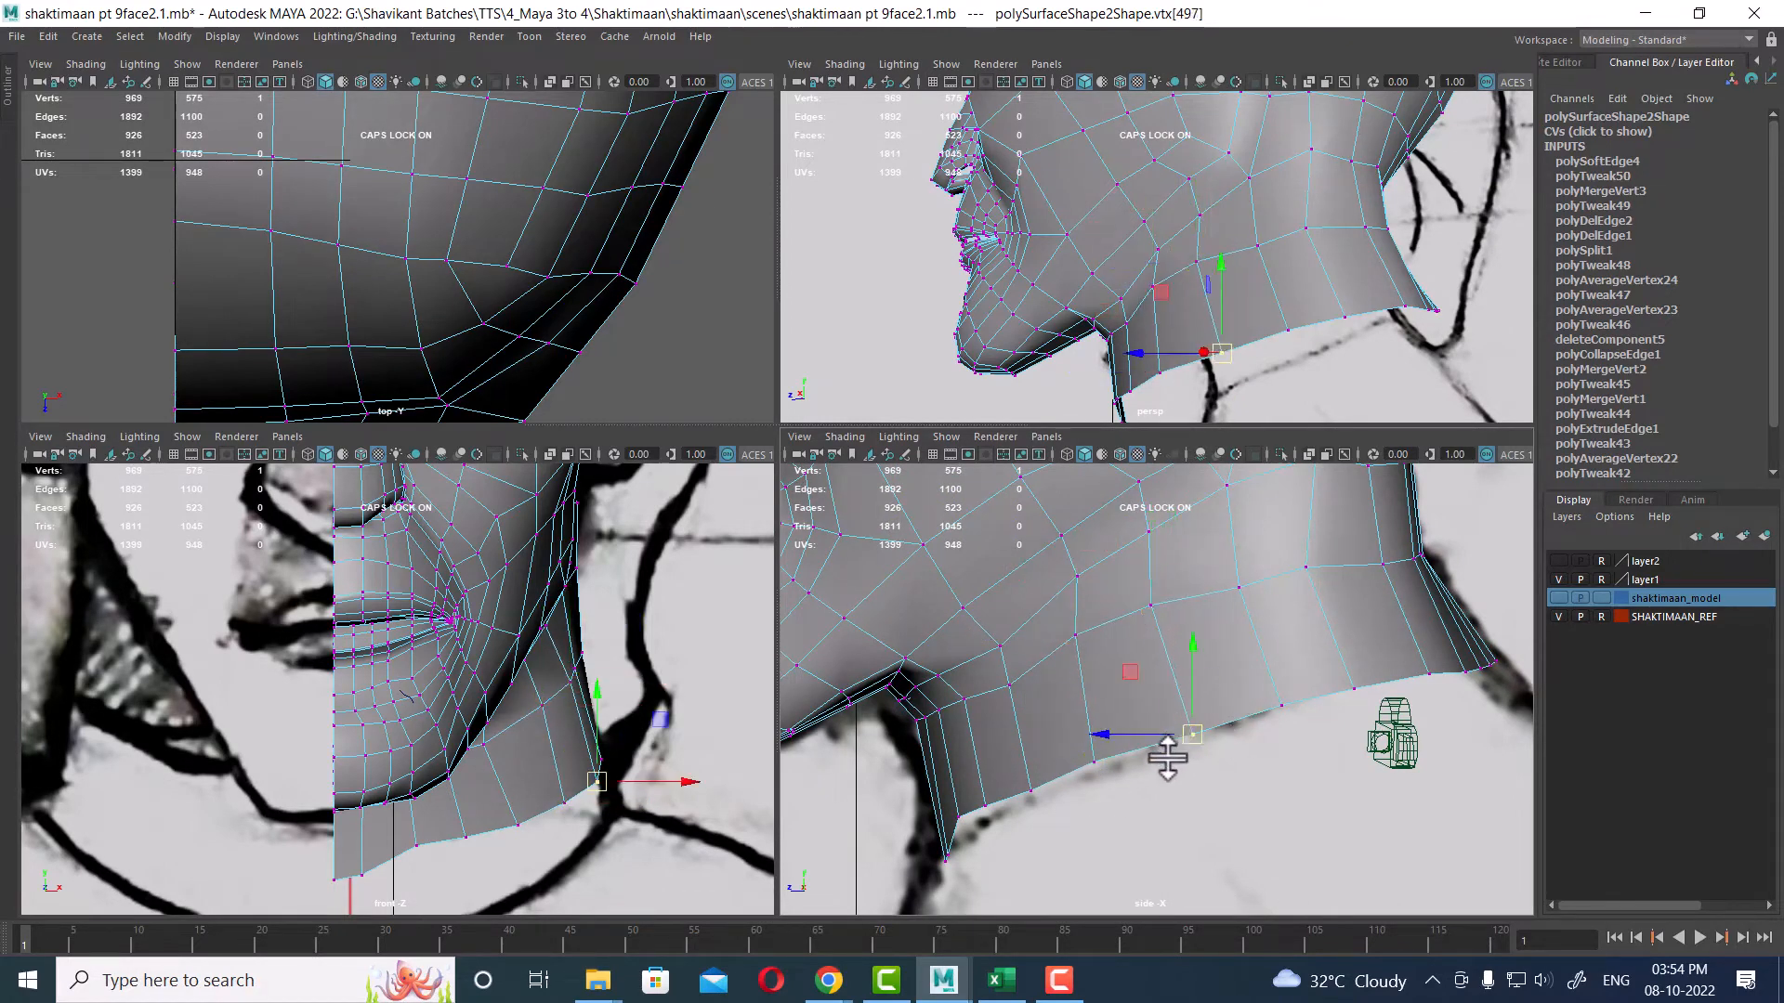
left_click(1190, 735)
middle_click_drag(1335, 595, 1263, 767, "alt")
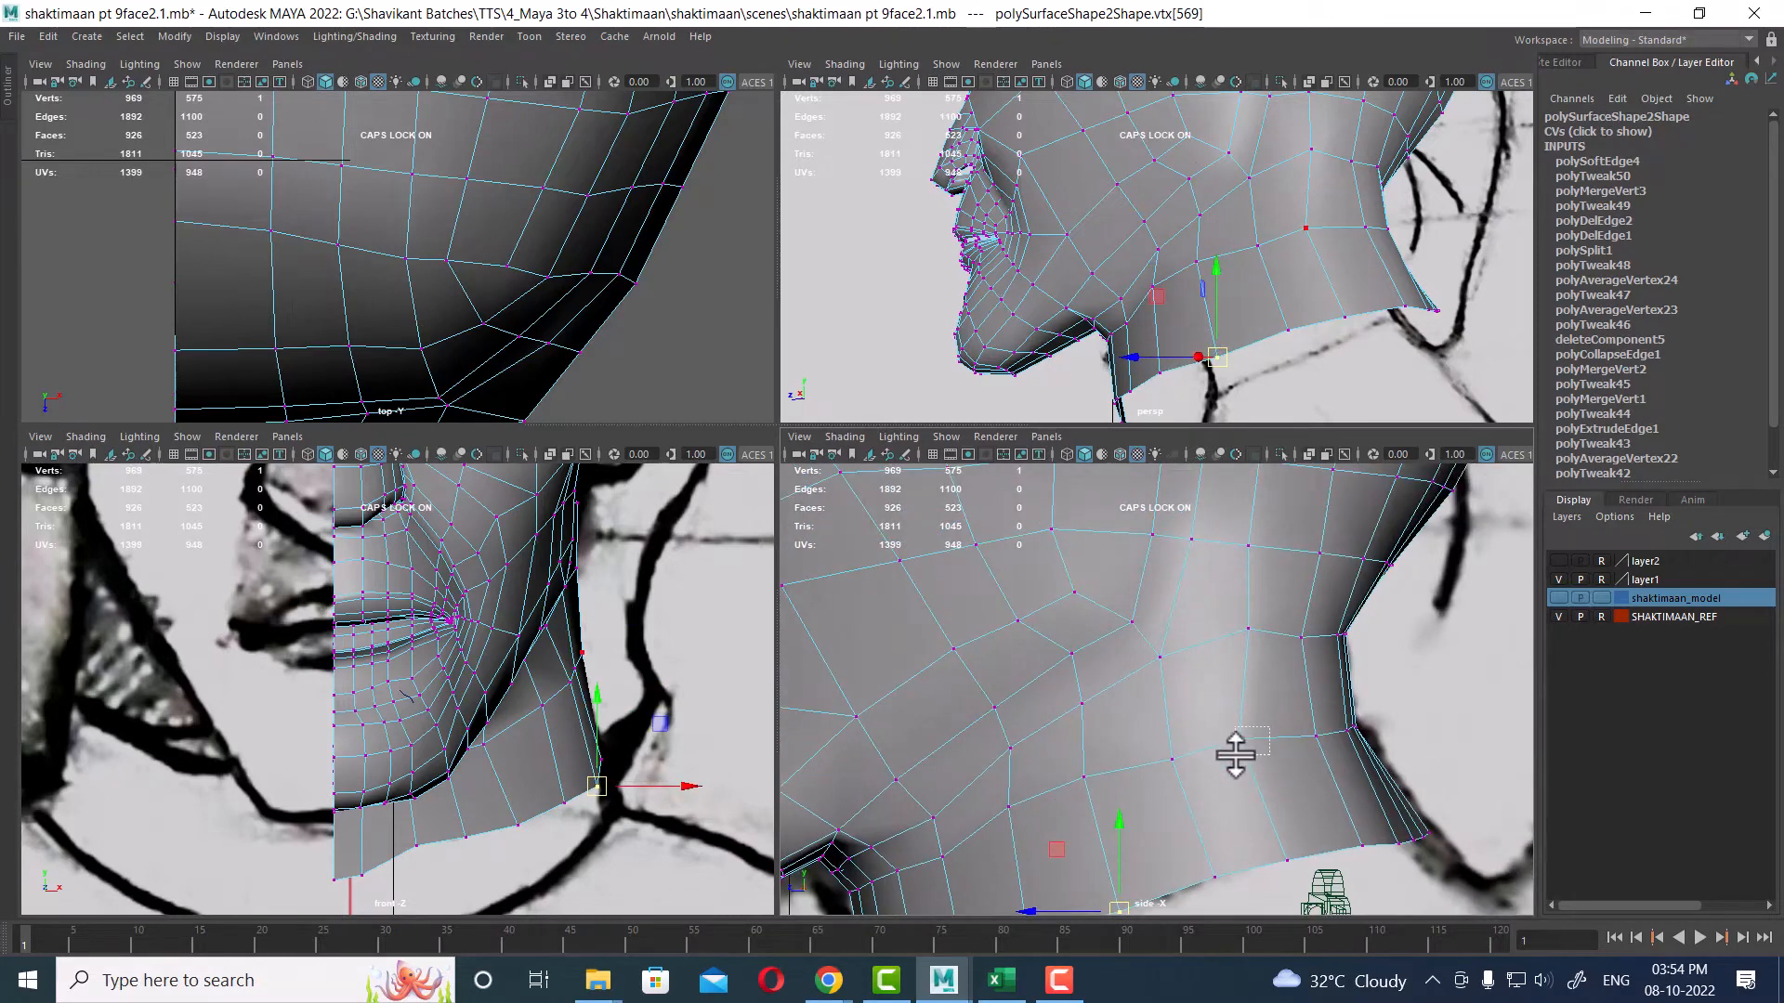
left_click(1246, 728)
middle_click_drag(602, 688, 637, 725, "alt")
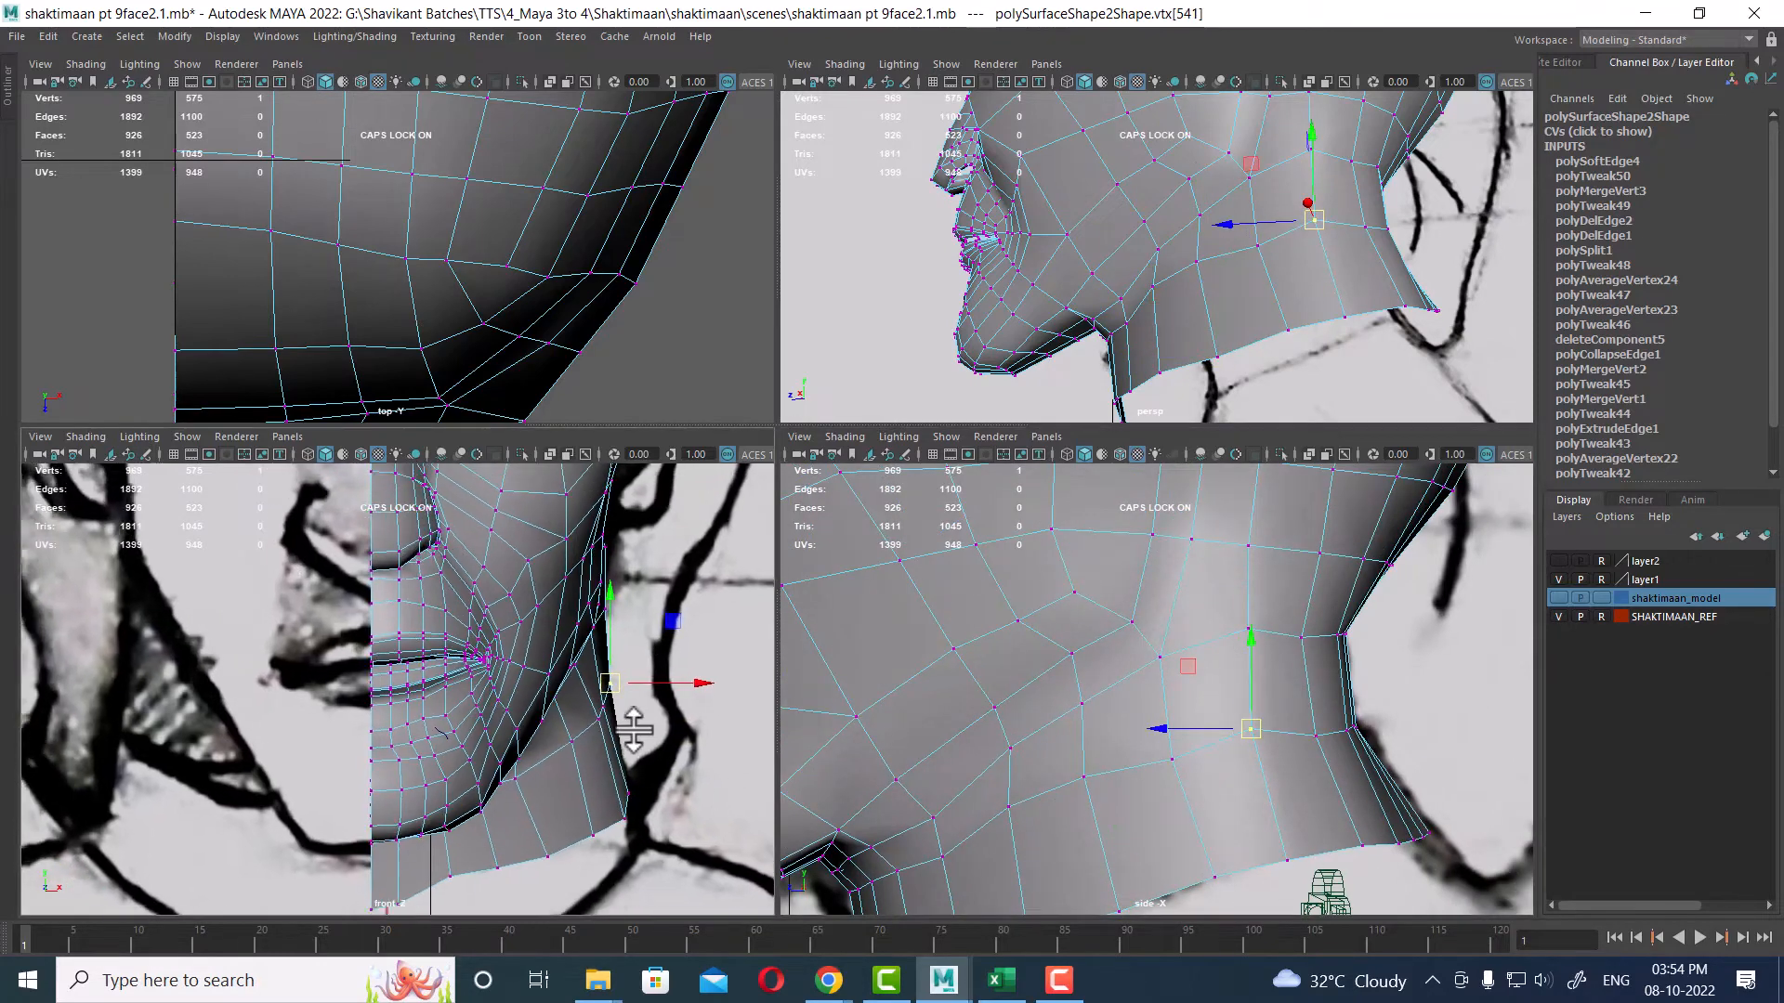
Step: Select vertices along the back of the neck in the side view and adjust them to follow the reference outline
scroll(573, 776, "down", 1)
middle_click_drag(560, 761, 568, 850, "alt")
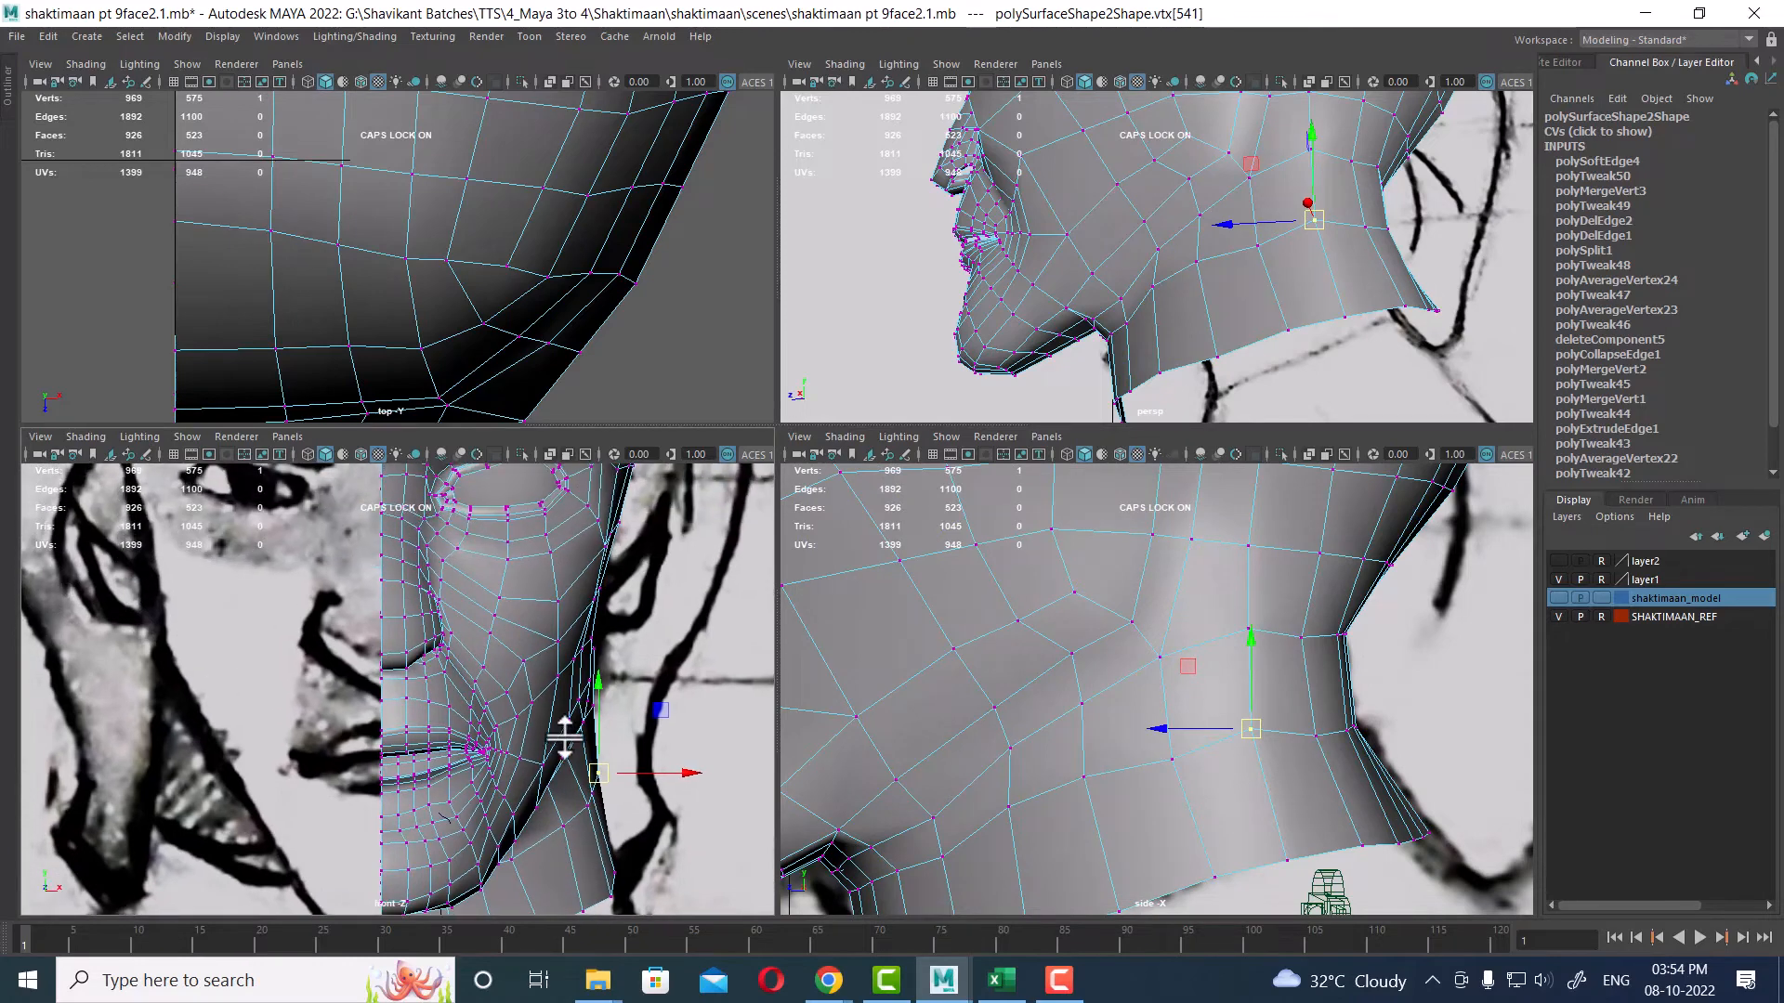
right_click_drag(1082, 729, 1205, 652, "alt")
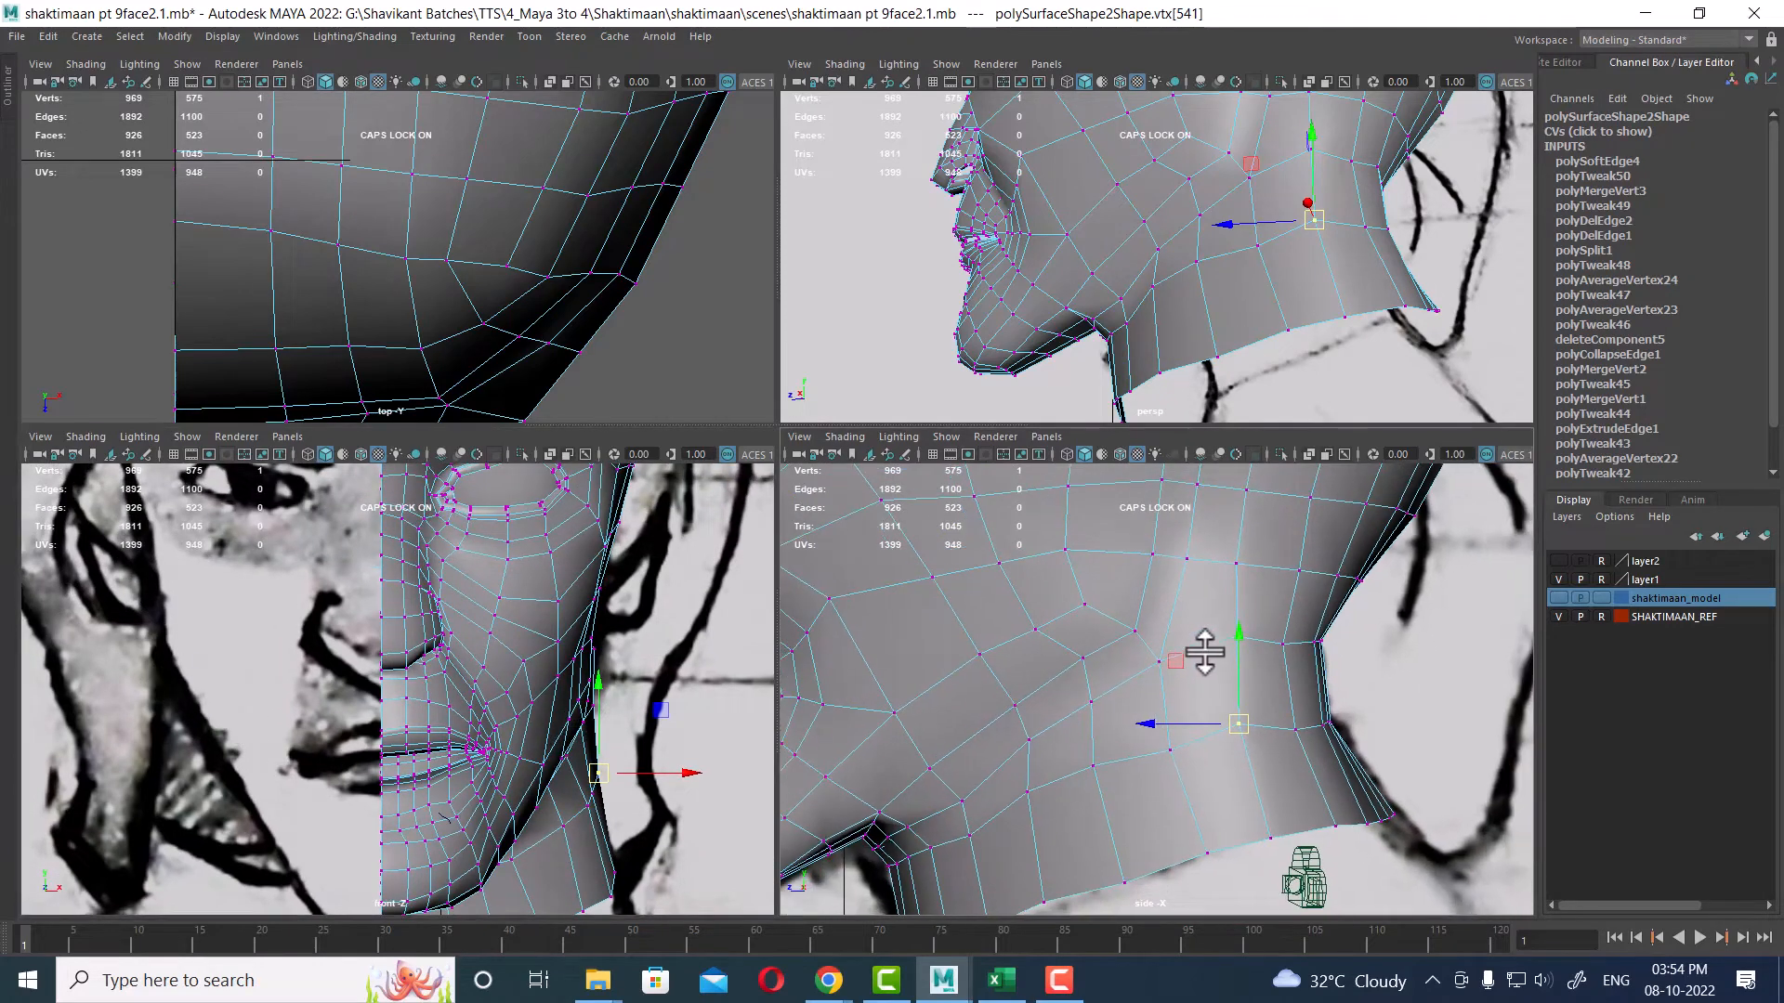
middle_click_drag(1340, 656, 1258, 757, "alt")
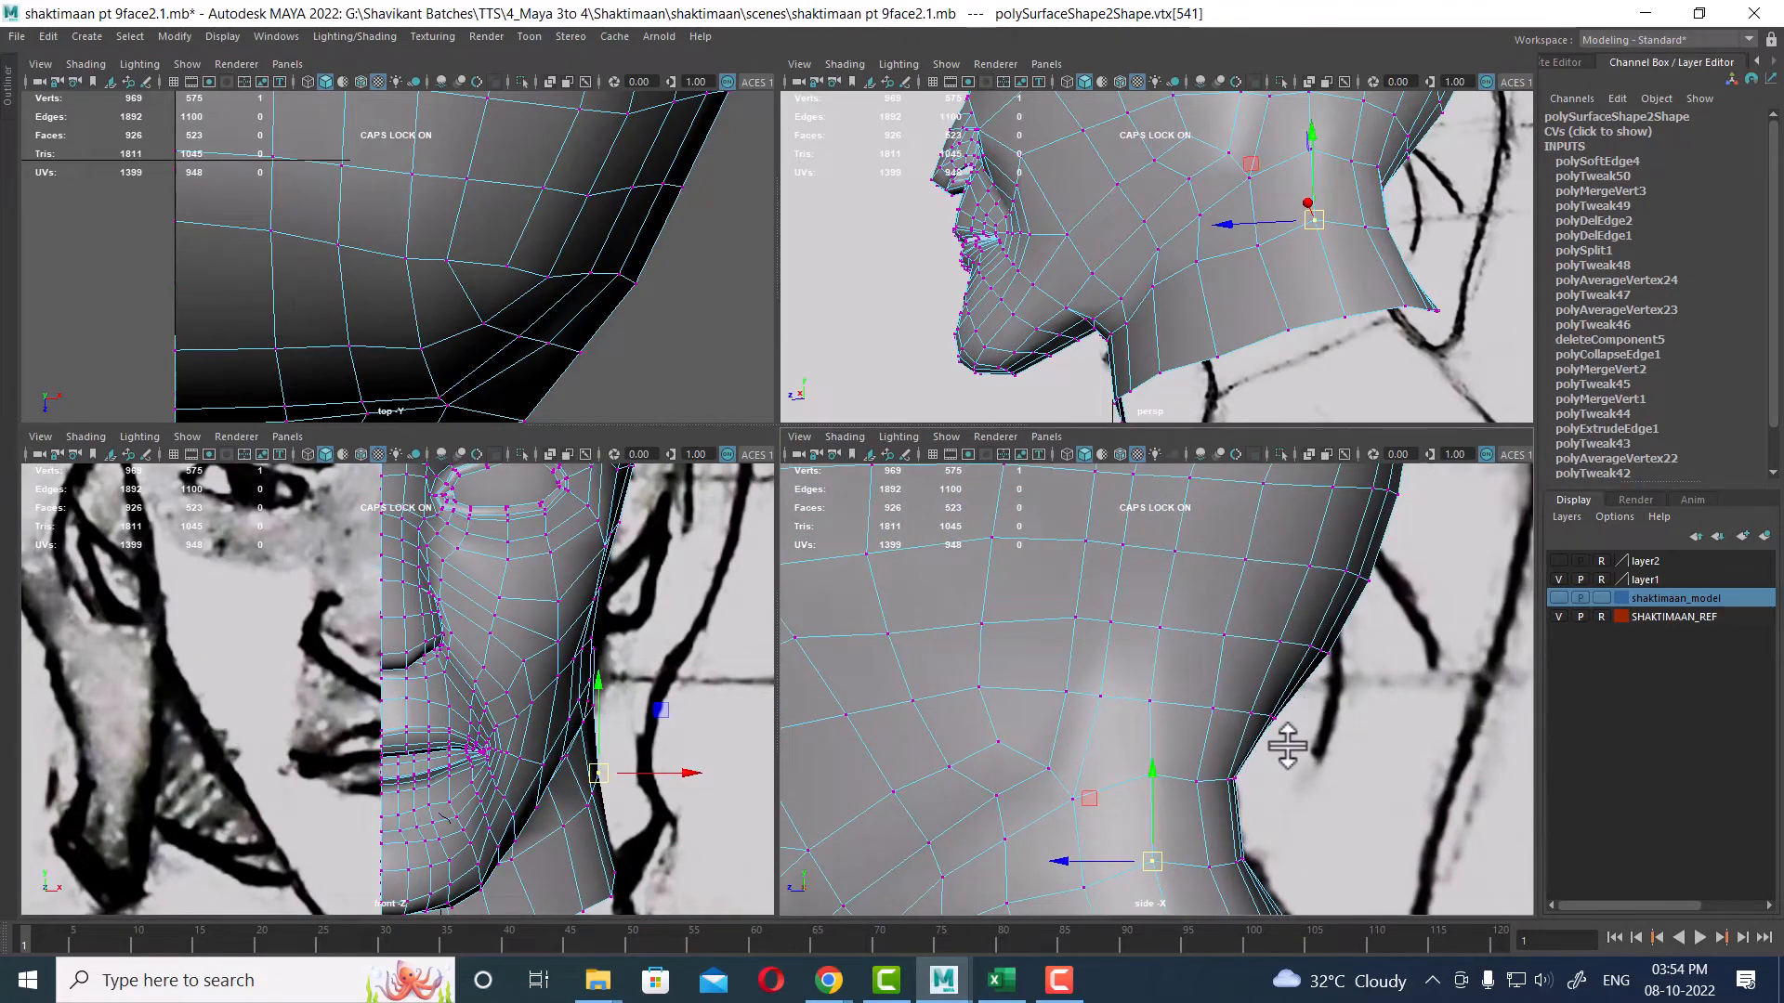
mouse_move(1268, 765)
left_mouse_down()
mouse_move(1218, 794)
mouse_move(1245, 778)
left_mouse_up()
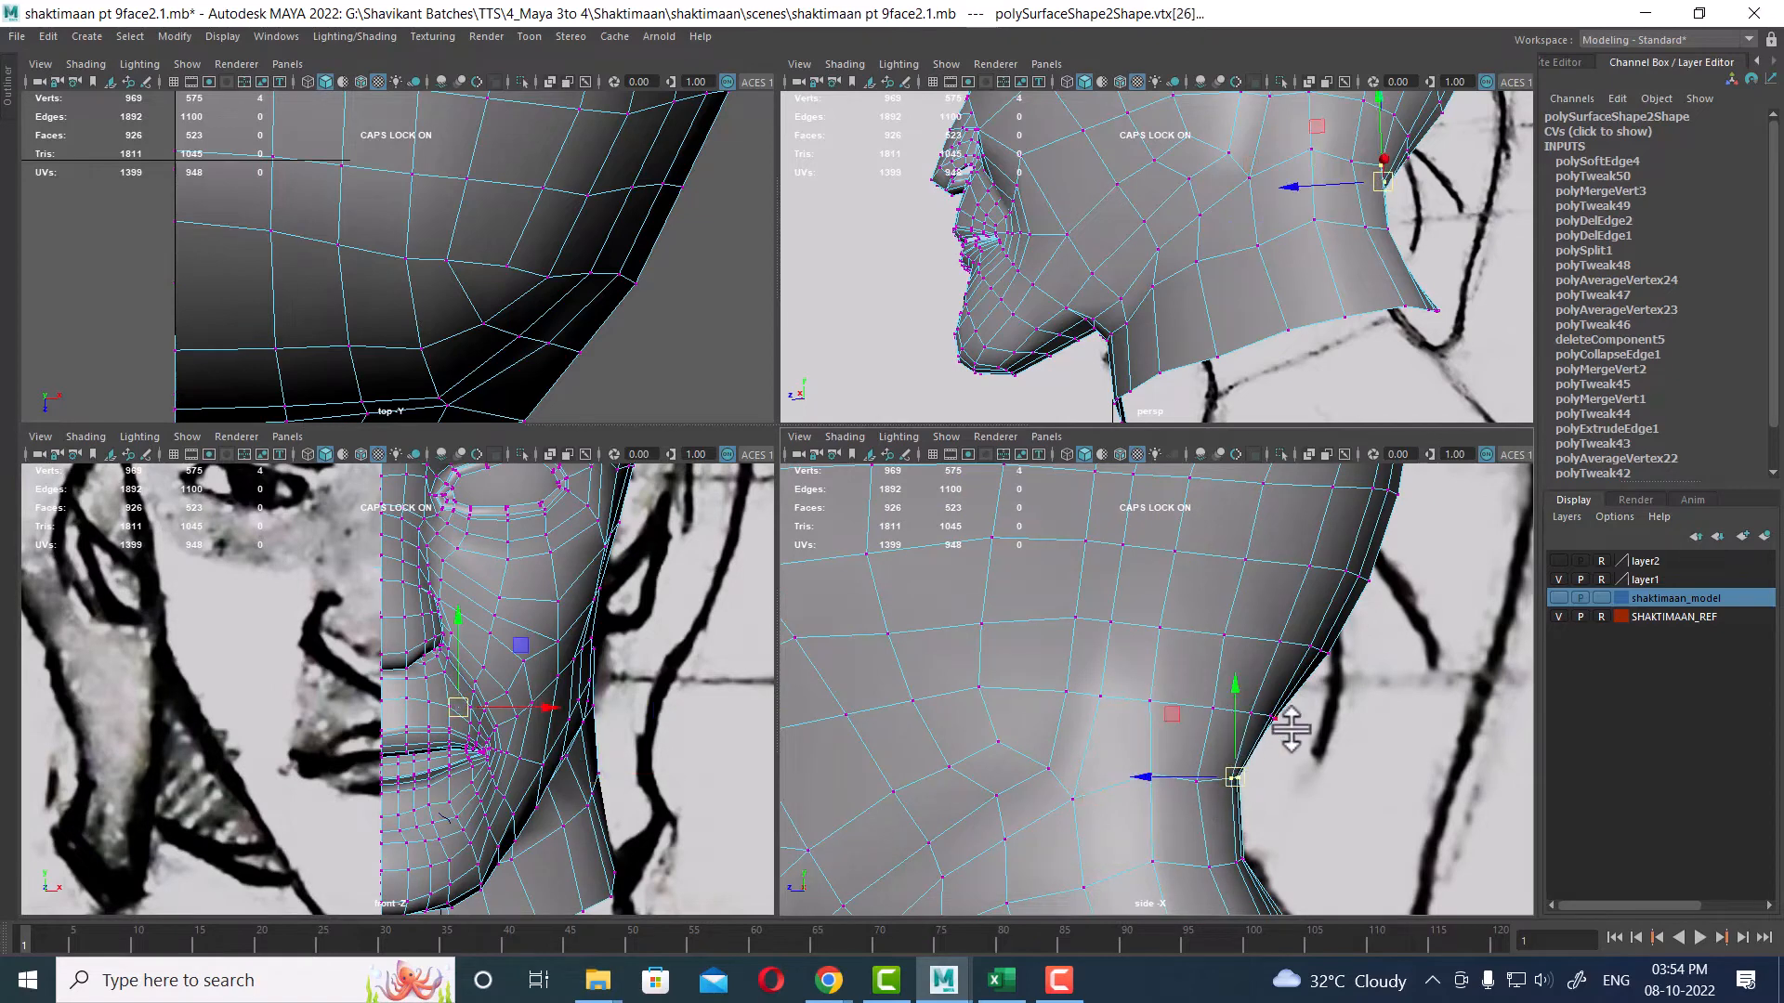
scroll(1306, 686, "down", 3)
right_click_drag(1307, 686, 1223, 632, "alt")
right_click_drag(1260, 690, 1283, 739, "alt")
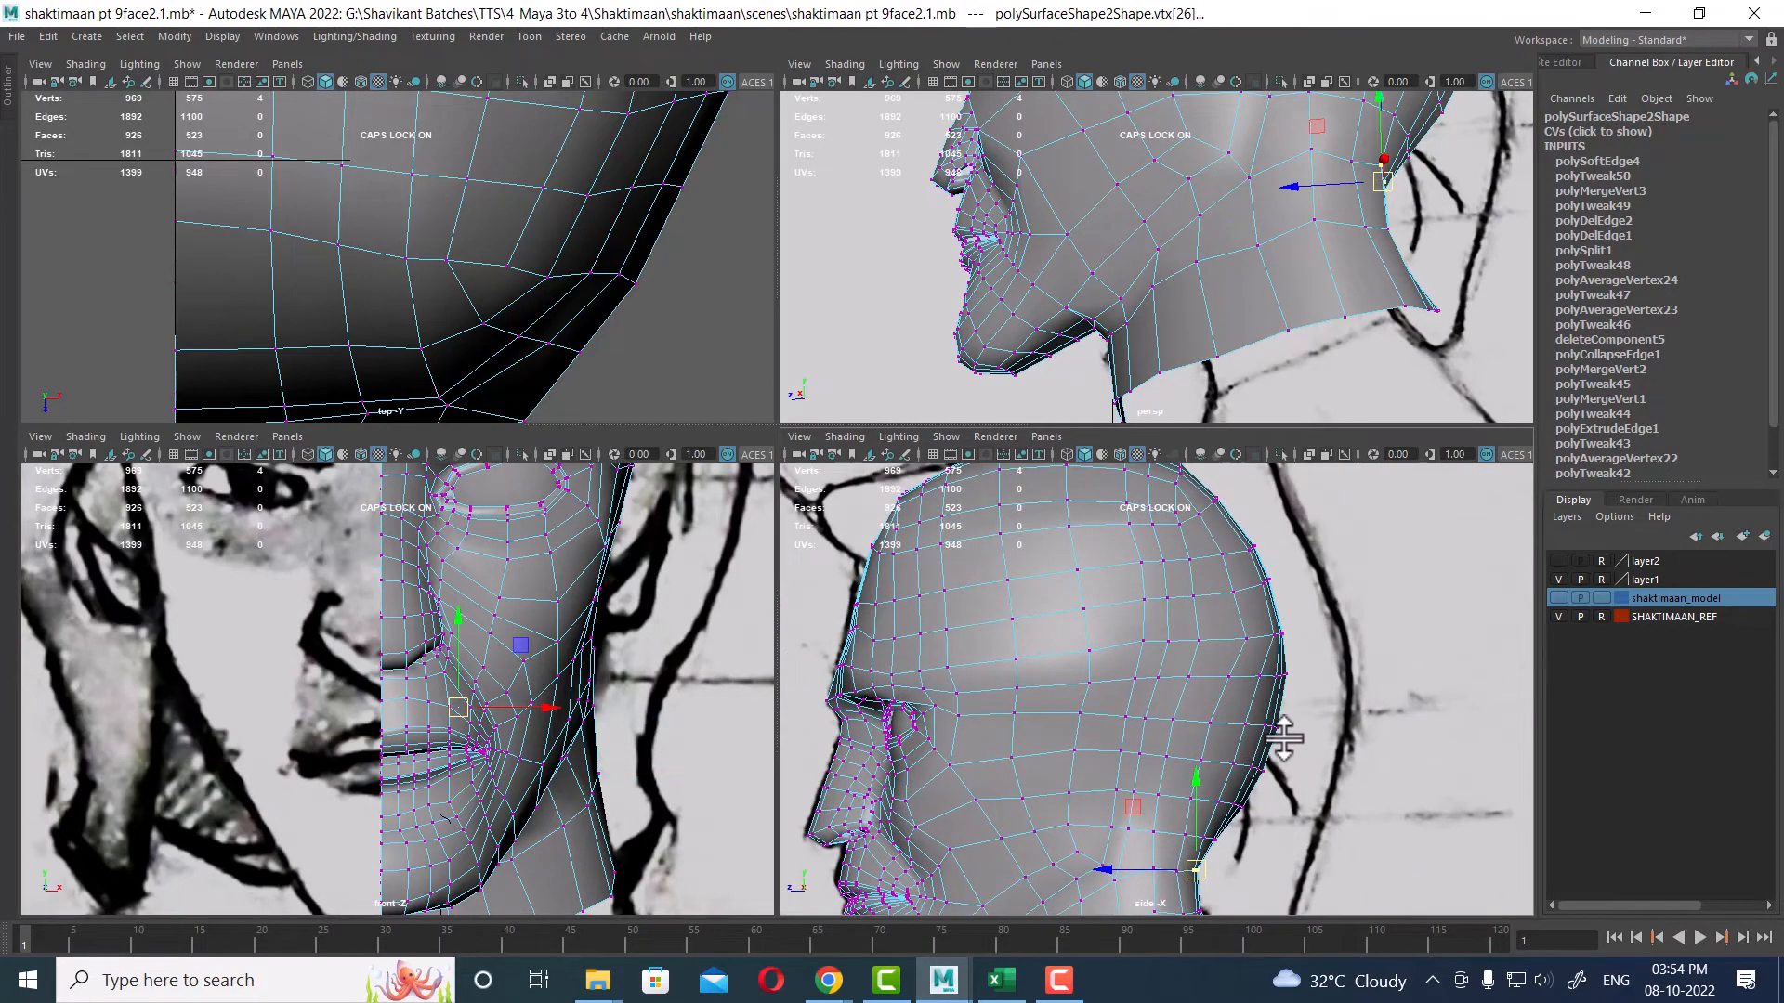
right_click_drag(1244, 610, 1294, 658, "alt")
Step: Inspect the back of the skull in the maximized side view, then orbit beneath the head to view the neck's underside
key("space")
right_click_drag(1083, 474, 1124, 518, "alt")
middle_click_drag(1125, 519, 1141, 658, "alt")
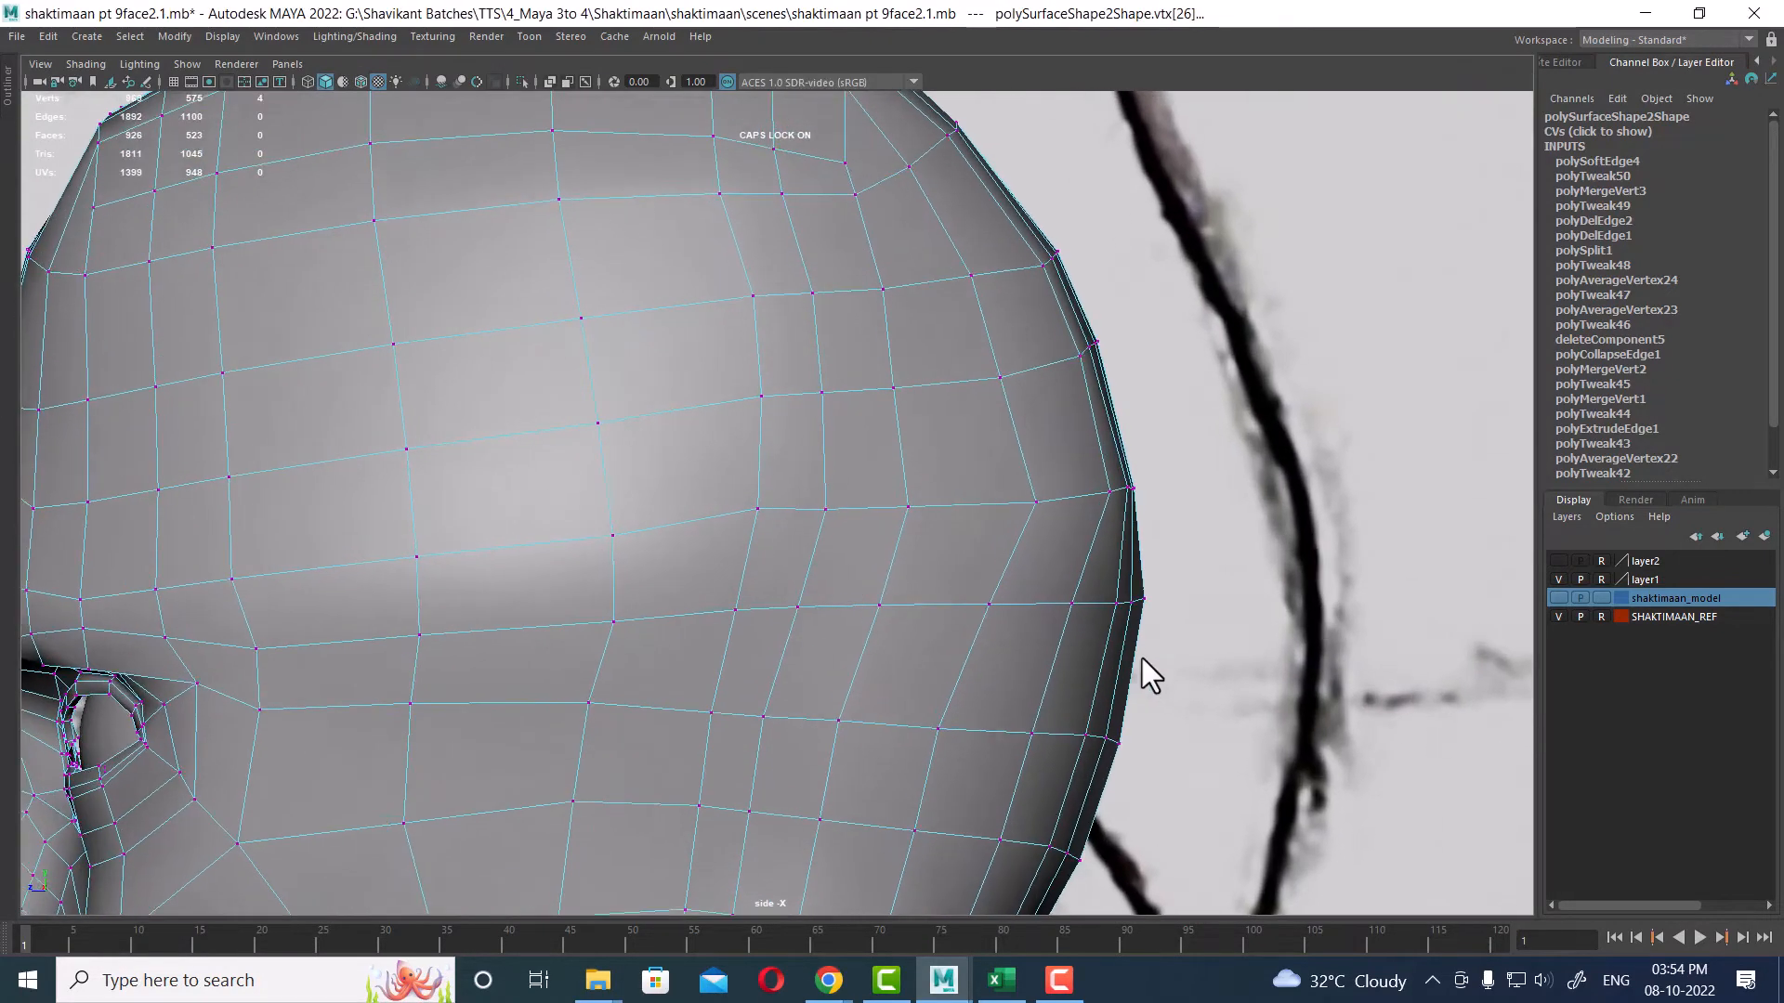
left_click_drag(1186, 424, 1081, 468)
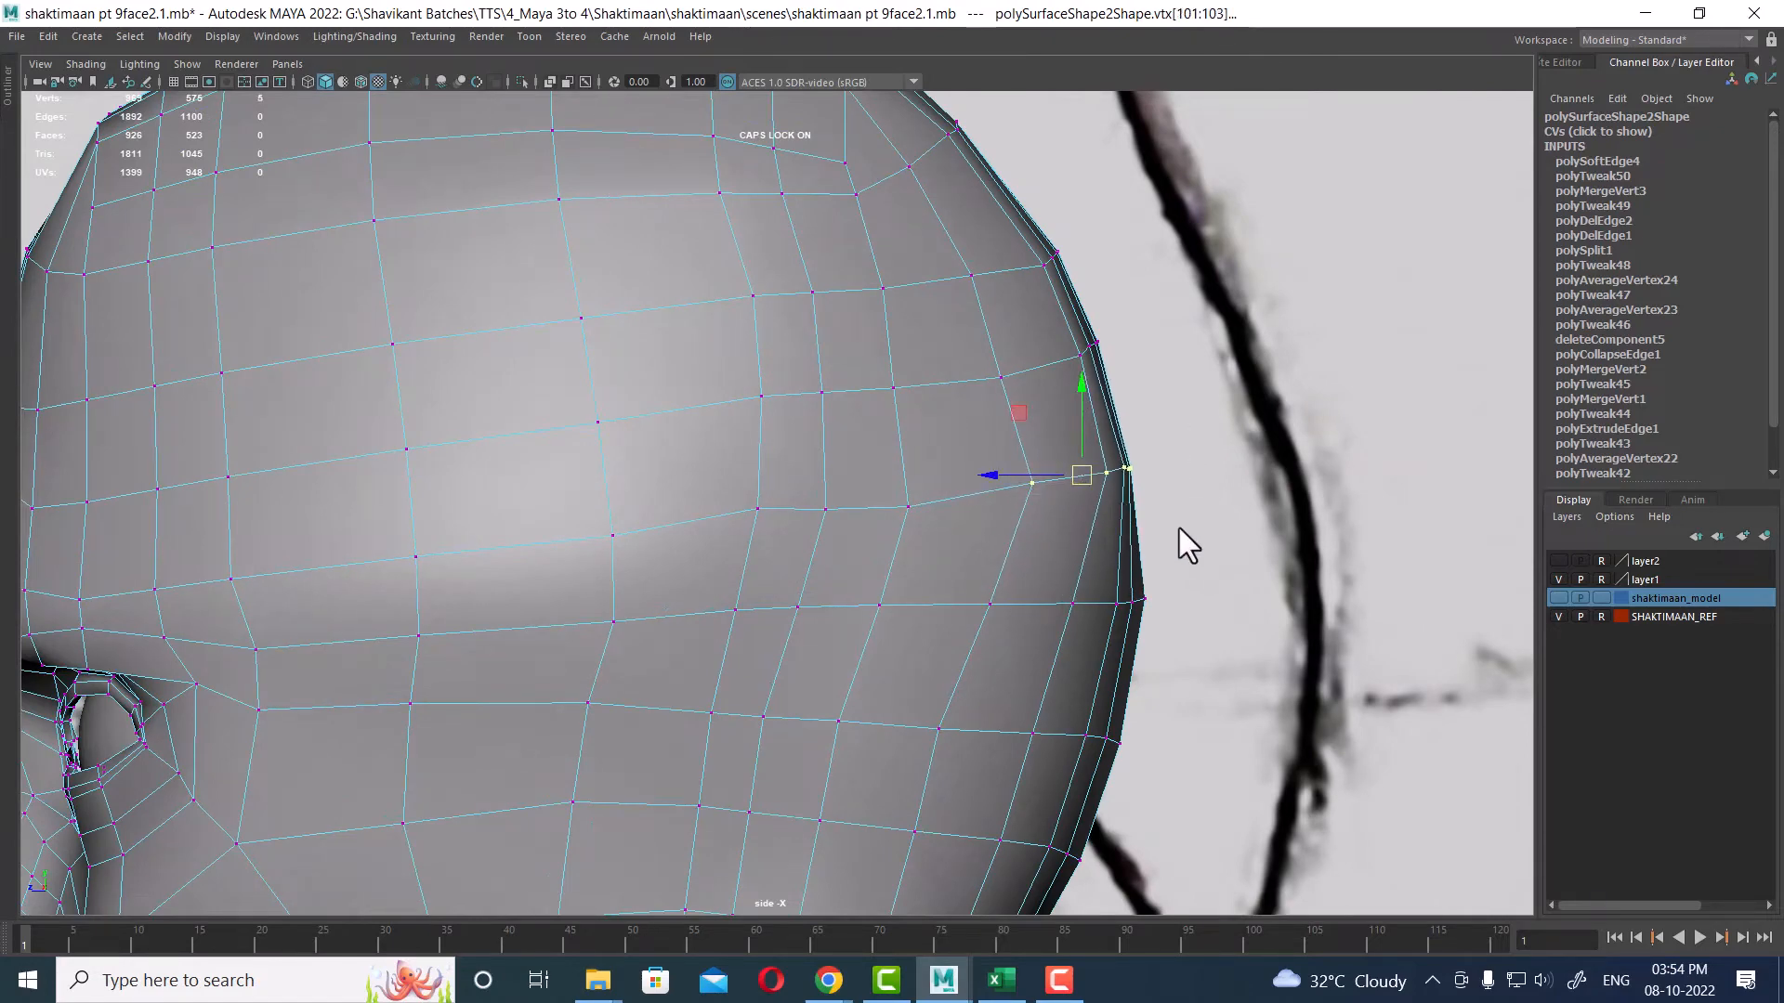
key("space")
middle_click_drag(1286, 198, 1250, 285, "alt")
key("space")
right_click_drag(1273, 319, 956, 493, "alt")
left_click_drag(956, 492, 949, 595, "alt")
left_click_drag(890, 528, 818, 530)
right_click_drag(865, 517, 1035, 462, "shift")
left_click_drag(972, 624, 807, 624, "alt")
left_click_drag(789, 546, 958, 589)
right_click_drag(846, 550, 1040, 438, "shift")
left_click_drag(1039, 438, 851, 628, "alt")
Step: Switch to the Move tool and pull vertices on the neck's underside to even out its lower surface
left_click(795, 575)
key("w")
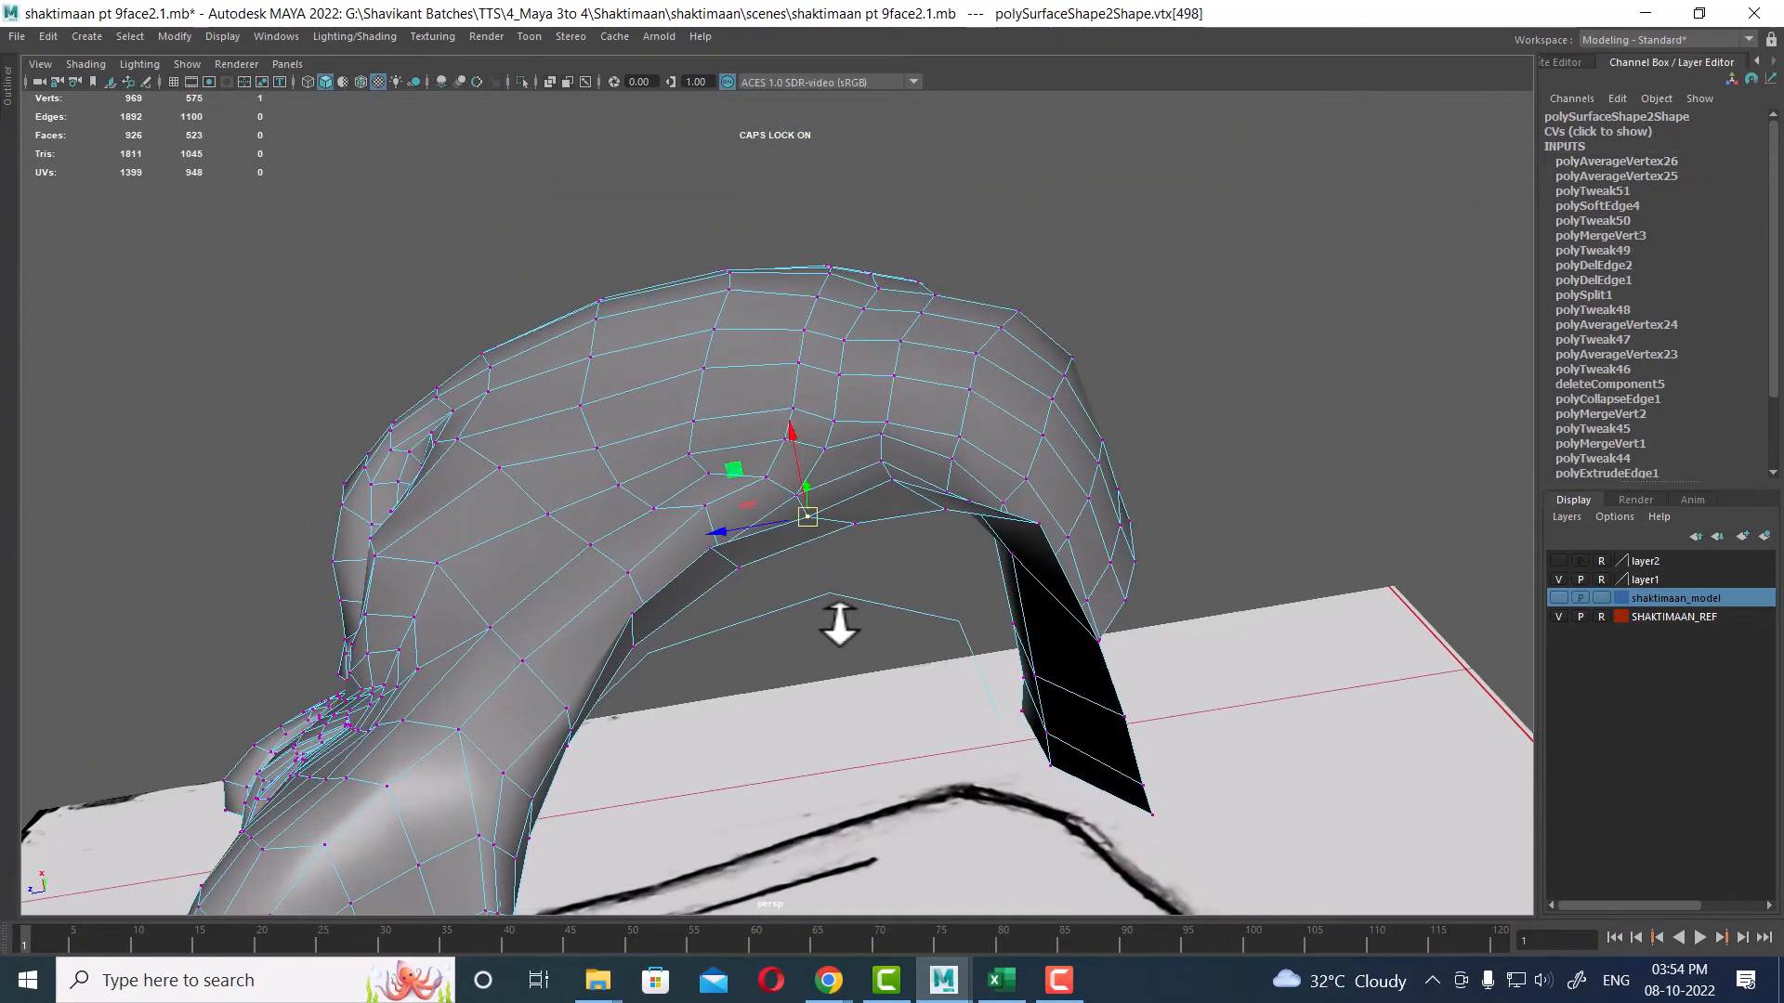
mouse_move(800, 466)
left_mouse_down()
mouse_move(799, 446)
mouse_move(995, 549)
mouse_move(979, 606)
mouse_move(852, 589)
mouse_move(797, 783)
mouse_move(812, 709)
mouse_move(798, 577)
left_mouse_up()
left_click(809, 749)
left_click_drag(808, 438, 808, 431)
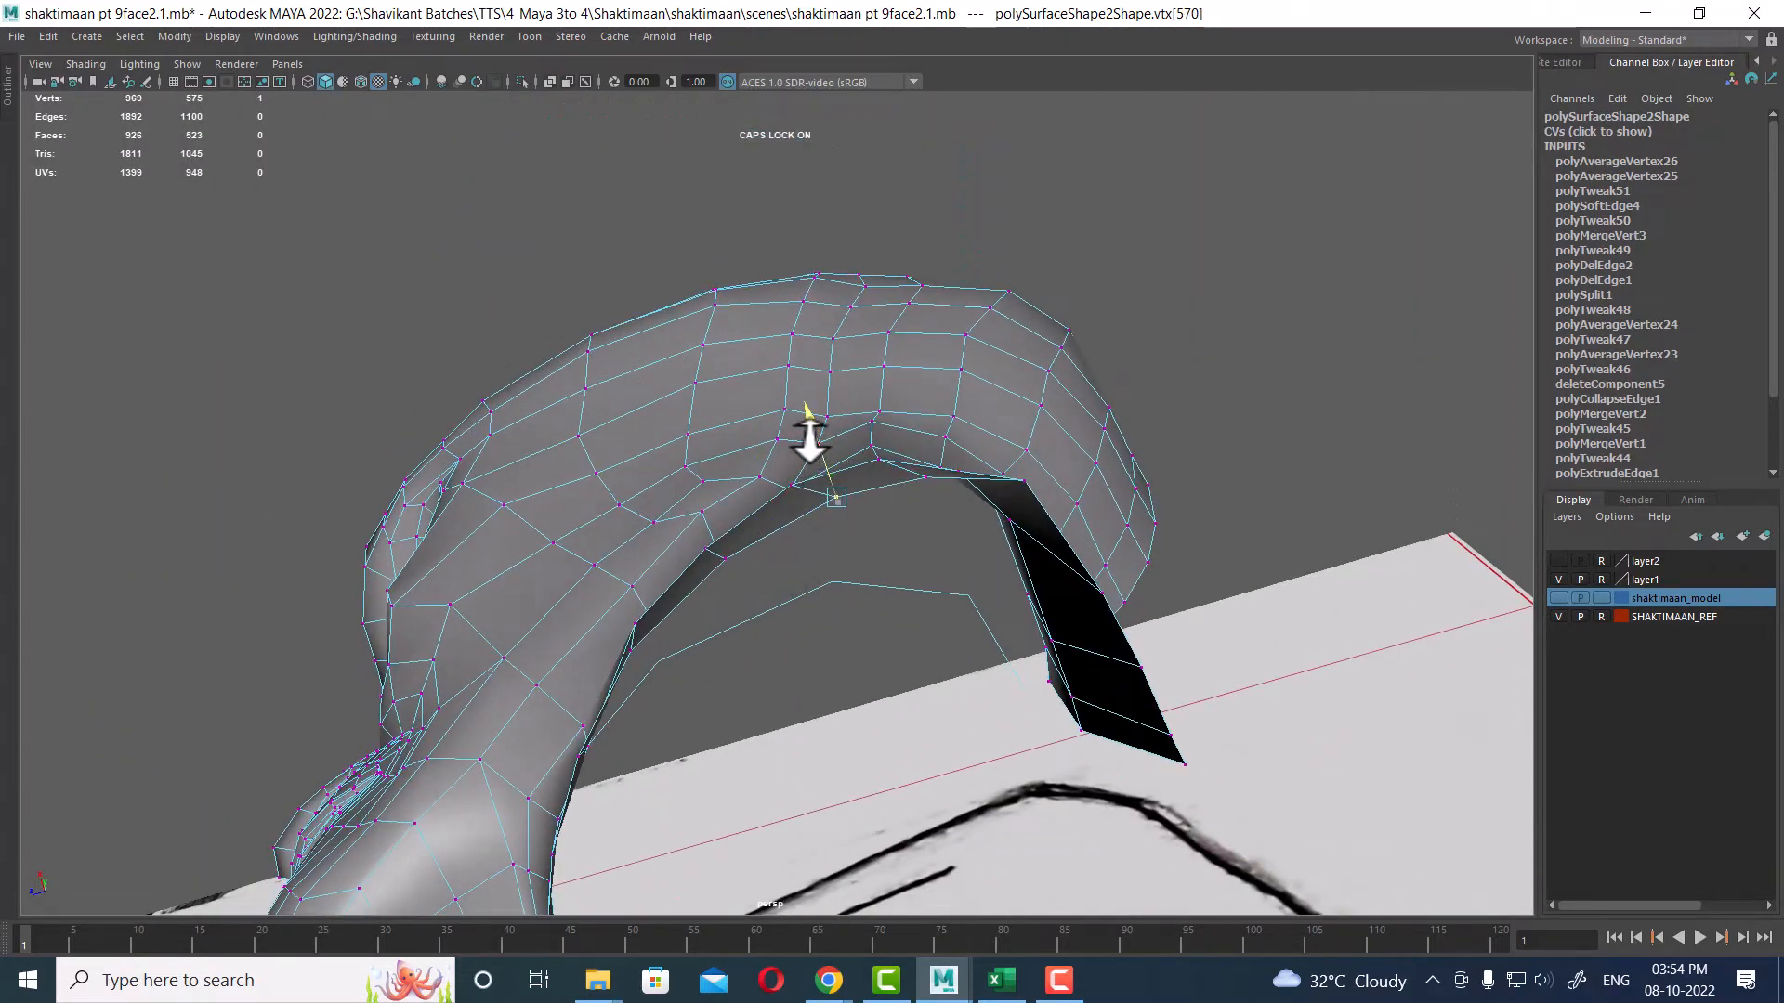
Step: Select a vertex on the side of the neck and repeat Average Vertices to smooth it
left_click_drag(761, 526, 805, 776)
left_click(871, 597)
left_click(887, 646)
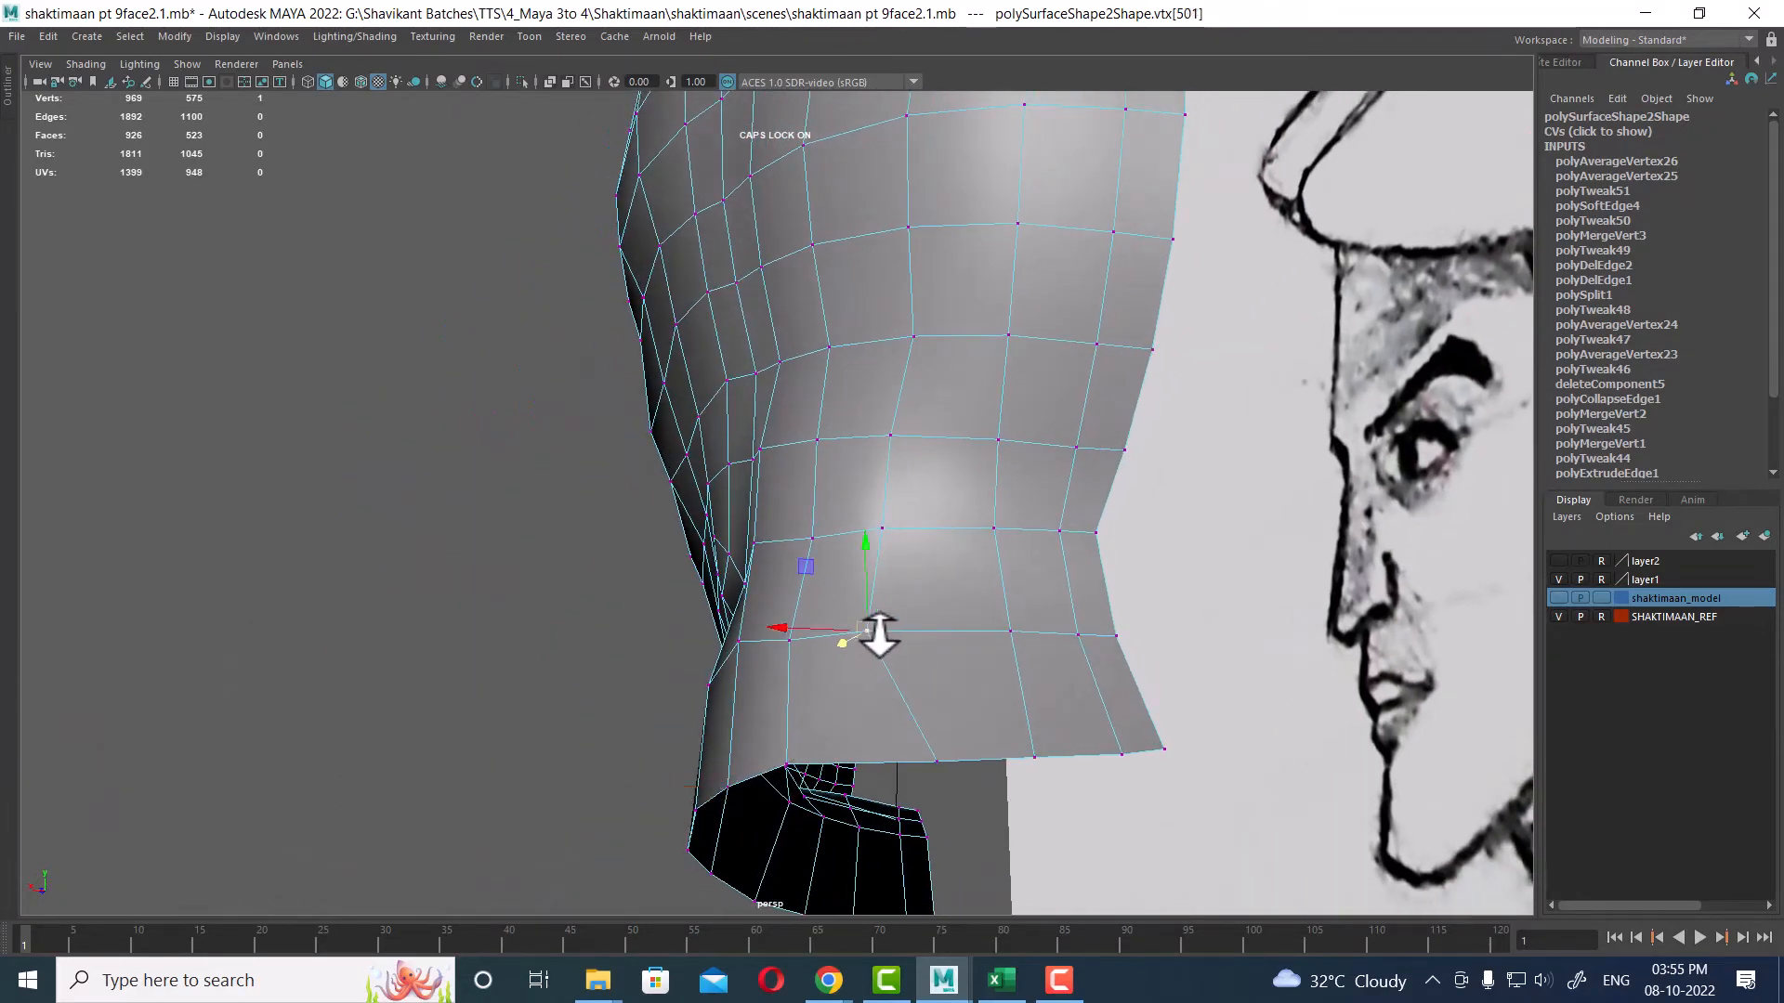
left_click(886, 530, "shift")
key("g")
left_click_drag(922, 674, 1010, 687, "alt")
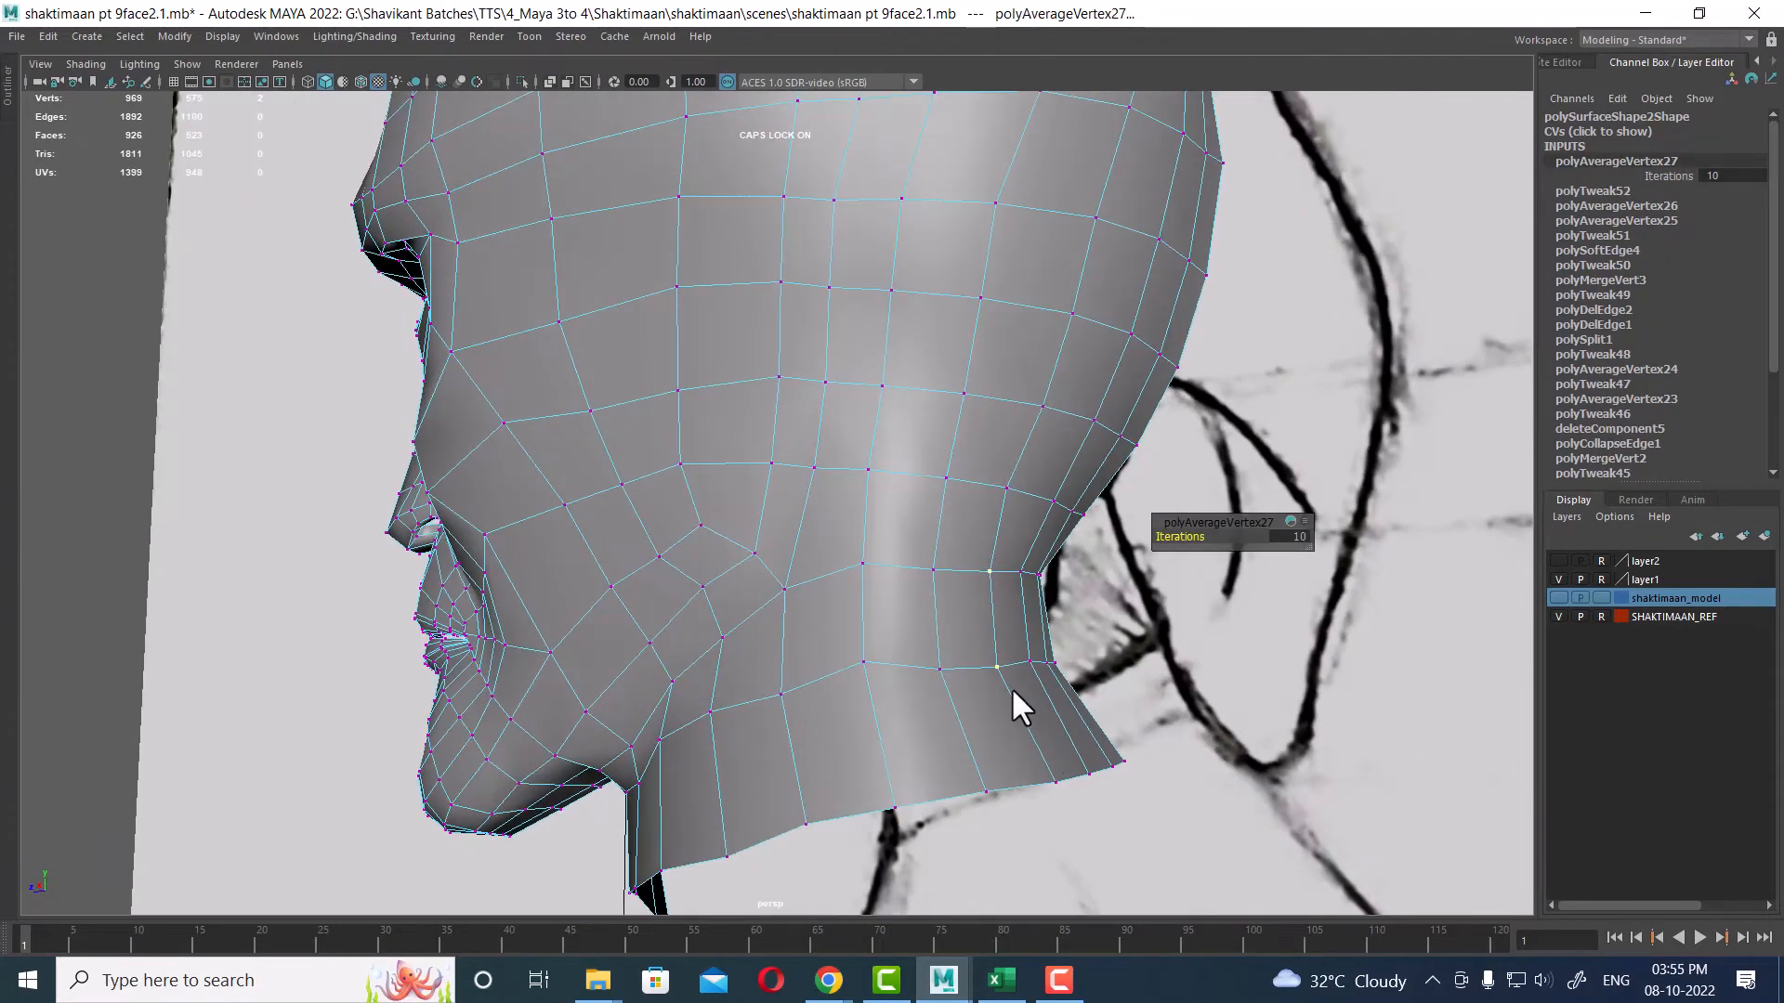
Step: Select two more vertices on the side of the neck and average them with 10 iterations
left_click(932, 568)
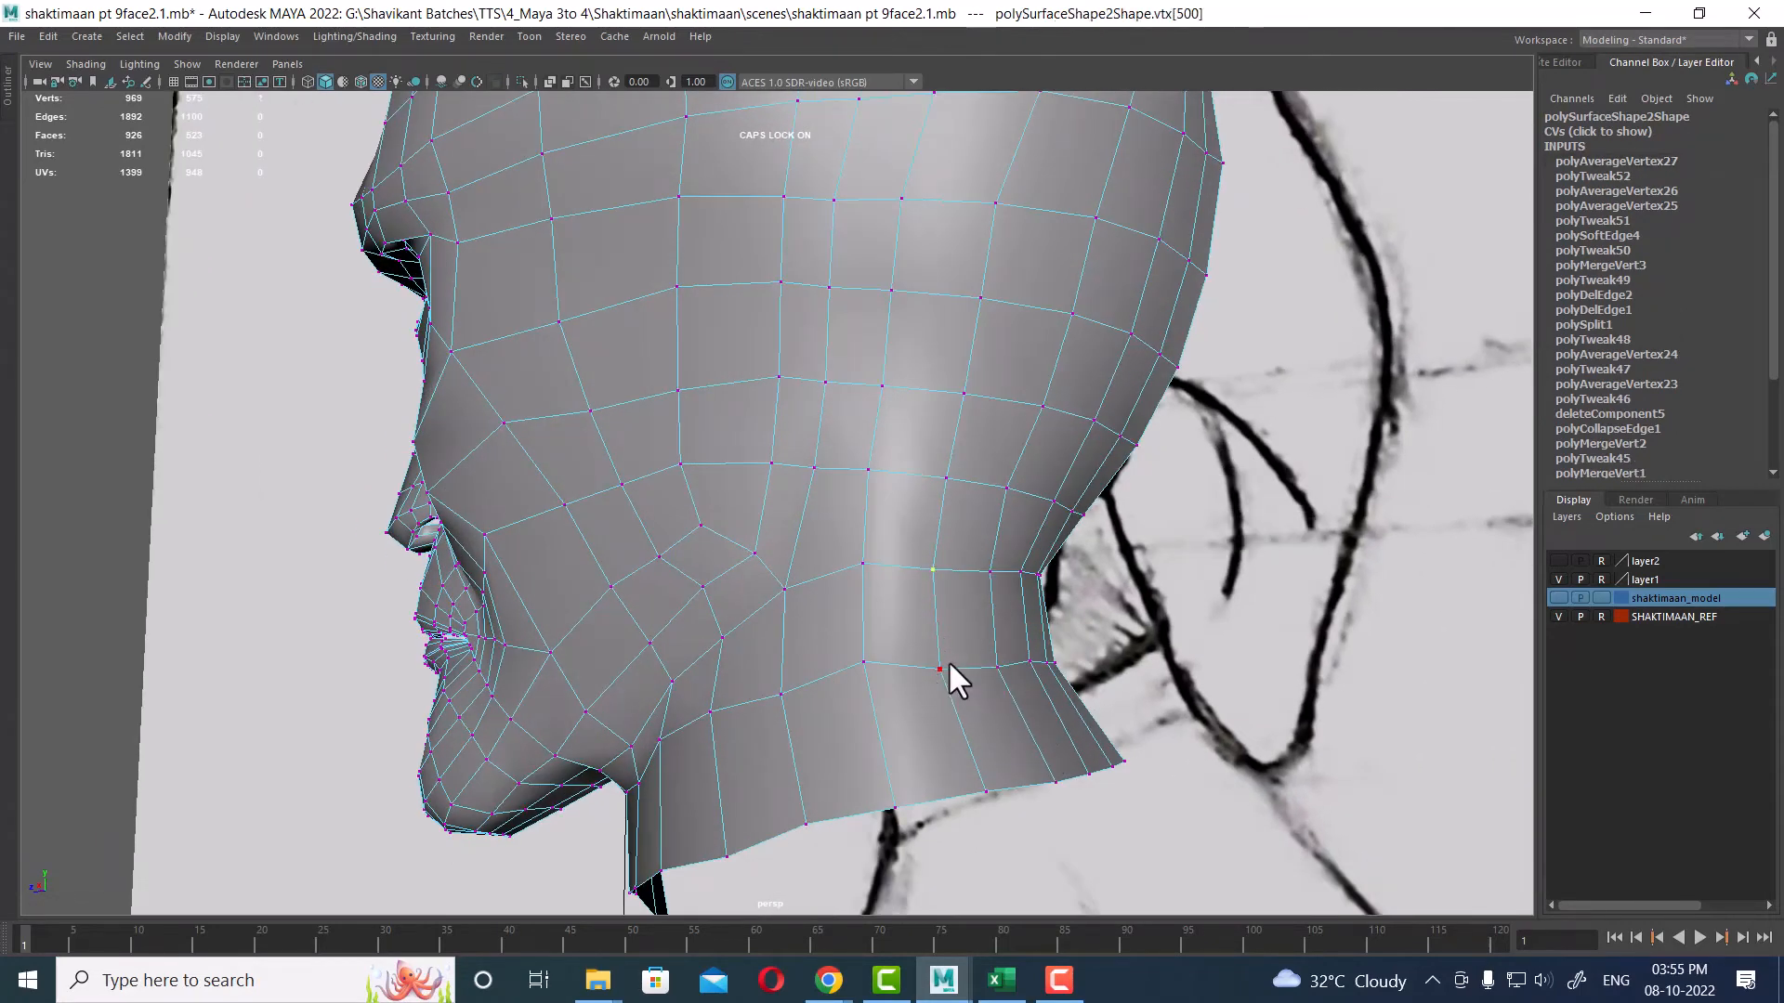
left_click(939, 670, "shift")
right_click_drag(967, 711, 1029, 692, "alt")
right_click_drag(1027, 606, 1143, 577, "shift")
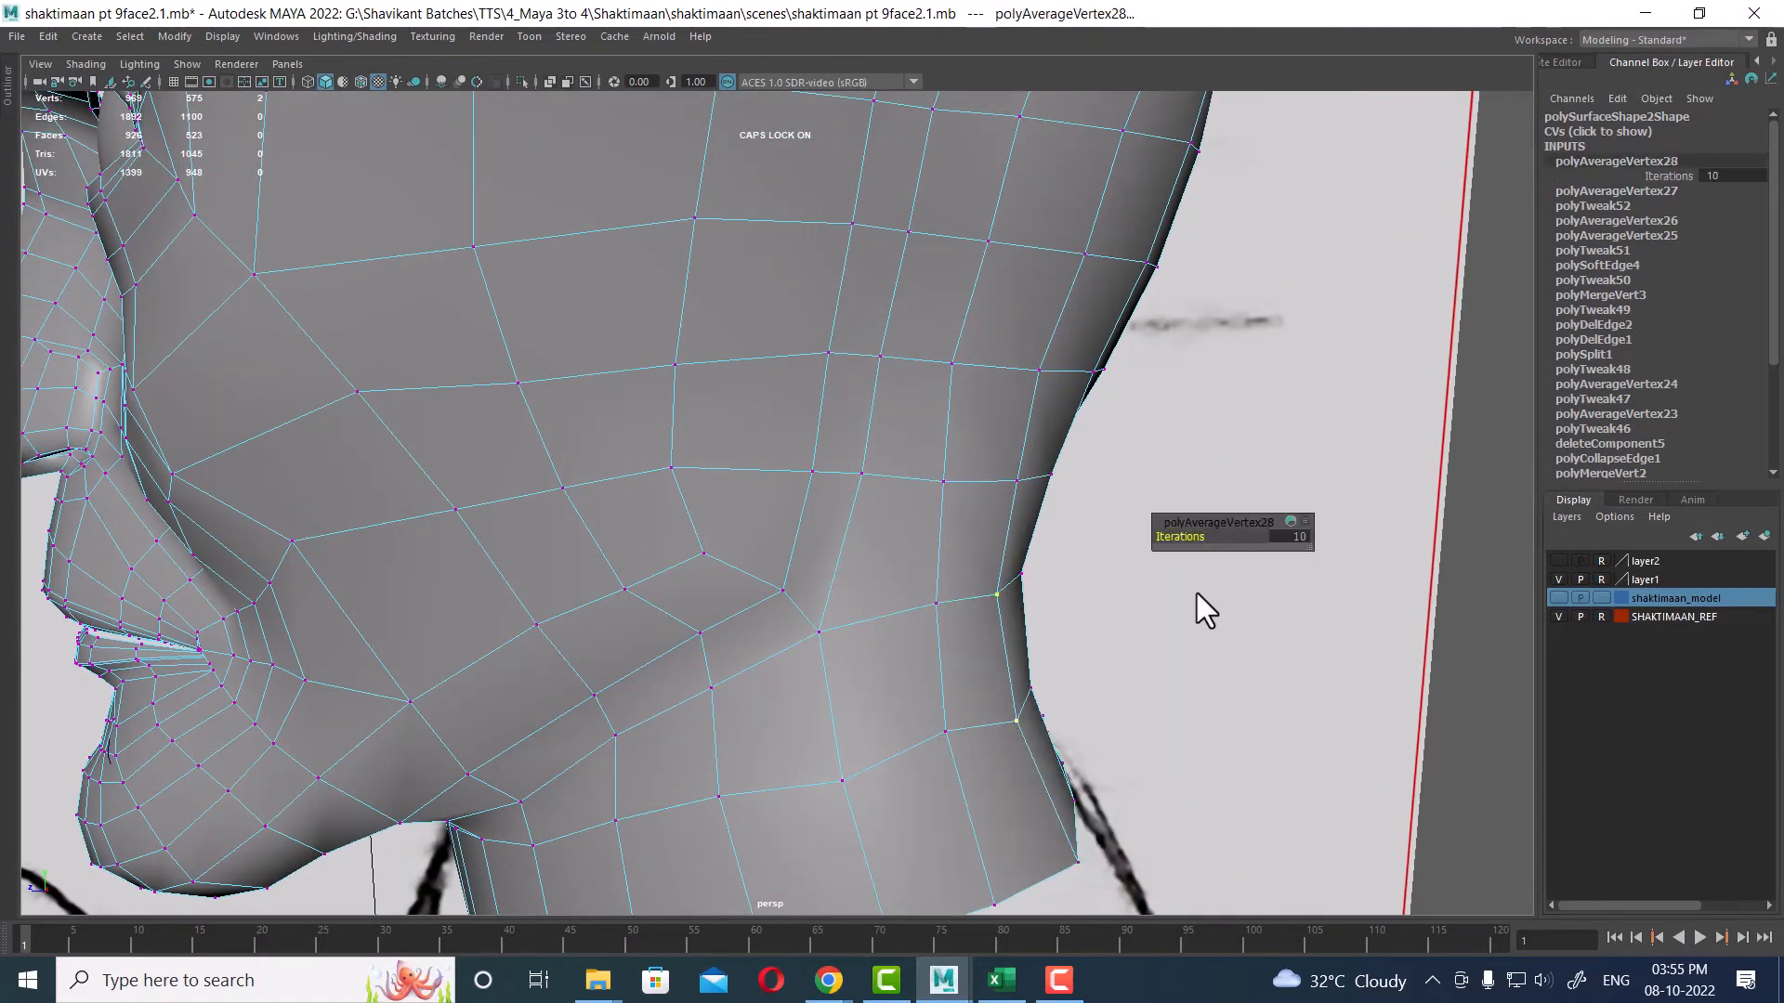
Step: Move a vertex on the throat edge outward to straighten the neck silhouette
key("w")
mouse_move(994, 660)
left_mouse_down("alt")
mouse_move(1098, 695)
mouse_move(1017, 644)
left_mouse_up("alt")
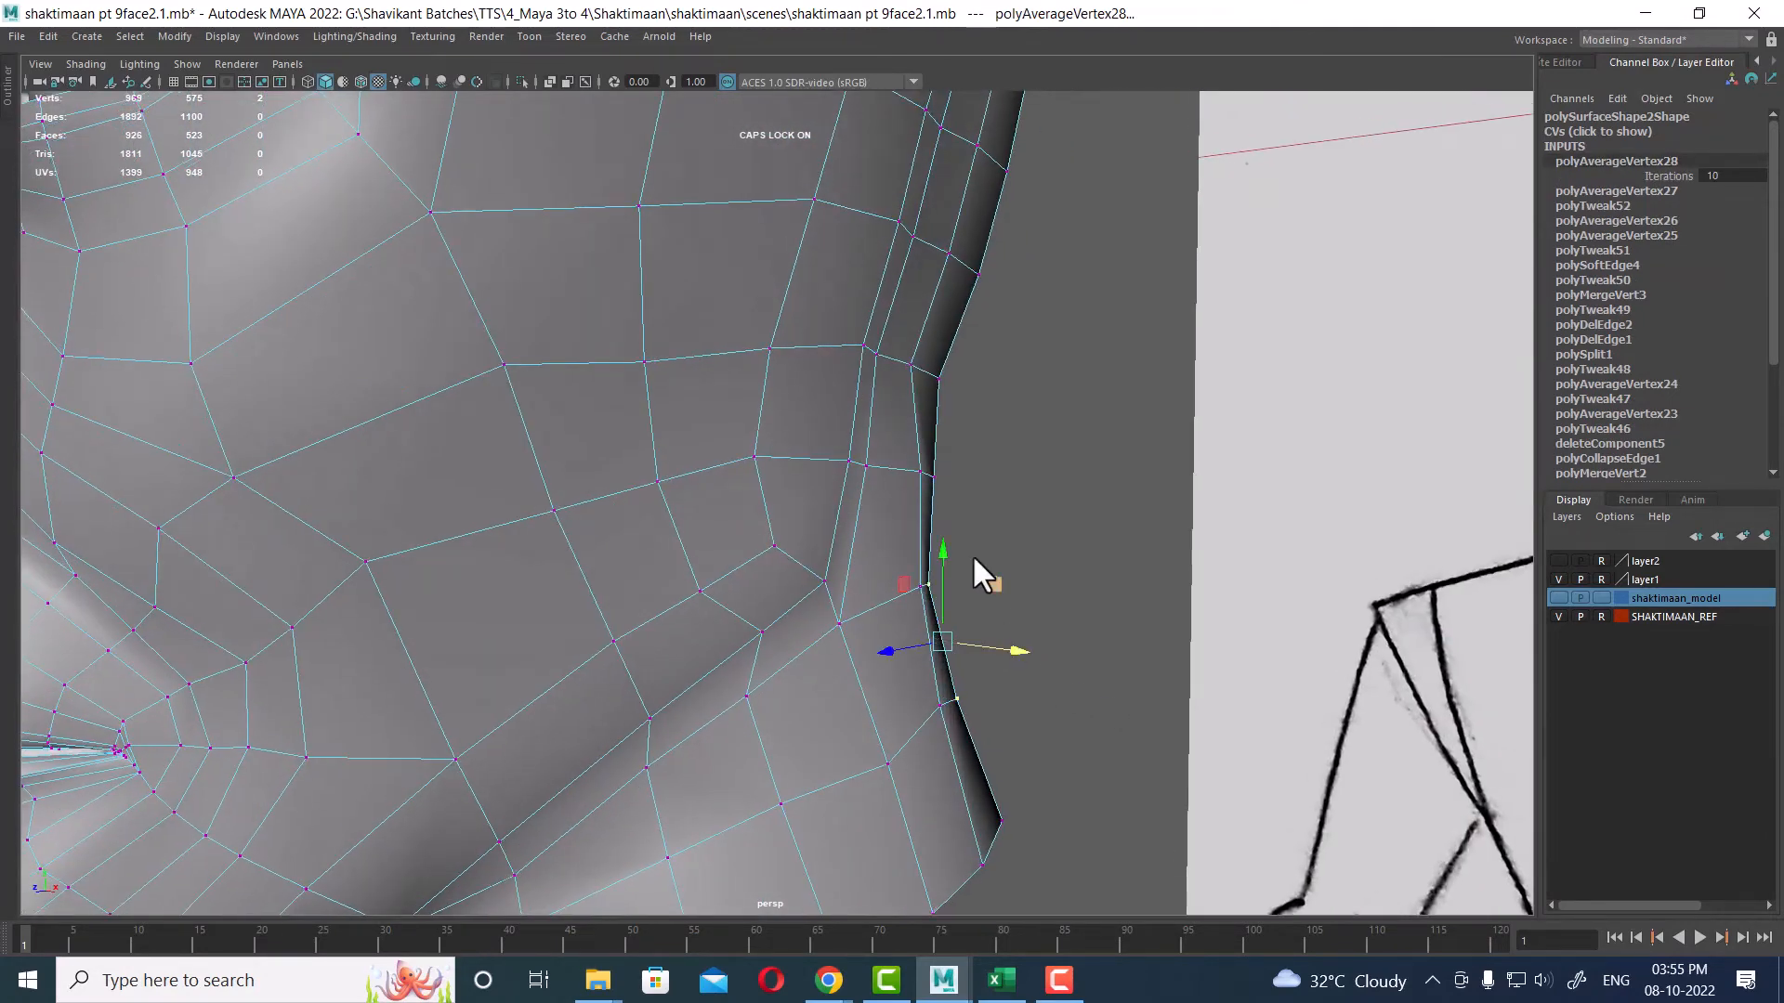
left_click(934, 474)
left_click_drag(939, 476, 911, 670, "alt")
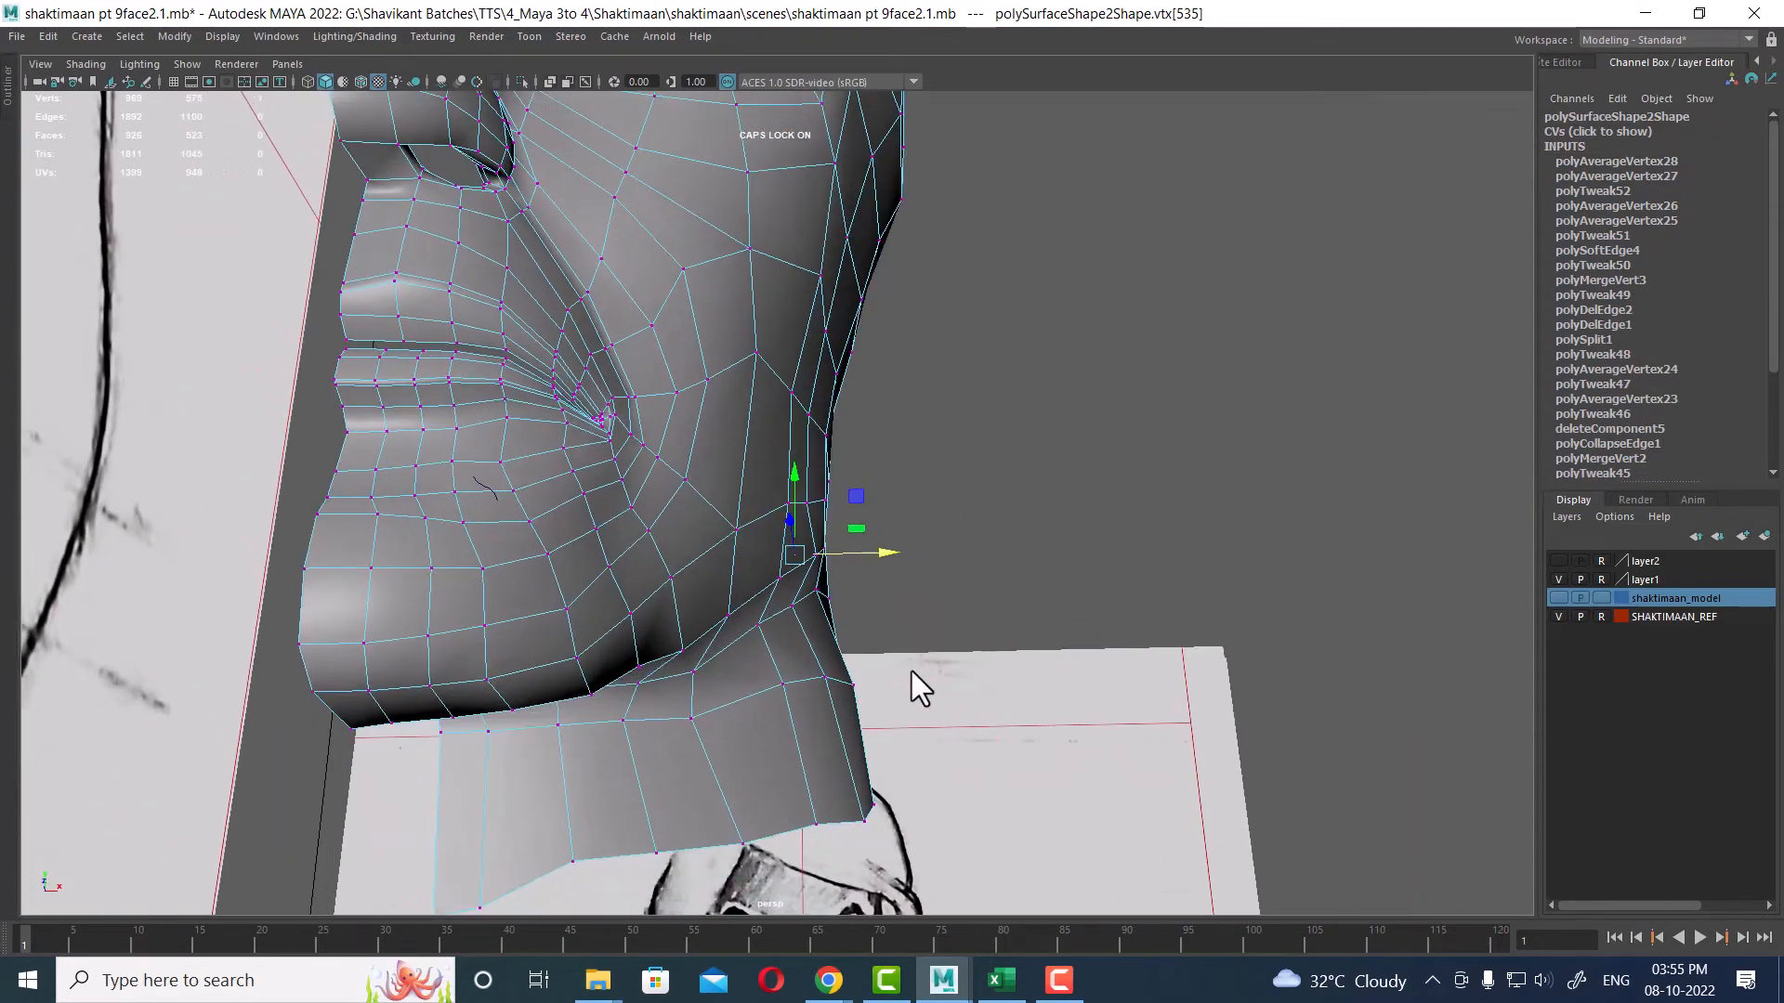
Step: In the front view, shift the selected neck vertex to match the reference outline
key("space")
right_click_drag(536, 747, 574, 796, "alt")
middle_click_drag(642, 813, 610, 724, "alt")
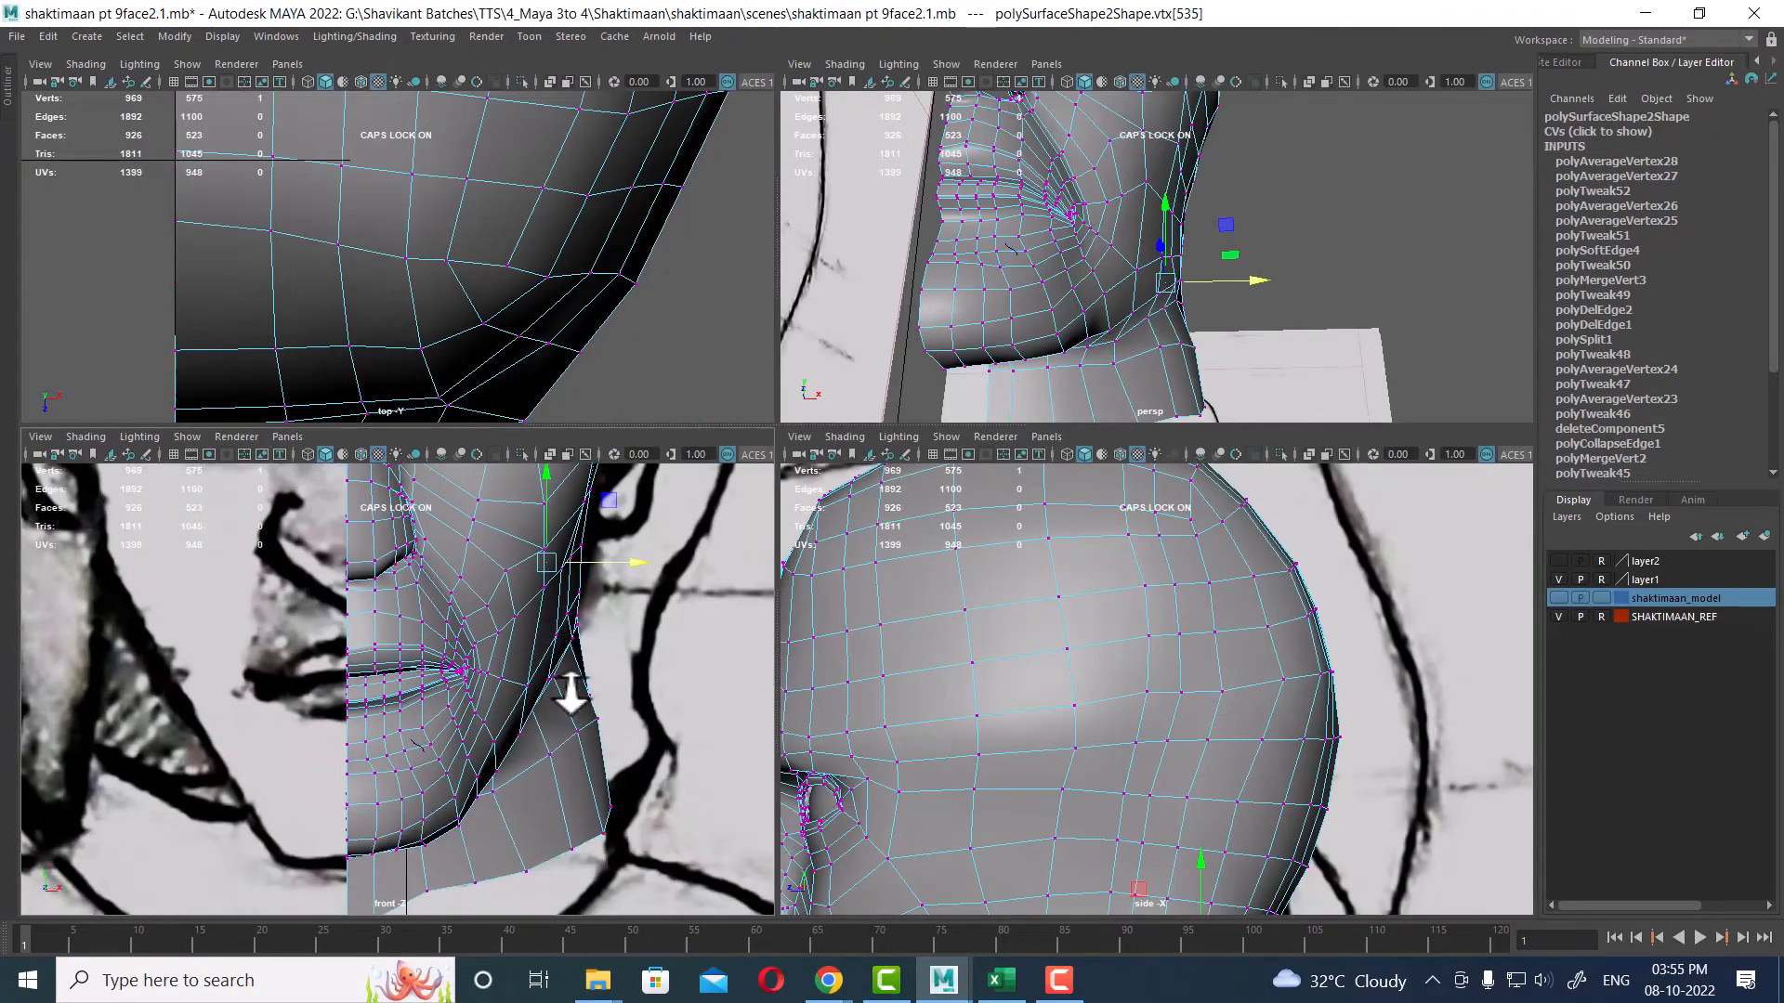
right_click_drag(574, 711, 592, 776, "alt")
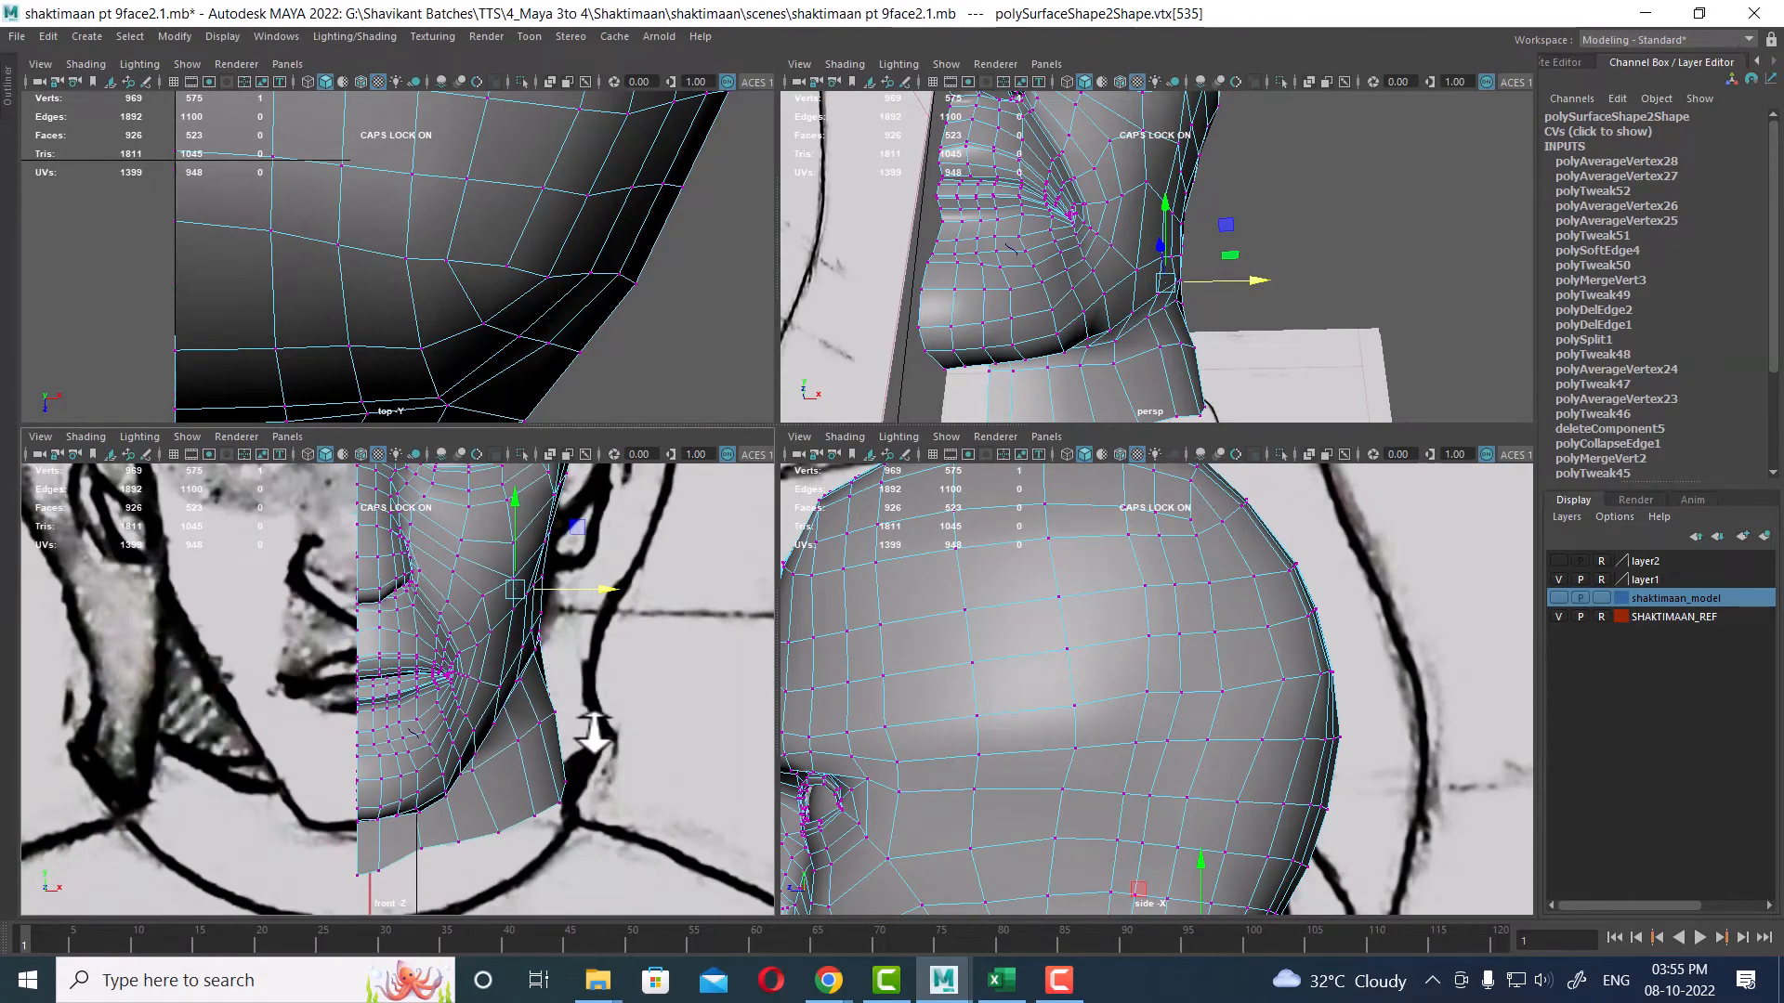
left_click_drag(1085, 316, 1180, 336, "alt")
Step: In the maximized perspective view, select vertices on the front of the neck and nudge them slightly
key("space")
right_click_drag(1161, 393, 1059, 614, "alt")
middle_click_drag(1059, 613, 1013, 391, "alt")
scroll(1011, 393, "up", 1)
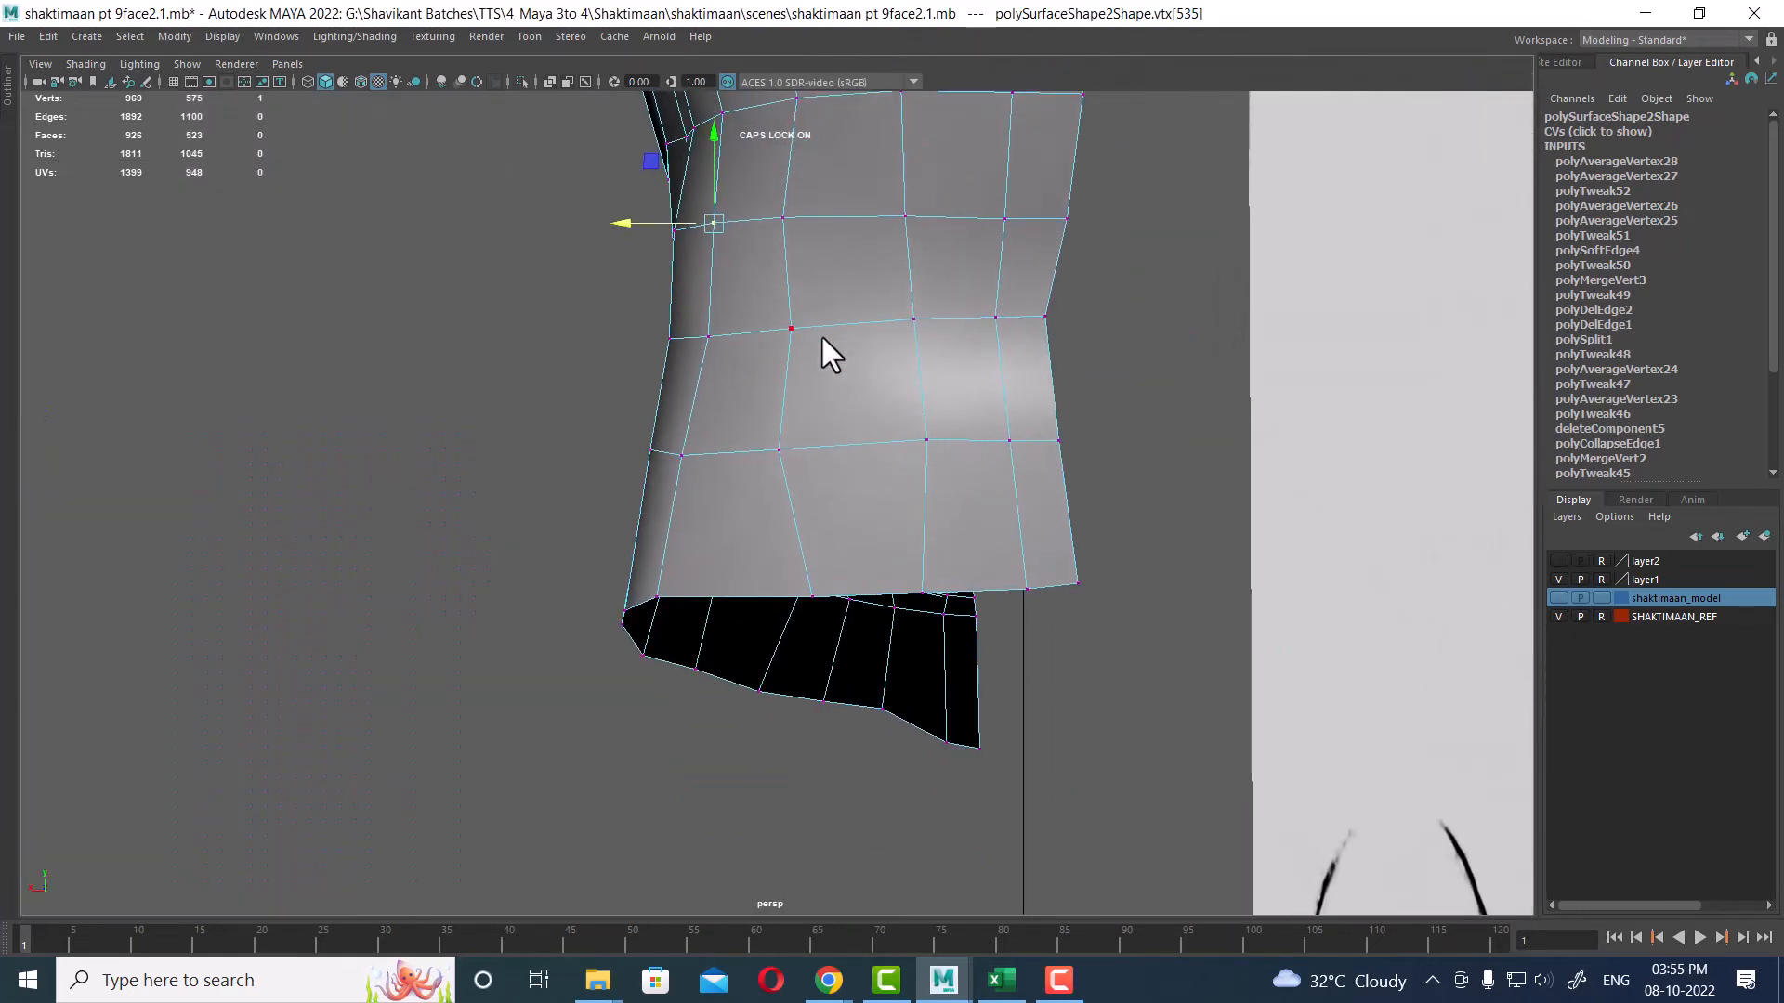
left_click_drag(715, 327, 712, 330)
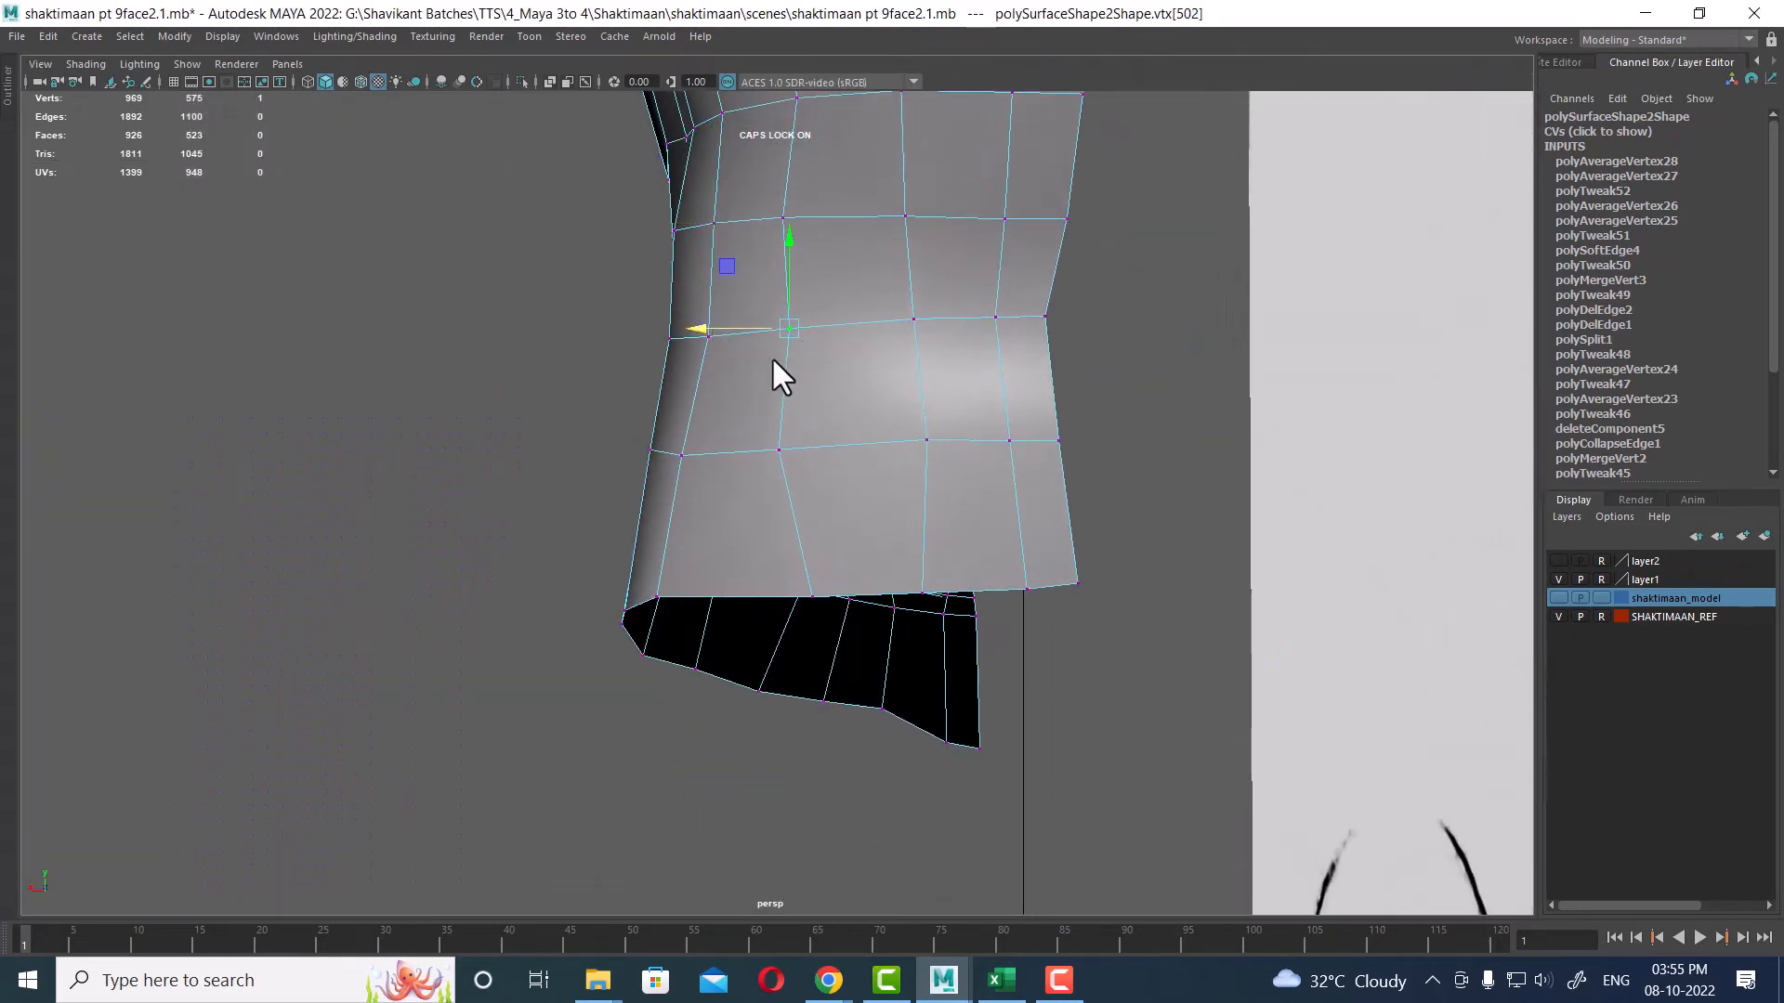
left_click(779, 451)
left_click_drag(706, 451, 703, 449)
left_click(810, 596)
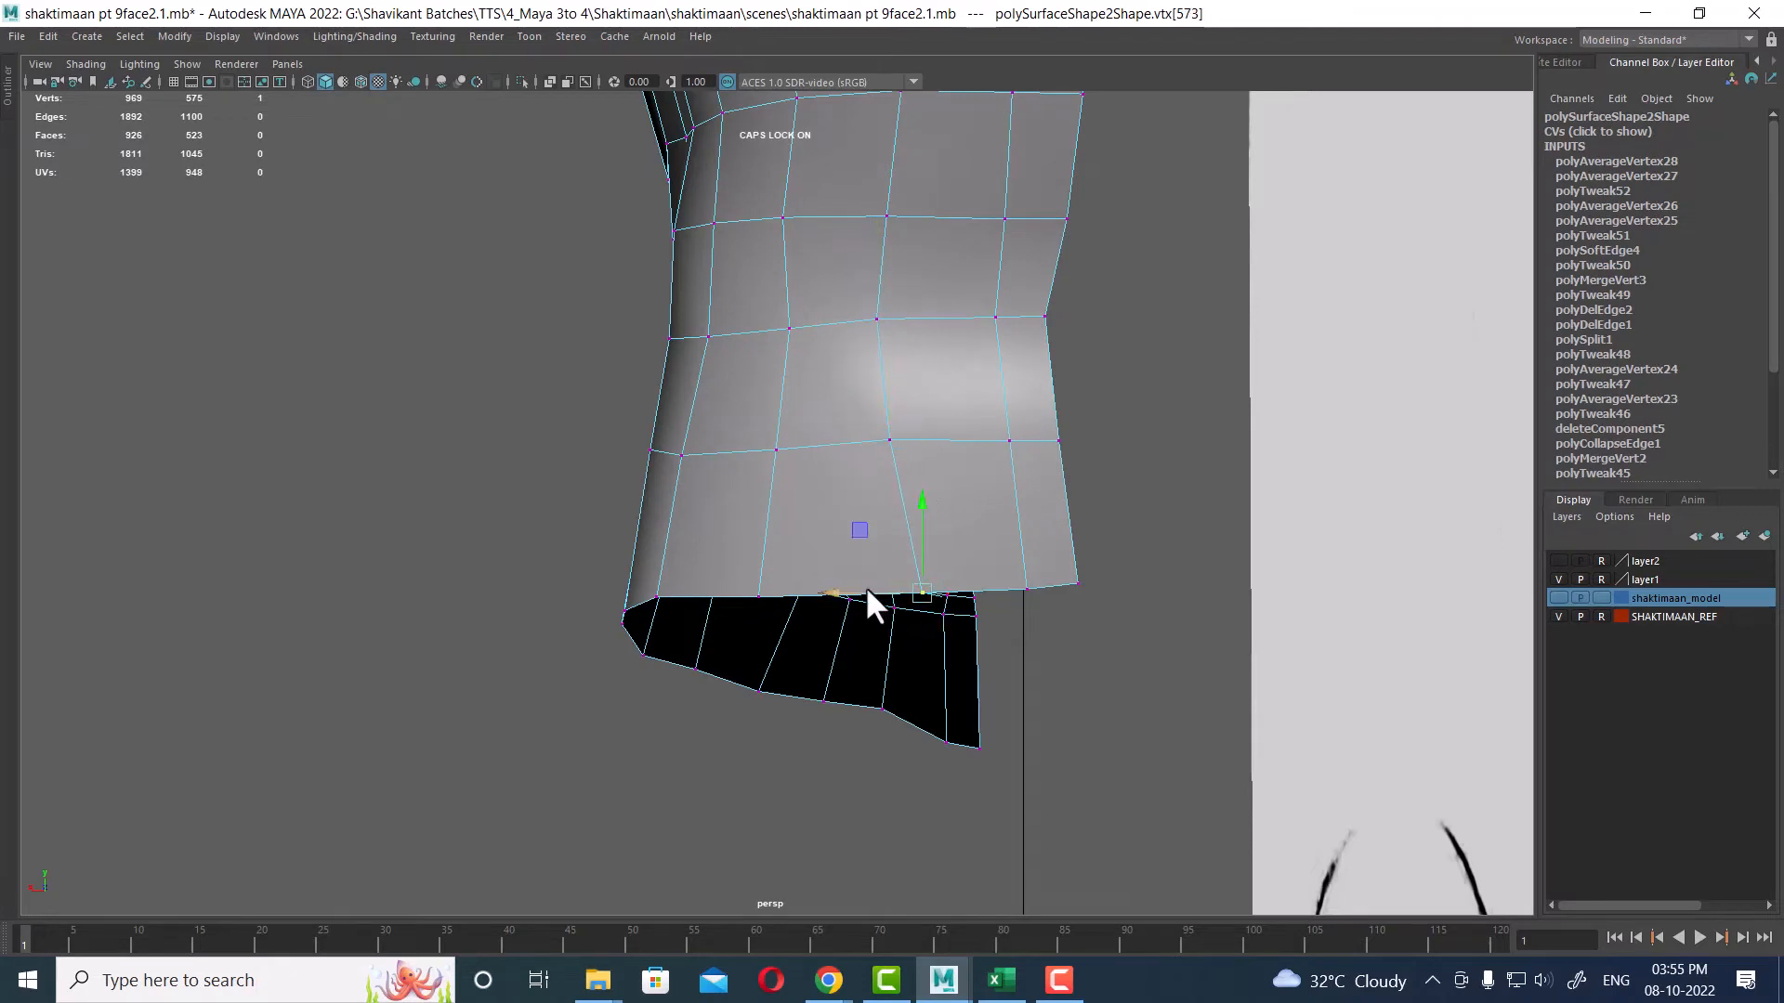
Step: Orbit around the whole head to review the neck and skull shape against the references
left_click(1005, 216)
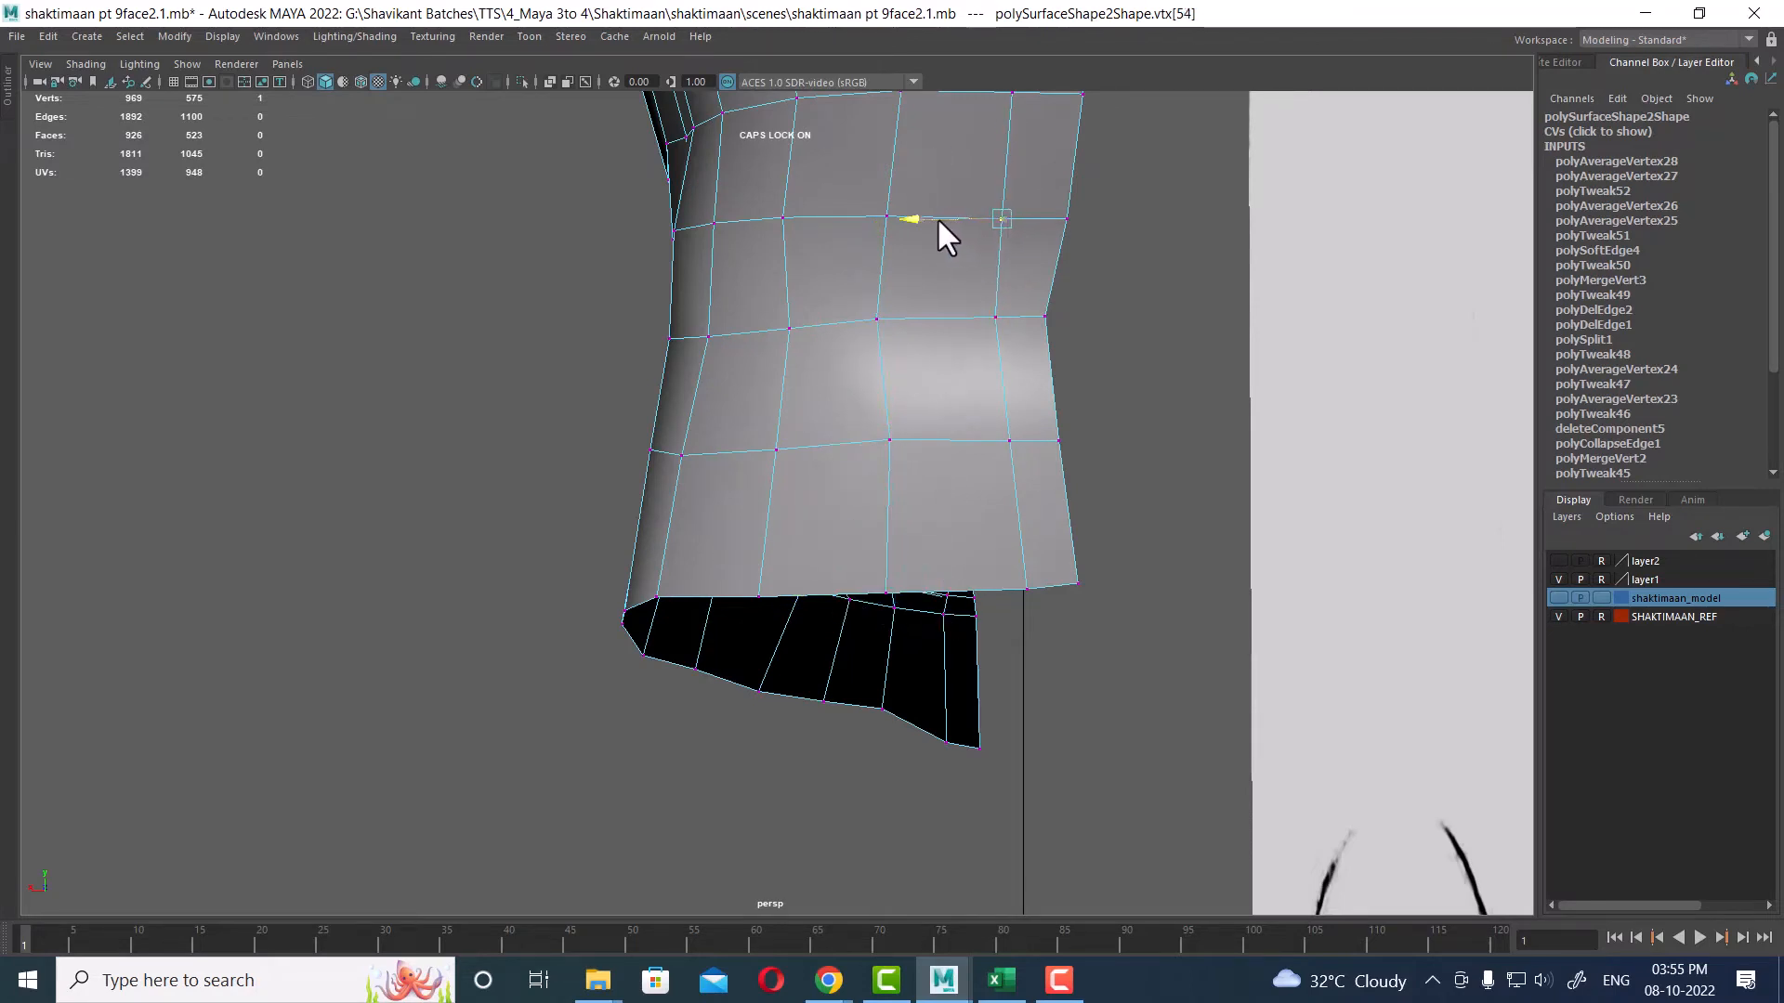
left_click(1003, 444)
right_click_drag(1078, 420, 949, 288, "alt")
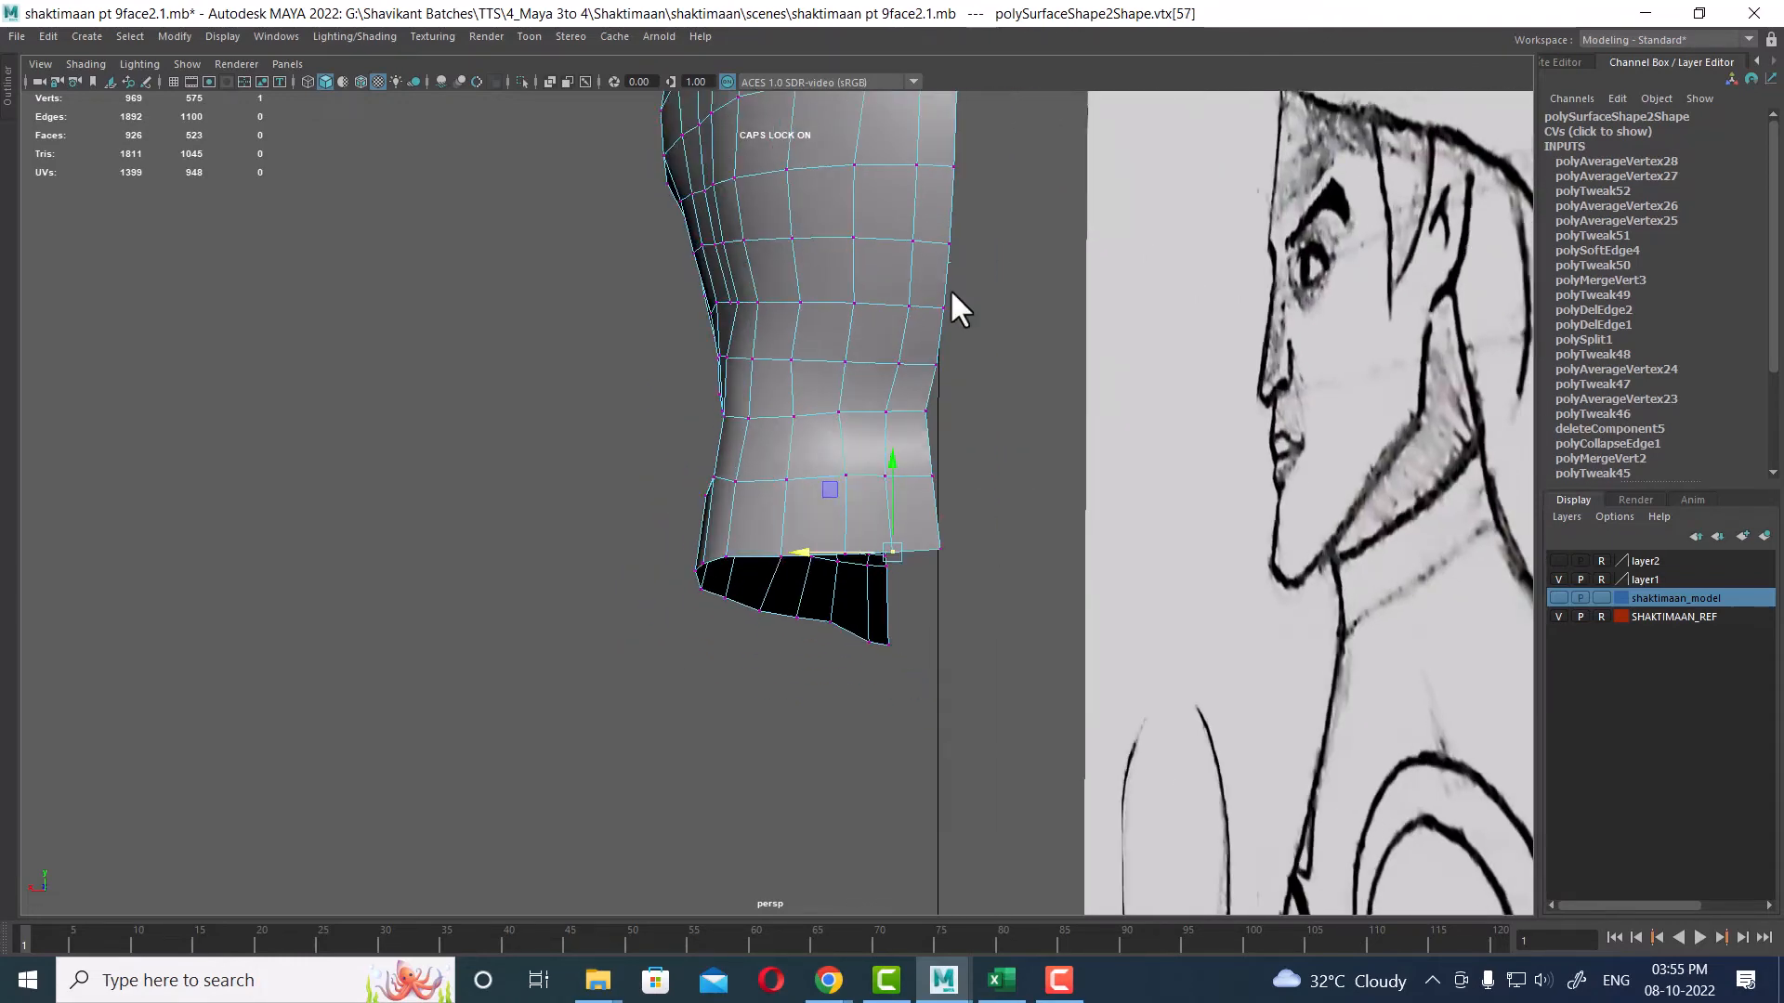
left_click_drag(949, 288, 905, 277, "alt")
middle_click_drag(905, 276, 967, 528, "alt")
left_click_drag(966, 527, 935, 386, "alt")
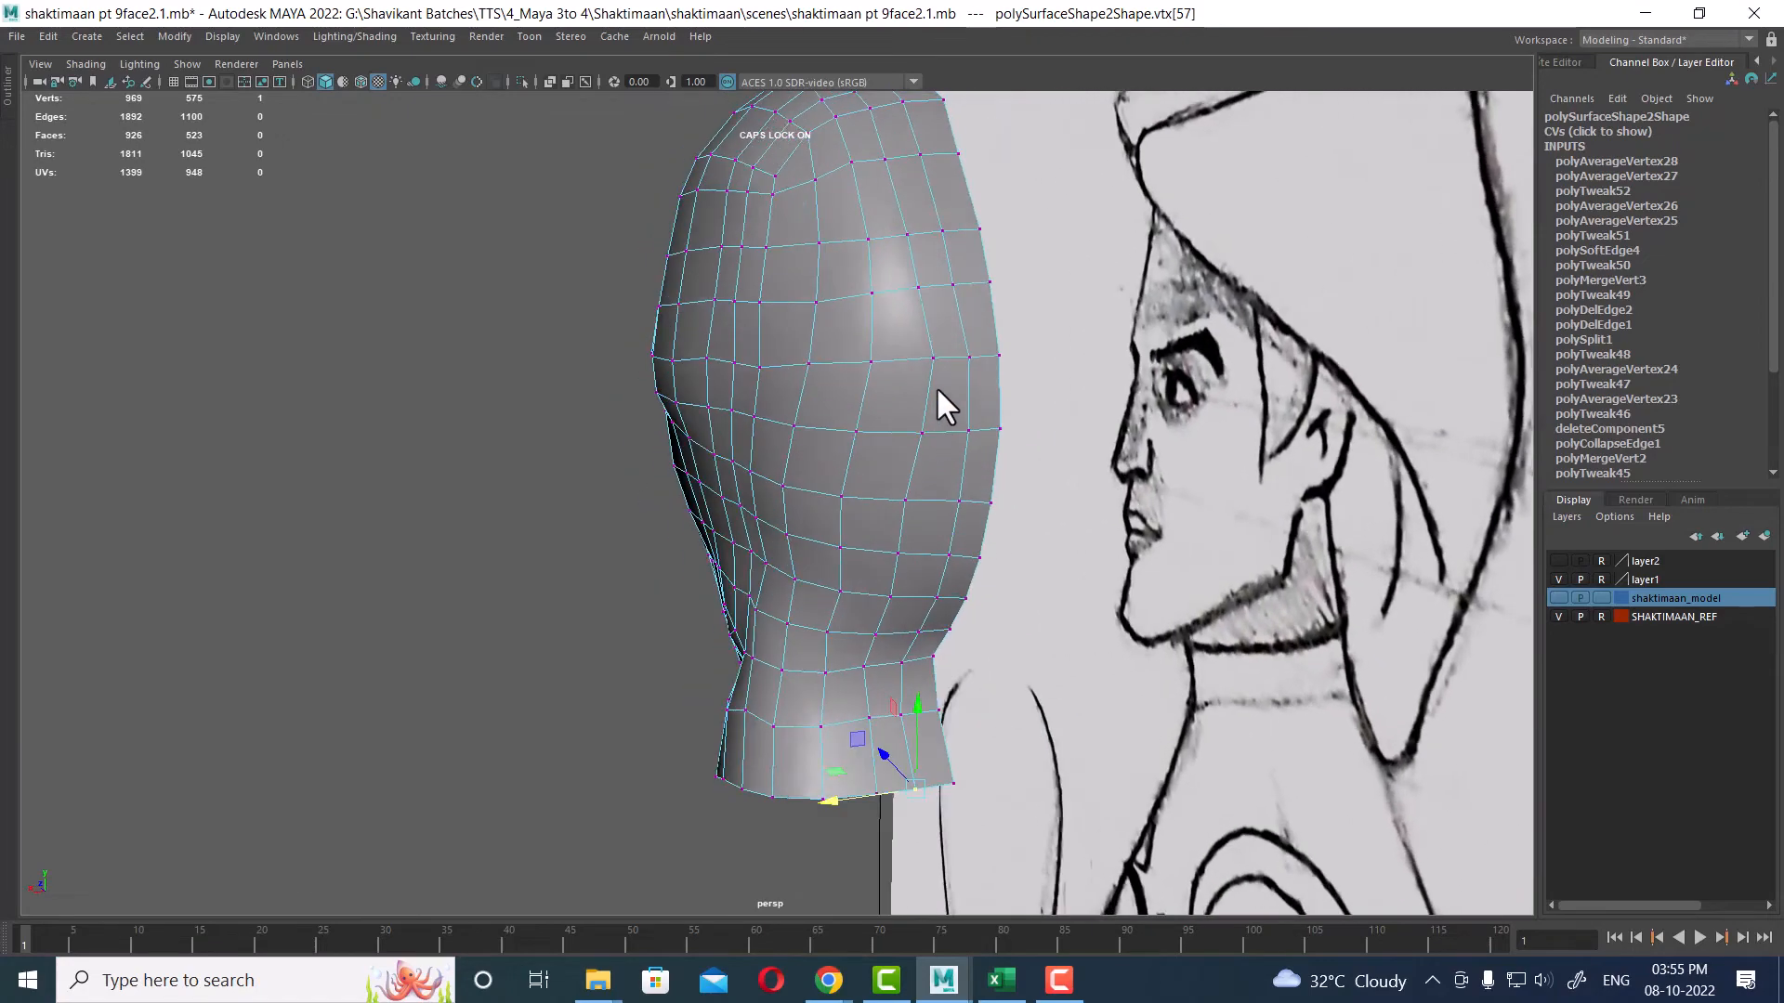
right_click_drag(934, 386, 987, 382, "alt")
left_click_drag(986, 382, 1079, 293, "alt")
right_click_drag(1078, 292, 896, 358, "alt")
left_click_drag(897, 357, 944, 381, "alt")
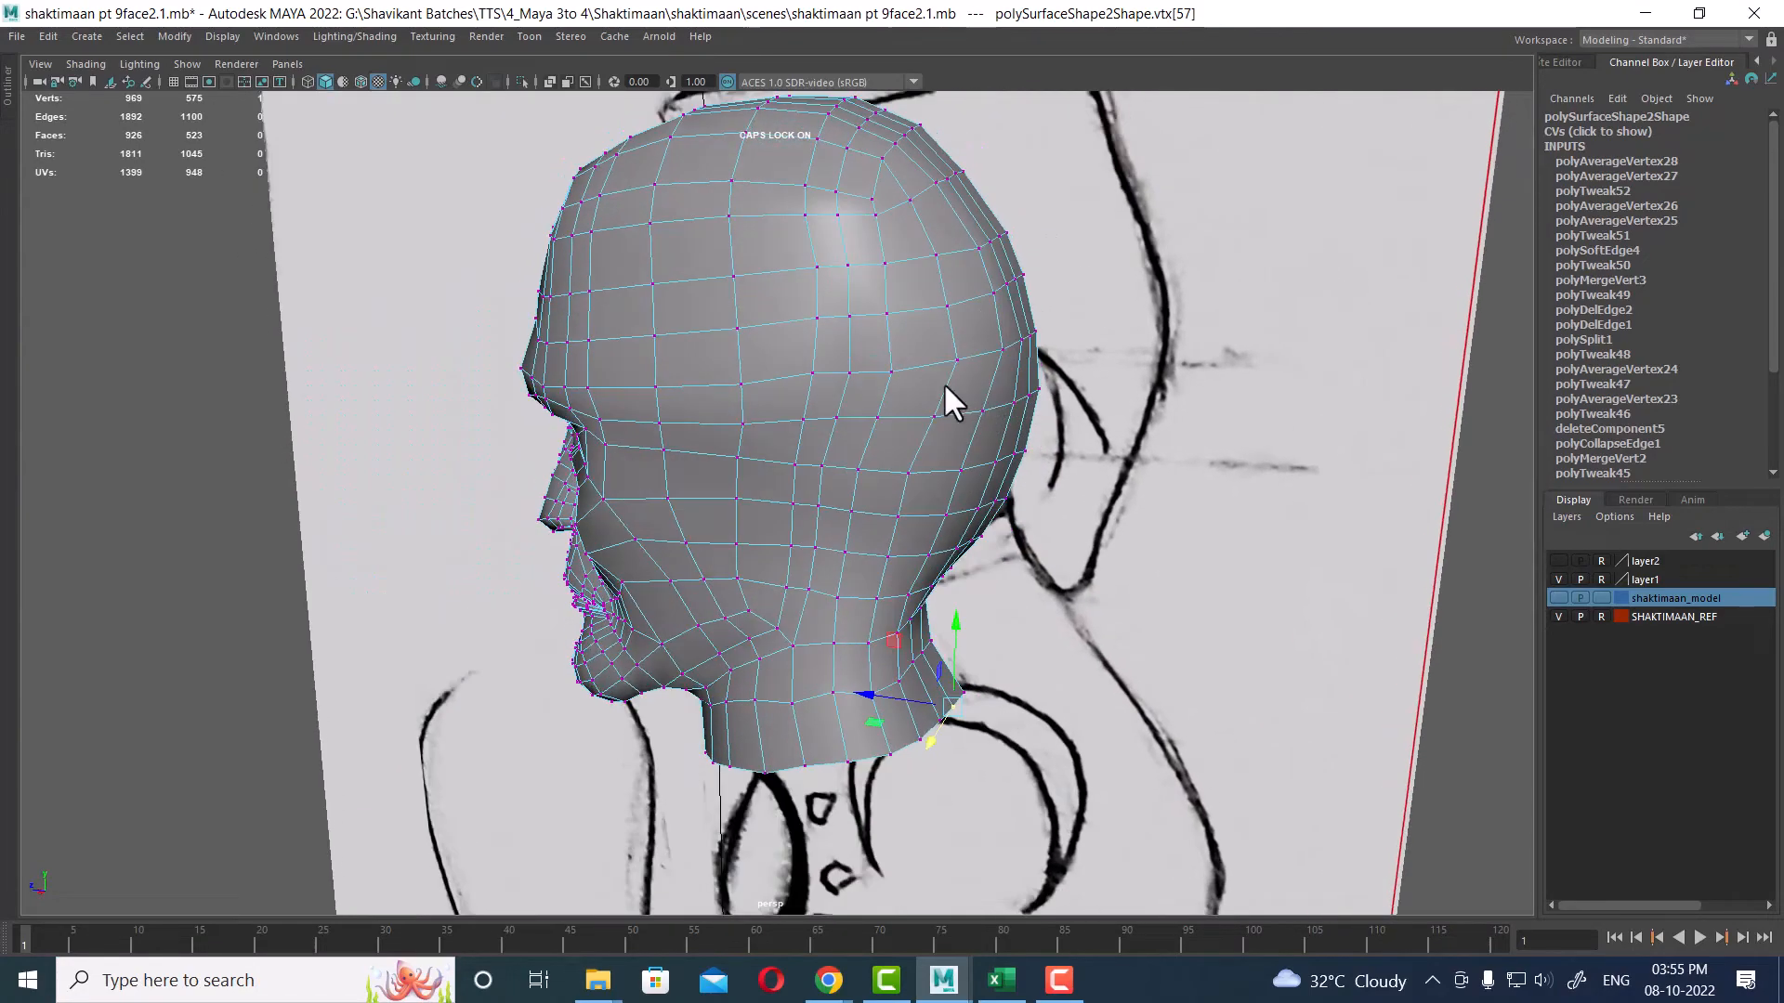
right_click_drag(944, 382, 947, 477, "alt")
left_click_drag(948, 478, 960, 489, "alt")
right_click_drag(960, 488, 925, 240)
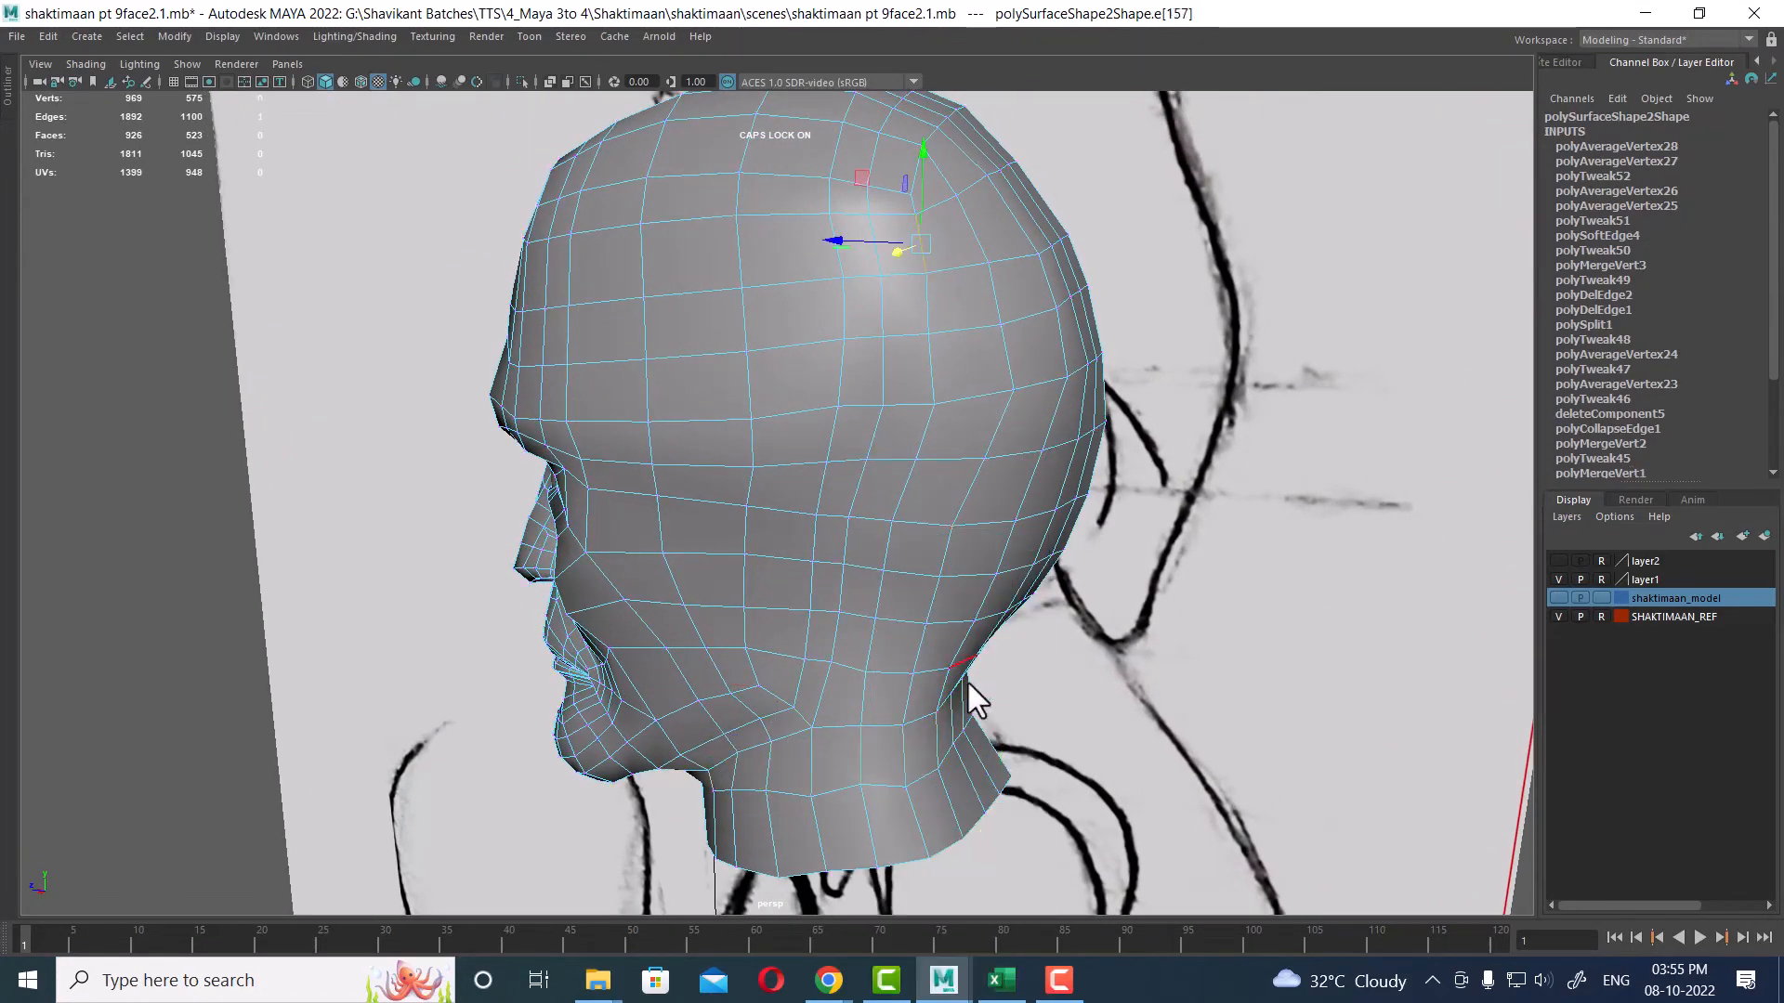
Step: Try to insert an edge loop across the skull with the Insert Edge Loop Tool
double_click(864, 691, "shift")
right_click(917, 421, "shift")
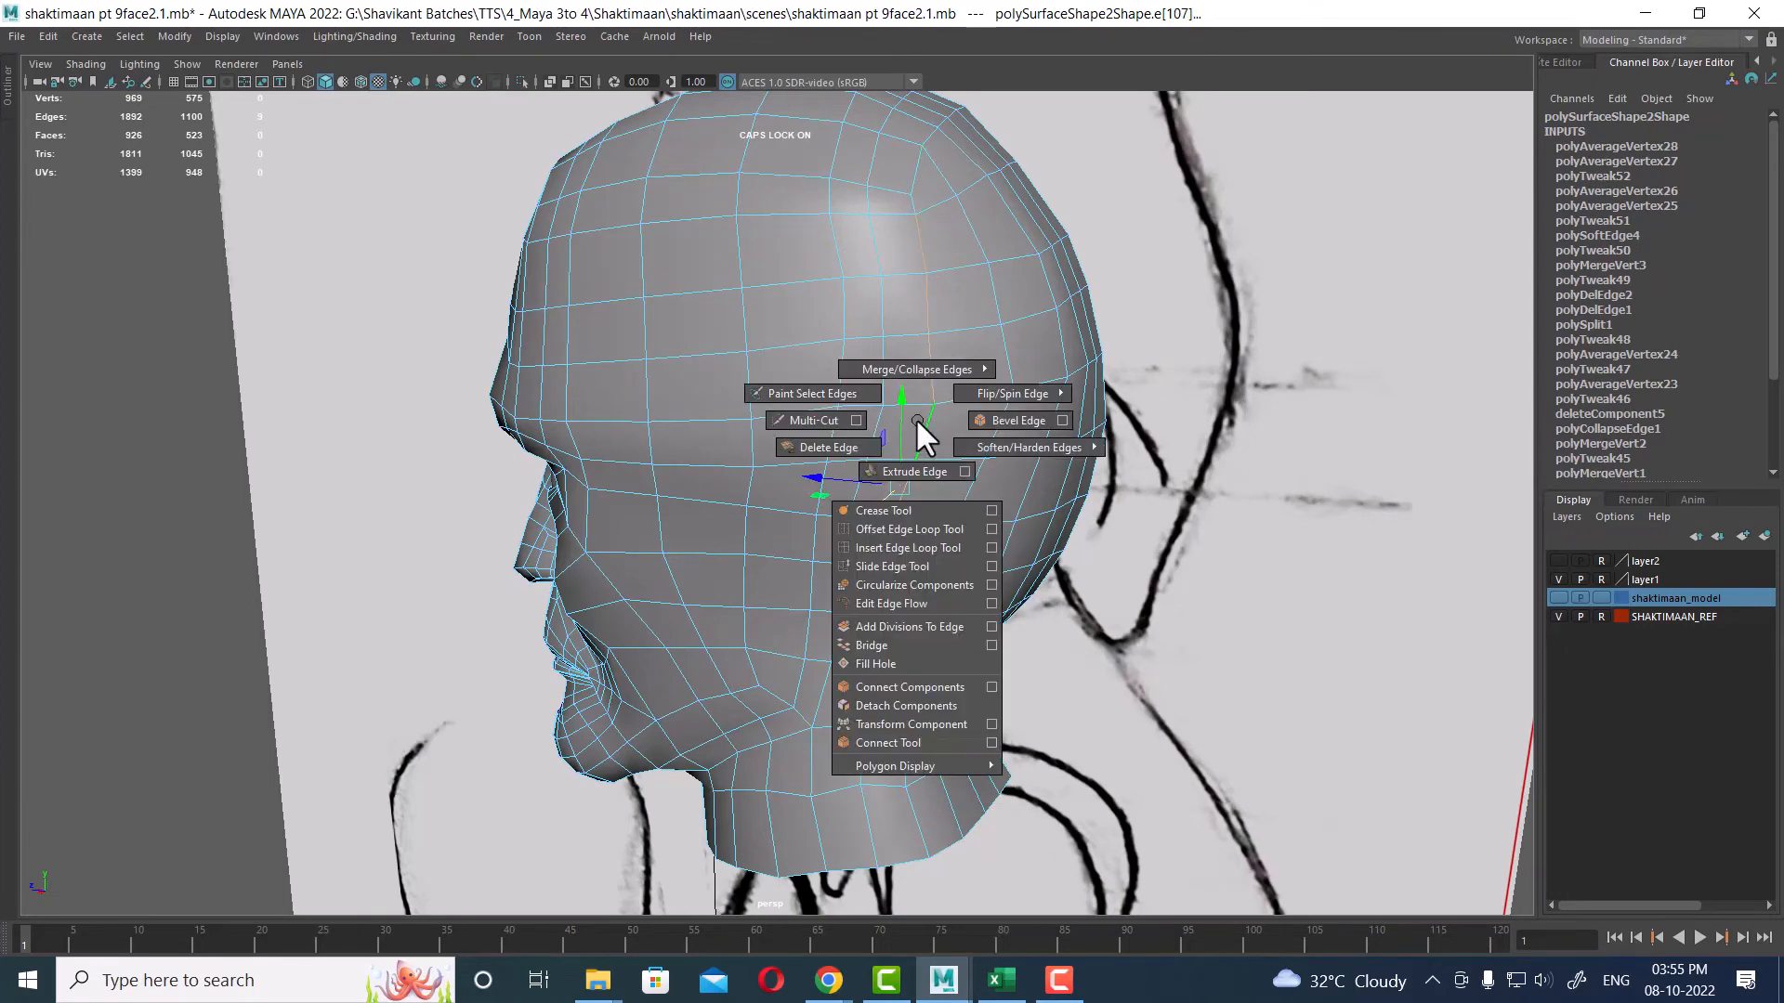
left_click(894, 565)
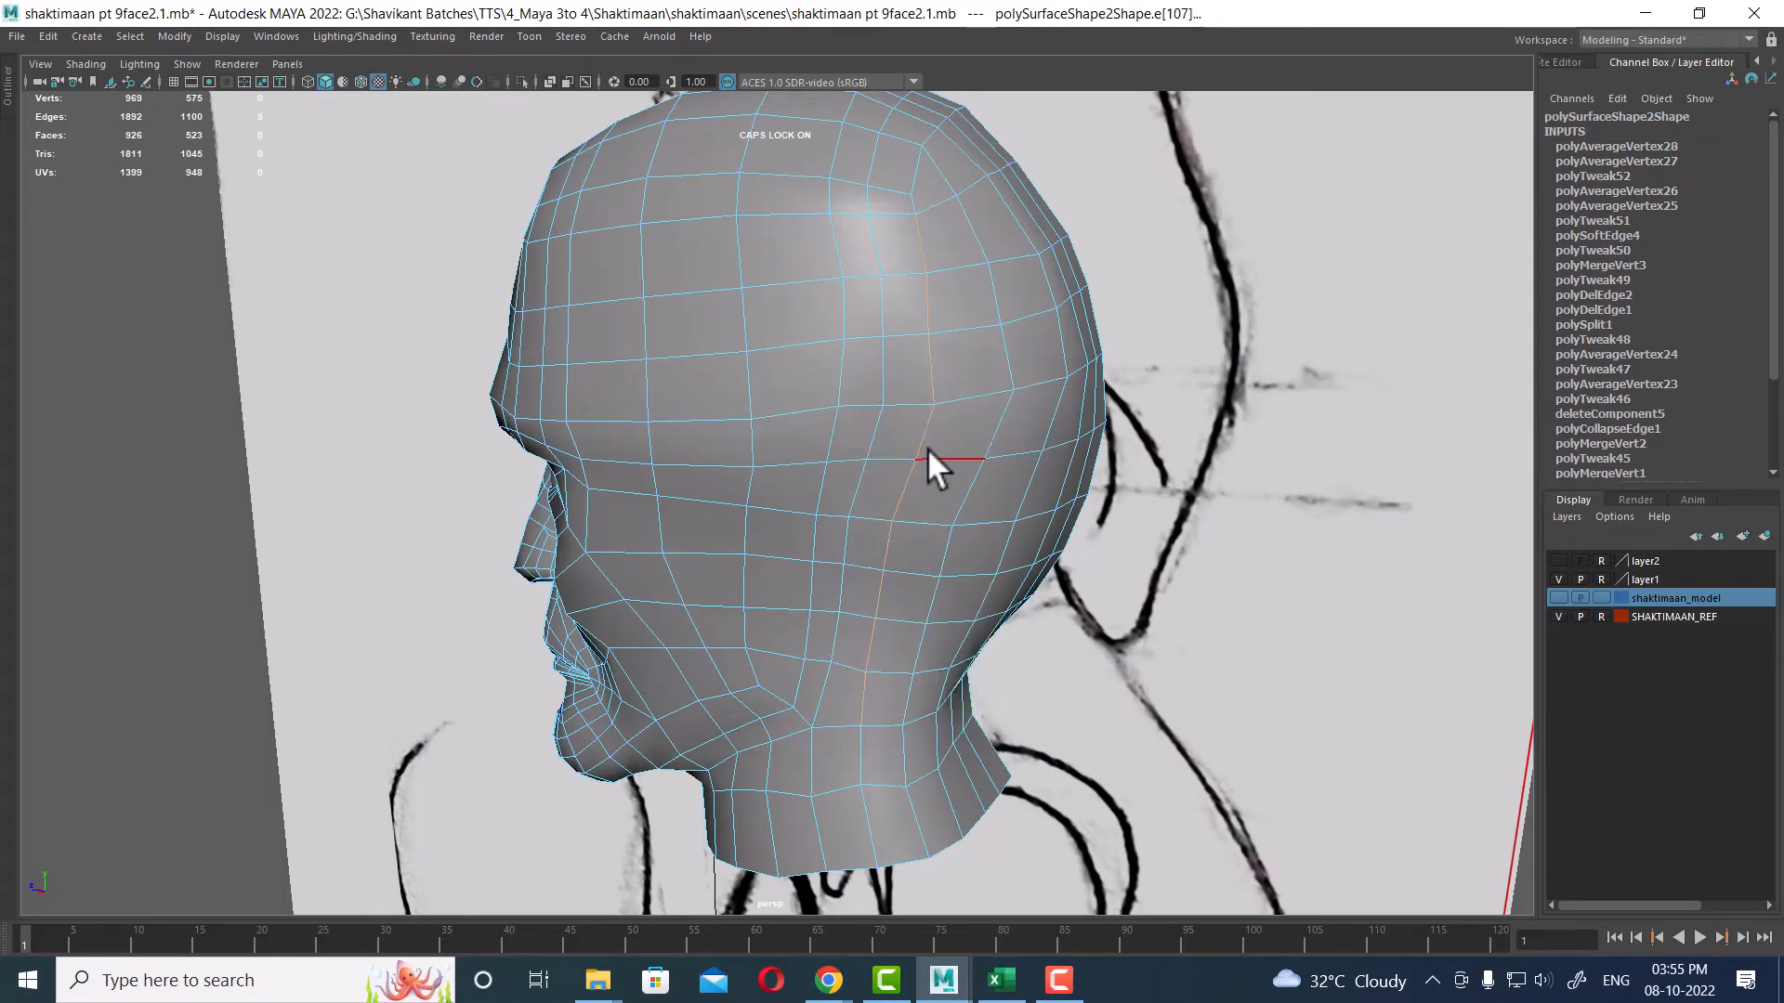
left_click_drag(931, 449, 801, 493)
mouse_move(800, 492)
middle_mouse_down("alt")
mouse_move(991, 426)
mouse_move(910, 333)
middle_mouse_up("alt")
right_click_drag(911, 330, 851, 513, "alt")
right_click_drag(884, 264, 888, 291)
left_click_drag(888, 292, 960, 637, "alt")
right_click_drag(960, 637, 1007, 505, "alt")
middle_click_drag(1007, 505, 1016, 504, "alt")
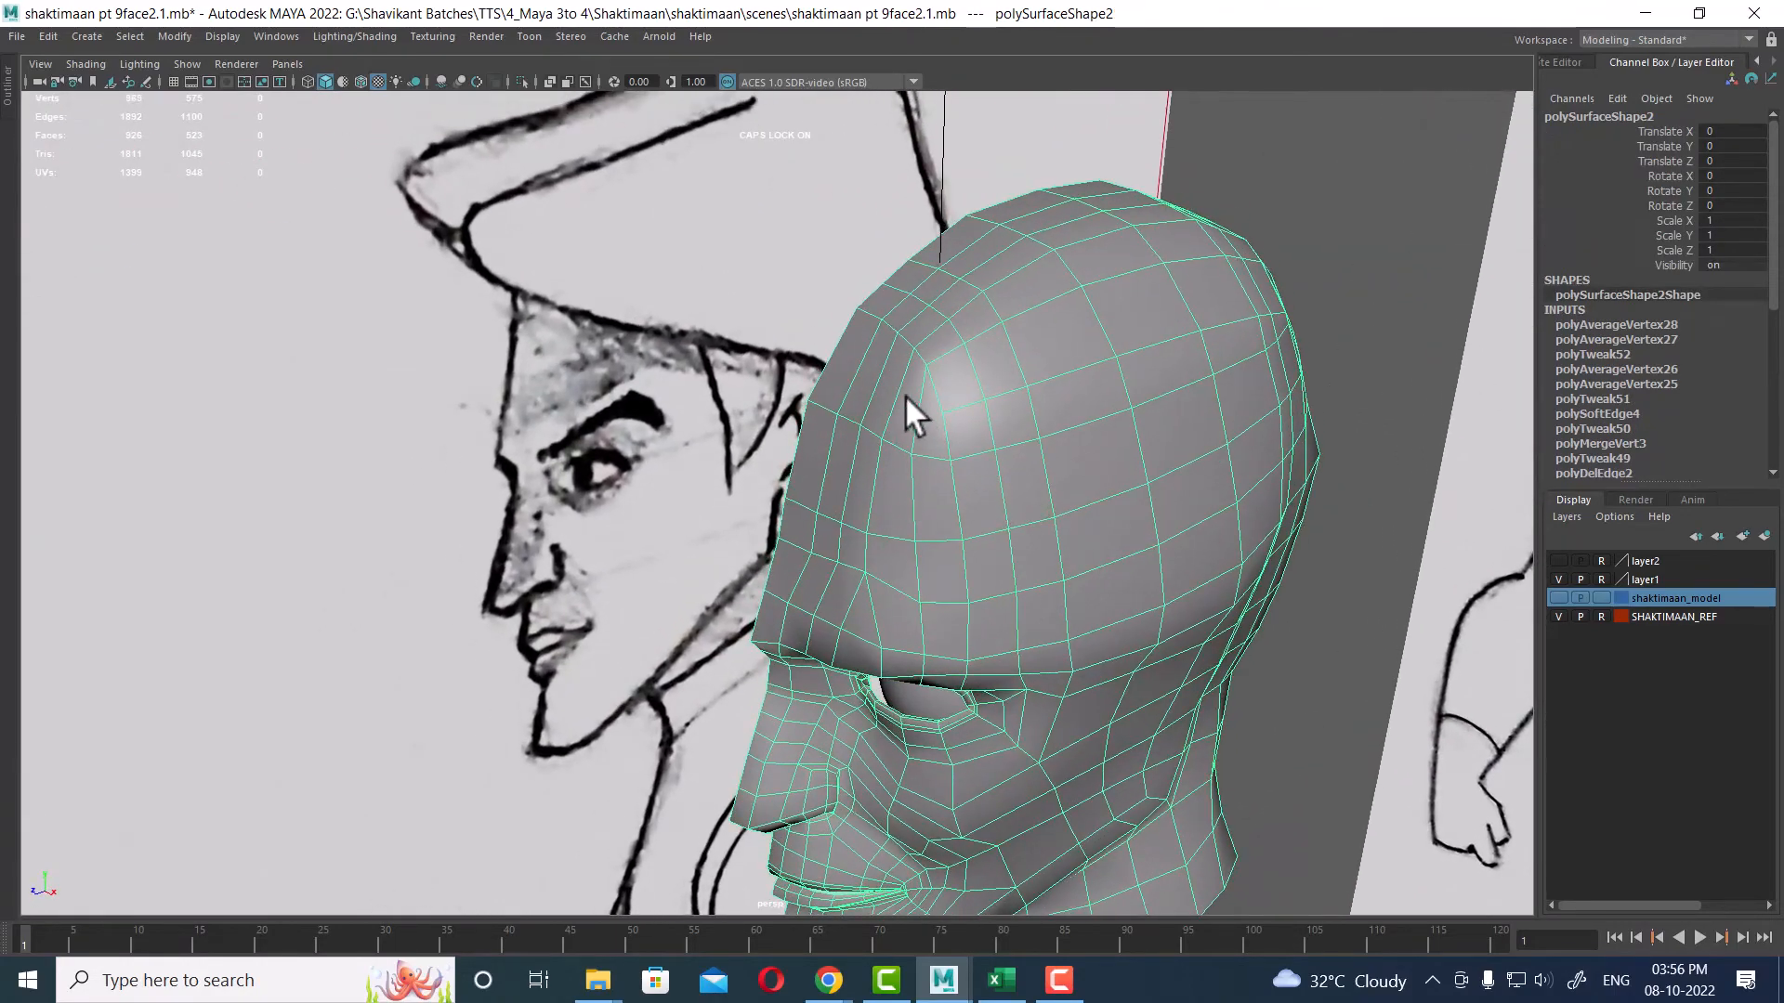
left_click_drag(905, 394, 839, 386, "alt")
right_click_drag(840, 387, 900, 326, "alt")
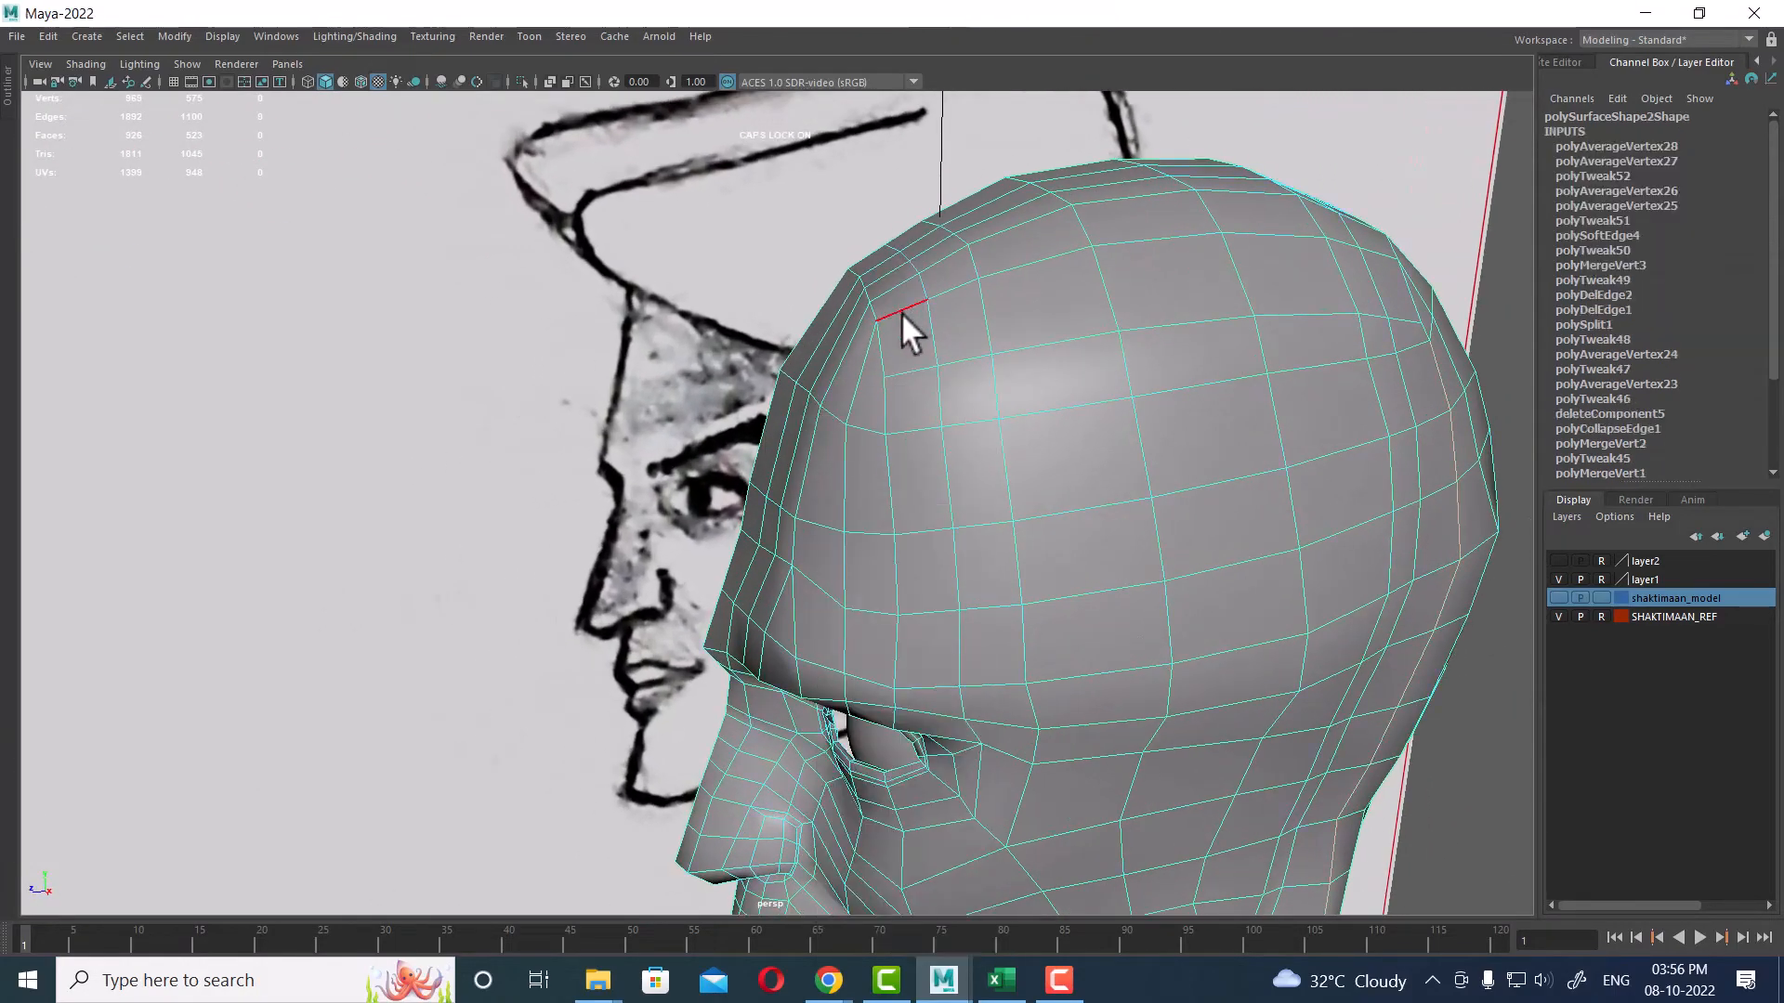
left_click(900, 326)
left_click_drag(831, 347, 953, 429, "alt")
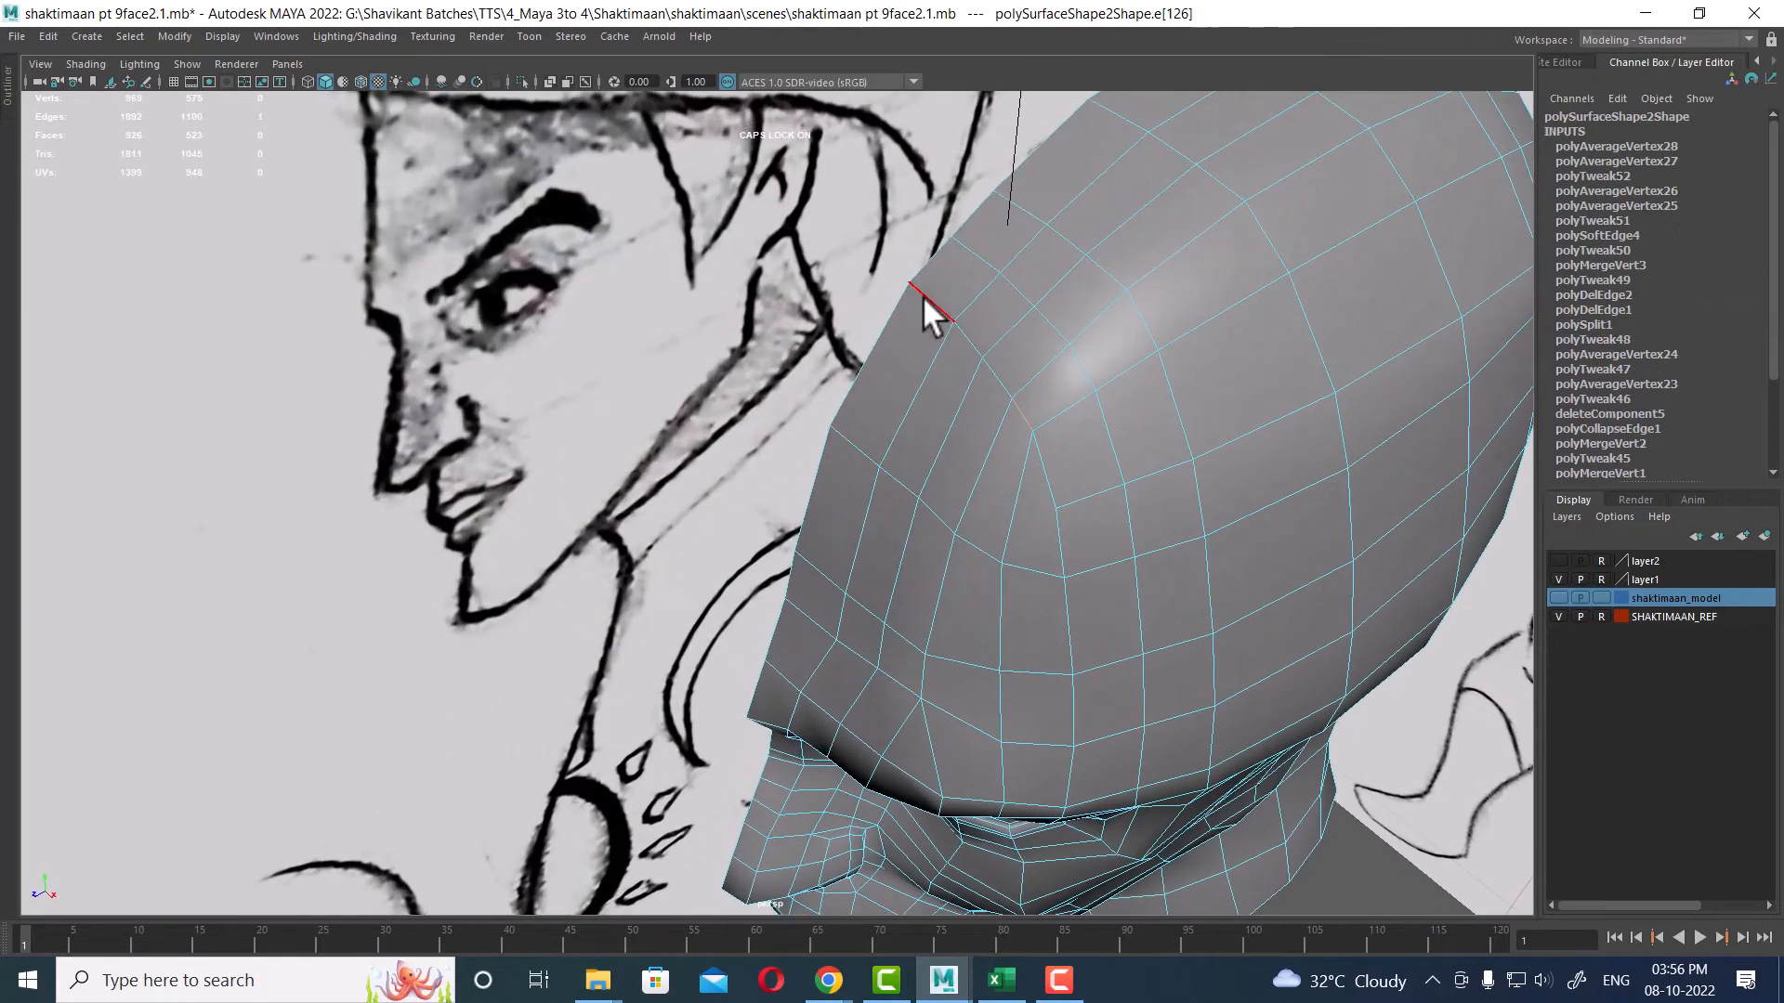
left_click(1069, 303)
right_click_drag(1074, 269, 1074, 409, "shift")
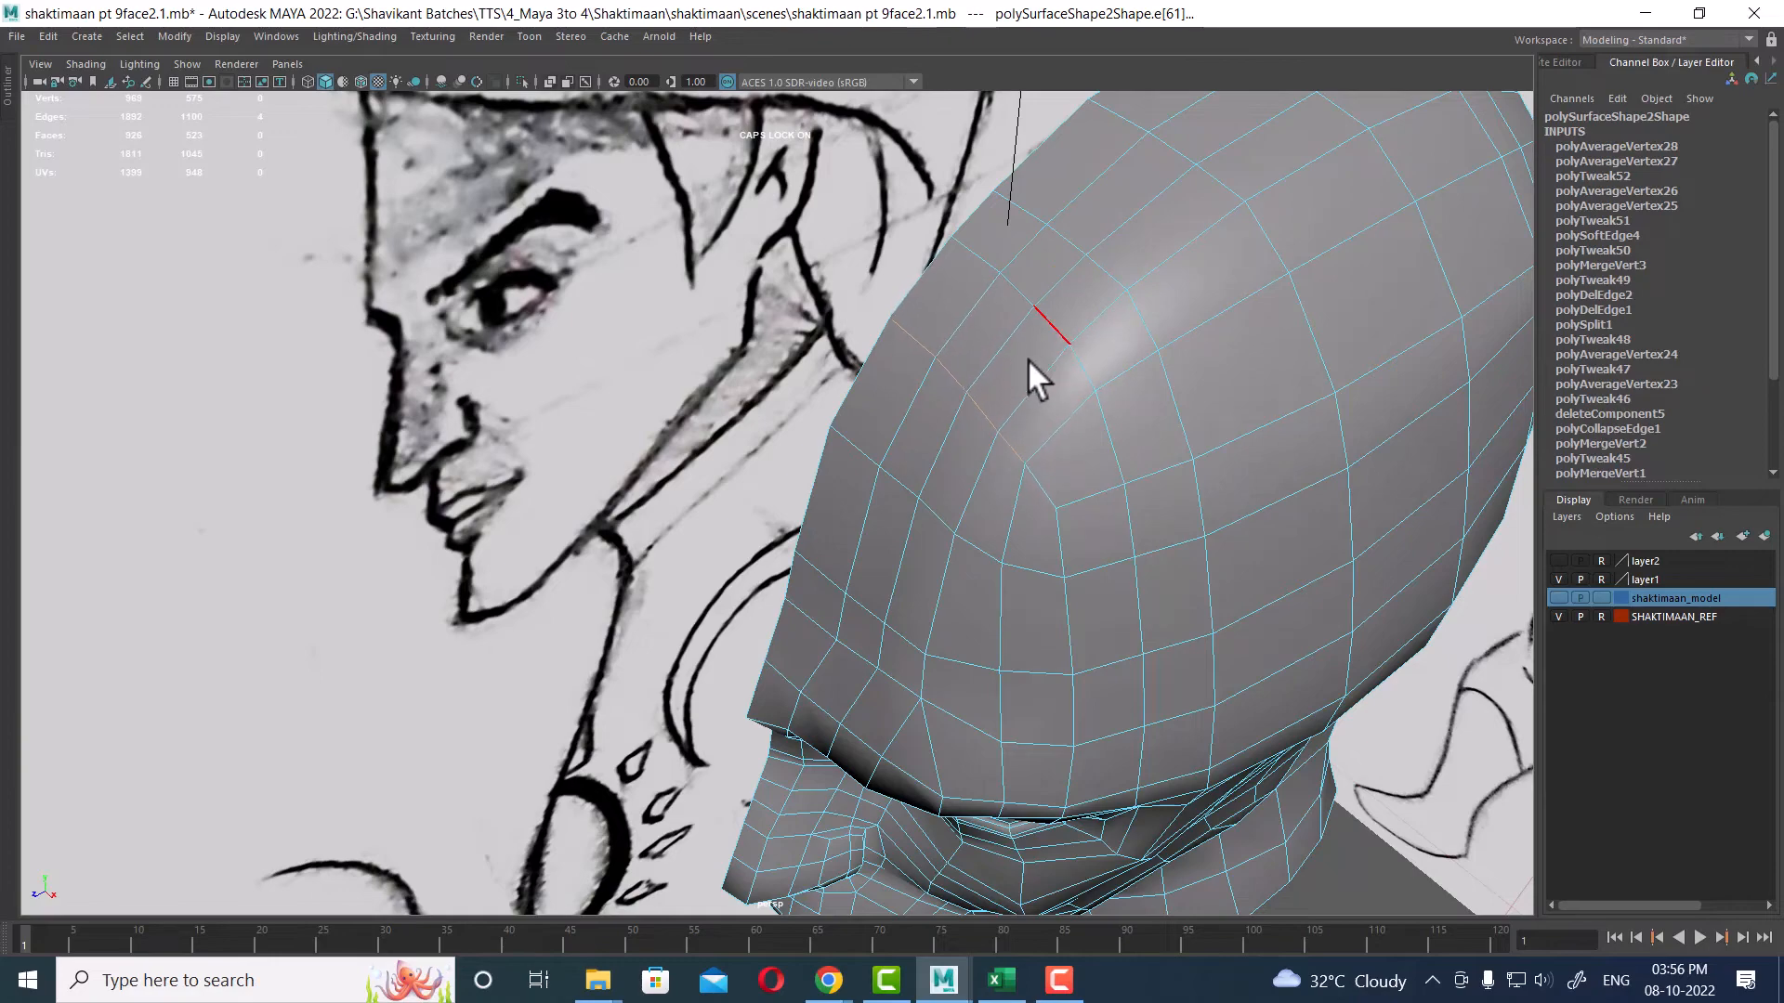
left_click_drag(1055, 530, 943, 368, "alt")
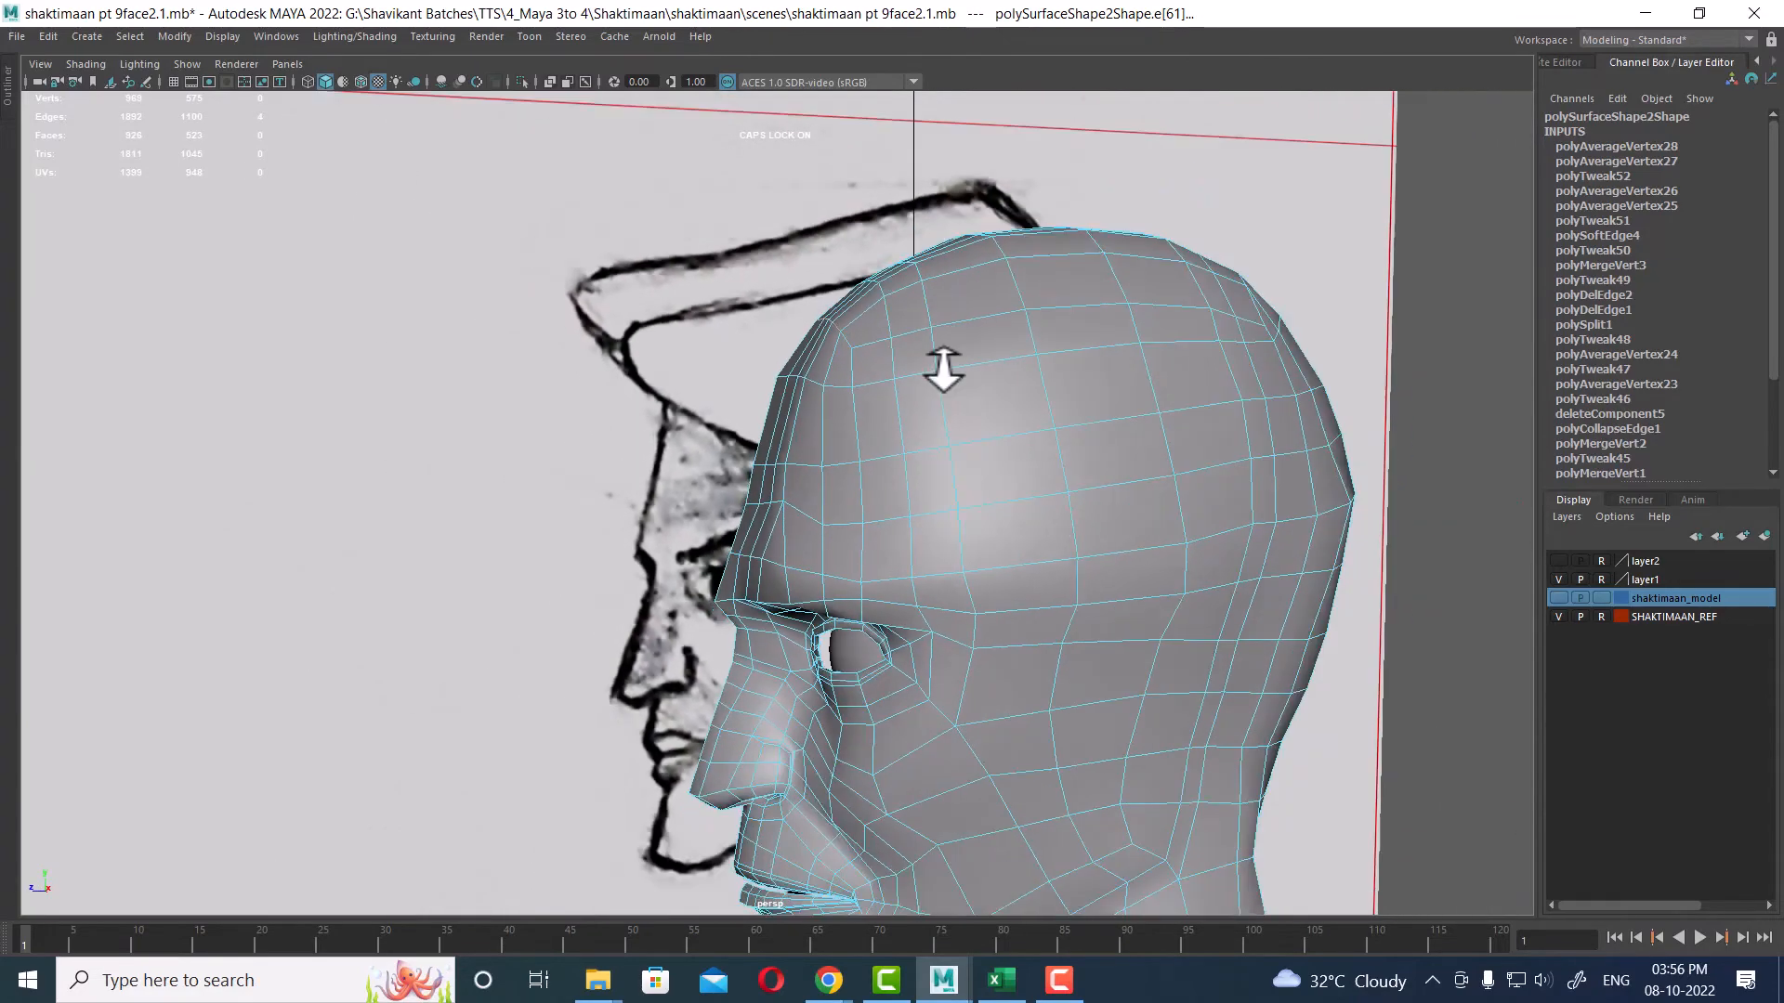
right_click_drag(943, 369, 979, 430, "alt")
Step: In the four-view layout, select the neck's bottom border edges and extrude them downward to lengthen the neck
key("F8")
left_click_drag(1068, 604, 1022, 409, "alt")
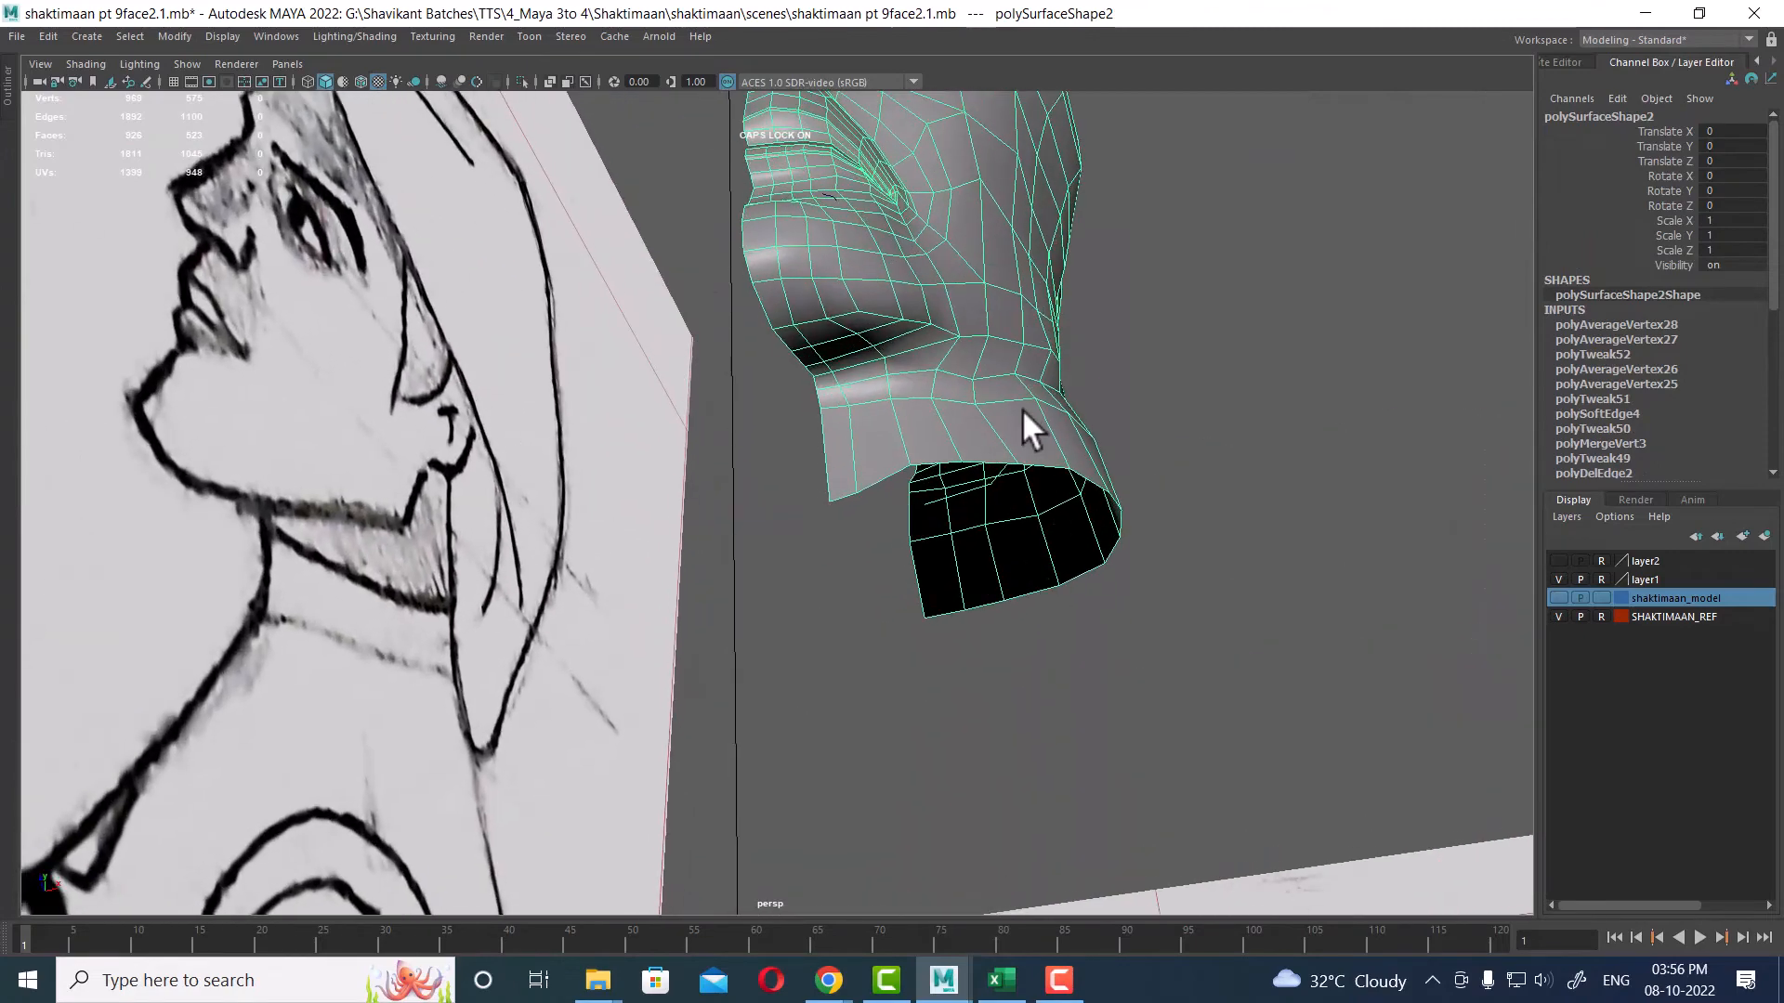
scroll(1025, 415, "down", 2)
key("space")
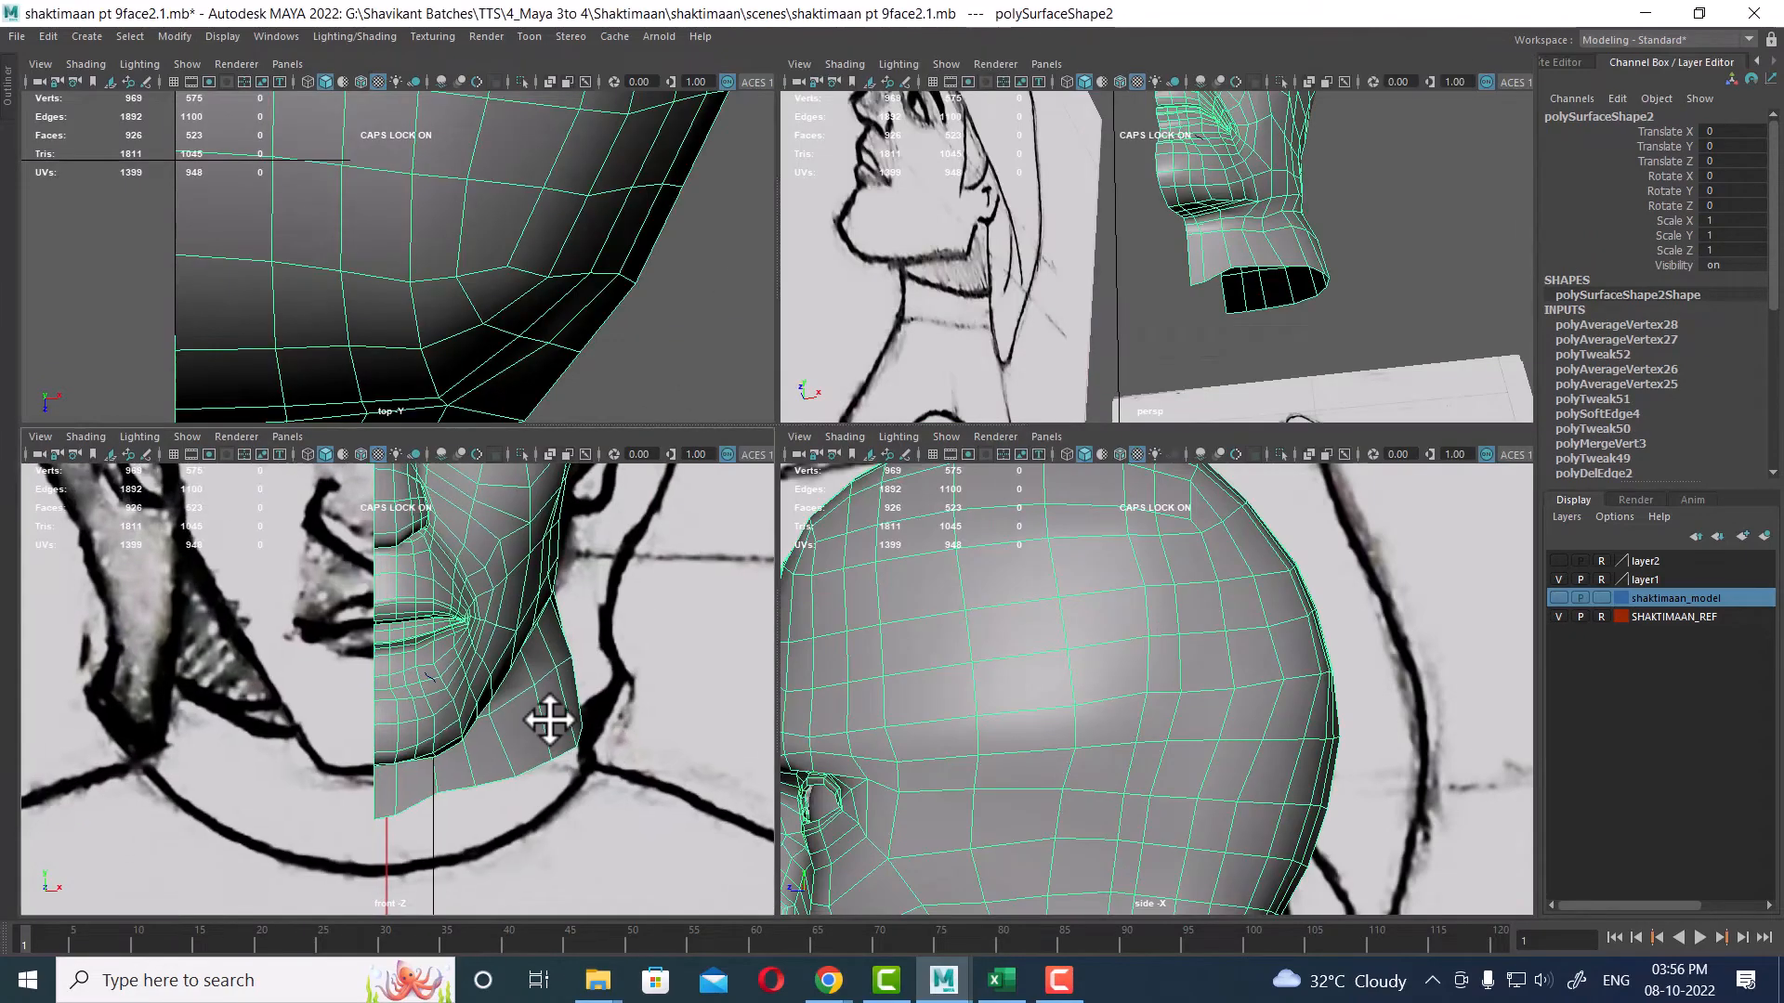
middle_click_drag(549, 720, 567, 664, "alt")
scroll(1119, 799, "down", 3)
middle_click_drag(1121, 799, 1139, 604, "alt")
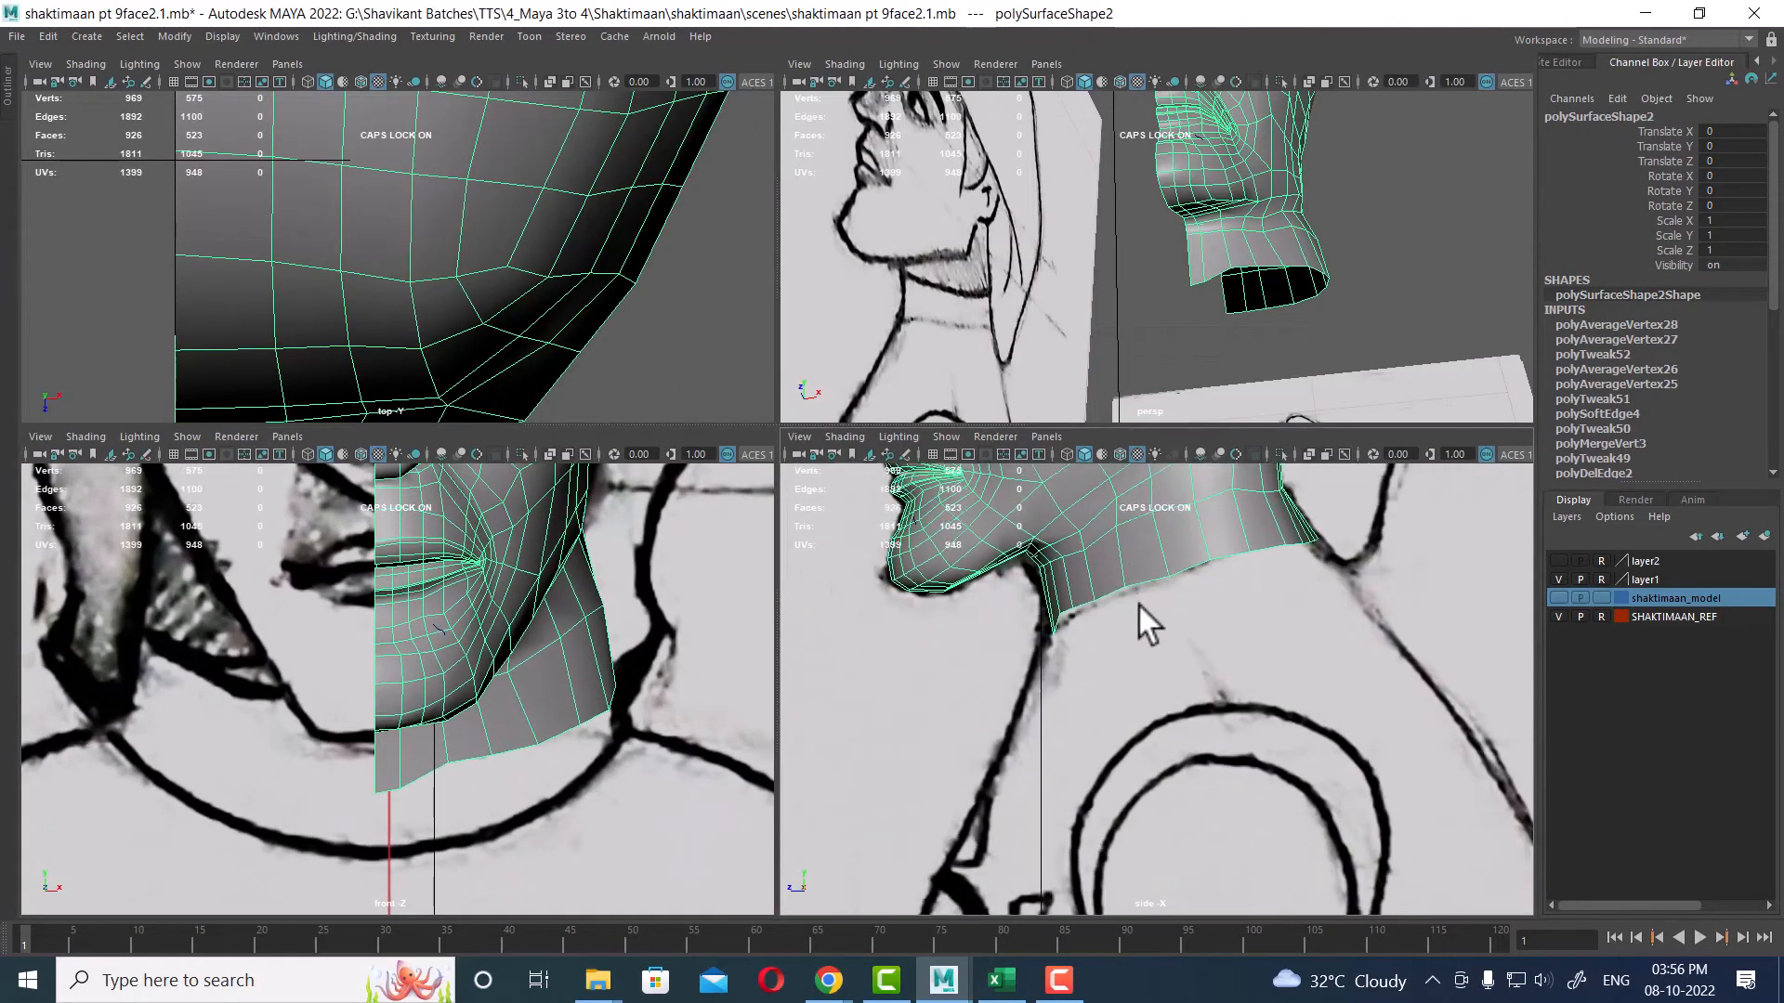
scroll(1274, 299, "up", 3)
right_click_drag(1287, 245, 1289, 190)
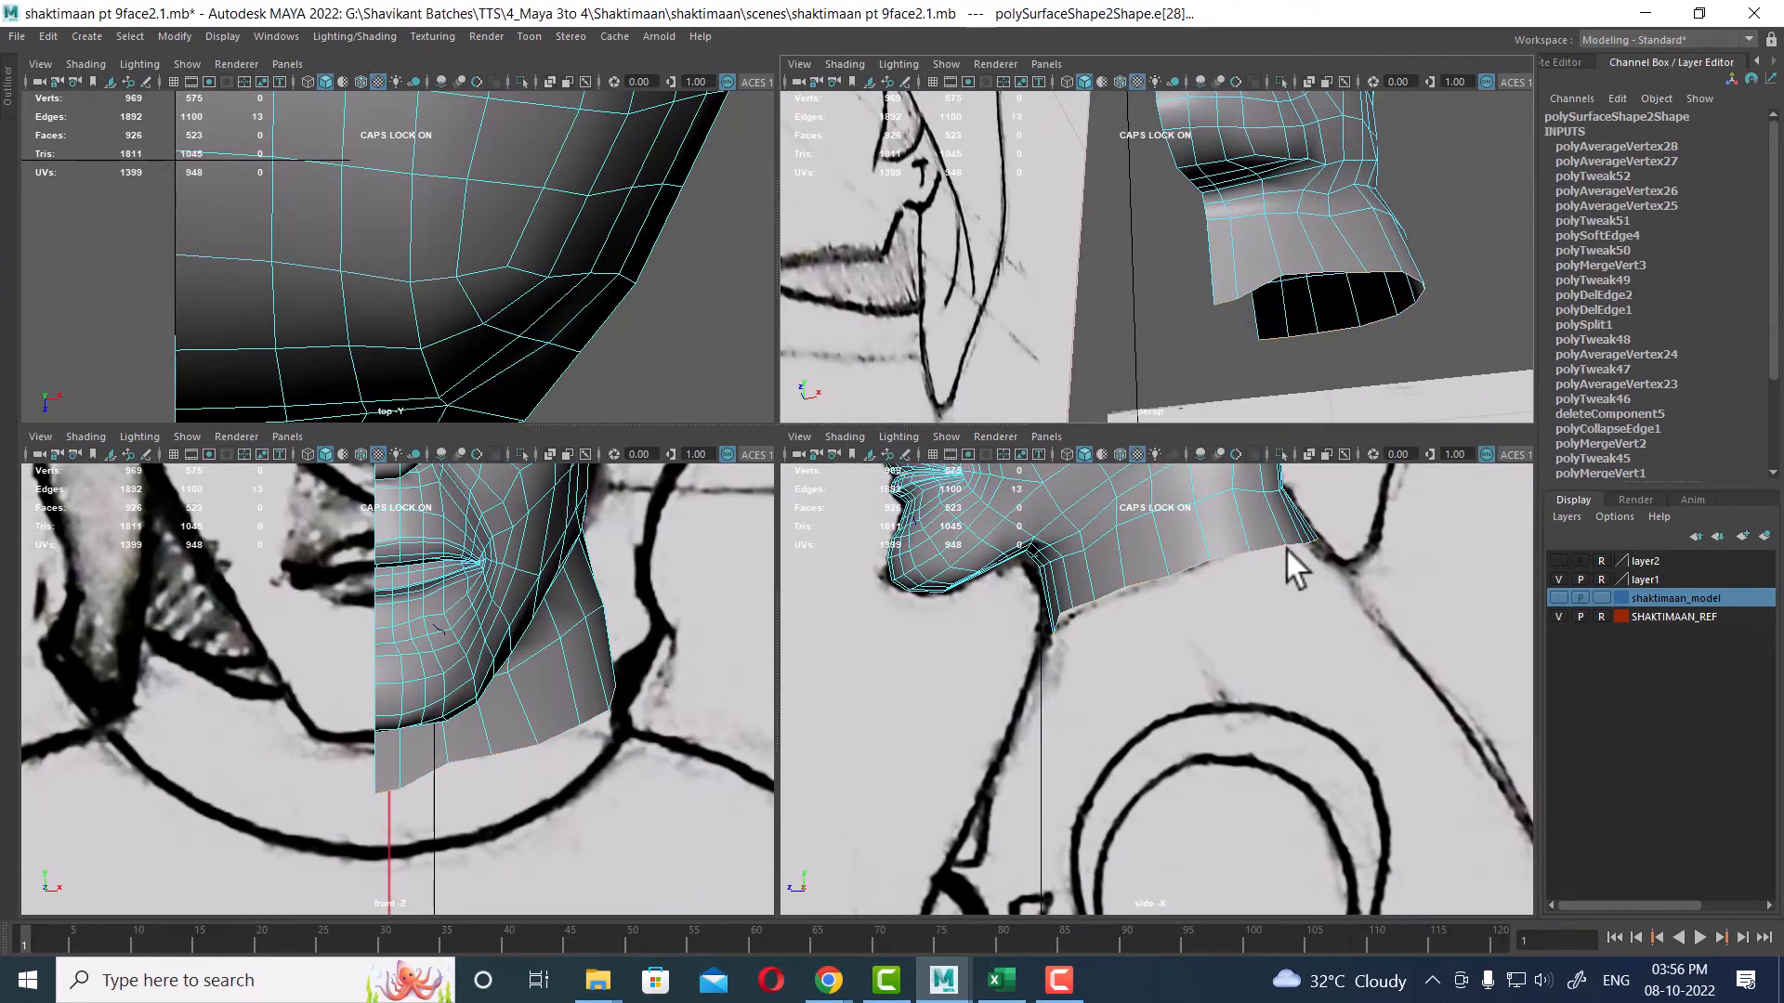
key("w")
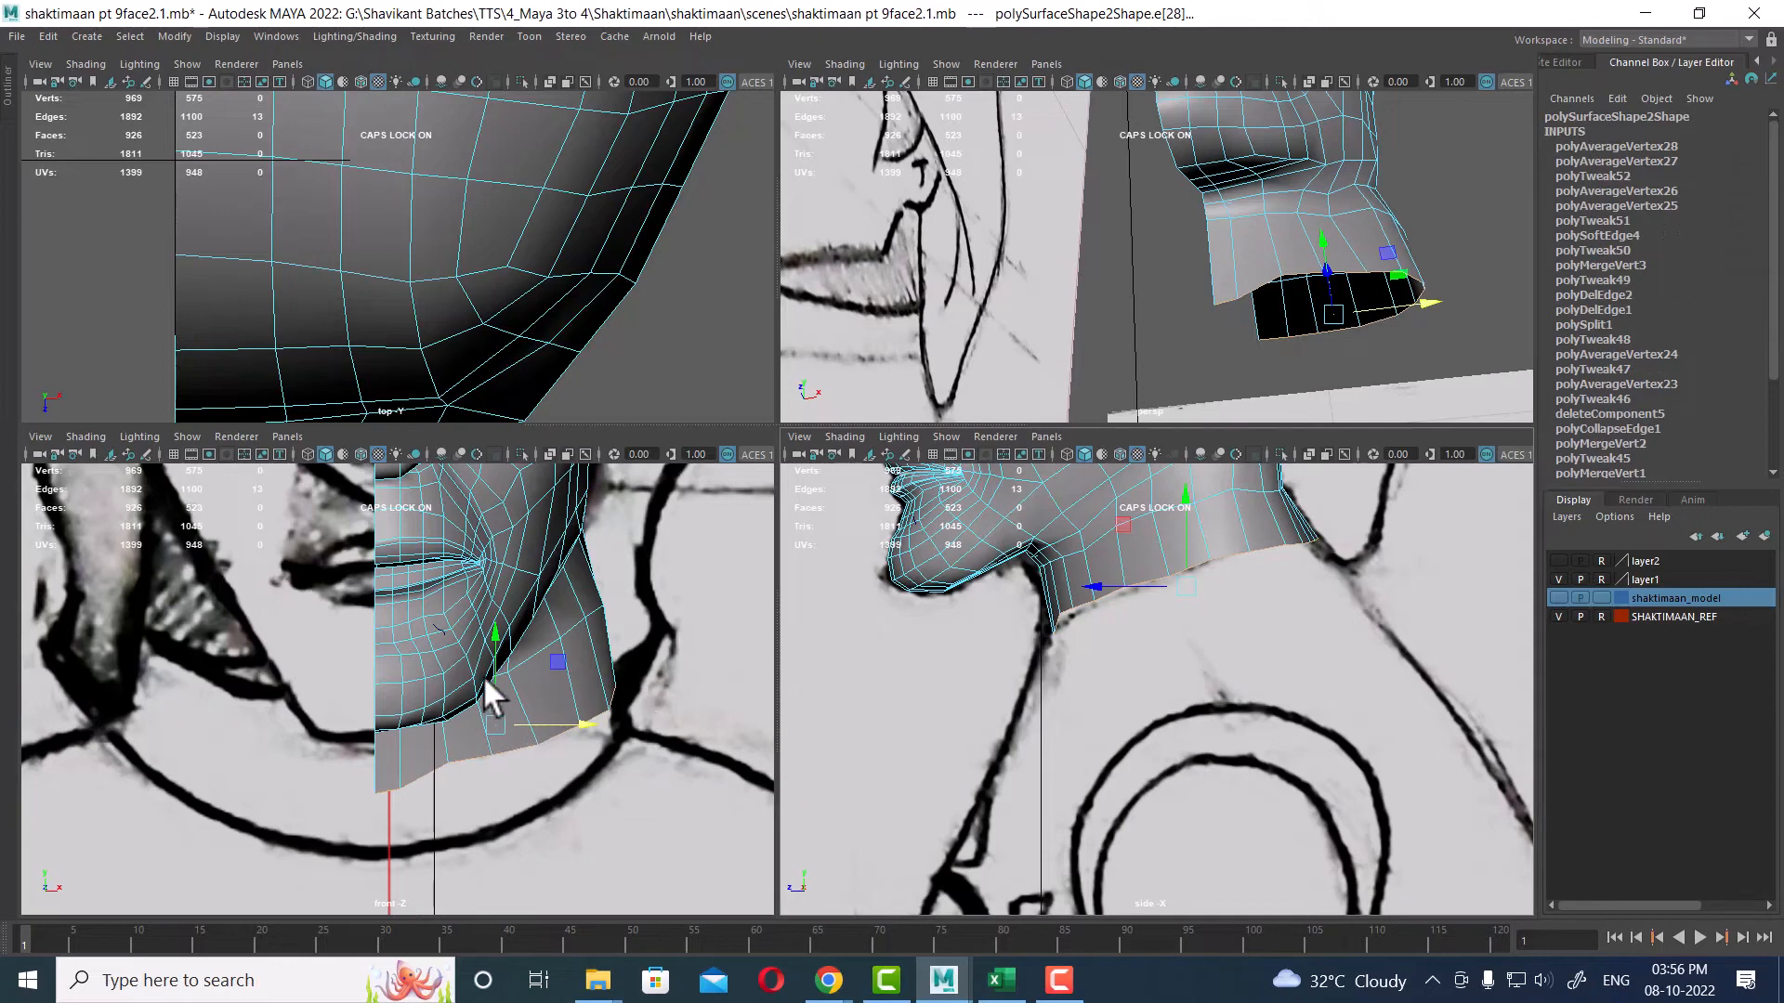
key("r")
left_click_drag(495, 643, 498, 851)
key("ctrl+e")
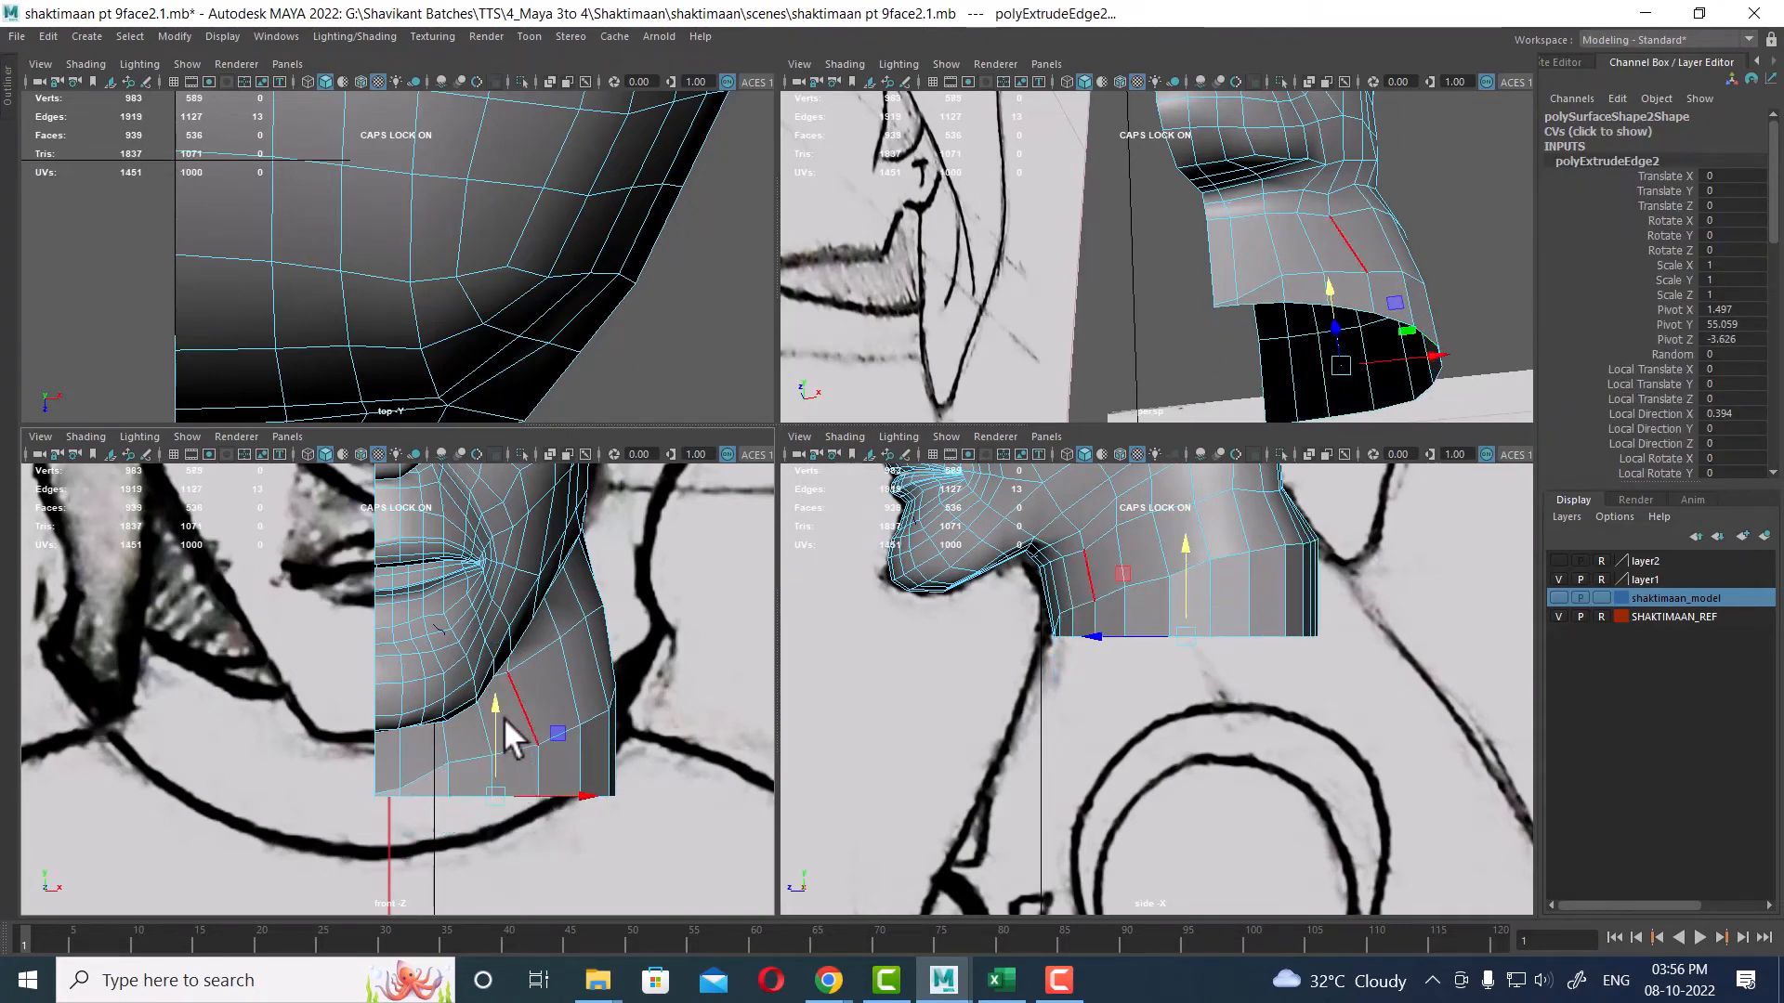
left_click_drag(494, 703, 542, 739)
Step: Rotate the extruded neck border to angle the new lower neck section toward the reference
key("e")
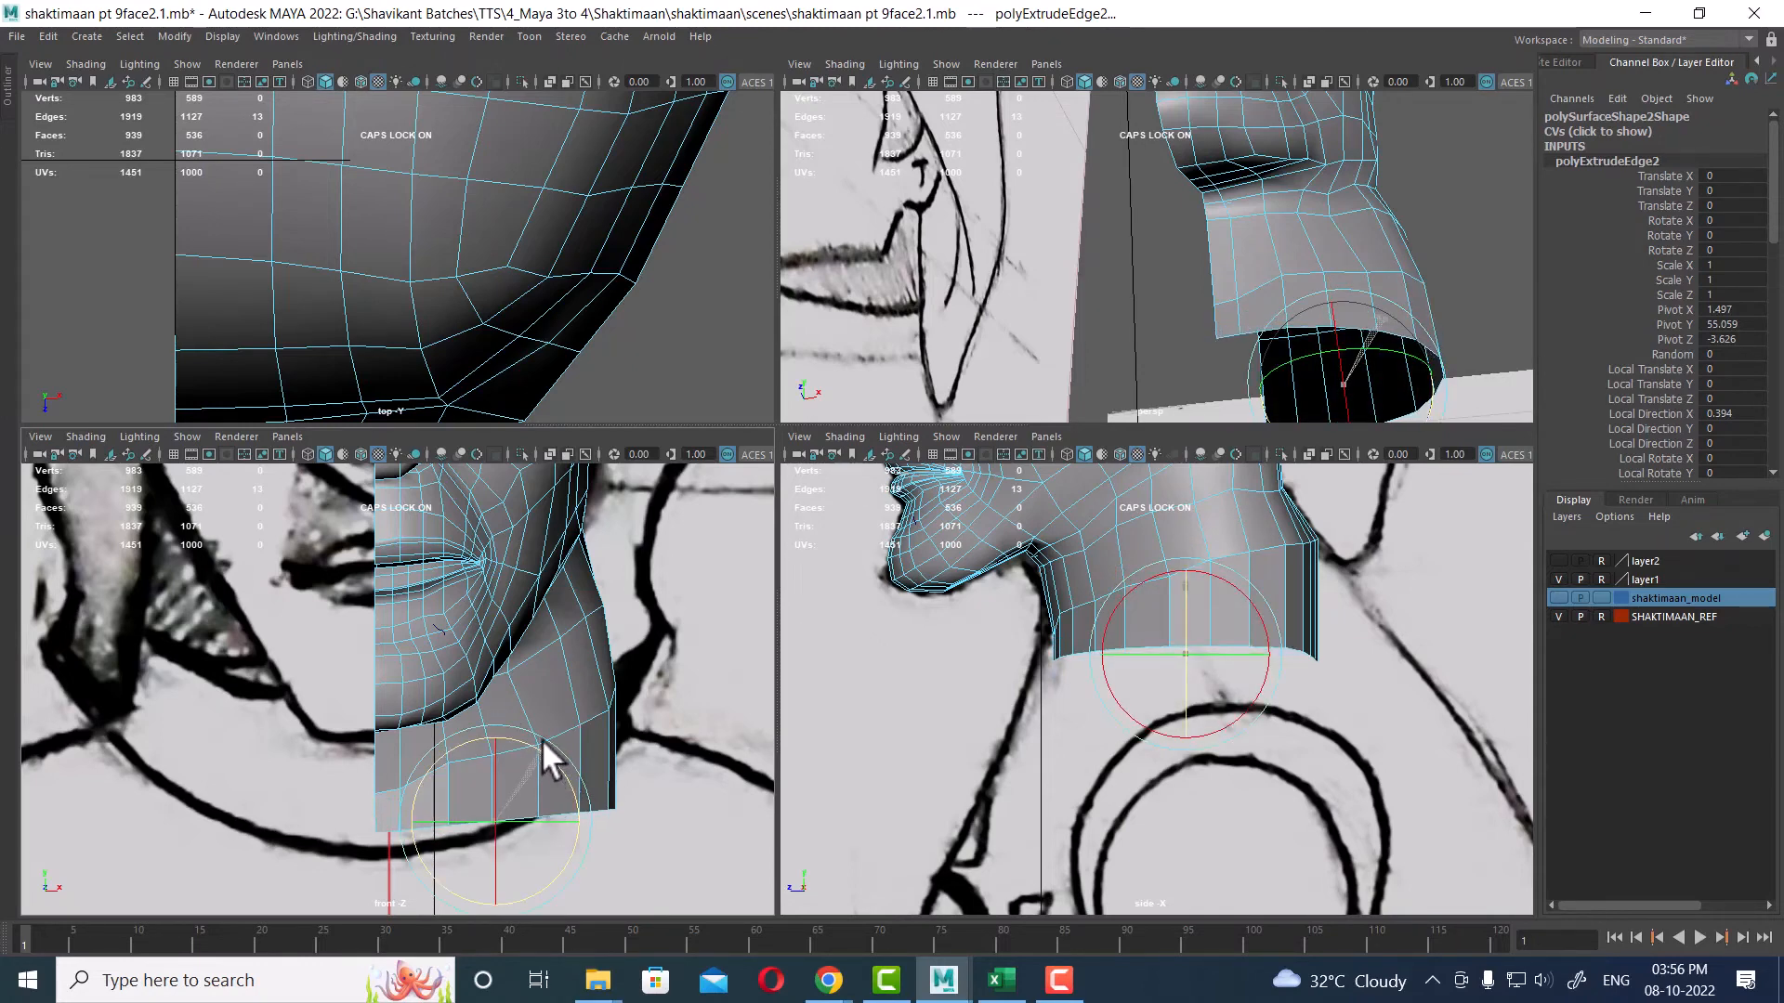
left_click_drag(391, 940, 701, 966)
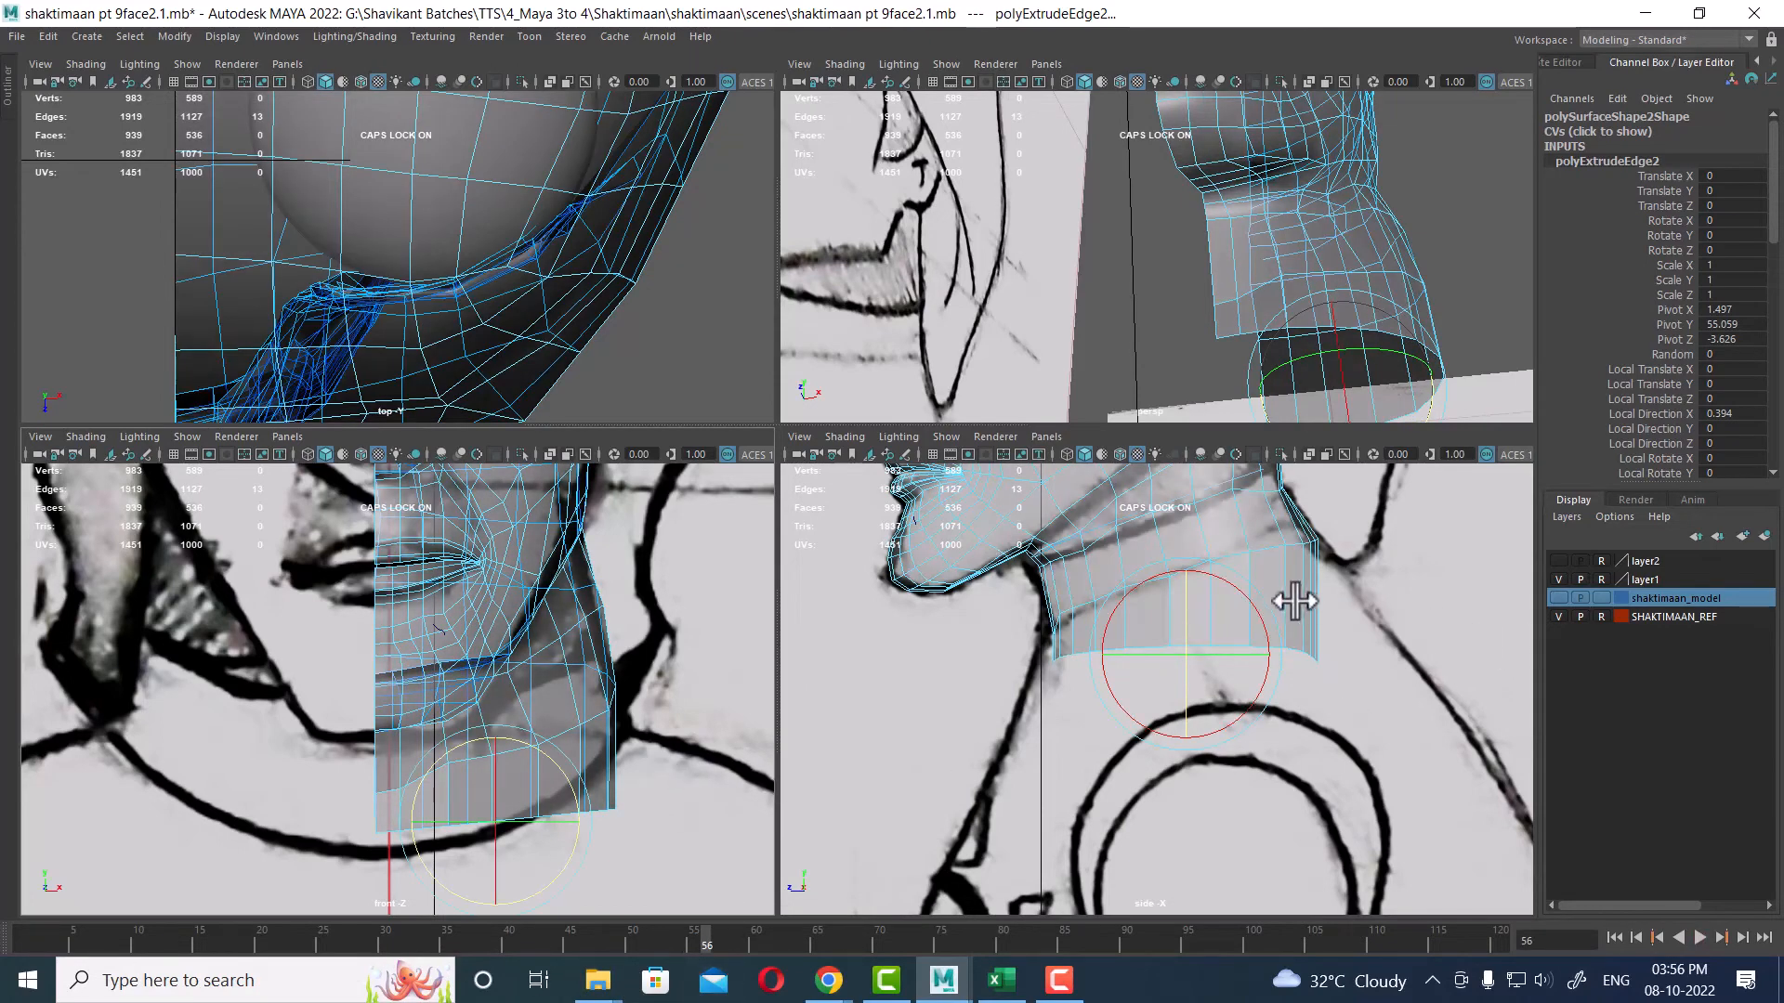
scroll(1295, 601, "up", 1)
left_click_drag(1266, 636, 1270, 619)
left_click_drag(1123, 671, 1102, 660)
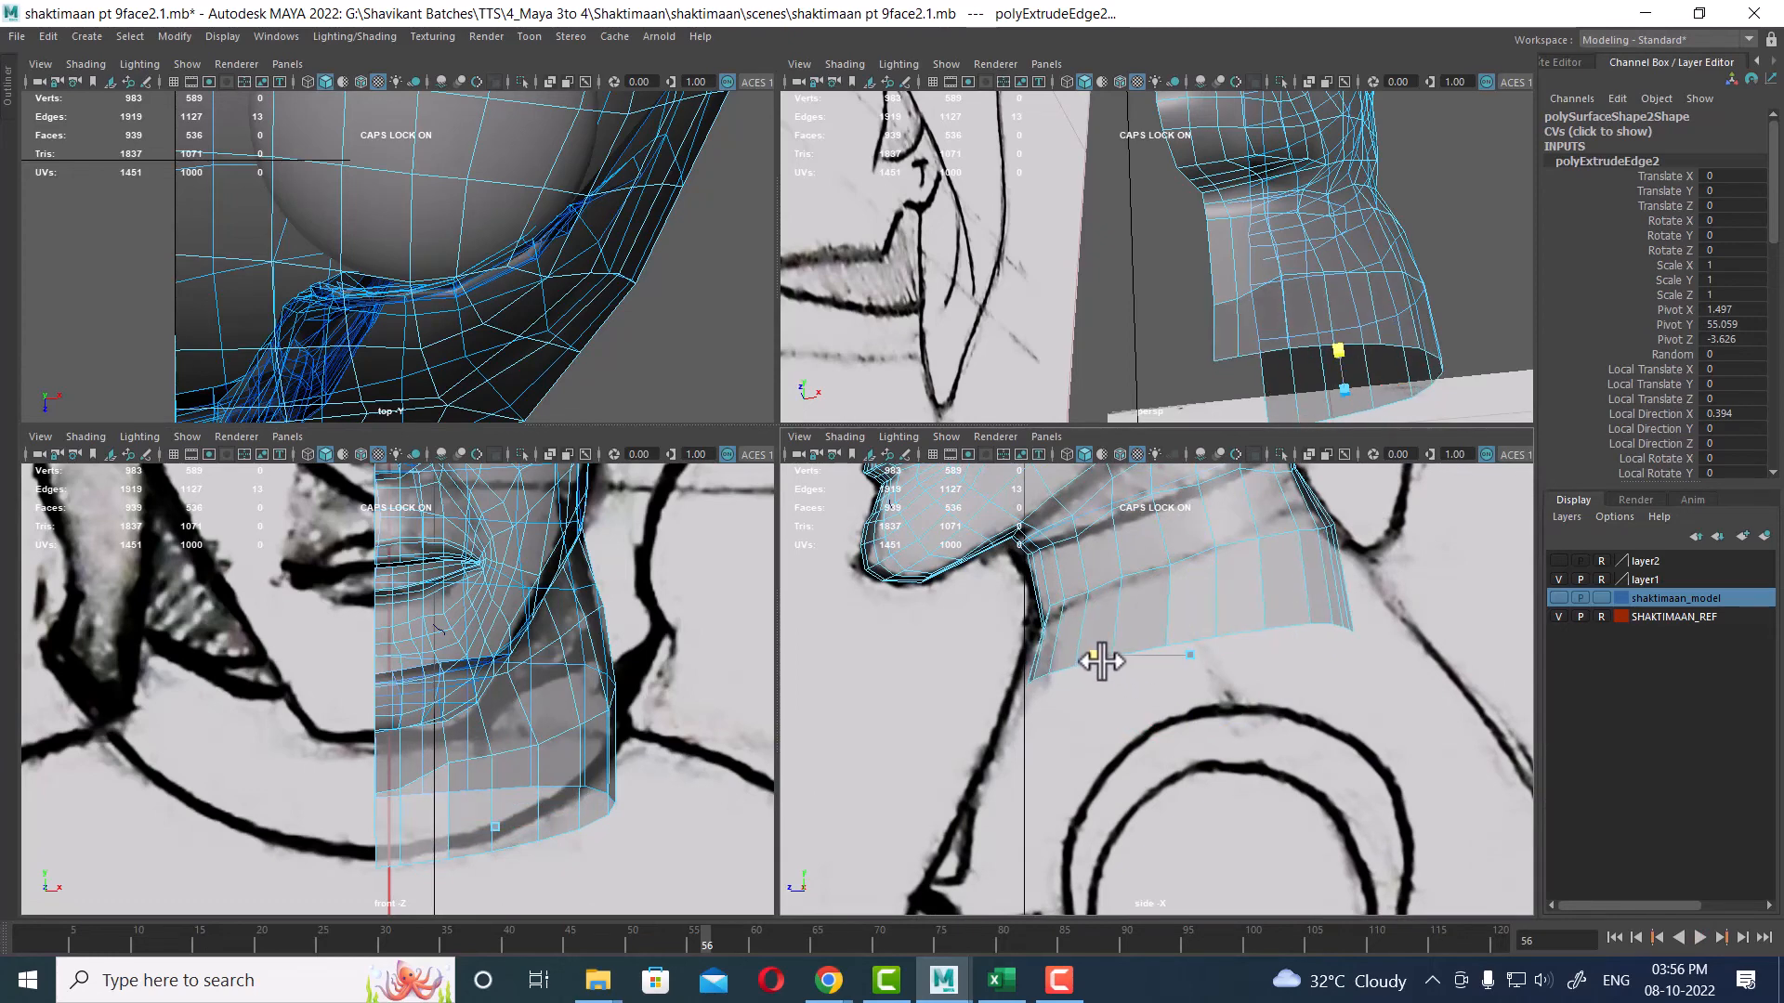
scroll(1246, 665, "up", 2)
Step: Select an edge loop around the neck and move and rotate it to follow the reference neck outline
double_click(1264, 508)
middle_click_drag(1258, 532, 1256, 600, "alt")
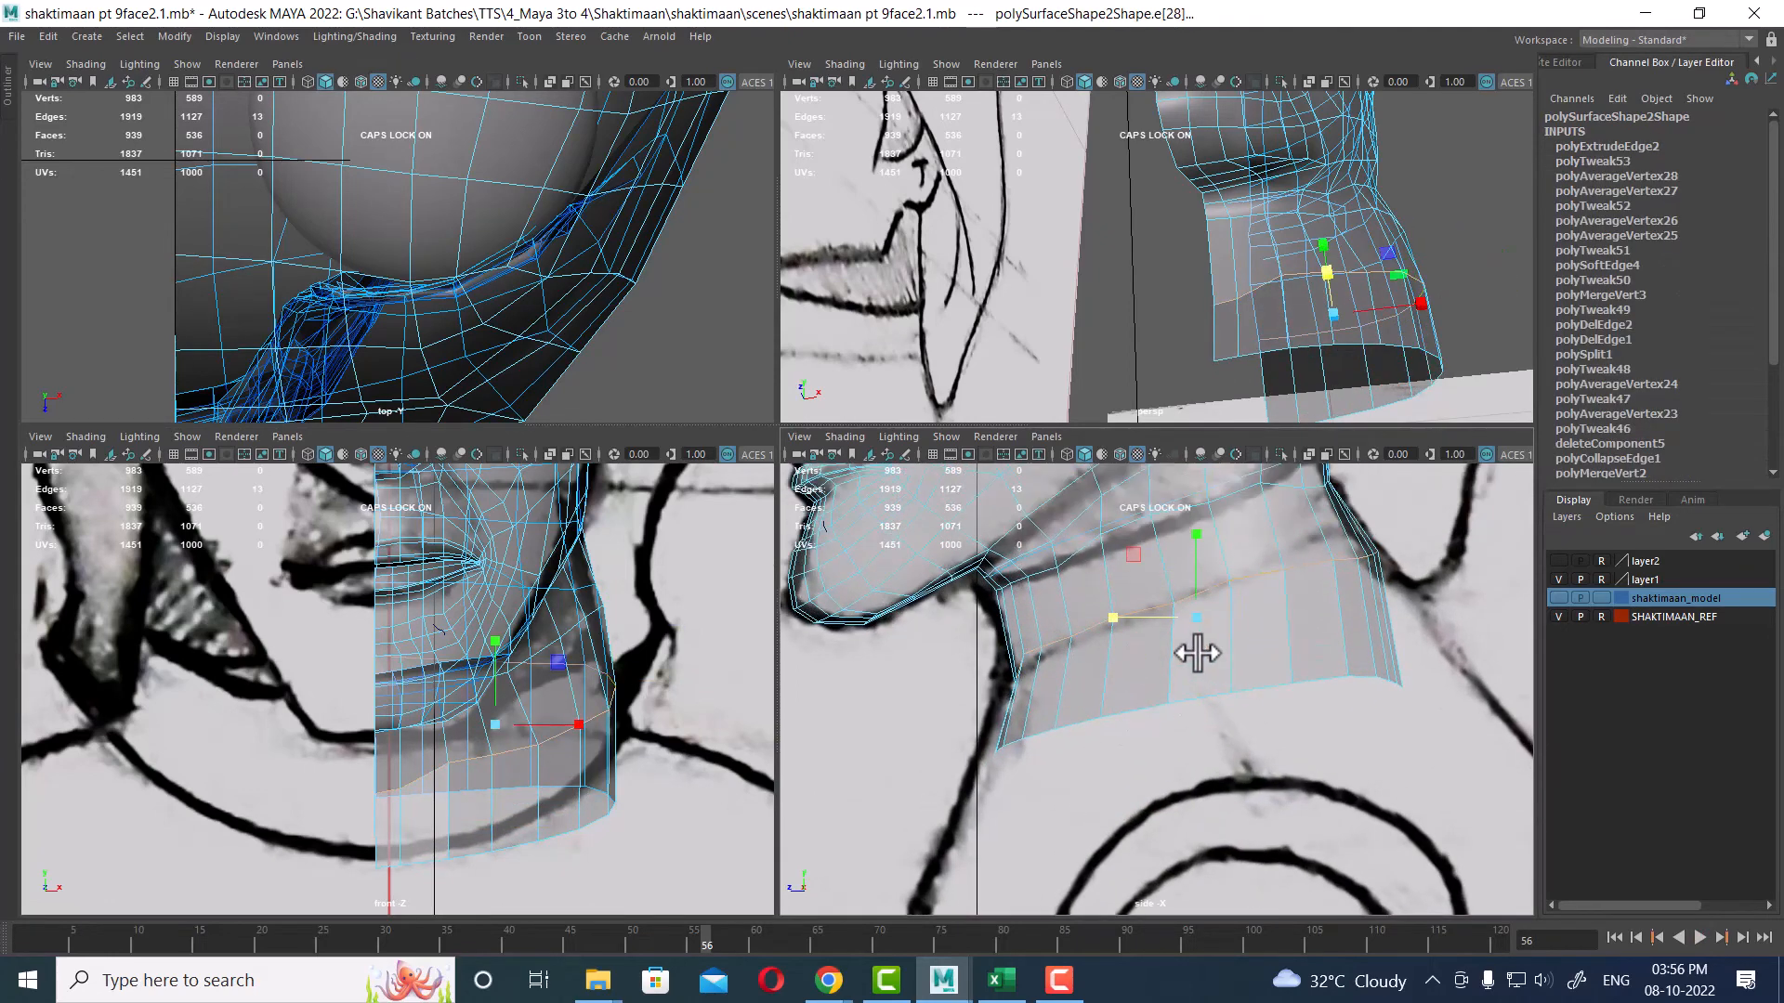
key("w")
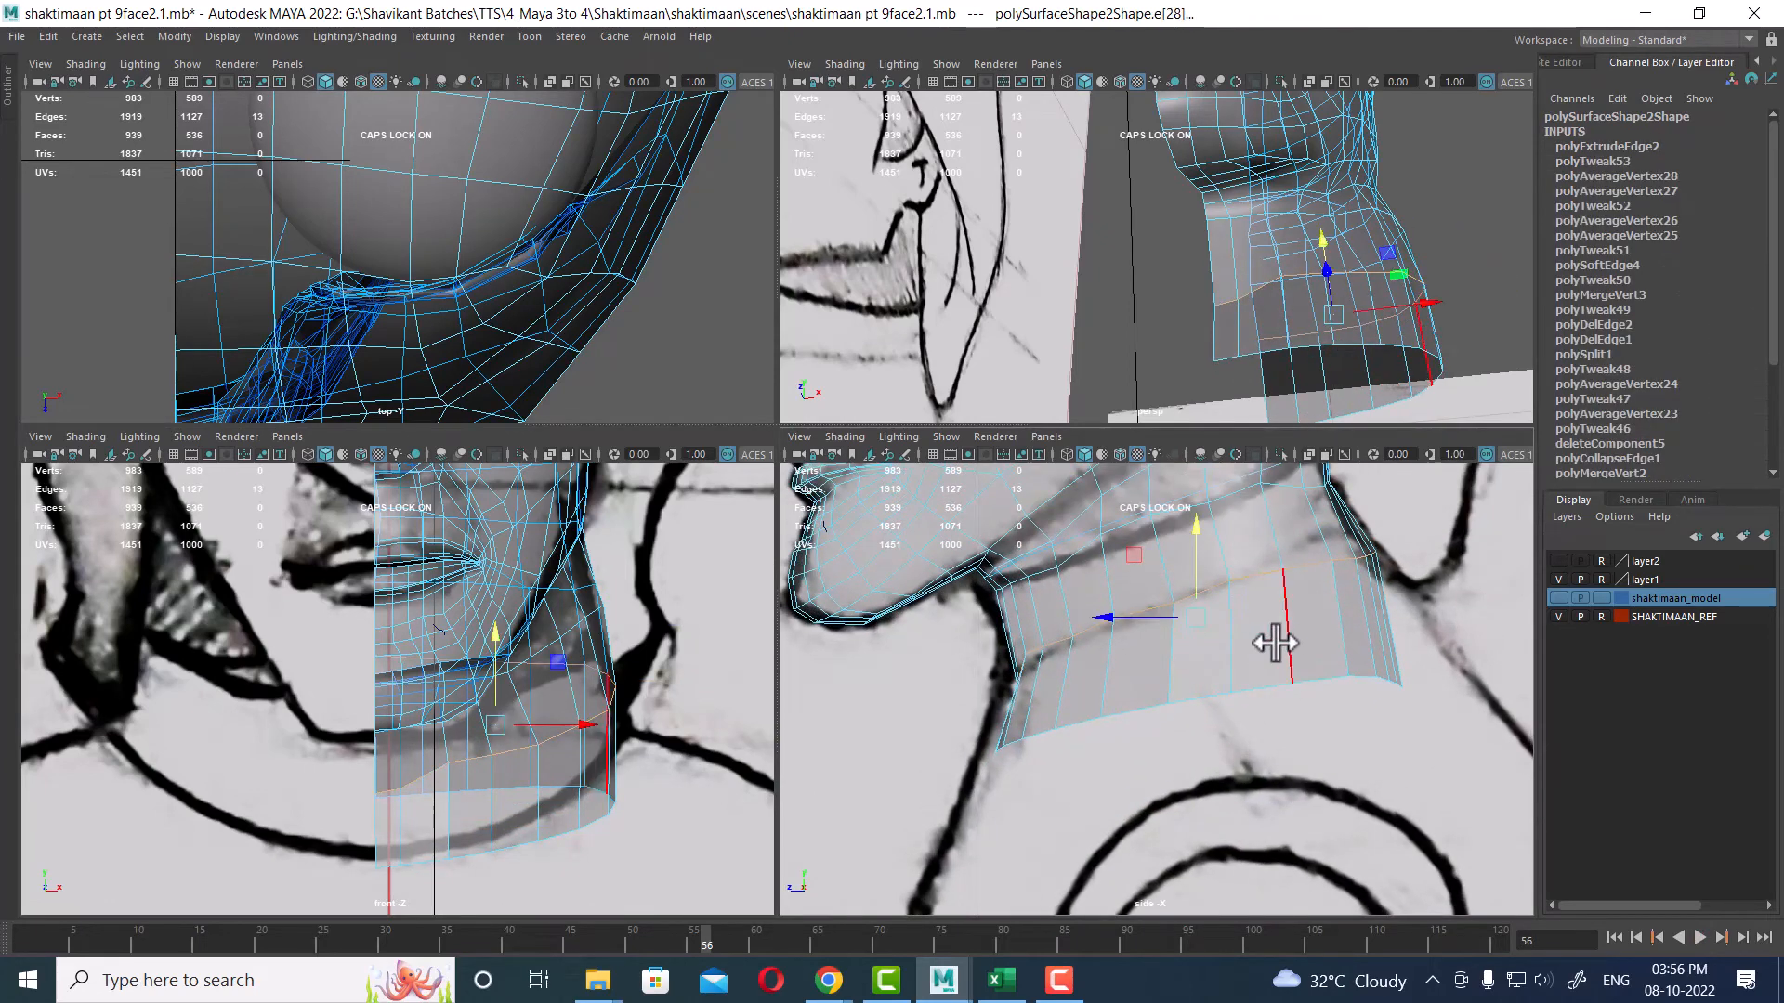
left_click_drag(1196, 622, 1184, 605)
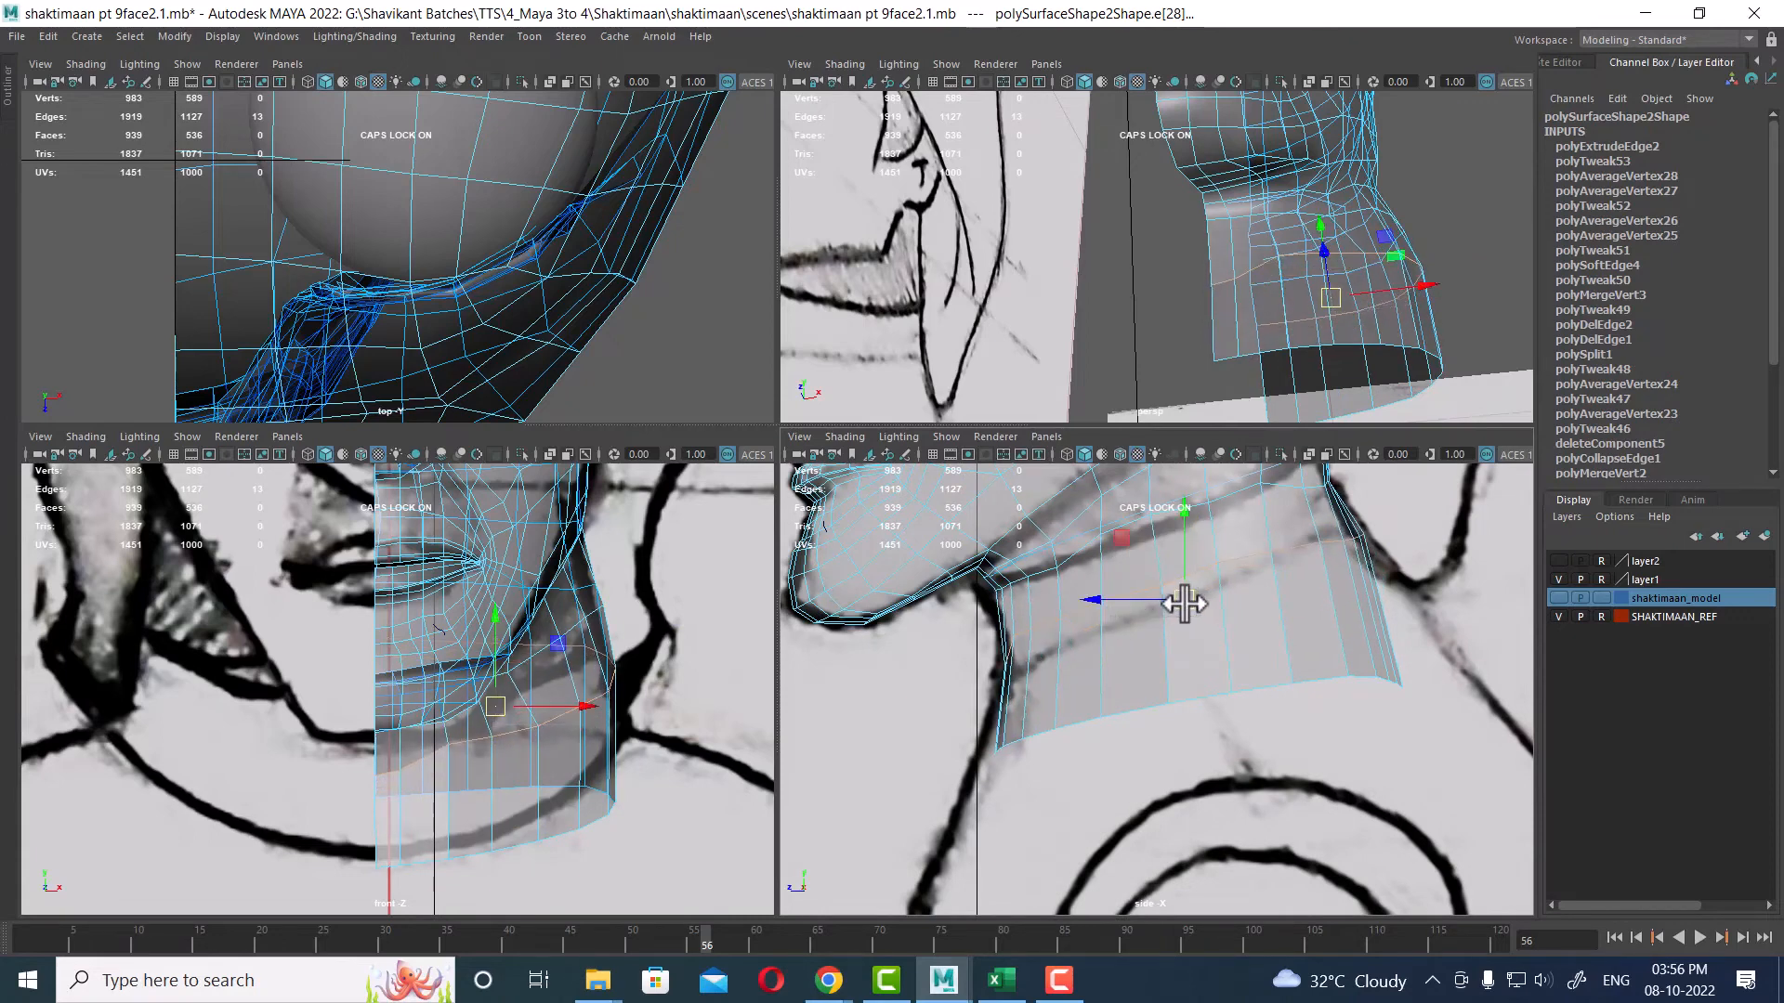
key("e")
middle_click_drag(1299, 619, 1226, 681, "alt")
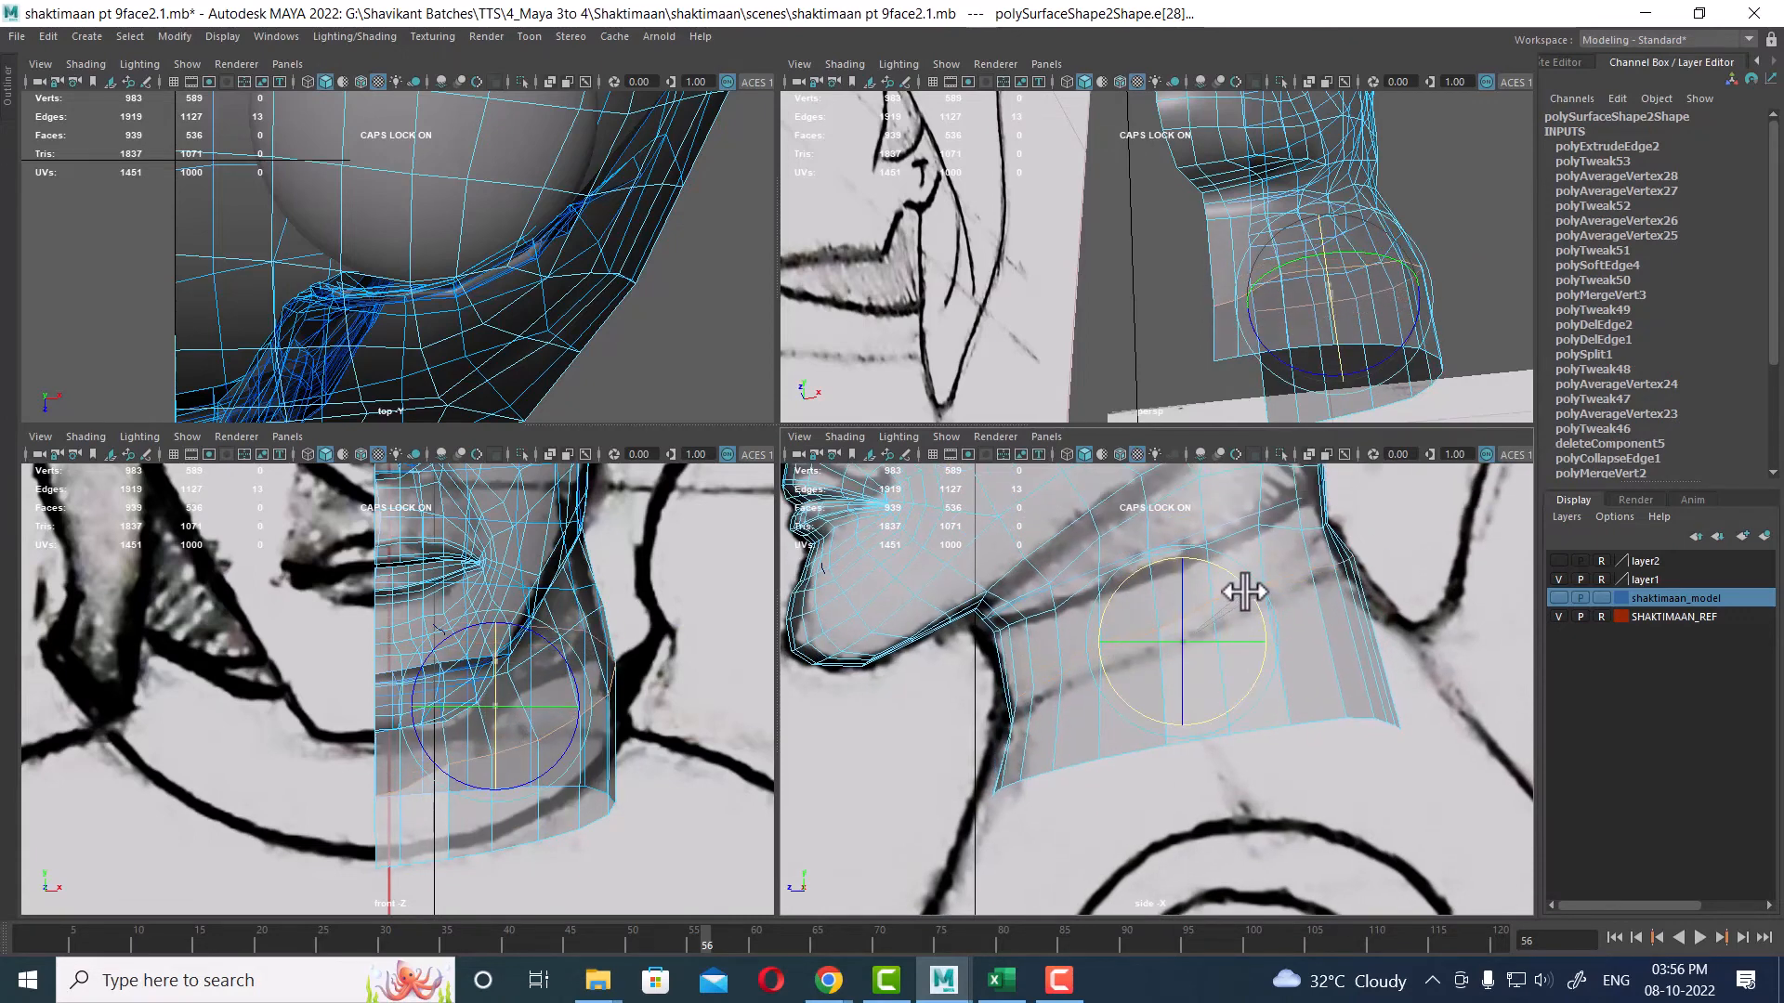
key("w")
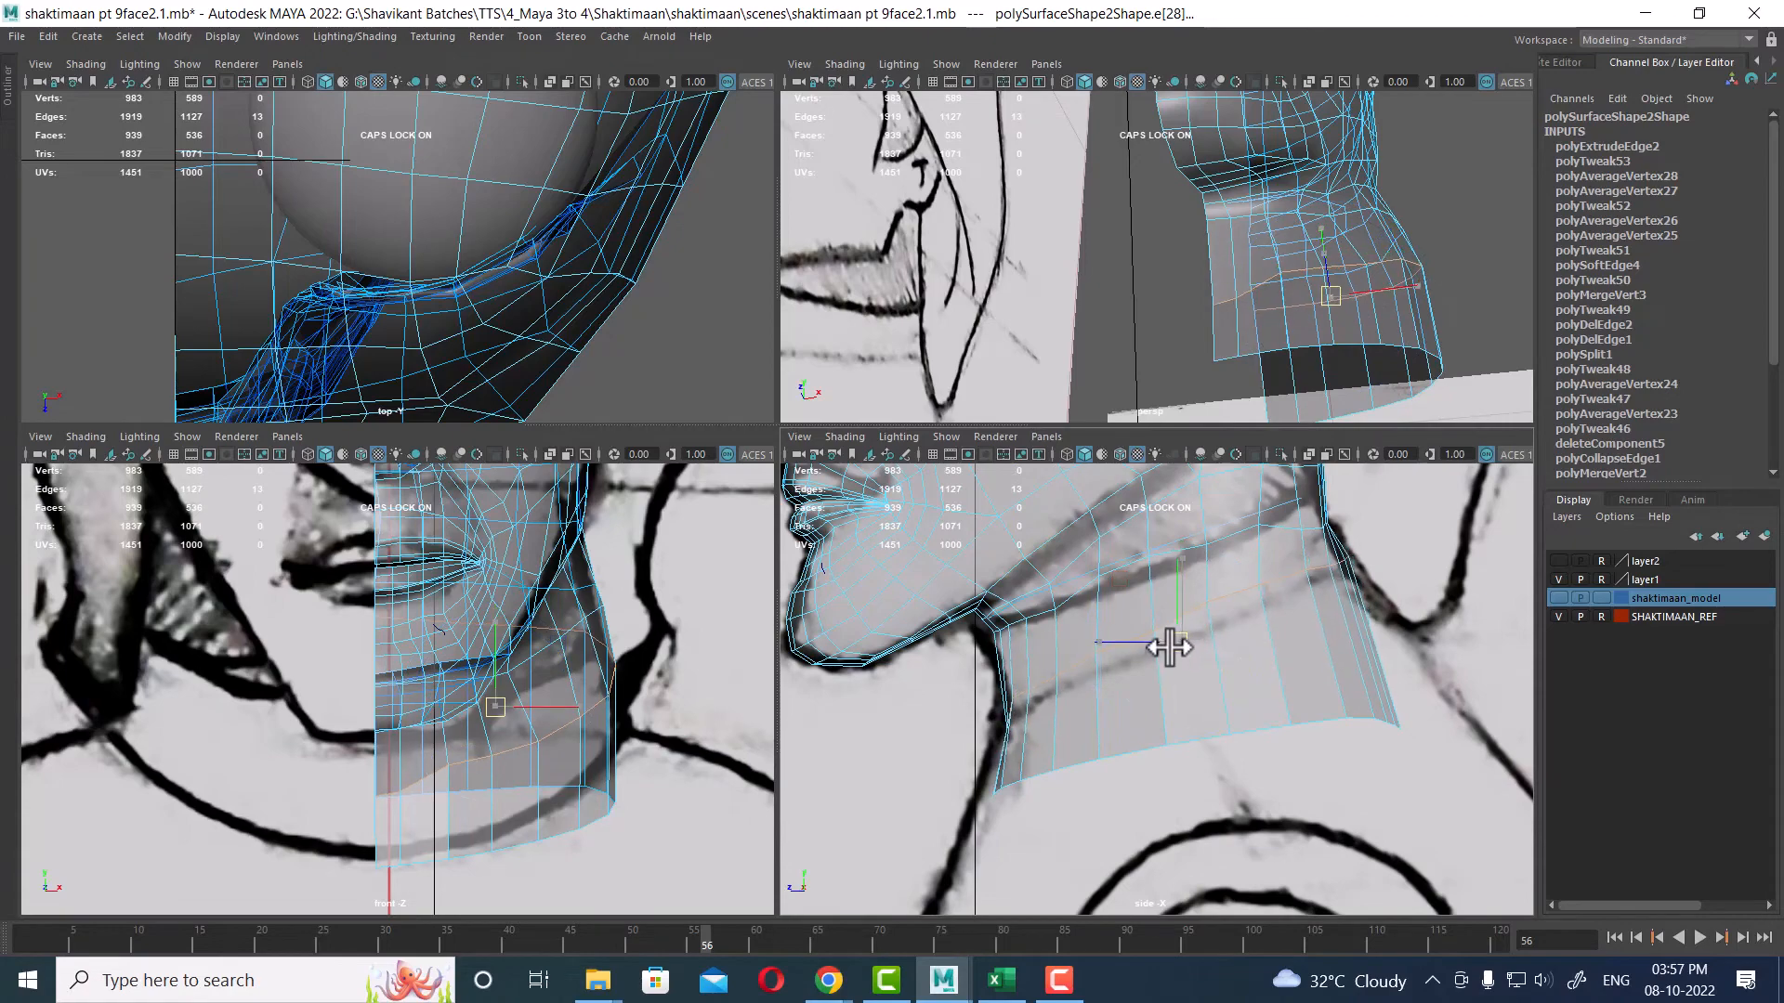
left_click_drag(1166, 649, 1165, 650)
Step: Orbit the maximized perspective view and toggle wireframe and shaded display to review the head and neck
scroll(1282, 595, "down", 1)
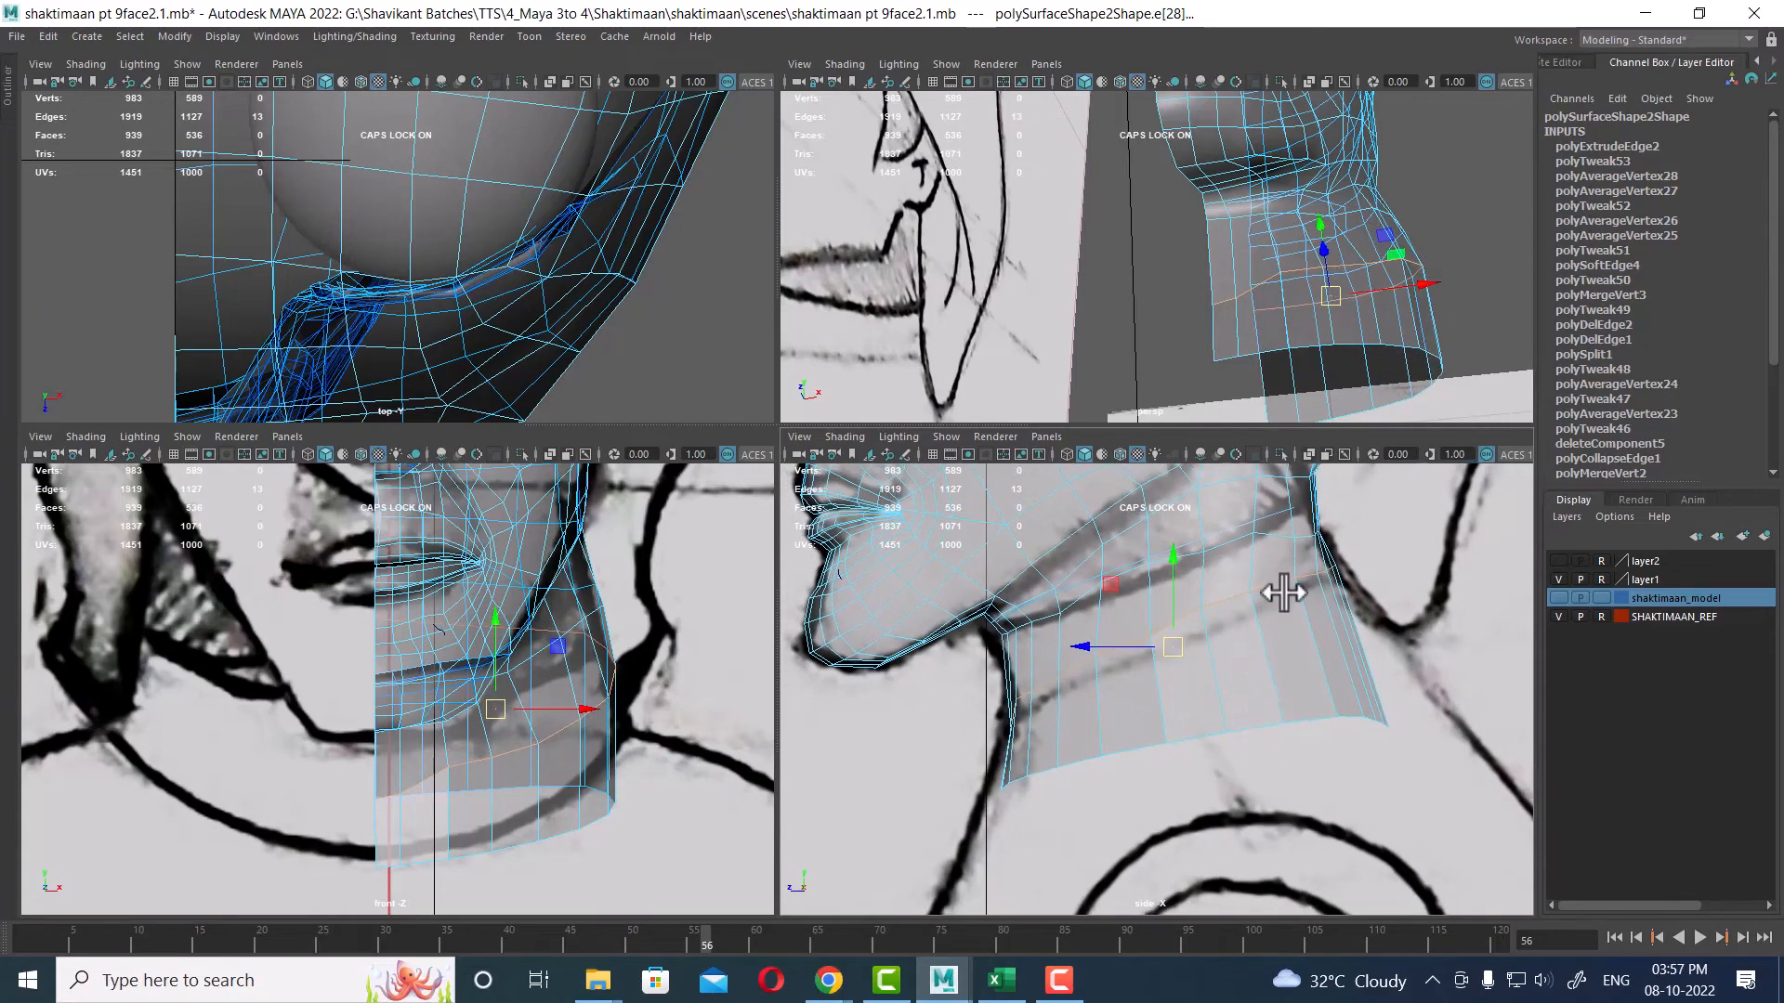
scroll(1306, 189, "down", 5)
left_click_drag(1306, 190, 1258, 356, "alt")
key("space")
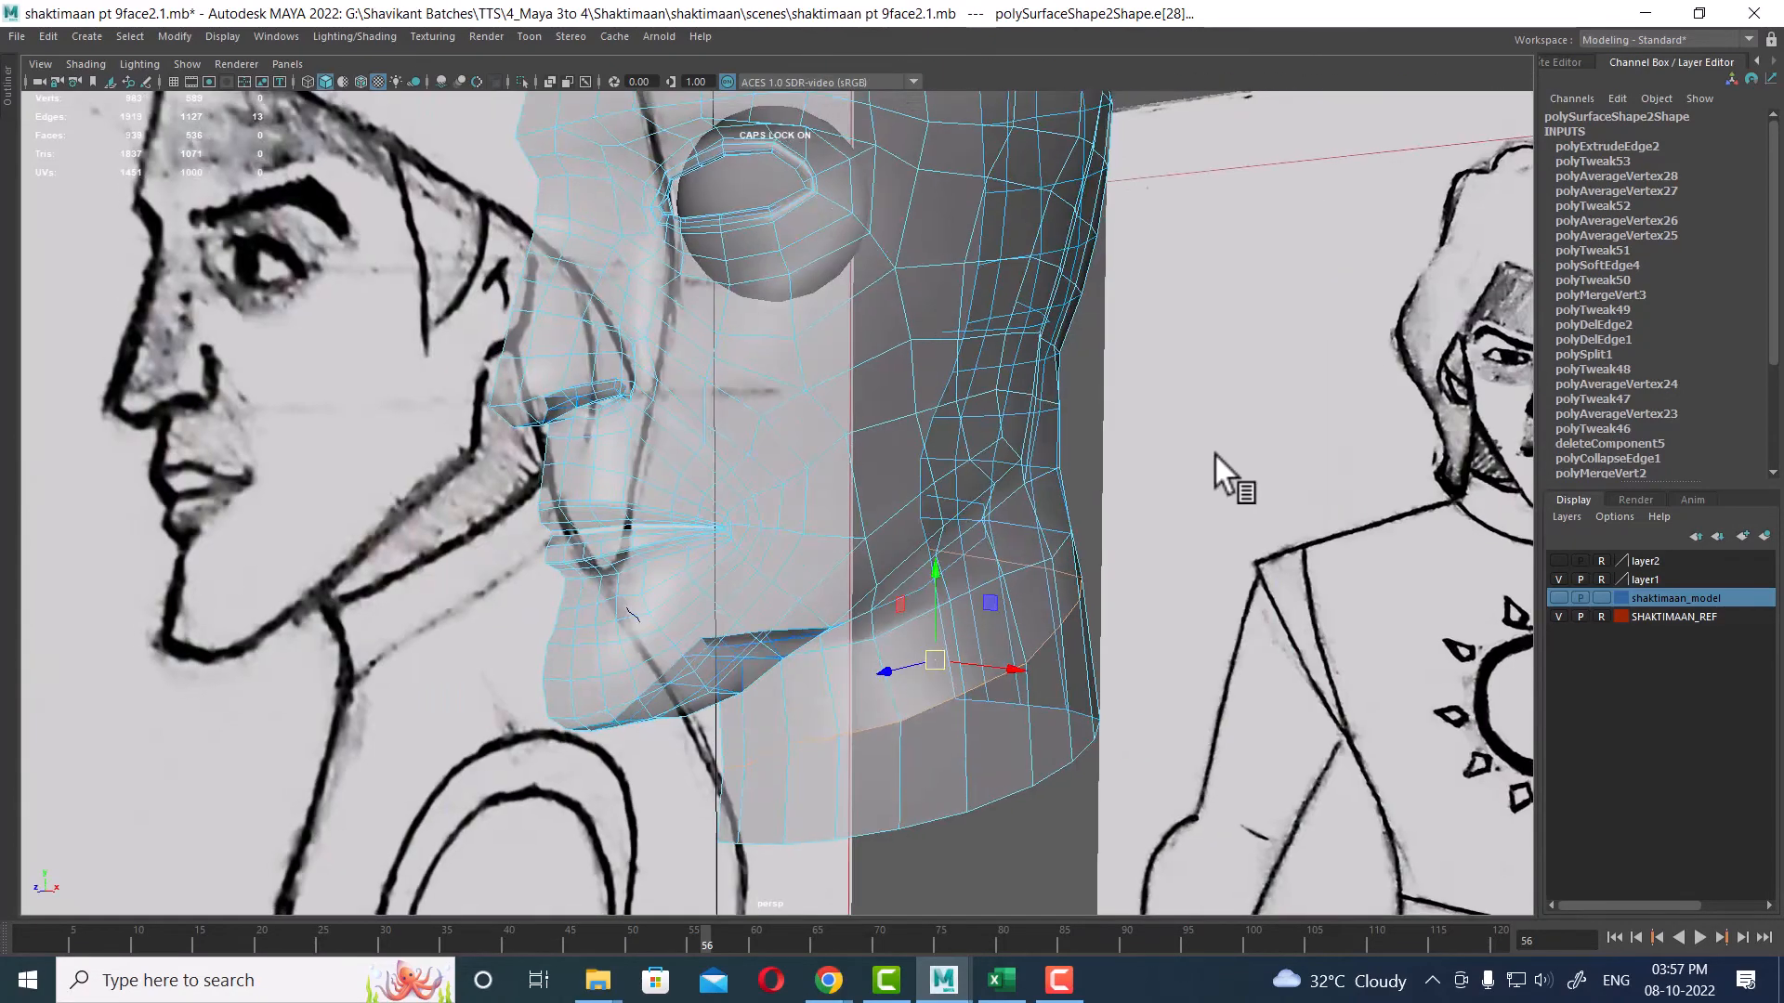
scroll(1213, 454, "down", 5)
right_click_drag(777, 443, 874, 376)
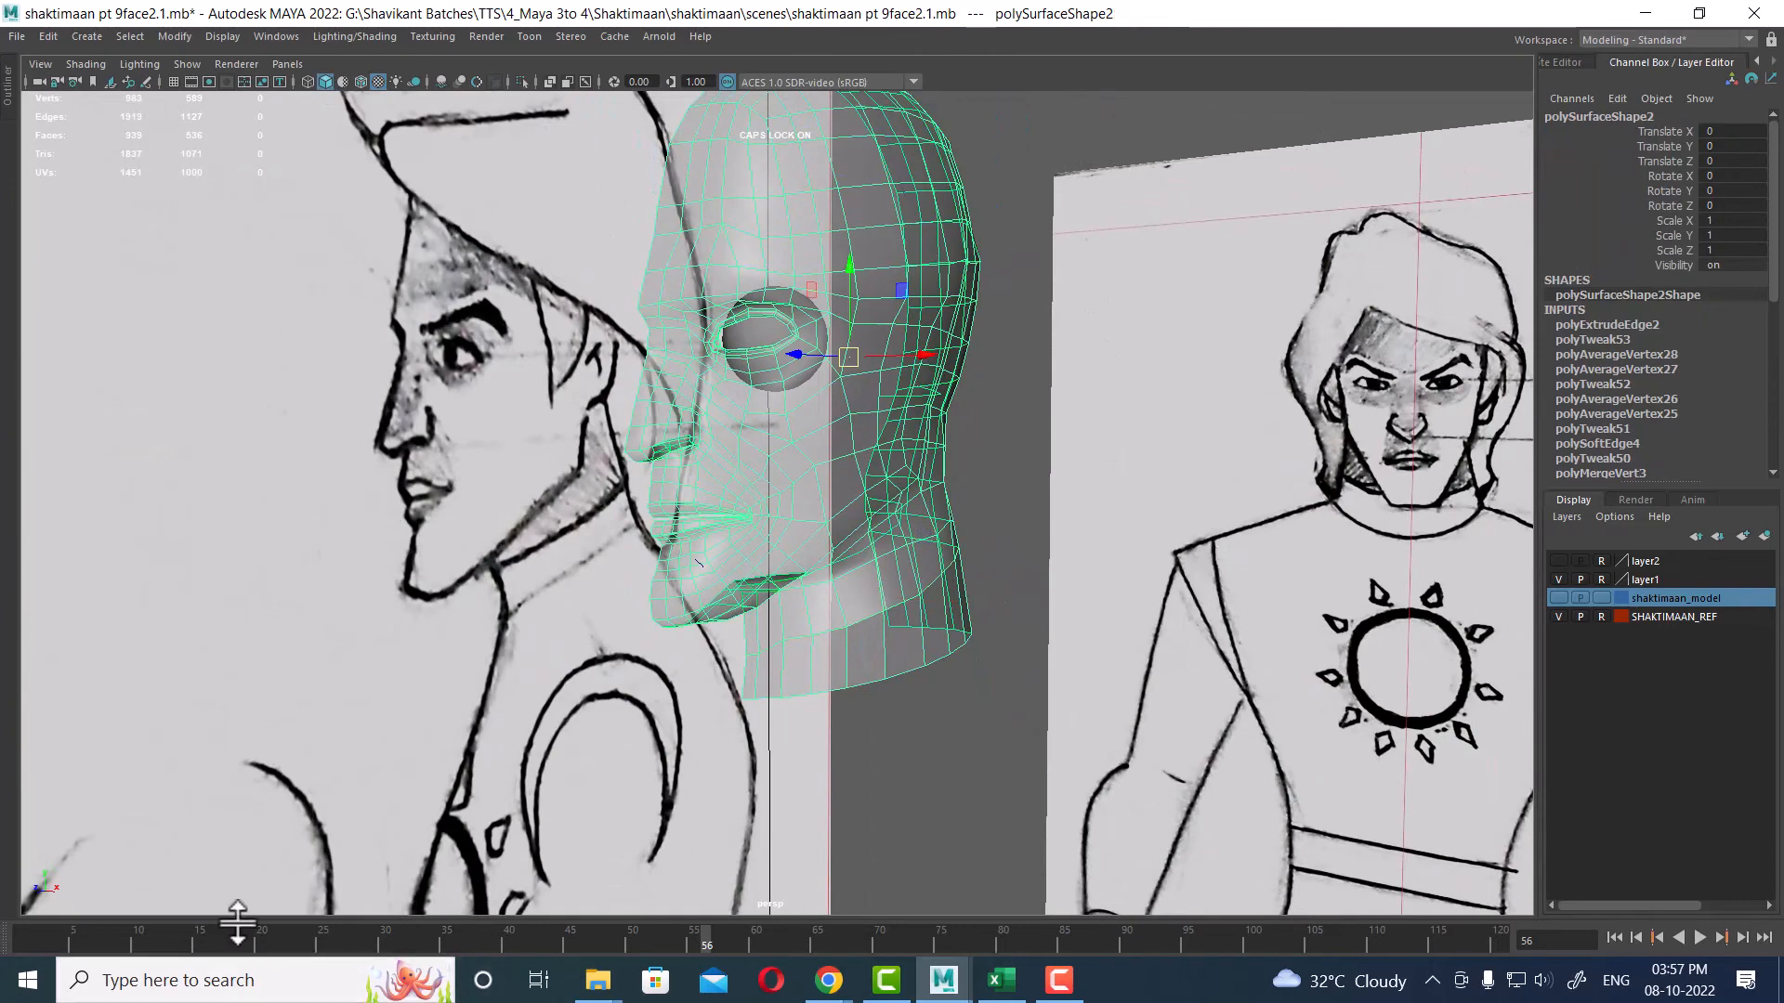
left_click_drag(232, 941, 9, 929)
scroll(1096, 577, "down", 1)
key("4")
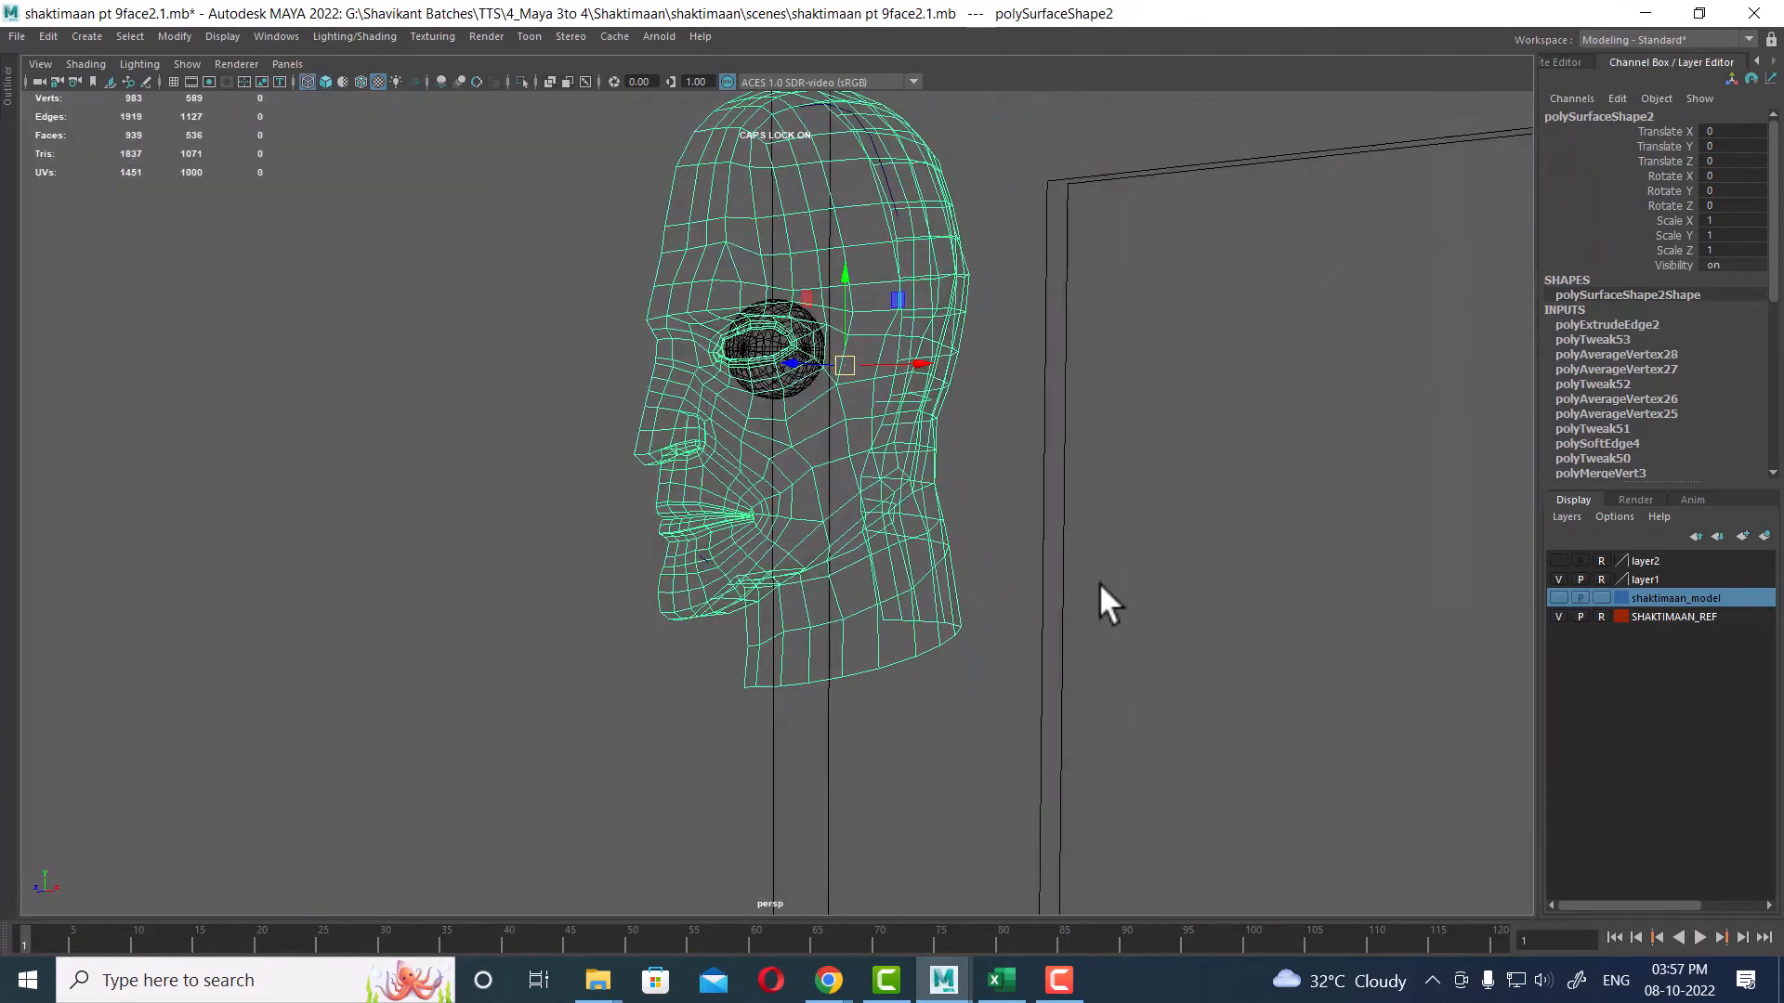
key("5")
key("6")
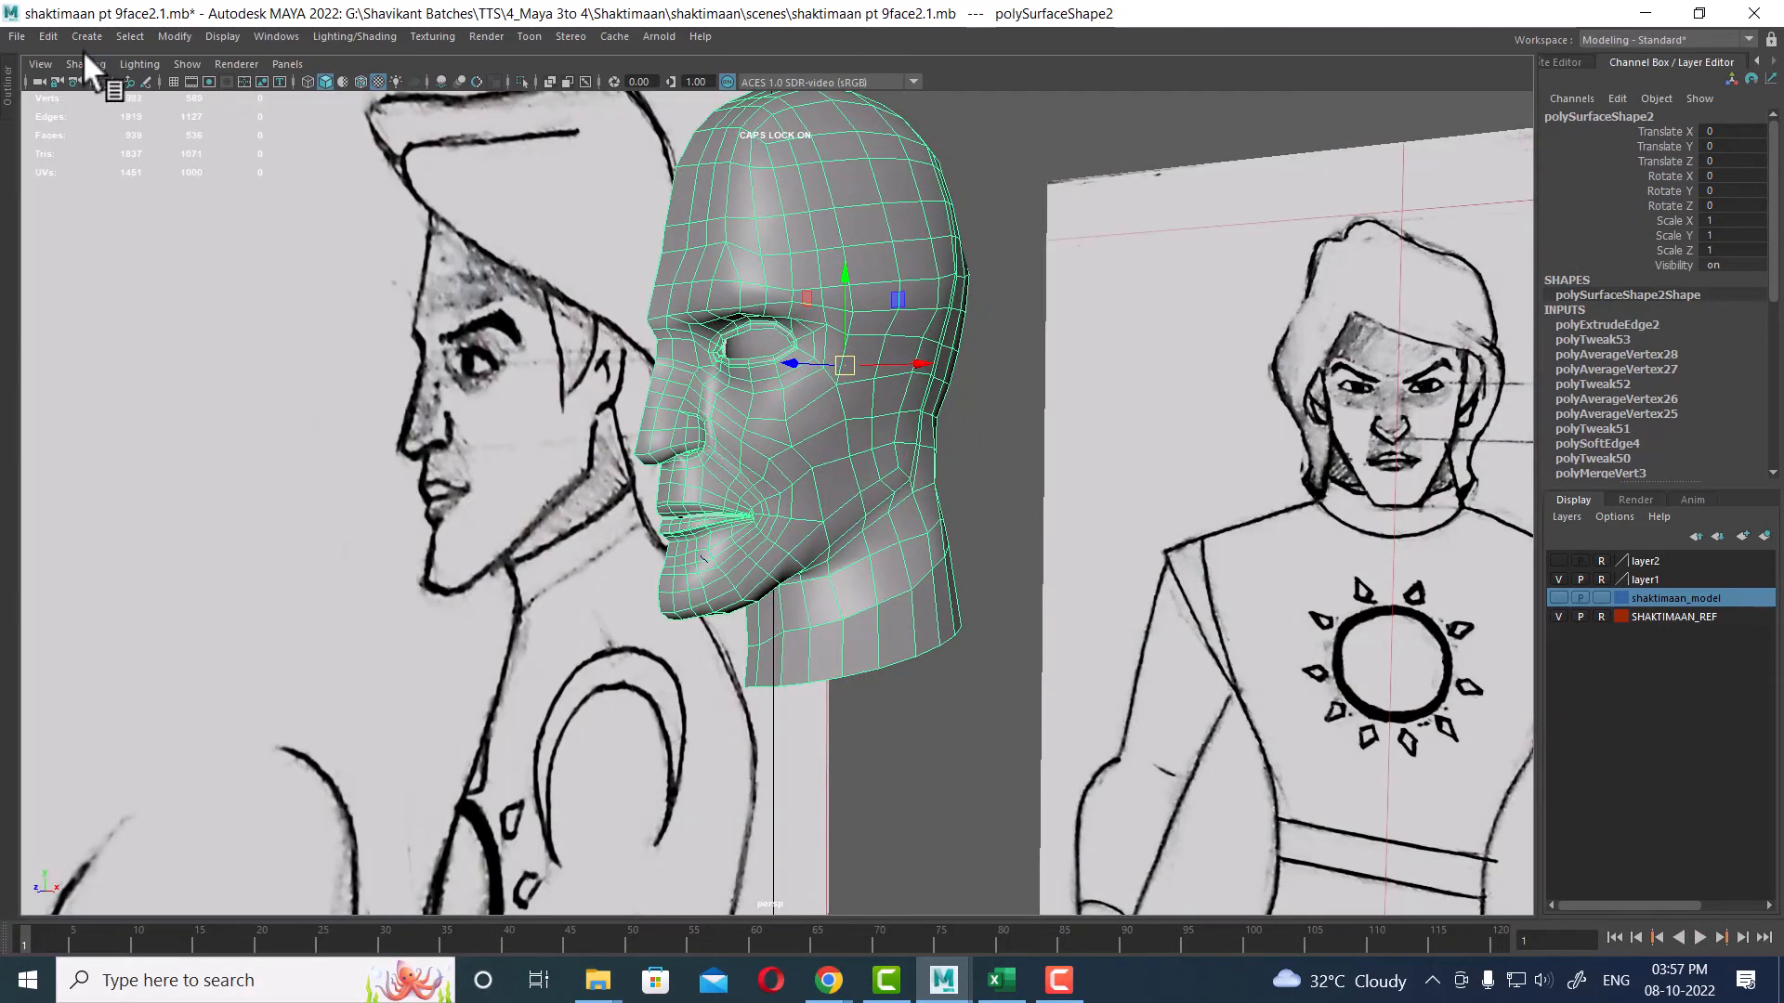
Step: Delete the head model's construction history
left_click(47, 36)
mouse_move(264, 253)
left_click(427, 249)
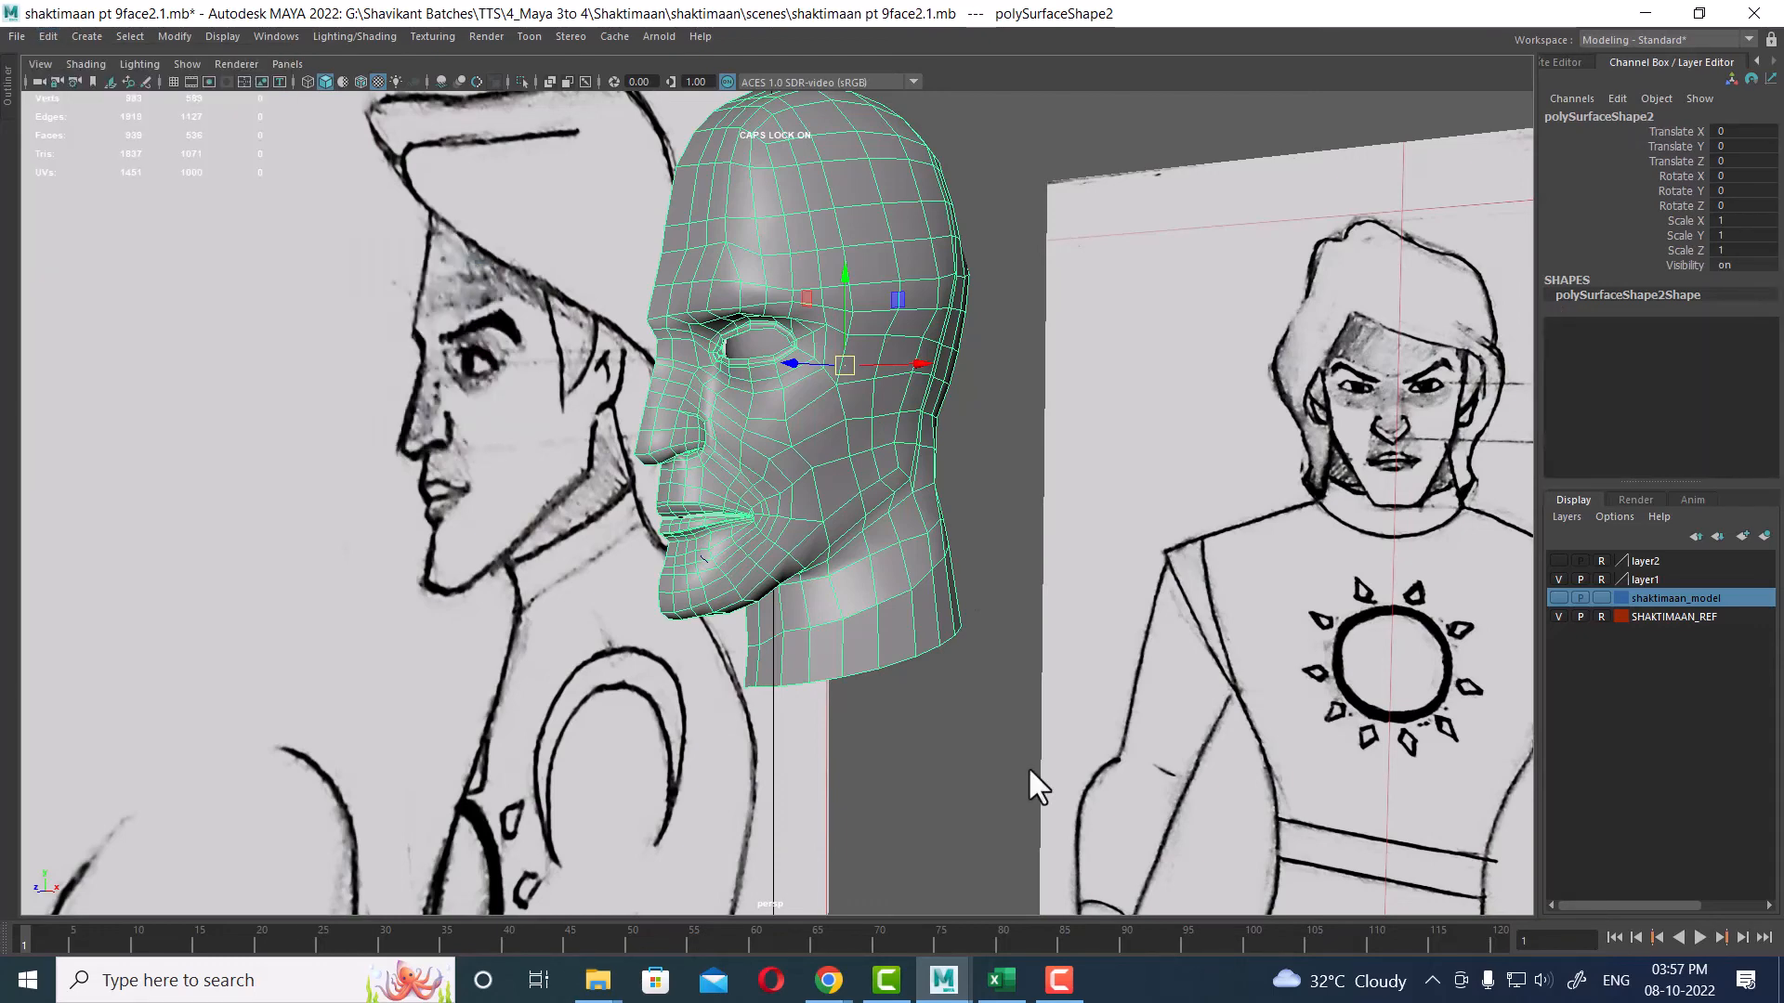
Step: Select the head model and soften its edges
left_click(1029, 771)
left_click(738, 474)
right_click_drag(738, 474, 878, 523, "shift")
left_click(957, 757)
left_click(836, 622)
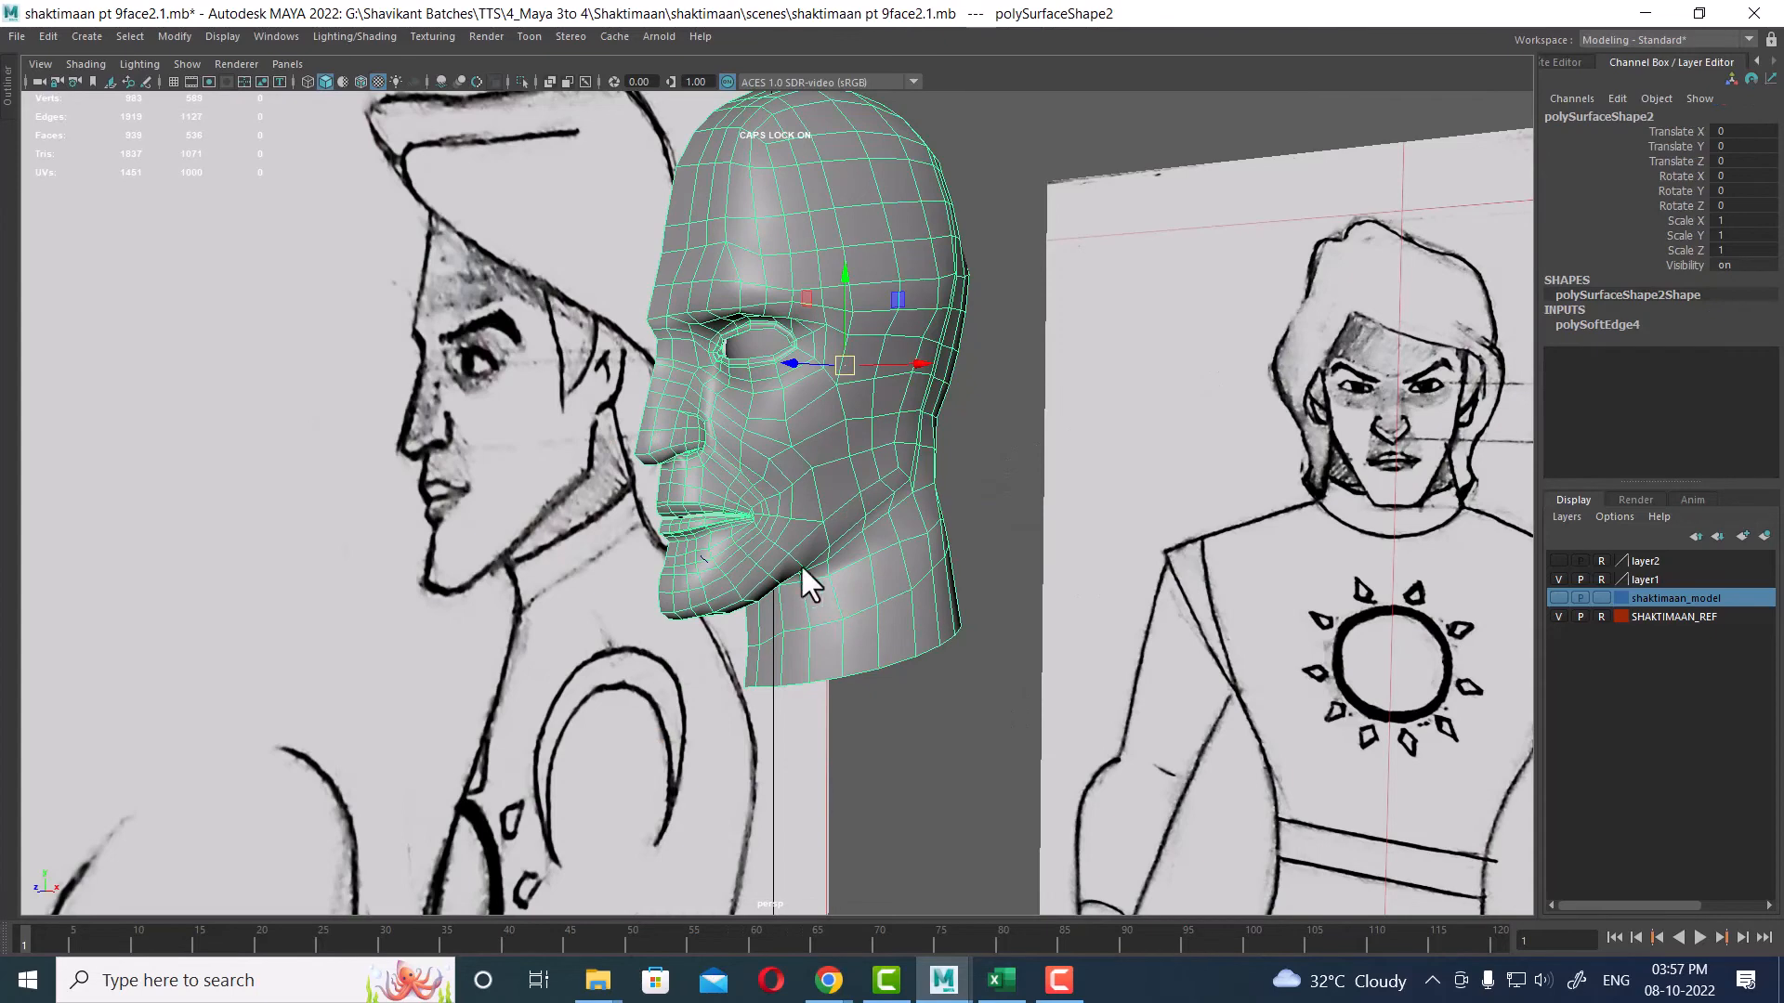
Step: Edit the head model's pivot position by snapping it to the model
left_click_drag(801, 567, 974, 662, "alt")
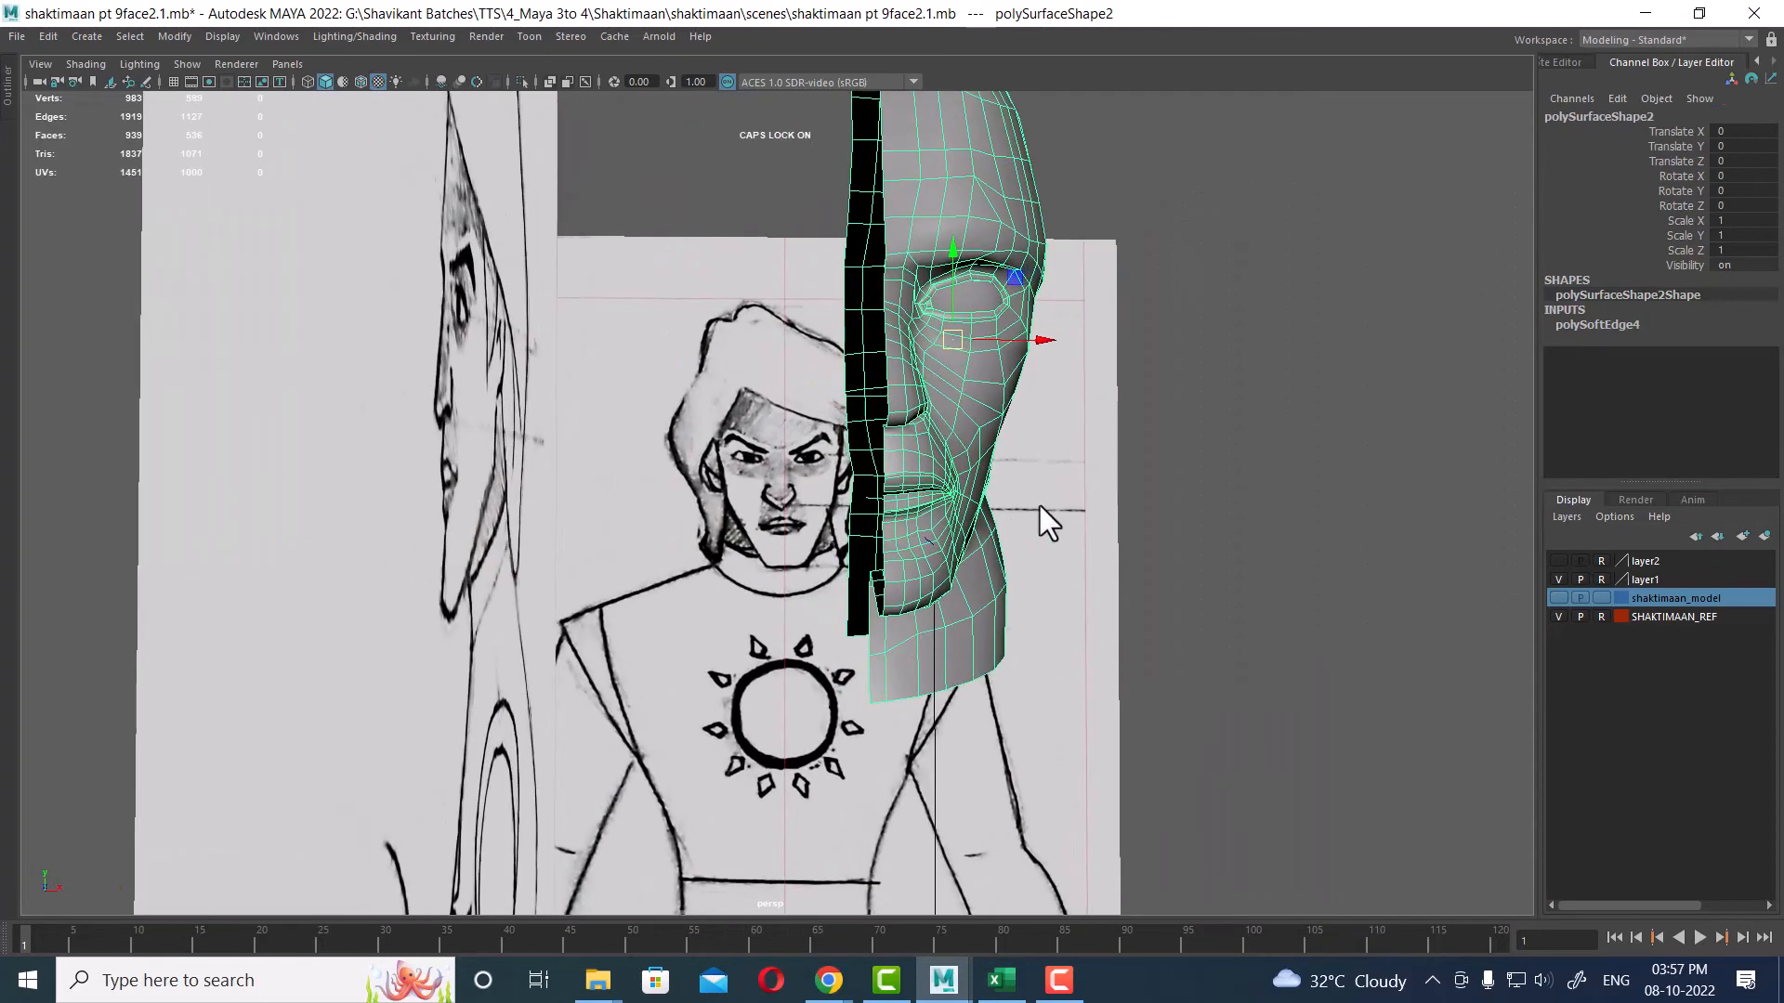
key("d")
left_click(884, 359)
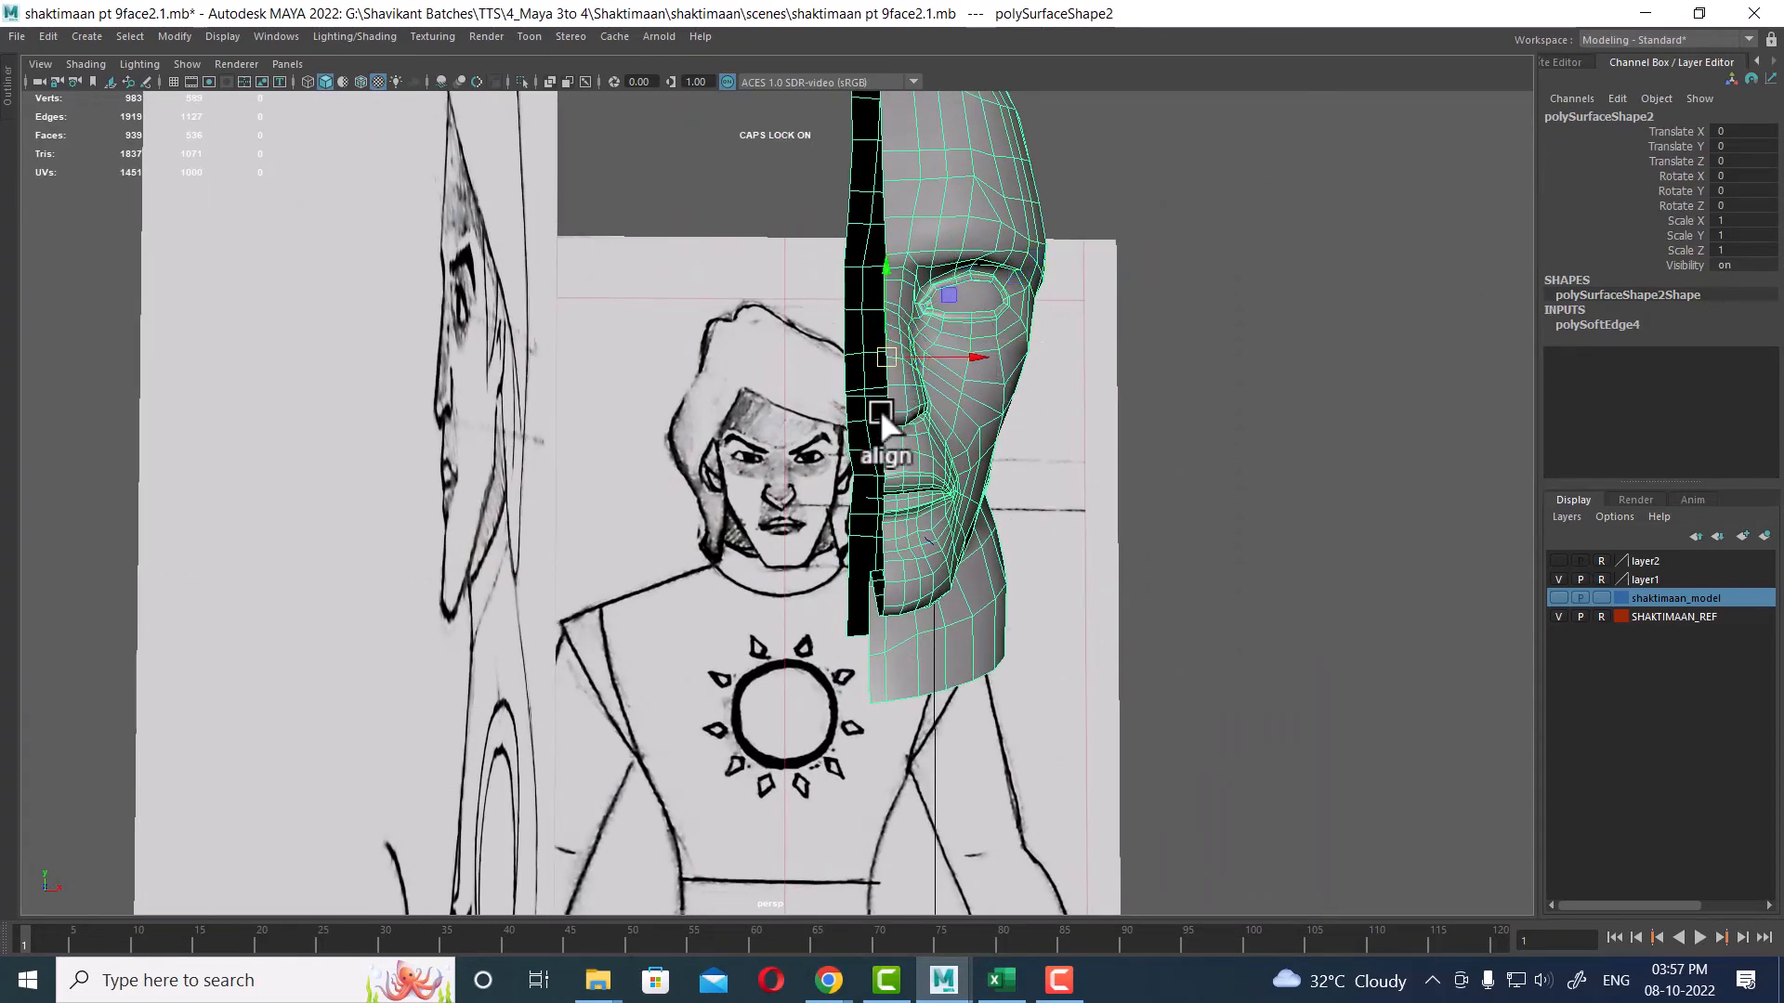
mouse_move(879, 409)
left_mouse_down("alt")
mouse_move(772, 309)
mouse_move(767, 514)
mouse_move(823, 498)
mouse_move(888, 532)
mouse_move(782, 517)
mouse_move(756, 486)
mouse_move(606, 524)
mouse_move(656, 548)
mouse_move(811, 529)
mouse_move(911, 473)
mouse_move(1000, 464)
mouse_move(844, 491)
mouse_move(901, 576)
mouse_move(825, 574)
mouse_move(917, 617)
left_mouse_up("alt")
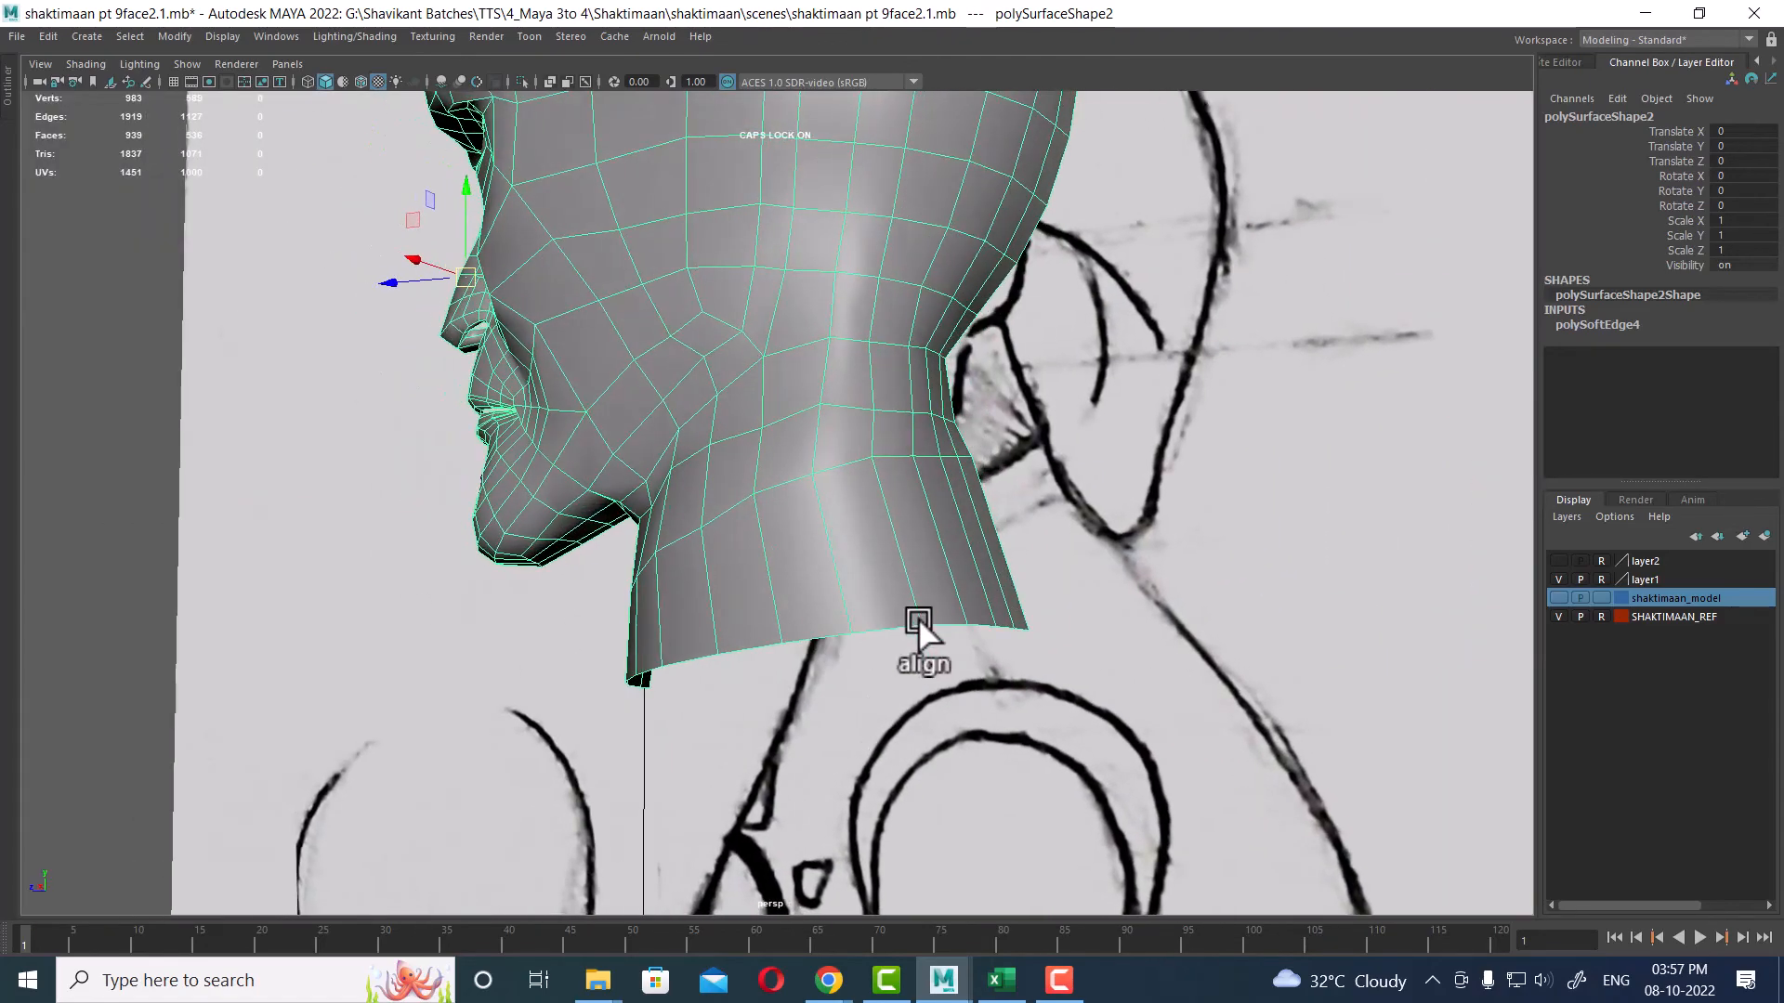
left_click_drag(890, 494, 928, 606, "alt")
key("space")
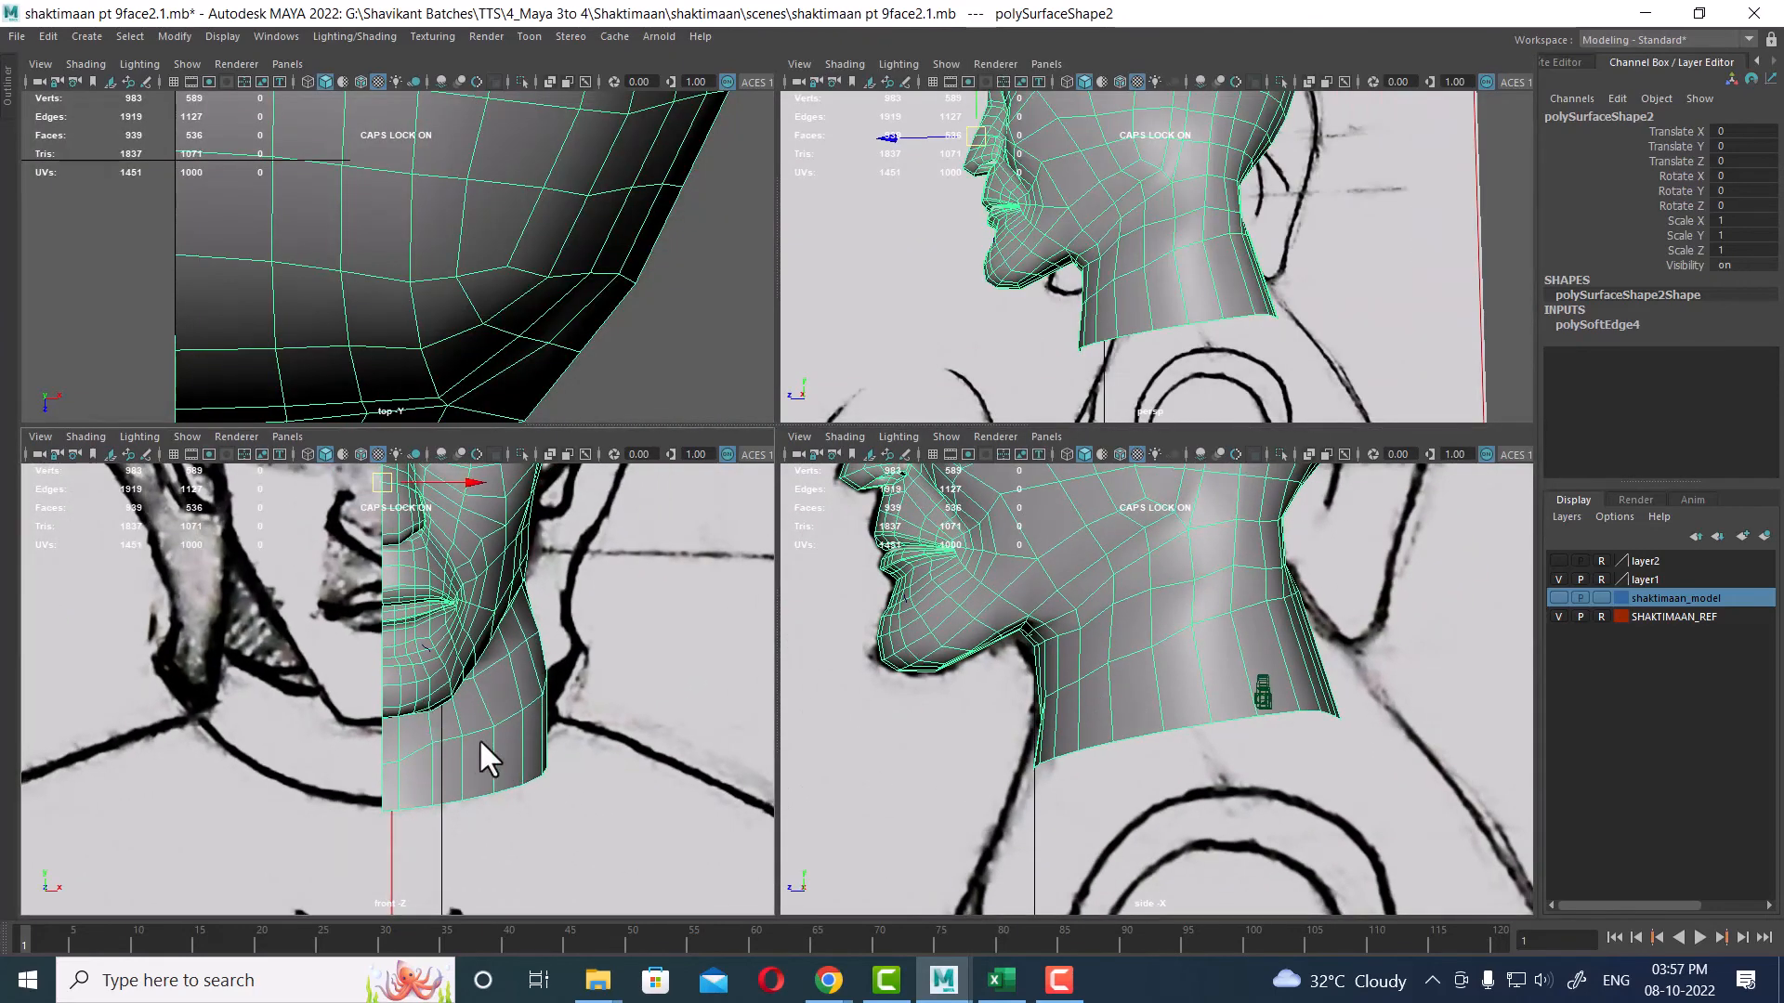
Step: Select vertices on the lower neck in the side view and move them vertically to align with the reference
right_click_drag(517, 744, 559, 780, "alt")
right_click_drag(1277, 734, 1163, 400, "alt")
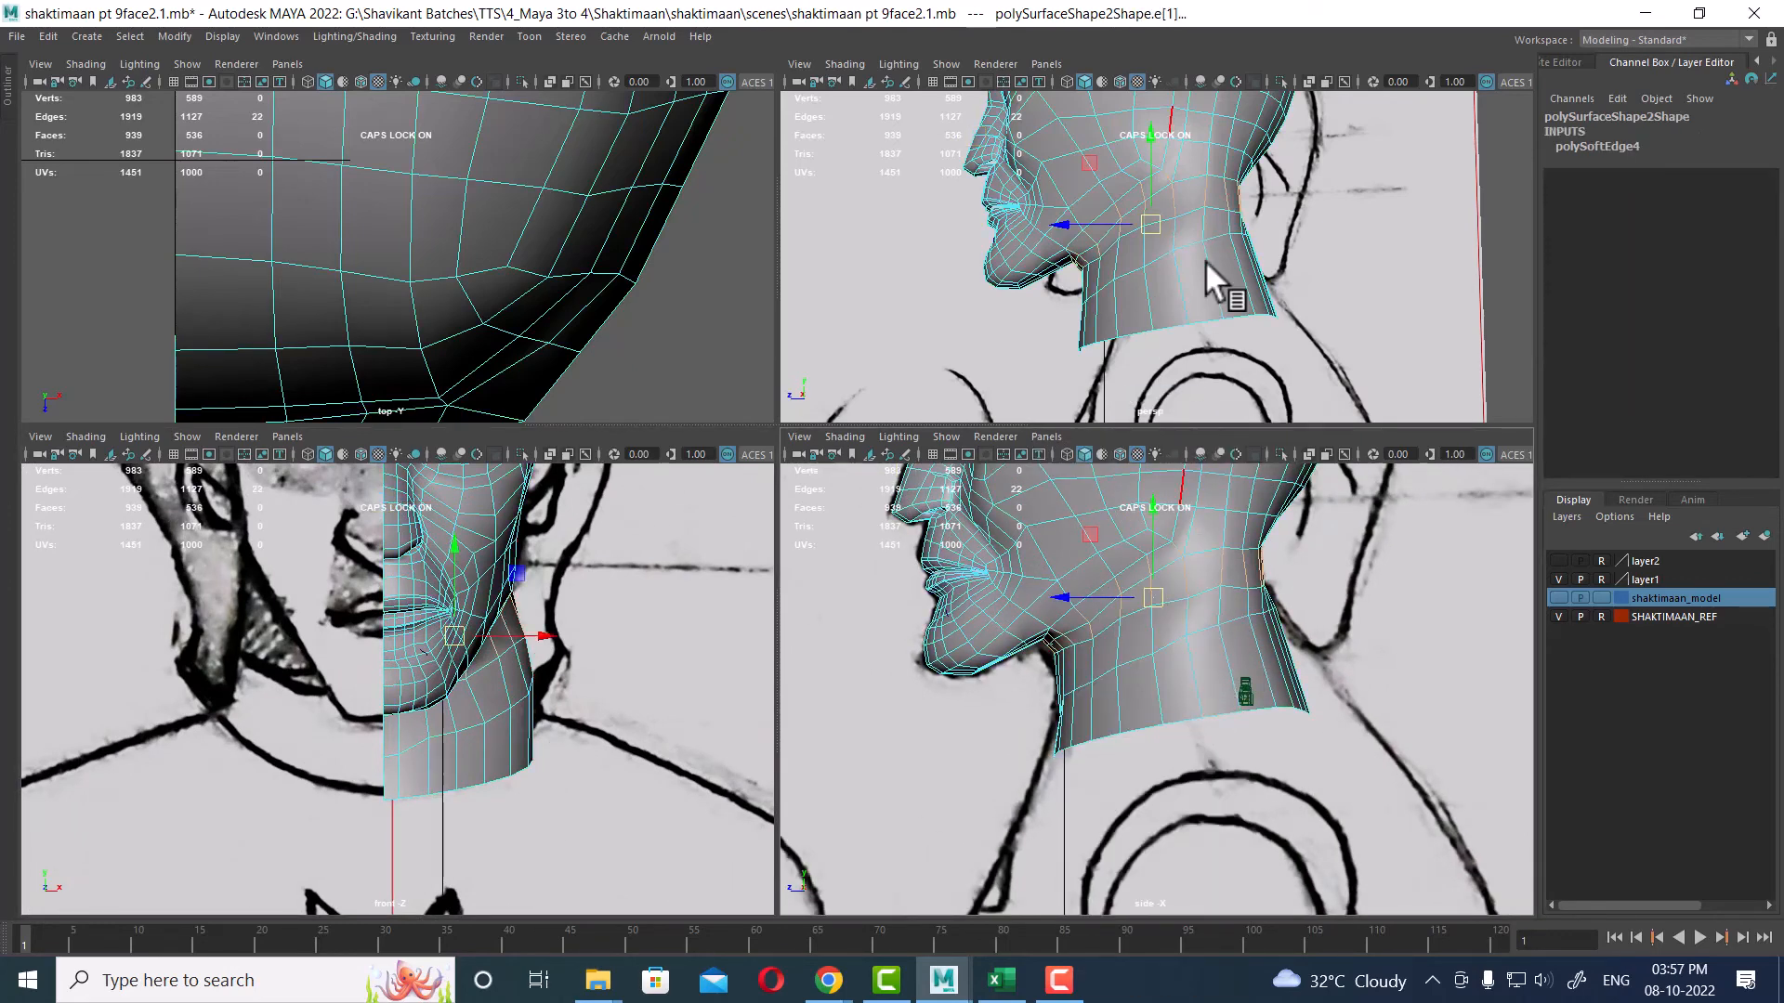
right_click(1177, 664)
right_click_drag(1013, 527, 1009, 524)
left_click_drag(1334, 689, 967, 804)
right_click_drag(1185, 643, 1155, 351)
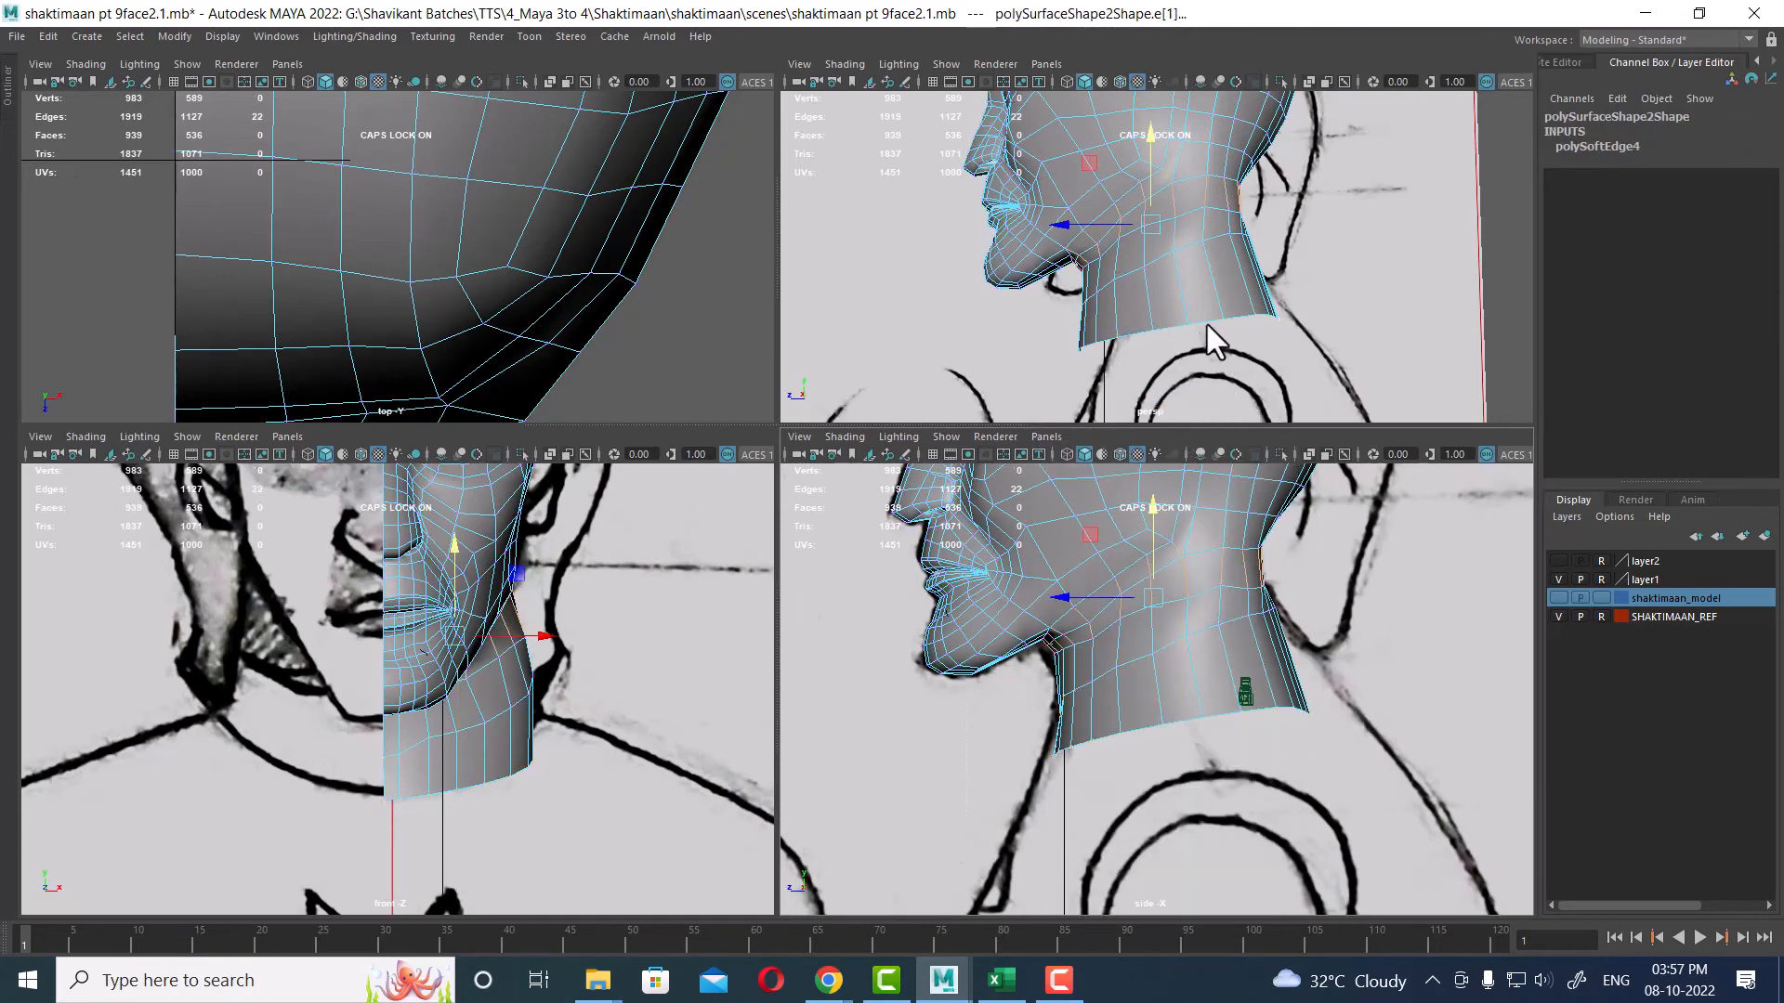
left_click(1241, 312)
key("space")
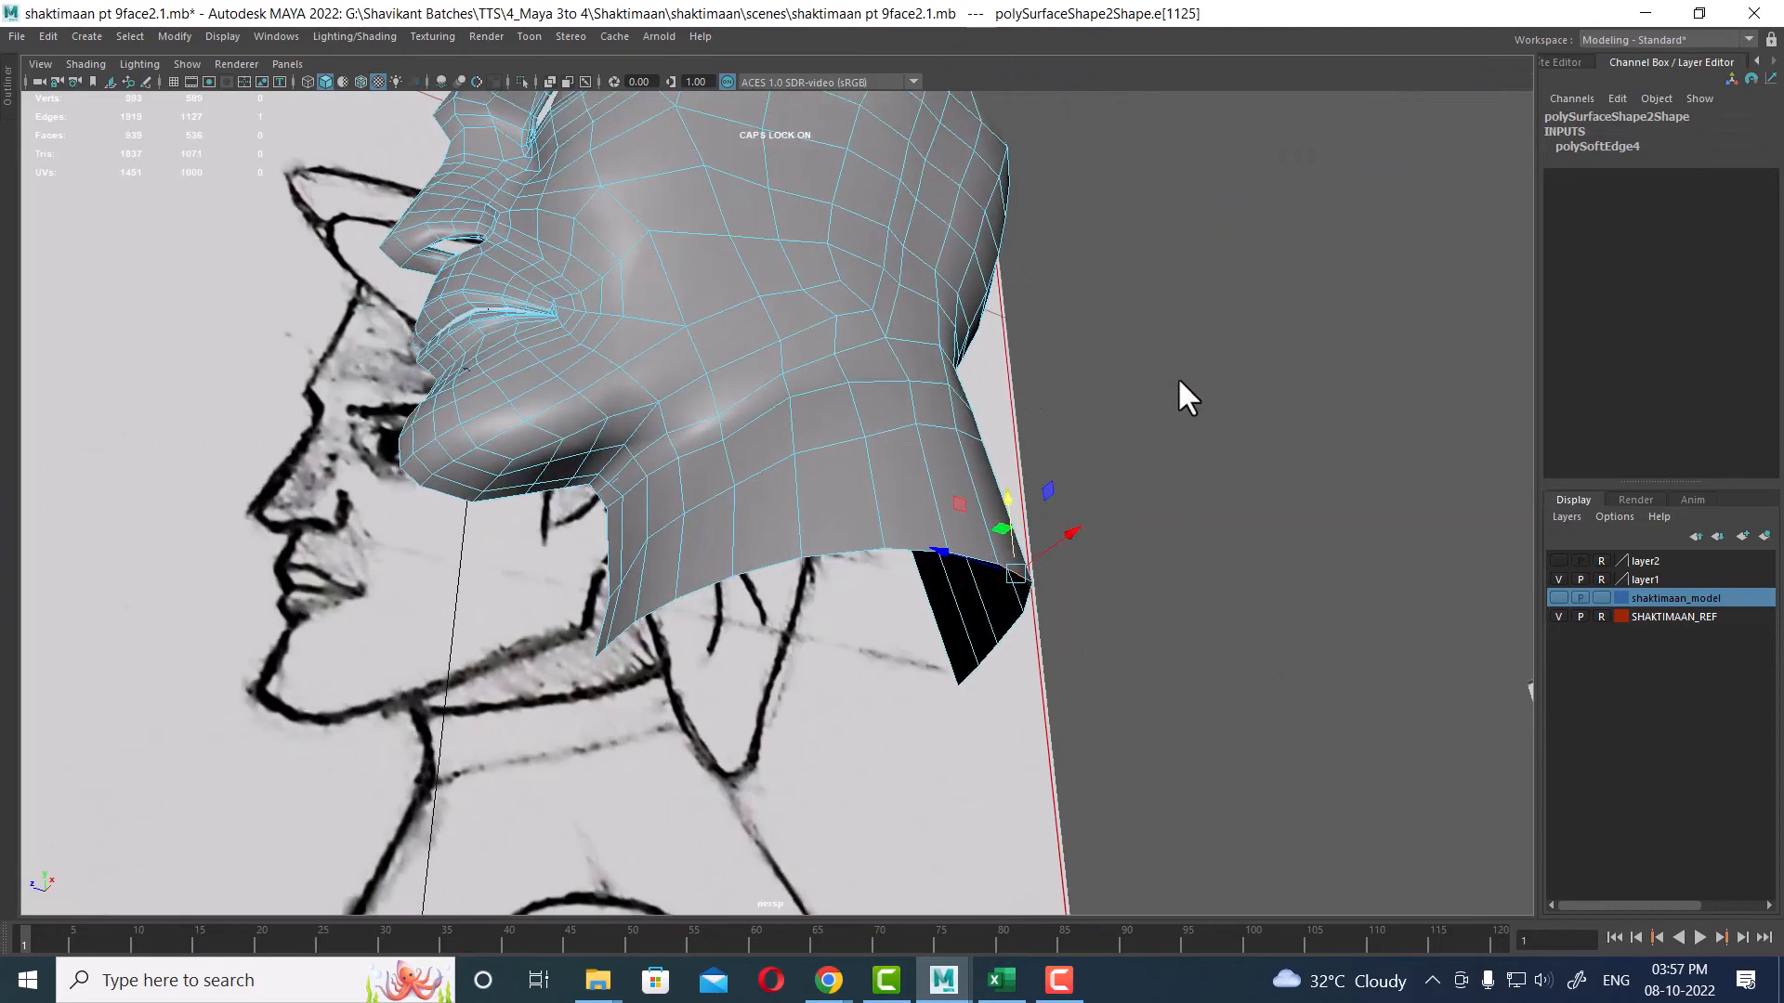
Step: Select the edge loop at the bottom of the neck and nudge it slightly to fit the reference
left_click_drag(602, 635, 736, 677, "alt")
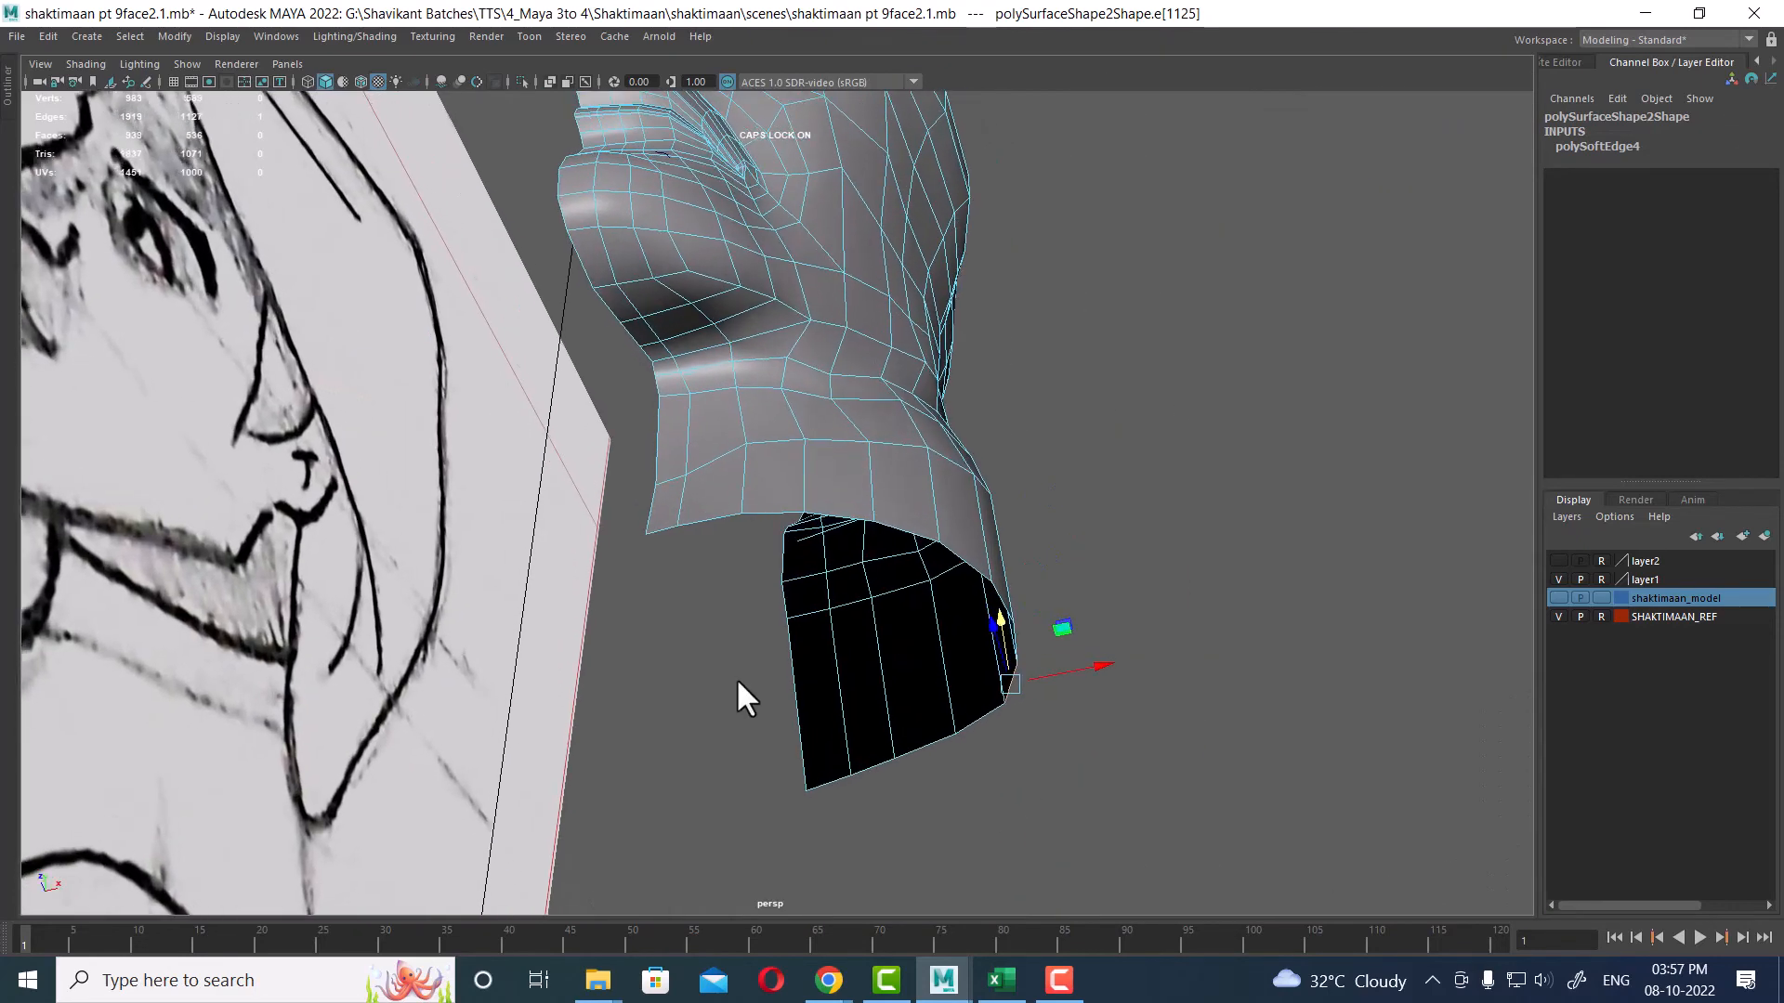
left_click(658, 529)
double_click(828, 780, "shift")
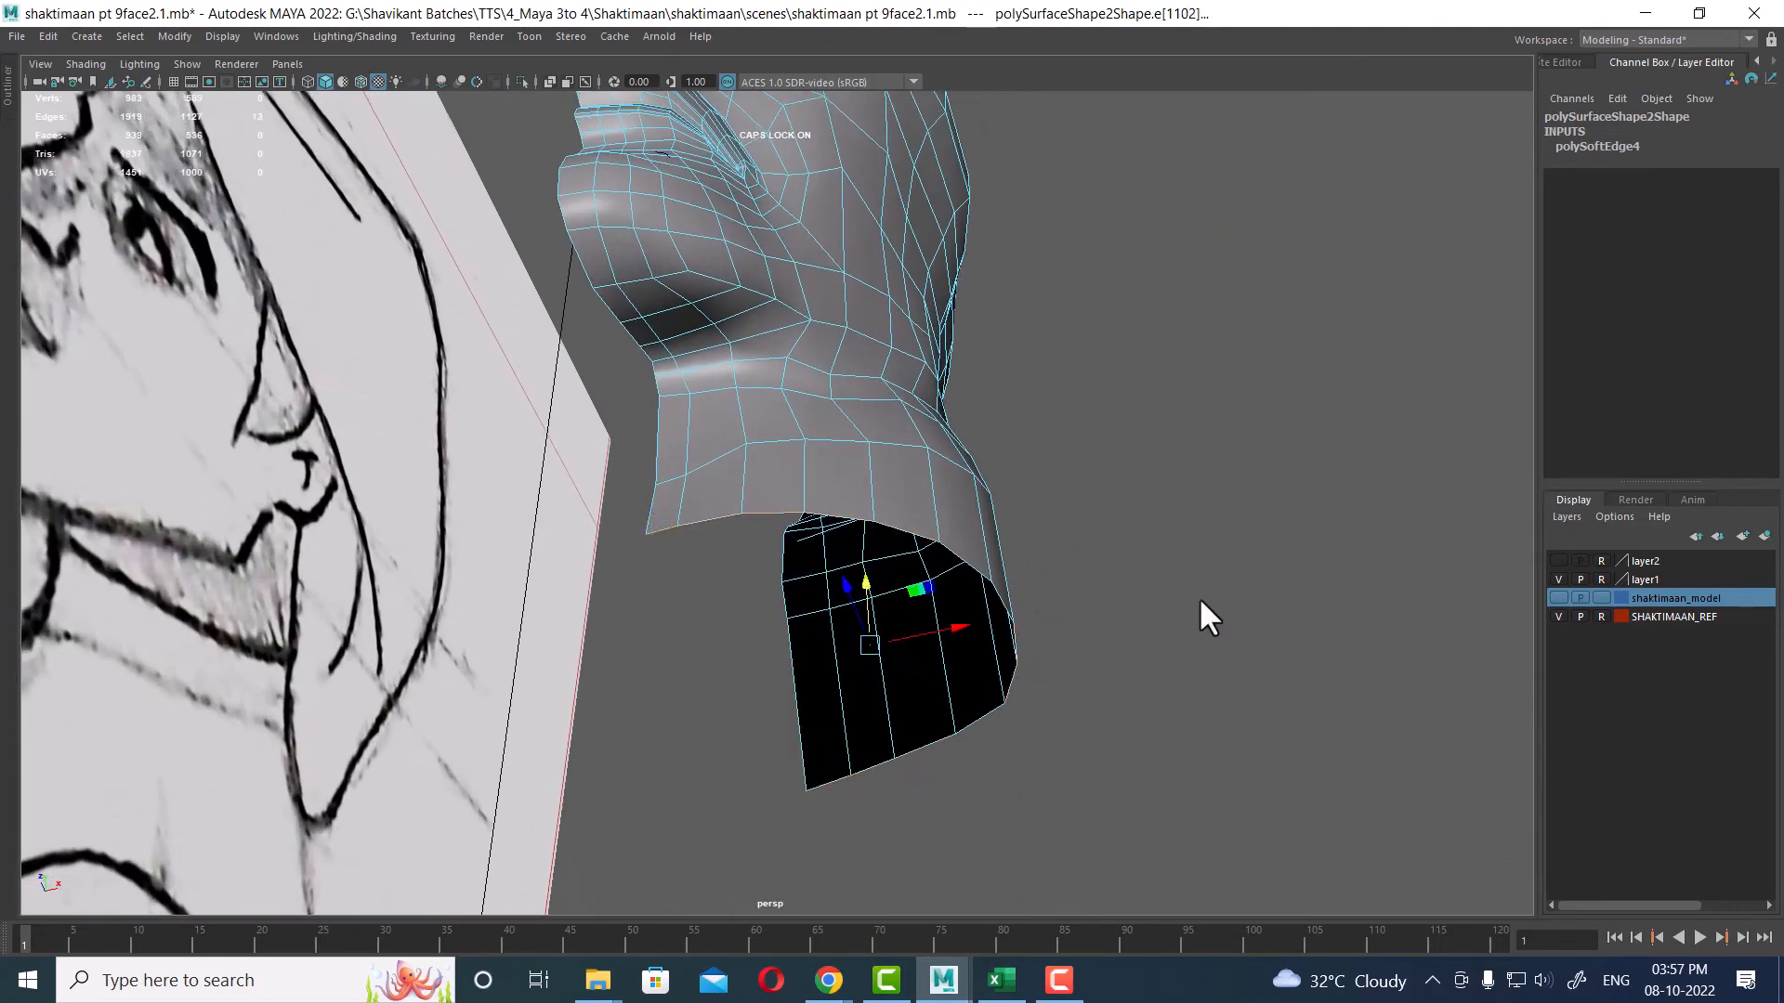
key("space")
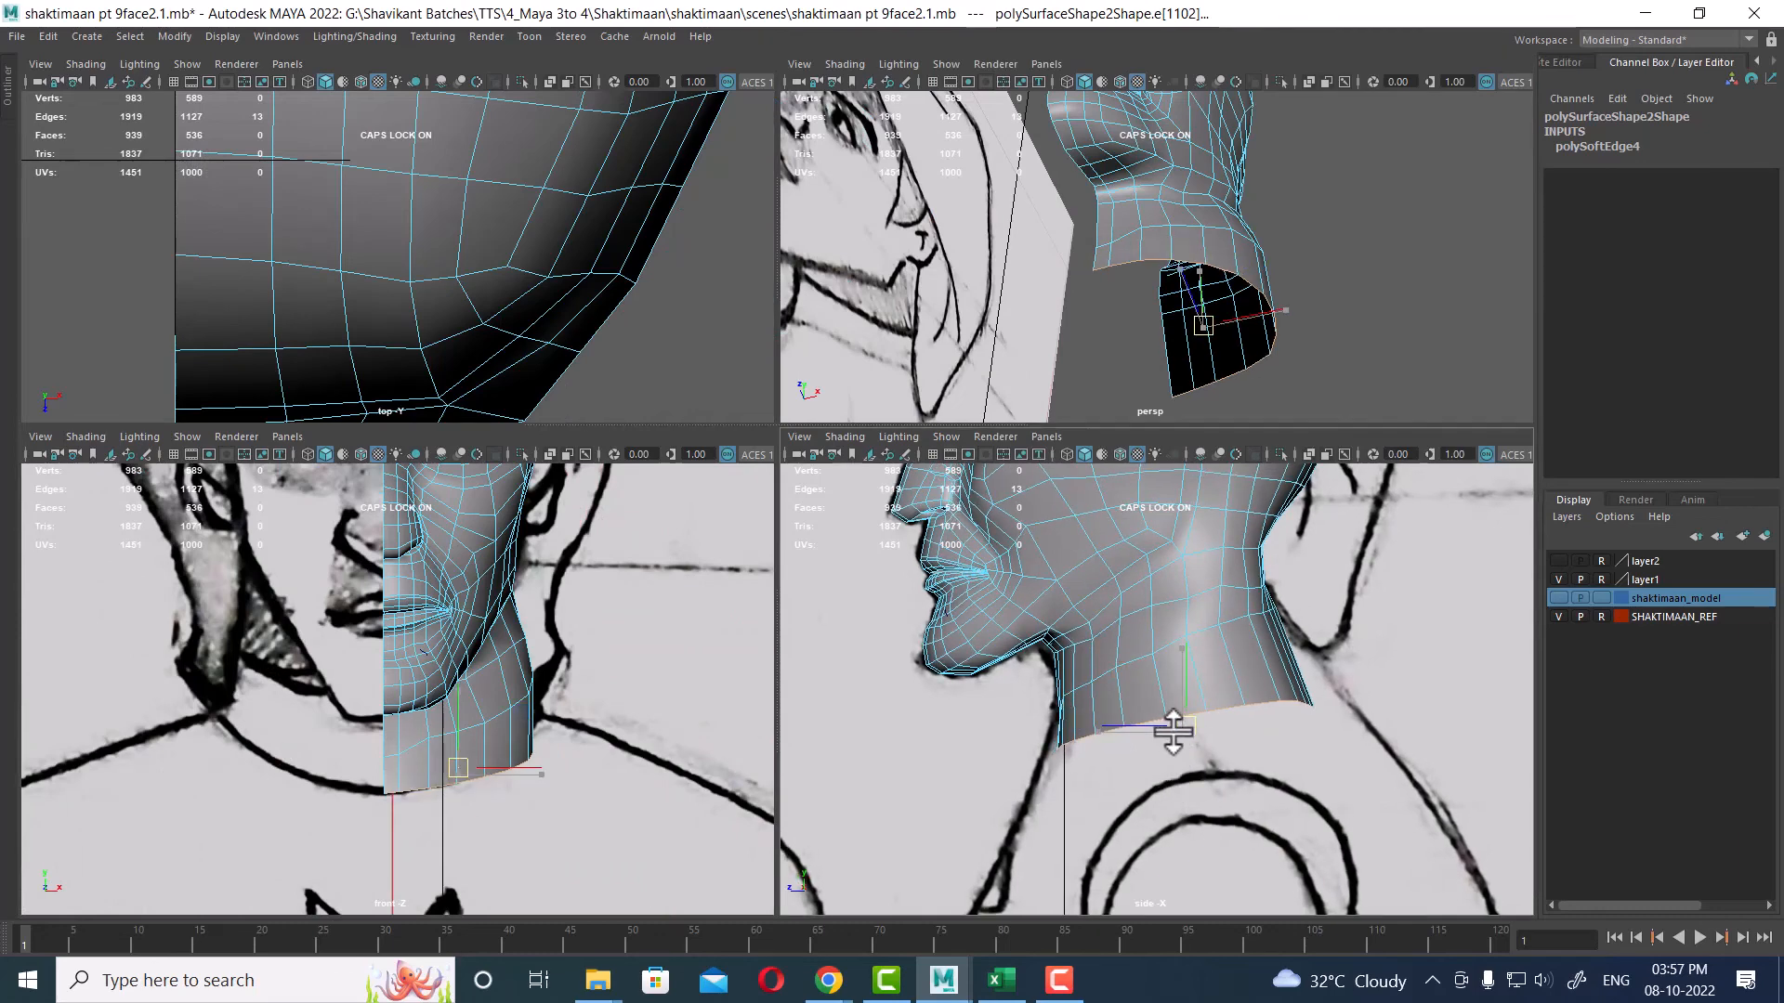
left_click_drag(1173, 732, 1168, 725)
scroll(589, 796, "up", 2)
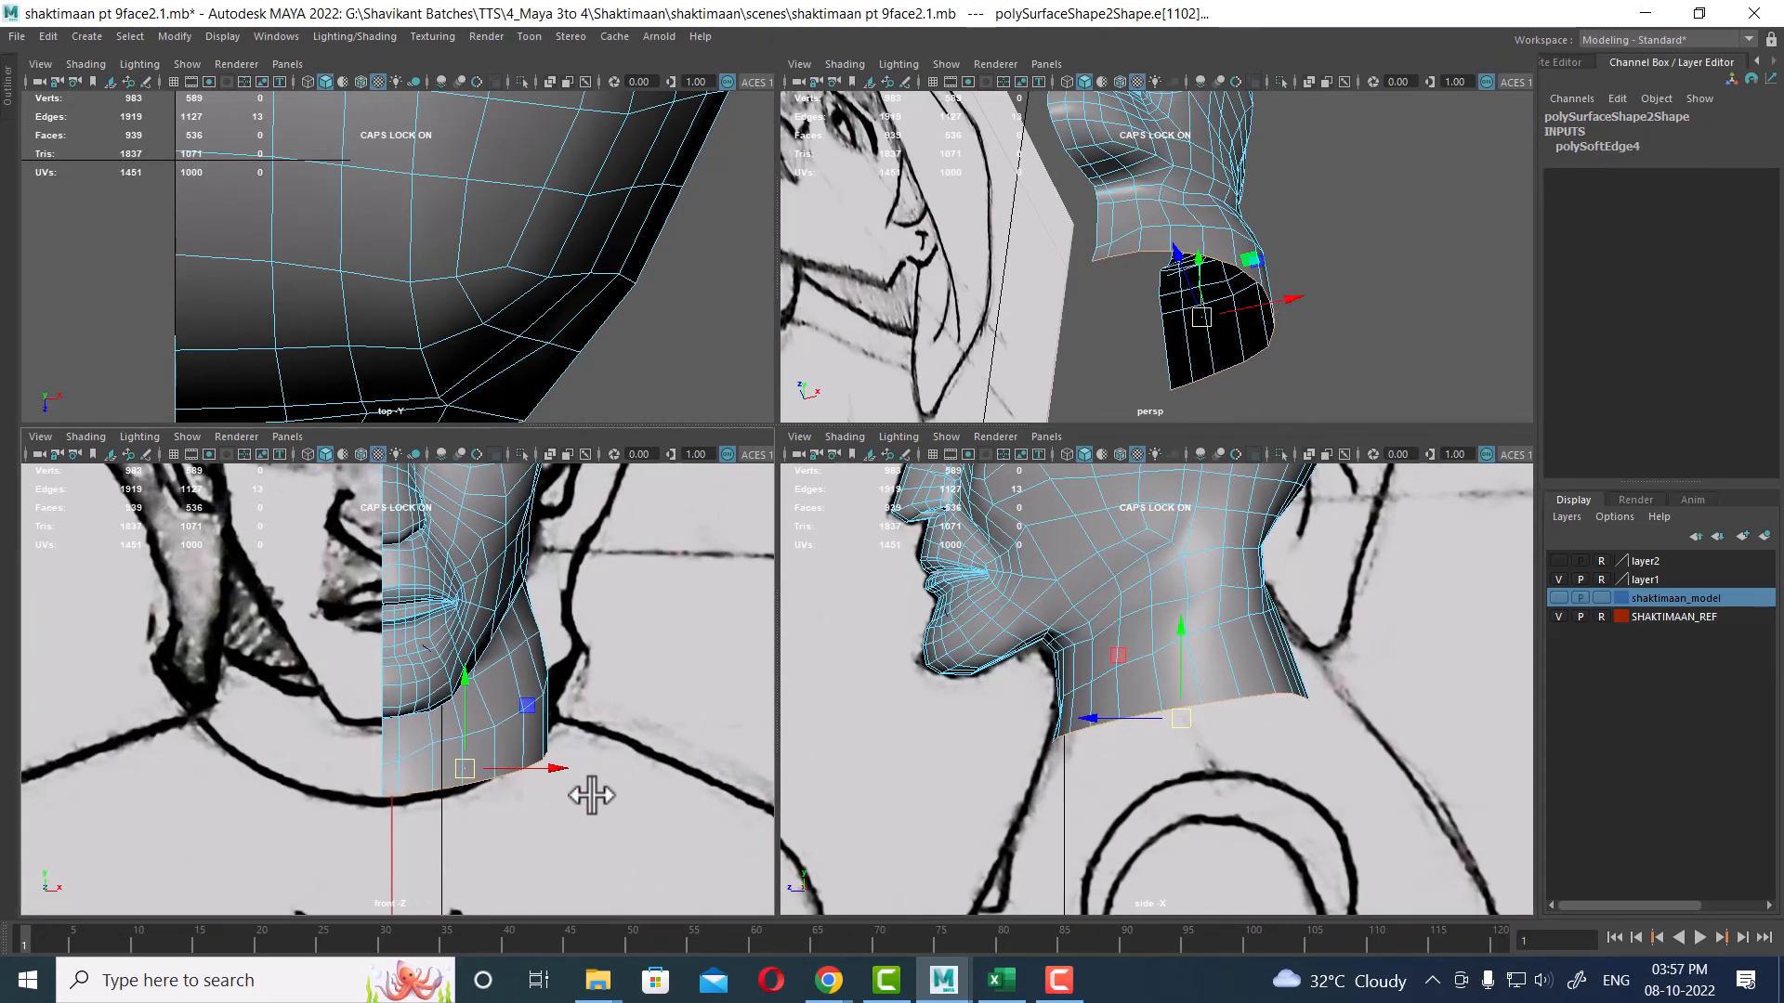
scroll(567, 785, "up", 1)
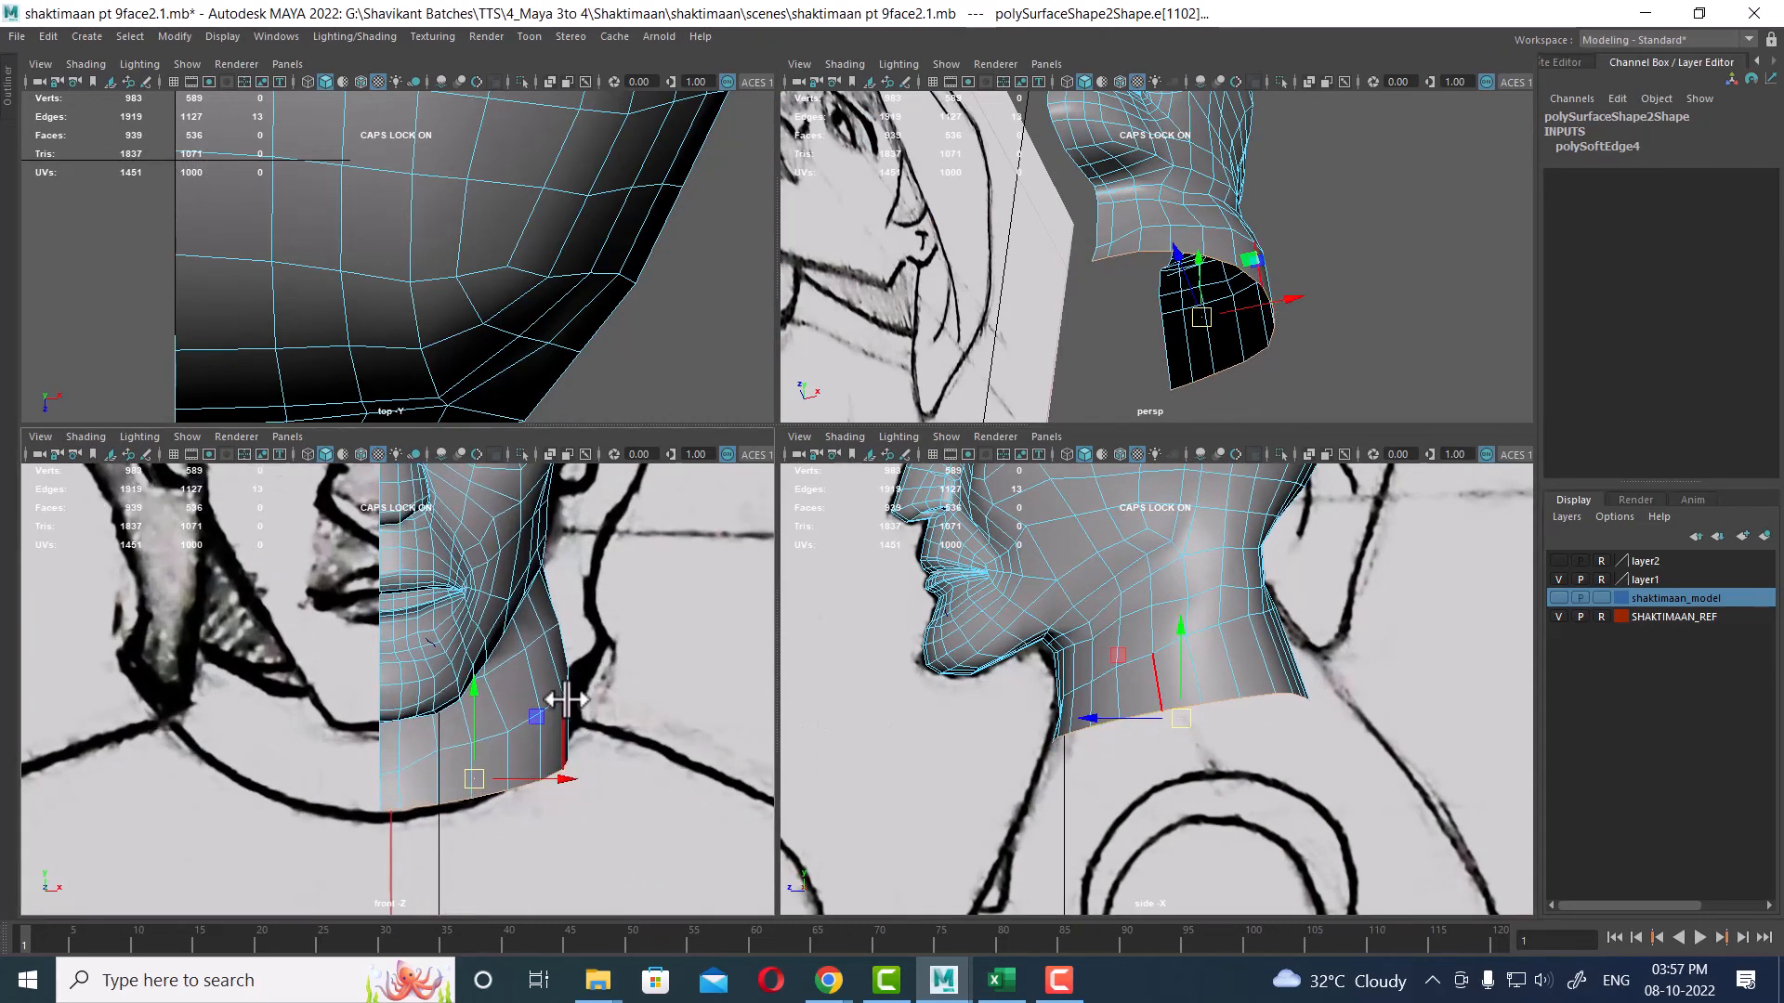
scroll(550, 719, "up", 1)
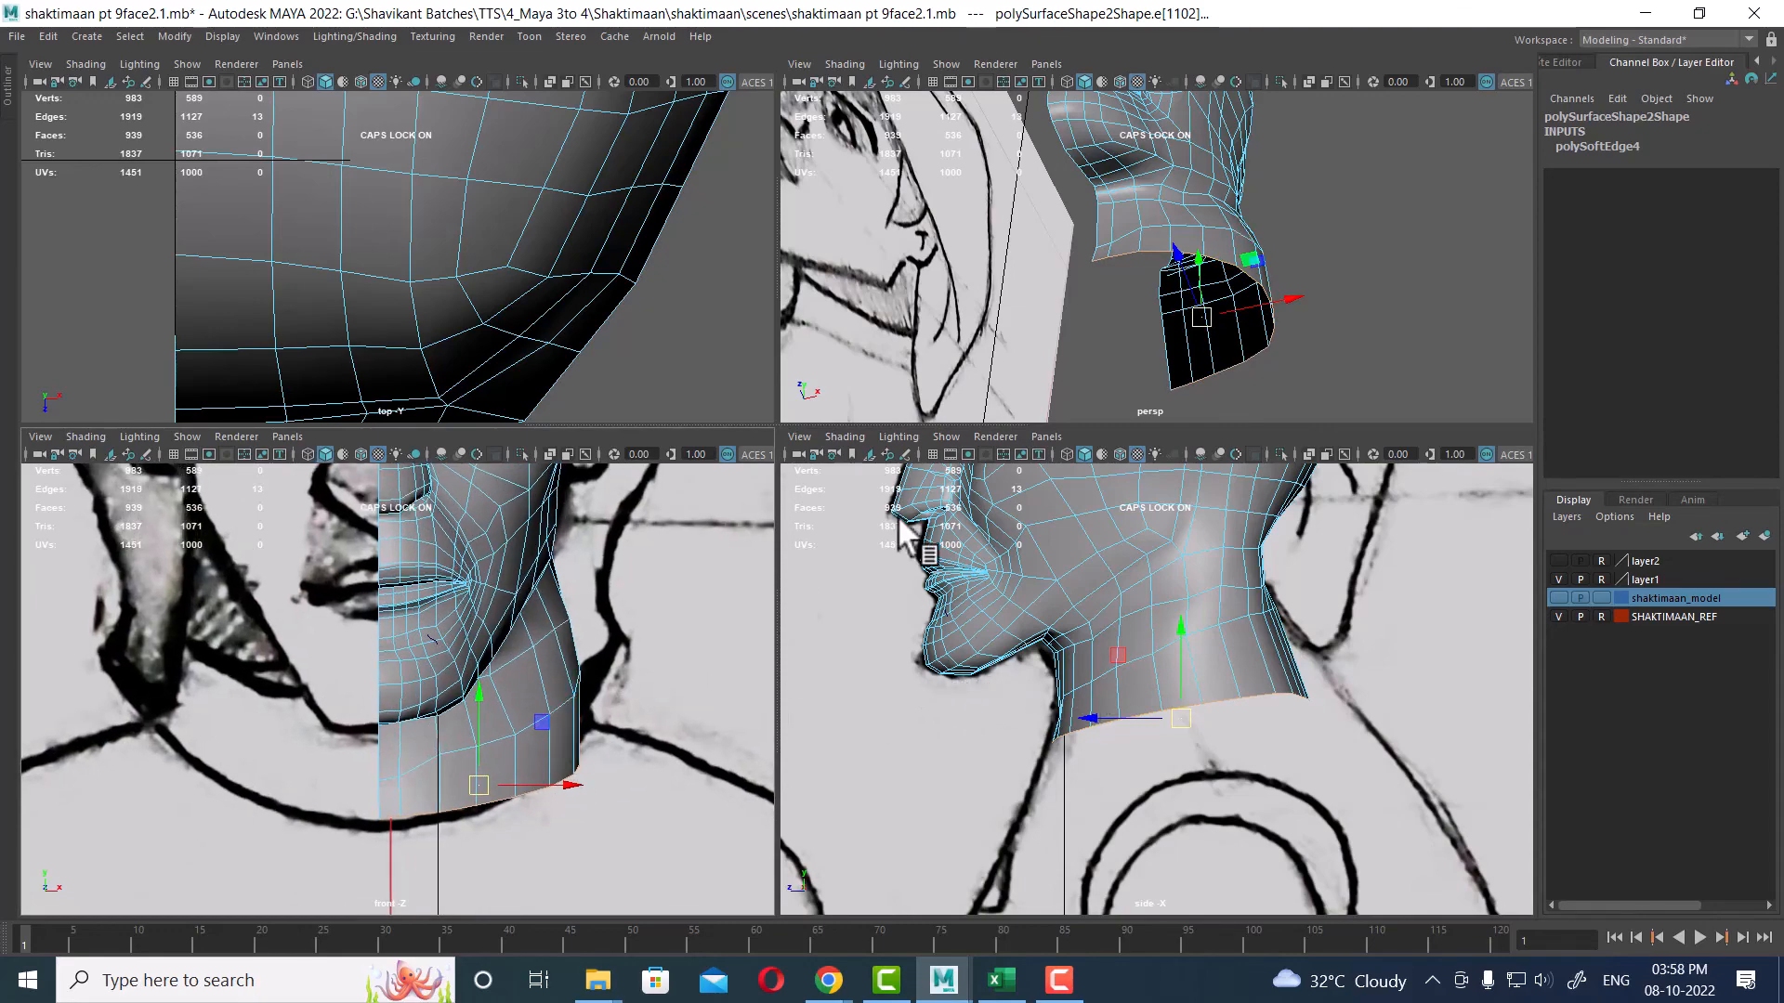
Step: Select a column of vertices along the side of the neck and shift them slightly sideways
left_click_drag(1115, 237, 1133, 323, "alt")
key("space")
left_click_drag(1128, 422, 1034, 325, "alt")
right_click_drag(1033, 324, 779, 262)
left_click_drag(892, 399, 1087, 453, "alt")
left_click(951, 483)
left_click(1016, 460)
left_click(1073, 428)
left_click(1114, 400)
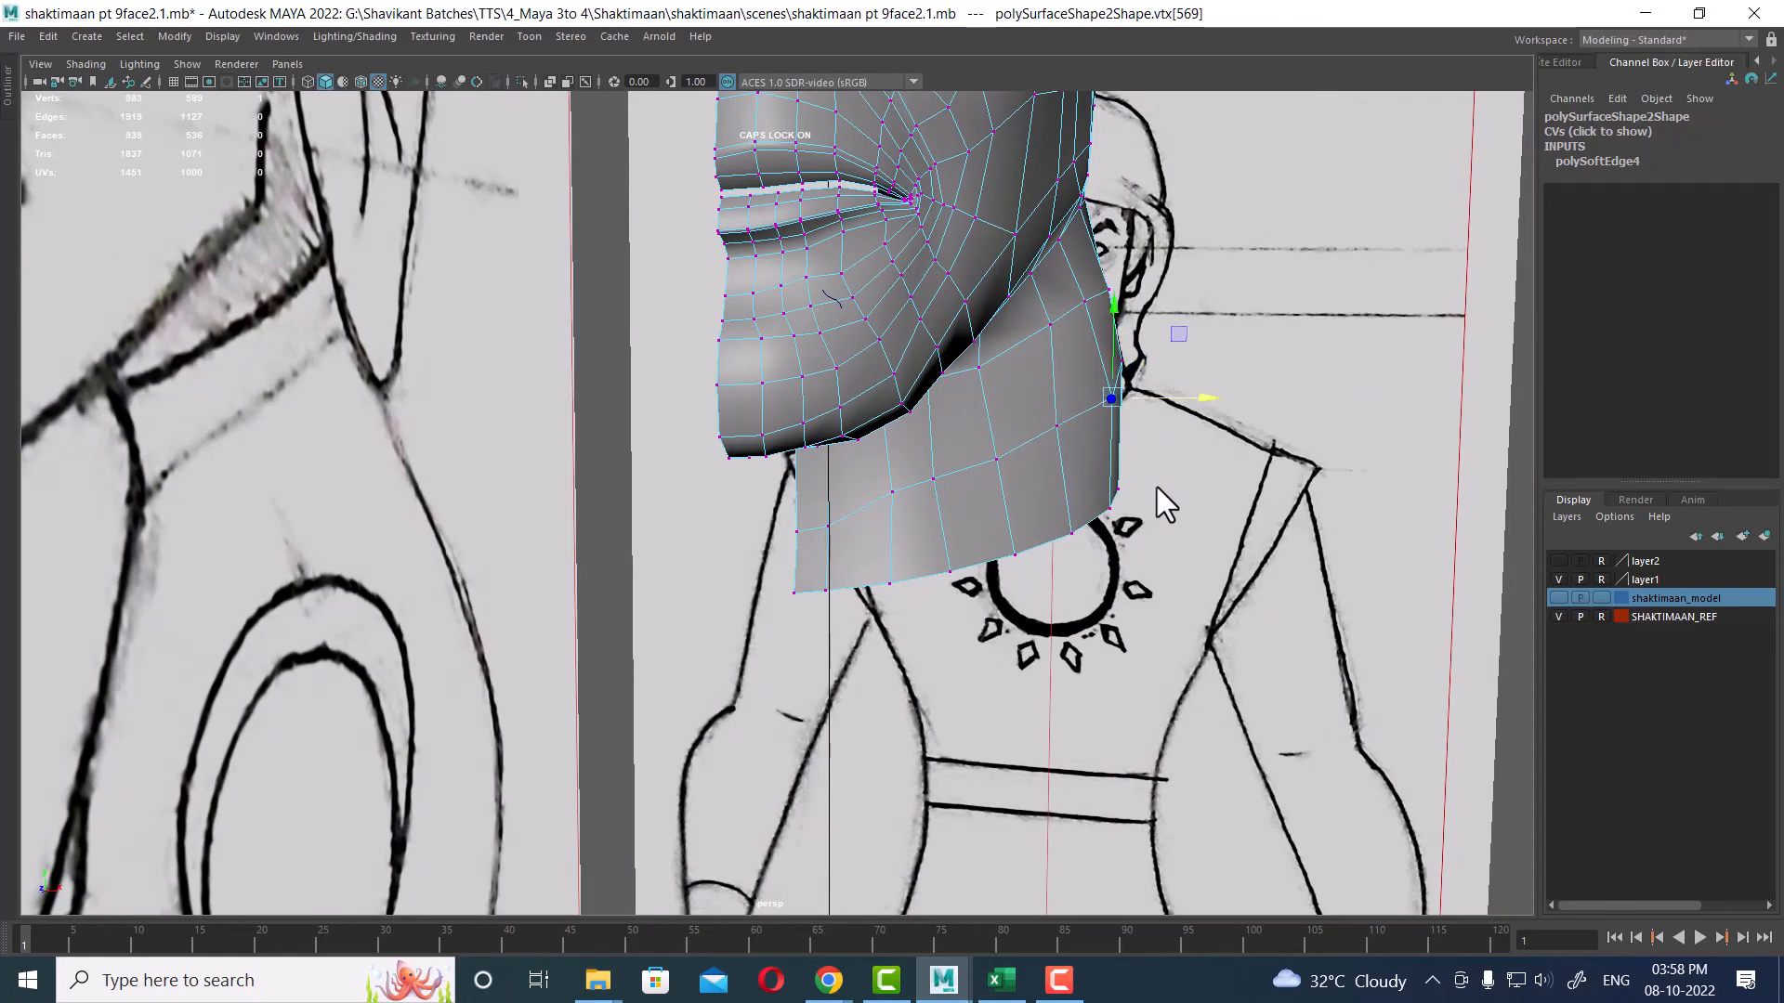
left_click_drag(1204, 398, 1191, 398)
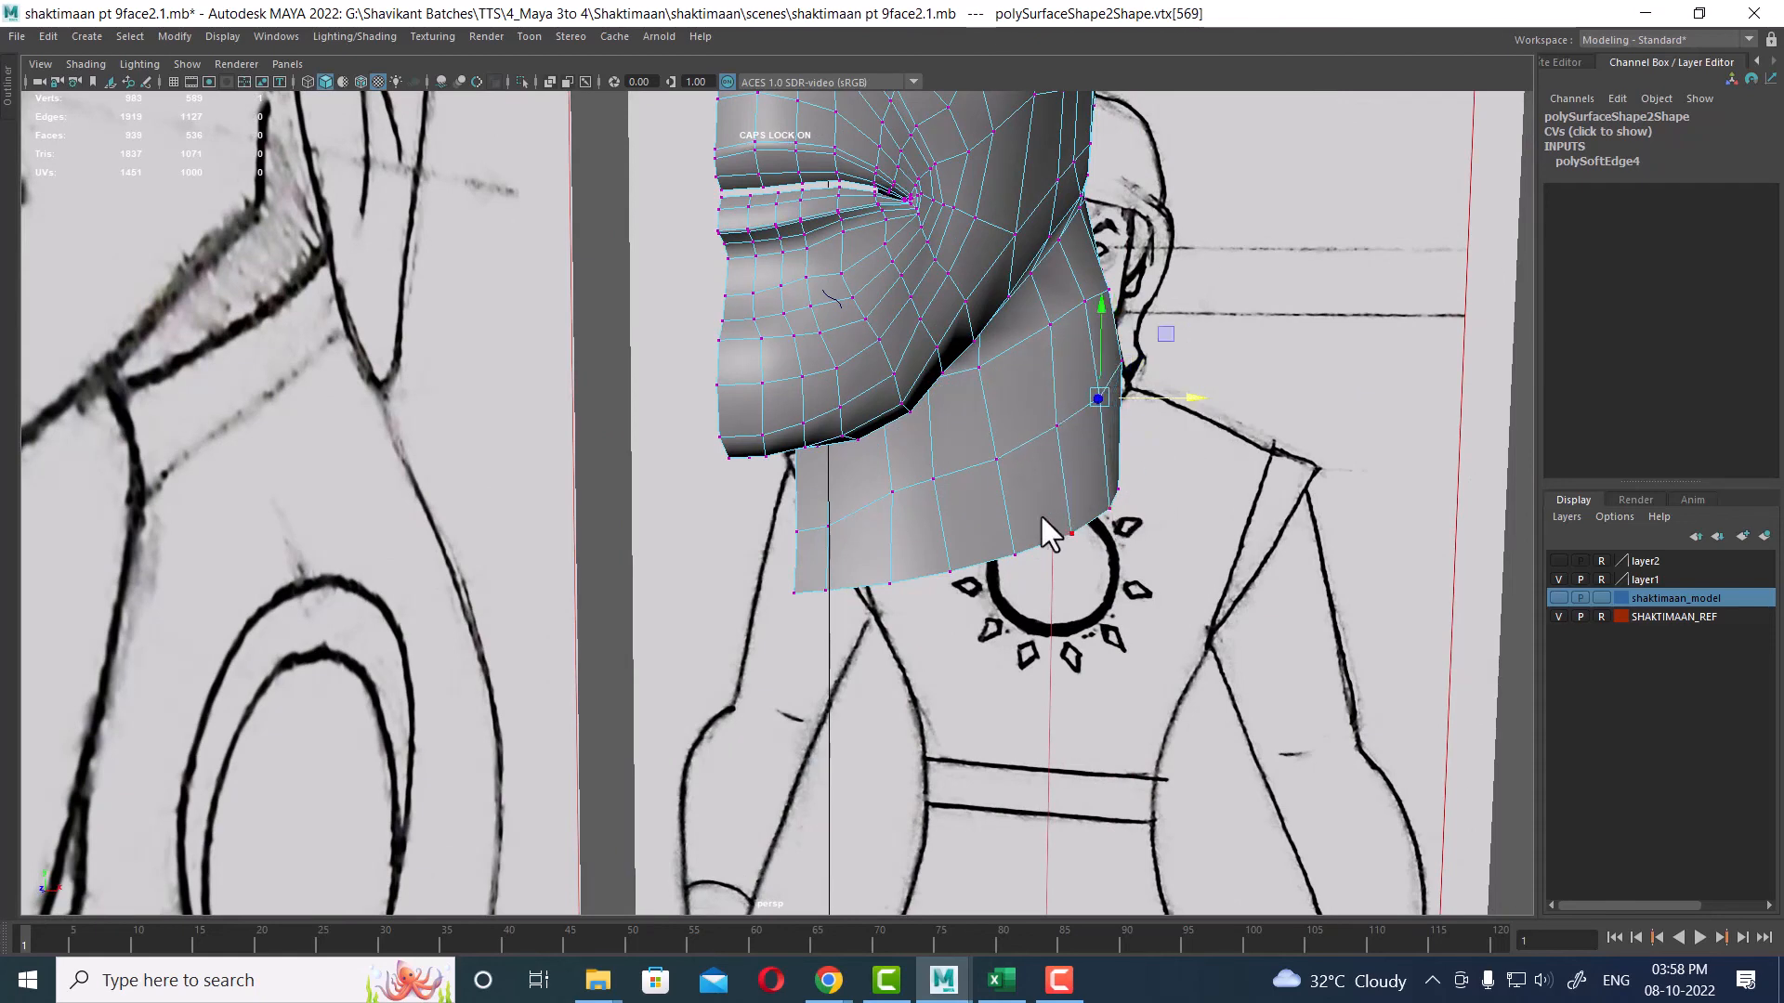
Step: Select the vertices along the neck's bottom edge and move them to align with the reference
left_click(949, 573)
left_click_drag(1043, 576, 879, 569)
left_click(1016, 554)
left_click(1071, 533)
left_click(1109, 509)
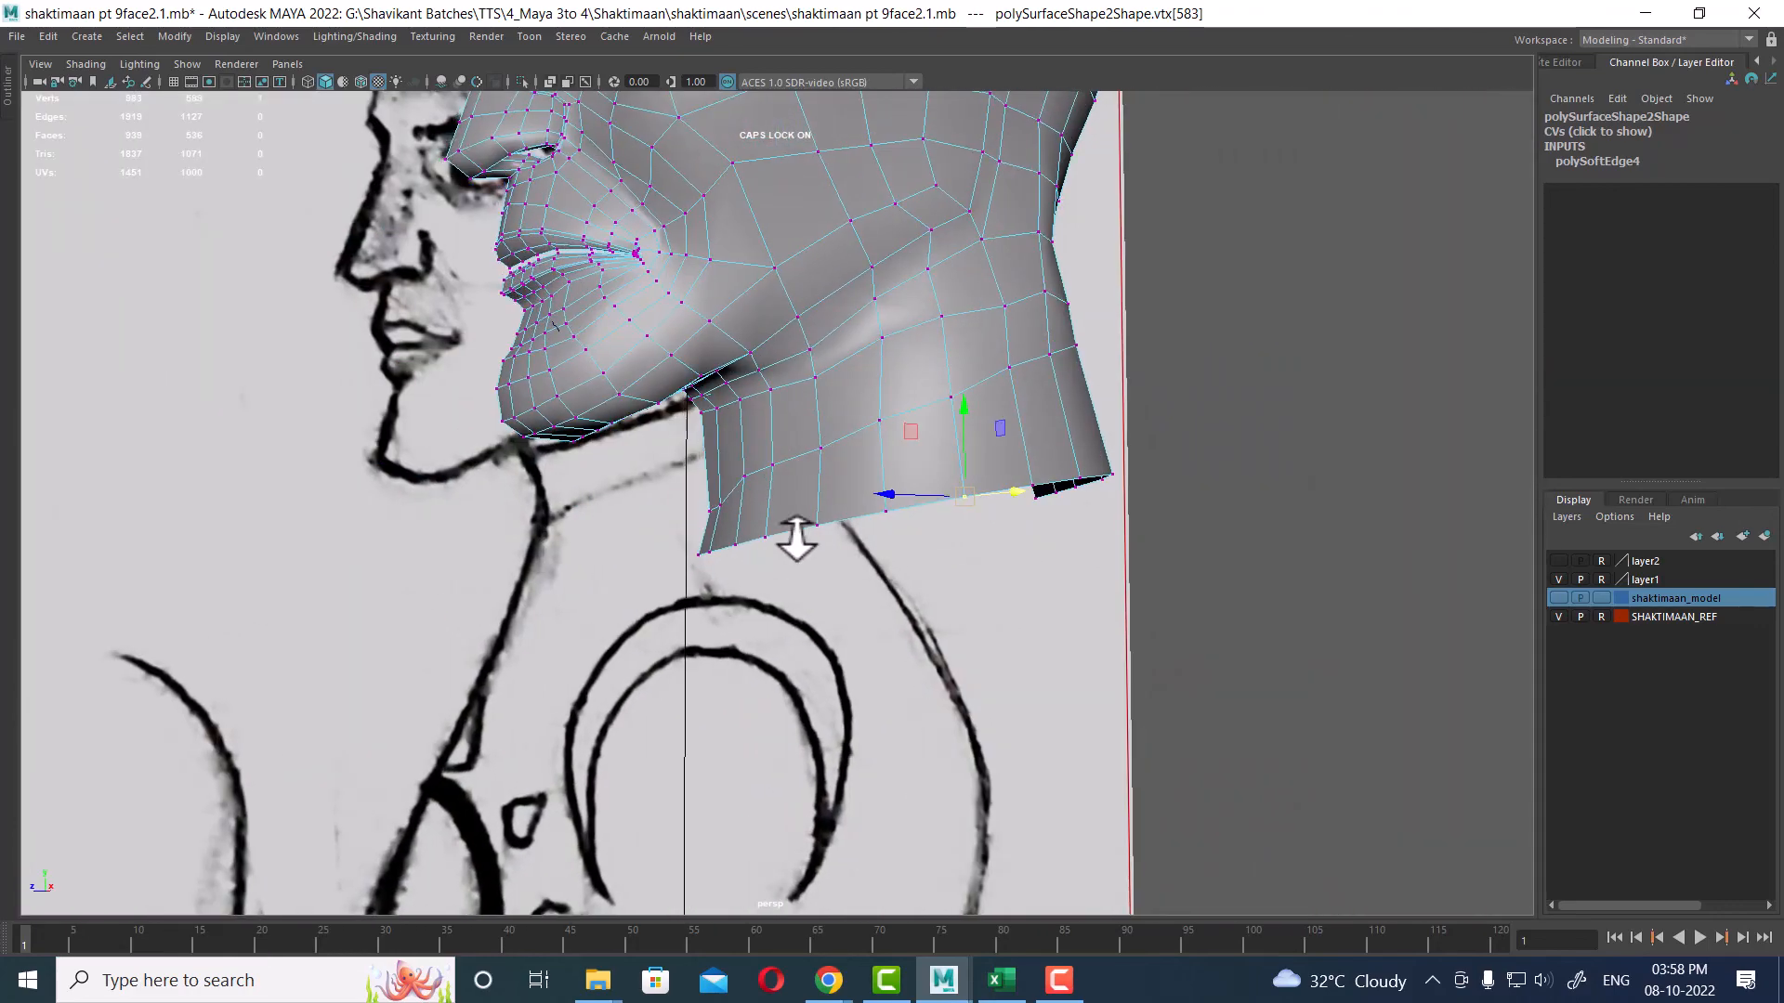
left_click_drag(900, 569, 796, 430, "alt")
right_click_drag(796, 430, 1016, 181)
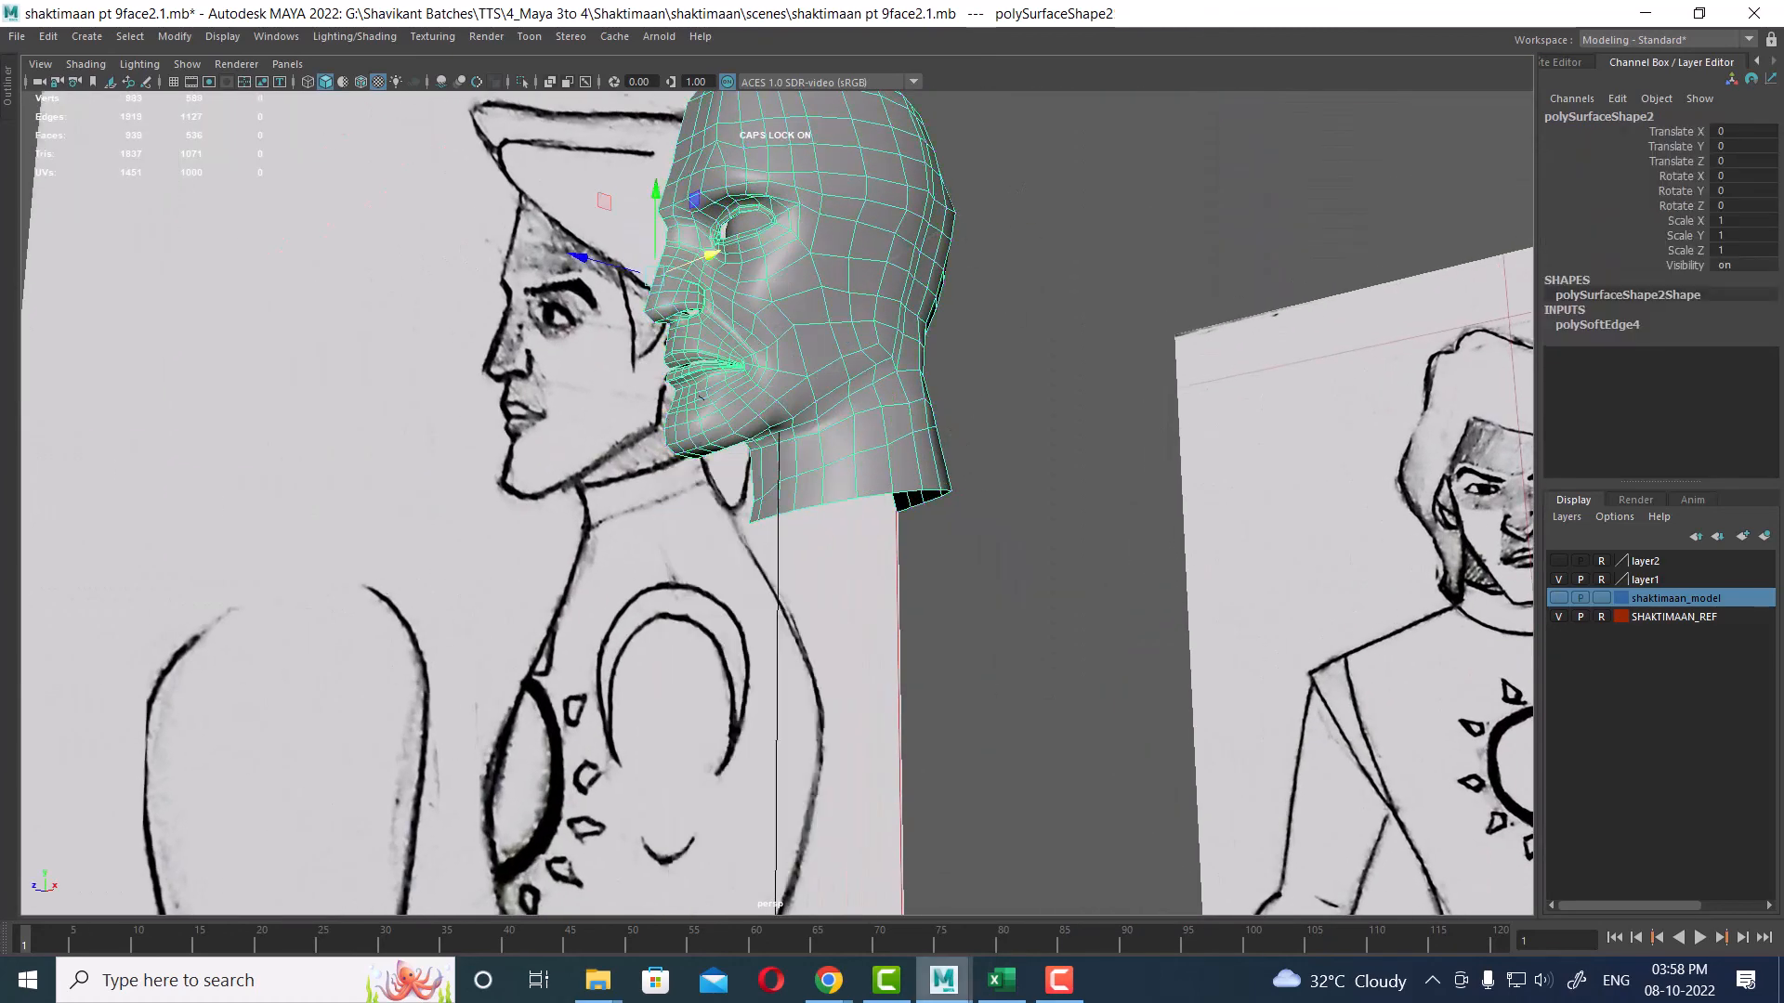